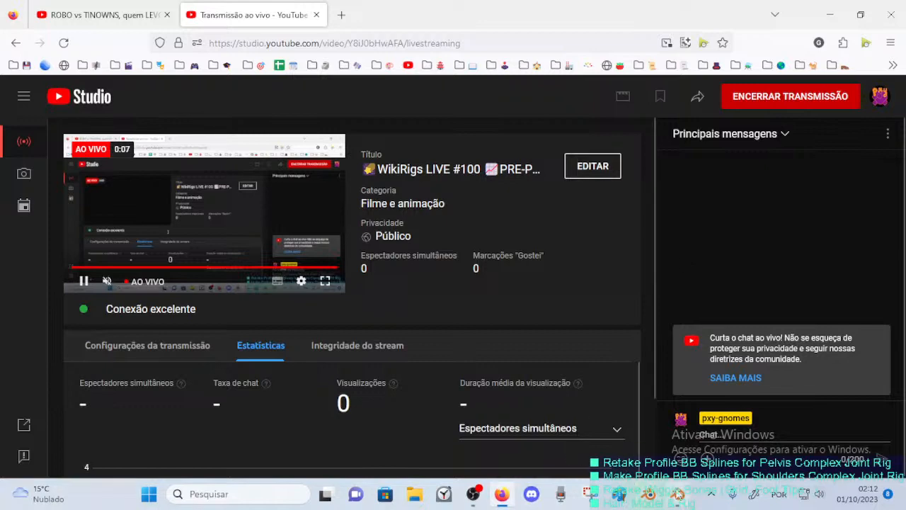
# Check the live stream status in YouTube Studio and return to the Dorothy rig file in Blender.
pyautogui.click(680, 493)
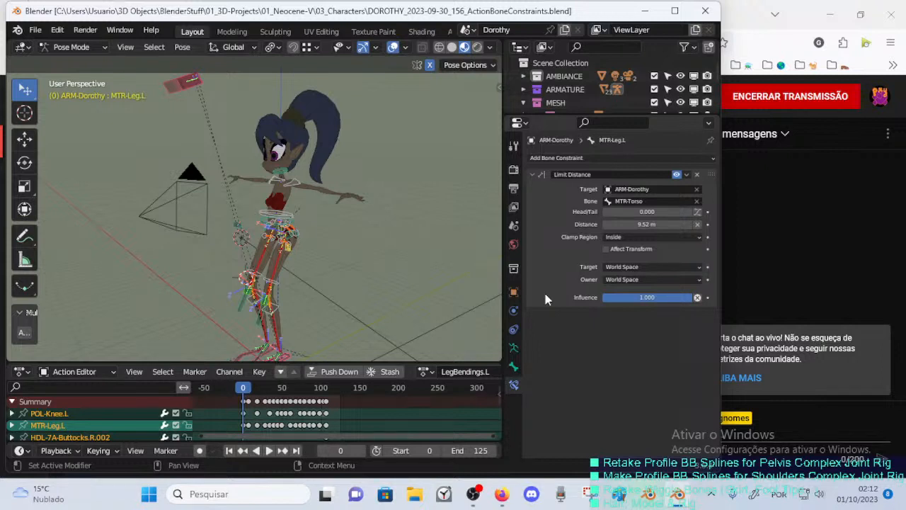
pyautogui.click(752, 259)
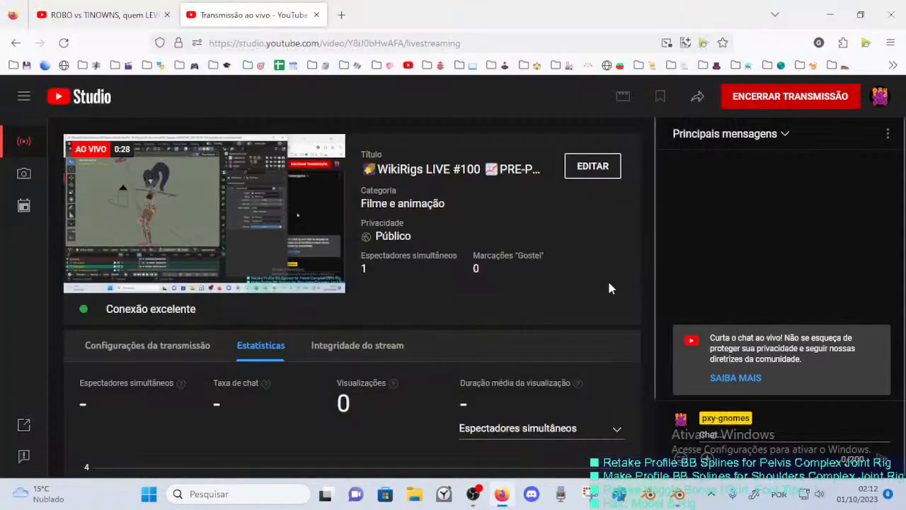
pyautogui.click(678, 493)
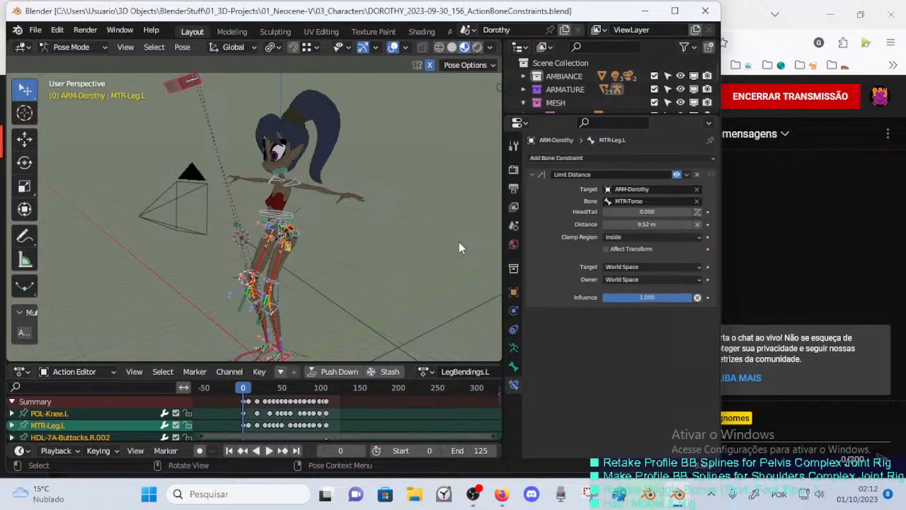
pyautogui.click(786, 283)
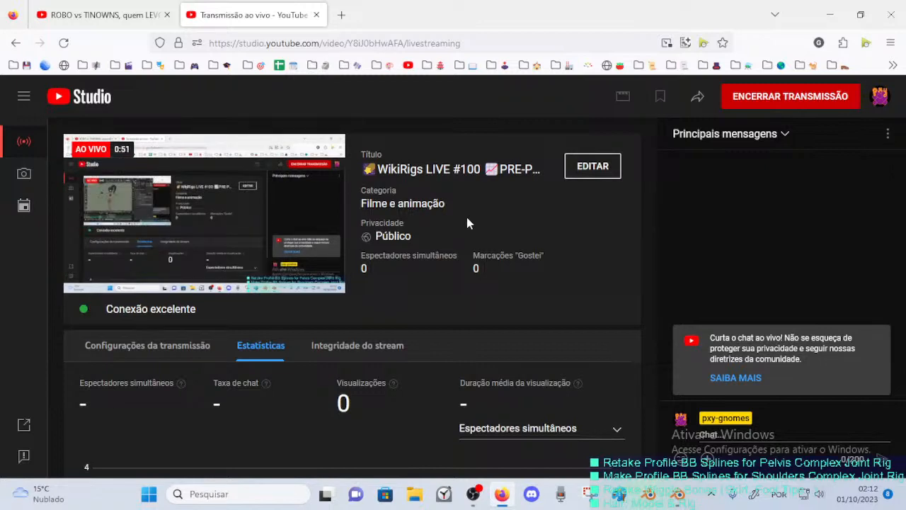
pyautogui.click(677, 496)
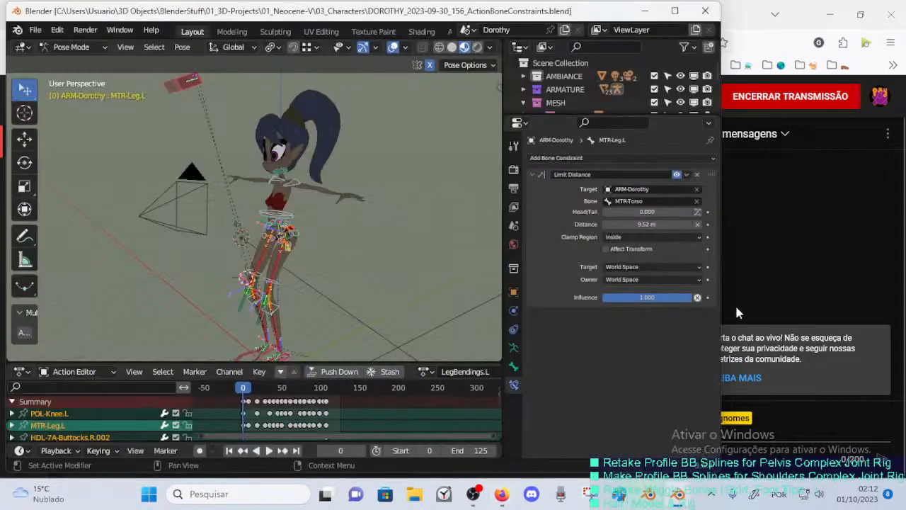
pyautogui.click(763, 271)
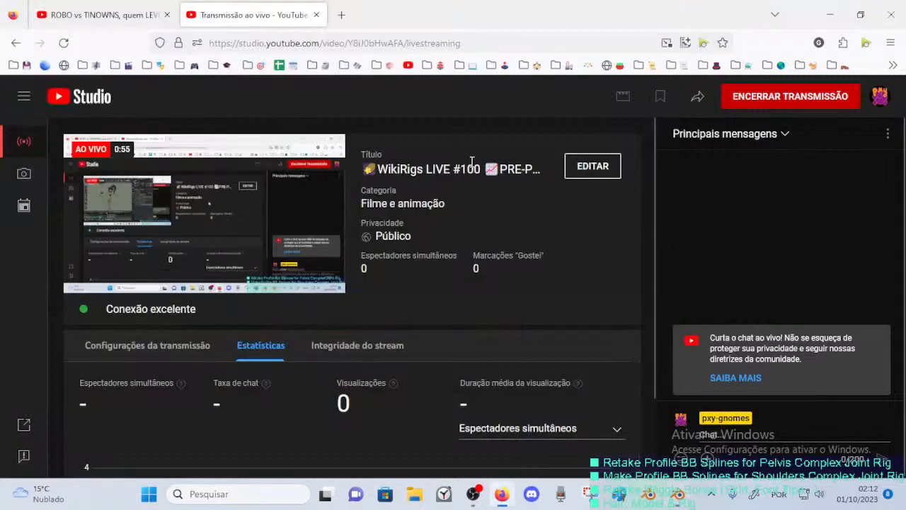
pyautogui.click(693, 491)
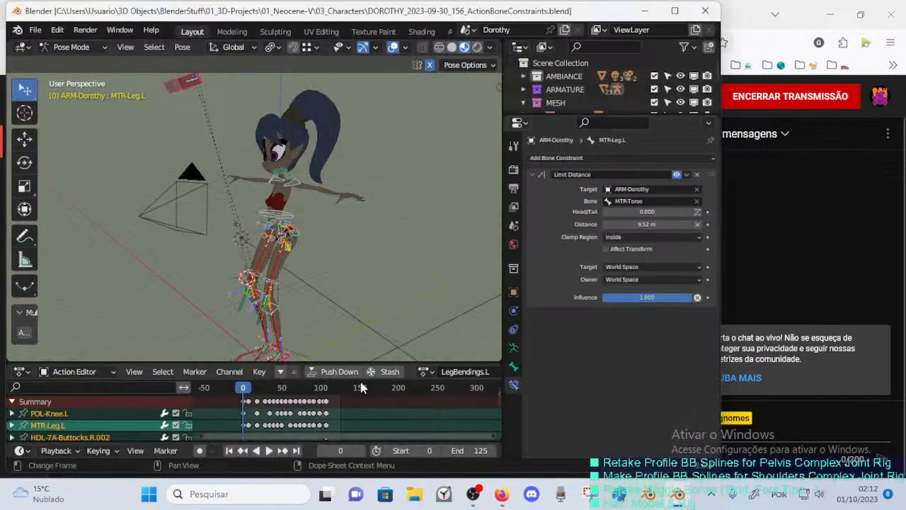
# Play and scrub the LegBendings.L action, examining the pelvis and hip bones from several angles as the leg bends.
pyautogui.moveTo(287, 278); pyautogui.dragTo(339, 248, button='middle')
pyautogui.scroll(3, 264, 203)
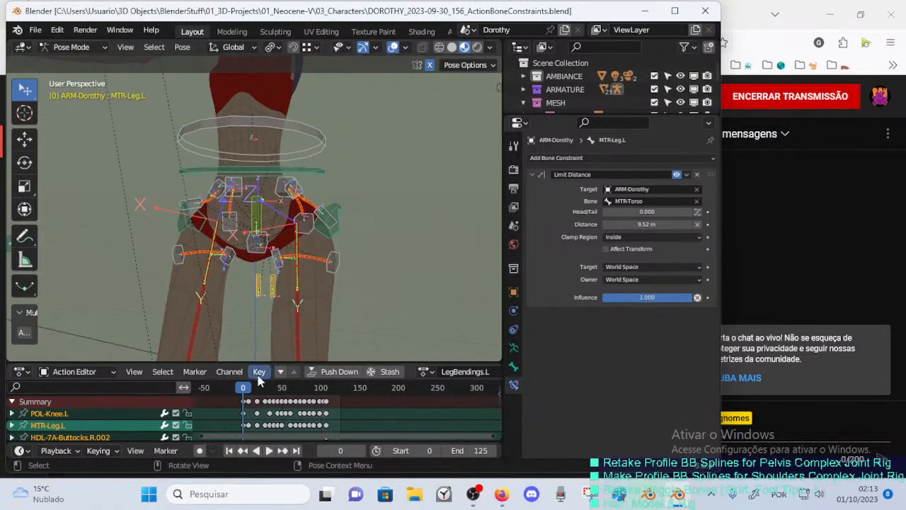
pyautogui.press('space')
pyautogui.moveTo(300, 329); pyautogui.dragTo(256, 320, button='middle')
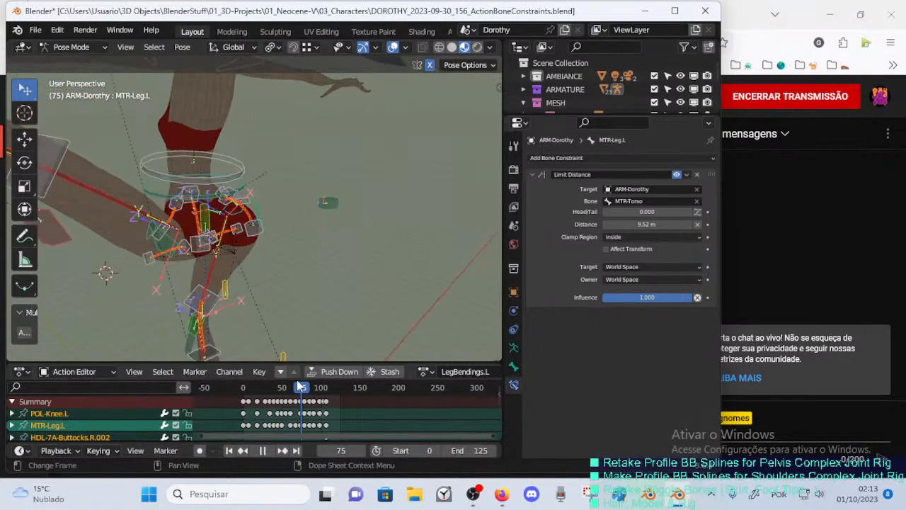
pyautogui.moveTo(303, 389); pyautogui.dragTo(266, 394)
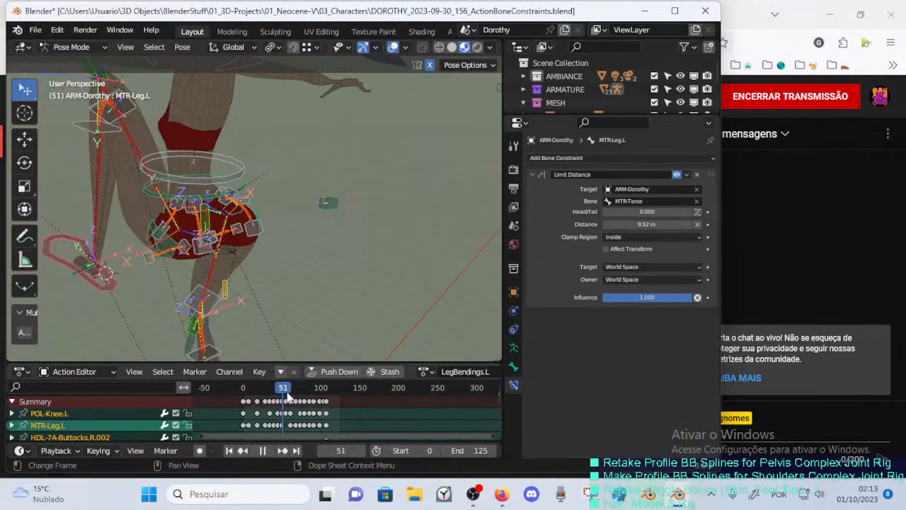
pyautogui.moveTo(195, 287); pyautogui.dragTo(306, 386, button='middle')
pyautogui.moveTo(306, 385); pyautogui.dragTo(255, 397)
pyautogui.moveTo(235, 340); pyautogui.dragTo(242, 371, button='middle')
pyautogui.moveTo(253, 389)
pyautogui.mouseDown()
pyautogui.moveTo(266, 391)
pyautogui.moveTo(257, 391)
pyautogui.mouseUp()
pyautogui.moveTo(283, 332); pyautogui.dragTo(326, 350, button='middle')
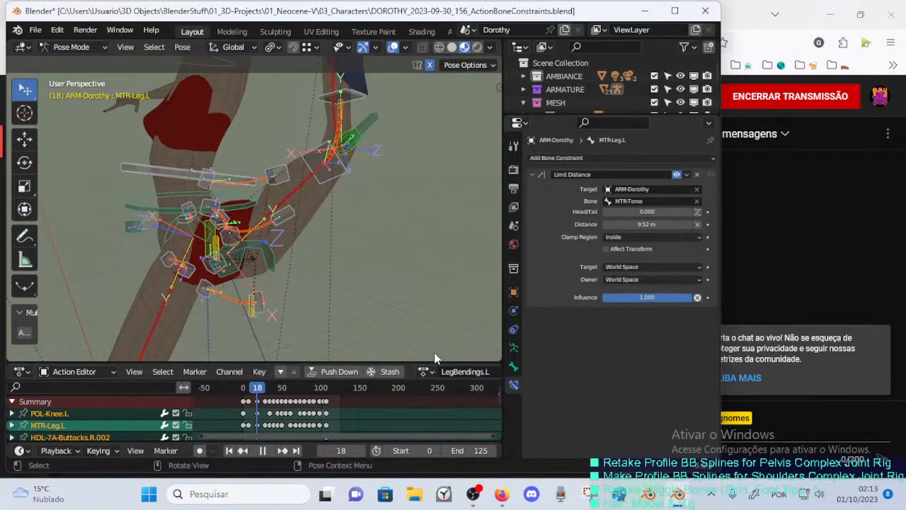
pyautogui.scroll(-3, 411, 372)
pyautogui.moveTo(258, 392); pyautogui.dragTo(287, 391)
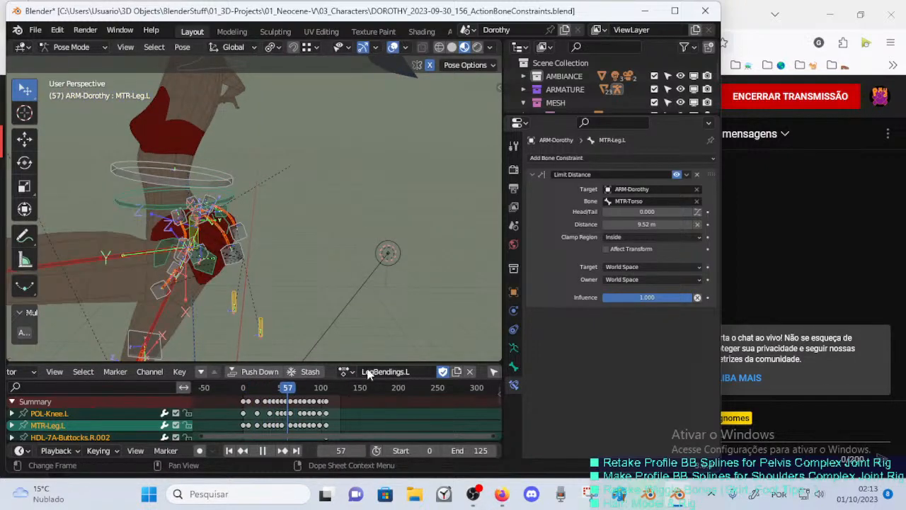
# Load the ACT-LegBkBend.L action and scrub to frame 14 to examine the backward leg bend.
pyautogui.click(346, 372)
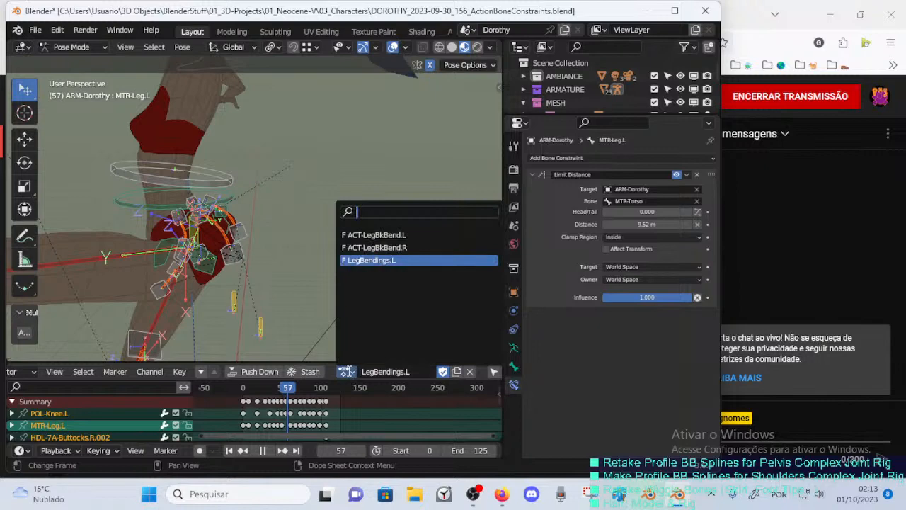
pyautogui.click(388, 235)
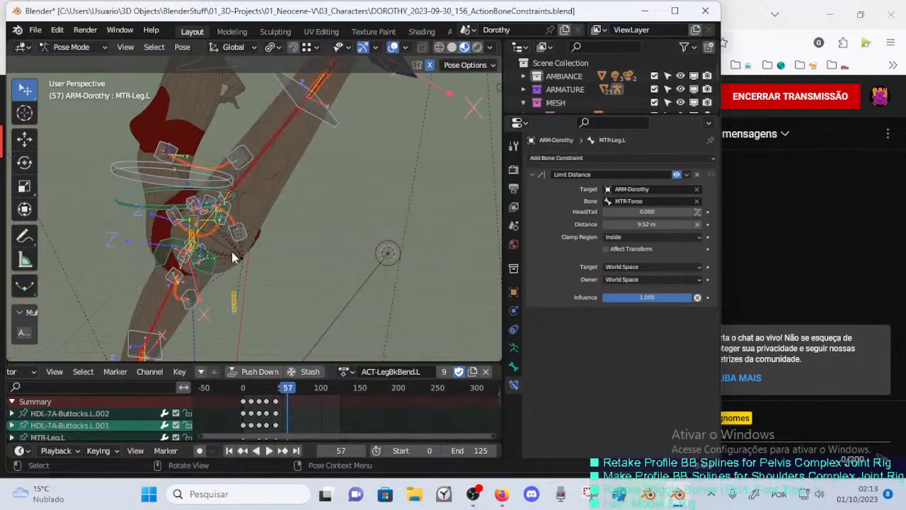
pyautogui.moveTo(296, 387); pyautogui.dragTo(255, 398)
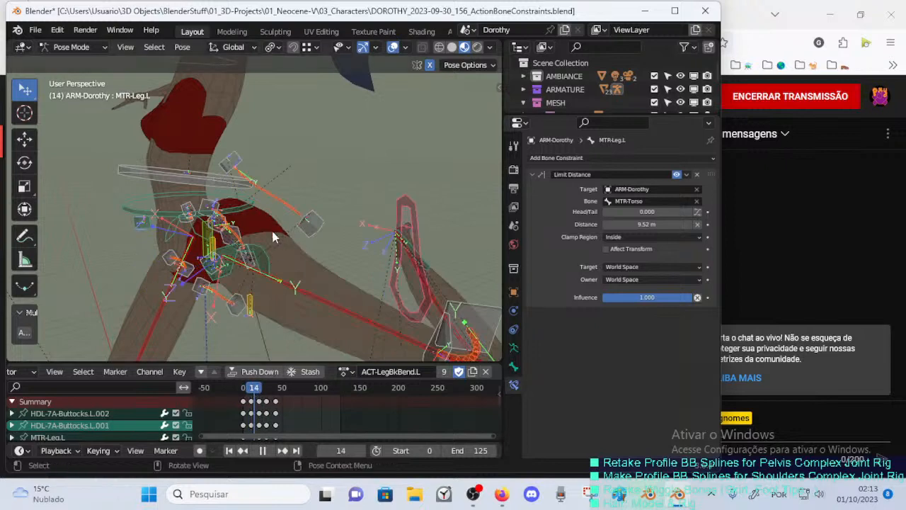
pyautogui.press('space')
# Compare the buttock deformation with the Action.001 constraint of bone HDL-7A-Buttocks.L.002 disabled and enabled, with all bones selected.
pyautogui.click(312, 225)
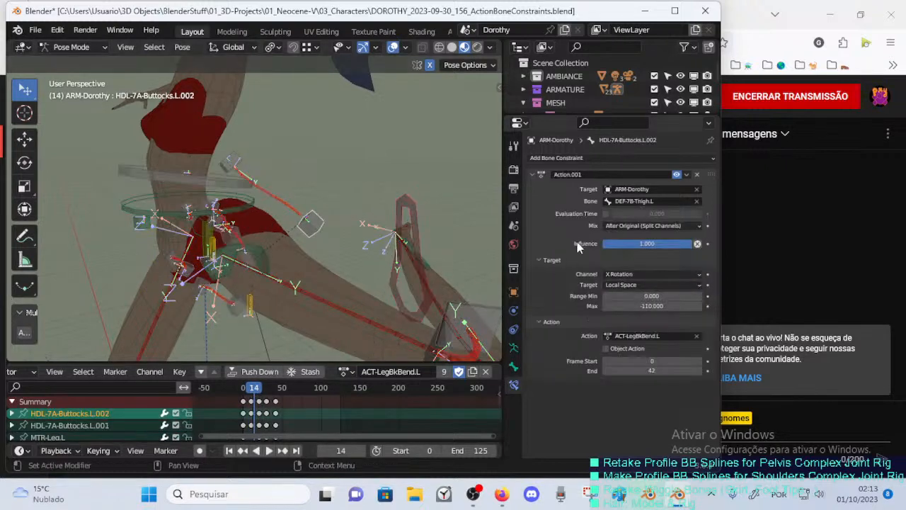
pyautogui.click(677, 175)
pyautogui.click(677, 175)
pyautogui.press('a')
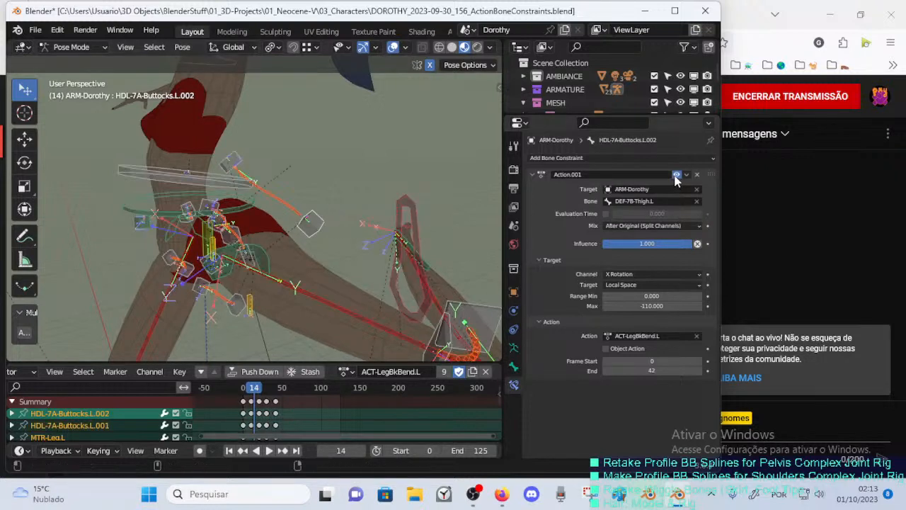
pyautogui.click(676, 178)
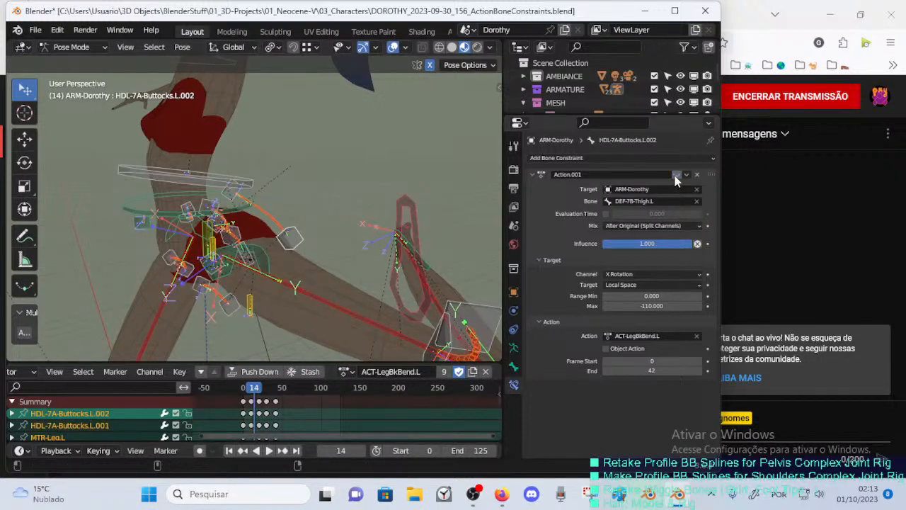
pyautogui.click(676, 177)
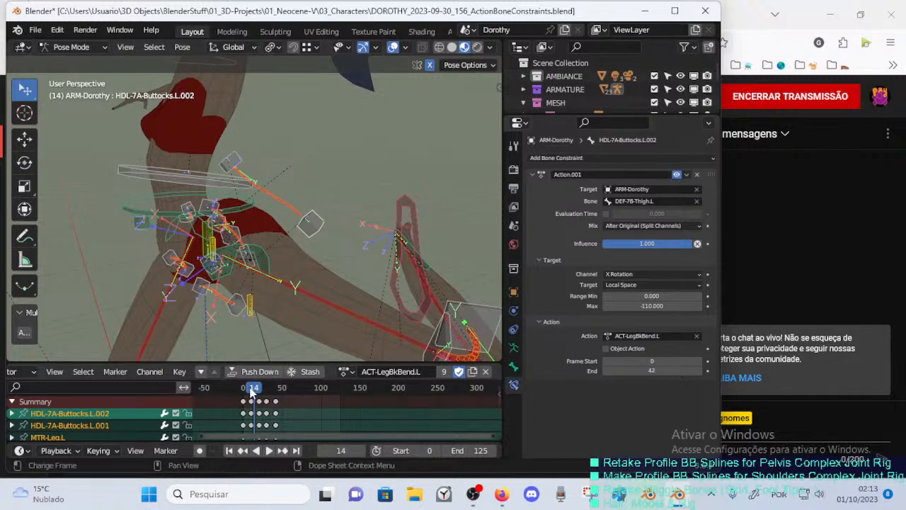
# Scrub through the ACT-LegBkBend.L action to examine the leg bend, and return to frame 0.
pyautogui.moveTo(254, 389)
pyautogui.mouseDown()
pyautogui.moveTo(245, 391)
pyautogui.moveTo(266, 389)
pyautogui.mouseUp()
pyautogui.press('space')
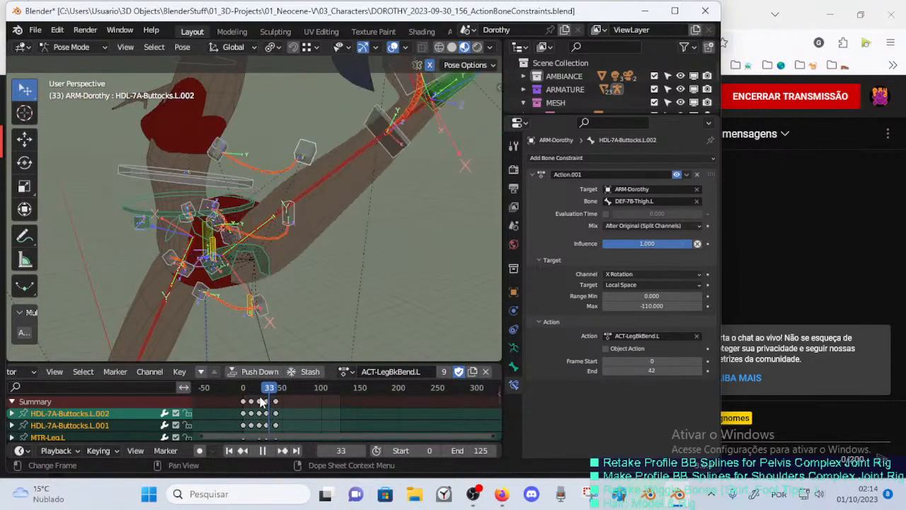
pyautogui.hotkey('shift', 'Left')
# Switch the armature back to the LegBendings.L action and go to frame 7, viewing the pelvis from the front.
pyautogui.click(345, 370)
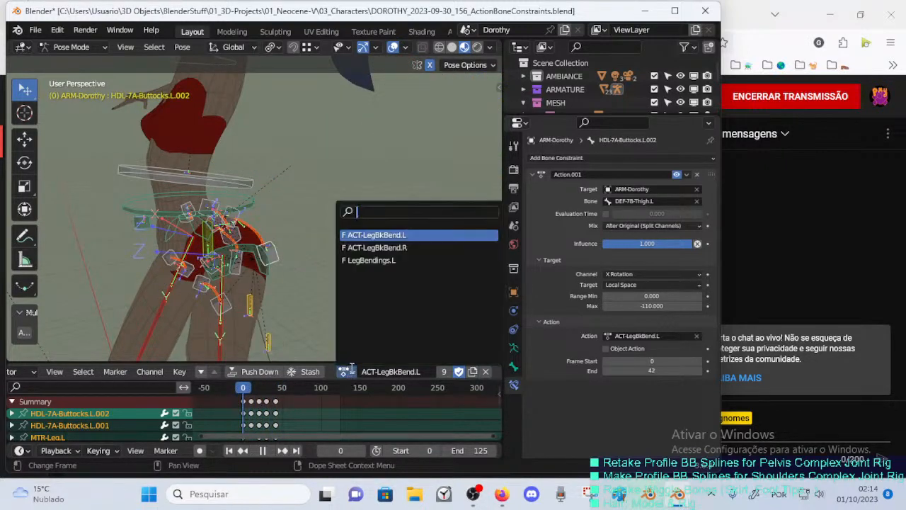
pyautogui.click(385, 260)
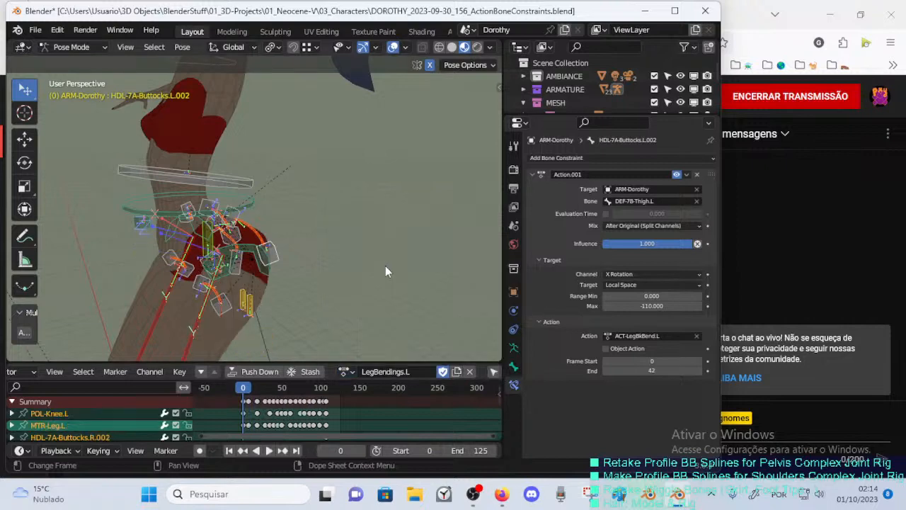
pyautogui.moveTo(257, 389); pyautogui.dragTo(225, 385)
pyautogui.moveTo(246, 313)
pyautogui.mouseDown(button='middle')
pyautogui.moveTo(210, 305)
pyautogui.moveTo(239, 312)
pyautogui.moveTo(249, 303)
pyautogui.mouseUp(button='middle')
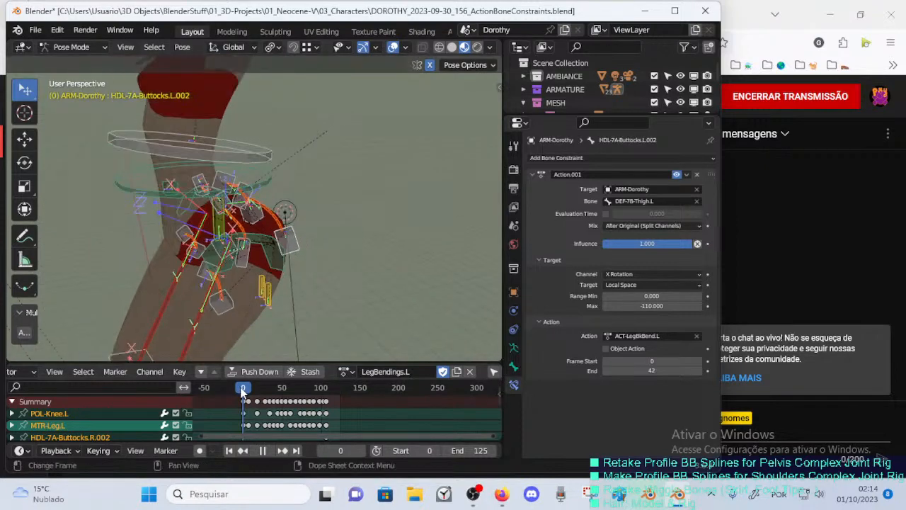
pyautogui.moveTo(243, 389)
pyautogui.mouseDown()
pyautogui.moveTo(268, 389)
pyautogui.moveTo(228, 394)
pyautogui.moveTo(278, 388)
pyautogui.moveTo(249, 390)
pyautogui.mouseUp()
pyautogui.moveTo(273, 267); pyautogui.dragTo(269, 225, button='middle')
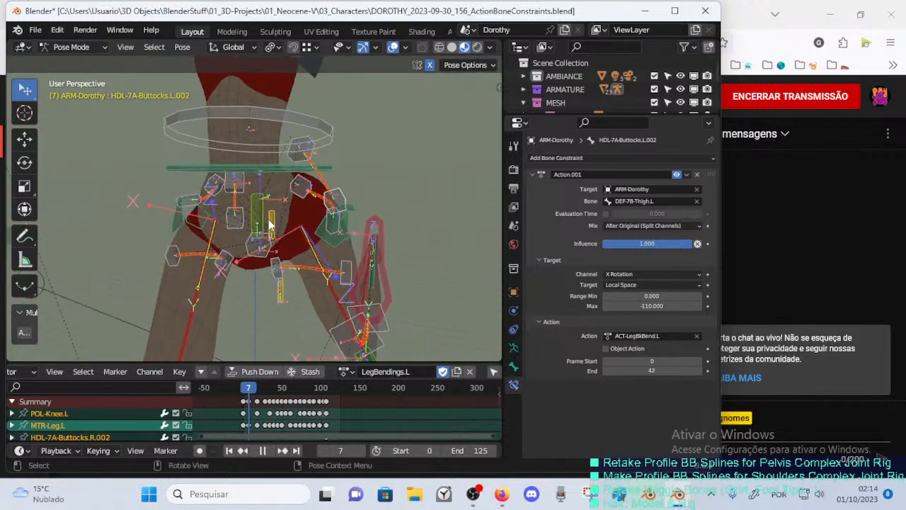
# Disable the Transformation Front.L constraint on bone TWK-4D-Crotch.R and review its Copy Transforms settings.
pyautogui.click(285, 293)
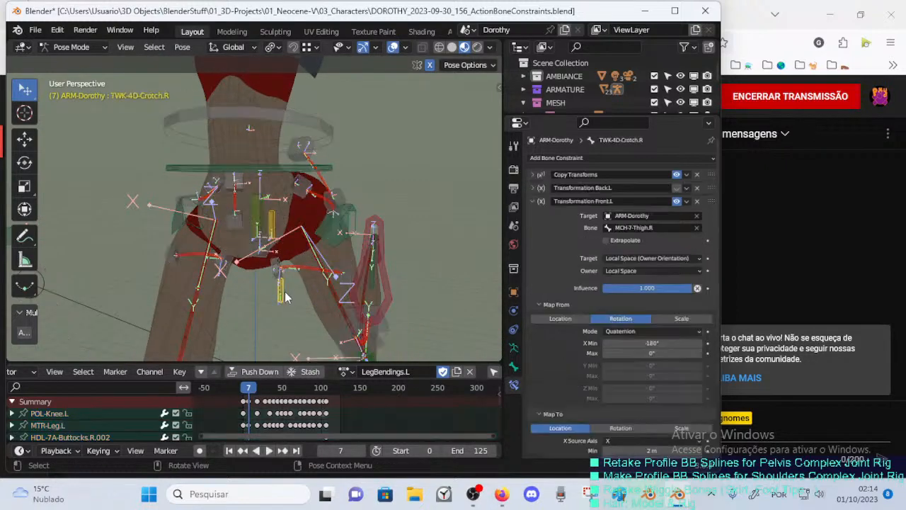
pyautogui.click(676, 201)
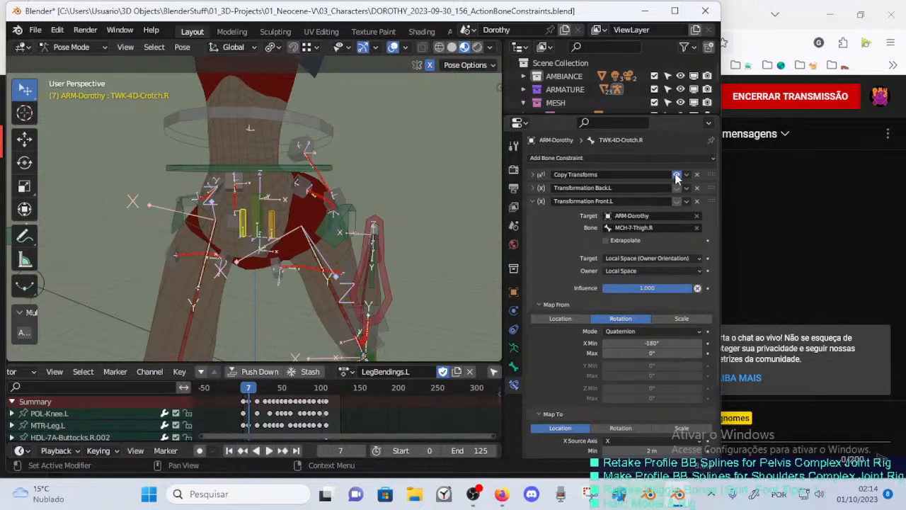
pyautogui.click(535, 202)
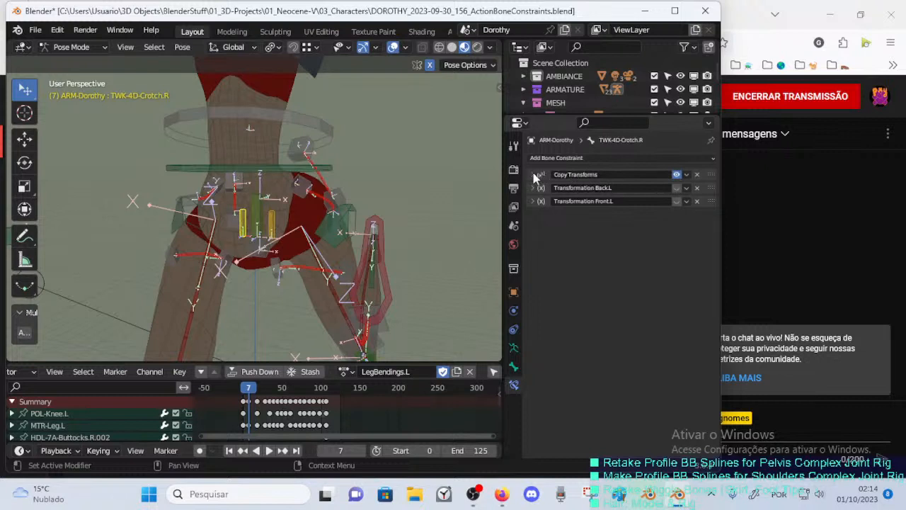
pyautogui.click(535, 175)
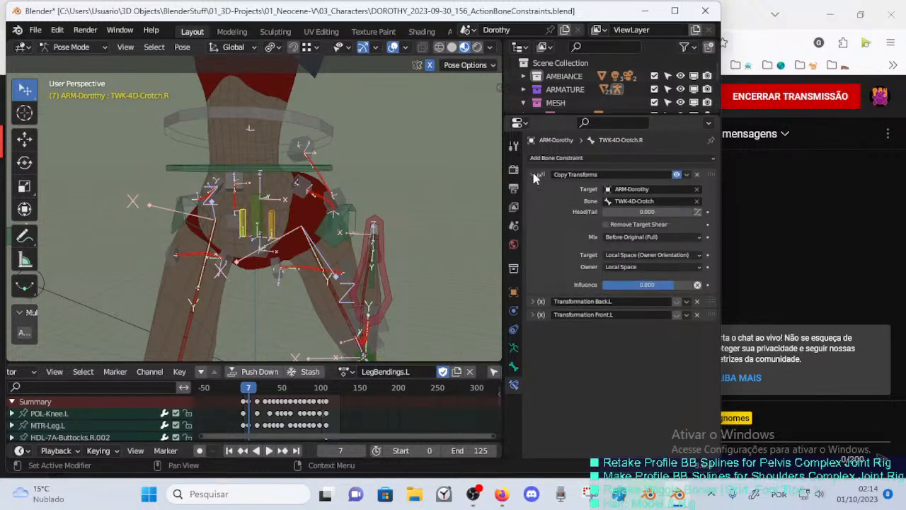
pyautogui.click(534, 174)
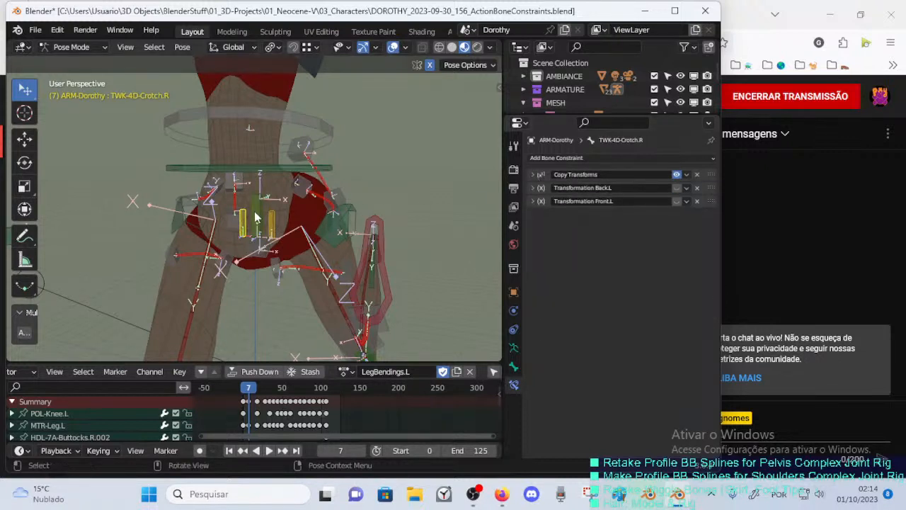
# Disable the Copy Transforms constraints on both TWK-4D-Crotch.L and TWK-4D-Crotch.R, and the Transformation Front.L constraint on TWK-4D-Crotch.L.
pyautogui.click(276, 225)
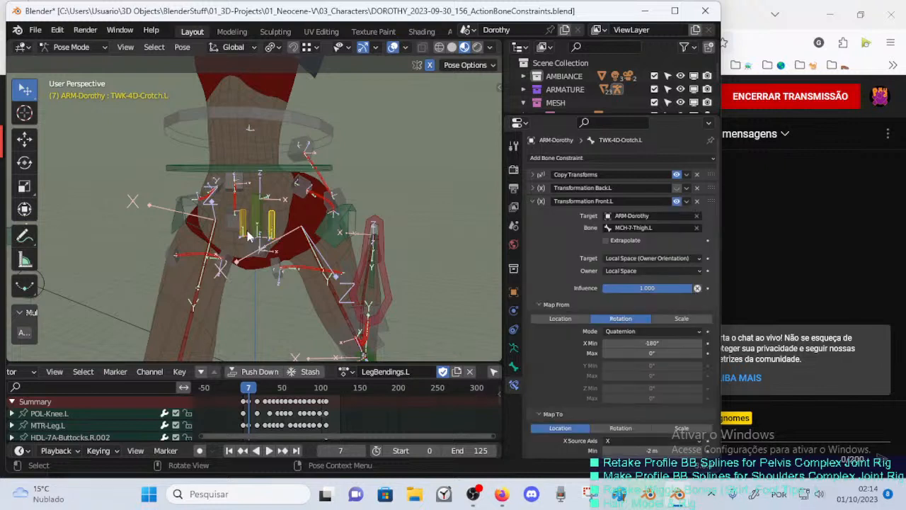
pyautogui.click(248, 237)
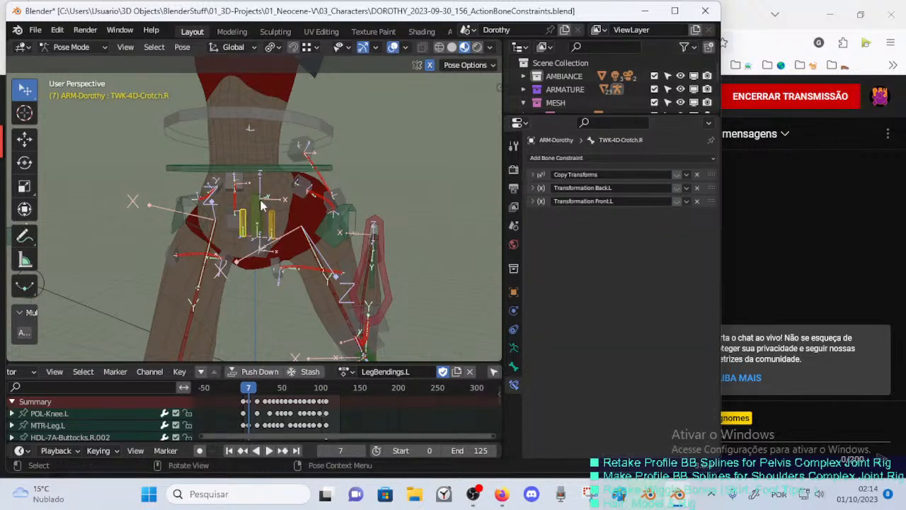
pyautogui.click(274, 221)
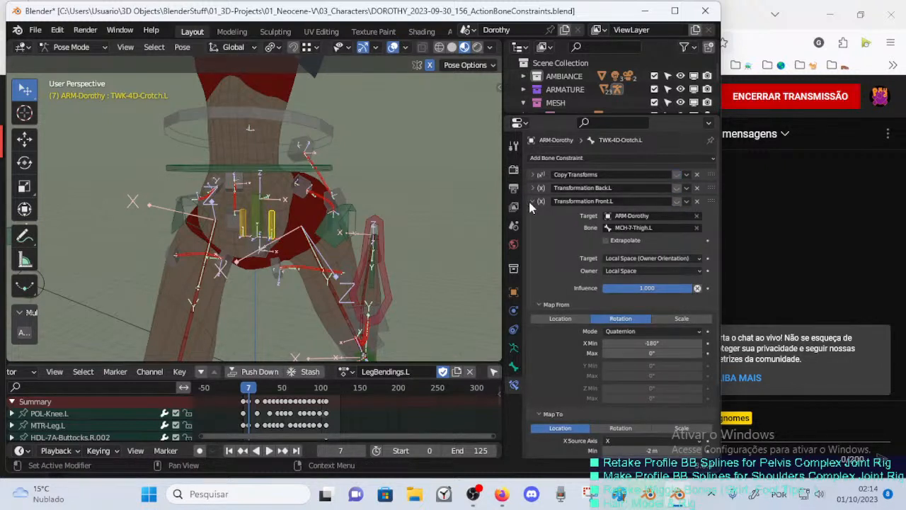
pyautogui.click(533, 201)
# Test-move the TWK-4D-Crotch.L and TWK-4D-Crotch bones, cancelling each move.
pyautogui.click(260, 209)
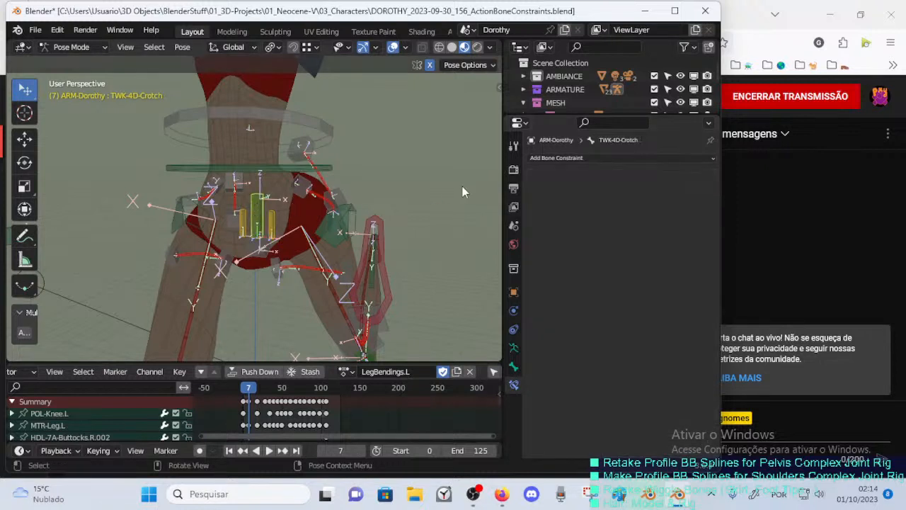
pyautogui.click(275, 222)
pyautogui.press('g')
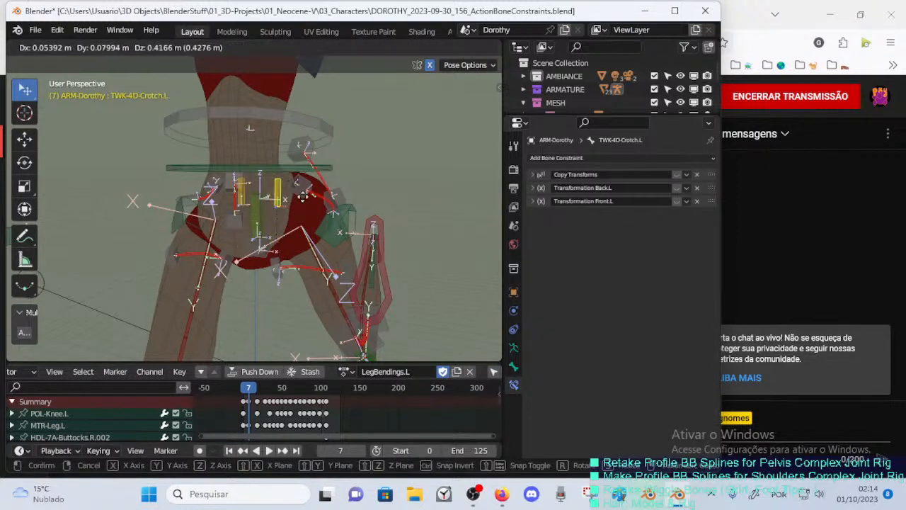
pyautogui.rightClick(257, 218)
pyautogui.click(256, 218)
pyautogui.press('g')
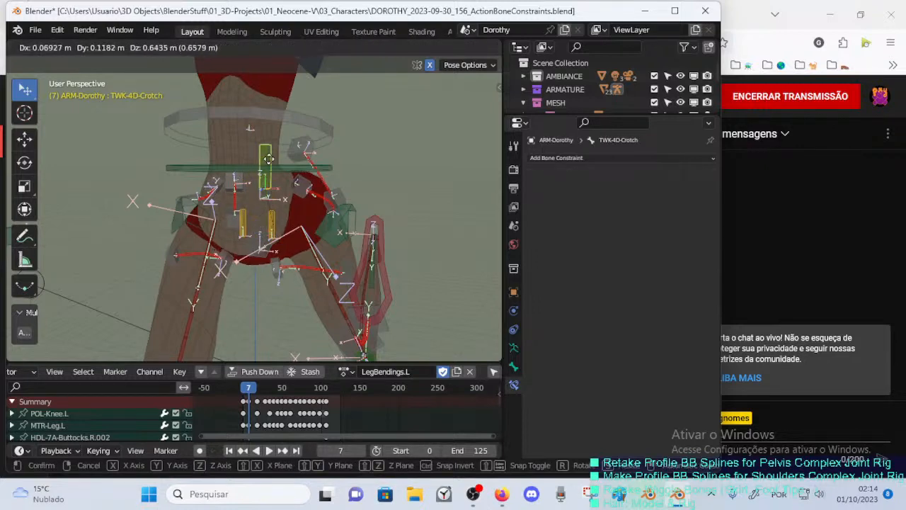
pyautogui.rightClick(272, 205)
pyautogui.press('g')
pyautogui.moveTo(293, 242); pyautogui.dragTo(272, 211, button='middle')
pyautogui.rightClick(231, 210)
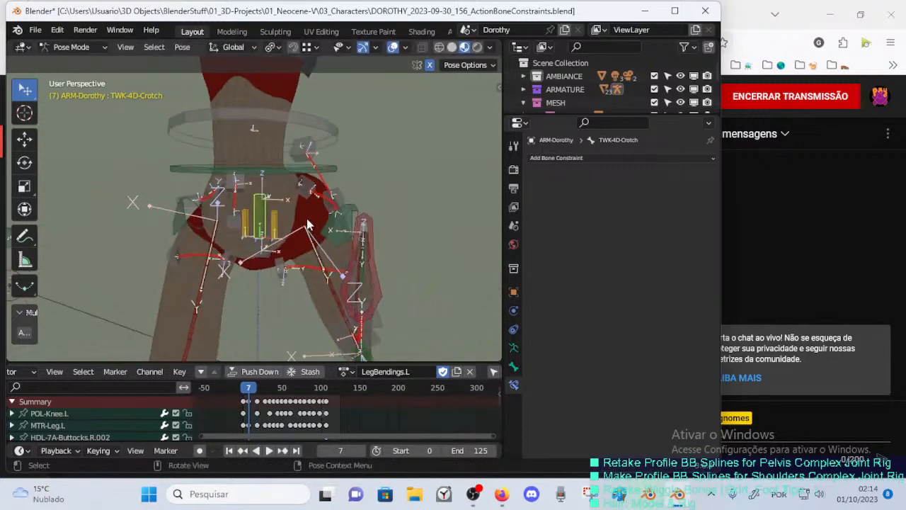
pyautogui.press('g')
pyautogui.rightClick(275, 210)
# Try moving TWK-4D-Crotch in Edit Mode and again in Pose Mode, cancelling both moves.
pyautogui.press('Tab')
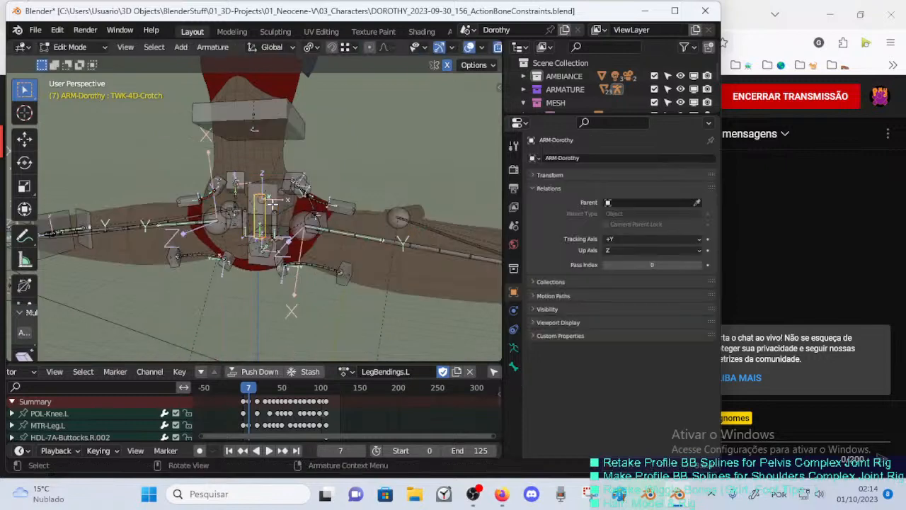
pyautogui.press('g')
pyautogui.rightClick(265, 150)
pyautogui.press('Tab')
pyautogui.press('g')
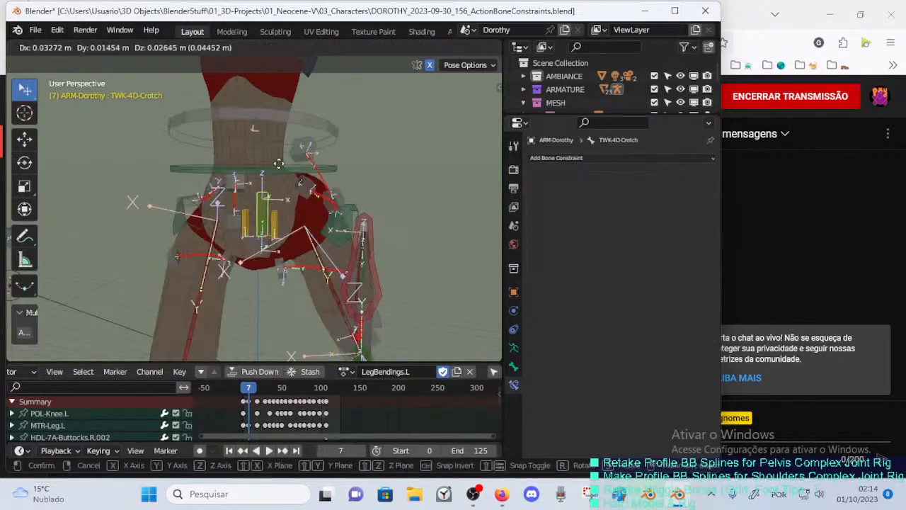
pyautogui.rightClick(265, 261)
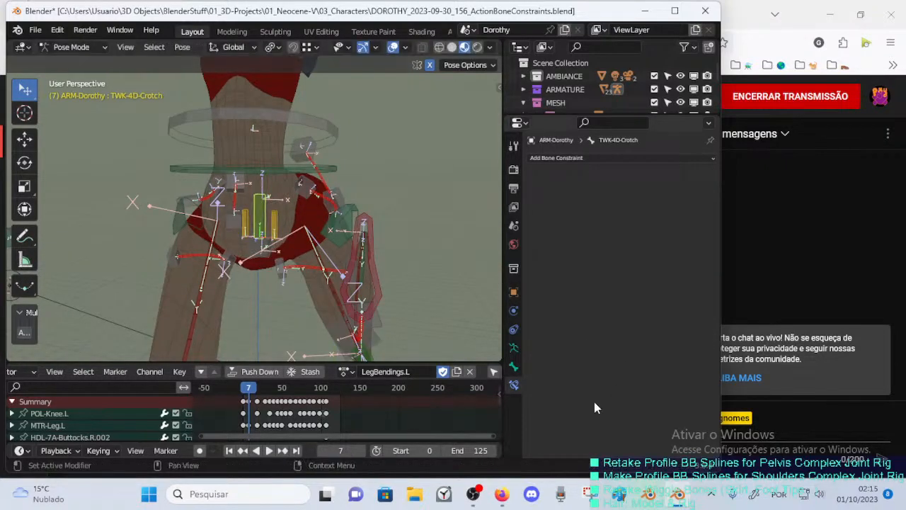
# Show the bone properties of TWK-4D-Crotch and test-move the HDL-4C-Spine.001 handle, cancelling the moves.
pyautogui.click(514, 366)
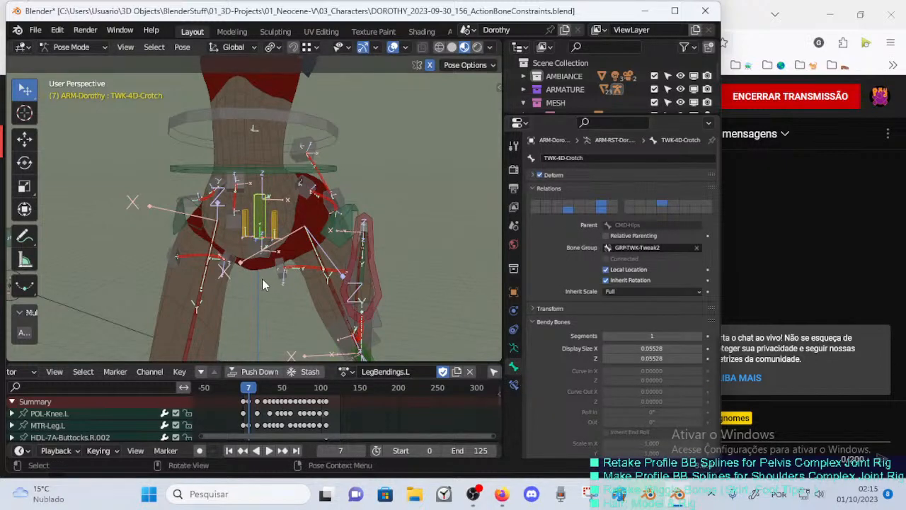
pyautogui.click(260, 213)
pyautogui.press('g')
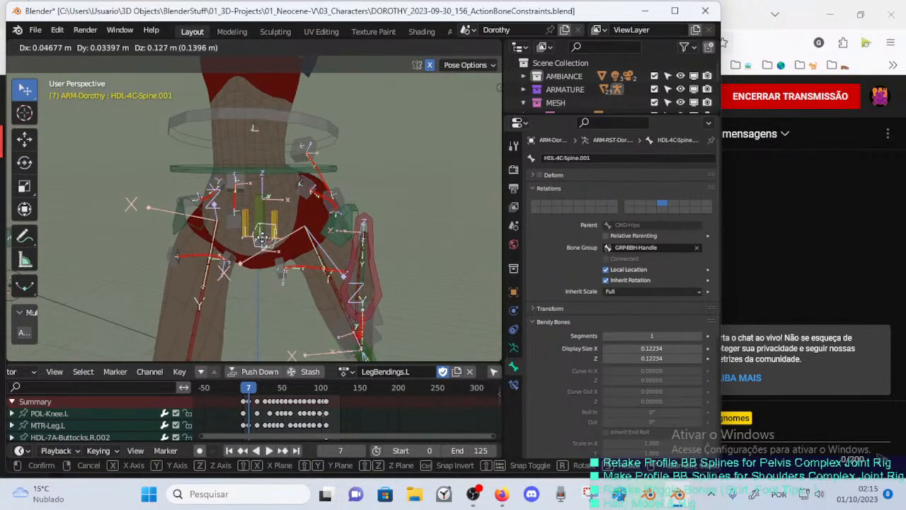
pyautogui.rightClick(261, 216)
pyautogui.click(261, 215)
pyautogui.press('g')
pyautogui.rightClick(261, 185)
# Test-move the CMD-Hips bone several times to see the pelvis follow, without keeping the displacement.
pyautogui.click(342, 226)
pyautogui.moveTo(343, 227); pyautogui.dragTo(358, 241, button='middle')
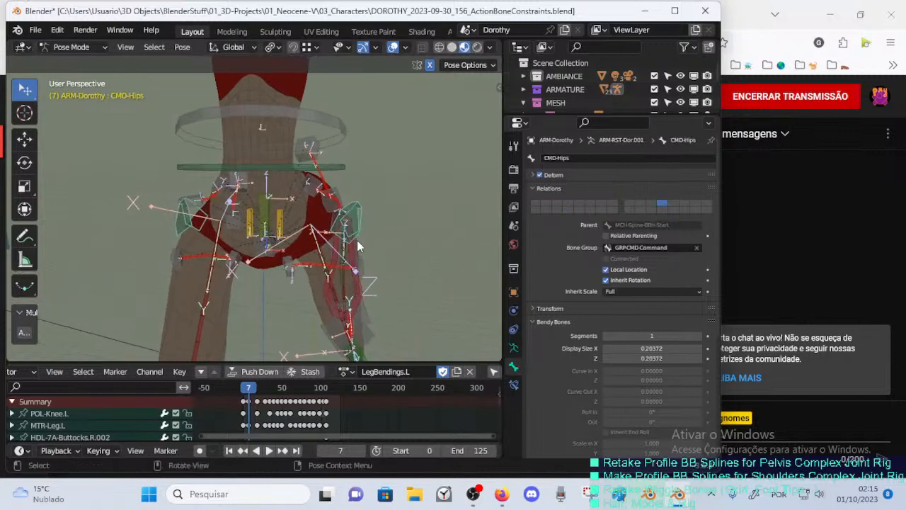
pyautogui.press('g')
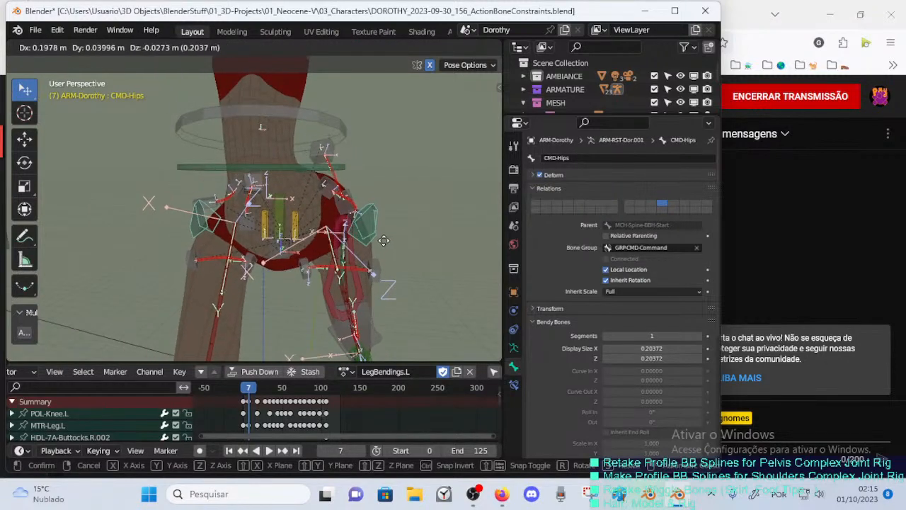
pyautogui.rightClick(382, 247)
pyautogui.press('g')
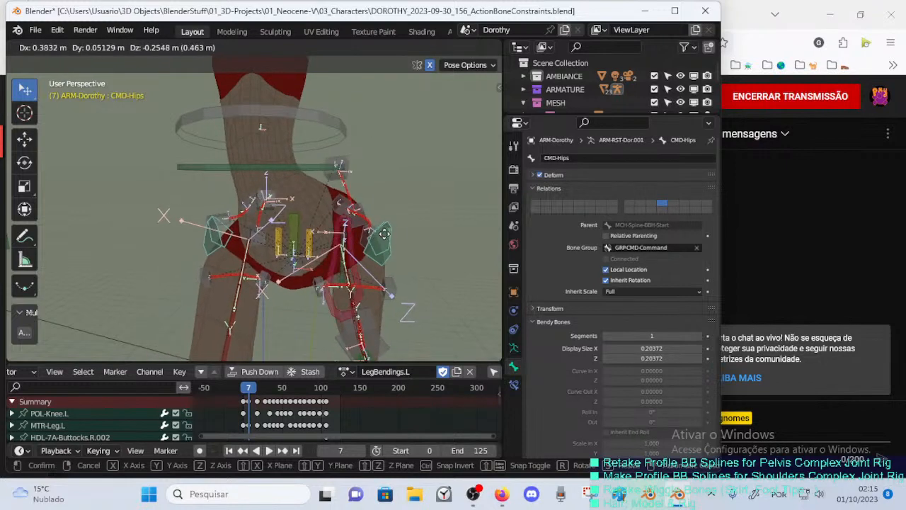
pyautogui.rightClick(379, 224)
pyautogui.press('g')
pyautogui.click(393, 223)
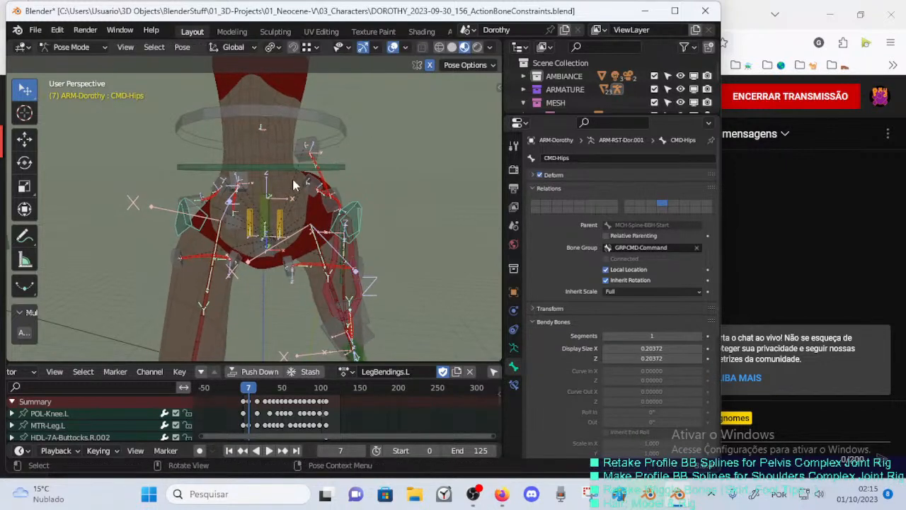
# Test-move CMD-TorsoLower and the HDL-Spine.002 and HDL-Spine.003 handles, leaving each in its original place.
pyautogui.click(299, 165)
pyautogui.press('g')
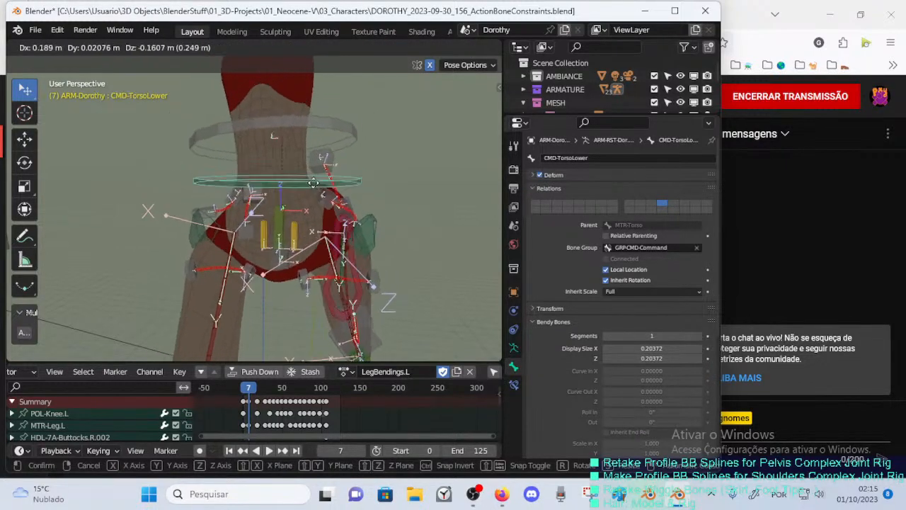
pyautogui.click(302, 178)
pyautogui.scroll(-4, 297, 184)
pyautogui.click(284, 192)
pyautogui.press('g')
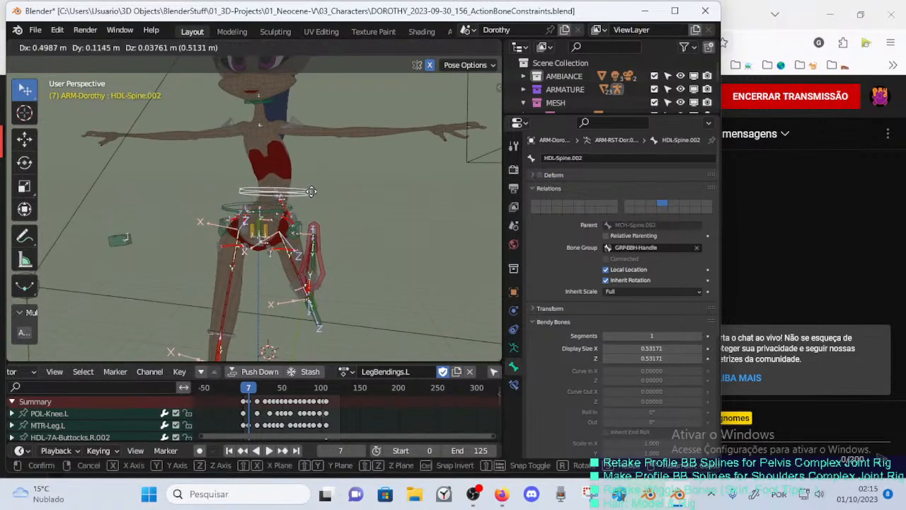
pyautogui.rightClick(295, 188)
pyautogui.click(292, 128)
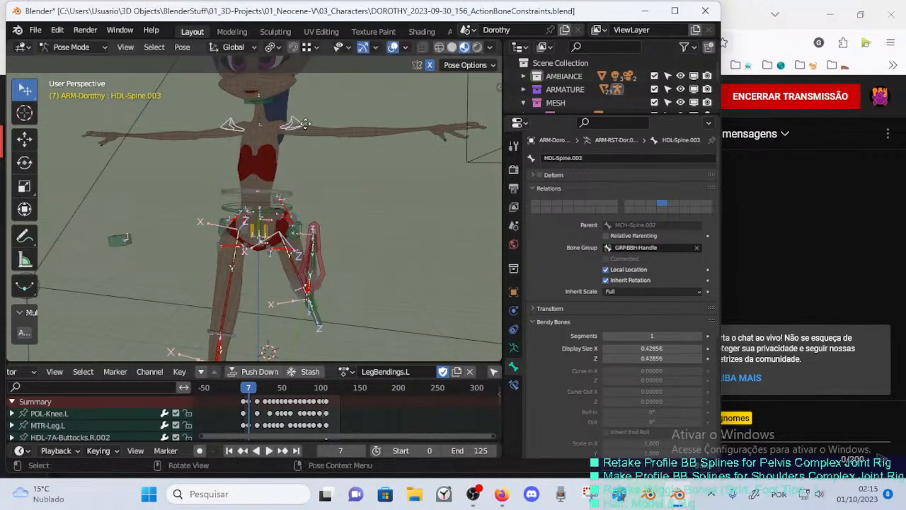
pyautogui.press('g')
pyautogui.rightClick(298, 133)
# Show the MTR-1-HEAD bone layer and test-rotate the MTR-Head bone, cancelling the rotation.
pyautogui.press('n')
pyautogui.scroll(-2, 390, 128)
pyautogui.scroll(5, 388, 122)
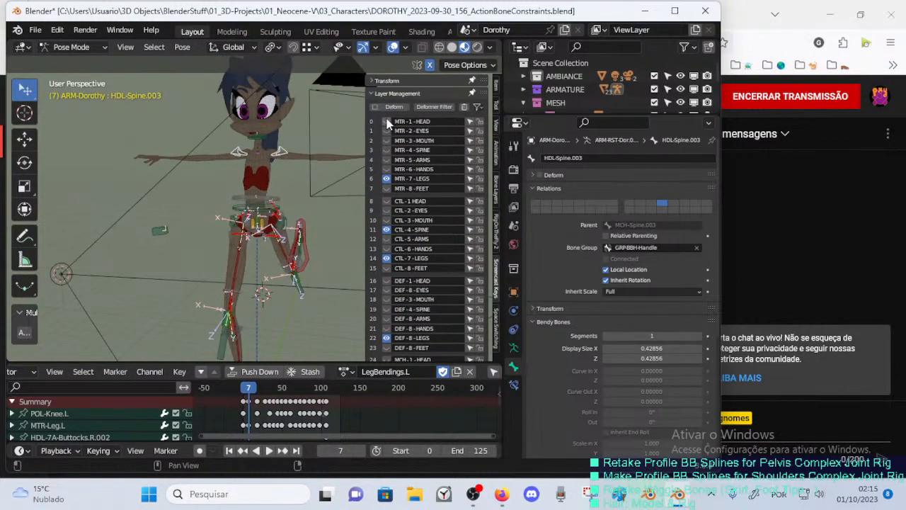
pyautogui.click(386, 122)
pyautogui.moveTo(333, 119); pyautogui.dragTo(283, 109, button='middle')
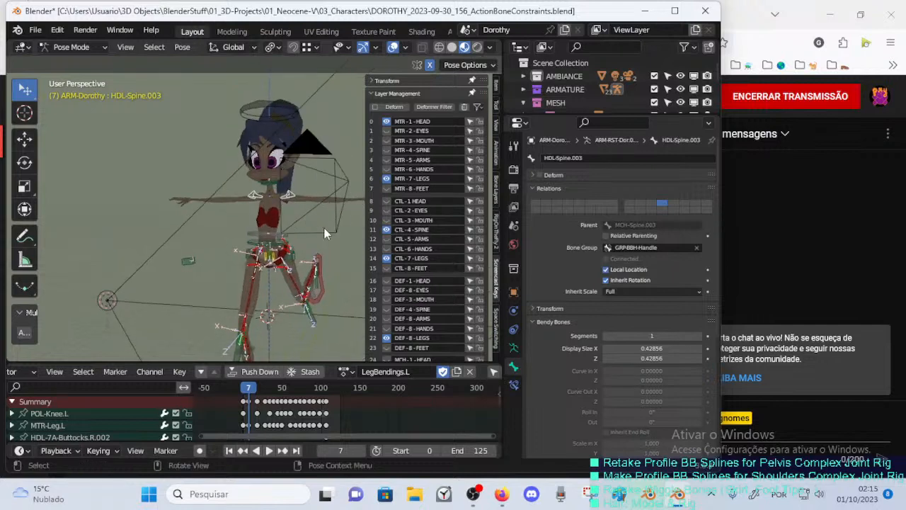
pyautogui.click(281, 110)
pyautogui.press('r')
pyautogui.press('r')
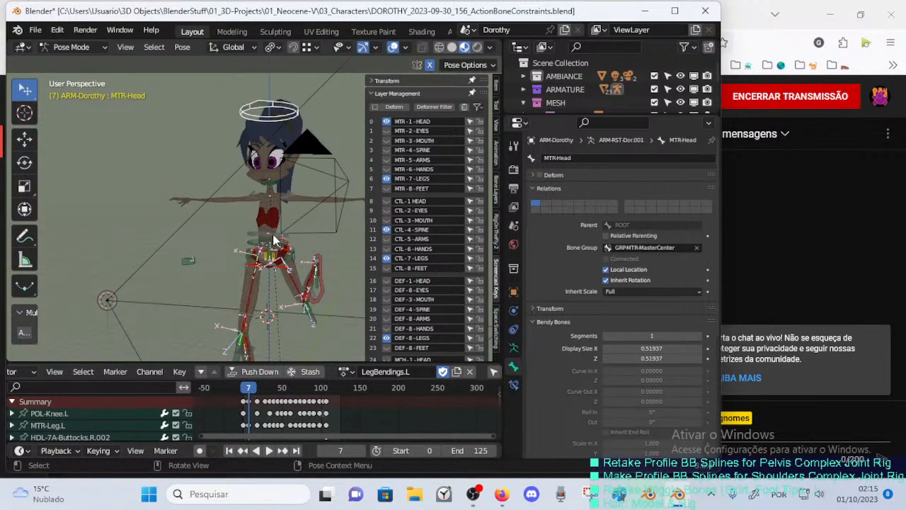
pyautogui.rightClick(272, 234)
# Show the MTR-4-SPINE bone layer and move the MTR-Torso bone.
pyautogui.keyDown('shift'); pyautogui.moveTo(273, 234); pyautogui.dragTo(372, 186, button='middle'); pyautogui.keyUp('shift')
pyautogui.click(386, 150)
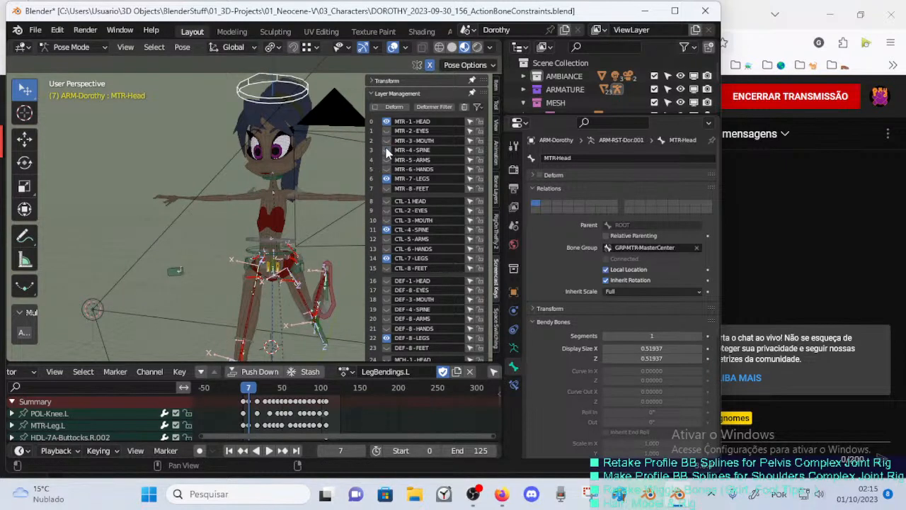
pyautogui.click(304, 232)
pyautogui.press('g')
pyautogui.click(300, 237)
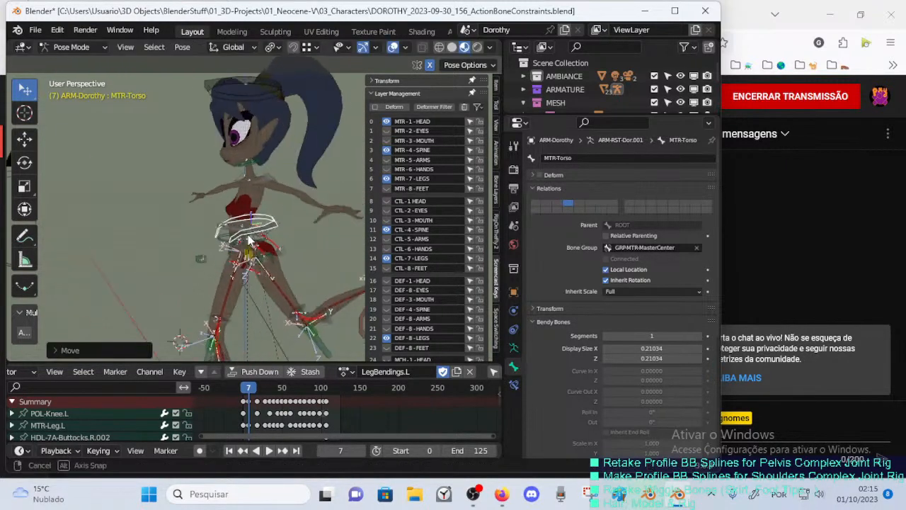
# Rotate the MTR-Torso bone from a side view to try tilting the torso, and hide the sidebar.
pyautogui.press('r')
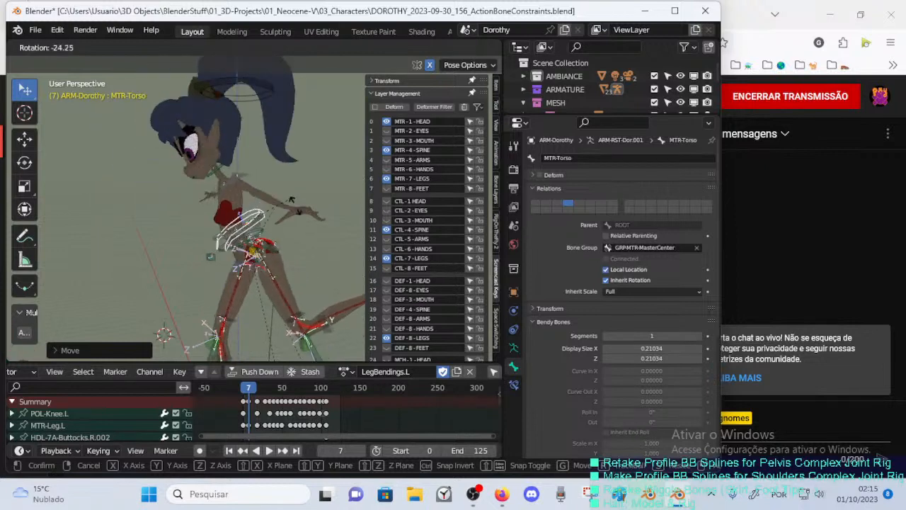
pyautogui.click(243, 235)
pyautogui.moveTo(243, 234); pyautogui.dragTo(273, 136, button='middle')
pyautogui.press('r')
pyautogui.click(324, 231)
pyautogui.press('n')
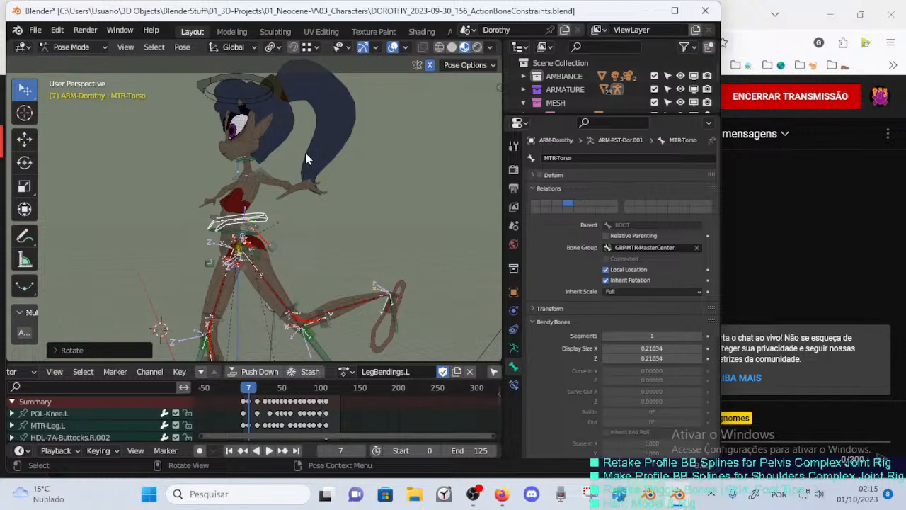
# Collapse the Layer Management section in the sidebar and enable Screencast Keys.
pyautogui.press('.')
pyautogui.press('Escape')
pyautogui.press('n')
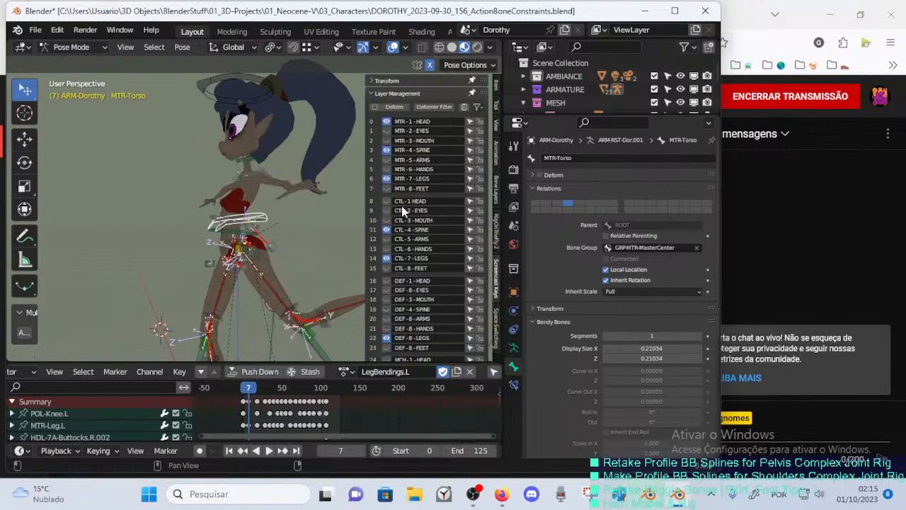
pyautogui.scroll(-5, 407, 263)
pyautogui.scroll(5, 407, 264)
pyautogui.click(379, 92)
pyautogui.click(380, 92)
pyautogui.scroll(-1, 386, 175)
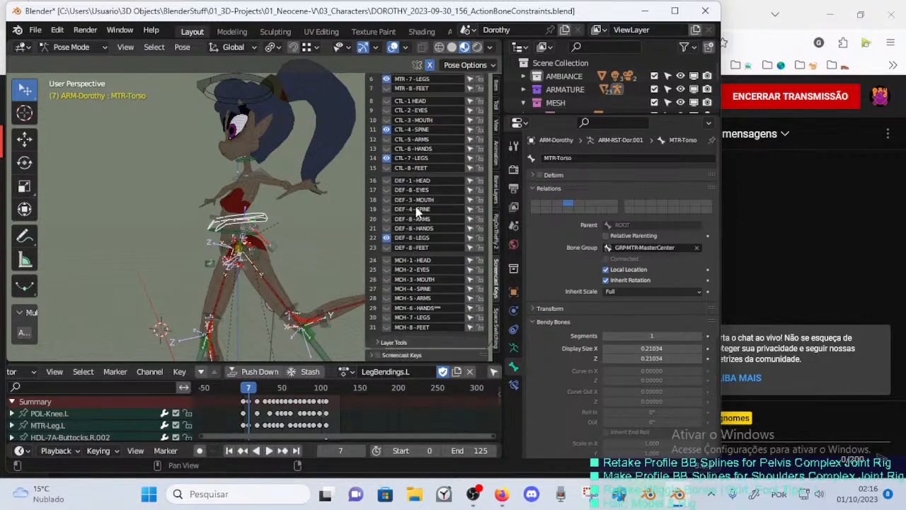
pyautogui.scroll(1, 385, 175)
pyautogui.click(383, 94)
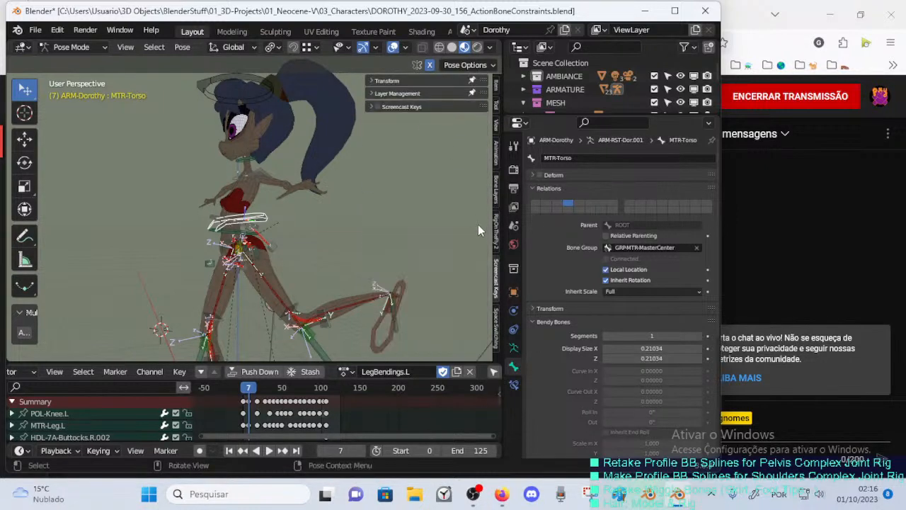
pyautogui.click(377, 107)
# Look over the orientation choices without changing them, and set the transform pivot point to Individual Origins.
pyautogui.press(',')
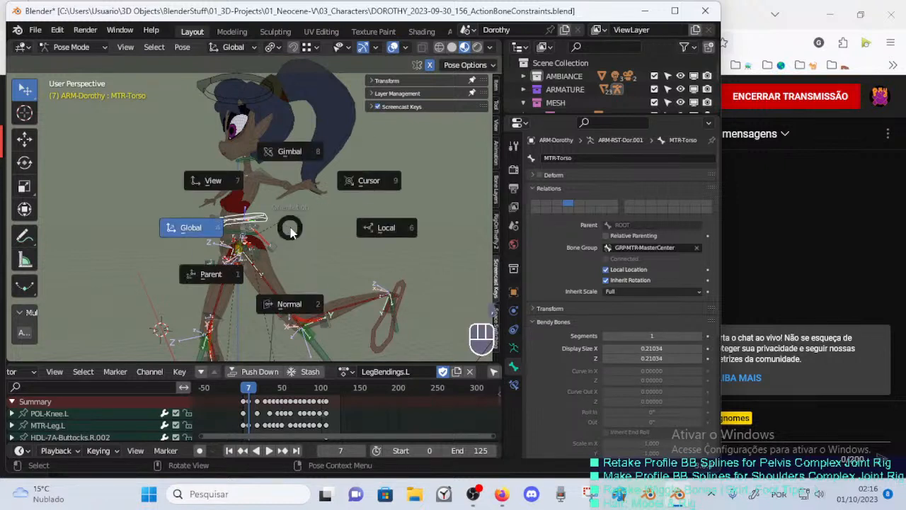
pyautogui.press('Escape')
pyautogui.press('.')
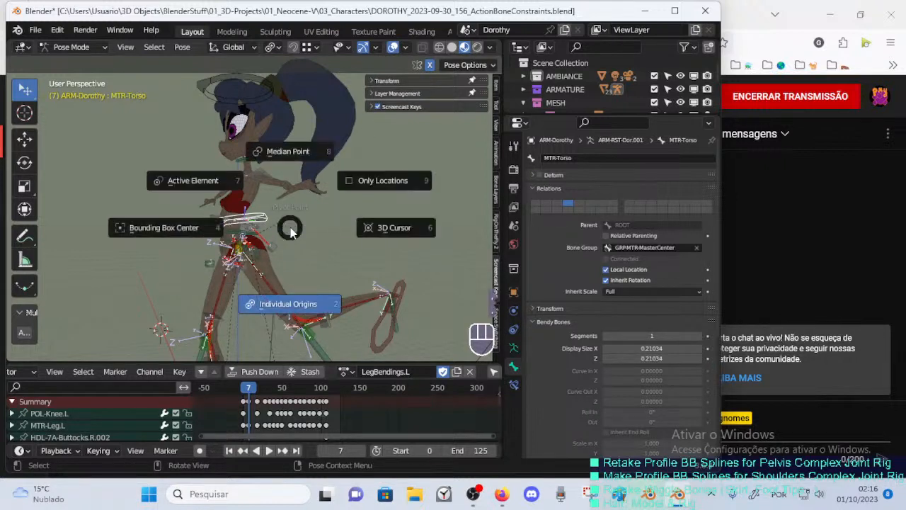
pyautogui.click(288, 298)
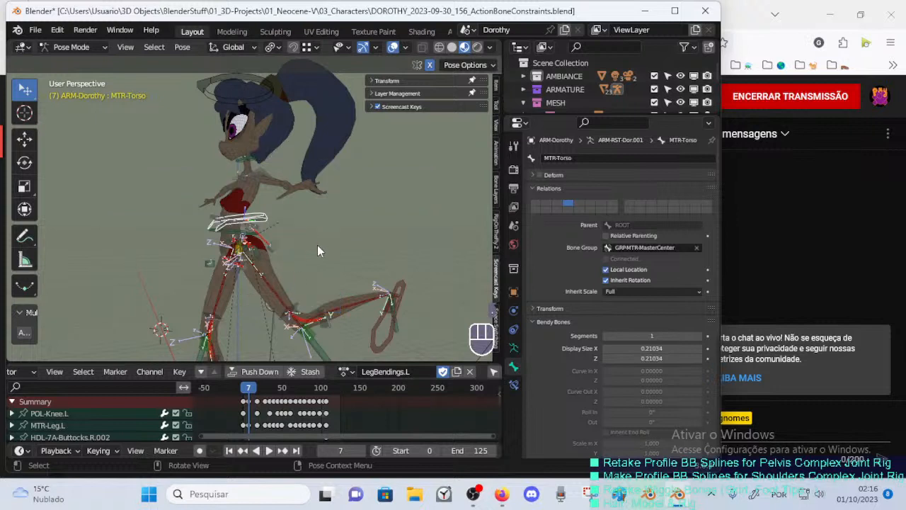
# View the Transform Pivot Point options without choosing one, and set the transform orientation to Global.
pyautogui.press('less')
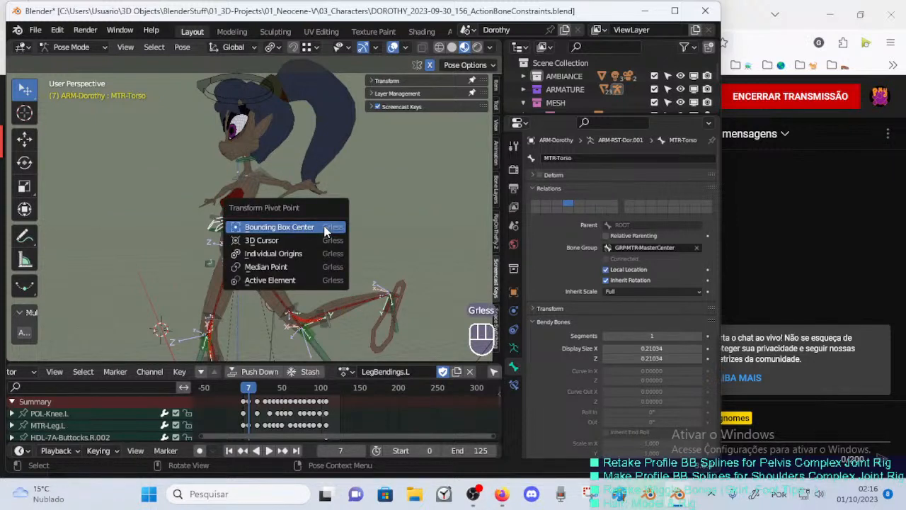
pyautogui.press('Escape')
pyautogui.press('shift+less')
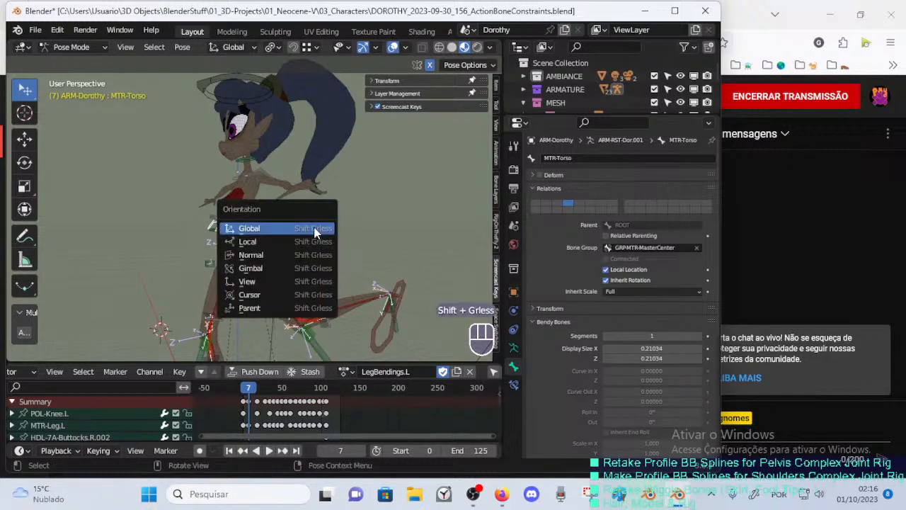
pyautogui.click(314, 229)
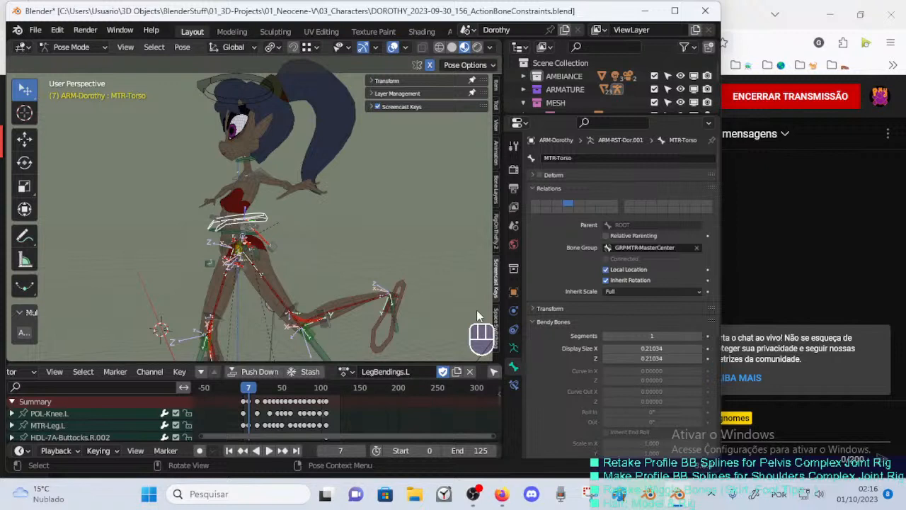
# Examine the Transform Pivot Point options while the MTR-Torso bone stays selected, without choosing one.
pyautogui.moveTo(318, 233); pyautogui.dragTo(328, 238, button='middle')
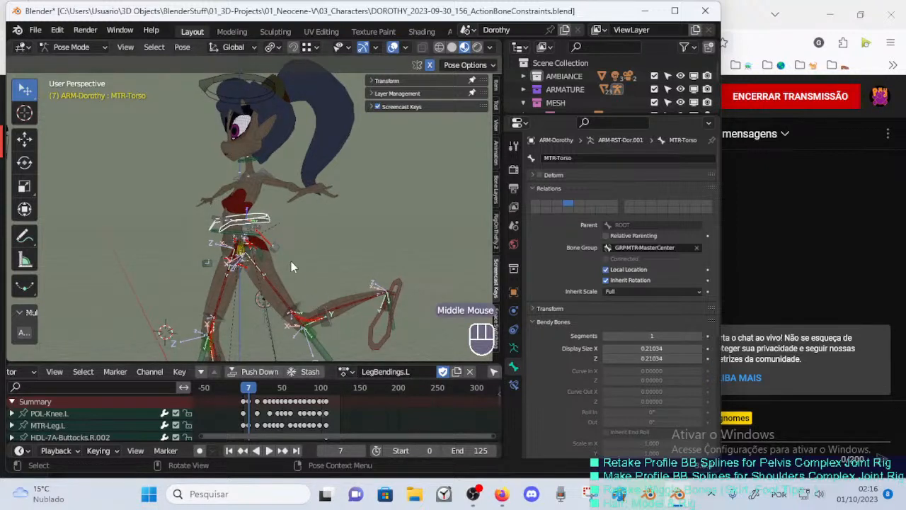
pyautogui.moveTo(291, 261); pyautogui.dragTo(268, 255, button='middle')
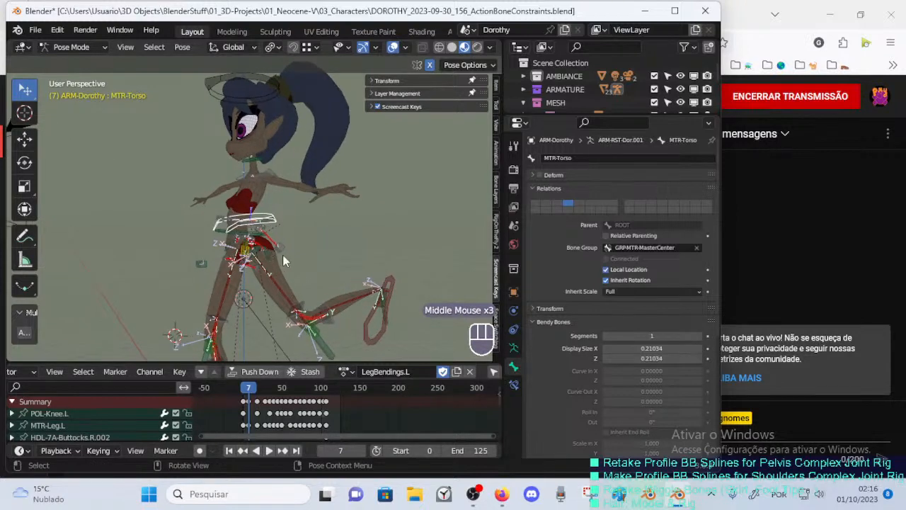
pyautogui.moveTo(283, 246)
pyautogui.mouseDown(button='middle')
pyautogui.moveTo(251, 245)
pyautogui.moveTo(292, 234)
pyautogui.moveTo(284, 252)
pyautogui.mouseUp(button='middle')
pyautogui.scroll(1, 266, 245)
pyautogui.scroll(-1, 295, 235)
pyautogui.scroll(1, 283, 253)
pyautogui.press('less')
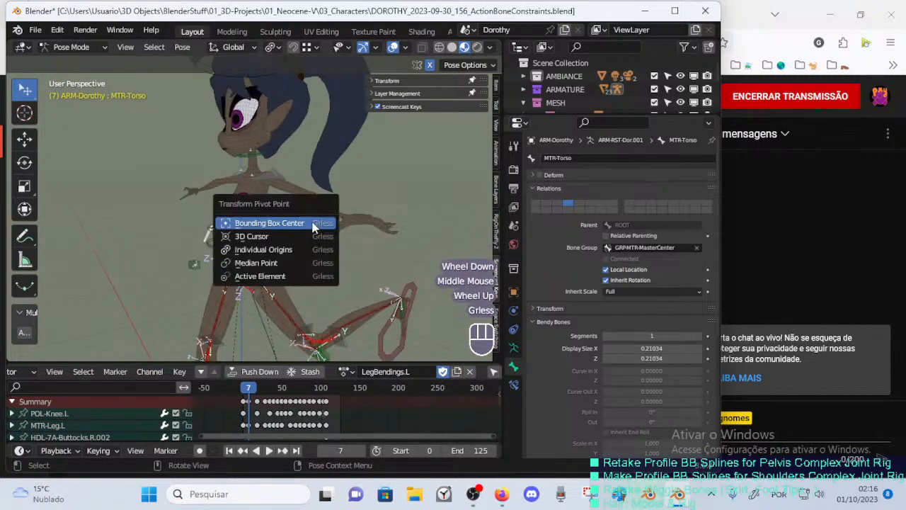
pyautogui.press('less')
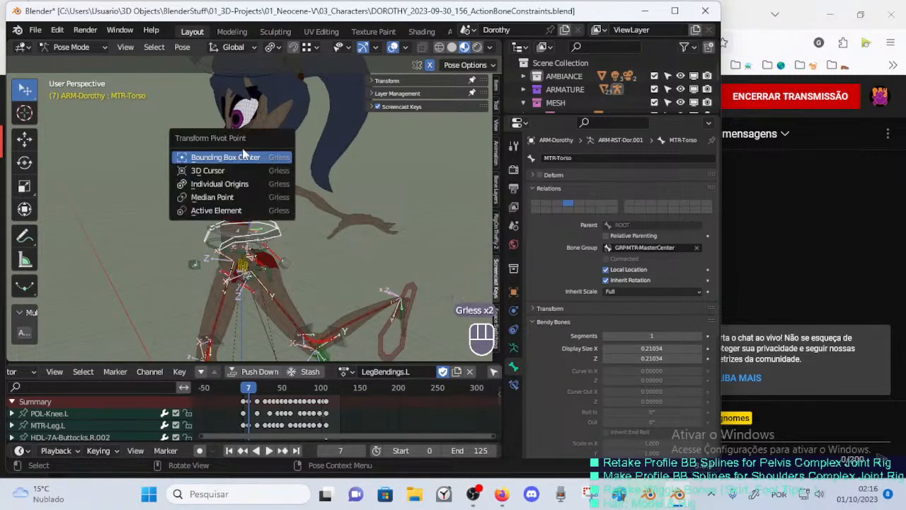
pyautogui.click(237, 160)
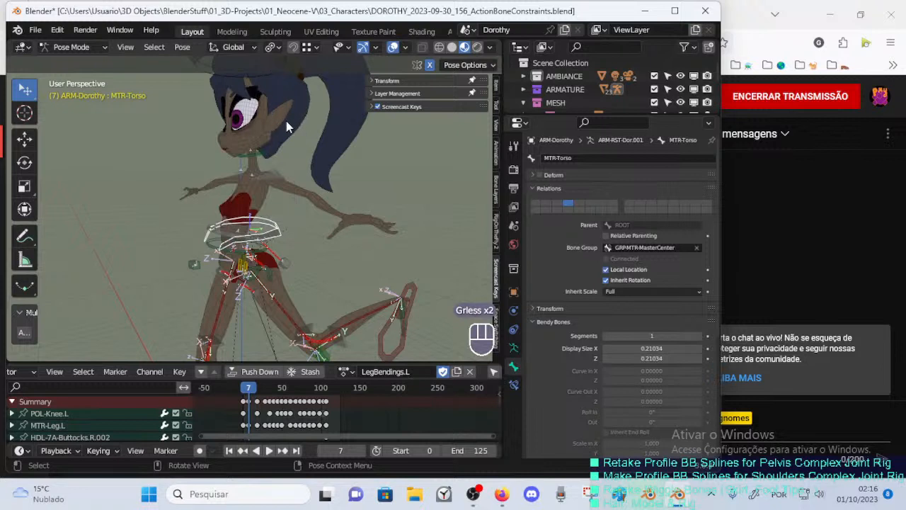
pyautogui.press('less')
pyautogui.press('less')
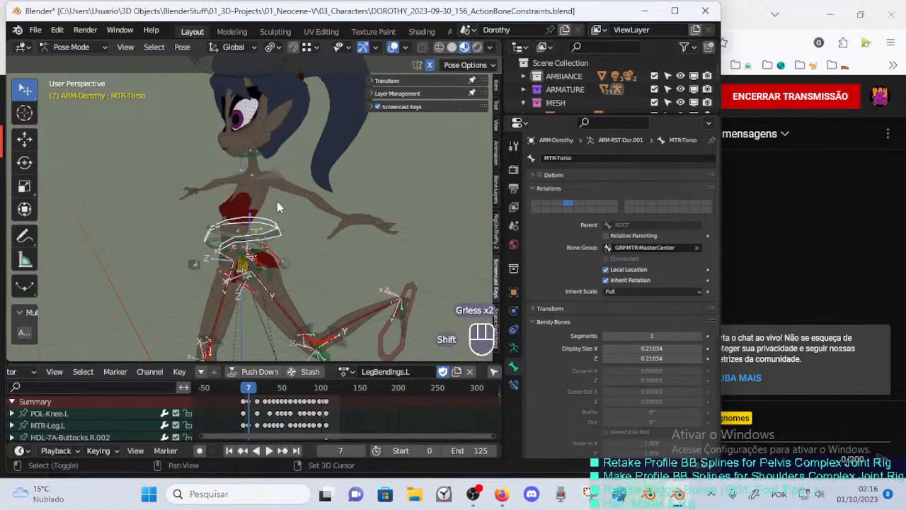
# Compare the transform orientation choices with the Transform Pivot Point choices, leaving both settings as they are.
pyautogui.press('shift+less')
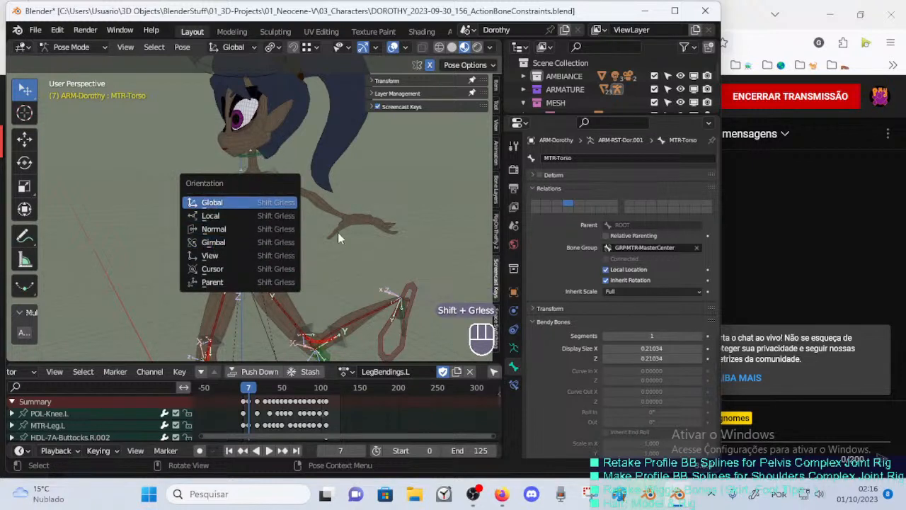
pyautogui.press('shift+less')
pyautogui.press('less')
pyautogui.press('less')
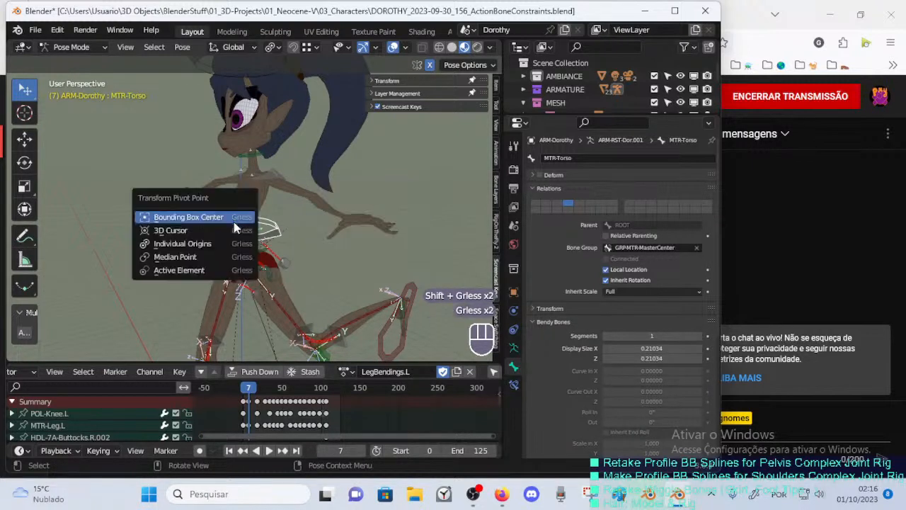
pyautogui.press('less')
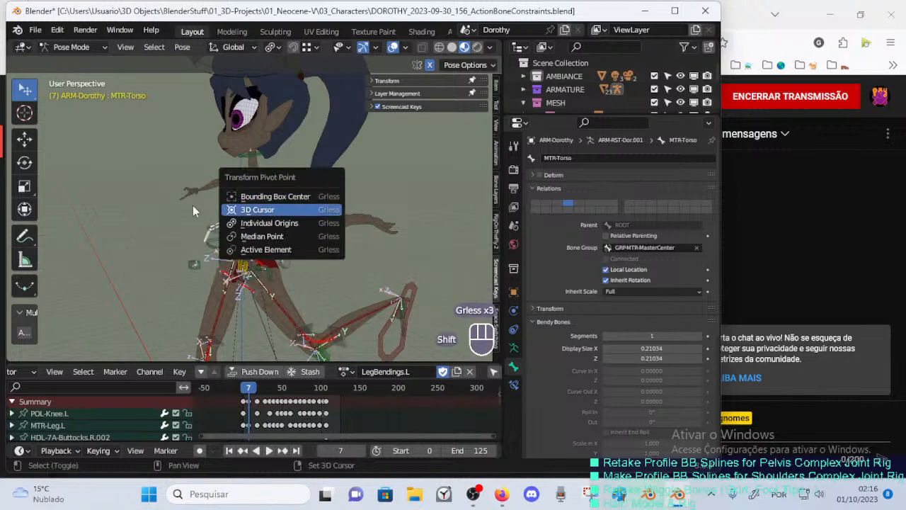
pyautogui.press('less')
pyautogui.press('shift+less')
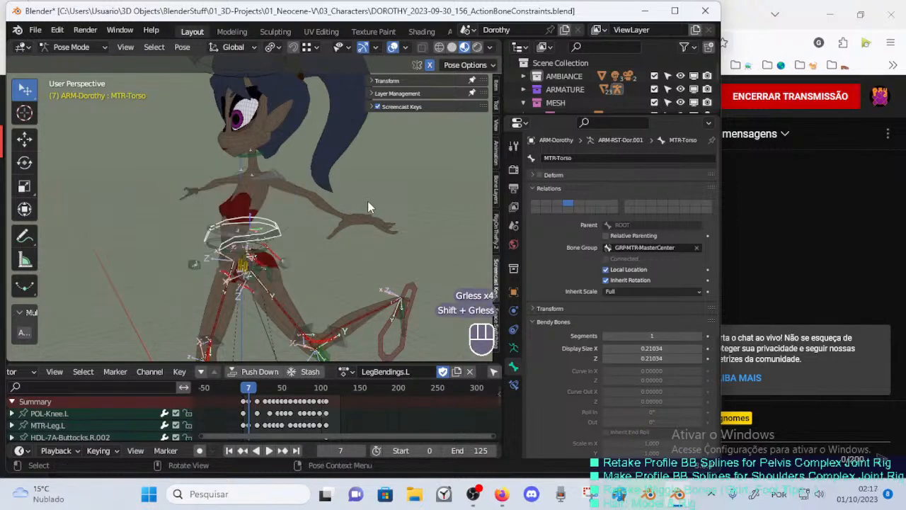
pyautogui.press('shift+less')
pyautogui.press('less')
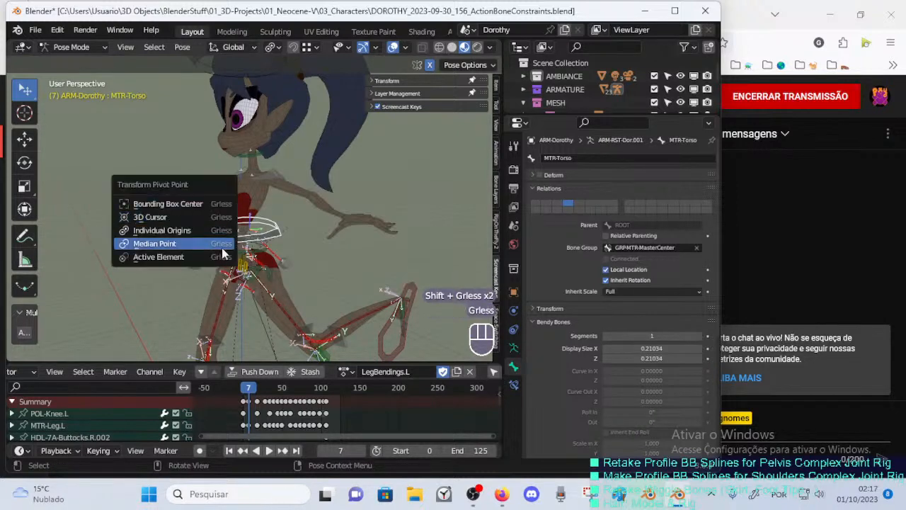
pyautogui.press('less')
pyautogui.press('less')
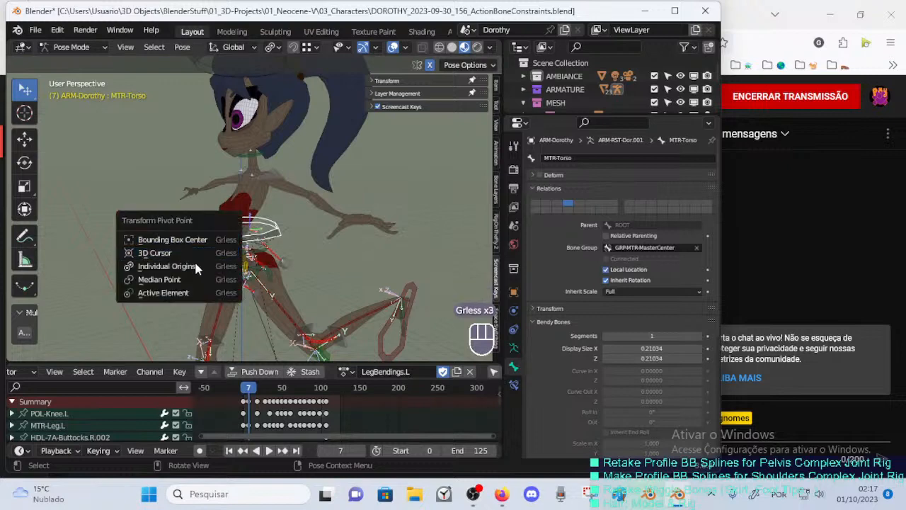
# Set the transform pivot point to 3D Cursor and rotate MTR-Torso about a cursor placed behind the waist.
pyautogui.moveTo(238, 263); pyautogui.dragTo(309, 227, button='middle')
pyautogui.moveTo(309, 227); pyautogui.dragTo(272, 253, button='middle')
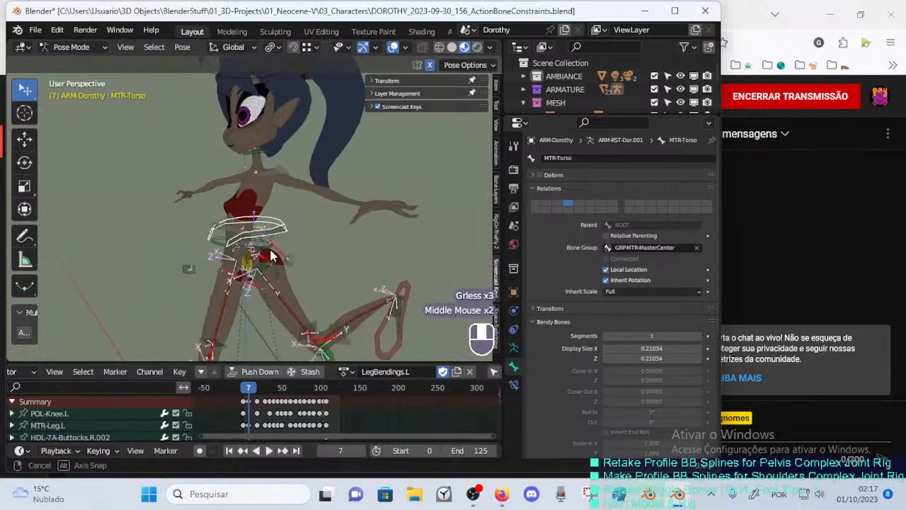
pyautogui.press('less')
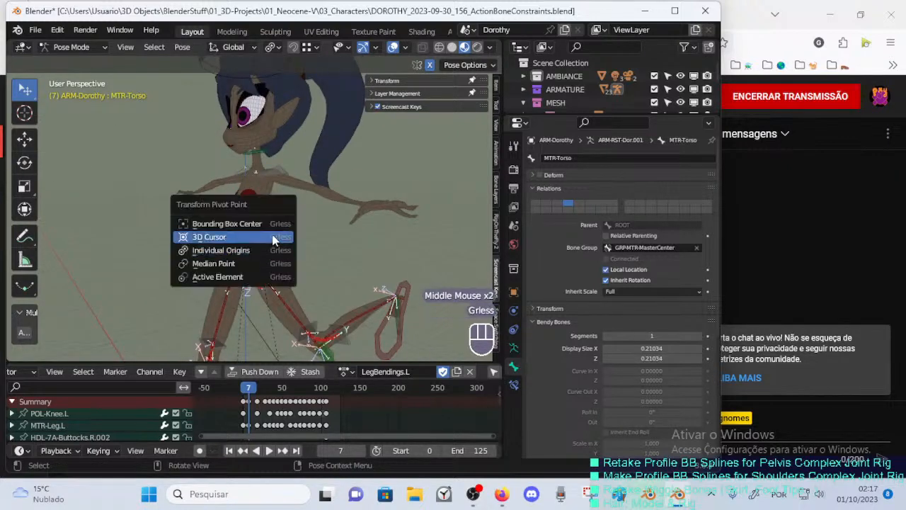
pyautogui.click(262, 237)
pyautogui.moveTo(327, 215); pyautogui.dragTo(294, 236, button='middle')
pyautogui.keyDown('shift'); pyautogui.rightClick(289, 226); pyautogui.keyUp('shift')
pyautogui.press('r')
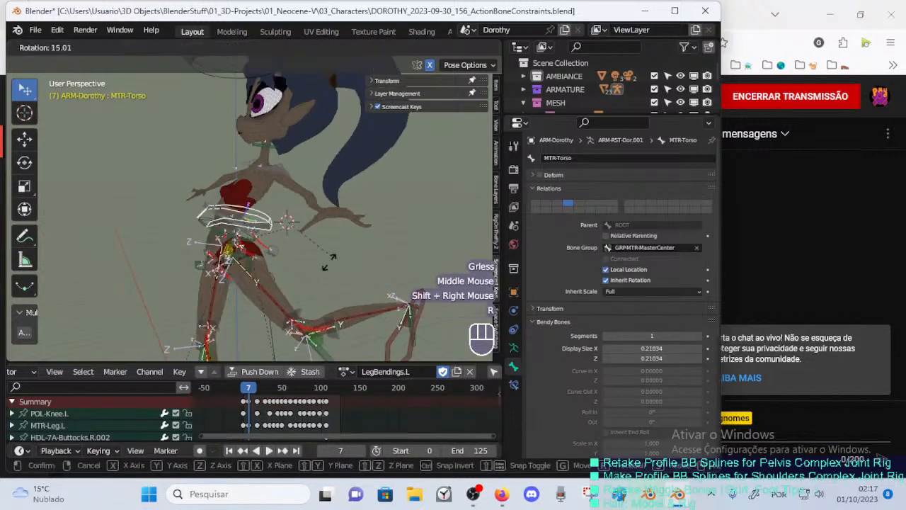
pyautogui.click(303, 261)
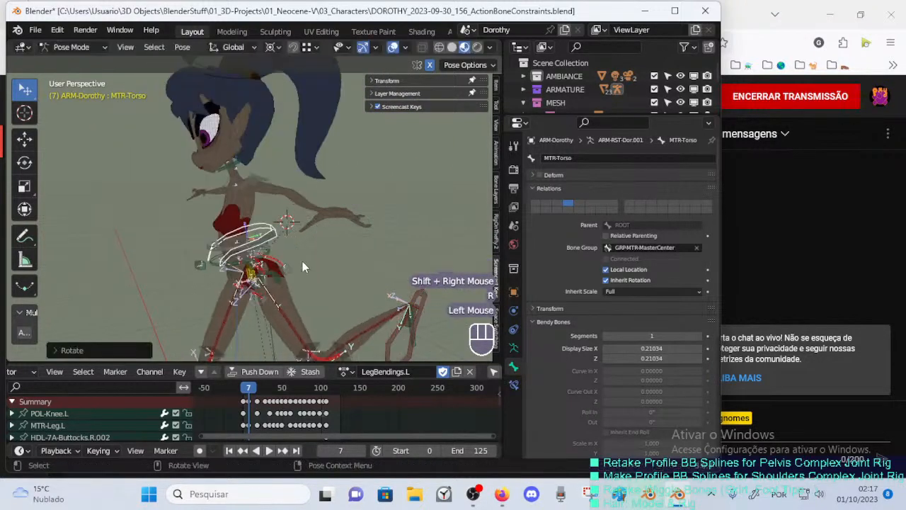
# Try a plain and a trackball rotation of MTR-Torso about a 3D cursor placed in front of the hips.
pyautogui.keyDown('shift'); pyautogui.rightClick(209, 288); pyautogui.keyUp('shift')
pyautogui.press('r')
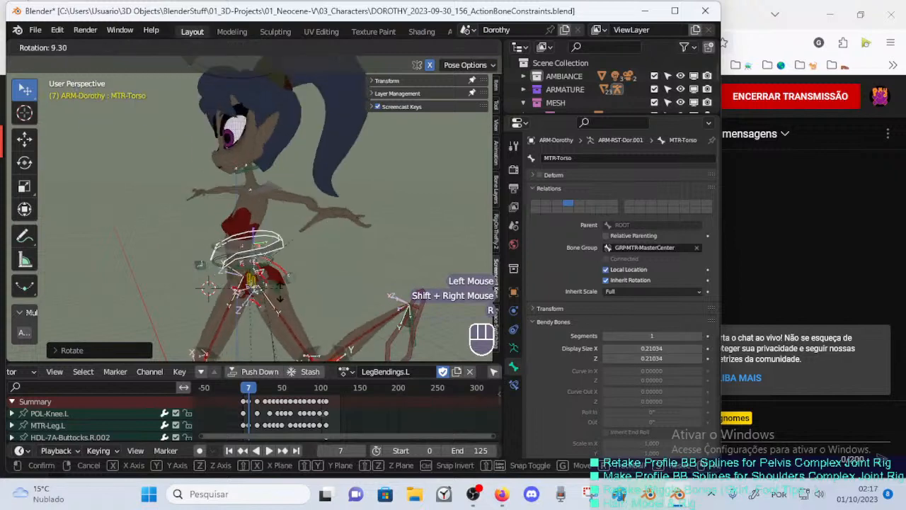
pyautogui.press('r')
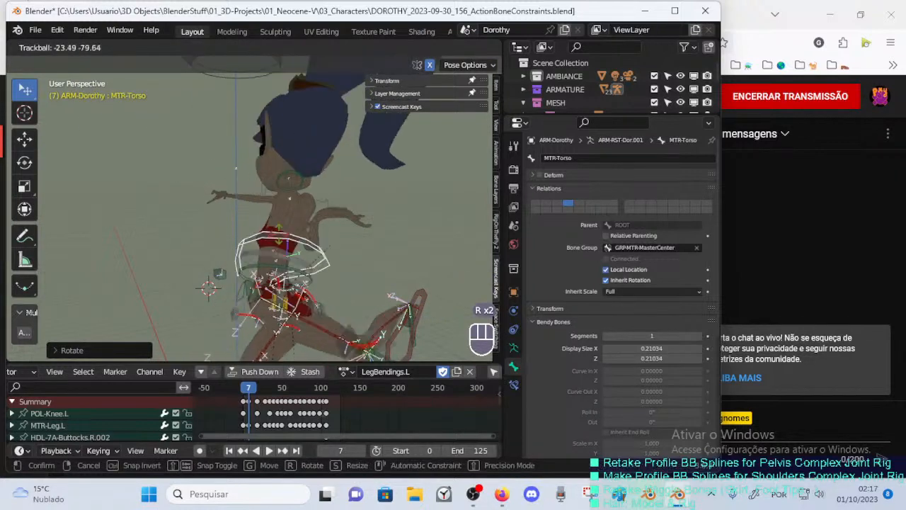
pyautogui.press('Escape')
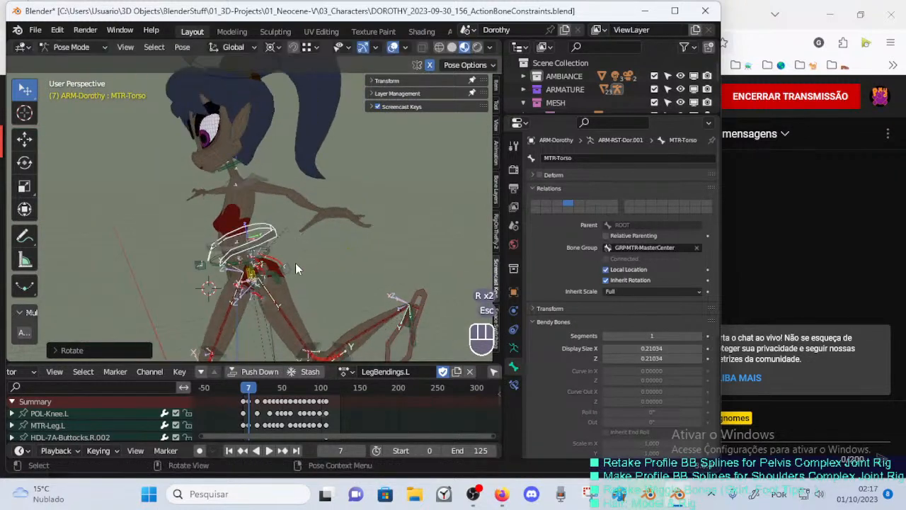
# Place the 3D cursor behind the chest and rotate MTR-Torso about 5 degrees around it.
pyautogui.keyDown('shift'); pyautogui.rightClick(277, 204); pyautogui.keyUp('shift')
pyautogui.press('r')
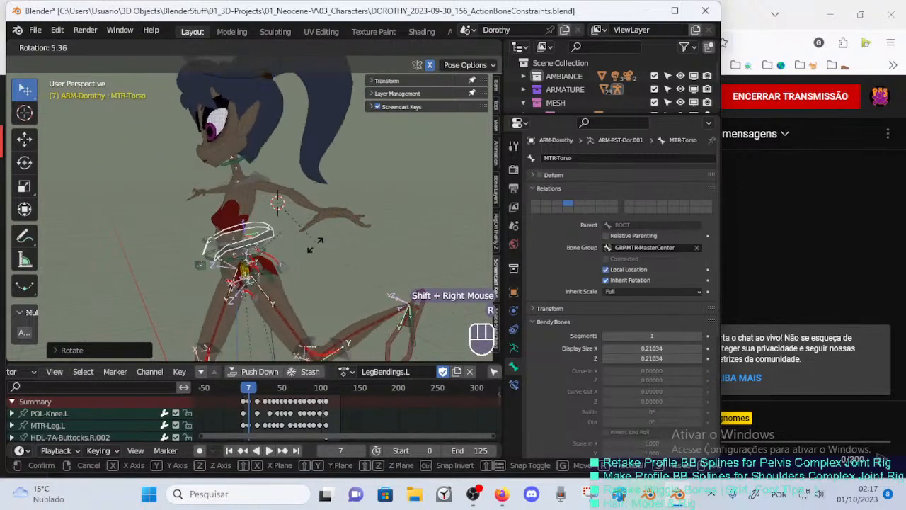
pyautogui.click(315, 241)
# Try rotating MTR-Torso about a 3D cursor in front of the chest and about one at the waist.
pyautogui.keyDown('shift'); pyautogui.rightClick(179, 216); pyautogui.keyUp('shift')
pyautogui.press('r')
pyautogui.press('Escape')
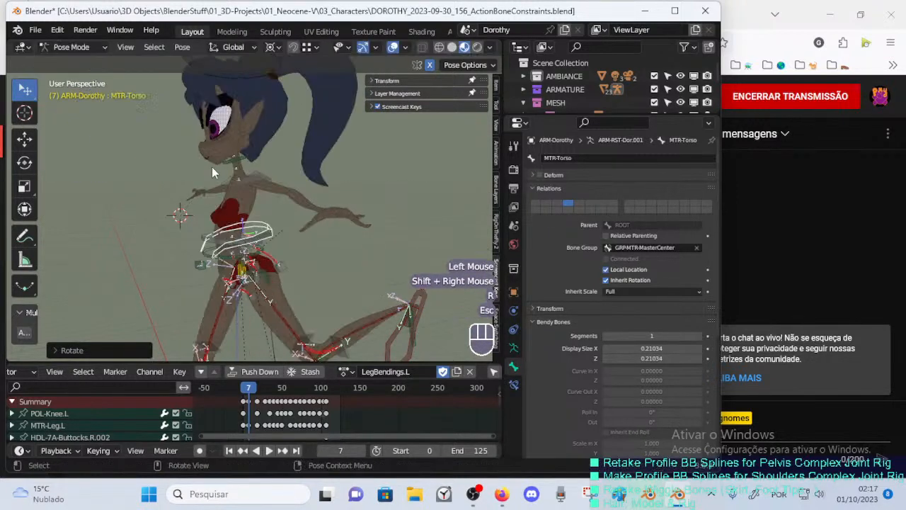
pyautogui.moveTo(212, 168); pyautogui.dragTo(232, 185, button='middle')
pyautogui.keyDown('shift'); pyautogui.rightClick(228, 242); pyautogui.keyUp('shift')
pyautogui.press('r')
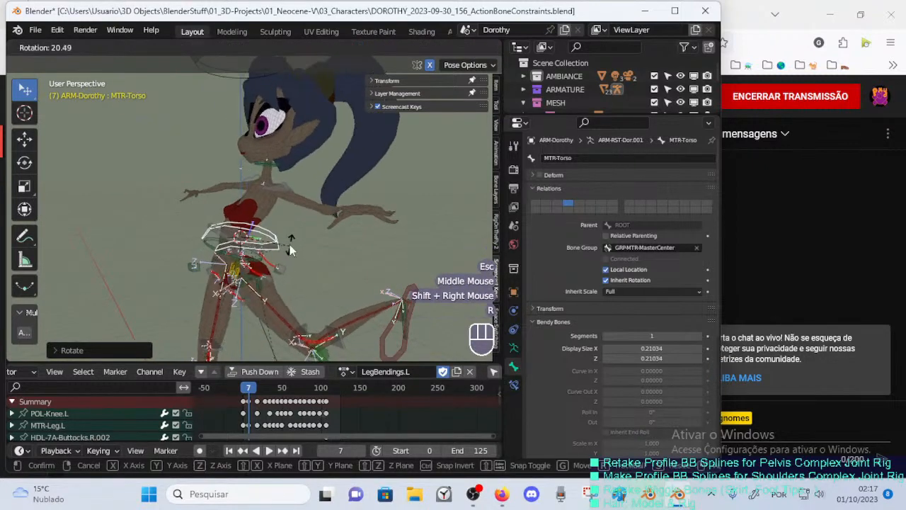
pyautogui.press('Escape')
# Try rotating MTR-Torso about two more 3D cursor positions close to the hips.
pyautogui.moveTo(297, 260); pyautogui.dragTo(339, 231, button='middle')
pyautogui.scroll(2, 292, 260)
pyautogui.keyDown('shift'); pyautogui.click(306, 258); pyautogui.keyUp('shift')
pyautogui.press('r')
pyautogui.press('Escape')
pyautogui.keyDown('shift'); pyautogui.rightClick(280, 263); pyautogui.keyUp('shift')
pyautogui.press('r')
pyautogui.press('Escape')
# Select the CMD-Hips bone and rotate it about a 3D cursor placed just behind the buttocks.
pyautogui.click(339, 259)
pyautogui.press('r')
pyautogui.press('Escape')
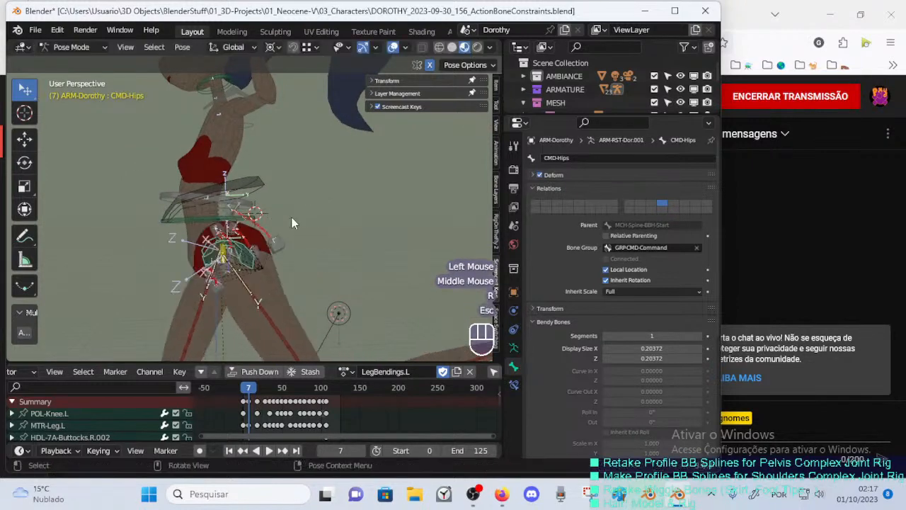
pyautogui.keyDown('shift'); pyautogui.rightClick(278, 239); pyautogui.keyUp('shift')
pyautogui.press('r')
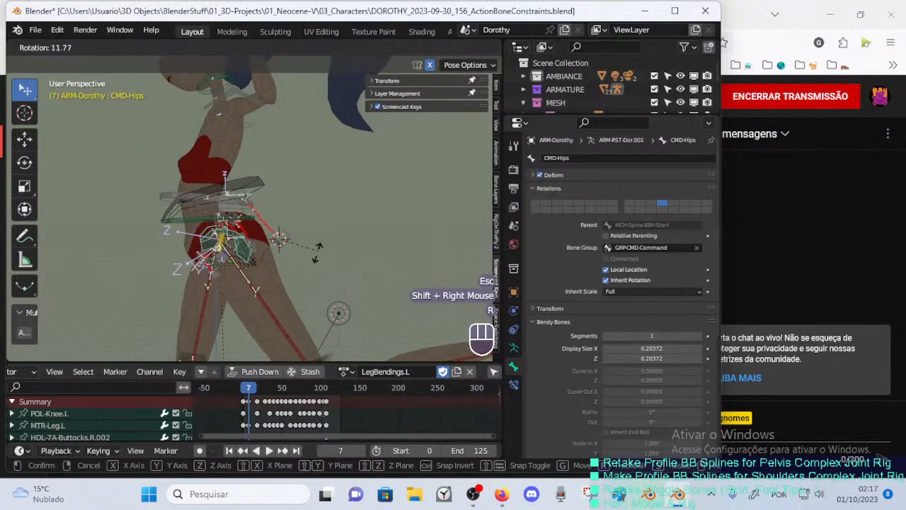
pyautogui.click(319, 241)
# Move CMD-Hips freely and rotate it about a 3D cursor placed farther behind the body.
pyautogui.moveTo(319, 241); pyautogui.dragTo(310, 254, button='middle')
pyautogui.press('g')
pyautogui.click(339, 220)
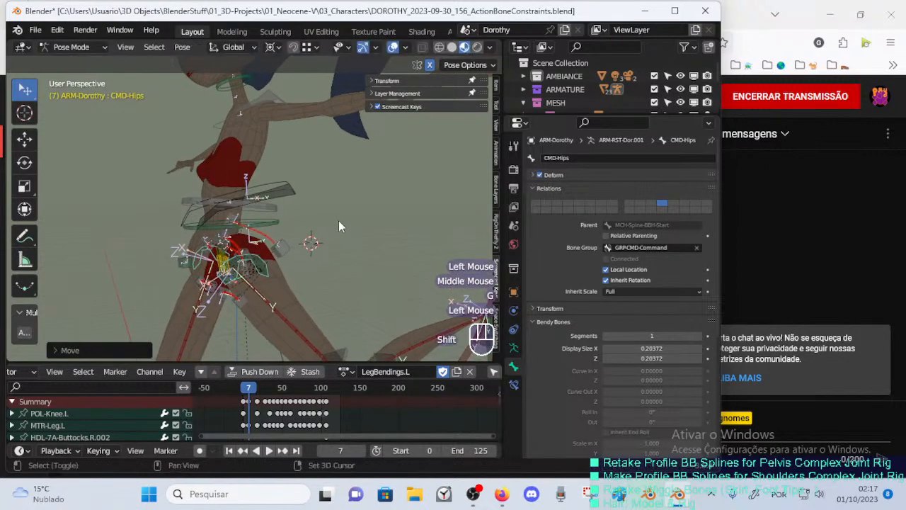
pyautogui.keyDown('shift'); pyautogui.rightClick(354, 212); pyautogui.keyUp('shift')
pyautogui.press('r')
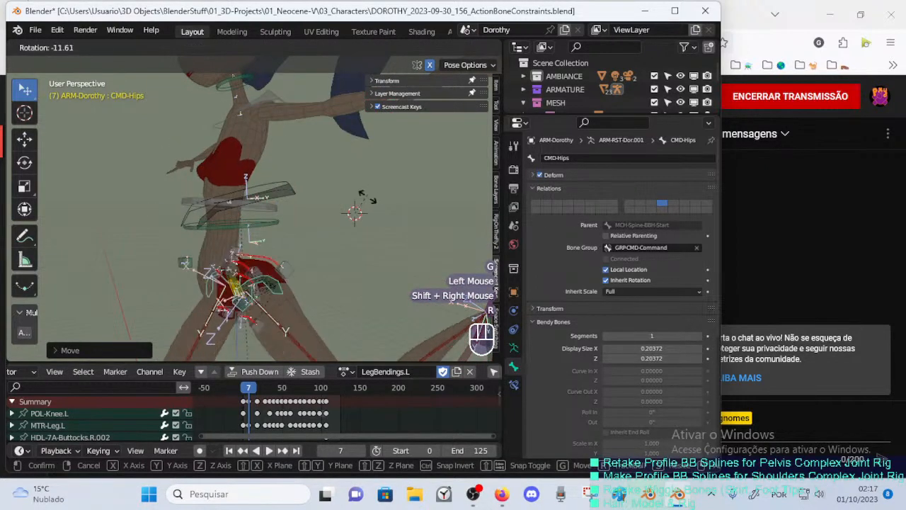
pyautogui.click(347, 226)
# Select all bones and clear their pose transforms.
pyautogui.scroll(-2, 344, 235)
pyautogui.press('a')
pyautogui.hotkey('alt', 'q')
pyautogui.hotkey('alt', 'q')
pyautogui.moveTo(283, 246); pyautogui.dragTo(326, 253, button='middle')
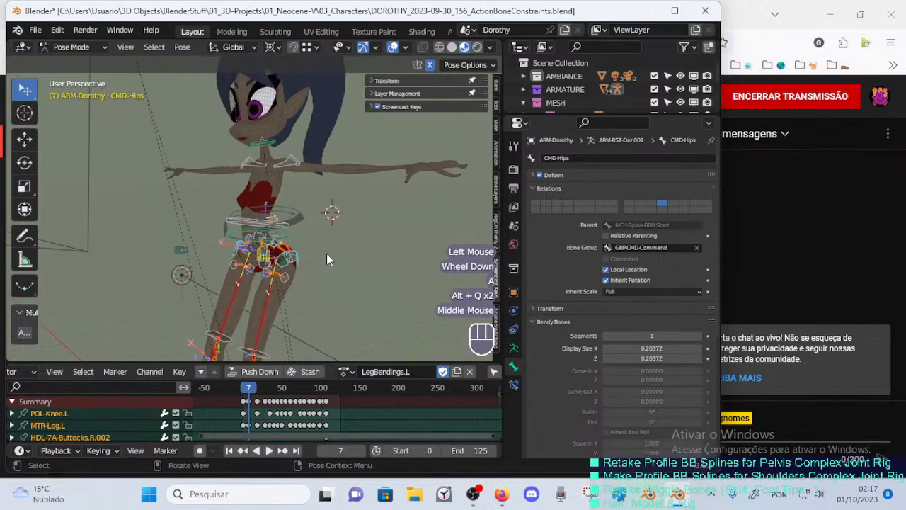
# Reposition the 3D cursor around the body, ending behind the hips, and try rotating all selected bones about it.
pyautogui.scroll(1, 326, 254)
pyautogui.keyDown('shift'); pyautogui.rightClick(358, 224); pyautogui.keyUp('shift')
pyautogui.keyDown('shift'); pyautogui.rightClick(364, 270); pyautogui.keyUp('shift')
pyautogui.keyDown('shift'); pyautogui.rightClick(312, 238); pyautogui.keyUp('shift')
pyautogui.keyDown('shift'); pyautogui.rightClick(399, 233); pyautogui.keyUp('shift')
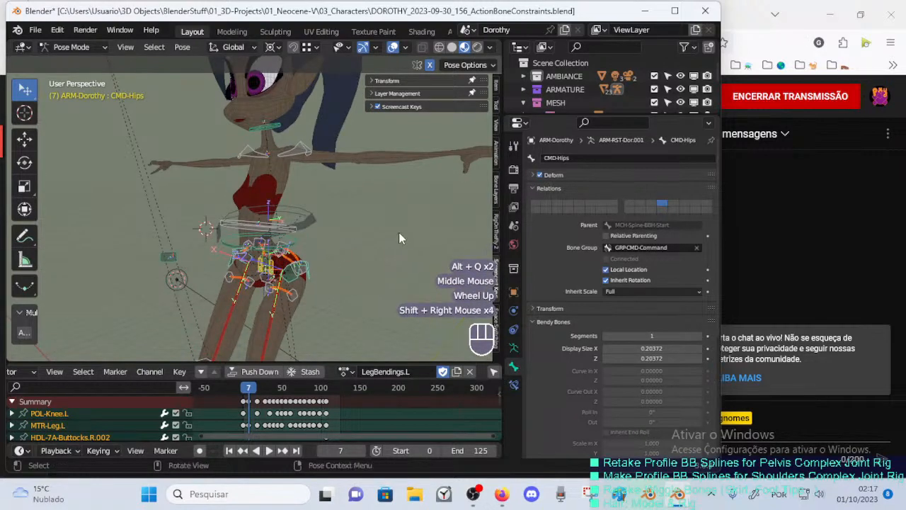
pyautogui.moveTo(398, 232); pyautogui.dragTo(315, 249, button='middle')
pyautogui.keyDown('shift'); pyautogui.rightClick(315, 249); pyautogui.keyUp('shift')
pyautogui.press('r')
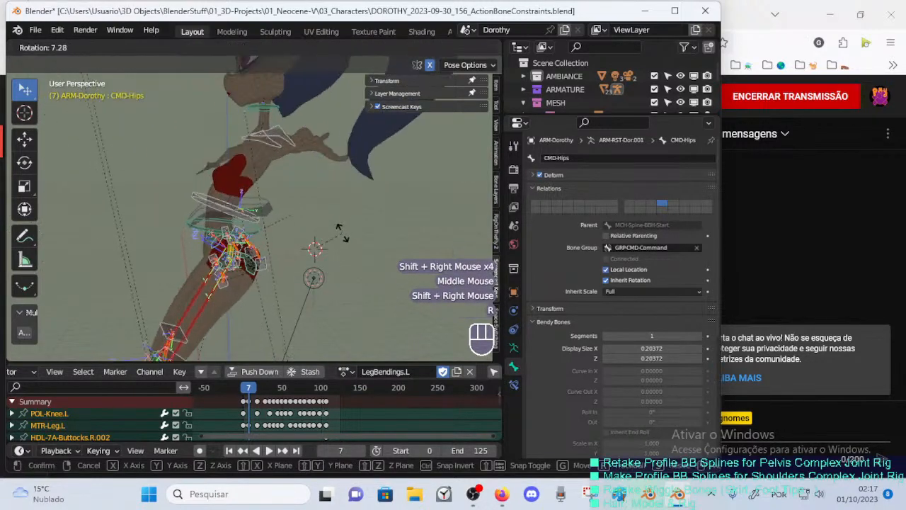
pyautogui.press('Escape')
# Reset the pose of all bones again and set the transform pivot point to Median Point.
pyautogui.press('a')
pyautogui.hotkey('alt', 'q')
pyautogui.hotkey('alt', 'q')
pyautogui.moveTo(305, 222); pyautogui.dragTo(328, 241, button='middle')
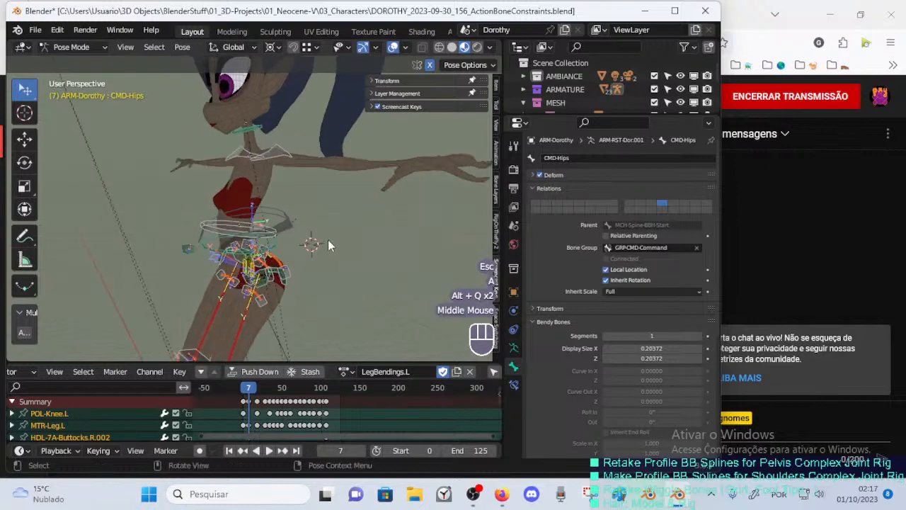
pyautogui.press('.')
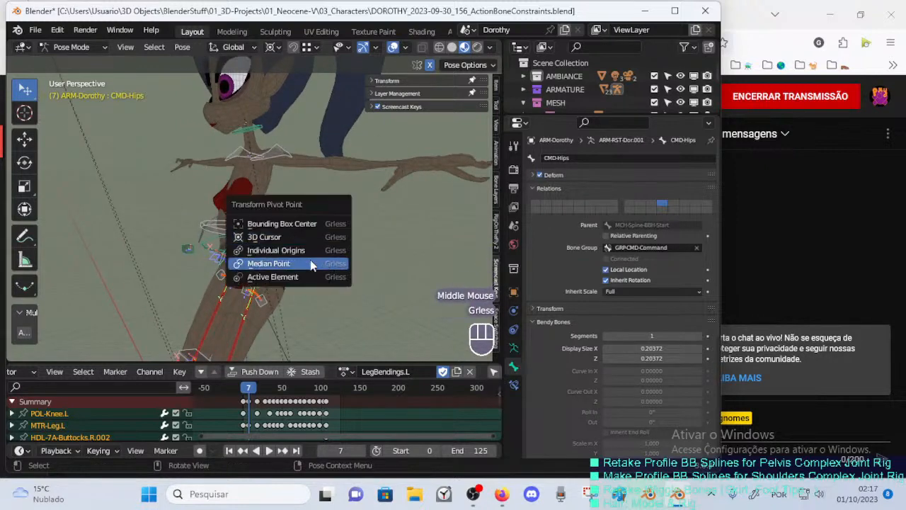
pyautogui.click(312, 263)
# Make MTR-Torso the active bone and clear the transforms of every bone.
pyautogui.moveTo(305, 253); pyautogui.dragTo(375, 212, button='middle')
pyautogui.hotkey('alt', 'a')
pyautogui.click(304, 233)
pyautogui.press('a')
pyautogui.hotkey('alt', 'q')
pyautogui.hotkey('alt', 'q')
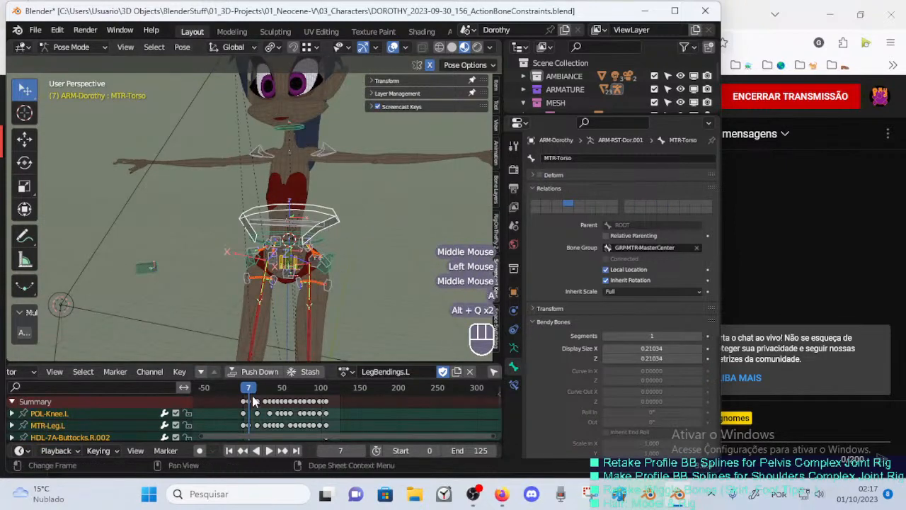
# Scrub through the LegBendings.L action to preview the leg poses and return to frame 0.
pyautogui.moveTo(252, 393); pyautogui.dragTo(303, 392)
pyautogui.moveTo(315, 312); pyautogui.dragTo(285, 383, button='middle')
pyautogui.moveTo(285, 387); pyautogui.dragTo(243, 394)
# Select the HDL-7A-Buttocks.L.002 handle bone and display its bone constraints.
pyautogui.moveTo(257, 297); pyautogui.dragTo(276, 248, button='middle')
pyautogui.scroll(2, 358, 290)
pyautogui.scroll(1, 357, 289)
pyautogui.click(277, 242)
pyautogui.click(280, 242)
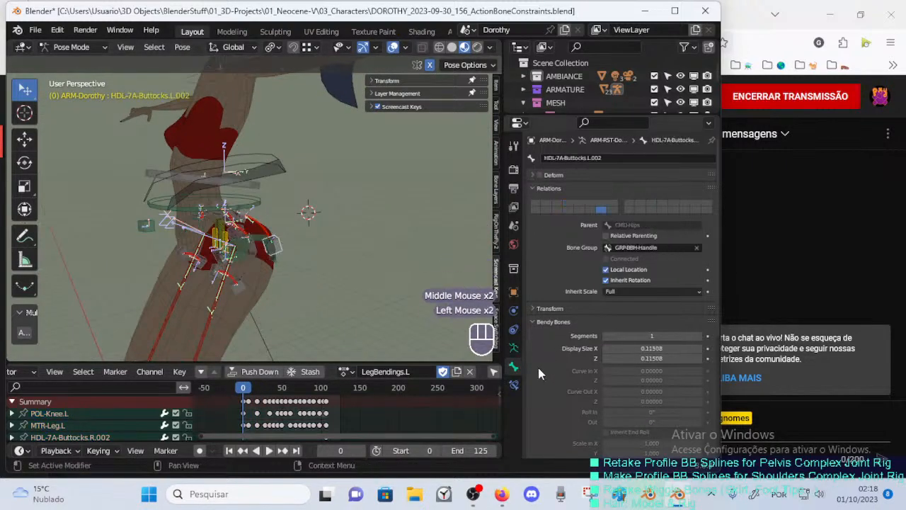
pyautogui.click(514, 385)
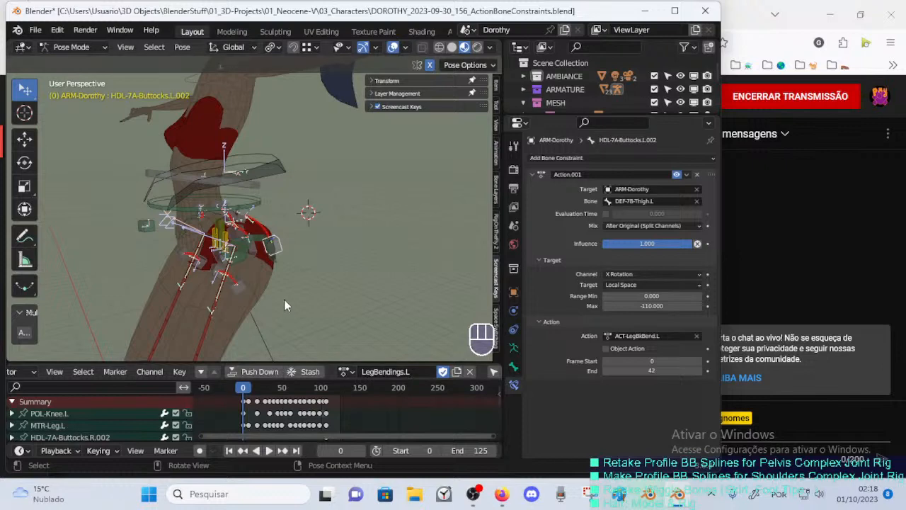
# Scrub through the LegBendings.L action to frame 100 and back to frame 42 to review the leg poses from the side.
pyautogui.moveTo(284, 299); pyautogui.dragTo(203, 280, button='middle')
pyautogui.moveTo(247, 388)
pyautogui.mouseDown()
pyautogui.moveTo(287, 389)
pyautogui.moveTo(227, 383)
pyautogui.moveTo(246, 389)
pyautogui.mouseUp()
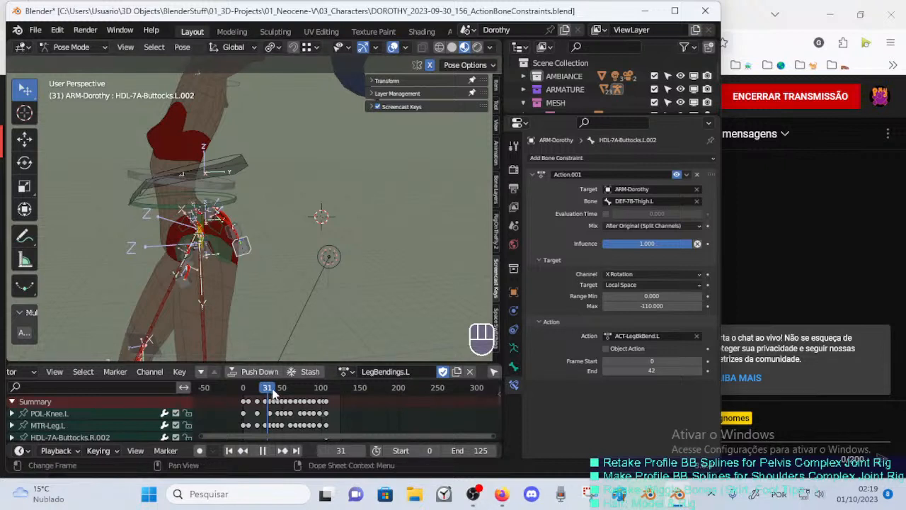
pyautogui.moveTo(267, 388); pyautogui.dragTo(318, 389)
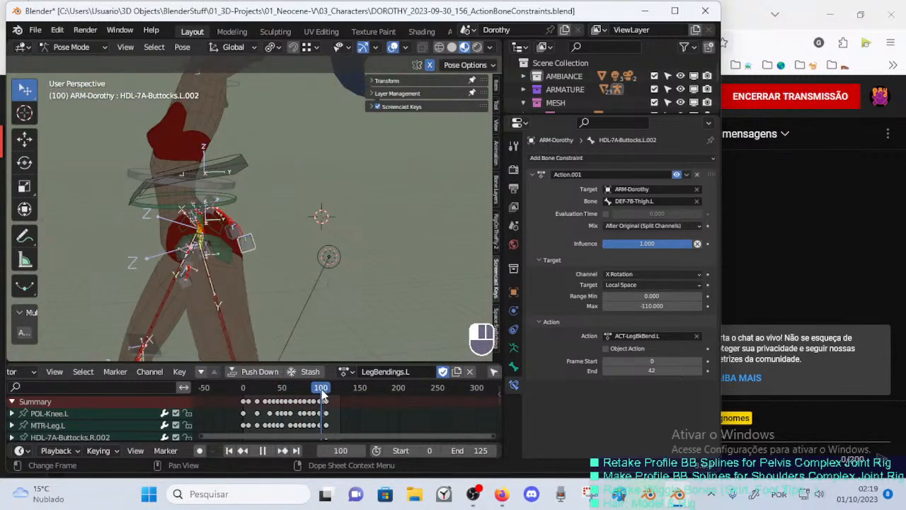
pyautogui.scroll(-2, 182, 252)
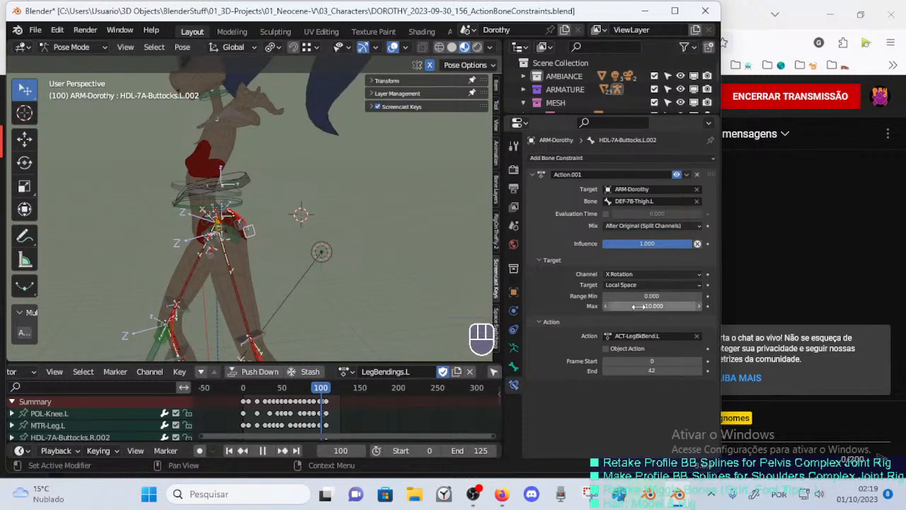
pyautogui.moveTo(638, 306); pyautogui.dragTo(629, 305)
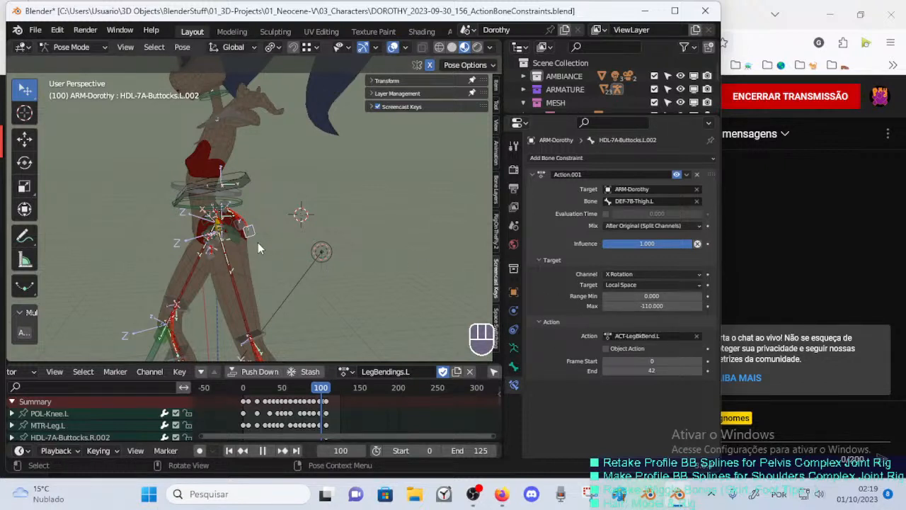
pyautogui.moveTo(304, 398); pyautogui.dragTo(276, 396)
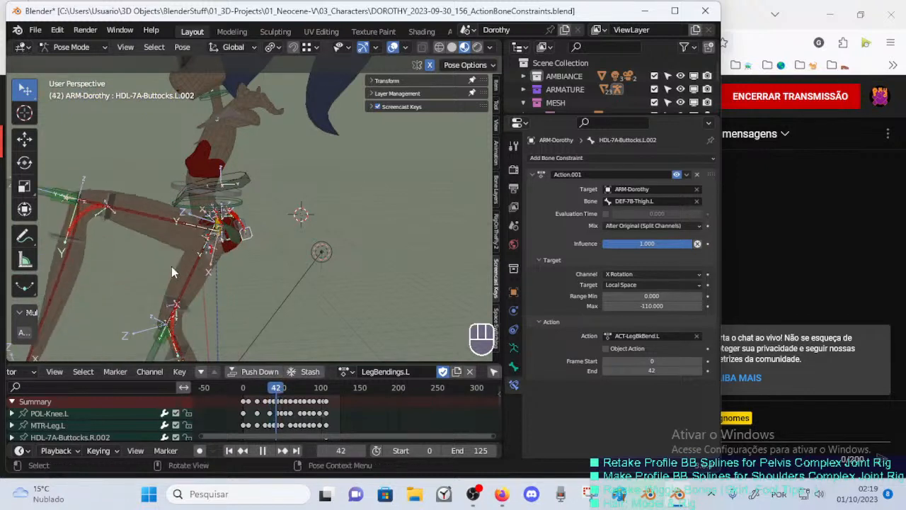
# Switch the armature to the ACT-LegBkBend.L action, scrub through its backward leg bend and return to frame 0.
pyautogui.click(344, 371)
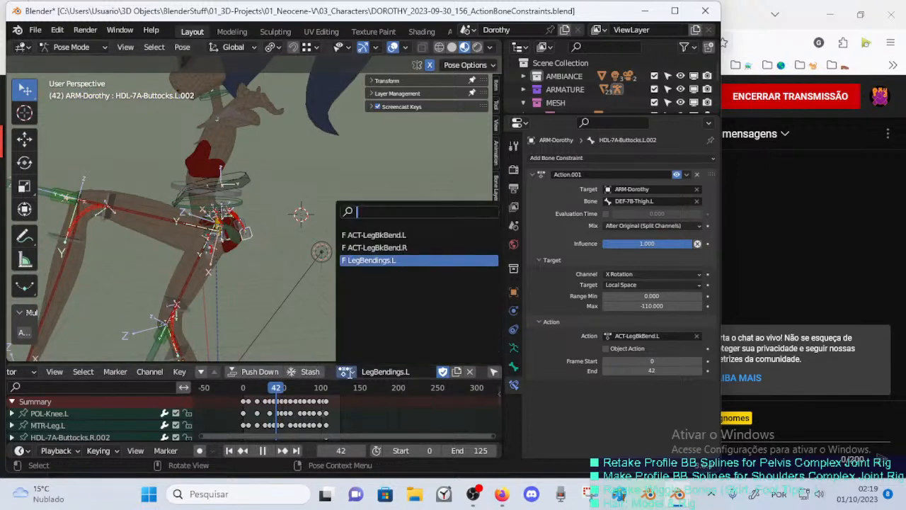
pyautogui.click(371, 235)
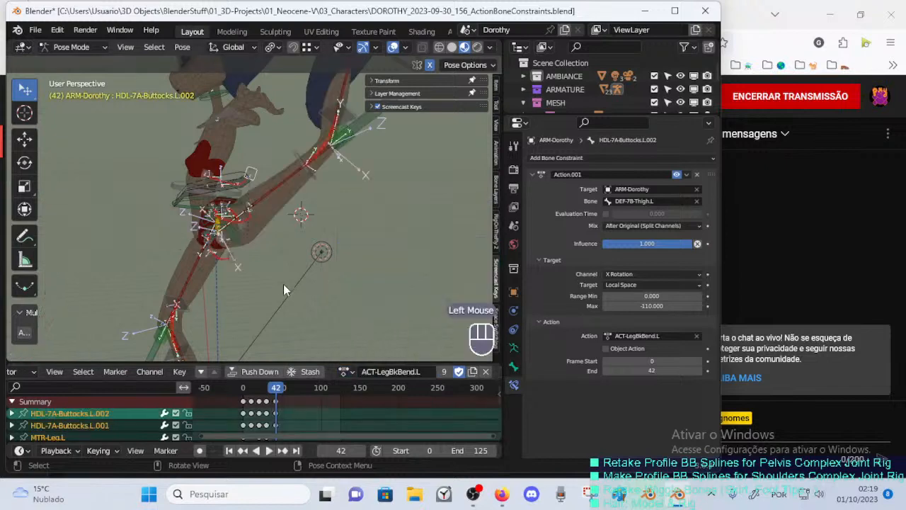
pyautogui.middleClick(271, 279)
pyautogui.moveTo(274, 394); pyautogui.dragTo(243, 390)
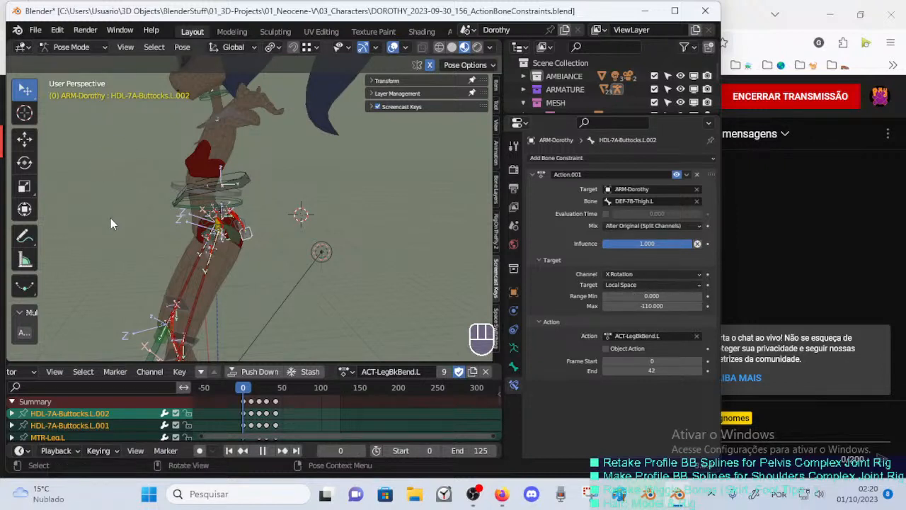
pyautogui.click(245, 388)
pyautogui.moveTo(246, 388)
pyautogui.mouseDown()
pyautogui.moveTo(270, 388)
pyautogui.moveTo(240, 400)
pyautogui.mouseUp()
pyautogui.moveTo(238, 392)
pyautogui.mouseDown()
pyautogui.moveTo(282, 398)
pyautogui.moveTo(242, 398)
pyautogui.mouseUp()
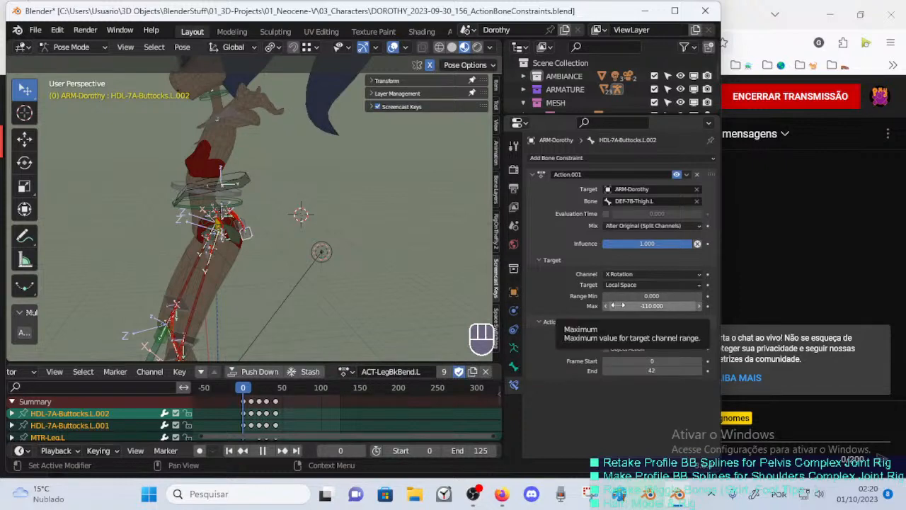
pyautogui.moveTo(249, 389)
pyautogui.mouseDown()
pyautogui.moveTo(272, 389)
pyautogui.moveTo(243, 390)
pyautogui.mouseUp()
# Enlarge the action editor to show more channels and select all keyframes of the ACT-LegBkBend.L action.
pyautogui.moveTo(210, 311); pyautogui.dragTo(308, 272, button='middle')
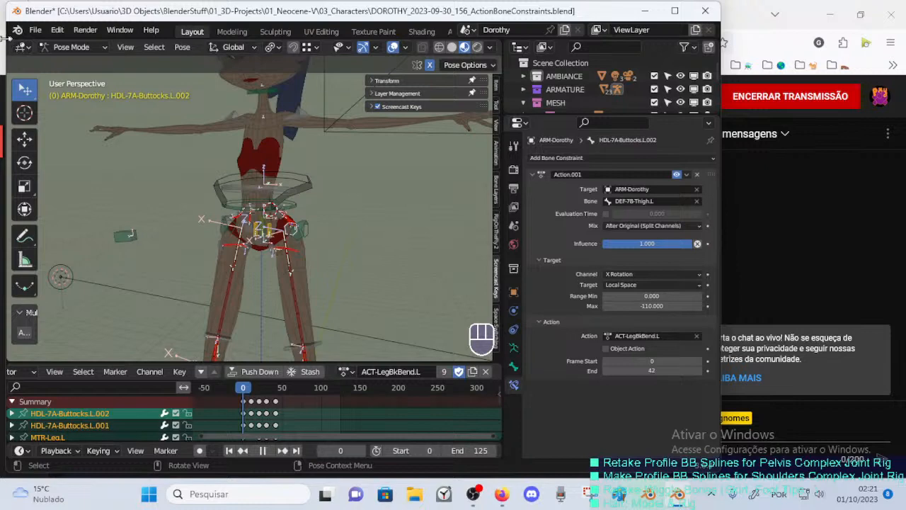
pyautogui.moveTo(6, 39); pyautogui.dragTo(2, 39)
pyautogui.moveTo(297, 364); pyautogui.dragTo(298, 306)
pyautogui.scroll(2, 297, 374)
pyautogui.keyDown('shift'); pyautogui.moveTo(297, 374); pyautogui.dragTo(316, 394, button='middle'); pyautogui.keyUp('shift')
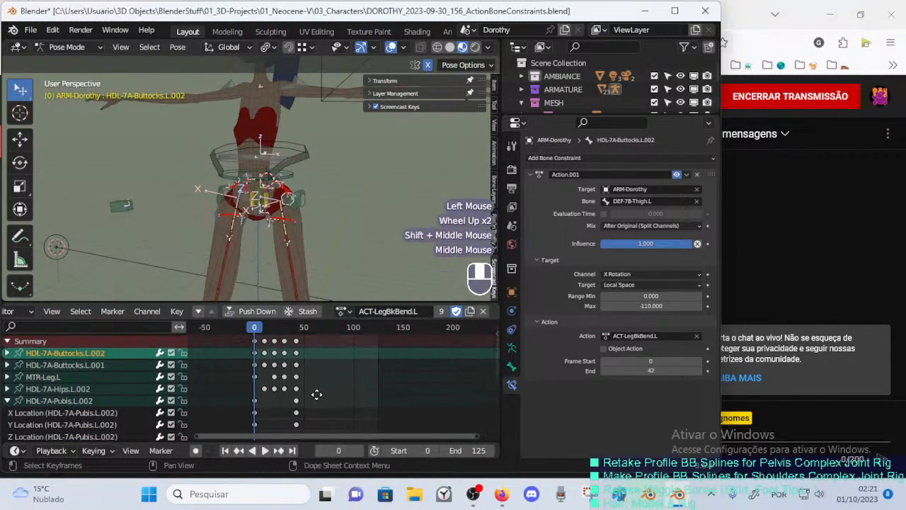
pyautogui.press('a')
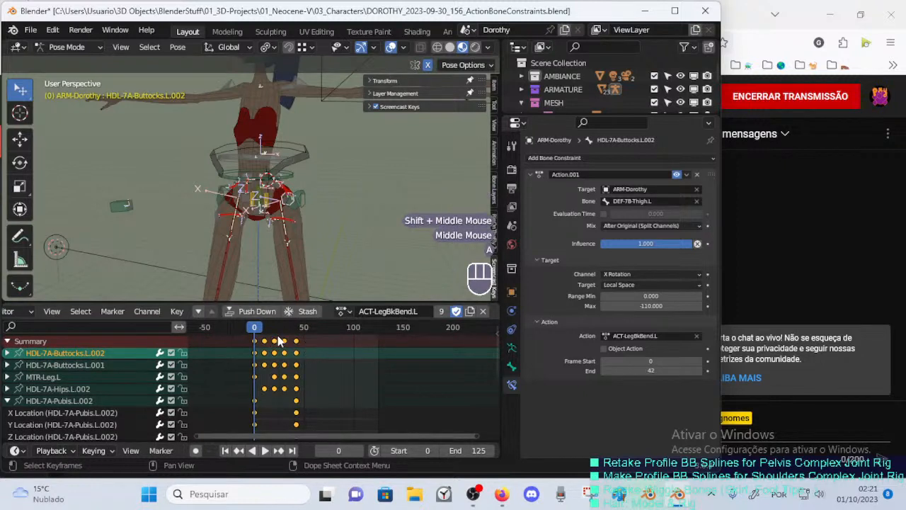
pyautogui.click(393, 315)
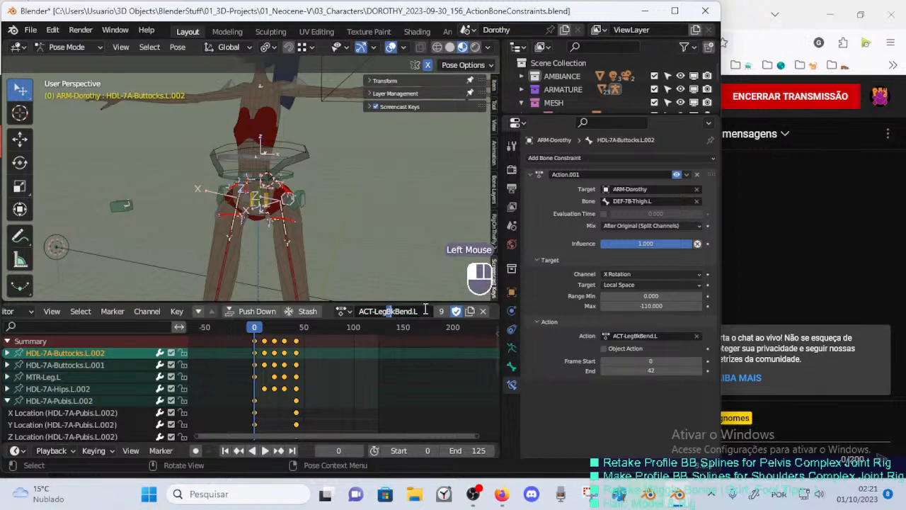
pyautogui.press('Escape')
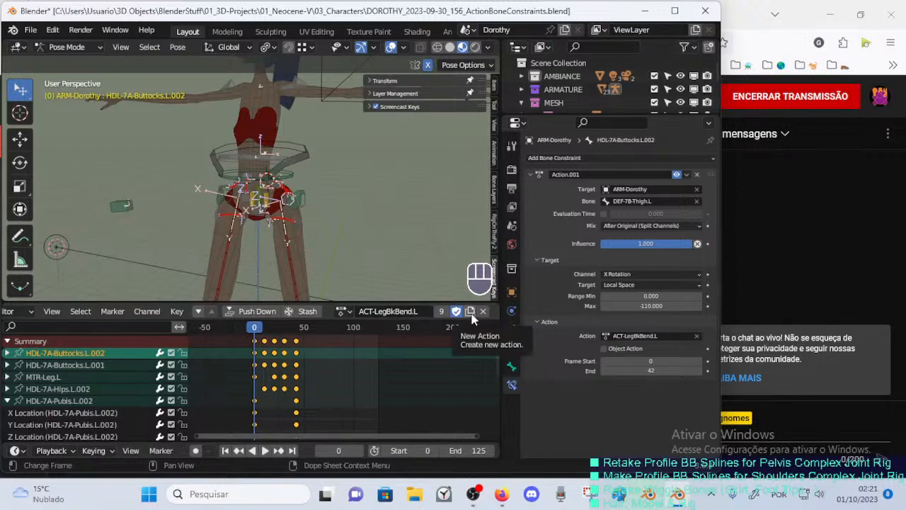
# Duplicate the ACT-LegBkBend.L action as a new action and name it ACT-LegXRot.L.
pyautogui.scroll(-1, 362, 344)
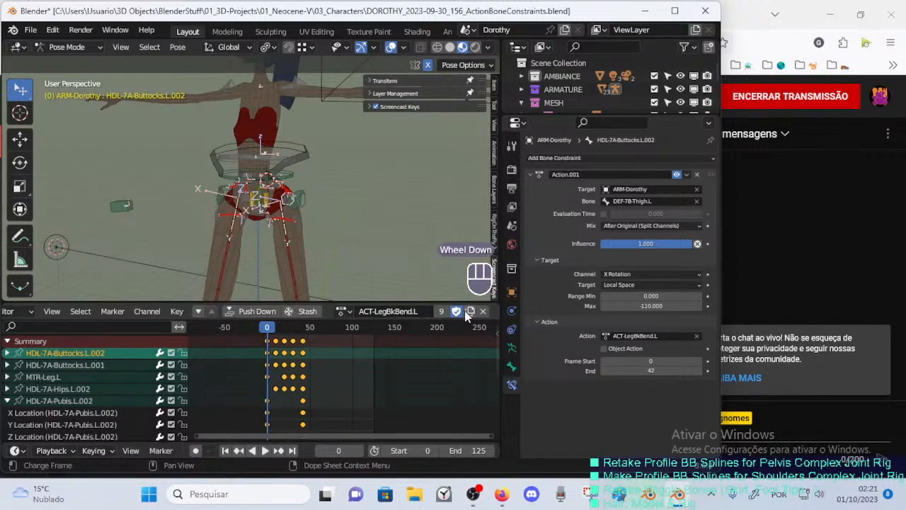
pyautogui.click(468, 313)
pyautogui.doubleClick(398, 312)
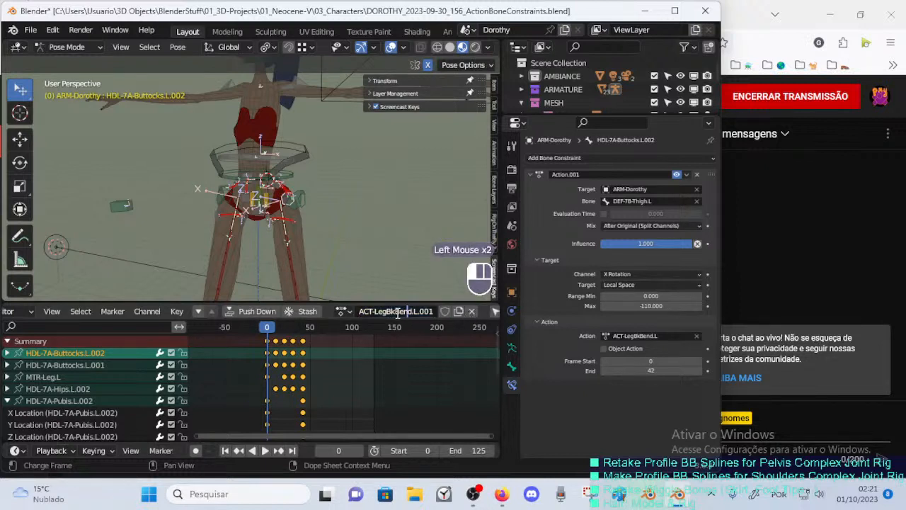
pyautogui.press('Left')
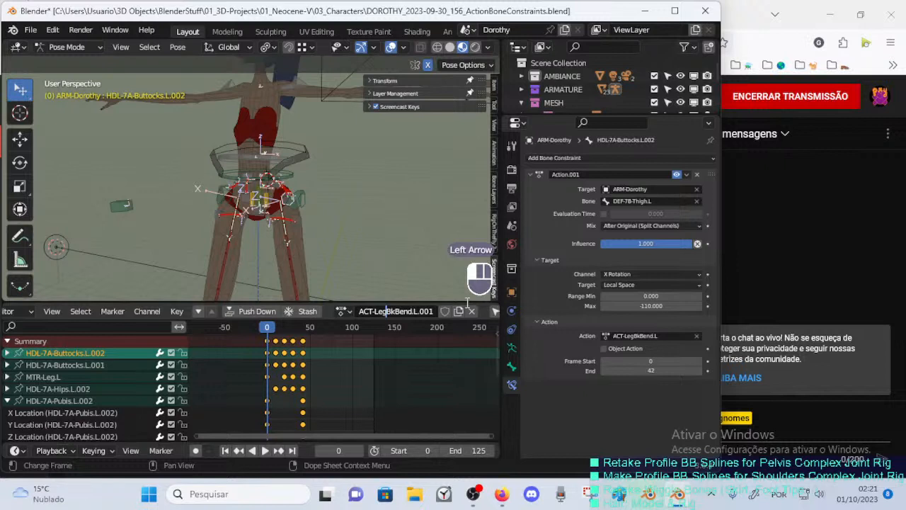
pyautogui.press('Delete')
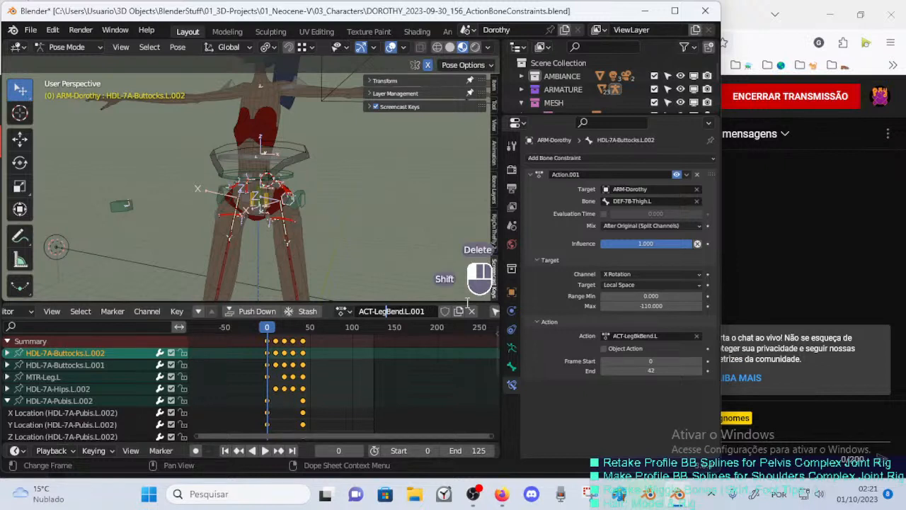
pyautogui.press('Delete')
pyautogui.press('Delete')
pyautogui.press('Delete')
pyautogui.press('Delete')
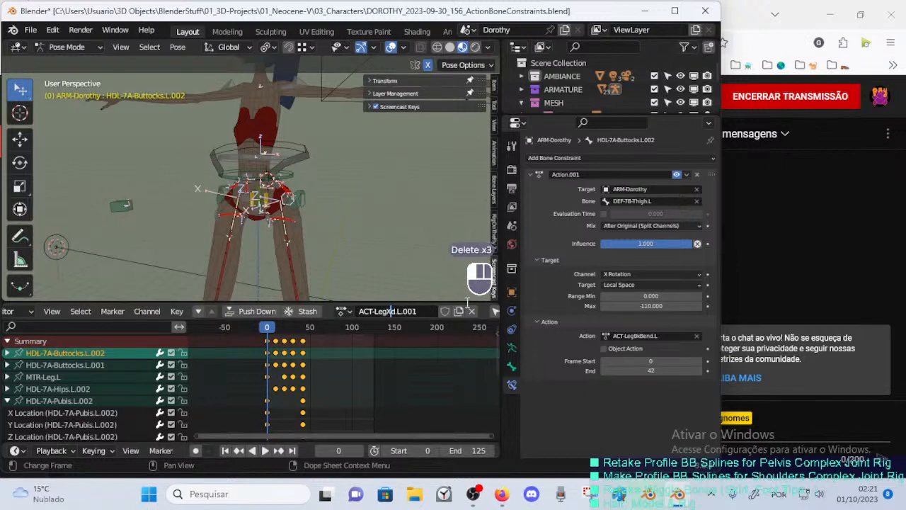
pyautogui.write('Rot')
pyautogui.press('Left')
pyautogui.press('Left')
pyautogui.press('Right')
pyautogui.press('Right')
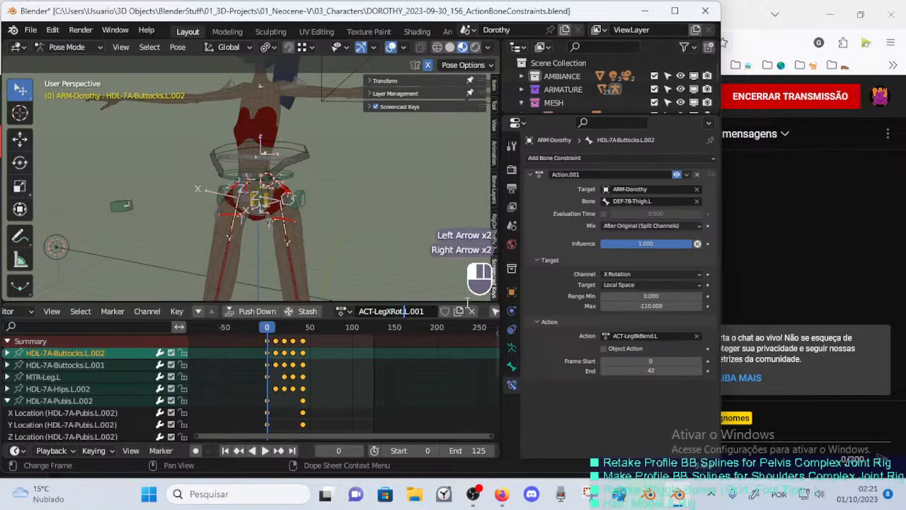
pyautogui.hotkey('shift', 'End')
pyautogui.press('Delete')
pyautogui.press('Return')
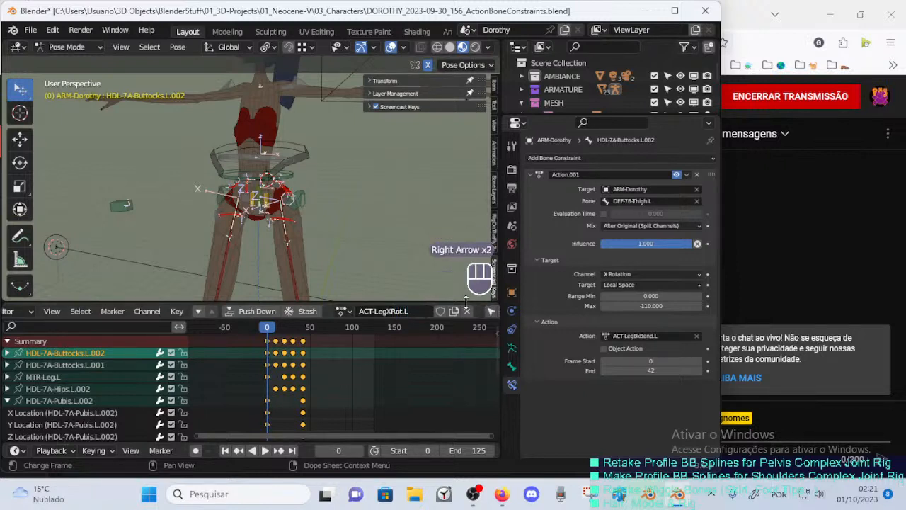
# Collapse the Action.001 constraint on the left buttock handle, duplicate it and expand the duplicate's settings.
pyautogui.click(532, 173)
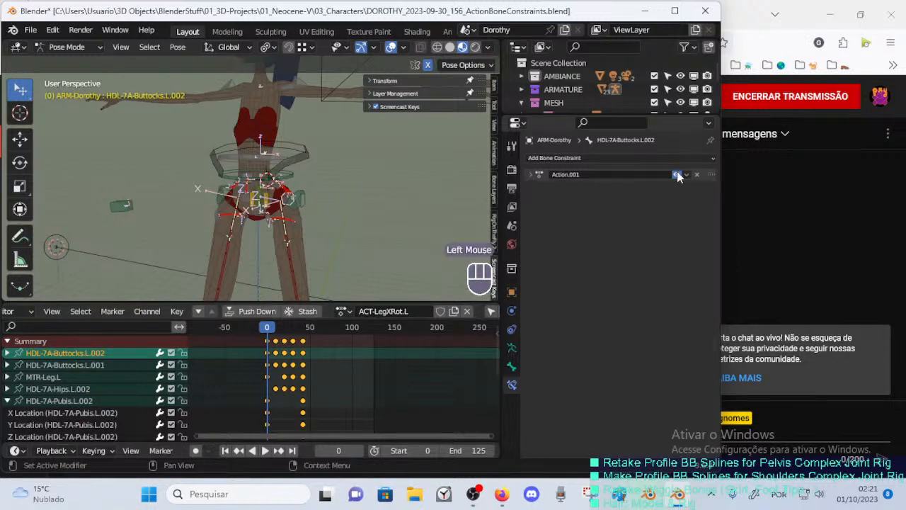
pyautogui.hotkey('shift', 'd')
pyautogui.click(531, 187)
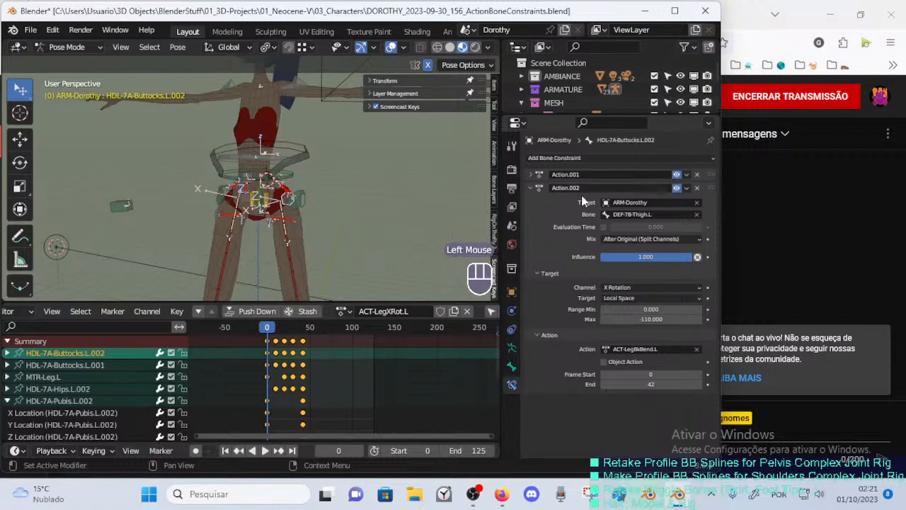
# Switch to the right orthographic view and protect the ACT-LegXRot.L action with a fake user.
pyautogui.moveTo(269, 212); pyautogui.dragTo(199, 221, button='middle')
pyautogui.press('KP_3')
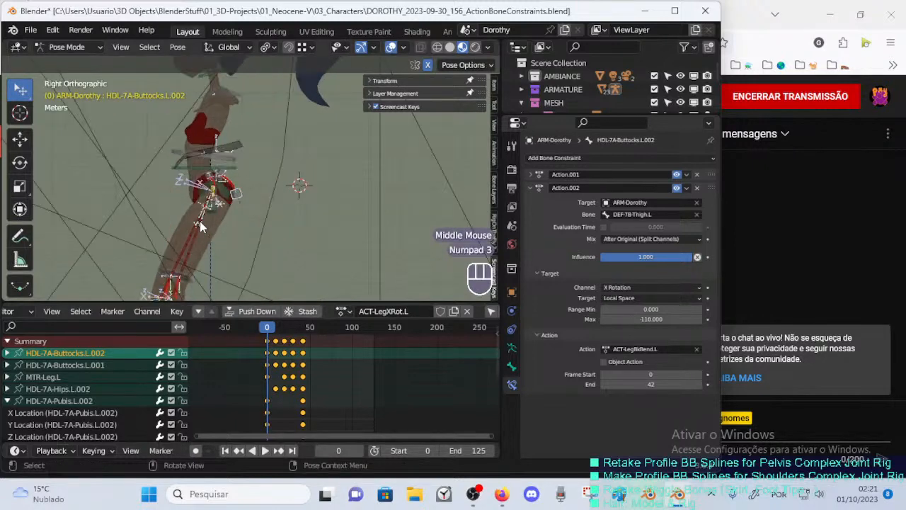
pyautogui.scroll(2, 209, 237)
pyautogui.keyDown('shift'); pyautogui.moveTo(215, 233); pyautogui.dragTo(279, 229, button='middle'); pyautogui.keyUp('shift')
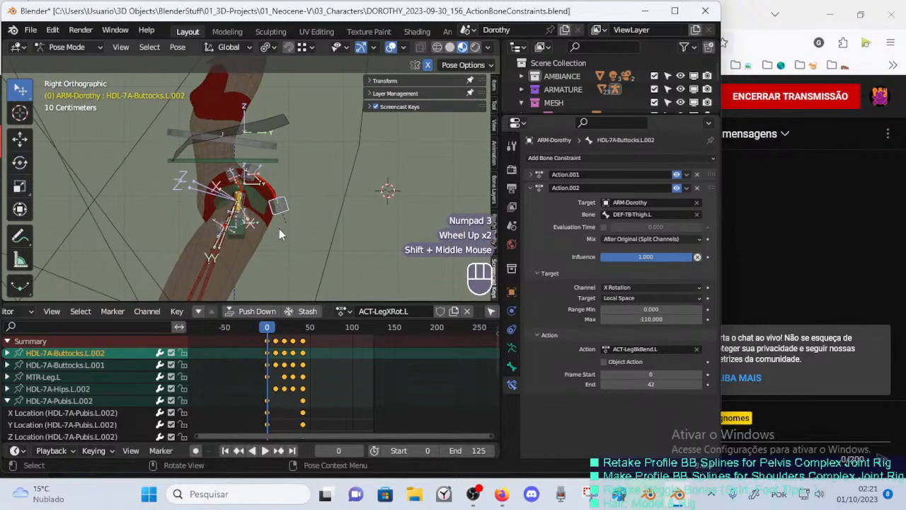
pyautogui.scroll(-1, 269, 228)
pyautogui.scroll(1, 262, 228)
pyautogui.scroll(2, 263, 228)
pyautogui.scroll(-5, 264, 234)
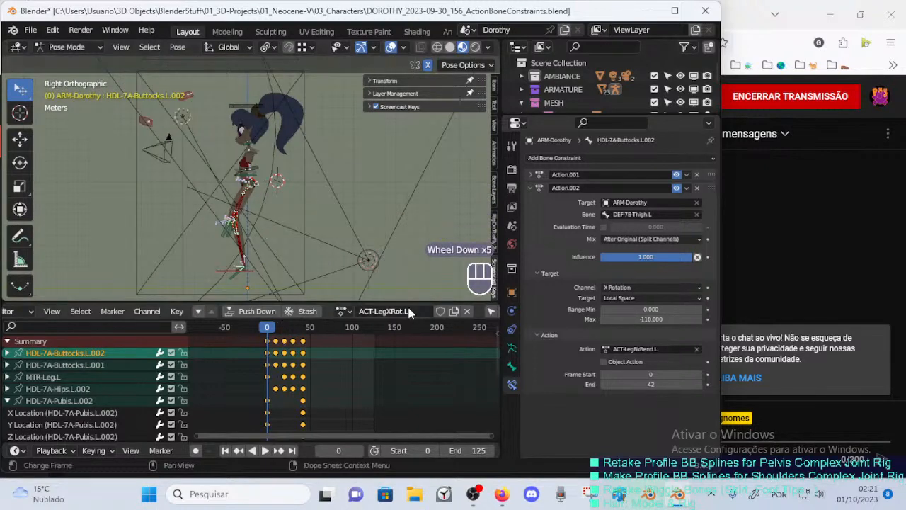
pyautogui.click(440, 312)
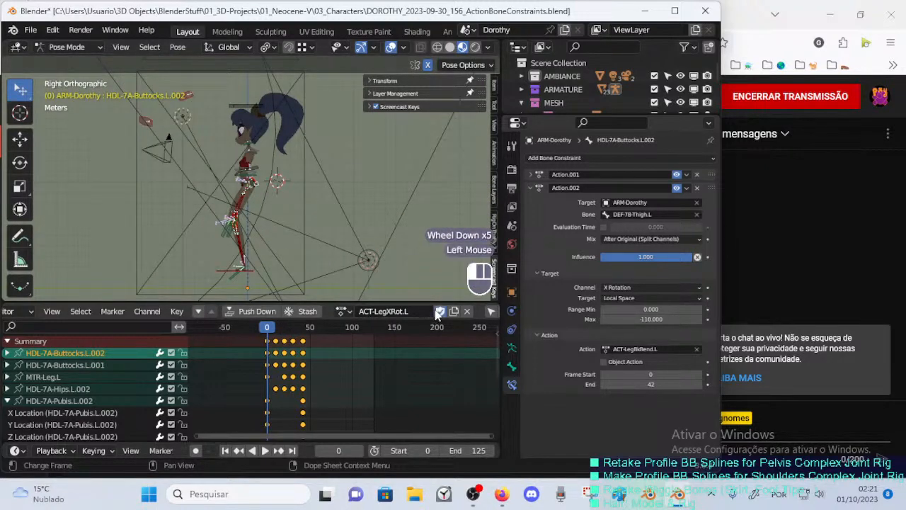
pyautogui.click(343, 312)
pyautogui.click(346, 313)
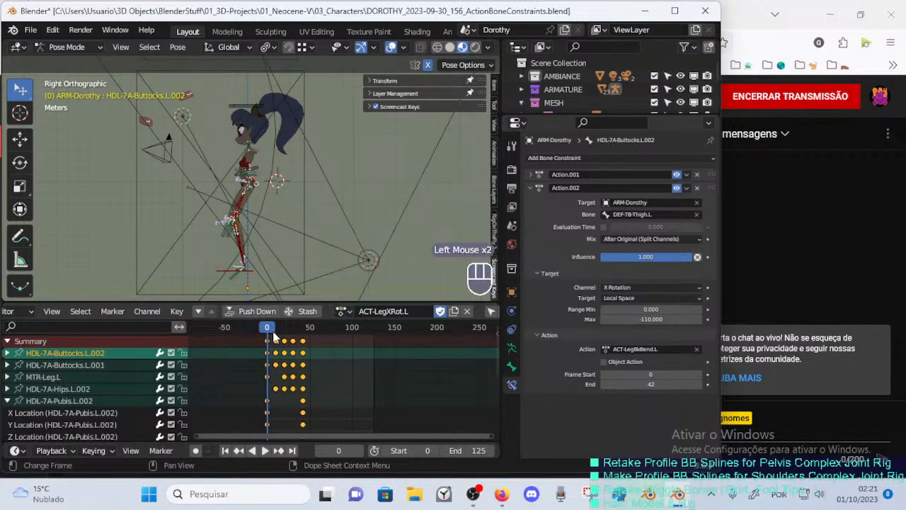
# Scrub the ACT-LegXRot.L action to frame 24 and view the raised leg from the right side.
pyautogui.press('space')
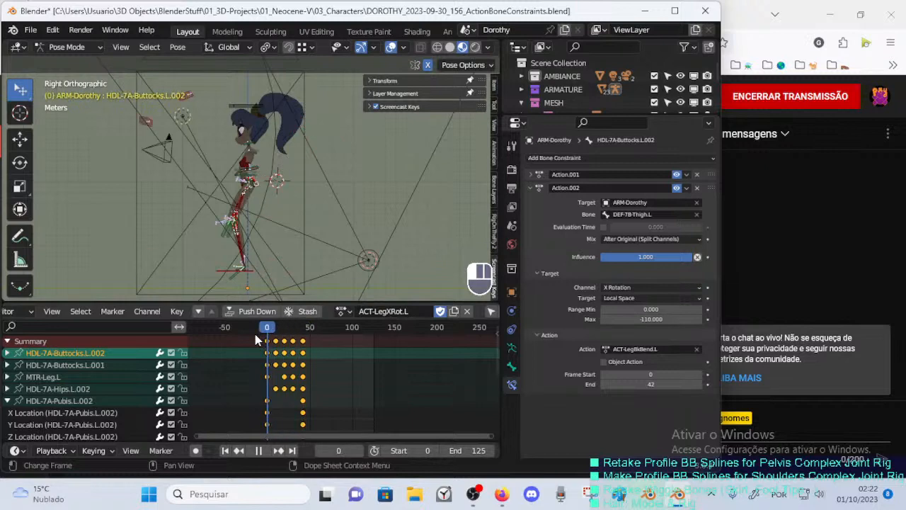
pyautogui.scroll(2, 238, 284)
pyautogui.keyDown('shift'); pyautogui.moveTo(237, 283); pyautogui.dragTo(226, 238, button='middle'); pyautogui.keyUp('shift')
pyautogui.press('space')
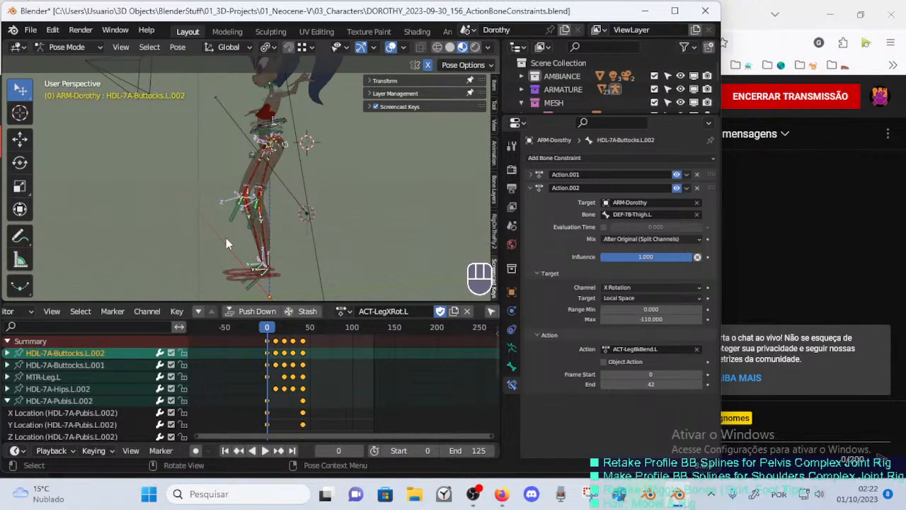
pyautogui.press('KP_3')
pyautogui.press('KP_3')
pyautogui.press('KP_1')
pyautogui.press('KP_3')
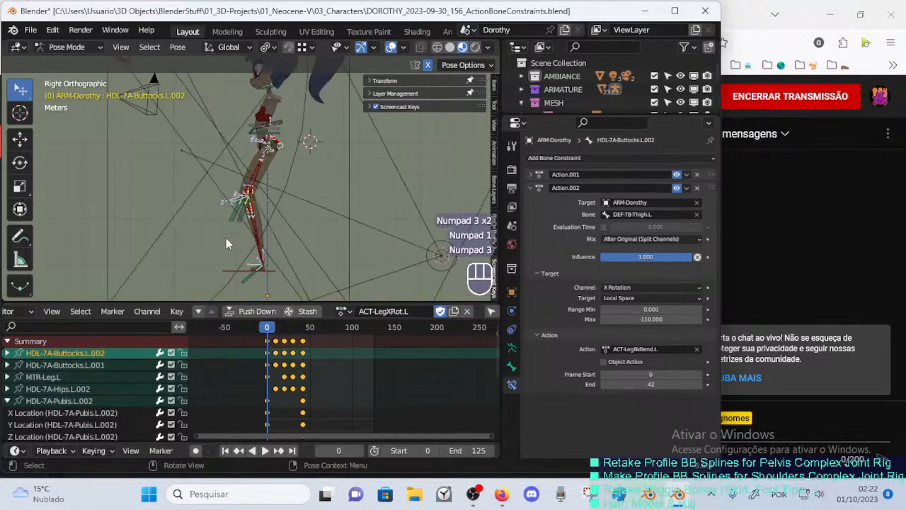
pyautogui.moveTo(269, 326); pyautogui.dragTo(287, 327)
# Select the MTR-Leg.L bone to inspect its Limit Distance constraint, and reselect the HDL-7A-Buttocks.L.002 handle.
pyautogui.keyDown('shift'); pyautogui.moveTo(345, 101); pyautogui.dragTo(330, 140, button='middle'); pyautogui.keyUp('shift')
pyautogui.click(366, 130)
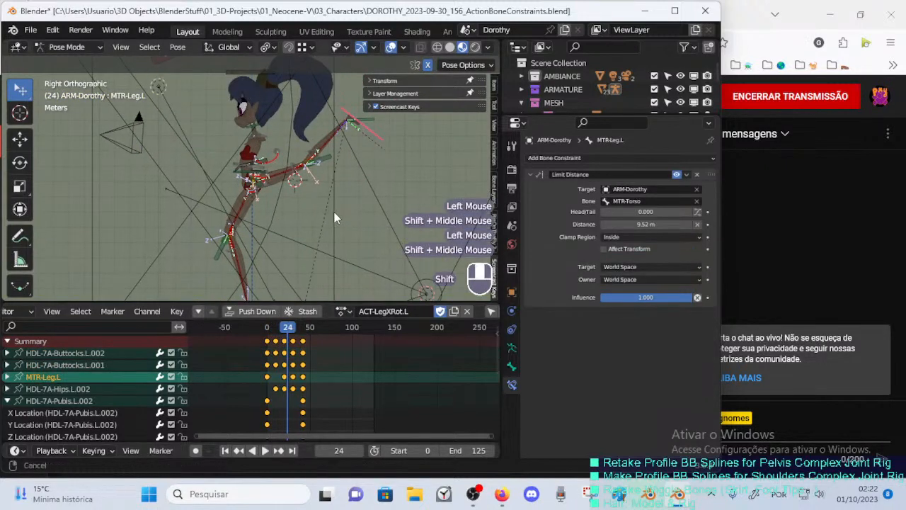
pyautogui.keyDown('shift'); pyautogui.moveTo(334, 212); pyautogui.dragTo(312, 219, button='middle'); pyautogui.keyUp('shift')
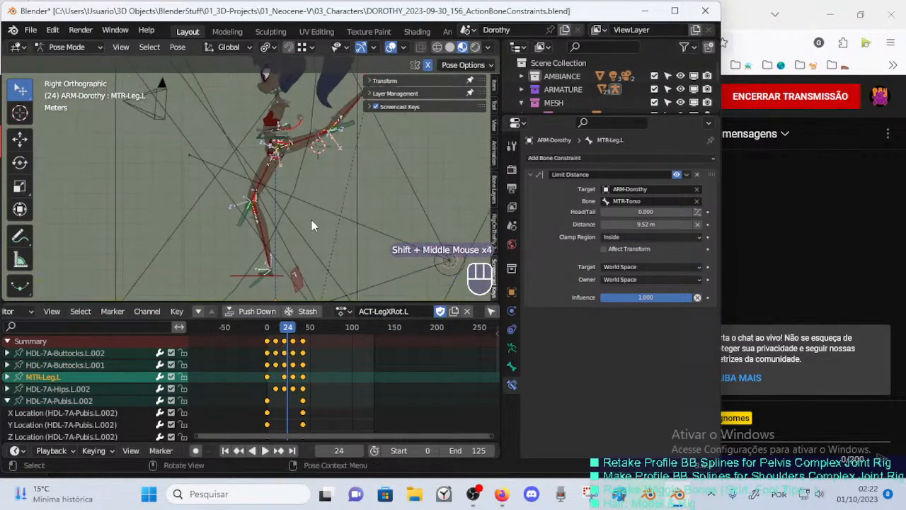
pyautogui.press('Tab')
pyautogui.press('Tab')
pyautogui.keyDown('shift'); pyautogui.moveTo(321, 175); pyautogui.dragTo(301, 132, button='middle'); pyautogui.keyUp('shift')
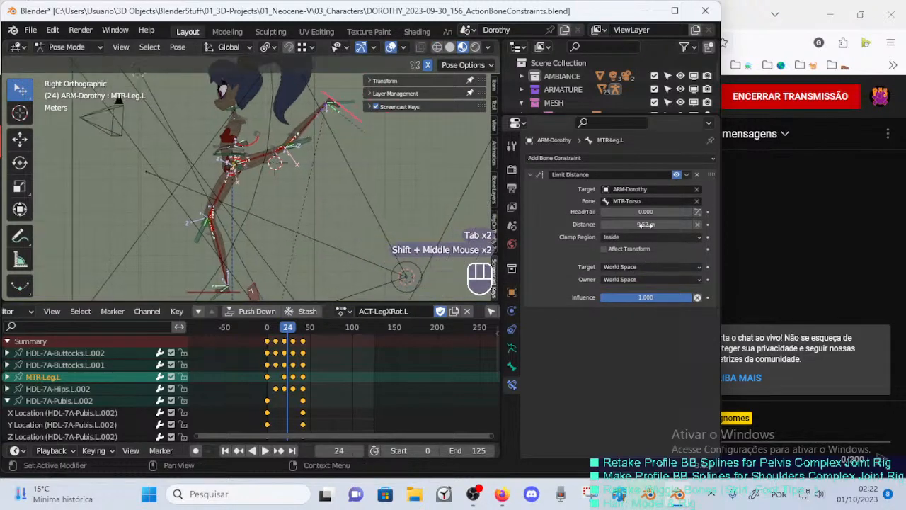
pyautogui.click(265, 129)
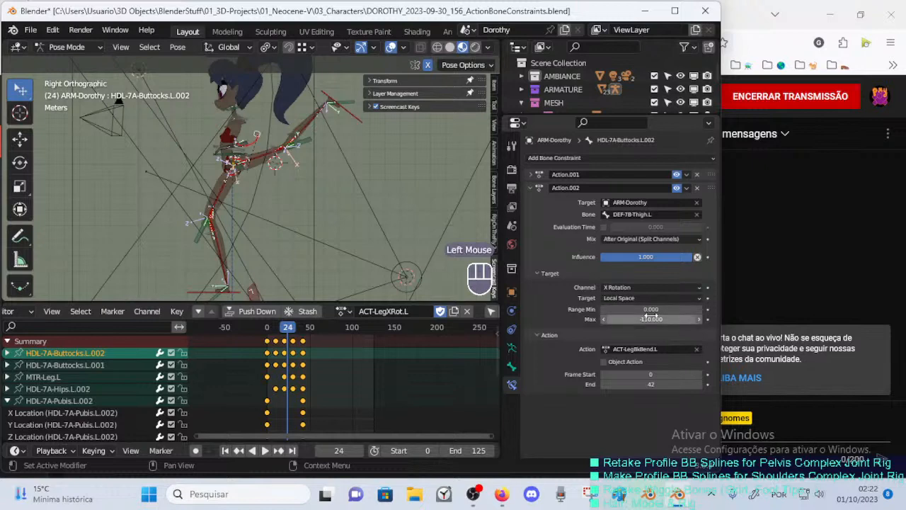
# Examine the raised left leg and the buttock handle in perspective and up close from the right orthographic view.
pyautogui.scroll(2, 300, 193)
pyautogui.moveTo(258, 189); pyautogui.dragTo(262, 219, button='middle')
pyautogui.keyDown('shift'); pyautogui.moveTo(262, 219); pyautogui.dragTo(268, 194, button='middle'); pyautogui.keyUp('shift')
pyautogui.scroll(3, 316, 241)
pyautogui.scroll(-3, 268, 193)
pyautogui.keyDown('shift'); pyautogui.moveTo(281, 228); pyautogui.dragTo(306, 190, button='middle'); pyautogui.keyUp('shift')
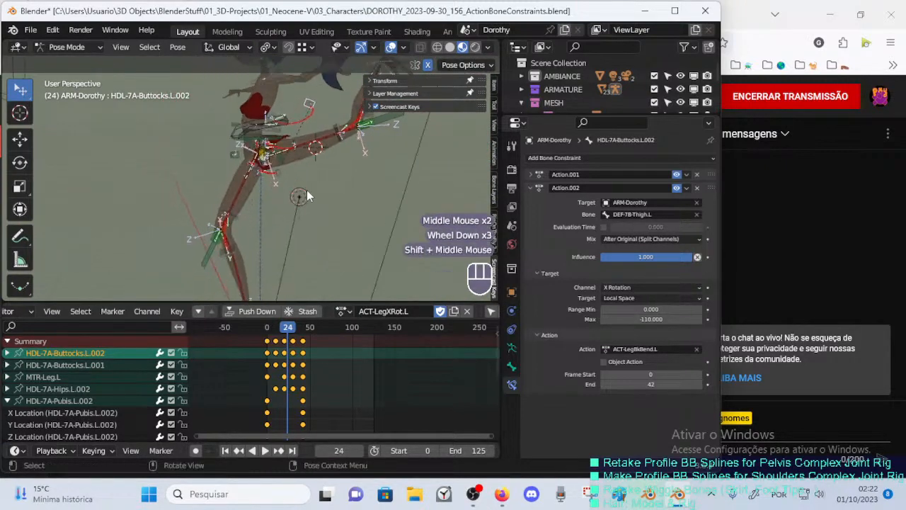
pyautogui.press('KP_3')
pyautogui.scroll(-2, 301, 201)
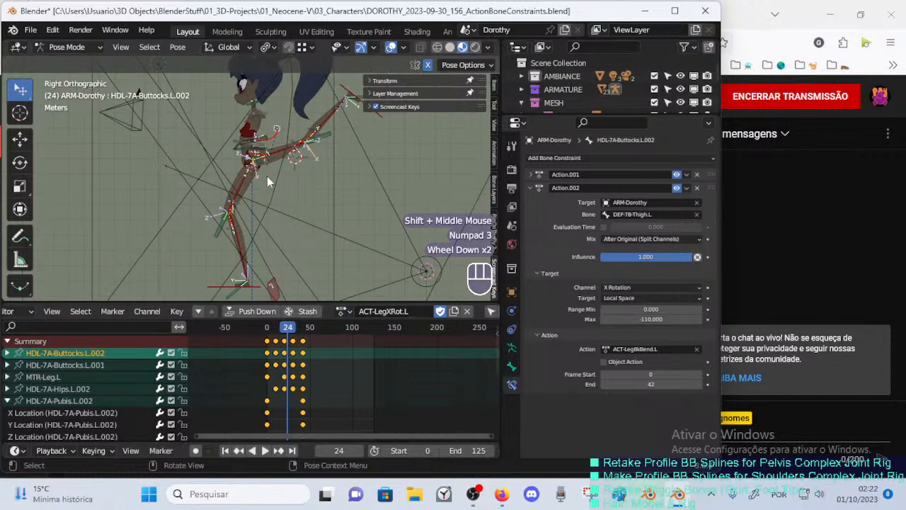
pyautogui.scroll(3, 267, 176)
pyautogui.keyDown('shift'); pyautogui.moveTo(279, 150); pyautogui.dragTo(322, 186, button='middle'); pyautogui.keyUp('shift')
pyautogui.scroll(3, 326, 188)
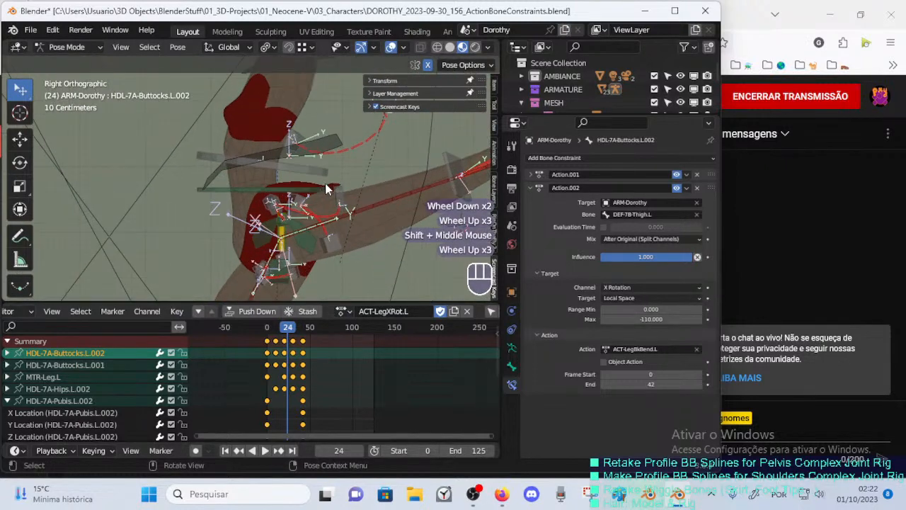
# Mute both Action constraints on the left buttock handle and enable them again to compare the handle's position.
pyautogui.click(678, 185)
pyautogui.click(678, 176)
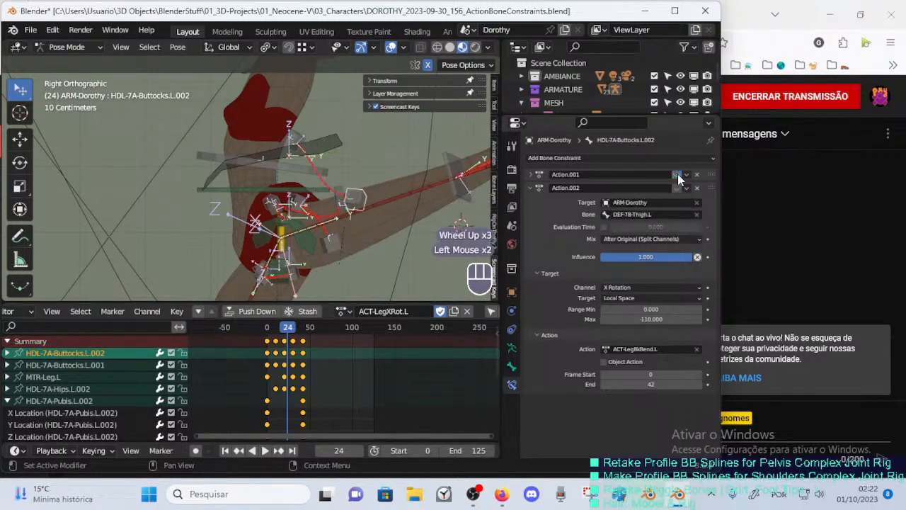
pyautogui.click(677, 176)
pyautogui.click(677, 187)
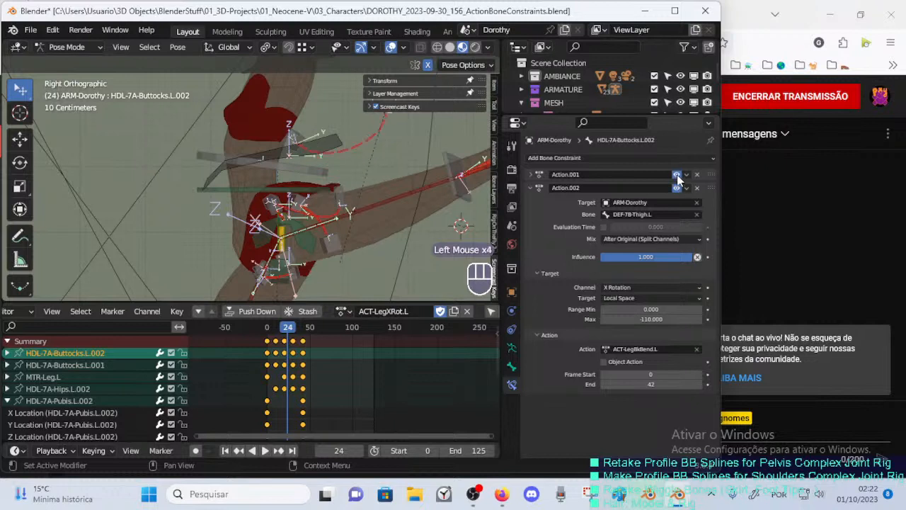
# Compare the left buttock handle with Action.001 muted alone and with Action.002 muted too, and re-enable both constraints.
pyautogui.click(677, 175)
pyautogui.click(678, 175)
pyautogui.click(678, 175)
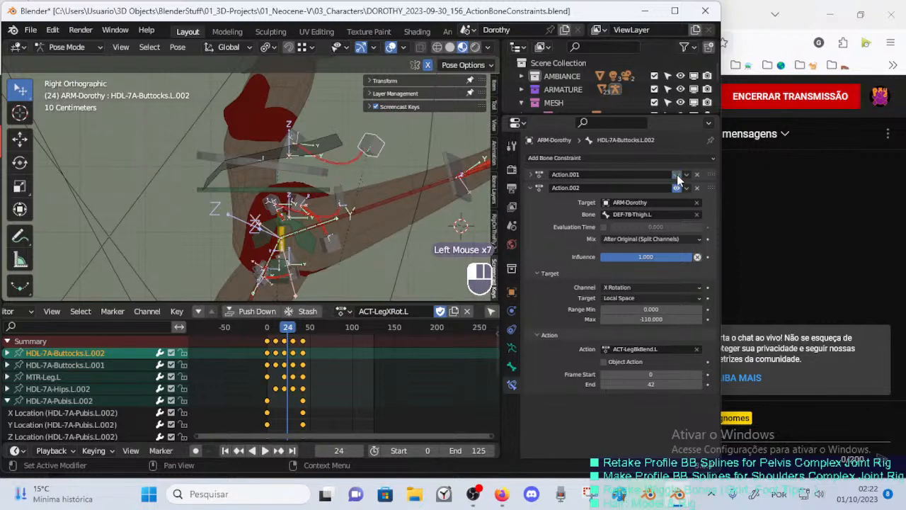
pyautogui.click(677, 188)
pyautogui.scroll(-3, 332, 383)
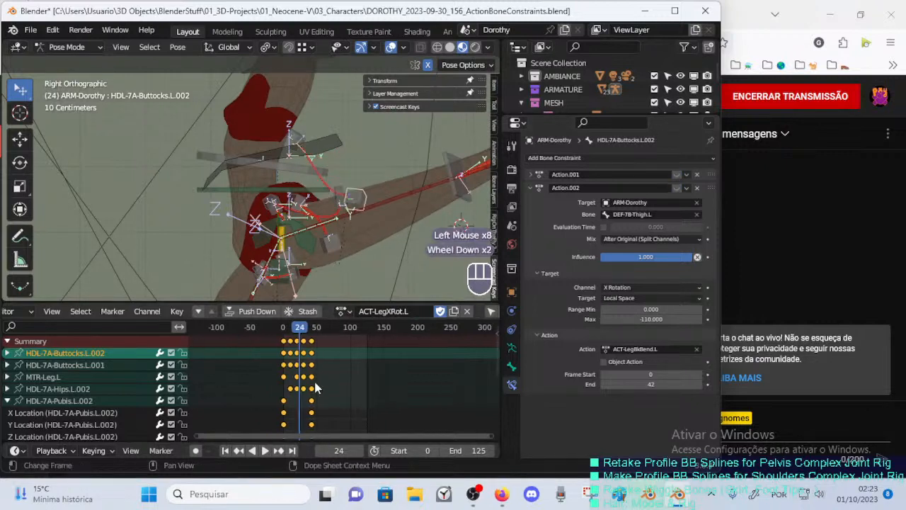
pyautogui.scroll(-2, 328, 241)
pyautogui.scroll(3, 325, 247)
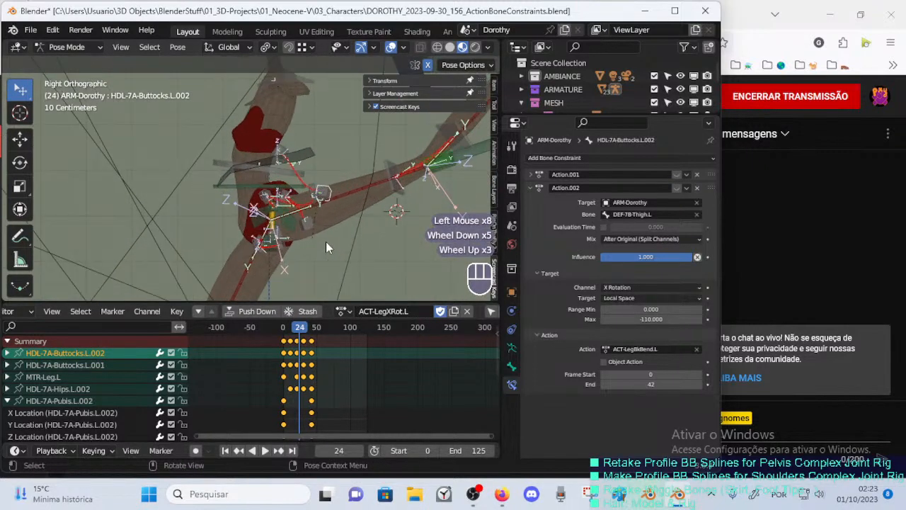
pyautogui.scroll(-2, 313, 238)
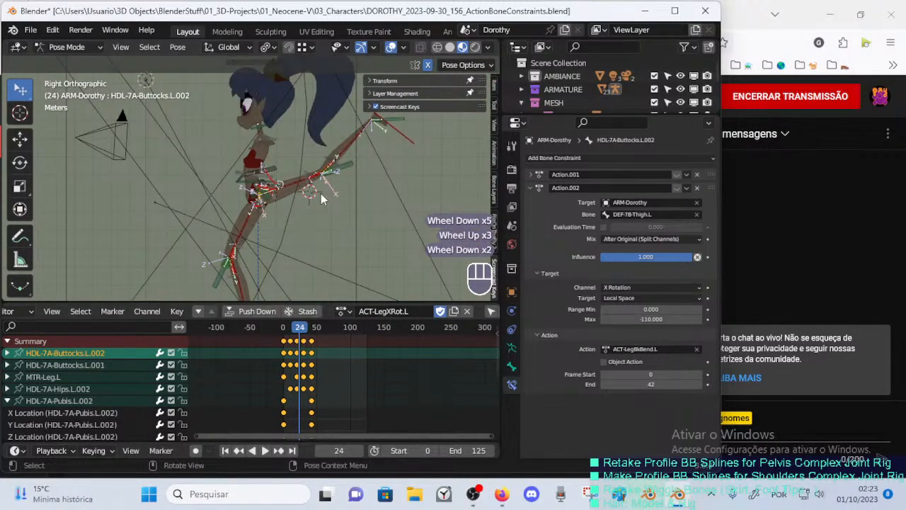
pyautogui.click(677, 189)
pyautogui.click(677, 189)
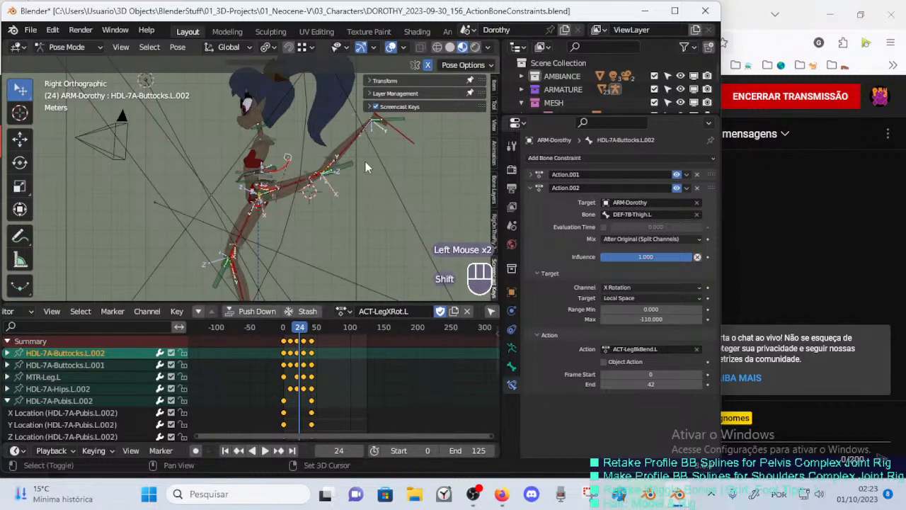
pyautogui.keyDown('shift'); pyautogui.moveTo(365, 162); pyautogui.dragTo(317, 168, button='middle'); pyautogui.keyUp('shift')
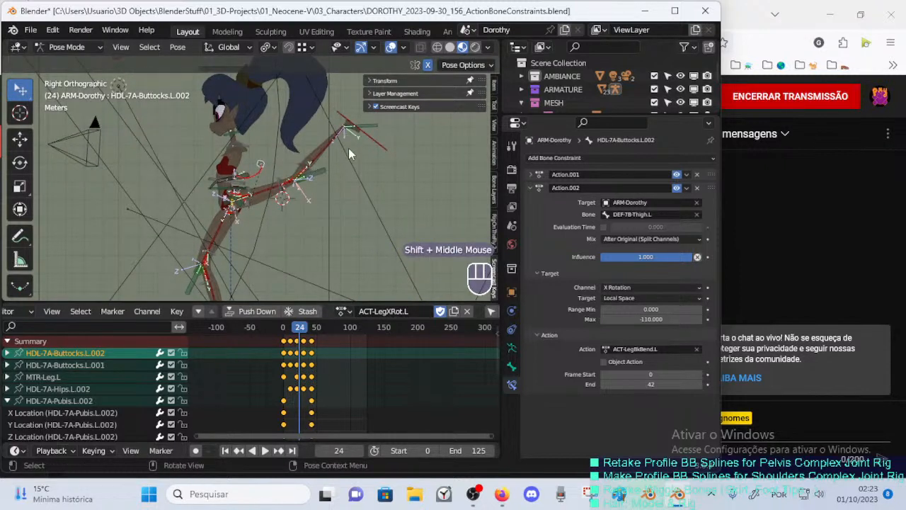
# Go to frame 42 of the ACT-LegXRot.L action and step back through its keyframes to frame 0.
pyautogui.moveTo(315, 327)
pyautogui.mouseDown()
pyautogui.moveTo(269, 333)
pyautogui.moveTo(314, 338)
pyautogui.mouseUp()
pyautogui.press('Up')
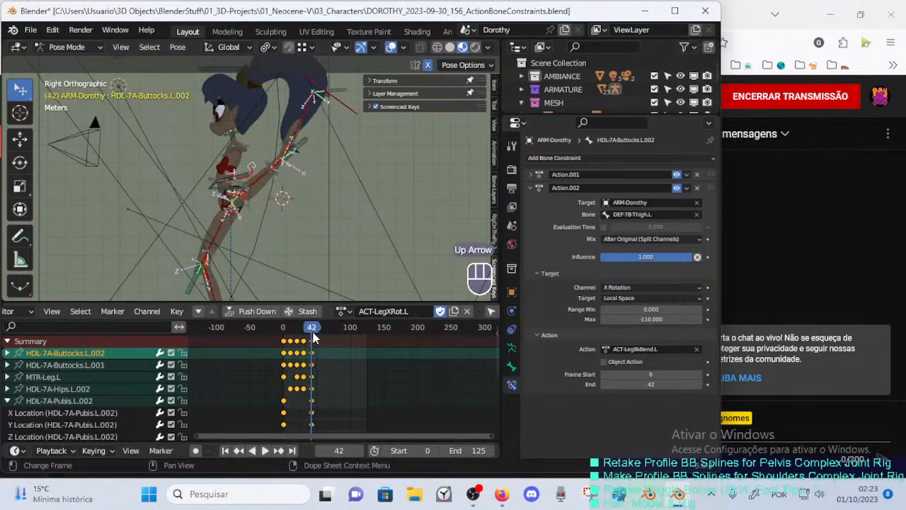
pyautogui.press('Down')
pyautogui.press('Down')
pyautogui.press('Down')
pyautogui.press('Down')
pyautogui.keyDown('shift'); pyautogui.moveTo(306, 257); pyautogui.dragTo(313, 187, button='middle'); pyautogui.keyUp('shift')
pyautogui.press('Up')
pyautogui.press('Down')
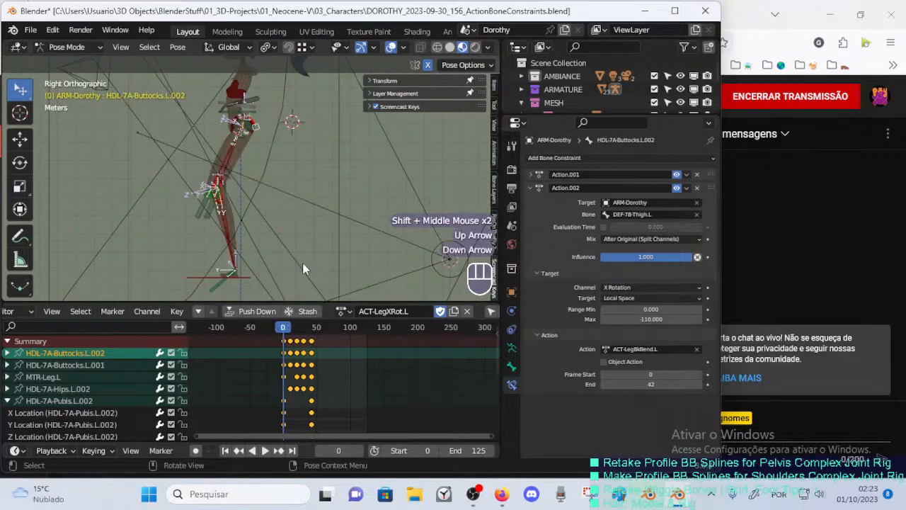
# Select the MTR-Leg.L bone, play the leg motion briefly and return to the keyframe at frame 10.
pyautogui.press('Up')
pyautogui.click(312, 186)
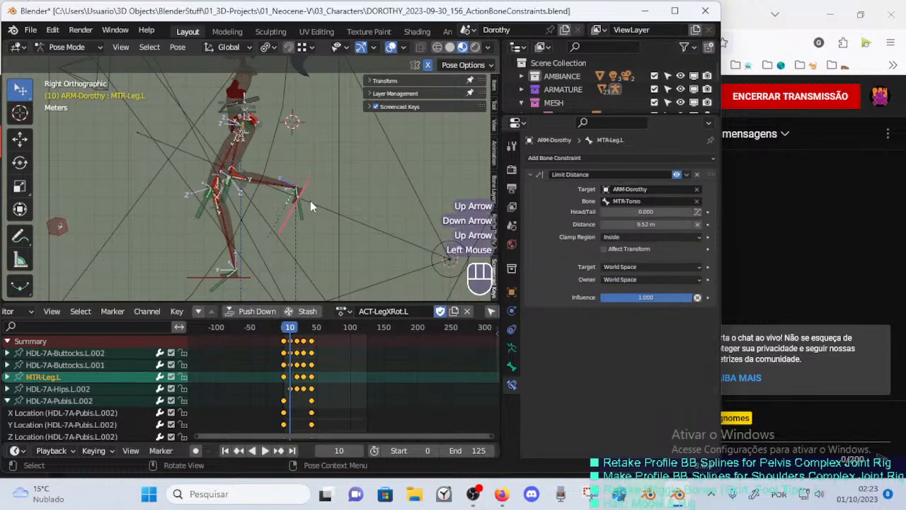
pyautogui.scroll(2, 310, 200)
pyautogui.scroll(-2, 310, 200)
pyautogui.press('space')
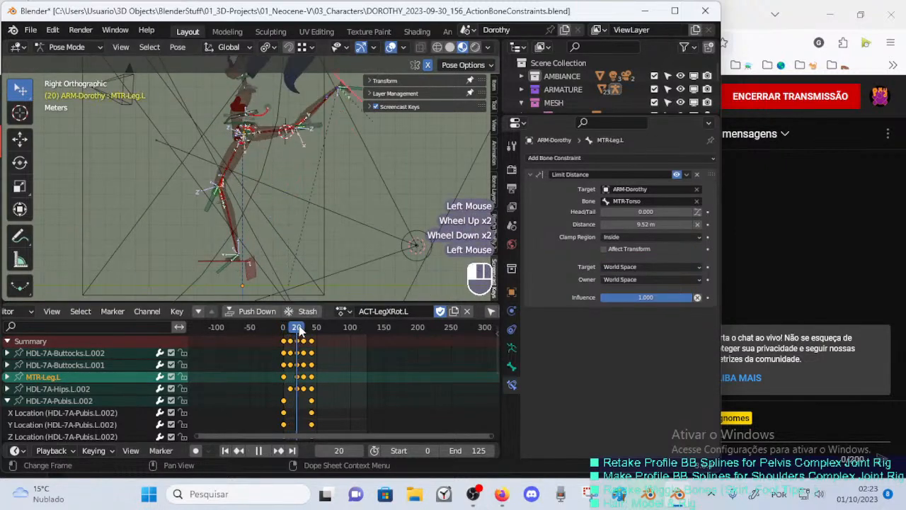
pyautogui.click(283, 329)
pyautogui.press('Up')
pyautogui.scroll(1, 283, 218)
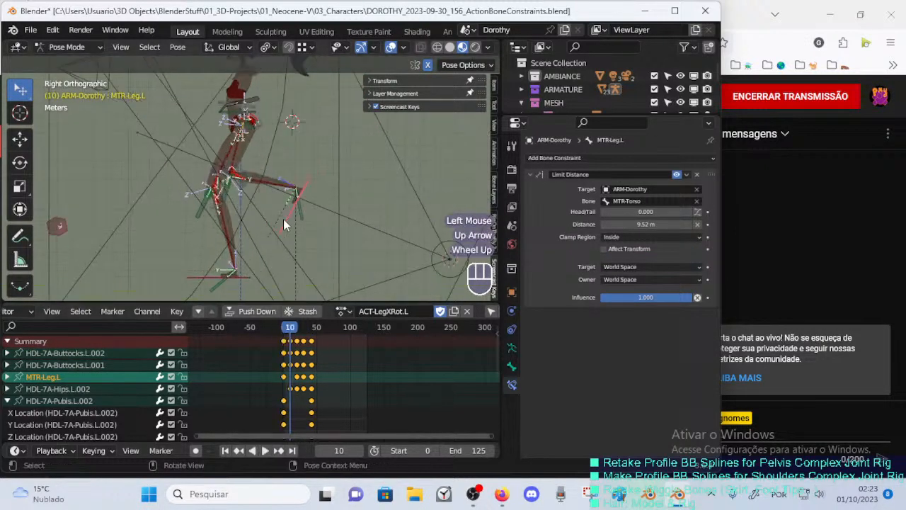
# Step forward through the keyframes to frame 42, examining how MTR-Leg.L raises the leg.
pyautogui.keyDown('shift'); pyautogui.moveTo(283, 219); pyautogui.dragTo(306, 256, button='middle'); pyautogui.keyUp('shift')
pyautogui.press('Up')
pyautogui.press('Down')
pyautogui.press('Up')
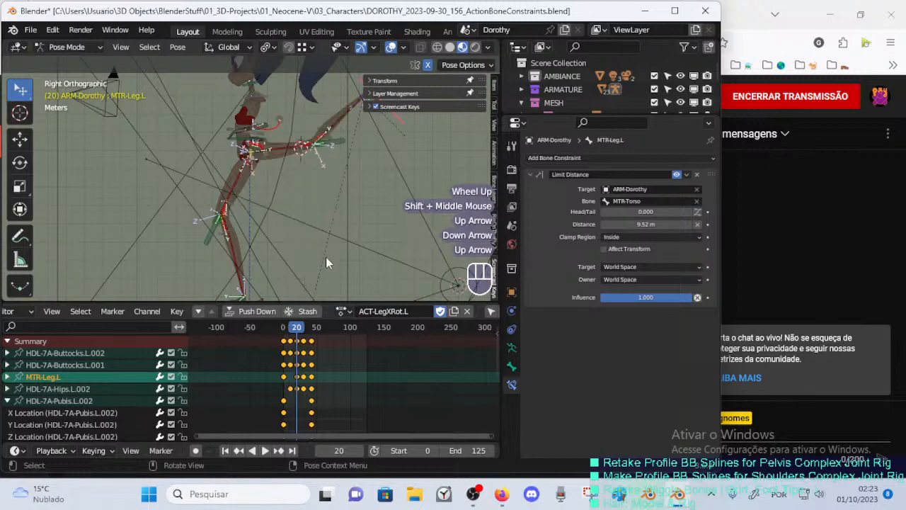
pyautogui.press('Up')
pyautogui.scroll(-1, 325, 258)
pyautogui.press('Up')
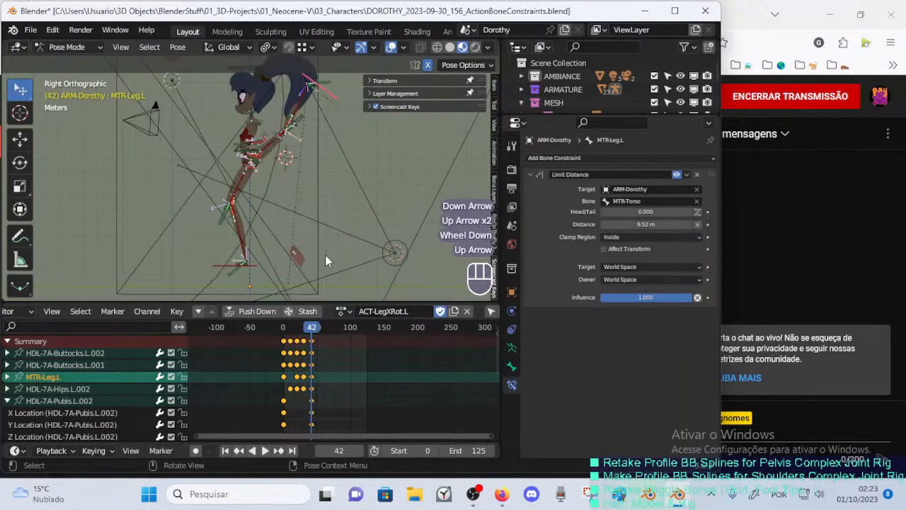
pyautogui.press('Down')
pyautogui.press('Up')
pyautogui.keyDown('shift'); pyautogui.moveTo(328, 212); pyautogui.dragTo(331, 247, button='middle'); pyautogui.keyUp('shift')
pyautogui.scroll(4, 330, 246)
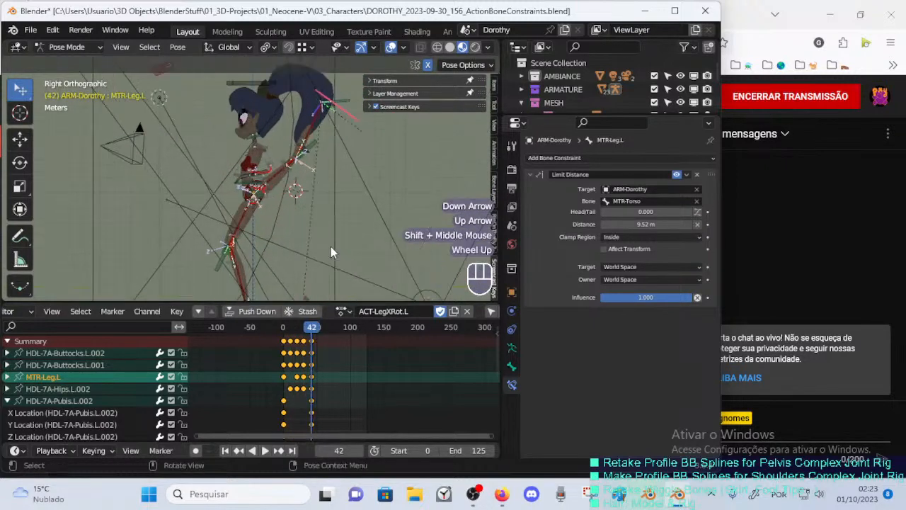
# Enlarge the action editor slightly and select the POL-Knee.L bone, returning to the right orthographic view.
pyautogui.scroll(-1, 341, 196)
pyautogui.keyDown('shift'); pyautogui.moveTo(340, 196); pyautogui.dragTo(307, 206, button='middle'); pyautogui.keyUp('shift')
pyautogui.scroll(-3, 309, 234)
pyautogui.moveTo(247, 298); pyautogui.dragTo(246, 292)
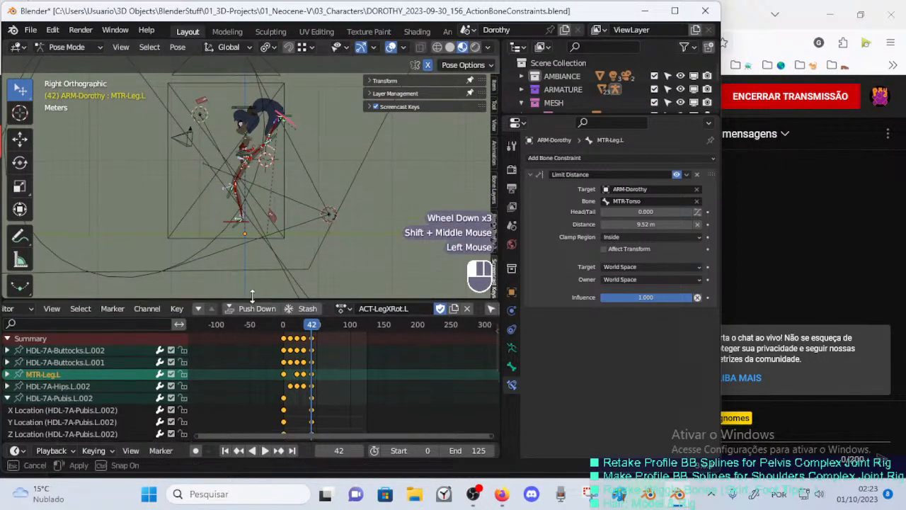
pyautogui.moveTo(237, 212); pyautogui.dragTo(313, 224, button='middle')
pyautogui.click(313, 227)
pyautogui.press('KP_3')
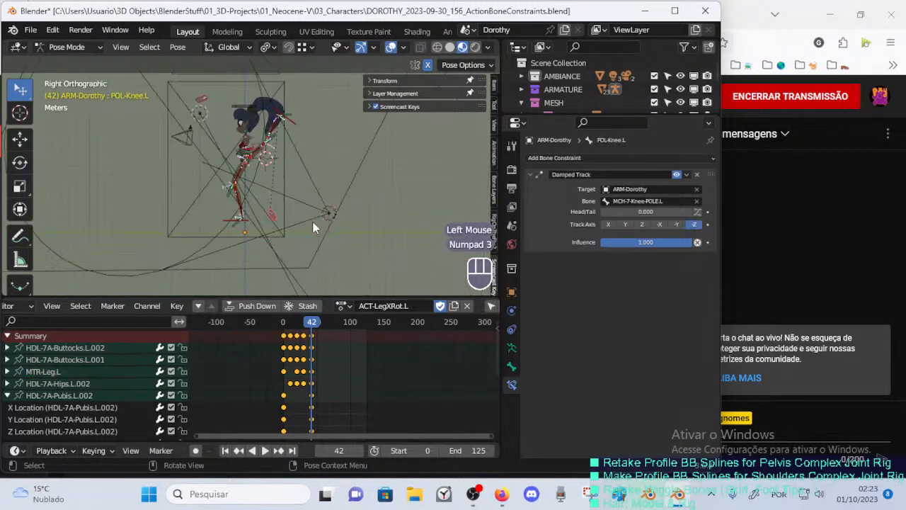
# Step back through the keyframes from frame 42 to frame 0 with POL-Knee.L selected.
pyautogui.scroll(2, 313, 227)
pyautogui.press('Down')
pyautogui.press('Down')
pyautogui.press('Down')
pyautogui.press('Down')
pyautogui.press('Down')
pyautogui.press('Down')
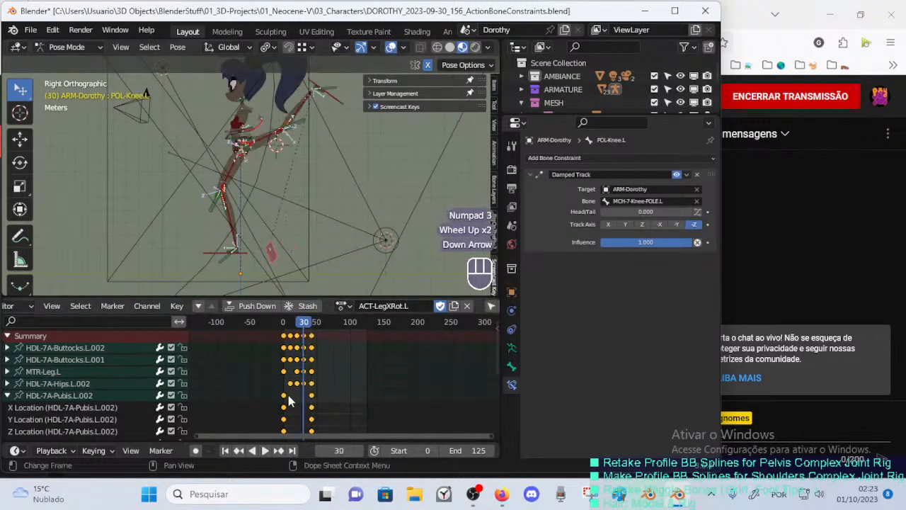
pyautogui.press('Up')
pyautogui.press('Down')
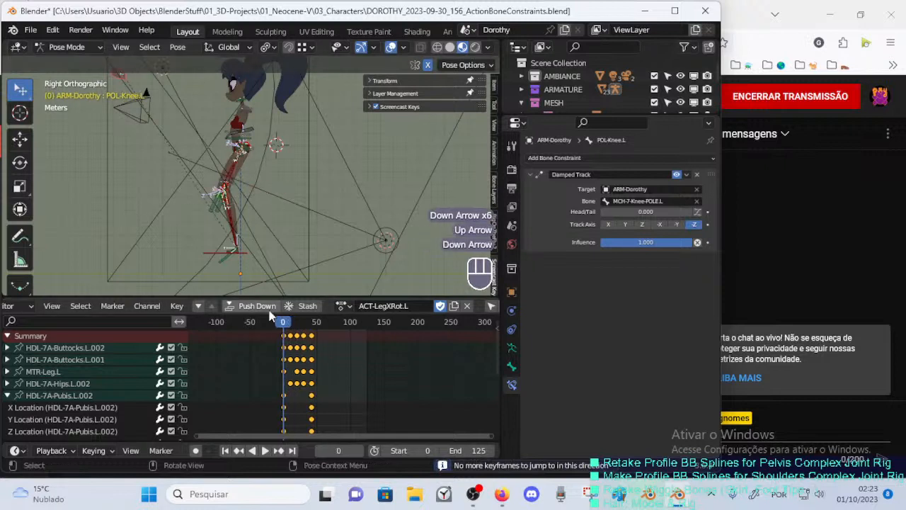
# Select all bones with HDL-7A-Buttocks.L.002 active and mute Action.001 and Action.002 across the whole selection.
pyautogui.keyDown('shift'); pyautogui.moveTo(300, 214); pyautogui.dragTo(279, 222, button='middle'); pyautogui.keyUp('shift')
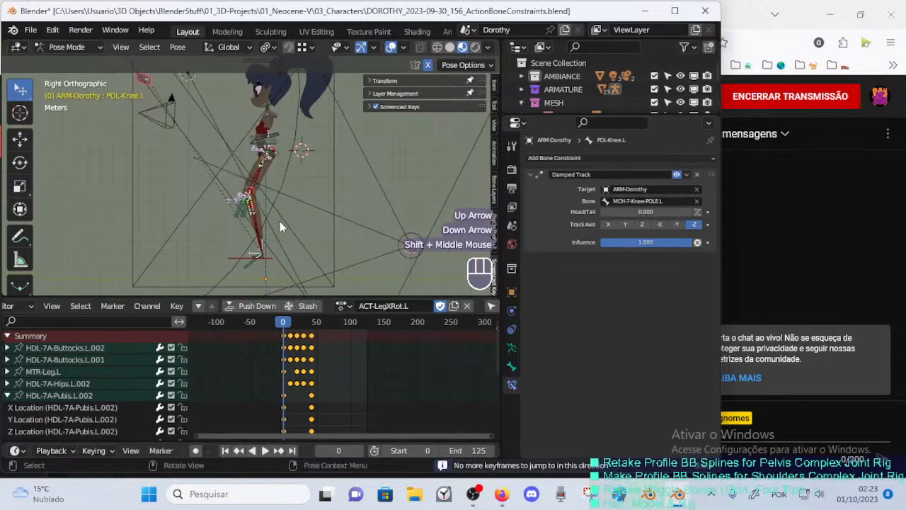
pyautogui.press('a')
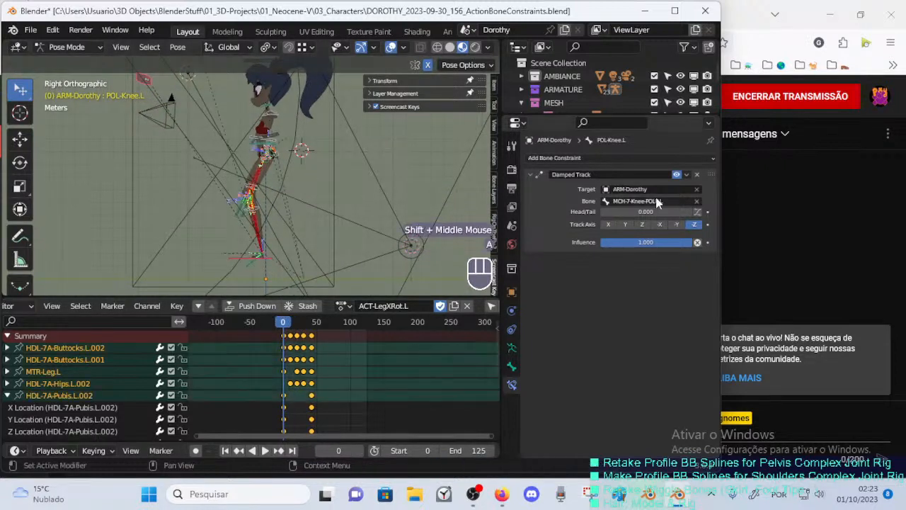
pyautogui.keyDown('shift'); pyautogui.moveTo(251, 172); pyautogui.dragTo(292, 212, button='middle'); pyautogui.keyUp('shift')
pyautogui.scroll(4, 343, 224)
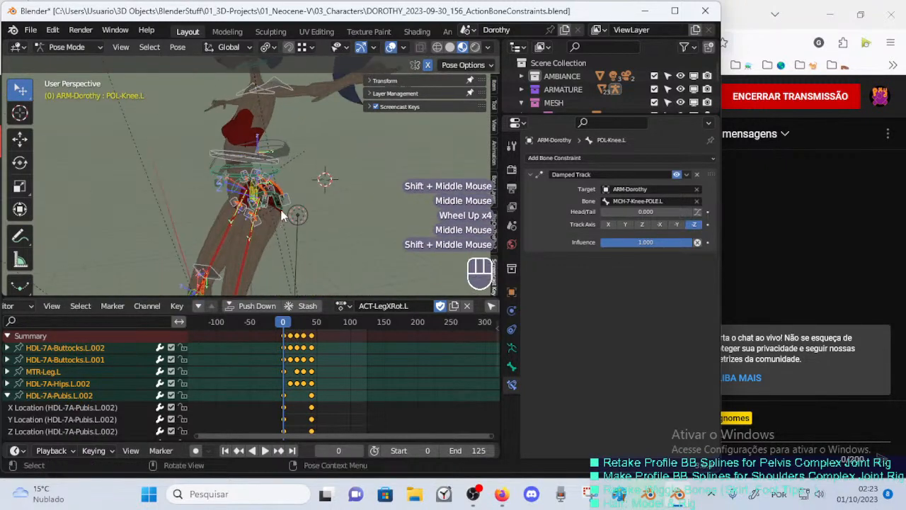
pyautogui.keyDown('shift'); pyautogui.click(287, 198); pyautogui.keyUp('shift')
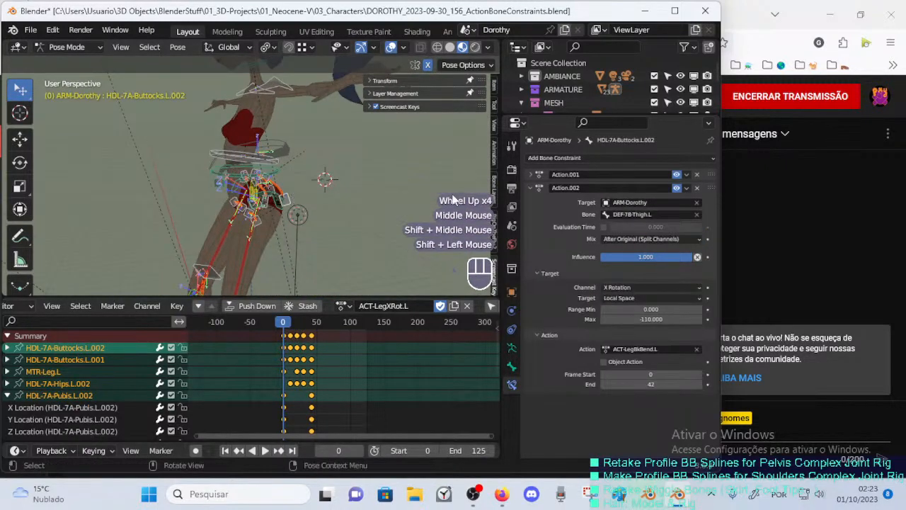
pyautogui.keyDown('alt'); pyautogui.click(677, 175); pyautogui.keyUp('alt')
pyautogui.keyDown('alt'); pyautogui.click(678, 188); pyautogui.keyUp('alt')
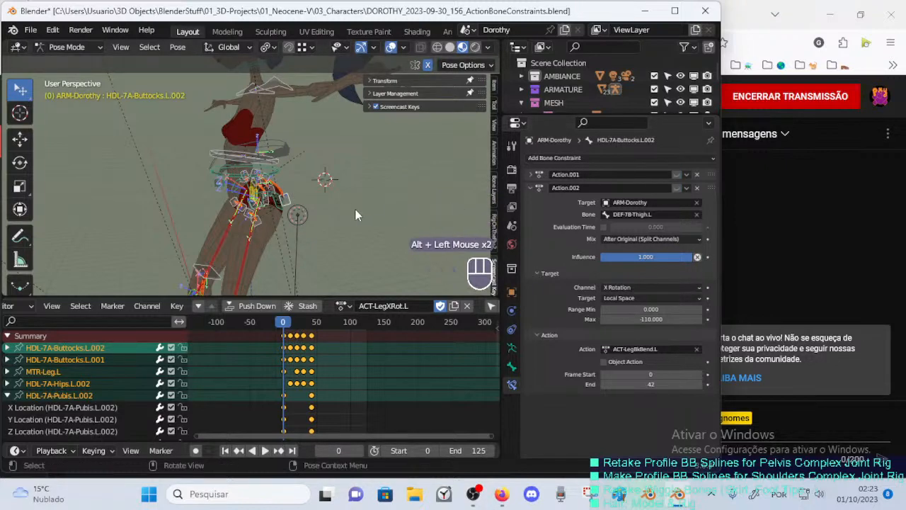
# Make the HDL-7A-Hips.R.001 handle active to inspect its Action.001 constraint, and select all bones again.
pyautogui.press('KP_3')
pyautogui.moveTo(356, 215); pyautogui.dragTo(261, 206, button='middle')
pyautogui.scroll(2, 320, 200)
pyautogui.click(258, 172)
pyautogui.click(255, 172)
pyautogui.press('a')
pyautogui.scroll(-1, 293, 188)
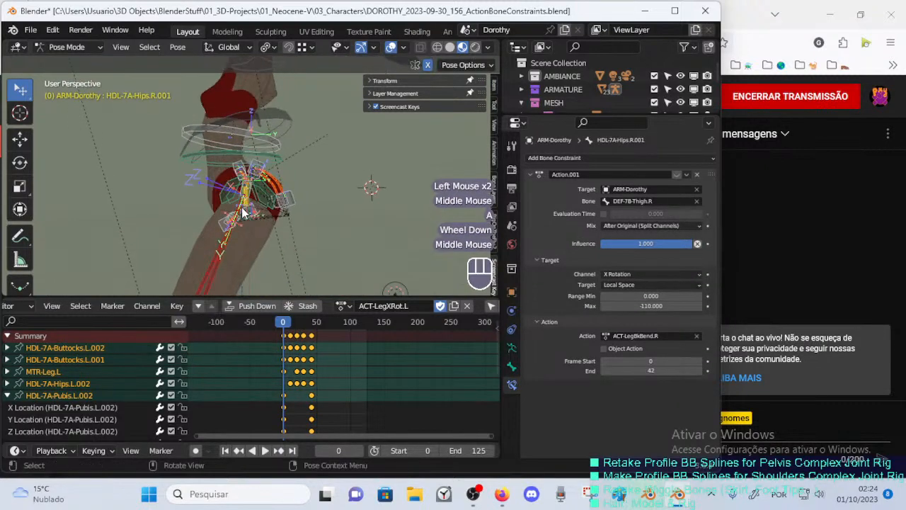
# Return to the right orthographic view, clear the bone selection and reselect all bones at frame 0.
pyautogui.press('KP_3')
pyautogui.scroll(-1, 300, 345)
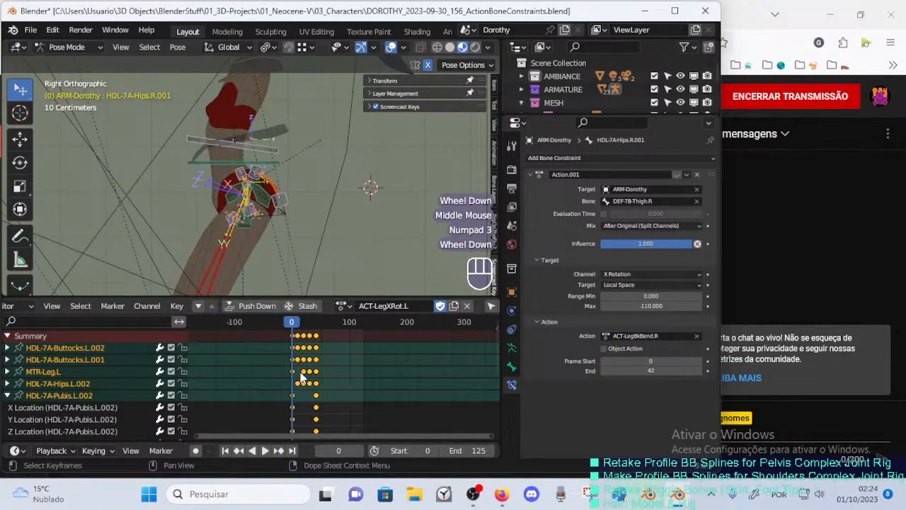
pyautogui.keyDown('shift'); pyautogui.moveTo(273, 274); pyautogui.dragTo(288, 201, button='middle'); pyautogui.keyUp('shift')
pyautogui.press('KP_3')
pyautogui.press('KP_3')
pyautogui.scroll(-2, 296, 189)
pyautogui.press('alt')
pyautogui.hotkey('alt', 'a')
pyautogui.press('a')
pyautogui.scroll(2, 274, 198)
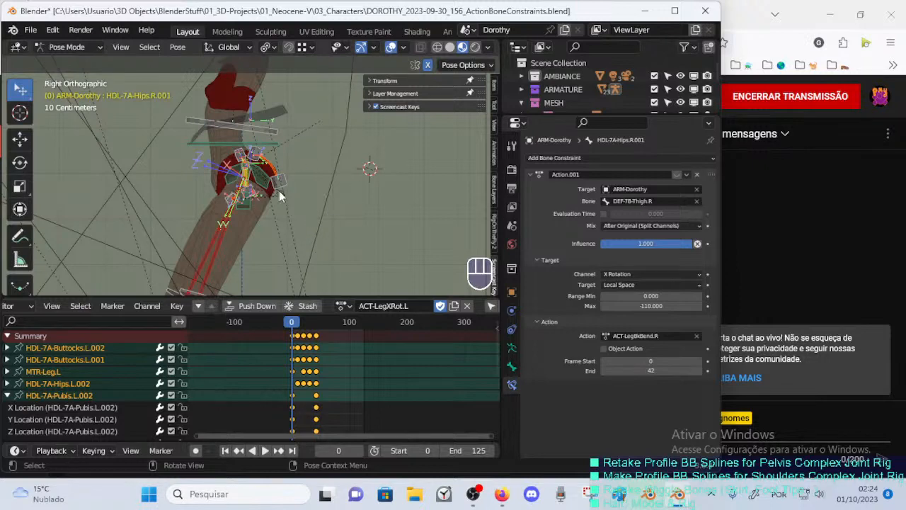
# Examine the hip and buttock handles up close from the right side at frame 0.
pyautogui.scroll(2, 278, 191)
pyautogui.keyDown('shift'); pyautogui.moveTo(279, 190); pyautogui.dragTo(294, 222, button='middle'); pyautogui.keyUp('shift')
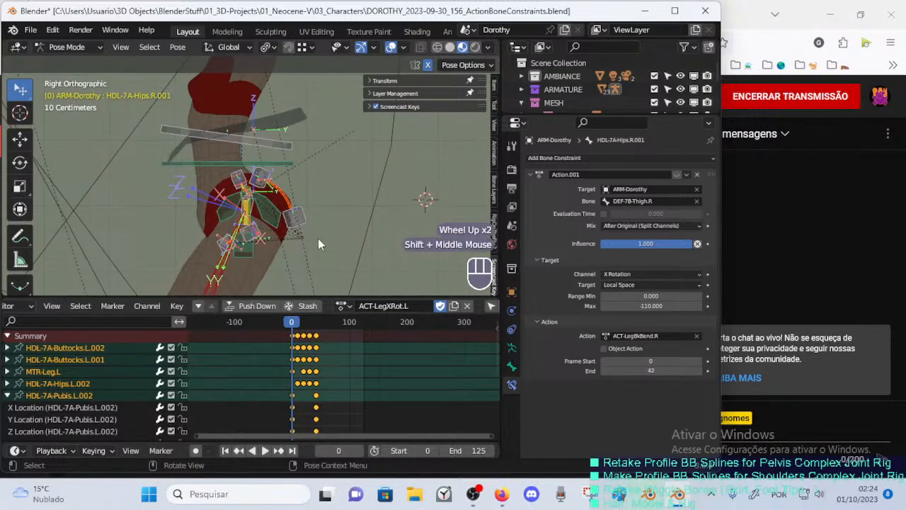
pyautogui.scroll(-2, 293, 243)
pyautogui.scroll(2, 291, 244)
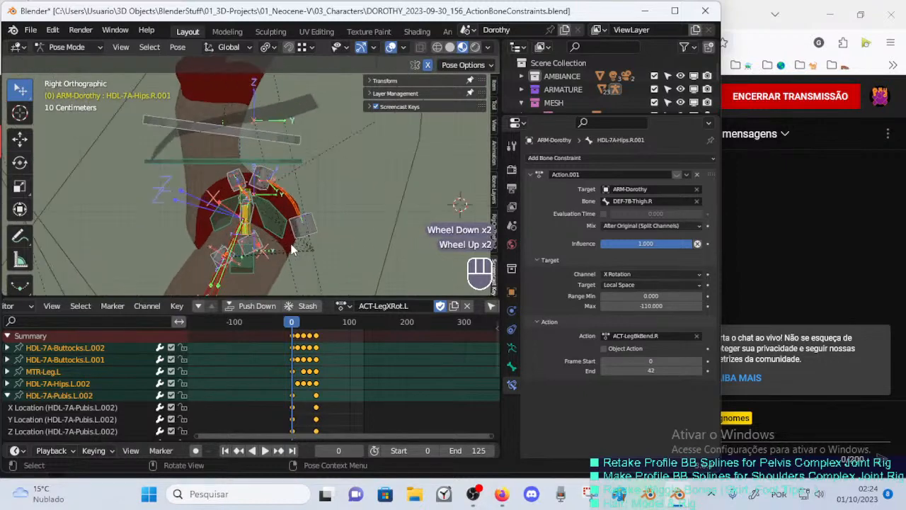
pyautogui.scroll(-2, 291, 244)
pyautogui.scroll(1, 291, 249)
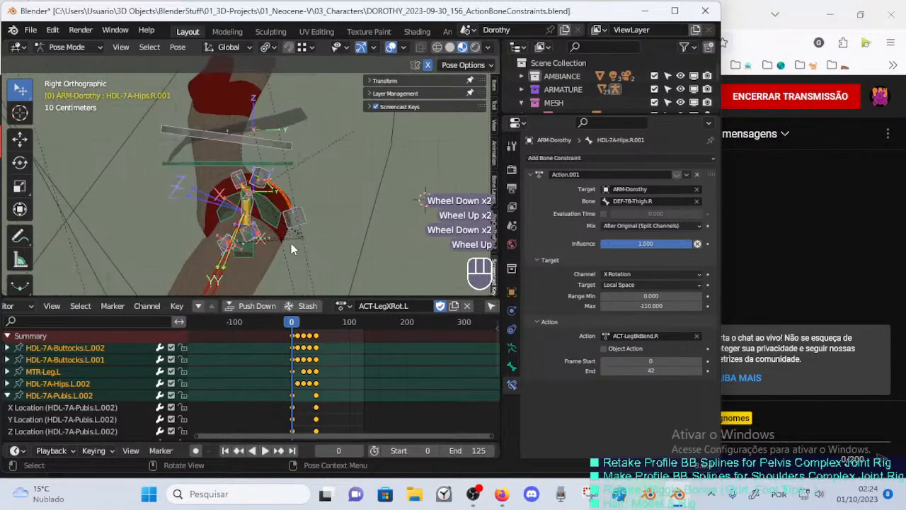
pyautogui.scroll(3, 291, 242)
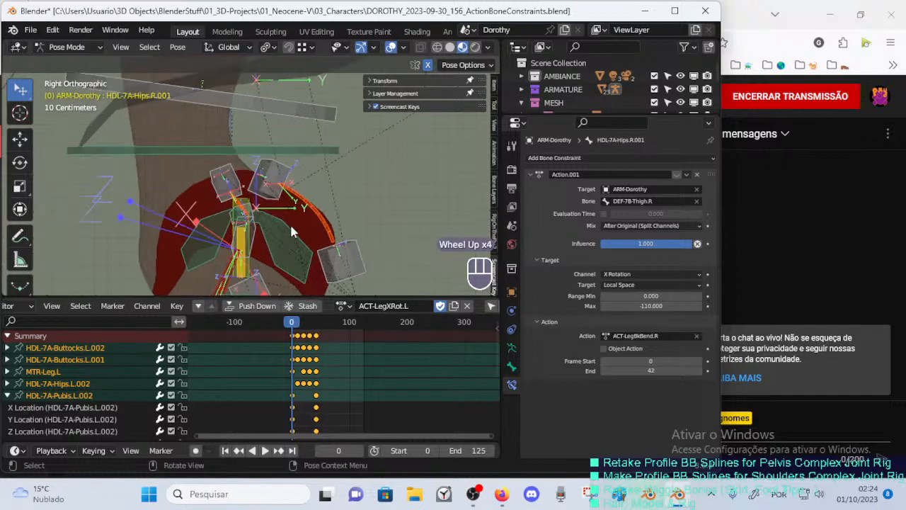
# Compare the Action constraints of HDL-7A-Buttocks.L.002 and HDL-7A-Buttocks.L.001, and examine the pelvis handles from the front and right side.
pyautogui.scroll(-2, 291, 232)
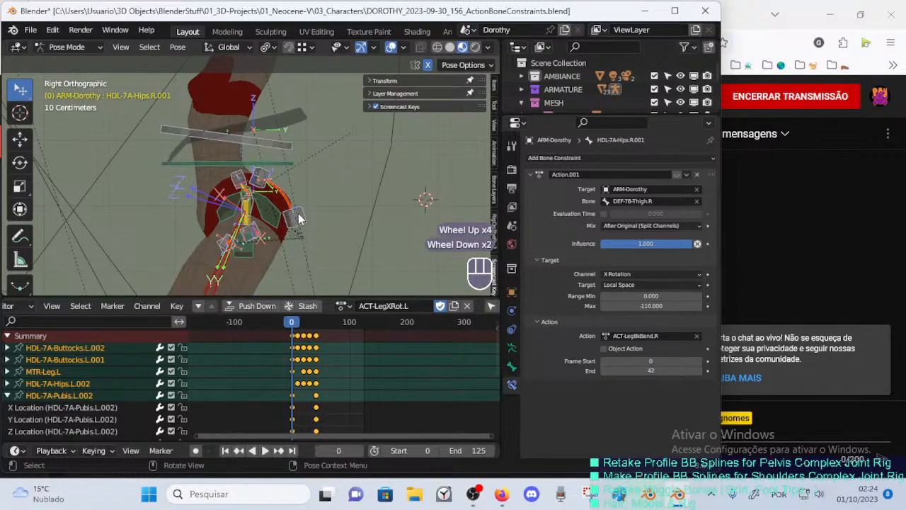
pyautogui.click(298, 214)
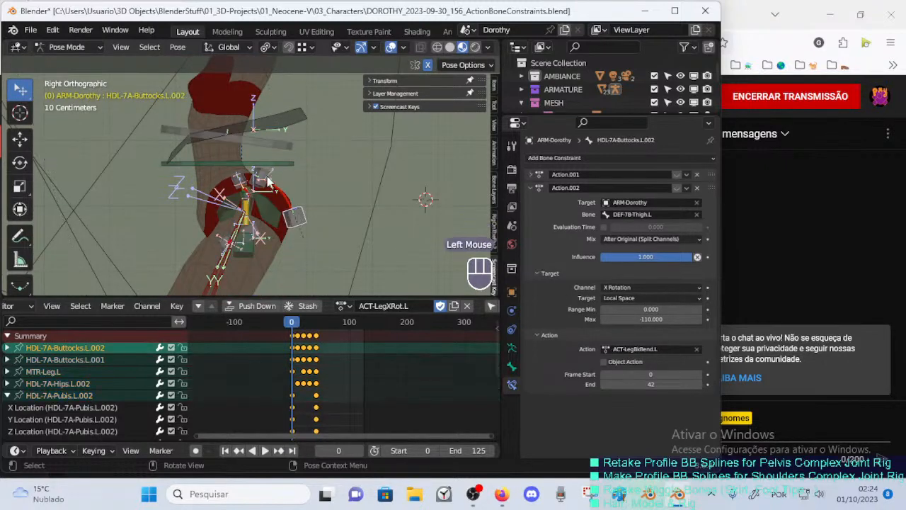
pyautogui.click(266, 175)
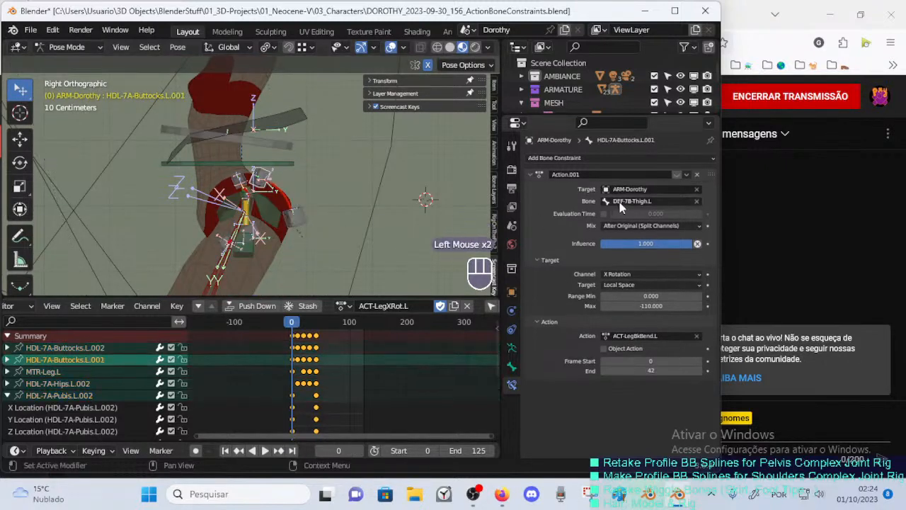
pyautogui.click(293, 218)
pyautogui.click(262, 180)
pyautogui.scroll(-2, 215, 200)
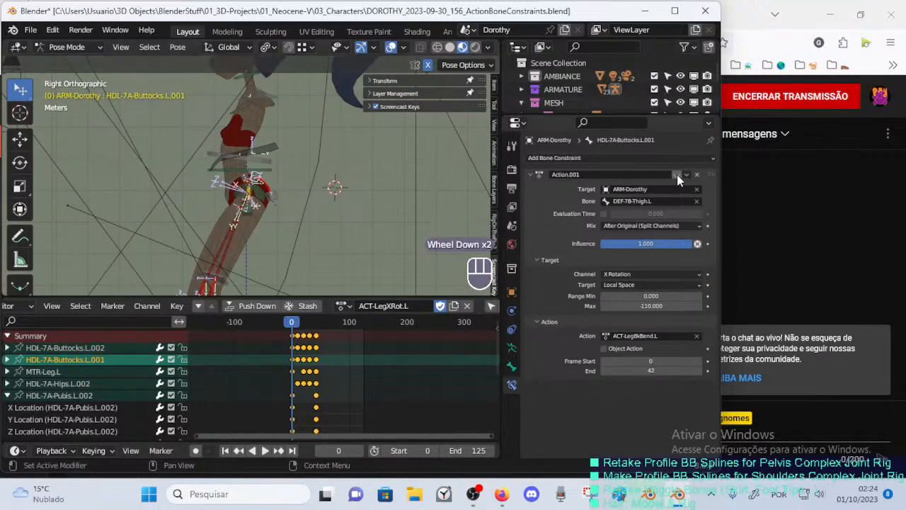
pyautogui.moveTo(177, 181); pyautogui.dragTo(191, 170, button='middle')
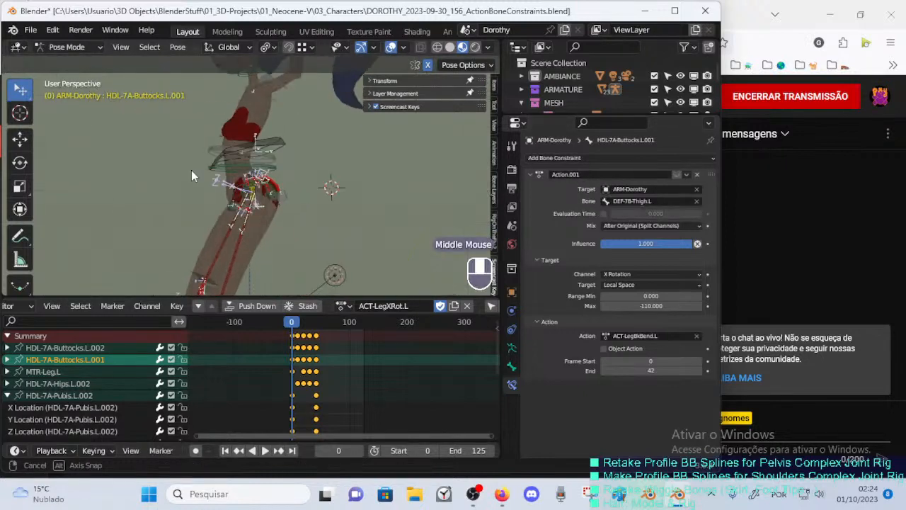
pyautogui.scroll(2, 268, 192)
pyautogui.press('KP_3')
pyautogui.press('KP_1')
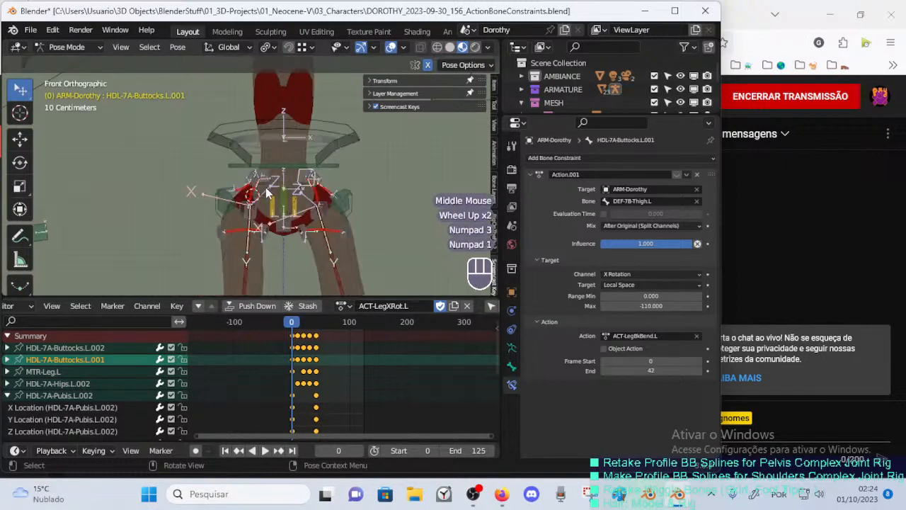
pyautogui.press('KP_3')
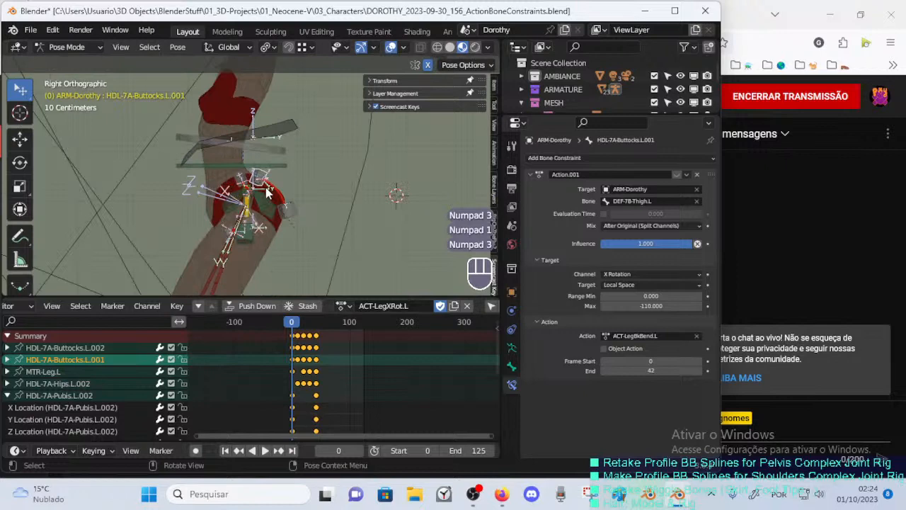
pyautogui.scroll(-2, 267, 192)
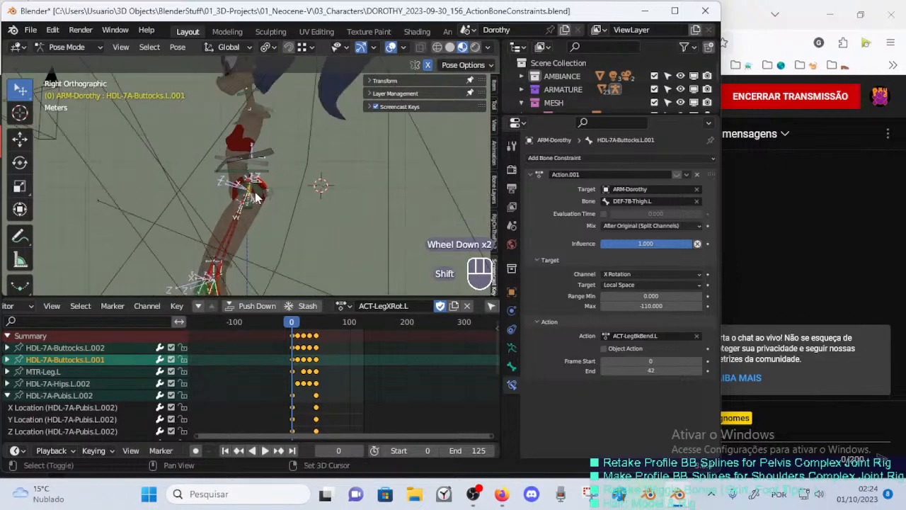
pyautogui.keyDown('shift'); pyautogui.moveTo(268, 193); pyautogui.dragTo(297, 194, button='middle'); pyautogui.keyUp('shift')
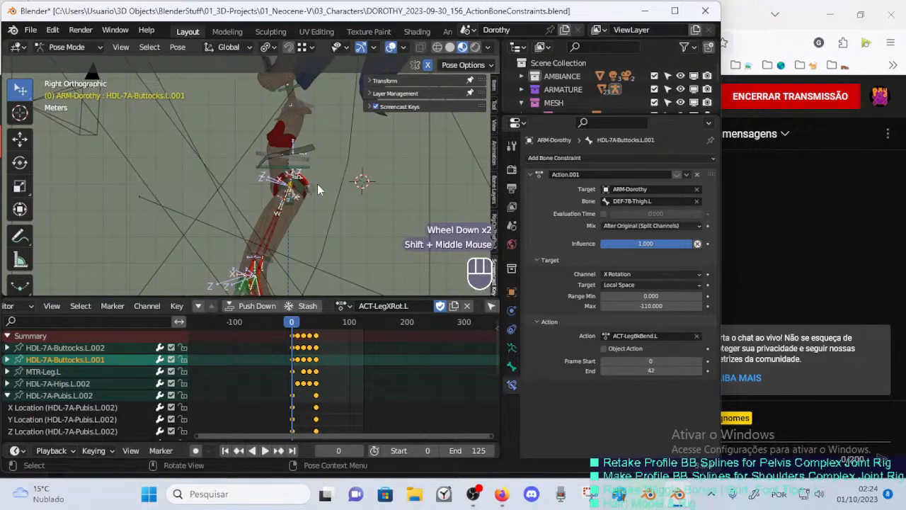
pyautogui.scroll(-1, 304, 199)
# Enter armature Edit Mode, select the CMD-Hips bone and snap the 3D cursor to it.
pyautogui.press('Tab')
pyautogui.scroll(2, 303, 202)
pyautogui.press('Tab')
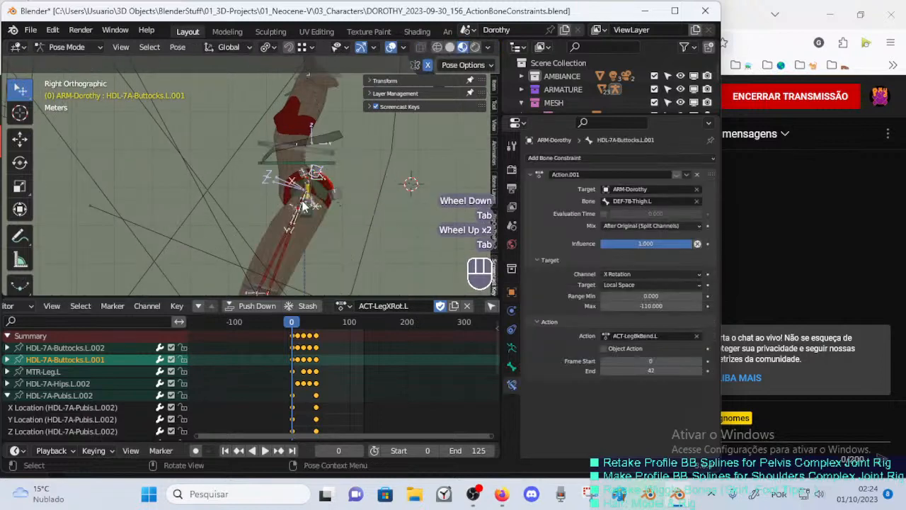
pyautogui.press('Tab')
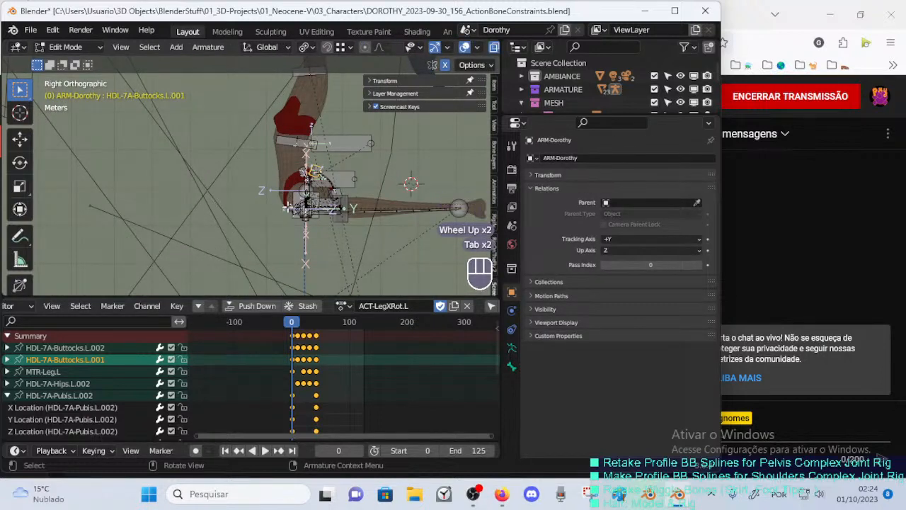
pyautogui.press('KP_1')
pyautogui.click(286, 215)
pyautogui.hotkey('shift', 's')
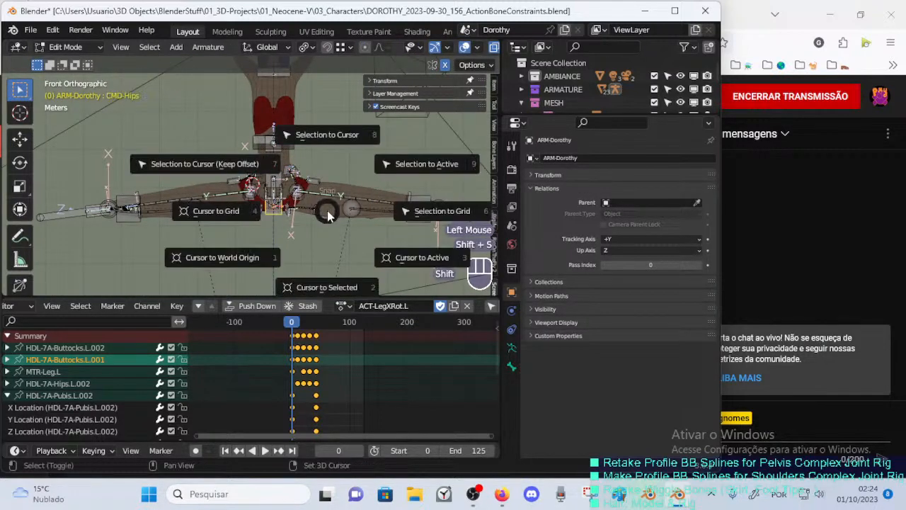
pyautogui.press('KP_3')
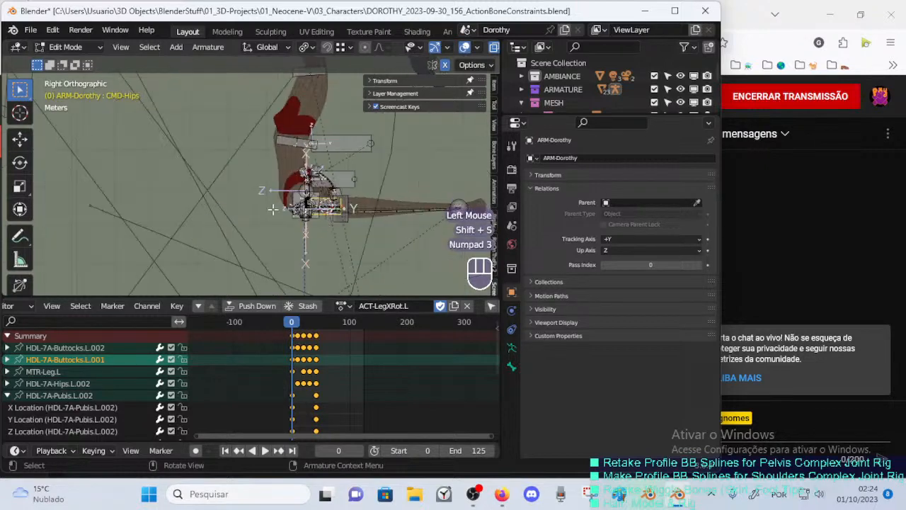
# Add a new bone at the 3D cursor and move it well in front of the character in the right side view.
pyautogui.hotkey('shift', 'a')
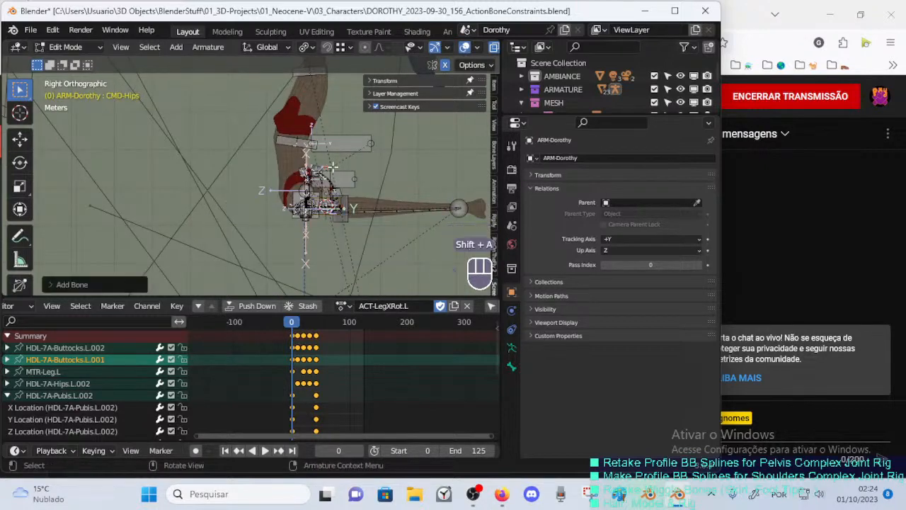
pyautogui.click(333, 166)
pyautogui.press('g')
pyautogui.click(111, 166)
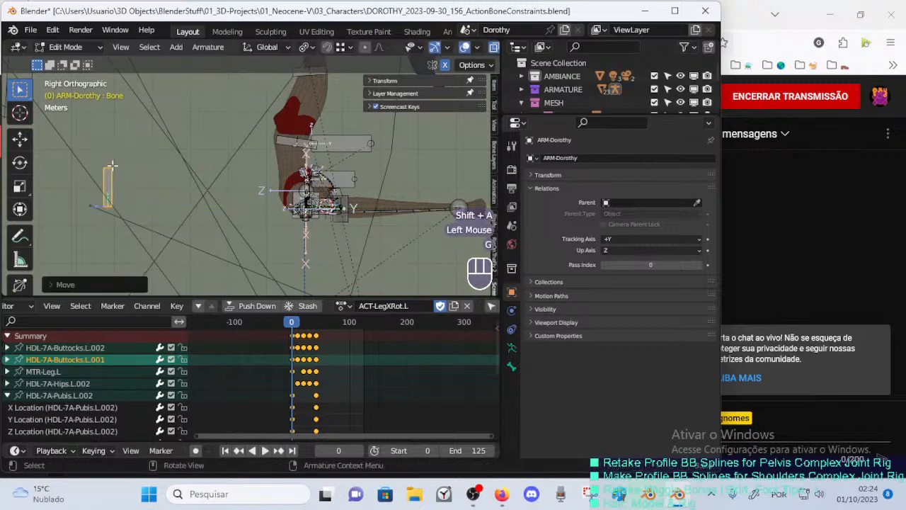
# Rename the new bone to ActionsSwitch in Pose Mode and select it.
pyautogui.press('Tab')
pyautogui.click(109, 184)
pyautogui.press('F2')
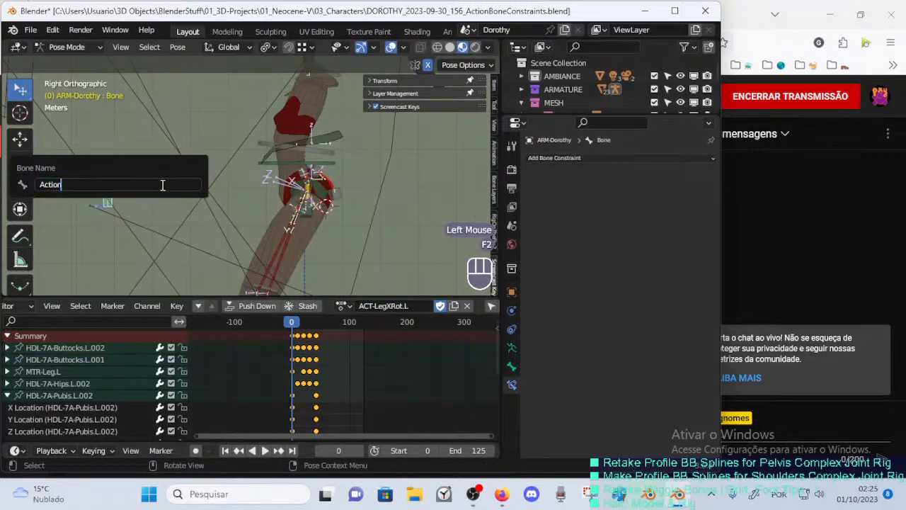
pyautogui.write('Action')
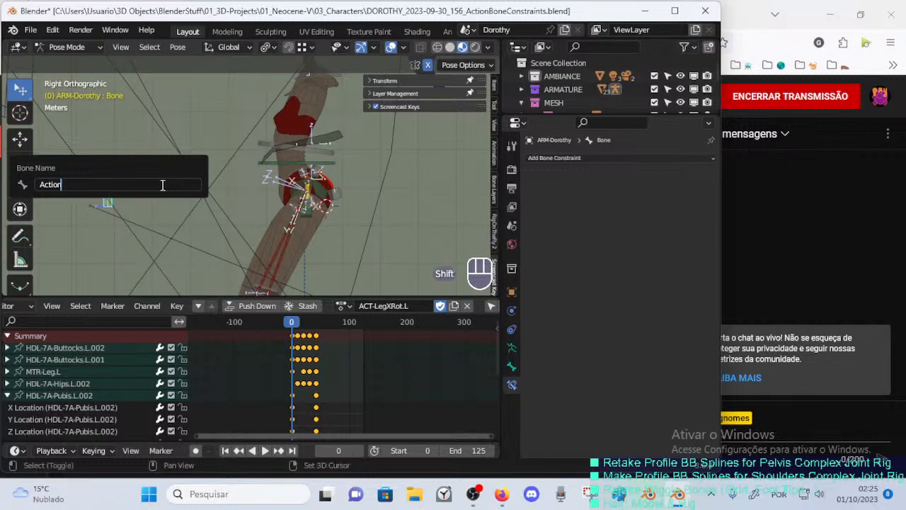
pyautogui.write('BC')
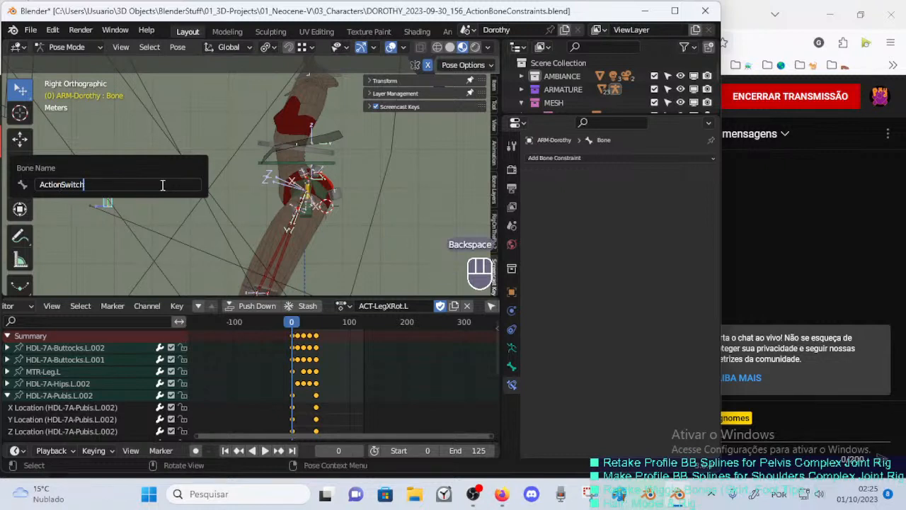
pyautogui.press('Right')
pyautogui.press('Right')
pyautogui.press('Right')
pyautogui.press('Right')
pyautogui.press('Right')
pyautogui.write('s')
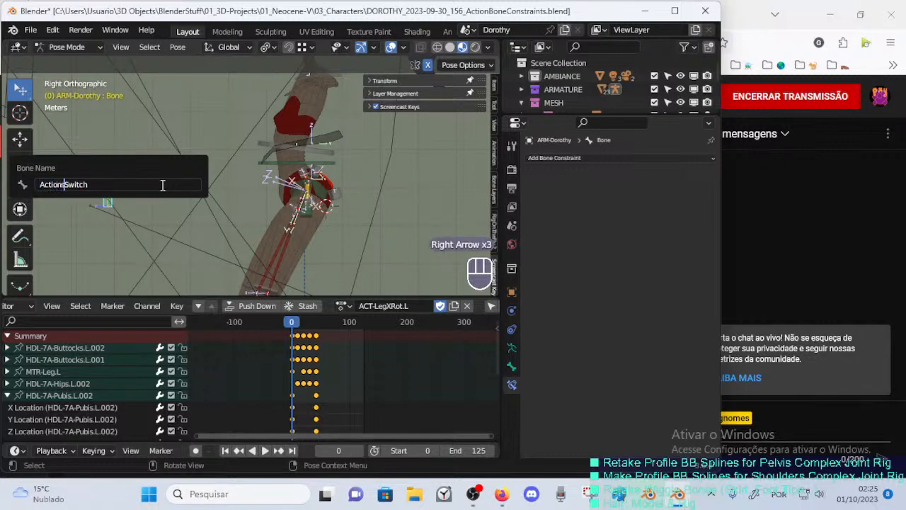
pyautogui.press('Return')
pyautogui.click(114, 177)
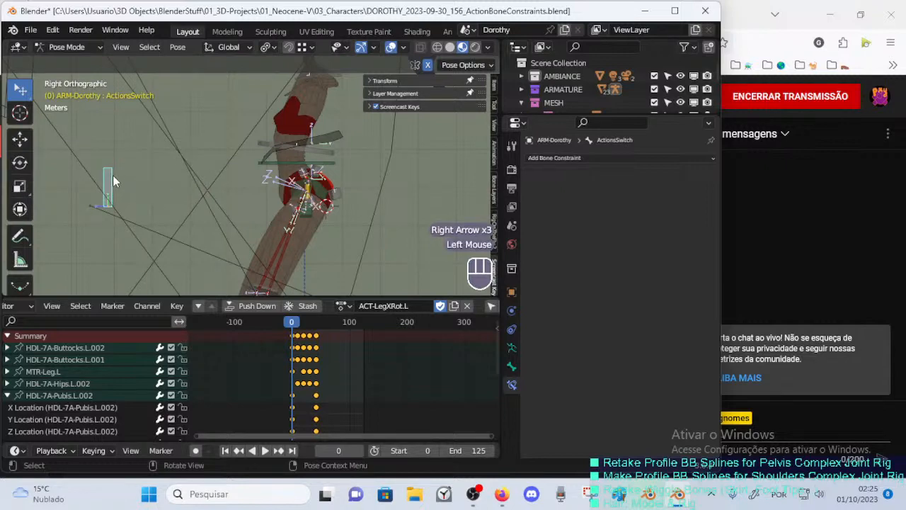
pyautogui.moveTo(137, 205); pyautogui.dragTo(192, 210, button='middle')
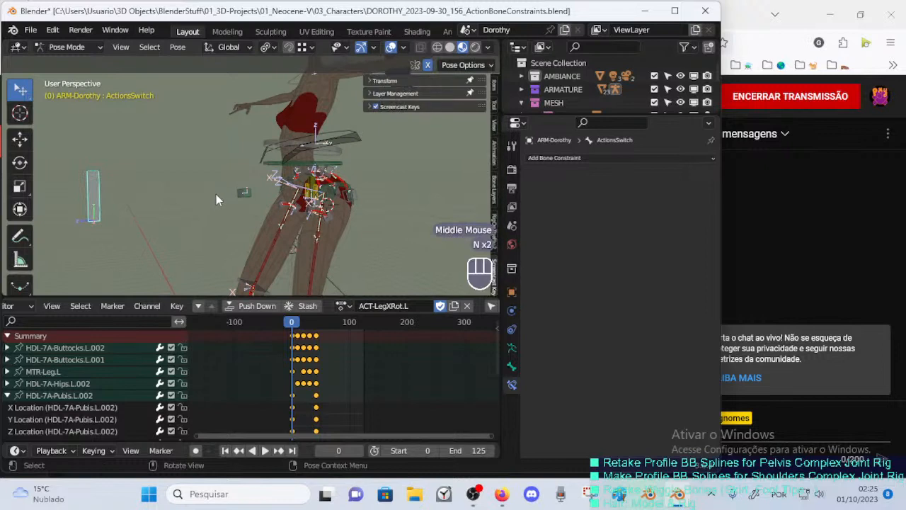
pyautogui.press('r')
pyautogui.press('x')
pyautogui.press('Escape')
pyautogui.press('g')
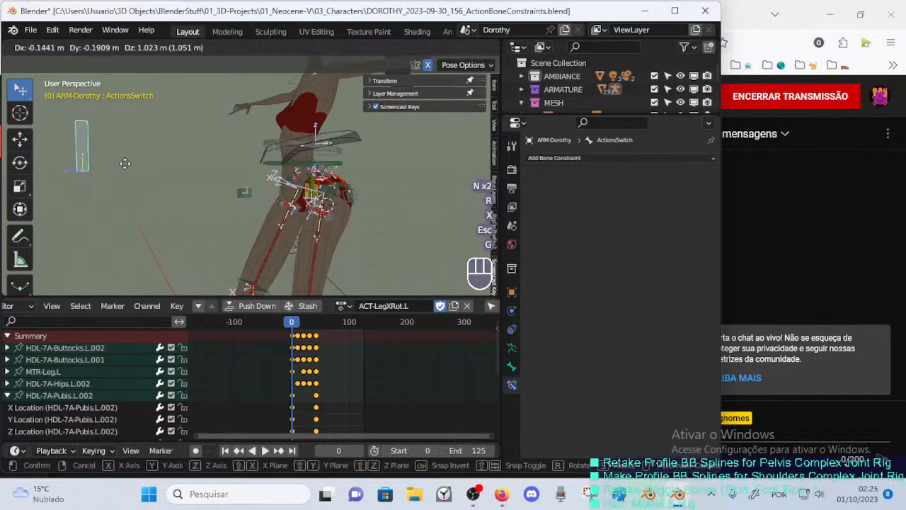
pyautogui.press('z')
pyautogui.press('Escape')
# Lock every location, rotation and scale channel of the ActionsSwitch bone except Y location.
pyautogui.click(370, 80)
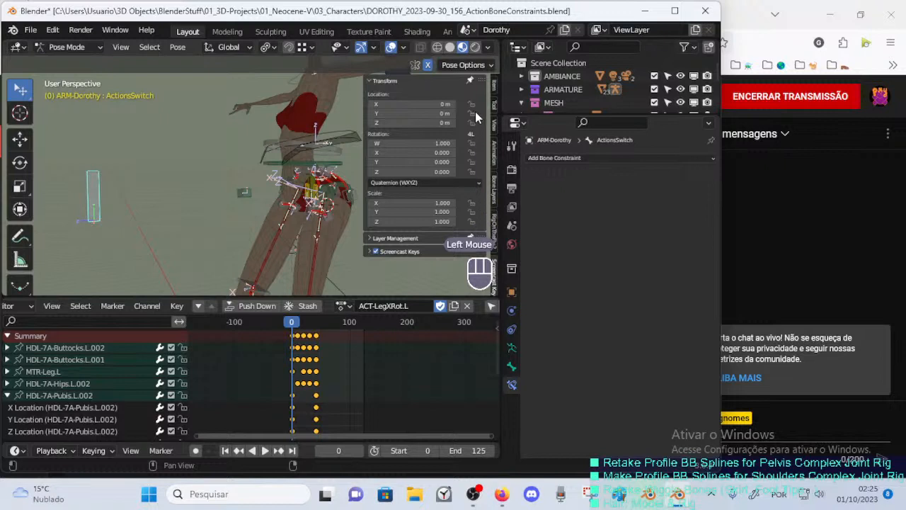
pyautogui.moveTo(473, 104); pyautogui.dragTo(472, 174)
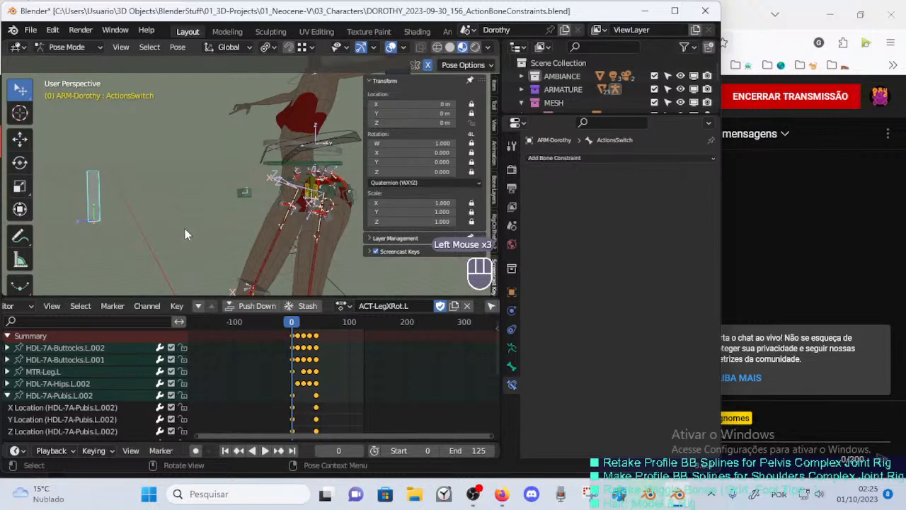
pyautogui.press('g')
pyautogui.press('Escape')
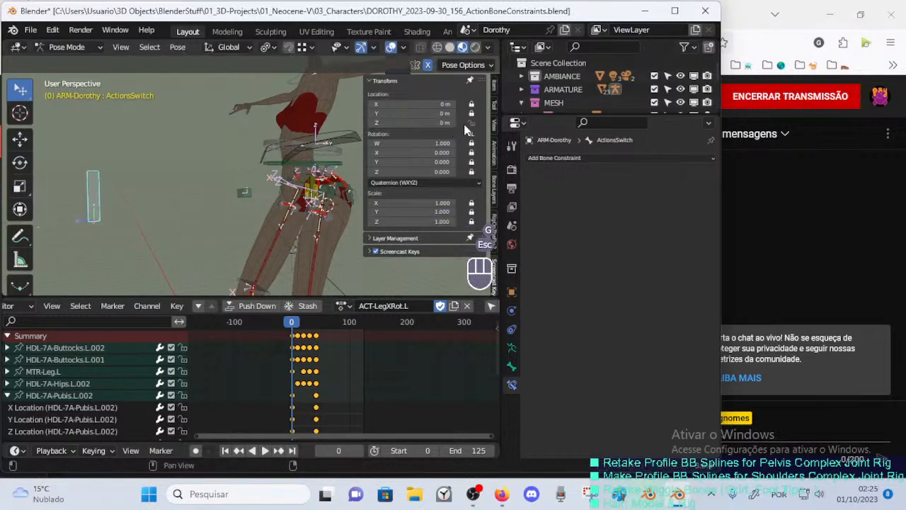
pyautogui.click(472, 122)
pyautogui.press('g')
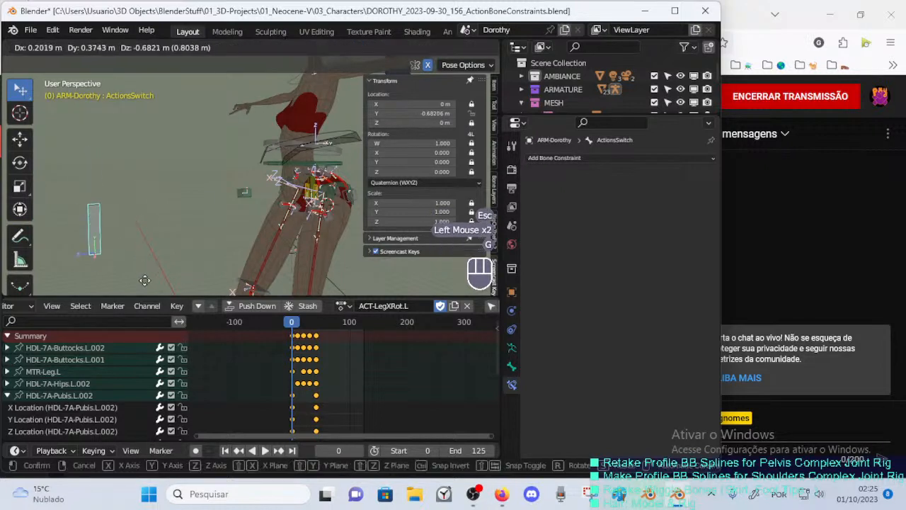
pyautogui.press('Escape')
pyautogui.press('n')
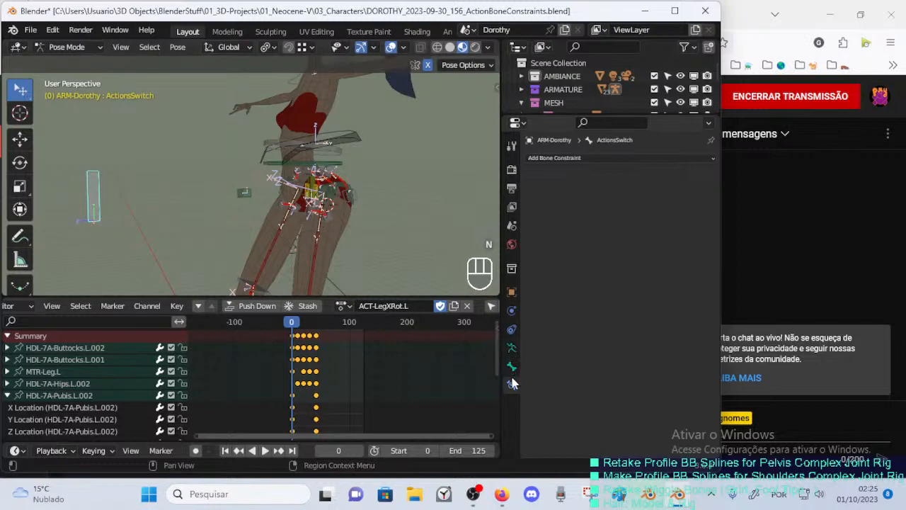
# Add a Limit Location constraint to ActionsSwitch in Local Space with Minimum Y and Maximum Y enabled.
pyautogui.click(550, 158)
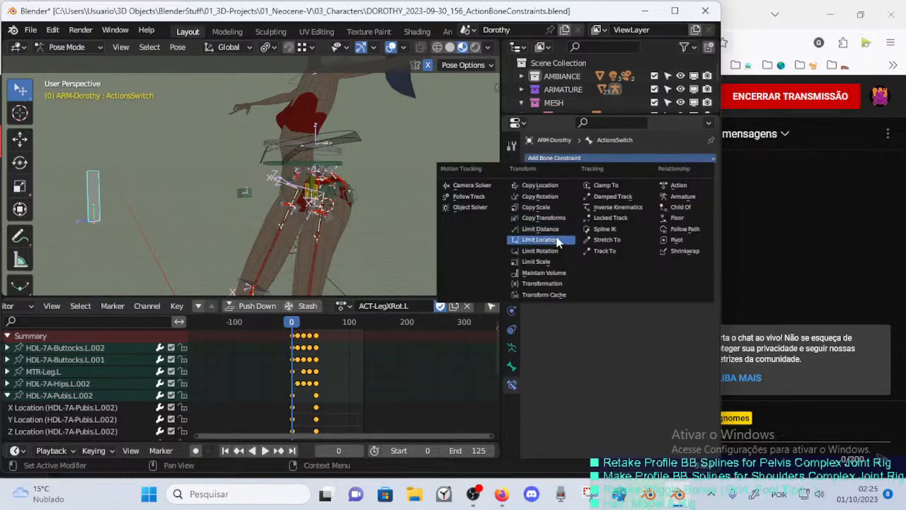
pyautogui.click(557, 240)
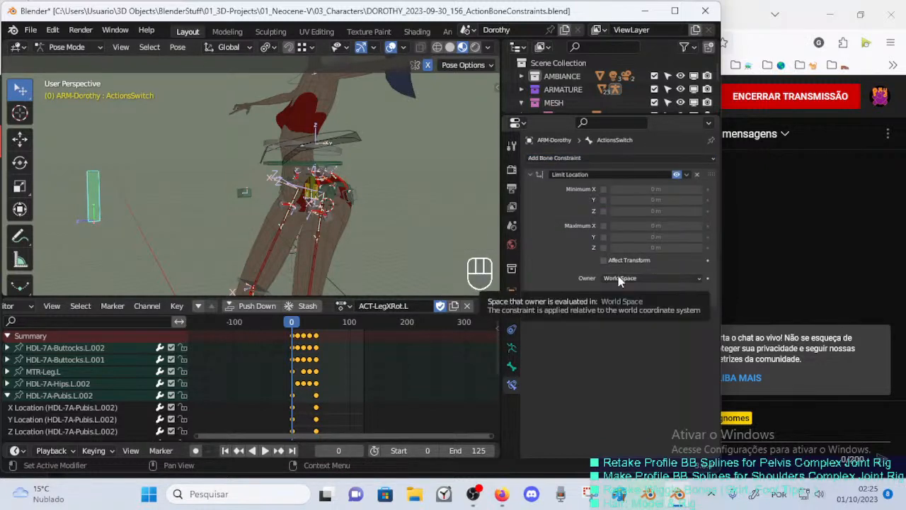
pyautogui.click(620, 278)
pyautogui.click(623, 337)
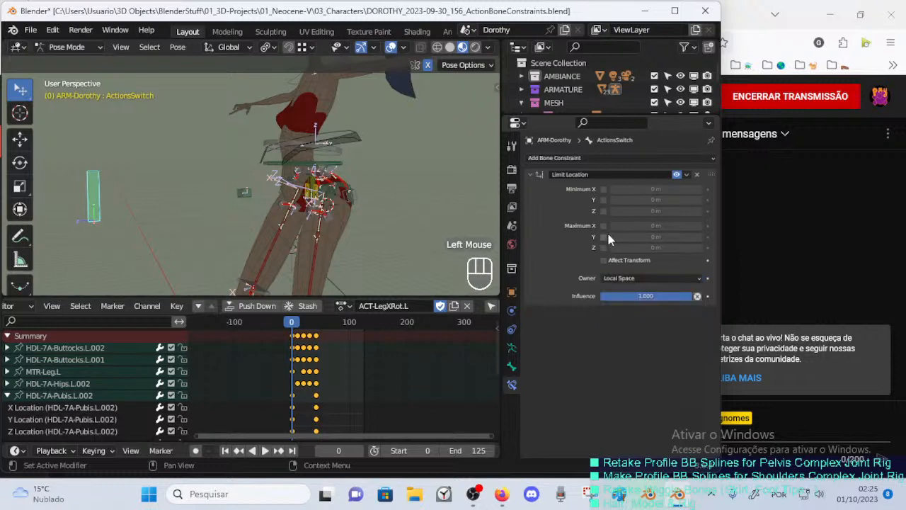
pyautogui.click(603, 237)
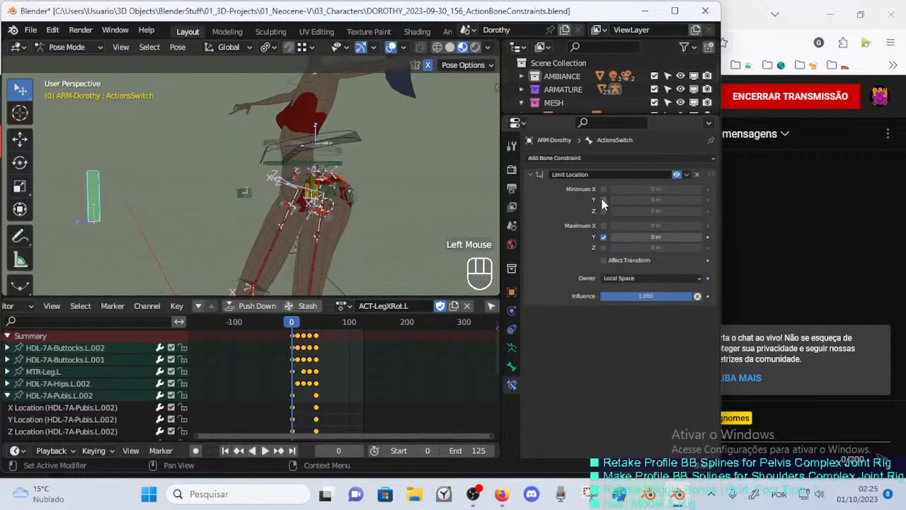
pyautogui.click(603, 199)
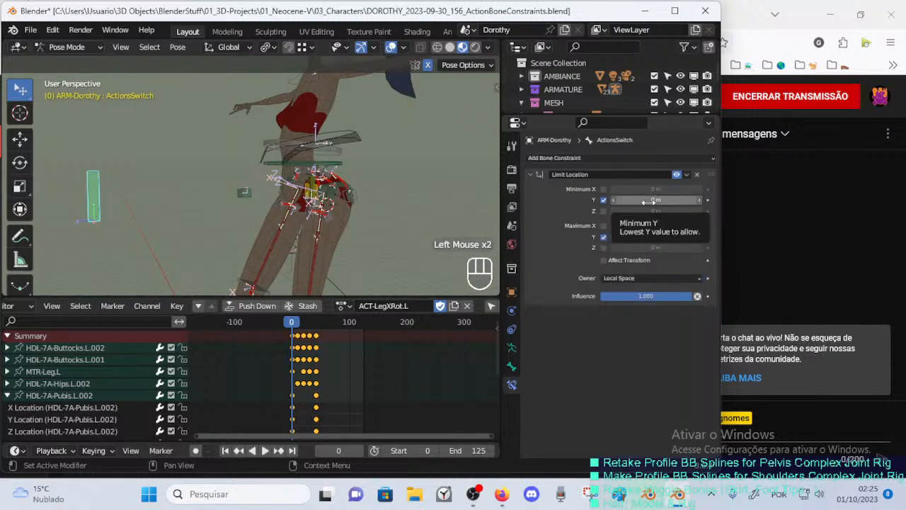
# Set the constraint's Minimum Y to 0.1 m and test it by trying to move the ActionsSwitch bone.
pyautogui.click(650, 202)
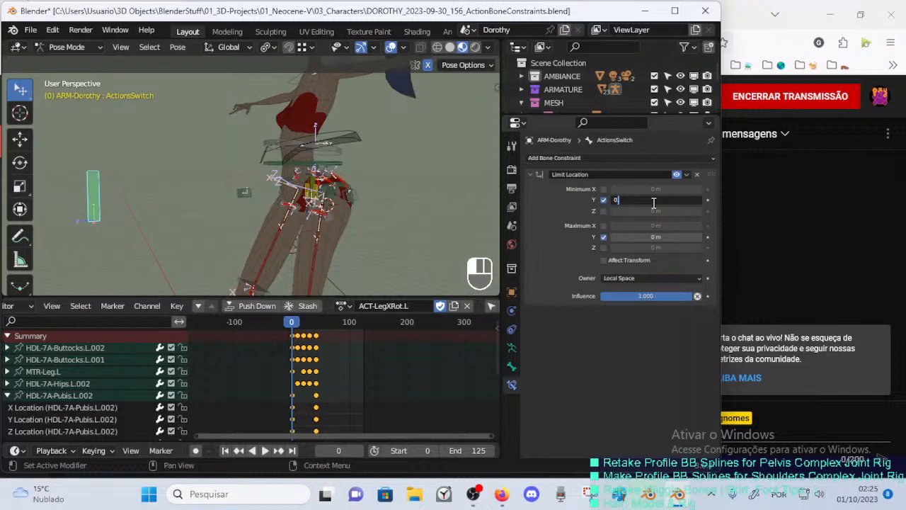
pyautogui.write('0.1')
pyautogui.press('Return')
pyautogui.press('g')
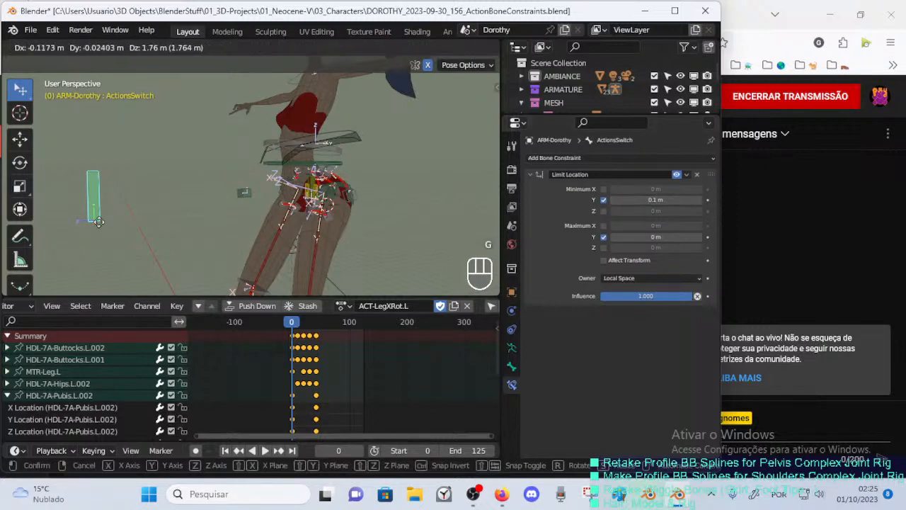
pyautogui.press('Escape')
pyautogui.click(649, 201)
pyautogui.press('Escape')
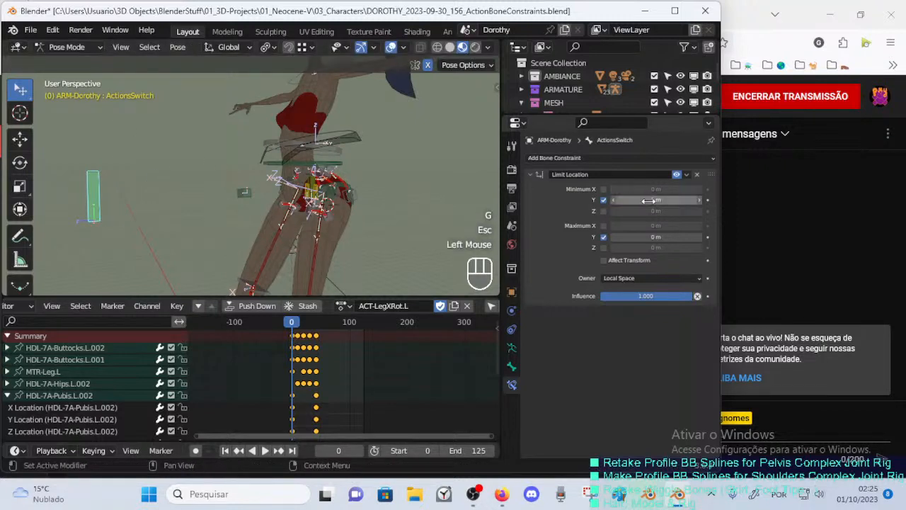
# Enable Affect Transform on the Limit Location constraint and test it by moving the ActionsSwitch bone.
pyautogui.press('g')
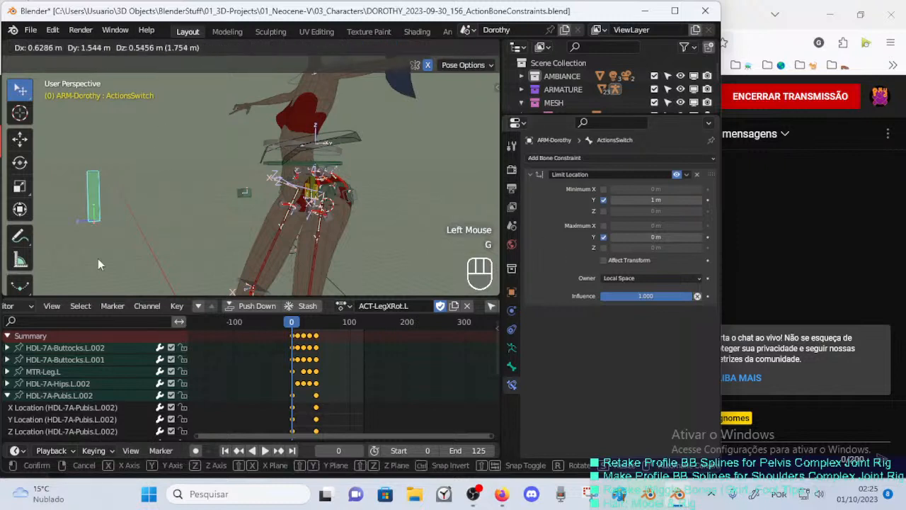
pyautogui.press('Escape')
pyautogui.press('g')
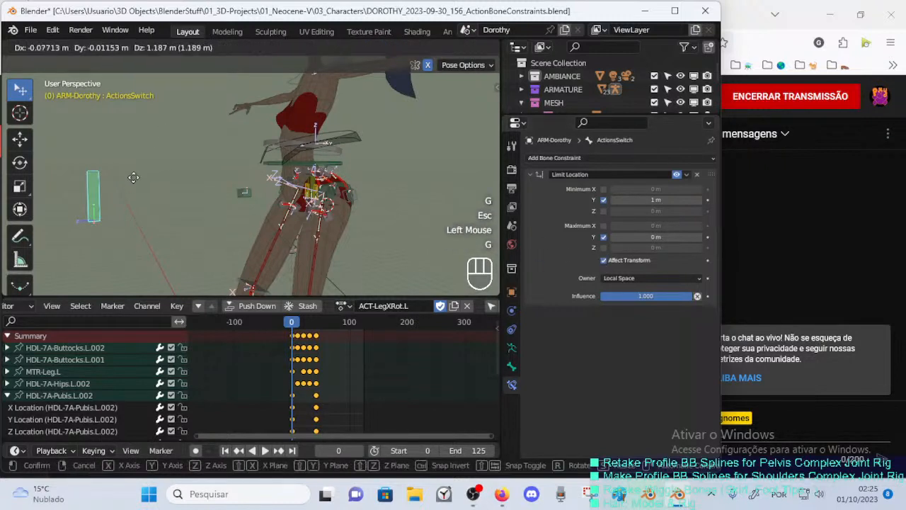
pyautogui.press('Escape')
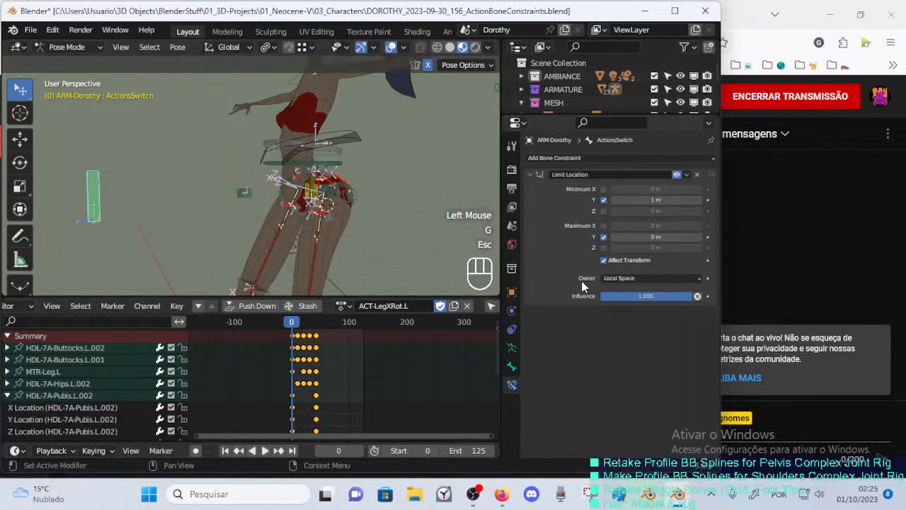
# Try World Space as the constraint's owner space with a test move of ActionsSwitch, and return it to Local Space.
pyautogui.click(620, 278)
pyautogui.click(623, 297)
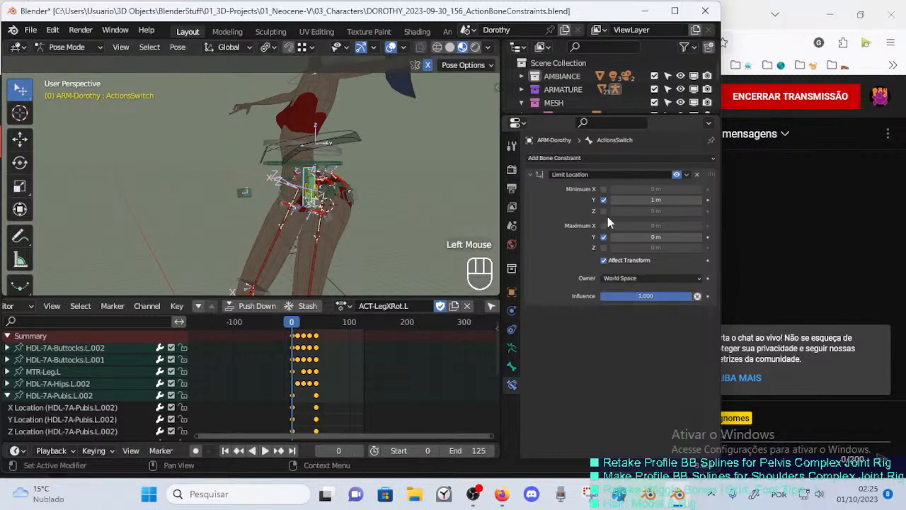
pyautogui.press('g')
pyautogui.press('Escape')
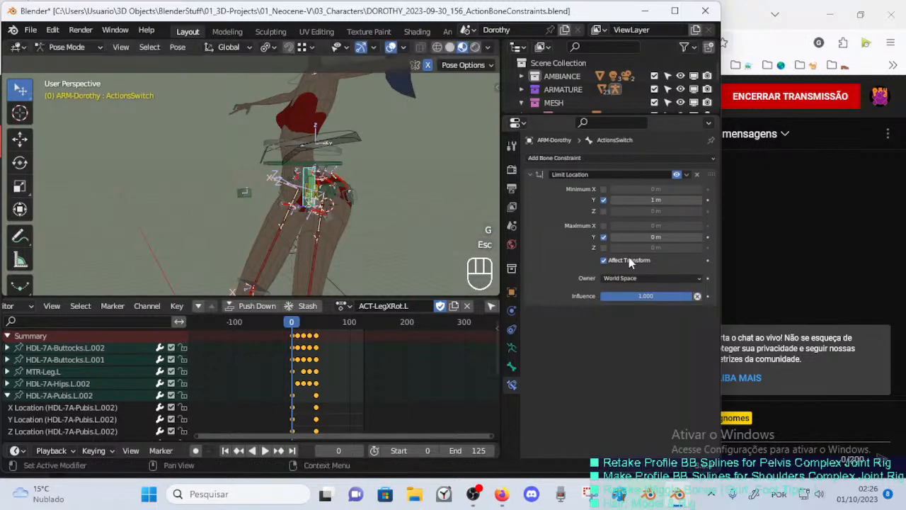
pyautogui.click(608, 276)
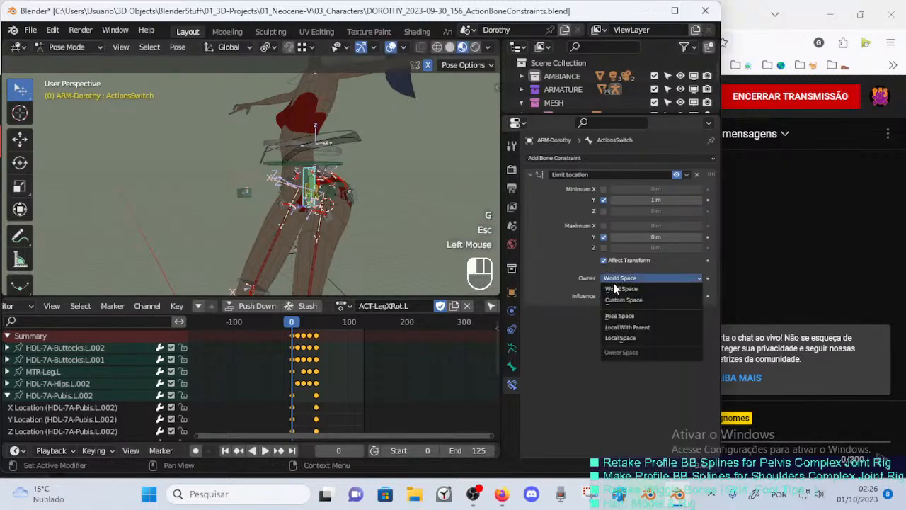
pyautogui.click(616, 337)
# Test moving the ActionsSwitch bone along the global and local Y axes with the constraint in Local Space.
pyautogui.press('g')
pyautogui.press('y')
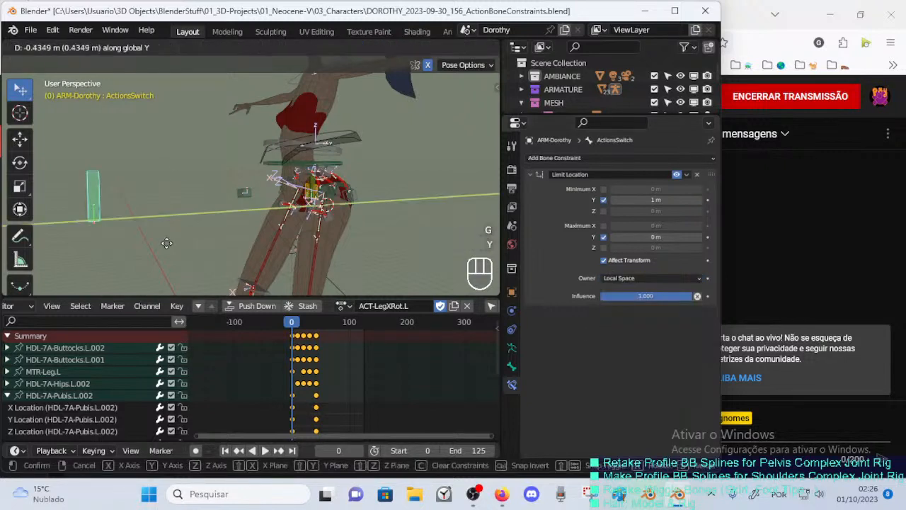
pyautogui.press('y')
pyautogui.press('Escape')
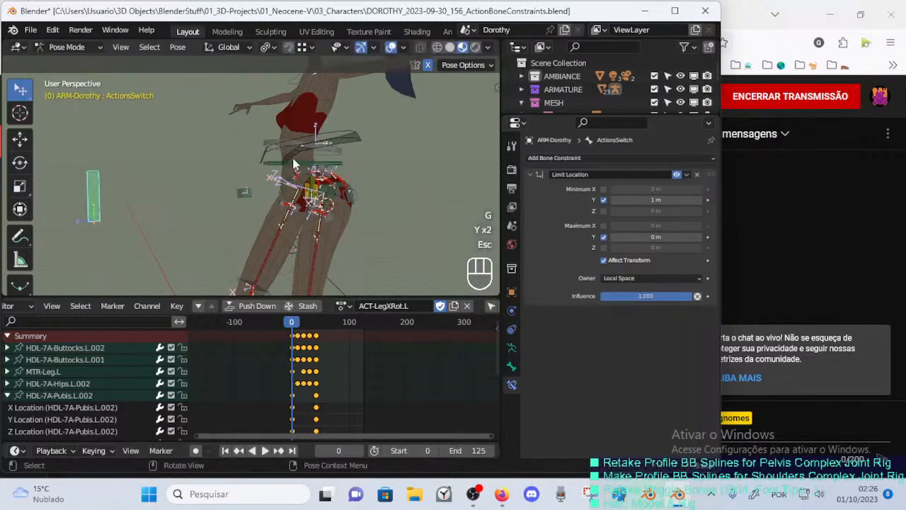
pyautogui.press('n')
pyautogui.press('n')
pyautogui.press('n')
pyautogui.press('n')
pyautogui.press('g')
pyautogui.press('y')
pyautogui.press('y')
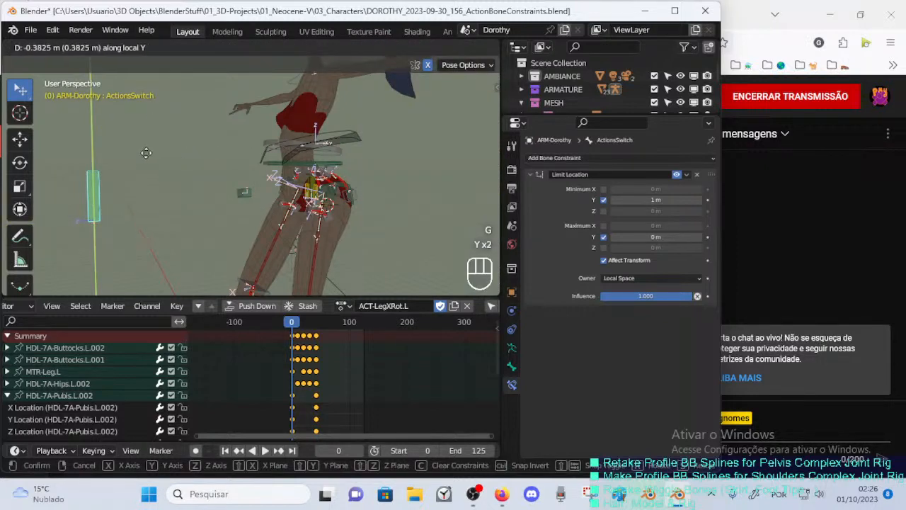
pyautogui.press('Escape')
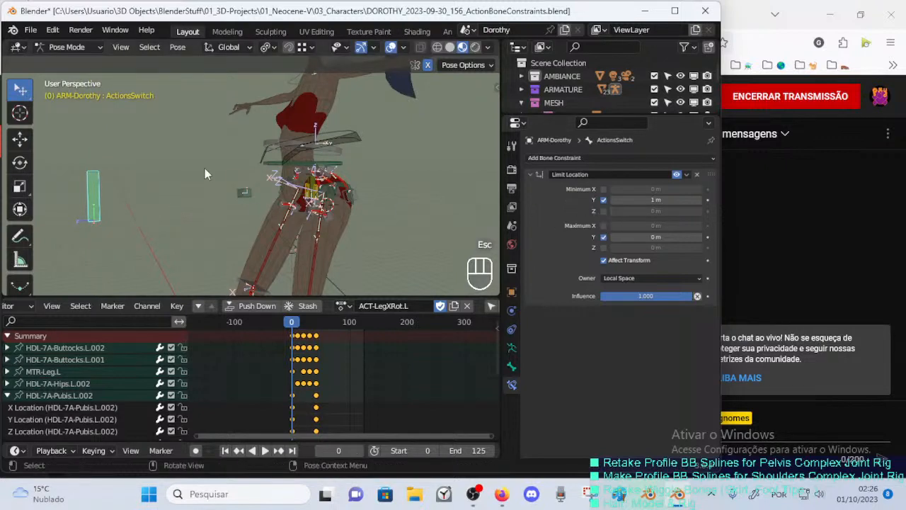
pyautogui.press('g')
pyautogui.press('y')
pyautogui.press('y')
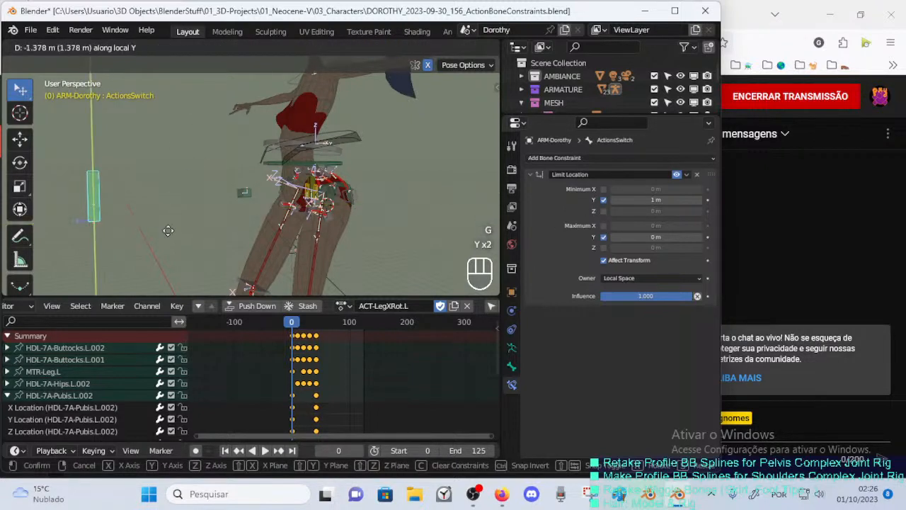
pyautogui.press('y')
pyautogui.press('Escape')
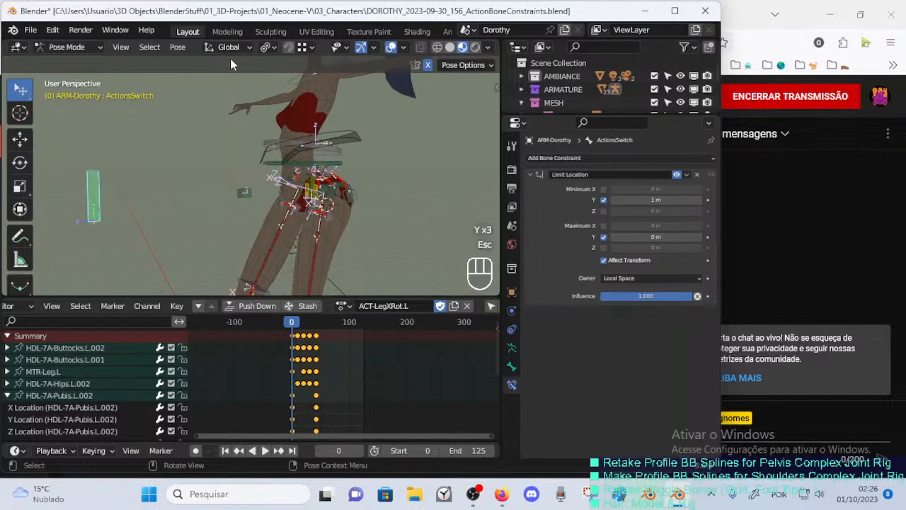
# Unlock the ActionsSwitch bone's X and Z location and test moving it freely and along global Y.
pyautogui.press('g')
pyautogui.click(187, 162)
pyautogui.press('n')
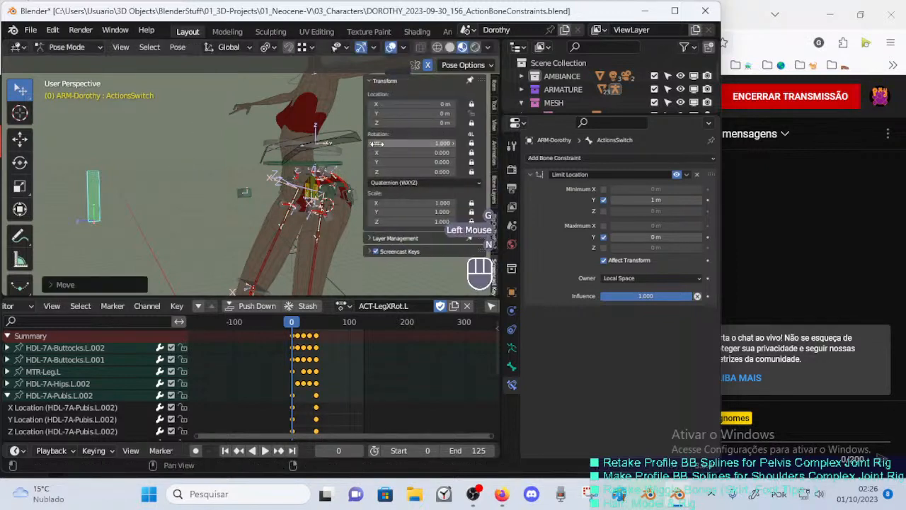
pyautogui.click(473, 123)
pyautogui.click(472, 105)
pyautogui.press('n')
pyautogui.press('g')
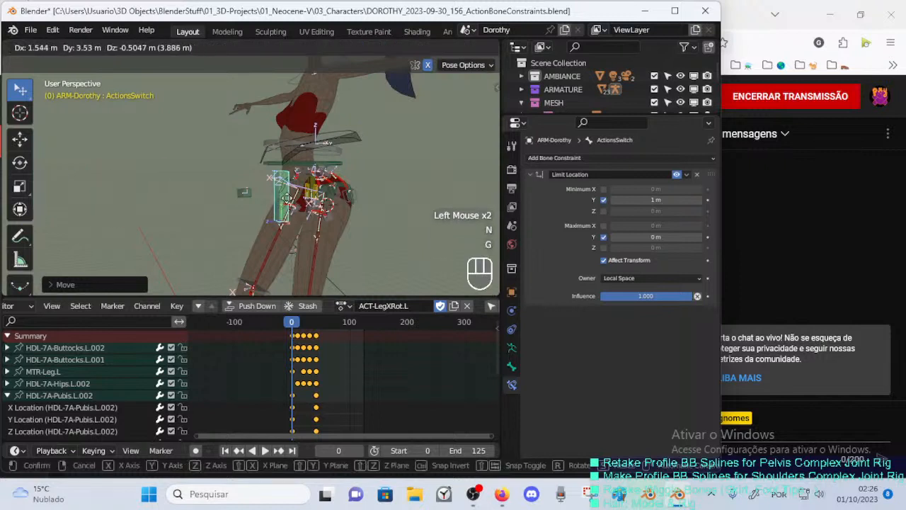
pyautogui.press('Escape')
pyautogui.press('g')
pyautogui.press('y')
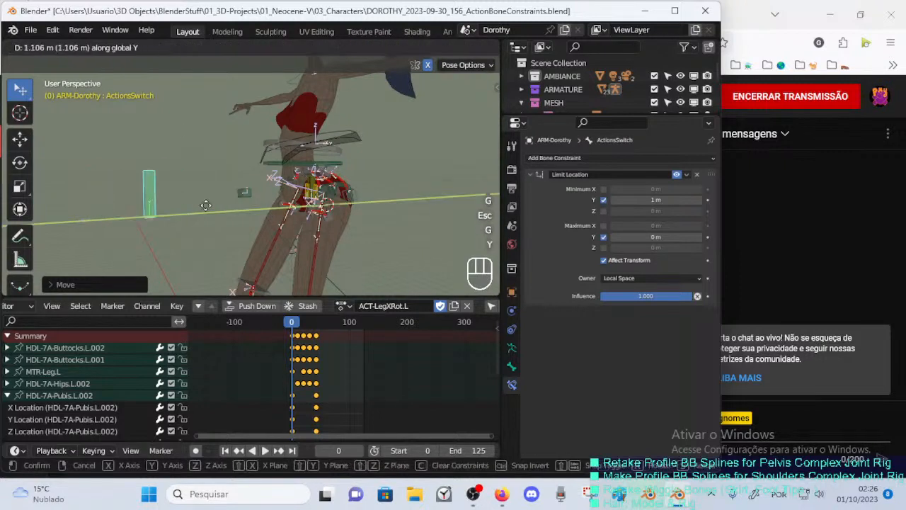
pyautogui.press('Escape')
pyautogui.press('g')
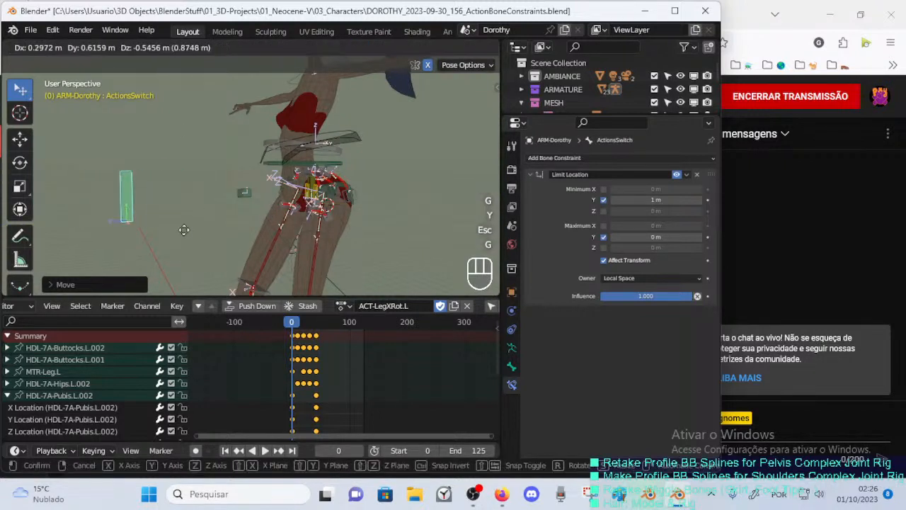
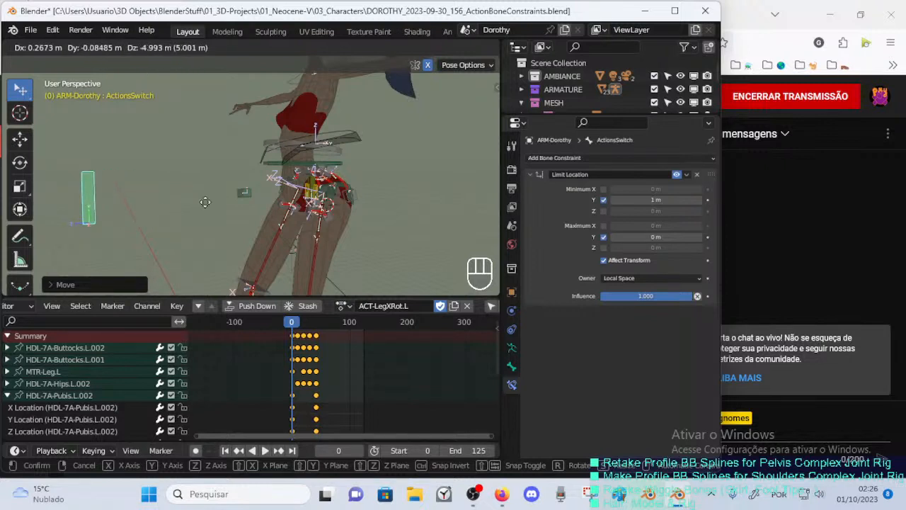
pyautogui.press('Escape')
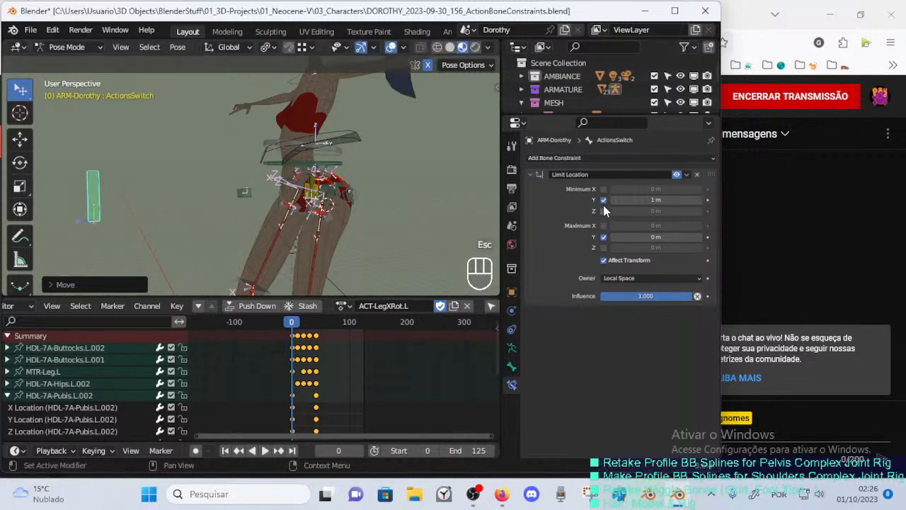
# Test the ActionsSwitch bone's free and local Y movement with both Y limits still enabled.
pyautogui.press('n')
pyautogui.press('n')
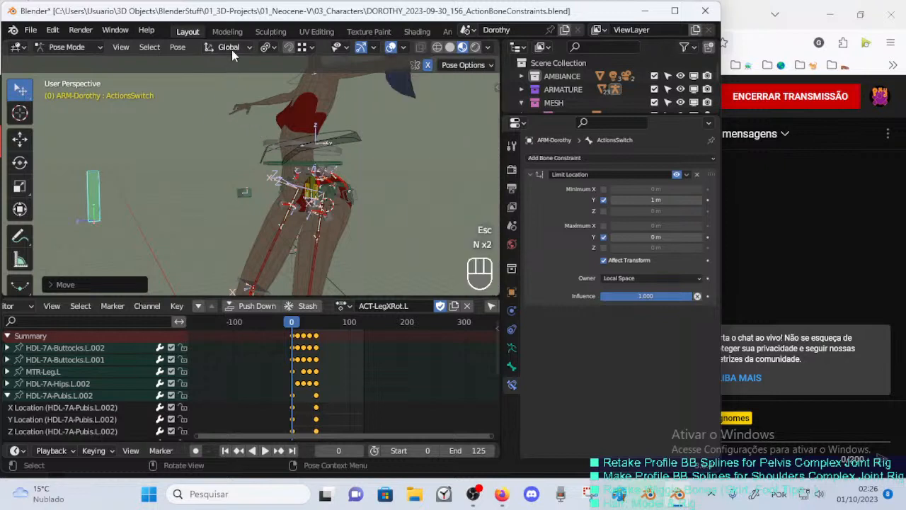
pyautogui.press('g')
pyautogui.press('g')
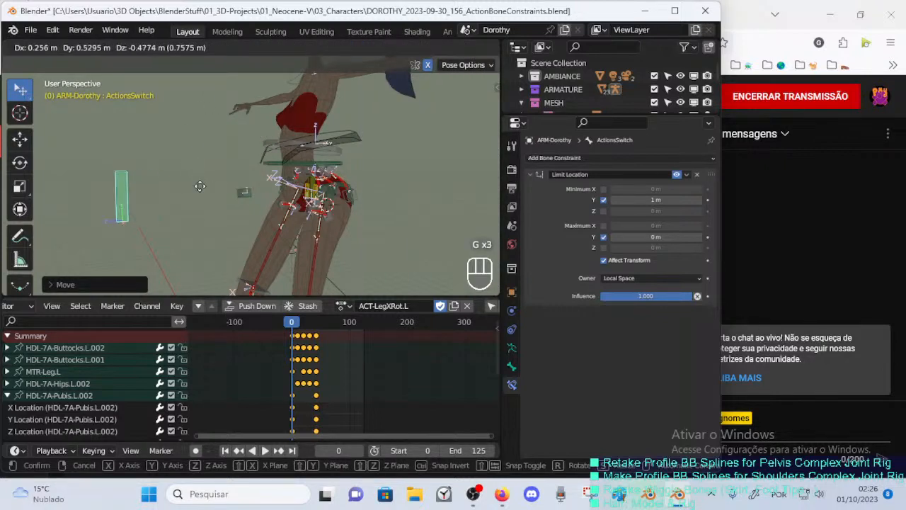
pyautogui.press('y')
pyautogui.press('y')
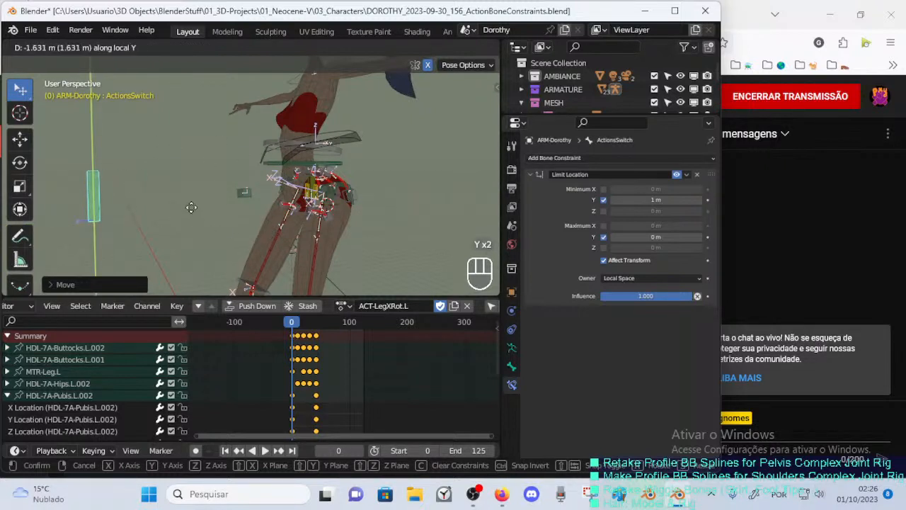
pyautogui.press('y')
pyautogui.press('Escape')
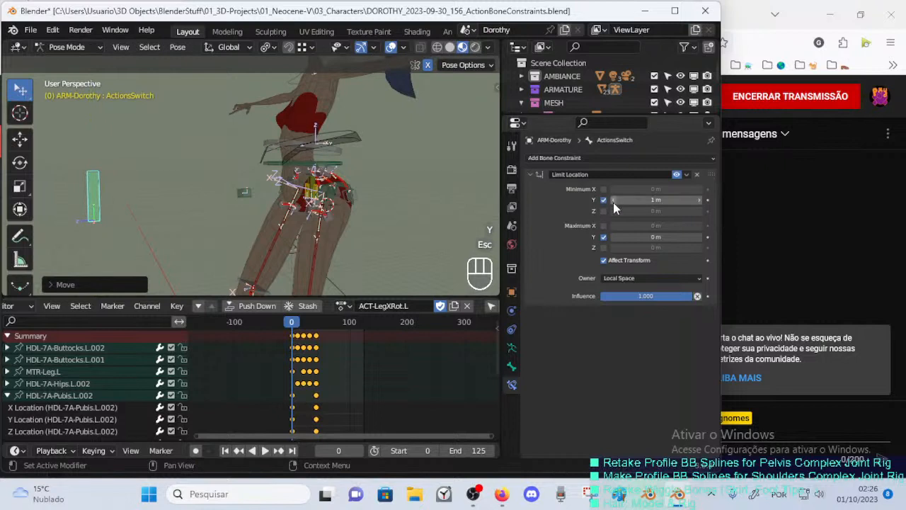
# Disable the Minimum Y and Maximum Y limits and test moving the ActionsSwitch bone along local Y.
pyautogui.click(604, 200)
pyautogui.click(605, 237)
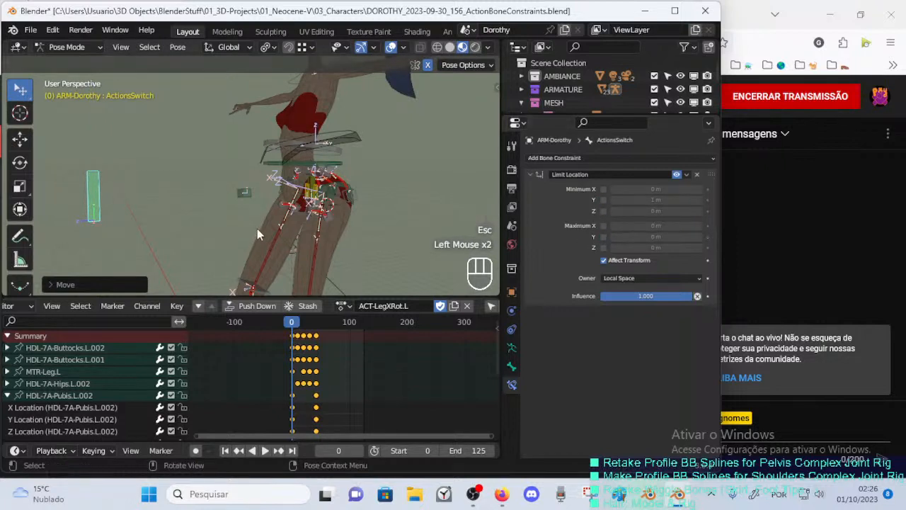
pyautogui.press('g')
pyautogui.press('y')
pyautogui.press('y')
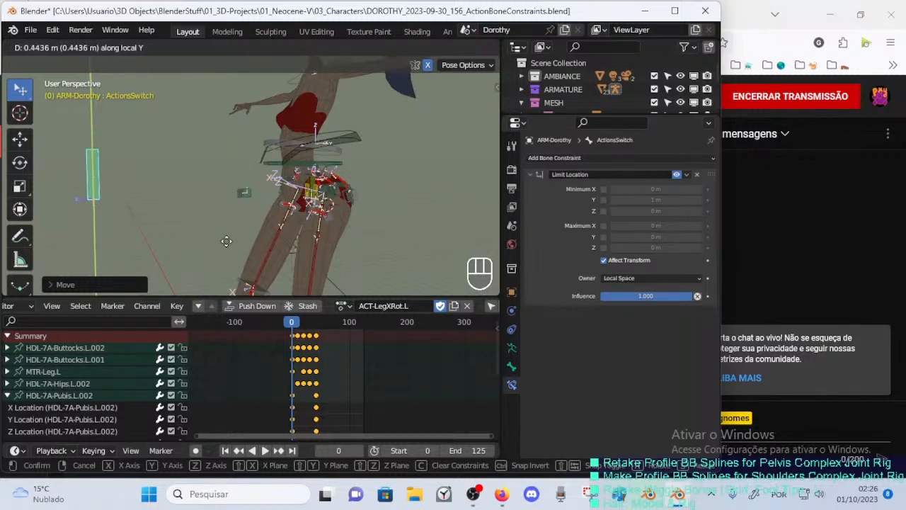
pyautogui.press('Escape')
# Lock the ActionsSwitch bone's X and Z location again and test moving it along local Y.
pyautogui.press('n')
pyautogui.click(473, 113)
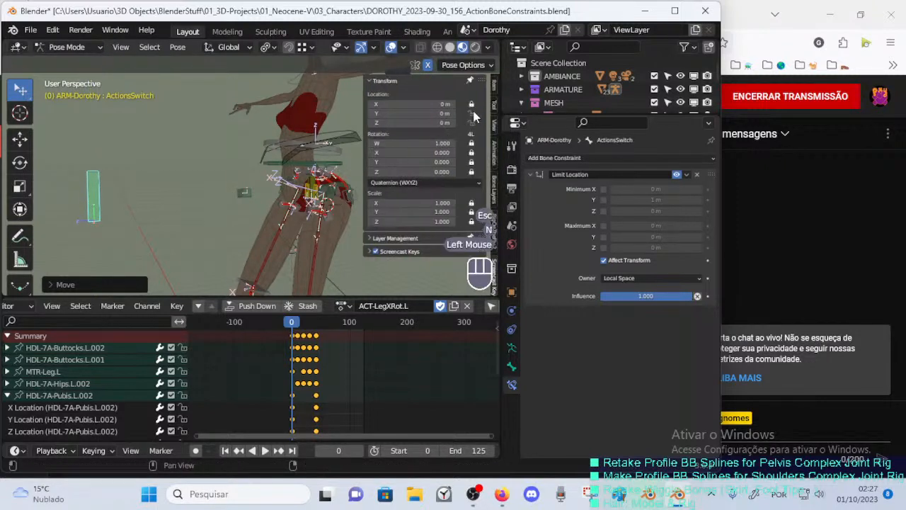
pyautogui.click(473, 115)
pyautogui.press('n')
pyautogui.press('g')
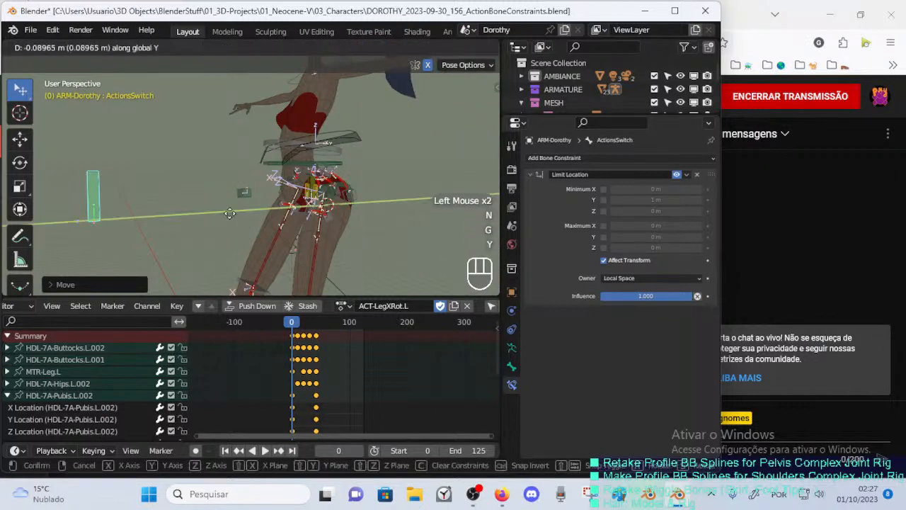
pyautogui.press('y')
pyautogui.press('y')
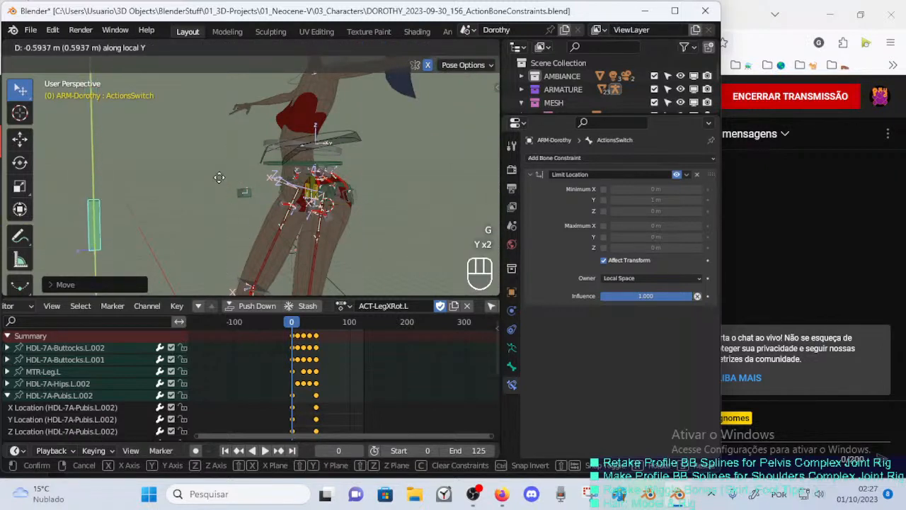
pyautogui.press('Escape')
# Unlock the ActionsSwitch bone's X location, test a free move, and lock X again.
pyautogui.press('n')
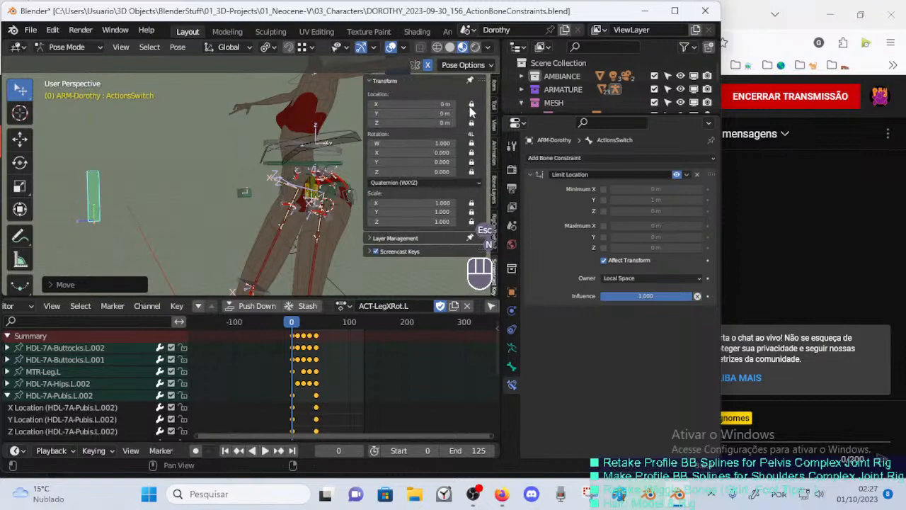
pyautogui.click(472, 105)
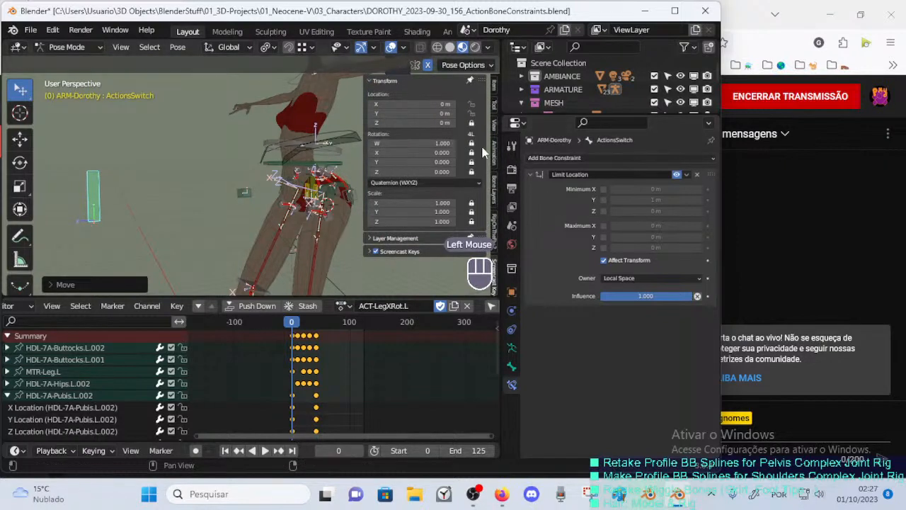
pyautogui.press('n')
pyautogui.press('g')
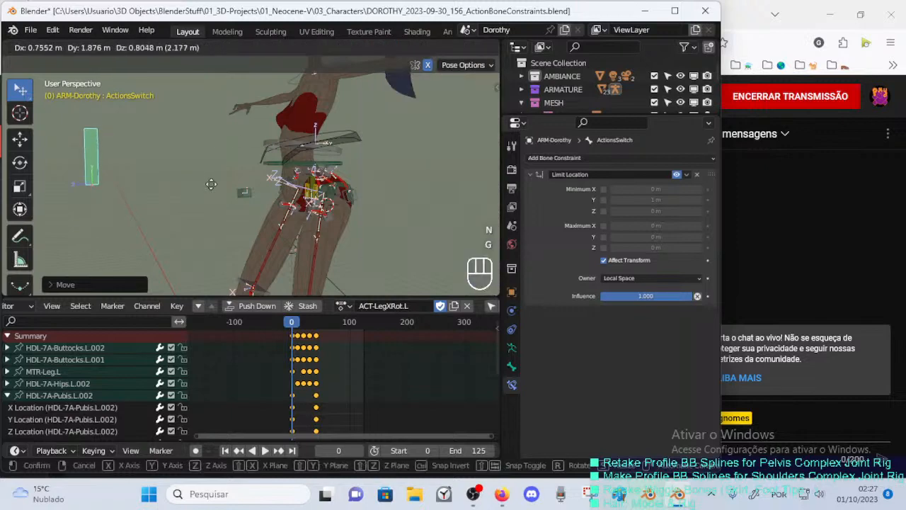
pyautogui.press('Escape')
pyautogui.press('n')
pyautogui.click(211, 151)
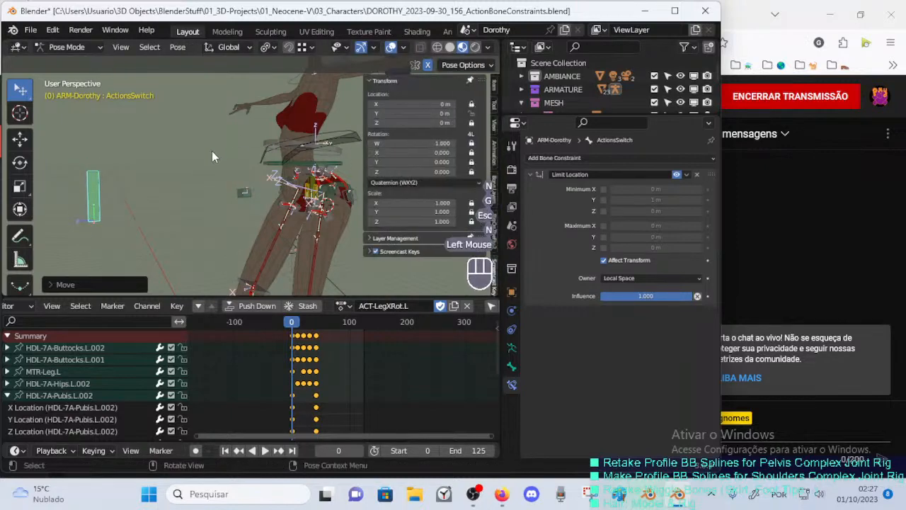
pyautogui.press('n')
# Test moving the ActionsSwitch bone from a more frontal angle with only its Y location unlocked.
pyautogui.press('g')
pyautogui.press('Escape')
pyautogui.press('g')
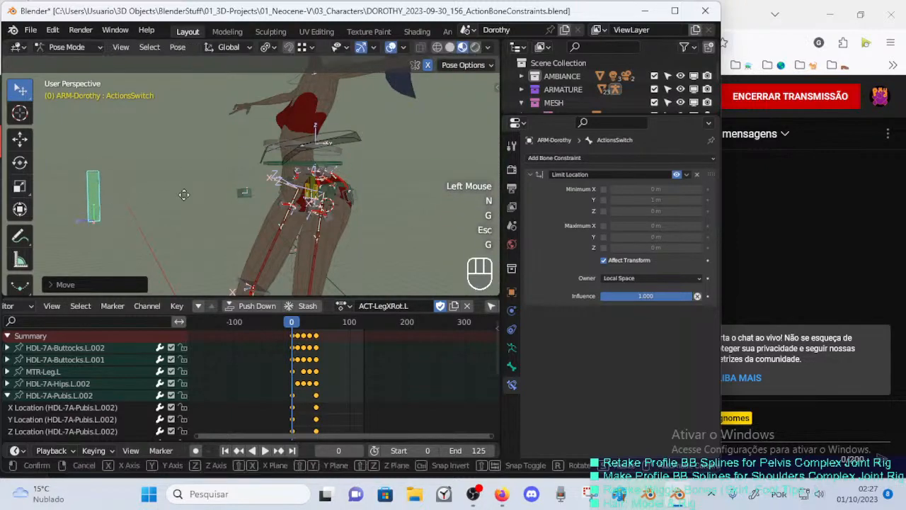
pyautogui.moveTo(119, 198); pyautogui.dragTo(184, 202, button='middle')
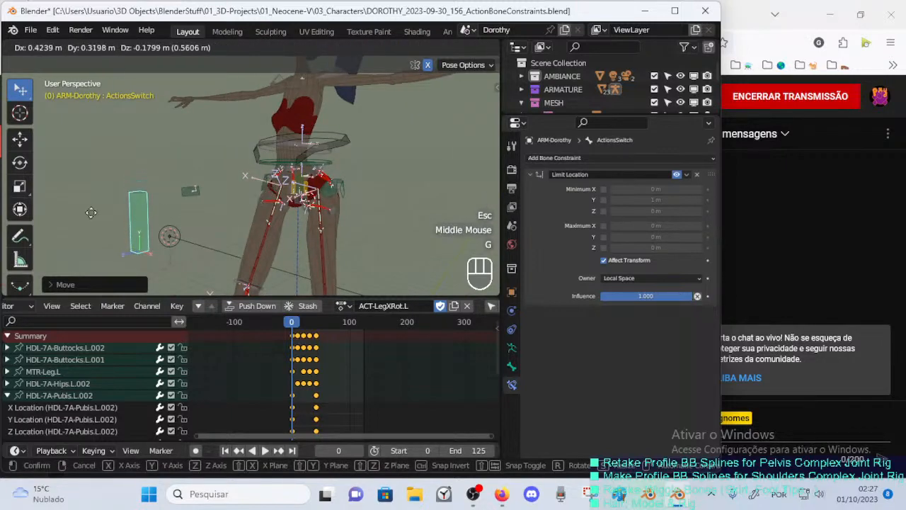
pyautogui.press('Escape')
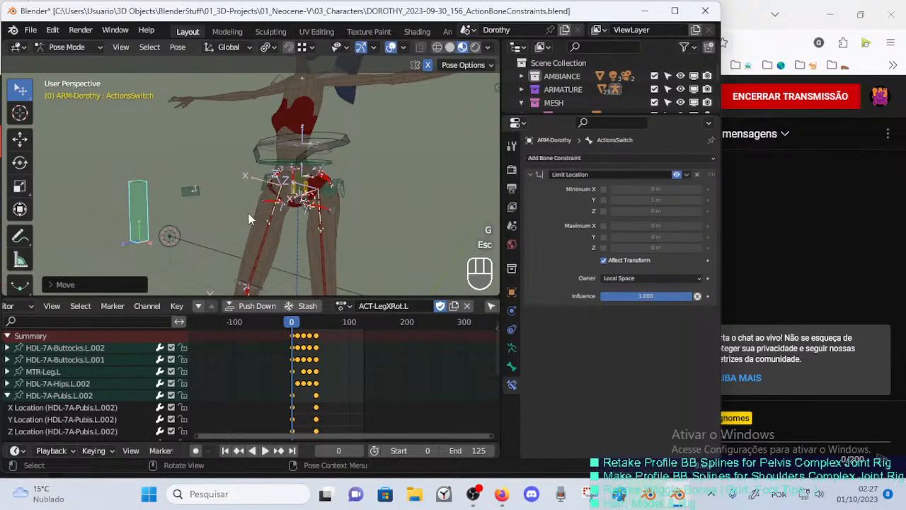
# Turn off the Limit Location constraint, test-move the ActionsSwitch bone, and show its transform values.
pyautogui.click(677, 175)
pyautogui.press('g')
pyautogui.press('Escape')
pyautogui.press('n')
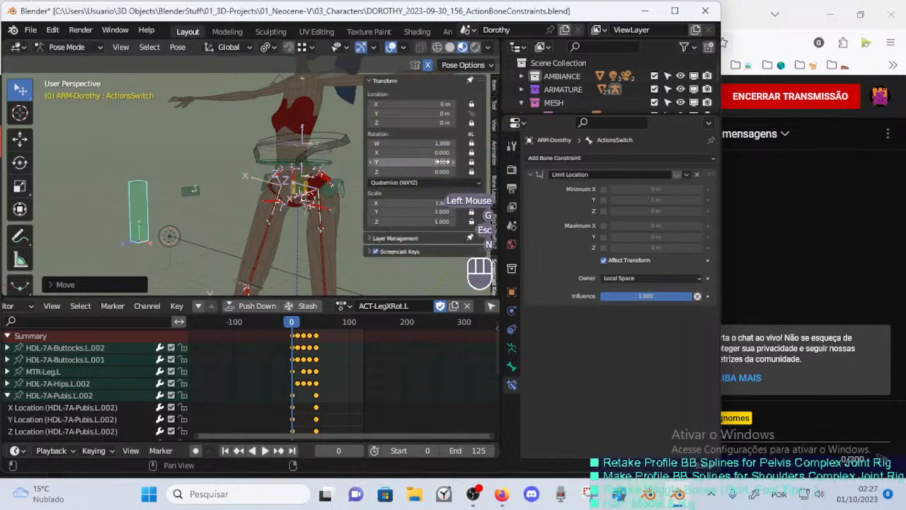
# Lock the ActionsSwitch bone's Y location, unlock its X location, and test free moves from several view angles.
pyautogui.click(472, 106)
pyautogui.press('n')
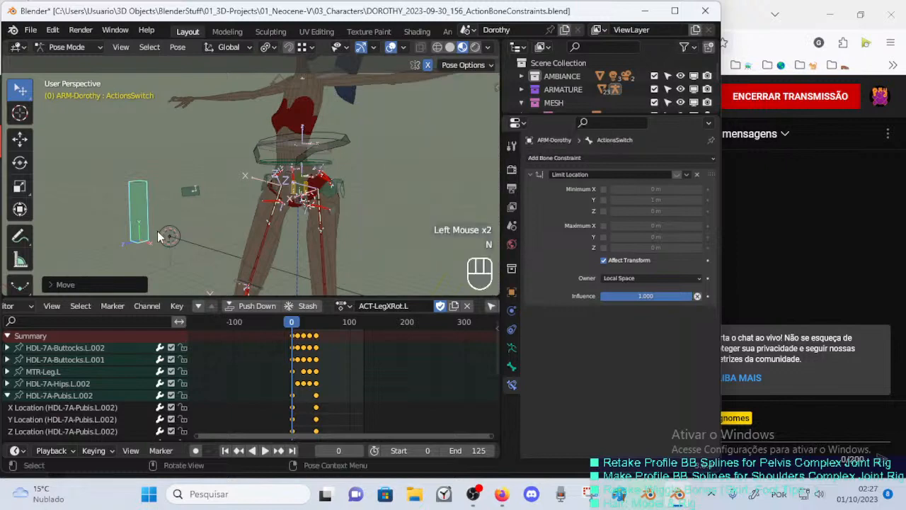
pyautogui.press('g')
pyautogui.press('Escape')
pyautogui.moveTo(166, 228); pyautogui.dragTo(186, 226, button='middle')
pyautogui.press('g')
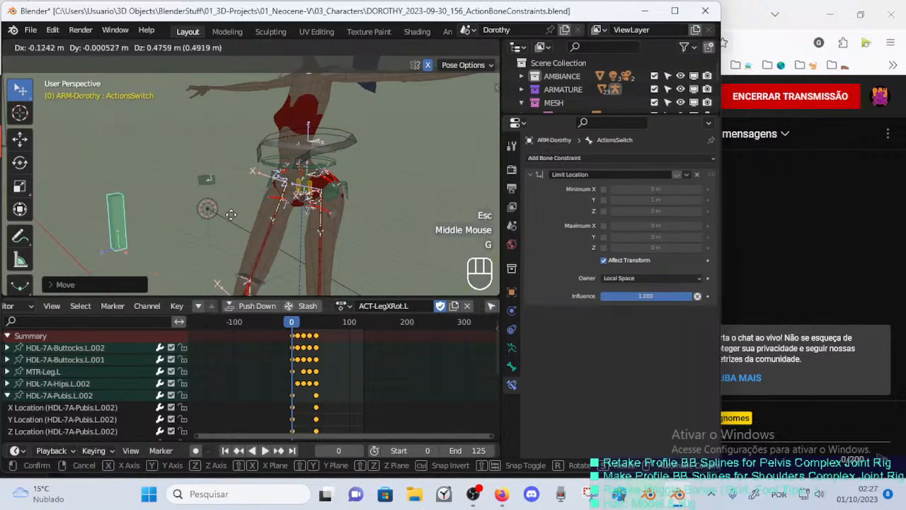
pyautogui.press('Escape')
pyautogui.keyDown('shift'); pyautogui.moveTo(174, 249); pyautogui.dragTo(172, 242, button='middle'); pyautogui.keyUp('shift')
pyautogui.moveTo(172, 242); pyautogui.dragTo(165, 242, button='middle')
pyautogui.press('g')
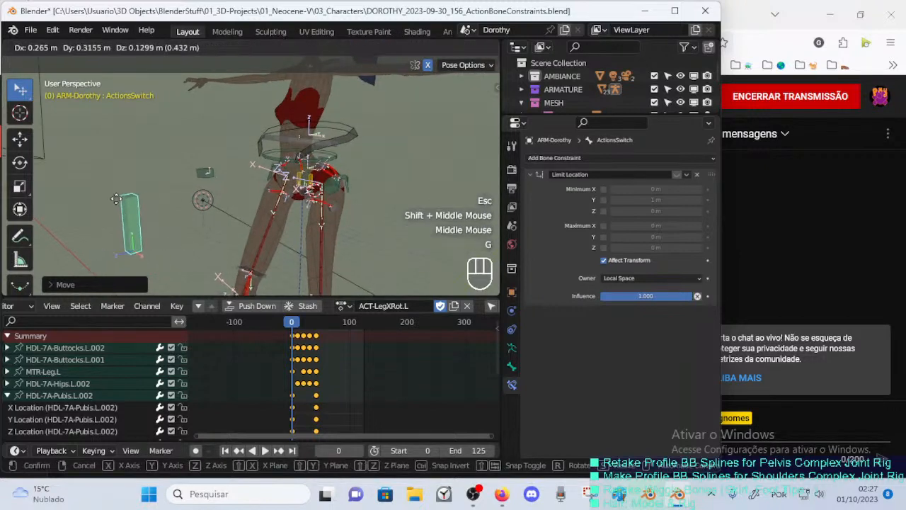
pyautogui.press('Escape')
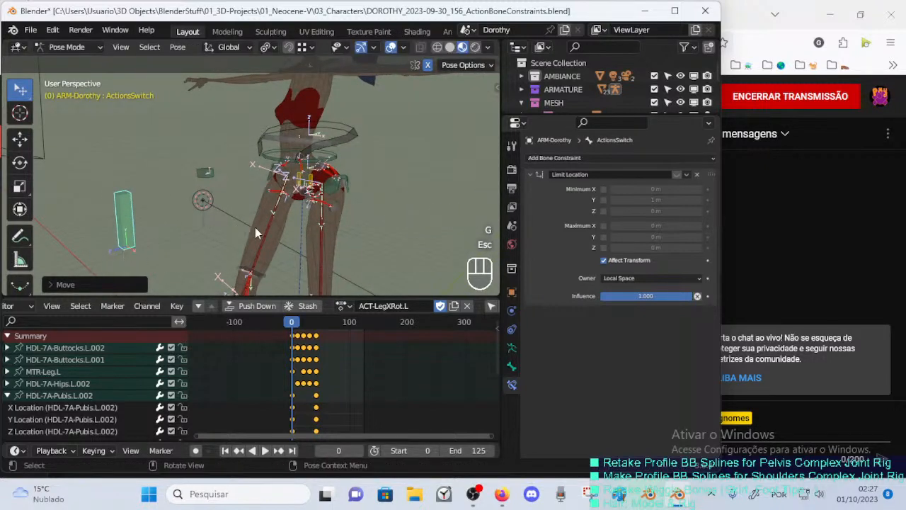
# Re-enable the Limit Location constraint, reset its Minimum Y, and limit X between 0 m and 0.5 m.
pyautogui.click(676, 174)
pyautogui.click(675, 174)
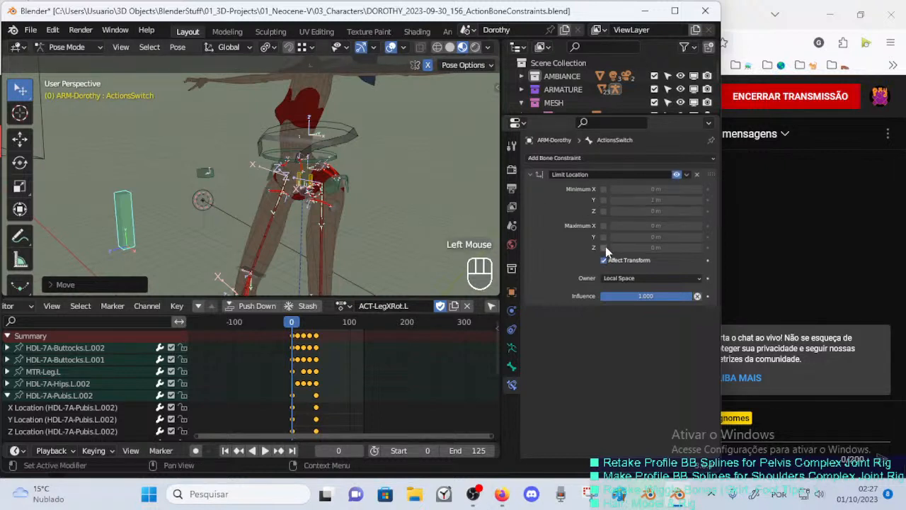
pyautogui.click(604, 225)
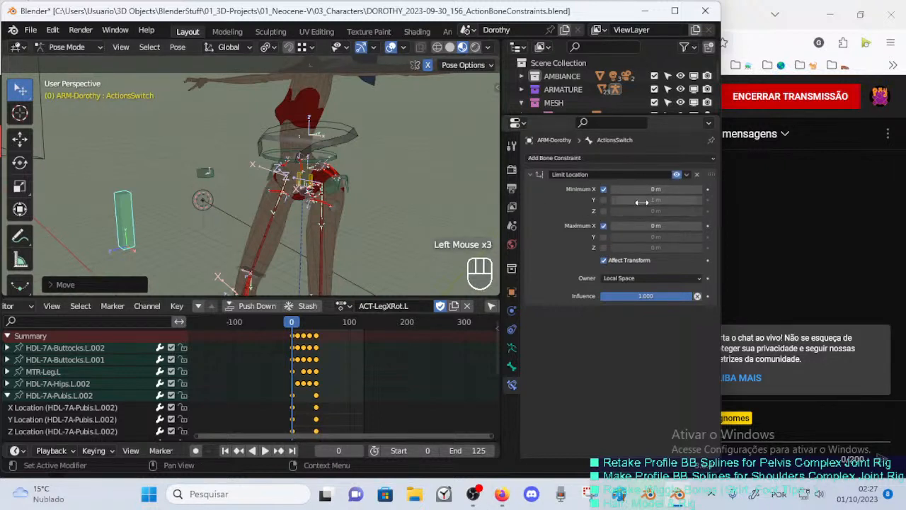
pyautogui.press('BackSpace')
pyautogui.click(644, 226)
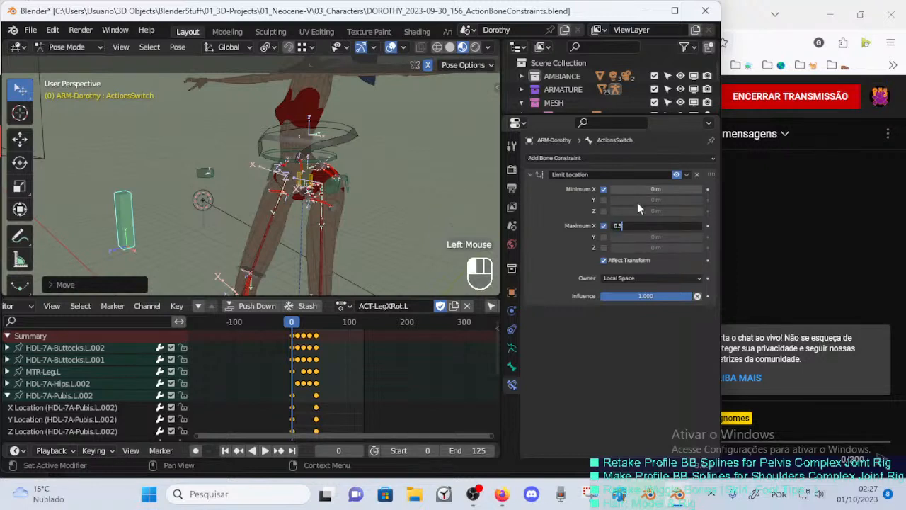
pyautogui.write('0.5')
pyautogui.press('Return')
# Test moving the ActionsSwitch bone against its X location limits from different angles.
pyautogui.press('g')
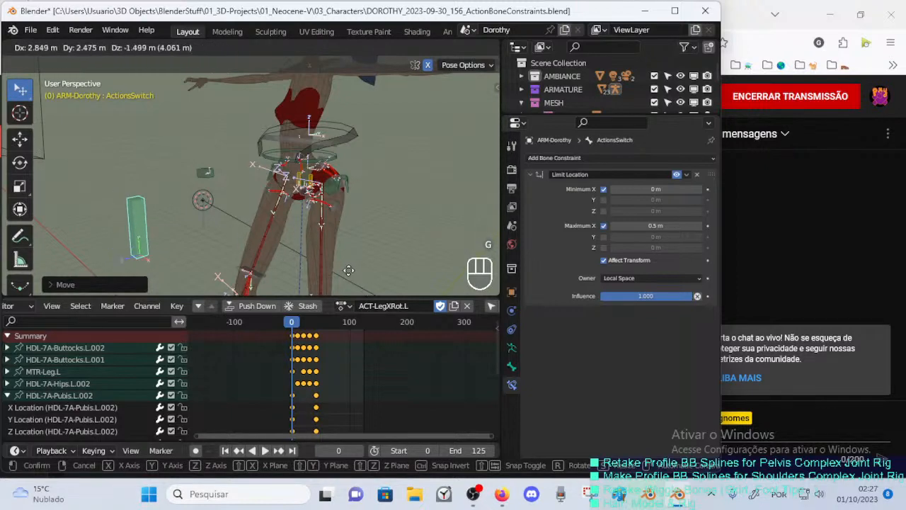
pyautogui.press('Escape')
pyautogui.moveTo(229, 216); pyautogui.dragTo(85, 205, button='middle')
pyautogui.press('g')
pyautogui.click(137, 192)
pyautogui.press('g')
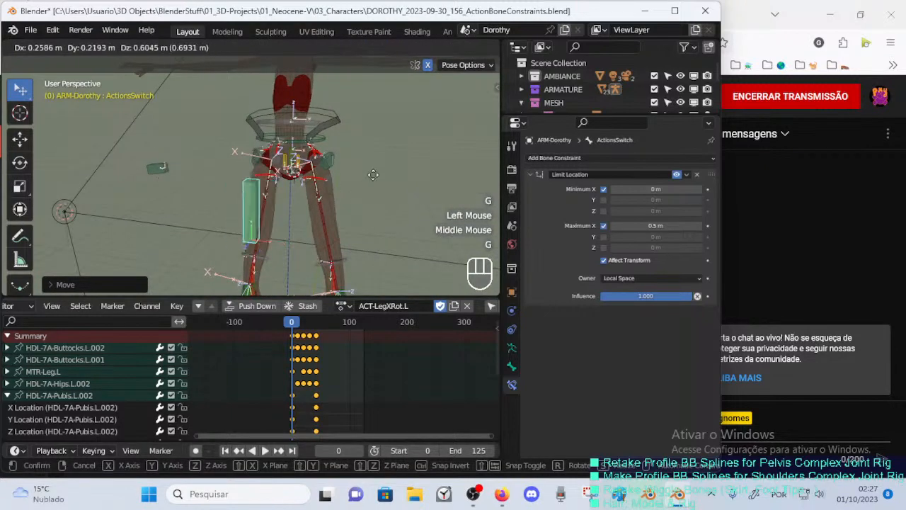
pyautogui.click(132, 145)
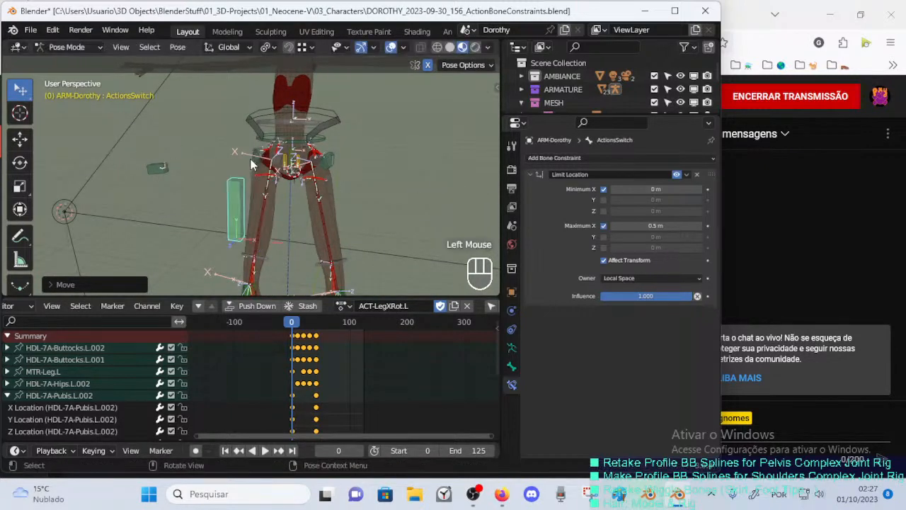
pyautogui.moveTo(132, 146); pyautogui.dragTo(211, 161, button='middle')
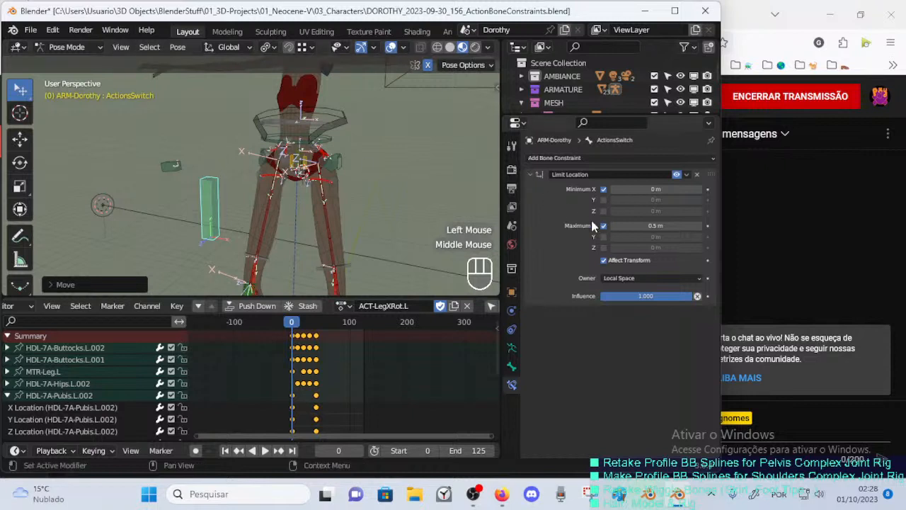
# Lock the ActionsSwitch bone's X location, unlock its X rotation, and test rotating it around global X.
pyautogui.press('n')
pyautogui.click(472, 104)
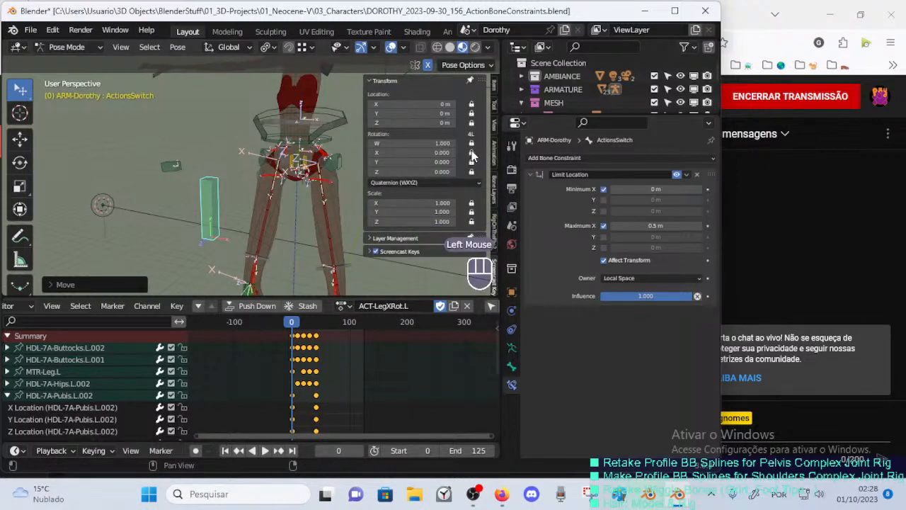
pyautogui.click(470, 152)
pyautogui.press('n')
pyautogui.press('r')
pyautogui.press('x')
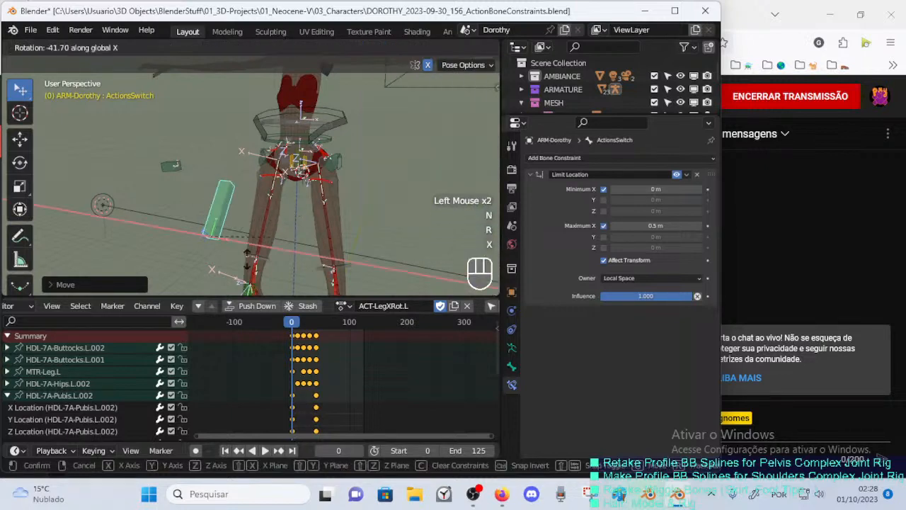
pyautogui.press('Escape')
# Replace the ActionsSwitch bone's Limit Location constraint with a Limit Rotation constraint that has Limit X enabled.
pyautogui.click(697, 174)
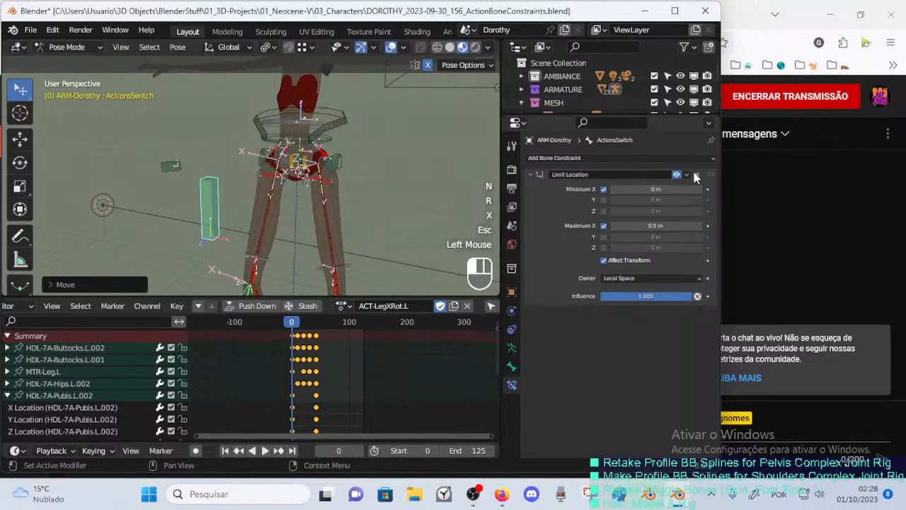
pyautogui.click(568, 158)
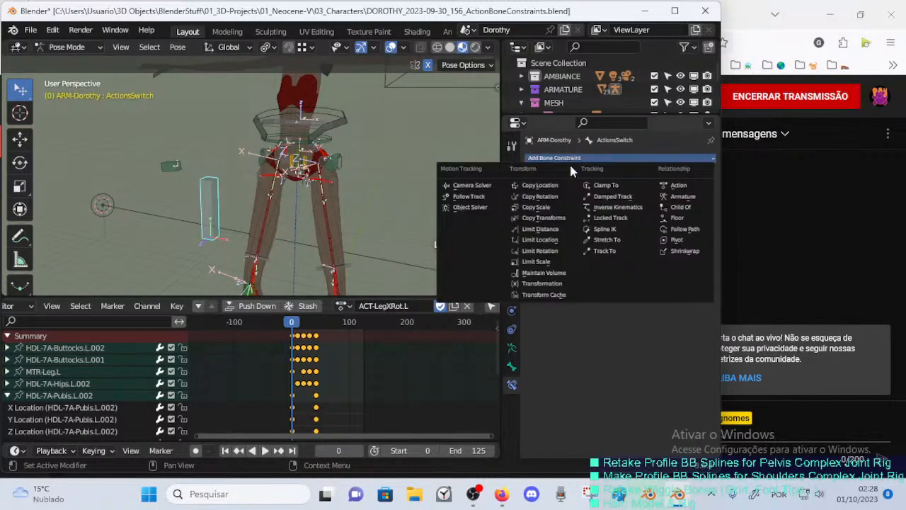
pyautogui.click(552, 251)
pyautogui.click(608, 190)
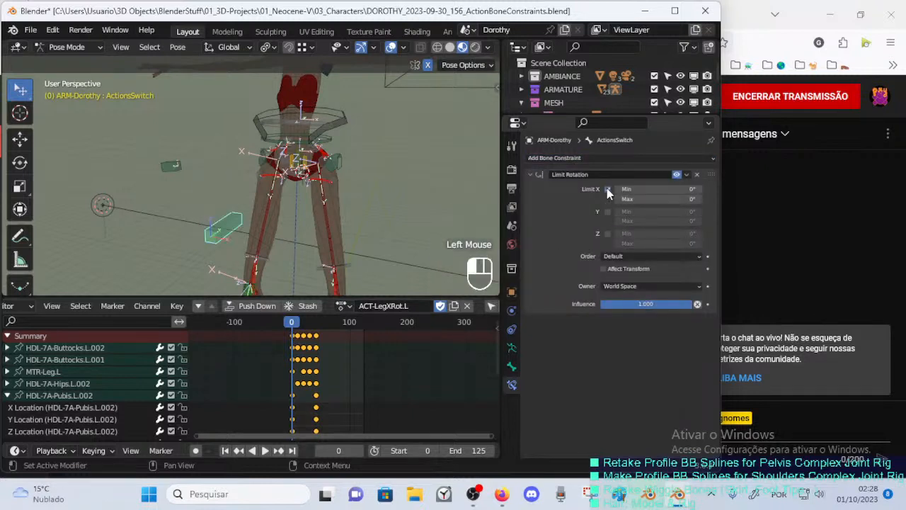
# Check the ActionsSwitch bone's rotation locks and test its X rotation under the Limit Rotation constraint.
pyautogui.press('n')
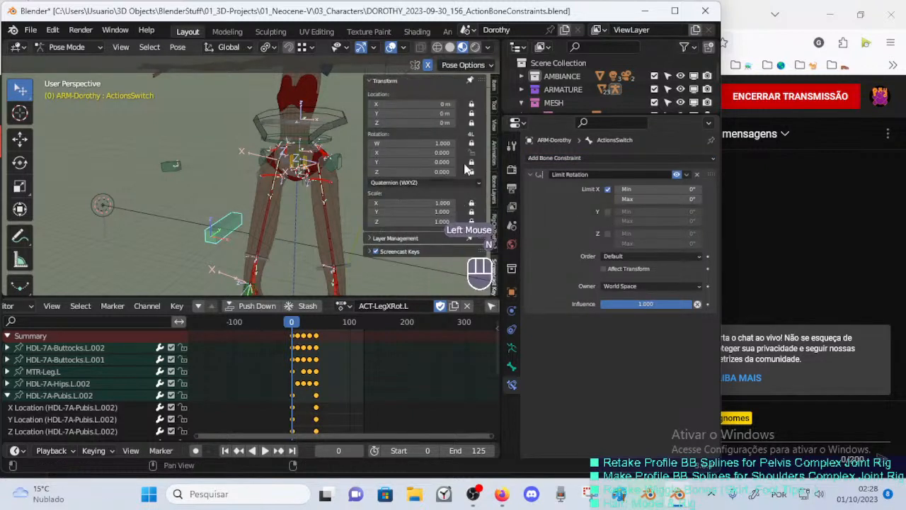
pyautogui.press('n')
pyautogui.press('r')
pyautogui.press('x')
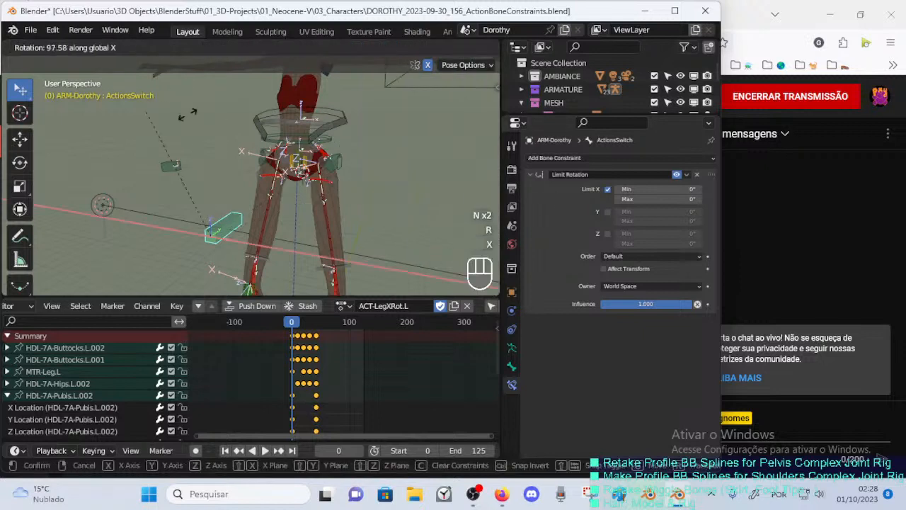
pyautogui.press('r')
pyautogui.press('r')
pyautogui.press('x')
pyautogui.press('Escape')
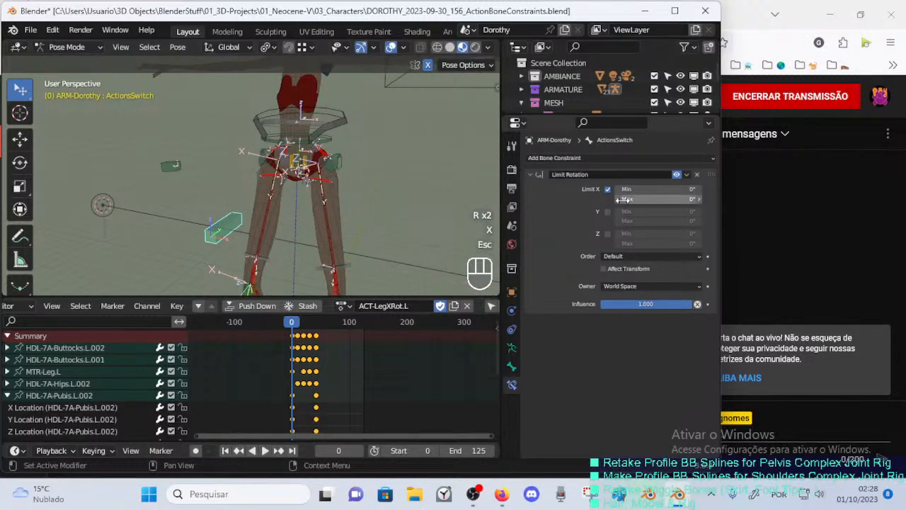
# Set the Limit Rotation constraint's X maximum to 90° and test rotating the ActionsSwitch bone around global X.
pyautogui.click(668, 199)
pyautogui.write('9')
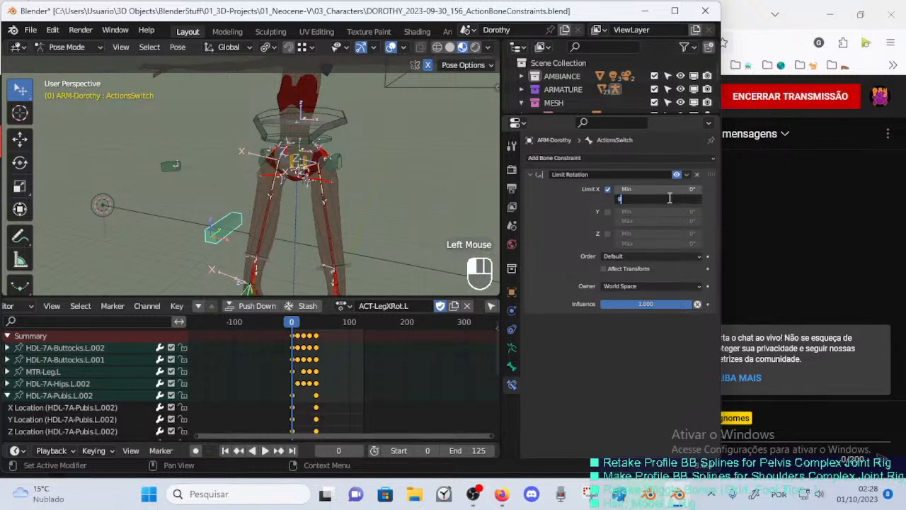
pyautogui.write('0')
pyautogui.press('Return')
pyautogui.press('r')
pyautogui.press('x')
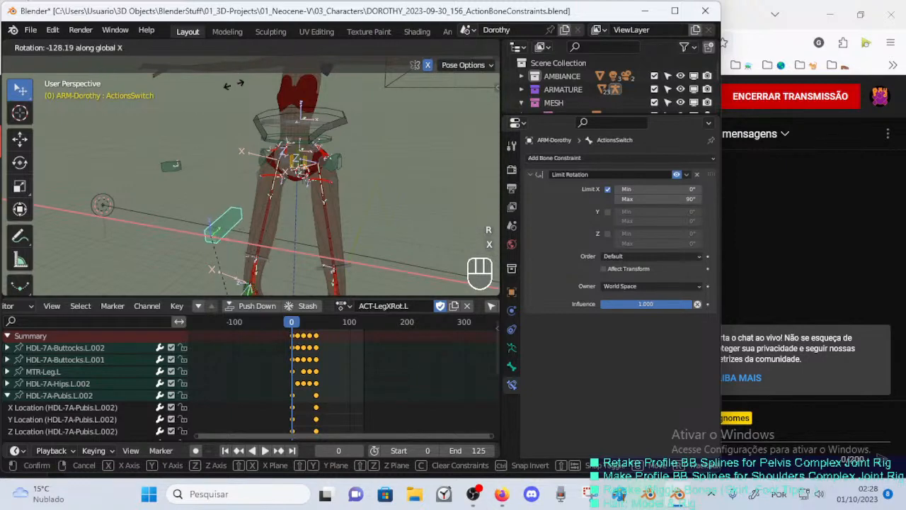
pyautogui.press('Escape')
pyautogui.moveTo(240, 90); pyautogui.dragTo(183, 156, button='middle')
pyautogui.press('r')
pyautogui.press('x')
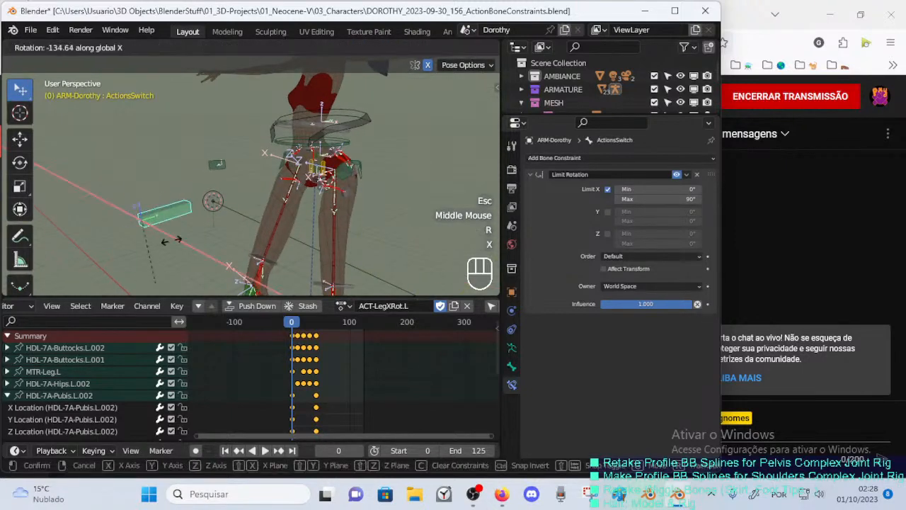
pyautogui.press('Escape')
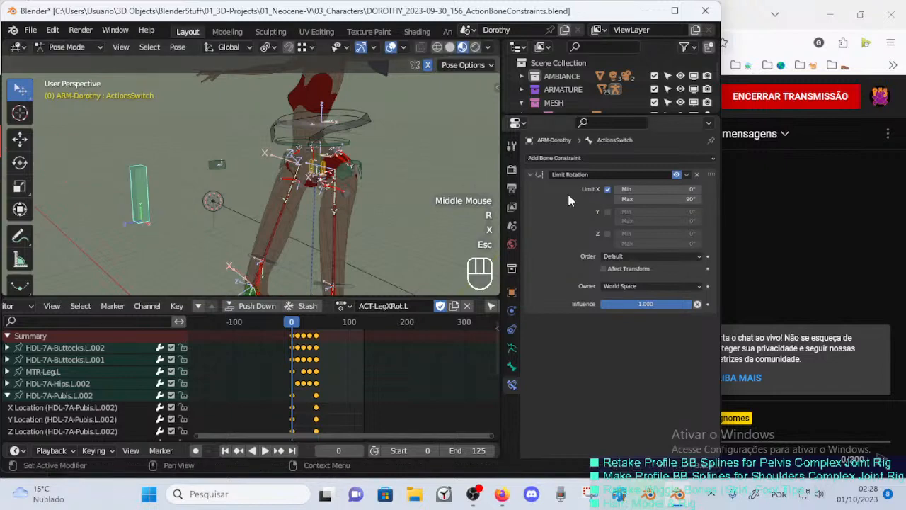
# Collapse the Limit Rotation constraint and copy the ActionsSwitch bone's name.
pyautogui.click(531, 175)
pyautogui.moveTo(283, 185); pyautogui.dragTo(246, 188, button='middle')
pyautogui.moveTo(269, 207); pyautogui.dragTo(298, 235, button='middle')
pyautogui.press('F2')
pyautogui.hotkey('ctrl', 'c')
# Select the HDL-7A-Pubis.L.002 bone and add a driver to the Enabled property of its Action.001 constraint.
pyautogui.scroll(1, 277, 238)
pyautogui.scroll(1, 277, 235)
pyautogui.click(305, 245)
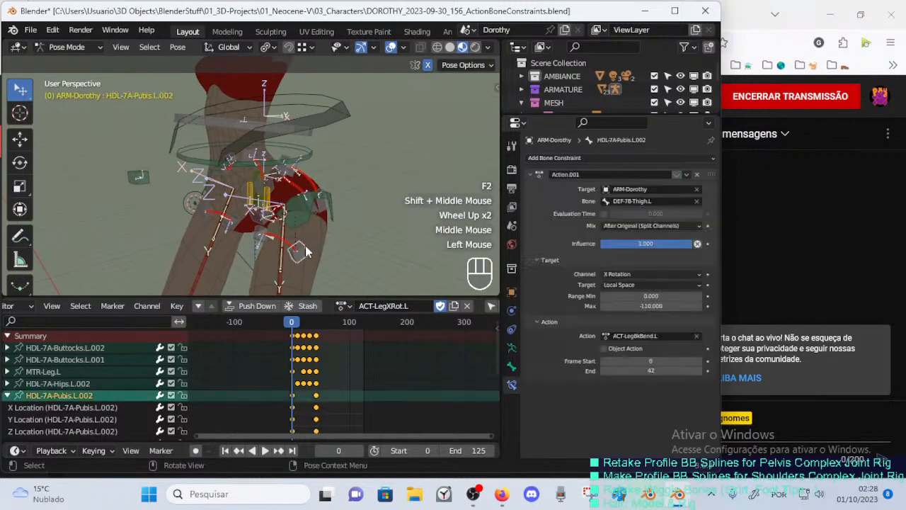
pyautogui.rightClick(667, 180)
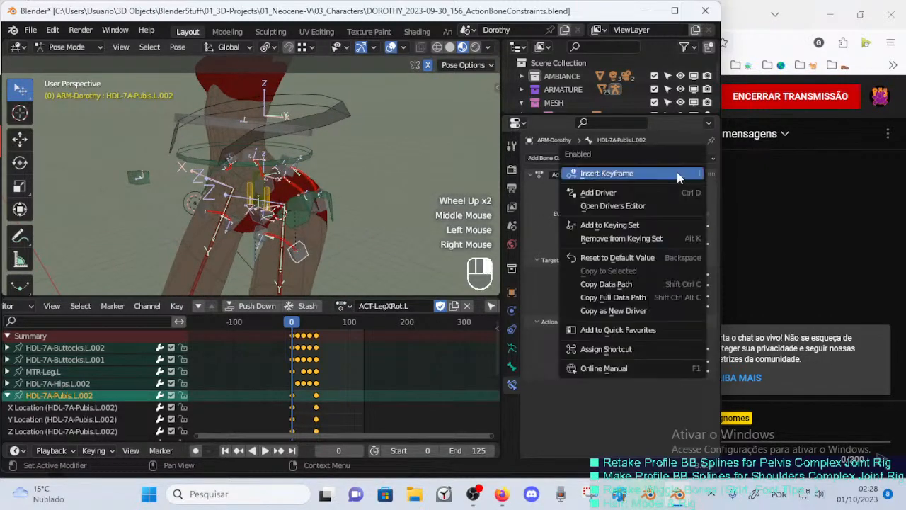
pyautogui.click(651, 198)
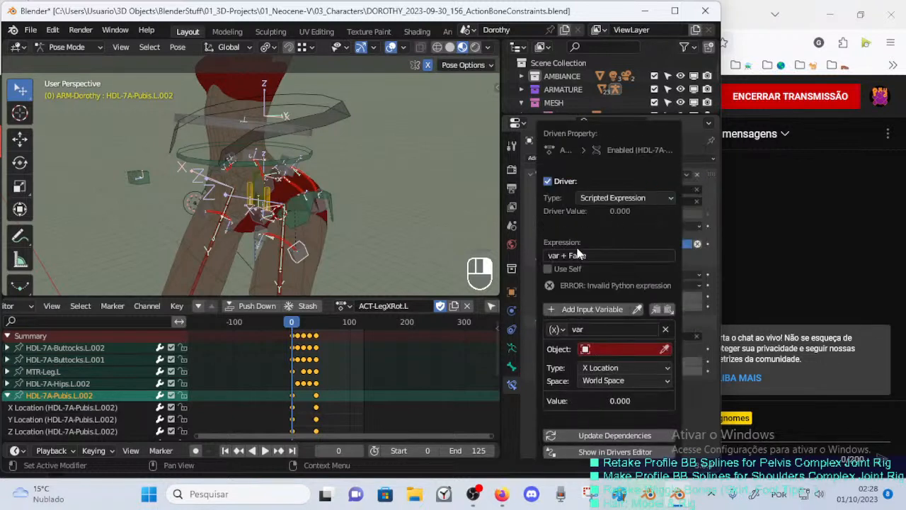
# Change the driver's scripted expression to "True if var <= 1 else False".
pyautogui.click(602, 254)
pyautogui.write('if')
pyautogui.press('Right')
pyautogui.press('Right')
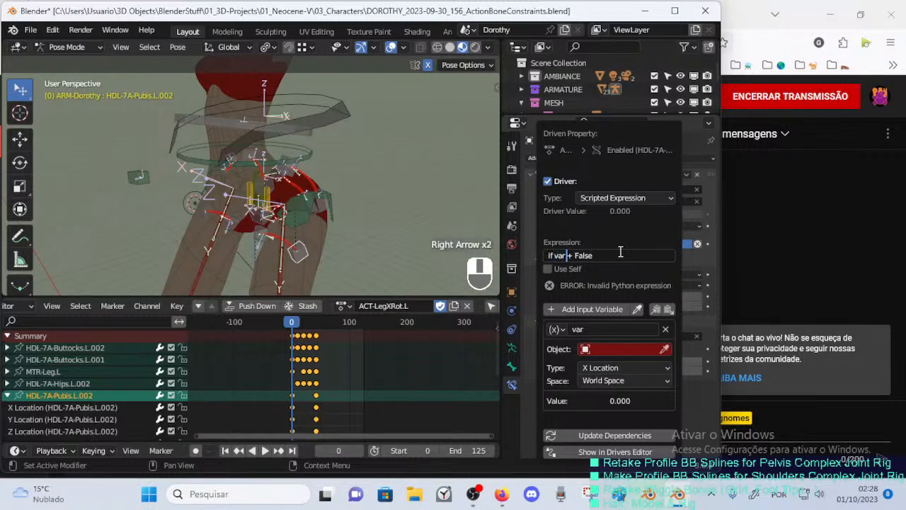
pyautogui.write('<=')
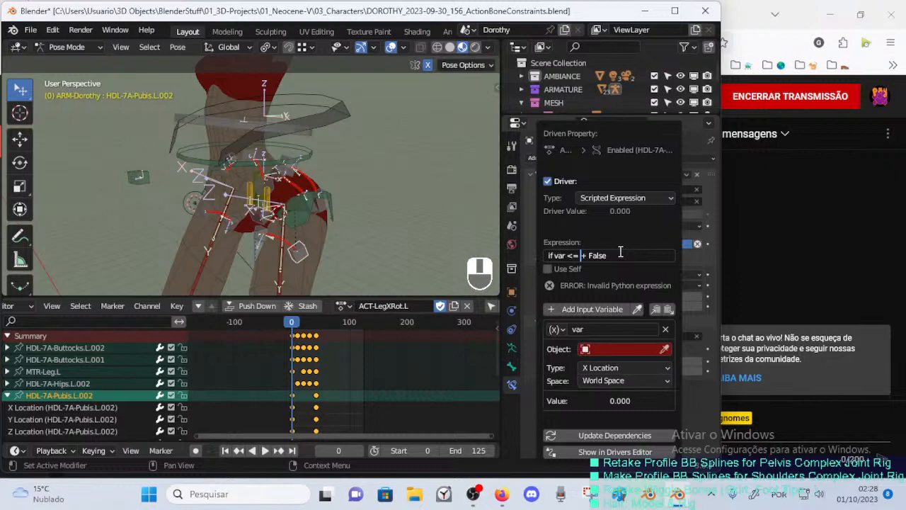
pyautogui.write(' 1')
pyautogui.write(' els')
pyautogui.press('BackSpace')
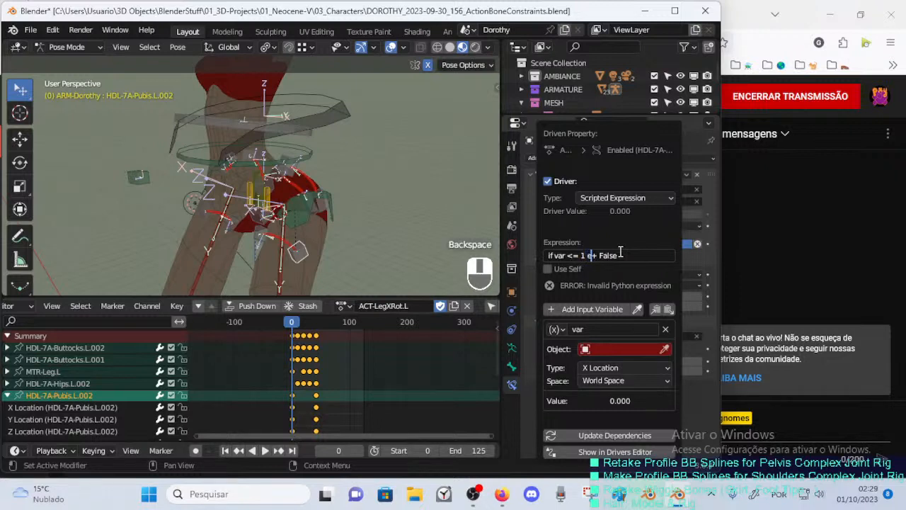
pyautogui.write('lse')
pyautogui.press('Left')
pyautogui.press('Left')
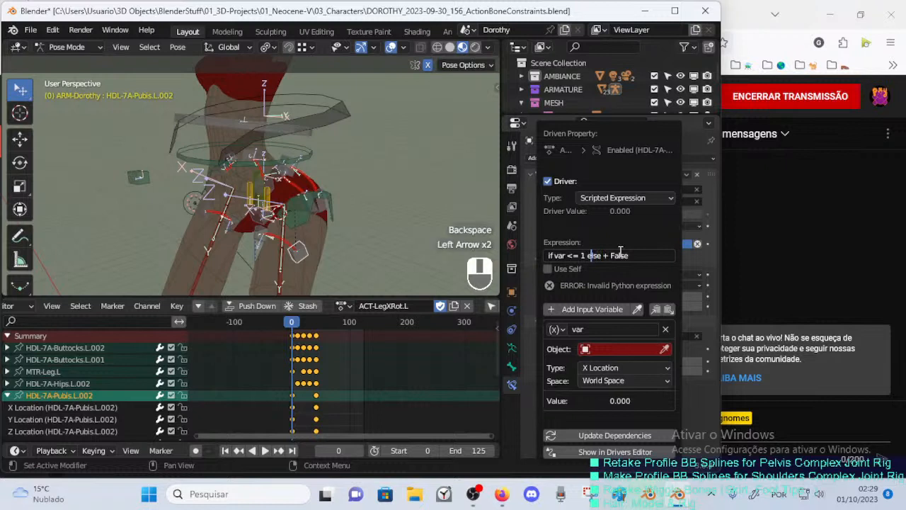
pyautogui.press('Home')
pyautogui.write('True')
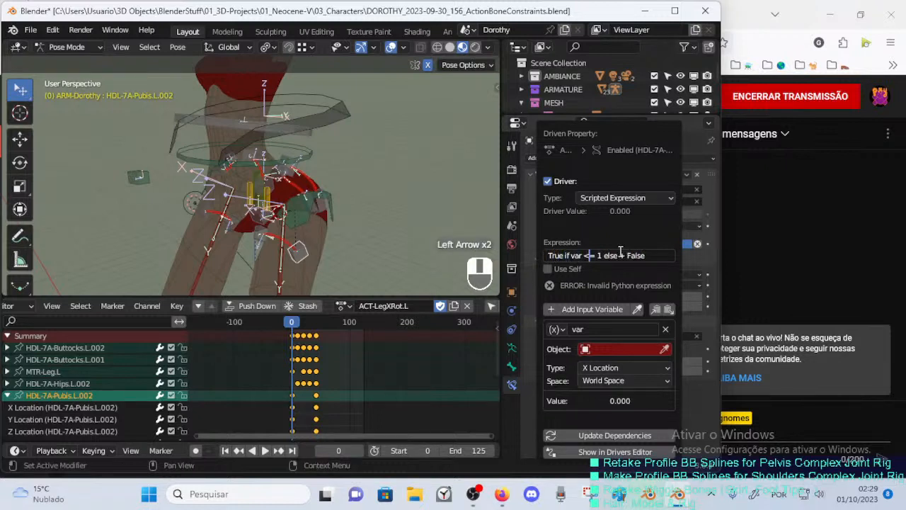
pyautogui.press('Right')
pyautogui.press('Delete')
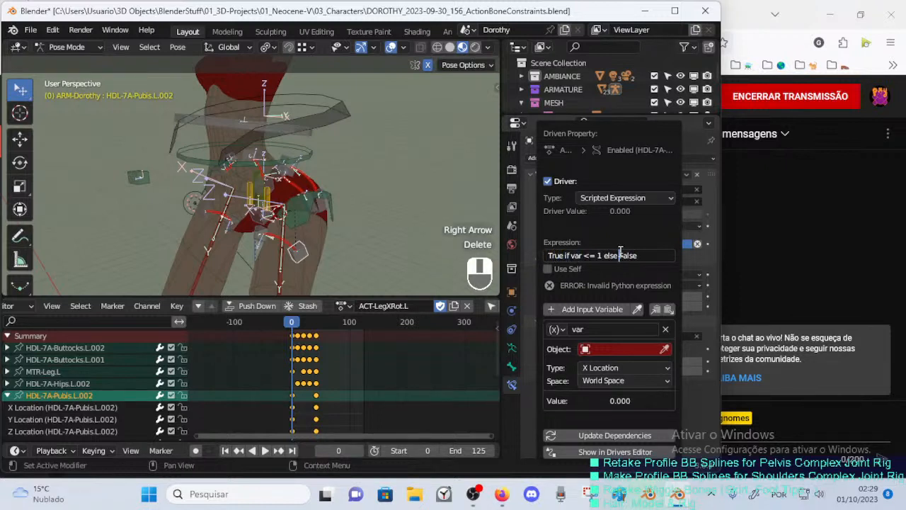
# Set the driver variable to read X Rotation with Quaternion mode in Local Space.
pyautogui.click(601, 369)
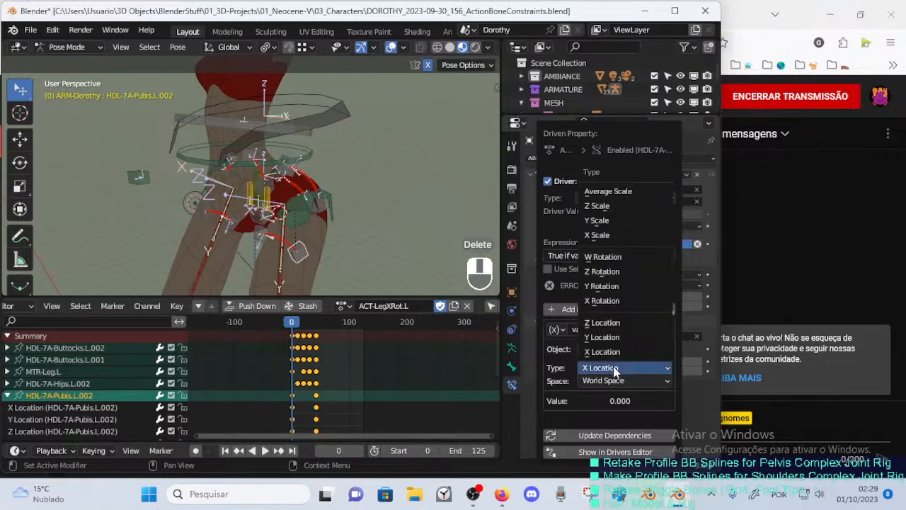
pyautogui.click(618, 300)
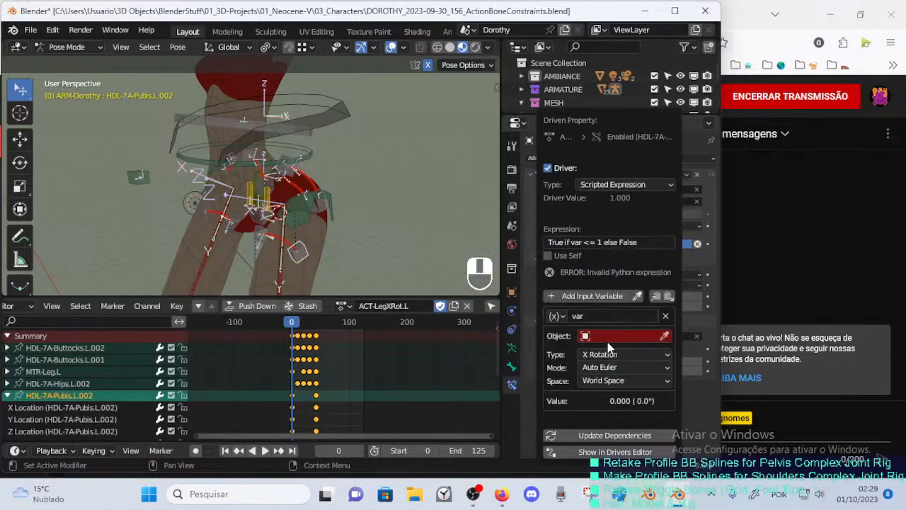
pyautogui.click(611, 336)
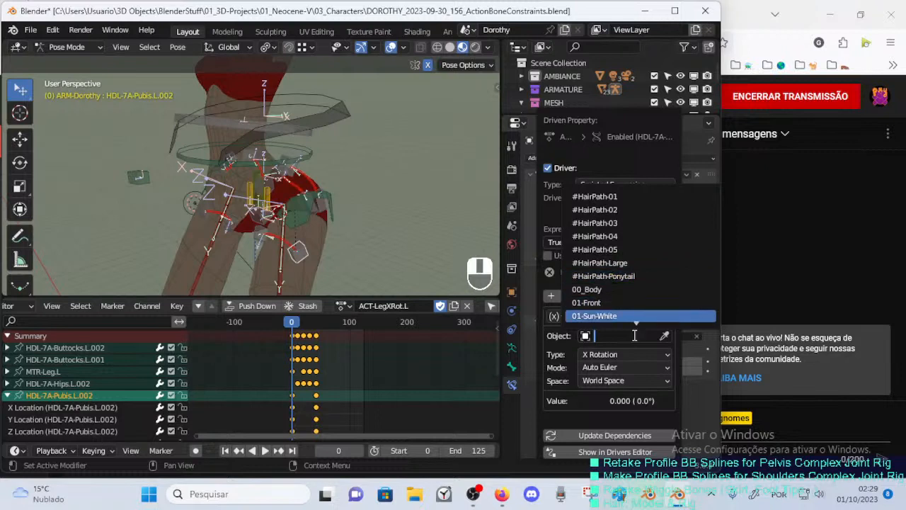
pyautogui.click(602, 368)
pyautogui.click(611, 253)
pyautogui.click(603, 380)
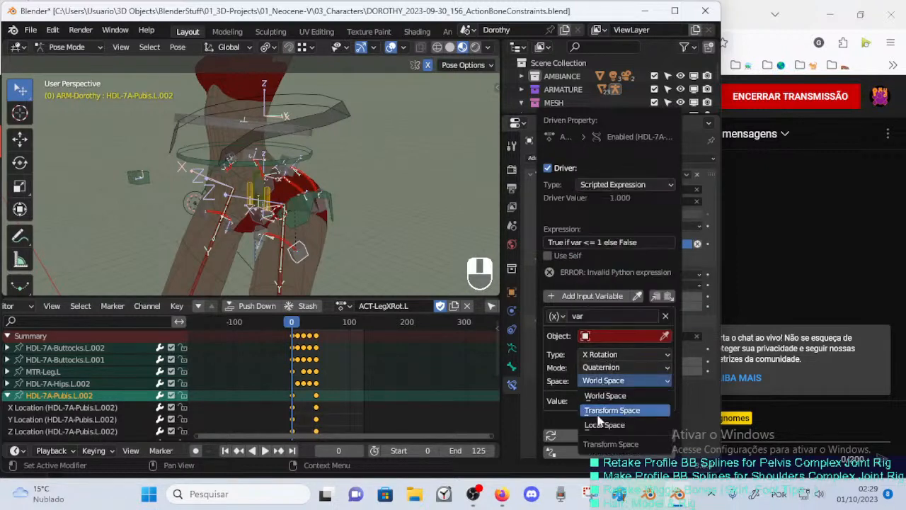
pyautogui.click(599, 423)
# Target the driver variable at the ActionsSwitch bone of the ARM-Dorothy armature.
pyautogui.click(613, 339)
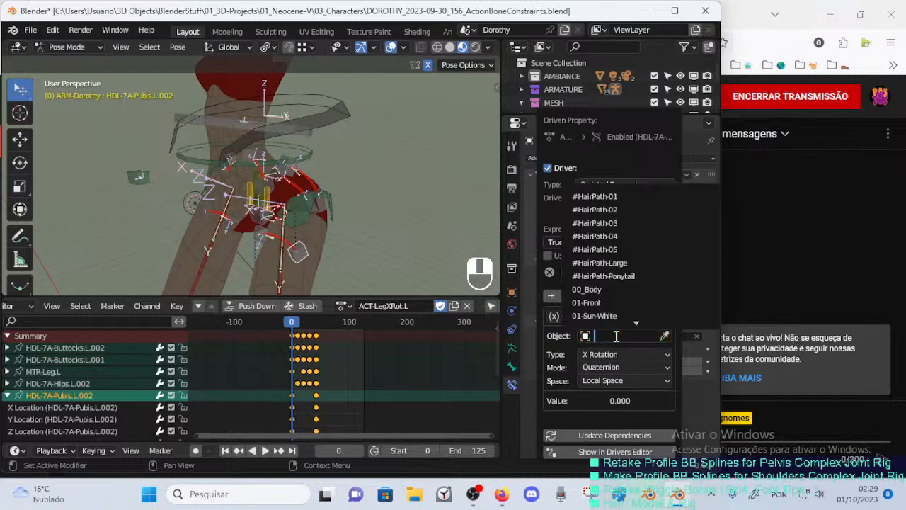
pyautogui.write('ar')
pyautogui.click(617, 196)
pyautogui.click(621, 339)
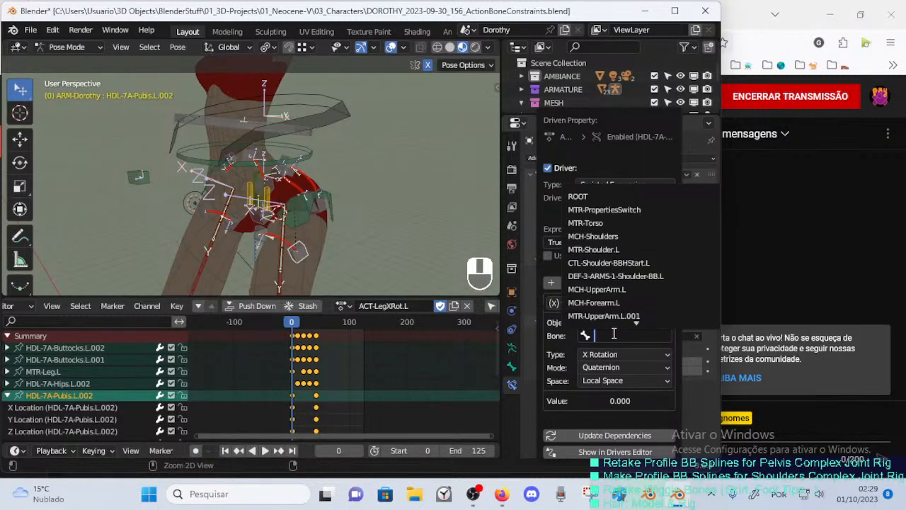
pyautogui.hotkey('ctrl', 'v')
pyautogui.press('Return')
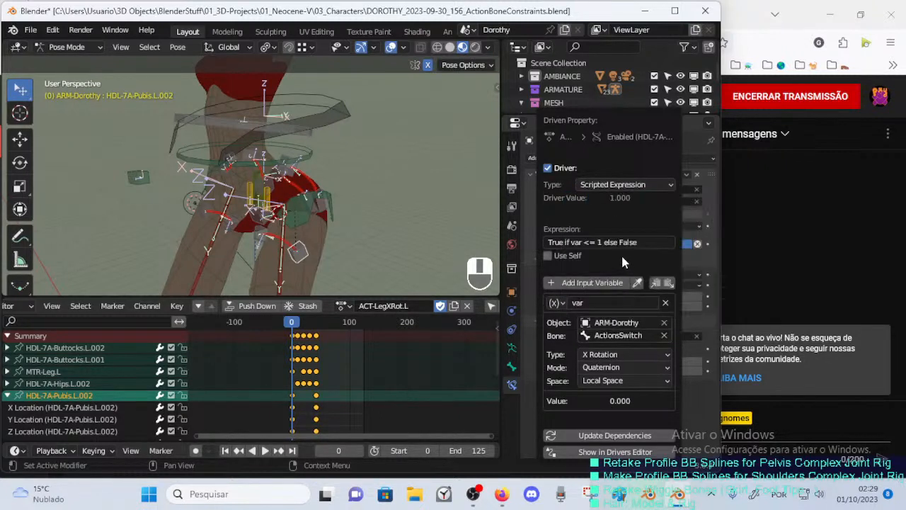
# Reapply the driver's existing scripted expression and update its dependencies.
pyautogui.click(653, 240)
pyautogui.press('Return')
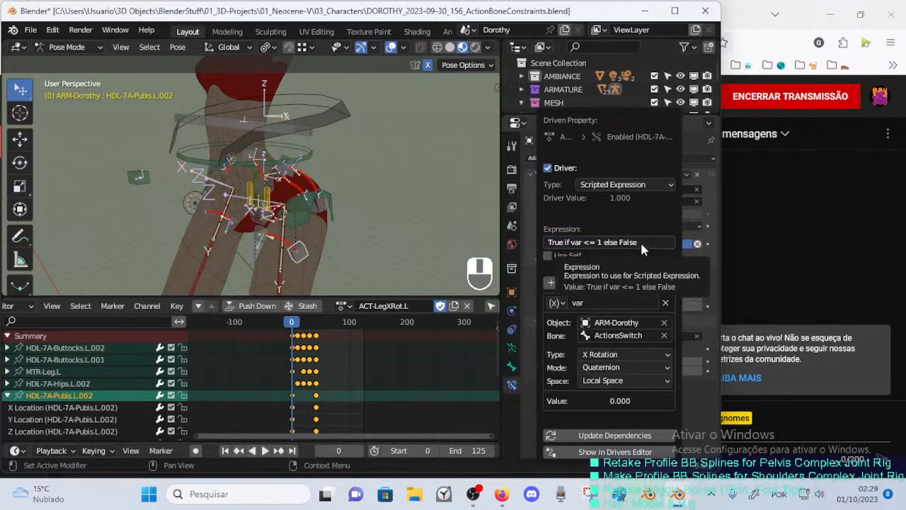
pyautogui.click(596, 436)
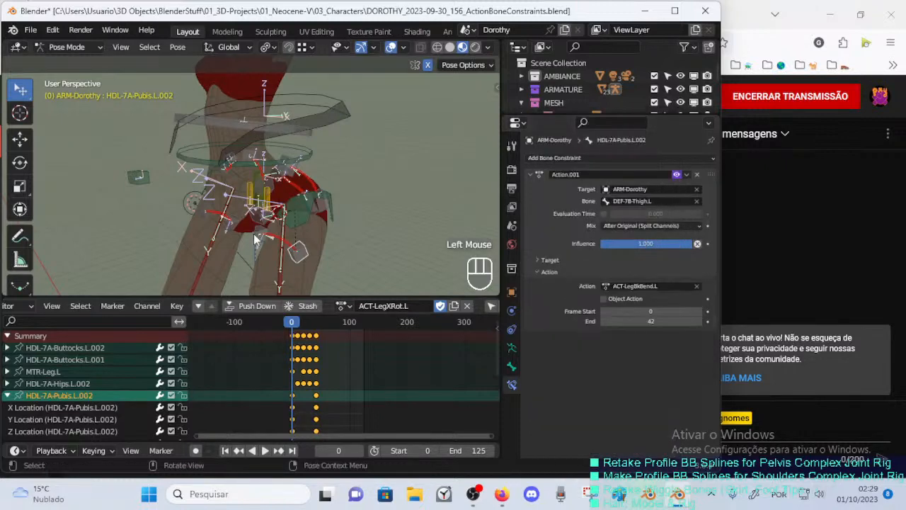
# Try rotating the ActionsSwitch bone around global X.
pyautogui.scroll(-3, 252, 242)
pyautogui.keyDown('shift'); pyautogui.moveTo(252, 242); pyautogui.dragTo(300, 238, button='middle'); pyautogui.keyUp('shift')
pyautogui.click(139, 220)
pyautogui.press('r')
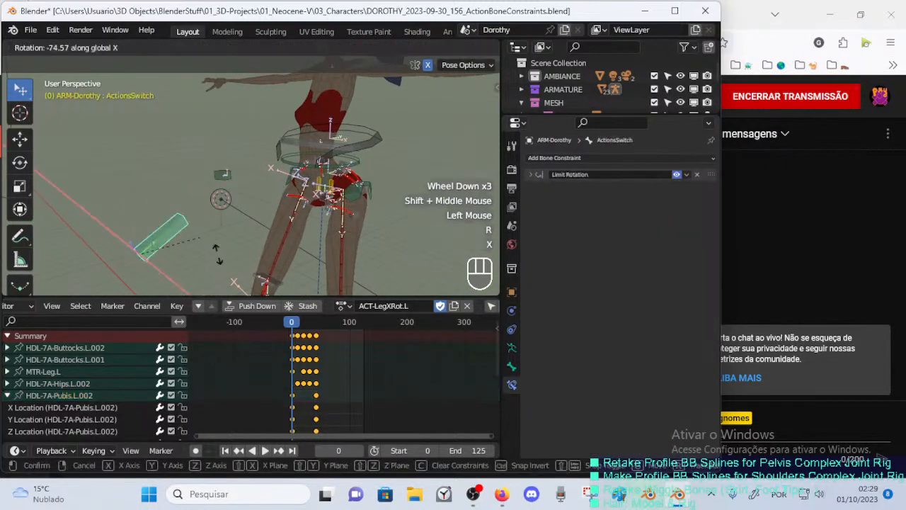
pyautogui.press('x')
pyautogui.press('Escape')
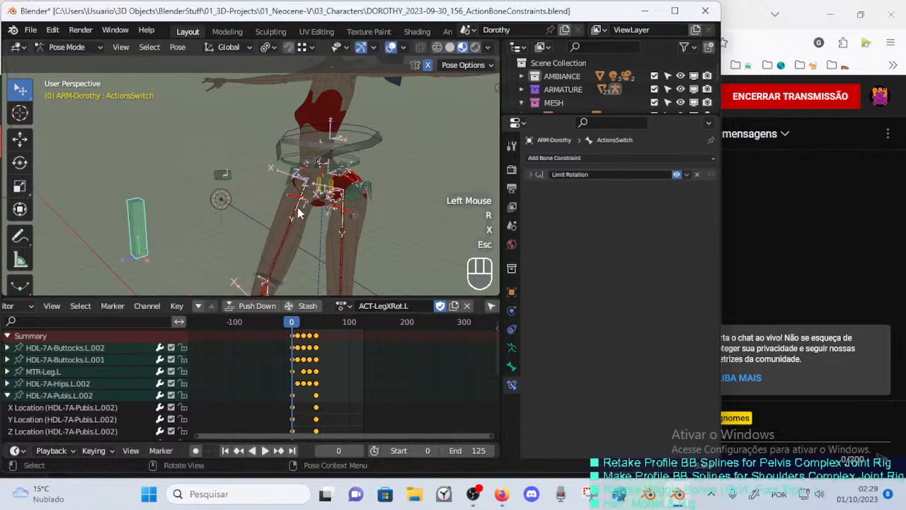
# Select the left and right buttock bones and HDL-7A-Pubis.L.002 in turn to examine their Action constraints.
pyautogui.click(378, 177)
pyautogui.scroll(1, 388, 201)
pyautogui.moveTo(389, 201); pyautogui.dragTo(184, 216, button='middle')
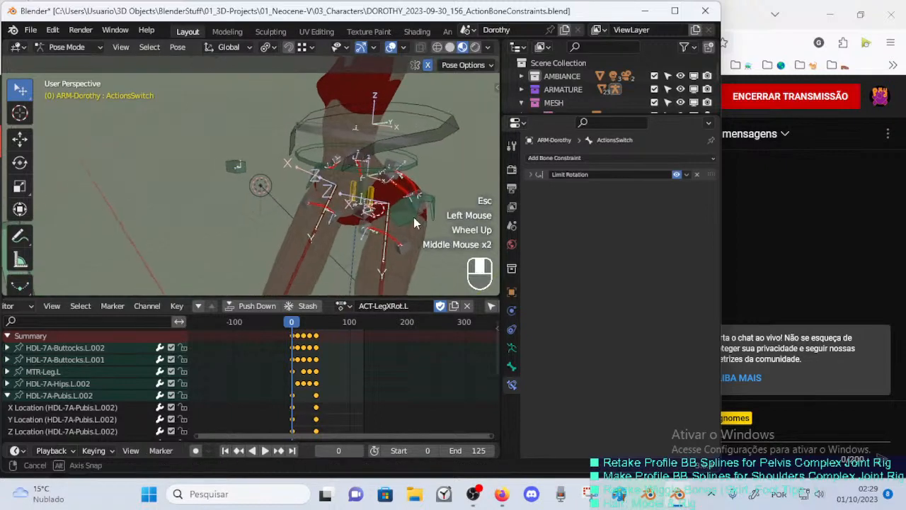
pyautogui.scroll(-1, 159, 221)
pyautogui.click(258, 215)
pyautogui.keyDown('shift'); pyautogui.moveTo(258, 215); pyautogui.dragTo(349, 216, button='middle'); pyautogui.keyUp('shift')
pyautogui.scroll(2, 346, 226)
pyautogui.keyDown('shift'); pyautogui.click(348, 199); pyautogui.keyUp('shift')
pyautogui.keyDown('shift'); pyautogui.click(348, 204); pyautogui.keyUp('shift')
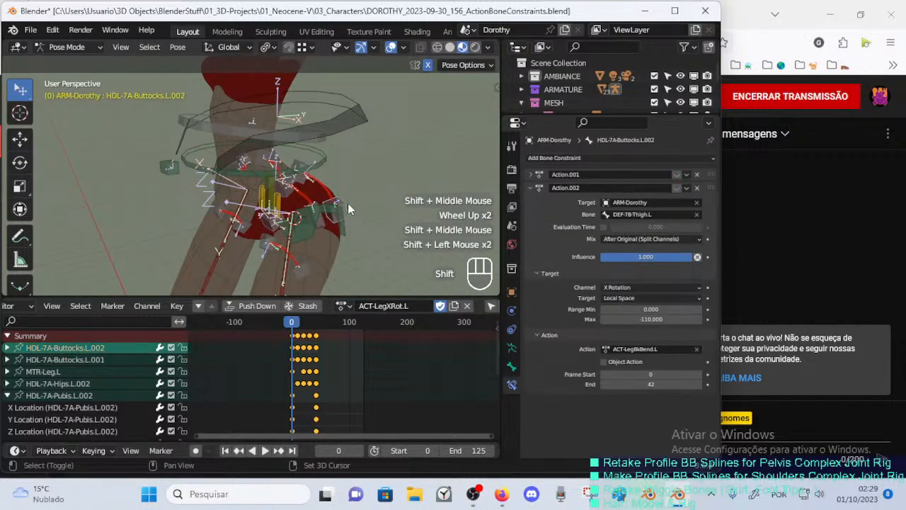
pyautogui.keyDown('shift'); pyautogui.click(298, 197); pyautogui.keyUp('shift')
pyautogui.click(294, 199)
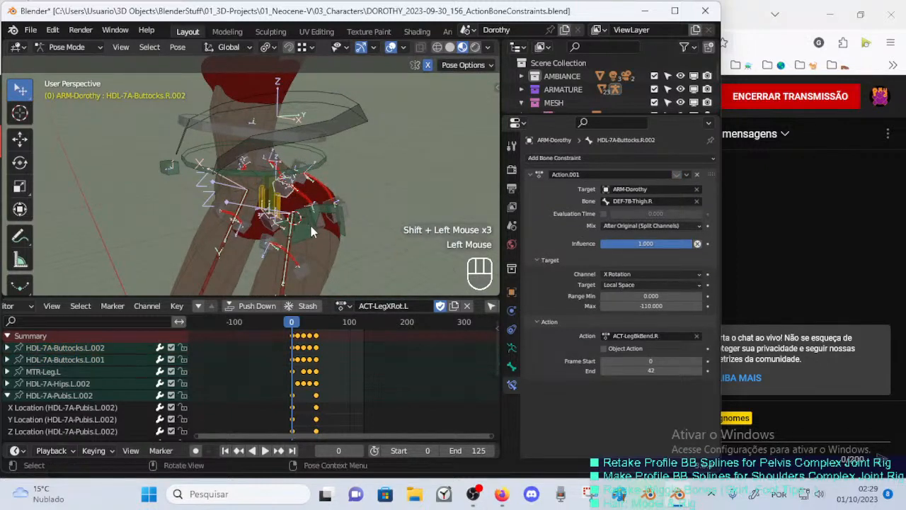
pyautogui.click(308, 262)
pyautogui.click(321, 239)
pyautogui.click(312, 262)
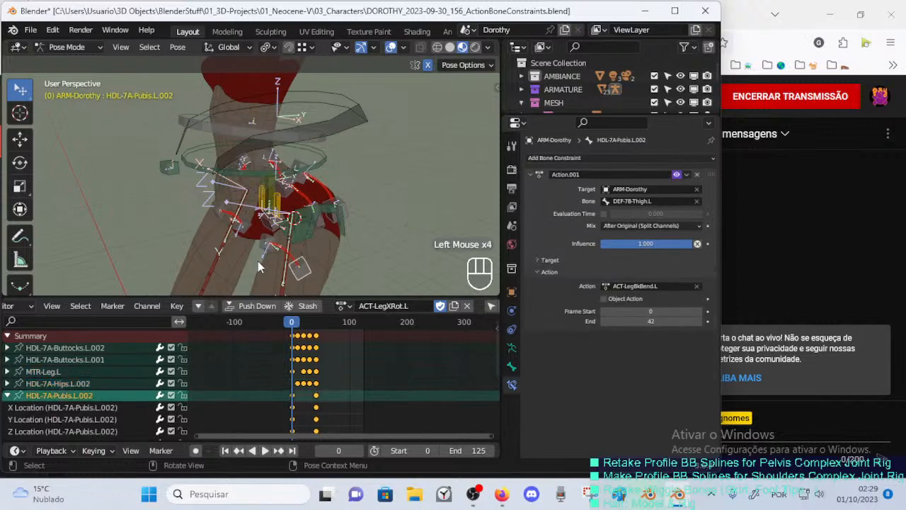
pyautogui.scroll(-1, 273, 257)
pyautogui.moveTo(257, 261); pyautogui.dragTo(331, 243, button='middle')
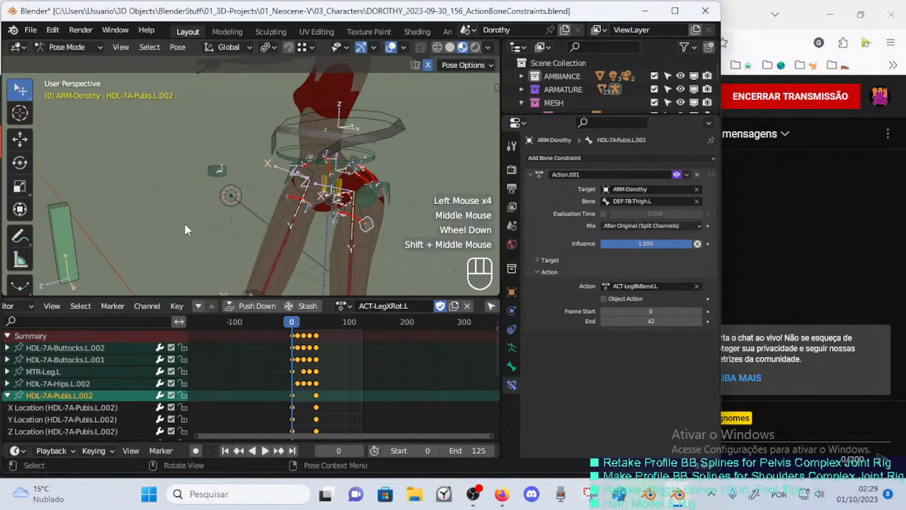
# Rotate the ActionsSwitch bone around global X to its limit and check whether HDL-7A-Pubis.L.002's Action.001 constraint switches.
pyautogui.click(64, 201)
pyautogui.press('r')
pyautogui.press('x')
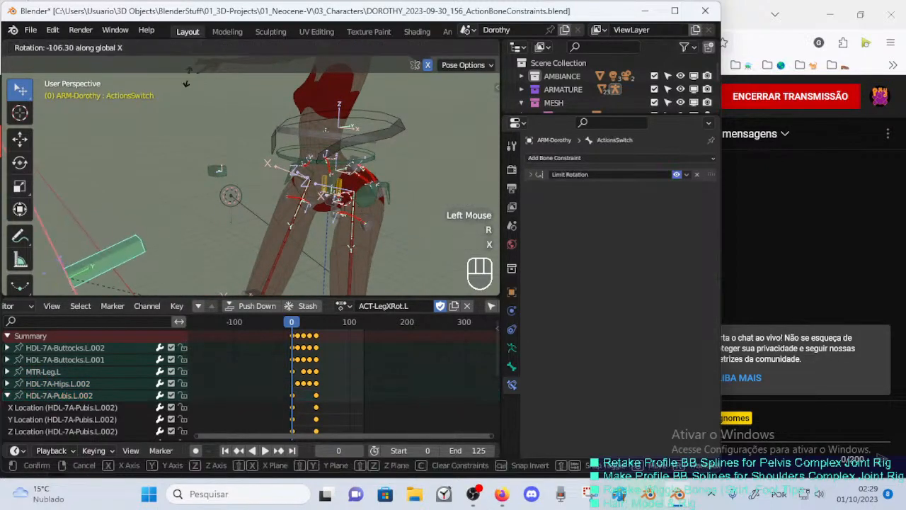
pyautogui.click(240, 243)
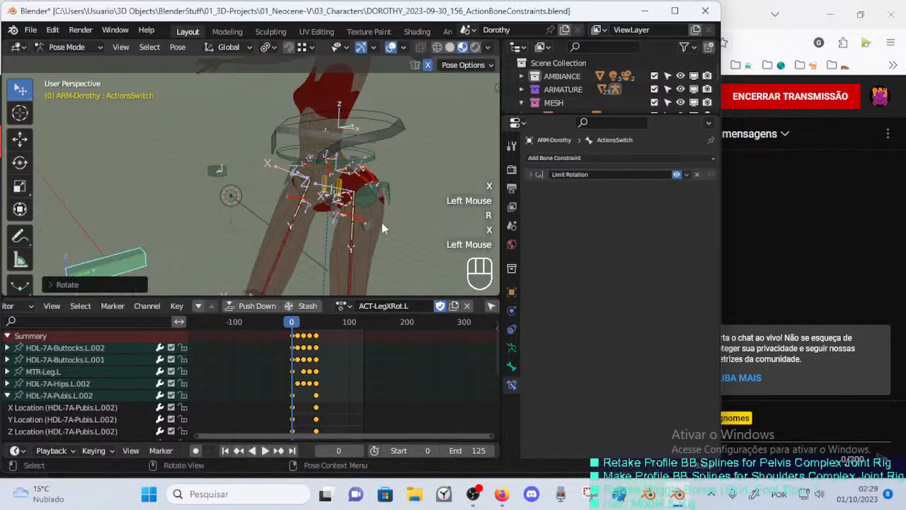
pyautogui.click(379, 223)
pyautogui.click(129, 263)
pyautogui.press('r')
pyautogui.press('x')
pyautogui.click(192, 196)
pyautogui.click(403, 230)
# Change the expression of the Action.001 Enabled driver on HDL-7A-Pubis.L.002 to "True if var <= -0.0001 else False".
pyautogui.rightClick(678, 175)
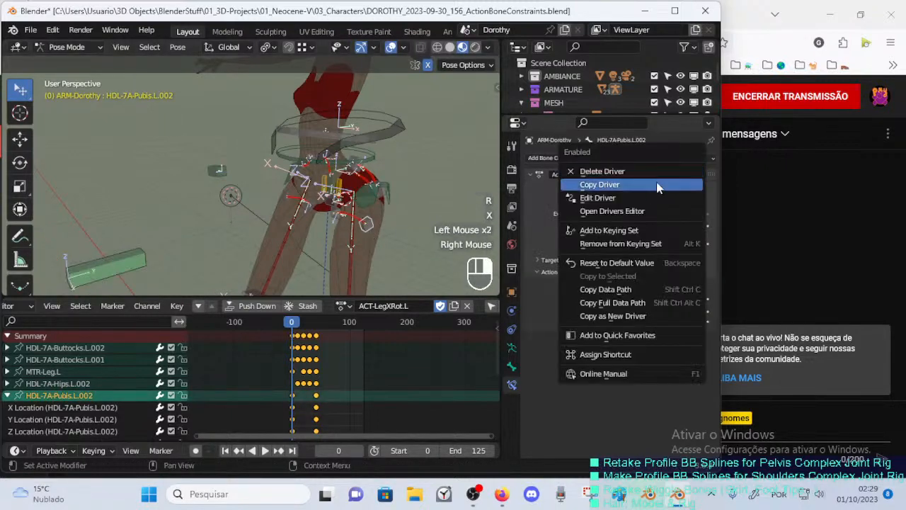
pyautogui.click(642, 203)
pyautogui.click(575, 242)
pyautogui.click(575, 242)
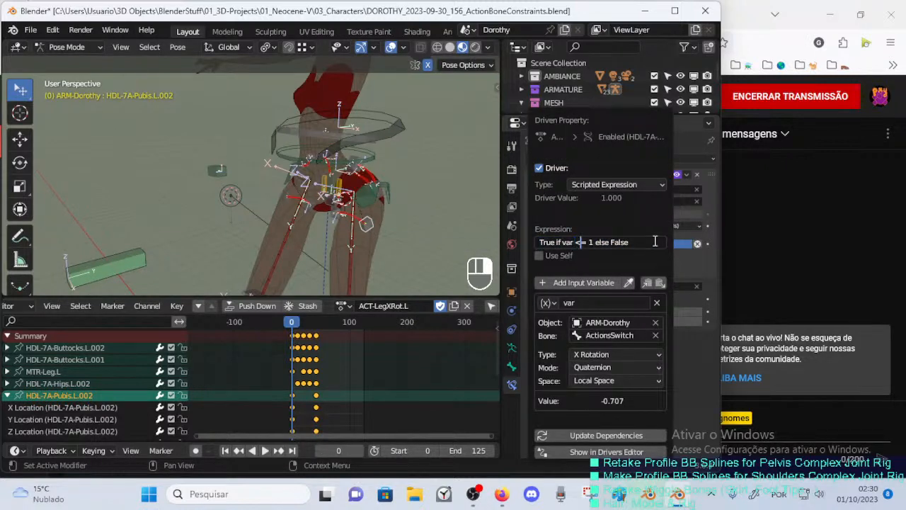
pyautogui.press('Right')
pyautogui.press('Left')
pyautogui.press('Right')
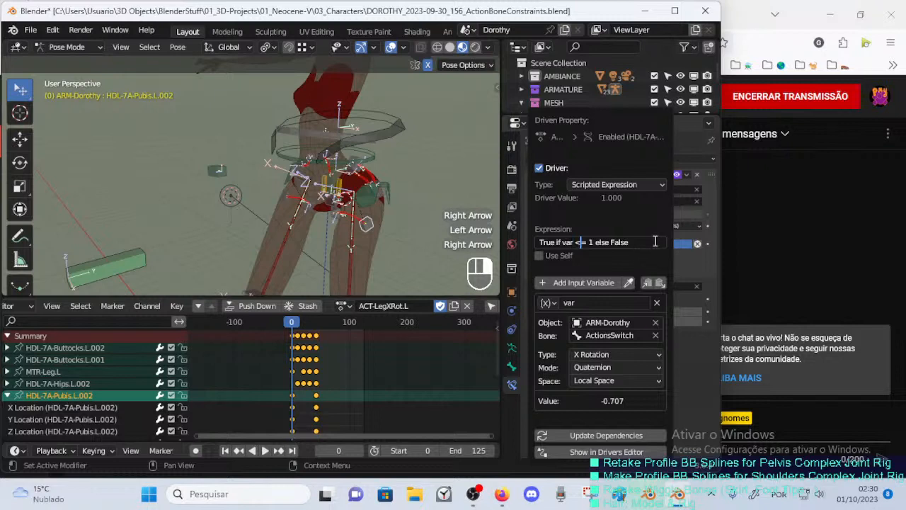
pyautogui.press('Right')
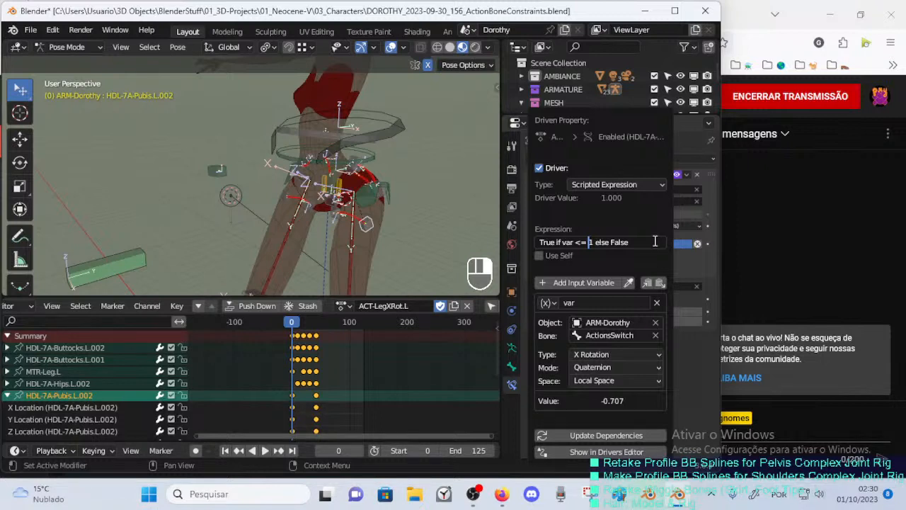
pyautogui.press('Delete')
pyautogui.write('0')
pyautogui.press('BackSpace')
pyautogui.write('-0.0001')
pyautogui.press('Return')
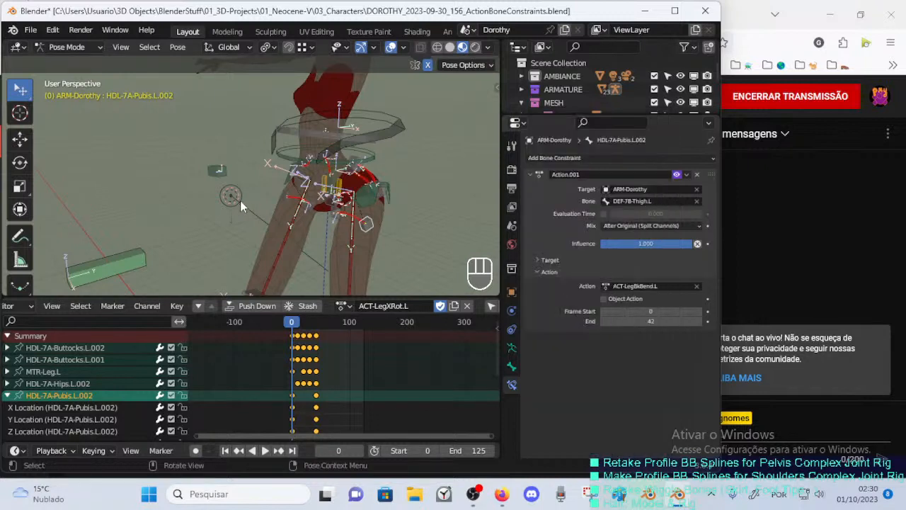
# Test the new expression by rotating the ActionsSwitch bone upright around global X and inspecting HDL-7A-Pubis.L.002's Action.001 constraint.
pyautogui.click(140, 257)
pyautogui.press('r')
pyautogui.press('x')
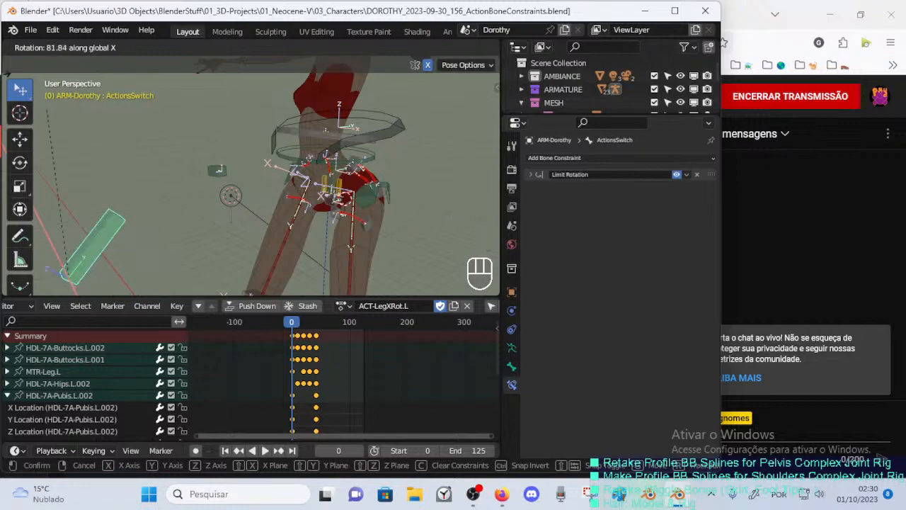
pyautogui.click(461, 83)
pyautogui.keyDown('shift'); pyautogui.moveTo(322, 251); pyautogui.dragTo(371, 223, button='middle'); pyautogui.keyUp('shift')
pyautogui.scroll(-2, 326, 212)
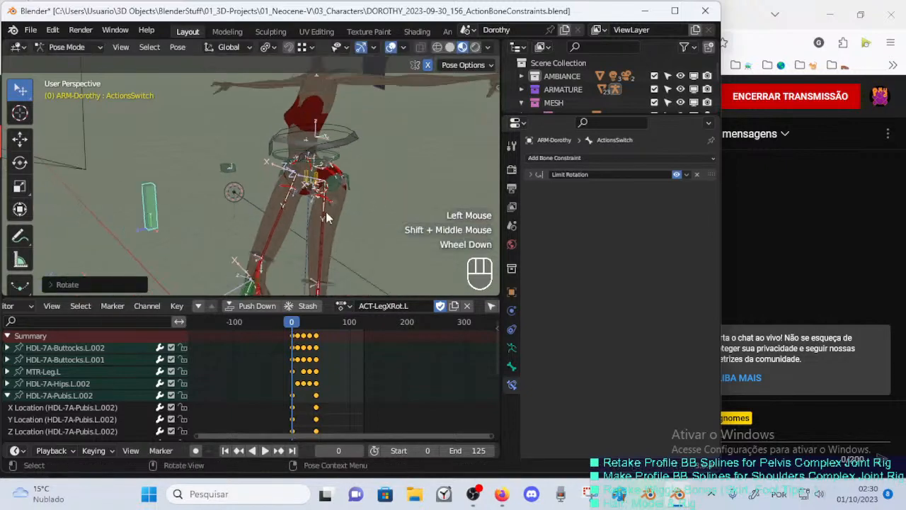
pyautogui.press('r')
pyautogui.press('x')
pyautogui.click(209, 107)
pyautogui.click(338, 199)
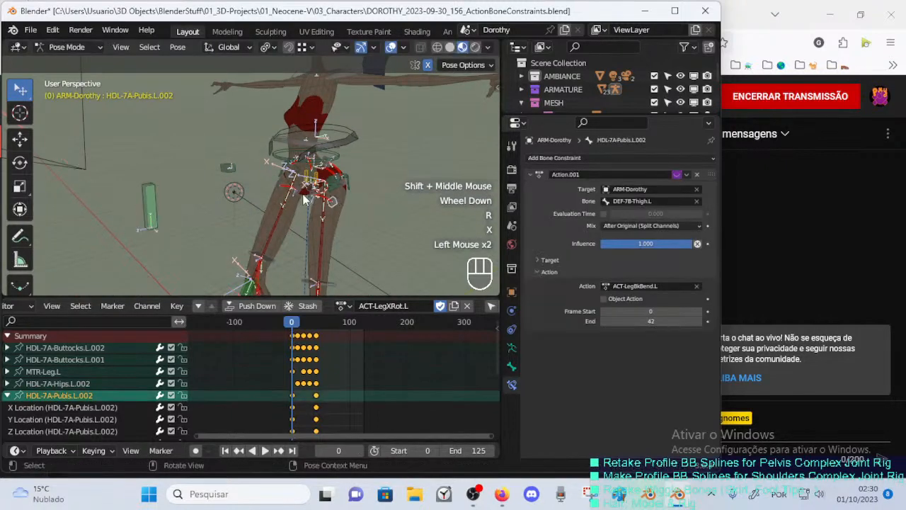
# Tilt the ActionsSwitch bone down around global X in two rotations and inspect the HDL-7A-Pubis.L.002 constraint's enabled state.
pyautogui.click(147, 192)
pyautogui.press('r')
pyautogui.press('x')
pyautogui.click(186, 238)
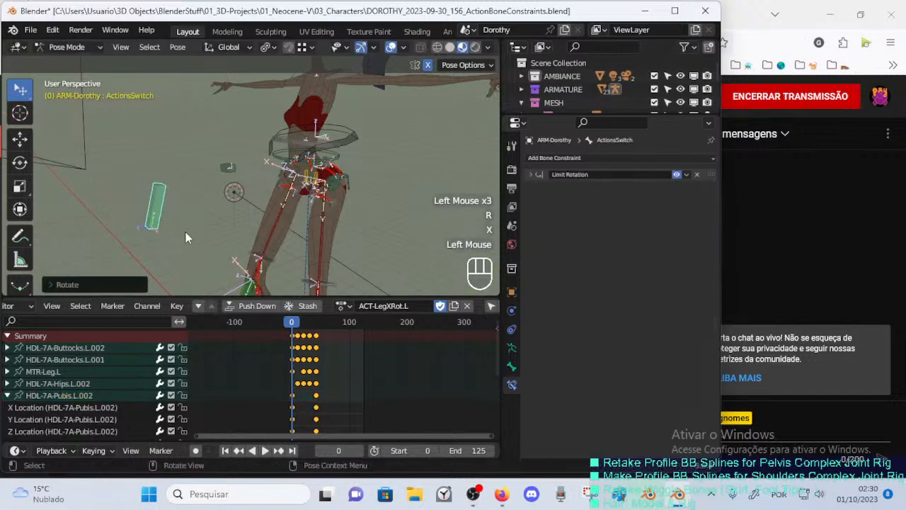
pyautogui.press('r')
pyautogui.press('x')
pyautogui.click(320, 223)
pyautogui.click(333, 205)
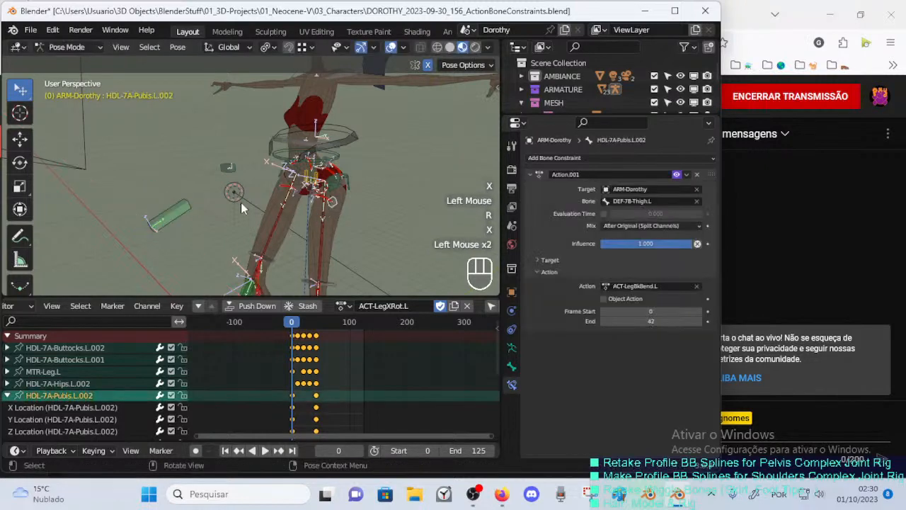
# Return the ActionsSwitch bone upright around global X, swing it once more, and check the HDL-7A-Pubis.L.002 constraint each time.
pyautogui.click(186, 206)
pyautogui.press('r')
pyautogui.press('x')
pyautogui.click(108, 143)
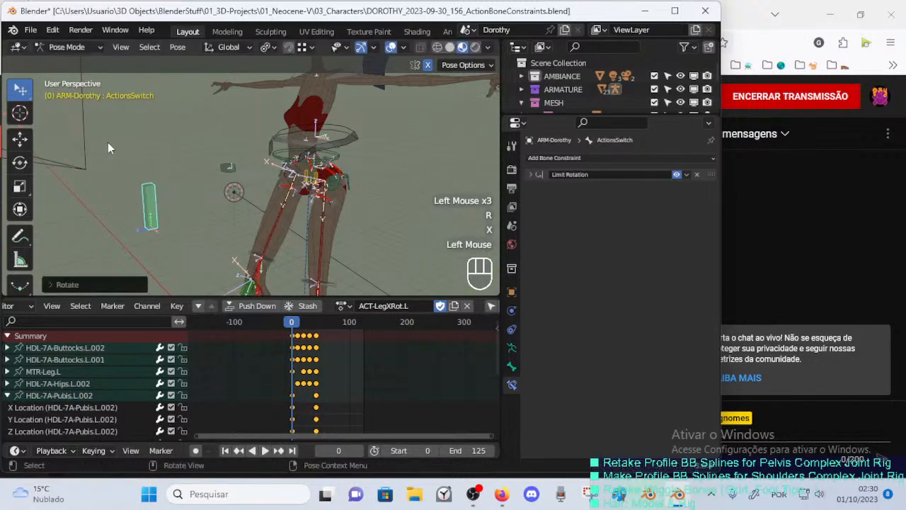
pyautogui.click(339, 211)
pyautogui.click(151, 198)
pyautogui.press('r')
pyautogui.press('x')
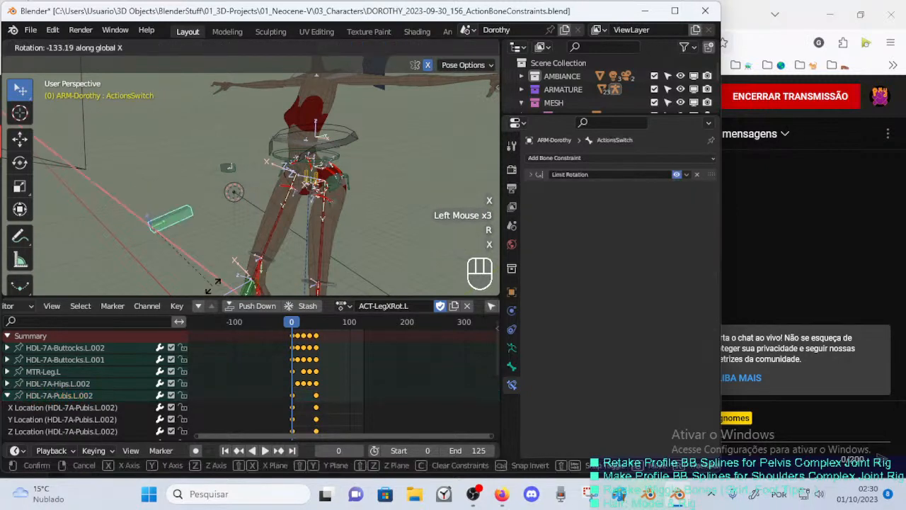
pyautogui.click(140, 146)
pyautogui.click(334, 203)
# Rotate the ActionsSwitch bone down to its X limit and recheck the Action.001 constraint on HDL-7A-Pubis.L.002.
pyautogui.click(162, 192)
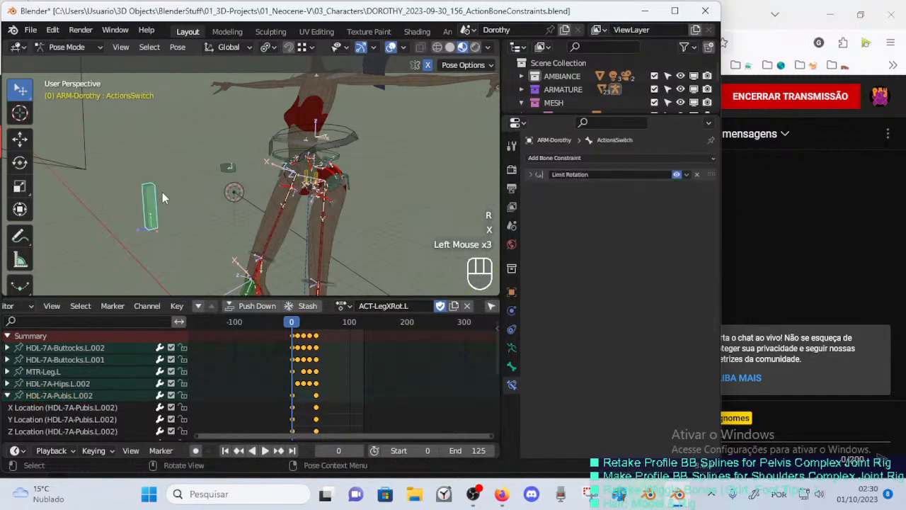
pyautogui.press('r')
pyautogui.press('x')
pyautogui.click(214, 196)
pyautogui.press('r')
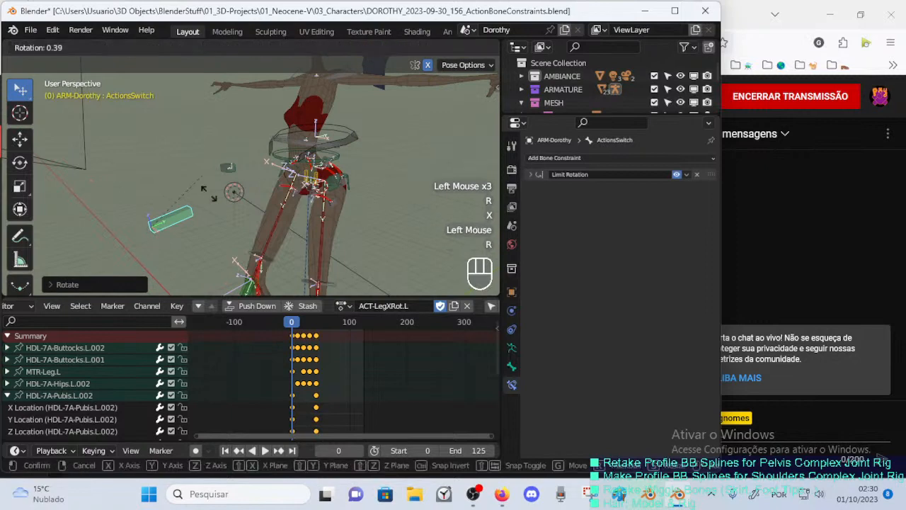
pyautogui.press('x')
pyautogui.click(271, 252)
pyautogui.click(337, 204)
# Rotate the ActionsSwitch bone partway back around global X and unlock its W rotation in the transform properties.
pyautogui.click(169, 219)
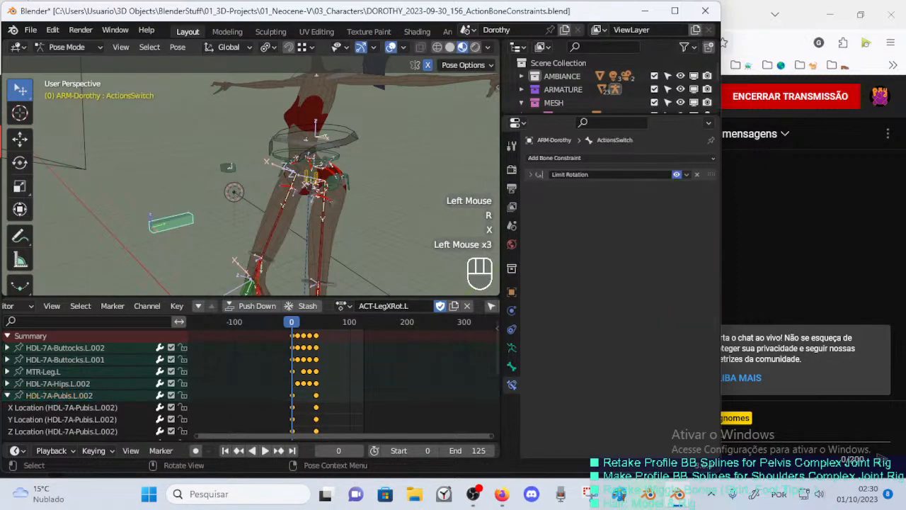
pyautogui.press('r')
pyautogui.press('x')
pyautogui.click(224, 193)
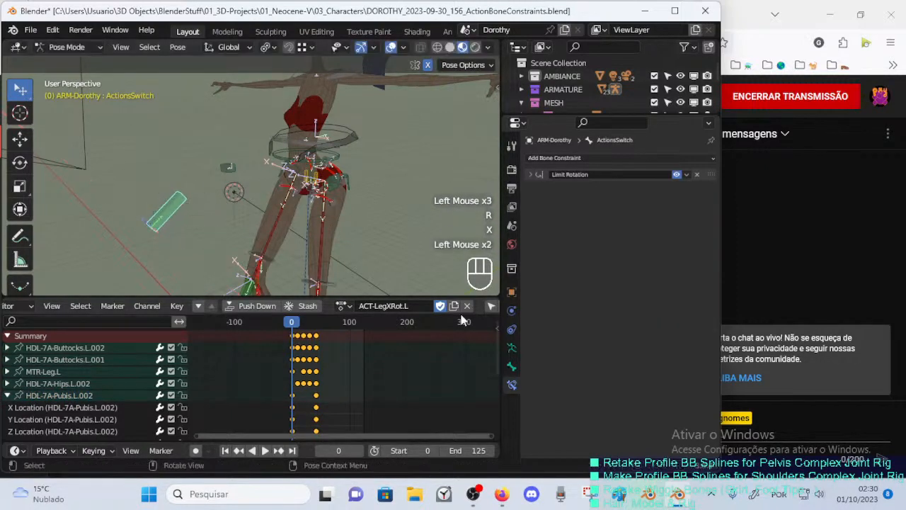
pyautogui.press('n')
pyautogui.click(471, 144)
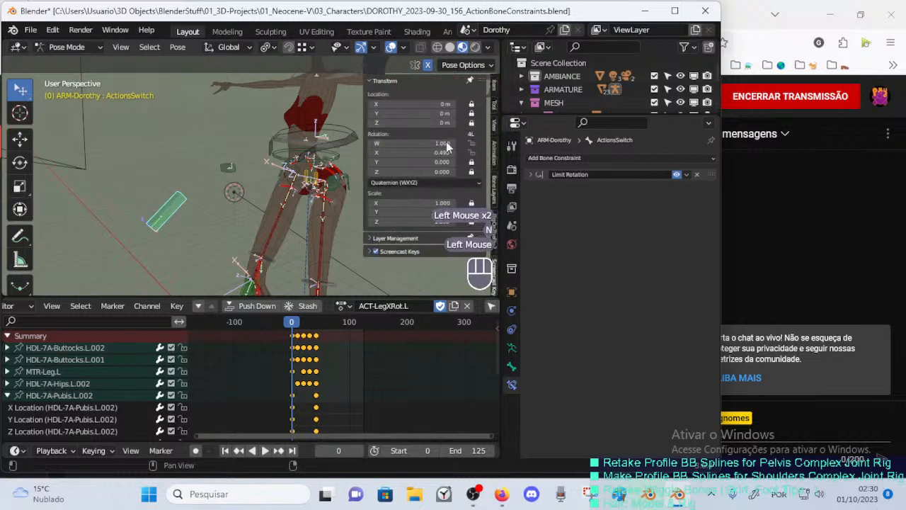
# Nudge the ActionsSwitch bone around global X in two small rotations and check the Action.001 constraint on HDL-7A-Pubis.L.002.
pyautogui.click(184, 176)
pyautogui.press('n')
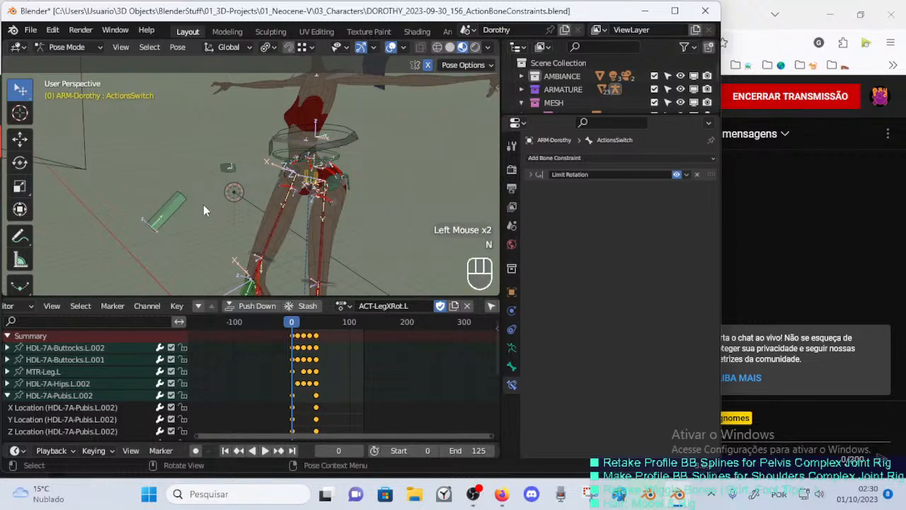
pyautogui.click(169, 213)
pyautogui.press('r')
pyautogui.press('x')
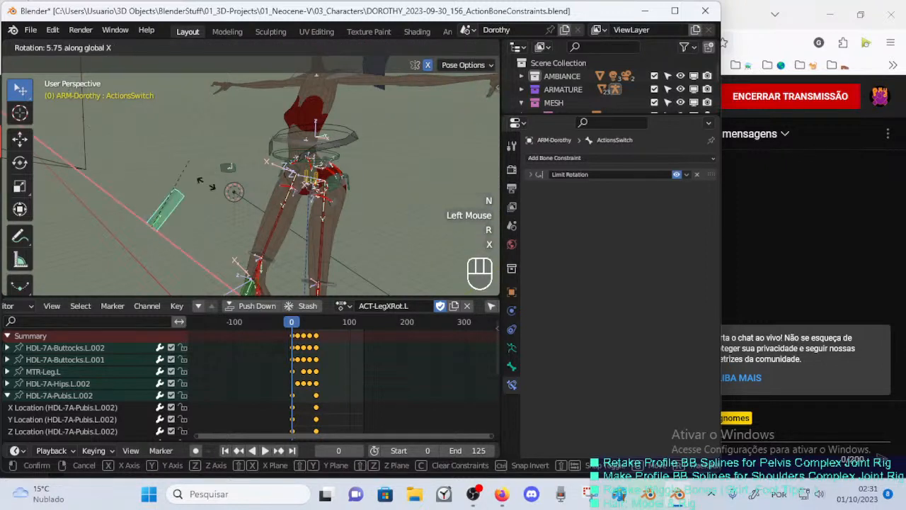
pyautogui.click(222, 210)
pyautogui.press('r')
pyautogui.press('x')
pyautogui.click(221, 180)
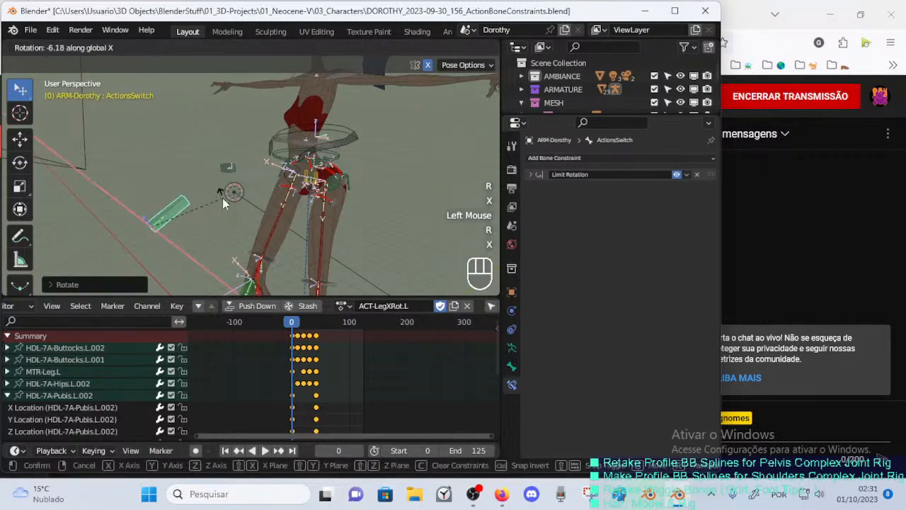
pyautogui.click(335, 203)
# Rotate the ActionsSwitch bone back to its upright limit around global X and recheck the HDL-7A-Pubis.L.002 constraint.
pyautogui.click(179, 210)
pyautogui.press('r')
pyautogui.press('x')
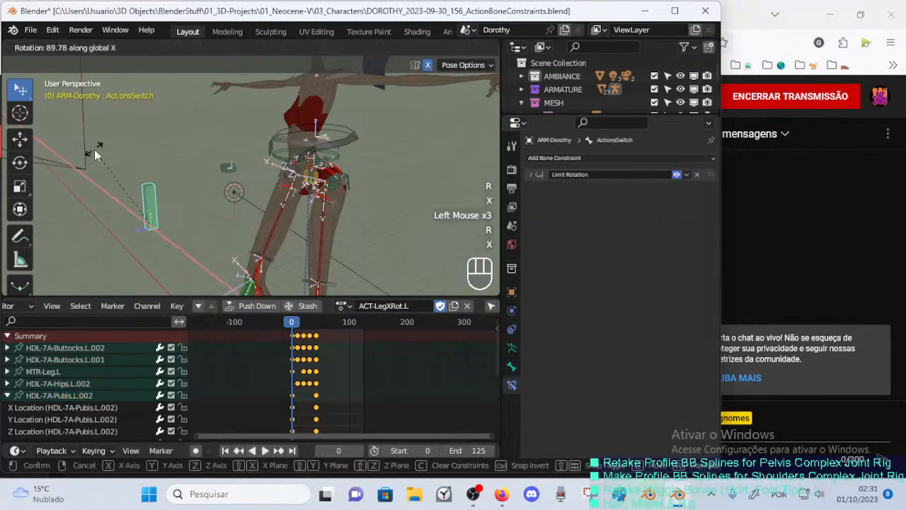
pyautogui.click(93, 149)
pyautogui.click(340, 200)
pyautogui.click(170, 202)
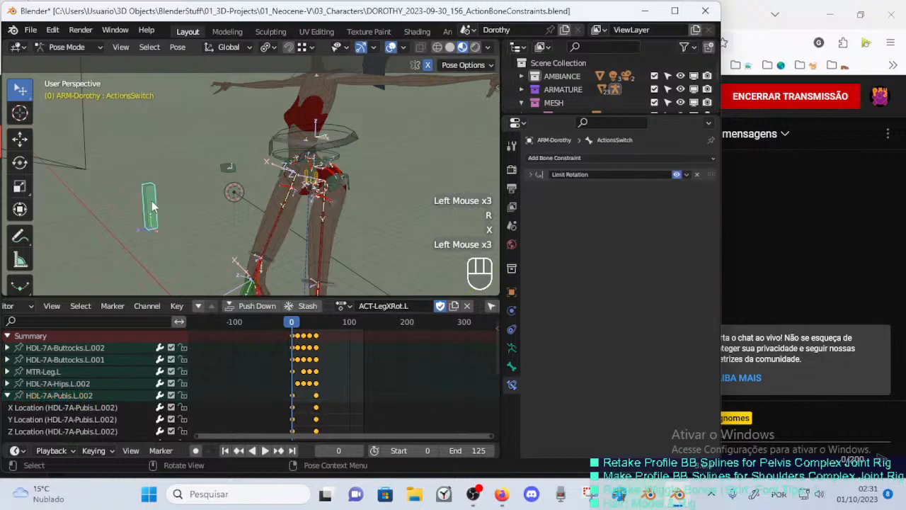
pyautogui.hotkey('alt', 'q')
pyautogui.hotkey('alt', 'q')
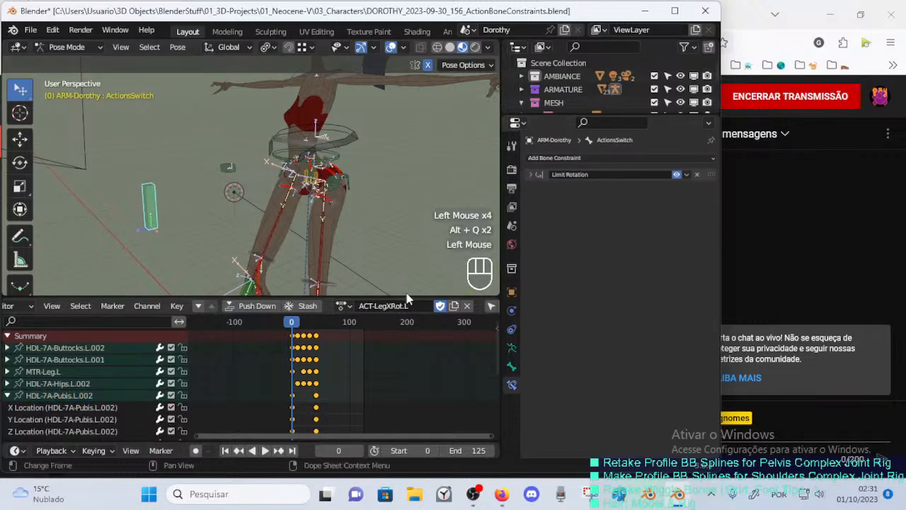
pyautogui.click(342, 206)
# Change the Enabled driver expression of HDL-7A-Pubis.L.002's Action.001 constraint to "False if var <= -0.0001 else True".
pyautogui.rightClick(680, 179)
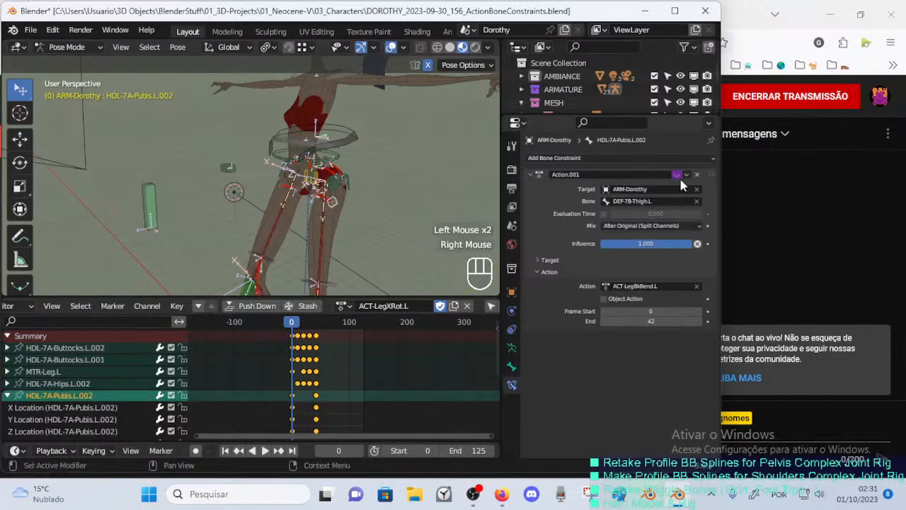
pyautogui.rightClick(609, 178)
pyautogui.click(598, 242)
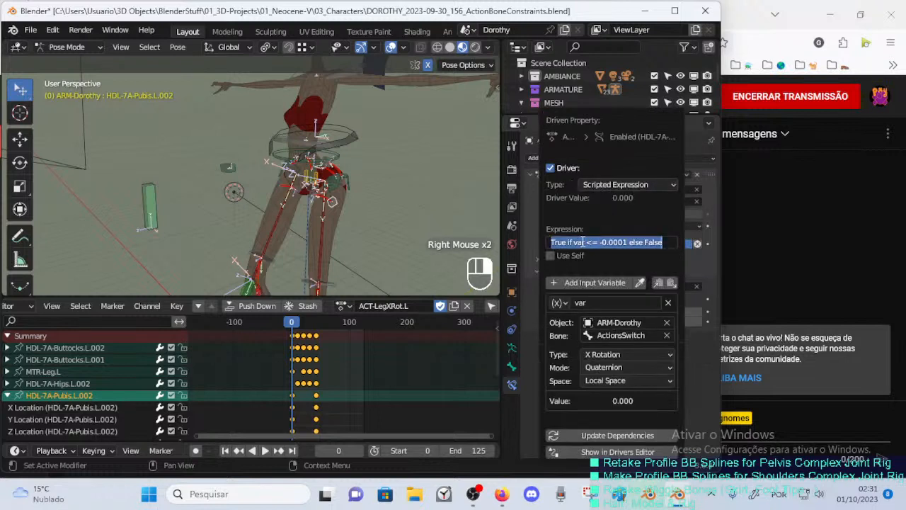
pyautogui.click(581, 241)
pyautogui.press('Left')
pyautogui.press('Right')
pyautogui.press('Right')
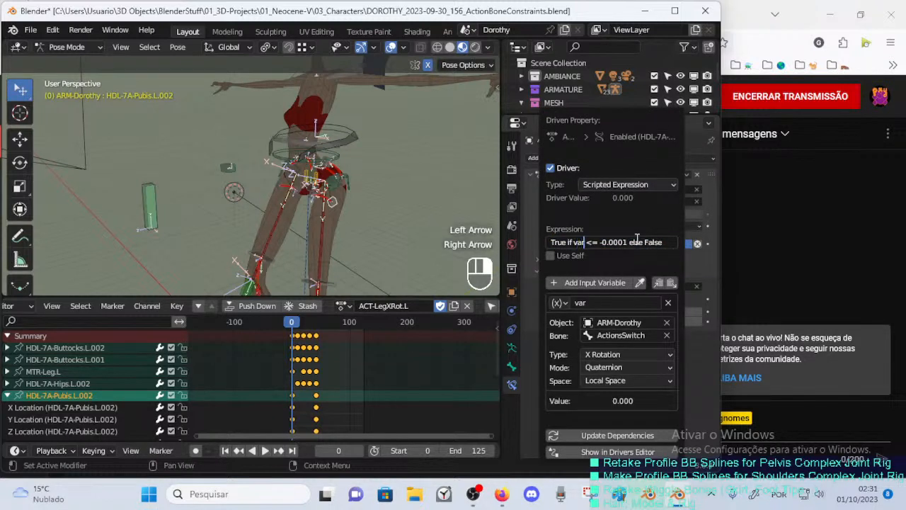
pyautogui.press('Right')
pyautogui.press('Right')
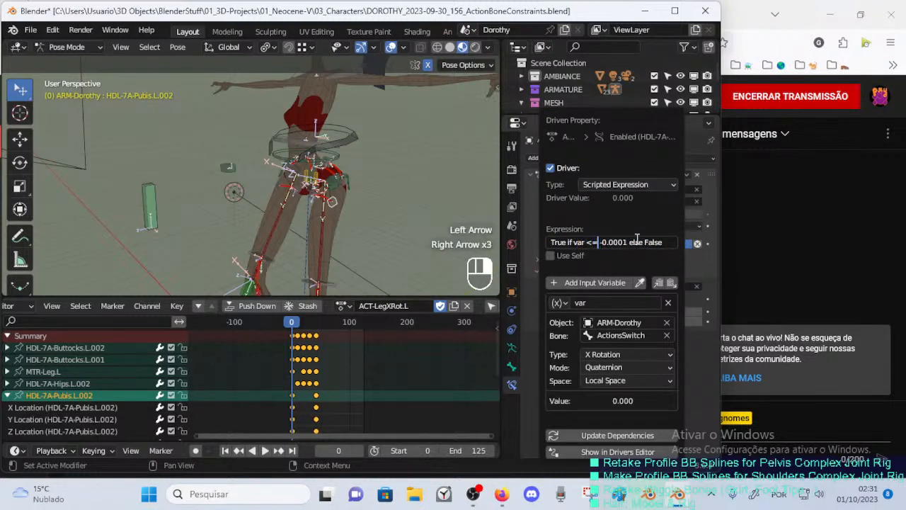
pyautogui.press('Left')
pyautogui.press('Left')
pyautogui.press('Left')
pyautogui.press('Right')
pyautogui.press('Left')
pyautogui.press('Left')
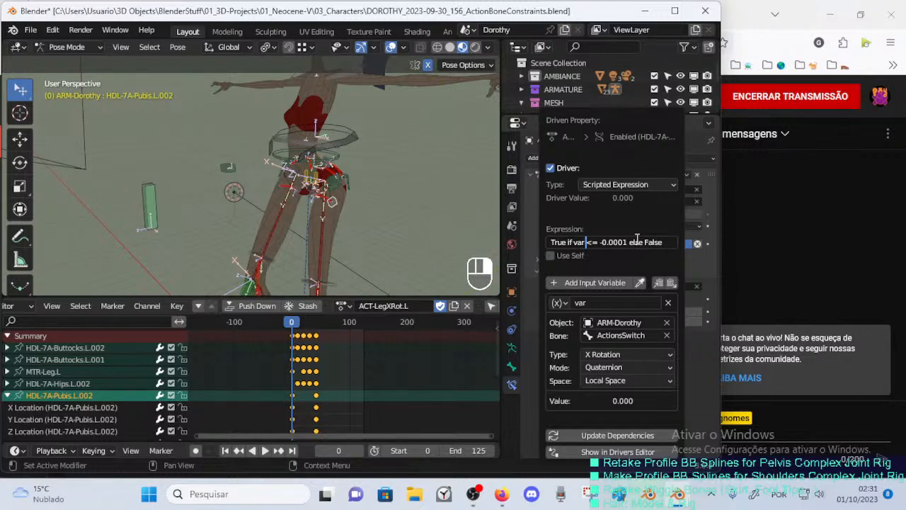
pyautogui.press('Right')
pyautogui.press('Right')
pyautogui.press('Right')
pyautogui.press('Right')
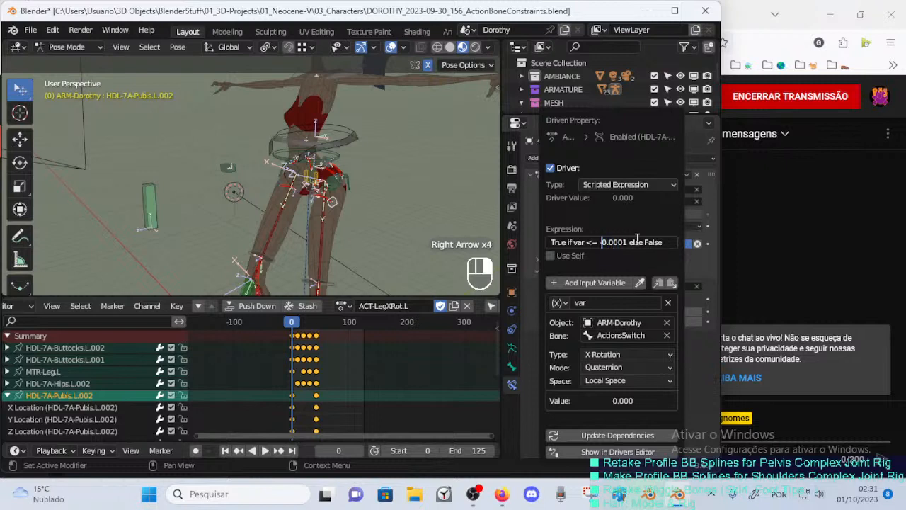
pyautogui.press('Left')
pyautogui.press('Left')
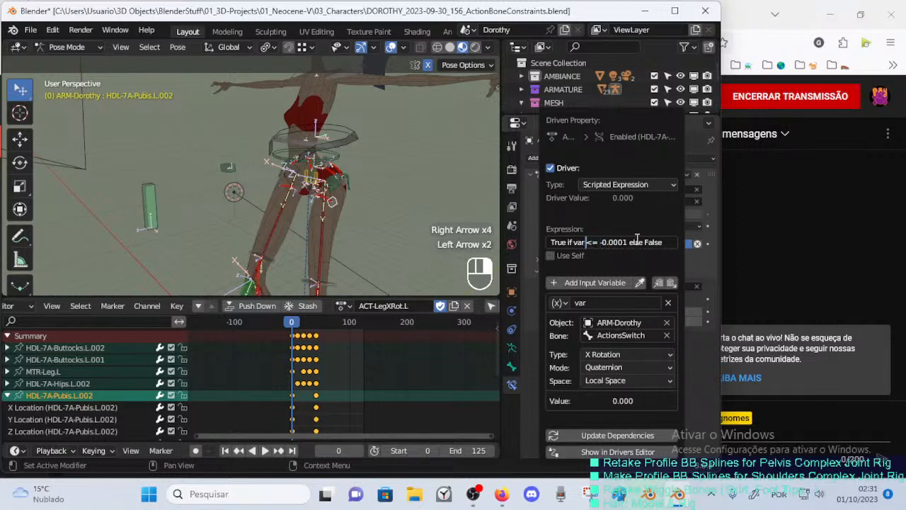
pyautogui.press('Right')
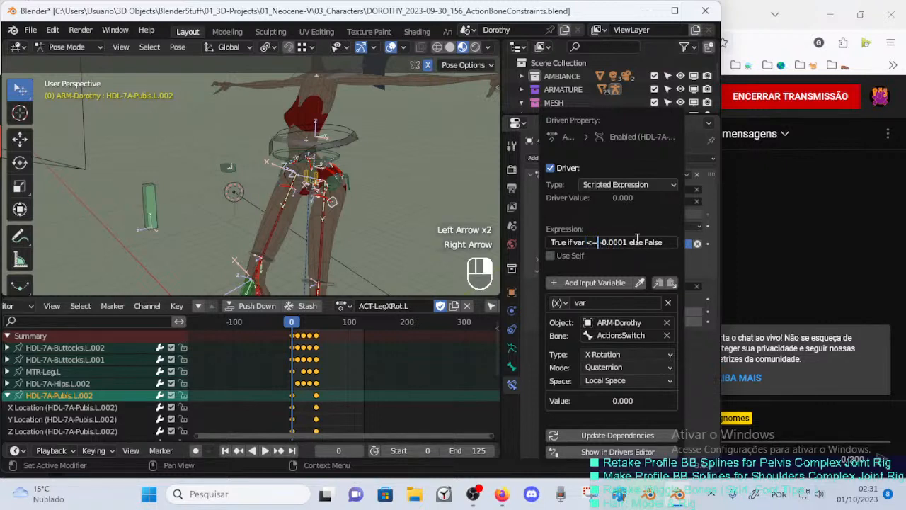
pyautogui.press('Right')
pyautogui.press('Right')
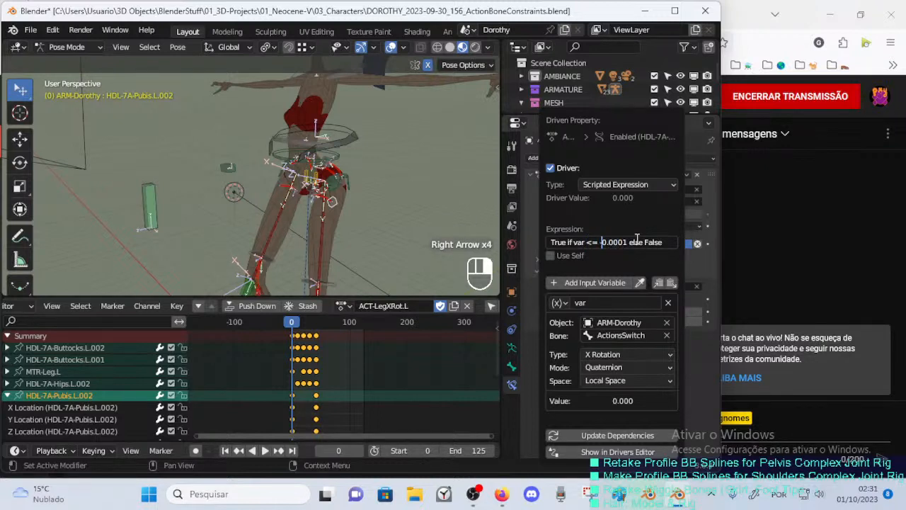
pyautogui.press('Left')
pyautogui.press('Left')
pyautogui.press('Left')
pyautogui.press('Left')
pyautogui.press('Left')
pyautogui.write('False')
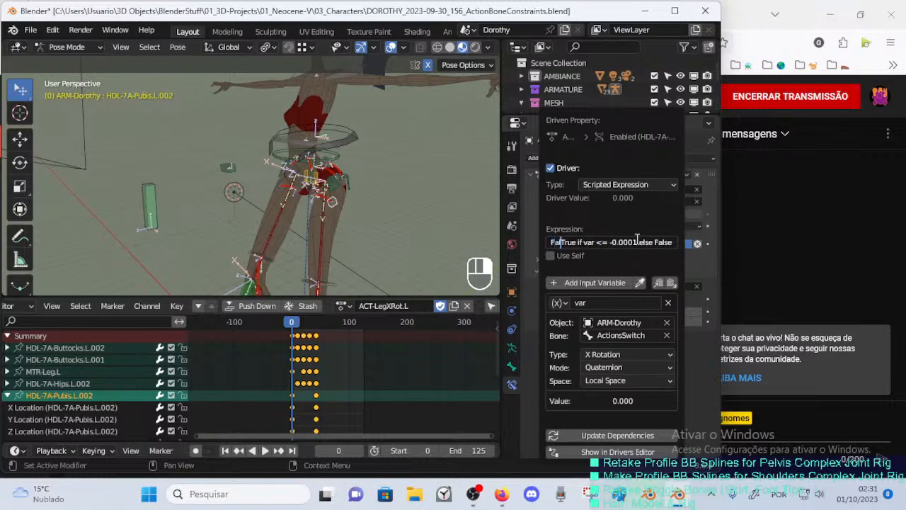
pyautogui.press('Delete')
pyautogui.press('Delete')
pyautogui.press('Delete')
pyautogui.press('Delete')
pyautogui.press('BackSpace')
pyautogui.press('BackSpace')
pyautogui.press('BackSpace')
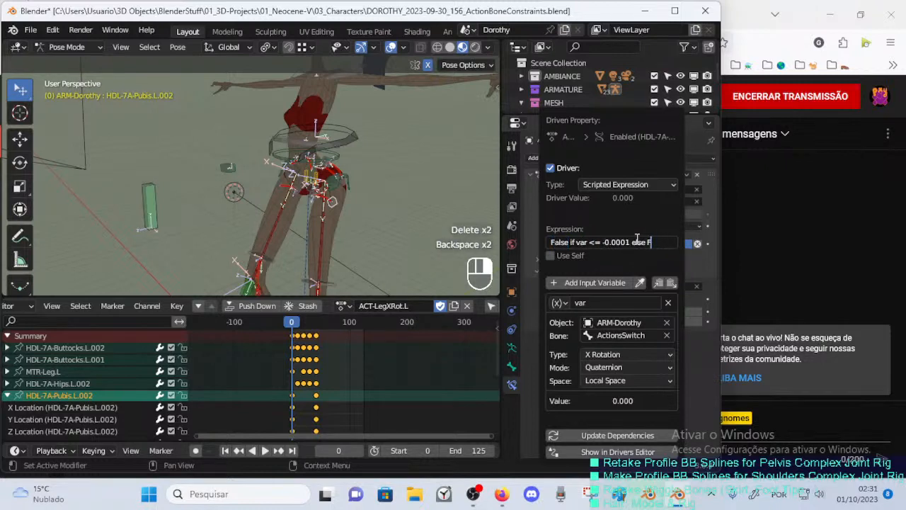
pyautogui.write('True')
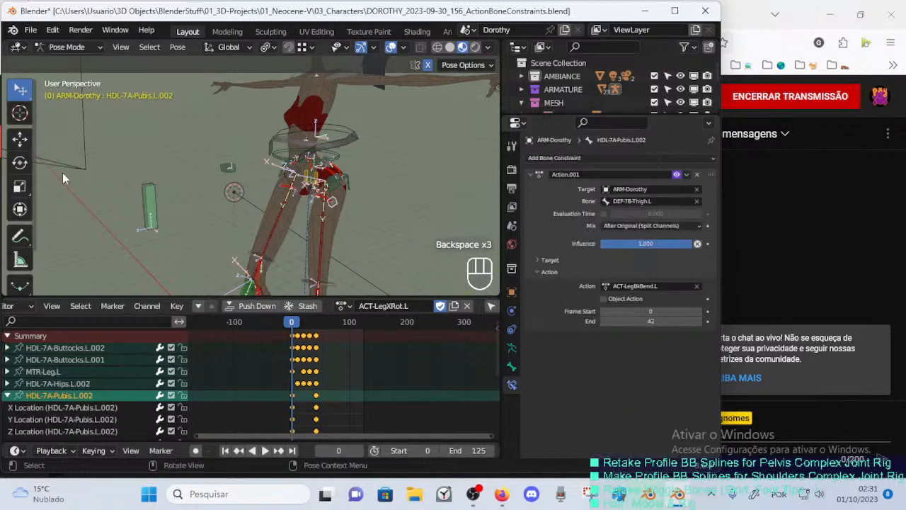
# Test the inverted driver by rotating ActionsSwitch down around global X twice, checking the HDL-7A-Pubis.L.002 constraint after each rotation.
pyautogui.click(153, 197)
pyautogui.press('r')
pyautogui.press('x')
pyautogui.click(359, 80)
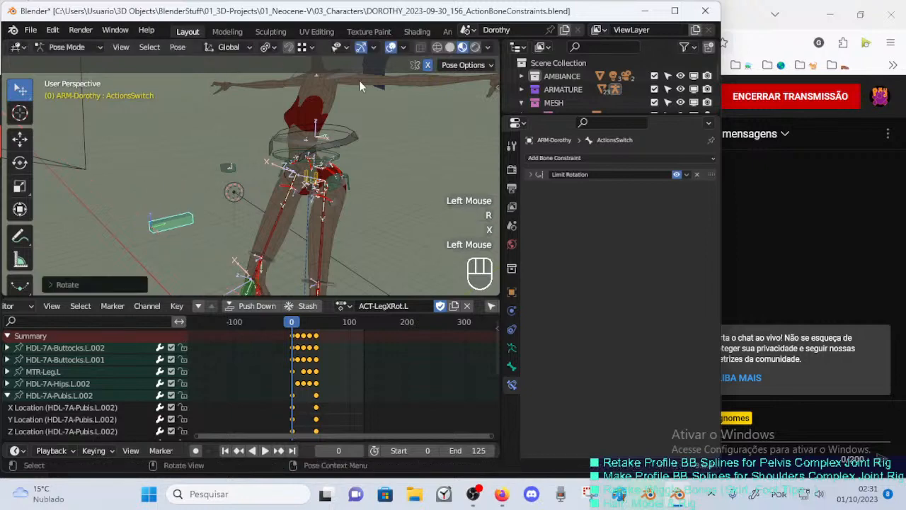
pyautogui.click(339, 202)
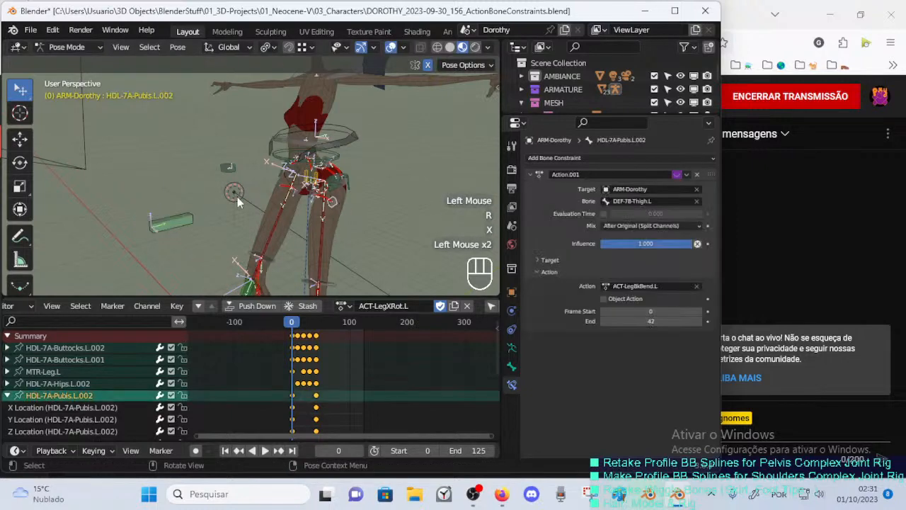
pyautogui.click(188, 215)
pyautogui.press('r')
pyautogui.press('x')
pyautogui.click(195, 202)
pyautogui.click(317, 206)
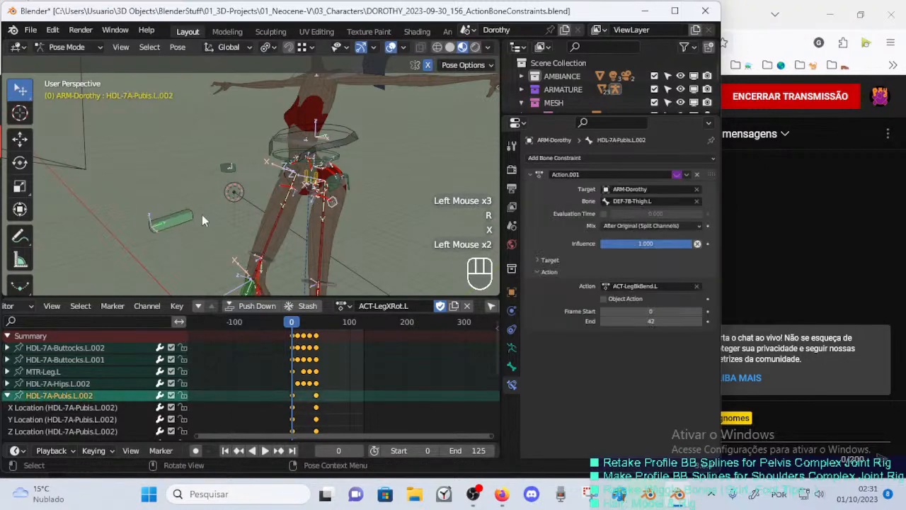
pyautogui.keyDown('shift'); pyautogui.click(172, 220); pyautogui.keyUp('shift')
pyautogui.keyDown('shift'); pyautogui.click(340, 203); pyautogui.keyUp('shift')
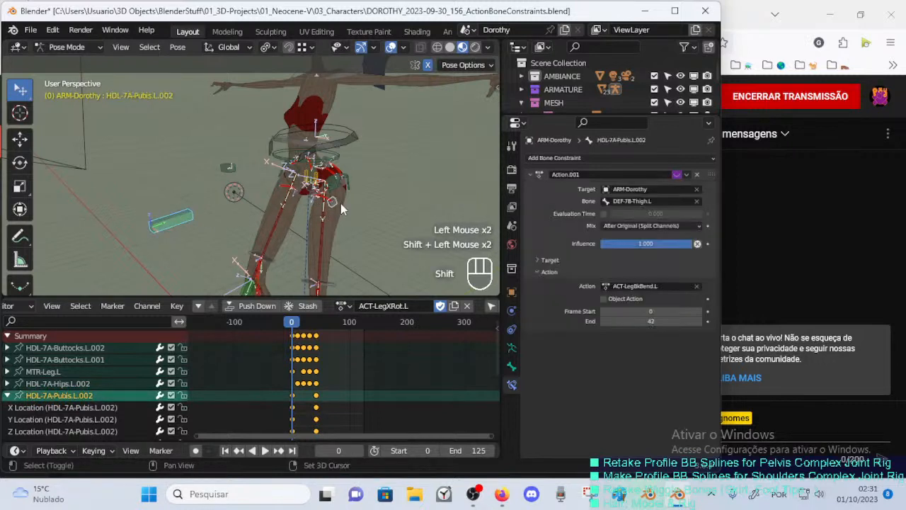
pyautogui.press('r')
pyautogui.press('x')
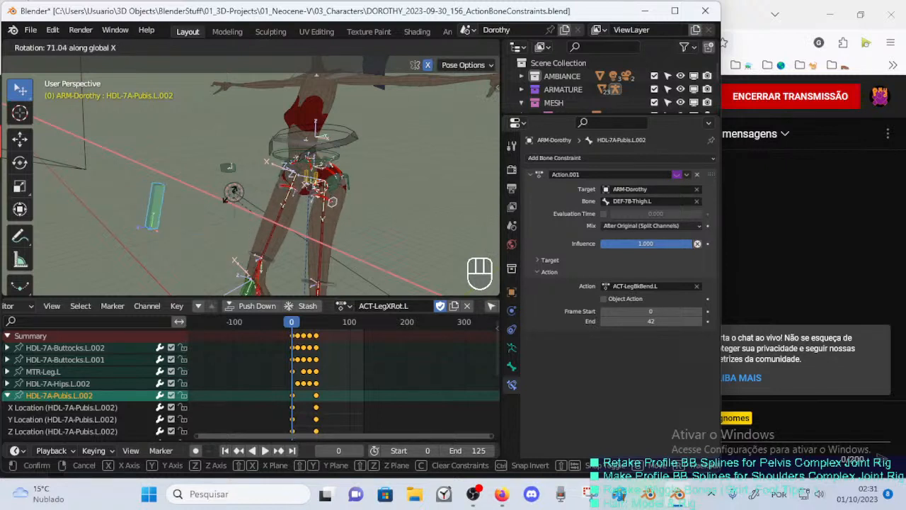
pyautogui.press('Escape')
# Rotate only the ActionsSwitch bone back upright around global X and inspect the HDL-7A-Pubis.L.002 constraint's enabled state.
pyautogui.click(170, 220)
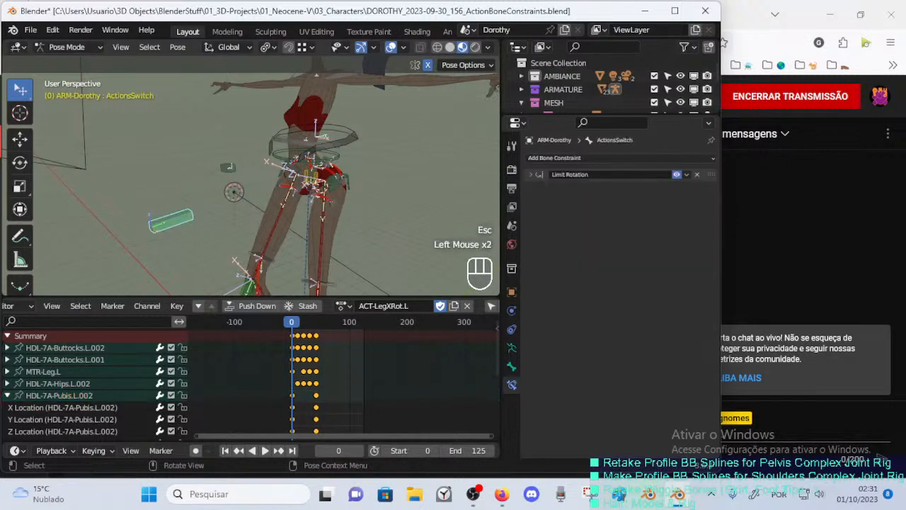
pyautogui.press('r')
pyautogui.press('x')
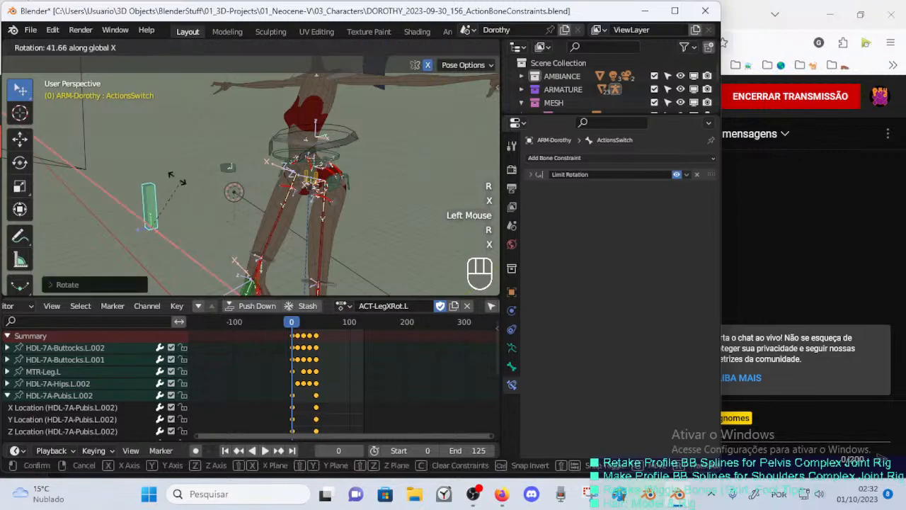
pyautogui.click(287, 198)
pyautogui.click(336, 201)
# Tilt the ActionsSwitch bone partway down around global X, then to its lower limit, checking the HDL-7A-Pubis.L.002 constraint in between.
pyautogui.click(152, 184)
pyautogui.press('r')
pyautogui.press('x')
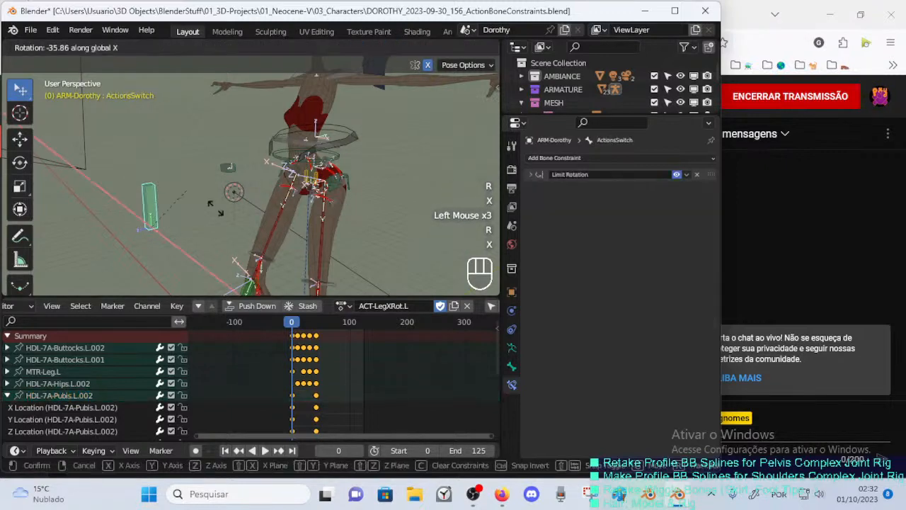
pyautogui.click(291, 219)
pyautogui.click(338, 204)
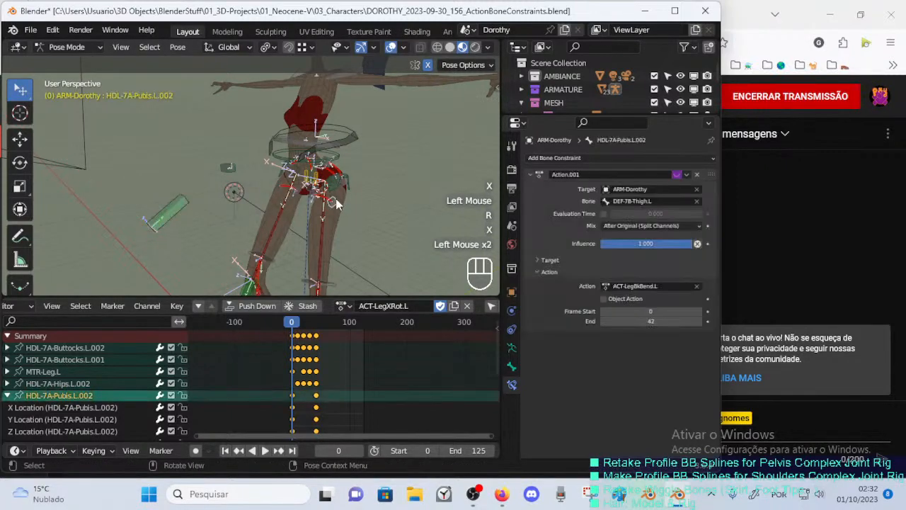
pyautogui.click(170, 209)
pyautogui.press('r')
pyautogui.press('x')
pyautogui.click(215, 209)
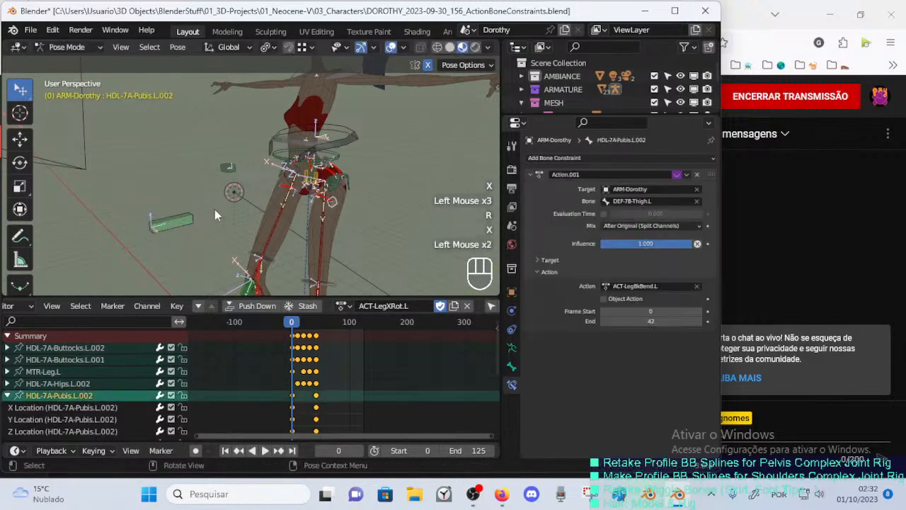
# Return the ActionsSwitch bone to its upright limit around global X and verify the Action.001 constraint on HDL-7A-Pubis.L.002.
pyautogui.click(177, 223)
pyautogui.press('r')
pyautogui.press('x')
pyautogui.click(145, 178)
pyautogui.press('r')
pyautogui.press('x')
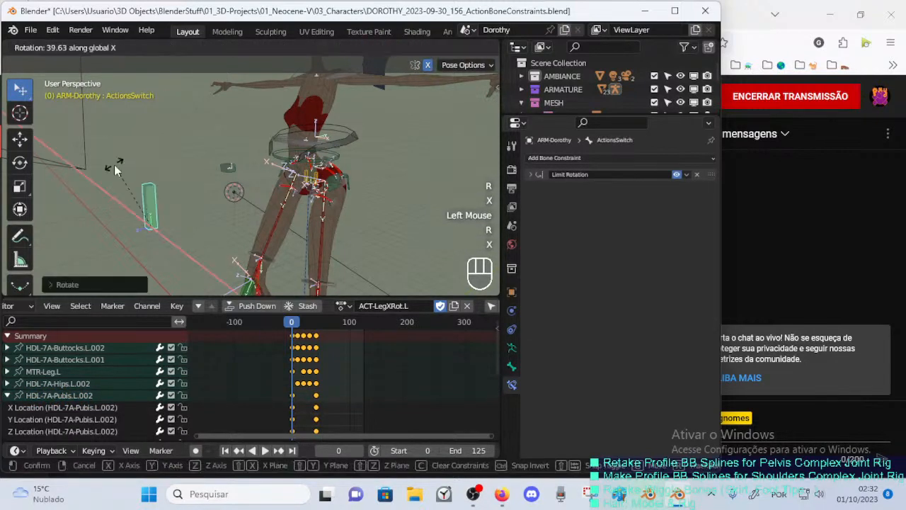
pyautogui.click(341, 196)
pyautogui.click(341, 191)
# Inspect the pelvis bones up close and save the Blender file.
pyautogui.scroll(1, 327, 193)
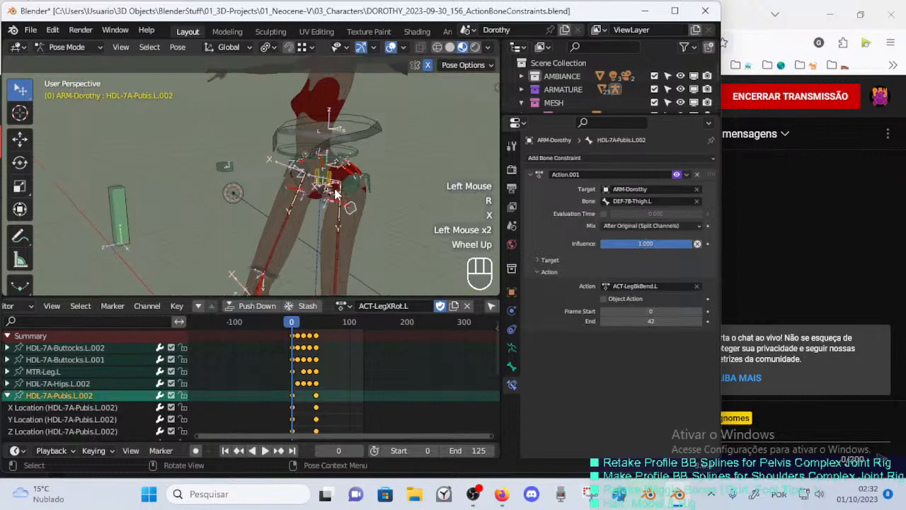
pyautogui.moveTo(329, 194); pyautogui.dragTo(367, 204, button='middle')
pyautogui.scroll(3, 363, 206)
pyautogui.moveTo(367, 204); pyautogui.dragTo(361, 213, button='middle')
pyautogui.hotkey('ctrl', 's')
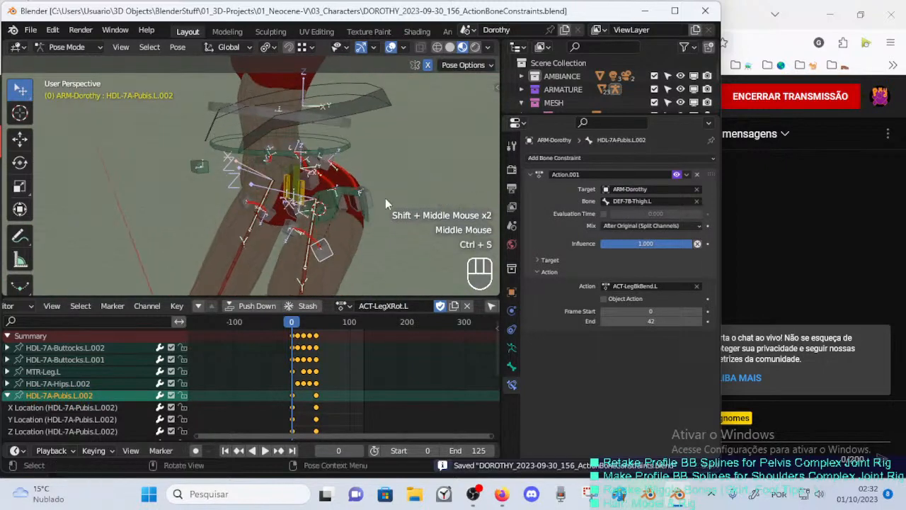
# Deselect all pose bones and open the armature's object data properties.
pyautogui.scroll(-4, 345, 259)
pyautogui.scroll(3, 281, 244)
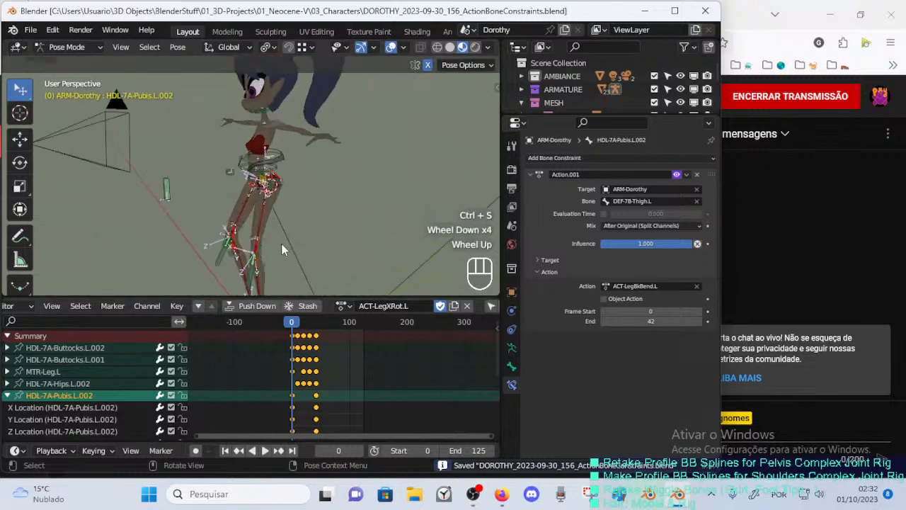
pyautogui.hotkey('alt', 'a')
pyautogui.moveTo(322, 232); pyautogui.dragTo(353, 227, button='middle')
pyautogui.scroll(-2, 338, 238)
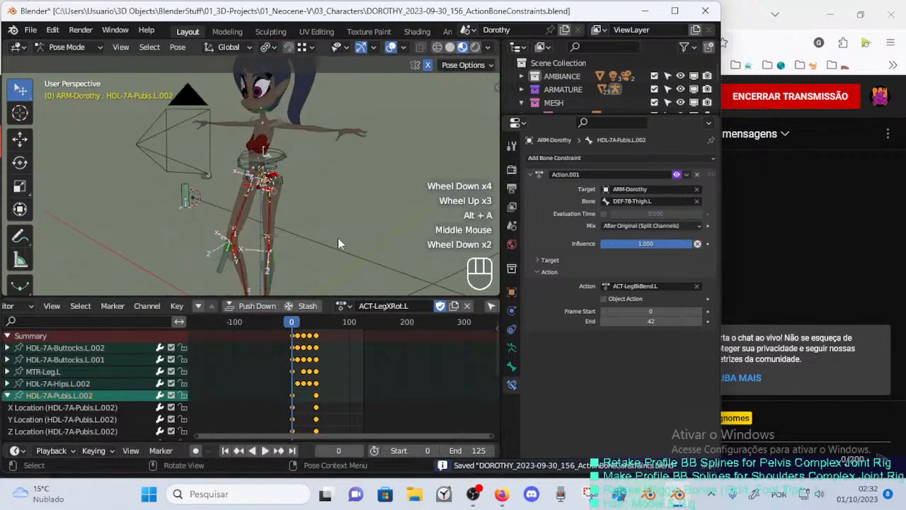
pyautogui.scroll(3, 315, 242)
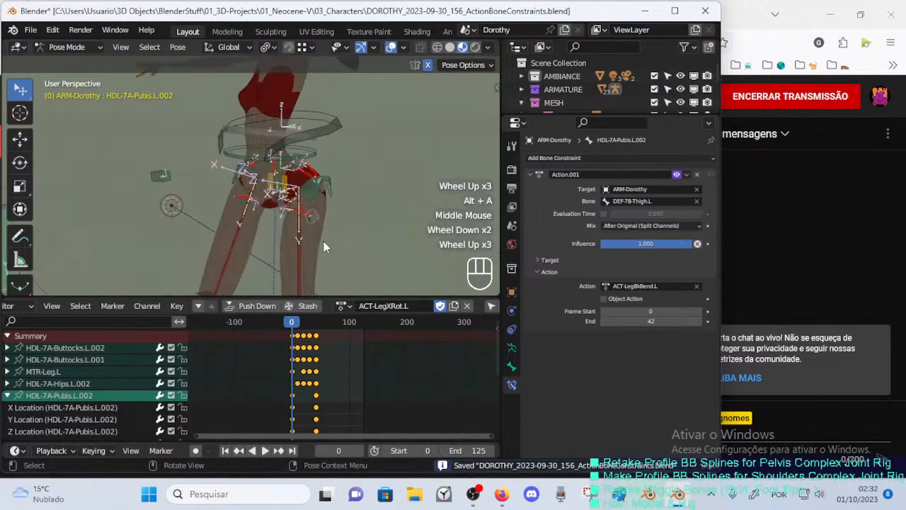
pyautogui.moveTo(290, 223)
pyautogui.mouseDown(button='middle')
pyautogui.moveTo(281, 217)
pyautogui.moveTo(295, 223)
pyautogui.mouseUp(button='middle')
pyautogui.click(512, 349)
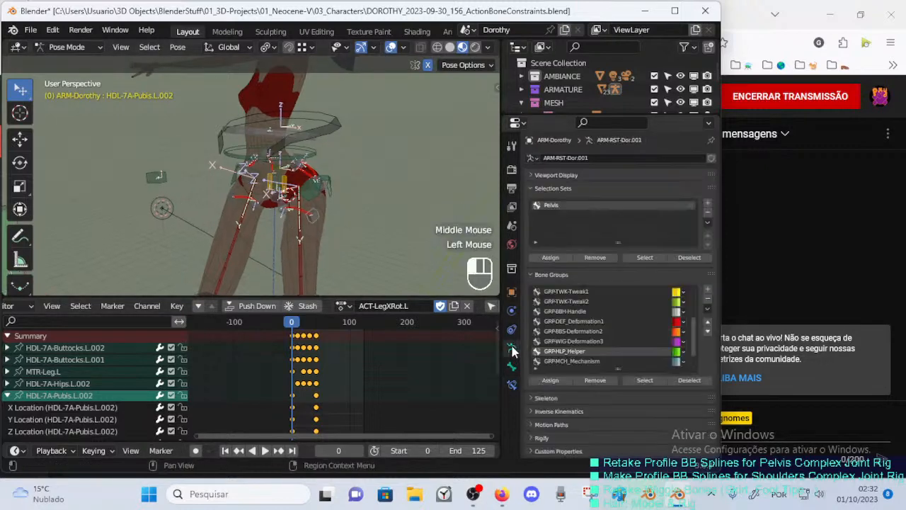
# Select the bones of the Pelvis selection set and check them against the whole rig.
pyautogui.click(644, 259)
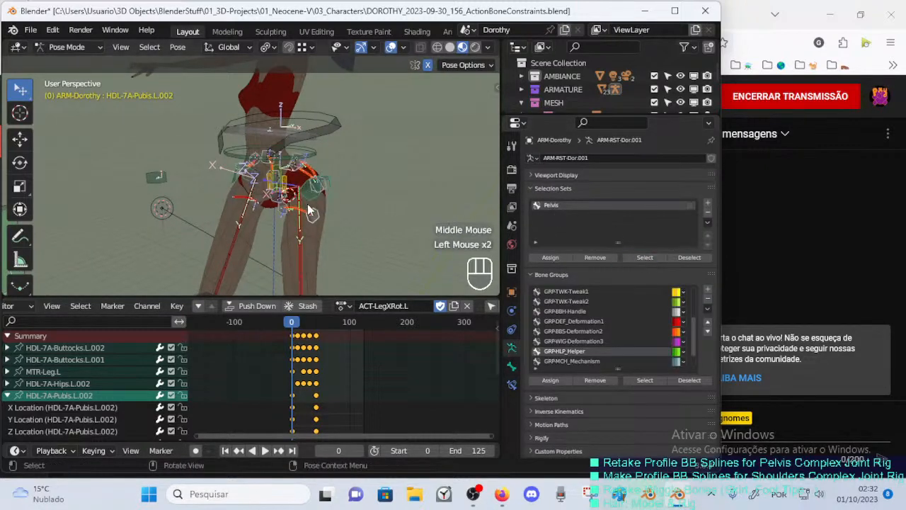
pyautogui.scroll(-2, 308, 205)
pyautogui.keyDown('shift'); pyautogui.moveTo(308, 228); pyautogui.dragTo(283, 169, button='middle'); pyautogui.keyUp('shift')
pyautogui.moveTo(283, 168)
pyautogui.keyDown('shift'); pyautogui.mouseDown(button='middle')
pyautogui.moveTo(270, 167)
pyautogui.moveTo(269, 177)
pyautogui.mouseUp(button='middle'); pyautogui.keyUp('shift')
pyautogui.scroll(1, 262, 161)
pyautogui.scroll(-1, 254, 153)
pyautogui.keyDown('shift'); pyautogui.scroll(-1, 269, 177); pyautogui.keyUp('shift')
pyautogui.keyDown('shift'); pyautogui.moveTo(269, 177); pyautogui.dragTo(236, 206, button='middle'); pyautogui.keyUp('shift')
pyautogui.scroll(-1, 283, 207)
pyautogui.scroll(-2, 283, 206)
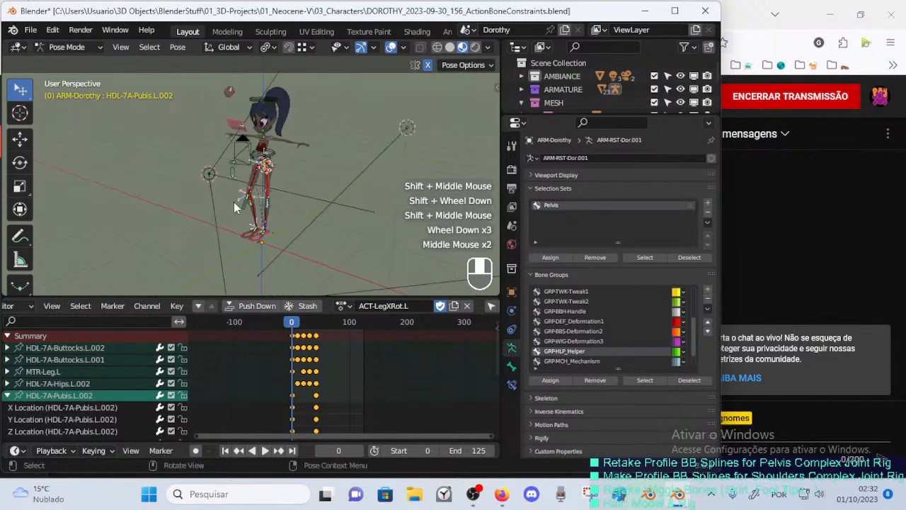
# Reveal the hidden pose bones and add the missing pelvis bones, including HDL-7A-Pubis.R.001, to the selection.
pyautogui.keyDown('shift'); pyautogui.click(228, 97); pyautogui.keyUp('shift')
pyautogui.scroll(1, 303, 186)
pyautogui.moveTo(303, 185); pyautogui.dragTo(284, 237, button='middle')
pyautogui.scroll(1, 276, 235)
pyautogui.keyDown('shift'); pyautogui.click(291, 221); pyautogui.keyUp('shift')
pyautogui.scroll(1, 308, 221)
pyautogui.moveTo(284, 238); pyautogui.dragTo(279, 235, button='middle')
pyautogui.scroll(3, 309, 207)
pyautogui.moveTo(362, 232); pyautogui.dragTo(268, 208, button='middle')
pyautogui.scroll(2, 344, 208)
pyautogui.hotkey('alt', 'h')
pyautogui.keyDown('shift'); pyautogui.click(189, 216); pyautogui.keyUp('shift')
pyautogui.moveTo(190, 216); pyautogui.dragTo(287, 215, button='middle')
pyautogui.keyDown('shift'); pyautogui.click(261, 209); pyautogui.keyUp('shift')
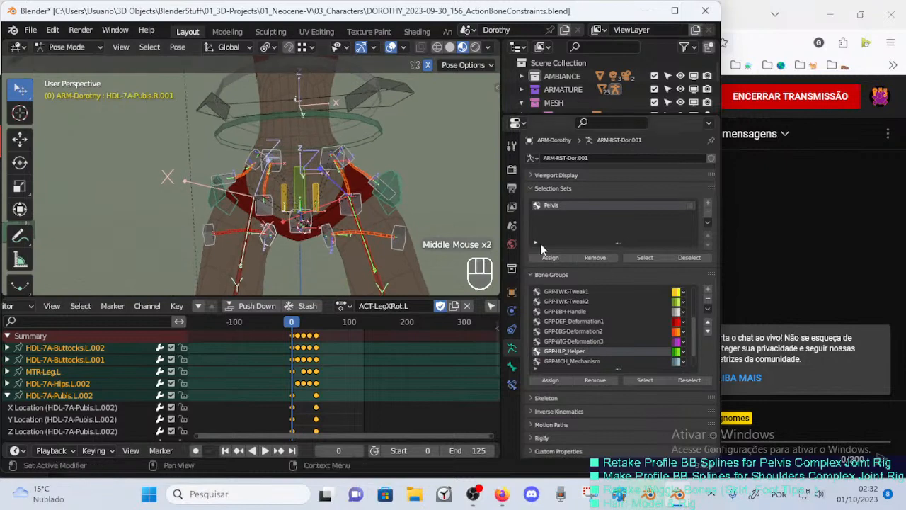
# Add DEF-7B-Thigh.R to the bone selection and assign the selected bones to the Pelvis selection set.
pyautogui.scroll(-1, 448, 227)
pyautogui.moveTo(448, 227); pyautogui.dragTo(369, 231, button='middle')
pyautogui.keyDown('shift'); pyautogui.click(242, 259); pyautogui.keyUp('shift')
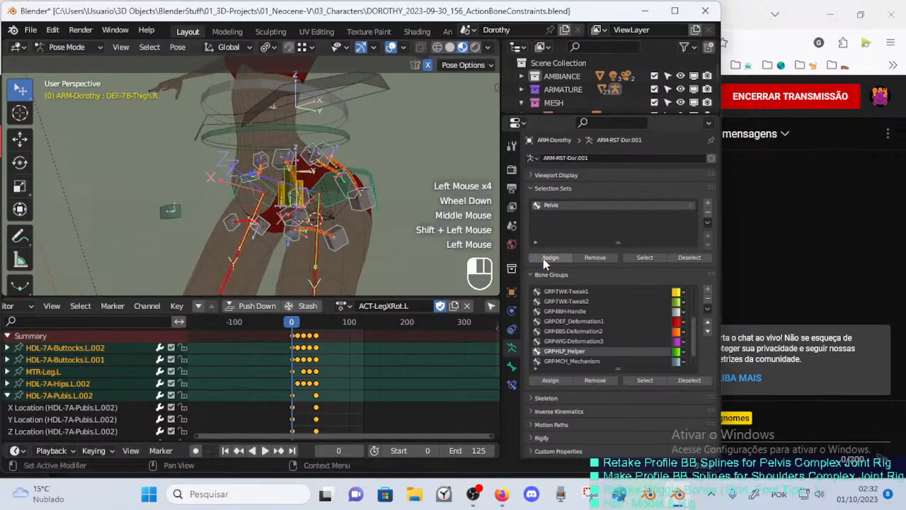
pyautogui.click(543, 258)
# Add the ActionsSwitch bone to the selection, assign it to the Pelvis selection set and deselect all bones.
pyautogui.scroll(-1, 331, 183)
pyautogui.moveTo(332, 182); pyautogui.dragTo(273, 203, button='middle')
pyautogui.scroll(-1, 277, 211)
pyautogui.keyDown('shift'); pyautogui.click(145, 203); pyautogui.keyUp('shift')
pyautogui.click(563, 255)
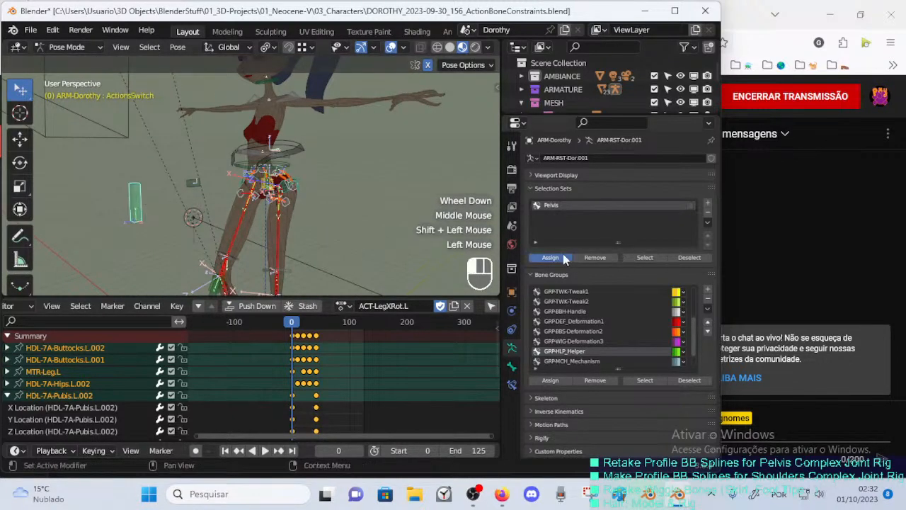
pyautogui.doubleClick(563, 256)
pyautogui.click(562, 256)
pyautogui.hotkey('alt', 'a')
pyautogui.scroll(2, 390, 216)
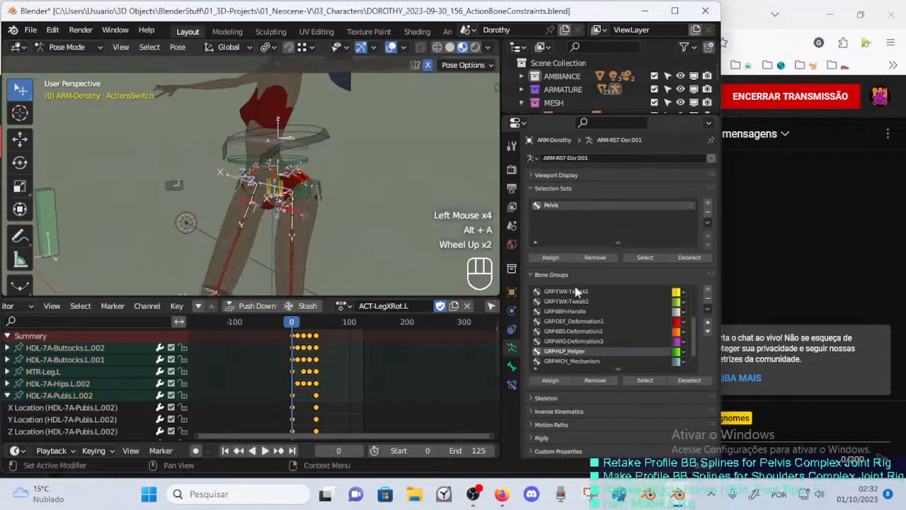
pyautogui.click(642, 382)
pyautogui.hotkey('shift', 'h')
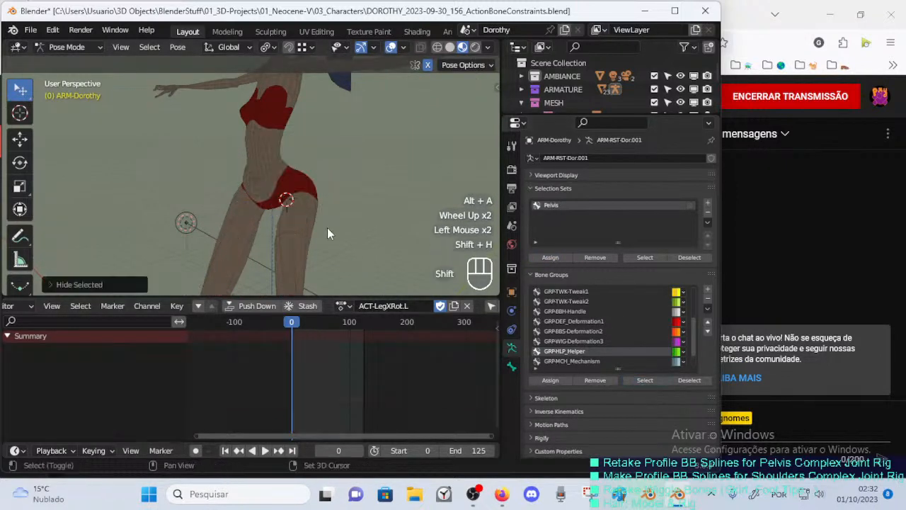
pyautogui.hotkey('ctrl', 'z')
pyautogui.hotkey('shift', 'h')
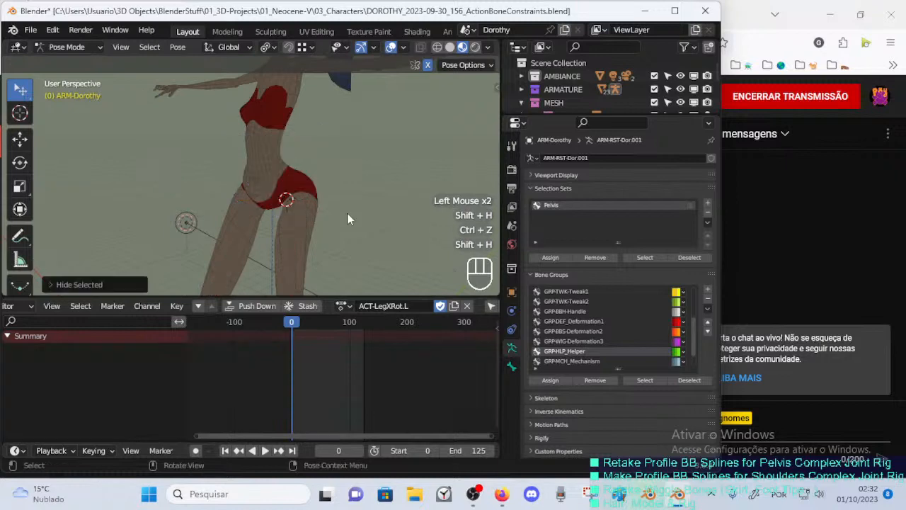
pyautogui.hotkey('ctrl', 'z')
pyautogui.hotkey('shift', 'h')
pyautogui.scroll(-3, 348, 199)
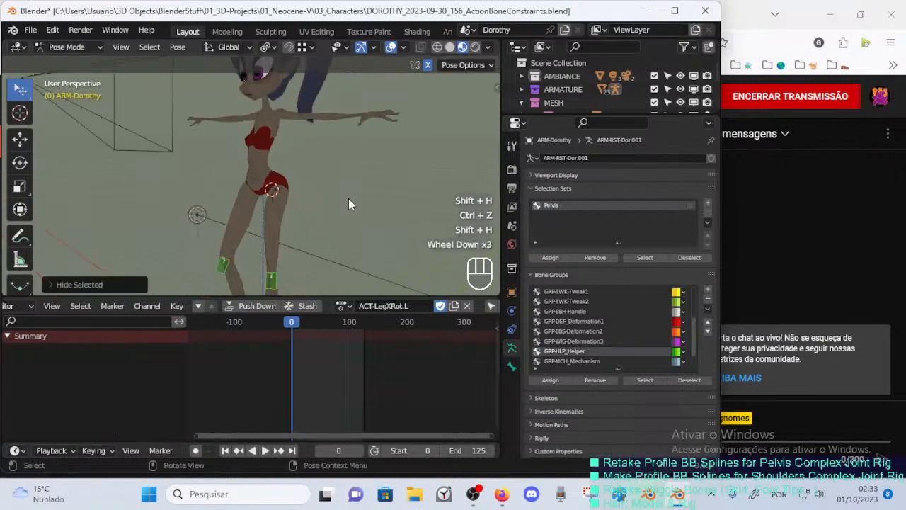
pyautogui.hotkey('ctrl', 'z')
# Reveal all pose bones, select only the Pelvis selection set and hide every unselected bone.
pyautogui.moveTo(337, 191); pyautogui.dragTo(315, 193, button='middle')
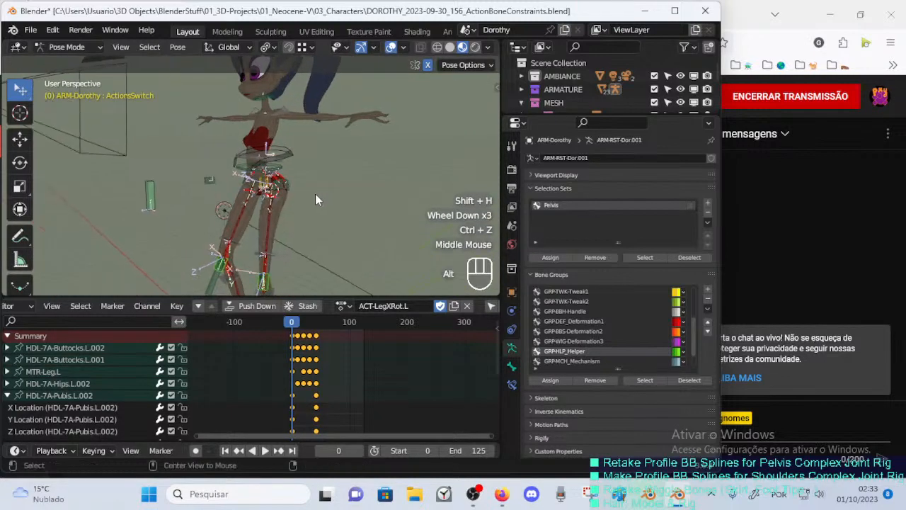
pyautogui.hotkey('alt', 'a')
pyautogui.hotkey('alt', 'h')
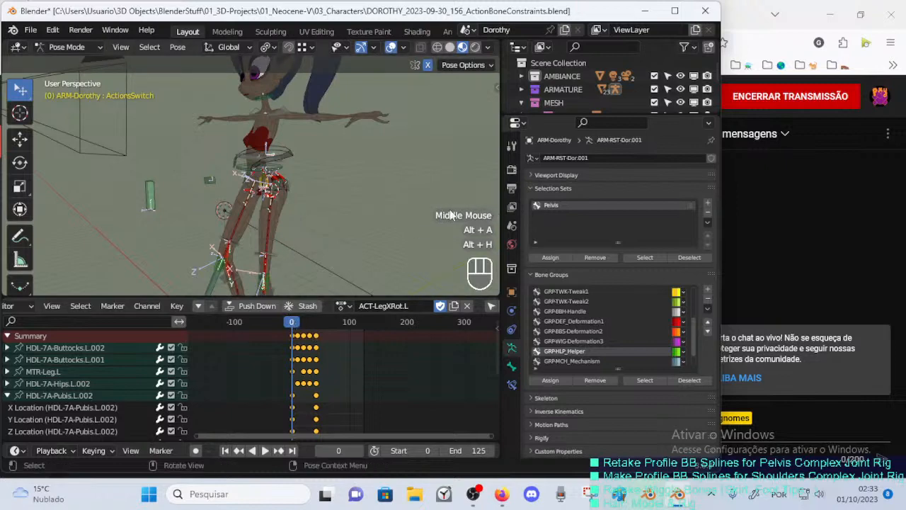
pyautogui.hotkey('alt', 'a')
pyautogui.click(655, 258)
pyautogui.hotkey('shift', 'h')
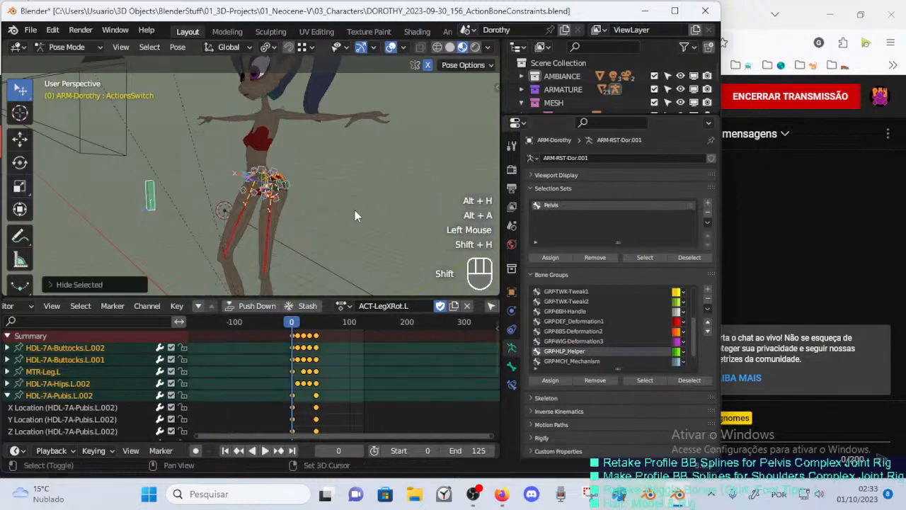
# Deselect all bones and inspect the isolated pelvis bones from several angles.
pyautogui.scroll(3, 292, 209)
pyautogui.moveTo(301, 212); pyautogui.dragTo(368, 289, button='middle')
pyautogui.hotkey('alt', 'a')
pyautogui.scroll(2, 334, 229)
pyautogui.scroll(-4, 356, 248)
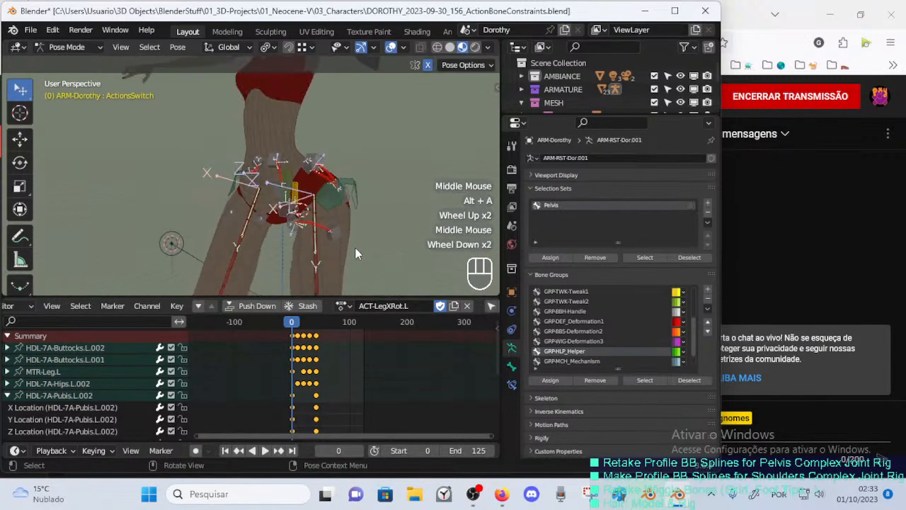
pyautogui.moveTo(355, 248)
pyautogui.mouseDown(button='middle')
pyautogui.moveTo(318, 250)
pyautogui.moveTo(364, 247)
pyautogui.mouseUp(button='middle')
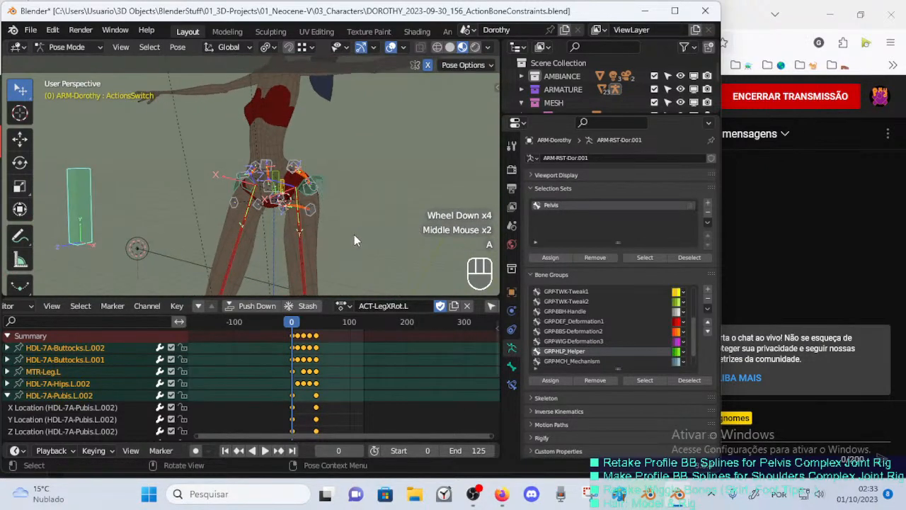
# Copy the Enabled driver from HDL-7A-Pubis.L.002's Action.001 constraint and paste it onto HDL-7A-Pubis.L.001's Action.001 constraint.
pyautogui.press('a')
pyautogui.scroll(1, 354, 235)
pyautogui.click(342, 225)
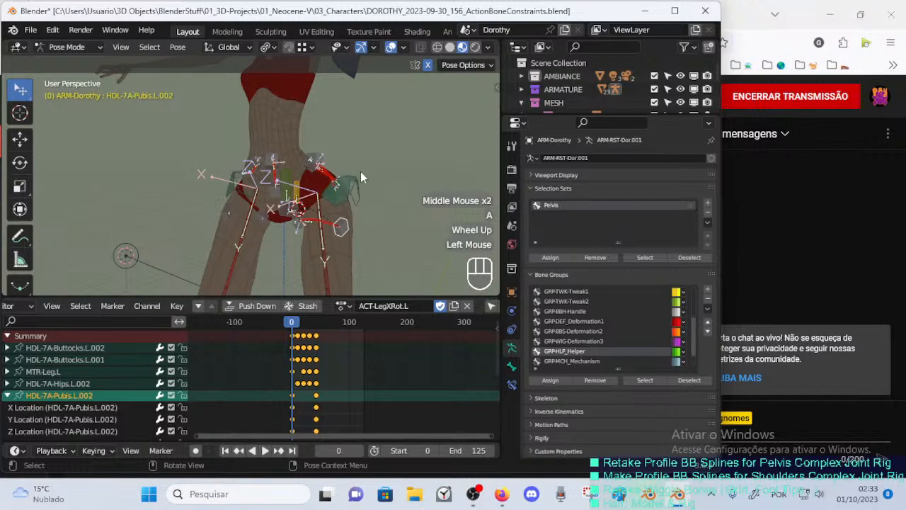
pyautogui.moveTo(360, 172); pyautogui.dragTo(345, 192, button='middle')
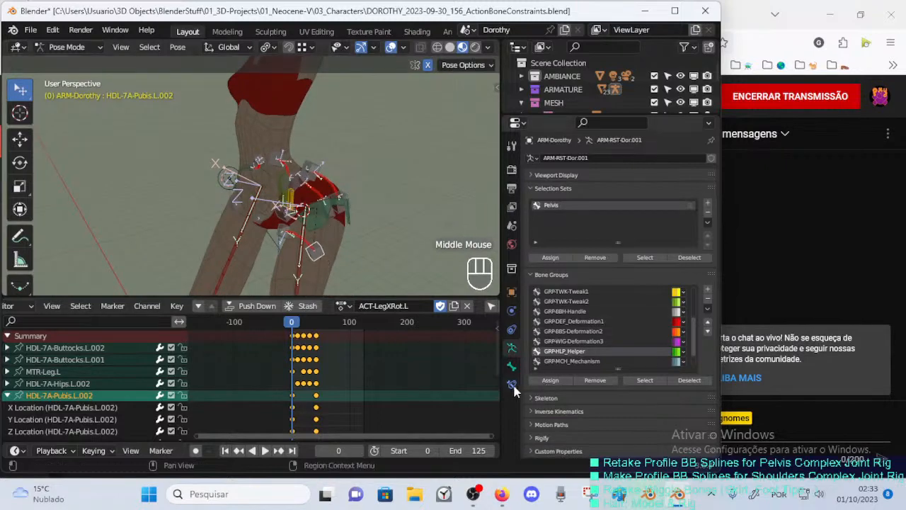
pyautogui.click(513, 385)
pyautogui.rightClick(676, 175)
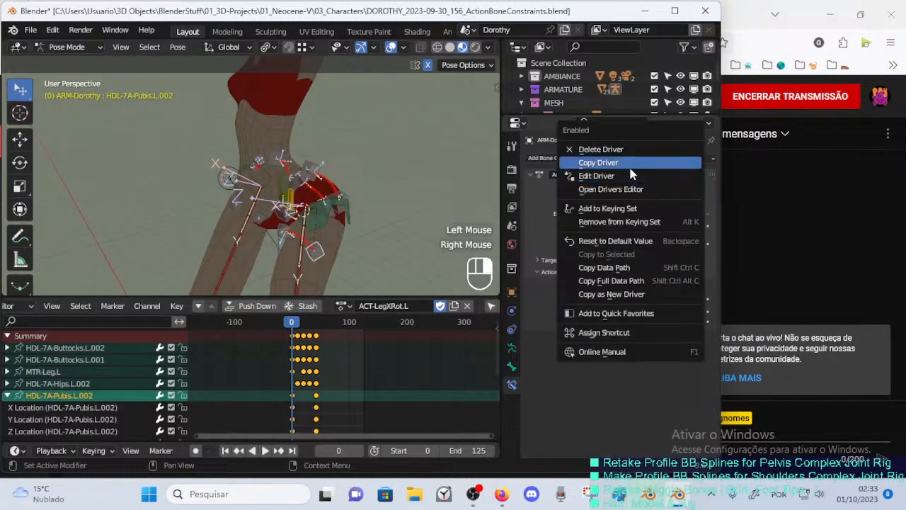
pyautogui.moveTo(385, 214); pyautogui.dragTo(424, 202, button='middle')
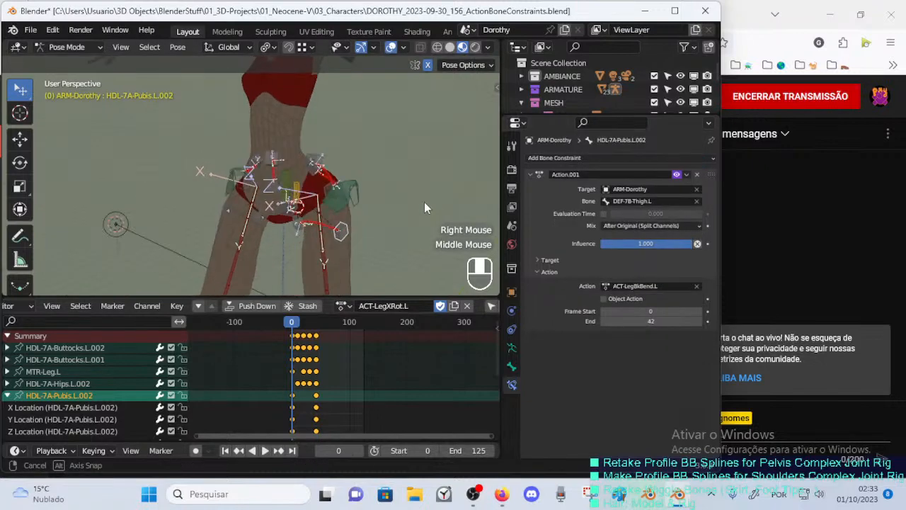
pyautogui.click(311, 235)
pyautogui.rightClick(686, 175)
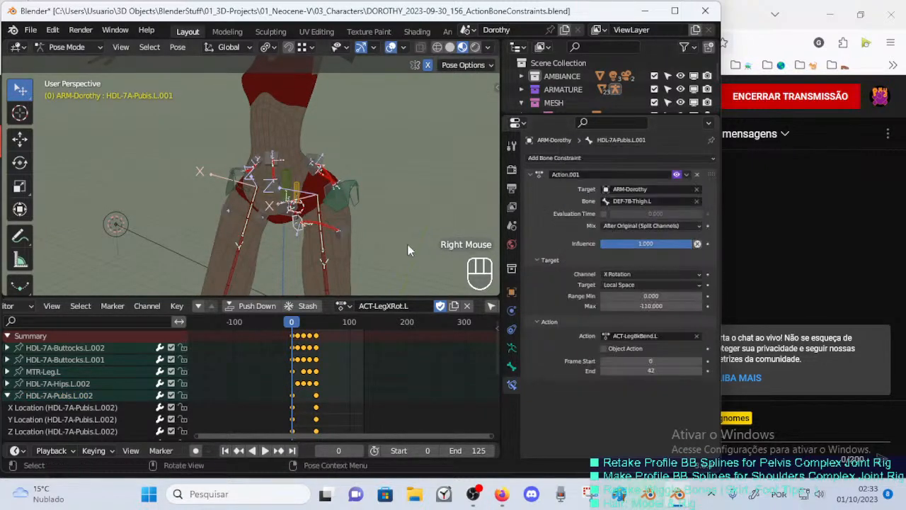
# Examine the Action.001 constraints of HDL-7A-Pubis.L.001 and HDL-7A-Pubis.L.002 for the Enabled driver.
pyautogui.click(344, 237)
pyautogui.click(296, 232)
pyautogui.scroll(1, 327, 238)
pyautogui.keyDown('shift'); pyautogui.moveTo(339, 223); pyautogui.dragTo(340, 250, button='middle'); pyautogui.keyUp('shift')
pyautogui.click(283, 241)
pyautogui.click(327, 271)
pyautogui.click(305, 258)
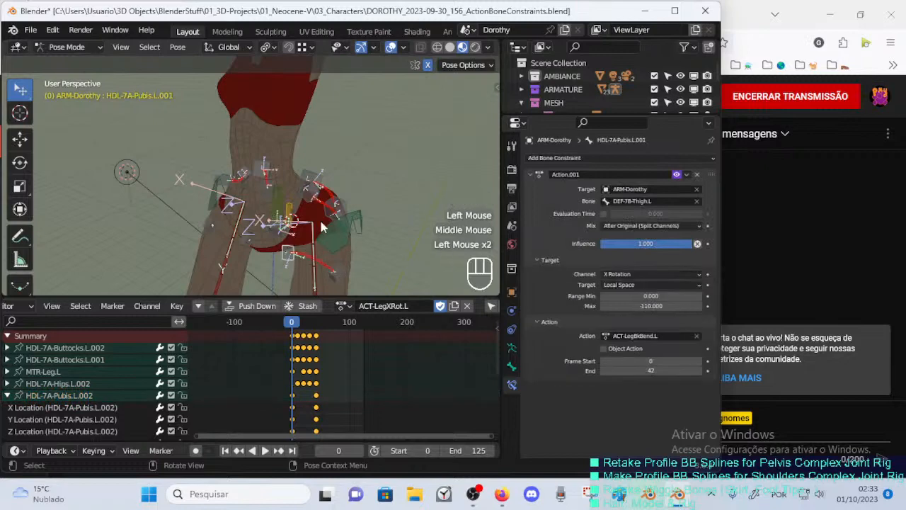
pyautogui.click(350, 270)
pyautogui.click(347, 271)
pyautogui.click(345, 269)
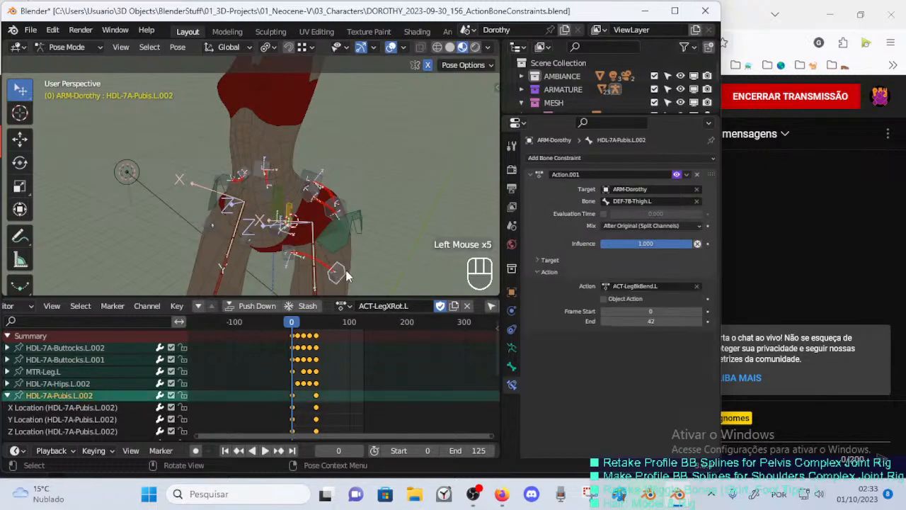
pyautogui.click(357, 252)
pyautogui.moveTo(357, 252); pyautogui.dragTo(344, 235, button='middle')
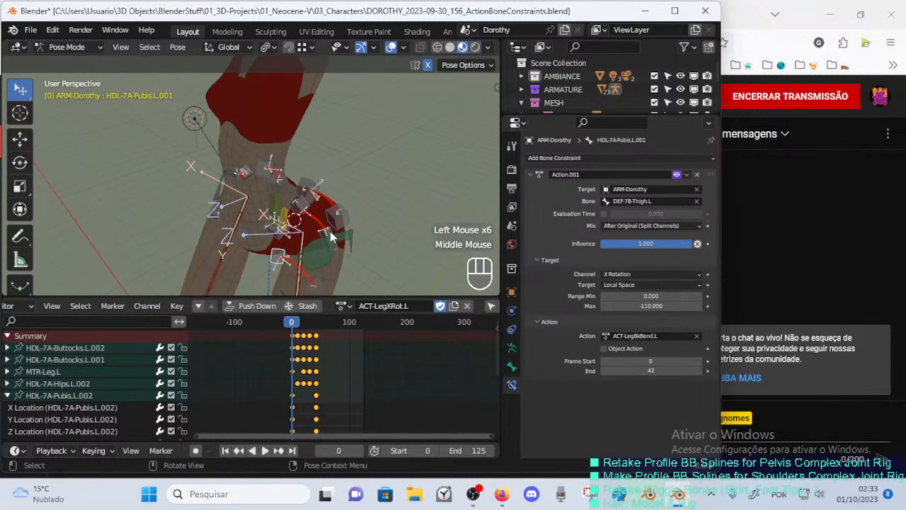
# Paste the copied driver onto the Enabled property of the Action.001 constraints on HDL-7A-Hips.L.002 and HDL-7A-Hips.L.001.
pyautogui.click(352, 230)
pyautogui.click(327, 237)
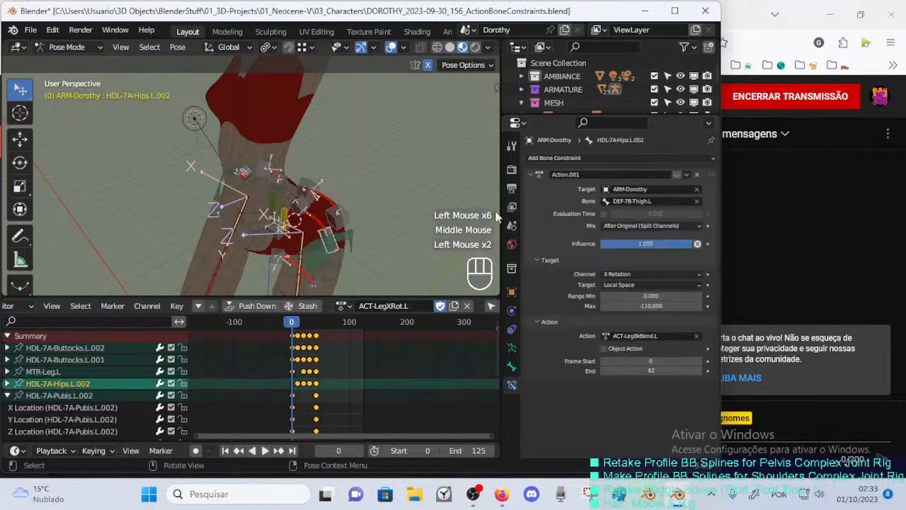
pyautogui.rightClick(665, 177)
pyautogui.rightClick(676, 175)
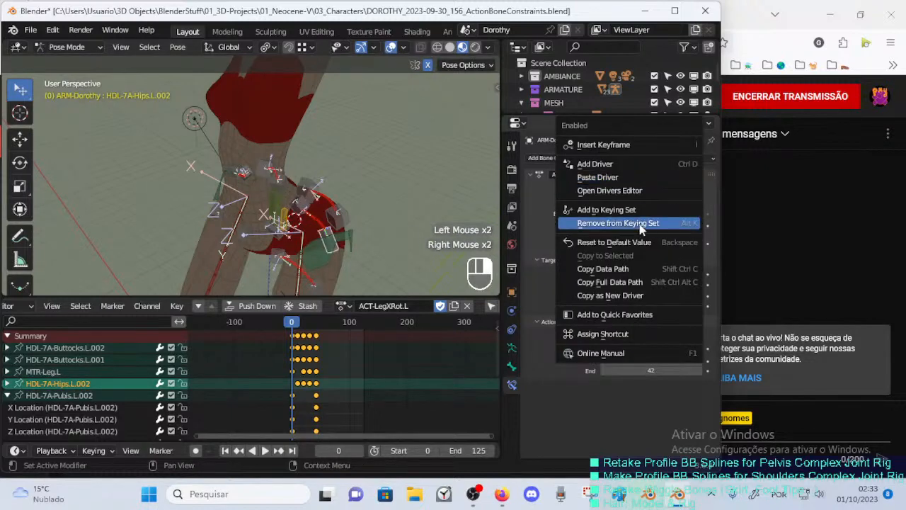
pyautogui.click(311, 209)
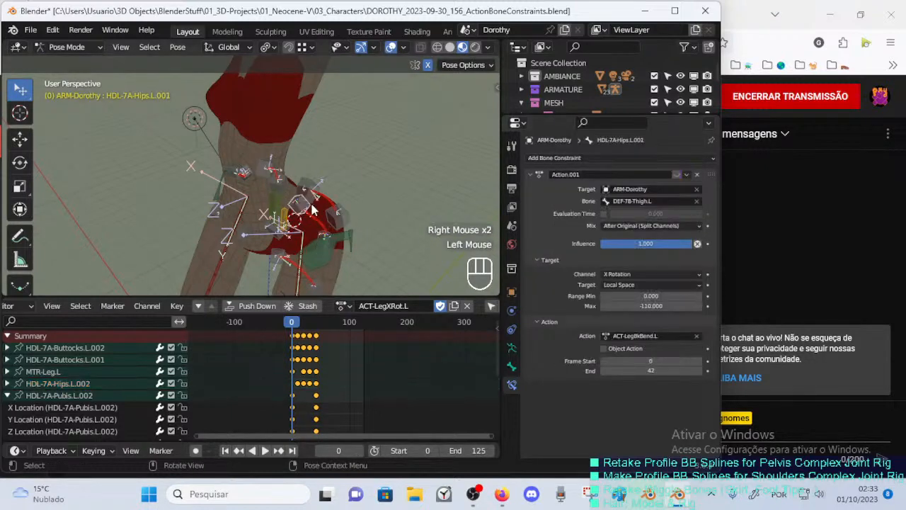
pyautogui.rightClick(687, 177)
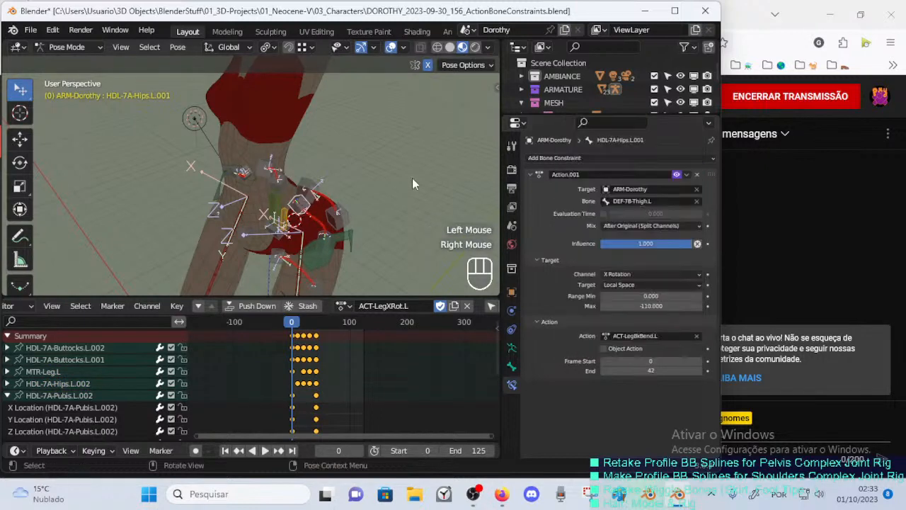
# Paste the driver onto the Enabled property of both Action constraints on HDL-7A-Buttocks.L.002 and of Action.001 on HDL-7A-Buttocks.L.001.
pyautogui.click(344, 213)
pyautogui.rightClick(675, 190)
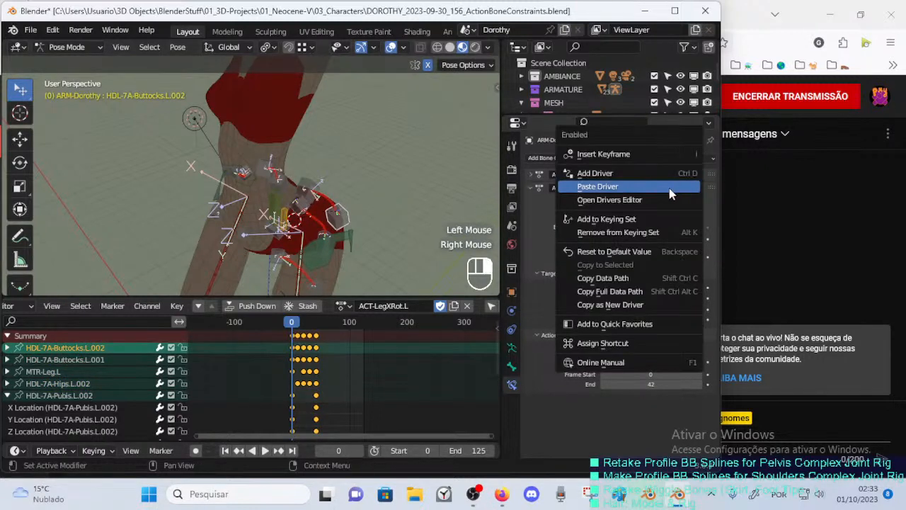
pyautogui.rightClick(673, 178)
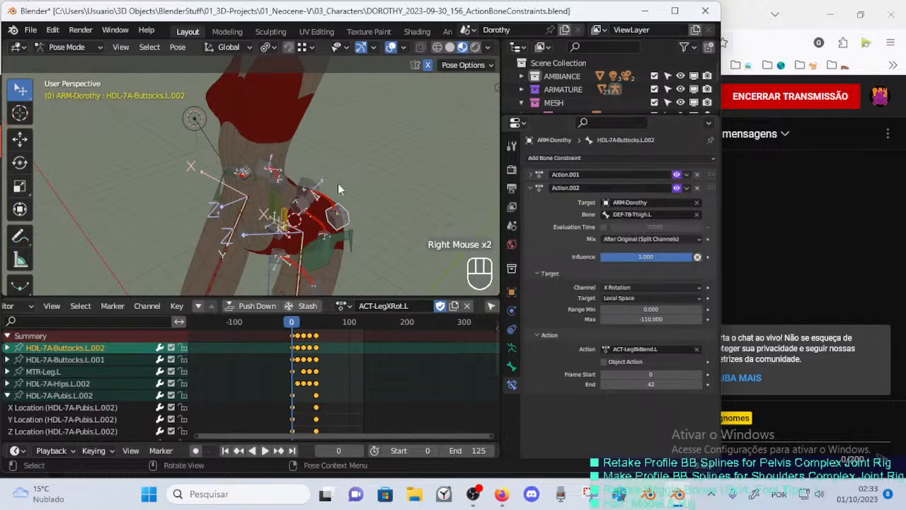
pyautogui.click(306, 205)
pyautogui.rightClick(684, 176)
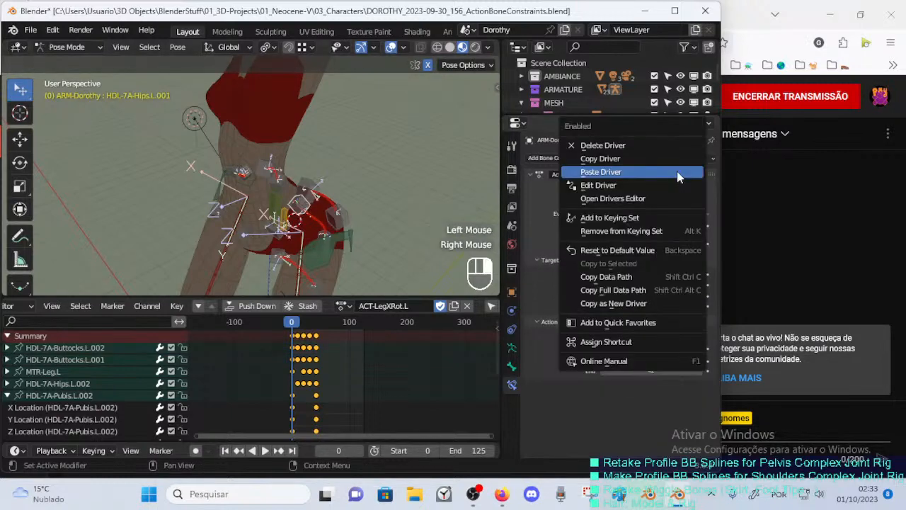
pyautogui.rightClick(680, 176)
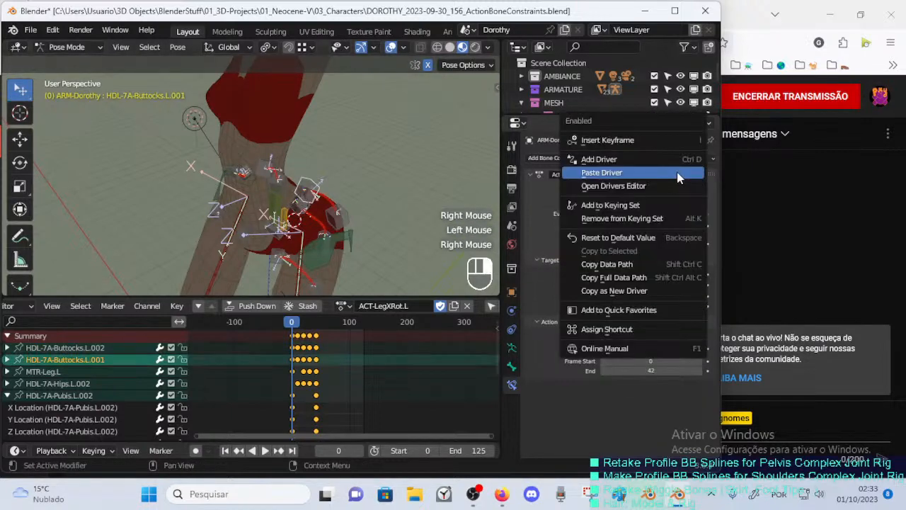
# Examine the left Buttocks, Hips and Pubis handle bones to check that every Action constraint has its Enabled driver.
pyautogui.click(353, 215)
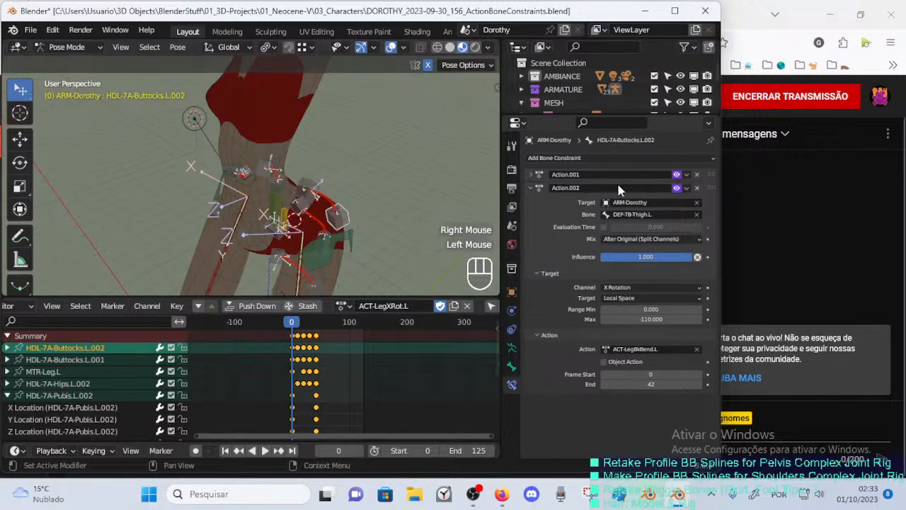
pyautogui.moveTo(352, 217); pyautogui.dragTo(342, 216, button='middle')
pyautogui.click(312, 186)
pyautogui.click(341, 210)
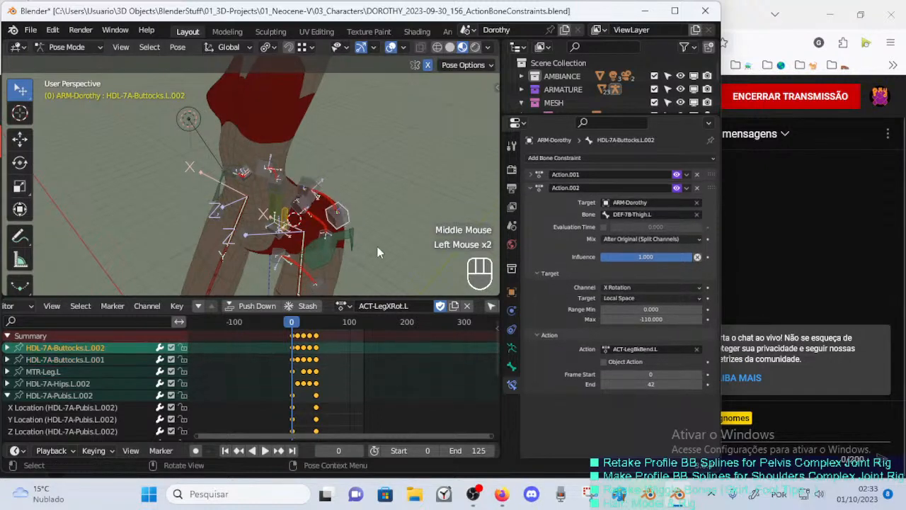
pyautogui.moveTo(377, 252); pyautogui.dragTo(318, 241, button='middle')
pyautogui.click(292, 200)
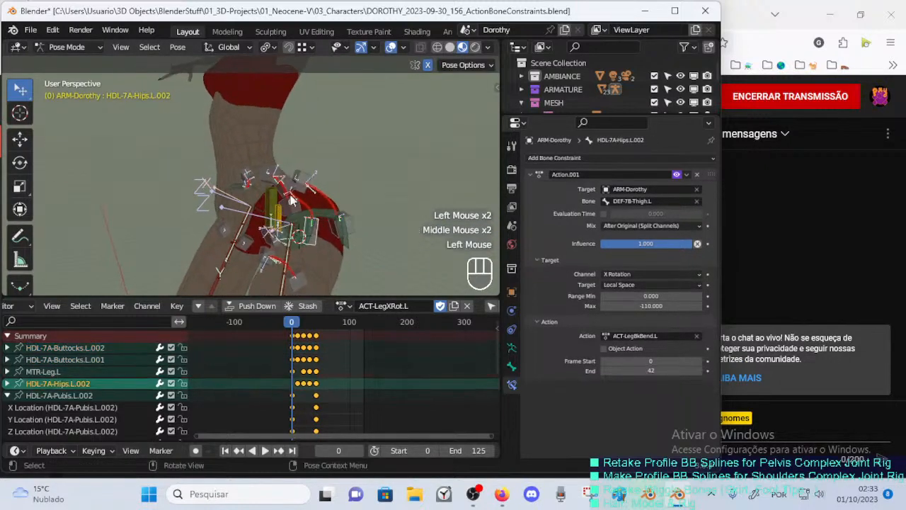
pyautogui.click(299, 219)
pyautogui.click(309, 264)
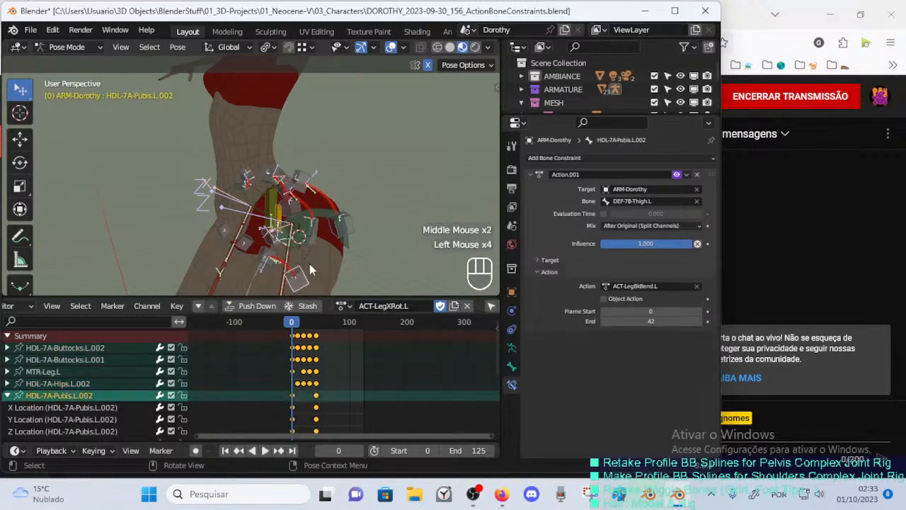
pyautogui.moveTo(310, 264); pyautogui.dragTo(352, 269, button='middle')
pyautogui.click(283, 257)
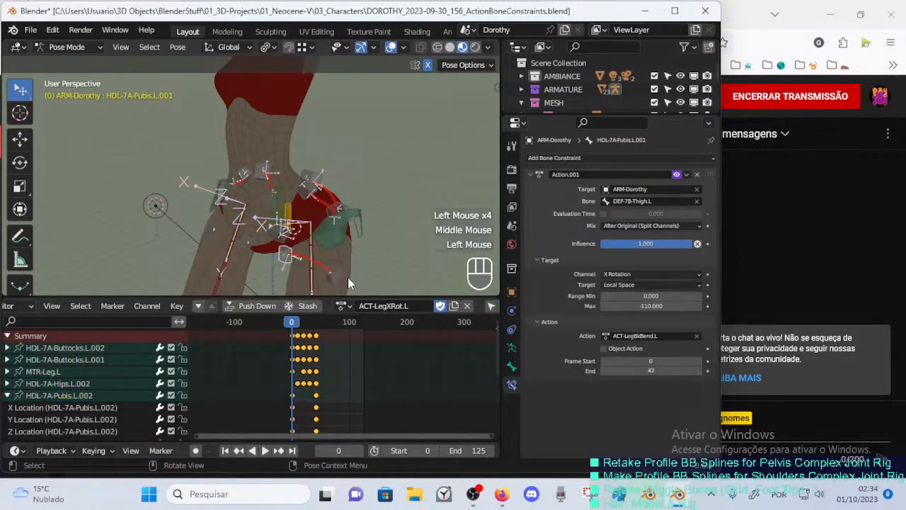
pyautogui.click(365, 261)
pyautogui.moveTo(365, 260); pyautogui.dragTo(304, 244, button='middle')
pyautogui.click(304, 209)
# Select the left HDL-7A Pubis, Hips and Buttocks handle bones and symmetrize them to the right side in Edit Mode.
pyautogui.click(286, 256)
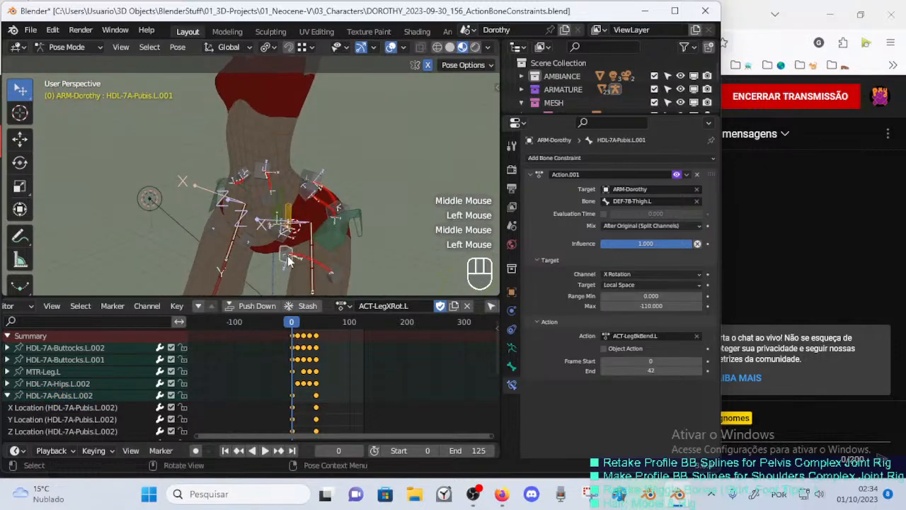
pyautogui.keyDown('shift'); pyautogui.click(335, 274); pyautogui.keyUp('shift')
pyautogui.moveTo(396, 256); pyautogui.dragTo(312, 226, button='middle')
pyautogui.keyDown('shift'); pyautogui.click(311, 203); pyautogui.keyUp('shift')
pyautogui.keyDown('shift'); pyautogui.click(316, 246); pyautogui.keyUp('shift')
pyautogui.keyDown('shift'); pyautogui.click(327, 220); pyautogui.keyUp('shift')
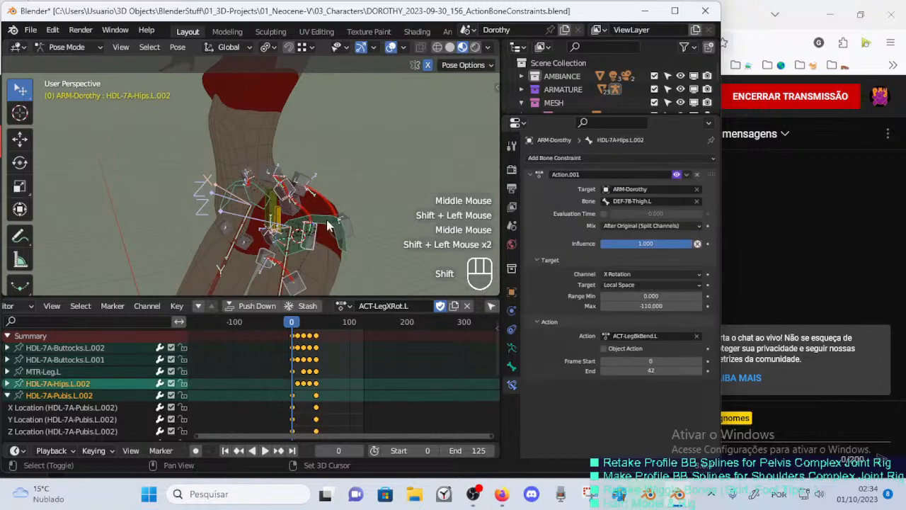
pyautogui.keyDown('shift'); pyautogui.click(327, 219); pyautogui.keyUp('shift')
pyautogui.keyDown('shift'); pyautogui.click(338, 219); pyautogui.keyUp('shift')
pyautogui.keyDown('shift'); pyautogui.click(351, 220); pyautogui.keyUp('shift')
pyautogui.keyDown('shift'); pyautogui.click(351, 219); pyautogui.keyUp('shift')
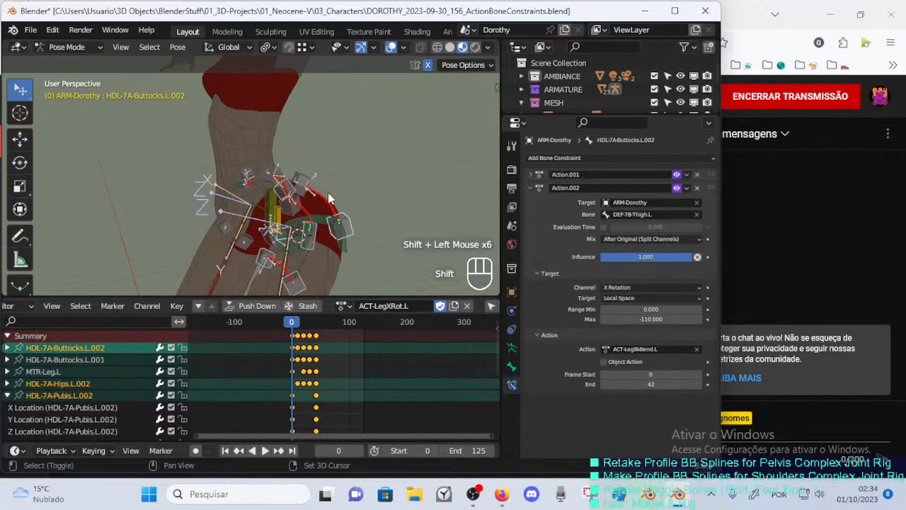
pyautogui.keyDown('shift'); pyautogui.click(351, 218); pyautogui.keyUp('shift')
pyautogui.moveTo(353, 217); pyautogui.dragTo(367, 207, button='middle')
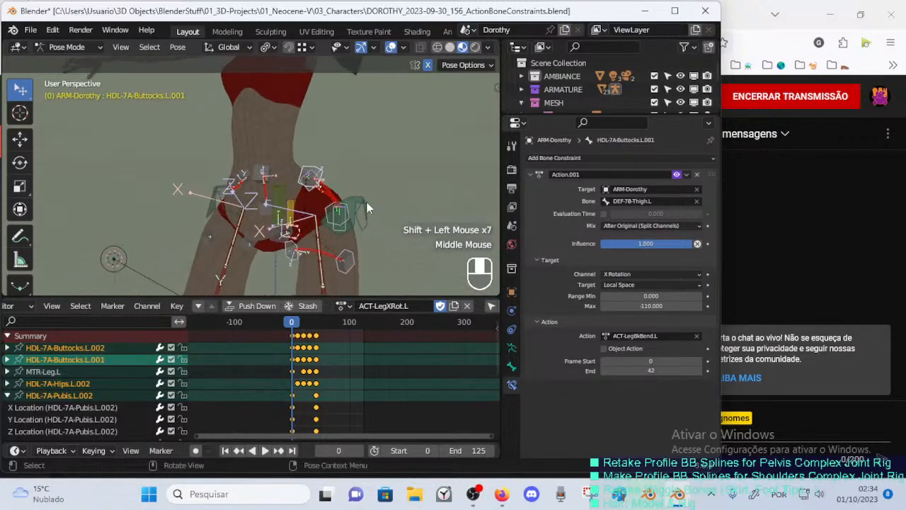
pyautogui.press('Tab')
pyautogui.rightClick(340, 259)
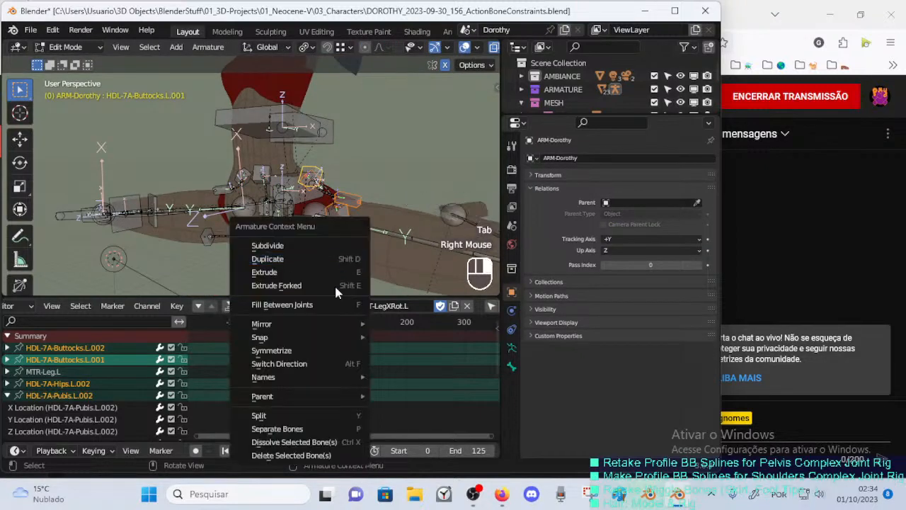
pyautogui.click(322, 345)
pyautogui.press('Tab')
# Rotate the ActionsSwitch bone around the global X axis in Pose Mode.
pyautogui.scroll(-2, 329, 233)
pyautogui.moveTo(329, 232)
pyautogui.mouseDown(button='middle')
pyautogui.moveTo(290, 225)
pyautogui.moveTo(322, 222)
pyautogui.mouseUp(button='middle')
pyautogui.scroll(-2, 247, 252)
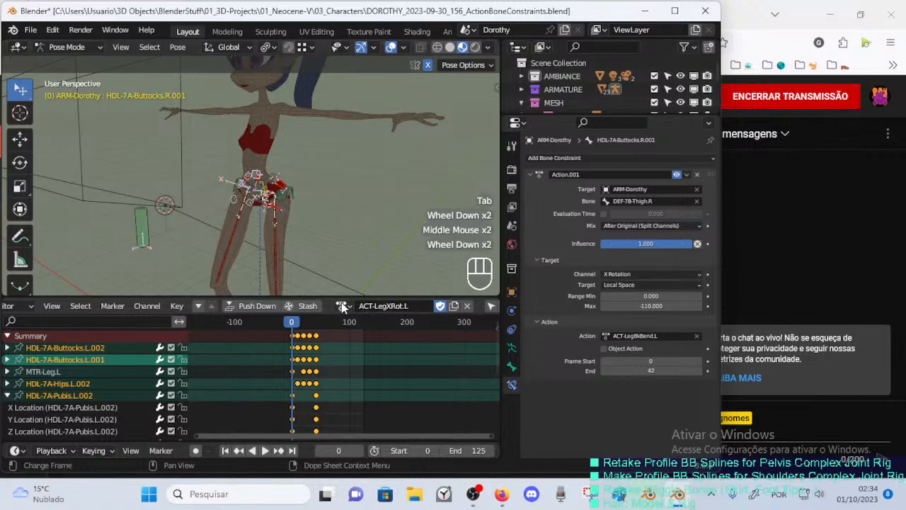
pyautogui.click(142, 226)
pyautogui.press('r')
pyautogui.press('x')
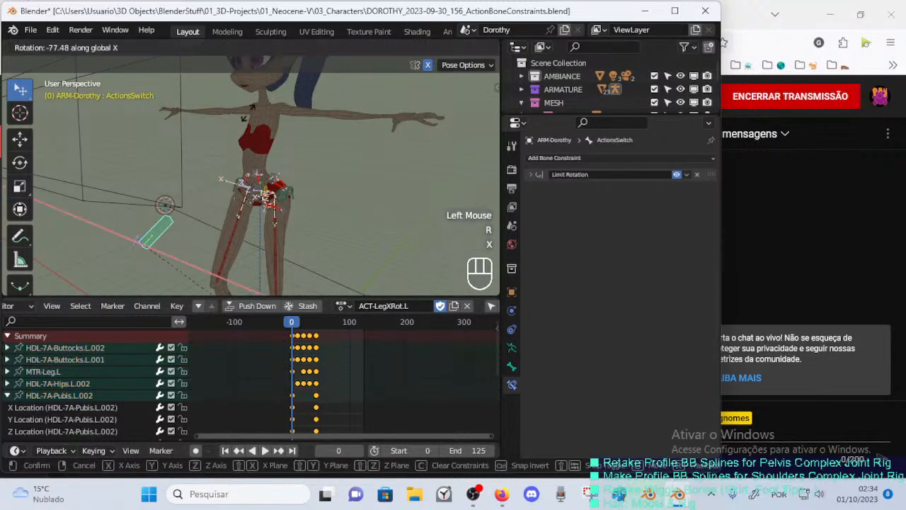
pyautogui.click(148, 189)
# Examine the Action constraints on the right-side pelvis handle bones for missing Enabled drivers.
pyautogui.scroll(2, 266, 254)
pyautogui.moveTo(266, 253); pyautogui.dragTo(274, 239, button='middle')
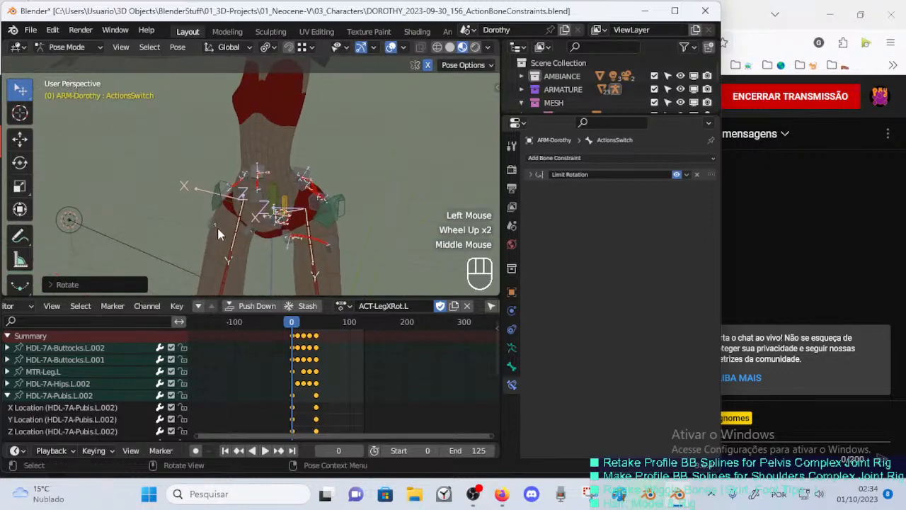
pyautogui.click(216, 227)
pyautogui.scroll(1, 237, 248)
pyautogui.click(249, 241)
pyautogui.click(255, 224)
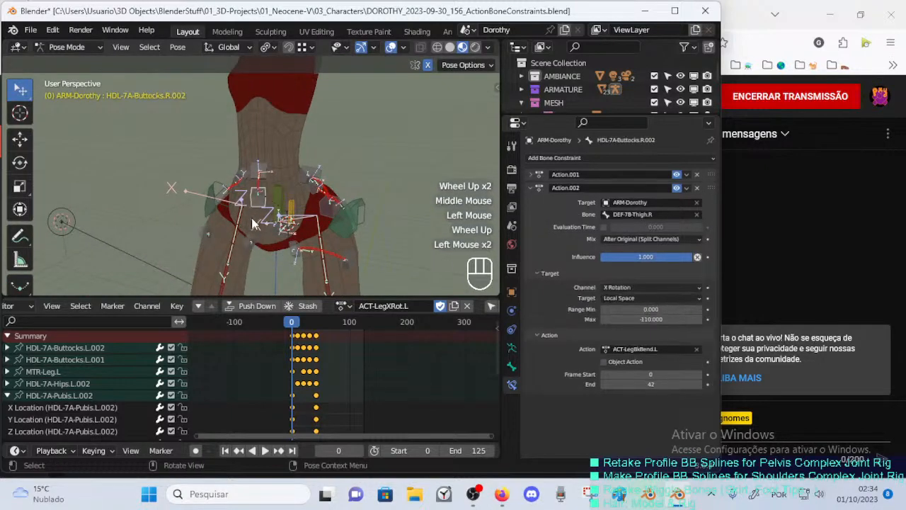
pyautogui.click(326, 204)
pyautogui.click(310, 172)
# Paste the driver onto the Enabled property of the Action.001 constraints on HDL-7A-Pubis.R.001 and HDL-7A-Pubis.R.002.
pyautogui.moveTo(264, 191); pyautogui.dragTo(306, 196, button='middle')
pyautogui.scroll(1, 259, 230)
pyautogui.click(250, 256)
pyautogui.rightClick(679, 177)
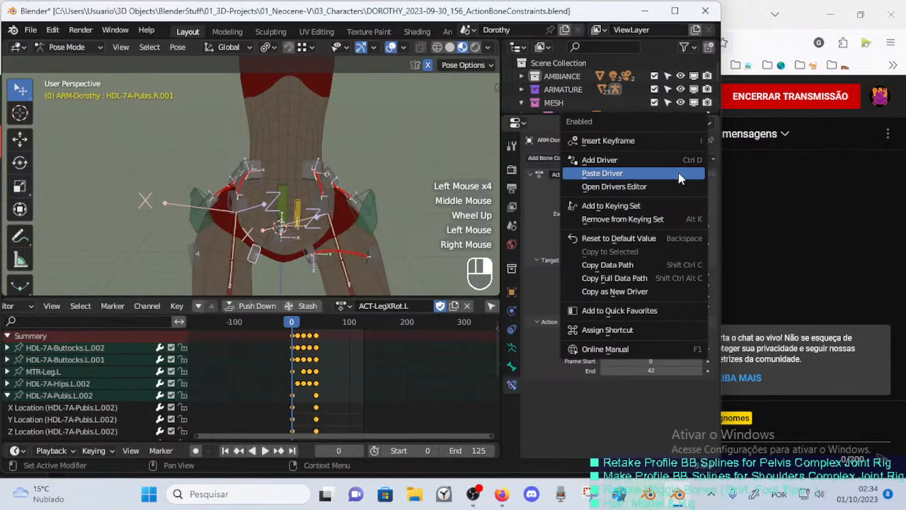
pyautogui.click(678, 177)
pyautogui.click(198, 253)
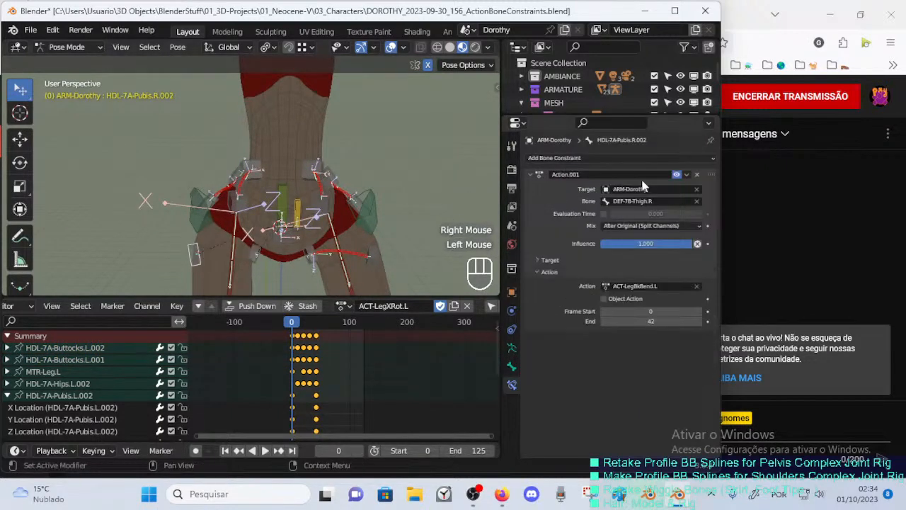
pyautogui.rightClick(677, 176)
pyautogui.click(677, 175)
# Paste the driver onto the Enabled property of the Action.002 and Action.001 constraints on HDL-7A-Buttocks.R.002.
pyautogui.moveTo(247, 181); pyautogui.dragTo(235, 190, button='middle')
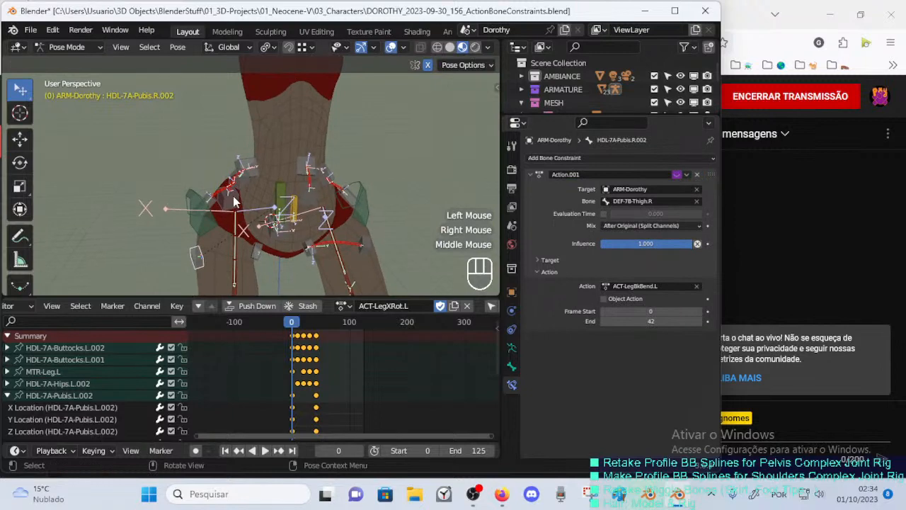
pyautogui.click(232, 198)
pyautogui.rightClick(679, 187)
pyautogui.click(679, 187)
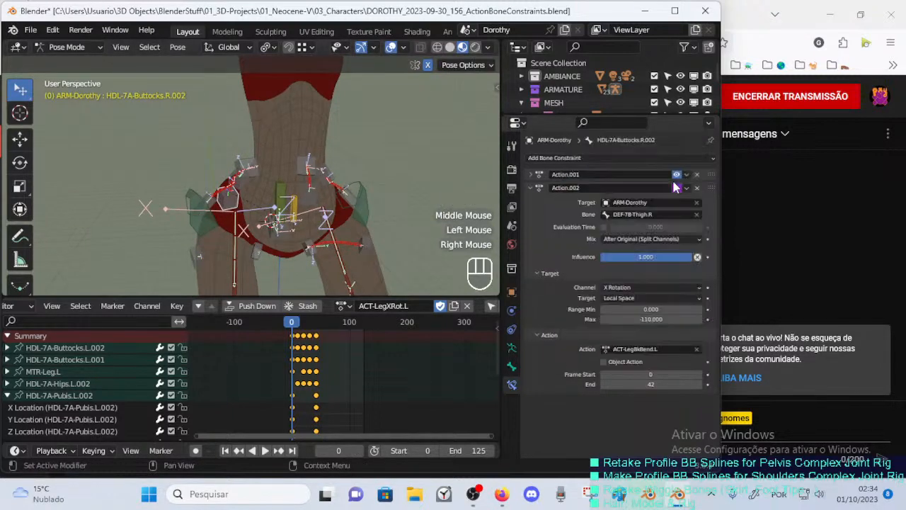
pyautogui.rightClick(677, 176)
pyautogui.click(678, 176)
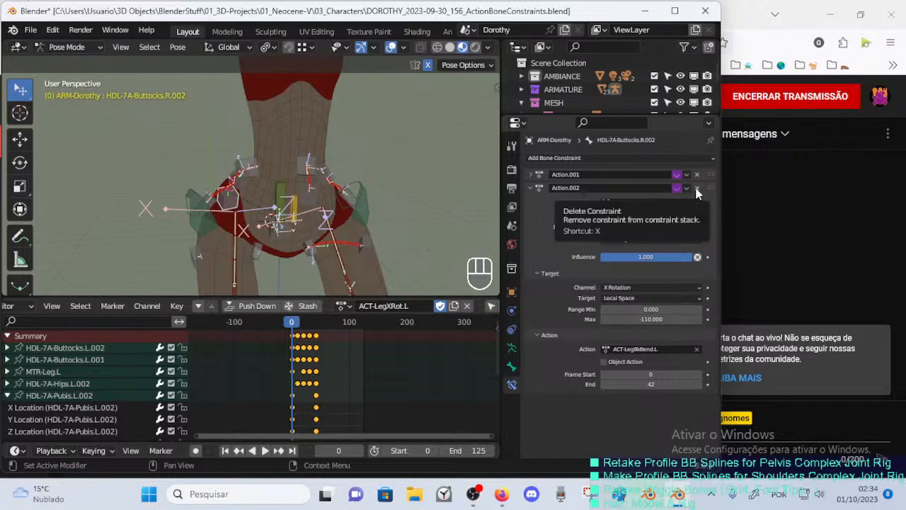
# Remove the Enabled driver from HDL-7A-Buttocks.R.002's Action.002 constraint and delete that constraint.
pyautogui.rightClick(678, 188)
pyautogui.click(649, 159)
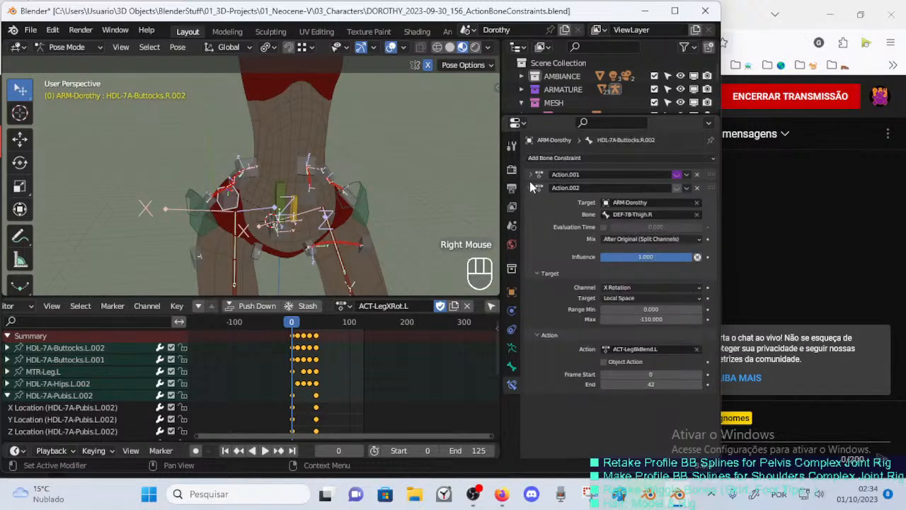
pyautogui.click(697, 188)
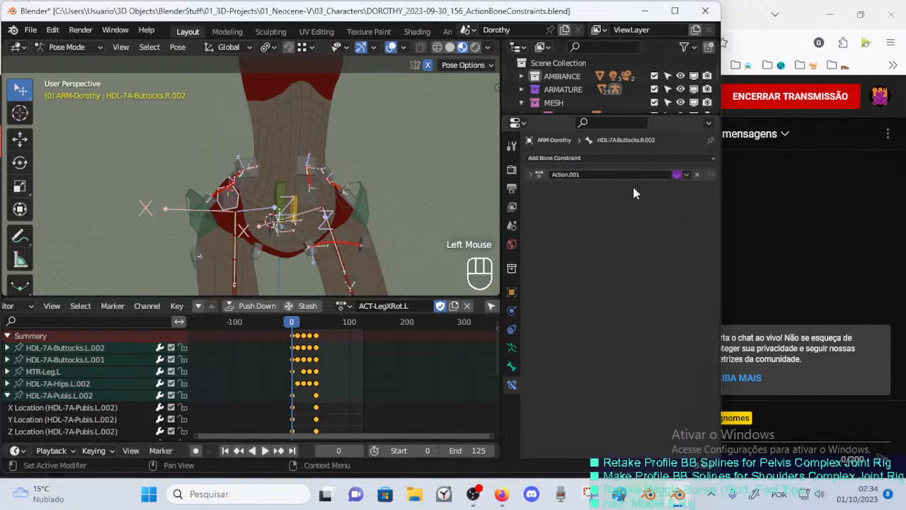
# Paste the driver onto the Enabled property of the Action.001 constraint on HDL-7A-Buttocks.R.001.
pyautogui.moveTo(278, 204); pyautogui.dragTo(325, 189, button='middle')
pyautogui.scroll(1, 247, 181)
pyautogui.click(283, 186)
pyautogui.rightClick(677, 177)
pyautogui.click(650, 207)
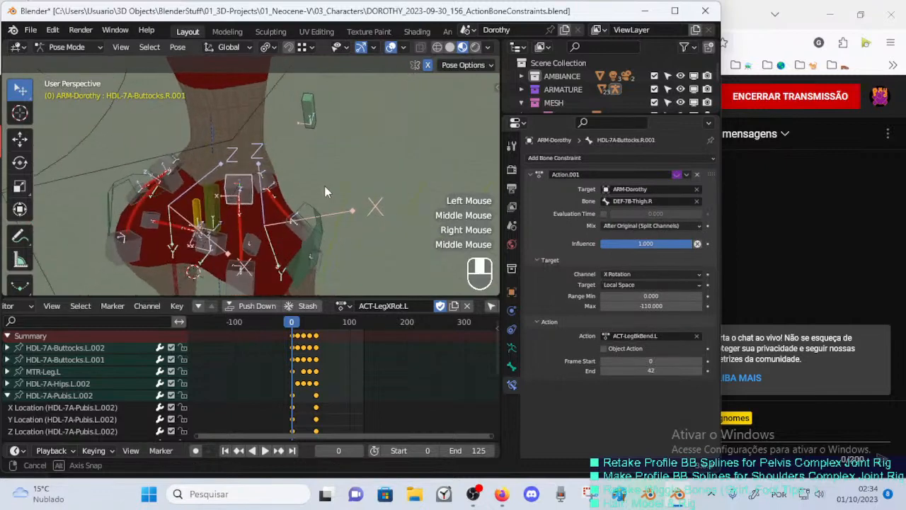
# Paste the driver onto the Enabled property of the Action constraints on the right hip handle bones, including HDL-7A-Hips.R.002.
pyautogui.moveTo(232, 221); pyautogui.dragTo(211, 226, button='middle')
pyautogui.click(221, 279)
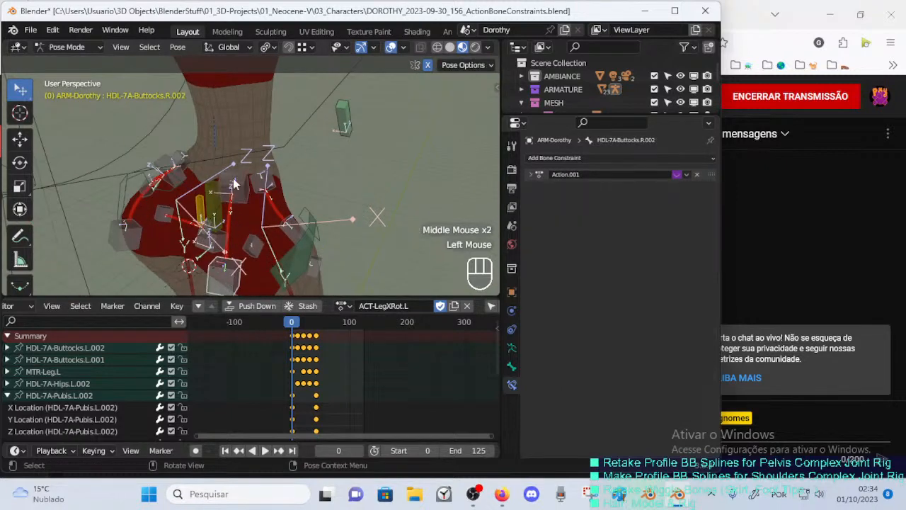
pyautogui.click(270, 184)
pyautogui.moveTo(270, 184); pyautogui.dragTo(284, 239, button='middle')
pyautogui.click(263, 177)
pyautogui.rightClick(678, 175)
pyautogui.click(285, 235)
pyautogui.rightClick(674, 175)
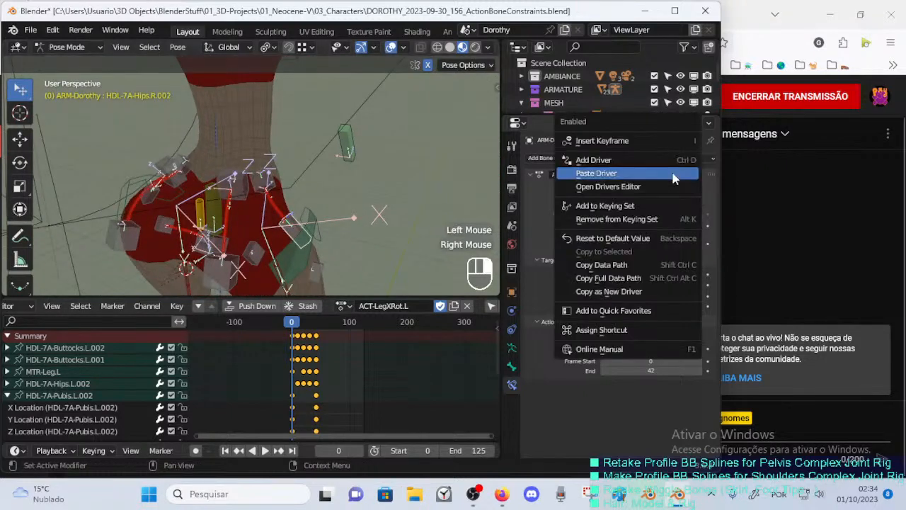
# Examine the Enabled drivers on the Action.001 constraints of HDL-7A-Pubis.R.001 and HDL-7A-Pubis.R.002.
pyautogui.moveTo(416, 203); pyautogui.dragTo(217, 257, button='middle')
pyautogui.scroll(-2, 215, 235)
pyautogui.click(212, 249)
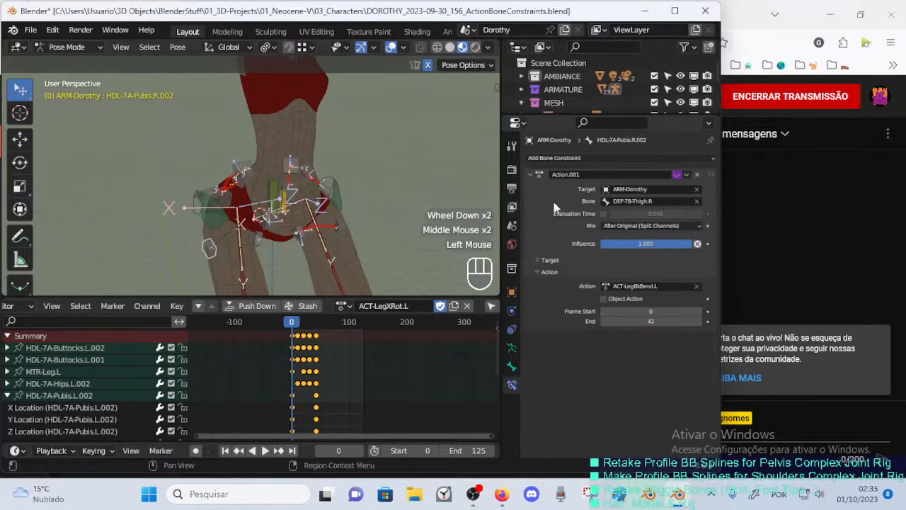
pyautogui.click(251, 244)
pyautogui.click(201, 243)
pyautogui.click(261, 245)
pyautogui.moveTo(261, 246); pyautogui.dragTo(332, 251, button='middle')
# Reveal all hidden bones, clear the selection and select the bones of the Pelvis selection set.
pyautogui.hotkey('alt', 'h')
pyautogui.hotkey('alt', 'a')
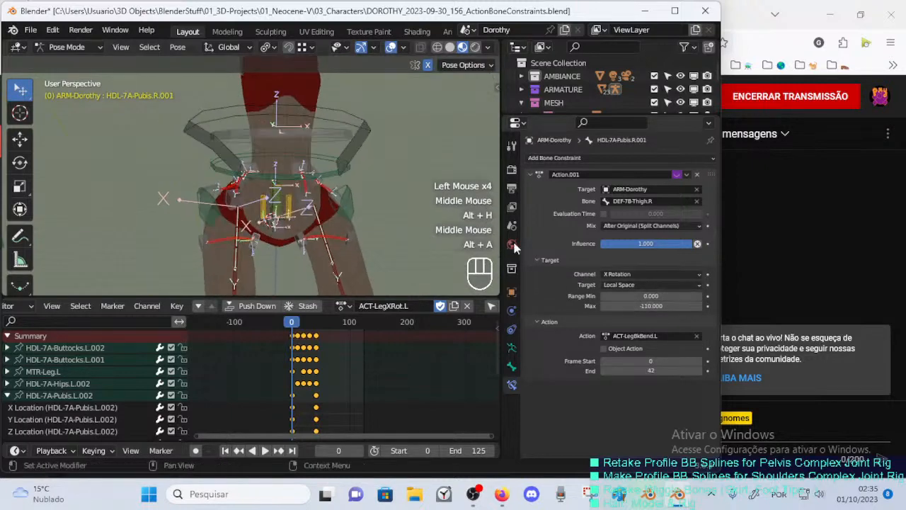
pyautogui.click(512, 348)
pyautogui.click(644, 259)
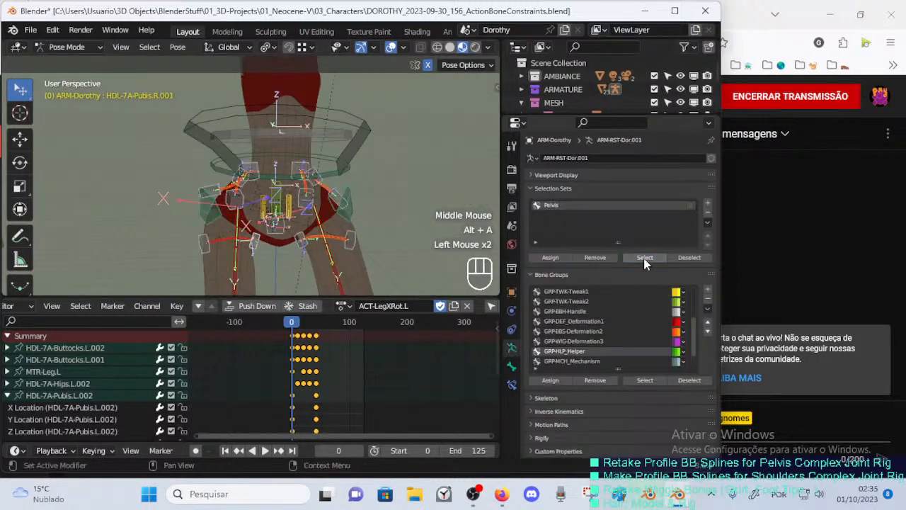
pyautogui.hotkey('alt', 'a')
pyautogui.click(627, 259)
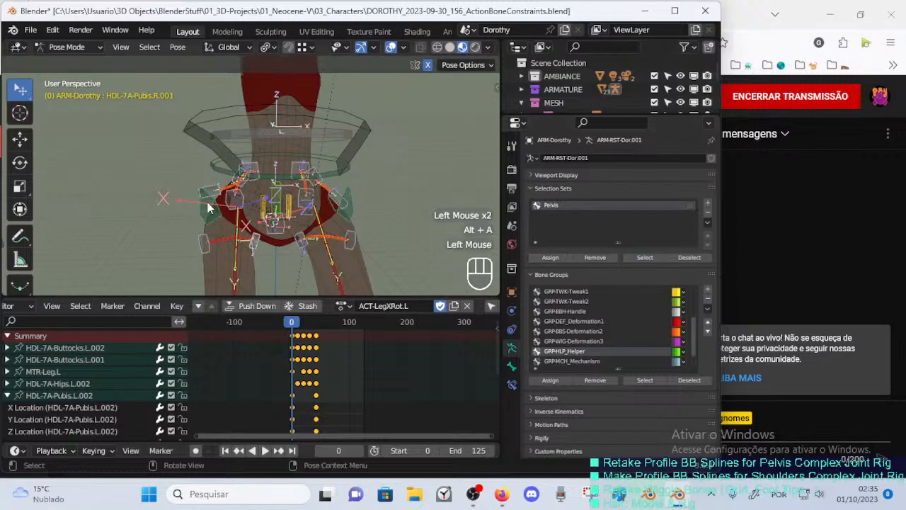
# Assign the DEF-7A-Pubis.R bone to the Pelvis selection set and deselect everything.
pyautogui.keyDown('shift'); pyautogui.click(225, 242); pyautogui.keyUp('shift')
pyautogui.moveTo(225, 241); pyautogui.dragTo(283, 235, button='middle')
pyautogui.moveTo(152, 220); pyautogui.dragTo(409, 232, button='middle')
pyautogui.doubleClick(561, 258)
pyautogui.hotkey('alt', 'a')
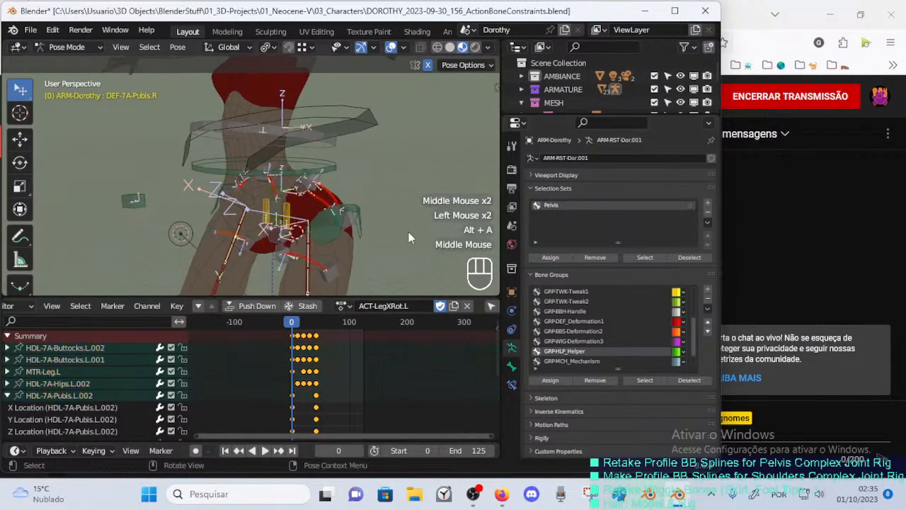
# Select the Pelvis selection set's bones and hide all unselected bones.
pyautogui.click(640, 257)
pyautogui.hotkey('shift', 'h')
pyautogui.moveTo(282, 212); pyautogui.dragTo(352, 220, button='middle')
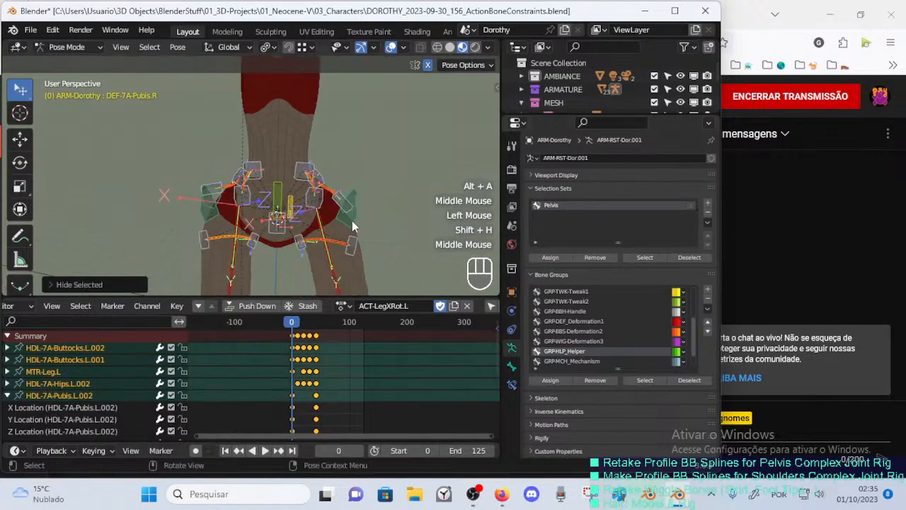
# Clear the pose transforms of all visible bones and scrub the ACT-LegXRot.L action to frame 22.
pyautogui.scroll(-1, 274, 248)
pyautogui.moveTo(274, 249); pyautogui.dragTo(219, 244, button='middle')
pyautogui.scroll(2, 327, 253)
pyautogui.hotkey('alt', 'a')
pyautogui.click(229, 276)
pyautogui.scroll(-4, 282, 256)
pyautogui.press('a')
pyautogui.hotkey('alt', 'q')
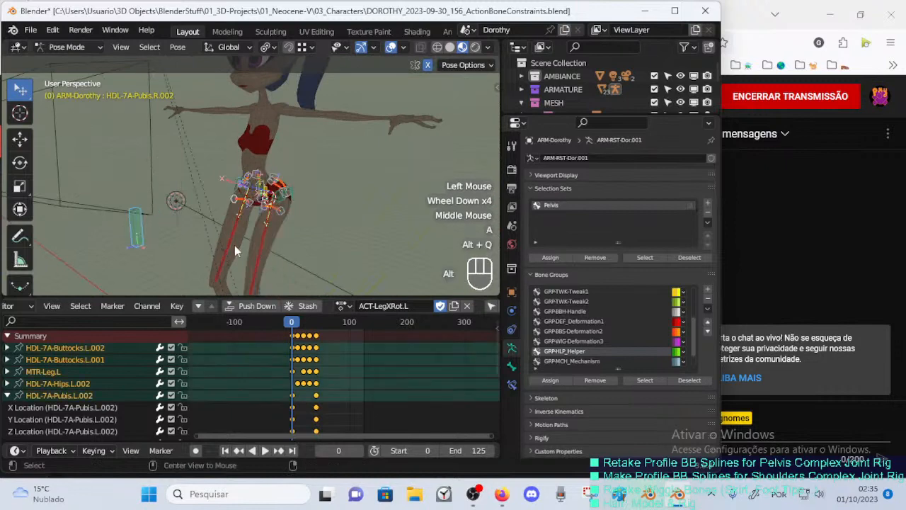
pyautogui.moveTo(291, 324); pyautogui.dragTo(304, 324)
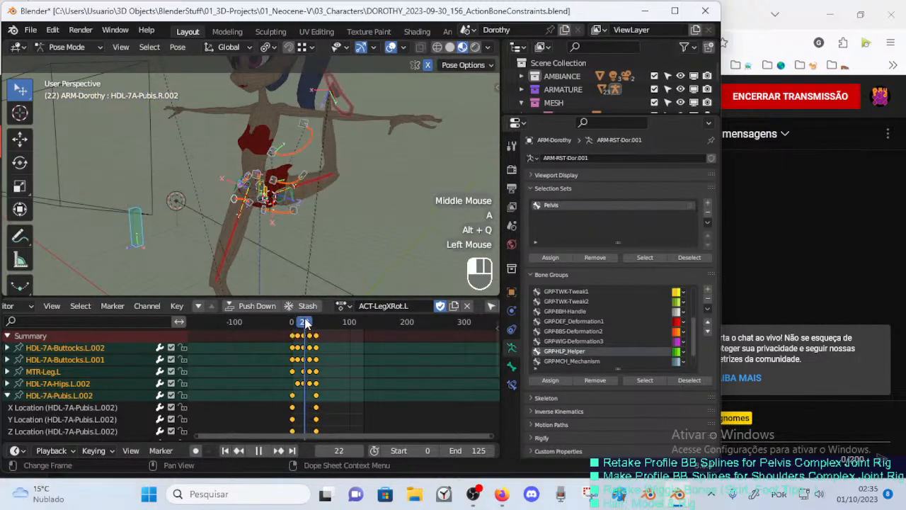
# Rotate the ActionsSwitch bone back and forth around the global X axis to test the driven Action constraints at frame 22.
pyautogui.scroll(1, 134, 237)
pyautogui.click(126, 228)
pyautogui.press('r')
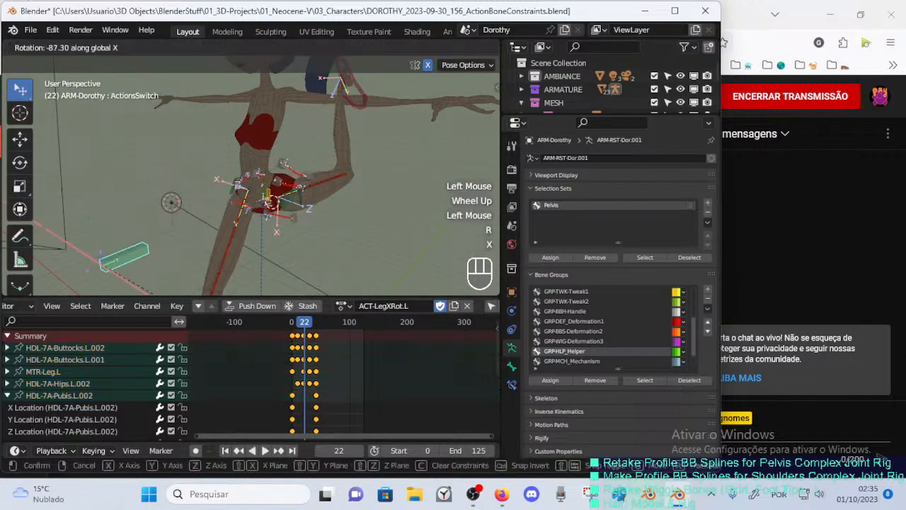
pyautogui.press('x')
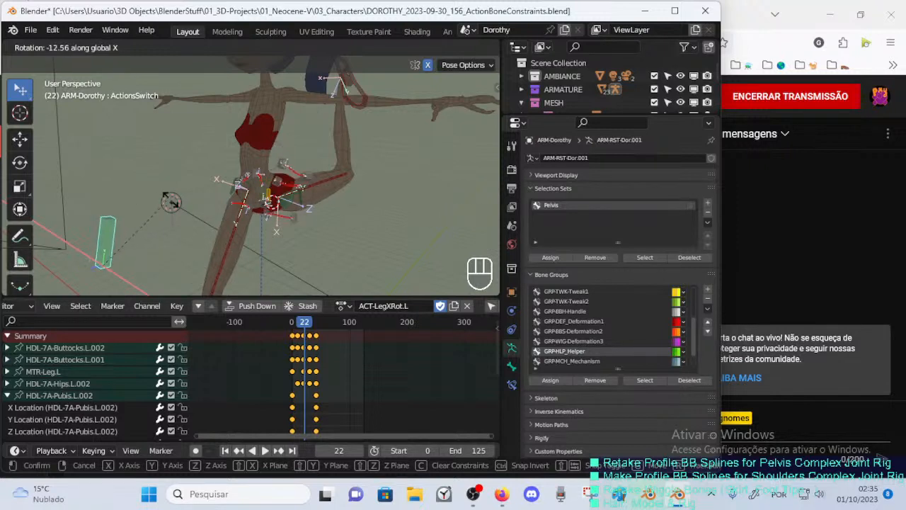
pyautogui.click(91, 146)
pyautogui.press('r')
pyautogui.press('x')
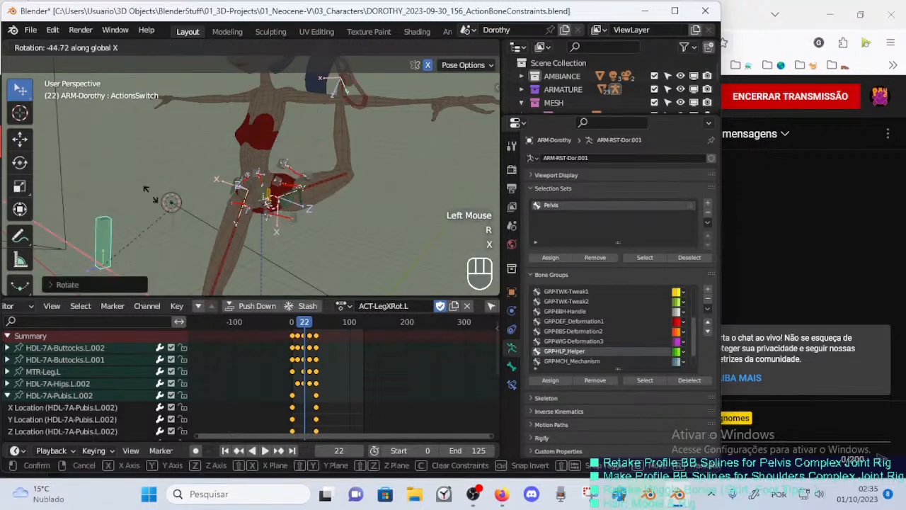
pyautogui.click(57, 150)
pyautogui.moveTo(57, 149); pyautogui.dragTo(185, 263, button='middle')
pyautogui.press('r')
pyautogui.press('x')
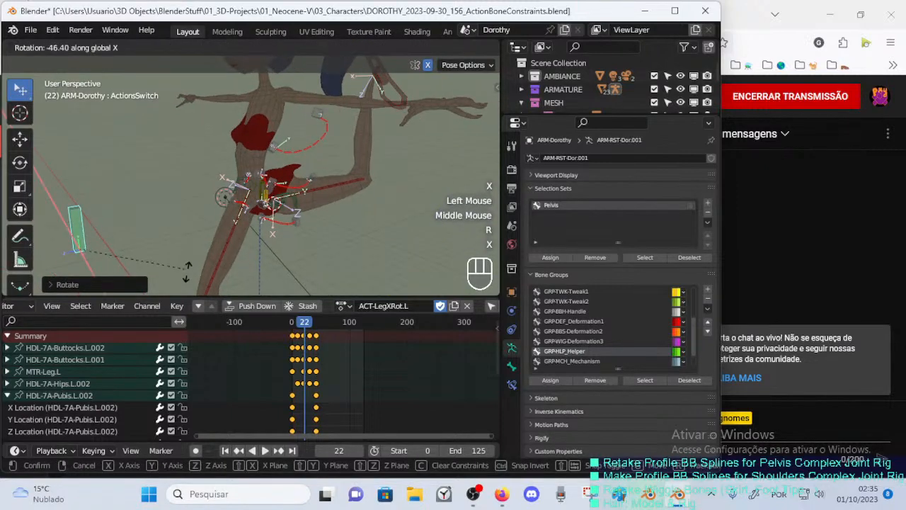
pyautogui.click(134, 238)
pyautogui.press('r')
pyautogui.press('x')
pyautogui.click(138, 245)
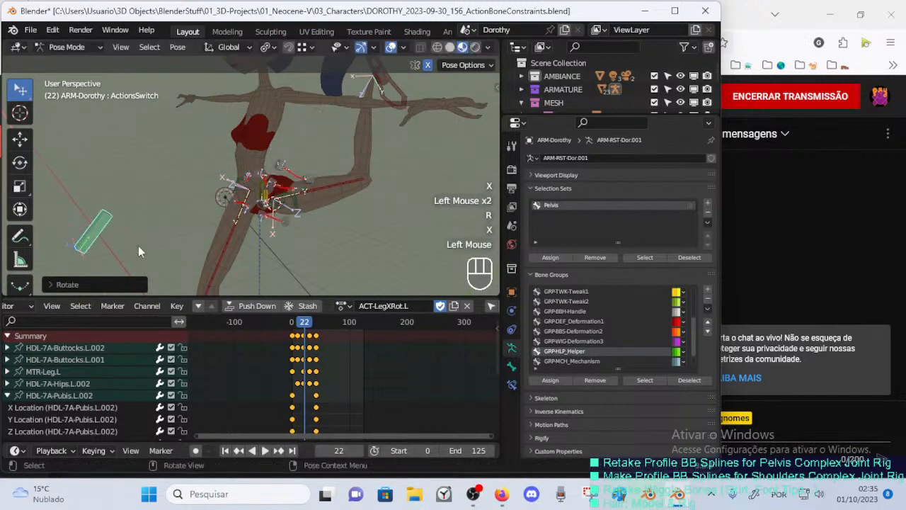
# Rotate the ActionsSwitch bone back upright around the global X axis and save the file.
pyautogui.press('r')
pyautogui.press('x')
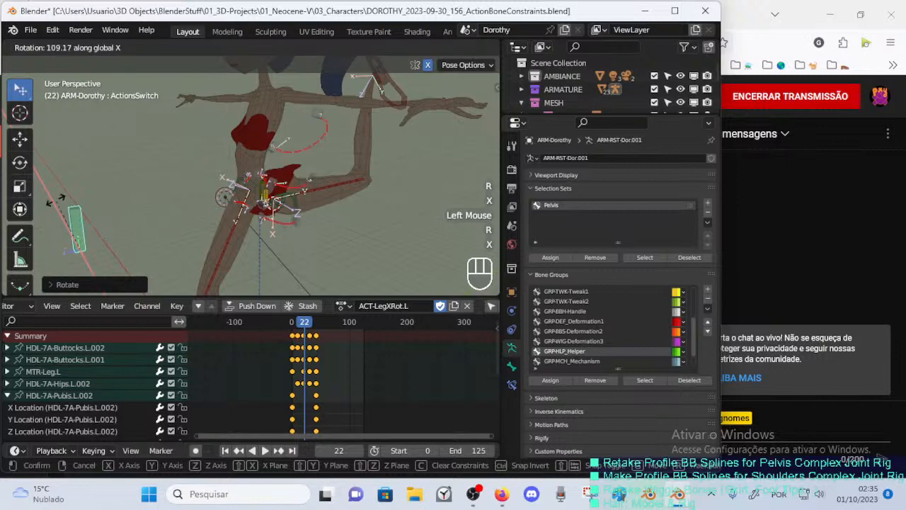
pyautogui.click(139, 222)
pyautogui.moveTo(140, 223); pyautogui.dragTo(246, 231, button='middle')
pyautogui.hotkey('ctrl', 's')
# Check HDL-7A-Pubis.L.001 in Edit Mode and the Action.001 constraint of HDL-7A-Pubis.R.001 in Pose Mode.
pyautogui.scroll(3, 246, 231)
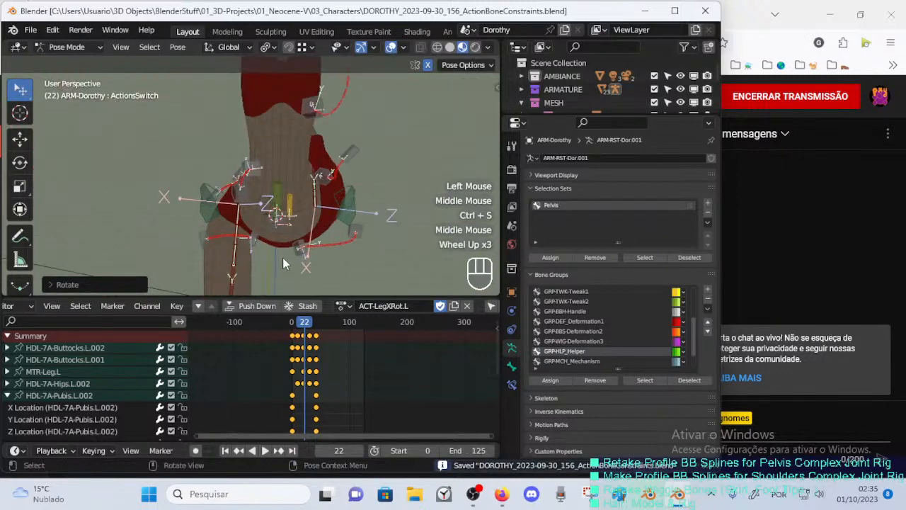
pyautogui.click(304, 263)
pyautogui.press('Tab')
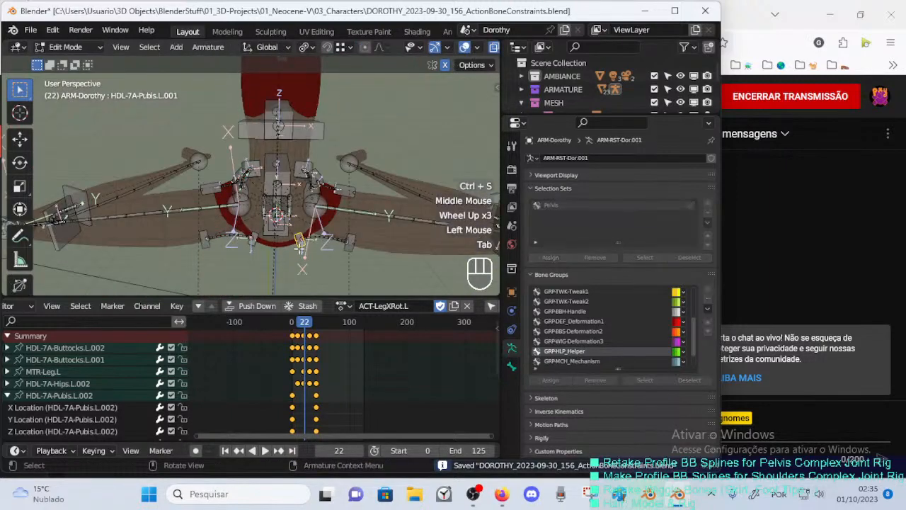
pyautogui.rightClick(299, 248)
pyautogui.click(298, 249)
pyautogui.press('Tab')
pyautogui.click(248, 241)
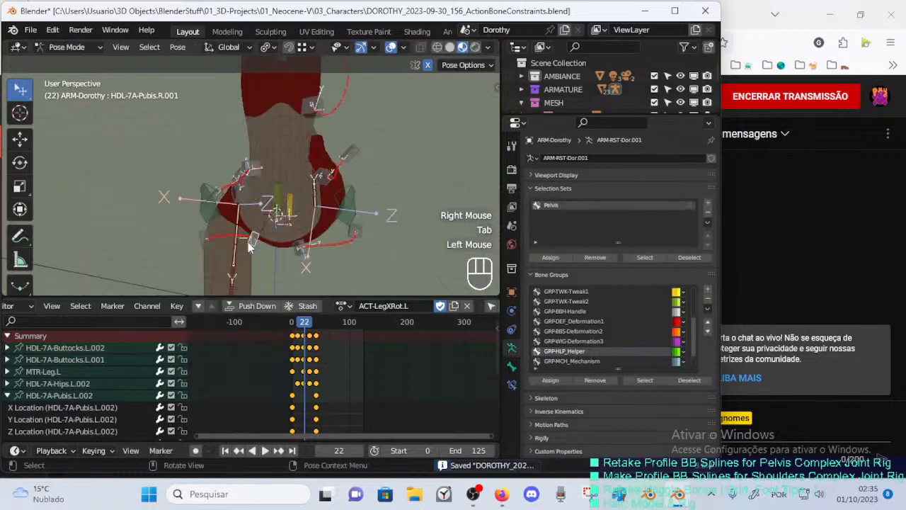
pyautogui.click(512, 384)
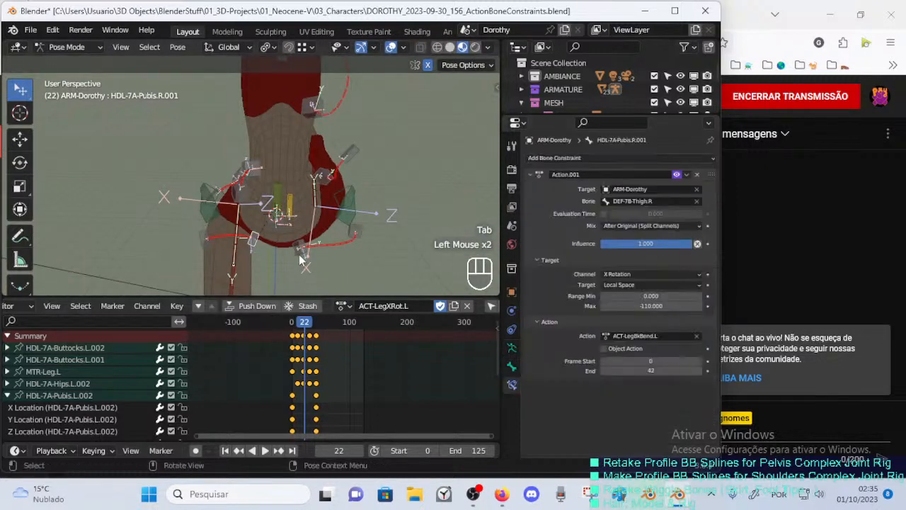
pyautogui.click(253, 244)
# Clear the pose transforms of all visible bones and scrub the timeline to frame 19.
pyautogui.scroll(-2, 189, 211)
pyautogui.moveTo(371, 241); pyautogui.dragTo(262, 230, button='middle')
pyautogui.press('a')
pyautogui.hotkey('alt', 'q')
pyautogui.hotkey('alt', 'q')
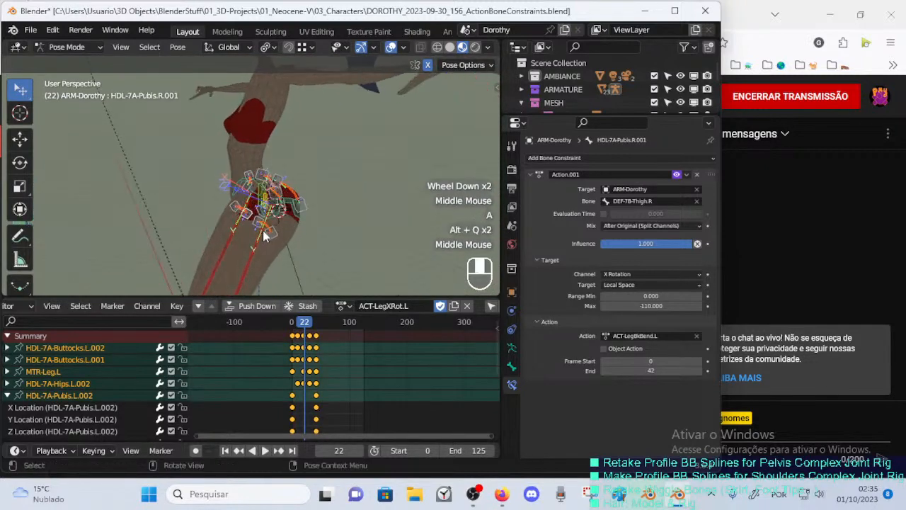
pyautogui.moveTo(312, 324); pyautogui.dragTo(285, 326)
pyautogui.press('space')
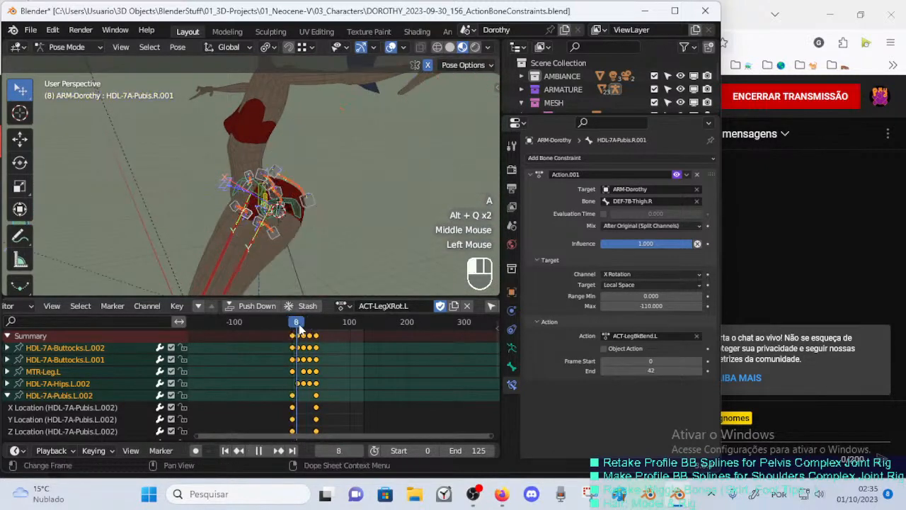
# Inspect the Enabled driver settings of HDL-7A-Pubis.R.001's Action.001 constraint.
pyautogui.moveTo(250, 222); pyautogui.dragTo(325, 220, button='middle')
pyautogui.scroll(2, 311, 225)
pyautogui.click(249, 232)
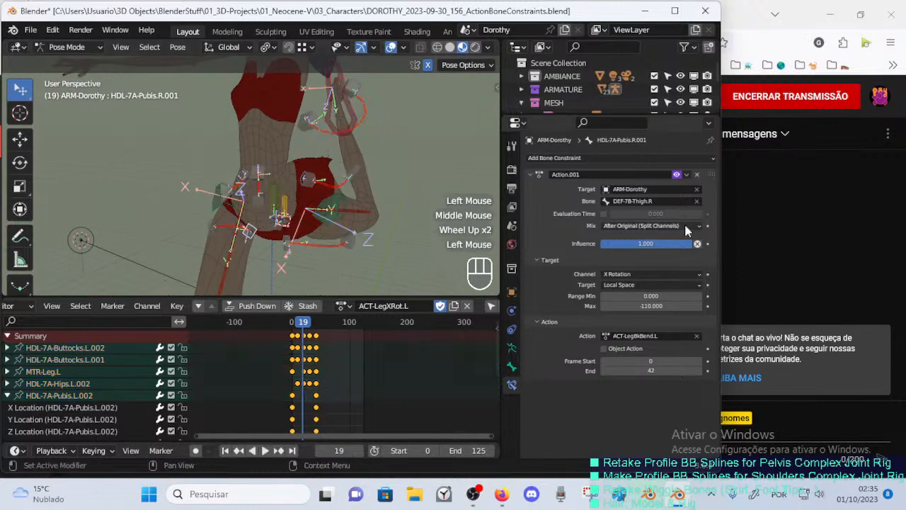
pyautogui.rightClick(666, 177)
pyautogui.click(671, 185)
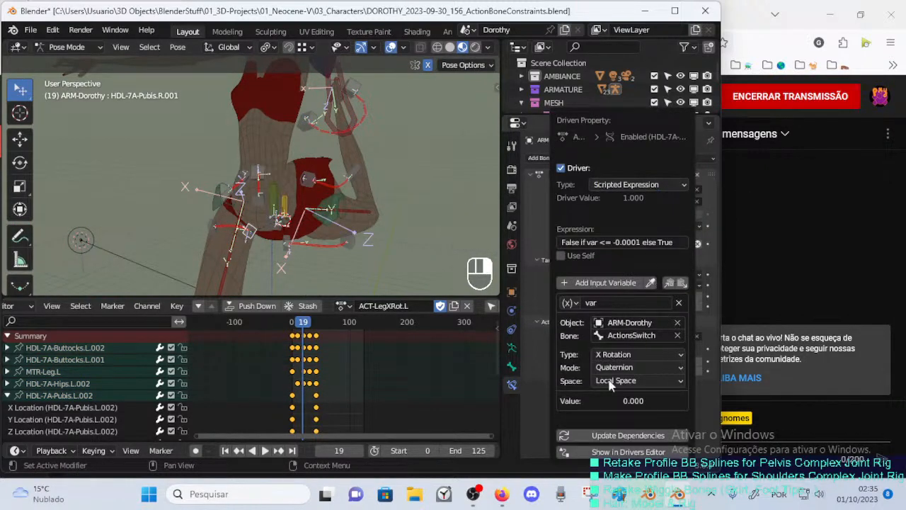
# Reset the pose of all visible bones and save the file.
pyautogui.moveTo(344, 213); pyautogui.dragTo(311, 212, button='middle')
pyautogui.scroll(1, 311, 212)
pyautogui.scroll(-2, 311, 212)
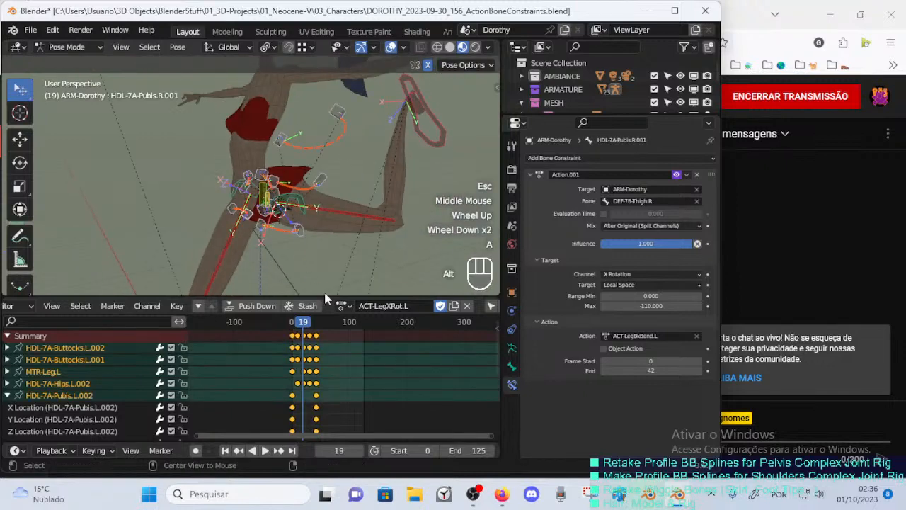
pyautogui.press('a')
pyautogui.hotkey('alt', 'q')
pyautogui.hotkey('alt', 'q')
pyautogui.moveTo(276, 248); pyautogui.dragTo(289, 224, button='middle')
pyautogui.scroll(-4, 253, 258)
pyautogui.hotkey('ctrl', 's')
# Enlarge the 3D viewport area and assign the LegBendings.L action to the armature.
pyautogui.press('KP_3')
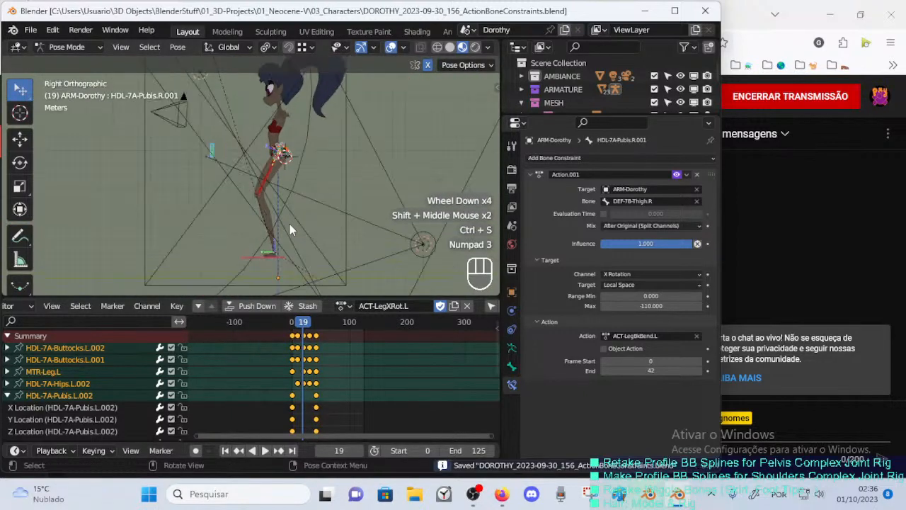
pyautogui.moveTo(315, 298); pyautogui.dragTo(315, 325)
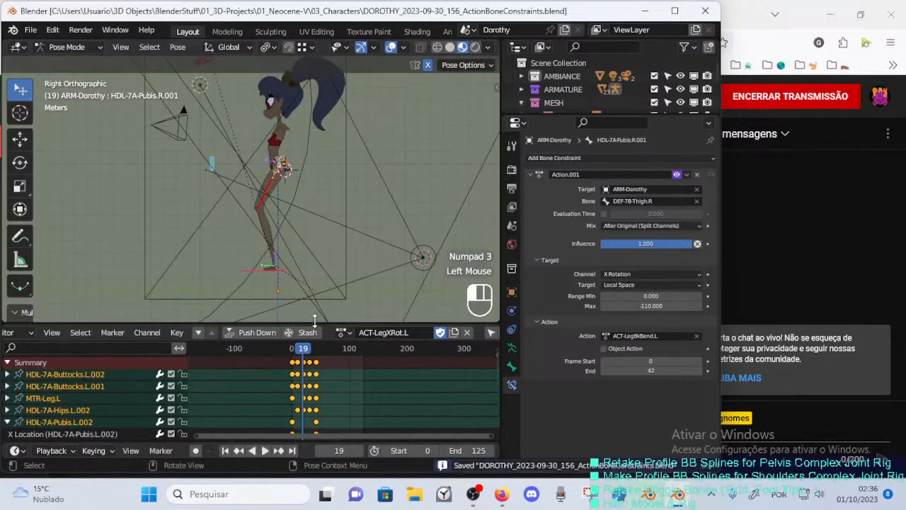
pyautogui.keyDown('shift'); pyautogui.moveTo(300, 283); pyautogui.dragTo(288, 234, button='middle'); pyautogui.keyUp('shift')
pyautogui.scroll(2, 294, 269)
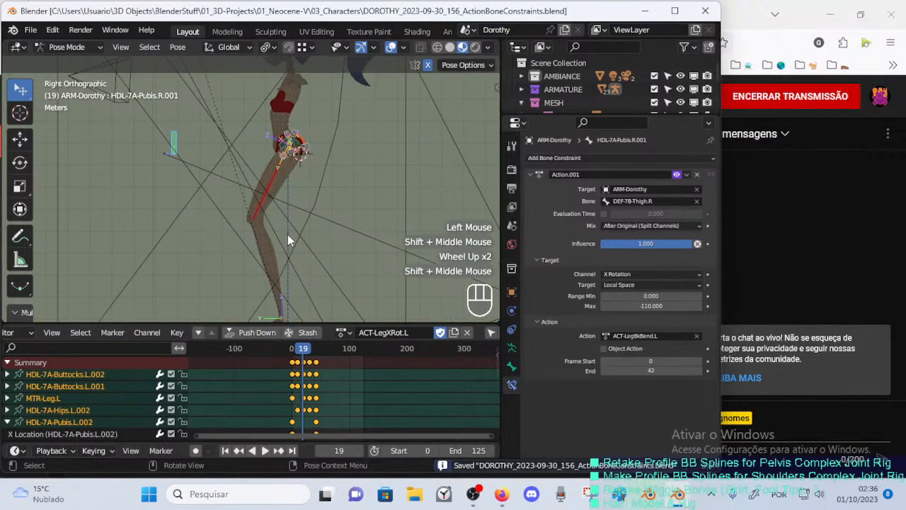
pyautogui.click(342, 332)
pyautogui.click(367, 233)
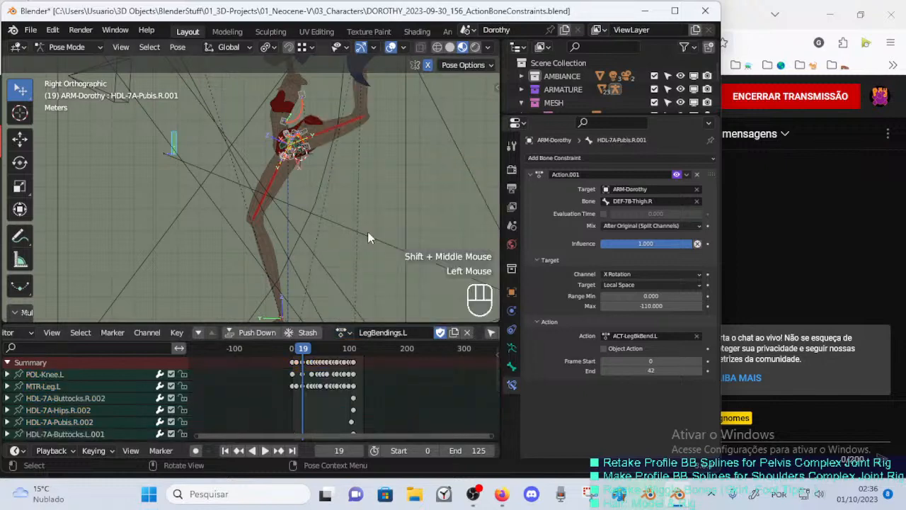
# Rotate the ActionsSwitch bone around the global X axis with the LegBendings.L action at frame 19.
pyautogui.scroll(-2, 323, 192)
pyautogui.keyDown('shift'); pyautogui.moveTo(323, 192); pyautogui.dragTo(337, 241, button='middle'); pyautogui.keyUp('shift')
pyautogui.press('a')
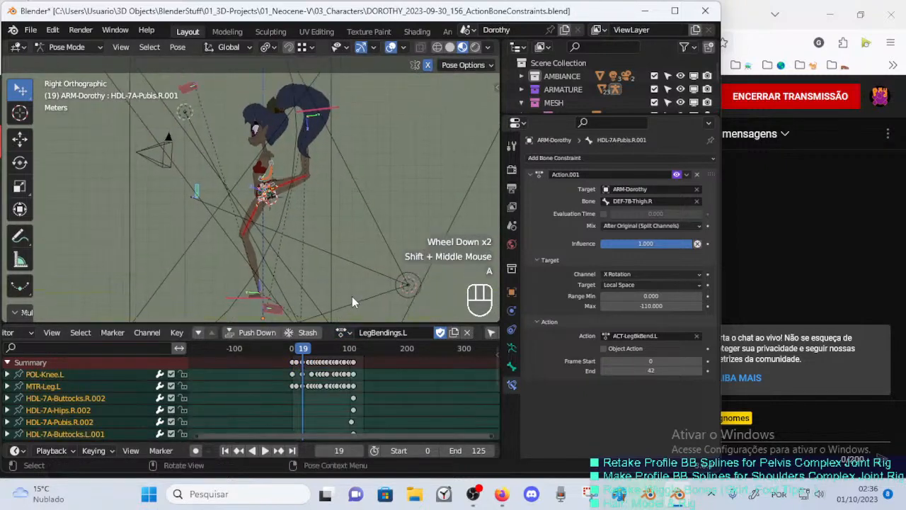
pyautogui.click(196, 191)
pyautogui.press('r')
pyautogui.press('x')
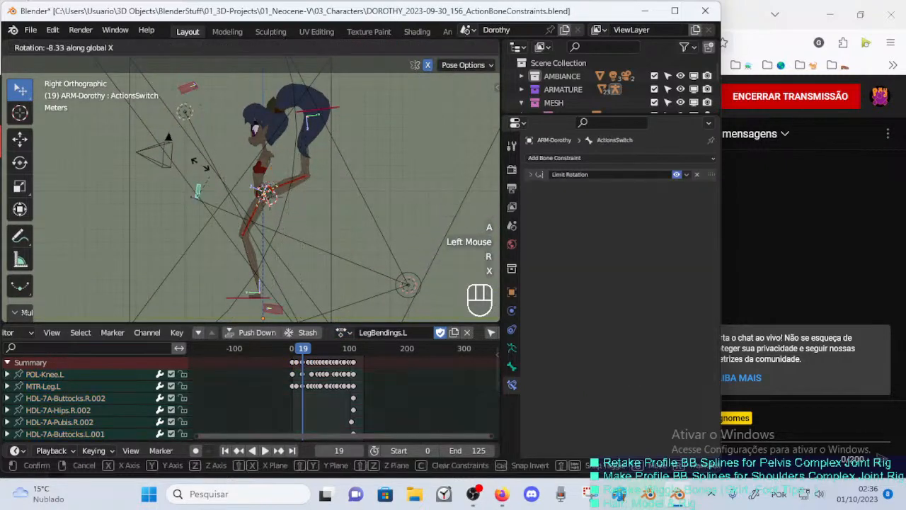
pyautogui.click(183, 163)
pyautogui.scroll(2, 246, 186)
pyautogui.scroll(-1, 245, 187)
pyautogui.scroll(2, 246, 187)
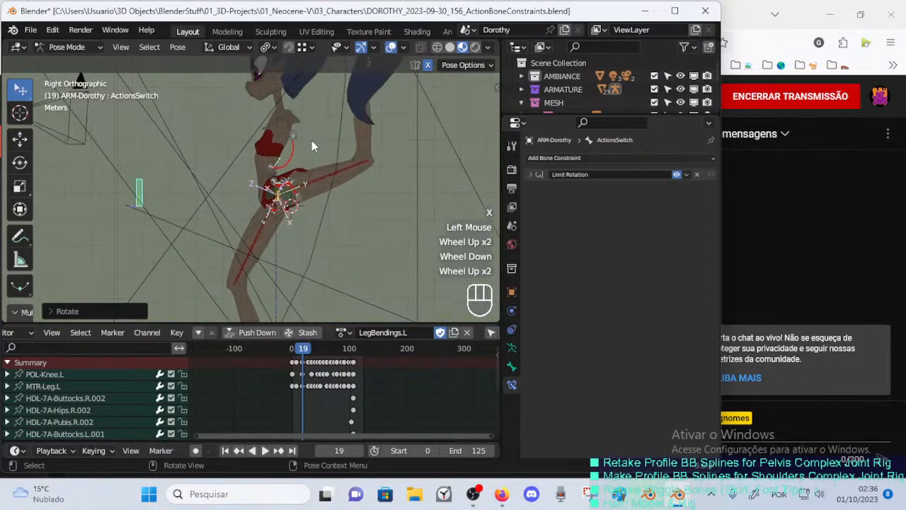
# Inspect the Enabled driver of HDL-7A-Buttocks.L.002's Action.002 constraint and toggle the constraint to compare the pose.
pyautogui.click(295, 130)
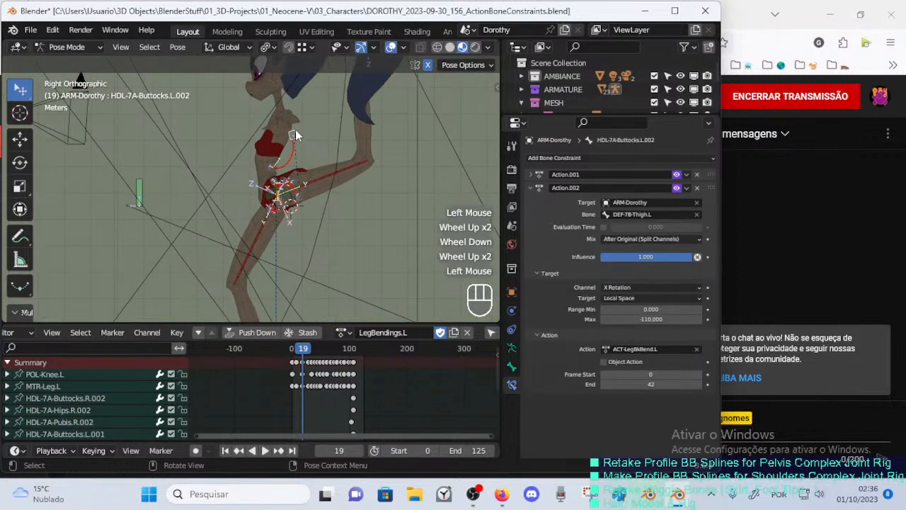
pyautogui.rightClick(675, 190)
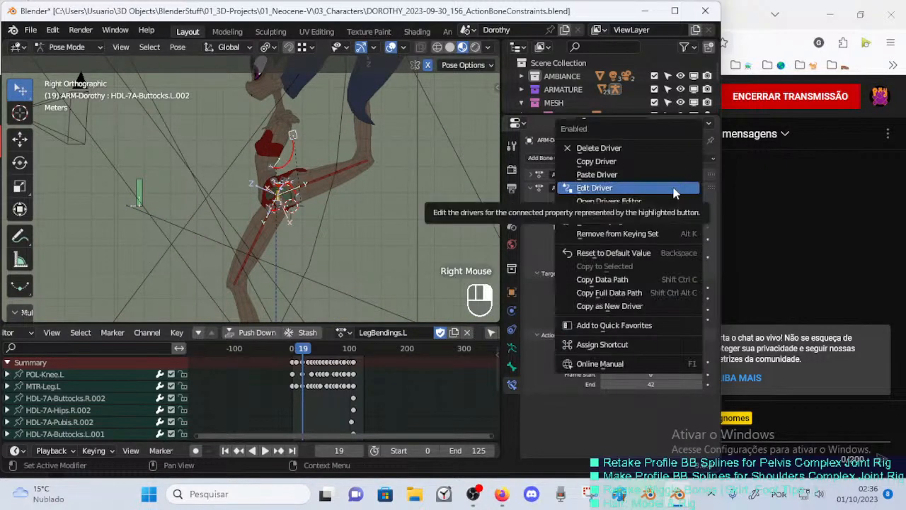
pyautogui.click(598, 187)
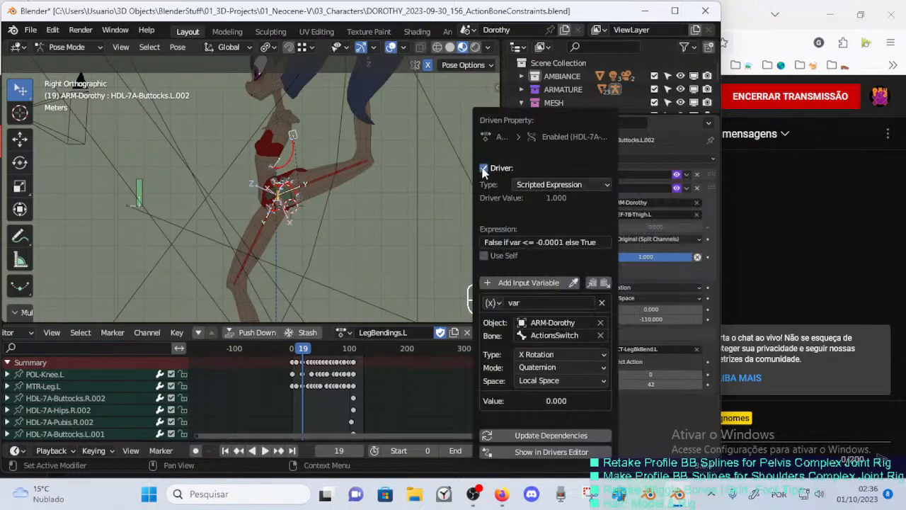
pyautogui.click(677, 187)
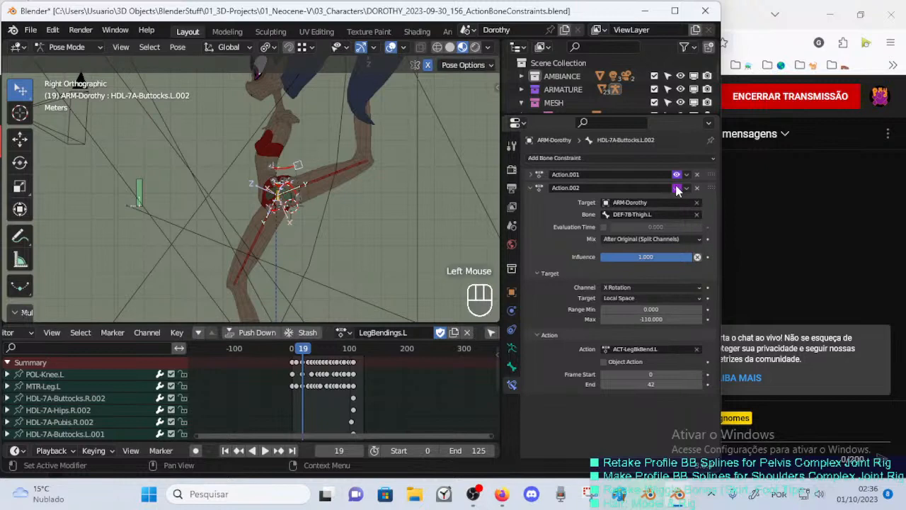
pyautogui.click(678, 187)
pyautogui.click(677, 187)
# Rotate the ActionsSwitch bone around the global X axis.
pyautogui.scroll(2, 326, 212)
pyautogui.keyDown('shift'); pyautogui.moveTo(311, 218); pyautogui.dragTo(143, 213, button='middle'); pyautogui.keyUp('shift')
pyautogui.scroll(-2, 302, 259)
pyautogui.scroll(1, 142, 213)
pyautogui.click(106, 213)
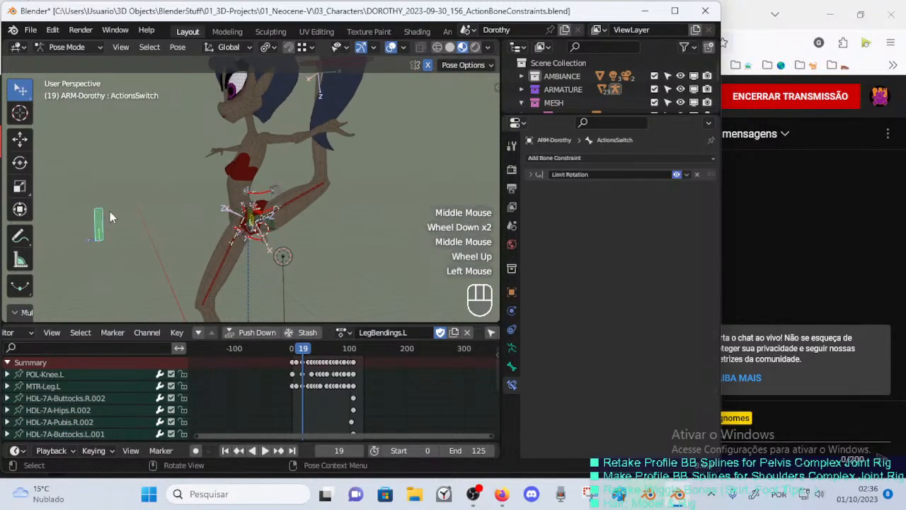
pyautogui.press('r')
pyautogui.press('x')
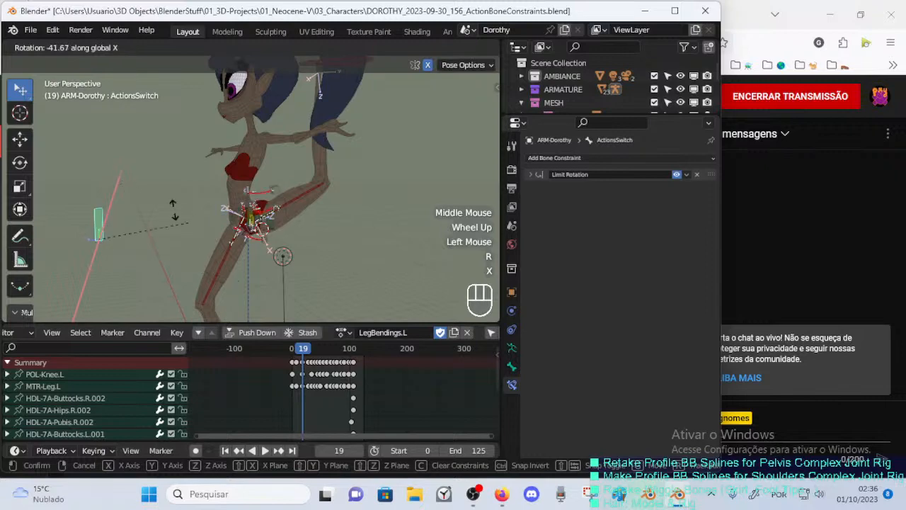
pyautogui.click(213, 207)
# Try moving the MTR-Leg.L bone in the right orthographic view.
pyautogui.scroll(1, 213, 207)
pyautogui.moveTo(333, 198)
pyautogui.keyDown('shift'); pyautogui.mouseDown(button='middle')
pyautogui.moveTo(341, 187)
pyautogui.moveTo(342, 206)
pyautogui.mouseUp(button='middle'); pyautogui.keyUp('shift')
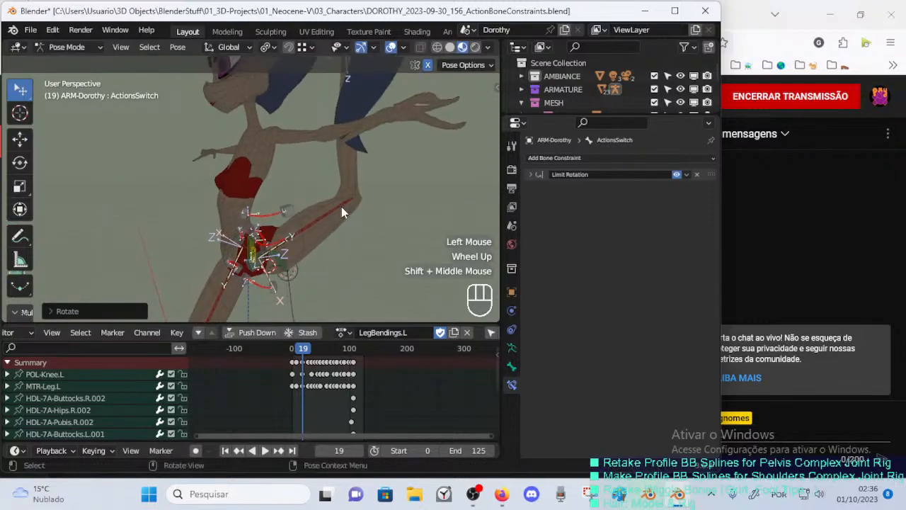
pyautogui.press('KP_3')
pyautogui.scroll(-3, 382, 185)
pyautogui.click(317, 111)
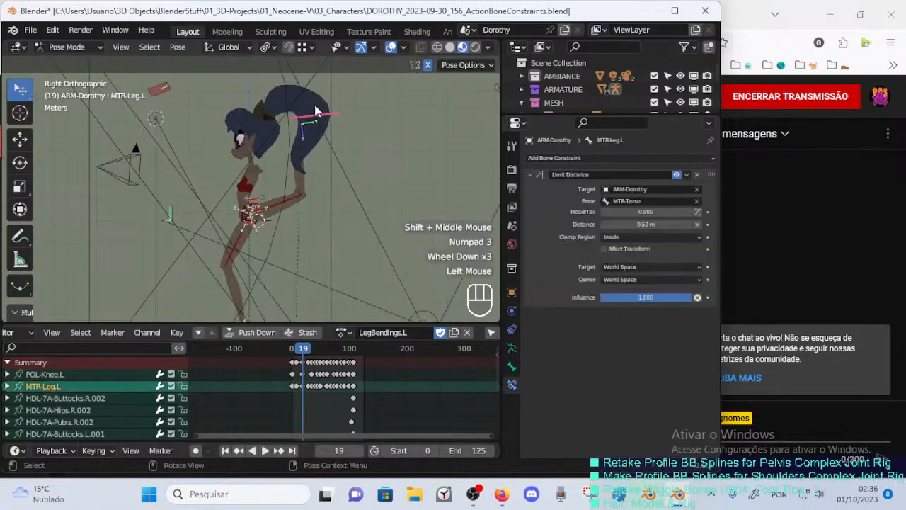
pyautogui.scroll(3, 318, 114)
pyautogui.press('g')
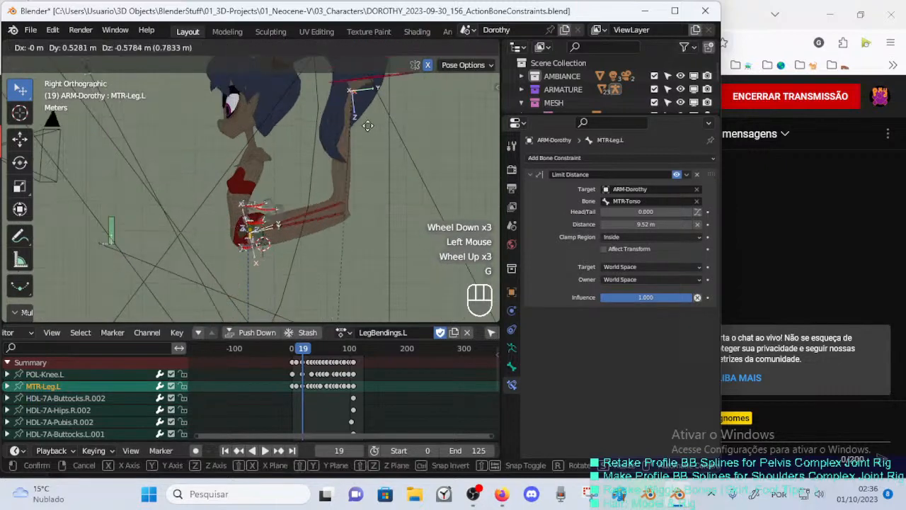
pyautogui.press('Escape')
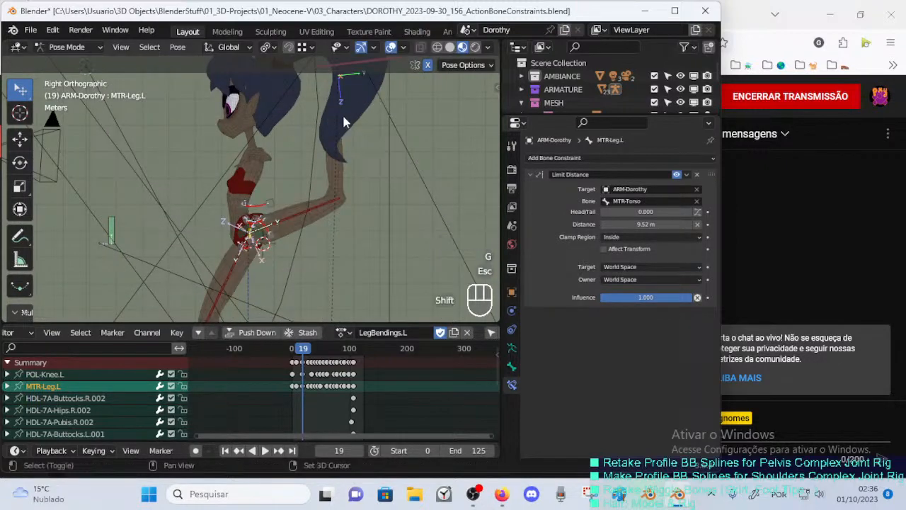
# Turn off X-axis mirroring for posing and try moving the MTR-Leg.L bone again.
pyautogui.hotkey('shift', 'x')
pyautogui.press('n')
pyautogui.press('n')
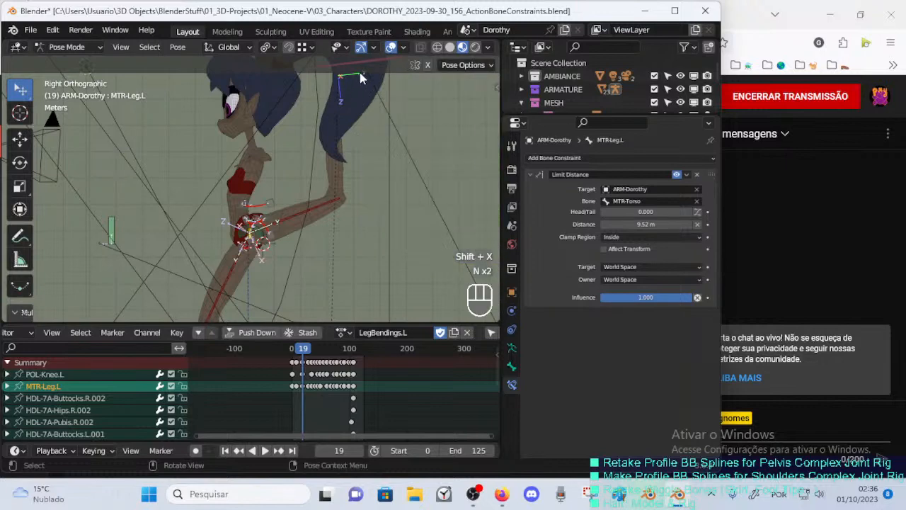
pyautogui.press('g')
pyautogui.press('Escape')
# Examine the leg poses across the LegBendings.L action's timeline, ending at frame 10.
pyautogui.moveTo(311, 349); pyautogui.dragTo(333, 351)
pyautogui.press('Up')
pyautogui.press('Up')
pyautogui.press('Up')
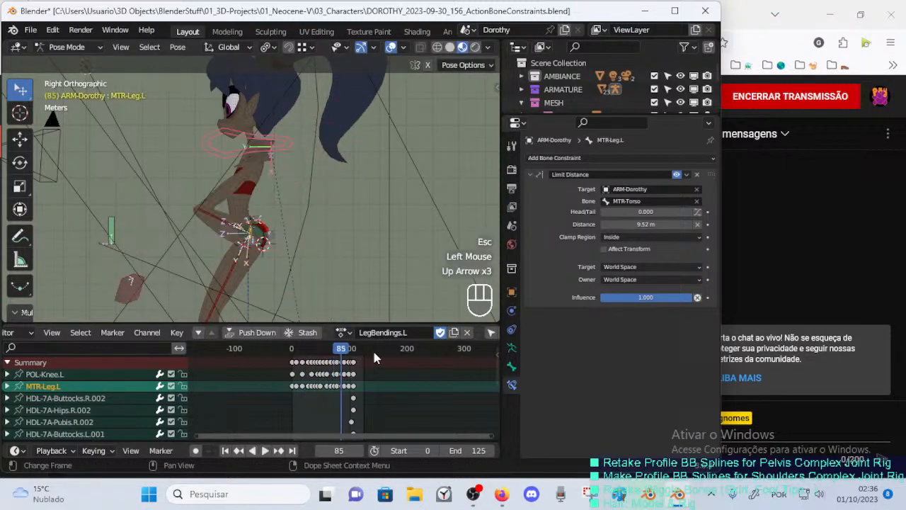
pyautogui.press('Left')
pyautogui.press('Left')
pyautogui.press('Left')
pyautogui.moveTo(359, 347); pyautogui.dragTo(298, 344)
pyautogui.scroll(-1, 311, 336)
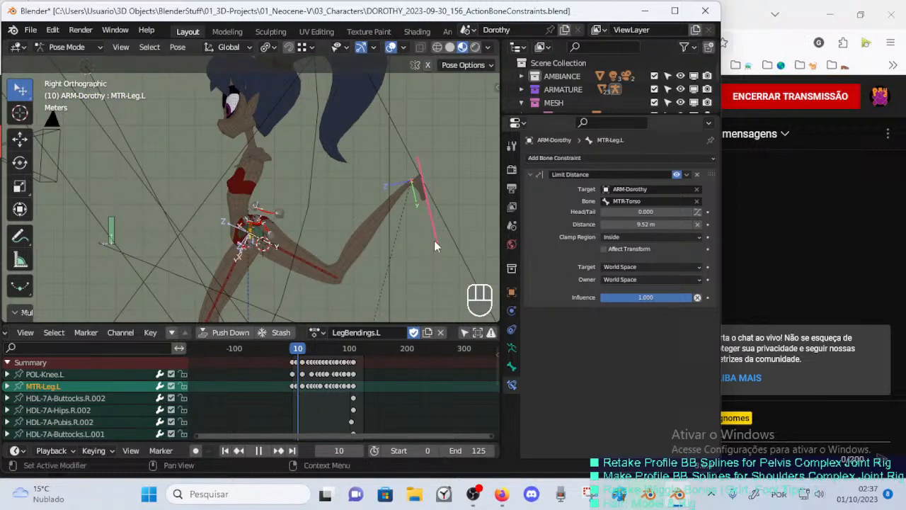
# Select the HDL-7A-Buttocks.L.002 bone and examine its behaviour through the LegBendings.L keyframes, returning to frame 0.
pyautogui.click(280, 212)
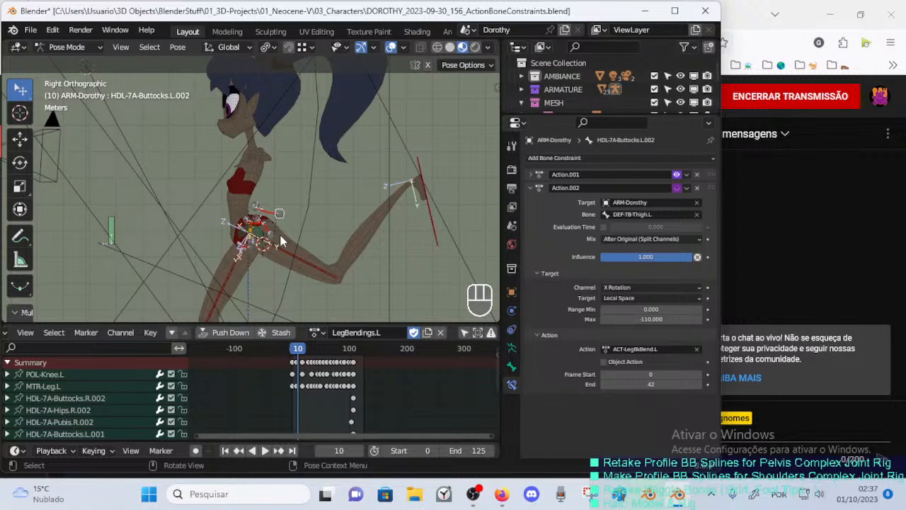
pyautogui.moveTo(300, 354); pyautogui.dragTo(324, 354)
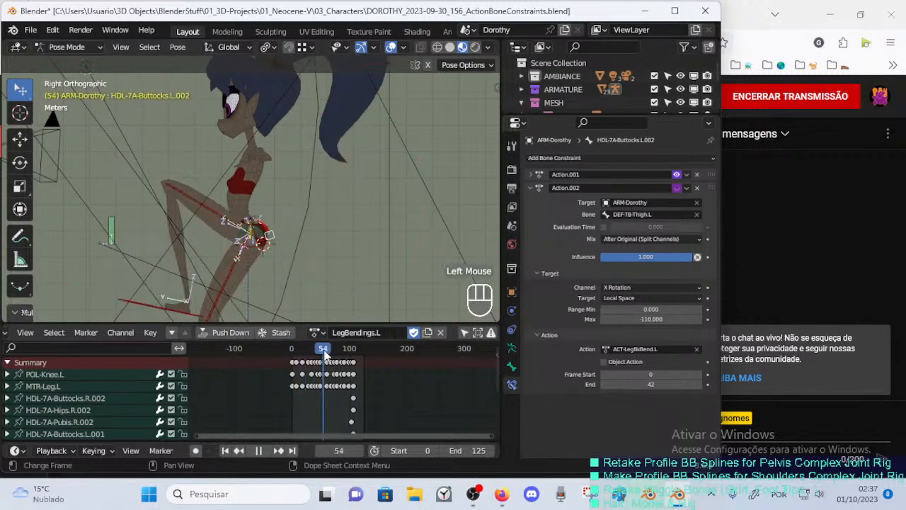
pyautogui.press('Down')
pyautogui.press('Down')
pyautogui.press('Up')
pyautogui.press('Up')
pyautogui.press('Up')
pyautogui.press('Up')
pyautogui.press('Up')
pyautogui.press('Up')
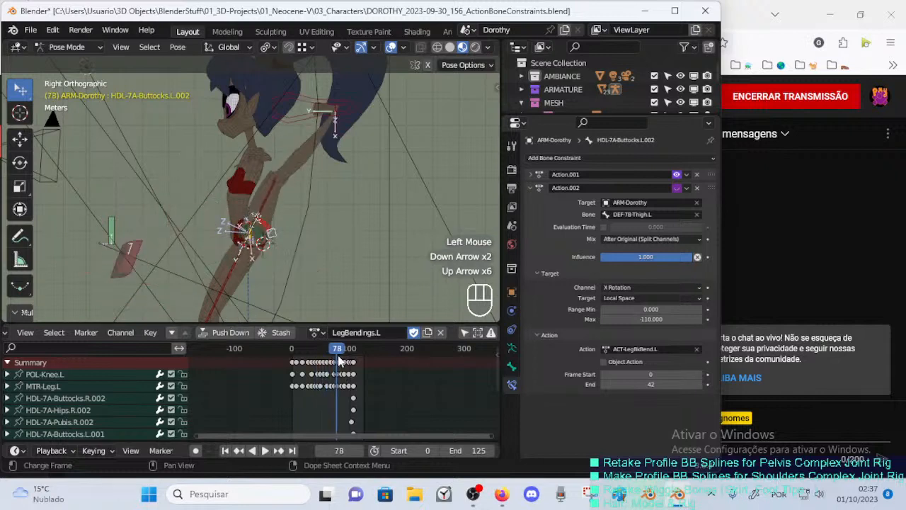
pyautogui.press('Up')
pyautogui.press('Up')
pyautogui.moveTo(340, 358); pyautogui.dragTo(288, 354)
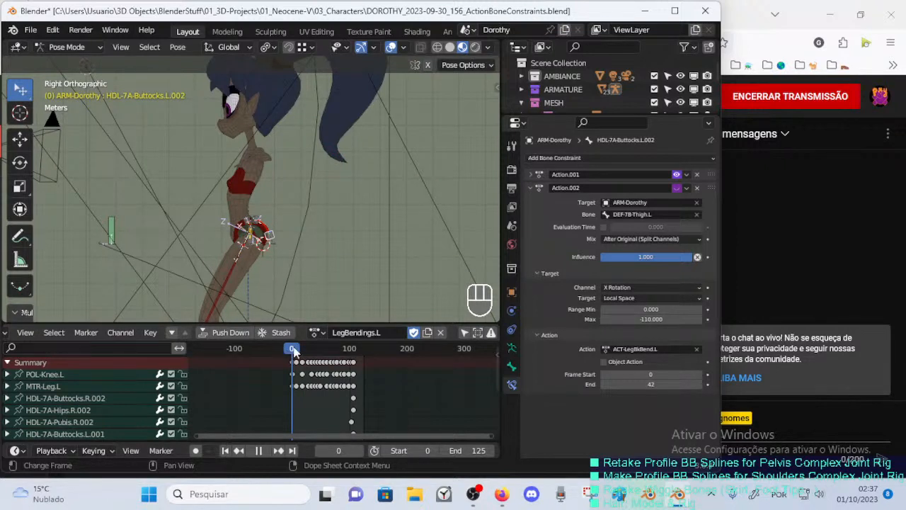
# Shift all keyframes of the LegBendings.L action about 70 frames later.
pyautogui.hotkey('alt', 'a')
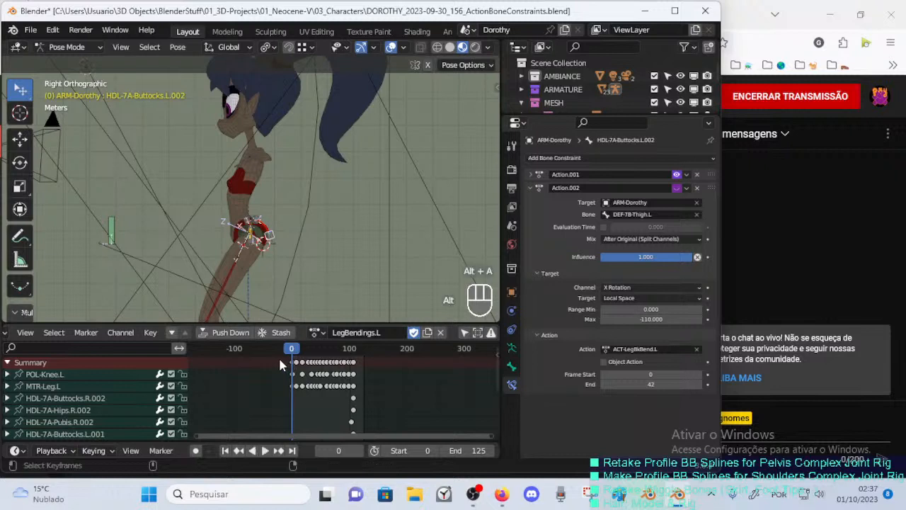
pyautogui.press('b')
pyautogui.moveTo(284, 358); pyautogui.dragTo(370, 434)
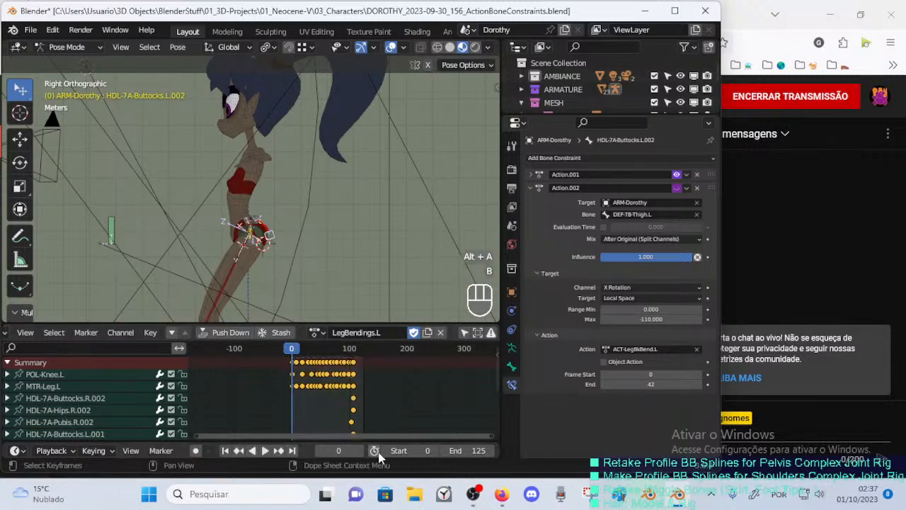
pyautogui.scroll(-2, 354, 386)
pyautogui.scroll(2, 340, 378)
pyautogui.press('g')
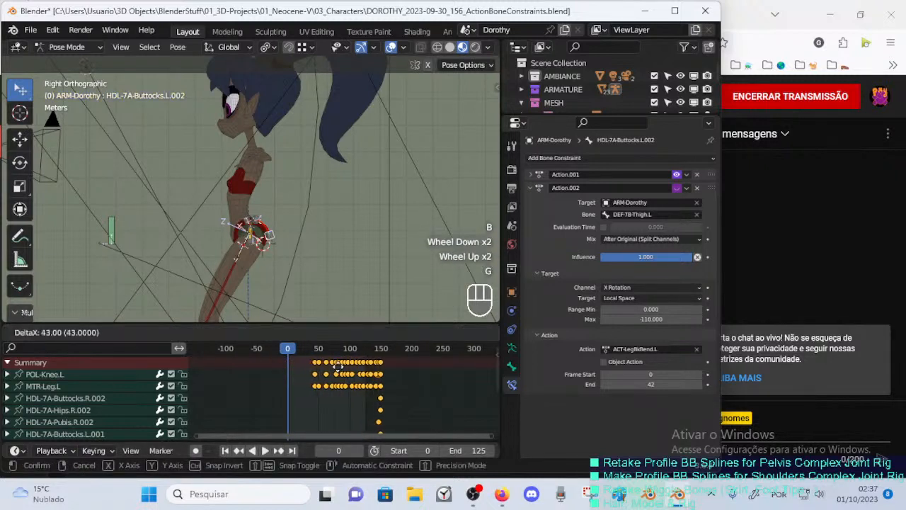
pyautogui.click(345, 362)
# Select the action's middle keyframes and examine the leg poses key by key from frame 176 back to frame 88.
pyautogui.hotkey('alt', 'a')
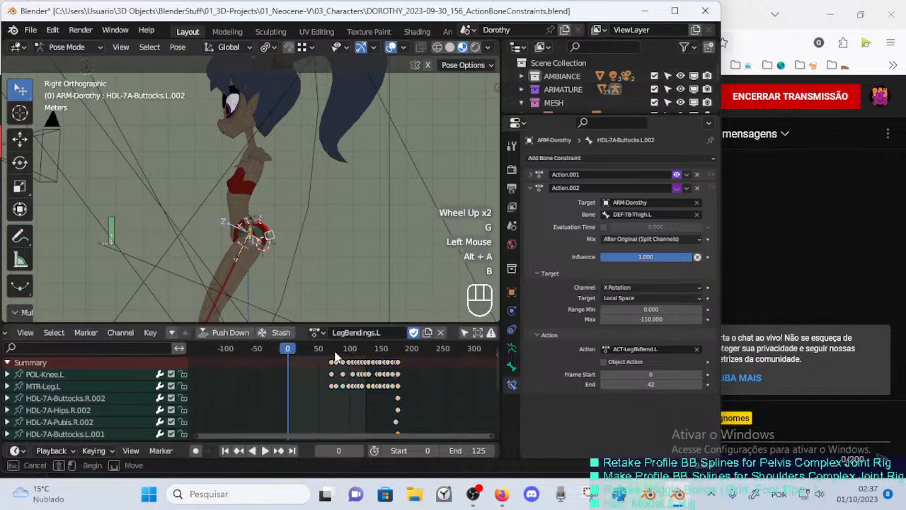
pyautogui.press('b')
pyautogui.moveTo(335, 351); pyautogui.dragTo(393, 439)
pyautogui.press('space')
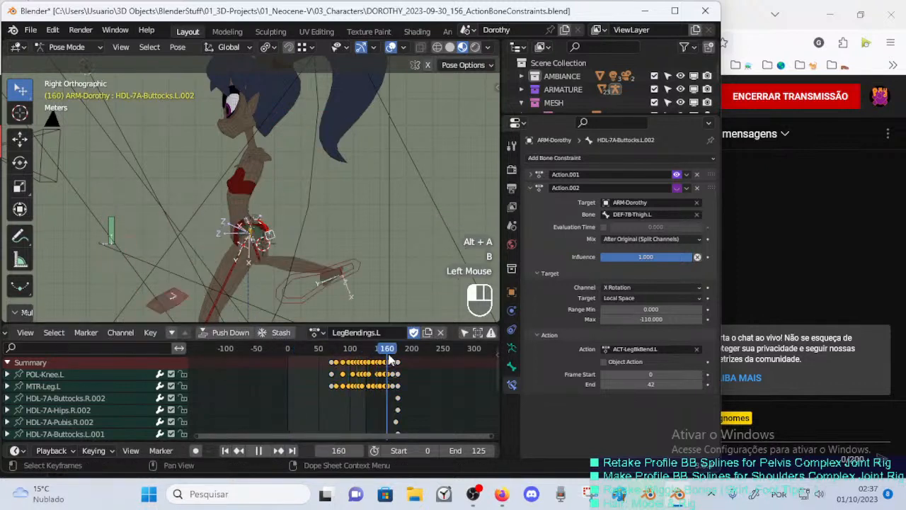
pyautogui.press('Up')
pyautogui.press('Up')
pyautogui.press('Up')
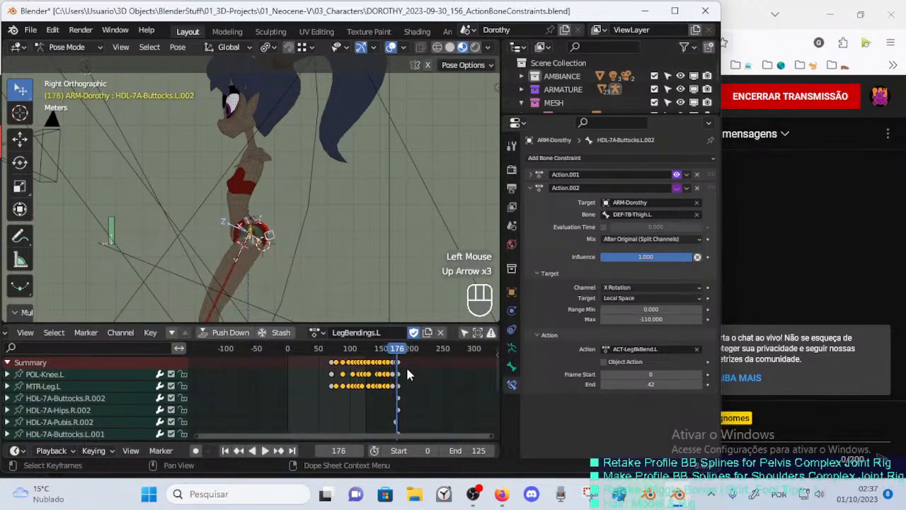
pyautogui.press('Down')
pyautogui.press('Down')
pyautogui.press('Down')
pyautogui.press('Down')
pyautogui.press('Down')
pyautogui.press('Down')
pyautogui.press('Down')
pyautogui.press('Down')
pyautogui.press('Down')
pyautogui.press('Down')
pyautogui.press('Down')
pyautogui.press('Down')
pyautogui.press('Down')
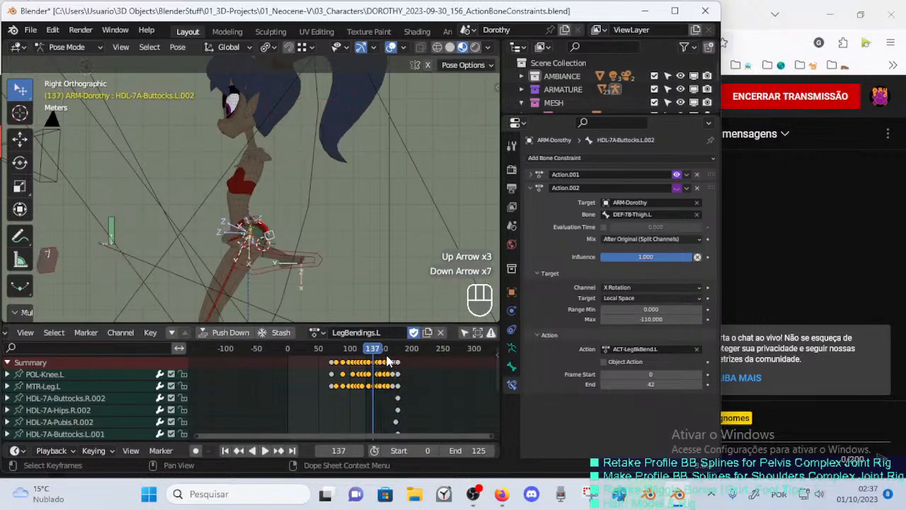
pyautogui.press('Down')
pyautogui.press('Down')
pyautogui.press('Down')
pyautogui.press('Down')
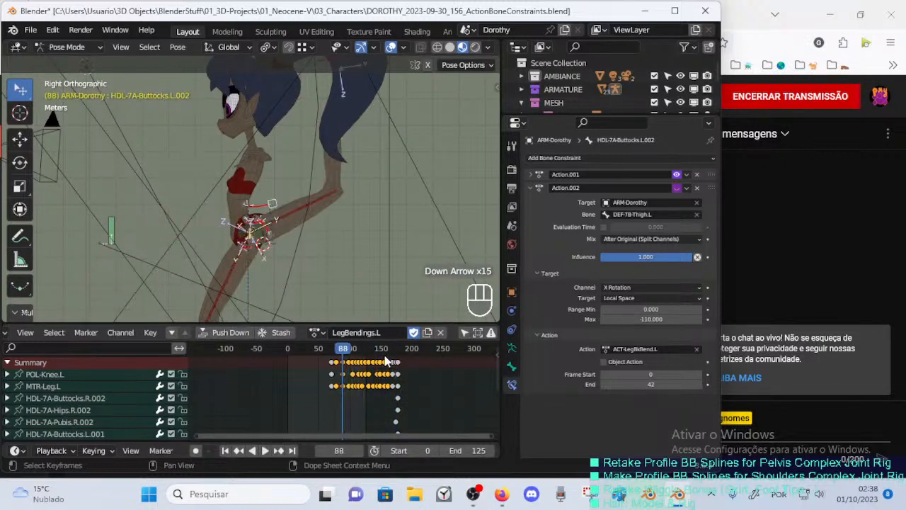
pyautogui.press('Up')
pyautogui.press('Up')
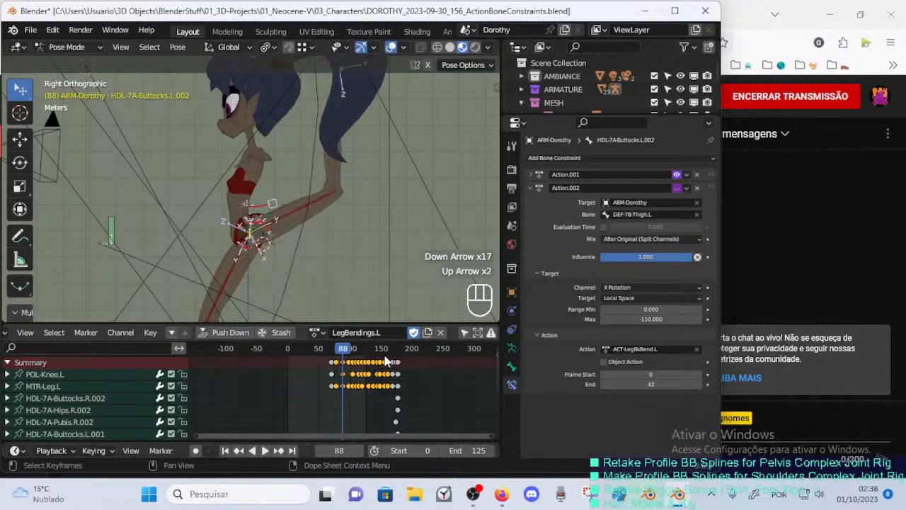
pyautogui.press('Up')
pyautogui.press('Down')
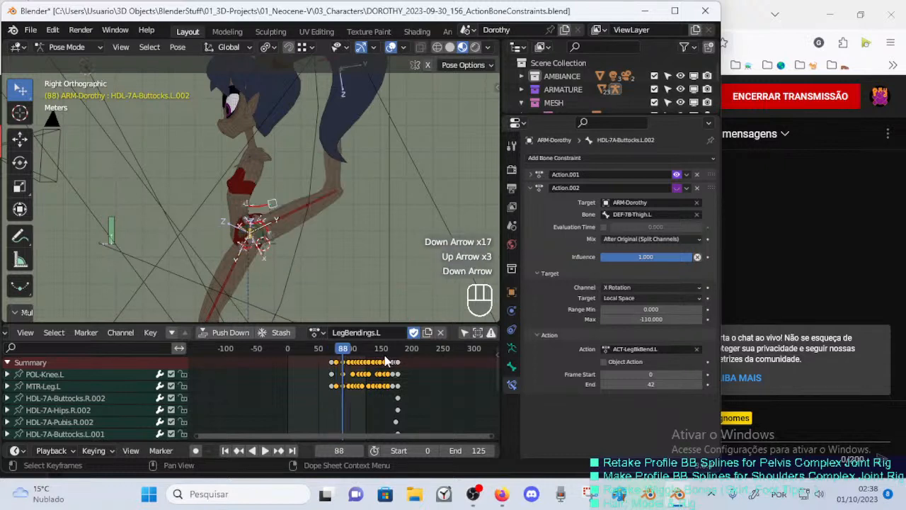
# Delete all LegBendings.L keyframes after frame 88.
pyautogui.click(347, 363)
pyautogui.moveTo(425, 369); pyautogui.dragTo(344, 442)
pyautogui.press('x')
pyautogui.click(356, 410)
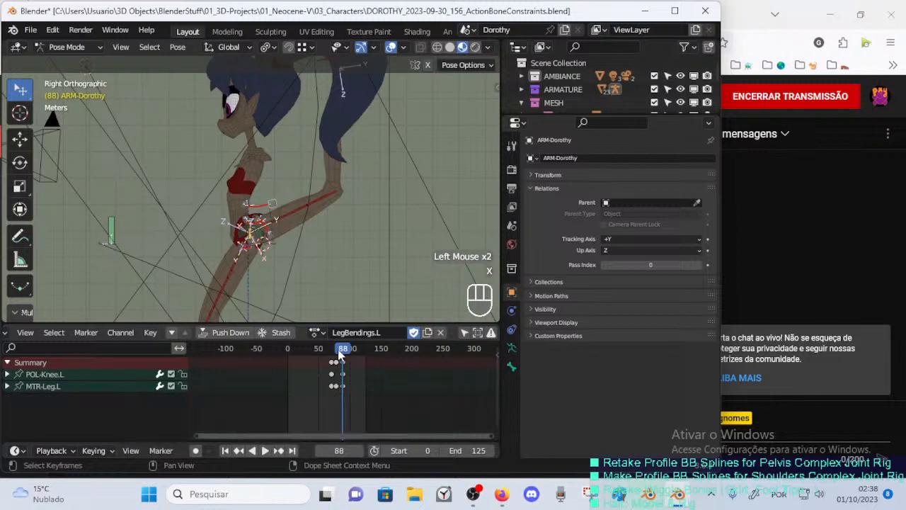
# Move the first keyframe column of the LegBendings.L action to frame 38.
pyautogui.moveTo(339, 349)
pyautogui.mouseDown()
pyautogui.moveTo(328, 349)
pyautogui.moveTo(342, 347)
pyautogui.mouseUp()
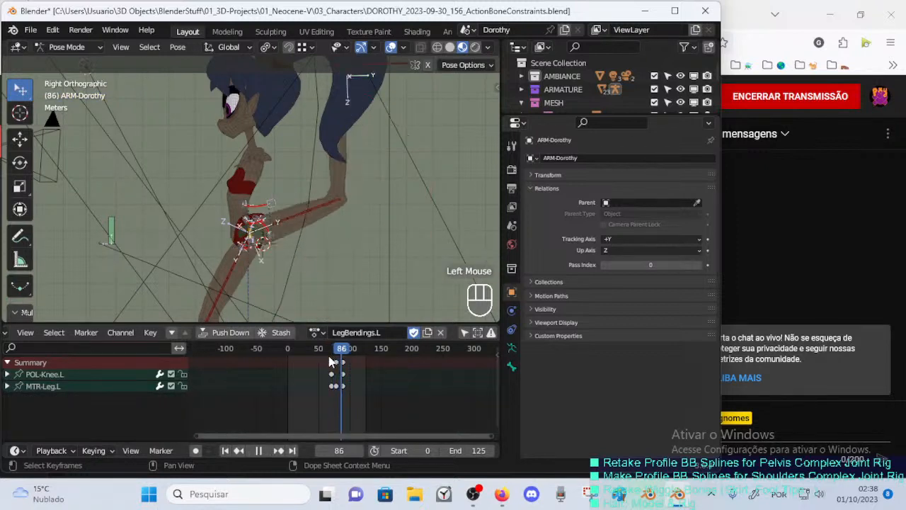
pyautogui.click(331, 366)
pyautogui.press('g')
pyautogui.click(309, 362)
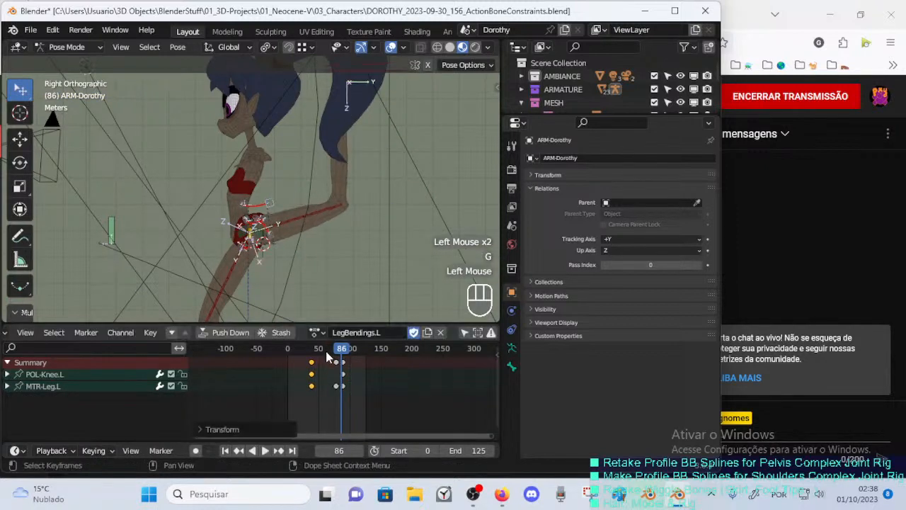
# Scrub the LegBendings.L action back to its start and go to its first keyframe column.
pyautogui.click(310, 352)
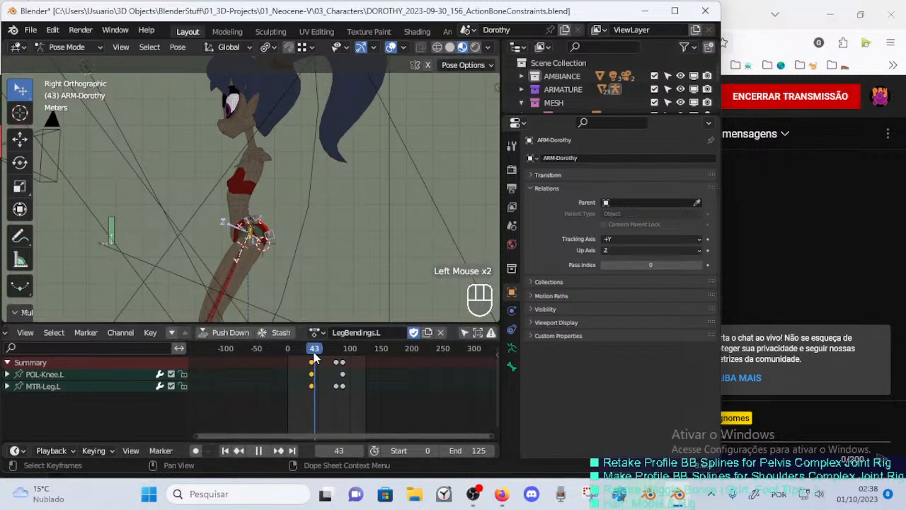
pyautogui.moveTo(309, 355); pyautogui.dragTo(282, 352)
pyautogui.press('Right')
pyautogui.press('Right')
pyautogui.press('Right')
pyautogui.press('Right')
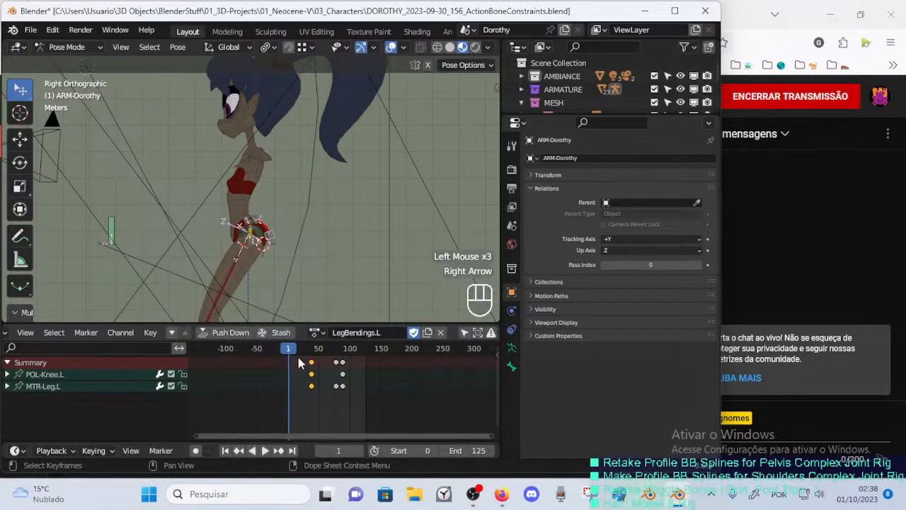
pyautogui.press('Up')
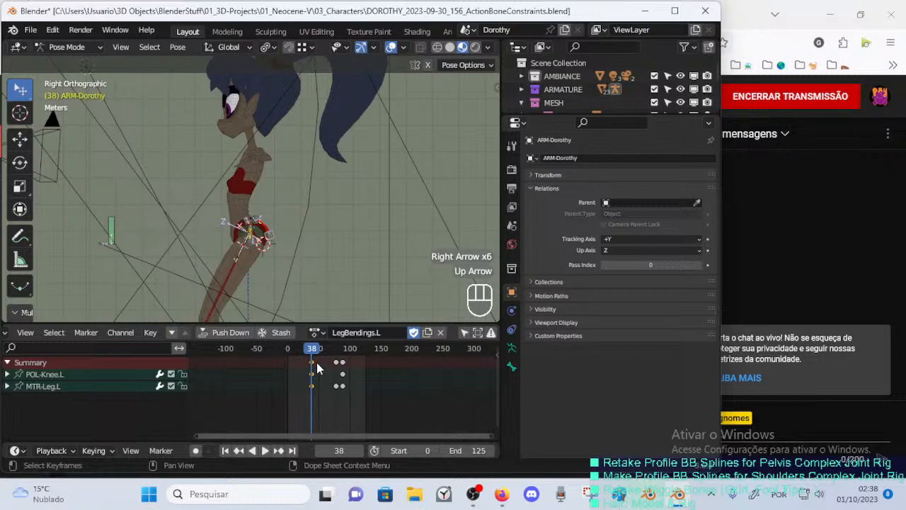
# Move the first keyframe column of the LegBendings.L action to frame 50.
pyautogui.click(314, 365)
pyautogui.press('g')
pyautogui.click(322, 375)
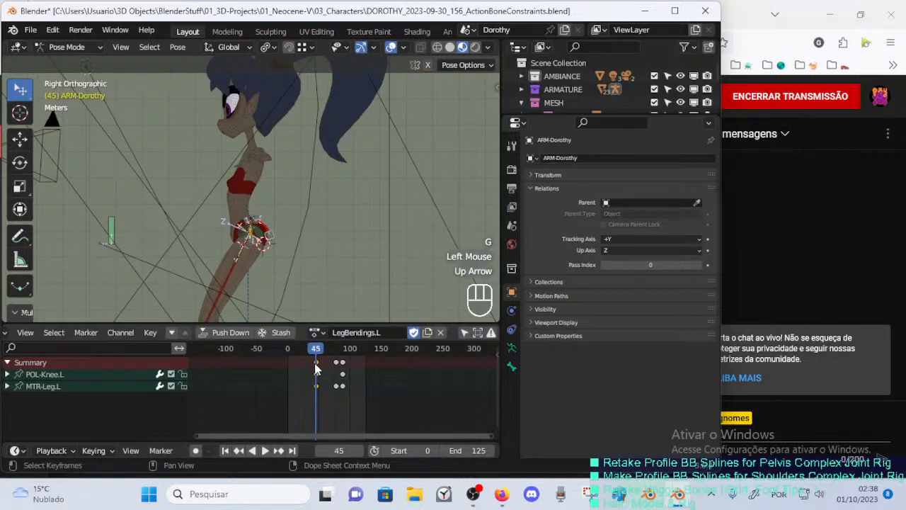
pyautogui.press('g')
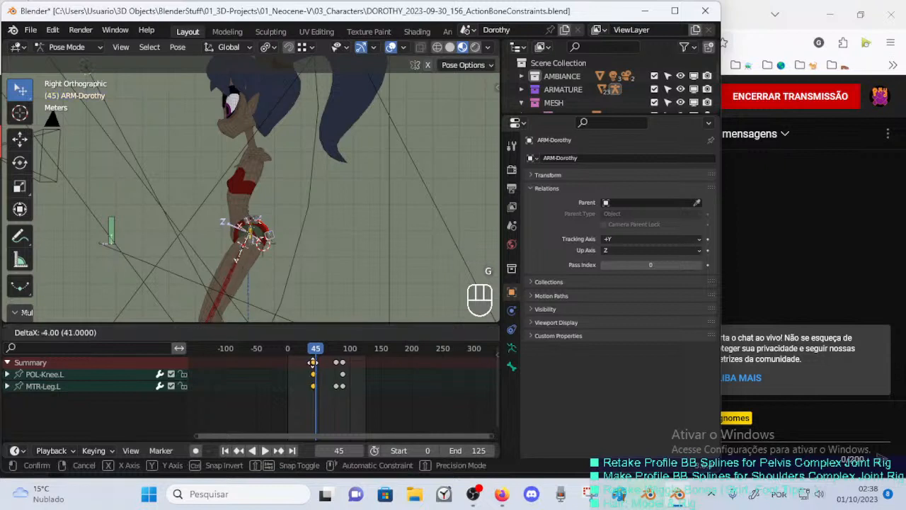
pyautogui.click(320, 372)
pyautogui.press('Right')
pyautogui.press('Right')
pyautogui.press('Right')
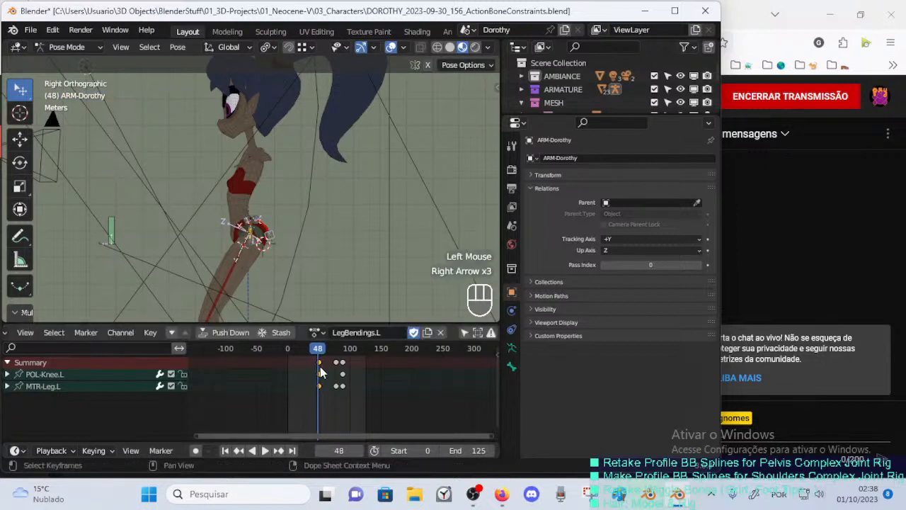
pyautogui.press('Right')
pyautogui.scroll(1, 320, 375)
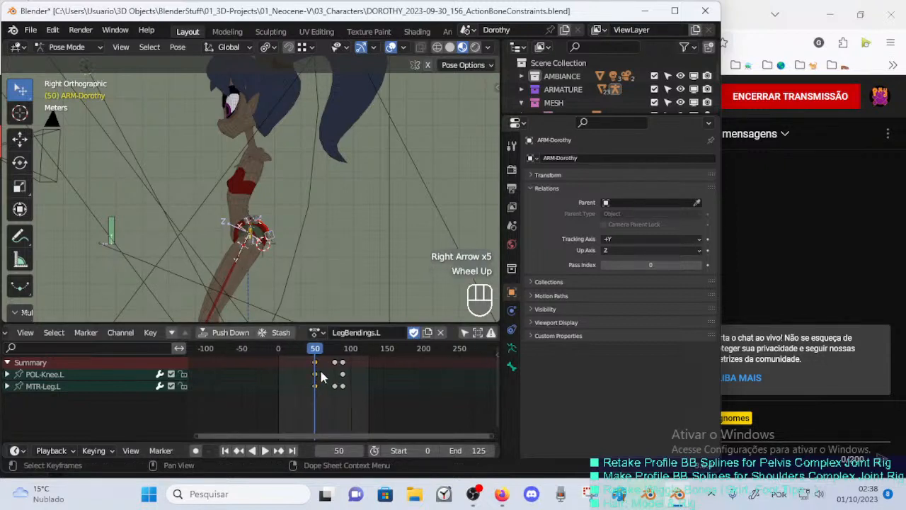
pyautogui.press('f')
pyautogui.click(333, 364)
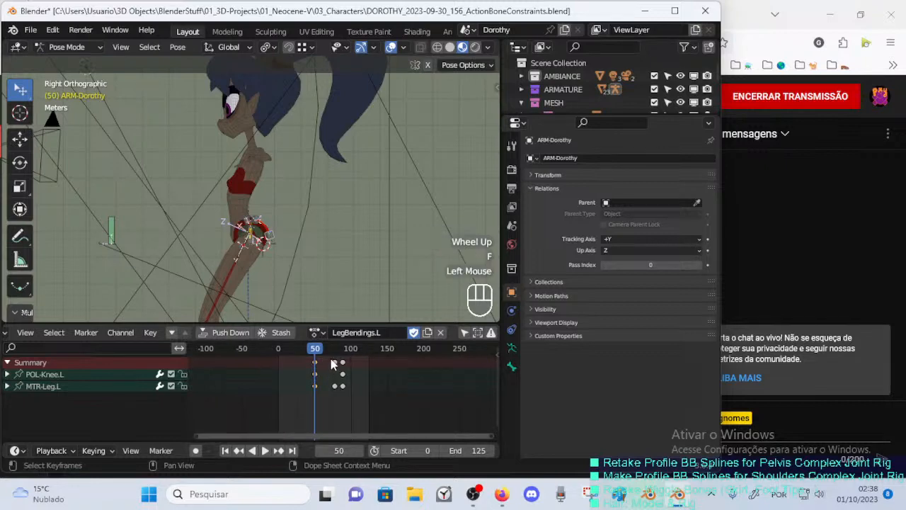
# Select all keyframes of the action, unhide all the armature's hidden bones and clear the bone selection.
pyautogui.moveTo(320, 353)
pyautogui.mouseDown()
pyautogui.moveTo(329, 352)
pyautogui.moveTo(316, 352)
pyautogui.mouseUp()
pyautogui.scroll(-6, 233, 289)
pyautogui.press('space')
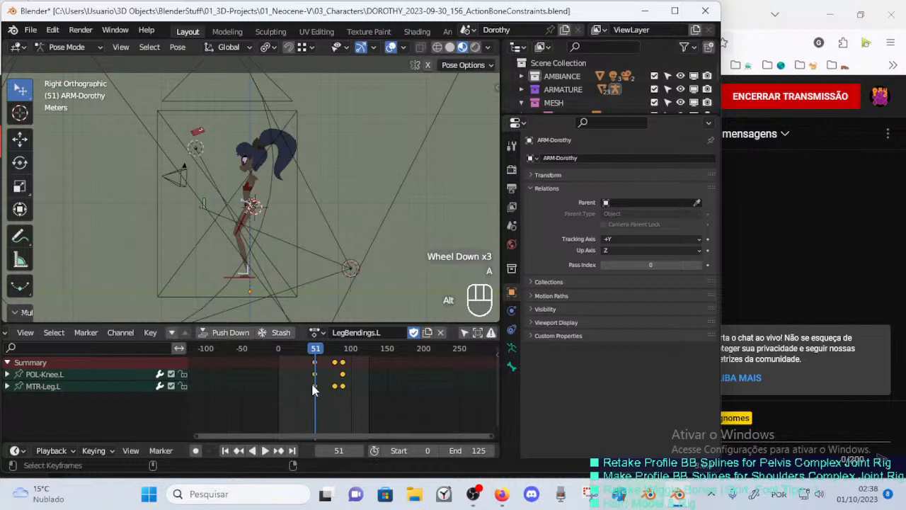
pyautogui.press('a')
pyautogui.hotkey('alt', 'q')
pyautogui.press('a')
pyautogui.scroll(1, 248, 263)
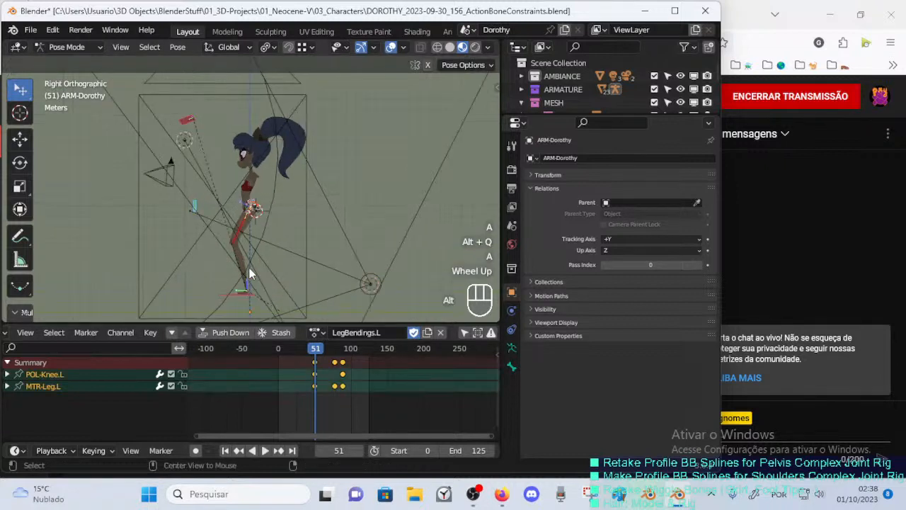
pyautogui.hotkey('alt', 'h')
pyautogui.press('a')
pyautogui.hotkey('alt', 'a')
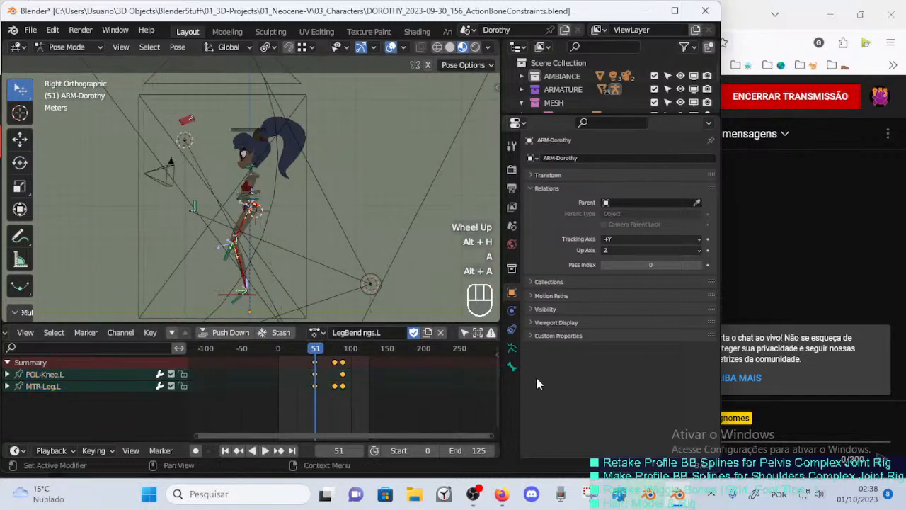
# Select the bones of the Pelvis selection set and save the file.
pyautogui.click(511, 348)
pyautogui.click(644, 257)
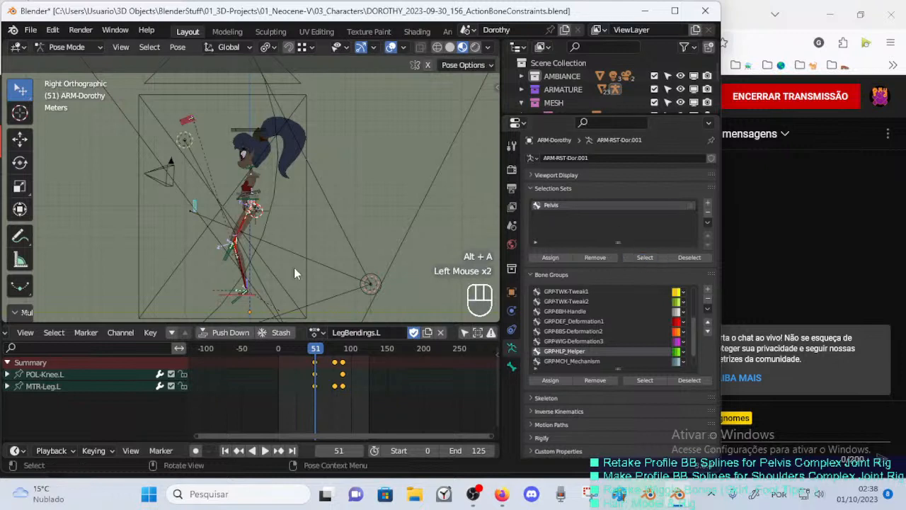
pyautogui.hotkey('ctrl', 's')
# Enable auto keying and try moving the MTR-Leg.L bone at frame 0.
pyautogui.moveTo(285, 354); pyautogui.dragTo(276, 356)
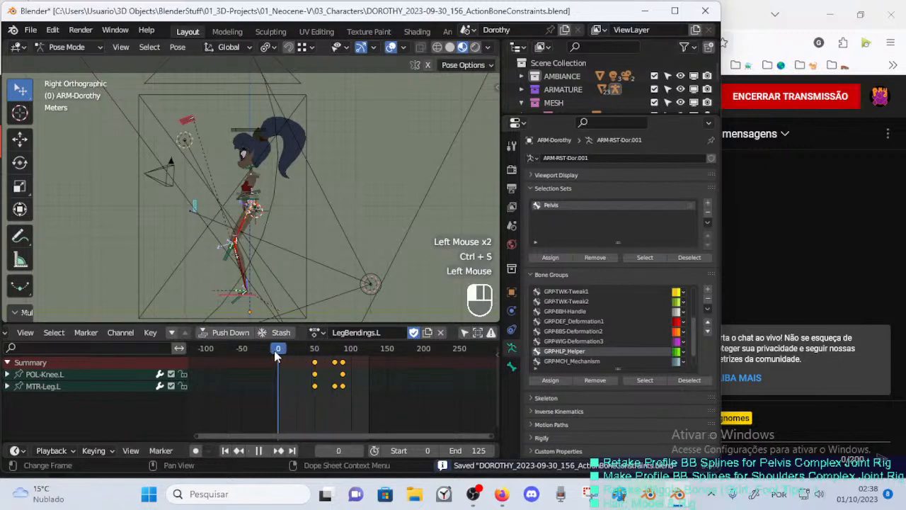
pyautogui.hotkey('alt', 'a')
pyautogui.click(228, 301)
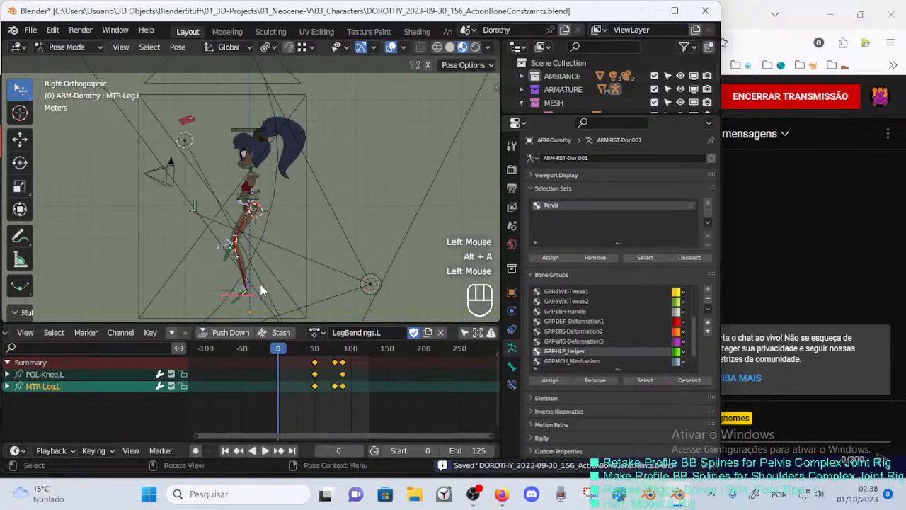
pyautogui.click(197, 451)
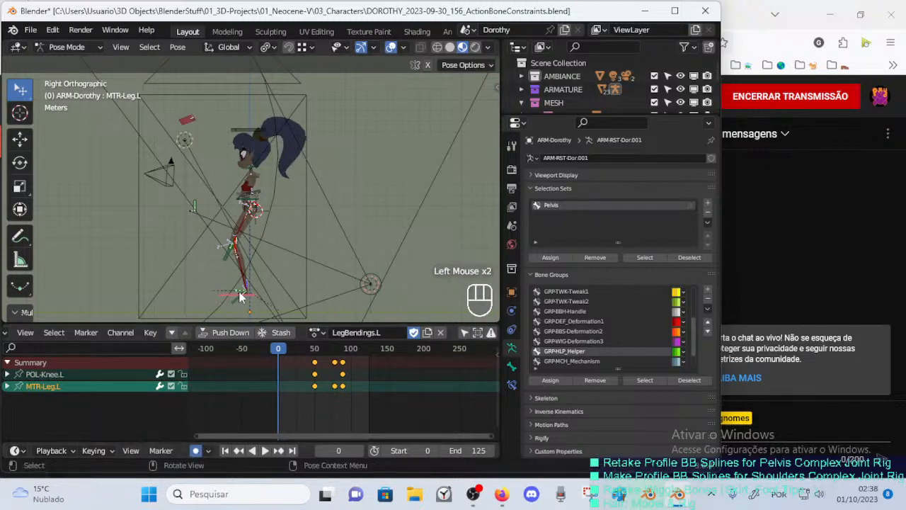
pyautogui.press('g')
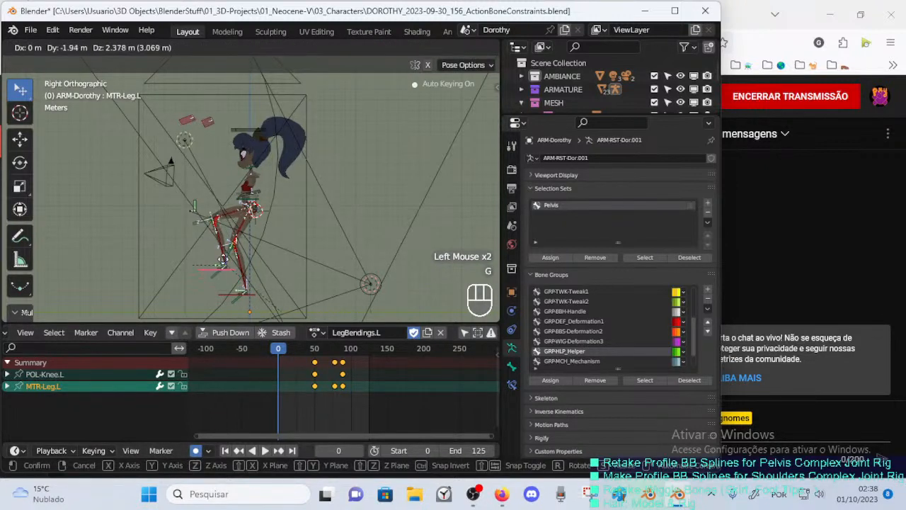
pyautogui.press('Escape')
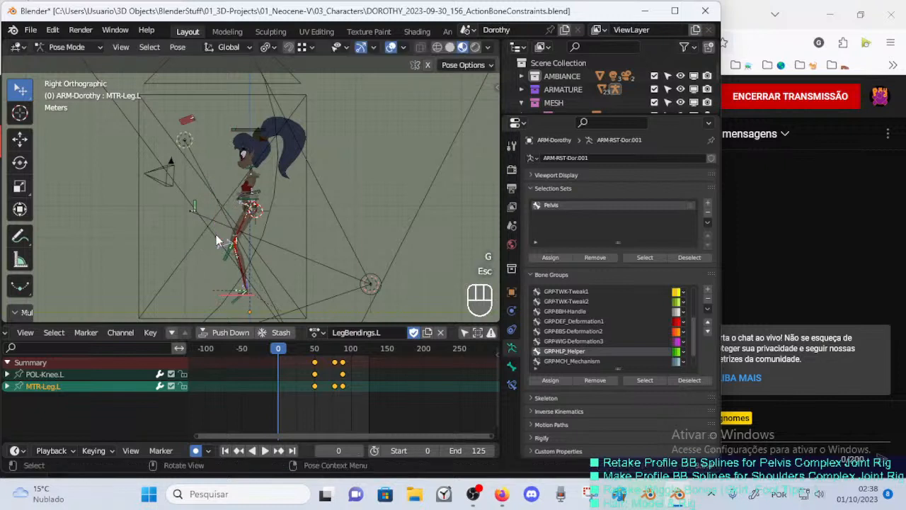
# Step through the keyed leg poses and delete the LegBendings.L keyframe column at frame 77.
pyautogui.press('Up')
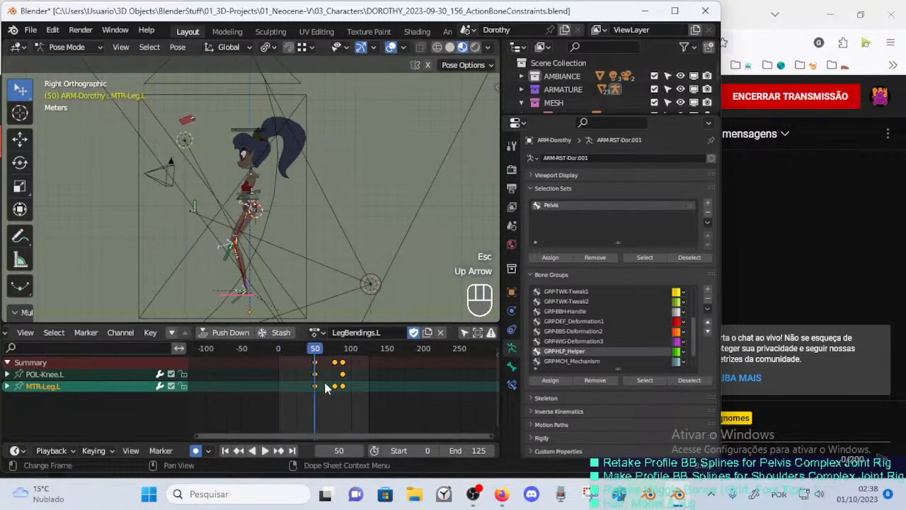
pyautogui.click(338, 362)
pyautogui.press('Up')
pyautogui.press('Down')
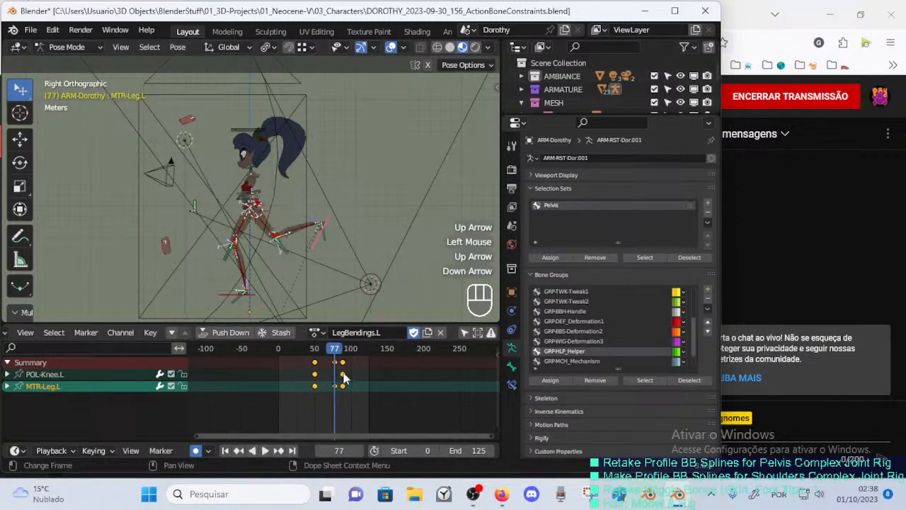
pyautogui.click(334, 370)
pyautogui.press('Delete')
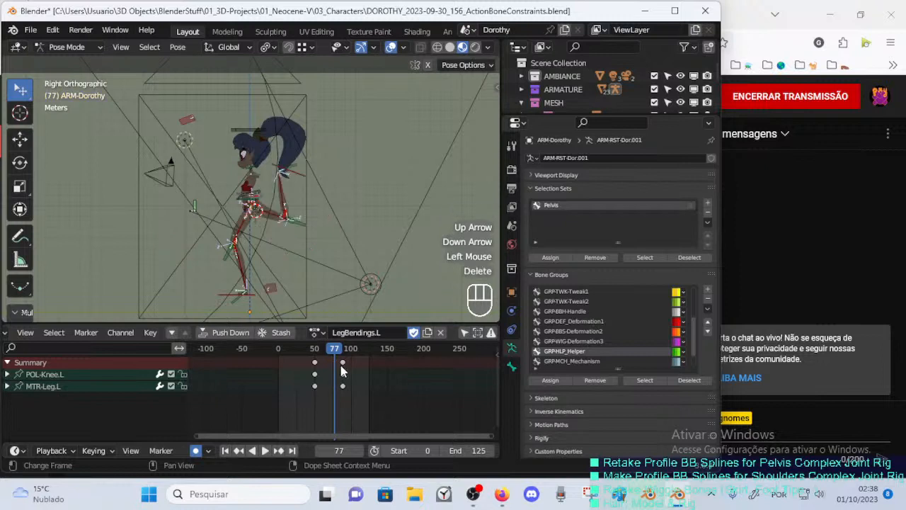
# Move the MTR-Leg.L bone slightly farther back at frame 89 with auto keying on.
pyautogui.press('Up')
pyautogui.moveTo(354, 349); pyautogui.dragTo(345, 362)
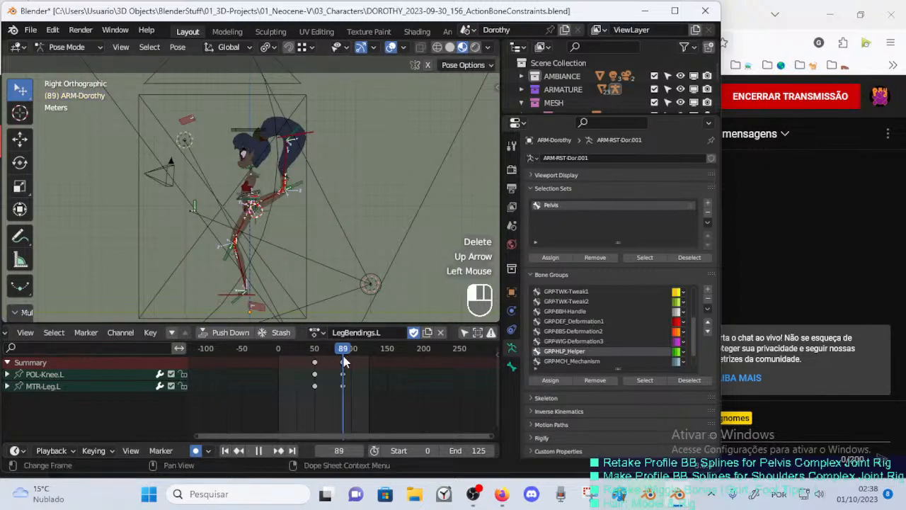
pyautogui.click(340, 368)
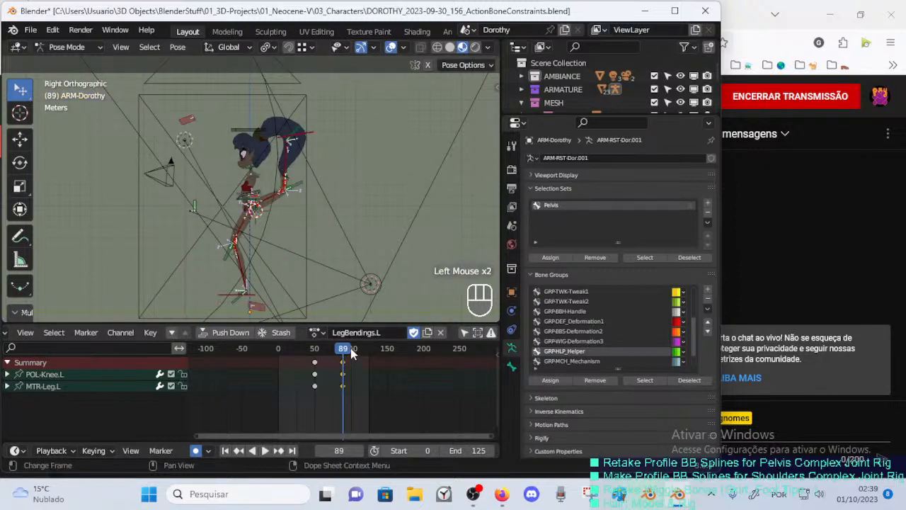
pyautogui.scroll(2, 326, 231)
pyautogui.keyDown('shift'); pyautogui.moveTo(327, 231); pyautogui.dragTo(350, 122, button='middle'); pyautogui.keyUp('shift')
pyautogui.click(350, 121)
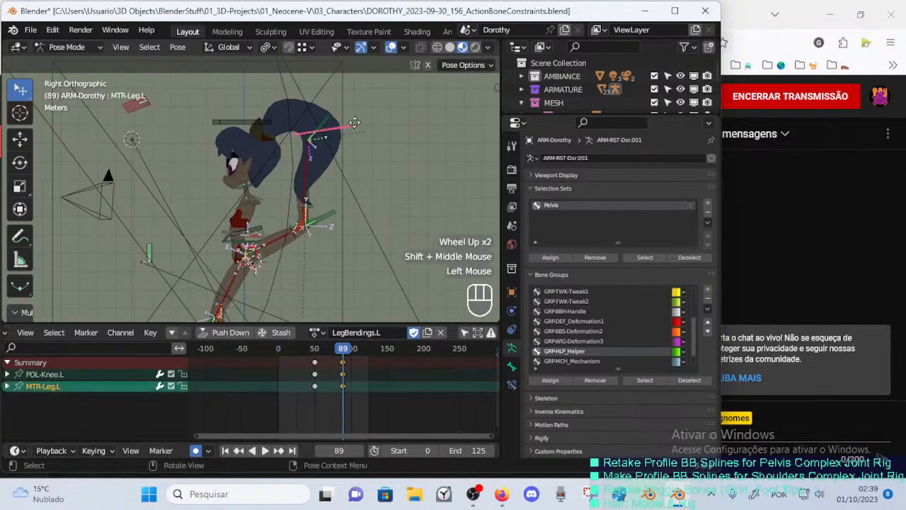
pyautogui.press('g')
pyautogui.click(368, 130)
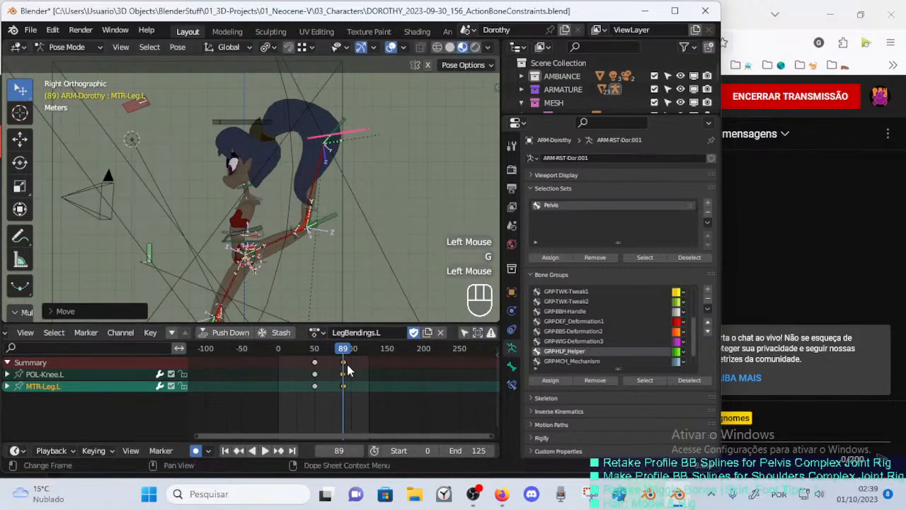
# Delete the last keyframe column of the LegBendings.L action at frame 89 and return to frame 50.
pyautogui.press('x')
pyautogui.click(347, 366)
pyautogui.press('Up')
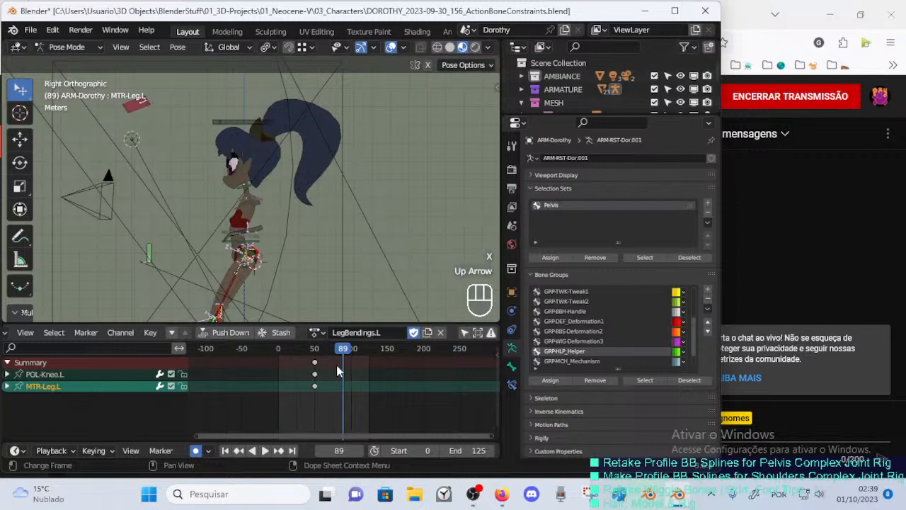
pyautogui.press('Down')
# Try to reset all bones of the armature at frame 50 with auto keying on.
pyautogui.scroll(-2, 290, 259)
pyautogui.press('a')
pyautogui.hotkey('alt', 'q')
pyautogui.hotkey('alt', 'q')
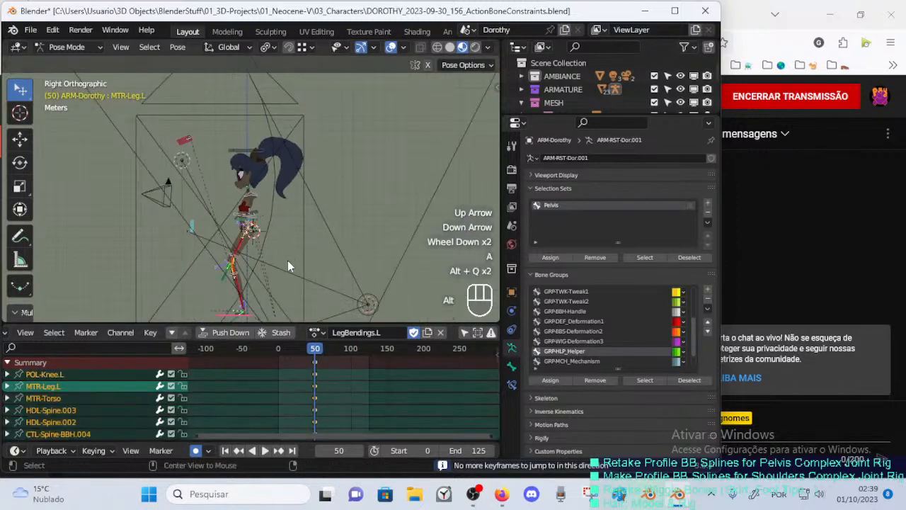
pyautogui.hotkey('ctrl', 'z')
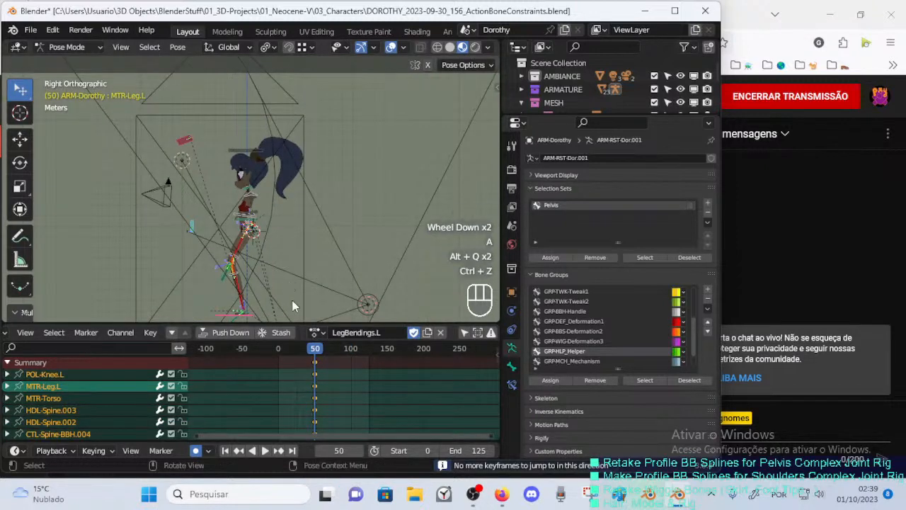
pyautogui.hotkey('ctrl', 'z')
# Select the MTR-Leg.L and POL-Knee.R bones and reset them at frame 50 with auto keying on.
pyautogui.click(260, 277)
pyautogui.scroll(1, 258, 273)
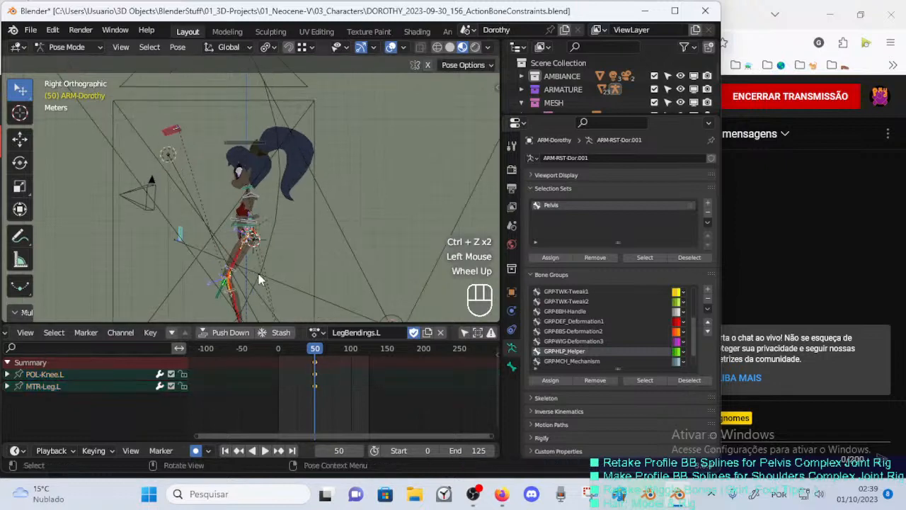
pyautogui.keyDown('shift'); pyautogui.moveTo(259, 273); pyautogui.dragTo(284, 252, button='middle'); pyautogui.keyUp('shift')
pyautogui.scroll(1, 269, 273)
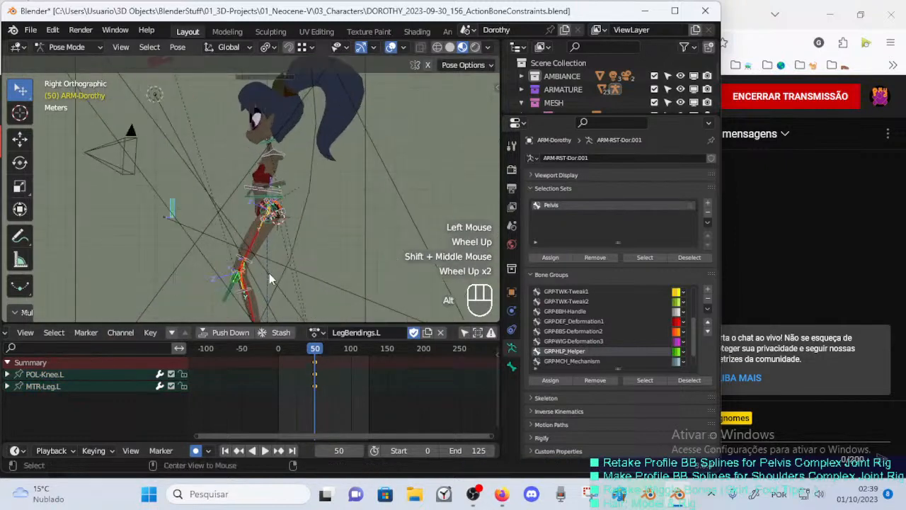
pyautogui.hotkey('alt', 'a')
pyautogui.scroll(1, 270, 237)
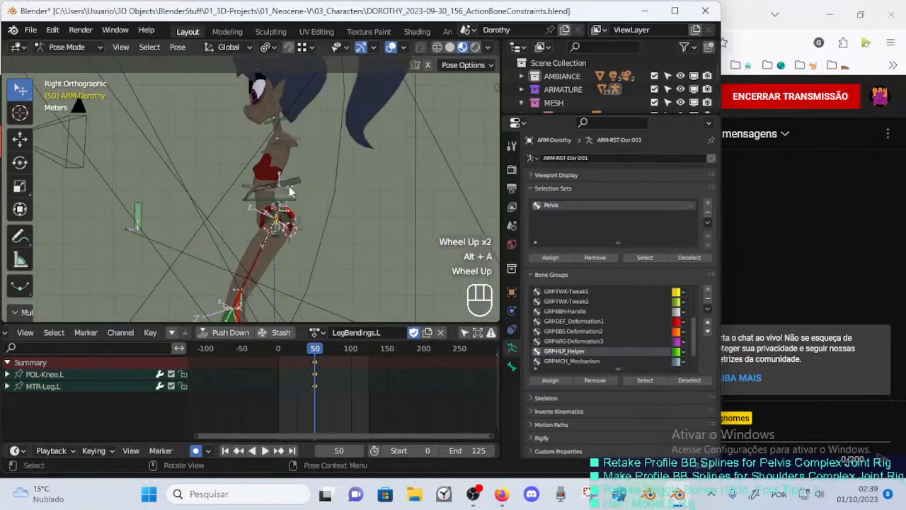
pyautogui.keyDown('shift'); pyautogui.moveTo(290, 191); pyautogui.dragTo(277, 176, button='middle'); pyautogui.keyUp('shift')
pyautogui.scroll(-2, 269, 236)
pyautogui.click(237, 301)
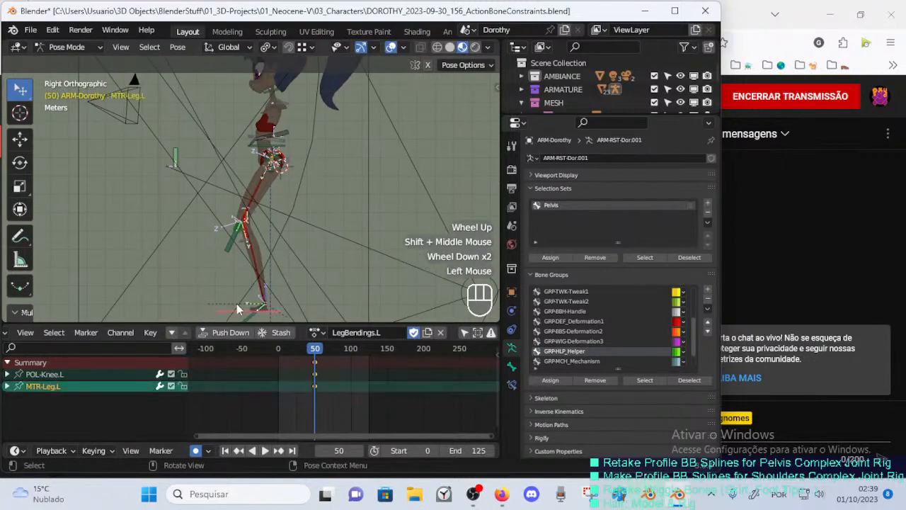
pyautogui.scroll(-2, 202, 201)
pyautogui.keyDown('shift'); pyautogui.moveTo(202, 201); pyautogui.dragTo(205, 142, button='middle'); pyautogui.keyUp('shift')
pyautogui.keyDown('shift'); pyautogui.click(208, 120); pyautogui.keyUp('shift')
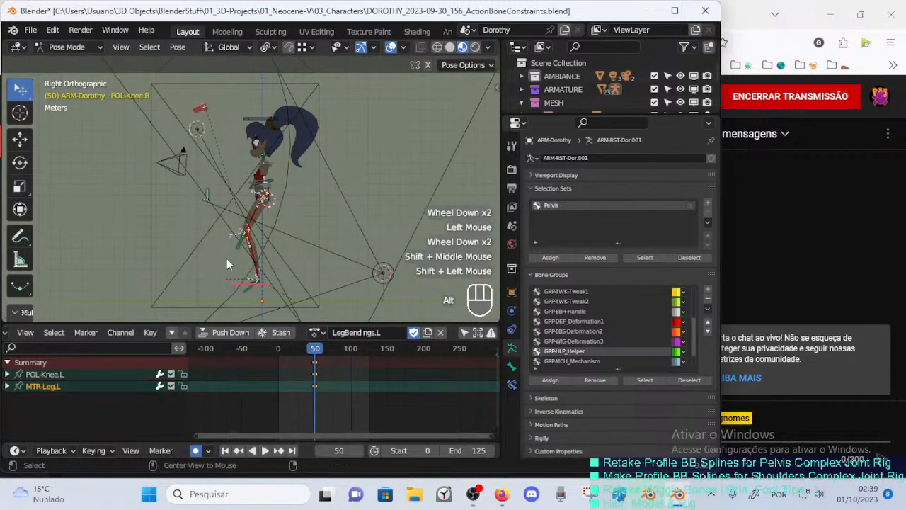
pyautogui.hotkey('alt', 'q')
# Try raising the MTR-Leg.R bone up and forward at frame 0 and select all bones.
pyautogui.moveTo(318, 349); pyautogui.dragTo(278, 350)
pyautogui.click(307, 259)
pyautogui.press('g')
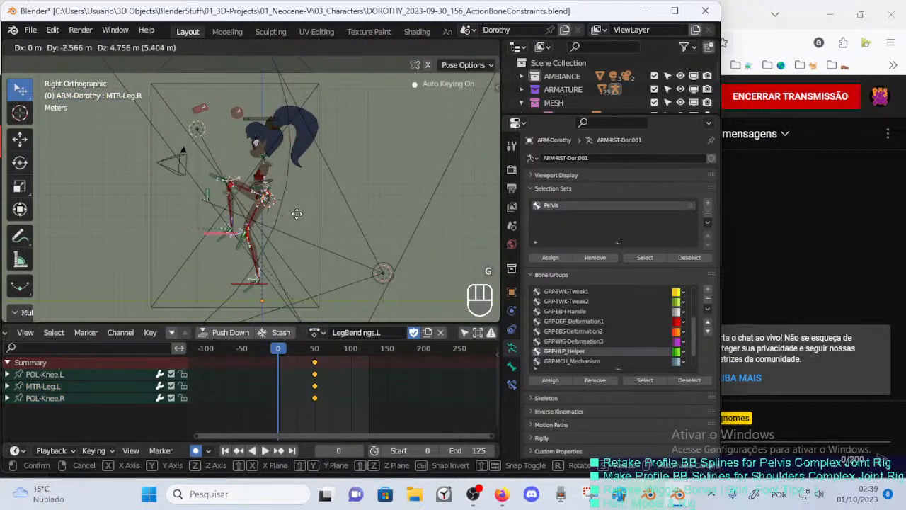
pyautogui.click(251, 162)
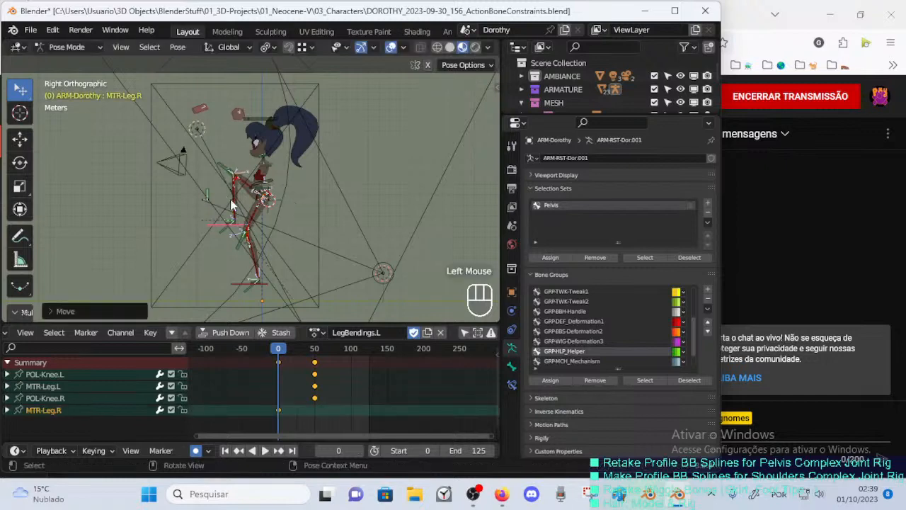
pyautogui.moveTo(230, 198); pyautogui.dragTo(276, 283, button='middle')
pyautogui.hotkey('ctrl', 'z')
pyautogui.press('a')
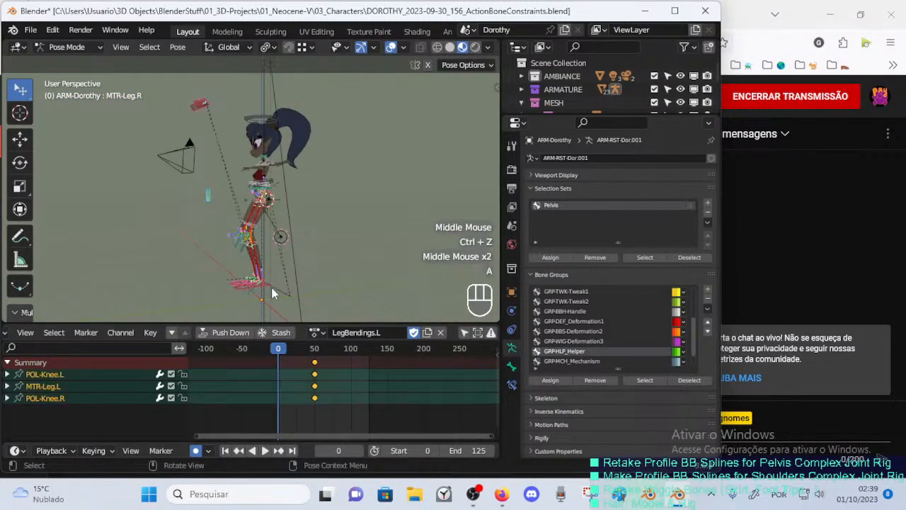
# Delete all remaining keyframes of the LegBendings.L action and go to frame 50.
pyautogui.click(315, 366)
pyautogui.press('x')
pyautogui.click(315, 365)
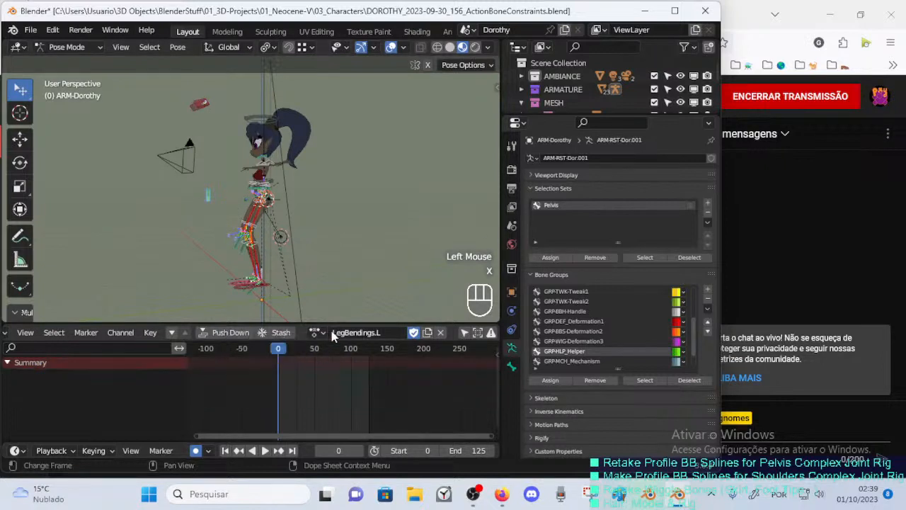
pyautogui.hotkey('ctrl', 'z')
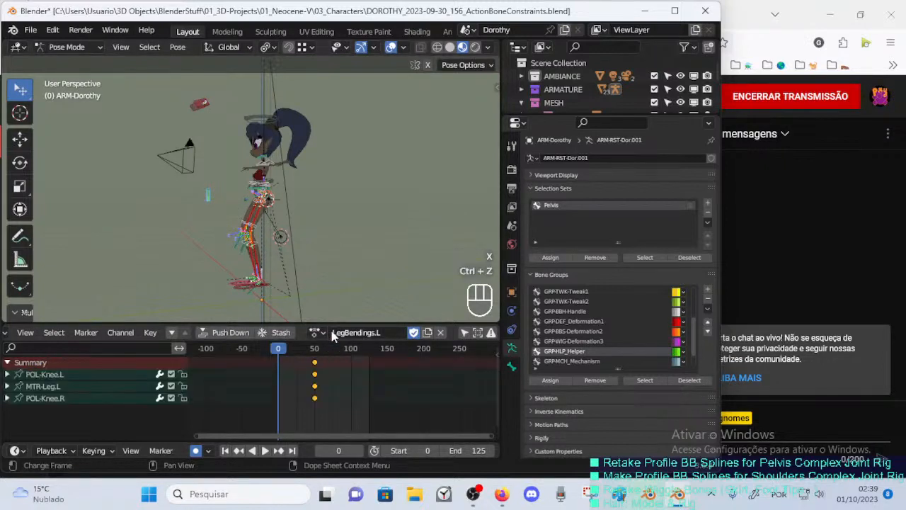
pyautogui.press('Up')
pyautogui.press('x')
pyautogui.click(316, 358)
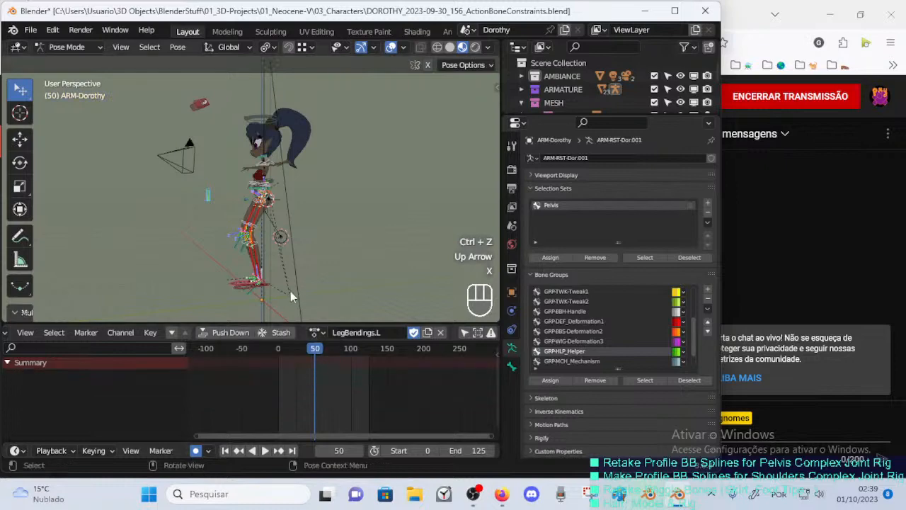
# Select only the MTR-Leg.L and POL-Knee.R bones, auto-key them at frame 50 and check POL-Knee.R's keyed channels.
pyautogui.hotkey('alt', 'a')
pyautogui.click(268, 278)
pyautogui.moveTo(267, 278); pyautogui.dragTo(230, 244, button='middle')
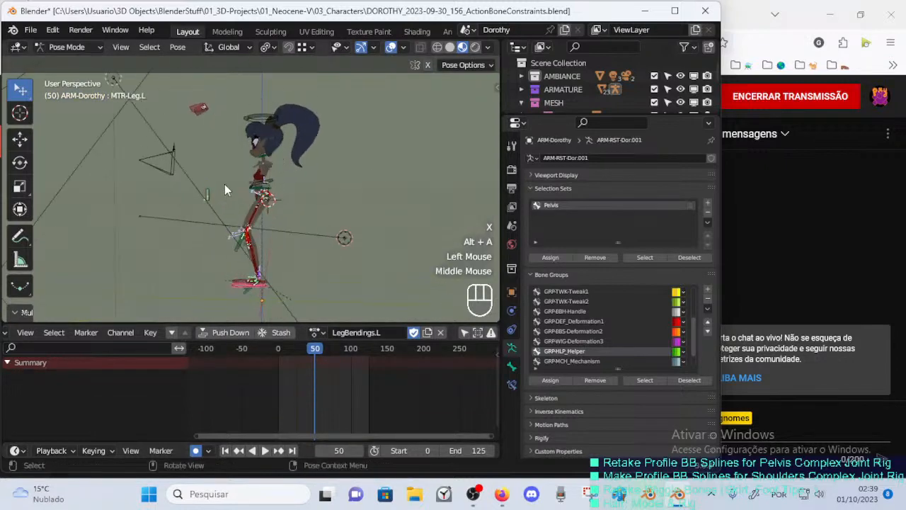
pyautogui.press('KP_3')
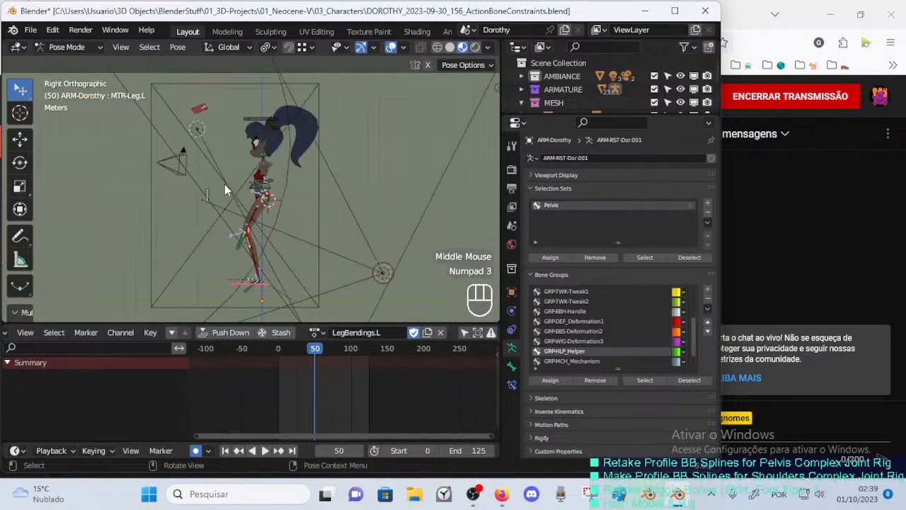
pyautogui.keyDown('shift'); pyautogui.click(211, 151); pyautogui.keyUp('shift')
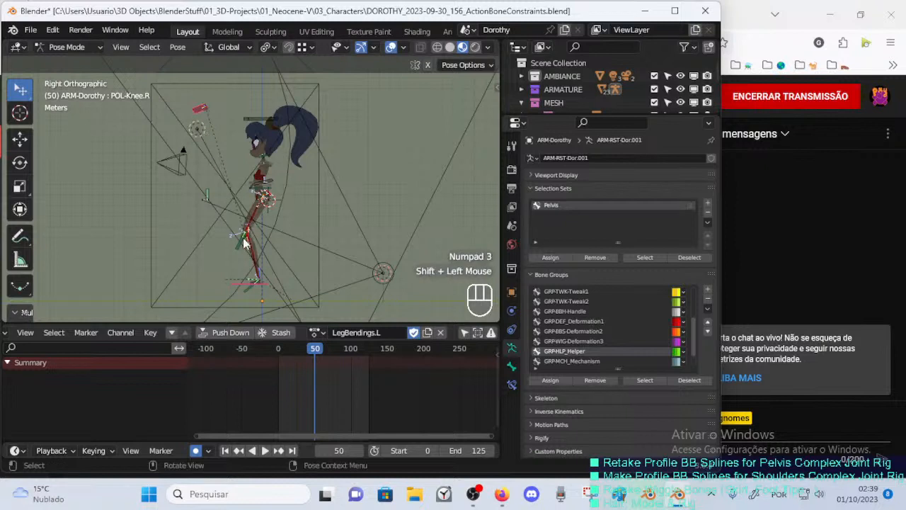
pyautogui.press('i')
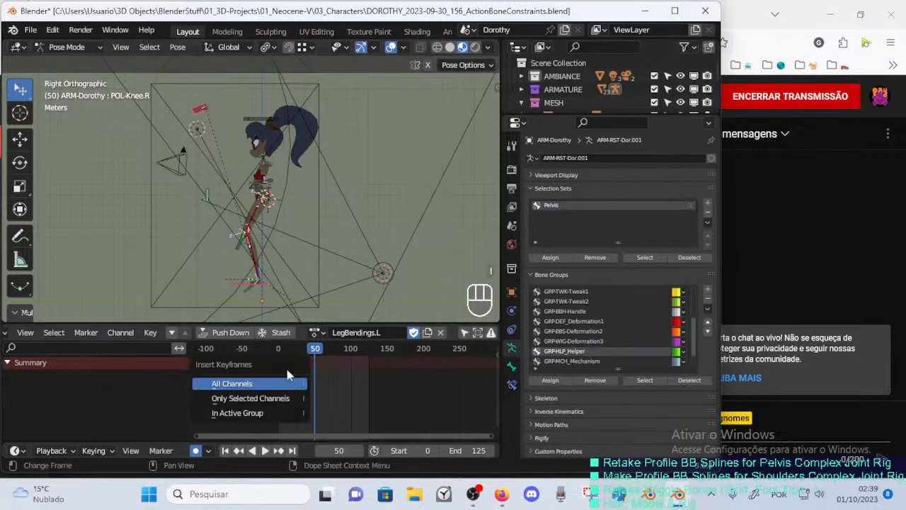
pyautogui.press('Escape')
pyautogui.press('g')
pyautogui.click(204, 263)
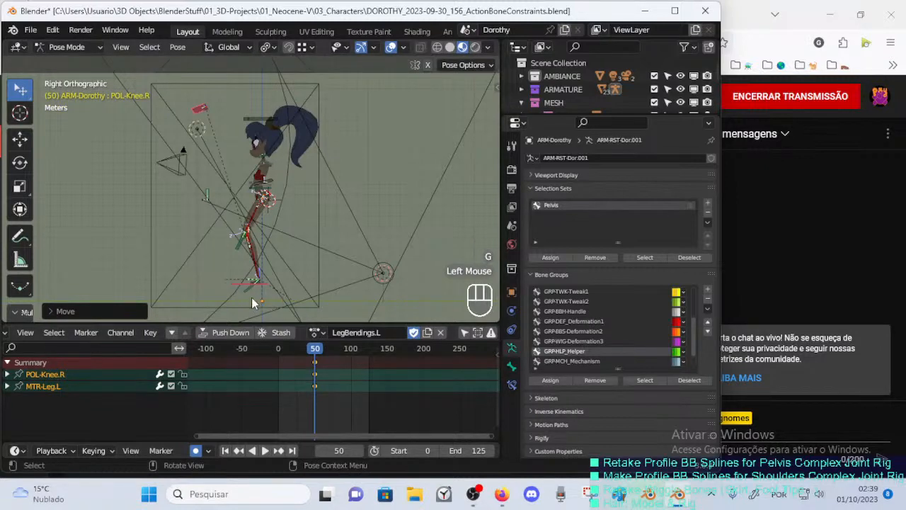
pyautogui.click(7, 374)
pyautogui.scroll(-4, 54, 395)
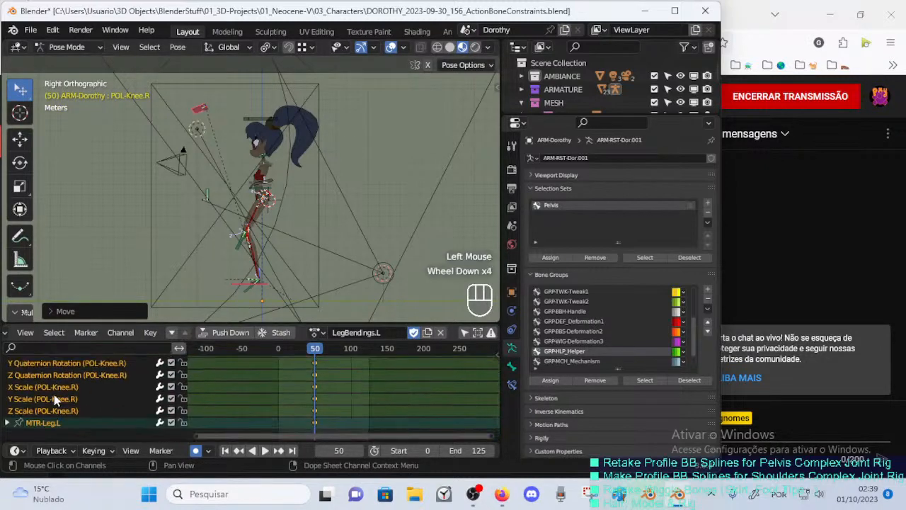
pyautogui.scroll(3, 54, 395)
pyautogui.click(7, 374)
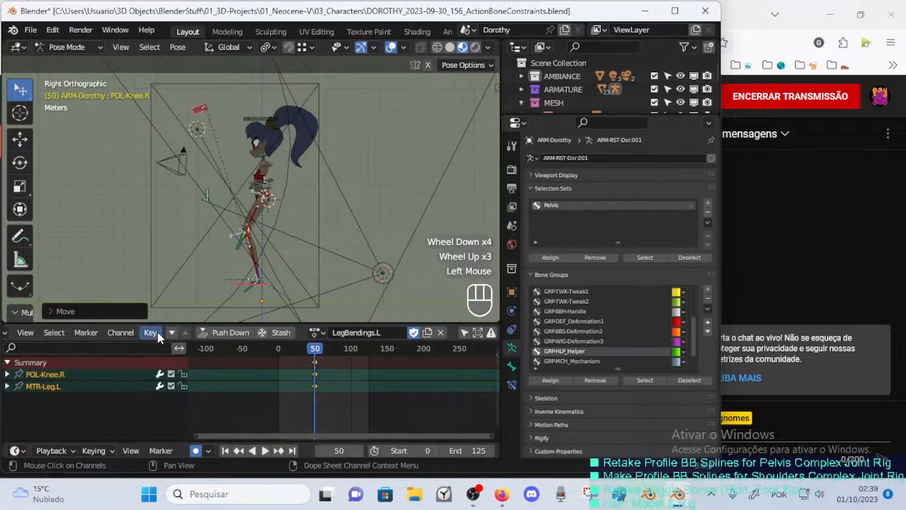
# At frame 0, move the MTR-Leg.L bone up and forward to bend the knee and rotate it around the global X axis.
pyautogui.click(234, 291)
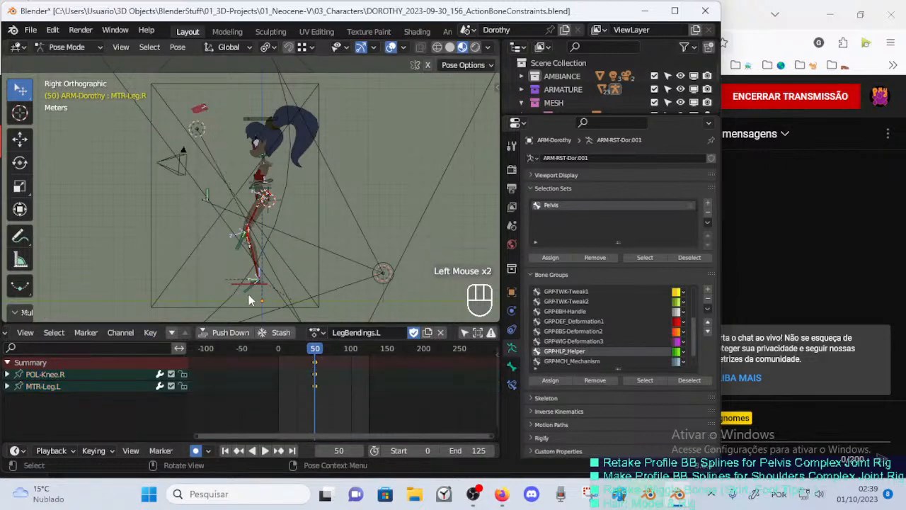
pyautogui.click(238, 291)
pyautogui.moveTo(238, 290); pyautogui.dragTo(240, 285, button='middle')
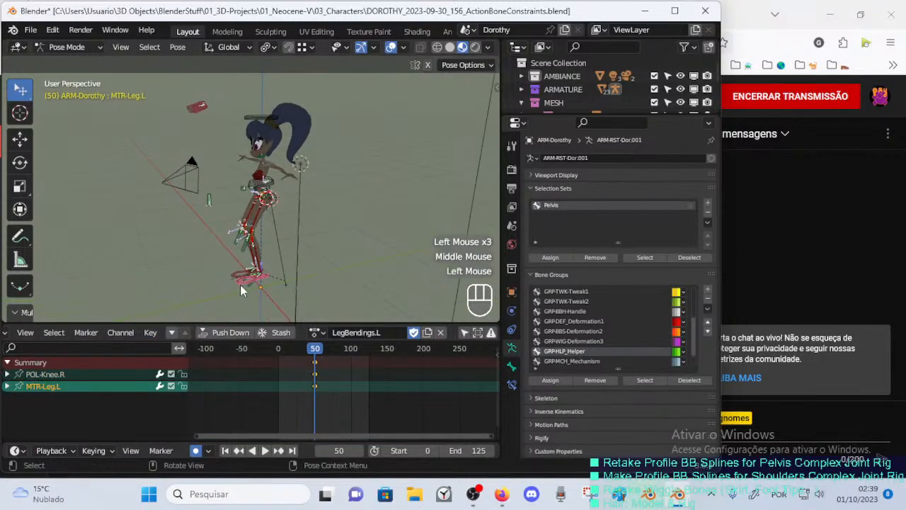
pyautogui.press('KP_3')
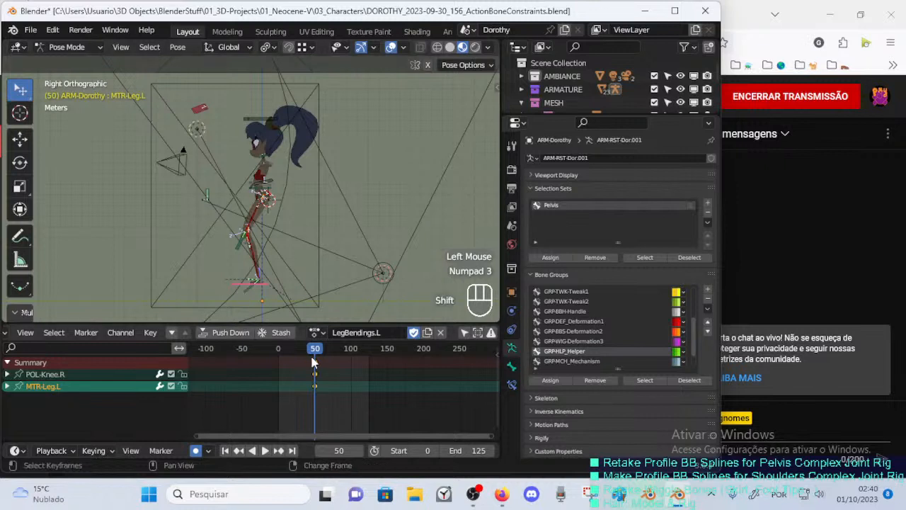
pyautogui.hotkey('shift', 'Left')
pyautogui.press('g')
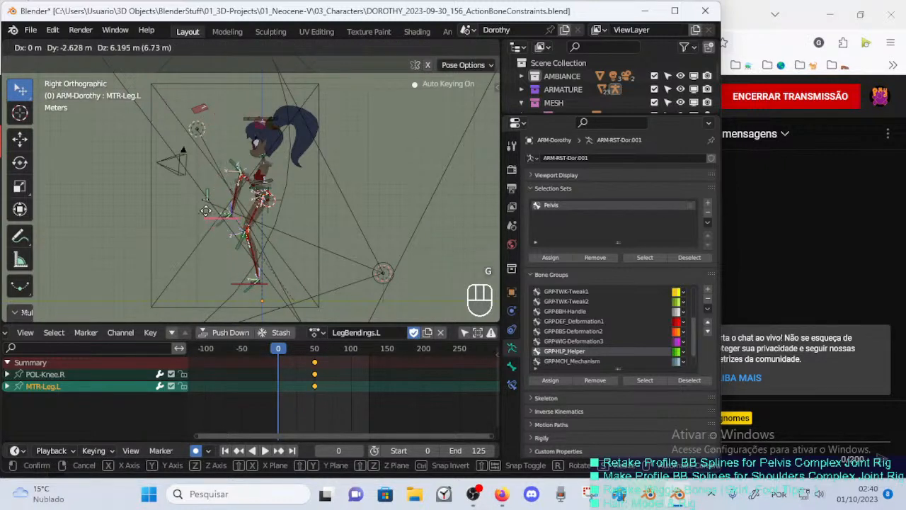
pyautogui.click(209, 226)
pyautogui.press('g')
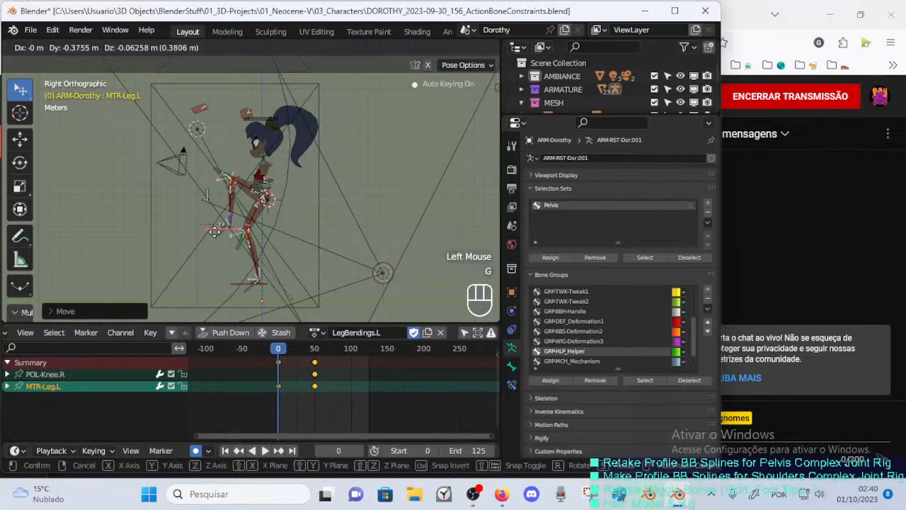
pyautogui.click(244, 242)
pyautogui.press('r')
pyautogui.press('x')
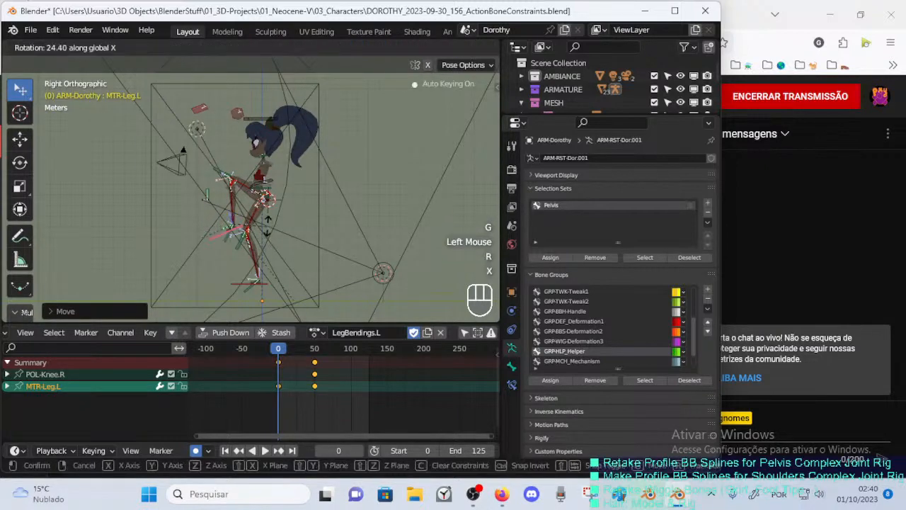
pyautogui.click(267, 231)
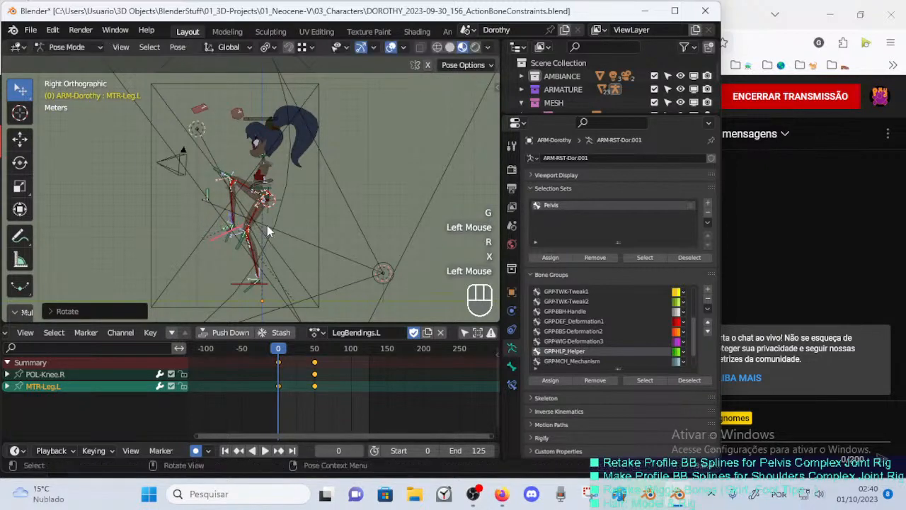
# Move the POL-Knee.L bone sideways away from the body at frame 0 so the raised knee turns outward.
pyautogui.click(238, 119)
pyautogui.moveTo(237, 118); pyautogui.dragTo(278, 128, button='middle')
pyautogui.press('g')
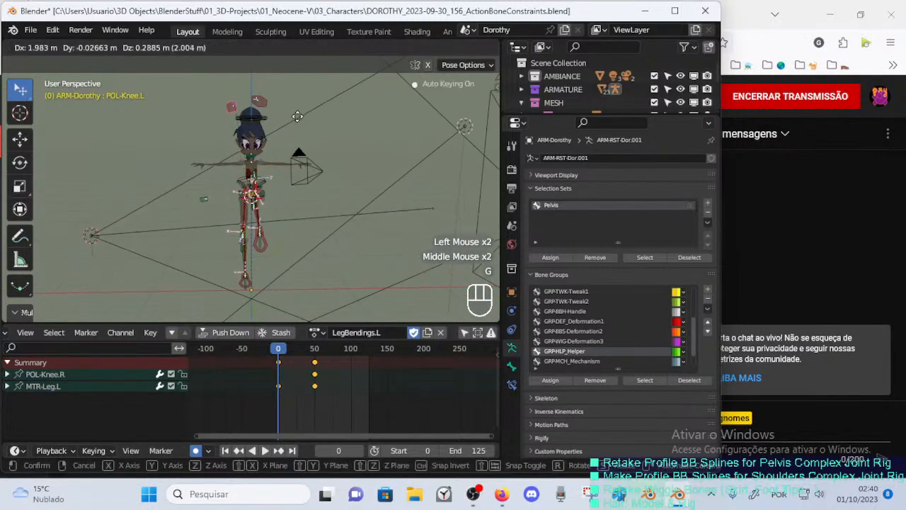
pyautogui.click(318, 113)
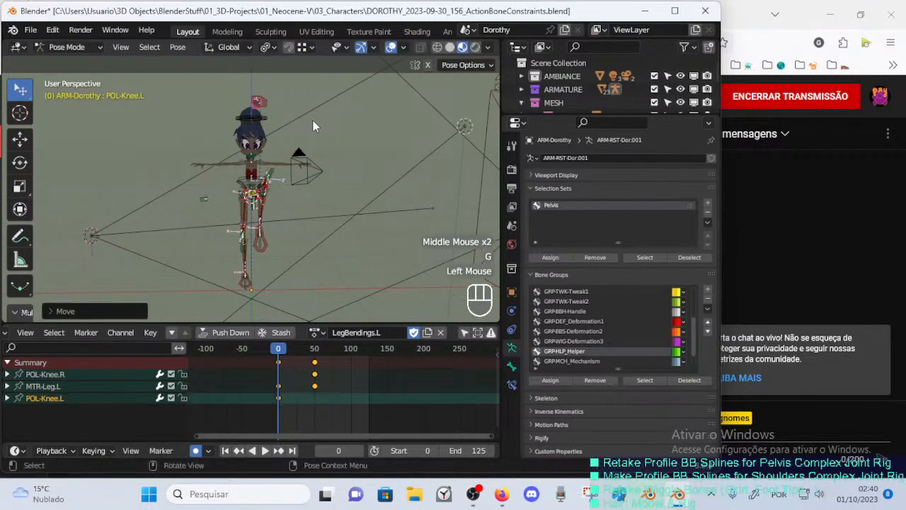
pyautogui.press('KP_3')
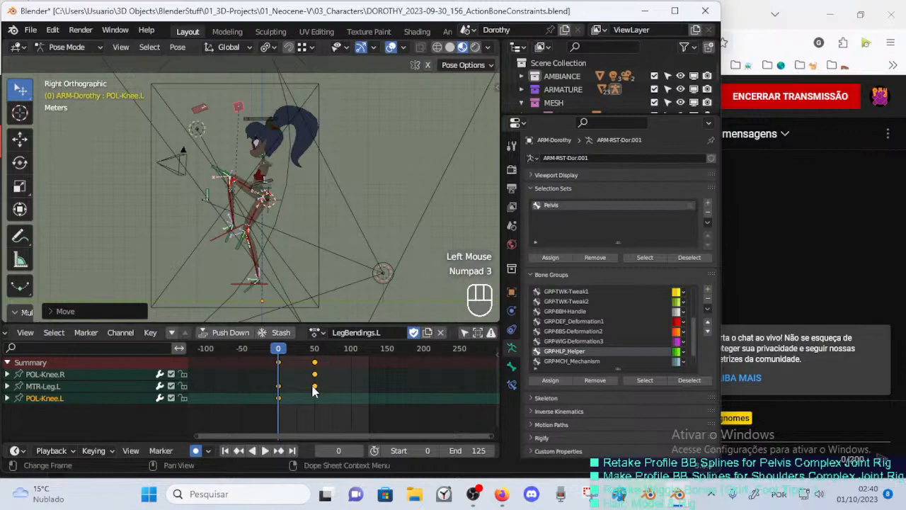
# Reset the POL-Knee.L bone's transforms at frame 50 with auto keying and check the pose from the front and side.
pyautogui.press('Up')
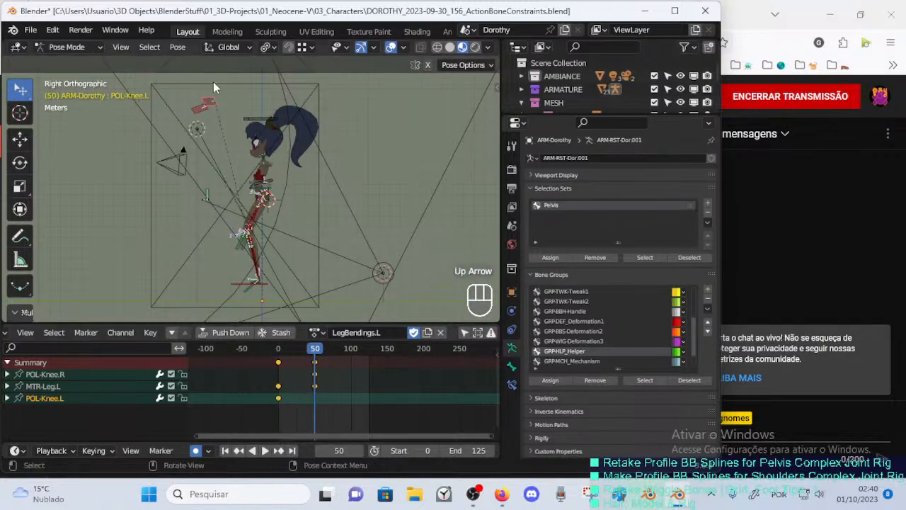
pyautogui.click(207, 106)
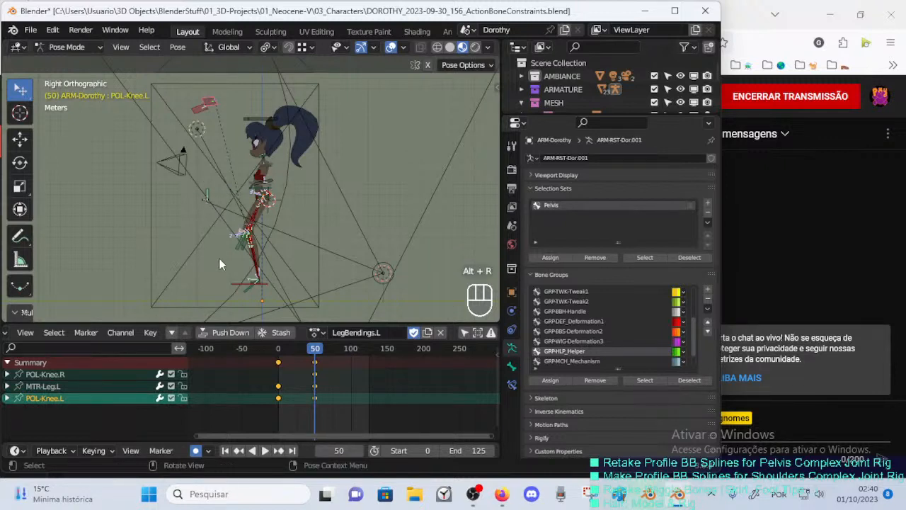
pyautogui.hotkey('alt', 'q')
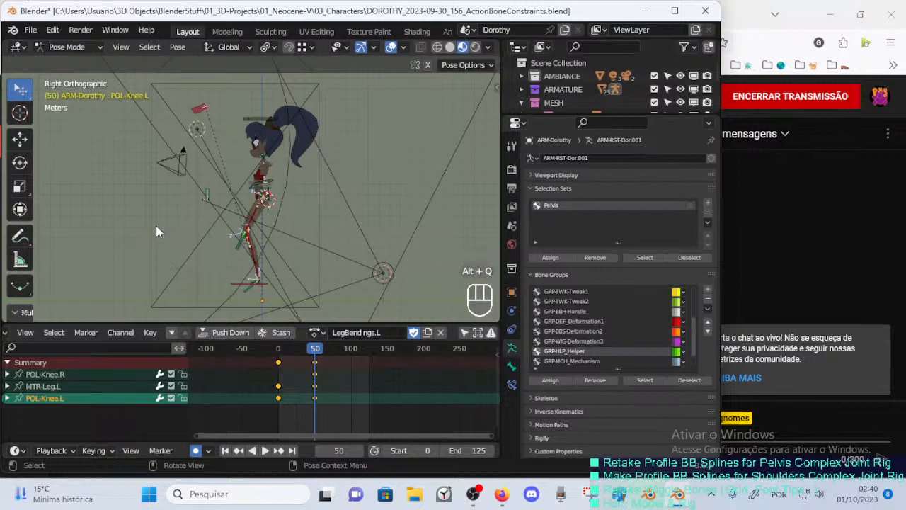
pyautogui.press('KP_1')
pyautogui.press('KP_3')
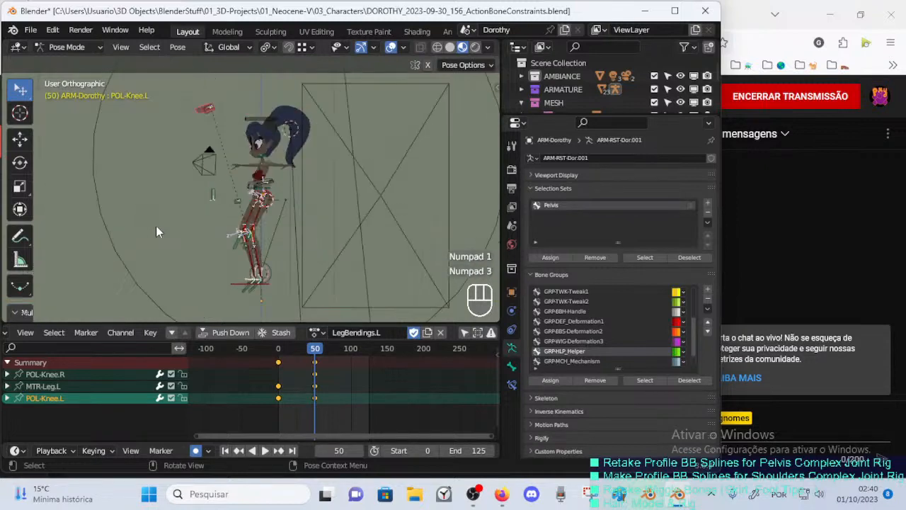
pyautogui.press('KP_1')
pyautogui.hotkey('alt', 'q')
pyautogui.hotkey('alt', 'q')
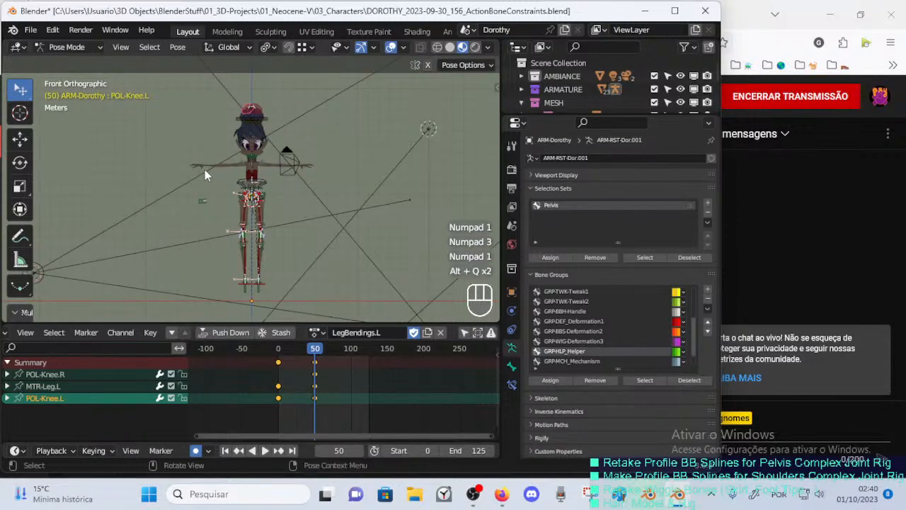
# Compare the armature in Edit Mode and Pose Mode, then check the frame 50 pose for hidden bones from the front and side.
pyautogui.press('Tab')
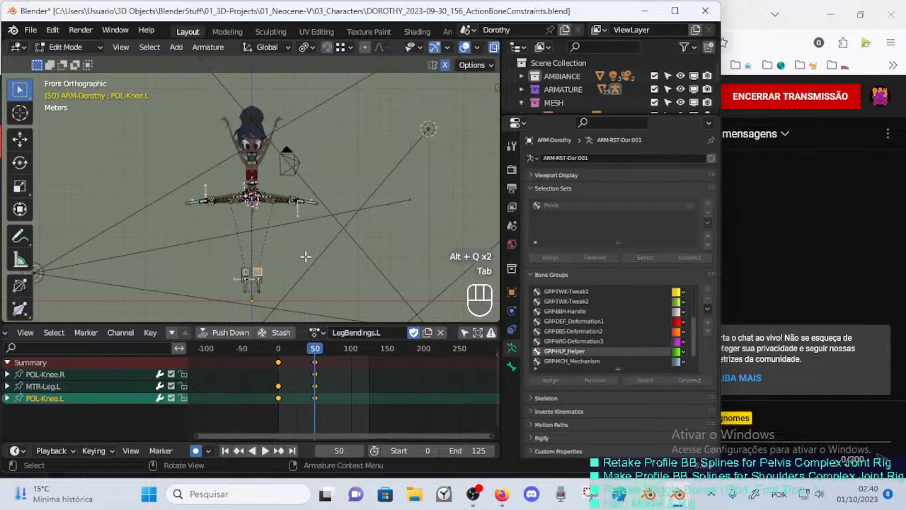
pyautogui.press('Tab')
pyautogui.moveTo(294, 225); pyautogui.dragTo(255, 243, button='middle')
pyautogui.press('KP_3')
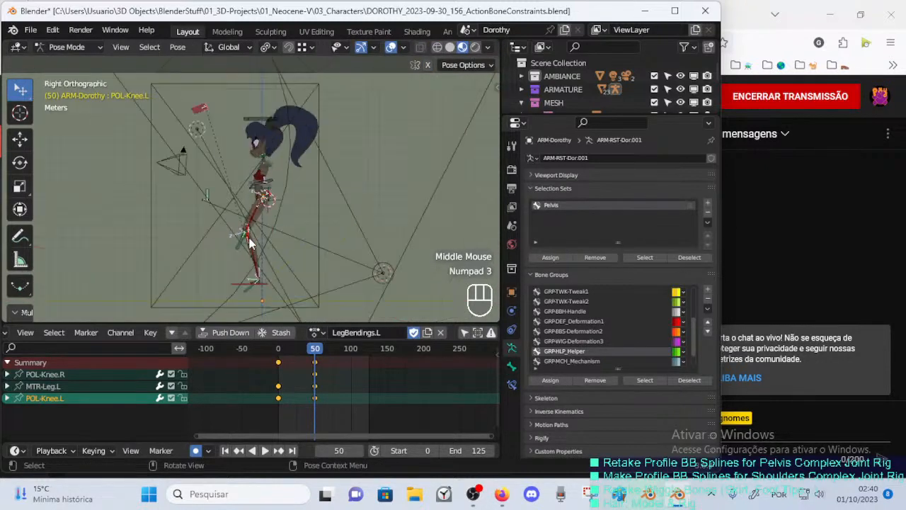
pyautogui.press('KP_1')
pyautogui.hotkey('alt', 'h')
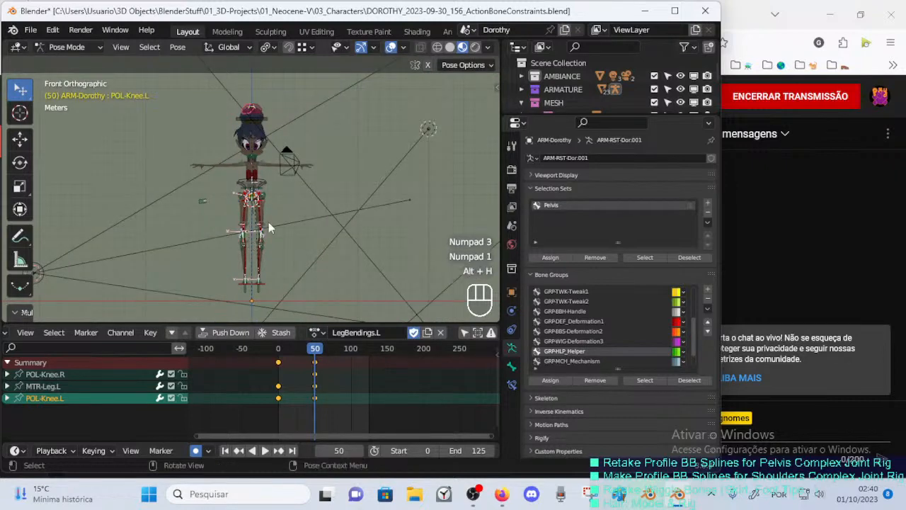
pyautogui.click(378, 220)
pyautogui.hotkey('alt', 'a')
pyautogui.hotkey('alt', 'h')
pyautogui.moveTo(363, 220); pyautogui.dragTo(251, 223, button='middle')
pyautogui.scroll(1, 316, 224)
pyautogui.moveTo(317, 225); pyautogui.dragTo(192, 140, button='middle')
pyautogui.press('a')
pyautogui.hotkey('alt', 'a')
pyautogui.click(214, 144)
pyautogui.press('KP_3')
pyautogui.press('KP_1')
# Examine the pelvis and upper leg bones up close and the whole rig from an angle at frame 50.
pyautogui.scroll(3, 122, 168)
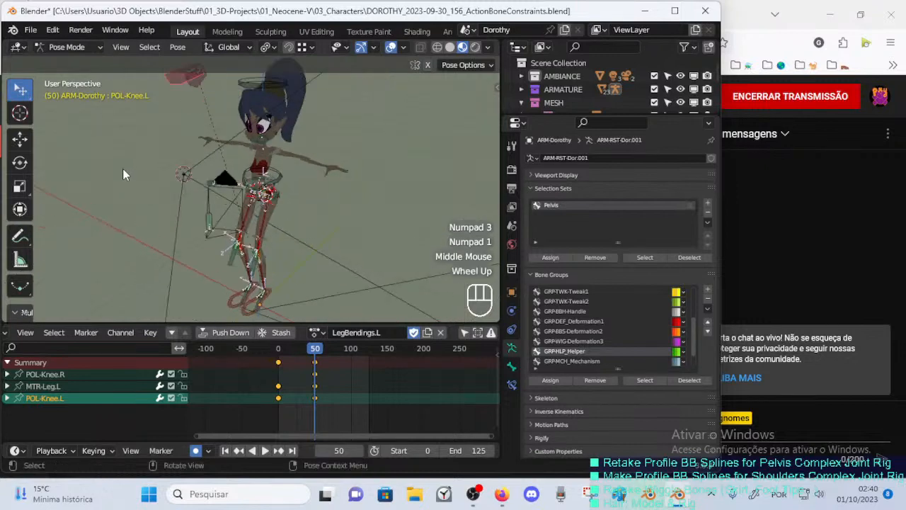
pyautogui.scroll(1, 204, 196)
pyautogui.moveTo(204, 196); pyautogui.dragTo(269, 187, button='middle')
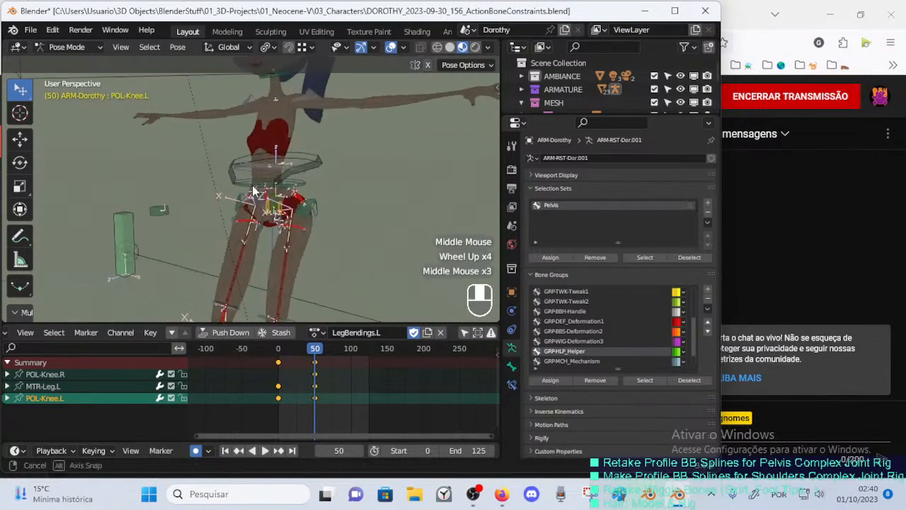
pyautogui.scroll(1, 251, 191)
pyautogui.scroll(2, 266, 198)
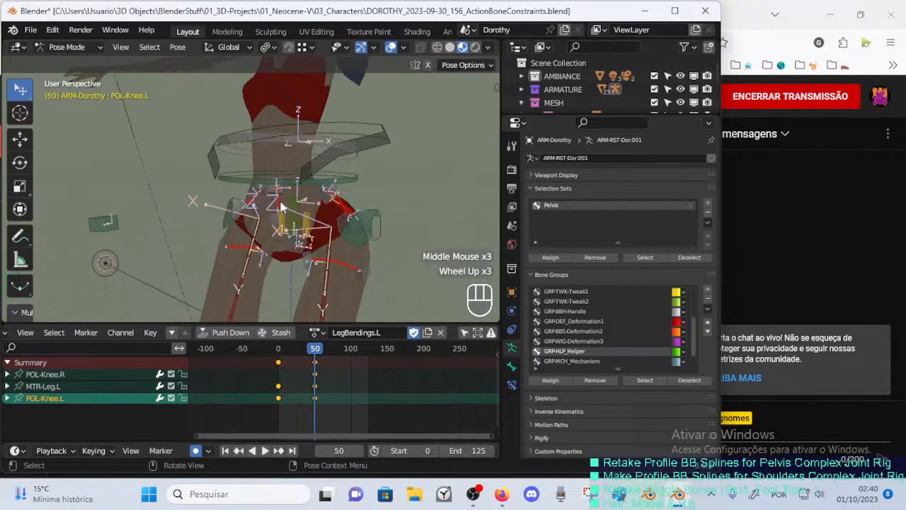
pyautogui.scroll(-5, 281, 205)
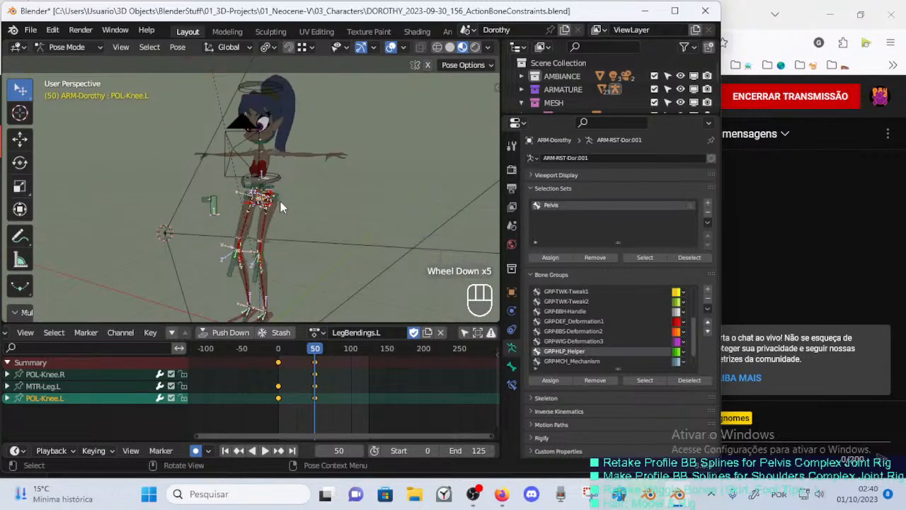
pyautogui.scroll(-1, 281, 206)
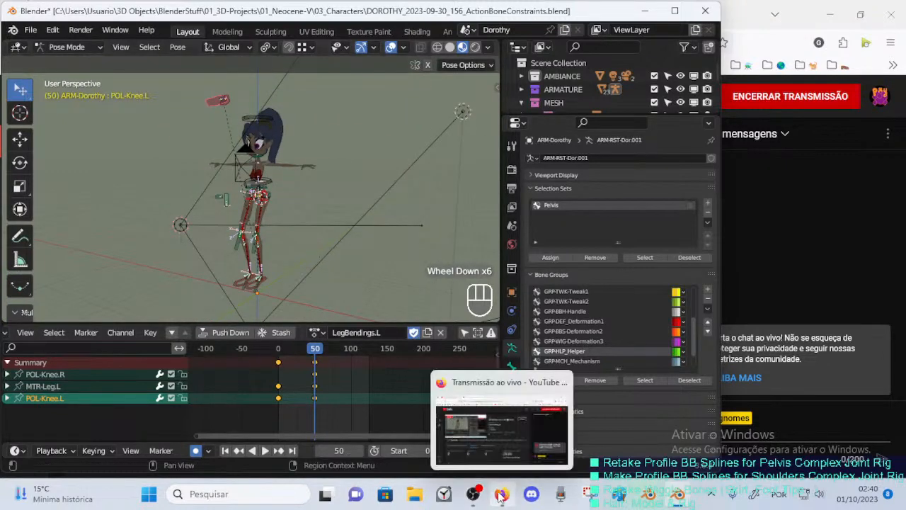
pyautogui.scroll(1, 240, 172)
pyautogui.moveTo(241, 172); pyautogui.dragTo(337, 251, button='middle')
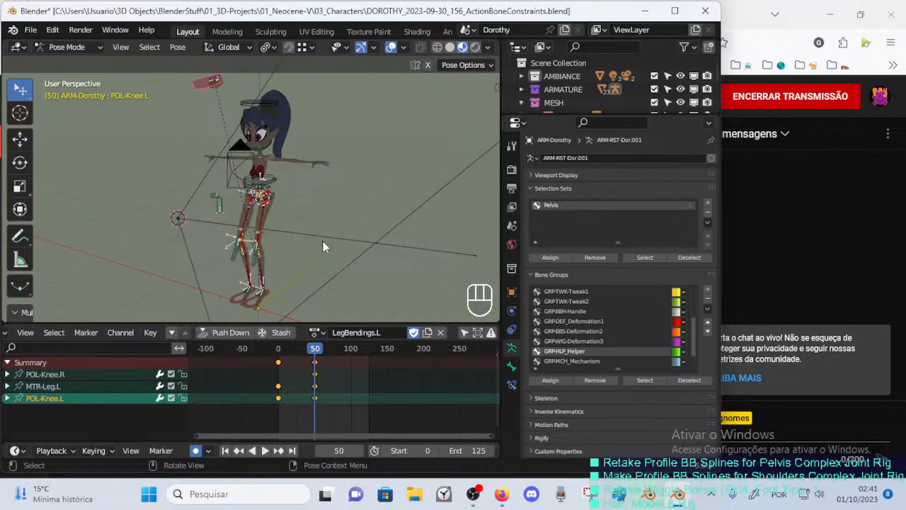
# Switch to the YouTube Studio live stream page in Firefox.
pyautogui.click(501, 494)
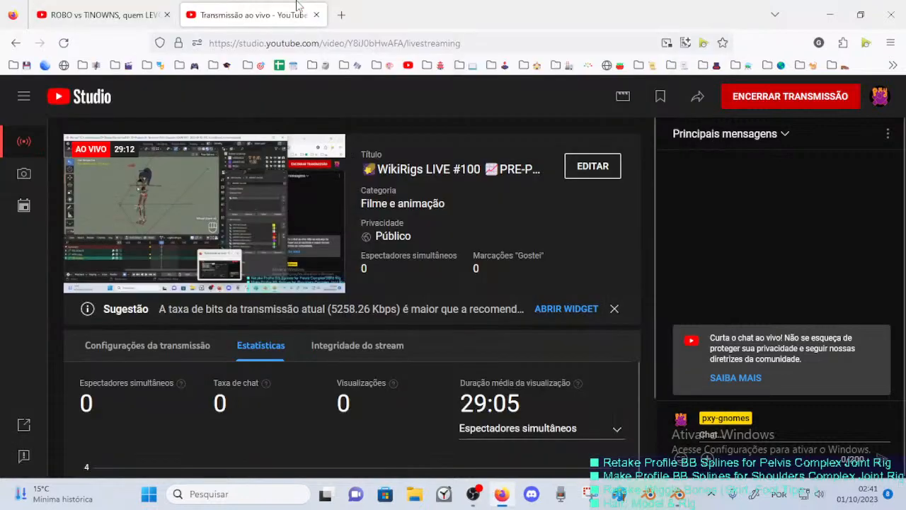
# Search Google in a new browser tab for "Blender preserve Left Right Group Color Bone Symmetrize".
pyautogui.click(342, 14)
pyautogui.click(321, 243)
pyautogui.write('Blend')
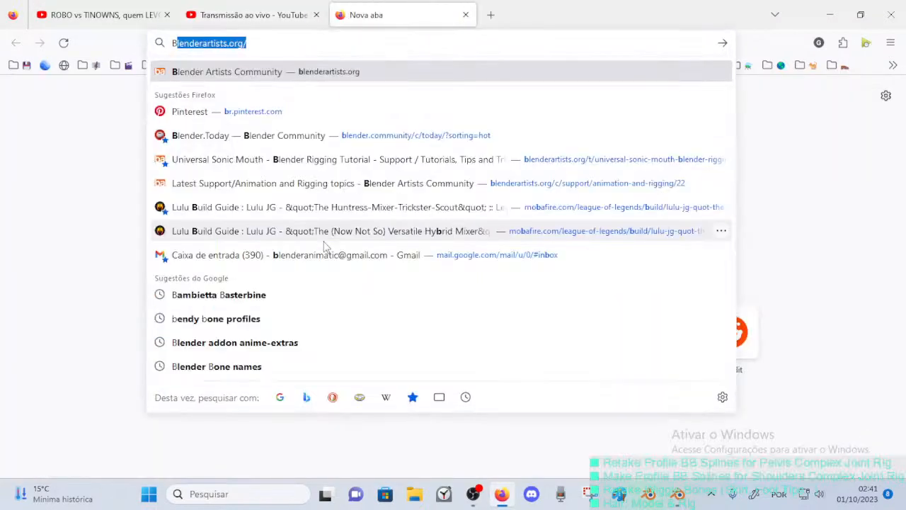
pyautogui.write('er per')
pyautogui.press('BackSpace')
pyautogui.press('BackSpace')
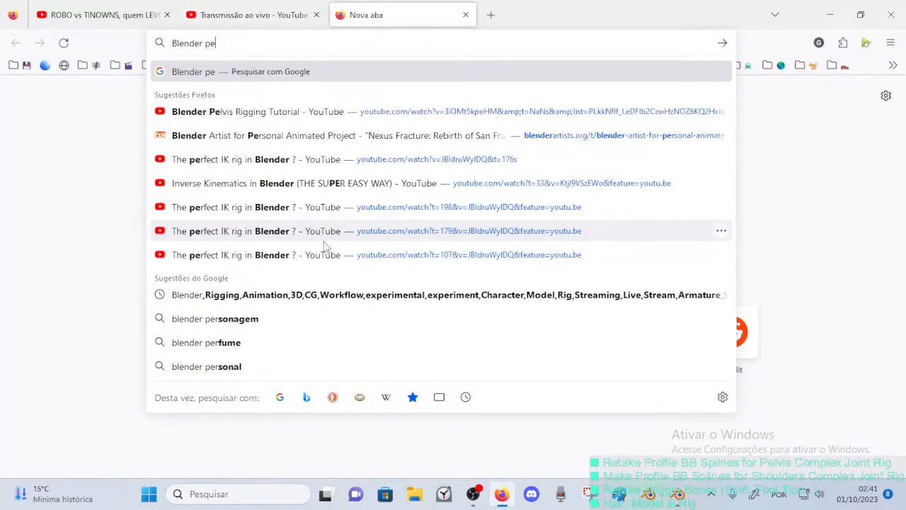
pyautogui.write('reserv')
pyautogui.press('BackSpace')
pyautogui.press('BackSpace')
pyautogui.press('BackSpace')
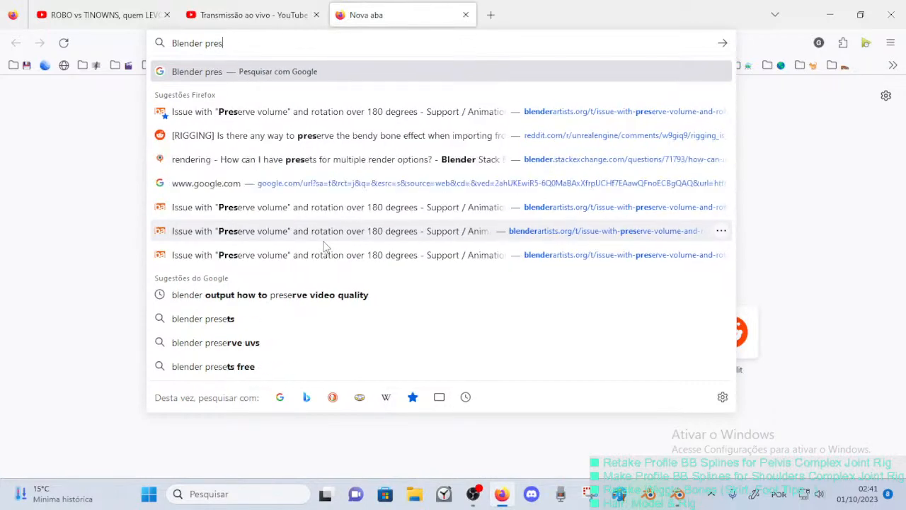
pyautogui.write('serve')
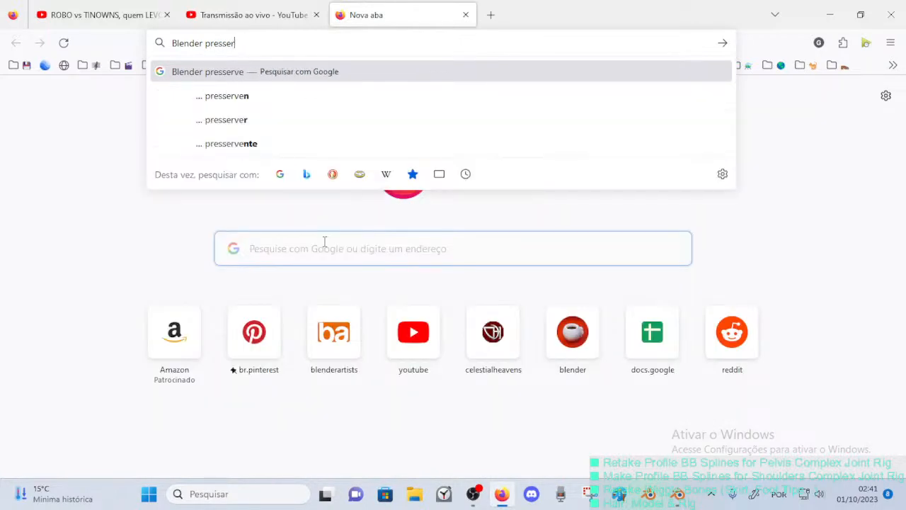
pyautogui.press('BackSpace')
pyautogui.press('BackSpace')
pyautogui.press('BackSpace')
pyautogui.write('erve Left')
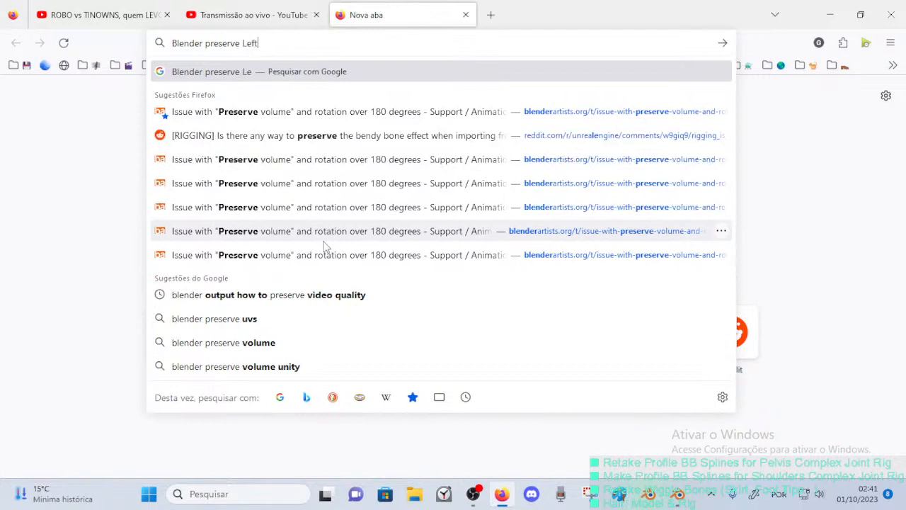
pyautogui.write(' Right ')
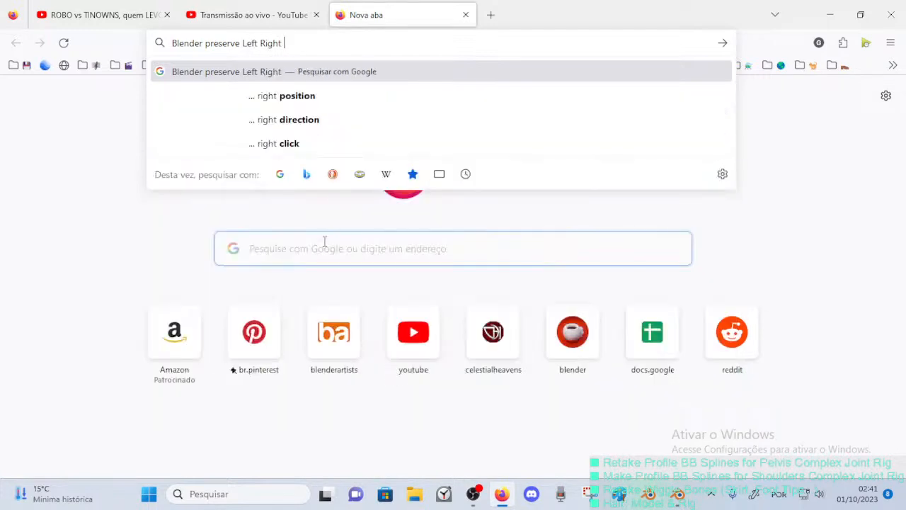
pyautogui.write('Group ')
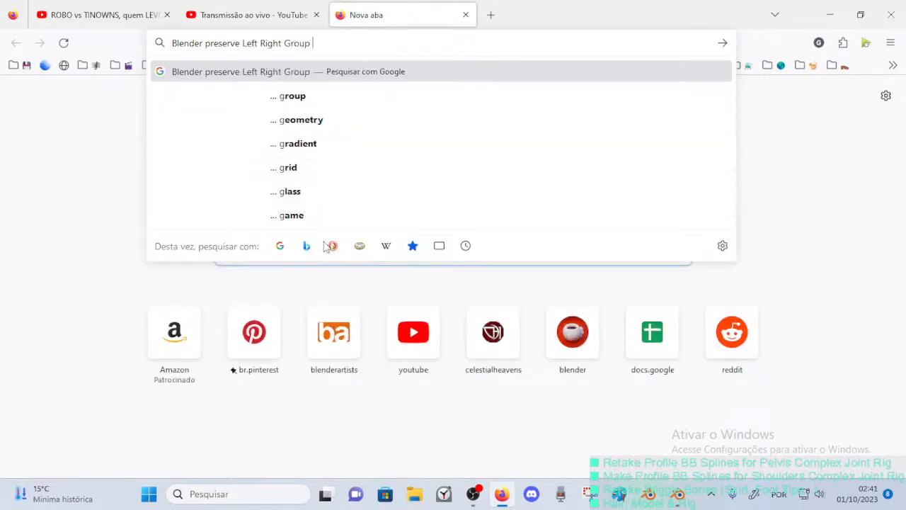
pyautogui.write('C')
pyautogui.press('BackSpace')
pyautogui.write('lor ')
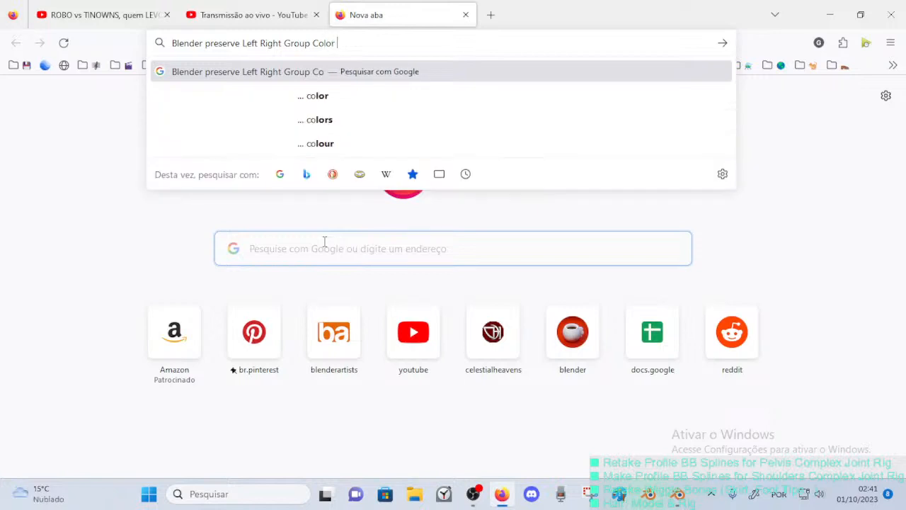
pyautogui.write('Bone ')
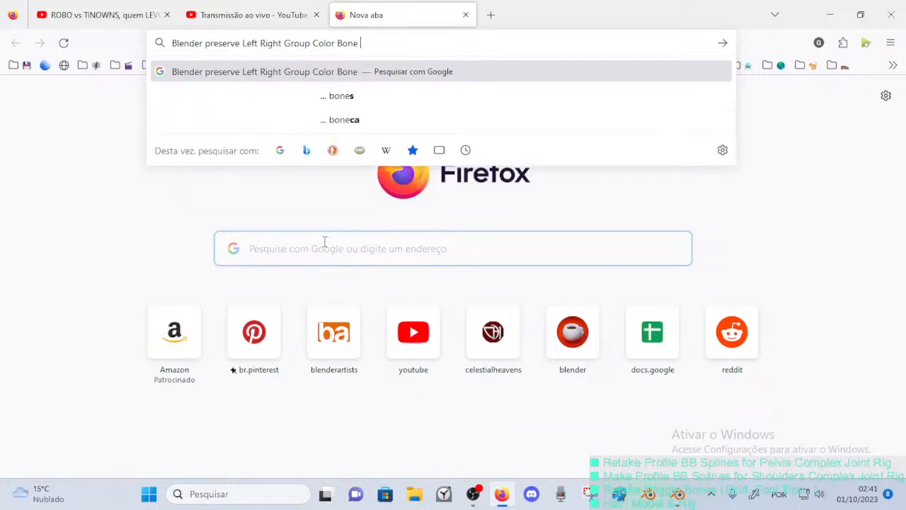
pyautogui.write('Symmetrize')
pyautogui.press('Return')
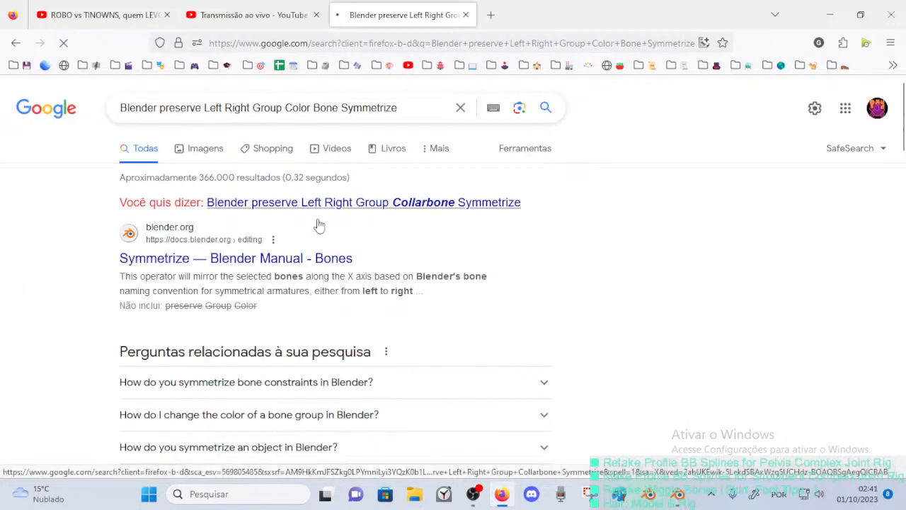
# Look through the search results for a way to keep left and right bone group colors when symmetrizing, and close the results tab.
pyautogui.scroll(-3, 318, 230)
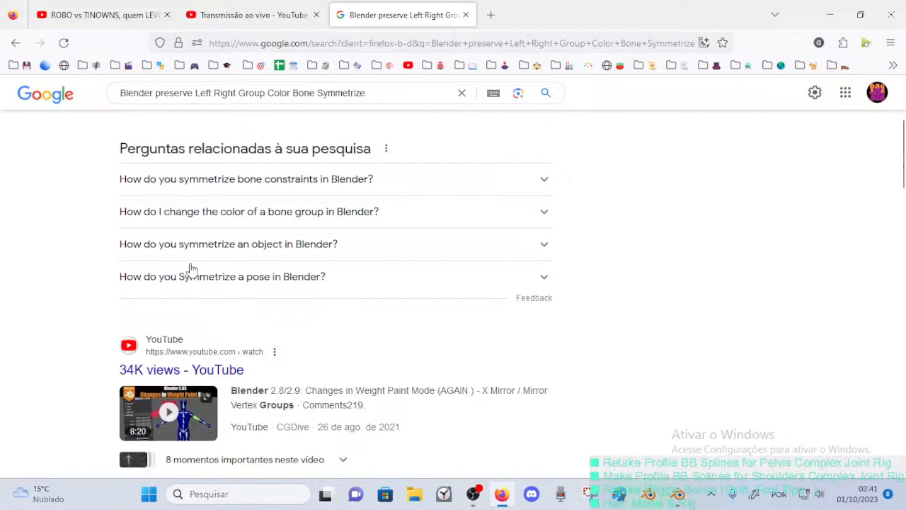
pyautogui.scroll(-5, 191, 269)
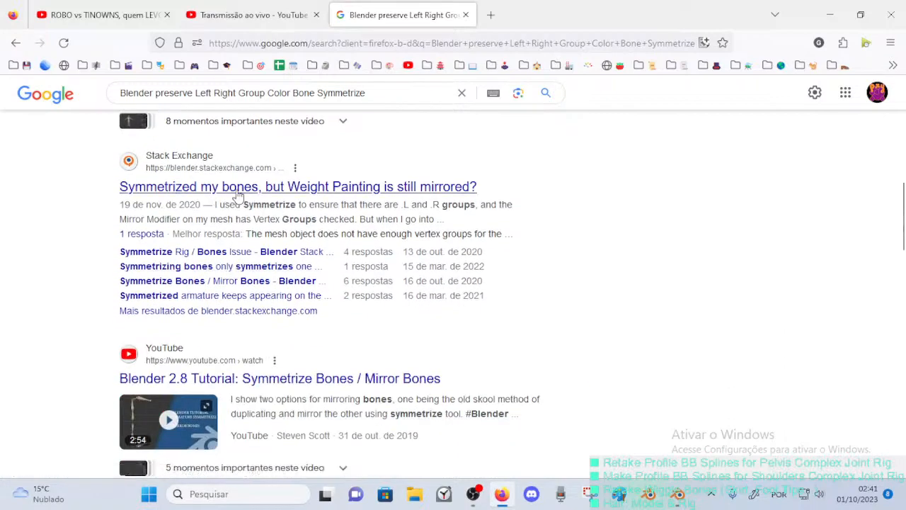
pyautogui.scroll(-5, 243, 213)
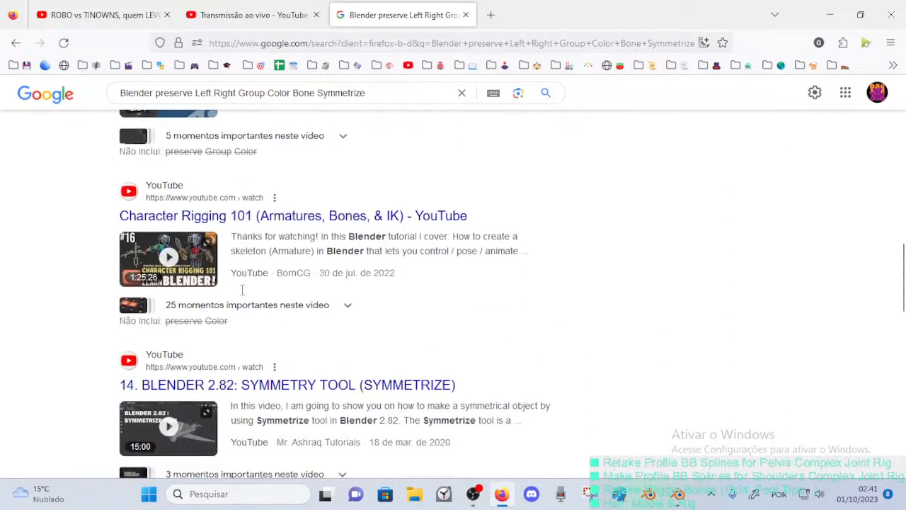
pyautogui.scroll(-4, 242, 287)
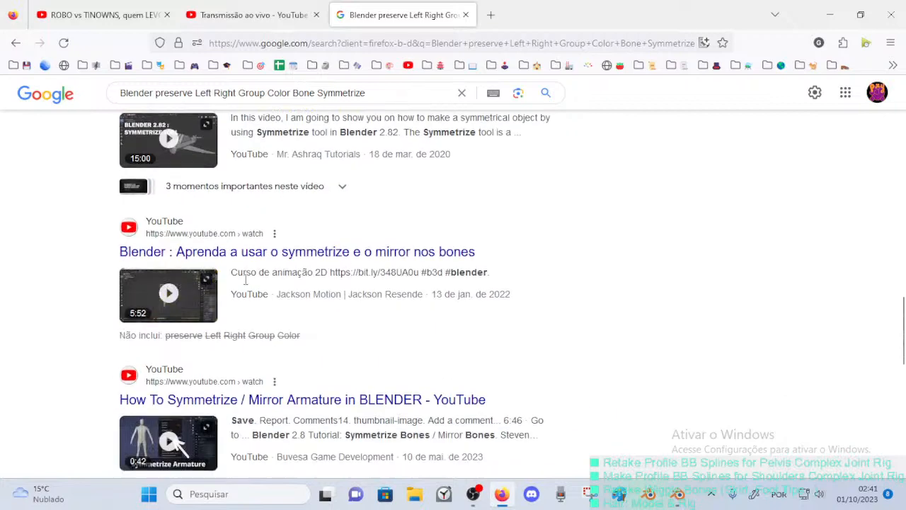
pyautogui.scroll(-12, 246, 280)
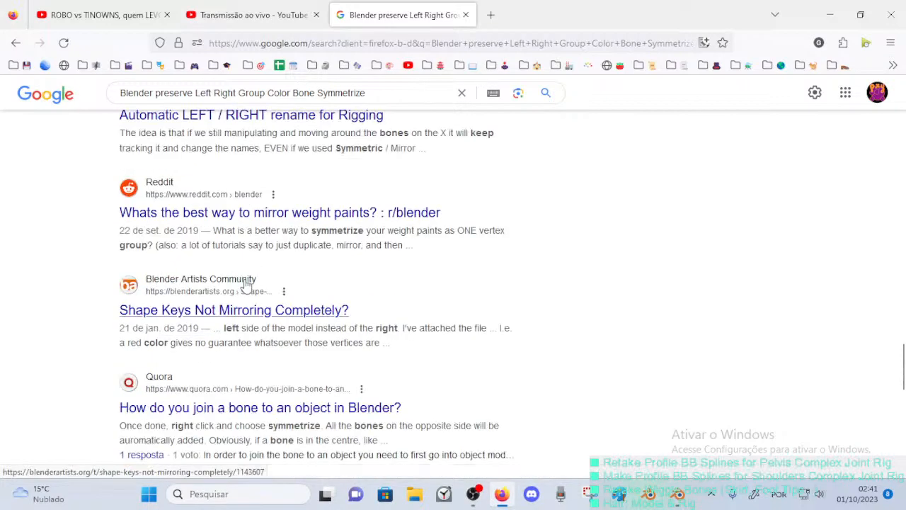
pyautogui.scroll(2, 246, 284)
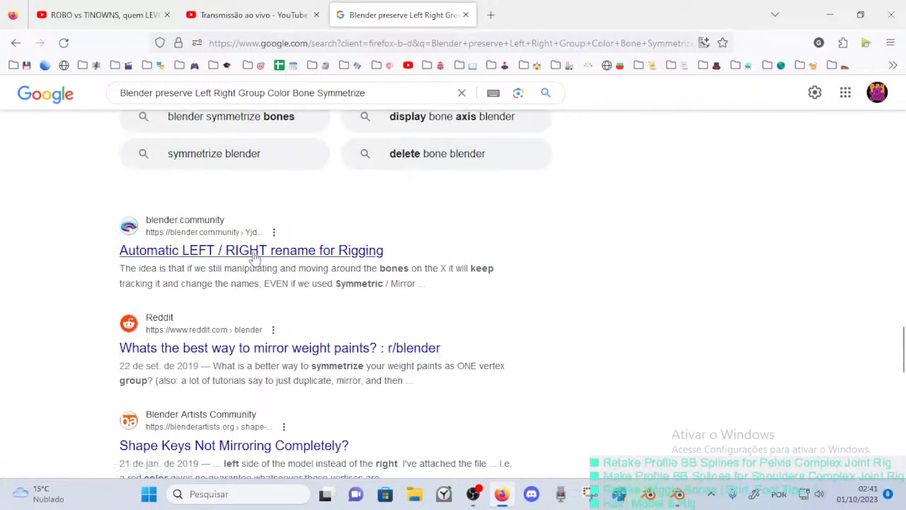
pyautogui.scroll(-3, 234, 318)
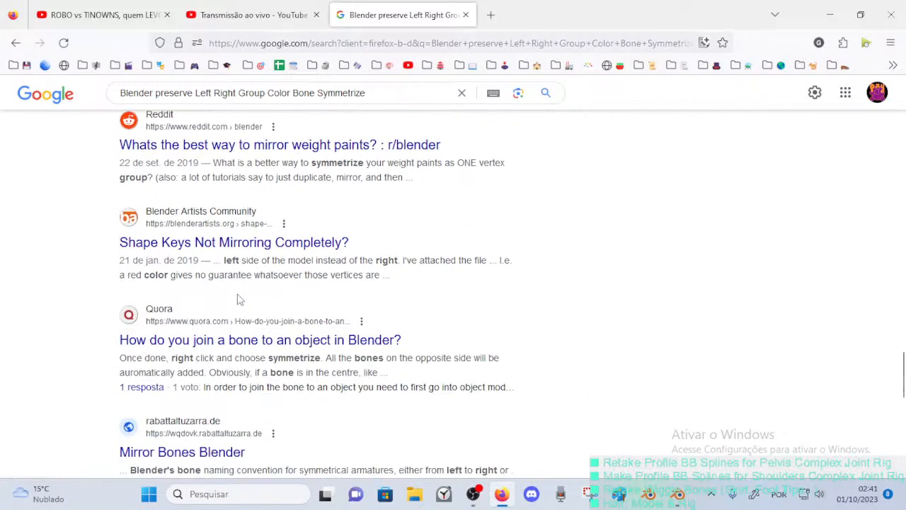
pyautogui.scroll(-2, 234, 297)
pyautogui.scroll(-3, 229, 297)
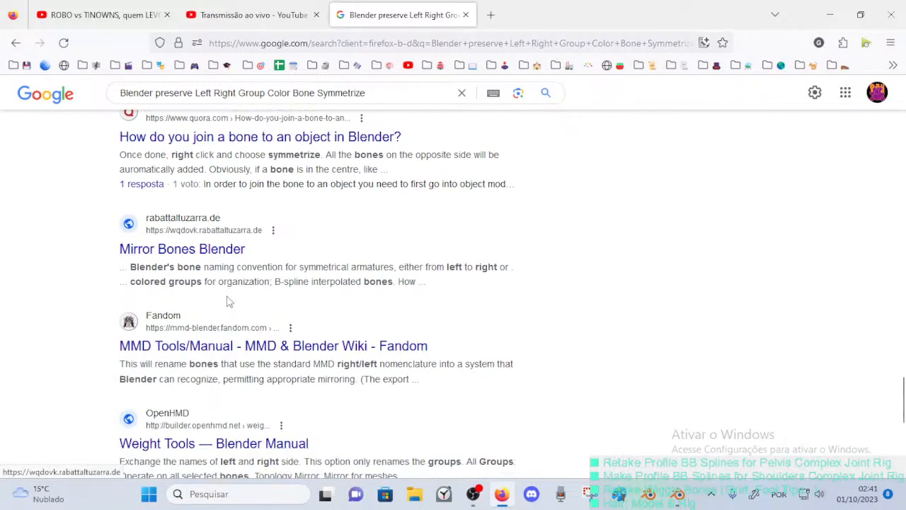
pyautogui.scroll(-1, 228, 303)
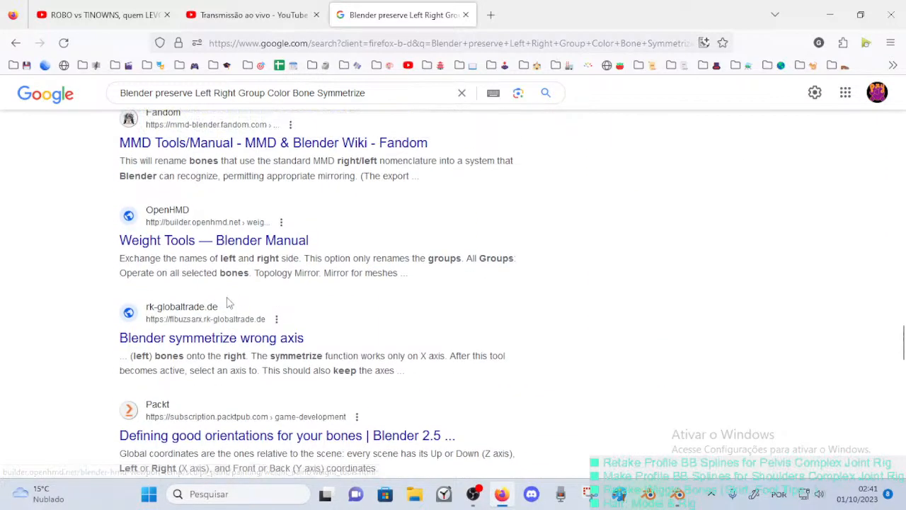
pyautogui.click(465, 15)
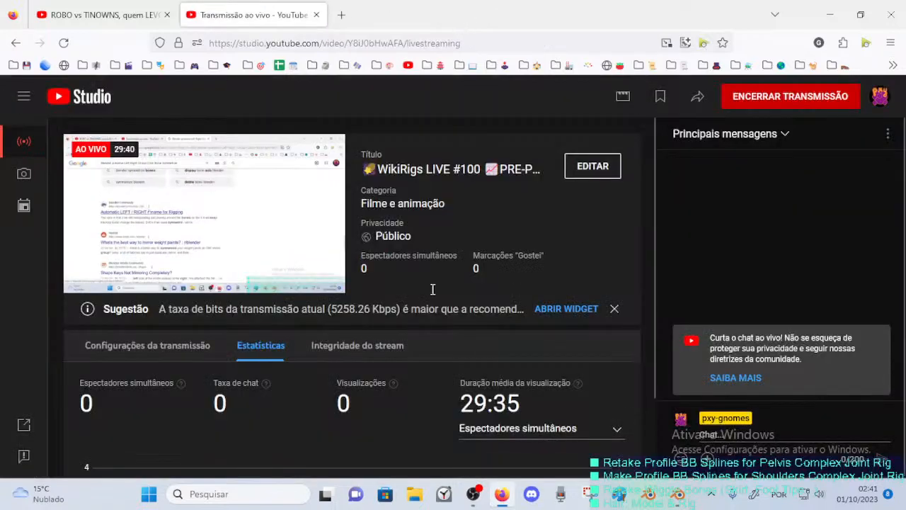
# Switch to Blender, assign the MTR-Leg.R bone to the GRP_CTL-Control1 bone group, and clear the selection.
pyautogui.click(678, 494)
pyautogui.moveTo(220, 226); pyautogui.dragTo(255, 162, button='middle')
pyautogui.click(213, 124)
pyautogui.scroll(2, 255, 162)
pyautogui.keyDown('shift'); pyautogui.moveTo(283, 313); pyautogui.dragTo(283, 227, button='middle'); pyautogui.keyUp('shift')
pyautogui.keyDown('shift'); pyautogui.moveTo(283, 226); pyautogui.dragTo(257, 254, button='middle'); pyautogui.keyUp('shift')
pyautogui.scroll(-1, 234, 186)
pyautogui.keyDown('shift'); pyautogui.click(249, 284); pyautogui.keyUp('shift')
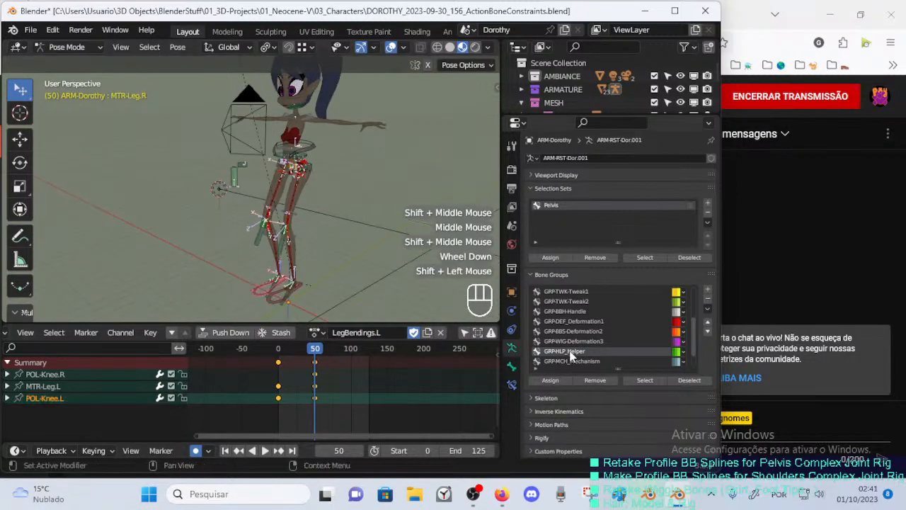
pyautogui.click(512, 385)
pyautogui.click(511, 348)
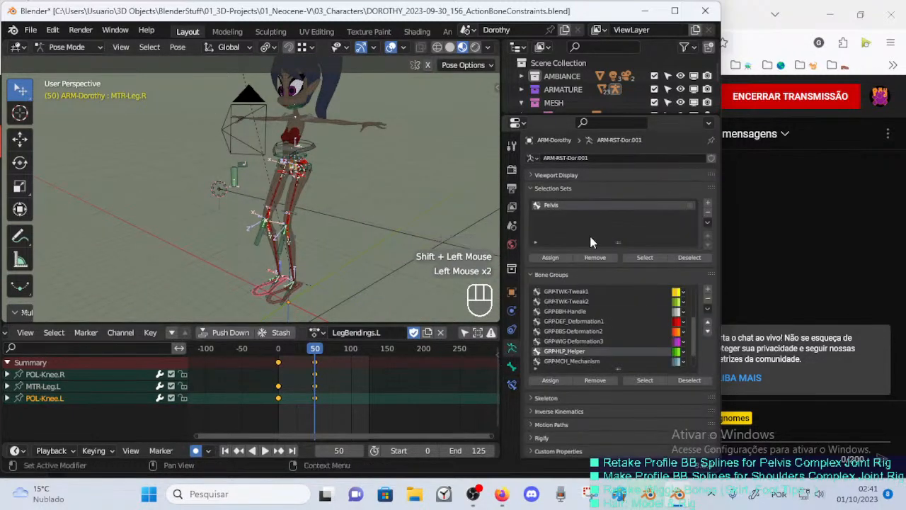
pyautogui.scroll(4, 600, 324)
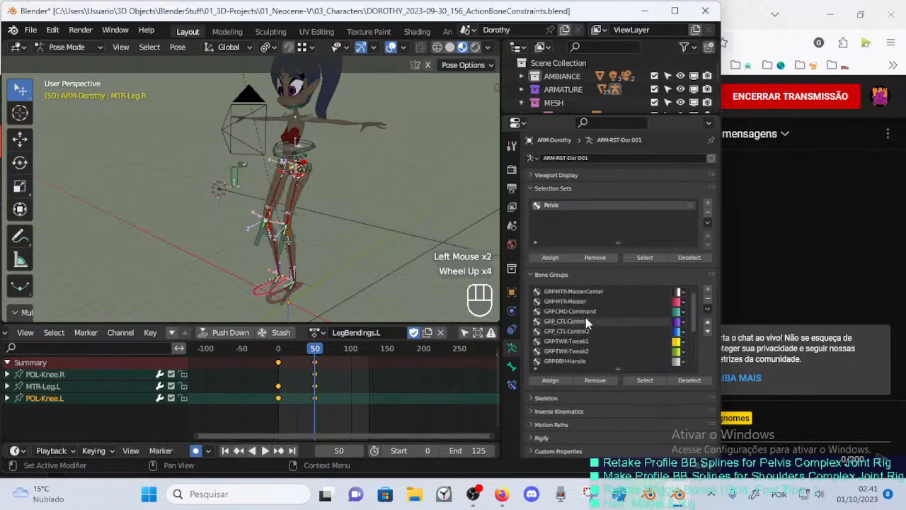
pyautogui.click(585, 321)
pyautogui.click(559, 380)
pyautogui.hotkey('alt', 'a')
# Select the stray CTL-Knee.R.001 bone, move it twice in Edit Mode, and return to Pose Mode.
pyautogui.moveTo(329, 229)
pyautogui.mouseDown(button='middle')
pyautogui.moveTo(283, 220)
pyautogui.moveTo(245, 231)
pyautogui.moveTo(325, 226)
pyautogui.mouseUp(button='middle')
pyautogui.scroll(-2, 282, 221)
pyautogui.scroll(3, 325, 226)
pyautogui.moveTo(293, 254); pyautogui.dragTo(216, 214, button='middle')
pyautogui.scroll(-1, 241, 265)
pyautogui.scroll(4, 240, 259)
pyautogui.click(97, 199)
pyautogui.scroll(-1, 187, 208)
pyautogui.scroll(-3, 158, 210)
pyautogui.scroll(-2, 120, 217)
pyautogui.scroll(1, 120, 217)
pyautogui.press('Tab')
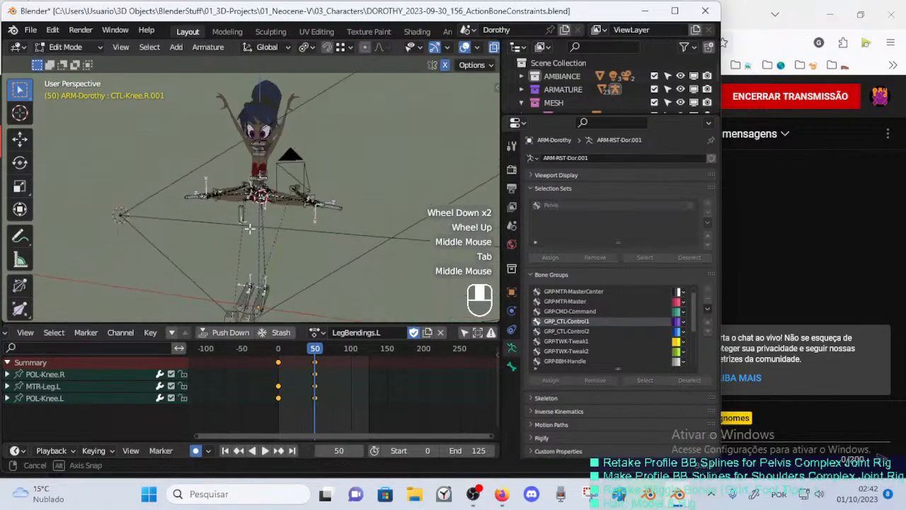
pyautogui.press('g')
pyautogui.click(219, 254)
pyautogui.moveTo(207, 258); pyautogui.dragTo(226, 245, button='middle')
pyautogui.scroll(-1, 236, 247)
pyautogui.press('g')
pyautogui.click(218, 220)
pyautogui.scroll(2, 216, 237)
pyautogui.scroll(2, 226, 244)
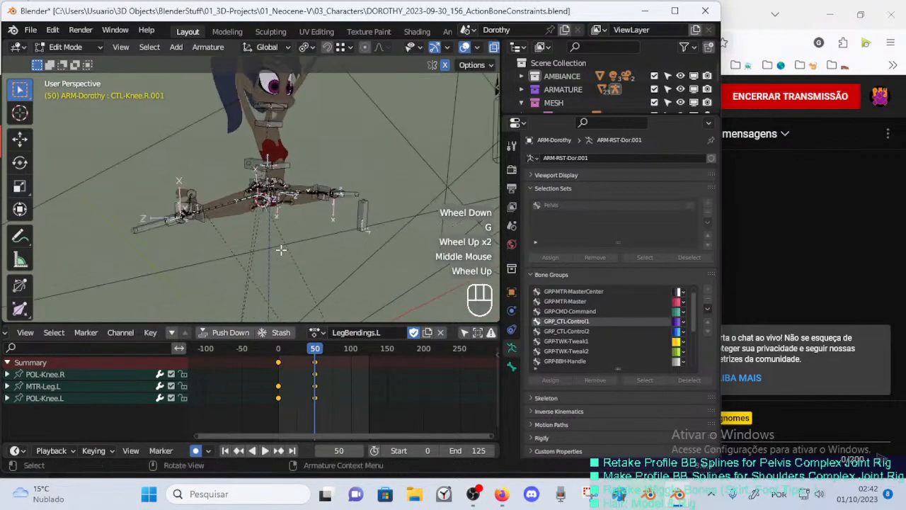
pyautogui.press('Tab')
# Identify the overlapping MAP-Knee and CTL-Knee bones at both knees by selecting them one after another in Pose Mode.
pyautogui.moveTo(336, 244); pyautogui.dragTo(264, 234, button='middle')
pyautogui.scroll(-1, 272, 243)
pyautogui.scroll(1, 245, 243)
pyautogui.scroll(2, 258, 218)
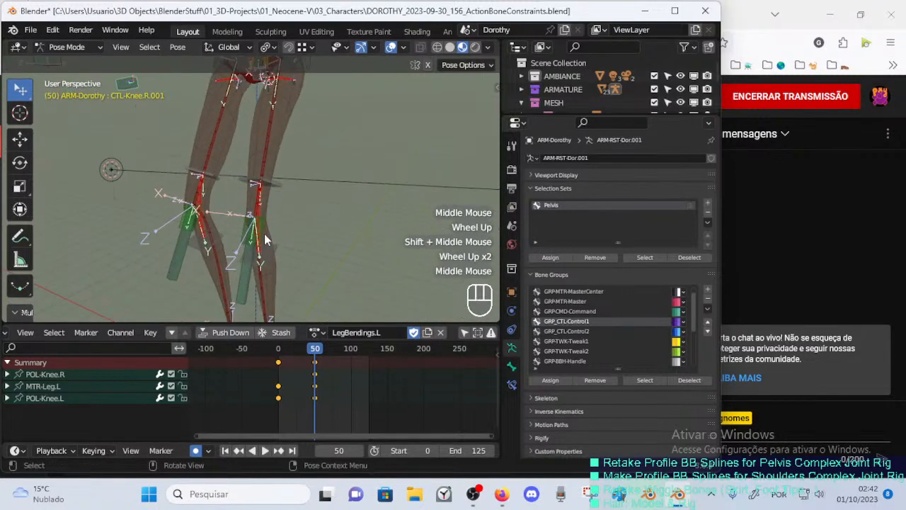
pyautogui.click(258, 235)
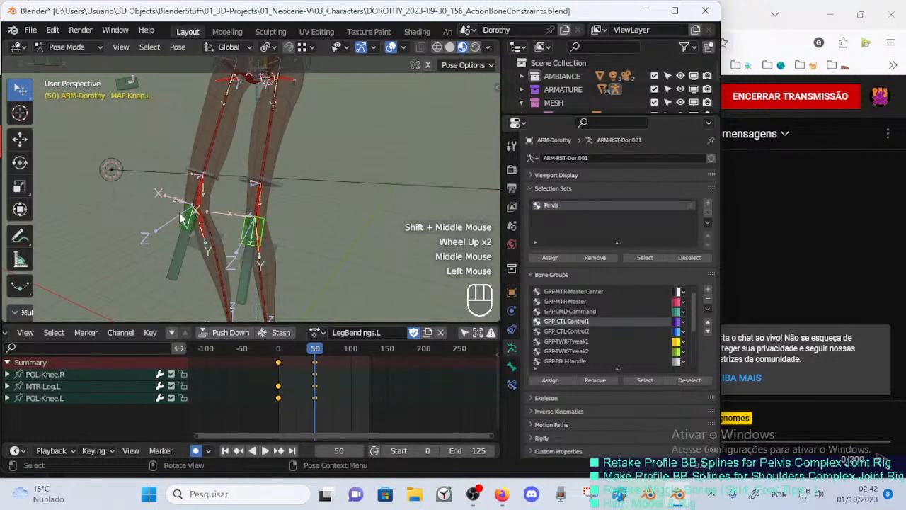
pyautogui.click(182, 219)
pyautogui.click(260, 228)
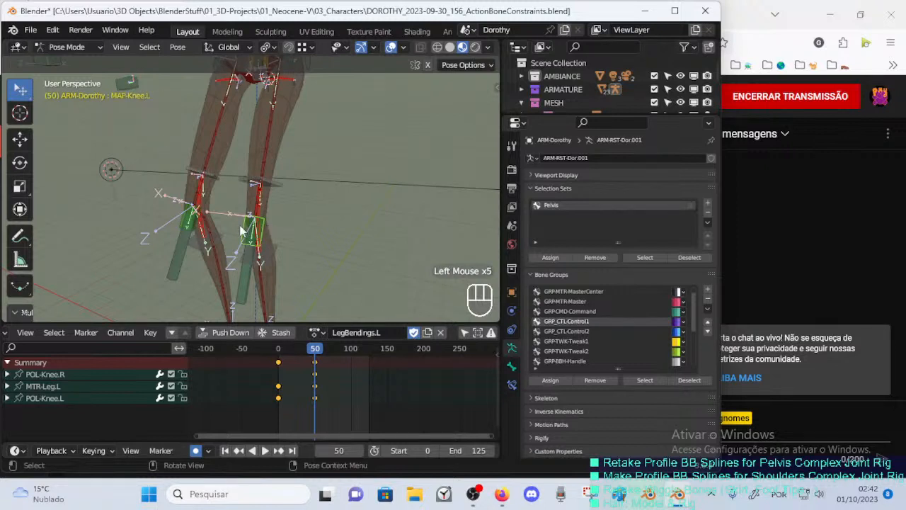
pyautogui.click(240, 274)
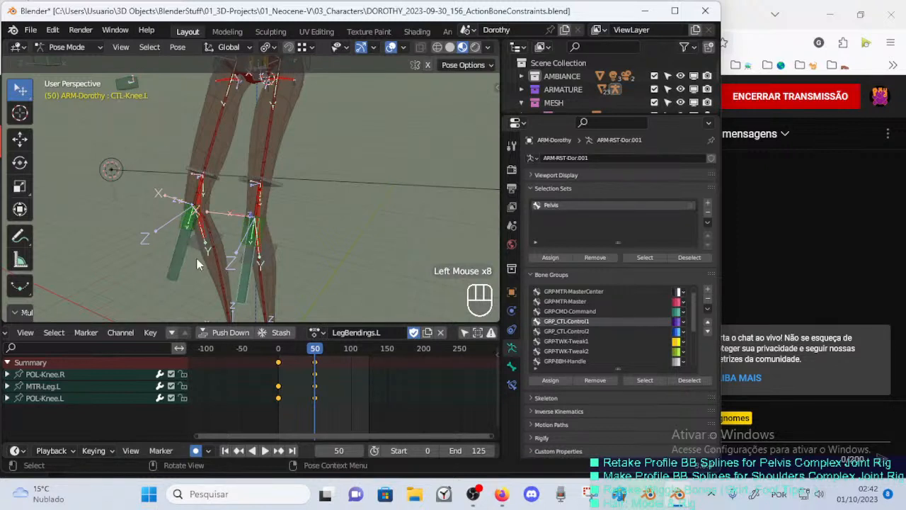
pyautogui.click(197, 258)
# Review the bone constraints of the stray CTL-Knee.R.001 bone and delete it in Edit Mode, ending in Pose Mode.
pyautogui.click(126, 118)
pyautogui.press('Tab')
pyautogui.scroll(-2, 136, 106)
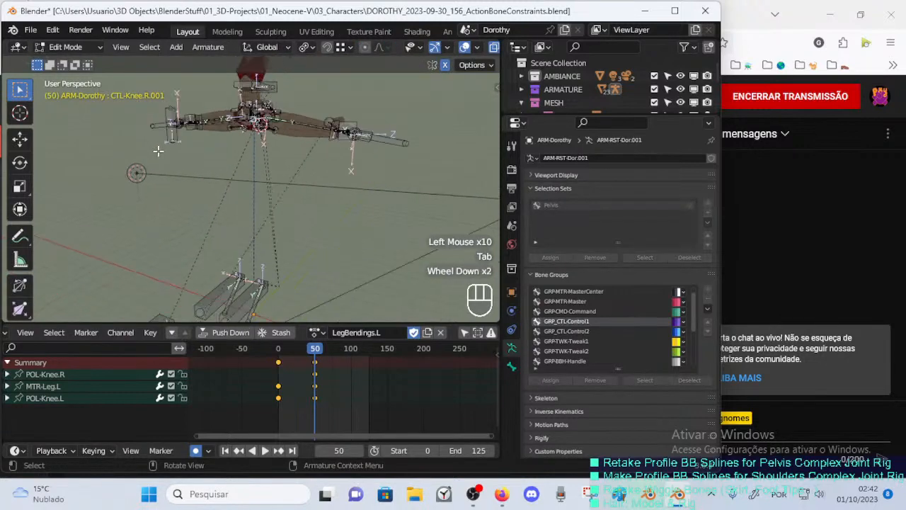
pyautogui.press('g')
pyautogui.press('x')
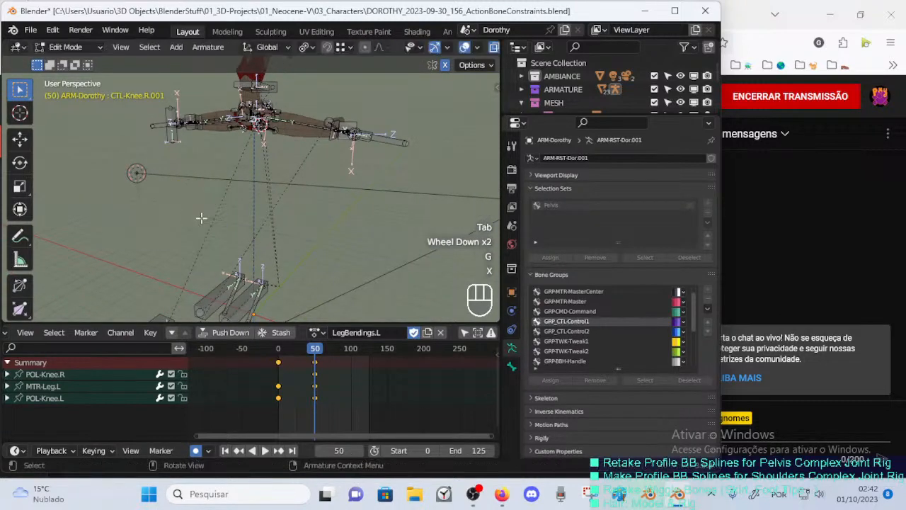
pyautogui.press('Tab')
pyautogui.click(511, 384)
pyautogui.keyDown('shift'); pyautogui.moveTo(276, 215); pyautogui.dragTo(269, 227, button='middle'); pyautogui.keyUp('shift')
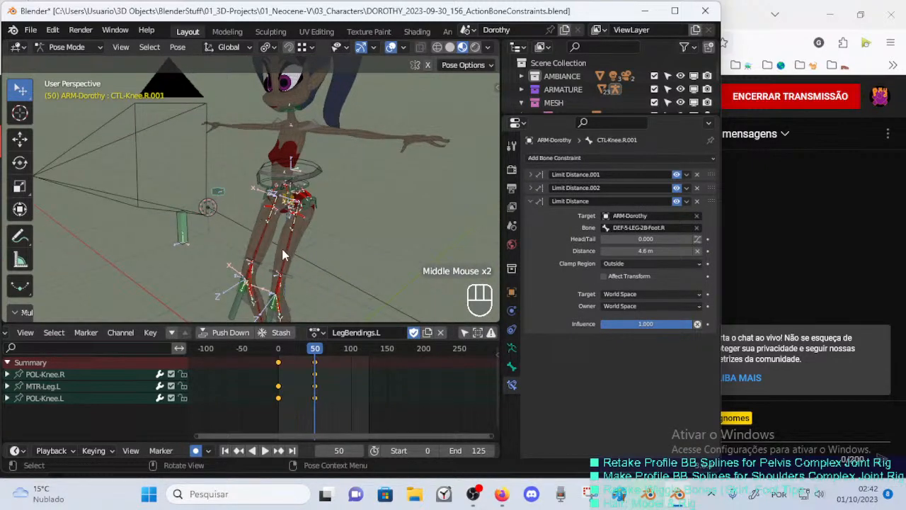
pyautogui.press('Tab')
pyautogui.press('x')
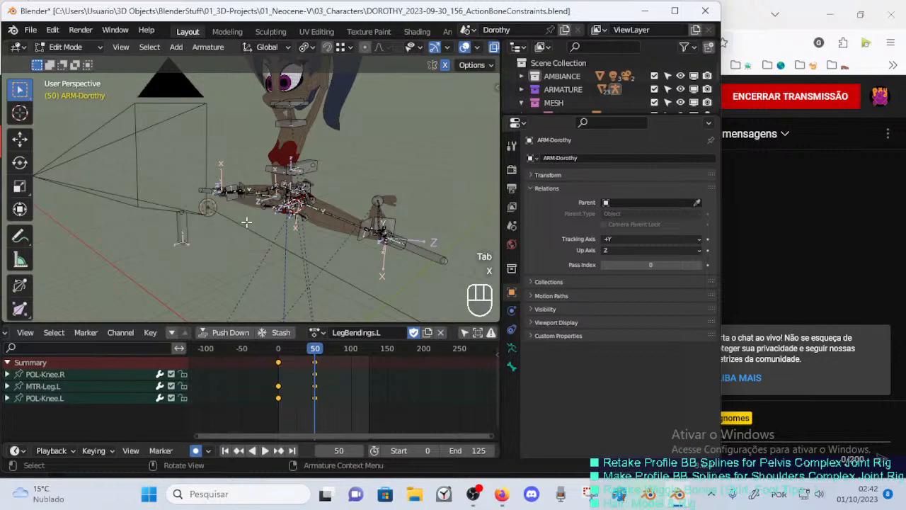
pyautogui.press('Tab')
# Compare the Copy Rotation and Limit Distance constraints of the CTL-Knee.R and CTL-Knee.L bones.
pyautogui.keyDown('shift'); pyautogui.moveTo(247, 212); pyautogui.dragTo(288, 212, button='middle'); pyautogui.keyUp('shift')
pyautogui.scroll(1, 252, 157)
pyautogui.scroll(2, 287, 212)
pyautogui.moveTo(289, 235); pyautogui.dragTo(294, 237, button='middle')
pyautogui.click(296, 238)
pyautogui.click(284, 259)
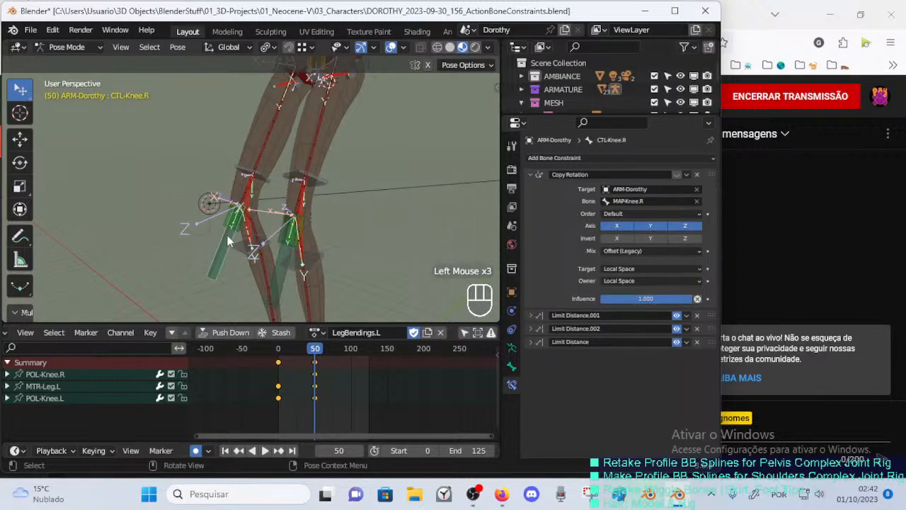
pyautogui.click(251, 220)
pyautogui.click(282, 255)
pyautogui.scroll(-2, 312, 208)
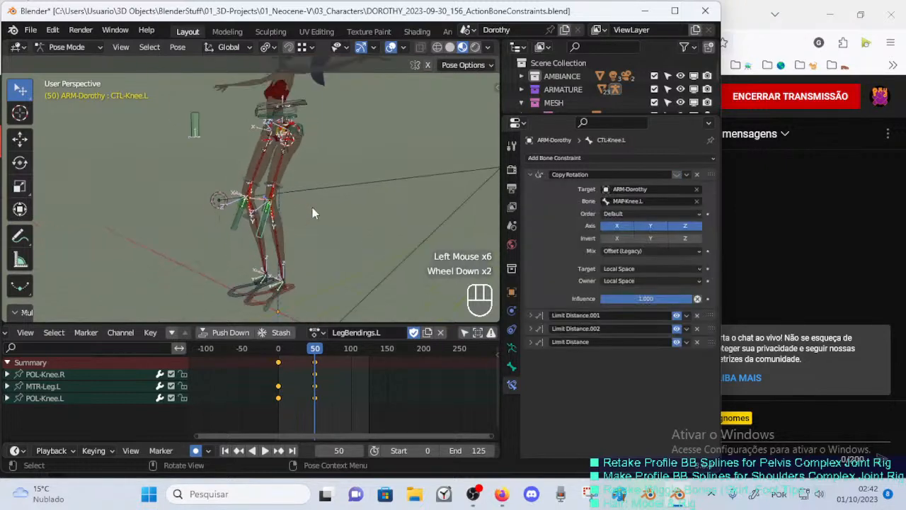
# Save the file and try rotating the ActionsSwitch bone around the global X axis.
pyautogui.keyDown('shift'); pyautogui.moveTo(312, 207); pyautogui.dragTo(276, 215, button='middle'); pyautogui.keyUp('shift')
pyautogui.scroll(1, 287, 218)
pyautogui.hotkey('ctrl', 's')
pyautogui.scroll(2, 266, 225)
pyautogui.scroll(-2, 275, 215)
pyautogui.click(176, 204)
pyautogui.press('r')
pyautogui.press('x')
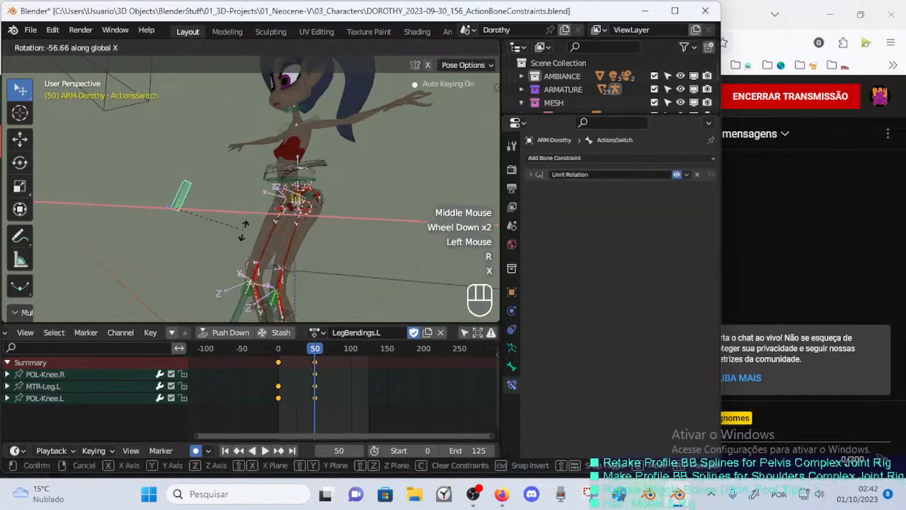
pyautogui.press('Escape')
pyautogui.scroll(1, 287, 202)
pyautogui.hotkey('alt', 'a')
pyautogui.hotkey('alt', 'q')
pyautogui.hotkey('alt', 'q')
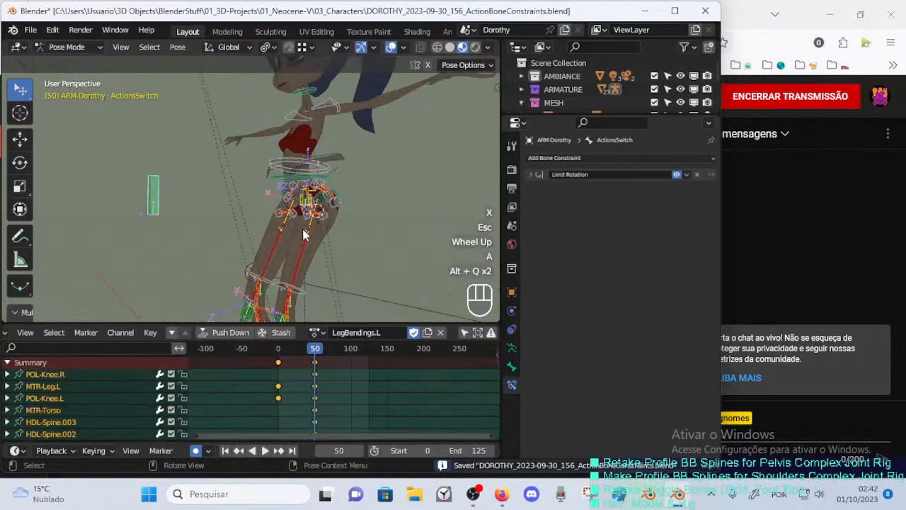
pyautogui.scroll(-2, 268, 294)
pyautogui.hotkey('ctrl', 'z')
pyautogui.hotkey('ctrl', 'z')
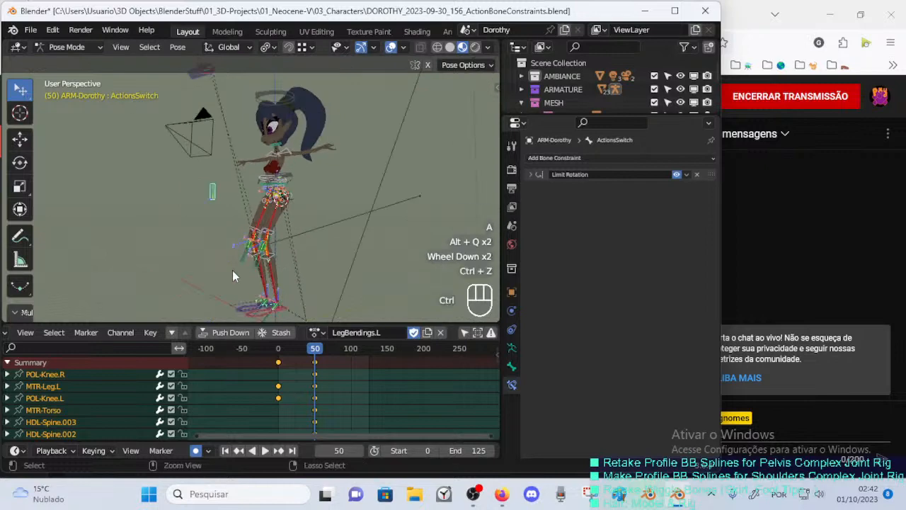
# Select the bones of the Pelvis selection set, hide all unselected bones, and save the file.
pyautogui.moveTo(232, 270); pyautogui.dragTo(233, 261, button='middle')
pyautogui.scroll(3, 325, 289)
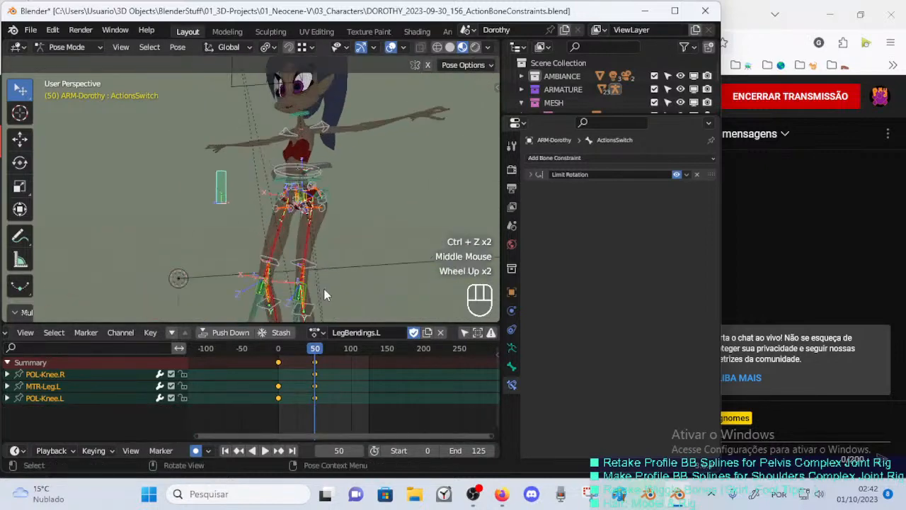
pyautogui.moveTo(325, 289); pyautogui.dragTo(318, 243, button='middle')
pyautogui.scroll(1, 320, 269)
pyautogui.hotkey('alt', 'a')
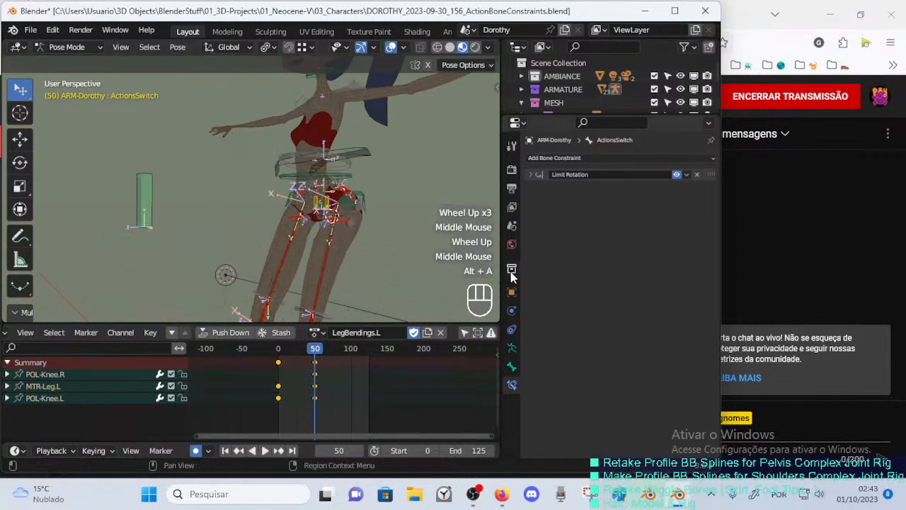
pyautogui.click(513, 348)
pyautogui.click(640, 257)
pyautogui.hotkey('shift', 'h')
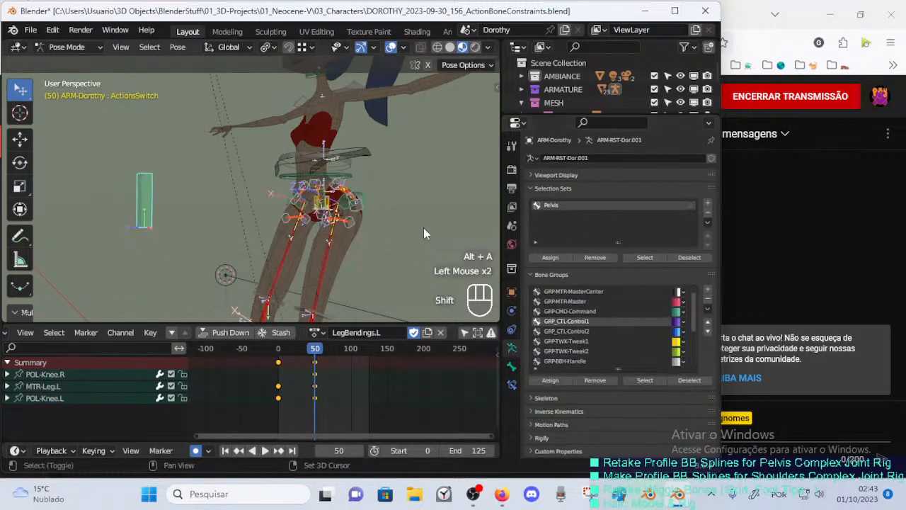
pyautogui.moveTo(423, 227); pyautogui.dragTo(331, 306, button='middle')
pyautogui.hotkey('ctrl', 's')
pyautogui.hotkey('alt', 'a')
pyautogui.scroll(1, 368, 283)
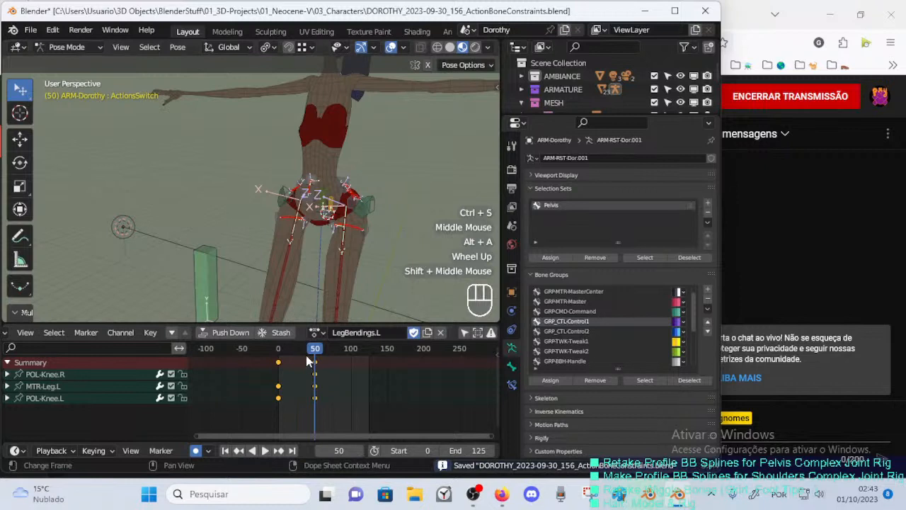
# Delete the POL-Knee.R keyframes from the LegBendings.L action.
pyautogui.click(64, 374)
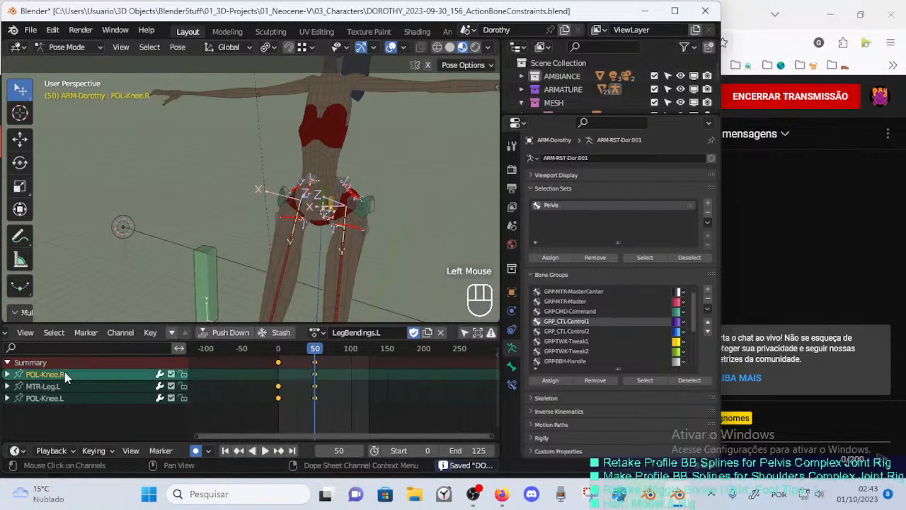
pyautogui.press('x')
pyautogui.scroll(-1, 265, 243)
pyautogui.click(307, 374)
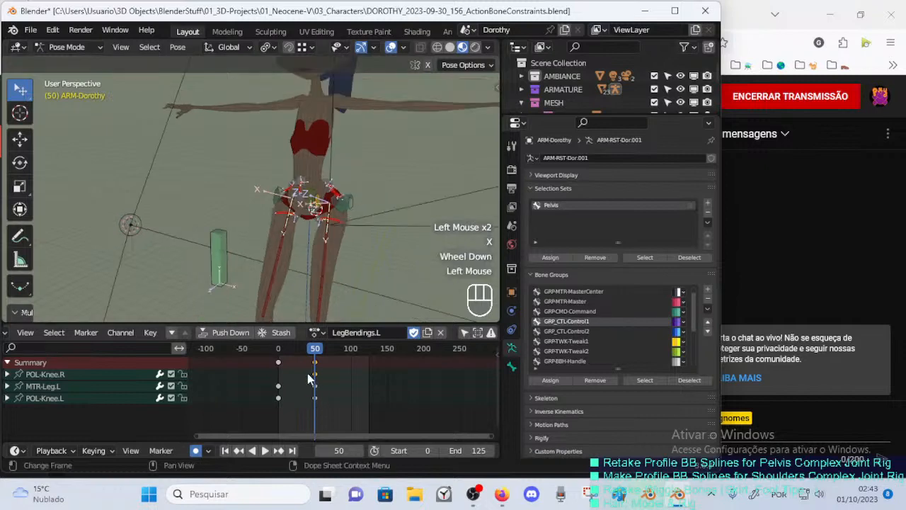
pyautogui.press('x')
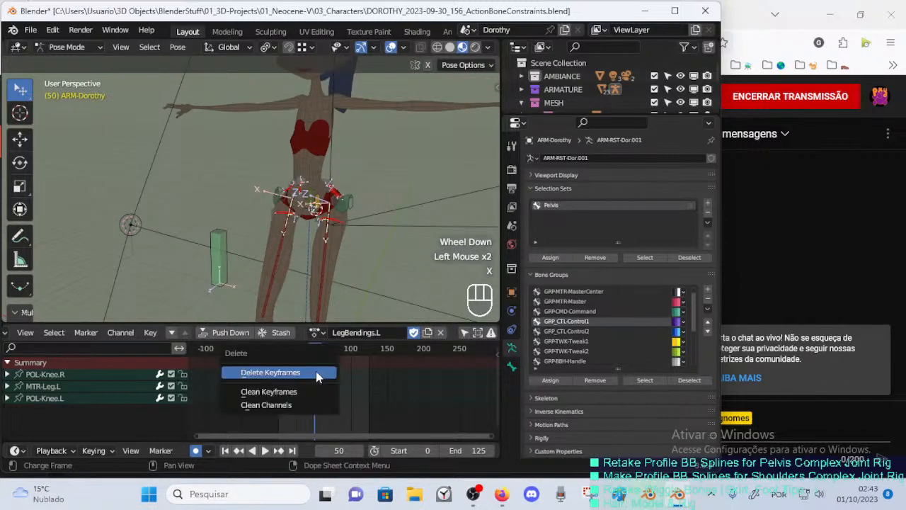
pyautogui.click(316, 371)
# At frame 0, in the right orthographic view, move the MTR-Leg.L foot control up and forward and rotate it slightly.
pyautogui.moveTo(304, 280); pyautogui.dragTo(287, 246, button='middle')
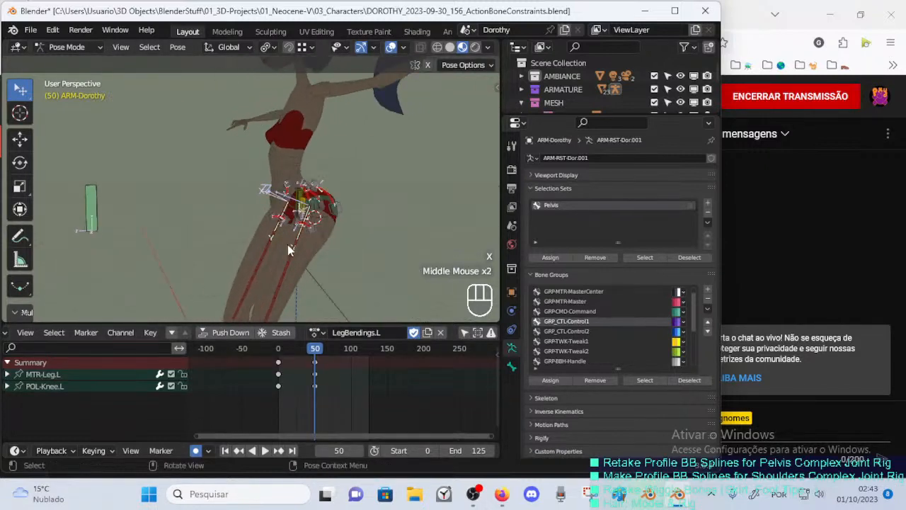
pyautogui.press('KP_3')
pyautogui.scroll(-1, 208, 148)
pyautogui.scroll(-1, 194, 186)
pyautogui.keyDown('shift'); pyautogui.scroll(-1, 194, 187); pyautogui.keyUp('shift')
pyautogui.scroll(-1, 194, 187)
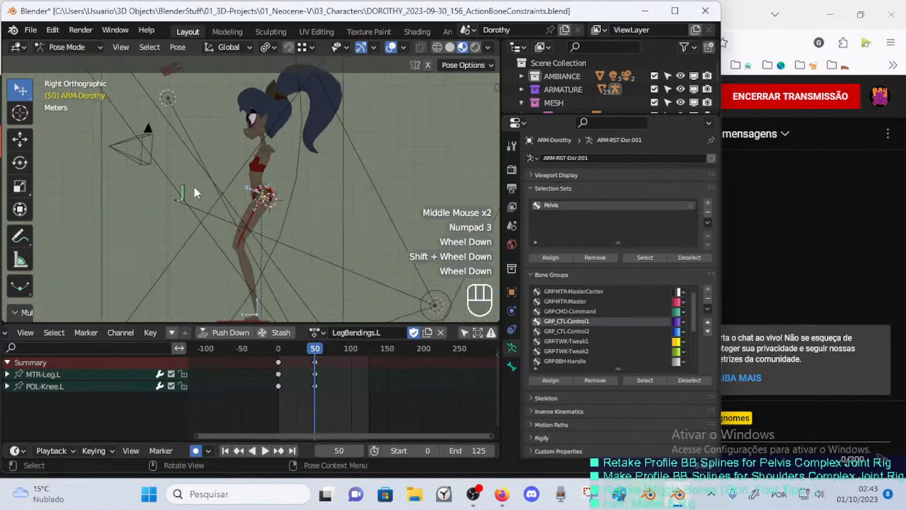
pyautogui.click(281, 354)
pyautogui.moveTo(281, 355); pyautogui.dragTo(260, 354)
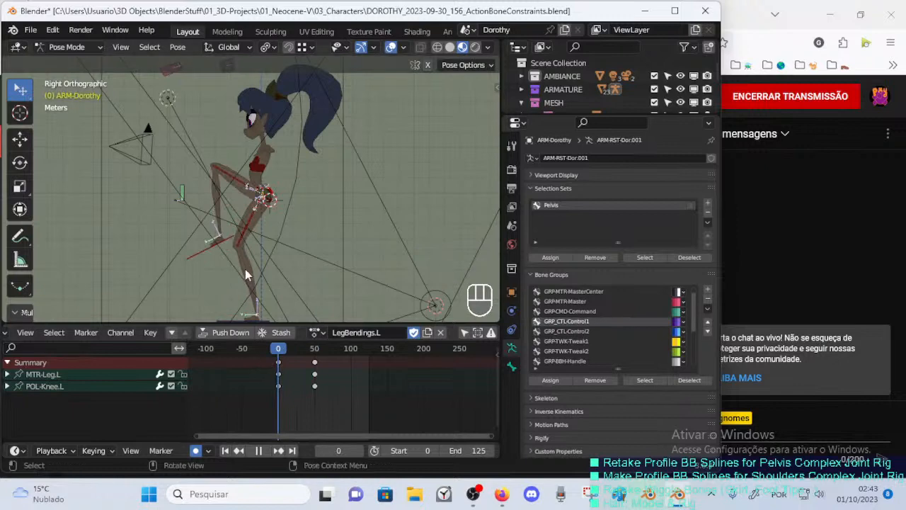
pyautogui.scroll(4, 245, 269)
pyautogui.scroll(-3, 252, 266)
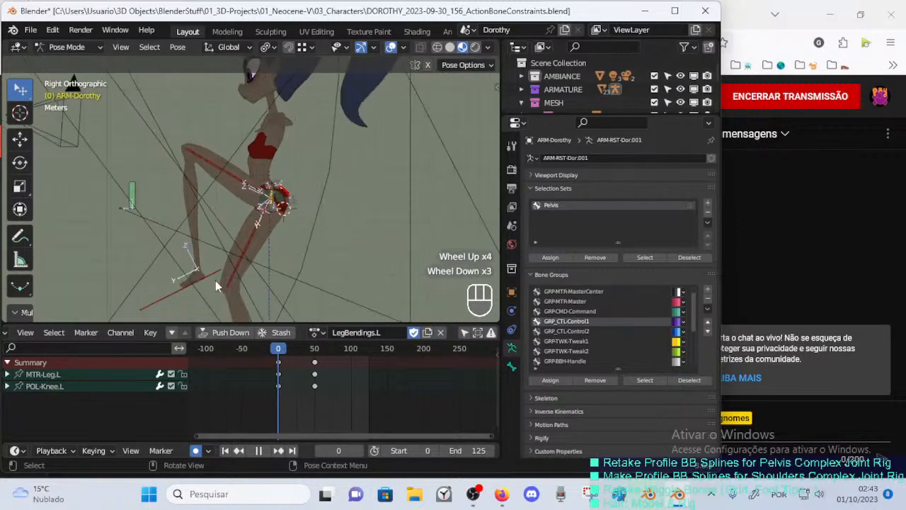
pyautogui.click(214, 270)
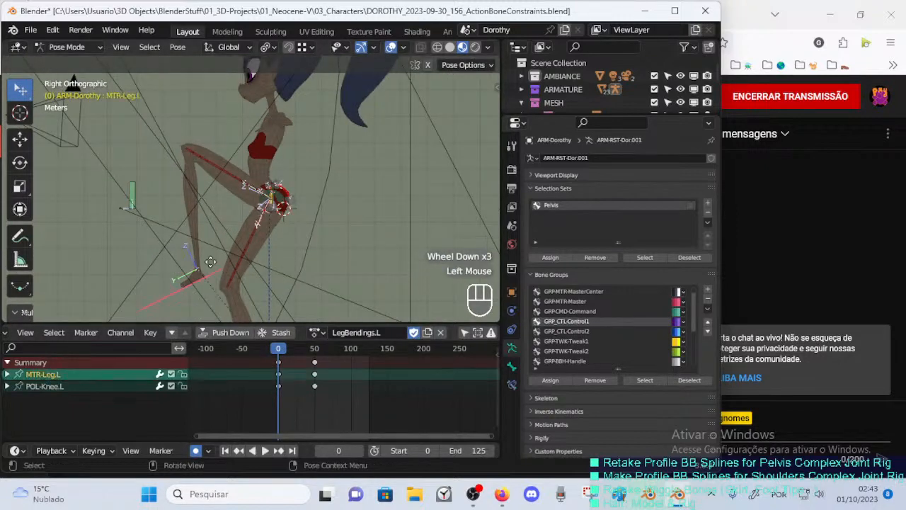
pyautogui.press('g')
pyautogui.click(208, 239)
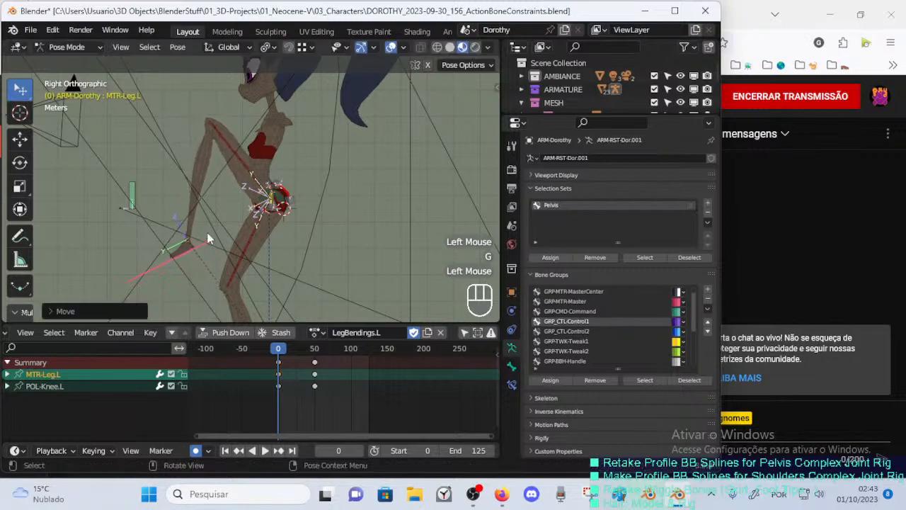
pyautogui.press('r')
pyautogui.click(225, 195)
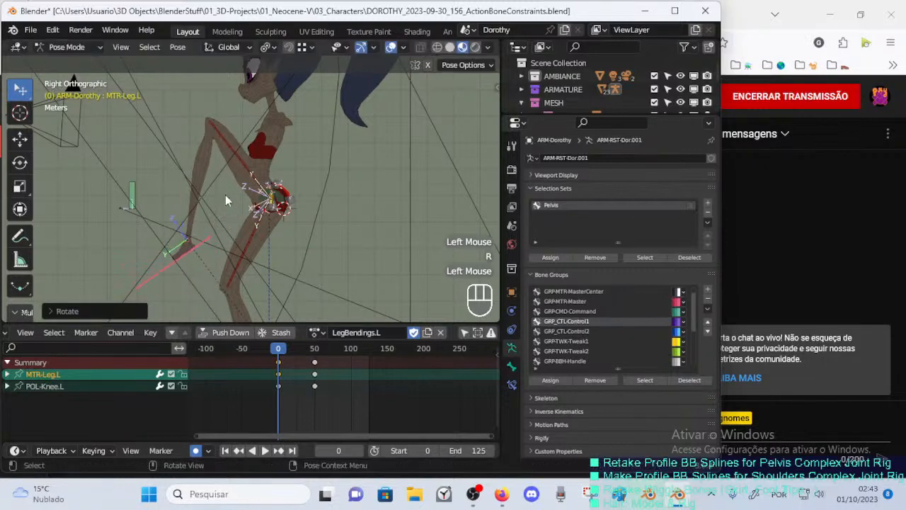
pyautogui.scroll(-2, 225, 195)
pyautogui.keyDown('shift'); pyautogui.moveTo(225, 195); pyautogui.dragTo(227, 184, button='middle'); pyautogui.keyUp('shift')
pyautogui.click(181, 106)
pyautogui.press('g')
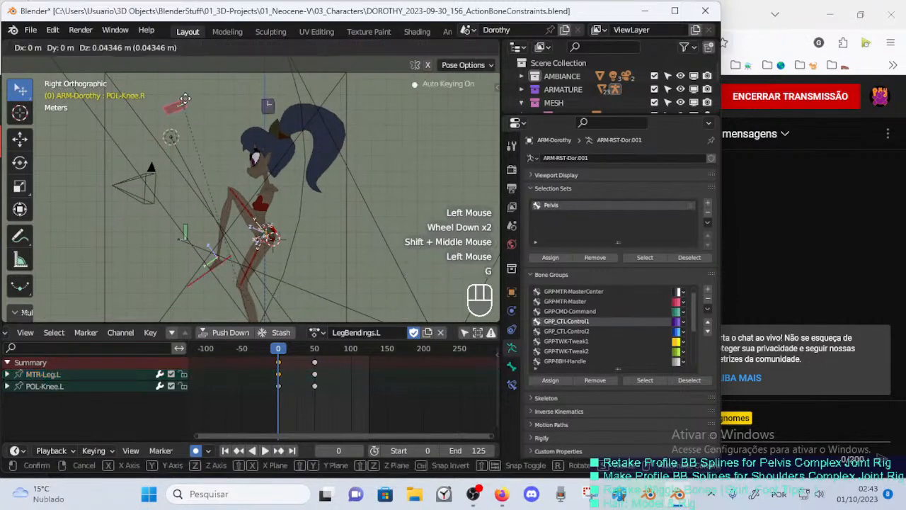
pyautogui.press('Escape')
pyautogui.scroll(-1, 186, 110)
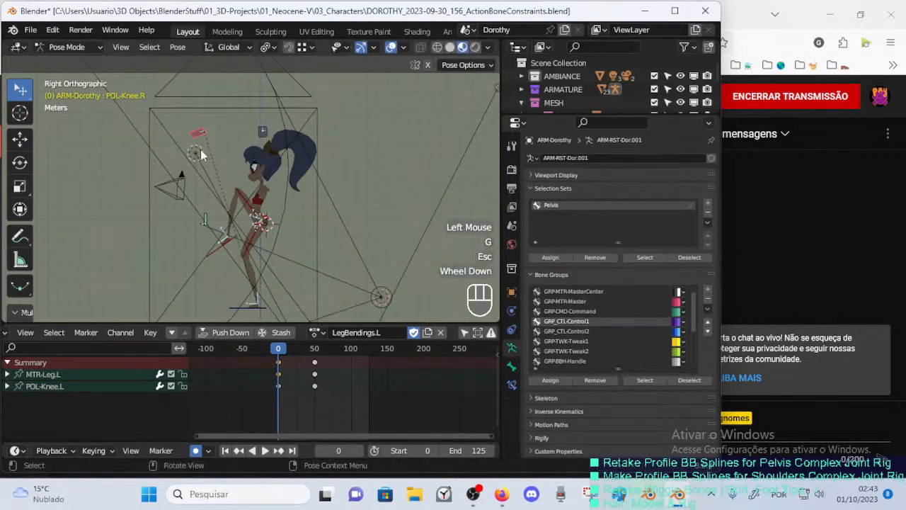
# Move the POL-Knee.L pole bone forward in the right orthographic view at frame 0.
pyautogui.keyDown('shift'); pyautogui.moveTo(200, 149); pyautogui.dragTo(207, 223, button='middle'); pyautogui.keyUp('shift')
pyautogui.scroll(-1, 209, 225)
pyautogui.click(268, 191)
pyautogui.keyDown('shift'); pyautogui.moveTo(267, 191); pyautogui.dragTo(261, 150, button='middle'); pyautogui.keyUp('shift')
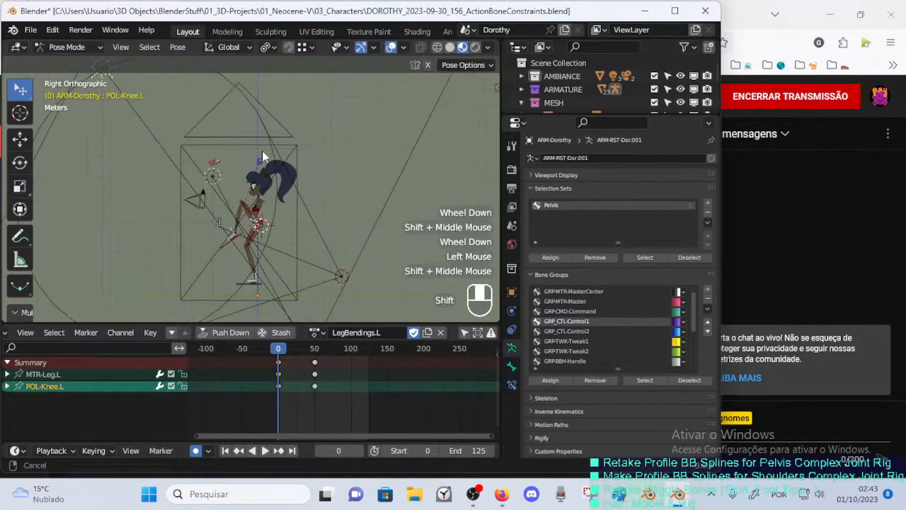
pyautogui.scroll(2, 254, 167)
pyautogui.press('g')
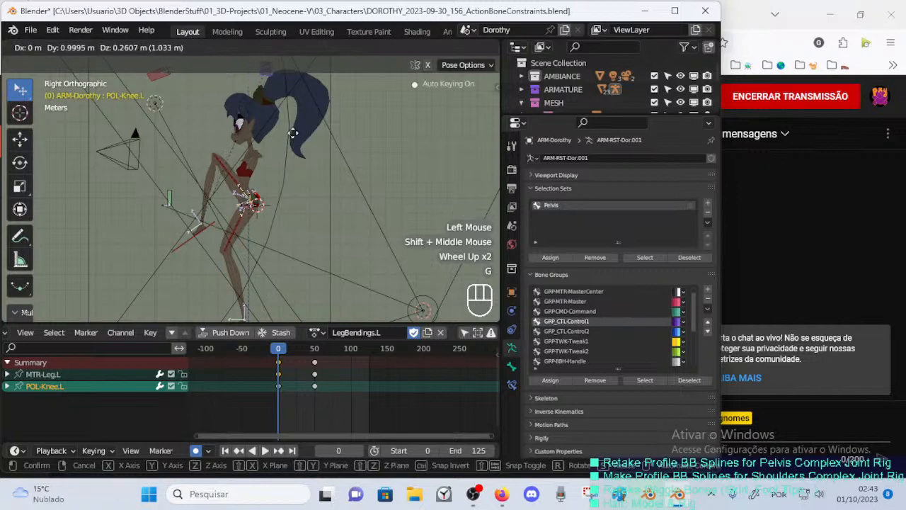
pyautogui.click(223, 127)
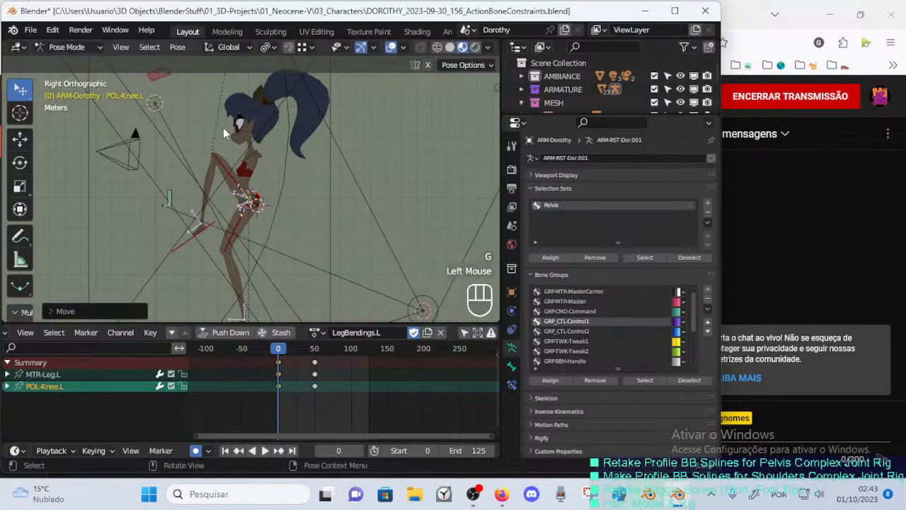
# In the front view, shift POL-Knee.L outward to the character's left and fine-tune its sideways position.
pyautogui.press('KP_1')
pyautogui.scroll(-1, 226, 128)
pyautogui.keyDown('shift'); pyautogui.moveTo(235, 129); pyautogui.dragTo(276, 142, button='middle'); pyautogui.keyUp('shift')
pyautogui.press('g')
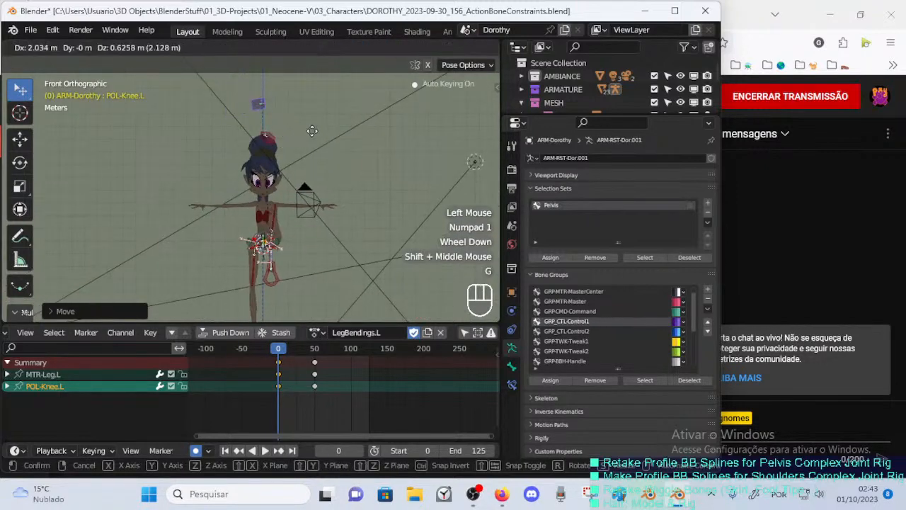
pyautogui.click(304, 130)
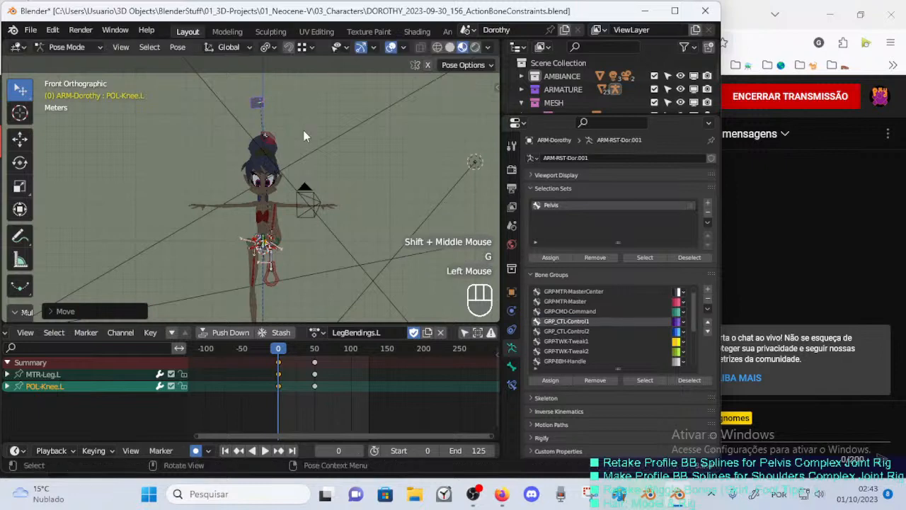
pyautogui.press('g')
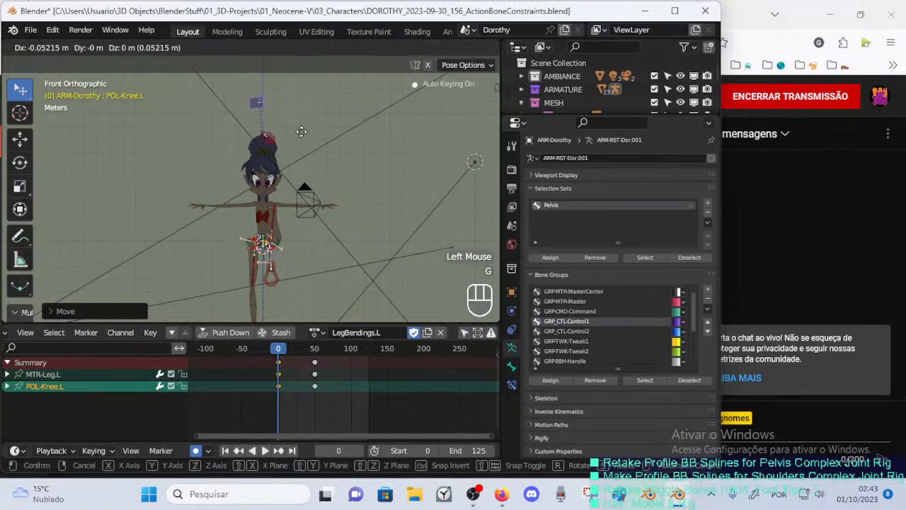
pyautogui.click(302, 132)
# Scrub the LegBendings.L action from frame 0 to the keyframe at frame 50 in side view to check the left leg's motion.
pyautogui.press('KP_1')
pyautogui.press('KP_3')
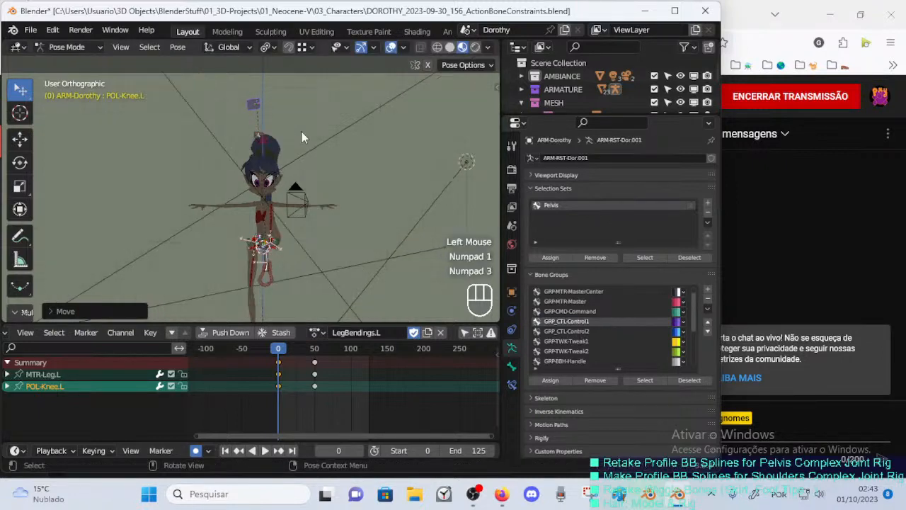
pyautogui.keyDown('shift'); pyautogui.moveTo(308, 174); pyautogui.dragTo(310, 240, button='middle'); pyautogui.keyUp('shift')
pyautogui.scroll(4, 316, 165)
pyautogui.scroll(-2, 294, 182)
pyautogui.scroll(1, 292, 177)
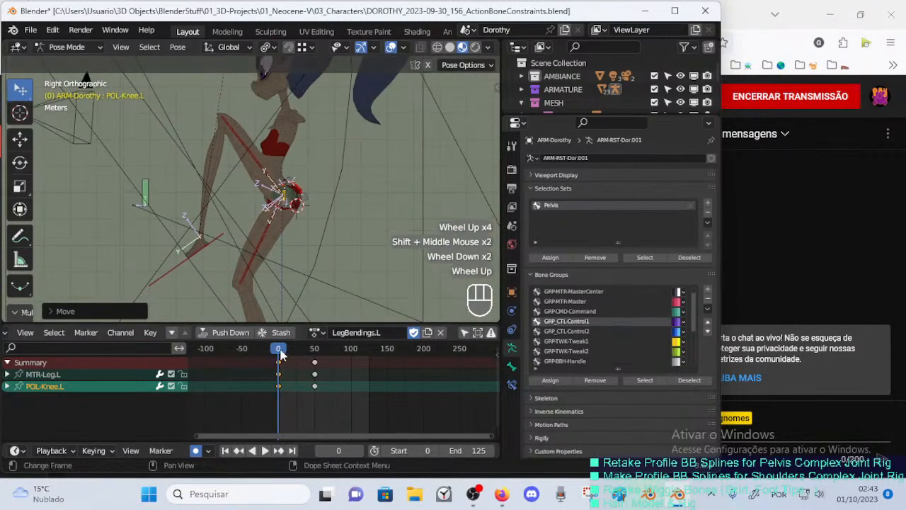
pyautogui.moveTo(279, 348); pyautogui.dragTo(309, 351)
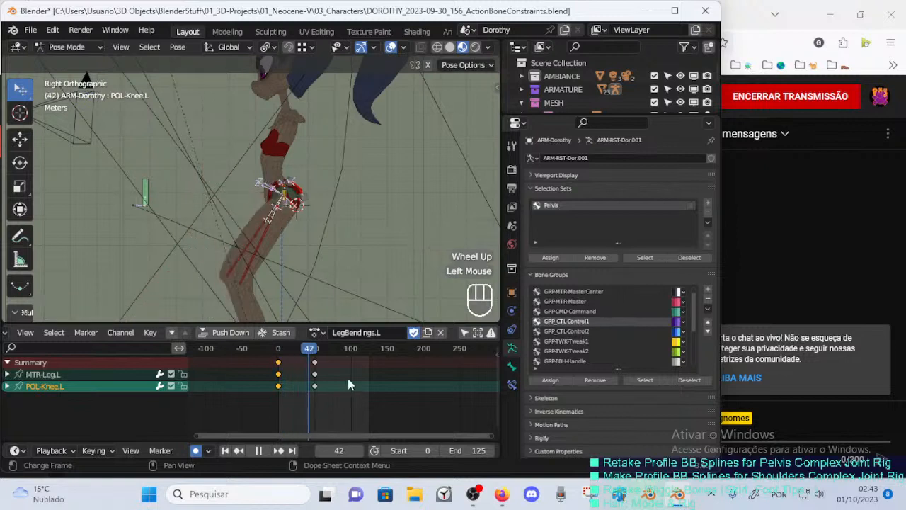
pyautogui.press('Up')
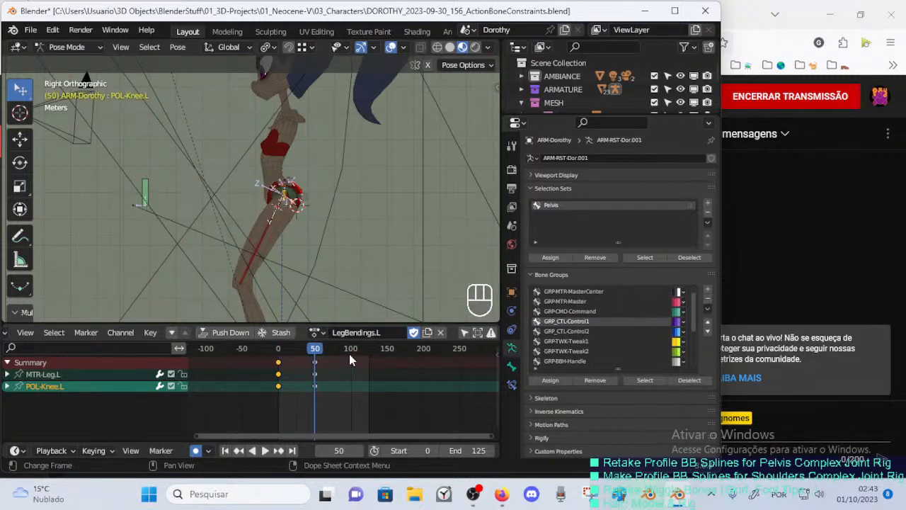
# Set the scene's end frame to 100, go to frame 100, and save the file.
pyautogui.click(464, 449)
pyautogui.write('100')
pyautogui.press('Return')
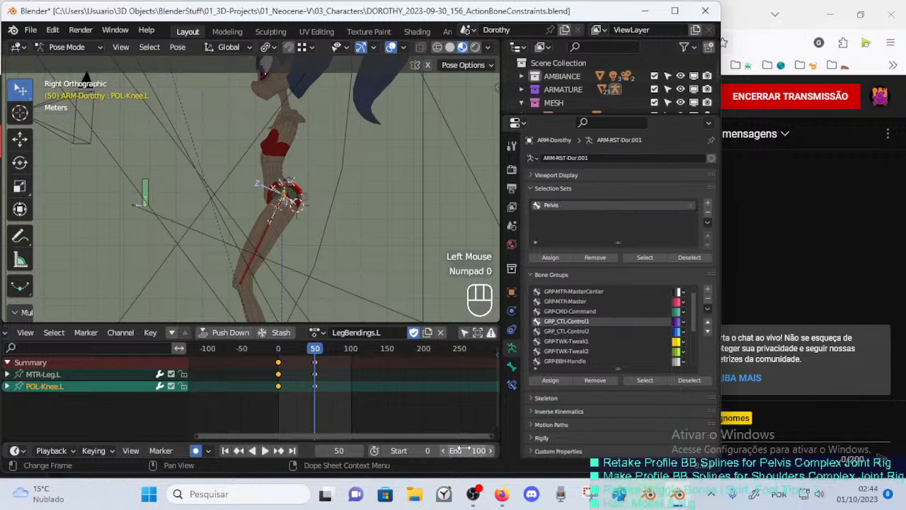
pyautogui.hotkey('shift', 'Right')
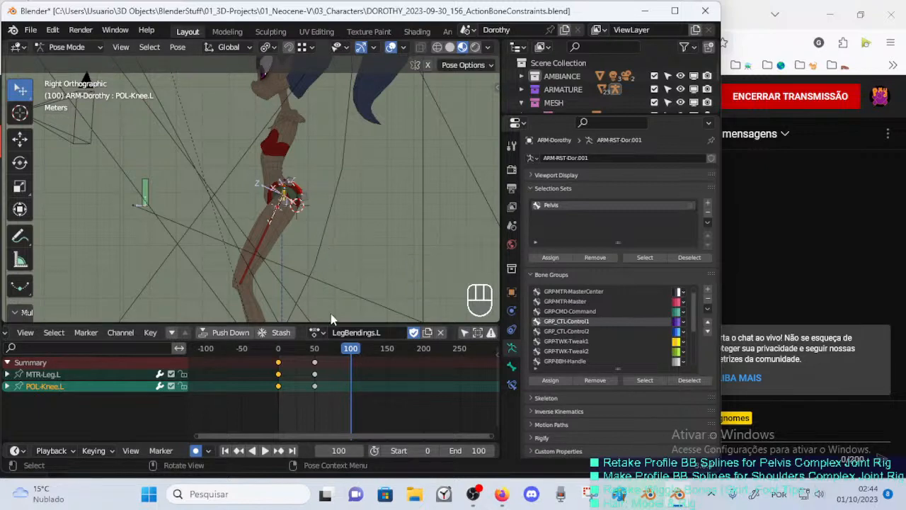
pyautogui.scroll(-3, 326, 284)
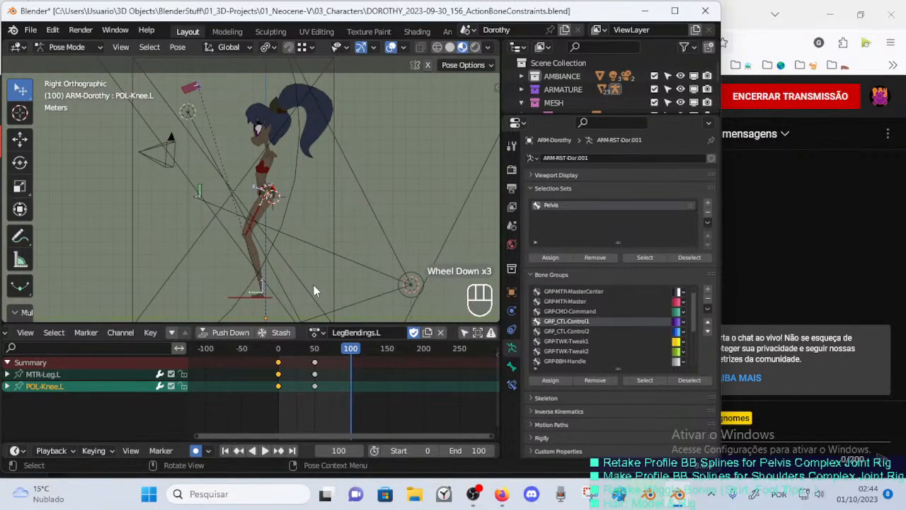
pyautogui.hotkey('ctrl', 's')
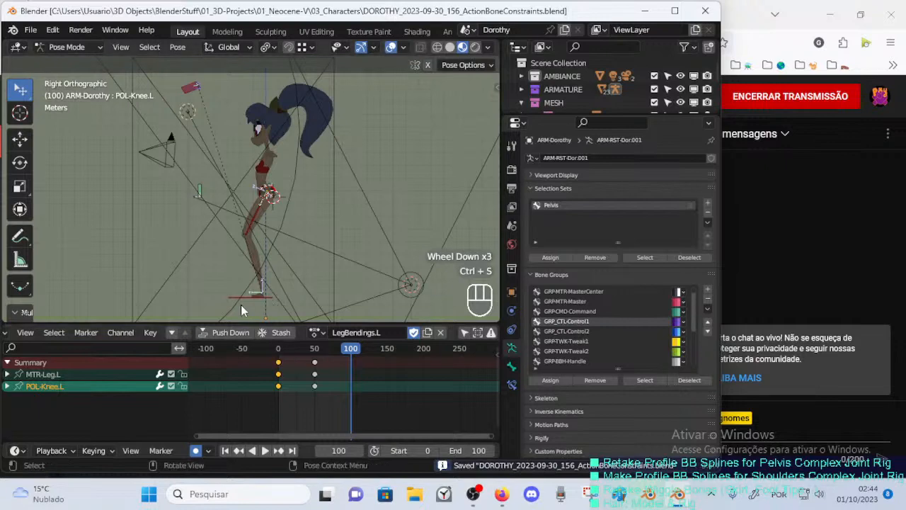
# At frame 100, raise MTR-Leg.L behind the character to about head height in the right view, tilting it about the X axis.
pyautogui.click(241, 309)
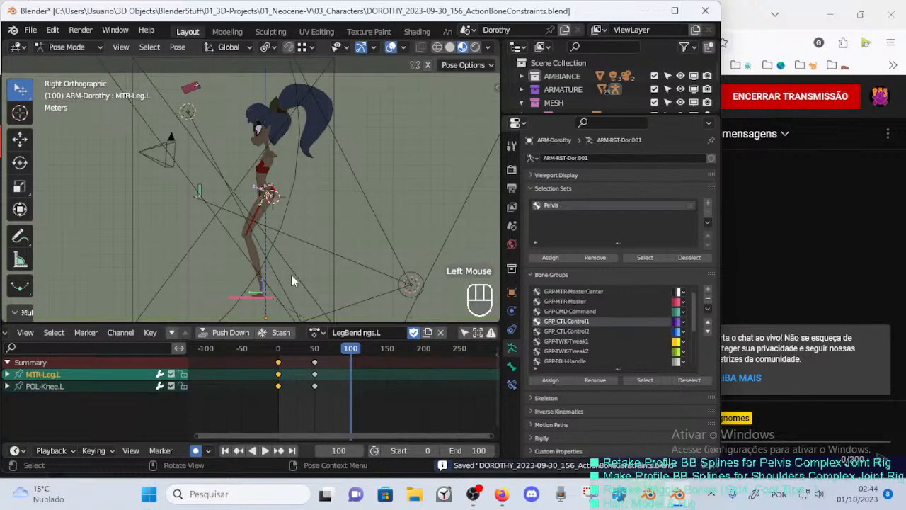
pyautogui.press('g')
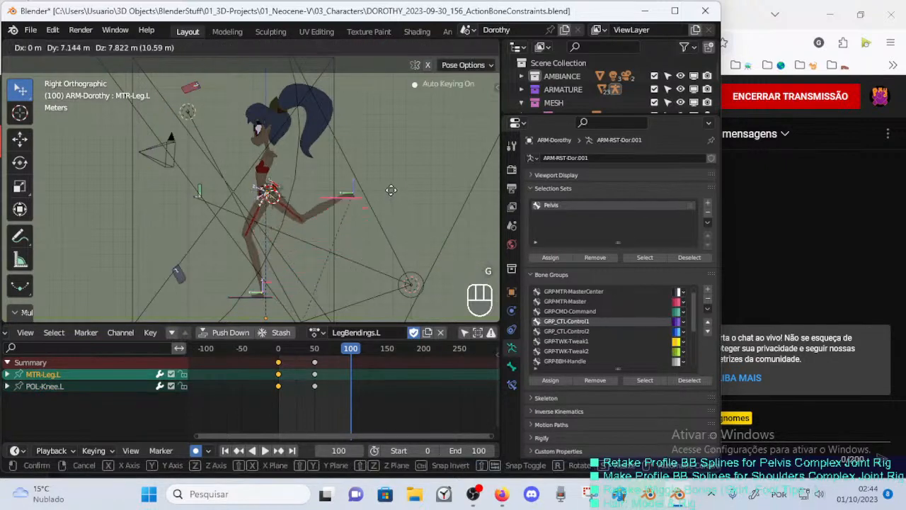
pyautogui.click(369, 194)
pyautogui.press('r')
pyautogui.press('x')
pyautogui.click(324, 158)
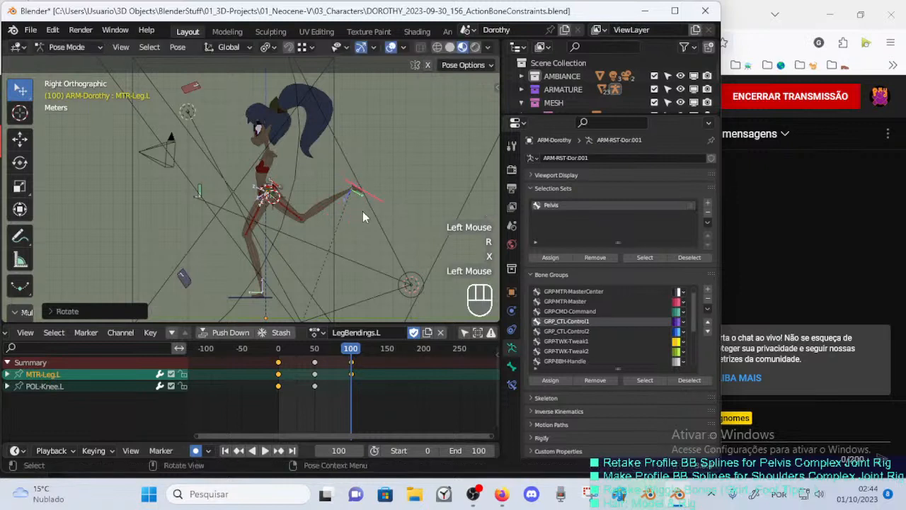
pyautogui.press('g')
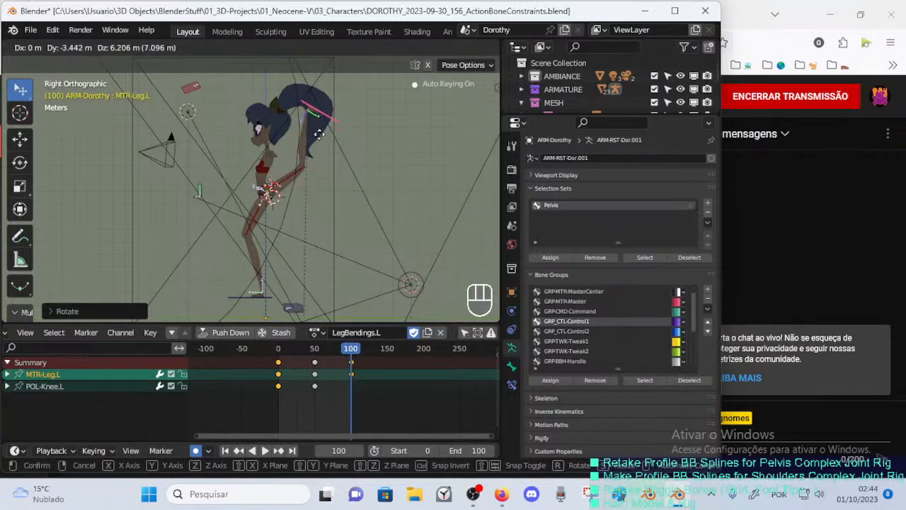
pyautogui.click(326, 137)
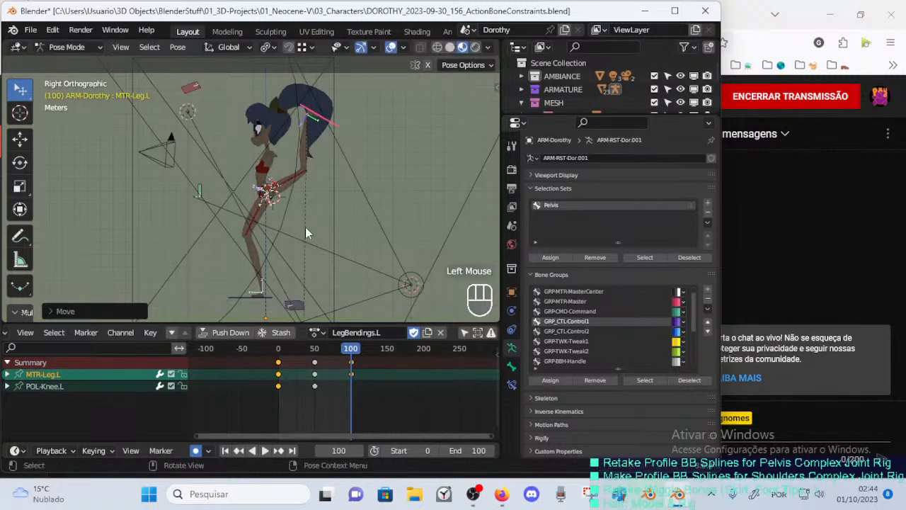
# In the back view at frame 100, move POL-Knee.L sideways across to the character's right, below the standing leg.
pyautogui.click(295, 305)
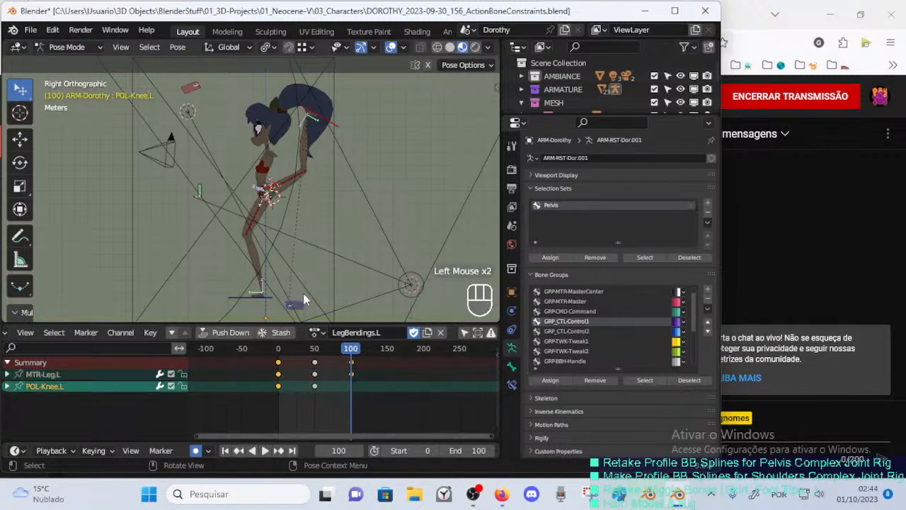
pyautogui.press('ctrl+KP_3')
pyautogui.press('ctrl+KP_3')
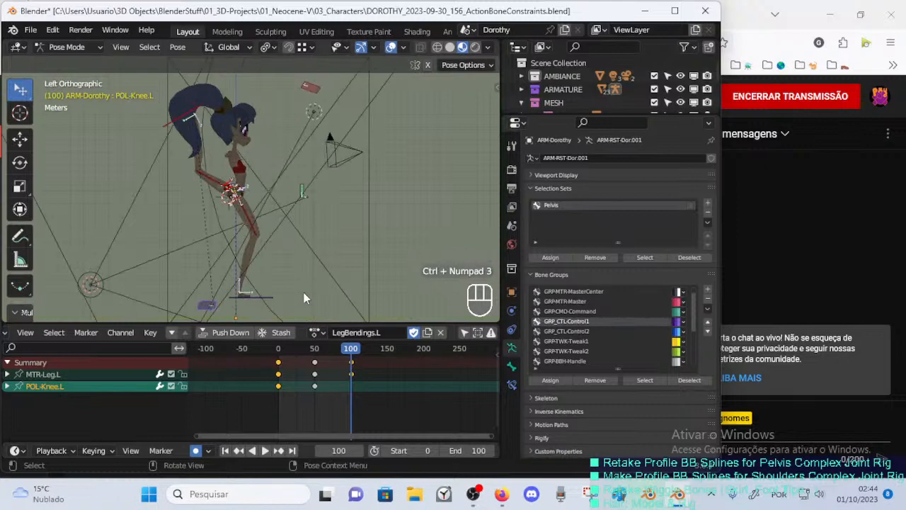
pyautogui.press('KP_1')
pyautogui.press('ctrl+KP_1')
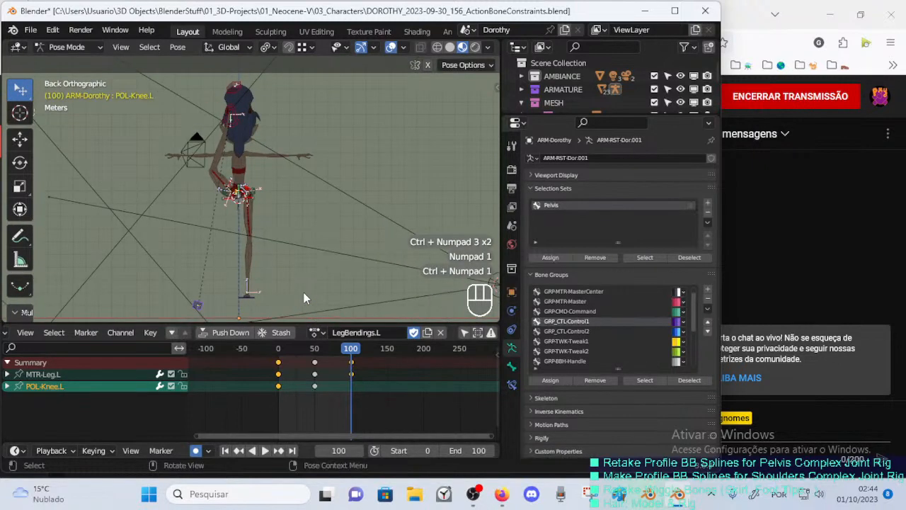
pyautogui.press('g')
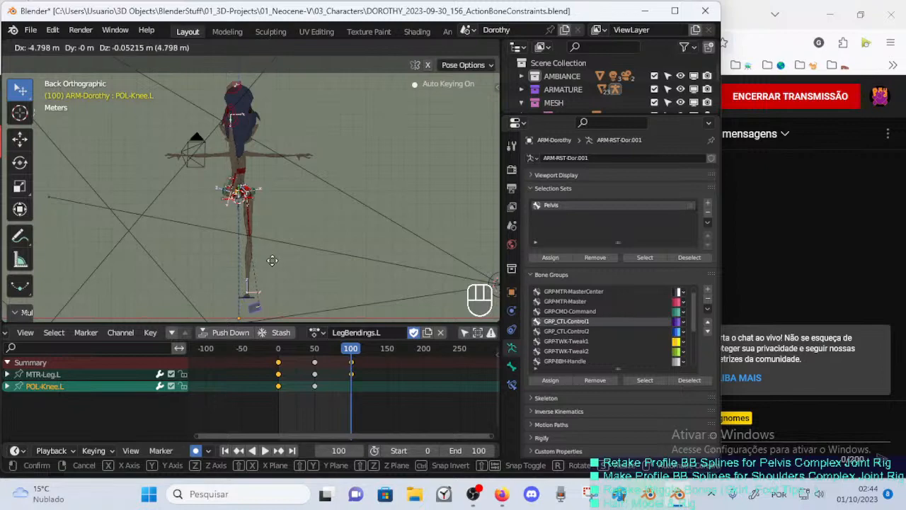
pyautogui.click(267, 262)
# In the right view, move POL-Knee.L backward and slightly up, behind the raised left leg.
pyautogui.press('KP_3')
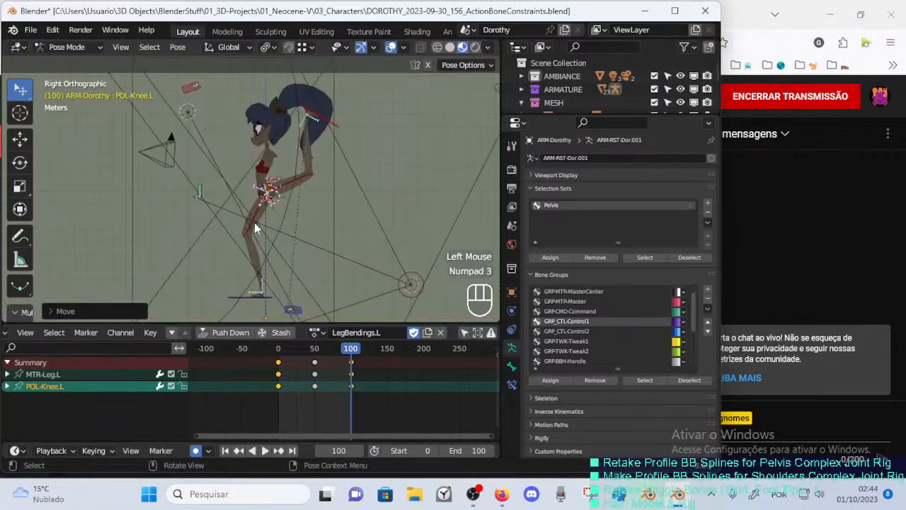
pyautogui.press('g')
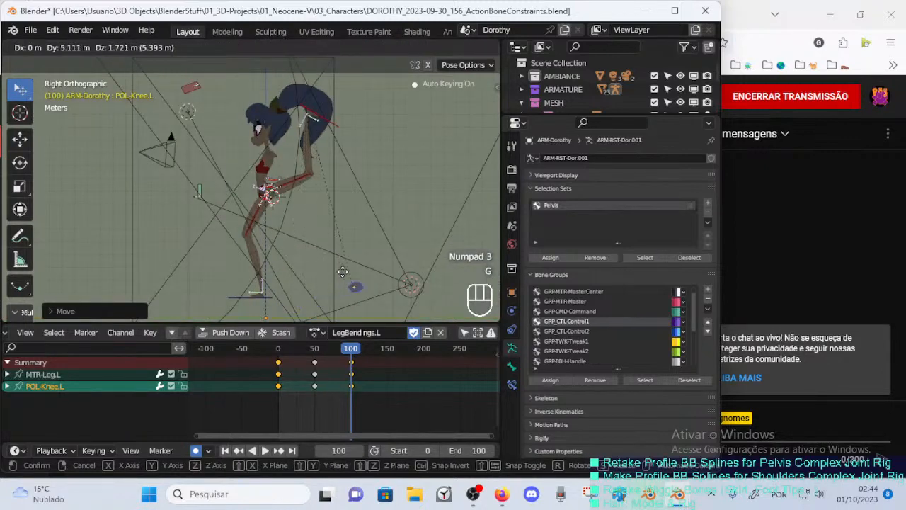
pyautogui.click(327, 275)
pyautogui.press('KP_1')
pyautogui.press('KP_3')
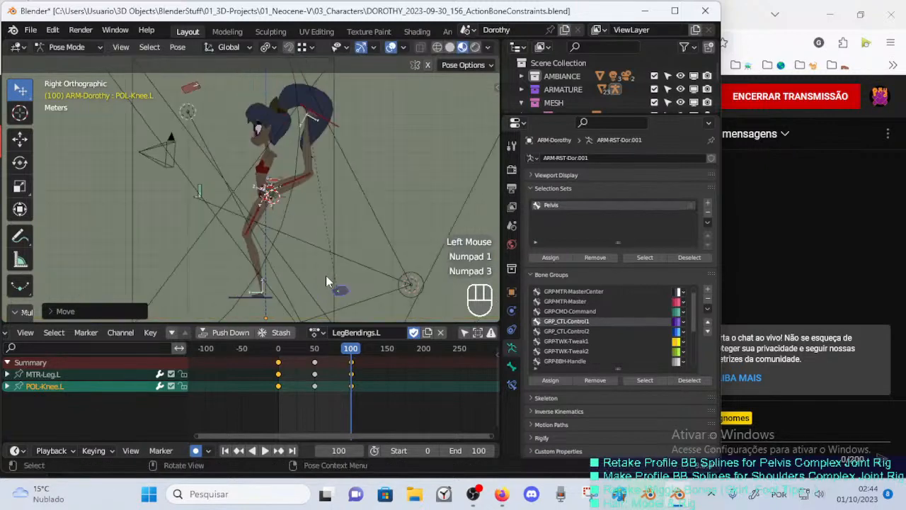
# Rotate MTR-Leg.L at frame 100 so the foot control tilts upward toward the back, and raise it slightly to lift the thigh.
pyautogui.scroll(1, 326, 277)
pyautogui.scroll(1, 325, 276)
pyautogui.keyDown('shift'); pyautogui.moveTo(356, 181); pyautogui.dragTo(346, 205, button='middle'); pyautogui.keyUp('shift')
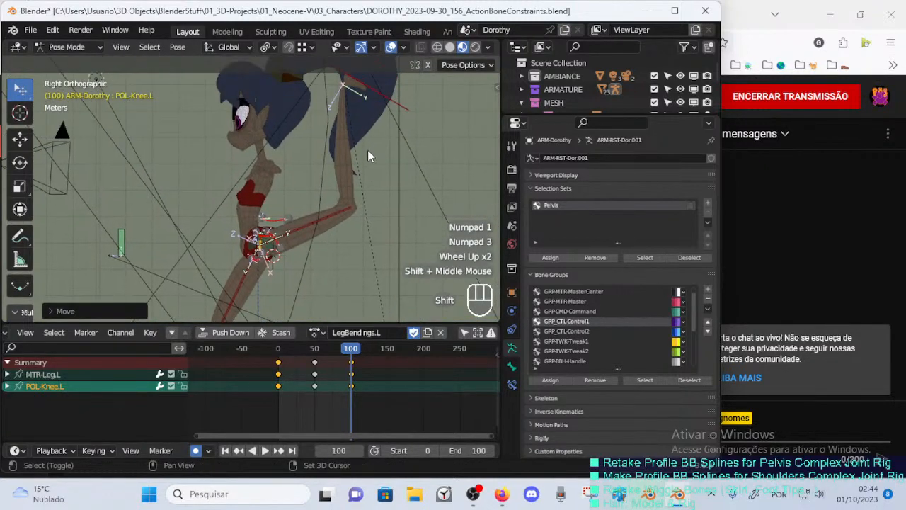
pyautogui.keyDown('shift'); pyautogui.moveTo(368, 149); pyautogui.dragTo(384, 108, button='middle'); pyautogui.keyUp('shift')
pyautogui.click(384, 109)
pyautogui.press('r')
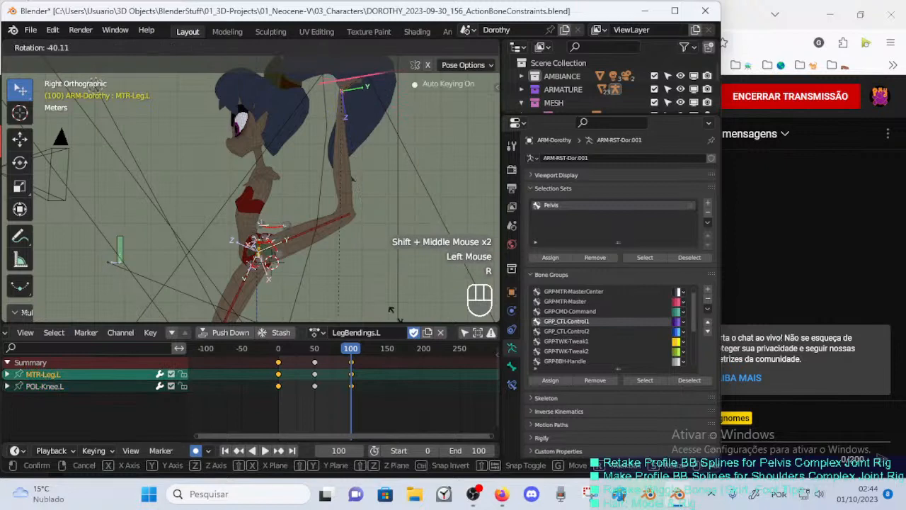
pyautogui.click(383, 306)
pyautogui.press('g')
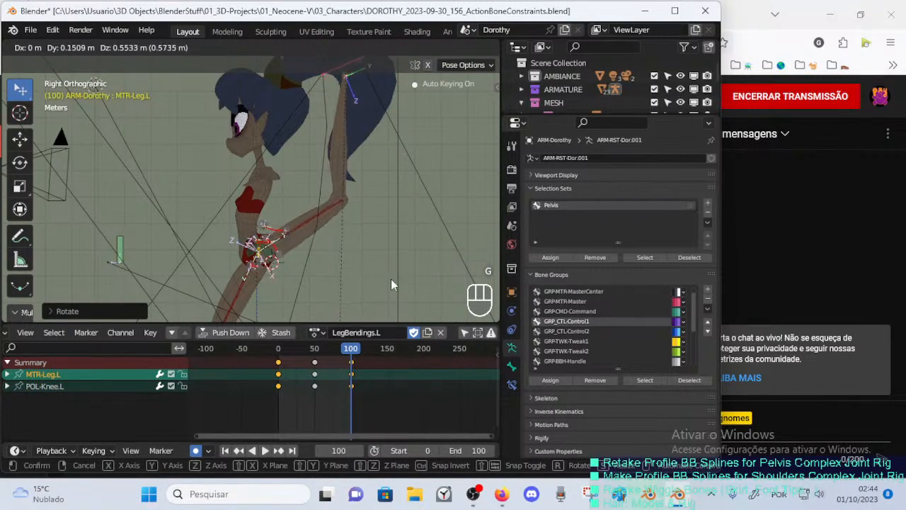
pyautogui.click(391, 279)
pyautogui.scroll(-1, 386, 287)
pyautogui.scroll(-1, 352, 275)
pyautogui.scroll(3, 337, 208)
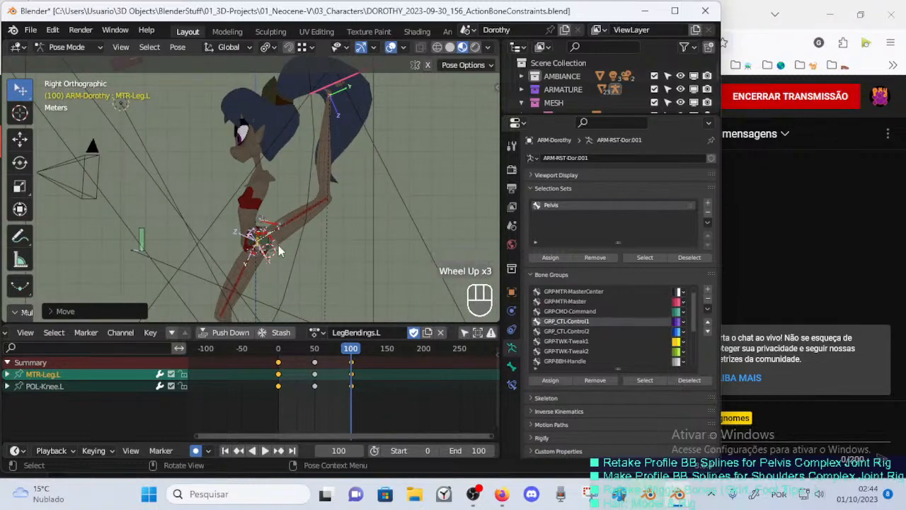
# Save the project as a new version named DOROTHY_2023-10-01_157_ActionBoneConstraints.blend.
pyautogui.click(30, 30)
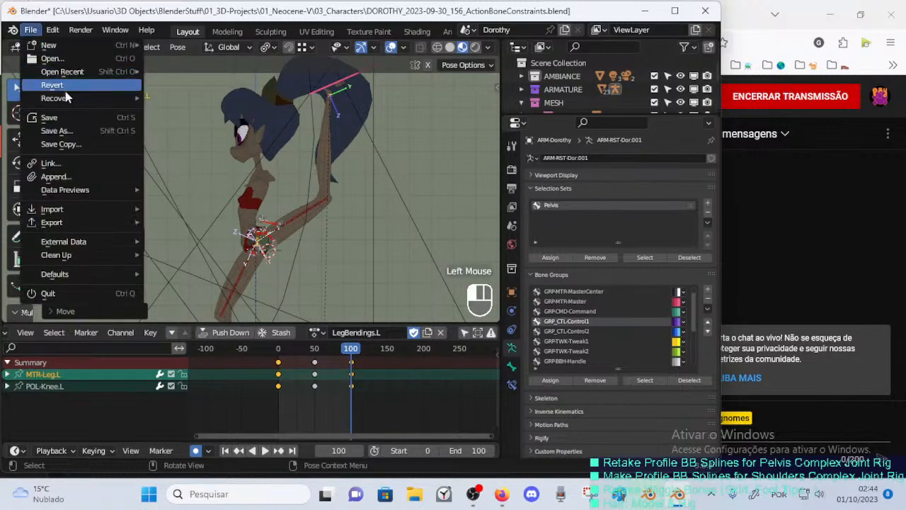
pyautogui.click(57, 130)
pyautogui.click(264, 373)
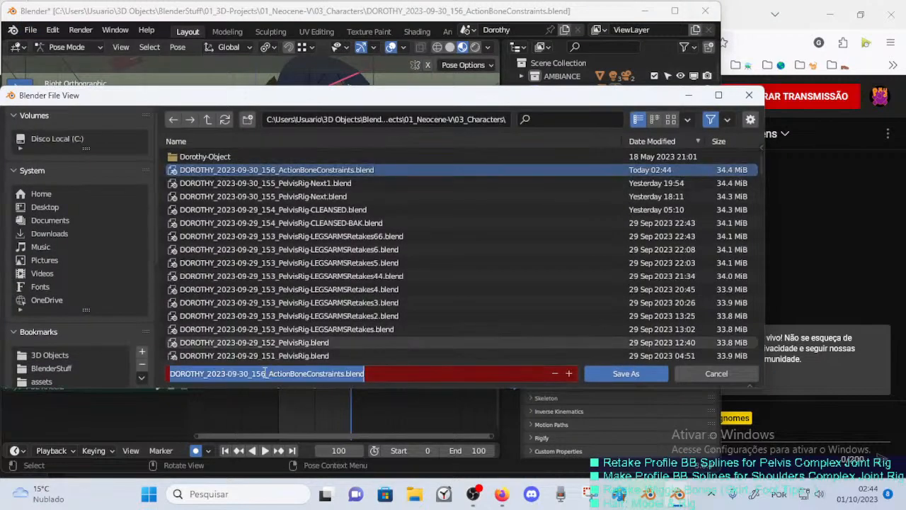
pyautogui.click(261, 373)
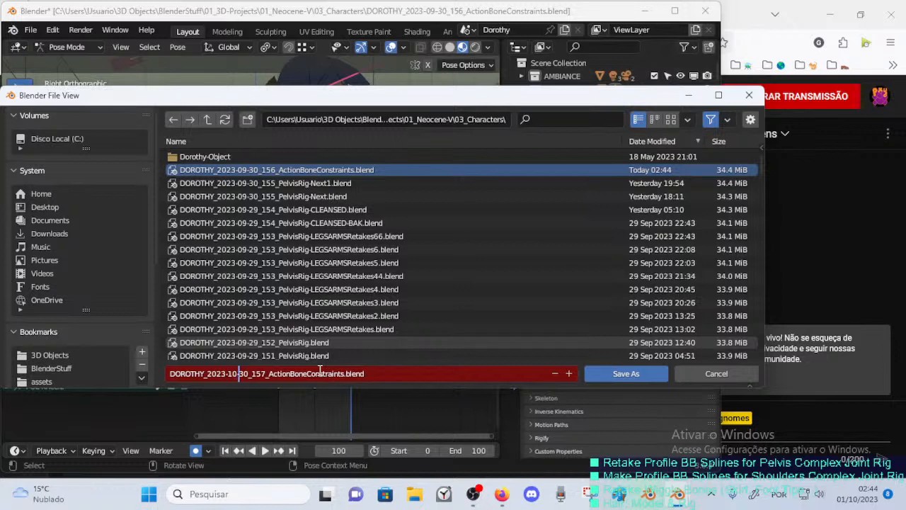
pyautogui.press('Delete')
pyautogui.press('Delete')
pyautogui.write('01')
pyautogui.click(617, 374)
# Examine the pelvis handles up close while scrubbing the action from frame 100 back to frame 33.
pyautogui.moveTo(329, 197); pyautogui.dragTo(304, 211, button='middle')
pyautogui.scroll(2, 242, 179)
pyautogui.scroll(2, 340, 211)
pyautogui.scroll(-2, 348, 217)
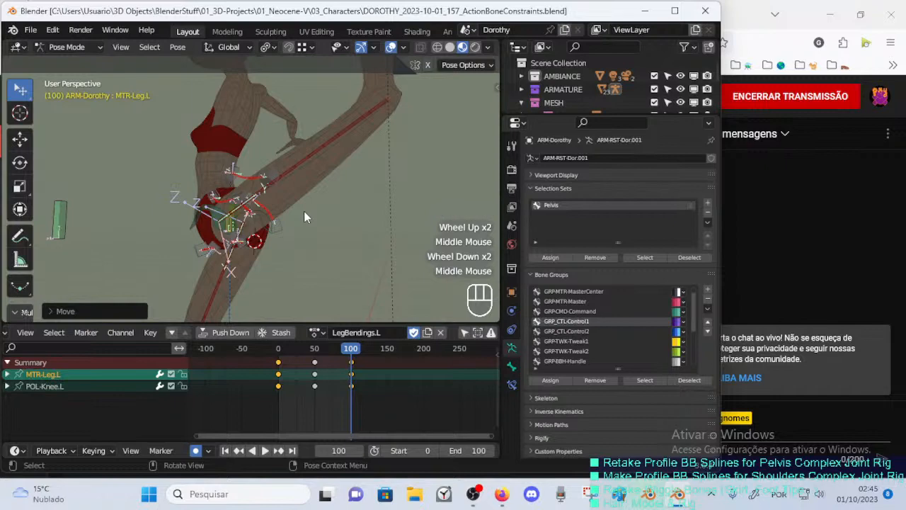
pyautogui.moveTo(303, 211)
pyautogui.mouseDown(button='middle')
pyautogui.moveTo(333, 218)
pyautogui.moveTo(287, 254)
pyautogui.moveTo(239, 269)
pyautogui.moveTo(304, 226)
pyautogui.mouseUp(button='middle')
pyautogui.scroll(3, 330, 225)
pyautogui.scroll(-1, 303, 240)
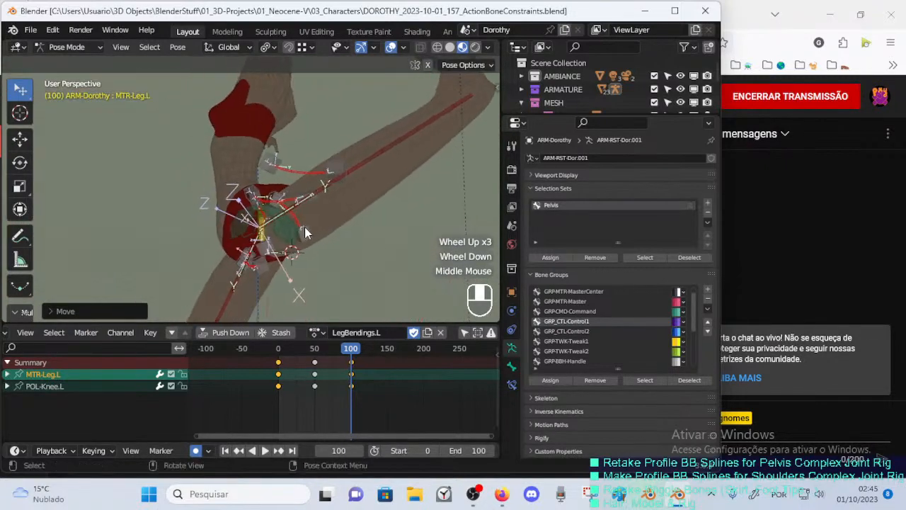
pyautogui.scroll(-1, 305, 227)
pyautogui.click(313, 354)
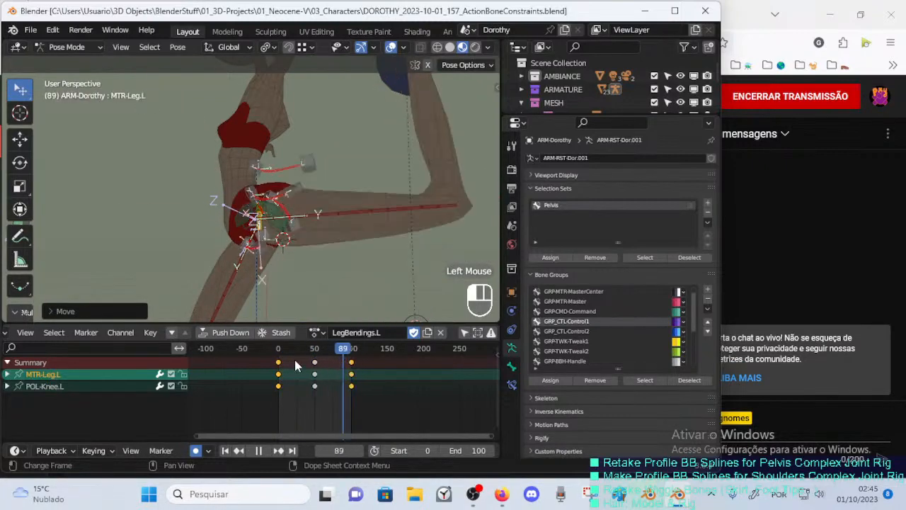
pyautogui.moveTo(348, 355); pyautogui.dragTo(303, 342)
# Rename the LegBendings.L action as LegBendingFrBk.L and save the file.
pyautogui.click(359, 328)
pyautogui.click(358, 332)
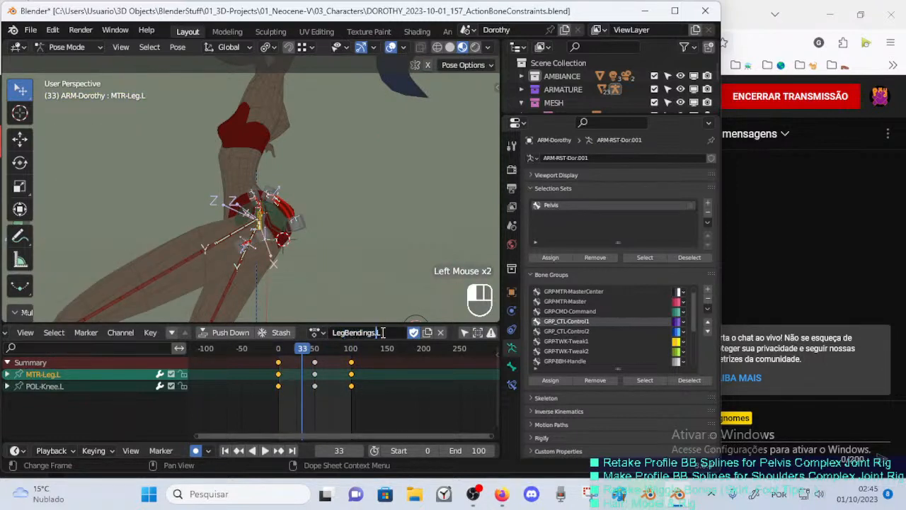
pyautogui.click(346, 332)
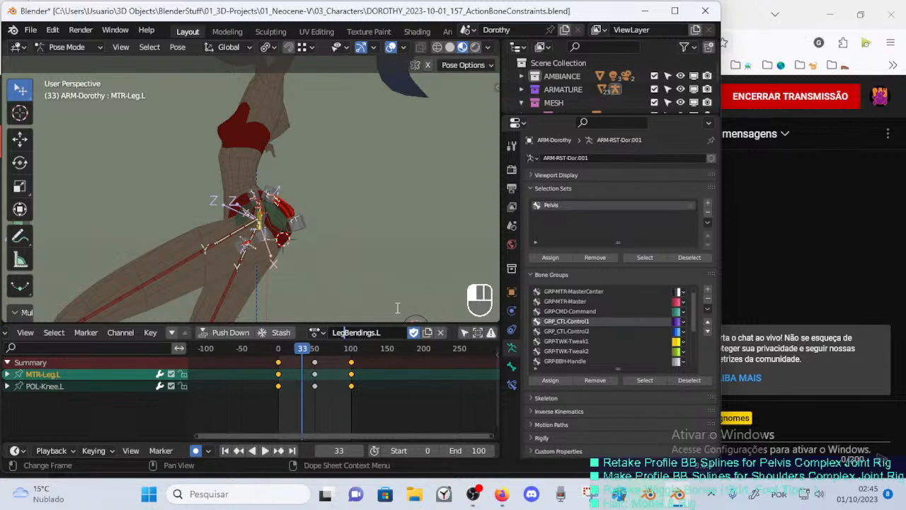
pyautogui.press('Right')
pyautogui.press('Right')
pyautogui.press('Return')
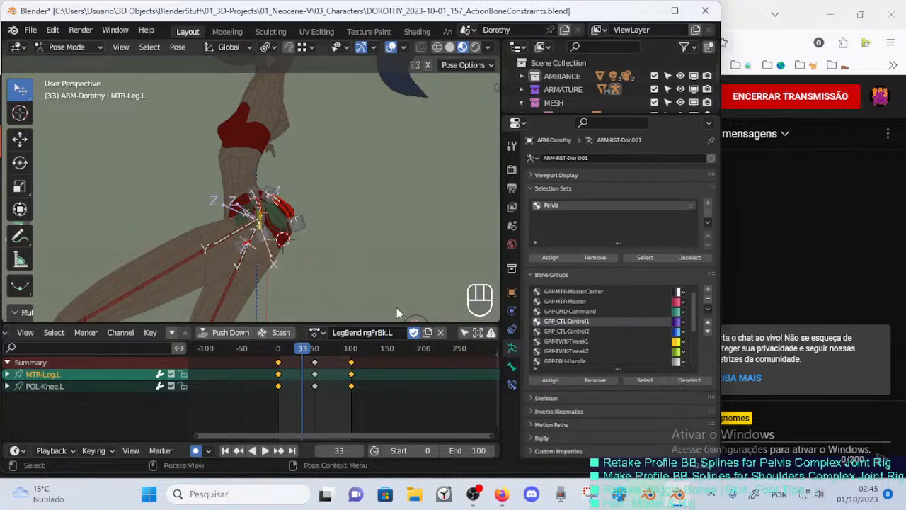
pyautogui.hotkey('ctrl', 's')
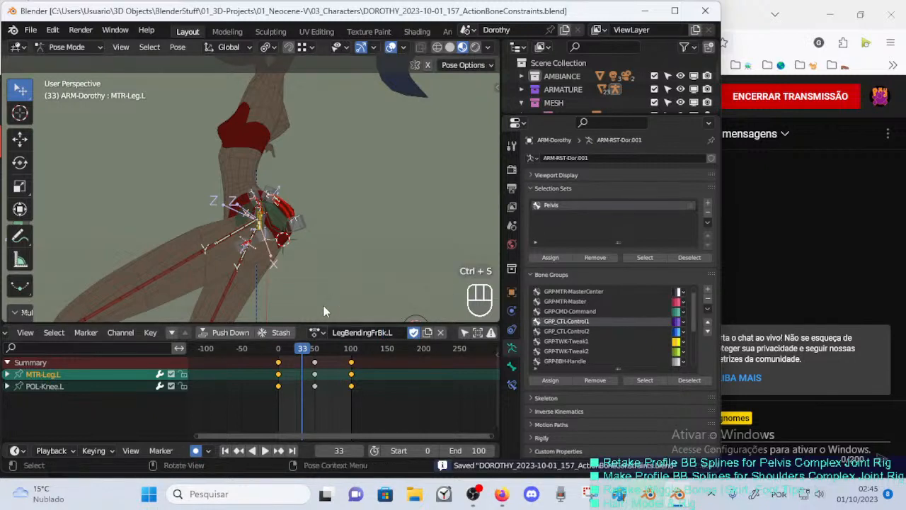
# Prefix the action's name so it reads BASE-LegBendingFrBk.L, and save the file.
pyautogui.click(399, 331)
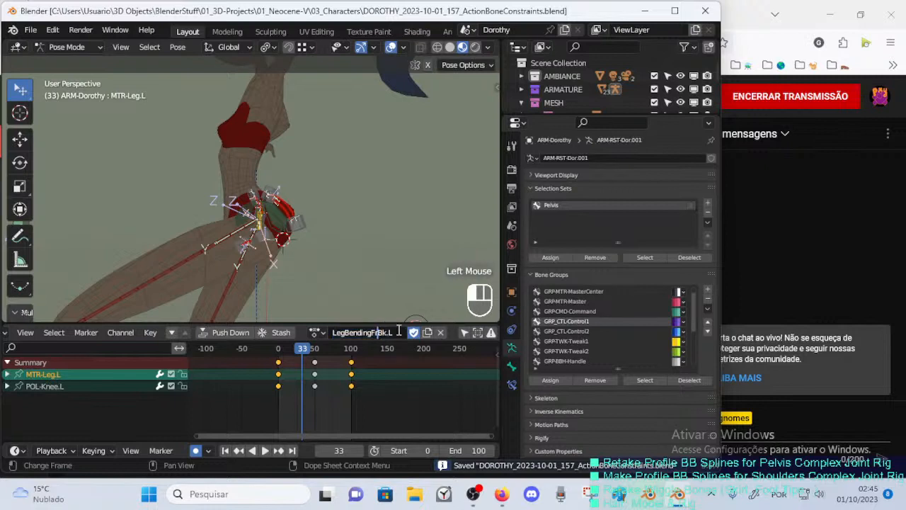
pyautogui.write('BASE')
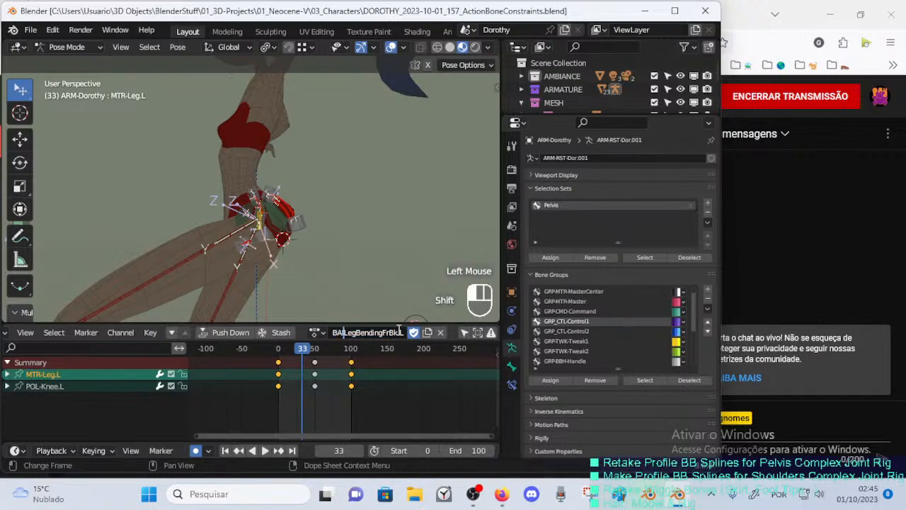
pyautogui.write('-')
pyautogui.press('Return')
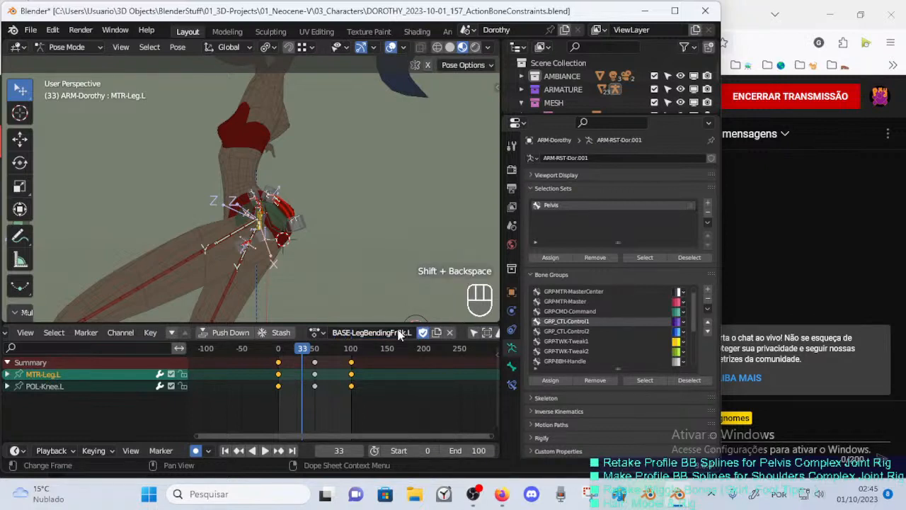
pyautogui.hotkey('ctrl', 's')
# Scrub the BASE-LegBendingFrBk.L action from frame 0 to frame 89 to check how the pelvis handles follow the left leg.
pyautogui.scroll(-2, 284, 250)
pyautogui.click(276, 352)
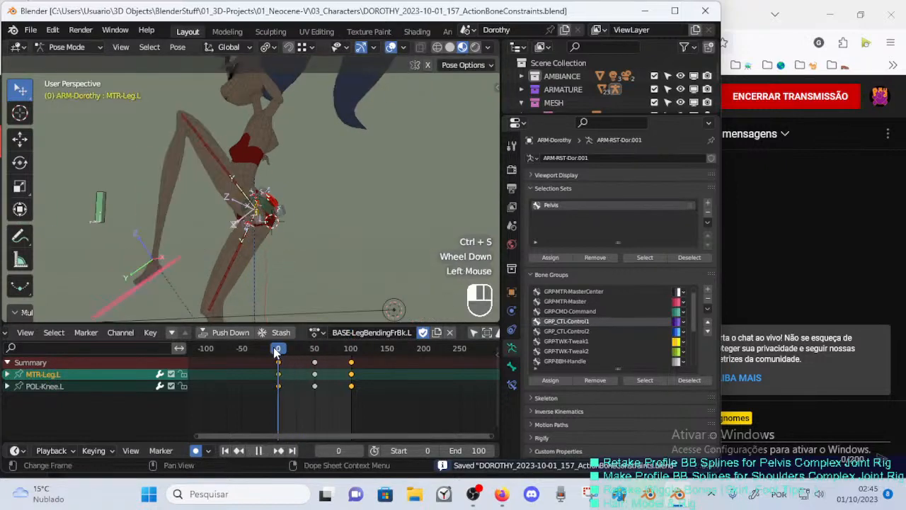
pyautogui.moveTo(276, 352); pyautogui.dragTo(338, 356)
pyautogui.scroll(-2, 319, 283)
pyautogui.scroll(4, 304, 275)
pyautogui.click(329, 354)
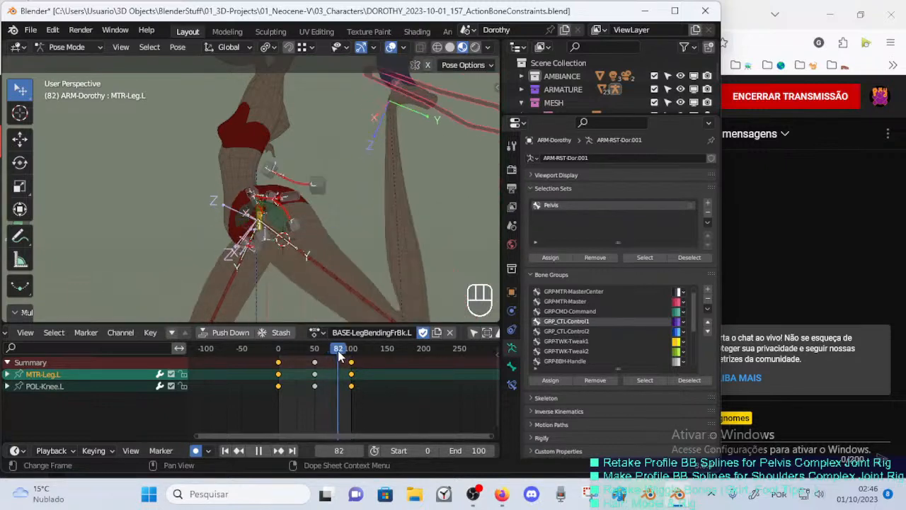
pyautogui.click(343, 354)
# Nudge MTR-Leg.L slightly backward at frame 100, scrub back to frame 0, and save the file.
pyautogui.scroll(-2, 339, 278)
pyautogui.keyDown('shift'); pyautogui.moveTo(321, 205); pyautogui.dragTo(348, 125, button='middle'); pyautogui.keyUp('shift')
pyautogui.click(356, 185)
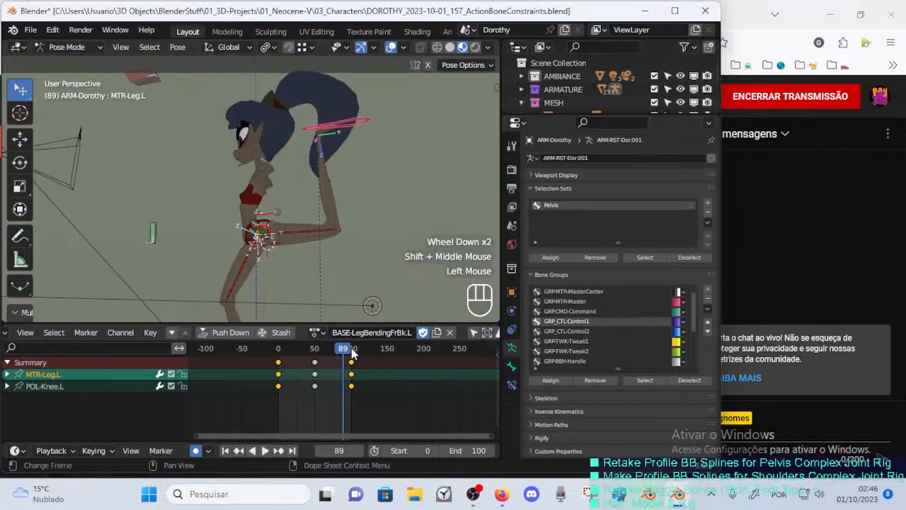
pyautogui.press('Up')
pyautogui.click(341, 94)
pyautogui.press('g')
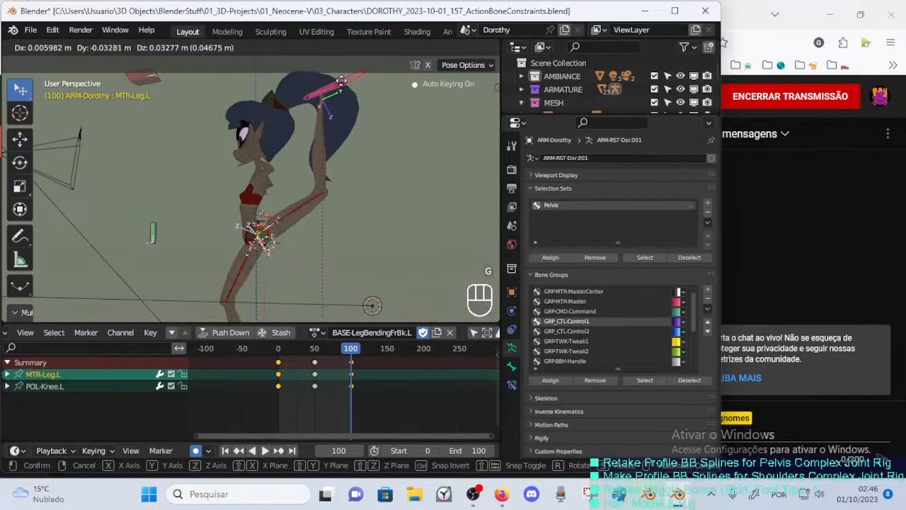
pyautogui.click(345, 86)
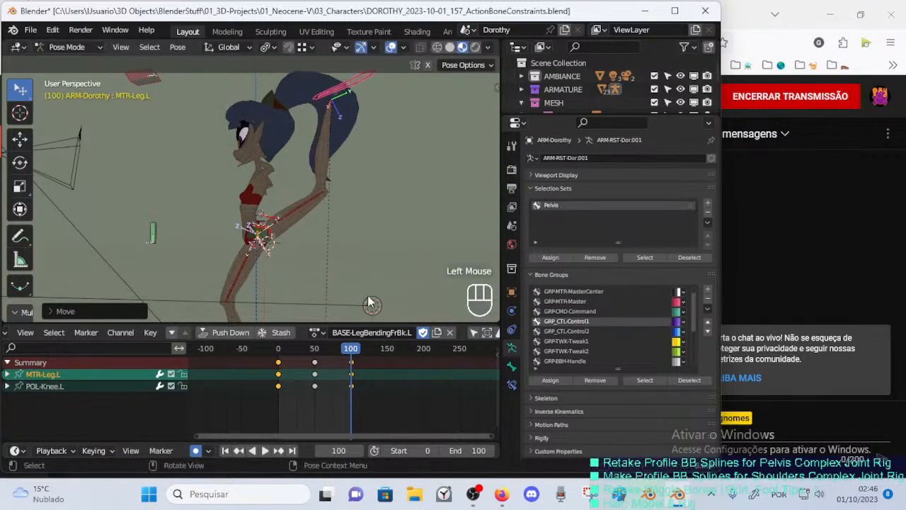
pyautogui.moveTo(348, 352); pyautogui.dragTo(275, 332)
pyautogui.hotkey('ctrl', 's')
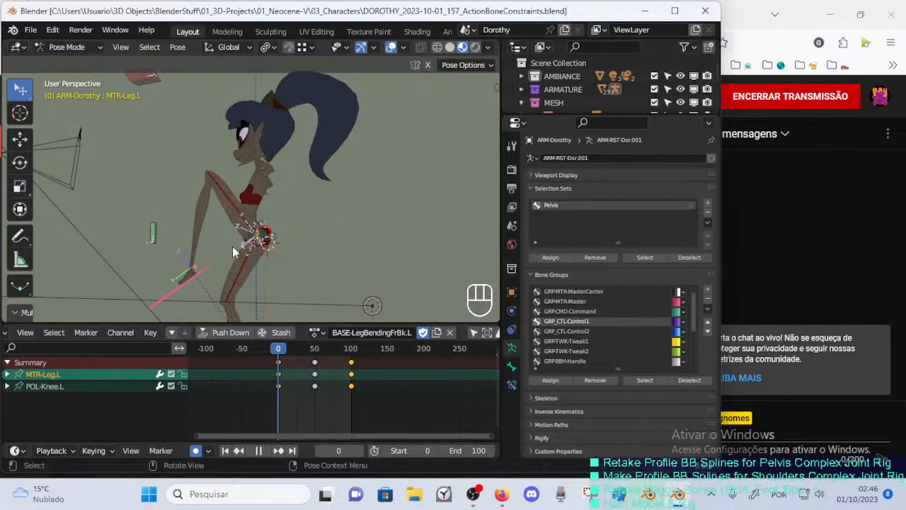
# Save the file, and search the add-on preferences for "copy" to look up the details of Copy Global Transform.
pyautogui.click(172, 294)
pyautogui.hotkey('ctrl', 's')
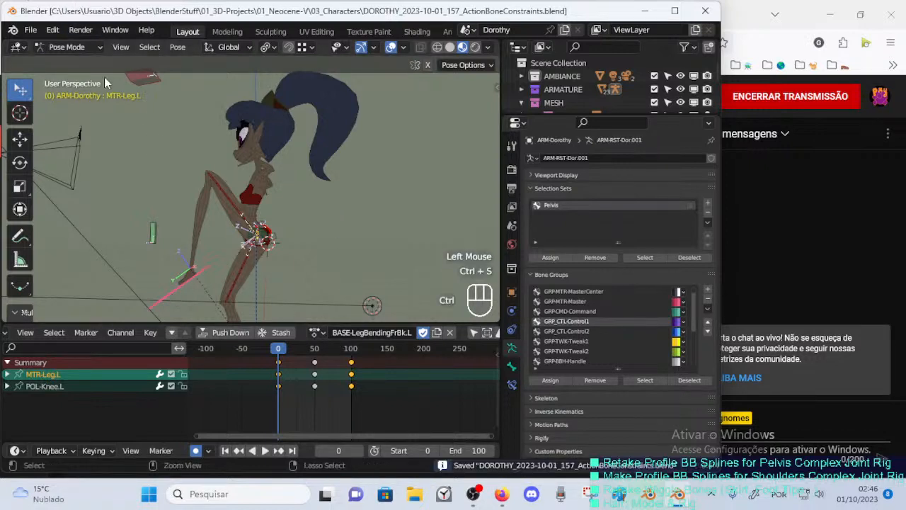
pyautogui.click(52, 29)
pyautogui.click(85, 219)
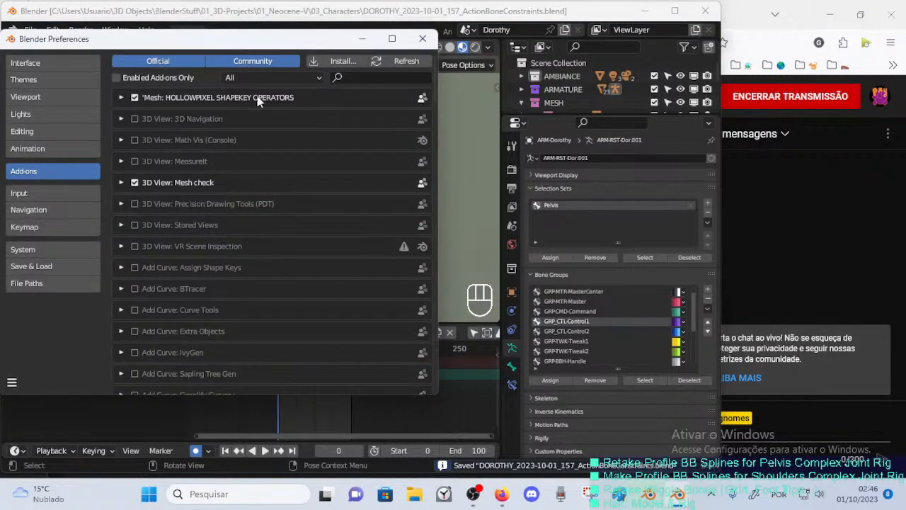
pyautogui.write('wor')
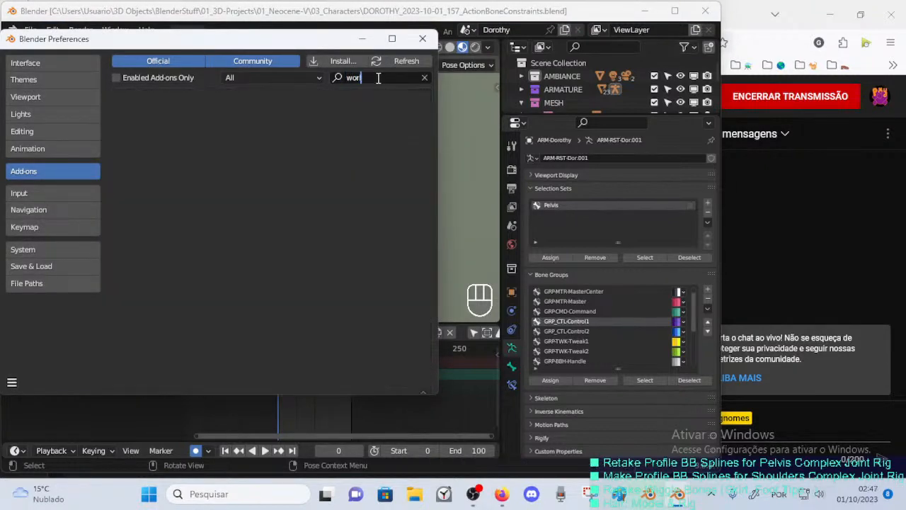
pyautogui.write('ld')
pyautogui.hotkey('ctrl', 'a')
pyautogui.press('BackSpace')
pyautogui.write('copy')
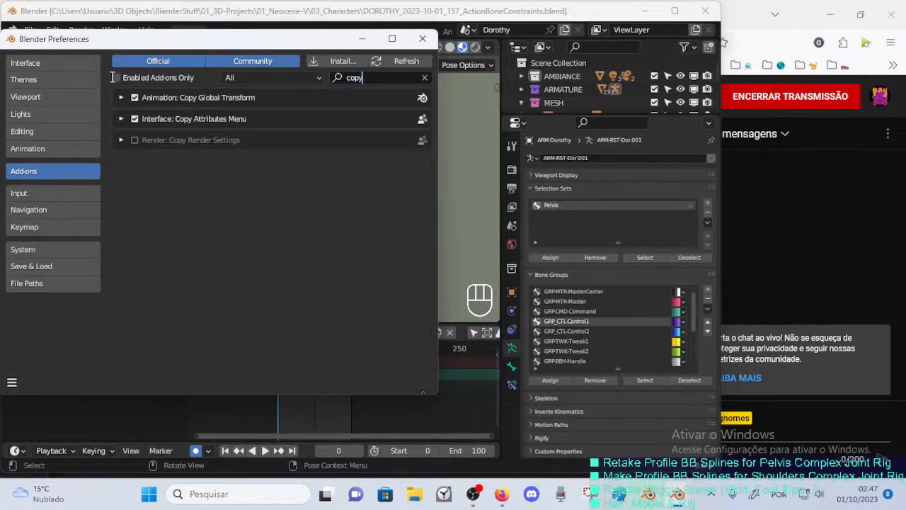
pyautogui.click(122, 98)
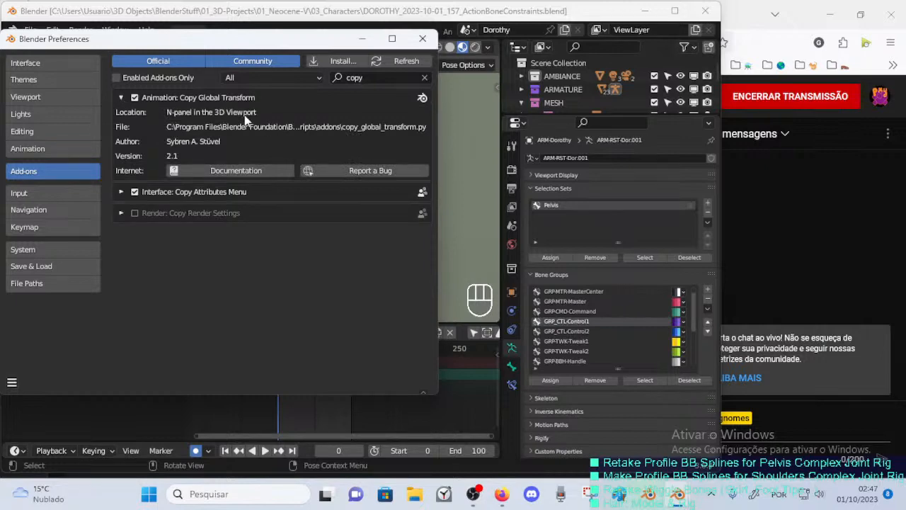
pyautogui.click(423, 38)
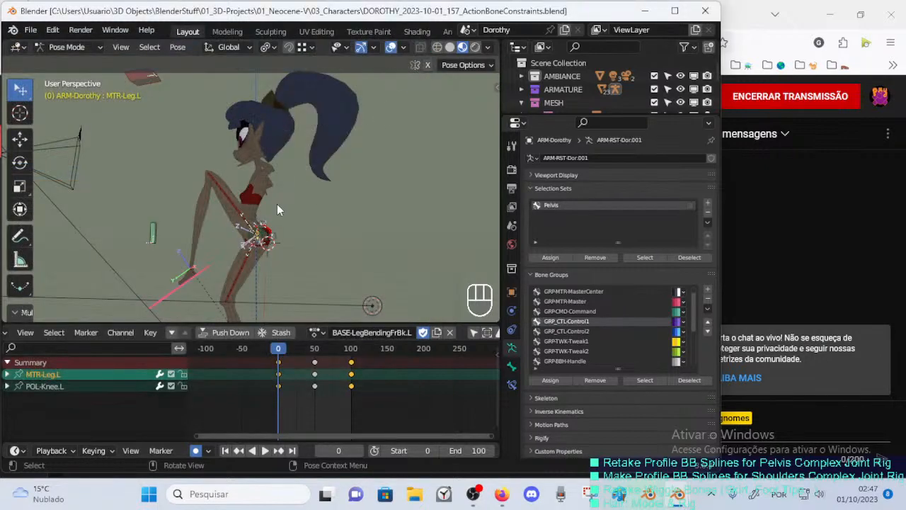
# Save the file in the right orthographic view and go to the leg pose keyframe at frame 50.
pyautogui.press('KP_3')
pyautogui.keyDown('shift'); pyautogui.moveTo(277, 204); pyautogui.dragTo(321, 217, button='middle'); pyautogui.keyUp('shift')
pyautogui.hotkey('ctrl', 's')
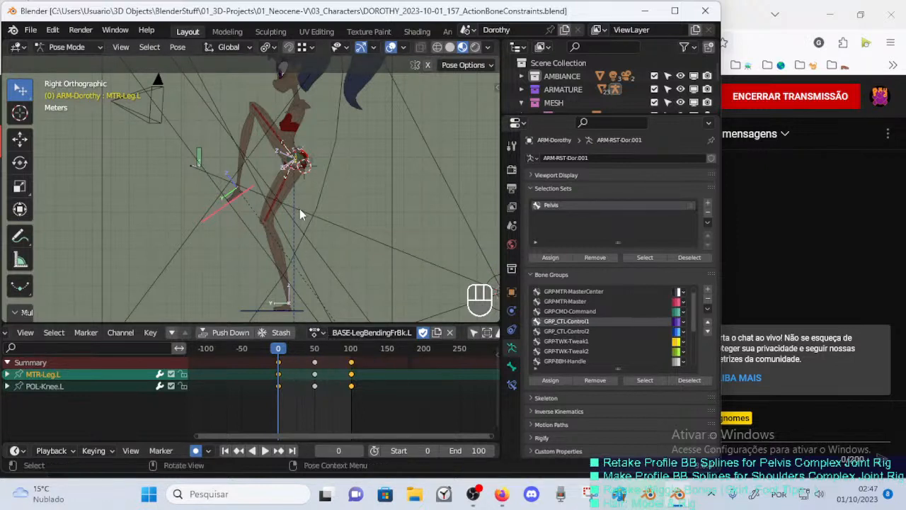
pyautogui.press('Down')
pyautogui.press('Up')
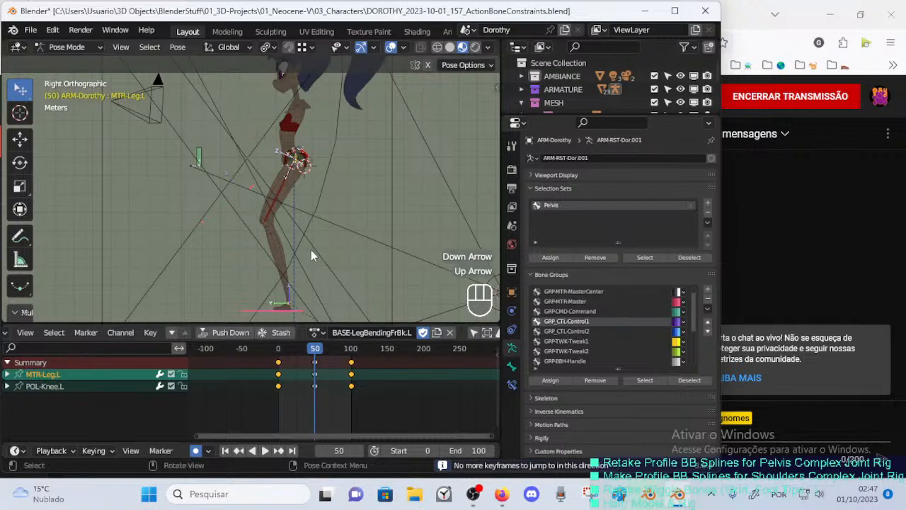
pyautogui.press('a')
pyautogui.press('a')
pyautogui.press('a')
pyautogui.hotkey('alt', 'q')
pyautogui.hotkey('alt', 'q')
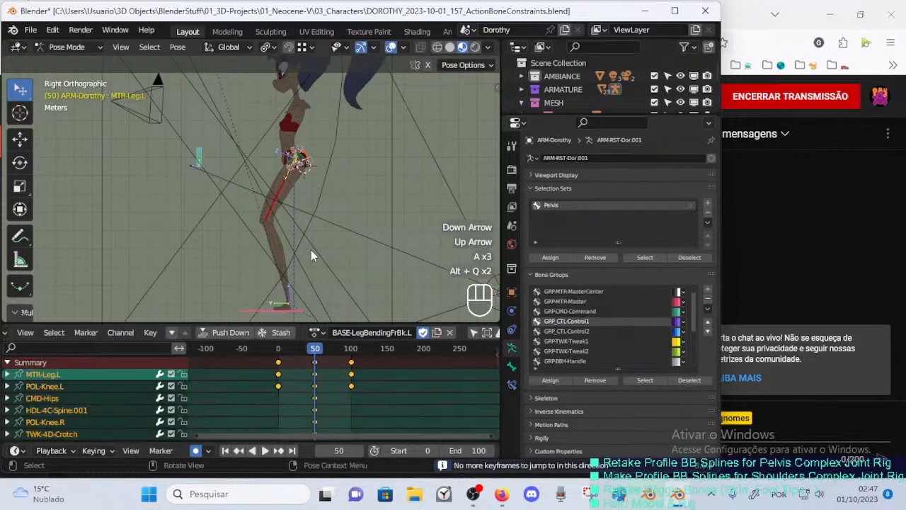
pyautogui.hotkey('ctrl', 'z')
pyautogui.hotkey('ctrl', 'z')
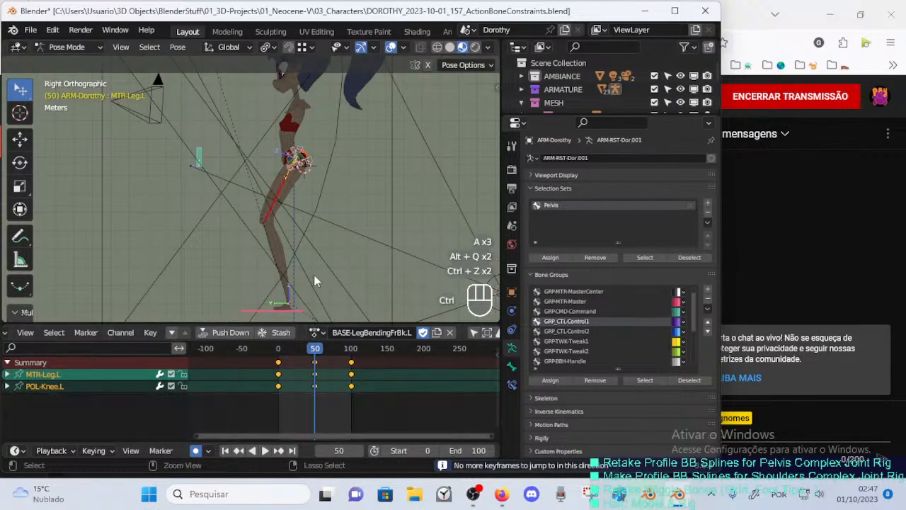
# Deselect all bones, return to frame 0, and save the file.
pyautogui.hotkey('alt', 'a')
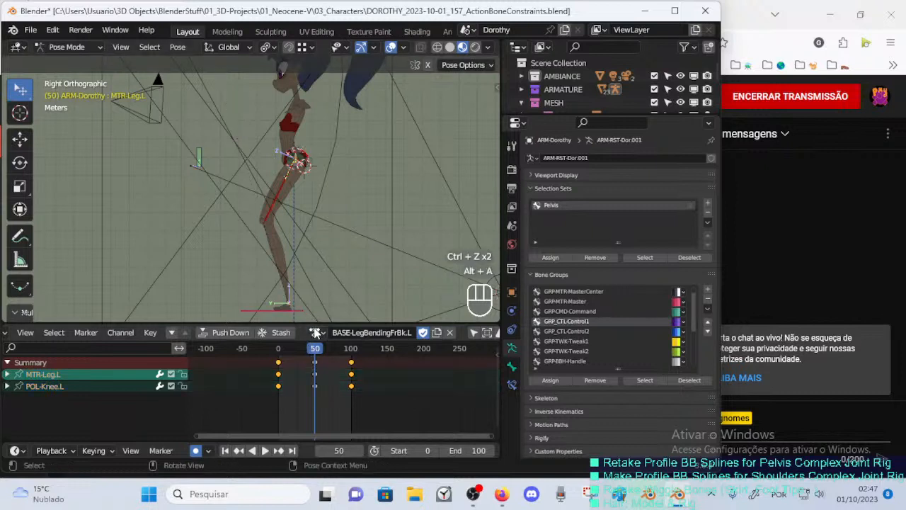
pyautogui.moveTo(315, 350); pyautogui.dragTo(278, 347)
pyautogui.hotkey('ctrl', 's')
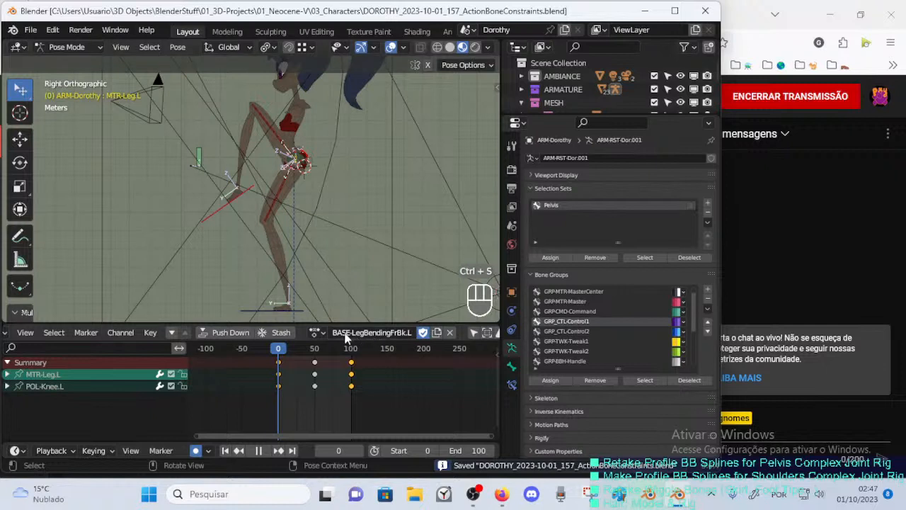
# Duplicate the BASE-LegBendingFrBk.L action and name the copy ACT-LegBendingFrBk.L.
pyautogui.click(439, 335)
pyautogui.click(402, 332)
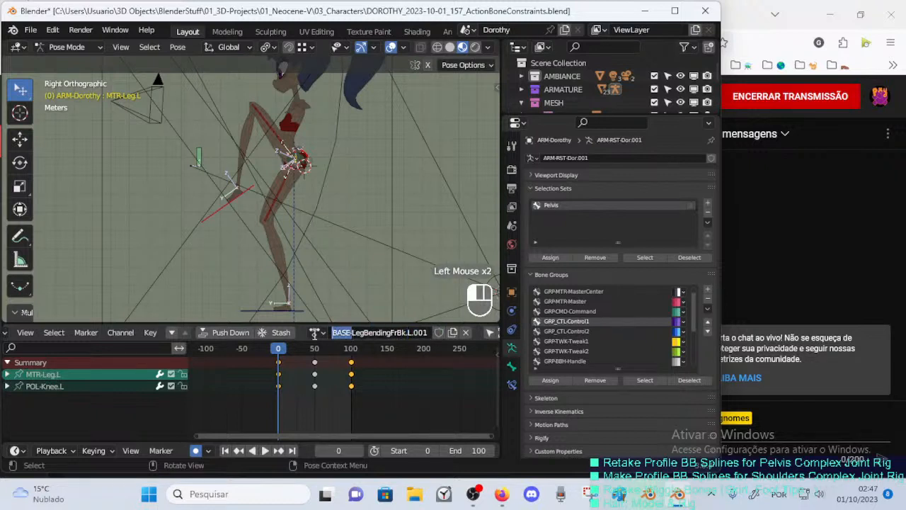
pyautogui.press('BackSpace')
pyautogui.write('ACT')
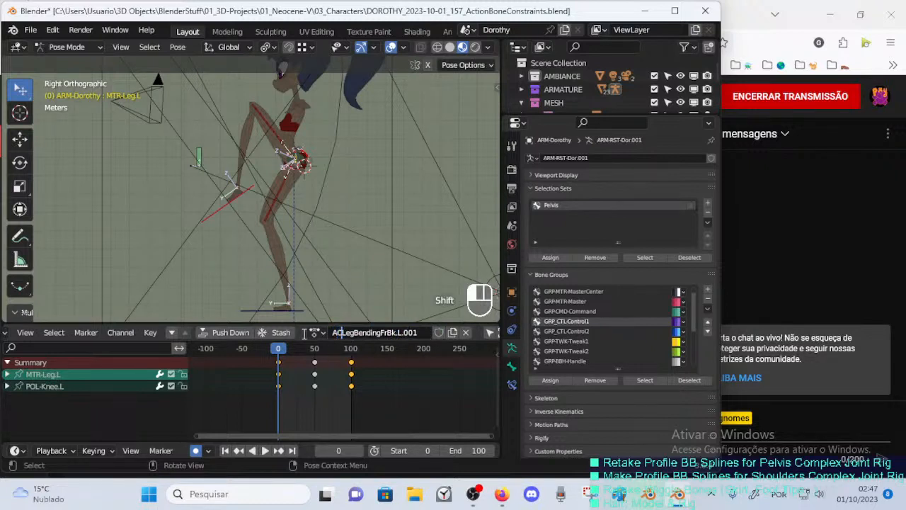
pyautogui.press('Left')
pyautogui.press('Left')
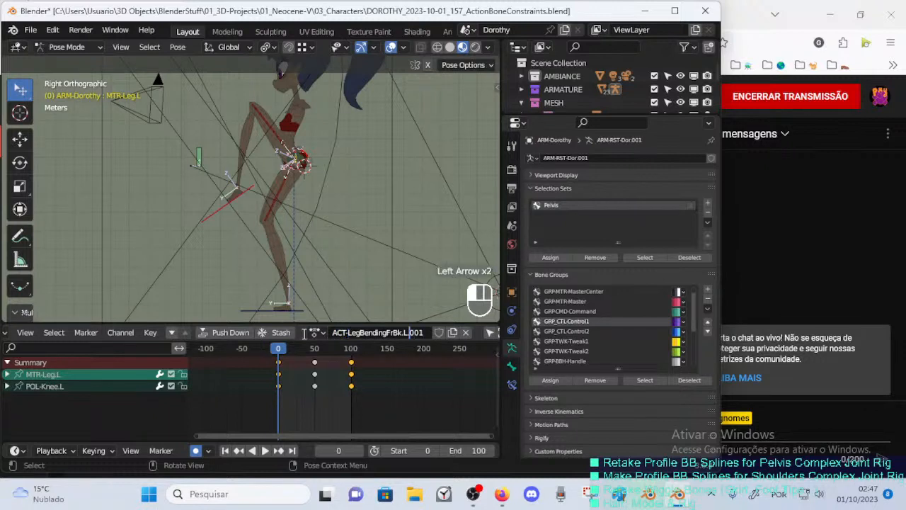
pyautogui.hotkey('shift', 'End')
pyautogui.press('Return')
# Load the ACT-LegBkBend.L action and rename it as oldACT-LegBkBend.L.
pyautogui.click(315, 332)
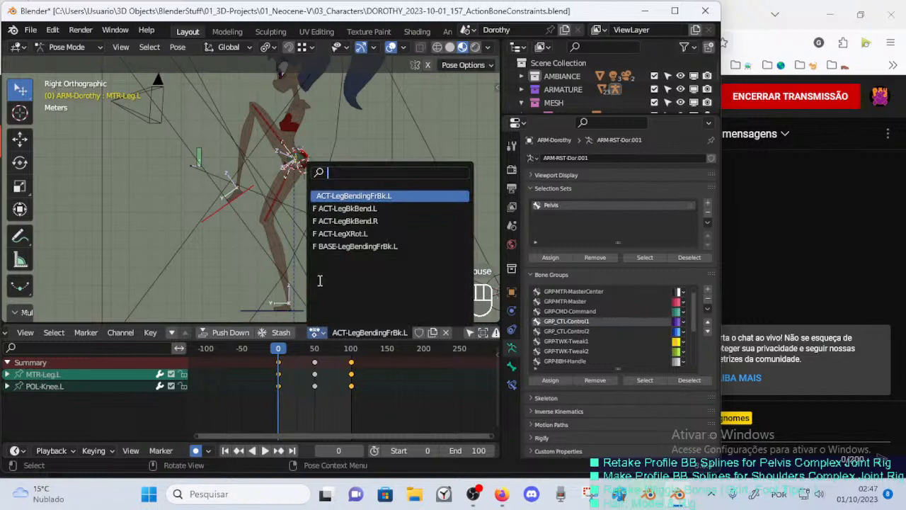
pyautogui.click(349, 209)
pyautogui.click(342, 332)
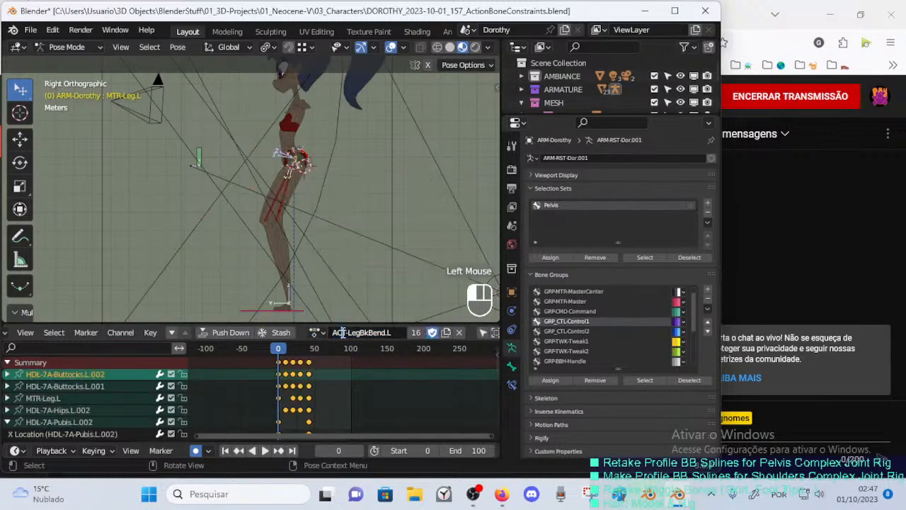
pyautogui.press('Home')
pyautogui.write('old')
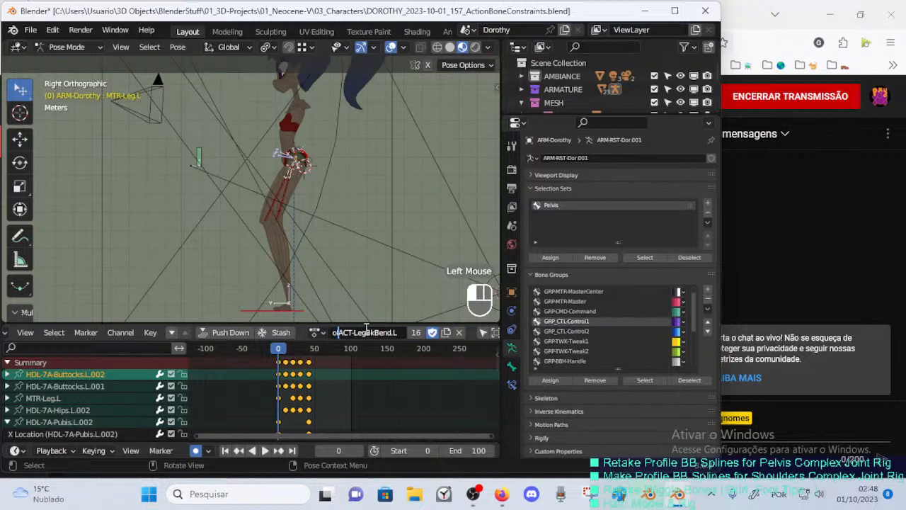
pyautogui.press('Return')
# Load the ACT-LegXRot.L action and rename it as oldACT-LegXRot.L.
pyautogui.click(316, 332)
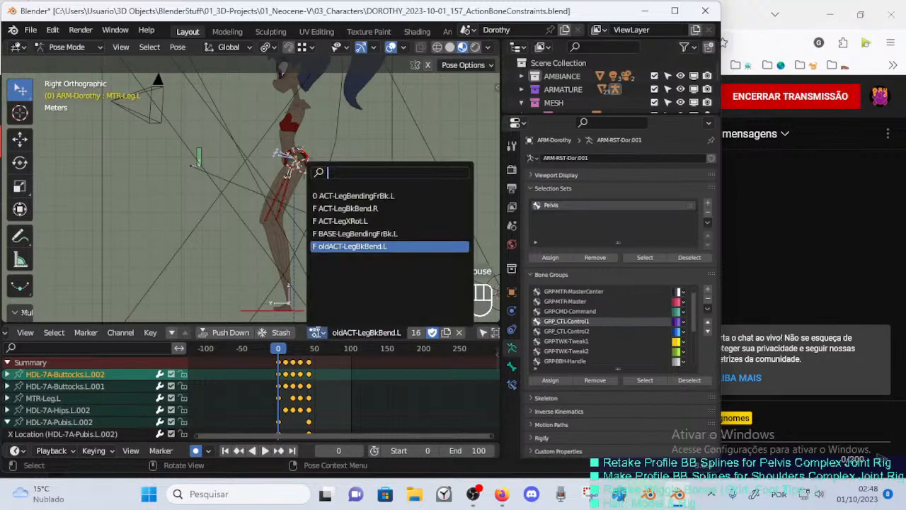
pyautogui.click(331, 220)
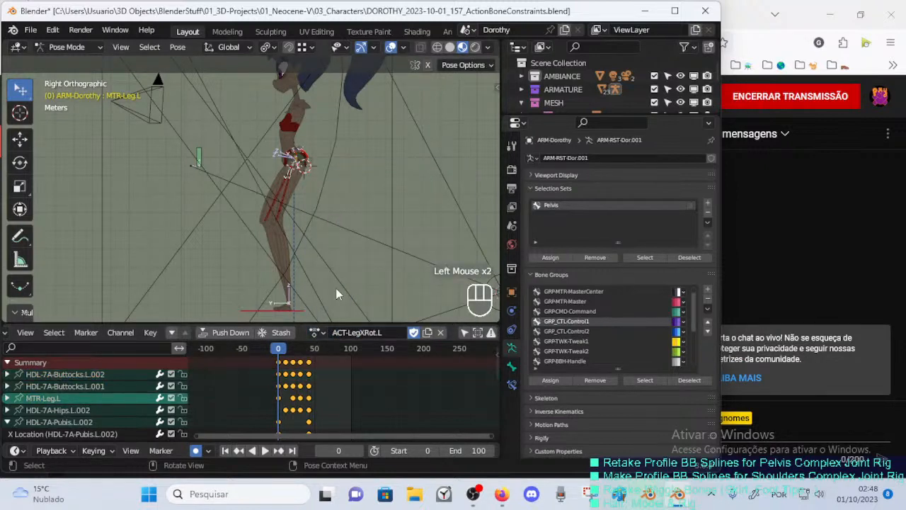
pyautogui.click(316, 332)
pyautogui.click(316, 332)
pyautogui.click(333, 332)
pyautogui.write('old')
# Load the ACT-LegBkBend.R action and rename it as oldACT-LegBkBend.R.
pyautogui.click(315, 332)
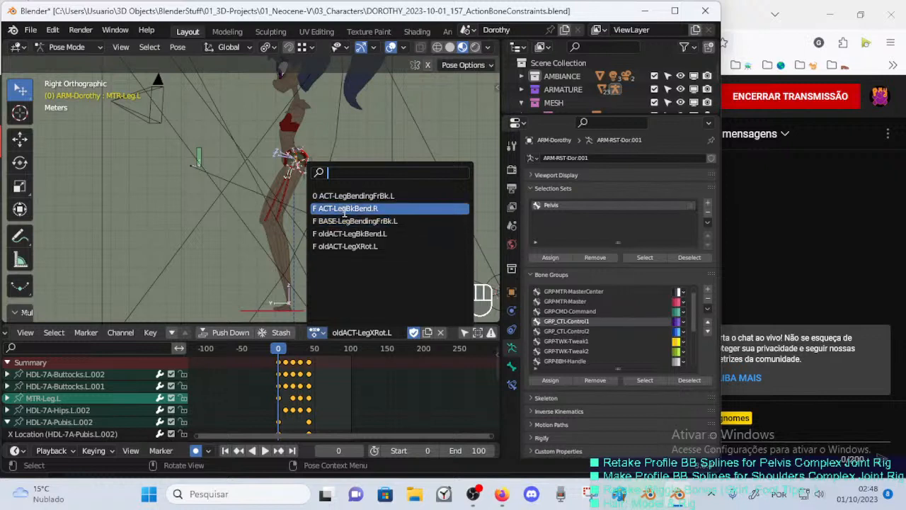
pyautogui.click(345, 209)
pyautogui.click(315, 332)
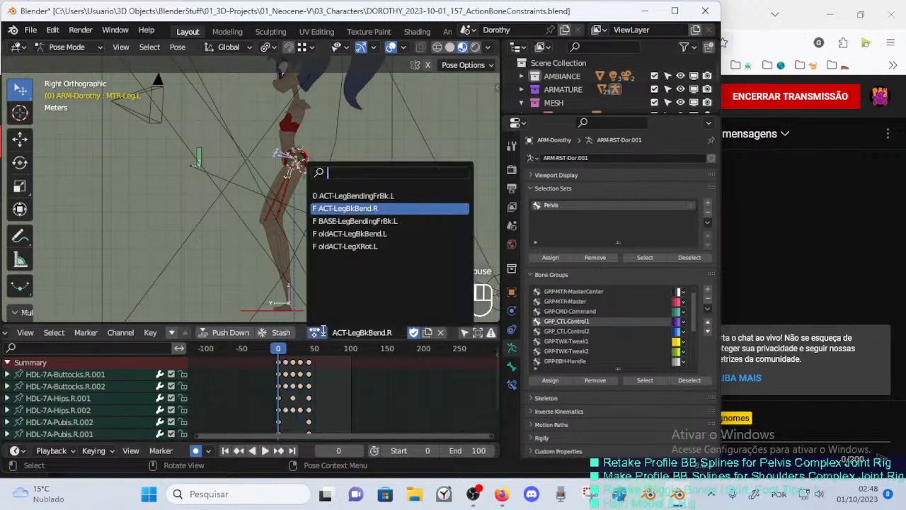
pyautogui.click(335, 333)
pyautogui.click(337, 333)
pyautogui.press('Home')
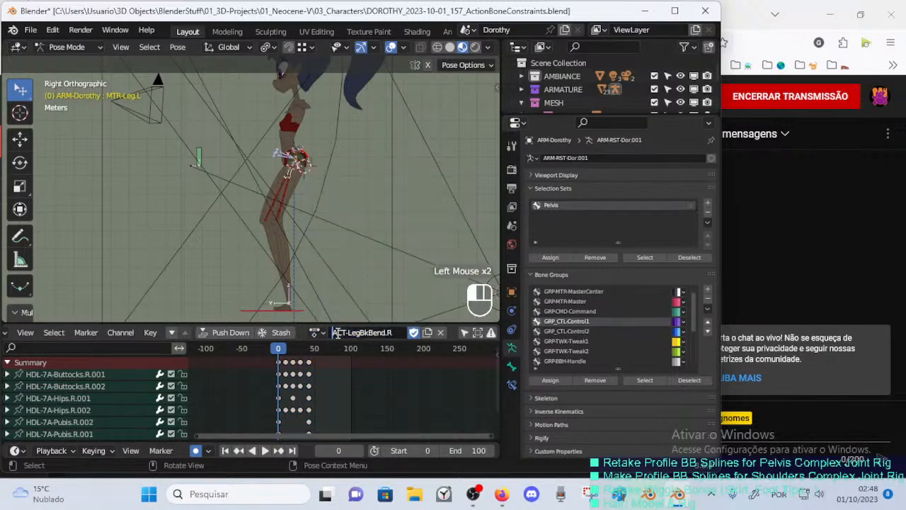
pyautogui.write('old')
pyautogui.press('Return')
# Load BASE-LegBendingFrBk.L and ACT-LegBendingFrBk.L in turn to compare their leg poses and keyframes.
pyautogui.click(315, 332)
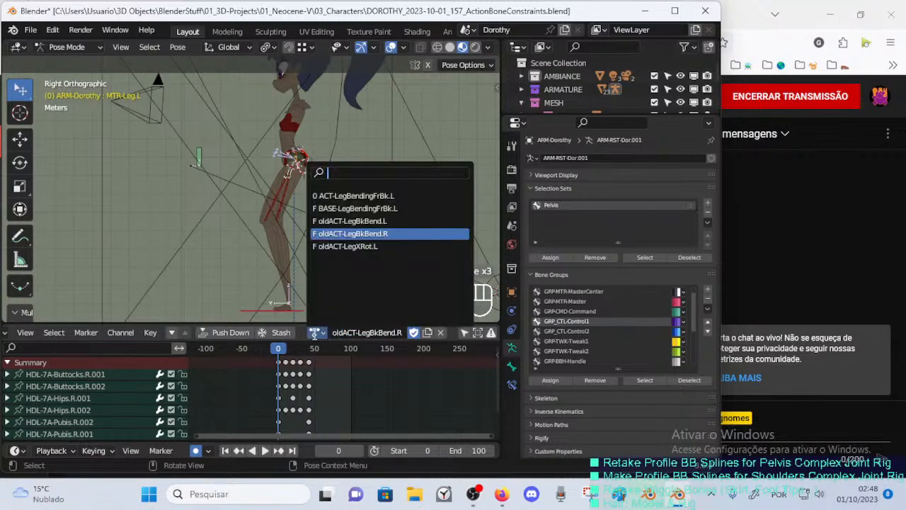
pyautogui.click(354, 208)
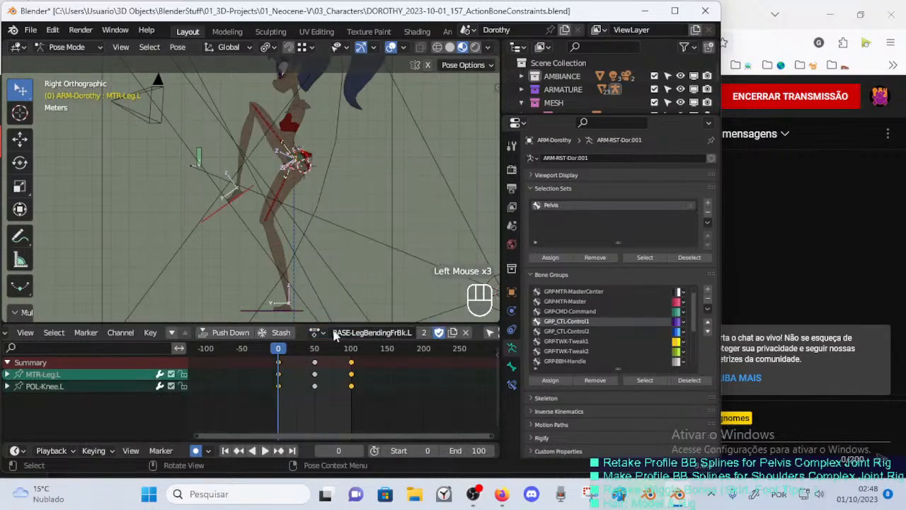
pyautogui.click(316, 331)
pyautogui.press('Up')
pyautogui.press('Return')
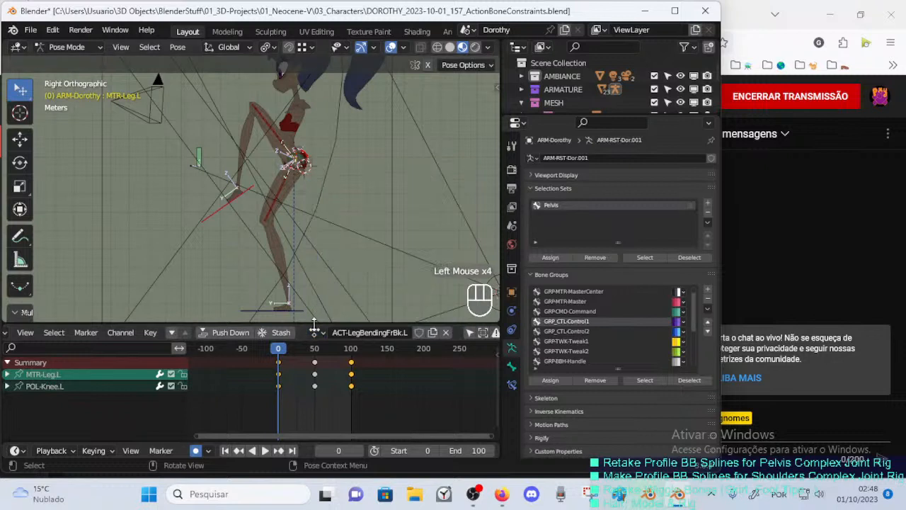
pyautogui.click(314, 332)
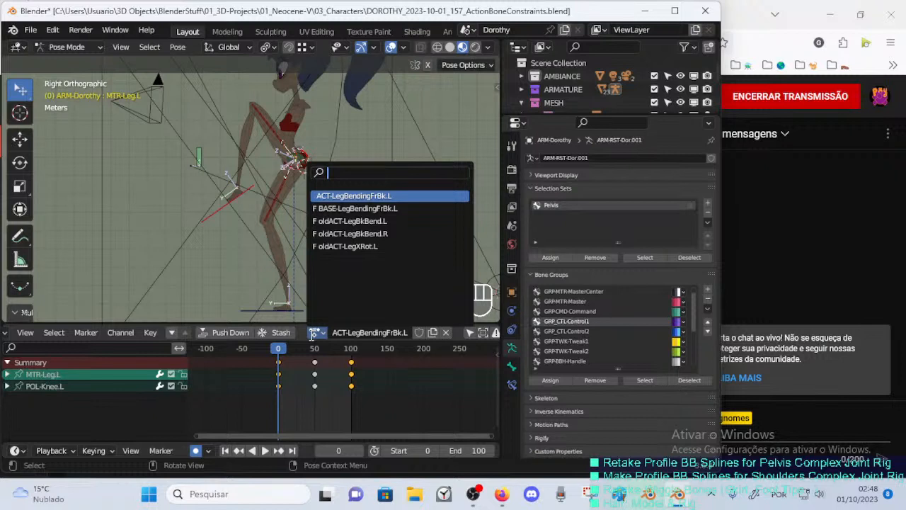
pyautogui.click(361, 337)
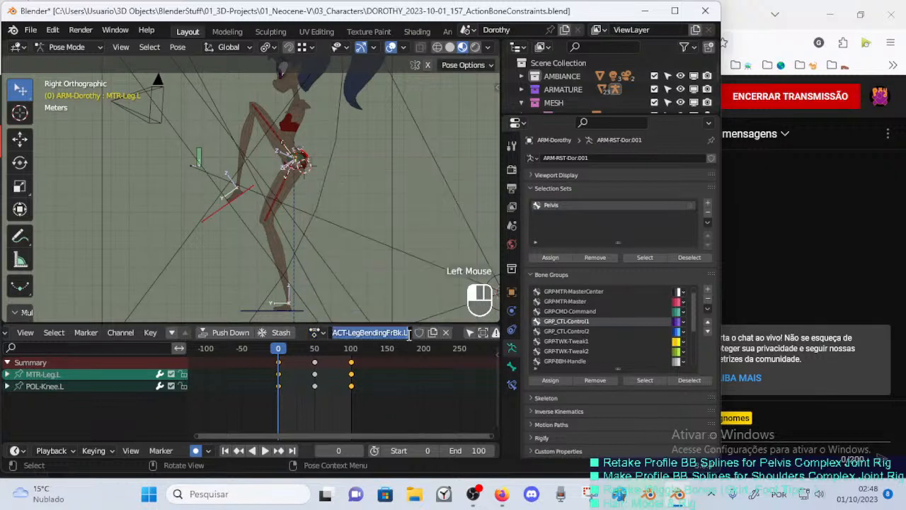
pyautogui.click(495, 317)
# Load oldACT-LegXRot.L and oldACT-LegBkBend.L in turn, scrubbing around frame 0 to compare their motion.
pyautogui.click(315, 331)
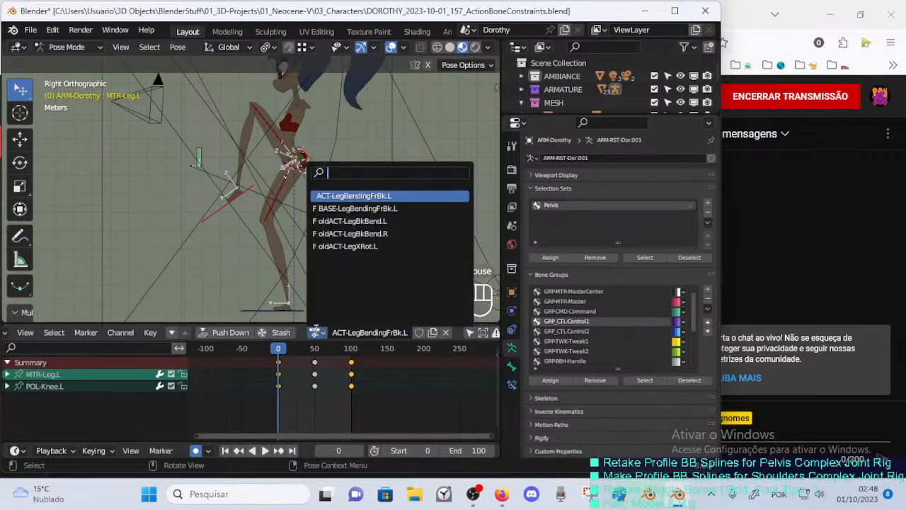
pyautogui.click(345, 243)
pyautogui.press('space')
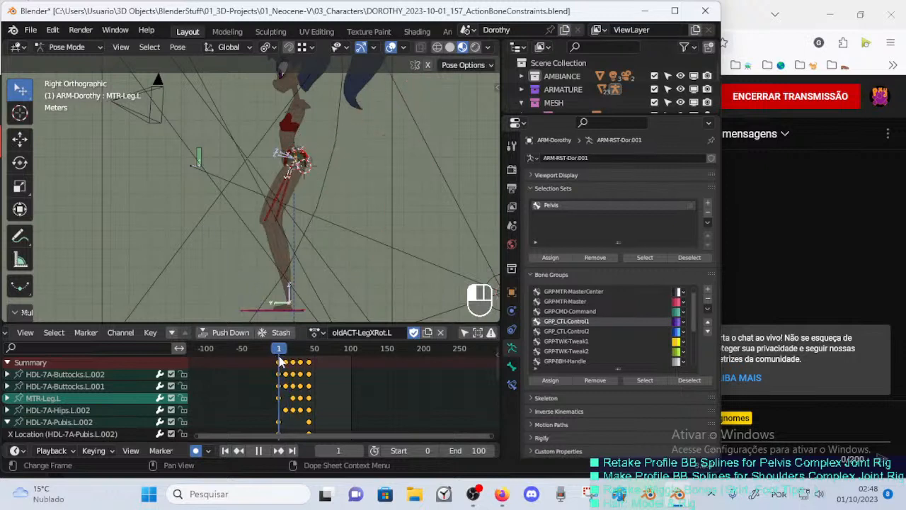
pyautogui.hotkey('shift', 'Left')
pyautogui.click(320, 332)
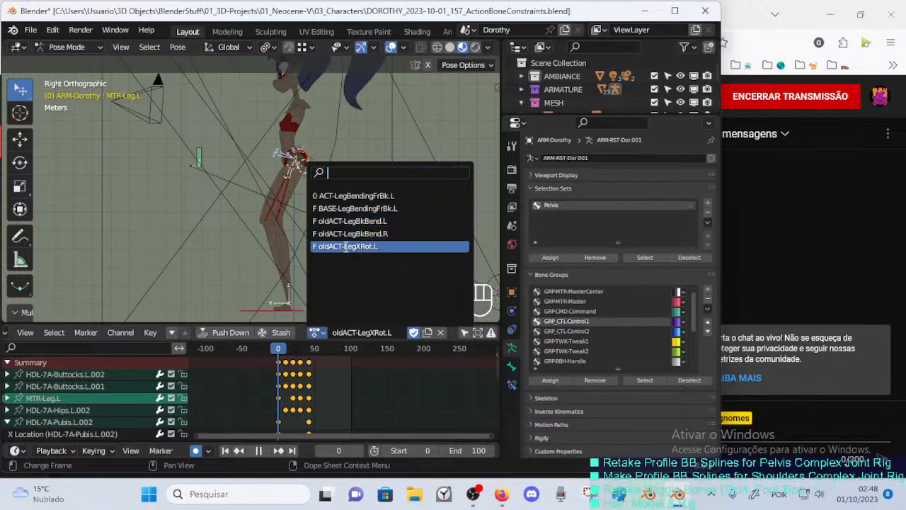
pyautogui.click(346, 249)
pyautogui.moveTo(280, 347)
pyautogui.mouseDown()
pyautogui.moveTo(311, 349)
pyautogui.moveTo(278, 347)
pyautogui.mouseUp()
pyautogui.click(323, 341)
pyautogui.click(349, 223)
pyautogui.moveTo(279, 351)
pyautogui.mouseDown()
pyautogui.moveTo(291, 349)
pyautogui.moveTo(272, 351)
pyautogui.mouseUp()
pyautogui.click(315, 338)
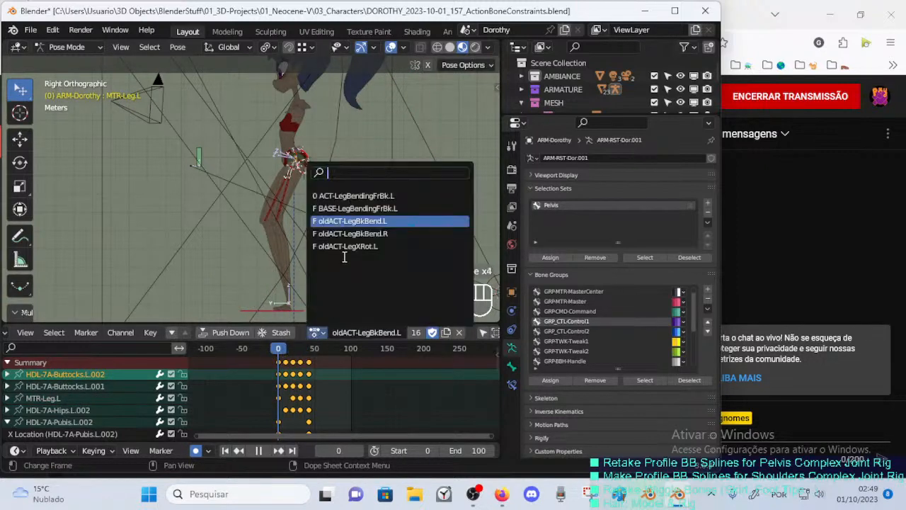
# Clear the fake user of the oldACT-LegXRot.L action, unlink it from the armature, and load it again.
pyautogui.click(345, 243)
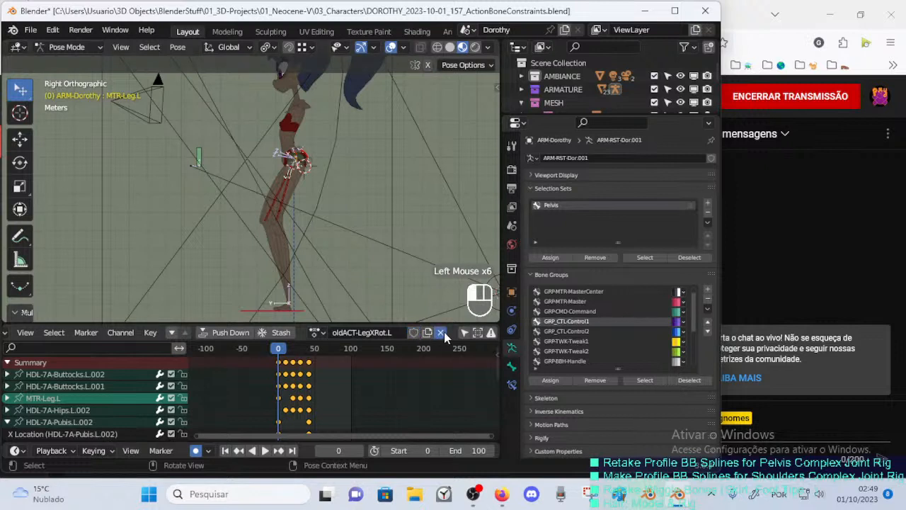
pyautogui.click(440, 332)
pyautogui.click(281, 332)
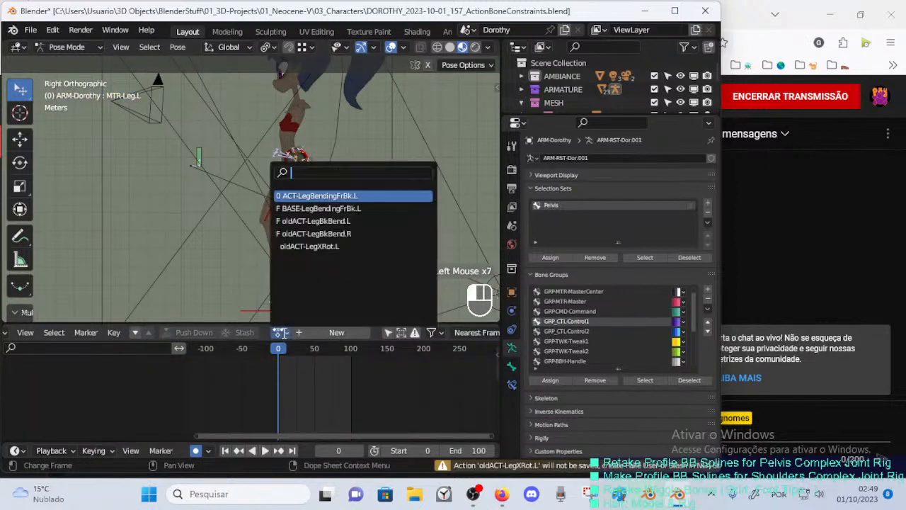
pyautogui.click(327, 247)
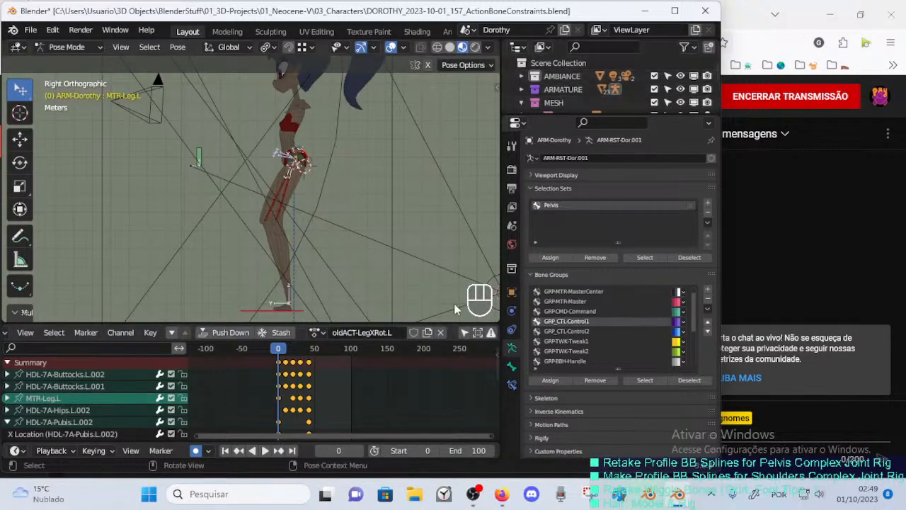
# Examine the outliner's Orphan Data actions and compare them with the armature's list of available actions.
pyautogui.click(541, 47)
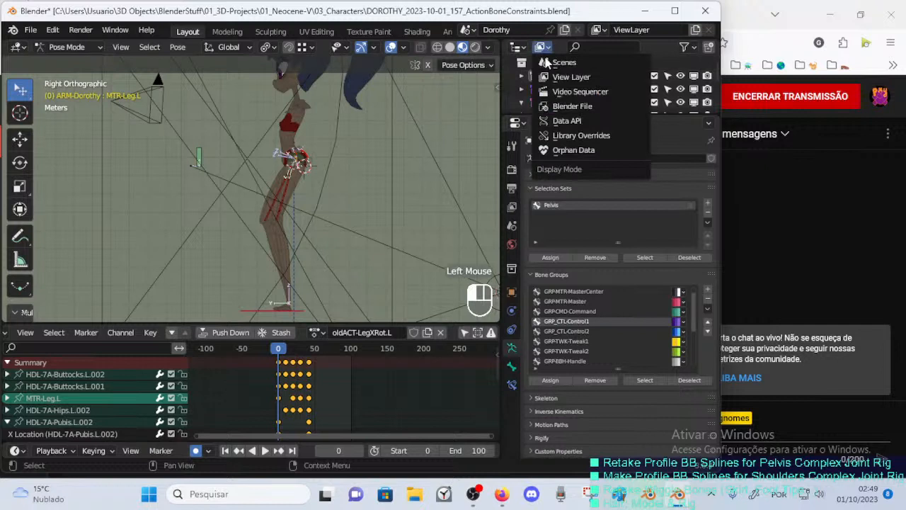
pyautogui.click(557, 150)
pyautogui.click(509, 64)
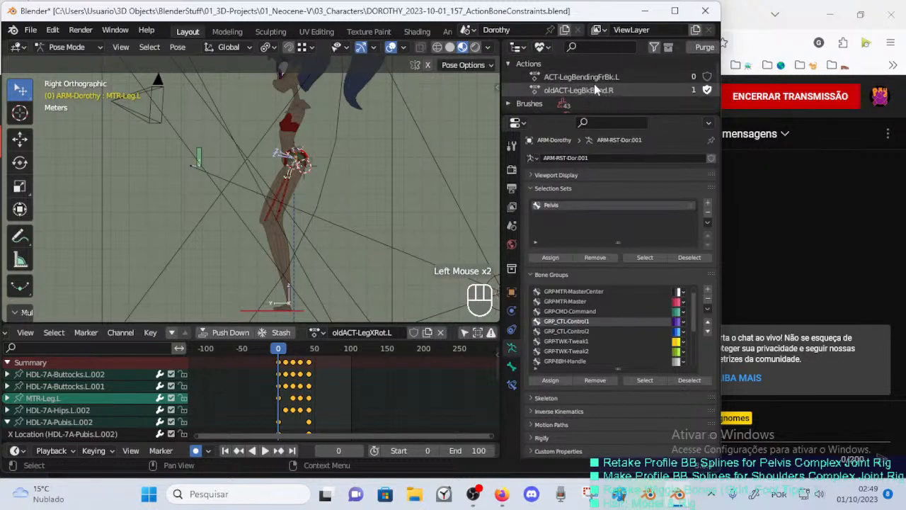
pyautogui.scroll(-2, 563, 88)
pyautogui.scroll(2, 566, 87)
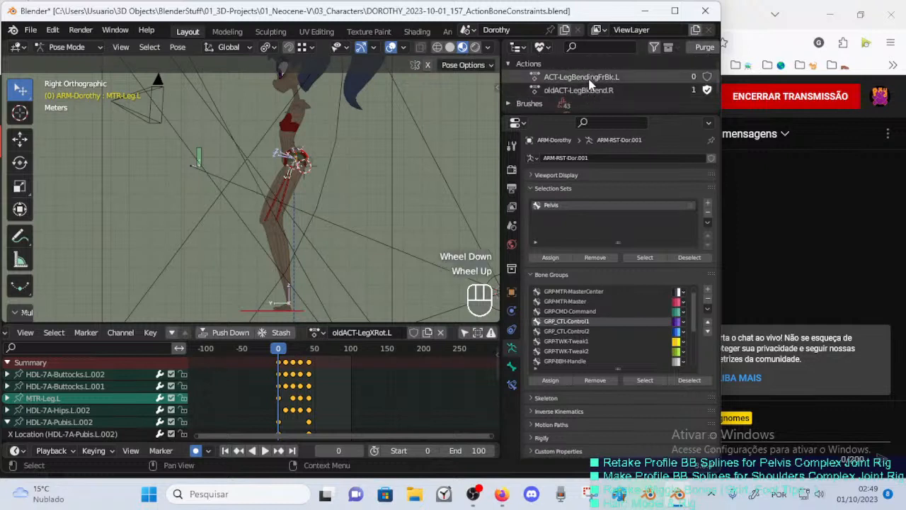
pyautogui.scroll(-1, 586, 86)
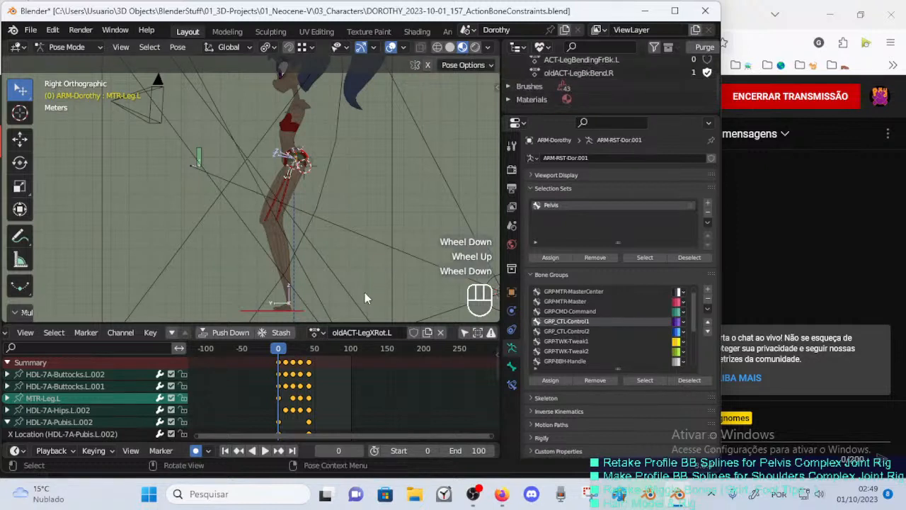
pyautogui.scroll(1, 587, 83)
pyautogui.scroll(-3, 586, 95)
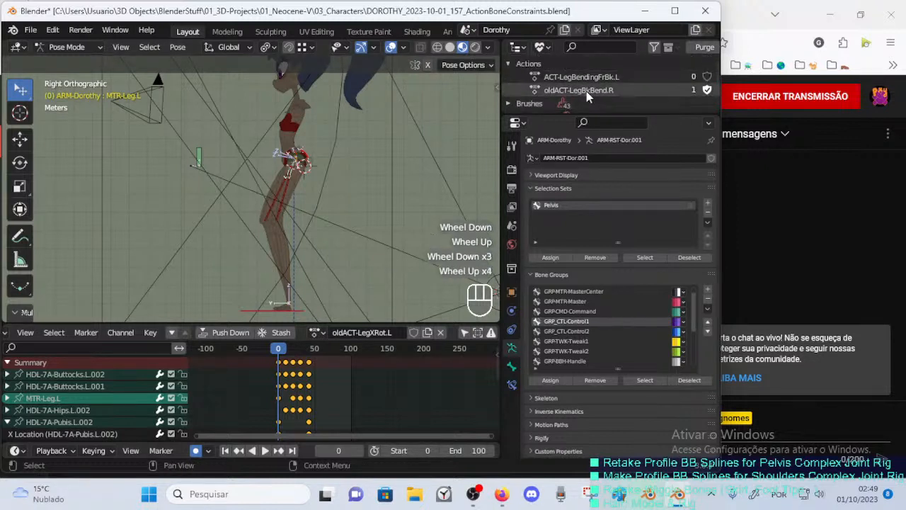
pyautogui.scroll(5, 577, 98)
pyautogui.scroll(-3, 573, 95)
pyautogui.scroll(2, 573, 95)
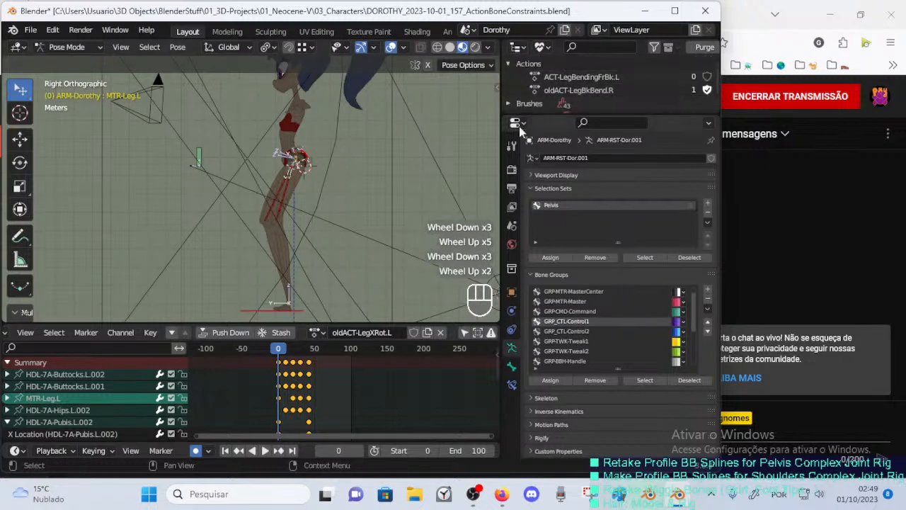
pyautogui.click(316, 332)
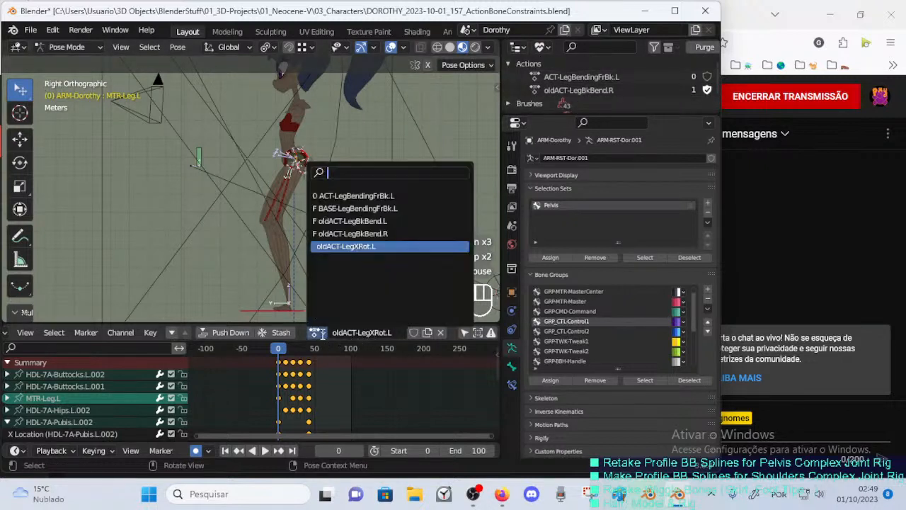
pyautogui.click(528, 63)
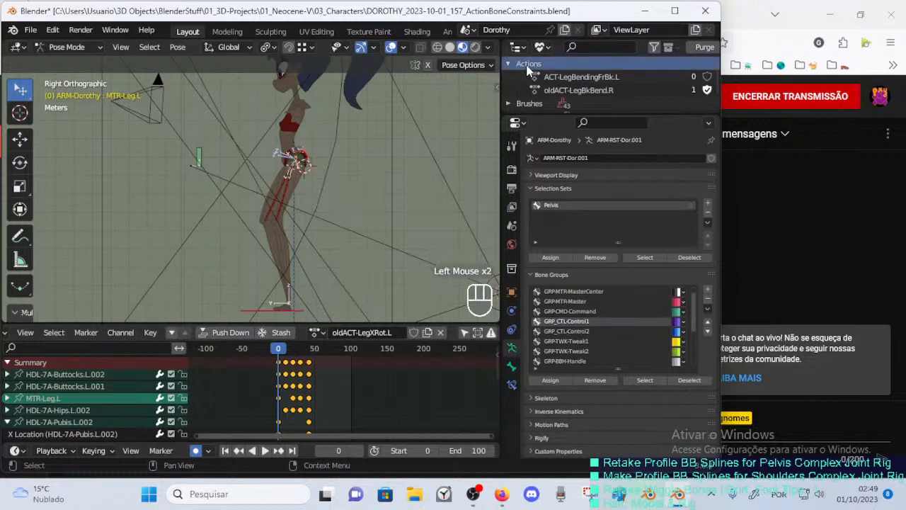
pyautogui.click(508, 64)
# Look through the outliner's Data API, Scenes and View Layer display modes for the action data.
pyautogui.click(540, 47)
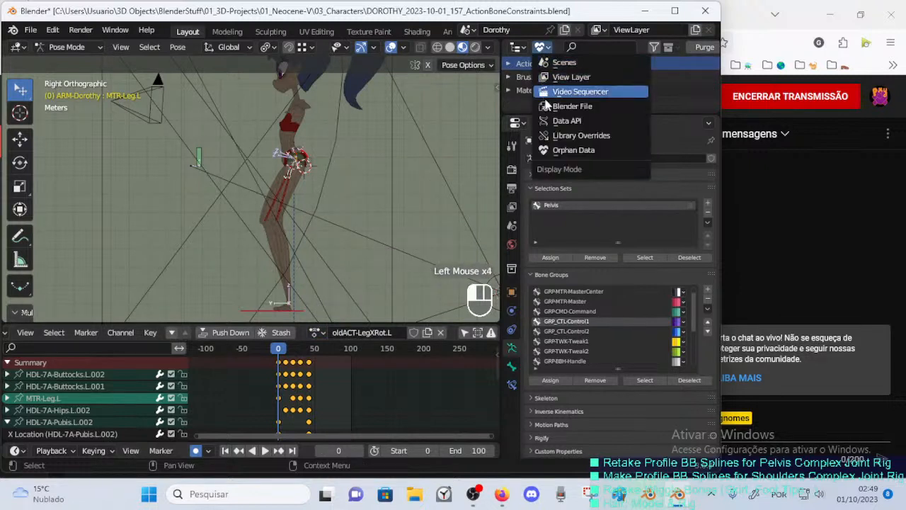
pyautogui.click(565, 112)
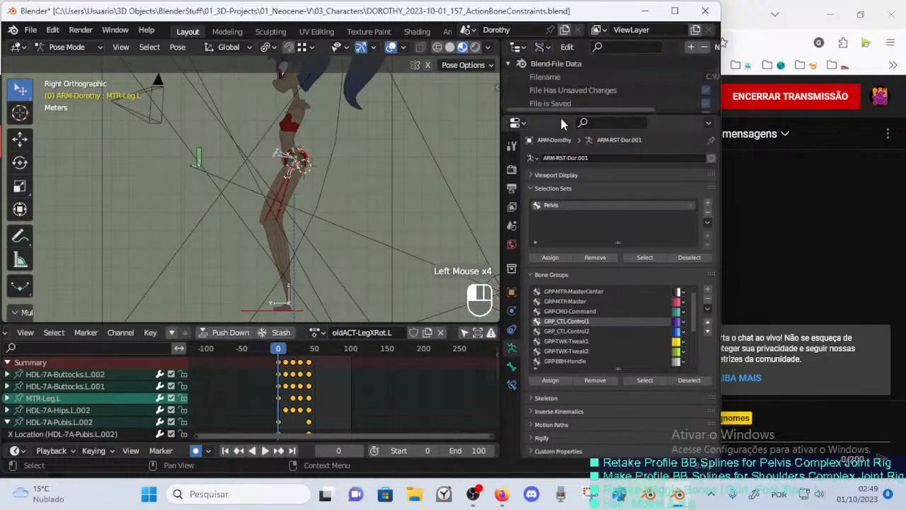
pyautogui.click(541, 47)
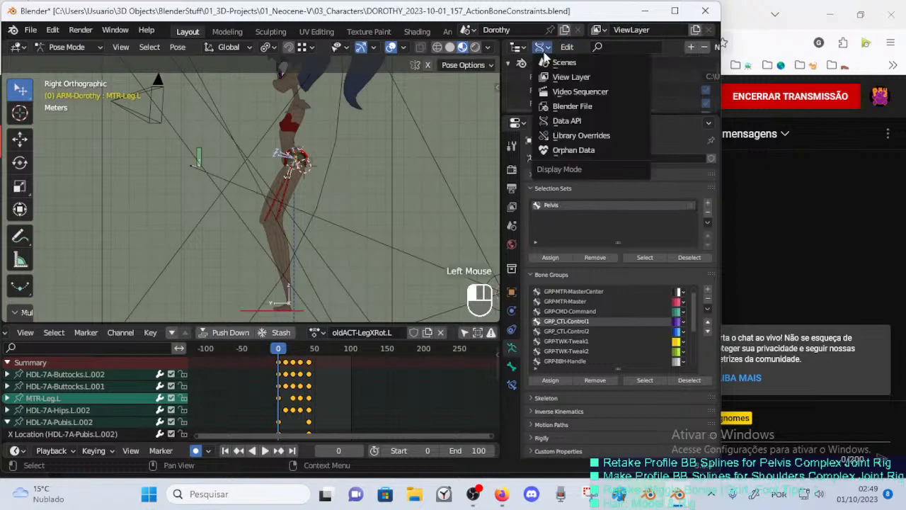
pyautogui.click(546, 63)
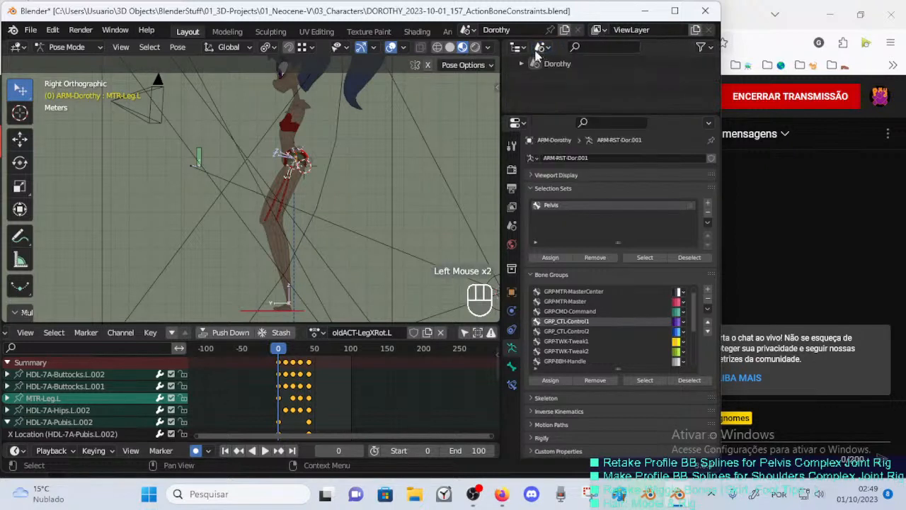
pyautogui.click(522, 64)
pyautogui.scroll(-3, 524, 76)
pyautogui.scroll(1, 524, 76)
pyautogui.click(541, 47)
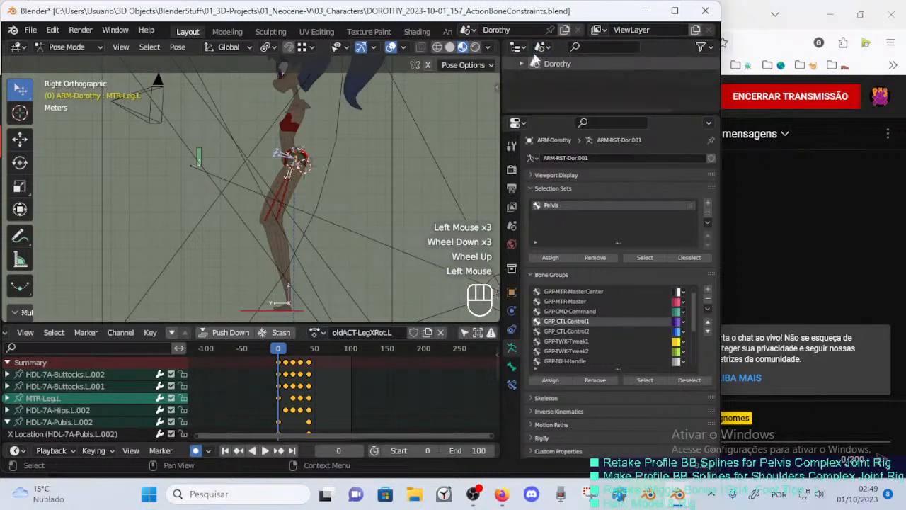
pyautogui.click(557, 76)
pyautogui.scroll(-3, 560, 78)
pyautogui.scroll(3, 558, 75)
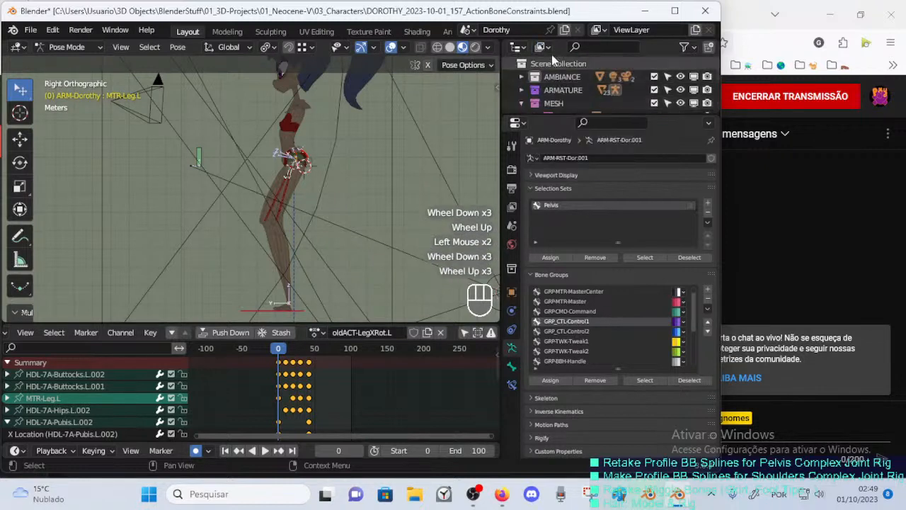
# Set the outliner to Blender File mode, expand Actions and delete the oldACT-LegXRot.L action.
pyautogui.click(541, 46)
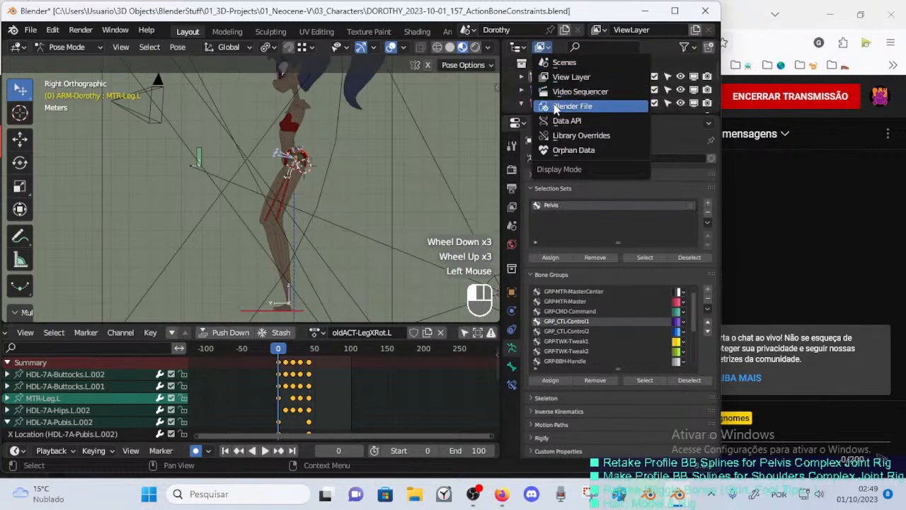
pyautogui.click(559, 107)
pyautogui.click(522, 77)
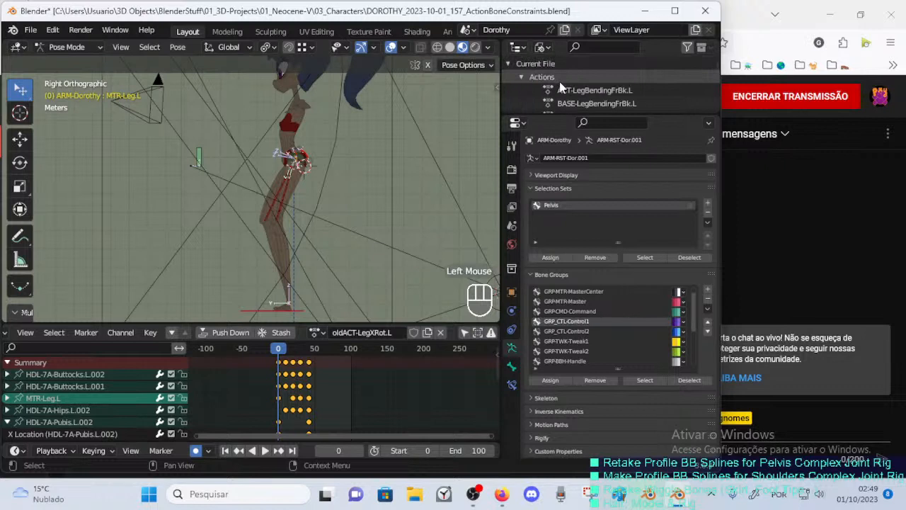
pyautogui.scroll(-2, 577, 89)
pyautogui.scroll(2, 588, 99)
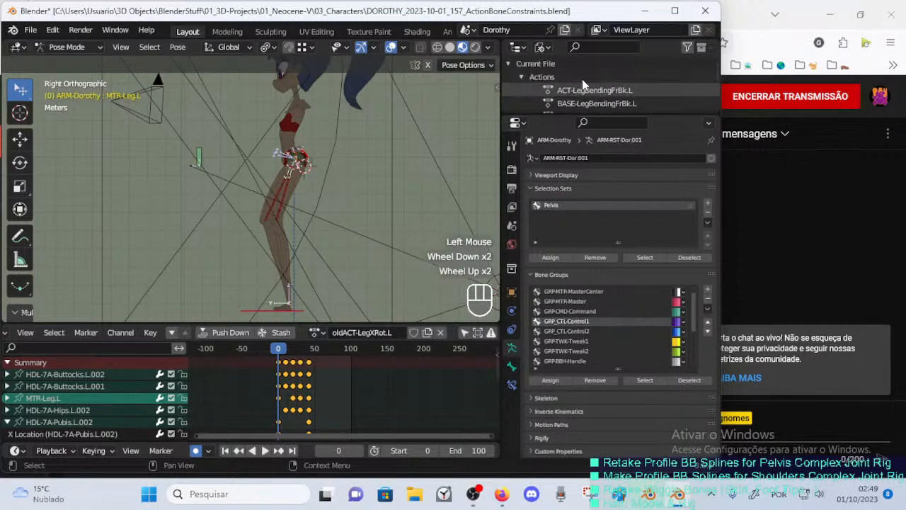
pyautogui.scroll(-1, 573, 103)
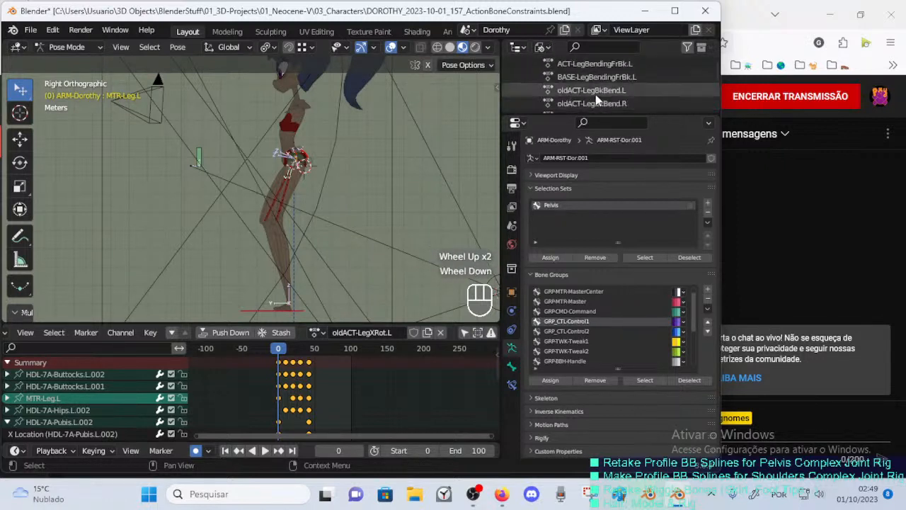
pyautogui.scroll(-2, 612, 101)
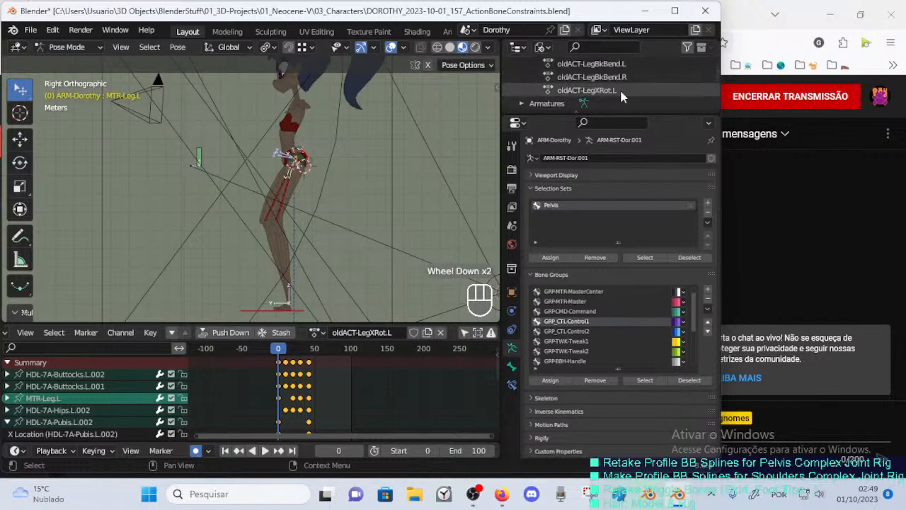
pyautogui.click(588, 93)
pyautogui.press('Delete')
pyautogui.rightClick(588, 93)
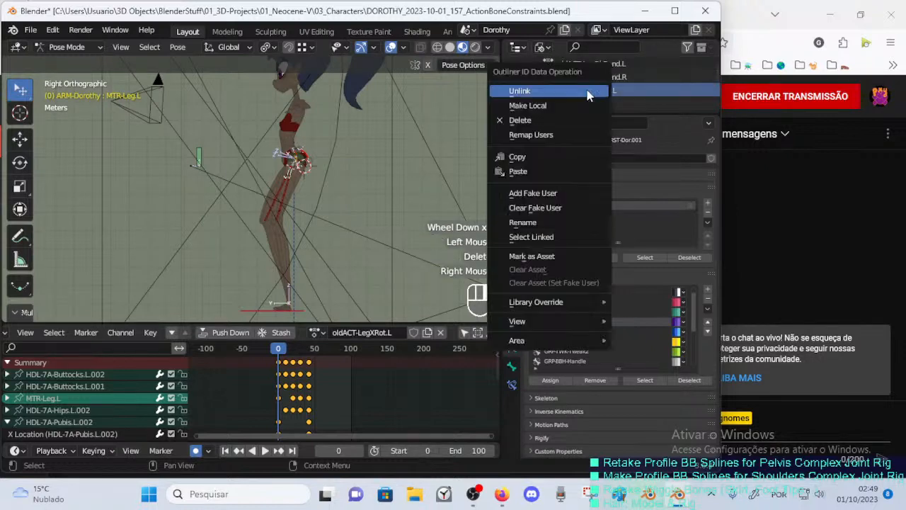
pyautogui.click(566, 120)
pyautogui.scroll(2, 591, 85)
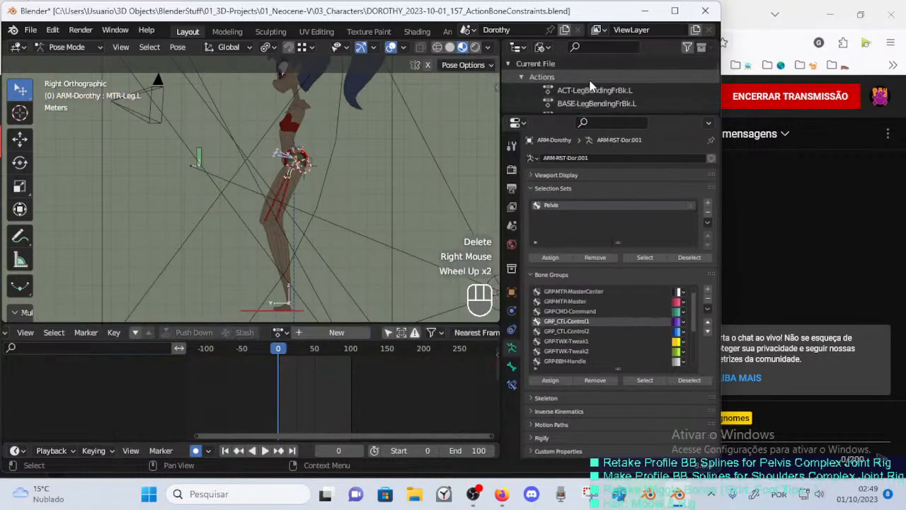
# Load the ACT-LegBendingFrBk.L action on the armature, give it a fake user and deselect all bones.
pyautogui.click(278, 332)
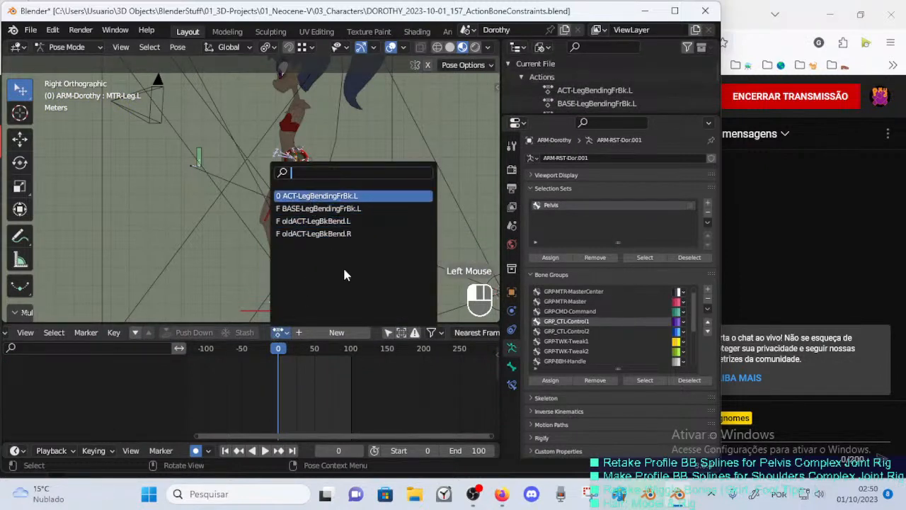
pyautogui.click(327, 196)
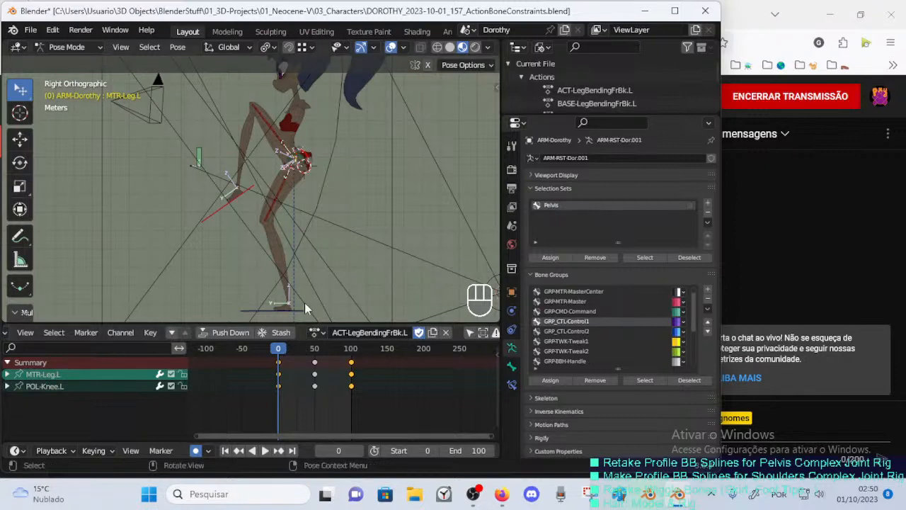
pyautogui.scroll(2, 287, 249)
pyautogui.scroll(-3, 296, 241)
pyautogui.scroll(2, 311, 215)
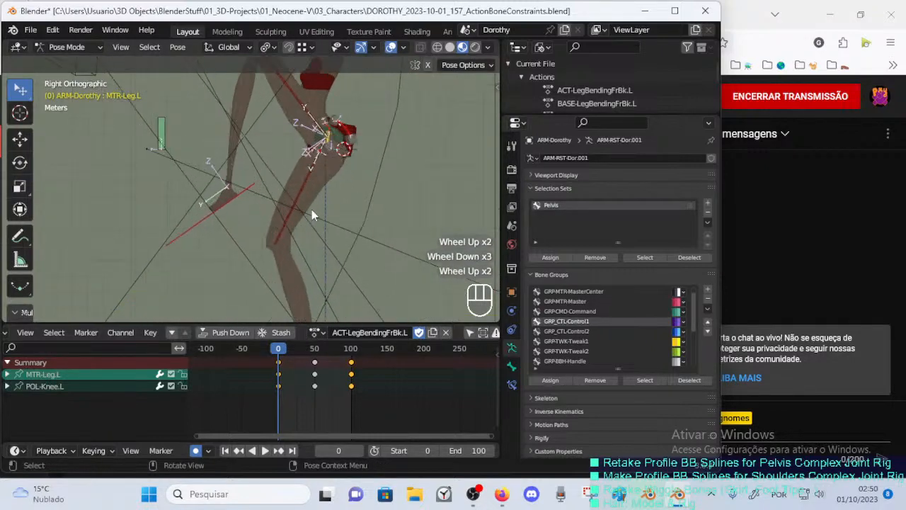
pyautogui.press('a')
pyautogui.hotkey('alt', 'a')
pyautogui.scroll(-2, 312, 209)
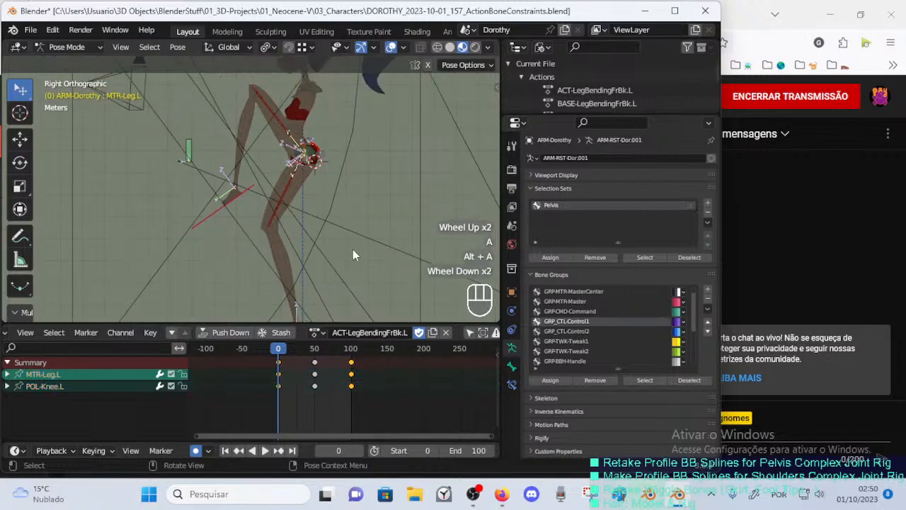
# Select the HDL-4C-Spine.001 handle at the base of the pelvis and save the file.
pyautogui.keyDown('shift'); pyautogui.moveTo(295, 207); pyautogui.dragTo(338, 219, button='middle'); pyautogui.keyUp('shift')
pyautogui.scroll(4, 363, 257)
pyautogui.scroll(3, 283, 262)
pyautogui.click(257, 257)
pyautogui.scroll(-2, 273, 244)
pyautogui.hotkey('ctrl', 's')
pyautogui.scroll(2, 273, 242)
# Show the viewport sidebar with Transform collapsed, reveal all hidden bones and deselect everything.
pyautogui.hotkey('alt', 'a')
pyautogui.scroll(-1, 337, 219)
pyautogui.press('n')
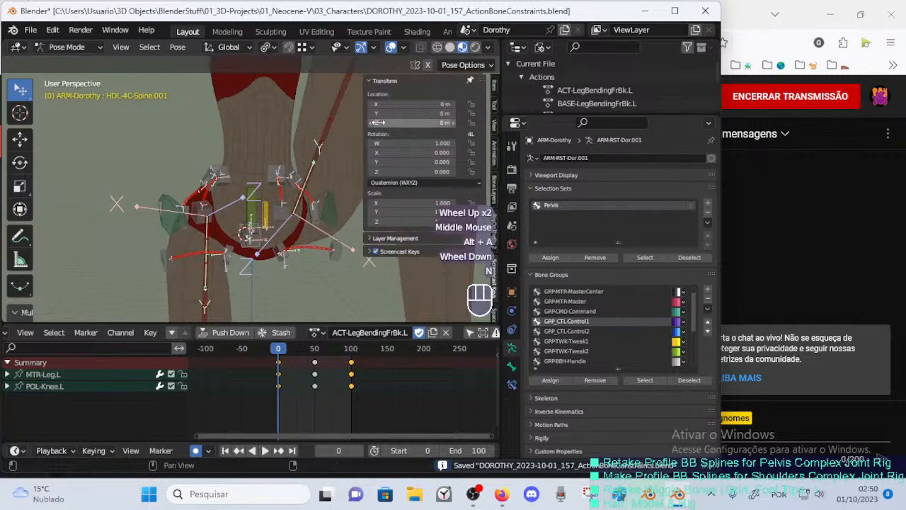
pyautogui.click(371, 79)
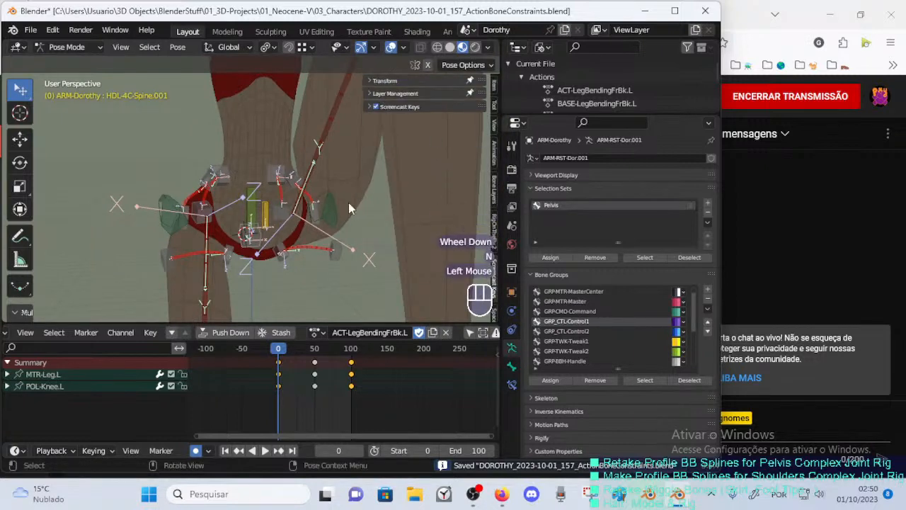
pyautogui.scroll(-1, 348, 202)
pyautogui.hotkey('alt', 'h')
pyautogui.hotkey('alt', 'a')
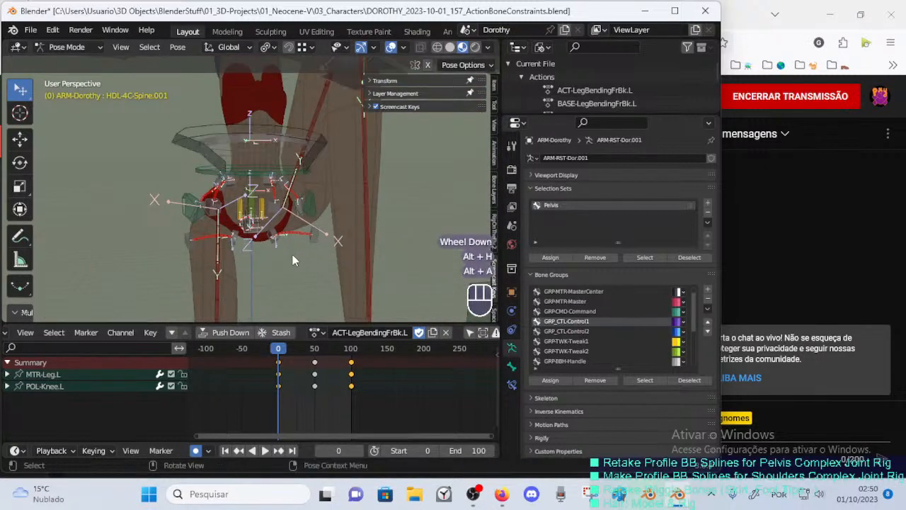
# Expand Layer Management and check the Pelvis selection set's bones with the MTR-4-SPINE layer hidden and shown.
pyautogui.moveTo(292, 254); pyautogui.dragTo(329, 126, button='middle')
pyautogui.click(371, 94)
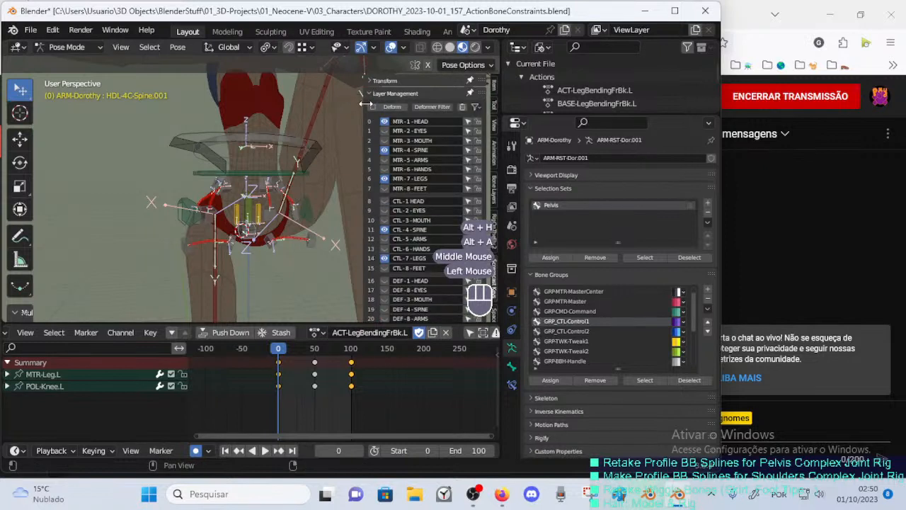
pyautogui.click(384, 150)
pyautogui.click(384, 150)
pyautogui.click(383, 150)
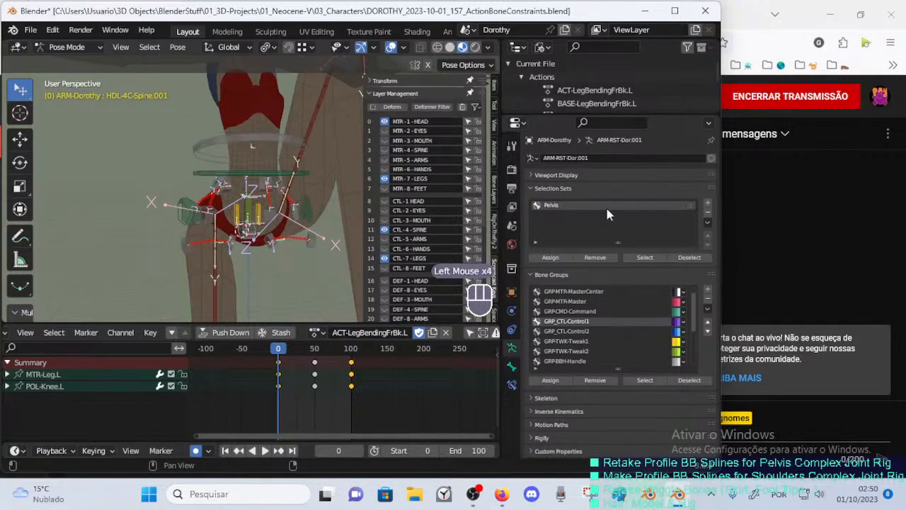
pyautogui.click(645, 257)
pyautogui.scroll(2, 333, 213)
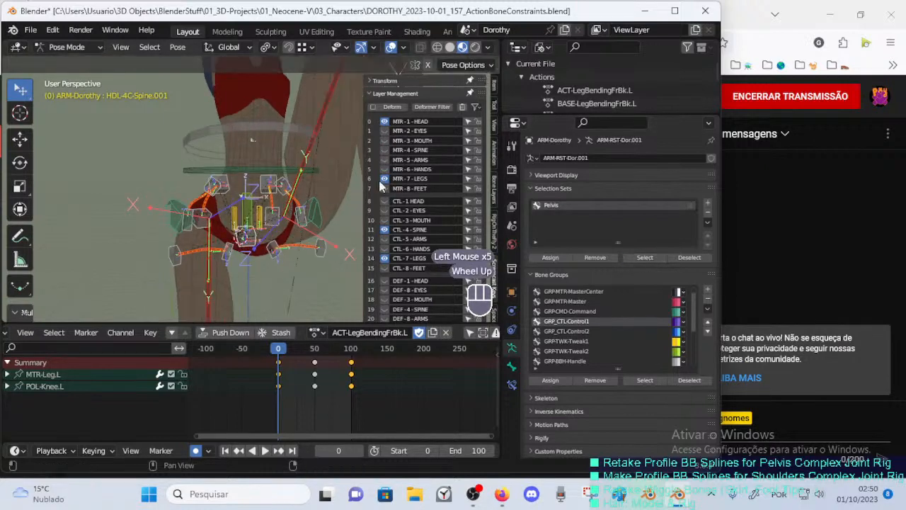
pyautogui.click(383, 151)
pyautogui.scroll(-1, 344, 206)
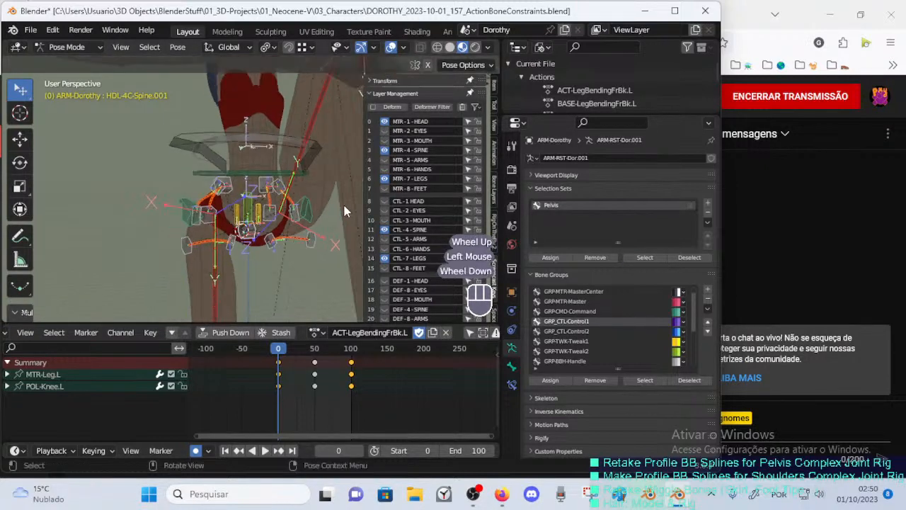
pyautogui.click(637, 256)
pyautogui.click(637, 257)
pyautogui.scroll(1, 294, 227)
pyautogui.moveTo(311, 215); pyautogui.dragTo(295, 226, button='middle')
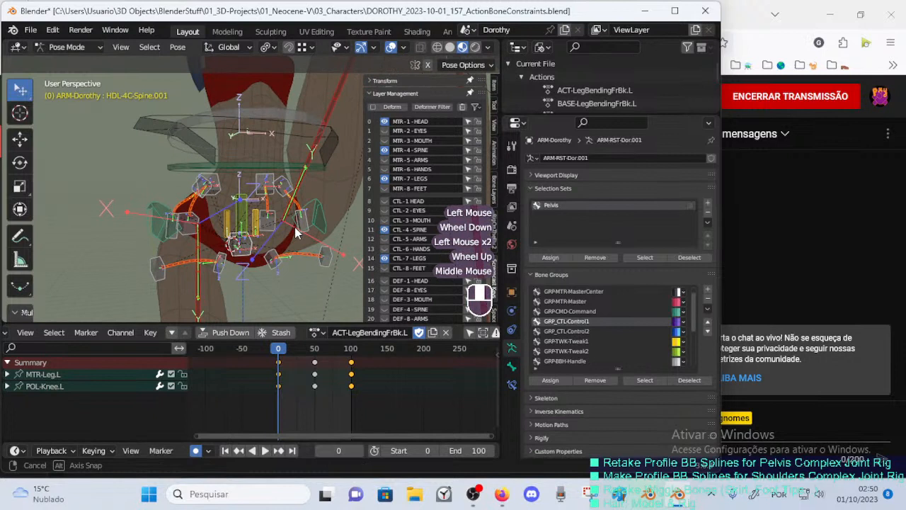
# Remove the HDL-4C-Spine.001 handle from the Pelvis selection set.
pyautogui.hotkey('alt', 'a')
pyautogui.click(244, 258)
pyautogui.click(605, 258)
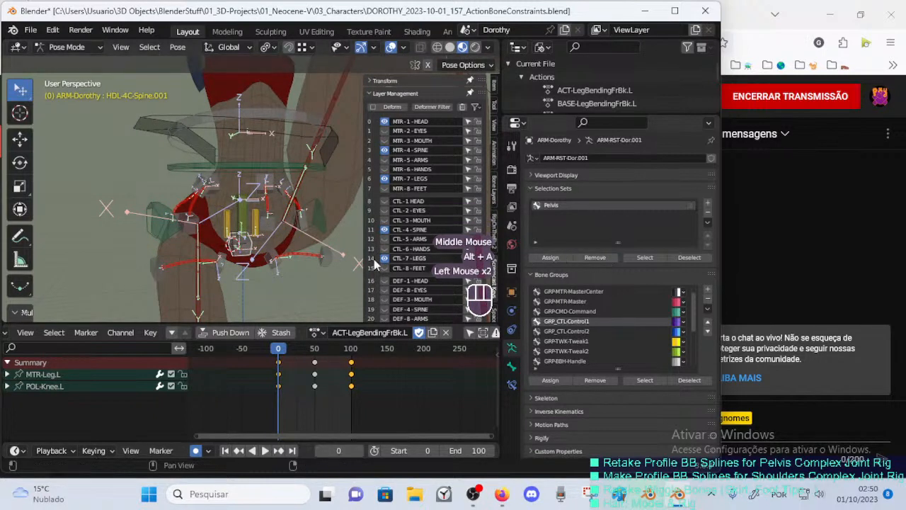
# Pick the crotch tweak bones TWK-4D-Crotch.L and TWK-4D-Crotch.R to identify them, clearing the selection at the end.
pyautogui.hotkey('alt', 'a')
pyautogui.click(244, 222)
pyautogui.keyDown('shift'); pyautogui.click(241, 225); pyautogui.keyUp('shift')
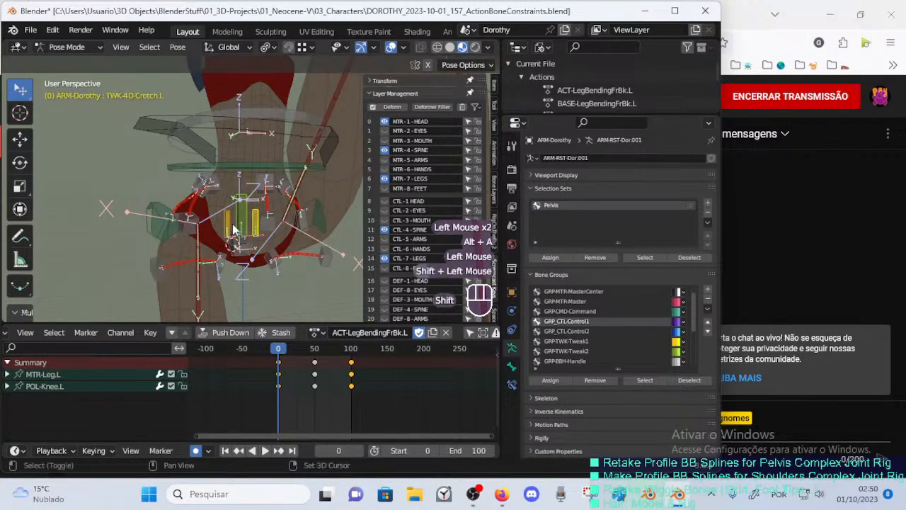
pyautogui.keyDown('shift'); pyautogui.click(233, 226); pyautogui.keyUp('shift')
pyautogui.hotkey('alt', 'a')
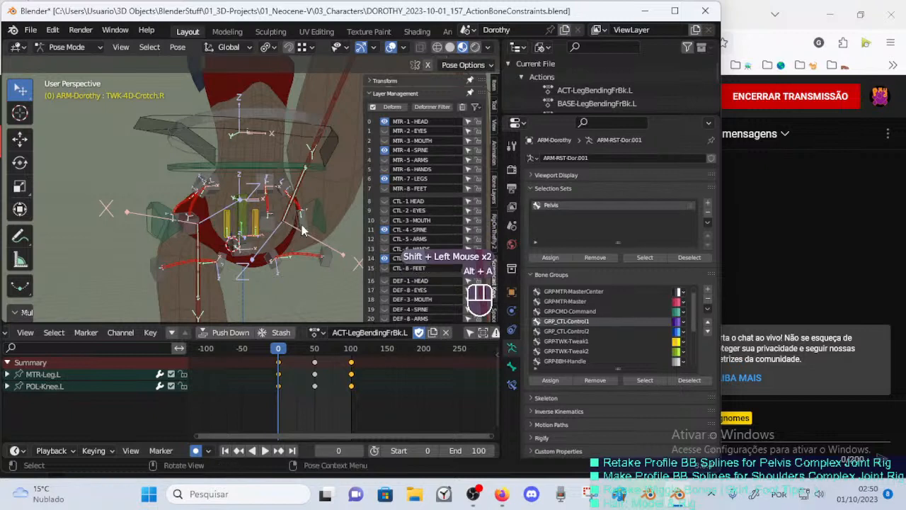
pyautogui.hotkey('alt', 'a')
# Compare the rig with the MTR-4-SPINE layer shown and hidden, leaving both MTR-4-SPINE and MTR-1-HEAD hidden.
pyautogui.click(384, 150)
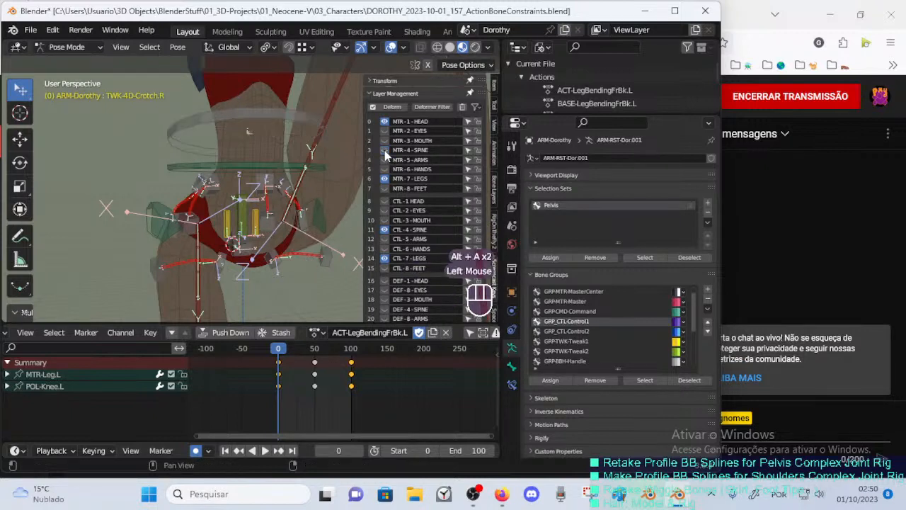
pyautogui.click(385, 150)
pyautogui.click(385, 150)
pyautogui.click(385, 150)
pyautogui.click(384, 150)
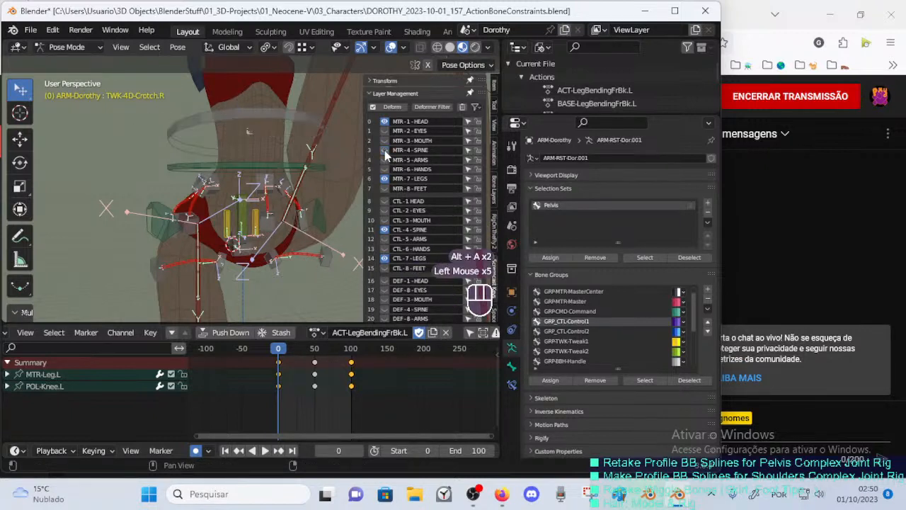
pyautogui.press('a')
pyautogui.click(372, 94)
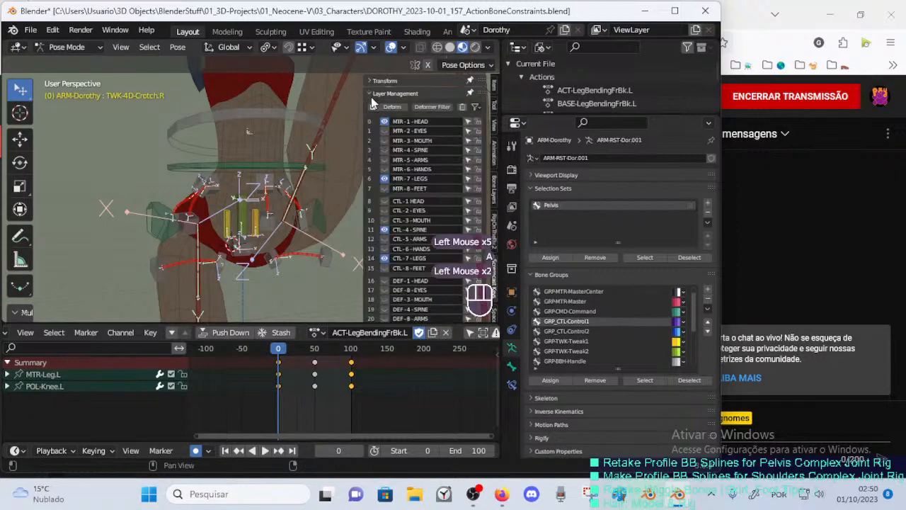
pyautogui.click(384, 122)
pyautogui.scroll(-2, 298, 199)
pyautogui.keyDown('shift'); pyautogui.moveTo(298, 199); pyautogui.dragTo(289, 162, button='middle'); pyautogui.keyUp('shift')
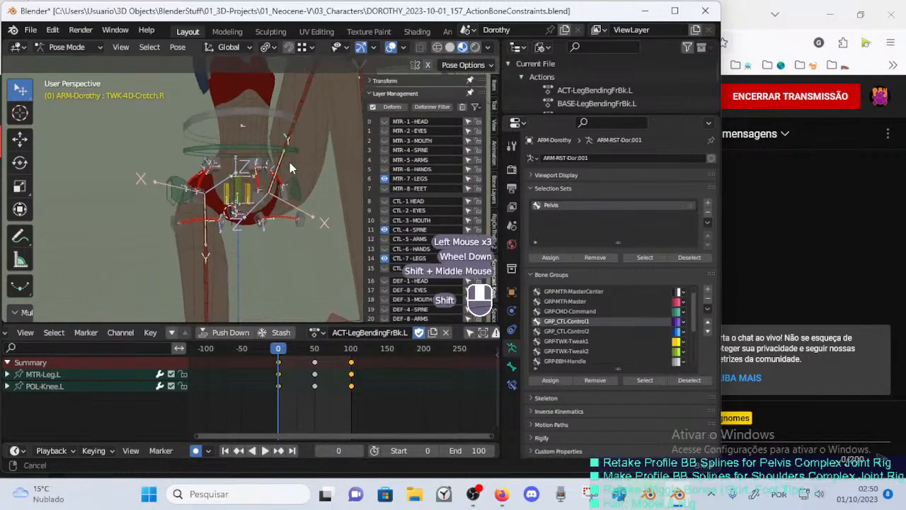
# Toggle the MTR-7-LEGS and CTL-4-SPINE bone layers to check which pelvis bones each one holds, leaving both shown.
pyautogui.click(384, 178)
pyautogui.click(384, 178)
pyautogui.click(385, 230)
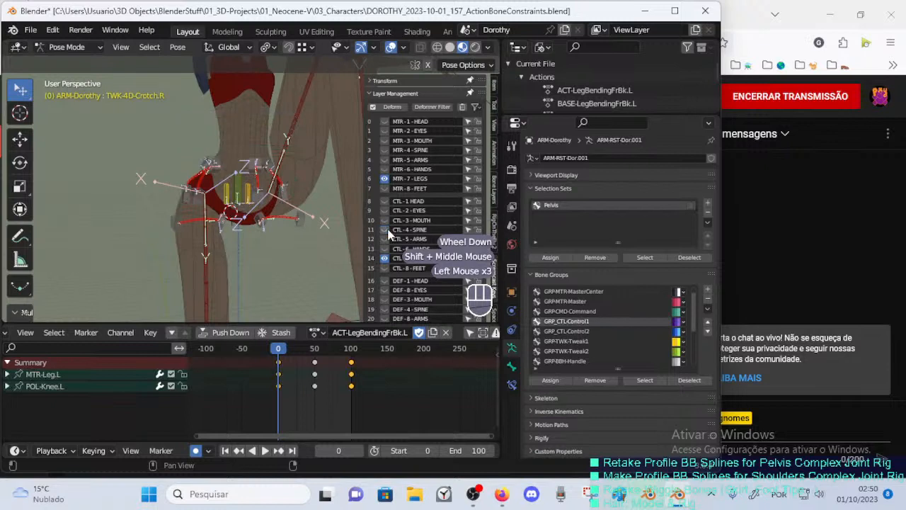
pyautogui.click(385, 230)
pyautogui.click(385, 230)
pyautogui.click(387, 230)
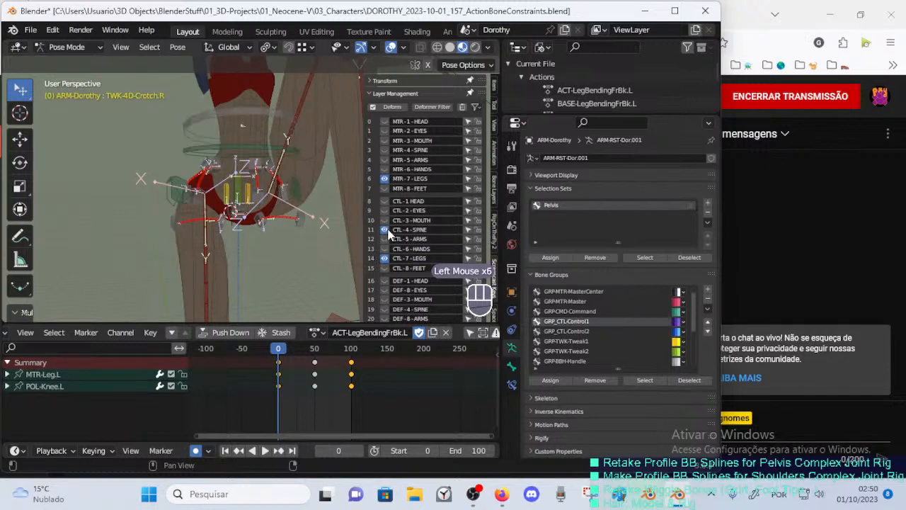
pyautogui.click(388, 230)
pyautogui.click(387, 230)
pyautogui.click(387, 230)
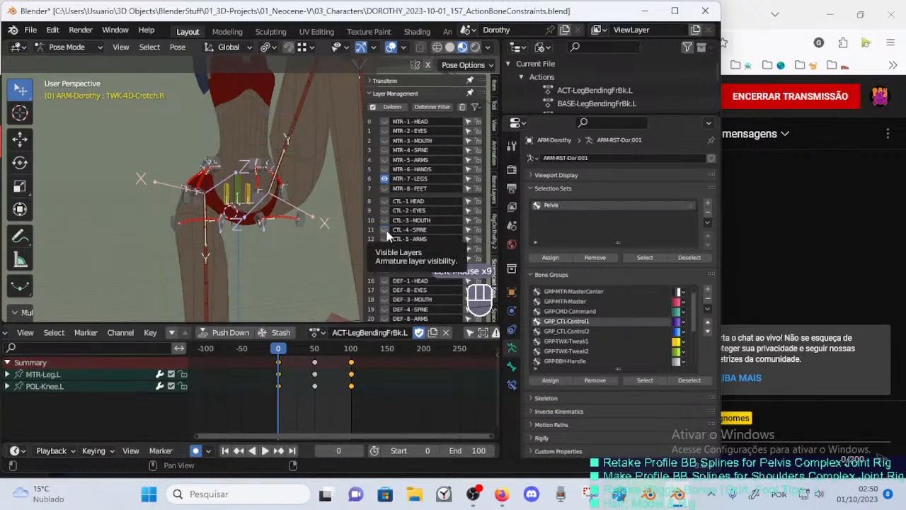
pyautogui.click(386, 230)
# Check the Pelvis selection set by selecting its bones, clear the selection and hide the CTL-4-SPINE layer.
pyautogui.click(641, 257)
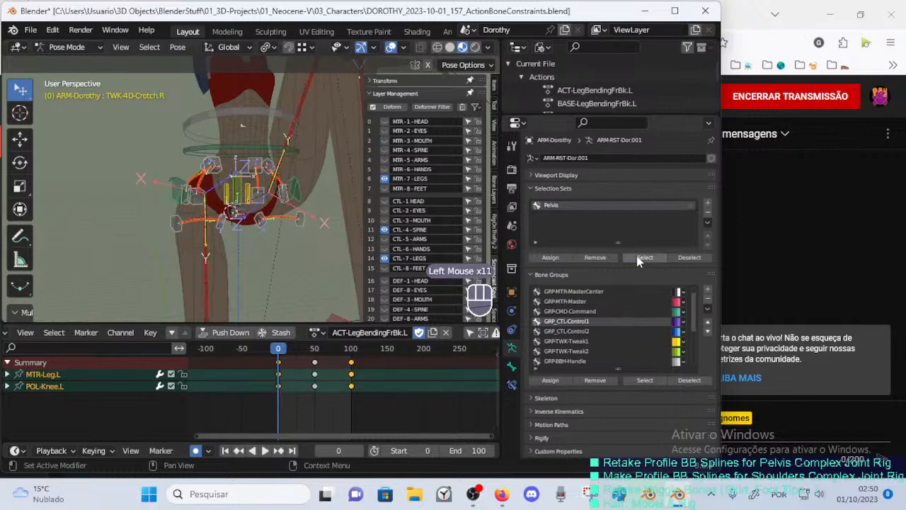
pyautogui.hotkey('alt', 'a')
pyautogui.click(643, 259)
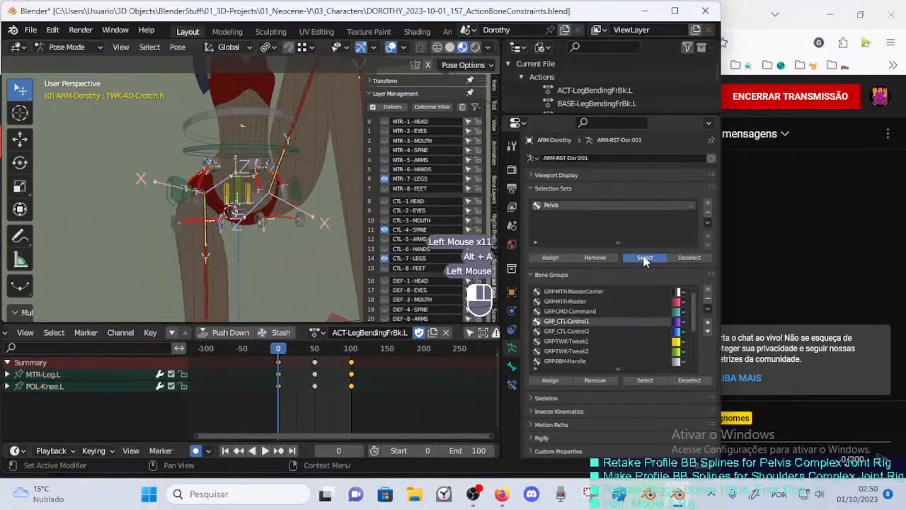
pyautogui.scroll(2, 322, 240)
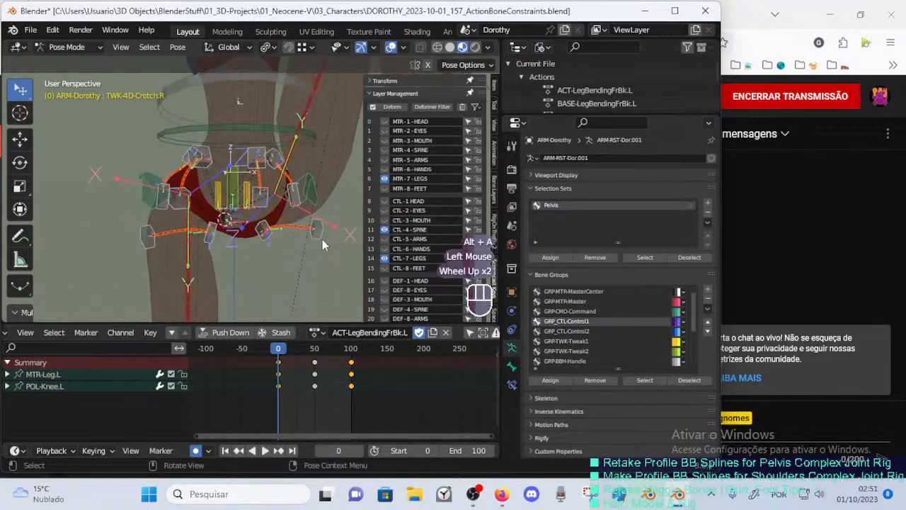
pyautogui.click(384, 230)
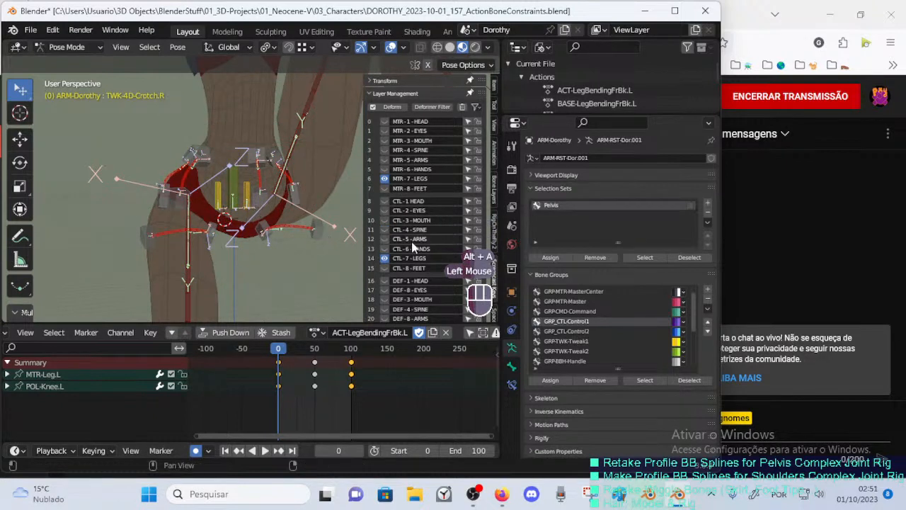
# Move the three crotch tweak bones (left, centre and right) out of the leg layers and into the CTL-4-SPINE layer.
pyautogui.click(222, 200)
pyautogui.keyDown('shift'); pyautogui.click(247, 197); pyautogui.keyUp('shift')
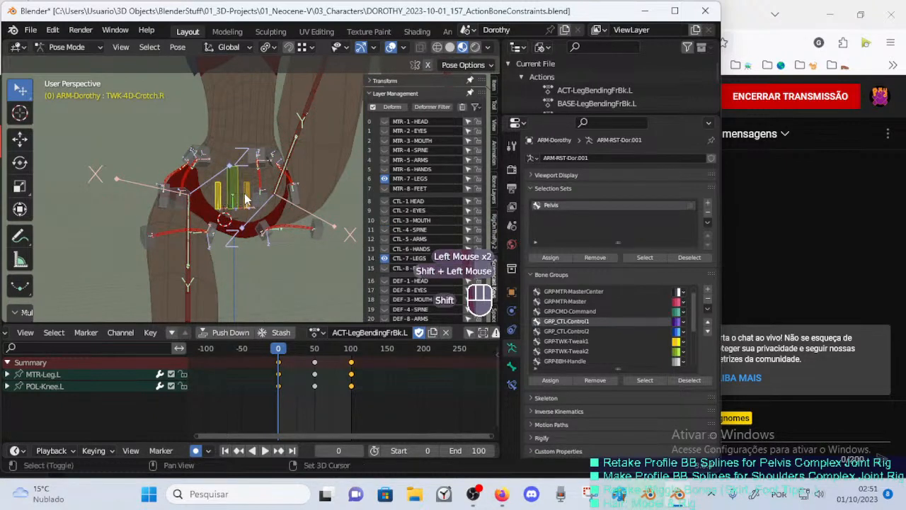
pyautogui.scroll(-2, 283, 233)
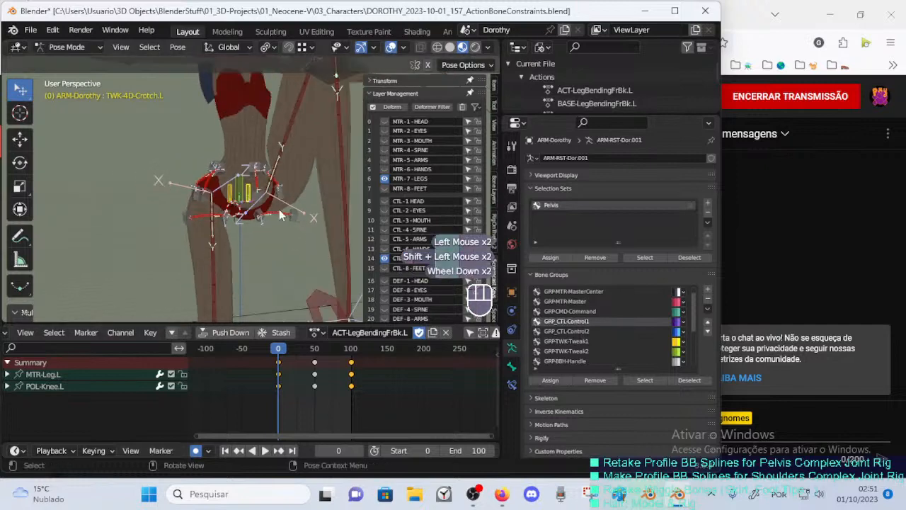
pyautogui.scroll(2, 281, 236)
pyautogui.scroll(1, 284, 234)
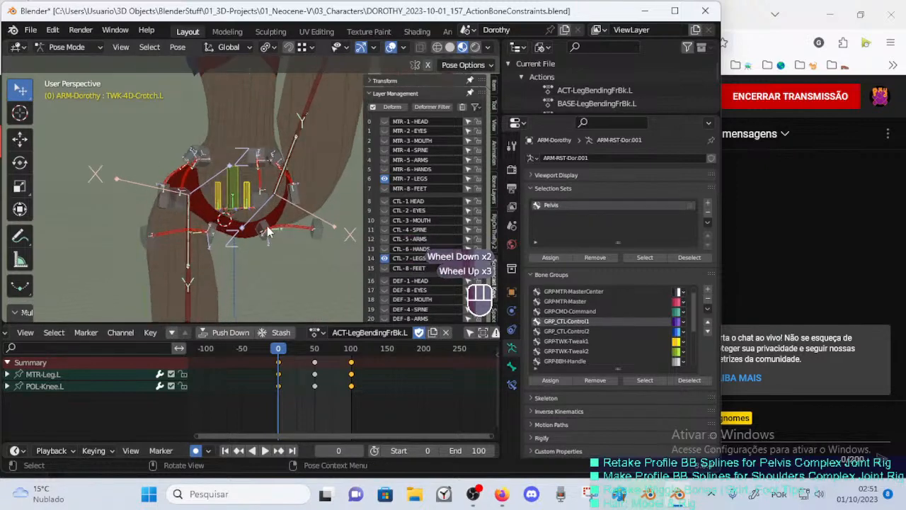
pyautogui.hotkey('alt', 'a')
pyautogui.click(224, 192)
pyautogui.keyDown('shift'); pyautogui.click(234, 191); pyautogui.keyUp('shift')
pyautogui.keyDown('shift'); pyautogui.click(247, 197); pyautogui.keyUp('shift')
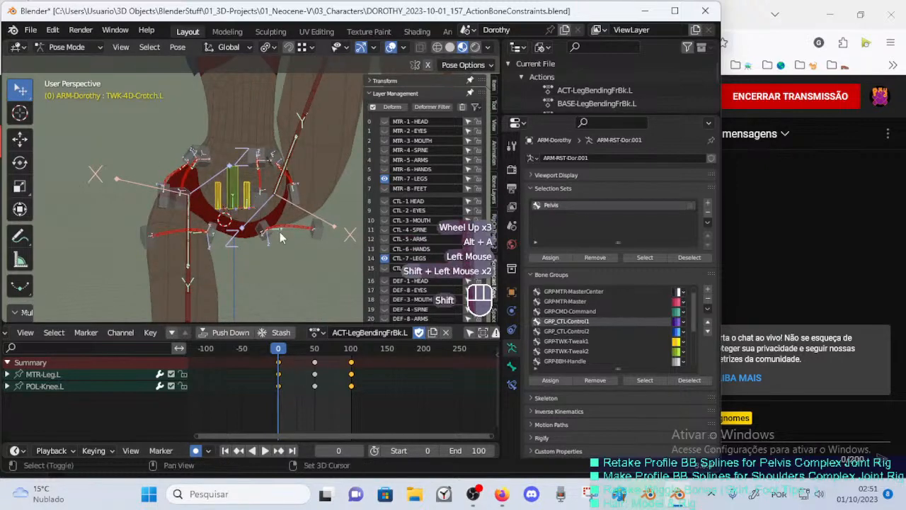
pyautogui.click(383, 230)
pyautogui.click(383, 230)
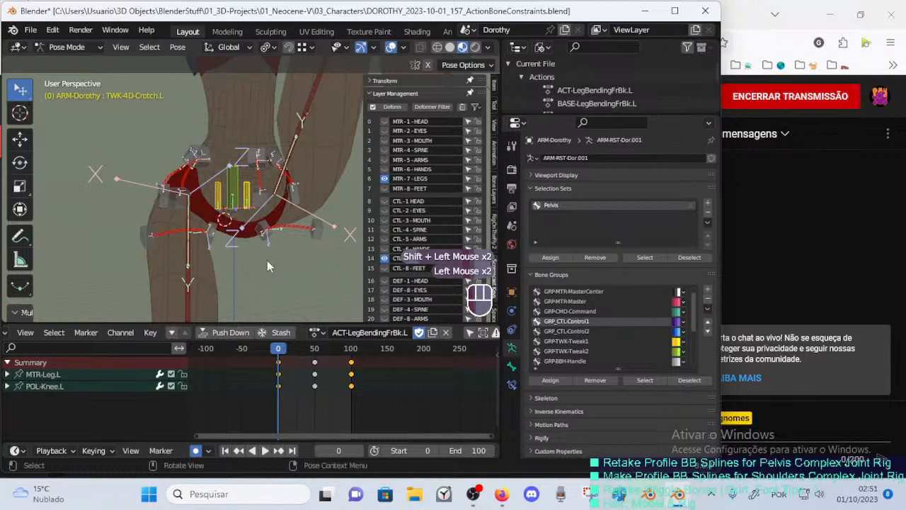
pyautogui.press('m')
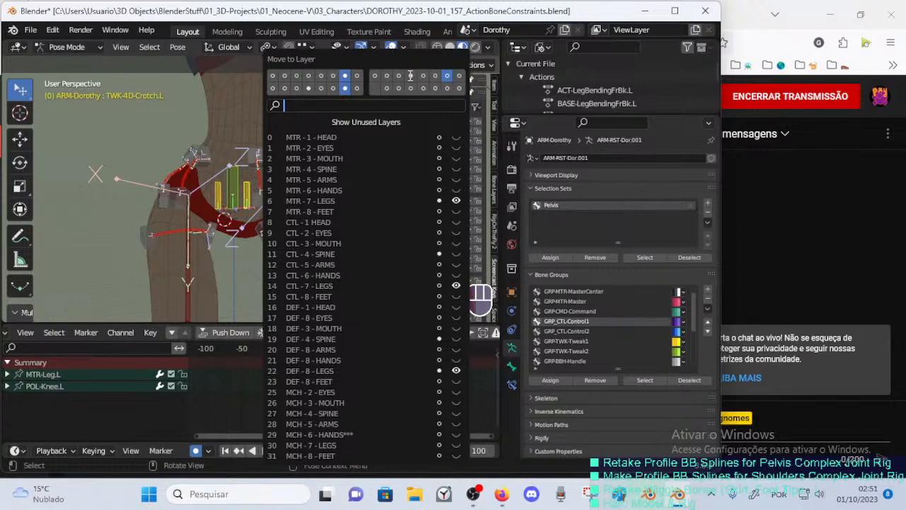
pyautogui.press('Escape')
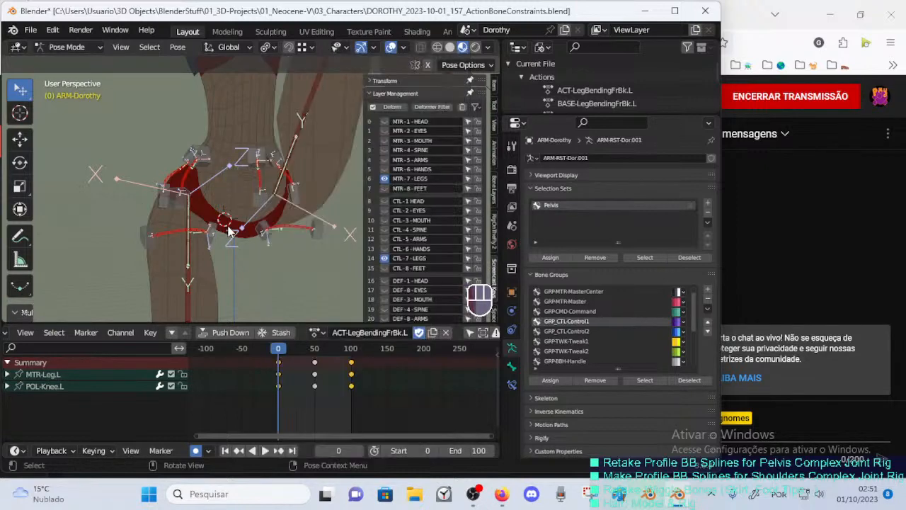
# Show the CTL-4-SPINE layer to check the crotch tweak bones on it, clear the selection and hide the layer again.
pyautogui.hotkey('alt', 'a')
pyautogui.click(385, 230)
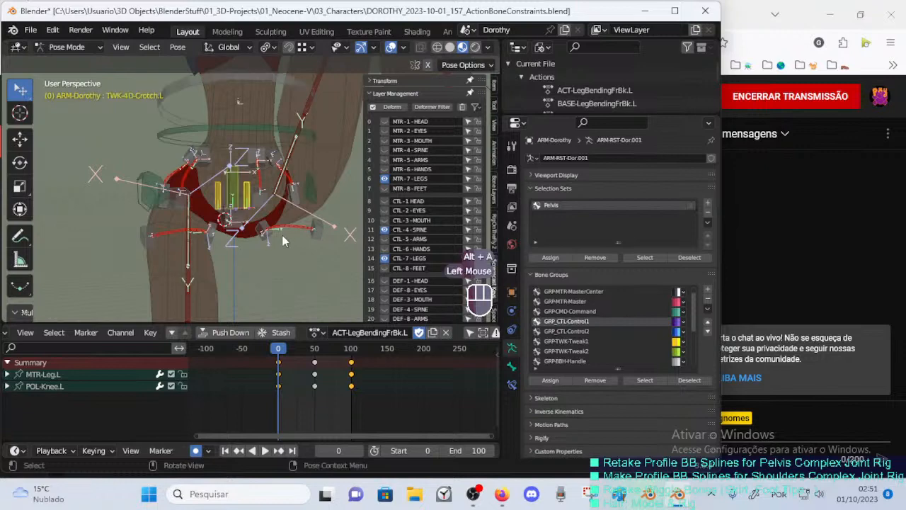
pyautogui.hotkey('alt', 'a')
# Toggle the DEF-4-SPINE layer's visibility repeatedly to identify which pelvis and spine bones it holds, leaving it shown.
pyautogui.scroll(-5, 390, 247)
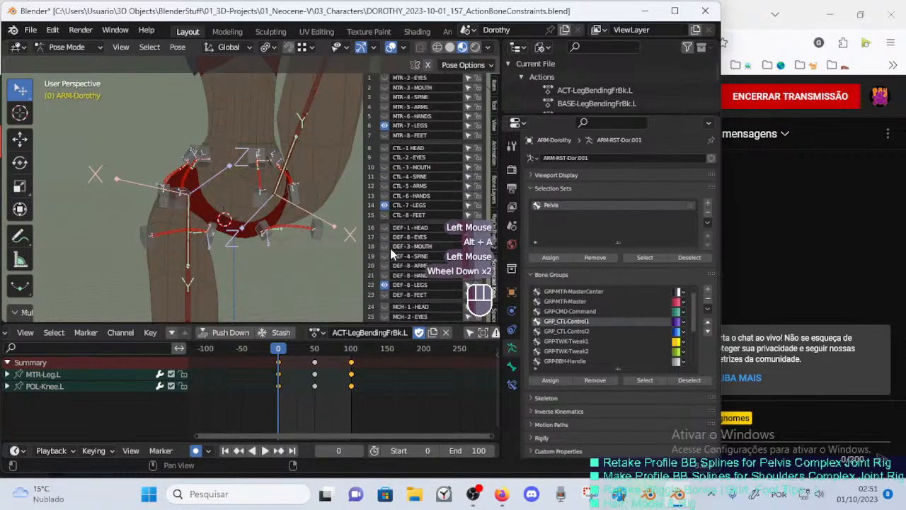
pyautogui.scroll(1, 390, 248)
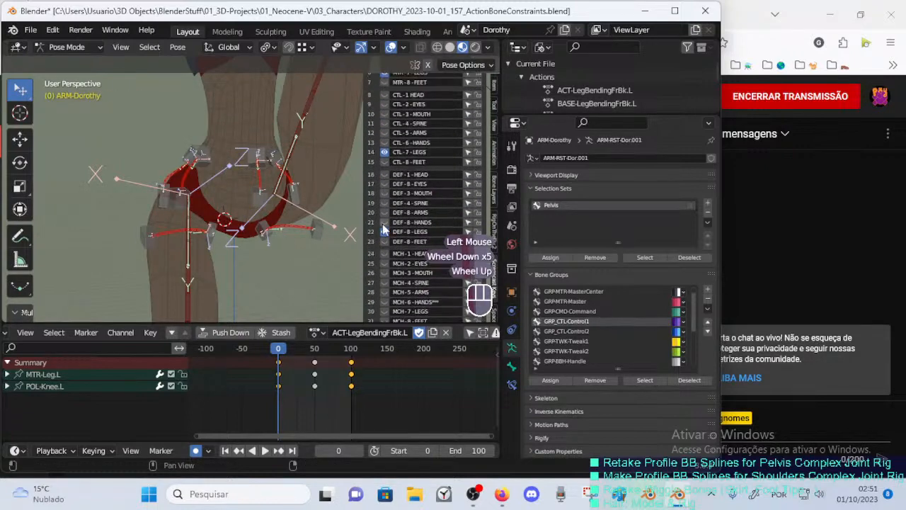
pyautogui.click(383, 204)
pyautogui.click(383, 204)
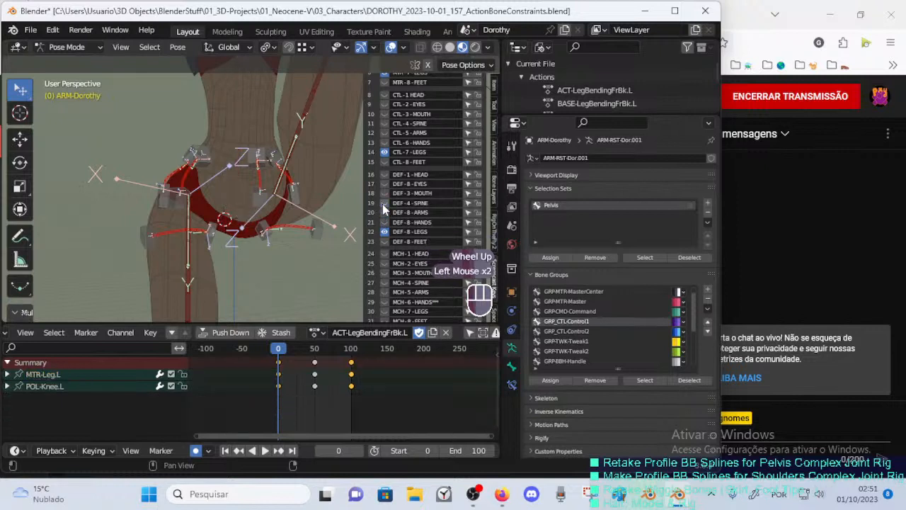
pyautogui.click(383, 204)
pyautogui.click(383, 204)
pyautogui.click(383, 204)
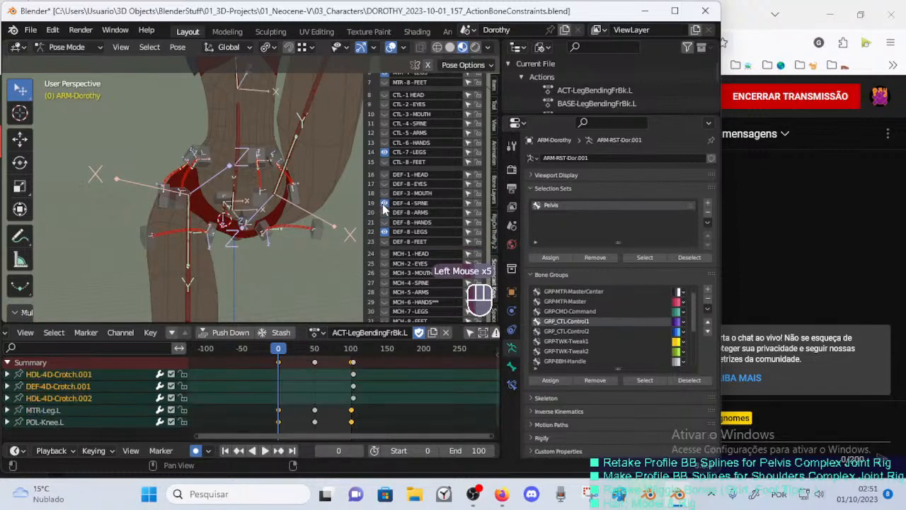
pyautogui.click(383, 204)
pyautogui.click(383, 204)
pyautogui.click(383, 204)
pyautogui.click(383, 204)
pyautogui.click(383, 203)
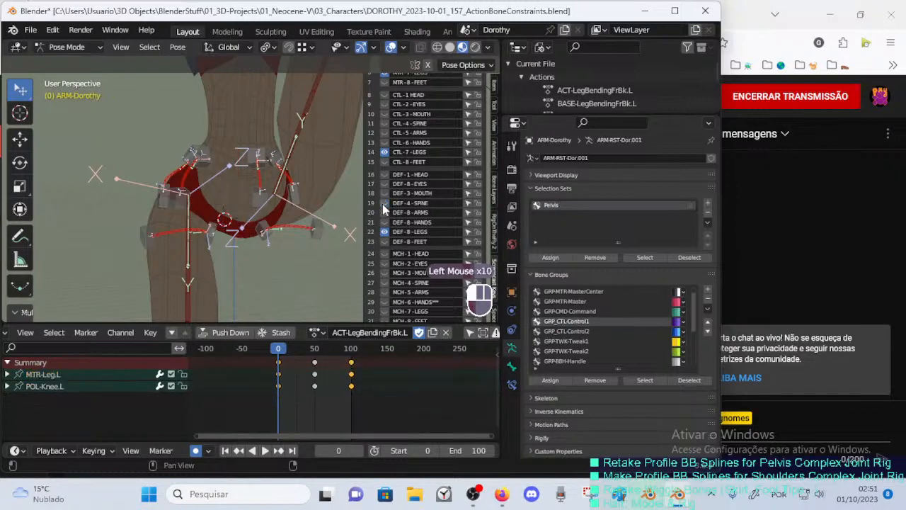
pyautogui.click(383, 204)
pyautogui.click(383, 204)
pyautogui.click(383, 204)
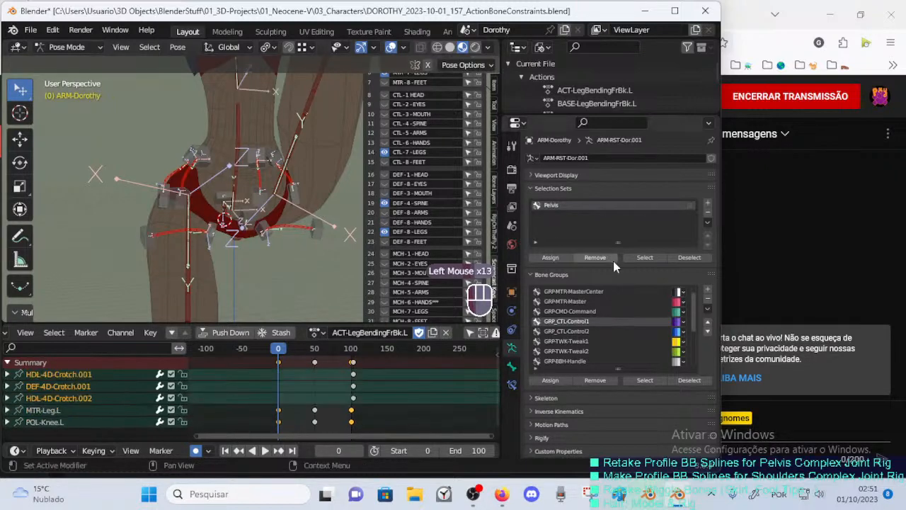
# Select the Pelvis selection set to examine which bones belong to it, then deselect everything and hide DEF-4-SPINE.
pyautogui.scroll(-2, 274, 235)
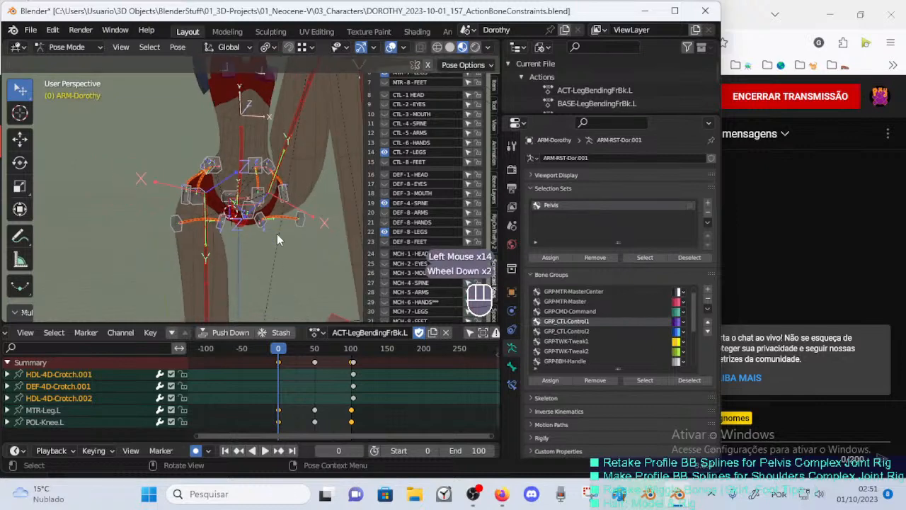
pyautogui.scroll(1, 310, 241)
pyautogui.hotkey('alt', 'a')
pyautogui.scroll(-2, 305, 227)
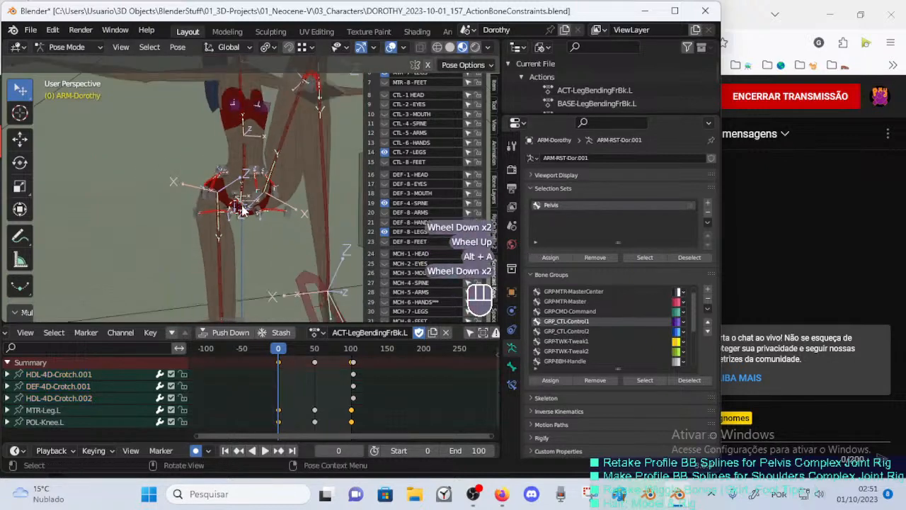
pyautogui.scroll(2, 302, 218)
pyautogui.scroll(-1, 302, 220)
pyautogui.keyDown('shift'); pyautogui.moveTo(301, 219); pyautogui.dragTo(368, 206, button='middle'); pyautogui.keyUp('shift')
pyautogui.click(385, 203)
pyautogui.click(384, 204)
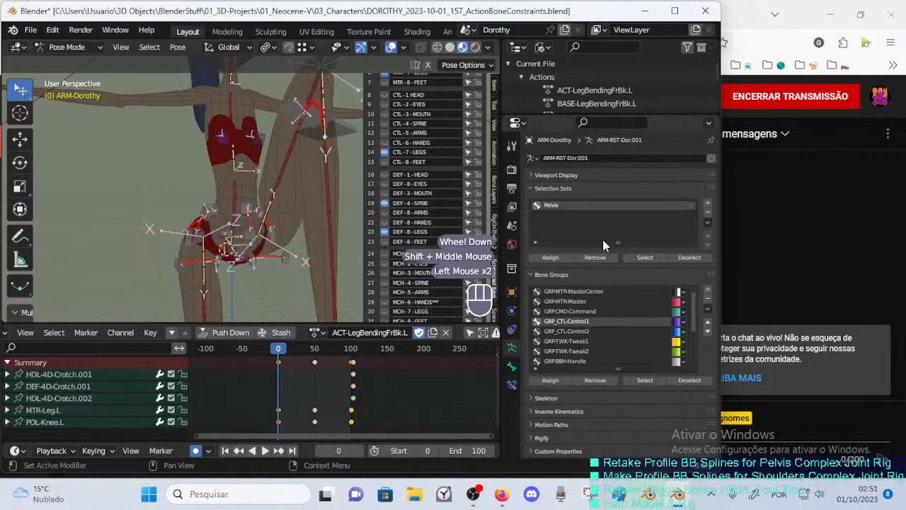
pyautogui.click(641, 258)
pyautogui.hotkey('alt', 'a')
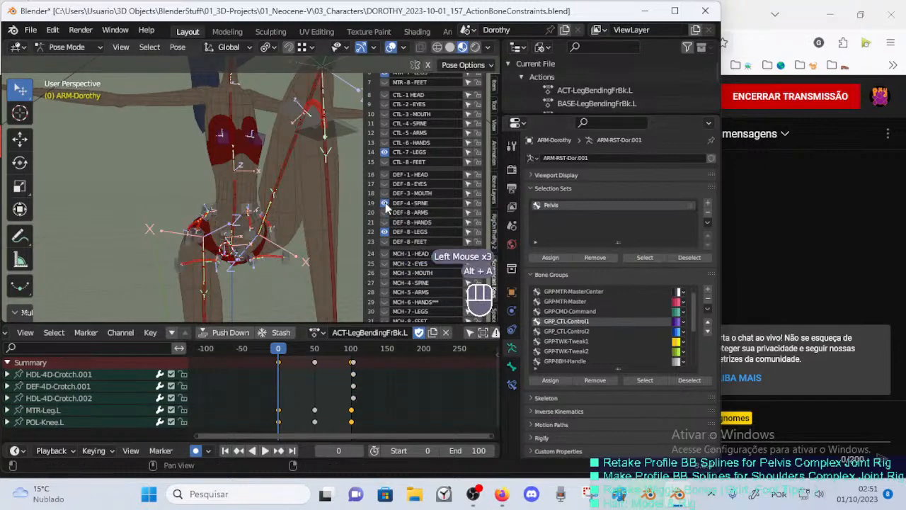
pyautogui.click(385, 203)
# Hide and show the MTR-7-LEGS layer again to examine which leg bones it contains.
pyautogui.scroll(-2, 412, 262)
pyautogui.scroll(4, 412, 262)
pyautogui.scroll(-2, 342, 227)
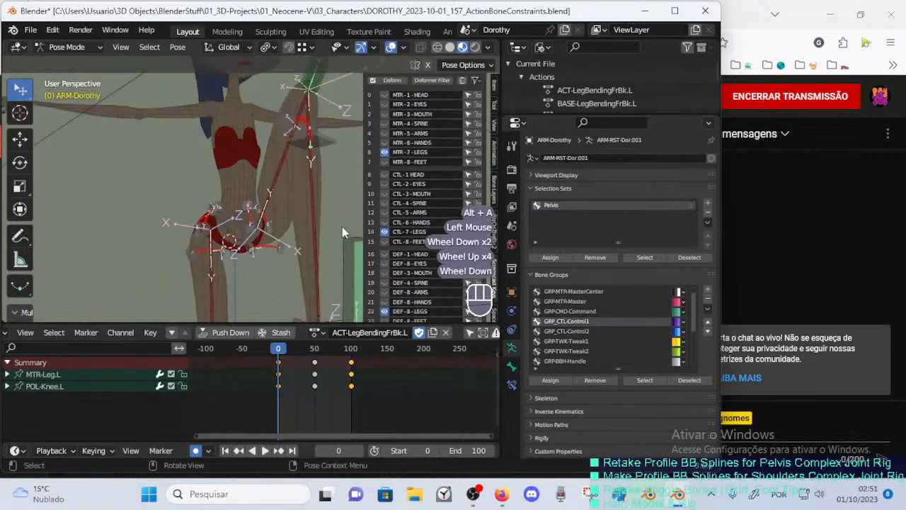
pyautogui.click(384, 151)
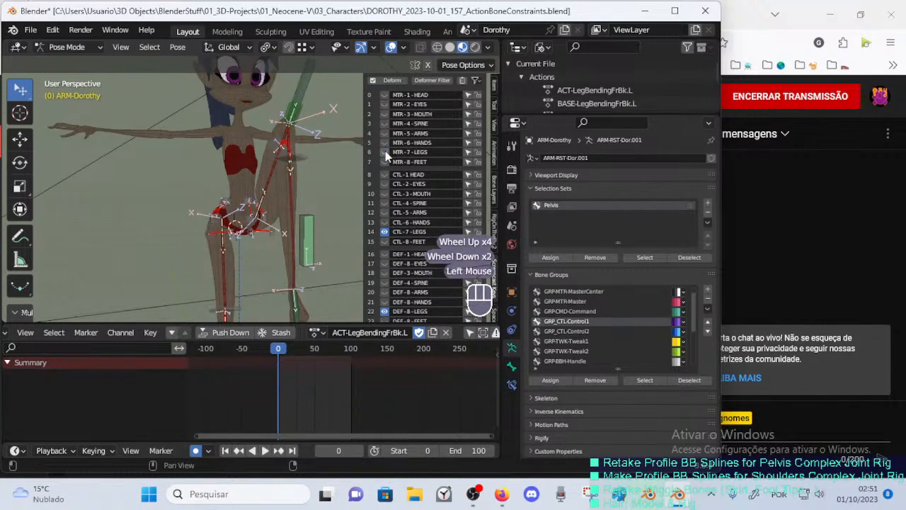
pyautogui.click(384, 152)
# Select the ActionsSwitch bone and bring up its layer assignments for inspection.
pyautogui.moveTo(311, 206); pyautogui.dragTo(250, 211, button='middle')
pyautogui.keyDown('shift'); pyautogui.moveTo(249, 211); pyautogui.dragTo(161, 166, button='middle'); pyautogui.keyUp('shift')
pyautogui.keyDown('shift'); pyautogui.moveTo(140, 162); pyautogui.dragTo(188, 169, button='middle'); pyautogui.keyUp('shift')
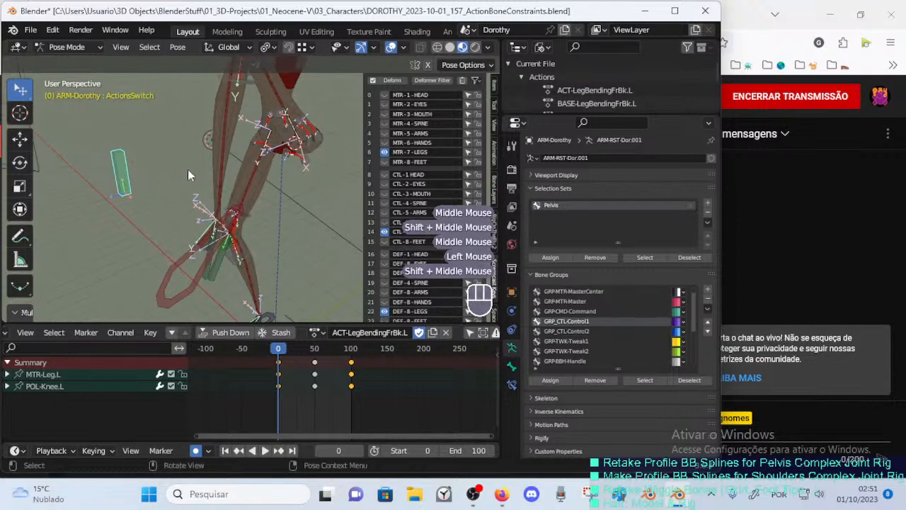
pyautogui.press('m')
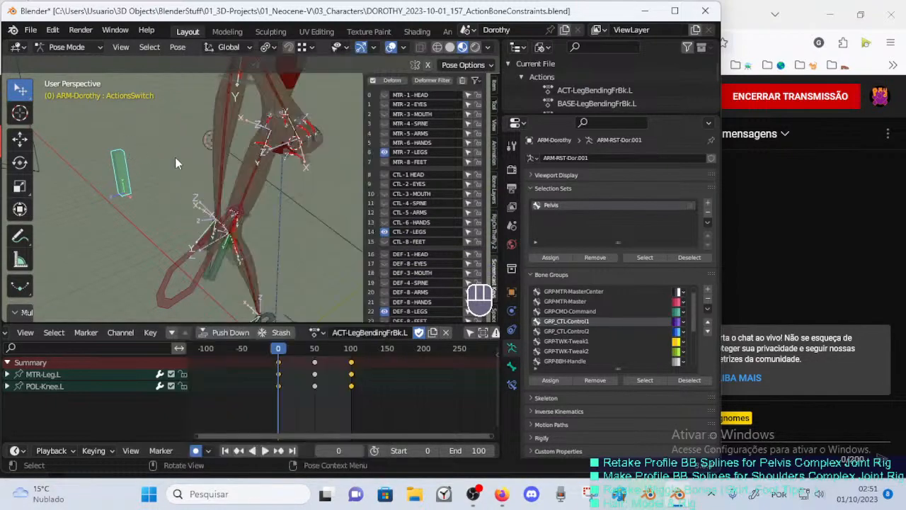
pyautogui.moveTo(182, 171); pyautogui.dragTo(181, 167, button='middle')
pyautogui.hotkey('alt', 'a')
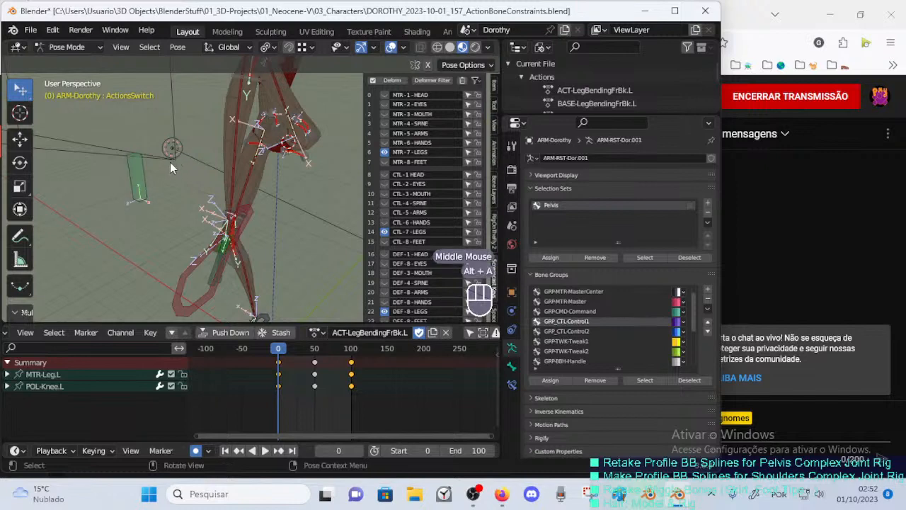
pyautogui.click(172, 163)
pyautogui.press('m')
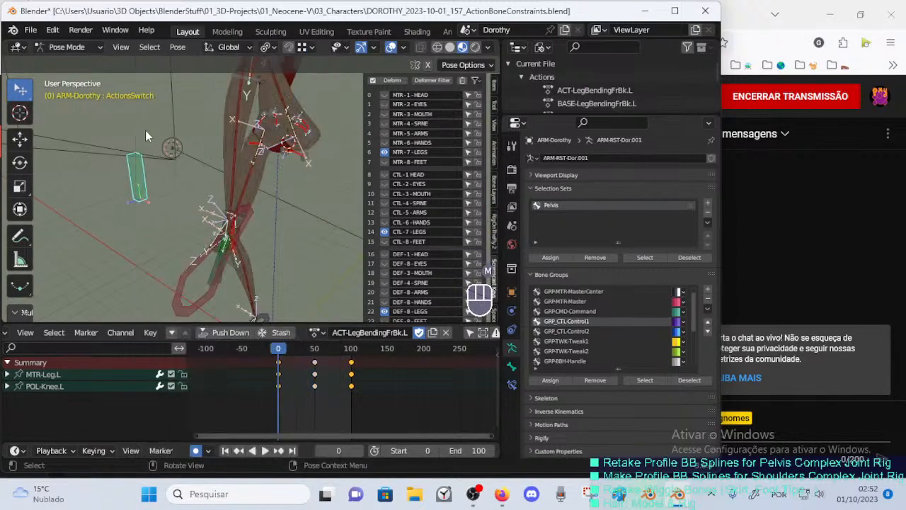
# Reveal all hidden bones in the armature and deselect the ActionsSwitch bone.
pyautogui.moveTo(145, 130); pyautogui.dragTo(276, 191, button='middle')
pyautogui.scroll(-3, 258, 170)
pyautogui.scroll(3, 274, 182)
pyautogui.hotkey('alt', 'h')
pyautogui.scroll(2, 274, 183)
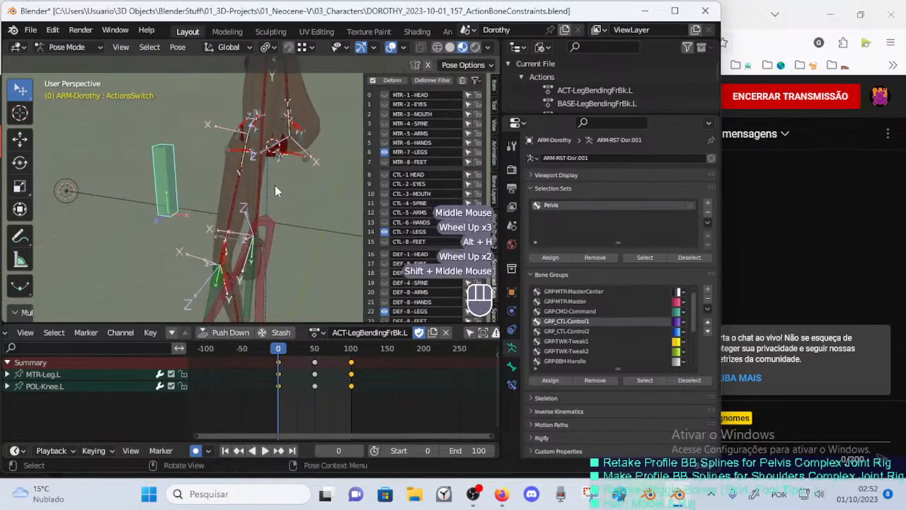
pyautogui.click(196, 158)
# Show the MCH layers, starting with MCH-7-LEGS, deselect all their bones and hide the layers again.
pyautogui.scroll(-4, 391, 245)
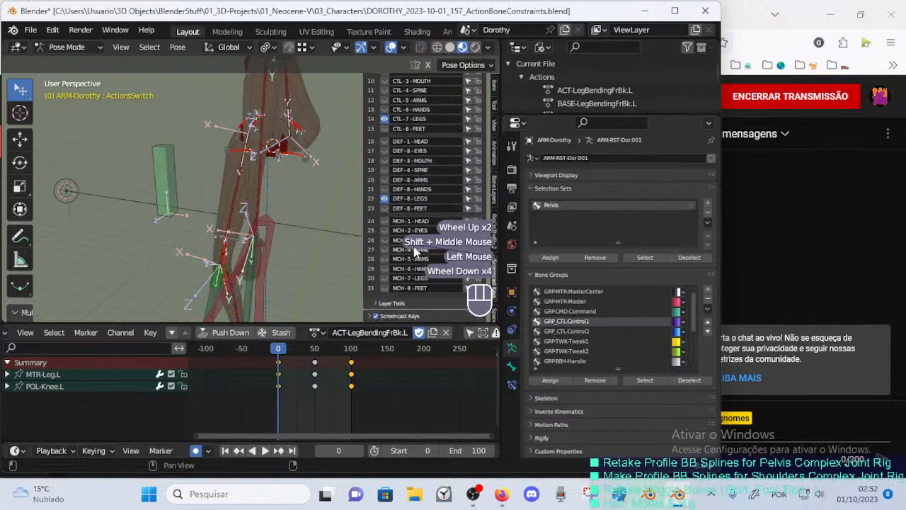
pyautogui.click(385, 278)
pyautogui.hotkey('alt', 'a')
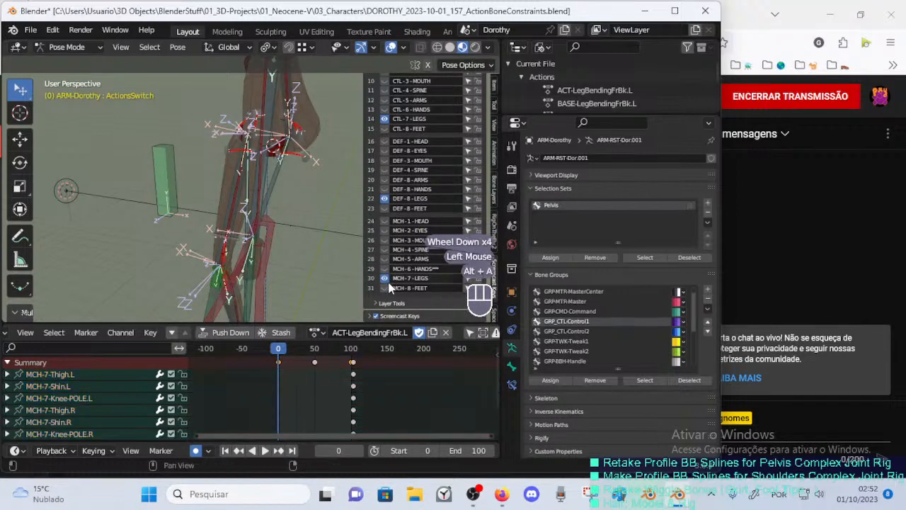
pyautogui.scroll(-2, 283, 227)
pyautogui.hotkey('alt', 'a')
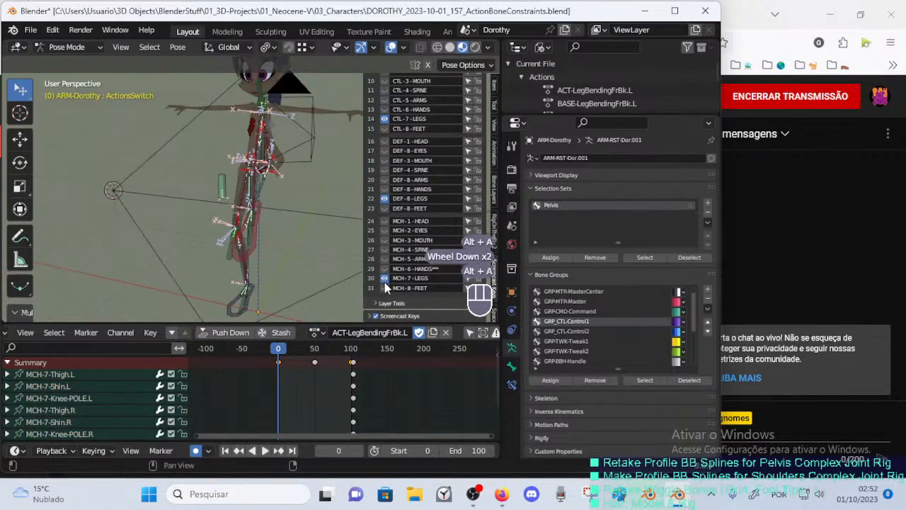
pyautogui.click(385, 278)
pyautogui.moveTo(385, 222)
pyautogui.mouseDown()
pyautogui.moveTo(381, 278)
pyautogui.moveTo(385, 221)
pyautogui.mouseUp()
pyautogui.click(381, 287)
pyautogui.hotkey('alt', 'a')
pyautogui.hotkey('alt', 'a')
# Show the DEF layers, deselect all their bones, and hide them again except for DEF-8-LEGS.
pyautogui.click(384, 208)
pyautogui.keyDown('shift'); pyautogui.moveTo(300, 184); pyautogui.dragTo(294, 216, button='middle'); pyautogui.keyUp('shift')
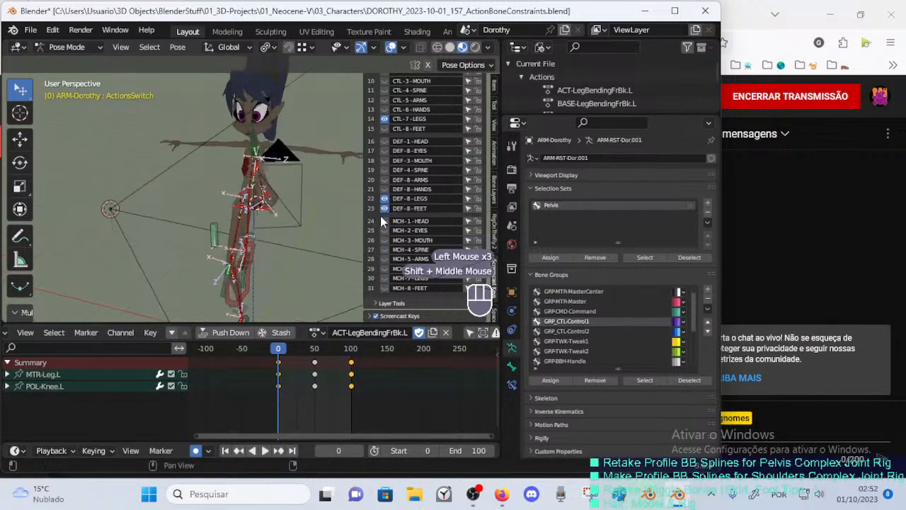
pyautogui.moveTo(385, 141)
pyautogui.mouseDown()
pyautogui.moveTo(385, 181)
pyautogui.moveTo(385, 140)
pyautogui.mouseUp()
pyautogui.click(385, 189)
pyautogui.hotkey('alt', 'a')
pyautogui.hotkey('alt', 'a')
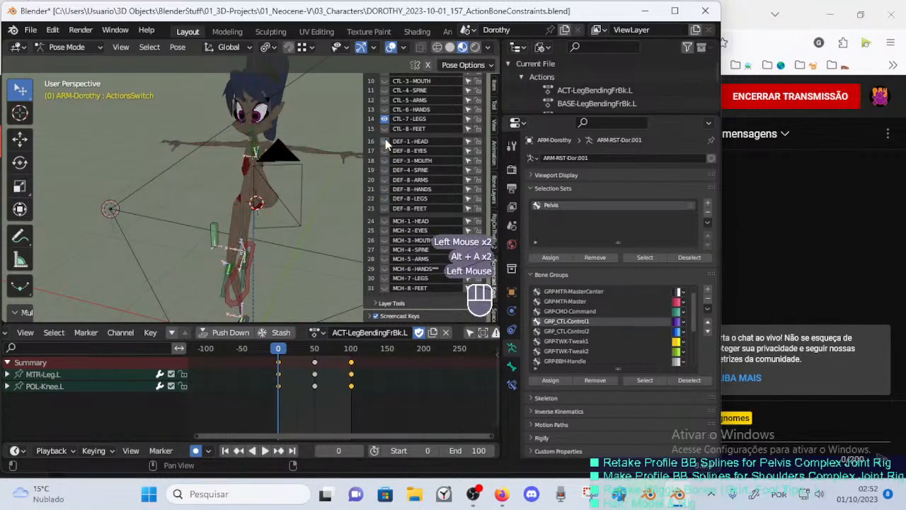
pyautogui.click(383, 199)
# Assign the ActionsSwitch bone to the MTR-1-HEAD, MTR-4-SPINE, MTR-7-LEGS, CTL-4-SPINE and CTL-7-LEGS layers, then deselect it.
pyautogui.keyDown('shift'); pyautogui.moveTo(368, 195); pyautogui.dragTo(392, 138, button='middle'); pyautogui.keyUp('shift')
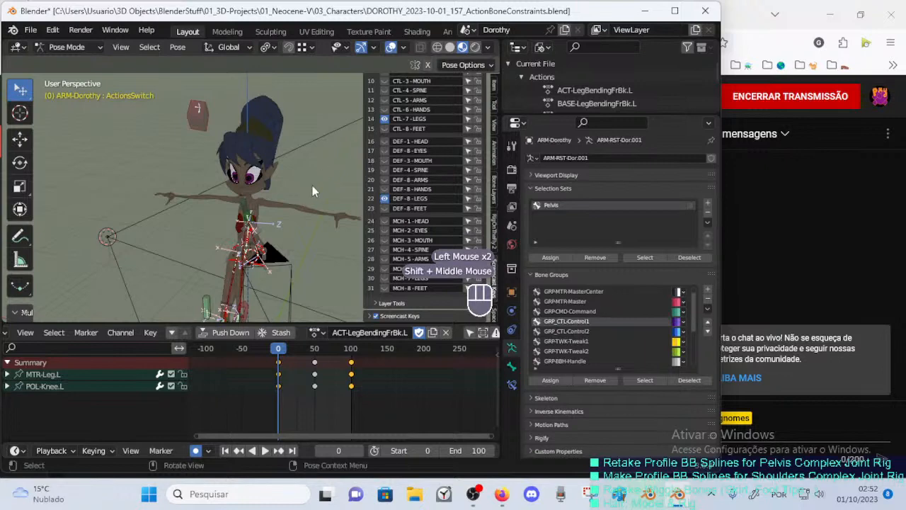
pyautogui.keyDown('shift'); pyautogui.moveTo(312, 186); pyautogui.dragTo(324, 166, button='middle'); pyautogui.keyUp('shift')
pyautogui.click(203, 228)
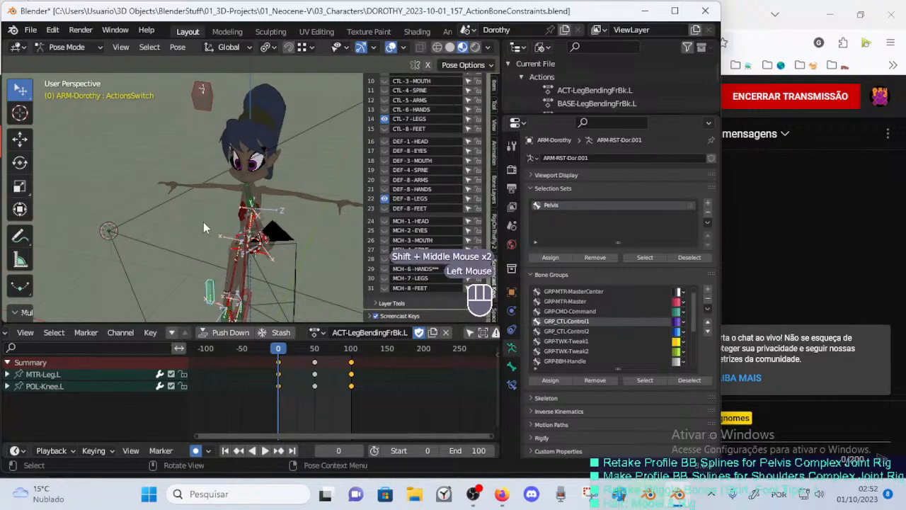
pyautogui.press('m')
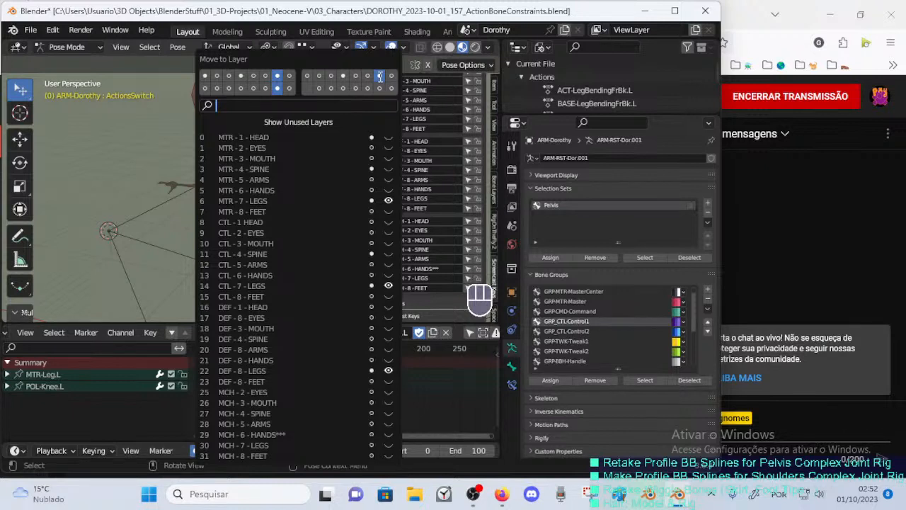
pyautogui.press('Escape')
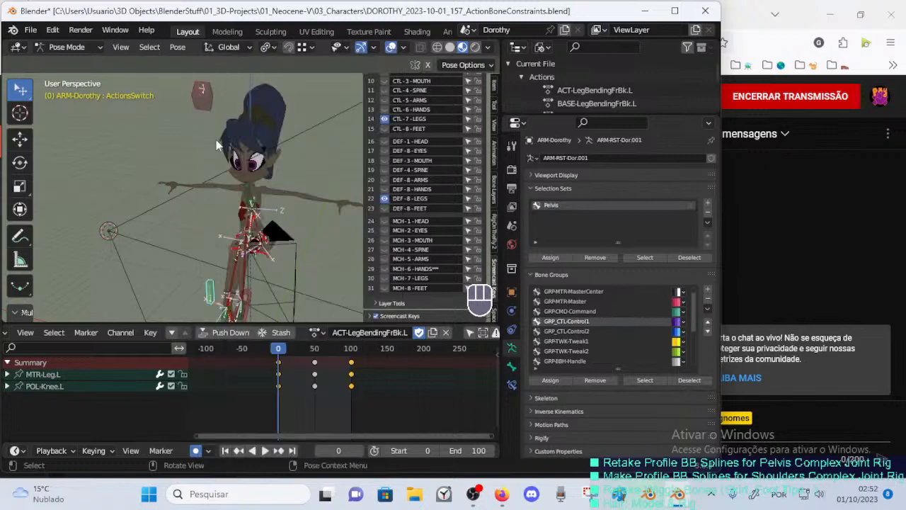
pyautogui.keyDown('shift'); pyautogui.moveTo(232, 241); pyautogui.dragTo(172, 225, button='middle'); pyautogui.keyUp('shift')
pyautogui.hotkey('alt', 'a')
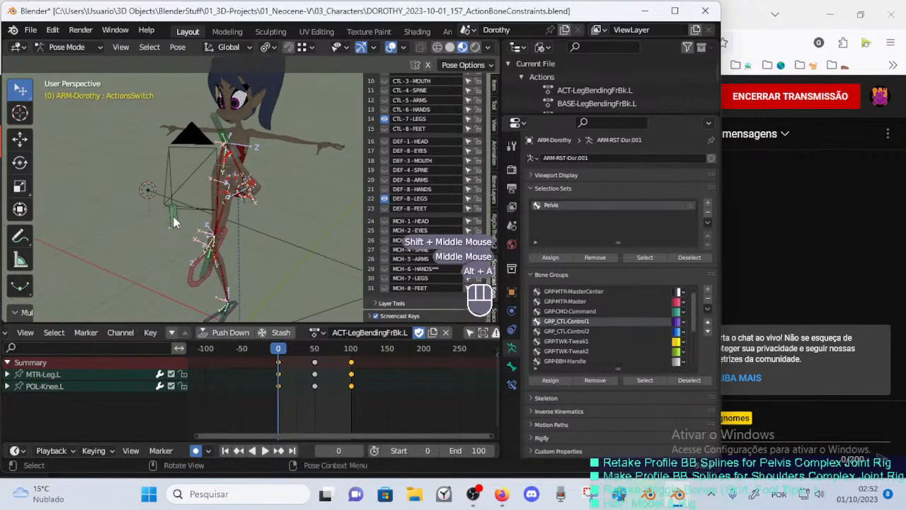
# Select the ActionsSwitch bone and toggle the DEF-8-LEGS, CTL-7-LEGS and MTR-7-LEGS layers off and on to check which ones contain it.
pyautogui.click(173, 217)
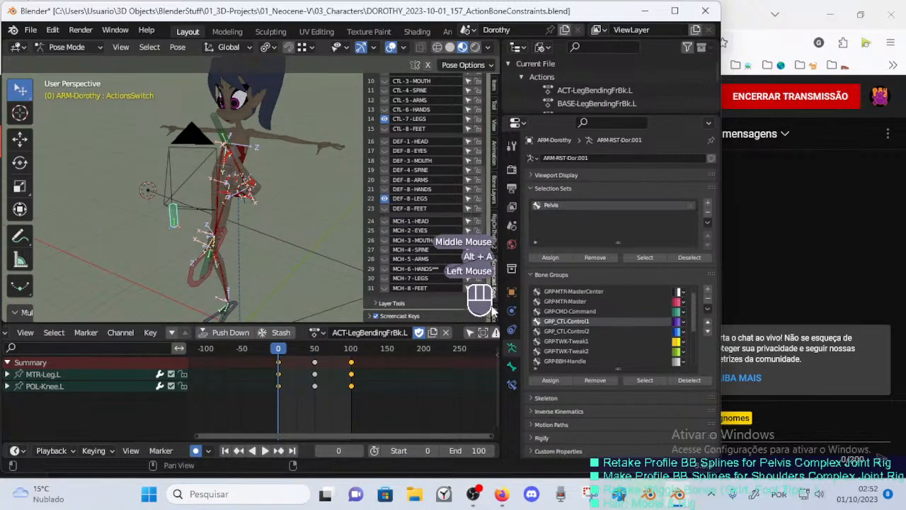
pyautogui.click(384, 199)
pyautogui.click(383, 199)
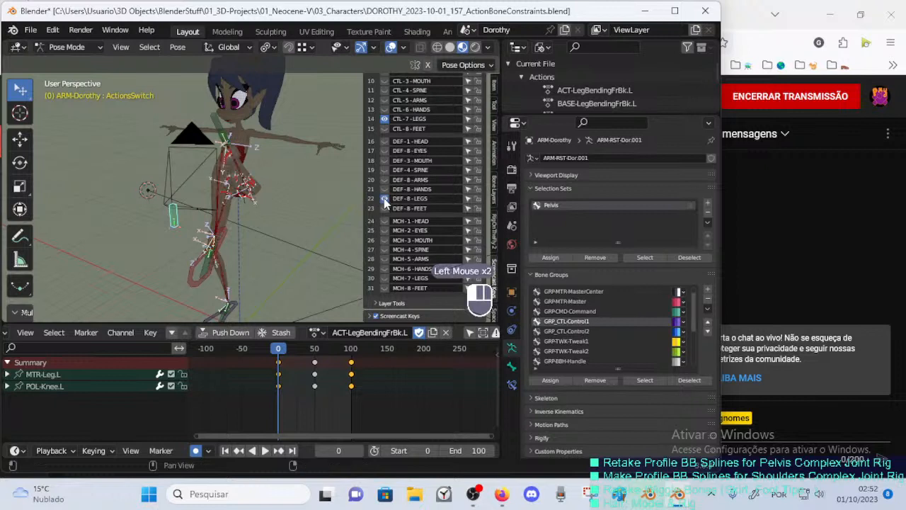
pyautogui.click(382, 119)
pyautogui.click(382, 119)
pyautogui.scroll(4, 415, 150)
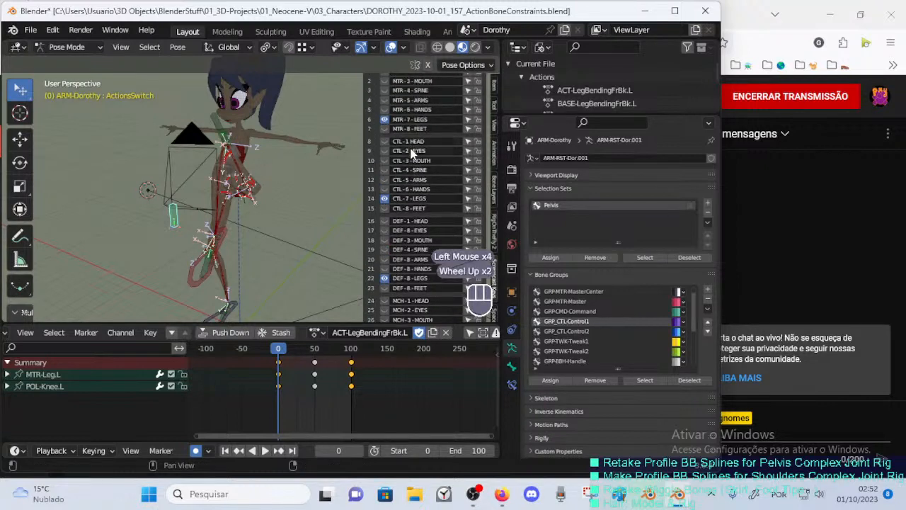
pyautogui.click(384, 172)
pyautogui.click(384, 172)
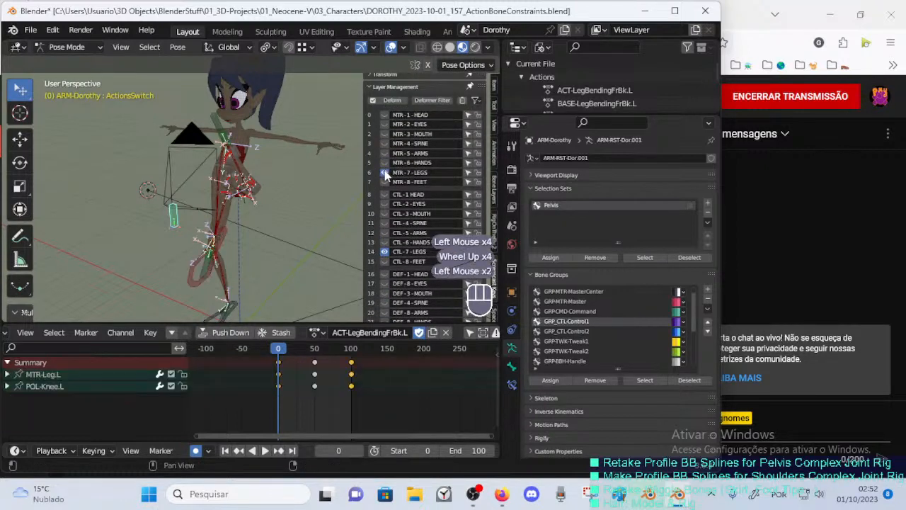
pyautogui.click(384, 172)
pyautogui.click(384, 172)
pyautogui.scroll(-2, 401, 223)
pyautogui.scroll(-1, 401, 223)
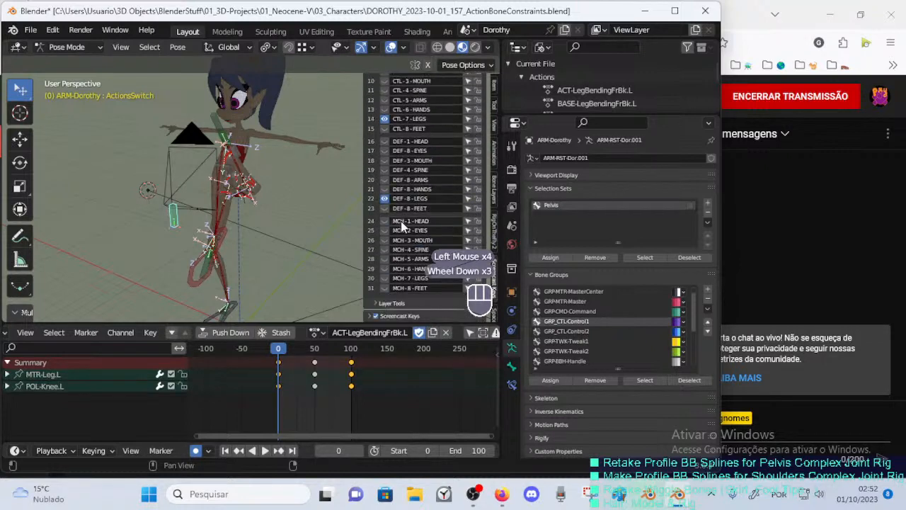
pyautogui.scroll(2, 401, 221)
pyautogui.click(384, 279)
pyautogui.click(384, 278)
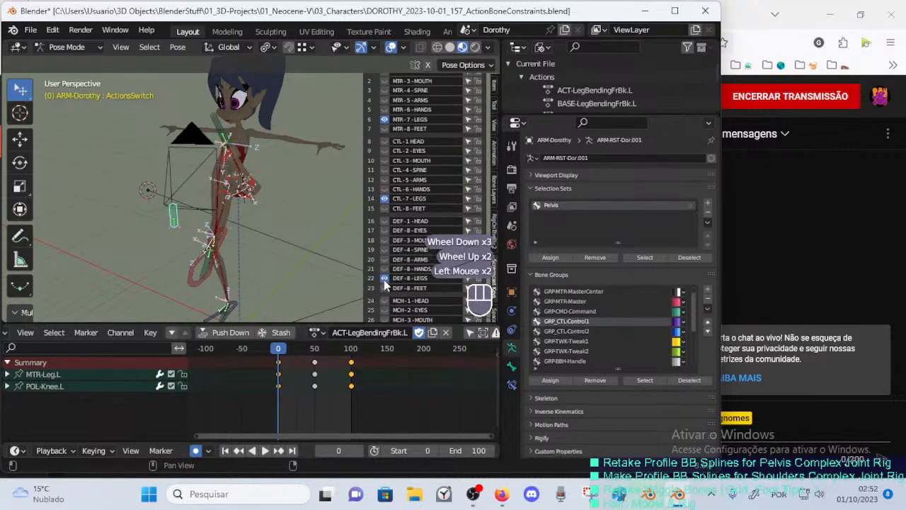
pyautogui.click(384, 279)
pyautogui.click(384, 278)
pyautogui.click(384, 198)
pyautogui.click(384, 198)
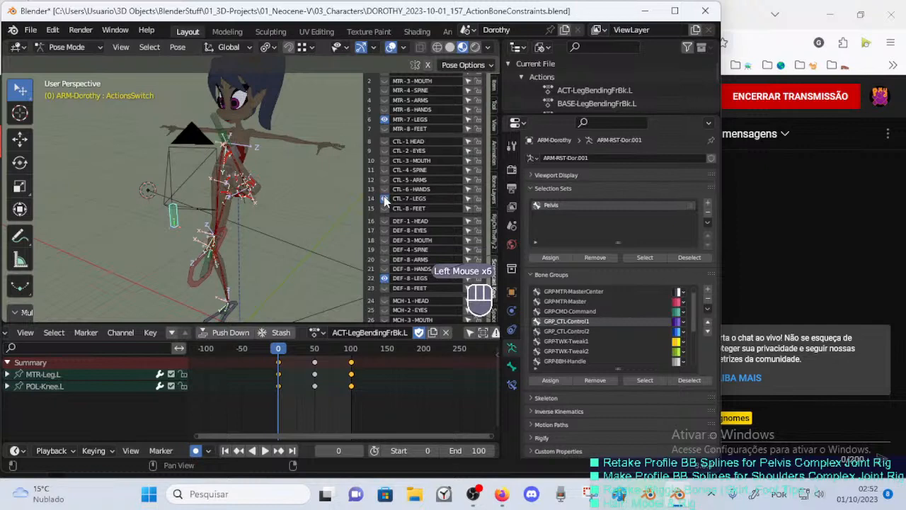
pyautogui.click(384, 119)
pyautogui.click(383, 119)
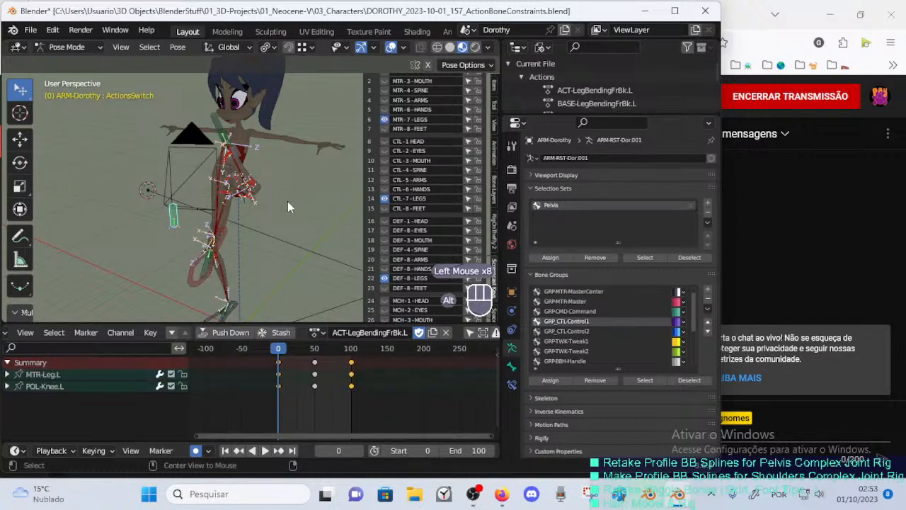
pyautogui.hotkey('alt', 'a')
pyautogui.click(167, 219)
pyautogui.press('Tab')
pyautogui.scroll(-1, 186, 225)
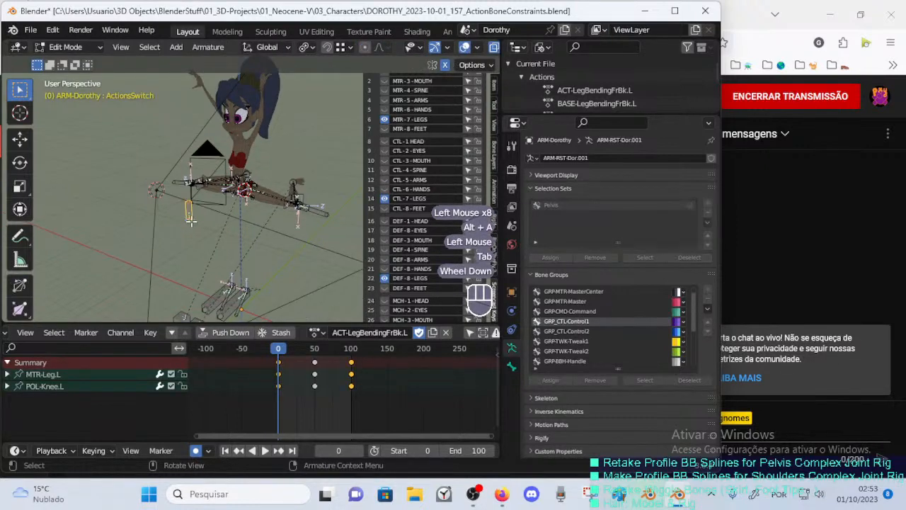
pyautogui.press('g')
pyautogui.press('Tab')
pyautogui.press('g')
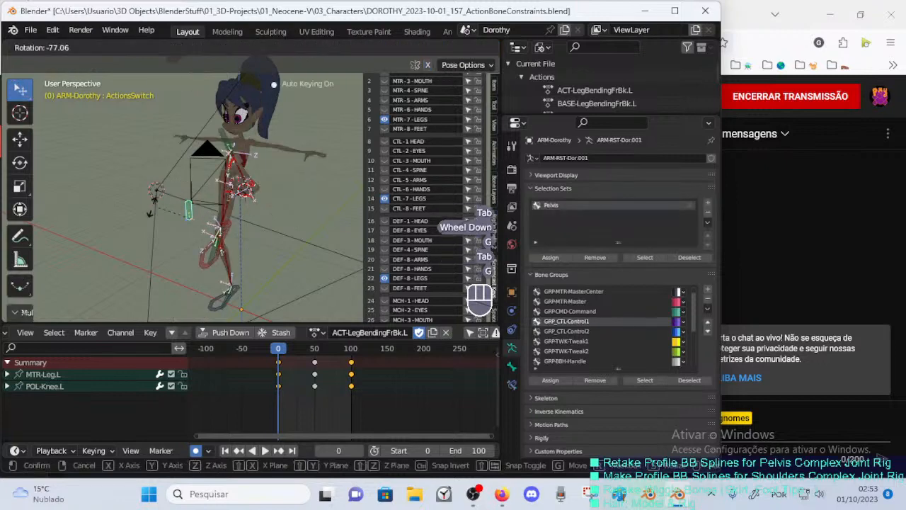
pyautogui.press('Escape')
pyautogui.keyDown('shift'); pyautogui.moveTo(277, 175); pyautogui.dragTo(277, 202, button='middle'); pyautogui.keyUp('shift')
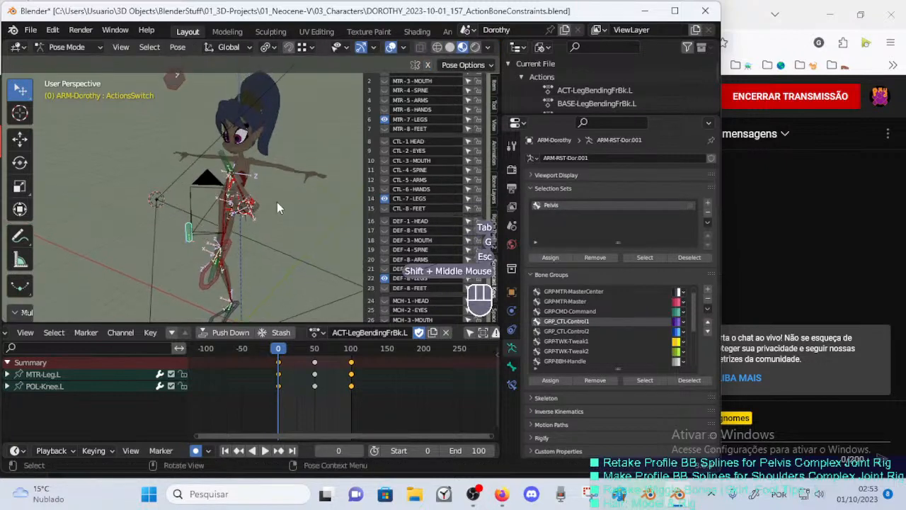
# Toggle the MTR-7-LEGS and CTL-7-LEGS layers again and examine the rest of the layer list for the ActionsSwitch bone.
pyautogui.click(385, 119)
pyautogui.click(383, 198)
pyautogui.click(384, 199)
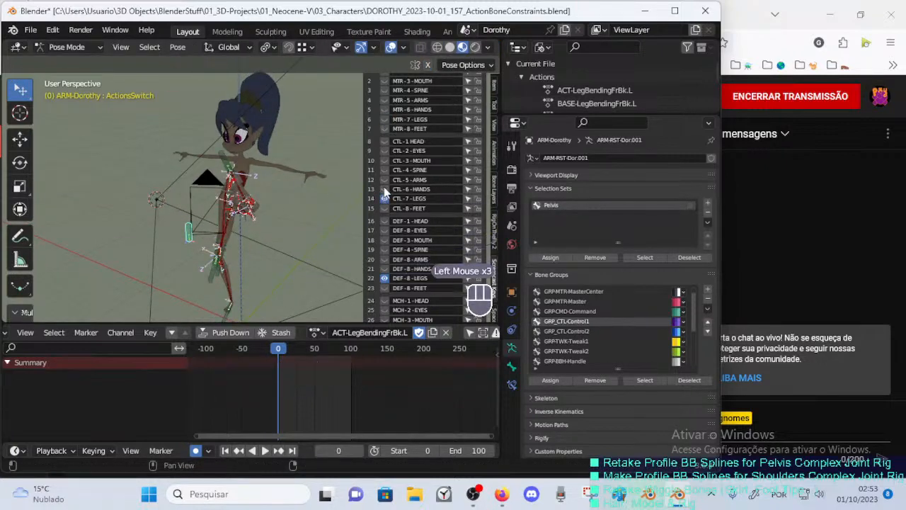
pyautogui.click(384, 119)
pyautogui.scroll(2, 383, 138)
pyautogui.scroll(-4, 381, 175)
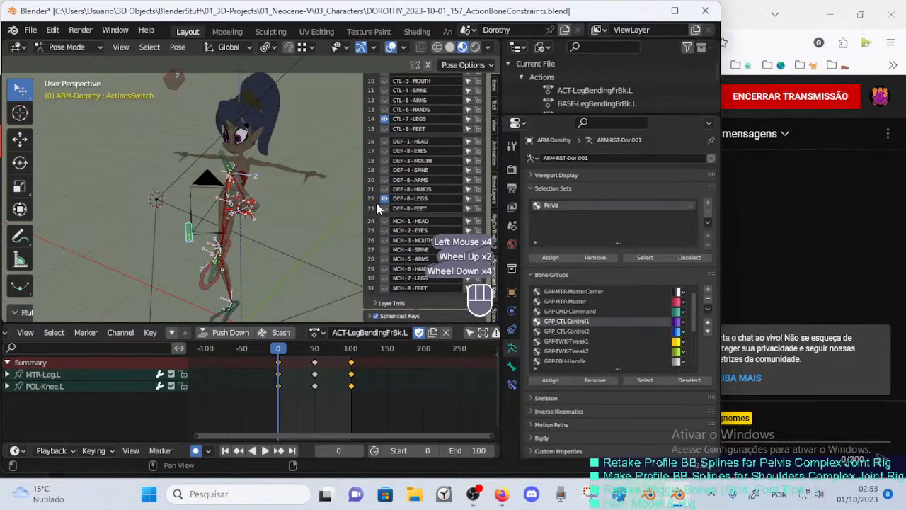
pyautogui.scroll(2, 380, 190)
pyautogui.scroll(1, 381, 189)
pyautogui.scroll(-3, 382, 194)
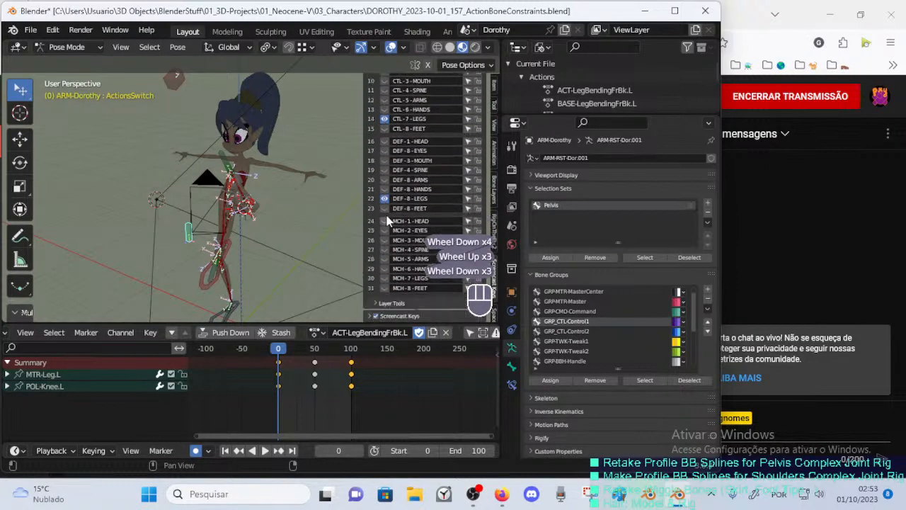
# Hide the DEF-8-LEGS, CTL-7-LEGS and MTR-7-LEGS layers, show MTR-1-HEAD alone, and deselect all bones.
pyautogui.click(386, 199)
pyautogui.click(383, 120)
pyautogui.scroll(3, 382, 124)
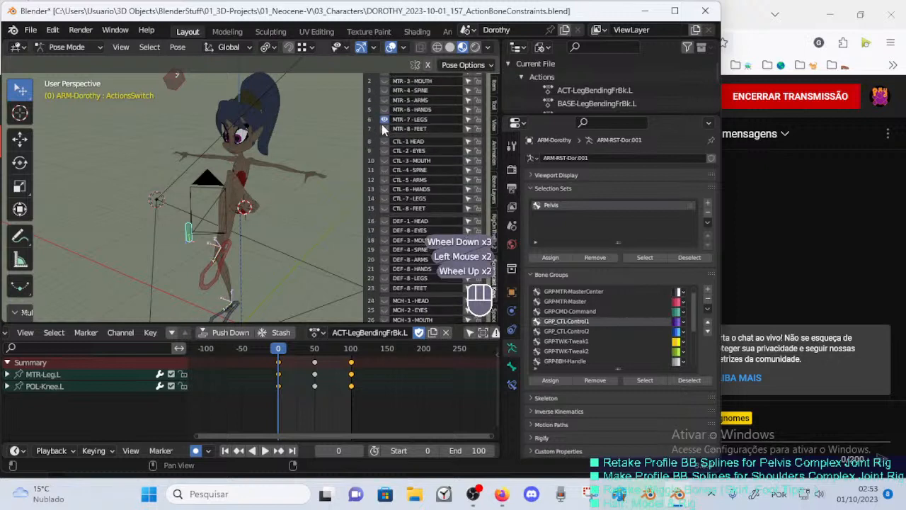
pyautogui.click(384, 149)
pyautogui.click(385, 89)
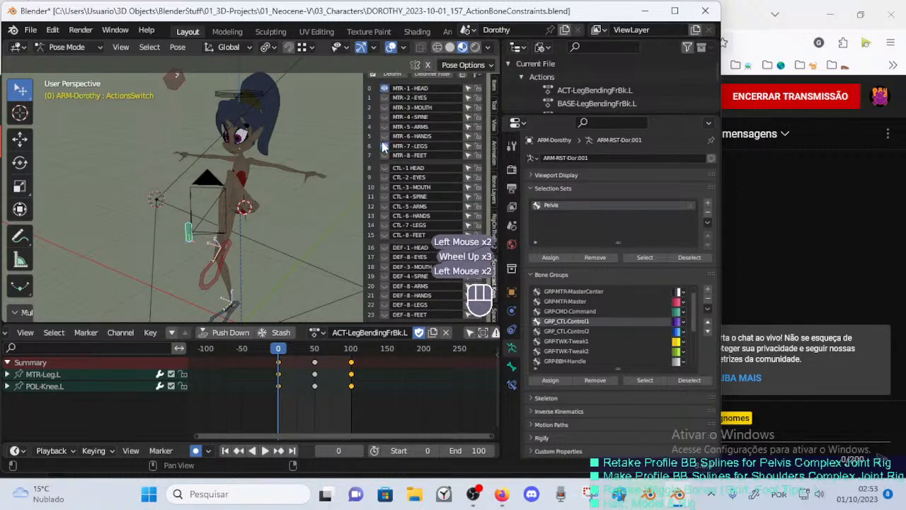
pyautogui.click(384, 147)
pyautogui.click(383, 148)
pyautogui.click(383, 148)
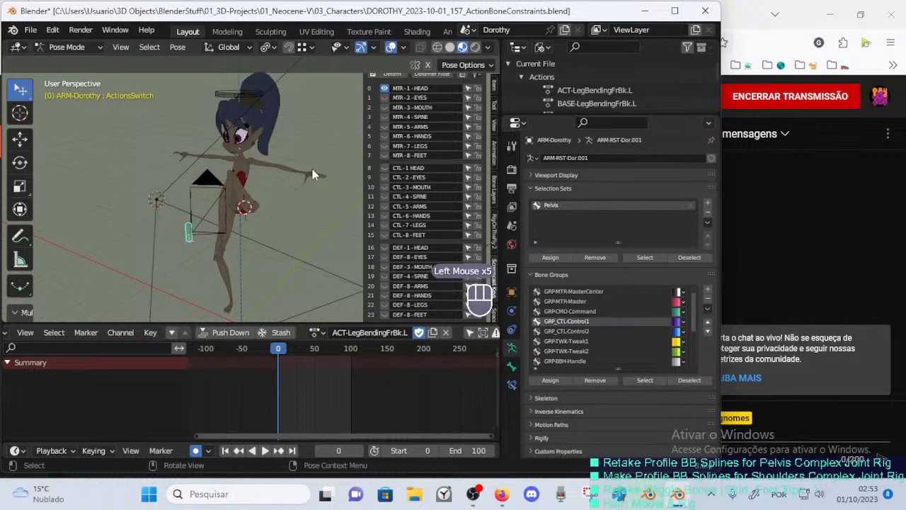
pyautogui.hotkey('alt', 'a')
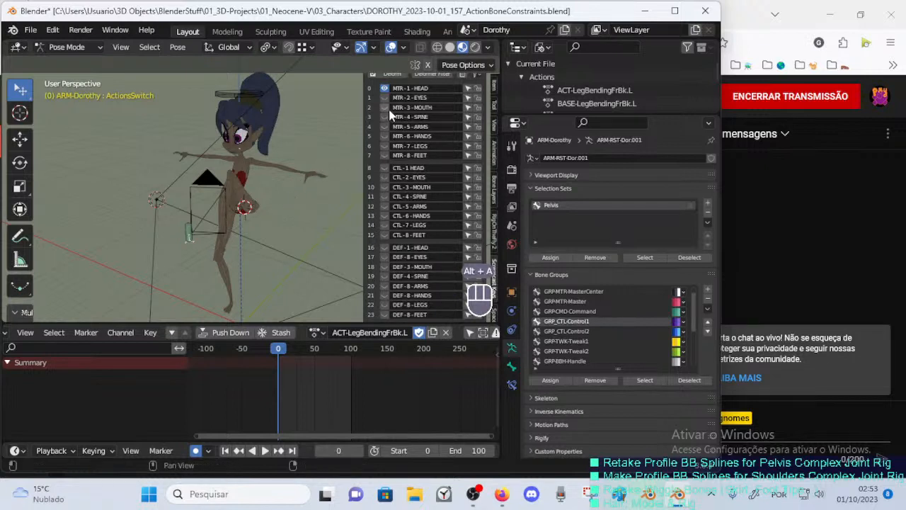
# Show the MTR-7-LEGS layer, hide MTR-1-HEAD, and save the file.
pyautogui.click(383, 145)
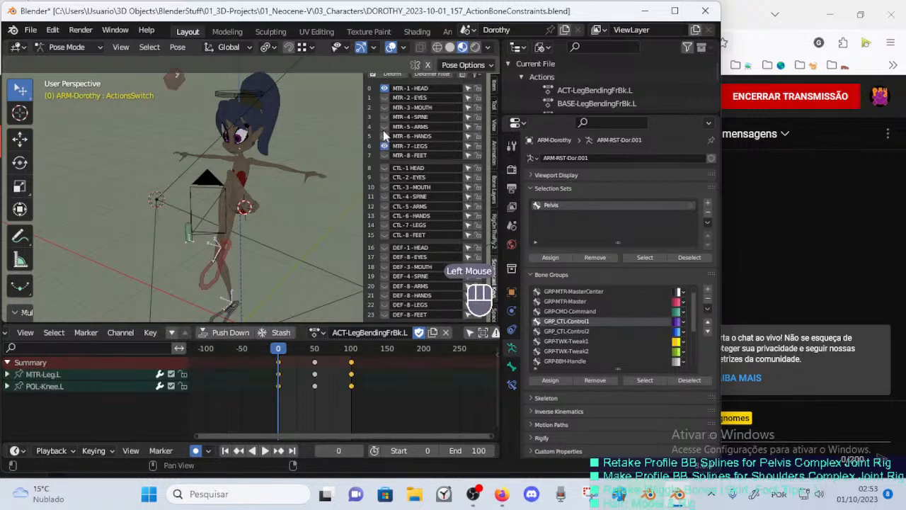
pyautogui.click(385, 90)
pyautogui.click(384, 89)
pyautogui.click(384, 89)
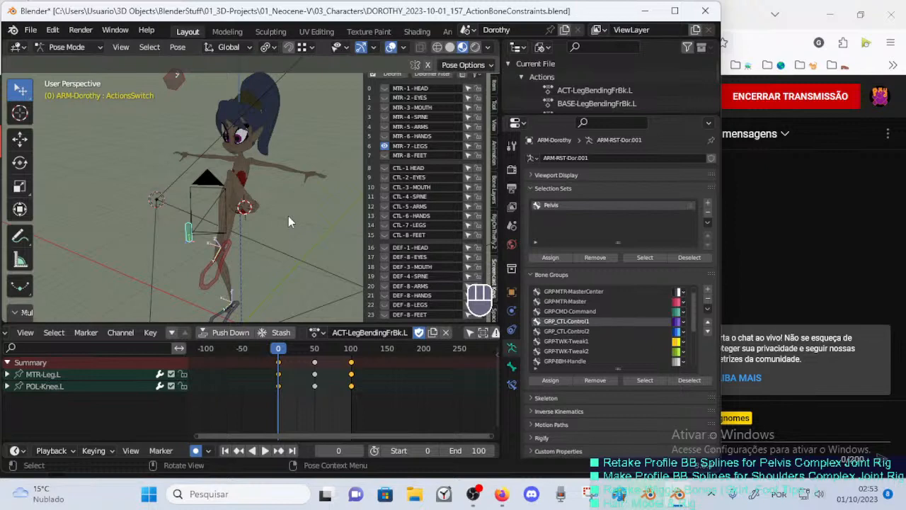
pyautogui.hotkey('ctrl', 's')
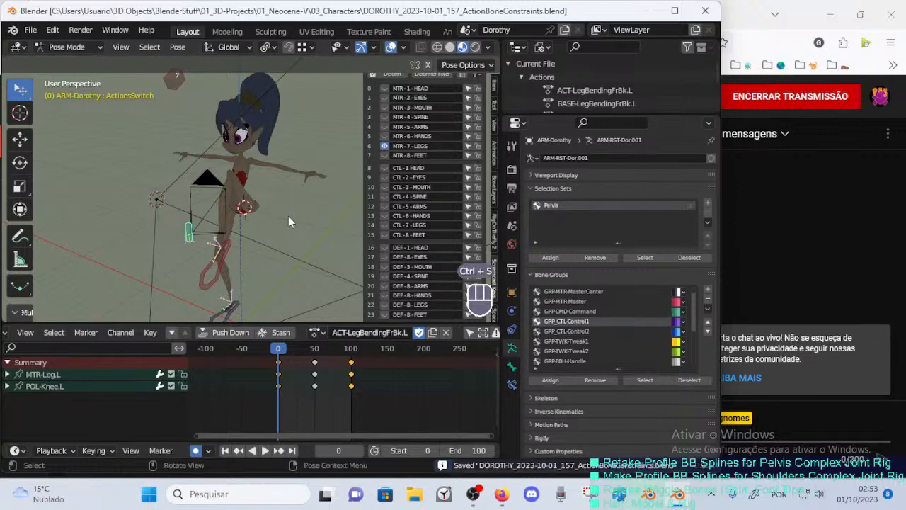
# Move the ActionsSwitch bone to the MTR-7-LEGS layer and toggle the MTR-4-SPINE layer on and off to check it.
pyautogui.press('m')
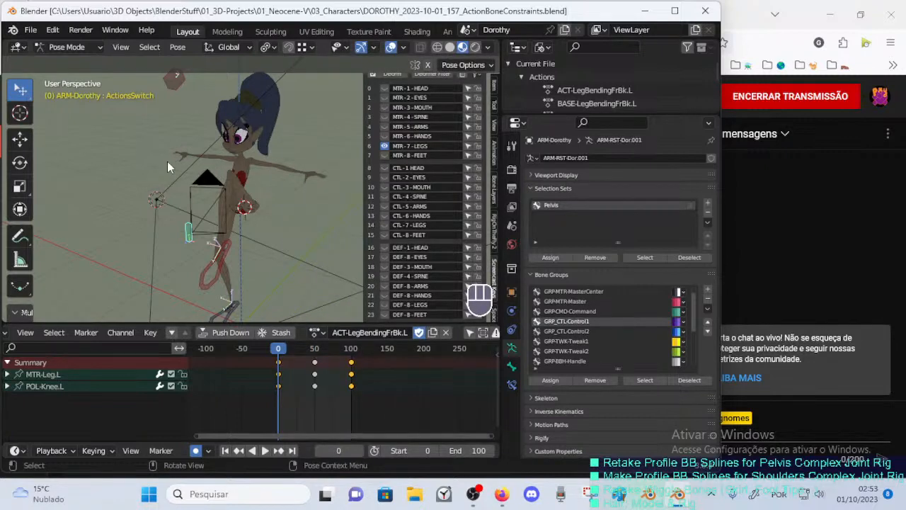
pyautogui.doubleClick(384, 145)
pyautogui.scroll(1, 423, 164)
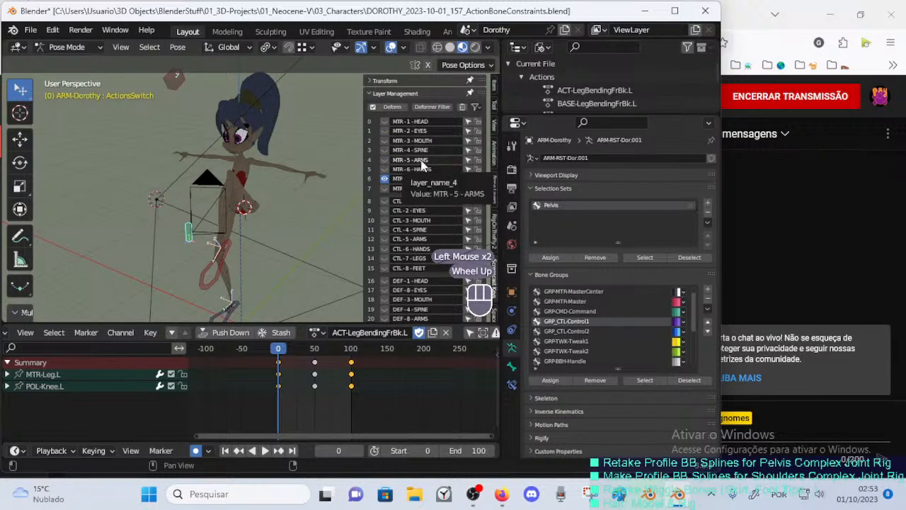
pyautogui.click(188, 239)
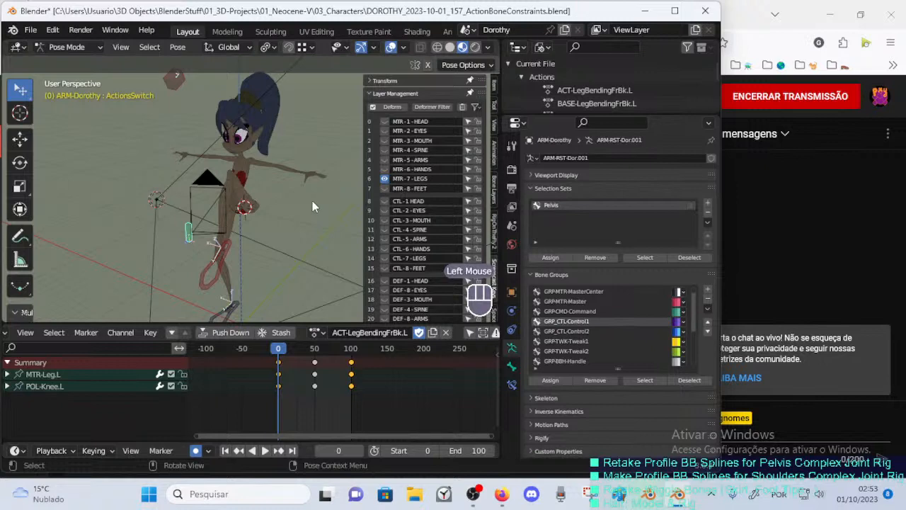
pyautogui.press('m')
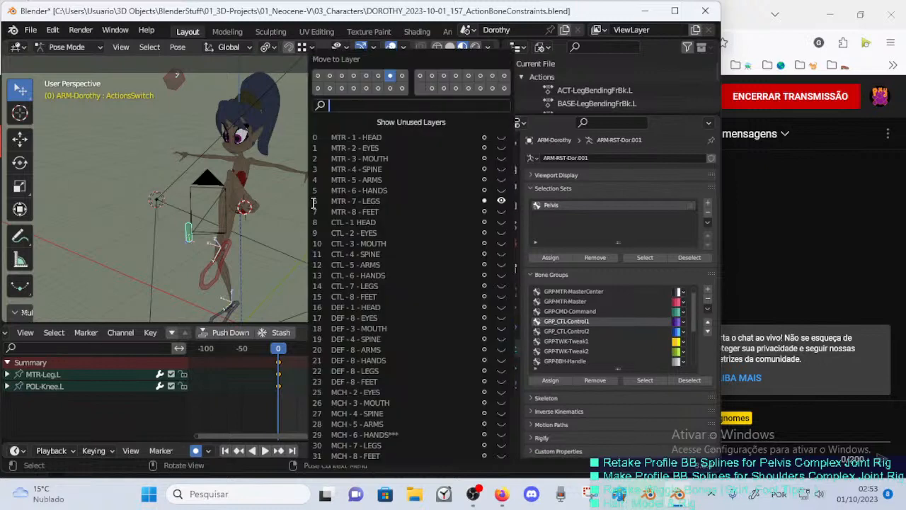
pyautogui.click(390, 76)
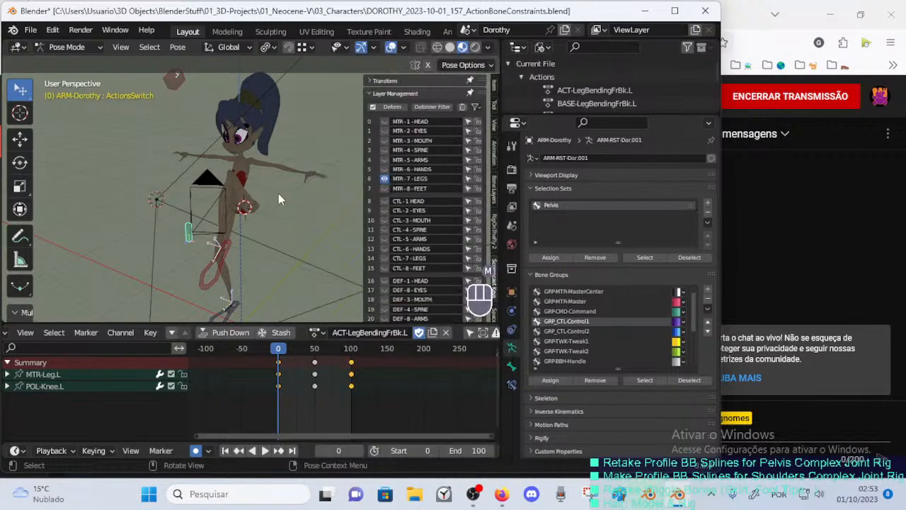
pyautogui.click(384, 150)
pyautogui.click(384, 149)
pyautogui.click(385, 149)
pyautogui.click(385, 149)
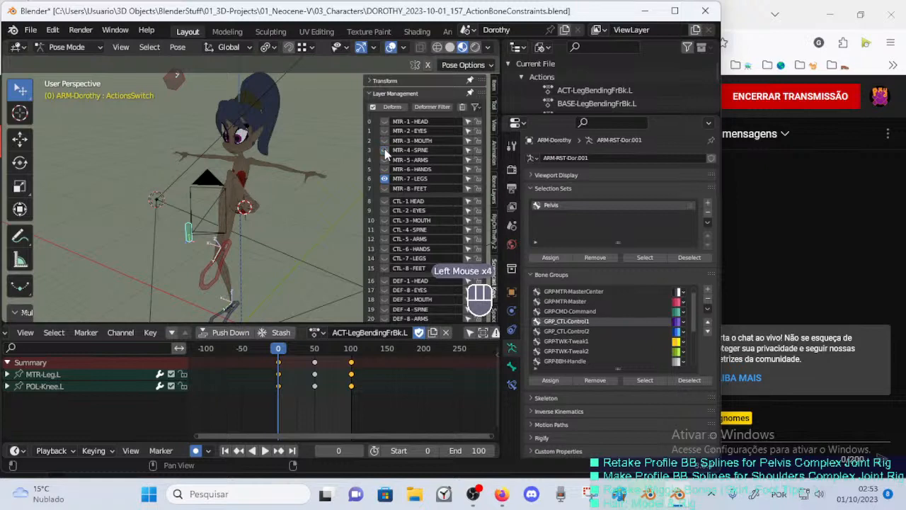
# Assign the ActionsSwitch bone additionally to the CTL-7-LEGS, DEF-8-LEGS and MCH-7-LEGS layers.
pyautogui.press('m')
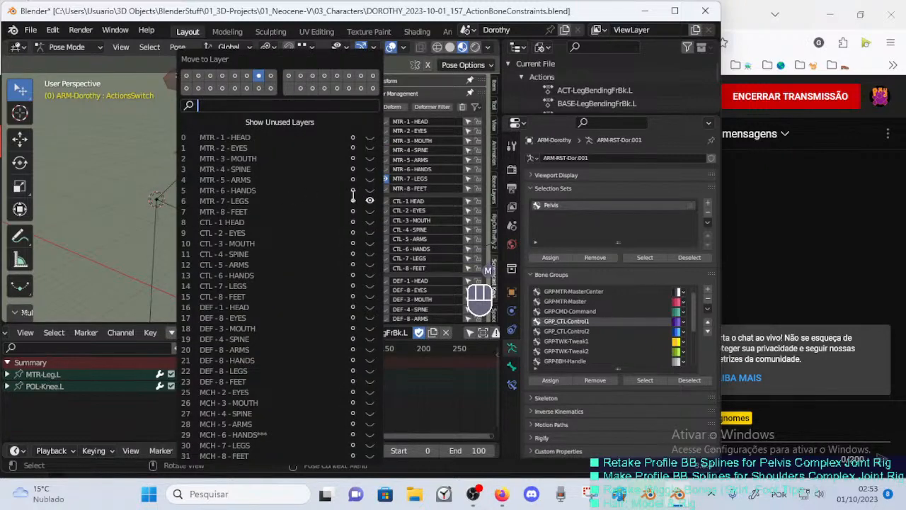
pyautogui.click(352, 195)
pyautogui.click(352, 286)
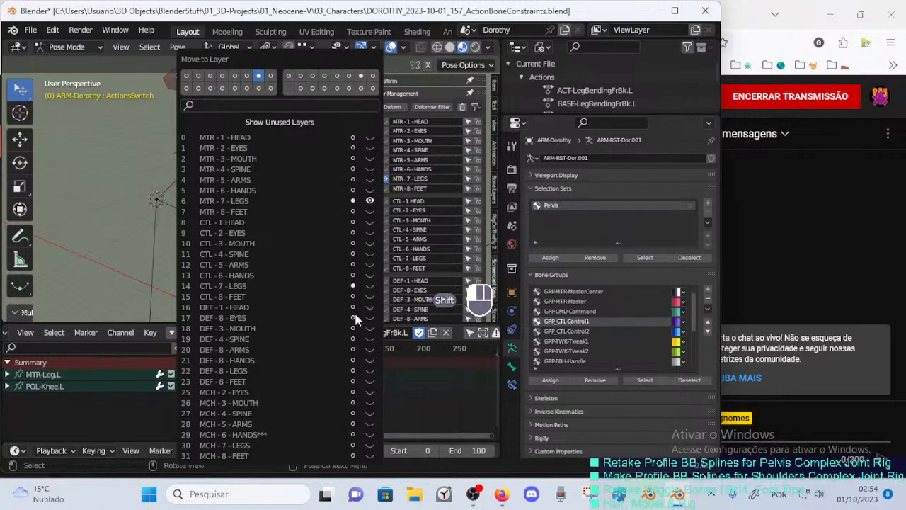
pyautogui.click(353, 370)
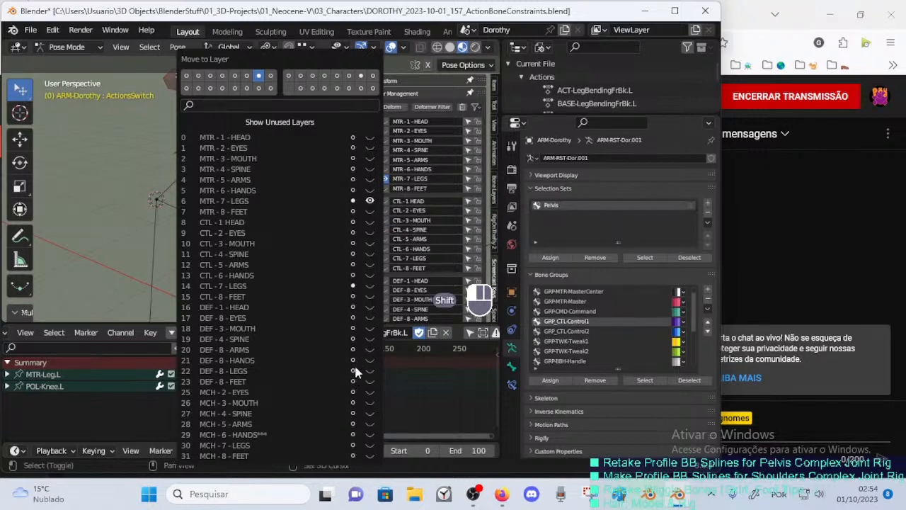
pyautogui.click(353, 445)
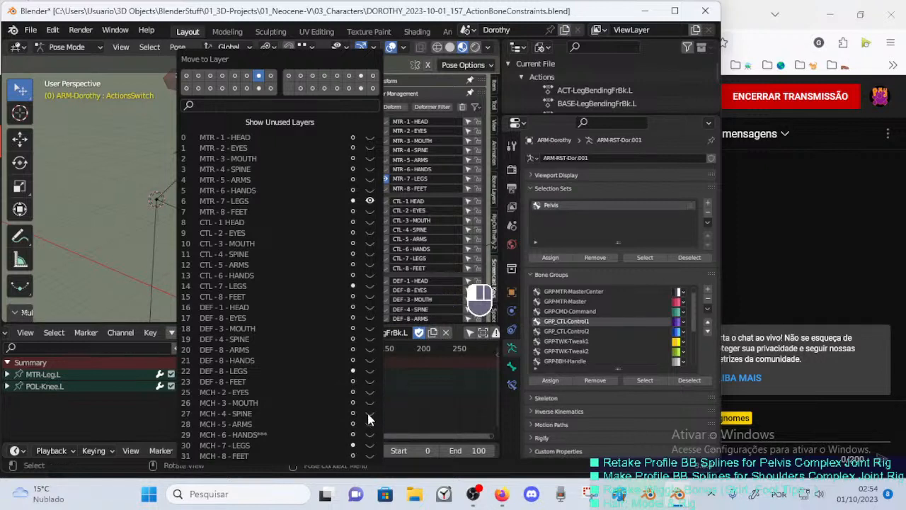
pyautogui.click(131, 205)
# Reselect the ActionsSwitch bone and enable the Move to Layer option in the layer management display settings.
pyautogui.click(177, 229)
pyautogui.click(186, 234)
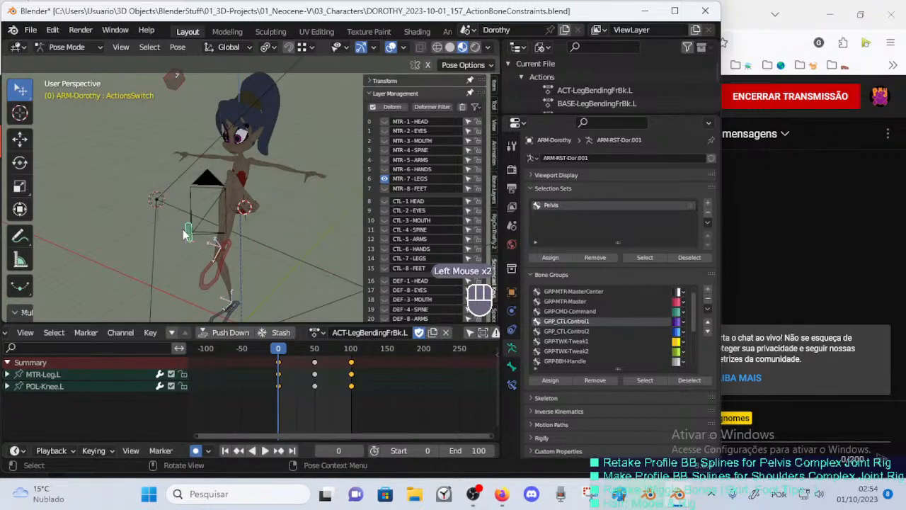
pyautogui.press('m')
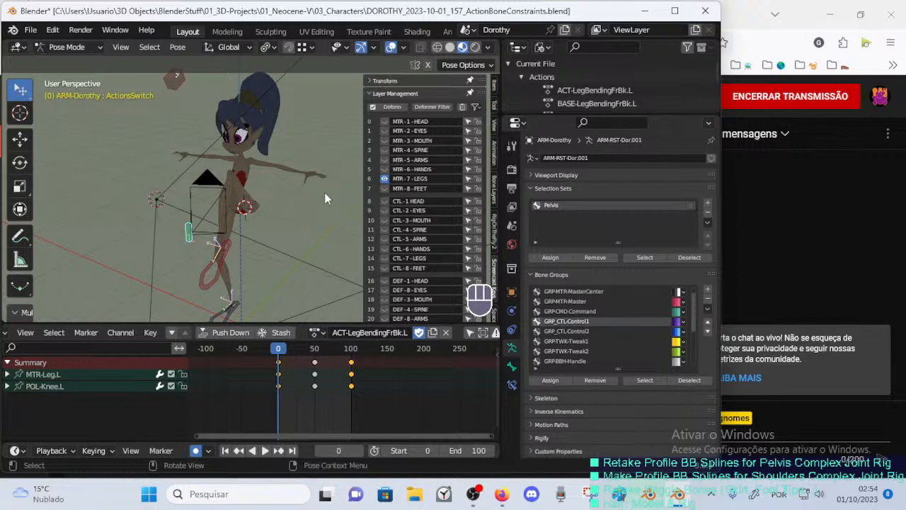
pyautogui.click(476, 107)
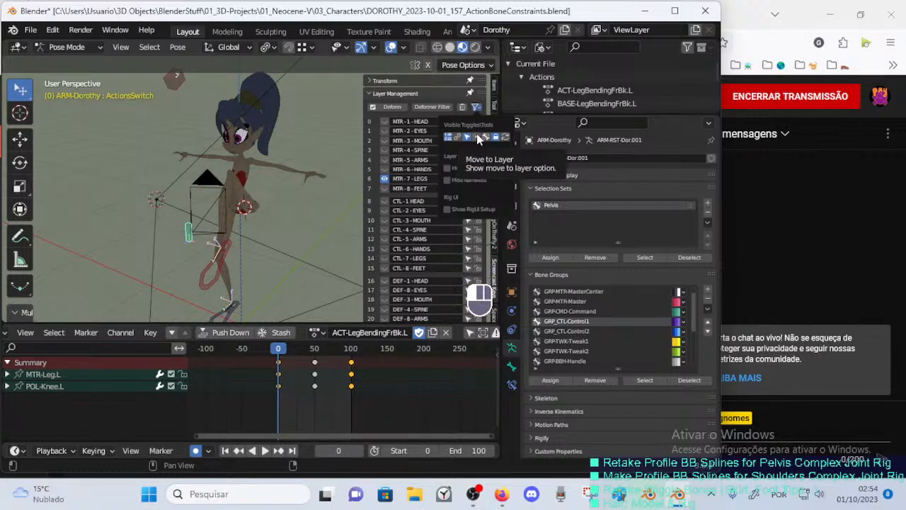
pyautogui.click(479, 139)
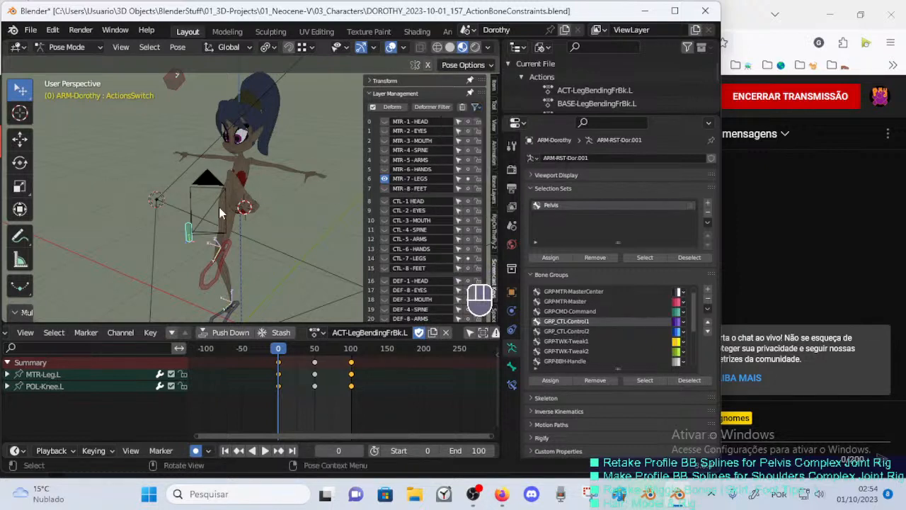
# Review the ActionsSwitch bone's assignments across the MTR, CTL, DEF and MCH layers and save the file.
pyautogui.click(176, 208)
pyautogui.click(187, 234)
pyautogui.scroll(-3, 433, 242)
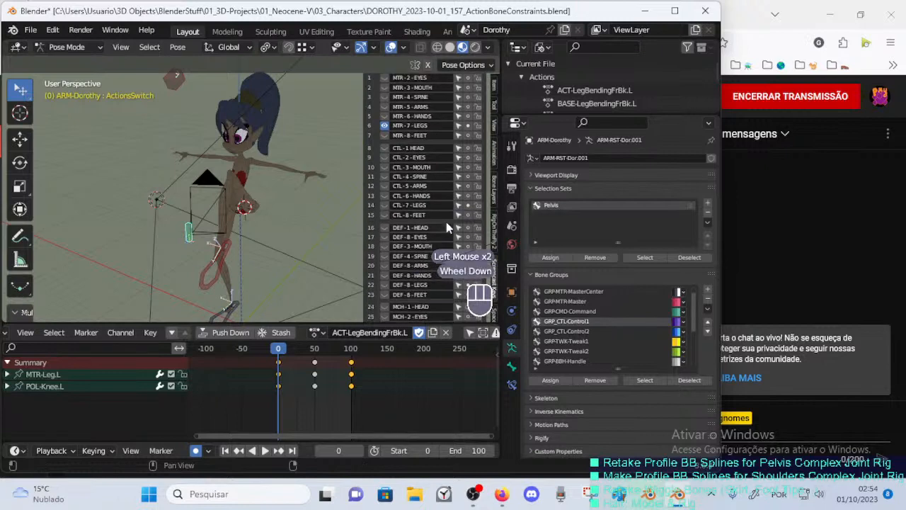
pyautogui.scroll(-1, 459, 210)
pyautogui.scroll(5, 459, 210)
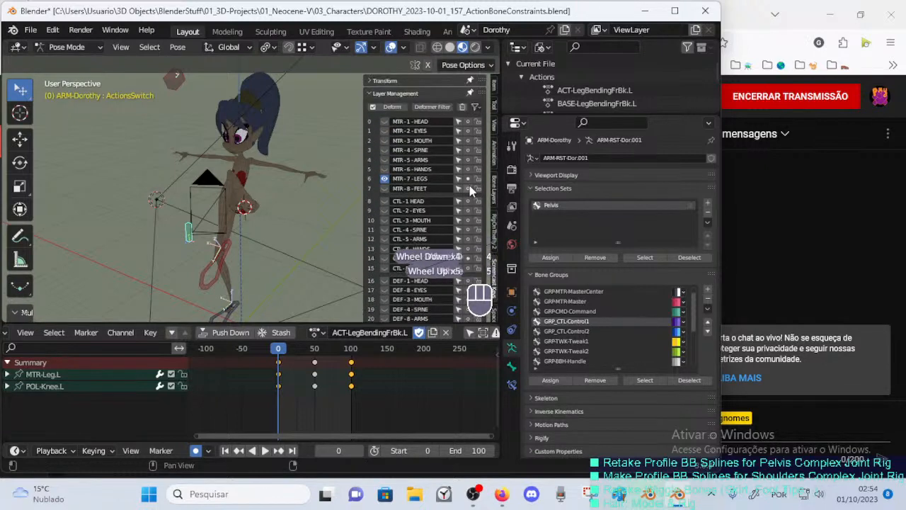
pyautogui.scroll(-2, 459, 210)
pyautogui.scroll(-3, 459, 210)
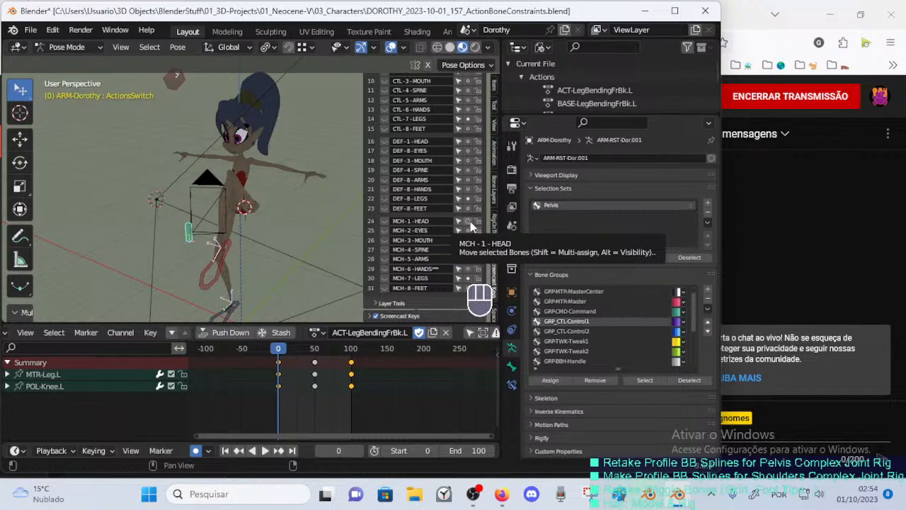
pyautogui.scroll(4, 470, 206)
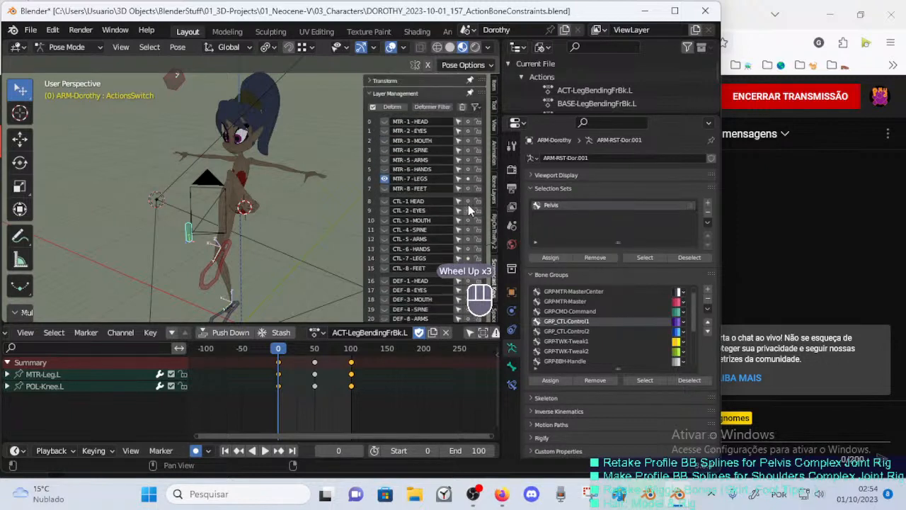
pyautogui.hotkey('ctrl', 's')
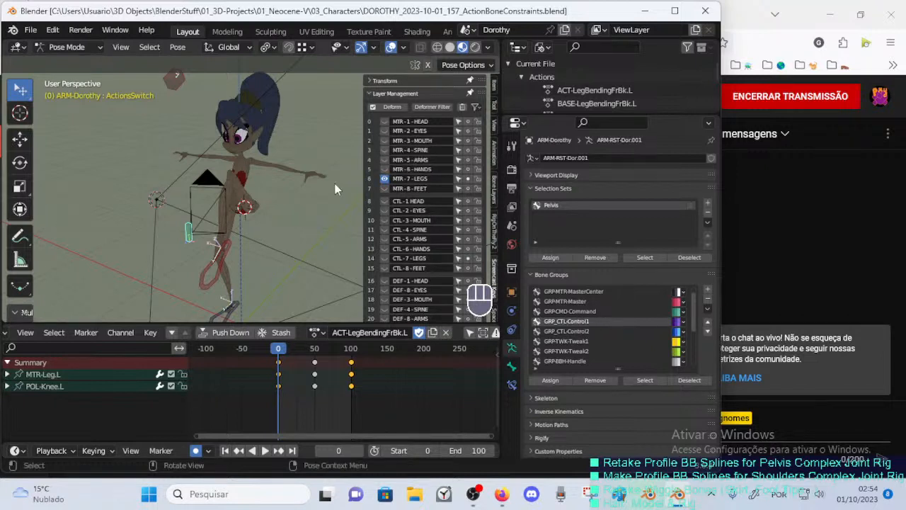
# Try moving the ActionsSwitch bone to the MTR-7-LEGS layer through Move to Layer, and undo the change.
pyautogui.scroll(1, 335, 184)
pyautogui.scroll(-1, 332, 186)
pyautogui.scroll(1, 322, 195)
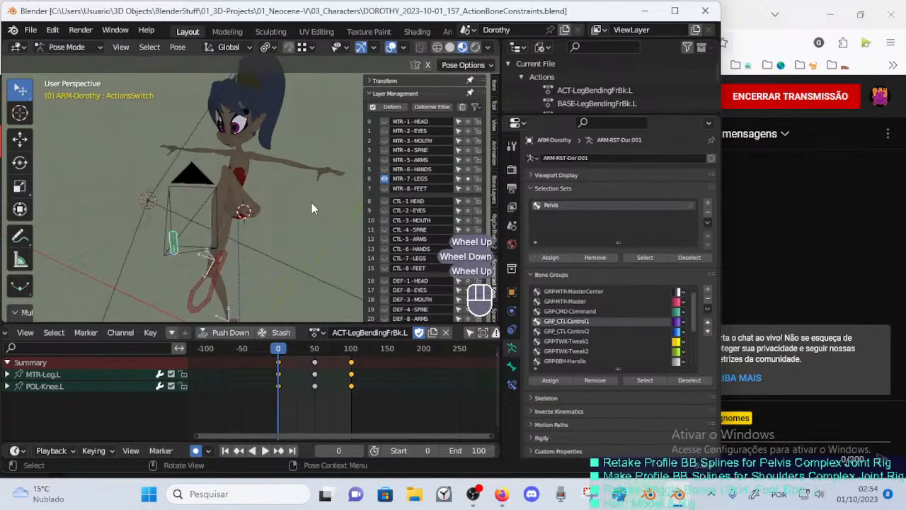
pyautogui.click(179, 246)
pyautogui.scroll(-1, 221, 237)
pyautogui.scroll(2, 273, 227)
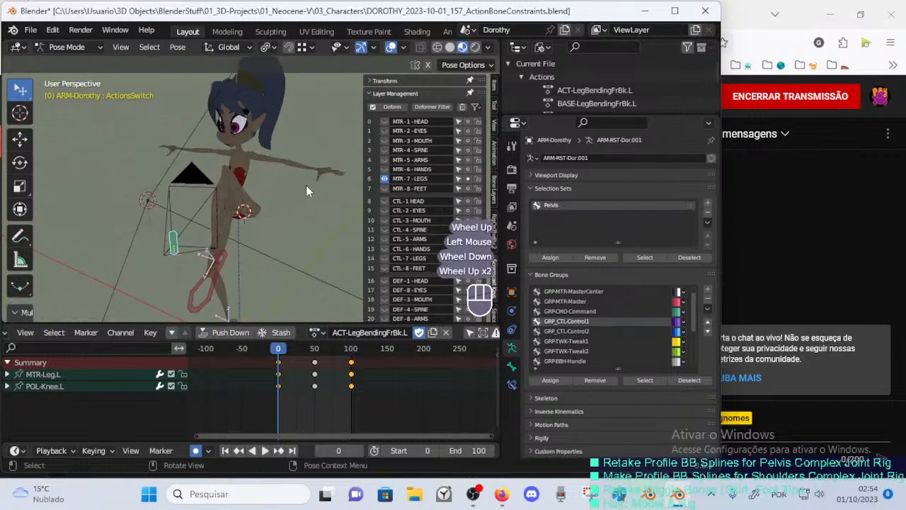
pyautogui.scroll(-1, 282, 216)
pyautogui.press('m')
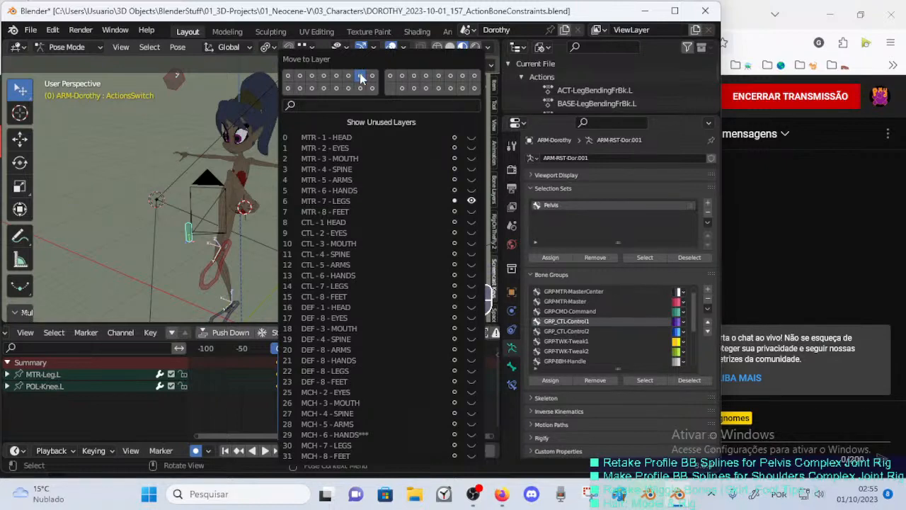
pyautogui.click(361, 76)
pyautogui.hotkey('ctrl', 'z')
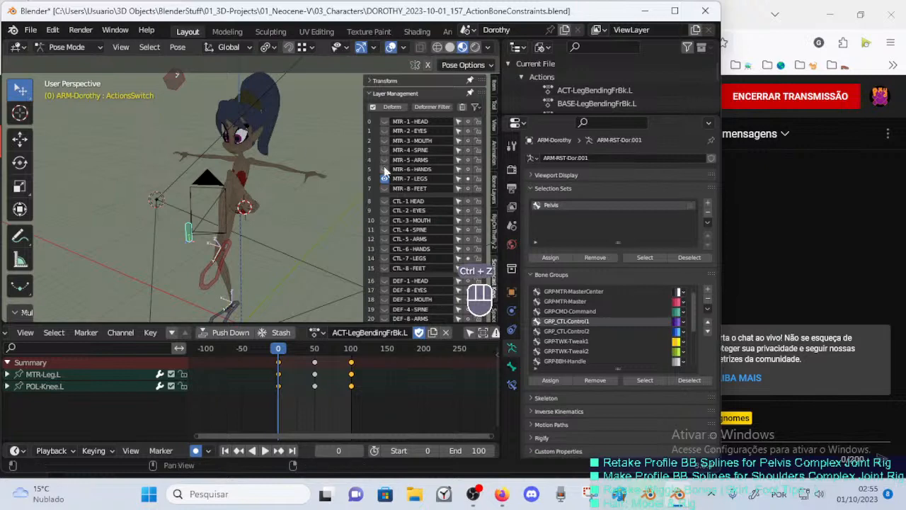
# Examine the layer list for the ActionsSwitch bone's assignments on the legs layers, reselecting the bone in the viewport.
pyautogui.scroll(-4, 417, 224)
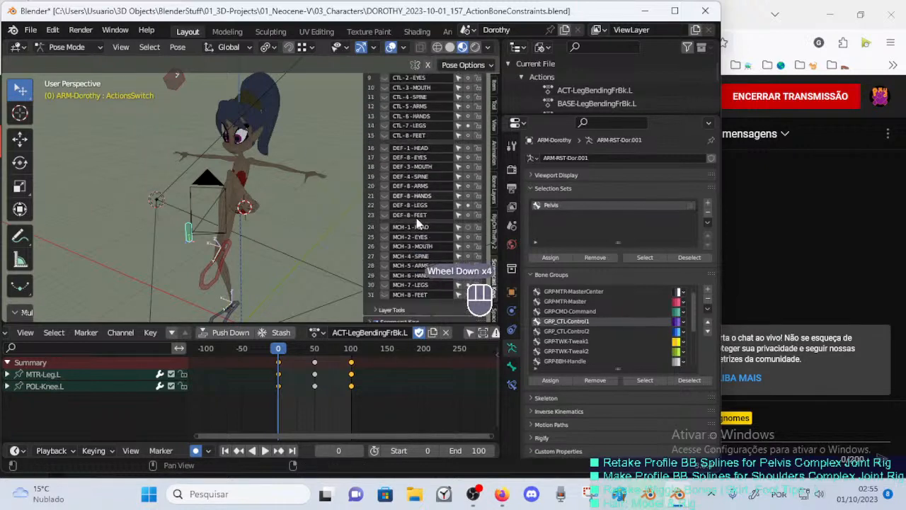
pyautogui.scroll(2, 418, 224)
pyautogui.scroll(-3, 428, 212)
pyautogui.scroll(1, 430, 211)
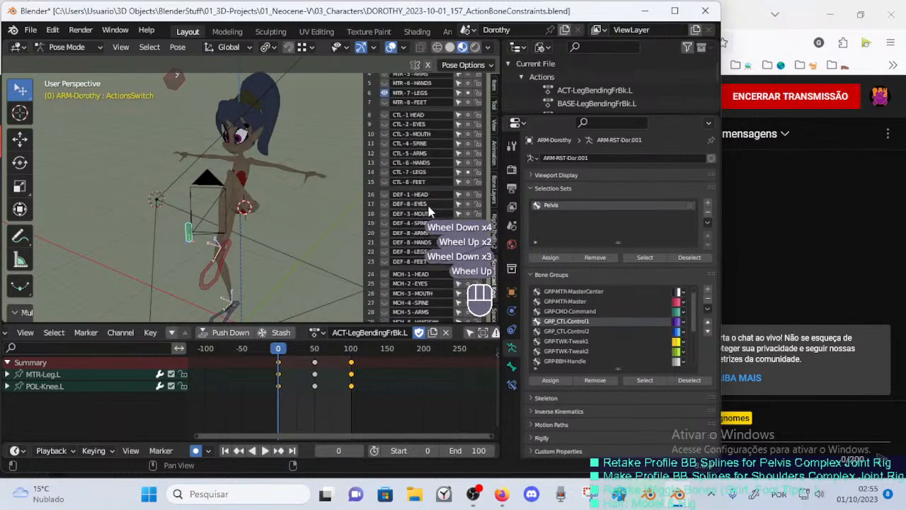
pyautogui.scroll(1, 428, 211)
pyautogui.press('m')
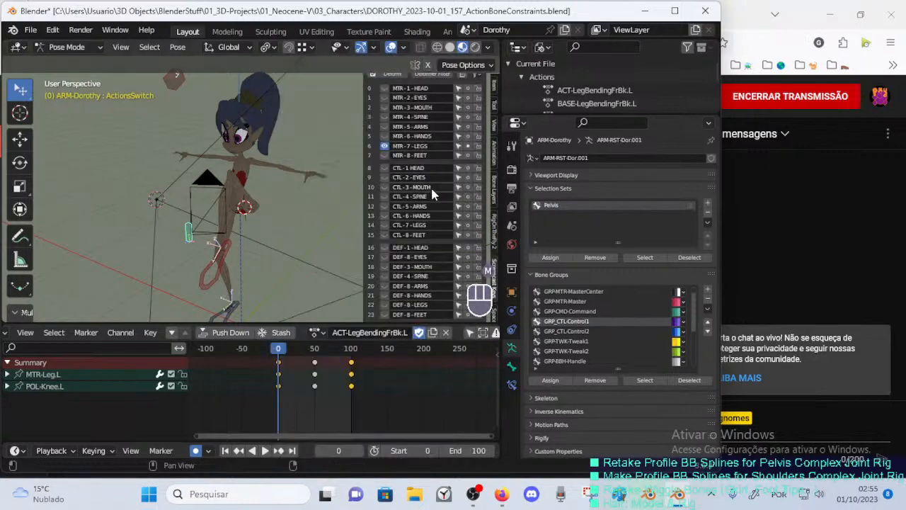
pyautogui.scroll(-2, 434, 213)
pyautogui.scroll(1, 281, 189)
pyautogui.hotkey('ctrl', 'z')
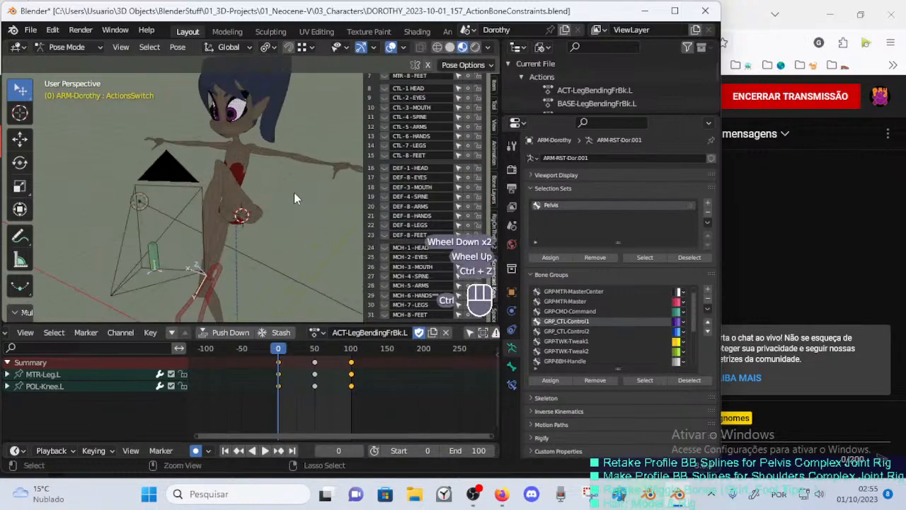
pyautogui.click(159, 264)
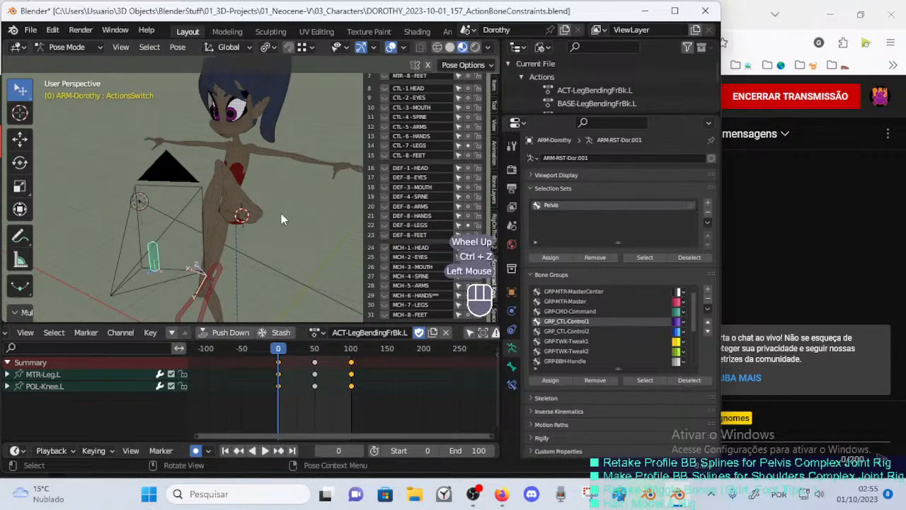
pyautogui.scroll(1, 376, 172)
pyautogui.scroll(-3, 404, 186)
pyautogui.scroll(2, 396, 215)
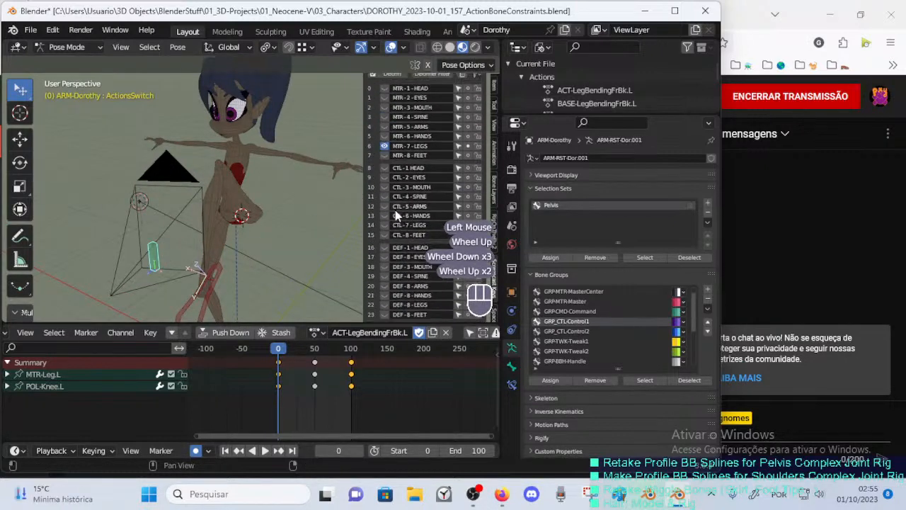
pyautogui.scroll(-1, 396, 215)
pyautogui.scroll(2, 396, 215)
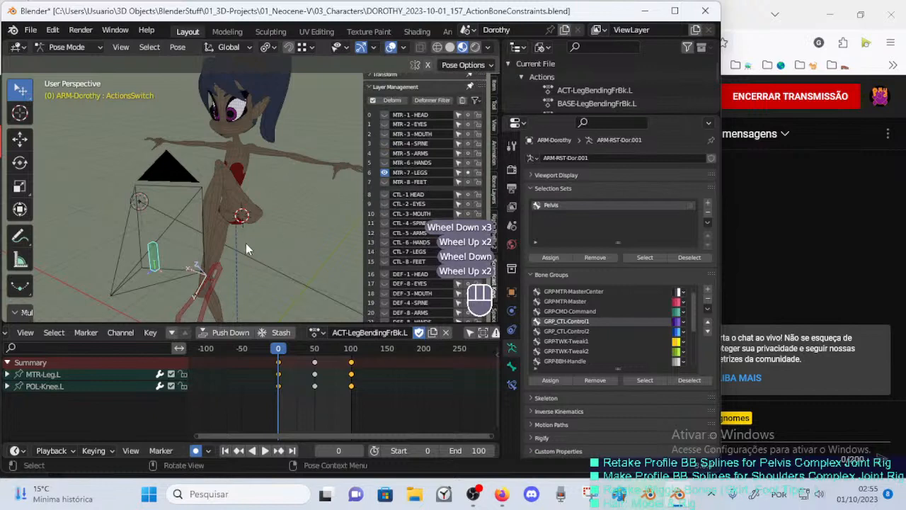
# Inspect the ActionsSwitch bone's assigned layers in the Move to Layer list, close it, and reselect the bone.
pyautogui.press('m')
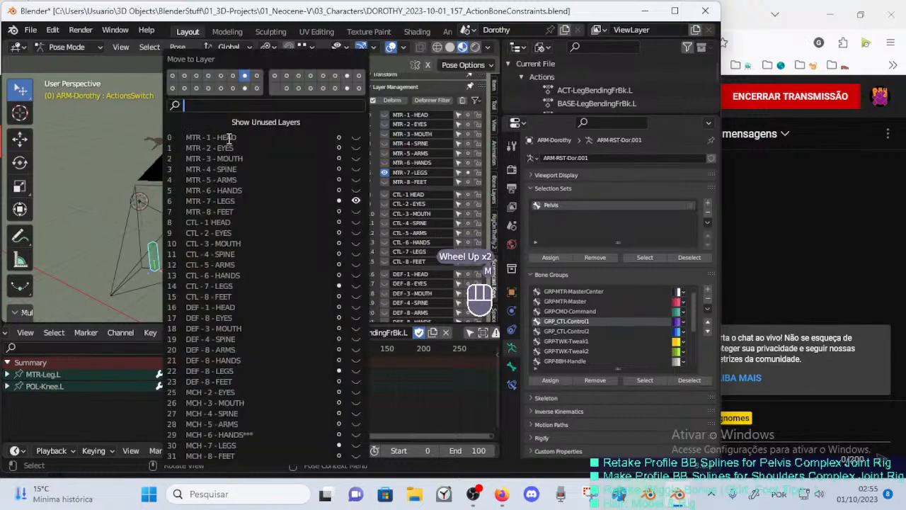
pyautogui.click(287, 205)
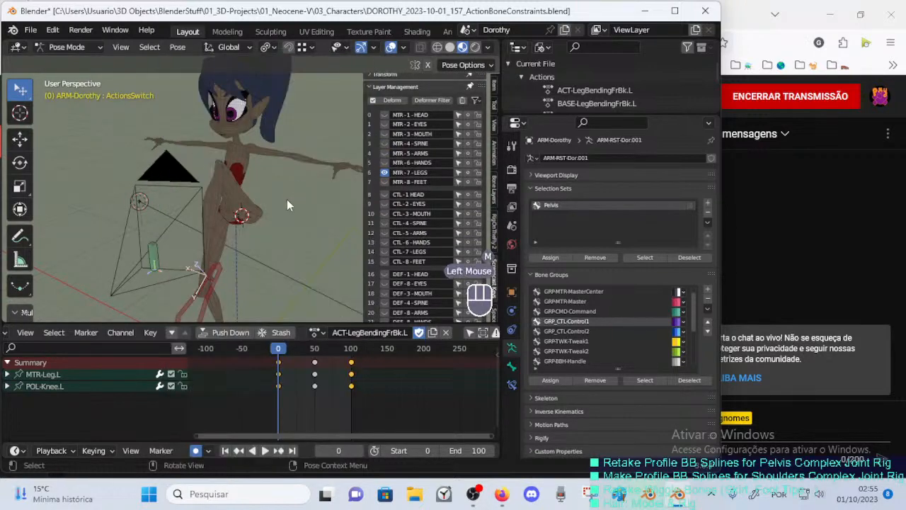
pyautogui.click(286, 213)
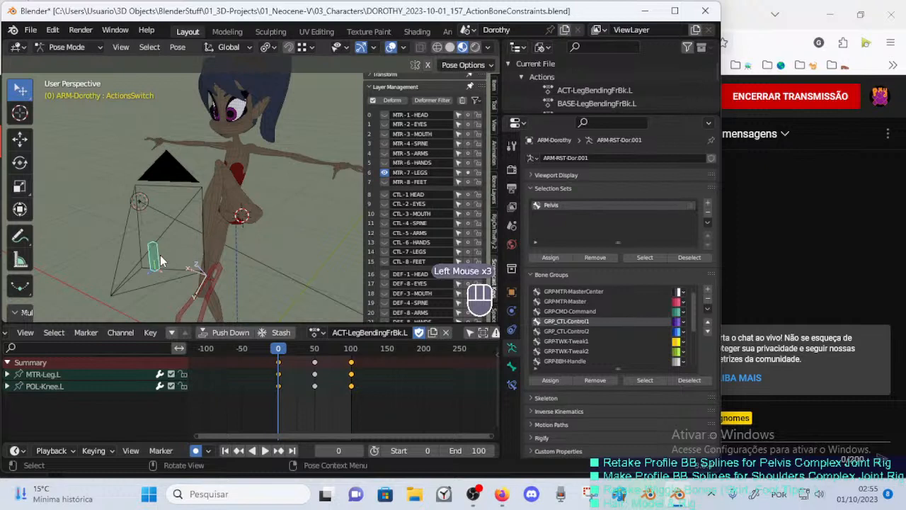
# Undo the recent selection changes of the ActionsSwitch bone.
pyautogui.hotkey('ctrl', 'z')
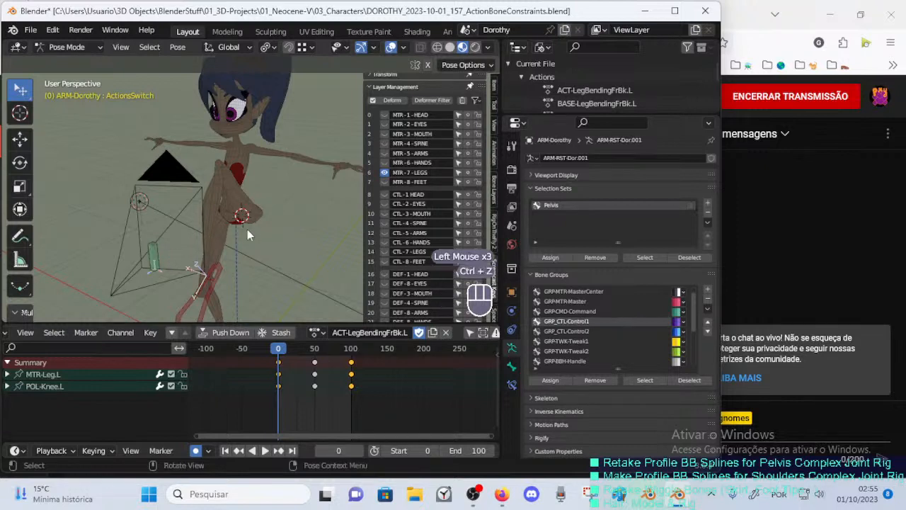
pyautogui.scroll(-2, 247, 229)
pyautogui.scroll(1, 247, 229)
pyautogui.hotkey('ctrl', 'z')
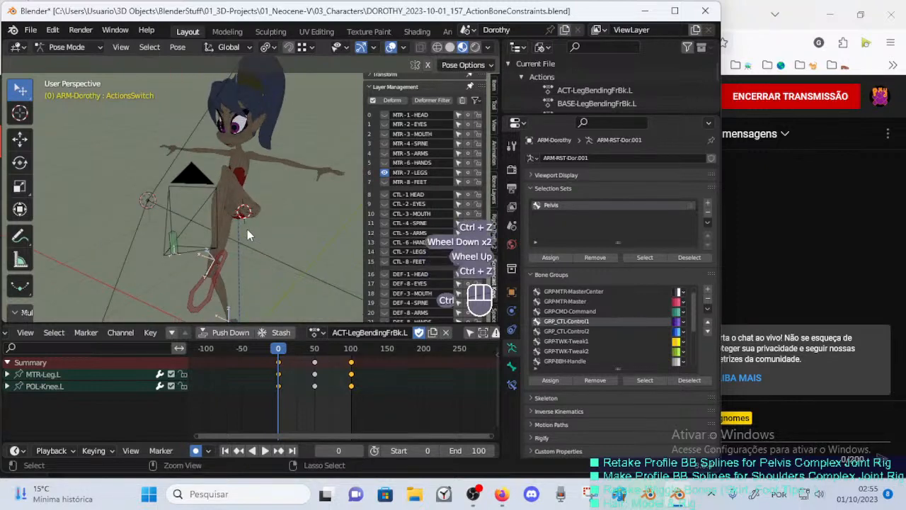
pyautogui.click(287, 233)
pyautogui.hotkey('ctrl', 'z')
pyautogui.hotkey('ctrl', 'z')
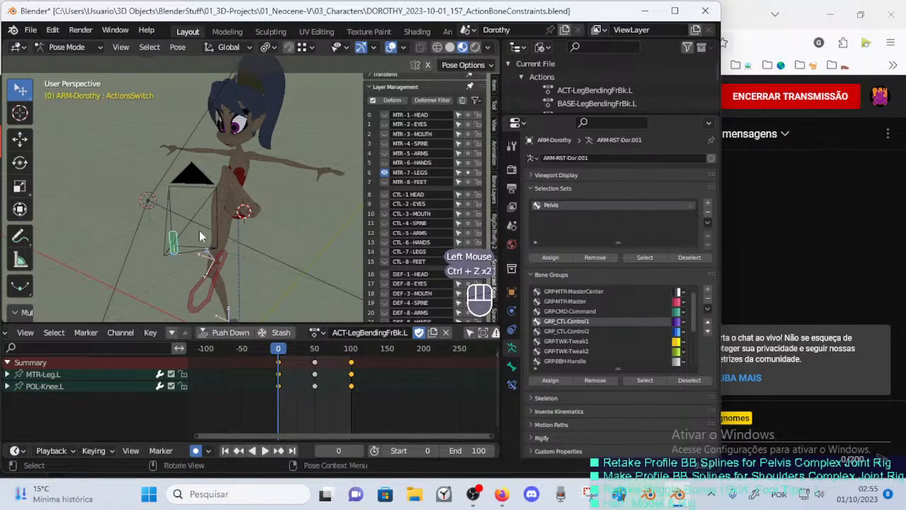
pyautogui.click(274, 248)
pyautogui.scroll(-3, 417, 213)
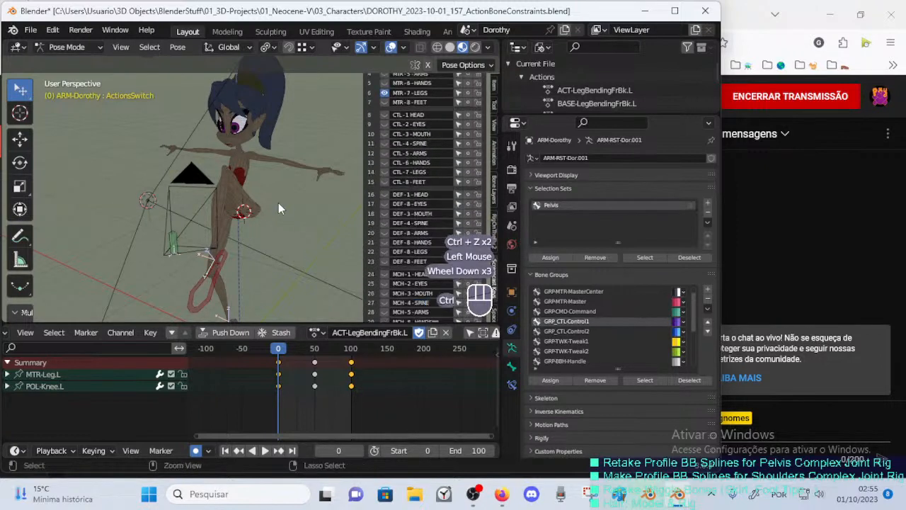
pyautogui.hotkey('ctrl', 'z')
pyautogui.hotkey('ctrl', 'z')
pyautogui.hotkey('ctrl', 'z')
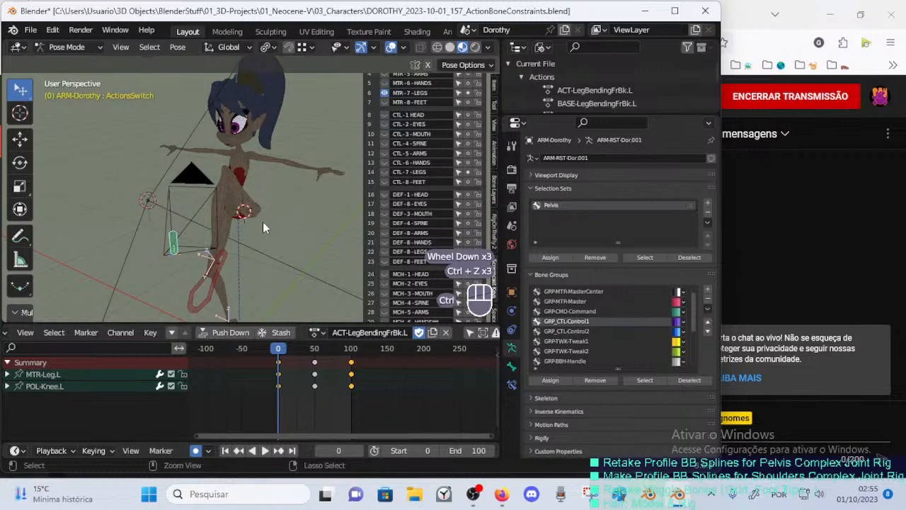
# Reselect the ActionsSwitch bone and recheck its dots in the layer list.
pyautogui.click(177, 230)
pyautogui.click(177, 232)
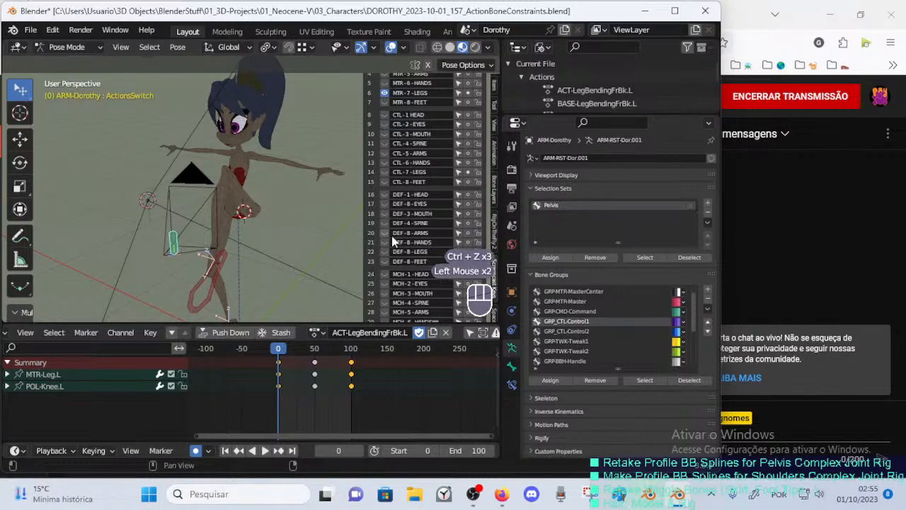
pyautogui.scroll(-2, 393, 236)
pyautogui.scroll(4, 392, 235)
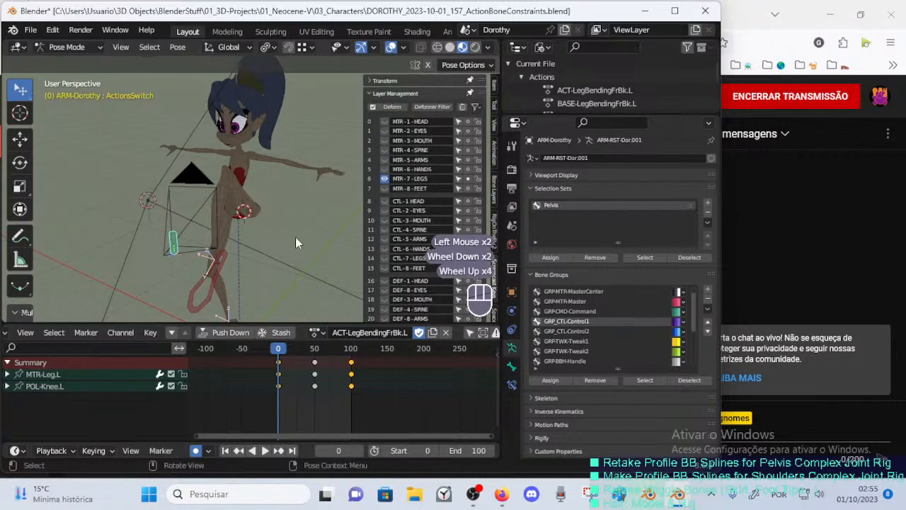
# Test the ActionsSwitch bone by rotating it freehand around the global X axis twice.
pyautogui.click(192, 258)
pyautogui.moveTo(175, 246); pyautogui.dragTo(185, 243)
pyautogui.click(199, 215)
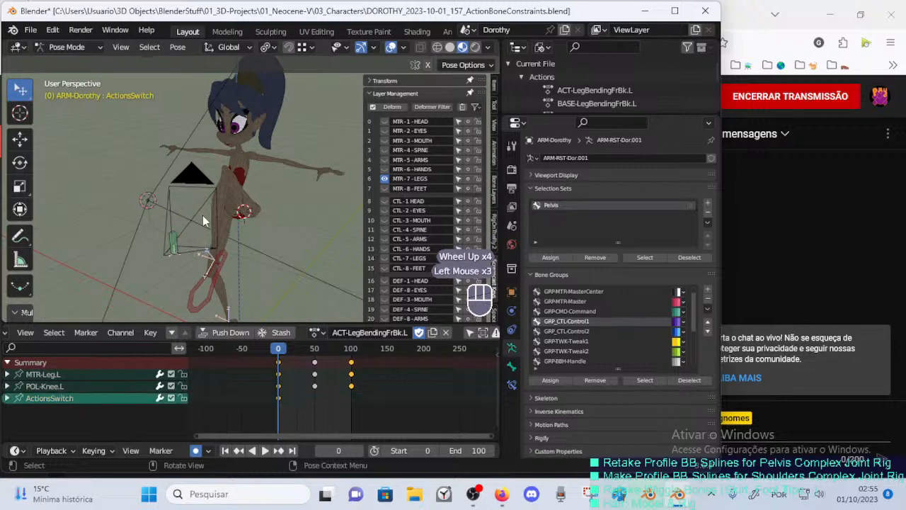
pyautogui.click(176, 247)
pyautogui.moveTo(230, 237); pyautogui.dragTo(213, 212, button='middle')
pyautogui.press('r')
pyautogui.press('x')
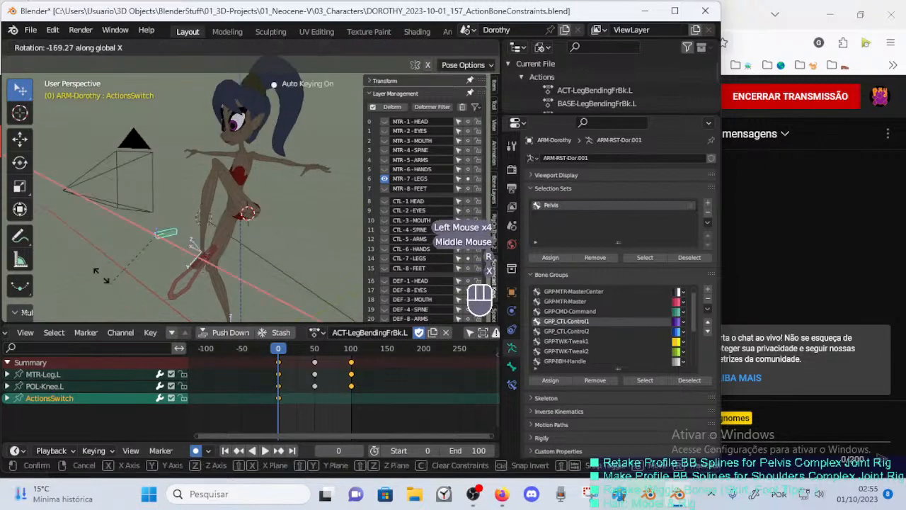
pyautogui.click(188, 194)
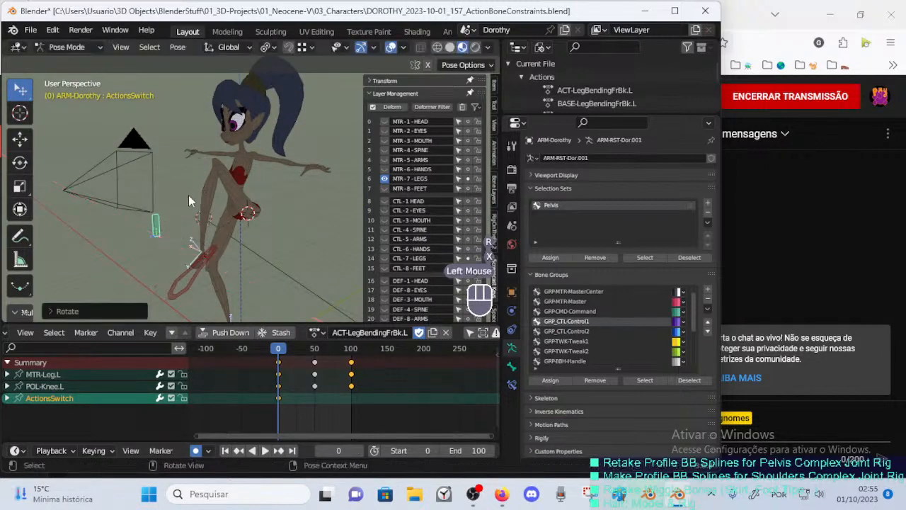
pyautogui.moveTo(189, 195); pyautogui.dragTo(212, 226, button='middle')
pyautogui.press('r')
pyautogui.press('x')
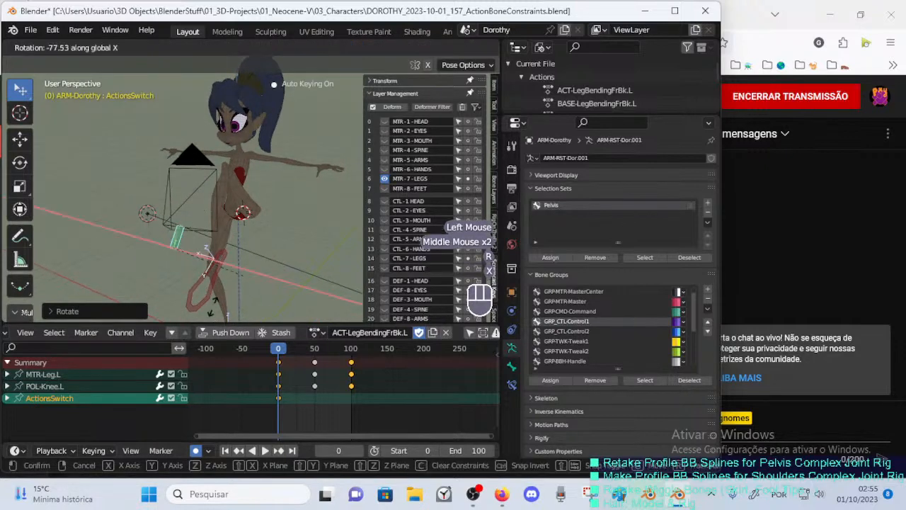
pyautogui.click(230, 225)
pyautogui.click(239, 209)
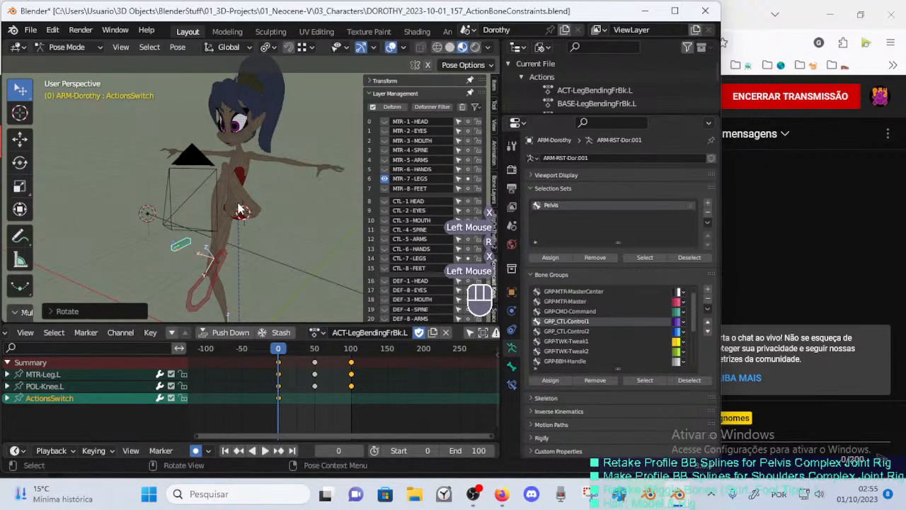
# Return the ActionsSwitch bone to its upright orientation and inspect the hips and legs up close.
pyautogui.hotkey('alt', 'q')
pyautogui.hotkey('alt', 'q')
pyautogui.keyDown('shift'); pyautogui.moveTo(264, 205); pyautogui.dragTo(259, 216, button='middle'); pyautogui.keyUp('shift')
pyautogui.moveTo(259, 216); pyautogui.dragTo(274, 318, button='middle')
pyautogui.scroll(4, 248, 212)
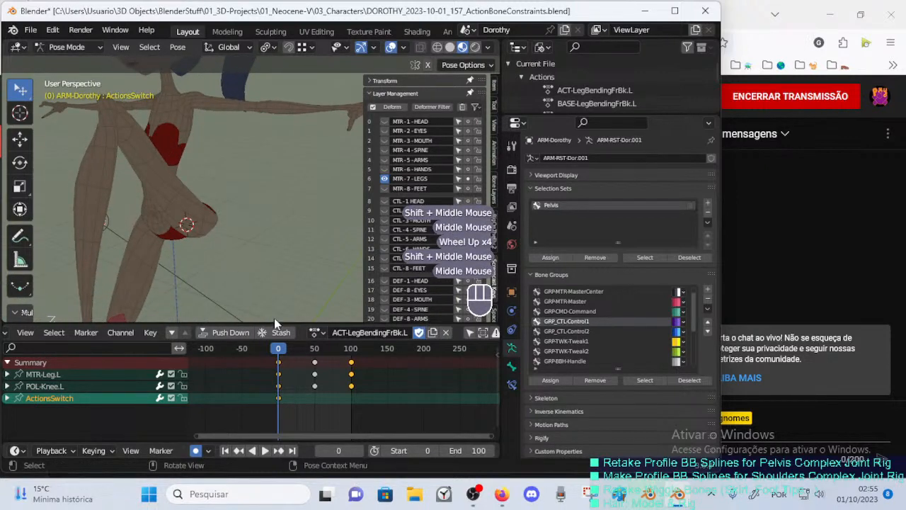
pyautogui.scroll(-2, 232, 304)
pyautogui.scroll(-1, 203, 300)
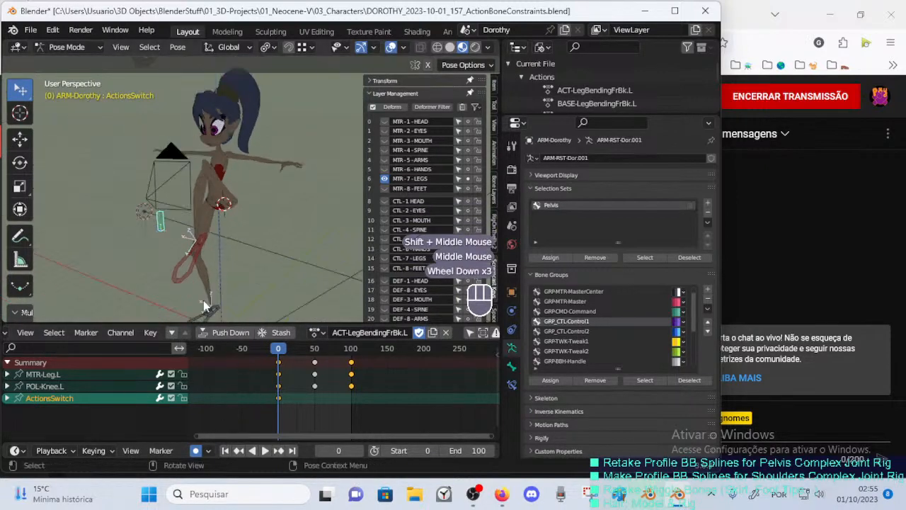
# Delete the ActionsSwitch keyframe at frame 0 from the ACT-LegBendingFrBk.L action.
pyautogui.doubleClick(279, 398)
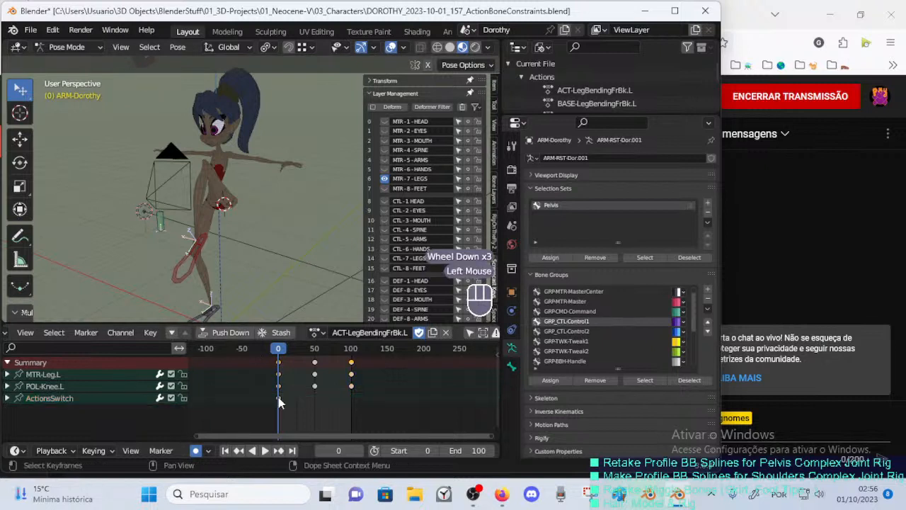
pyautogui.press('x')
pyautogui.click(278, 399)
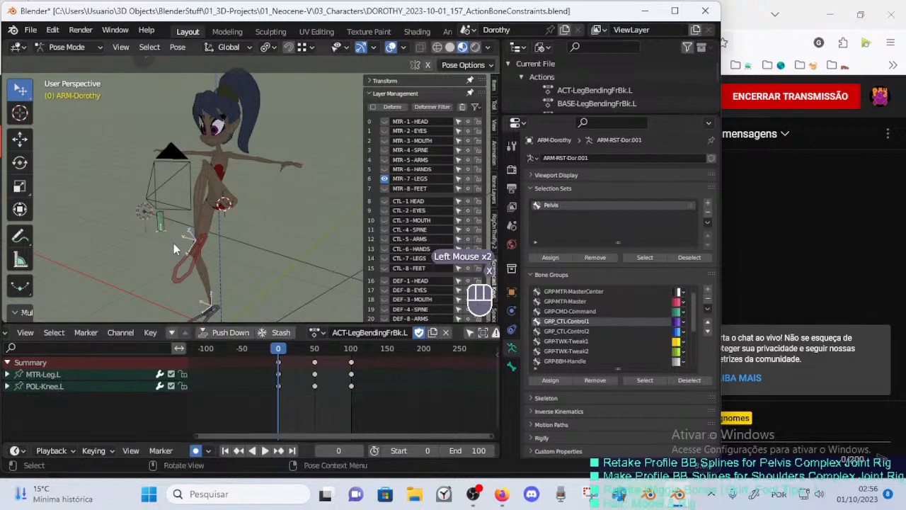
# Clear the selection of the ActionsSwitch bone, check the rig in Pose Mode, and save the file.
pyautogui.click(165, 223)
pyautogui.keyDown('shift'); pyautogui.moveTo(263, 222); pyautogui.dragTo(286, 260, button='middle'); pyautogui.keyUp('shift')
pyautogui.keyDown('shift'); pyautogui.scroll(1, 286, 260); pyautogui.keyUp('shift')
pyautogui.scroll(-1, 286, 260)
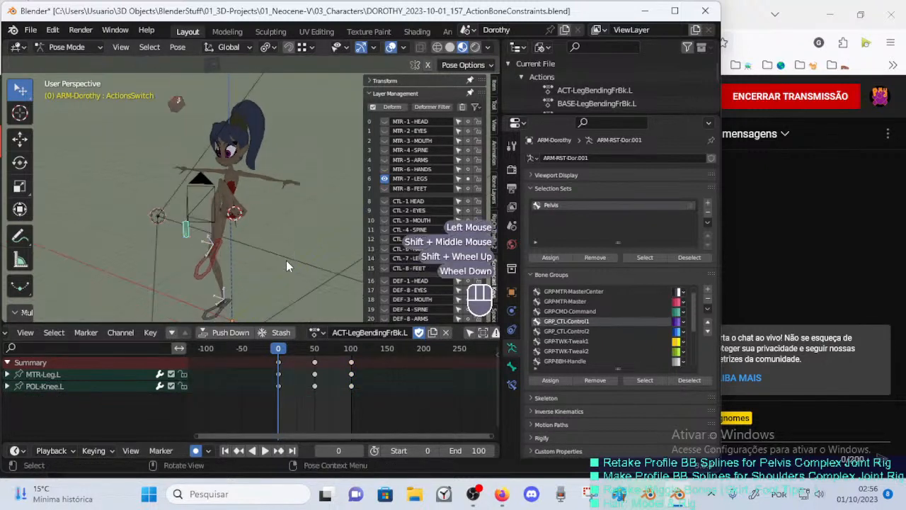
pyautogui.hotkey('alt', 'a')
pyautogui.scroll(2, 267, 258)
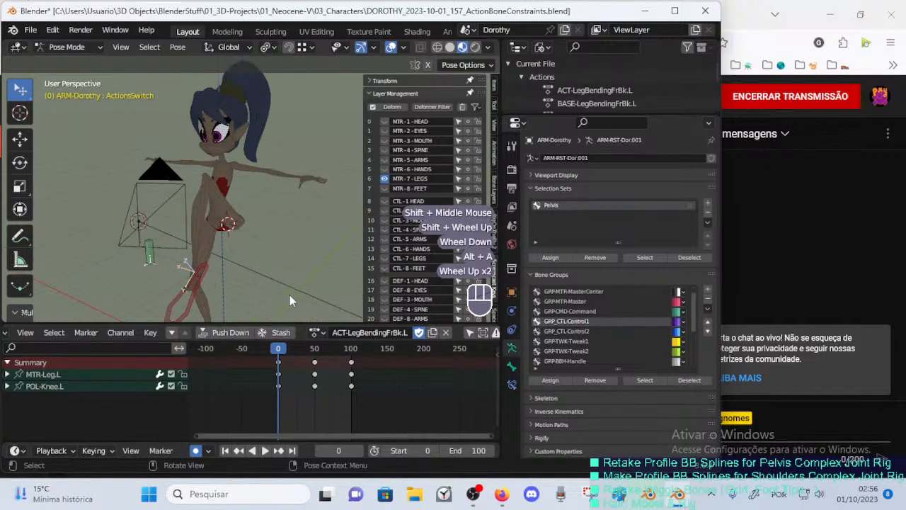
pyautogui.press('Tab')
pyautogui.press('Tab')
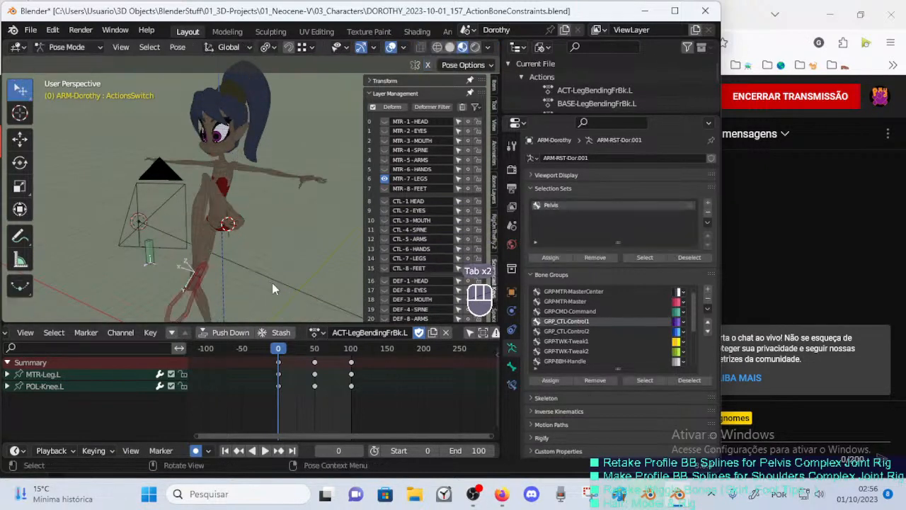
pyautogui.hotkey('ctrl', 's')
# Switch to the BASE-LegBendingFrBk.L action and reset the ActionsSwitch bone's transforms so it is keyed at frame 0.
pyautogui.click(315, 333)
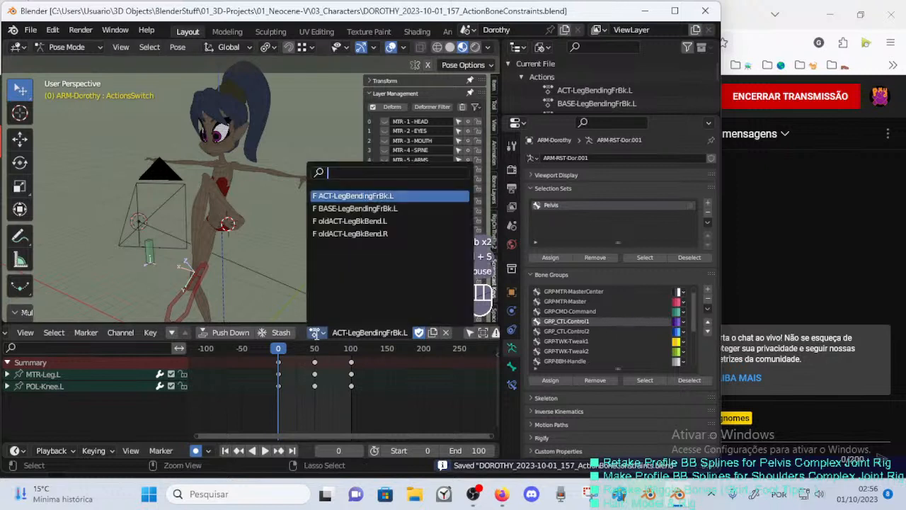
pyautogui.click(353, 209)
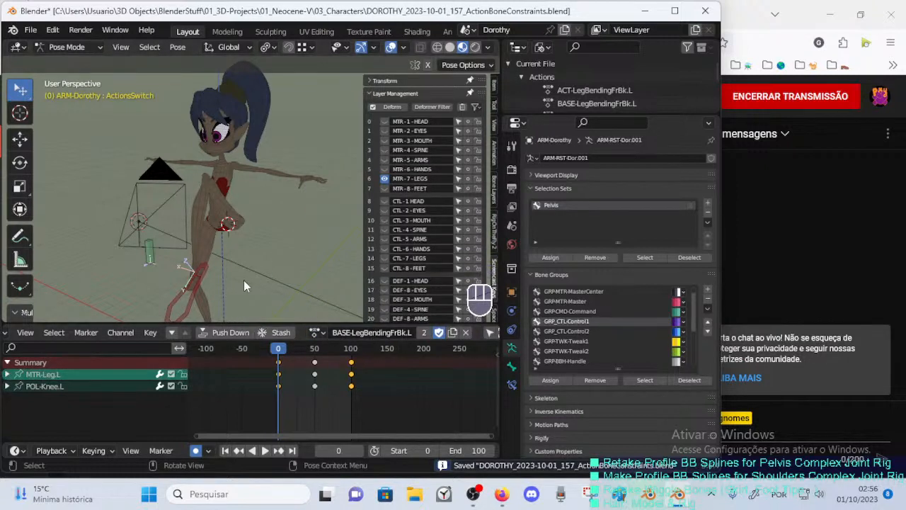
pyautogui.click(153, 256)
pyautogui.hotkey('alt', 'o')
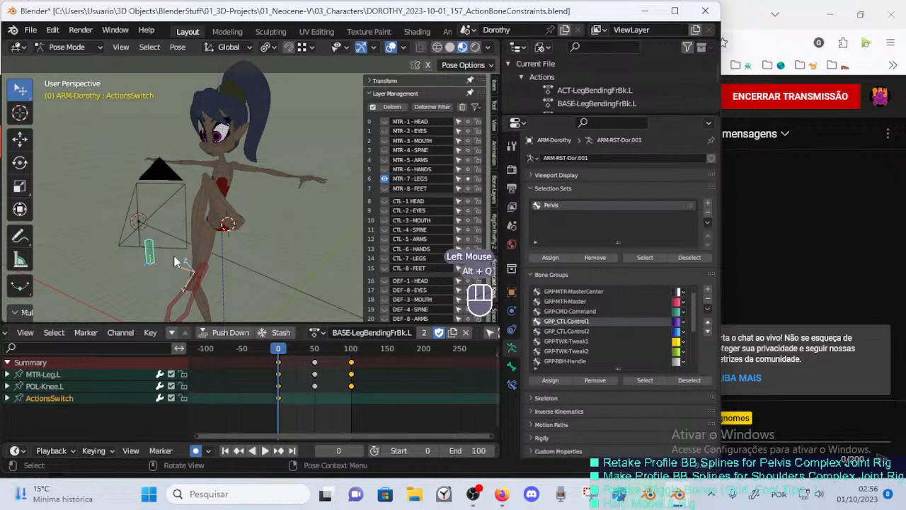
pyautogui.hotkey('alt', 'h')
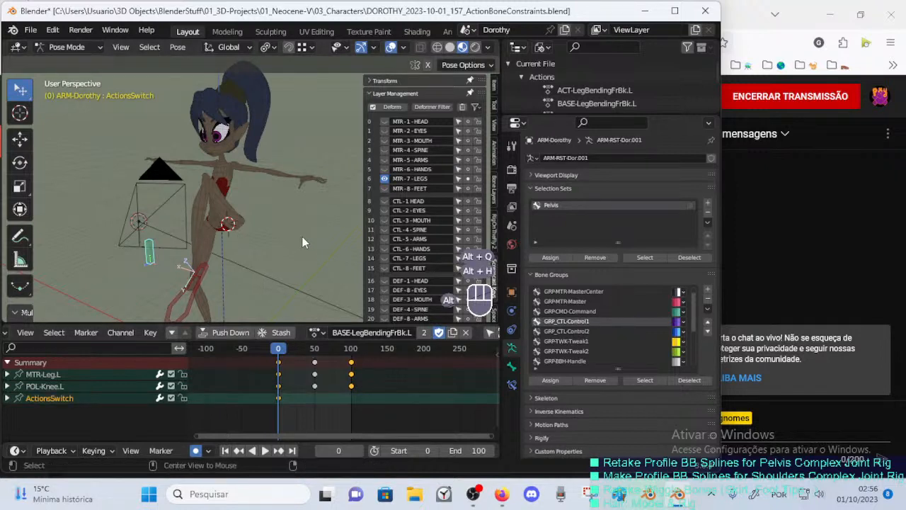
# Show the DEF-8-LEGS bone layer alongside MTR-7-LEGS.
pyautogui.scroll(-2, 399, 216)
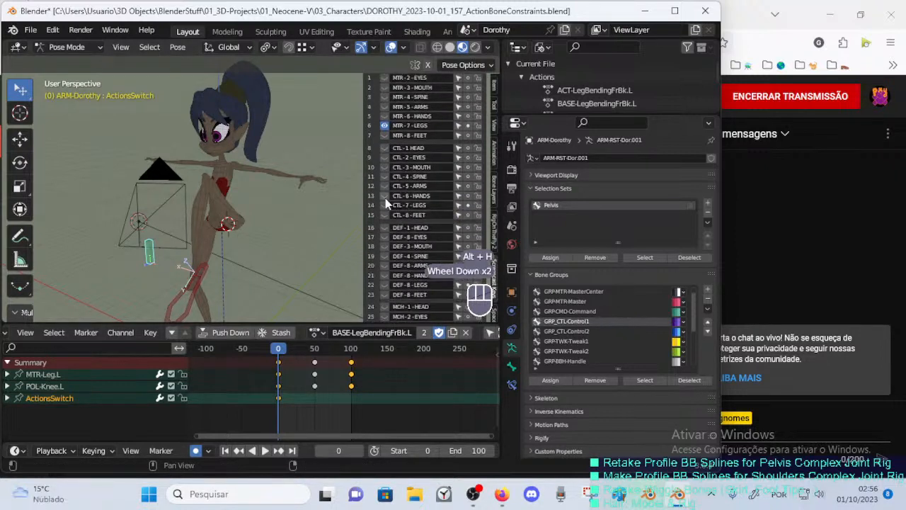
pyautogui.press('a')
pyautogui.click(373, 95)
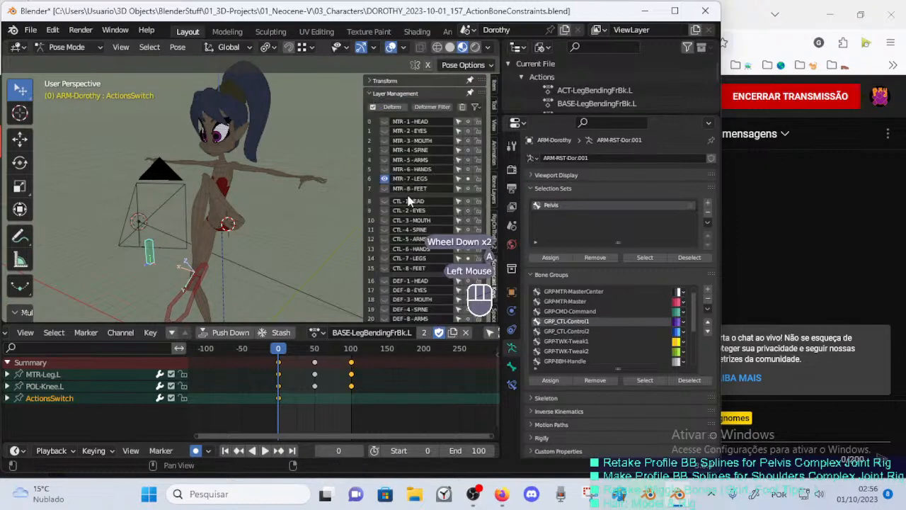
pyautogui.click(384, 258)
pyautogui.click(383, 258)
pyautogui.scroll(-2, 386, 264)
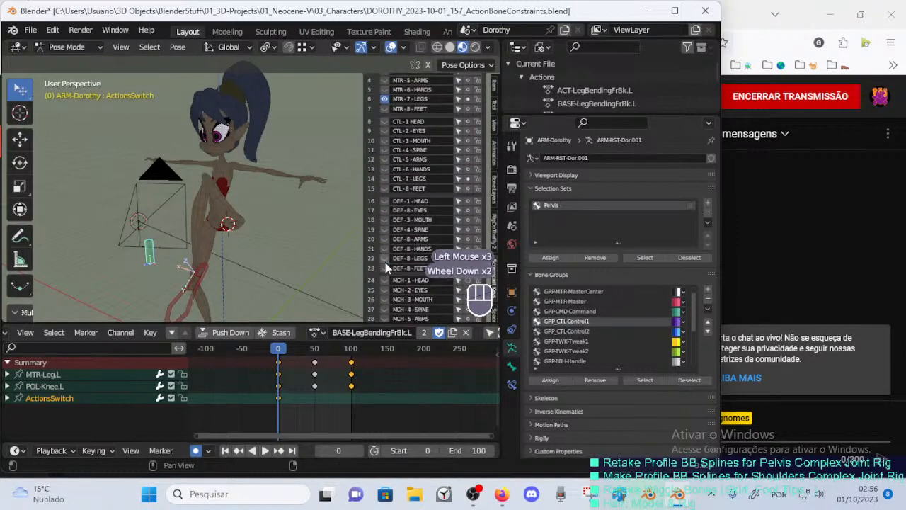
pyautogui.click(383, 258)
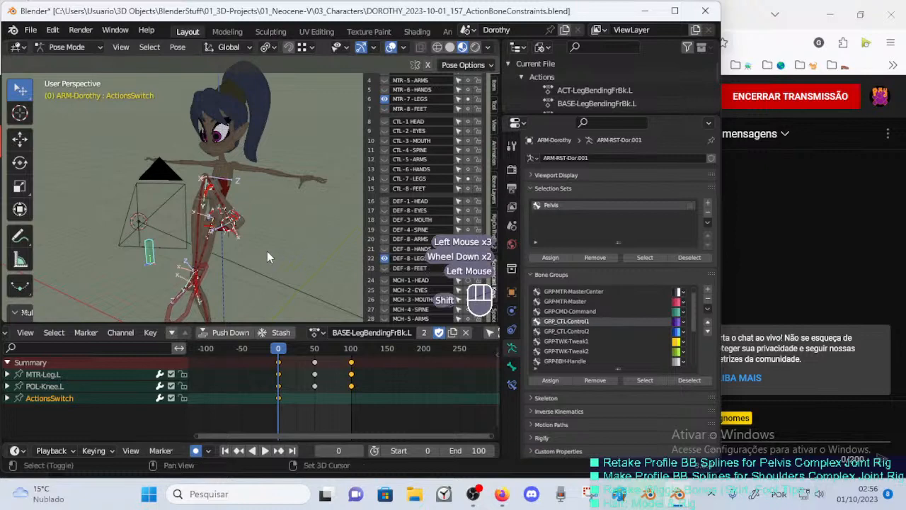
# Isolate the bones of the Pelvis selection set, clear the selection, and save the file.
pyautogui.keyDown('shift'); pyautogui.moveTo(266, 250); pyautogui.dragTo(252, 237, button='middle'); pyautogui.keyUp('shift')
pyautogui.moveTo(252, 237); pyautogui.dragTo(196, 228, button='middle')
pyautogui.hotkey('alt', 'a')
pyautogui.click(638, 253)
pyautogui.hotkey('shift', 'h')
pyautogui.hotkey('alt', 'a')
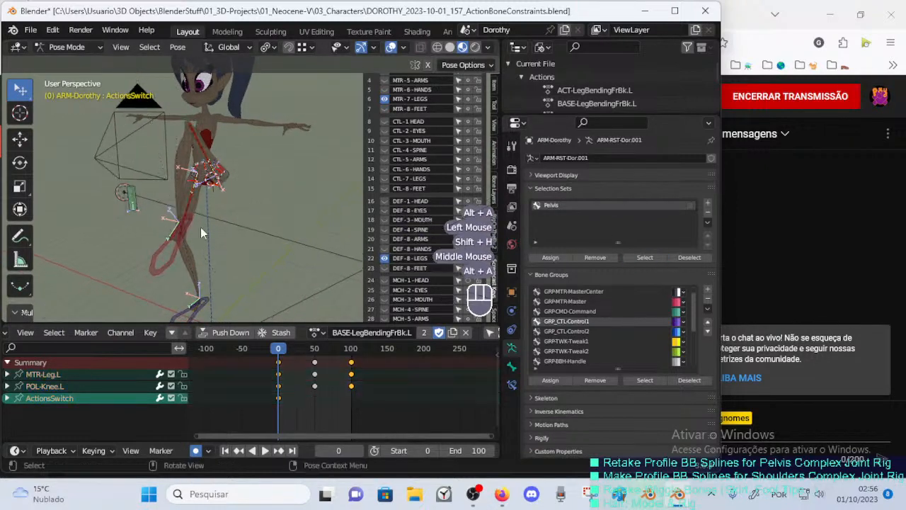
pyautogui.hotkey('ctrl', 's')
# Select the HDL-7A-Pubis.L.002 bone near the hips and examine its Action constraint settings.
pyautogui.click(130, 200)
pyautogui.scroll(2, 274, 220)
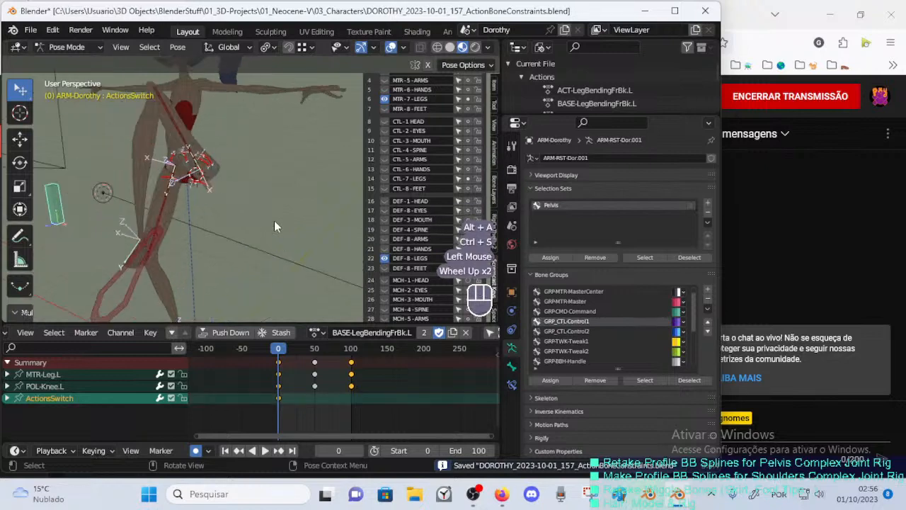
pyautogui.keyDown('shift'); pyautogui.moveTo(274, 220); pyautogui.dragTo(266, 242, button='middle'); pyautogui.keyUp('shift')
pyautogui.scroll(2, 269, 204)
pyautogui.click(243, 229)
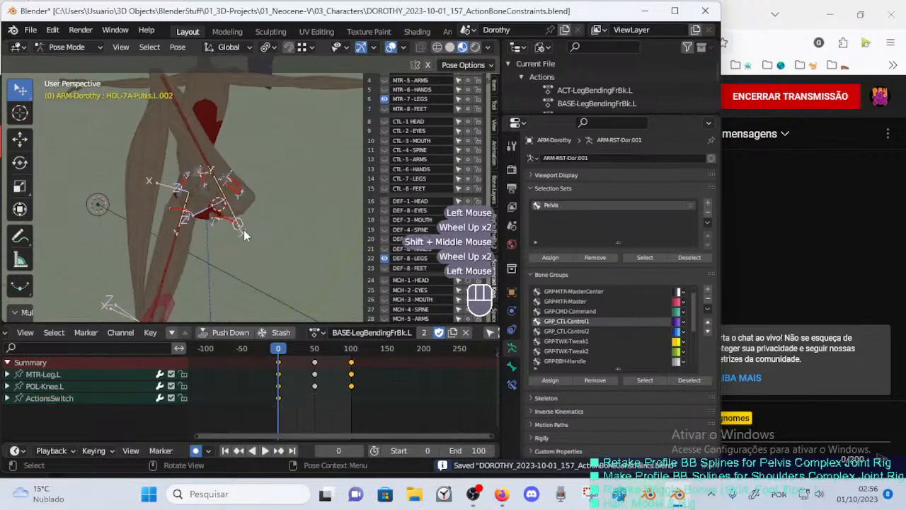
pyautogui.scroll(-1, 243, 230)
pyautogui.click(511, 385)
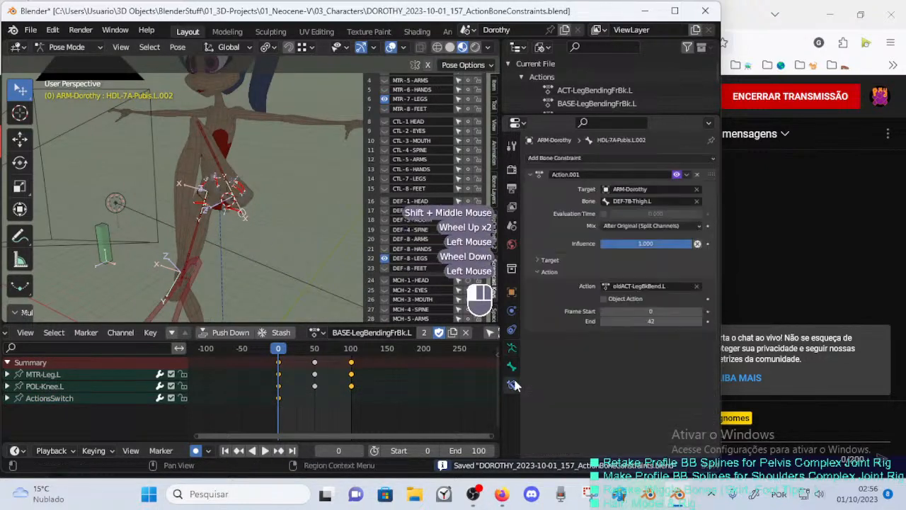
# Rotate the ActionsSwitch bone about -106° around the global X axis, reselect HDL-7A-Pubis.L.002, and save the file.
pyautogui.doubleClick(120, 257)
pyautogui.press('r')
pyautogui.press('x')
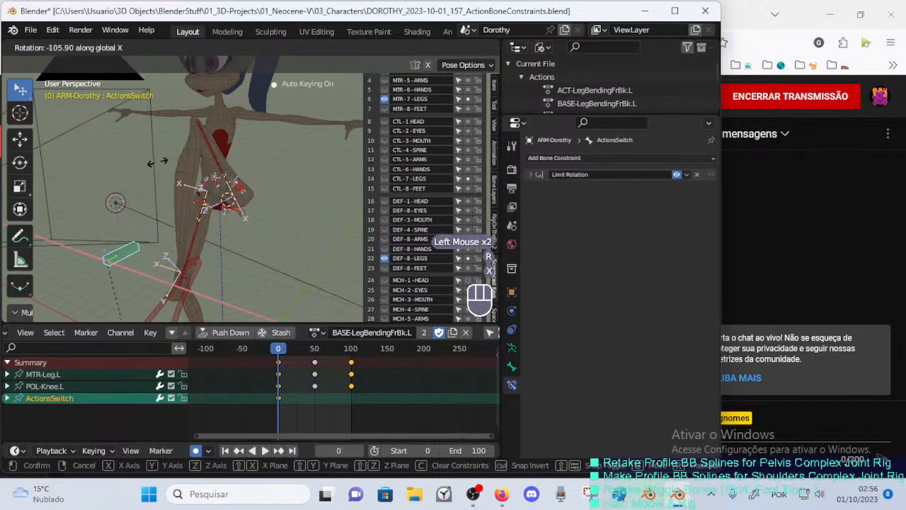
pyautogui.click(234, 212)
pyautogui.click(242, 217)
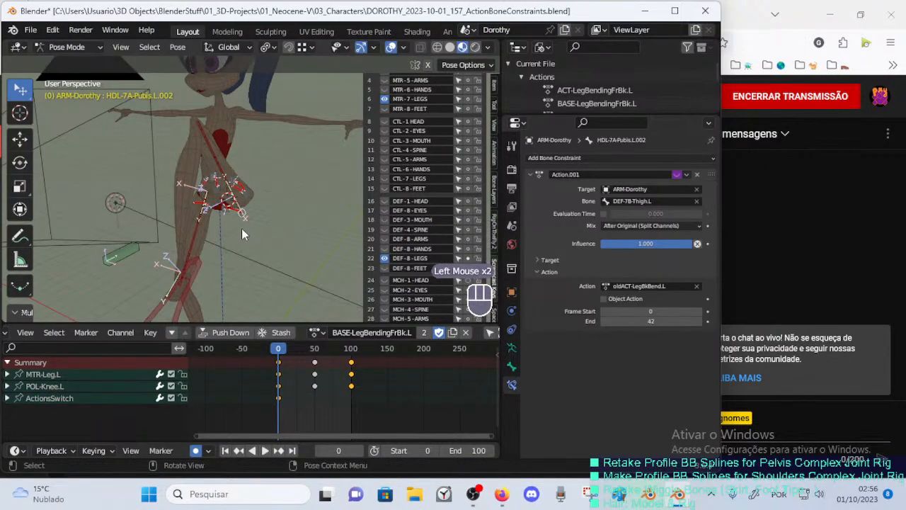
pyautogui.hotkey('ctrl', 's')
pyautogui.moveTo(263, 240); pyautogui.dragTo(260, 250, button='middle')
pyautogui.scroll(1, 269, 253)
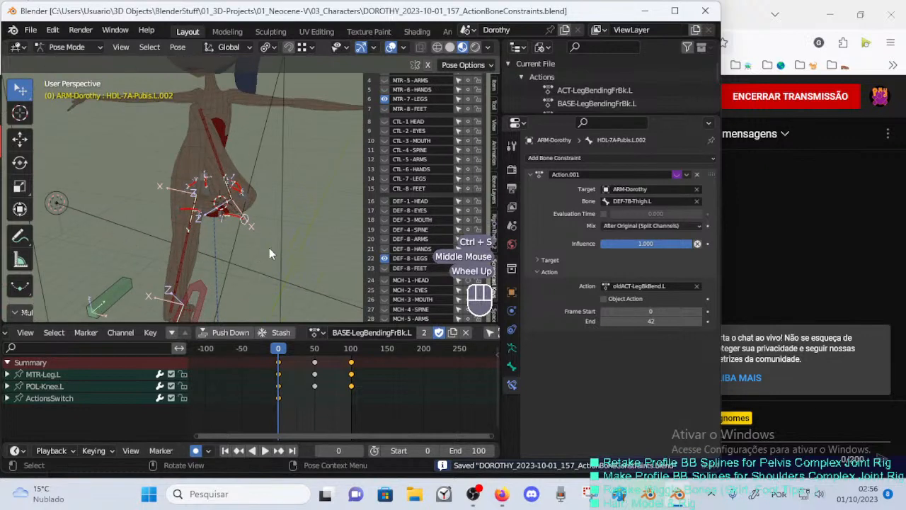
# Select the ActionsSwitch keyframe at frame 0 of the BASE-LegBendingFrBk.L action and save the file.
pyautogui.click(279, 397)
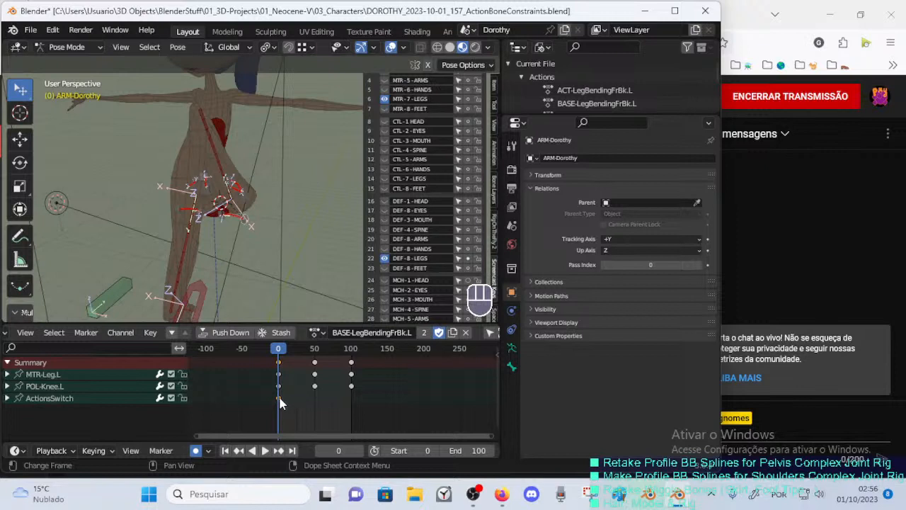
pyautogui.click(278, 398)
pyautogui.hotkey('ctrl', 's')
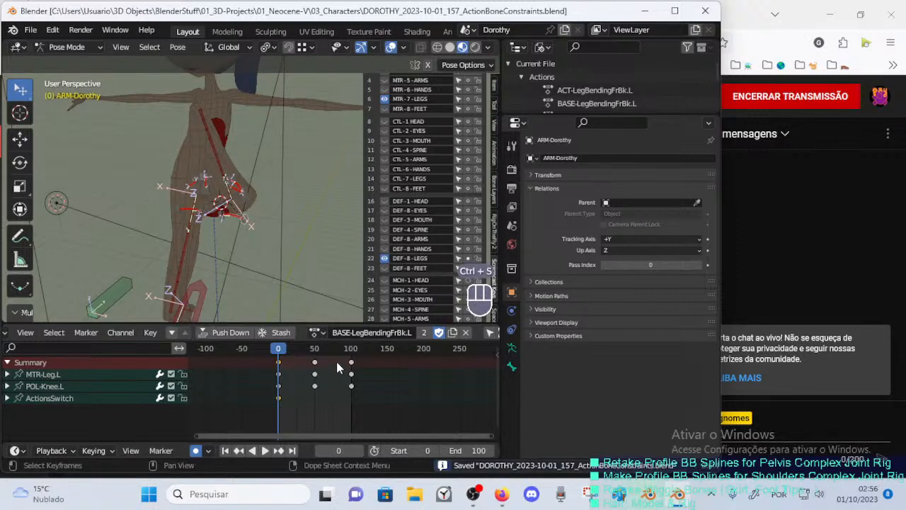
# Check the keyframes of the ACT-LegBendingFrBk.L action and return to the BASE-LegBendingFrBk.L action.
pyautogui.click(316, 332)
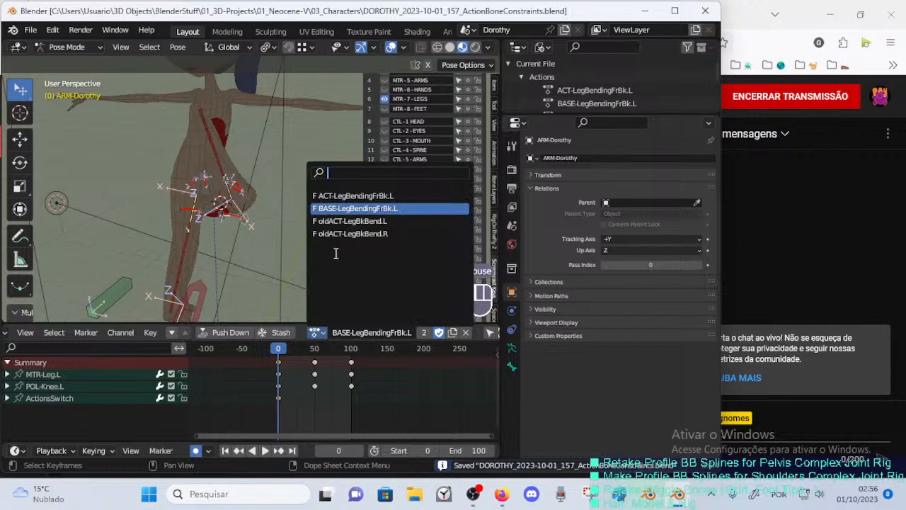
pyautogui.click(367, 199)
pyautogui.scroll(-3, 263, 264)
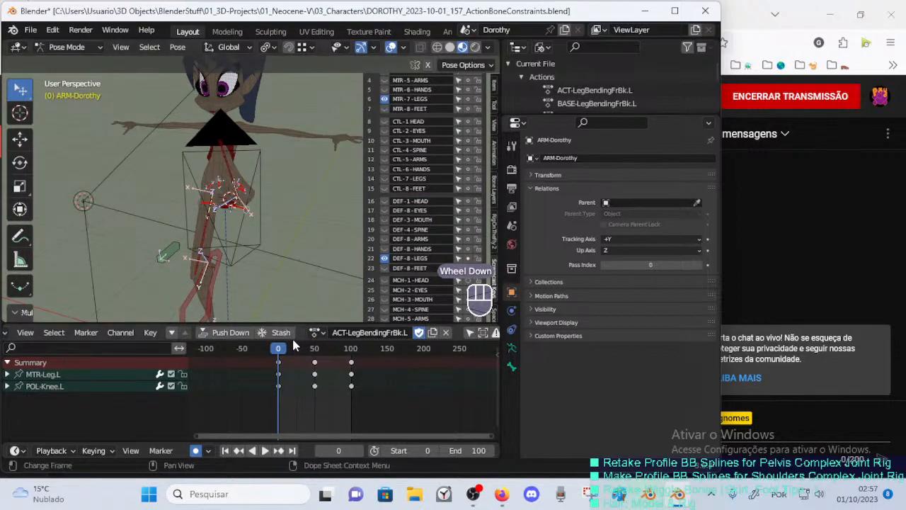
pyautogui.moveTo(281, 356); pyautogui.dragTo(260, 356)
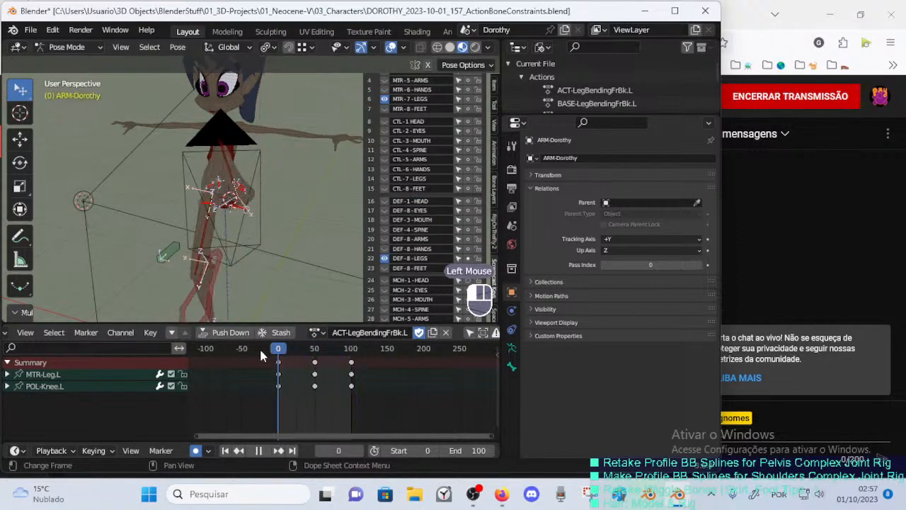
pyautogui.click(316, 332)
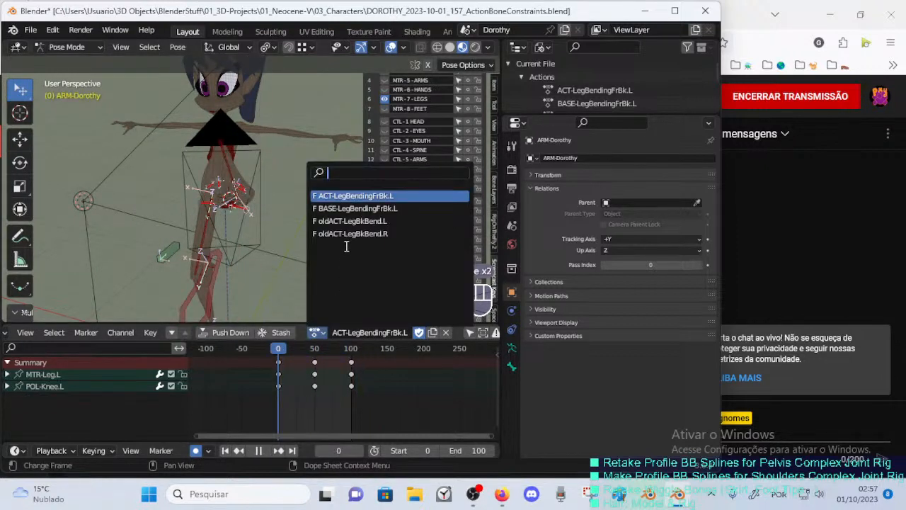
pyautogui.click(361, 213)
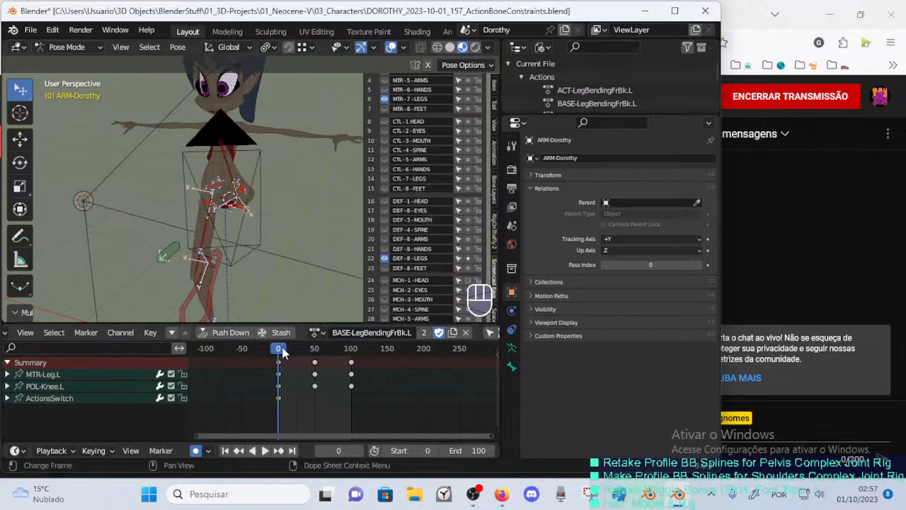
# Duplicate the ActionsSwitch keyframe from frame 0 and place the copy at frame 183.
pyautogui.moveTo(283, 351); pyautogui.dragTo(379, 348)
pyautogui.doubleClick(279, 398)
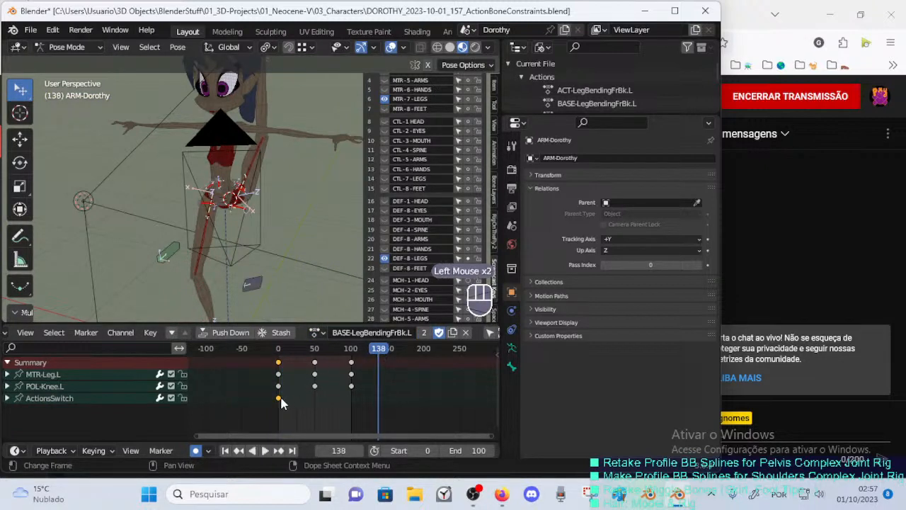
pyautogui.hotkey('shift', 'd')
pyautogui.click(380, 405)
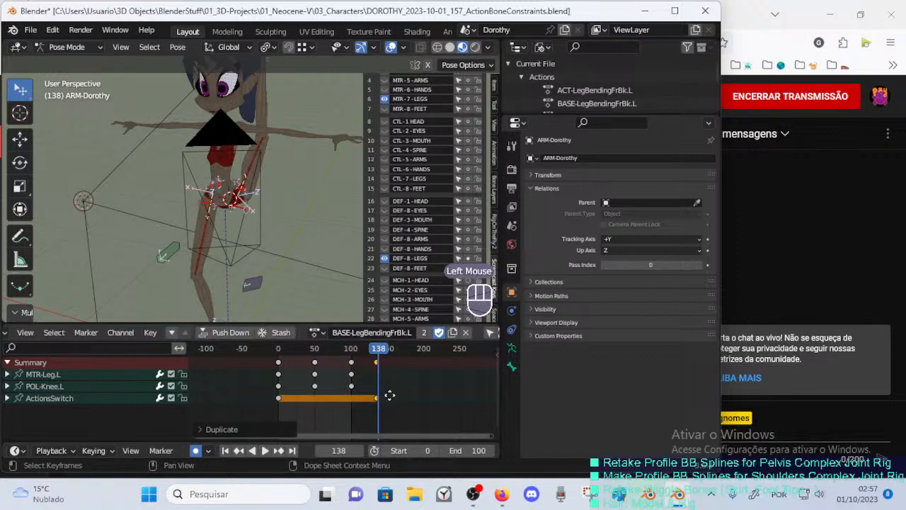
pyautogui.press('g')
pyautogui.click(425, 395)
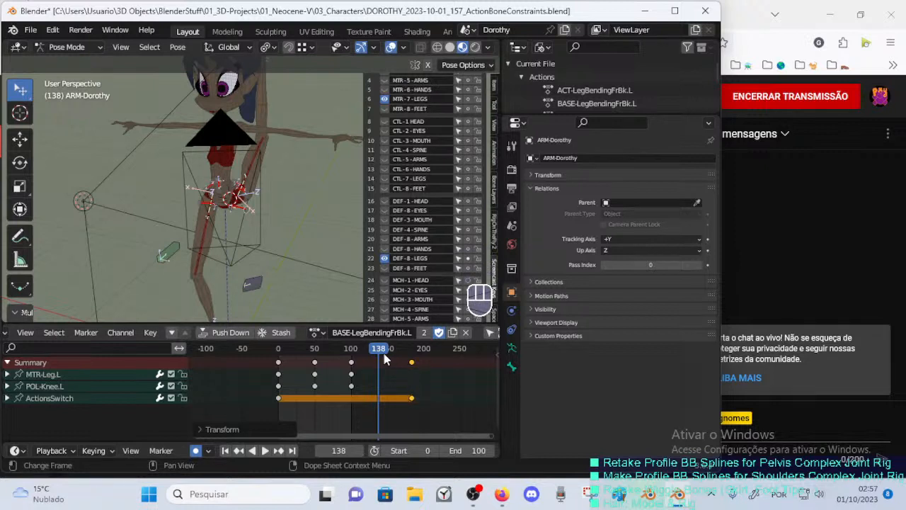
# Go to frame 183 and reset the ActionsSwitch bone to its upright orientation there.
pyautogui.moveTo(386, 359); pyautogui.dragTo(406, 359)
pyautogui.press('Down')
pyautogui.press('Up')
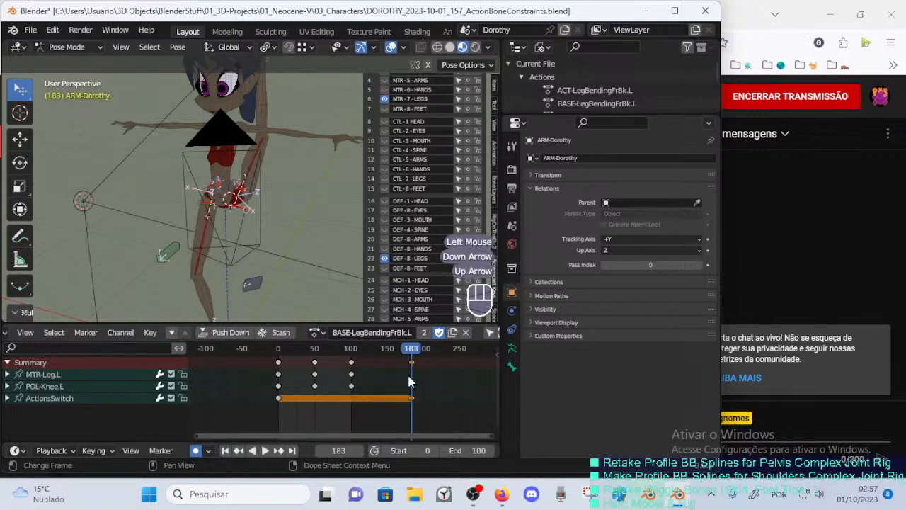
pyautogui.click(170, 258)
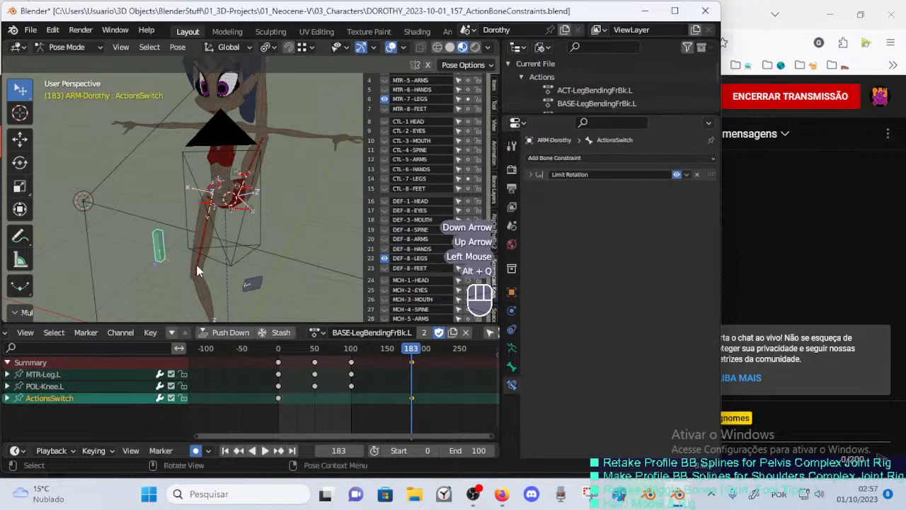
pyautogui.hotkey('alt', 'q')
# Duplicate the ActionsSwitch keyframe from frame 0 and place the copy at frame 100.
pyautogui.click(412, 362)
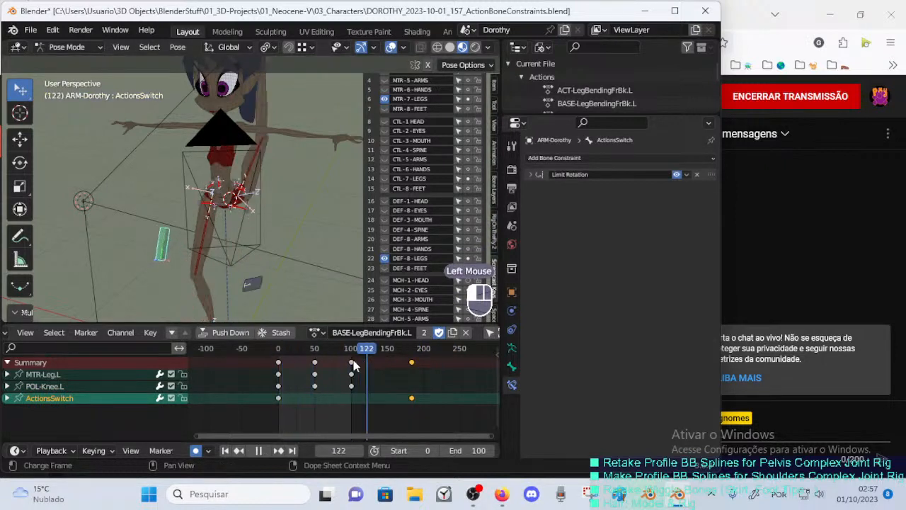
pyautogui.press('Up')
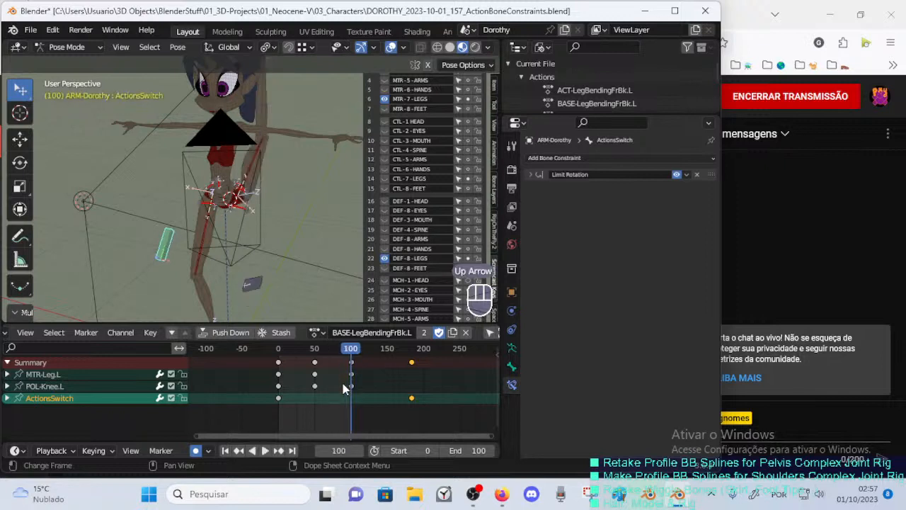
pyautogui.click(279, 398)
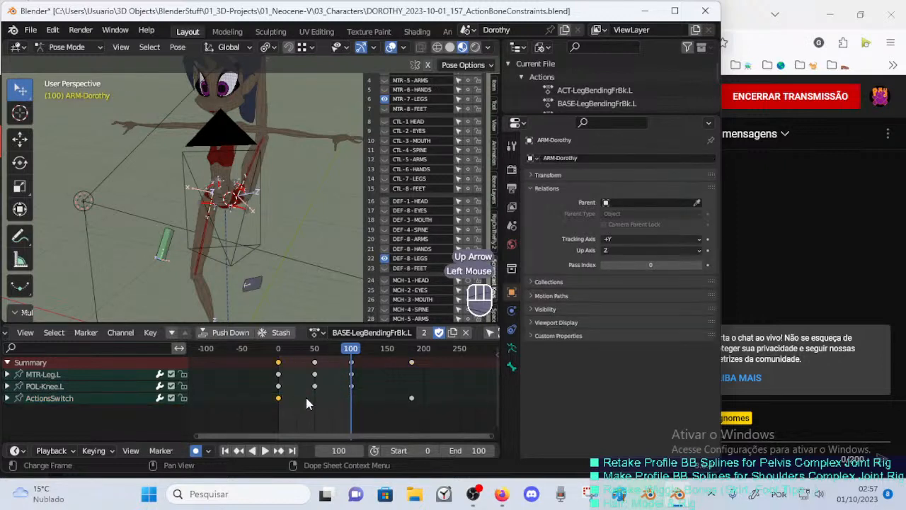
pyautogui.hotkey('shift', 'd')
pyautogui.click(368, 395)
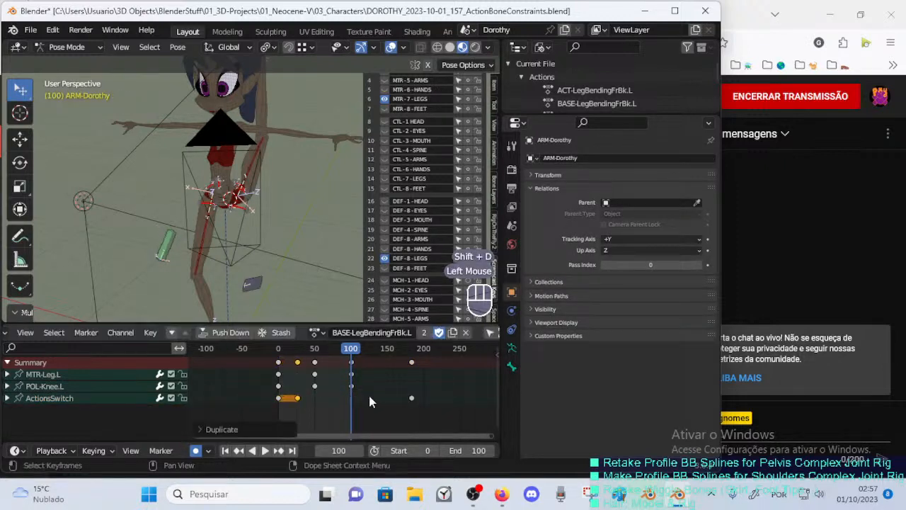
pyautogui.moveTo(361, 347)
pyautogui.mouseDown()
pyautogui.moveTo(317, 352)
pyautogui.moveTo(413, 365)
pyautogui.moveTo(350, 356)
pyautogui.moveTo(370, 351)
pyautogui.moveTo(352, 361)
pyautogui.moveTo(372, 362)
pyautogui.moveTo(349, 367)
pyautogui.moveTo(369, 361)
pyautogui.moveTo(358, 360)
pyautogui.mouseUp()
# Move the last ActionsSwitch keyframe from frame 183 to about frame 115 and save the file.
pyautogui.click(413, 363)
pyautogui.press('g')
pyautogui.click(362, 363)
pyautogui.hotkey('ctrl', 's')
pyautogui.press('Left')
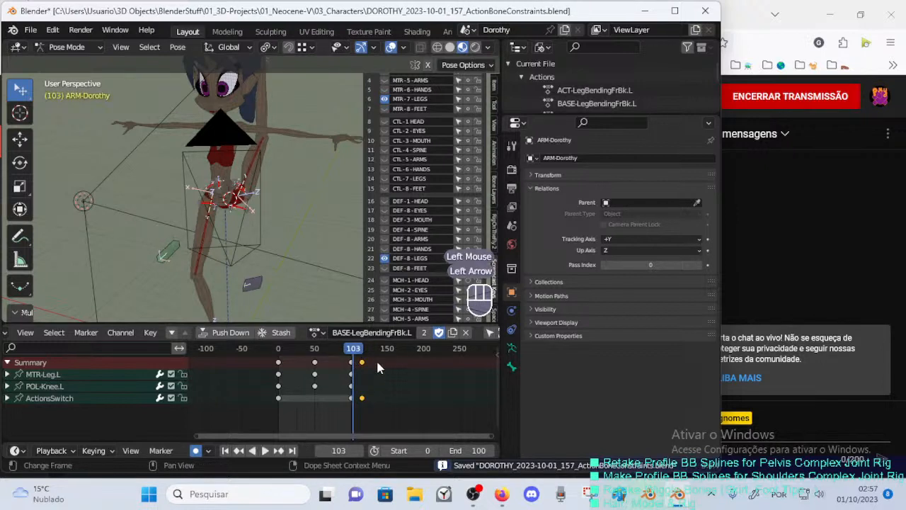
# Step frame by frame between about frames 97 and 114 to examine when the ActionsSwitch bone changes orientation.
pyautogui.press('Down')
pyautogui.press('Right')
pyautogui.press('Right')
pyautogui.press('Right')
pyautogui.press('Right')
pyautogui.press('Right')
pyautogui.press('Right')
pyautogui.press('Right')
pyautogui.press('Right')
pyautogui.press('Right')
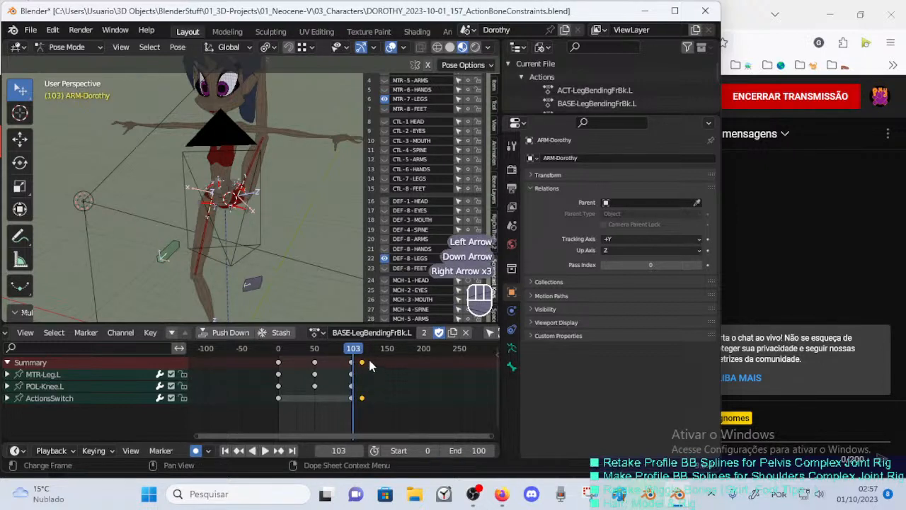
pyautogui.press('Right')
pyautogui.press('Right')
pyautogui.press('Right')
pyautogui.press('Right')
pyautogui.press('Right')
pyautogui.press('Right')
pyautogui.press('Right')
pyautogui.press('Right')
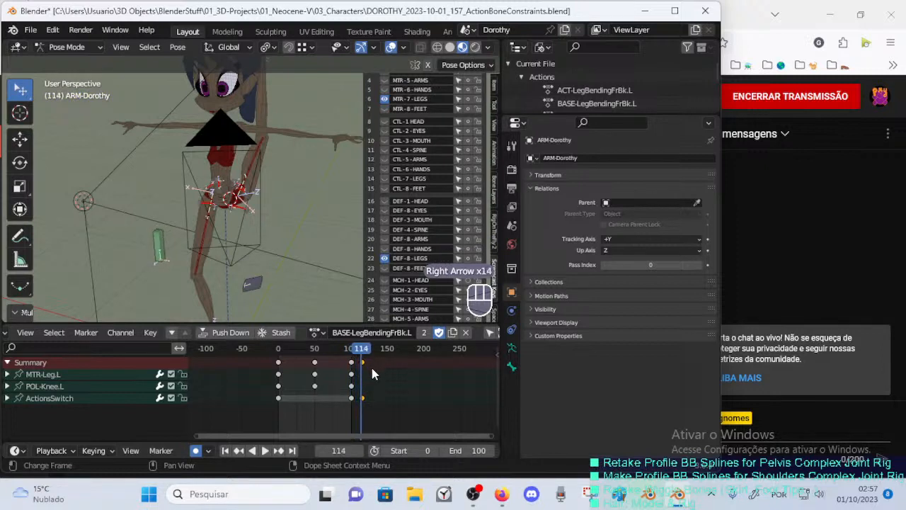
pyautogui.press('Left')
pyautogui.press('Left')
pyautogui.press('Left')
pyautogui.moveTo(362, 354); pyautogui.dragTo(349, 356)
# Save the file and turn off automatic keyframing.
pyautogui.hotkey('ctrl', 's')
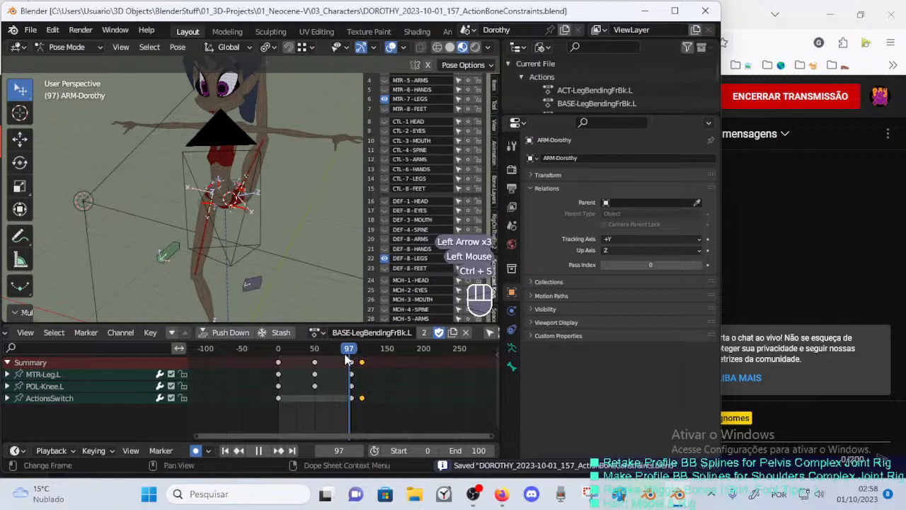
pyautogui.click(197, 451)
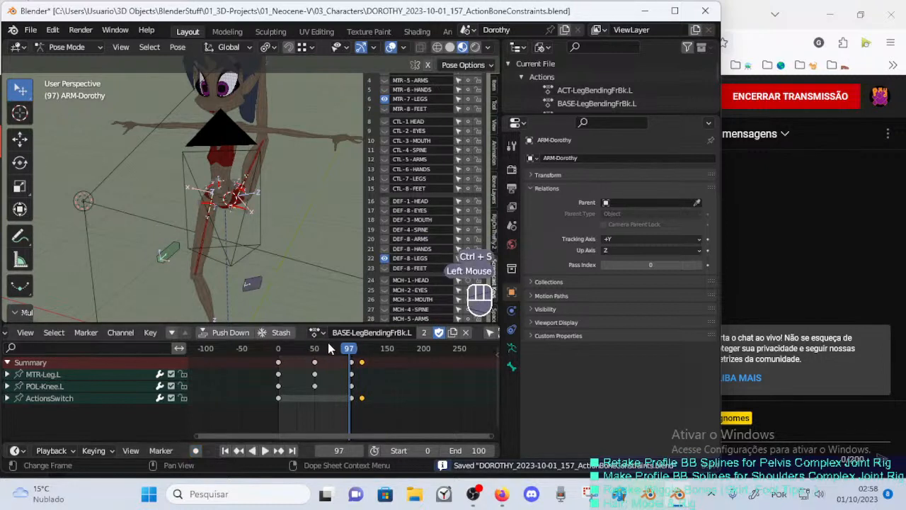
# Move the last ActionsSwitch keyframe of the BASE action to about frame 152.
pyautogui.click(316, 332)
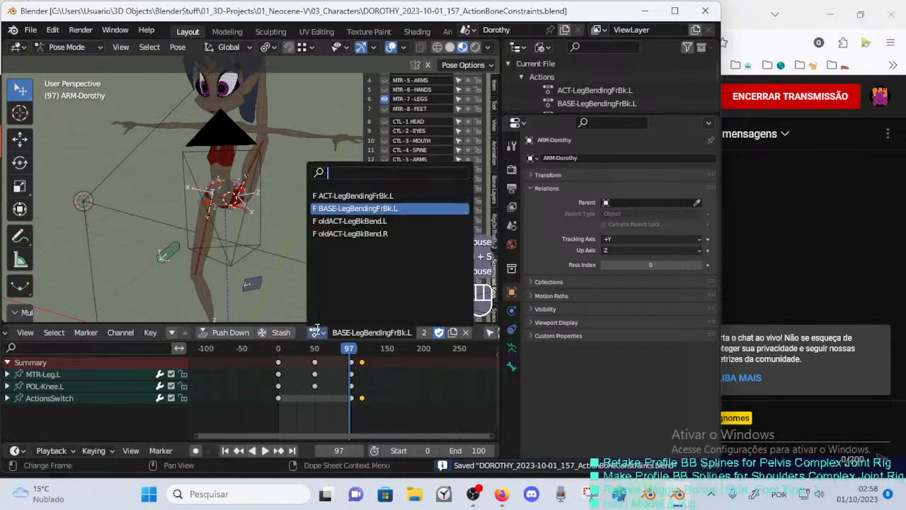
pyautogui.click(362, 361)
pyautogui.press('g')
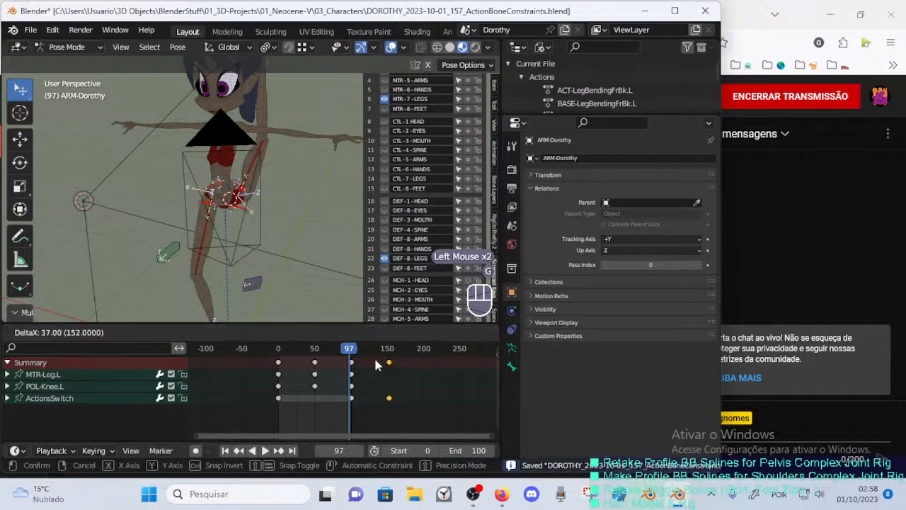
pyautogui.click(375, 364)
# Load the ACT-LegBendingFrBk.L action on the armature and scrub the playhead back to frame 0.
pyautogui.click(316, 332)
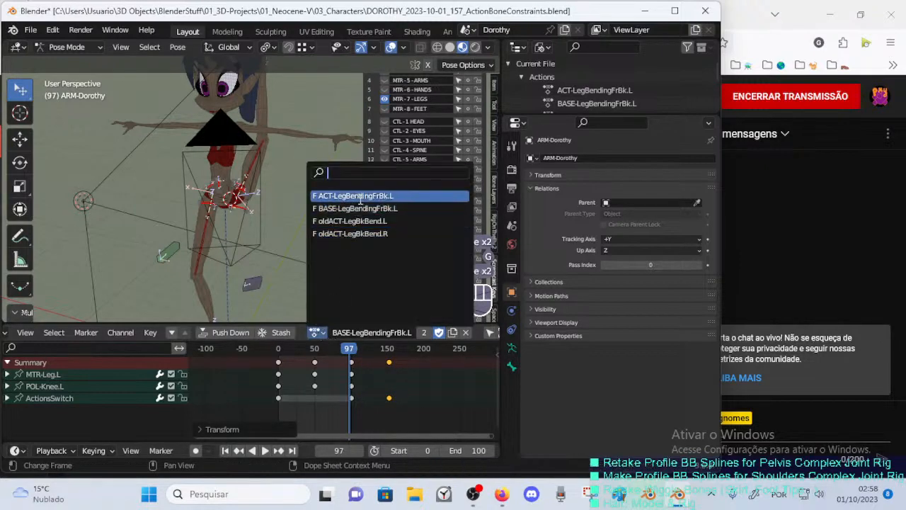
pyautogui.click(360, 196)
pyautogui.click(427, 347)
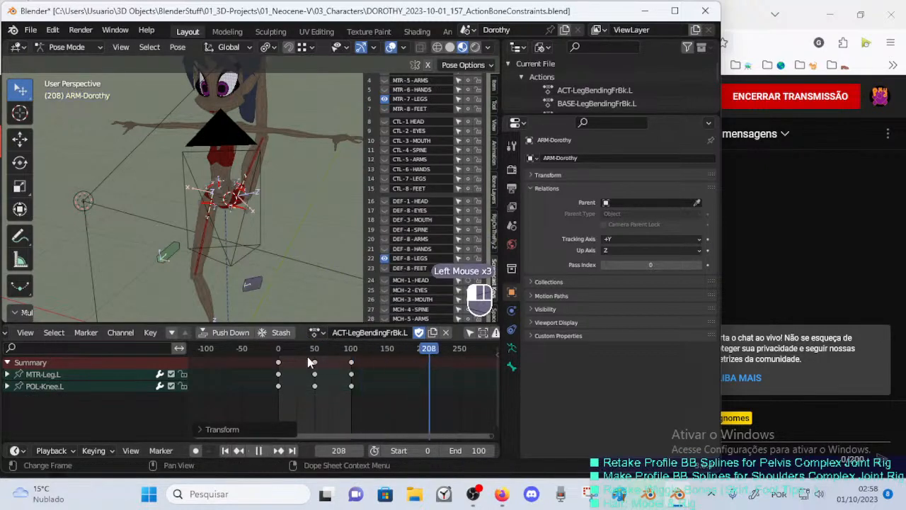
pyautogui.moveTo(309, 362); pyautogui.dragTo(247, 364)
pyautogui.moveTo(227, 283); pyautogui.dragTo(223, 237, button='middle')
pyautogui.scroll(1, 212, 238)
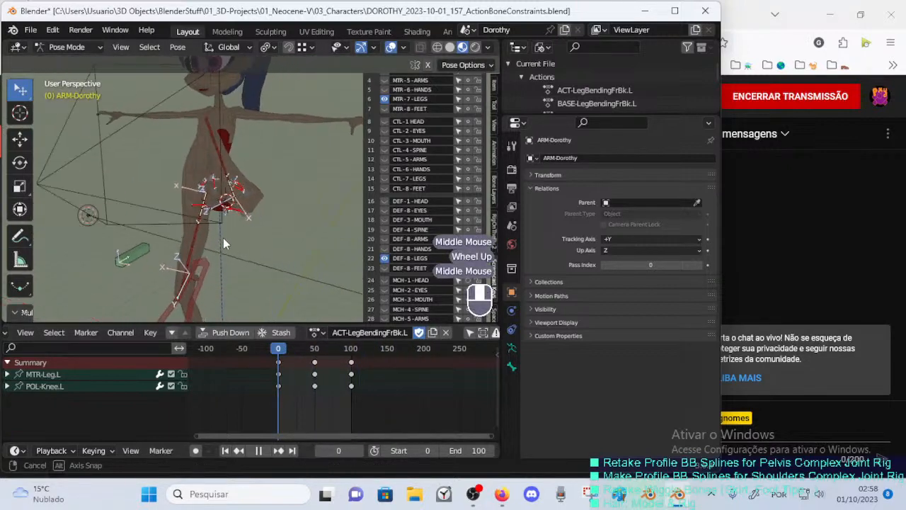
pyautogui.click(336, 360)
pyautogui.moveTo(369, 359); pyautogui.dragTo(264, 359)
# Select all visible pose bones and step between the keyframes at 0, 50 and 100 to examine the hip bones close up.
pyautogui.scroll(2, 247, 243)
pyautogui.moveTo(247, 243); pyautogui.dragTo(284, 320, button='middle')
pyautogui.scroll(1, 310, 261)
pyautogui.press('a')
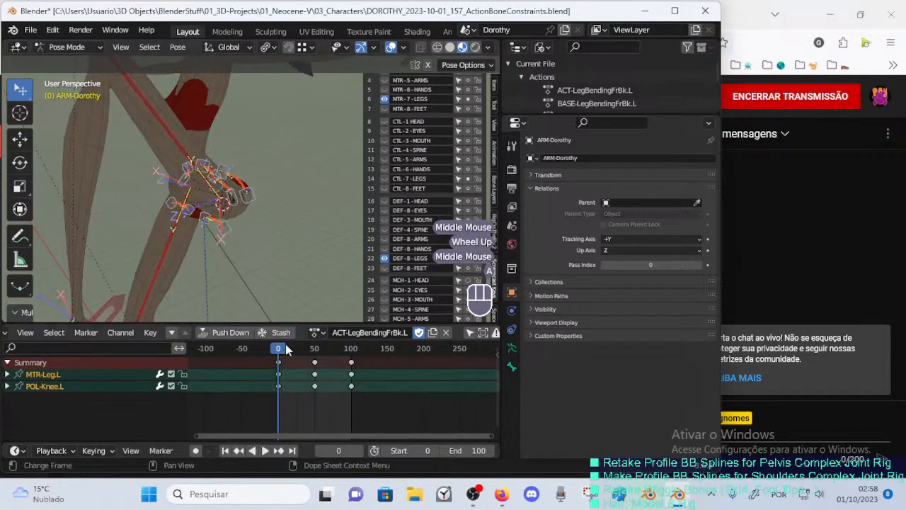
pyautogui.press('Up')
pyautogui.press('Up')
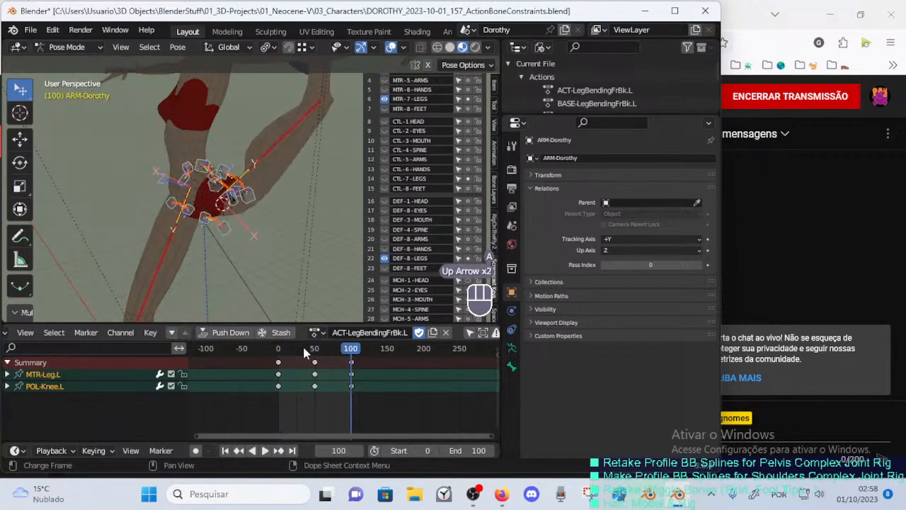
pyautogui.press('Down')
pyautogui.press('Down')
pyautogui.press('Up')
pyautogui.press('Down')
pyautogui.press('Down')
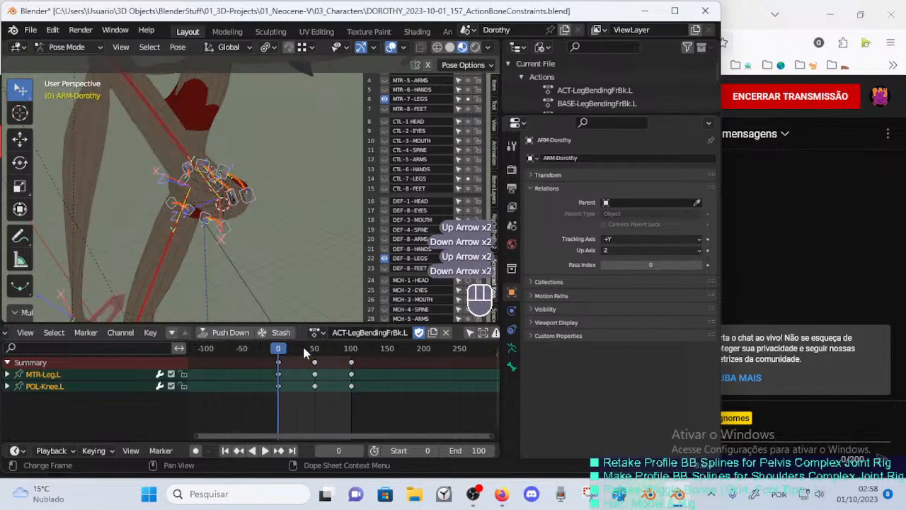
pyautogui.press('Up')
pyautogui.press('Up')
pyautogui.press('Down')
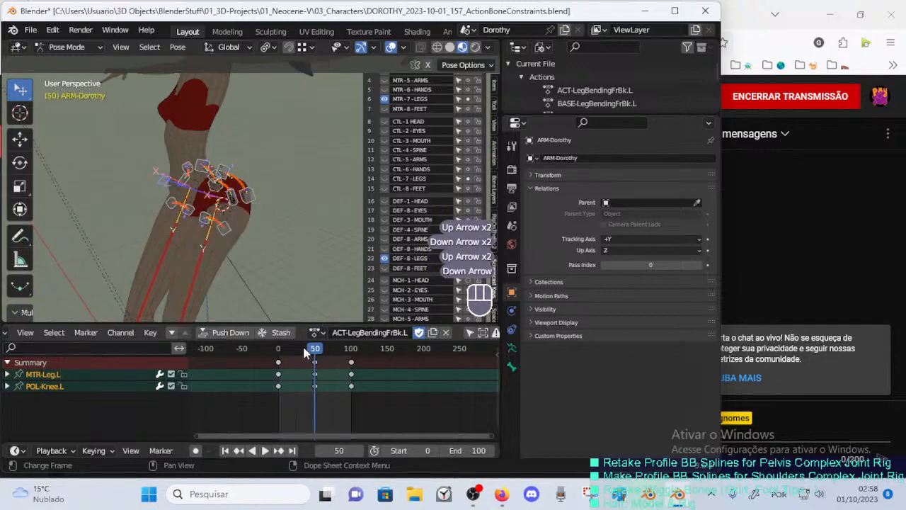
pyautogui.press('Up')
pyautogui.press('Down')
pyautogui.press('Down')
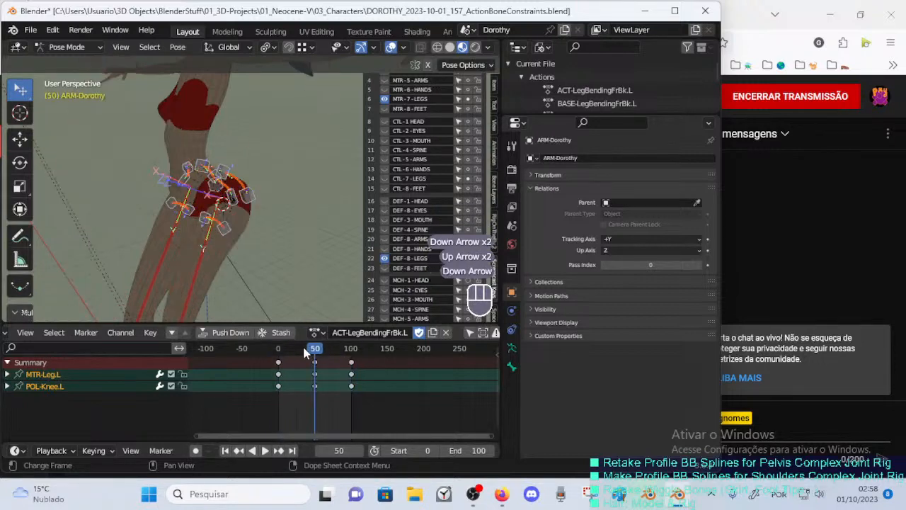
pyautogui.press('Up')
pyautogui.press('Up')
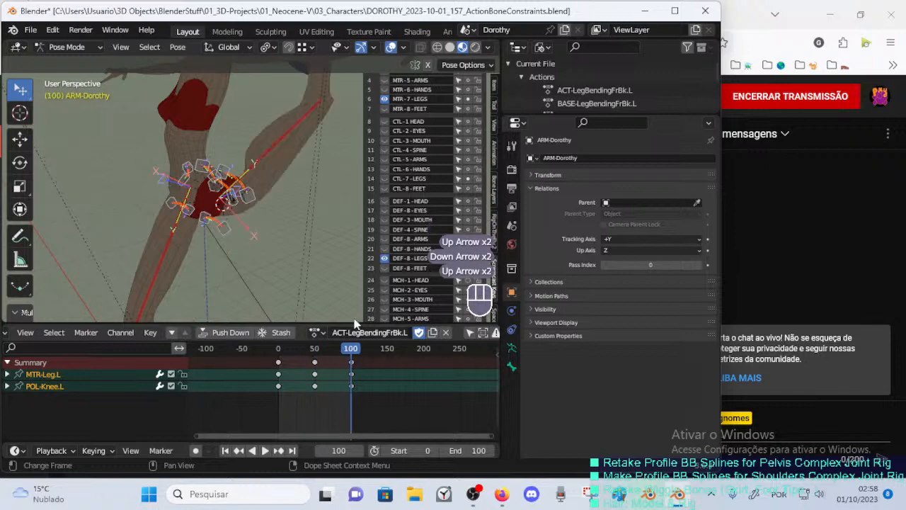
# Show the character in right orthographic view and load the BASE-LegBendingFrBk.L action.
pyautogui.scroll(-3, 245, 217)
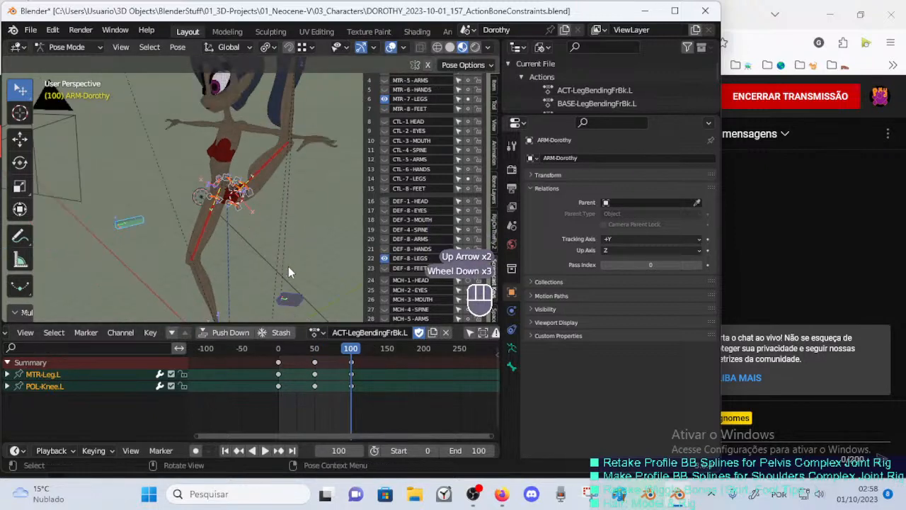
pyautogui.moveTo(288, 266); pyautogui.dragTo(249, 267, button='middle')
pyautogui.press('KP_3')
pyautogui.scroll(-1, 249, 266)
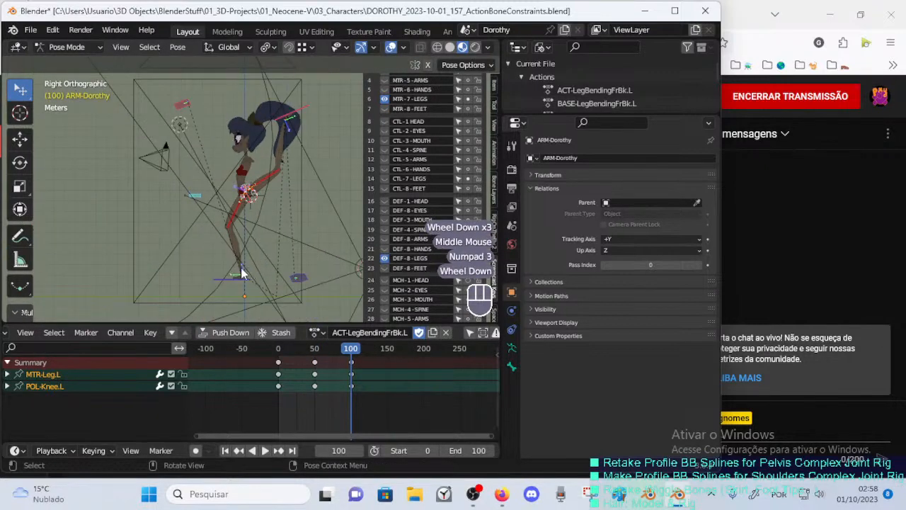
pyautogui.click(316, 332)
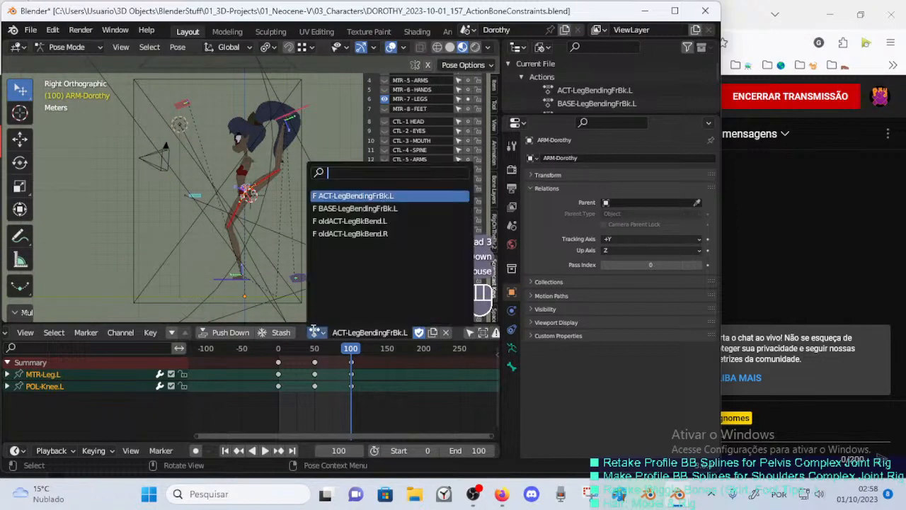
pyautogui.click(355, 208)
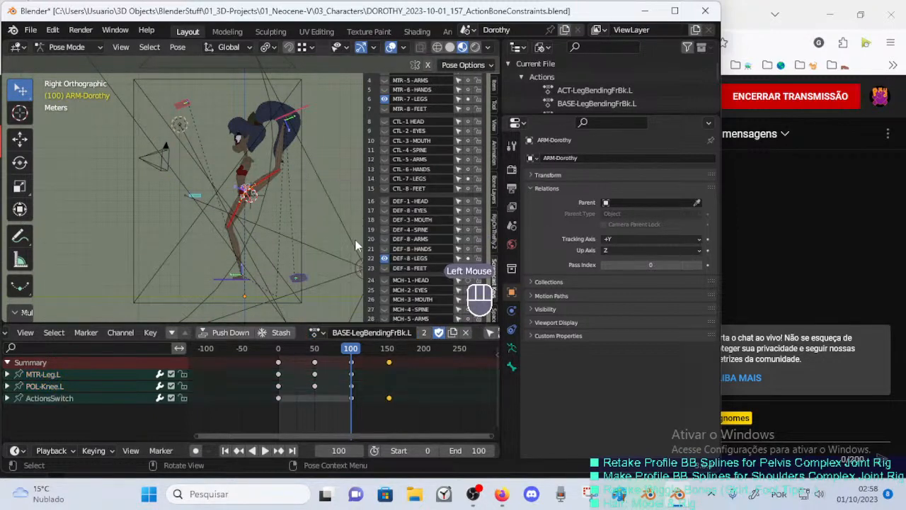
# Step back and forth through the BASE action's keyframes at 0, 50 and 100 to examine the leg bending from the side.
pyautogui.hotkey('shift', 'ctrl', 'space')
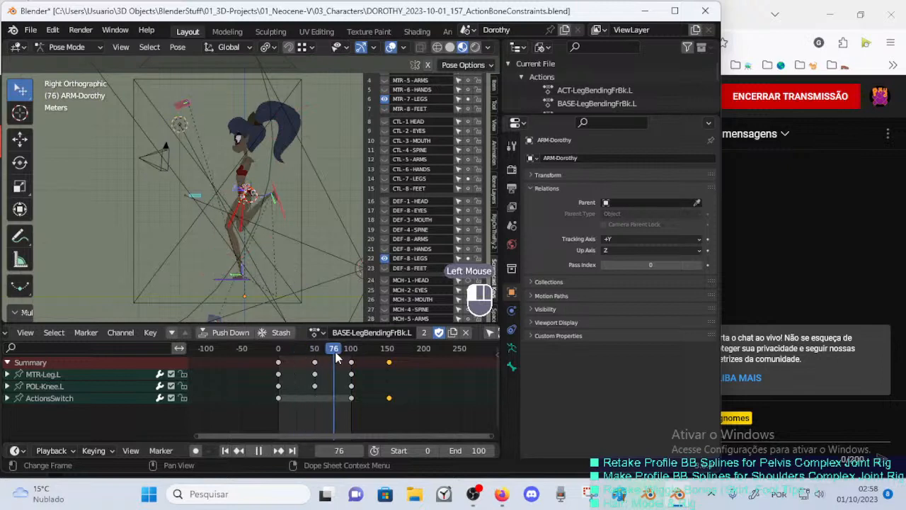
pyautogui.scroll(2, 309, 308)
pyautogui.press('Up')
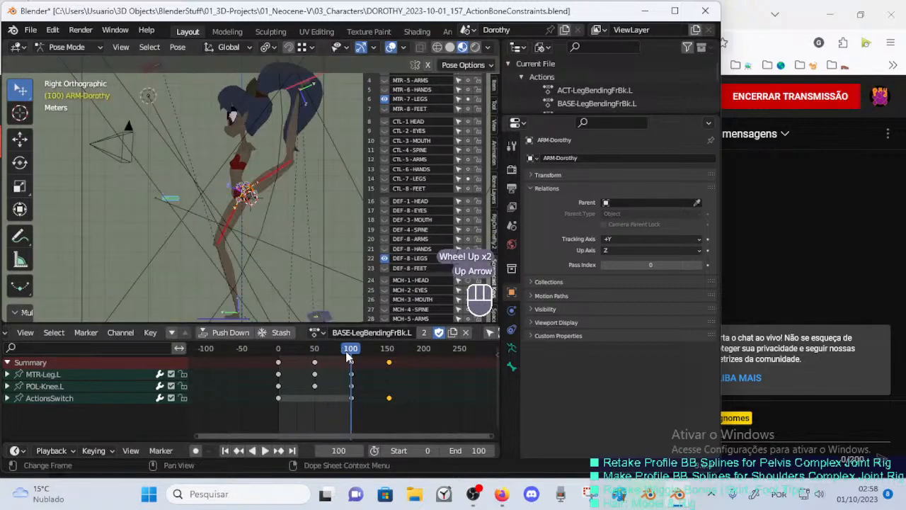
pyautogui.press('Down')
pyautogui.press('Down')
pyautogui.press('Up')
pyautogui.press('Up')
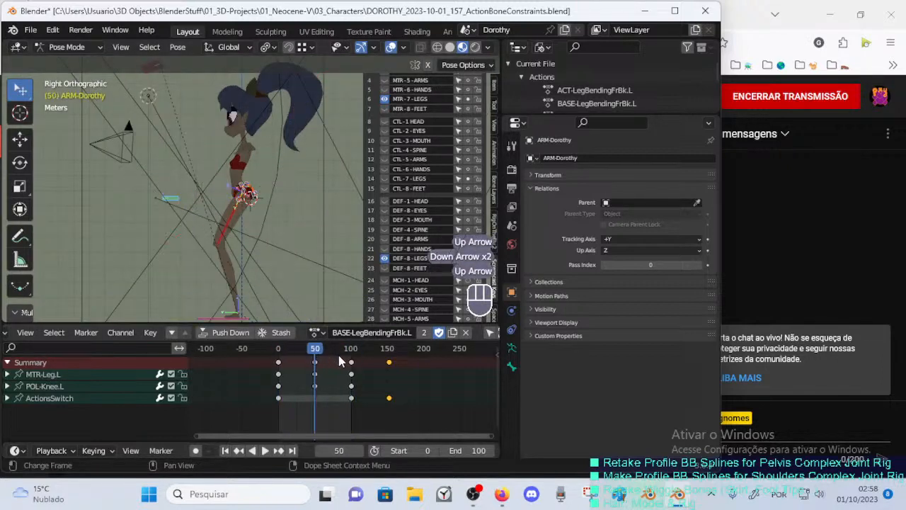
pyautogui.press('Down')
pyautogui.press('Down')
pyautogui.press('Up')
pyautogui.press('Up')
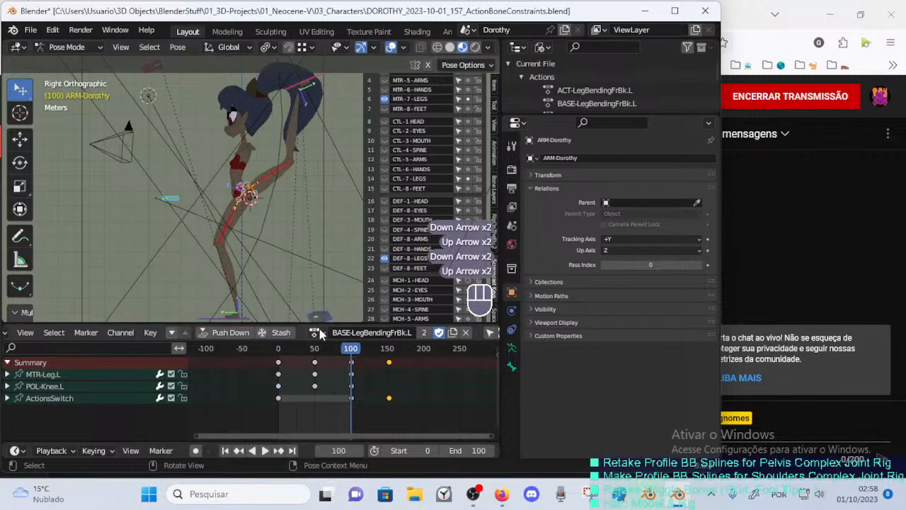
# Alternate between the ACT-LegBendingFrBk.L and BASE-LegBendingFrBk.L actions at frame 100 to compare their channels and pose, ending on ACT.
pyautogui.click(315, 332)
pyautogui.click(339, 199)
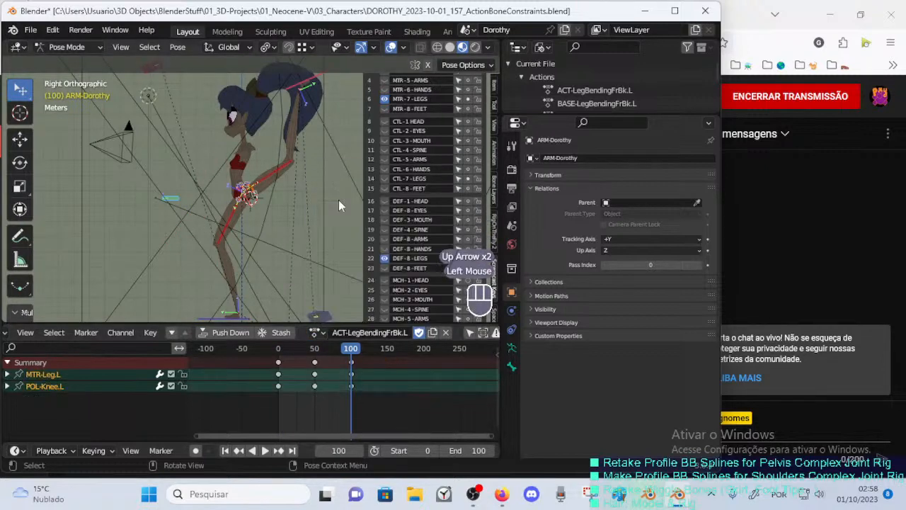
pyautogui.click(315, 332)
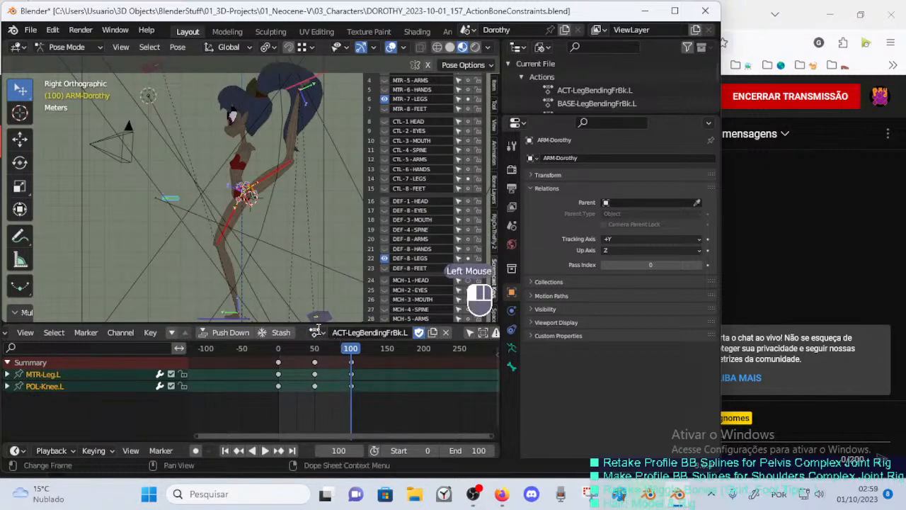
pyautogui.click(348, 209)
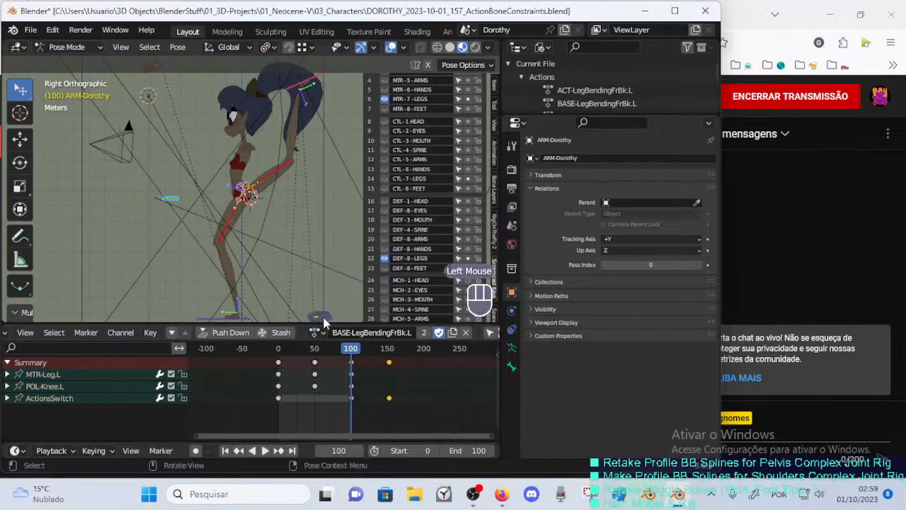
pyautogui.hotkey('ctrl', 'z')
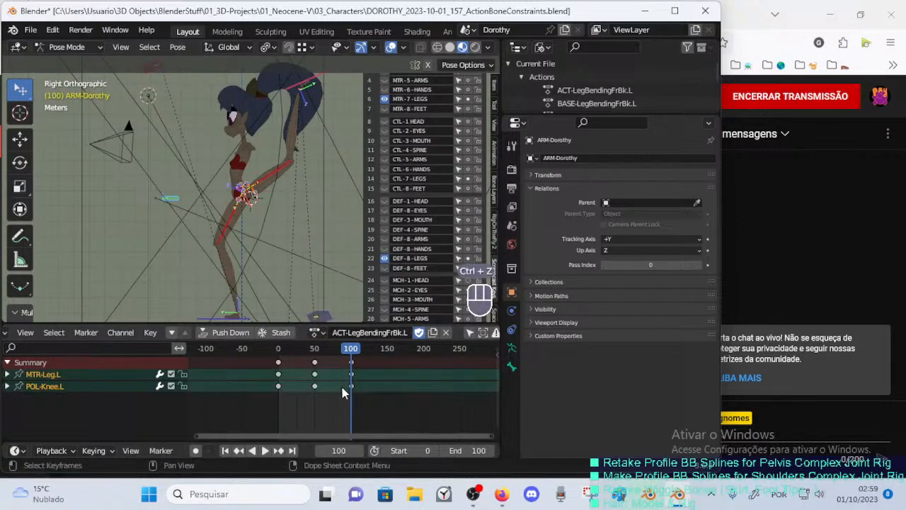
pyautogui.click(316, 333)
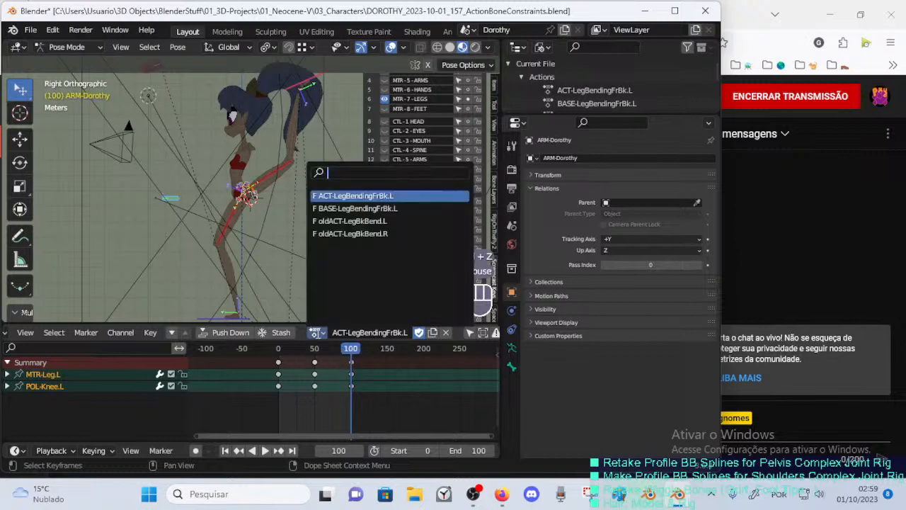
pyautogui.click(331, 210)
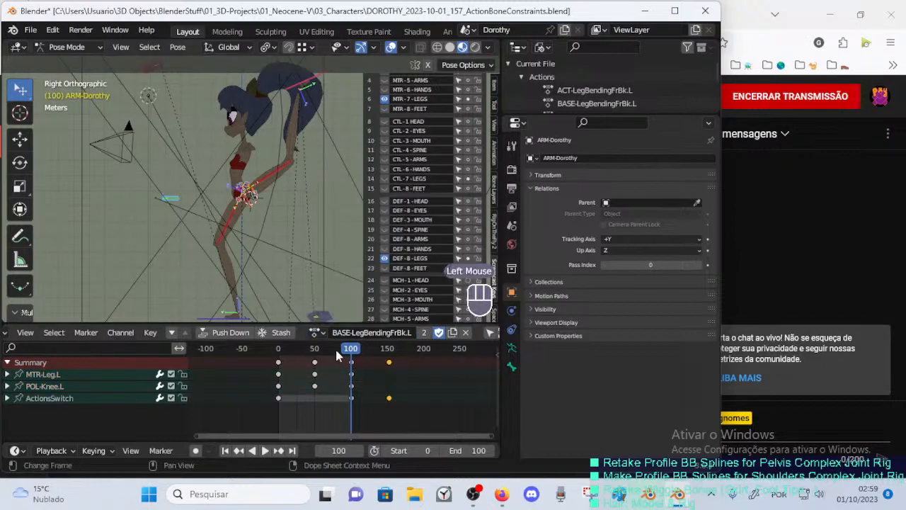
pyautogui.hotkey('ctrl', 'z')
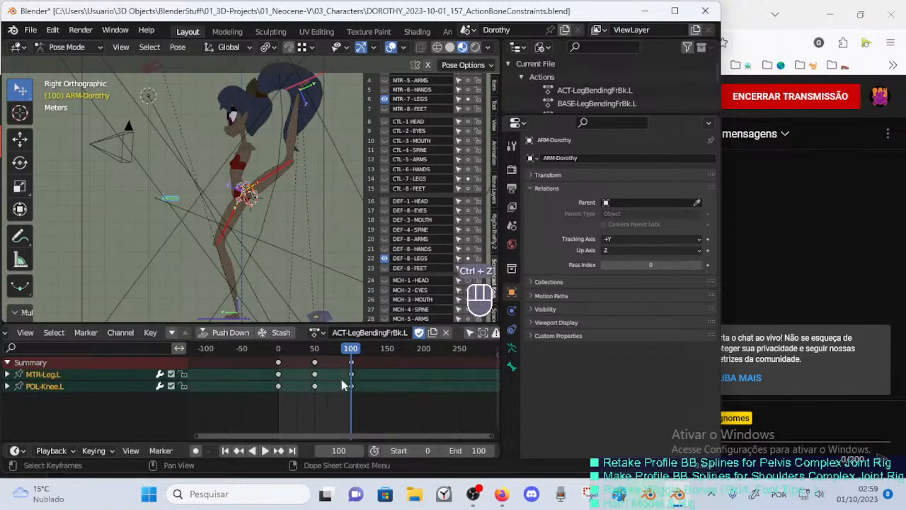
pyautogui.click(315, 332)
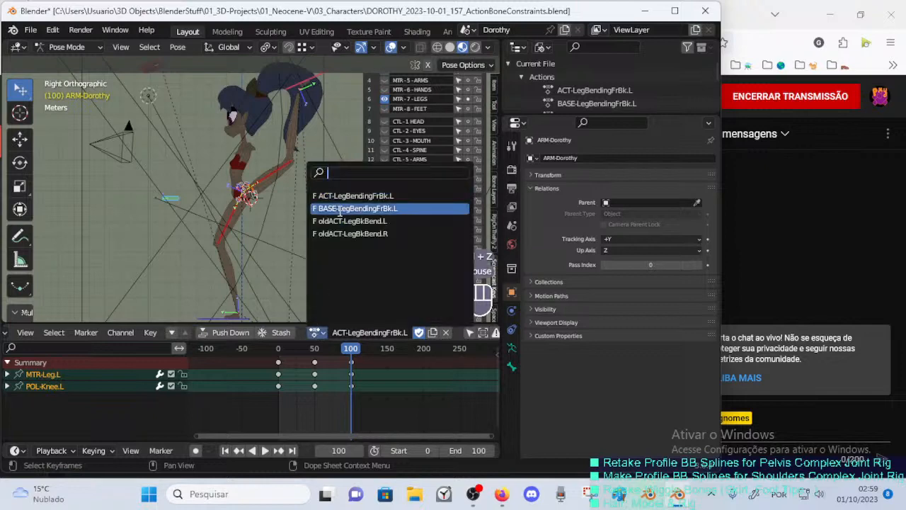
pyautogui.click(340, 209)
pyautogui.click(317, 335)
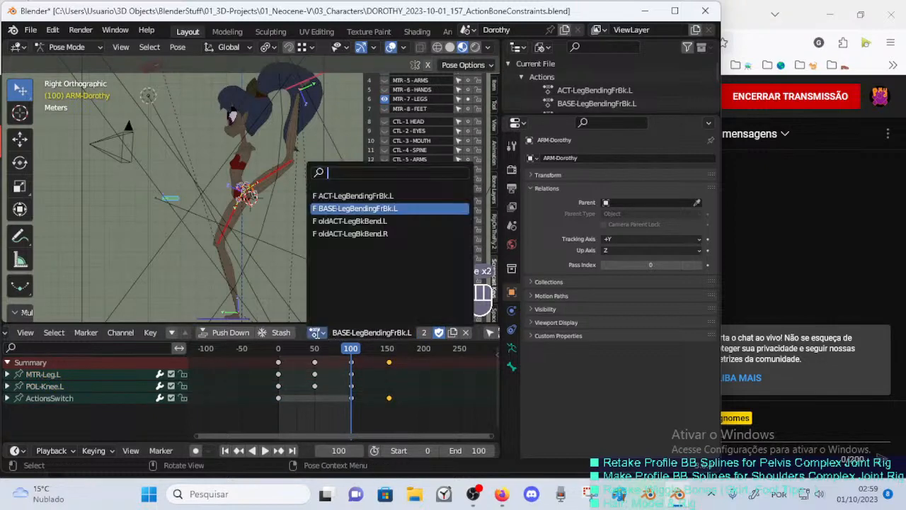
pyautogui.click(329, 196)
pyautogui.click(317, 333)
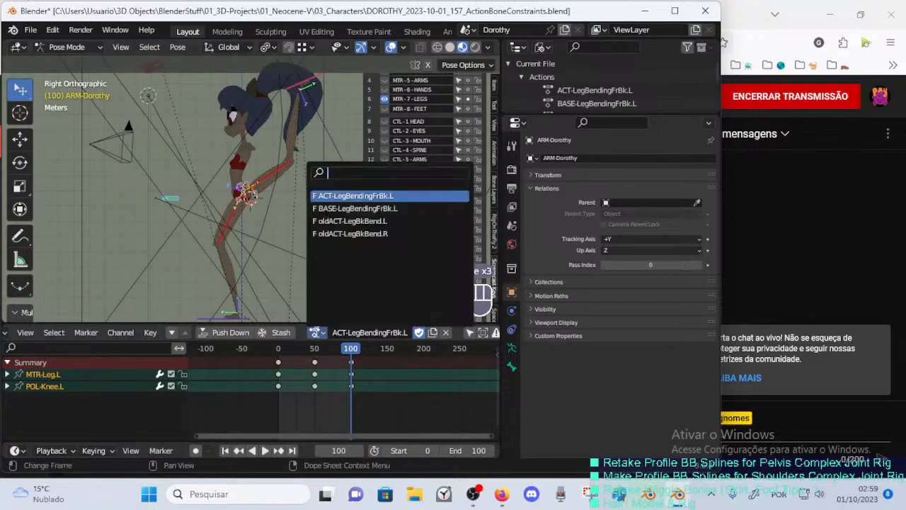
pyautogui.click(338, 211)
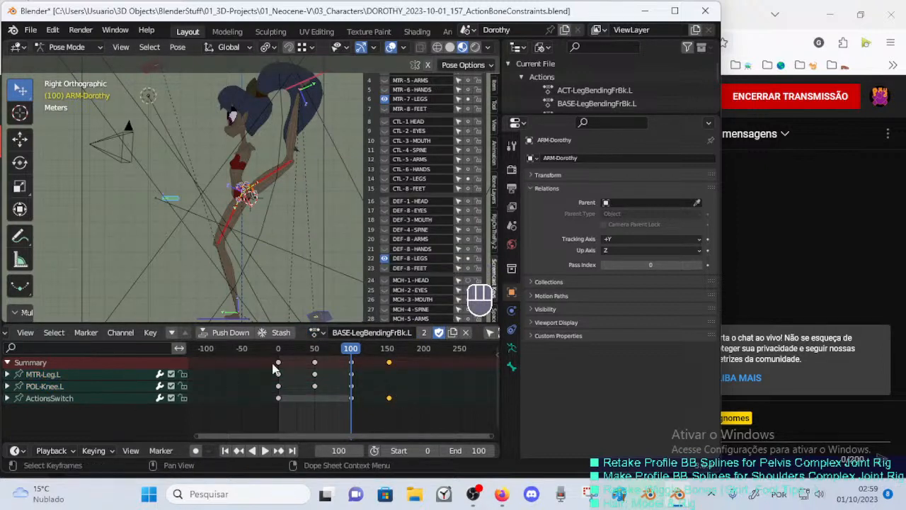
pyautogui.click(315, 333)
pyautogui.click(341, 196)
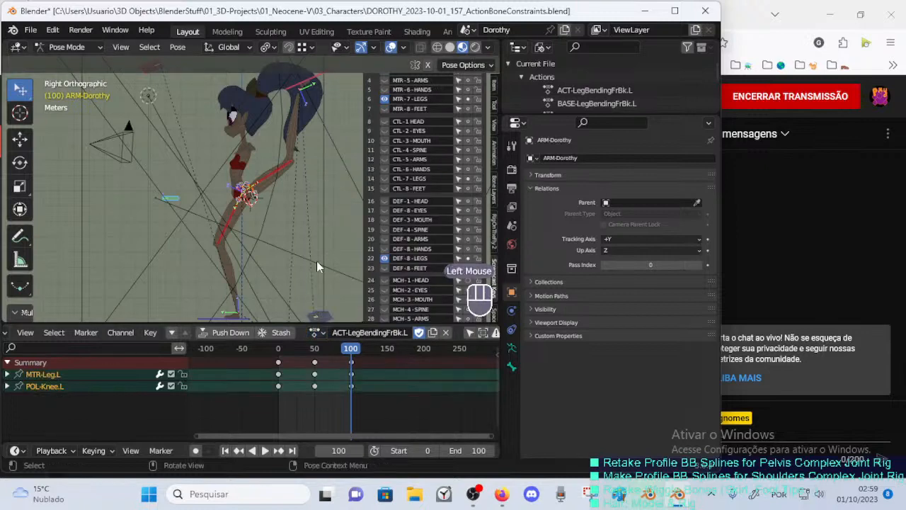
# Load and scrub the oldACT-LegBkBend.R action, switch through BASE-LegBendingFrBk.L, and end on ACT-LegBendingFrBk.L back at frame 0.
pyautogui.click(315, 333)
pyautogui.click(340, 236)
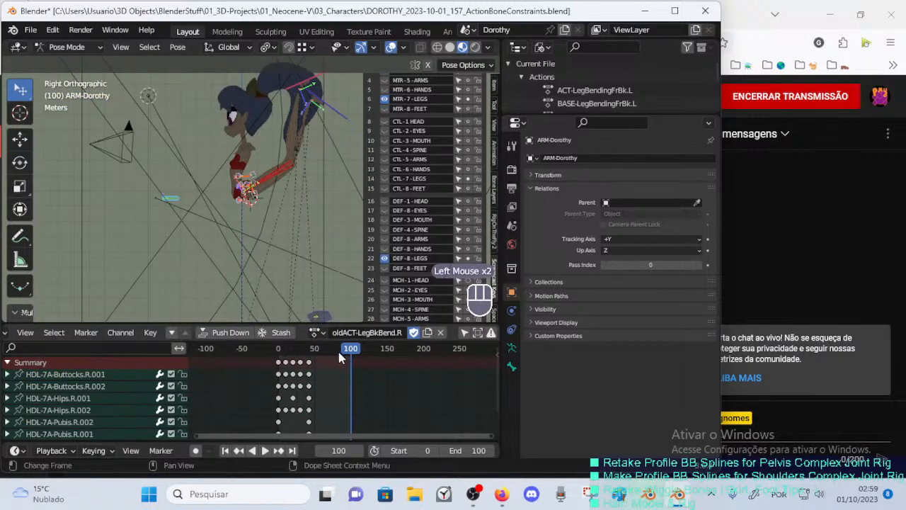
pyautogui.moveTo(338, 358)
pyautogui.mouseDown()
pyautogui.moveTo(317, 357)
pyautogui.moveTo(354, 358)
pyautogui.mouseUp()
pyautogui.click(315, 332)
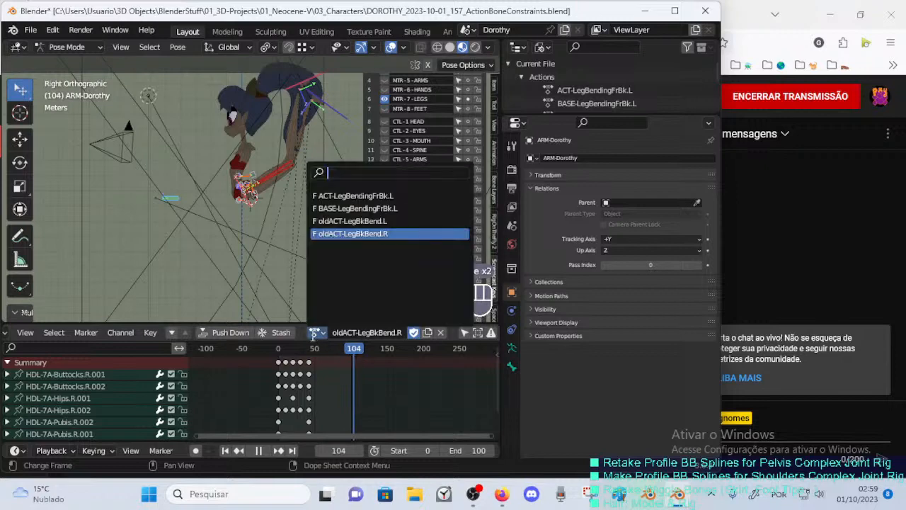
pyautogui.click(340, 209)
pyautogui.click(318, 333)
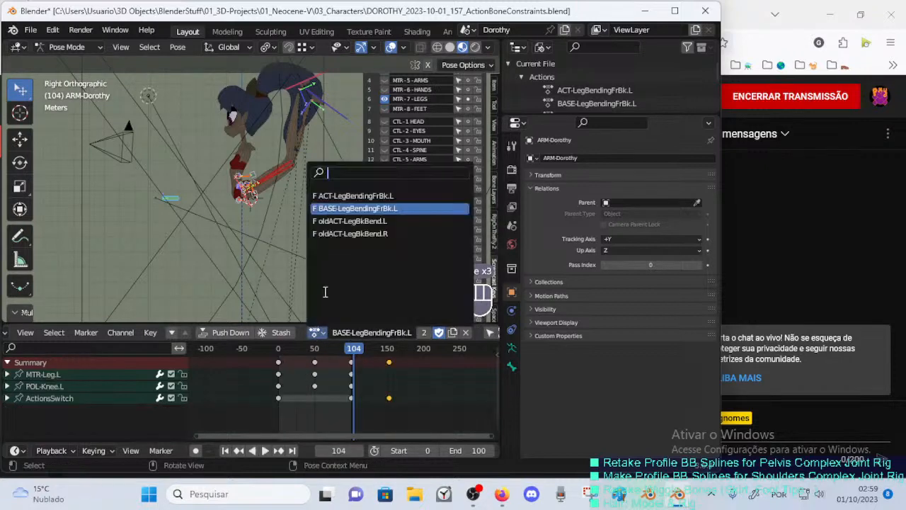
pyautogui.click(333, 195)
pyautogui.moveTo(348, 356); pyautogui.dragTo(278, 356)
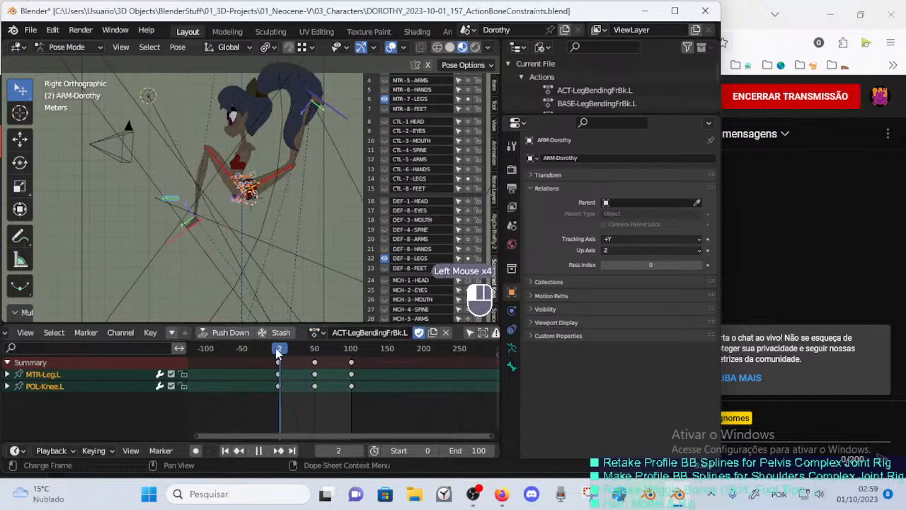
# Select all visible pose bones and clear their transforms at frame 0 to remove the pose left over from the old action.
pyautogui.click(318, 333)
pyautogui.press('a')
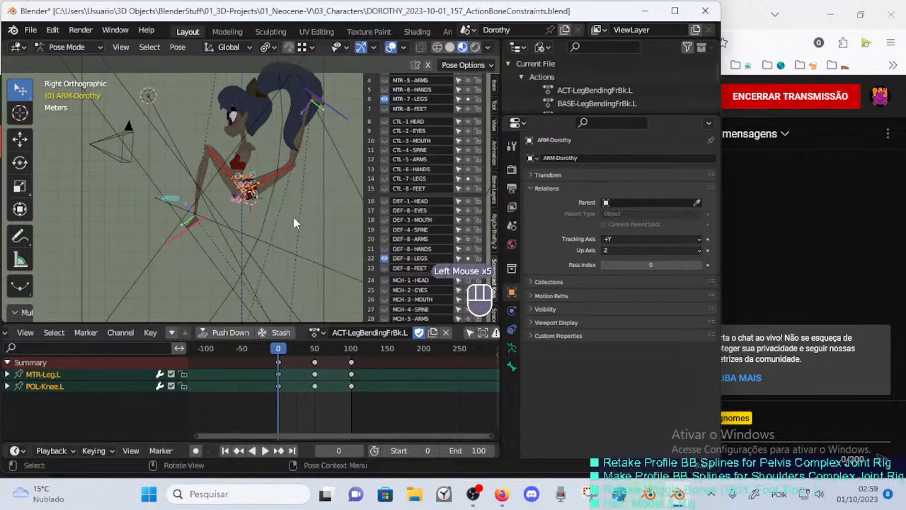
pyautogui.hotkey('alt', 'q')
pyautogui.hotkey('alt', 'a')
pyautogui.hotkey('alt', 'q')
pyautogui.hotkey('alt', 'q')
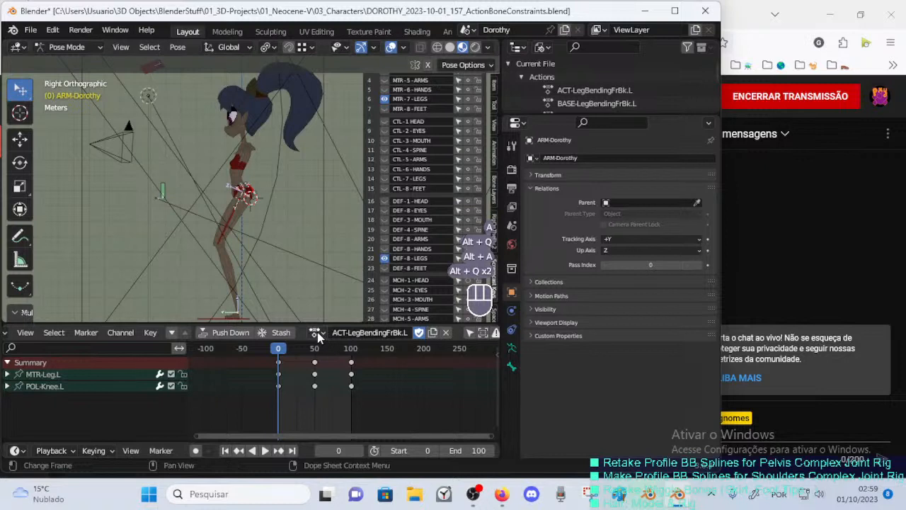
# Re-evaluate the ACT action at frame 0, load BASE-LegBendingFrBk.L, and clear the bone transforms to compare the pose.
pyautogui.moveTo(305, 346); pyautogui.dragTo(272, 352)
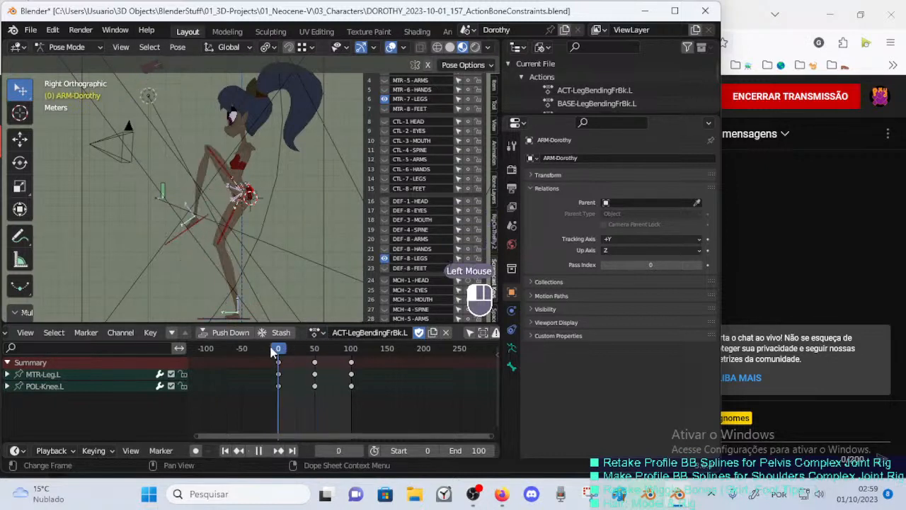
pyautogui.click(315, 333)
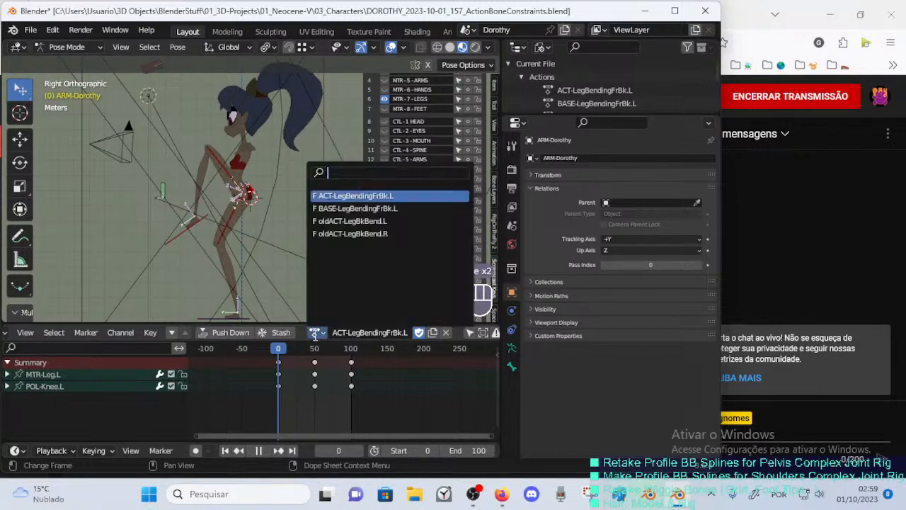
pyautogui.click(340, 208)
pyautogui.hotkey('alt', 'q')
pyautogui.hotkey('alt', 'q')
pyautogui.hotkey('alt', 'q')
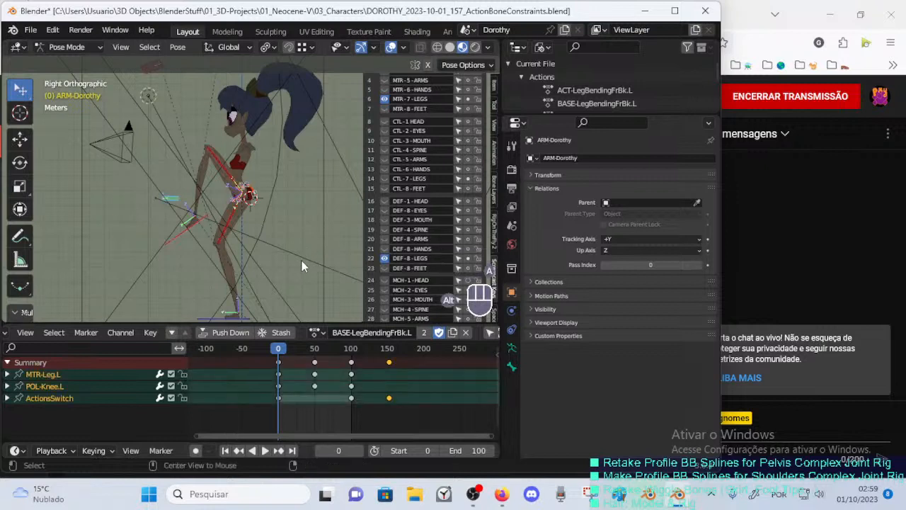
# Check the BASE action at frame 100, return to frame 50, and clear the transforms of all bones.
pyautogui.moveTo(281, 353); pyautogui.dragTo(317, 354)
pyautogui.press('Up')
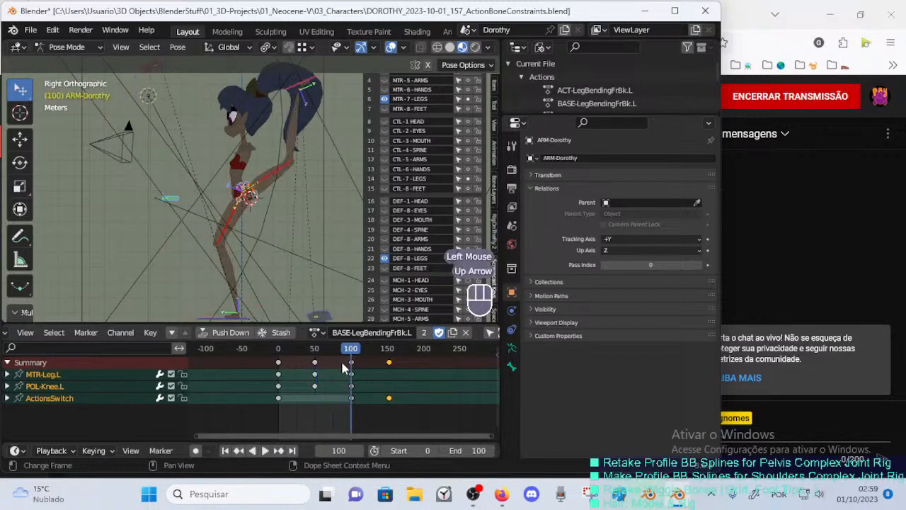
pyautogui.press('Down')
pyautogui.press('a')
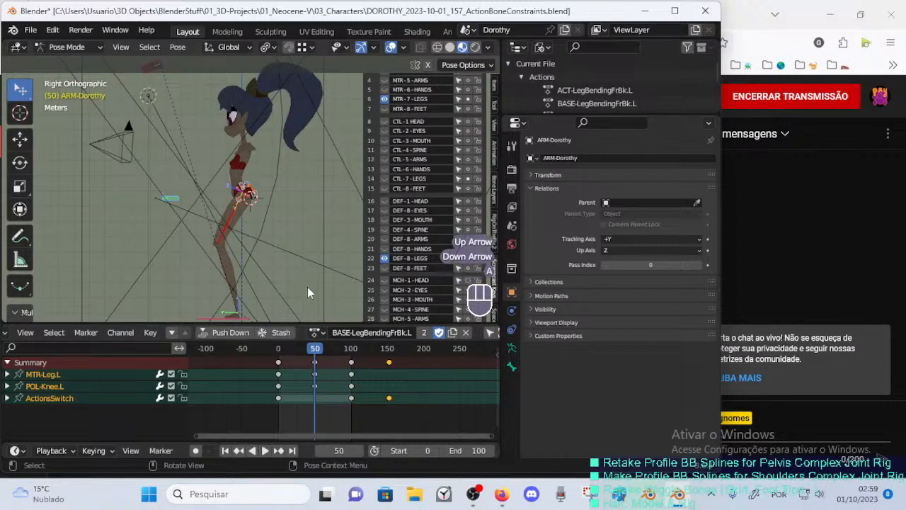
pyautogui.hotkey('alt', 'q')
pyautogui.hotkey('alt', 'q')
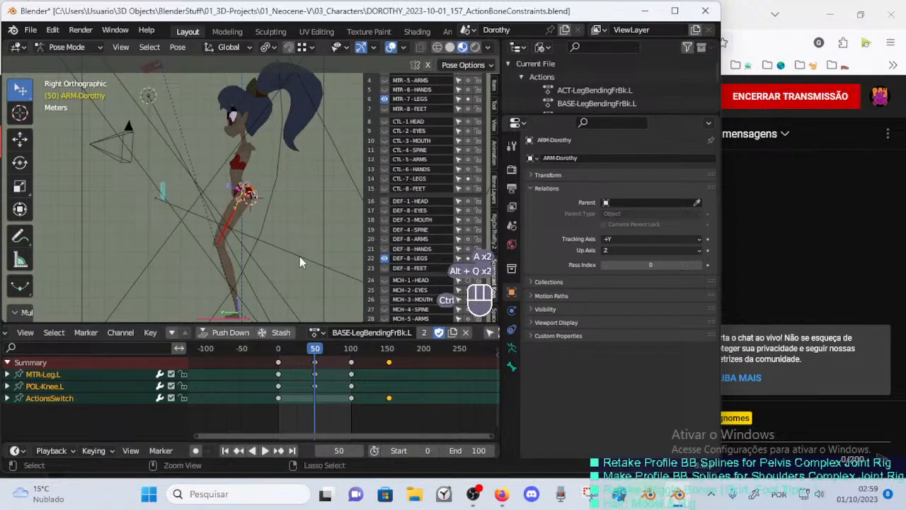
# Undo the last transform clearing at frame 50, reselect all bones, and clear their transforms again.
pyautogui.hotkey('ctrl', 'z')
pyautogui.press('a')
pyautogui.hotkey('alt', 'q')
pyautogui.hotkey('alt', 'q')
pyautogui.hotkey('alt', 'q')
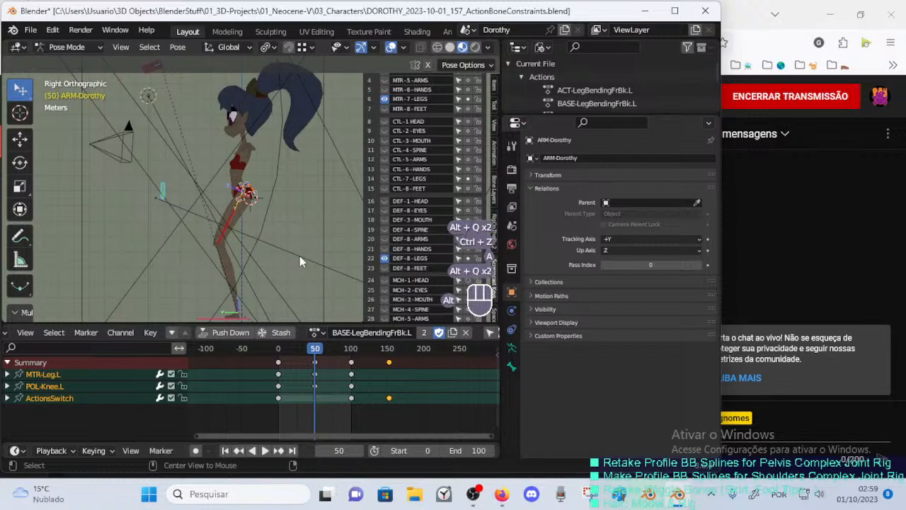
# Go to the BASE keyframe at 100, step down to frame 0, and clear all bone transforms there.
pyautogui.press('Up')
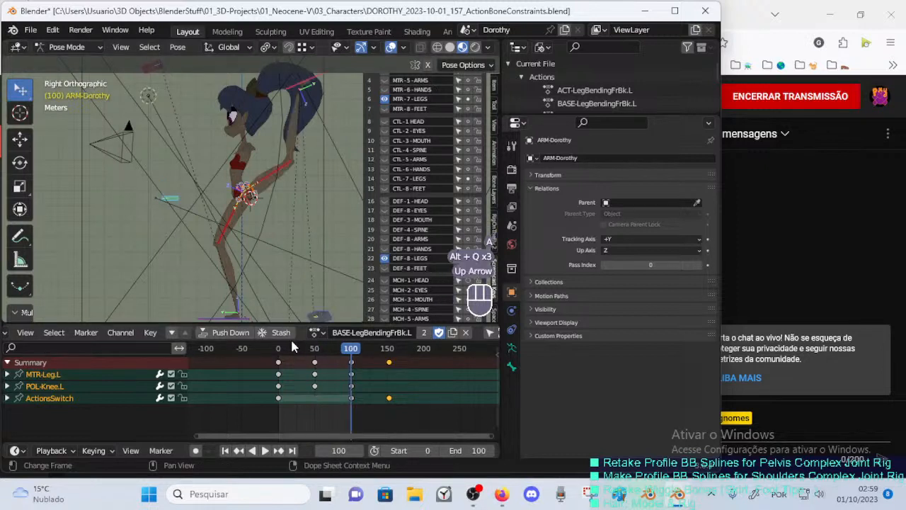
pyautogui.press('Down')
pyautogui.press('Down')
pyautogui.press('a')
pyautogui.hotkey('alt', 'q')
pyautogui.hotkey('alt', 'q')
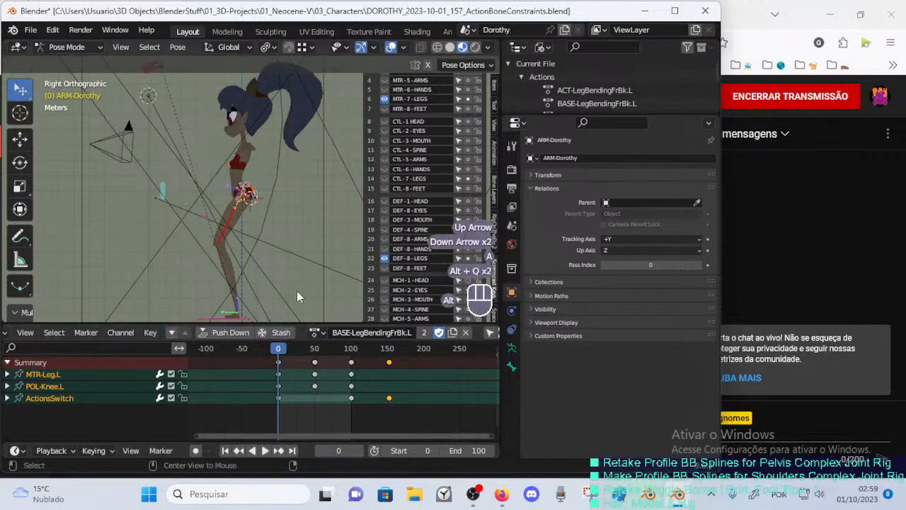
# Step the BASE action to its keyframe at 50 and compare its pose with all bones' transforms cleared.
pyautogui.press('Down')
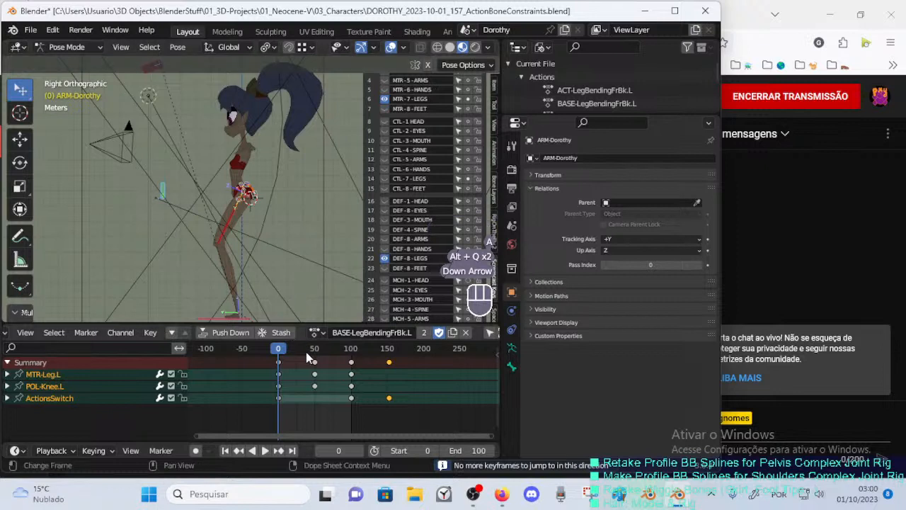
pyautogui.press('Up')
pyautogui.press('Right')
pyautogui.press('Down')
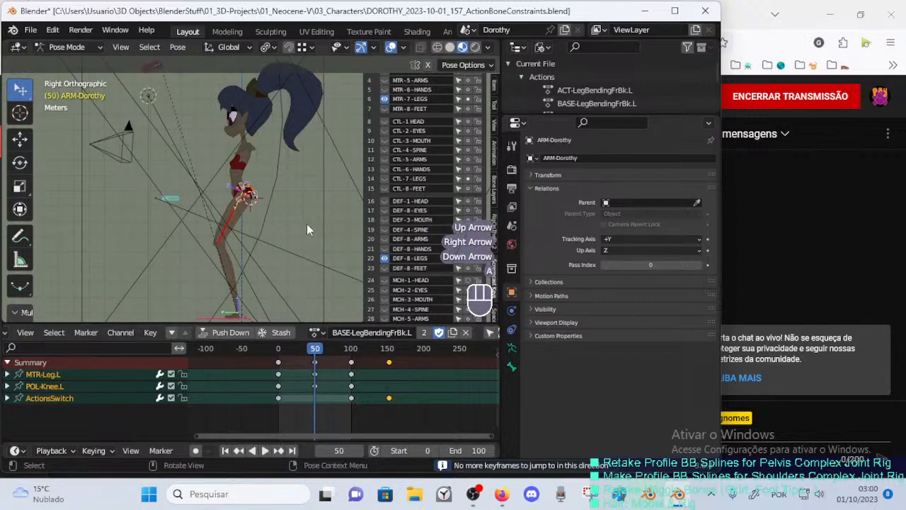
pyautogui.press('a')
pyautogui.hotkey('alt', 'q')
pyautogui.hotkey('alt', 'q')
pyautogui.hotkey('alt', 'q')
pyautogui.hotkey('alt', 'q')
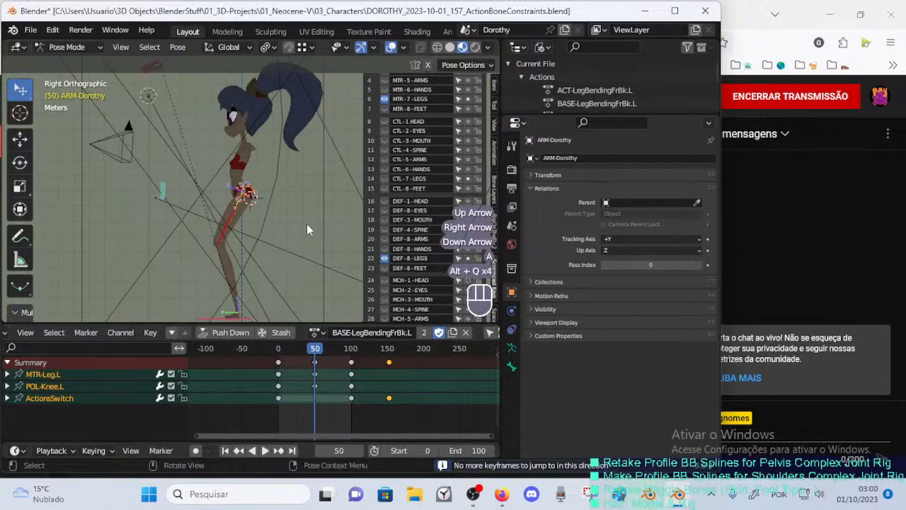
# Load ACT-LegBendingFrBk.L, compare its cleared and keyed poses around frame 50, and switch back to BASE-LegBendingFrBk.L.
pyautogui.click(317, 332)
pyautogui.click(346, 197)
pyautogui.hotkey('alt', 'q')
pyautogui.hotkey('alt', 'q')
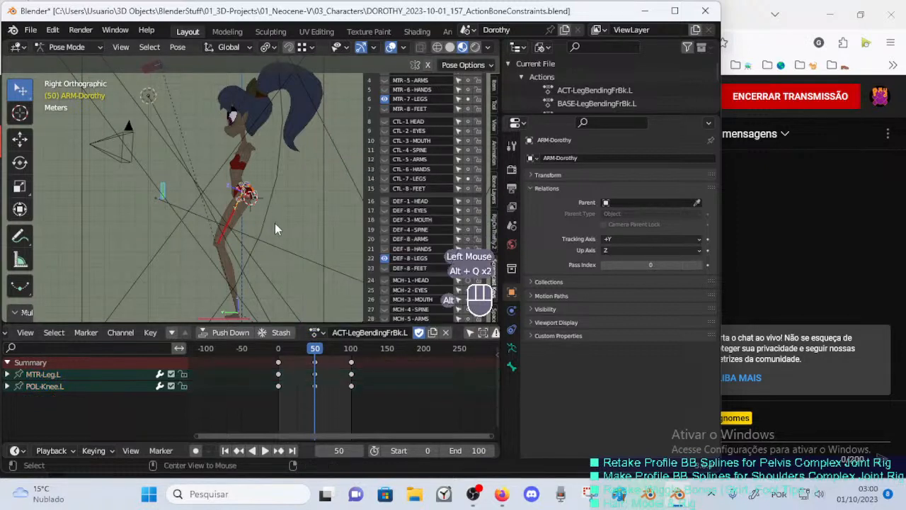
pyautogui.moveTo(280, 348); pyautogui.dragTo(341, 353)
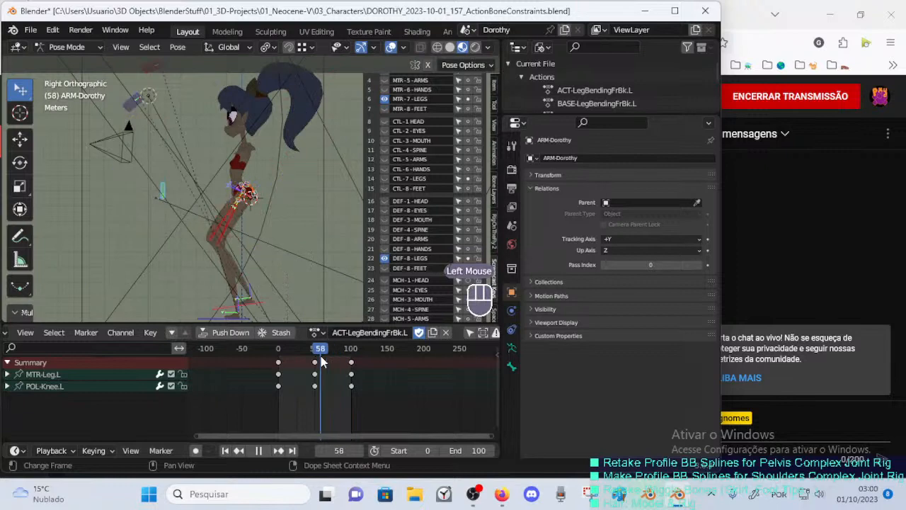
pyautogui.press('Up')
pyautogui.press('Down')
pyautogui.click(316, 332)
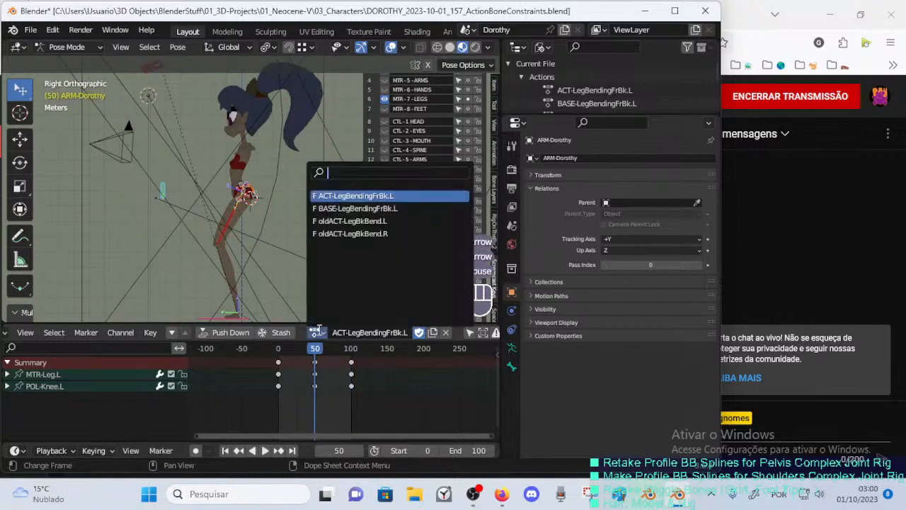
pyautogui.click(337, 210)
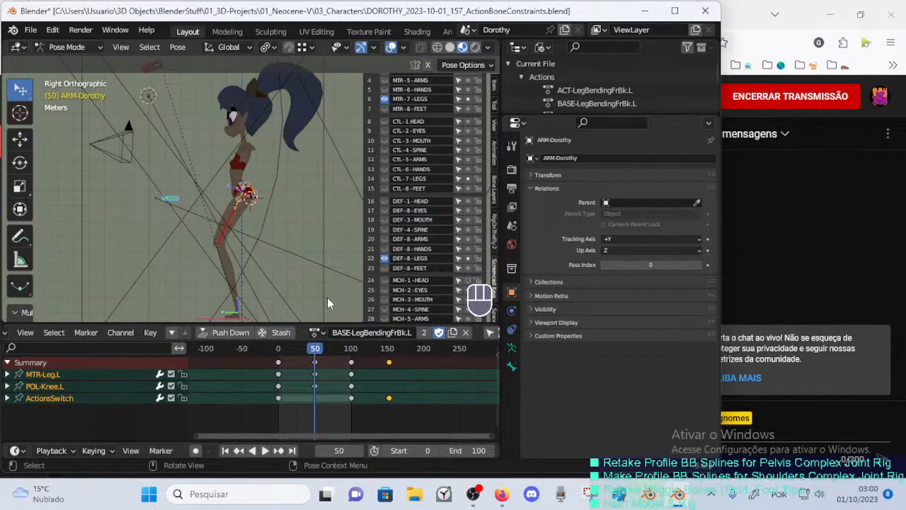
# View the character in perspective, clear the pose at frame 50, and select the ActionsSwitch bone to examine its change.
pyautogui.moveTo(205, 230); pyautogui.dragTo(319, 253, button='middle')
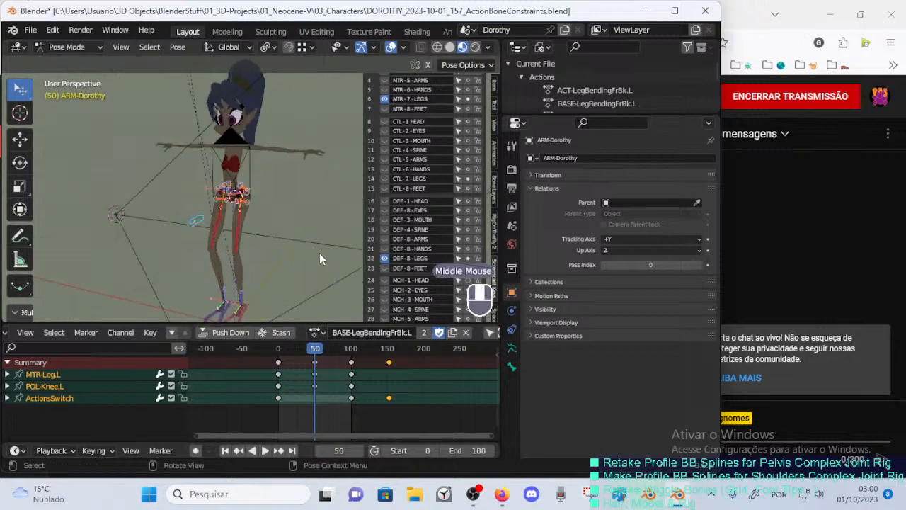
pyautogui.scroll(2, 259, 241)
pyautogui.moveTo(259, 242); pyautogui.dragTo(147, 231, button='middle')
pyautogui.scroll(-1, 218, 261)
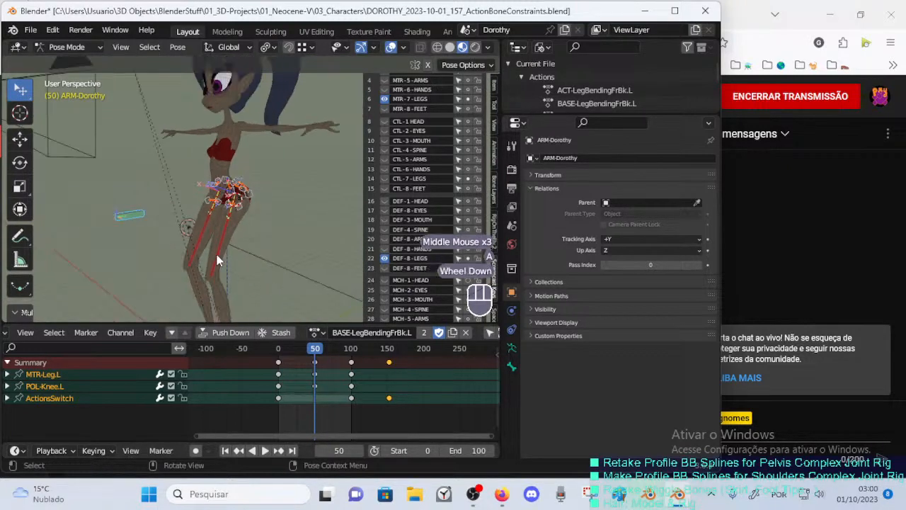
pyautogui.hotkey('alt', 'q')
pyautogui.hotkey('alt', 'q')
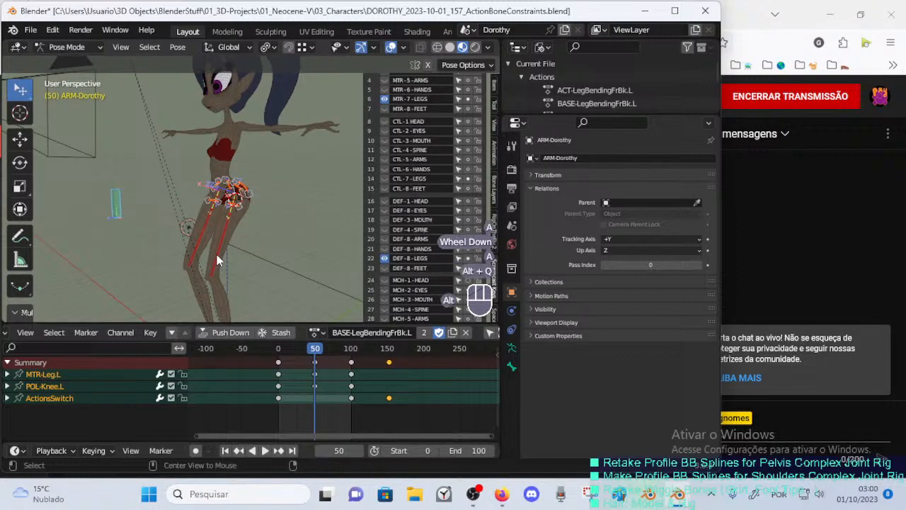
pyautogui.click(150, 216)
pyautogui.click(155, 216)
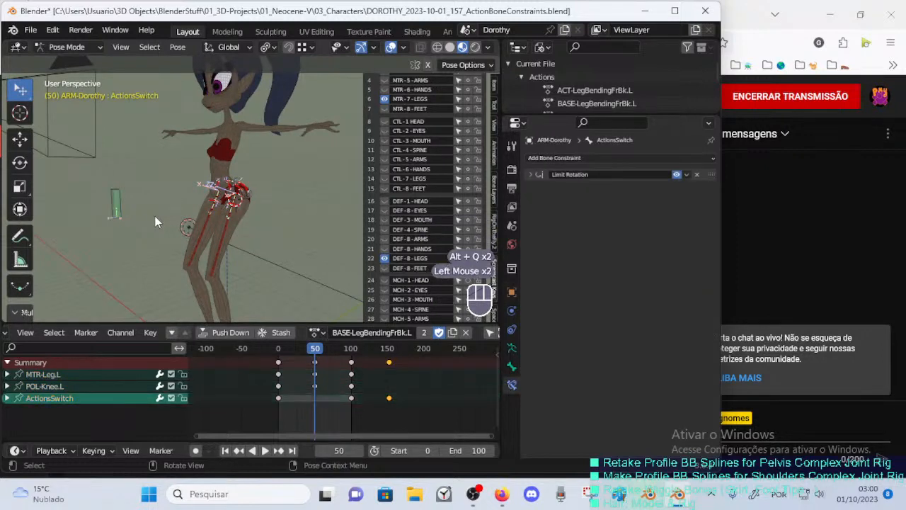
# Scrub the BASE action, clear all bone transforms at frame 50, and inspect the Action constraint on HDL-7A-Hips.L.002.
pyautogui.moveTo(290, 350)
pyautogui.mouseDown()
pyautogui.moveTo(321, 351)
pyautogui.moveTo(254, 345)
pyautogui.moveTo(386, 350)
pyautogui.moveTo(307, 355)
pyautogui.mouseUp()
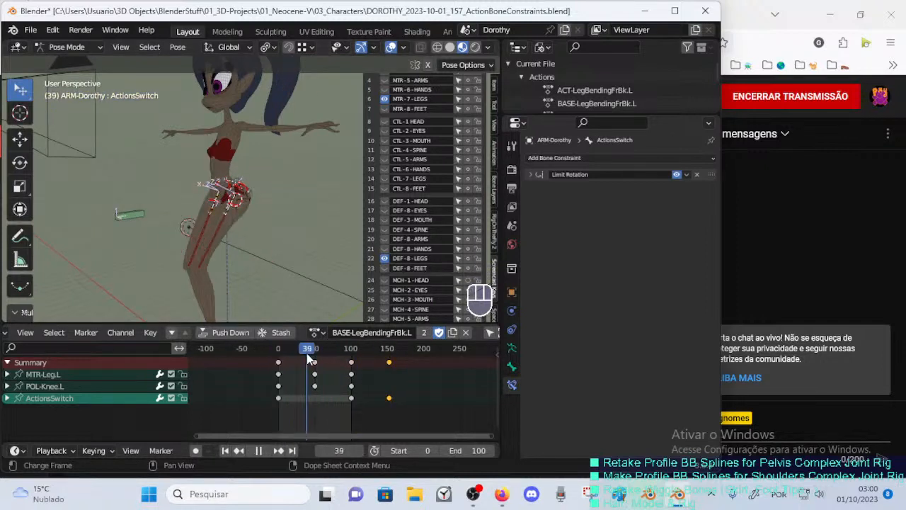
pyautogui.press('Up')
pyautogui.hotkey('alt', 'q')
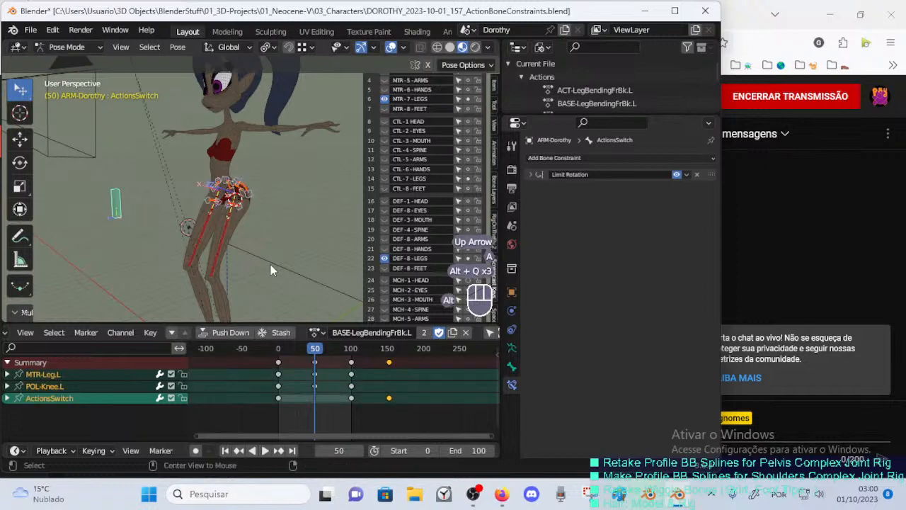
pyautogui.moveTo(271, 270); pyautogui.dragTo(241, 265, button='middle')
pyautogui.scroll(4, 234, 244)
pyautogui.click(255, 223)
pyautogui.scroll(1, 240, 267)
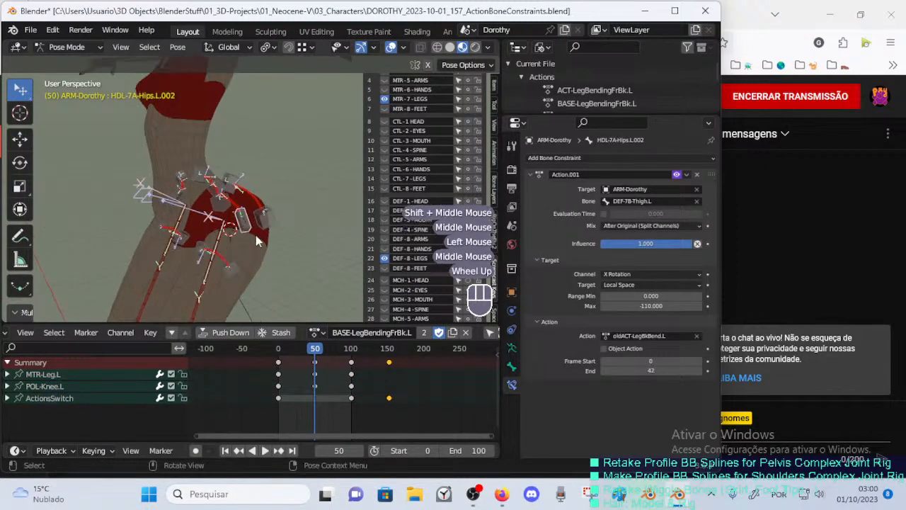
pyautogui.click(269, 212)
pyautogui.click(254, 229)
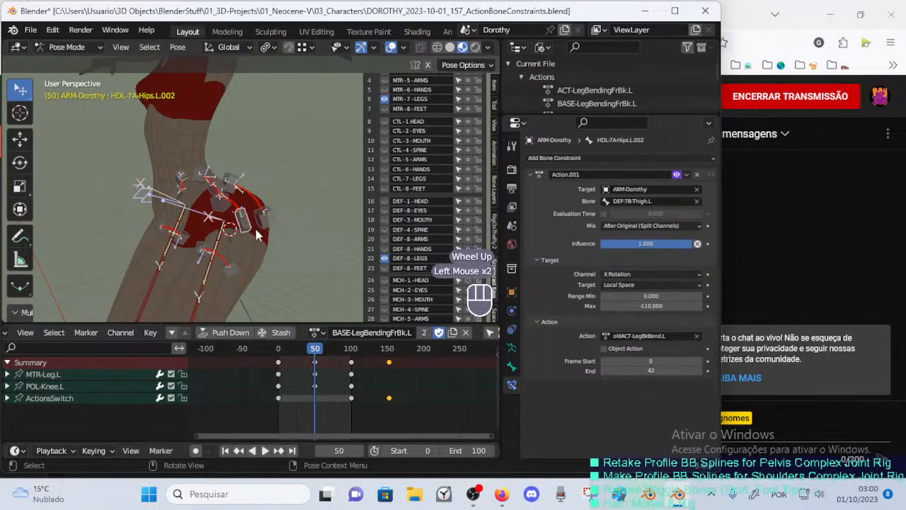
# Select the ActionsSwitch bone and scrub from frame 0 to the keyframe at 50 to check its rotation.
pyautogui.scroll(-3, 232, 267)
pyautogui.click(172, 218)
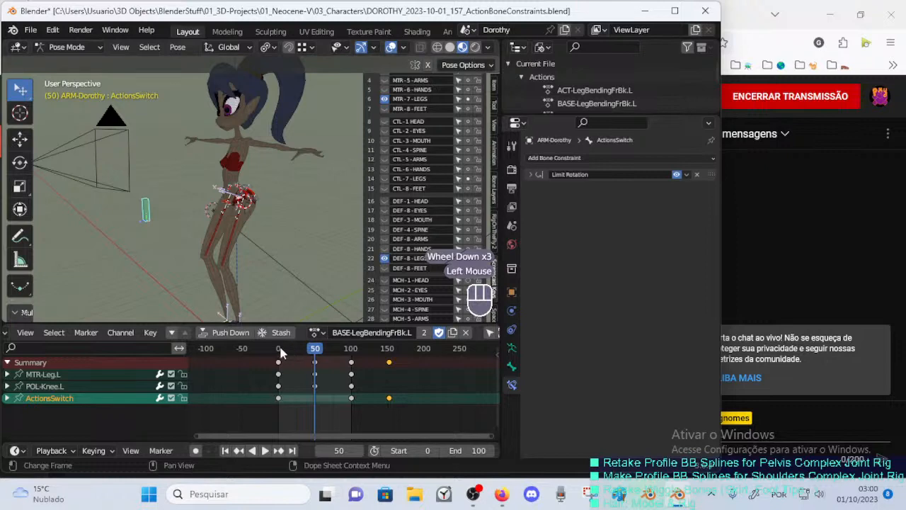
pyautogui.moveTo(280, 352); pyautogui.dragTo(316, 348)
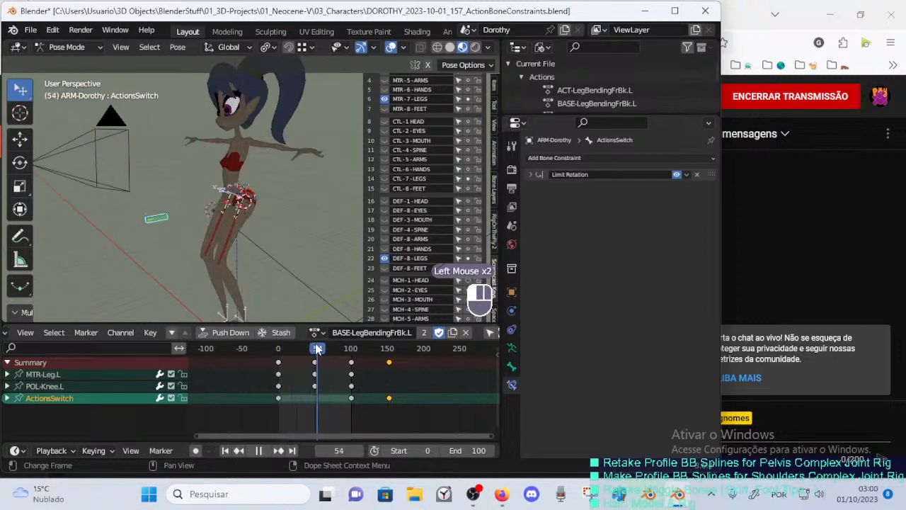
pyautogui.press('Up')
pyautogui.press('Down')
# Inspect the Action constraints on the HDL-7A-Pubis.L.002 and HDL-7A-Buttocks.L.002 handle bones close up.
pyautogui.scroll(2, 278, 267)
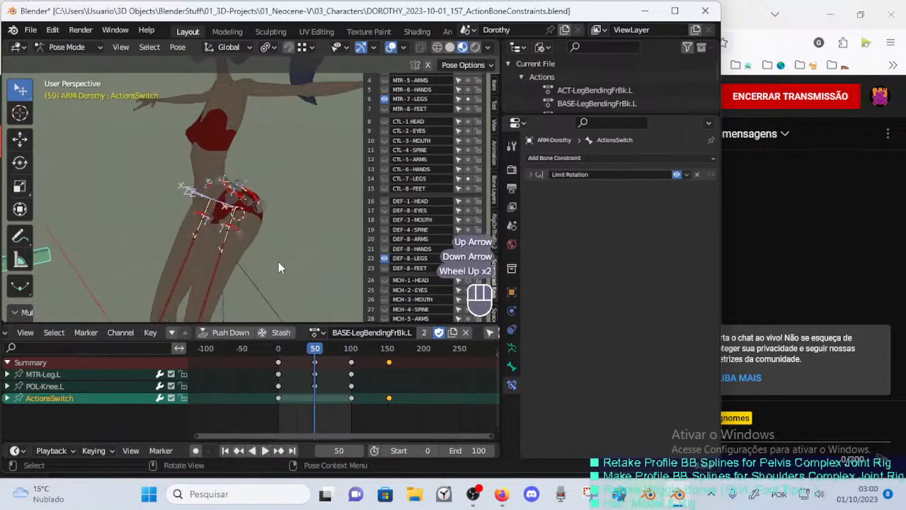
pyautogui.moveTo(278, 267); pyautogui.dragTo(299, 255, button='middle')
pyautogui.scroll(2, 298, 256)
pyautogui.click(247, 260)
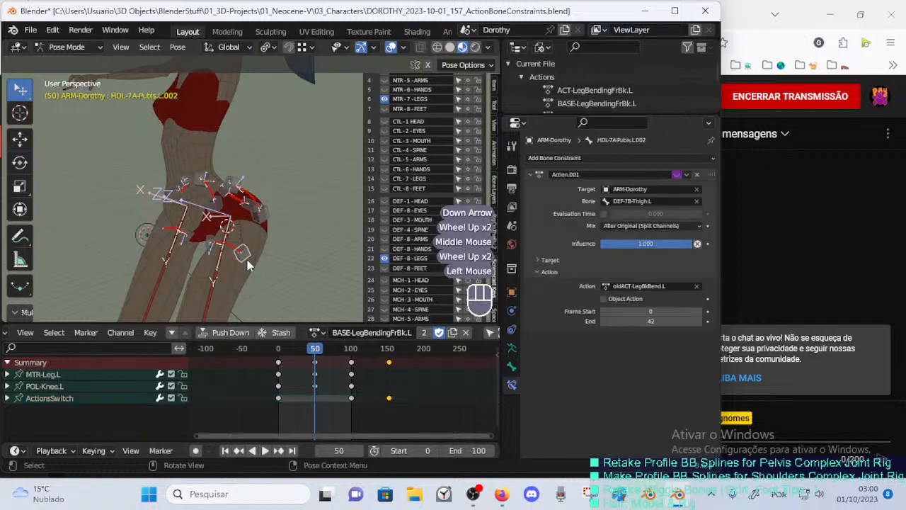
pyautogui.click(272, 219)
pyautogui.moveTo(271, 219); pyautogui.dragTo(262, 226, button='middle')
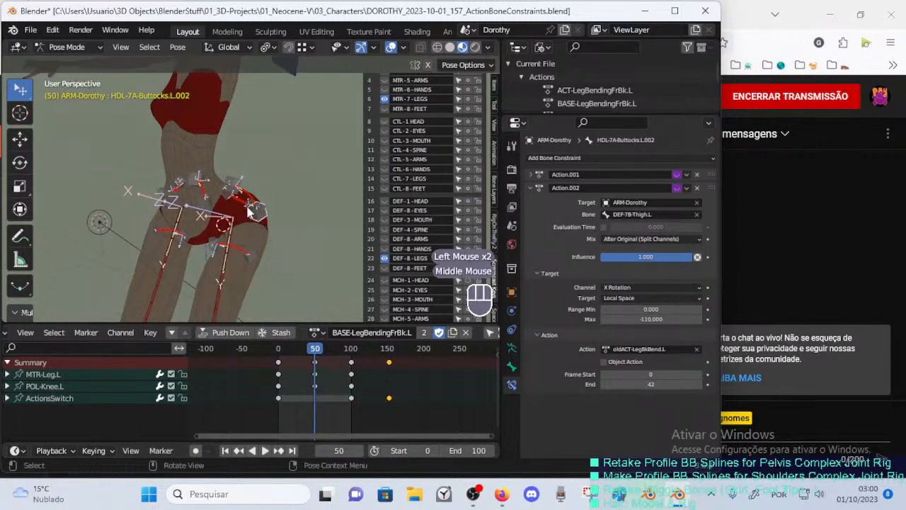
# Inspect the Action constraints on the left-side pelvis handle bones, including HDL-7A-Hips.L.002, HDL-7A-Buttocks.L.001 and HDL-7A-Pubis.L.002.
pyautogui.click(248, 206)
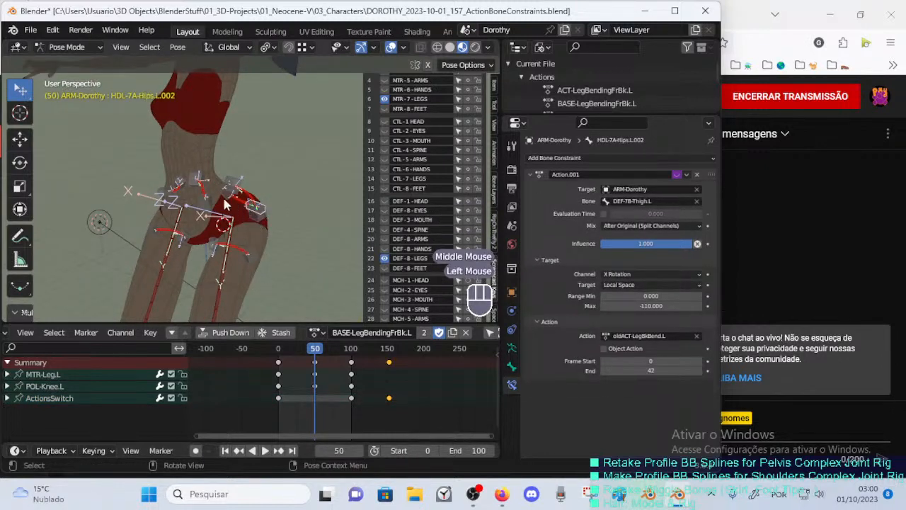
pyautogui.click(225, 201)
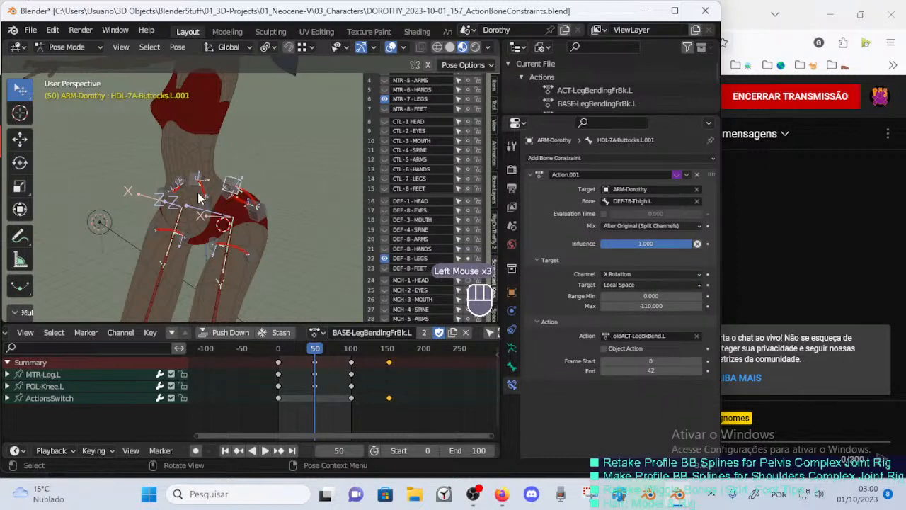
pyautogui.moveTo(200, 198); pyautogui.dragTo(245, 255, button='middle')
pyautogui.click(236, 260)
pyautogui.click(272, 255)
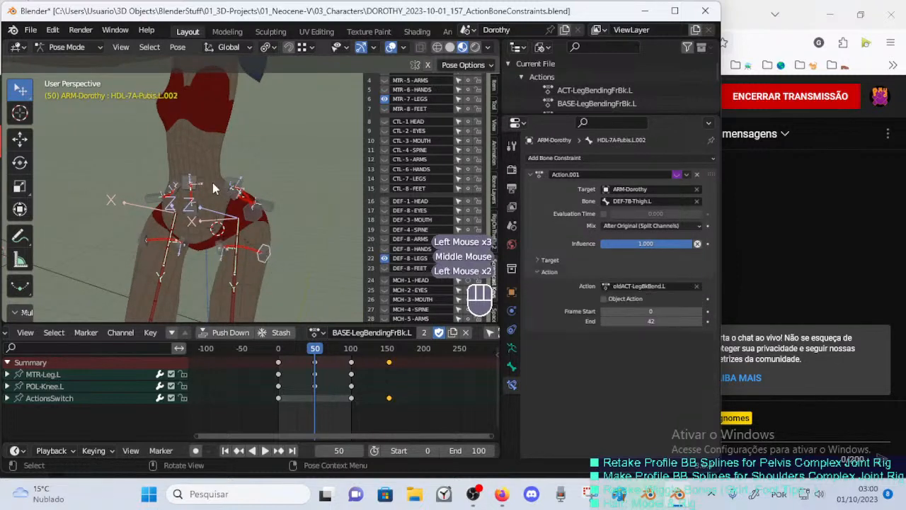
# Inspect the Action constraints on the right-side pelvis handles, including HDL-7A-Hips.R.001, and collapse the one on HDL-7A-Pubis.R.001.
pyautogui.click(198, 178)
pyautogui.click(190, 214)
pyautogui.click(167, 192)
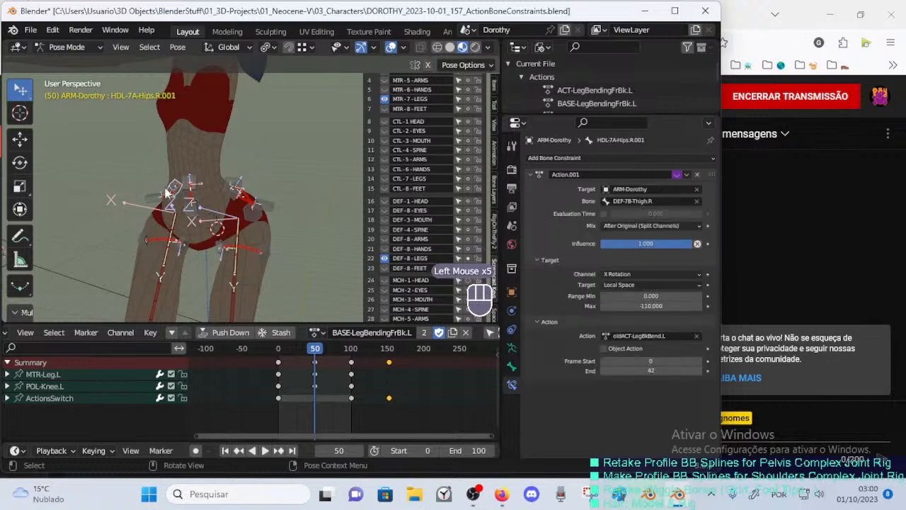
pyautogui.moveTo(135, 228); pyautogui.dragTo(145, 240, button='middle')
pyautogui.click(148, 240)
pyautogui.click(186, 255)
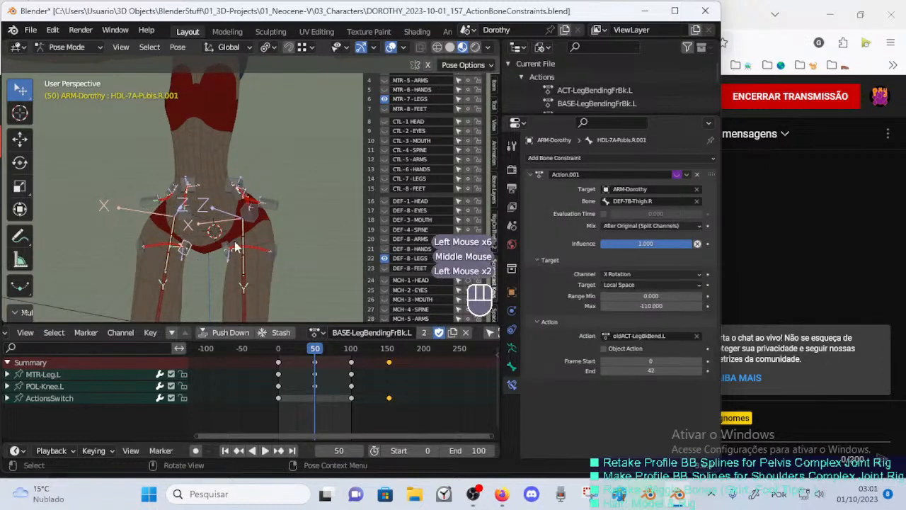
pyautogui.moveTo(263, 225); pyautogui.dragTo(228, 217, button='middle')
pyautogui.click(530, 174)
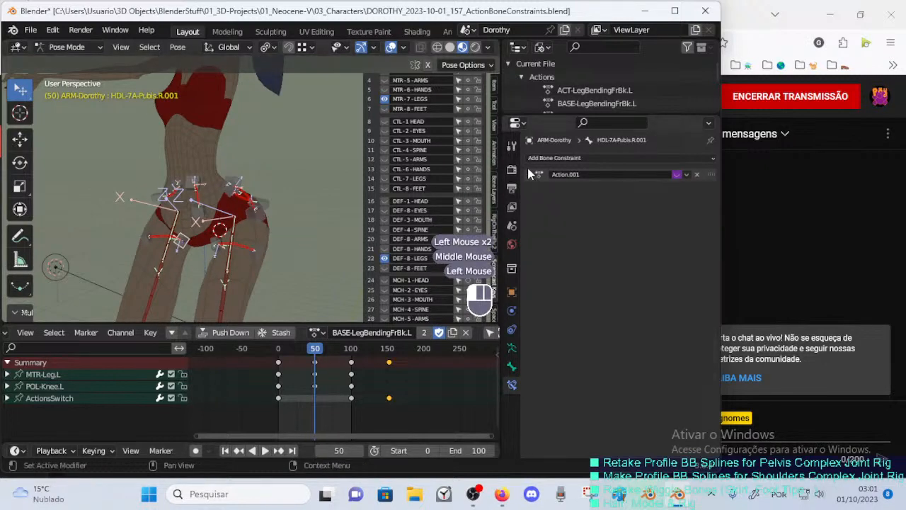
pyautogui.scroll(-1, 269, 245)
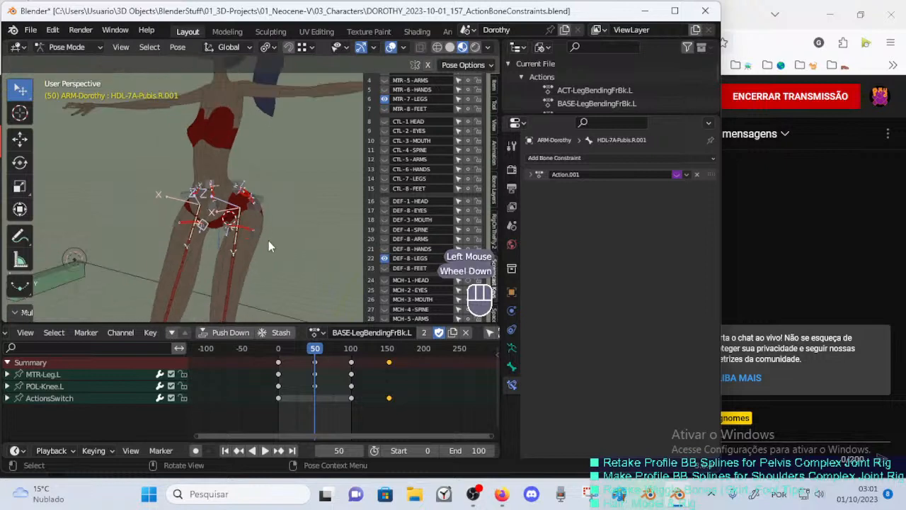
pyautogui.scroll(1, 267, 248)
# Select every bone in the GRP-BBH-Handle bone group, make HDL-7A-Pubis.L.002 active, and view its Action constraint.
pyautogui.click(512, 345)
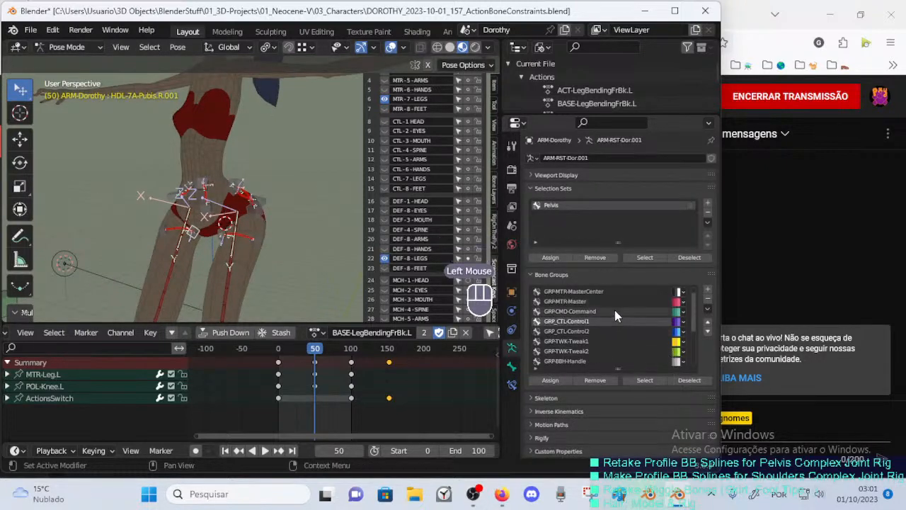
pyautogui.click(618, 340)
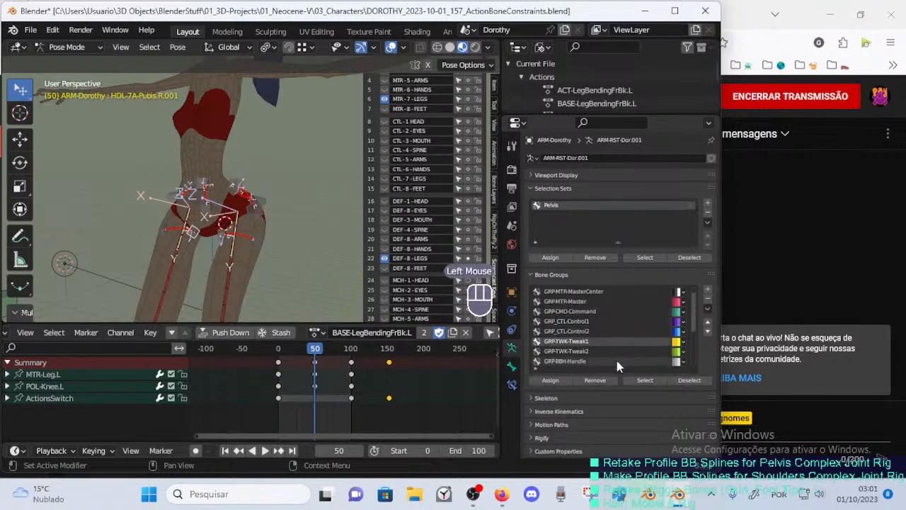
pyautogui.click(616, 361)
pyautogui.moveTo(626, 372); pyautogui.dragTo(620, 381)
pyautogui.click(640, 390)
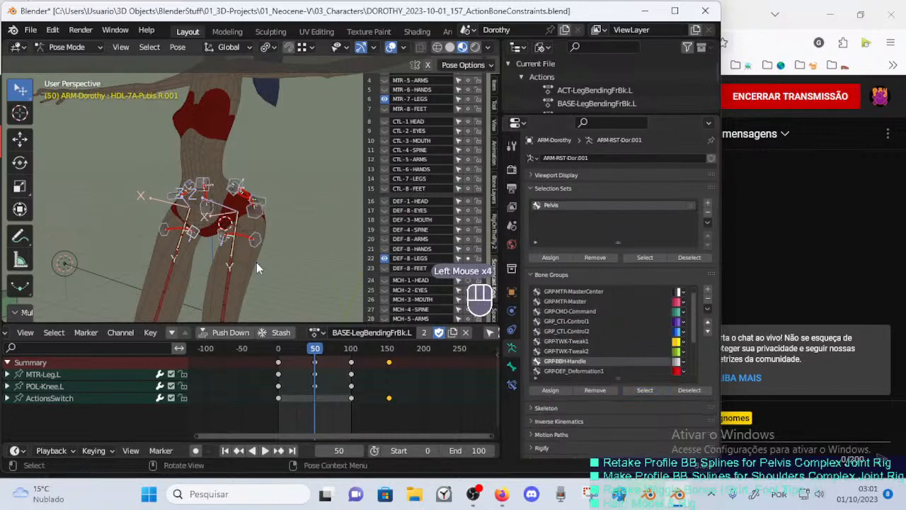
pyautogui.moveTo(256, 262); pyautogui.dragTo(260, 247, button='middle')
pyautogui.keyDown('shift'); pyautogui.click(260, 235); pyautogui.keyUp('shift')
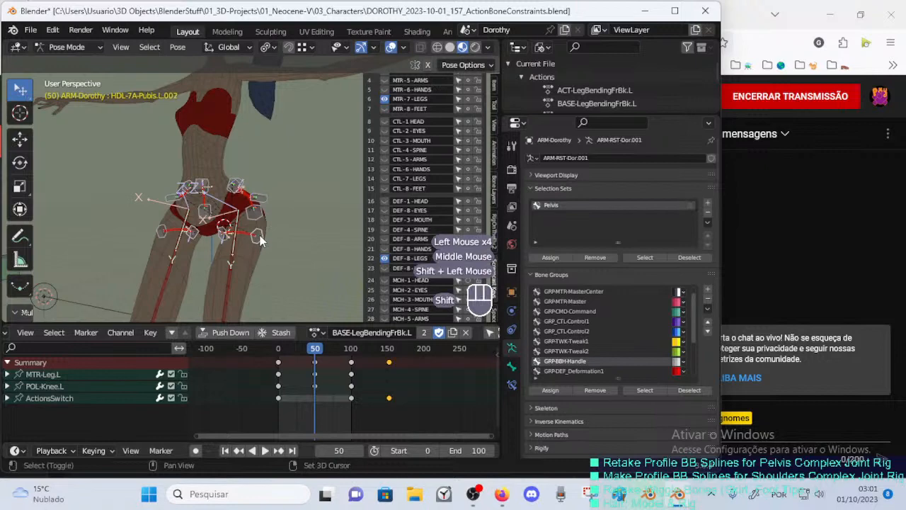
pyautogui.click(512, 384)
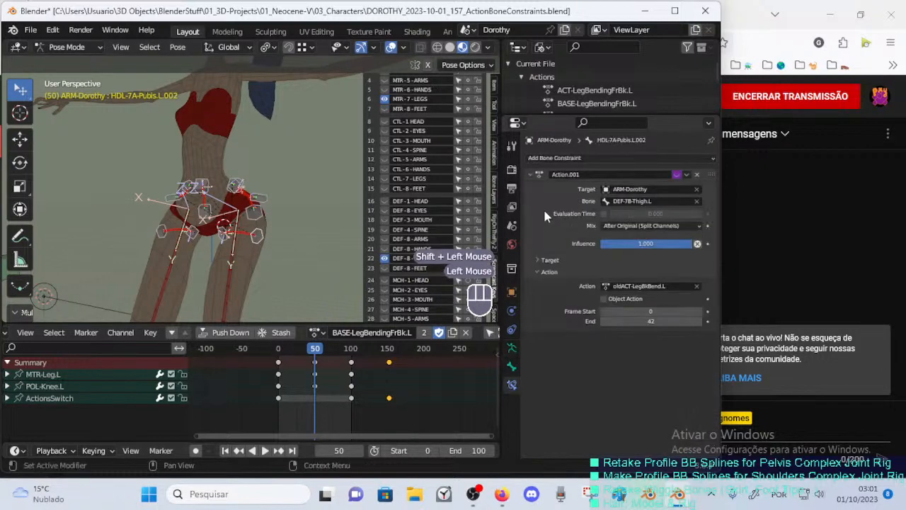
pyautogui.scroll(1, 289, 203)
pyautogui.moveTo(289, 204); pyautogui.dragTo(270, 226, button='middle')
pyautogui.scroll(-2, 272, 226)
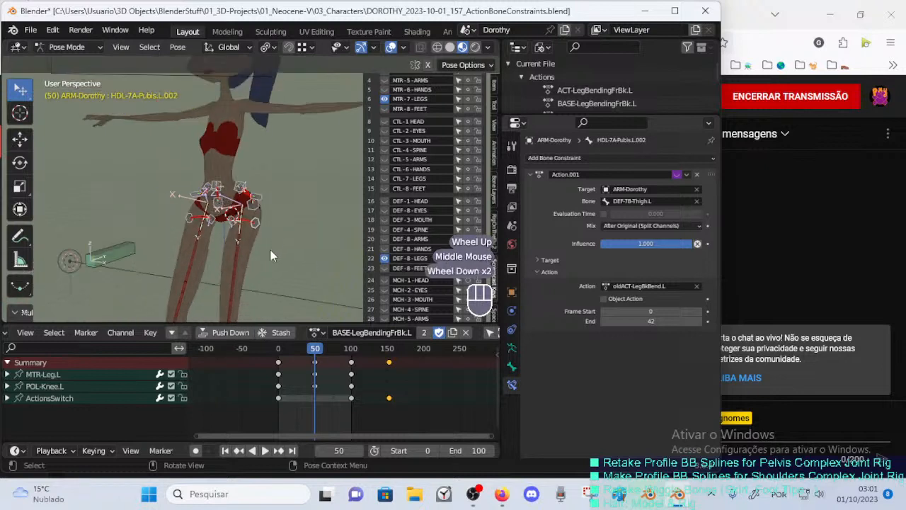
# Select HDL-7A-Buttocks.L.002, move to the keyframe at frame 50, and clear the transforms of all bones.
pyautogui.doubleClick(256, 215)
pyautogui.moveTo(314, 348)
pyautogui.mouseDown()
pyautogui.moveTo(278, 359)
pyautogui.moveTo(334, 368)
pyautogui.moveTo(308, 362)
pyautogui.moveTo(360, 357)
pyautogui.moveTo(336, 358)
pyautogui.moveTo(338, 368)
pyautogui.moveTo(327, 364)
pyautogui.moveTo(356, 364)
pyautogui.moveTo(282, 357)
pyautogui.moveTo(312, 358)
pyautogui.mouseUp()
pyautogui.press('Up')
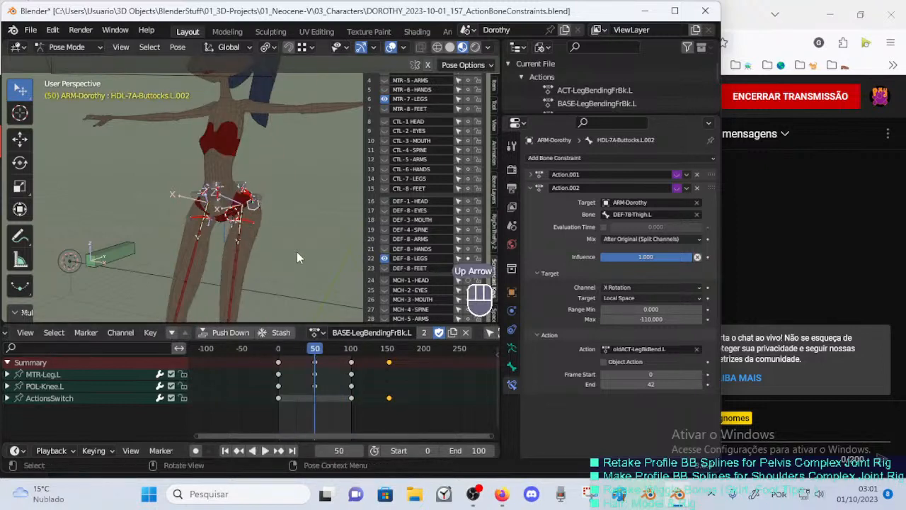
pyautogui.hotkey('alt', 'q')
pyautogui.hotkey('alt', 'q')
# Try rotating the ActionsSwitch bone about X at frame 50 without keying it, and deselect all bones.
pyautogui.click(92, 221)
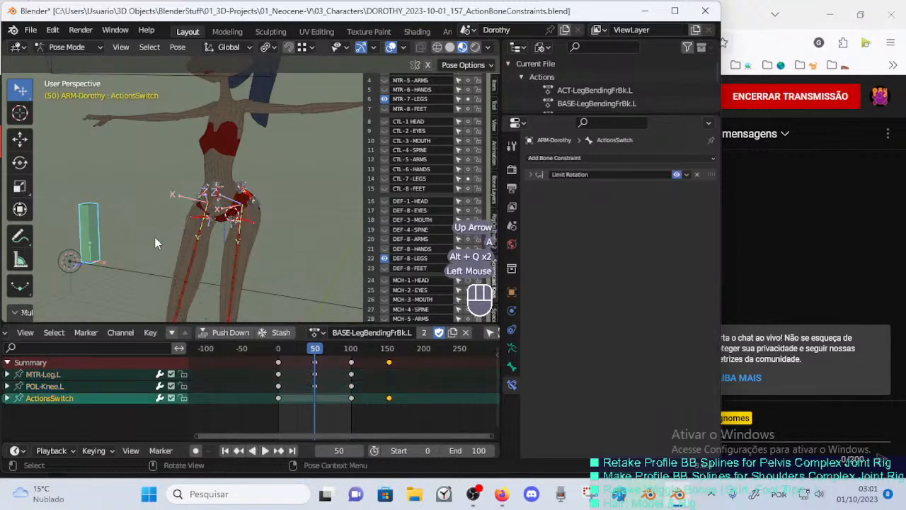
pyautogui.press('r')
pyautogui.press('x')
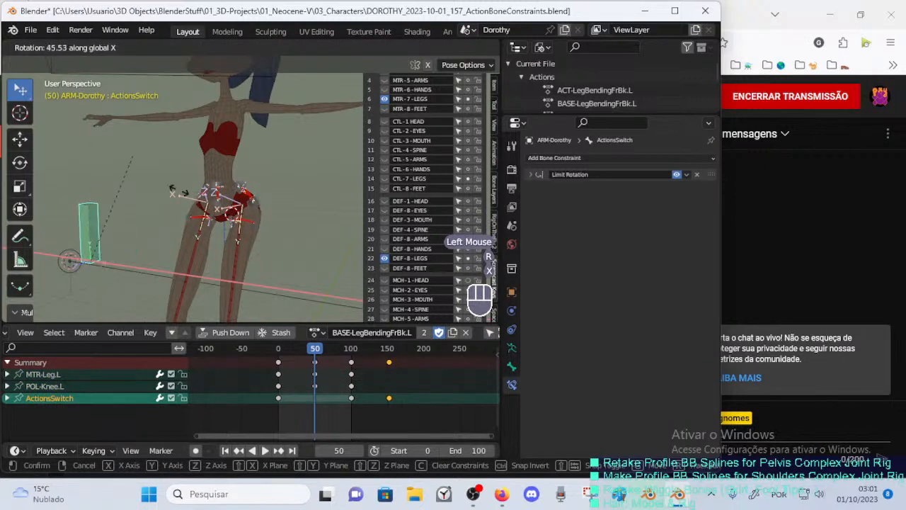
pyautogui.click(116, 207)
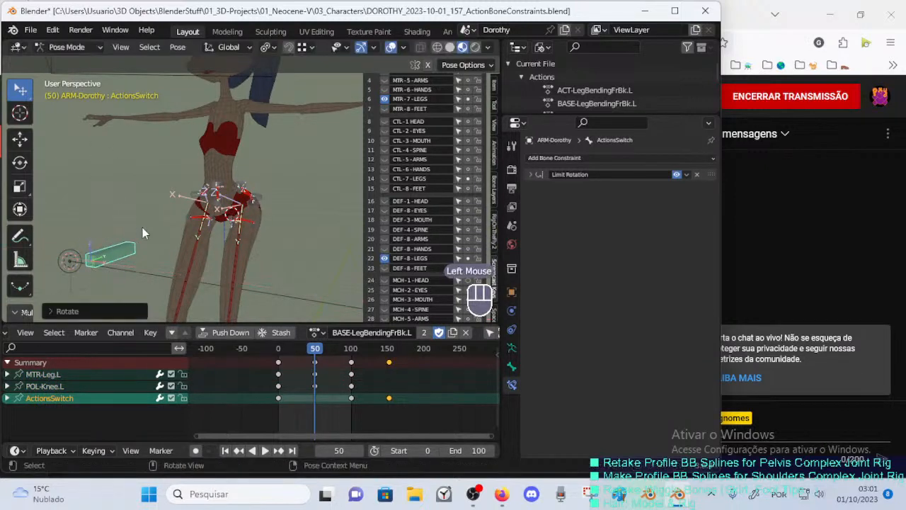
pyautogui.press('a')
pyautogui.hotkey('alt', 'q')
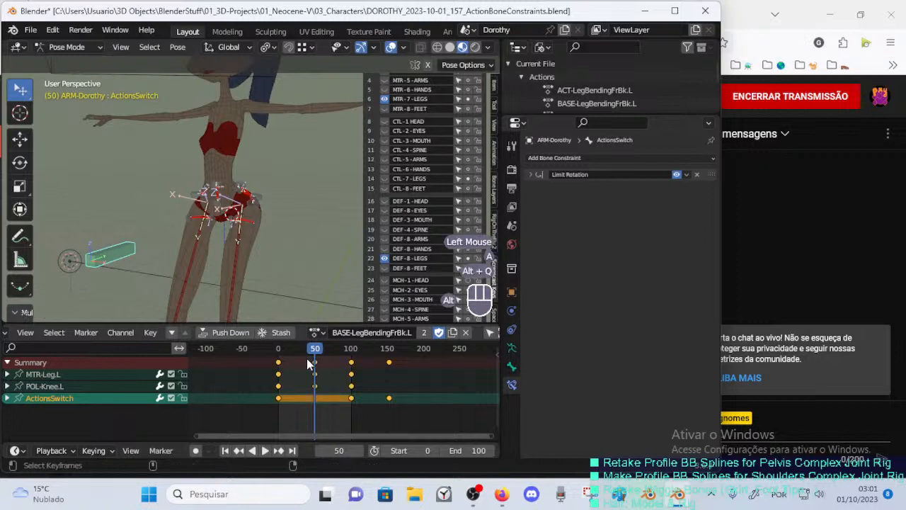
pyautogui.hotkey('alt', 'q')
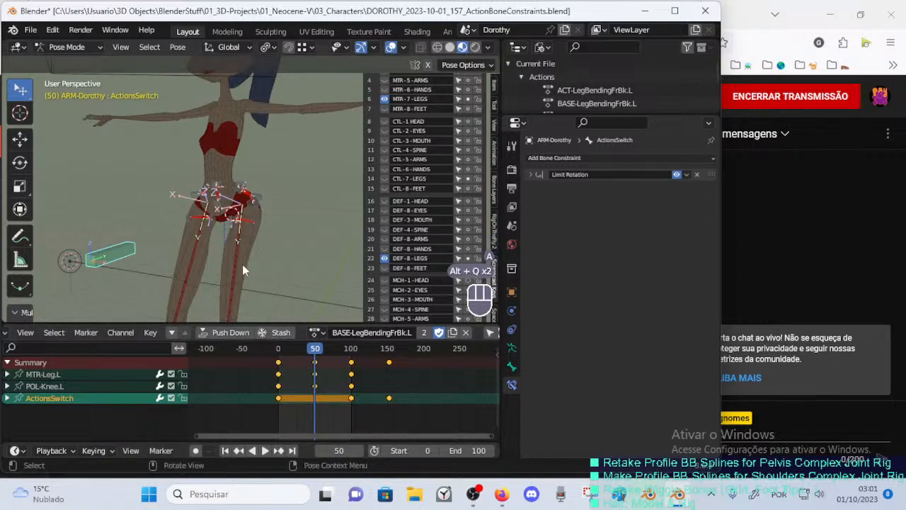
pyautogui.hotkey('alt', 'a')
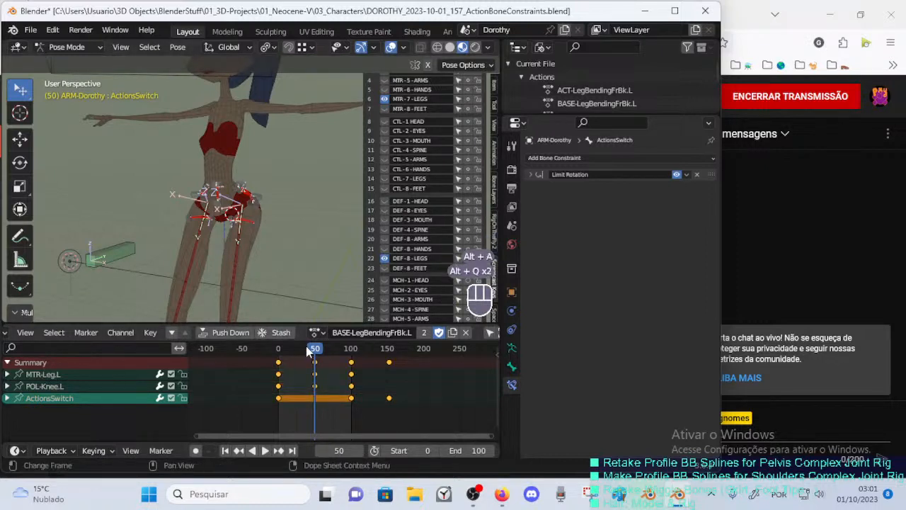
# Select all bones and scrub the BASE action through to frame 156 to examine the ActionsSwitch and pelvis handles.
pyautogui.moveTo(306, 346); pyautogui.dragTo(257, 361)
pyautogui.press('a')
pyautogui.hotkey('alt', 'q')
pyautogui.hotkey('alt', 'q')
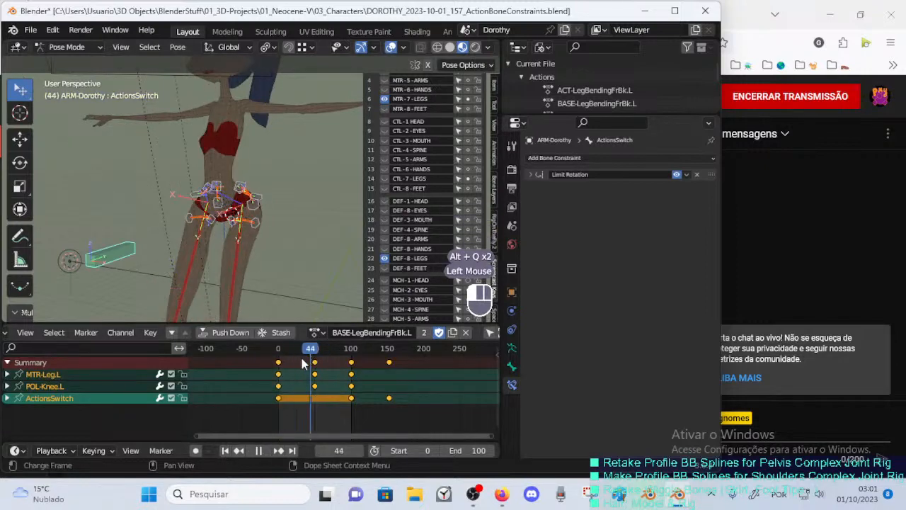
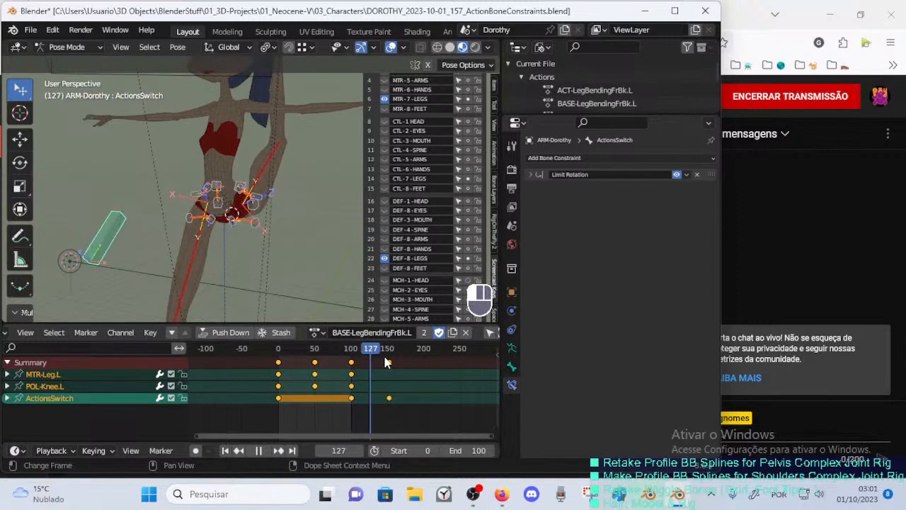
pyautogui.moveTo(386, 354)
pyautogui.mouseDown()
pyautogui.moveTo(394, 358)
pyautogui.moveTo(350, 357)
pyautogui.moveTo(398, 357)
pyautogui.moveTo(347, 357)
pyautogui.moveTo(393, 359)
pyautogui.mouseUp()
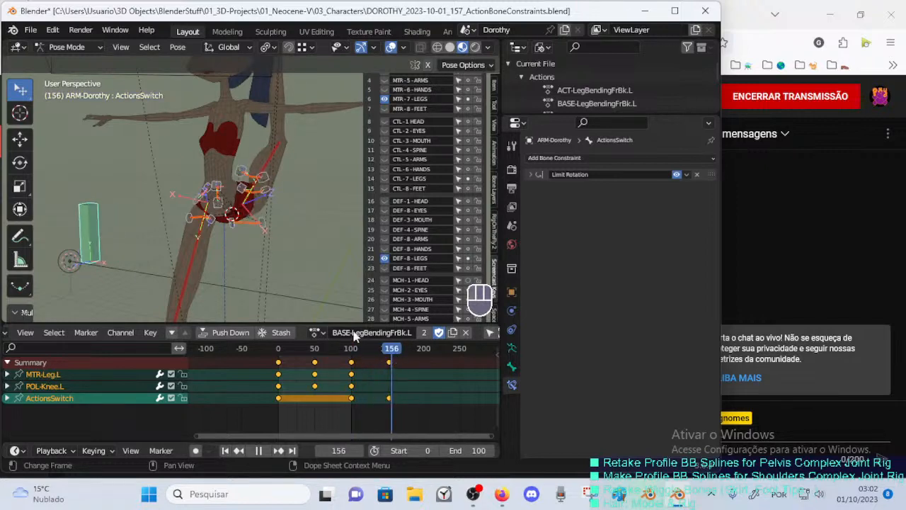
# Examine the Action constraint on HDL-7A-Hips.R.002 up close while scrubbing from frame 156 back to 30 and on to 105.
pyautogui.click(196, 205)
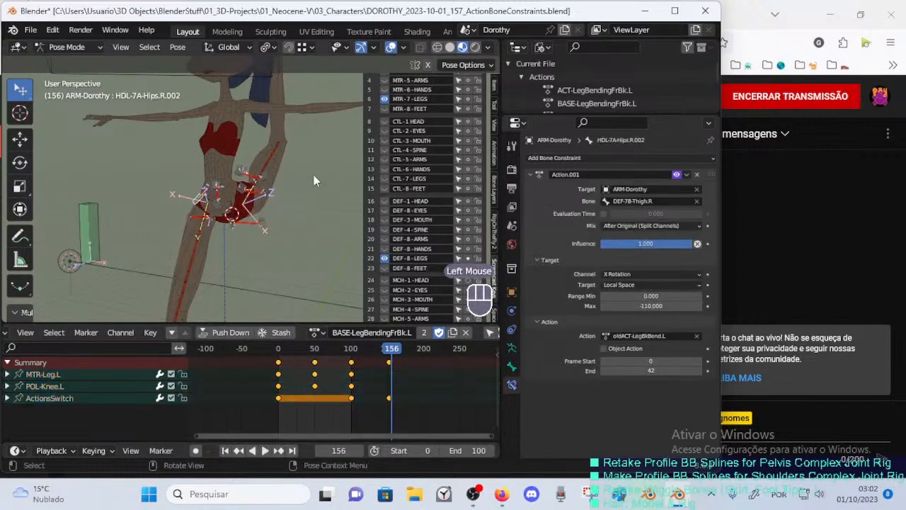
pyautogui.scroll(1, 315, 181)
pyautogui.scroll(1, 298, 182)
pyautogui.moveTo(293, 196); pyautogui.dragTo(283, 193, button='middle')
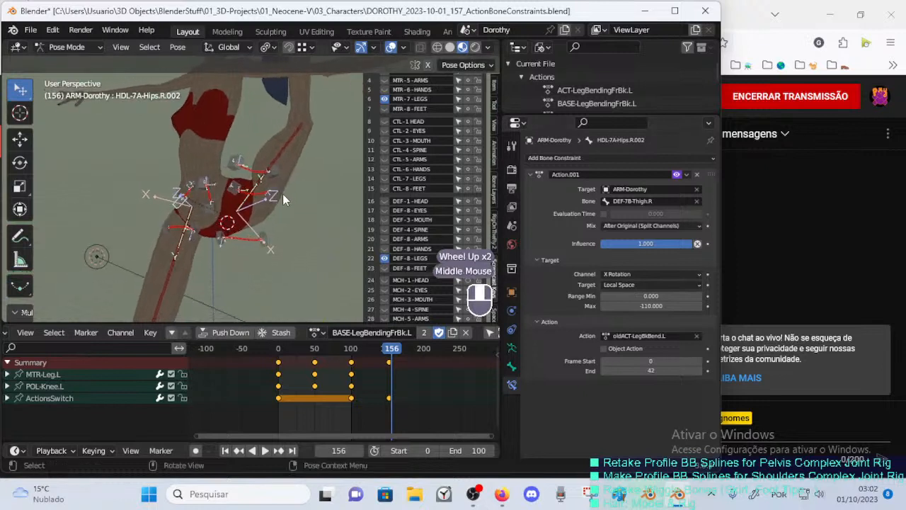
pyautogui.click(264, 450)
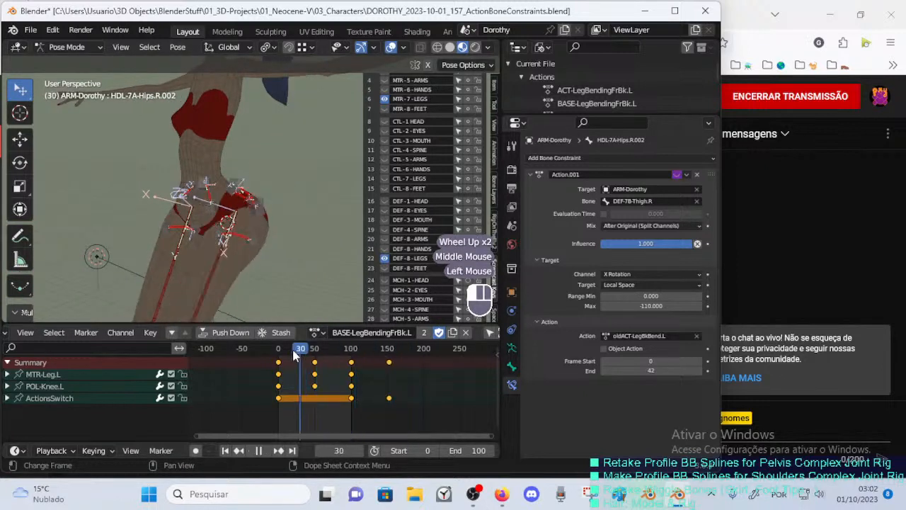
pyautogui.moveTo(297, 348); pyautogui.dragTo(354, 348)
pyautogui.scroll(-2, 245, 268)
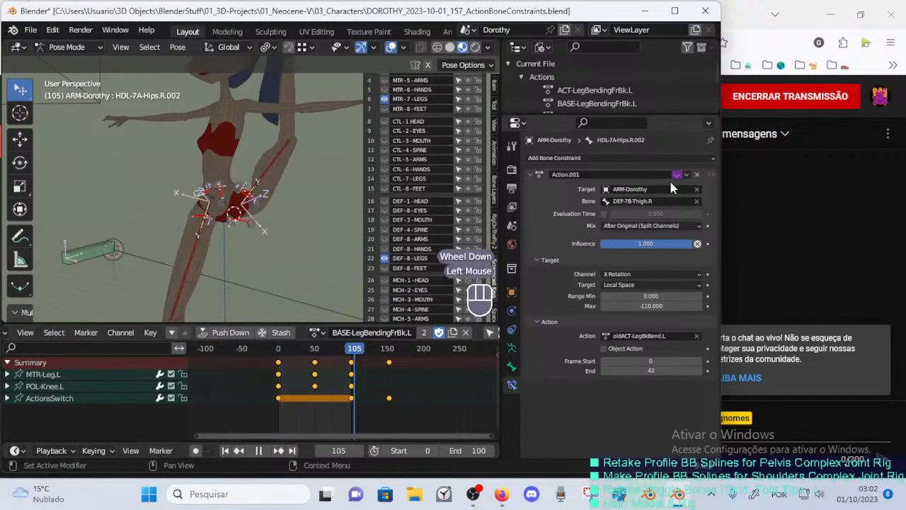
# Return to the keyframe at frame 50, clear the transforms of all bones, and deselect them.
pyautogui.click(332, 348)
pyautogui.moveTo(298, 355)
pyautogui.mouseDown()
pyautogui.moveTo(280, 354)
pyautogui.moveTo(326, 353)
pyautogui.moveTo(267, 351)
pyautogui.moveTo(313, 356)
pyautogui.mouseUp()
pyautogui.press('Up')
pyautogui.press('a')
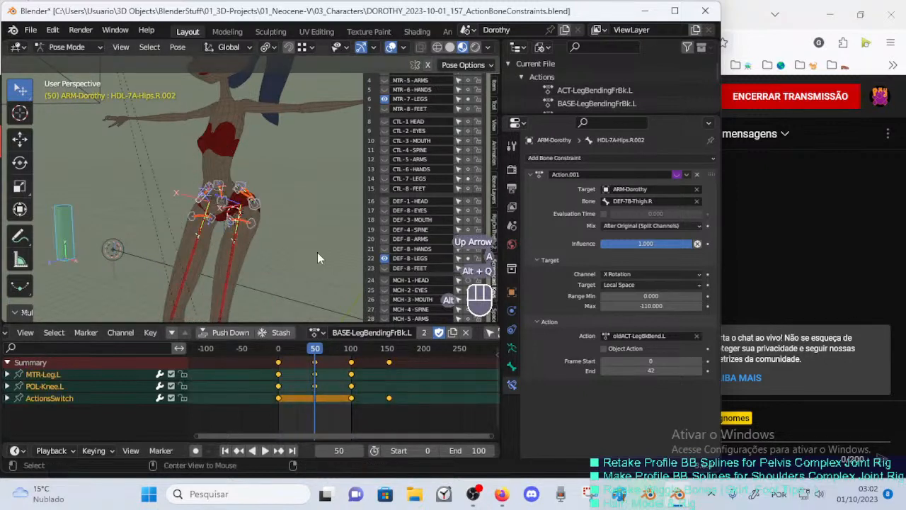
pyautogui.hotkey('alt', 'q')
pyautogui.hotkey('alt', 'q')
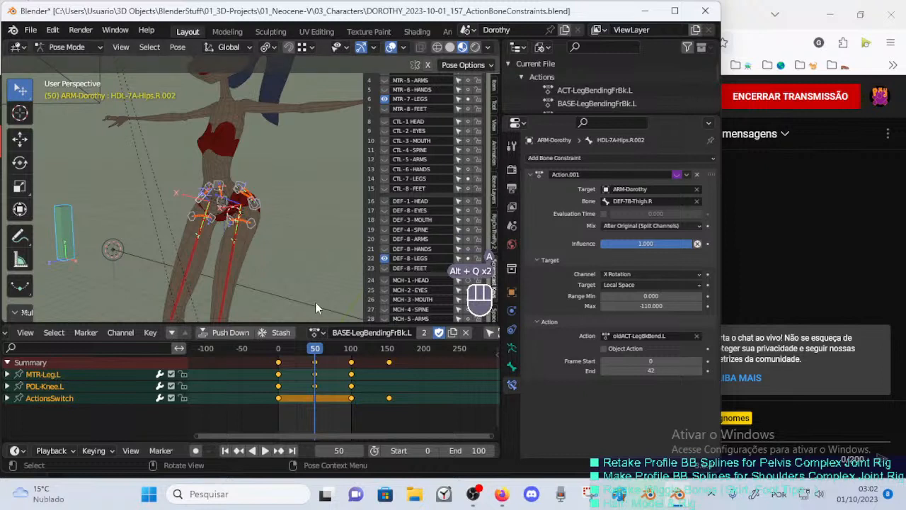
pyautogui.hotkey('alt', 'a')
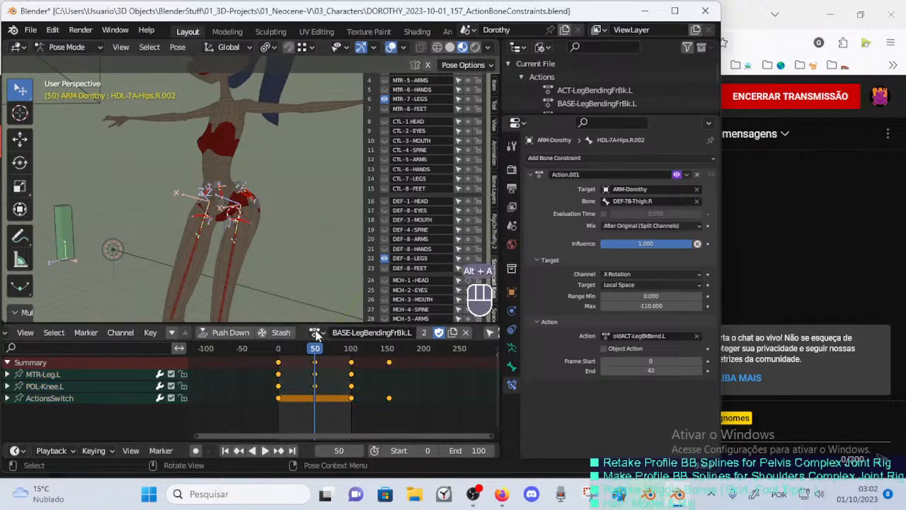
# Make ACT-LegBendingFrBk.L the armature's active action with auto keying enabled, and save the file.
pyautogui.click(316, 332)
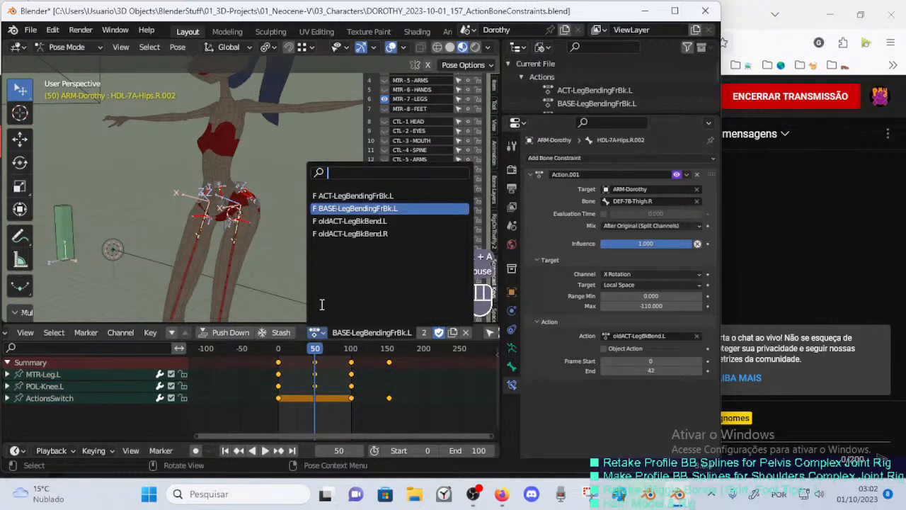
pyautogui.click(346, 197)
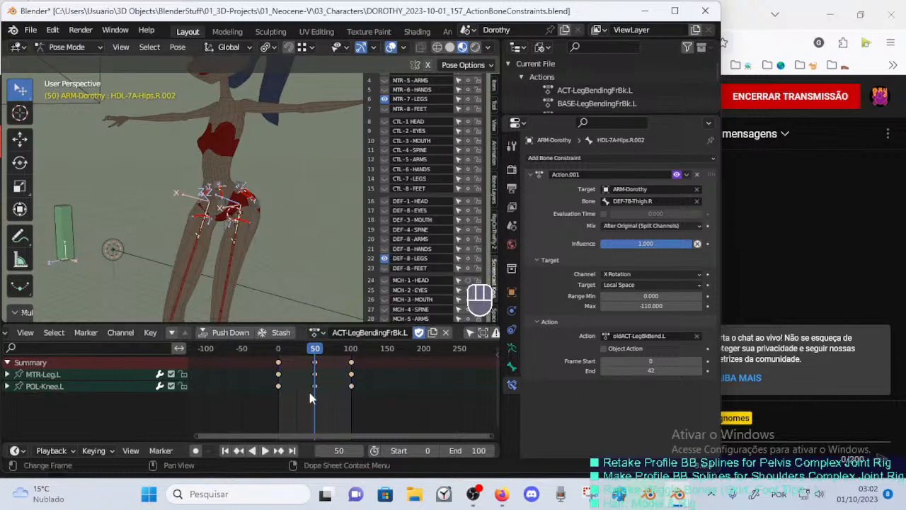
pyautogui.click(196, 451)
pyautogui.scroll(2, 264, 315)
pyautogui.hotkey('ctrl', 's')
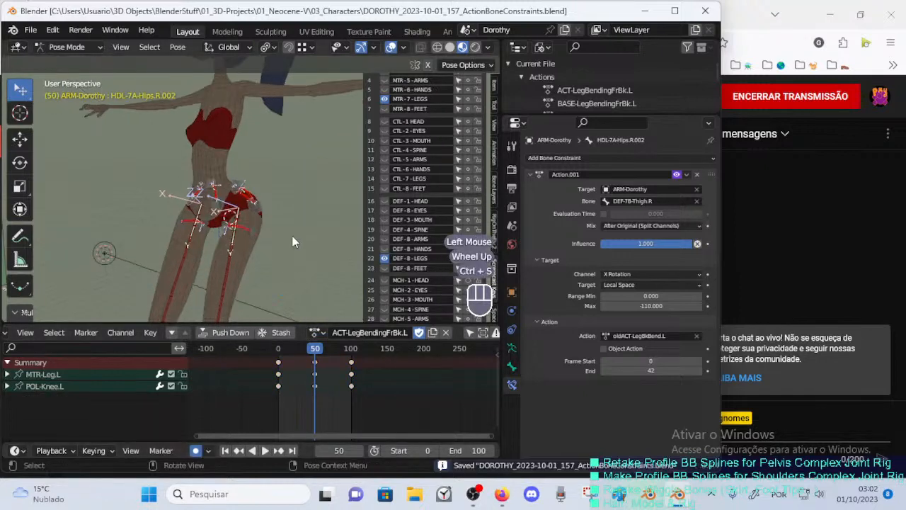
# View the character from the side and scrub the ACT action back to frame 0 to check the leg bend.
pyautogui.scroll(-1, 292, 236)
pyautogui.moveTo(292, 236); pyautogui.dragTo(192, 229, button='middle')
pyautogui.scroll(2, 211, 255)
pyautogui.scroll(-2, 192, 229)
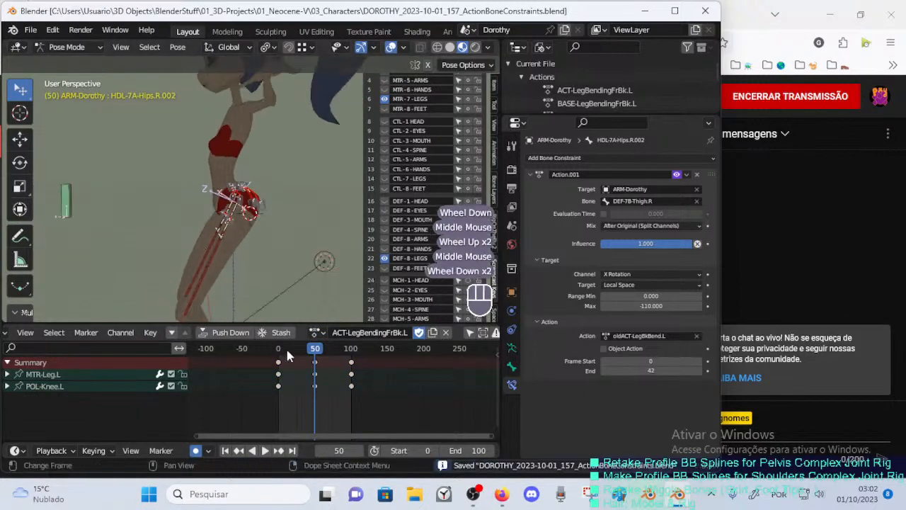
pyautogui.click(310, 352)
pyautogui.moveTo(306, 356); pyautogui.dragTo(253, 341)
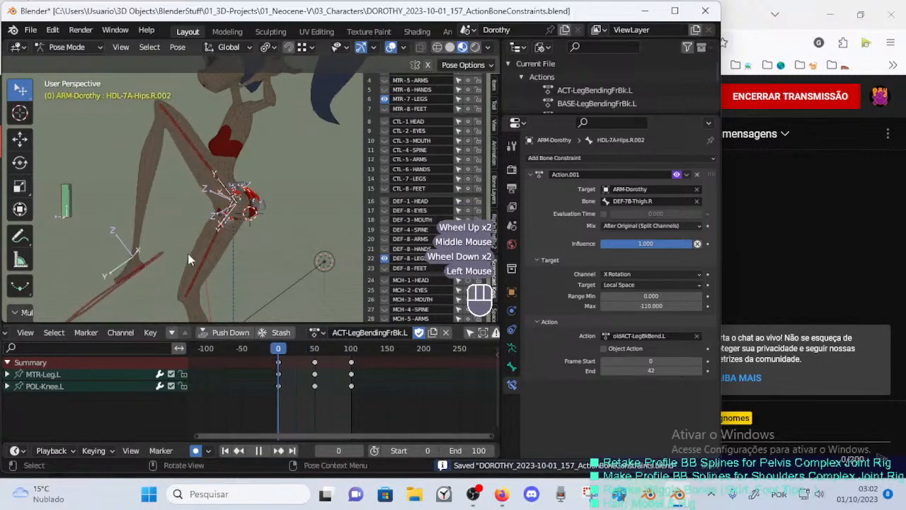
# Turn on Scene Lights in the viewport shading and view the pelvis and bent leg with the new lighting.
pyautogui.moveTo(188, 254)
pyautogui.mouseDown(button='middle')
pyautogui.moveTo(318, 252)
pyautogui.moveTo(302, 257)
pyautogui.moveTo(332, 241)
pyautogui.mouseUp(button='middle')
pyautogui.scroll(2, 318, 252)
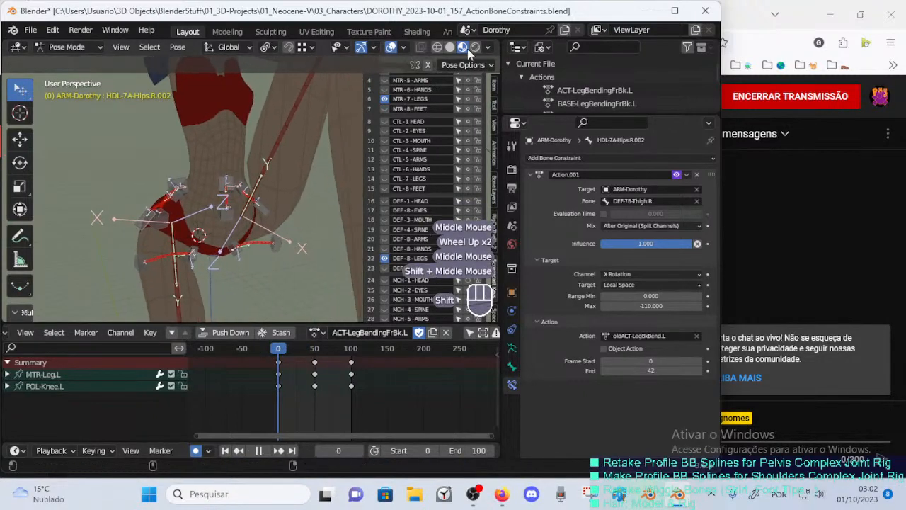
pyautogui.click(487, 47)
pyautogui.click(413, 112)
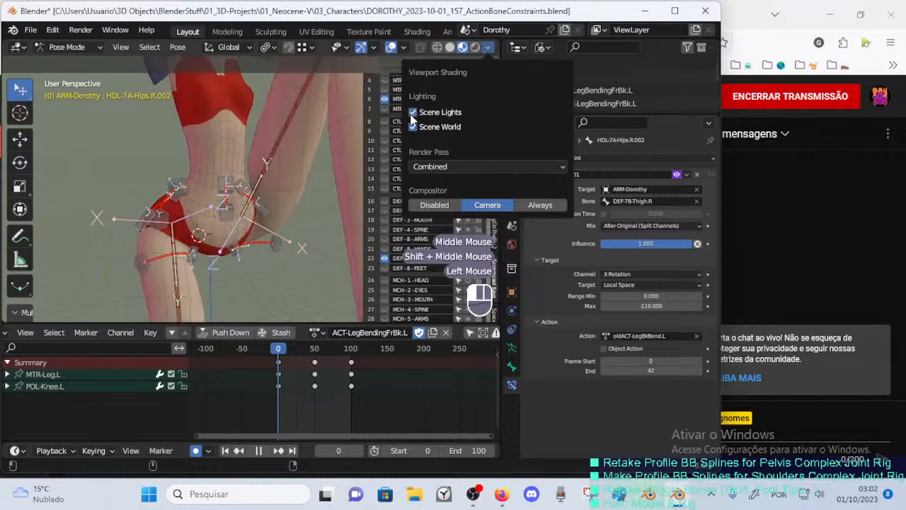
pyautogui.moveTo(234, 212)
pyautogui.mouseDown(button='middle')
pyautogui.moveTo(217, 225)
pyautogui.moveTo(207, 209)
pyautogui.moveTo(226, 224)
pyautogui.mouseUp(button='middle')
pyautogui.moveTo(227, 224)
pyautogui.mouseDown(button='middle')
pyautogui.moveTo(187, 231)
pyautogui.moveTo(230, 222)
pyautogui.mouseUp(button='middle')
pyautogui.scroll(2, 198, 225)
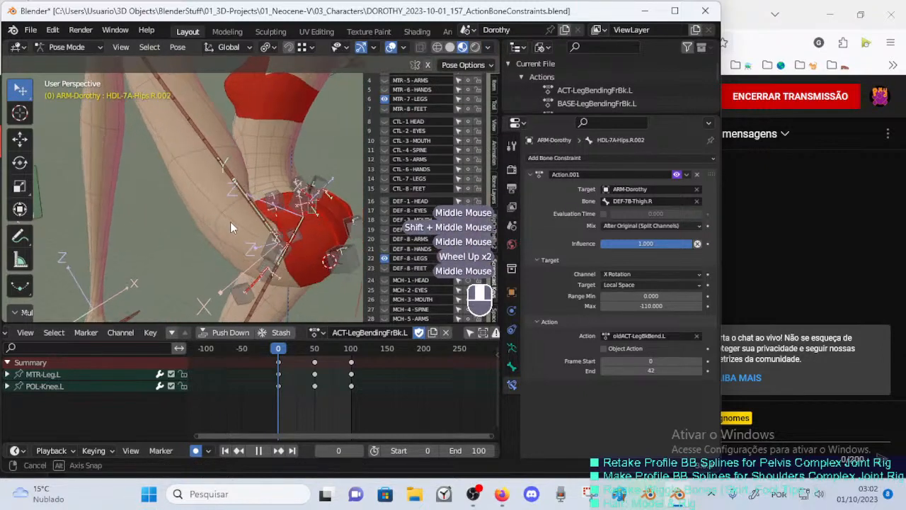
pyautogui.click(489, 44)
pyautogui.hotkey('shift', 'ctrl', 'alt', 'z')
pyautogui.hotkey('shift', 'ctrl', 'alt', 'z')
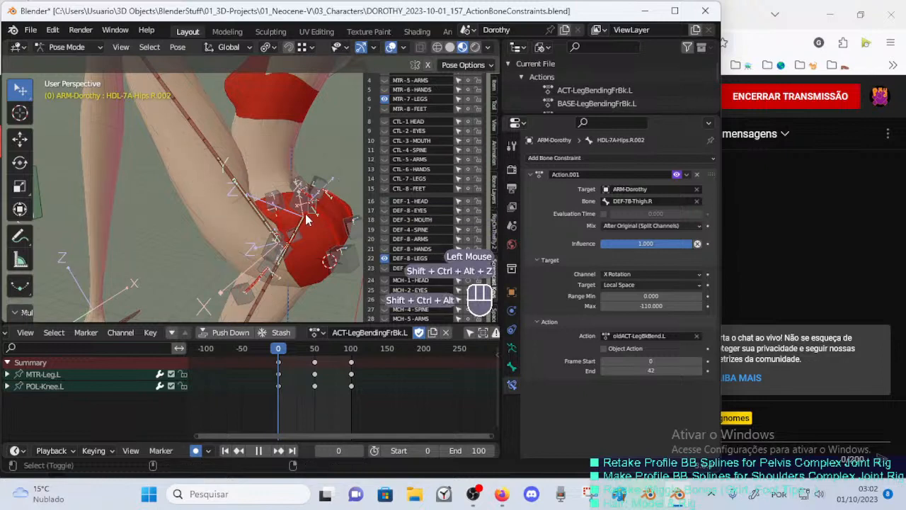
# Examine the pelvis handles around the bent leg, including the Action constraint on HDL-7A-Pubis.L.002.
pyautogui.moveTo(301, 221); pyautogui.dragTo(234, 228, button='middle')
pyautogui.moveTo(234, 228)
pyautogui.mouseDown(button='middle')
pyautogui.moveTo(241, 253)
pyautogui.moveTo(232, 215)
pyautogui.mouseUp(button='middle')
pyautogui.moveTo(241, 219); pyautogui.dragTo(244, 252, button='middle')
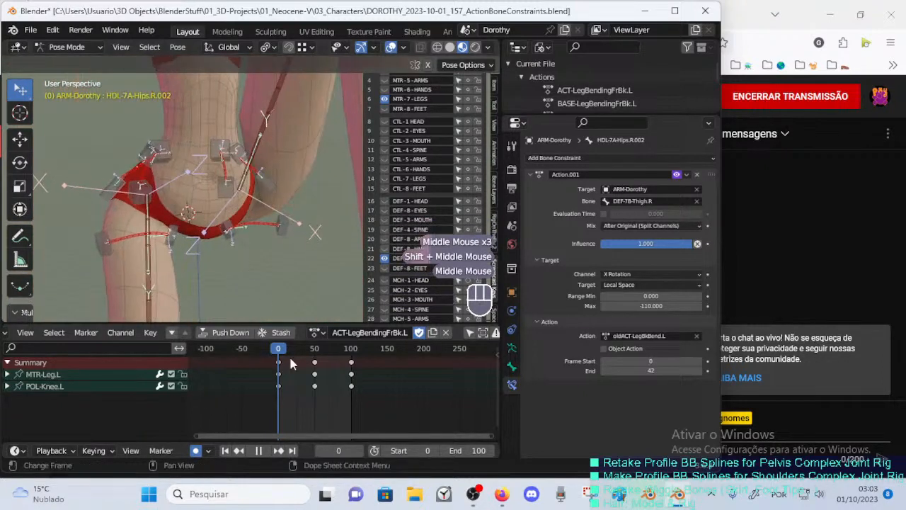
pyautogui.moveTo(272, 305); pyautogui.dragTo(309, 228, button='middle')
pyautogui.click(286, 225)
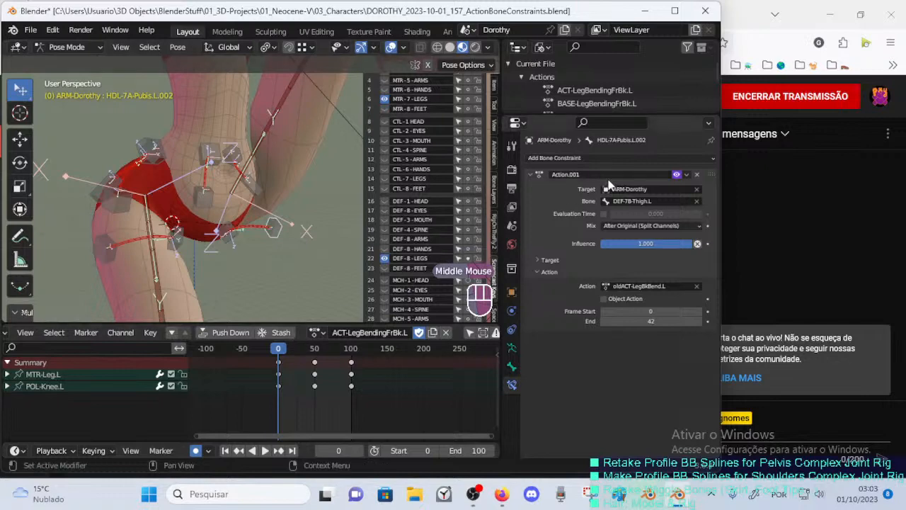
pyautogui.moveTo(297, 191); pyautogui.dragTo(293, 225, button='middle')
pyautogui.scroll(-2, 284, 275)
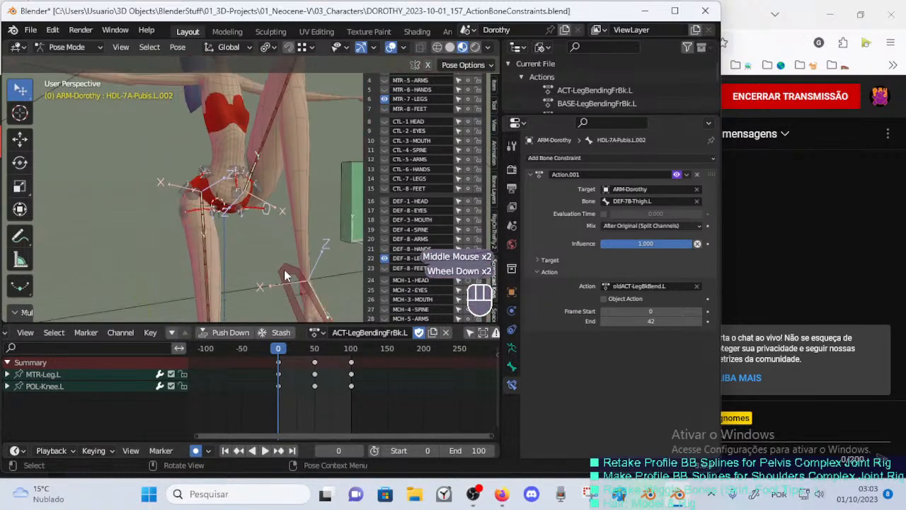
pyautogui.scroll(-2, 330, 230)
pyautogui.keyDown('shift'); pyautogui.moveTo(326, 229); pyautogui.dragTo(301, 246, button='middle'); pyautogui.keyUp('shift')
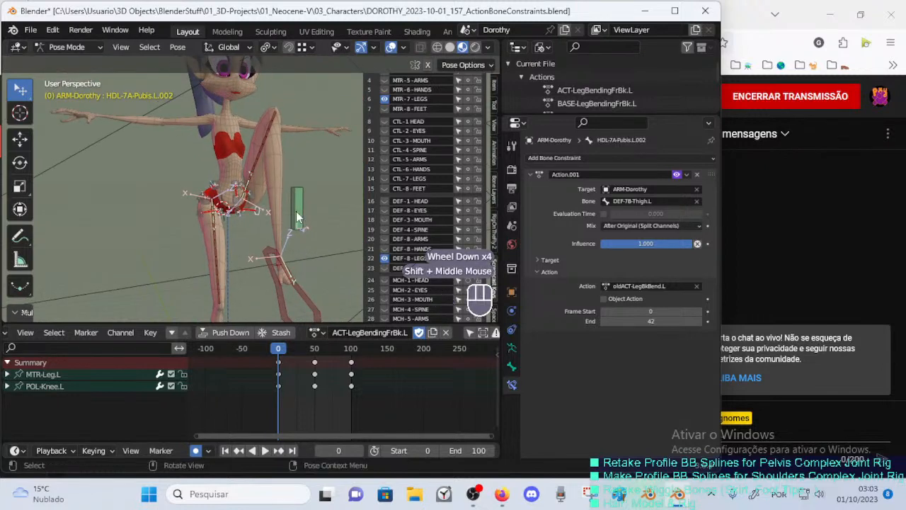
# Rotate the ActionsSwitch bone about the X axis at frame 0 to key its switched position.
pyautogui.click(298, 216)
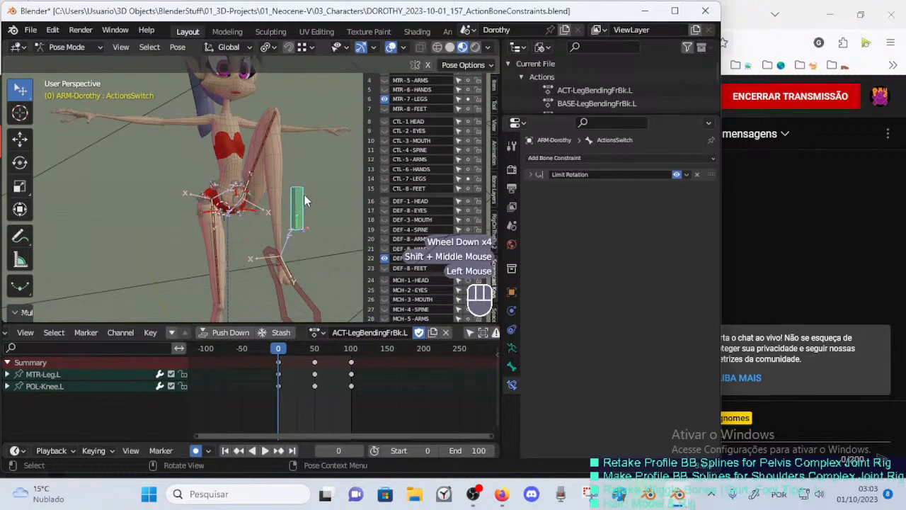
pyautogui.press('r')
pyautogui.press('x')
pyautogui.click(269, 254)
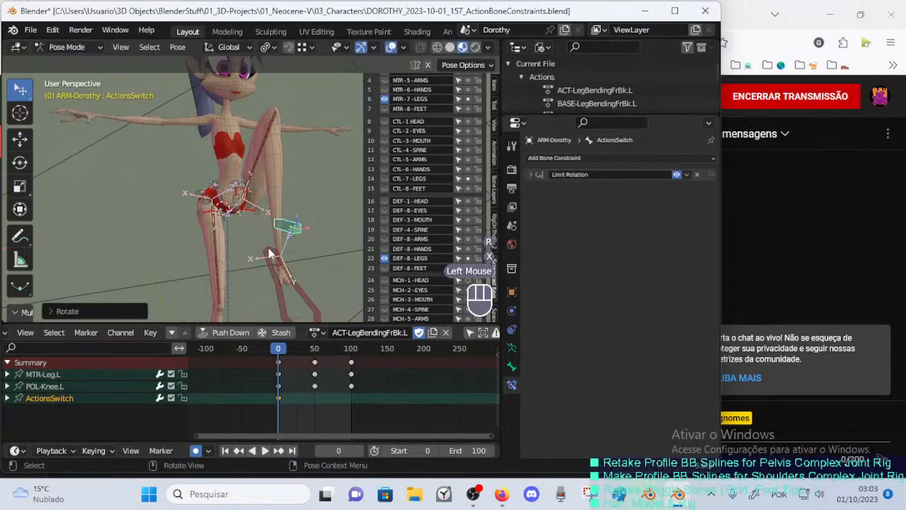
# Duplicate the ActionsSwitch keyframe from frame 0 to frame 100 in ACT-LegBendingFrBk.L.
pyautogui.moveTo(279, 349); pyautogui.dragTo(350, 362)
pyautogui.press('Up')
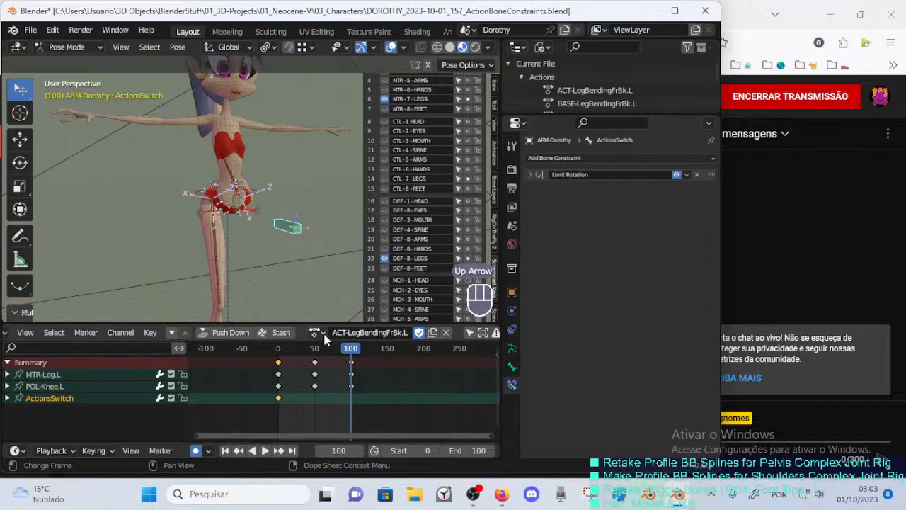
pyautogui.hotkey('shift', 'd')
pyautogui.click(358, 398)
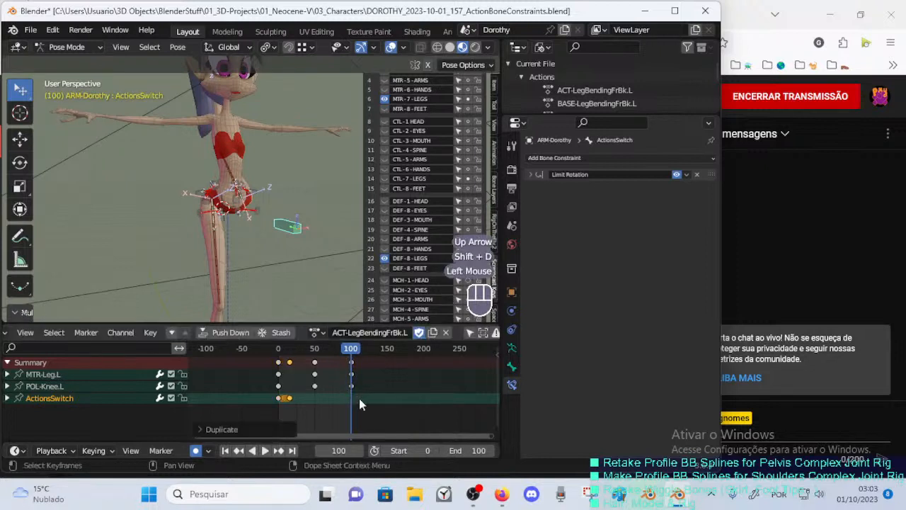
# Return to frame 0 and check the Action constraints on HDL-7A-Pubis.L.001 and HDL-7A-Pubis.L.002.
pyautogui.moveTo(350, 348); pyautogui.dragTo(253, 352)
pyautogui.scroll(2, 240, 257)
pyautogui.click(262, 231)
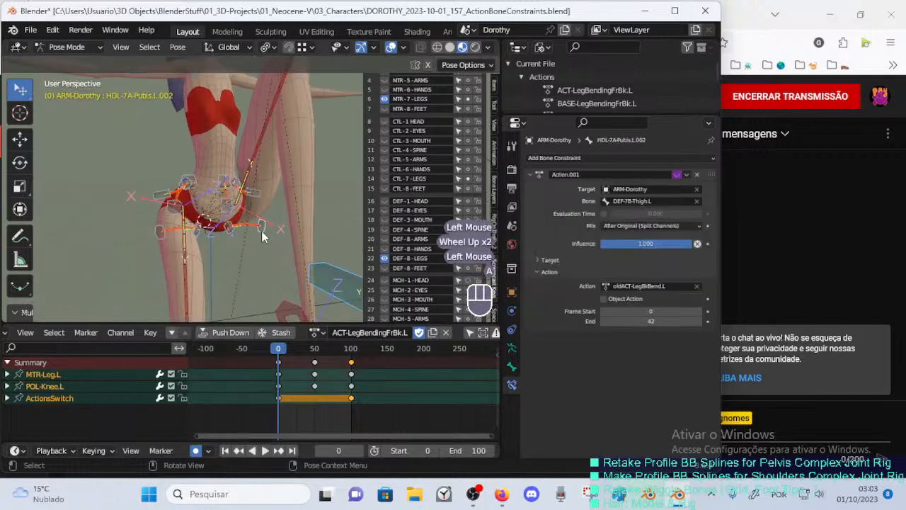
pyautogui.click(331, 278)
pyautogui.scroll(-1, 330, 278)
pyautogui.scroll(2, 302, 269)
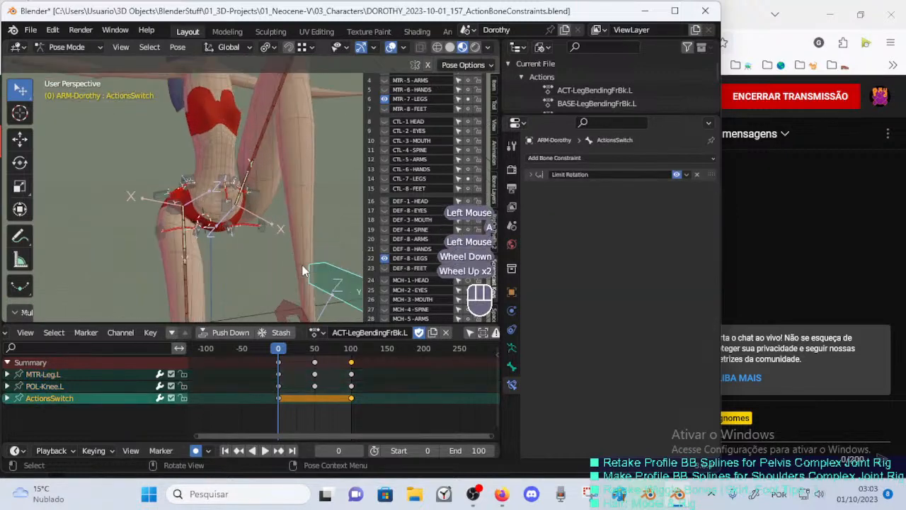
pyautogui.click(231, 236)
pyautogui.click(225, 233)
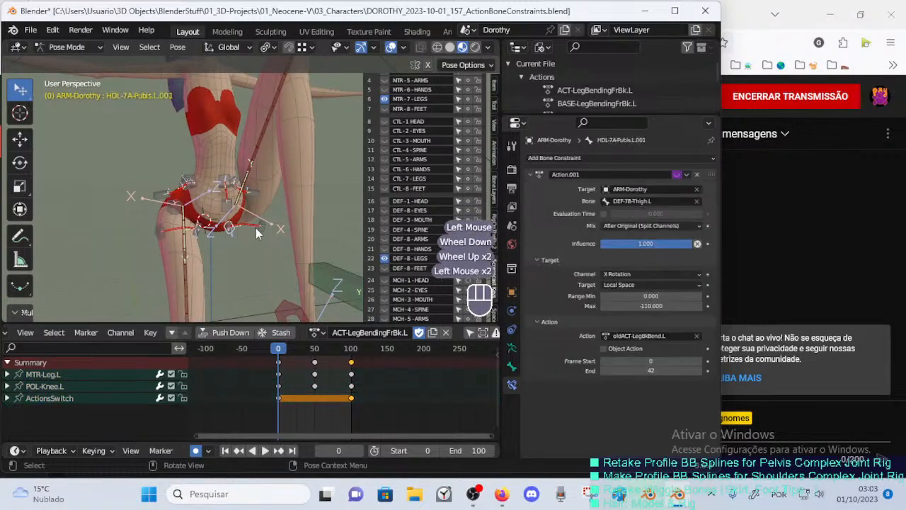
pyautogui.click(258, 228)
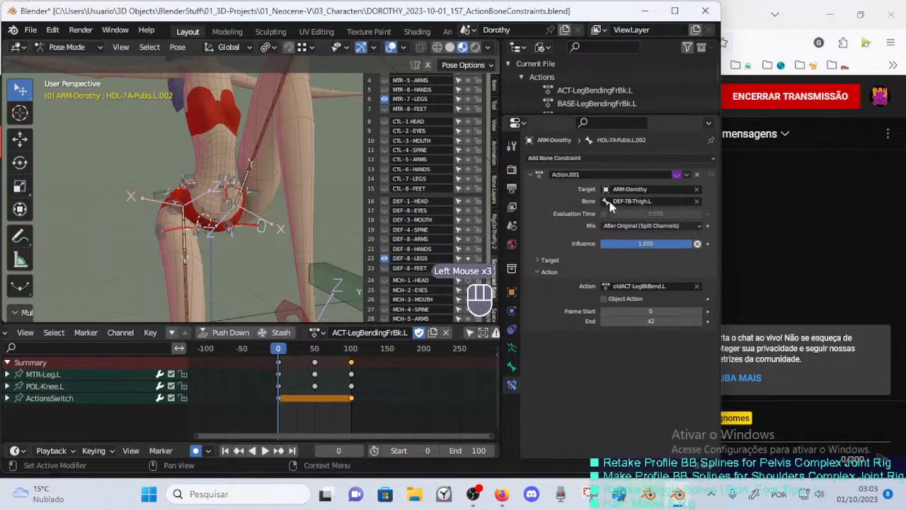
# Save the file, and raise and rotate the HDL-7A-Pubis.L.002 handle near the left thigh at frame 0.
pyautogui.scroll(3, 297, 227)
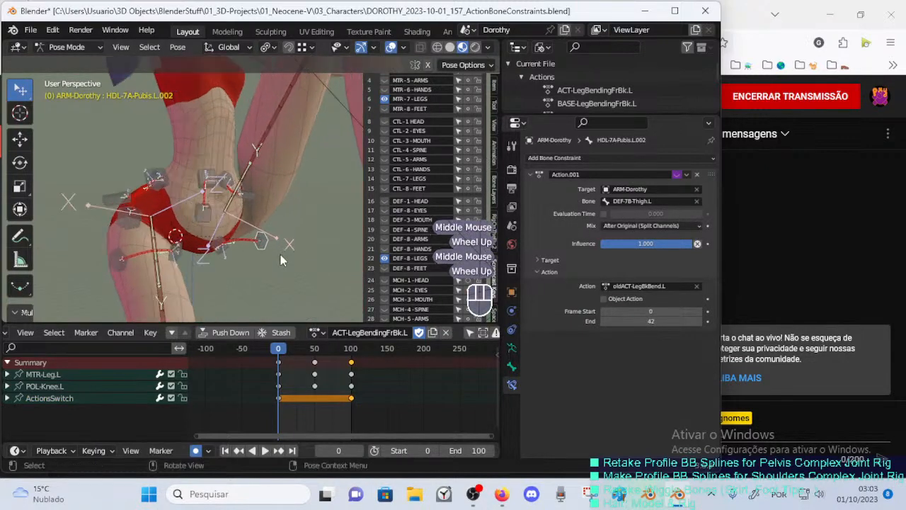
pyautogui.scroll(1, 281, 254)
pyautogui.moveTo(280, 254); pyautogui.dragTo(278, 233, button='middle')
pyautogui.hotkey('ctrl', 's')
pyautogui.press('g')
pyautogui.click(280, 229)
pyautogui.press('r')
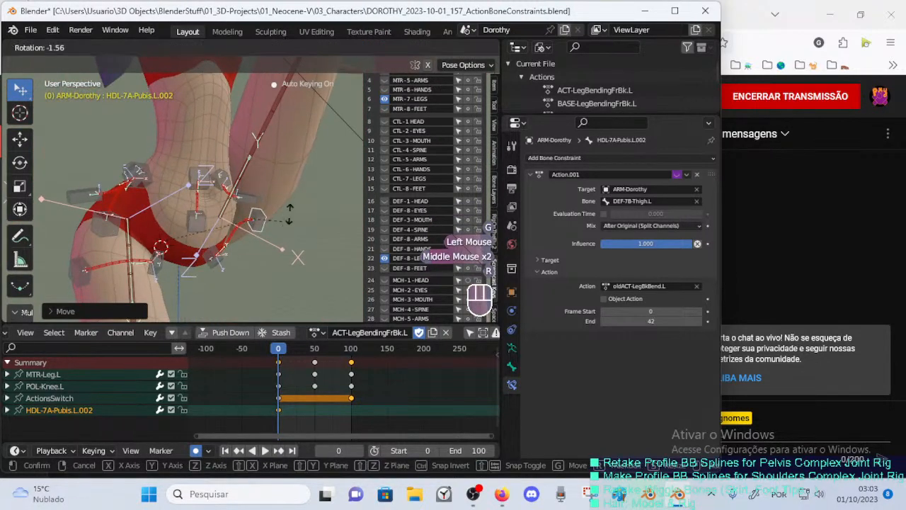
pyautogui.click(227, 261)
# Reposition the HDL-7A-Pubis.L.001 handle at the lower edge of the pelvis at frame 0.
pyautogui.click(222, 268)
pyautogui.press('g')
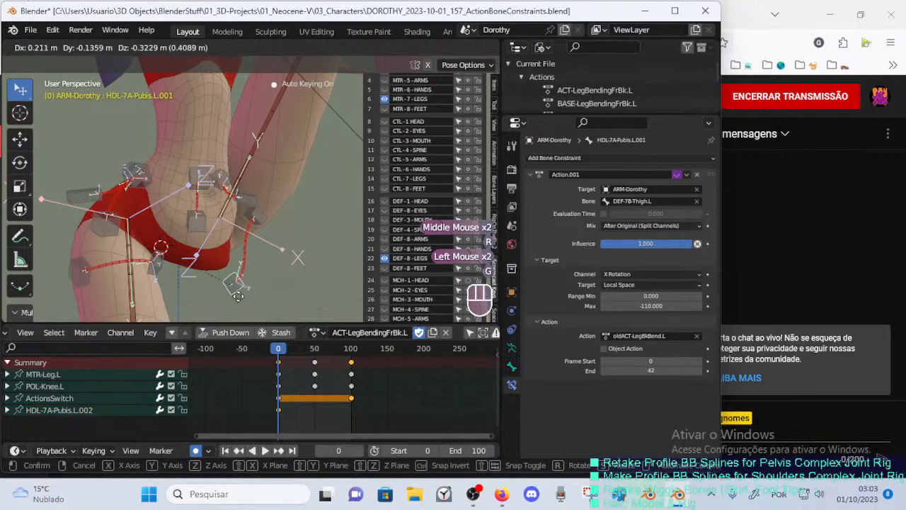
pyautogui.click(228, 282)
pyautogui.press('g')
pyautogui.click(229, 280)
pyautogui.click(254, 218)
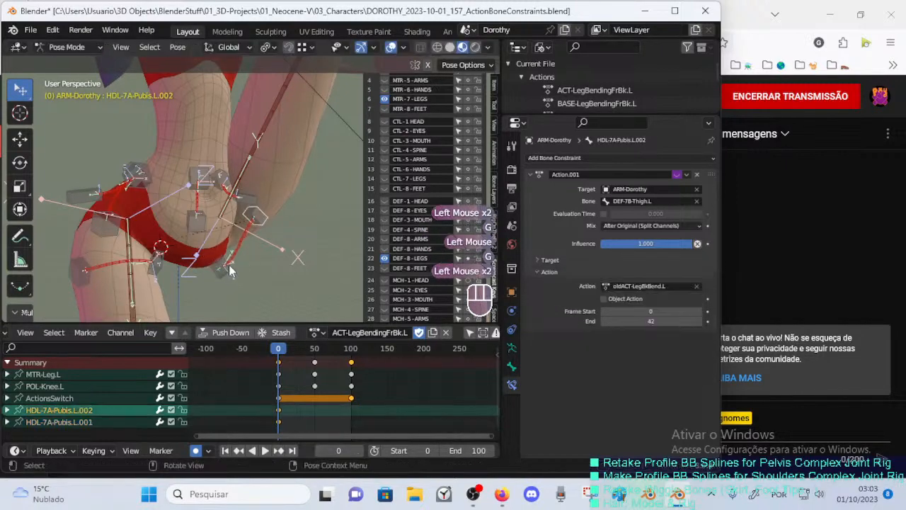
pyautogui.click(228, 267)
# Adjust HDL-7A-Pubis.L.001 from a higher angle with a rotation, a small move and a trackball rotation.
pyautogui.moveTo(259, 268); pyautogui.dragTo(218, 254, button='middle')
pyautogui.press('r')
pyautogui.click(241, 250)
pyautogui.press('g')
pyautogui.click(246, 261)
pyautogui.hotkey('alt', 'q')
pyautogui.press('r')
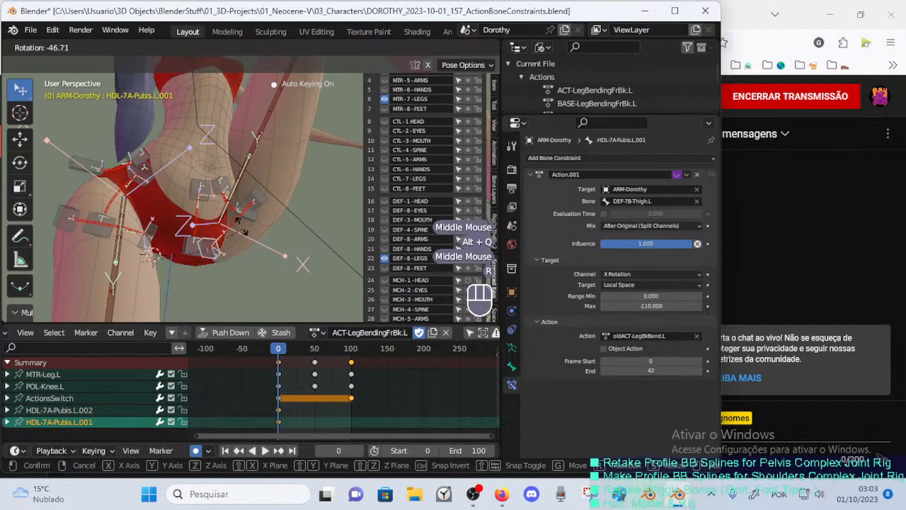
pyautogui.press('r')
pyautogui.click(237, 240)
# Refine the orientation of HDL-7A-Pubis.L.001 with a free rotation and a rotation about the X axis.
pyautogui.moveTo(237, 241); pyautogui.dragTo(236, 286, button='middle')
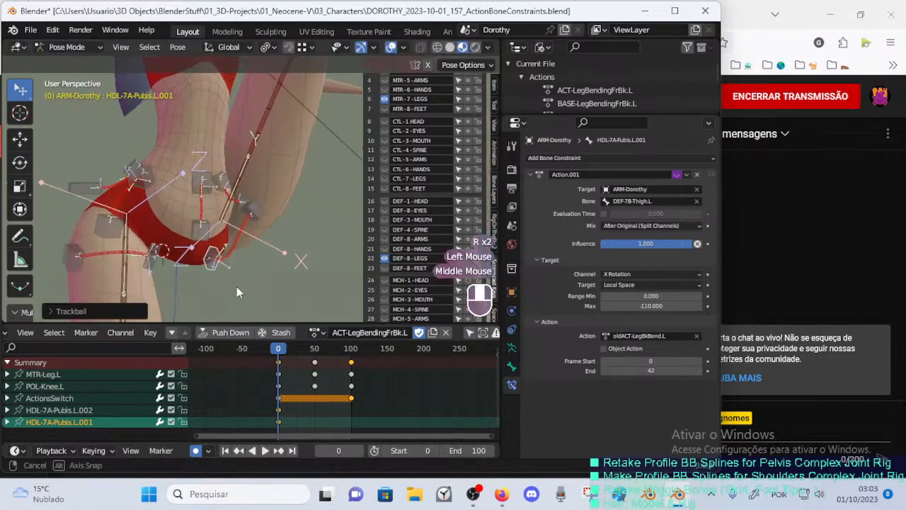
pyautogui.press('r')
pyautogui.click(225, 228)
pyautogui.moveTo(225, 228); pyautogui.dragTo(279, 227, button='middle')
pyautogui.press('r')
pyautogui.press('x')
pyautogui.click(262, 246)
# Rotate HDL-7A-Pubis.L.002 and move it outward along the left thigh crease.
pyautogui.click(265, 218)
pyautogui.press('r')
pyautogui.click(244, 220)
pyautogui.press('g')
pyautogui.click(302, 239)
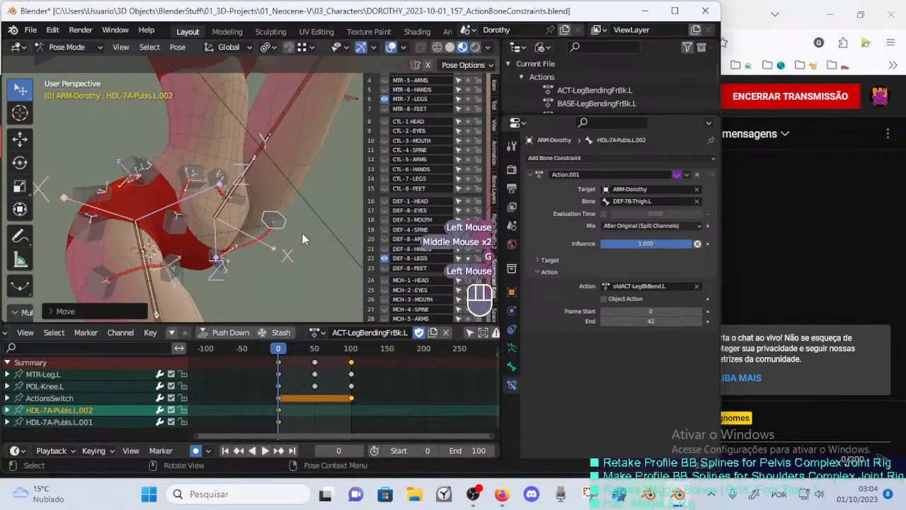
pyautogui.press('r')
pyautogui.click(296, 254)
# Move and rotate HDL-7A-Pubis.L.001 to smooth the lower pelvis curve at frame 0.
pyautogui.click(223, 270)
pyautogui.moveTo(223, 270); pyautogui.dragTo(198, 239, button='middle')
pyautogui.press('g')
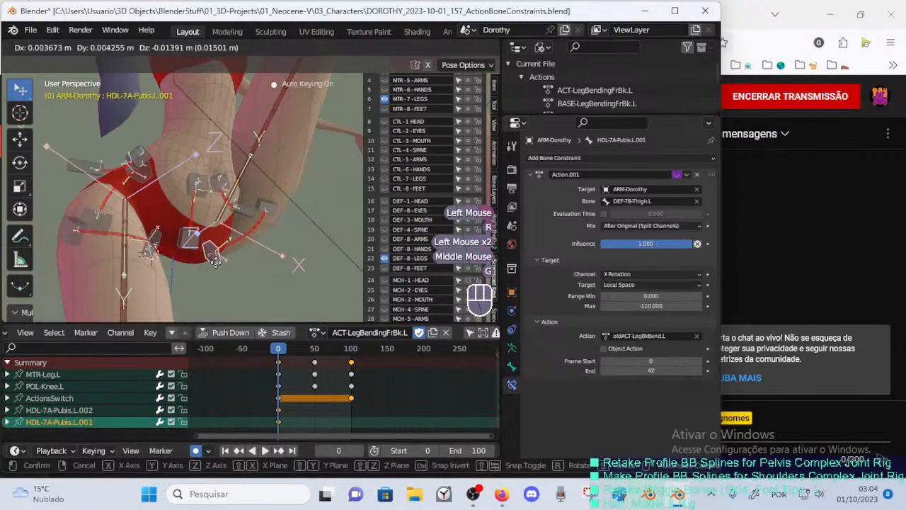
pyautogui.click(225, 267)
pyautogui.moveTo(225, 268); pyautogui.dragTo(240, 290, button='middle')
pyautogui.press('r')
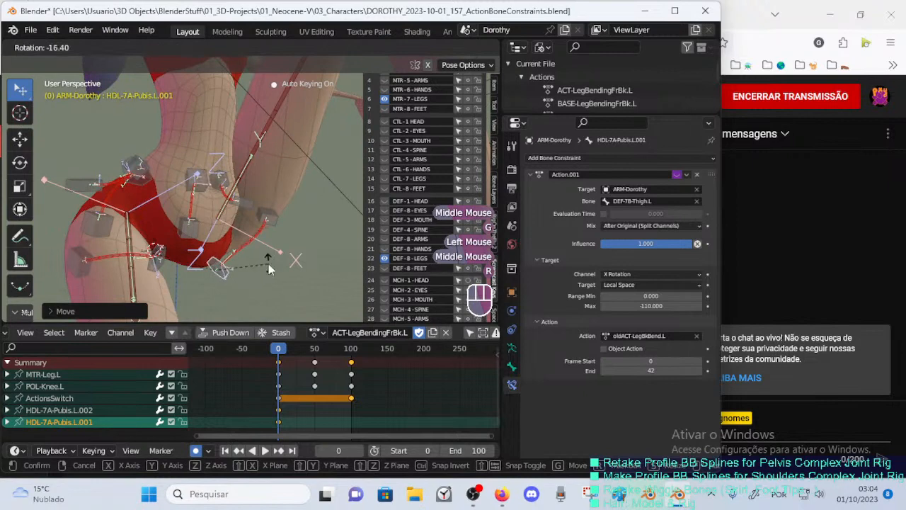
pyautogui.click(269, 263)
pyautogui.moveTo(262, 259)
pyautogui.mouseDown(button='middle')
pyautogui.moveTo(240, 274)
pyautogui.moveTo(242, 261)
pyautogui.moveTo(256, 265)
pyautogui.mouseUp(button='middle')
pyautogui.click(239, 271)
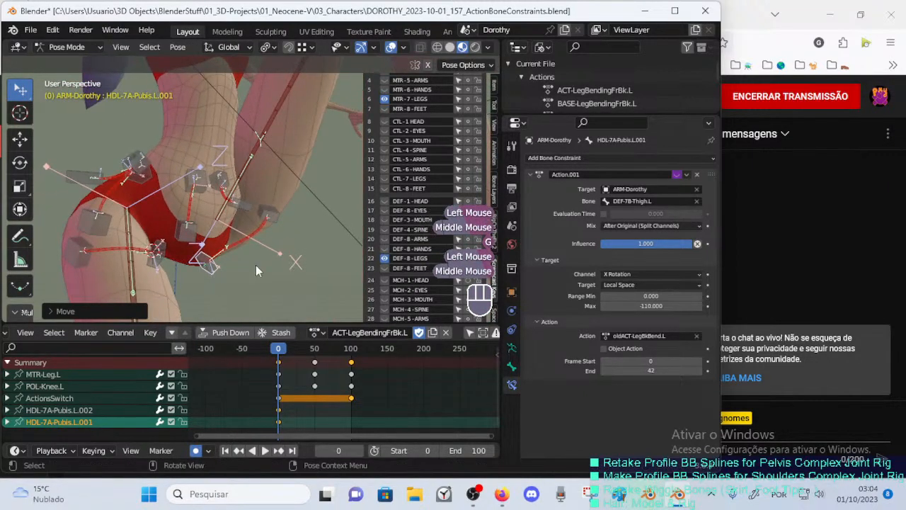
# Rotate HDL-7A-Pubis.L.002 and shift it against the left thigh, checking the position from the front.
pyautogui.click(267, 218)
pyautogui.press('r')
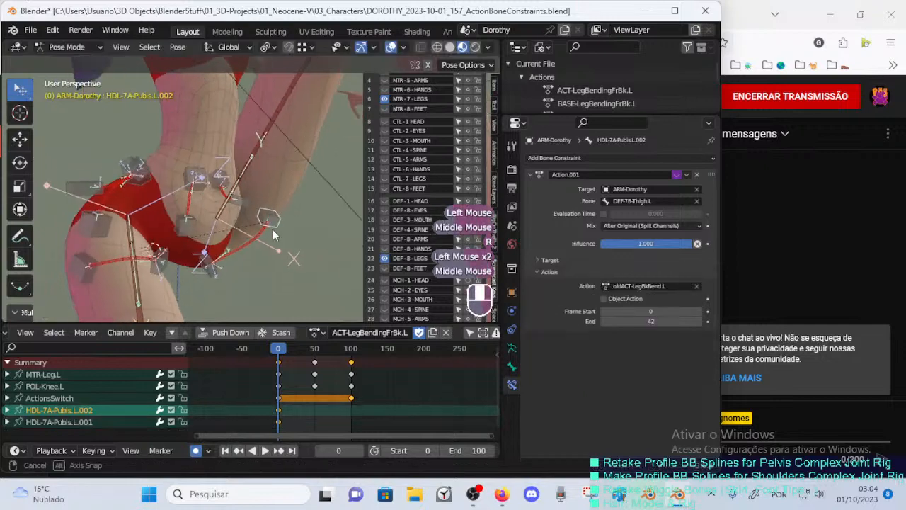
pyautogui.moveTo(272, 229); pyautogui.dragTo(247, 250, button='middle')
pyautogui.press('g')
pyautogui.click(296, 236)
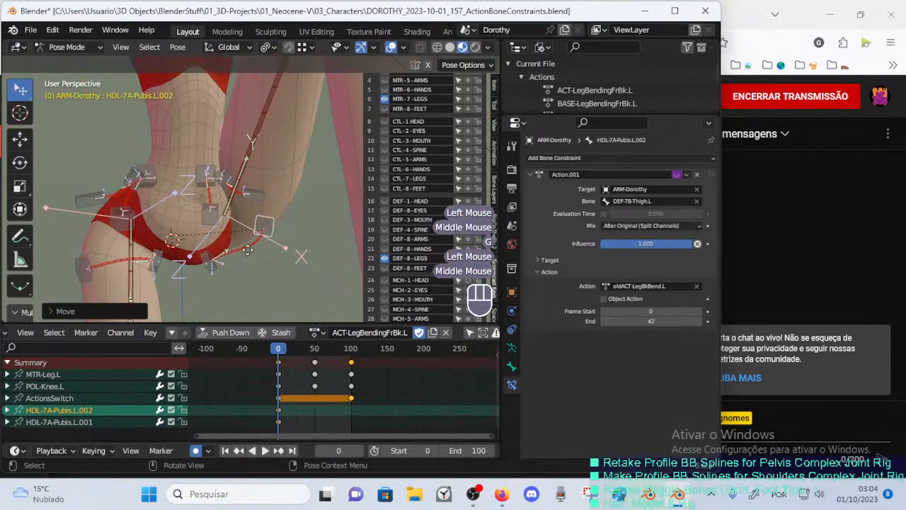
pyautogui.press('g')
pyautogui.click(236, 255)
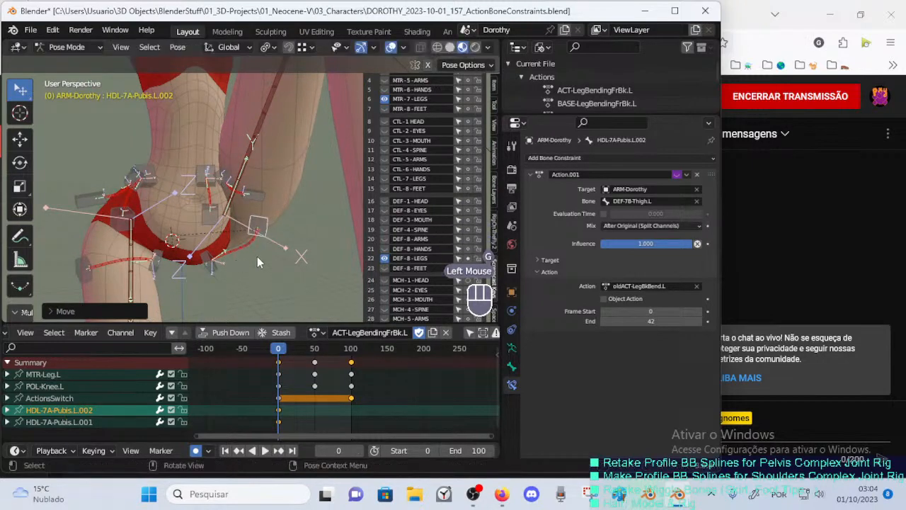
# Rotate HDL-7A-Pubis.L.002 again and lower it to about the height of HDL-7A-Pubis.L.001.
pyautogui.moveTo(251, 243); pyautogui.dragTo(280, 228, button='middle')
pyautogui.press('r')
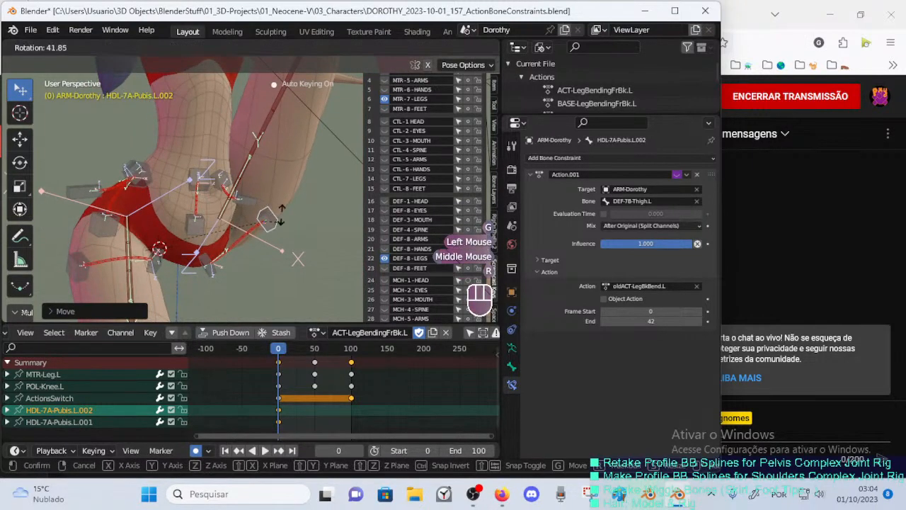
pyautogui.click(283, 227)
pyautogui.press('g')
pyautogui.click(284, 239)
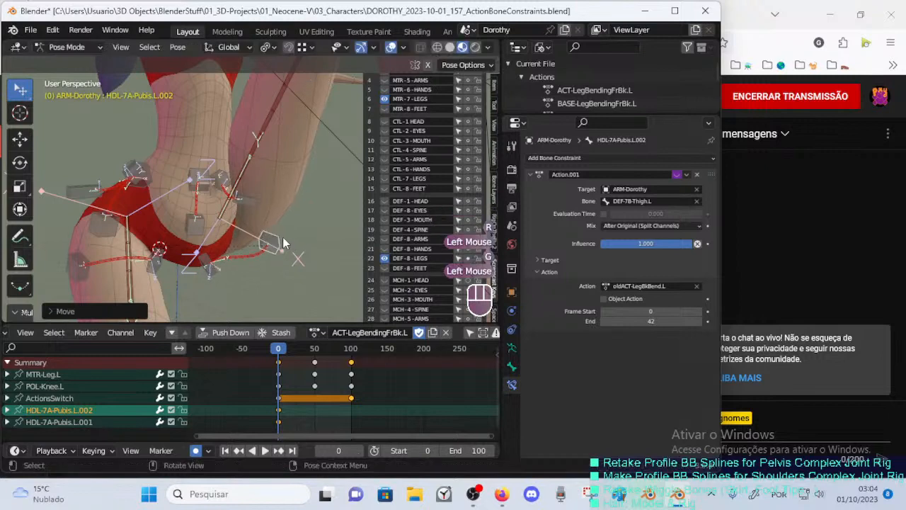
pyautogui.press('g')
pyautogui.click(283, 254)
pyautogui.moveTo(283, 253); pyautogui.dragTo(447, 339, button='middle')
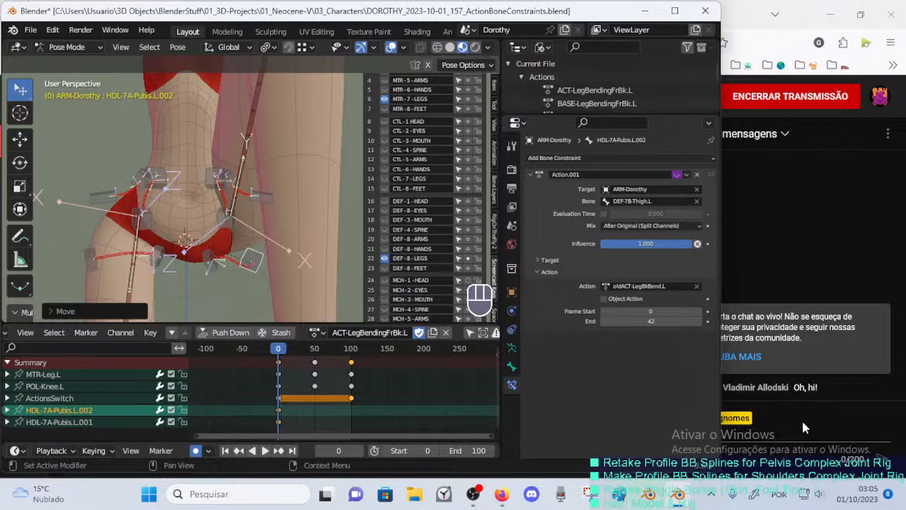
# Nudge HDL-7A-Pubis.L.001 slightly downward beneath the pelvis.
pyautogui.moveTo(271, 189); pyautogui.dragTo(226, 265, button='middle')
pyautogui.click(215, 272)
pyautogui.press('g')
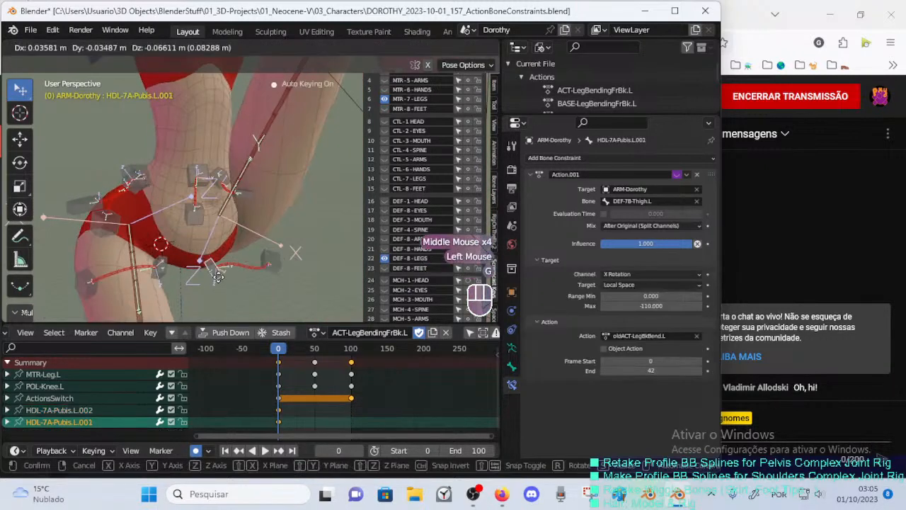
pyautogui.click(219, 278)
# Raise HDL-7A-Pubis.L.002 toward the thigh crease with several moves and a rotation.
pyautogui.click(270, 261)
pyautogui.press('g')
pyautogui.click(271, 250)
pyautogui.moveTo(271, 248)
pyautogui.mouseDown(button='middle')
pyautogui.moveTo(264, 214)
pyautogui.moveTo(332, 261)
pyautogui.moveTo(283, 241)
pyautogui.mouseUp(button='middle')
pyautogui.press('g')
pyautogui.click(272, 227)
pyautogui.press('g')
pyautogui.click(280, 240)
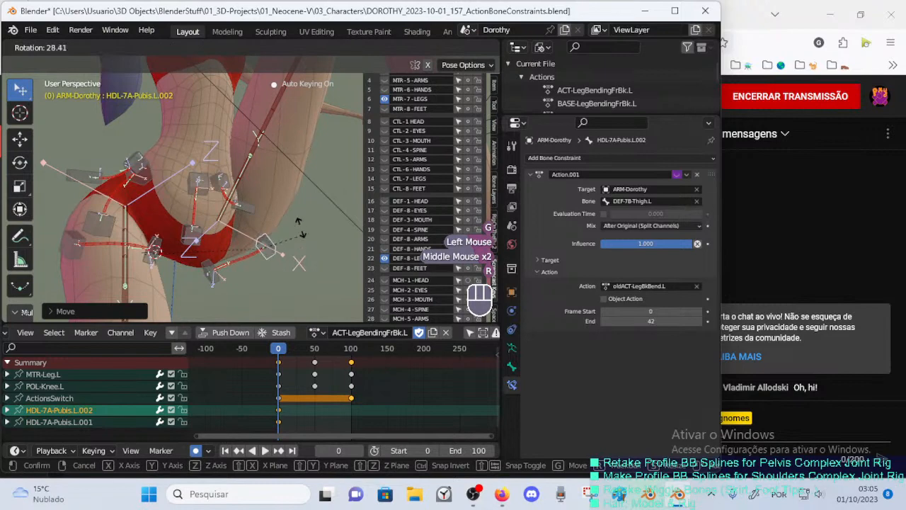
pyautogui.click(291, 225)
pyautogui.press('g')
pyautogui.click(278, 212)
# Raise HDL-7A-Hips.L.002 along the left thigh crease, rotate it and reposition it.
pyautogui.moveTo(278, 212); pyautogui.dragTo(248, 202, button='middle')
pyautogui.click(244, 199)
pyautogui.press('g')
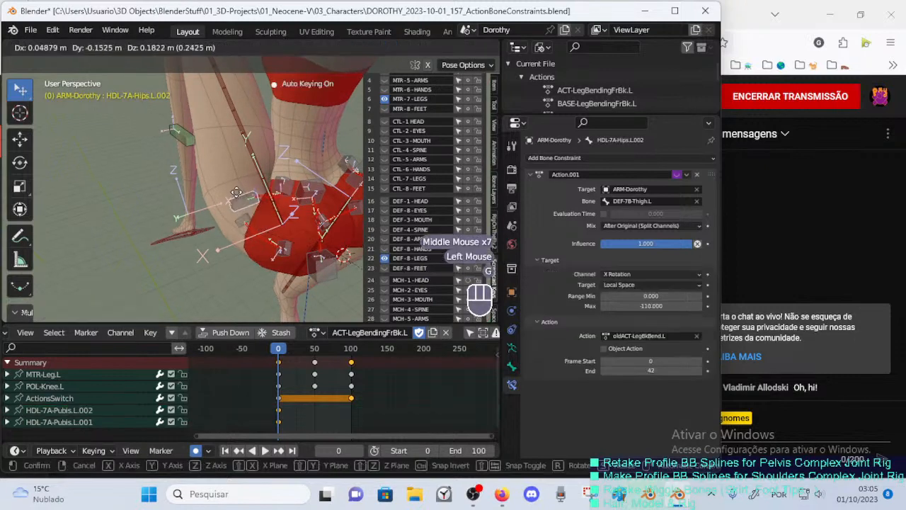
pyautogui.click(240, 194)
pyautogui.press('r')
pyautogui.click(258, 197)
pyautogui.press('g')
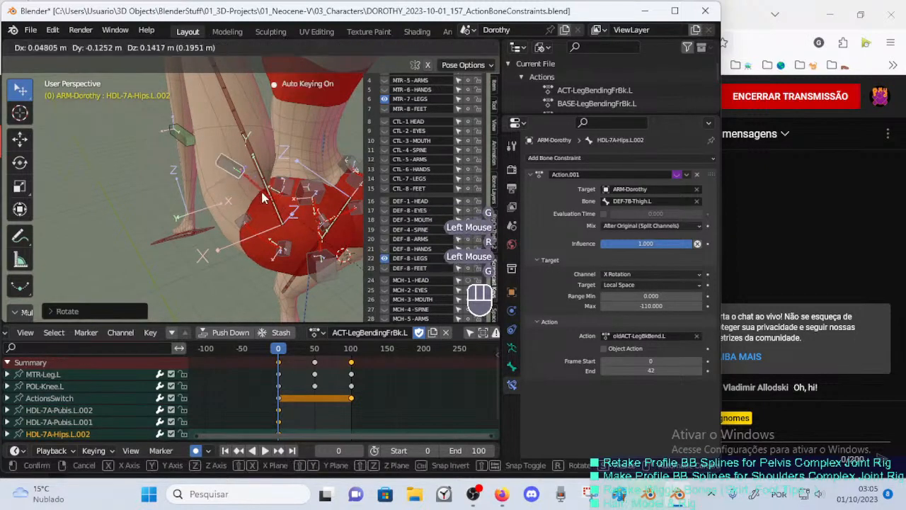
pyautogui.click(261, 198)
# Rotate and move HDL-7A-Hips.L.001 in two rounds to shape the front of the left hip.
pyautogui.click(262, 198)
pyautogui.moveTo(262, 198); pyautogui.dragTo(360, 181, button='middle')
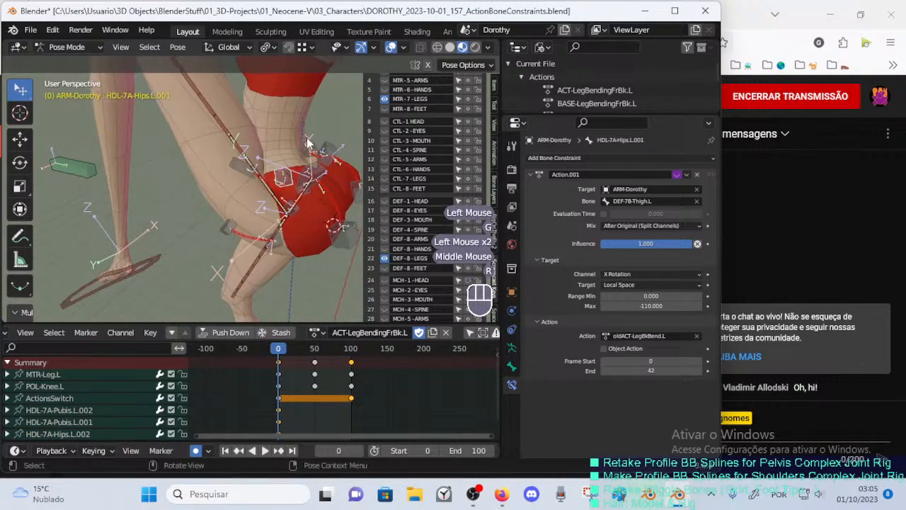
pyautogui.moveTo(308, 141); pyautogui.dragTo(268, 160, button='middle')
pyautogui.press('r')
pyautogui.click(256, 202)
pyautogui.press('g')
pyautogui.click(291, 184)
pyautogui.press('r')
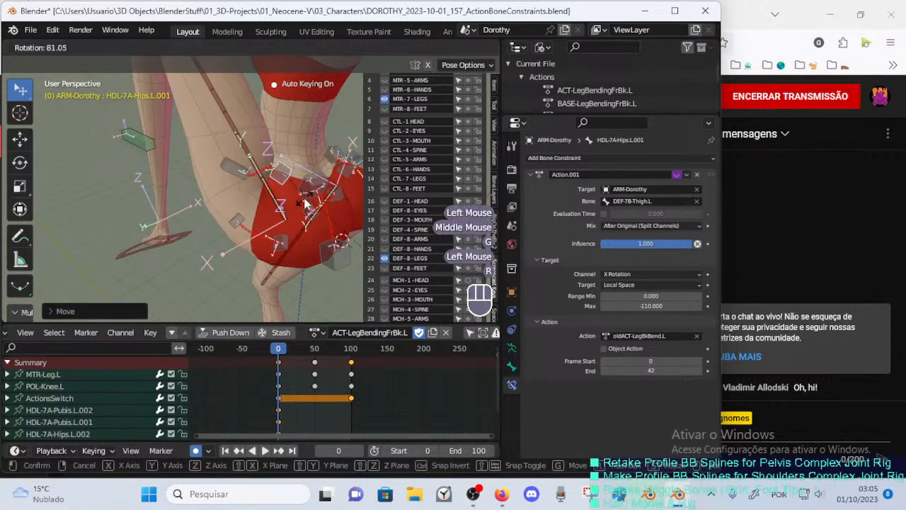
pyautogui.click(304, 204)
pyautogui.press('g')
pyautogui.click(276, 170)
# Raise HDL-7A-Hips.L.002 higher along the left thigh, rotate it and adjust its position.
pyautogui.click(241, 138)
pyautogui.press('g')
pyautogui.click(236, 131)
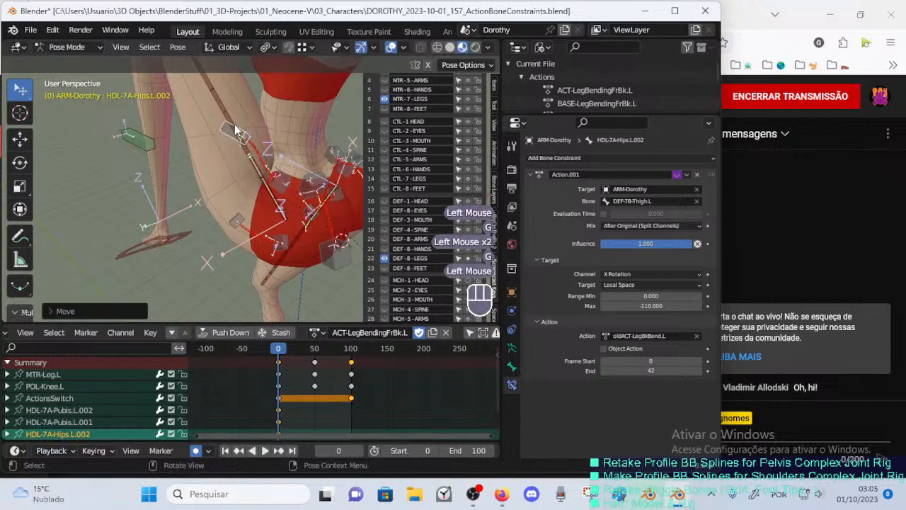
pyautogui.moveTo(236, 130); pyautogui.dragTo(262, 141, button='middle')
pyautogui.press('r')
pyautogui.click(273, 149)
pyautogui.press('g')
pyautogui.click(283, 178)
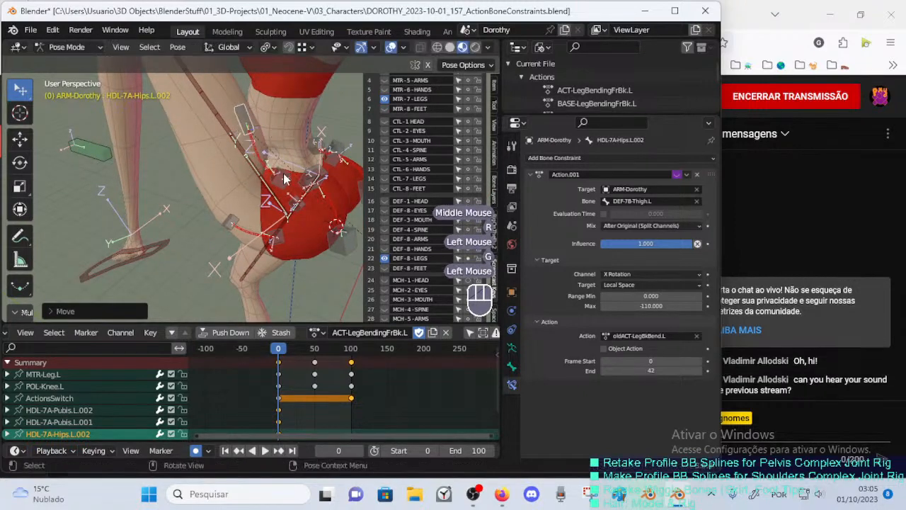
# Try to shift HDL-7A-Hips.L.001 toward the outer left hip and undo the move.
pyautogui.click(284, 178)
pyautogui.moveTo(283, 179); pyautogui.dragTo(262, 191, button='middle')
pyautogui.press('g')
pyautogui.click(262, 191)
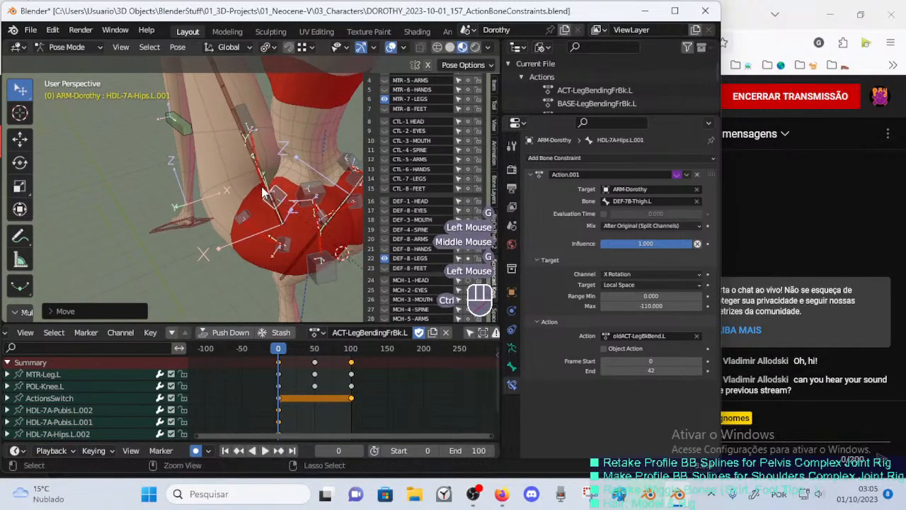
pyautogui.hotkey('ctrl', 'z')
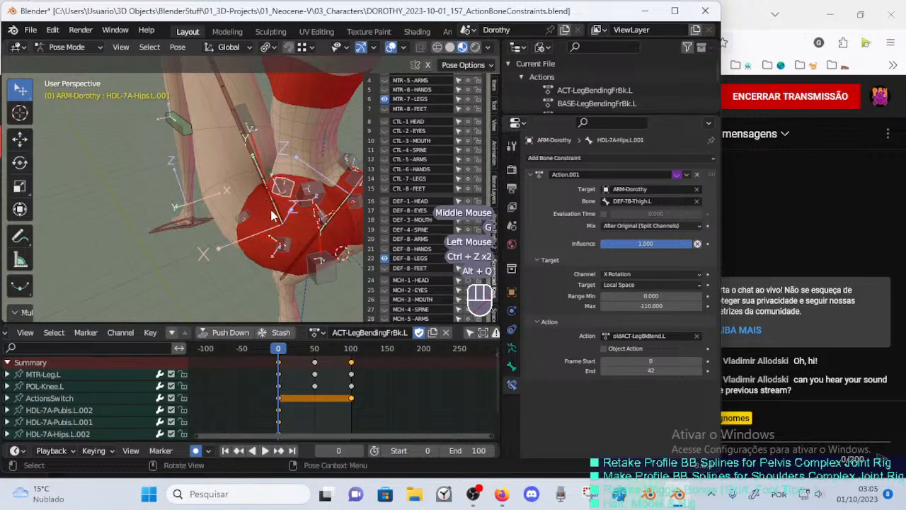
# Rotate HDL-7A-Hips.L.001 in place at the front of the left hip.
pyautogui.moveTo(273, 216); pyautogui.dragTo(277, 202, button='middle')
pyautogui.press('r')
pyautogui.click(284, 155)
# Move HDL-7A-Hips.L.002 upward beside the left thigh in several passes, checking it from another angle.
pyautogui.click(245, 118)
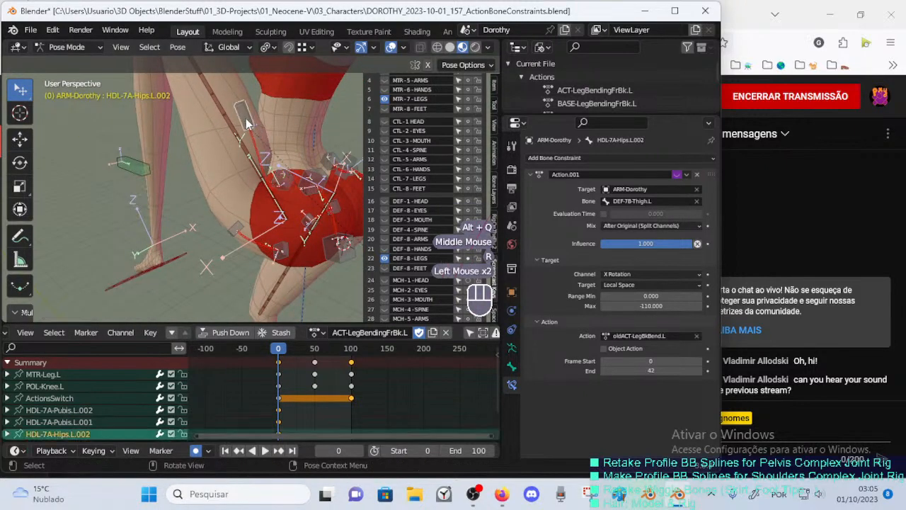
pyautogui.press('g')
pyautogui.click(237, 127)
pyautogui.moveTo(237, 128); pyautogui.dragTo(284, 188, button='middle')
pyautogui.press('g')
pyautogui.click(256, 112)
pyautogui.press('g')
pyautogui.click(247, 152)
# Rotate HDL-7A-Hips.L.001, shift it inward and downward on the hip, and rotate it again.
pyautogui.click(290, 177)
pyautogui.press('r')
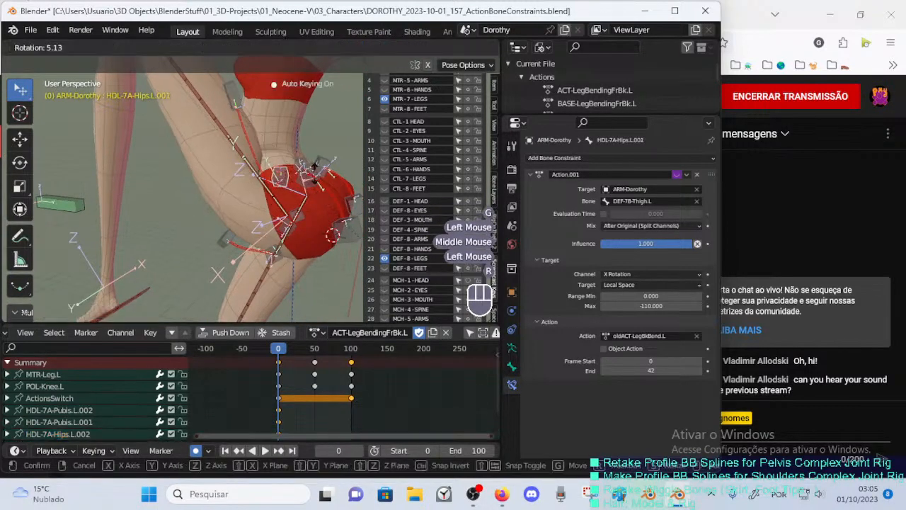
pyautogui.click(317, 182)
pyautogui.press('g')
pyautogui.click(336, 190)
pyautogui.press('g')
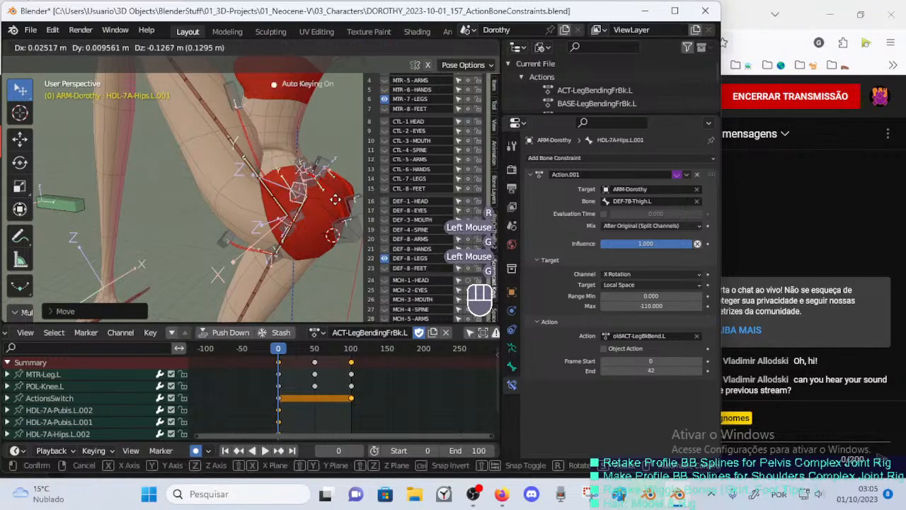
pyautogui.click(326, 225)
pyautogui.press('r')
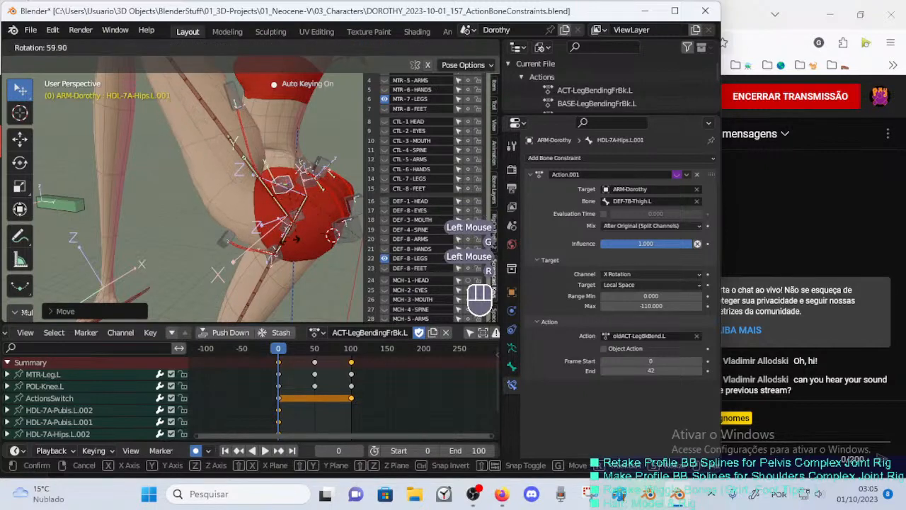
pyautogui.click(269, 249)
# Reposition HDL-7A-Hips.L.001 with two more moves and a rotation.
pyautogui.moveTo(269, 250); pyautogui.dragTo(282, 168, button='middle')
pyautogui.press('g')
pyautogui.click(277, 234)
pyautogui.press('g')
pyautogui.click(245, 209)
pyautogui.press('r')
pyautogui.click(304, 209)
# Reset the pose of HDL-7A-Hips.L.001 and rotate it by about 21 degrees.
pyautogui.click(305, 211)
pyautogui.hotkey('alt', 'q')
pyautogui.hotkey('alt', 'q')
pyautogui.hotkey('alt', 'q')
pyautogui.click(315, 170)
pyautogui.press('r')
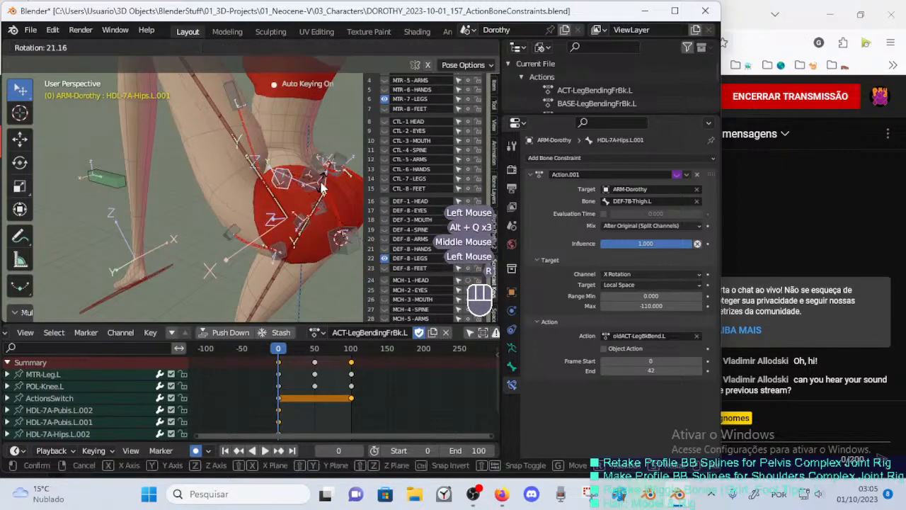
pyautogui.click(321, 187)
# Reset the pose of HDL-7A-Hips.L.002, raise it to the thigh crease and rotate it to follow the thigh.
pyautogui.click(240, 99)
pyautogui.hotkey('alt', 'q')
pyautogui.hotkey('alt', 'q')
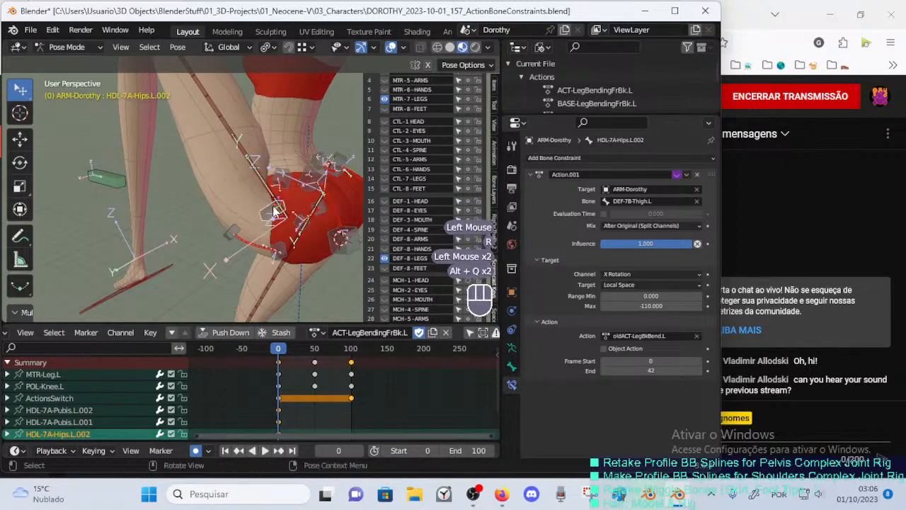
pyautogui.press('g')
pyautogui.click(283, 175)
pyautogui.press('r')
pyautogui.click(286, 198)
pyautogui.press('g')
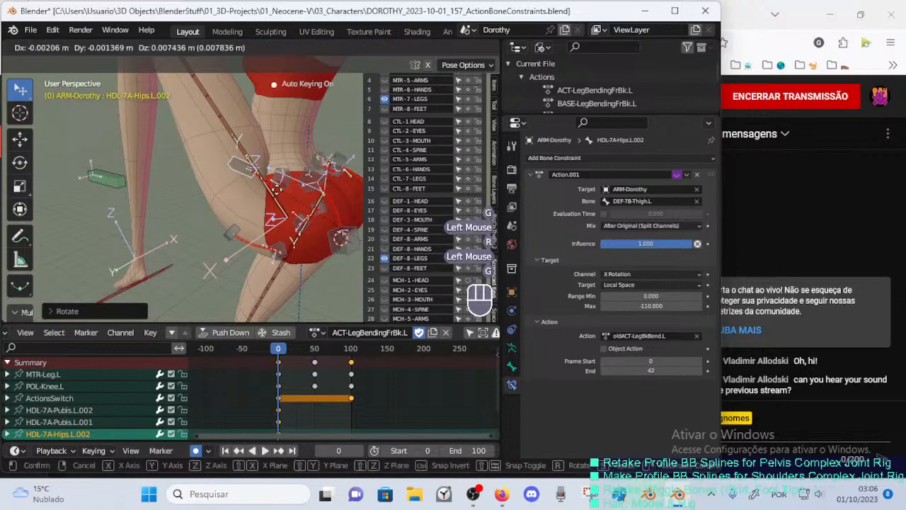
pyautogui.click(277, 186)
pyautogui.moveTo(279, 179); pyautogui.dragTo(214, 175, button='middle')
pyautogui.press('r')
pyautogui.click(306, 169)
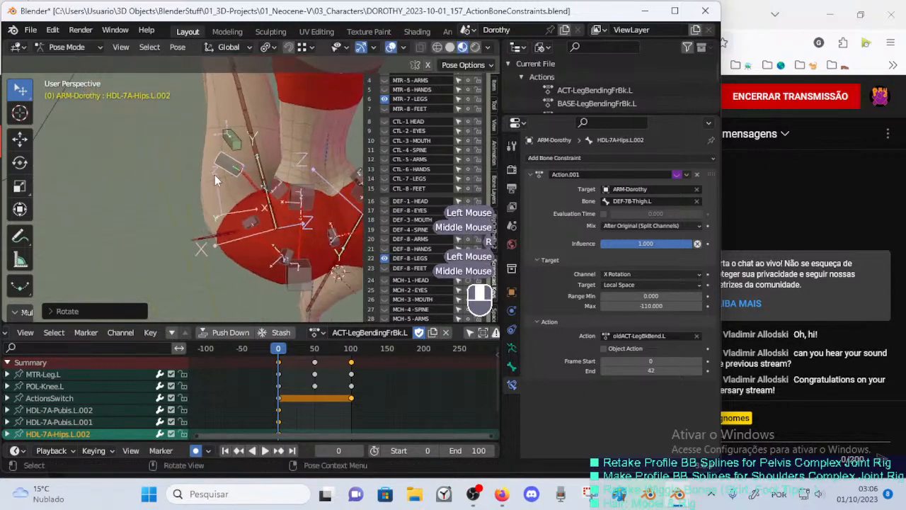
# Switch to Firefox and open the WikiRigs LIVE #99 recording from the channel's live streams in a new tab.
pyautogui.click(793, 380)
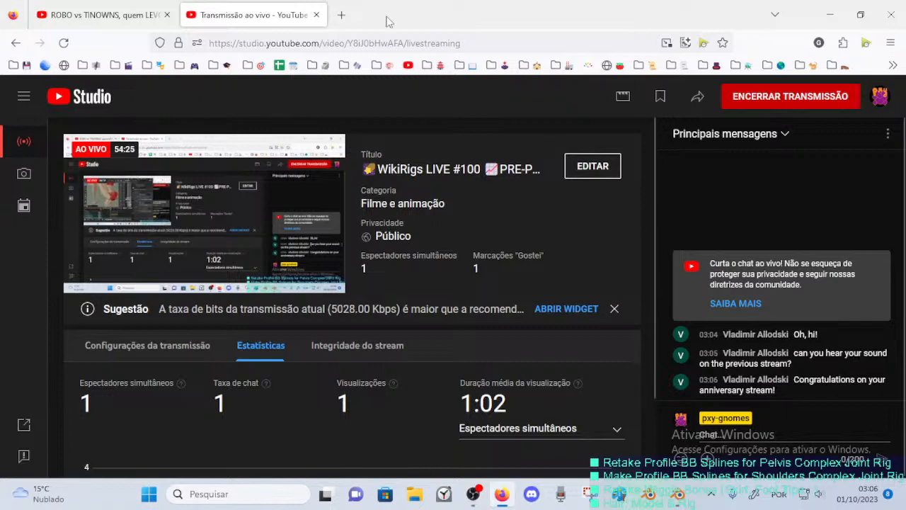
pyautogui.click(343, 16)
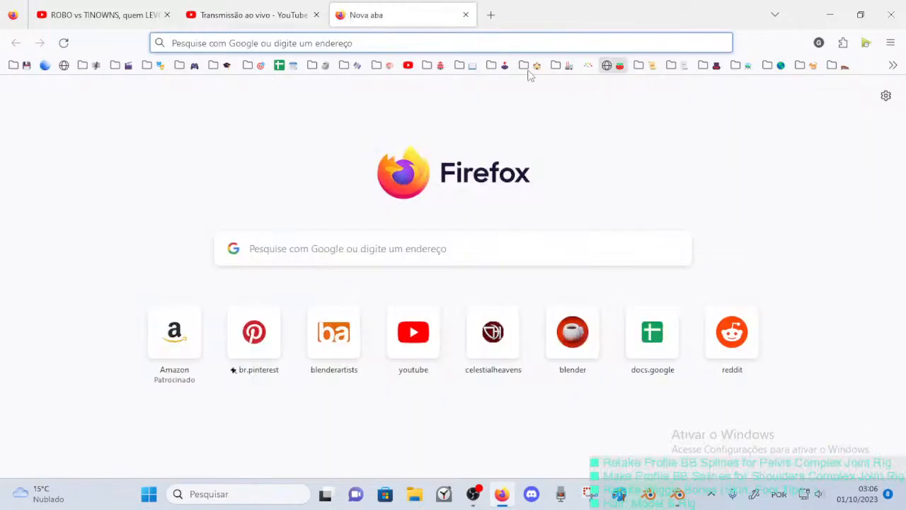
pyautogui.click(408, 66)
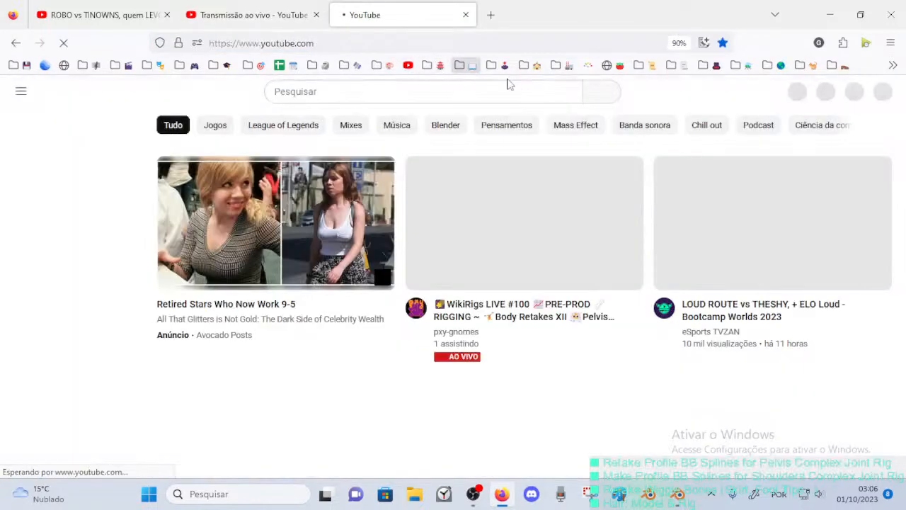
pyautogui.click(878, 91)
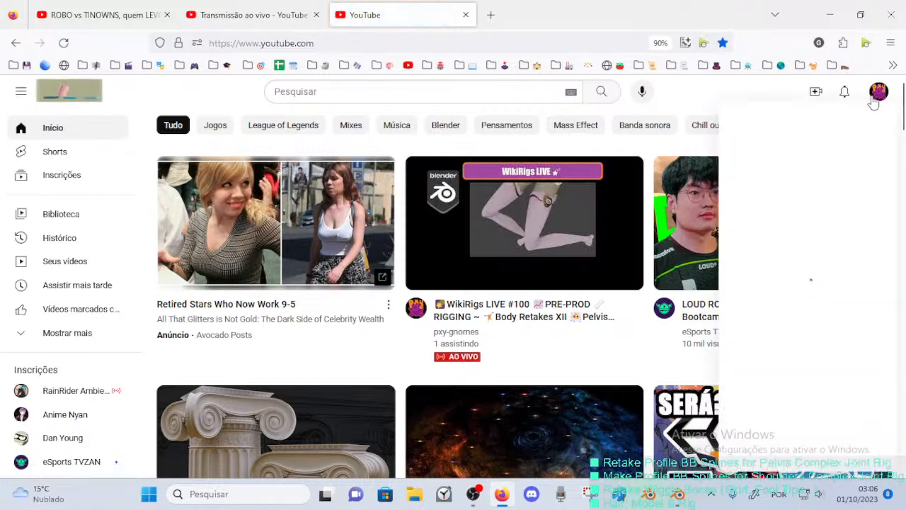
pyautogui.click(760, 158)
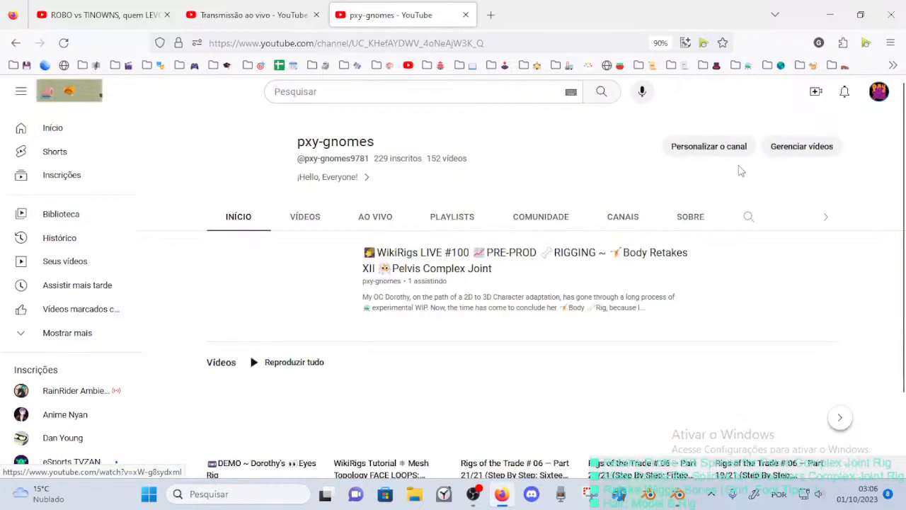
pyautogui.click(386, 216)
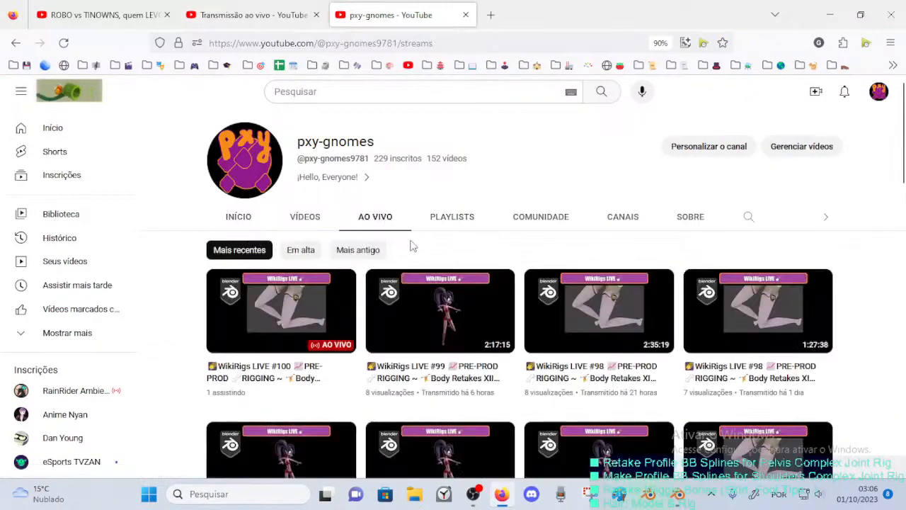
pyautogui.click(417, 312)
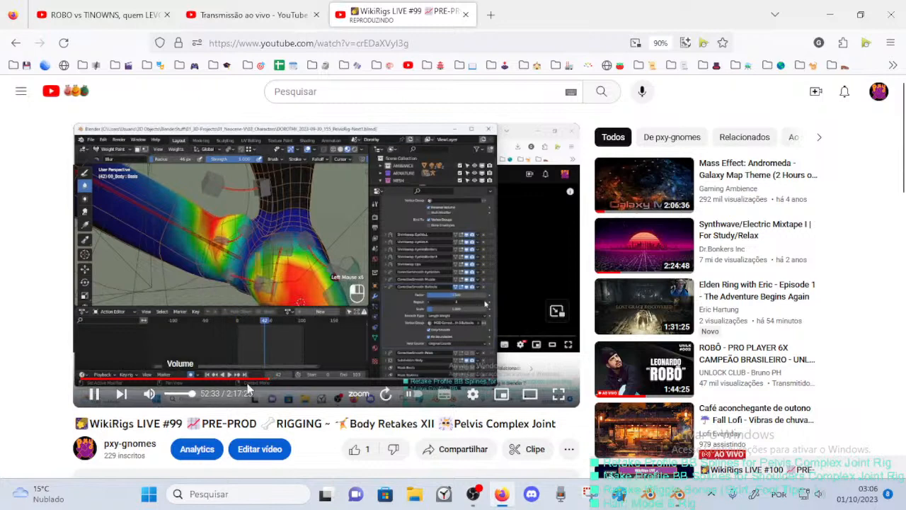
# Skip through the WikiRigs LIVE #99 recording to 1:46:05 to check its sound, and close the video.
pyautogui.moveTo(325, 382); pyautogui.dragTo(396, 383)
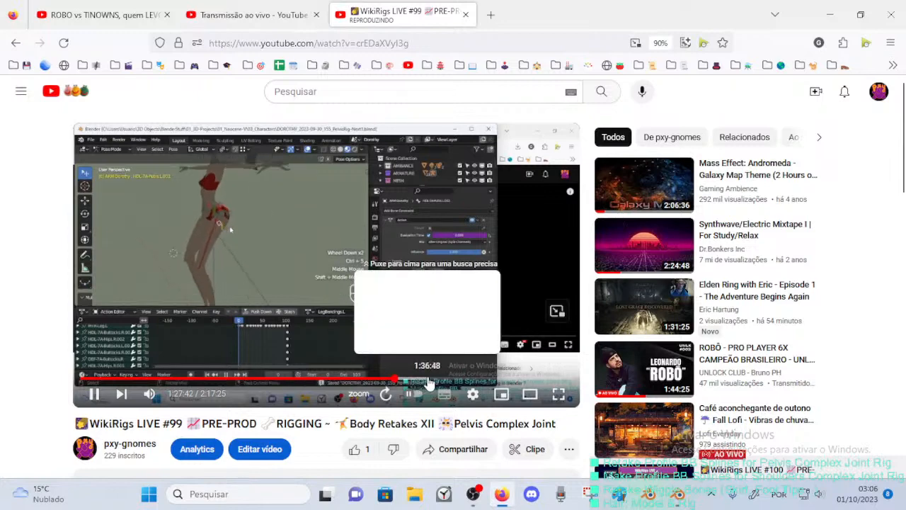
pyautogui.click(428, 381)
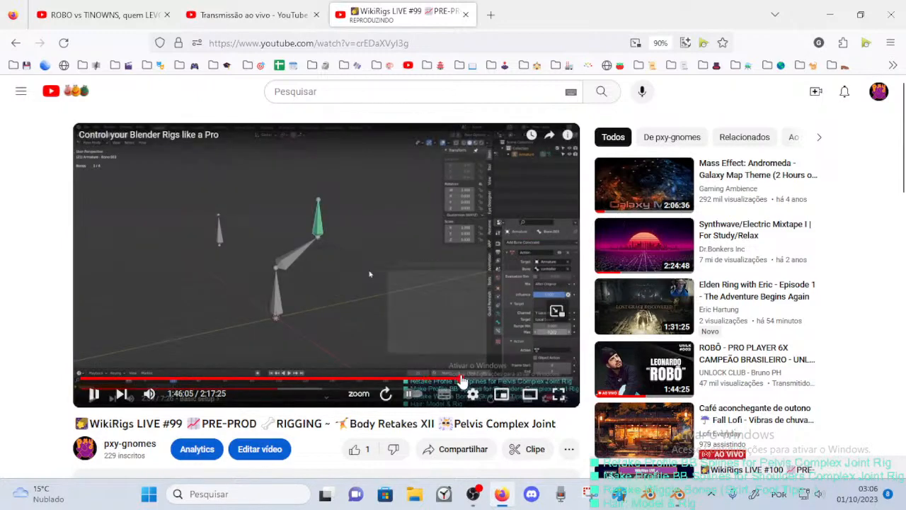
pyautogui.click(462, 381)
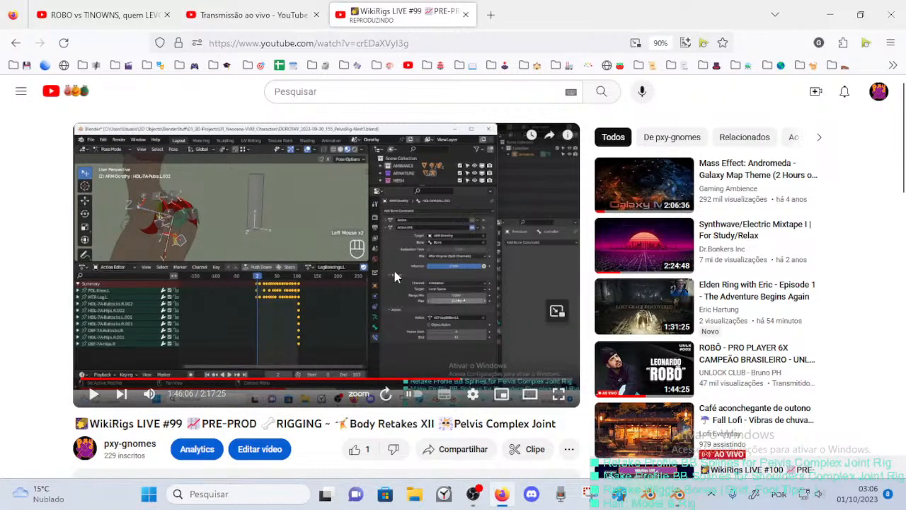
pyautogui.click(466, 15)
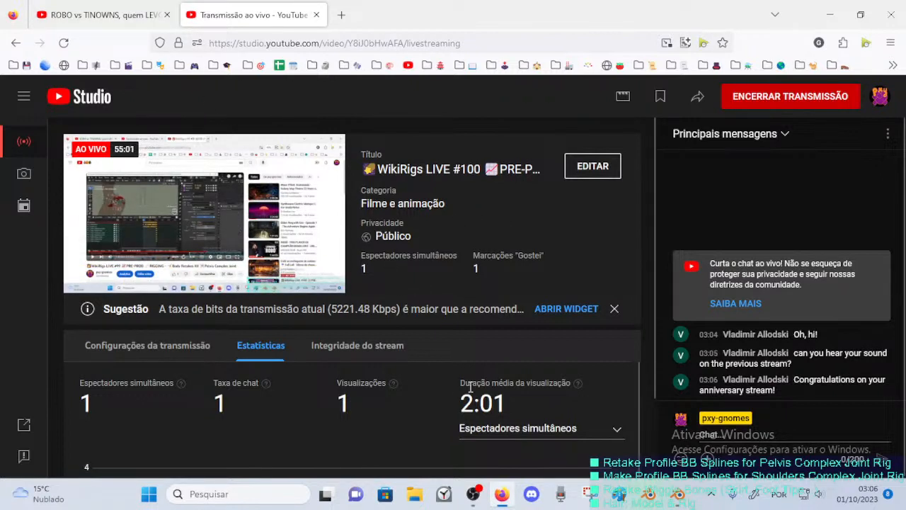
# Switch back to Blender and examine the left hip deformation around HDL-7A-Hips.L.002 from several angles.
pyautogui.click(678, 493)
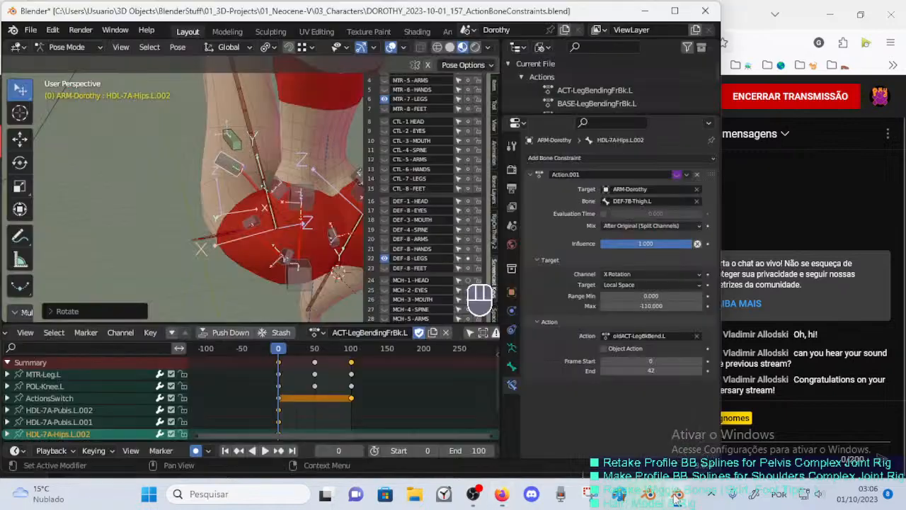
pyautogui.moveTo(226, 246); pyautogui.dragTo(355, 221, button='middle')
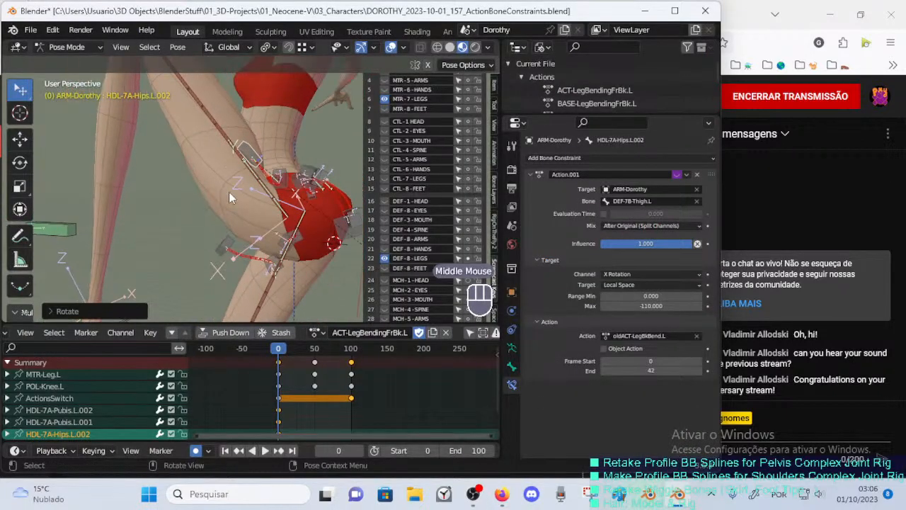
pyautogui.moveTo(229, 191); pyautogui.dragTo(278, 222, button='middle')
pyautogui.keyDown('shift'); pyautogui.scroll(1, 275, 201); pyautogui.keyUp('shift')
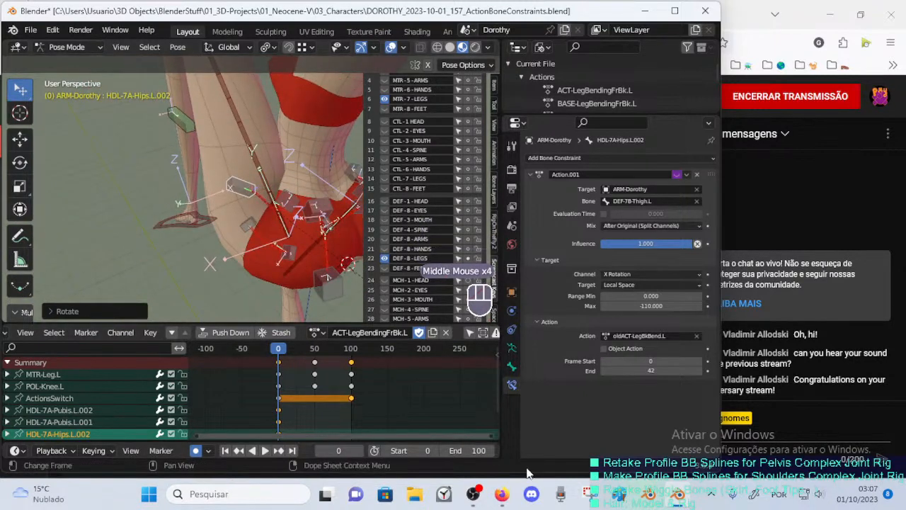
# Switch to Firefox and open the bookmarked Mass Effect - Normandy: Combat Information Center video in a new tab.
pyautogui.click(501, 493)
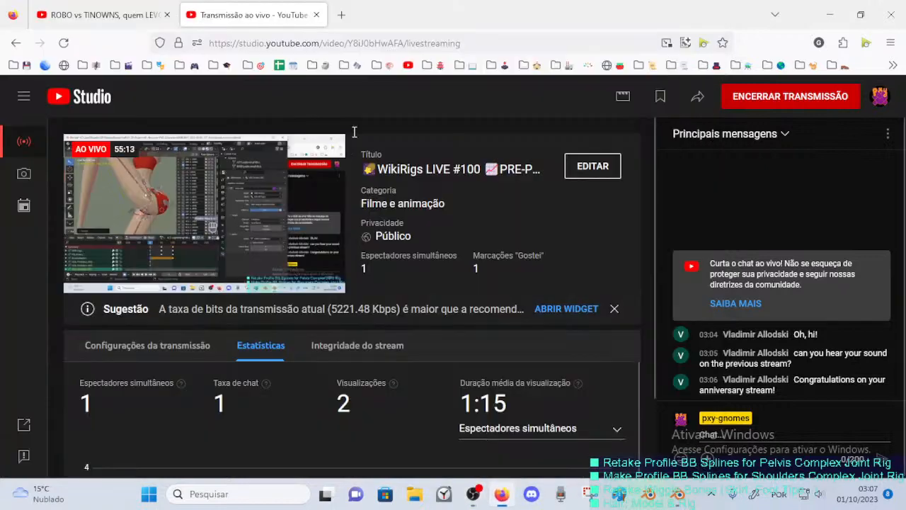
pyautogui.click(341, 14)
pyautogui.click(243, 11)
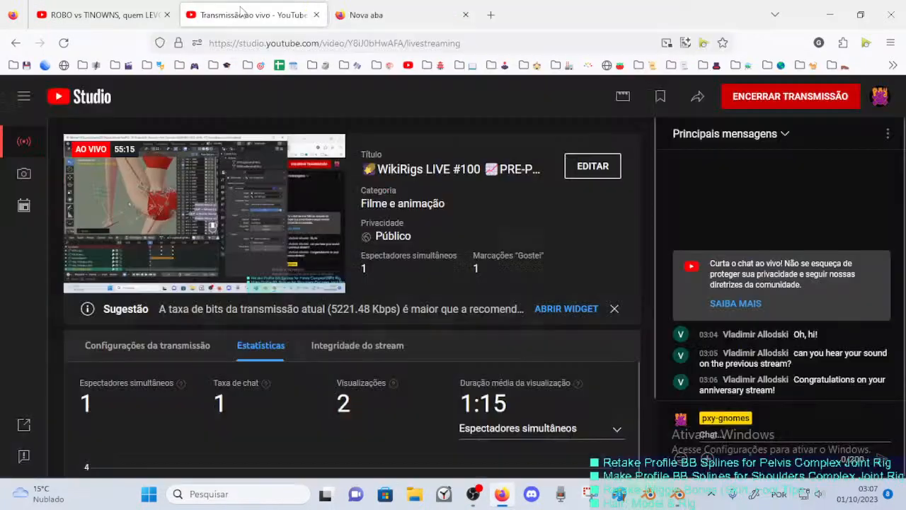
pyautogui.click(382, 7)
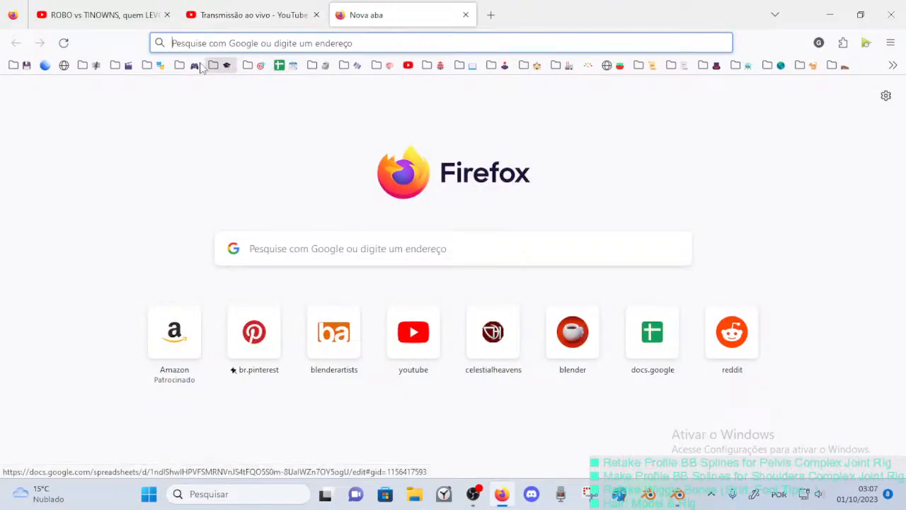
pyautogui.click(192, 65)
pyautogui.click(192, 65)
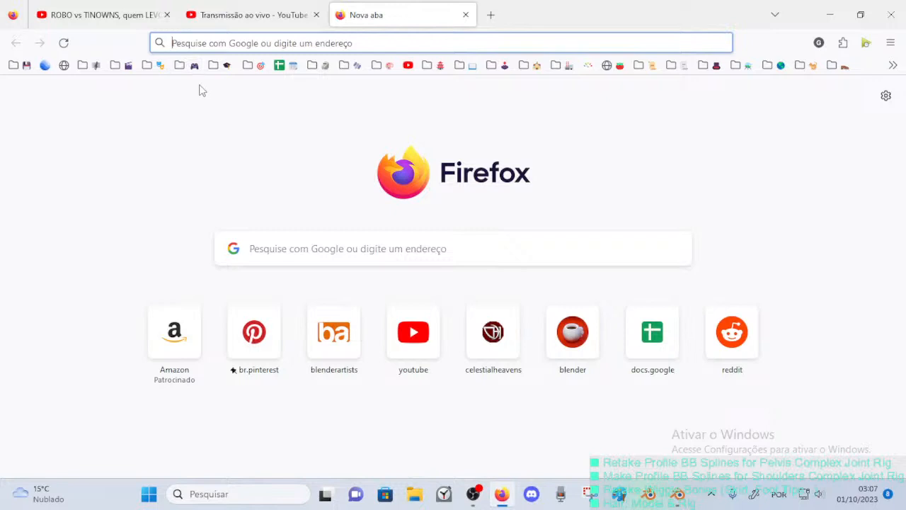
pyautogui.click(317, 65)
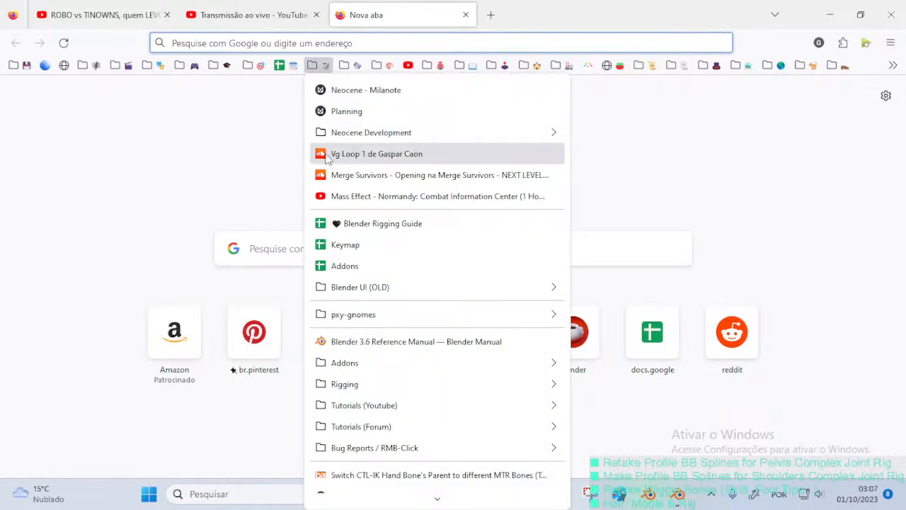
pyautogui.click(329, 197)
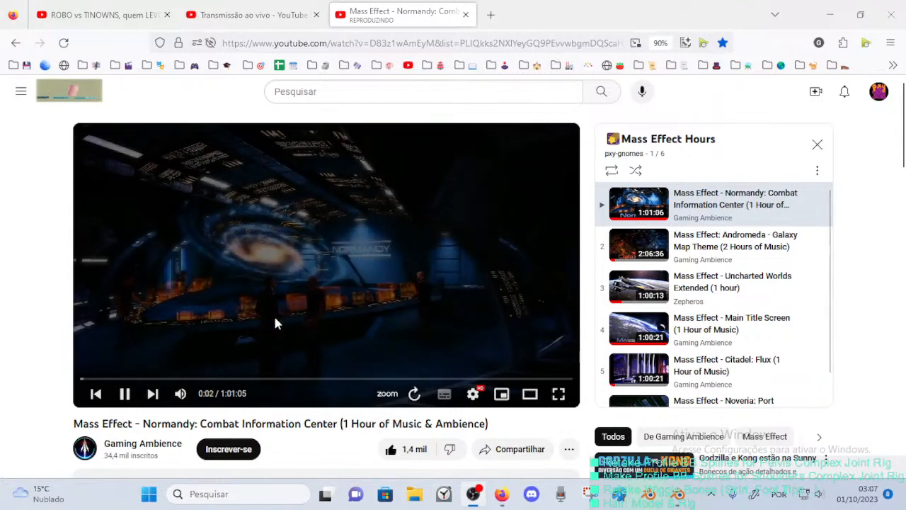
# Return to the first YouTube tab by way of the live stream page and switch back to Blender.
pyautogui.click(640, 19)
pyautogui.click(248, 14)
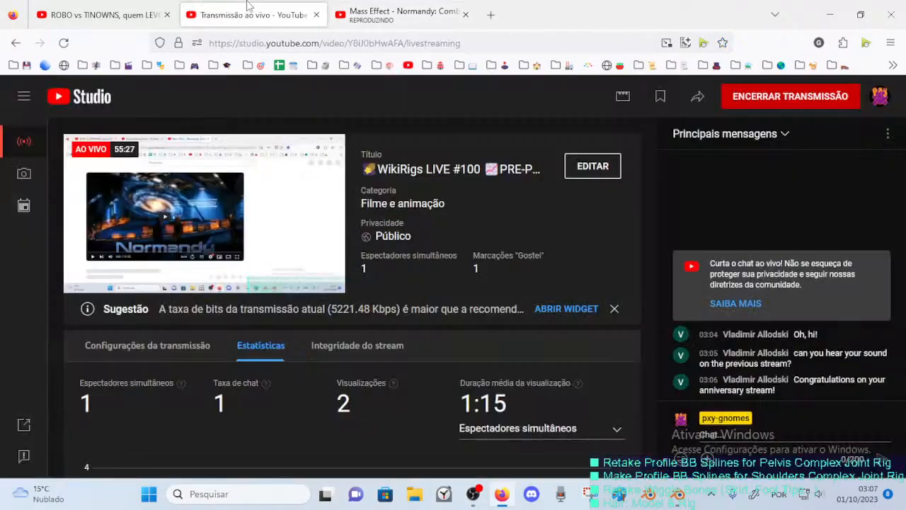
pyautogui.click(85, 7)
pyautogui.click(676, 494)
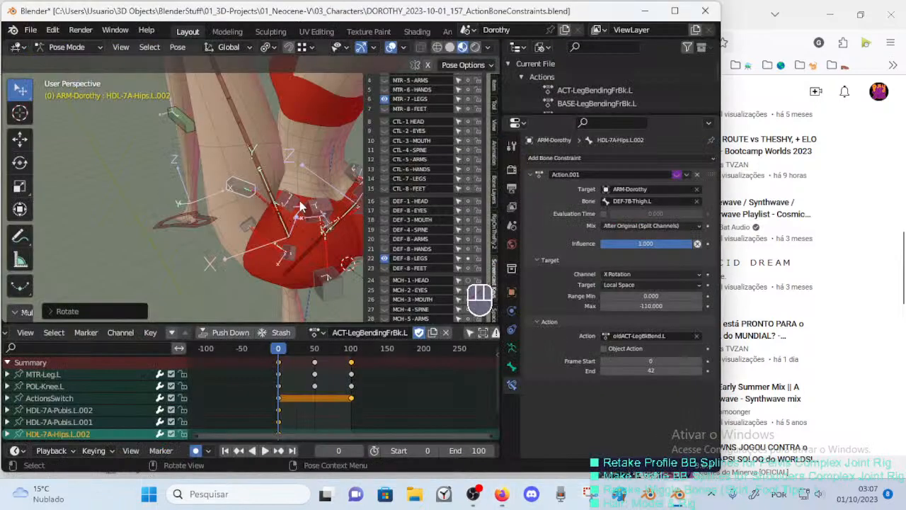
# Rotate HDL-7A-Hips.L.002 in two passes to follow the bent left thigh.
pyautogui.moveTo(227, 191); pyautogui.dragTo(256, 202, button='middle')
pyautogui.moveTo(256, 202); pyautogui.dragTo(284, 228, button='middle')
pyautogui.press('r')
pyautogui.click(274, 240)
pyautogui.press('r')
pyautogui.click(248, 214)
# Reposition the handles around the left hip and thigh crease to smooth the bent-leg shape.
pyautogui.click(297, 228)
pyautogui.press('g')
pyautogui.click(334, 208)
pyautogui.press('g')
pyautogui.click(216, 210)
pyautogui.press('g')
pyautogui.click(251, 222)
pyautogui.click(217, 199)
pyautogui.press('g')
pyautogui.click(221, 199)
pyautogui.click(198, 207)
# Move HDL-7A-Buttocks.L.002 at the rear of the left buttock and rotate it to follow the surface.
pyautogui.click(287, 230)
pyautogui.press('g')
pyautogui.click(290, 241)
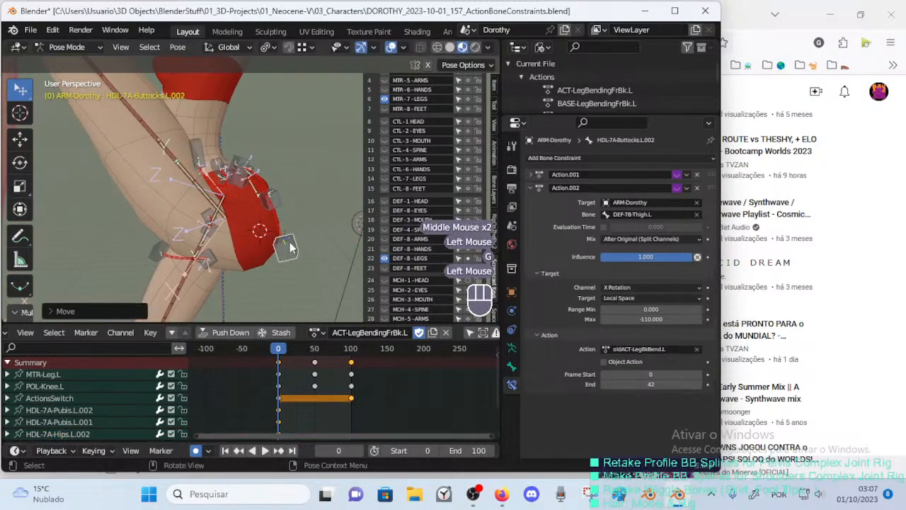
pyautogui.press('r')
pyautogui.click(251, 173)
# Move and rotate HDL-7A-Buttocks.L.001 to round the upper back of the left buttock.
pyautogui.click(244, 163)
pyautogui.moveTo(244, 163); pyautogui.dragTo(291, 145, button='middle')
pyautogui.press('g')
pyautogui.click(271, 164)
pyautogui.press('r')
pyautogui.click(291, 152)
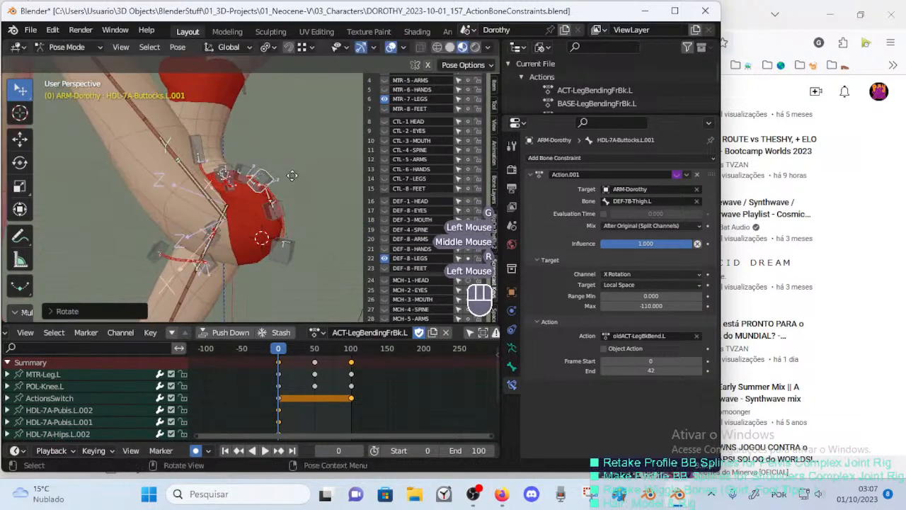
pyautogui.press('g')
pyautogui.click(301, 256)
# Lower HDL-7A-Buttocks.L.002 to the fold under the left buttock, rotate it and adjust its position sideways.
pyautogui.click(300, 259)
pyautogui.press('g')
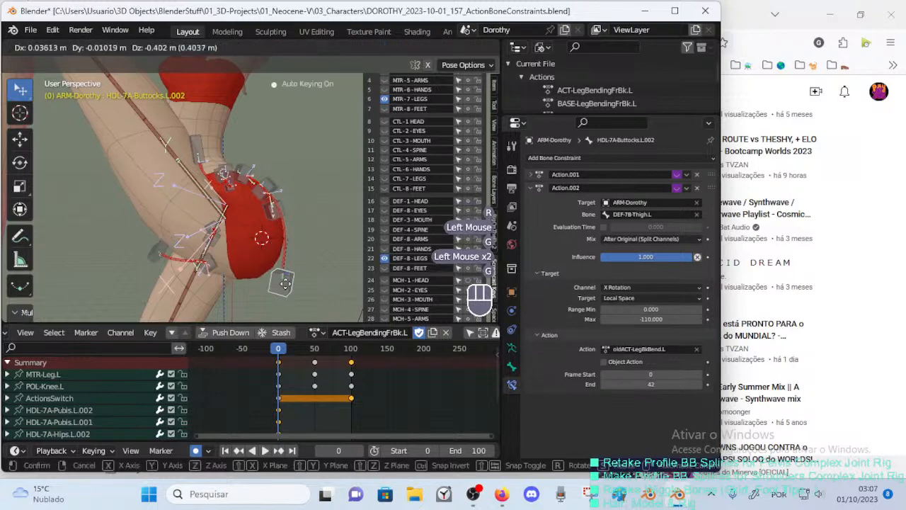
pyautogui.click(285, 281)
pyautogui.press('r')
pyautogui.click(279, 290)
pyautogui.press('g')
pyautogui.click(251, 295)
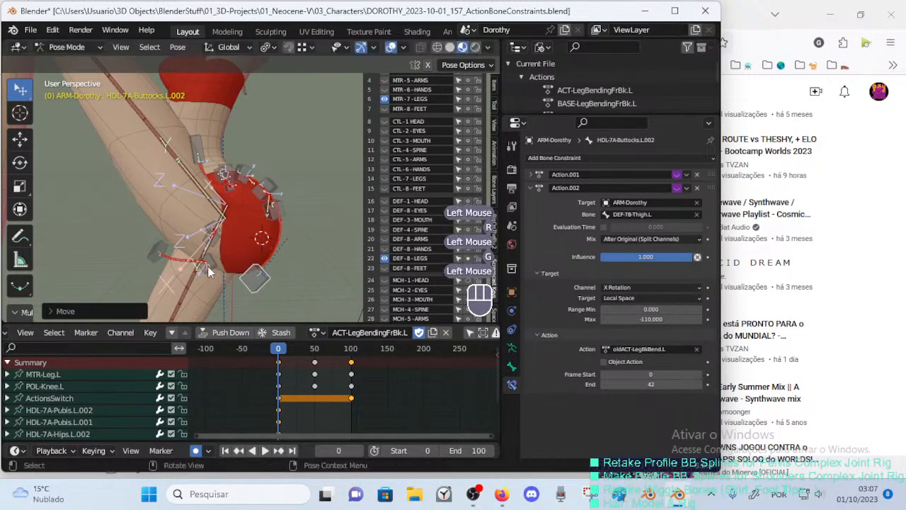
pyautogui.moveTo(208, 266); pyautogui.dragTo(268, 238, button='middle')
pyautogui.press('g')
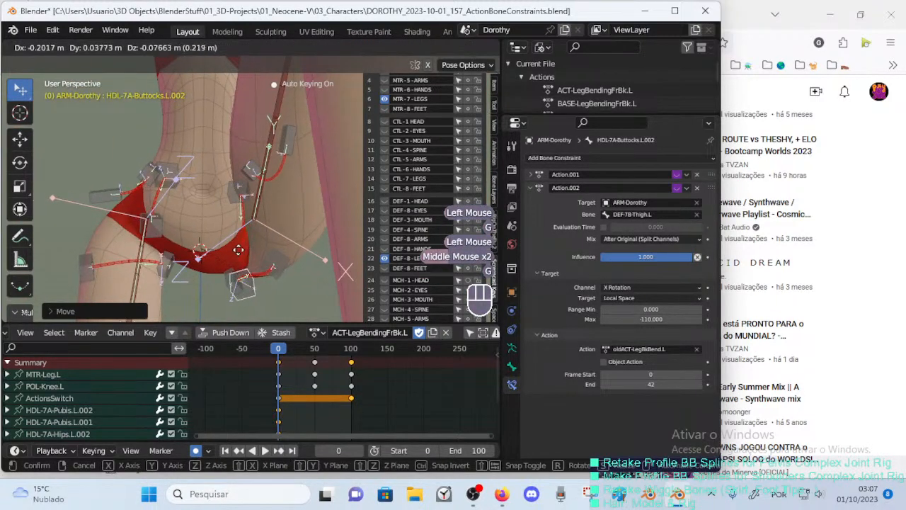
pyautogui.click(230, 265)
# Rotate HDL-7A-Pubis.L.001 and move it toward the centre of the crotch.
pyautogui.click(237, 272)
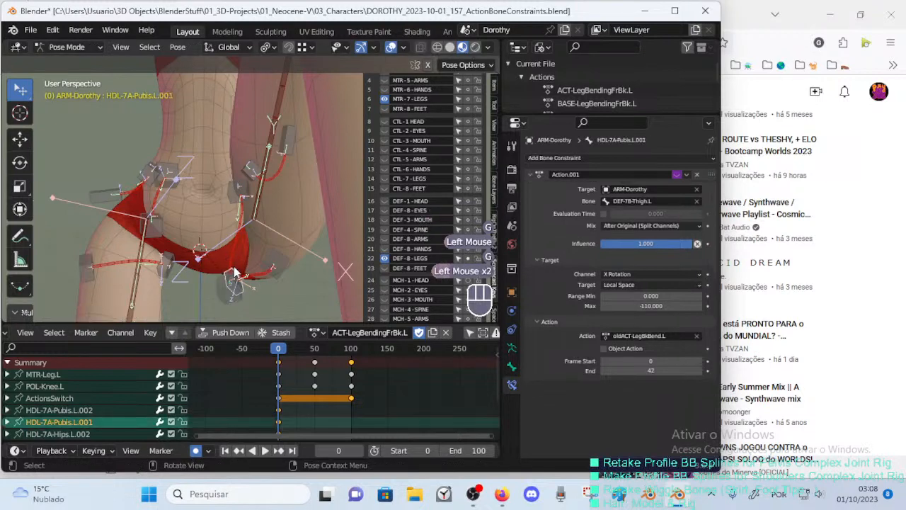
pyautogui.press('r')
pyautogui.click(240, 270)
pyautogui.press('g')
pyautogui.click(257, 265)
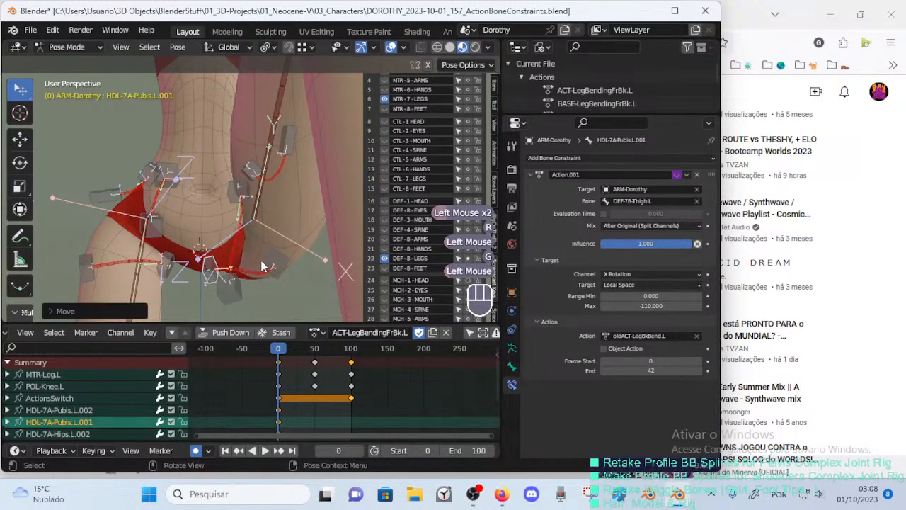
pyautogui.press('r')
pyautogui.click(262, 271)
pyautogui.press('g')
pyautogui.moveTo(253, 275); pyautogui.dragTo(236, 269, button='middle')
pyautogui.click(233, 290)
# Reposition the left buttock handles from the side and shift HDL-7A-Buttocks.L.002 further below the buttock.
pyautogui.scroll(-2, 232, 267)
pyautogui.press('g')
pyautogui.click(240, 241)
pyautogui.press('g')
pyautogui.click(256, 239)
pyautogui.click(273, 228)
pyautogui.press('g')
pyautogui.click(257, 235)
pyautogui.press('g')
pyautogui.click(255, 247)
pyautogui.press('g')
pyautogui.click(260, 254)
pyautogui.click(258, 263)
pyautogui.press('g')
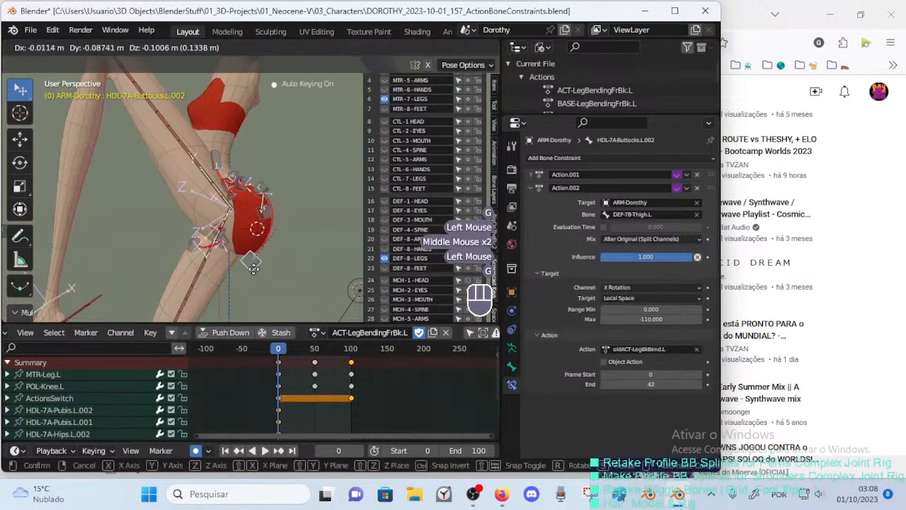
pyautogui.click(239, 271)
# Move HDL-7A-Buttocks.L.001 down along the back of the left buttock.
pyautogui.click(265, 184)
pyautogui.moveTo(265, 184); pyautogui.dragTo(268, 259, button='middle')
pyautogui.click(301, 200)
pyautogui.press('g')
pyautogui.click(297, 219)
pyautogui.press('g')
pyautogui.click(242, 222)
pyautogui.press('g')
pyautogui.click(212, 217)
# Move HDL-7A-Buttocks.L.002 toward the back of the thigh, rotate it and raise it slightly into the fold.
pyautogui.scroll(1, 304, 225)
pyautogui.press('g')
pyautogui.click(246, 281)
pyautogui.click(242, 282)
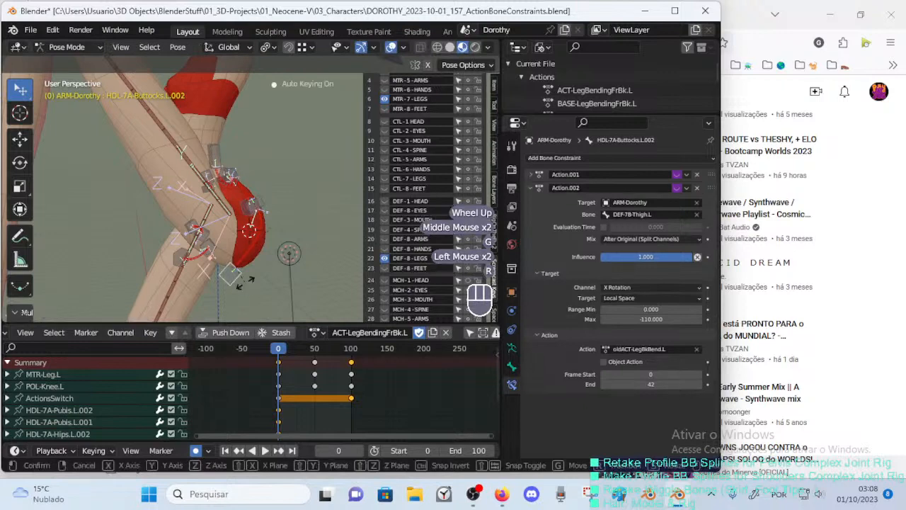
pyautogui.press('r')
pyautogui.click(241, 280)
pyautogui.press('g')
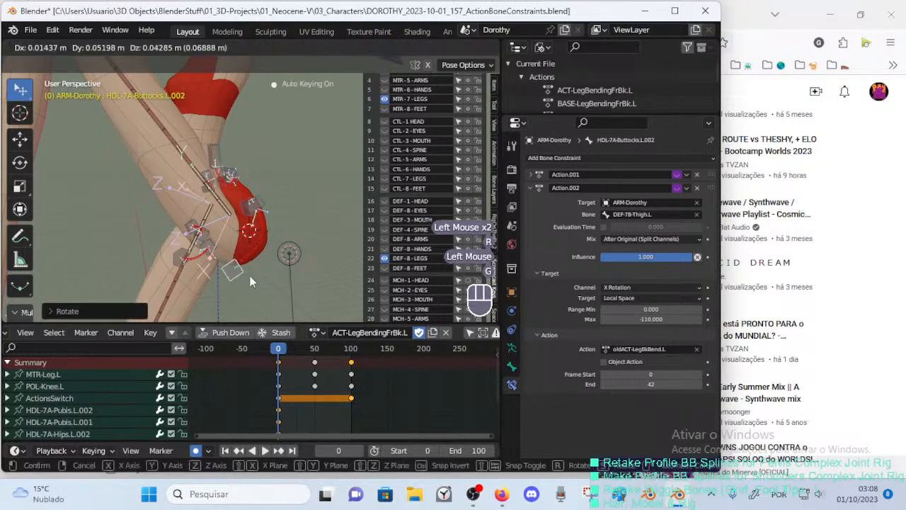
pyautogui.click(250, 275)
# Fine-tune the position and rotation of HDL-7A-Buttocks.L.002 from several angles.
pyautogui.moveTo(250, 275); pyautogui.dragTo(288, 233, button='middle')
pyautogui.press('g')
pyautogui.click(245, 249)
pyautogui.press('g')
pyautogui.click(281, 246)
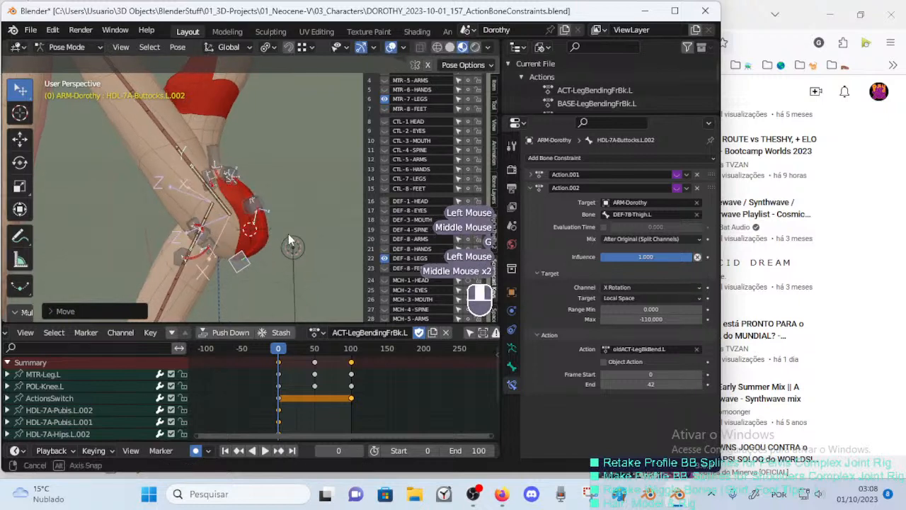
pyautogui.press('r')
pyautogui.click(296, 227)
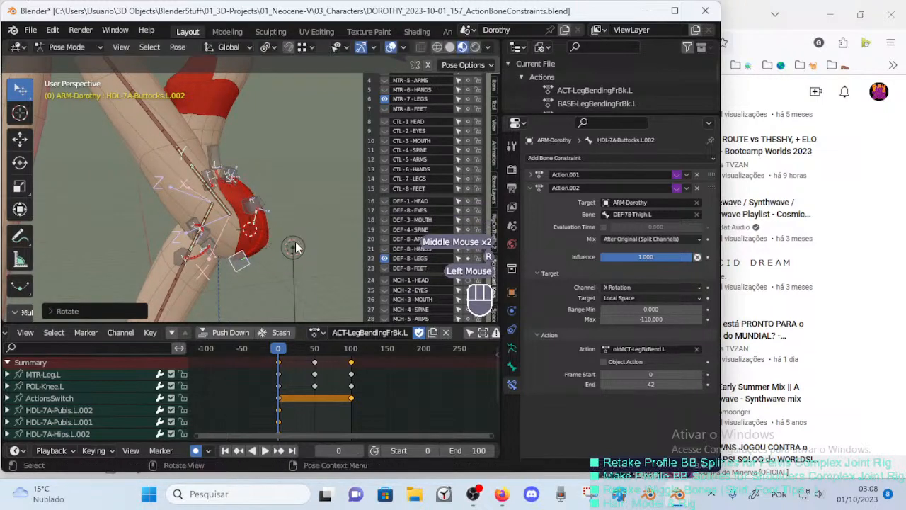
pyautogui.press('g')
pyautogui.click(301, 234)
pyautogui.moveTo(300, 235); pyautogui.dragTo(273, 241, button='middle')
pyautogui.press('g')
pyautogui.click(273, 241)
# Rotate HDL-7A-Buttocks.L.001 slightly and adjust its position from the side and rear.
pyautogui.click(259, 203)
pyautogui.press('r')
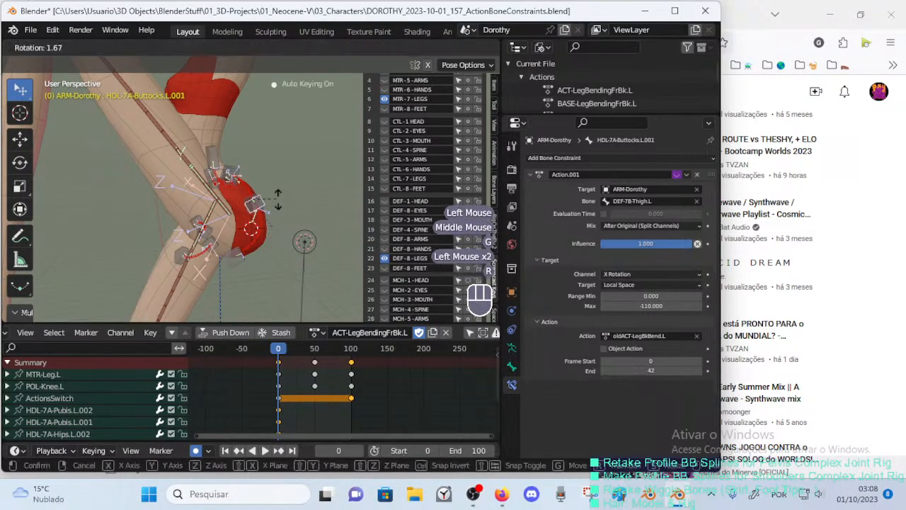
pyautogui.click(280, 205)
pyautogui.press('g')
pyautogui.click(280, 206)
pyautogui.moveTo(280, 206); pyautogui.dragTo(233, 271, button='middle')
pyautogui.click(259, 279)
pyautogui.press('g')
pyautogui.click(259, 279)
pyautogui.press('g')
pyautogui.click(235, 269)
pyautogui.click(245, 260)
pyautogui.press('g')
pyautogui.click(255, 253)
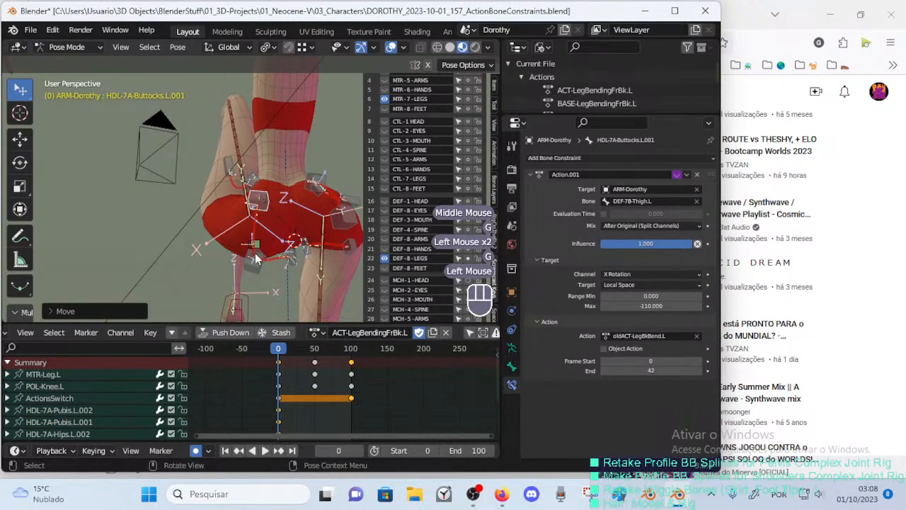
# Move HDL-7A-Buttocks.L.002 toward the inner buttock fold and rotate it about the global Z axis.
pyautogui.click(254, 263)
pyautogui.press('g')
pyautogui.click(233, 265)
pyautogui.moveTo(231, 265); pyautogui.dragTo(263, 249, button='middle')
pyautogui.press('g')
pyautogui.click(254, 264)
pyautogui.press('g')
pyautogui.click(277, 256)
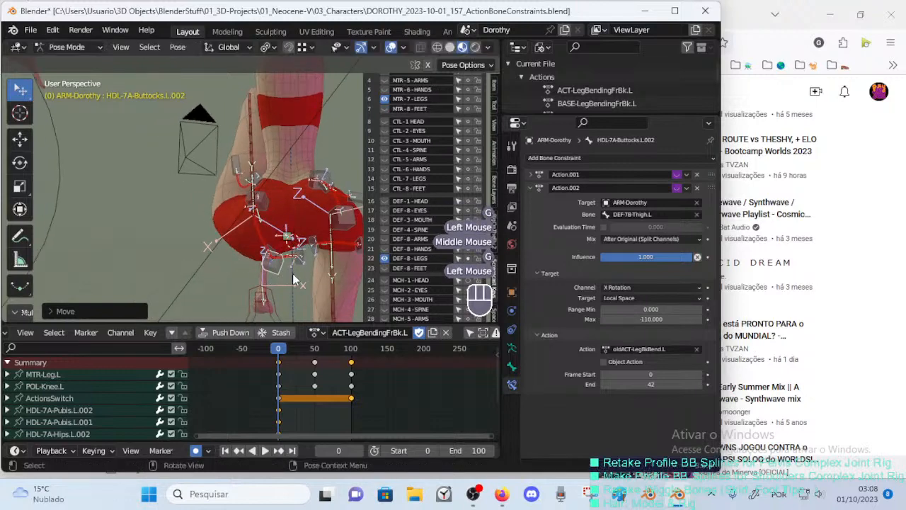
pyautogui.press('r')
pyautogui.press('z')
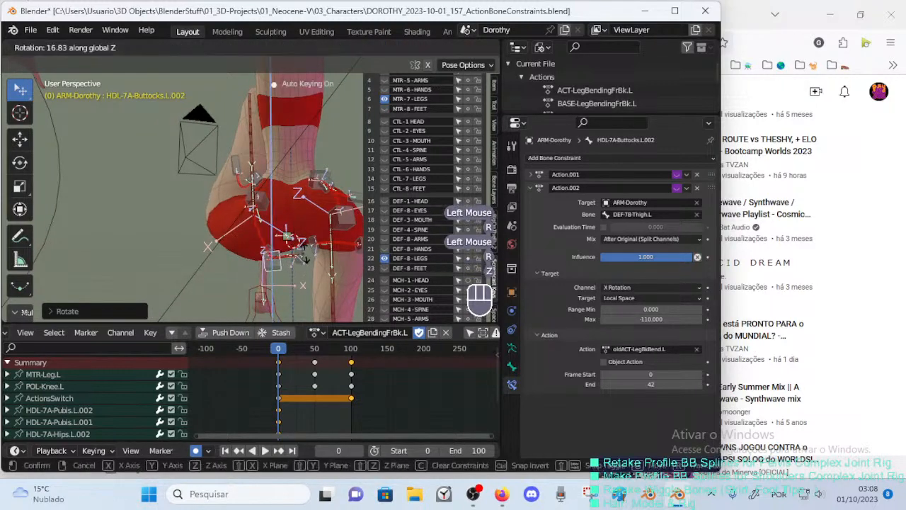
pyautogui.click(263, 203)
# Move HDL-7A-Buttocks.L.001 from the rear and try shifting HDL-7A-Hips.L.002 inward toward the waist.
pyautogui.press('g')
pyautogui.click(262, 202)
pyautogui.click(262, 202)
pyautogui.press('g')
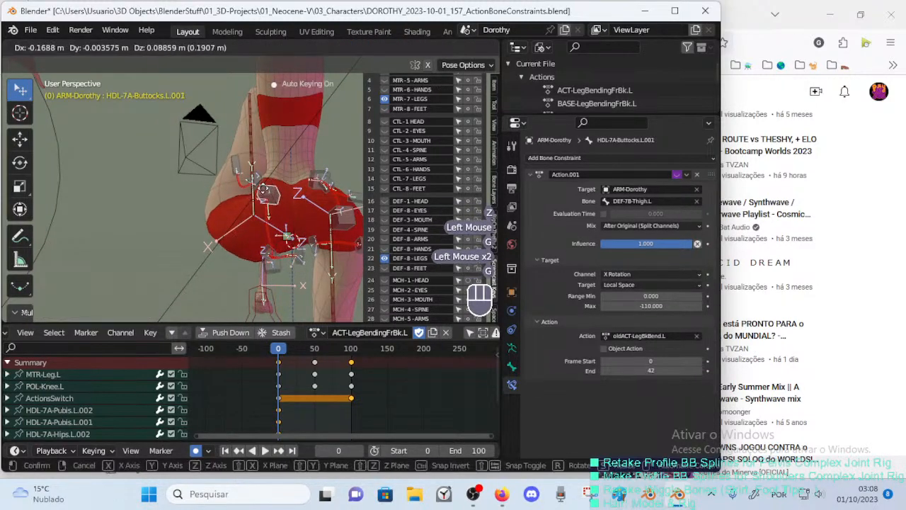
pyautogui.click(260, 190)
pyautogui.click(229, 162)
pyautogui.press('g')
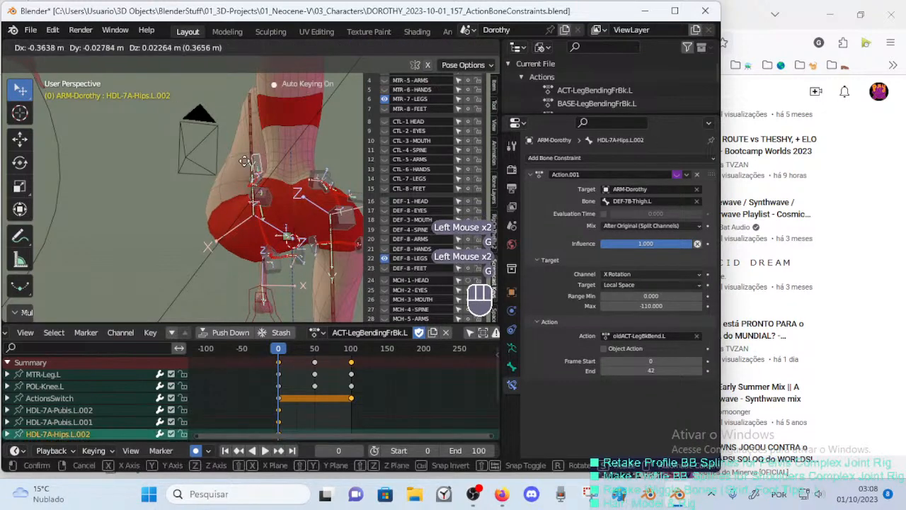
pyautogui.click(258, 183)
# Move HDL-7A-Hips.L.001 at the top of the left hip and rotate it to follow the waistline.
pyautogui.click(259, 181)
pyautogui.press('g')
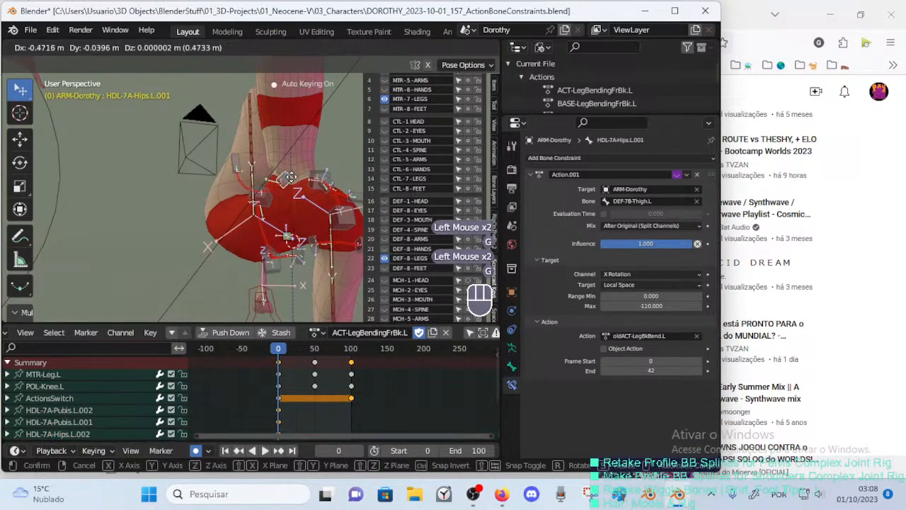
pyautogui.click(266, 182)
pyautogui.press('r')
pyautogui.click(261, 178)
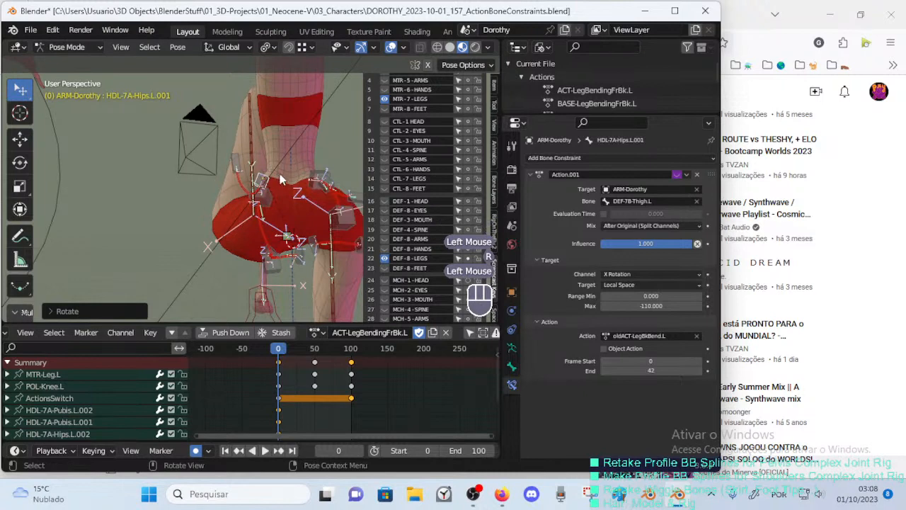
pyautogui.press('r')
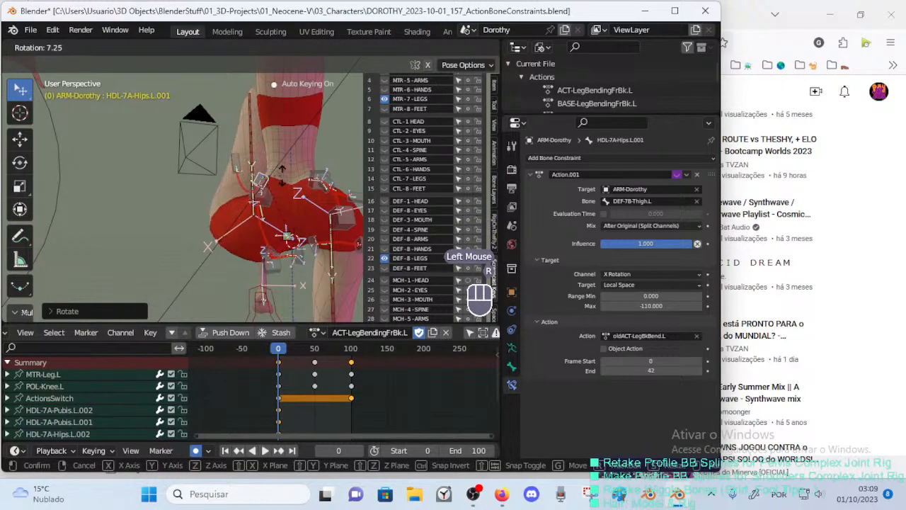
pyautogui.keyDown('shift'); pyautogui.click(276, 165); pyautogui.keyUp('shift')
# Move and rotate HDL-7A-Hips.L.002 beside the left hip, adjusting its position and angle from two viewpoints.
pyautogui.click(239, 169)
pyautogui.press('g')
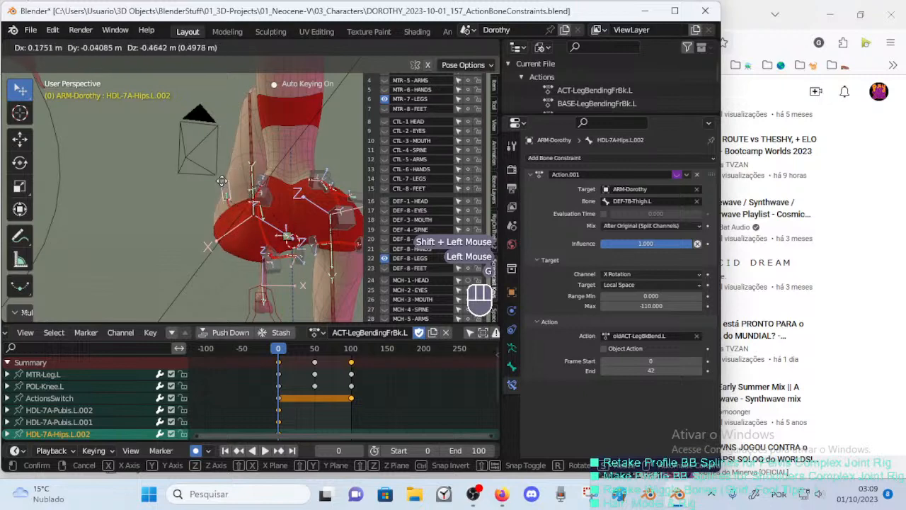
pyautogui.click(229, 168)
pyautogui.press('r')
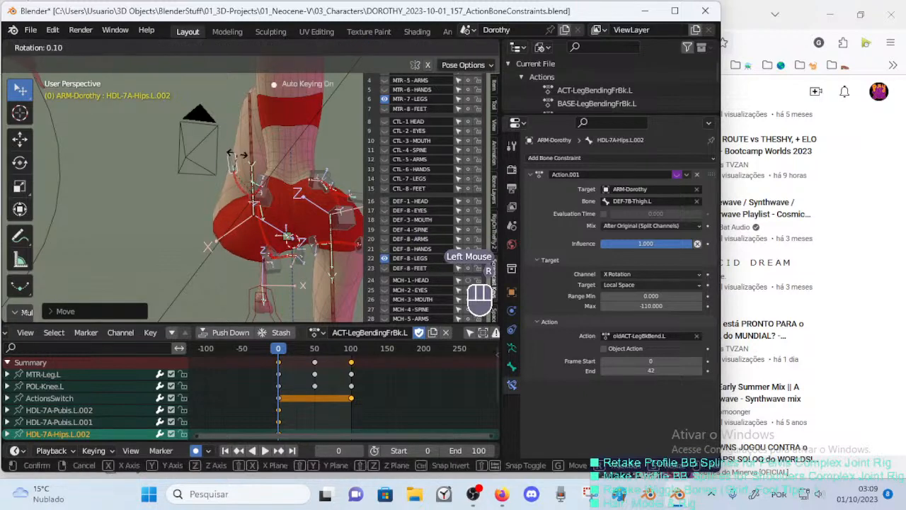
pyautogui.click(247, 234)
pyautogui.moveTo(248, 233); pyautogui.dragTo(110, 195, button='middle')
pyautogui.press('g')
pyautogui.click(291, 204)
pyautogui.press('r')
pyautogui.click(180, 216)
pyautogui.hotkey('alt', 'q')
pyautogui.hotkey('alt', 'q')
# Rotate HDL-7A-Hips.L.001 slightly at the top of the left hip.
pyautogui.click(259, 164)
pyautogui.hotkey('alt', 'q')
pyautogui.hotkey('alt', 'q')
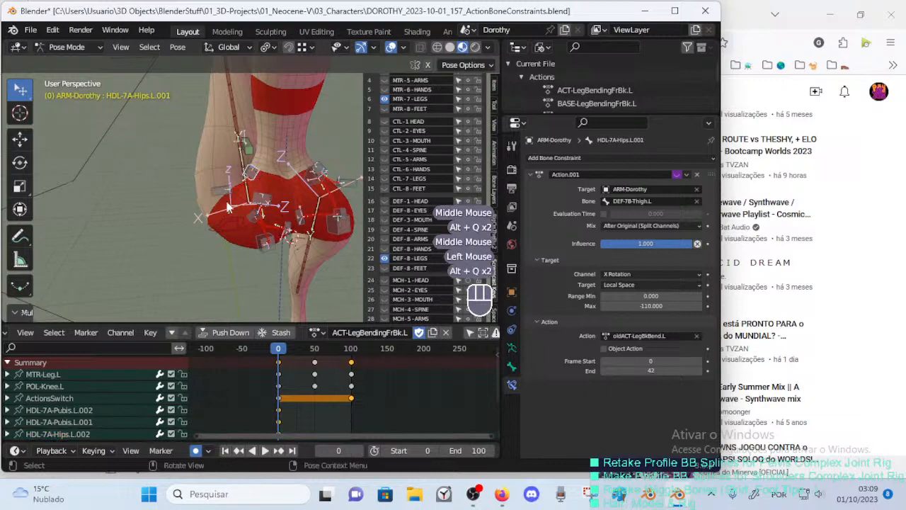
pyautogui.moveTo(259, 178); pyautogui.dragTo(259, 172, button='middle')
pyautogui.press('r')
pyautogui.click(266, 141)
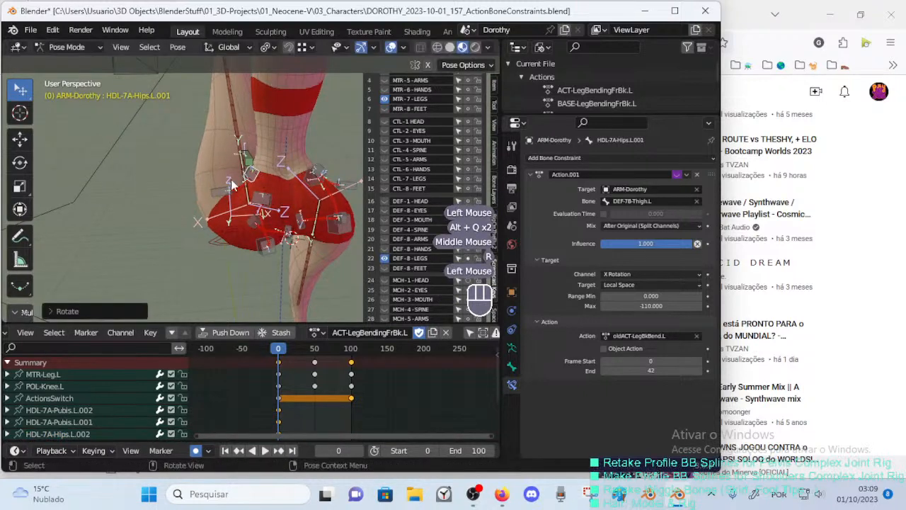
pyautogui.moveTo(265, 141); pyautogui.dragTo(222, 125, button='middle')
pyautogui.keyDown('shift'); pyautogui.click(232, 197); pyautogui.keyUp('shift')
pyautogui.scroll(-1, 279, 202)
pyautogui.scroll(-1, 278, 203)
pyautogui.scroll(-2, 234, 220)
pyautogui.scroll(2, 151, 228)
pyautogui.scroll(-1, 149, 235)
pyautogui.scroll(-3, 162, 208)
pyautogui.click(229, 98)
pyautogui.scroll(2, 241, 166)
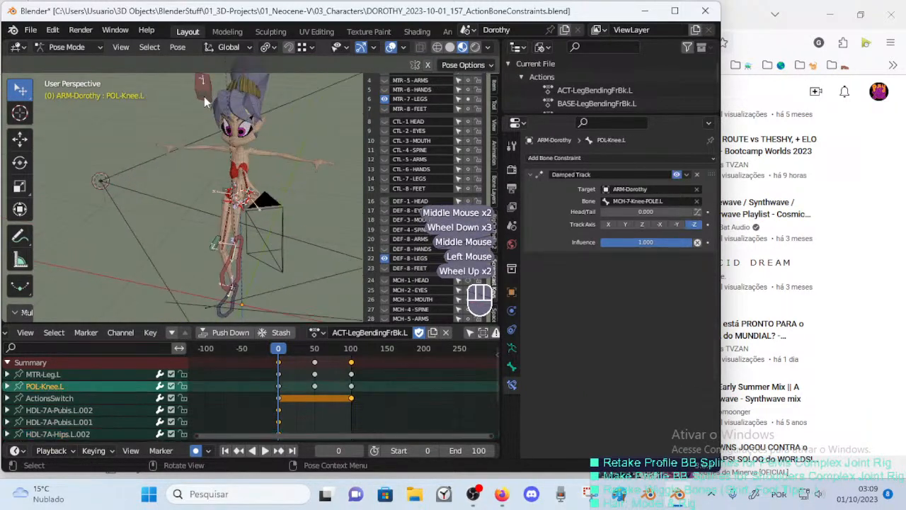
pyautogui.scroll(-1, 211, 169)
pyautogui.scroll(2, 211, 173)
pyautogui.moveTo(211, 173)
pyautogui.mouseDown(button='middle')
pyautogui.moveTo(237, 181)
pyautogui.moveTo(209, 164)
pyautogui.mouseUp(button='middle')
pyautogui.scroll(2, 226, 182)
pyautogui.press('g')
pyautogui.press('Escape')
pyautogui.scroll(-3, 194, 185)
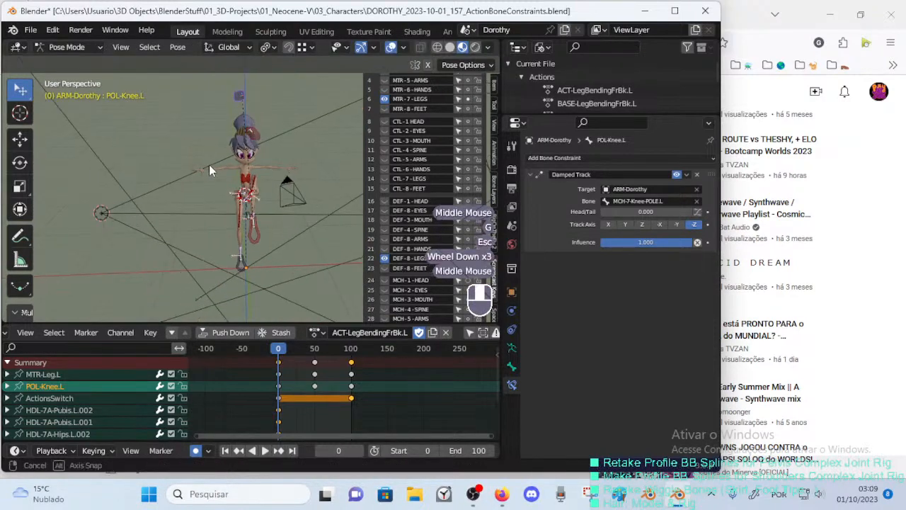
pyautogui.click(250, 132)
pyautogui.scroll(-4, 135, 398)
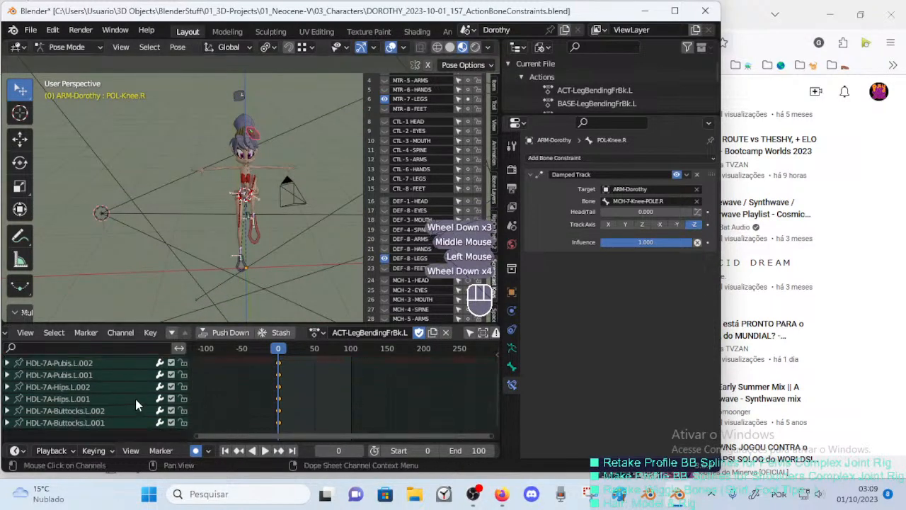
pyautogui.scroll(2, 135, 398)
pyautogui.scroll(-2, 135, 398)
pyautogui.scroll(2, 136, 398)
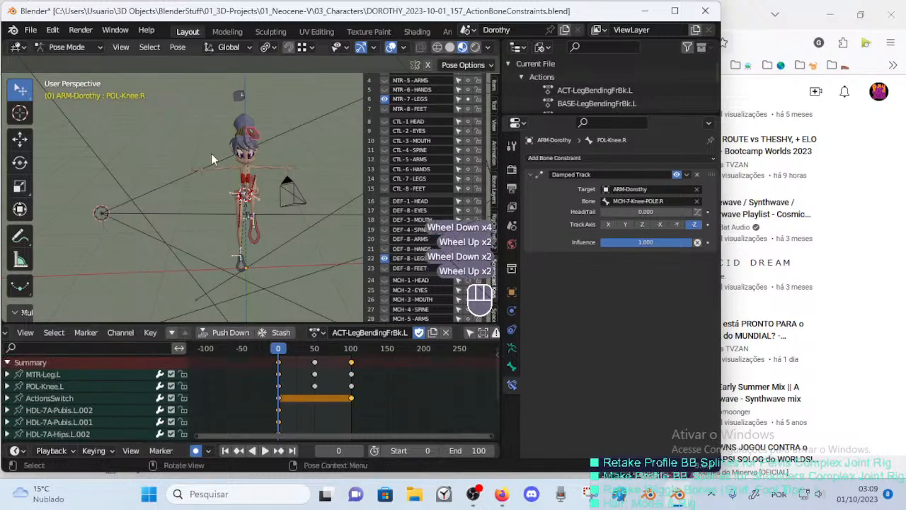
# Move the knee pole POL-Knee.L sideways to redirect the bent left leg, refining its position from behind.
pyautogui.click(235, 100)
pyautogui.scroll(4, 235, 100)
pyautogui.press('g')
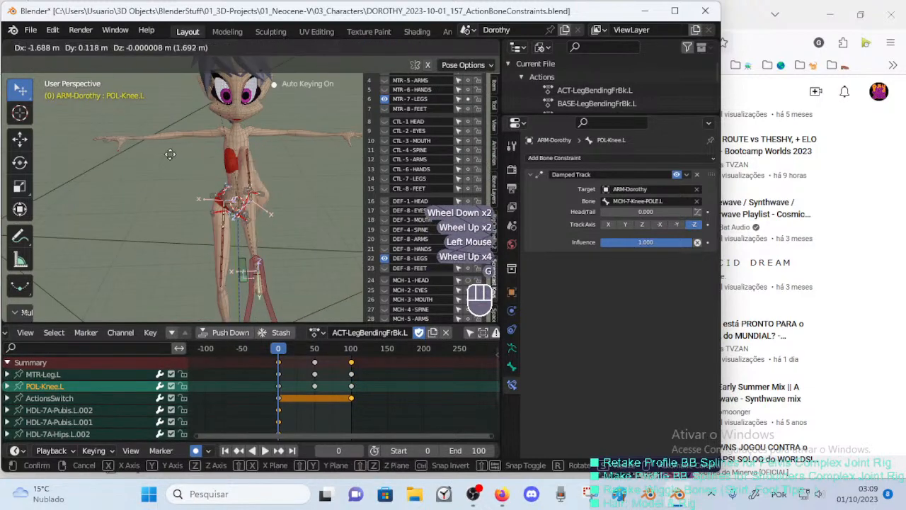
pyautogui.click(186, 167)
pyautogui.moveTo(186, 164); pyautogui.dragTo(165, 128, button='middle')
pyautogui.scroll(2, 145, 141)
pyautogui.press('g')
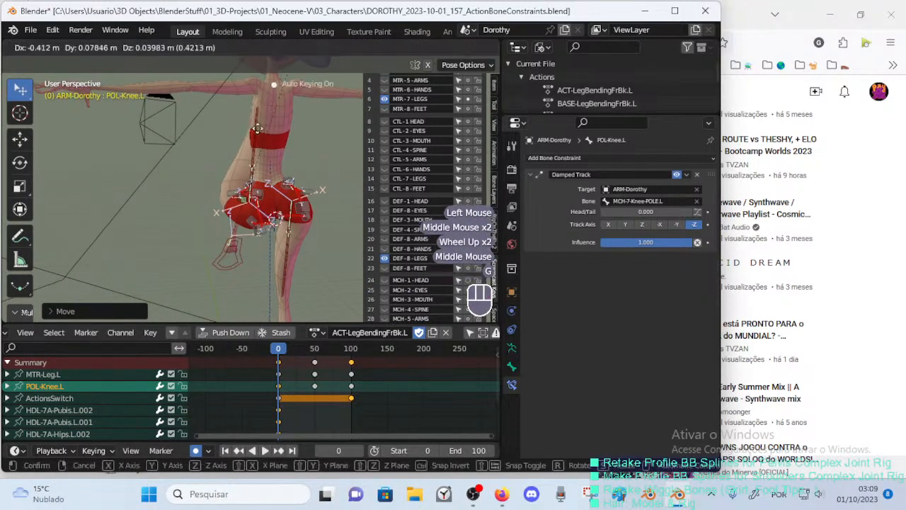
pyautogui.click(209, 111)
# Examine DEF-7B-Thigh.L, the action's keyed handle channels and the bent left hip from several angles.
pyautogui.click(241, 148)
pyautogui.hotkey('alt', 'q')
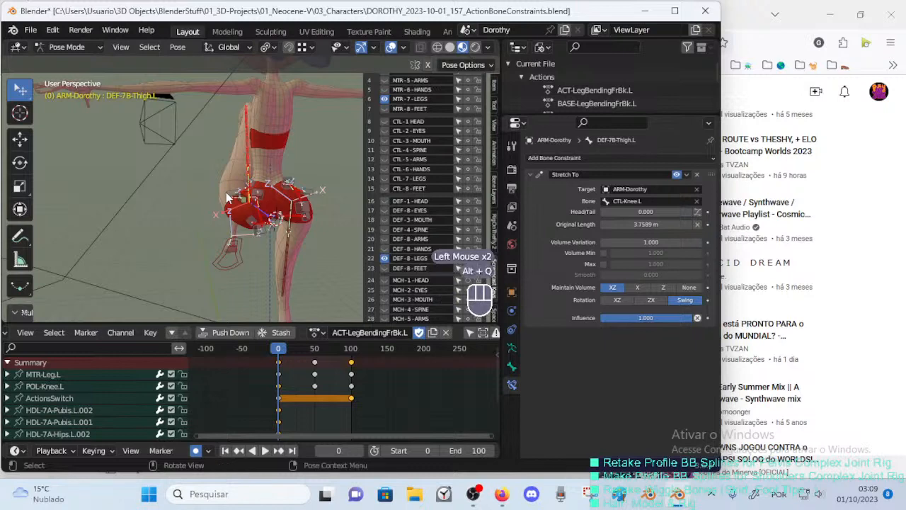
pyautogui.hotkey('ctrl', 'z')
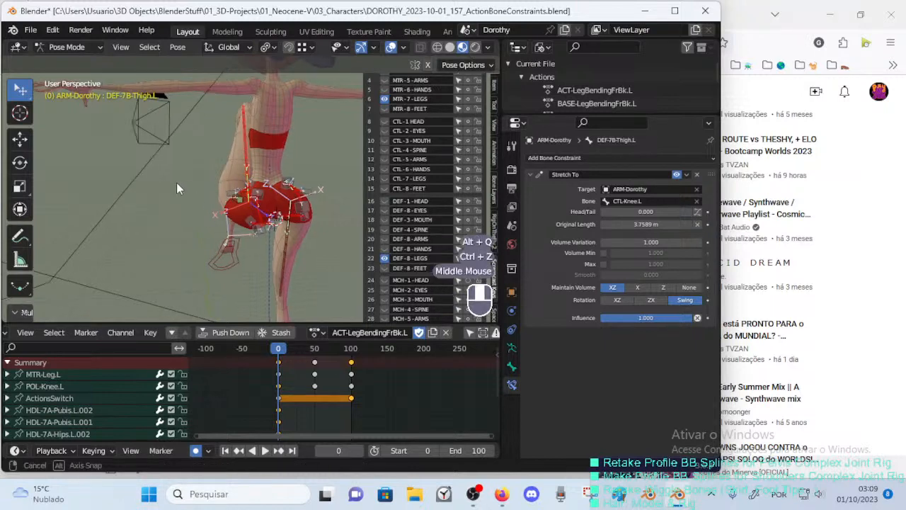
pyautogui.moveTo(176, 181); pyautogui.dragTo(266, 349, button='middle')
pyautogui.scroll(-2, 218, 414)
pyautogui.scroll(-2, 131, 414)
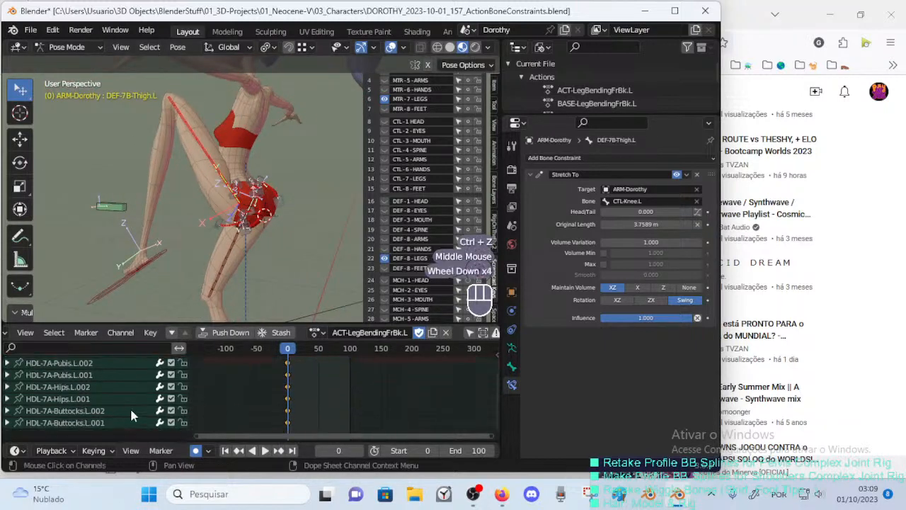
pyautogui.scroll(4, 129, 414)
pyautogui.moveTo(178, 190); pyautogui.dragTo(244, 235, button='middle')
pyautogui.moveTo(244, 235); pyautogui.dragTo(215, 239, button='middle')
pyautogui.scroll(-1, 206, 243)
pyautogui.scroll(2, 177, 240)
pyautogui.keyDown('shift'); pyautogui.scroll(1, 195, 212); pyautogui.keyUp('shift')
pyautogui.scroll(2, 171, 239)
pyautogui.click(248, 206)
pyautogui.moveTo(248, 205); pyautogui.dragTo(250, 198, button='middle')
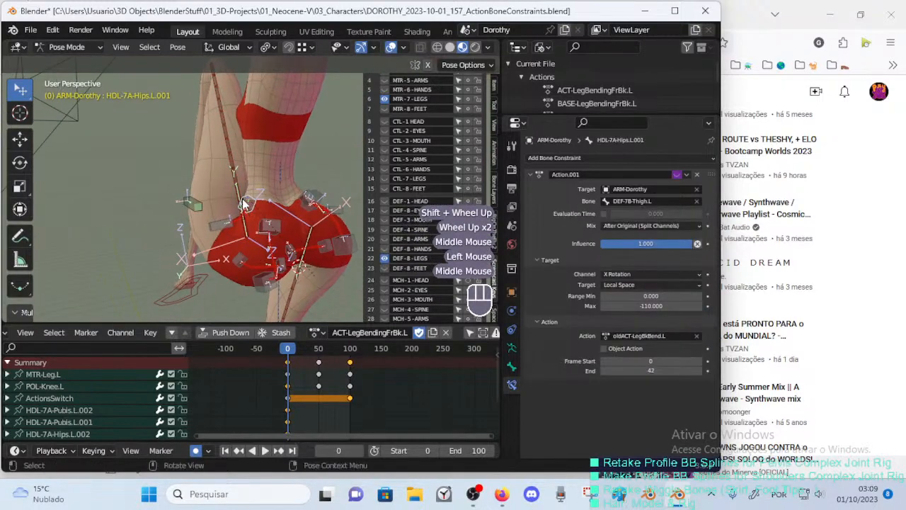
pyautogui.press('g')
pyautogui.press('Escape')
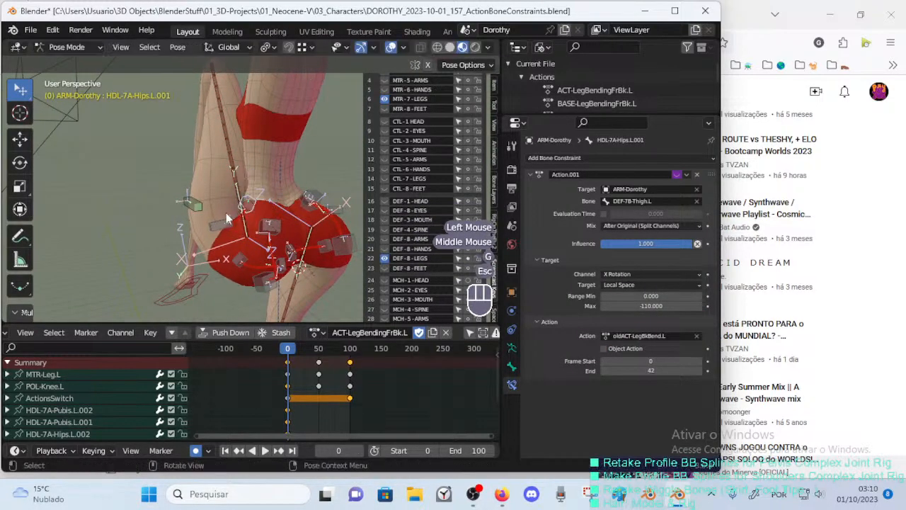
# Rotate HDL-7A-Hips.L.002 to slant along the left hip and move it outward from the thigh.
pyautogui.click(226, 213)
pyautogui.press('r')
pyautogui.click(283, 221)
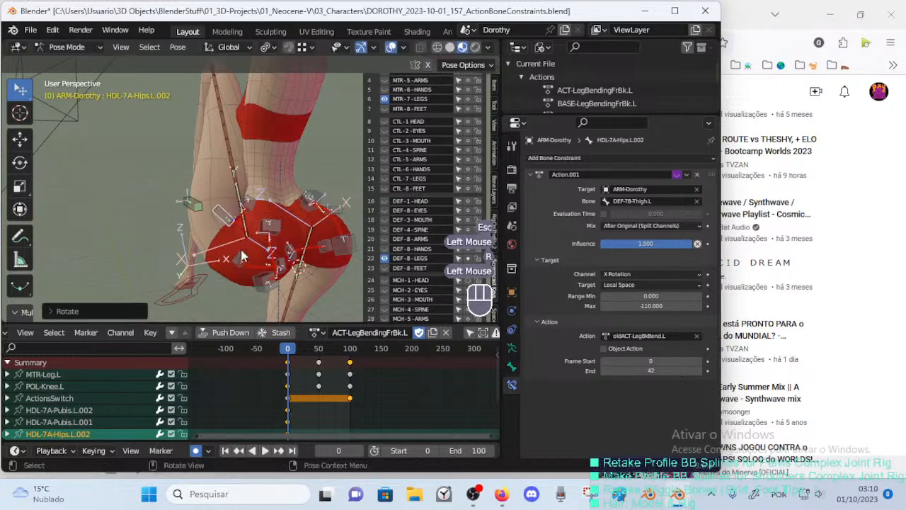
pyautogui.moveTo(209, 203); pyautogui.dragTo(192, 188, button='middle')
pyautogui.press('g')
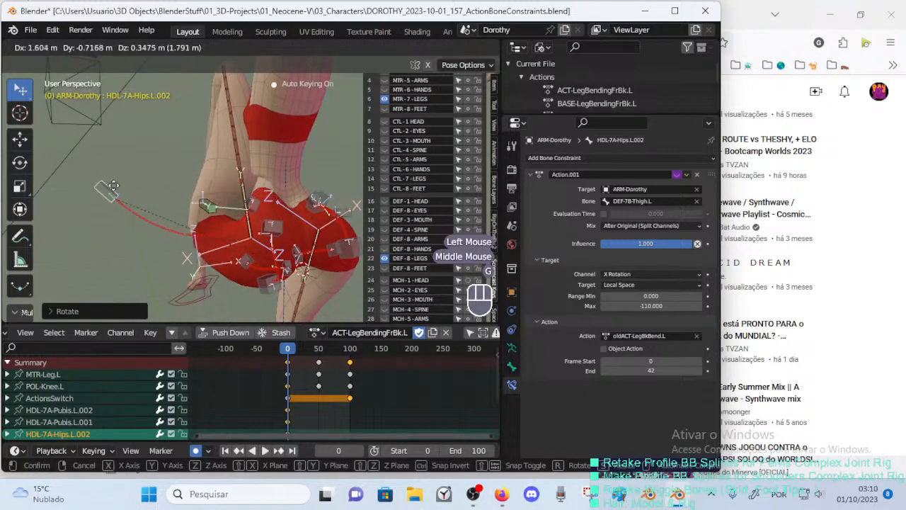
# Select the HDL-7A-Hips.L.001 bone at the left hip and try moving it upward by about 0.41 m.
pyautogui.press('Escape')
pyautogui.click(255, 205)
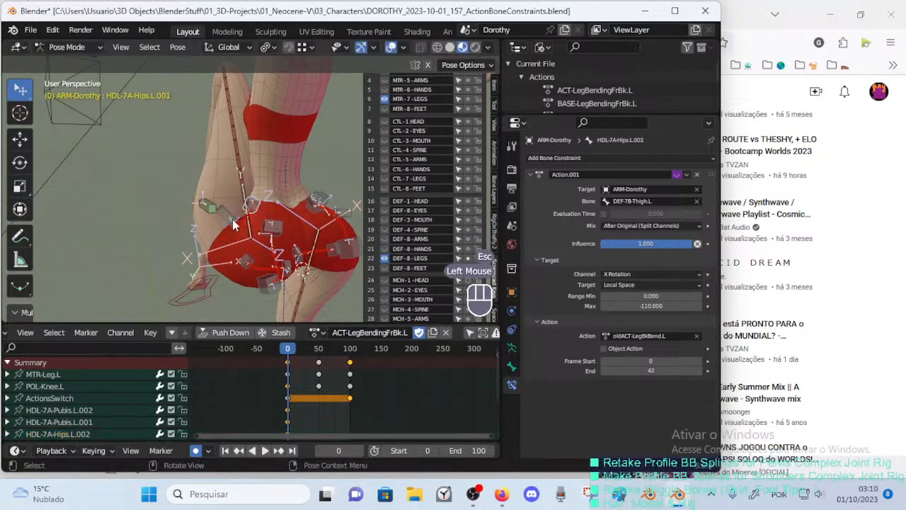
pyautogui.click(236, 237)
pyautogui.click(256, 207)
pyautogui.press('g')
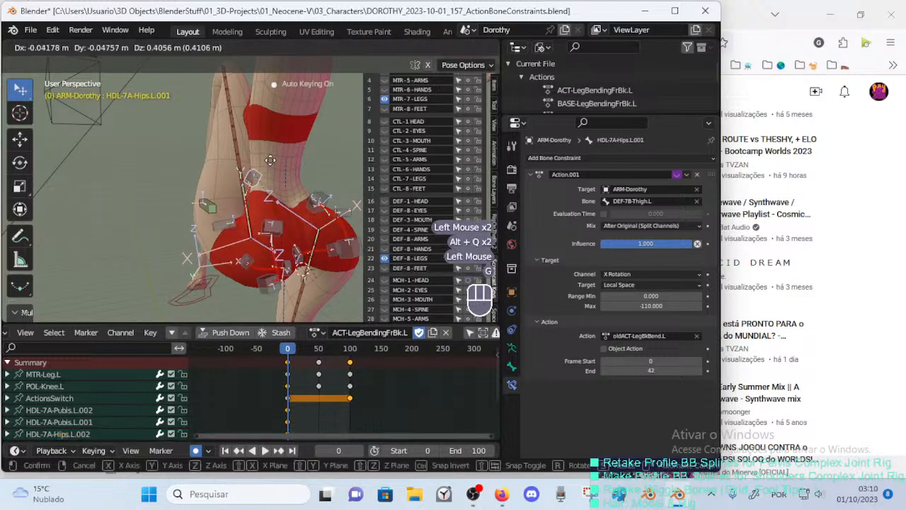
pyautogui.press('Escape')
# Rotate the HDL-7A-Hips.L.001 bone by about -69° as a deformation test and reset it.
pyautogui.moveTo(270, 188); pyautogui.dragTo(272, 185, button='middle')
pyautogui.press('r')
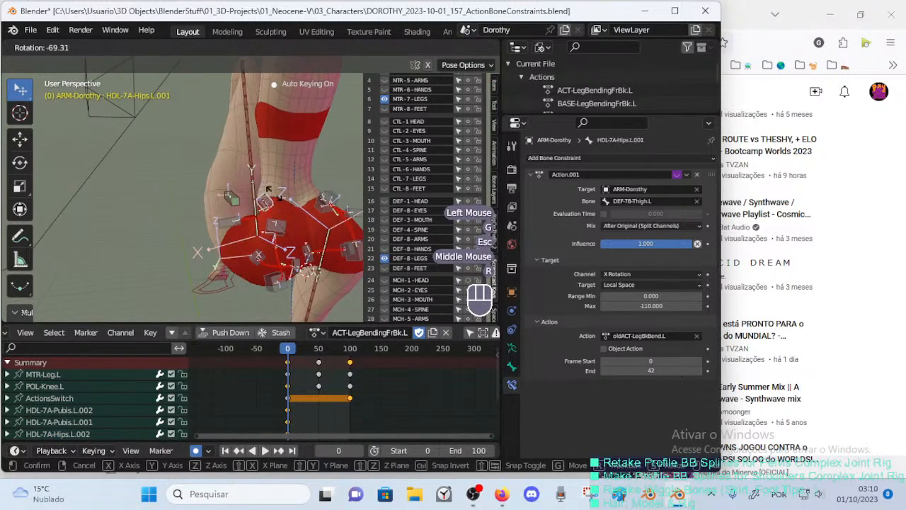
pyautogui.click(267, 186)
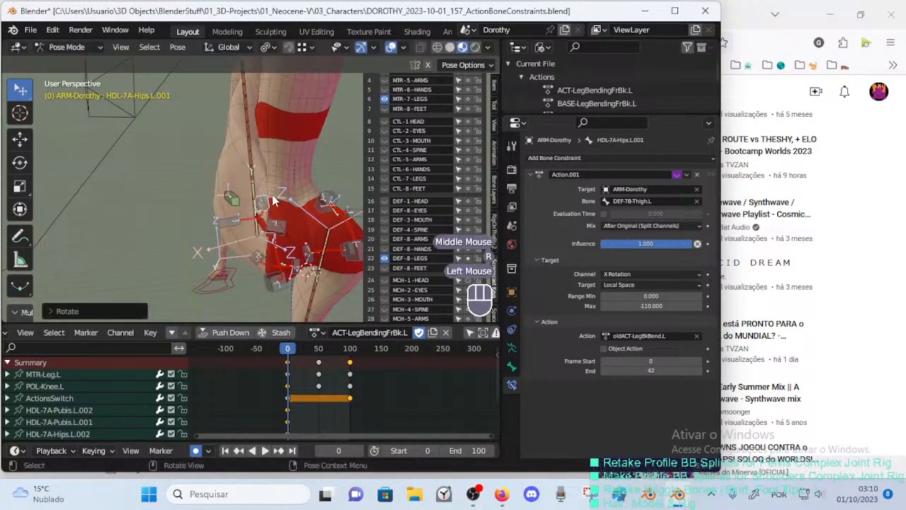
pyautogui.hotkey('alt', 'q')
pyautogui.hotkey('alt', 'q')
# Try moving HDL-7A-Hips.L.001 by about 0.14 m to test how it pulls the hip mesh.
pyautogui.scroll(2, 297, 205)
pyautogui.moveTo(305, 205); pyautogui.dragTo(239, 207, button='middle')
pyautogui.click(186, 260)
pyautogui.hotkey('alt', 'q')
pyautogui.click(250, 215)
pyautogui.press('g')
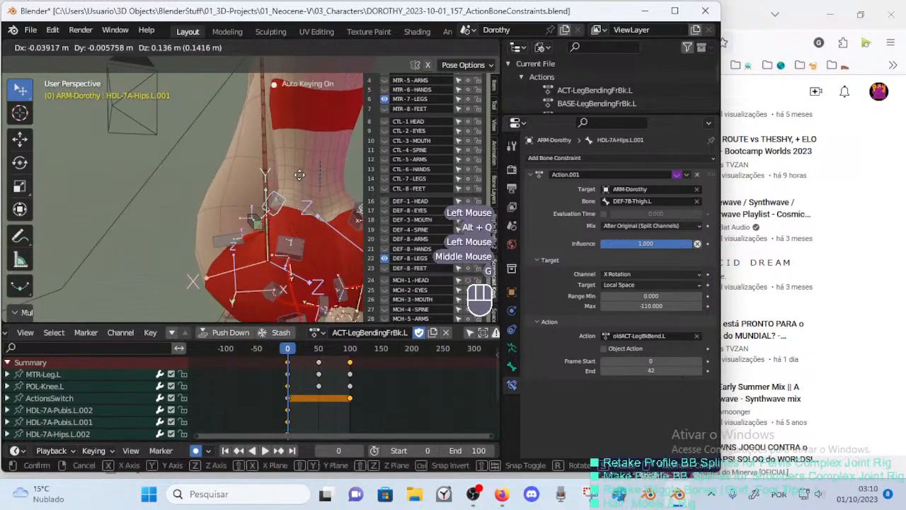
pyautogui.press('Escape')
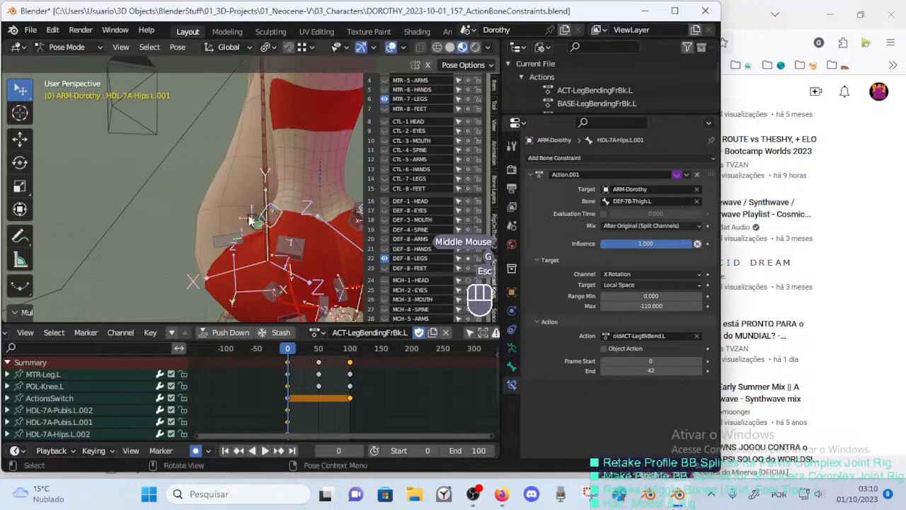
# Rotate the HDL-7A-Hips.L.002 bone slightly and try moving it.
pyautogui.click(244, 253)
pyautogui.press('r')
pyautogui.click(227, 253)
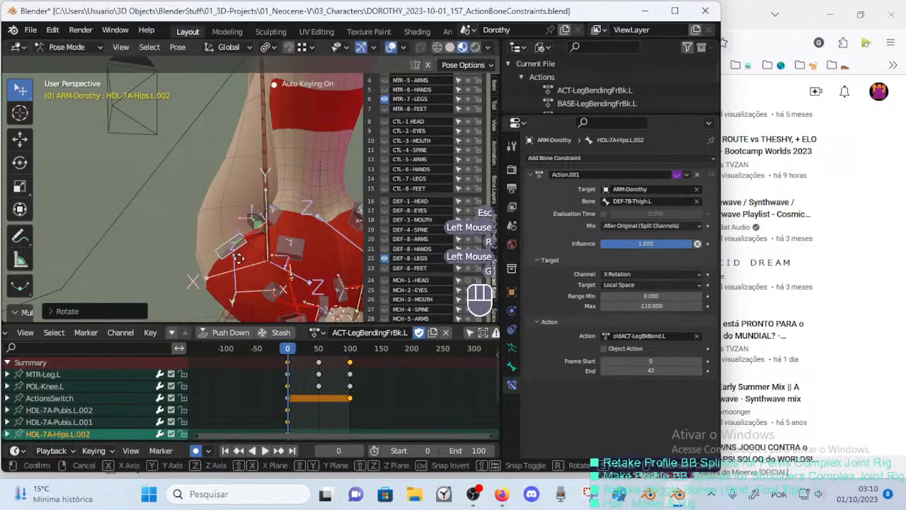
pyautogui.press('g')
pyautogui.press('Escape')
# Select HDL-7A-Hips.L.001 again and rotate it freely by about -30°.
pyautogui.click(306, 216)
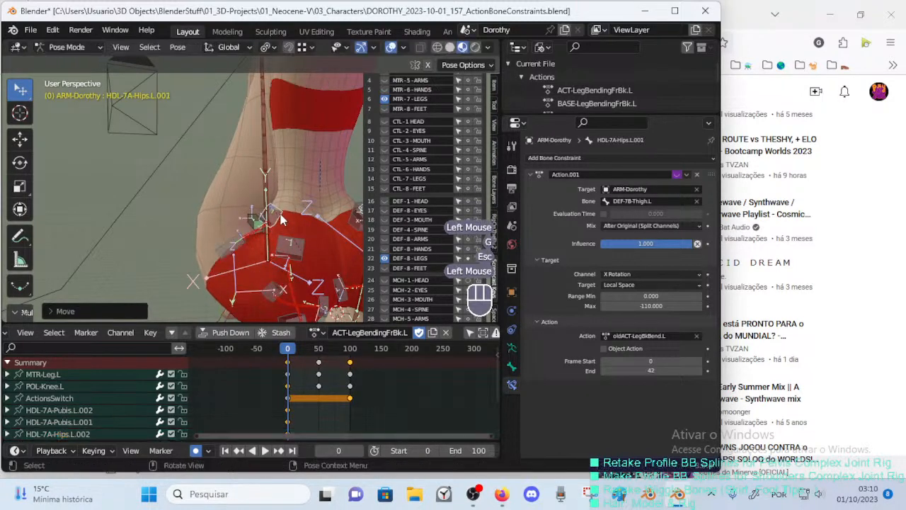
pyautogui.press('g')
pyautogui.press('Escape')
pyautogui.press('r')
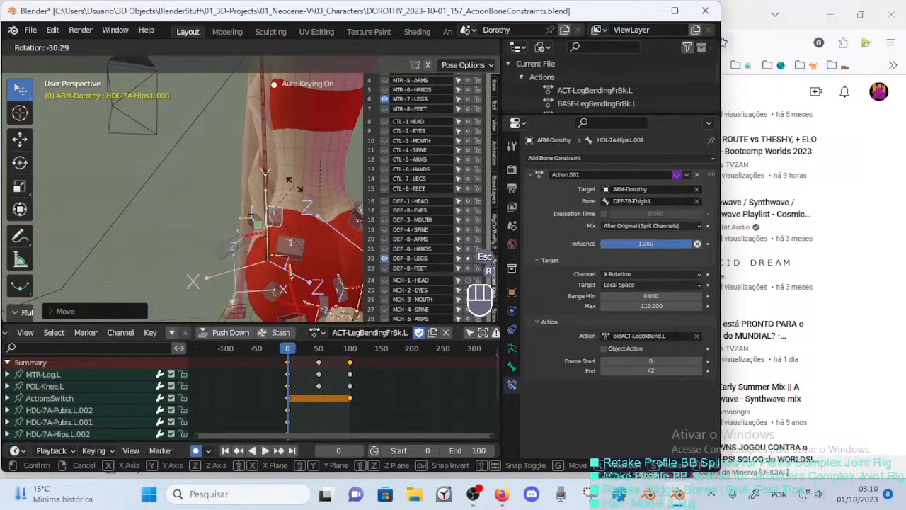
pyautogui.click(295, 189)
# Try further rotations of HDL-7A-Hips.L.001, first freely and again around the global X axis.
pyautogui.moveTo(296, 189); pyautogui.dragTo(255, 239, button='middle')
pyautogui.scroll(-1, 214, 227)
pyautogui.press('r')
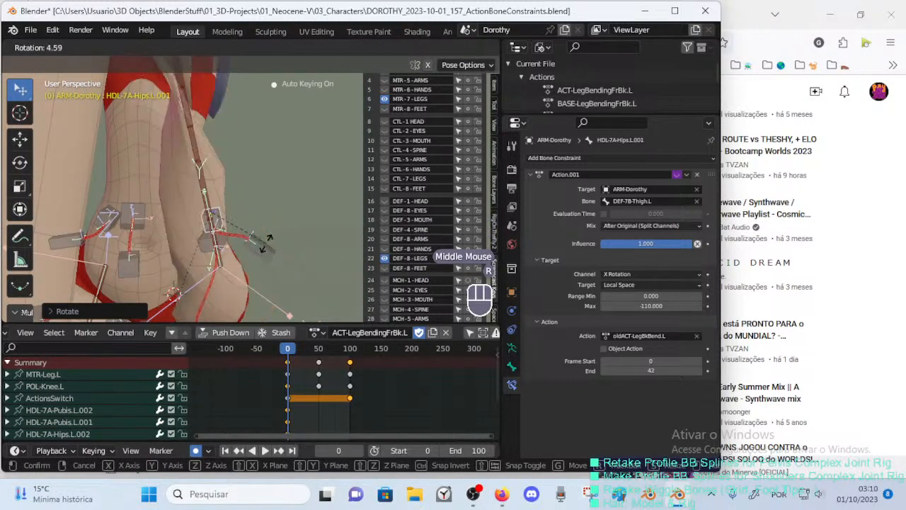
pyautogui.press('Escape')
pyautogui.moveTo(269, 248); pyautogui.dragTo(243, 213, button='middle')
pyautogui.scroll(-1, 276, 216)
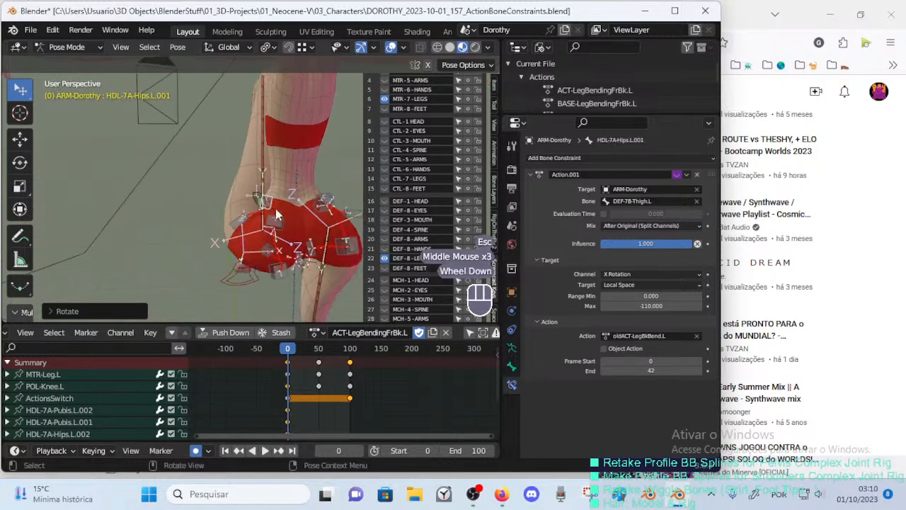
pyautogui.press('r')
pyautogui.press('x')
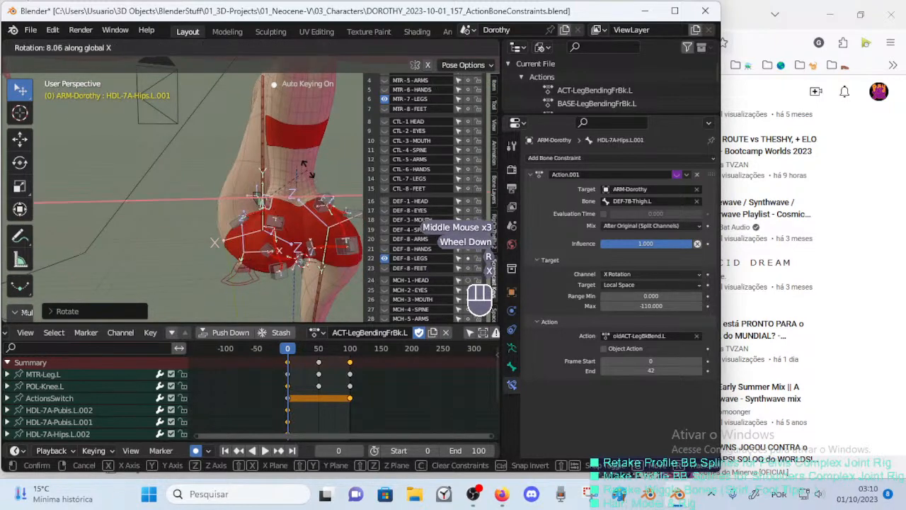
pyautogui.press('Escape')
# Rotate HDL-7A-Hips.L.001 around the global Z axis.
pyautogui.scroll(2, 215, 242)
pyautogui.press('r')
pyautogui.press('z')
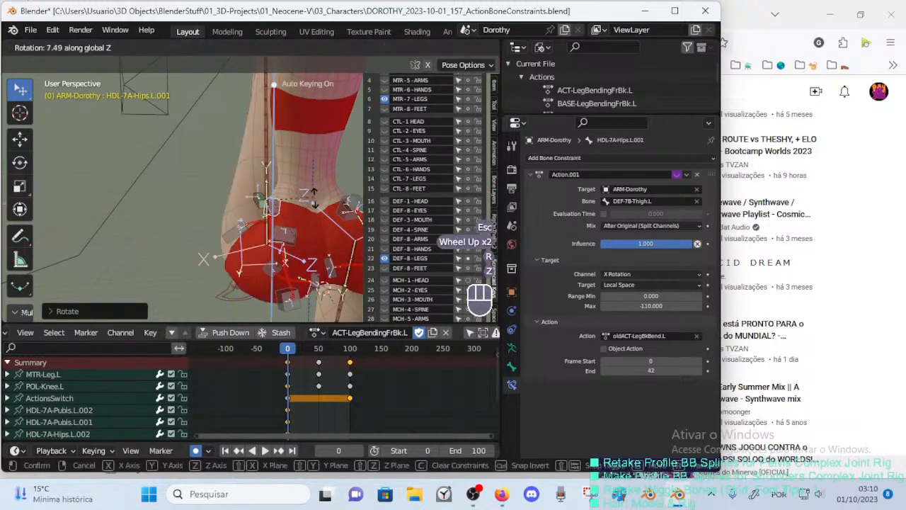
pyautogui.click(234, 244)
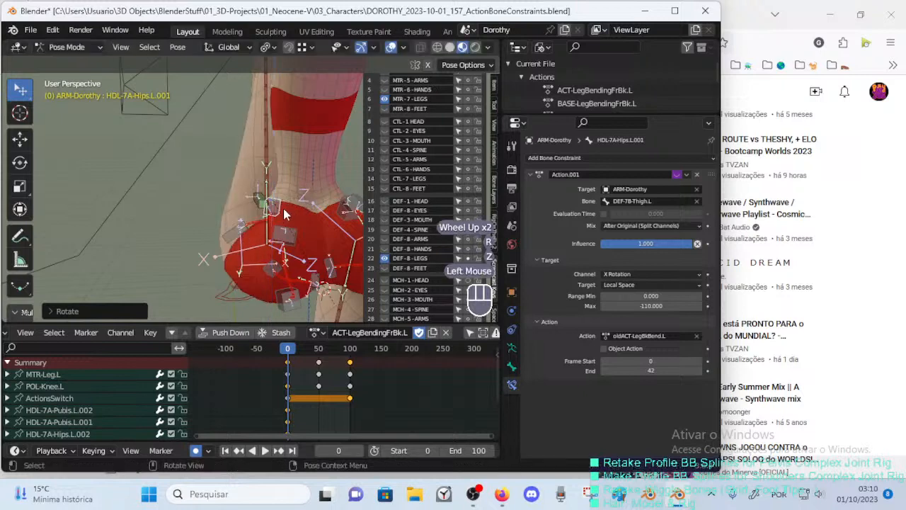
# Clear the test rotations from the HDL-7A-Hips.L.001 and HDL-7A-Hips.L.002 bones.
pyautogui.click(234, 244)
pyautogui.keyDown('shift'); pyautogui.click(237, 226); pyautogui.keyUp('shift')
pyautogui.hotkey('alt', 'q')
pyautogui.hotkey('alt', 'q')
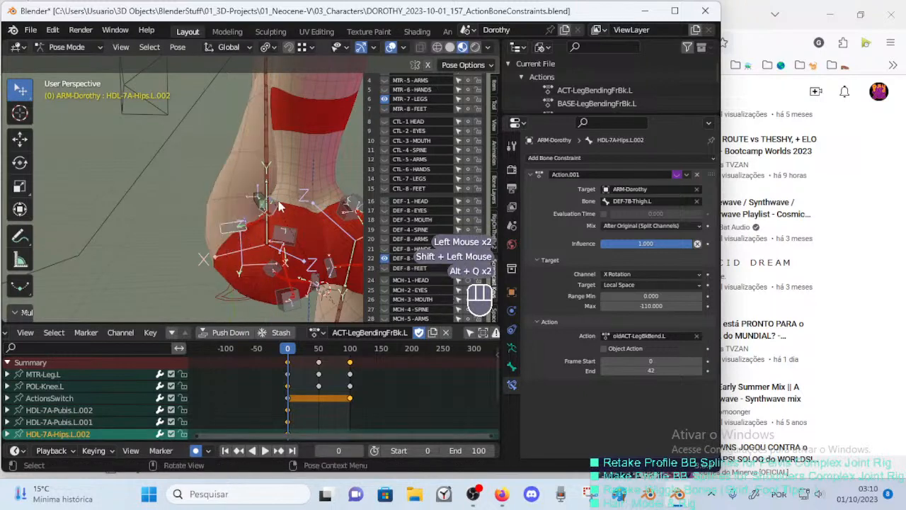
# Examine the layout of the hip and leg bones with everything selected, and single out HDL-7A-Hips.L.001 for a closer look.
pyautogui.moveTo(241, 233); pyautogui.dragTo(100, 230, button='middle')
pyautogui.scroll(-2, 237, 230)
pyautogui.scroll(-1, 193, 244)
pyautogui.press('a')
pyautogui.scroll(2, 198, 242)
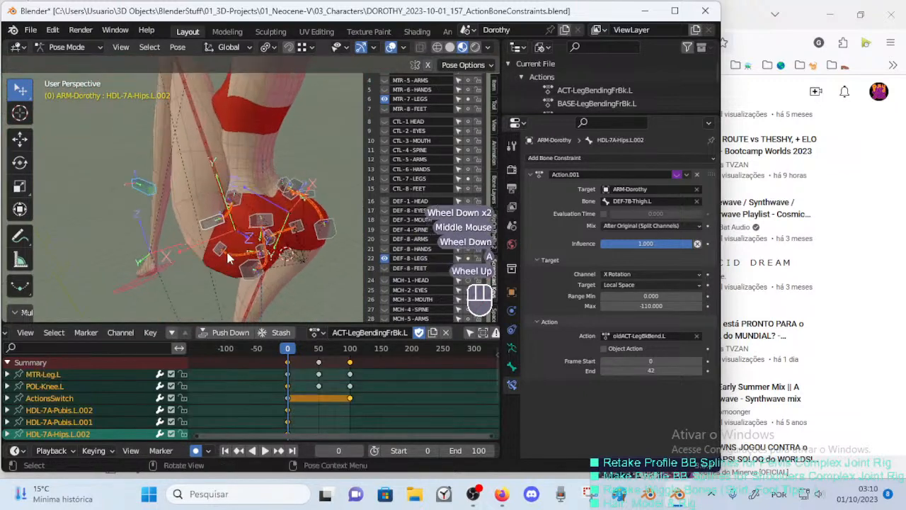
pyautogui.click(231, 224)
pyautogui.moveTo(231, 224); pyautogui.dragTo(195, 252, button='middle')
pyautogui.scroll(2, 194, 252)
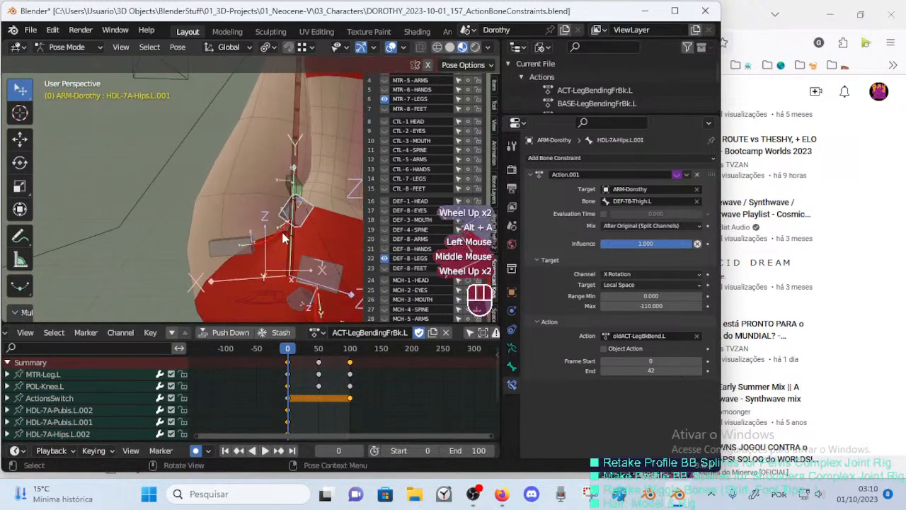
pyautogui.scroll(-2, 281, 259)
# Switch to Firefox, close the "ROBO vs TINOWNS" video tab and dismiss the added-video notification.
pyautogui.click(878, 212)
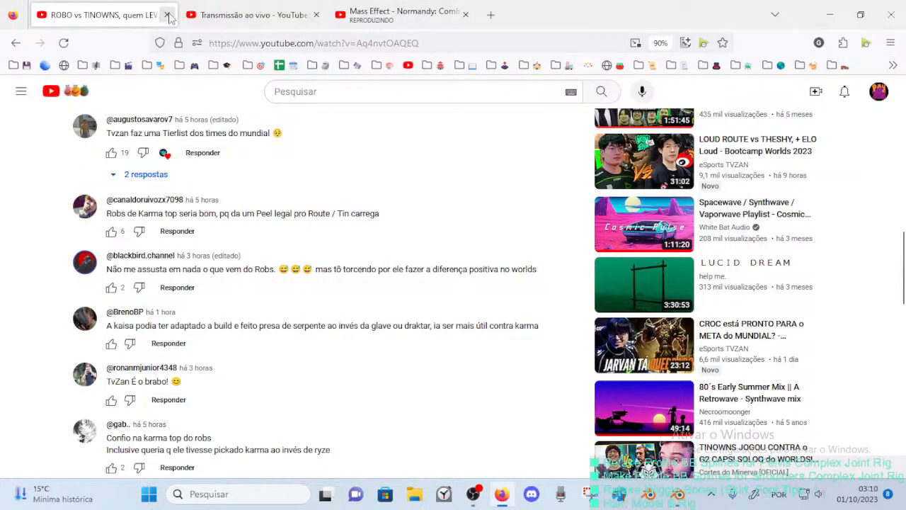
pyautogui.click(704, 45)
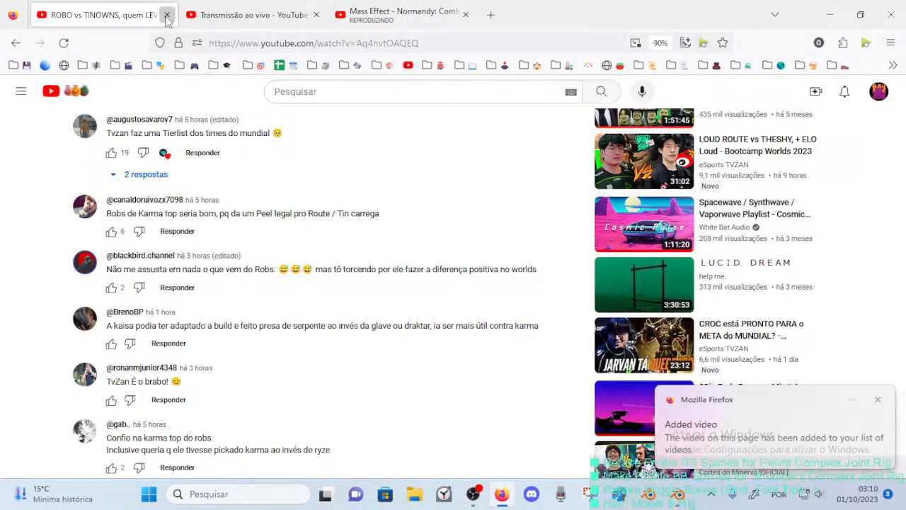
pyautogui.click(167, 15)
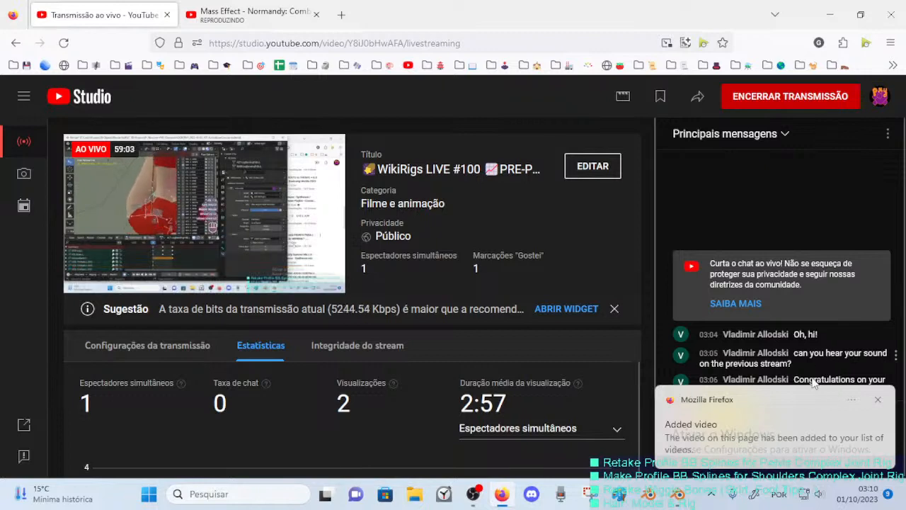
pyautogui.click(878, 402)
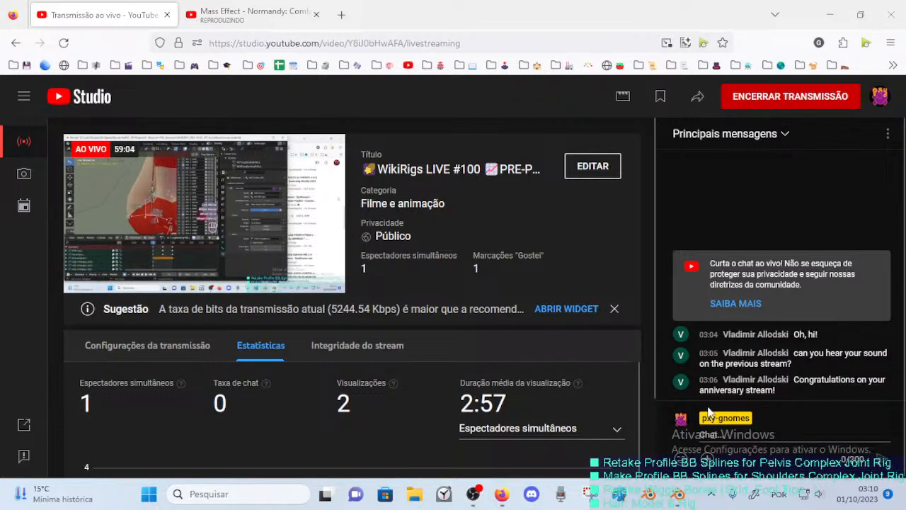
# Switch back to Blender and put the 00_Body mesh into Weight Paint mode with the ARM-Dorothy armature also selected.
pyautogui.click(679, 495)
pyautogui.moveTo(229, 237)
pyautogui.mouseDown(button='middle')
pyautogui.moveTo(206, 223)
pyautogui.moveTo(307, 211)
pyautogui.moveTo(219, 236)
pyautogui.mouseUp(button='middle')
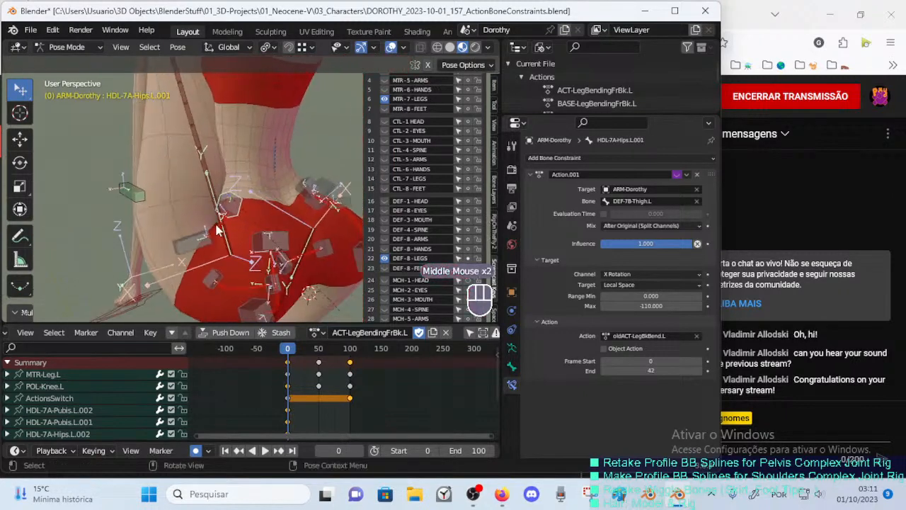
pyautogui.click(219, 237)
pyautogui.hotkey('ctrl', 'Tab')
pyautogui.click(229, 208)
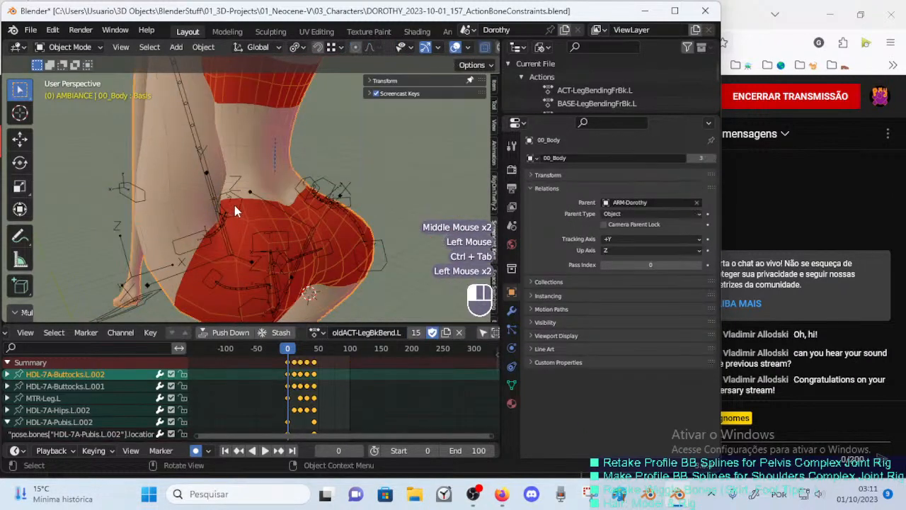
pyautogui.click(236, 206)
pyautogui.keyDown('shift'); pyautogui.click(238, 225); pyautogui.keyUp('shift')
pyautogui.hotkey('ctrl', 'Tab')
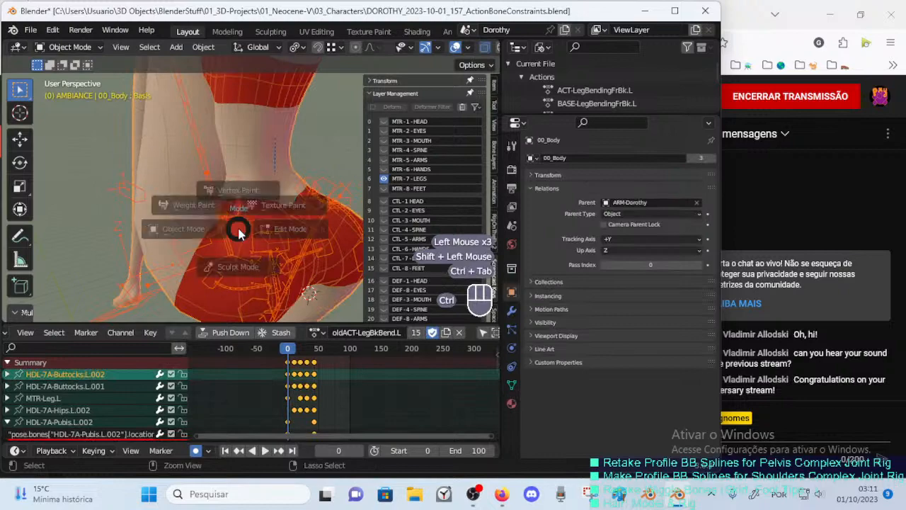
pyautogui.click(223, 219)
# Inspect the body's weights around the left hip for the DEF-7A-Hips.L and DEF-7B-Thigh.L bones.
pyautogui.moveTo(239, 242)
pyautogui.mouseDown(button='middle')
pyautogui.moveTo(272, 238)
pyautogui.moveTo(267, 218)
pyautogui.mouseUp(button='middle')
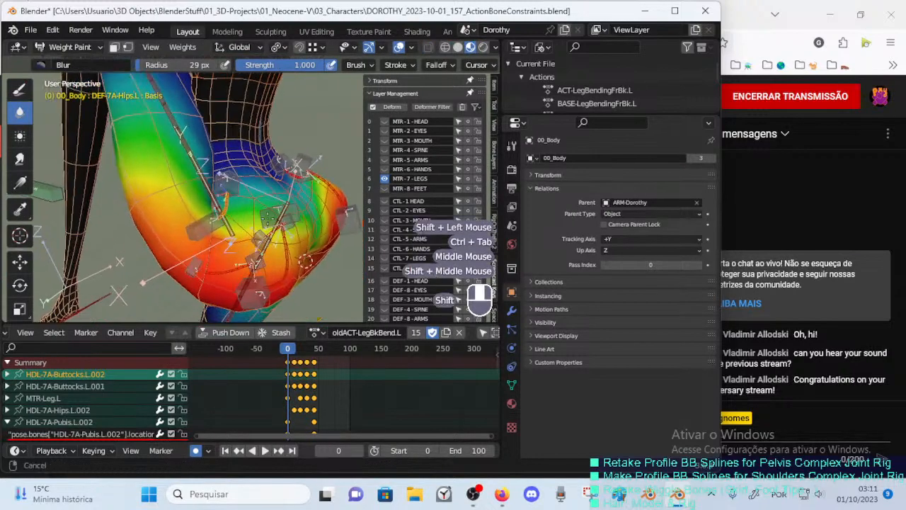
pyautogui.moveTo(305, 260); pyautogui.dragTo(329, 259, button='middle')
pyautogui.scroll(-1, 329, 259)
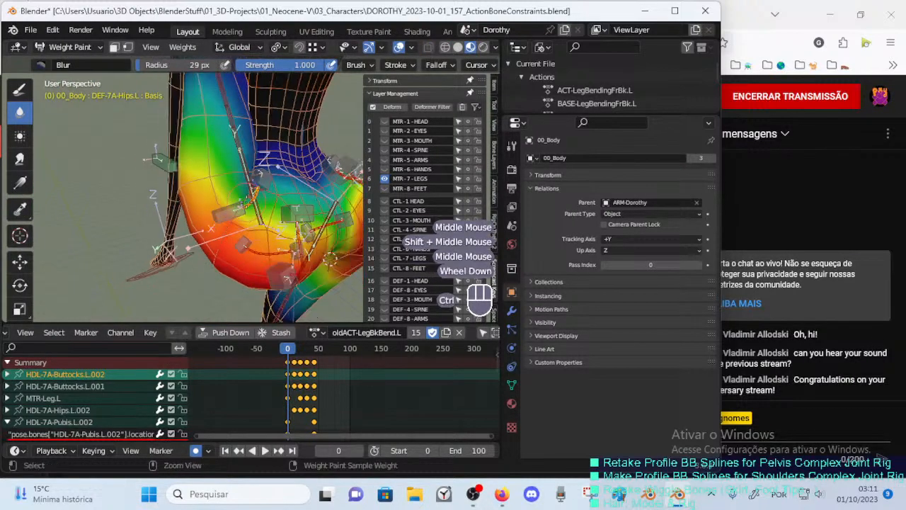
pyautogui.keyDown('ctrl'); pyautogui.click(249, 211); pyautogui.keyUp('ctrl')
pyautogui.keyDown('ctrl'); pyautogui.click(252, 208); pyautogui.keyUp('ctrl')
pyautogui.moveTo(251, 208); pyautogui.dragTo(241, 218, button='middle')
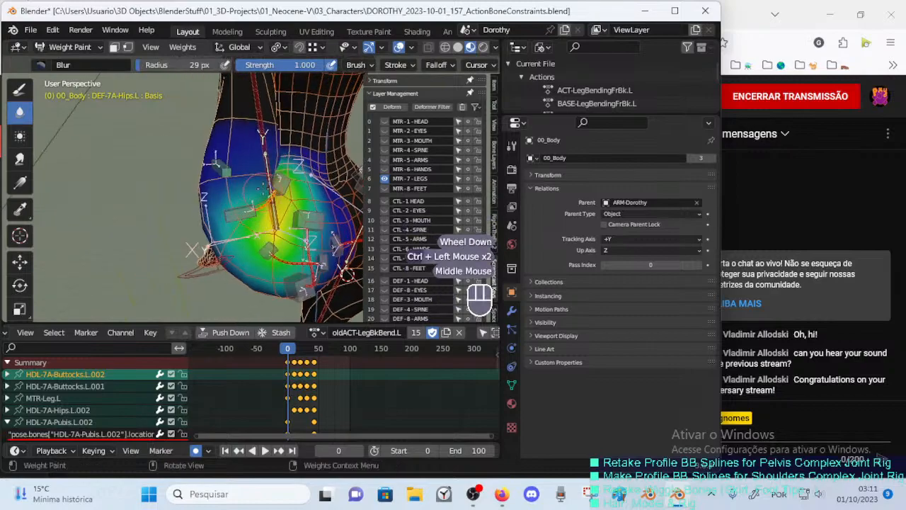
pyautogui.keyDown('ctrl'); pyautogui.click(269, 163); pyautogui.keyUp('ctrl')
pyautogui.moveTo(270, 164)
pyautogui.mouseDown(button='middle')
pyautogui.moveTo(273, 209)
pyautogui.moveTo(325, 187)
pyautogui.moveTo(278, 202)
pyautogui.moveTo(305, 221)
pyautogui.moveTo(235, 251)
pyautogui.moveTo(221, 226)
pyautogui.moveTo(263, 249)
pyautogui.mouseUp(button='middle')
pyautogui.scroll(-2, 304, 221)
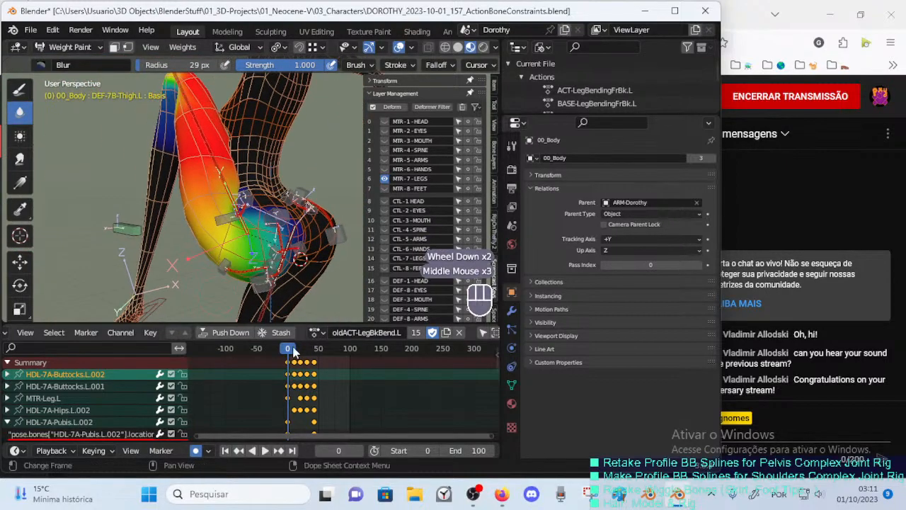
# Switch the active action to ACT-LegBendingFrBk.L and scrub the timeline to test it.
pyautogui.moveTo(291, 354)
pyautogui.mouseDown()
pyautogui.moveTo(318, 354)
pyautogui.moveTo(275, 354)
pyautogui.mouseUp()
pyautogui.click(315, 332)
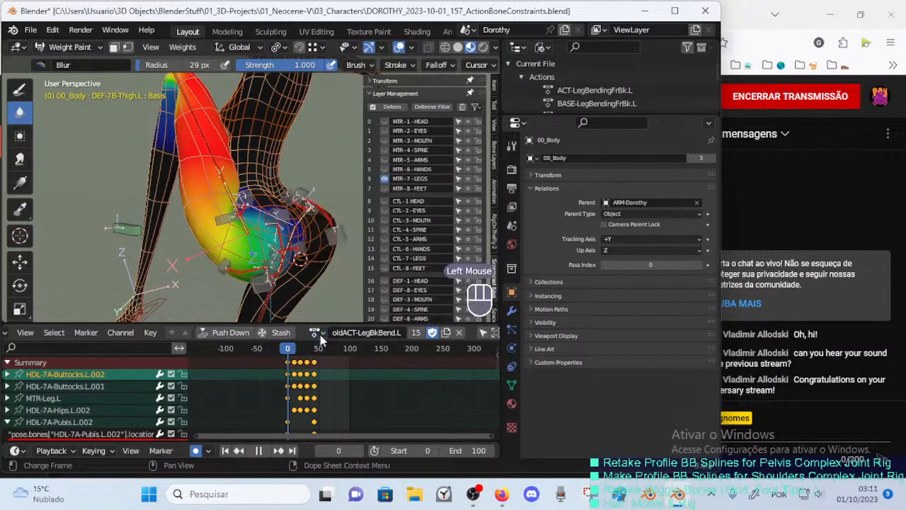
pyautogui.click(315, 332)
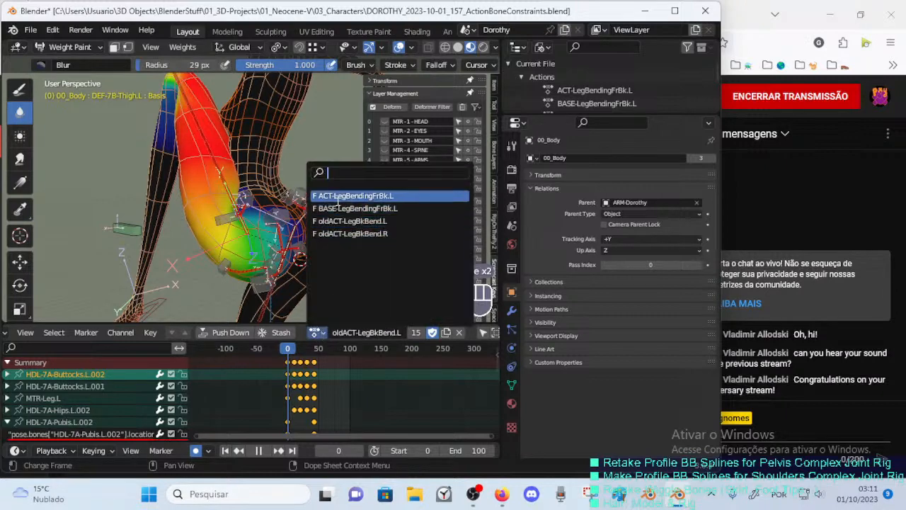
pyautogui.click(333, 195)
pyautogui.moveTo(288, 353)
pyautogui.mouseDown()
pyautogui.moveTo(303, 355)
pyautogui.moveTo(271, 348)
pyautogui.moveTo(348, 354)
pyautogui.moveTo(284, 358)
pyautogui.mouseUp()
pyautogui.scroll(1, 252, 371)
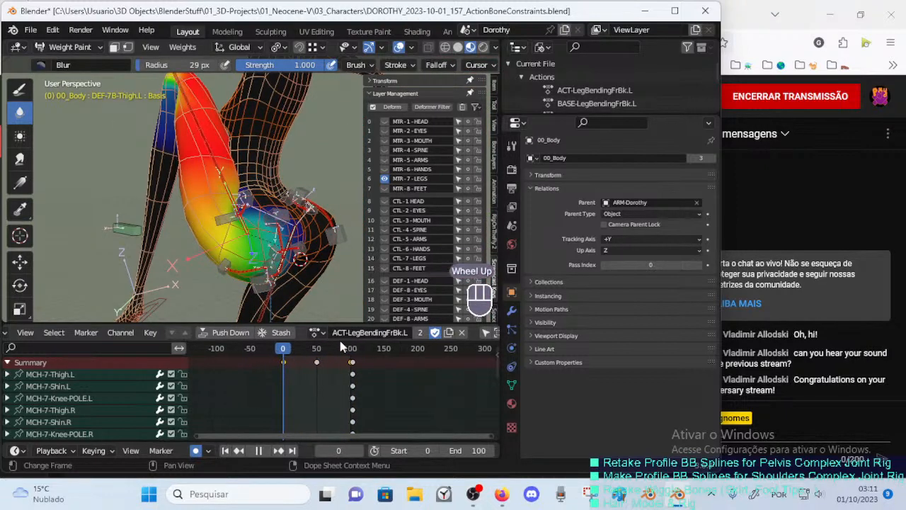
# Switch the active action between oldACT-LegBkBend.L and oldACT-LegBkBend.R, ending on oldACT-LegBkBend.L.
pyautogui.click(316, 330)
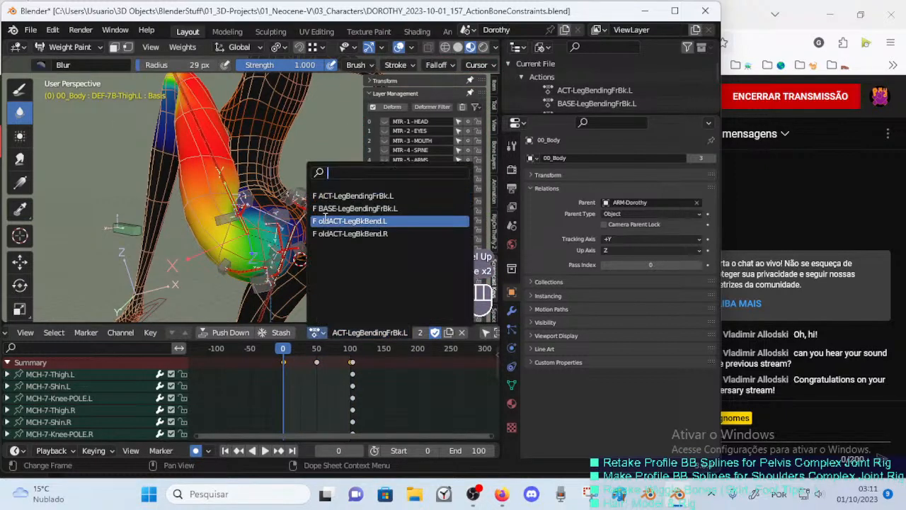
pyautogui.click(350, 221)
pyautogui.click(314, 332)
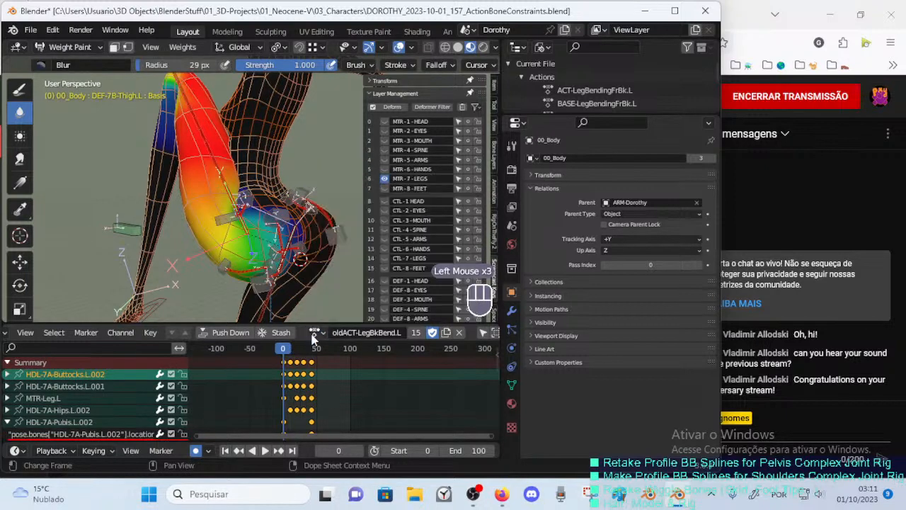
pyautogui.click(314, 333)
pyautogui.click(329, 232)
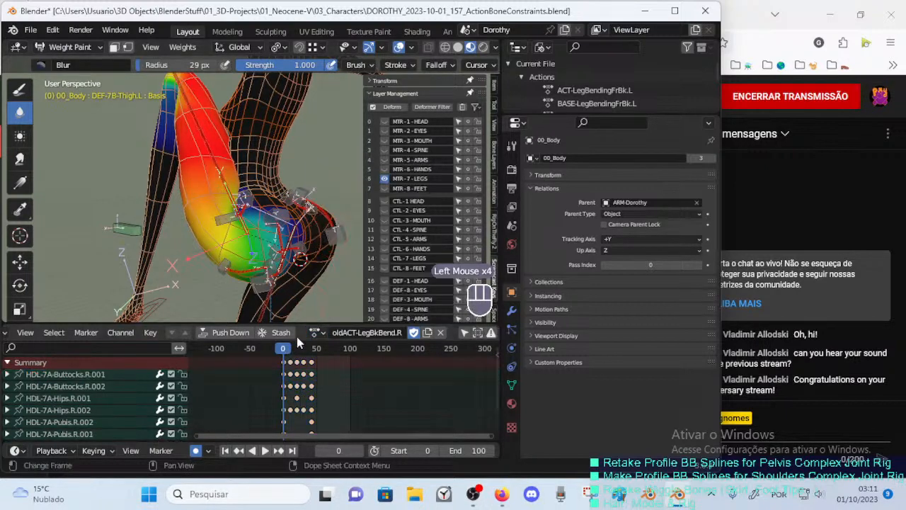
pyautogui.click(315, 333)
pyautogui.click(315, 334)
pyautogui.click(315, 335)
pyautogui.click(348, 221)
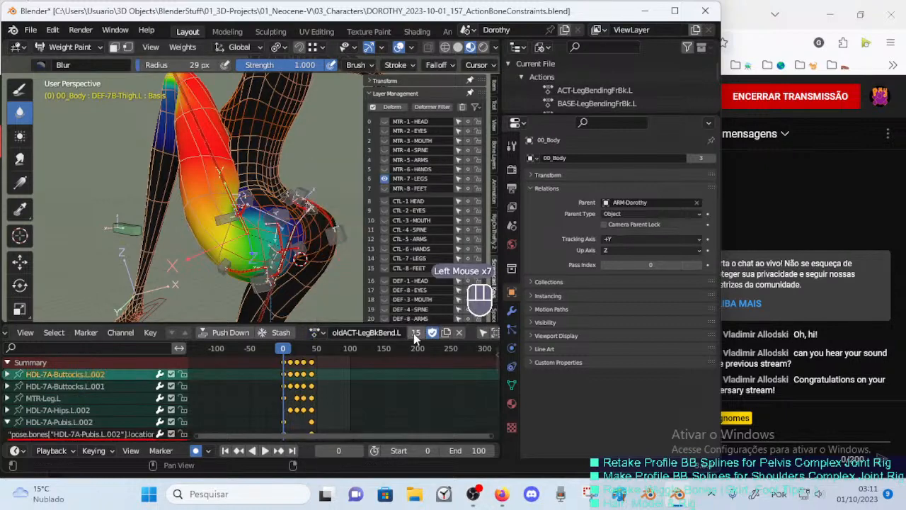
# Clear the fake user of oldACT-LegBkBend.L, and unlink it and oldACT-LegBkBend.R from the Action Editor.
pyautogui.click(318, 332)
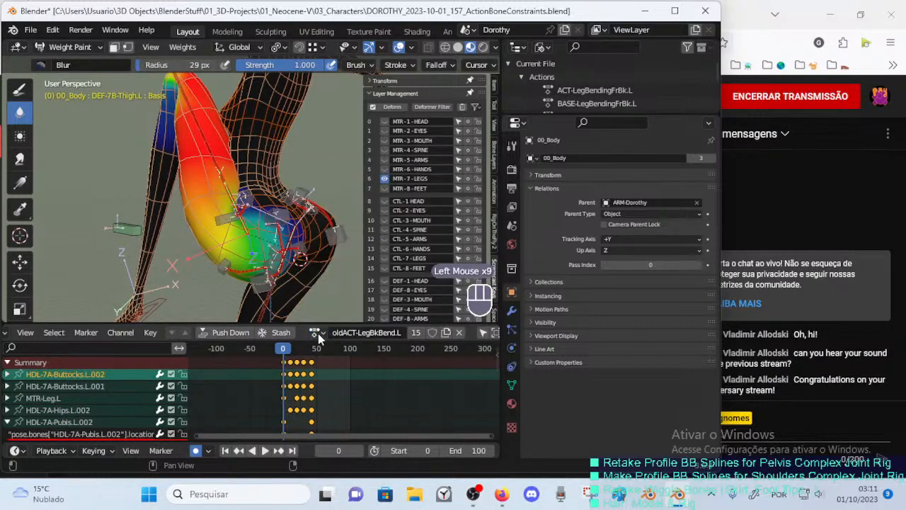
pyautogui.click(458, 334)
pyautogui.click(279, 333)
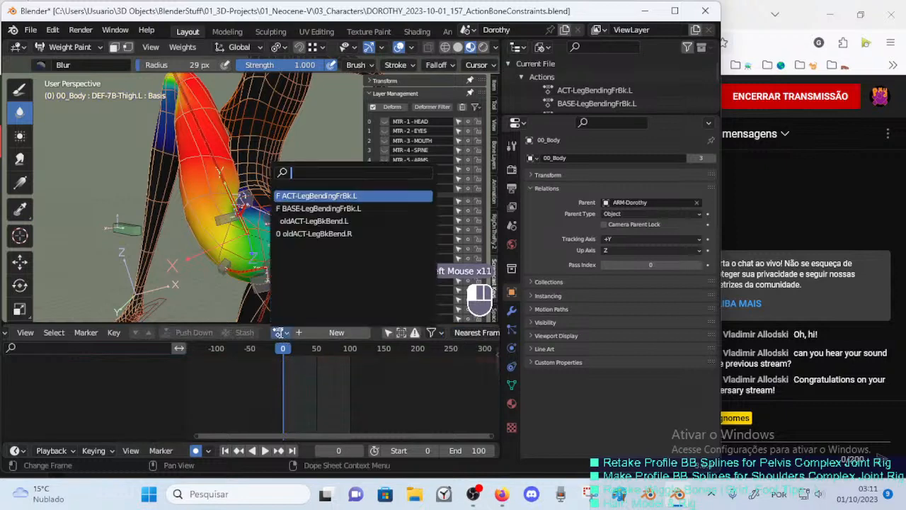
pyautogui.click(318, 232)
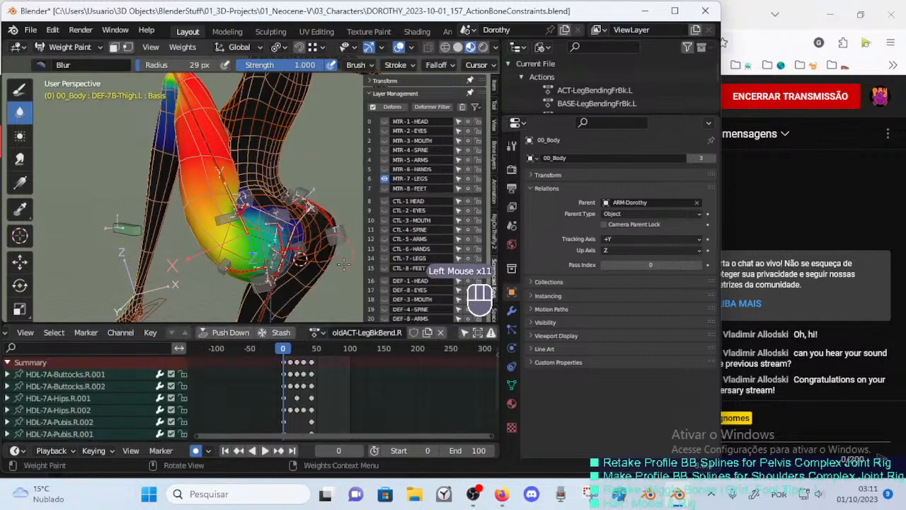
pyautogui.click(441, 333)
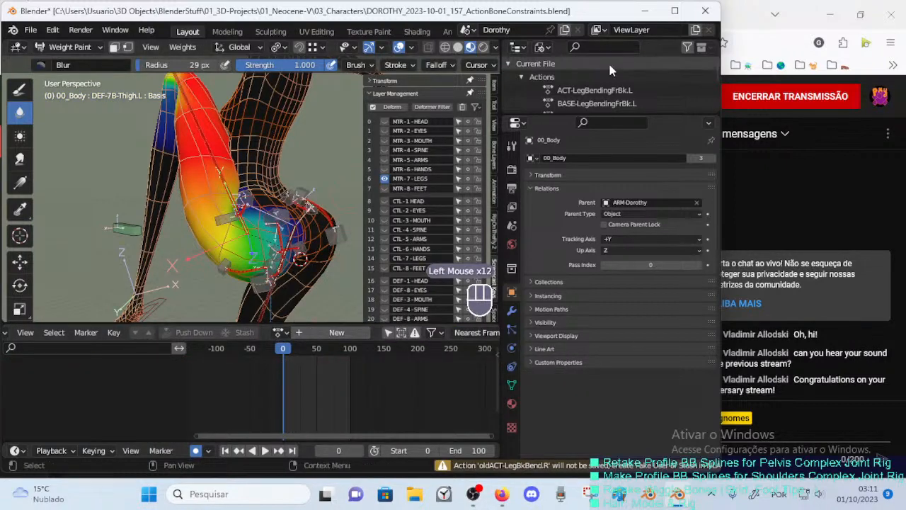
# Delete the oldACT-LegBkBend.L and oldACT-LegBkBend.R actions from the blend file data in the Outliner.
pyautogui.moveTo(582, 115); pyautogui.dragTo(581, 175)
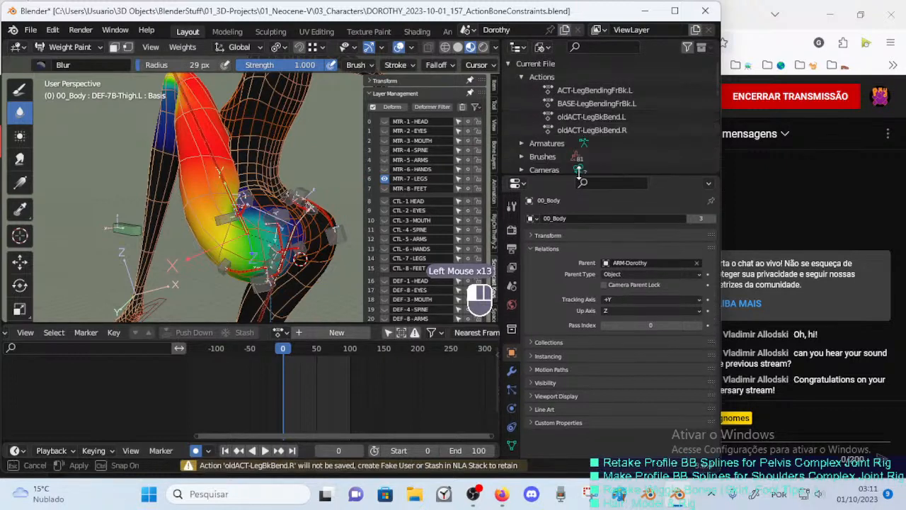
pyautogui.click(575, 118)
pyautogui.rightClick(579, 119)
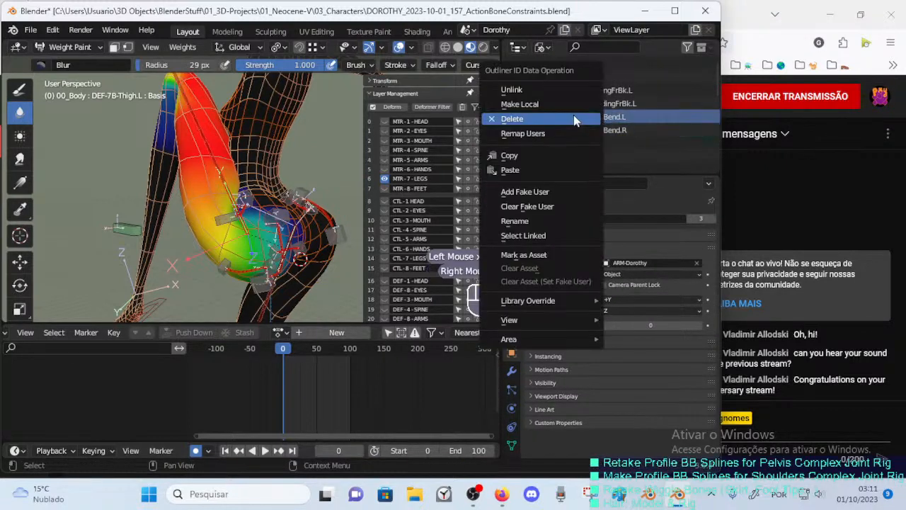
pyautogui.click(574, 119)
pyautogui.rightClick(590, 121)
pyautogui.click(592, 118)
# Assign BASE-LegBendingFrBk.L as the body's active action and step through its leg-bending keyframes.
pyautogui.press('space')
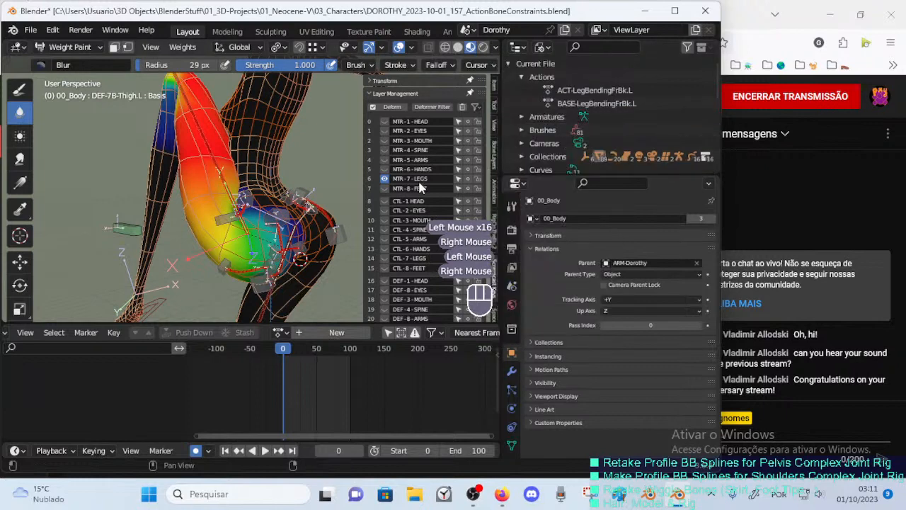
pyautogui.moveTo(294, 353); pyautogui.dragTo(260, 333)
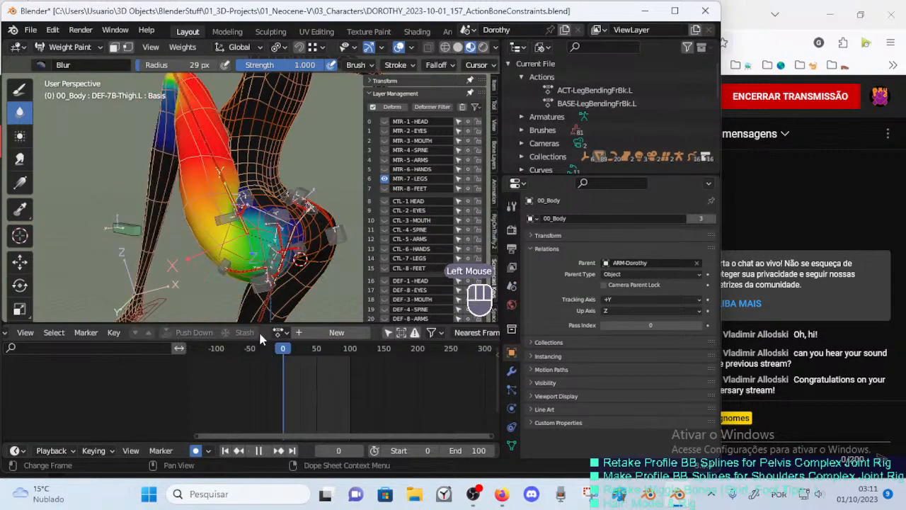
pyautogui.moveTo(244, 283); pyautogui.dragTo(305, 341, button='middle')
pyautogui.click(280, 332)
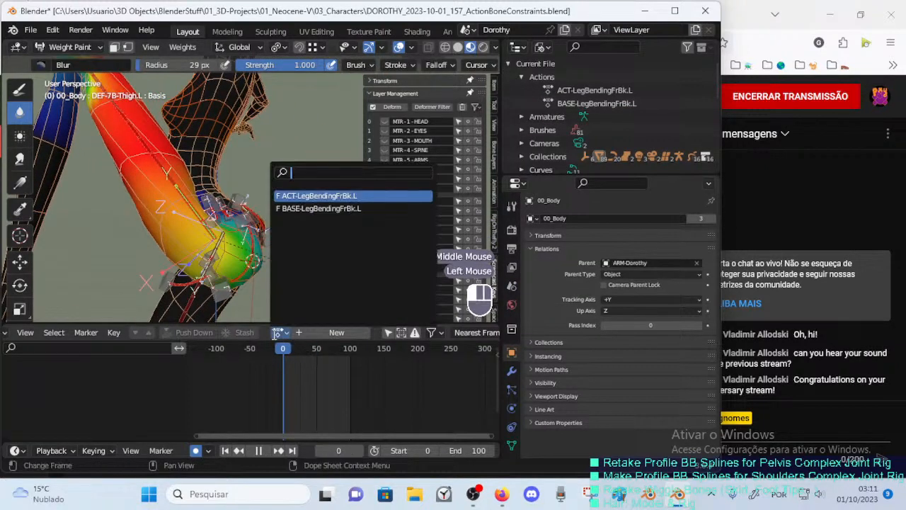
pyautogui.click(306, 208)
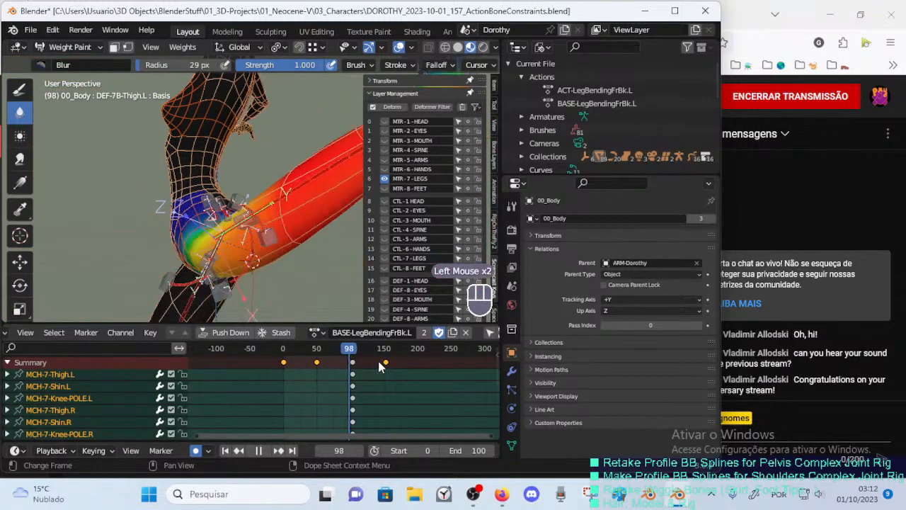
pyautogui.press('Up')
pyautogui.press('Up')
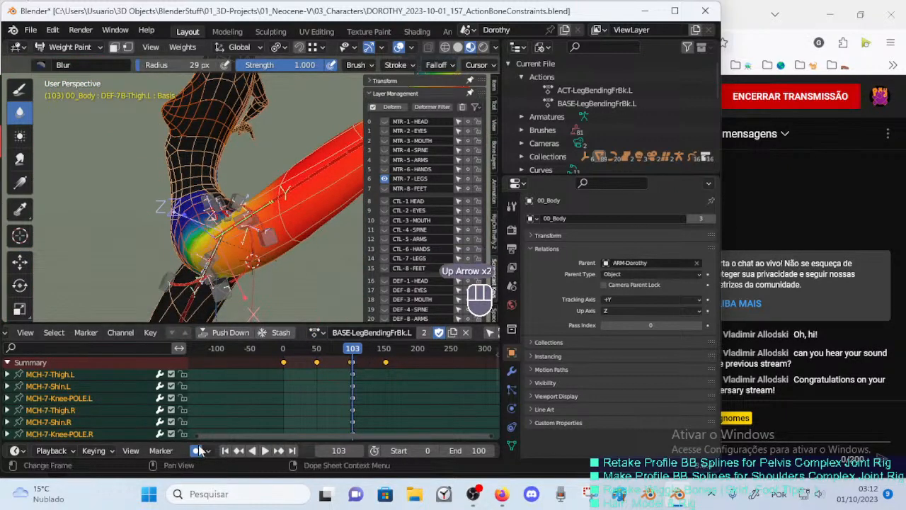
# Turn off Auto Keying and scrub the BASE-LegBendingFrBk.L action to review the hip deformation.
pyautogui.click(333, 389)
pyautogui.scroll(-1, 248, 268)
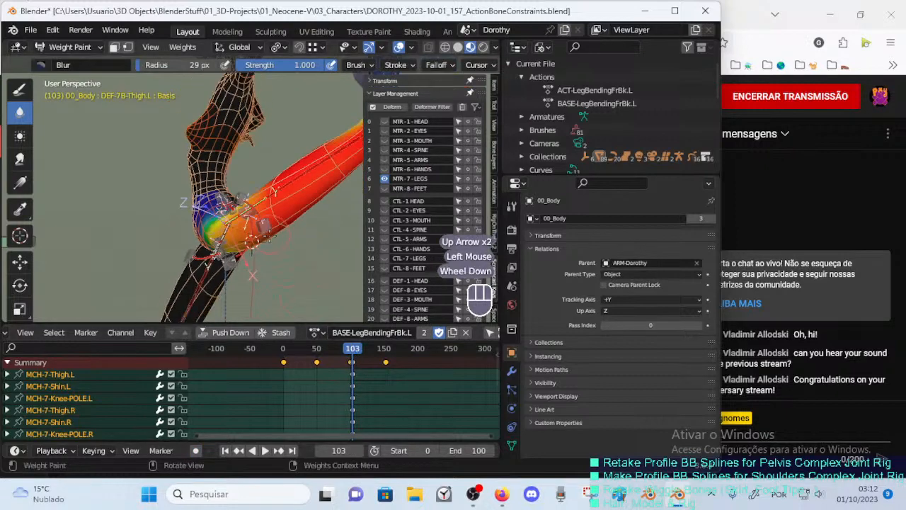
pyautogui.click(265, 450)
pyautogui.scroll(-1, 230, 297)
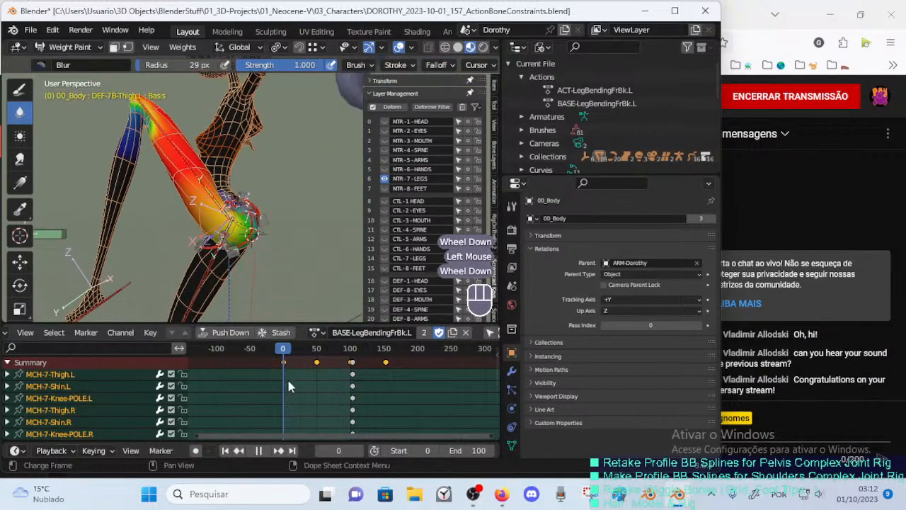
pyautogui.click(290, 356)
pyautogui.click(287, 358)
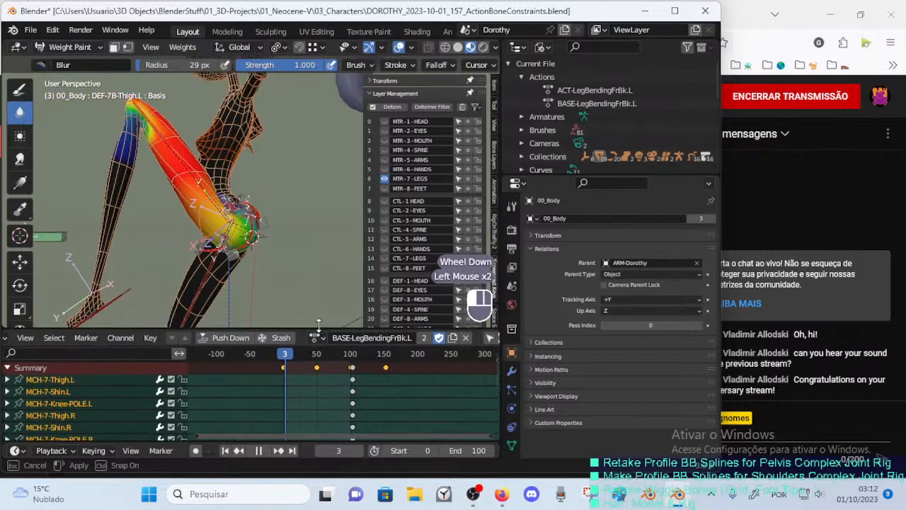
pyautogui.moveTo(287, 360); pyautogui.dragTo(338, 358)
pyautogui.click(361, 359)
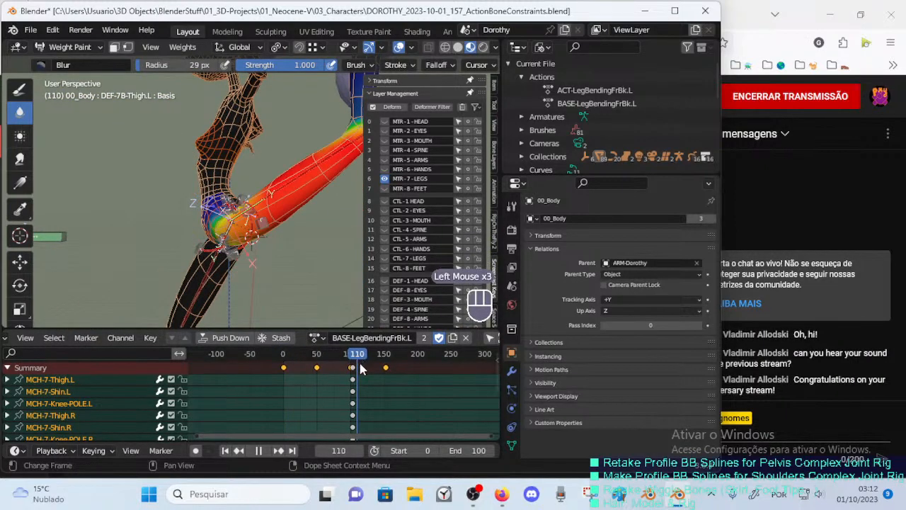
# Leave Weight Paint, put ARM-Dorothy in Pose Mode and scrub ACT-LegBendingFrBk.L back to frame 0.
pyautogui.hotkey('ctrl', 'Tab')
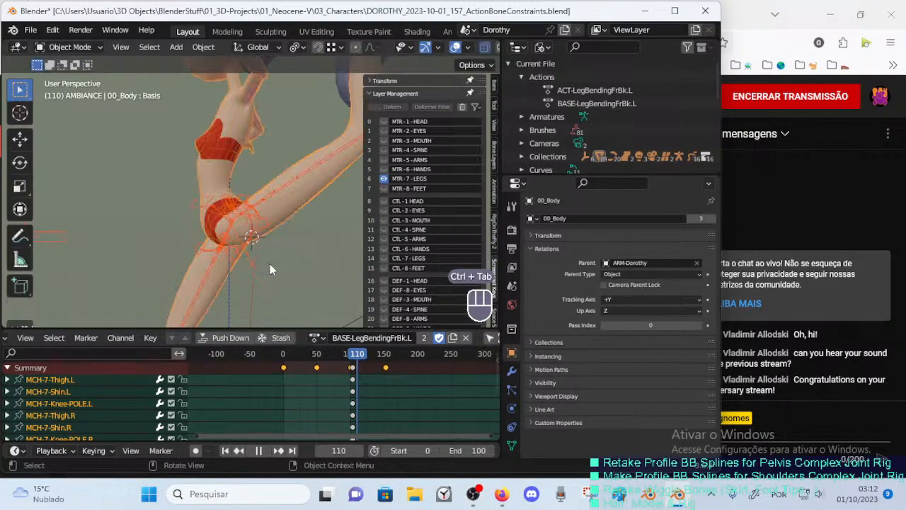
pyautogui.click(240, 199)
pyautogui.hotkey('ctrl', 'Tab')
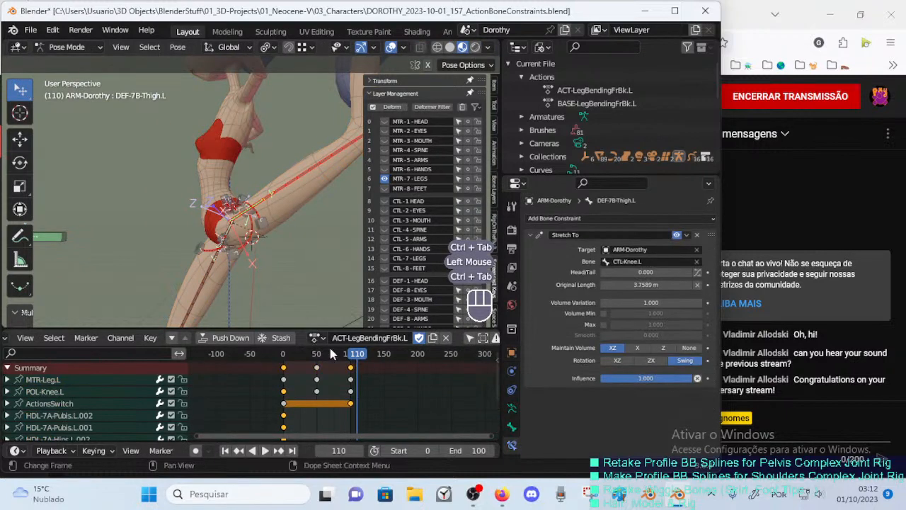
pyautogui.click(350, 354)
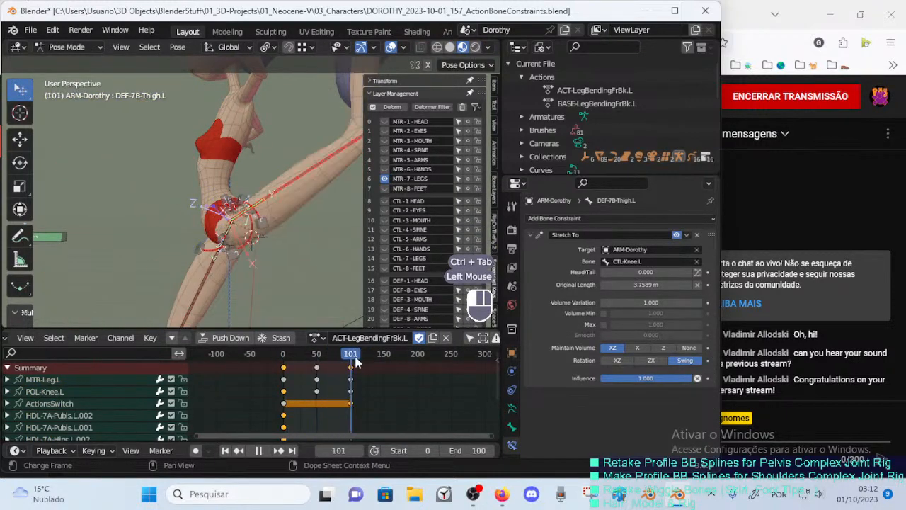
pyautogui.moveTo(324, 365); pyautogui.dragTo(303, 367)
pyautogui.hotkey('alt', 'a')
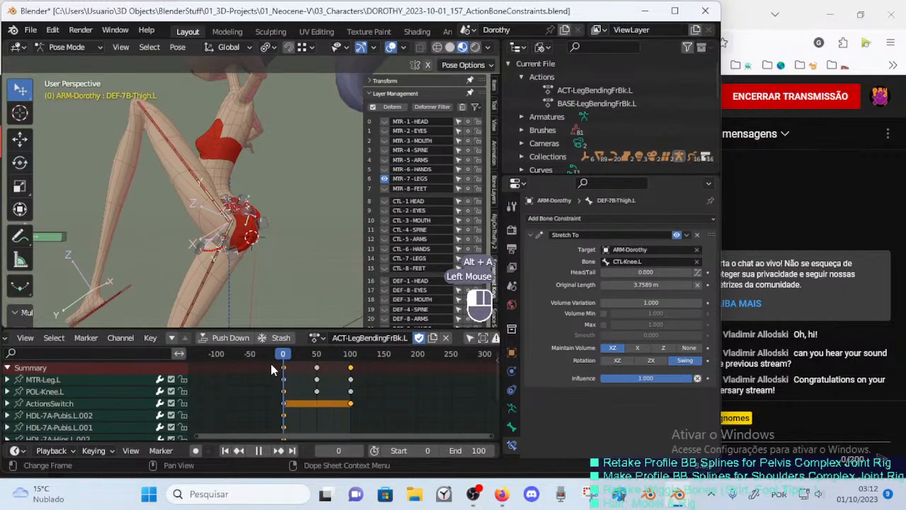
# Delete the frame 0 keyframes of the left HDL-7A Pubis, Hips and Buttocks handle bones from ACT-LegBendingFrBk.L.
pyautogui.keyDown('shift'); pyautogui.moveTo(272, 274); pyautogui.dragTo(271, 256, button='middle'); pyautogui.keyUp('shift')
pyautogui.scroll(-2, 259, 395)
pyautogui.scroll(1, 259, 394)
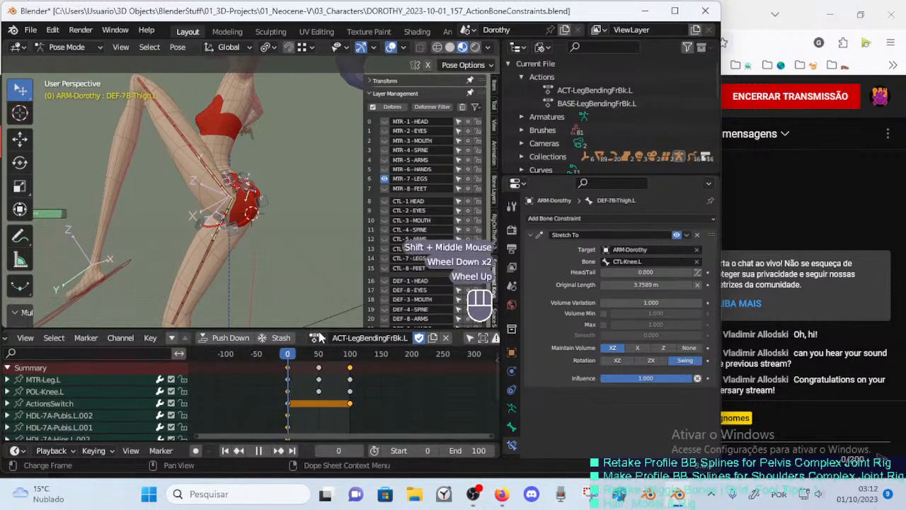
pyautogui.moveTo(319, 330); pyautogui.dragTo(336, 245)
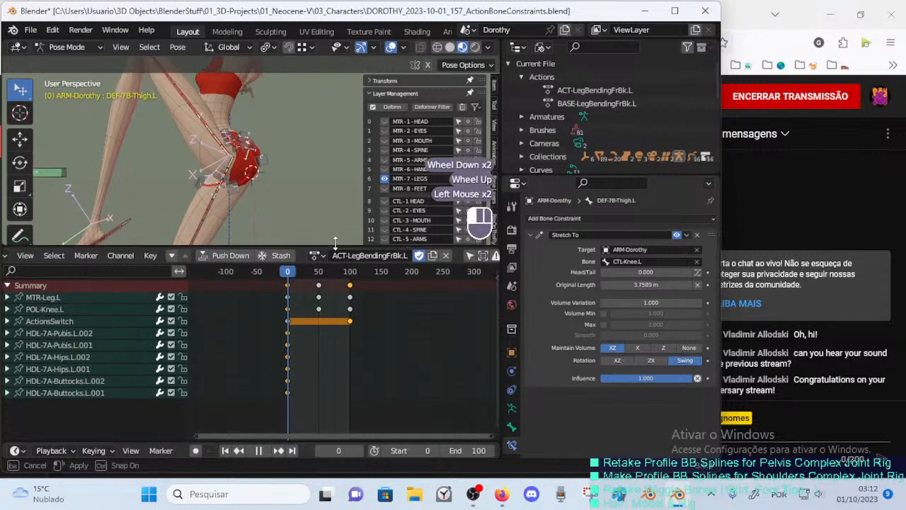
pyautogui.click(288, 329)
pyautogui.click(301, 334)
pyautogui.press('b')
pyautogui.moveTo(304, 333); pyautogui.dragTo(279, 416)
pyautogui.press('x')
pyautogui.click(280, 415)
pyautogui.scroll(3, 309, 304)
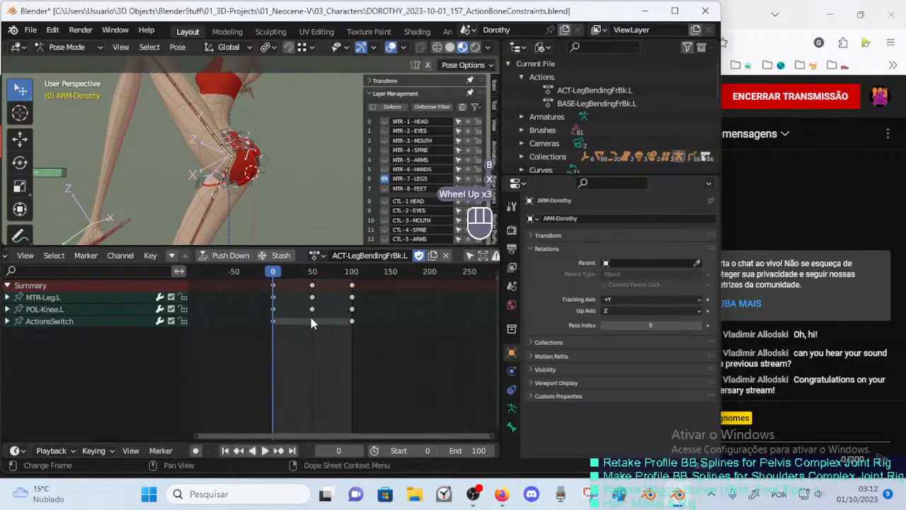
# Go to the keyframe at frame 50 and try to reset the transforms of the armature's bones.
pyautogui.moveTo(304, 244); pyautogui.dragTo(305, 306)
pyautogui.scroll(2, 297, 241)
pyautogui.scroll(-1, 281, 235)
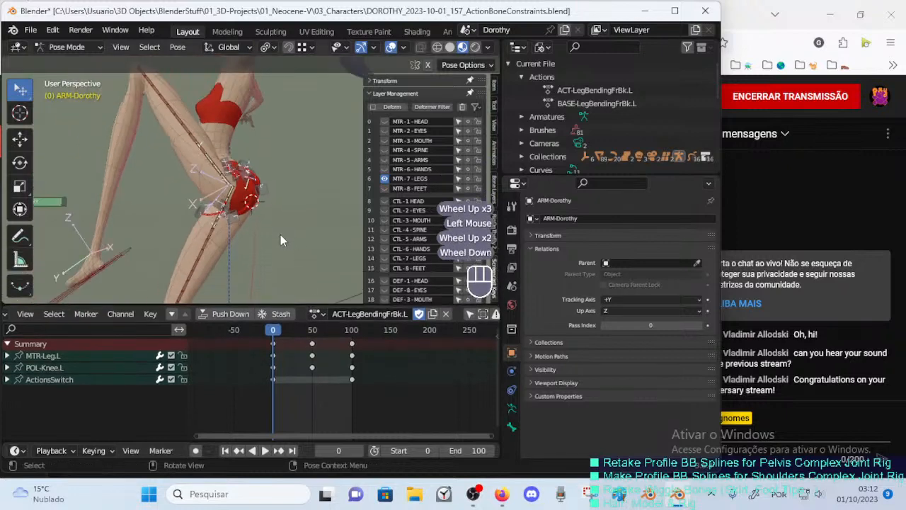
pyautogui.press('Up')
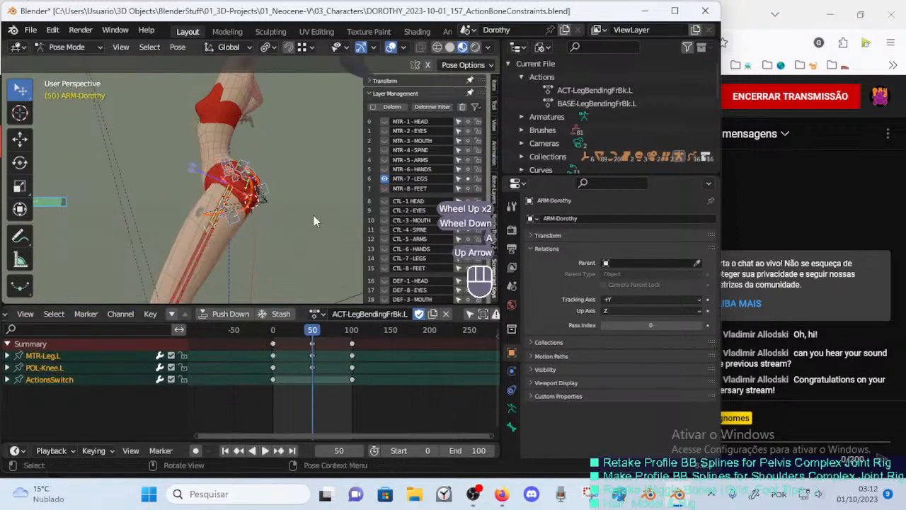
pyautogui.press('a')
pyautogui.press('a')
pyautogui.hotkey('alt', 'q')
pyautogui.hotkey('alt', 'q')
# Select the ActionsSwitch bone and check the leg motion around the frame 50 keyframe.
pyautogui.click(65, 204)
pyautogui.keyDown('shift'); pyautogui.moveTo(69, 207); pyautogui.dragTo(118, 223, button='middle'); pyautogui.keyUp('shift')
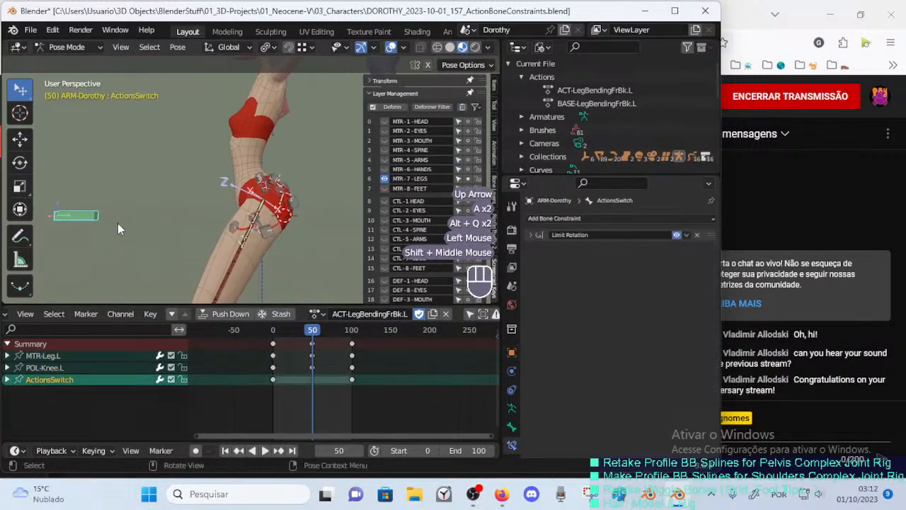
pyautogui.scroll(-1, 103, 222)
pyautogui.moveTo(310, 330)
pyautogui.mouseDown()
pyautogui.moveTo(268, 336)
pyautogui.moveTo(346, 335)
pyautogui.moveTo(296, 340)
pyautogui.moveTo(305, 335)
pyautogui.mouseUp()
pyautogui.scroll(1, 287, 242)
pyautogui.moveTo(286, 245); pyautogui.dragTo(243, 274, button='middle')
pyautogui.press('Up')
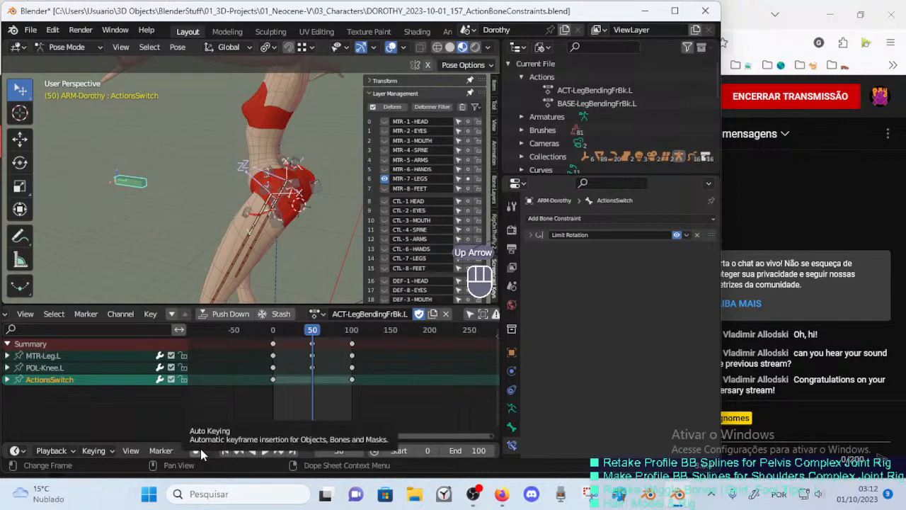
# Reset the transforms of all bones at frame 50 and select the HDL-7A-Hips.L.002 handle bone.
pyautogui.keyDown('shift'); pyautogui.moveTo(316, 183); pyautogui.dragTo(276, 180, button='middle'); pyautogui.keyUp('shift')
pyautogui.moveTo(276, 180); pyautogui.dragTo(238, 217, button='middle')
pyautogui.scroll(2, 212, 177)
pyautogui.click(246, 212)
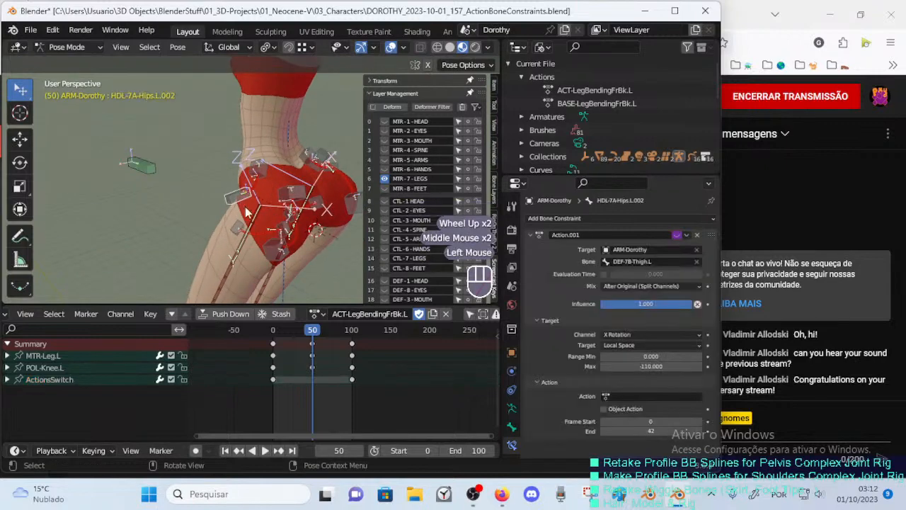
pyautogui.hotkey('alt', 'q')
pyautogui.hotkey('alt', 'q')
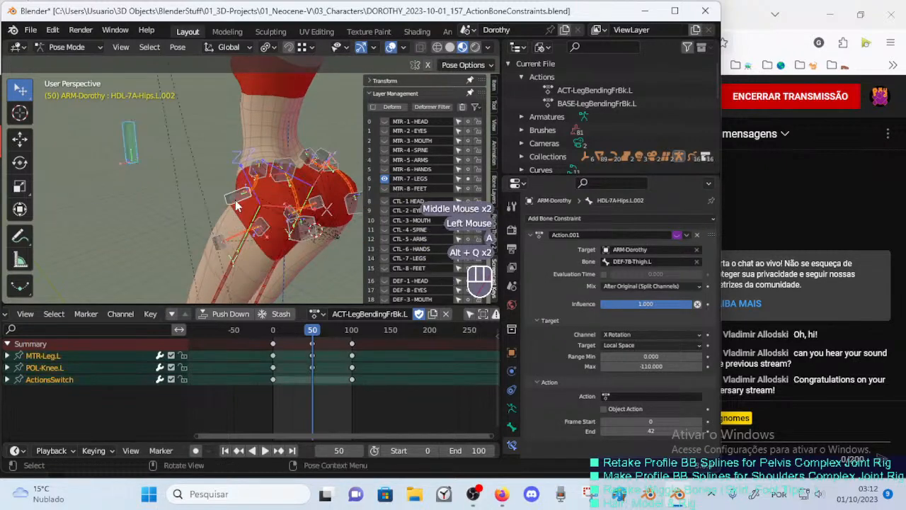
pyautogui.click(236, 204)
pyautogui.hotkey('alt', 'q')
pyautogui.hotkey('alt', 'q')
pyautogui.click(242, 204)
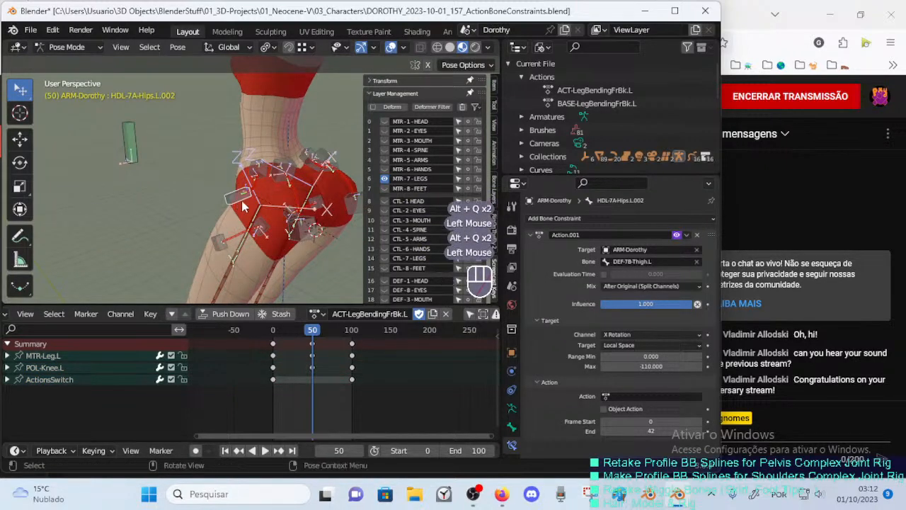
# Compare the HDL-7A-Hips.L.002 handle's placement between Edit Mode and Pose Mode from several angles around the pelvis.
pyautogui.moveTo(249, 211); pyautogui.dragTo(238, 196, button='middle')
pyautogui.press('Tab')
pyautogui.press('Tab')
pyautogui.press('Tab')
pyautogui.press('Tab')
pyautogui.press('Tab')
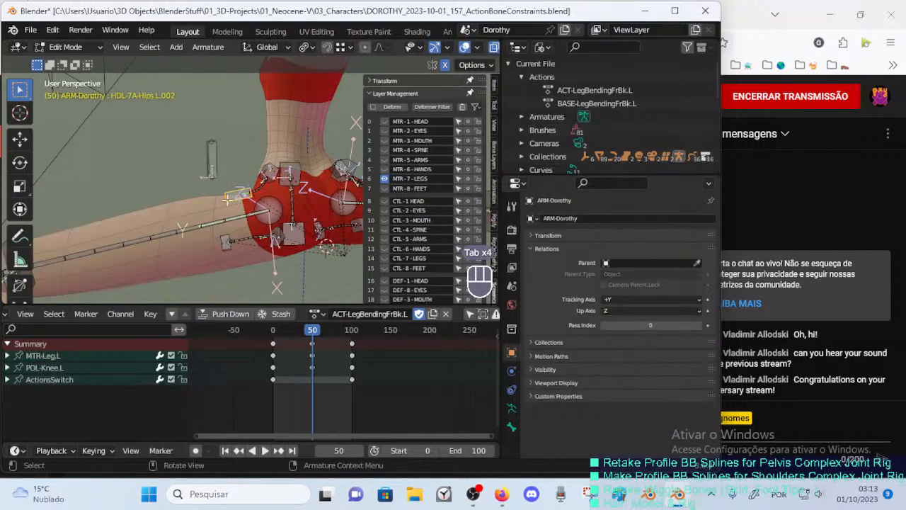
pyautogui.moveTo(227, 201); pyautogui.dragTo(280, 161, button='middle')
pyautogui.press('Tab')
pyautogui.scroll(-1, 291, 221)
pyautogui.press('Tab')
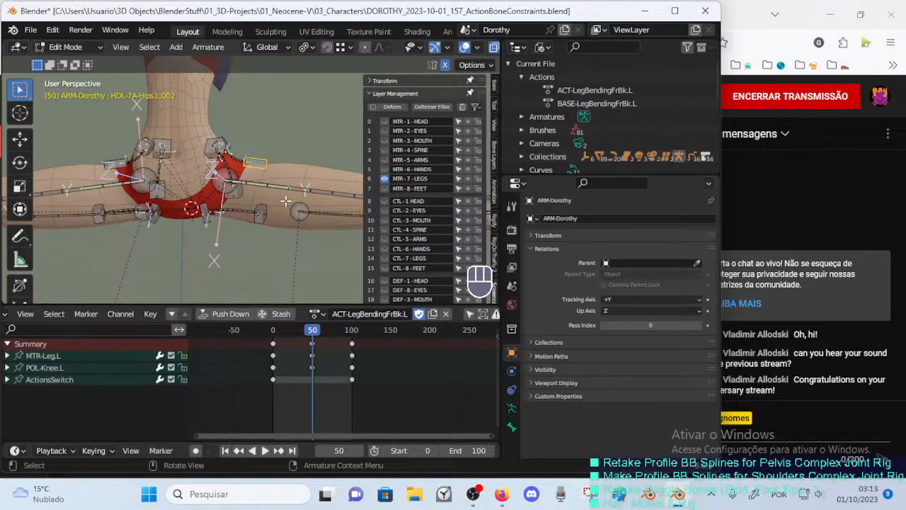
pyautogui.moveTo(279, 162); pyautogui.dragTo(275, 212, button='middle')
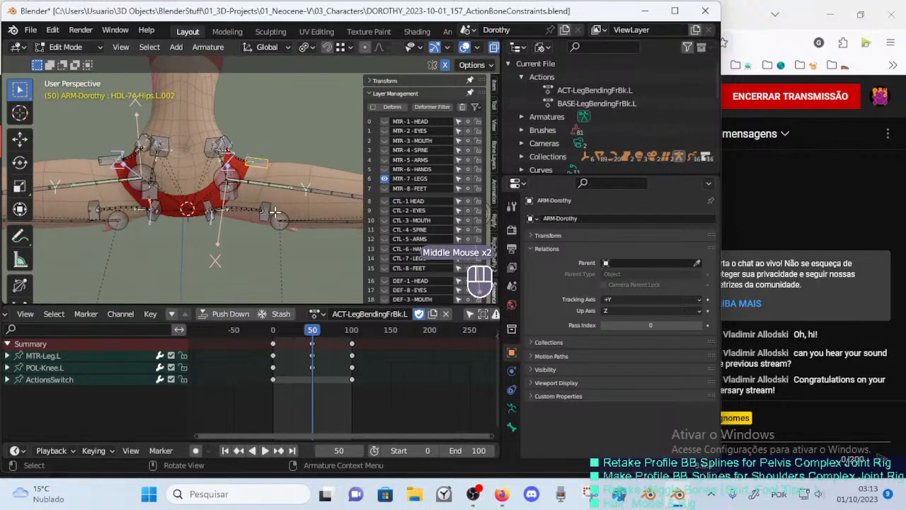
pyautogui.press('Tab')
pyautogui.press('Tab')
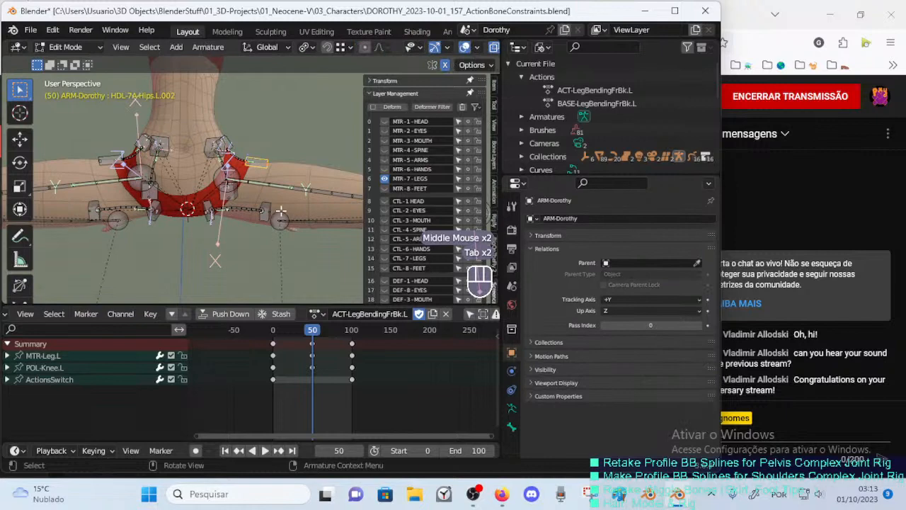
pyautogui.press('Tab')
pyautogui.moveTo(282, 193); pyautogui.dragTo(292, 210, button='middle')
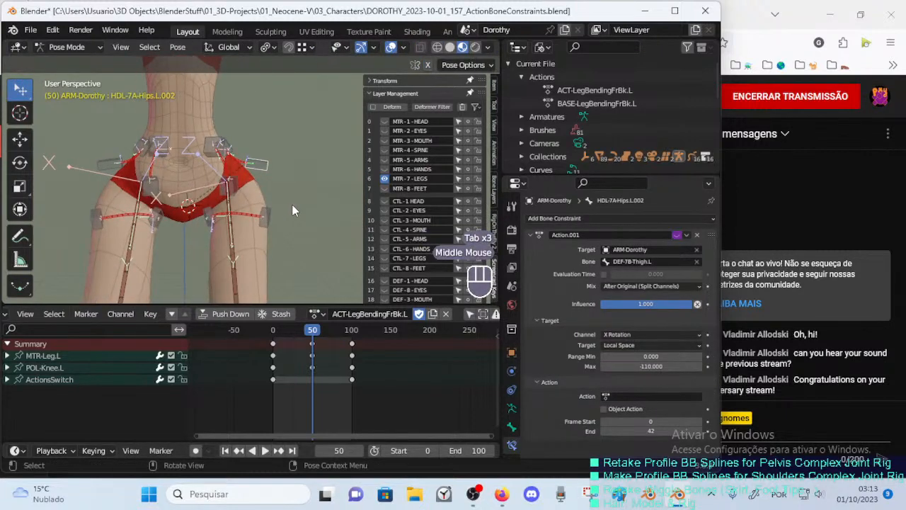
pyautogui.press('Tab')
pyautogui.press('Tab')
pyautogui.press('Tab')
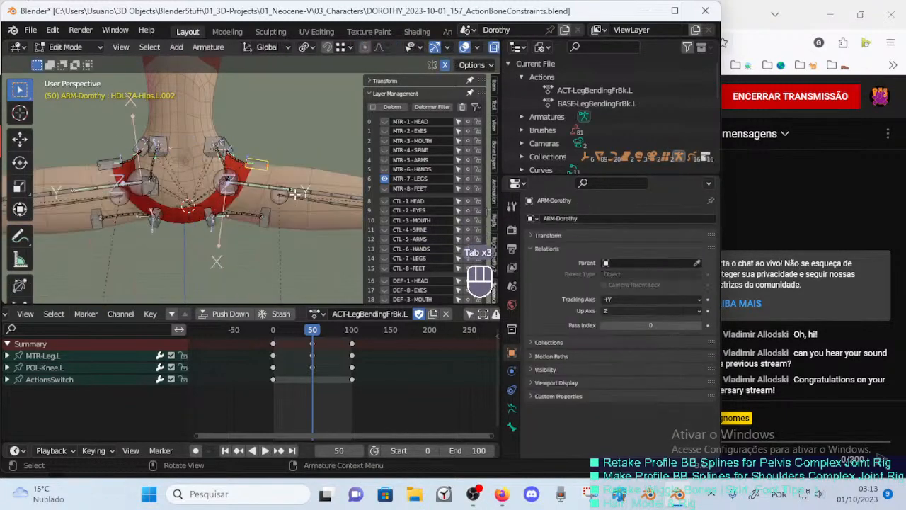
# Select the HDL-7A-Pubis.L.002 handle and compare its placement and the leg pose between Edit Mode and Pose Mode.
pyautogui.moveTo(302, 173); pyautogui.dragTo(270, 198, button='middle')
pyautogui.press('Tab')
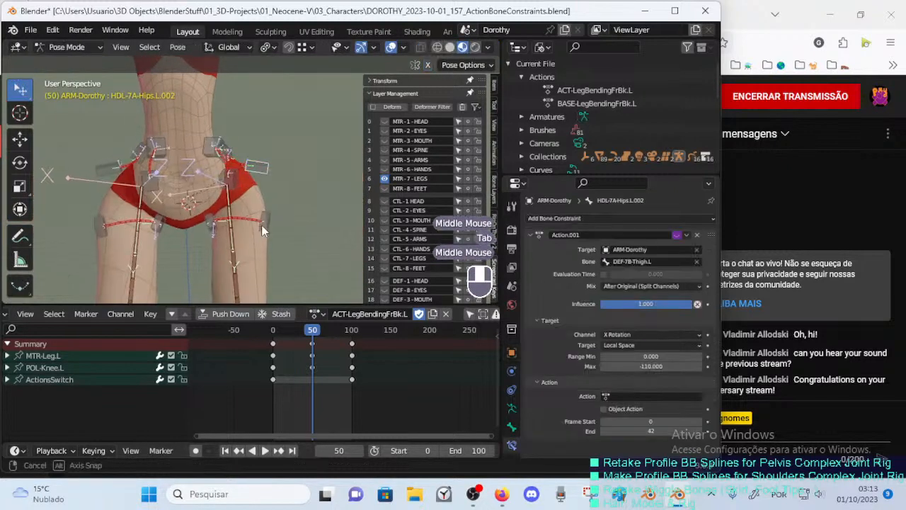
pyautogui.click(265, 224)
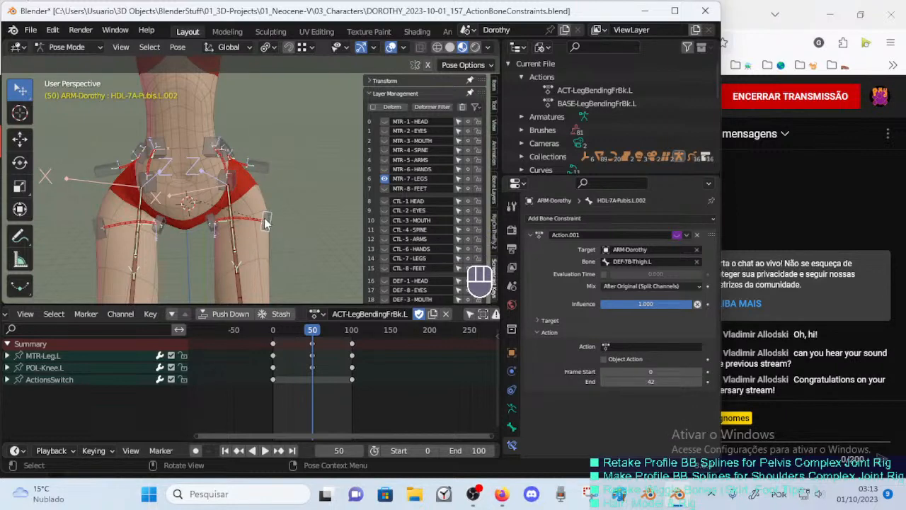
pyautogui.press('Tab')
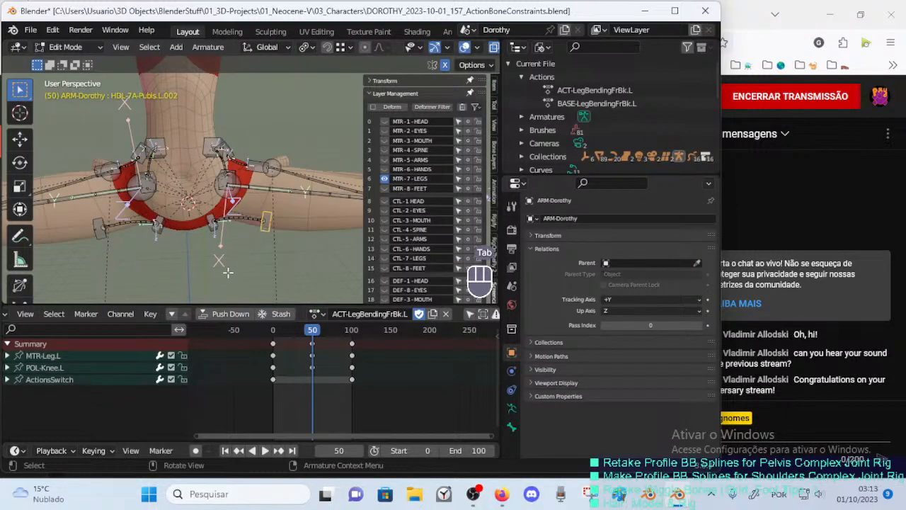
pyautogui.press('Tab')
pyautogui.press('Tab')
pyautogui.scroll(-2, 261, 182)
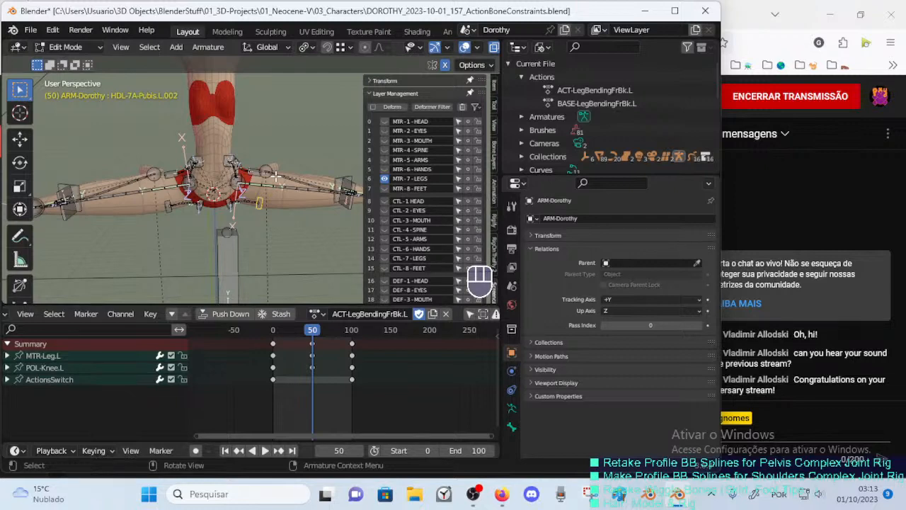
pyautogui.press('Tab')
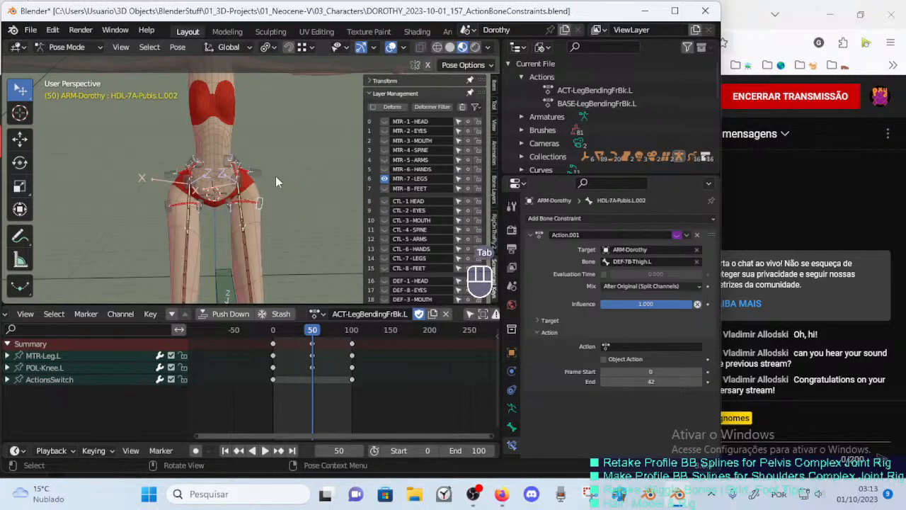
pyautogui.press('Tab')
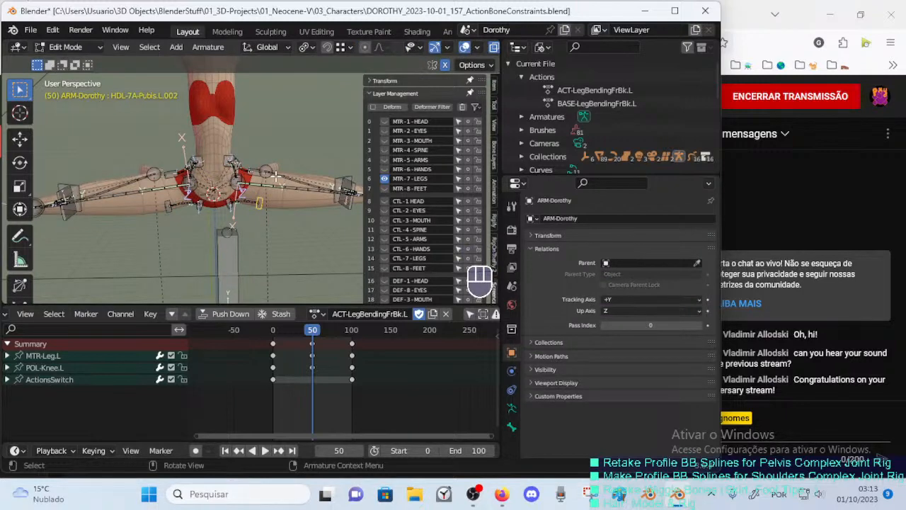
pyautogui.press('Tab')
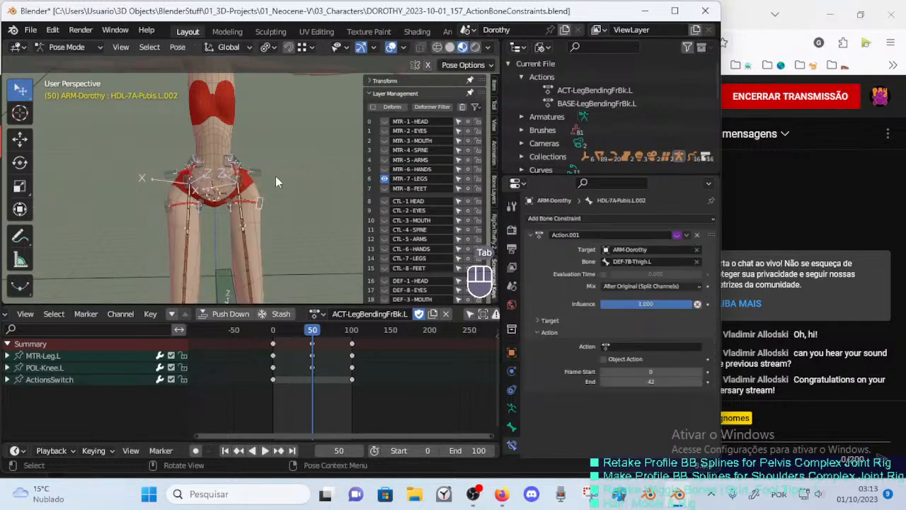
pyautogui.press('Tab')
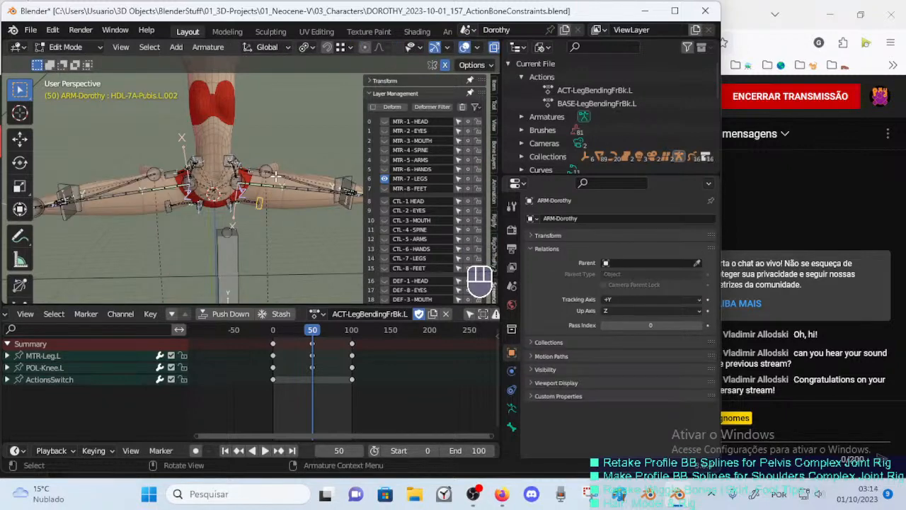
pyautogui.press('Tab')
pyautogui.press('Tab')
# In Edit Mode, parent the HDL-7A-Pubis.L.002 and HDL-7A-Hips.L.002 handles to the DEF-7B-Thigh.L bone.
pyautogui.moveTo(276, 176); pyautogui.dragTo(210, 237, button='middle')
pyautogui.keyDown('shift'); pyautogui.click(259, 183); pyautogui.keyUp('shift')
pyautogui.scroll(1, 210, 236)
pyautogui.moveTo(210, 237); pyautogui.dragTo(308, 178, button='middle')
pyautogui.keyDown('shift'); pyautogui.click(255, 170); pyautogui.keyUp('shift')
pyautogui.keyDown('shift'); pyautogui.click(303, 190); pyautogui.keyUp('shift')
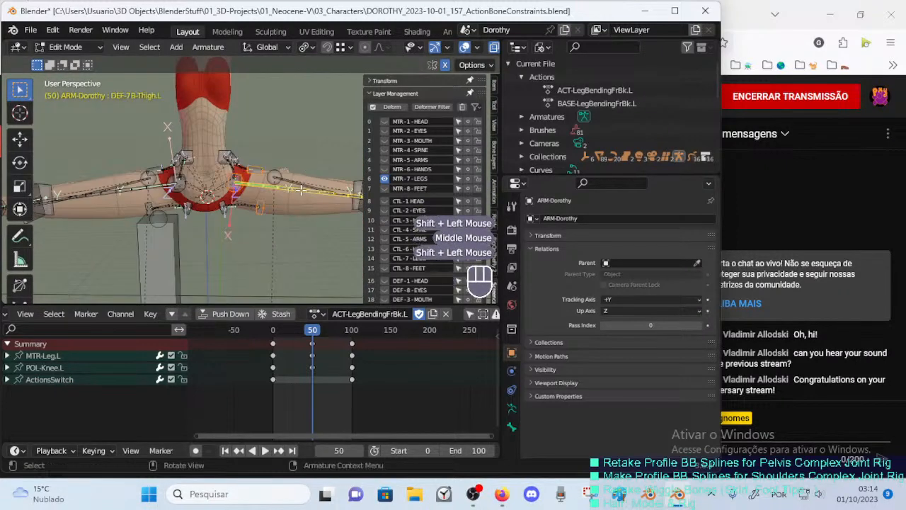
pyautogui.hotkey('ctrl', 'p')
pyautogui.click(302, 195)
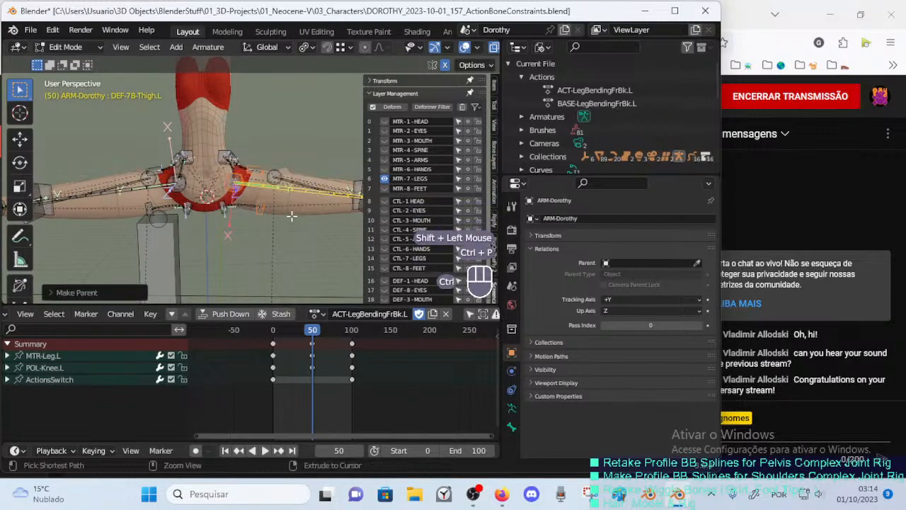
# Return to Pose Mode and scrub the leg-bending action from frame 0 to 99 to examine how the hip handles follow the thigh.
pyautogui.hotkey('ctrl', 'Tab')
pyautogui.moveTo(275, 199)
pyautogui.mouseDown(button='middle')
pyautogui.moveTo(259, 205)
pyautogui.moveTo(315, 189)
pyautogui.moveTo(259, 199)
pyautogui.moveTo(182, 190)
pyautogui.moveTo(168, 178)
pyautogui.moveTo(216, 212)
pyautogui.moveTo(284, 209)
pyautogui.moveTo(233, 198)
pyautogui.moveTo(281, 189)
pyautogui.mouseUp(button='middle')
pyautogui.scroll(1, 259, 203)
pyautogui.moveTo(298, 330); pyautogui.dragTo(253, 331)
pyautogui.moveTo(287, 228); pyautogui.dragTo(177, 269, button='middle')
pyautogui.moveTo(177, 269); pyautogui.dragTo(260, 287, button='middle')
pyautogui.click(268, 341)
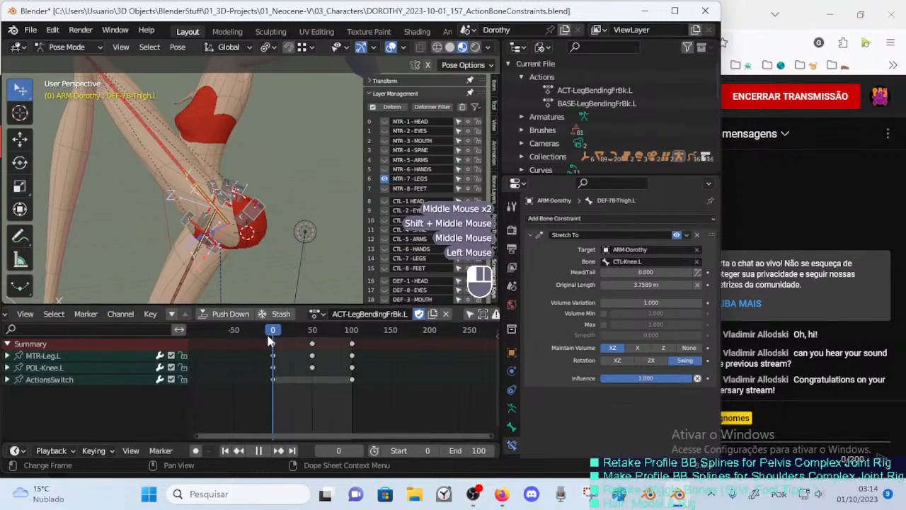
pyautogui.moveTo(283, 333); pyautogui.dragTo(339, 330)
pyautogui.scroll(1, 296, 245)
pyautogui.moveTo(295, 245); pyautogui.dragTo(226, 250, button='middle')
pyautogui.click(315, 330)
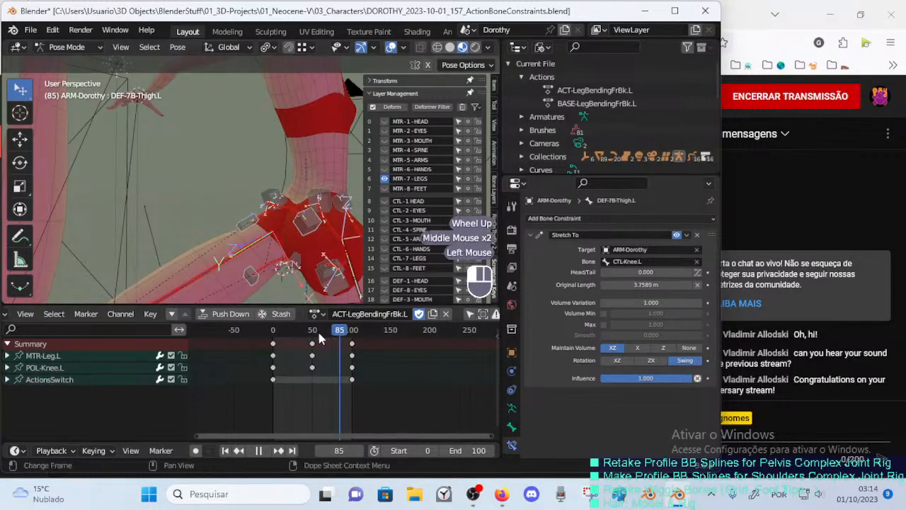
pyautogui.moveTo(306, 341); pyautogui.dragTo(353, 332)
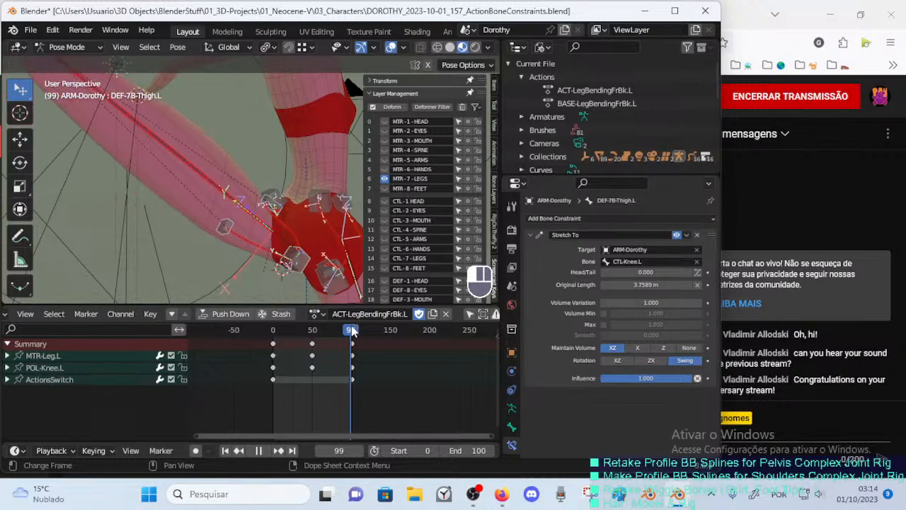
pyautogui.click(269, 207)
pyautogui.click(260, 202)
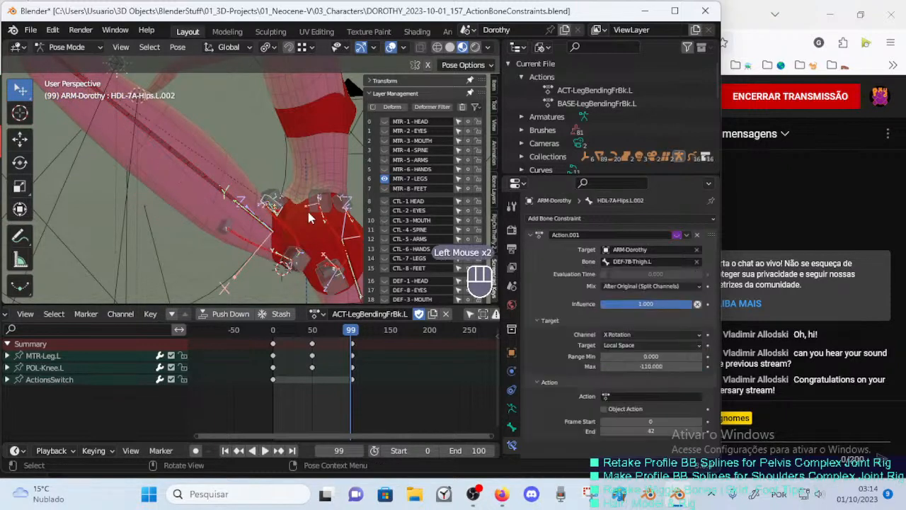
pyautogui.moveTo(260, 203); pyautogui.dragTo(261, 189, button='middle')
pyautogui.press('g')
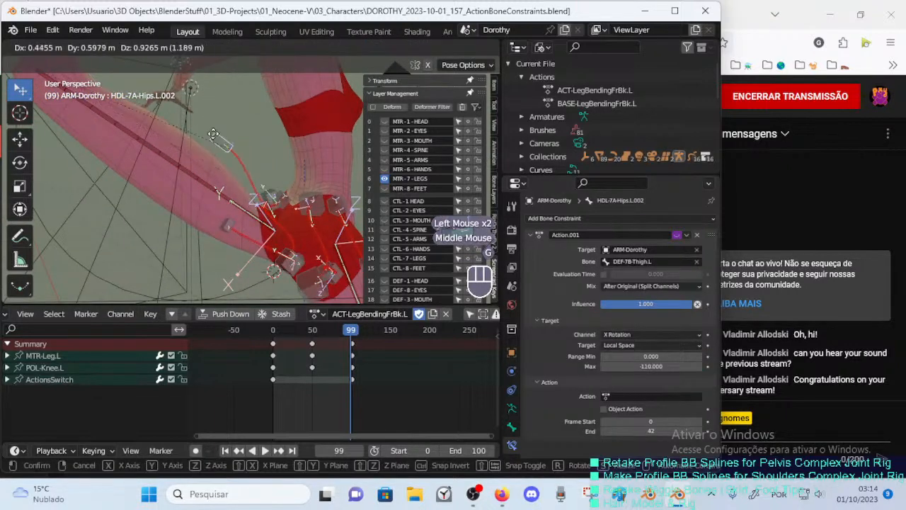
pyautogui.press('Escape')
pyautogui.click(293, 203)
pyautogui.click(264, 202)
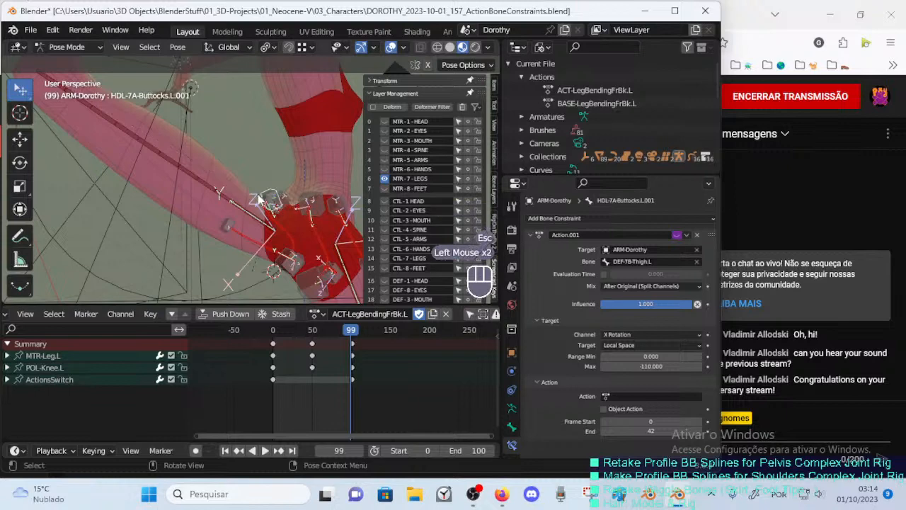
pyautogui.press('g')
pyautogui.press('Escape')
# At frame 99, move the HDL-7A-Hips.L.002 handle well above the raised left thigh and rotate it.
pyautogui.click(262, 204)
pyautogui.click(264, 204)
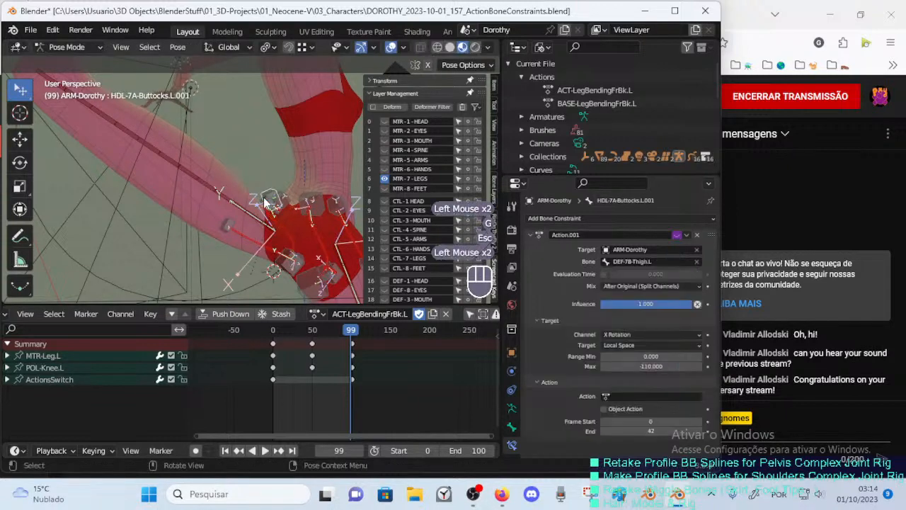
pyautogui.press('g')
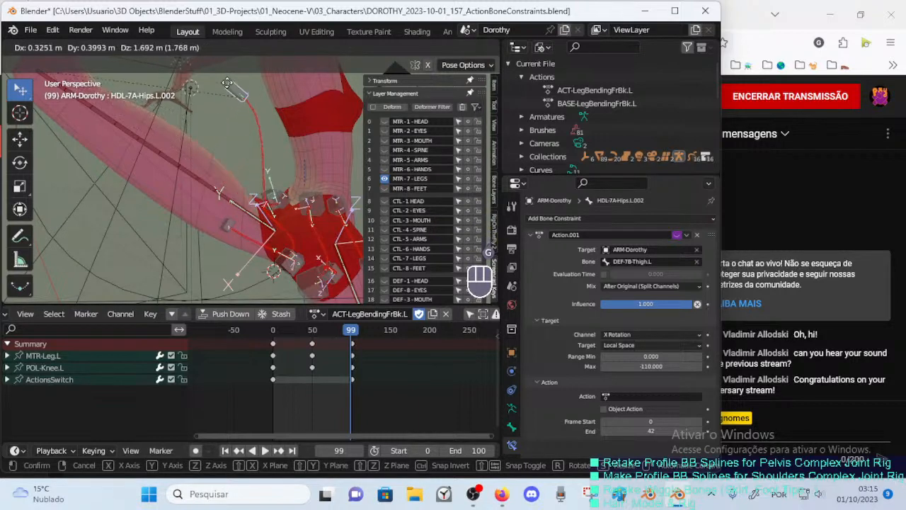
pyautogui.click(216, 111)
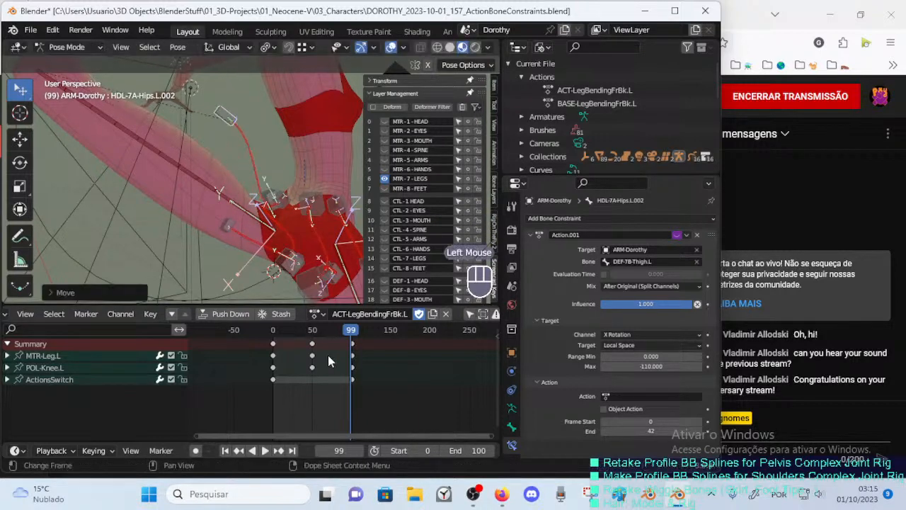
pyautogui.moveTo(291, 227); pyautogui.dragTo(266, 181, button='middle')
pyautogui.scroll(1, 261, 181)
pyautogui.scroll(-2, 267, 181)
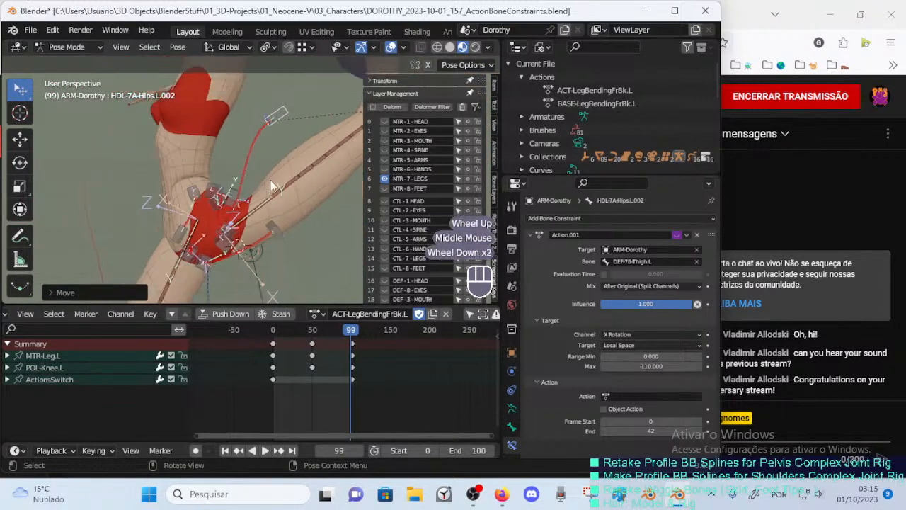
pyautogui.press('r')
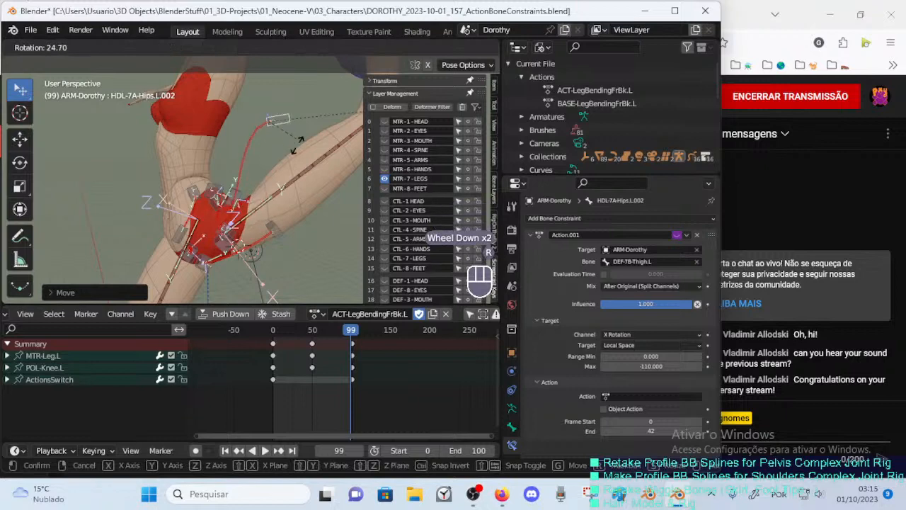
pyautogui.click(280, 147)
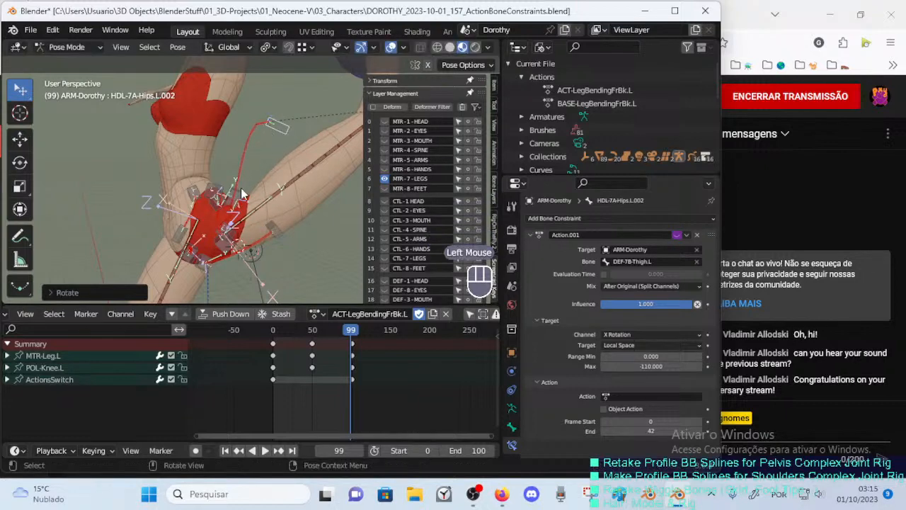
# Move the HDL-7A-Buttocks.L.001 handle upward away from the left hip, to a height beside the waist.
pyautogui.scroll(2, 280, 147)
pyautogui.moveTo(269, 155); pyautogui.dragTo(234, 173, button='middle')
pyautogui.click(227, 176)
pyautogui.press('g')
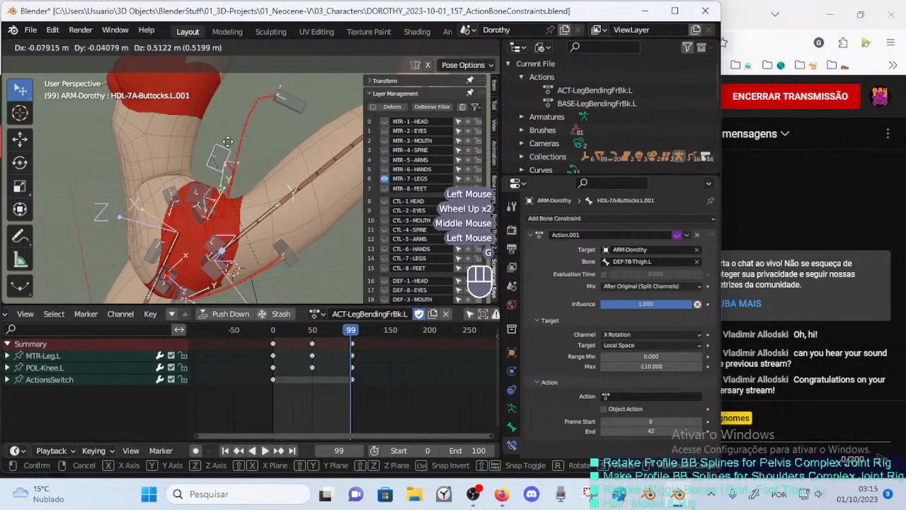
pyautogui.click(229, 134)
# Move and rotate the HDL-7A-Hips.L.002 handle down onto the raised left thigh, roughly aligned with the thigh's direction.
pyautogui.click(300, 106)
pyautogui.press('r')
pyautogui.click(304, 126)
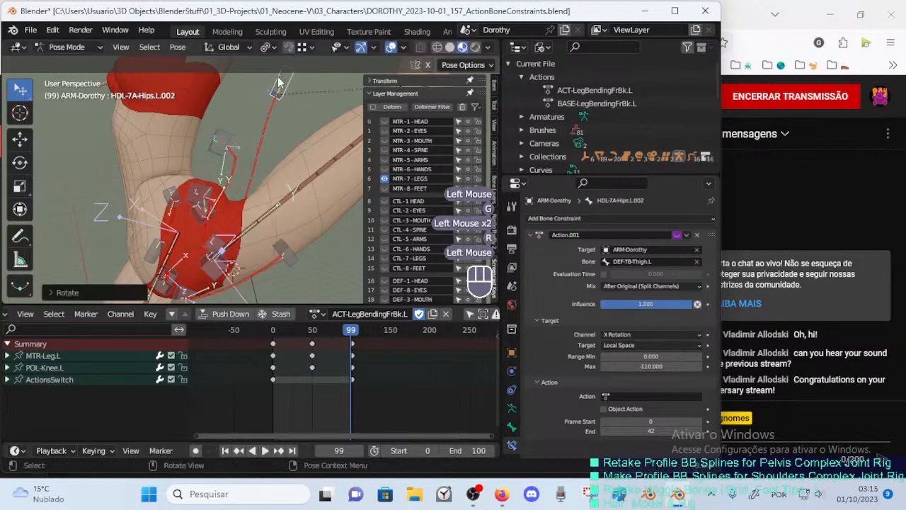
pyautogui.press('g')
pyautogui.click(290, 156)
pyautogui.press('r')
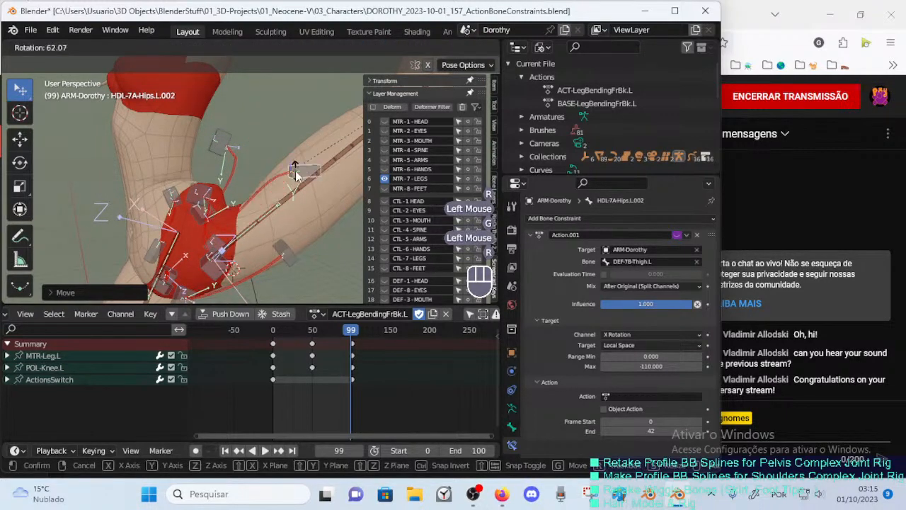
pyautogui.click(296, 174)
pyautogui.press('g')
pyautogui.click(293, 164)
pyautogui.press('r')
pyautogui.click(292, 161)
pyautogui.press('g')
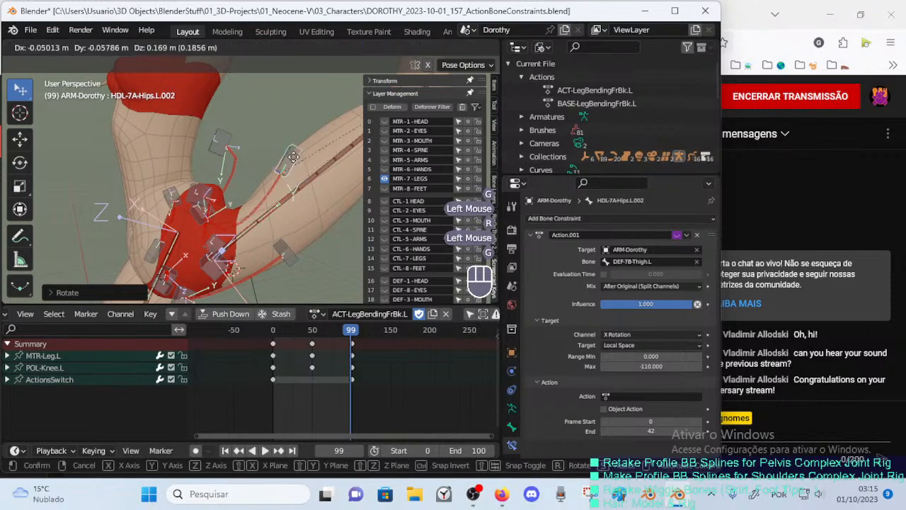
pyautogui.click(293, 157)
# Rotate and move the HDL-7A-Buttocks.L.001 handle over to the upper side of the raised left thigh.
pyautogui.moveTo(293, 157); pyautogui.dragTo(171, 187, button='middle')
pyautogui.click(230, 142)
pyautogui.moveTo(230, 141); pyautogui.dragTo(248, 114, button='middle')
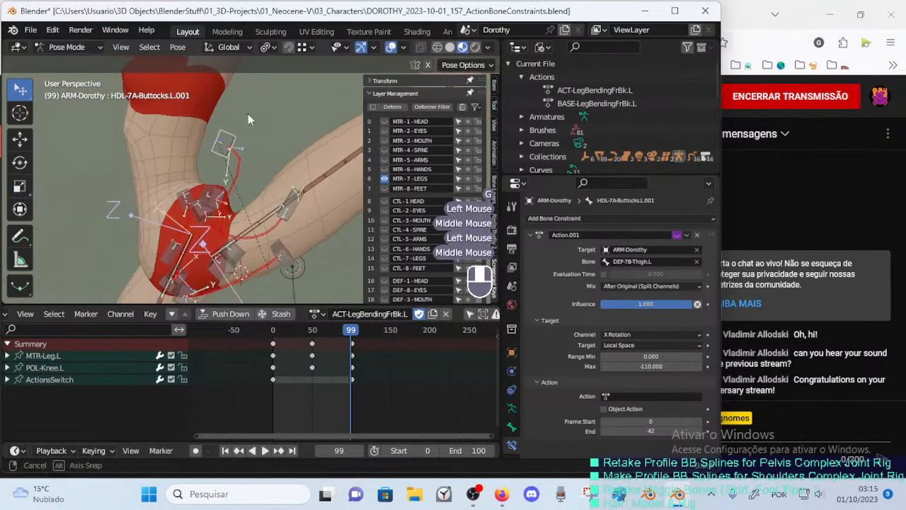
pyautogui.press('r')
pyautogui.click(294, 160)
pyautogui.press('g')
pyautogui.click(296, 157)
pyautogui.press('r')
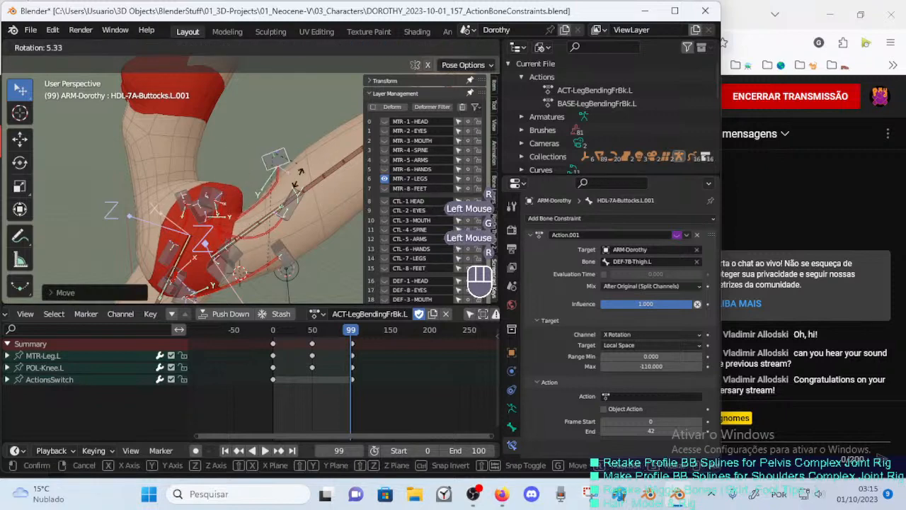
pyautogui.click(282, 178)
pyautogui.press('g')
pyautogui.click(286, 180)
# Move the HDL-7A-Buttocks.L.002 handle from under the pelvis up to the left side of the waist and rotate it there.
pyautogui.moveTo(286, 180); pyautogui.dragTo(192, 248, button='middle')
pyautogui.click(191, 278)
pyautogui.press('g')
pyautogui.click(206, 189)
pyautogui.press('r')
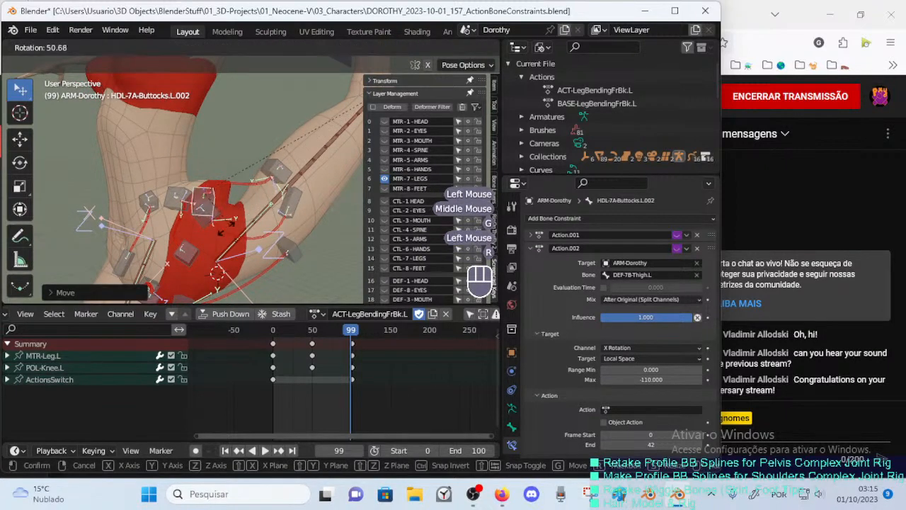
pyautogui.click(222, 204)
pyautogui.moveTo(221, 204); pyautogui.dragTo(258, 150, button='middle')
pyautogui.press('r')
pyautogui.click(316, 150)
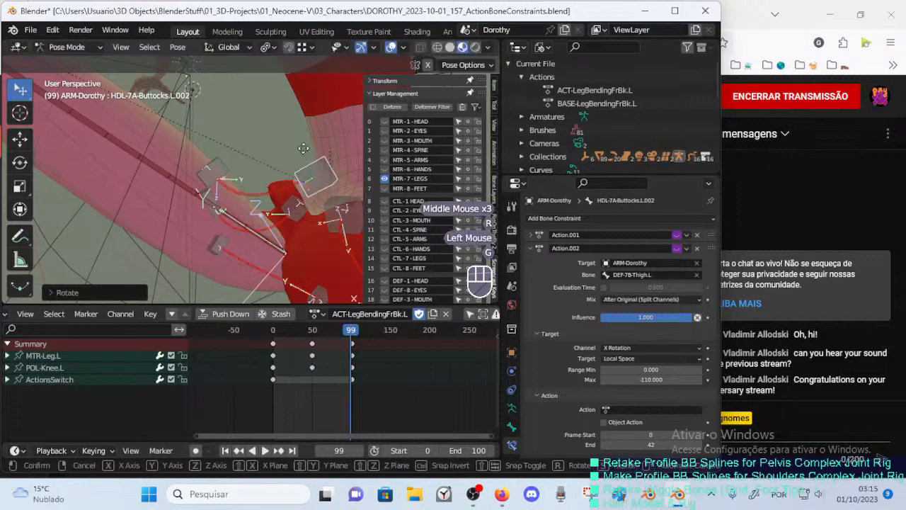
pyautogui.press('g')
pyautogui.click(230, 165)
# Refine the position and rotation of the HDL-7A-Buttocks.L.001 handle above the raised left thigh.
pyautogui.click(230, 165)
pyautogui.press('g')
pyautogui.click(229, 163)
pyautogui.press('r')
pyautogui.click(230, 168)
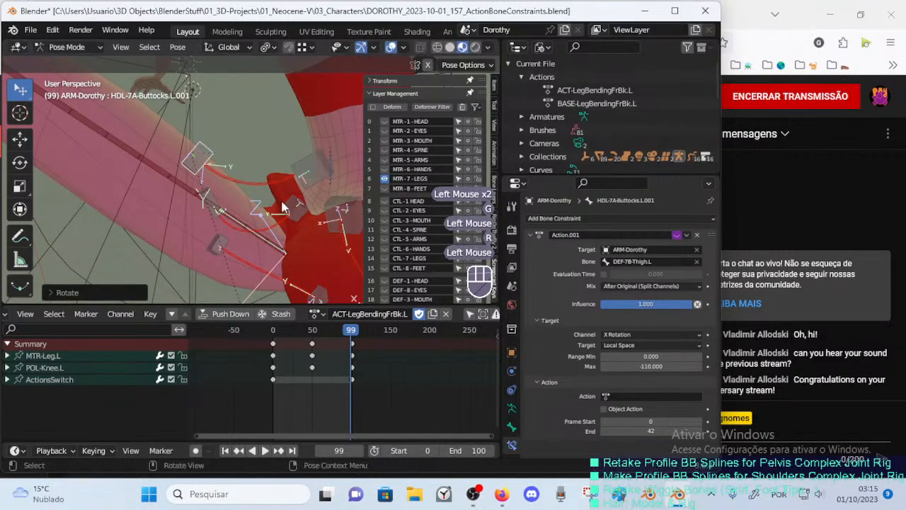
# Move the HDL-7A-Hips.L.001 handle slightly across the left hip.
pyautogui.click(290, 211)
pyautogui.moveTo(290, 210)
pyautogui.mouseDown(button='middle')
pyautogui.moveTo(322, 230)
pyautogui.moveTo(282, 222)
pyautogui.mouseUp(button='middle')
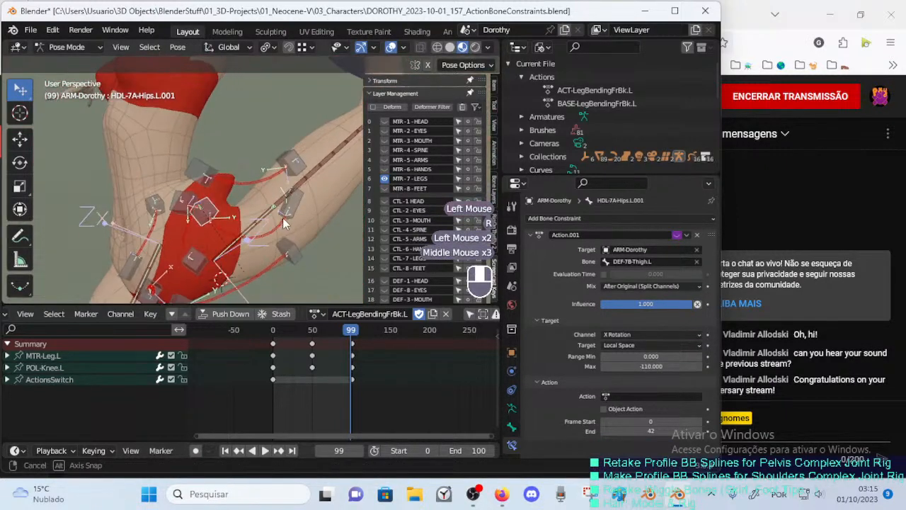
pyautogui.press('g')
pyautogui.click(281, 213)
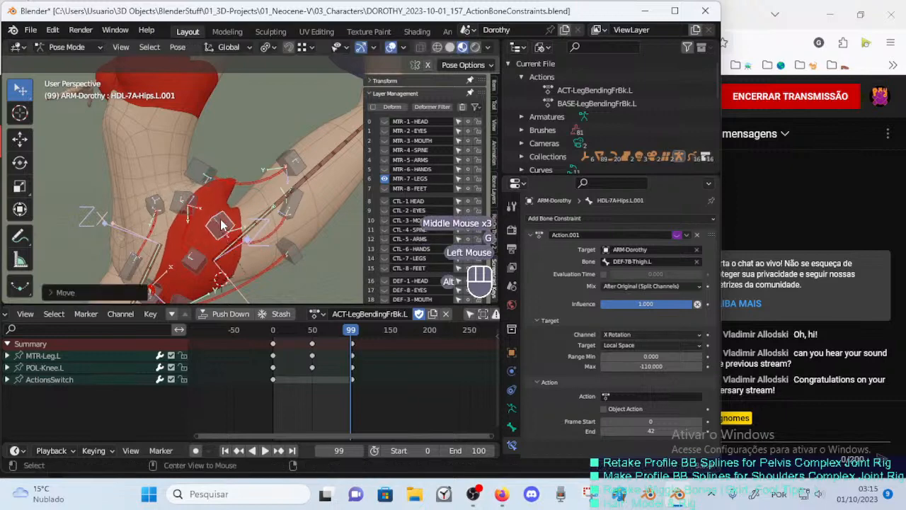
# Rotate and move the HDL-7A-Hips.L.002 handle beside the raised left thigh.
pyautogui.hotkey('alt', 'q')
pyautogui.hotkey('alt', 'q')
pyautogui.press('r')
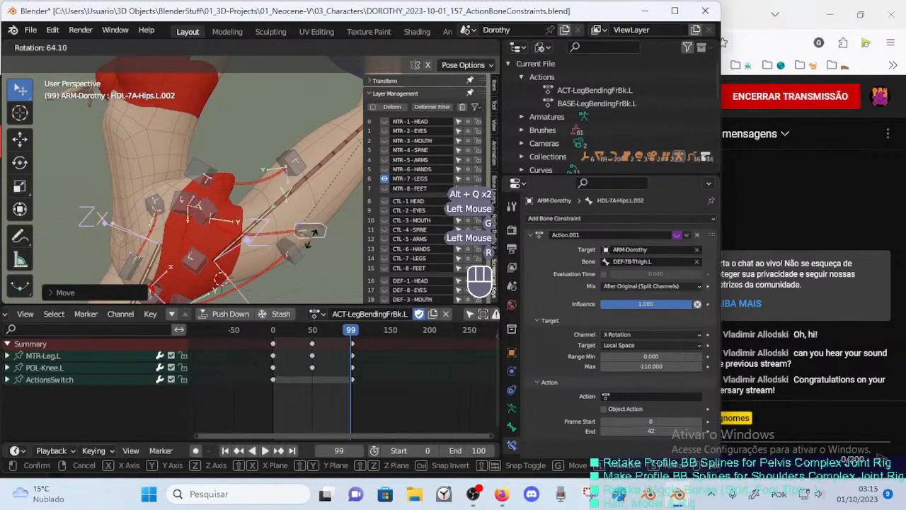
pyautogui.click(305, 216)
pyautogui.press('g')
pyautogui.click(305, 222)
pyautogui.moveTo(305, 222); pyautogui.dragTo(315, 225, button='middle')
pyautogui.scroll(-2, 315, 225)
pyautogui.press('r')
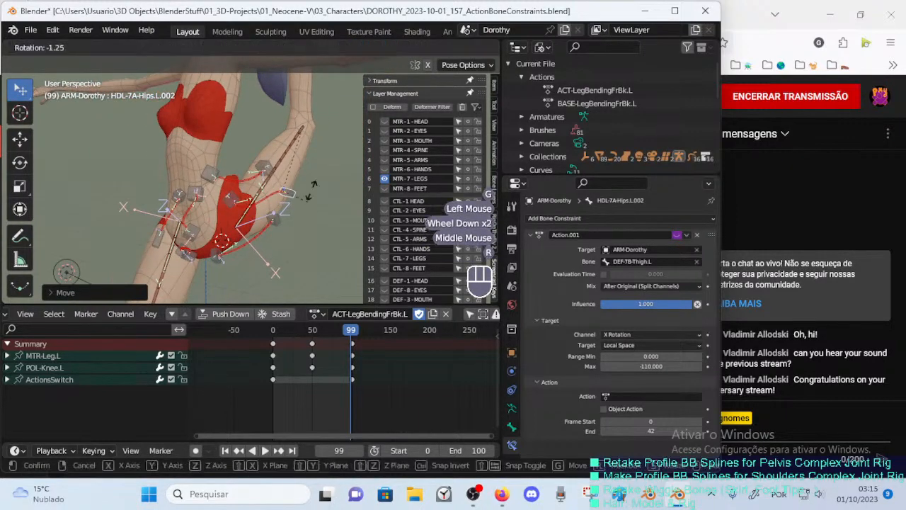
pyautogui.click(320, 190)
pyautogui.press('g')
pyautogui.click(286, 195)
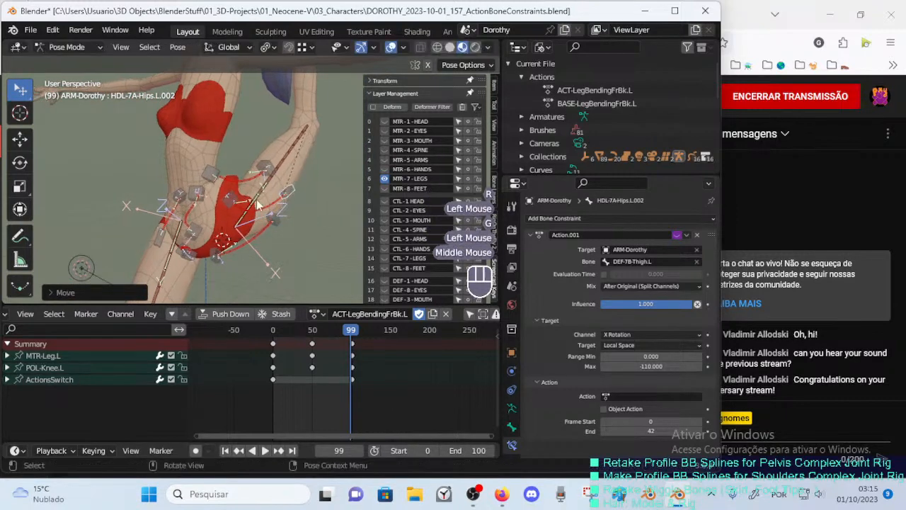
pyautogui.moveTo(276, 195); pyautogui.dragTo(234, 198, button='middle')
pyautogui.click(233, 198)
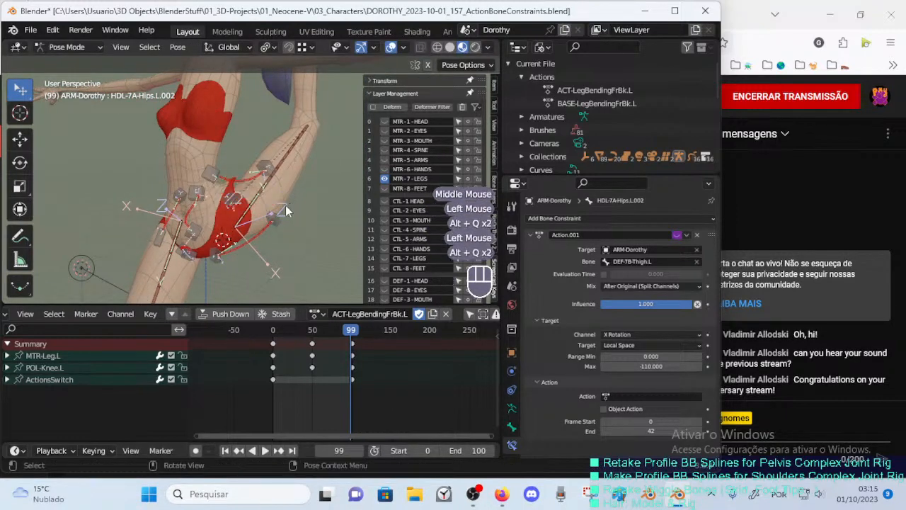
pyautogui.moveTo(287, 210); pyautogui.dragTo(281, 161, button='middle')
pyautogui.scroll(1, 281, 161)
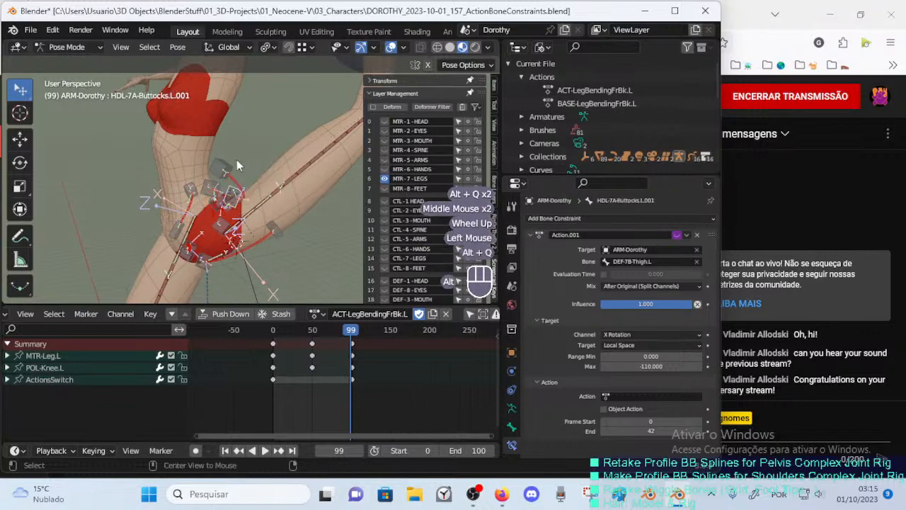
pyautogui.hotkey('alt', 'q')
pyautogui.click(220, 168)
pyautogui.hotkey('alt', 'q')
pyautogui.hotkey('alt', 'q')
pyautogui.moveTo(222, 173); pyautogui.dragTo(244, 249, button='middle')
pyautogui.click(280, 231)
pyautogui.press('g')
pyautogui.press('Escape')
pyautogui.press('g')
pyautogui.press('Escape')
# Scrub the timeline back to frame 1.
pyautogui.moveTo(346, 330); pyautogui.dragTo(238, 310)
pyautogui.moveTo(238, 283); pyautogui.dragTo(233, 256, button='middle')
pyautogui.scroll(2, 233, 256)
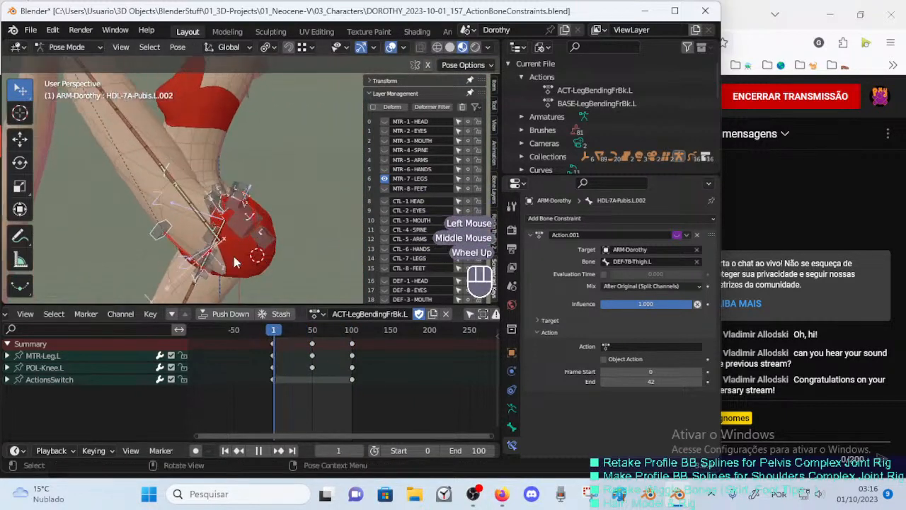
pyautogui.moveTo(338, 257); pyautogui.dragTo(234, 231, button='middle')
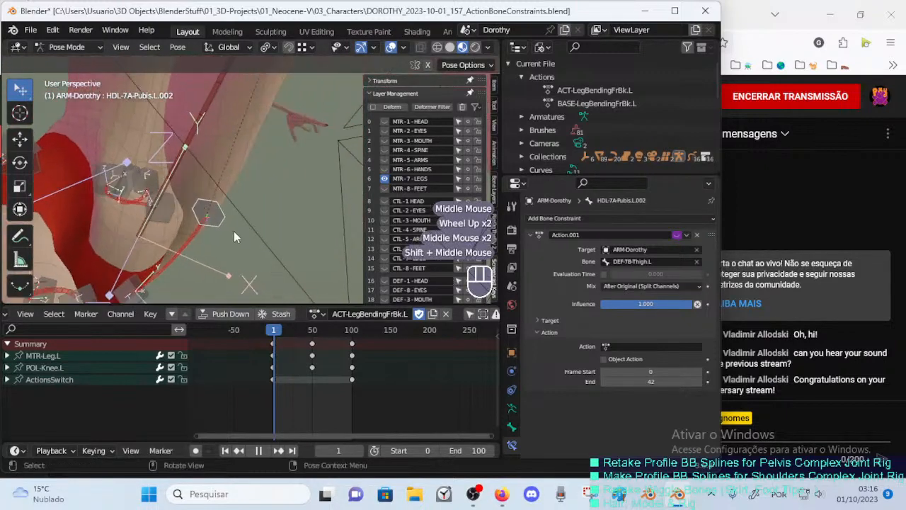
pyautogui.scroll(-2, 234, 231)
# Move the HDL-7A-Pubis.L.002 handle in front of the left groin, below the raised thigh.
pyautogui.click(227, 199)
pyautogui.press('g')
pyautogui.press('Escape')
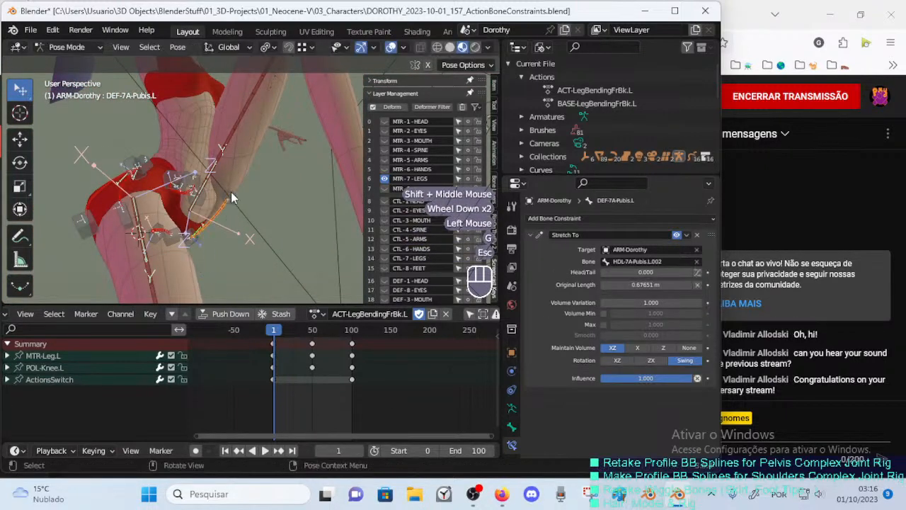
pyautogui.click(237, 237)
pyautogui.press('g')
pyautogui.click(241, 237)
pyautogui.moveTo(241, 236); pyautogui.dragTo(207, 194, button='middle')
pyautogui.click(247, 228)
pyautogui.moveTo(247, 228); pyautogui.dragTo(292, 243, button='middle')
pyautogui.press('g')
pyautogui.click(251, 257)
pyautogui.click(215, 243)
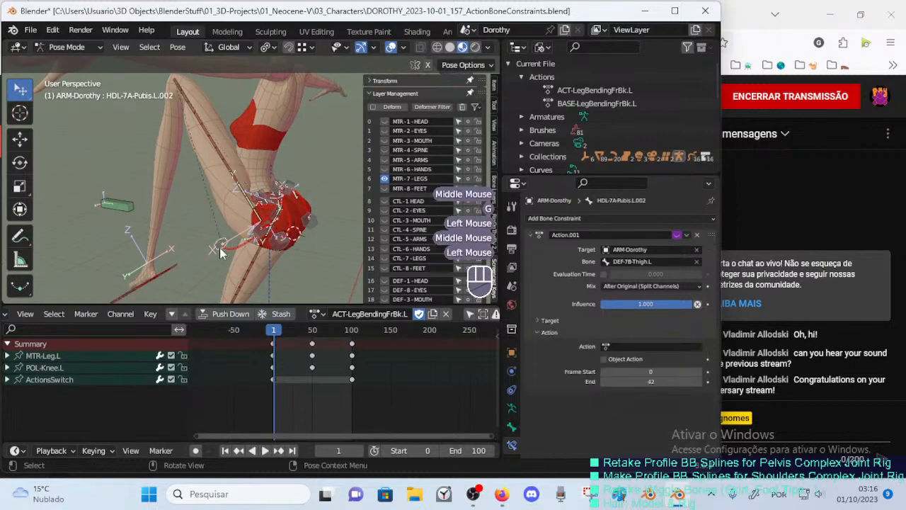
# Rotate the HDL-7A-Hips.L.002 handle and move it about 0.66 m toward the outer left hip.
pyautogui.scroll(2, 278, 244)
pyautogui.moveTo(216, 243); pyautogui.dragTo(143, 203, button='middle')
pyautogui.click(210, 189)
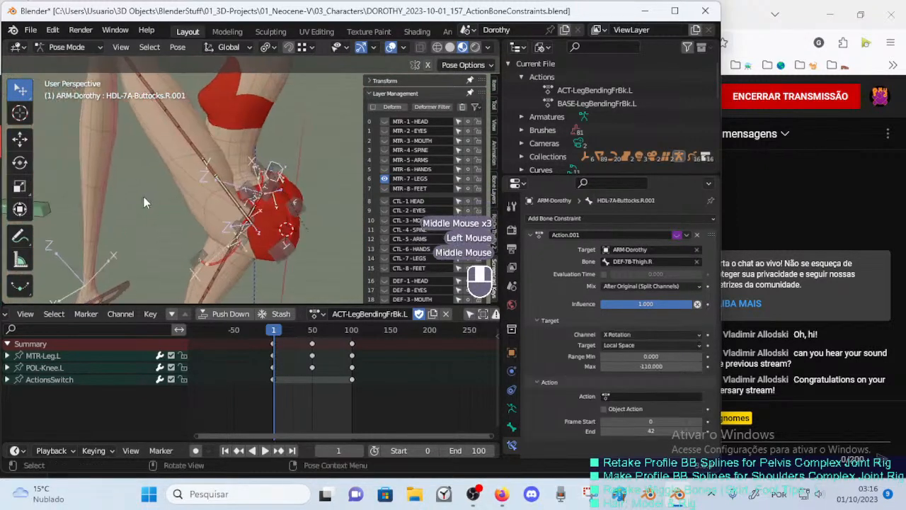
pyautogui.click(243, 193)
pyautogui.moveTo(243, 193); pyautogui.dragTo(276, 186, button='middle')
pyautogui.scroll(1, 280, 190)
pyautogui.press('r')
pyautogui.click(241, 183)
pyautogui.press('g')
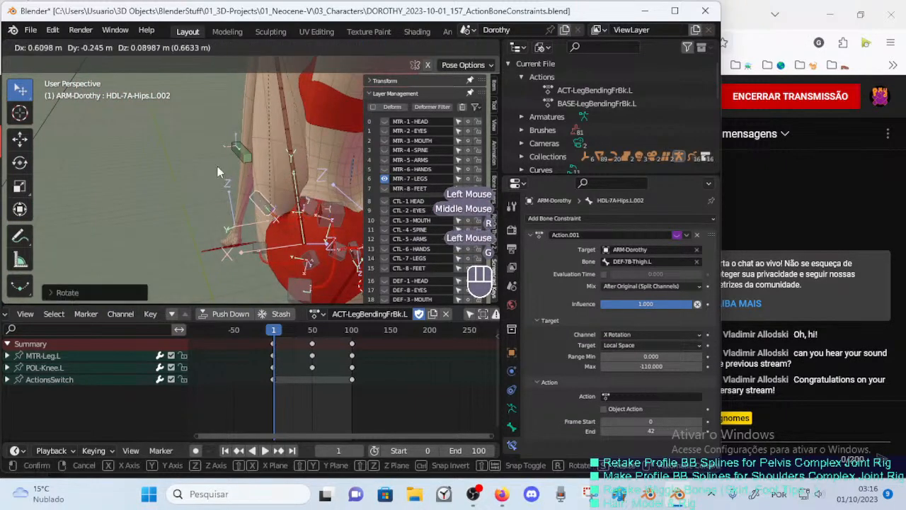
pyautogui.click(218, 172)
# Turn the HDL-7A-Hips.L.002 handle upright and settle it against the left side of the pelvis.
pyautogui.moveTo(218, 172); pyautogui.dragTo(241, 176, button='middle')
pyautogui.press('r')
pyautogui.click(268, 203)
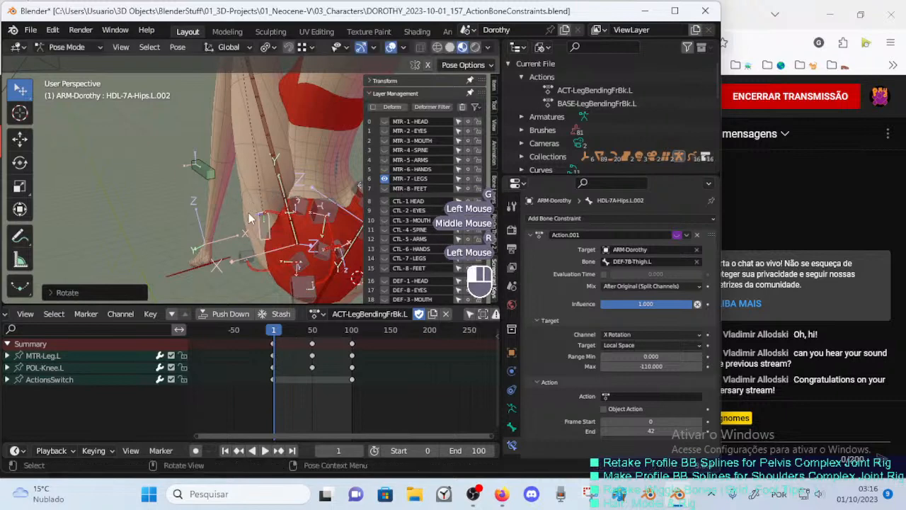
pyautogui.moveTo(268, 203); pyautogui.dragTo(346, 221, button='middle')
pyautogui.press('g')
pyautogui.click(280, 251)
# Examine the left hip handles and the pelvis shape from the front, side and back.
pyautogui.moveTo(277, 249); pyautogui.dragTo(146, 234, button='middle')
pyautogui.scroll(-2, 163, 232)
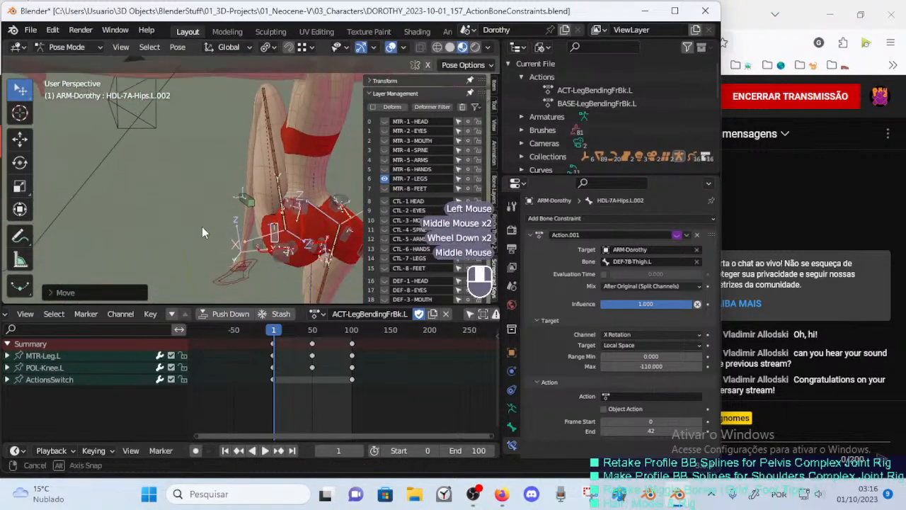
pyautogui.moveTo(202, 227); pyautogui.dragTo(226, 142, button='middle')
pyautogui.moveTo(228, 152); pyautogui.dragTo(150, 246, button='middle')
pyautogui.moveTo(292, 218); pyautogui.dragTo(220, 224, button='middle')
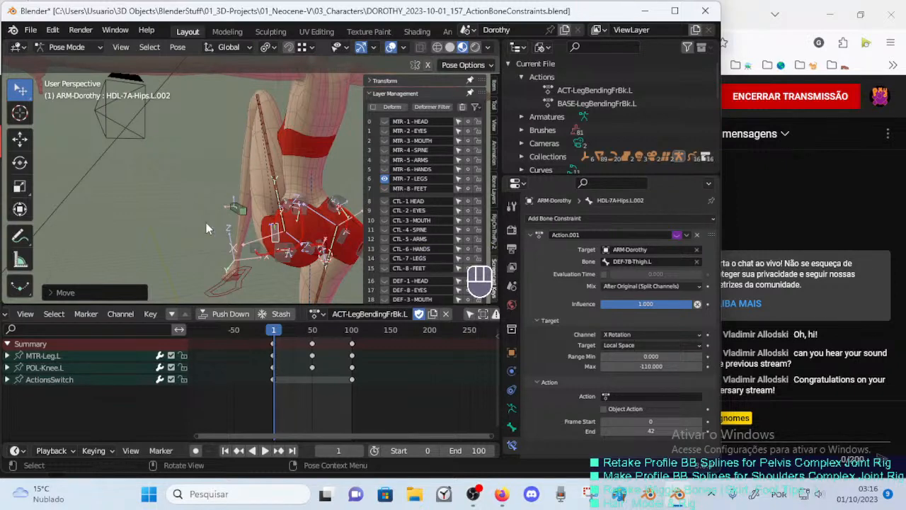
pyautogui.moveTo(206, 222); pyautogui.dragTo(218, 240, button='middle')
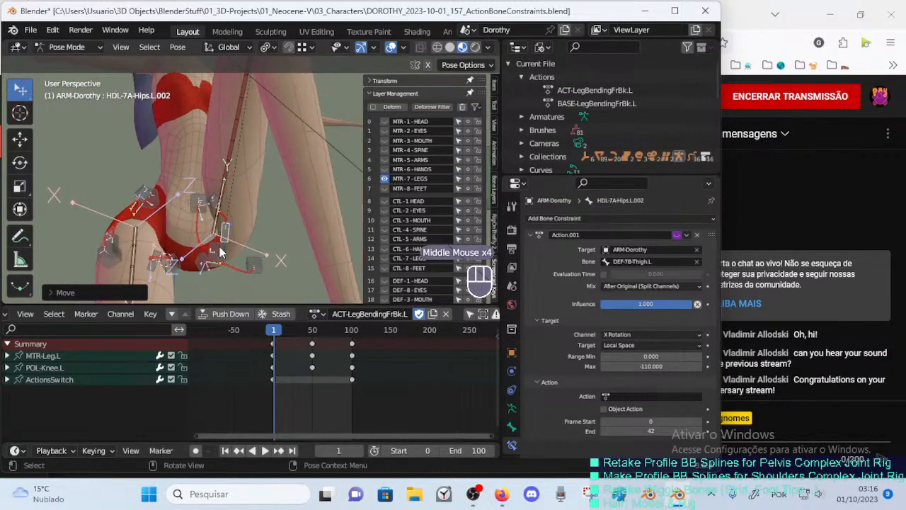
pyautogui.moveTo(276, 225); pyautogui.dragTo(223, 248, button='middle')
pyautogui.scroll(-1, 235, 263)
# Clear the selection and select the DEF-7A buttocks, hips and pubis bones on both sides of the pelvis.
pyautogui.hotkey('alt', 'a')
pyautogui.moveTo(224, 248)
pyautogui.mouseDown(button='middle')
pyautogui.moveTo(237, 239)
pyautogui.moveTo(219, 241)
pyautogui.moveTo(284, 257)
pyautogui.moveTo(252, 223)
pyautogui.moveTo(202, 204)
pyautogui.moveTo(230, 238)
pyautogui.mouseUp(button='middle')
pyautogui.click(220, 246)
pyautogui.keyDown('shift'); pyautogui.click(256, 240); pyautogui.keyUp('shift')
pyautogui.scroll(1, 213, 227)
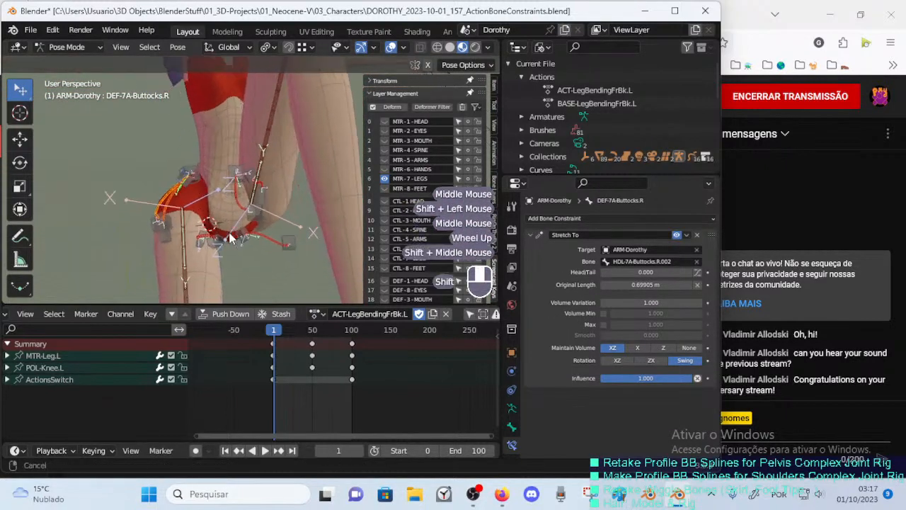
pyautogui.scroll(2, 210, 264)
pyautogui.keyDown('shift'); pyautogui.click(210, 266); pyautogui.keyUp('shift')
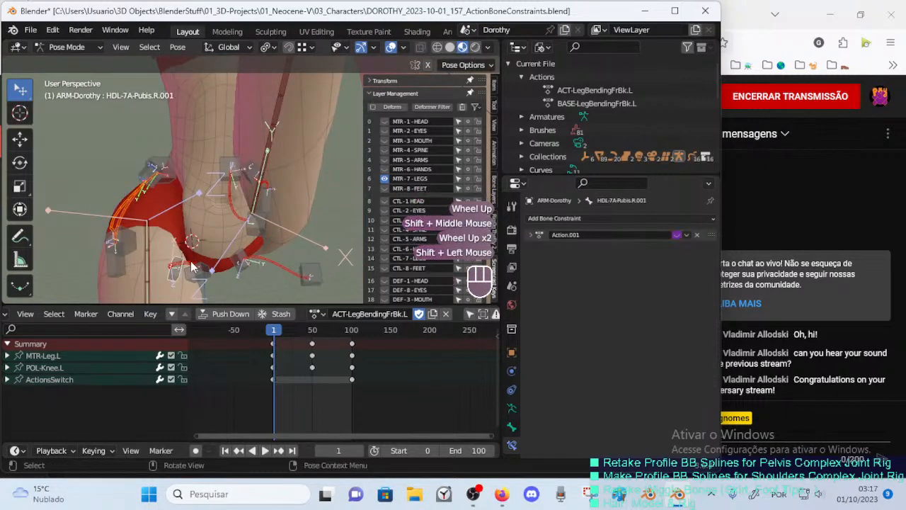
pyautogui.click(189, 266)
pyautogui.keyDown('shift'); pyautogui.click(125, 206); pyautogui.keyUp('shift')
pyautogui.keyDown('shift'); pyautogui.click(264, 261); pyautogui.keyUp('shift')
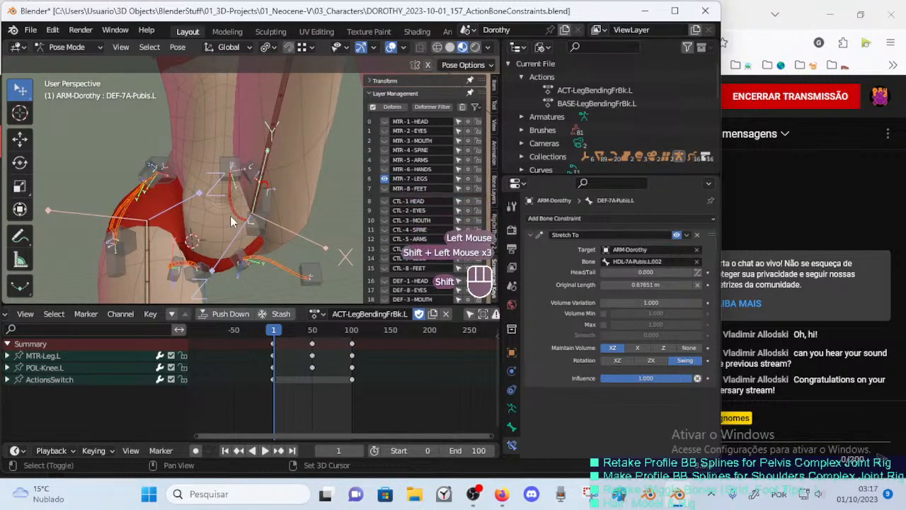
pyautogui.keyDown('shift'); pyautogui.click(267, 187); pyautogui.keyUp('shift')
pyautogui.moveTo(309, 207); pyautogui.dragTo(141, 199, button='middle')
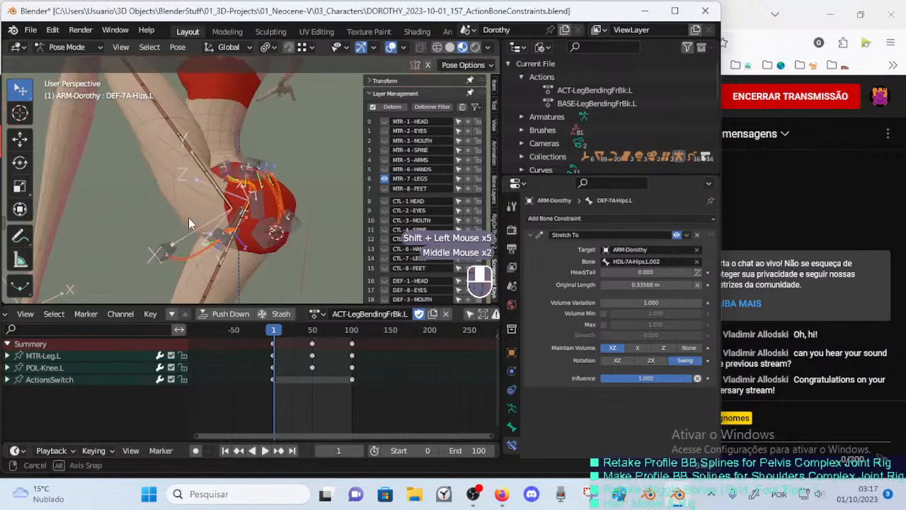
pyautogui.moveTo(188, 217); pyautogui.dragTo(281, 220, button='middle')
pyautogui.scroll(-1, 166, 193)
# Show the bone properties of DEF-7A-Hips.L and collapse the Relations and Bendy Bones sections.
pyautogui.click(511, 426)
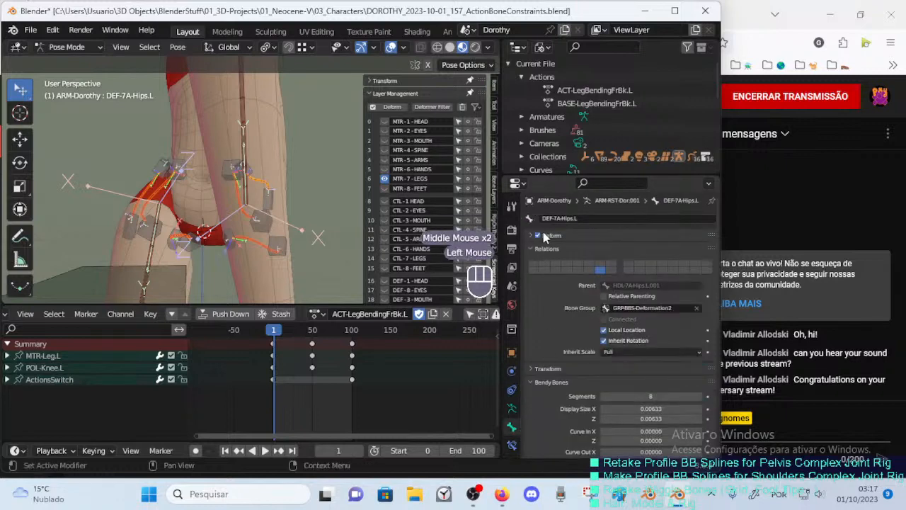
pyautogui.click(536, 249)
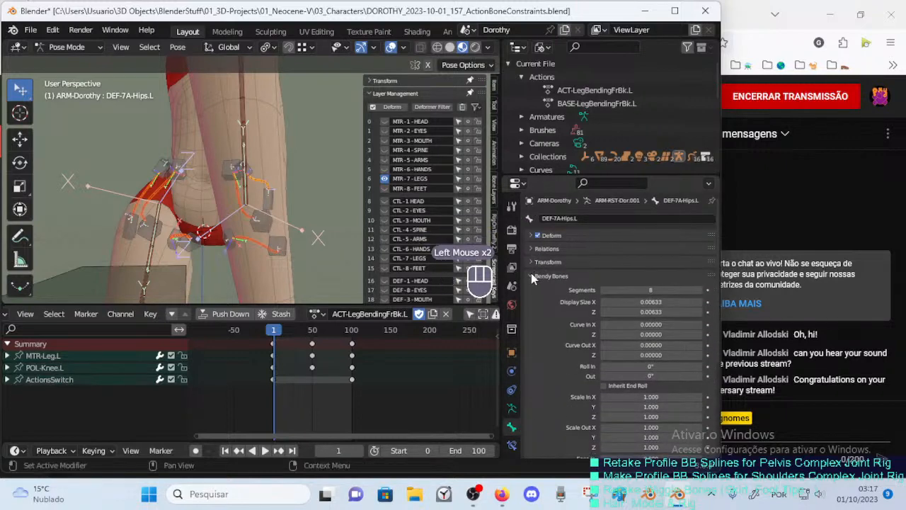
pyautogui.click(532, 276)
# Examine how the pelvis mesh deforms around the selected DEF-7A bones from several angles.
pyautogui.moveTo(247, 197); pyautogui.dragTo(272, 208, button='middle')
pyautogui.moveTo(272, 208); pyautogui.dragTo(180, 215, button='middle')
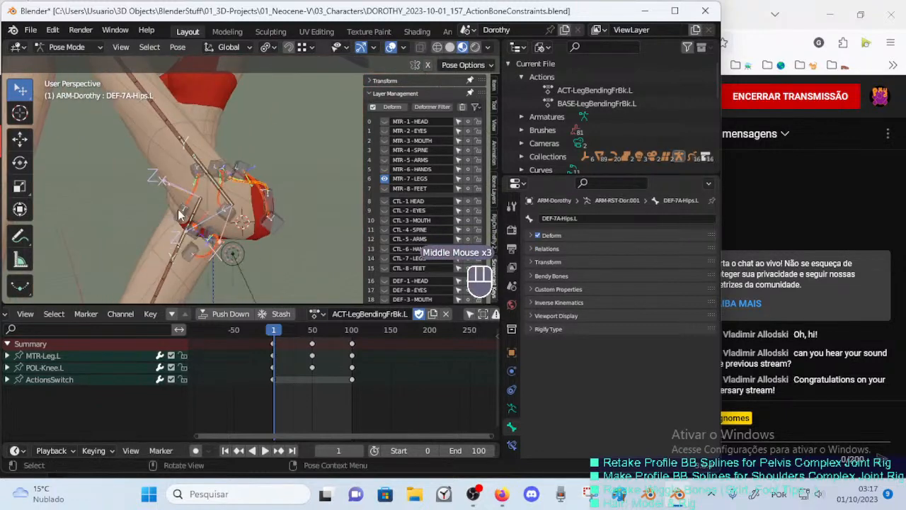
pyautogui.moveTo(251, 216); pyautogui.dragTo(327, 262, button='middle')
pyautogui.scroll(1, 289, 236)
pyautogui.moveTo(305, 224); pyautogui.dragTo(245, 226, button='middle')
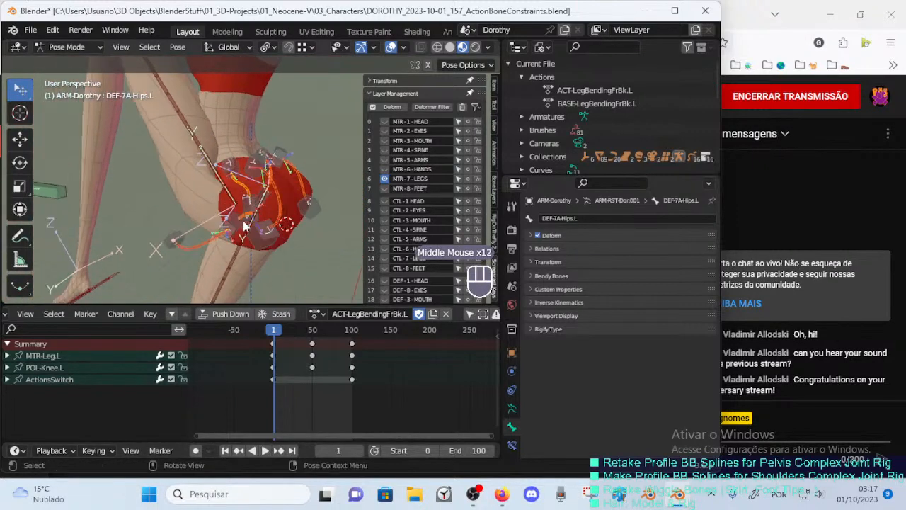
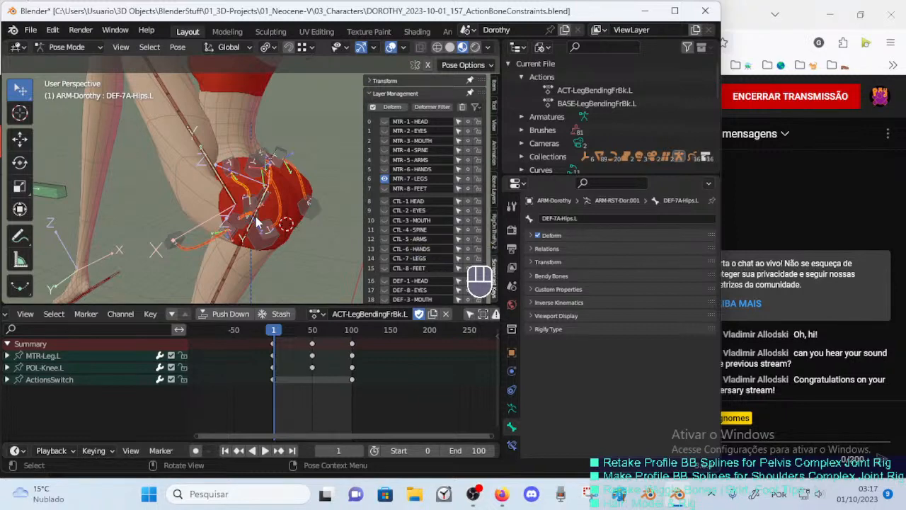
pyautogui.moveTo(235, 124); pyautogui.dragTo(230, 186, button='middle')
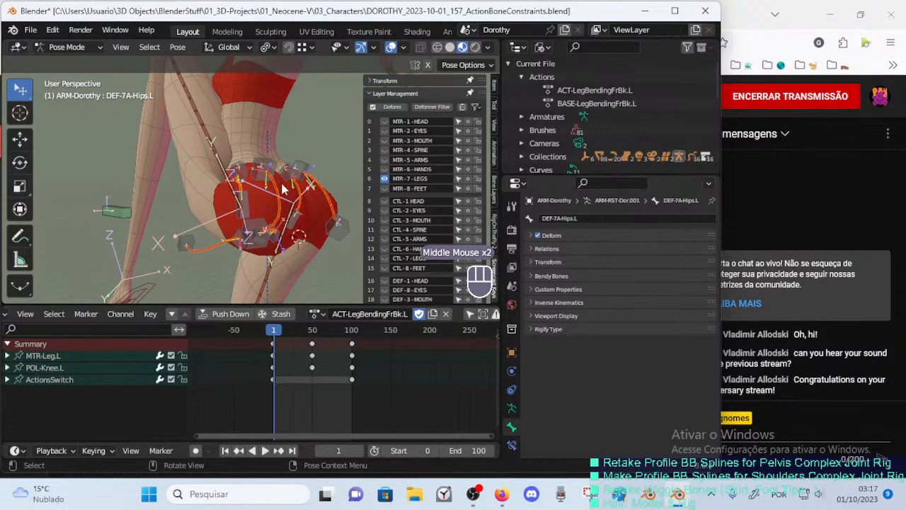
pyautogui.moveTo(412, 222); pyautogui.dragTo(472, 252, button='middle')
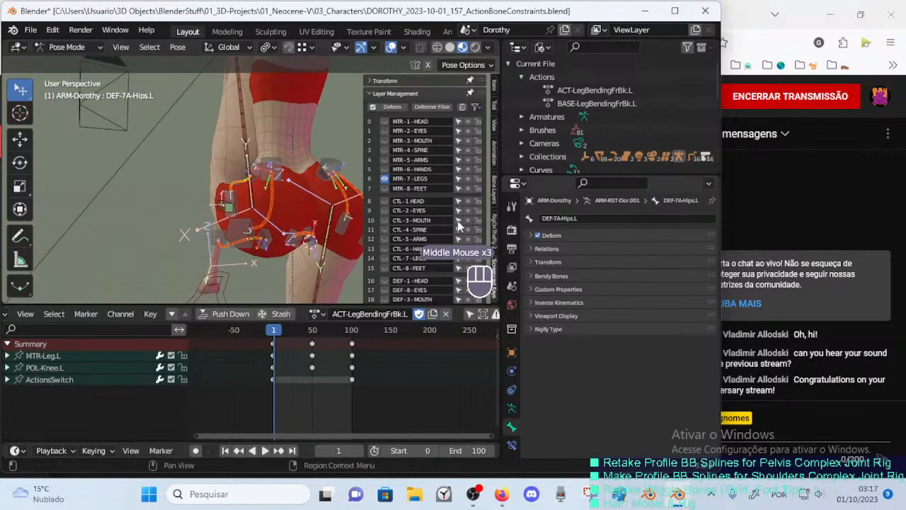
pyautogui.moveTo(283, 205)
pyautogui.mouseDown(button='middle')
pyautogui.moveTo(315, 196)
pyautogui.moveTo(216, 203)
pyautogui.moveTo(278, 215)
pyautogui.mouseUp(button='middle')
pyautogui.scroll(1, 312, 197)
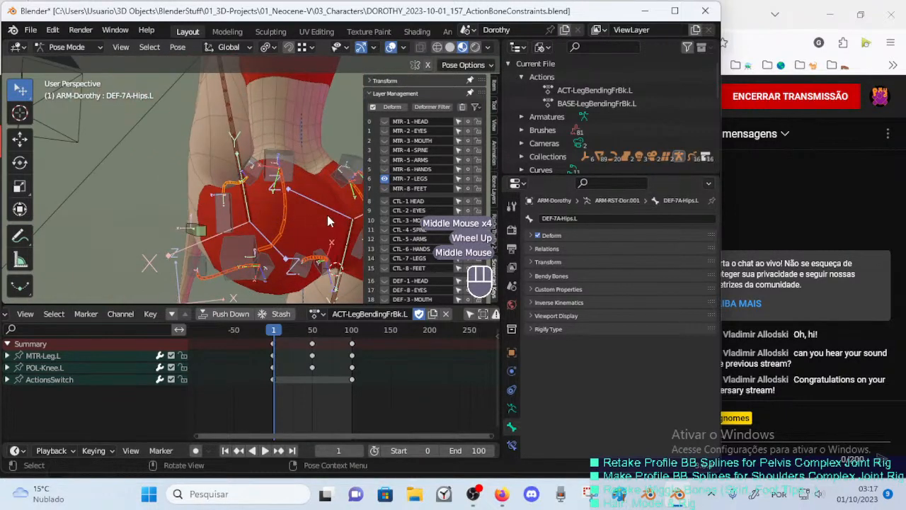
# Turn off Deform for all the selected DEF-7A pelvis bones at once.
pyautogui.keyDown('alt'); pyautogui.click(538, 237); pyautogui.keyUp('alt')
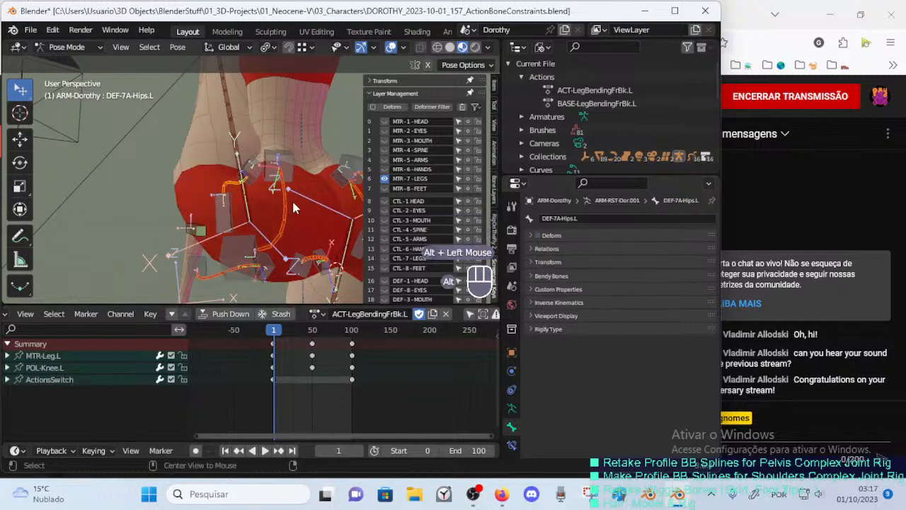
pyautogui.scroll(-1, 292, 203)
pyautogui.moveTo(292, 203); pyautogui.dragTo(246, 222, button='middle')
pyautogui.scroll(-1, 183, 200)
pyautogui.scroll(1, 255, 219)
pyautogui.scroll(1, 255, 221)
pyautogui.scroll(-2, 259, 266)
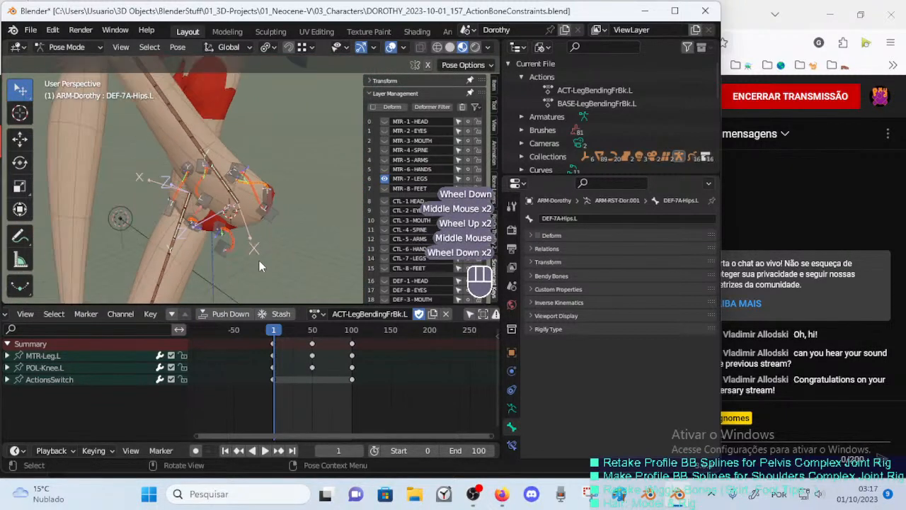
# Save the file at frame 0 and switch the armature's action to BASE-LegBendingFrBk.L.
pyautogui.moveTo(265, 341)
pyautogui.mouseDown()
pyautogui.moveTo(329, 335)
pyautogui.moveTo(252, 337)
pyautogui.mouseUp()
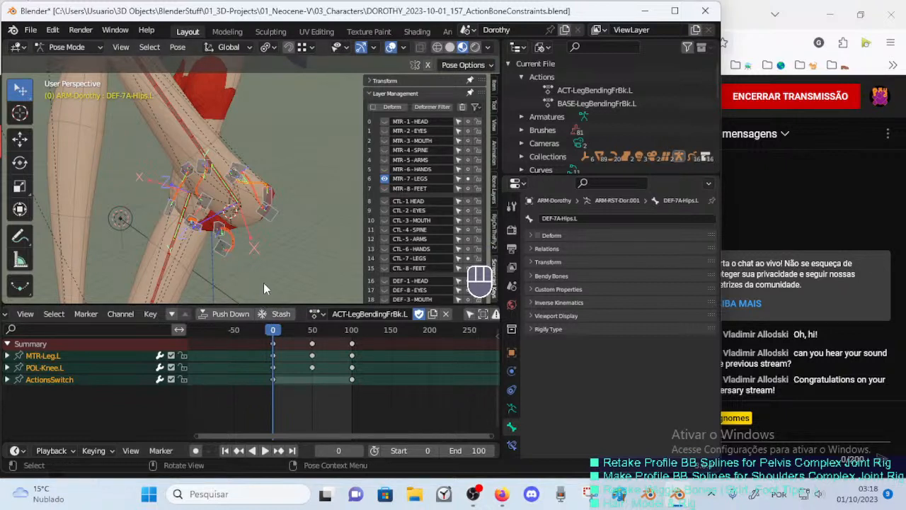
pyautogui.hotkey('ctrl', 's')
pyautogui.click(314, 314)
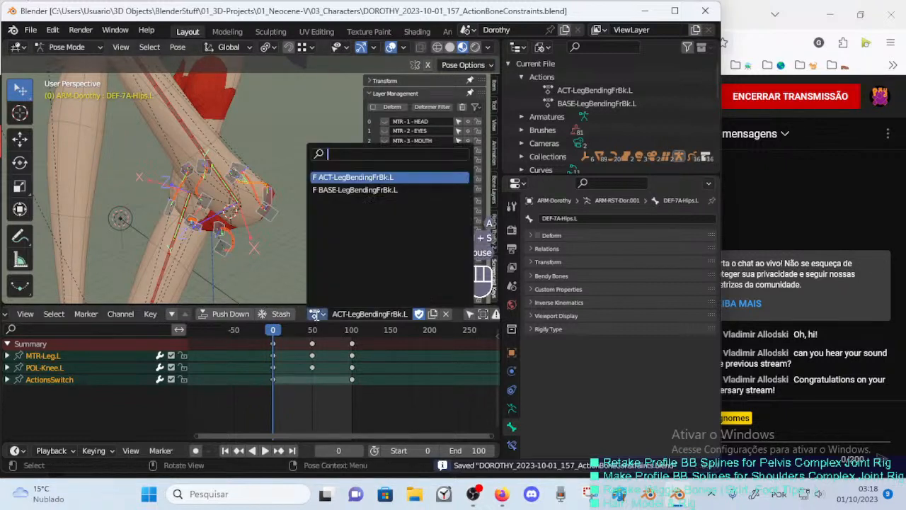
pyautogui.click(338, 190)
pyautogui.moveTo(278, 226); pyautogui.dragTo(354, 230, button='middle')
# Deselect all bones and make the MCH-6-HANDS bone layer visible.
pyautogui.hotkey('alt', 'a')
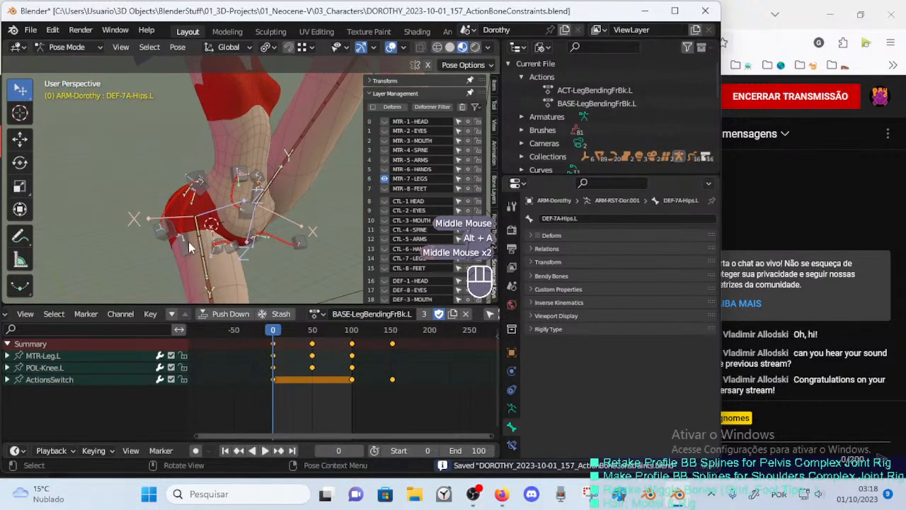
pyautogui.scroll(-4, 393, 234)
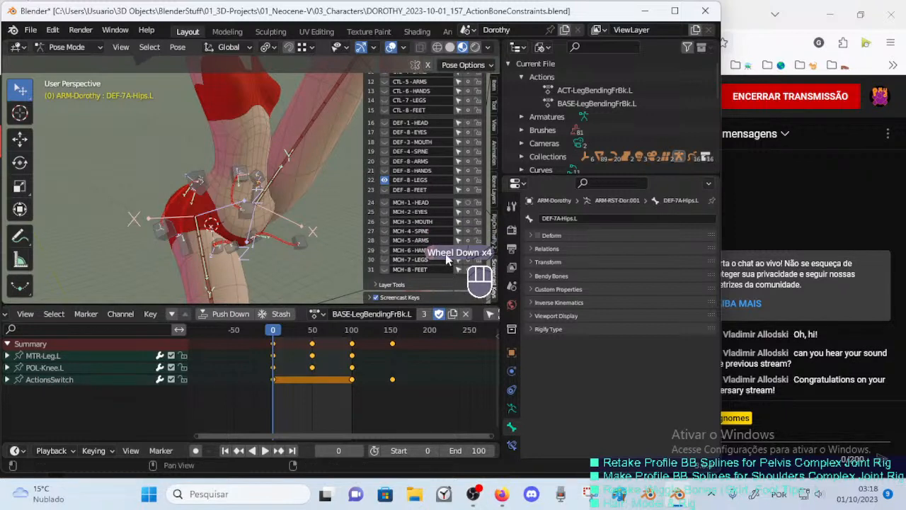
pyautogui.click(386, 247)
pyautogui.click(386, 248)
pyautogui.moveTo(203, 212); pyautogui.dragTo(197, 185, button='middle')
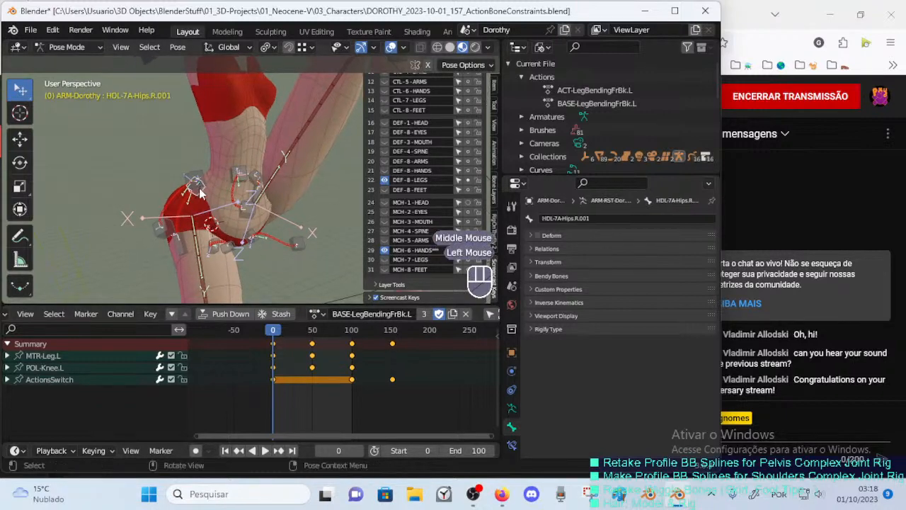
pyautogui.keyDown('shift'); pyautogui.click(191, 197); pyautogui.keyUp('shift')
pyautogui.keyDown('shift'); pyautogui.click(173, 207); pyautogui.keyUp('shift')
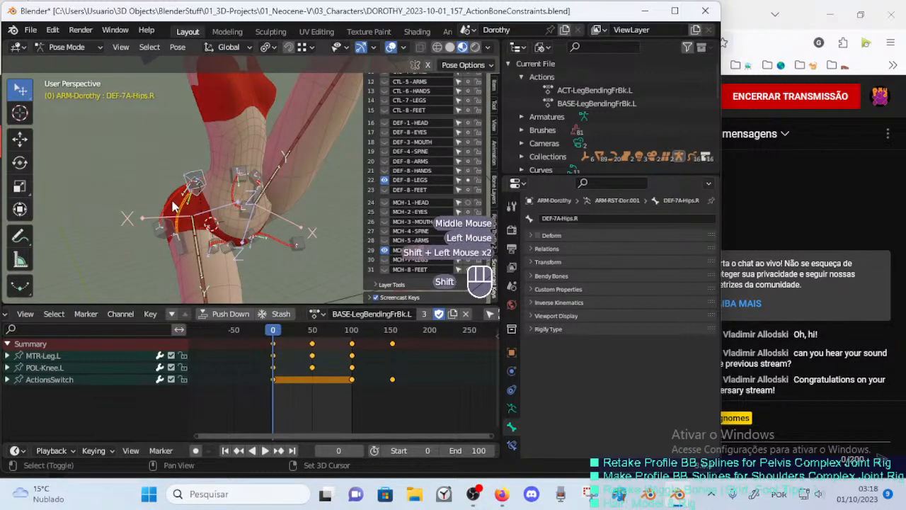
pyautogui.keyDown('shift'); pyautogui.click(177, 251); pyautogui.keyUp('shift')
pyautogui.moveTo(177, 250); pyautogui.dragTo(128, 227, button='middle')
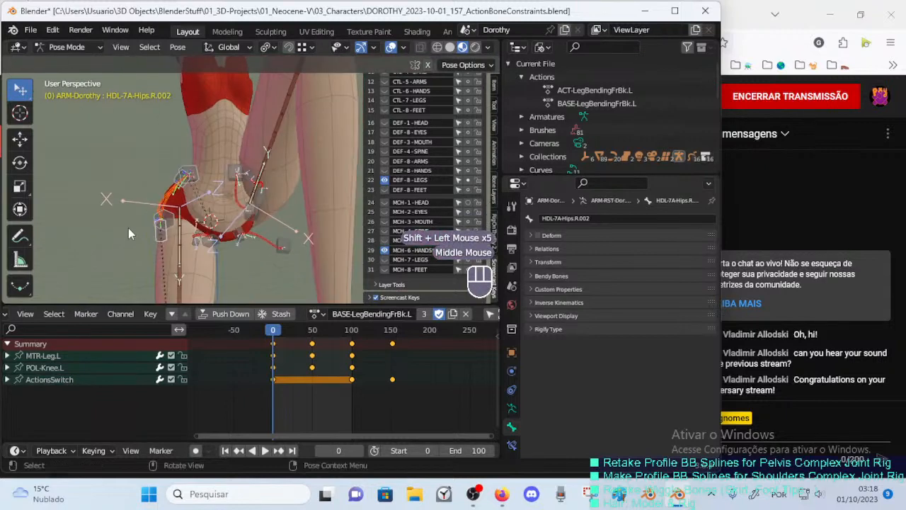
pyautogui.hotkey('alt', 'a')
pyautogui.scroll(-5, 213, 228)
pyautogui.scroll(4, 228, 225)
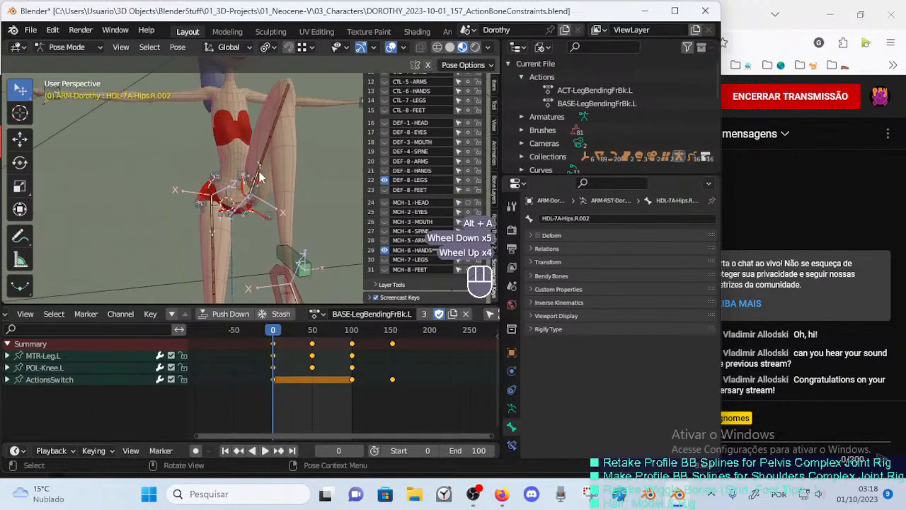
pyautogui.keyDown('shift'); pyautogui.moveTo(260, 177); pyautogui.dragTo(284, 261, button='middle'); pyautogui.keyUp('shift')
pyautogui.hotkey('alt', 'a')
# Select all bones in the GRP-BBS-Deformation2 and GRP-BBH-Handle bone groups.
pyautogui.click(511, 410)
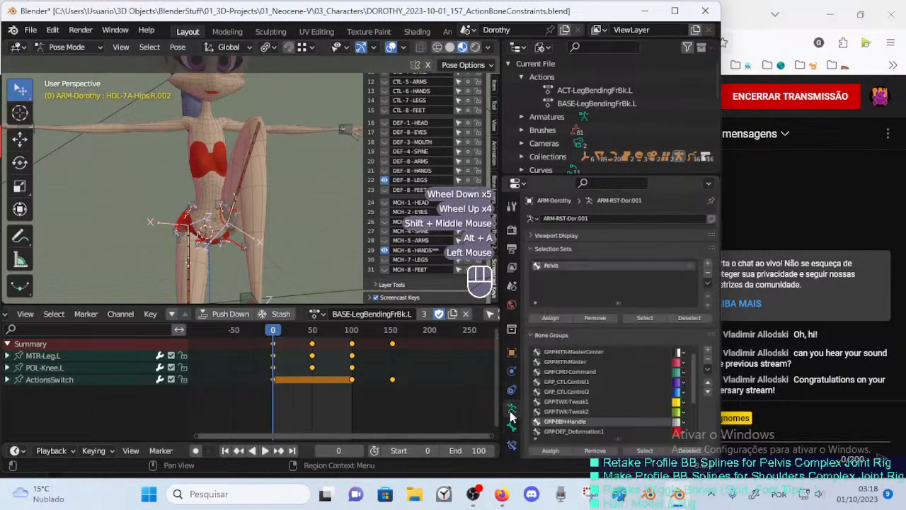
pyautogui.scroll(1, 266, 215)
pyautogui.scroll(-1, 625, 417)
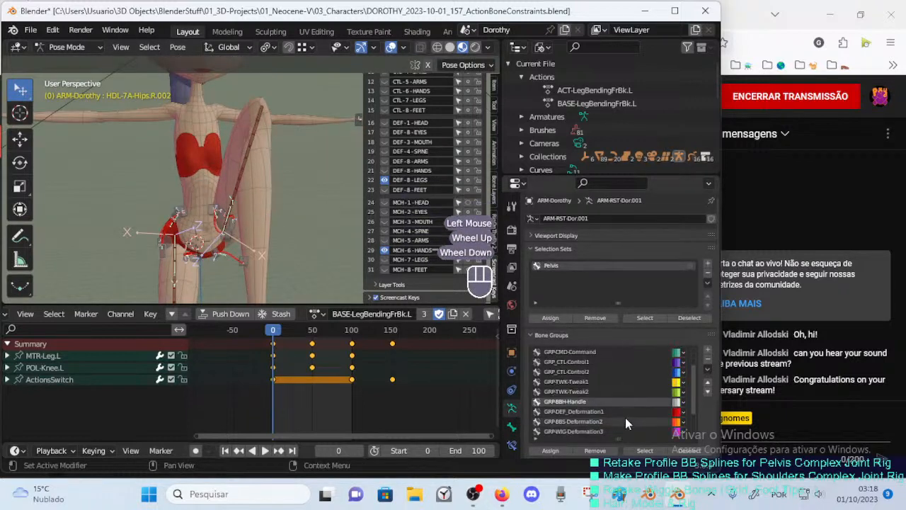
pyautogui.click(624, 421)
pyautogui.click(640, 450)
pyautogui.scroll(-1, 634, 418)
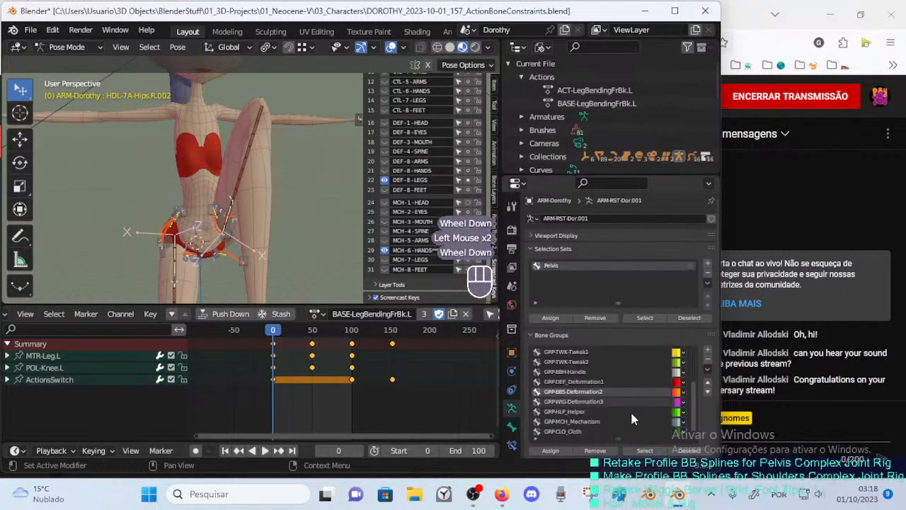
pyautogui.click(604, 372)
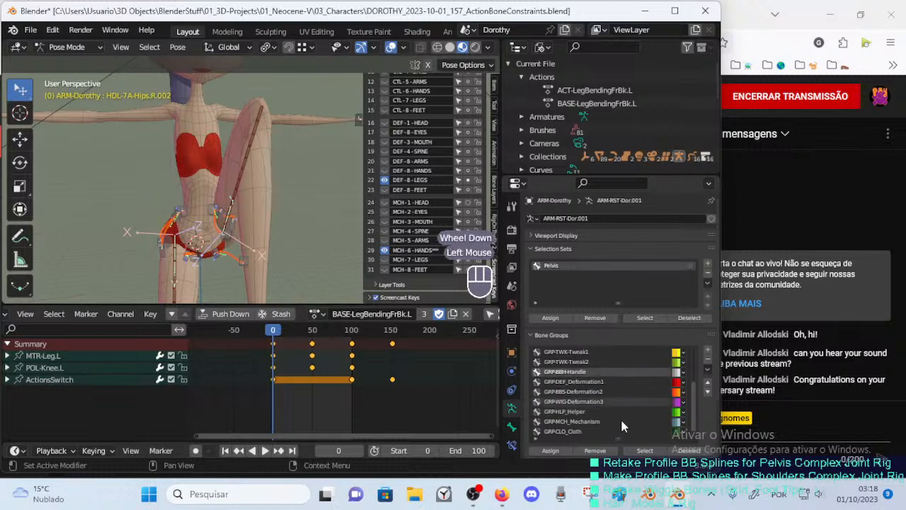
pyautogui.click(645, 450)
pyautogui.moveTo(312, 248); pyautogui.dragTo(223, 207, button='middle')
pyautogui.scroll(-4, 288, 196)
pyautogui.scroll(5, 257, 229)
pyautogui.scroll(2, 244, 205)
pyautogui.scroll(-2, 222, 206)
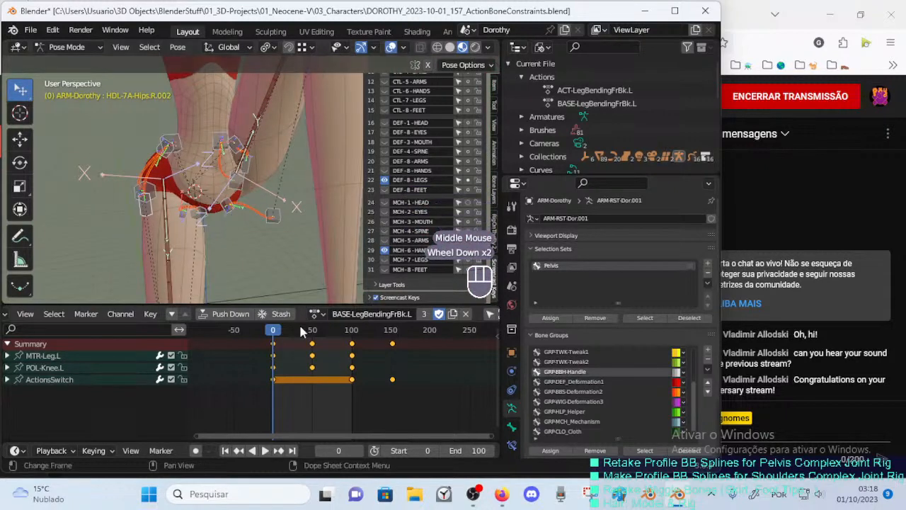
# Go to the keyframe at frame 50 and move the selected pelvis bones to the MCH-6-HANDS bone layer.
pyautogui.press('Up')
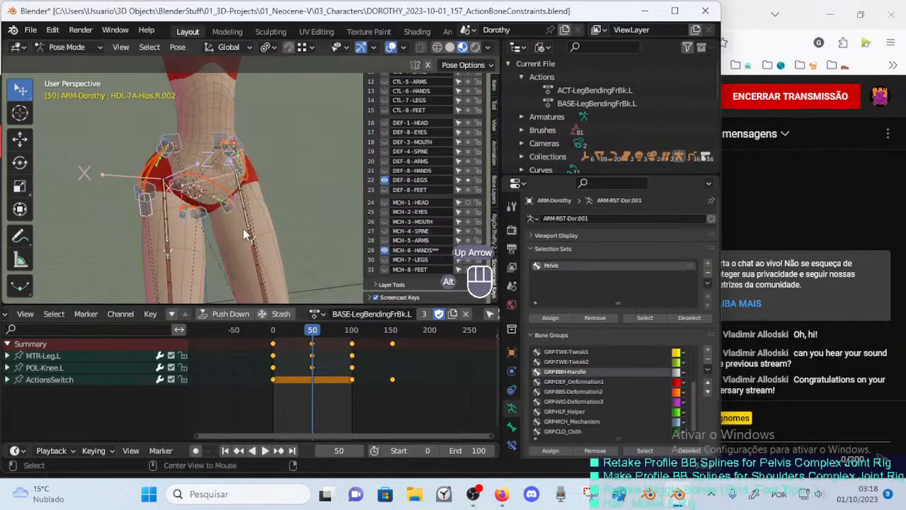
pyautogui.hotkey('alt', 'q')
pyautogui.hotkey('alt', 'q')
pyautogui.hotkey('alt', 'q')
pyautogui.keyDown('shift'); pyautogui.moveTo(243, 228); pyautogui.dragTo(214, 236, button='middle'); pyautogui.keyUp('shift')
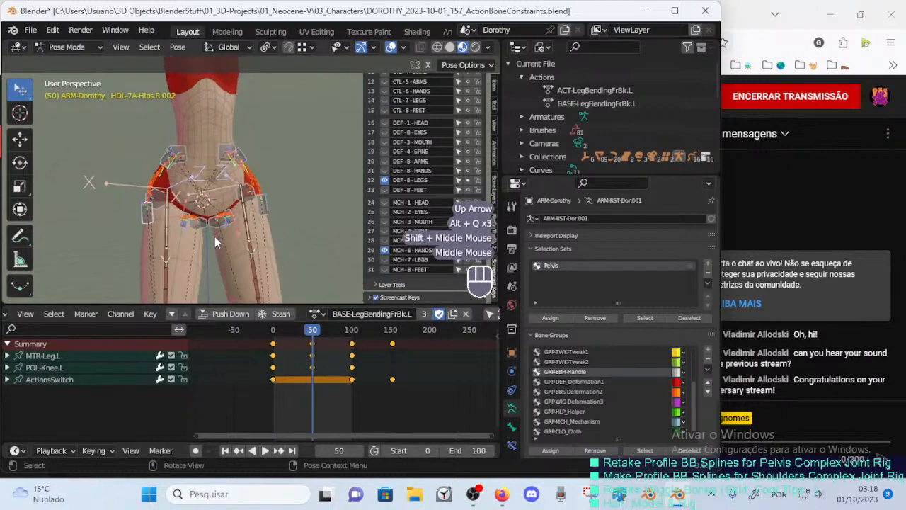
pyautogui.press('m')
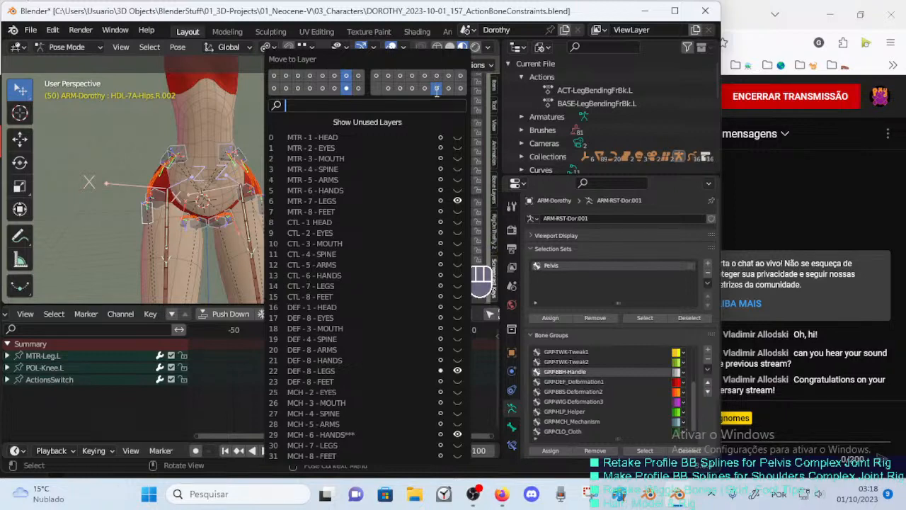
pyautogui.click(437, 89)
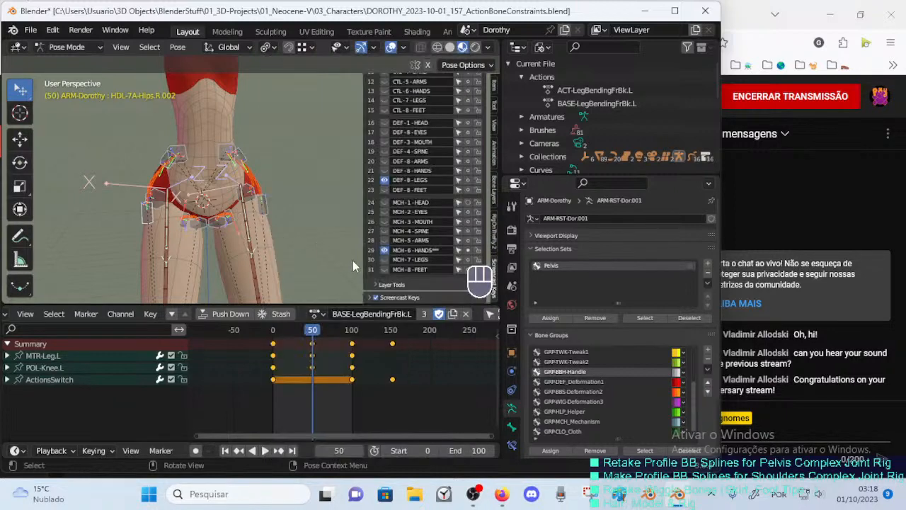
# Hide the DEF-8-LEGS bone layer, keeping only the moved MCH-6-HANDS bones in view.
pyautogui.click(383, 181)
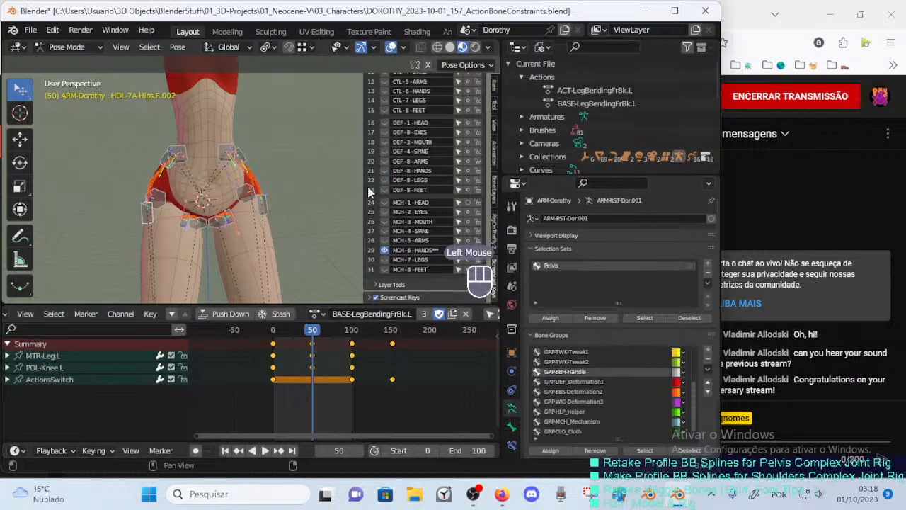
pyautogui.click(384, 182)
pyautogui.hotkey('alt', 'a')
pyautogui.hotkey('alt', 'a')
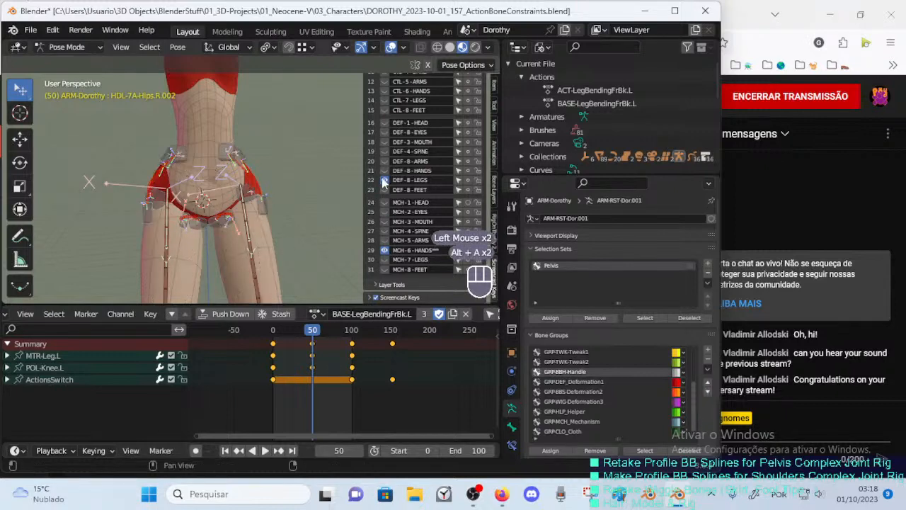
pyautogui.click(269, 212)
pyautogui.moveTo(269, 207); pyautogui.dragTo(263, 223, button='middle')
pyautogui.hotkey('alt', 'a')
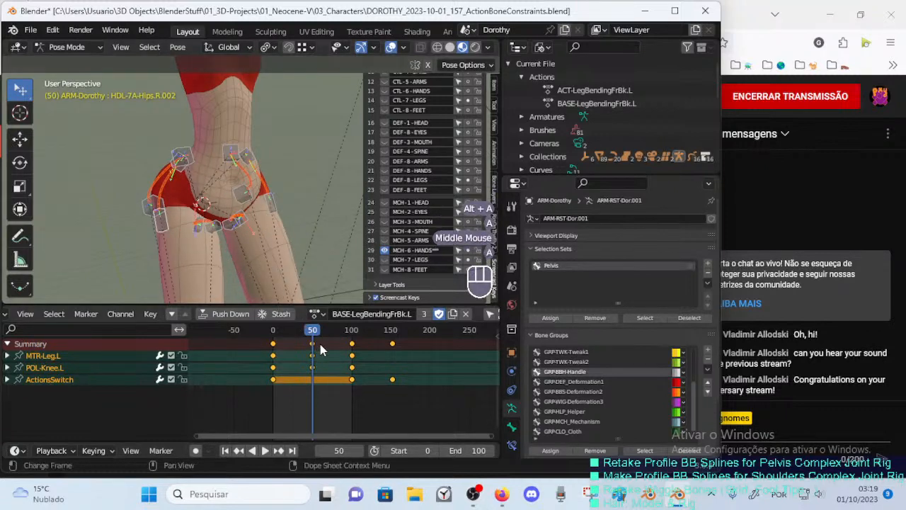
# Deselect all keyframes of the leg-bending action and scrub the timeline back to frame 0.
pyautogui.scroll(-2, 266, 254)
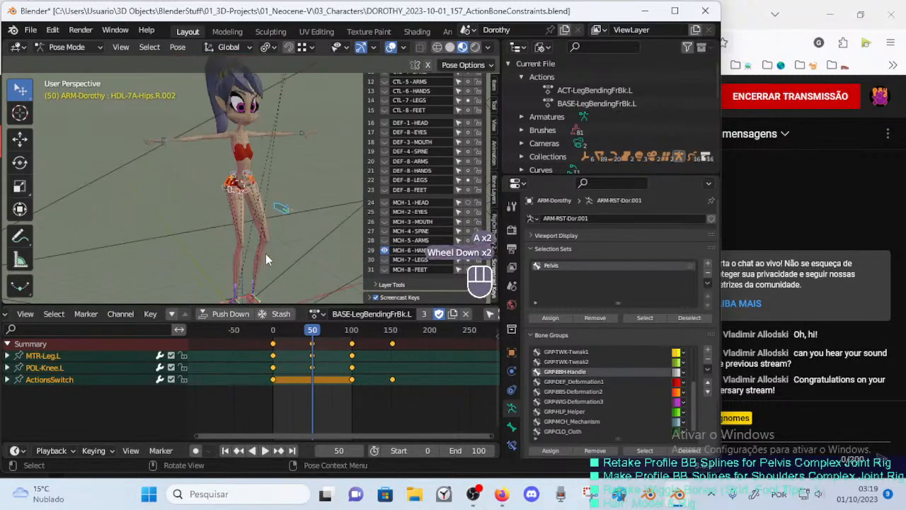
pyautogui.scroll(2, 265, 254)
pyautogui.hotkey('alt', 'a')
pyautogui.press('a')
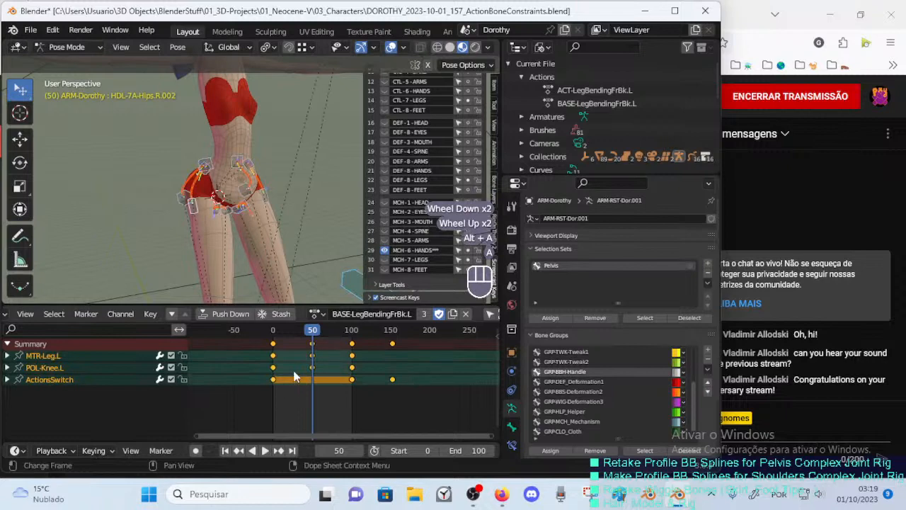
pyautogui.scroll(-2, 264, 265)
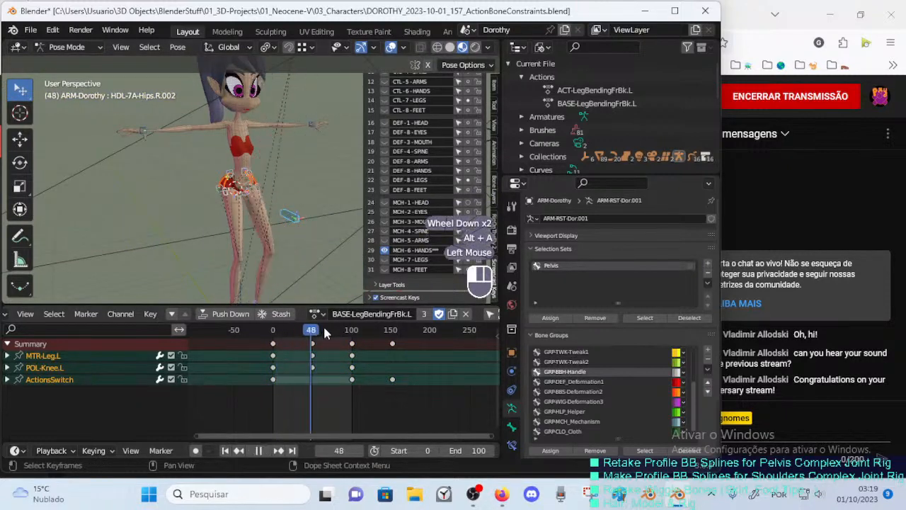
pyautogui.click(315, 357)
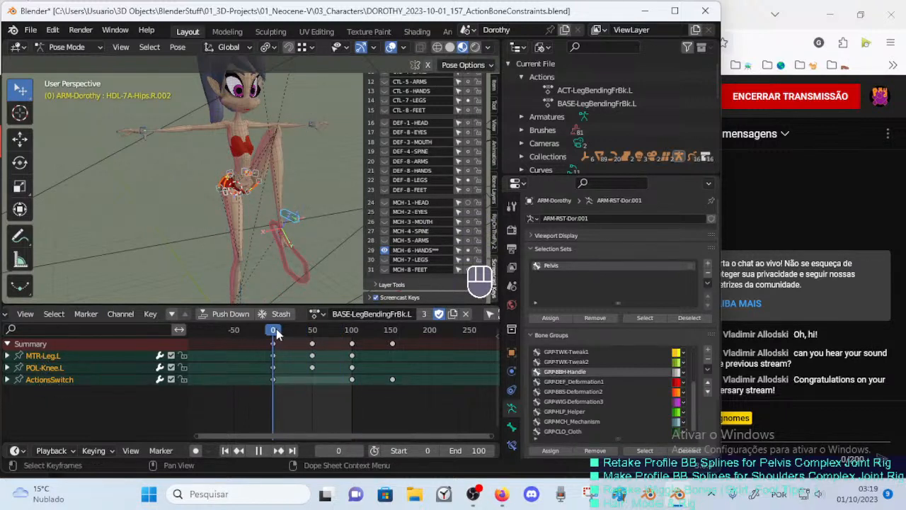
pyautogui.moveTo(276, 331); pyautogui.dragTo(222, 335)
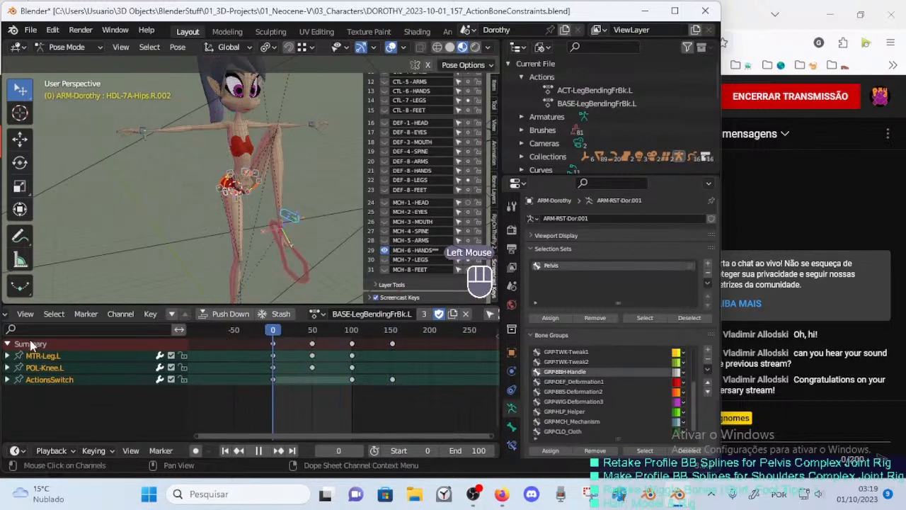
pyautogui.scroll(2, 182, 247)
pyautogui.moveTo(181, 247); pyautogui.dragTo(281, 204, button='middle')
pyautogui.hotkey('alt', 'a')
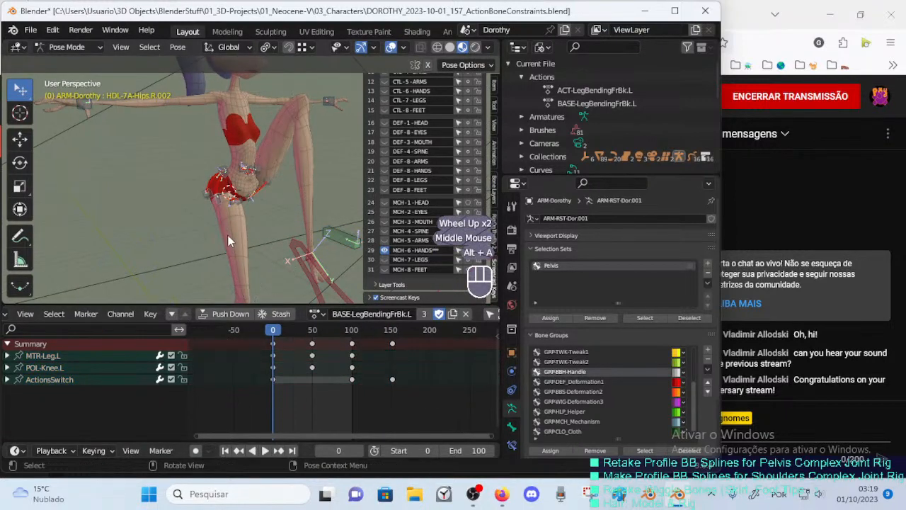
pyautogui.press('a')
pyautogui.hotkey('alt', 'a')
pyautogui.press('b')
pyautogui.moveTo(185, 220); pyautogui.dragTo(288, 156)
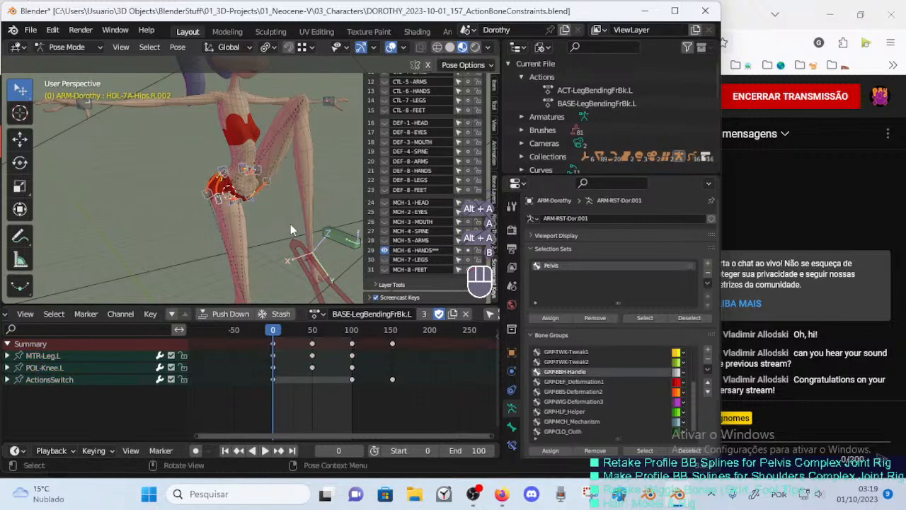
pyautogui.scroll(1, 262, 220)
pyautogui.moveTo(262, 220)
pyautogui.mouseDown(button='middle')
pyautogui.moveTo(216, 221)
pyautogui.moveTo(204, 192)
pyautogui.moveTo(274, 185)
pyautogui.moveTo(244, 200)
pyautogui.moveTo(261, 208)
pyautogui.mouseUp(button='middle')
pyautogui.scroll(1, 216, 221)
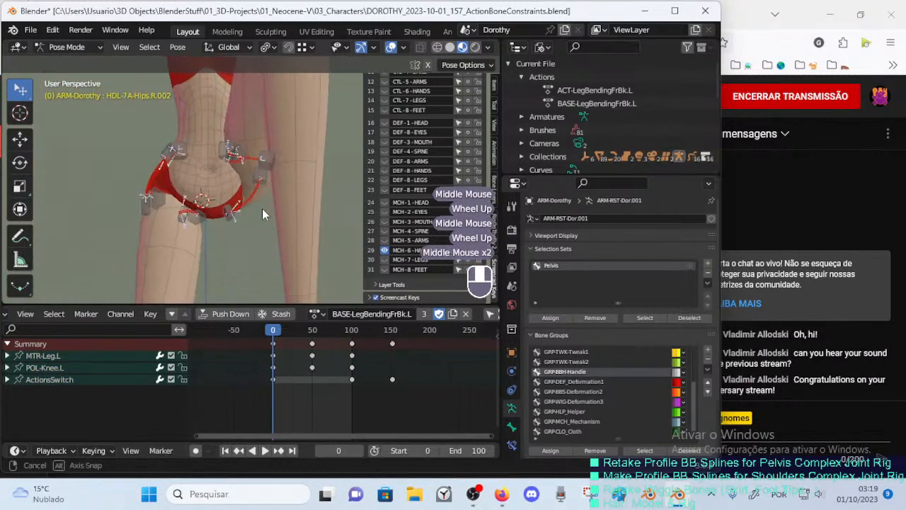
# Compare the two Action constraints on HDL-7A-Buttocks.L.002 and delete Action.002.
pyautogui.click(273, 159)
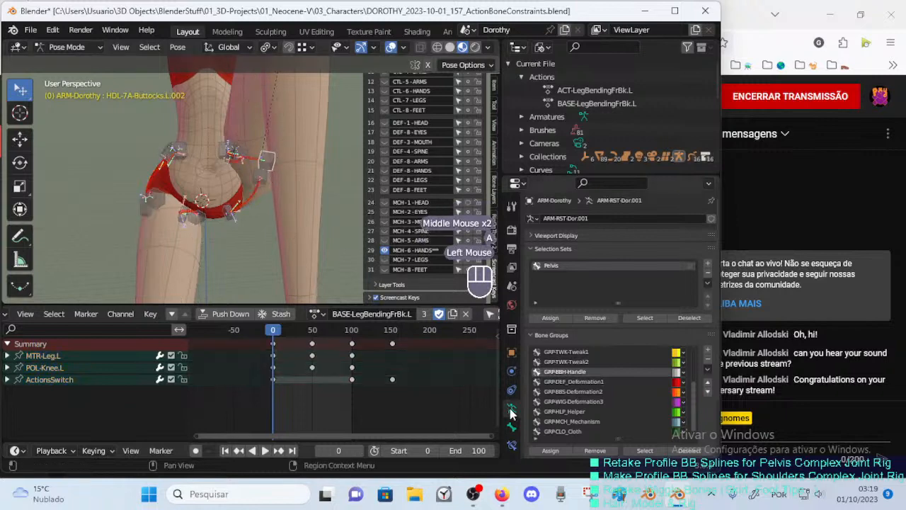
pyautogui.click(512, 445)
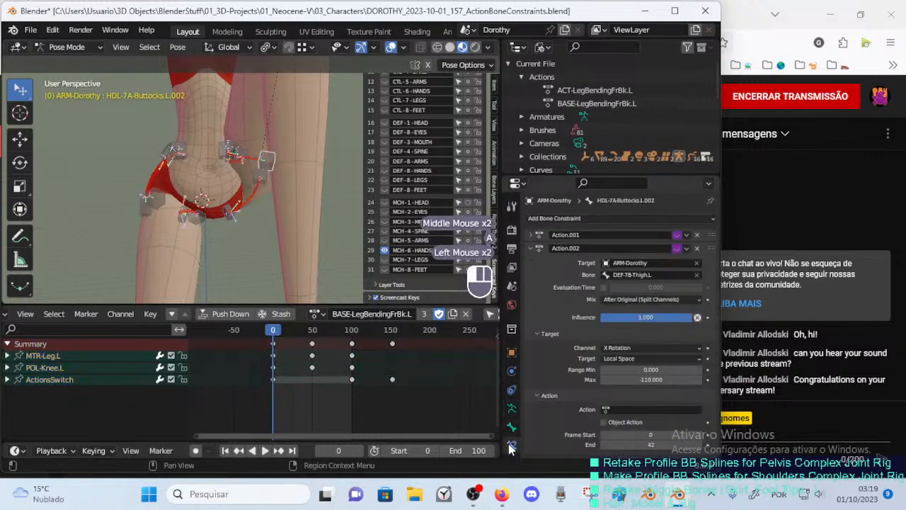
pyautogui.click(536, 236)
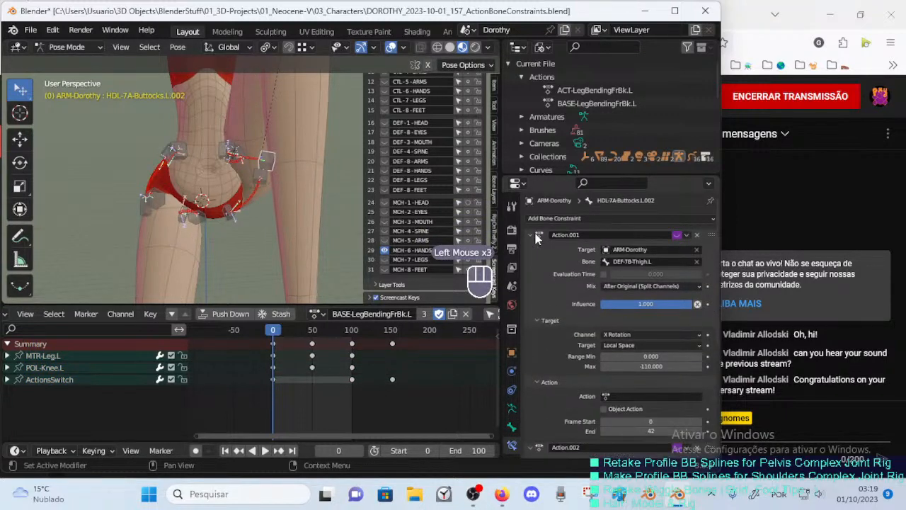
pyautogui.click(536, 235)
pyautogui.click(531, 250)
pyautogui.click(531, 250)
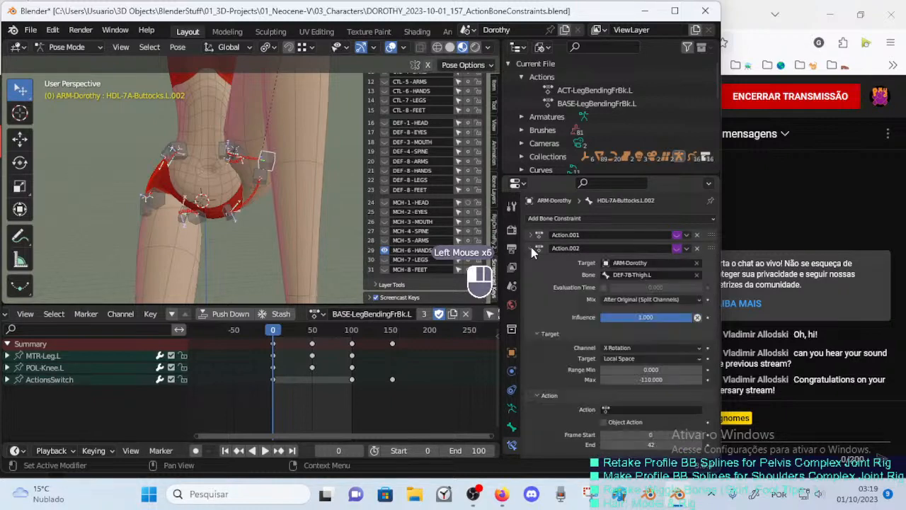
pyautogui.click(531, 247)
pyautogui.click(531, 247)
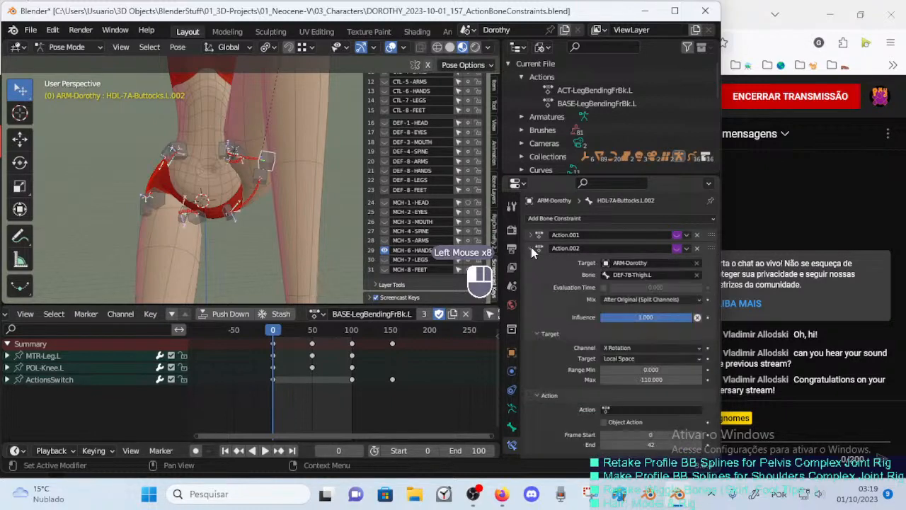
pyautogui.click(698, 248)
# Check the Action constraints on the other hip, buttocks and pubis handle bones one by one, viewing the pelvis from several angles.
pyautogui.moveTo(212, 185); pyautogui.dragTo(224, 161, button='middle')
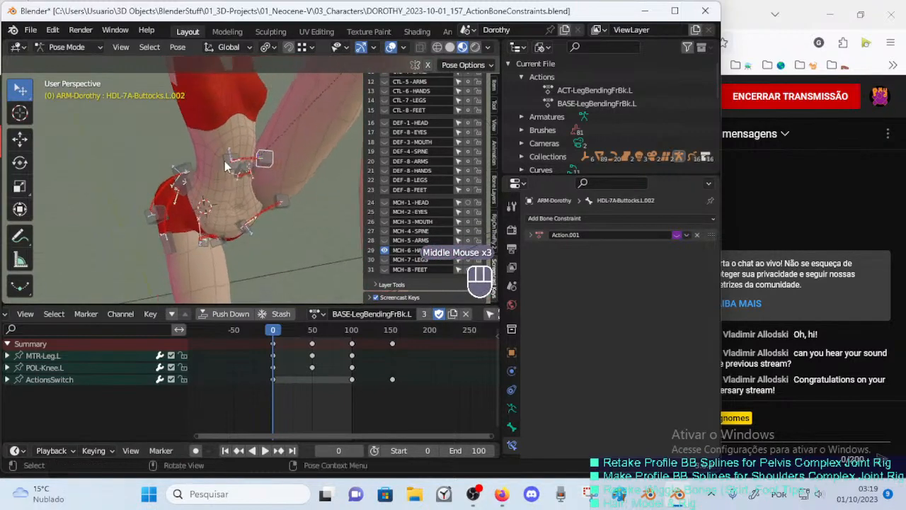
pyautogui.click(183, 174)
pyautogui.click(183, 173)
pyautogui.click(157, 222)
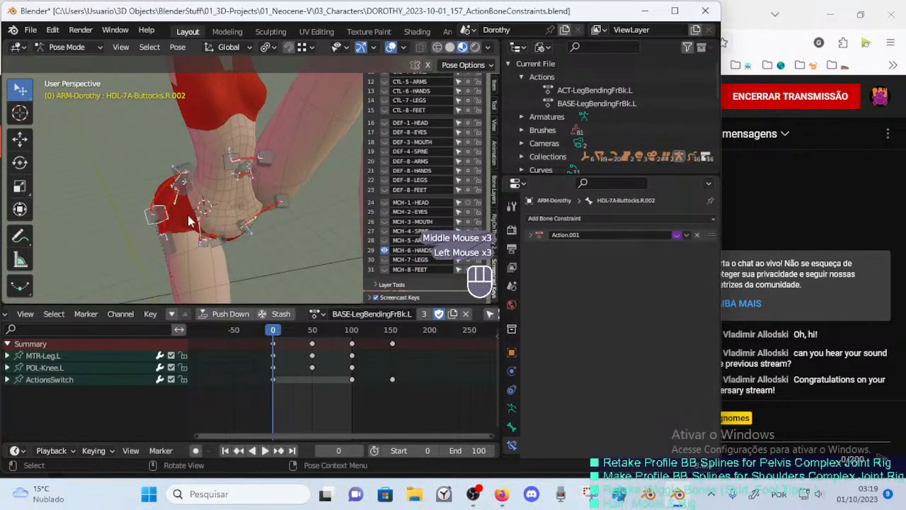
pyautogui.click(185, 175)
pyautogui.keyDown('shift'); pyautogui.click(185, 187); pyautogui.keyUp('shift')
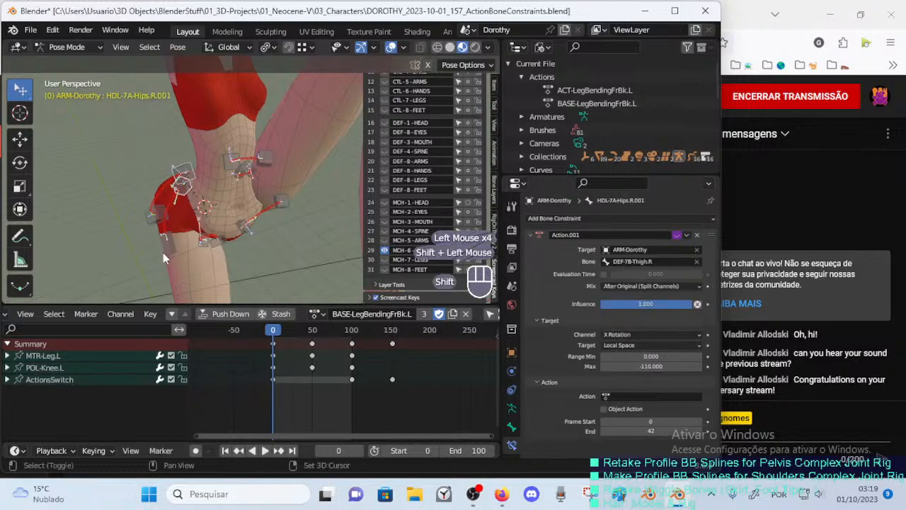
pyautogui.keyDown('shift'); pyautogui.click(164, 252); pyautogui.keyUp('shift')
pyautogui.click(202, 246)
pyautogui.click(202, 246)
pyautogui.click(282, 203)
pyautogui.click(285, 201)
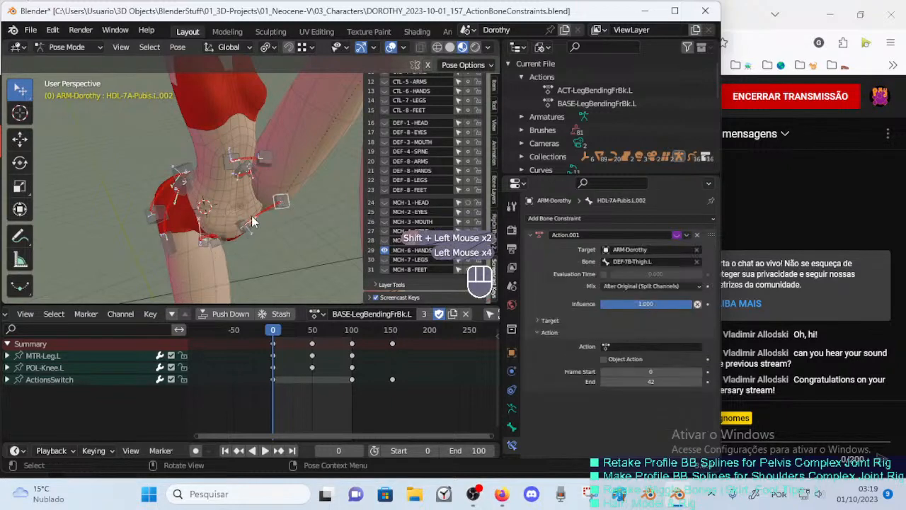
pyautogui.click(255, 215)
pyautogui.click(248, 146)
pyautogui.moveTo(356, 244); pyautogui.dragTo(297, 173, button='middle')
pyautogui.press('KP_1')
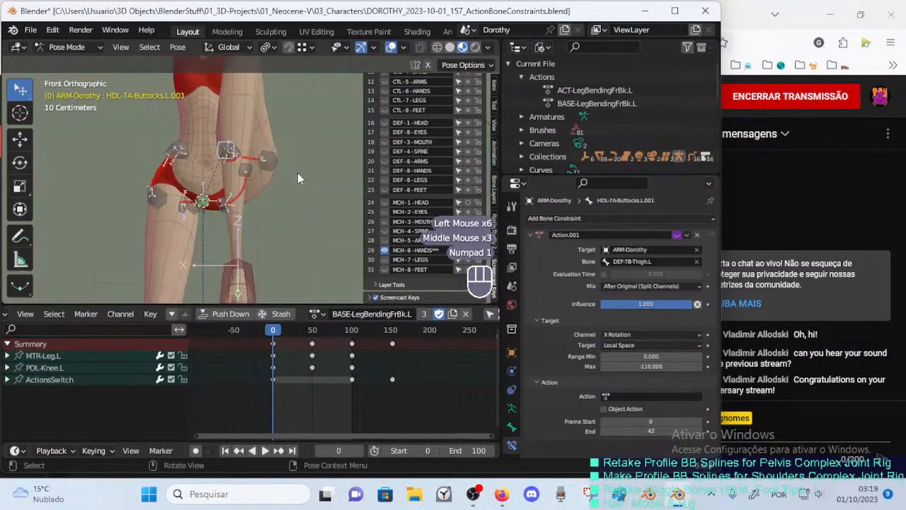
pyautogui.press('KP_3')
pyautogui.press('KP_1')
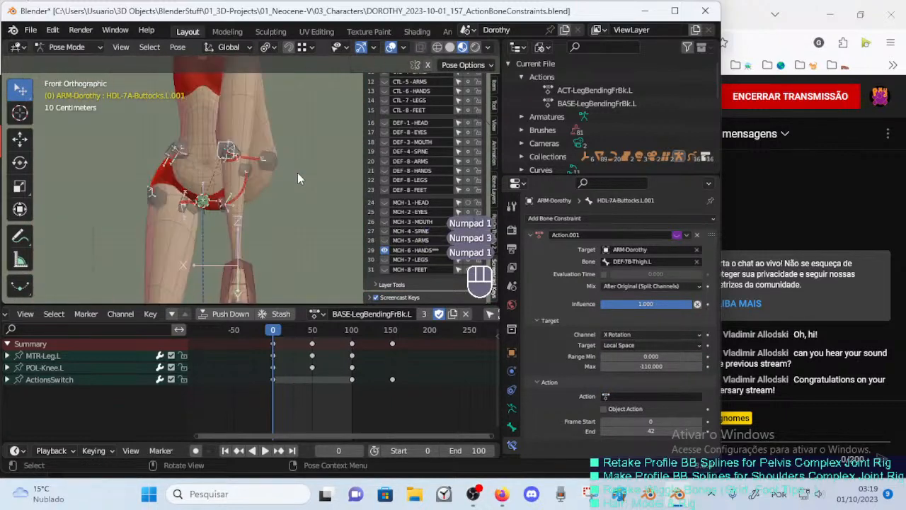
pyautogui.scroll(2, 297, 173)
pyautogui.moveTo(298, 173); pyautogui.dragTo(227, 187, button='middle')
pyautogui.scroll(-2, 212, 194)
pyautogui.moveTo(179, 204); pyautogui.dragTo(226, 220, button='middle')
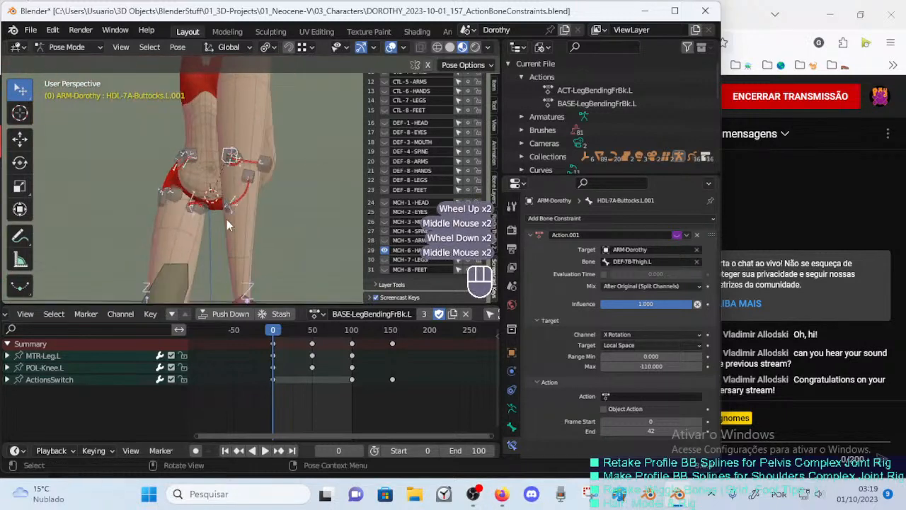
pyautogui.moveTo(270, 330)
pyautogui.mouseDown()
pyautogui.moveTo(296, 329)
pyautogui.moveTo(261, 327)
pyautogui.mouseUp()
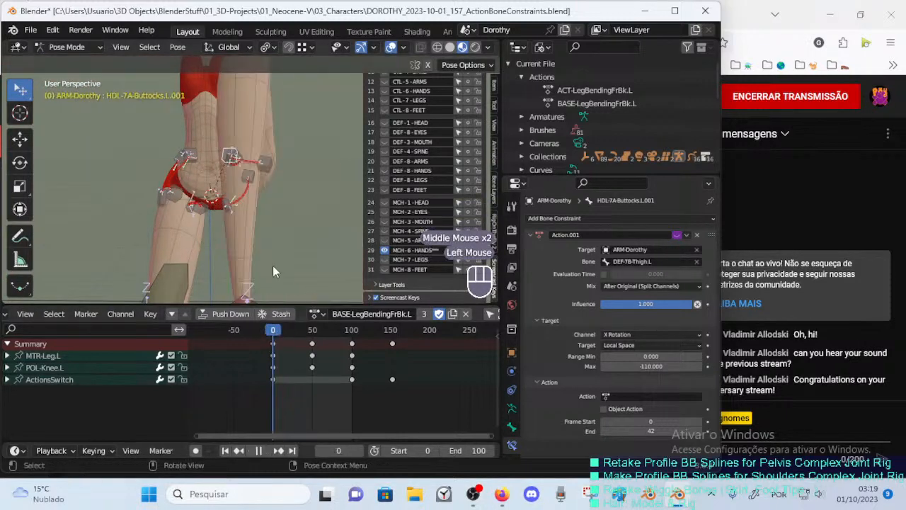
pyautogui.moveTo(230, 196); pyautogui.dragTo(274, 169, button='middle')
pyautogui.scroll(2, 230, 212)
# In Edit Mode, duplicate the left hip bone DEF-7A-Hips.L with its two handle bones and place the copies just below the originals.
pyautogui.press('Tab')
pyautogui.scroll(-2, 242, 152)
pyautogui.scroll(1, 205, 164)
pyautogui.scroll(1, 204, 166)
pyautogui.click(202, 166)
pyautogui.keyDown('shift'); pyautogui.click(211, 163); pyautogui.keyUp('shift')
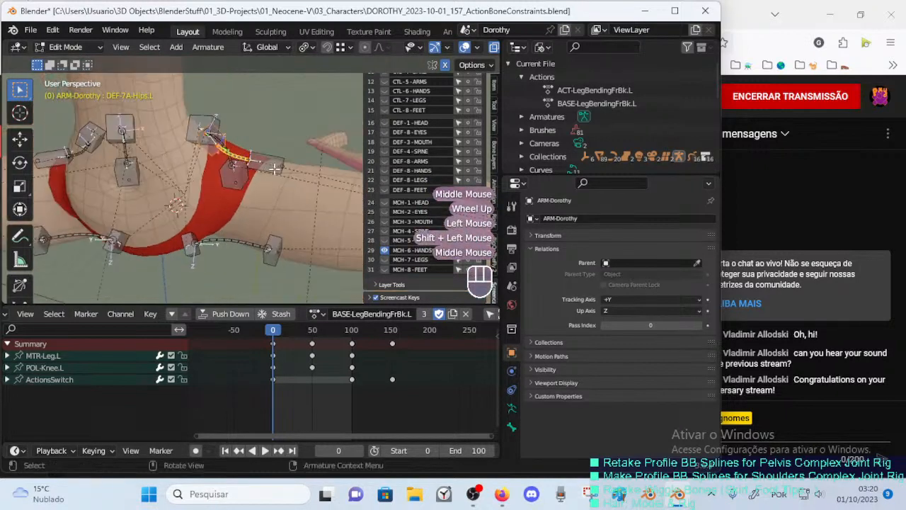
pyautogui.click(288, 164)
pyautogui.click(239, 162)
pyautogui.moveTo(215, 150); pyautogui.dragTo(157, 183, button='middle')
pyautogui.keyDown('shift'); pyautogui.click(206, 160); pyautogui.keyUp('shift')
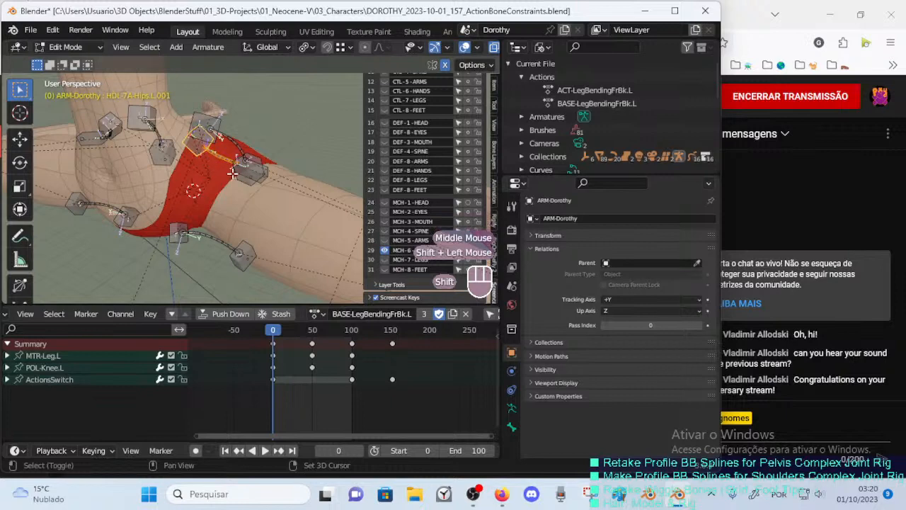
pyautogui.moveTo(232, 172); pyautogui.dragTo(234, 221, button='middle')
pyautogui.keyDown('shift'); pyautogui.click(236, 168); pyautogui.keyUp('shift')
pyautogui.hotkey('shift', 'd')
pyautogui.click(244, 223)
pyautogui.scroll(-1, 232, 219)
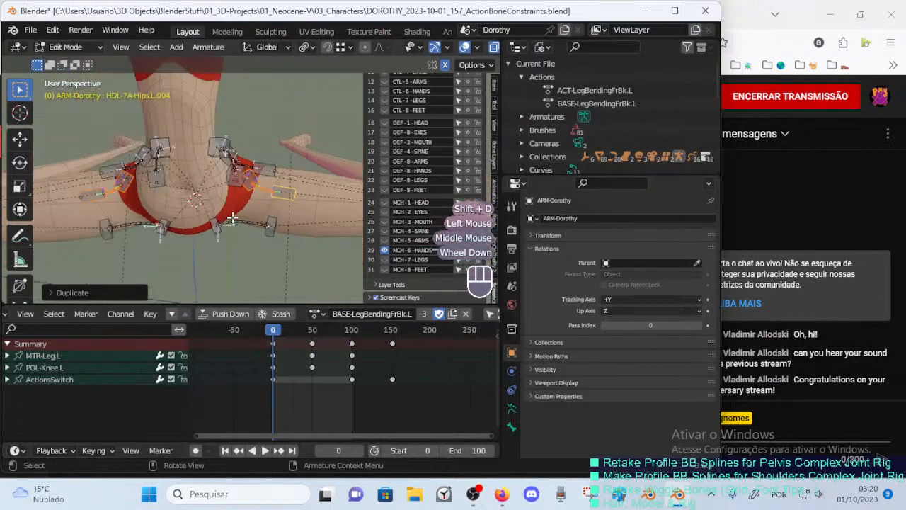
pyautogui.scroll(1, 268, 207)
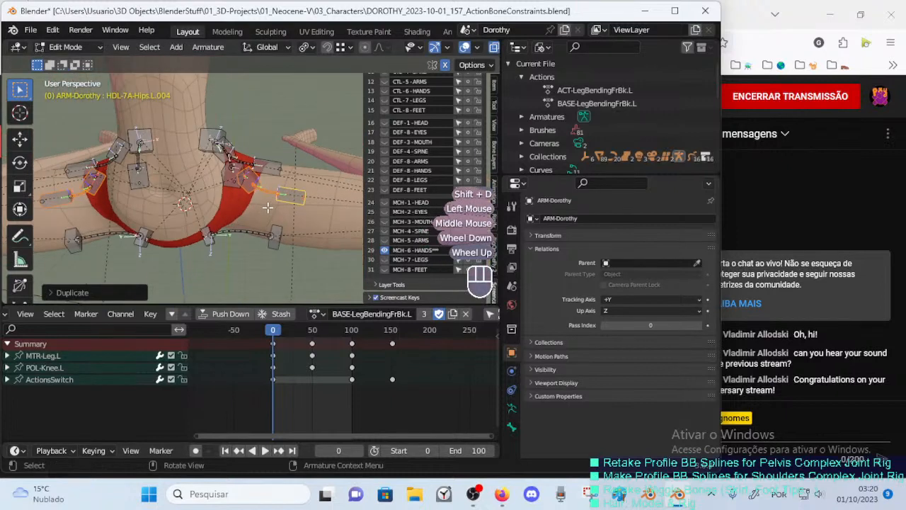
# Show the DEF-8-LEGS layer, move the duplicated hip bones onto it and deselect them.
pyautogui.click(382, 160)
pyautogui.click(382, 160)
pyautogui.click(383, 180)
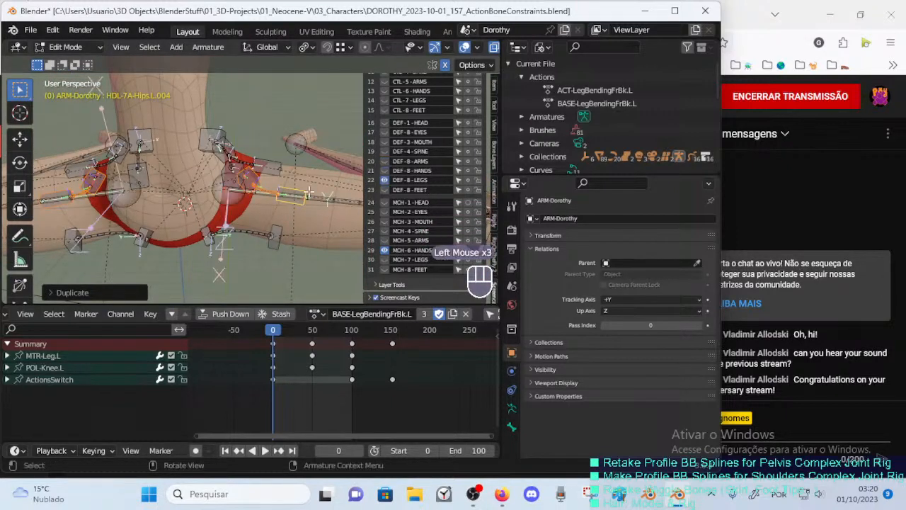
pyautogui.scroll(-2, 284, 221)
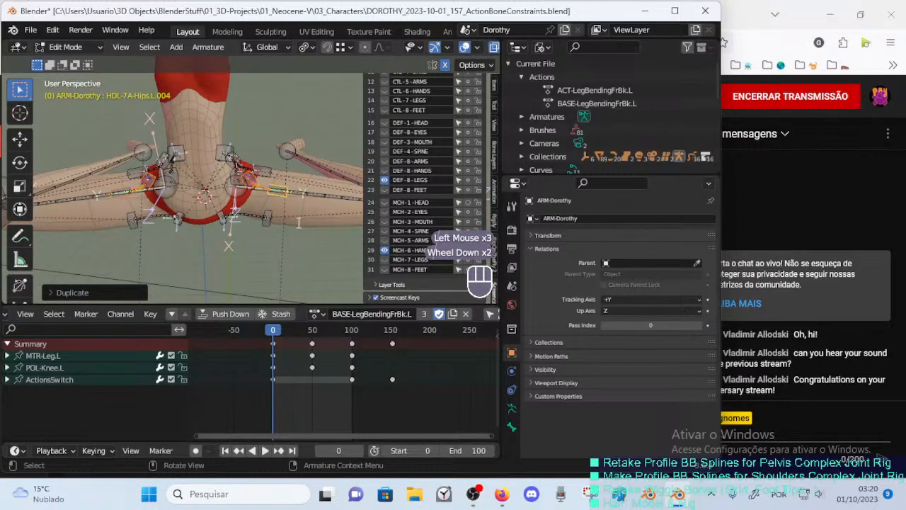
pyautogui.press('m')
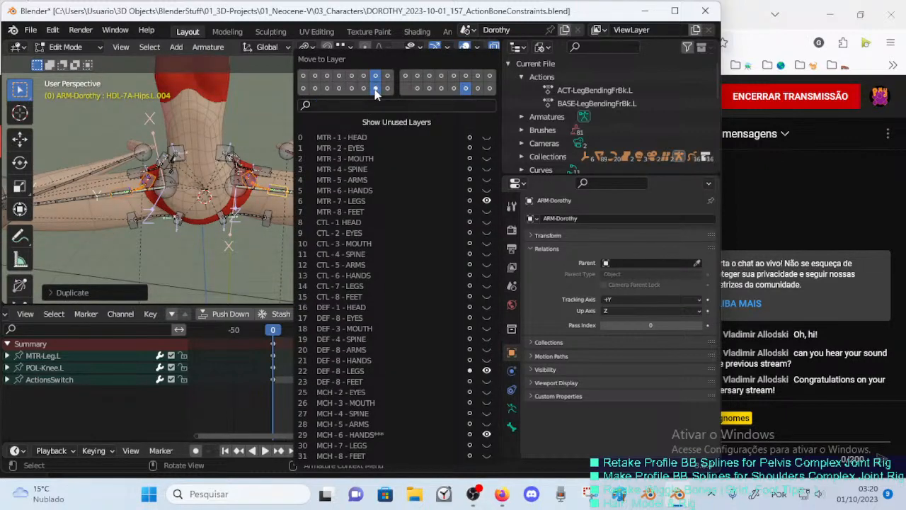
pyautogui.click(375, 89)
pyautogui.hotkey('alt', 'a')
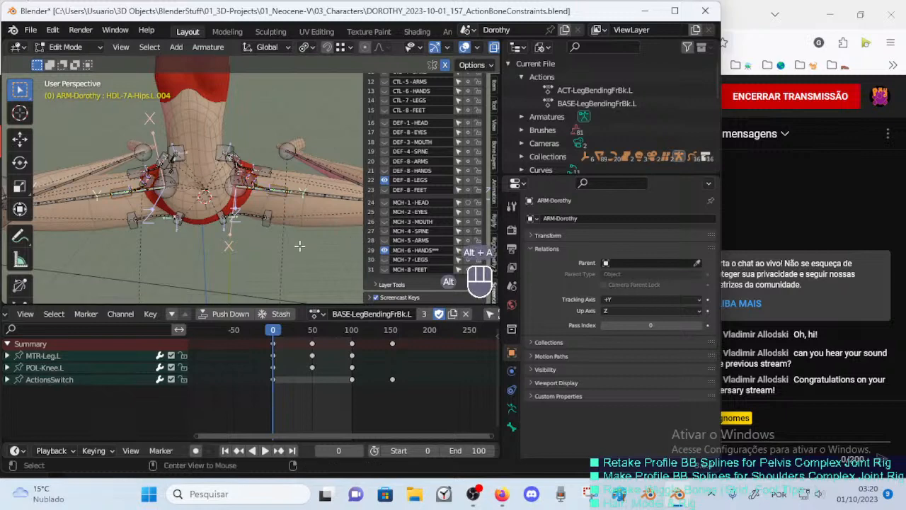
# Hide the MCH-6-HANDS layer, keeping only the DEF-8-LEGS bones in view.
pyautogui.click(383, 251)
pyautogui.click(383, 182)
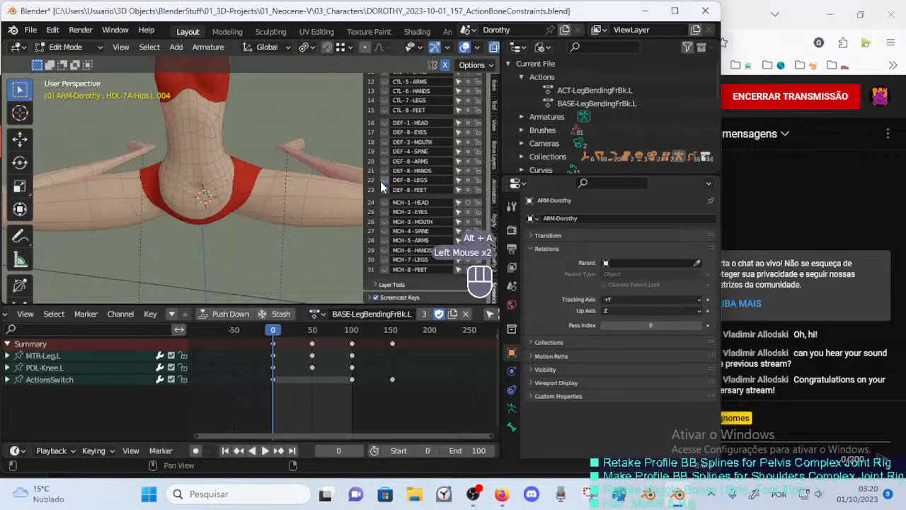
pyautogui.click(383, 182)
# Clear the parent of the outer duplicated hip handle, HDL-7A-Hips.L.004.
pyautogui.scroll(2, 304, 180)
pyautogui.moveTo(303, 180); pyautogui.dragTo(264, 164, button='middle')
pyautogui.click(280, 184)
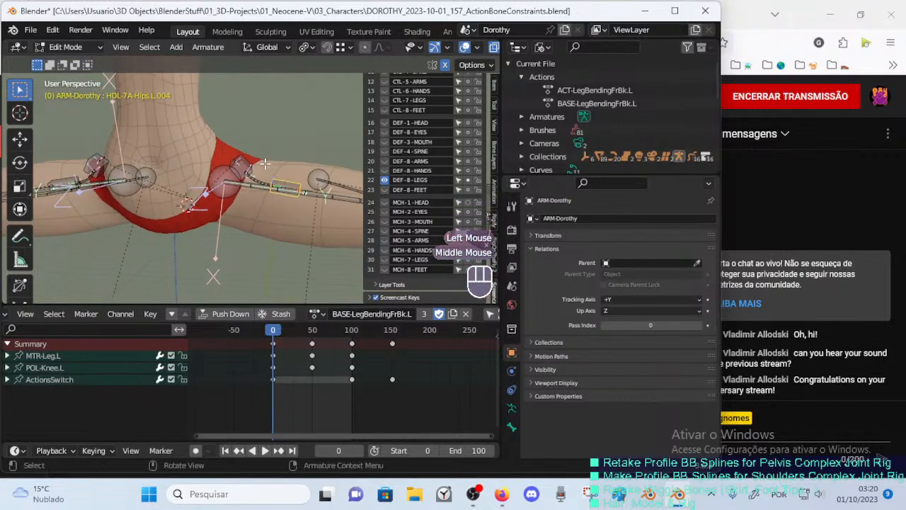
pyautogui.hotkey('alt', 'p')
pyautogui.click(291, 176)
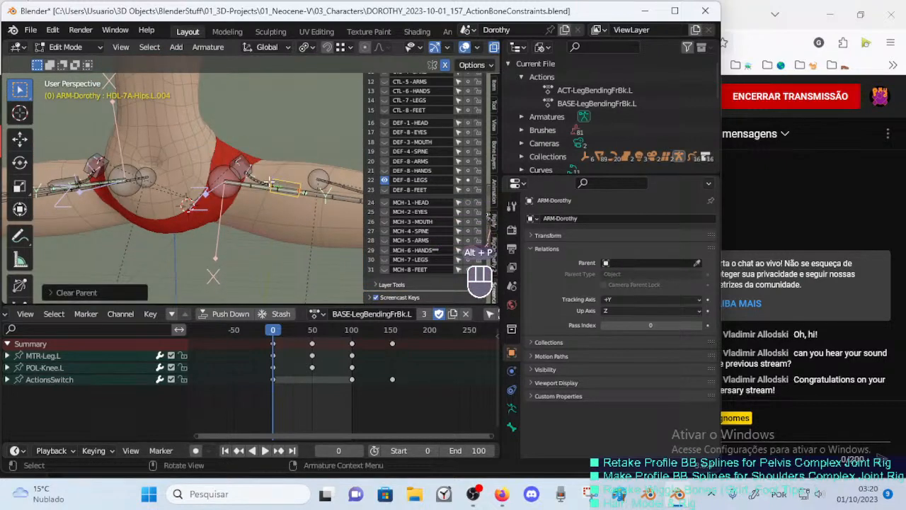
# Copy the parent CMD-Hips from HDL-7A-Hips.L.003 and assign it as the parent of HDL-7A-Hips.L.004.
pyautogui.moveTo(269, 183); pyautogui.dragTo(226, 201, button='middle')
pyautogui.click(228, 168)
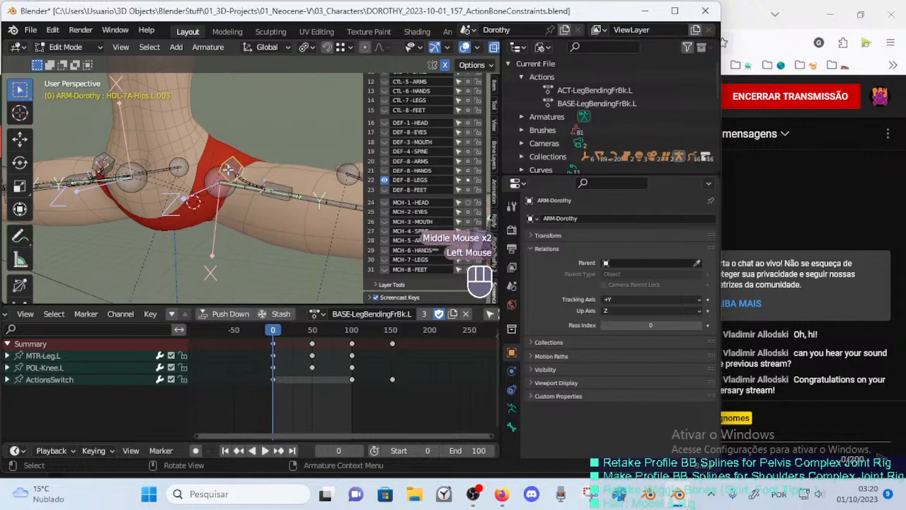
pyautogui.click(512, 427)
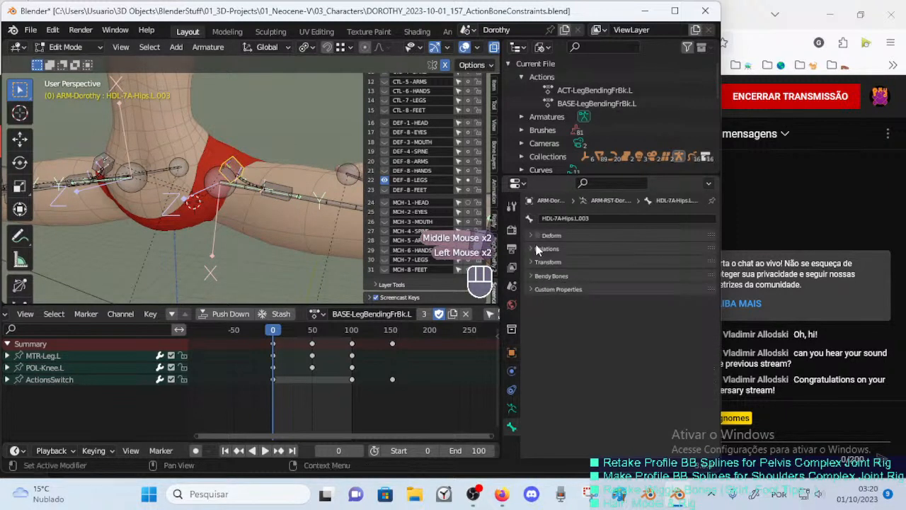
pyautogui.click(587, 249)
pyautogui.hotkey('ctrl', 'c')
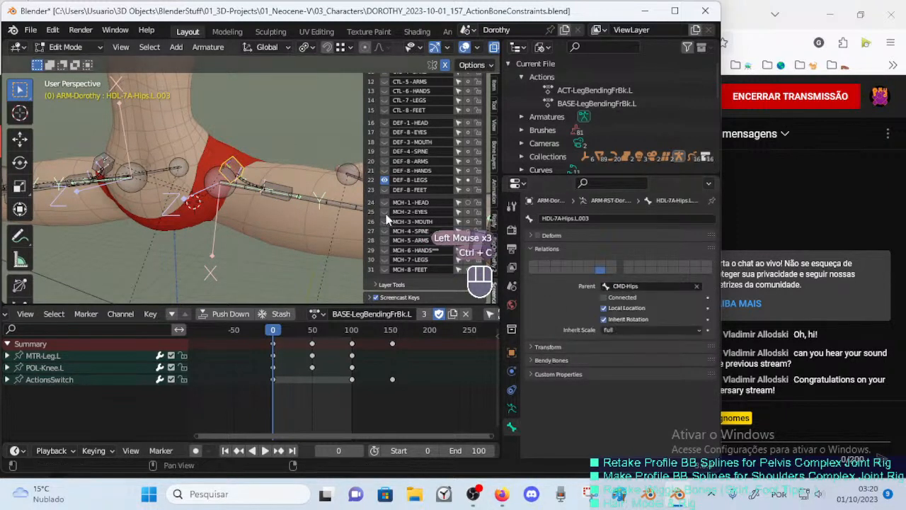
pyautogui.click(277, 187)
pyautogui.click(635, 286)
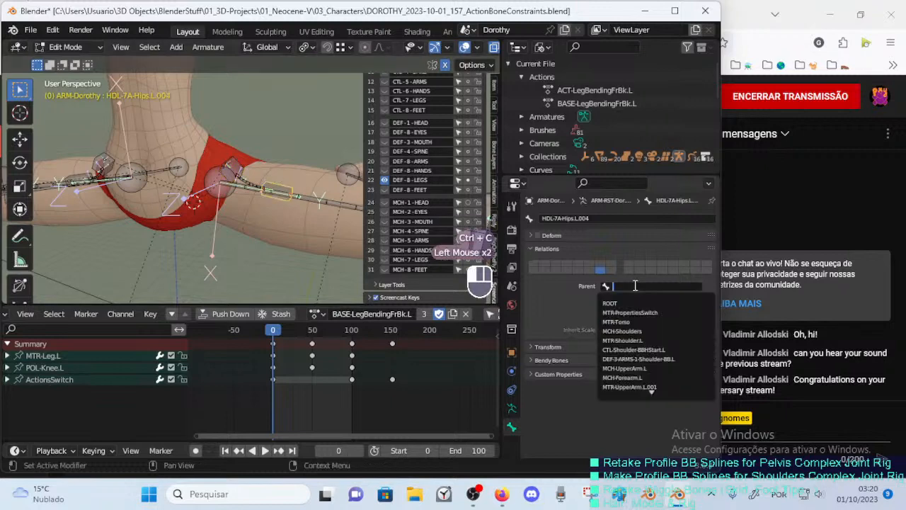
pyautogui.hotkey('ctrl', 'v')
pyautogui.press('Return')
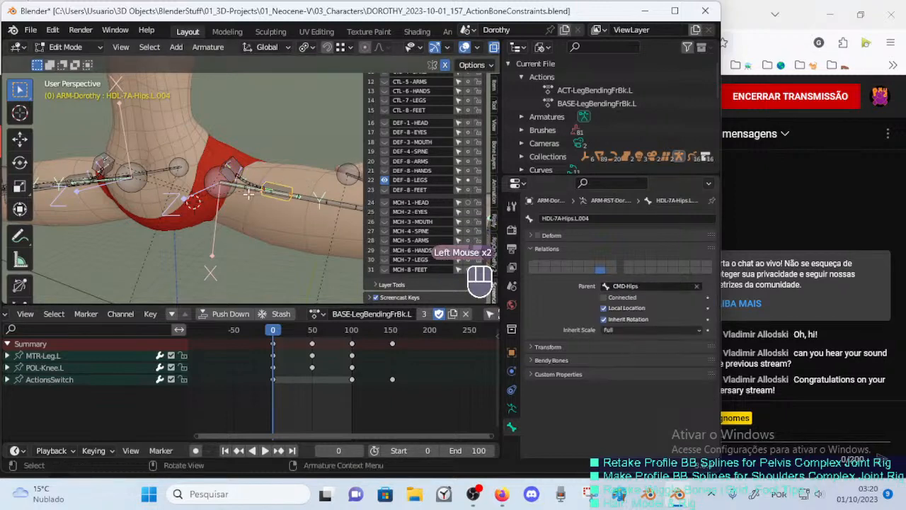
pyautogui.press('Tab')
pyautogui.press('Tab')
pyautogui.press('Tab')
pyautogui.press('Tab')
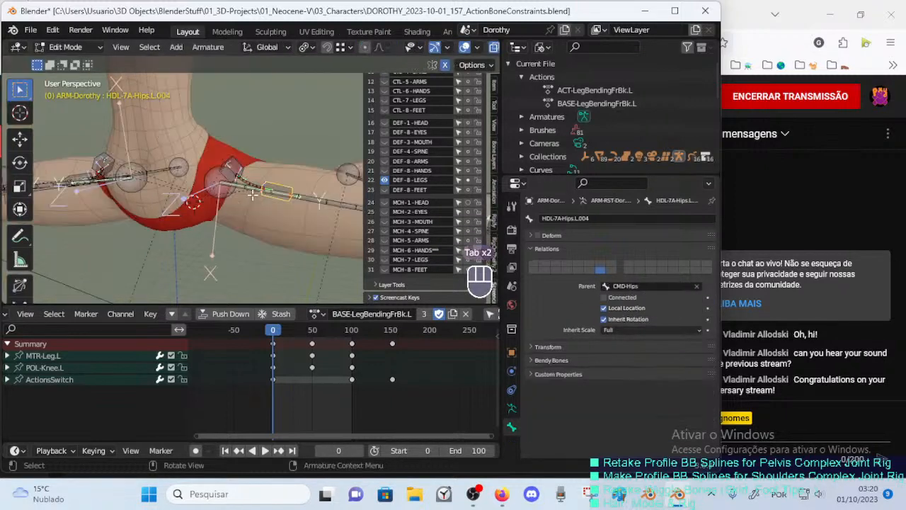
pyautogui.moveTo(252, 194); pyautogui.dragTo(233, 136, button='middle')
pyautogui.scroll(-1, 177, 250)
pyautogui.scroll(1, 178, 251)
pyautogui.scroll(1, 177, 251)
pyautogui.scroll(-1, 273, 142)
pyautogui.scroll(1, 247, 160)
pyautogui.scroll(-1, 251, 154)
pyautogui.scroll(1, 284, 180)
# Move and rotate the duplicated left hip chain to the underside of the hip joint and clear its bone roll.
pyautogui.moveTo(232, 135); pyautogui.dragTo(251, 120, button='middle')
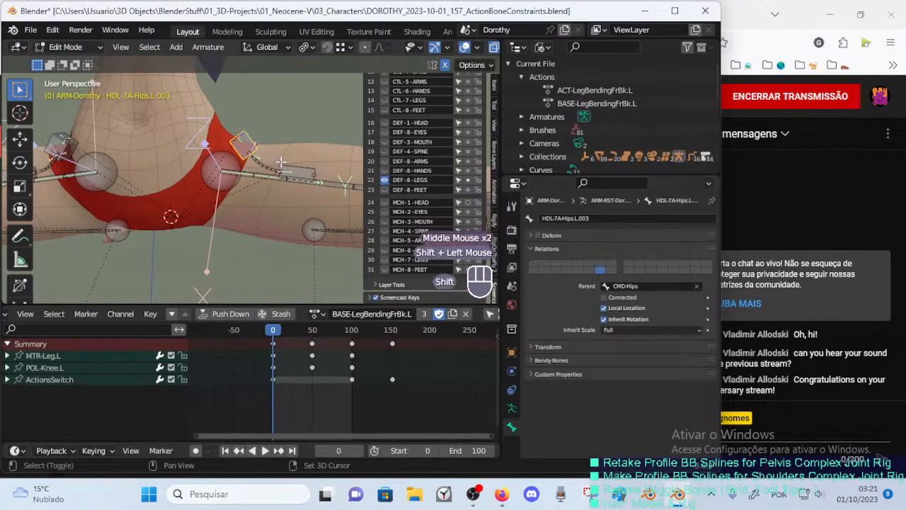
pyautogui.press('g')
pyautogui.moveTo(263, 161); pyautogui.dragTo(255, 201, button='middle')
pyautogui.press('r')
pyautogui.click(249, 244)
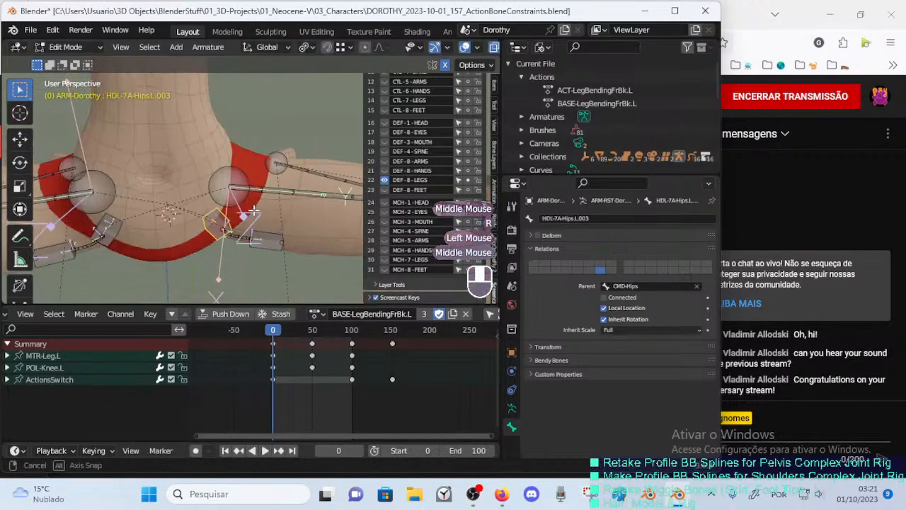
pyautogui.scroll(1, 256, 196)
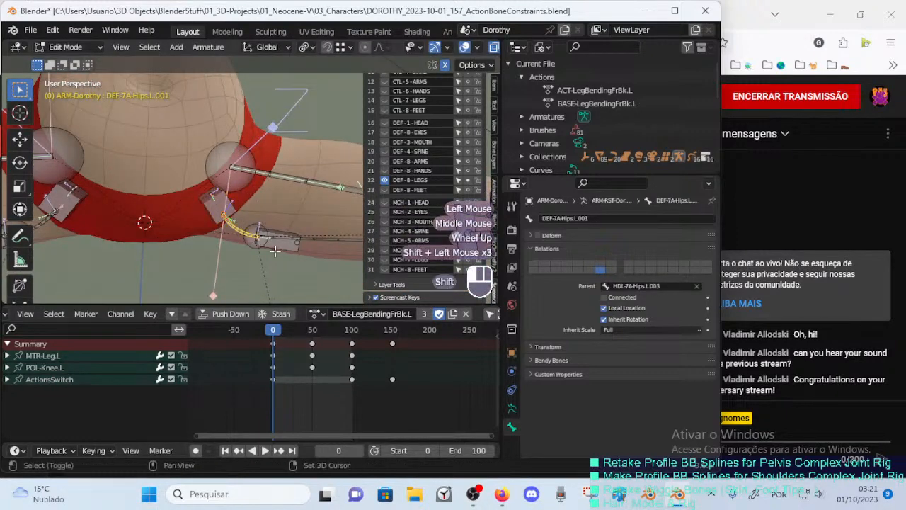
pyautogui.hotkey('alt', 'r')
pyautogui.moveTo(259, 218); pyautogui.dragTo(163, 216, button='middle')
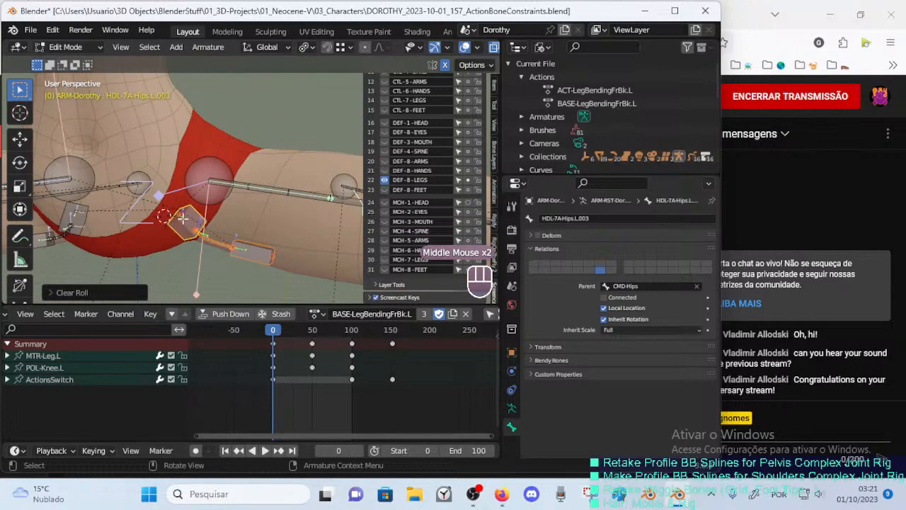
# Reposition the inner handle HDL-7A-Hips.L.003 by the thigh joint and clear its roll.
pyautogui.moveTo(183, 218); pyautogui.dragTo(312, 125, button='middle')
pyautogui.click(199, 198)
pyautogui.press('g')
pyautogui.click(220, 175)
pyautogui.hotkey('ctrl', 'r')
pyautogui.hotkey('alt', 'r')
pyautogui.moveTo(180, 212); pyautogui.dragTo(266, 239, button='middle')
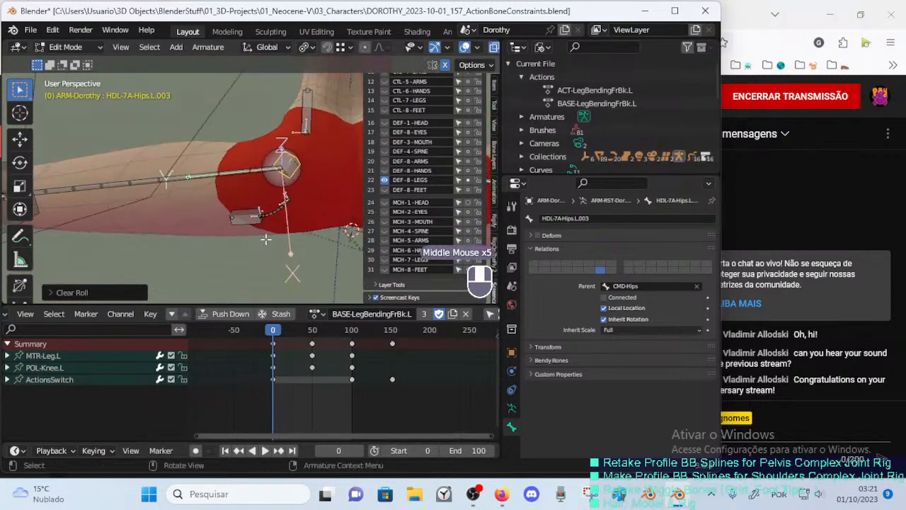
pyautogui.moveTo(321, 156); pyautogui.dragTo(291, 113, button='middle')
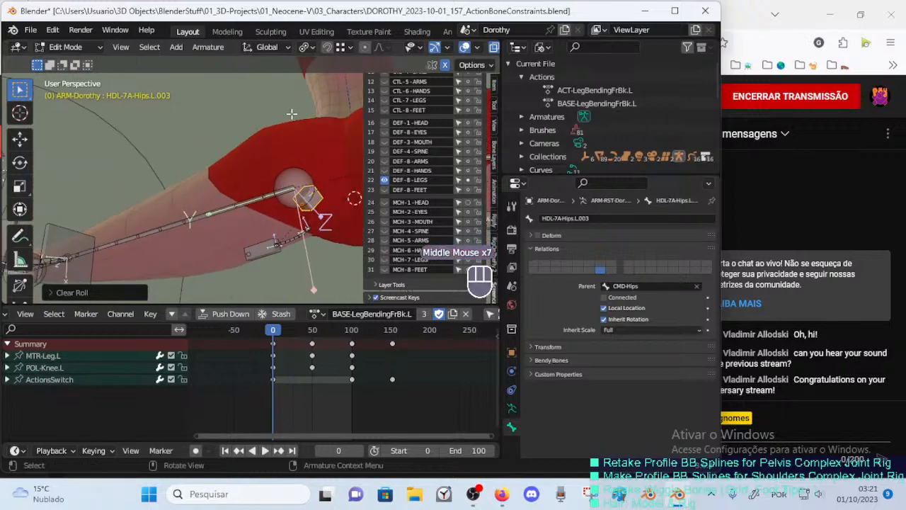
# Duplicate the lowered hip chain and move the copied handle HDL-7A-Hips.L.005 up onto the left buttock.
pyautogui.moveTo(278, 173)
pyautogui.mouseDown(button='middle')
pyautogui.moveTo(297, 164)
pyautogui.moveTo(349, 184)
pyautogui.moveTo(289, 136)
pyautogui.moveTo(213, 235)
pyautogui.moveTo(237, 225)
pyautogui.moveTo(207, 201)
pyautogui.moveTo(259, 160)
pyautogui.moveTo(309, 142)
pyautogui.moveTo(267, 164)
pyautogui.moveTo(275, 163)
pyautogui.mouseUp(button='middle')
pyautogui.keyDown('shift'); pyautogui.click(216, 242); pyautogui.keyUp('shift')
pyautogui.keyDown('shift'); pyautogui.click(245, 246); pyautogui.keyUp('shift')
pyautogui.hotkey('shift', 'd')
pyautogui.click(209, 203)
pyautogui.press('g')
pyautogui.click(272, 164)
pyautogui.click(264, 163)
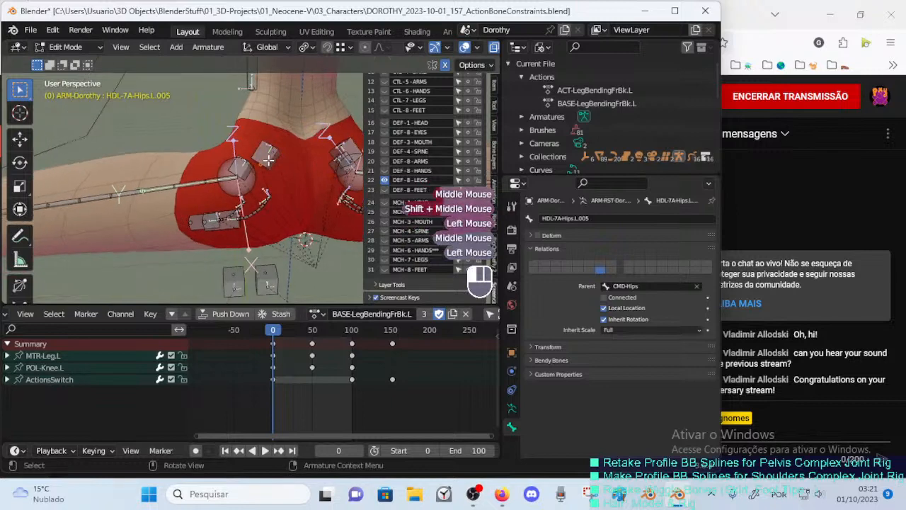
# Move and rotate the handle HDL-7A-Hips.L.005 to follow the surface of the upper left buttock.
pyautogui.press('g')
pyautogui.click(286, 145)
pyautogui.press('r')
pyautogui.click(296, 129)
pyautogui.moveTo(297, 130); pyautogui.dragTo(153, 124, button='middle')
pyautogui.press('r')
pyautogui.click(300, 146)
pyautogui.press('g')
pyautogui.click(259, 147)
pyautogui.press('r')
pyautogui.click(296, 145)
# Move DEF-7A-Hips.L.002 up to meet the handle HDL-7A-Hips.L.005 and rotate the lower handle HDL-7A-Hips.L.006.
pyautogui.moveTo(184, 145); pyautogui.dragTo(332, 211, button='middle')
pyautogui.click(304, 201)
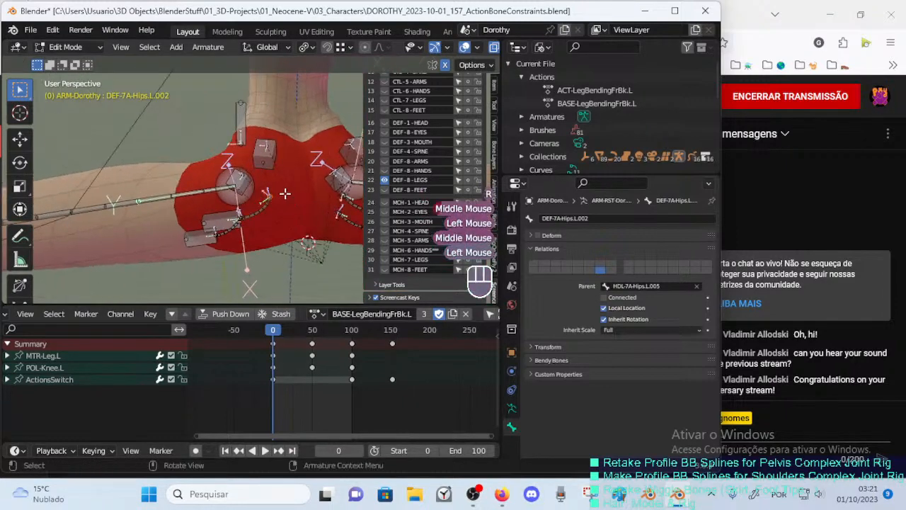
pyautogui.press('g')
pyautogui.click(269, 161)
pyautogui.click(223, 220)
pyautogui.moveTo(223, 220); pyautogui.dragTo(255, 213, button='middle')
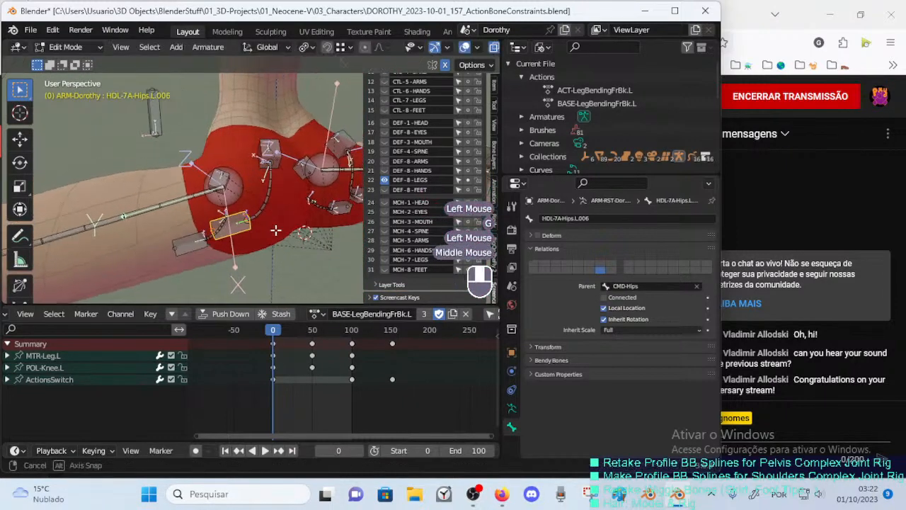
pyautogui.press('r')
pyautogui.click(283, 223)
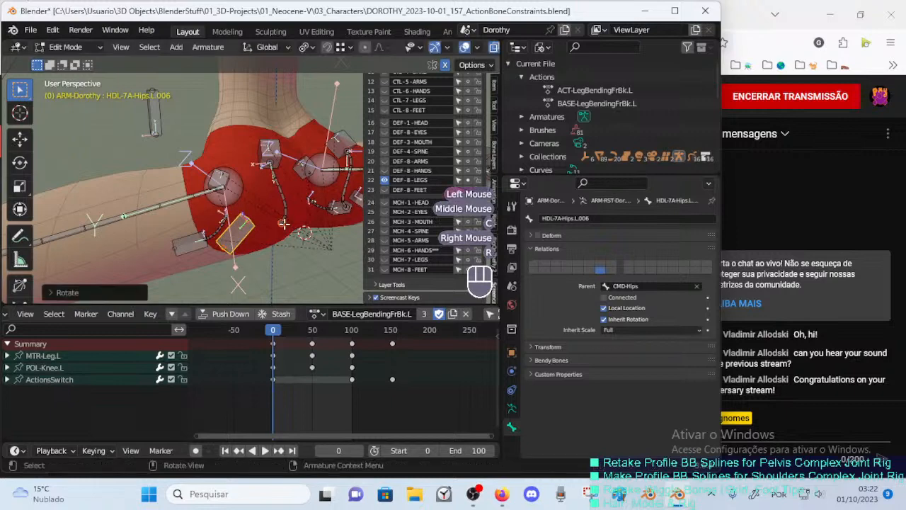
# Move the handle HDL-7A-Hips.L.006 up beside the thigh joint and rotate it towards vertical.
pyautogui.moveTo(282, 189); pyautogui.dragTo(221, 183, button='middle')
pyautogui.click(282, 205)
pyautogui.moveTo(248, 211); pyautogui.dragTo(249, 210, button='middle')
pyautogui.click(249, 211)
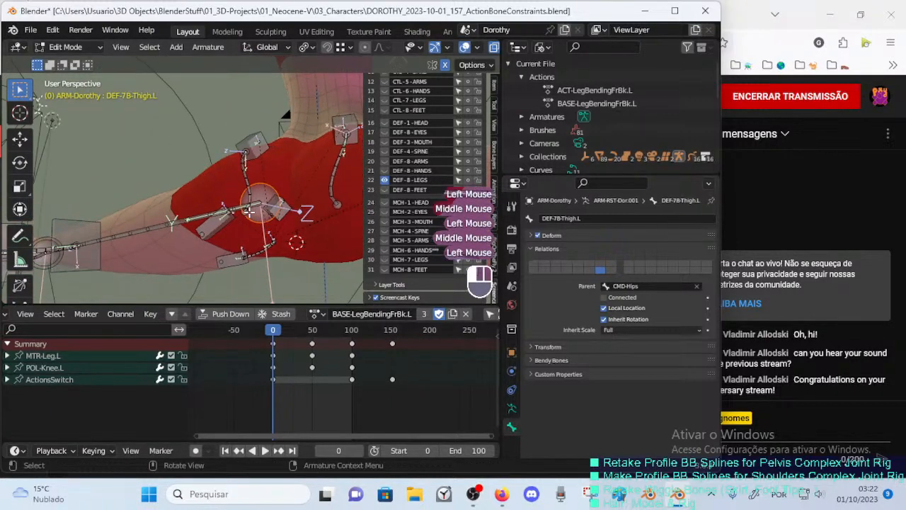
pyautogui.click(243, 205)
pyautogui.press('g')
pyautogui.click(230, 177)
pyautogui.press('g')
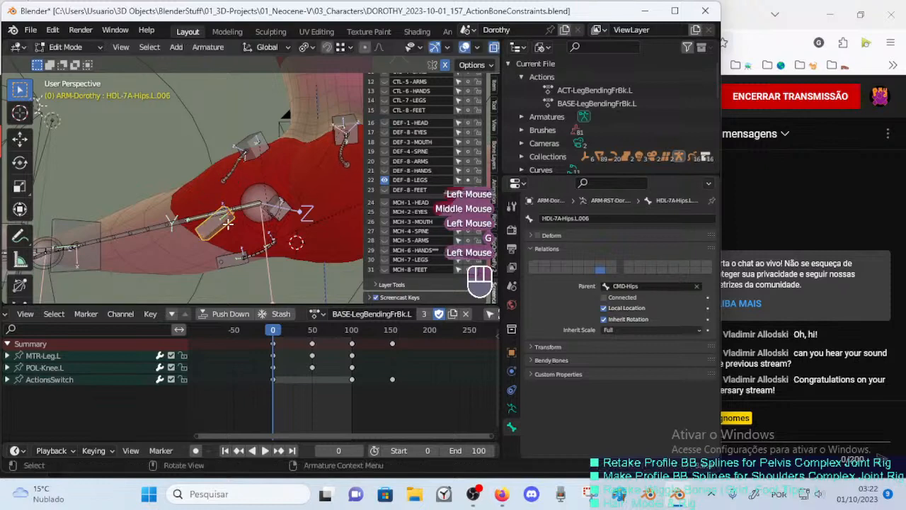
pyautogui.click(227, 197)
pyautogui.moveTo(228, 197); pyautogui.dragTo(248, 194, button='middle')
pyautogui.press('r')
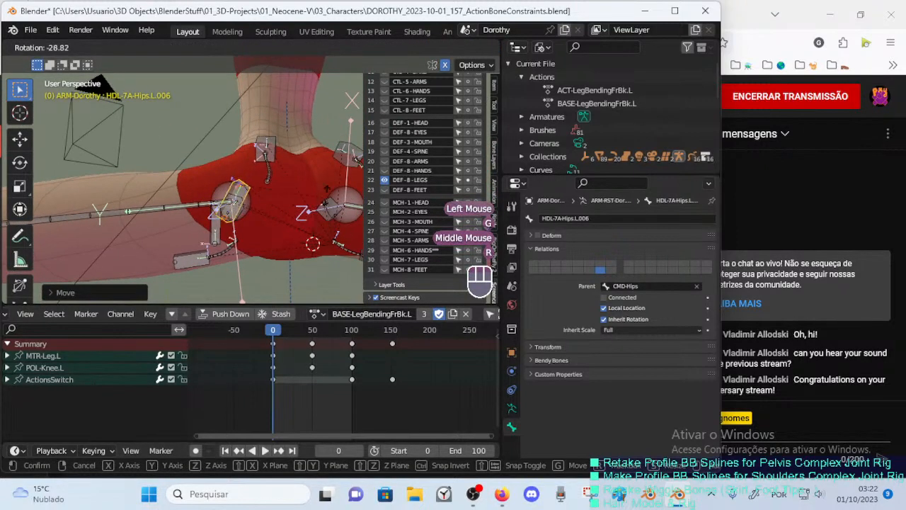
pyautogui.click(251, 194)
# Place HDL-7A-Hips.L.006 on the buttock below HDL-7A-Hips.L.005 and bring the lower end of DEF-7A-Hips.L.002 to it.
pyautogui.press('g')
pyautogui.click(297, 207)
pyautogui.moveTo(298, 207); pyautogui.dragTo(188, 170, button='middle')
pyautogui.click(293, 190)
pyautogui.press('g')
pyautogui.click(288, 187)
pyautogui.rightClick(258, 211)
pyautogui.scroll(2, 269, 209)
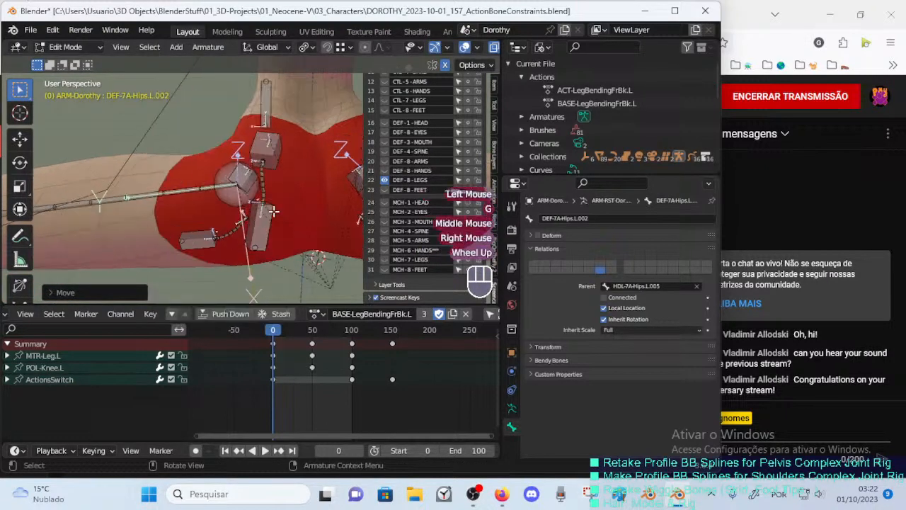
# Select the lower handle HDL-7A-Hips.L.006 with the adjoining bone end and set the transform pivot to Median Point.
pyautogui.moveTo(269, 208); pyautogui.dragTo(245, 230, button='middle')
pyautogui.hotkey('alt', 'a')
pyautogui.press('c')
pyautogui.rightClick(276, 208)
pyautogui.keyDown('shift'); pyautogui.click(283, 221); pyautogui.keyUp('shift')
pyautogui.press('less')
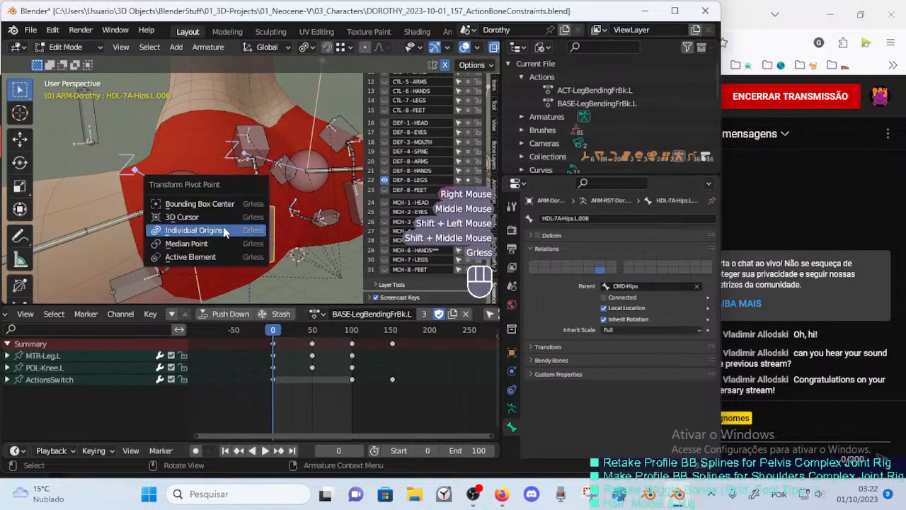
pyautogui.click(208, 244)
# Move and rotate the lower handle HDL-7A-Hips.L.006 and the joined bone end to fit the lower left buttock.
pyautogui.moveTo(210, 242); pyautogui.dragTo(269, 212, button='middle')
pyautogui.press('g')
pyautogui.click(339, 202)
pyautogui.press('r')
pyautogui.click(276, 198)
pyautogui.press('g')
pyautogui.click(236, 210)
pyautogui.press('r')
pyautogui.click(237, 211)
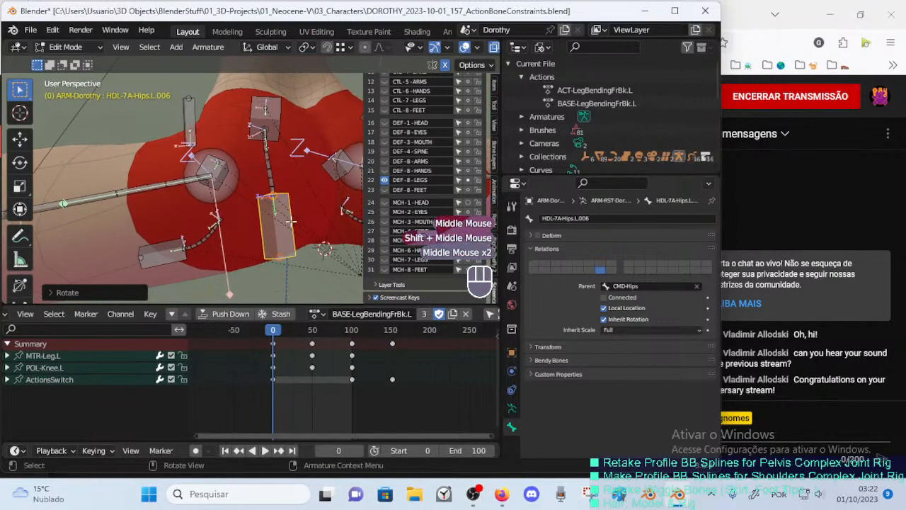
# Rotate HDL-7A-Hips.L.006 slightly on the lower left buttock and clear its bone roll.
pyautogui.press('r')
pyautogui.middleClick(290, 234)
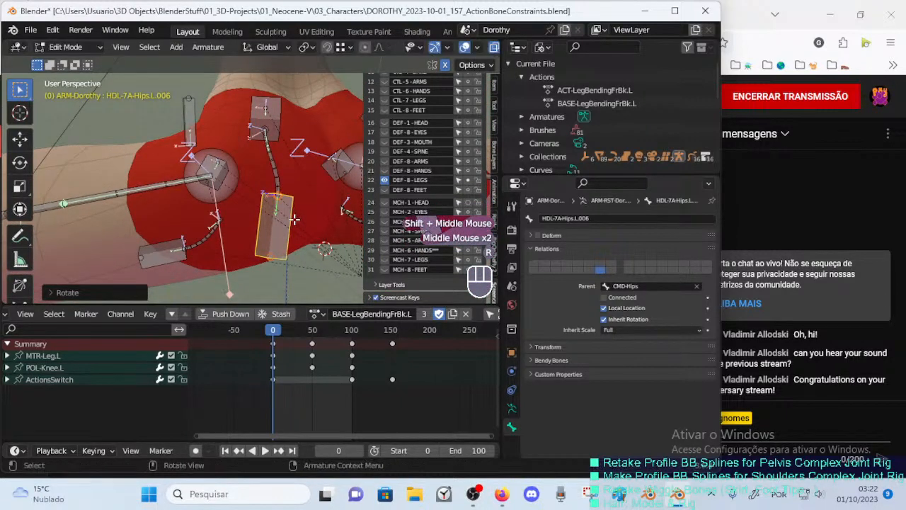
pyautogui.click(266, 106)
pyautogui.hotkey('alt', 'r')
# Clear the roll of HDL-7A-Hips.L.005 and align the adjoining bendy bone DEF-7A-Hips.L.002 to it.
pyautogui.click(269, 104)
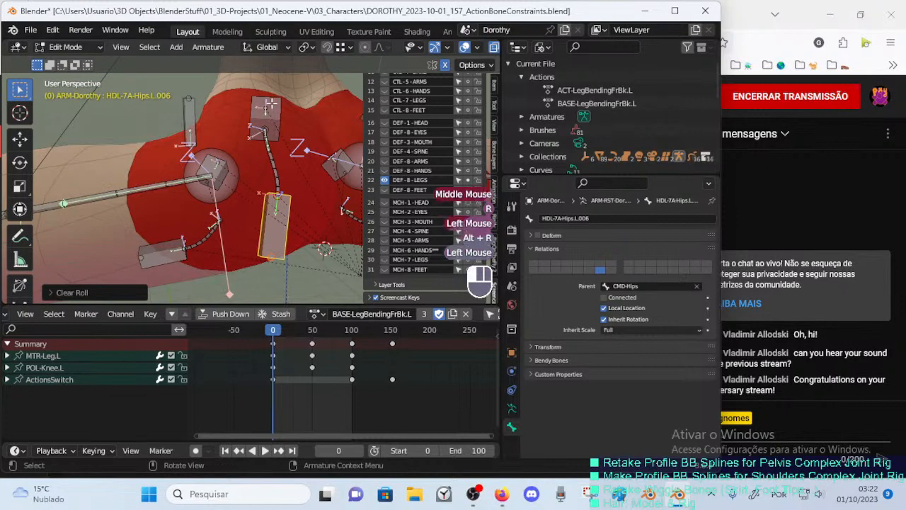
pyautogui.hotkey('alt', 'r')
pyautogui.keyDown('shift'); pyautogui.click(271, 157); pyautogui.keyUp('shift')
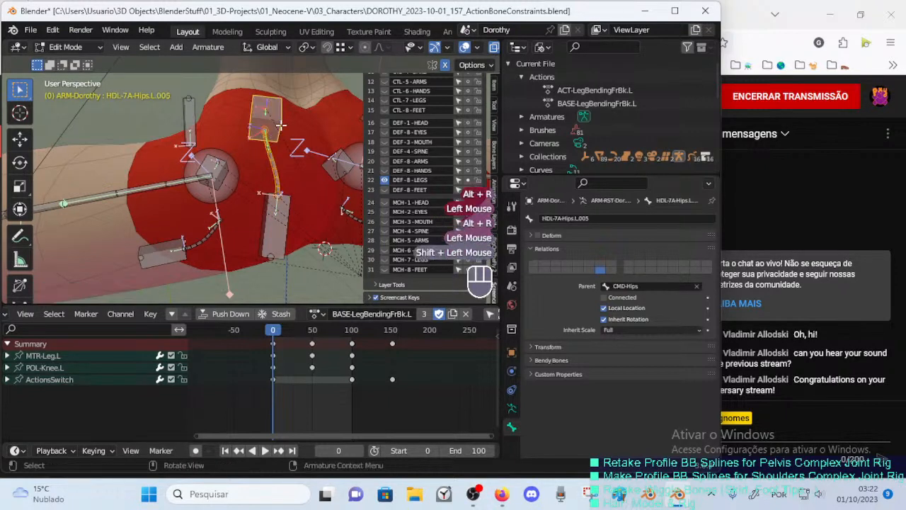
pyautogui.hotkey('ctrl', 'alt', 'a')
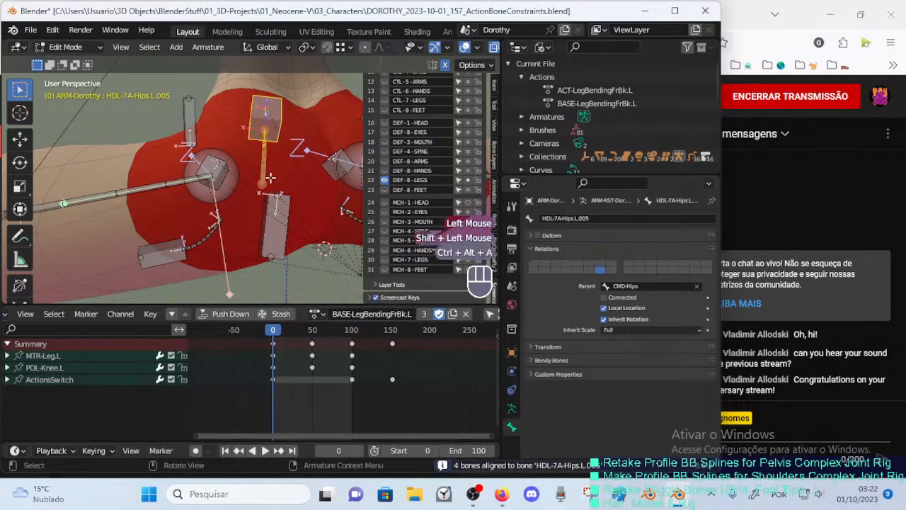
# Move HDL-7A-Hips.L.006 on the lower left buttock and rotate it, including about the X axis.
pyautogui.click(282, 205)
pyautogui.press('g')
pyautogui.click(278, 225)
pyautogui.moveTo(278, 225); pyautogui.dragTo(307, 233, button='middle')
pyautogui.keyDown('shift'); pyautogui.moveTo(307, 233); pyautogui.dragTo(311, 193, button='middle'); pyautogui.keyUp('shift')
pyautogui.press('r')
pyautogui.press('x')
pyautogui.click(360, 223)
pyautogui.moveTo(360, 224); pyautogui.dragTo(262, 168, button='middle')
pyautogui.press('r')
pyautogui.click(305, 175)
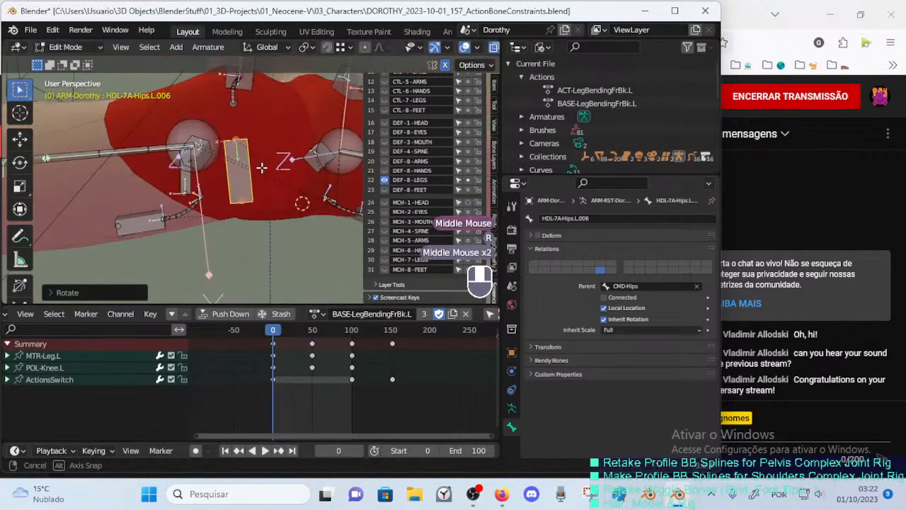
# Shorten HDL-7A-Hips.L.006, enlarge its B-Bone display size and move it below the buttock.
pyautogui.press('s')
pyautogui.click(241, 171)
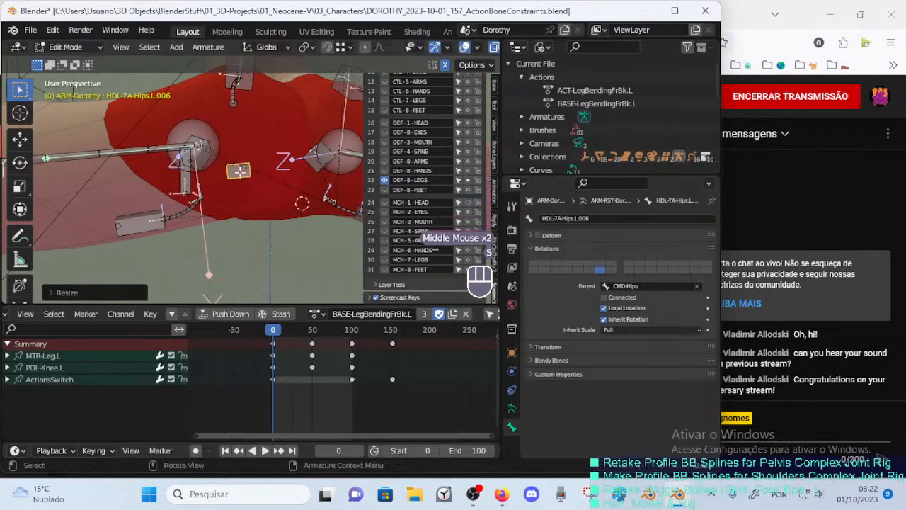
pyautogui.press('s')
pyautogui.click(244, 170)
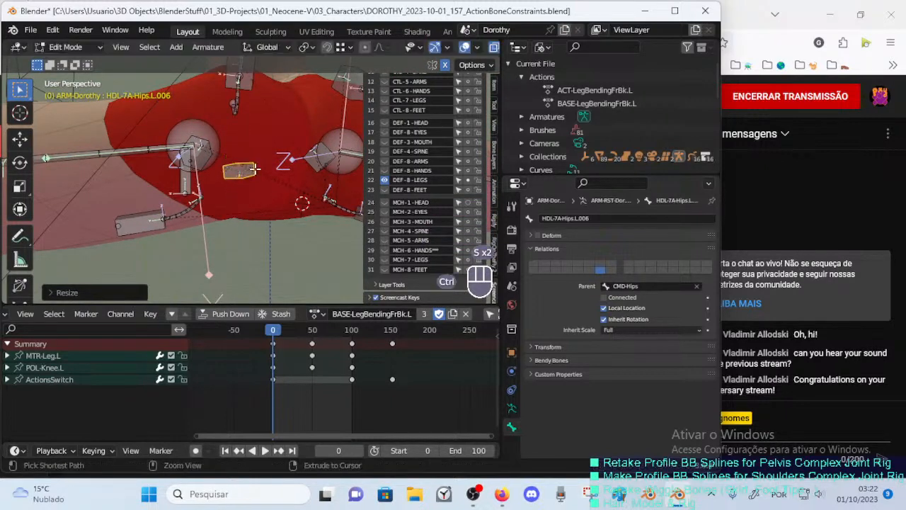
pyautogui.hotkey('ctrl', 'z')
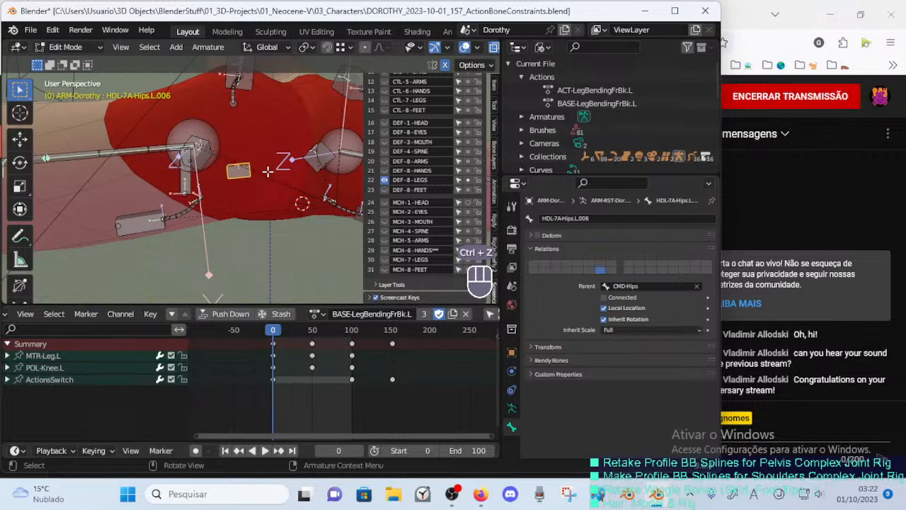
pyautogui.hotkey('ctrl', 'alt', 's')
pyautogui.click(325, 175)
pyautogui.press('g')
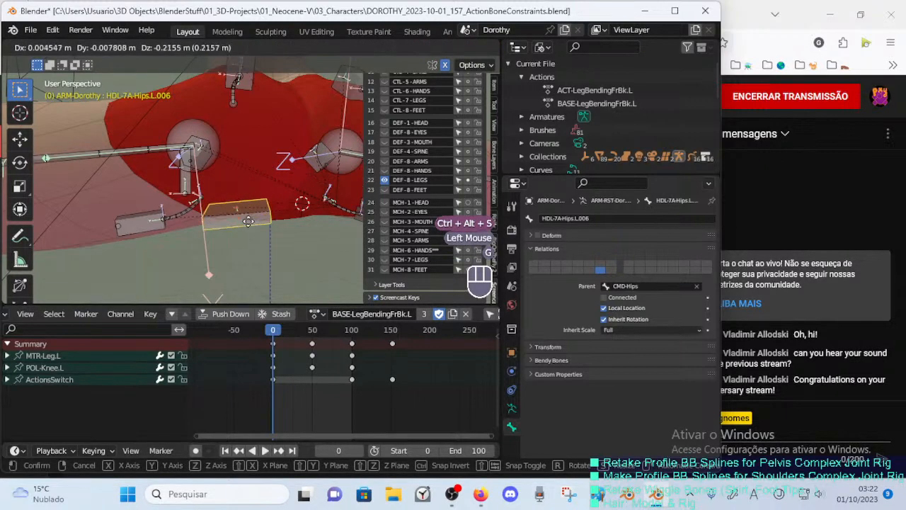
pyautogui.click(248, 223)
# Enlarge the B-Bone display size of the upper handle HDL-7A-Hips.L.005 and rescale the handle.
pyautogui.moveTo(248, 222); pyautogui.dragTo(251, 176, button='middle')
pyautogui.keyDown('shift'); pyautogui.moveTo(251, 175); pyautogui.dragTo(247, 210, button='middle'); pyautogui.keyUp('shift')
pyautogui.click(245, 119)
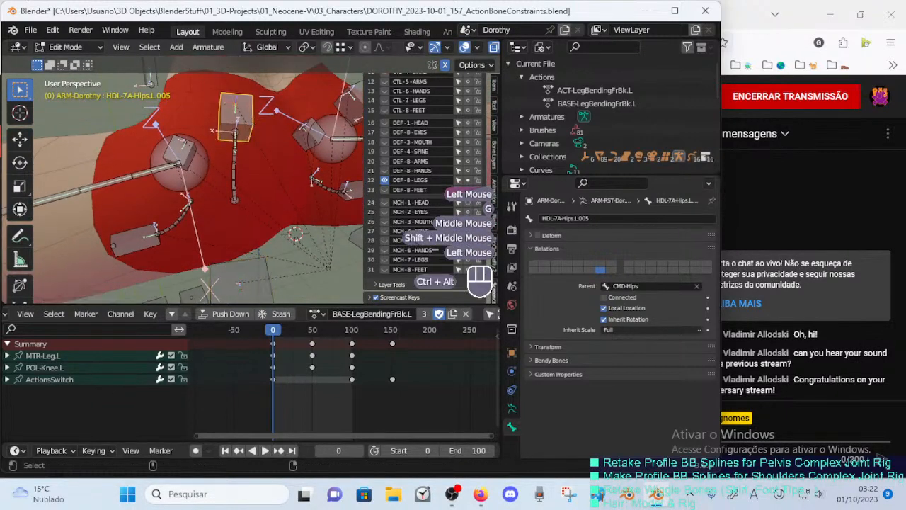
pyautogui.hotkey('ctrl', 'alt', 's')
pyautogui.click(274, 125)
pyautogui.press('s')
pyautogui.click(257, 128)
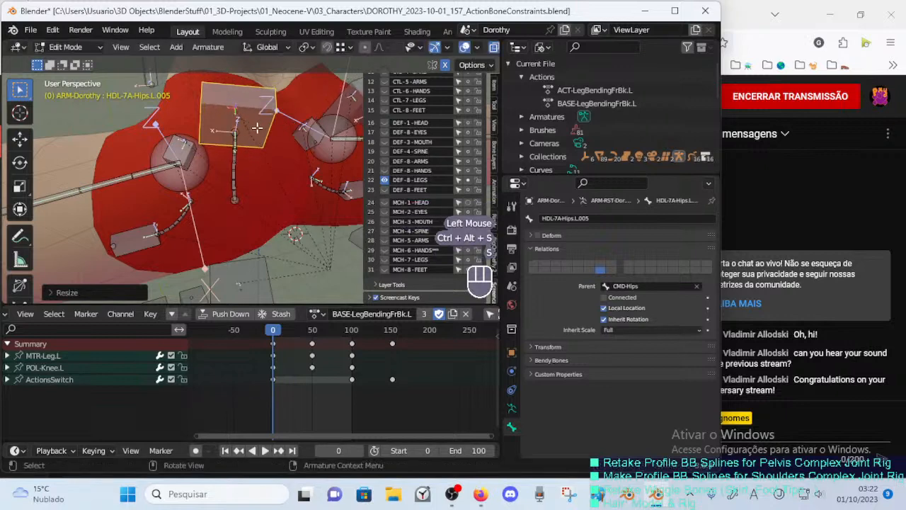
# Circle-select the upper handle HDL-7A-Hips.L.005 at its joint with the bendy bone and move it.
pyautogui.scroll(-2, 257, 129)
pyautogui.moveTo(257, 129); pyautogui.dragTo(177, 90, button='middle')
pyautogui.scroll(2, 252, 135)
pyautogui.hotkey('alt', 'a')
pyautogui.press('c')
pyautogui.rightClick(250, 122)
pyautogui.hotkey('alt', 'a')
pyautogui.press('c')
pyautogui.rightClick(241, 131)
pyautogui.scroll(2, 254, 135)
pyautogui.press('g')
pyautogui.click(279, 138)
# Reselect the HDL-7A-Hips.L.005 joint, shift it inward and rotate the handle.
pyautogui.hotkey('alt', 'a')
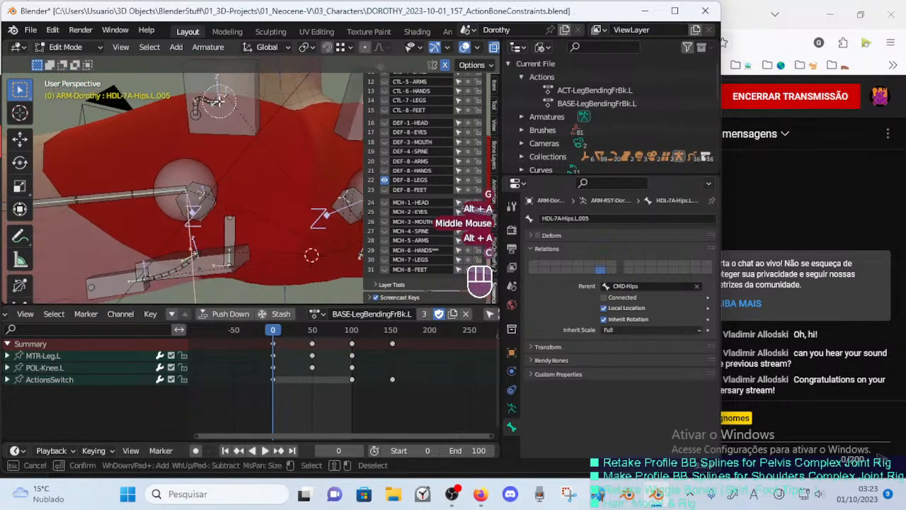
pyautogui.click(219, 101)
pyautogui.rightClick(219, 101)
pyautogui.press('g')
pyautogui.click(236, 91)
pyautogui.press('r')
pyautogui.click(257, 117)
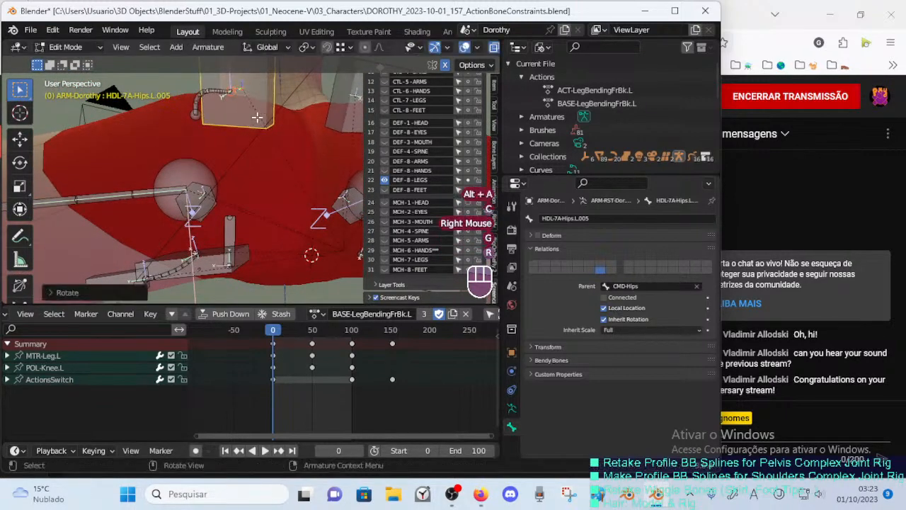
# Rotate HDL-7A-Hips.L.005 further in several views to follow the upper hip surface.
pyautogui.moveTo(257, 117); pyautogui.dragTo(300, 160, button='middle')
pyautogui.click(274, 171)
pyautogui.press('r')
pyautogui.click(282, 175)
pyautogui.moveTo(300, 160); pyautogui.dragTo(222, 192, button='middle')
pyautogui.press('r')
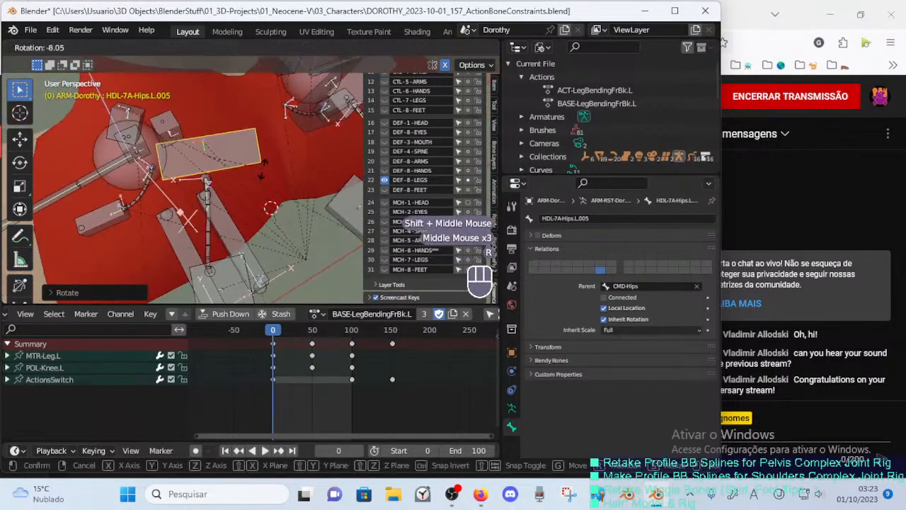
pyautogui.click(248, 182)
# Move the upper end of DEF-7A-Hips.L.002 closer to the handle HDL-7A-Hips.L.005.
pyautogui.press('g')
pyautogui.click(213, 176)
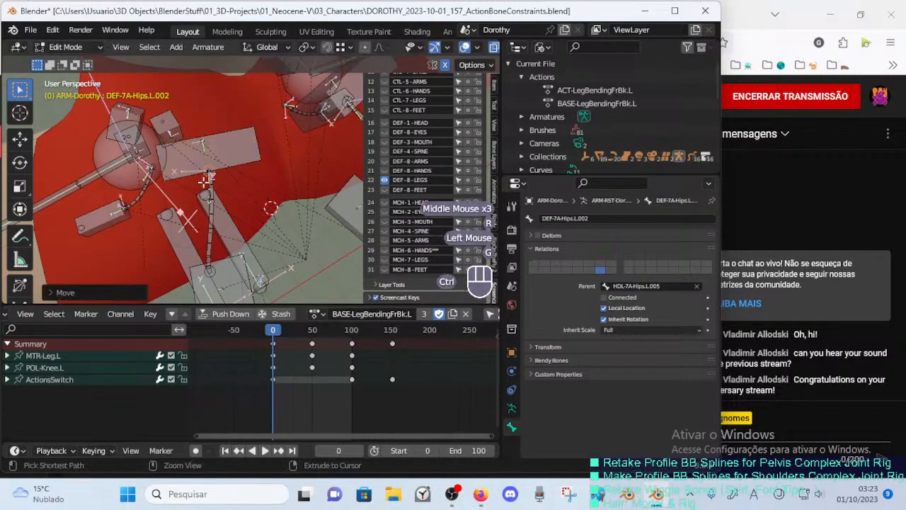
pyautogui.moveTo(212, 177)
pyautogui.mouseDown(button='middle')
pyautogui.moveTo(312, 138)
pyautogui.moveTo(178, 119)
pyautogui.moveTo(212, 174)
pyautogui.mouseUp(button='middle')
pyautogui.scroll(-2, 178, 119)
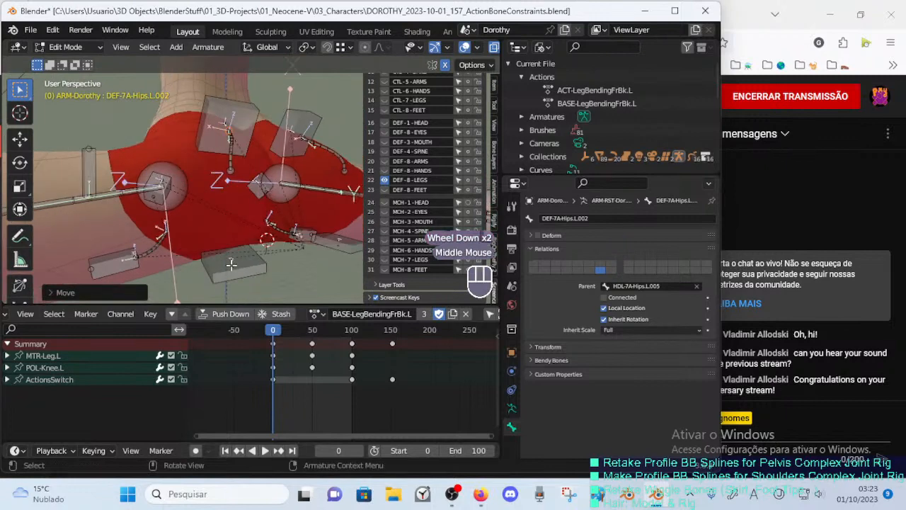
# Move and rotate the lower handle HDL-7A-Hips.L.006 to the underside of the left buttock.
pyautogui.click(231, 263)
pyautogui.moveTo(231, 262); pyautogui.dragTo(251, 234, button='middle')
pyautogui.press('g')
pyautogui.click(281, 233)
pyautogui.press('r')
pyautogui.click(208, 189)
pyautogui.press('r')
pyautogui.click(270, 126)
pyautogui.press('g')
pyautogui.click(235, 121)
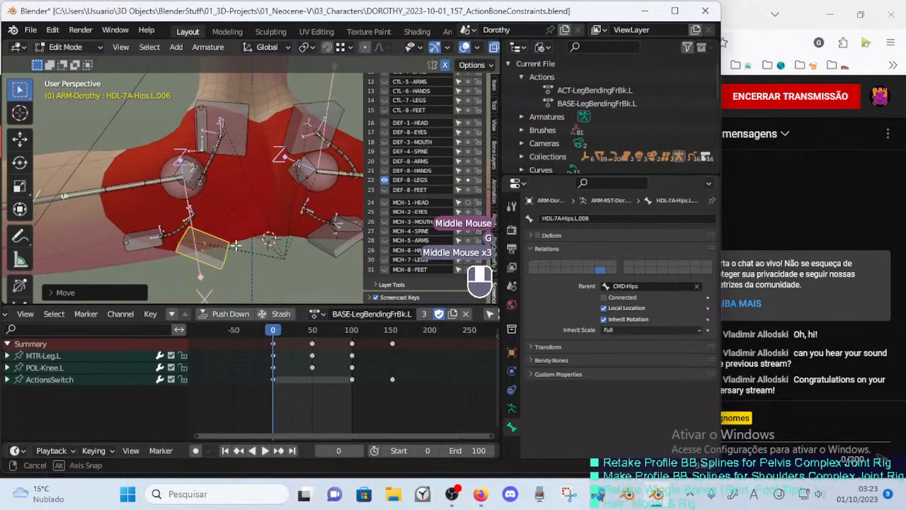
# Adjust the rotation and roll of HDL-7A-Hips.L.006 and move it outward beneath the left thigh joint.
pyautogui.press('r')
pyautogui.click(254, 240)
pyautogui.hotkey('ctrl', 'r')
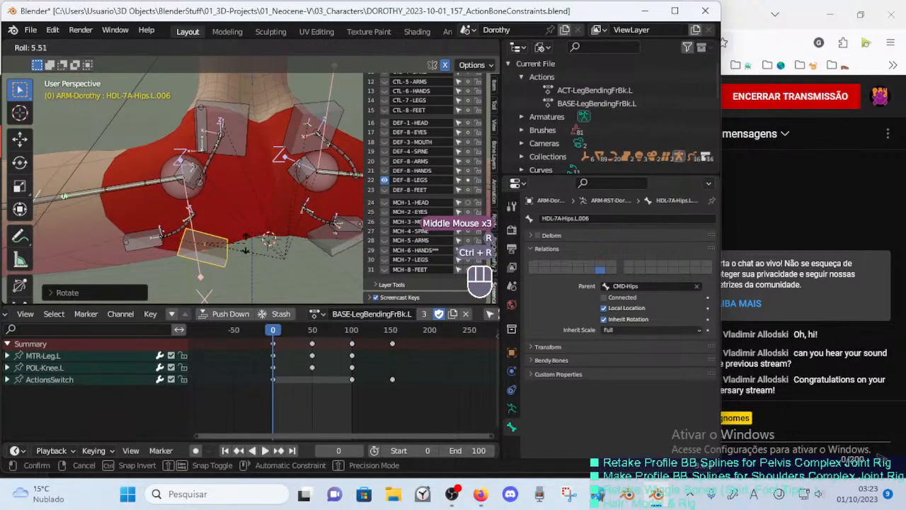
pyautogui.click(245, 250)
pyautogui.press('g')
pyautogui.click(228, 244)
pyautogui.hotkey('ctrl', 'r')
pyautogui.click(225, 242)
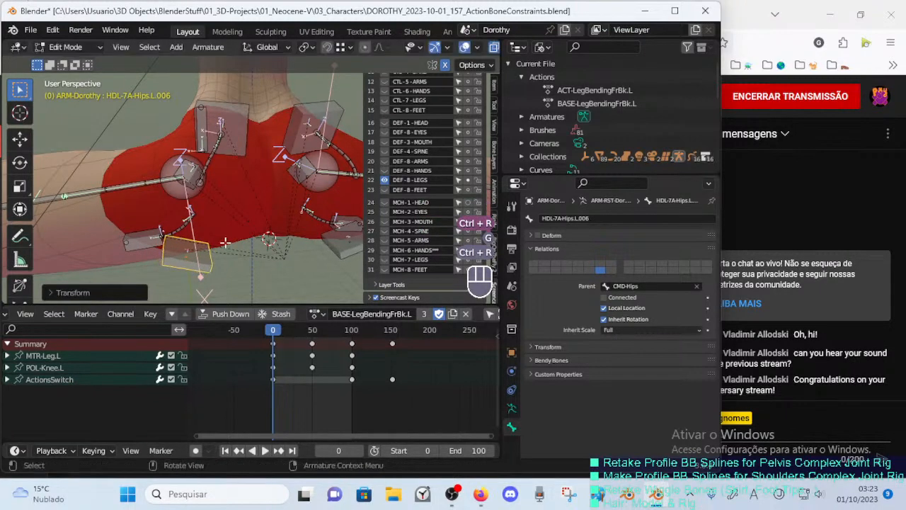
# Rotate HDL-7A-Hips.L.006 in two views, including about its local X axis, to fit the buttock.
pyautogui.moveTo(225, 242); pyautogui.dragTo(249, 245, button='middle')
pyautogui.press('r')
pyautogui.click(241, 244)
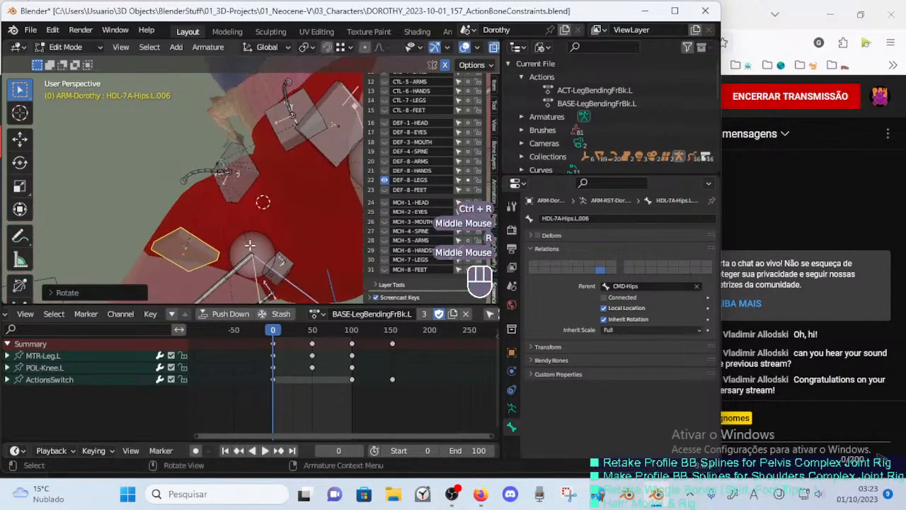
pyautogui.press('r')
pyautogui.press('x')
pyautogui.press('x')
pyautogui.click(213, 214)
# Move the lower end of DEF-7A-Hips.L.002 onto the handle HDL-7A-Hips.L.006.
pyautogui.moveTo(212, 215); pyautogui.dragTo(183, 178, button='middle')
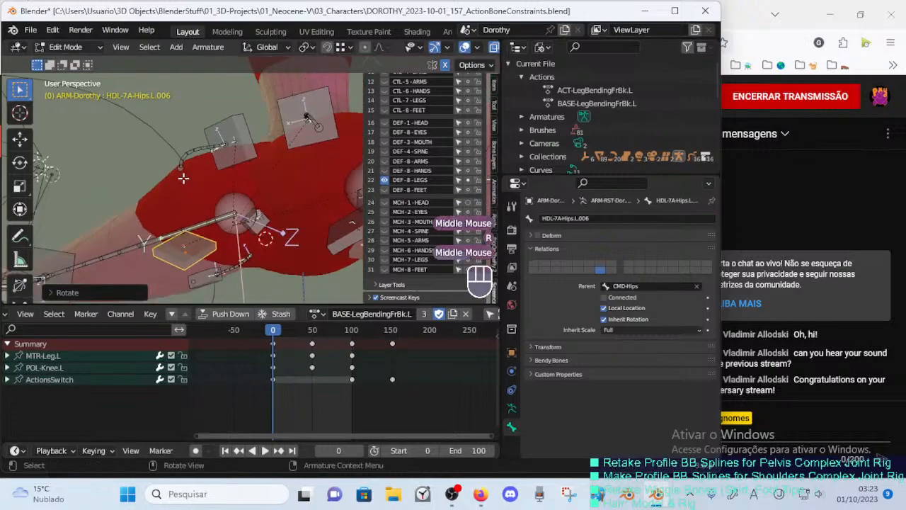
pyautogui.click(182, 172)
pyautogui.press('g')
pyautogui.click(184, 244)
# Examine the fit of the new hip bone and its two handles on the buttocks from several angles.
pyautogui.moveTo(184, 244); pyautogui.dragTo(130, 205, button='middle')
pyautogui.scroll(-1, 134, 209)
pyautogui.moveTo(186, 249); pyautogui.dragTo(189, 283, button='middle')
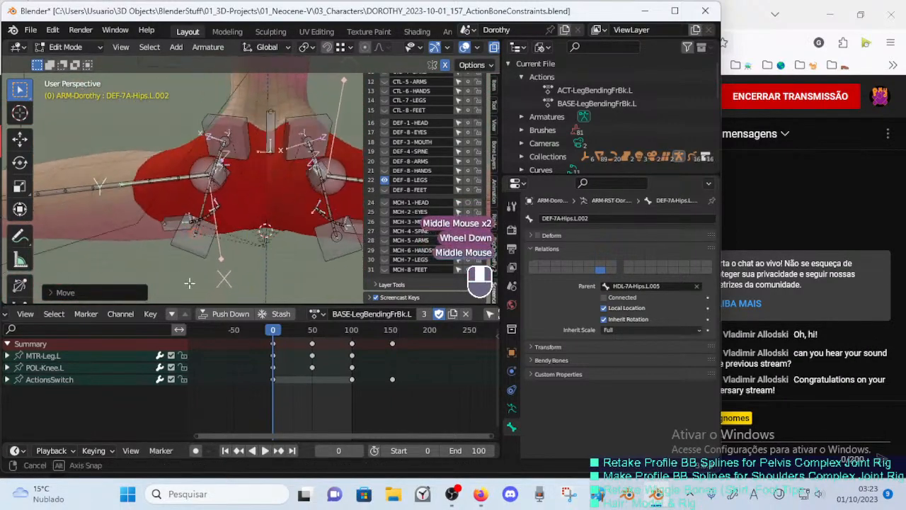
pyautogui.moveTo(189, 283); pyautogui.dragTo(213, 277)
pyautogui.press('a')
pyautogui.press('a')
pyautogui.moveTo(241, 265); pyautogui.dragTo(257, 210, button='middle')
pyautogui.moveTo(234, 177); pyautogui.dragTo(153, 148, button='middle')
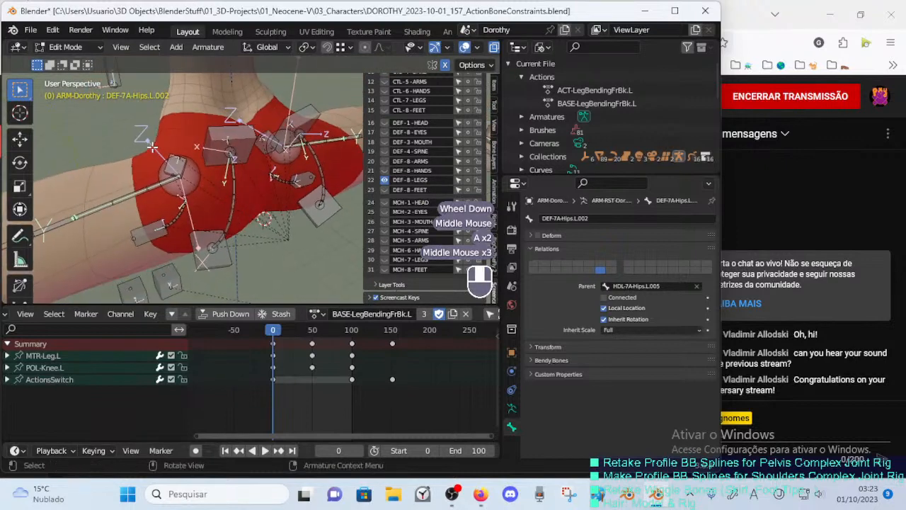
pyautogui.moveTo(223, 160)
pyautogui.mouseDown(button='middle')
pyautogui.moveTo(279, 137)
pyautogui.moveTo(241, 149)
pyautogui.moveTo(181, 142)
pyautogui.moveTo(192, 165)
pyautogui.moveTo(239, 160)
pyautogui.mouseUp(button='middle')
pyautogui.scroll(-1, 184, 145)
pyautogui.press('g')
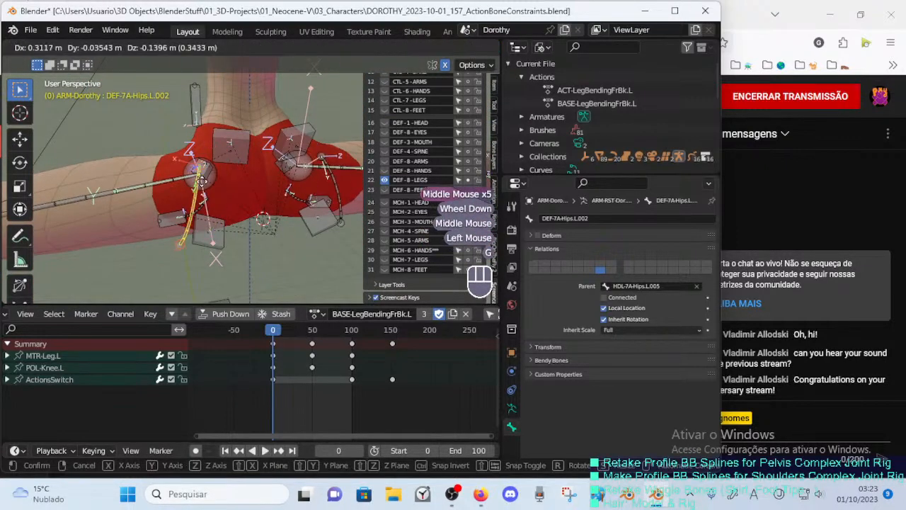
pyautogui.rightClick(235, 217)
pyautogui.click(215, 237)
pyautogui.press('g')
pyautogui.rightClick(249, 185)
pyautogui.click(235, 150)
pyautogui.press('g')
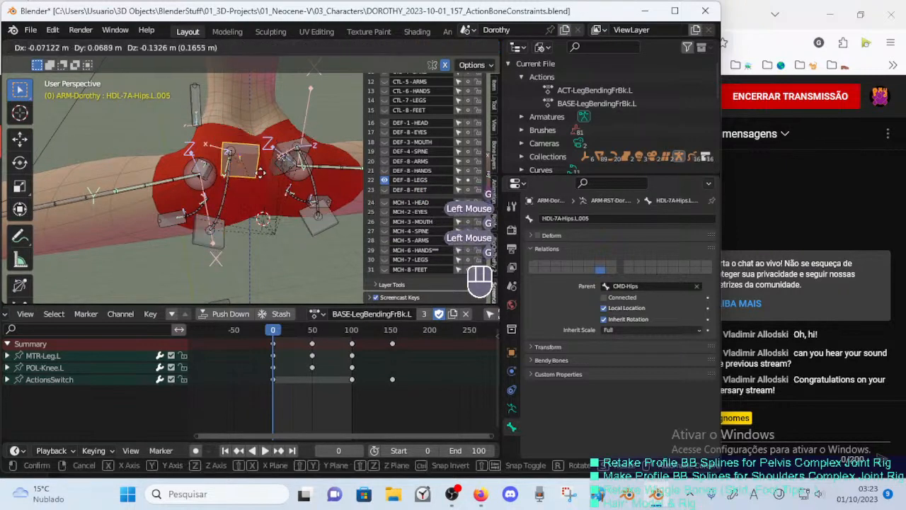
pyautogui.rightClick(244, 167)
# Set the transform pivot to Active Element and try scaling HDL-7A-Hips.L.005.
pyautogui.moveTo(237, 162); pyautogui.dragTo(233, 184, button='middle')
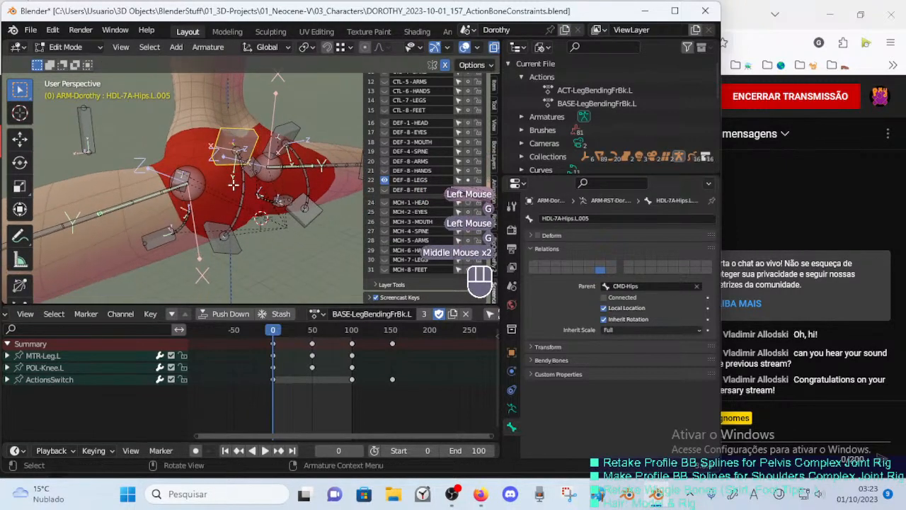
pyautogui.click(227, 244)
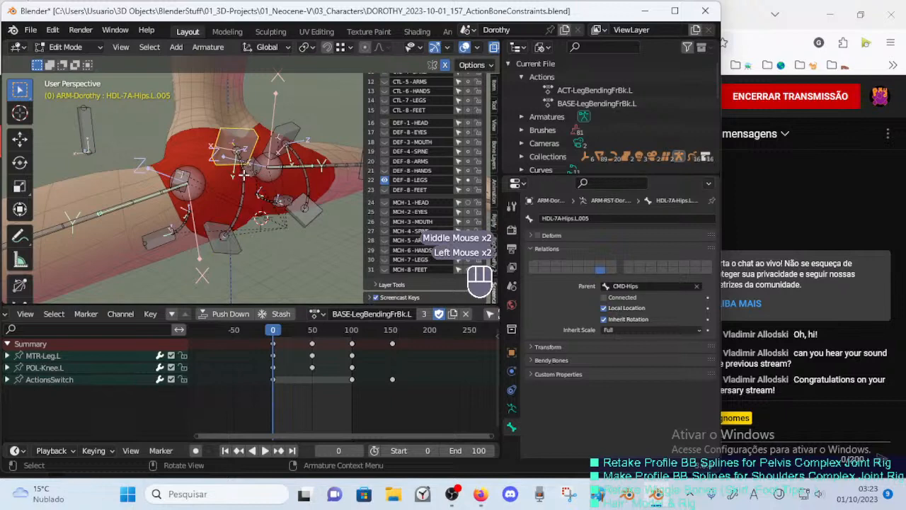
pyautogui.scroll(2, 255, 162)
pyautogui.moveTo(242, 173); pyautogui.dragTo(289, 81, button='middle')
pyautogui.click(304, 50)
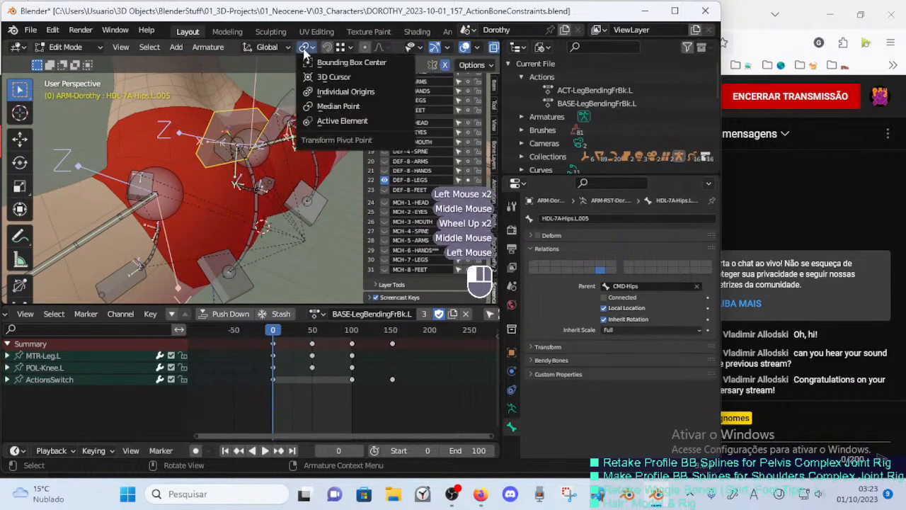
pyautogui.click(313, 120)
pyautogui.press('s')
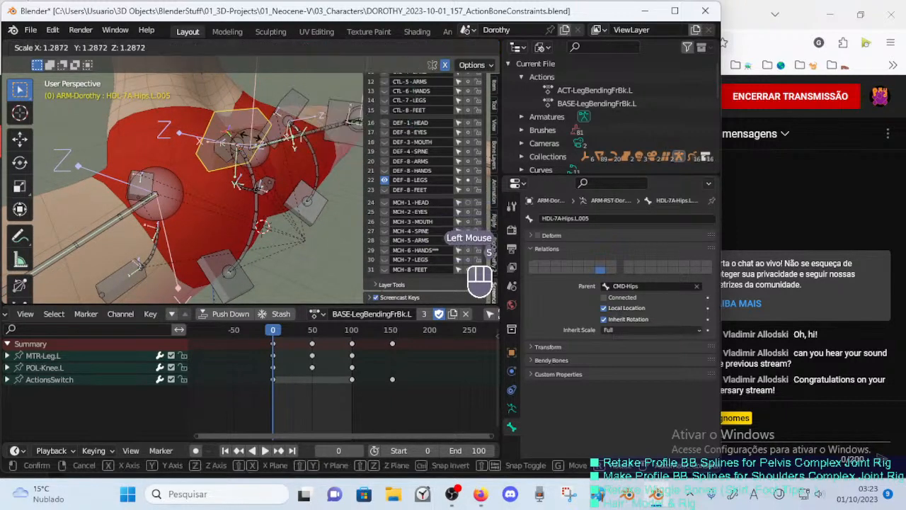
pyautogui.click(248, 138)
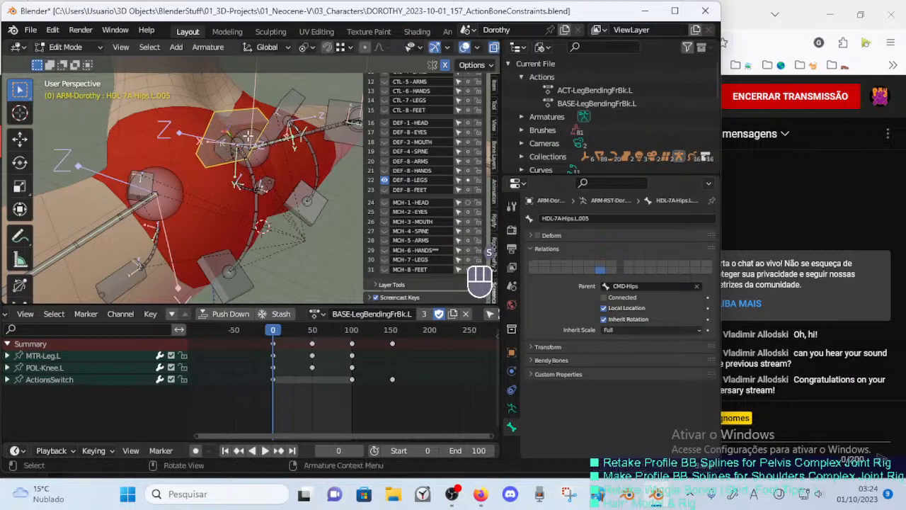
# Show the transform values of HDL-7A-Hips.L.005 in place of the bone layer list.
pyautogui.scroll(2, 223, 126)
pyautogui.keyDown('shift'); pyautogui.moveTo(223, 126); pyautogui.dragTo(248, 184, button='middle'); pyautogui.keyUp('shift')
pyautogui.scroll(2, 251, 198)
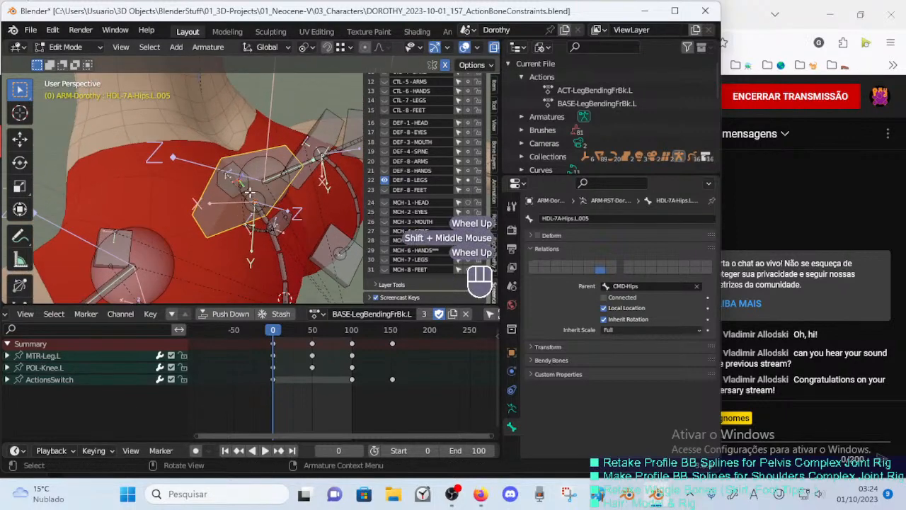
pyautogui.keyDown('shift'); pyautogui.click(255, 205); pyautogui.keyUp('shift')
pyautogui.click(256, 205)
pyautogui.scroll(-2, 271, 201)
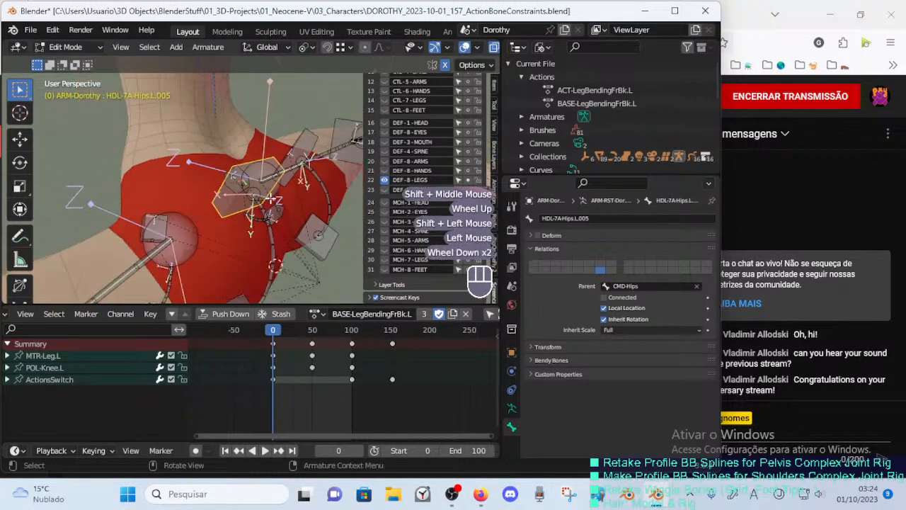
pyautogui.scroll(5, 455, 167)
pyautogui.click(368, 115)
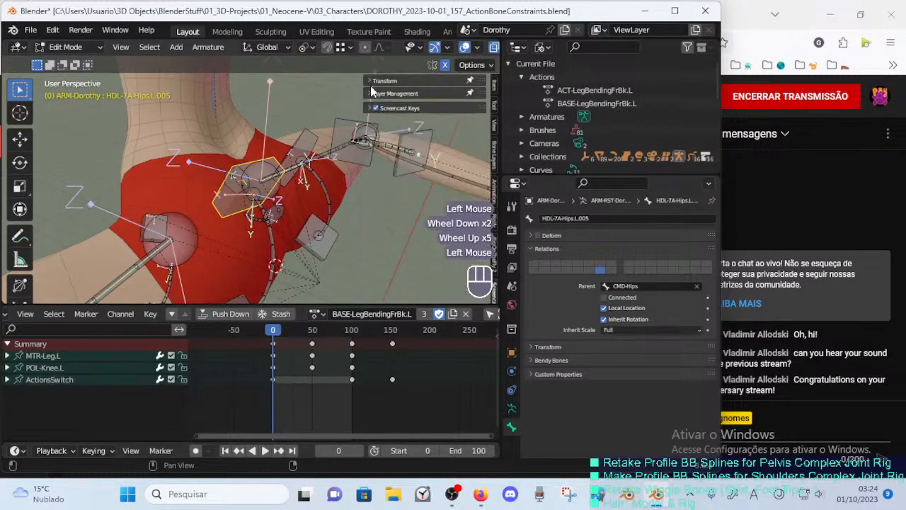
pyautogui.click(380, 111)
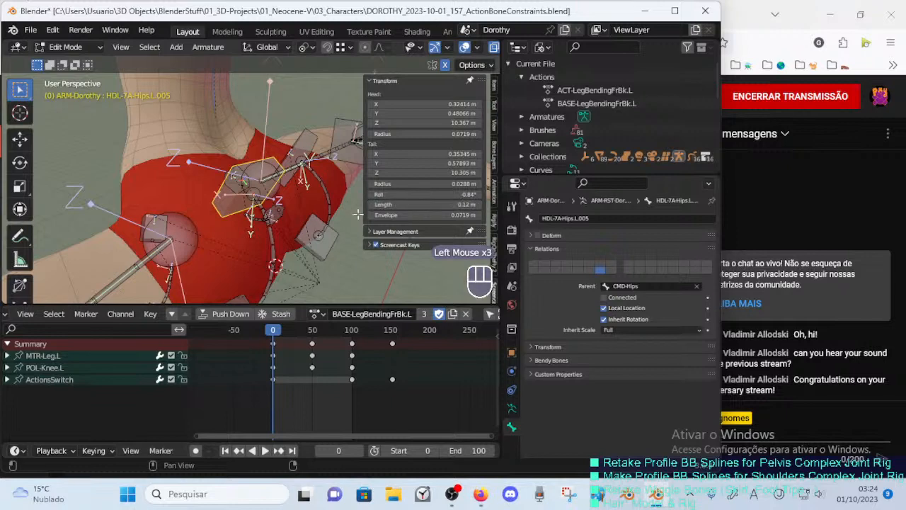
pyautogui.moveTo(347, 215); pyautogui.dragTo(273, 198, button='middle')
pyautogui.moveTo(273, 198); pyautogui.dragTo(346, 202, button='middle')
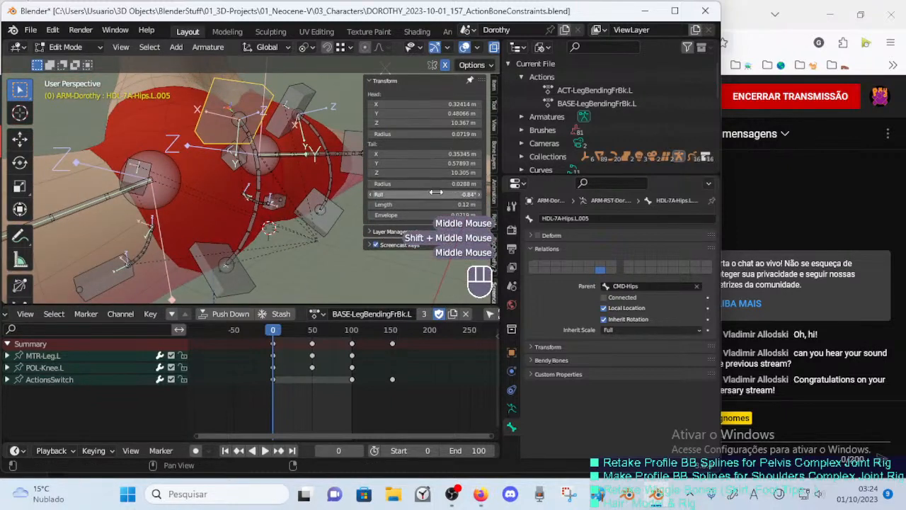
# Give the lower handle HDL-7A-Hips.L.006 the 0.12 m length of HDL-7A-Hips.L.005.
pyautogui.hotkey('ctrl', 'c')
pyautogui.click(242, 273)
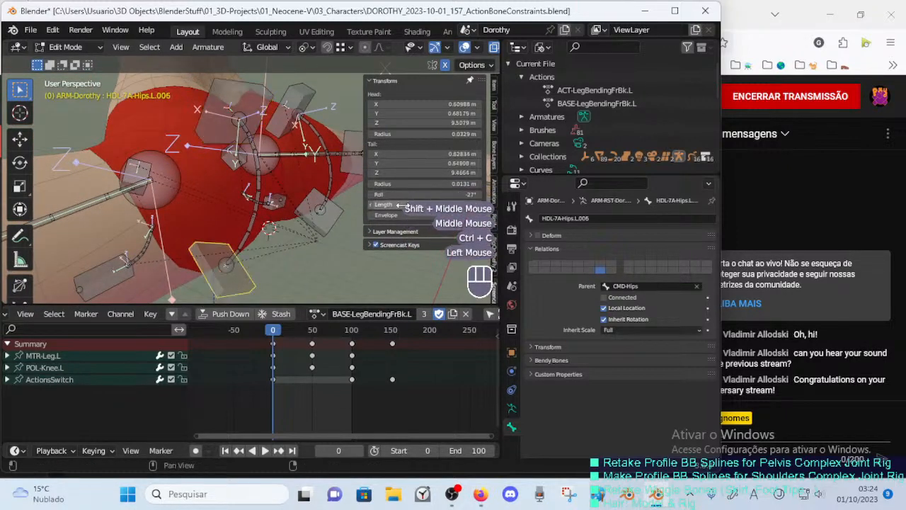
pyautogui.moveTo(396, 306); pyautogui.dragTo(396, 357)
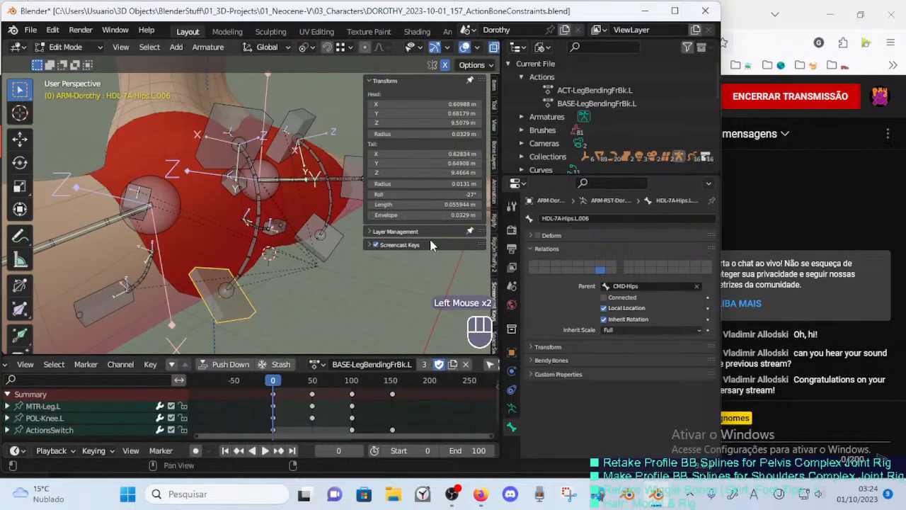
pyautogui.middleClick(244, 289)
# Snap the lower and upper ends of DEF-7A-Hips.L.002 onto the joints of handles HDL-7A-Hips.L.006 and HDL-7A-Hips.L.005.
pyautogui.click(234, 291)
pyautogui.press('g')
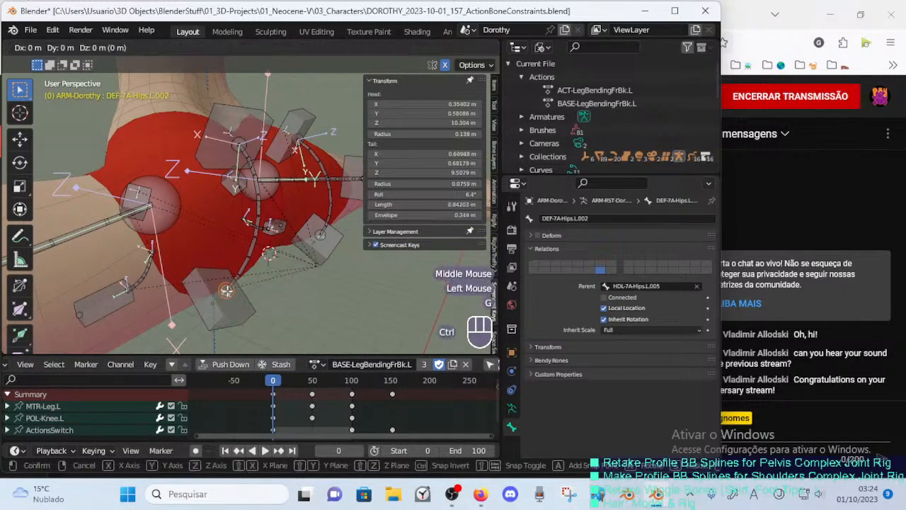
pyautogui.click(226, 291)
pyautogui.click(244, 148)
pyautogui.press('g')
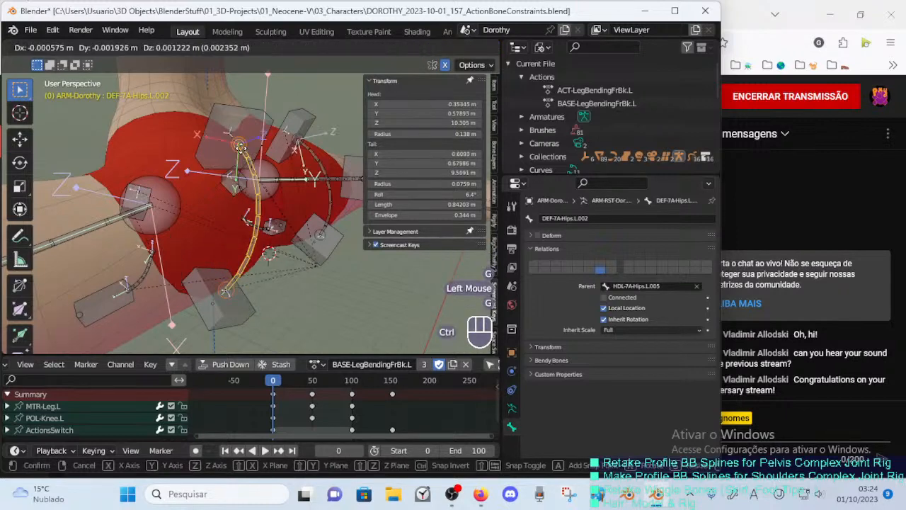
pyautogui.click(241, 146)
# Align DEF-7A-Hips.L.002 to the orientation of the upper handle HDL-7A-Hips.L.005.
pyautogui.moveTo(241, 146); pyautogui.dragTo(170, 192, button='middle')
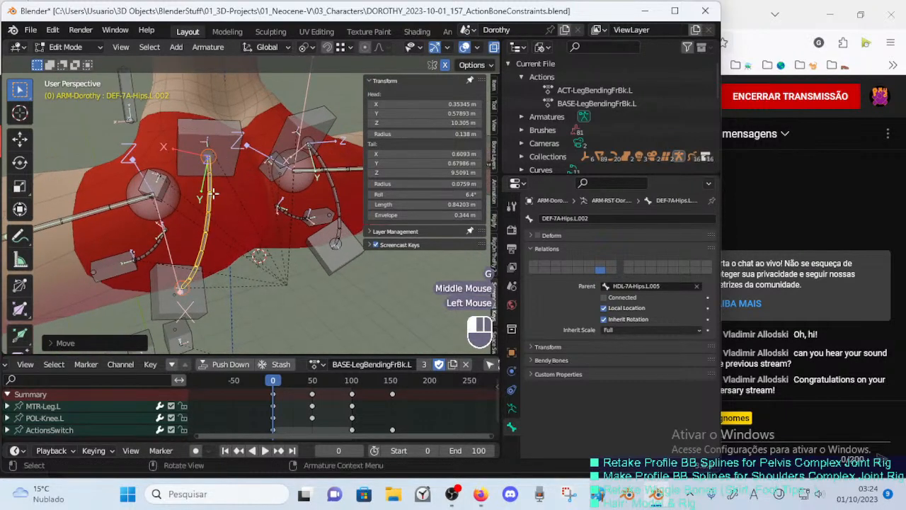
pyautogui.keyDown('shift'); pyautogui.click(230, 154); pyautogui.keyUp('shift')
pyautogui.hotkey('ctrl', 'alt', 'a')
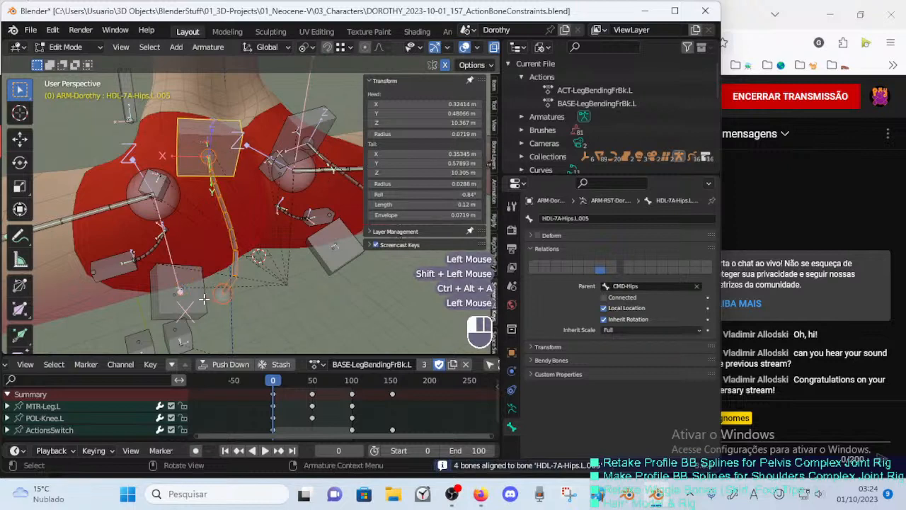
# Clear the roll of HDL-7A-Hips.L.006 and roll the handle to about -22°.
pyautogui.click(203, 299)
pyautogui.press('g')
pyautogui.click(199, 299)
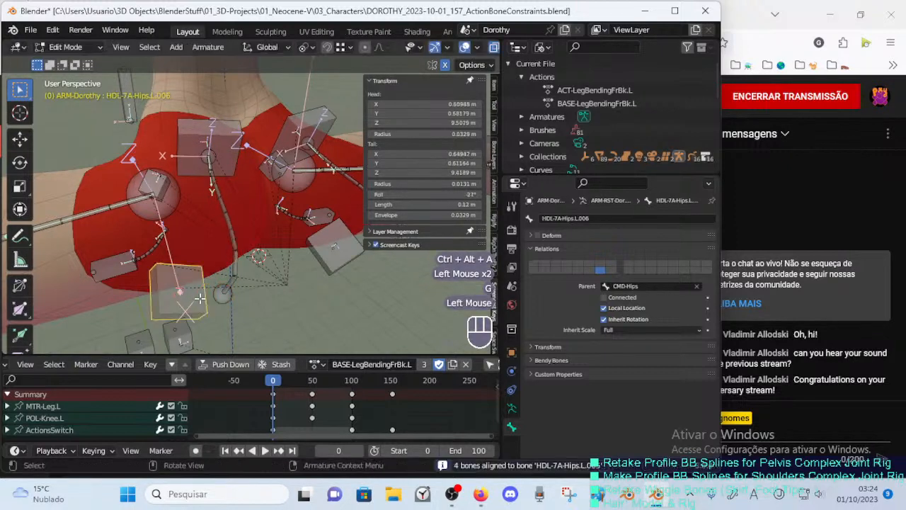
pyautogui.hotkey('alt', 'r')
pyautogui.click(228, 158)
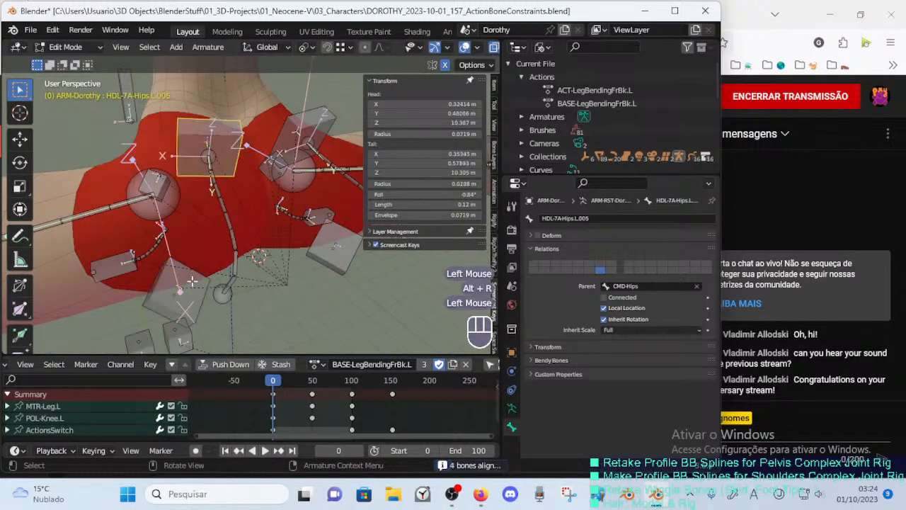
pyautogui.click(192, 306)
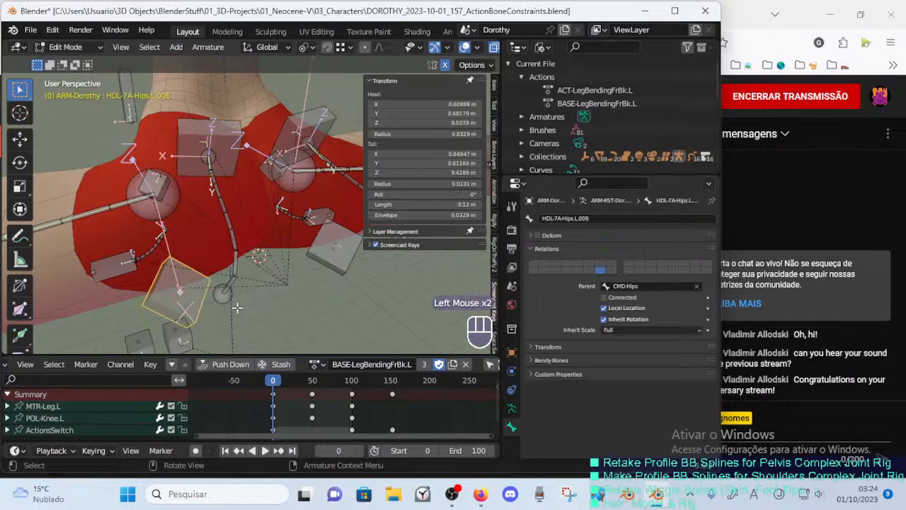
pyautogui.hotkey('ctrl', 'r')
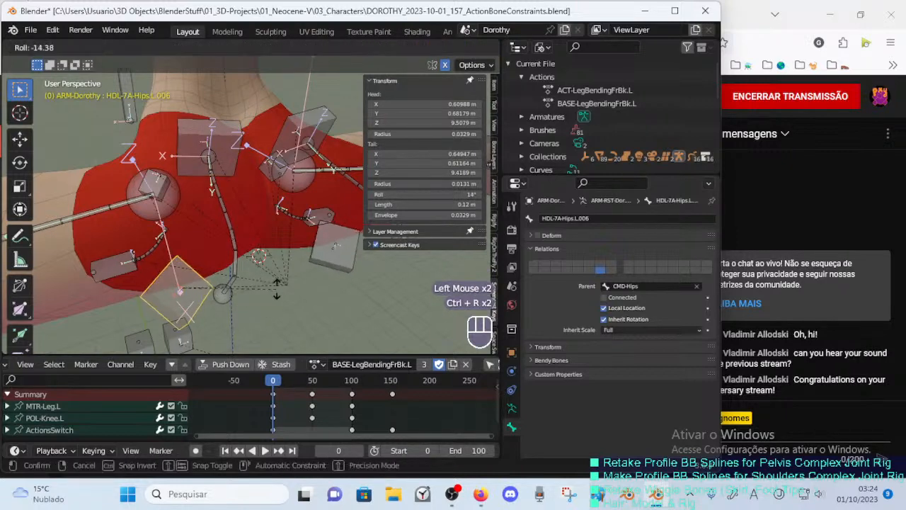
pyautogui.hotkey('ctrl', 'r')
pyautogui.click(204, 334)
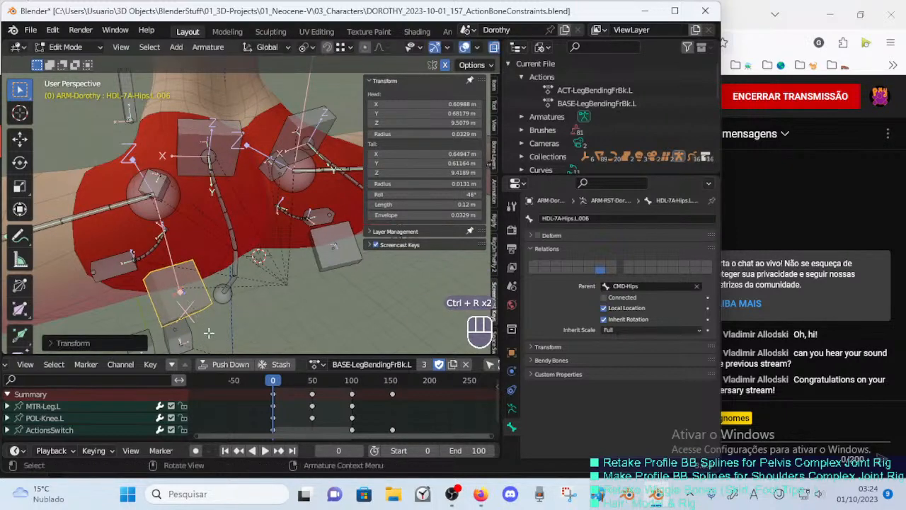
pyautogui.moveTo(204, 334); pyautogui.dragTo(202, 300, button='middle')
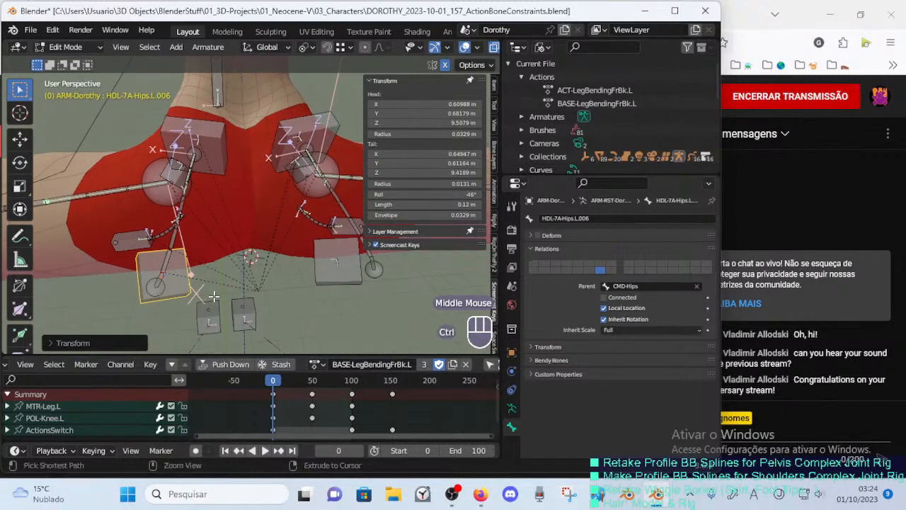
pyautogui.hotkey('ctrl', 'r')
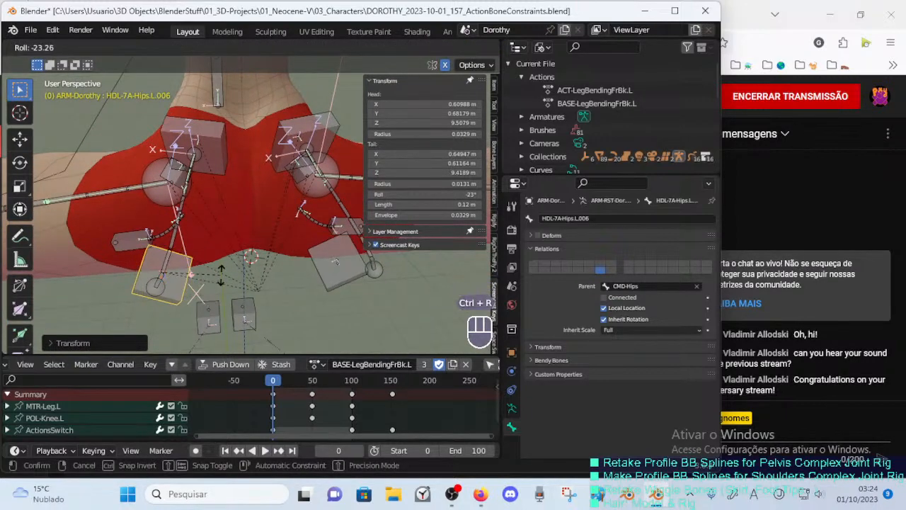
pyautogui.click(221, 276)
# Snap the lower end of DEF-7A-Hips.L.002 back onto the joint of HDL-7A-Hips.L.006.
pyautogui.click(176, 265)
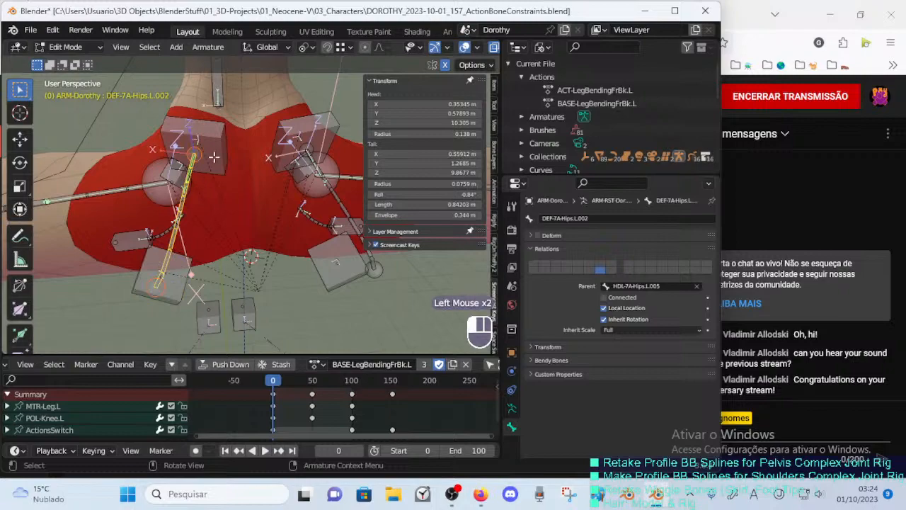
pyautogui.click(154, 285)
pyautogui.press('g')
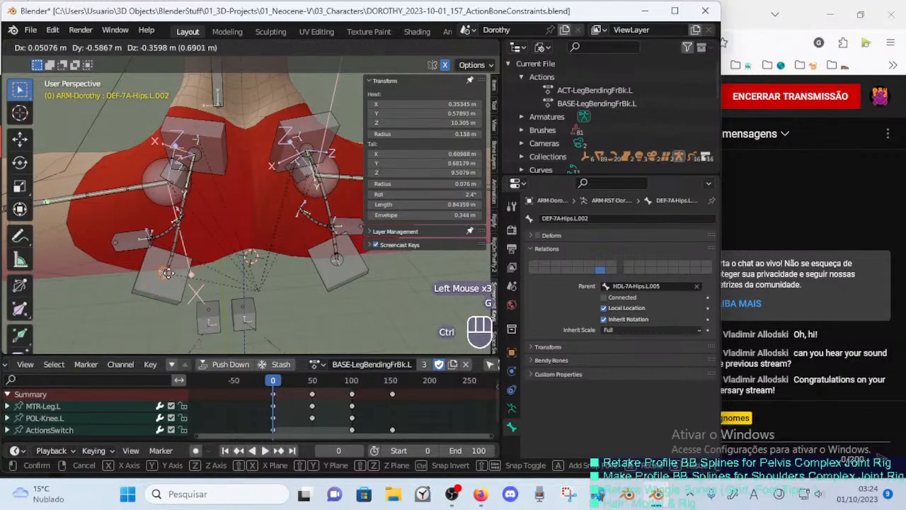
pyautogui.click(170, 269)
# Examine how DEF-7A-Hips.L.002 and its two handles sit on the buttock from several angles.
pyautogui.moveTo(170, 269); pyautogui.dragTo(177, 223, button='middle')
pyautogui.scroll(-2, 233, 263)
pyautogui.moveTo(237, 212); pyautogui.dragTo(174, 184, button='middle')
pyautogui.click(240, 153)
pyautogui.moveTo(239, 153); pyautogui.dragTo(185, 185, button='middle')
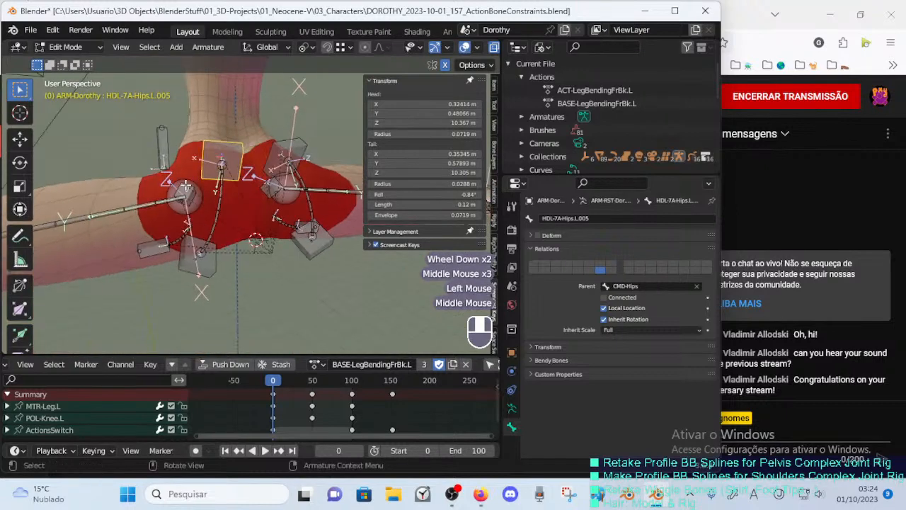
pyautogui.click(223, 211)
pyautogui.click(201, 259)
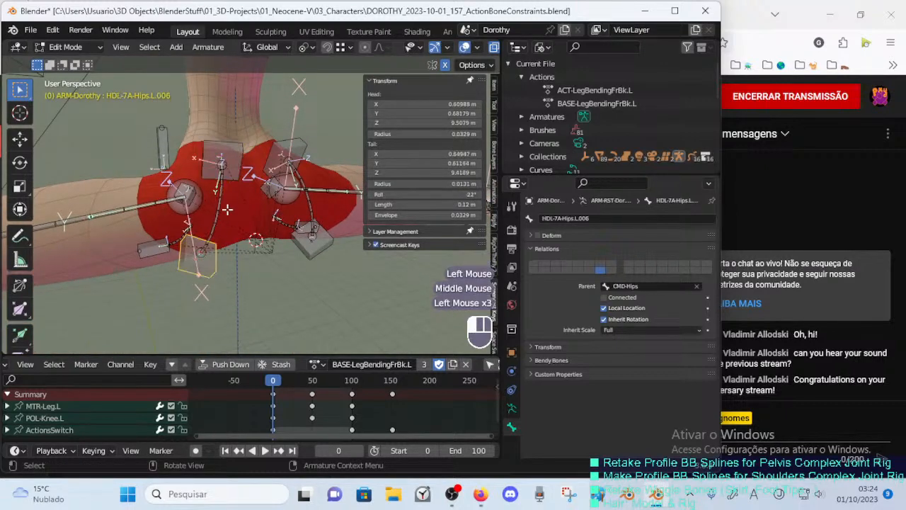
pyautogui.click(225, 208)
# Batch rename the deform bone DEF-7A-Hips.L.002 and its two handles, replacing Hips with Buttocks in the bone names.
pyautogui.click(223, 156)
pyautogui.keyDown('shift'); pyautogui.click(218, 193); pyautogui.keyUp('shift')
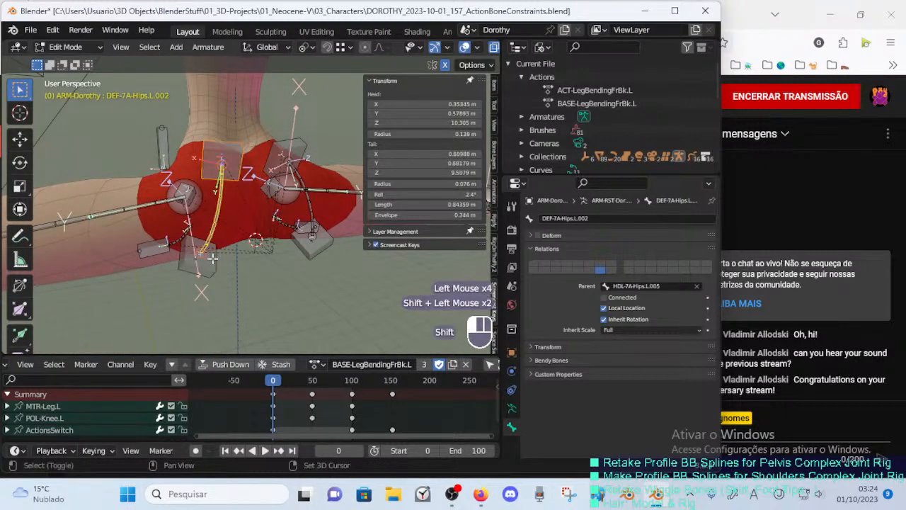
pyautogui.keyDown('shift'); pyautogui.click(199, 257); pyautogui.keyUp('shift')
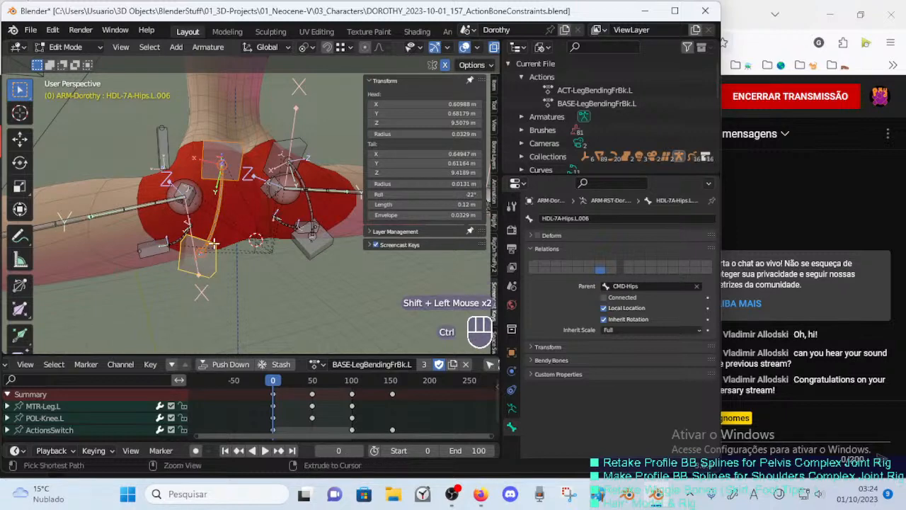
pyautogui.hotkey('ctrl', 'F2')
pyautogui.click(170, 286)
pyautogui.click(170, 286)
pyautogui.click(230, 267)
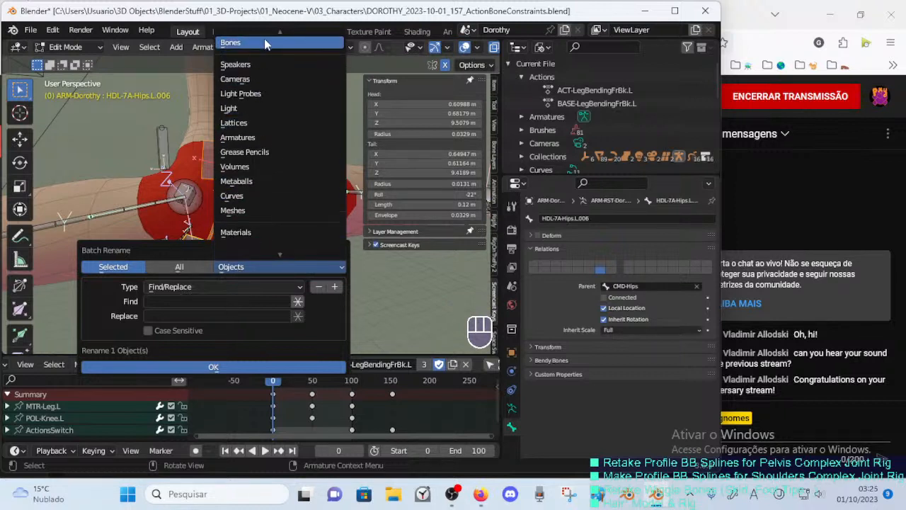
pyautogui.click(264, 44)
pyautogui.click(173, 300)
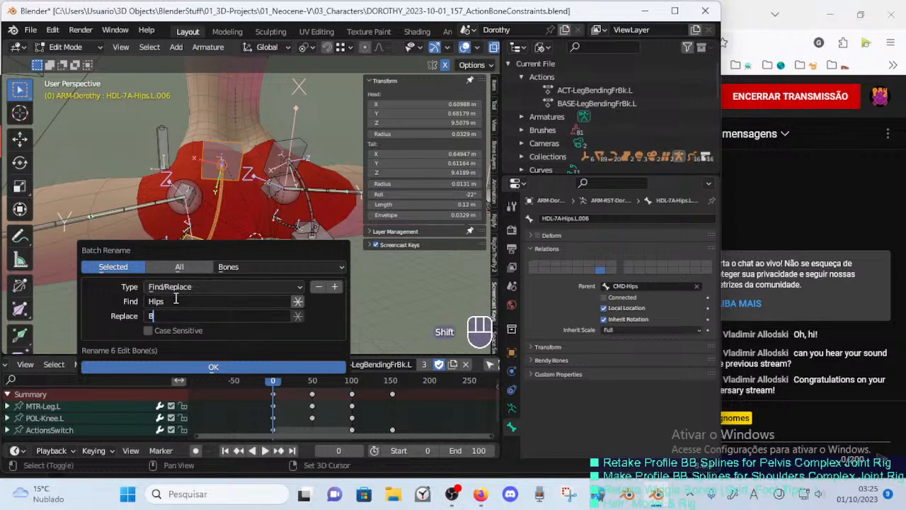
pyautogui.click(213, 366)
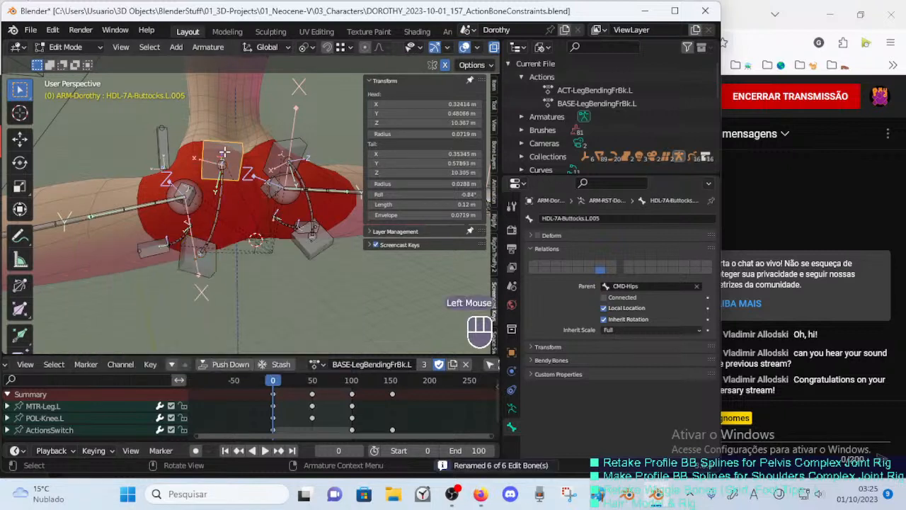
# Rename the upper left handle HDL-7A-Buttocks.L.005 as HDL-7A-Buttocks.L.003.
pyautogui.press('F2')
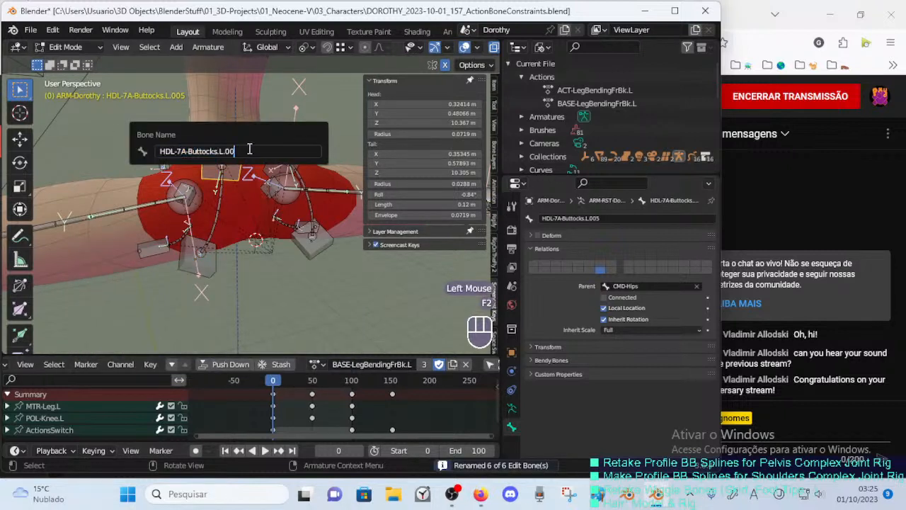
pyautogui.write('3')
pyautogui.press('Return')
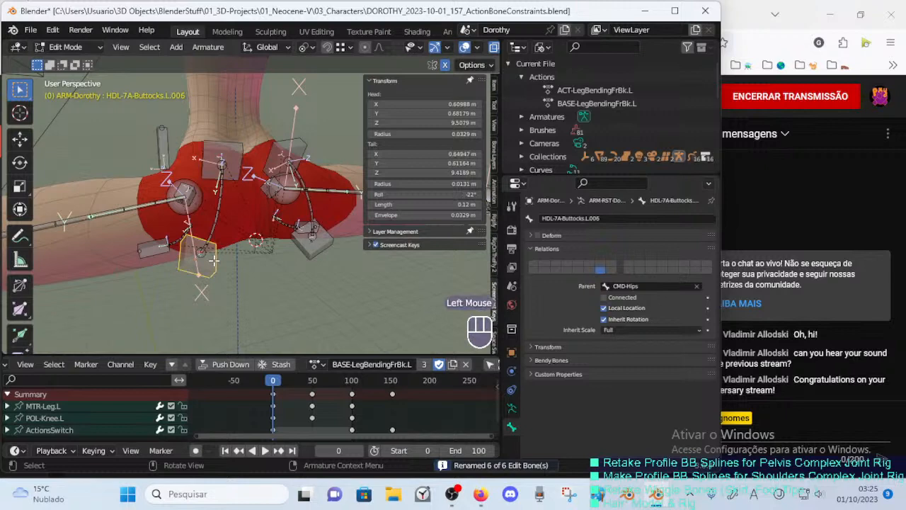
# Rename the upper right handle HDL-7A-Buttocks.R.005 as HDL-7A-Buttocks.R.003.
pyautogui.click(234, 163)
pyautogui.click(299, 147)
pyautogui.click(309, 247)
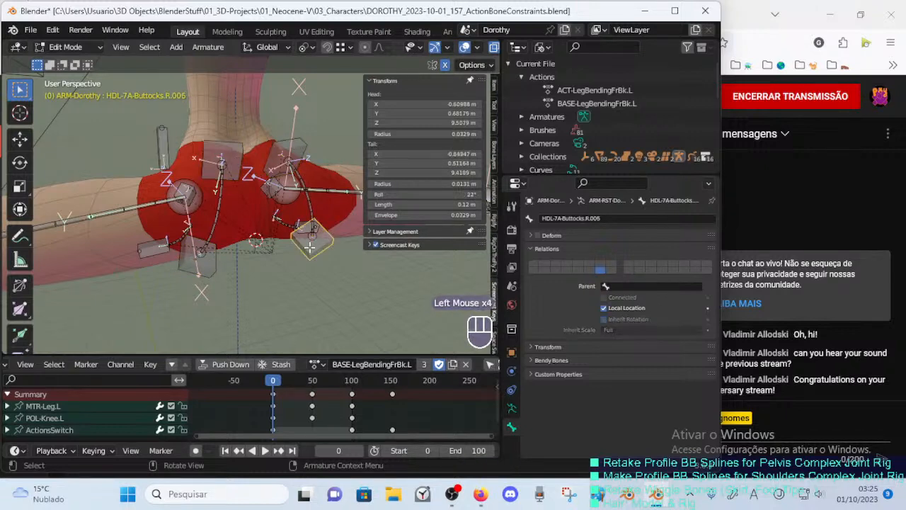
pyautogui.keyDown('shift'); pyautogui.moveTo(300, 195); pyautogui.dragTo(269, 212, button='middle'); pyautogui.keyUp('shift')
pyautogui.moveTo(269, 212); pyautogui.dragTo(252, 185, button='middle')
pyautogui.click(255, 183)
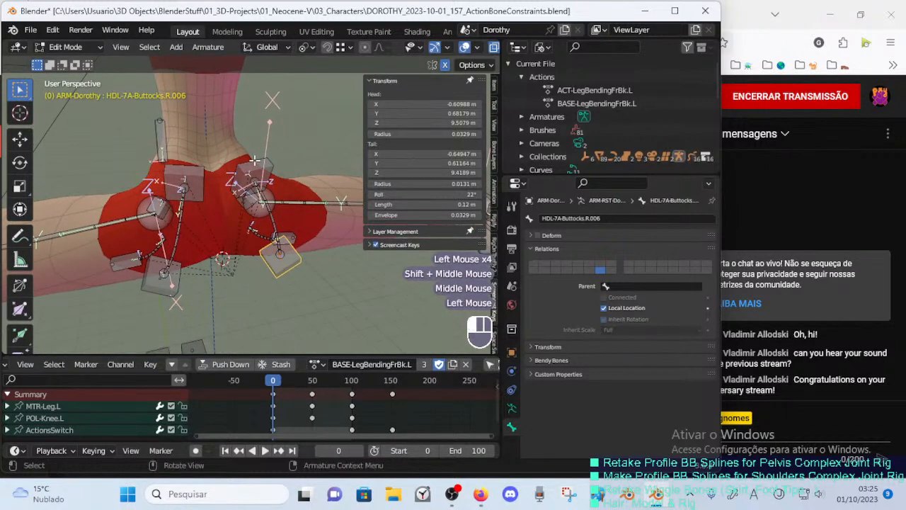
pyautogui.press('F2')
pyautogui.click(258, 163)
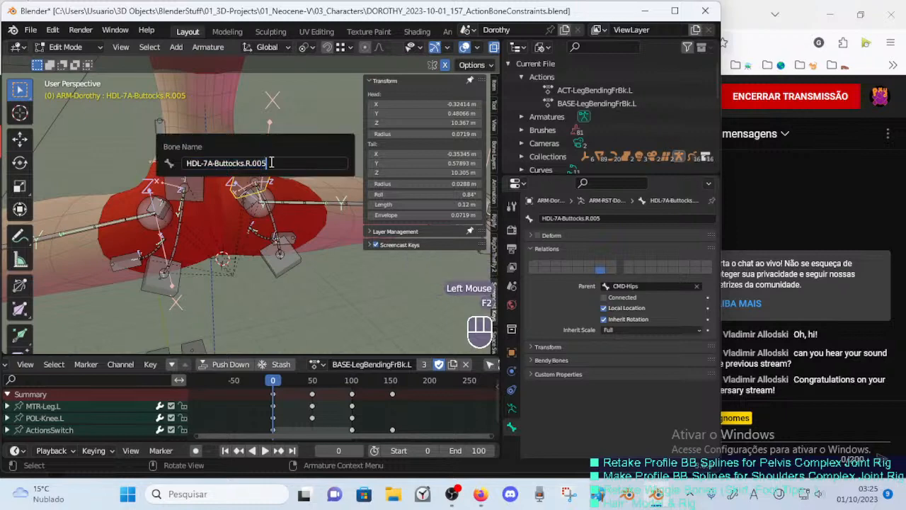
pyautogui.press('BackSpace')
pyautogui.write('3')
pyautogui.press('Return')
# Check the name of the upper left buttock handle.
pyautogui.moveTo(270, 162); pyautogui.dragTo(255, 208, button='middle')
pyautogui.moveTo(193, 198); pyautogui.dragTo(191, 200, button='middle')
pyautogui.click(192, 201)
pyautogui.press('F2')
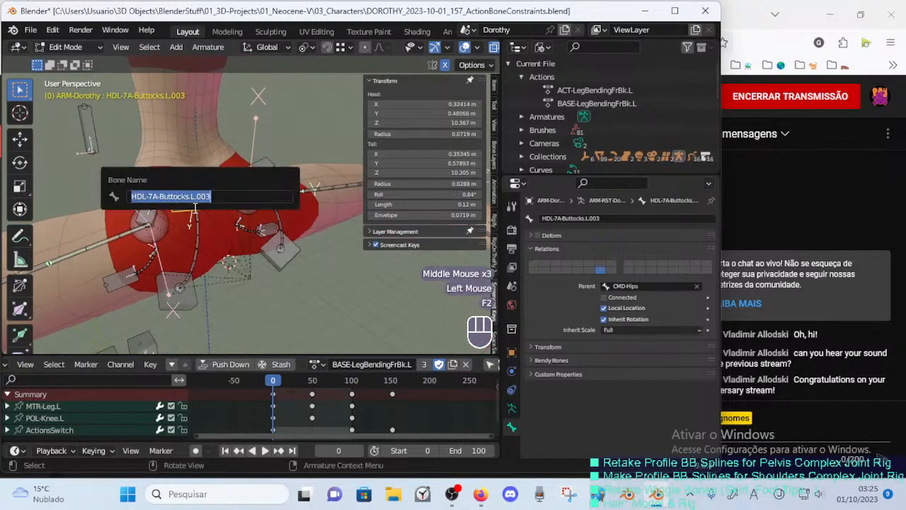
pyautogui.press('Return')
# Select the upper and lower buttock handles on both sides and open batch rename for them.
pyautogui.keyDown('shift'); pyautogui.click(243, 174); pyautogui.keyUp('shift')
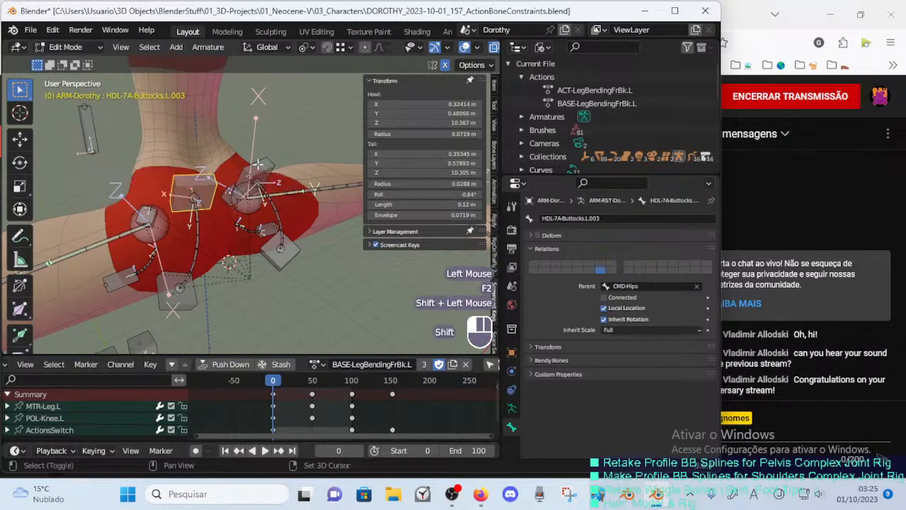
pyautogui.keyDown('shift'); pyautogui.click(278, 275); pyautogui.keyUp('shift')
pyautogui.keyDown('shift'); pyautogui.click(183, 298); pyautogui.keyUp('shift')
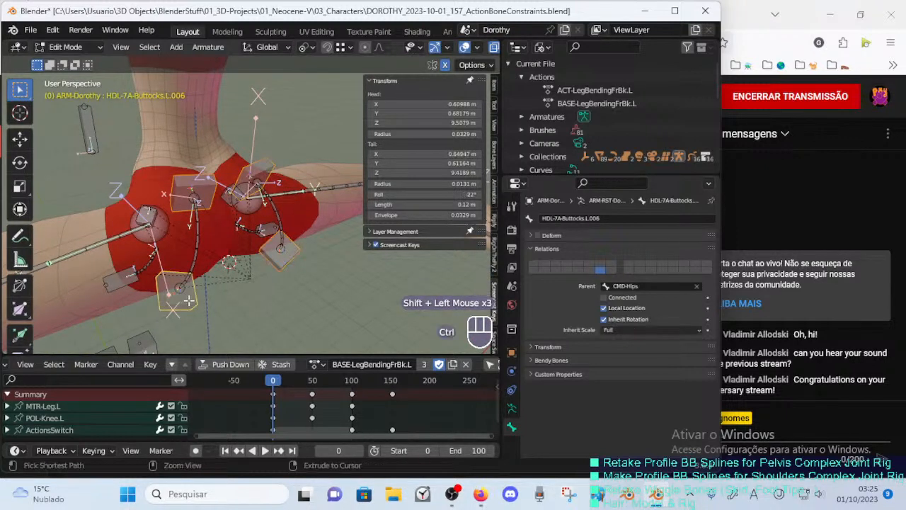
pyautogui.hotkey('ctrl', 'F2')
pyautogui.click(131, 344)
pyautogui.click(128, 359)
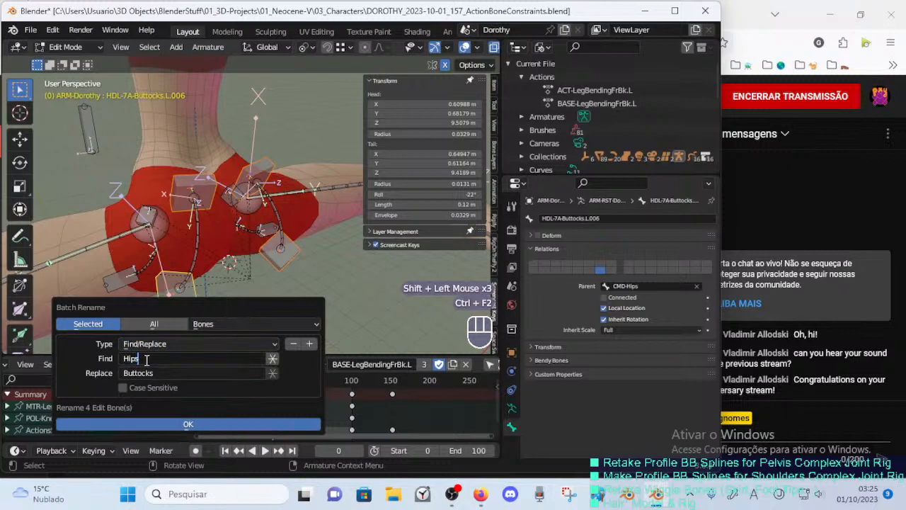
pyautogui.write('Pelv')
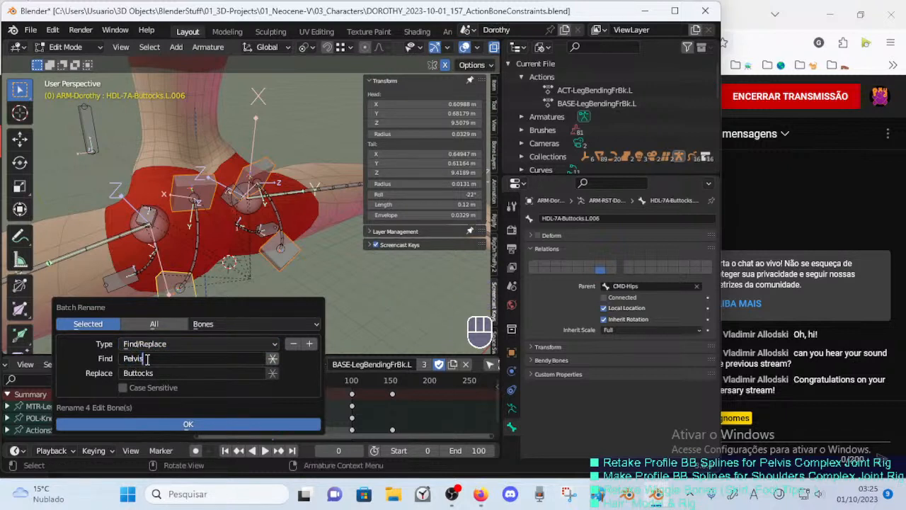
pyautogui.press('shift')
pyautogui.write('Buttocks')
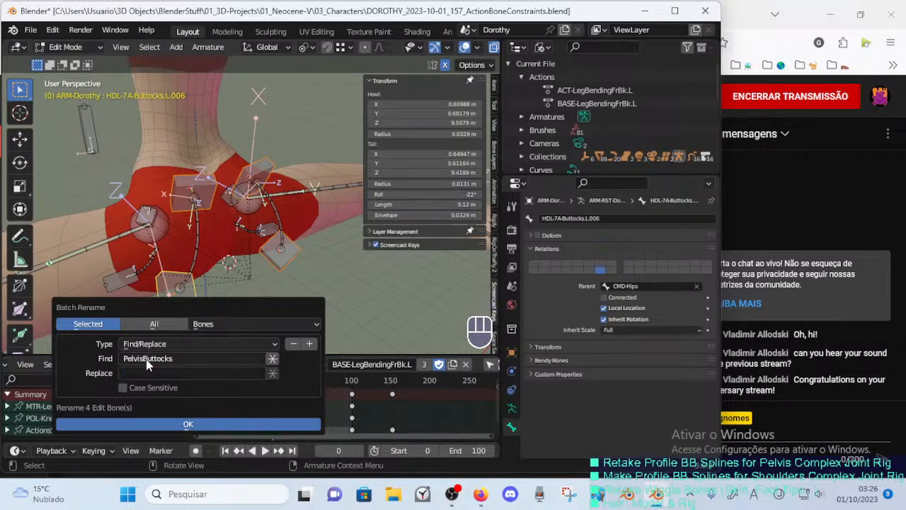
# Batch rename the four selected handles, replacing "Buttocks" with "HipsButtocks" in their names.
pyautogui.click(148, 359)
pyautogui.write('B')
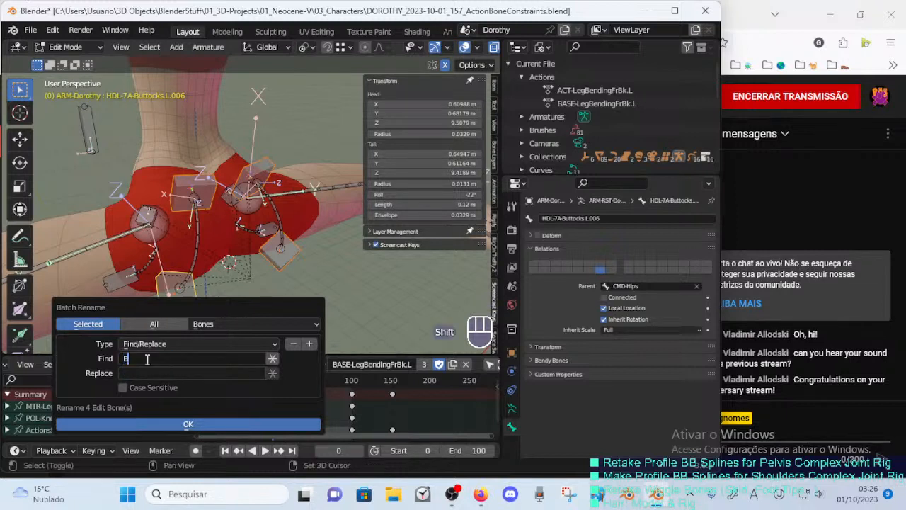
pyautogui.write('uttoH')
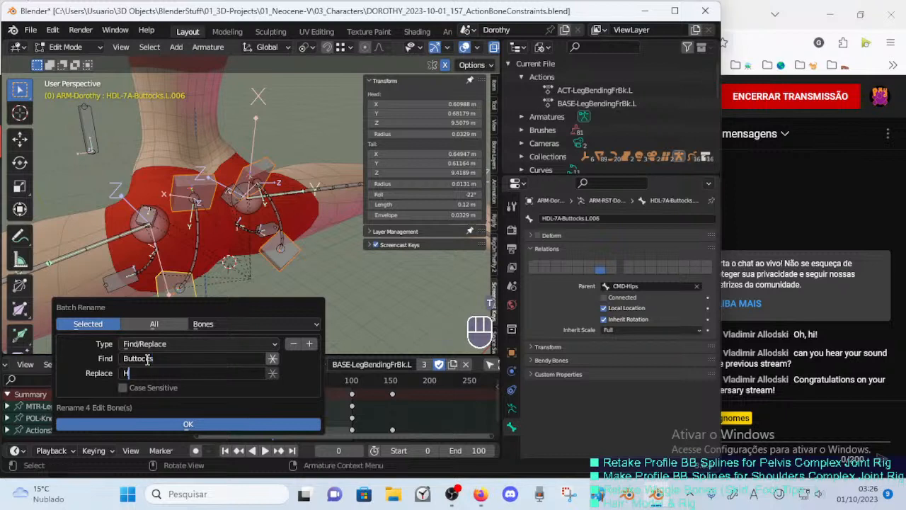
pyautogui.write('u')
pyautogui.press('BackSpace')
pyautogui.write('ipsButtocks')
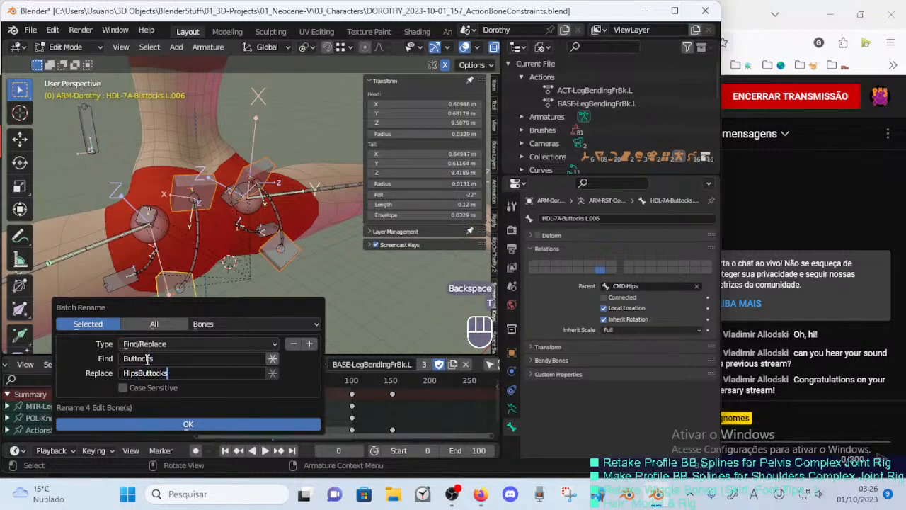
pyautogui.press('Return')
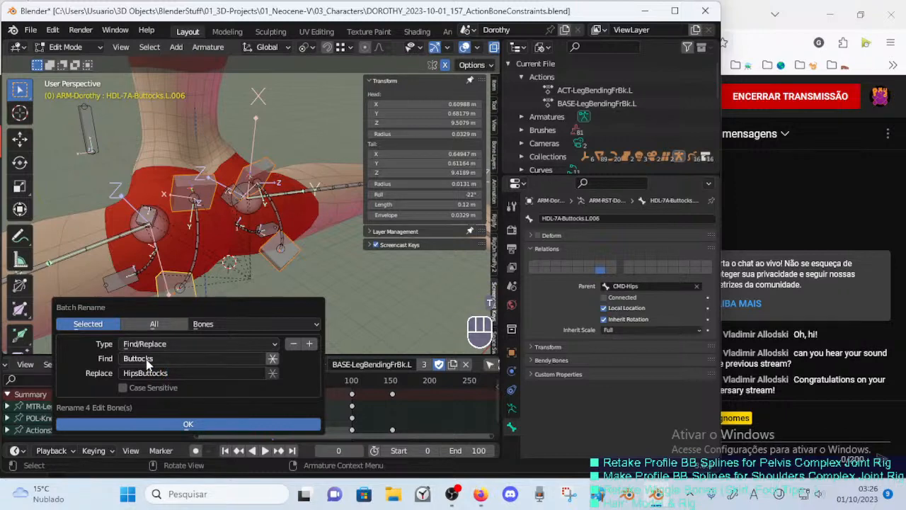
pyautogui.click(171, 425)
# Rename the upper left hip-buttock handle as HDL-7A-HipsButtocks.L.001.
pyautogui.click(196, 241)
pyautogui.click(188, 171)
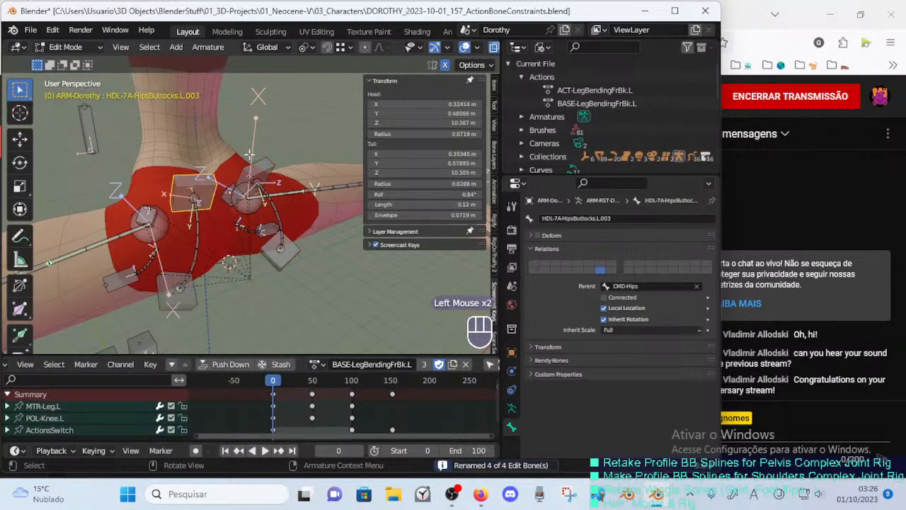
pyautogui.click(188, 170)
pyautogui.click(187, 170)
pyautogui.press('F2')
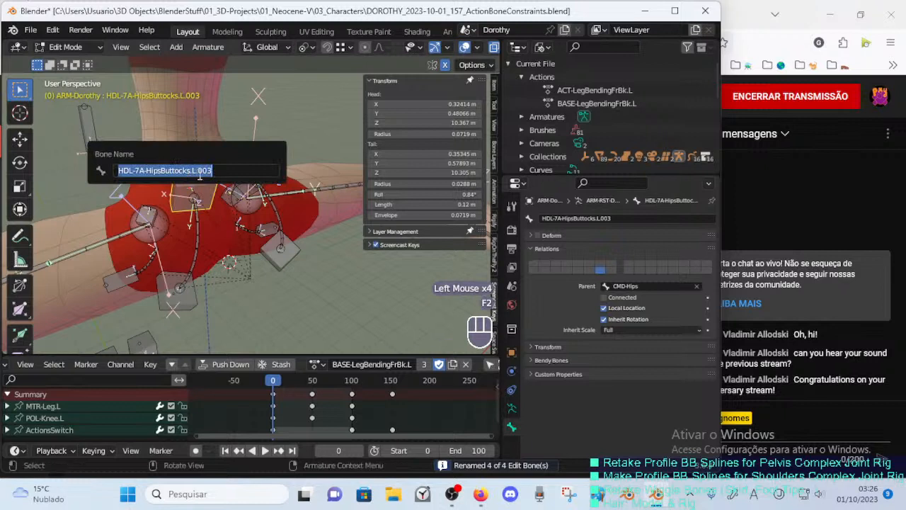
pyautogui.press('End')
pyautogui.press('BackSpace')
pyautogui.write('1')
pyautogui.press('Return')
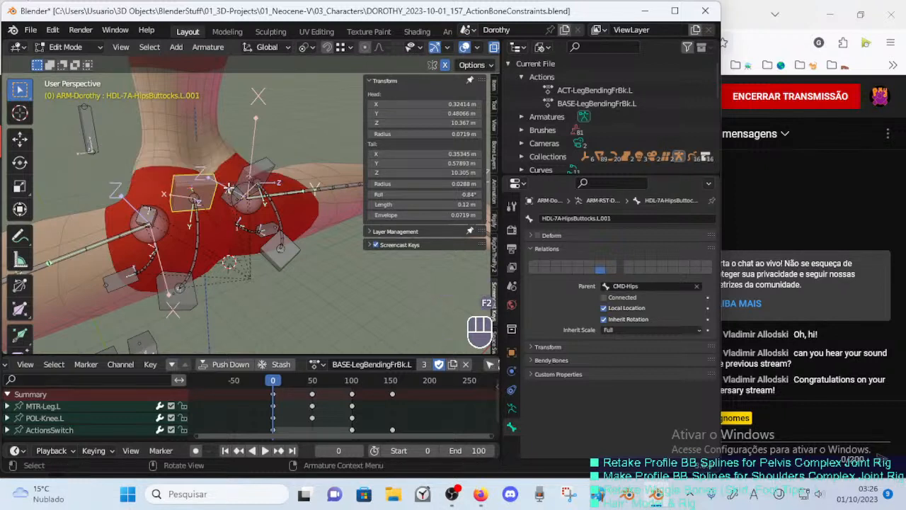
# Rename the left deform bone between the upper and lower hip-buttock handles as DEF-7A-HipsButtocks.L.
pyautogui.press('F2')
pyautogui.click(202, 200)
pyautogui.click(202, 201)
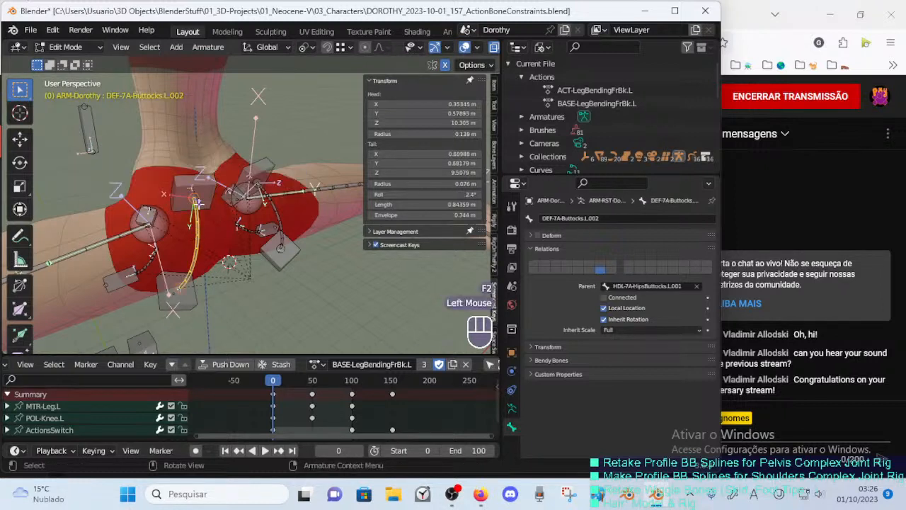
pyautogui.click(202, 236)
pyautogui.press('F2')
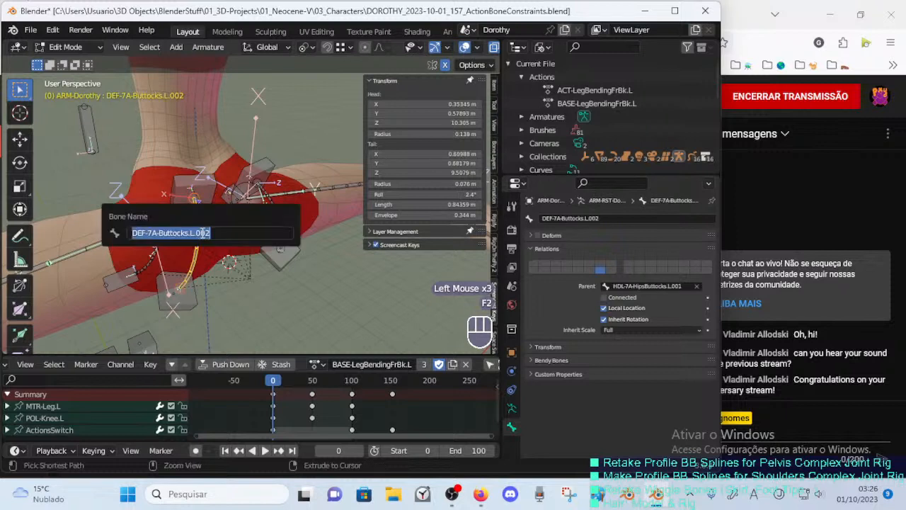
pyautogui.write('HDL-7A-HipsButtocks.L.001')
pyautogui.click(202, 233)
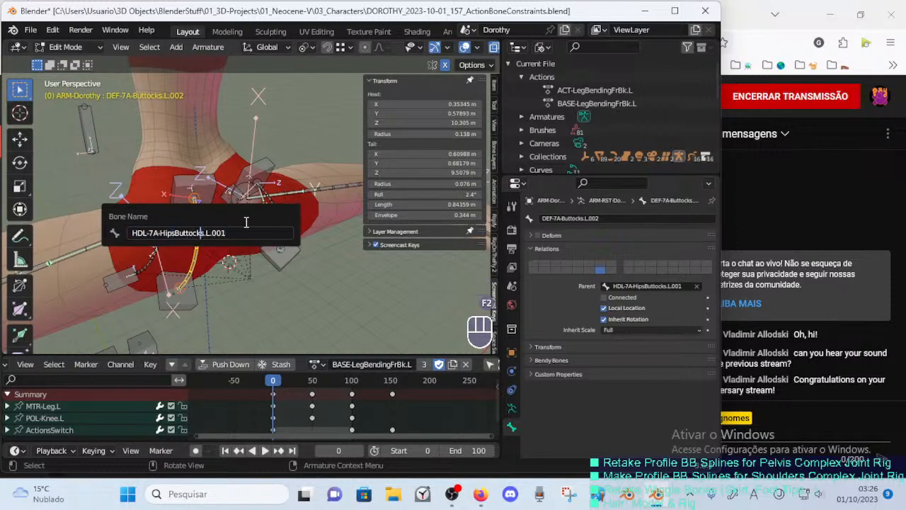
pyautogui.write('DEF')
pyautogui.press('Delete')
pyautogui.press('Delete')
pyautogui.press('Delete')
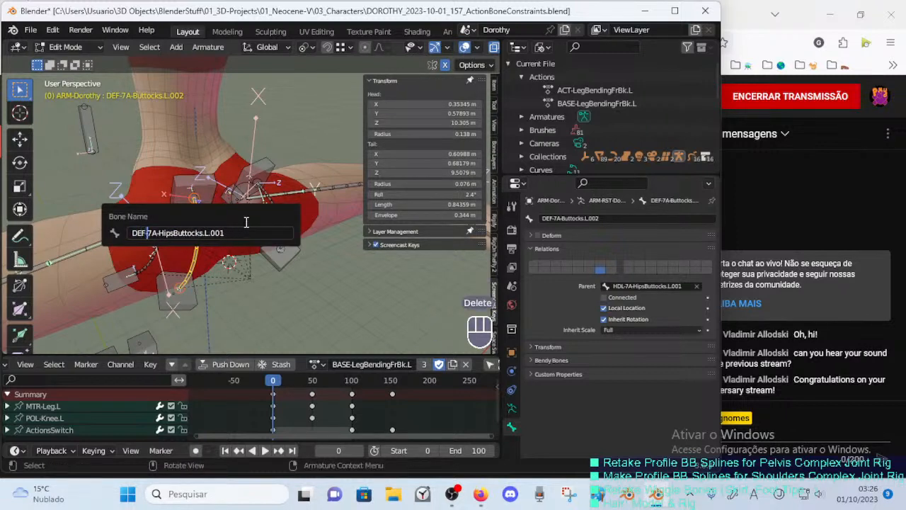
pyautogui.press('BackSpace')
pyautogui.press('BackSpace')
pyautogui.press('BackSpace')
pyautogui.press('BackSpace')
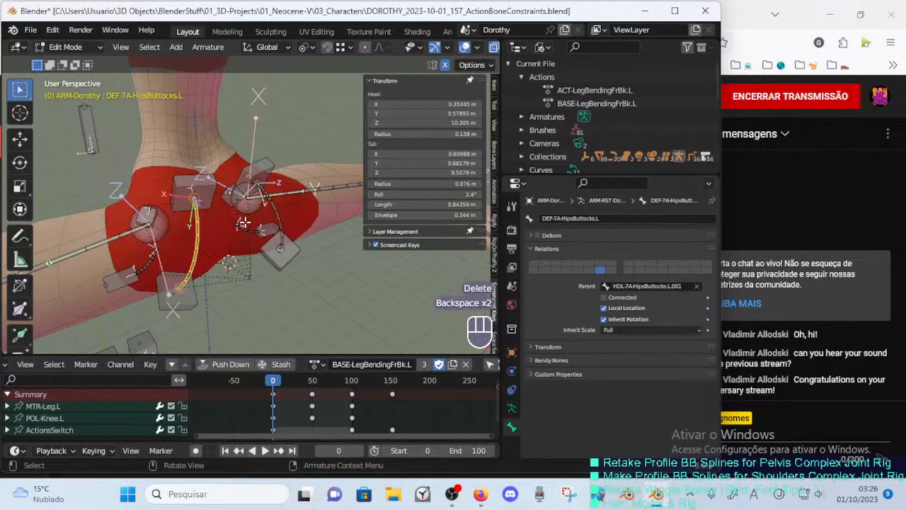
# Rename the lower left hip-buttock handle as HDL-7A-HipsButtocks.L.002, removing the duplicated HDL-7A- prefix.
pyautogui.click(182, 295)
pyautogui.press('F2')
pyautogui.click(146, 307)
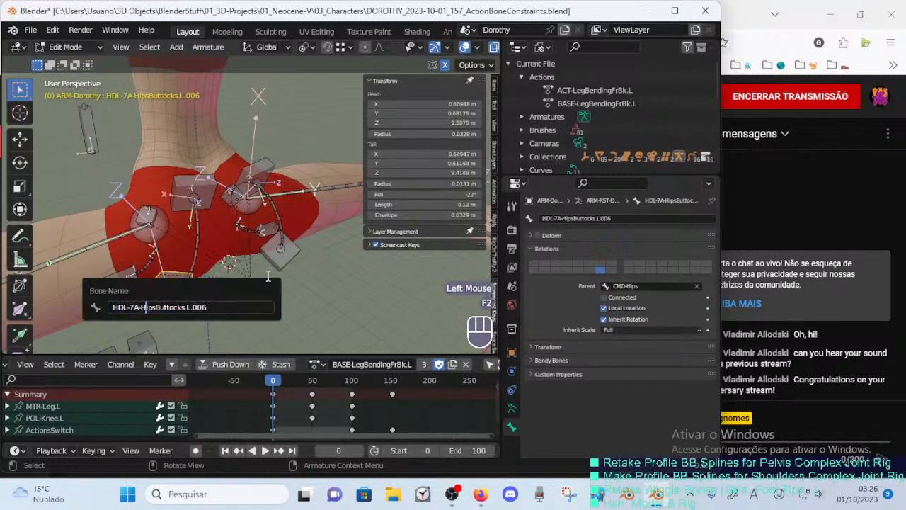
pyautogui.hotkey('shift', 'End')
pyautogui.hotkey('shift', 'Left')
pyautogui.hotkey('shift', 'Left')
pyautogui.hotkey('shift', 'Left')
pyautogui.hotkey('shift', 'End')
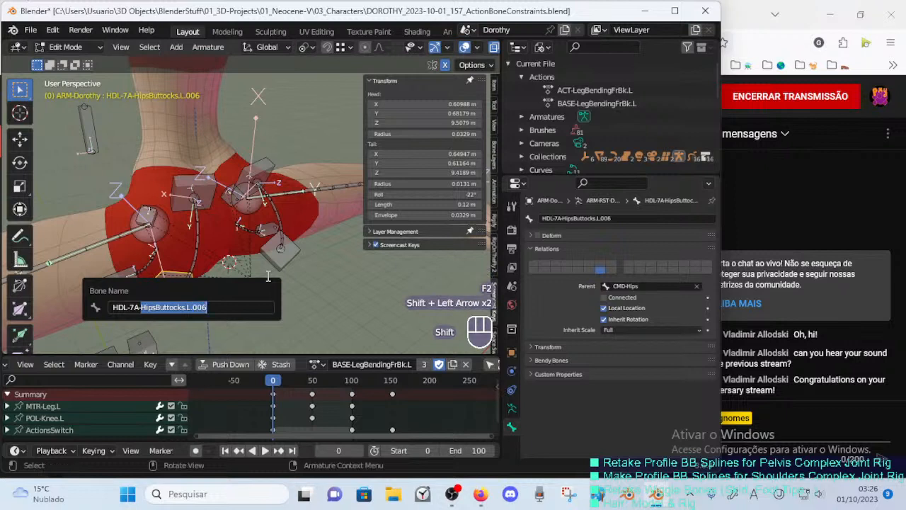
pyautogui.write('HDL-7A-HipsButtocks.L.001')
pyautogui.press('Return')
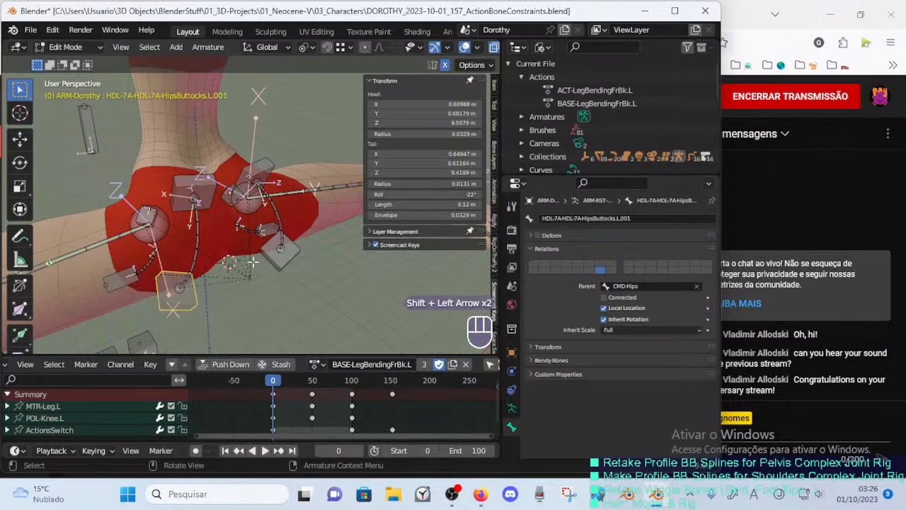
pyautogui.press('F2')
pyautogui.click(158, 288)
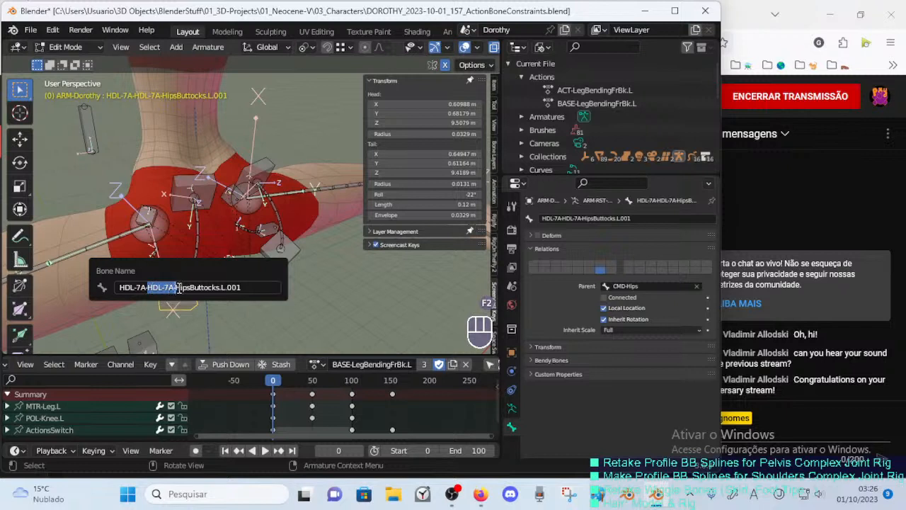
pyautogui.press('BackSpace')
pyautogui.write('-')
pyautogui.press('Return')
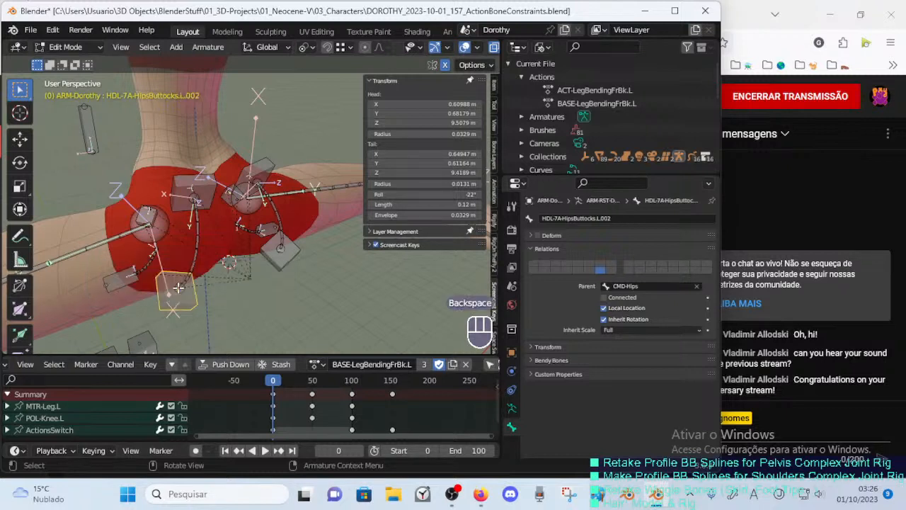
# Copy the upper left handle's name to its right counterpart and adapt it to HDL-7A-HipsButtocks.R.001.
pyautogui.click(207, 180)
pyautogui.press('F2')
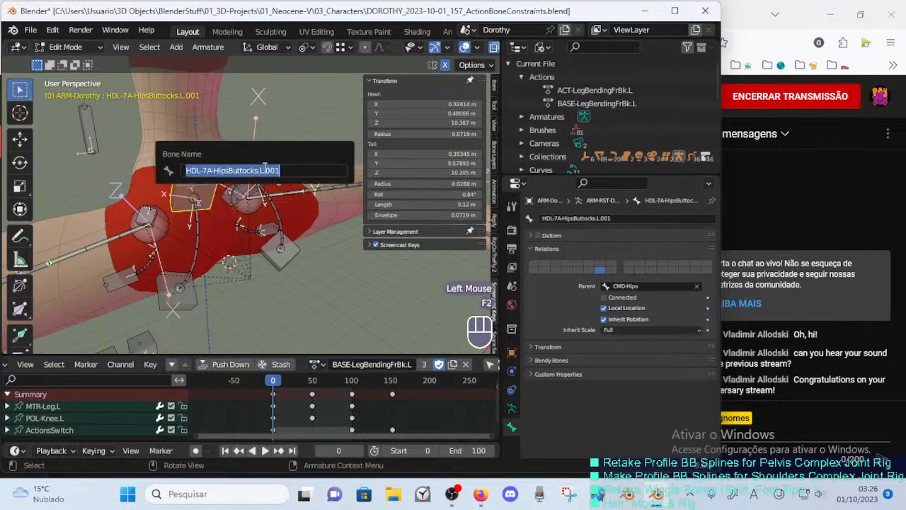
pyautogui.hotkey('ctrl', 'c')
pyautogui.press('Return')
pyautogui.click(265, 172)
pyautogui.press('F2')
pyautogui.hotkey('ctrl', 'v')
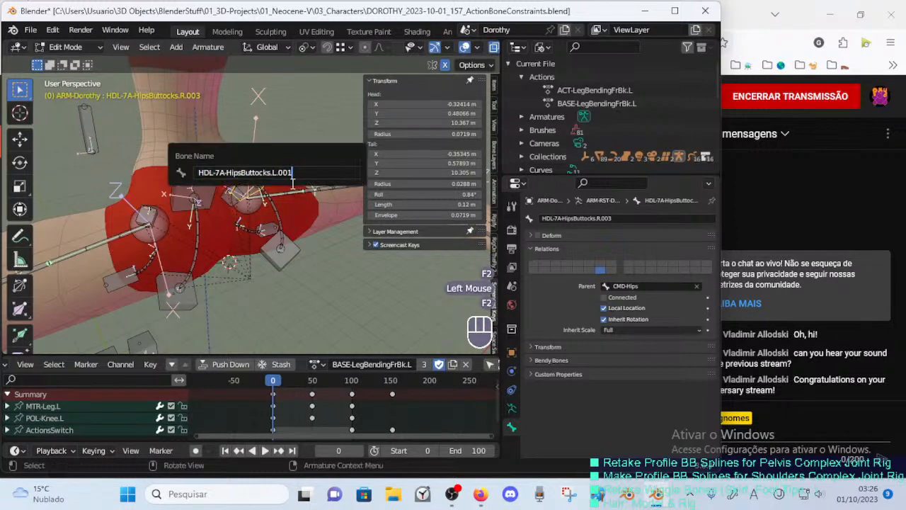
pyautogui.press('BackSpace')
pyautogui.write('R')
pyautogui.hotkey('ctrl', 'a')
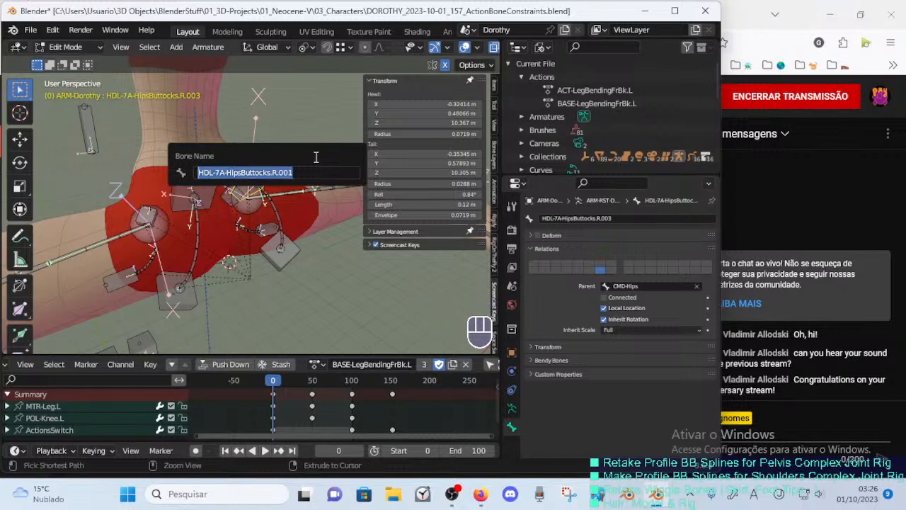
pyautogui.press('Return')
# Rename the lower right hip-buttock handle as HDL-7A-HipsButtocks.R.002.
pyautogui.click(305, 245)
pyautogui.press('F2')
pyautogui.hotkey('ctrl', 'v')
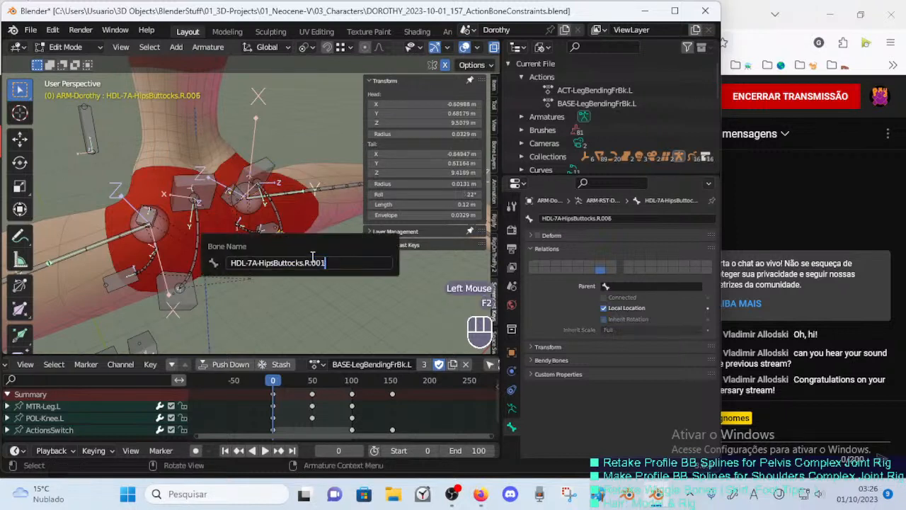
pyautogui.press('Return')
pyautogui.press('F2')
pyautogui.hotkey('ctrl', 'c')
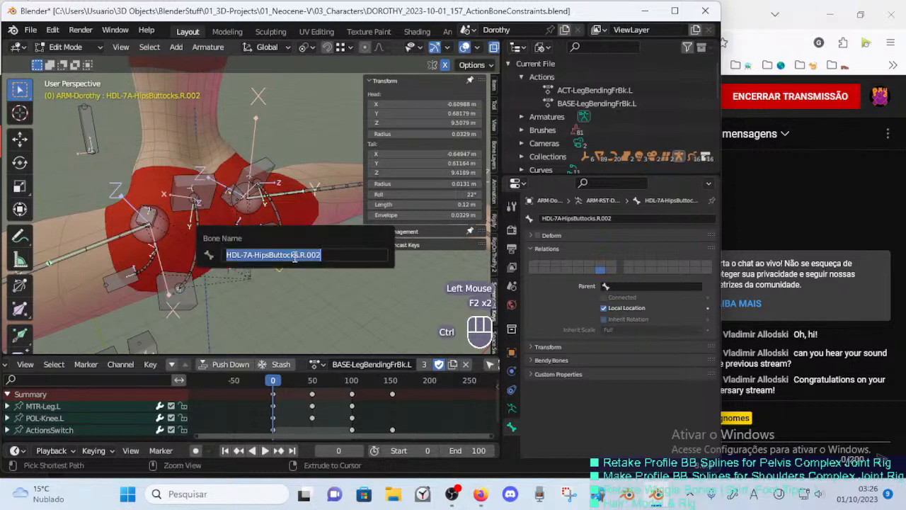
pyautogui.press('Return')
# Copy the left deform bone's name to its right counterpart and adapt it to DEF-7A-HipsButtocks.R.
pyautogui.click(277, 208)
pyautogui.click(201, 240)
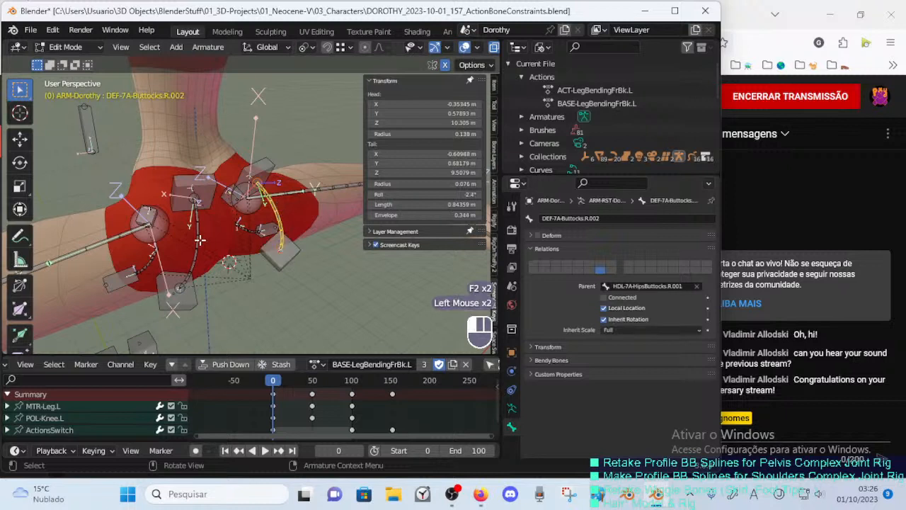
pyautogui.press('F2')
pyautogui.hotkey('ctrl', 'c')
pyautogui.press('Return')
pyautogui.click(282, 210)
pyautogui.press('F2')
pyautogui.hotkey('ctrl', 'v')
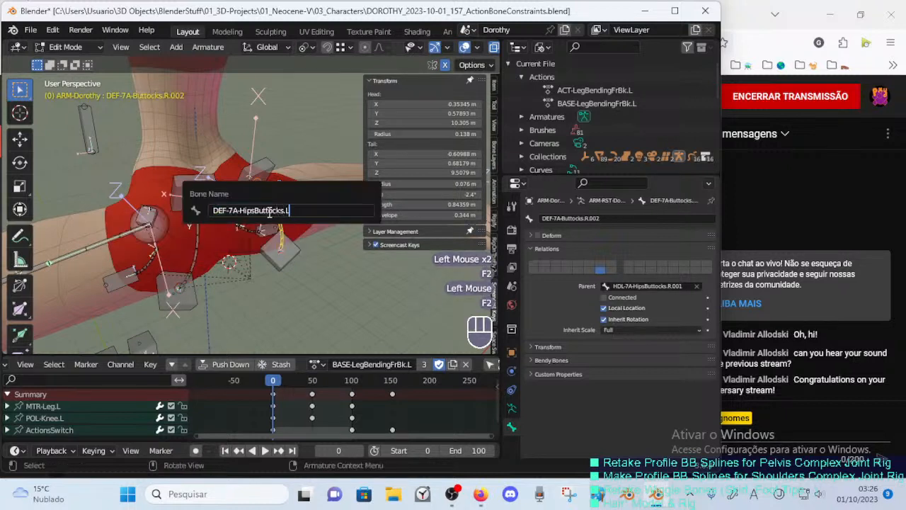
pyautogui.press('BackSpace')
pyautogui.write('R')
pyautogui.press('Return')
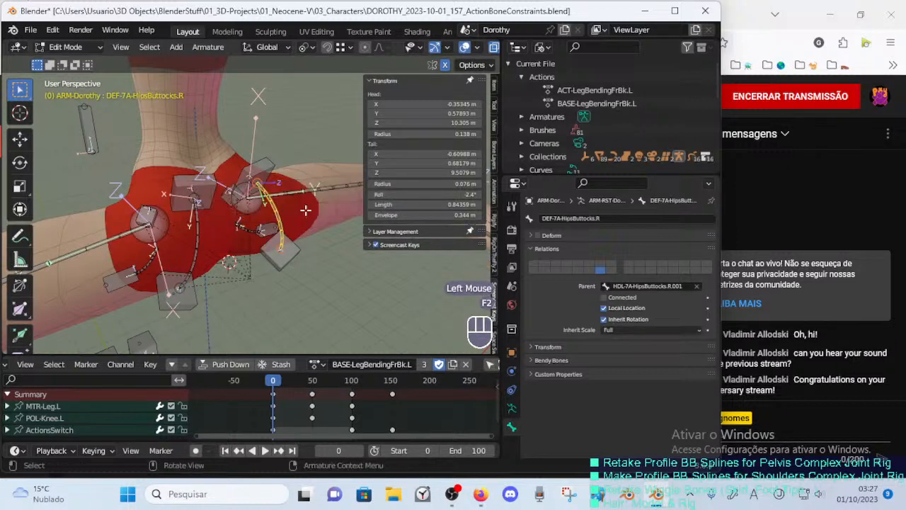
# Select the left outer hip chain: handles HDL-7A-Hips.L.003 and HDL-7A-Hips.L.004 with the deform bone DEF-7A-Hips.L.001 between them.
pyautogui.moveTo(116, 231); pyautogui.dragTo(276, 261, button='middle')
pyautogui.scroll(-1, 120, 228)
pyautogui.scroll(1, 182, 247)
pyautogui.moveTo(276, 262); pyautogui.dragTo(254, 289, button='middle')
pyautogui.click(249, 267)
pyautogui.click(262, 280)
pyautogui.keyDown('shift'); pyautogui.click(253, 290); pyautogui.keyUp('shift')
pyautogui.keyDown('shift'); pyautogui.click(269, 309); pyautogui.keyUp('shift')
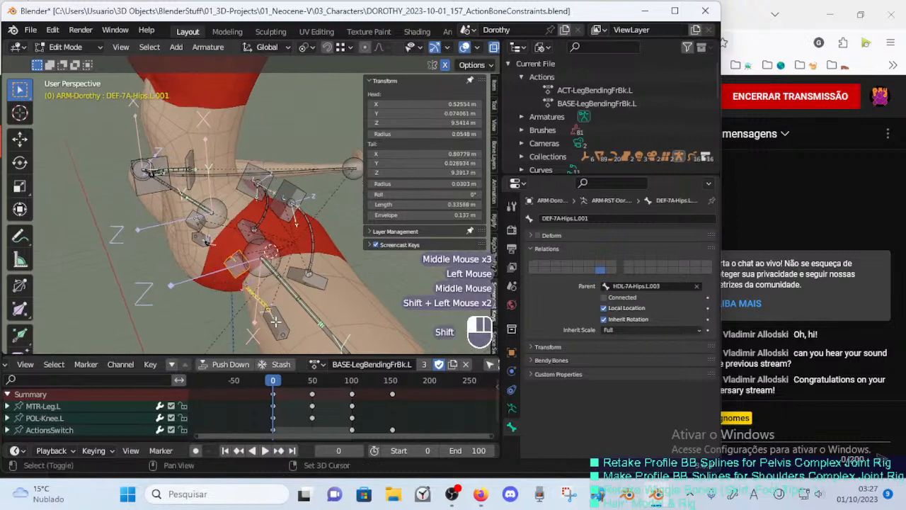
pyautogui.press('alt')
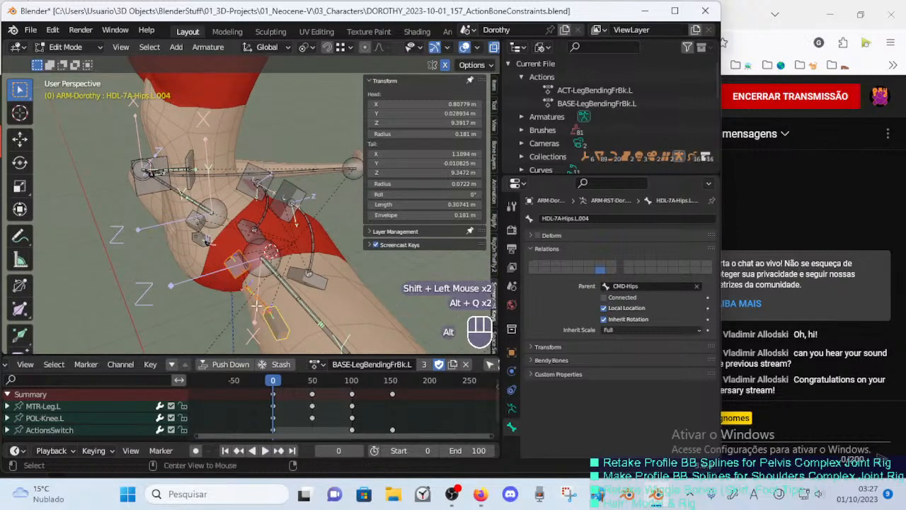
# Select the handle HDL-7A-Hips.L.003 alone and adjust its bone roll by about -104°.
pyautogui.click(236, 263)
pyautogui.moveTo(236, 263); pyautogui.dragTo(269, 284, button='middle')
pyautogui.hotkey('ctrl', 'r')
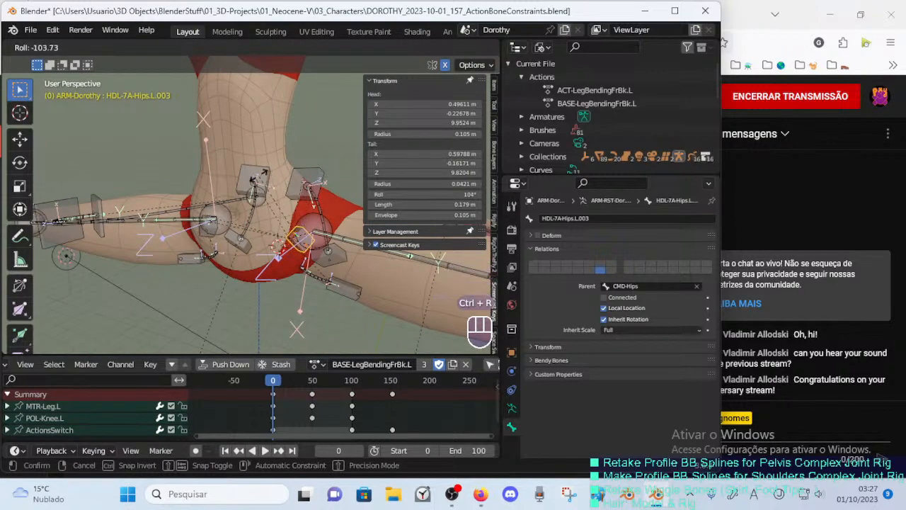
pyautogui.click(259, 176)
# Move the handle HDL-7A-Hips.L.003 forward so its head sits at about Y -0.47 m.
pyautogui.moveTo(259, 176); pyautogui.dragTo(237, 259, button='middle')
pyautogui.scroll(1, 206, 248)
pyautogui.moveTo(237, 259); pyautogui.dragTo(256, 269, button='middle')
pyautogui.press('g')
pyautogui.click(284, 158)
pyautogui.press('g')
pyautogui.click(197, 238)
pyautogui.moveTo(256, 269); pyautogui.dragTo(263, 248, button='middle')
pyautogui.scroll(1, 225, 249)
pyautogui.moveTo(263, 247); pyautogui.dragTo(281, 237, button='middle')
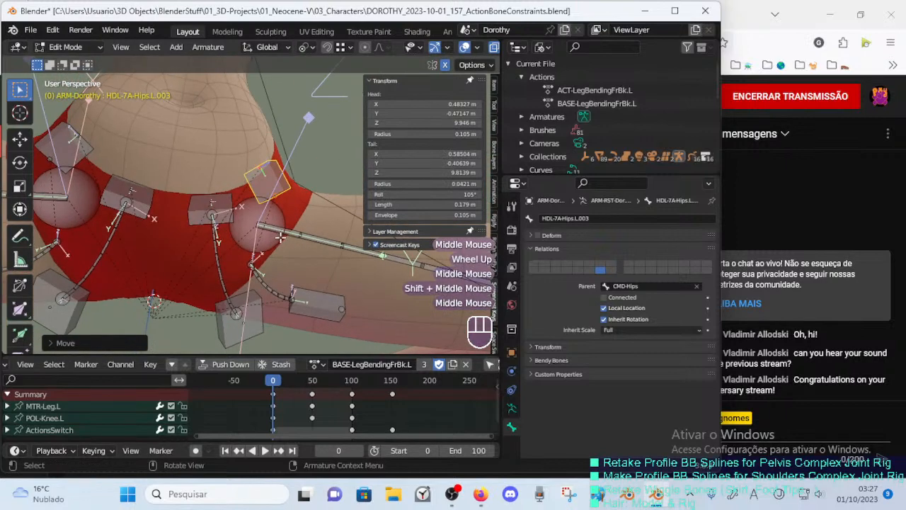
# Raise the left hip handle to about Z 10.01 m and rotate it freely to follow the front hip surface.
pyautogui.press('g')
pyautogui.press('r')
pyautogui.click(319, 211)
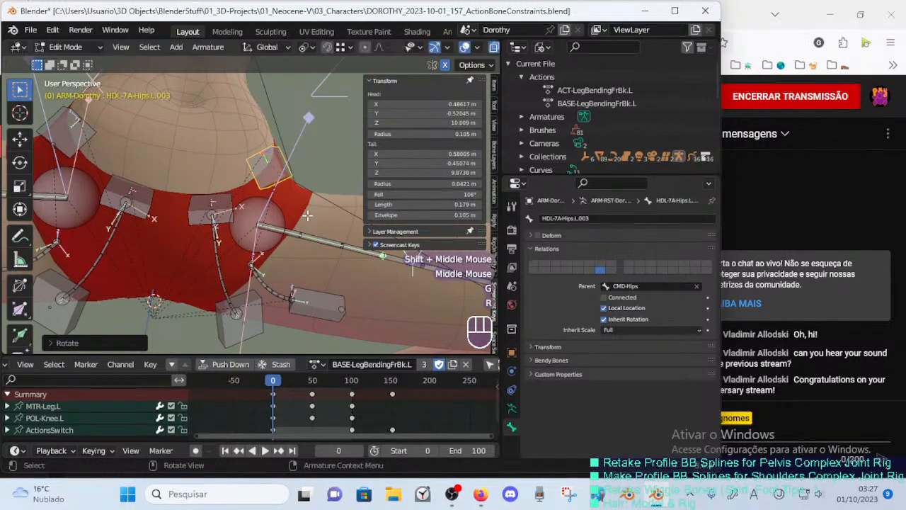
pyautogui.moveTo(315, 213); pyautogui.dragTo(208, 269, button='middle')
pyautogui.press('r')
pyautogui.press('r')
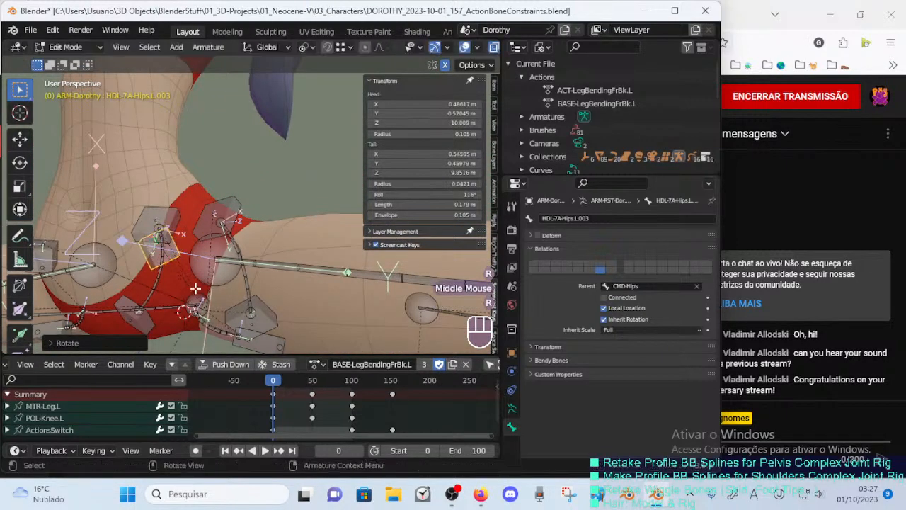
pyautogui.click(210, 252)
pyautogui.moveTo(210, 252); pyautogui.dragTo(159, 273, button='middle')
pyautogui.press('r')
pyautogui.press('x')
pyautogui.rightClick(284, 218)
# Move the left hip handle outward to about X 0.58 m and rotate it around the X axis.
pyautogui.keyDown('shift'); pyautogui.moveTo(159, 273); pyautogui.dragTo(215, 239, button='middle'); pyautogui.keyUp('shift')
pyautogui.scroll(1, 235, 259)
pyautogui.press('g')
pyautogui.click(261, 235)
pyautogui.press('r')
pyautogui.press('x')
pyautogui.click(283, 217)
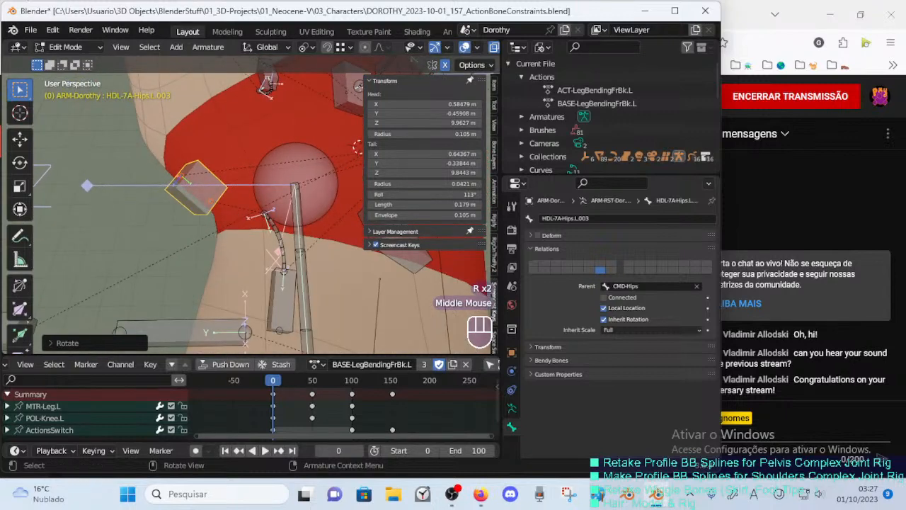
# Refine the left hip handle's orientation by rotating it around its local X axis and around Z.
pyautogui.press('r')
pyautogui.press('x')
pyautogui.press('x')
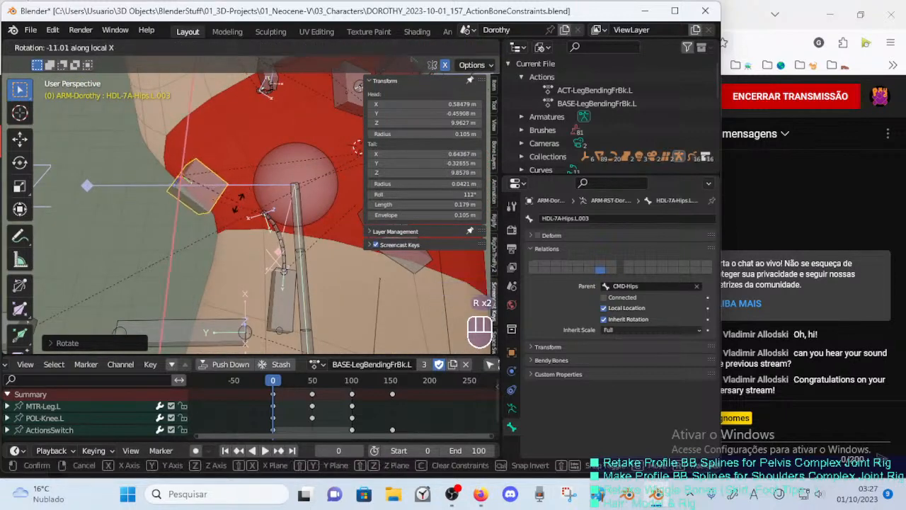
pyautogui.click(236, 177)
pyautogui.press('r')
pyautogui.press('z')
pyautogui.click(215, 199)
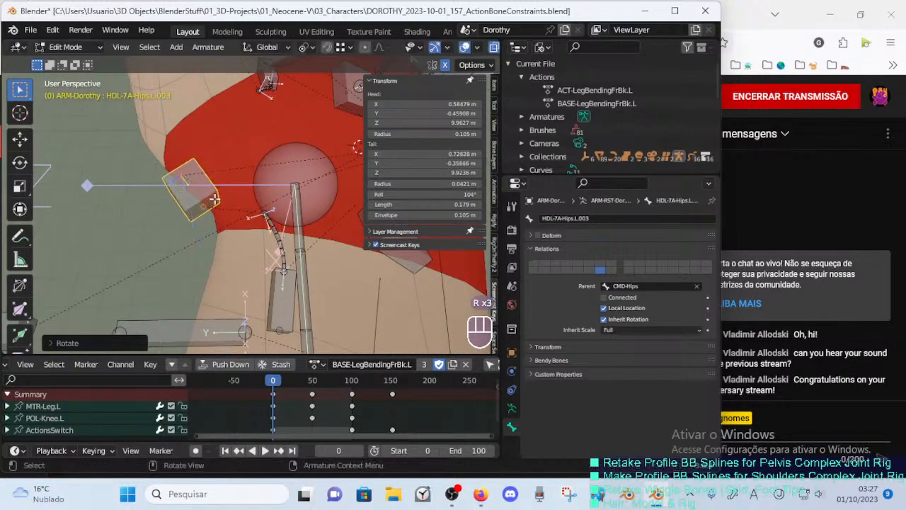
# Shift the left hip handle slightly so its head sits at about X 0.57 m, Y -0.47 m.
pyautogui.moveTo(215, 200); pyautogui.dragTo(228, 245, button='middle')
pyautogui.press('g')
pyautogui.click(226, 243)
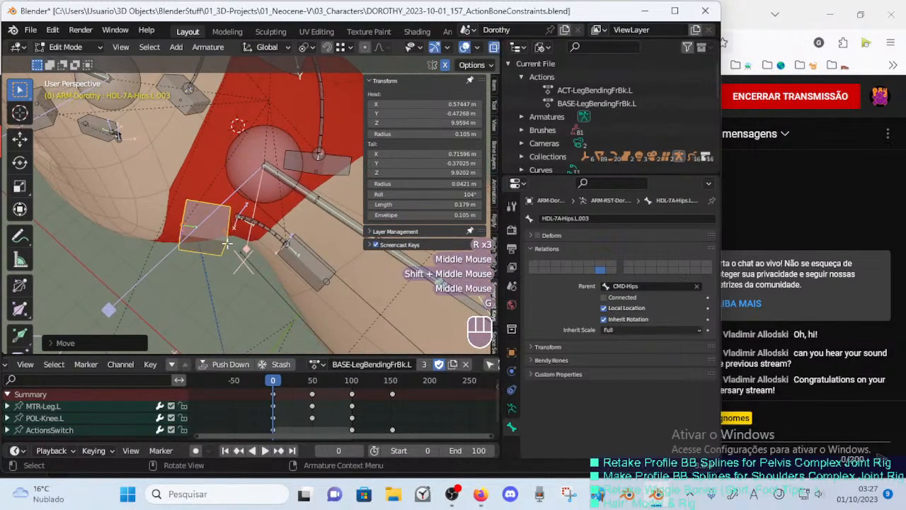
# Move the left hip deform bone's head onto the tail of HDL-7A-Hips.L.003 and align the deform bone to that handle.
pyautogui.press('g')
pyautogui.click(228, 243)
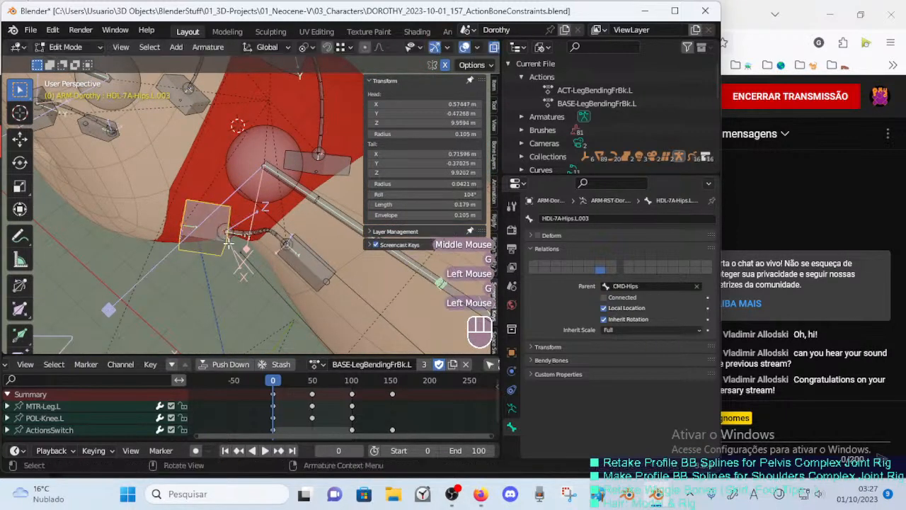
pyautogui.click(247, 234)
pyautogui.keyDown('shift'); pyautogui.click(218, 239); pyautogui.keyUp('shift')
pyautogui.hotkey('ctrl', 'alt', 'a')
# Move the handle HDL-7A-Hips.L.004 so its head sits at about X 0.85 m, Y -0.17 m, Z 9.65 m.
pyautogui.click(297, 267)
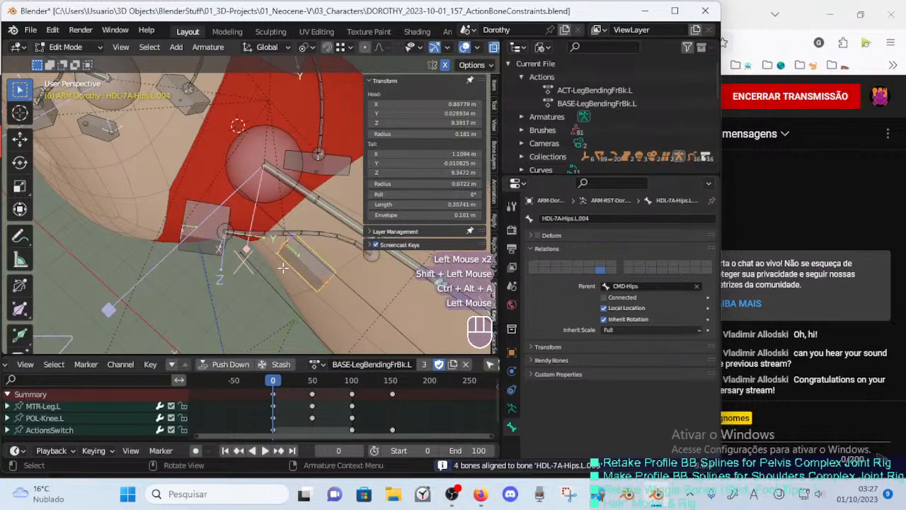
pyautogui.scroll(-2, 283, 267)
pyautogui.moveTo(282, 268); pyautogui.dragTo(266, 256, button='middle')
pyautogui.press('g')
pyautogui.click(335, 185)
pyautogui.press('g')
pyautogui.click(259, 289)
# Copy the 0.12 m length of HDL-7A-HipsButtocks.L.001 to the handles HDL-7A-Hips.L.003 and HDL-7A-Hips.L.004.
pyautogui.click(319, 262)
pyautogui.keyDown('shift'); pyautogui.click(223, 234); pyautogui.keyUp('shift')
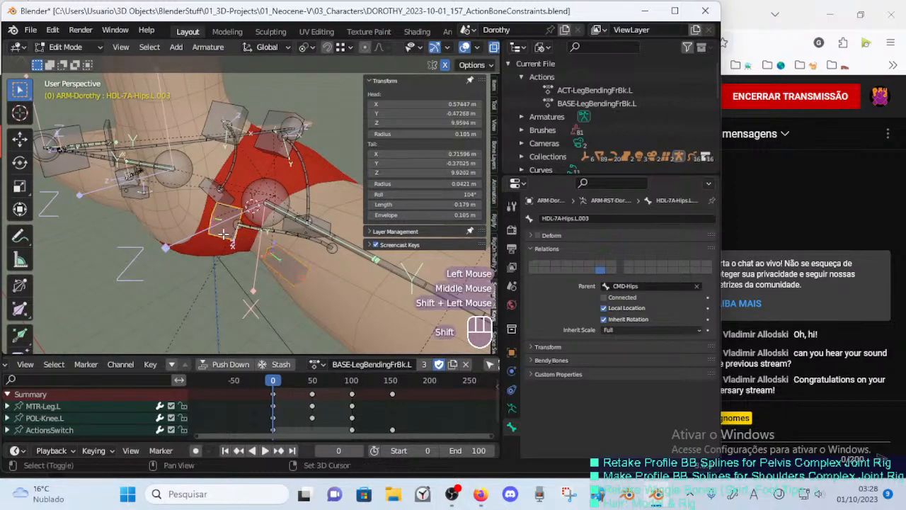
pyautogui.keyDown('shift'); pyautogui.click(285, 128); pyautogui.keyUp('shift')
pyautogui.keyDown('shift'); pyautogui.click(286, 128); pyautogui.keyUp('shift')
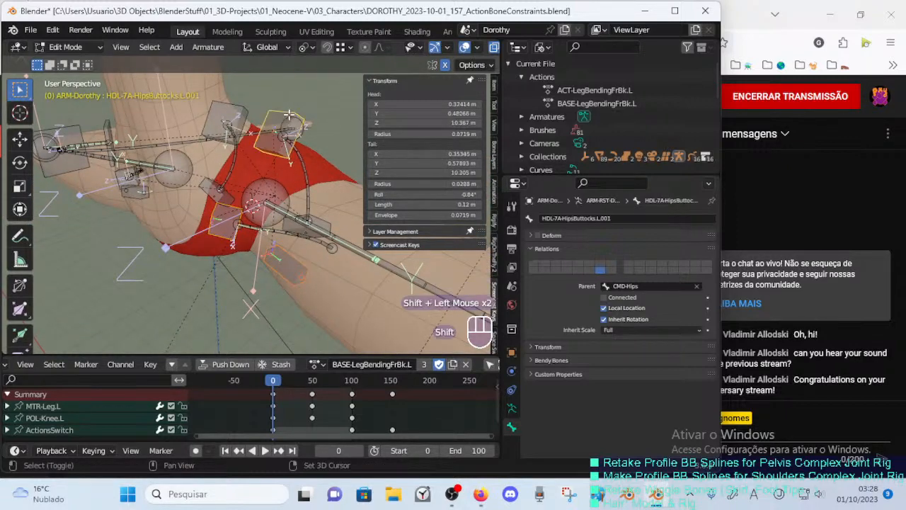
pyautogui.hotkey('ctrl', 'c')
pyautogui.keyDown('alt'); pyautogui.click(424, 204); pyautogui.keyUp('alt')
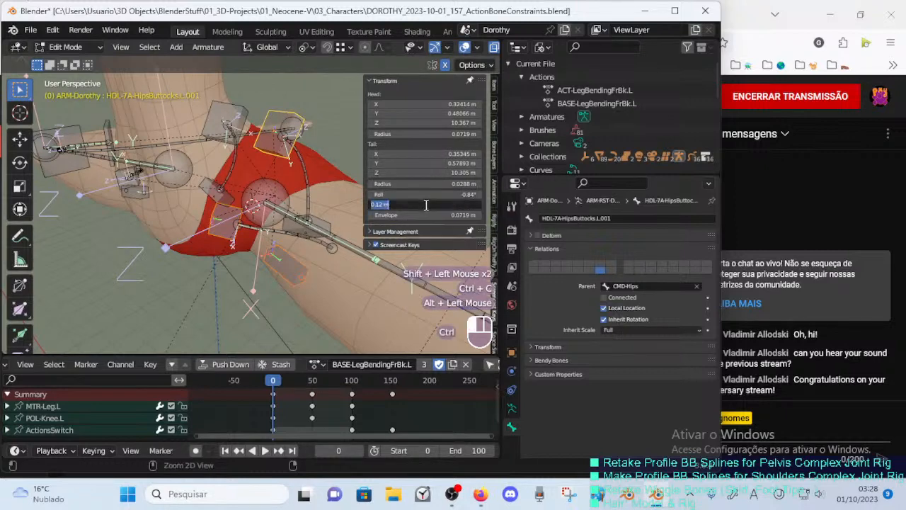
pyautogui.hotkey('ctrl', 'v')
pyautogui.hotkey('alt', 'Return')
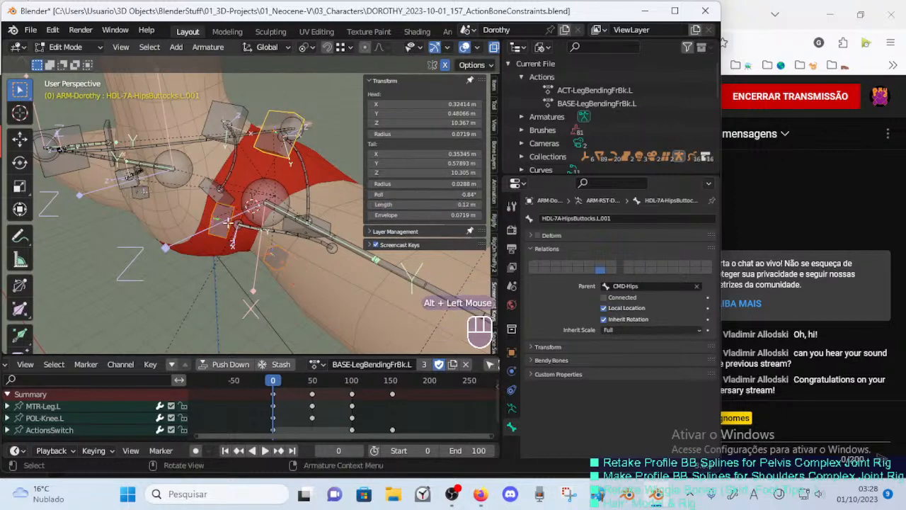
pyautogui.click(228, 221)
pyautogui.scroll(1, 240, 223)
# Enable Deform on the DEF-7A-HipsButtocks and DEF-7A-Hips .001 bones of both the left and right sides.
pyautogui.click(288, 99)
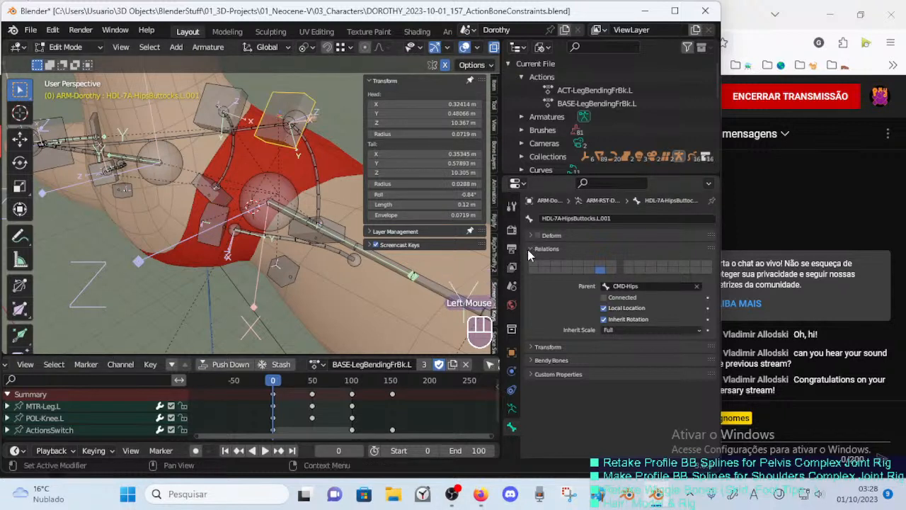
pyautogui.click(312, 184)
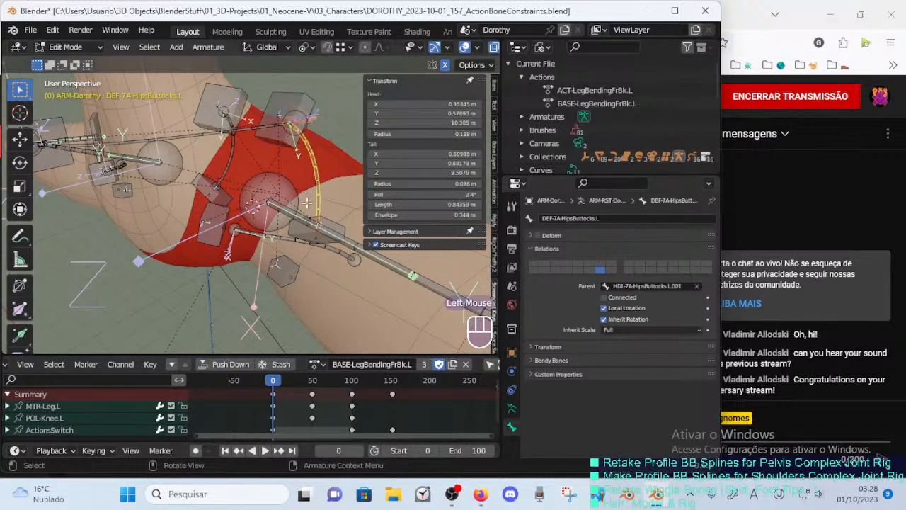
pyautogui.keyDown('shift'); pyautogui.click(360, 261); pyautogui.keyUp('shift')
pyautogui.scroll(-1, 283, 233)
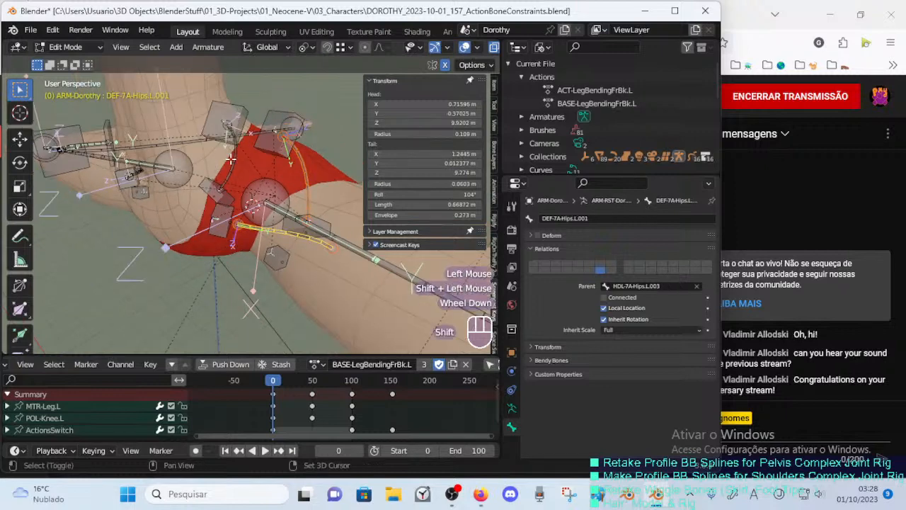
pyautogui.keyDown('shift'); pyautogui.click(209, 208); pyautogui.keyUp('shift')
pyautogui.moveTo(209, 209); pyautogui.dragTo(276, 208, button='middle')
pyautogui.scroll(-1, 244, 207)
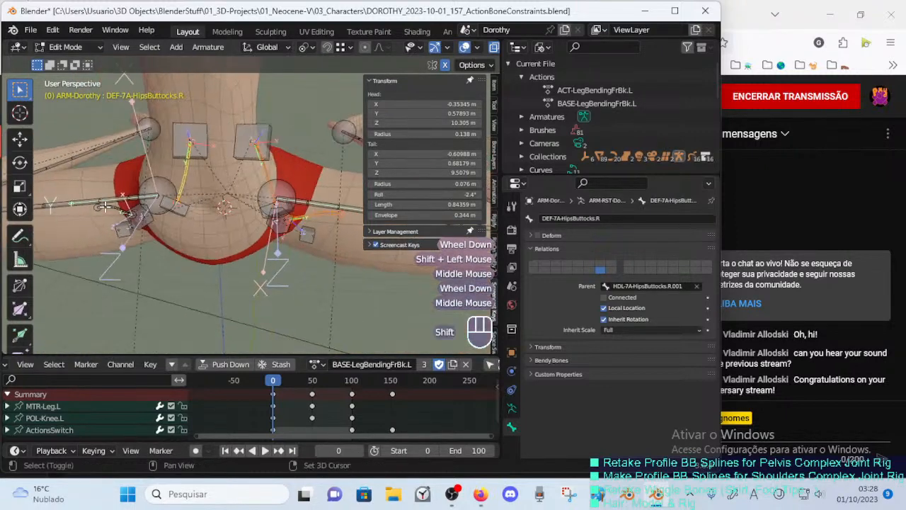
pyautogui.keyDown('shift'); pyautogui.click(106, 206); pyautogui.keyUp('shift')
pyautogui.keyDown('alt'); pyautogui.click(537, 235); pyautogui.keyUp('alt')
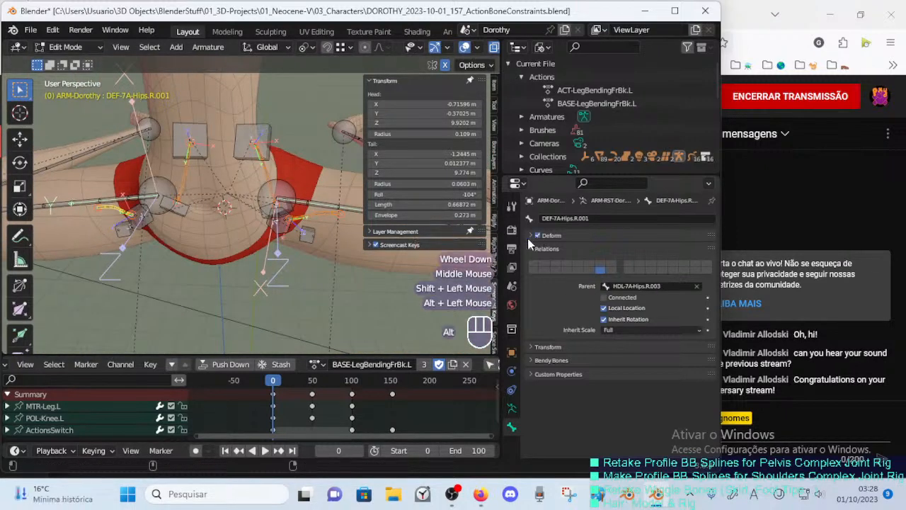
pyautogui.moveTo(388, 269); pyautogui.dragTo(297, 276, button='middle')
pyautogui.hotkey('alt', 'a')
pyautogui.scroll(1, 287, 276)
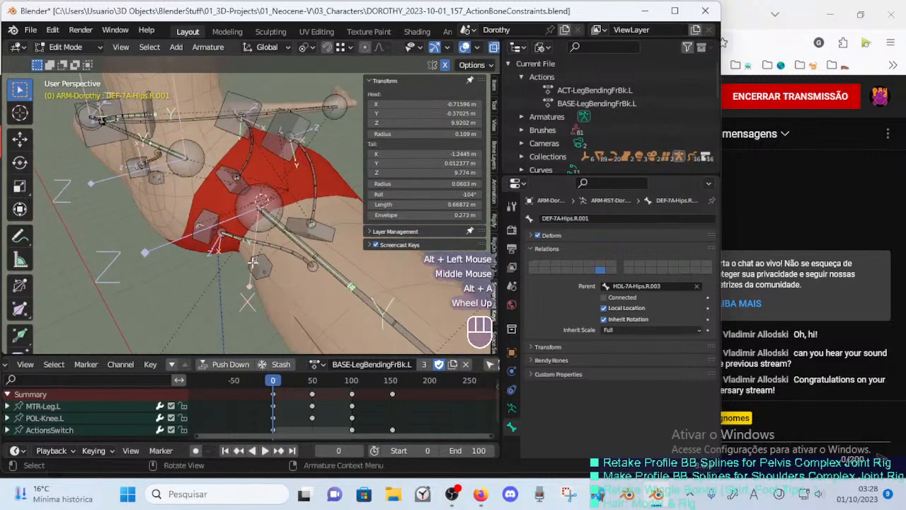
# Set the bendy bone display size to 0.15 in X and Z for the two left hip and two left buttock handles.
pyautogui.click(254, 263)
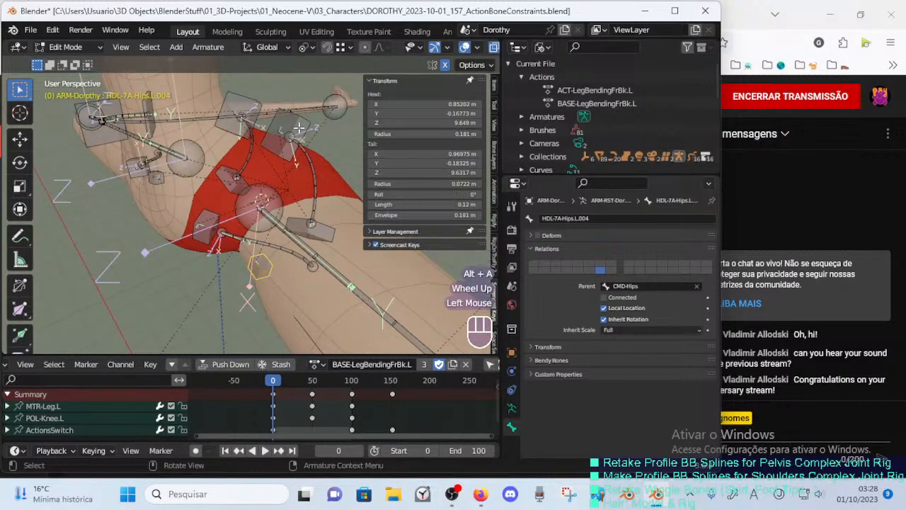
pyautogui.click(301, 134)
pyautogui.keyDown('shift'); pyautogui.click(318, 231); pyautogui.keyUp('shift')
pyautogui.keyDown('shift'); pyautogui.click(203, 229); pyautogui.keyUp('shift')
pyautogui.keyDown('shift'); pyautogui.click(254, 263); pyautogui.keyUp('shift')
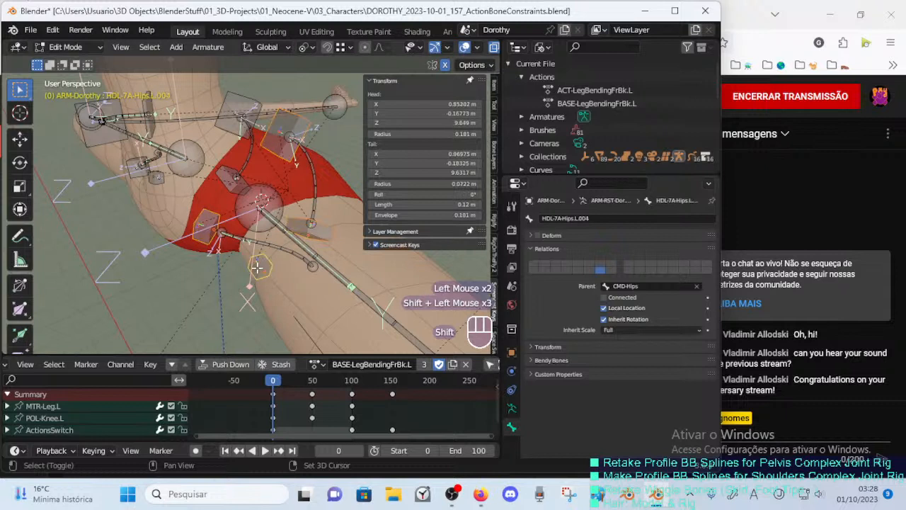
pyautogui.keyDown('shift'); pyautogui.click(327, 226); pyautogui.keyUp('shift')
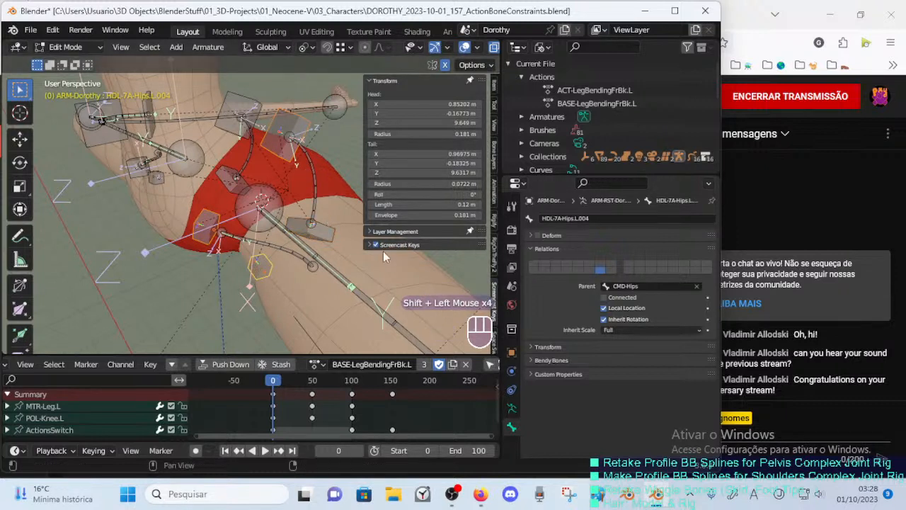
pyautogui.keyDown('shift'); pyautogui.click(333, 233); pyautogui.keyUp('shift')
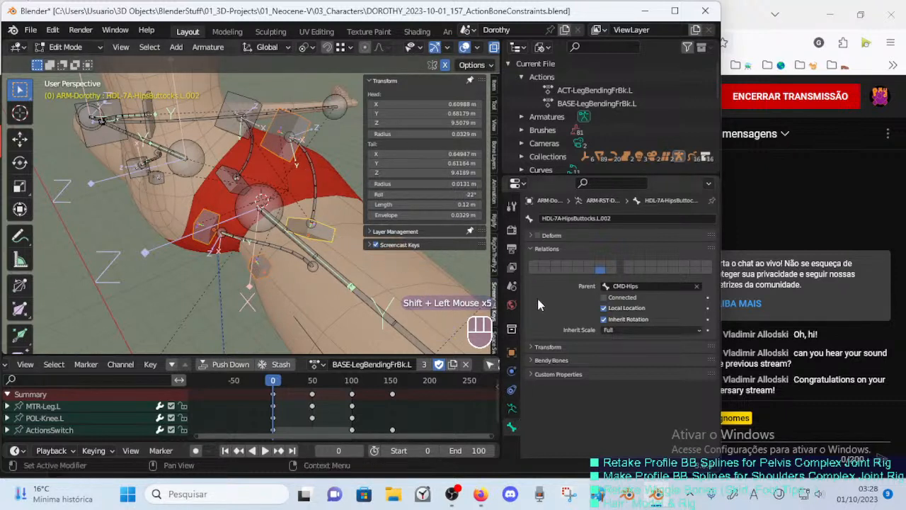
pyautogui.click(533, 248)
pyautogui.click(546, 275)
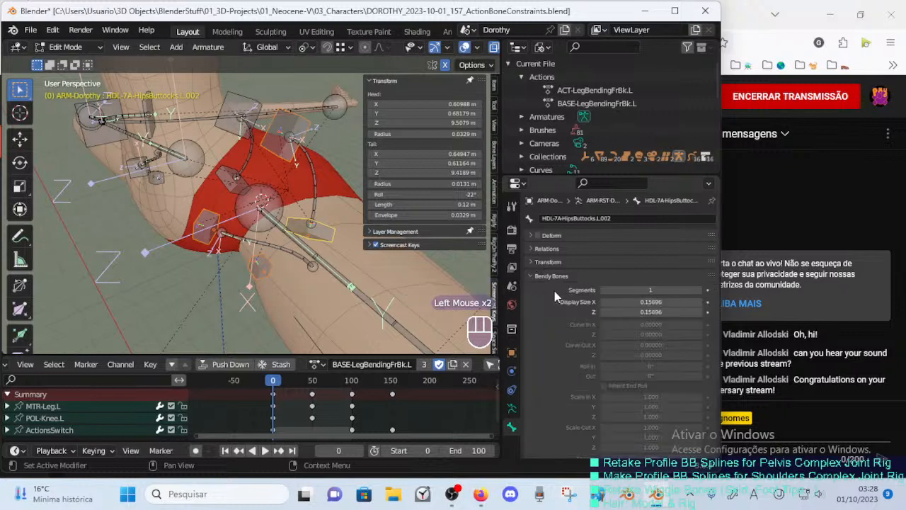
pyautogui.keyDown('alt'); pyautogui.click(643, 302); pyautogui.keyUp('alt')
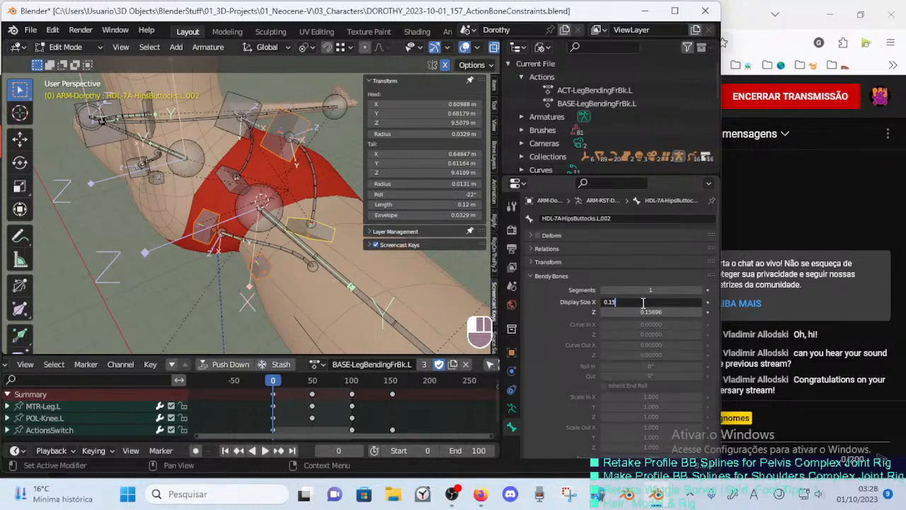
pyautogui.click(643, 308)
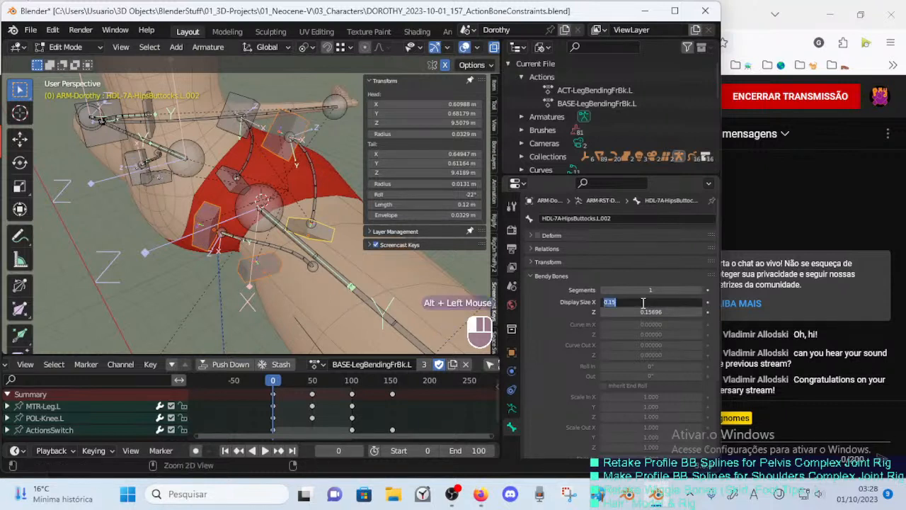
pyautogui.keyDown('alt'); pyautogui.click(642, 309); pyautogui.keyUp('alt')
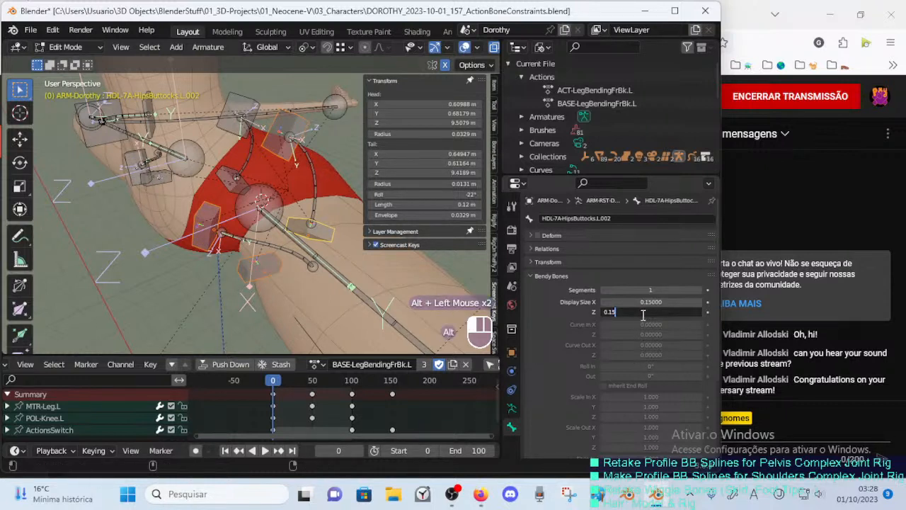
pyautogui.write('0.15')
pyautogui.press('Return')
# Move DEF-7A-Hips.L.001's ends onto the two left hip handles and align it to HDL-7A-Hips.L.003.
pyautogui.hotkey('alt', 'a')
pyautogui.moveTo(301, 267); pyautogui.dragTo(264, 243, button='middle')
pyautogui.click(312, 242)
pyautogui.press('g')
pyautogui.click(268, 258)
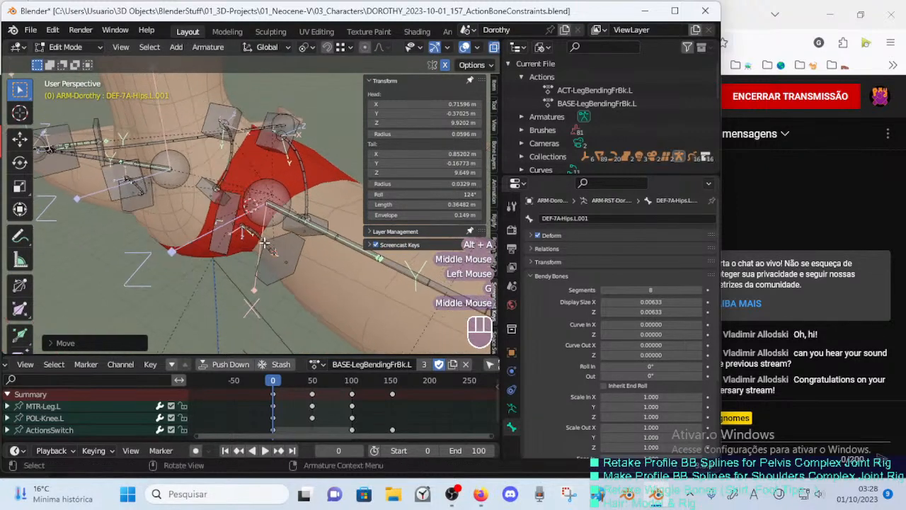
pyautogui.click(226, 234)
pyautogui.keyDown('shift'); pyautogui.click(224, 230); pyautogui.keyUp('shift')
pyautogui.hotkey('ctrl', 'alt', 'a')
pyautogui.scroll(1, 294, 253)
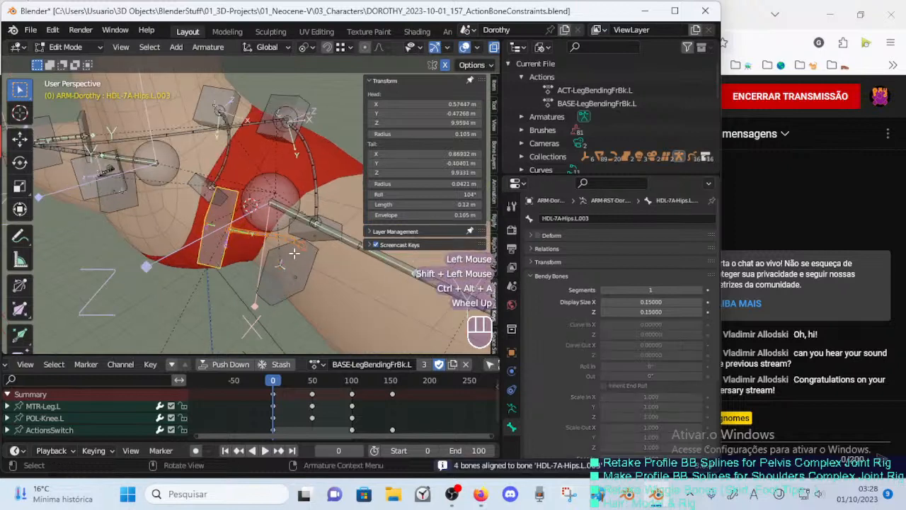
# Move DEF-7A-Hips.L.001's tail back onto the head of HDL-7A-Hips.L.004 and clear the bone roll.
pyautogui.click(290, 258)
pyautogui.press('g')
pyautogui.press('g')
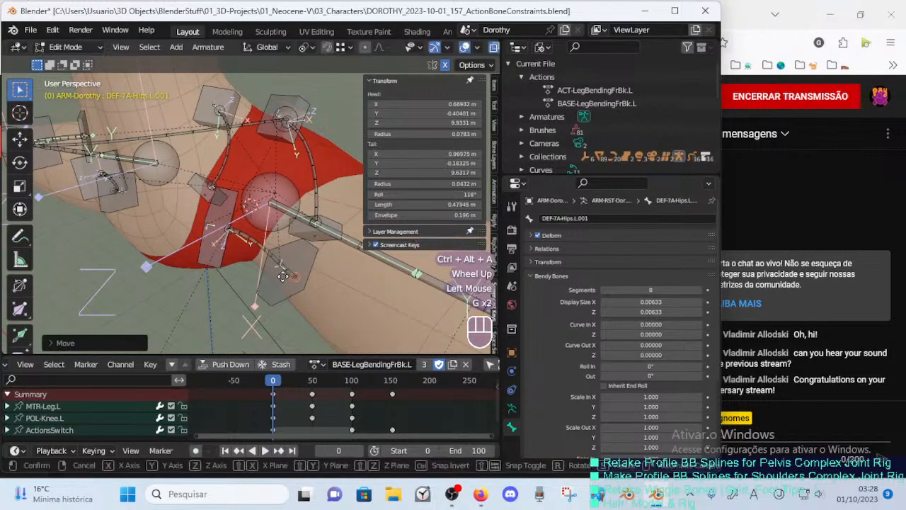
pyautogui.click(282, 276)
pyautogui.click(275, 290)
pyautogui.hotkey('alt', 'r')
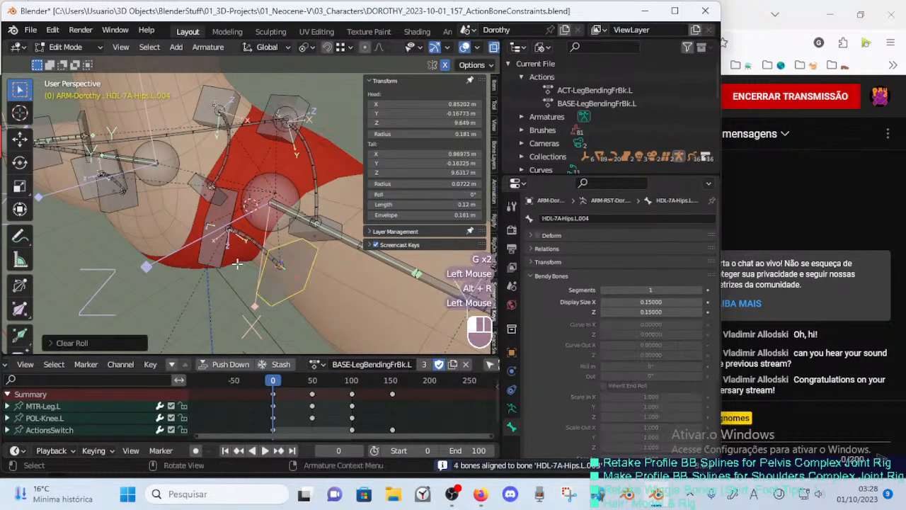
pyautogui.click(241, 269)
pyautogui.click(253, 252)
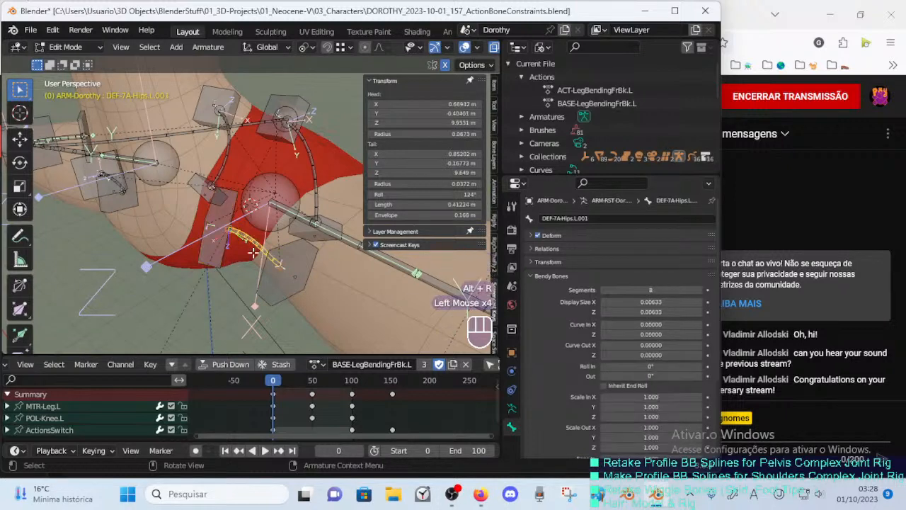
# Realign DEF-7A-Hips.L.001 to the direction of the handle HDL-7A-Hips.L.003.
pyautogui.keyDown('shift'); pyautogui.click(222, 245); pyautogui.keyUp('shift')
pyautogui.hotkey('alt', 'a')
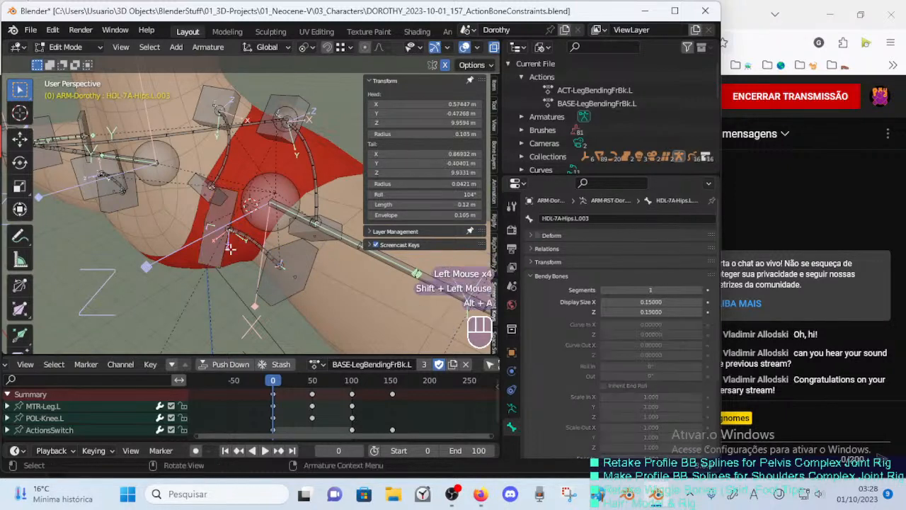
pyautogui.moveTo(230, 248); pyautogui.dragTo(283, 269)
pyautogui.keyDown('shift'); pyautogui.click(223, 234); pyautogui.keyUp('shift')
pyautogui.hotkey('ctrl', 'alt', 'a')
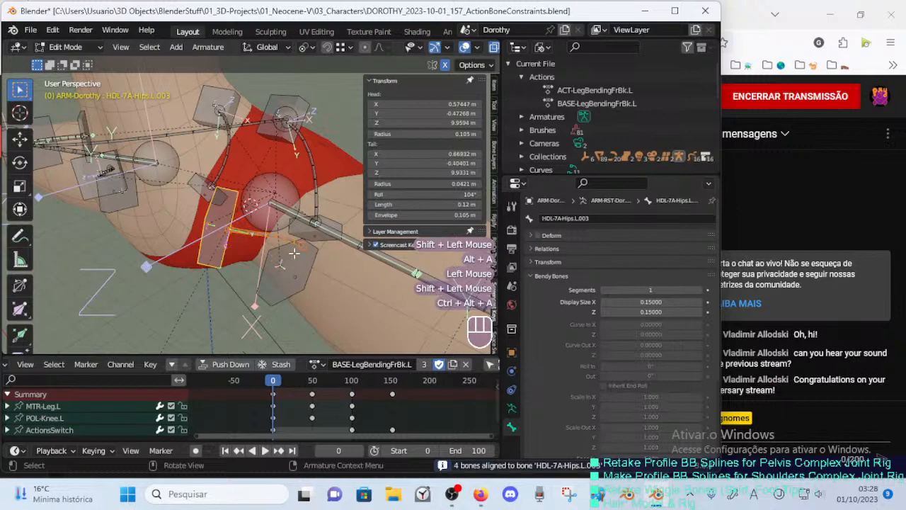
pyautogui.click(294, 250)
pyautogui.click(246, 238)
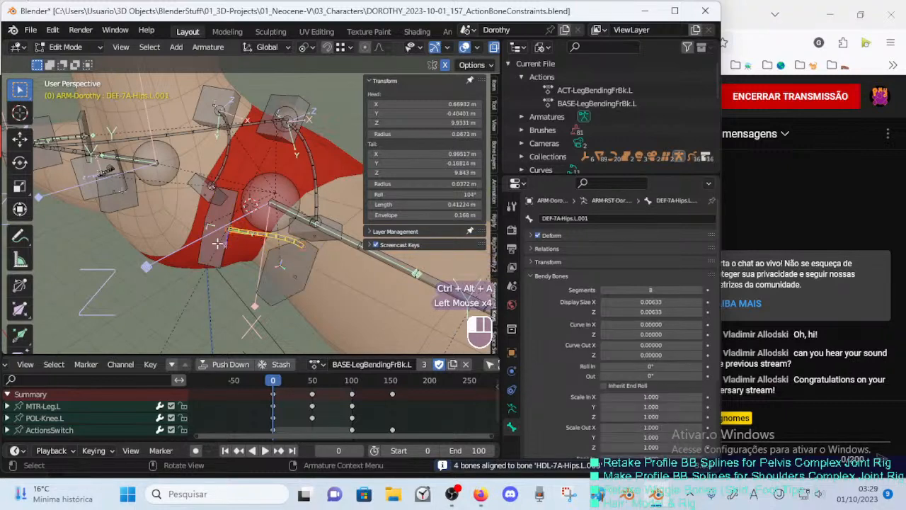
pyautogui.click(218, 243)
# Try rolling the handle HDL-7A-Hips.L.004 around its axis, and clear its roll.
pyautogui.moveTo(292, 294); pyautogui.dragTo(305, 286, button='middle')
pyautogui.hotkey('ctrl', 'r')
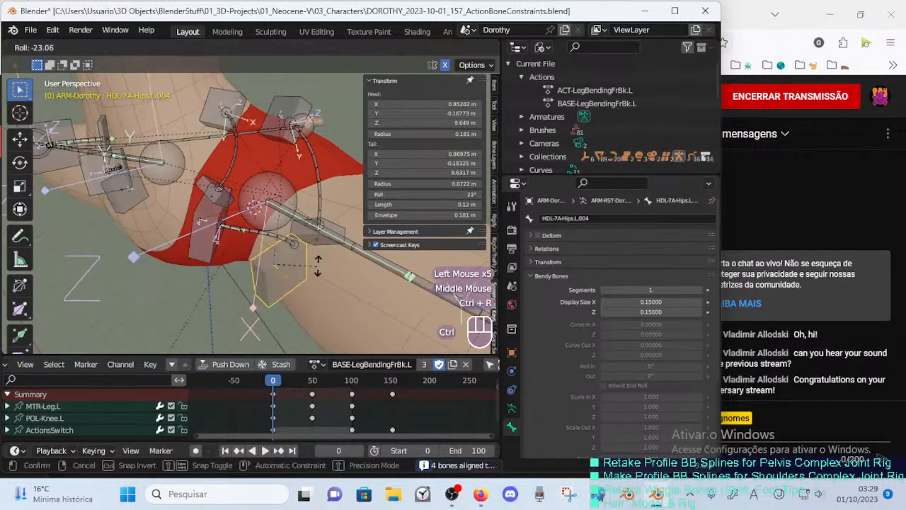
pyautogui.click(220, 240)
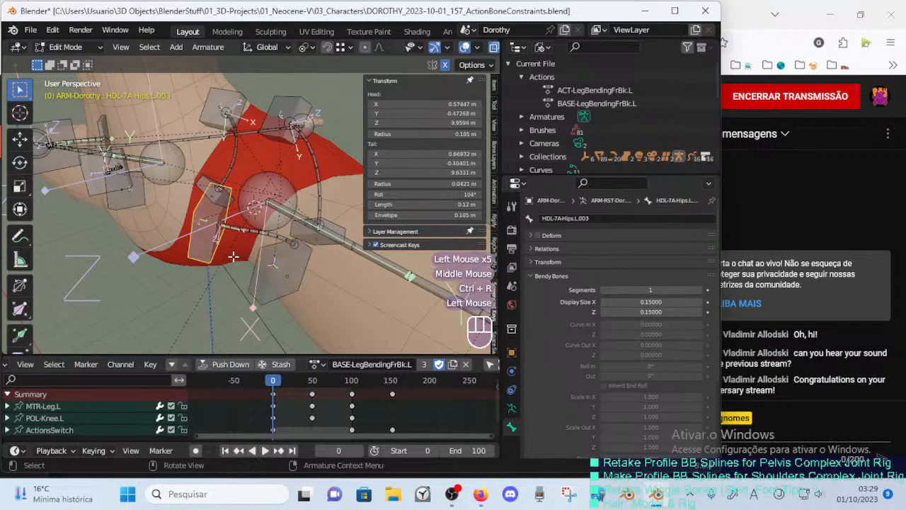
pyautogui.click(289, 283)
pyautogui.hotkey('ctrl', 'r')
pyautogui.hotkey('alt', 'r')
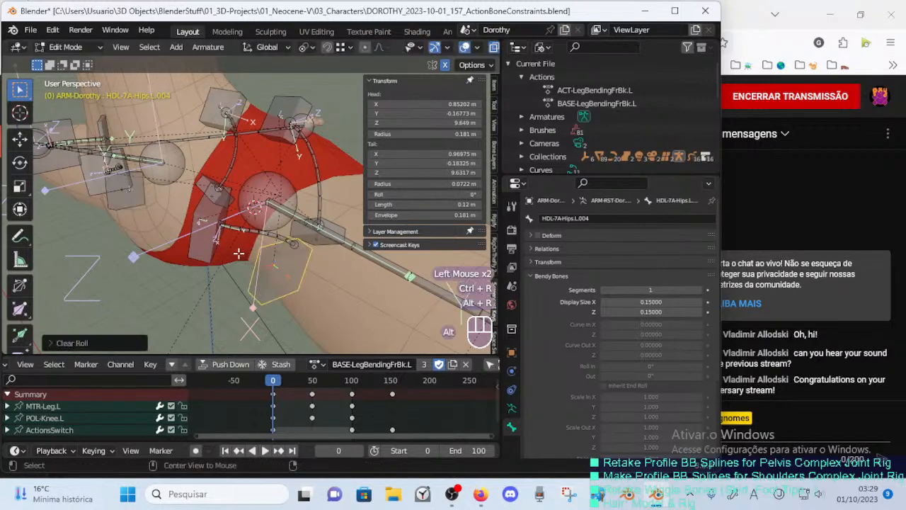
# Clear the roll of HDL-7A-Hips.L.003 and roll the handle to about 88°.
pyautogui.click(224, 255)
pyautogui.hotkey('alt', 'r')
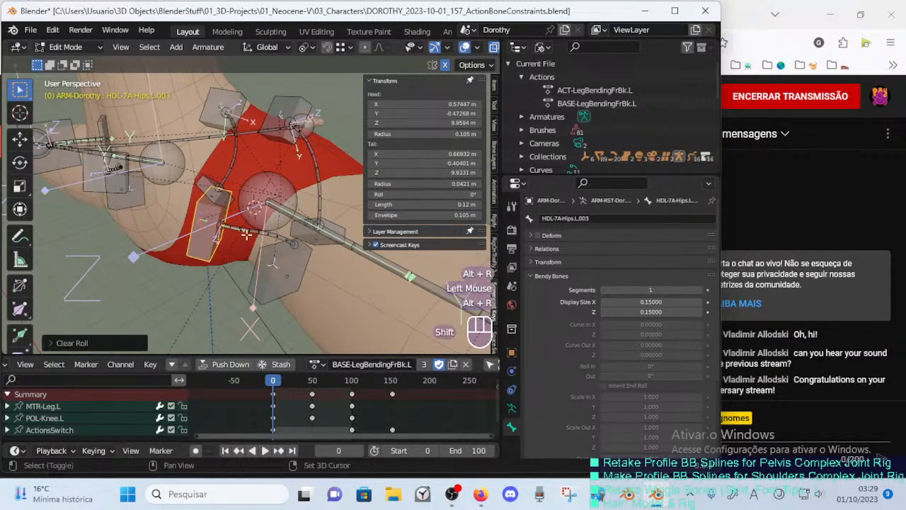
pyautogui.keyDown('shift'); pyautogui.click(224, 240); pyautogui.keyUp('shift')
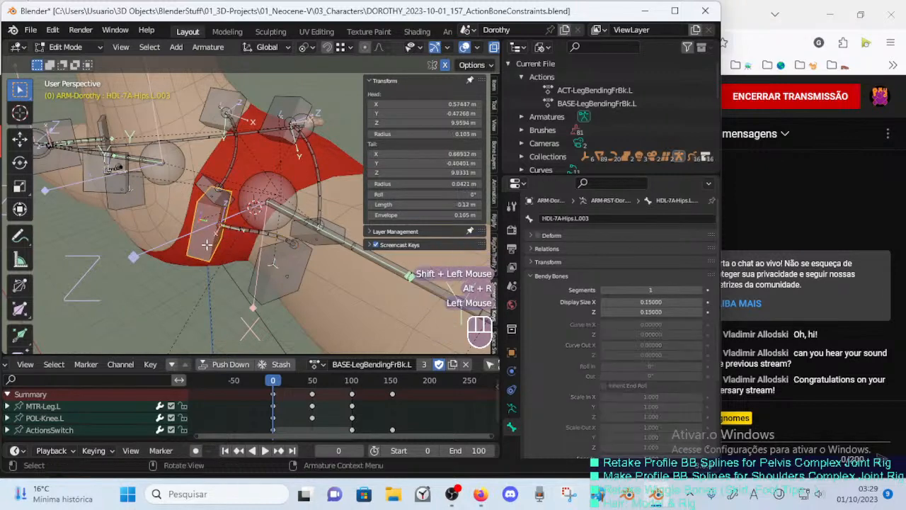
pyautogui.hotkey('ctrl', 'r')
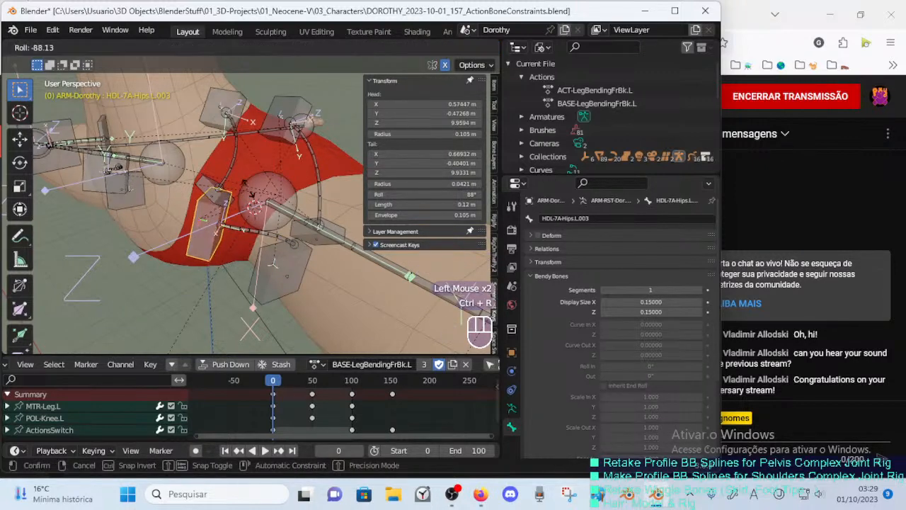
pyautogui.click(241, 179)
pyautogui.click(285, 292)
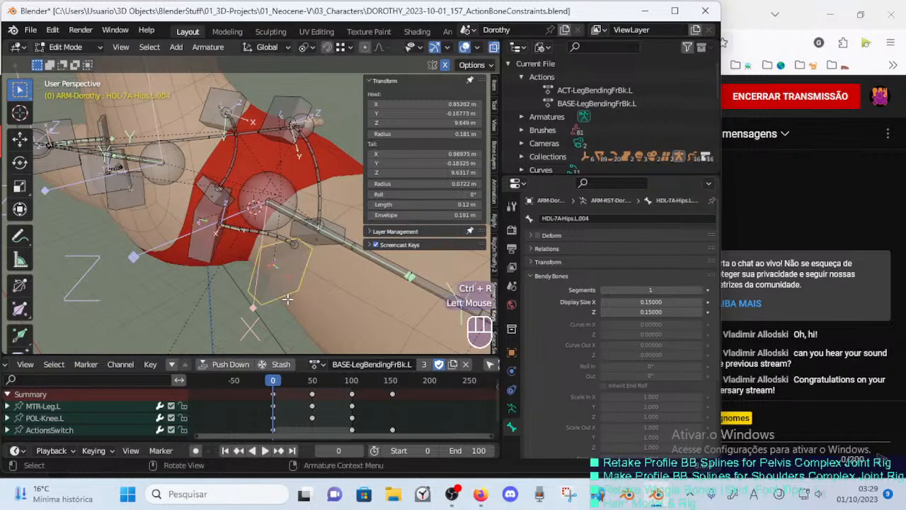
# Roll the handle HDL-7A-Hips.L.004 around its own axis to about 67°.
pyautogui.hotkey('ctrl', 'r')
pyautogui.click(310, 236)
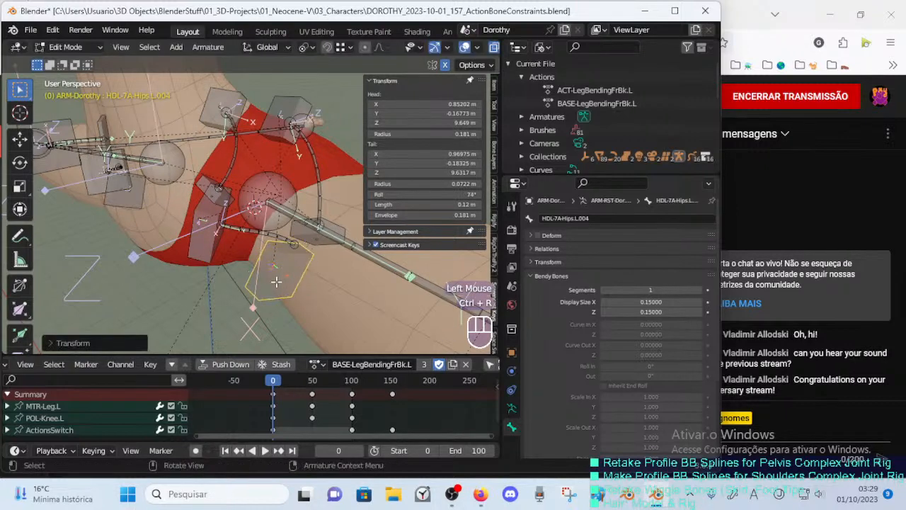
pyautogui.moveTo(310, 236); pyautogui.dragTo(213, 248, button='middle')
pyautogui.hotkey('ctrl', 'r')
# Align the deform bone DEF-7A-Hips.L.001 to the direction of the rolled handle HDL-7A-Hips.L.003.
pyautogui.click(205, 248)
pyautogui.keyDown('shift'); pyautogui.click(202, 248); pyautogui.keyUp('shift')
pyautogui.hotkey('ctrl', 'alt', 'a')
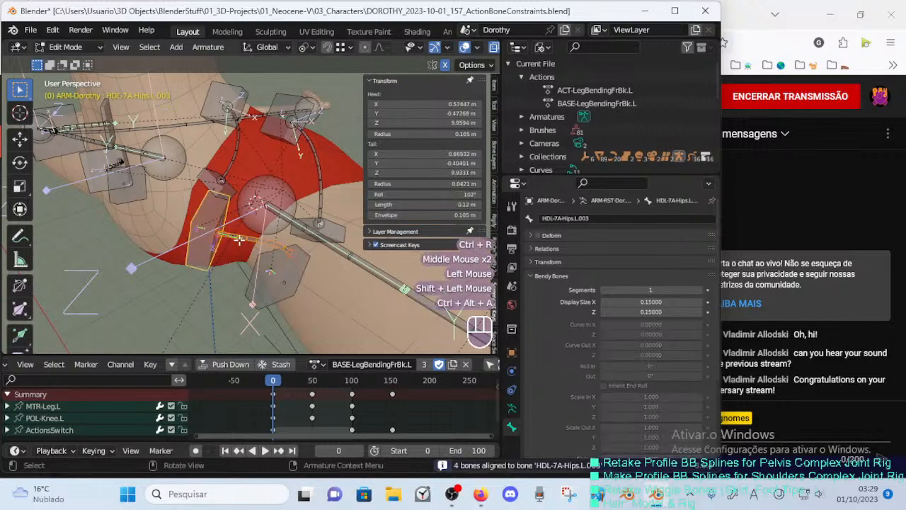
# Snap DEF-7A-Hips.L.001's tail back onto the head of HDL-7A-Hips.L.004 and select the deform bone.
pyautogui.click(290, 255)
pyautogui.click(293, 256)
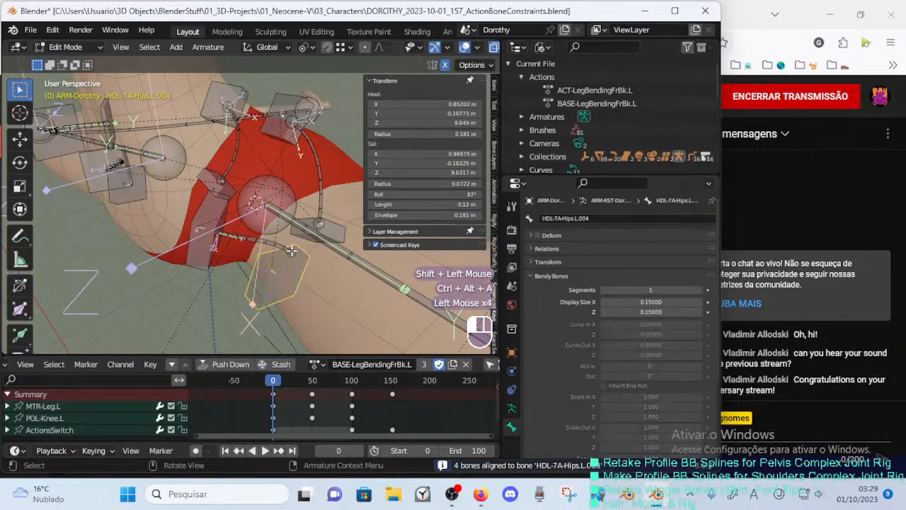
pyautogui.click(291, 251)
pyautogui.press('g')
pyautogui.click(289, 256)
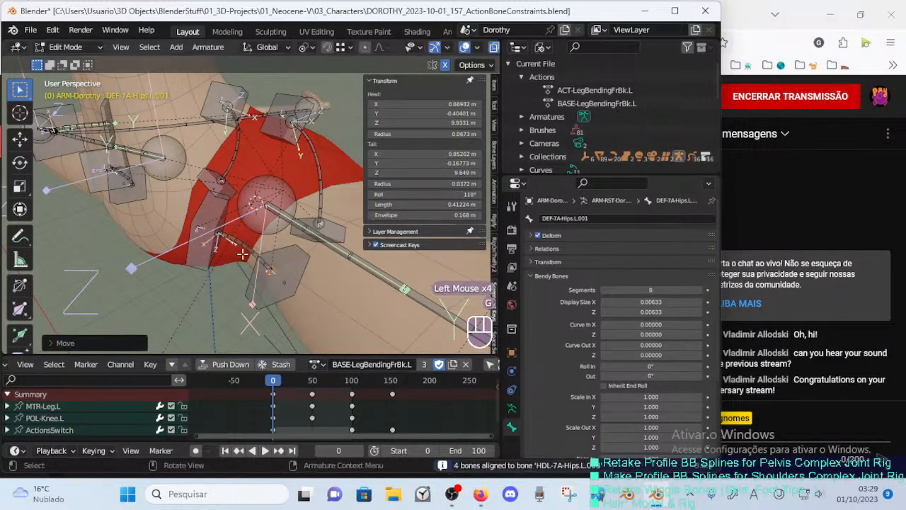
pyautogui.click(220, 222)
pyautogui.click(242, 244)
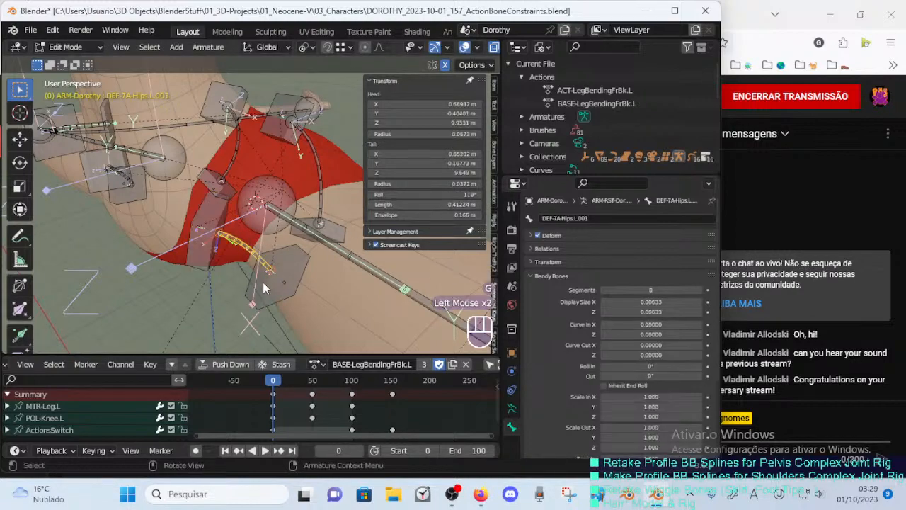
# Rotate the handle HDL-7A-Hips.L.003 freely so that its tail tilts lower at the buttock.
pyautogui.click(262, 289)
pyautogui.moveTo(263, 289); pyautogui.dragTo(304, 302, button='middle')
pyautogui.click(240, 221)
pyautogui.press('r')
pyautogui.click(271, 197)
# Rotate the handle HDL-7A-Hips.L.004 freely from two viewing angles so that its tail points lower along the thigh.
pyautogui.click(278, 293)
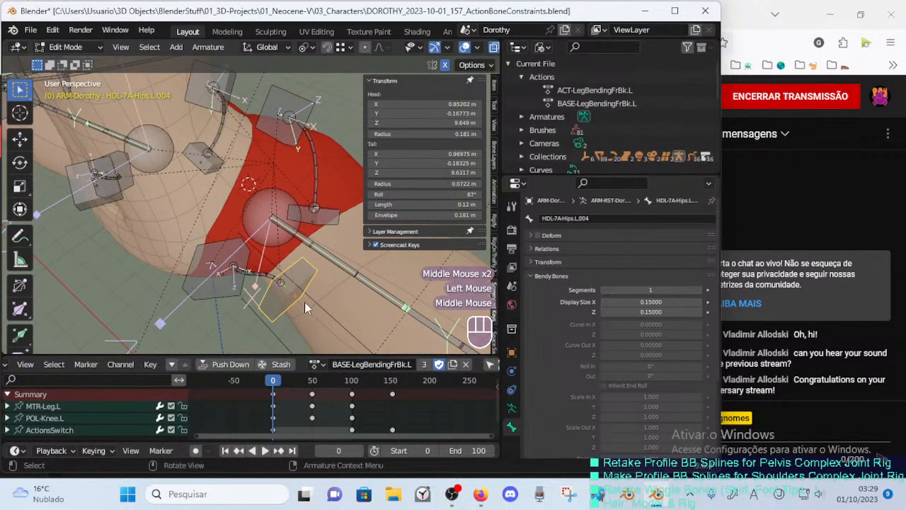
pyautogui.press('r')
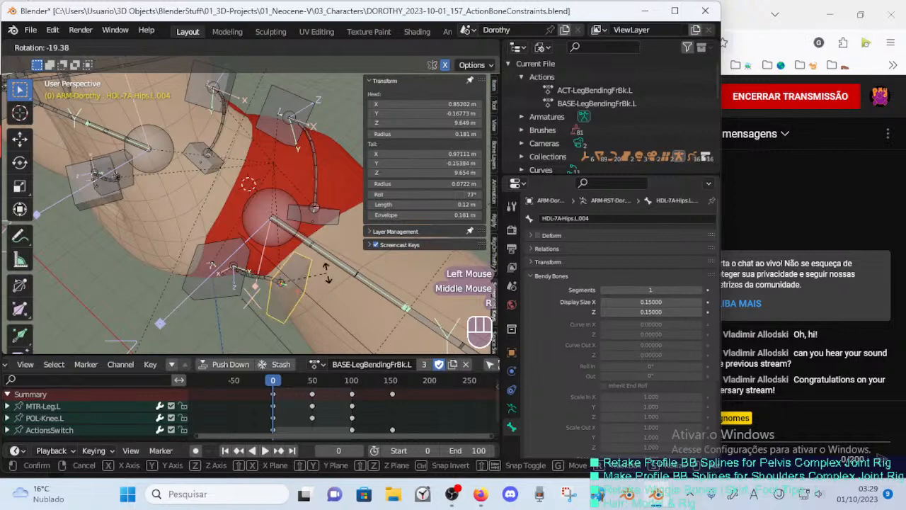
pyautogui.click(315, 288)
pyautogui.moveTo(315, 286); pyautogui.dragTo(306, 216, button='middle')
pyautogui.keyDown('shift'); pyautogui.moveTo(306, 215); pyautogui.dragTo(221, 212, button='middle'); pyautogui.keyUp('shift')
pyautogui.press('r')
pyautogui.click(312, 272)
# Move DEF-7A-Hips.L.001's head back onto the tail of the rotated handle HDL-7A-Hips.L.003.
pyautogui.click(204, 220)
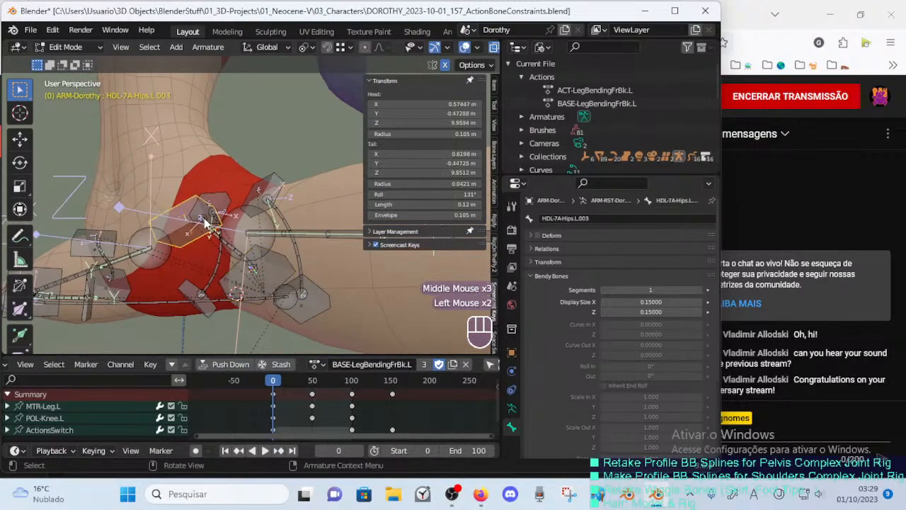
pyautogui.click(208, 234)
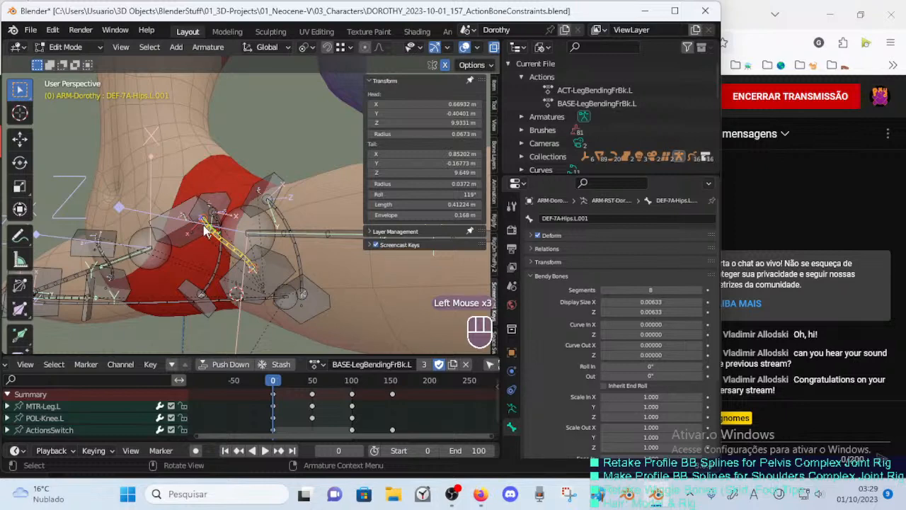
pyautogui.press('g')
pyautogui.click(206, 258)
pyautogui.moveTo(248, 285); pyautogui.dragTo(286, 318, button='middle')
pyautogui.hotkey('alt', 'a')
pyautogui.click(264, 293)
pyautogui.click(275, 299)
pyautogui.click(277, 302)
pyautogui.hotkey('alt', 'a')
pyautogui.press('c')
pyautogui.click(284, 301)
pyautogui.rightClick(284, 301)
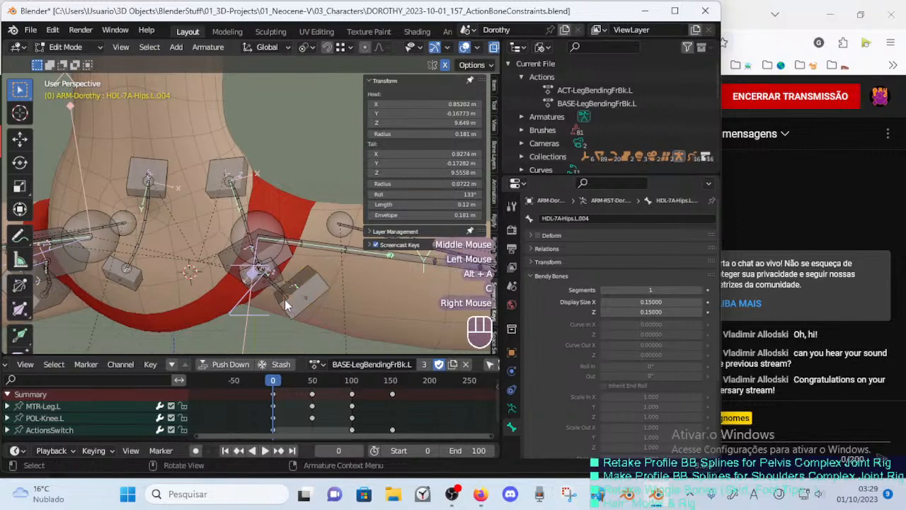
# Snap the tail of the DEF-7A-Hips.L.001 bone onto the head of the HDL-7A-Hips.L.004 handle.
pyautogui.press('g')
pyautogui.keyDown('ctrl'); pyautogui.click(282, 286); pyautogui.keyUp('ctrl')
pyautogui.moveTo(282, 289); pyautogui.dragTo(239, 271, button='middle')
pyautogui.click(235, 269)
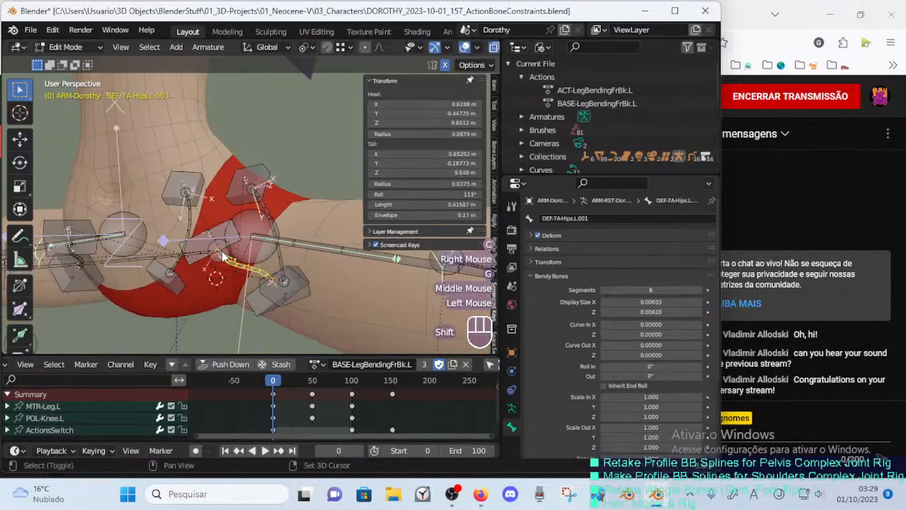
# Align the DEF-7A-Hips.L.001 bone to the HDL-7A-Hips.L.003 handle.
pyautogui.keyDown('shift'); pyautogui.click(245, 254); pyautogui.keyUp('shift')
pyautogui.hotkey('ctrl', 'alt', 'a')
pyautogui.click(236, 290)
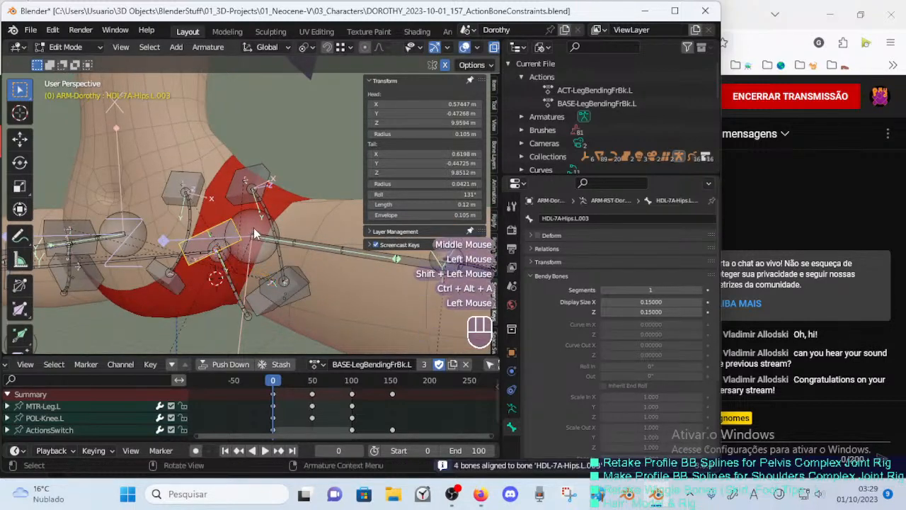
pyautogui.press('r')
pyautogui.click(236, 292)
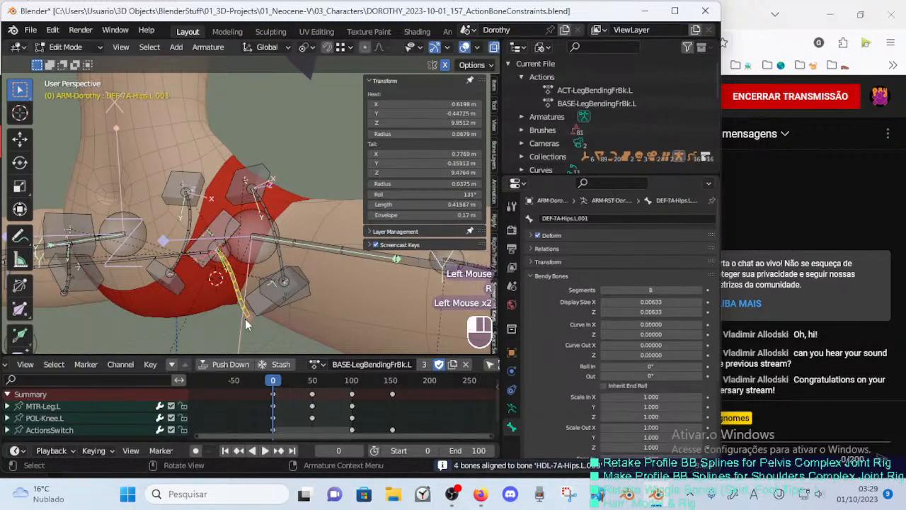
# Move the tail of DEF-7A-Hips.L.001 back onto the head of the HDL-7A-Hips.L.004 handle.
pyautogui.press('g')
pyautogui.click(274, 282)
pyautogui.moveTo(274, 282); pyautogui.dragTo(314, 305, button='middle')
# Rotate the HDL-7A-Hips.L.003 handle around the global X axis.
pyautogui.click(203, 235)
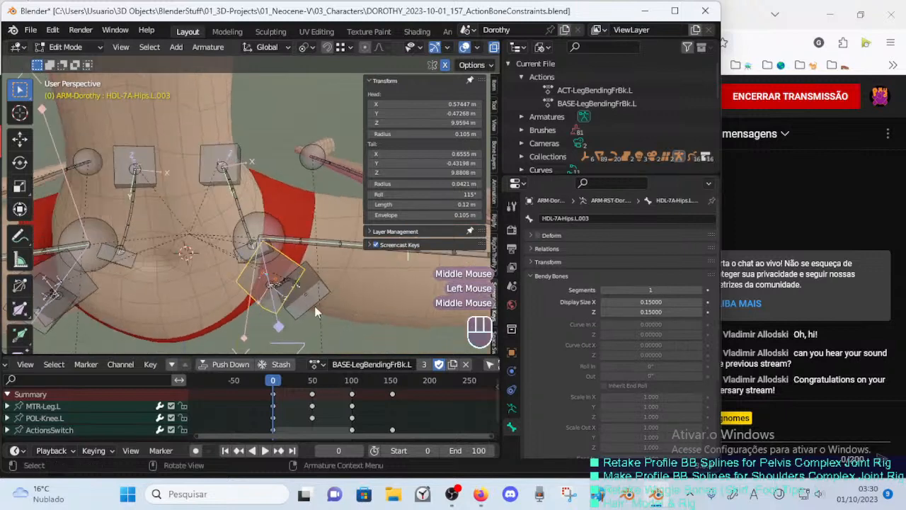
pyautogui.press('r')
pyautogui.press('x')
pyautogui.click(314, 293)
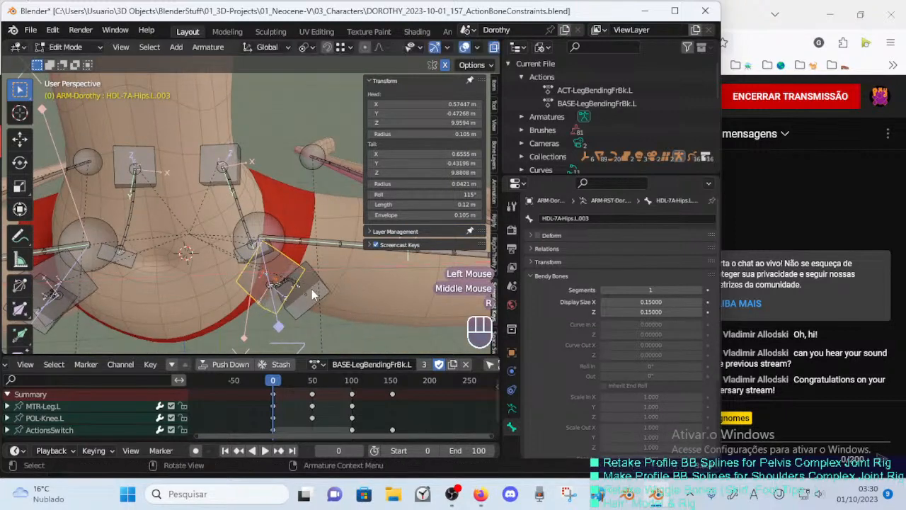
# Move the head joint of DEF-7A-Hips.L.001 toward the tail of the HDL-7A-Hips.L.003 handle.
pyautogui.press('c')
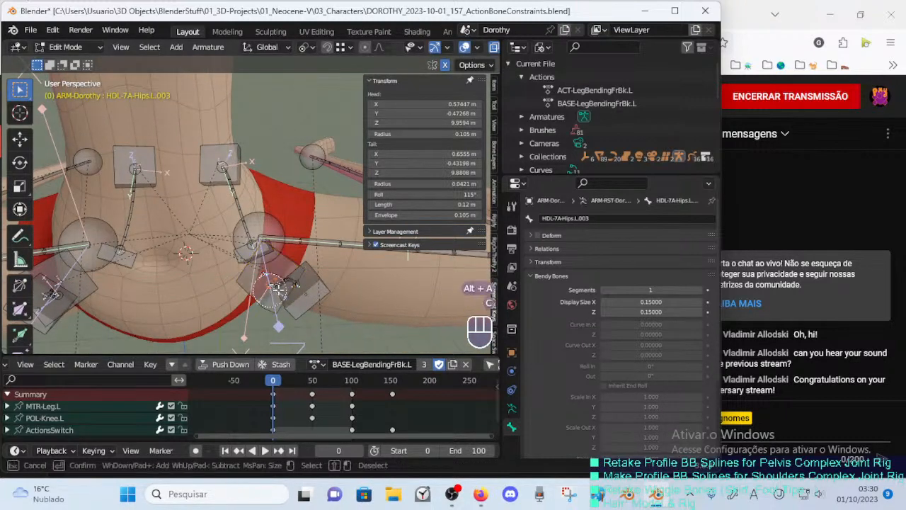
pyautogui.rightClick(275, 287)
pyautogui.moveTo(276, 287); pyautogui.dragTo(242, 223, button='middle')
pyautogui.scroll(2, 243, 223)
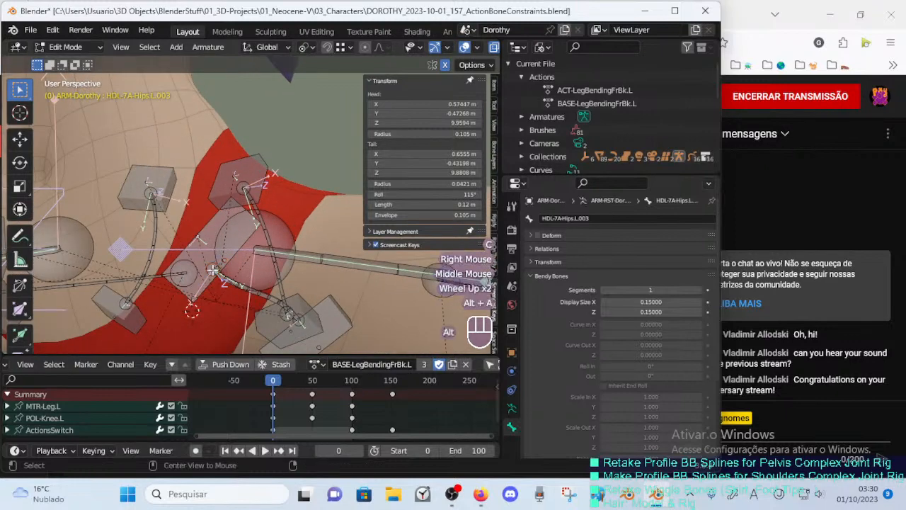
pyautogui.click(216, 271)
pyautogui.click(209, 264)
pyautogui.hotkey('alt', 'a')
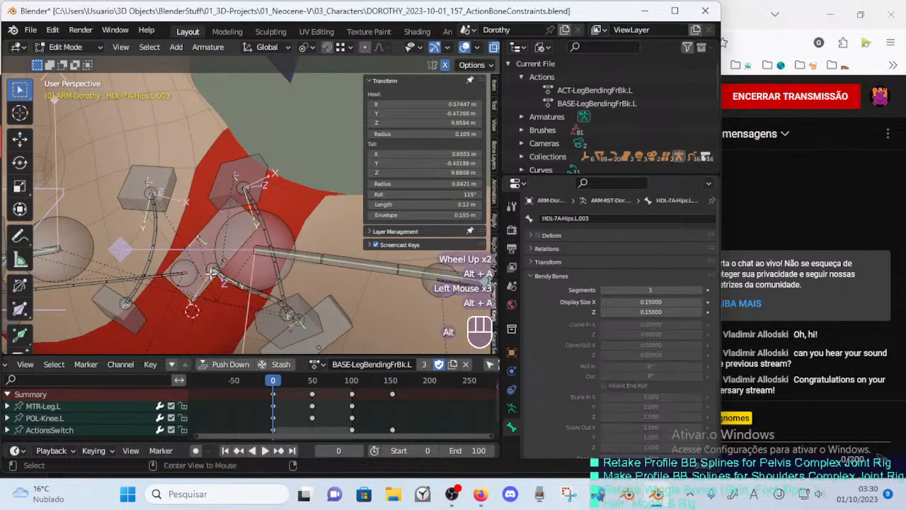
pyautogui.press('c')
pyautogui.click(210, 264)
pyautogui.rightClick(210, 264)
pyautogui.press('g')
pyautogui.click(228, 263)
# Rotate the HDL-7A-Hips.L.003 handle further around the X axis to follow the underside of the hip.
pyautogui.hotkey('alt', 'a')
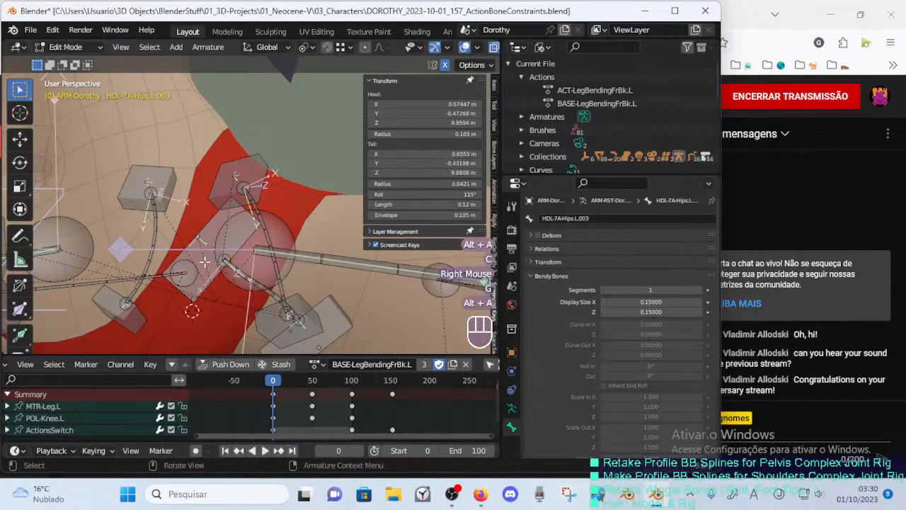
pyautogui.press('c')
pyautogui.click(219, 266)
pyautogui.rightClick(219, 265)
pyautogui.moveTo(219, 265); pyautogui.dragTo(234, 234, button='middle')
pyautogui.press('r')
pyautogui.press('x')
pyautogui.click(305, 298)
pyautogui.moveTo(233, 234); pyautogui.dragTo(254, 266, button='middle')
pyautogui.press('r')
pyautogui.press('x')
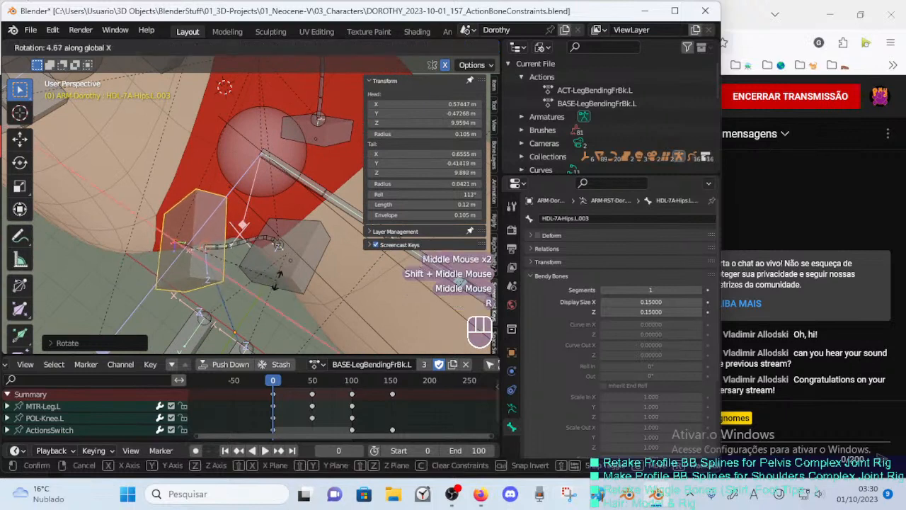
pyautogui.click(283, 262)
# Rotate the HDL-7A-Hips.L.004 handle slightly at the lower end of the hip bone.
pyautogui.hotkey('alt', 'a')
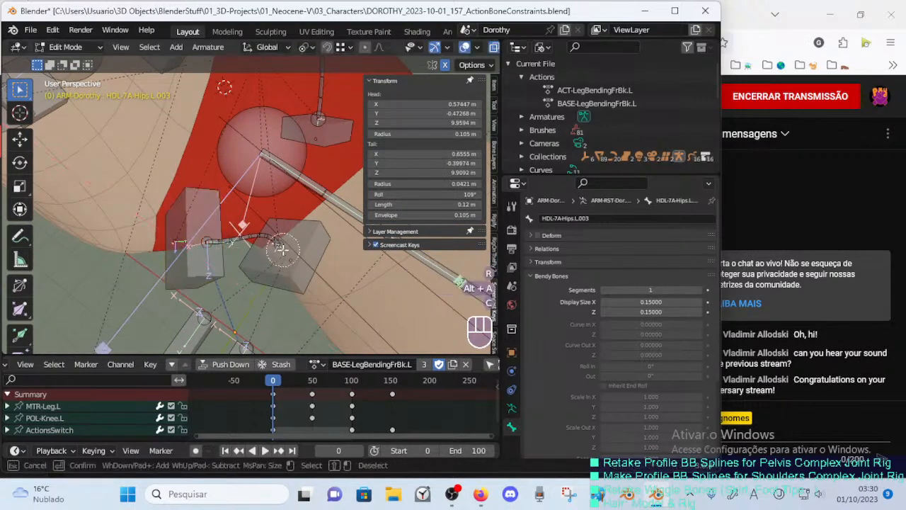
pyautogui.click(296, 274)
pyautogui.press('r')
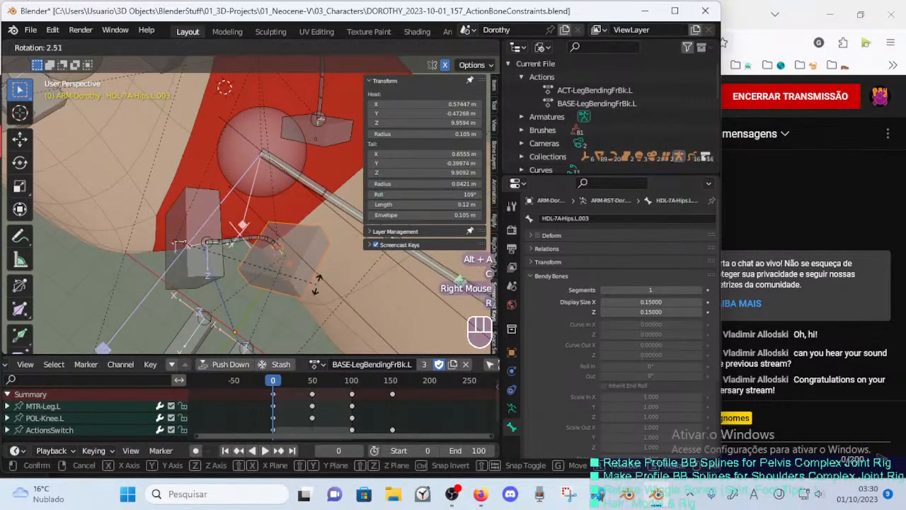
pyautogui.click(317, 285)
# Change the transform pivot point and rotate DEF-7A-Hips.L.001's end joint together with the HDL-7A-Hips.L.004 handle.
pyautogui.keyDown('shift'); pyautogui.click(289, 251); pyautogui.keyUp('shift')
pyautogui.moveTo(290, 251); pyautogui.dragTo(285, 250, button='middle')
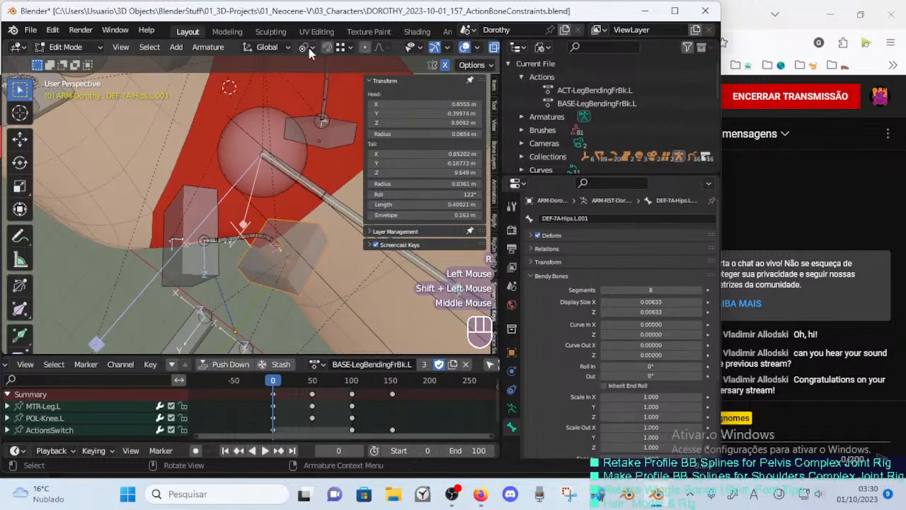
pyautogui.press('z')
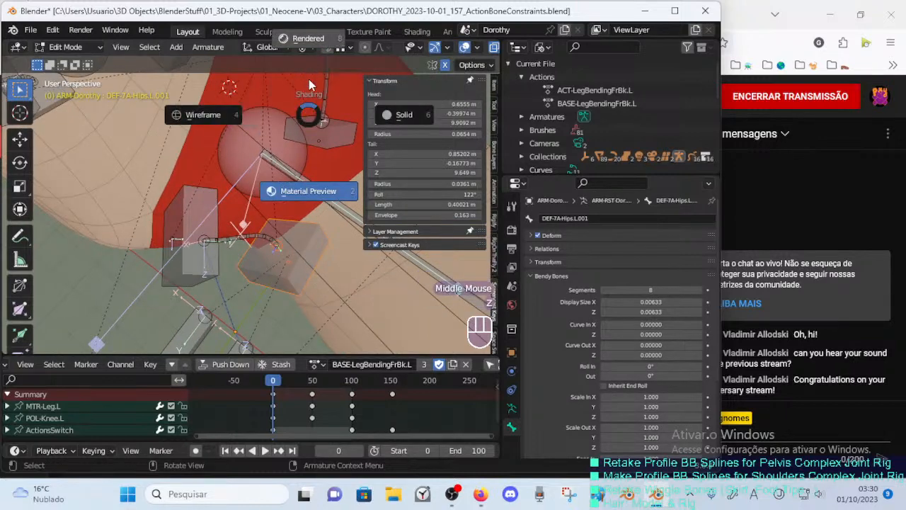
pyautogui.press('less')
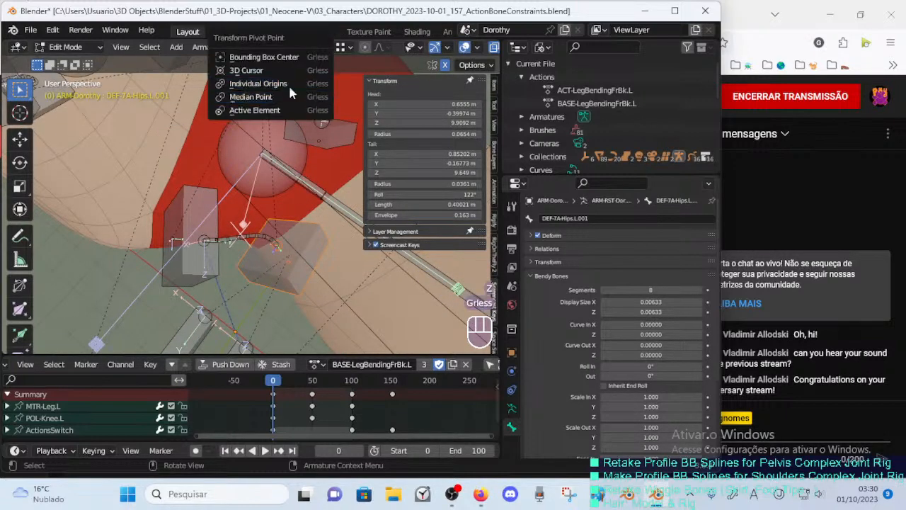
pyautogui.moveTo(255, 127); pyautogui.dragTo(253, 256, button='middle')
pyautogui.press('r')
pyautogui.click(284, 274)
pyautogui.press('r')
pyautogui.click(316, 218)
pyautogui.press('r')
pyautogui.click(242, 249)
# Move and rotate the HDL-7A-Hips.L.004 handle with the attached bone tail onto the upper thigh, about X 1.09, Y -0.34, Z 9.78 m.
pyautogui.press('g')
pyautogui.click(232, 269)
pyautogui.press('g')
pyautogui.click(311, 232)
pyautogui.press('r')
pyautogui.click(304, 218)
pyautogui.press('g')
pyautogui.click(313, 229)
pyautogui.press('g')
pyautogui.click(232, 277)
# Refine the rotation and bone roll of DEF-7A-Hips.L.001 and its end handle.
pyautogui.press('r')
pyautogui.click(250, 258)
pyautogui.hotkey('ctrl', 'r')
pyautogui.click(246, 244)
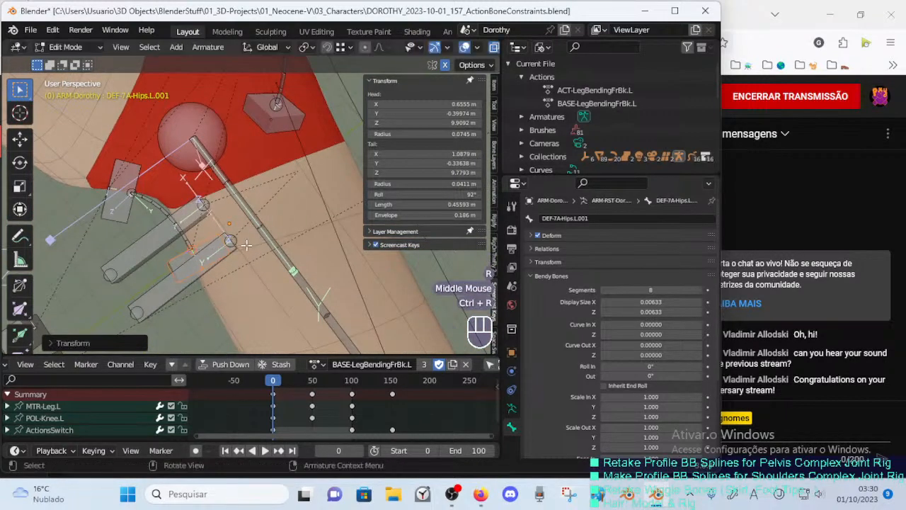
# Select the HDL-7A-Hips.L.004 handle on the thigh and rotate it a few degrees.
pyautogui.click(122, 188)
pyautogui.hotkey('alt', 'a')
pyautogui.press('c')
pyautogui.moveTo(147, 239); pyautogui.dragTo(222, 236, button='middle')
pyautogui.hotkey('alt', 'a')
pyautogui.moveTo(239, 290); pyautogui.dragTo(269, 278, button='middle')
pyautogui.rightClick(257, 278)
pyautogui.keyDown('shift'); pyautogui.click(264, 273); pyautogui.keyUp('shift')
pyautogui.press('r')
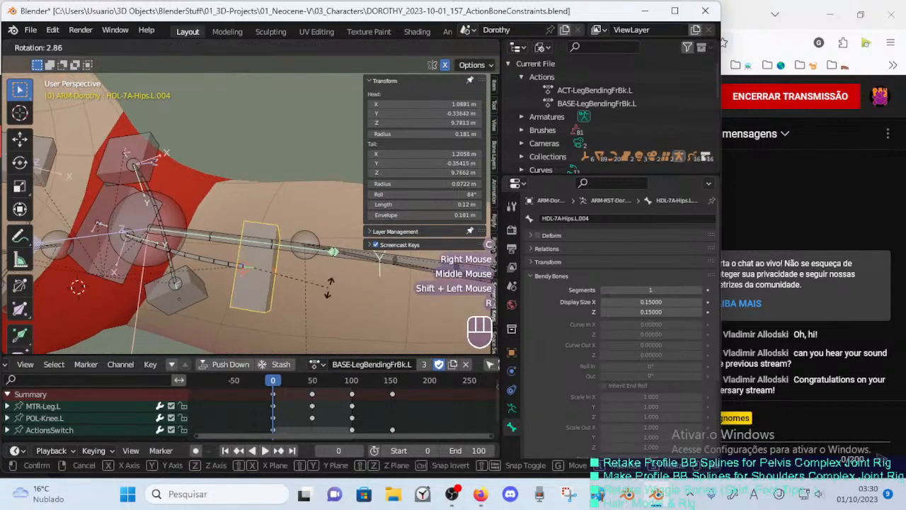
pyautogui.click(329, 292)
# Examine the curve of DEF-7A-Hips.L.001 and its two handles from several angles.
pyautogui.keyDown('shift'); pyautogui.moveTo(329, 292); pyautogui.dragTo(397, 294, button='middle'); pyautogui.keyUp('shift')
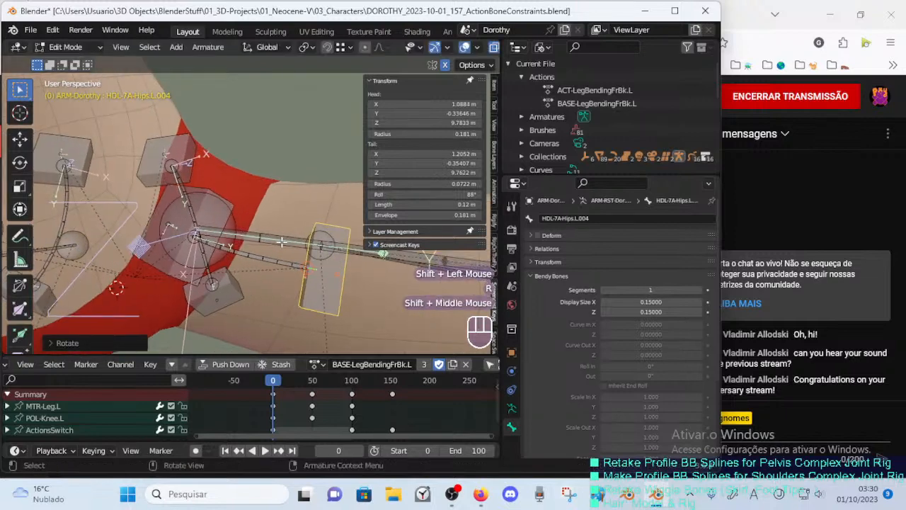
pyautogui.moveTo(283, 290); pyautogui.dragTo(166, 287, button='middle')
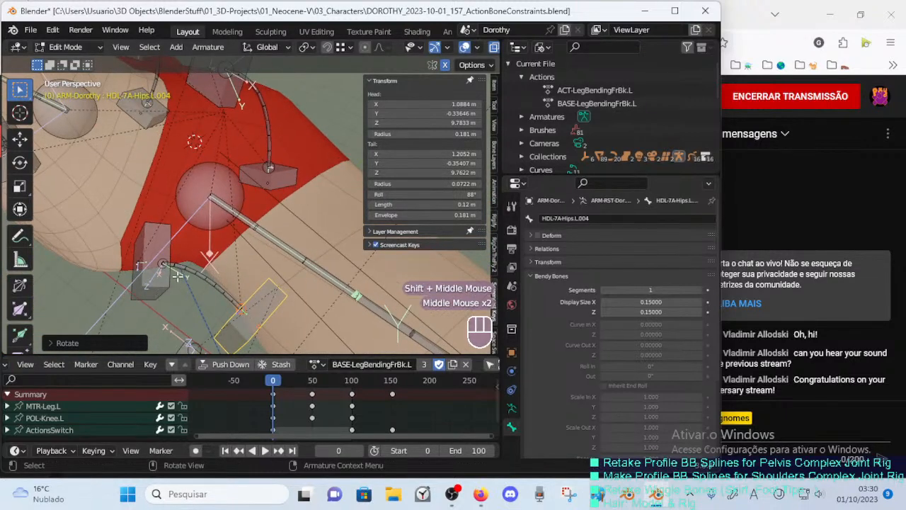
pyautogui.click(224, 295)
pyautogui.click(162, 270)
pyautogui.click(206, 280)
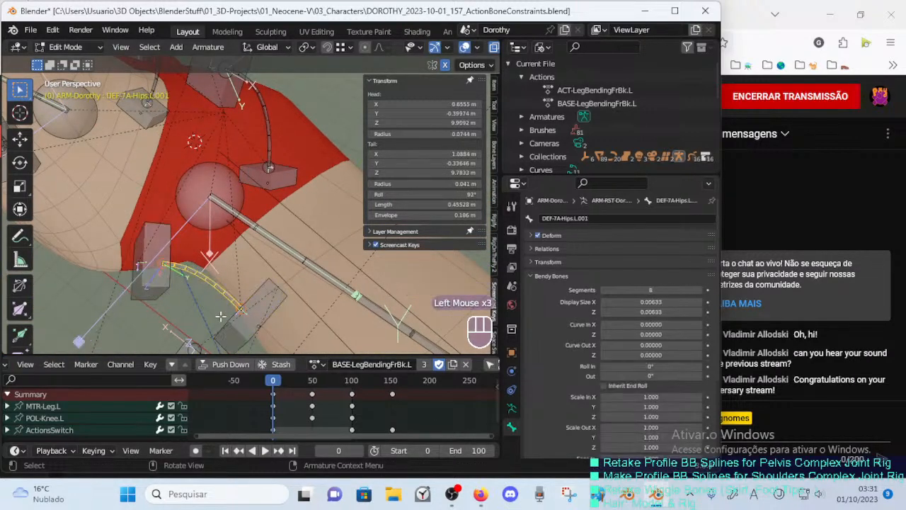
pyautogui.click(230, 325)
pyautogui.scroll(-2, 215, 215)
pyautogui.moveTo(215, 214); pyautogui.dragTo(223, 253, button='middle')
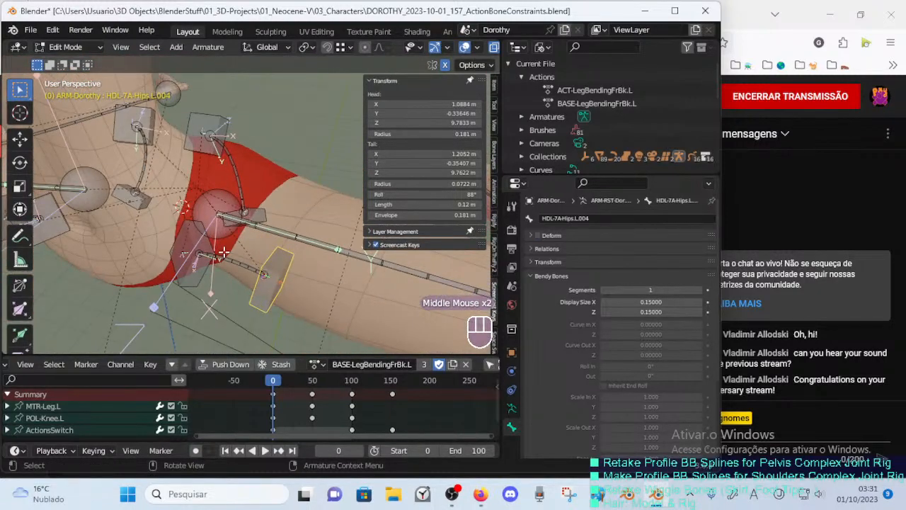
pyautogui.moveTo(255, 279); pyautogui.dragTo(255, 201, button='middle')
# Move the HDL-7A-Hips.L.004 handle with the attached bone tail from the thigh toward the hip joint.
pyautogui.hotkey('alt', 'a')
pyautogui.scroll(-2, 225, 266)
pyautogui.moveTo(196, 228); pyautogui.dragTo(281, 282, button='middle')
pyautogui.scroll(1, 204, 230)
pyautogui.press('a')
pyautogui.hotkey('alt', 'a')
pyautogui.scroll(1, 207, 266)
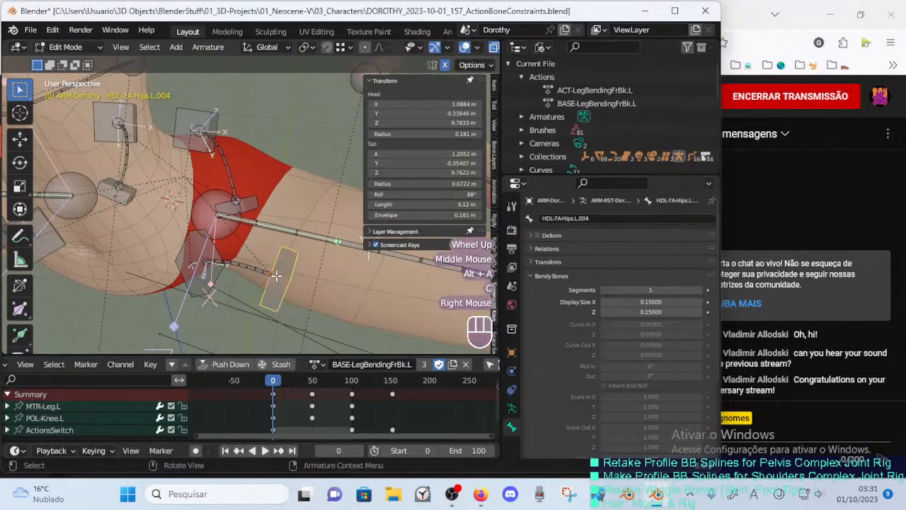
pyautogui.press('g')
pyautogui.click(163, 241)
# Reposition and rotate the HDL-7A-Hips.L.004 handle, with its head at about X 0.99, Y -0.33, Z 9.81 m.
pyautogui.moveTo(162, 242); pyautogui.dragTo(272, 251, button='middle')
pyautogui.press('g')
pyautogui.click(266, 284)
pyautogui.press('r')
pyautogui.click(279, 265)
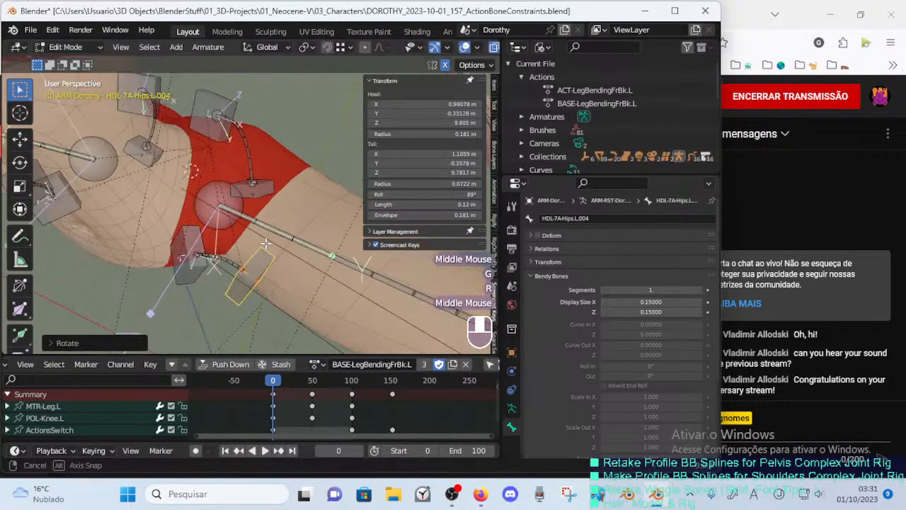
# Save the file and open the 00_Body mesh for editing.
pyautogui.scroll(-1, 271, 247)
pyautogui.hotkey('ctrl', 's')
pyautogui.hotkey('ctrl', 'Tab')
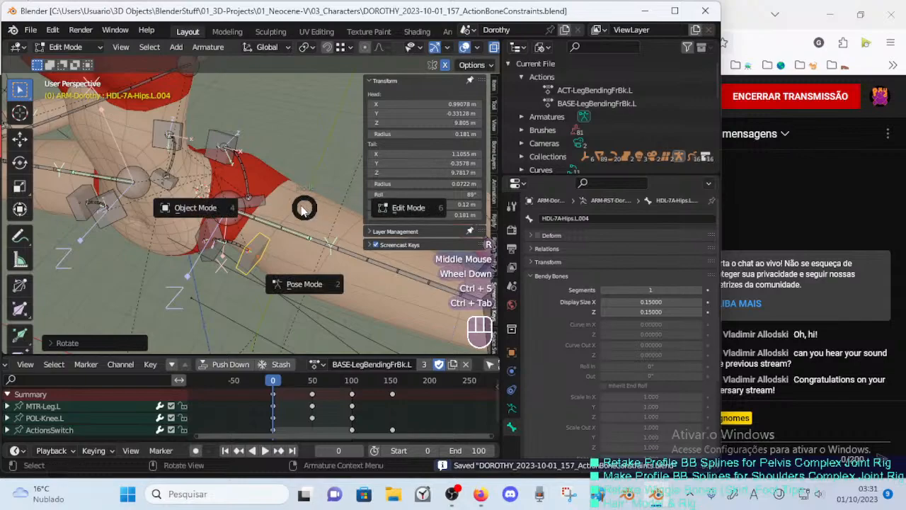
pyautogui.click(299, 206)
pyautogui.press('Tab')
# Preview loop cuts on the 00_Body mesh to examine the edge flow around the hip and upper thigh.
pyautogui.moveTo(230, 216); pyautogui.dragTo(194, 218, button='middle')
pyautogui.scroll(2, 140, 241)
pyautogui.hotkey('alt', 'a')
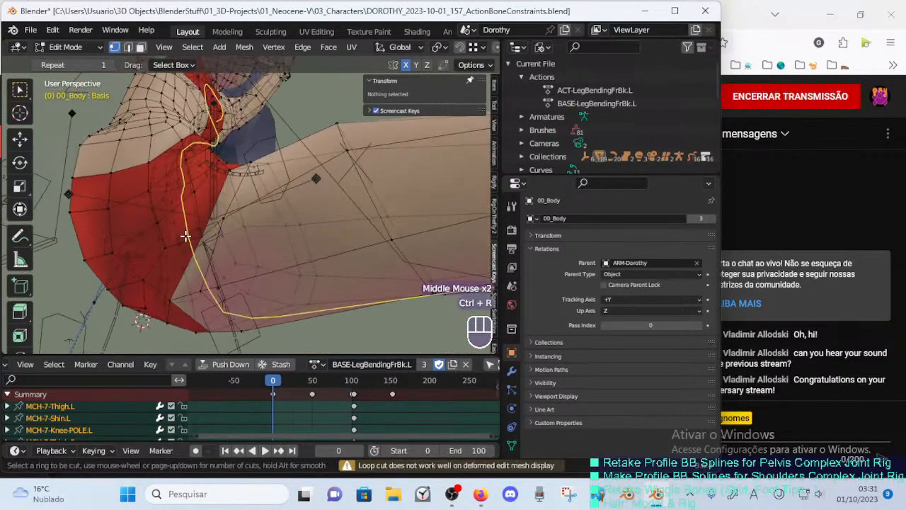
pyautogui.moveTo(173, 259); pyautogui.dragTo(200, 245, button='middle')
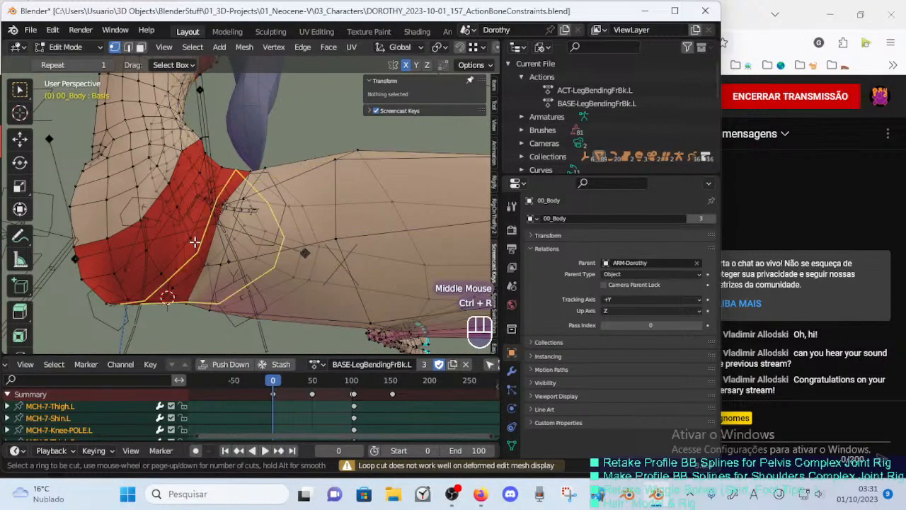
pyautogui.moveTo(195, 242); pyautogui.dragTo(166, 245, button='middle')
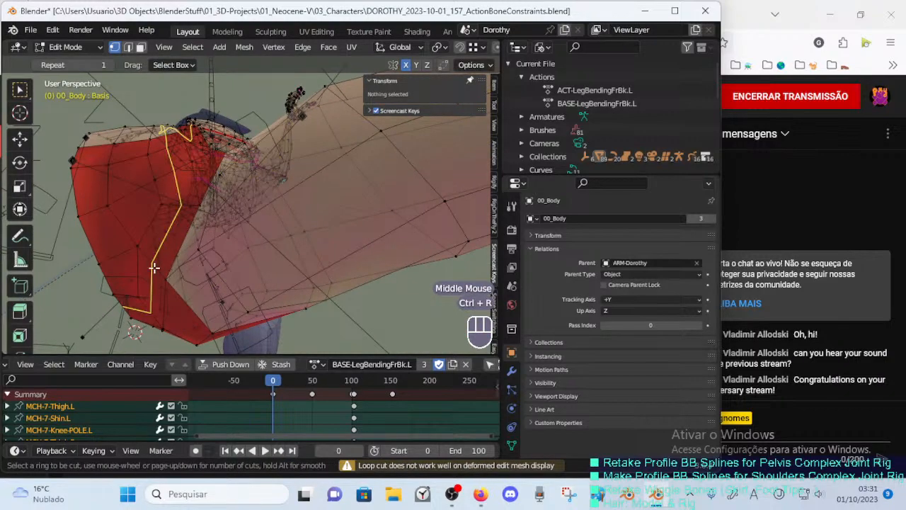
pyautogui.moveTo(177, 217); pyautogui.dragTo(189, 245, button='middle')
pyautogui.scroll(-1, 146, 229)
pyautogui.hotkey('ctrl', 'Tab')
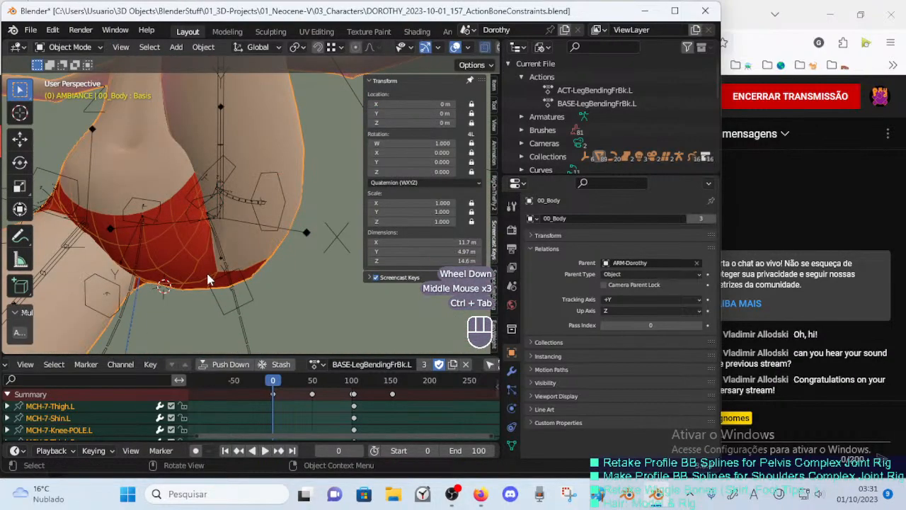
# Inspect the body's mesh topology where the hip meets the thigh.
pyautogui.moveTo(249, 248); pyautogui.dragTo(265, 229, button='middle')
pyautogui.scroll(-2, 236, 255)
pyautogui.press('Tab')
pyautogui.scroll(1, 265, 225)
pyautogui.scroll(1, 282, 217)
pyautogui.scroll(-2, 209, 245)
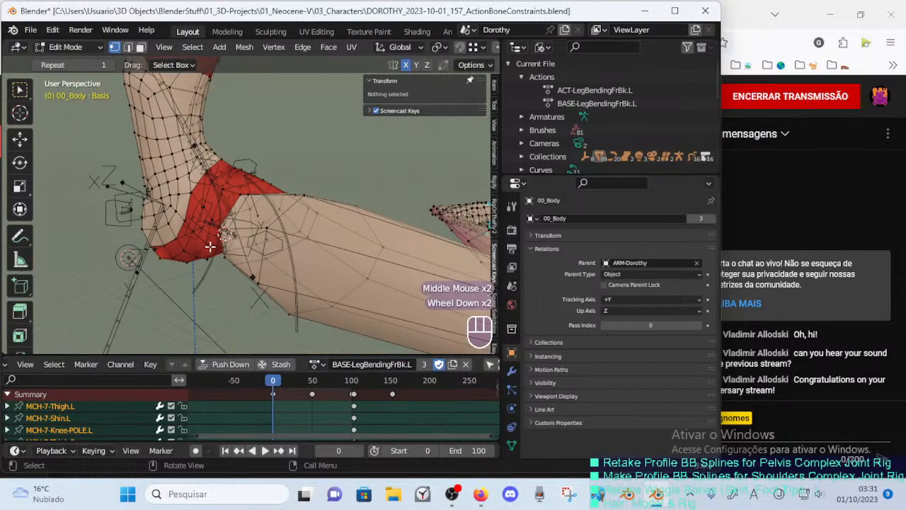
pyautogui.hotkey('ctrl', 'Tab')
pyautogui.moveTo(209, 247); pyautogui.dragTo(236, 229, button='middle')
# Return to editing the ARM-Dorothy armature, select the HDL-7A-Hips.L.004 handle and save the file.
pyautogui.moveTo(303, 210); pyautogui.dragTo(198, 253, button='middle')
pyautogui.click(269, 164)
pyautogui.click(271, 165)
pyautogui.press('Tab')
pyautogui.hotkey('alt', 'a')
pyautogui.scroll(2, 215, 267)
pyautogui.click(214, 267)
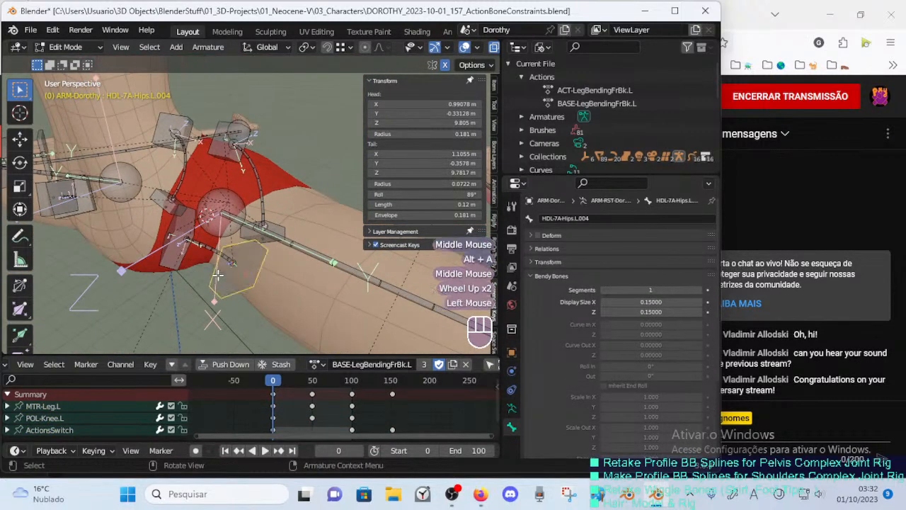
pyautogui.hotkey('ctrl', 's')
# Select the left DEF-7A-Hips.L.001 bone together with its HDL-7A-Hips.L.003 and HDL-7A-Hips.L.004 handles.
pyautogui.click(221, 268)
pyautogui.keyDown('shift'); pyautogui.click(227, 270); pyautogui.keyUp('shift')
pyautogui.keyDown('shift'); pyautogui.click(226, 269); pyautogui.keyUp('shift')
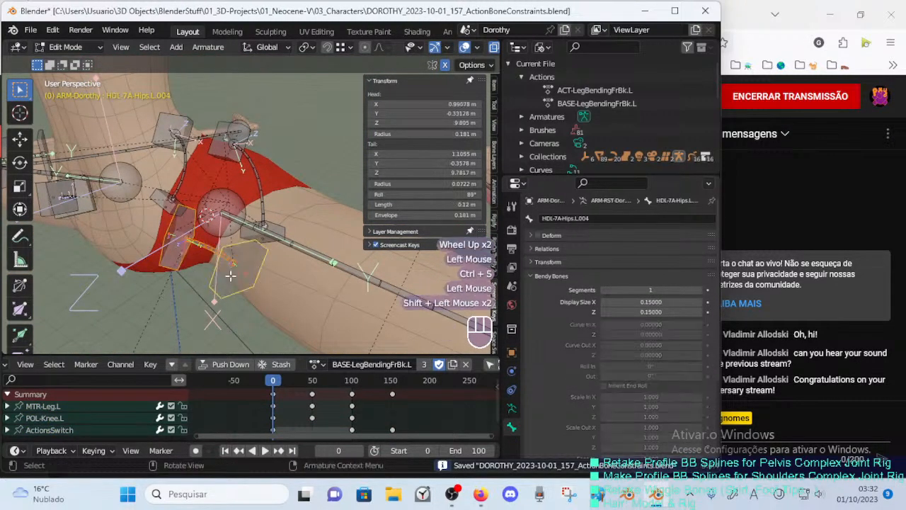
pyautogui.hotkey('ctrl', 'F2')
pyautogui.moveTo(172, 276); pyautogui.dragTo(106, 266, button='middle')
pyautogui.scroll(-1, 106, 265)
pyautogui.moveTo(106, 266); pyautogui.dragTo(95, 287, button='middle')
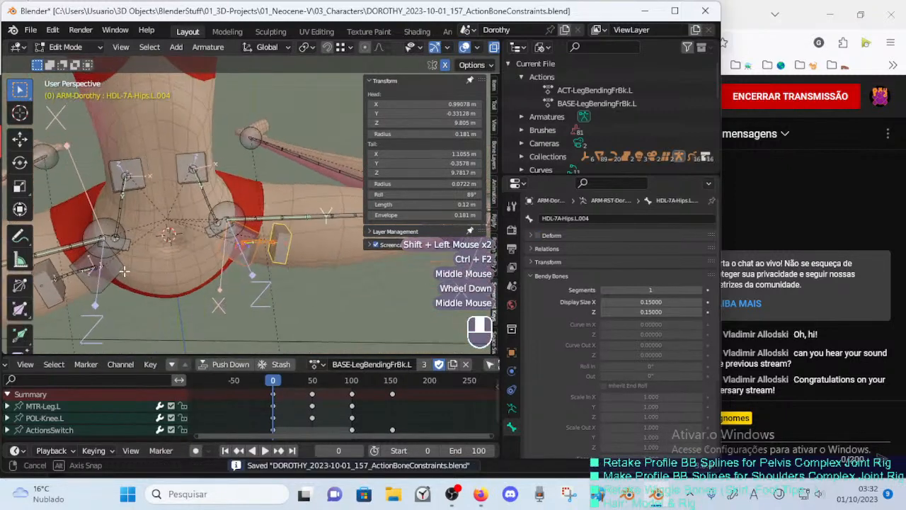
# Include the matching right-side bones and batch rename the selection, replacing "Hips" with "HipsPubis".
pyautogui.keyDown('shift'); pyautogui.click(95, 290); pyautogui.keyUp('shift')
pyautogui.keyDown('shift'); pyautogui.click(95, 290); pyautogui.keyUp('shift')
pyautogui.keyDown('shift'); pyautogui.click(95, 290); pyautogui.keyUp('shift')
pyautogui.hotkey('ctrl', 'F2')
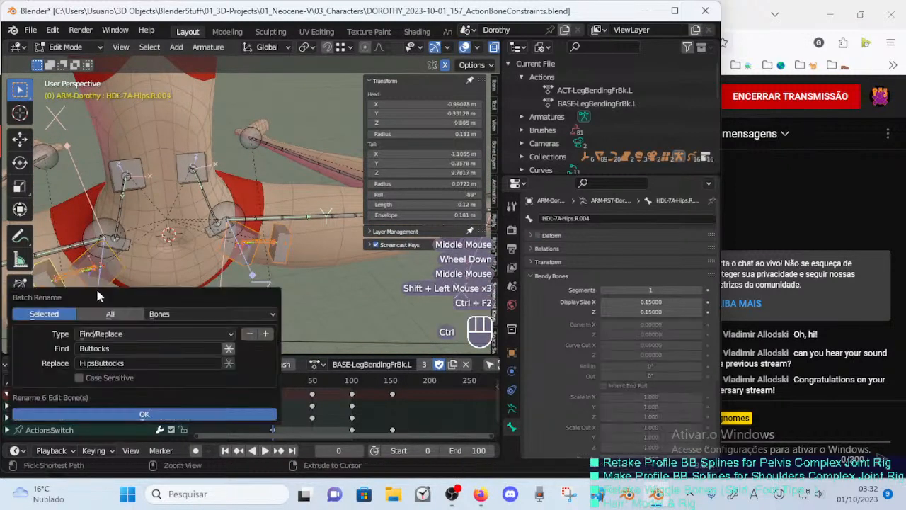
pyautogui.click(118, 346)
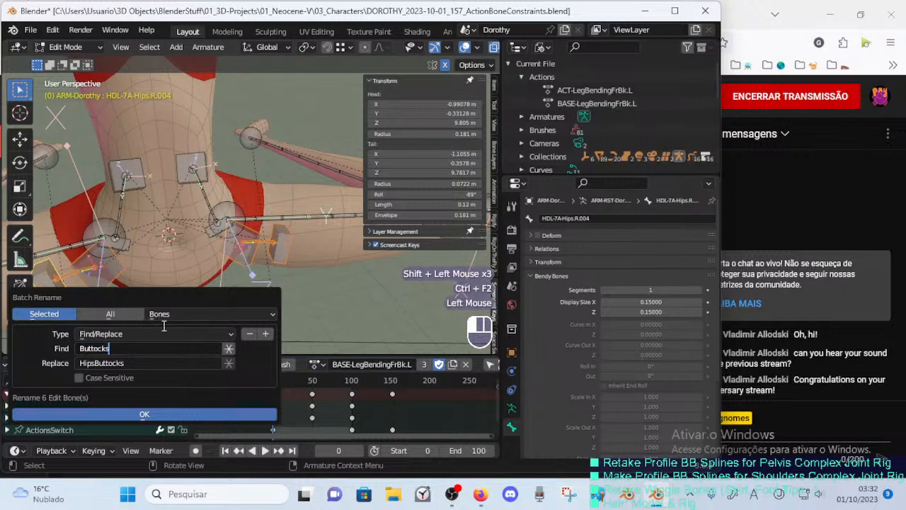
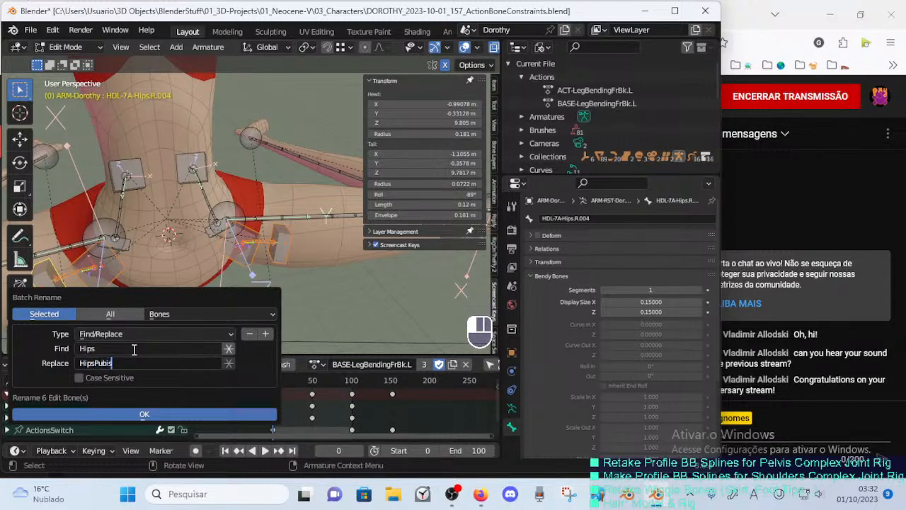
pyautogui.click(167, 412)
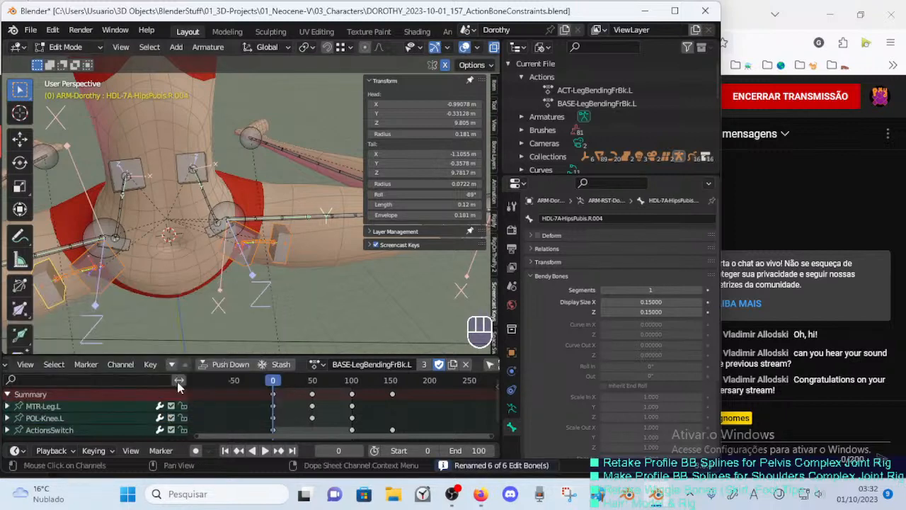
# Renumber the two left pubis handles as HDL-7A-HipsPubis.L.001 and HDL-7A-HipsPubis.L.002.
pyautogui.click(244, 261)
pyautogui.moveTo(244, 260); pyautogui.dragTo(231, 261, button='middle')
pyautogui.press('F2')
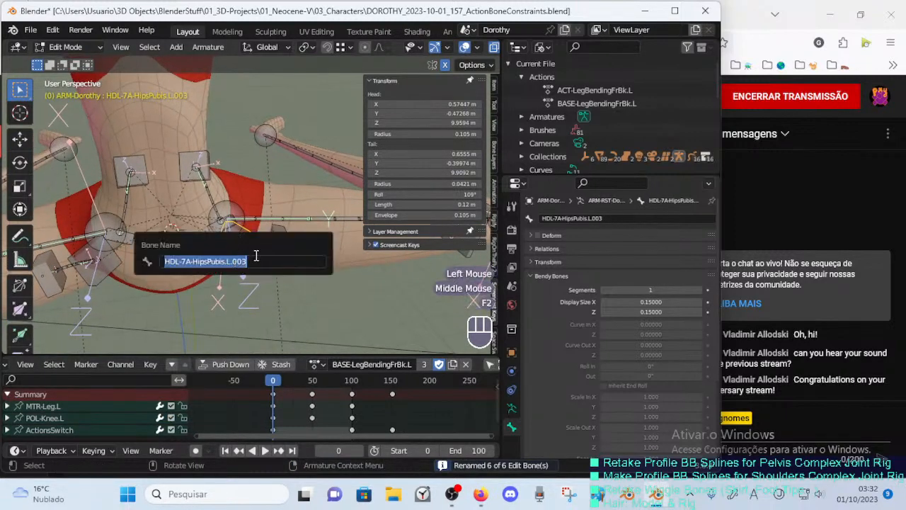
pyautogui.press('Return')
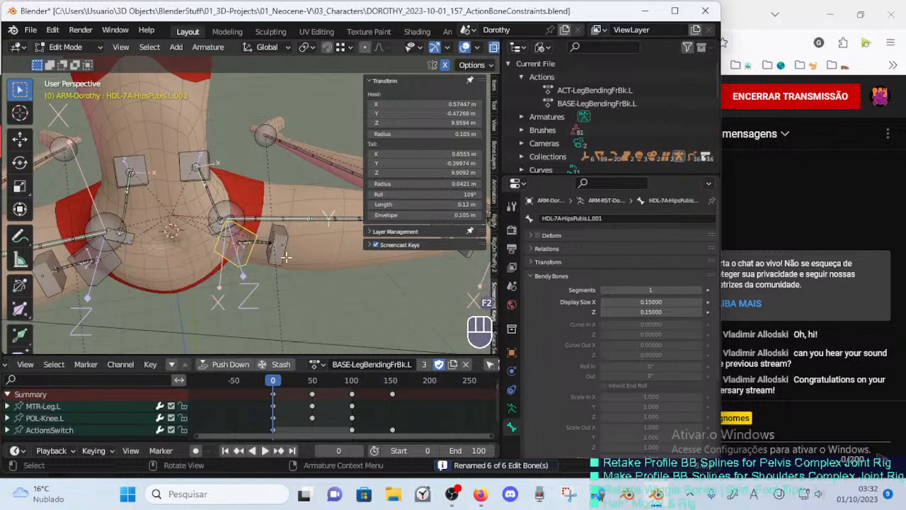
pyautogui.click(285, 258)
pyautogui.press('F2')
pyautogui.write('2')
pyautogui.press('Return')
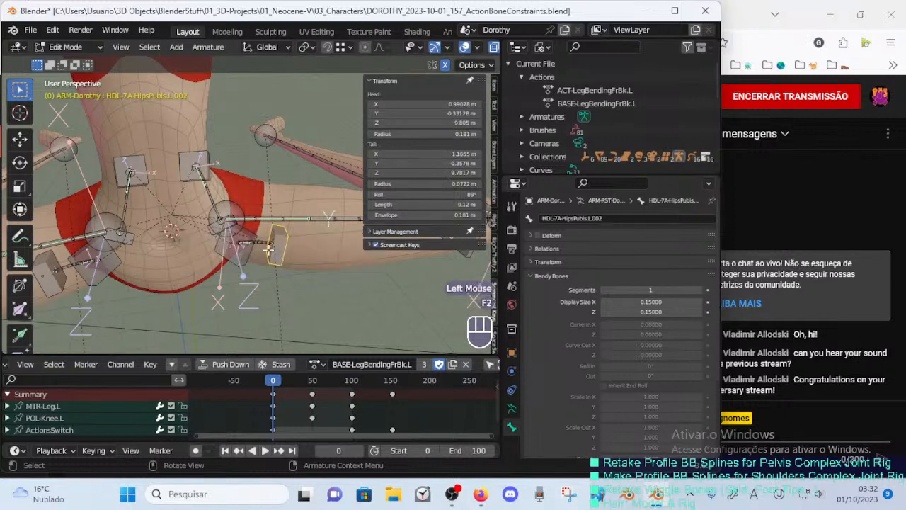
# Rename the left deform bone between the pubis handles as DEF-7A-HipsPubis.L.
pyautogui.click(267, 248)
pyautogui.press('F2')
pyautogui.click(296, 243)
pyautogui.press('BackSpace')
pyautogui.press('BackSpace')
pyautogui.press('BackSpace')
pyautogui.press('BackSpace')
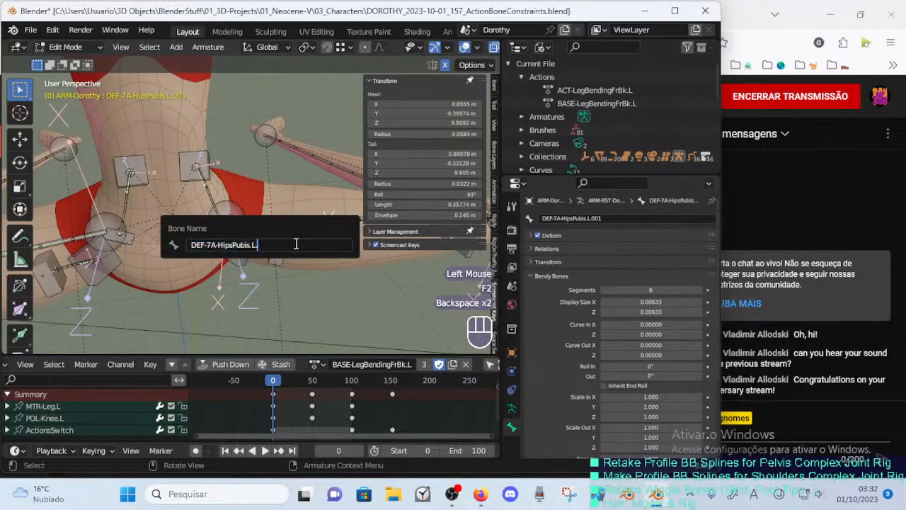
# Renumber the two right pubis handles as HDL-7A-HipsPubis.R.001 and HDL-7A-HipsPubis.R.002.
pyautogui.keyDown('shift'); pyautogui.moveTo(155, 244); pyautogui.dragTo(157, 265, button='middle'); pyautogui.keyUp('shift')
pyautogui.click(157, 265)
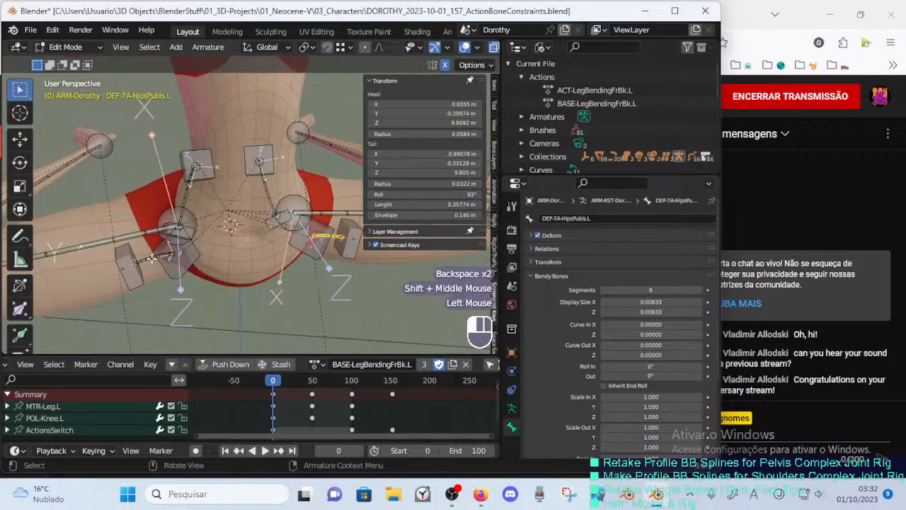
pyautogui.press('F2')
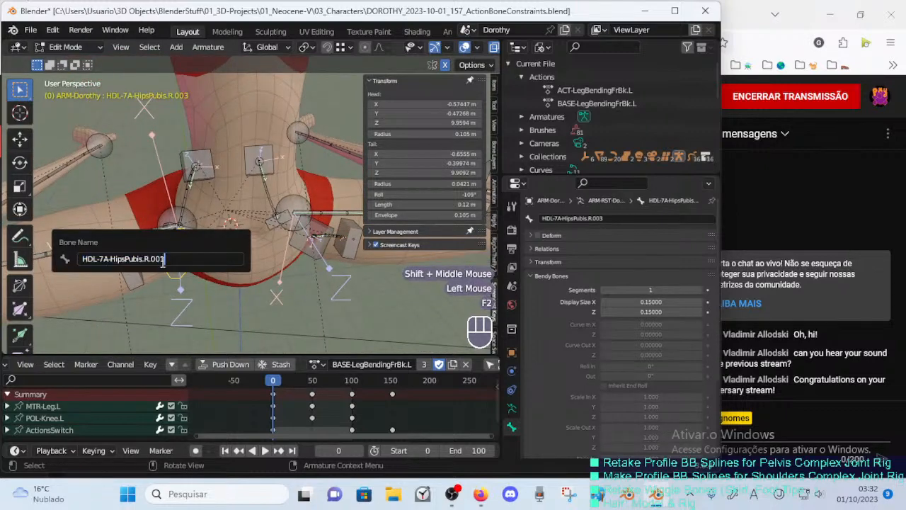
pyautogui.click(161, 260)
pyautogui.press('F2')
pyautogui.press('BackSpace')
pyautogui.write('2')
pyautogui.press('Return')
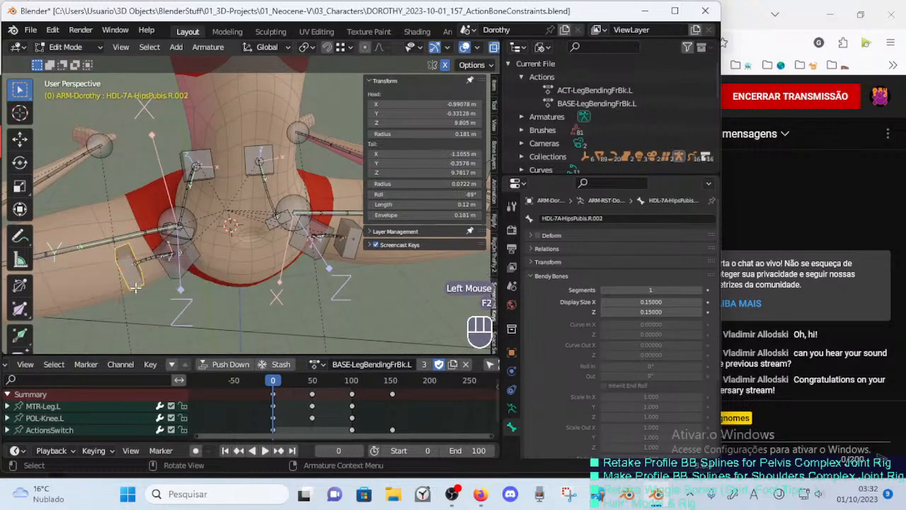
# Rename the right pubis deform bone as DEF-7A-HipsPubis.R and save the file.
pyautogui.click(150, 260)
pyautogui.press('F2')
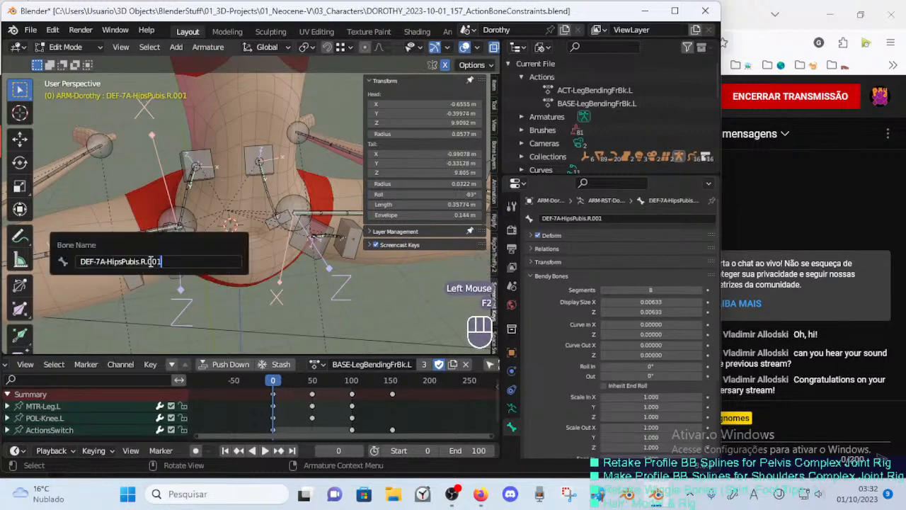
pyautogui.press('BackSpace')
pyautogui.press('BackSpace')
pyautogui.press('BackSpace')
pyautogui.press('BackSpace')
pyautogui.press('Return')
pyautogui.click(141, 268)
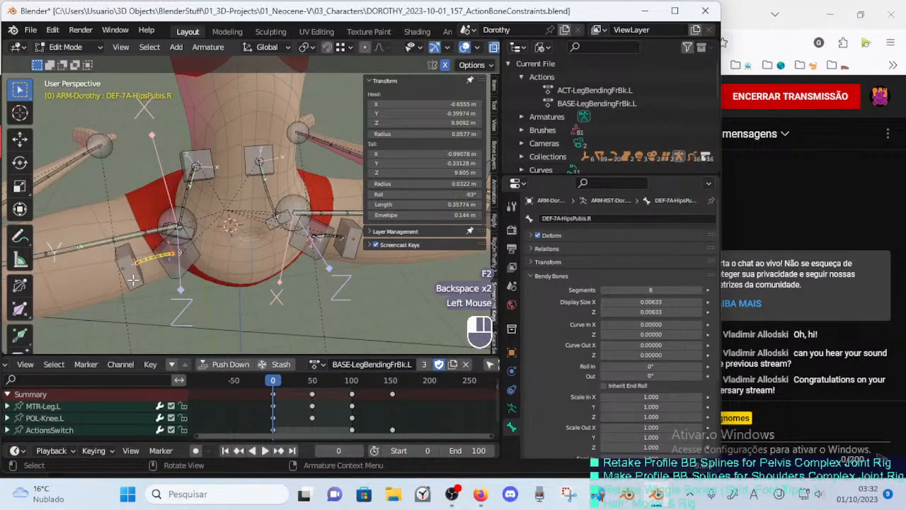
pyautogui.moveTo(145, 265); pyautogui.dragTo(256, 243, button='middle')
pyautogui.hotkey('ctrl', 's')
# In Pose Mode, reset the original length of the Stretch To constraint on DEF-7A-HipsPubis.L.
pyautogui.scroll(-1, 200, 248)
pyautogui.hotkey('ctrl', 'Tab')
pyautogui.click(318, 242)
pyautogui.click(266, 259)
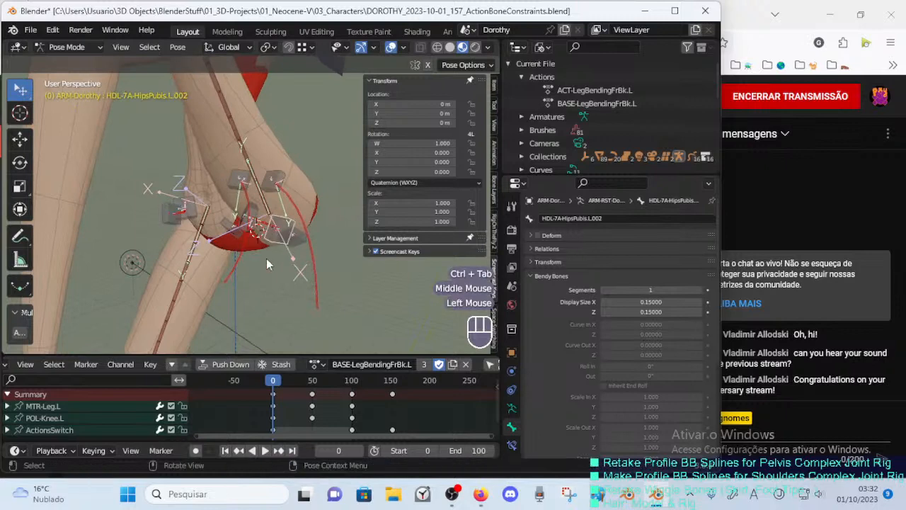
pyautogui.scroll(1, 269, 237)
pyautogui.click(272, 228)
pyautogui.click(267, 228)
pyautogui.click(512, 445)
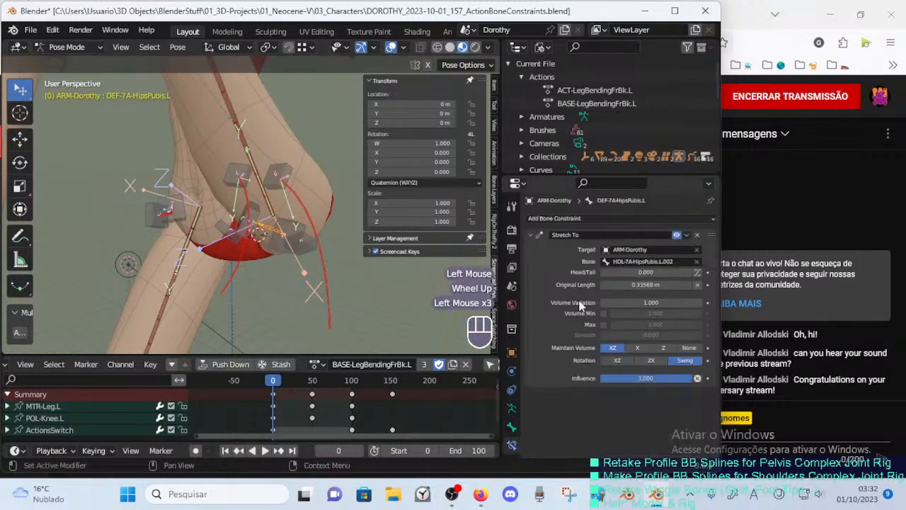
pyautogui.press('BackSpace')
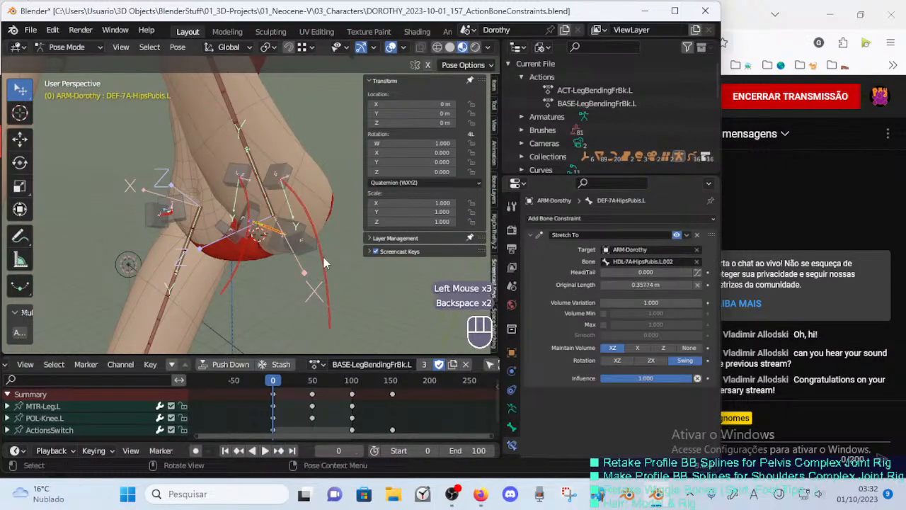
# Reset the Stretch To original length on the HipsButtocks bones and DEF-7A-HipsPubis.R, and save the file.
pyautogui.click(323, 257)
pyautogui.press('BackSpace')
pyautogui.press('BackSpace')
pyautogui.click(230, 267)
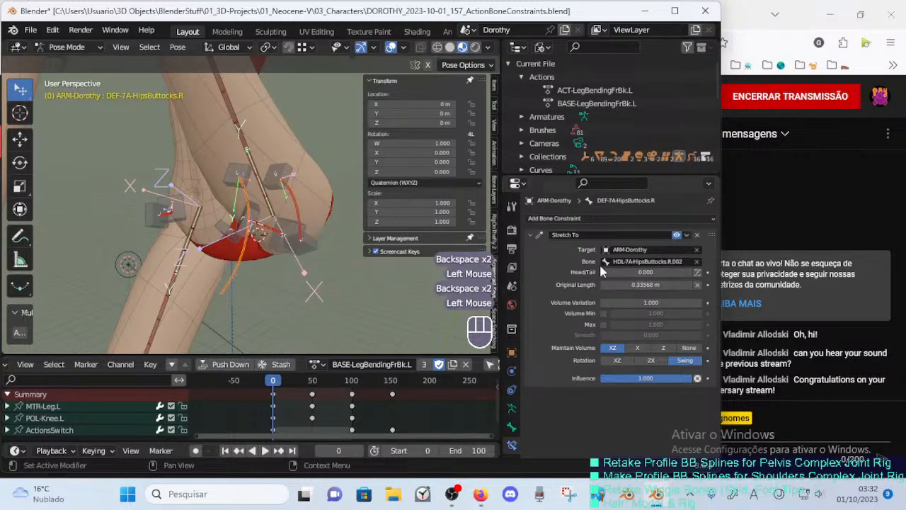
pyautogui.moveTo(305, 237); pyautogui.dragTo(142, 227, button='middle')
pyautogui.click(195, 248)
pyautogui.press('BackSpace')
pyautogui.hotkey('ctrl', 's')
# Advance the leg bending action to the keyframe at frame 50 and save the file.
pyautogui.moveTo(233, 240); pyautogui.dragTo(262, 254, button='middle')
pyautogui.moveTo(283, 381); pyautogui.dragTo(296, 380)
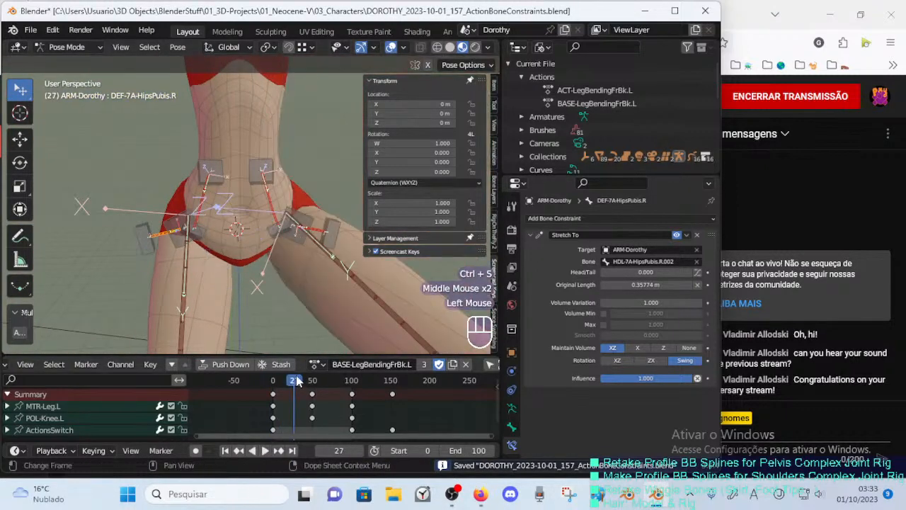
pyautogui.press('Up')
pyautogui.moveTo(304, 276); pyautogui.dragTo(249, 256, button='middle')
pyautogui.hotkey('ctrl', 's')
# Return the armature to Pose Mode, save the file and select the DEF-7A-HipsPubis.L bone.
pyautogui.hotkey('ctrl', 'Tab')
pyautogui.click(262, 261)
pyautogui.press('Tab')
pyautogui.press('Tab')
pyautogui.hotkey('ctrl', 'Tab')
pyautogui.click(285, 263)
pyautogui.hotkey('ctrl', 's')
pyautogui.click(304, 244)
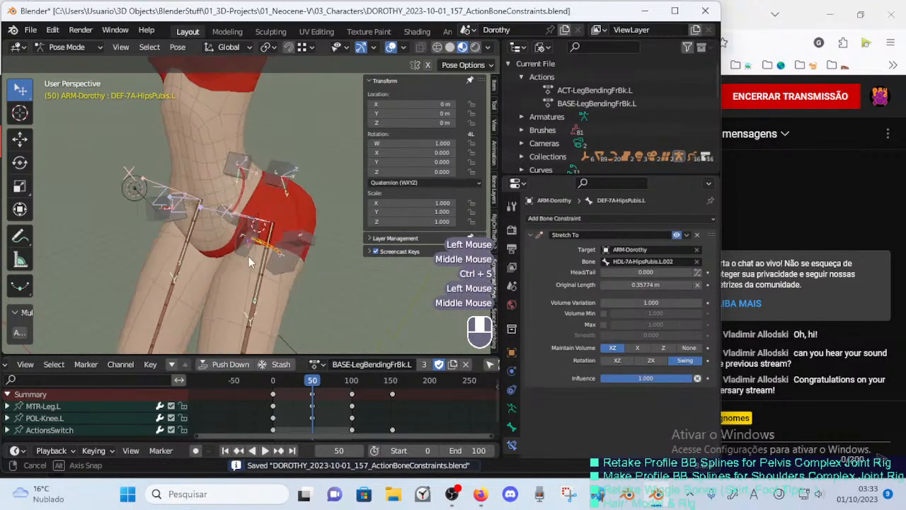
# Put the 00_Body mesh into Weight Paint mode together with the armature and show the DEF-7B-Thigh.L weights.
pyautogui.hotkey('ctrl', 'Tab')
pyautogui.click(268, 238)
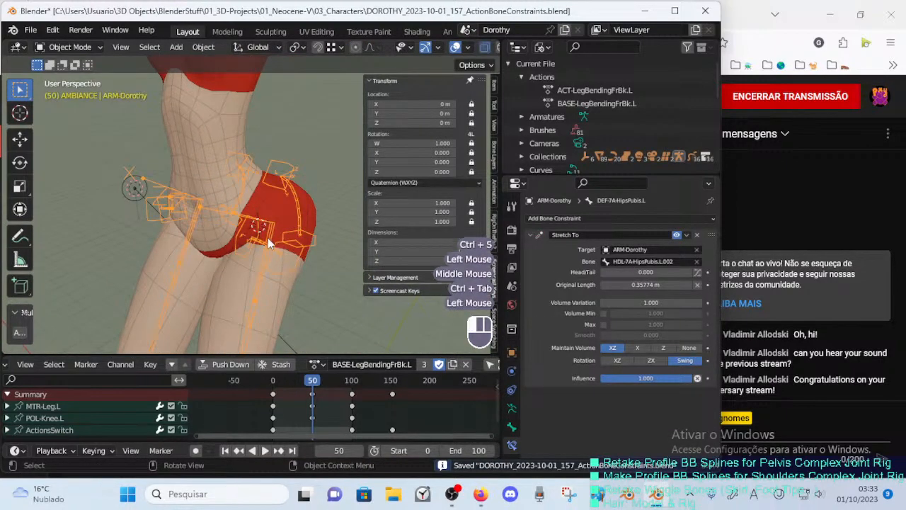
pyautogui.keyDown('shift'); pyautogui.click(280, 288); pyautogui.keyUp('shift')
pyautogui.hotkey('ctrl', 'Tab')
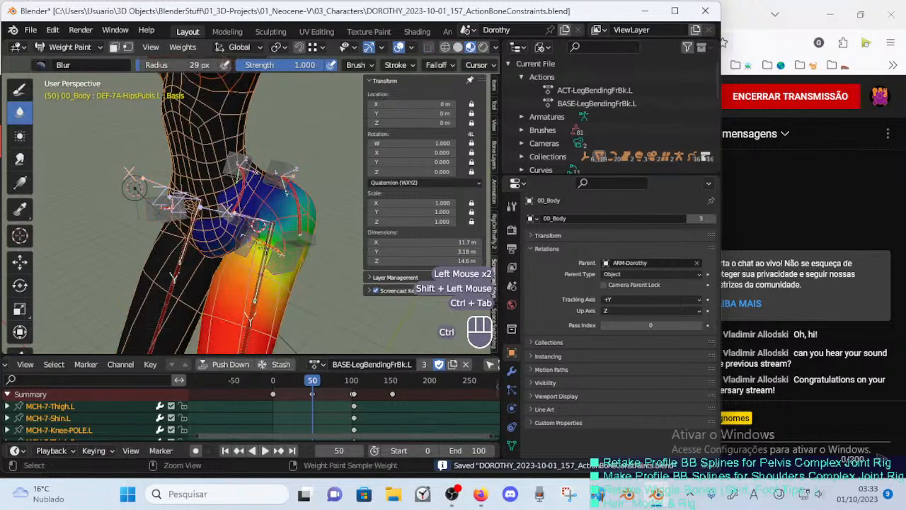
pyautogui.keyDown('ctrl'); pyautogui.click(264, 245); pyautogui.keyUp('ctrl')
pyautogui.keyDown('ctrl'); pyautogui.click(252, 273); pyautogui.keyUp('ctrl')
pyautogui.moveTo(251, 272)
pyautogui.mouseDown(button='middle')
pyautogui.moveTo(286, 235)
pyautogui.moveTo(267, 278)
pyautogui.mouseUp(button='middle')
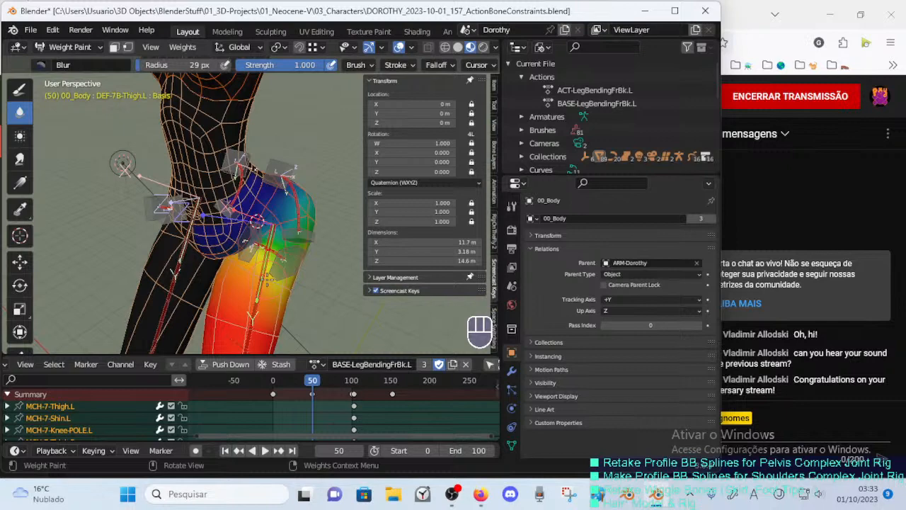
# Switch to the Mix draw brush with a weight of 1.000 and a radius of 48 px.
pyautogui.click(20, 89)
pyautogui.click(44, 65)
pyautogui.click(328, 114)
pyautogui.keyDown('ctrl'); pyautogui.moveTo(328, 113); pyautogui.dragTo(327, 99, button='middle'); pyautogui.keyUp('ctrl')
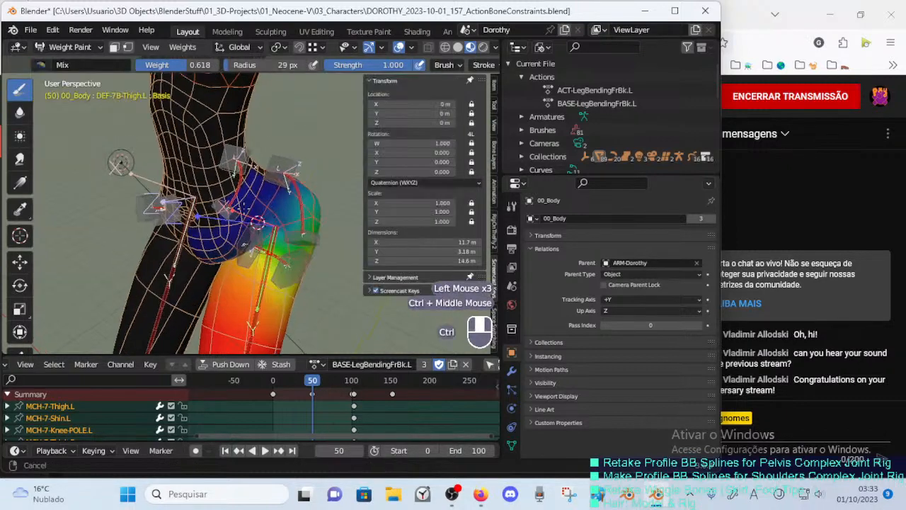
pyautogui.keyDown('ctrl'); pyautogui.moveTo(243, 207); pyautogui.dragTo(243, 198, button='middle'); pyautogui.keyUp('ctrl')
pyautogui.moveTo(243, 199); pyautogui.dragTo(268, 217, button='middle')
pyautogui.moveTo(268, 217); pyautogui.dragTo(331, 192, button='middle')
pyautogui.hotkey('ctrl', 'f')
pyautogui.click(259, 217)
pyautogui.hotkey('ctrl', 'f')
pyautogui.click(256, 206)
pyautogui.hotkey('ctrl', 'f')
pyautogui.click(40, 64)
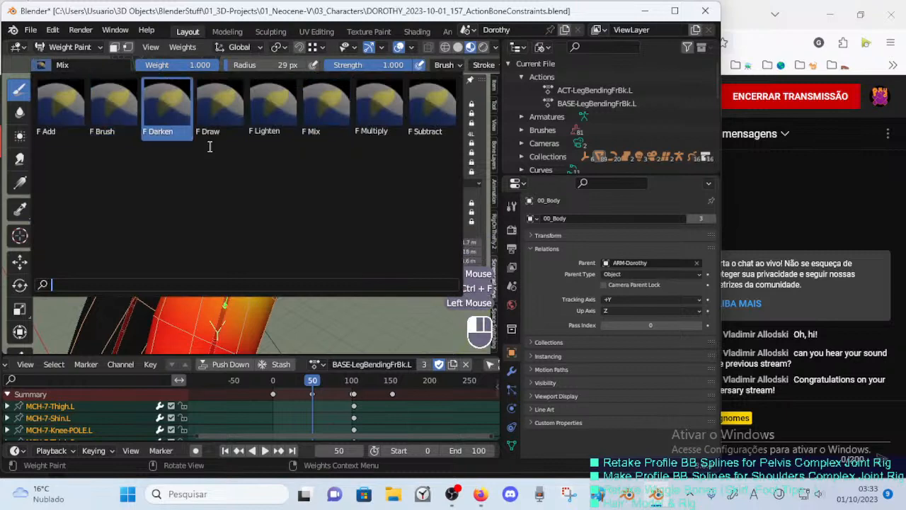
pyautogui.press('f')
pyautogui.click(287, 255)
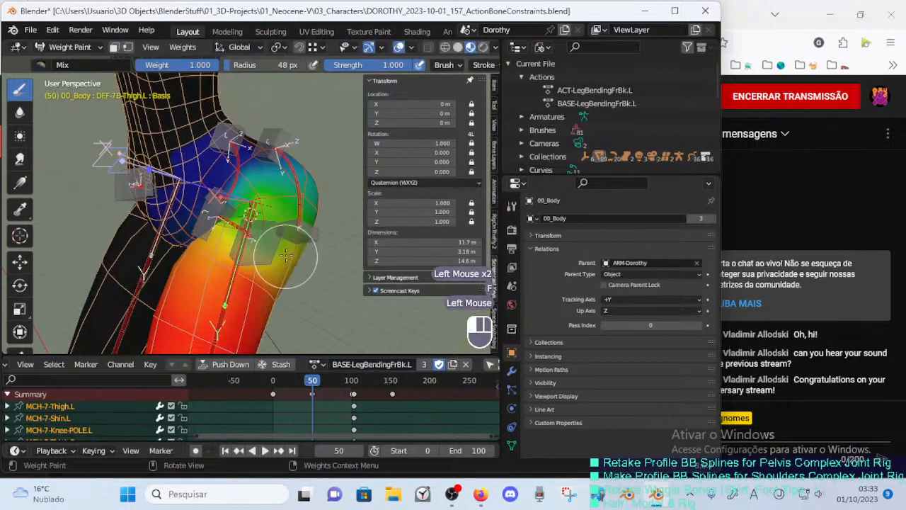
# Paint full DEF-7B-Thigh.L weight over the back of the left upper thigh and lower buttock.
pyautogui.moveTo(288, 246)
pyautogui.mouseDown(button='middle')
pyautogui.moveTo(200, 273)
pyautogui.moveTo(253, 223)
pyautogui.moveTo(226, 232)
pyautogui.moveTo(199, 225)
pyautogui.moveTo(226, 239)
pyautogui.moveTo(196, 232)
pyautogui.moveTo(239, 259)
pyautogui.moveTo(233, 267)
pyautogui.mouseUp(button='middle')
pyautogui.click(199, 273)
pyautogui.click(253, 226)
pyautogui.click(226, 232)
pyautogui.click(225, 238)
pyautogui.click(196, 232)
pyautogui.click(221, 259)
pyautogui.click(213, 257)
pyautogui.click(225, 267)
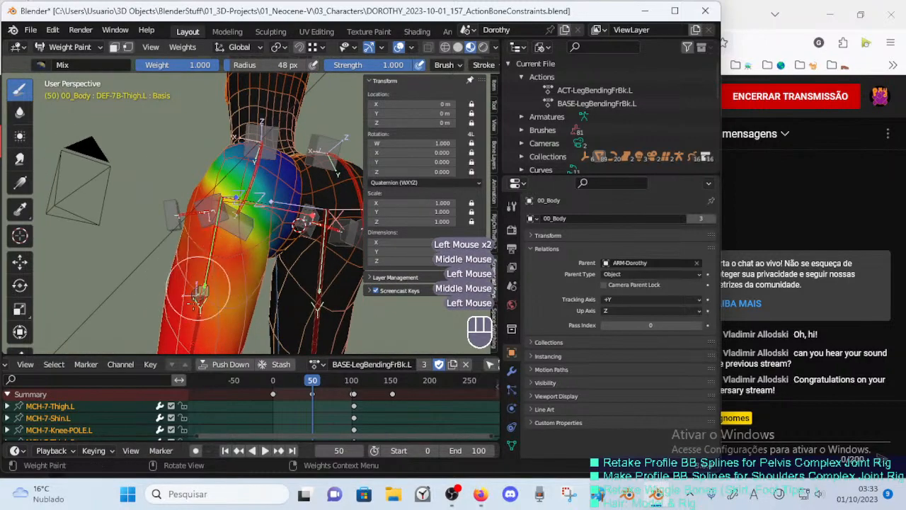
# Smooth the DEF-7B-Thigh.L weight transition around the left knee with the Blur brush.
pyautogui.moveTo(239, 297); pyautogui.dragTo(256, 282, button='middle')
pyautogui.keyDown('shift'); pyautogui.moveTo(227, 235); pyautogui.dragTo(226, 288, button='middle'); pyautogui.keyUp('shift')
pyautogui.click(228, 249)
pyautogui.moveTo(227, 287); pyautogui.dragTo(239, 265, button='middle')
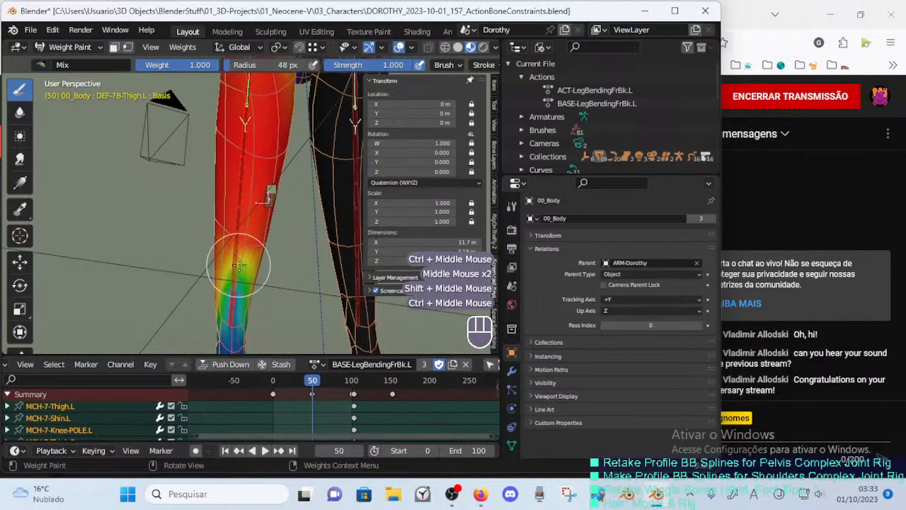
pyautogui.click(19, 112)
pyautogui.click(234, 291)
pyautogui.click(235, 293)
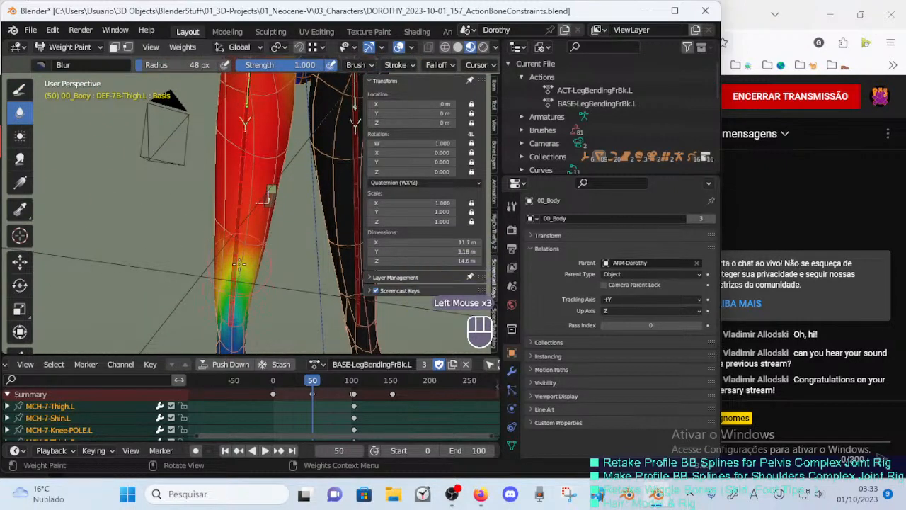
pyautogui.keyDown('shift'); pyautogui.moveTo(239, 265); pyautogui.dragTo(166, 257, button='middle'); pyautogui.keyUp('shift')
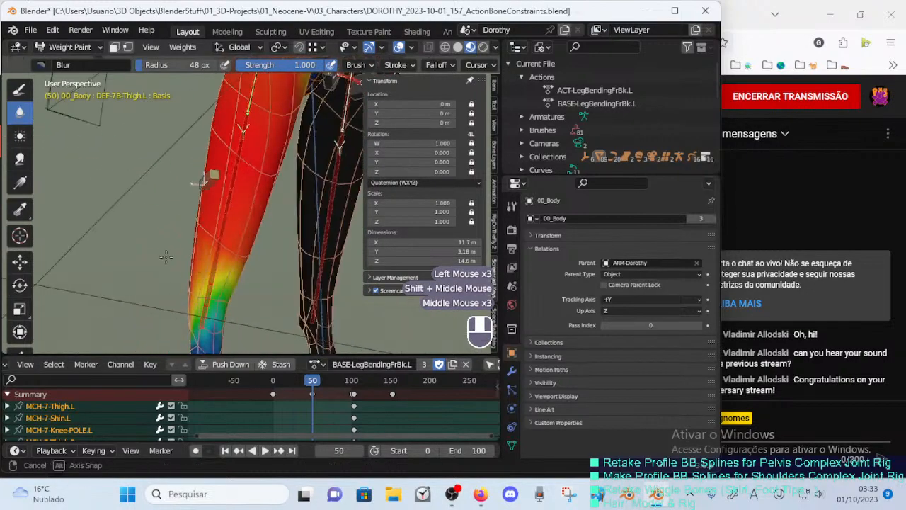
pyautogui.click(221, 293)
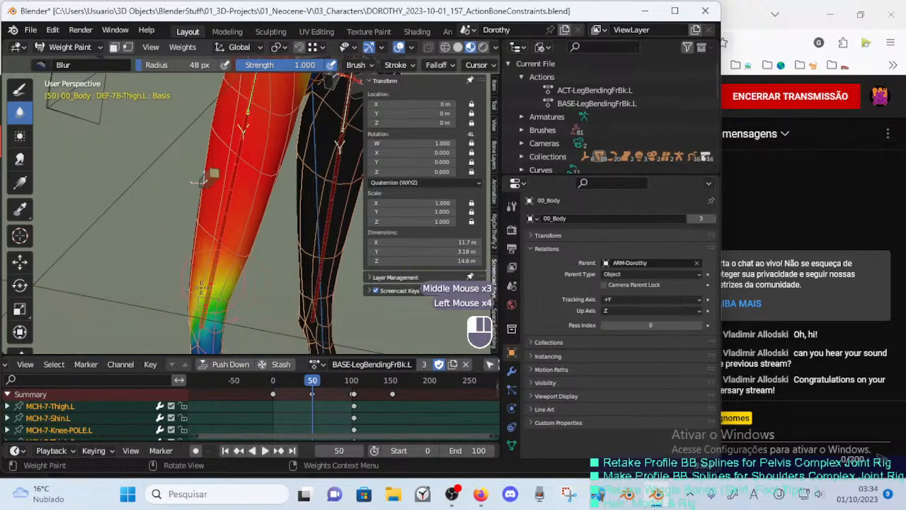
pyautogui.keyDown('shift'); pyautogui.moveTo(201, 287); pyautogui.dragTo(46, 126, button='middle'); pyautogui.keyUp('shift')
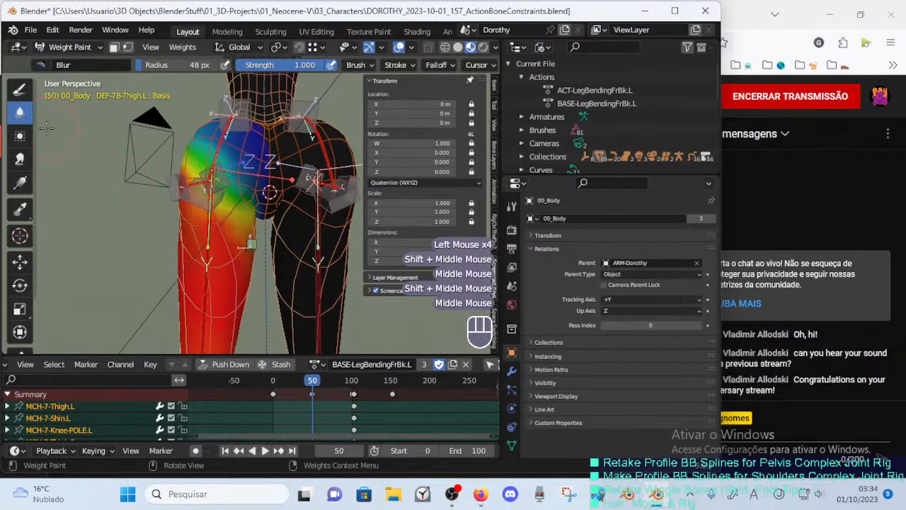
# Paint more DEF-7B-Thigh.L weight around the left hip with the draw brush, setting its radius to 33 px.
pyautogui.click(19, 89)
pyautogui.moveTo(212, 212)
pyautogui.keyDown('shift'); pyautogui.mouseDown(button='middle')
pyautogui.moveTo(215, 234)
pyautogui.moveTo(240, 238)
pyautogui.moveTo(210, 239)
pyautogui.moveTo(214, 223)
pyautogui.mouseUp(button='middle'); pyautogui.keyUp('shift')
pyautogui.press('f')
pyautogui.click(207, 243)
pyautogui.moveTo(214, 223)
pyautogui.mouseDown(button='middle')
pyautogui.moveTo(234, 235)
pyautogui.moveTo(230, 226)
pyautogui.moveTo(234, 259)
pyautogui.moveTo(250, 244)
pyautogui.moveTo(266, 261)
pyautogui.moveTo(266, 226)
pyautogui.moveTo(282, 197)
pyautogui.mouseUp(button='middle')
pyautogui.click(234, 235)
pyautogui.press('f')
pyautogui.click(227, 224)
# Blur the DEF-7B-Thigh.L weights across the left hip and groin, enlarging the brush radius to 59 px.
pyautogui.click(21, 113)
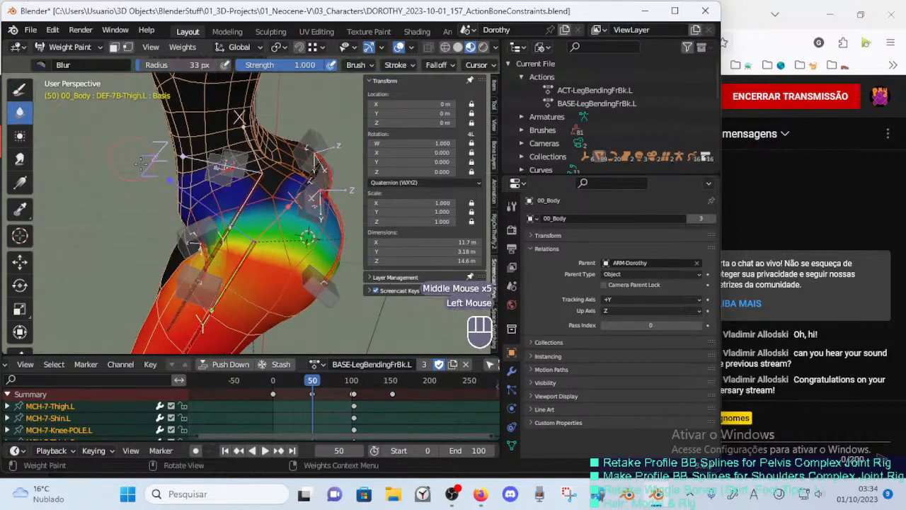
pyautogui.moveTo(275, 186); pyautogui.dragTo(247, 196, button='middle')
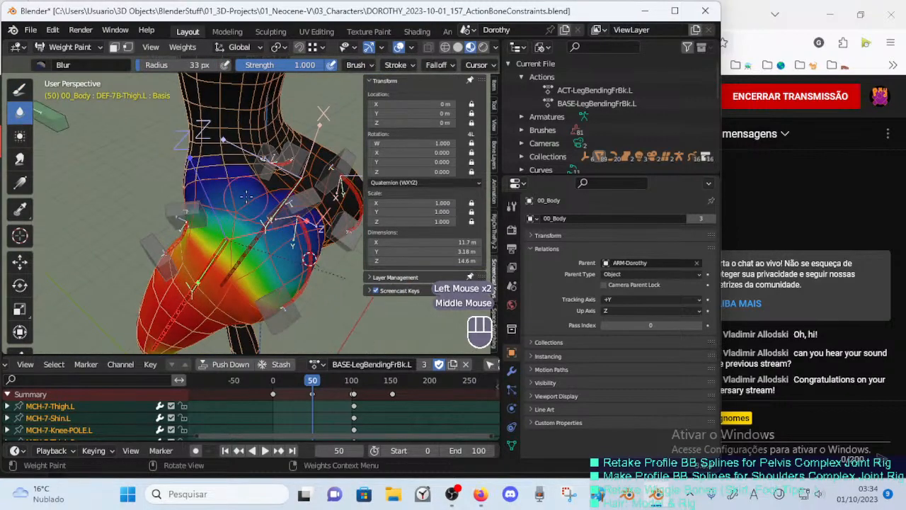
pyautogui.moveTo(309, 259)
pyautogui.mouseDown(button='middle')
pyautogui.moveTo(223, 186)
pyautogui.moveTo(219, 228)
pyautogui.moveTo(248, 210)
pyautogui.moveTo(241, 200)
pyautogui.mouseUp(button='middle')
pyautogui.moveTo(263, 231); pyautogui.dragTo(272, 254)
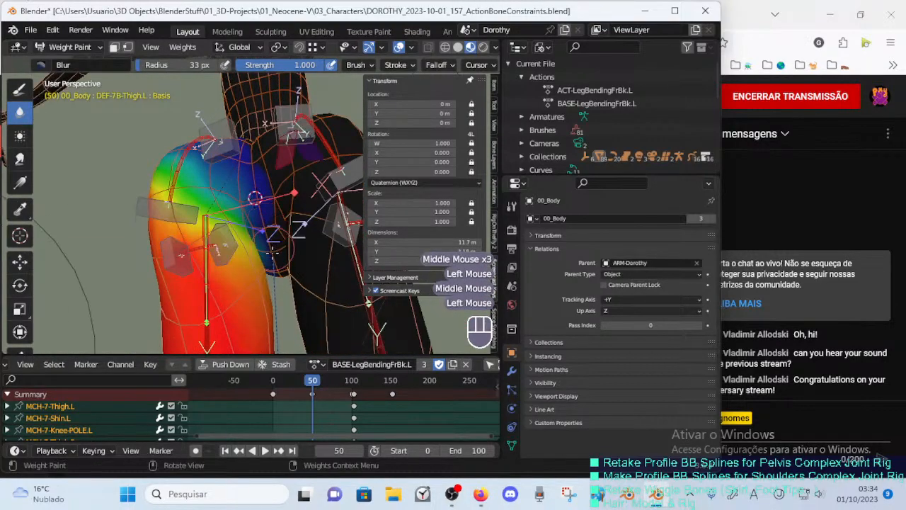
pyautogui.moveTo(255, 198); pyautogui.dragTo(314, 259, button='middle')
pyautogui.press('f')
pyautogui.click(273, 239)
pyautogui.moveTo(213, 225); pyautogui.dragTo(262, 220, button='middle')
pyautogui.moveTo(99, 172)
pyautogui.mouseDown(button='middle')
pyautogui.moveTo(142, 167)
pyautogui.moveTo(127, 160)
pyautogui.mouseUp(button='middle')
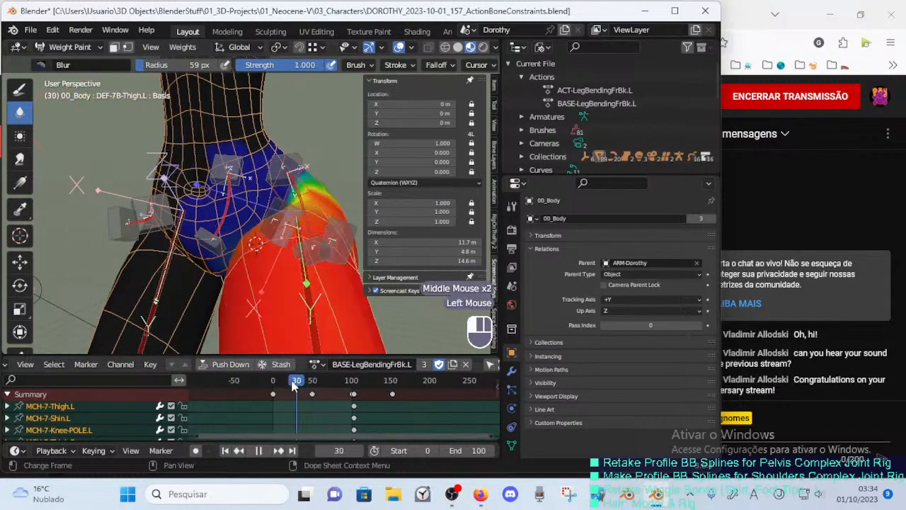
# Paint full DEF-7B-Thigh.L weight over the left upper thigh and hip at frame 83, using the draw brush at 41 px radius.
pyautogui.moveTo(297, 382); pyautogui.dragTo(342, 382)
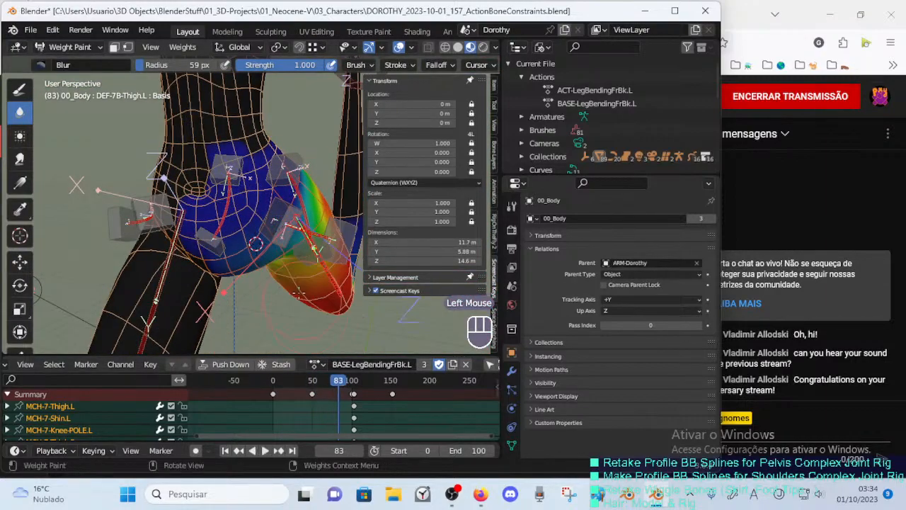
pyautogui.moveTo(212, 212); pyautogui.dragTo(219, 234, button='middle')
pyautogui.moveTo(220, 234); pyautogui.dragTo(222, 202, button='middle')
pyautogui.click(19, 88)
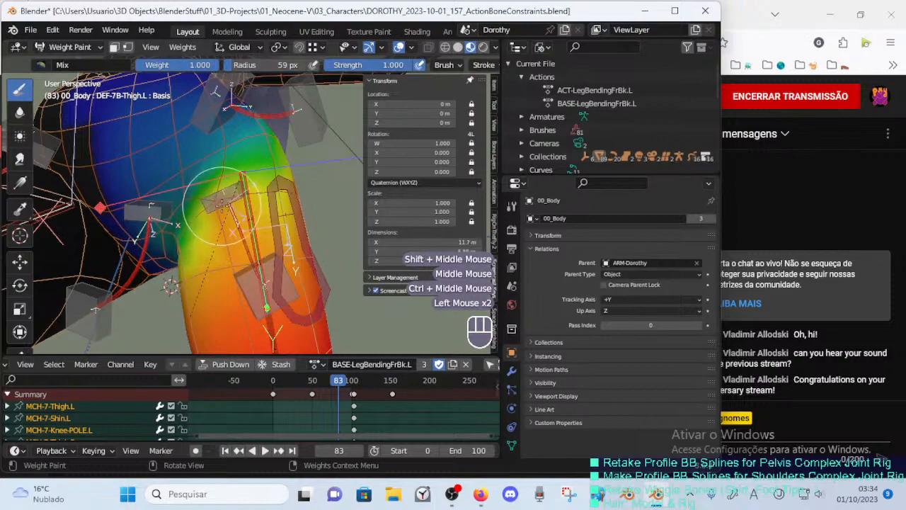
pyautogui.keyDown('ctrl'); pyautogui.moveTo(224, 261); pyautogui.dragTo(234, 306, button='middle'); pyautogui.keyUp('ctrl')
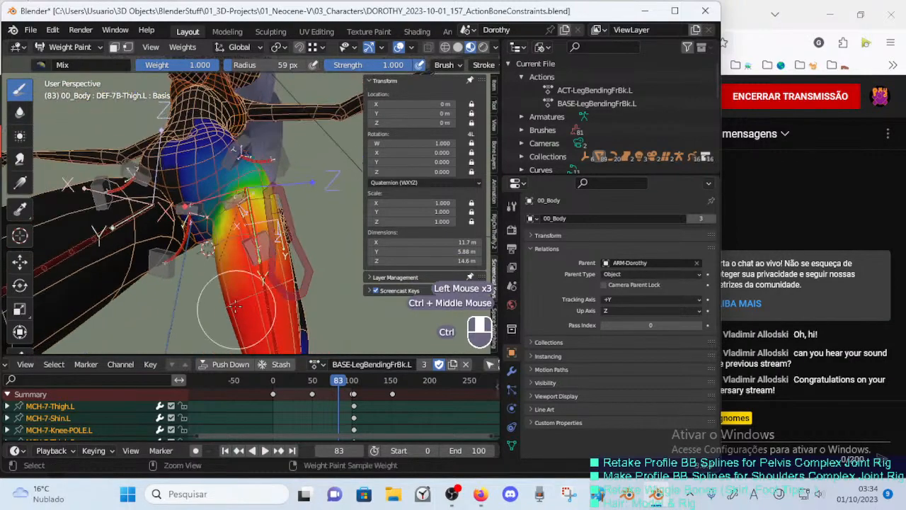
pyautogui.moveTo(244, 266)
pyautogui.mouseDown(button='middle')
pyautogui.moveTo(268, 244)
pyautogui.moveTo(251, 233)
pyautogui.mouseUp(button='middle')
pyautogui.moveTo(251, 233)
pyautogui.mouseDown(button='middle')
pyautogui.moveTo(243, 246)
pyautogui.moveTo(226, 225)
pyautogui.moveTo(260, 213)
pyautogui.moveTo(272, 236)
pyautogui.mouseUp(button='middle')
pyautogui.press('f')
pyautogui.click(225, 224)
pyautogui.click(267, 214)
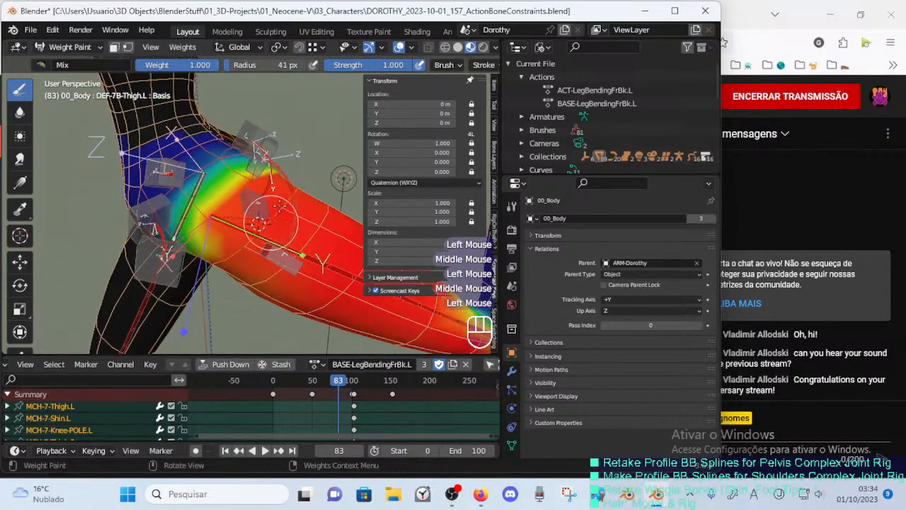
pyautogui.moveTo(280, 205); pyautogui.dragTo(245, 215, button='middle')
pyautogui.click(277, 222)
pyautogui.moveTo(269, 212); pyautogui.dragTo(232, 211, button='middle')
pyautogui.click(264, 253)
pyautogui.moveTo(264, 255); pyautogui.dragTo(238, 290, button='middle')
# Paint full DEF-7B-Thigh.L weight beneath the left buttock and over the back of the thigh at frame 72.
pyautogui.moveTo(334, 382); pyautogui.dragTo(330, 381)
pyautogui.moveTo(313, 255)
pyautogui.mouseDown(button='middle')
pyautogui.moveTo(320, 225)
pyautogui.moveTo(306, 260)
pyautogui.mouseUp(button='middle')
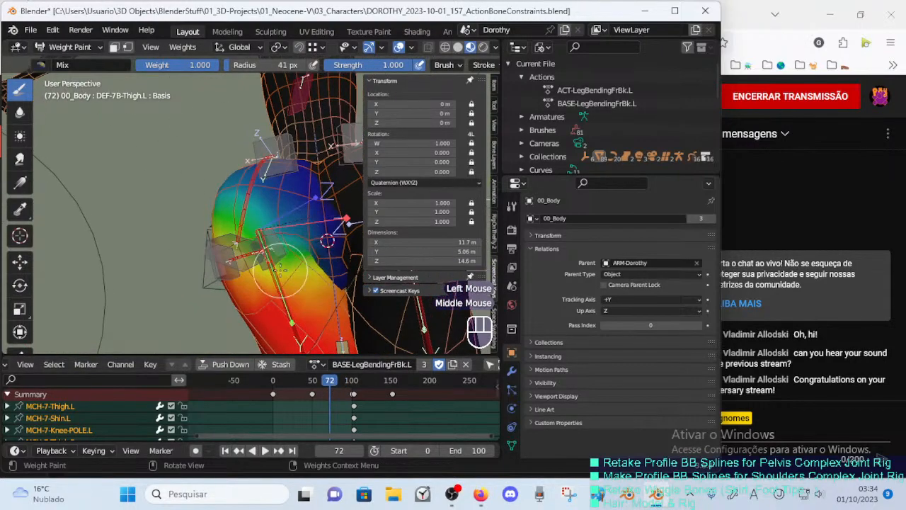
pyautogui.click(277, 299)
pyautogui.moveTo(290, 323); pyautogui.dragTo(316, 249, button='middle')
pyautogui.click(291, 260)
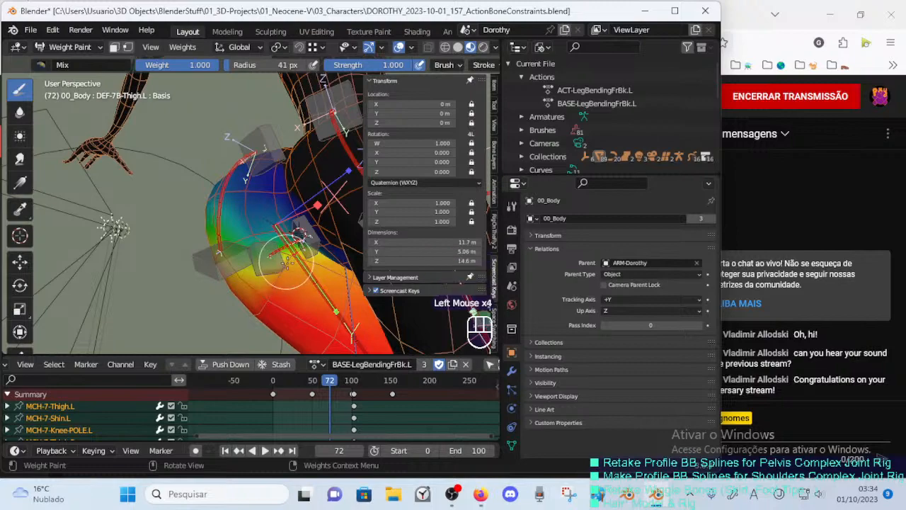
pyautogui.moveTo(286, 262); pyautogui.dragTo(368, 253, button='middle')
pyautogui.click(315, 256)
pyautogui.moveTo(311, 248)
pyautogui.mouseDown(button='middle')
pyautogui.moveTo(255, 261)
pyautogui.moveTo(263, 263)
pyautogui.mouseUp(button='middle')
pyautogui.click(272, 259)
pyautogui.click(255, 261)
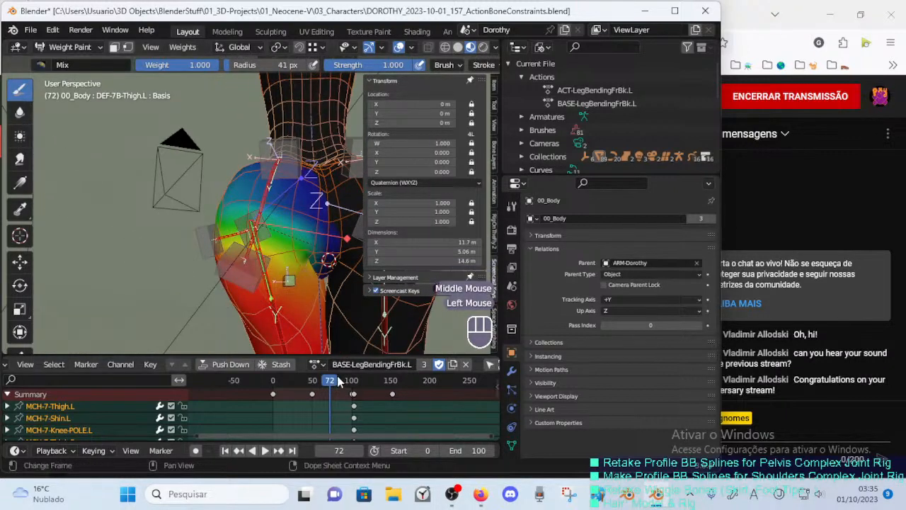
# Hide the viewport sidebar and examine the left hip's deformation between frames 90 and 103.
pyautogui.moveTo(338, 381)
pyautogui.mouseDown()
pyautogui.moveTo(315, 381)
pyautogui.moveTo(350, 383)
pyautogui.mouseUp()
pyautogui.moveTo(262, 287); pyautogui.dragTo(216, 290, button='middle')
pyautogui.moveTo(216, 284); pyautogui.dragTo(234, 262, button='middle')
pyautogui.keyDown('shift'); pyautogui.moveTo(244, 206); pyautogui.dragTo(230, 245, button='middle'); pyautogui.keyUp('shift')
pyautogui.moveTo(213, 248); pyautogui.dragTo(290, 258, button='middle')
pyautogui.moveTo(191, 262); pyautogui.dragTo(301, 237, button='middle')
pyautogui.press('n')
pyautogui.keyDown('ctrl'); pyautogui.moveTo(311, 191); pyautogui.dragTo(329, 82, button='middle'); pyautogui.keyUp('ctrl')
pyautogui.moveTo(319, 170); pyautogui.dragTo(317, 220, button='middle')
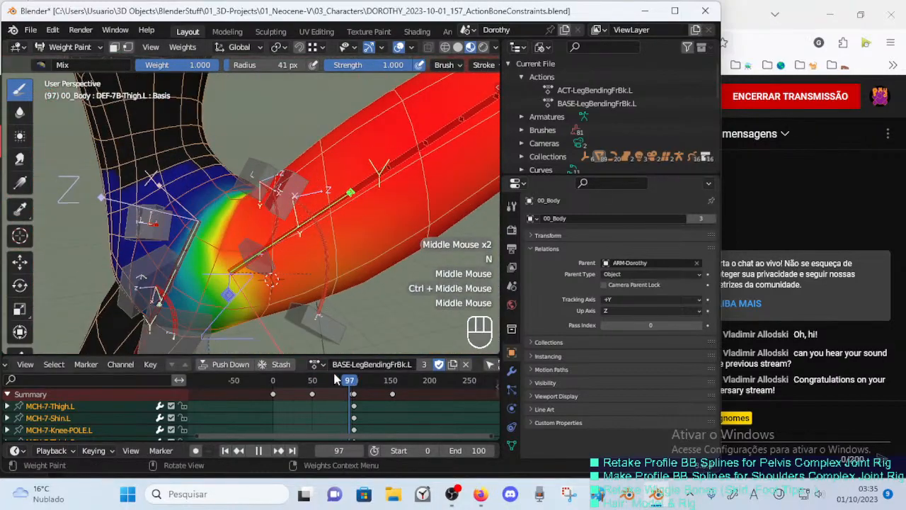
pyautogui.moveTo(337, 380)
pyautogui.mouseDown()
pyautogui.moveTo(356, 383)
pyautogui.moveTo(345, 383)
pyautogui.mouseUp()
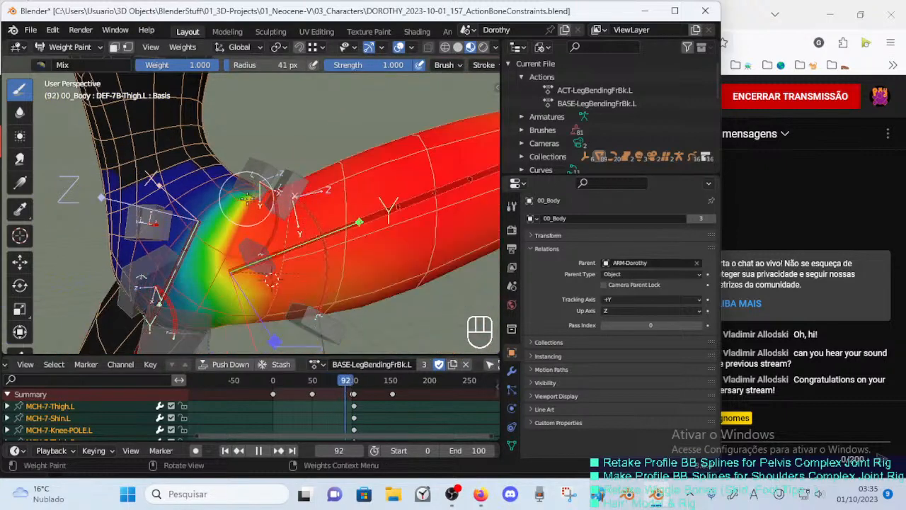
pyautogui.moveTo(354, 382)
pyautogui.mouseDown()
pyautogui.moveTo(330, 385)
pyautogui.moveTo(356, 379)
pyautogui.mouseUp()
pyautogui.moveTo(320, 289)
pyautogui.mouseDown(button='middle')
pyautogui.moveTo(232, 283)
pyautogui.moveTo(222, 233)
pyautogui.moveTo(244, 228)
pyautogui.moveTo(252, 345)
pyautogui.mouseUp(button='middle')
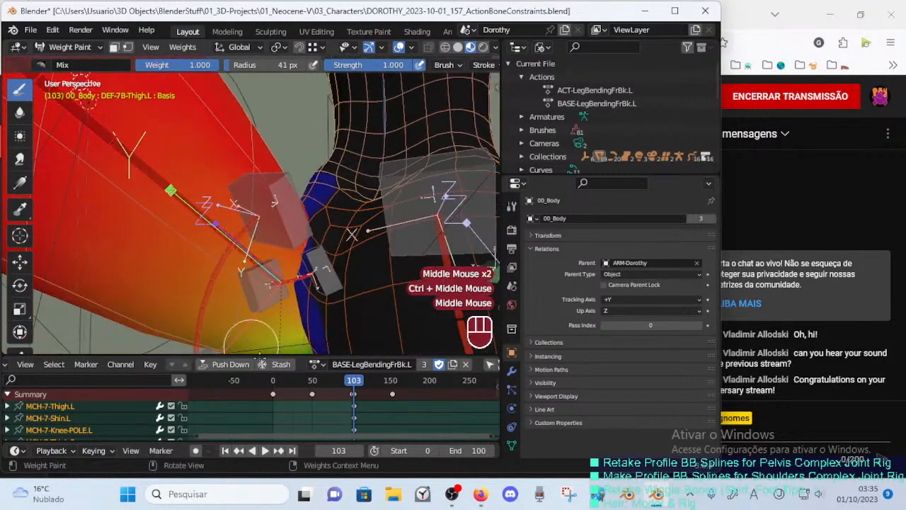
pyautogui.moveTo(351, 382)
pyautogui.mouseDown()
pyautogui.moveTo(328, 383)
pyautogui.moveTo(345, 383)
pyautogui.mouseUp()
pyautogui.moveTo(248, 294); pyautogui.dragTo(342, 285, button='middle')
pyautogui.moveTo(276, 297); pyautogui.dragTo(307, 282, button='middle')
# Examine how the left hip and groin deform across the leg-bending action, from frame 97 back to frame 0.
pyautogui.moveTo(338, 384); pyautogui.dragTo(290, 383)
pyautogui.moveTo(297, 297); pyautogui.dragTo(367, 279, button='middle')
pyautogui.keyDown('shift'); pyautogui.moveTo(319, 262); pyautogui.dragTo(315, 280, button='middle'); pyautogui.keyUp('shift')
pyautogui.keyDown('ctrl'); pyautogui.moveTo(315, 280); pyautogui.dragTo(304, 361, button='middle'); pyautogui.keyUp('ctrl')
pyautogui.click(264, 451)
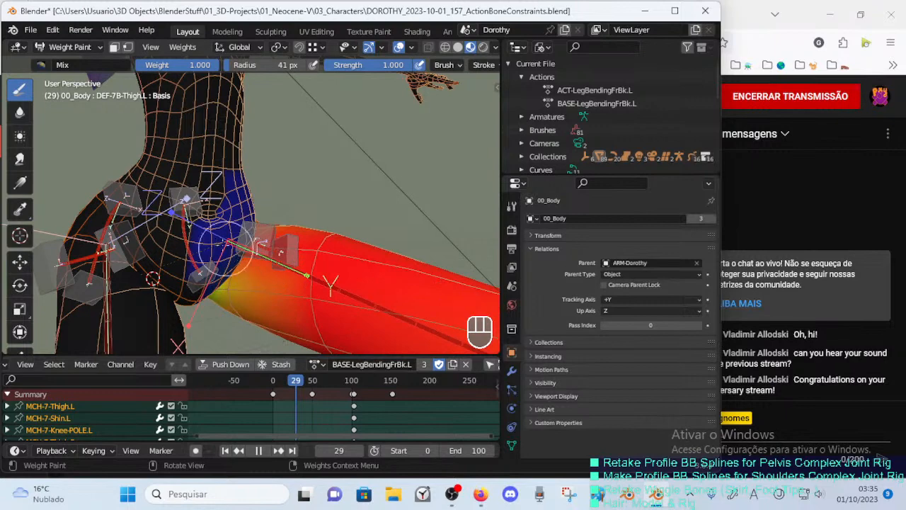
pyautogui.moveTo(287, 385); pyautogui.dragTo(325, 365)
pyautogui.moveTo(272, 273); pyautogui.dragTo(366, 268, button='middle')
pyautogui.moveTo(327, 383); pyautogui.dragTo(349, 383)
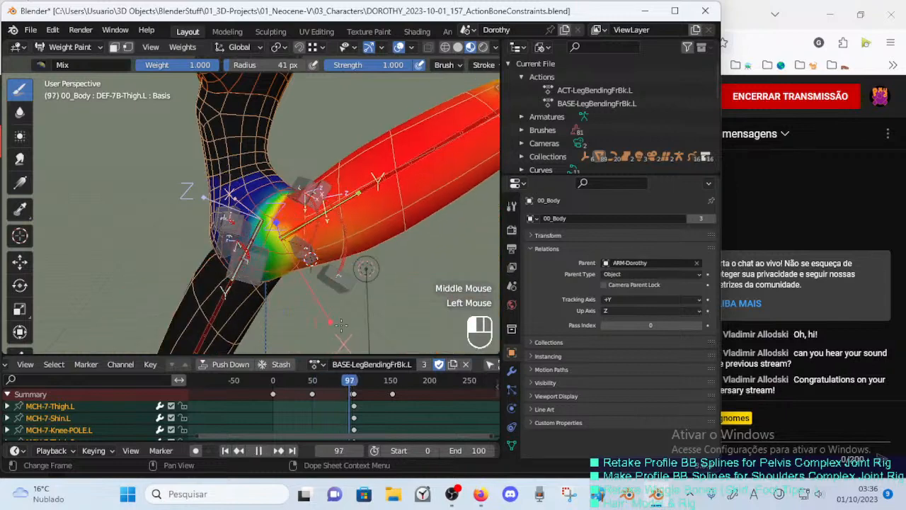
pyautogui.moveTo(323, 204); pyautogui.dragTo(314, 213, button='middle')
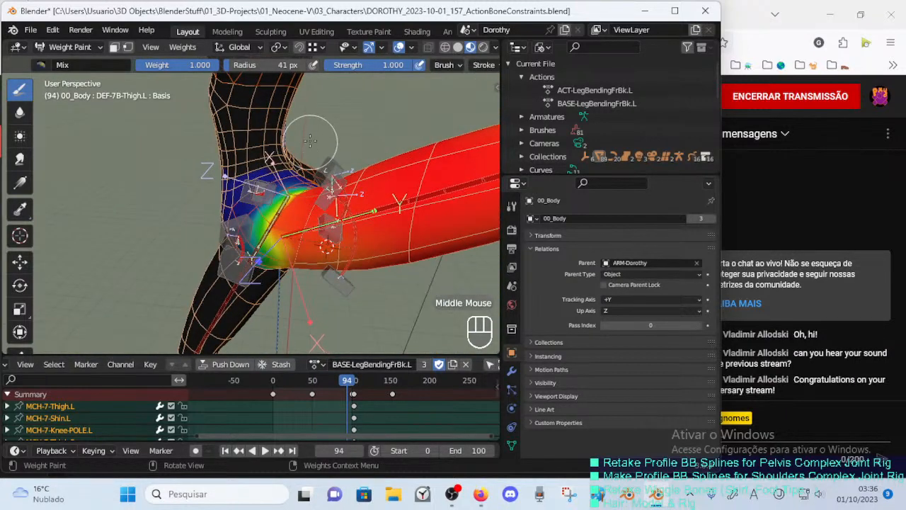
pyautogui.moveTo(345, 385); pyautogui.dragTo(267, 387)
pyautogui.moveTo(287, 272); pyautogui.dragTo(305, 253, button='middle')
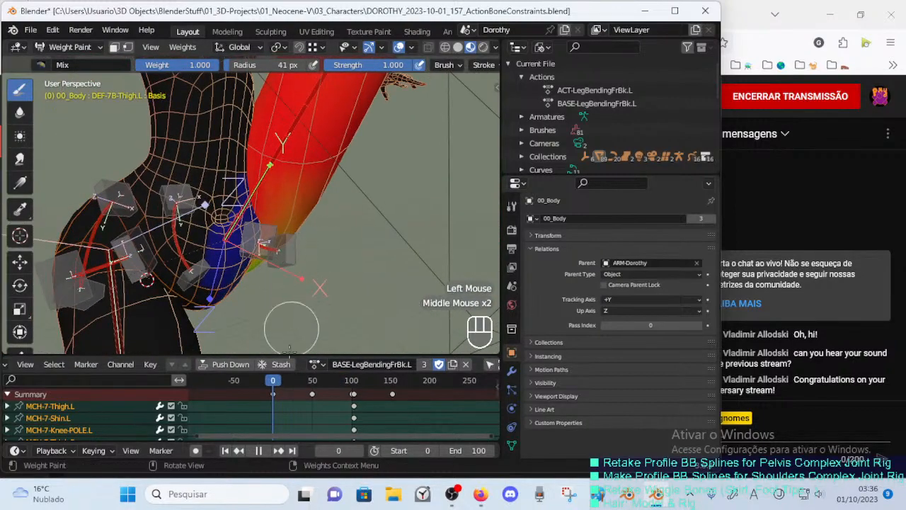
# Paint more DEF-7B-Thigh.L weight around the outer left hip at frame 35.
pyautogui.moveTo(280, 384); pyautogui.dragTo(303, 378)
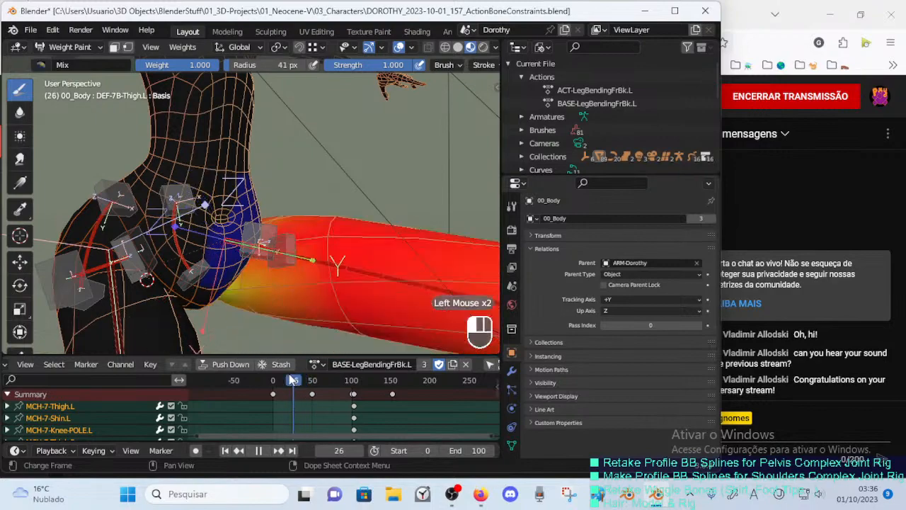
pyautogui.moveTo(269, 269); pyautogui.dragTo(216, 264, button='middle')
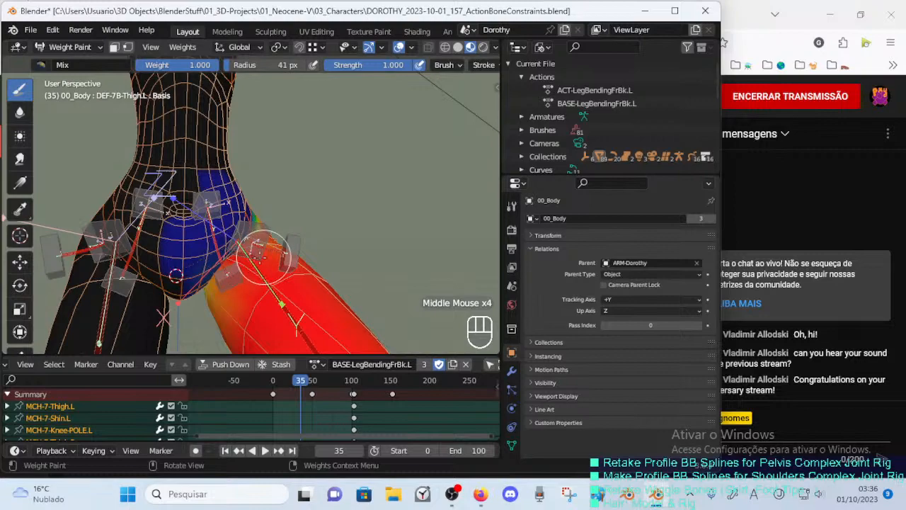
pyautogui.moveTo(260, 256); pyautogui.dragTo(271, 241, button='middle')
pyautogui.moveTo(271, 241)
pyautogui.mouseDown(button='middle')
pyautogui.moveTo(206, 253)
pyautogui.moveTo(225, 257)
pyautogui.moveTo(219, 243)
pyautogui.moveTo(312, 191)
pyautogui.moveTo(299, 188)
pyautogui.mouseUp(button='middle')
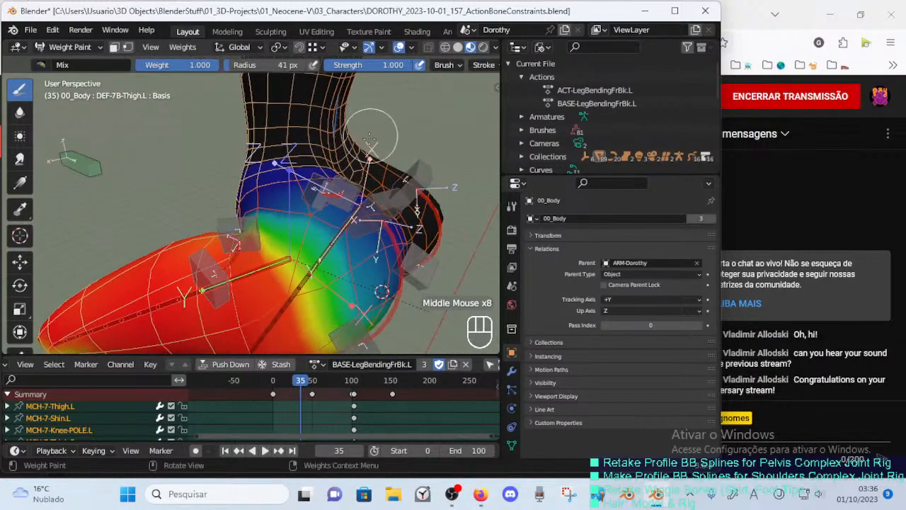
pyautogui.moveTo(369, 138); pyautogui.dragTo(277, 276, button='middle')
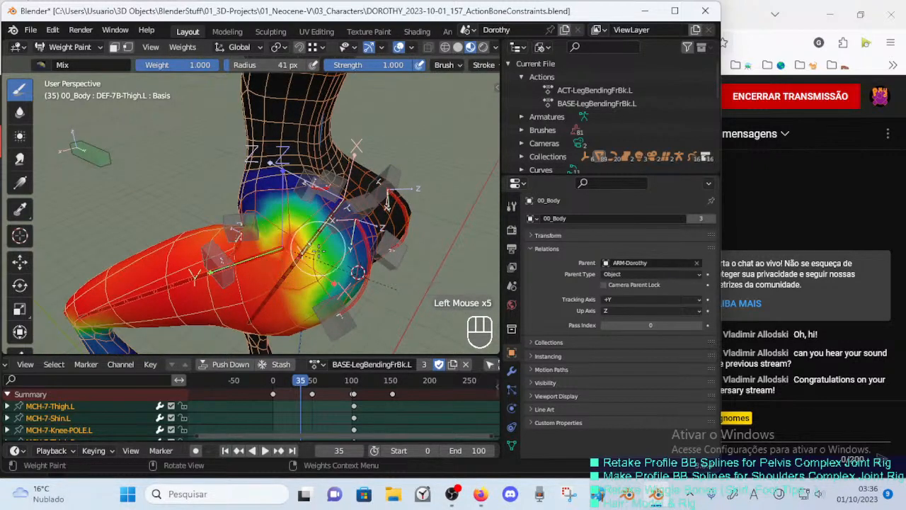
pyautogui.moveTo(312, 271); pyautogui.dragTo(261, 280, button='middle')
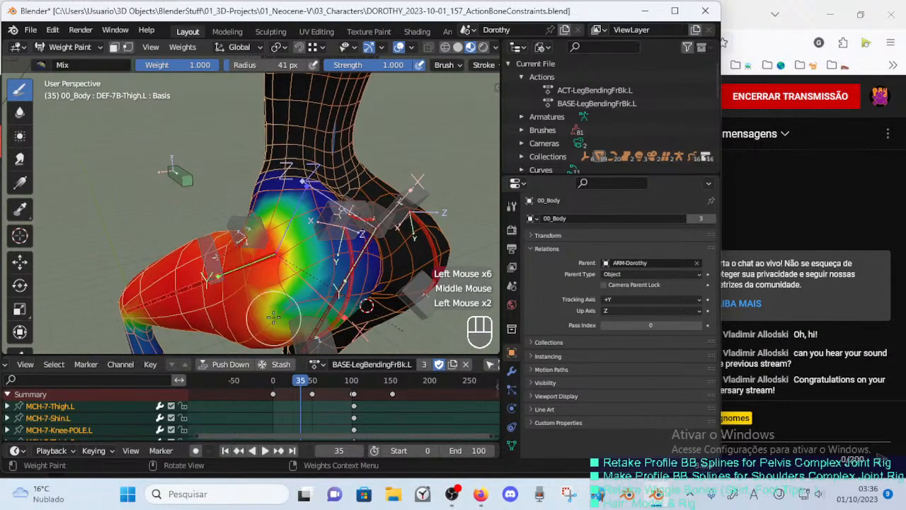
pyautogui.moveTo(273, 318); pyautogui.dragTo(278, 284, button='middle')
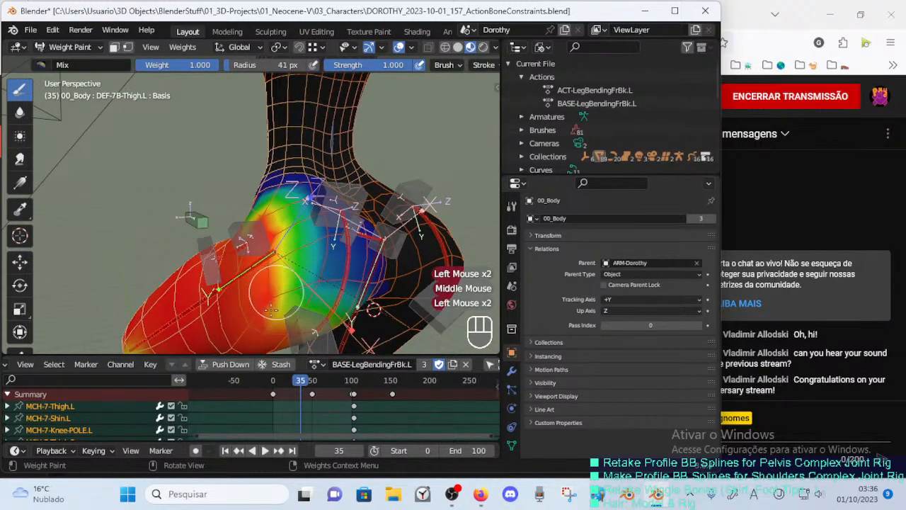
# Check the left hip's deformation through the leg-bending action and stop at frame 44.
pyautogui.moveTo(297, 383)
pyautogui.mouseDown()
pyautogui.moveTo(274, 386)
pyautogui.moveTo(280, 382)
pyautogui.mouseUp()
pyautogui.moveTo(286, 312); pyautogui.dragTo(311, 354, button='middle')
pyautogui.moveTo(271, 382); pyautogui.dragTo(346, 368)
pyautogui.moveTo(354, 297); pyautogui.dragTo(306, 339, button='middle')
pyautogui.moveTo(345, 382); pyautogui.dragTo(308, 389)
pyautogui.moveTo(314, 292); pyautogui.dragTo(210, 209, button='middle')
# Remove DEF-7B-Thigh.L weight along the top of the left hip using the Subtract brush at 47 px radius.
pyautogui.click(19, 157)
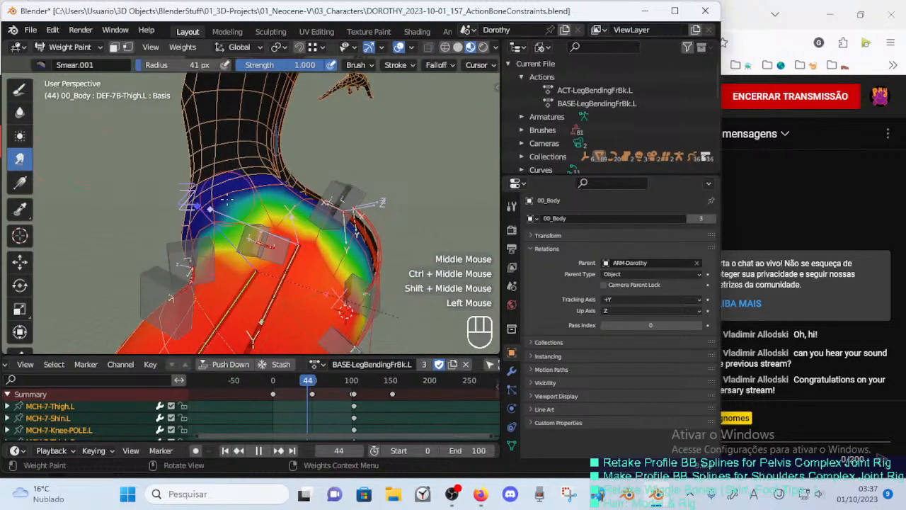
pyautogui.click(37, 61)
pyautogui.click(19, 90)
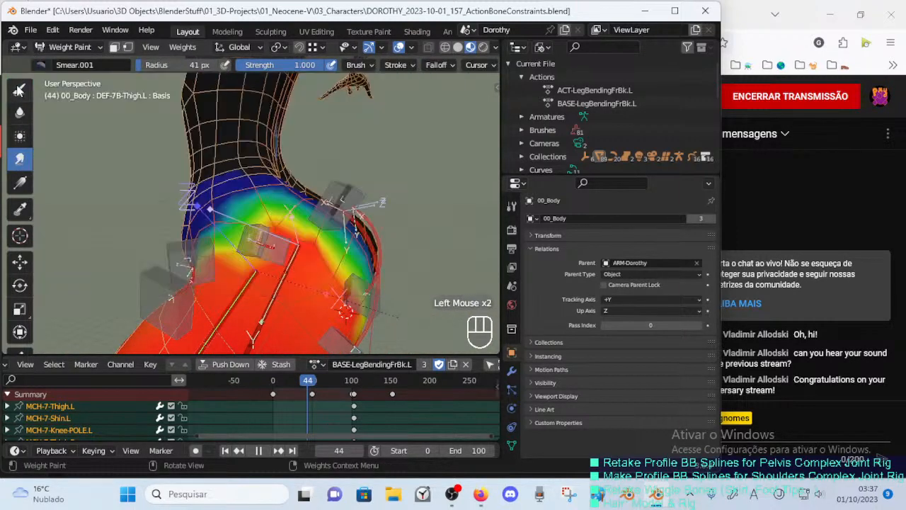
pyautogui.click(80, 65)
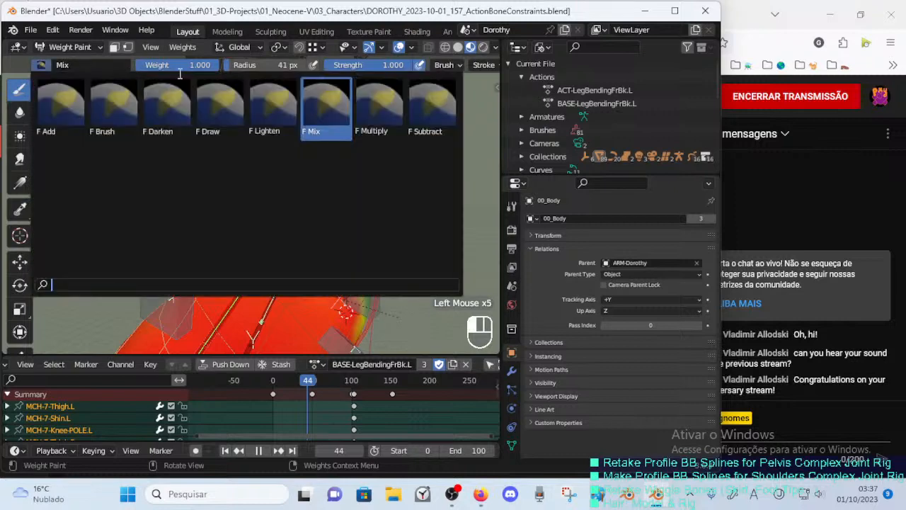
pyautogui.click(379, 106)
pyautogui.click(36, 64)
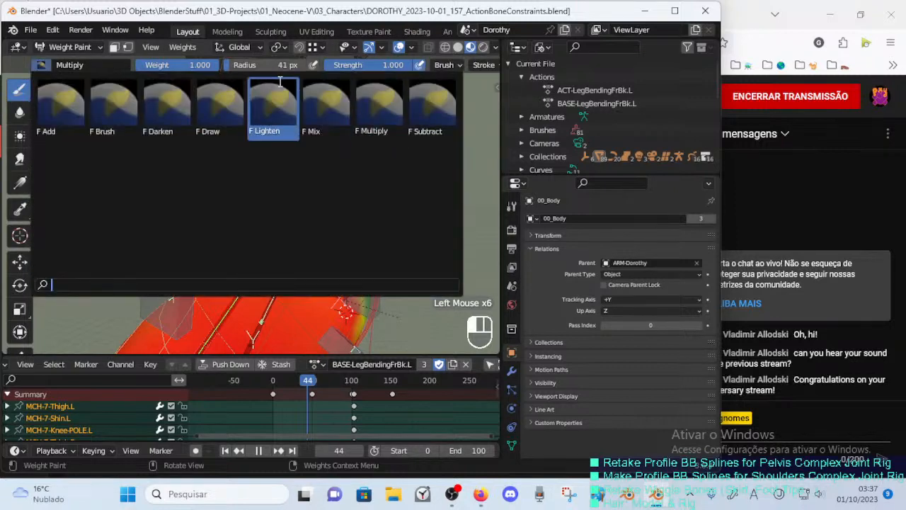
pyautogui.click(409, 102)
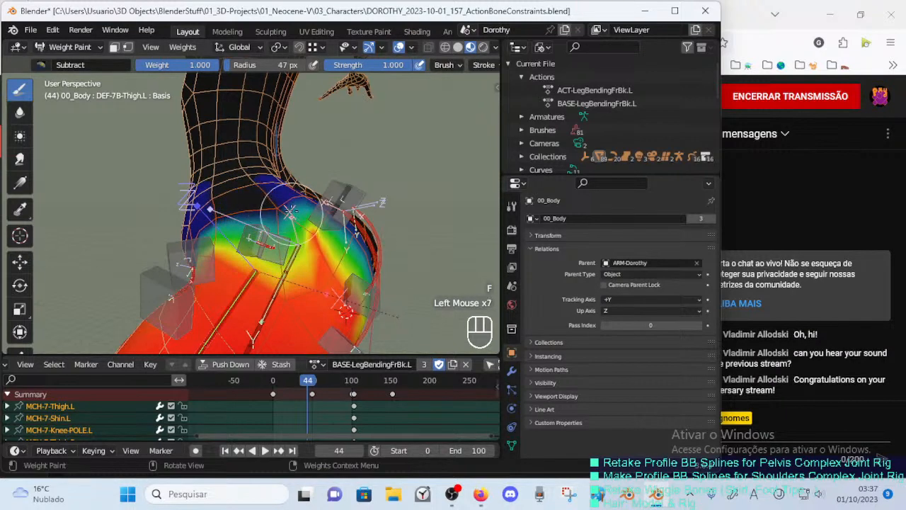
# Subtract DEF-7B-Thigh.L weight across the side of the left hip and upper buttock, enlarging the brush radius to 79 px.
pyautogui.moveTo(291, 211)
pyautogui.mouseDown(button='middle')
pyautogui.moveTo(314, 206)
pyautogui.moveTo(291, 219)
pyautogui.mouseUp(button='middle')
pyautogui.press('f')
pyautogui.click(304, 211)
pyautogui.click(291, 219)
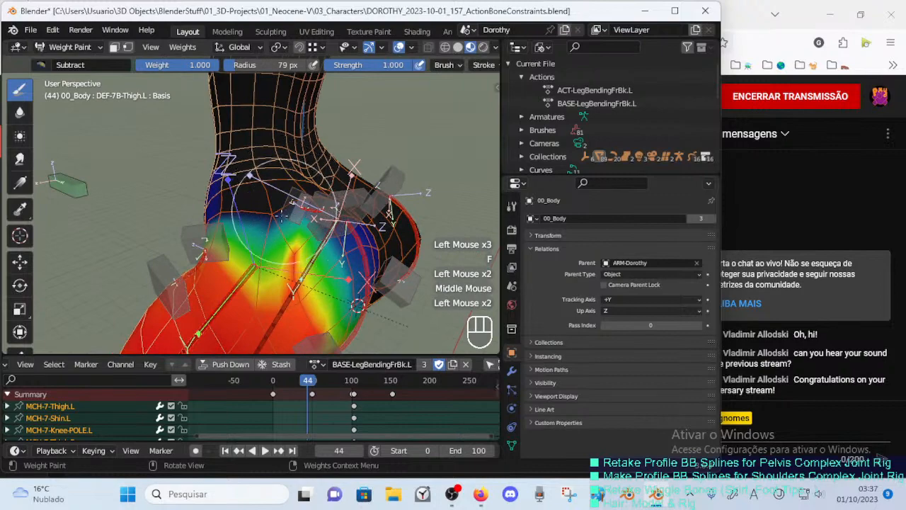
pyautogui.click(294, 256)
pyautogui.moveTo(295, 256)
pyautogui.mouseDown(button='middle')
pyautogui.moveTo(272, 235)
pyautogui.moveTo(307, 223)
pyautogui.moveTo(292, 212)
pyautogui.moveTo(279, 235)
pyautogui.moveTo(305, 255)
pyautogui.mouseUp(button='middle')
pyautogui.click(306, 221)
pyautogui.click(283, 237)
pyautogui.moveTo(271, 224)
pyautogui.mouseDown(button='middle')
pyautogui.moveTo(316, 232)
pyautogui.moveTo(266, 222)
pyautogui.moveTo(283, 222)
pyautogui.moveTo(283, 233)
pyautogui.moveTo(259, 234)
pyautogui.moveTo(266, 258)
pyautogui.moveTo(322, 227)
pyautogui.moveTo(269, 337)
pyautogui.mouseUp(button='middle')
pyautogui.click(266, 223)
pyautogui.click(254, 218)
# Subtract leftover DEF-7B-Thigh.L weight from the left buttock, reducing the brush radius to 46 px.
pyautogui.press('f')
pyautogui.click(247, 259)
pyautogui.click(250, 255)
pyautogui.press('f')
pyautogui.click(322, 261)
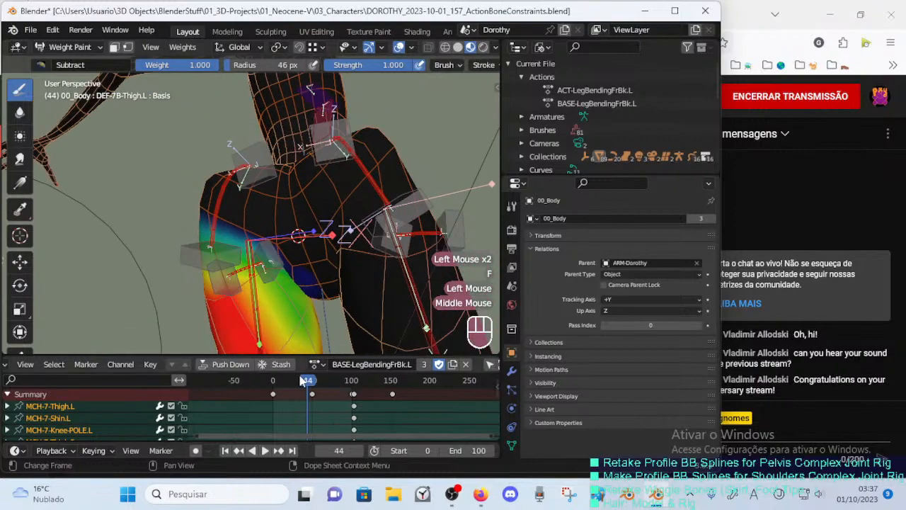
# Subtract DEF-7B-Thigh.L weight from the inner left buttock and crotch at frame 12.
pyautogui.moveTo(303, 381); pyautogui.dragTo(281, 380)
pyautogui.moveTo(297, 269); pyautogui.dragTo(313, 192, button='middle')
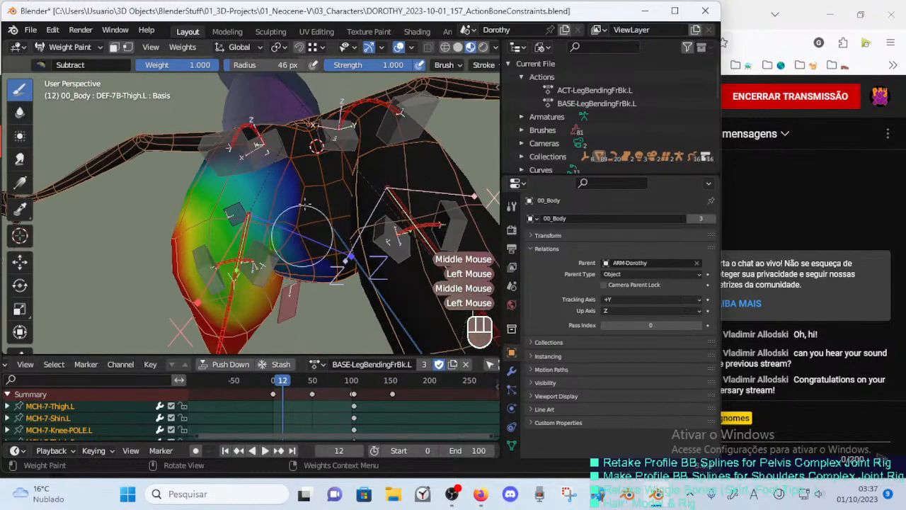
pyautogui.moveTo(305, 204); pyautogui.dragTo(308, 248)
pyautogui.moveTo(311, 266); pyautogui.dragTo(313, 199, button='middle')
pyautogui.moveTo(314, 199); pyautogui.dragTo(320, 221)
pyautogui.moveTo(321, 206); pyautogui.dragTo(298, 228, button='middle')
pyautogui.click(298, 228)
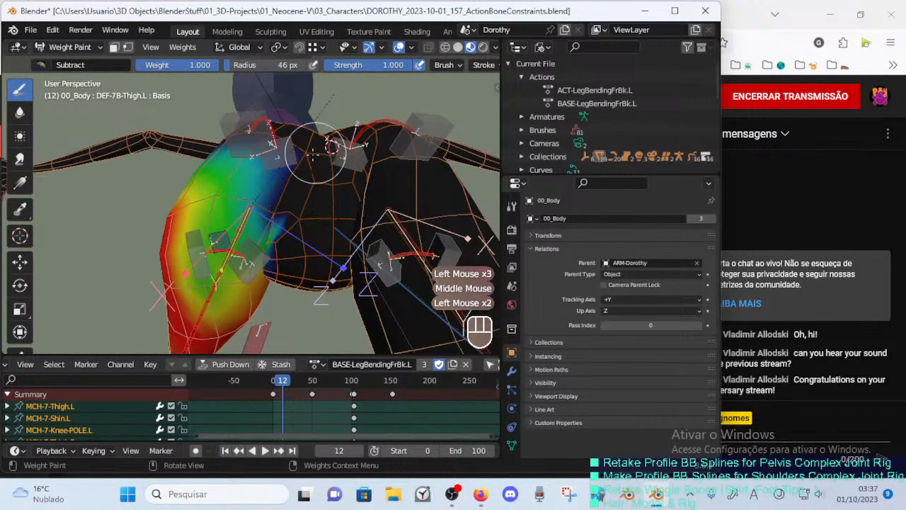
# Subtract the remaining DEF-7B-Thigh.L weight between the crotch and left inner thigh at frame 1.
pyautogui.moveTo(312, 154); pyautogui.dragTo(306, 204, button='middle')
pyautogui.moveTo(281, 383); pyautogui.dragTo(274, 384)
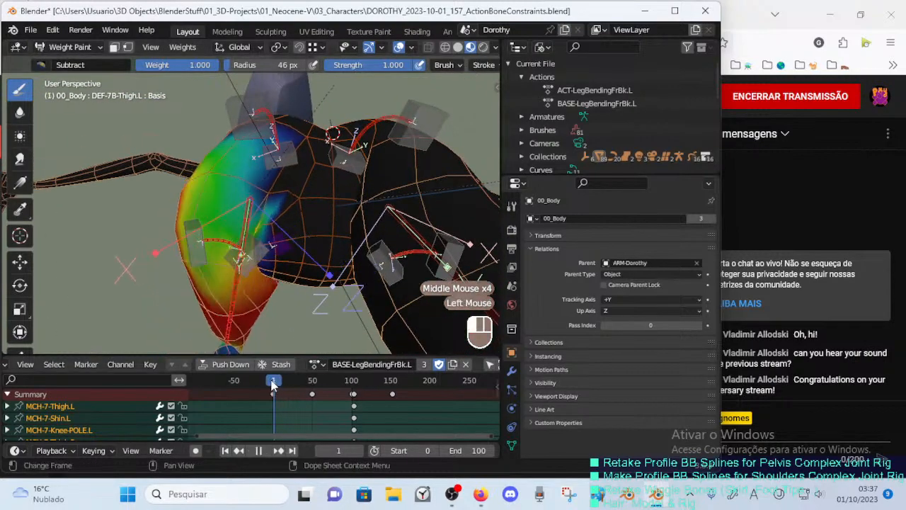
pyautogui.click(267, 242)
pyautogui.moveTo(266, 242)
pyautogui.mouseDown(button='middle')
pyautogui.moveTo(253, 216)
pyautogui.moveTo(250, 248)
pyautogui.moveTo(269, 259)
pyautogui.mouseUp(button='middle')
pyautogui.click(253, 216)
# Subtract DEF-7B-Thigh.L weight at the front of the left groin at frame 56 and save the file.
pyautogui.moveTo(269, 248); pyautogui.dragTo(220, 231, button='middle')
pyautogui.moveTo(219, 231); pyautogui.dragTo(209, 256, button='middle')
pyautogui.moveTo(269, 390); pyautogui.dragTo(317, 378)
pyautogui.moveTo(301, 262); pyautogui.dragTo(210, 257, button='middle')
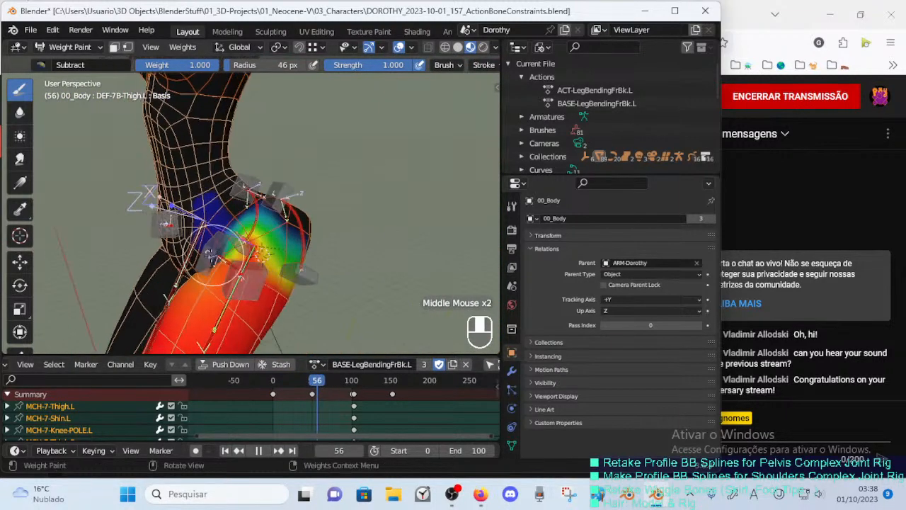
pyautogui.moveTo(214, 205)
pyautogui.keyDown('ctrl'); pyautogui.mouseDown(button='middle')
pyautogui.moveTo(220, 253)
pyautogui.moveTo(297, 233)
pyautogui.moveTo(337, 263)
pyautogui.moveTo(296, 257)
pyautogui.mouseUp(button='middle'); pyautogui.keyUp('ctrl')
pyautogui.click(227, 261)
pyautogui.hotkey('ctrl', 's')
# Subtract DEF-7B-Thigh.L weight along the edge between the left buttock and crotch at frame 0.
pyautogui.moveTo(304, 256); pyautogui.dragTo(266, 227, button='middle')
pyautogui.moveTo(266, 228)
pyautogui.mouseDown(button='middle')
pyautogui.moveTo(287, 241)
pyautogui.moveTo(283, 234)
pyautogui.mouseUp(button='middle')
pyautogui.click(312, 386)
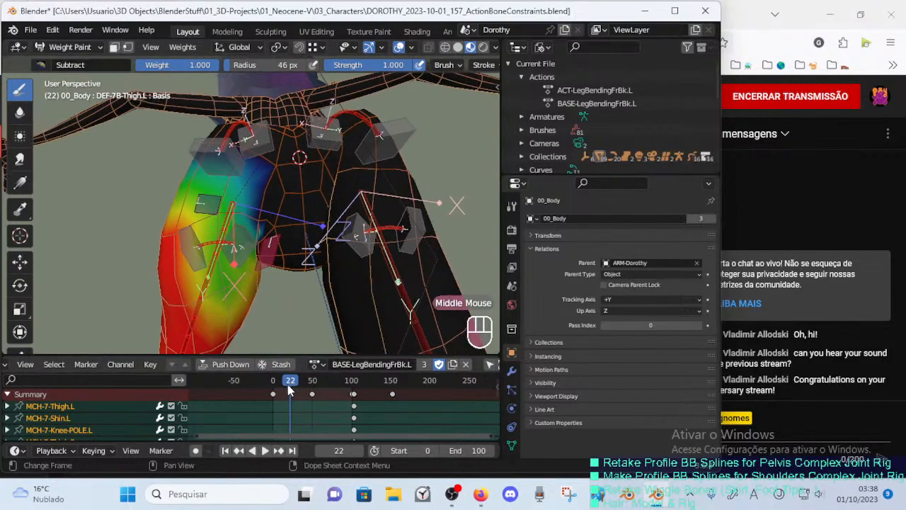
pyautogui.moveTo(271, 387); pyautogui.dragTo(272, 384)
pyautogui.moveTo(284, 262); pyautogui.dragTo(300, 248, button='middle')
pyautogui.moveTo(250, 349); pyautogui.dragTo(316, 177, button='middle')
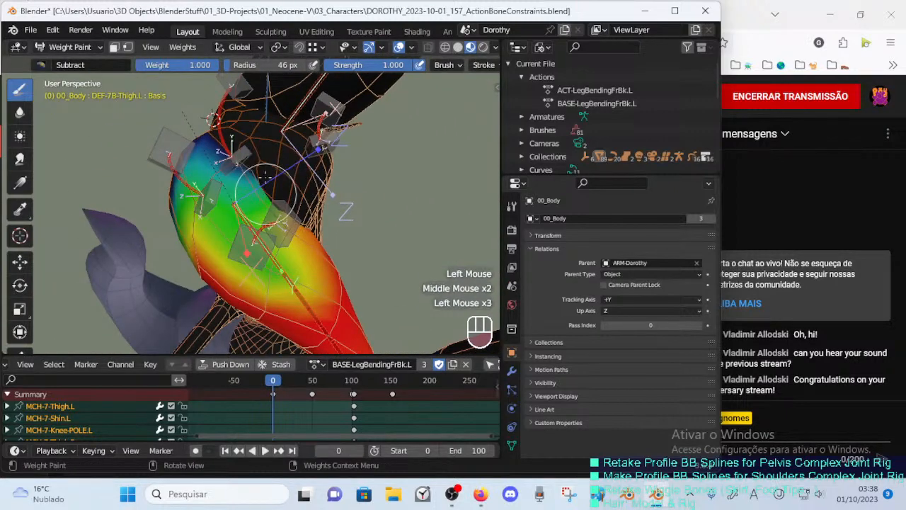
# Select the DEF-7A-HipsButtocks bone on the left buttock for weight painting.
pyautogui.moveTo(242, 153); pyautogui.dragTo(256, 211, button='middle')
pyautogui.moveTo(256, 211); pyautogui.dragTo(289, 241, button='middle')
pyautogui.moveTo(289, 241)
pyautogui.mouseDown(button='middle')
pyautogui.moveTo(255, 235)
pyautogui.moveTo(273, 213)
pyautogui.moveTo(287, 221)
pyautogui.moveTo(289, 211)
pyautogui.mouseUp(button='middle')
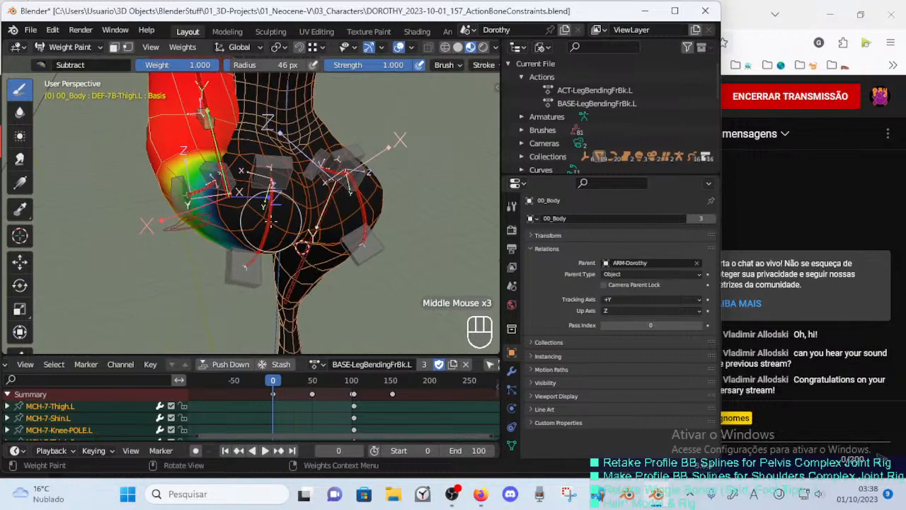
pyautogui.keyDown('ctrl'); pyautogui.click(270, 221); pyautogui.keyUp('ctrl')
pyautogui.moveTo(270, 221); pyautogui.dragTo(290, 255, button='middle')
pyautogui.keyDown('ctrl'); pyautogui.moveTo(290, 255); pyautogui.dragTo(251, 262, button='middle'); pyautogui.keyUp('ctrl')
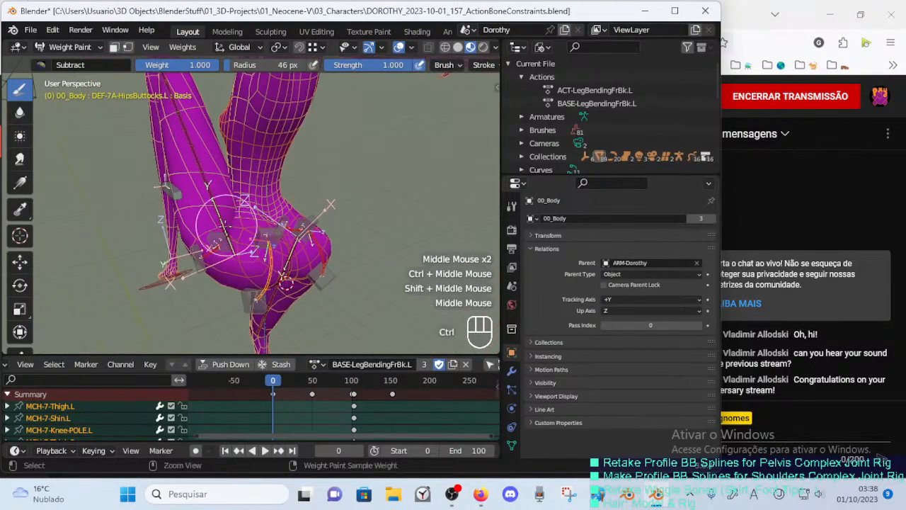
# Select the DEF-7B-Thigh.L bone on the left leg for weight painting.
pyautogui.keyDown('ctrl'); pyautogui.click(228, 225); pyautogui.keyUp('ctrl')
pyautogui.moveTo(228, 225); pyautogui.dragTo(293, 246, button='middle')
pyautogui.keyDown('ctrl'); pyautogui.click(233, 226); pyautogui.keyUp('ctrl')
pyautogui.keyDown('ctrl'); pyautogui.click(234, 225); pyautogui.keyUp('ctrl')
pyautogui.keyDown('ctrl'); pyautogui.click(282, 240); pyautogui.keyUp('ctrl')
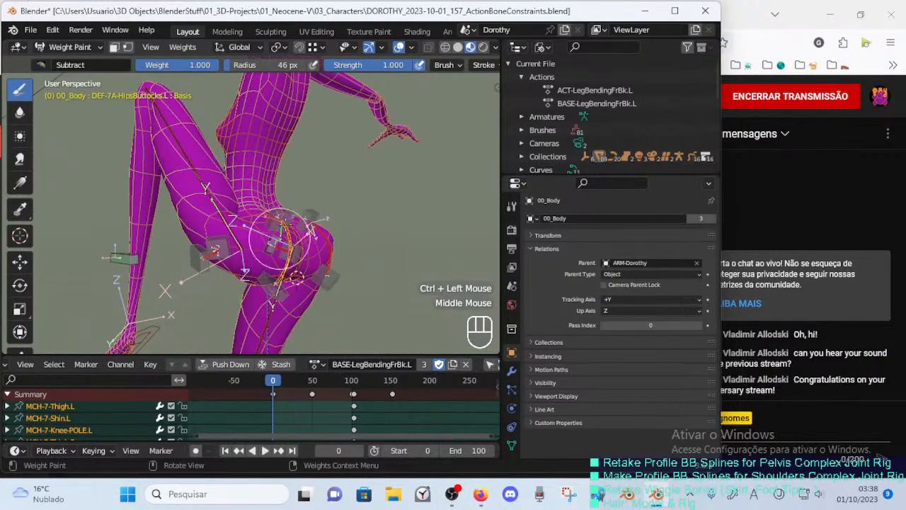
pyautogui.moveTo(304, 237)
pyautogui.mouseDown(button='middle')
pyautogui.moveTo(324, 239)
pyautogui.moveTo(239, 256)
pyautogui.moveTo(214, 246)
pyautogui.moveTo(240, 212)
pyautogui.moveTo(297, 177)
pyautogui.moveTo(311, 212)
pyautogui.moveTo(297, 297)
pyautogui.mouseUp(button='middle')
pyautogui.keyDown('ctrl'); pyautogui.click(224, 228); pyautogui.keyUp('ctrl')
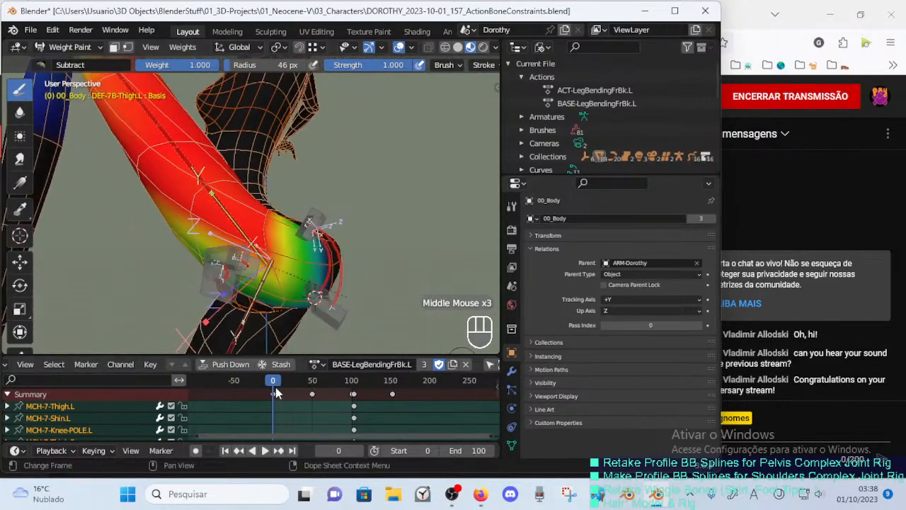
# Play and scrub the leg bending action between frames 66 and 101 to examine the left thigh and buttock deformation.
pyautogui.click(265, 450)
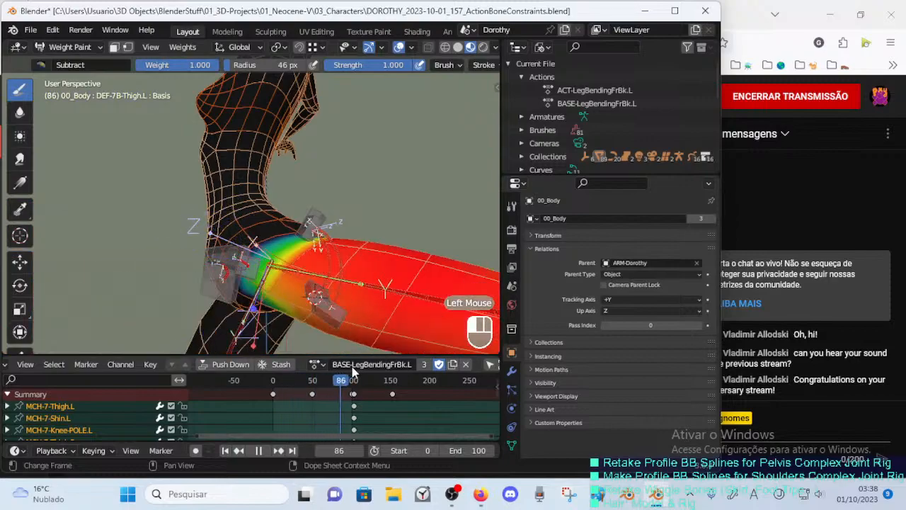
pyautogui.moveTo(425, 273); pyautogui.dragTo(339, 227, button='middle')
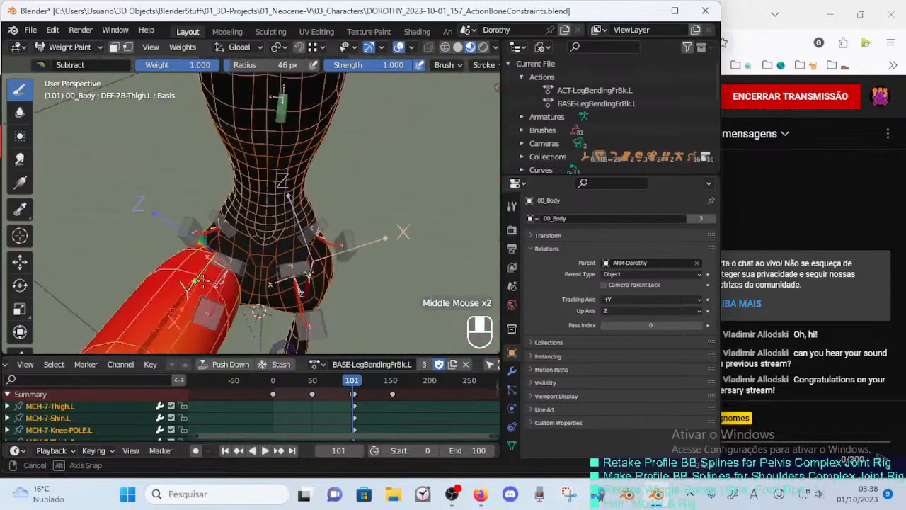
pyautogui.moveTo(284, 212); pyautogui.dragTo(354, 212, button='middle')
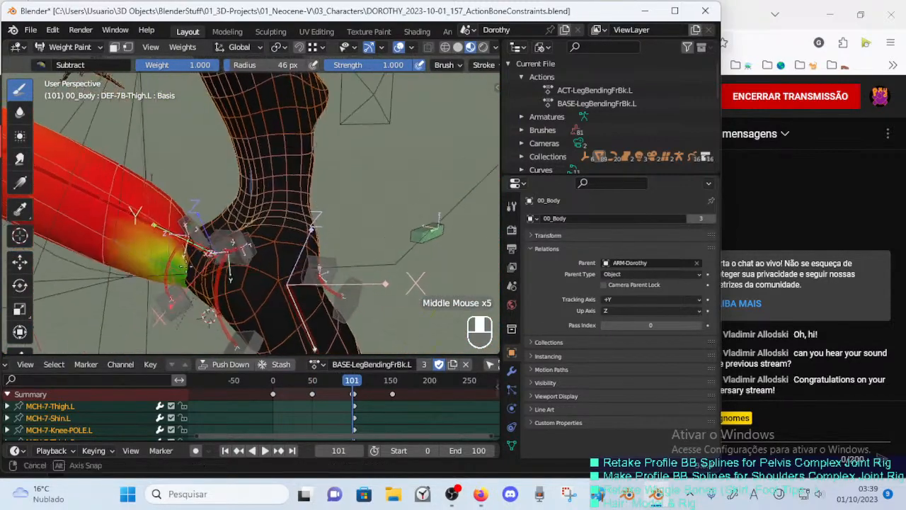
pyautogui.moveTo(212, 323); pyautogui.dragTo(220, 330, button='middle')
pyautogui.moveTo(348, 383); pyautogui.dragTo(328, 383)
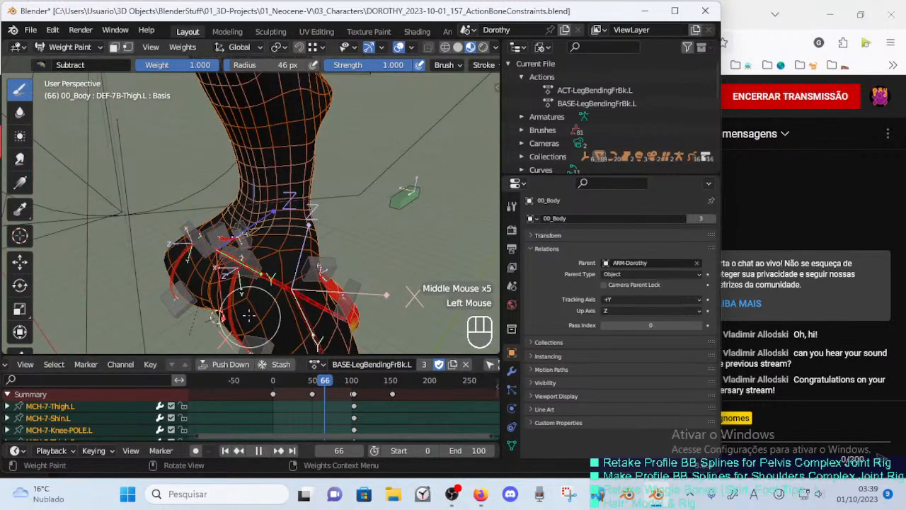
pyautogui.moveTo(248, 318); pyautogui.dragTo(269, 283, button='middle')
pyautogui.moveTo(326, 382); pyautogui.dragTo(339, 383)
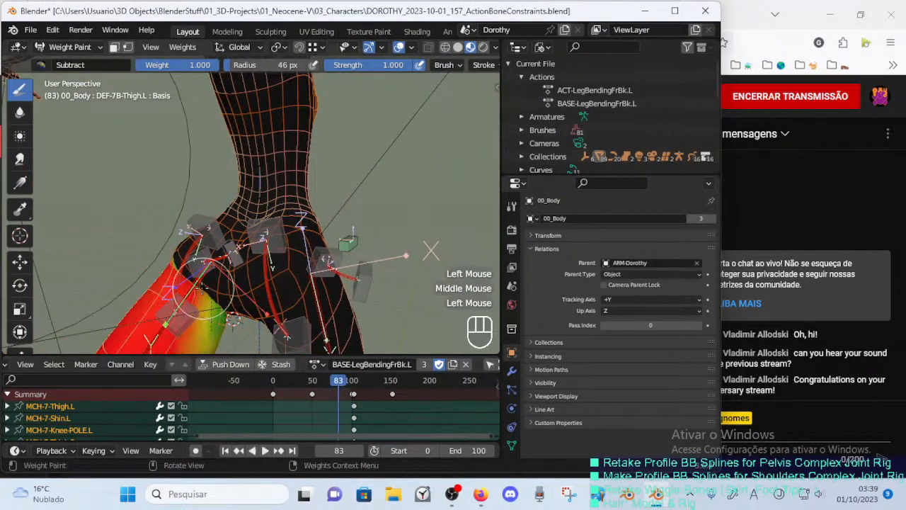
pyautogui.keyDown('shift'); pyautogui.moveTo(219, 322); pyautogui.dragTo(226, 252, button='middle'); pyautogui.keyUp('shift')
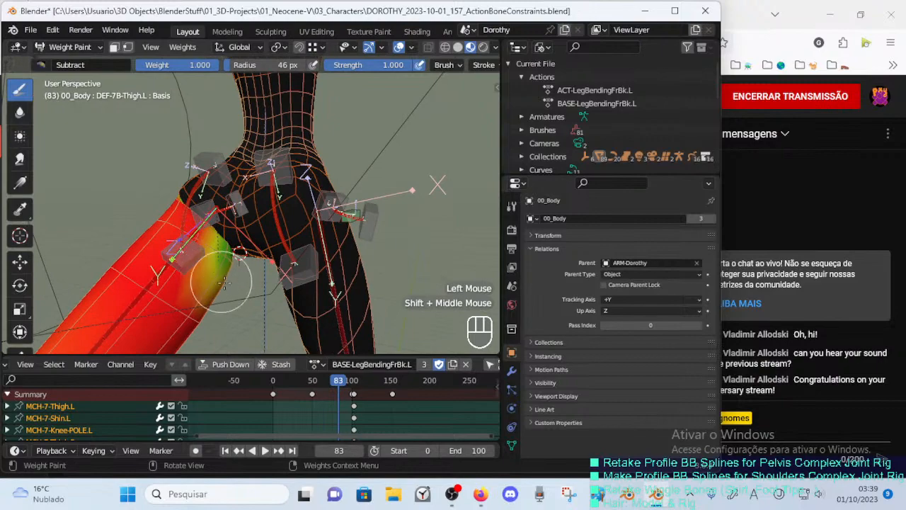
pyautogui.moveTo(341, 383); pyautogui.dragTo(331, 382)
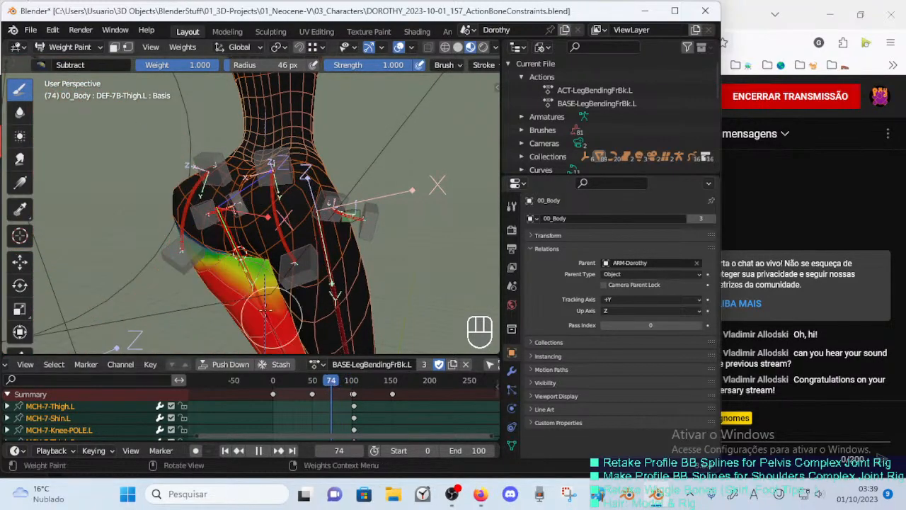
pyautogui.moveTo(268, 316); pyautogui.dragTo(350, 269, button='middle')
pyautogui.moveTo(331, 383)
pyautogui.mouseDown()
pyautogui.moveTo(255, 381)
pyautogui.moveTo(346, 382)
pyautogui.mouseUp()
pyautogui.moveTo(340, 286); pyautogui.dragTo(248, 226, button='middle')
# Move the leg bending action to frame 49 and save the file.
pyautogui.hotkey('ctrl', 's')
pyautogui.moveTo(248, 226); pyautogui.dragTo(264, 230, button='middle')
pyautogui.moveTo(338, 379); pyautogui.dragTo(335, 384)
pyautogui.keyDown('shift'); pyautogui.moveTo(284, 292); pyautogui.dragTo(319, 249, button='middle'); pyautogui.keyUp('shift')
pyautogui.moveTo(332, 380); pyautogui.dragTo(315, 385)
pyautogui.moveTo(317, 325); pyautogui.dragTo(330, 300, button='middle')
pyautogui.keyDown('shift'); pyautogui.moveTo(329, 300); pyautogui.dragTo(311, 308, button='middle'); pyautogui.keyUp('shift')
pyautogui.moveTo(312, 308); pyautogui.dragTo(306, 297, button='middle')
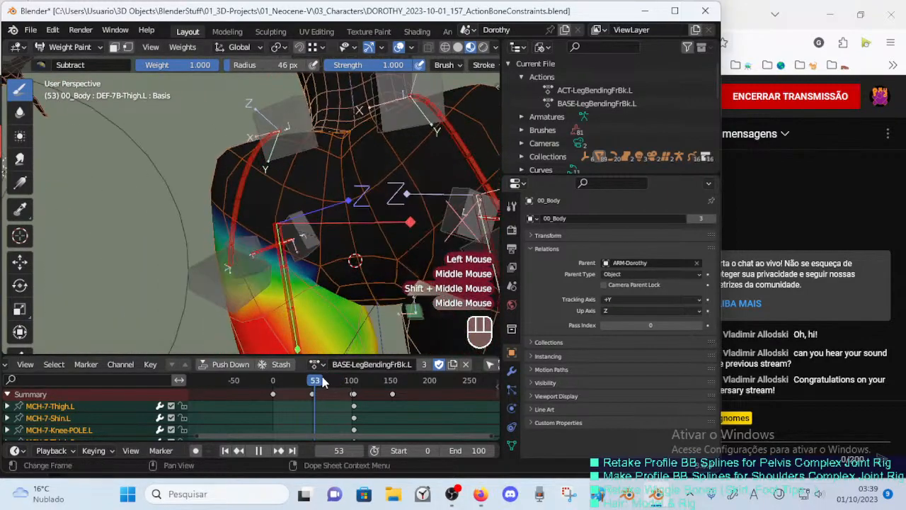
pyautogui.moveTo(322, 383); pyautogui.dragTo(312, 383)
pyautogui.keyDown('ctrl'); pyautogui.moveTo(315, 283); pyautogui.dragTo(312, 249, button='middle'); pyautogui.keyUp('ctrl')
pyautogui.hotkey('ctrl', 's')
pyautogui.keyDown('ctrl'); pyautogui.moveTo(311, 256); pyautogui.dragTo(313, 238, button='middle'); pyautogui.keyUp('ctrl')
pyautogui.moveTo(313, 245); pyautogui.dragTo(300, 264, button='middle')
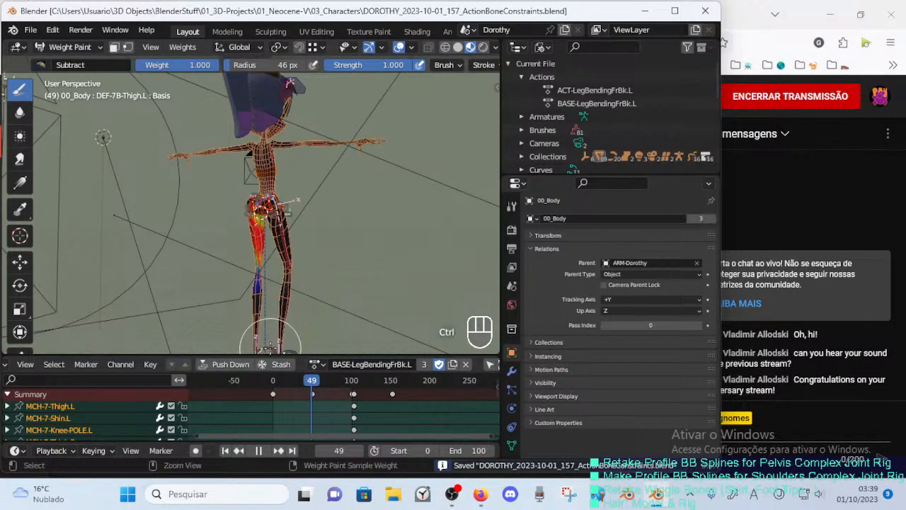
# Move the left foot control outward to swing the leg sideways, and reselect the DEF-7B-Thigh.L bone.
pyautogui.keyDown('ctrl'); pyautogui.click(269, 347); pyautogui.keyUp('ctrl')
pyautogui.press('g')
pyautogui.click(98, 259)
pyautogui.keyDown('ctrl'); pyautogui.moveTo(238, 244); pyautogui.dragTo(237, 135, button='middle'); pyautogui.keyUp('ctrl')
pyautogui.keyDown('ctrl'); pyautogui.click(225, 242); pyautogui.keyUp('ctrl')
pyautogui.moveTo(249, 244); pyautogui.dragTo(224, 224, button='middle')
pyautogui.keyDown('ctrl'); pyautogui.click(224, 259); pyautogui.keyUp('ctrl')
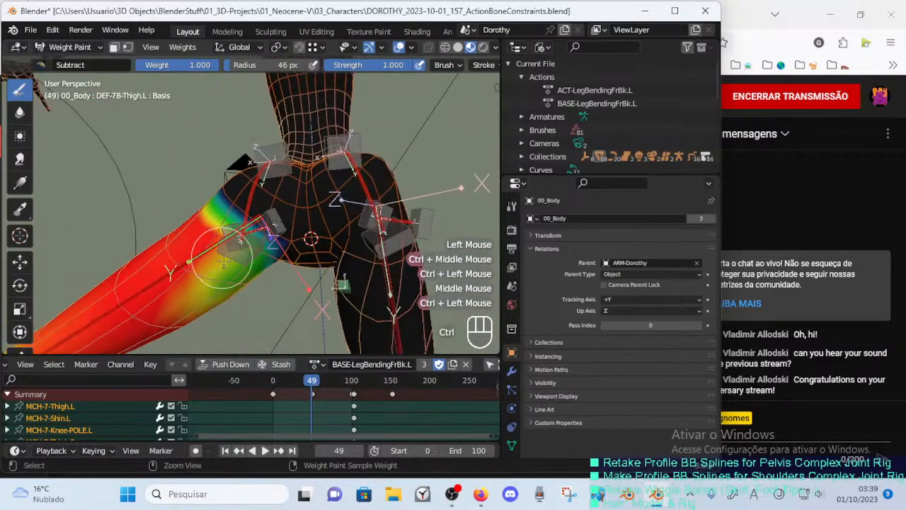
# Paint DEF-7B-Thigh.L weight at the back of the upper left thigh with the Mix brush.
pyautogui.moveTo(223, 259); pyautogui.dragTo(222, 220, button='middle')
pyautogui.click(41, 64)
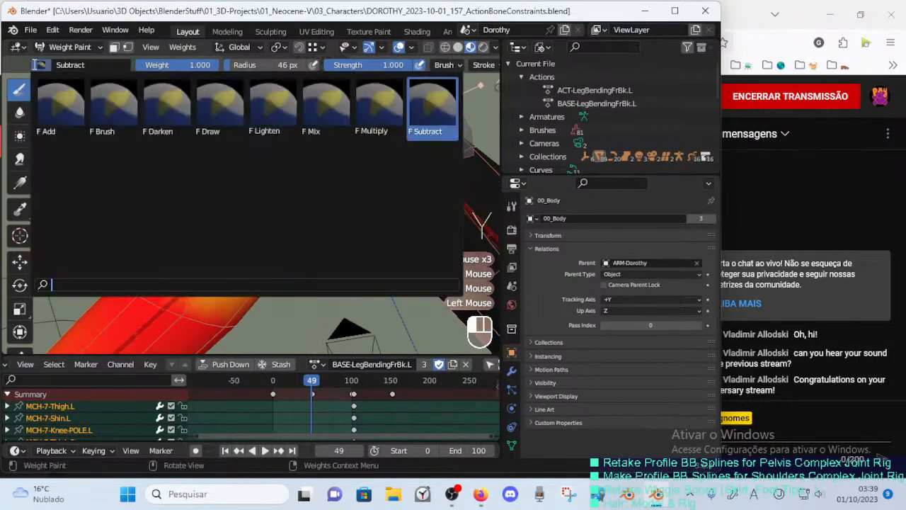
pyautogui.click(331, 100)
pyautogui.moveTo(243, 245); pyautogui.dragTo(238, 241)
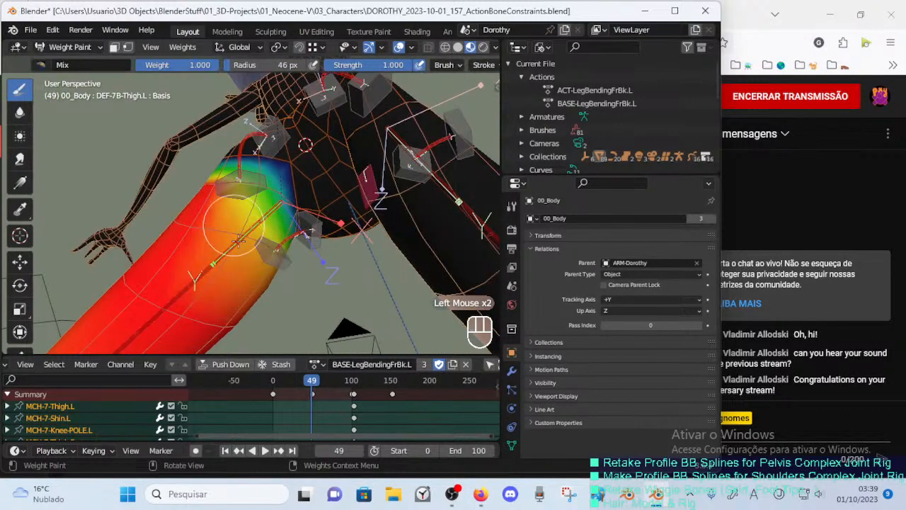
pyautogui.click(275, 255)
pyautogui.moveTo(248, 248)
pyautogui.mouseDown(button='middle')
pyautogui.moveTo(274, 256)
pyautogui.moveTo(239, 227)
pyautogui.mouseUp(button='middle')
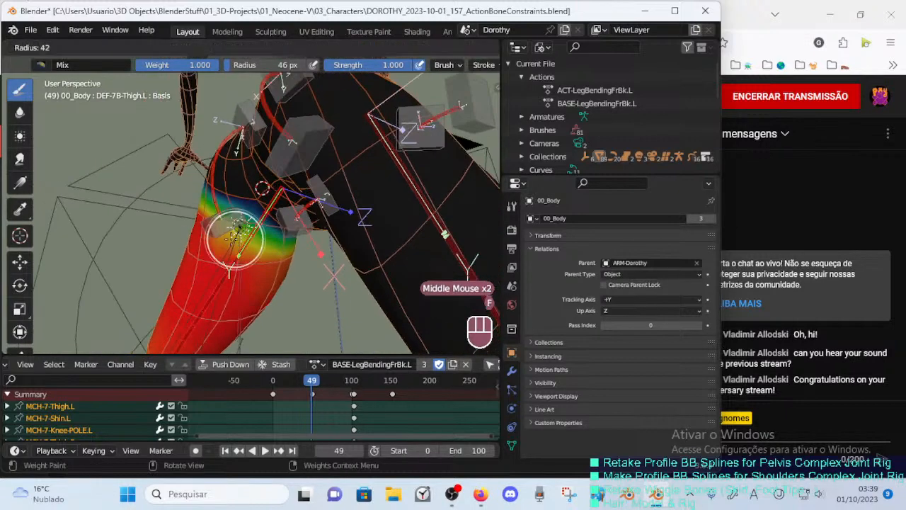
# Set the brush radius to 39 px and paint DEF-7B-Thigh.L weight along the transition between the left buttock and thigh.
pyautogui.press('f')
pyautogui.click(238, 225)
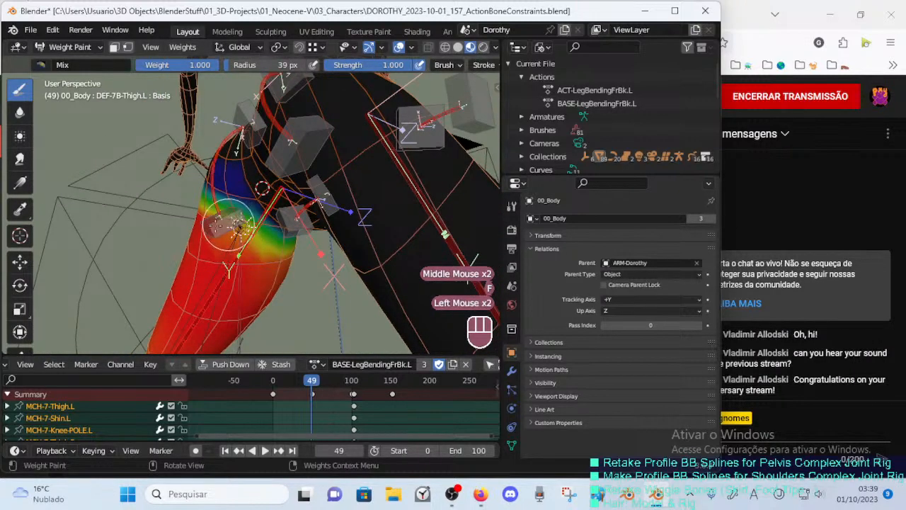
pyautogui.moveTo(235, 224)
pyautogui.mouseDown(button='middle')
pyautogui.moveTo(230, 214)
pyautogui.moveTo(286, 234)
pyautogui.moveTo(329, 170)
pyautogui.moveTo(331, 235)
pyautogui.mouseUp(button='middle')
pyautogui.click(230, 214)
pyautogui.click(244, 221)
pyautogui.press('f')
pyautogui.click(244, 221)
pyautogui.click(244, 220)
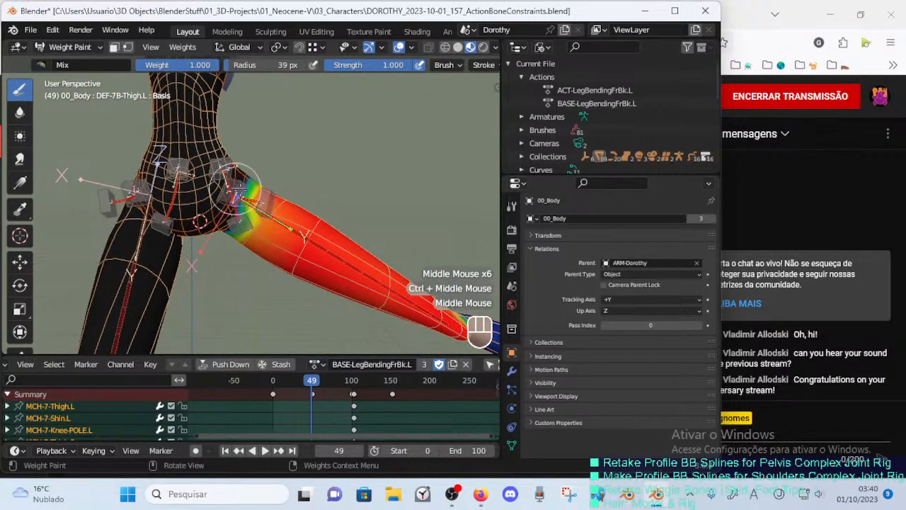
# Try to smear the DEF-7B-Thigh.L weight from the upper left thigh toward the hip with a 72 px brush.
pyautogui.moveTo(235, 187); pyautogui.dragTo(344, 146, button='middle')
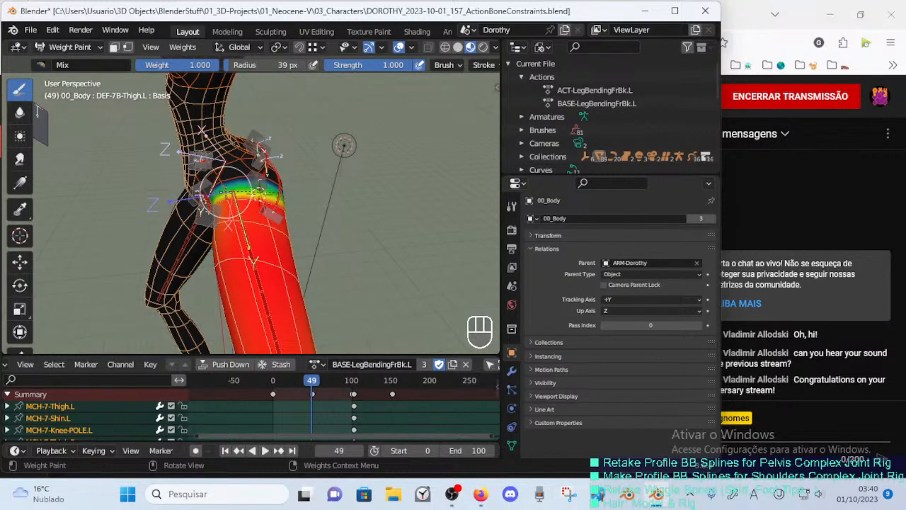
pyautogui.moveTo(233, 200)
pyautogui.mouseDown(button='middle')
pyautogui.moveTo(208, 218)
pyautogui.moveTo(251, 166)
pyautogui.mouseUp(button='middle')
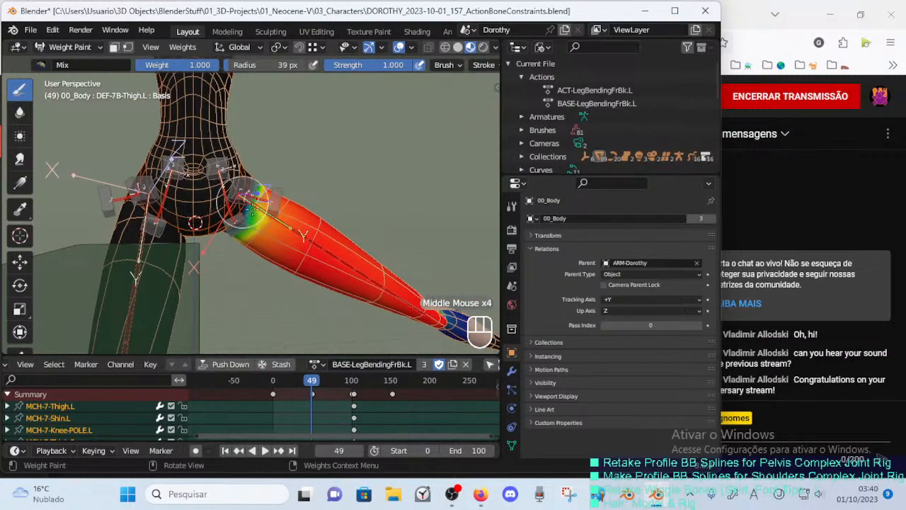
pyautogui.moveTo(281, 204); pyautogui.dragTo(263, 240, button='middle')
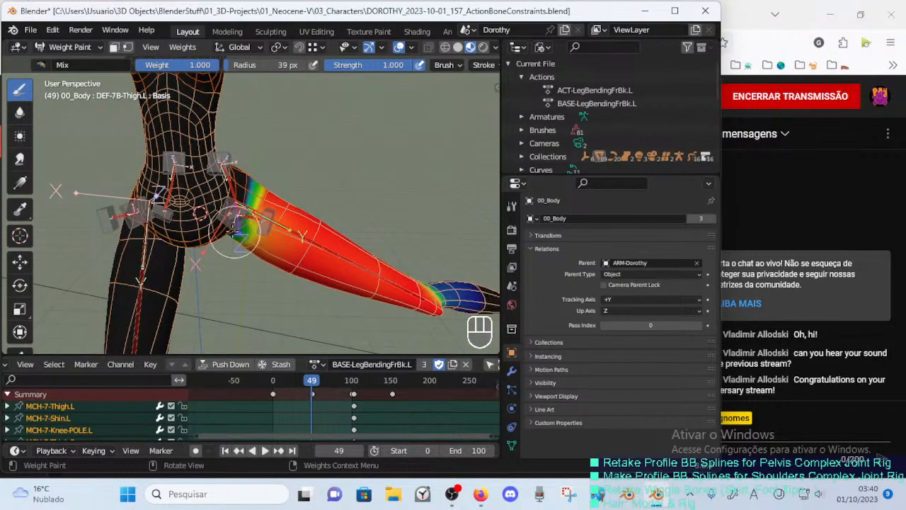
pyautogui.moveTo(252, 214)
pyautogui.mouseDown(button='middle')
pyautogui.moveTo(283, 227)
pyautogui.moveTo(239, 247)
pyautogui.moveTo(287, 262)
pyautogui.mouseUp(button='middle')
pyautogui.keyDown('ctrl'); pyautogui.moveTo(287, 262); pyautogui.dragTo(292, 225, button='middle'); pyautogui.keyUp('ctrl')
pyautogui.moveTo(292, 225)
pyautogui.mouseDown(button='middle')
pyautogui.moveTo(262, 203)
pyautogui.moveTo(239, 234)
pyautogui.moveTo(304, 228)
pyautogui.mouseUp(button='middle')
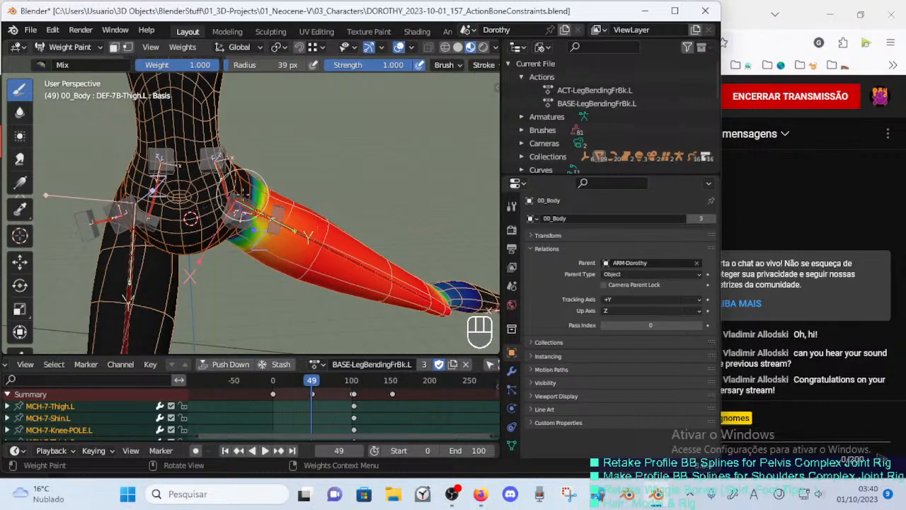
pyautogui.click(20, 160)
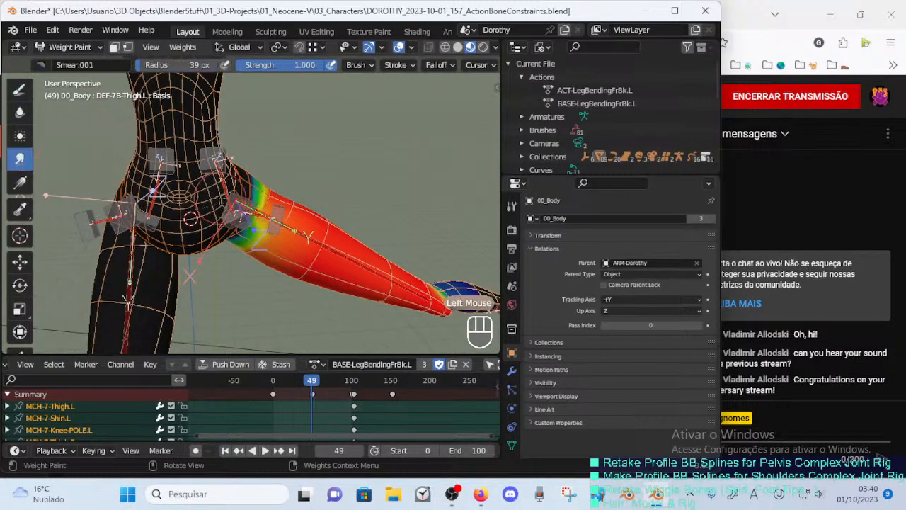
pyautogui.press('f')
pyautogui.hotkey('ctrl', 'z')
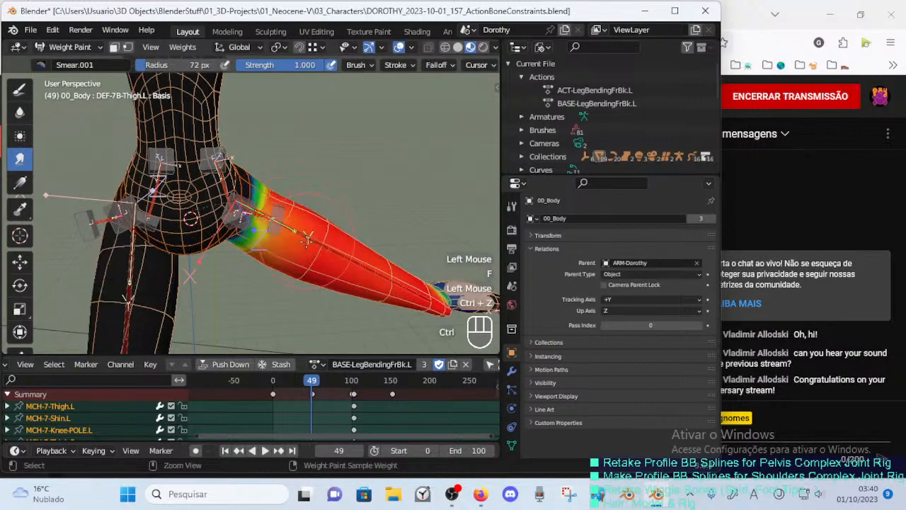
pyautogui.moveTo(285, 234); pyautogui.dragTo(192, 190)
pyautogui.hotkey('ctrl', 'z')
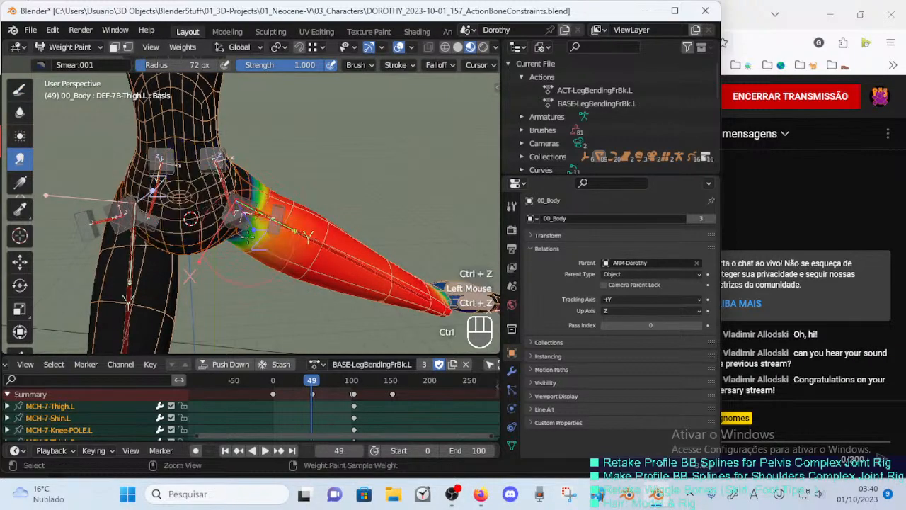
# Return to the Draw tool and set its brush radius to 42 px.
pyautogui.moveTo(190, 218)
pyautogui.mouseDown(button='middle')
pyautogui.moveTo(234, 223)
pyautogui.moveTo(177, 215)
pyautogui.moveTo(301, 213)
pyautogui.moveTo(249, 270)
pyautogui.moveTo(301, 259)
pyautogui.mouseUp(button='middle')
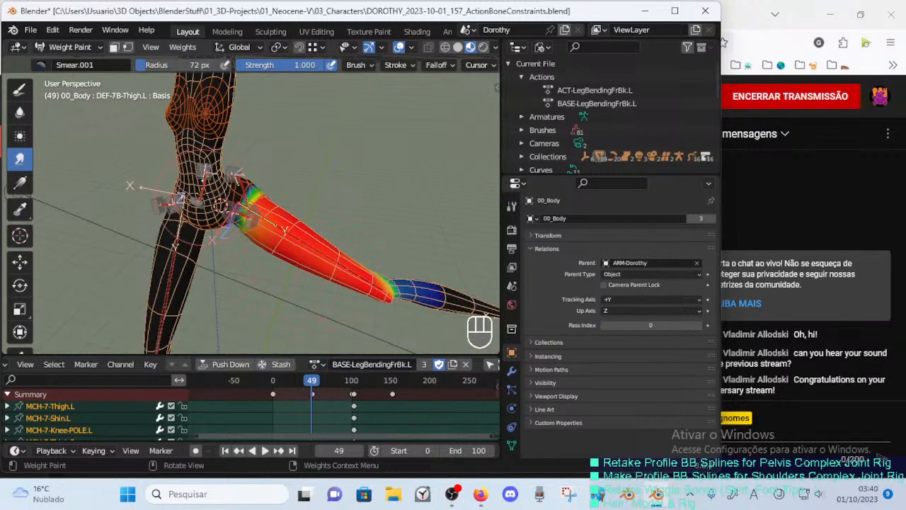
pyautogui.moveTo(248, 188); pyautogui.dragTo(325, 216, button='middle')
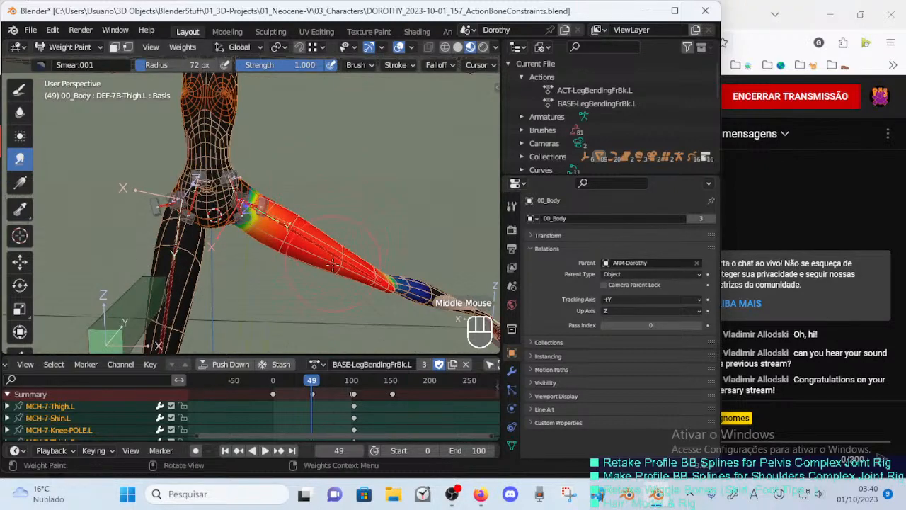
pyautogui.moveTo(346, 268); pyautogui.dragTo(304, 244, button='middle')
pyautogui.moveTo(304, 245); pyautogui.dragTo(234, 184, button='middle')
pyautogui.click(18, 92)
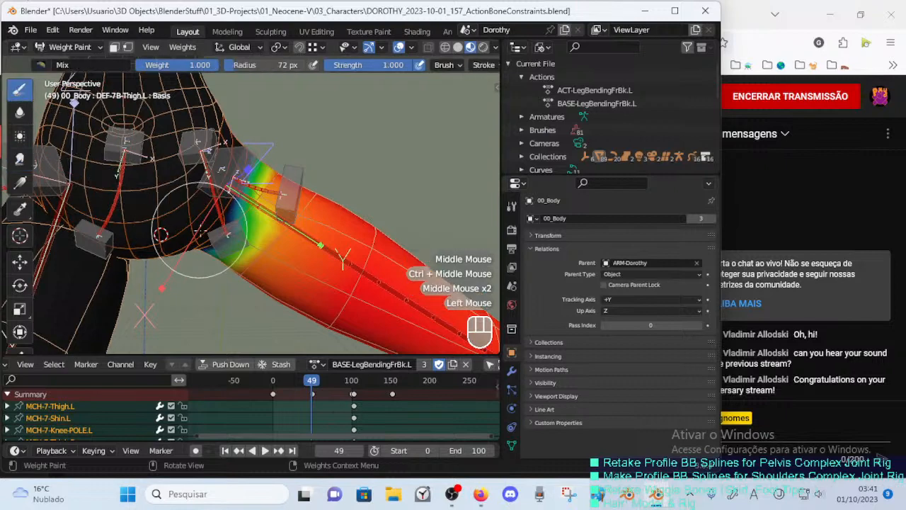
pyautogui.moveTo(205, 231)
pyautogui.mouseDown(button='middle')
pyautogui.moveTo(297, 222)
pyautogui.moveTo(225, 215)
pyautogui.moveTo(215, 255)
pyautogui.mouseUp(button='middle')
pyautogui.press('f')
pyautogui.click(305, 236)
# Subtract DEF-7B-Thigh.L weight on the left buttock and beside the crotch with the Subtract brush, and save the file.
pyautogui.click(19, 112)
pyautogui.moveTo(215, 255)
pyautogui.mouseDown(button='middle')
pyautogui.moveTo(264, 200)
pyautogui.moveTo(280, 225)
pyautogui.moveTo(269, 187)
pyautogui.mouseUp(button='middle')
pyautogui.click(43, 64)
pyautogui.click(431, 92)
pyautogui.click(225, 190)
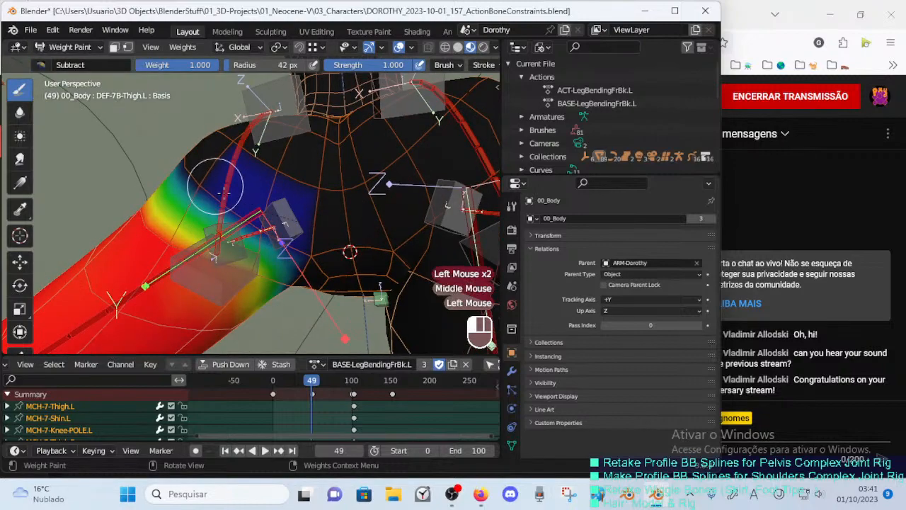
pyautogui.click(285, 232)
pyautogui.moveTo(285, 232)
pyautogui.mouseDown(button='middle')
pyautogui.moveTo(290, 177)
pyautogui.moveTo(287, 202)
pyautogui.mouseUp(button='middle')
pyautogui.moveTo(287, 202); pyautogui.dragTo(241, 300, button='middle')
pyautogui.hotkey('ctrl', 's')
# Examine the DEF-7B-Thigh.L weight transition at the left hip from the side and front at frame 49.
pyautogui.moveTo(252, 243)
pyautogui.mouseDown(button='middle')
pyautogui.moveTo(273, 223)
pyautogui.moveTo(225, 311)
pyautogui.mouseUp(button='middle')
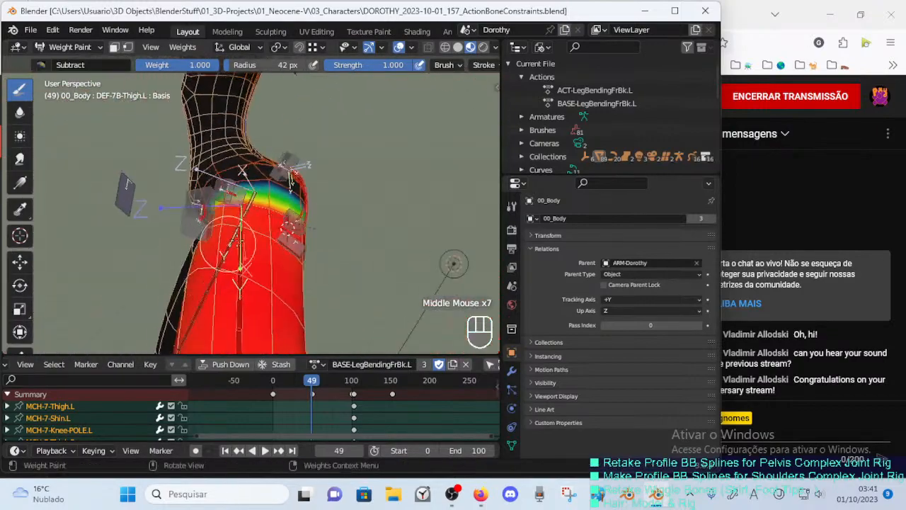
pyautogui.moveTo(454, 263); pyautogui.dragTo(445, 328, button='middle')
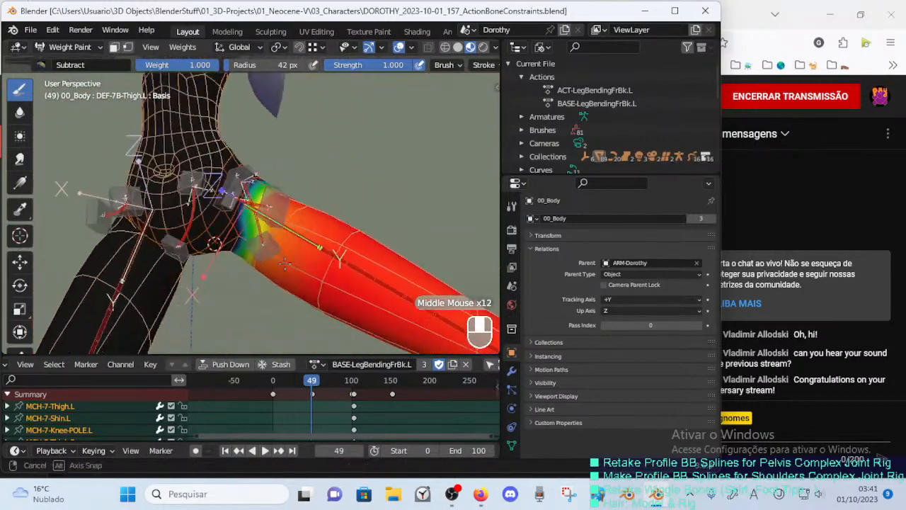
pyautogui.keyDown('ctrl'); pyautogui.moveTo(264, 217); pyautogui.dragTo(264, 207, button='middle'); pyautogui.keyUp('ctrl')
pyautogui.moveTo(265, 206); pyautogui.dragTo(271, 250, button='middle')
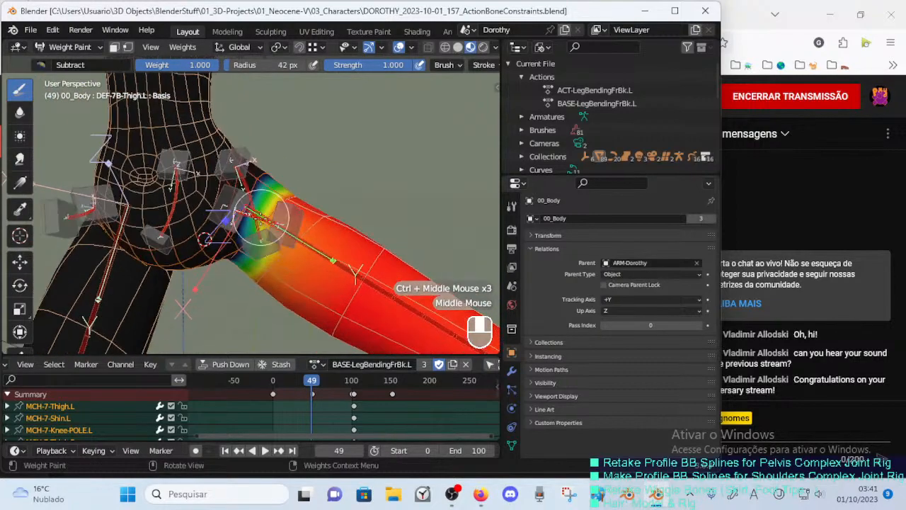
pyautogui.keyDown('ctrl'); pyautogui.moveTo(262, 217); pyautogui.dragTo(234, 208, button='middle'); pyautogui.keyUp('ctrl')
pyautogui.click(21, 112)
pyautogui.click(22, 90)
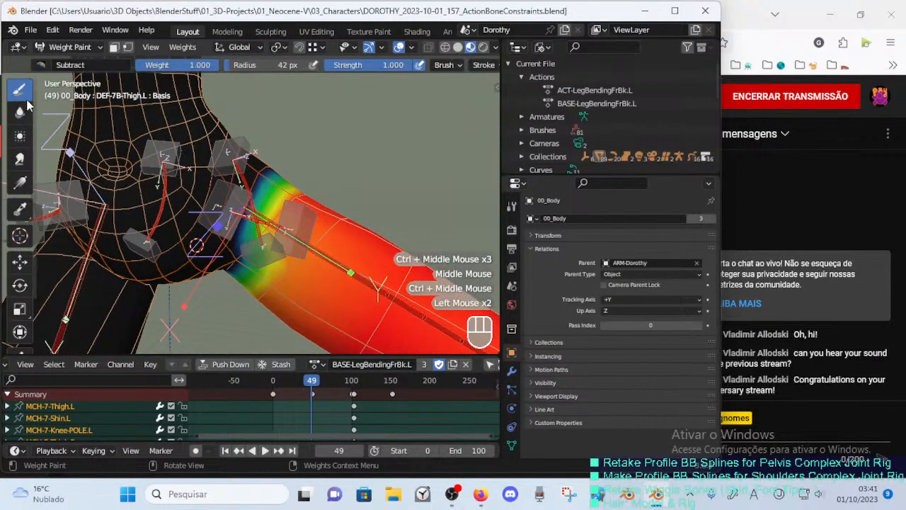
pyautogui.moveTo(196, 244); pyautogui.dragTo(259, 273, button='middle')
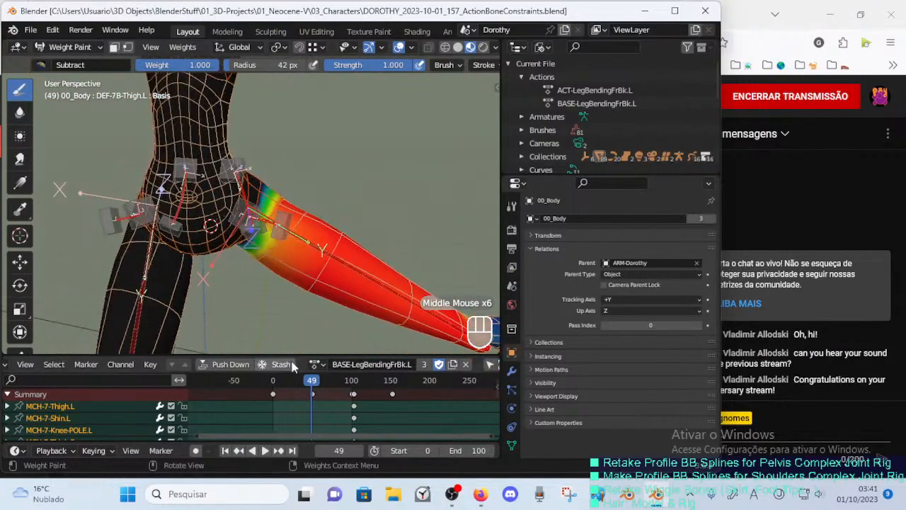
# Examine the left thigh's deformation and DEF-7B-Thigh.L weights from several angles while scrubbing the leg animation between frames 0 and 104.
pyautogui.moveTo(309, 382); pyautogui.dragTo(272, 383)
pyautogui.moveTo(305, 264); pyautogui.dragTo(244, 304, button='middle')
pyautogui.moveTo(283, 385); pyautogui.dragTo(347, 368)
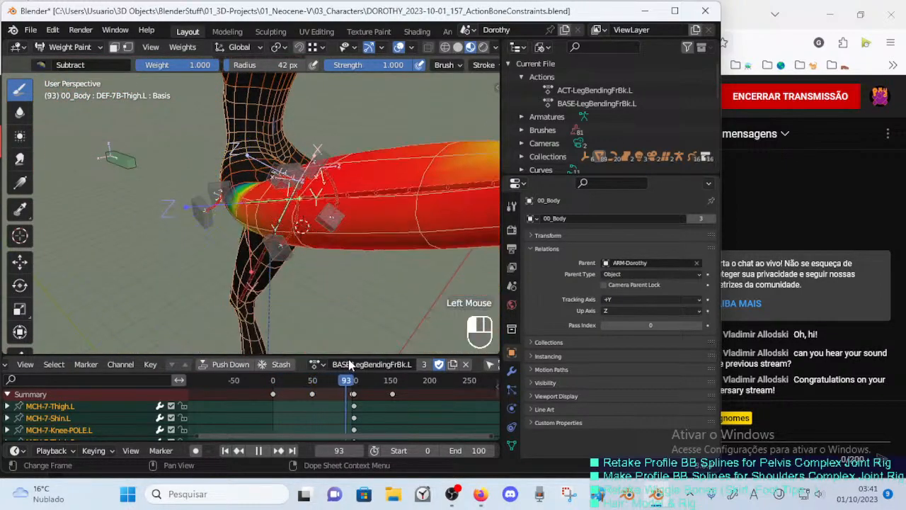
pyautogui.moveTo(298, 248); pyautogui.dragTo(240, 283, button='middle')
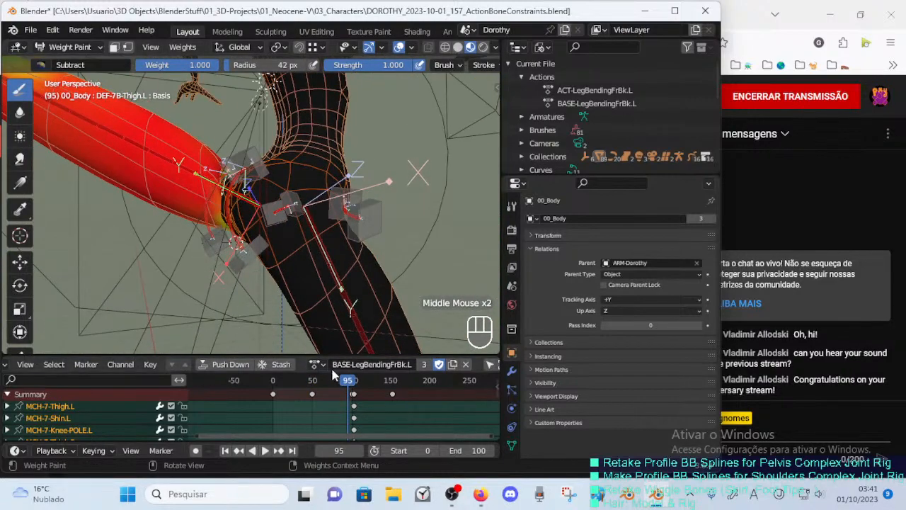
pyautogui.press('space')
pyautogui.click(320, 394)
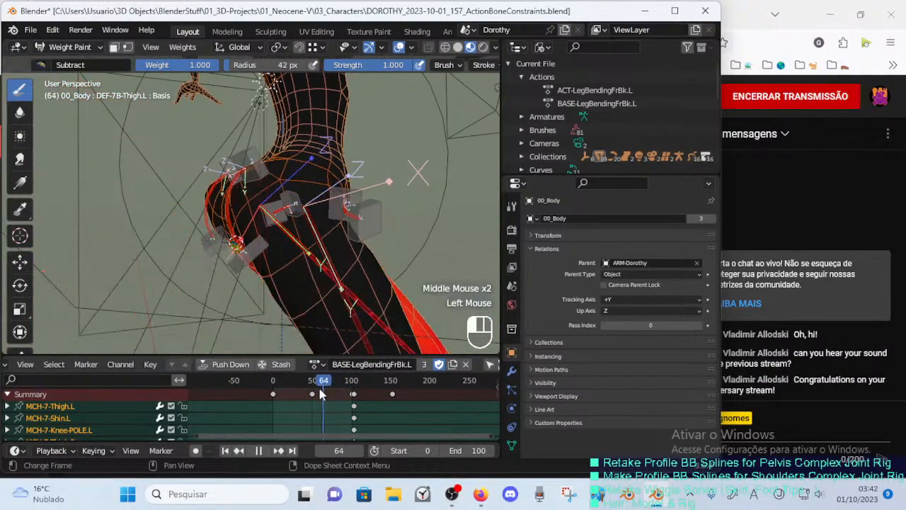
pyautogui.click(273, 396)
pyautogui.moveTo(246, 296); pyautogui.dragTo(283, 285, button='middle')
pyautogui.moveTo(283, 285)
pyautogui.mouseDown(button='middle')
pyautogui.moveTo(332, 272)
pyautogui.moveTo(322, 226)
pyautogui.mouseUp(button='middle')
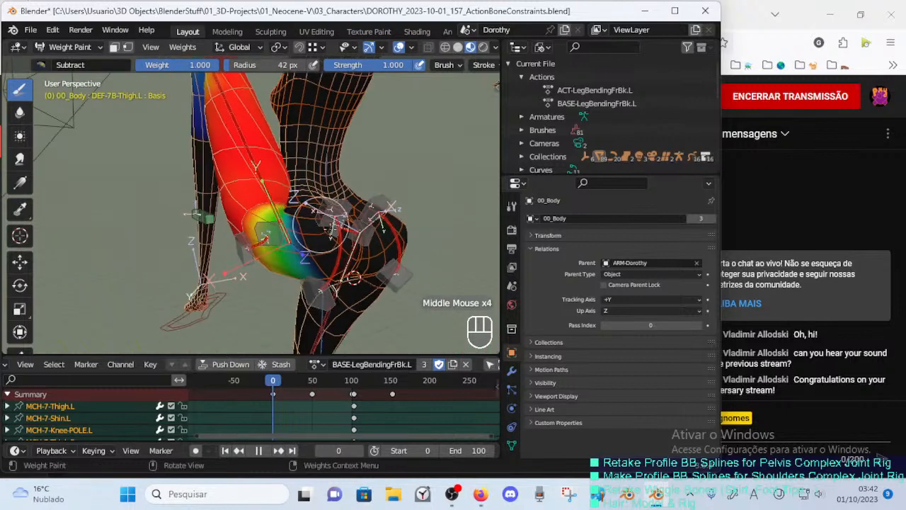
pyautogui.moveTo(276, 386)
pyautogui.mouseDown()
pyautogui.moveTo(292, 383)
pyautogui.moveTo(265, 379)
pyautogui.moveTo(310, 383)
pyautogui.moveTo(282, 383)
pyautogui.mouseUp()
pyautogui.moveTo(301, 351)
pyautogui.mouseDown(button='middle')
pyautogui.moveTo(311, 333)
pyautogui.moveTo(306, 348)
pyautogui.mouseUp(button='middle')
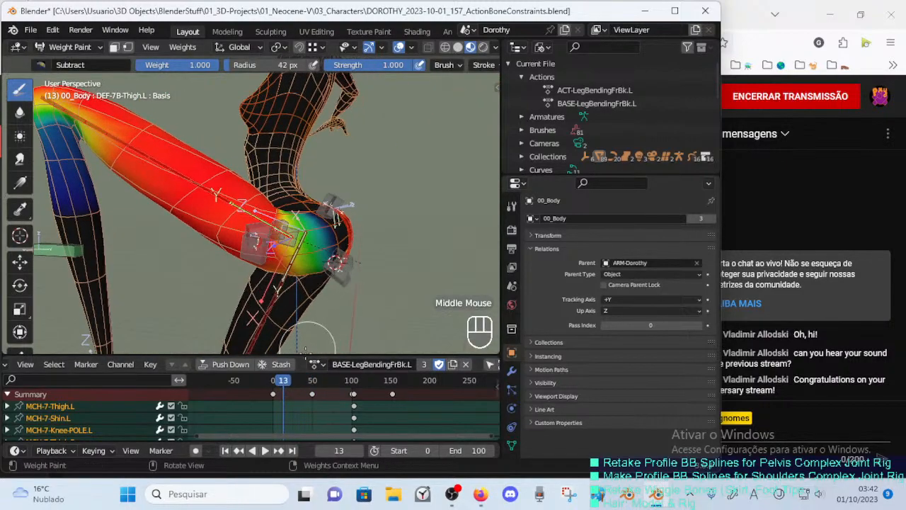
pyautogui.moveTo(289, 383); pyautogui.dragTo(354, 350)
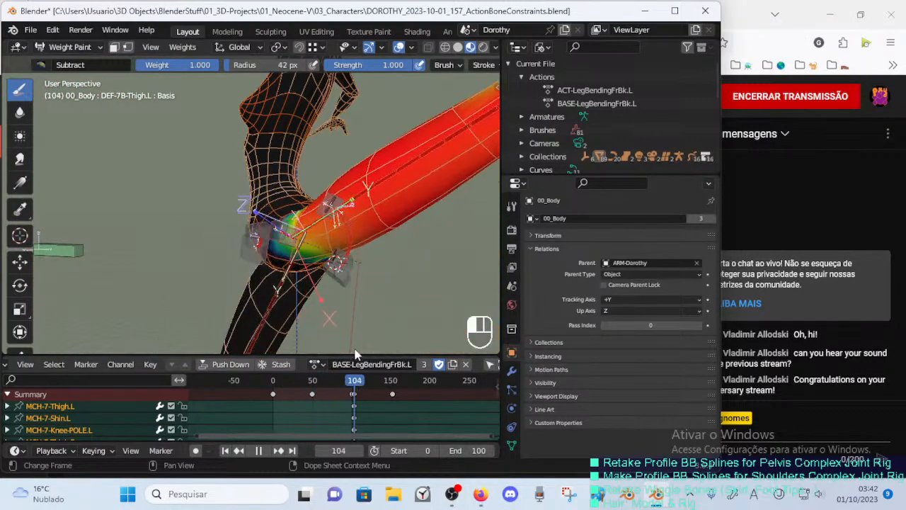
pyautogui.moveTo(353, 340)
pyautogui.mouseDown(button='middle')
pyautogui.moveTo(269, 283)
pyautogui.moveTo(306, 279)
pyautogui.moveTo(294, 296)
pyautogui.moveTo(298, 336)
pyautogui.mouseUp(button='middle')
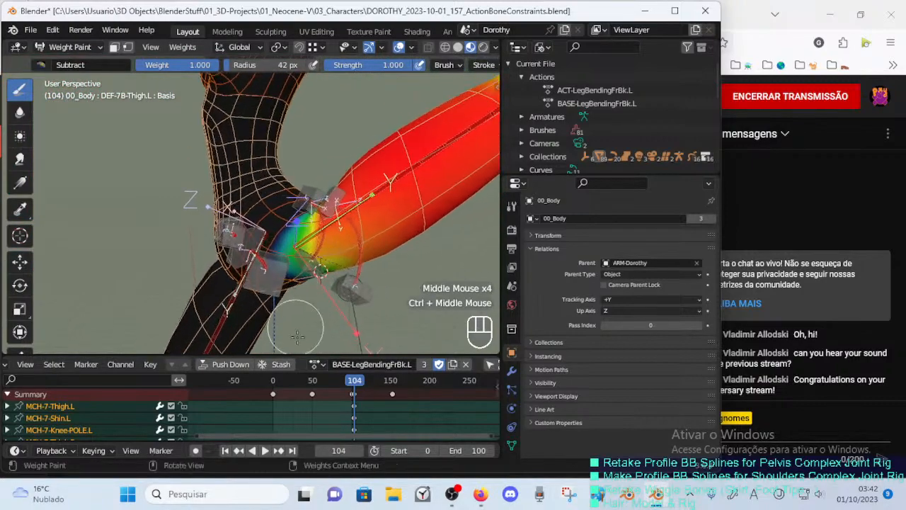
# Go to the keyframes at frame 103 and enlarge the Dope Sheet to show more bone channels.
pyautogui.moveTo(341, 378)
pyautogui.mouseDown()
pyautogui.moveTo(329, 382)
pyautogui.moveTo(345, 383)
pyautogui.mouseUp()
pyautogui.press('Up')
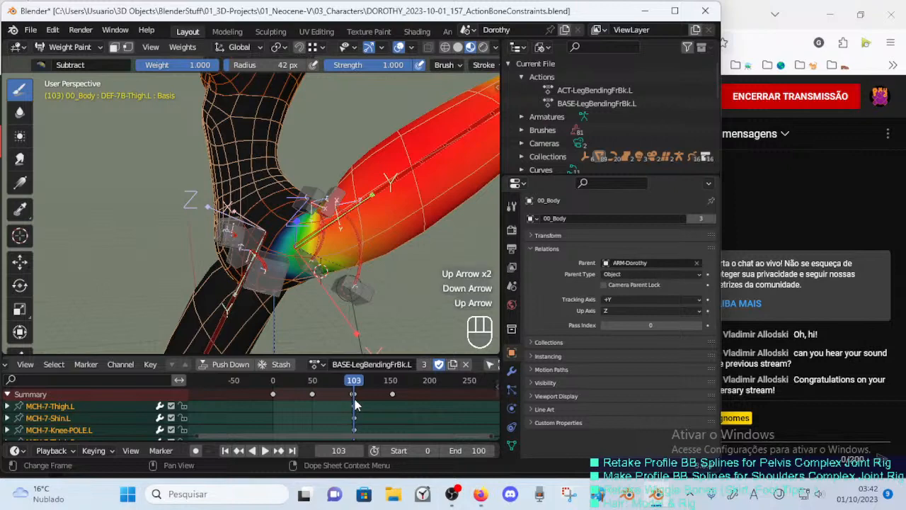
pyautogui.click(356, 397)
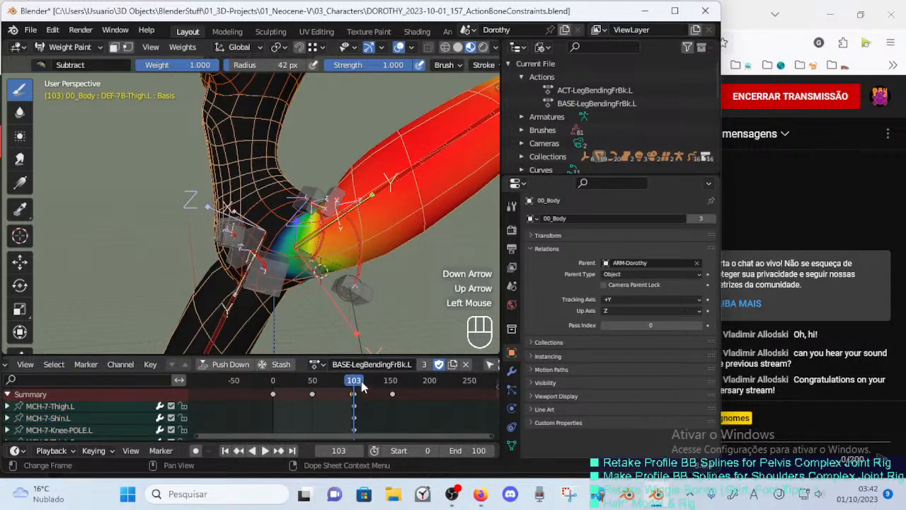
pyautogui.press('Right')
pyautogui.moveTo(357, 354); pyautogui.dragTo(358, 309)
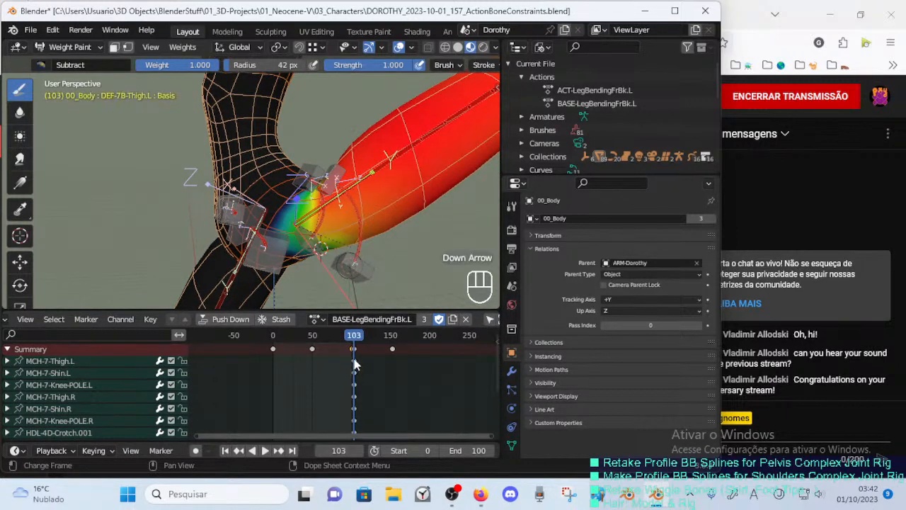
# Step through the keyframes around frame 100, select those at frame 103, and look briefly at the animation curves.
pyautogui.press('Up')
pyautogui.press('Left')
pyautogui.click(354, 354)
pyautogui.press('Left')
pyautogui.press('Up')
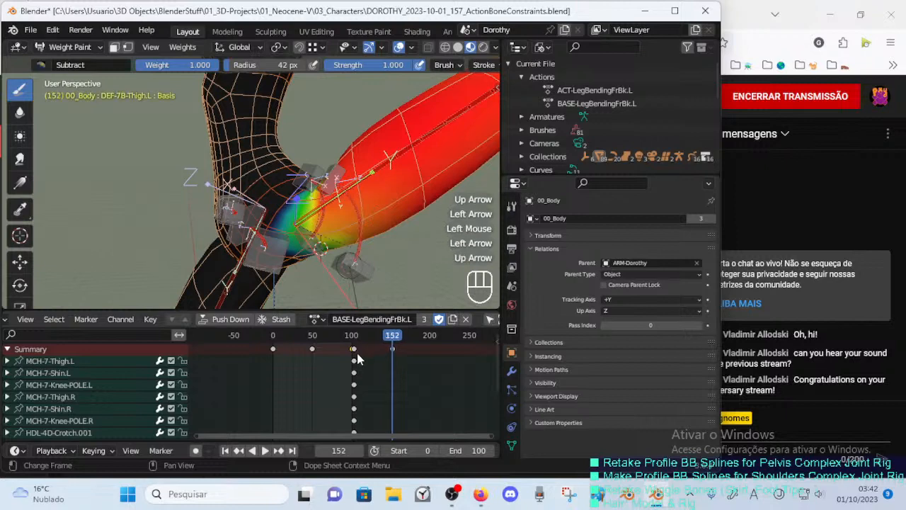
pyautogui.press('Down')
pyautogui.click(356, 356)
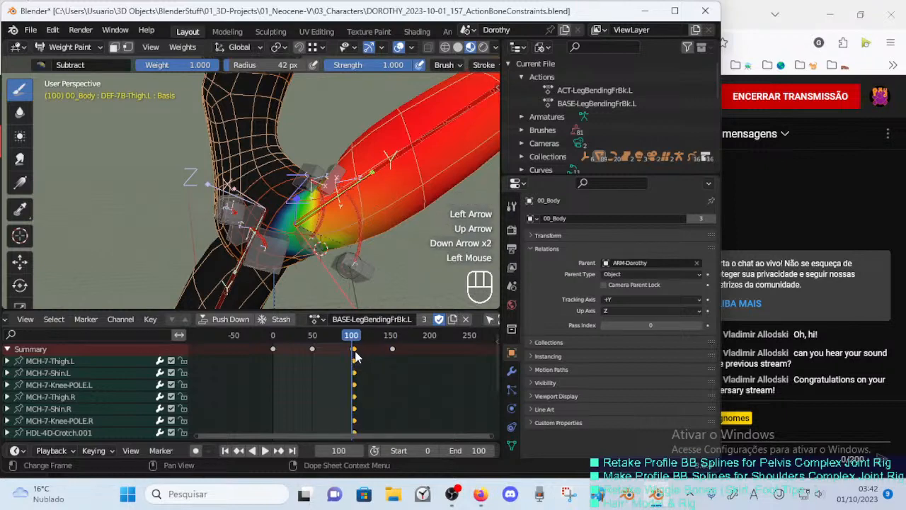
pyautogui.hotkey('ctrl', 'Tab')
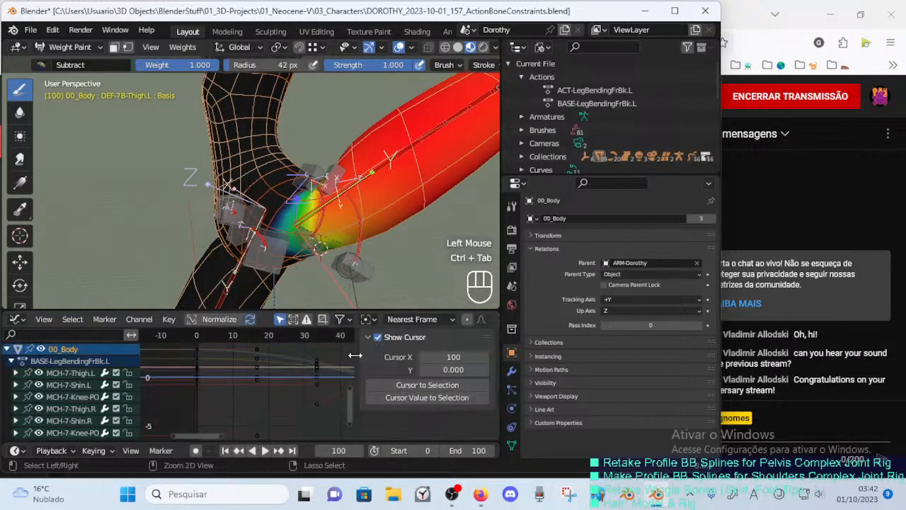
pyautogui.hotkey('ctrl', 'Tab')
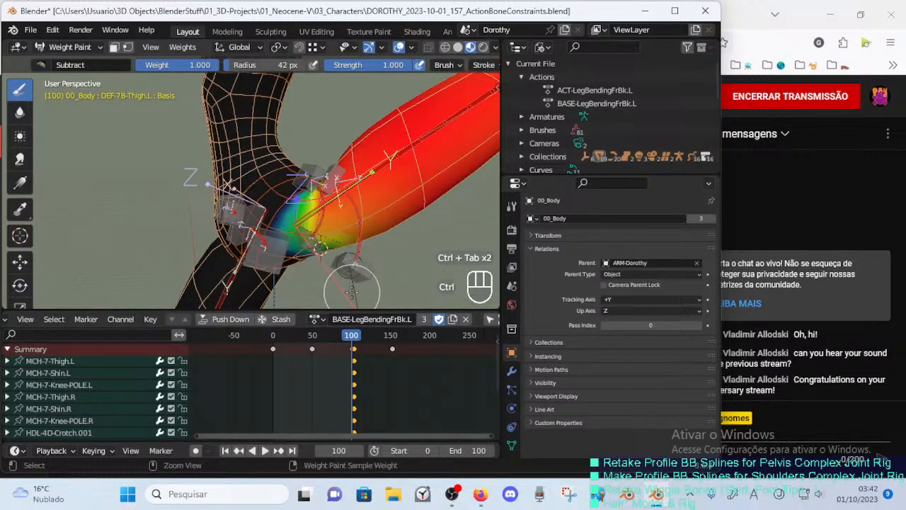
# Leave weight painting, select the Dorothy armature and put it in Pose Mode.
pyautogui.hotkey('ctrl', 'Tab')
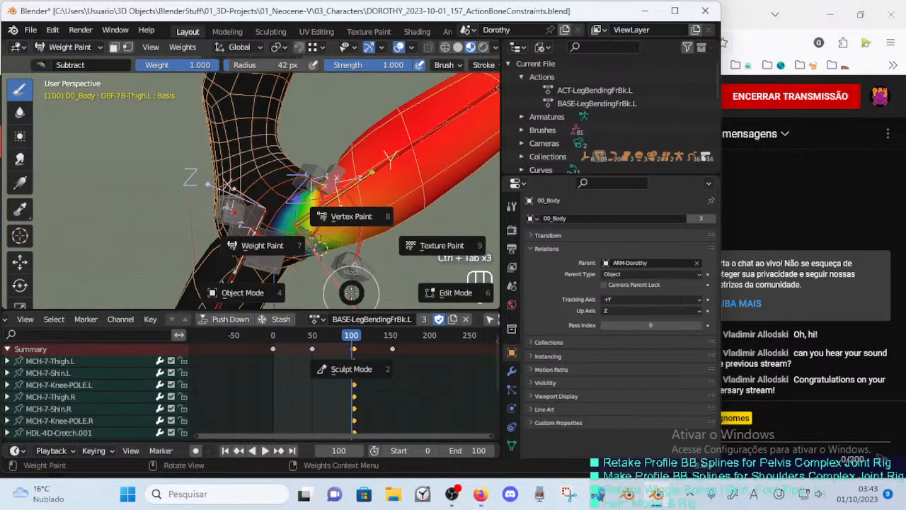
pyautogui.press('Escape')
pyautogui.hotkey('ctrl', 'Tab')
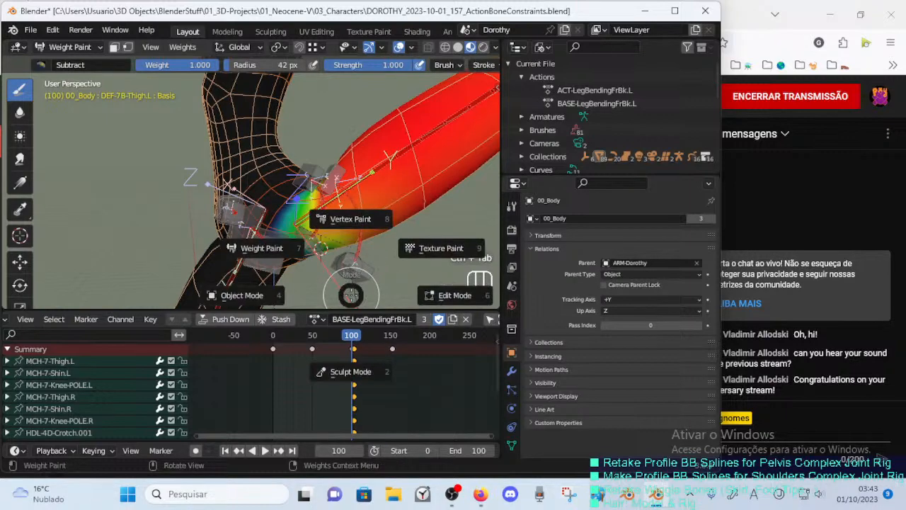
pyautogui.press('4')
pyautogui.click(356, 194)
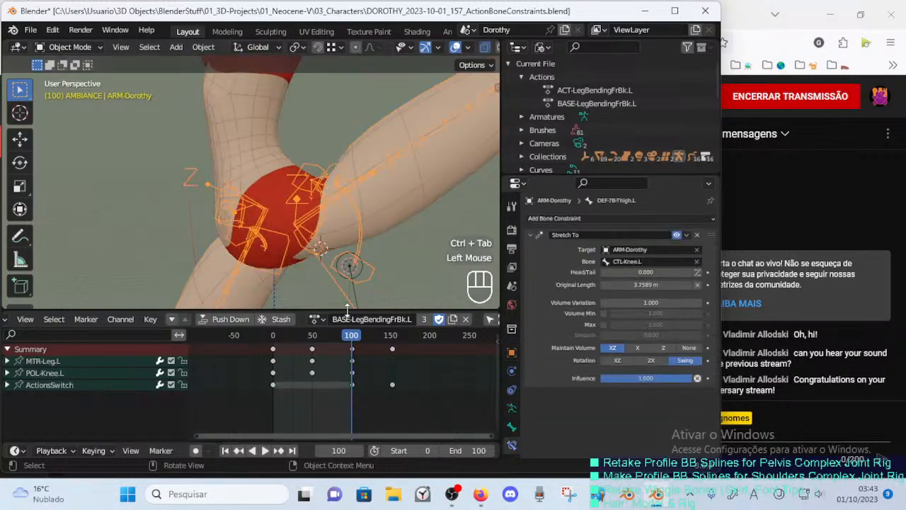
pyautogui.hotkey('ctrl', 'Tab')
pyautogui.click(340, 216)
# Check the keyframes of the left thigh bone and the hip, buttock and pubis handles, and return to Object Mode.
pyautogui.press('a')
pyautogui.press('a')
pyautogui.press('a')
pyautogui.press('a')
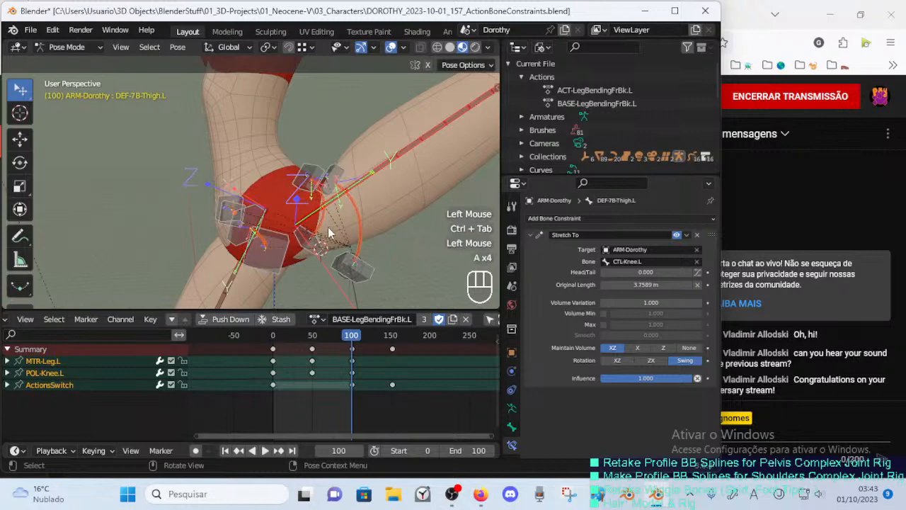
pyautogui.click(323, 252)
pyautogui.press('a')
pyautogui.click(347, 266)
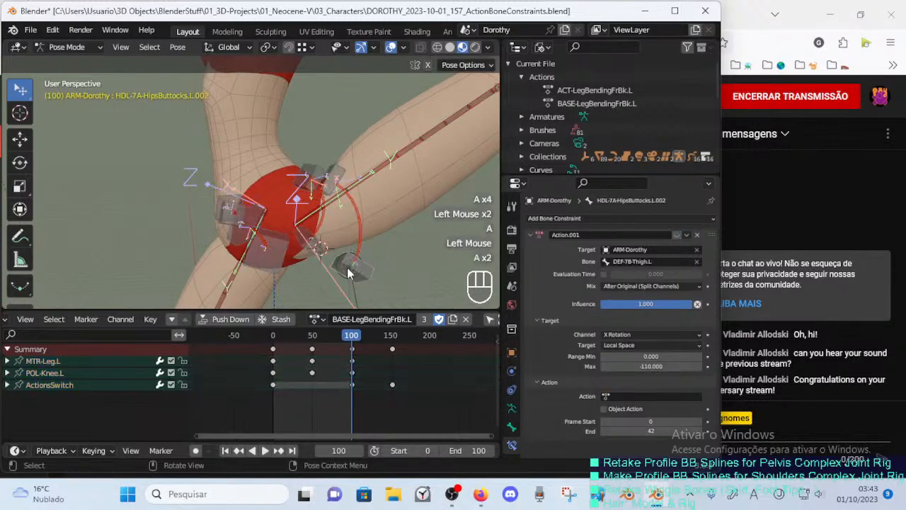
pyautogui.press('a')
pyautogui.press('a')
pyautogui.press('a')
pyautogui.click(331, 177)
pyautogui.click(312, 174)
pyautogui.press('a')
pyautogui.click(329, 210)
pyautogui.press('a')
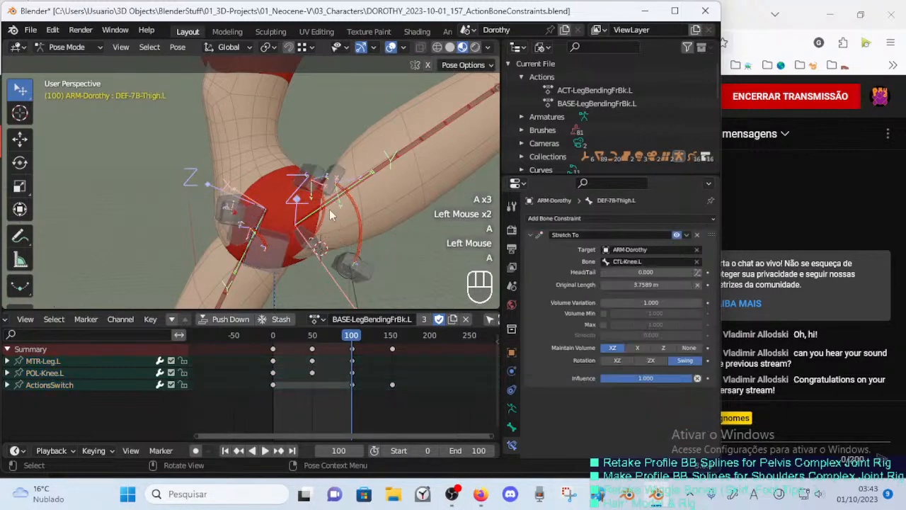
pyautogui.click(278, 248)
pyautogui.press('a')
pyautogui.keyDown('ctrl'); pyautogui.moveTo(278, 282); pyautogui.dragTo(314, 282, button='middle'); pyautogui.keyUp('ctrl')
pyautogui.hotkey('ctrl', 'Tab')
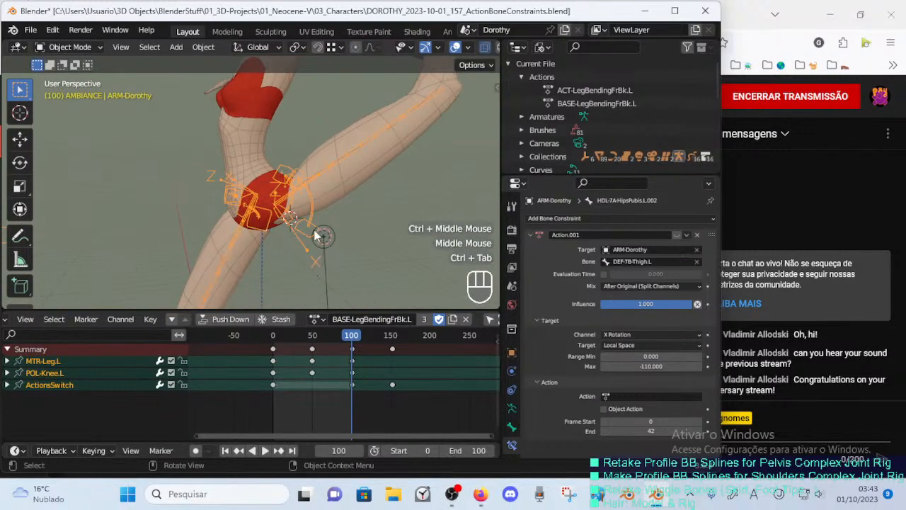
# Compare the keyframes listed for 00_Body and ARM-Dorothy around frames 100 and 103.
pyautogui.click(315, 204)
pyautogui.click(315, 205)
pyautogui.click(320, 203)
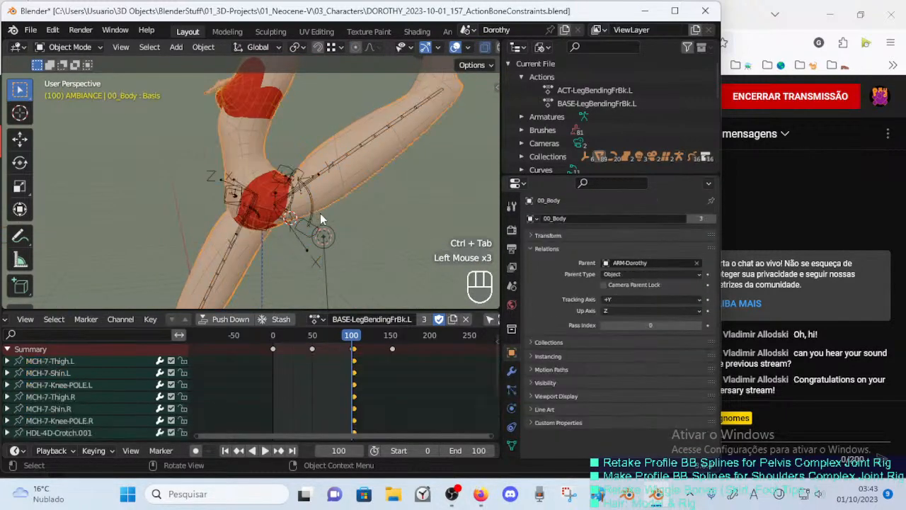
pyautogui.click(344, 211)
pyautogui.click(346, 207)
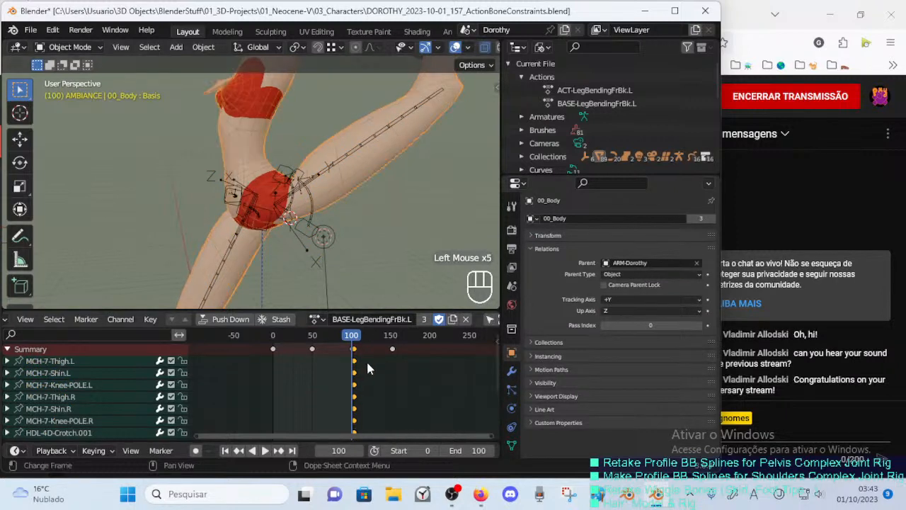
pyautogui.press('Up')
pyautogui.click(342, 192)
pyautogui.click(338, 186)
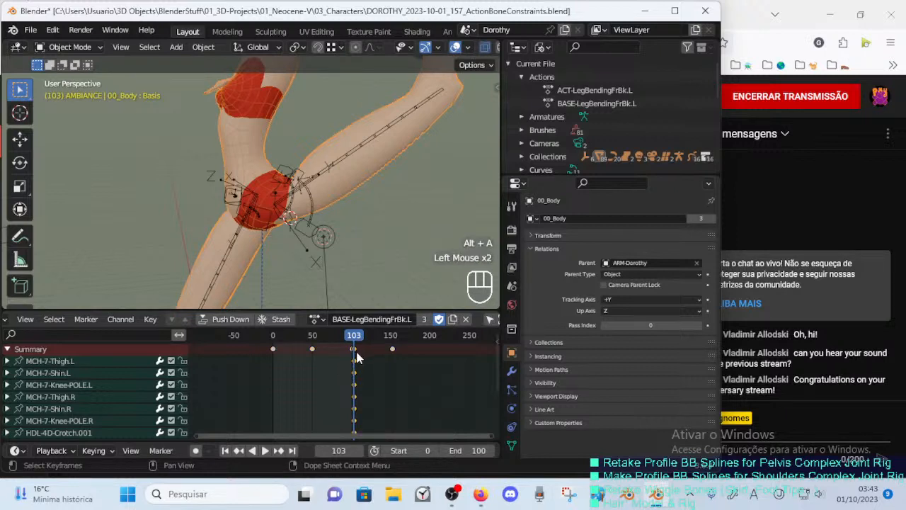
pyautogui.click(368, 255)
pyautogui.click(309, 231)
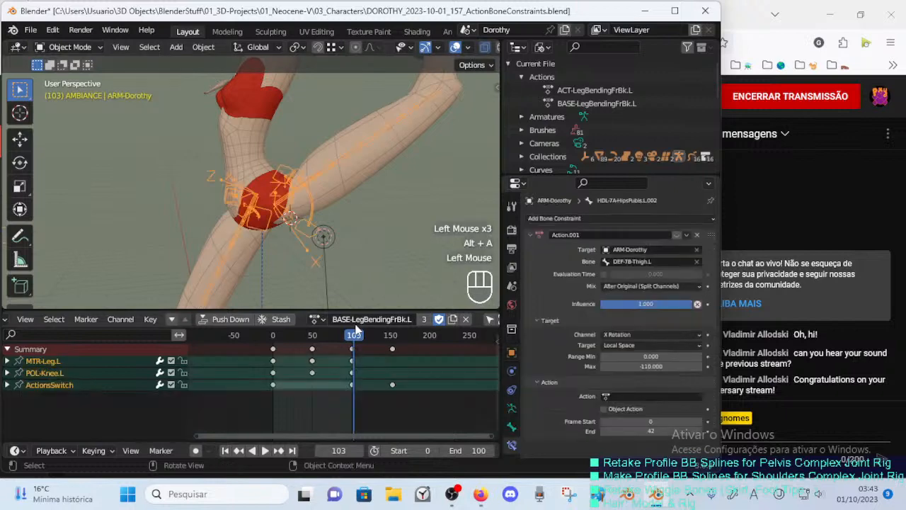
pyautogui.click(328, 199)
# Delete all keyframes listed for 00_Body and check the resulting action on the Dorothy armature in Pose Mode.
pyautogui.press('a')
pyautogui.press('a')
pyautogui.press('a')
pyautogui.press('a')
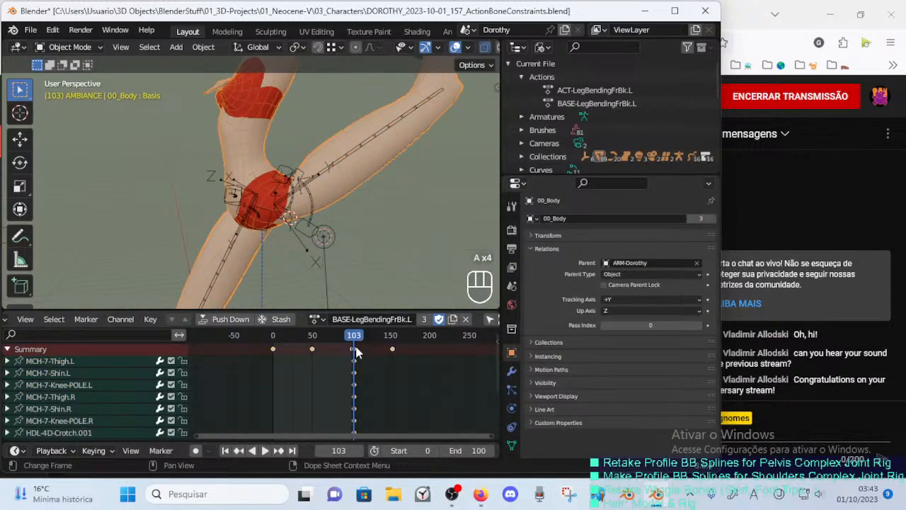
pyautogui.press('x')
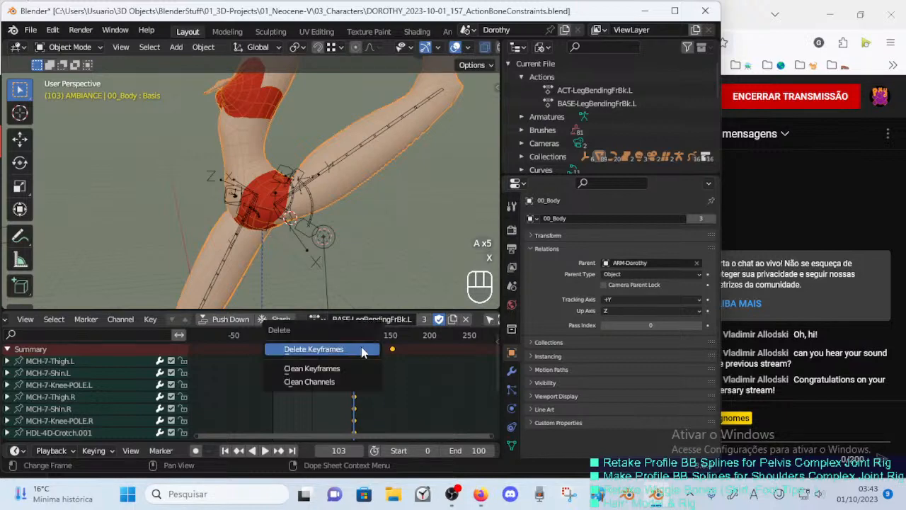
pyautogui.click(358, 347)
pyautogui.hotkey('shift', 'ctrl', 'space')
pyautogui.click(305, 202)
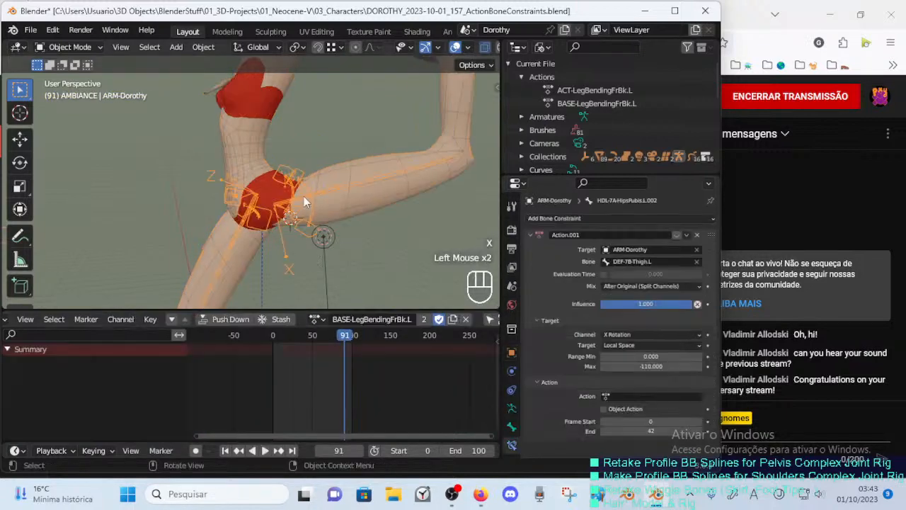
pyautogui.hotkey('ctrl', 'Tab')
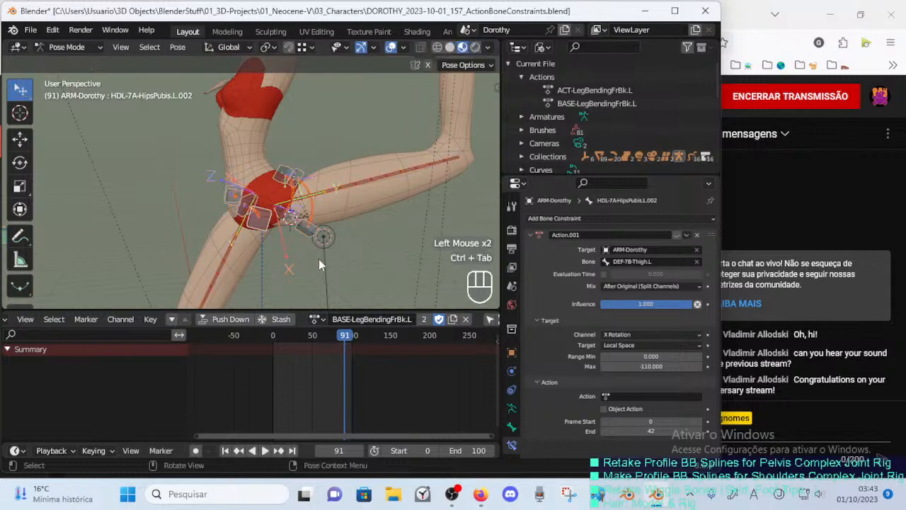
# Undo the deletion of all keyframes.
pyautogui.hotkey('ctrl', 'z')
pyautogui.hotkey('ctrl', 'z')
pyautogui.hotkey('ctrl', 'z')
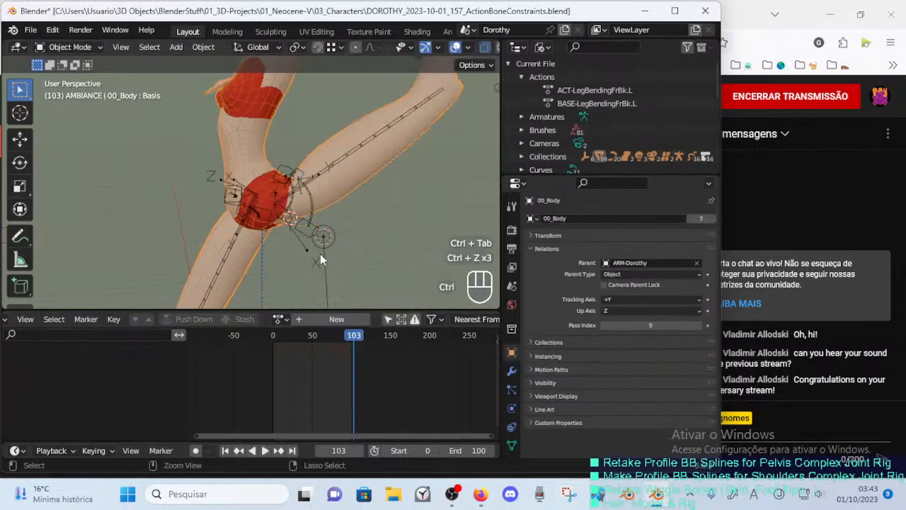
pyautogui.hotkey('ctrl', 'z')
# Delete only the keyframes at frame 103 from the BASE-LegBendingFrBk.L action.
pyautogui.hotkey('alt', 'a')
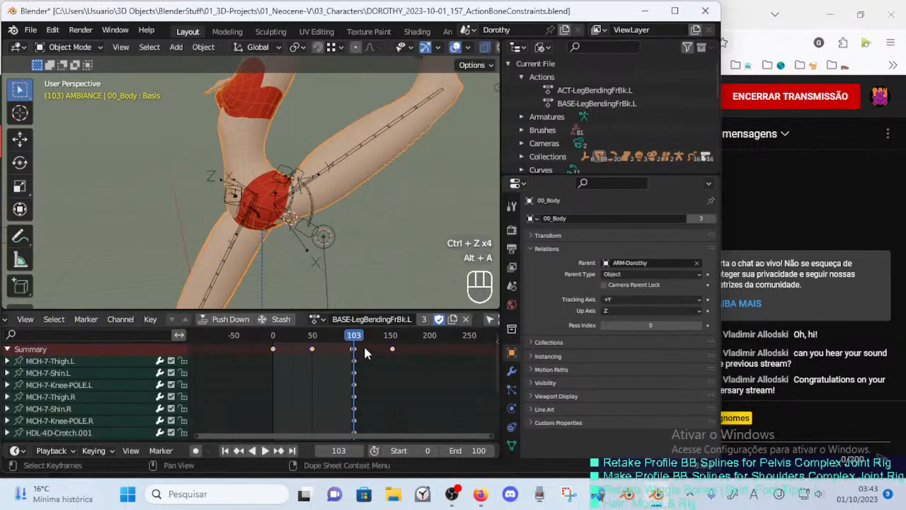
pyautogui.press('Down')
pyautogui.press('Up')
pyautogui.click(358, 345)
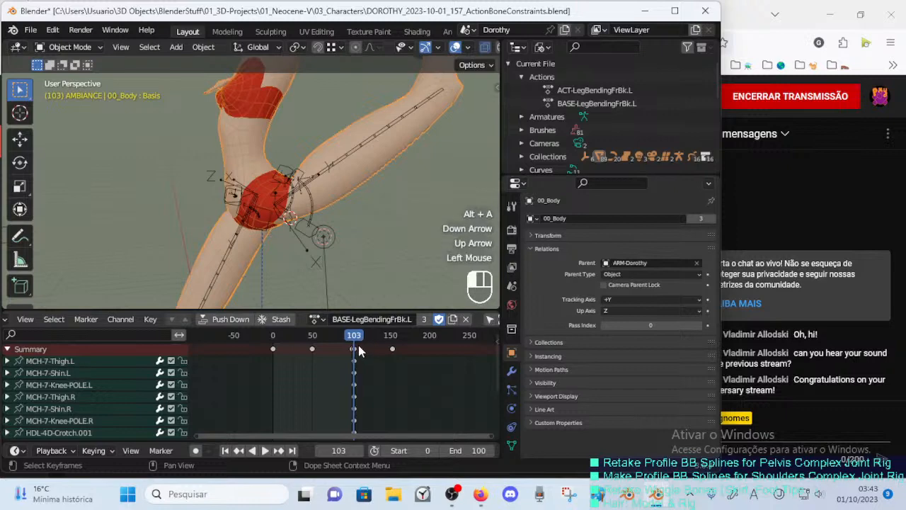
pyautogui.click(357, 345)
pyautogui.press('x')
pyautogui.click(361, 351)
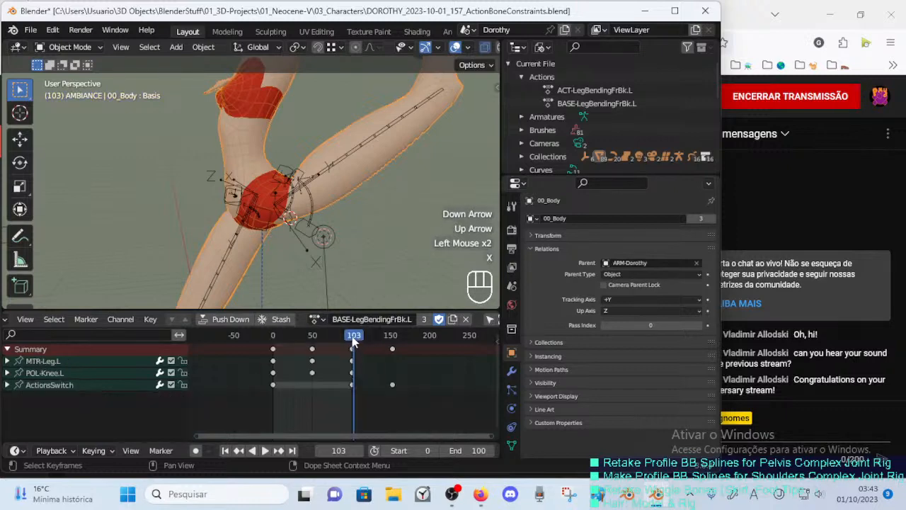
# Scrub the leg animation back to frame 0 and select the Dorothy armature.
pyautogui.moveTo(354, 342)
pyautogui.mouseDown()
pyautogui.moveTo(322, 335)
pyautogui.moveTo(264, 344)
pyautogui.moveTo(343, 342)
pyautogui.mouseUp()
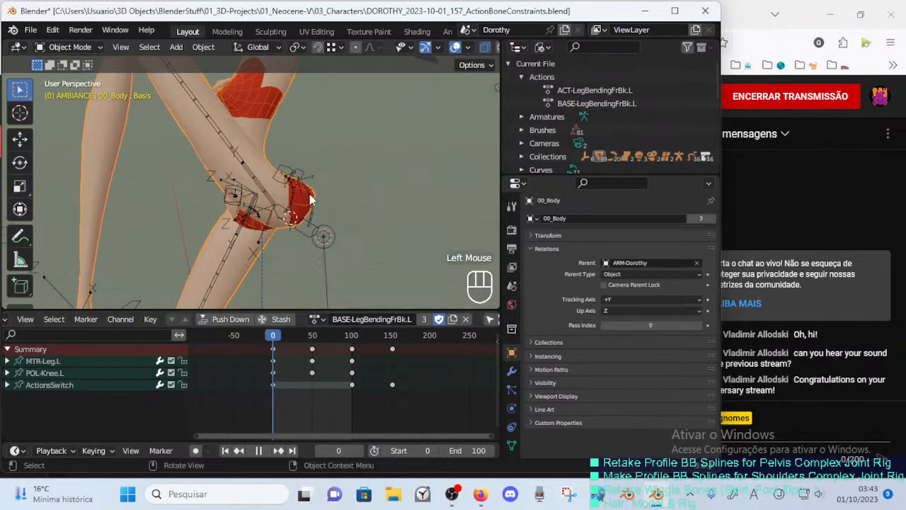
pyautogui.click(310, 200)
pyautogui.hotkey('ctrl', 'Tab')
pyautogui.hotkey('ctrl', 'Tab')
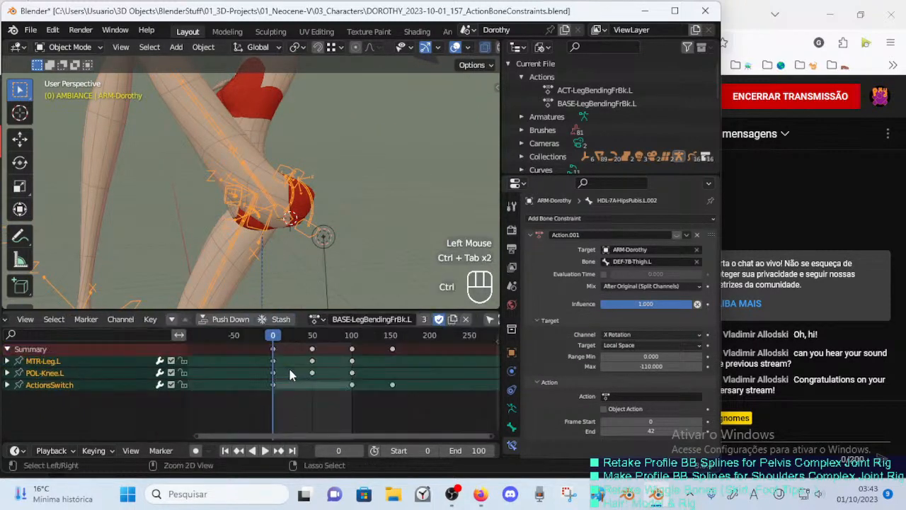
# Scrub the leg-bending animation, stop at the frame 50 keyframe and save the file.
pyautogui.moveTo(273, 332); pyautogui.dragTo(249, 310)
pyautogui.press('Up')
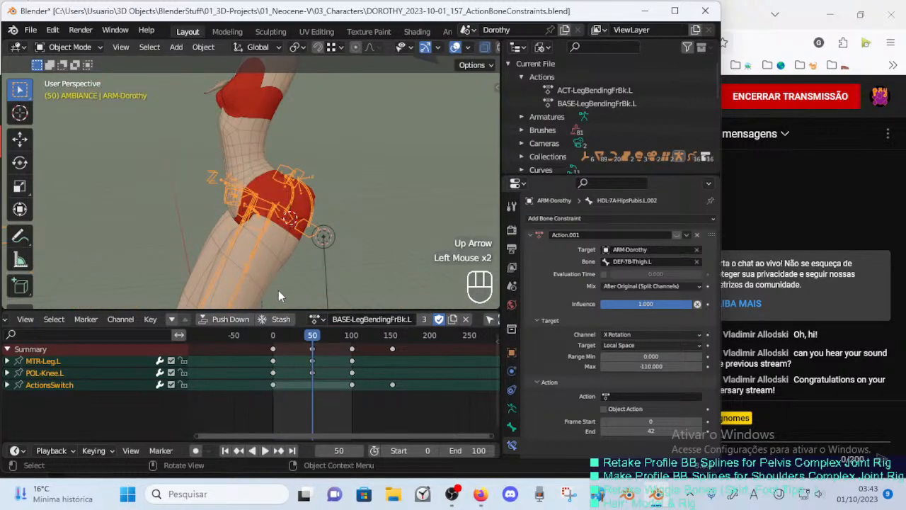
pyautogui.hotkey('ctrl', 's')
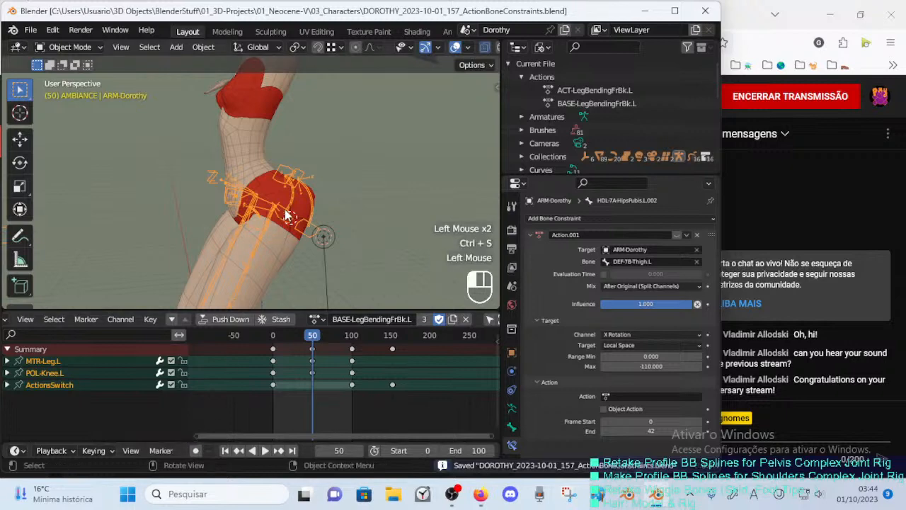
# Check the leg bend in Pose Mode between frame 0 and the frame 50 keyframe.
pyautogui.hotkey('ctrl', 'Tab')
pyautogui.click(287, 215)
pyautogui.click(298, 335)
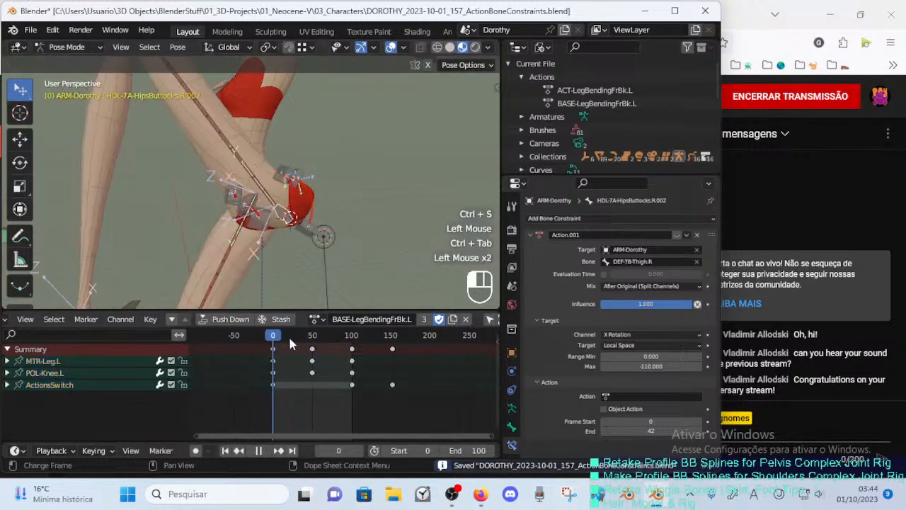
pyautogui.press('Up')
# Return the armature to Object Mode, add the 00_Body mesh to the selection and enter Weight Paint with the DEF-7B-Thigh.L bone active.
pyautogui.moveTo(313, 256); pyautogui.dragTo(285, 262, button='middle')
pyautogui.hotkey('ctrl', 'Tab')
pyautogui.click(291, 243)
pyautogui.keyDown('shift'); pyautogui.click(284, 254); pyautogui.keyUp('shift')
pyautogui.click(293, 207)
pyautogui.click(285, 261)
pyautogui.click(302, 250)
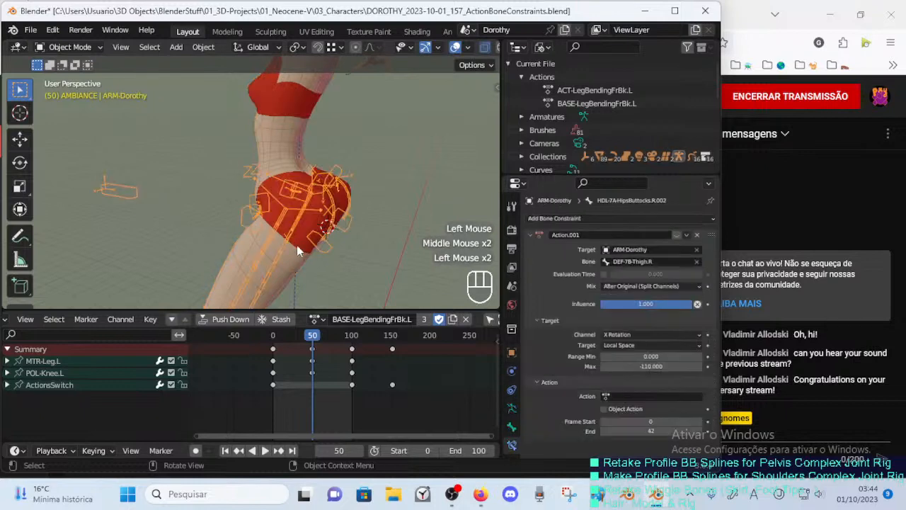
pyautogui.keyDown('shift'); pyautogui.click(301, 256); pyautogui.keyUp('shift')
pyautogui.hotkey('ctrl', 'Tab')
pyautogui.keyDown('ctrl'); pyautogui.click(289, 242); pyautogui.keyUp('ctrl')
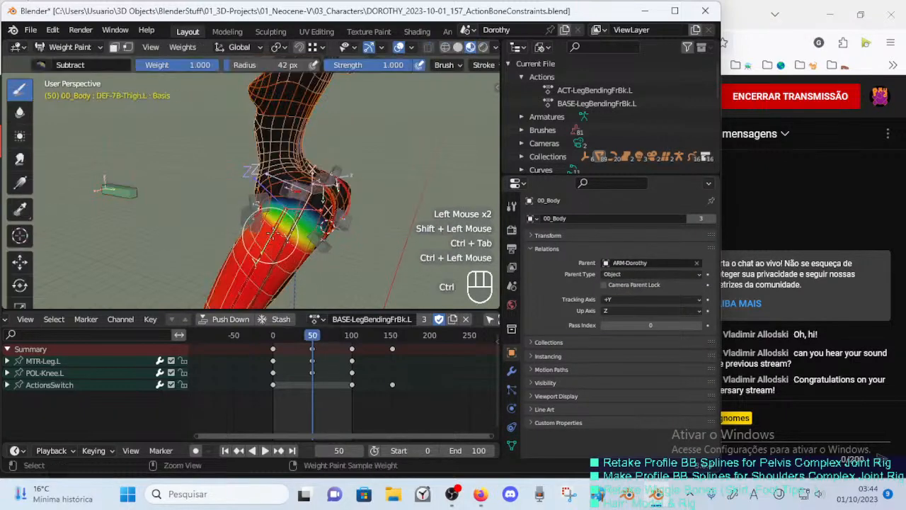
# Examine the DEF-7B-Thigh.L weights around the left hip, thigh and buttock from several angles.
pyautogui.moveTo(289, 242); pyautogui.dragTo(270, 260, button='middle')
pyautogui.keyDown('ctrl'); pyautogui.click(297, 244); pyautogui.keyUp('ctrl')
pyautogui.keyDown('shift'); pyautogui.moveTo(270, 260); pyautogui.dragTo(274, 212, button='middle'); pyautogui.keyUp('shift')
pyautogui.moveTo(275, 212); pyautogui.dragTo(291, 178, button='middle')
pyautogui.keyDown('ctrl'); pyautogui.moveTo(277, 276); pyautogui.dragTo(255, 218, button='middle'); pyautogui.keyUp('ctrl')
pyautogui.keyDown('shift'); pyautogui.moveTo(233, 277); pyautogui.dragTo(274, 175, button='middle'); pyautogui.keyUp('shift')
pyautogui.keyDown('shift'); pyautogui.moveTo(275, 175); pyautogui.dragTo(221, 218, button='middle'); pyautogui.keyUp('shift')
pyautogui.moveTo(221, 218); pyautogui.dragTo(305, 221, button='middle')
pyautogui.keyDown('shift'); pyautogui.moveTo(304, 220); pyautogui.dragTo(244, 237, button='middle'); pyautogui.keyUp('shift')
pyautogui.keyDown('ctrl'); pyautogui.moveTo(245, 237); pyautogui.dragTo(253, 215, button='middle'); pyautogui.keyUp('ctrl')
pyautogui.keyDown('shift'); pyautogui.moveTo(253, 216); pyautogui.dragTo(304, 200, button='middle'); pyautogui.keyUp('shift')
# Show the armature's Layer Management list and collapse the Transform section above it.
pyautogui.press('n')
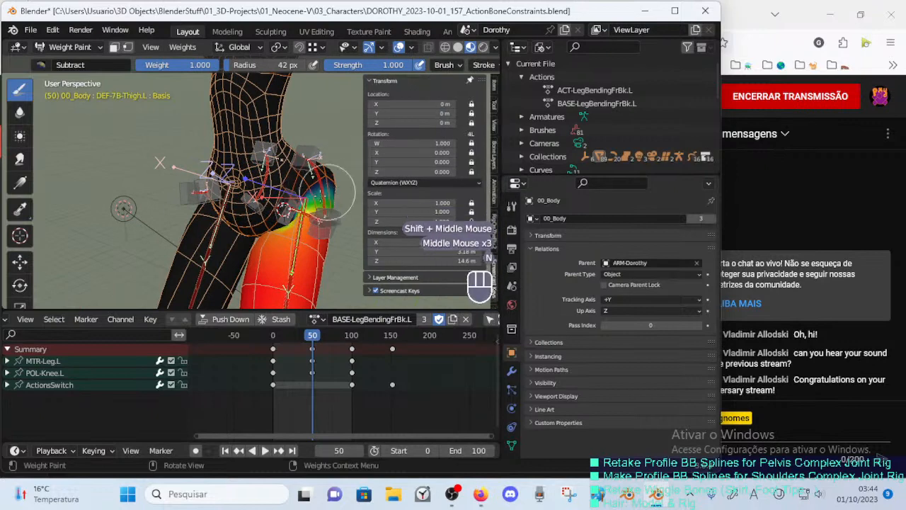
pyautogui.press('n')
pyautogui.press('n')
pyautogui.press('n')
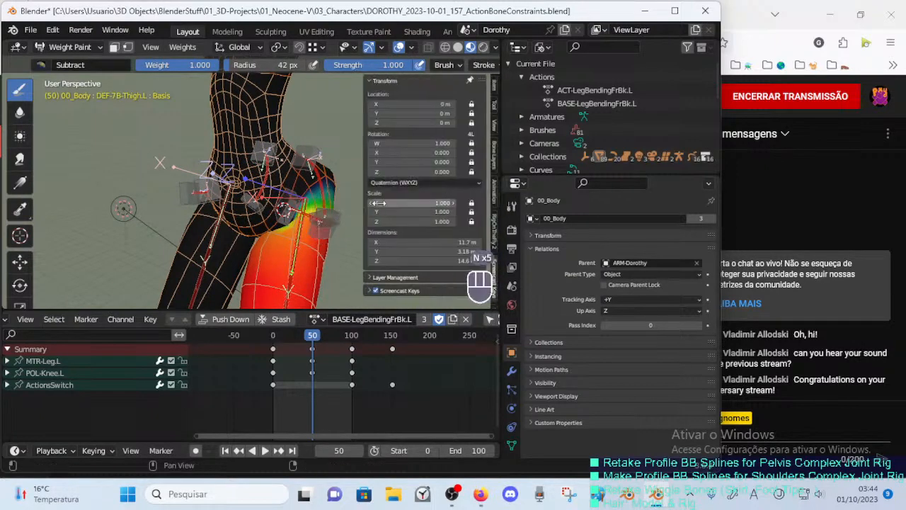
pyautogui.click(373, 279)
pyautogui.click(372, 278)
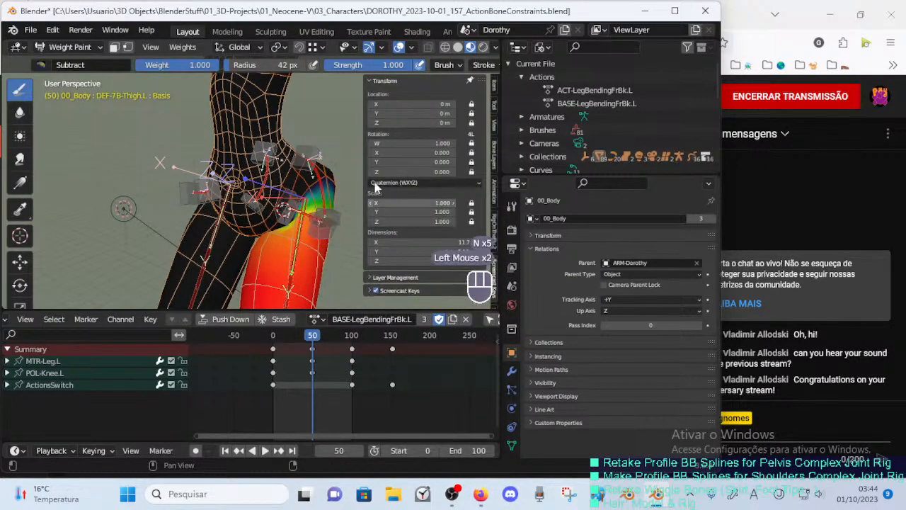
pyautogui.click(374, 82)
pyautogui.click(383, 94)
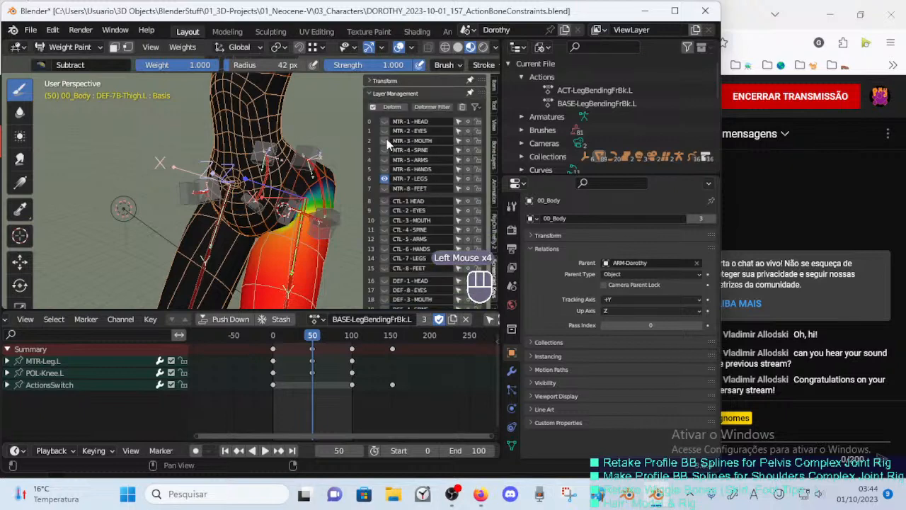
# Try showing the MTR-4-SPINE bone layer and revealing hidden faces, and undo it.
pyautogui.click(384, 151)
pyautogui.press('n')
pyautogui.moveTo(344, 170); pyautogui.dragTo(329, 185, button='middle')
pyautogui.hotkey('alt', 'h')
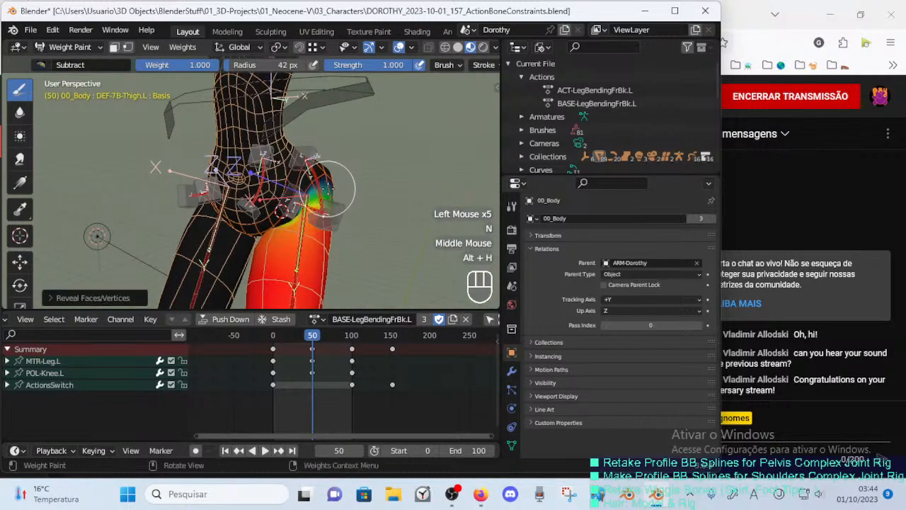
pyautogui.hotkey('ctrl', 'z')
# Make the DEF-4-SPINE bone layer visible.
pyautogui.press('n')
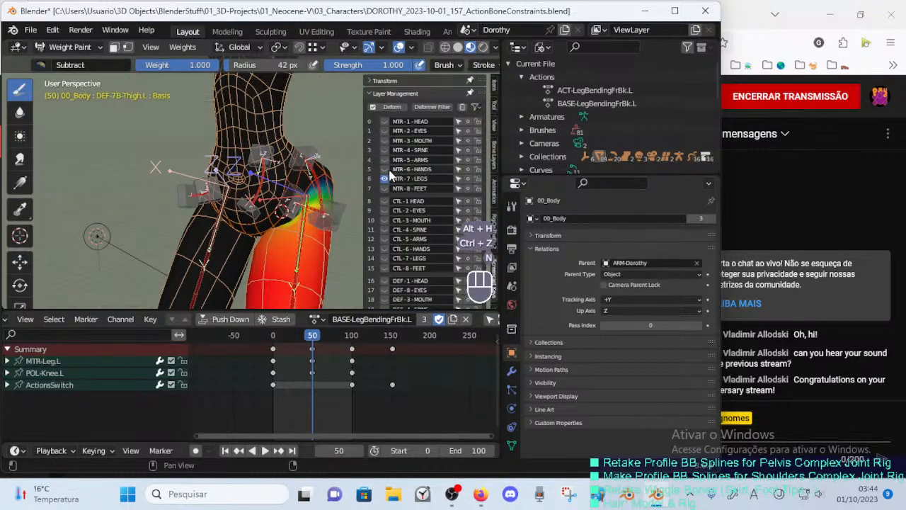
pyautogui.moveTo(383, 263); pyautogui.dragTo(394, 175, button='middle')
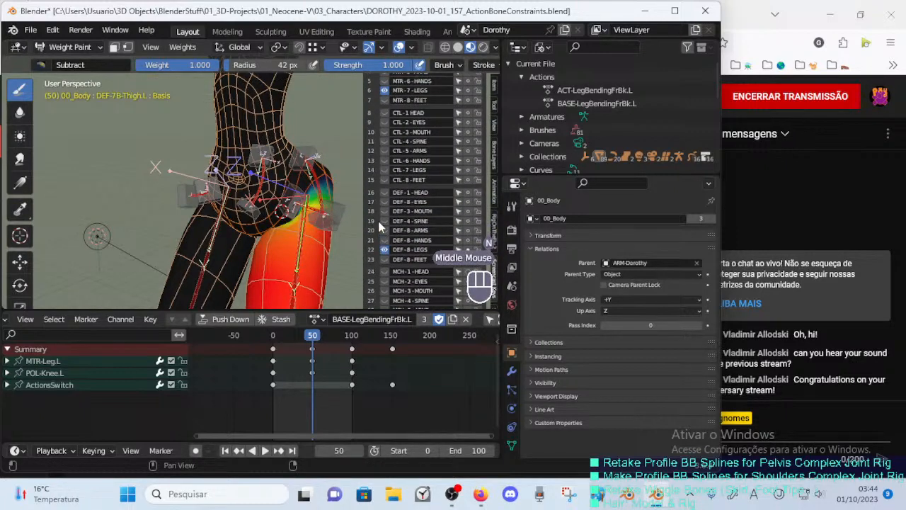
pyautogui.click(383, 222)
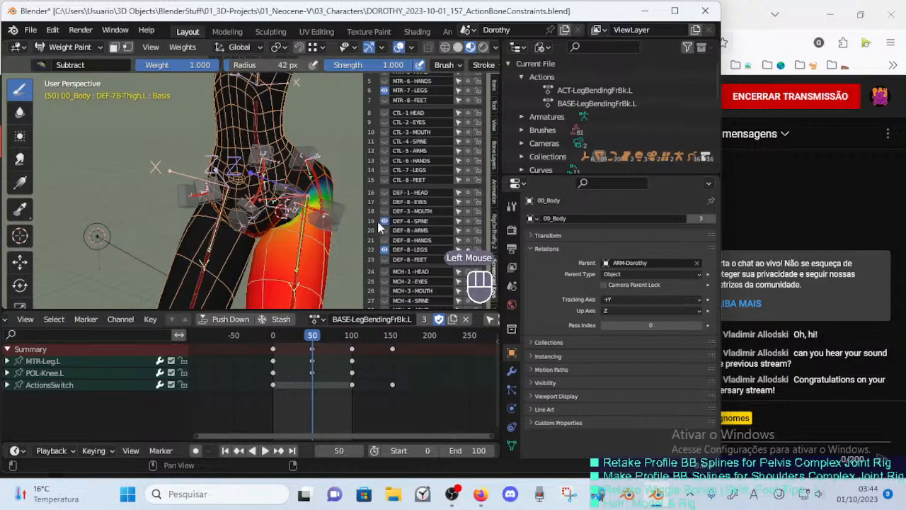
pyautogui.press('n')
# Activate the DEF-2-TORSO-1-Spine-BB.001 bone and examine its weights around the pelvis and upper thighs.
pyautogui.keyDown('ctrl'); pyautogui.moveTo(305, 247); pyautogui.dragTo(303, 221, button='middle'); pyautogui.keyUp('ctrl')
pyautogui.moveTo(303, 221); pyautogui.dragTo(284, 205, button='middle')
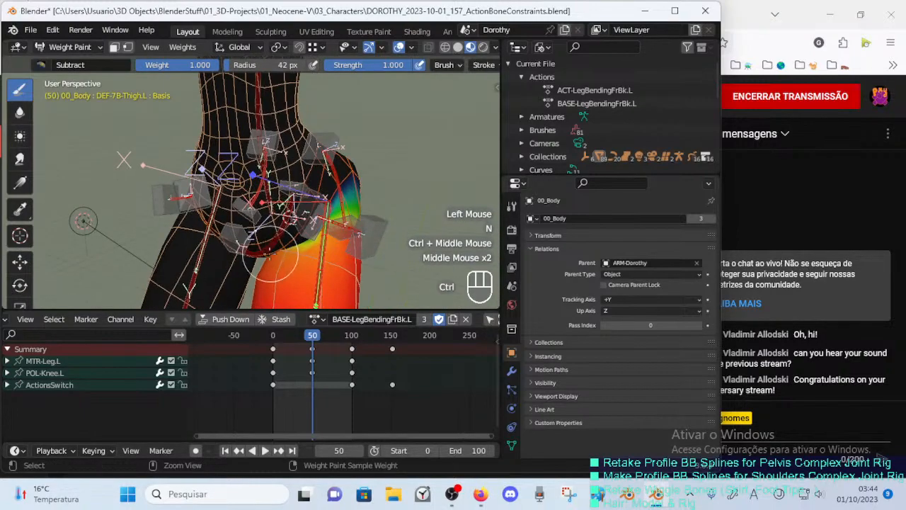
pyautogui.keyDown('ctrl'); pyautogui.click(269, 248); pyautogui.keyUp('ctrl')
pyautogui.moveTo(269, 248); pyautogui.dragTo(264, 153, button='middle')
pyautogui.keyDown('ctrl'); pyautogui.click(264, 151); pyautogui.keyUp('ctrl')
pyautogui.moveTo(263, 118); pyautogui.dragTo(315, 107, button='middle')
pyautogui.moveTo(327, 198); pyautogui.dragTo(223, 150, button='middle')
pyautogui.moveTo(156, 135); pyautogui.dragTo(92, 119, button='middle')
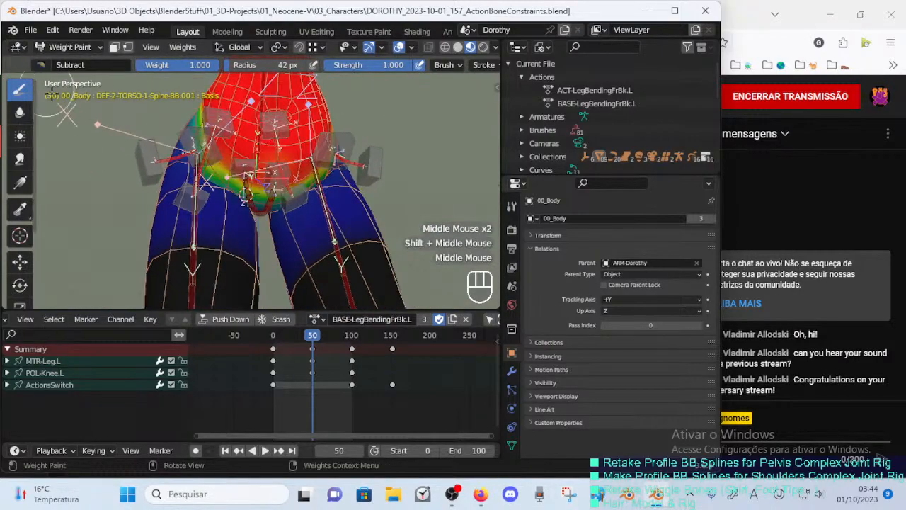
# At frame 0, subtract the lower spine bone's weight around the raised left buttock and set the brush radius to 51 px.
pyautogui.moveTo(317, 356); pyautogui.dragTo(273, 358)
pyautogui.keyDown('shift'); pyautogui.moveTo(369, 165); pyautogui.dragTo(352, 237, button='middle'); pyautogui.keyUp('shift')
pyautogui.moveTo(352, 233)
pyautogui.mouseDown(button='middle')
pyautogui.moveTo(347, 196)
pyautogui.moveTo(358, 205)
pyautogui.moveTo(244, 220)
pyautogui.mouseUp(button='middle')
pyautogui.press('f')
pyautogui.click(395, 206)
pyautogui.moveTo(244, 219)
pyautogui.mouseDown(button='middle')
pyautogui.moveTo(191, 202)
pyautogui.moveTo(202, 226)
pyautogui.moveTo(191, 218)
pyautogui.mouseUp(button='middle')
pyautogui.click(172, 213)
pyautogui.click(179, 213)
pyautogui.keyDown('shift'); pyautogui.moveTo(225, 251); pyautogui.dragTo(195, 201, button='middle'); pyautogui.keyUp('shift')
pyautogui.press('f')
pyautogui.click(191, 197)
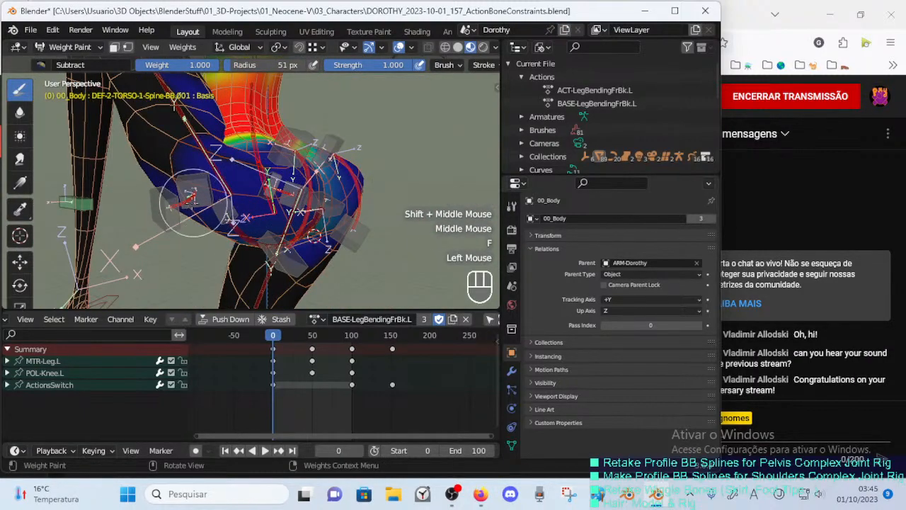
# Subtract the remaining lower spine bone weight from the left buttock, upper thigh and under-pelvis area, enlarging the brush radius to 85 px.
pyautogui.moveTo(252, 198)
pyautogui.mouseDown(button='middle')
pyautogui.moveTo(241, 182)
pyautogui.moveTo(235, 229)
pyautogui.moveTo(225, 223)
pyautogui.mouseUp(button='middle')
pyautogui.press('f')
pyautogui.click(283, 182)
pyautogui.click(216, 224)
pyautogui.press('f')
pyautogui.click(204, 224)
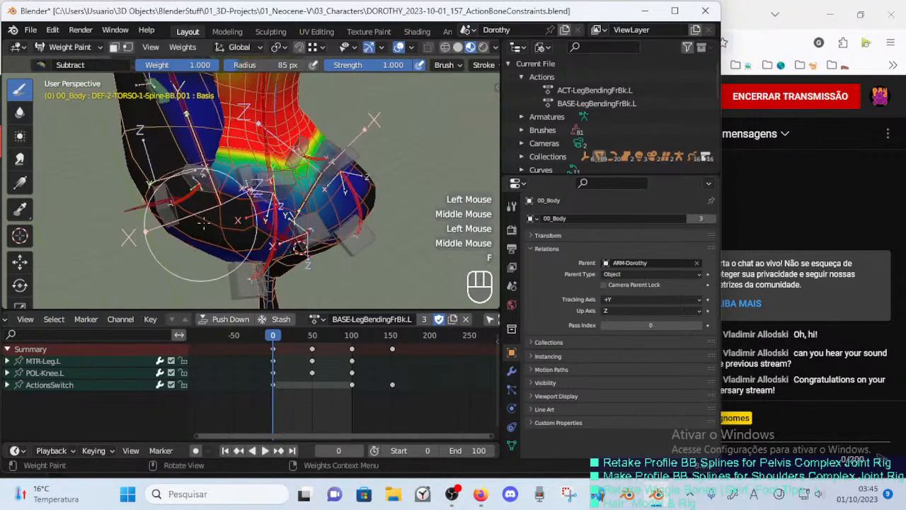
pyautogui.click(243, 211)
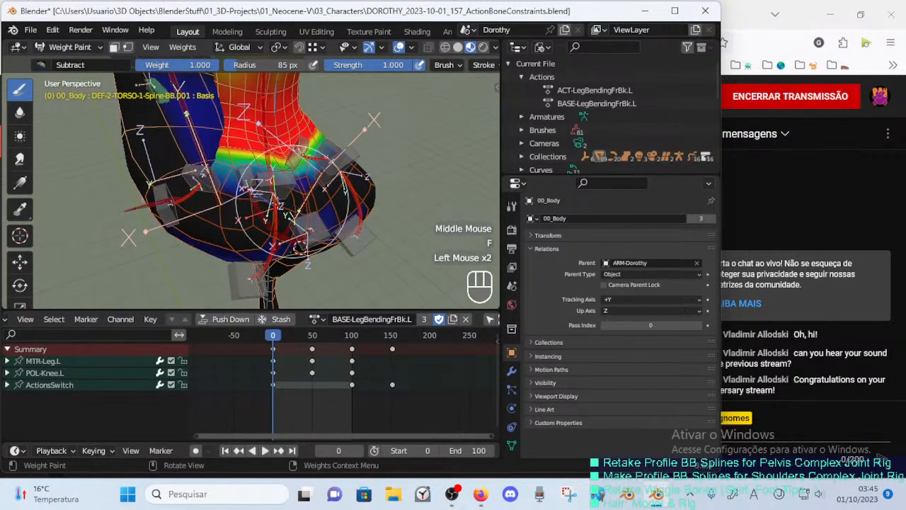
pyautogui.moveTo(292, 202)
pyautogui.mouseDown(button='middle')
pyautogui.moveTo(263, 186)
pyautogui.moveTo(291, 205)
pyautogui.moveTo(255, 211)
pyautogui.moveTo(304, 226)
pyautogui.moveTo(296, 217)
pyautogui.moveTo(294, 228)
pyautogui.mouseUp(button='middle')
pyautogui.click(287, 207)
pyautogui.click(305, 225)
# Scrub the animation to frame 49, check the spine weights from the front and set the brush radius to 57 px.
pyautogui.moveTo(295, 228); pyautogui.dragTo(280, 234, button='middle')
pyautogui.moveTo(274, 334); pyautogui.dragTo(292, 336)
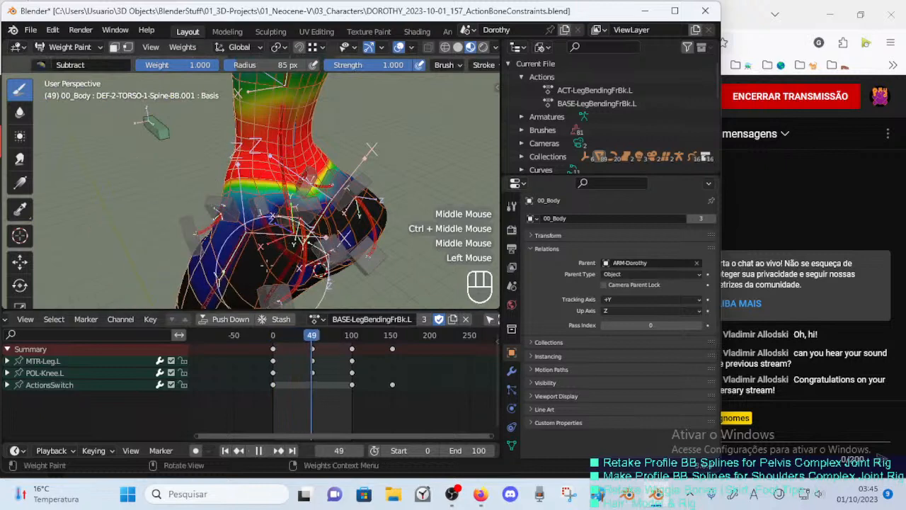
pyautogui.moveTo(305, 240); pyautogui.dragTo(343, 219, button='middle')
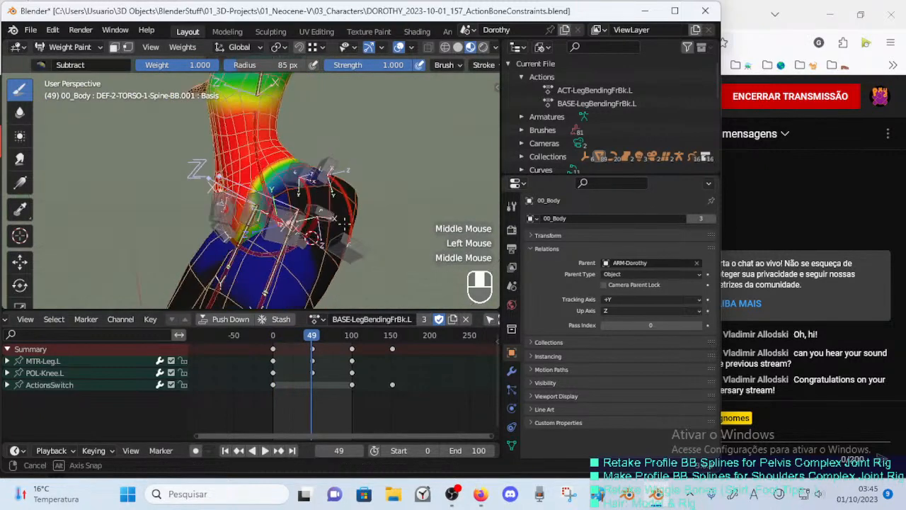
pyautogui.moveTo(296, 259); pyautogui.dragTo(285, 221, button='middle')
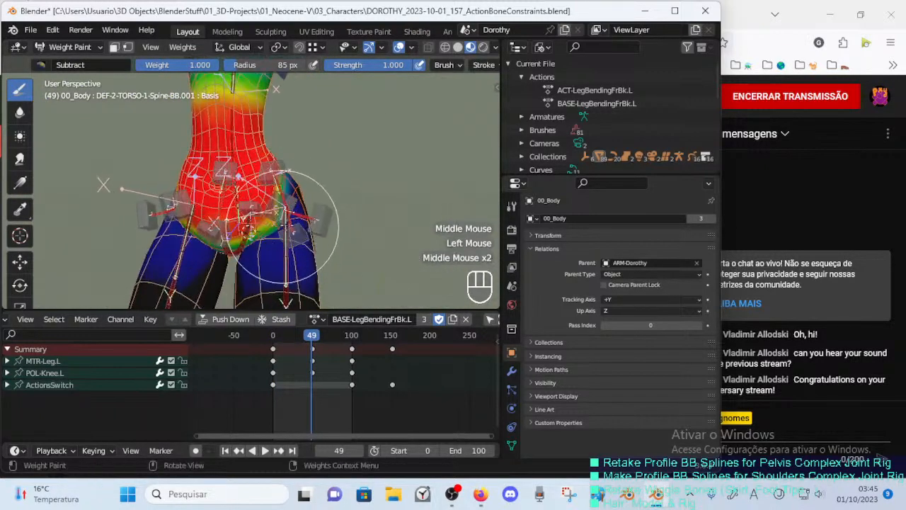
pyautogui.moveTo(278, 263)
pyautogui.mouseDown(button='middle')
pyautogui.moveTo(300, 252)
pyautogui.moveTo(281, 252)
pyautogui.mouseUp(button='middle')
pyautogui.press('f')
pyautogui.click(281, 251)
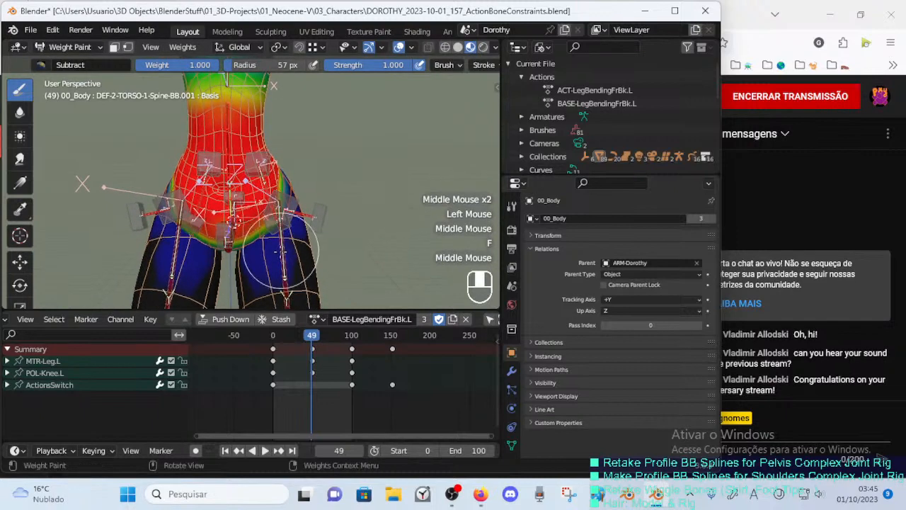
# Move the MTR-Leg.L bone twice to test the hip deformation, and scrub the animation to frame 13.
pyautogui.moveTo(307, 336)
pyautogui.mouseDown()
pyautogui.moveTo(293, 340)
pyautogui.moveTo(317, 336)
pyautogui.moveTo(302, 344)
pyautogui.mouseUp()
pyautogui.moveTo(290, 248)
pyautogui.keyDown('ctrl'); pyautogui.mouseDown(button='middle')
pyautogui.moveTo(291, 233)
pyautogui.moveTo(283, 263)
pyautogui.moveTo(303, 243)
pyautogui.mouseUp(button='middle'); pyautogui.keyUp('ctrl')
pyautogui.keyDown('ctrl'); pyautogui.click(280, 280); pyautogui.keyUp('ctrl')
pyautogui.press('g')
pyautogui.click(383, 207)
pyautogui.press('g')
pyautogui.click(305, 240)
pyautogui.moveTo(303, 338); pyautogui.dragTo(282, 337)
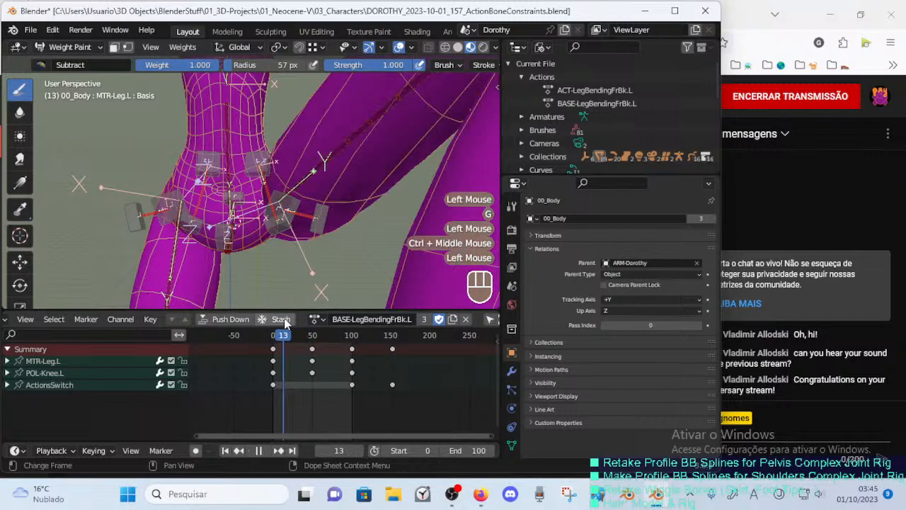
# Display the DEF-2-TORSO-1-Spine-BB.001 weights with the left leg raised and advance the animation to frame 22.
pyautogui.keyDown('ctrl'); pyautogui.click(234, 140); pyautogui.keyUp('ctrl')
pyautogui.keyDown('ctrl'); pyautogui.click(230, 145); pyautogui.keyUp('ctrl')
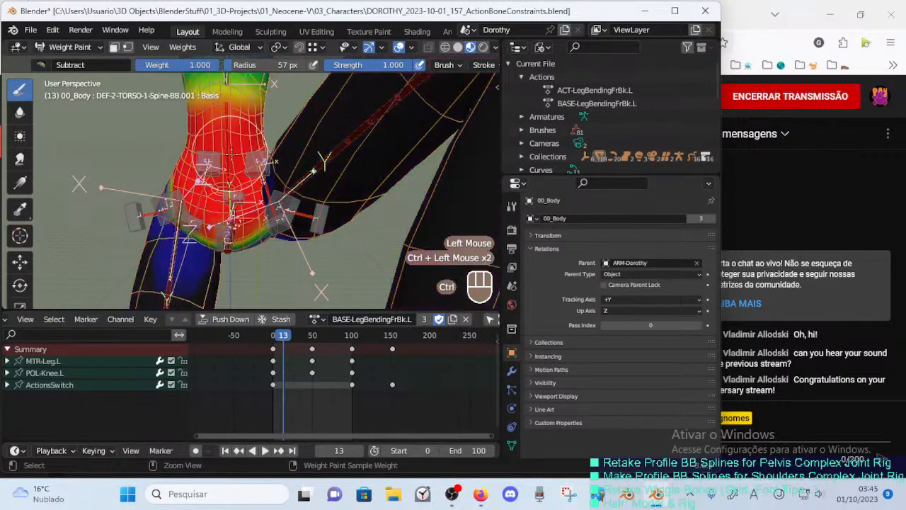
pyautogui.click(280, 339)
pyautogui.press('space')
# Raise MTR-Leg.L sideways at frame 22 to test the hip deformation, and return the animation to frame 0.
pyautogui.moveTo(333, 244)
pyautogui.mouseDown(button='middle')
pyautogui.moveTo(347, 230)
pyautogui.moveTo(293, 279)
pyautogui.mouseUp(button='middle')
pyautogui.press('f')
pyautogui.keyDown('ctrl'); pyautogui.click(292, 274); pyautogui.keyUp('ctrl')
pyautogui.press('g')
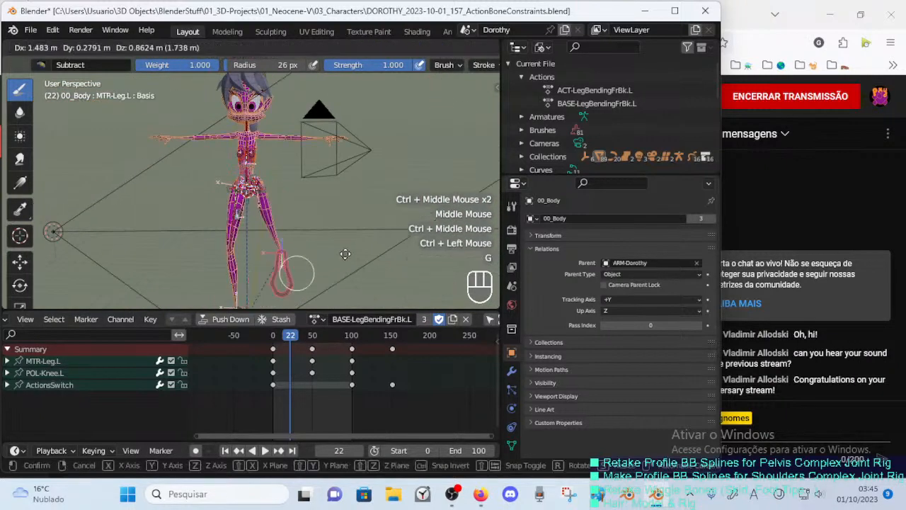
pyautogui.click(440, 202)
pyautogui.keyDown('ctrl'); pyautogui.moveTo(440, 202); pyautogui.dragTo(327, 200, button='middle'); pyautogui.keyUp('ctrl')
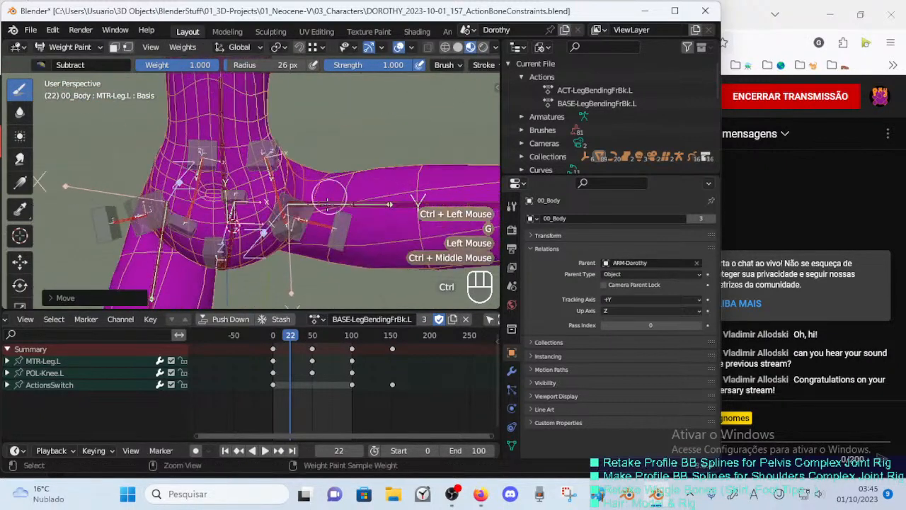
pyautogui.moveTo(296, 345)
pyautogui.mouseDown()
pyautogui.moveTo(280, 340)
pyautogui.moveTo(312, 338)
pyautogui.mouseUp()
pyautogui.keyDown('ctrl'); pyautogui.moveTo(312, 298); pyautogui.dragTo(312, 293, button='middle'); pyautogui.keyUp('ctrl')
pyautogui.press('Down')
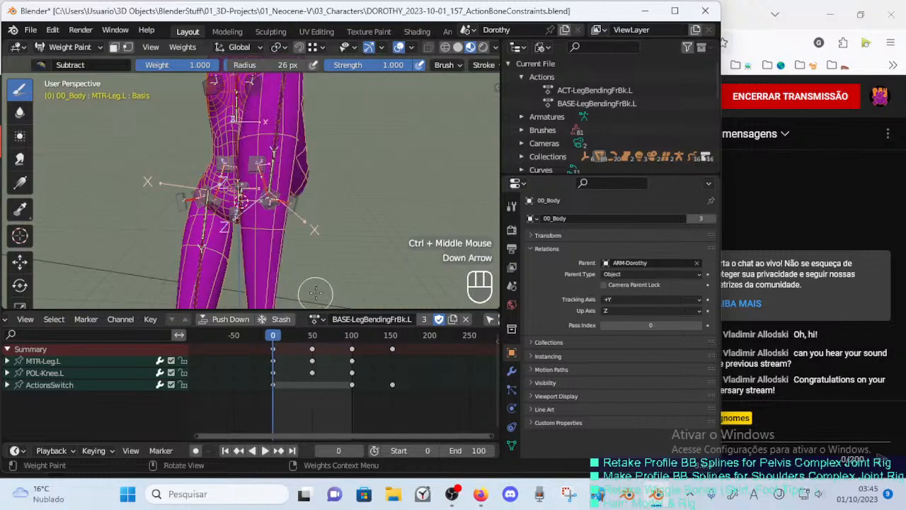
# At frame 50, move MTR-Leg.L out to the side until the left leg is horizontal, and show the DEF-7B-Thigh.L weights.
pyautogui.keyDown('ctrl'); pyautogui.moveTo(330, 259); pyautogui.dragTo(264, 297, button='middle'); pyautogui.keyUp('ctrl')
pyautogui.press('g')
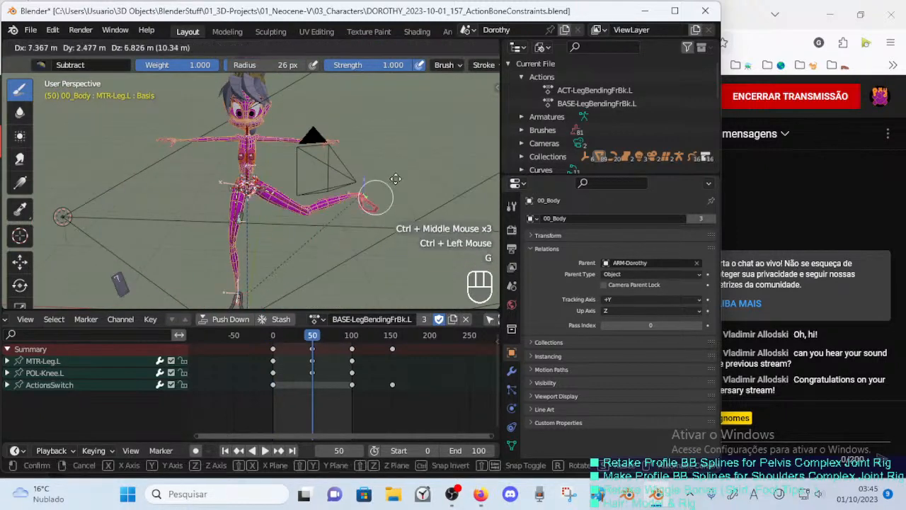
pyautogui.click(410, 175)
pyautogui.keyDown('ctrl'); pyautogui.moveTo(410, 175); pyautogui.dragTo(325, 192, button='middle'); pyautogui.keyUp('ctrl')
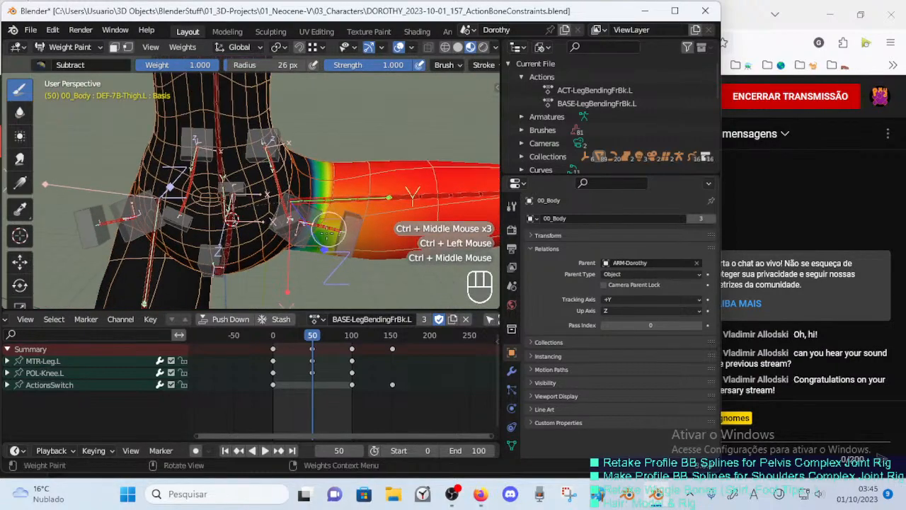
# Examine the DEF-7B-Thigh.L weight falloff at the hip crease, buttock and inner thigh on the raised leg.
pyautogui.keyDown('ctrl'); pyautogui.moveTo(310, 294); pyautogui.dragTo(300, 258, button='middle'); pyautogui.keyUp('ctrl')
pyautogui.moveTo(300, 257)
pyautogui.mouseDown(button='middle')
pyautogui.moveTo(294, 266)
pyautogui.moveTo(300, 245)
pyautogui.mouseUp(button='middle')
pyautogui.keyDown('shift'); pyautogui.moveTo(300, 245); pyautogui.dragTo(306, 228, button='middle'); pyautogui.keyUp('shift')
pyautogui.moveTo(306, 228); pyautogui.dragTo(285, 257, button='middle')
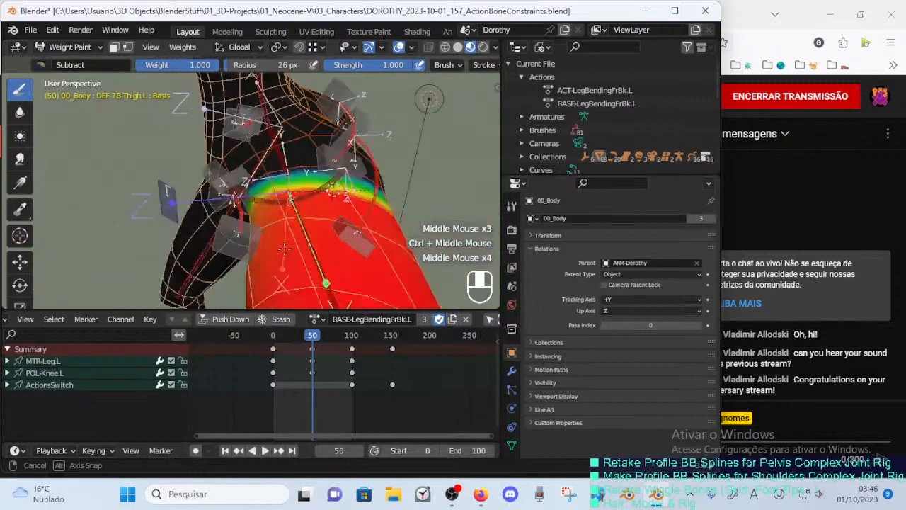
pyautogui.moveTo(293, 225); pyautogui.dragTo(270, 280, button='middle')
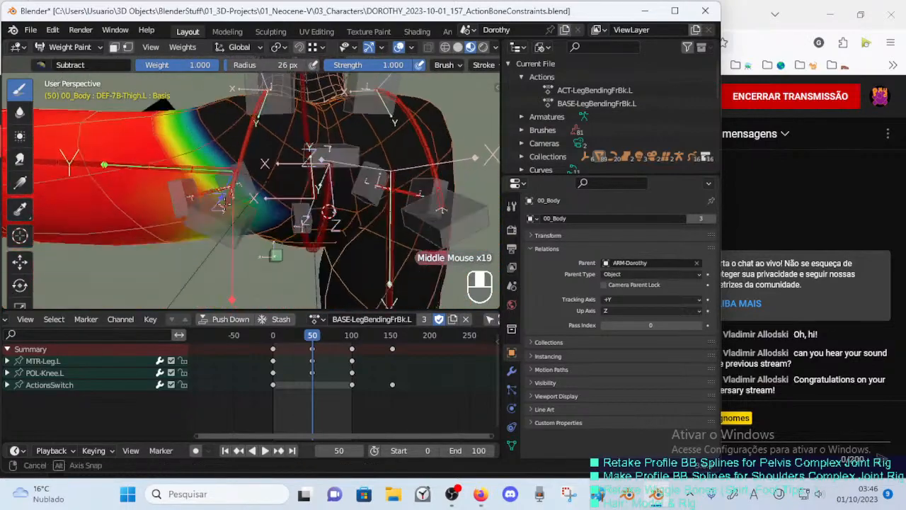
pyautogui.moveTo(222, 200); pyautogui.dragTo(358, 164, button='middle')
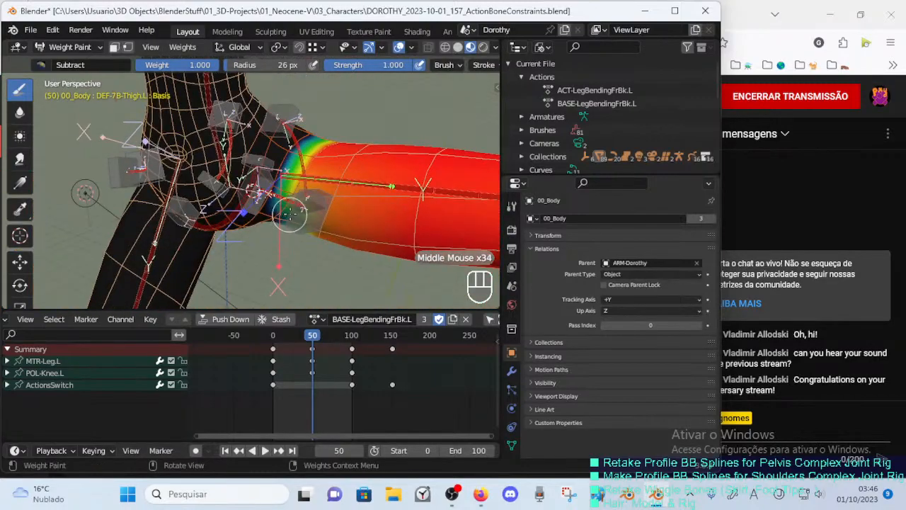
pyautogui.moveTo(296, 182)
pyautogui.mouseDown(button='middle')
pyautogui.moveTo(185, 172)
pyautogui.moveTo(201, 198)
pyautogui.moveTo(192, 213)
pyautogui.mouseUp(button='middle')
# Switch to the Blur brush with a 16 px radius for the left thigh weights and save the file.
pyautogui.click(12, 112)
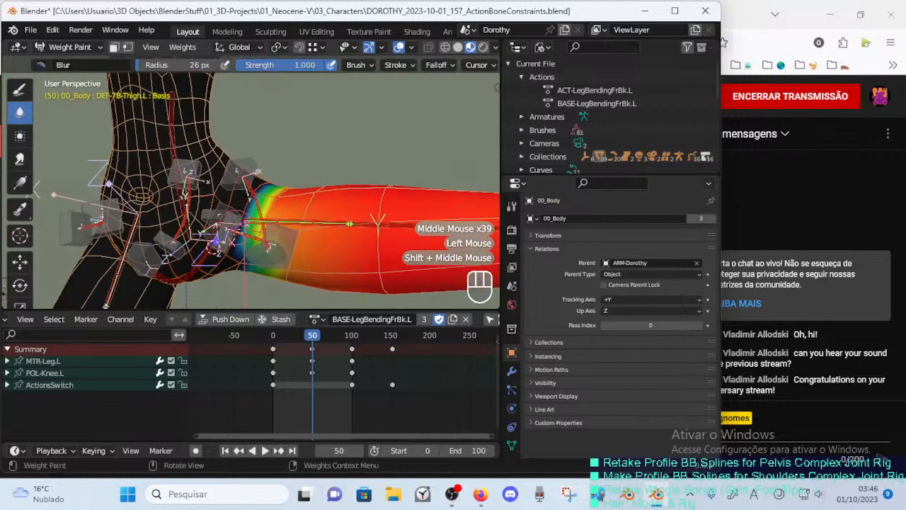
pyautogui.hotkey('ctrl', 's')
pyautogui.moveTo(247, 216); pyautogui.dragTo(267, 225, button='middle')
pyautogui.press('f')
pyautogui.click(267, 225)
pyautogui.press('f')
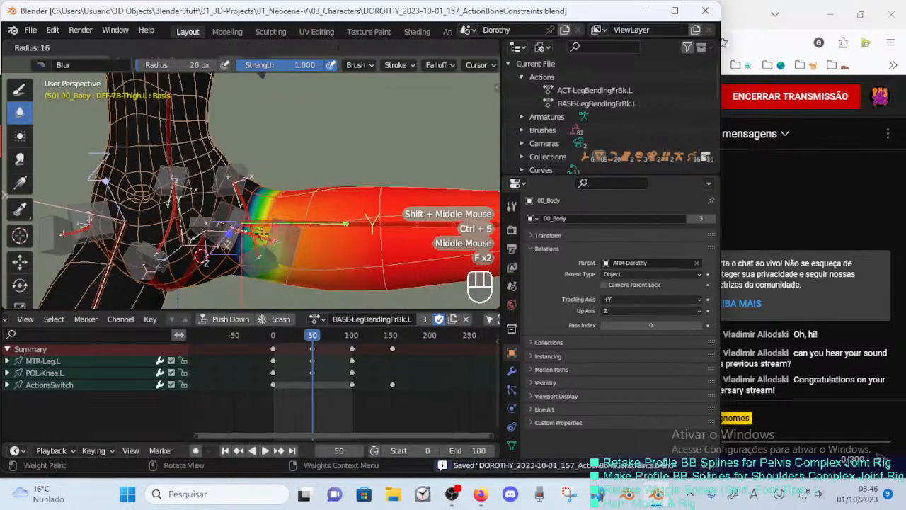
pyautogui.click(263, 230)
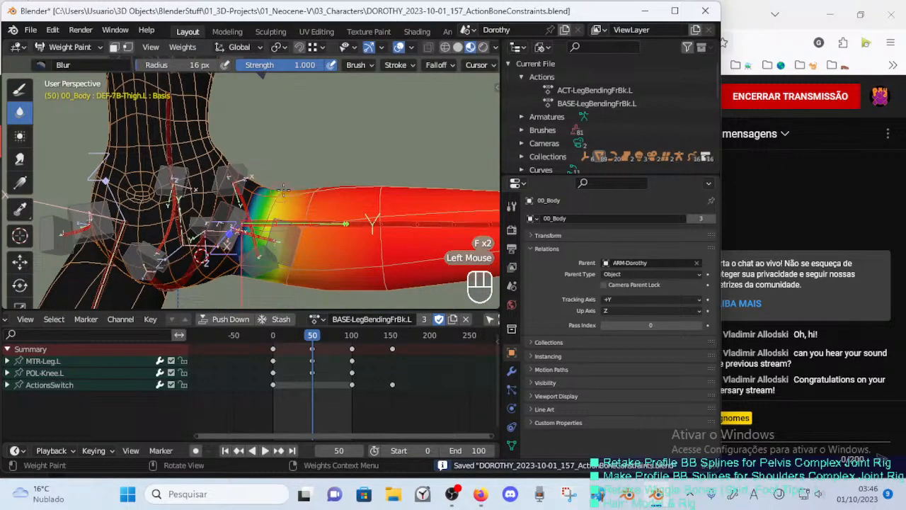
# Blur the DEF-7B-Thigh.L weights around the hip crease of the raised left leg, with the 16 px brush.
pyautogui.moveTo(272, 194)
pyautogui.mouseDown(button='middle')
pyautogui.moveTo(283, 191)
pyautogui.moveTo(269, 235)
pyautogui.moveTo(268, 223)
pyautogui.moveTo(310, 178)
pyautogui.moveTo(314, 158)
pyautogui.moveTo(238, 203)
pyautogui.moveTo(236, 240)
pyautogui.moveTo(234, 223)
pyautogui.mouseUp(button='middle')
pyautogui.moveTo(233, 223); pyautogui.dragTo(230, 224)
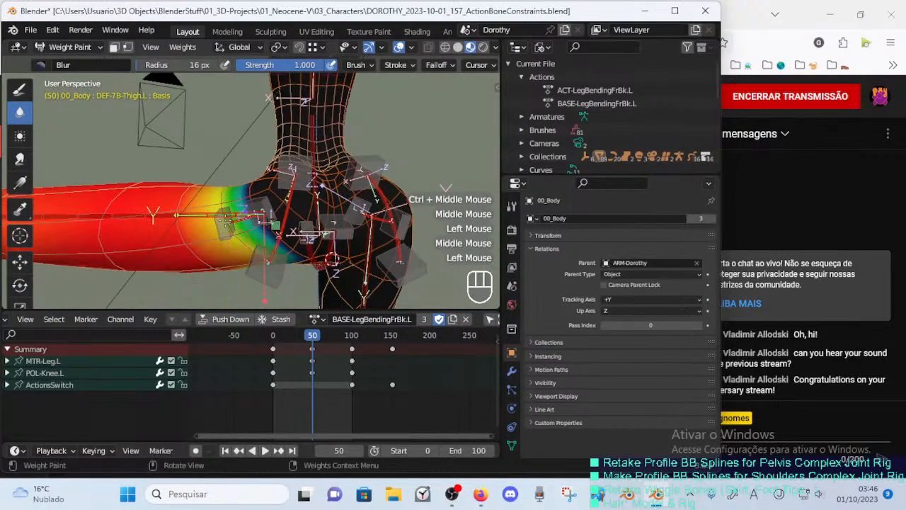
pyautogui.moveTo(225, 220); pyautogui.dragTo(222, 191, button='middle')
pyautogui.moveTo(241, 225); pyautogui.dragTo(316, 283, button='middle')
# Scrub the leg-bending action between frames 0 and 96 and examine the left hip and buttock deformation from several sides.
pyautogui.moveTo(296, 339); pyautogui.dragTo(263, 338)
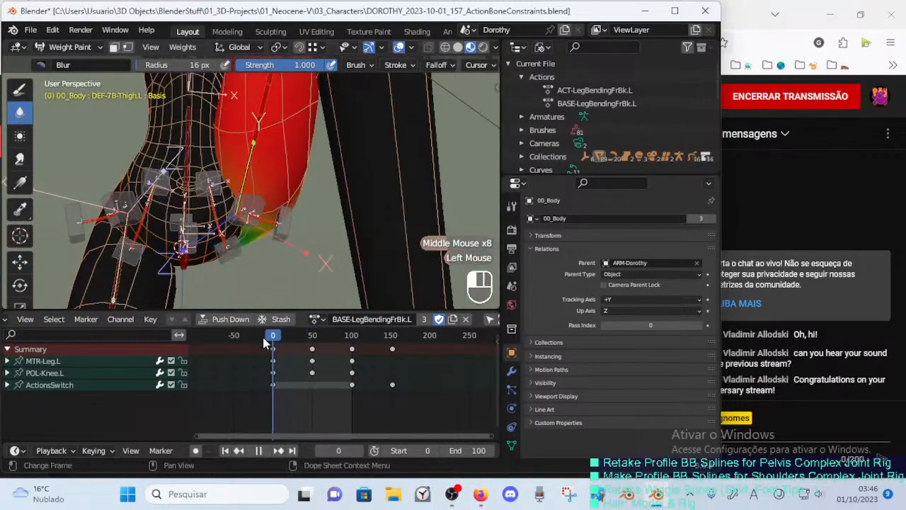
pyautogui.moveTo(273, 273); pyautogui.dragTo(286, 244, button='middle')
pyautogui.moveTo(275, 336); pyautogui.dragTo(319, 336)
pyautogui.moveTo(315, 289); pyautogui.dragTo(315, 326, button='middle')
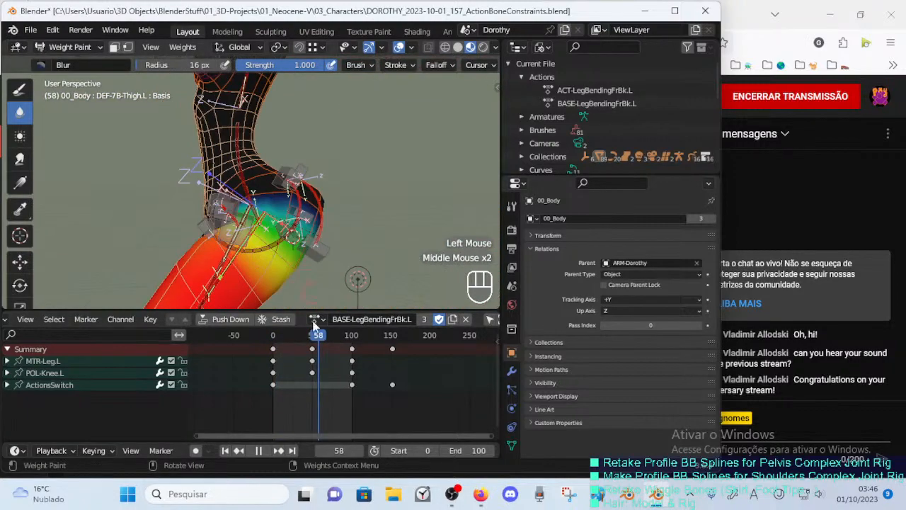
pyautogui.moveTo(320, 340); pyautogui.dragTo(348, 335)
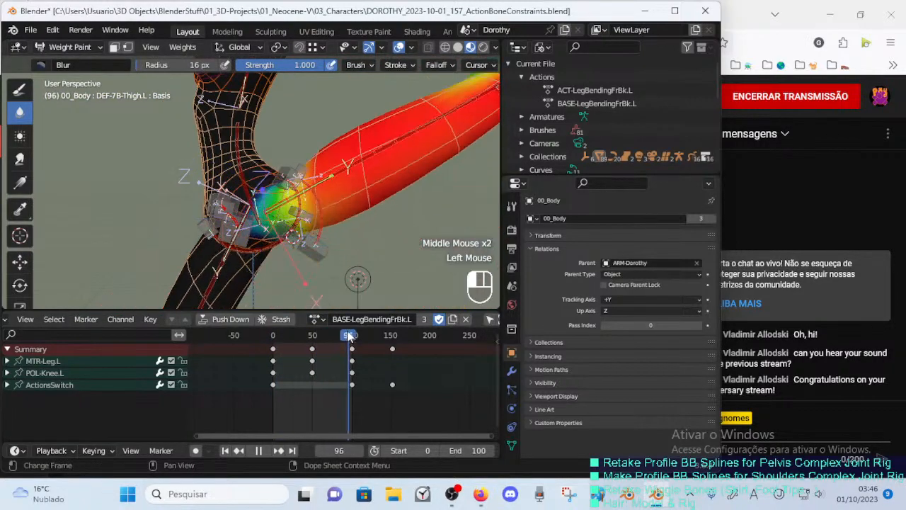
pyautogui.moveTo(349, 287); pyautogui.dragTo(237, 266, button='middle')
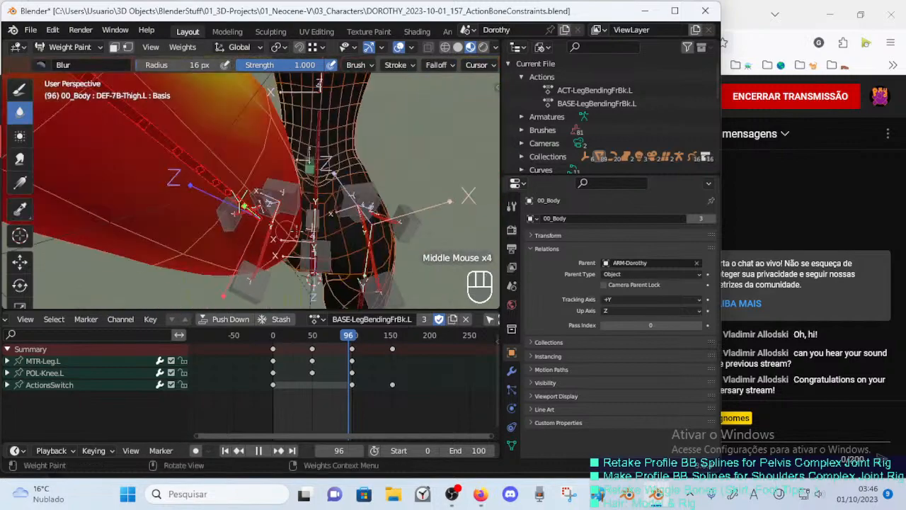
pyautogui.moveTo(329, 264); pyautogui.dragTo(281, 252, button='middle')
pyautogui.keyDown('ctrl'); pyautogui.moveTo(281, 251); pyautogui.dragTo(278, 264, button='middle'); pyautogui.keyUp('ctrl')
pyautogui.moveTo(353, 339); pyautogui.dragTo(273, 347)
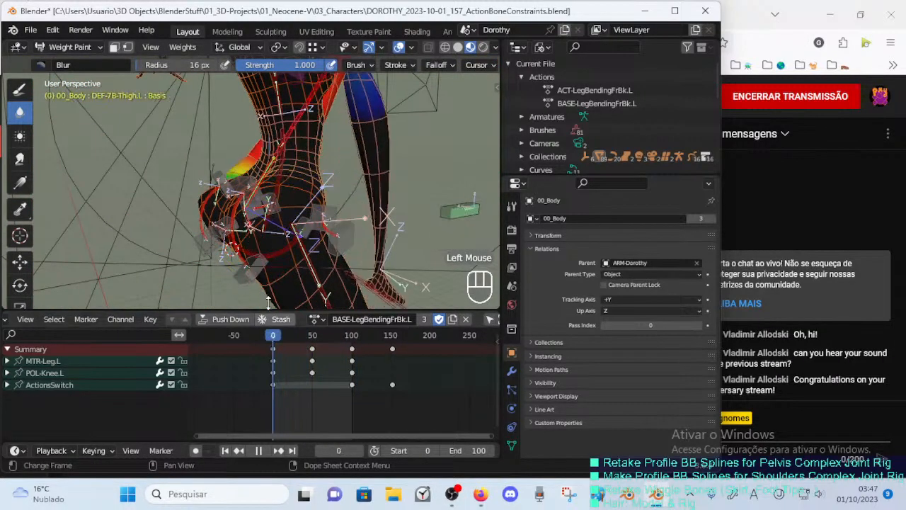
# Check the thigh weight falloff at the hip from the side at frames 61 and 20 of the leg-bending action.
pyautogui.moveTo(283, 248); pyautogui.dragTo(339, 273, button='middle')
pyautogui.moveTo(276, 332); pyautogui.dragTo(321, 334)
pyautogui.moveTo(308, 279); pyautogui.dragTo(267, 286, button='middle')
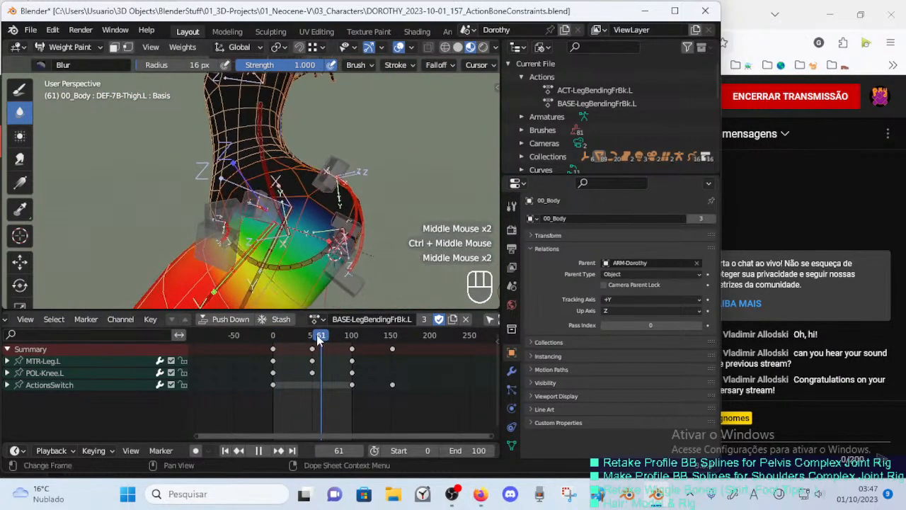
pyautogui.moveTo(320, 339); pyautogui.dragTo(291, 338)
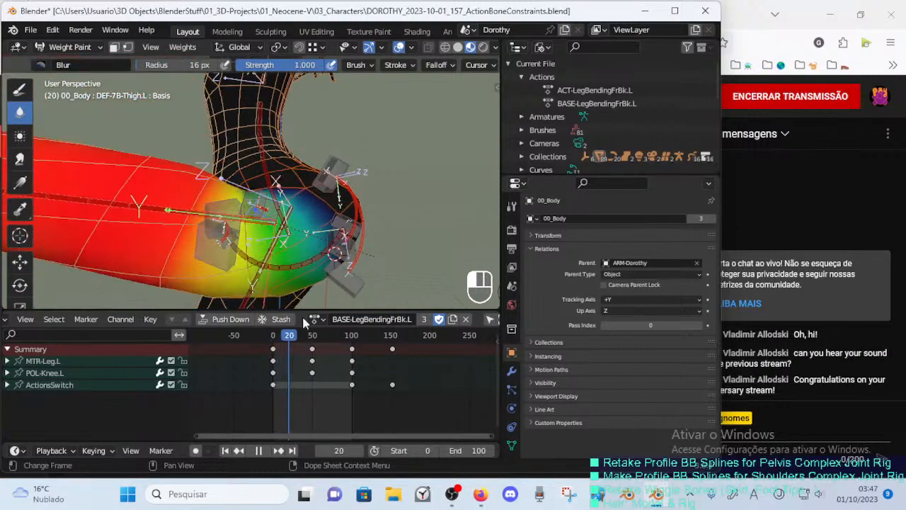
pyautogui.moveTo(301, 277); pyautogui.dragTo(312, 273, button='middle')
pyautogui.moveTo(313, 269); pyautogui.dragTo(304, 237, button='middle')
# Show the DEF-2-TORSO-1-Spine-BB.001 weights, scrub the leg bend with them displayed, and go to the keyframe at frame 50.
pyautogui.keyDown('ctrl'); pyautogui.click(276, 126); pyautogui.keyUp('ctrl')
pyautogui.moveTo(272, 141); pyautogui.dragTo(294, 237, button='middle')
pyautogui.keyDown('ctrl'); pyautogui.moveTo(294, 237); pyautogui.dragTo(284, 283, button='middle'); pyautogui.keyUp('ctrl')
pyautogui.moveTo(291, 339); pyautogui.dragTo(263, 347)
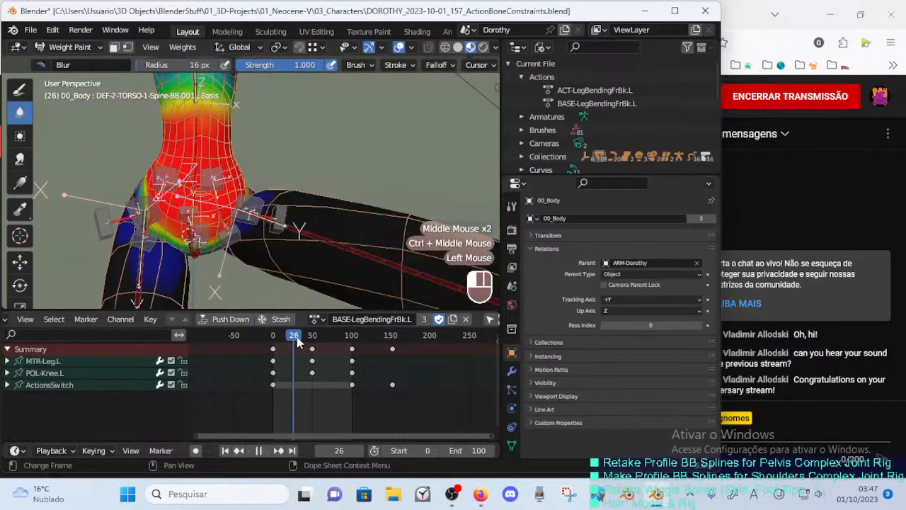
pyautogui.press('space')
pyautogui.press('Down')
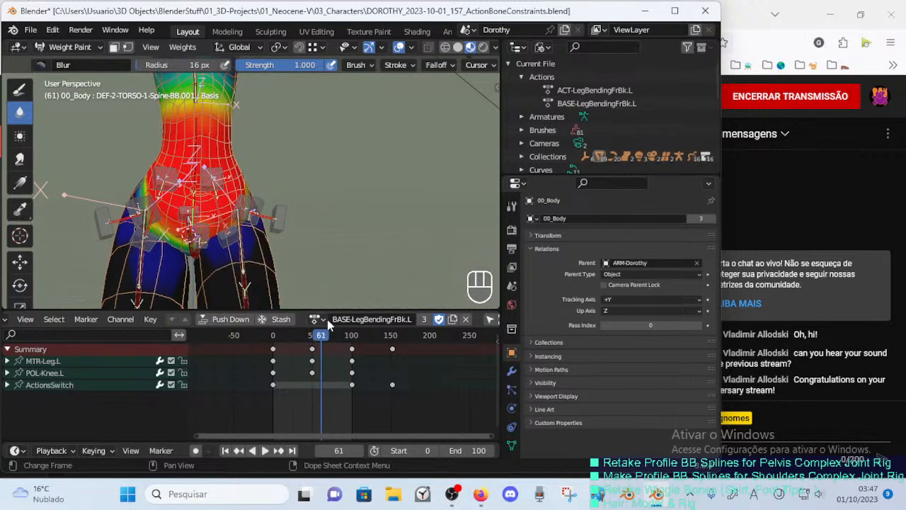
# Compare the DEF-4D-Crotch.001 weights with the DEF-2-TORSO-1-Spine-BB.001 weights on the pelvis at frame 50.
pyautogui.keyDown('ctrl'); pyautogui.click(192, 252); pyautogui.keyUp('ctrl')
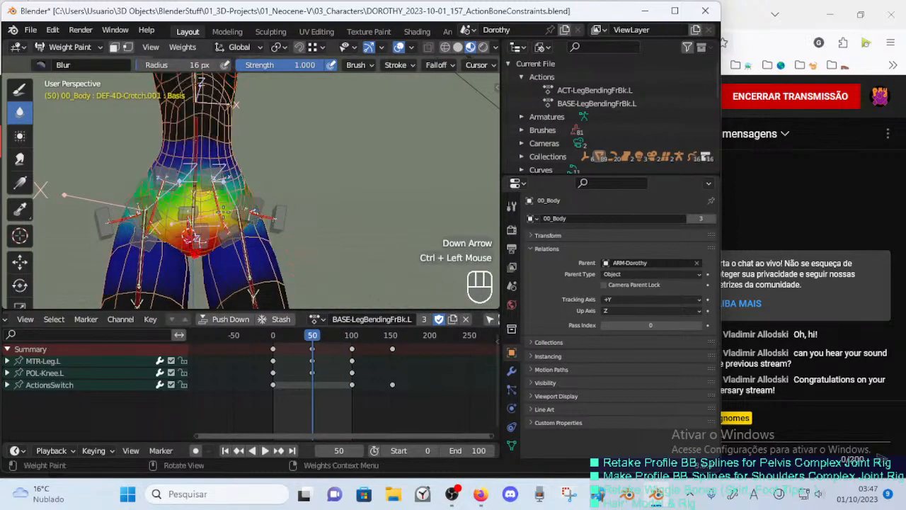
pyautogui.keyDown('ctrl'); pyautogui.click(189, 167); pyautogui.keyUp('ctrl')
pyautogui.keyDown('ctrl'); pyautogui.moveTo(205, 191); pyautogui.dragTo(255, 223, button='middle'); pyautogui.keyUp('ctrl')
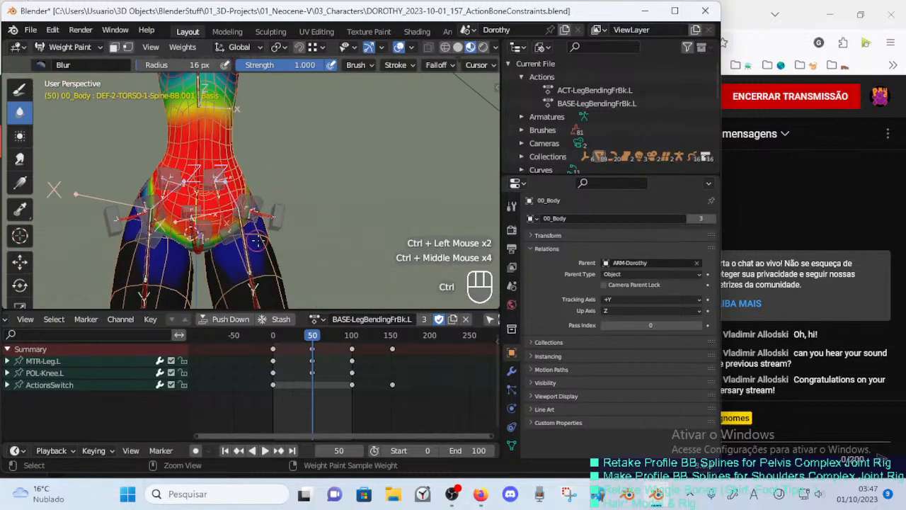
pyautogui.keyDown('ctrl'); pyautogui.moveTo(254, 261); pyautogui.dragTo(220, 221, button='middle'); pyautogui.keyUp('ctrl')
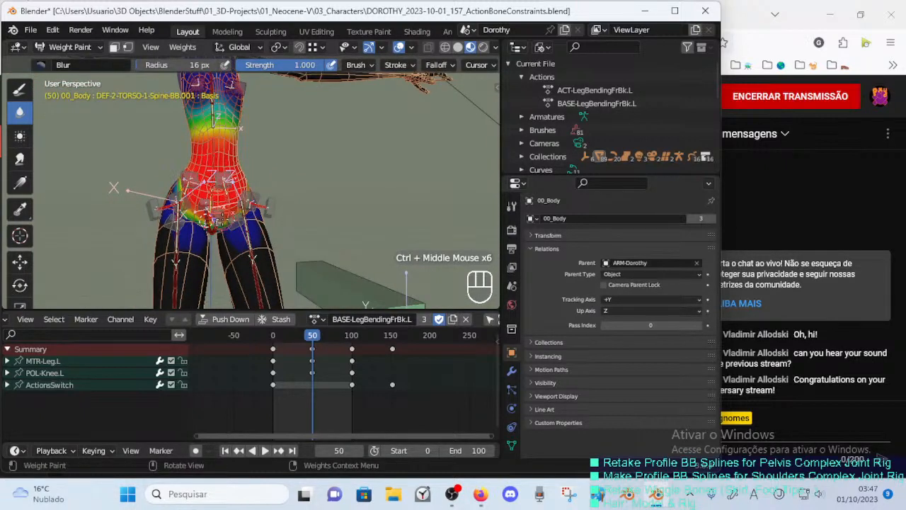
pyautogui.keyDown('ctrl'); pyautogui.moveTo(228, 241); pyautogui.dragTo(225, 221, button='middle'); pyautogui.keyUp('ctrl')
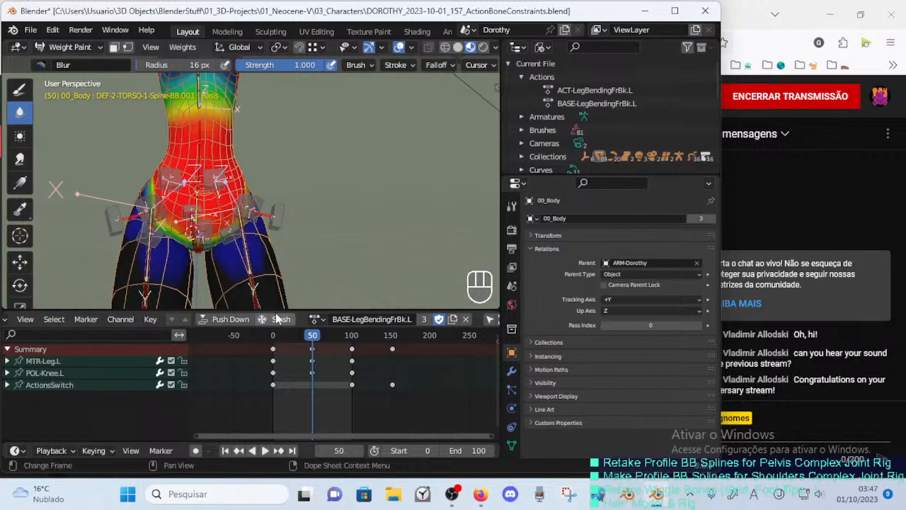
pyautogui.press('Down')
pyautogui.press('Up')
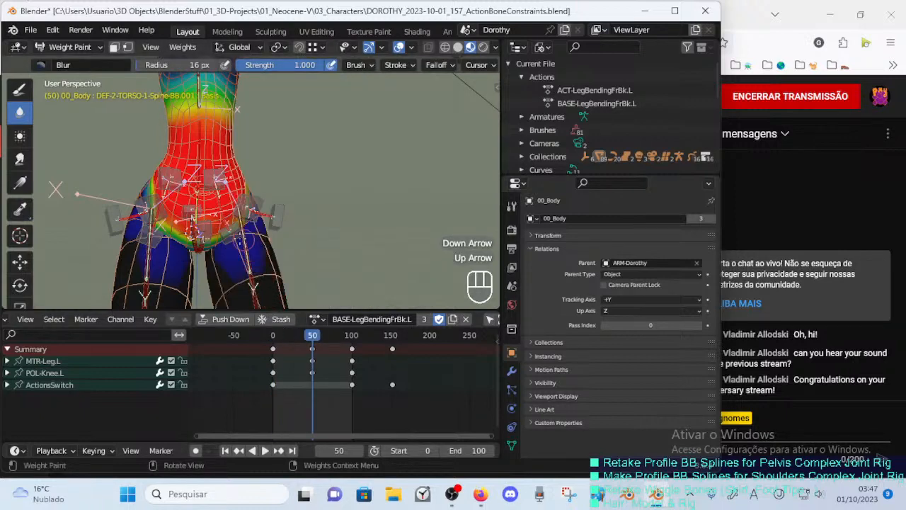
# At frame 50, move MTR-Leg.L out sideways until the left leg is nearly horizontal, enlarge the viewport, and save the file.
pyautogui.keyDown('ctrl'); pyautogui.moveTo(299, 243); pyautogui.dragTo(294, 289, button='middle'); pyautogui.keyUp('ctrl')
pyautogui.keyDown('ctrl'); pyautogui.moveTo(284, 177); pyautogui.dragTo(277, 248, button='middle'); pyautogui.keyUp('ctrl')
pyautogui.keyDown('ctrl'); pyautogui.moveTo(276, 205); pyautogui.dragTo(265, 244, button='middle'); pyautogui.keyUp('ctrl')
pyautogui.keyDown('ctrl'); pyautogui.click(260, 294); pyautogui.keyUp('ctrl')
pyautogui.press('g')
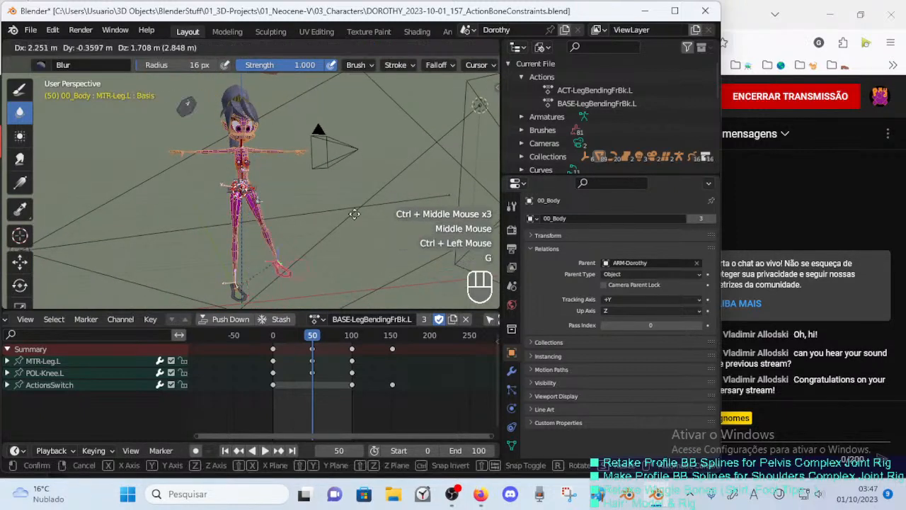
pyautogui.click(301, 332)
pyautogui.moveTo(298, 308); pyautogui.dragTo(304, 367)
pyautogui.keyDown('ctrl'); pyautogui.moveTo(265, 245); pyautogui.dragTo(271, 218, button='middle'); pyautogui.keyUp('ctrl')
pyautogui.hotkey('ctrl', 's')
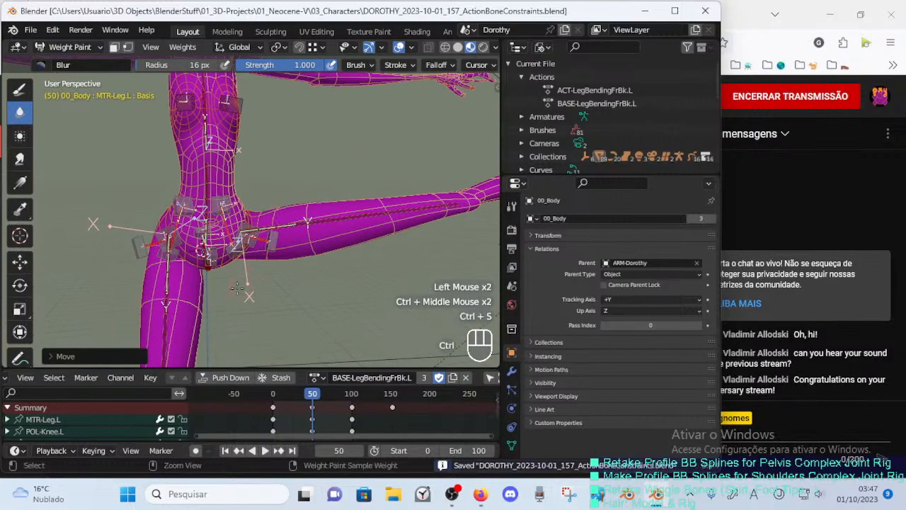
# Subtract the DEF-2-TORSO-1-Spine-BB.001 weights from the lower pelvis and upper thighs with a 120 px Subtract brush.
pyautogui.keyDown('ctrl'); pyautogui.click(199, 278); pyautogui.keyUp('ctrl')
pyautogui.keyDown('ctrl'); pyautogui.click(200, 275); pyautogui.keyUp('ctrl')
pyautogui.keyDown('shift'); pyautogui.moveTo(216, 209); pyautogui.dragTo(266, 212, button='middle'); pyautogui.keyUp('shift')
pyautogui.moveTo(265, 212); pyautogui.dragTo(248, 205, button='middle')
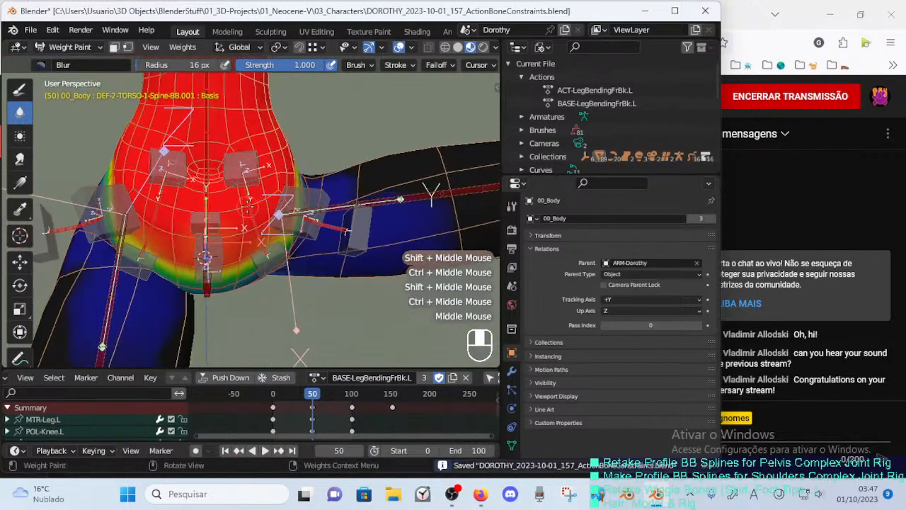
pyautogui.click(20, 89)
pyautogui.click(53, 65)
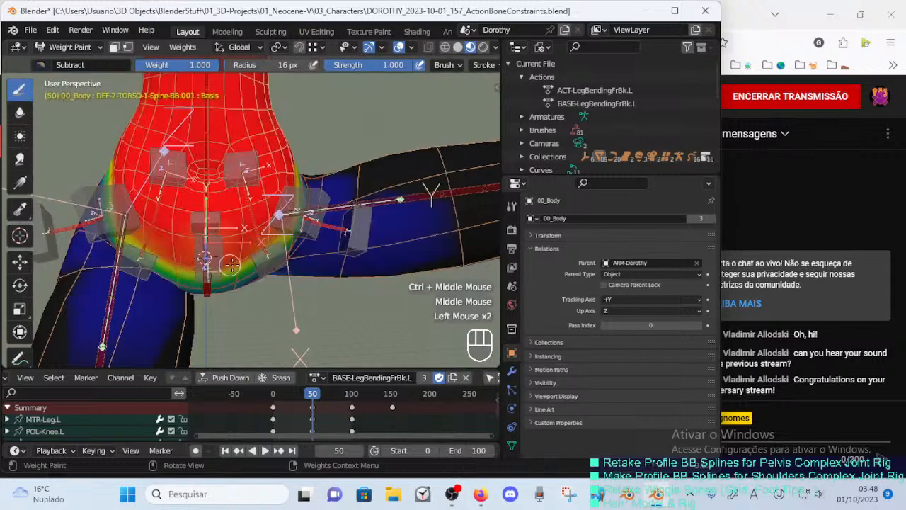
pyautogui.press('f')
pyautogui.keyDown('ctrl'); pyautogui.moveTo(290, 248); pyautogui.dragTo(294, 284, button='middle'); pyautogui.keyUp('ctrl')
pyautogui.press('f')
pyautogui.click(340, 226)
pyautogui.click(340, 227)
pyautogui.click(338, 228)
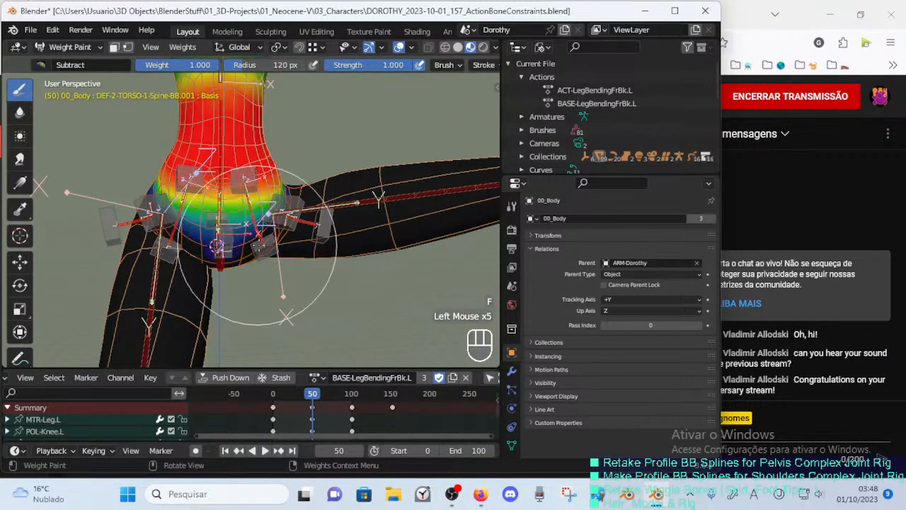
# Subtract the remaining spine weights around the front of the pelvis and left hip, reducing the brush radius to 58 px.
pyautogui.press('f')
pyautogui.moveTo(291, 226)
pyautogui.mouseDown(button='middle')
pyautogui.moveTo(290, 204)
pyautogui.moveTo(240, 238)
pyautogui.moveTo(248, 210)
pyautogui.moveTo(237, 226)
pyautogui.moveTo(234, 211)
pyautogui.moveTo(312, 202)
pyautogui.mouseUp(button='middle')
pyautogui.click(263, 226)
pyautogui.click(259, 230)
pyautogui.click(255, 221)
pyautogui.press('f')
pyautogui.click(247, 223)
pyautogui.click(237, 211)
# Subtract the leftover spine weights from the buttocks and back of the hips with the 58 px brush.
pyautogui.moveTo(304, 198)
pyautogui.mouseDown(button='middle')
pyautogui.moveTo(252, 186)
pyautogui.moveTo(253, 219)
pyautogui.mouseUp(button='middle')
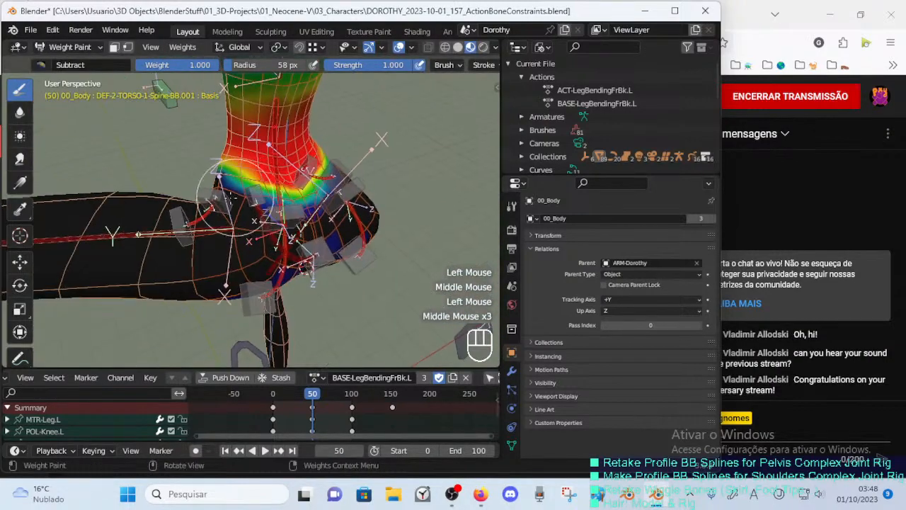
pyautogui.click(253, 220)
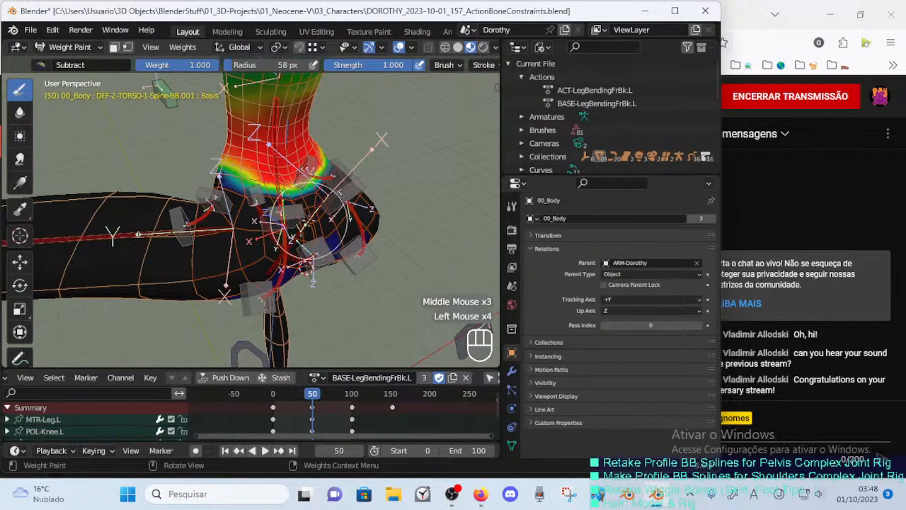
pyautogui.moveTo(309, 220)
pyautogui.mouseDown(button='middle')
pyautogui.moveTo(285, 226)
pyautogui.moveTo(260, 215)
pyautogui.moveTo(268, 202)
pyautogui.moveTo(284, 215)
pyautogui.moveTo(349, 198)
pyautogui.moveTo(284, 230)
pyautogui.moveTo(248, 220)
pyautogui.moveTo(272, 230)
pyautogui.mouseUp(button='middle')
pyautogui.click(283, 226)
pyautogui.click(262, 213)
pyautogui.click(264, 214)
pyautogui.click(284, 216)
pyautogui.keyDown('shift'); pyautogui.moveTo(272, 230); pyautogui.dragTo(276, 266, button='middle'); pyautogui.keyUp('shift')
pyautogui.moveTo(276, 266); pyautogui.dragTo(269, 205, button='middle')
pyautogui.moveTo(269, 205); pyautogui.dragTo(188, 203, button='middle')
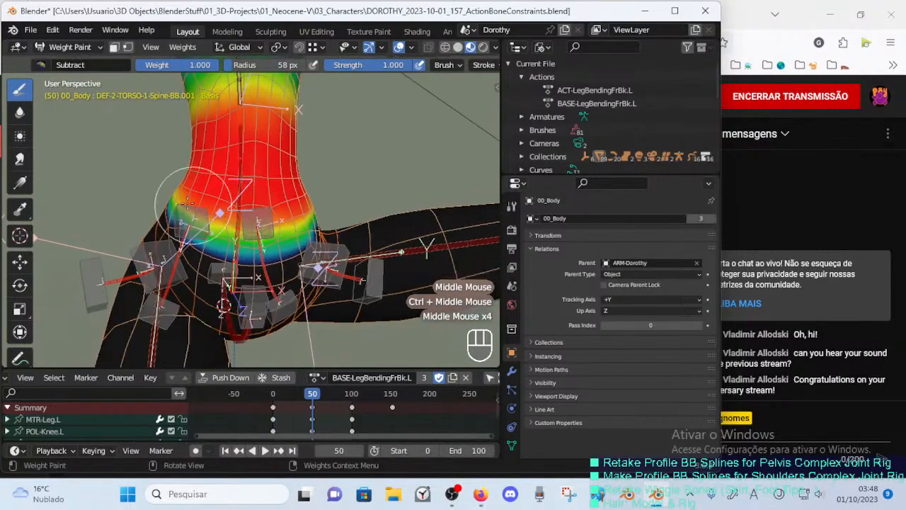
# Switch to the Mix brush with a 43 px radius and paint full spine weight over the lower belly below the navel.
pyautogui.click(41, 65)
pyautogui.click(323, 132)
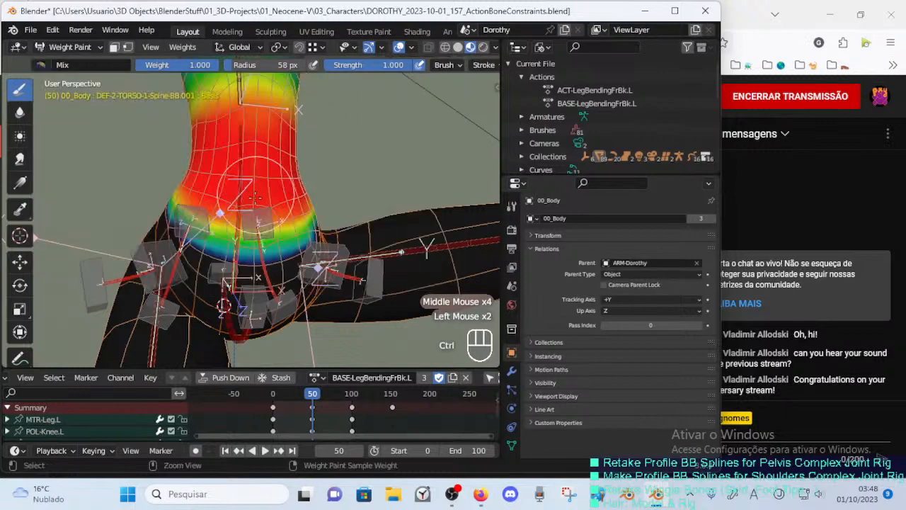
pyautogui.hotkey('ctrl', 'f')
pyautogui.moveTo(323, 177); pyautogui.dragTo(347, 185, button='middle')
pyautogui.press('f')
pyautogui.click(234, 213)
pyautogui.moveTo(225, 221); pyautogui.dragTo(218, 227)
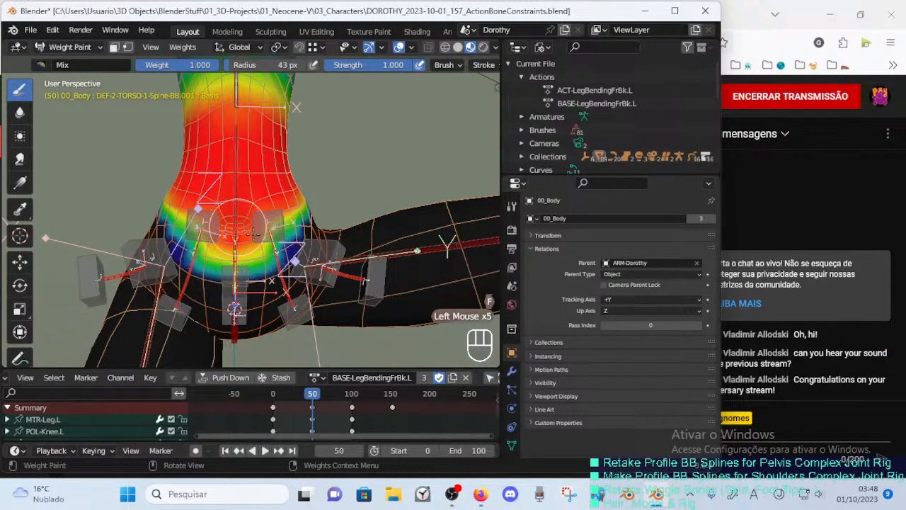
# Extend the full spine weight across the lower belly toward the left hip with the 43 px Mix brush.
pyautogui.moveTo(272, 223); pyautogui.dragTo(244, 230, button='middle')
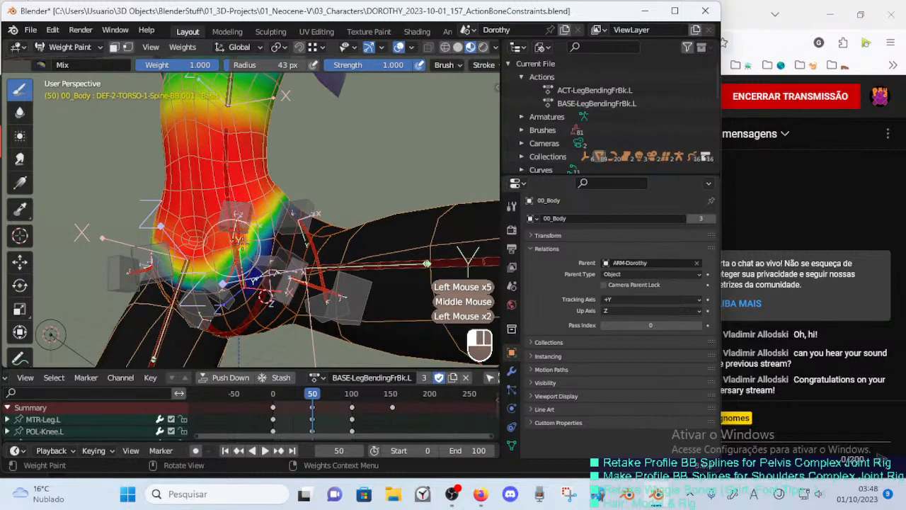
pyautogui.moveTo(218, 244)
pyautogui.mouseDown(button='middle')
pyautogui.moveTo(190, 240)
pyautogui.moveTo(223, 259)
pyautogui.mouseUp(button='middle')
pyautogui.click(178, 258)
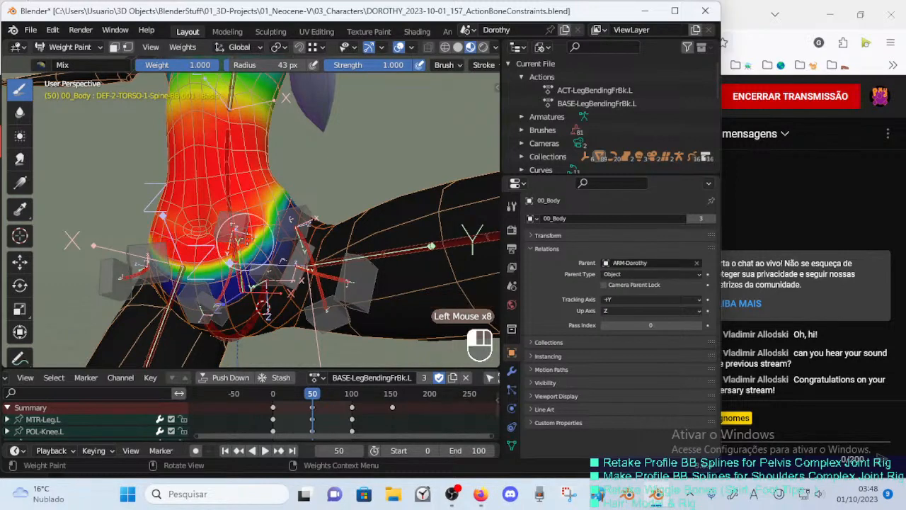
pyautogui.moveTo(254, 218); pyautogui.dragTo(247, 224, button='middle')
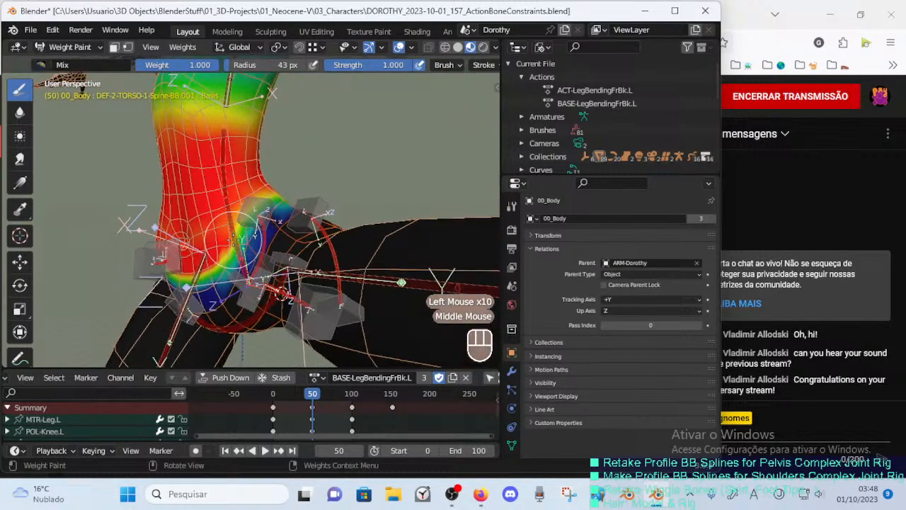
pyautogui.click(243, 230)
pyautogui.click(245, 228)
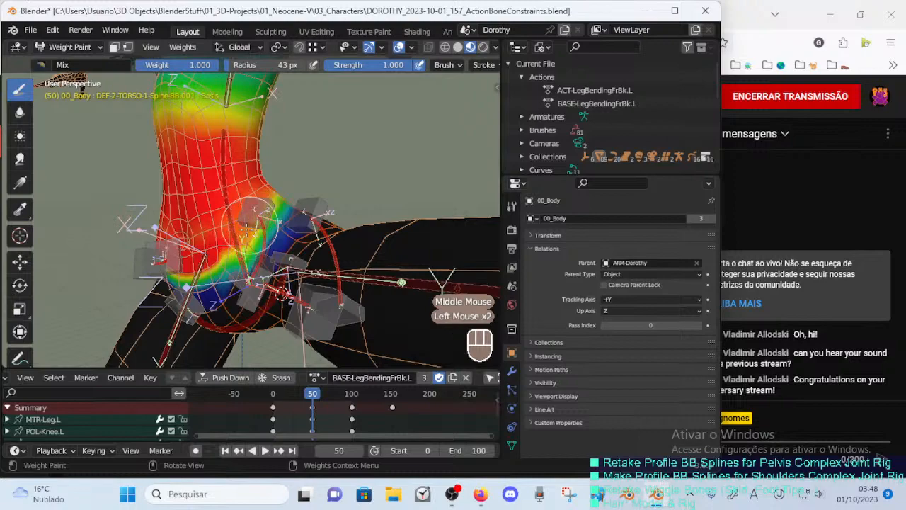
pyautogui.moveTo(242, 230); pyautogui.dragTo(266, 204, button='middle')
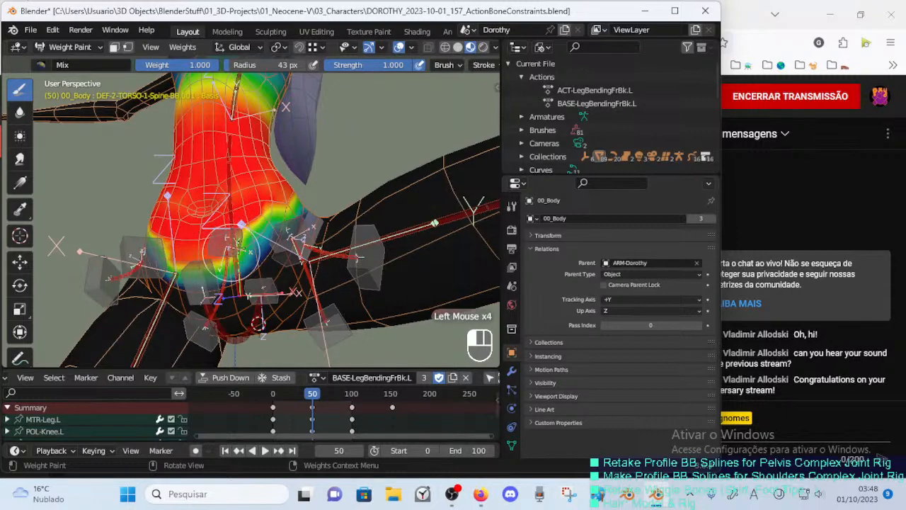
# Fill in full spine weight along the lower belly edge and lower back, reducing the Mix brush radius to 31 px.
pyautogui.moveTo(260, 220)
pyautogui.mouseDown(button='middle')
pyautogui.moveTo(270, 233)
pyautogui.moveTo(262, 253)
pyautogui.moveTo(228, 241)
pyautogui.moveTo(224, 232)
pyautogui.moveTo(271, 225)
pyautogui.moveTo(285, 240)
pyautogui.moveTo(273, 216)
pyautogui.mouseUp(button='middle')
pyautogui.click(270, 233)
pyautogui.click(255, 251)
pyautogui.click(224, 232)
pyautogui.press('f')
pyautogui.click(276, 239)
pyautogui.moveTo(272, 216)
pyautogui.keyDown('ctrl'); pyautogui.mouseDown(button='middle')
pyautogui.moveTo(270, 204)
pyautogui.moveTo(286, 229)
pyautogui.mouseUp(button='middle'); pyautogui.keyUp('ctrl')
pyautogui.click(286, 229)
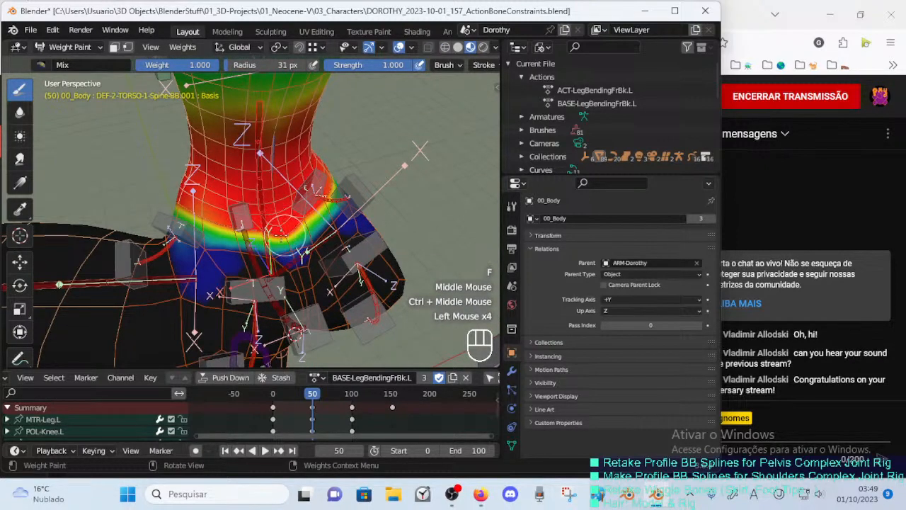
# Paint full spine weight around the front and back of the waist with the 31 px Mix brush.
pyautogui.moveTo(209, 209)
pyautogui.mouseDown(button='middle')
pyautogui.moveTo(249, 223)
pyautogui.moveTo(226, 228)
pyautogui.moveTo(256, 240)
pyautogui.moveTo(253, 224)
pyautogui.moveTo(223, 198)
pyautogui.mouseUp(button='middle')
pyautogui.click(250, 223)
pyautogui.click(223, 198)
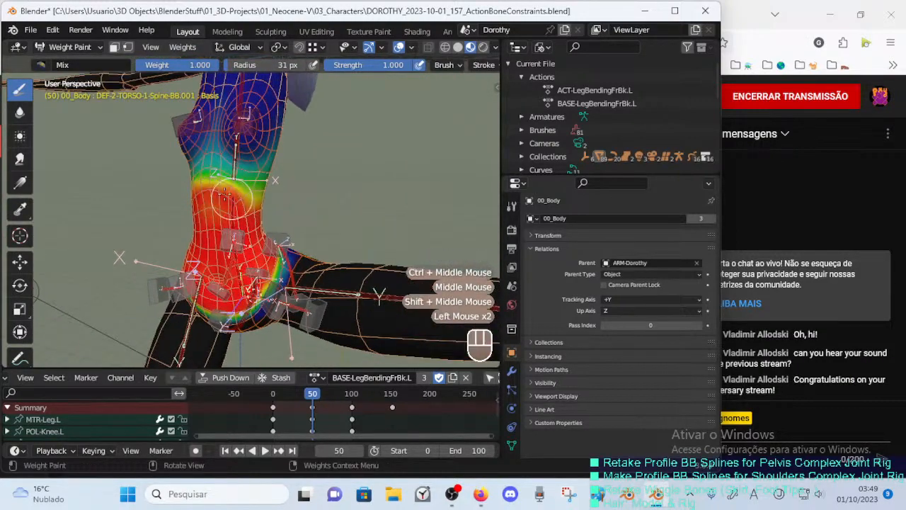
pyautogui.moveTo(208, 178); pyautogui.dragTo(235, 180, button='middle')
pyautogui.click(234, 180)
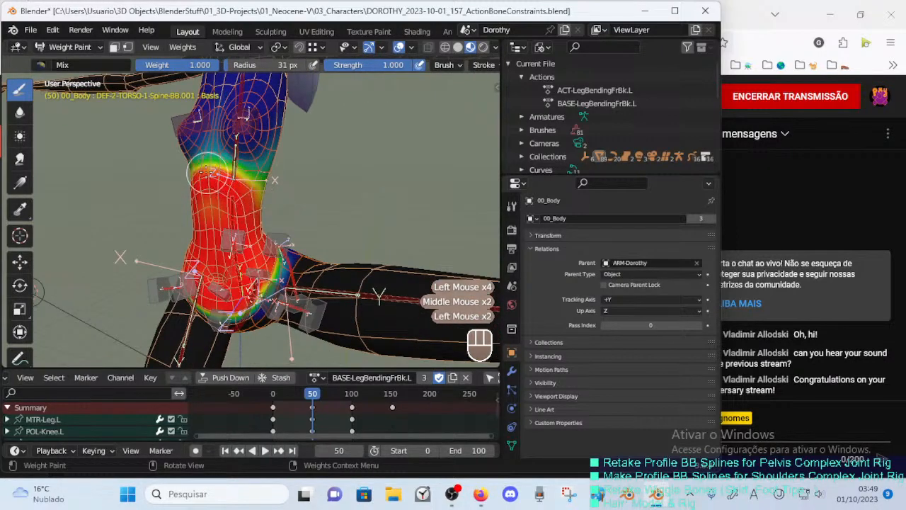
pyautogui.click(210, 169)
pyautogui.moveTo(230, 173)
pyautogui.mouseDown(button='middle')
pyautogui.moveTo(182, 189)
pyautogui.moveTo(277, 189)
pyautogui.moveTo(253, 195)
pyautogui.mouseUp(button='middle')
pyautogui.click(205, 180)
pyautogui.click(276, 189)
pyautogui.click(254, 195)
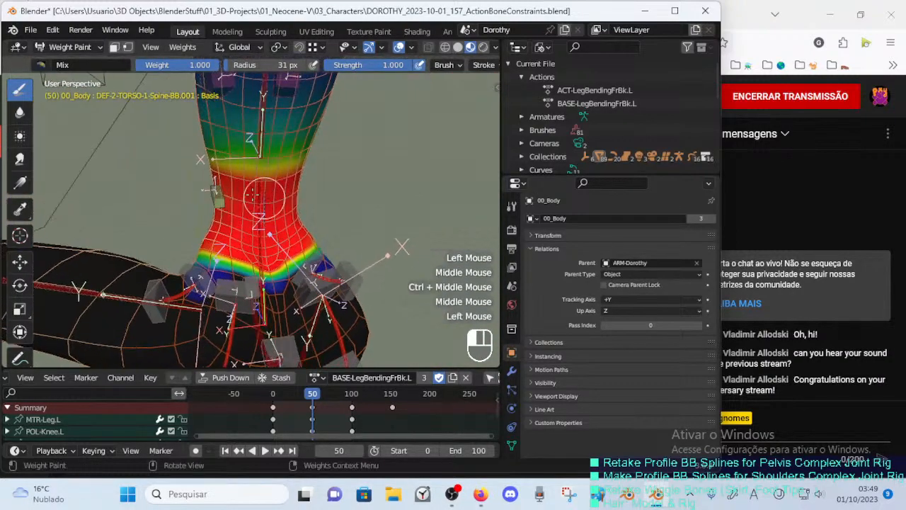
# Switch to the Blur brush with a 19 px radius and soften the lower edge of the spine weight at the left hip.
pyautogui.moveTo(271, 224); pyautogui.dragTo(266, 218, button='middle')
pyautogui.moveTo(266, 218); pyautogui.dragTo(260, 219, button='middle')
pyautogui.click(20, 111)
pyautogui.press('f')
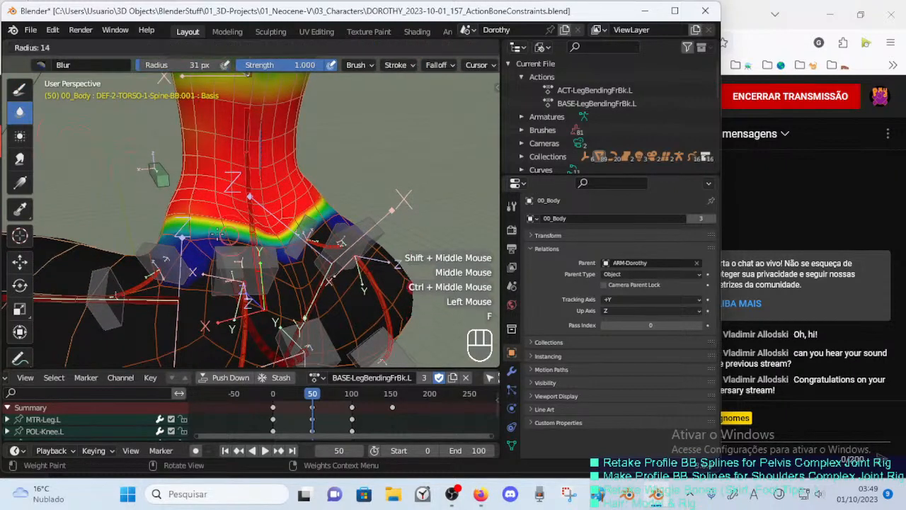
pyautogui.press('f')
pyautogui.click(254, 240)
pyautogui.press('f')
pyautogui.click(244, 241)
pyautogui.moveTo(247, 242)
pyautogui.mouseDown()
pyautogui.moveTo(320, 228)
pyautogui.moveTo(295, 261)
pyautogui.mouseUp()
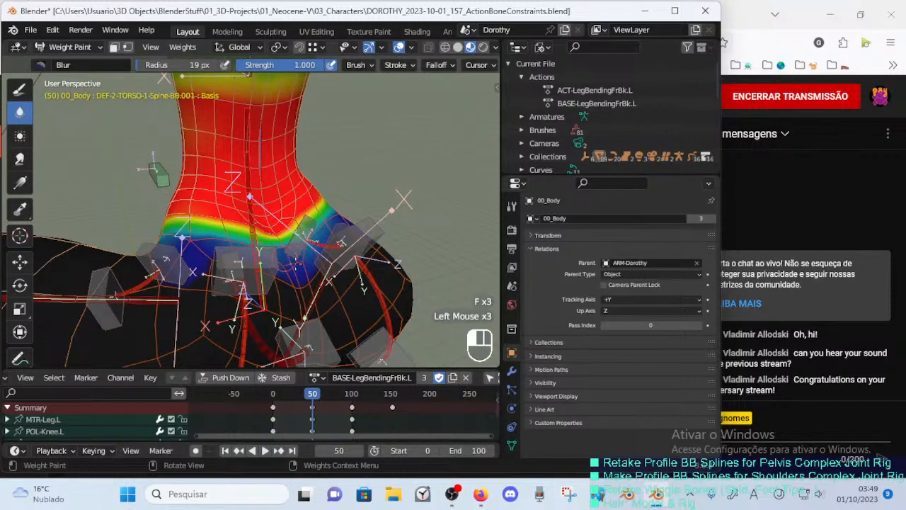
# Reduce the Blur brush radius to 18 px and smooth the spine weight transition along the lower waist and back of the hip.
pyautogui.moveTo(271, 253); pyautogui.dragTo(249, 241, button='middle')
pyautogui.click(249, 240)
pyautogui.press('f')
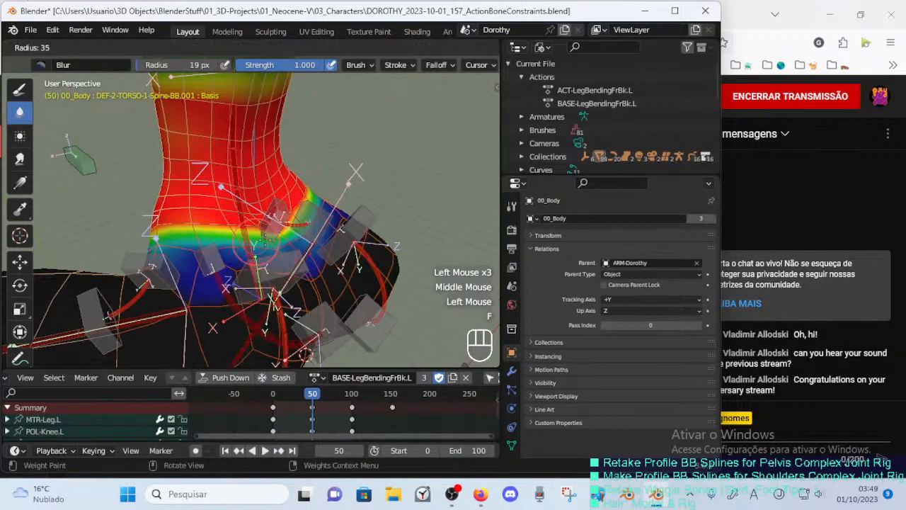
pyautogui.press('f')
pyautogui.press('f')
pyautogui.press('f')
pyautogui.click(223, 225)
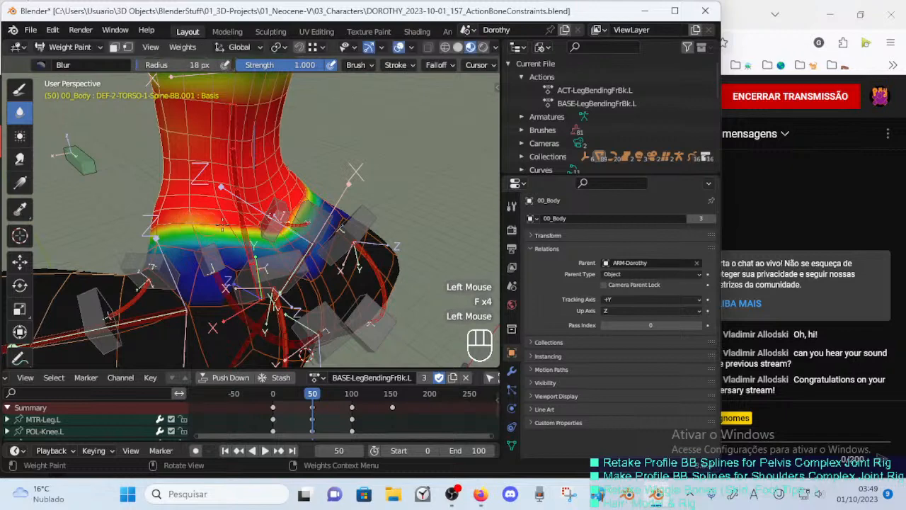
pyautogui.click(223, 225)
pyautogui.click(262, 228)
pyautogui.moveTo(262, 229); pyautogui.dragTo(260, 230, button='middle')
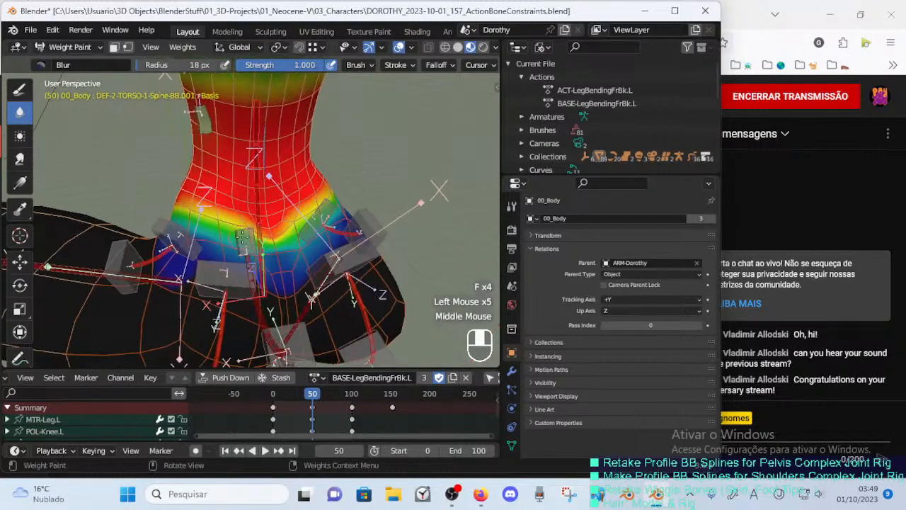
pyautogui.click(260, 231)
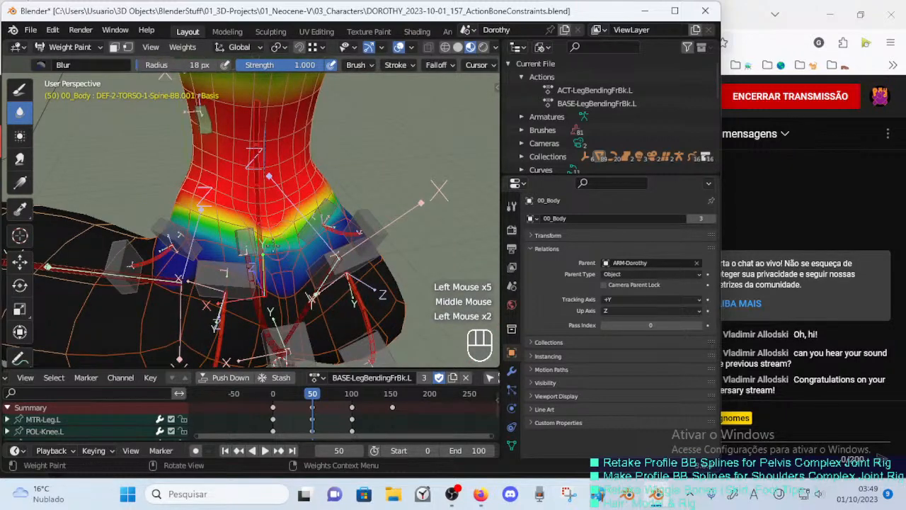
# Continue blurring the spine weight falloff around the side and front of the left hip with the 18 px brush.
pyautogui.moveTo(263, 259); pyautogui.dragTo(222, 253, button='middle')
pyautogui.click(221, 253)
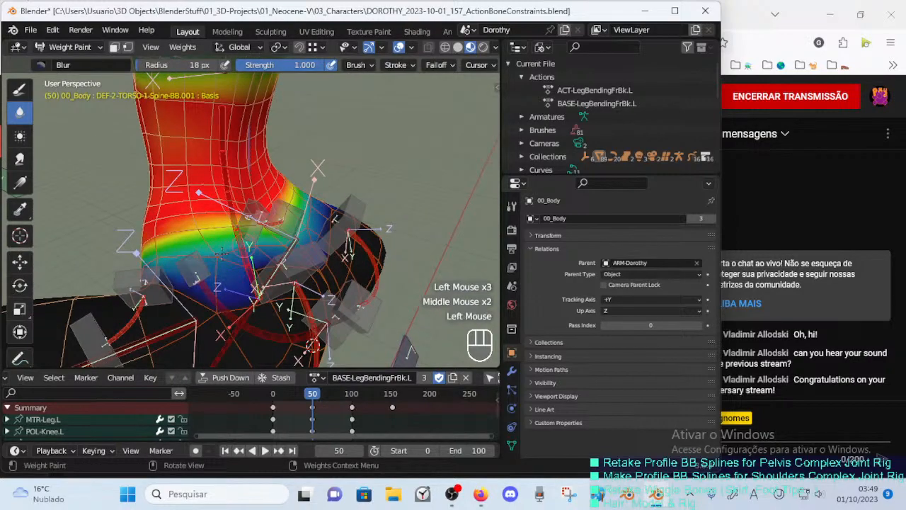
pyautogui.moveTo(303, 237)
pyautogui.mouseDown(button='middle')
pyautogui.moveTo(263, 239)
pyautogui.moveTo(281, 205)
pyautogui.mouseUp(button='middle')
pyautogui.click(263, 238)
pyautogui.click(263, 238)
pyautogui.moveTo(281, 204)
pyautogui.mouseDown(button='middle')
pyautogui.moveTo(316, 192)
pyautogui.moveTo(294, 223)
pyautogui.moveTo(302, 238)
pyautogui.moveTo(315, 222)
pyautogui.moveTo(298, 218)
pyautogui.moveTo(300, 253)
pyautogui.mouseUp(button='middle')
pyautogui.click(316, 192)
pyautogui.click(320, 222)
pyautogui.click(298, 218)
pyautogui.click(299, 216)
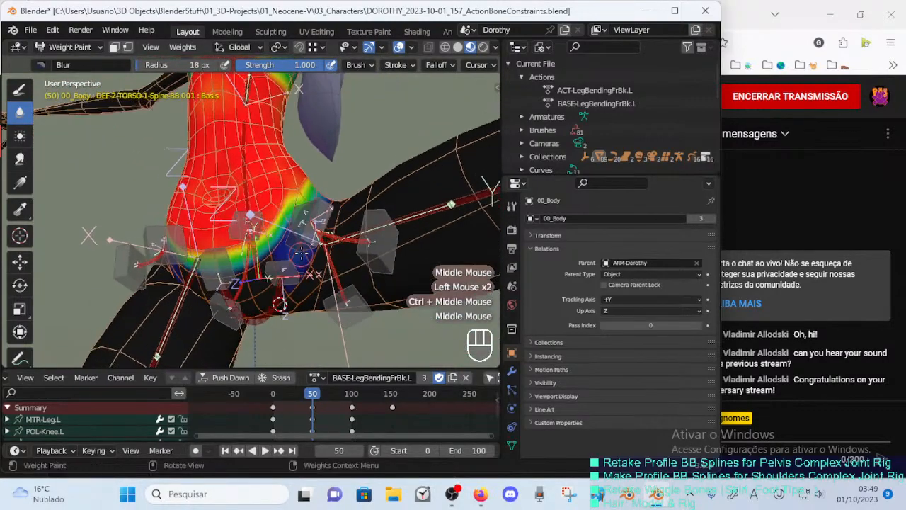
# Soften the spine weight across the lower belly and groin, enlarging the Blur brush radius to 29 px.
pyautogui.click(299, 251)
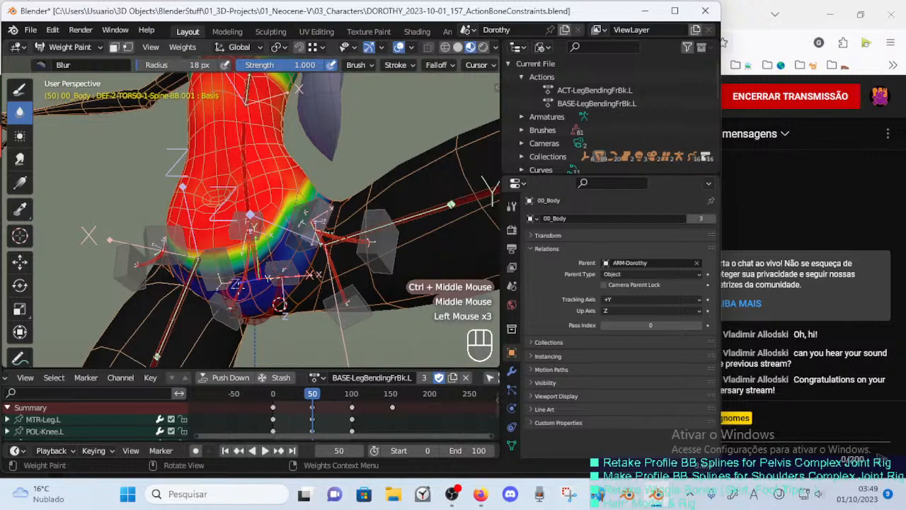
pyautogui.press('f')
pyautogui.click(249, 288)
pyautogui.moveTo(195, 277); pyautogui.dragTo(289, 228)
pyautogui.moveTo(289, 228)
pyautogui.mouseDown(button='middle')
pyautogui.moveTo(270, 248)
pyautogui.moveTo(295, 221)
pyautogui.mouseUp(button='middle')
pyautogui.click(270, 248)
pyautogui.press('f')
pyautogui.click(264, 234)
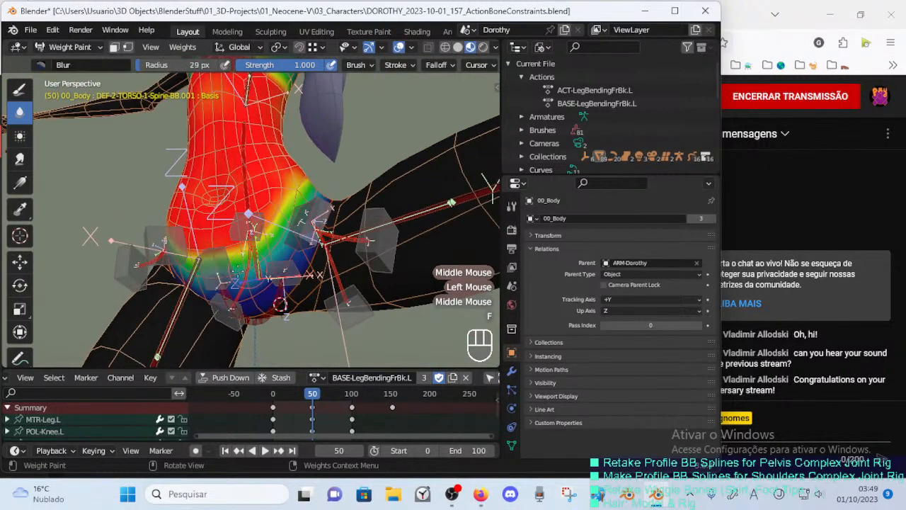
pyautogui.moveTo(202, 243); pyautogui.dragTo(231, 244)
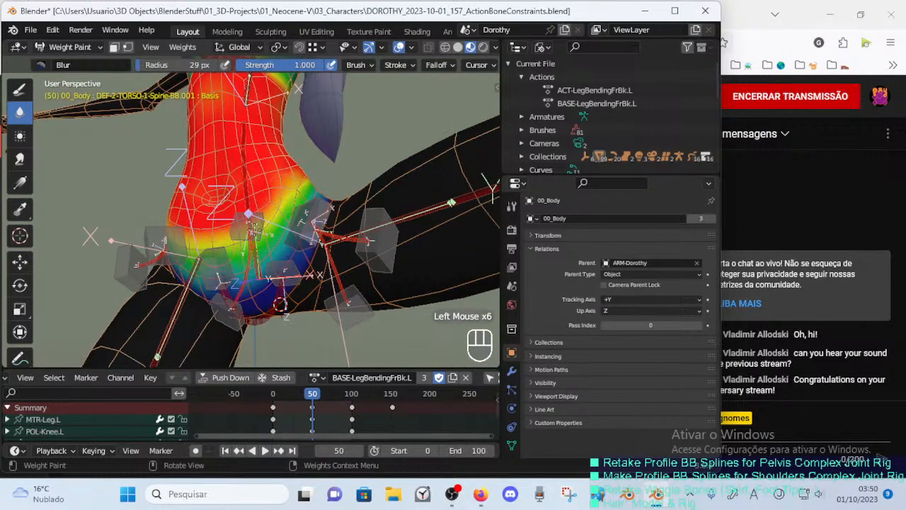
# Blur the spine weight along the left groin crease and up the side of the hip with the 29 px brush.
pyautogui.moveTo(253, 228); pyautogui.dragTo(259, 250, button='middle')
pyautogui.moveTo(273, 238); pyautogui.dragTo(286, 205)
pyautogui.moveTo(286, 201); pyautogui.dragTo(293, 215, button='middle')
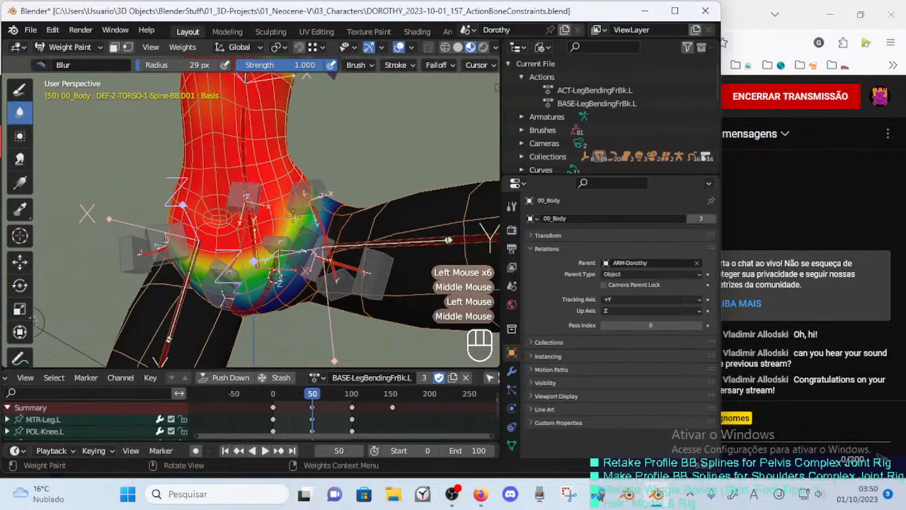
pyautogui.moveTo(292, 213); pyautogui.dragTo(289, 227)
pyautogui.moveTo(287, 217)
pyautogui.mouseDown(button='middle')
pyautogui.moveTo(275, 199)
pyautogui.moveTo(288, 214)
pyautogui.mouseUp(button='middle')
pyautogui.moveTo(289, 214); pyautogui.dragTo(273, 215)
pyautogui.moveTo(274, 215); pyautogui.dragTo(280, 211, button='middle')
pyautogui.moveTo(280, 211); pyautogui.dragTo(280, 211)
pyautogui.moveTo(271, 218)
pyautogui.mouseDown(button='middle')
pyautogui.moveTo(241, 220)
pyautogui.moveTo(287, 216)
pyautogui.mouseUp(button='middle')
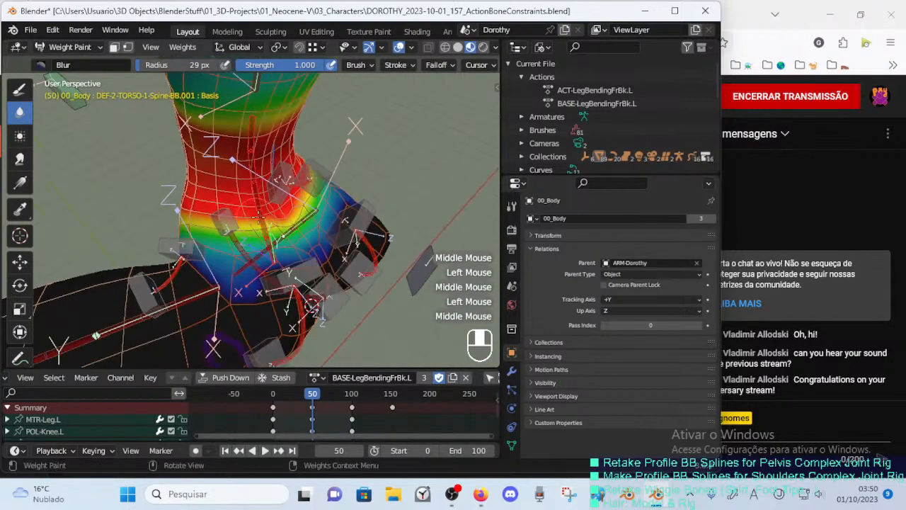
# Smooth the spine weight falloff over the left hip and upper buttock with the 29 px Blur brush, undoing the last unwanted stroke.
pyautogui.moveTo(287, 216); pyautogui.dragTo(291, 215)
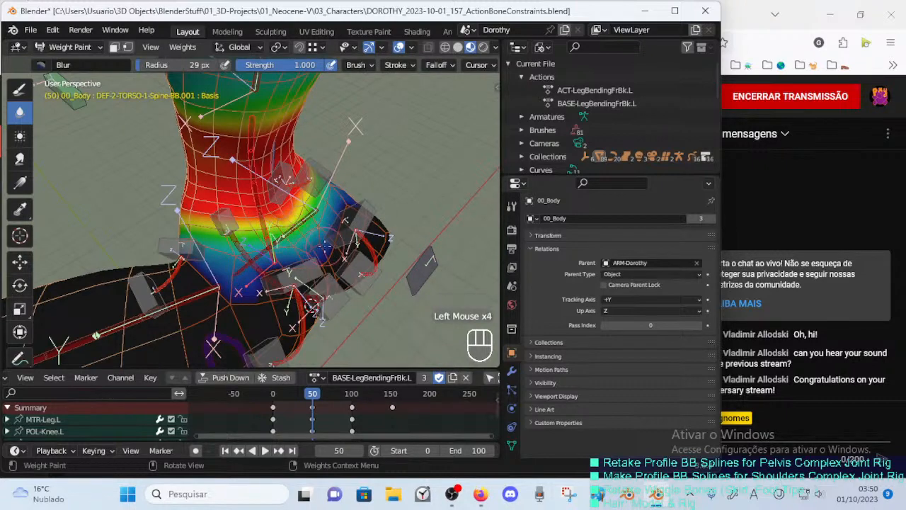
pyautogui.moveTo(317, 246); pyautogui.dragTo(296, 255, button='middle')
pyautogui.moveTo(296, 255); pyautogui.dragTo(290, 258)
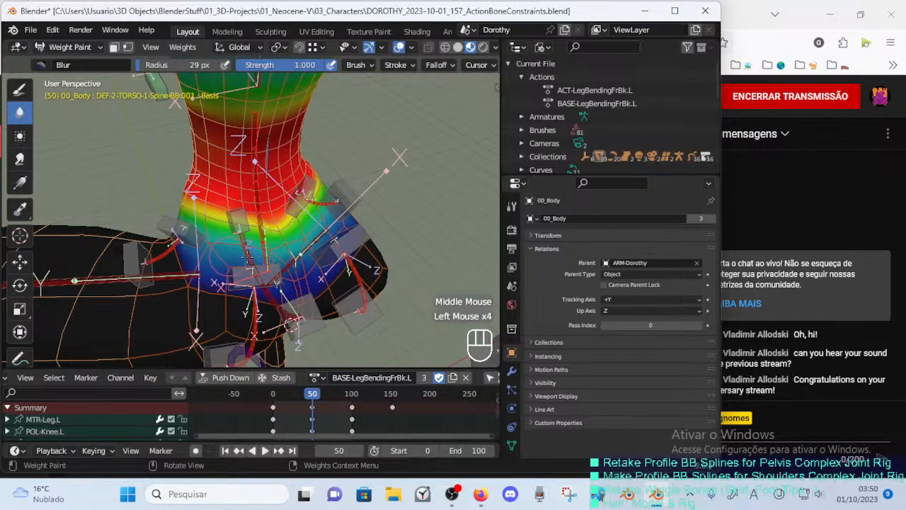
pyautogui.moveTo(258, 243)
pyautogui.mouseDown(button='middle')
pyautogui.moveTo(330, 277)
pyautogui.moveTo(386, 322)
pyautogui.moveTo(398, 206)
pyautogui.moveTo(347, 200)
pyautogui.moveTo(300, 279)
pyautogui.moveTo(309, 239)
pyautogui.moveTo(283, 238)
pyautogui.mouseUp(button='middle')
pyautogui.click(330, 277)
pyautogui.click(300, 278)
pyautogui.hotkey('ctrl', 'z')
pyautogui.moveTo(283, 239)
pyautogui.mouseDown(button='middle')
pyautogui.moveTo(241, 237)
pyautogui.moveTo(289, 264)
pyautogui.moveTo(245, 275)
pyautogui.moveTo(267, 301)
pyautogui.moveTo(244, 273)
pyautogui.moveTo(212, 256)
pyautogui.moveTo(353, 244)
pyautogui.mouseUp(button='middle')
pyautogui.click(188, 251)
pyautogui.moveTo(354, 245); pyautogui.dragTo(285, 228, button='middle')
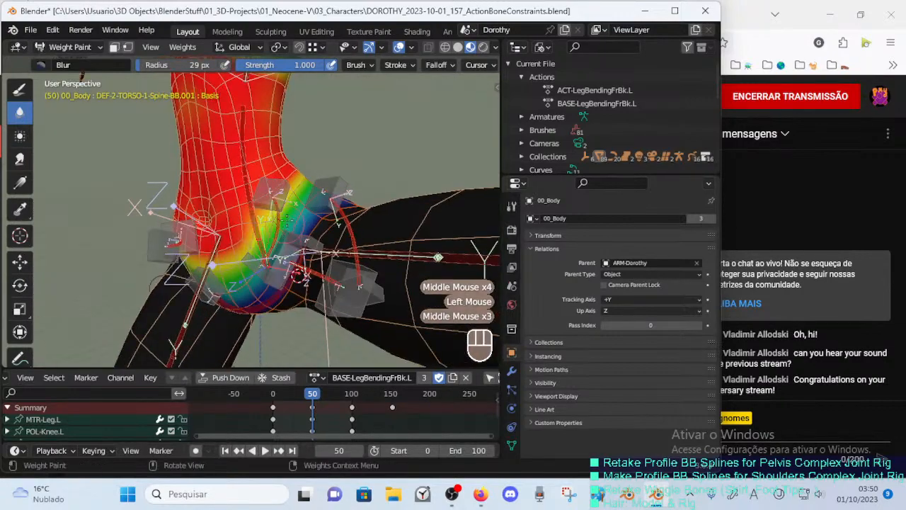
# Blur the spine weight gradient at the front of the left hip and across the lower belly.
pyautogui.click(285, 227)
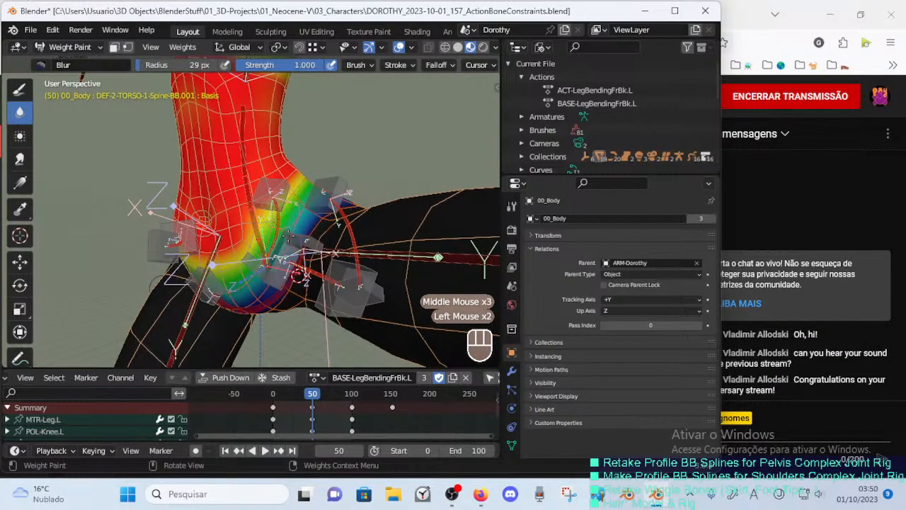
pyautogui.moveTo(282, 209); pyautogui.dragTo(291, 219, button='middle')
pyautogui.click(286, 215)
pyautogui.click(290, 219)
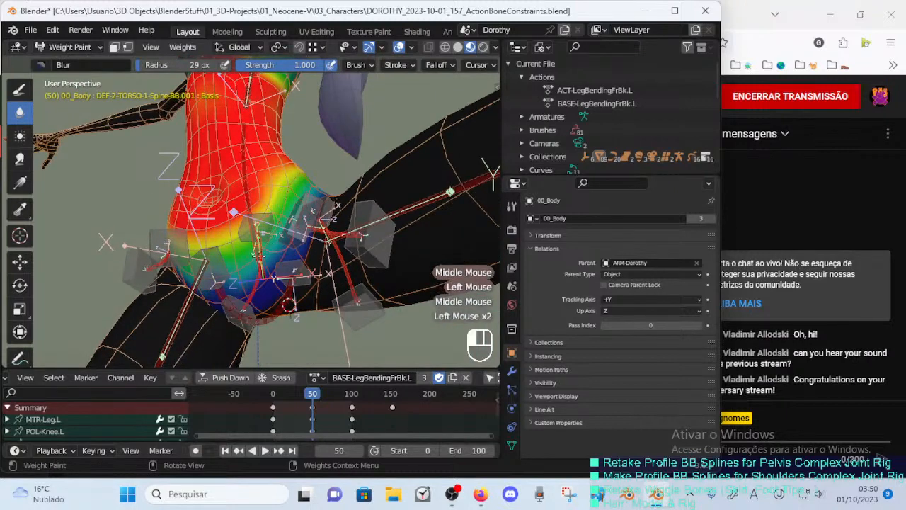
pyautogui.moveTo(257, 255); pyautogui.dragTo(292, 252, button='middle')
pyautogui.click(217, 264)
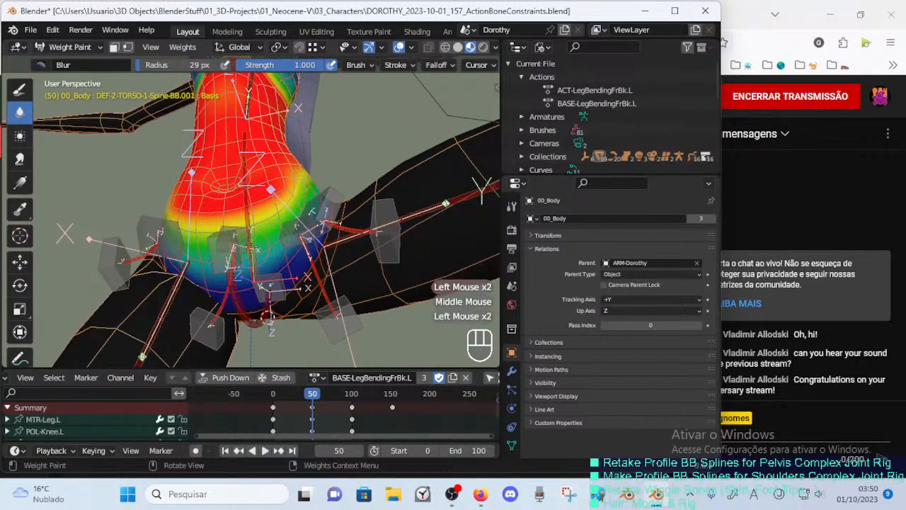
# Even out the spine weight gradient along the side of the left hip with the 29 px Blur brush.
pyautogui.moveTo(251, 224); pyautogui.dragTo(264, 206, button='middle')
pyautogui.click(262, 213)
pyautogui.click(279, 186)
pyautogui.click(279, 187)
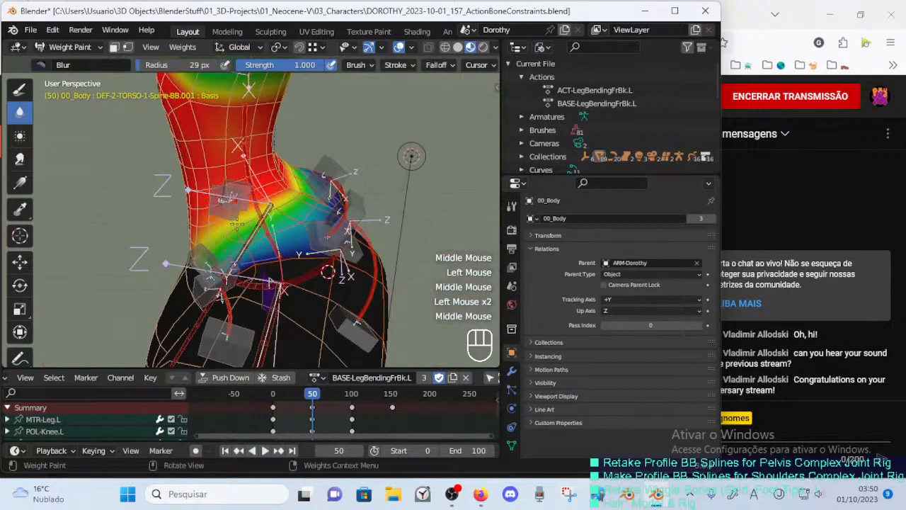
pyautogui.click(266, 206)
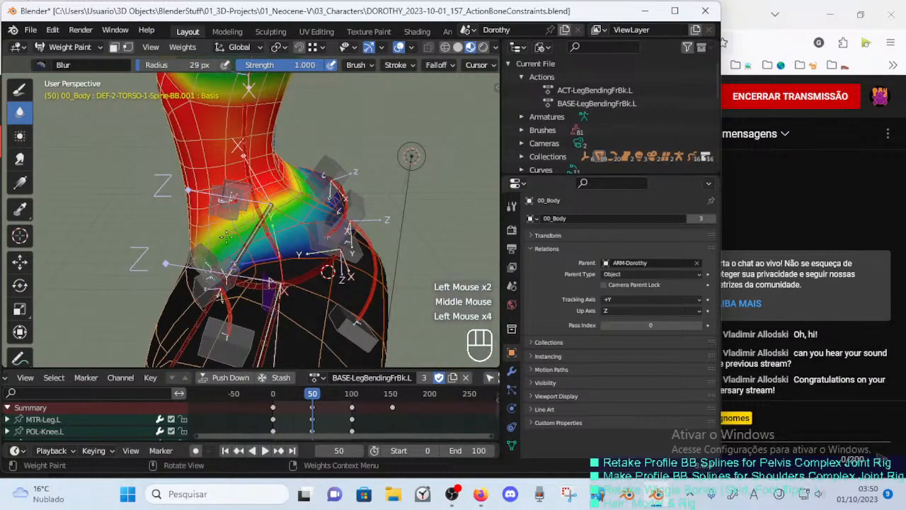
# Undo the last blur stroke on the lower belly and save the file.
pyautogui.moveTo(226, 237); pyautogui.dragTo(268, 190, button='middle')
pyautogui.moveTo(268, 190); pyautogui.dragTo(296, 157, button='middle')
pyautogui.keyDown('shift'); pyautogui.moveTo(296, 158); pyautogui.dragTo(324, 207, button='middle'); pyautogui.keyUp('shift')
pyautogui.click(230, 272)
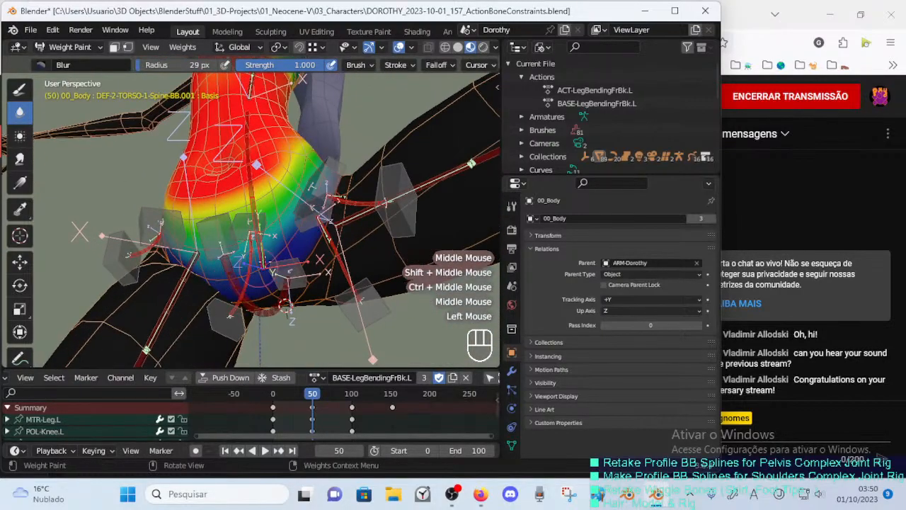
pyautogui.hotkey('ctrl', 'z')
pyautogui.moveTo(276, 247); pyautogui.dragTo(244, 247, button='middle')
pyautogui.hotkey('ctrl', 's')
# Scrub the leg-bending action back and forth, ending at frame 0, to check the pelvis deformation from the front and side.
pyautogui.moveTo(244, 247)
pyautogui.mouseDown(button='middle')
pyautogui.moveTo(230, 241)
pyautogui.moveTo(258, 244)
pyautogui.mouseUp(button='middle')
pyautogui.moveTo(248, 255); pyautogui.dragTo(383, 297, button='middle')
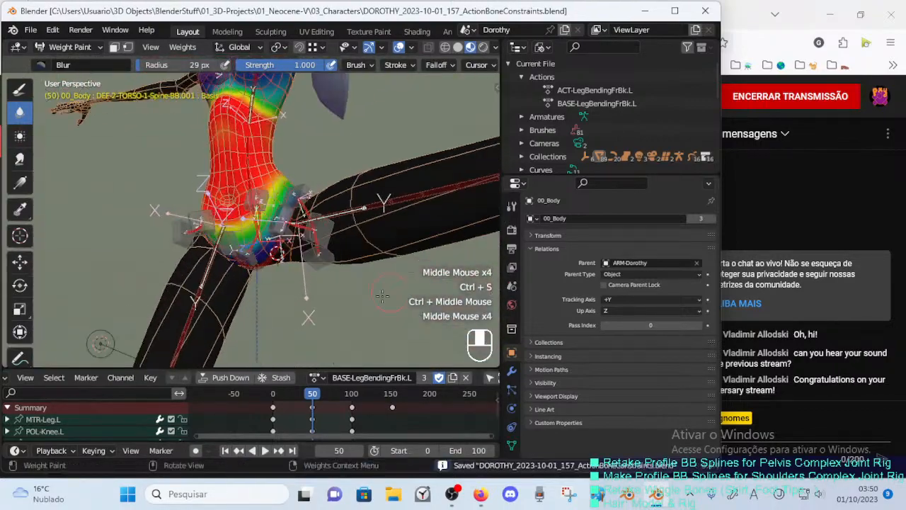
pyautogui.moveTo(325, 364); pyautogui.dragTo(368, 366, button='middle')
pyautogui.moveTo(313, 395); pyautogui.dragTo(271, 405)
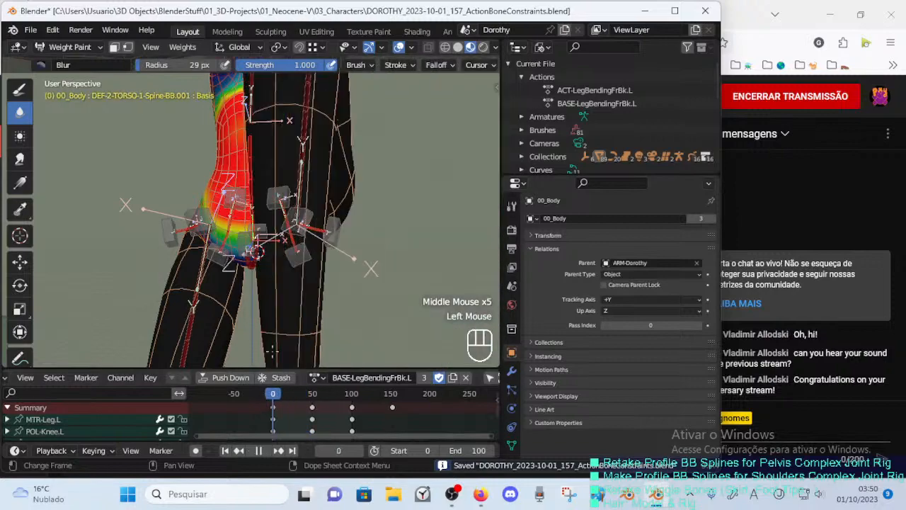
pyautogui.moveTo(284, 348); pyautogui.dragTo(347, 343, button='middle')
pyautogui.moveTo(275, 395); pyautogui.dragTo(342, 393)
pyautogui.moveTo(363, 309); pyautogui.dragTo(325, 342, button='middle')
pyautogui.moveTo(347, 400); pyautogui.dragTo(258, 404)
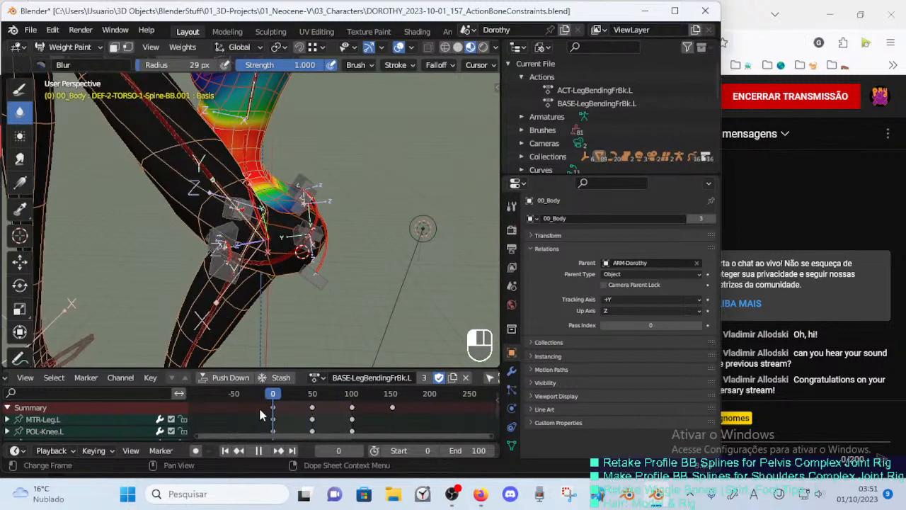
# Expand the CorrectiveSmooth: Buttocks modifier and inspect the driver on its viewport display setting.
pyautogui.click(512, 370)
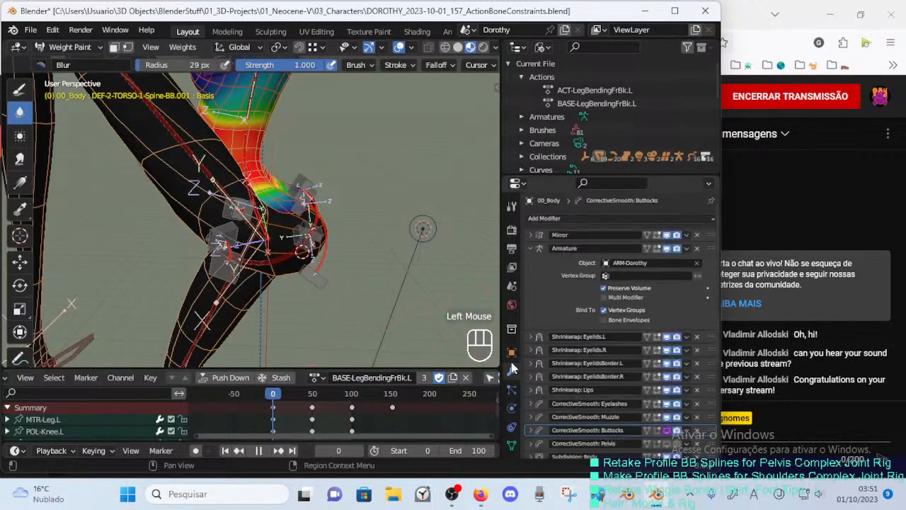
pyautogui.moveTo(543, 359); pyautogui.dragTo(564, 279, button='middle')
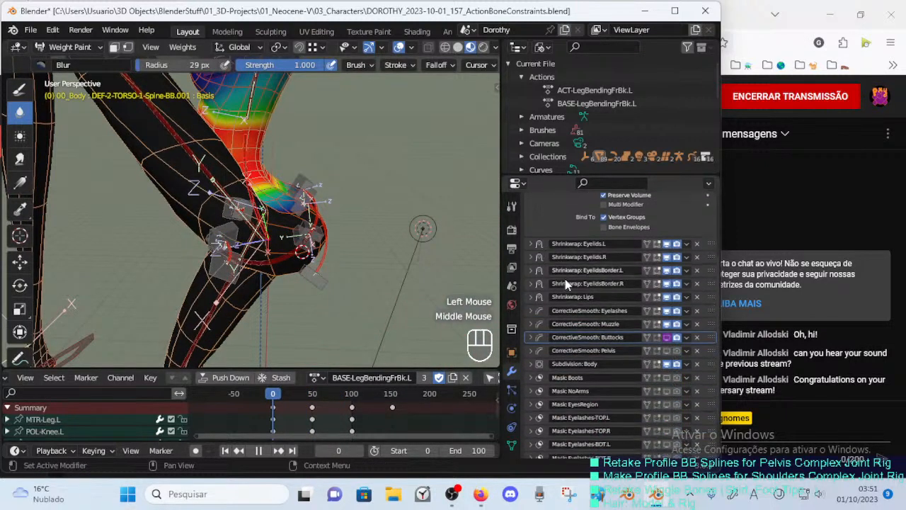
pyautogui.click(559, 340)
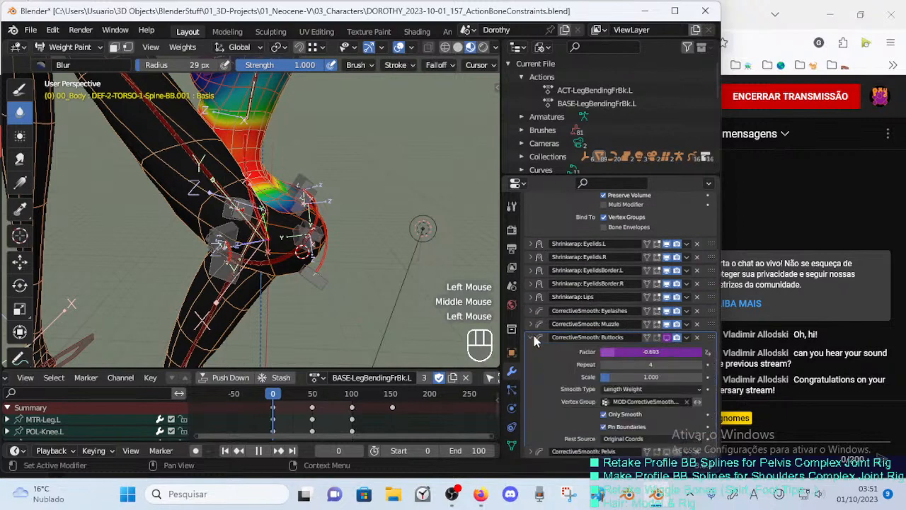
pyautogui.rightClick(665, 339)
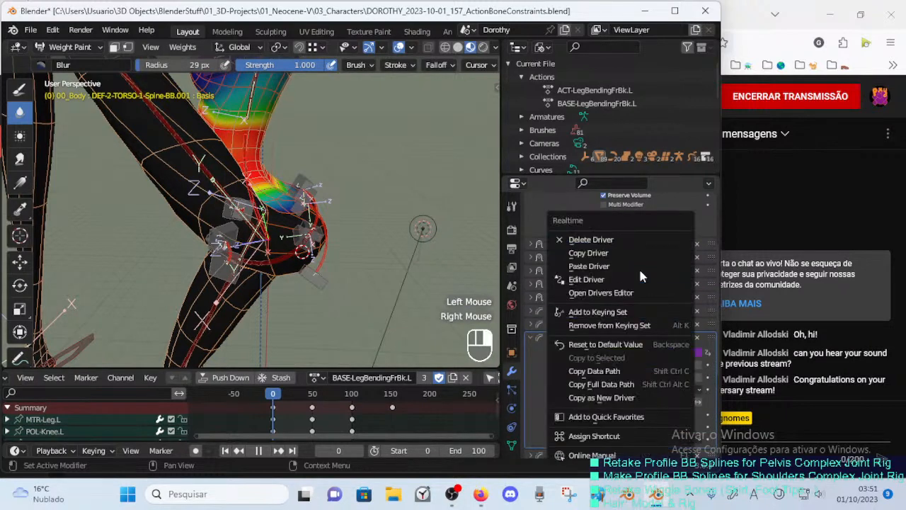
pyautogui.click(604, 280)
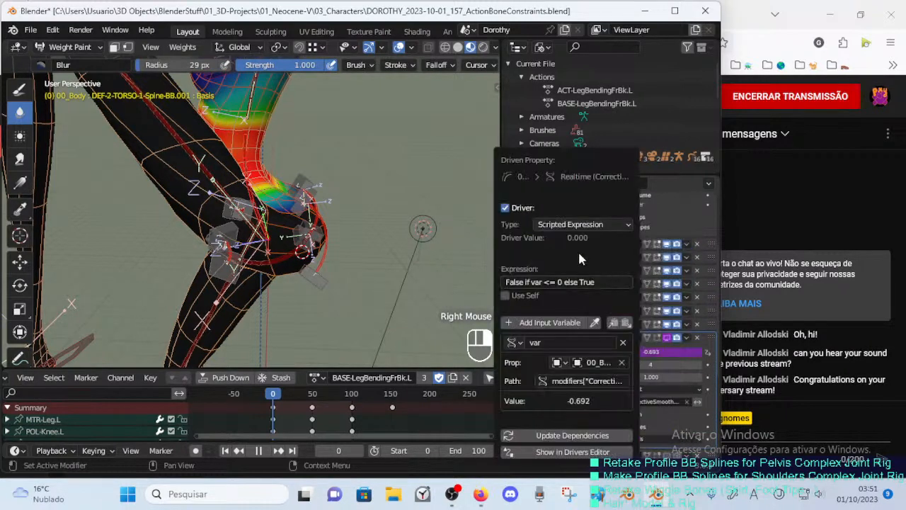
# Toggle the viewport display of the CorrectiveSmooth: Buttocks modifier twice and save the file.
pyautogui.click(667, 339)
pyautogui.click(667, 339)
pyautogui.hotkey('ctrl', 's')
# Scrub the leg-bending action from frame 0 to frame 99 and examine the hip and buttock deformation up close.
pyautogui.moveTo(412, 314); pyautogui.dragTo(294, 273, button='middle')
pyautogui.moveTo(273, 396); pyautogui.dragTo(309, 378)
pyautogui.moveTo(314, 361); pyautogui.dragTo(244, 362, button='middle')
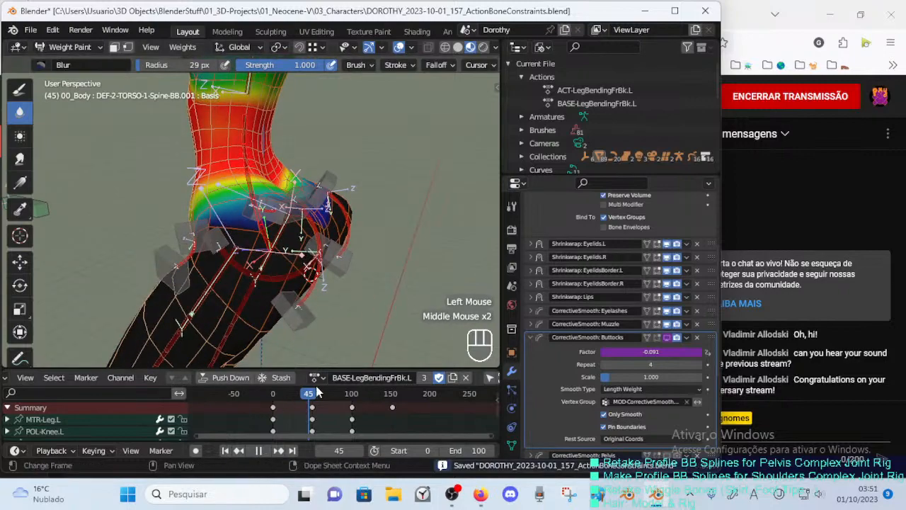
pyautogui.moveTo(308, 393); pyautogui.dragTo(352, 393)
pyautogui.keyDown('ctrl'); pyautogui.moveTo(354, 329); pyautogui.dragTo(353, 317, button='middle'); pyautogui.keyUp('ctrl')
pyautogui.moveTo(353, 318); pyautogui.dragTo(362, 288, button='middle')
pyautogui.moveTo(362, 287)
pyautogui.keyDown('ctrl'); pyautogui.mouseDown(button='middle')
pyautogui.moveTo(321, 249)
pyautogui.moveTo(363, 180)
pyautogui.mouseUp(button='middle'); pyautogui.keyUp('ctrl')
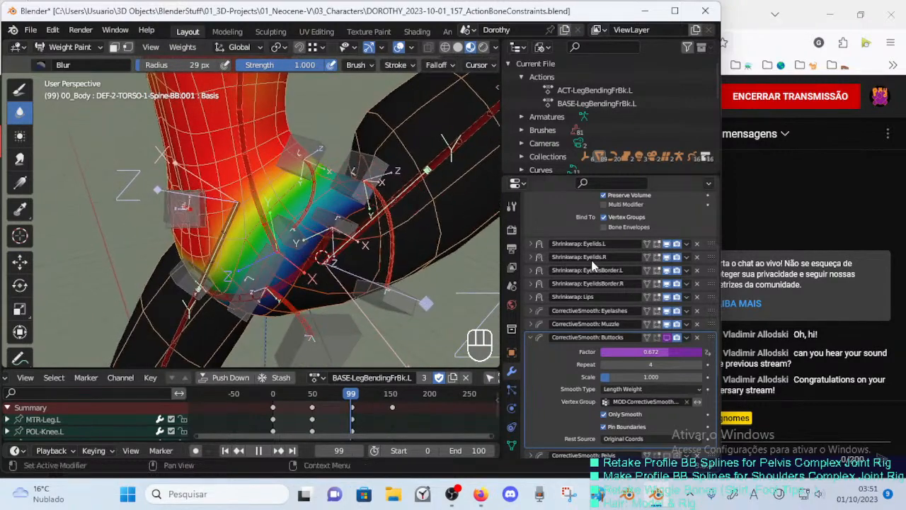
# Compare the bent hip with the CorrectiveSmooth: Buttocks modifier hidden and shown in the viewport, leaving it shown.
pyautogui.click(666, 338)
pyautogui.click(667, 340)
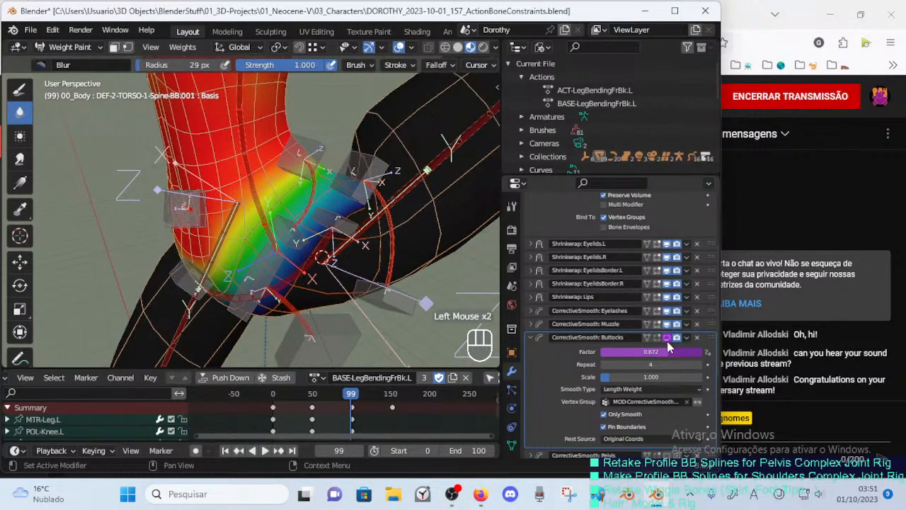
pyautogui.click(666, 340)
pyautogui.click(666, 337)
pyautogui.click(666, 338)
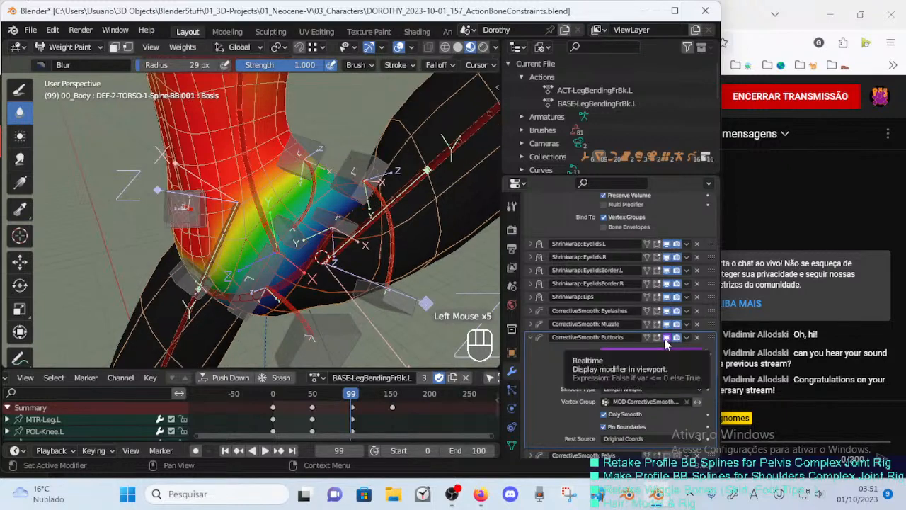
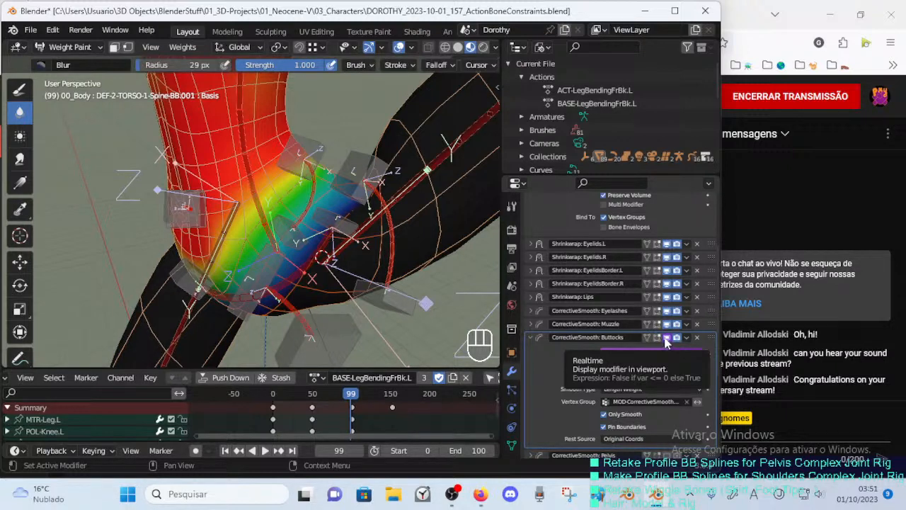
# Compare the bent hip from two angles by repeatedly toggling the CorrectiveSmooth: Buttocks modifier's viewport display at frame 99.
pyautogui.click(666, 339)
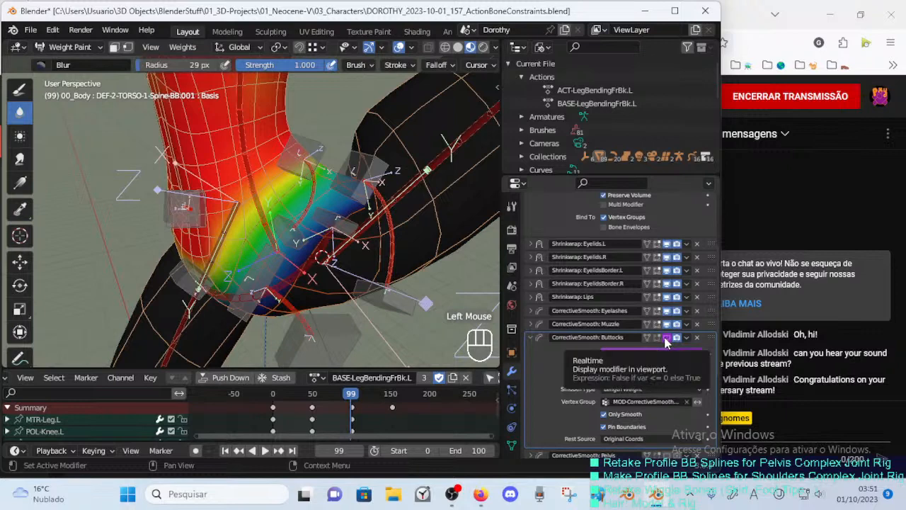
pyautogui.click(665, 340)
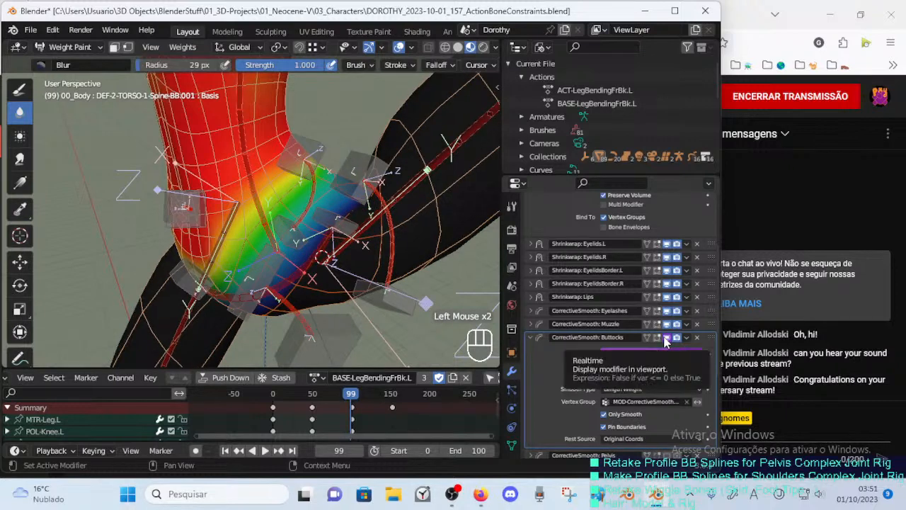
pyautogui.click(666, 340)
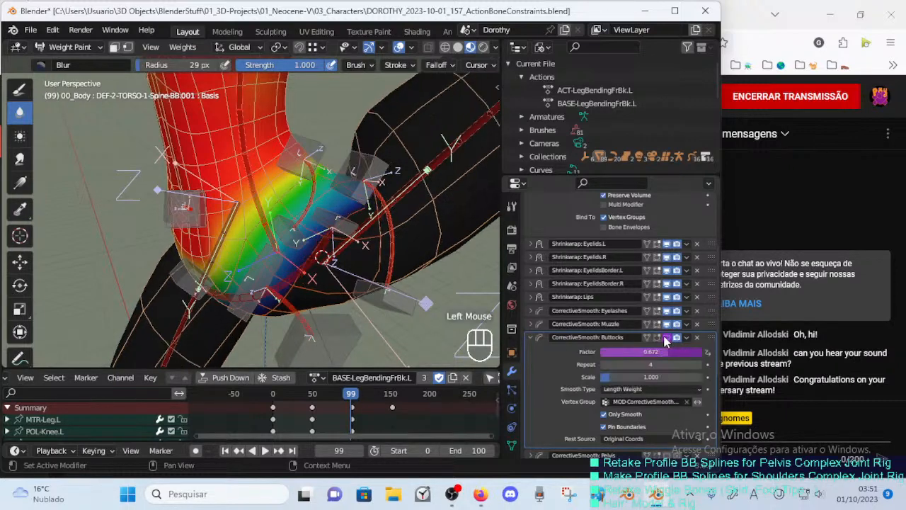
pyautogui.click(665, 340)
pyautogui.moveTo(340, 234); pyautogui.dragTo(426, 209, button='middle')
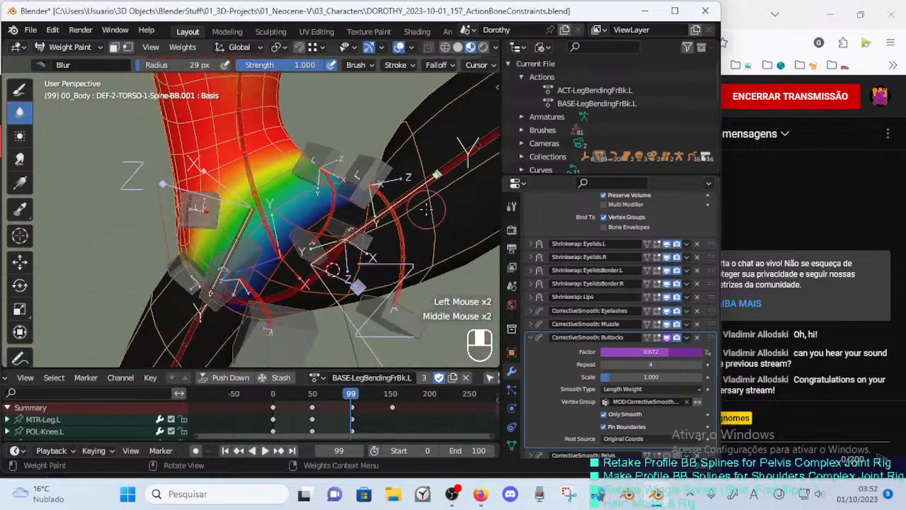
pyautogui.click(666, 338)
pyautogui.click(667, 338)
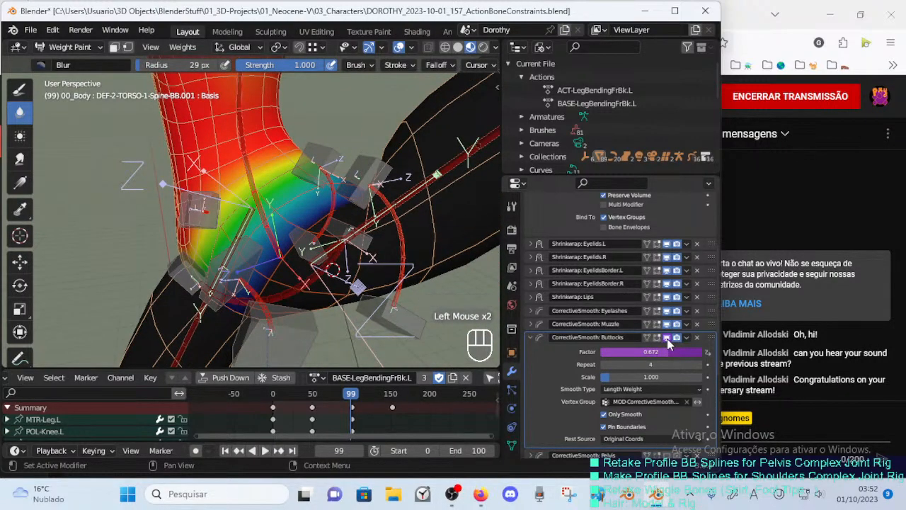
pyautogui.click(667, 338)
pyautogui.click(666, 338)
pyautogui.click(666, 338)
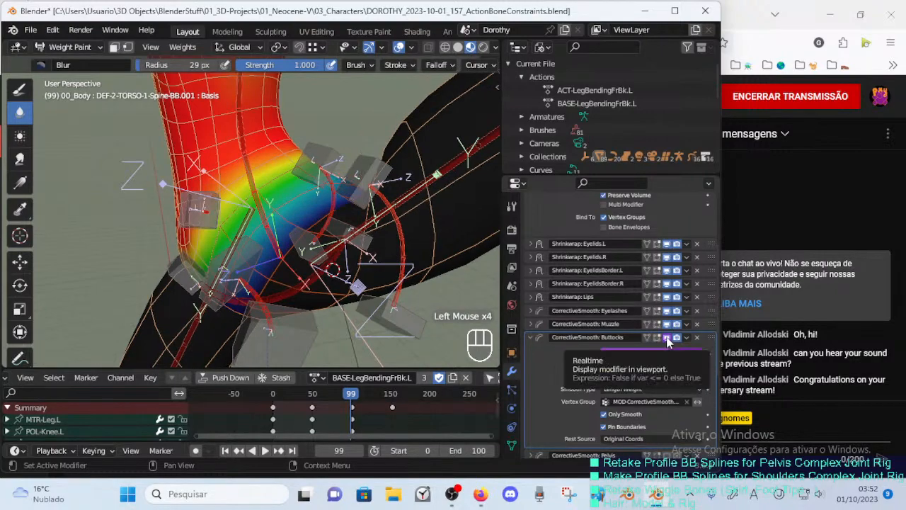
pyautogui.click(666, 338)
pyautogui.click(666, 339)
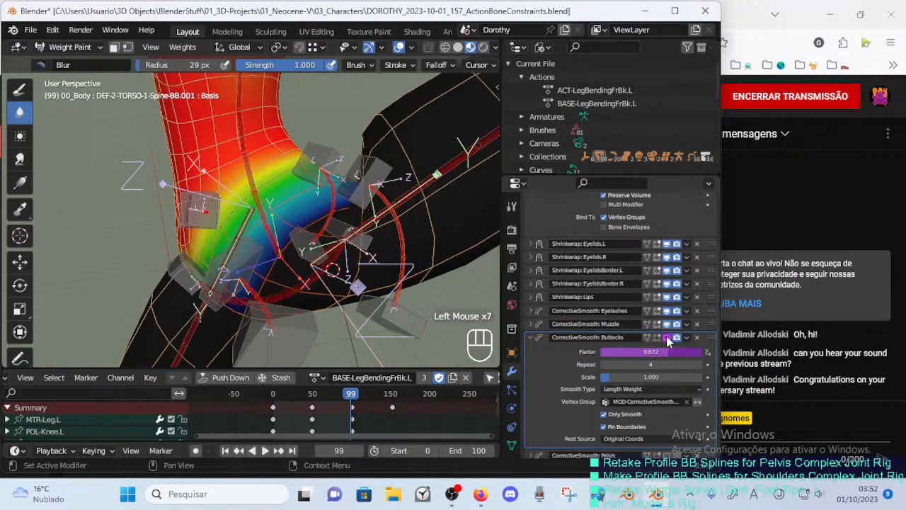
pyautogui.click(666, 338)
pyautogui.moveTo(425, 233); pyautogui.dragTo(386, 251, button='middle')
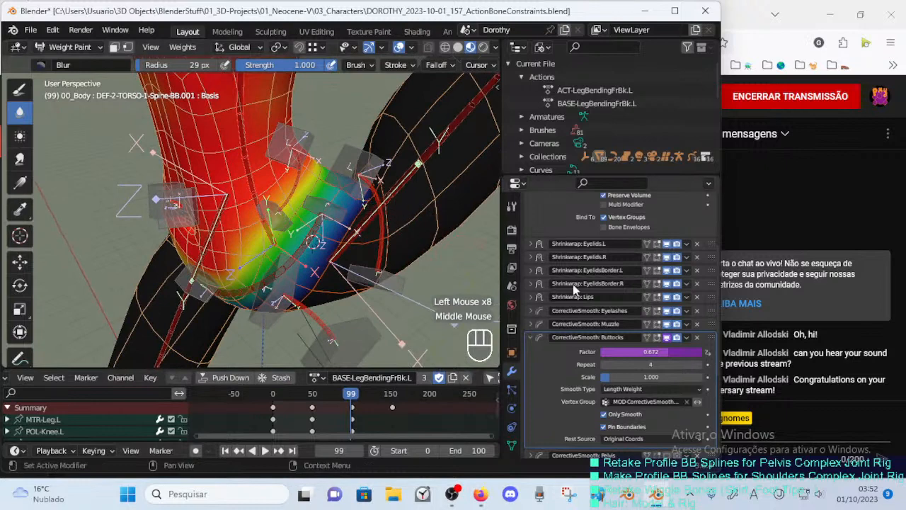
# Keep the buttocks modifier's Repeat at 4, toggle its viewport display while viewing the hip from other angles, and save the file.
pyautogui.moveTo(645, 363); pyautogui.dragTo(656, 364)
pyautogui.click(658, 363)
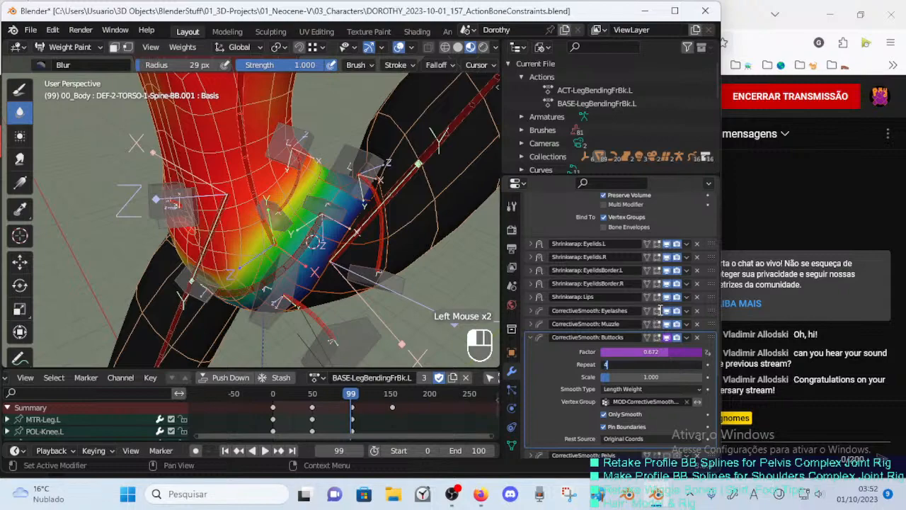
pyautogui.press('Return')
pyautogui.click(664, 338)
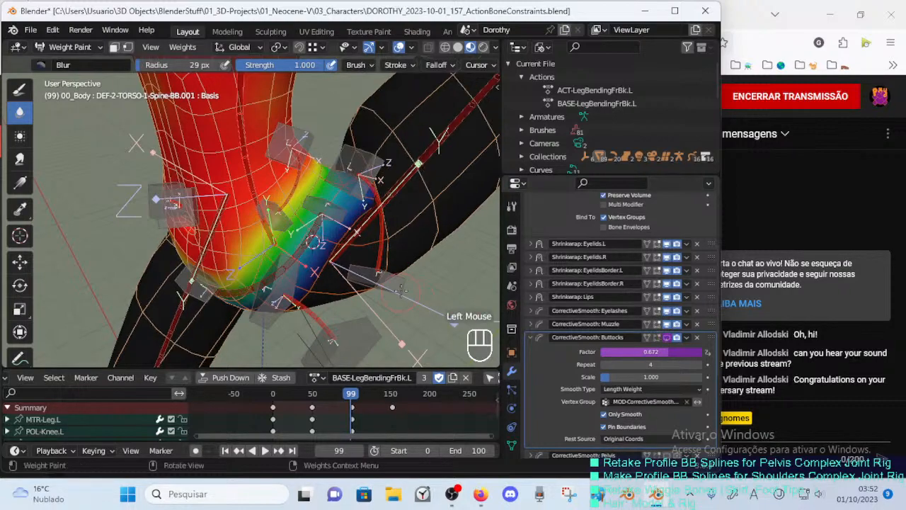
pyautogui.moveTo(413, 285); pyautogui.dragTo(269, 221, button='middle')
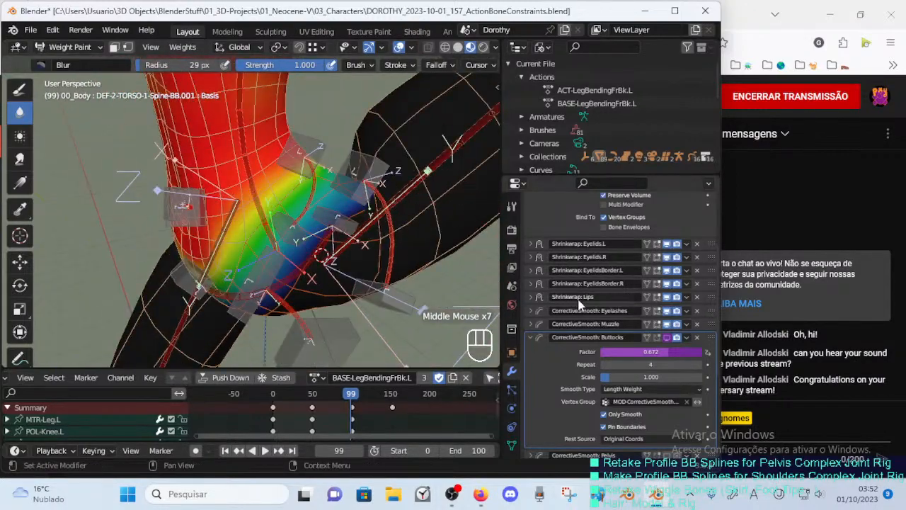
pyautogui.click(667, 339)
pyautogui.click(667, 338)
pyautogui.moveTo(396, 227)
pyautogui.mouseDown(button='middle')
pyautogui.moveTo(372, 214)
pyautogui.moveTo(386, 216)
pyautogui.mouseUp(button='middle')
pyautogui.hotkey('ctrl', 's')
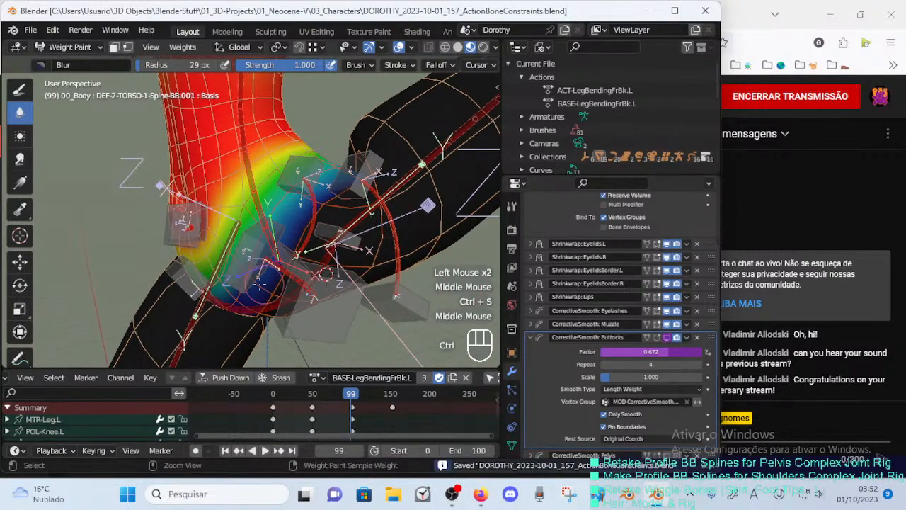
# Examine the spine weights and mesh deformation around the raised hip and pelvis from several sides at frame 99.
pyautogui.keyDown('ctrl'); pyautogui.moveTo(259, 283); pyautogui.dragTo(369, 283, button='middle'); pyautogui.keyUp('ctrl')
pyautogui.moveTo(368, 283); pyautogui.dragTo(419, 289, button='middle')
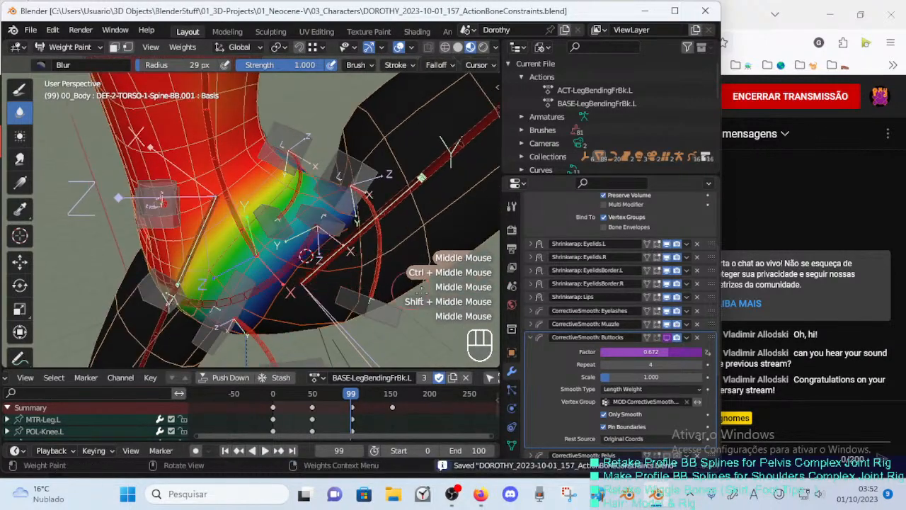
pyautogui.moveTo(354, 225)
pyautogui.mouseDown(button='middle')
pyautogui.moveTo(358, 260)
pyautogui.moveTo(398, 246)
pyautogui.moveTo(388, 244)
pyautogui.mouseUp(button='middle')
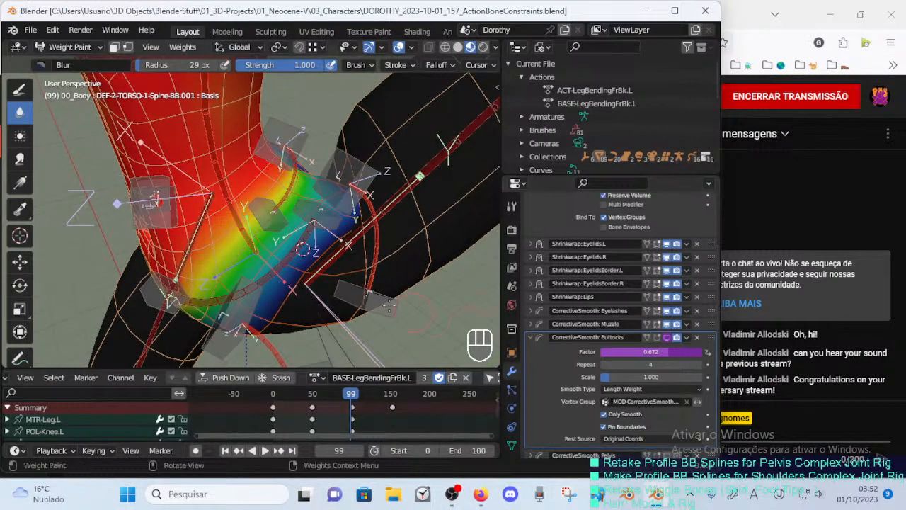
pyautogui.moveTo(388, 305); pyautogui.dragTo(375, 305, button='middle')
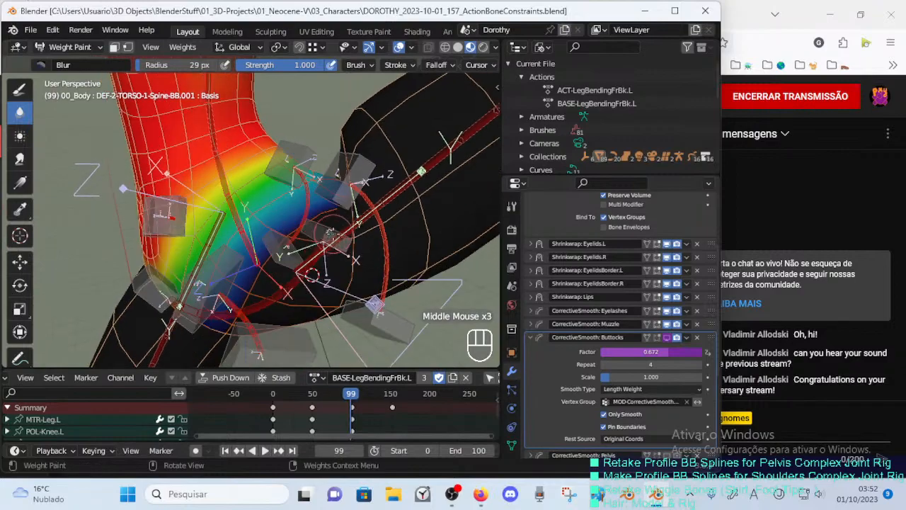
pyautogui.moveTo(329, 233)
pyautogui.mouseDown(button='middle')
pyautogui.moveTo(342, 224)
pyautogui.moveTo(368, 233)
pyautogui.mouseUp(button='middle')
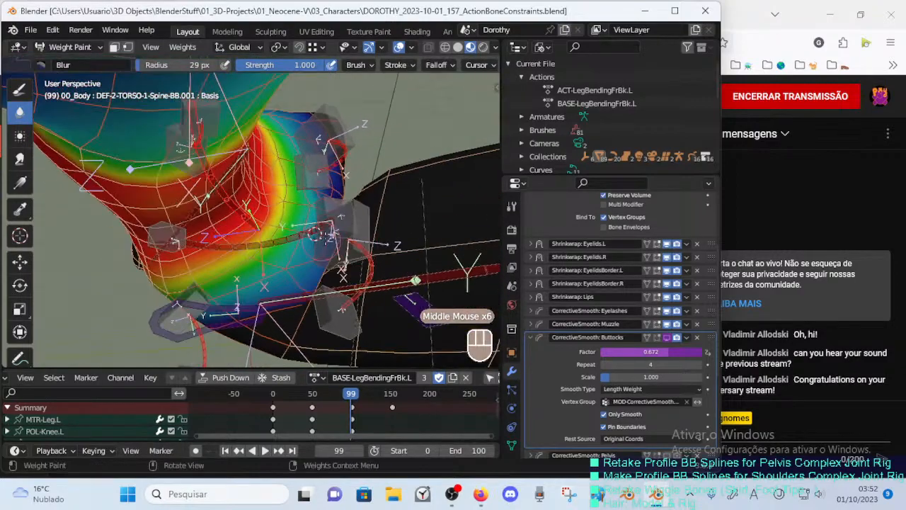
pyautogui.moveTo(411, 283)
pyautogui.mouseDown(button='middle')
pyautogui.moveTo(372, 216)
pyautogui.moveTo(368, 205)
pyautogui.moveTo(381, 199)
pyautogui.moveTo(351, 192)
pyautogui.moveTo(362, 211)
pyautogui.moveTo(354, 202)
pyautogui.moveTo(347, 279)
pyautogui.moveTo(376, 228)
pyautogui.moveTo(318, 382)
pyautogui.mouseUp(button='middle')
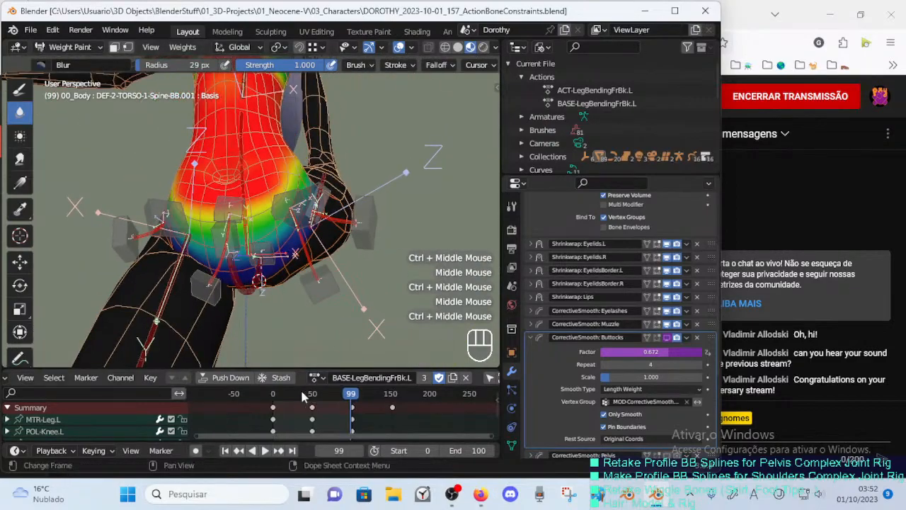
# Scrub the leg-bending action back and forth between frames 32 and 96 and examine the hip deformation from several angles.
pyautogui.moveTo(303, 397)
pyautogui.mouseDown()
pyautogui.moveTo(275, 396)
pyautogui.moveTo(344, 397)
pyautogui.moveTo(312, 400)
pyautogui.mouseUp()
pyautogui.moveTo(323, 289)
pyautogui.mouseDown(button='middle')
pyautogui.moveTo(395, 278)
pyautogui.moveTo(343, 268)
pyautogui.mouseUp(button='middle')
pyautogui.moveTo(320, 400)
pyautogui.mouseDown()
pyautogui.moveTo(287, 395)
pyautogui.moveTo(335, 396)
pyautogui.mouseUp()
pyautogui.moveTo(368, 319); pyautogui.dragTo(319, 322, button='middle')
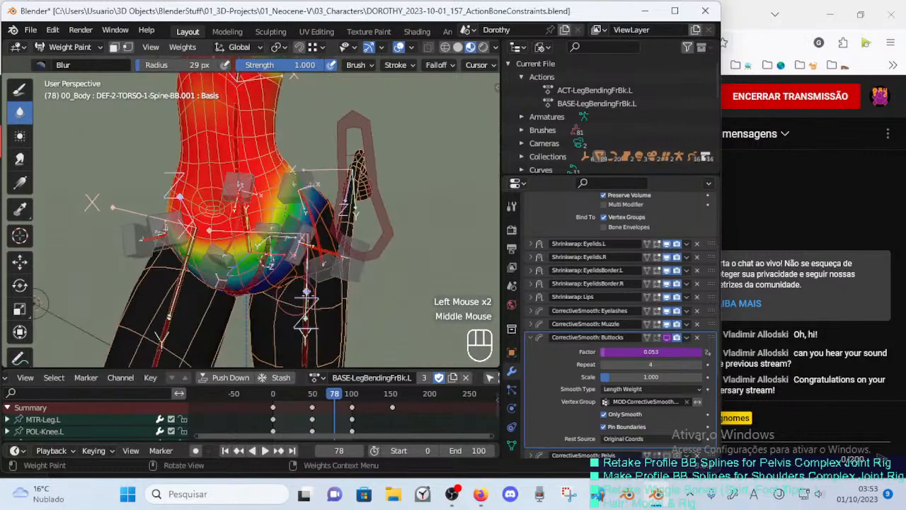
pyautogui.moveTo(368, 340); pyautogui.dragTo(300, 358, button='middle')
pyautogui.moveTo(332, 397); pyautogui.dragTo(348, 397)
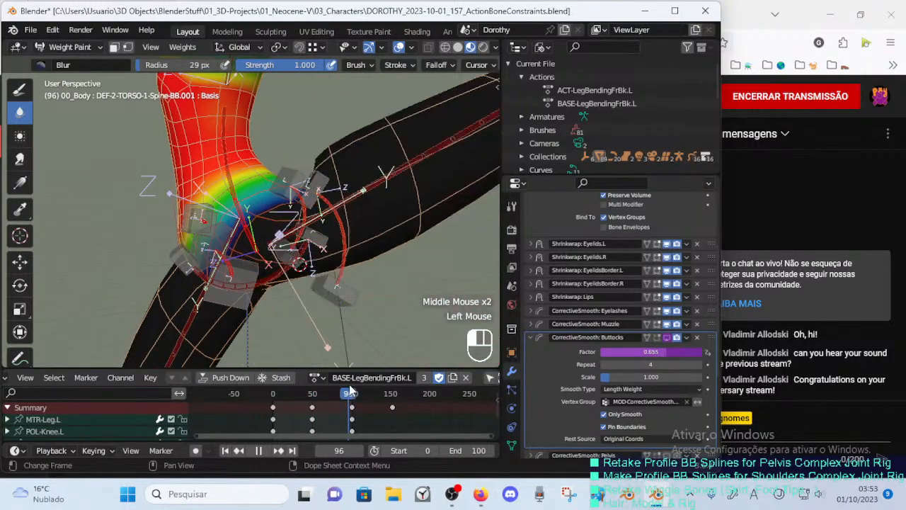
pyautogui.moveTo(358, 333); pyautogui.dragTo(332, 320, button='middle')
pyautogui.moveTo(347, 397); pyautogui.dragTo(298, 392)
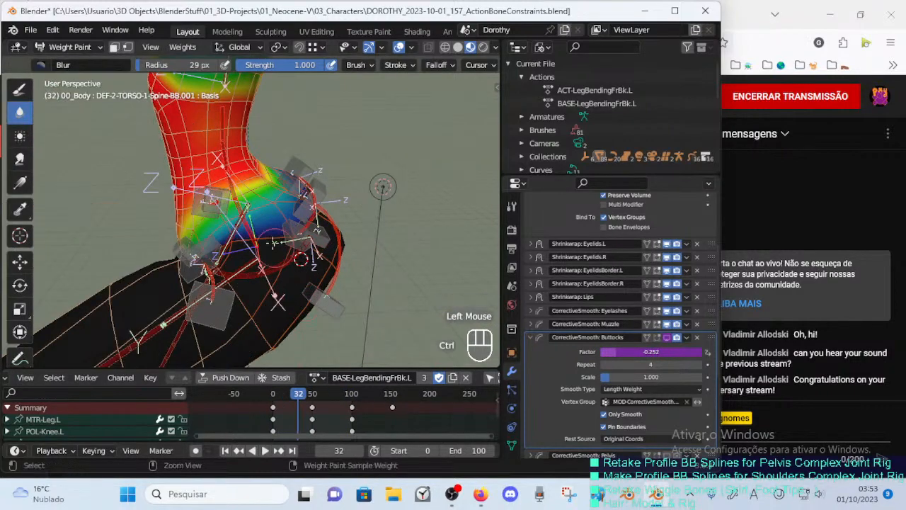
# Pick through the deform bones around the pelvis to view their weights, finish on DEF-4D-Crotch.001, and save the file.
pyautogui.keyDown('ctrl'); pyautogui.click(233, 192); pyautogui.keyUp('ctrl')
pyautogui.keyDown('ctrl'); pyautogui.click(234, 191); pyautogui.keyUp('ctrl')
pyautogui.keyDown('ctrl'); pyautogui.moveTo(234, 192); pyautogui.dragTo(232, 228, button='middle'); pyautogui.keyUp('ctrl')
pyautogui.moveTo(232, 228); pyautogui.dragTo(218, 266, button='middle')
pyautogui.keyDown('ctrl'); pyautogui.click(139, 306); pyautogui.keyUp('ctrl')
pyautogui.moveTo(139, 306); pyautogui.dragTo(331, 283, button='middle')
pyautogui.keyDown('ctrl'); pyautogui.click(186, 313); pyautogui.keyUp('ctrl')
pyautogui.keyDown('ctrl'); pyautogui.click(271, 291); pyautogui.keyUp('ctrl')
pyautogui.keyDown('ctrl'); pyautogui.click(272, 282); pyautogui.keyUp('ctrl')
pyautogui.hotkey('ctrl', 's')
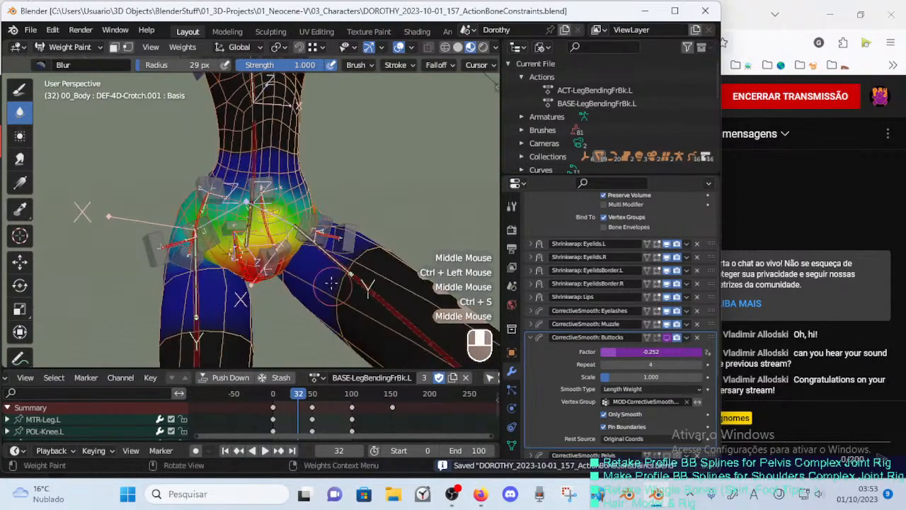
# Move the animation to the keyframe at frame 50 and save the file.
pyautogui.moveTo(296, 398); pyautogui.dragTo(305, 394)
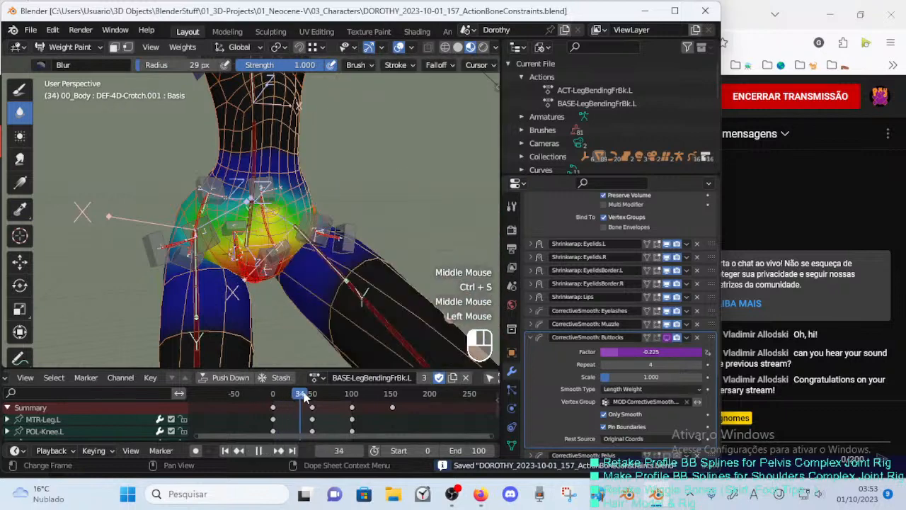
pyautogui.press('Up')
pyautogui.keyDown('ctrl'); pyautogui.moveTo(317, 330); pyautogui.dragTo(291, 353, button='middle'); pyautogui.keyUp('ctrl')
pyautogui.hotkey('ctrl', 's')
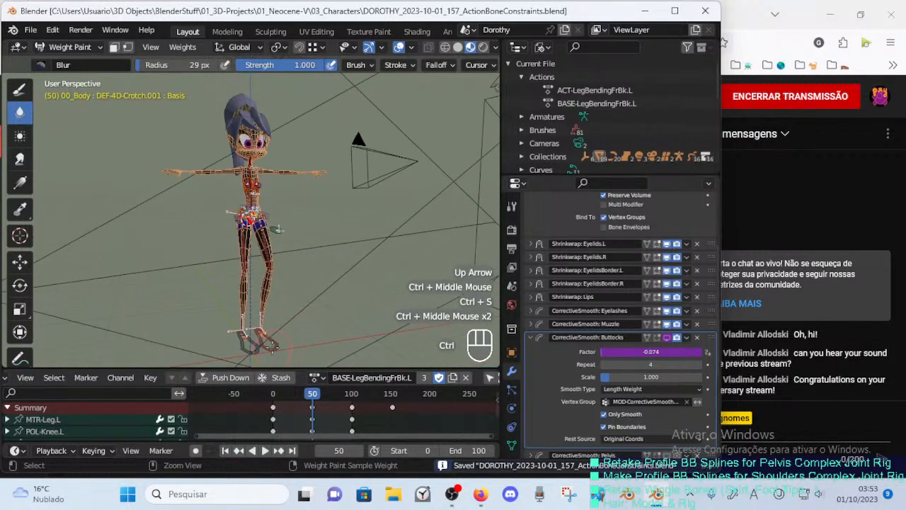
# Move the left foot control up and outward to raise the leg sideways, and select the DEF-2-TORSO-1-Spine-BB.001 bone.
pyautogui.keyDown('ctrl'); pyautogui.click(274, 348); pyautogui.keyUp('ctrl')
pyautogui.press('g')
pyautogui.click(419, 206)
pyautogui.keyDown('ctrl'); pyautogui.moveTo(416, 207); pyautogui.dragTo(406, 170, button='middle'); pyautogui.keyUp('ctrl')
pyautogui.keyDown('ctrl'); pyautogui.click(280, 234); pyautogui.keyUp('ctrl')
pyautogui.keyDown('ctrl'); pyautogui.click(248, 152); pyautogui.keyUp('ctrl')
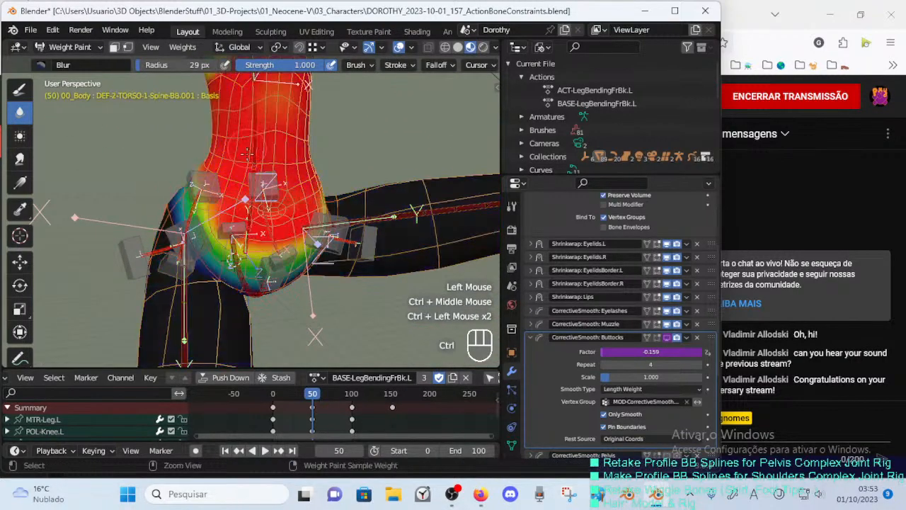
# Paint DEF-4D-Crotch.001 weights over the crotch and lower pelvis with the Mix brush at weight 1.000 and radius 46 px.
pyautogui.keyDown('ctrl'); pyautogui.click(244, 279); pyautogui.keyUp('ctrl')
pyautogui.moveTo(244, 278)
pyautogui.mouseDown(button='middle')
pyautogui.moveTo(207, 244)
pyautogui.moveTo(201, 210)
pyautogui.mouseUp(button='middle')
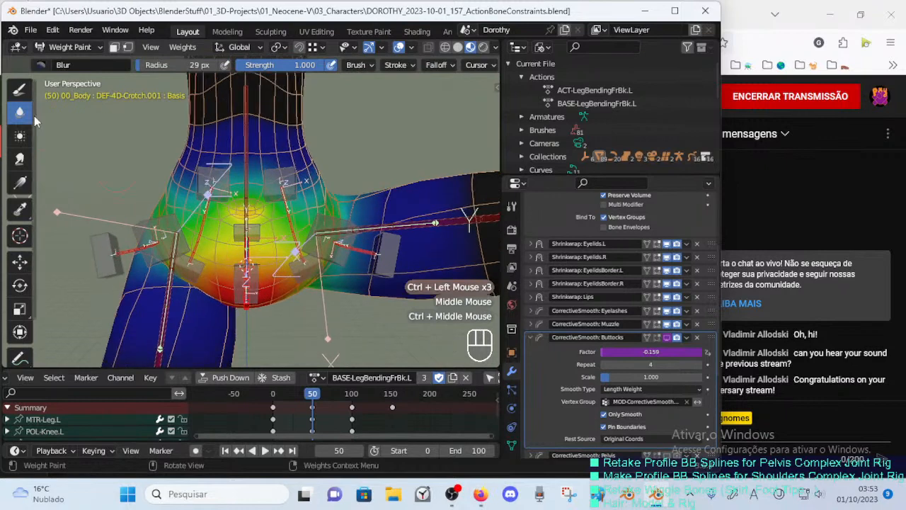
pyautogui.click(22, 92)
pyautogui.hotkey('ctrl', 'f')
pyautogui.press('f')
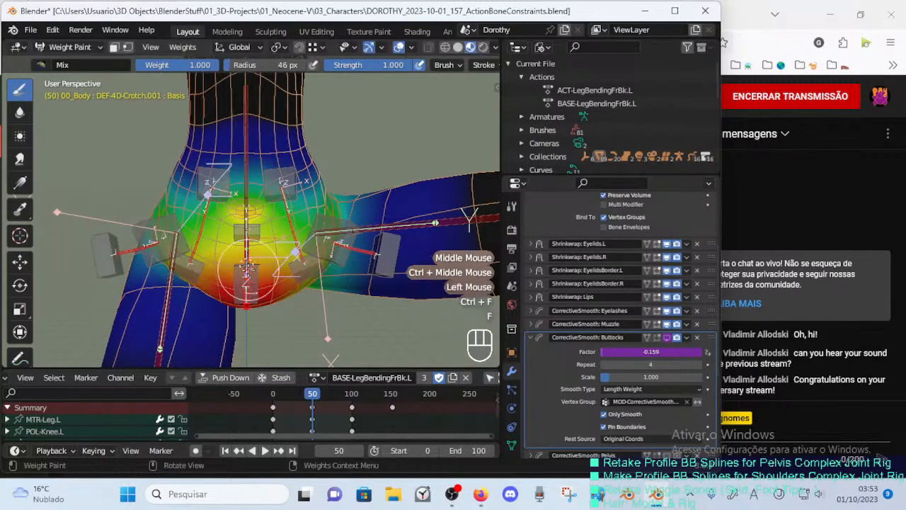
pyautogui.click(246, 258)
pyautogui.moveTo(246, 256)
pyautogui.mouseDown(button='middle')
pyautogui.moveTo(241, 283)
pyautogui.moveTo(273, 275)
pyautogui.mouseUp(button='middle')
pyautogui.click(241, 283)
pyautogui.click(287, 301)
pyautogui.click(265, 278)
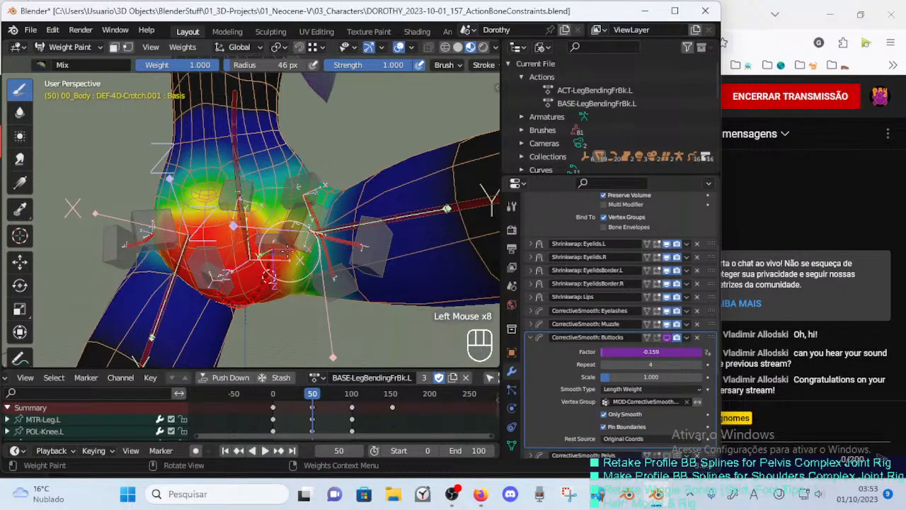
# Erase the crotch weights from the waist and lower abdomen with the Subtract brush, enlarging its radius to 108 px.
pyautogui.moveTo(287, 251)
pyautogui.mouseDown(button='middle')
pyautogui.moveTo(276, 292)
pyautogui.moveTo(295, 233)
pyautogui.mouseUp(button='middle')
pyautogui.click(41, 65)
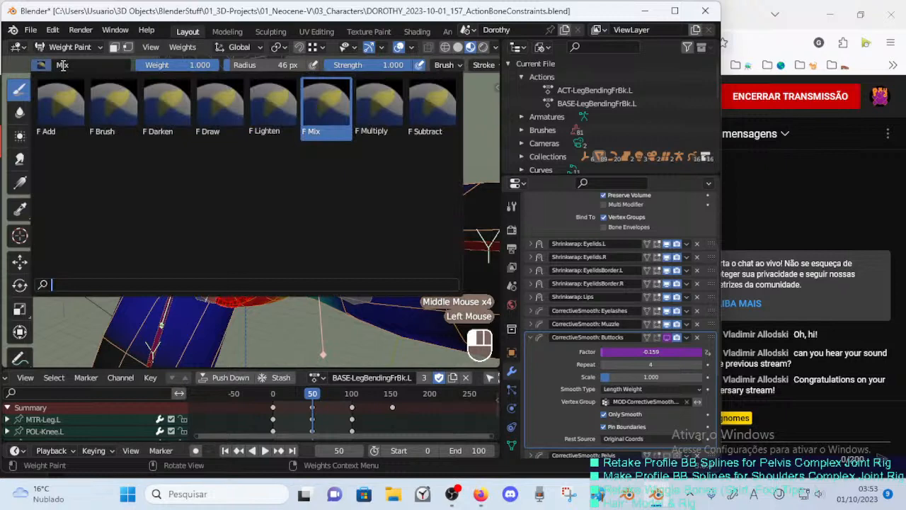
pyautogui.click(428, 107)
pyautogui.press('f')
pyautogui.click(207, 173)
pyautogui.moveTo(206, 173); pyautogui.dragTo(203, 193)
pyautogui.press('f')
pyautogui.click(240, 208)
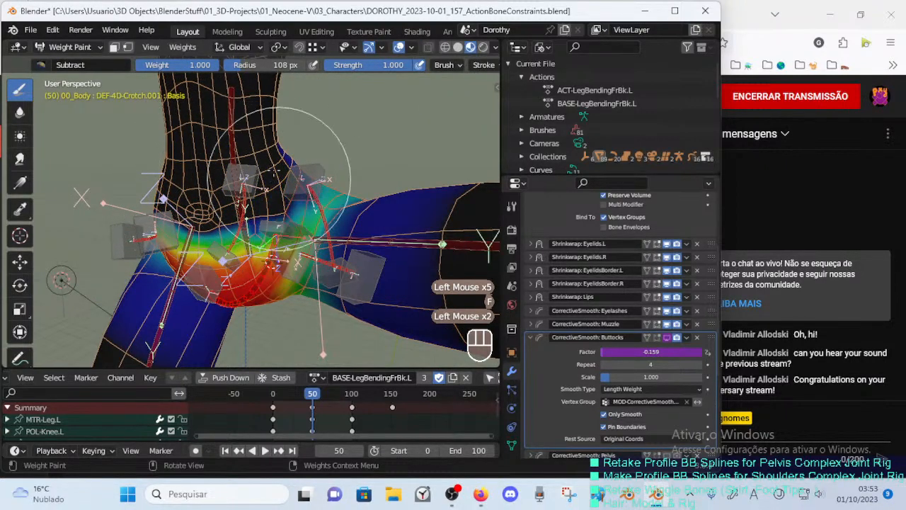
# Remove the crotch weights from both thighs with the 108 px Subtract brush, working from the front and below.
pyautogui.moveTo(332, 183)
pyautogui.mouseDown(button='middle')
pyautogui.moveTo(397, 192)
pyautogui.moveTo(390, 237)
pyautogui.moveTo(402, 177)
pyautogui.mouseUp(button='middle')
pyautogui.click(397, 192)
pyautogui.click(397, 193)
pyautogui.click(397, 193)
pyautogui.click(404, 174)
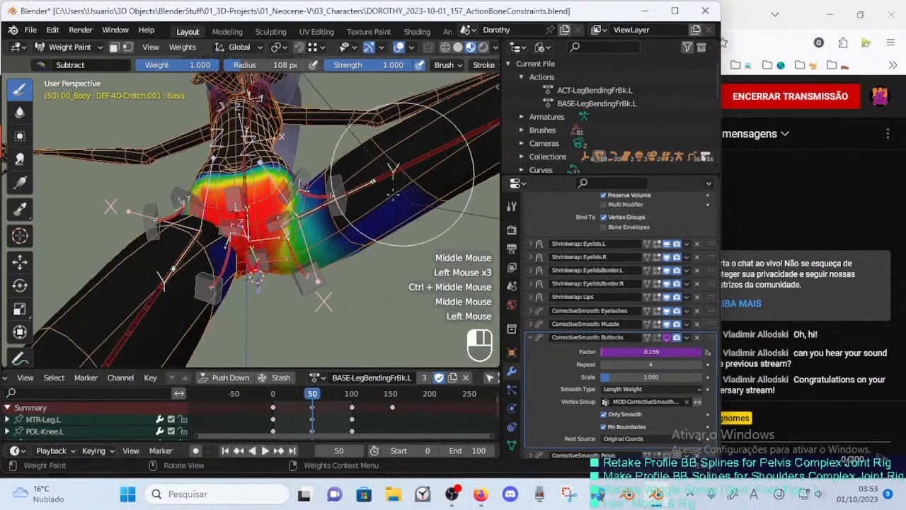
pyautogui.moveTo(396, 185); pyautogui.dragTo(362, 235)
pyautogui.moveTo(361, 234)
pyautogui.mouseDown(button='middle')
pyautogui.moveTo(353, 172)
pyautogui.moveTo(321, 219)
pyautogui.mouseUp(button='middle')
# Subtract the crotch weights from the underside of the left hip and the buttocks with brush radii of 60 and 78 px.
pyautogui.press('f')
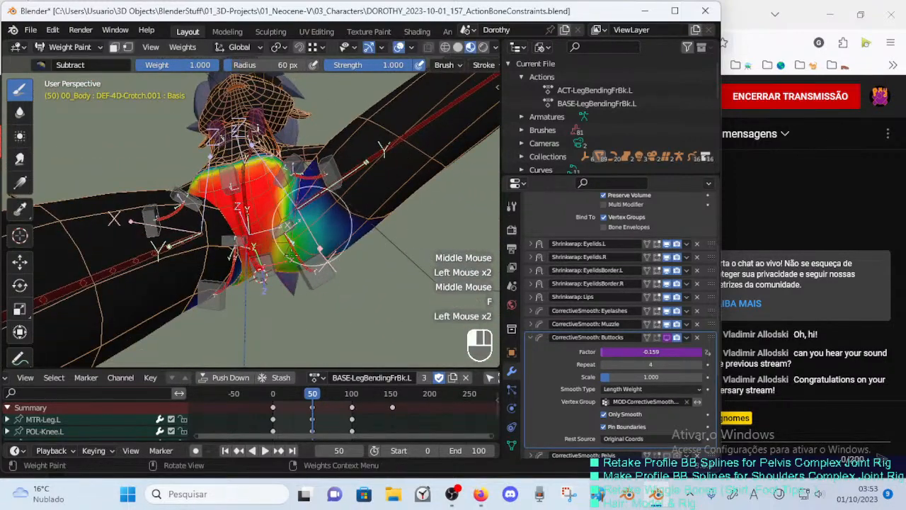
pyautogui.moveTo(312, 274)
pyautogui.mouseDown(button='middle')
pyautogui.moveTo(222, 232)
pyautogui.moveTo(261, 238)
pyautogui.mouseUp(button='middle')
pyautogui.click(204, 235)
pyautogui.moveTo(260, 238); pyautogui.dragTo(247, 212)
pyautogui.moveTo(248, 212)
pyautogui.mouseDown(button='middle')
pyautogui.moveTo(230, 201)
pyautogui.moveTo(226, 222)
pyautogui.moveTo(233, 180)
pyautogui.mouseUp(button='middle')
pyautogui.click(225, 222)
pyautogui.press('f')
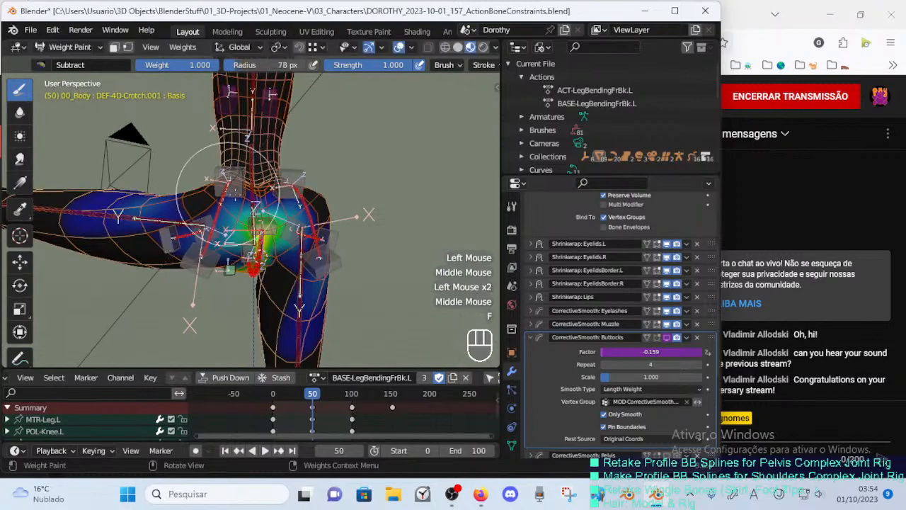
pyautogui.moveTo(195, 230)
pyautogui.mouseDown(button='middle')
pyautogui.moveTo(192, 257)
pyautogui.moveTo(184, 241)
pyautogui.moveTo(252, 208)
pyautogui.moveTo(269, 212)
pyautogui.moveTo(269, 191)
pyautogui.moveTo(278, 230)
pyautogui.mouseUp(button='middle')
pyautogui.moveTo(354, 230); pyautogui.dragTo(320, 219, button='middle')
# Trim the remaining crotch weights around the left hip crease with the Subtract brush at 59 px radius.
pyautogui.press('f')
pyautogui.click(306, 221)
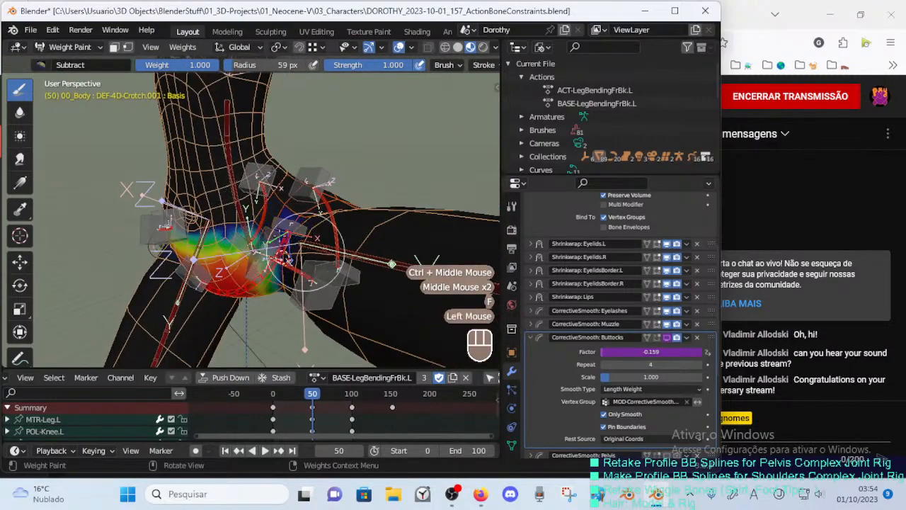
pyautogui.click(295, 201)
pyautogui.moveTo(300, 251); pyautogui.dragTo(328, 238, button='middle')
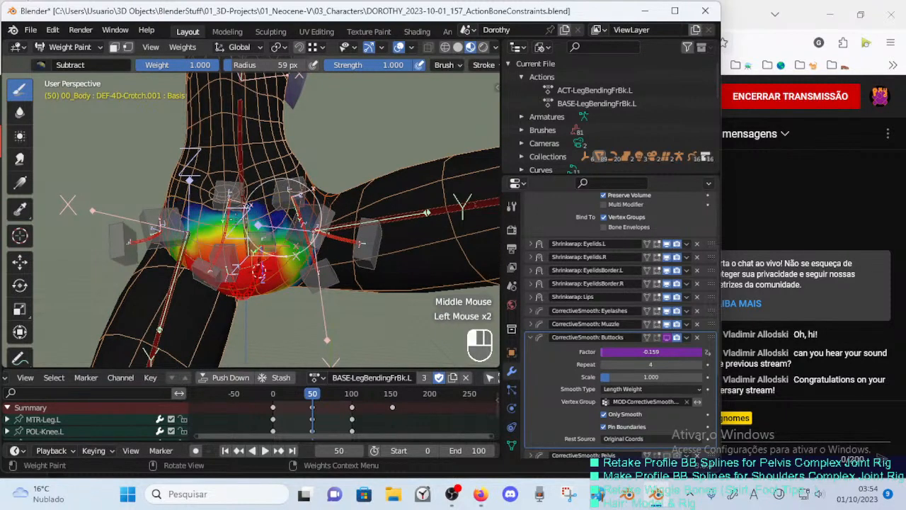
pyautogui.moveTo(326, 228); pyautogui.dragTo(304, 216, button='middle')
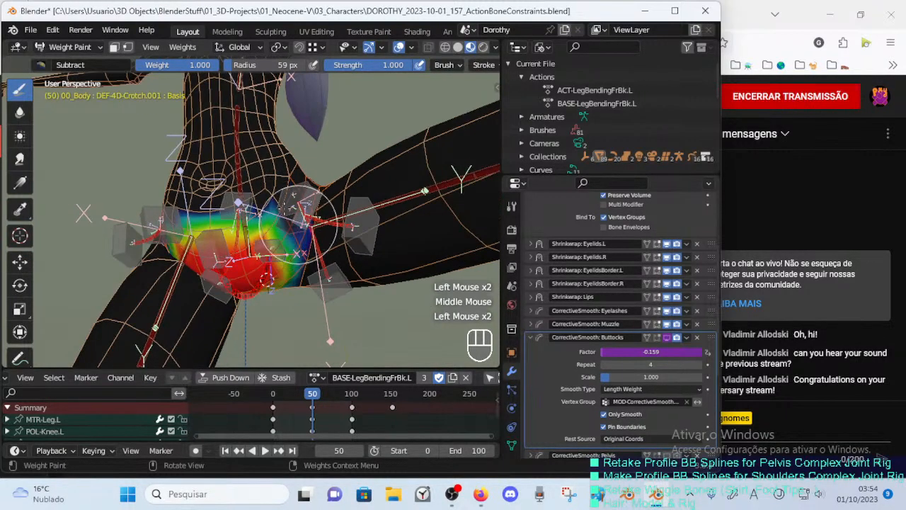
# Subtract leftover crotch weights from the front of the lower abdomen beside the left hip with the 59 px brush.
pyautogui.moveTo(284, 208); pyautogui.dragTo(274, 206)
pyautogui.moveTo(274, 205); pyautogui.dragTo(253, 204, button='middle')
pyautogui.moveTo(250, 202); pyautogui.dragTo(218, 202)
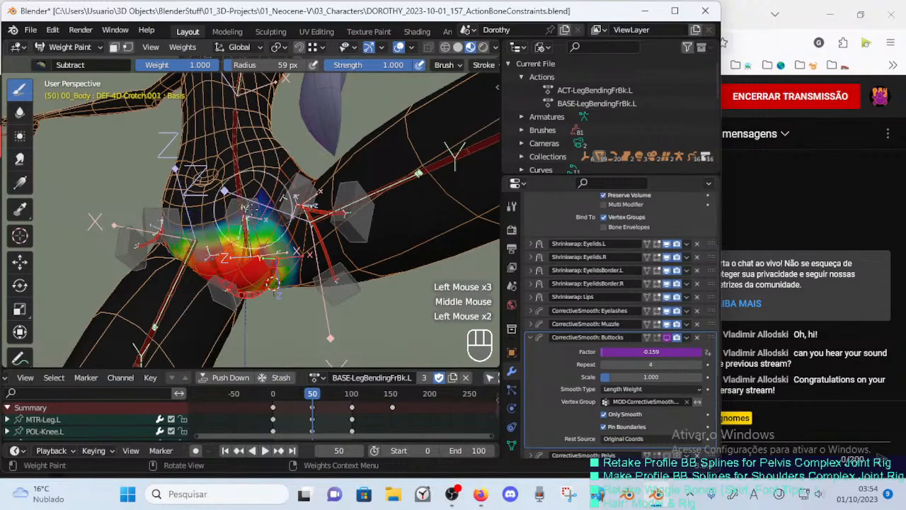
# Compare the left thigh bone's weights with the crotch bone's weights from below the pelvis.
pyautogui.moveTo(269, 211); pyautogui.dragTo(191, 145, button='middle')
pyautogui.moveTo(149, 138); pyautogui.dragTo(55, 113, button='middle')
pyautogui.keyDown('ctrl'); pyautogui.click(339, 152); pyautogui.keyUp('ctrl')
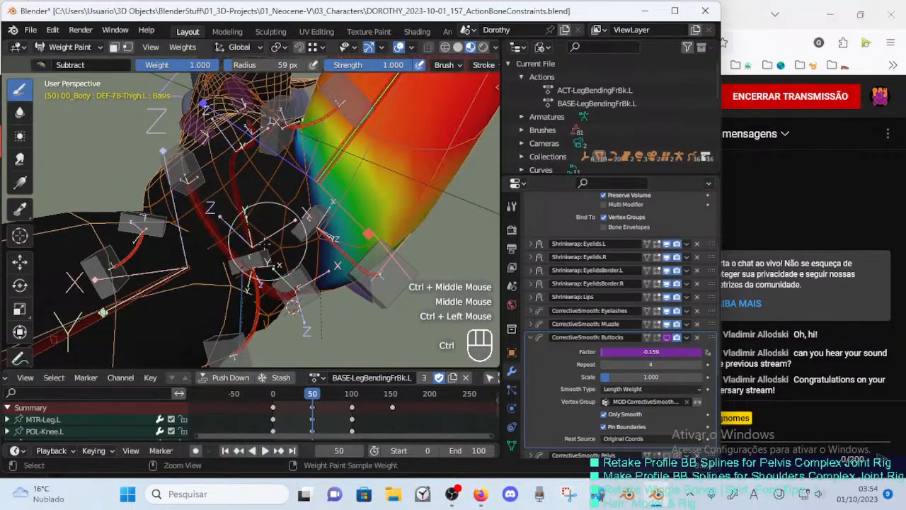
pyautogui.keyDown('ctrl'); pyautogui.click(311, 216); pyautogui.keyUp('ctrl')
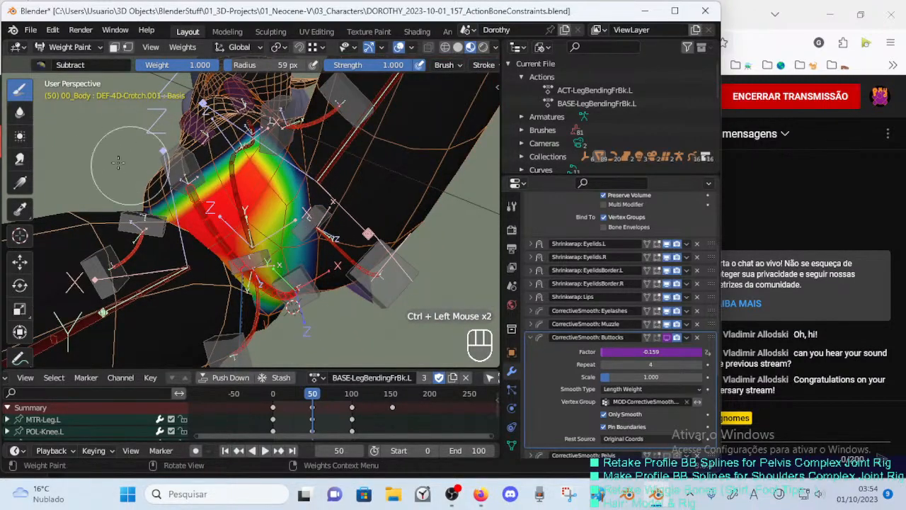
# Change the weight painting brush to Mix and save the file.
pyautogui.click(20, 111)
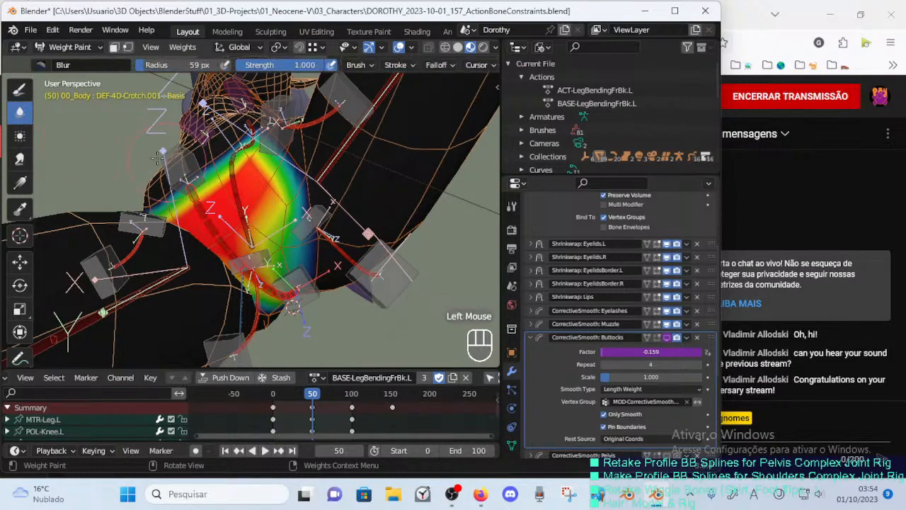
pyautogui.click(20, 88)
pyautogui.click(56, 65)
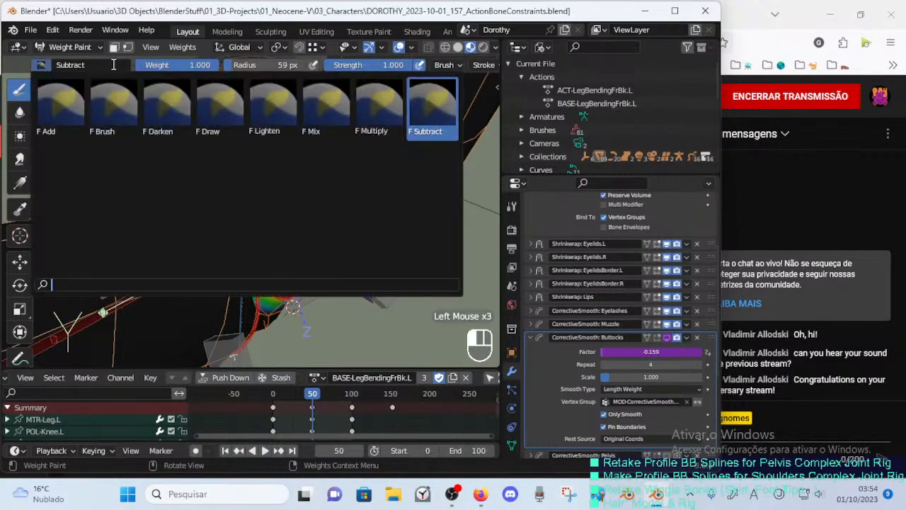
pyautogui.click(328, 103)
pyautogui.hotkey('ctrl', 's')
# Set the Mix brush radius to 43 px and paint crotch weights across the underside of the pelvis.
pyautogui.moveTo(235, 228)
pyautogui.mouseDown(button='middle')
pyautogui.moveTo(306, 255)
pyautogui.moveTo(252, 246)
pyautogui.moveTo(249, 201)
pyautogui.mouseUp(button='middle')
pyautogui.press('f')
pyautogui.click(305, 242)
pyautogui.press('f')
pyautogui.click(281, 252)
pyautogui.moveTo(250, 201)
pyautogui.mouseDown()
pyautogui.moveTo(261, 199)
pyautogui.moveTo(276, 244)
pyautogui.mouseUp()
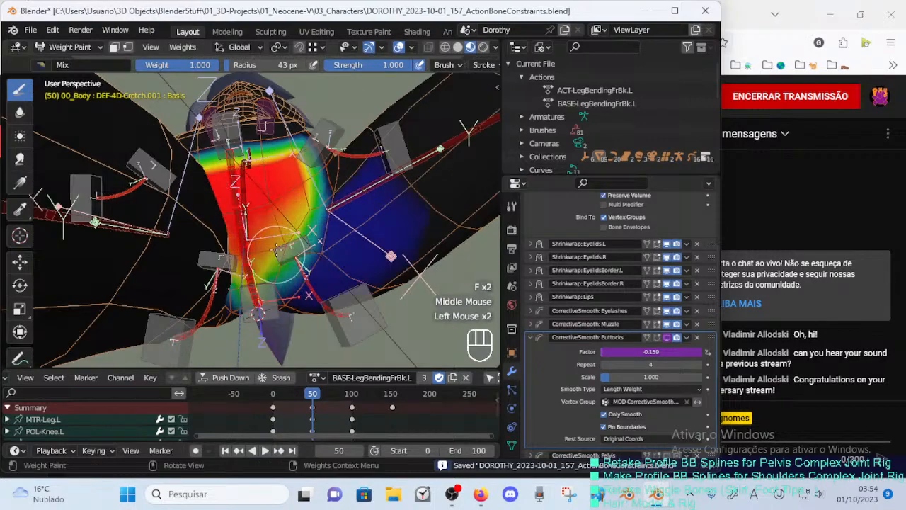
# Extend the crotch weights along the underside toward the buttocks with the 43 px Mix brush.
pyautogui.moveTo(276, 225); pyautogui.dragTo(274, 198, button='middle')
pyautogui.moveTo(275, 198); pyautogui.dragTo(273, 237)
pyautogui.moveTo(273, 238); pyautogui.dragTo(271, 204, button='middle')
pyautogui.moveTo(271, 204); pyautogui.dragTo(269, 232)
pyautogui.moveTo(269, 232); pyautogui.dragTo(260, 192, button='middle')
pyautogui.moveTo(260, 206); pyautogui.dragTo(257, 240)
pyautogui.moveTo(256, 239); pyautogui.dragTo(251, 192, button='middle')
pyautogui.moveTo(251, 198)
pyautogui.mouseDown()
pyautogui.moveTo(249, 221)
pyautogui.moveTo(270, 191)
pyautogui.mouseUp()
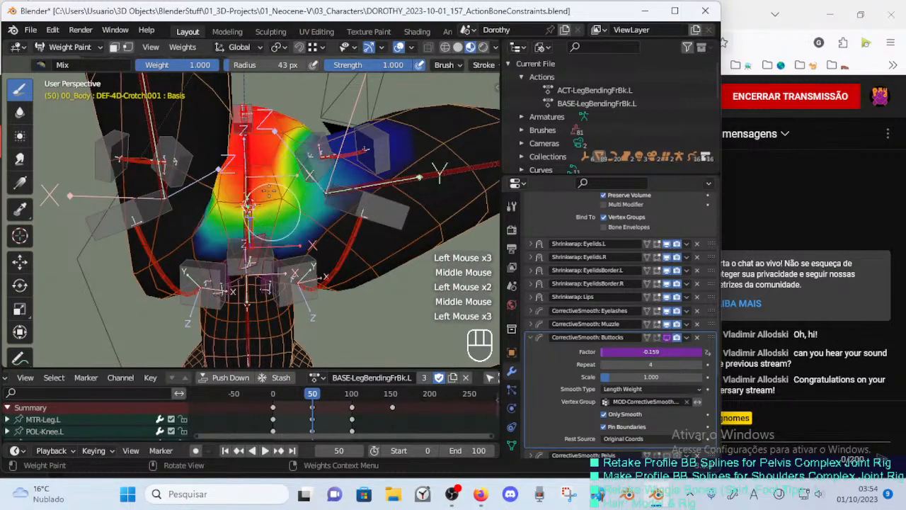
# Paint crotch weights on the front of the crotch with the 43 px Mix brush, checking the spine bone's weights alongside.
pyautogui.moveTo(270, 204); pyautogui.dragTo(254, 171, button='middle')
pyautogui.moveTo(216, 218); pyautogui.dragTo(243, 273, button='middle')
pyautogui.click(242, 272)
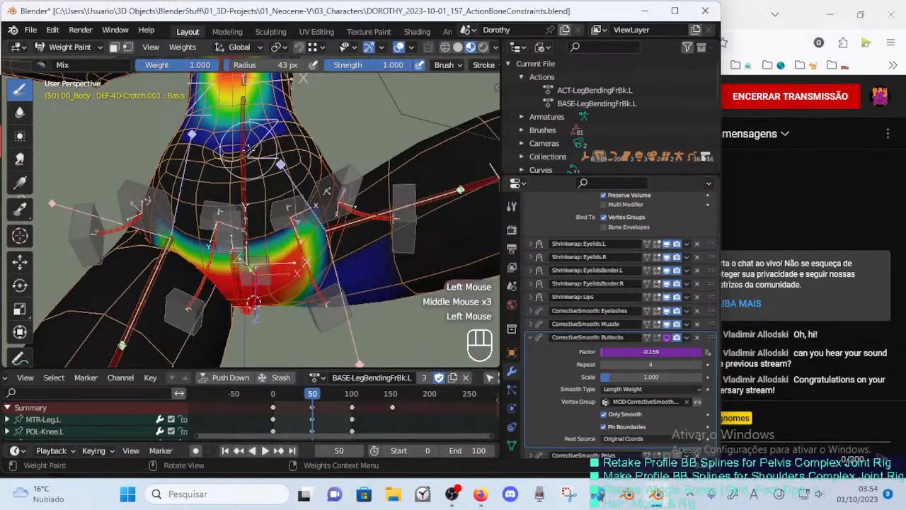
pyautogui.keyDown('ctrl'); pyautogui.click(242, 183); pyautogui.keyUp('ctrl')
pyautogui.keyDown('ctrl'); pyautogui.click(237, 265); pyautogui.keyUp('ctrl')
pyautogui.click(230, 260)
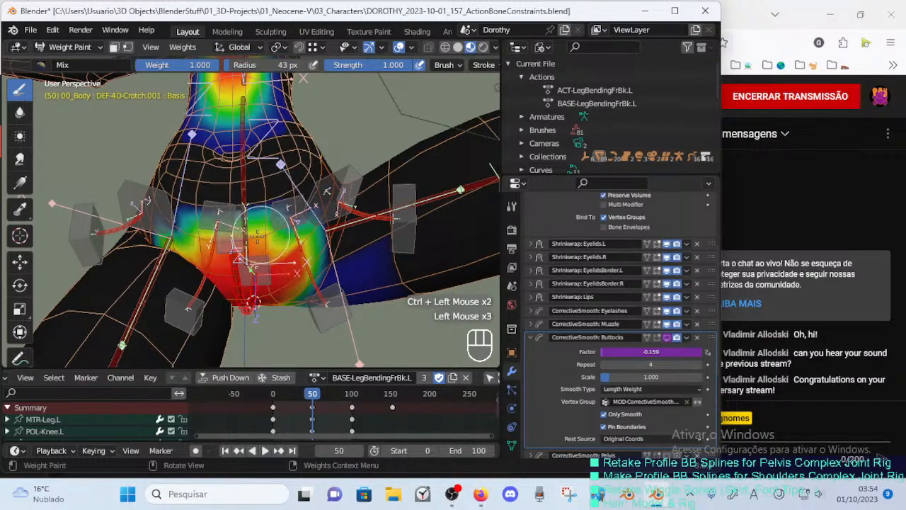
# Compare the lower spine and crotch bone weights and test the deformation by temporarily moving the crotch bone.
pyautogui.moveTo(250, 232); pyautogui.dragTo(248, 222, button='middle')
pyautogui.keyDown('ctrl'); pyautogui.click(242, 183); pyautogui.keyUp('ctrl')
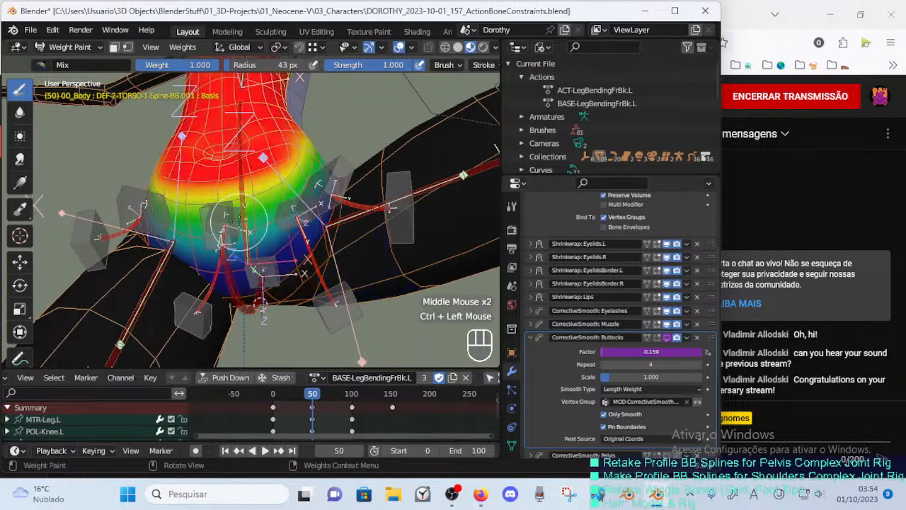
pyautogui.keyDown('ctrl'); pyautogui.click(237, 264); pyautogui.keyUp('ctrl')
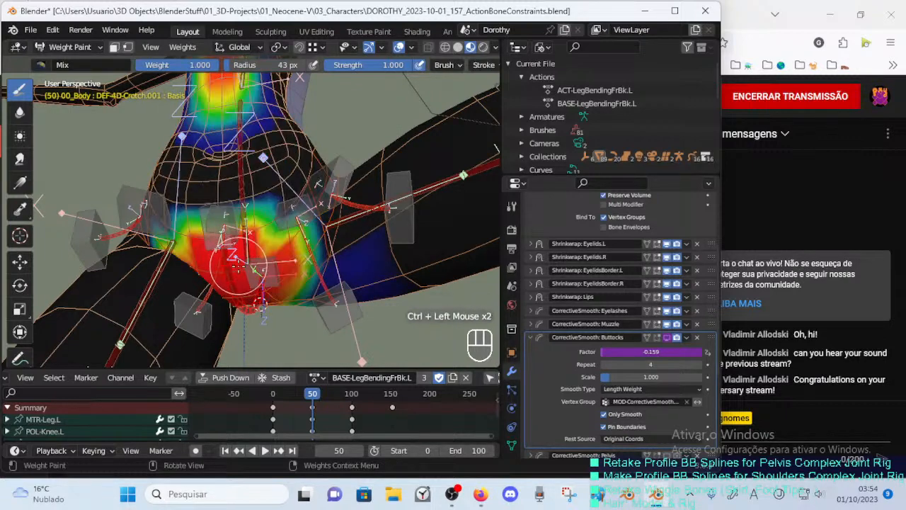
pyautogui.press('g')
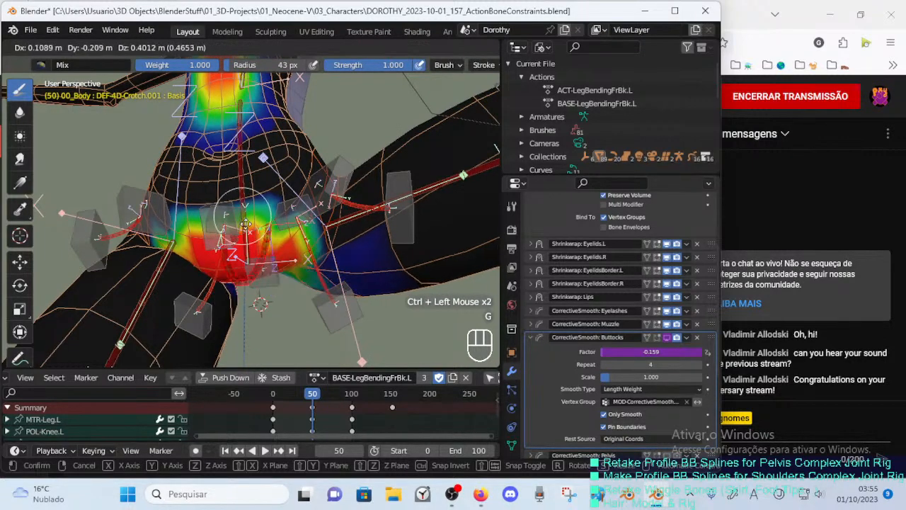
pyautogui.press('Escape')
pyautogui.moveTo(241, 297)
pyautogui.keyDown('ctrl'); pyautogui.mouseDown(button='middle')
pyautogui.moveTo(241, 202)
pyautogui.moveTo(253, 269)
pyautogui.mouseUp(button='middle'); pyautogui.keyUp('ctrl')
pyautogui.keyDown('ctrl'); pyautogui.click(241, 248); pyautogui.keyUp('ctrl')
pyautogui.press('g')
pyautogui.press('Escape')
# Erase the stray crotch weights from the chest and belly with the Subtract brush at 129 px and 58 px radius.
pyautogui.moveTo(253, 269); pyautogui.dragTo(281, 257, button='middle')
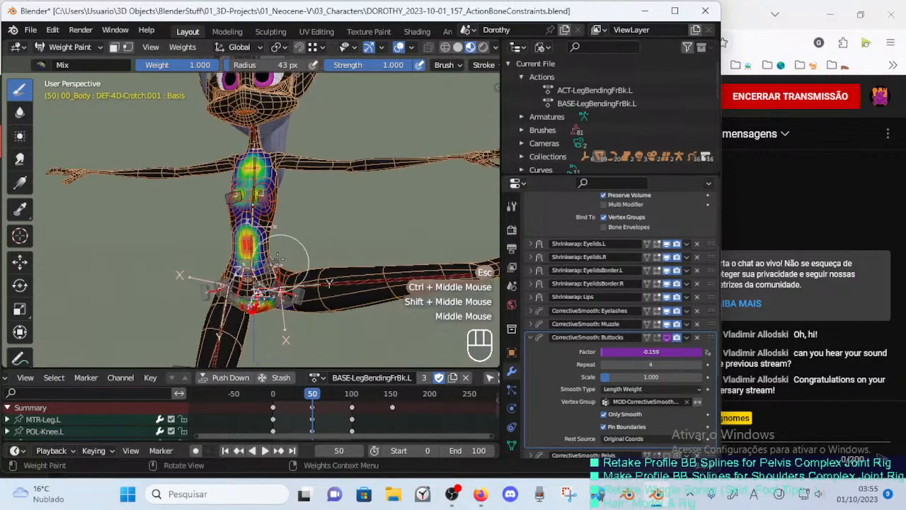
pyautogui.click(39, 68)
pyautogui.click(376, 91)
pyautogui.press('f')
pyautogui.click(349, 177)
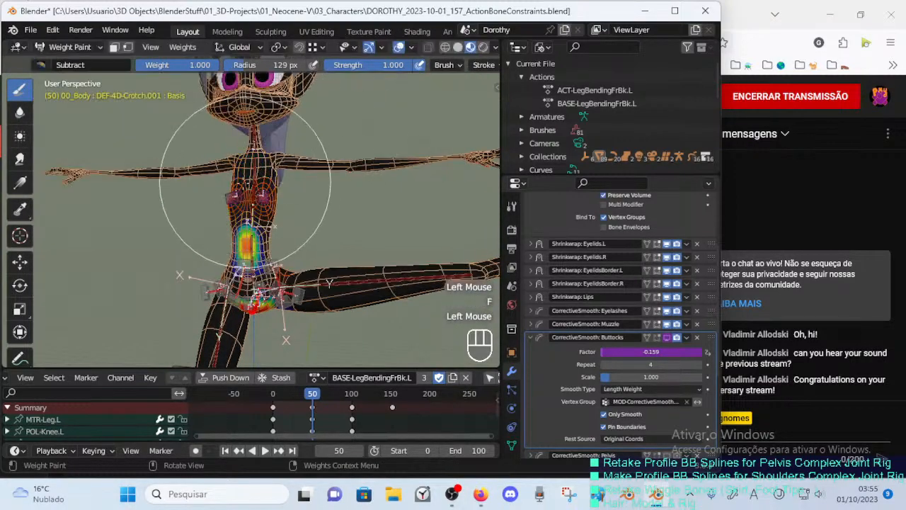
pyautogui.press('f')
pyautogui.click(250, 224)
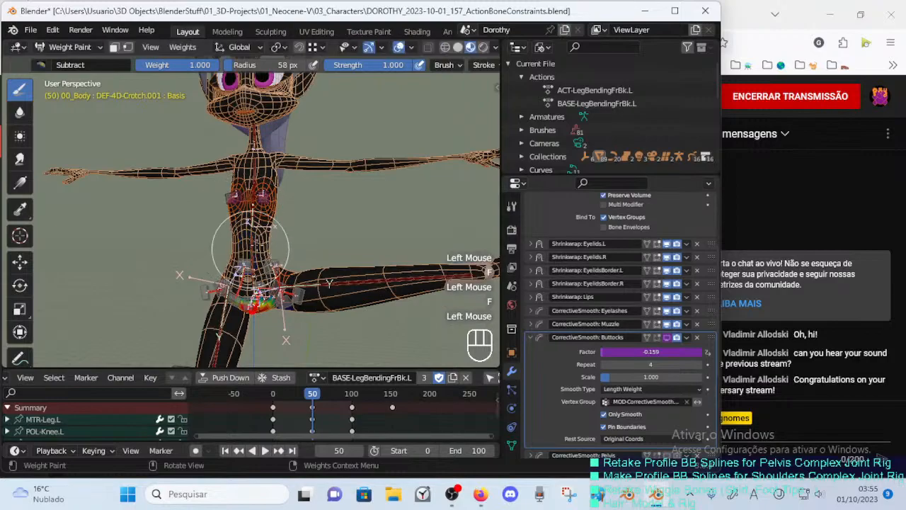
# Compare the weights of the bones around the pelvis, reselect the crotch bone and save the file.
pyautogui.moveTo(287, 176); pyautogui.dragTo(215, 173, button='middle')
pyautogui.keyDown('ctrl'); pyautogui.moveTo(216, 173); pyautogui.dragTo(216, 164, button='middle'); pyautogui.keyUp('ctrl')
pyautogui.moveTo(296, 150); pyautogui.dragTo(263, 151, button='middle')
pyautogui.keyDown('ctrl'); pyautogui.click(258, 235); pyautogui.keyUp('ctrl')
pyautogui.keyDown('ctrl'); pyautogui.click(243, 167); pyautogui.keyUp('ctrl')
pyautogui.keyDown('ctrl'); pyautogui.click(249, 238); pyautogui.keyUp('ctrl')
pyautogui.moveTo(249, 241); pyautogui.dragTo(244, 212, button='middle')
pyautogui.keyDown('ctrl'); pyautogui.click(239, 249); pyautogui.keyUp('ctrl')
pyautogui.moveTo(244, 212); pyautogui.dragTo(258, 195, button='middle')
pyautogui.hotkey('ctrl', 's')
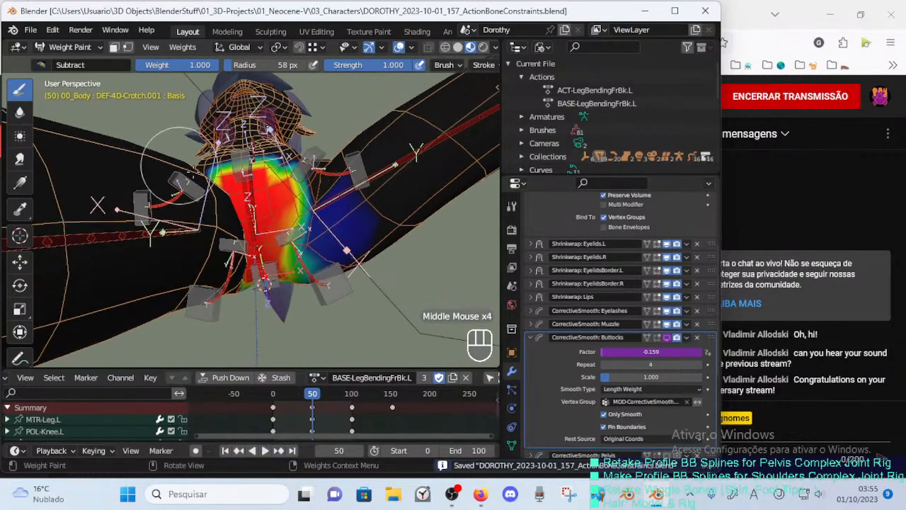
# Leave Weight Paint and open the body mesh in Edit Mode with its vertex groups shown.
pyautogui.hotkey('ctrl', 'Tab')
pyautogui.click(353, 209)
pyautogui.click(359, 217)
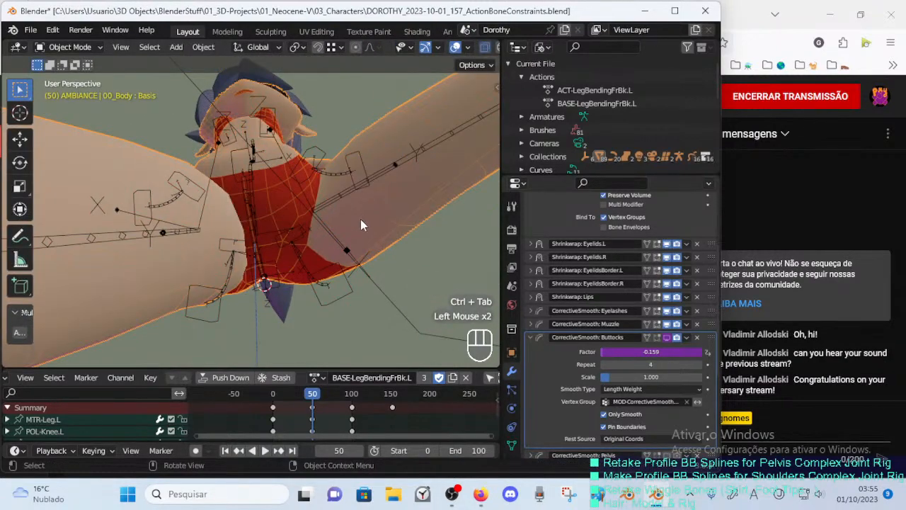
pyautogui.press('Tab')
pyautogui.click(513, 446)
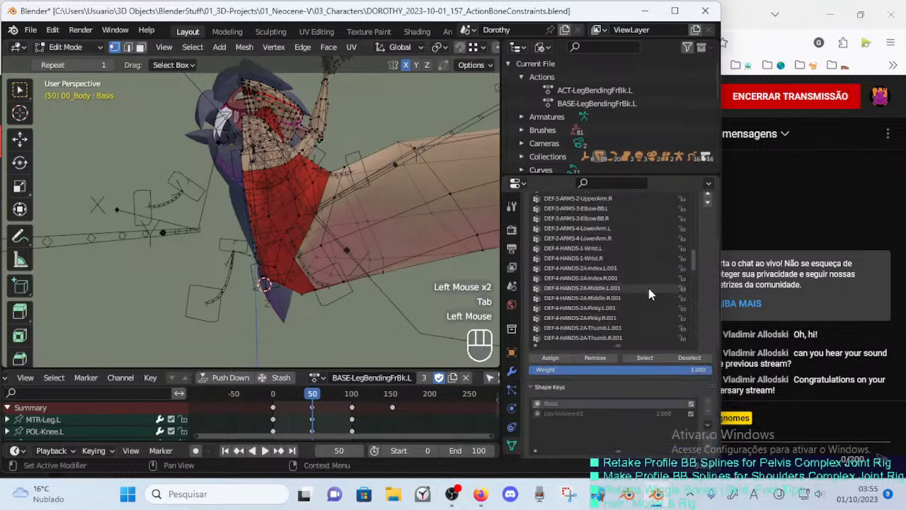
# Select the vertices of the !HIDE-2-TORSO-Pelvis vertex group and save the file.
pyautogui.click(689, 257)
pyautogui.moveTo(693, 258); pyautogui.dragTo(691, 215)
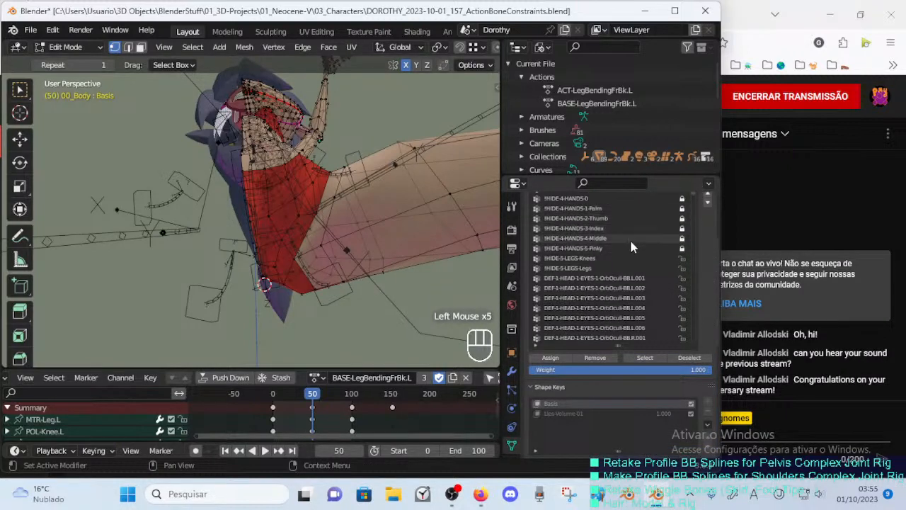
pyautogui.click(630, 238)
pyautogui.moveTo(632, 346); pyautogui.dragTo(632, 425)
pyautogui.moveTo(637, 241); pyautogui.dragTo(599, 310, button='middle')
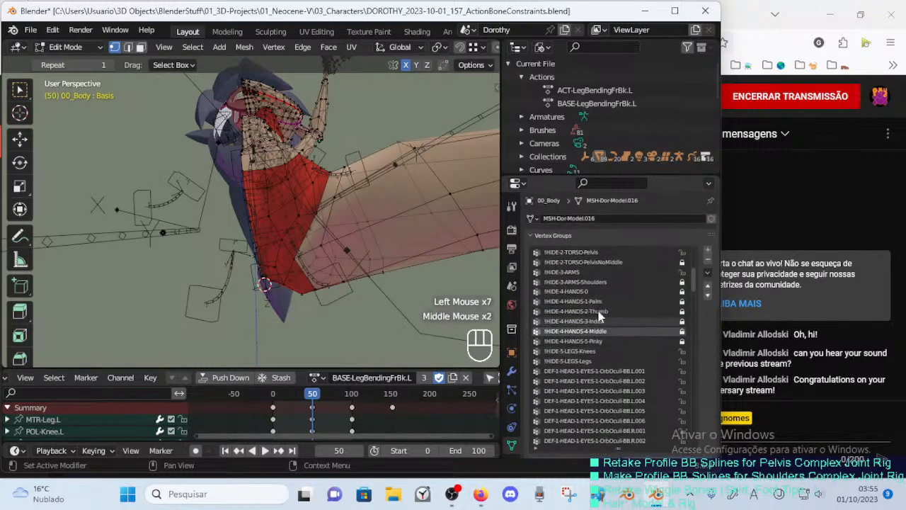
pyautogui.click(601, 253)
pyautogui.moveTo(663, 424); pyautogui.dragTo(637, 376, button='middle')
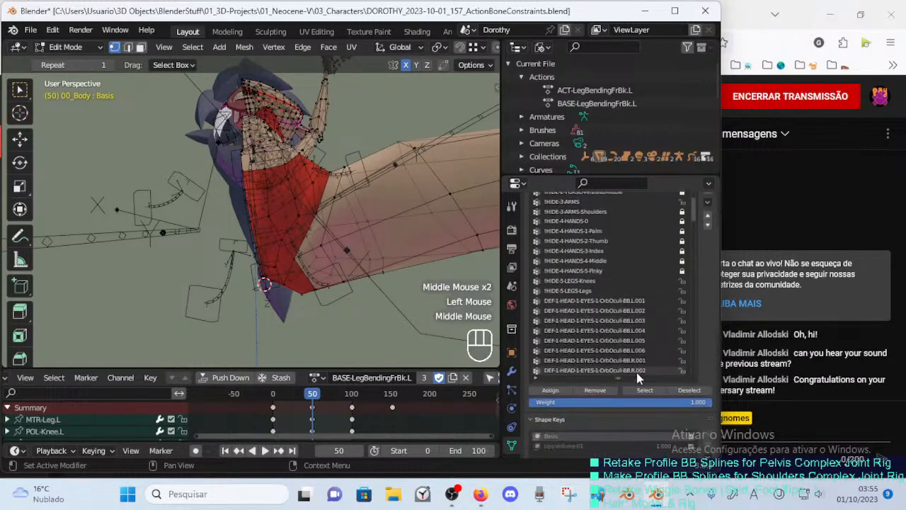
pyautogui.click(637, 388)
pyautogui.moveTo(621, 364); pyautogui.dragTo(621, 320)
pyautogui.moveTo(622, 320); pyautogui.dragTo(622, 374, button='middle')
pyautogui.moveTo(429, 226); pyautogui.dragTo(312, 259, button='middle')
pyautogui.hotkey('ctrl', 's')
# Leave Edit Mode and put the body into Weight Paint together with Dorothy's armature.
pyautogui.hotkey('ctrl', 'Tab')
pyautogui.click(279, 252)
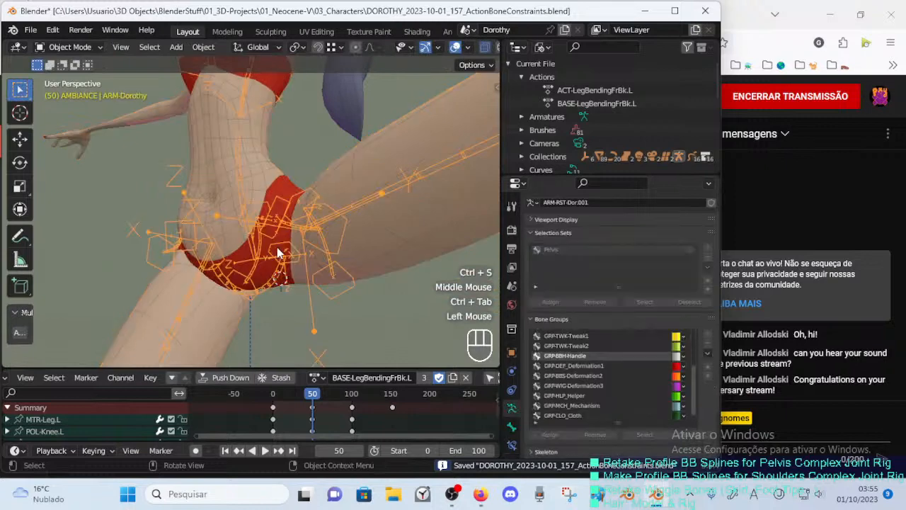
pyautogui.click(338, 226)
pyautogui.press('Tab')
pyautogui.press('Tab')
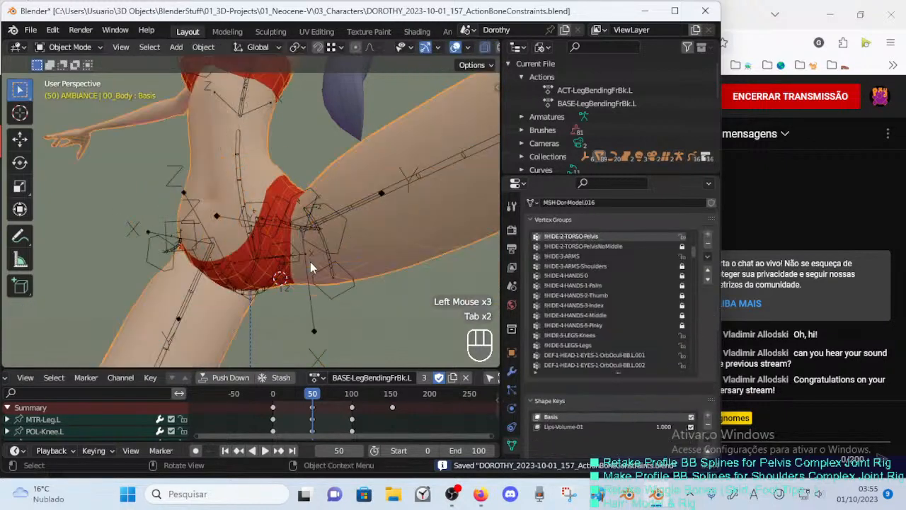
pyautogui.moveTo(311, 262); pyautogui.dragTo(282, 260, button='middle')
pyautogui.click(278, 264)
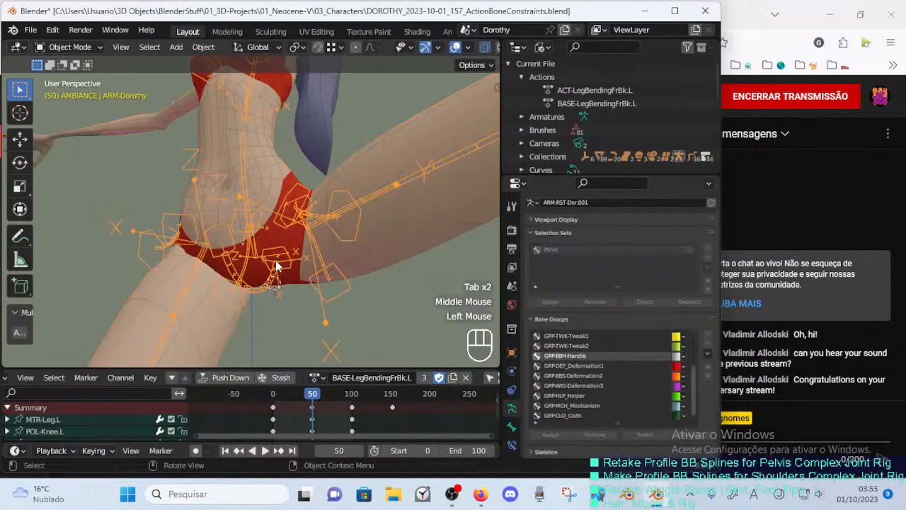
pyautogui.keyDown('shift'); pyautogui.click(343, 245); pyautogui.keyUp('shift')
pyautogui.hotkey('ctrl', 'Tab')
pyautogui.press('7')
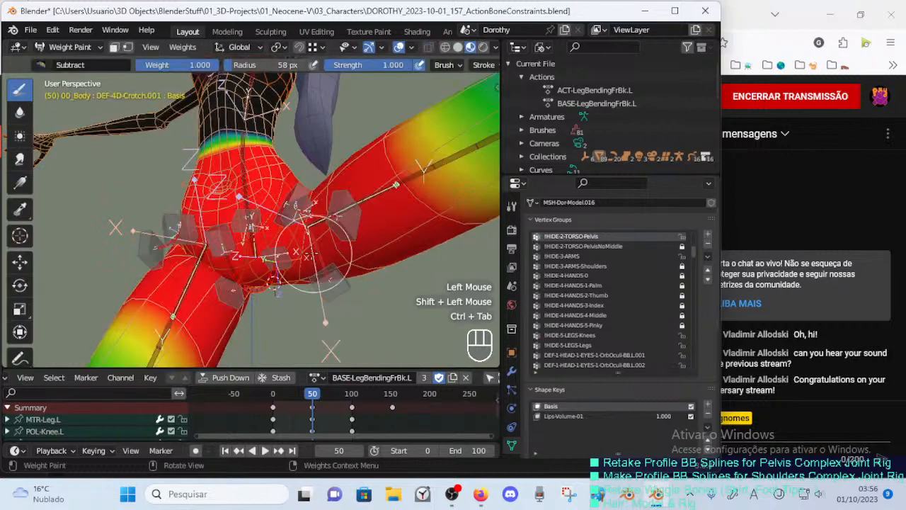
# Make the crotch bone active, mask painting to the selected pelvis and upper thigh faces, and save the file.
pyautogui.press('o')
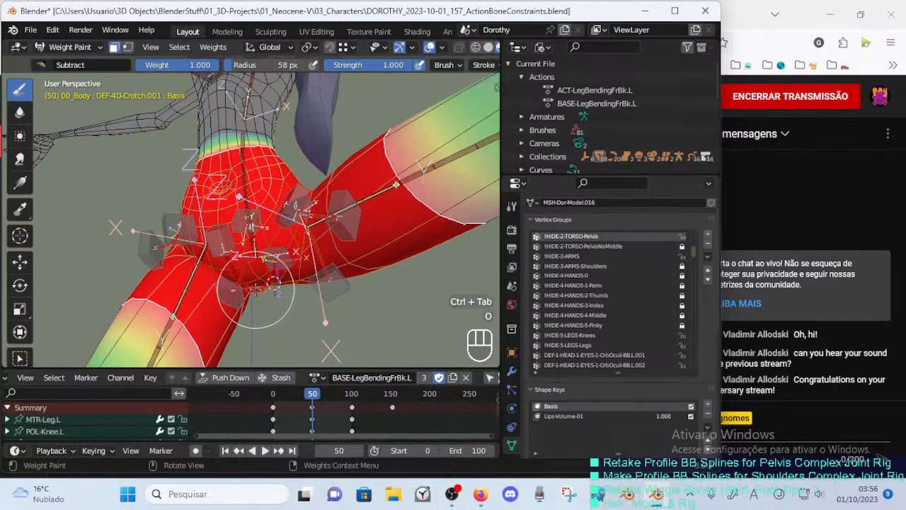
pyautogui.press('o')
pyautogui.keyDown('ctrl'); pyautogui.click(258, 289); pyautogui.keyUp('ctrl')
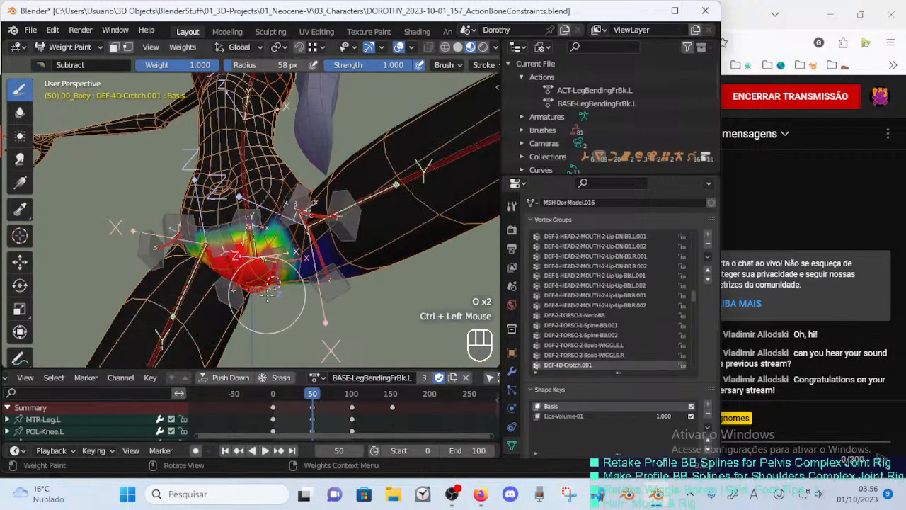
pyautogui.press('o')
pyautogui.keyDown('ctrl'); pyautogui.moveTo(270, 295); pyautogui.dragTo(272, 275, button='middle'); pyautogui.keyUp('ctrl')
pyautogui.moveTo(272, 275); pyautogui.dragTo(274, 260, button='middle')
pyautogui.keyDown('ctrl'); pyautogui.moveTo(273, 260); pyautogui.dragTo(271, 246, button='middle'); pyautogui.keyUp('ctrl')
pyautogui.hotkey('ctrl', 's')
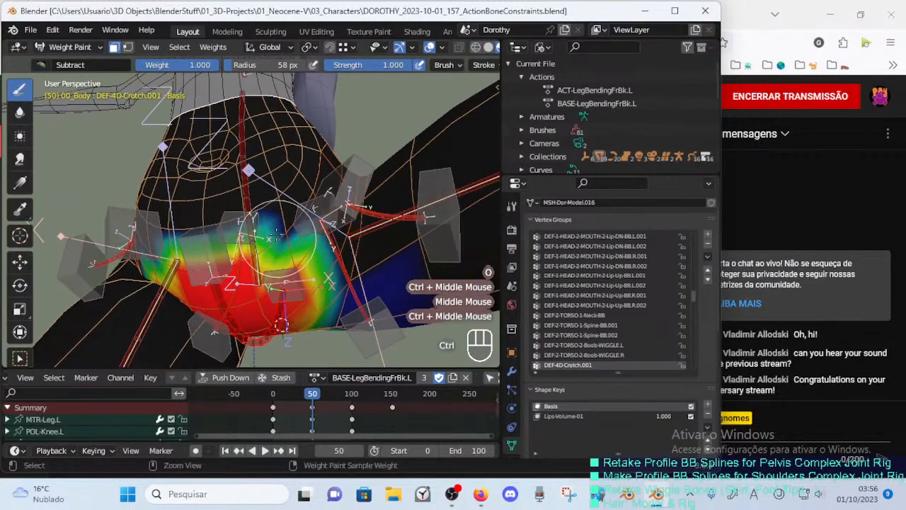
# Subtract the crotch weights from the left inner thigh and the buttocks with a 43 px brush.
pyautogui.click(20, 111)
pyautogui.moveTo(287, 212)
pyautogui.mouseDown(button='middle')
pyautogui.moveTo(278, 215)
pyautogui.moveTo(278, 206)
pyautogui.moveTo(296, 182)
pyautogui.mouseUp(button='middle')
pyautogui.press('f')
pyautogui.click(269, 214)
pyautogui.moveTo(296, 182)
pyautogui.keyDown('ctrl'); pyautogui.mouseDown(button='middle')
pyautogui.moveTo(311, 158)
pyautogui.moveTo(292, 152)
pyautogui.mouseUp(button='middle'); pyautogui.keyUp('ctrl')
pyautogui.click(20, 88)
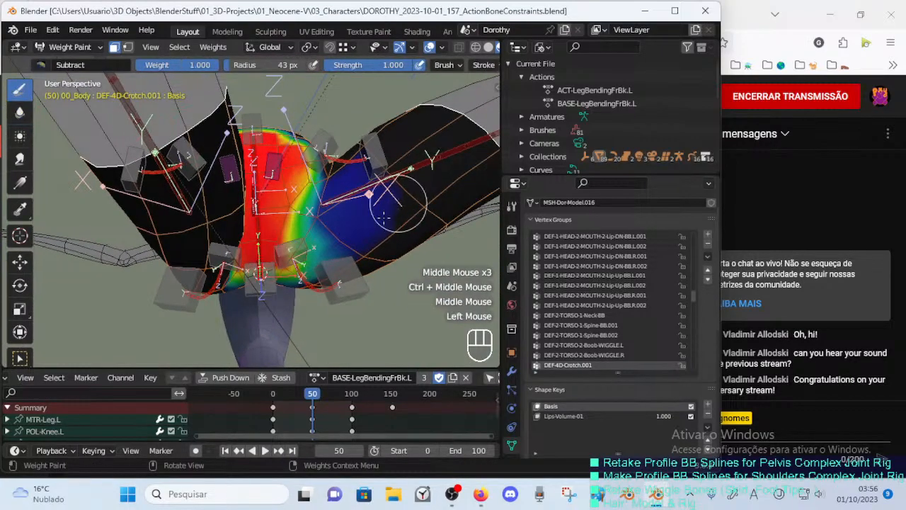
pyautogui.moveTo(383, 218)
pyautogui.mouseDown()
pyautogui.moveTo(351, 213)
pyautogui.moveTo(312, 234)
pyautogui.mouseUp()
pyautogui.moveTo(324, 242)
pyautogui.mouseDown(button='middle')
pyautogui.moveTo(272, 235)
pyautogui.moveTo(292, 223)
pyautogui.moveTo(285, 204)
pyautogui.mouseUp(button='middle')
pyautogui.click(296, 241)
pyautogui.moveTo(282, 201); pyautogui.dragTo(261, 184, button='middle')
pyautogui.click(253, 174)
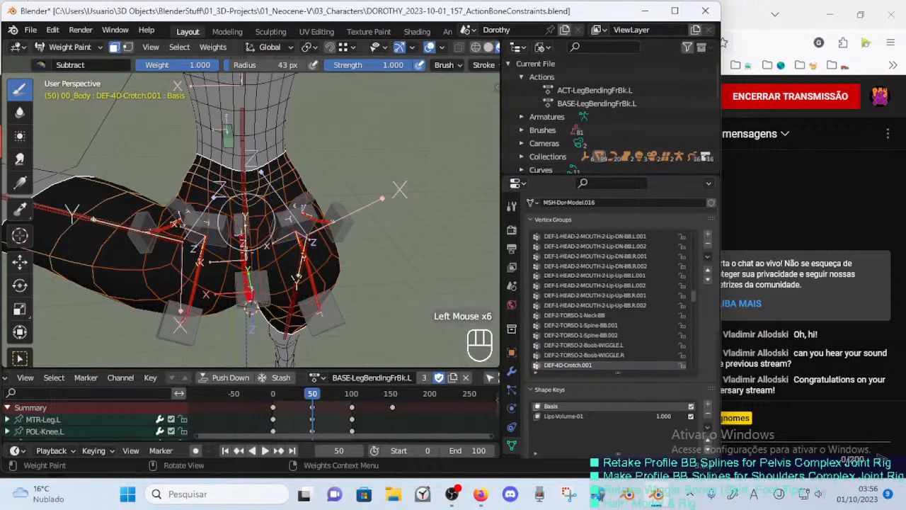
# Paint crotch weights along the cleft between the buttocks with the Mix brush, reducing its radius to 26 px.
pyautogui.moveTo(254, 227)
pyautogui.mouseDown(button='middle')
pyautogui.moveTo(226, 205)
pyautogui.moveTo(256, 199)
pyautogui.moveTo(235, 189)
pyautogui.moveTo(223, 268)
pyautogui.moveTo(216, 266)
pyautogui.moveTo(231, 267)
pyautogui.moveTo(239, 203)
pyautogui.moveTo(260, 237)
pyautogui.moveTo(259, 202)
pyautogui.moveTo(258, 228)
pyautogui.moveTo(256, 209)
pyautogui.moveTo(266, 219)
pyautogui.mouseUp(button='middle')
pyautogui.click(44, 65)
pyautogui.click(318, 118)
pyautogui.press('f')
pyautogui.click(257, 197)
pyautogui.click(225, 237)
pyautogui.press('f')
pyautogui.click(226, 250)
pyautogui.click(224, 268)
pyautogui.click(234, 269)
pyautogui.click(254, 208)
pyautogui.click(254, 202)
pyautogui.click(263, 209)
pyautogui.press('f')
pyautogui.click(260, 207)
pyautogui.click(261, 207)
pyautogui.click(266, 219)
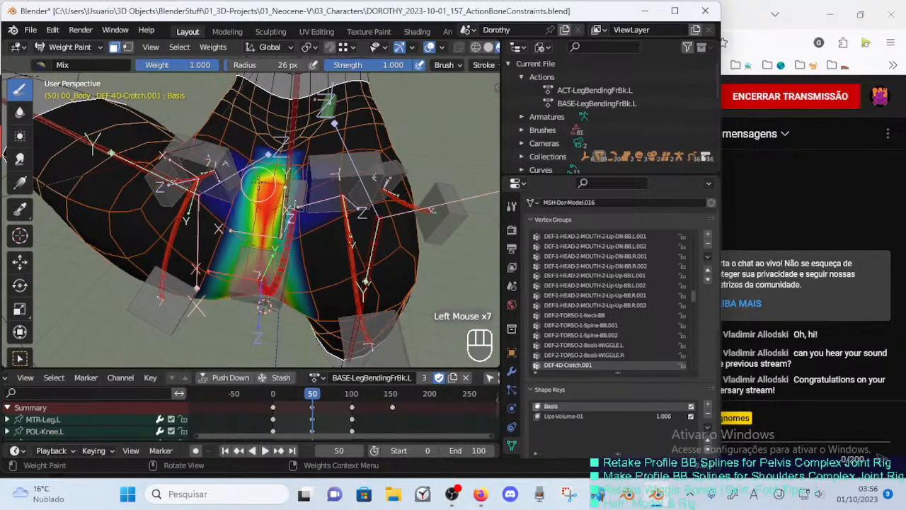
# Fill in the crotch weights on the underside of the pelvis with the 26 px Mix brush.
pyautogui.moveTo(259, 198)
pyautogui.mouseDown(button='middle')
pyautogui.moveTo(254, 216)
pyautogui.moveTo(256, 183)
pyautogui.moveTo(256, 214)
pyautogui.mouseUp(button='middle')
pyautogui.click(257, 205)
pyautogui.click(252, 223)
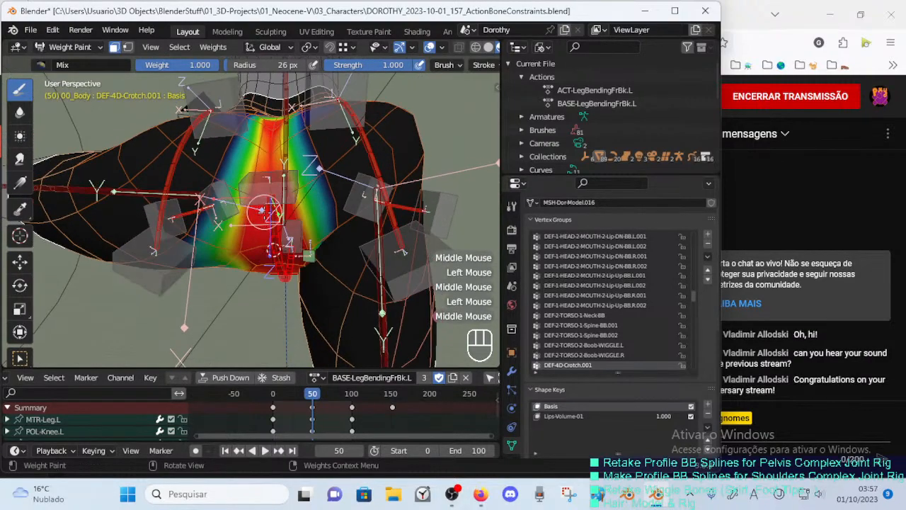
# Trial-move the active crotch deform bone to check how the painted pelvis follows it, cancelling each move.
pyautogui.press('g')
pyautogui.press('Escape')
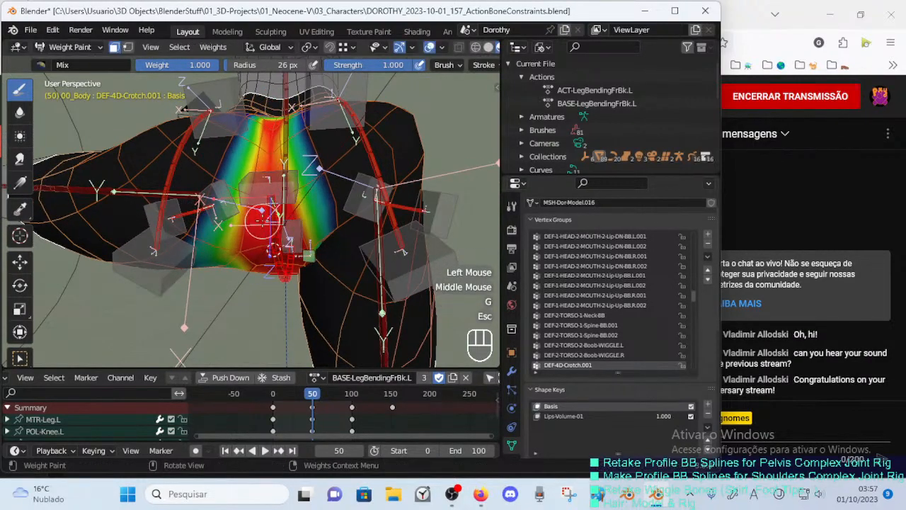
pyautogui.press('g')
pyautogui.press('Escape')
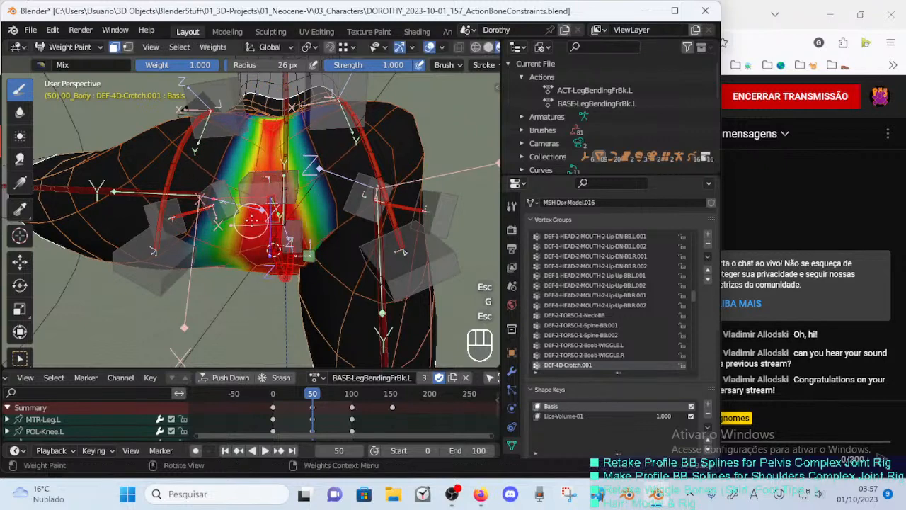
# Test the pelvis deformation by trial-moving the HDL-4D-Crotch handle with face masking off, then return to the masked crotch deform bone.
pyautogui.moveTo(272, 201); pyautogui.dragTo(245, 199, button='middle')
pyautogui.keyDown('ctrl'); pyautogui.click(252, 181); pyautogui.keyUp('ctrl')
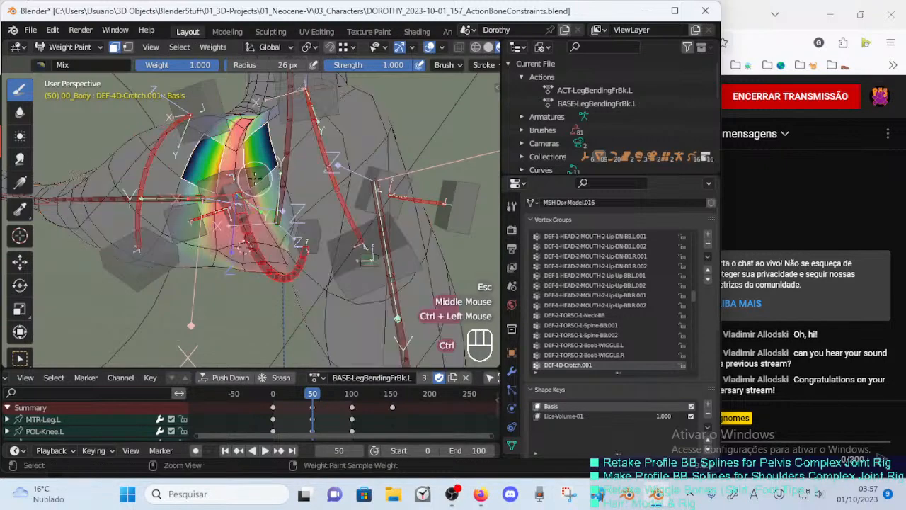
pyautogui.hotkey('ctrl', 'z')
pyautogui.press('o')
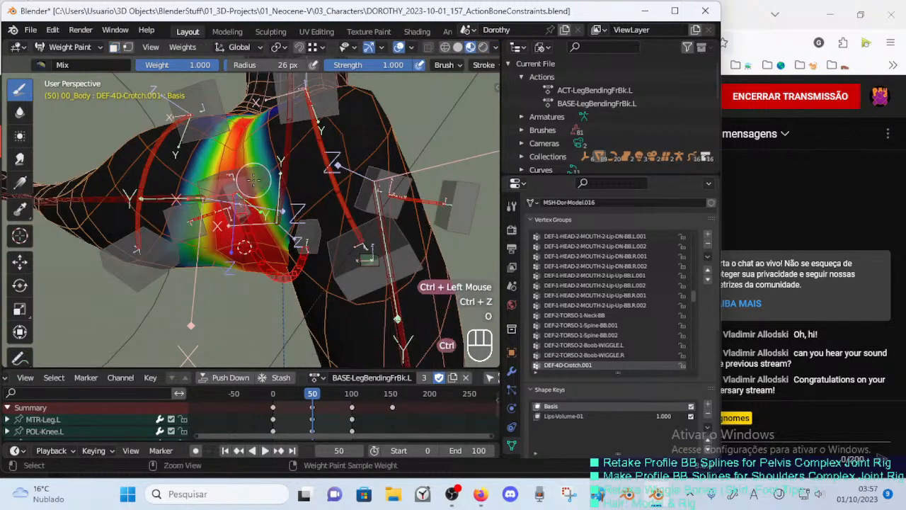
pyautogui.keyDown('ctrl'); pyautogui.click(252, 180); pyautogui.keyUp('ctrl')
pyautogui.press('g')
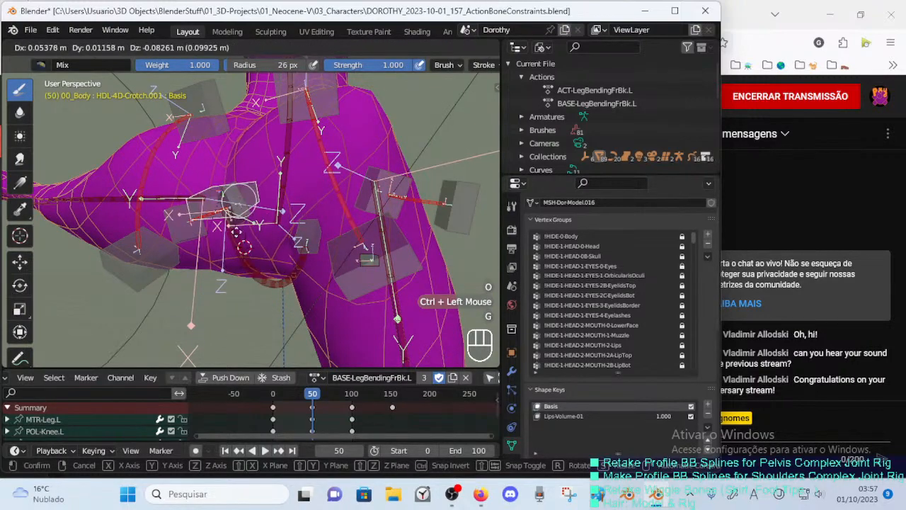
pyautogui.press('Escape')
pyautogui.keyDown('ctrl'); pyautogui.click(254, 259); pyautogui.keyUp('ctrl')
pyautogui.moveTo(257, 260); pyautogui.dragTo(276, 265, button='middle')
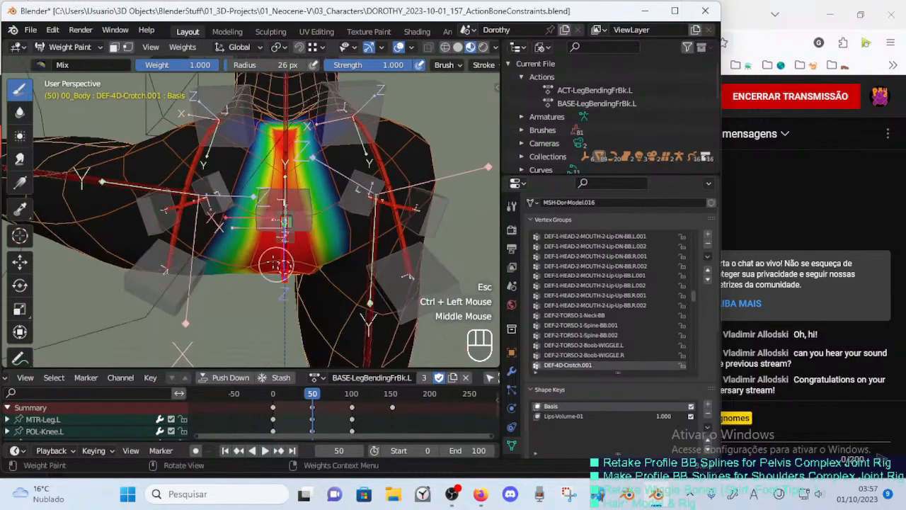
pyautogui.press('o')
# Blur the crotch weight border between the pelvis and the left inner thigh using the Blur brush with a 38 px radius.
pyautogui.click(19, 113)
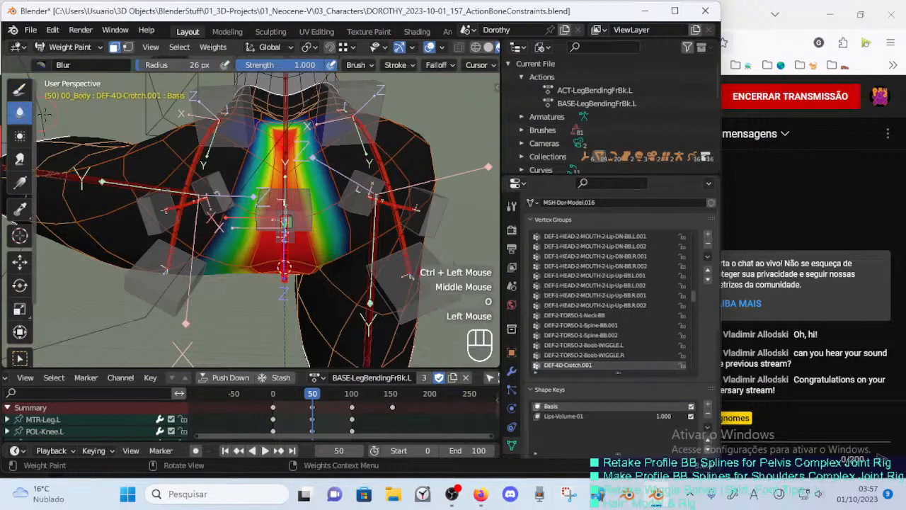
pyautogui.press('f')
pyautogui.click(242, 146)
pyautogui.moveTo(236, 202)
pyautogui.mouseDown(button='middle')
pyautogui.moveTo(230, 127)
pyautogui.moveTo(244, 139)
pyautogui.mouseUp(button='middle')
pyautogui.moveTo(244, 139)
pyautogui.mouseDown(button='middle')
pyautogui.moveTo(254, 161)
pyautogui.moveTo(249, 201)
pyautogui.moveTo(230, 177)
pyautogui.moveTo(213, 186)
pyautogui.moveTo(220, 221)
pyautogui.mouseUp(button='middle')
pyautogui.press('f')
pyautogui.click(260, 171)
pyautogui.click(228, 180)
pyautogui.click(225, 190)
pyautogui.click(212, 186)
pyautogui.click(216, 225)
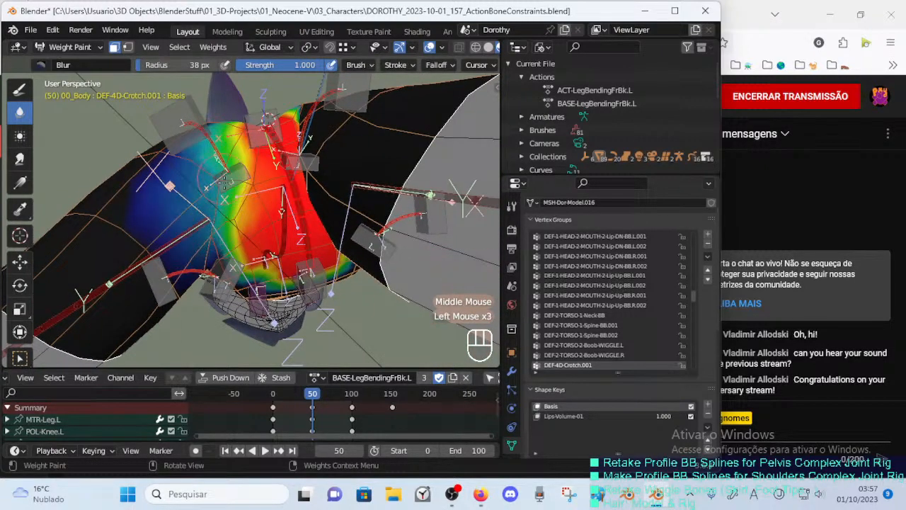
# Soften the crotch weights around the left hip crease, where the thigh meets the lower belly.
pyautogui.moveTo(221, 196); pyautogui.dragTo(203, 175, button='middle')
pyautogui.click(216, 222)
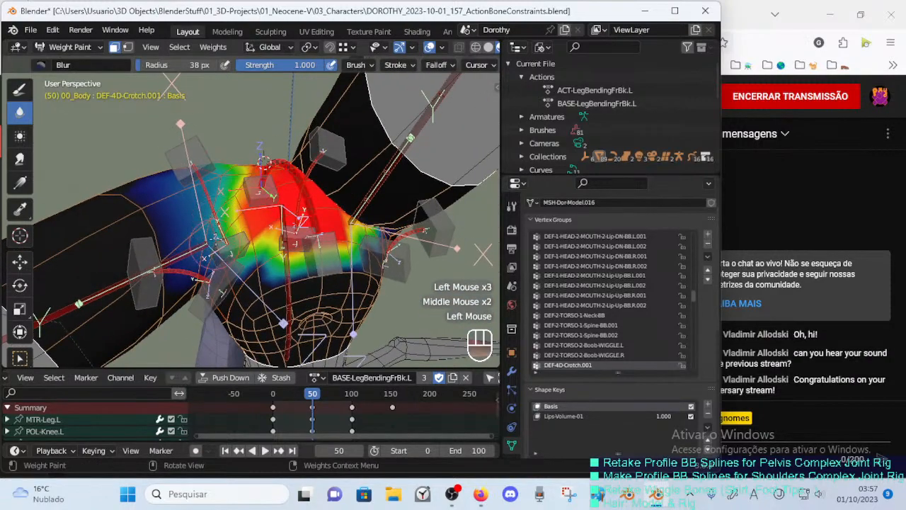
pyautogui.click(202, 240)
pyautogui.moveTo(224, 241); pyautogui.dragTo(235, 225, button='middle')
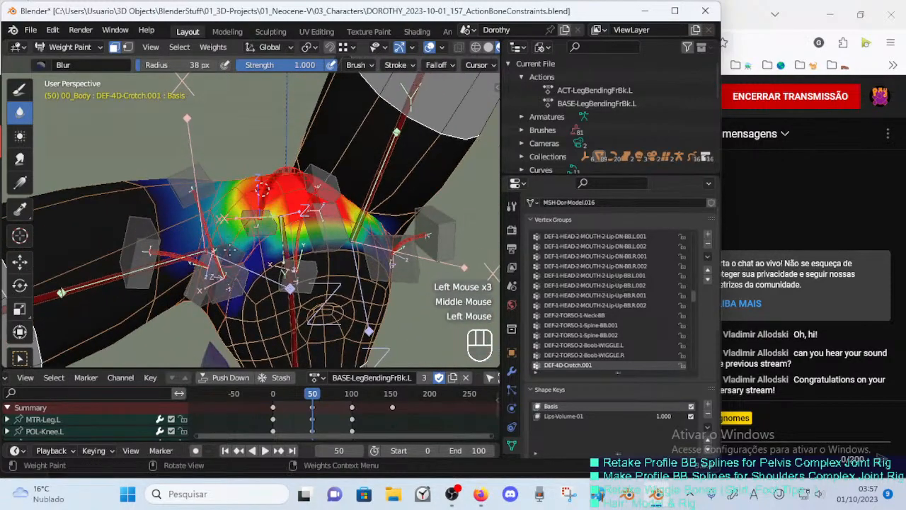
# Blur the crotch weights upward across the lower belly toward the navel for a smooth falloff.
pyautogui.click(317, 266)
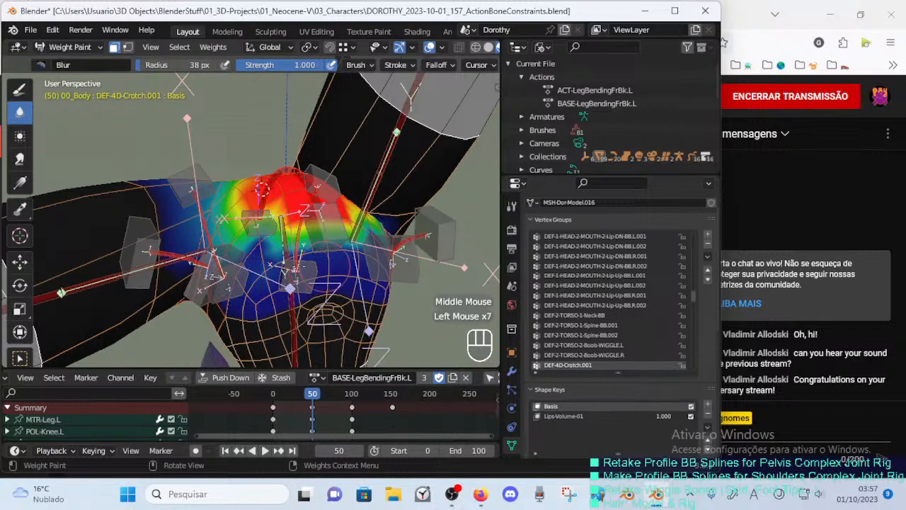
pyautogui.click(341, 252)
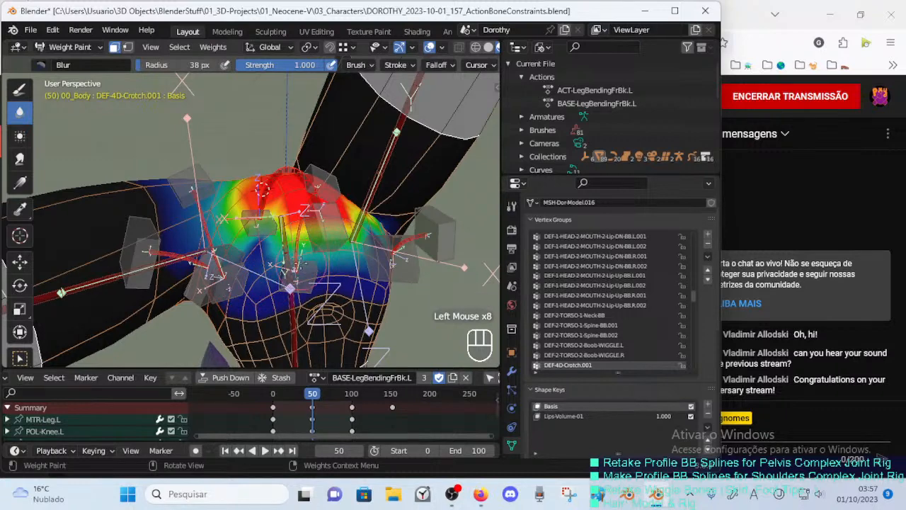
pyautogui.click(321, 254)
pyautogui.moveTo(298, 265); pyautogui.dragTo(334, 254, button='middle')
pyautogui.click(334, 254)
pyautogui.click(243, 262)
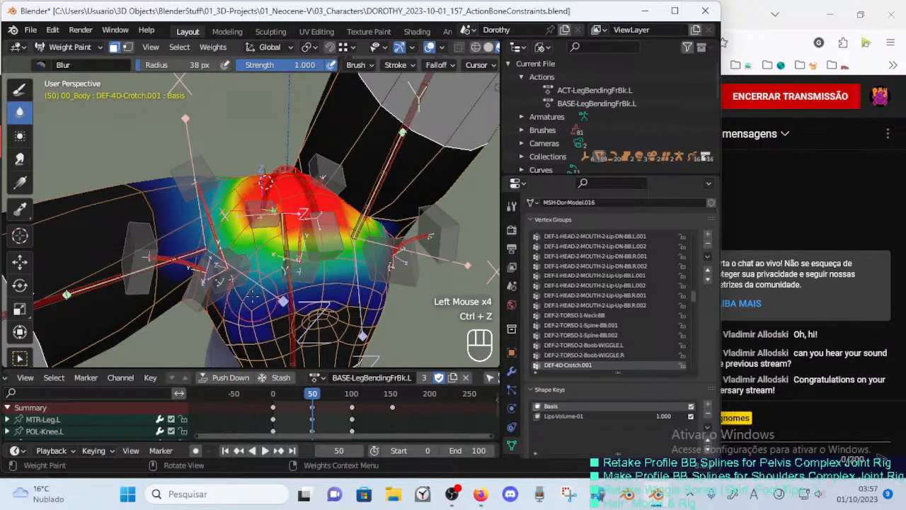
# Blur the DEF-4D-Crotch.001 weights along the gradient's edge on the front of the pelvis with a 38 px brush.
pyautogui.moveTo(252, 296); pyautogui.dragTo(254, 293, button='middle')
pyautogui.click(256, 292)
pyautogui.moveTo(322, 316); pyautogui.dragTo(318, 292, button='middle')
pyautogui.click(318, 292)
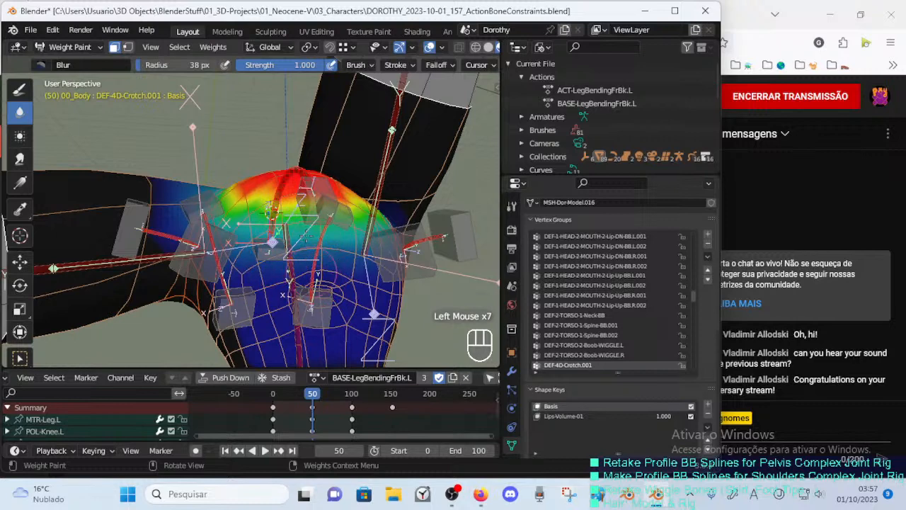
# Set the Blur brush radius to 70 px and smooth the crotch weights across the lower abdomen and front of the pelvis.
pyautogui.moveTo(306, 235)
pyautogui.mouseDown(button='middle')
pyautogui.moveTo(335, 271)
pyautogui.moveTo(331, 315)
pyautogui.mouseUp(button='middle')
pyautogui.click(335, 270)
pyautogui.press('f')
pyautogui.click(339, 291)
pyautogui.click(293, 274)
pyautogui.click(262, 273)
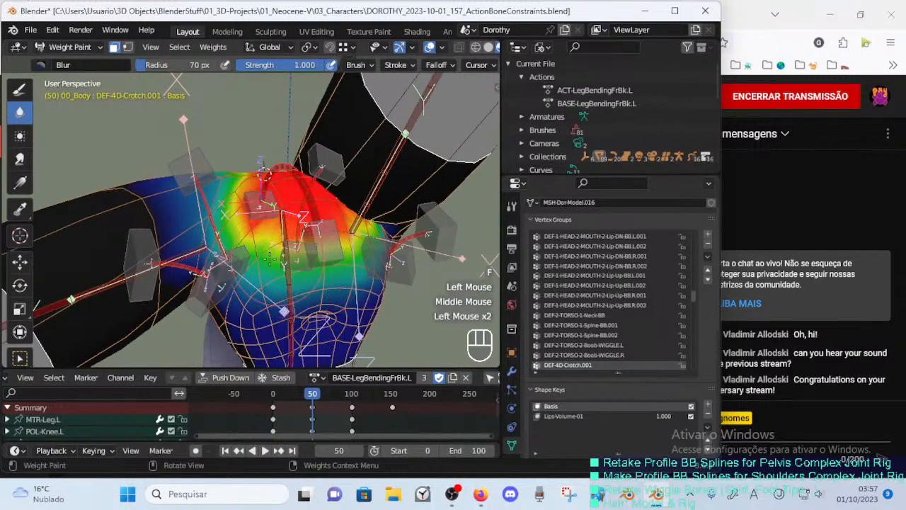
pyautogui.click(307, 241)
pyautogui.moveTo(307, 242)
pyautogui.mouseDown(button='middle')
pyautogui.moveTo(297, 257)
pyautogui.moveTo(251, 267)
pyautogui.moveTo(236, 261)
pyautogui.mouseUp(button='middle')
pyautogui.click(298, 253)
pyautogui.click(258, 267)
pyautogui.click(252, 267)
pyautogui.click(236, 260)
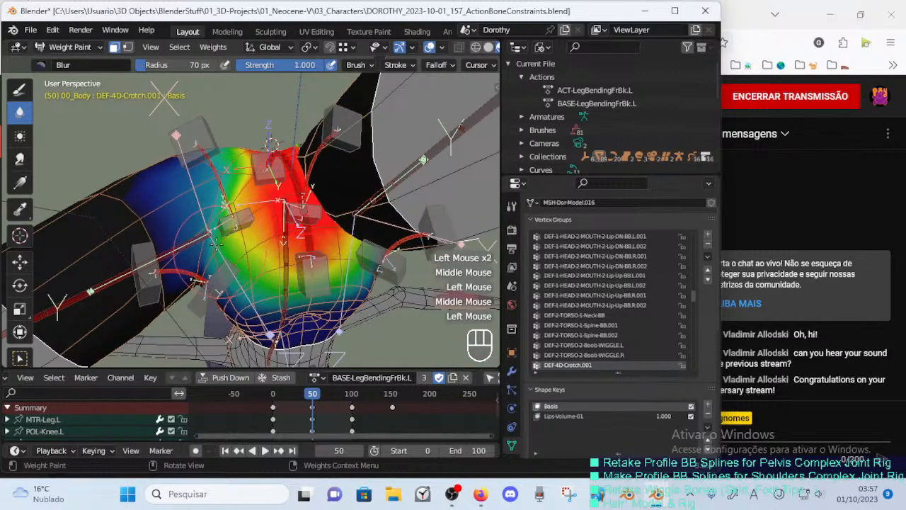
# Reduce the Blur radius to 52 px and soften the weight transition where the raised thigh meets the pelvis.
pyautogui.click(216, 245)
pyautogui.press('f')
pyautogui.click(210, 248)
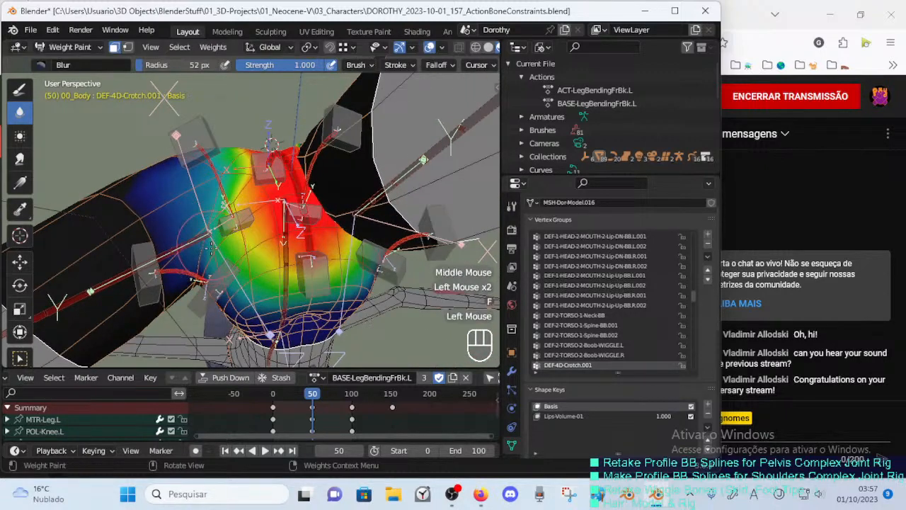
pyautogui.moveTo(221, 193); pyautogui.dragTo(215, 239, button='middle')
pyautogui.click(212, 190)
pyautogui.click(224, 192)
pyautogui.click(215, 239)
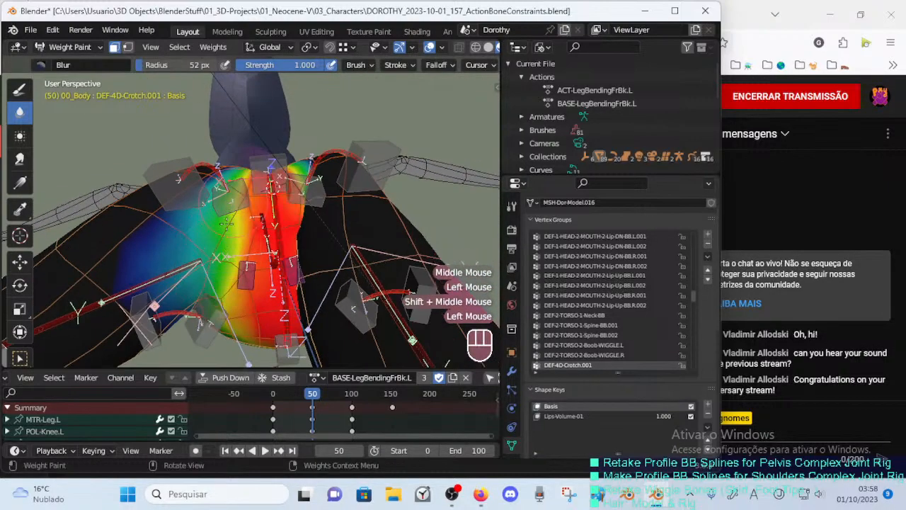
# Undo the last blur stroke and smooth the weights on the underside between the thighs with a 42 px radius.
pyautogui.moveTo(233, 202); pyautogui.dragTo(226, 252, button='middle')
pyautogui.hotkey('ctrl', 'z')
pyautogui.press('f')
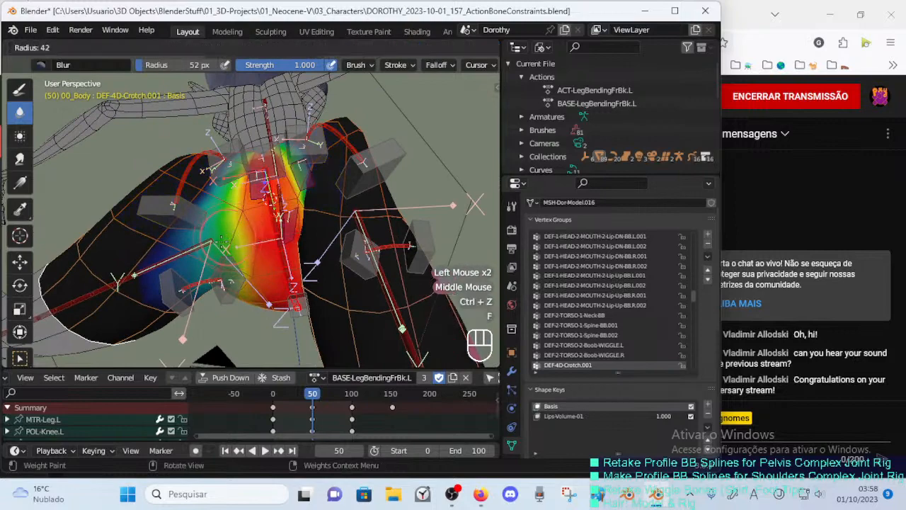
pyautogui.click(229, 243)
pyautogui.moveTo(243, 206)
pyautogui.mouseDown(button='middle')
pyautogui.moveTo(265, 181)
pyautogui.moveTo(248, 202)
pyautogui.mouseUp(button='middle')
pyautogui.click(249, 186)
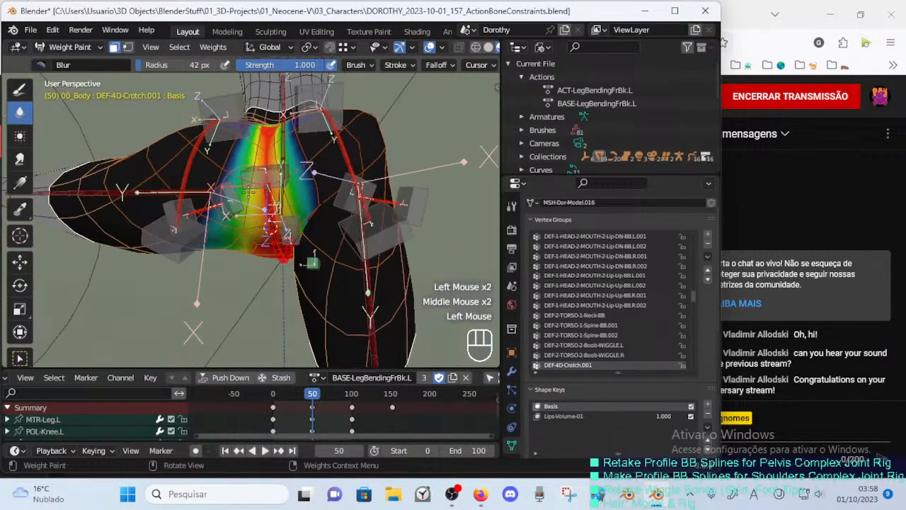
# Blur the red weight band running up between the buttocks at the 42 px radius.
pyautogui.moveTo(242, 214); pyautogui.dragTo(264, 143, button='middle')
pyautogui.click(264, 143)
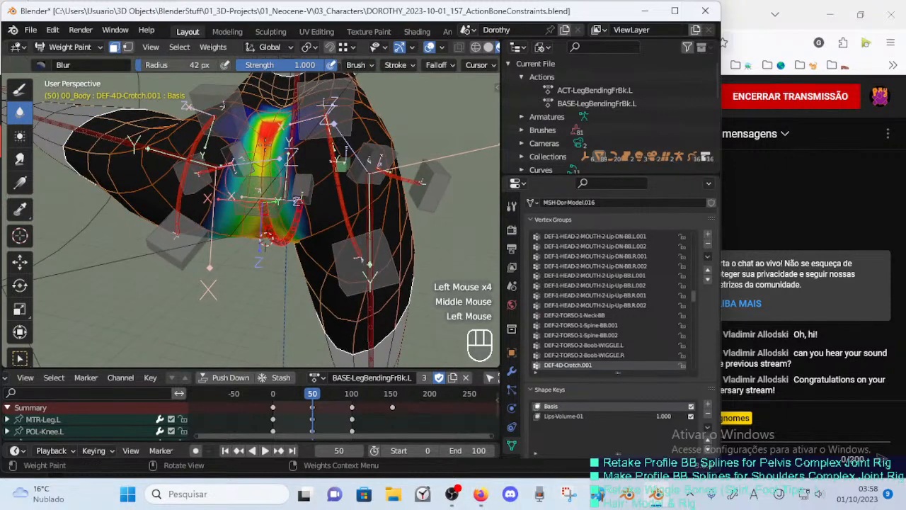
pyautogui.moveTo(265, 239); pyautogui.dragTo(263, 244, button='middle')
pyautogui.click(263, 244)
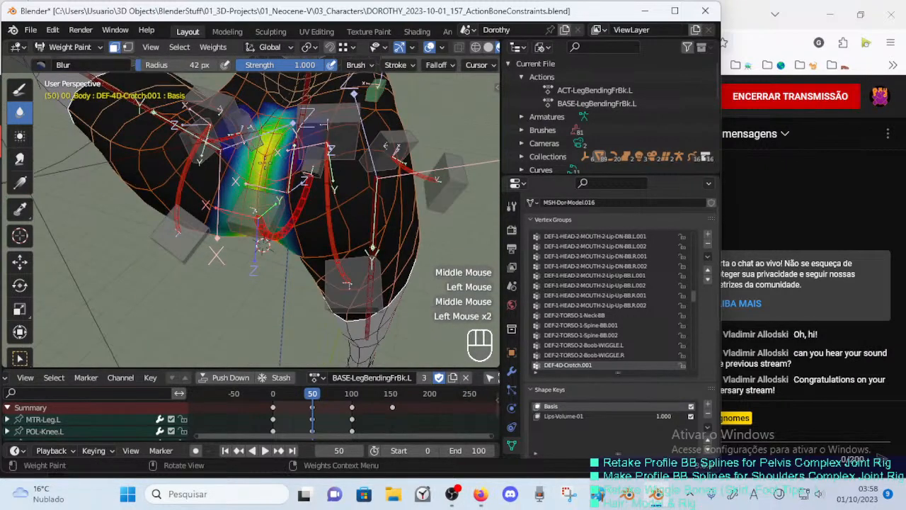
# Undo the last blur stroke and smooth the upper end of the rear weight band with a 26 px radius.
pyautogui.keyDown('ctrl'); pyautogui.moveTo(244, 179); pyautogui.dragTo(242, 206, button='middle'); pyautogui.keyUp('ctrl')
pyautogui.moveTo(242, 207); pyautogui.dragTo(223, 231, button='middle')
pyautogui.keyDown('shift'); pyautogui.moveTo(223, 231); pyautogui.dragTo(213, 261, button='middle'); pyautogui.keyUp('shift')
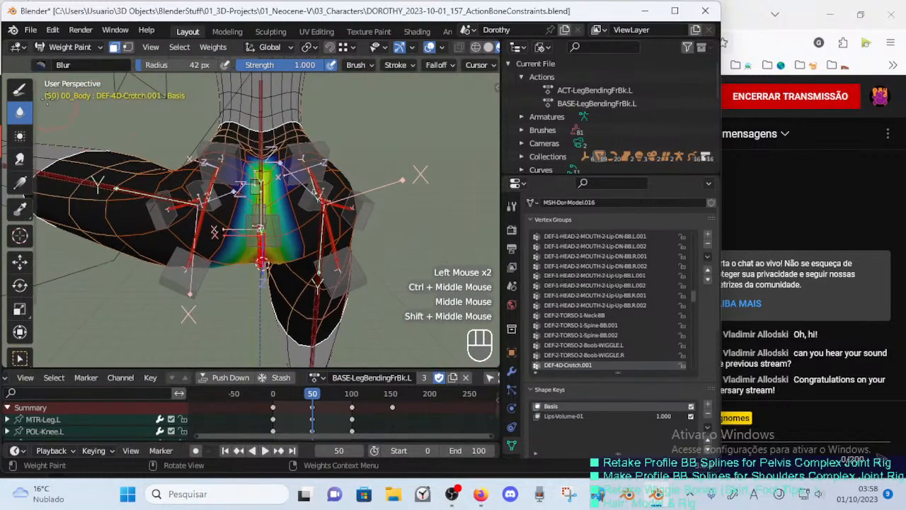
pyautogui.click(258, 185)
pyautogui.moveTo(256, 200)
pyautogui.mouseDown(button='middle')
pyautogui.moveTo(256, 178)
pyautogui.moveTo(262, 193)
pyautogui.moveTo(253, 188)
pyautogui.mouseUp(button='middle')
pyautogui.hotkey('ctrl', 'z')
pyautogui.press('f')
pyautogui.click(247, 190)
pyautogui.click(261, 190)
pyautogui.click(251, 190)
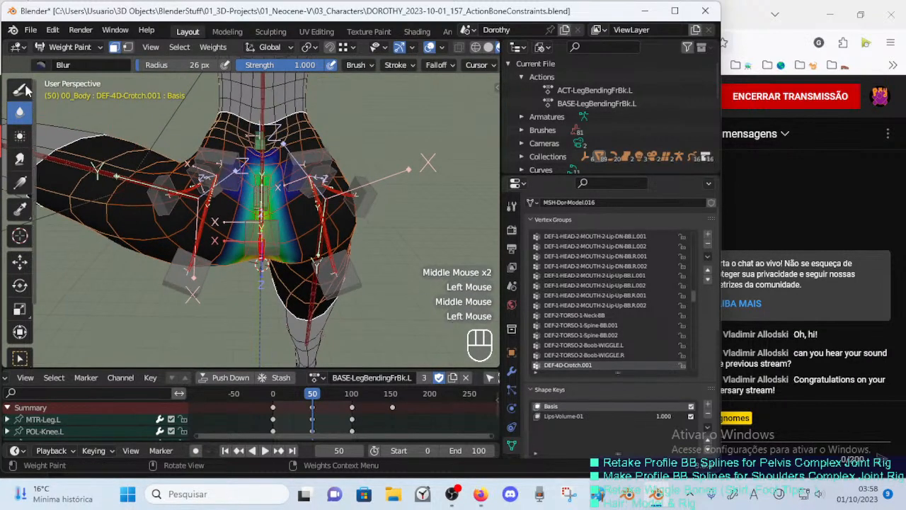
# Subtract the DEF-4D-Crotch.001 weights from the upper end of the rear band using the Subtract brush at 77 px radius.
pyautogui.click(20, 89)
pyautogui.click(49, 65)
pyautogui.click(374, 117)
pyautogui.press('f')
pyautogui.click(280, 128)
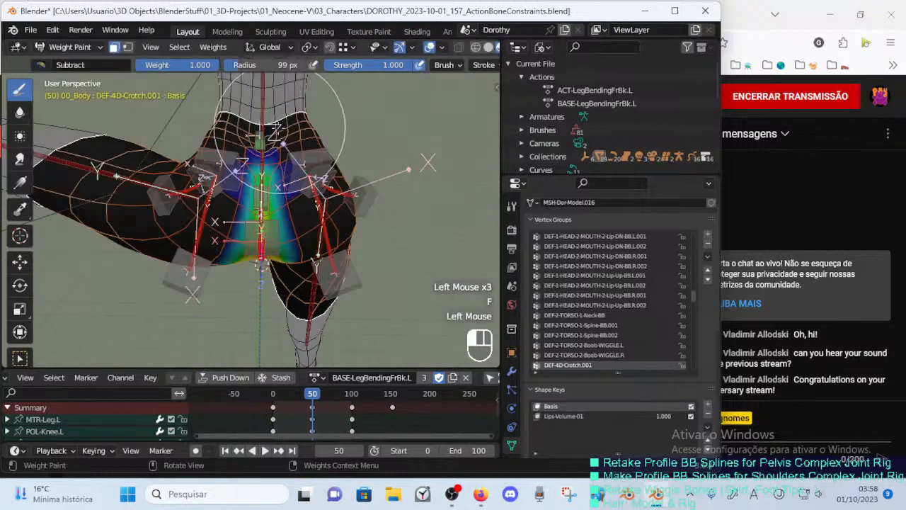
pyautogui.press('f')
pyautogui.moveTo(262, 160); pyautogui.dragTo(261, 178, button='middle')
pyautogui.click(248, 175)
pyautogui.keyDown('ctrl'); pyautogui.click(263, 124); pyautogui.keyUp('ctrl')
pyautogui.hotkey('ctrl', 'z')
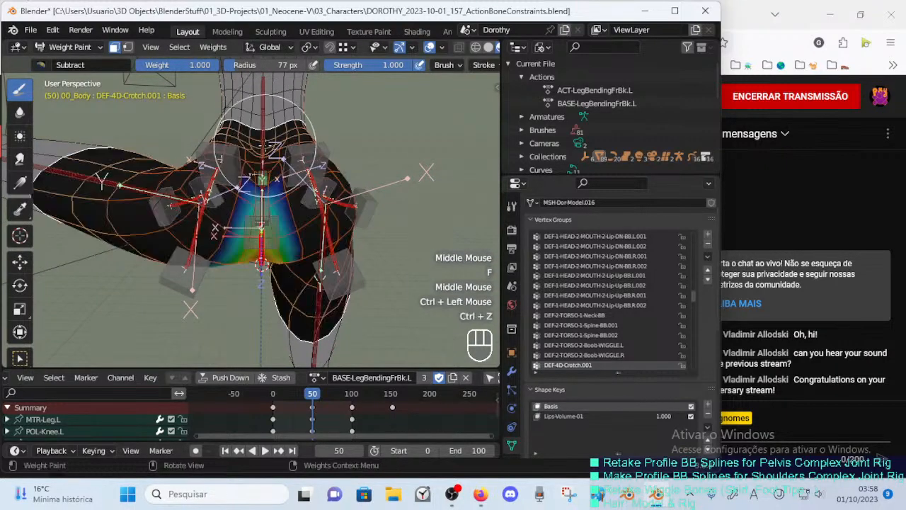
# Turn off paint masking and blur the DEF-4D-Crotch.001 weights outward over the buttocks with a 70 px radius.
pyautogui.press('o')
pyautogui.keyDown('ctrl'); pyautogui.click(264, 143); pyautogui.keyUp('ctrl')
pyautogui.moveTo(265, 143); pyautogui.dragTo(290, 202, button='middle')
pyautogui.keyDown('ctrl'); pyautogui.click(269, 250); pyautogui.keyUp('ctrl')
pyautogui.moveTo(269, 248); pyautogui.dragTo(195, 178, button='middle')
pyautogui.click(20, 113)
pyautogui.click(230, 206)
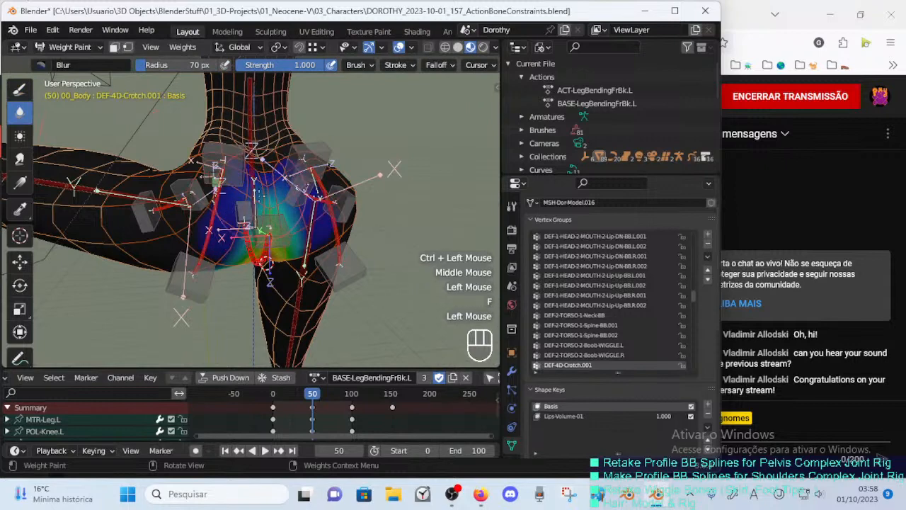
# Undo the last stroke and blur upward between the buttocks with a 57 px radius.
pyautogui.moveTo(231, 206); pyautogui.dragTo(252, 210, button='middle')
pyautogui.hotkey('ctrl', 'z')
pyautogui.press('f')
pyautogui.moveTo(252, 210); pyautogui.dragTo(256, 193)
pyautogui.moveTo(258, 190); pyautogui.dragTo(263, 173)
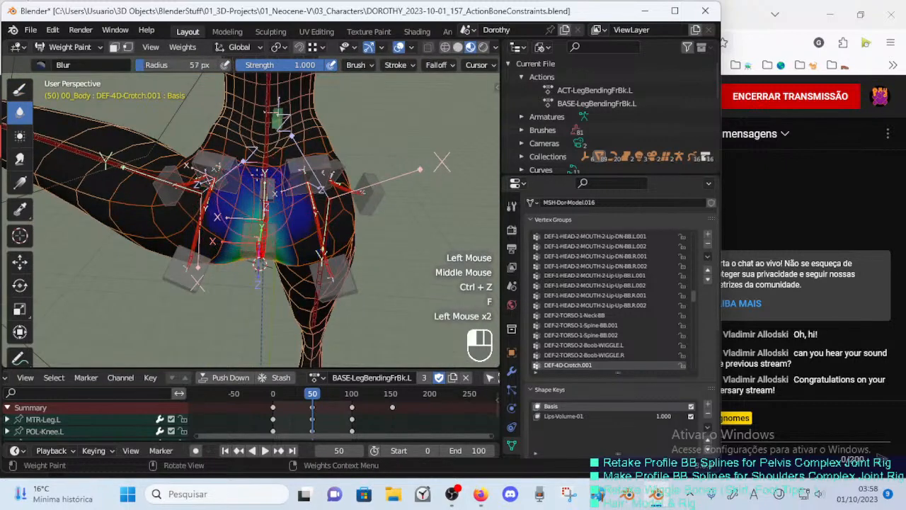
# Set the Blur radius to 31 px and smooth the weights at the top of the buttocks, redoing the stroke there.
pyautogui.press('f')
pyautogui.click(250, 193)
pyautogui.click(253, 193)
pyautogui.moveTo(254, 193); pyautogui.dragTo(264, 194, button='middle')
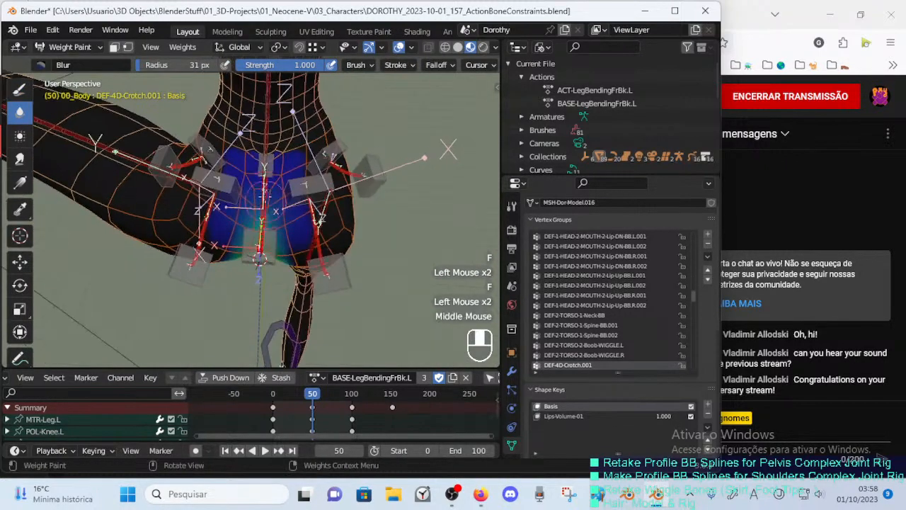
pyautogui.hotkey('ctrl', 'z')
pyautogui.click(255, 186)
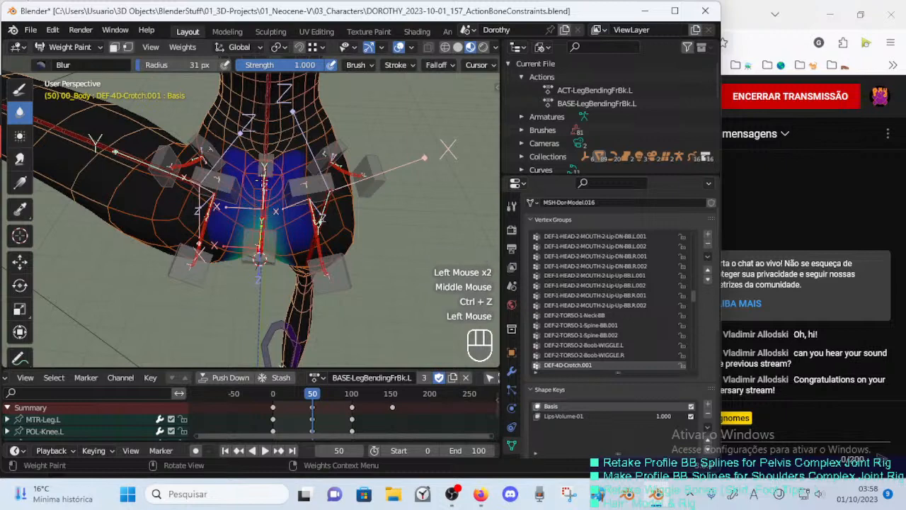
pyautogui.click(255, 164)
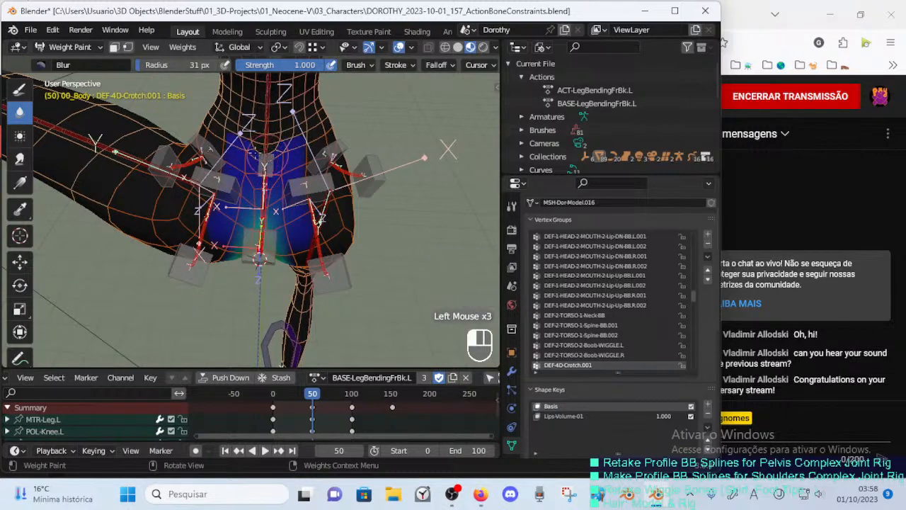
# Undo the last blur strokes and smooth the weights at the upper buttocks with an 18 px radius.
pyautogui.hotkey('ctrl', 'z')
pyautogui.click(260, 257)
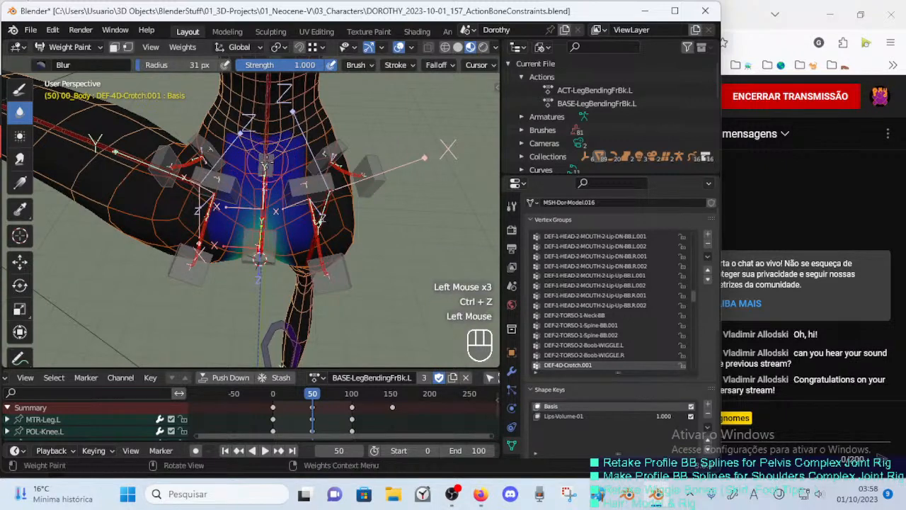
pyautogui.hotkey('ctrl', 'z')
pyautogui.press('f')
pyautogui.click(260, 257)
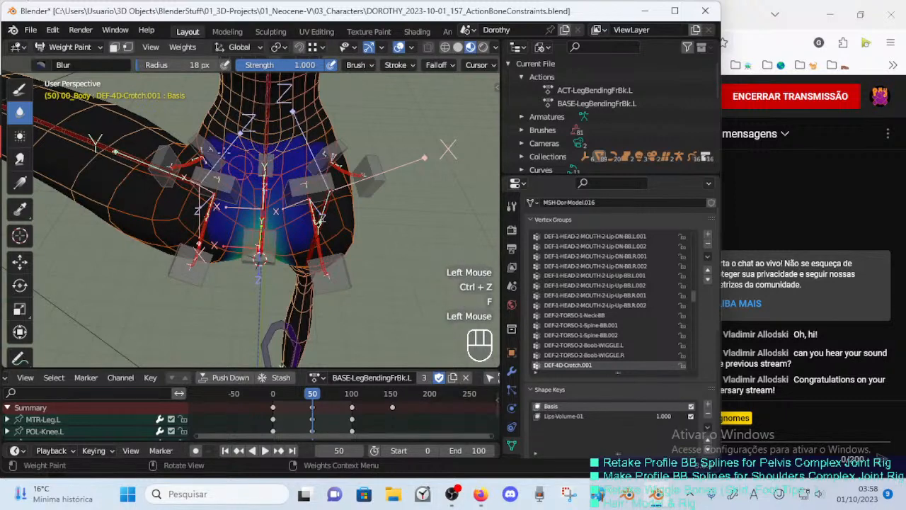
# Enlarge the Blur radius to 51 px and spread the low weights across the lower back and the raised leg's hip.
pyautogui.press('f')
pyautogui.click(260, 257)
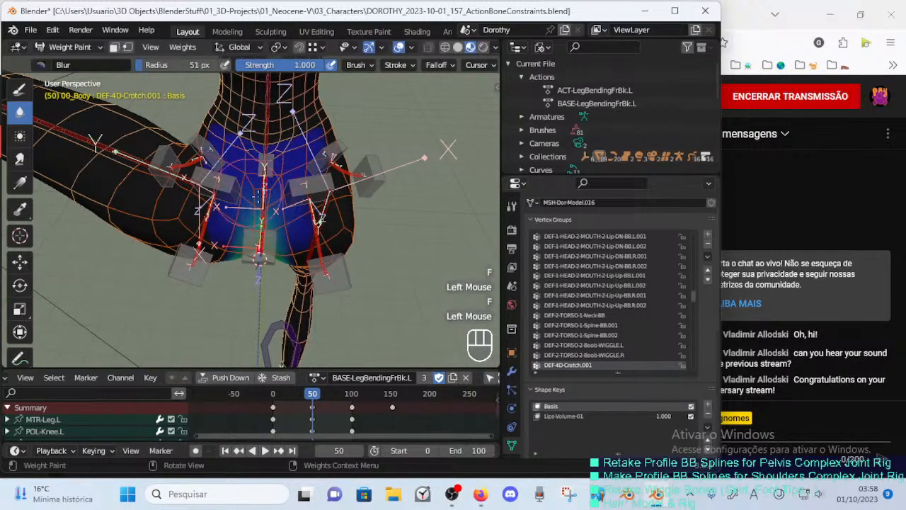
pyautogui.moveTo(259, 257); pyautogui.dragTo(269, 255, button='middle')
pyautogui.click(263, 256)
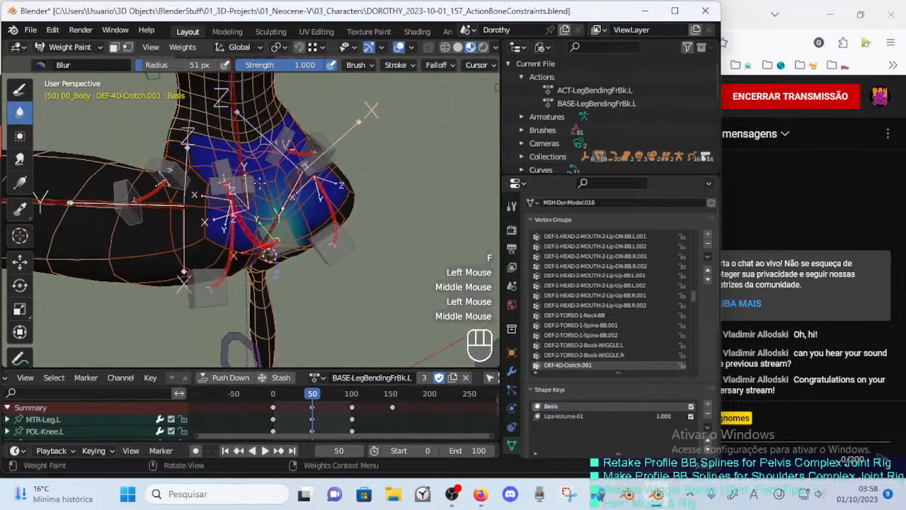
pyautogui.click(269, 255)
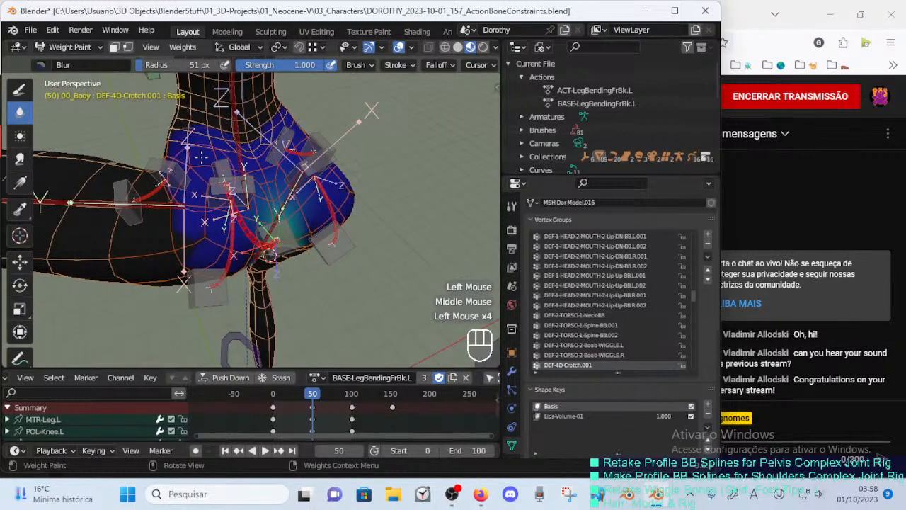
# Undo the last blur strokes and smooth the weights around the raised leg's hip with a 33 px radius.
pyautogui.hotkey('ctrl', 'z')
pyautogui.press('f')
pyautogui.hotkey('ctrl', 'z')
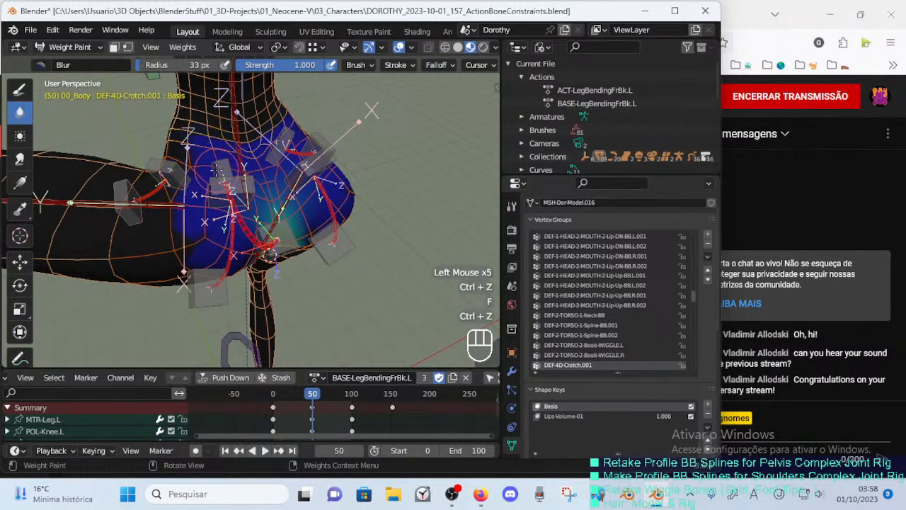
pyautogui.click(269, 255)
pyautogui.moveTo(269, 254); pyautogui.dragTo(272, 251, button='middle')
pyautogui.click(272, 251)
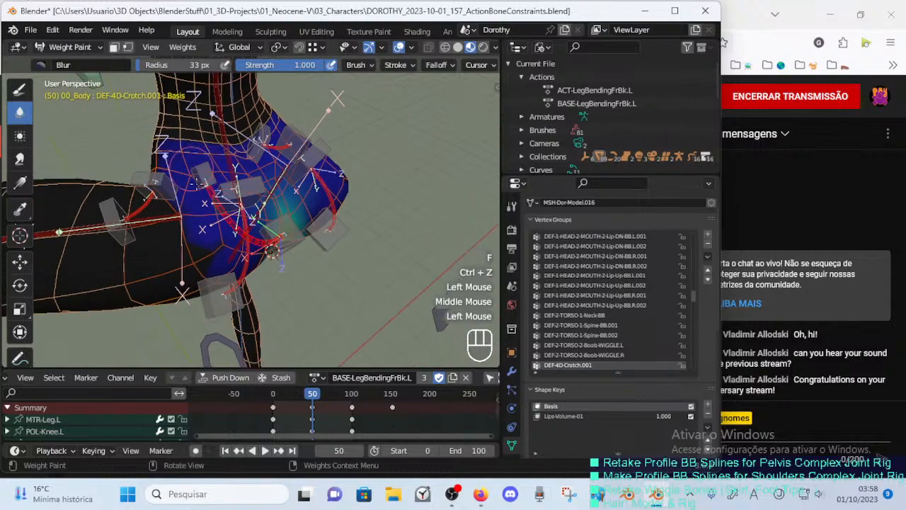
# Set the Blur radius to 50 px and soften the weights over the underside of the buttocks and raised thigh.
pyautogui.moveTo(212, 242); pyautogui.dragTo(182, 188, button='middle')
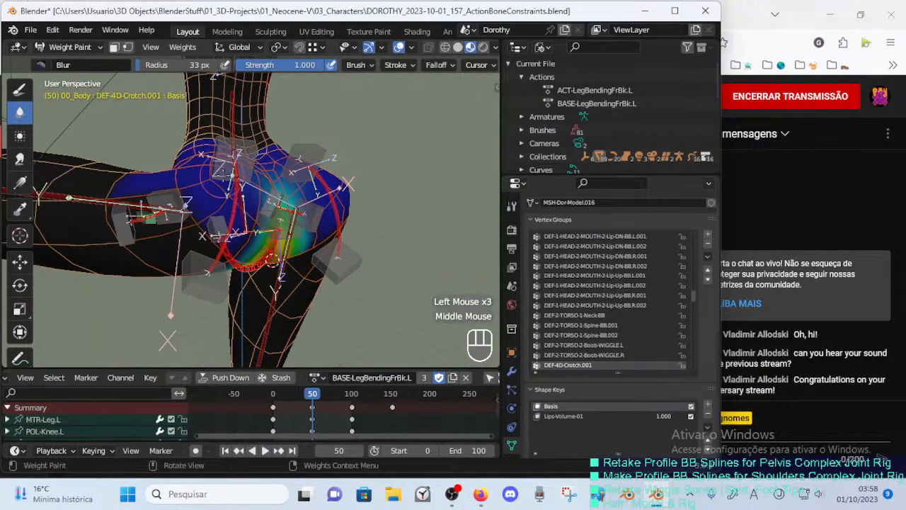
pyautogui.click(182, 188)
pyautogui.moveTo(184, 154)
pyautogui.mouseDown(button='middle')
pyautogui.moveTo(167, 205)
pyautogui.moveTo(186, 210)
pyautogui.mouseUp(button='middle')
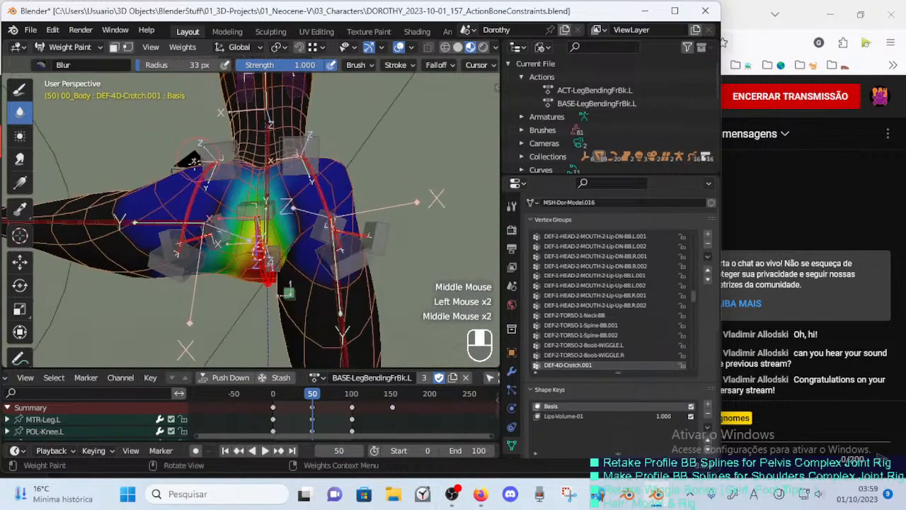
pyautogui.press('f')
pyautogui.click(203, 233)
pyautogui.click(204, 234)
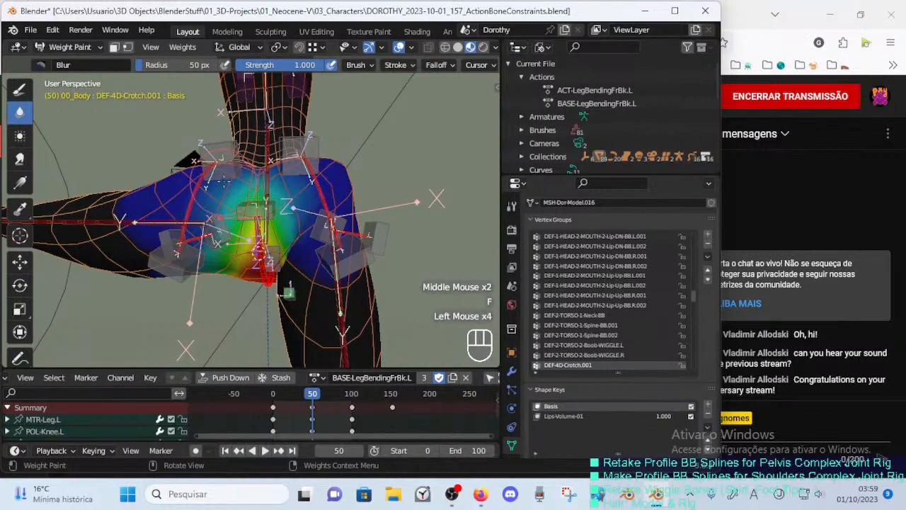
pyautogui.moveTo(246, 183)
pyautogui.mouseDown(button='middle')
pyautogui.moveTo(268, 220)
pyautogui.moveTo(295, 206)
pyautogui.moveTo(305, 185)
pyautogui.mouseUp(button='middle')
pyautogui.click(249, 199)
pyautogui.click(252, 206)
# Select the HDL-4D-Crotch.001 handle and test the mesh deformation with temporary moves, cancelling each one.
pyautogui.keyDown('ctrl'); pyautogui.click(269, 220); pyautogui.keyUp('ctrl')
pyautogui.press('g')
pyautogui.press('Escape')
pyautogui.press('g')
pyautogui.press('Escape')
pyautogui.press('g')
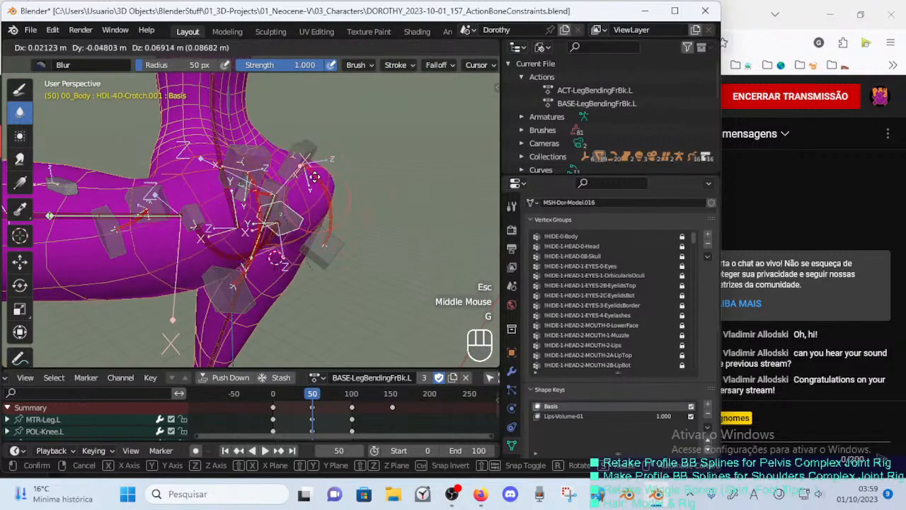
pyautogui.press('Escape')
pyautogui.moveTo(316, 235)
pyautogui.mouseDown(button='middle')
pyautogui.moveTo(297, 225)
pyautogui.moveTo(312, 227)
pyautogui.mouseUp(button='middle')
pyautogui.press('g')
pyautogui.press('Escape')
# Rotate the HDL-4D-Crotch.001 handle about -28° around the X axis and check the deformation with a cancelled move.
pyautogui.press('r')
pyautogui.press('x')
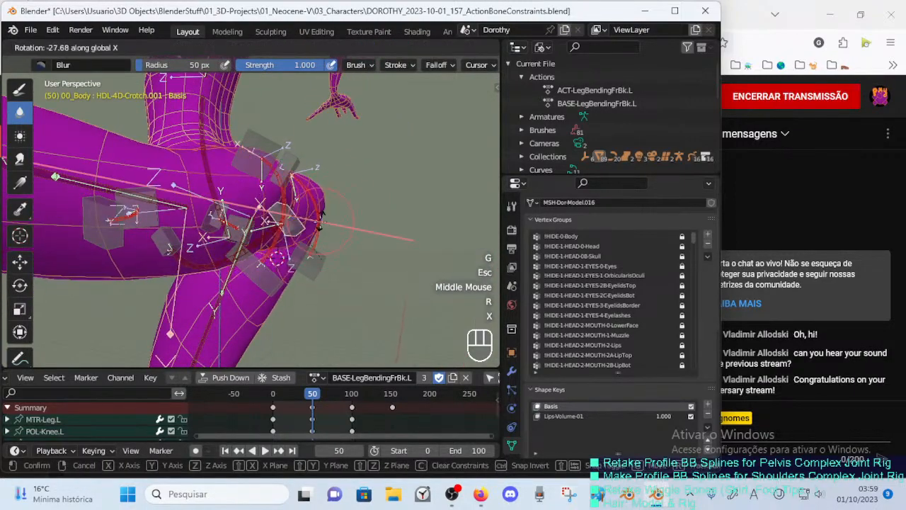
pyautogui.click(320, 221)
pyautogui.press('g')
pyautogui.press('Escape')
# Compare the weights of the DEF-2-TORSO-1-Spine-BB.001 and DEF-4D-Crotch.001 bones around the pelvis.
pyautogui.moveTo(332, 235); pyautogui.dragTo(284, 218, button='middle')
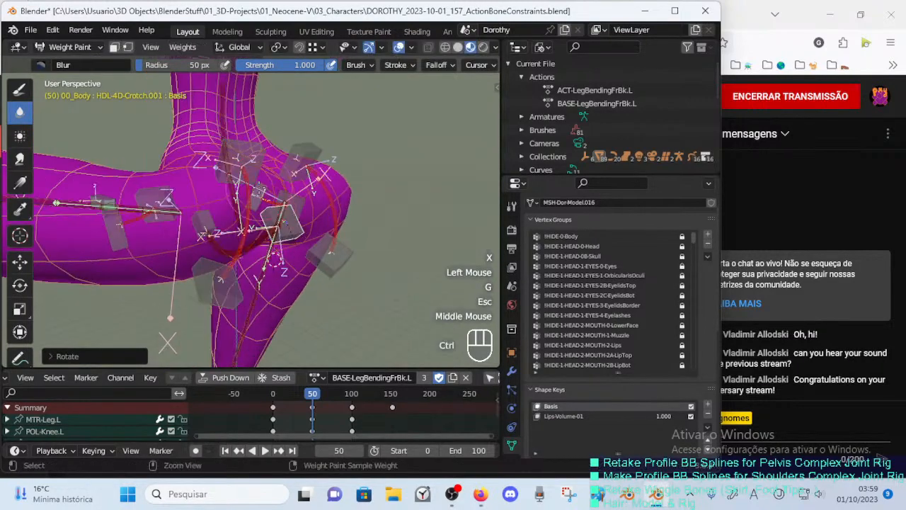
pyautogui.keyDown('ctrl'); pyautogui.click(242, 182); pyautogui.keyUp('ctrl')
pyautogui.moveTo(245, 186); pyautogui.dragTo(244, 202, button='middle')
pyautogui.moveTo(273, 259); pyautogui.dragTo(267, 262, button='middle')
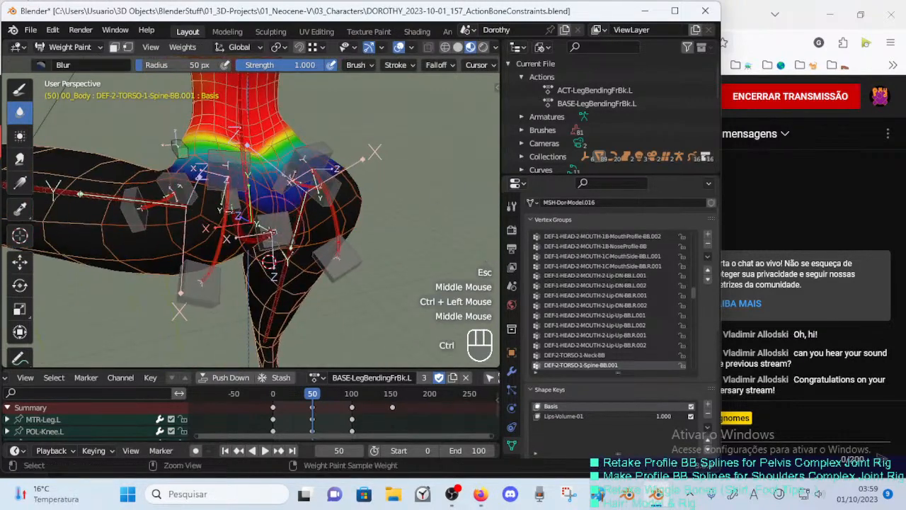
pyautogui.keyDown('ctrl'); pyautogui.click(272, 232); pyautogui.keyUp('ctrl')
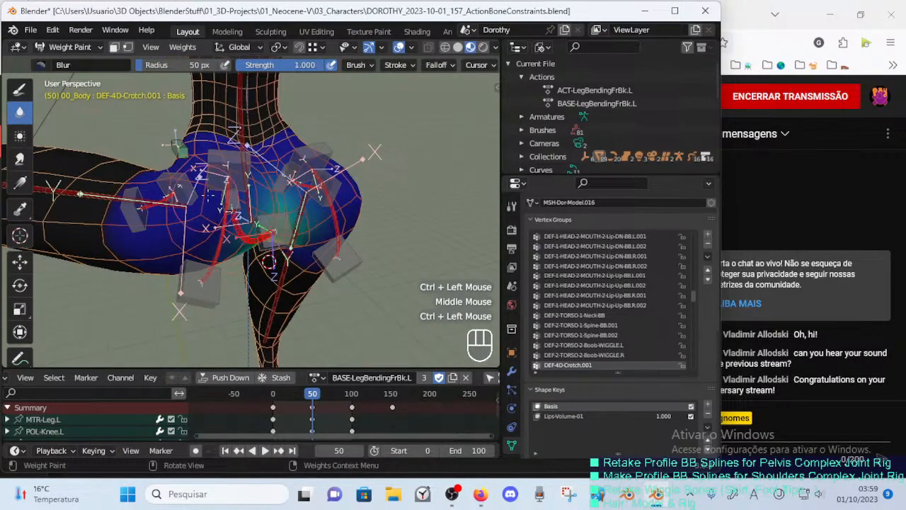
# Test the pelvis deformation by temporarily moving the crotch handle and the HDL-7A-HipsButtocks.L.002 handle, cancelling both moves.
pyautogui.keyDown('ctrl'); pyautogui.click(276, 217); pyautogui.keyUp('ctrl')
pyautogui.press('g')
pyautogui.press('Escape')
pyautogui.moveTo(277, 217); pyautogui.dragTo(213, 276, button='middle')
pyautogui.keyDown('ctrl'); pyautogui.click(212, 276); pyautogui.keyUp('ctrl')
pyautogui.press('g')
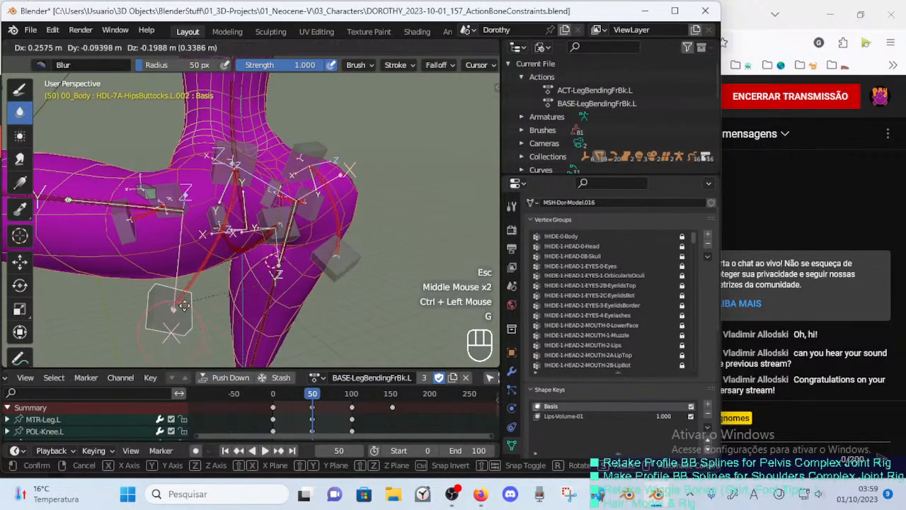
pyautogui.press('Escape')
# Reposition the HDL-4D-Crotch.002 handle under the pelvis and try rotating it, cancelling the rotation.
pyautogui.keyDown('ctrl'); pyautogui.click(217, 228); pyautogui.keyUp('ctrl')
pyautogui.moveTo(216, 229); pyautogui.dragTo(283, 266, button='middle')
pyautogui.keyDown('ctrl'); pyautogui.moveTo(283, 265); pyautogui.dragTo(244, 283, button='middle'); pyautogui.keyUp('ctrl')
pyautogui.press('g')
pyautogui.moveTo(244, 283); pyautogui.dragTo(247, 234, button='middle')
pyautogui.click(216, 247)
pyautogui.press('g')
pyautogui.click(276, 247)
pyautogui.press('r')
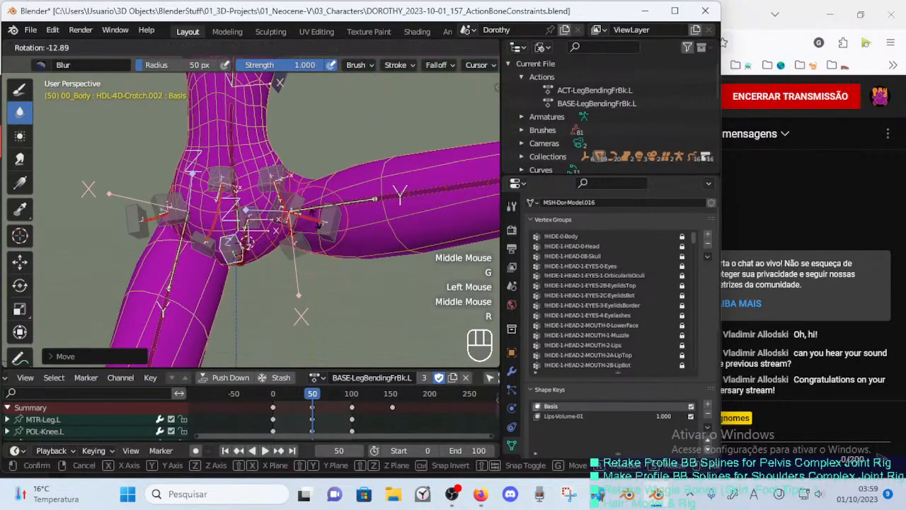
pyautogui.press('Escape')
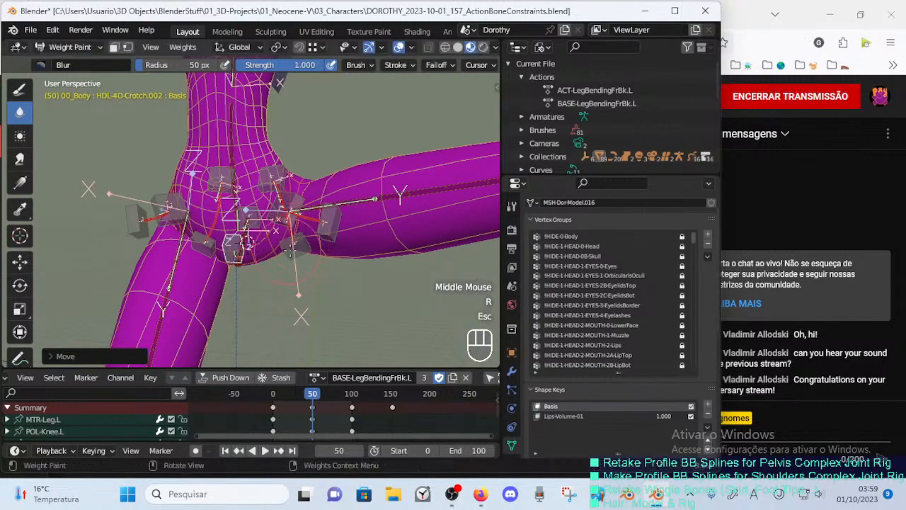
# Play back the leg-bending animation to check the pelvis, return to frame 50 and save the file.
pyautogui.press('a')
pyautogui.hotkey('alt', 'q')
pyautogui.hotkey('alt', 'q')
pyautogui.moveTo(297, 396)
pyautogui.mouseDown()
pyautogui.moveTo(304, 403)
pyautogui.moveTo(256, 403)
pyautogui.moveTo(306, 405)
pyautogui.mouseUp()
pyautogui.press('Up')
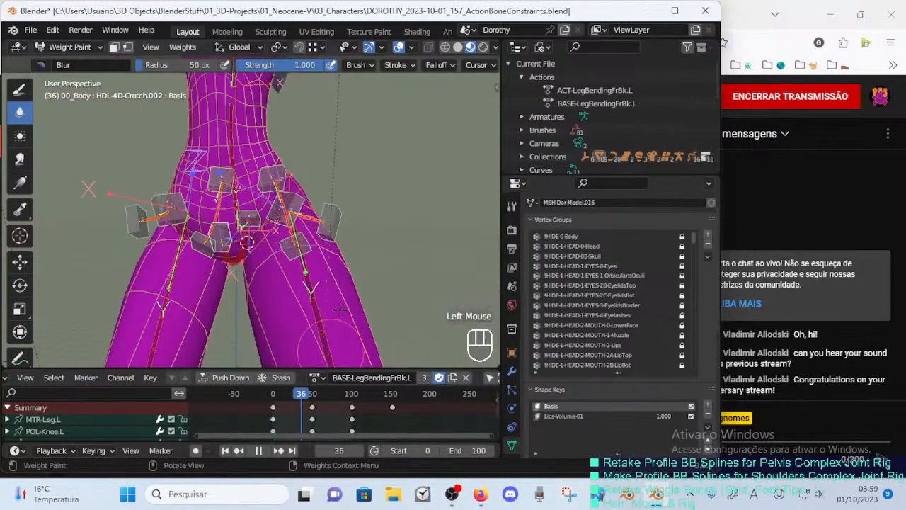
pyautogui.press('Up')
pyautogui.keyDown('ctrl'); pyautogui.moveTo(298, 255); pyautogui.dragTo(304, 304, button='middle'); pyautogui.keyUp('ctrl')
pyautogui.hotkey('ctrl', 's')
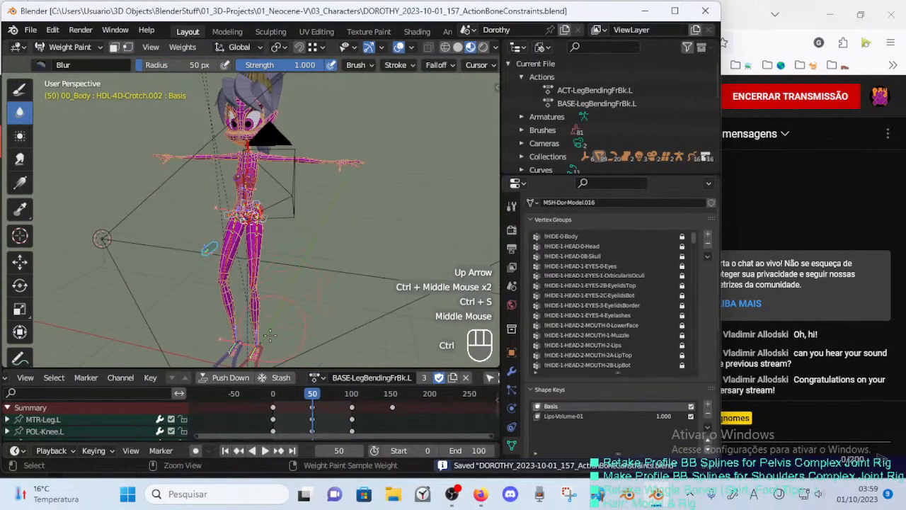
# Move the MTR-Leg.L control upward and outward so the left leg is raised sideways.
pyautogui.keyDown('ctrl'); pyautogui.click(260, 363); pyautogui.keyUp('ctrl')
pyautogui.press('g')
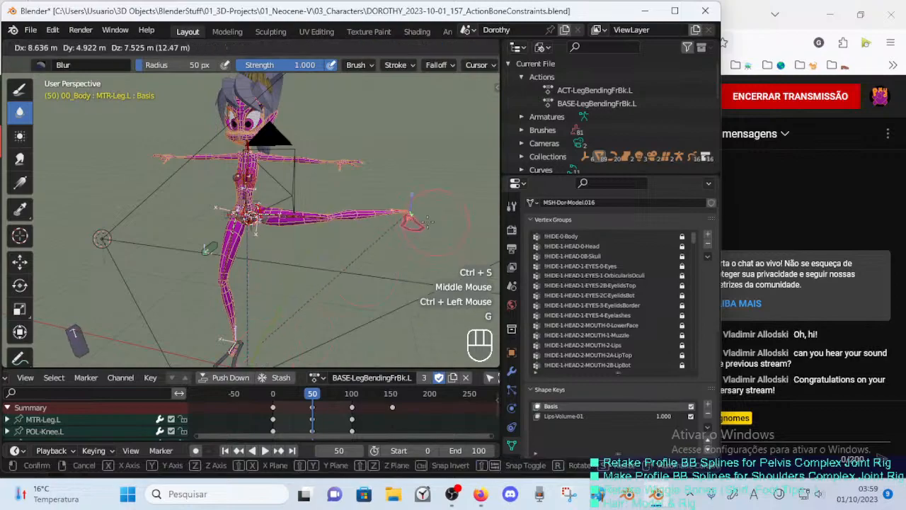
pyautogui.click(475, 165)
pyautogui.keyDown('ctrl'); pyautogui.moveTo(339, 262); pyautogui.dragTo(340, 184, button='middle'); pyautogui.keyUp('ctrl')
pyautogui.keyDown('ctrl'); pyautogui.moveTo(337, 248); pyautogui.dragTo(322, 179, button='middle'); pyautogui.keyUp('ctrl')
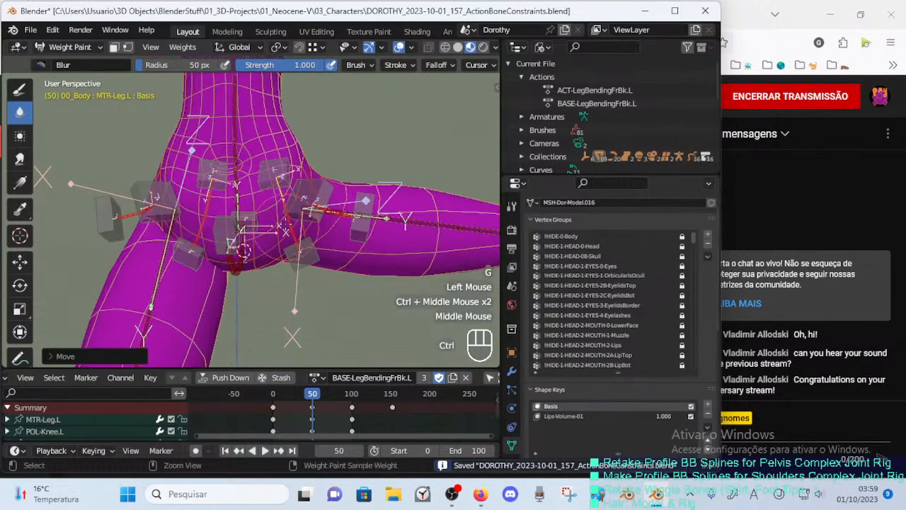
# Make the DEF-7A-HipsButtocks.L bone active for weight painting and save the file.
pyautogui.keyDown('ctrl'); pyautogui.click(289, 208); pyautogui.keyUp('ctrl')
pyautogui.moveTo(289, 207); pyautogui.dragTo(113, 225, button='middle')
pyautogui.moveTo(205, 248)
pyautogui.mouseDown(button='middle')
pyautogui.moveTo(207, 228)
pyautogui.moveTo(210, 285)
pyautogui.moveTo(213, 255)
pyautogui.moveTo(226, 260)
pyautogui.mouseUp(button='middle')
pyautogui.click(209, 233)
pyautogui.hotkey('ctrl', 's')
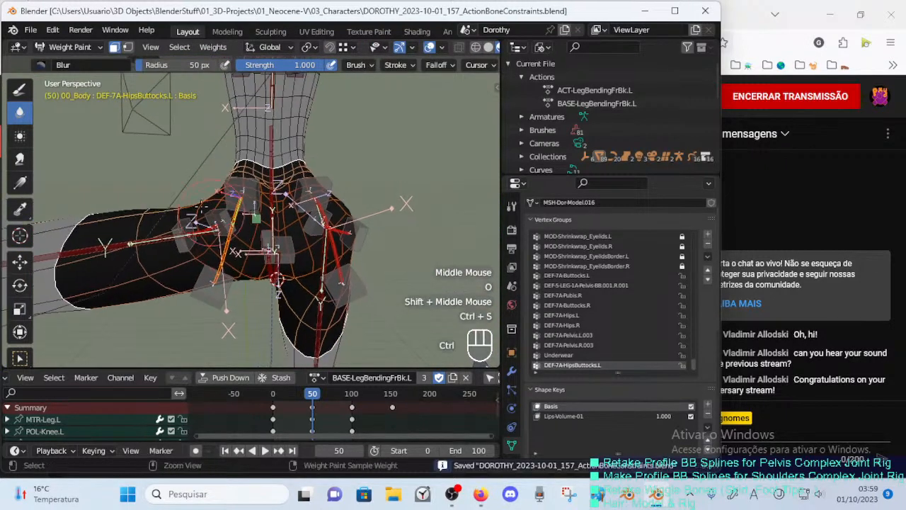
# Choose the Mix brush with weight 1.000 and radius 50 px and start painting the left buttock for DEF-7A-HipsButtocks.L.
pyautogui.click(27, 89)
pyautogui.click(71, 64)
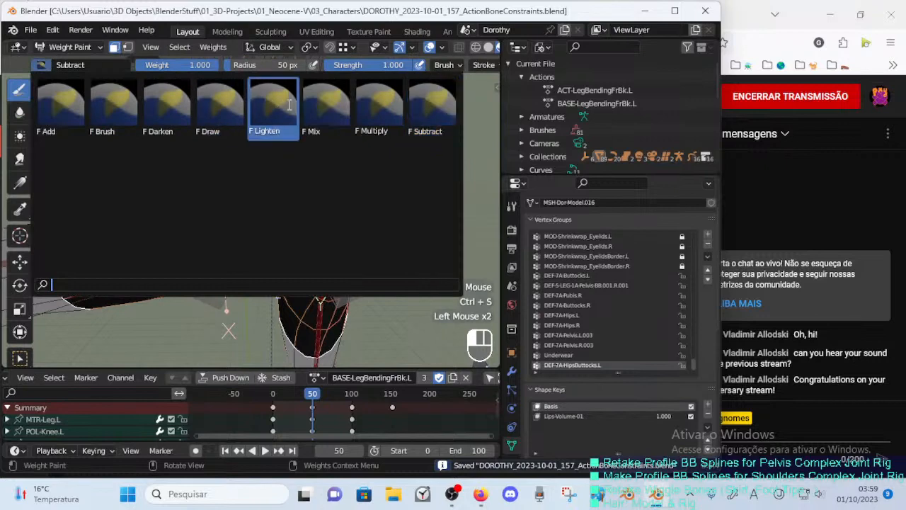
pyautogui.click(327, 106)
pyautogui.keyDown('ctrl'); pyautogui.moveTo(327, 107); pyautogui.dragTo(283, 177, button='middle'); pyautogui.keyUp('ctrl')
pyautogui.moveTo(283, 176)
pyautogui.mouseDown(button='middle')
pyautogui.moveTo(248, 225)
pyautogui.moveTo(231, 228)
pyautogui.moveTo(228, 218)
pyautogui.mouseUp(button='middle')
pyautogui.hotkey('ctrl', 'f')
pyautogui.click(227, 239)
pyautogui.click(226, 218)
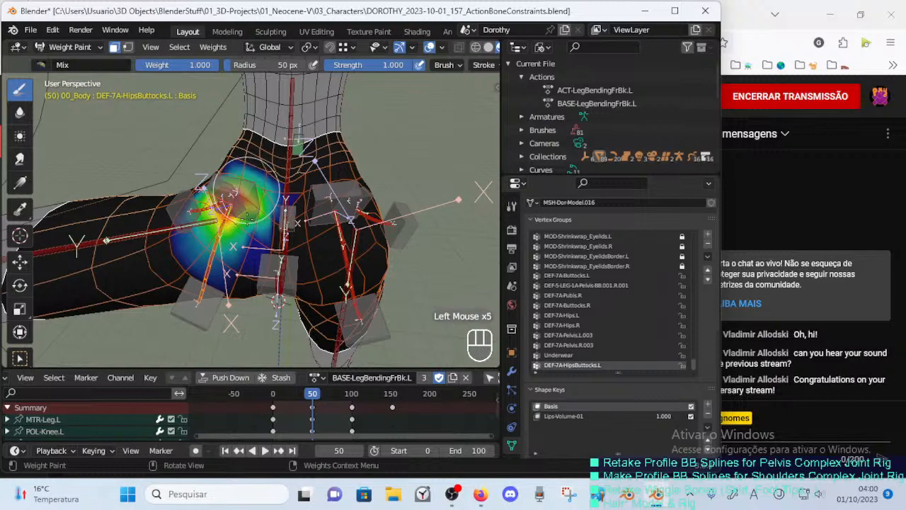
# Paint Mix strokes at weight 1.000 over the underside of the left buttock toward the upper thigh.
pyautogui.moveTo(227, 224)
pyautogui.mouseDown(button='middle')
pyautogui.moveTo(170, 227)
pyautogui.moveTo(223, 279)
pyautogui.moveTo(215, 277)
pyautogui.mouseUp(button='middle')
pyautogui.click(161, 225)
pyautogui.click(158, 235)
pyautogui.click(207, 270)
pyautogui.moveTo(199, 244)
pyautogui.mouseDown(button='middle')
pyautogui.moveTo(204, 264)
pyautogui.moveTo(215, 213)
pyautogui.mouseUp(button='middle')
pyautogui.click(199, 259)
pyautogui.click(219, 267)
pyautogui.click(215, 213)
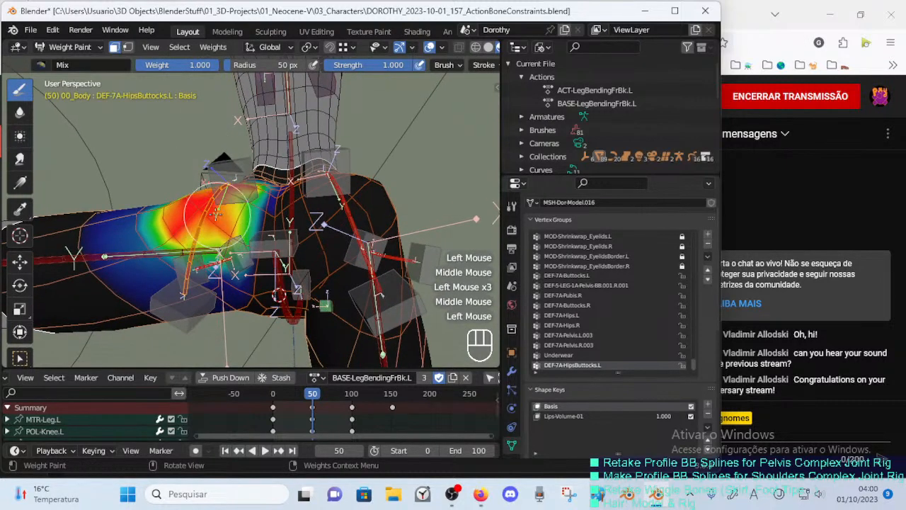
pyautogui.click(187, 251)
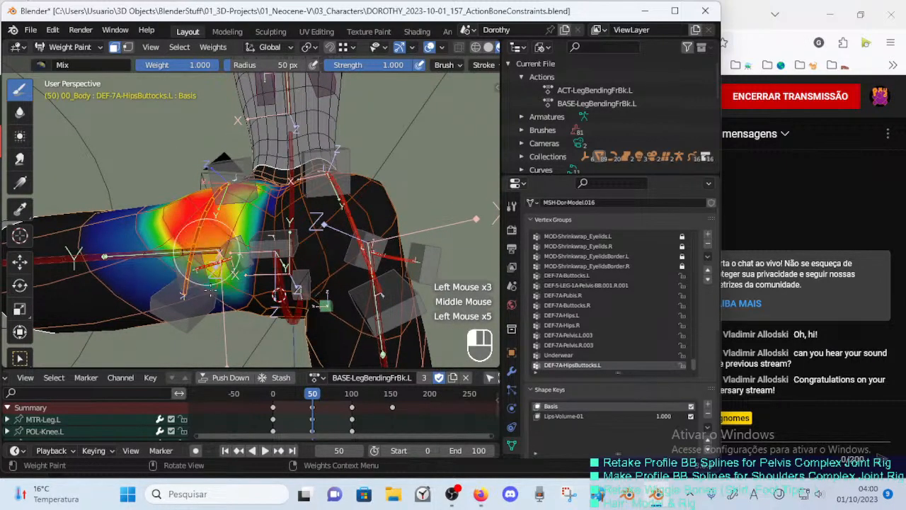
pyautogui.click(205, 253)
# Fill the left buttock with Mix strokes at weight 1.000 from the thigh joint to the pelvis centre line and outer hip.
pyautogui.moveTo(205, 253)
pyautogui.mouseDown(button='middle')
pyautogui.moveTo(202, 263)
pyautogui.moveTo(220, 280)
pyautogui.mouseUp(button='middle')
pyautogui.click(202, 263)
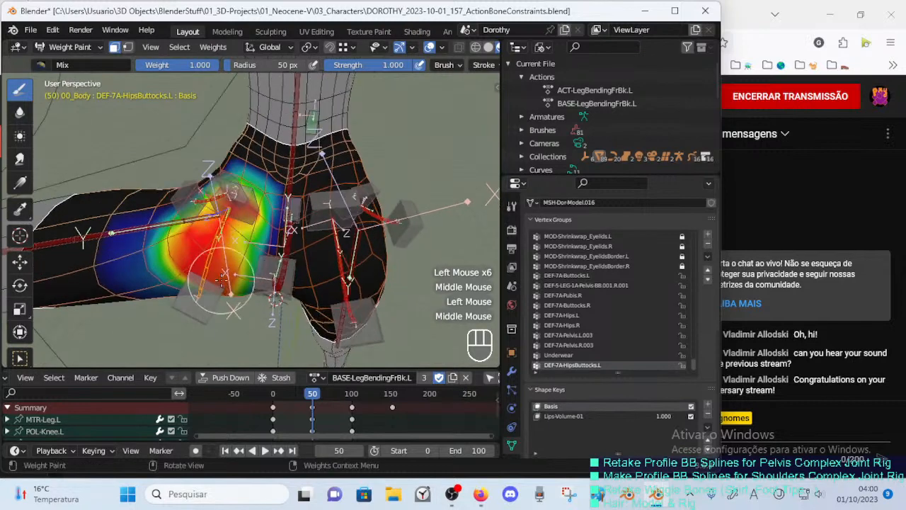
pyautogui.click(234, 238)
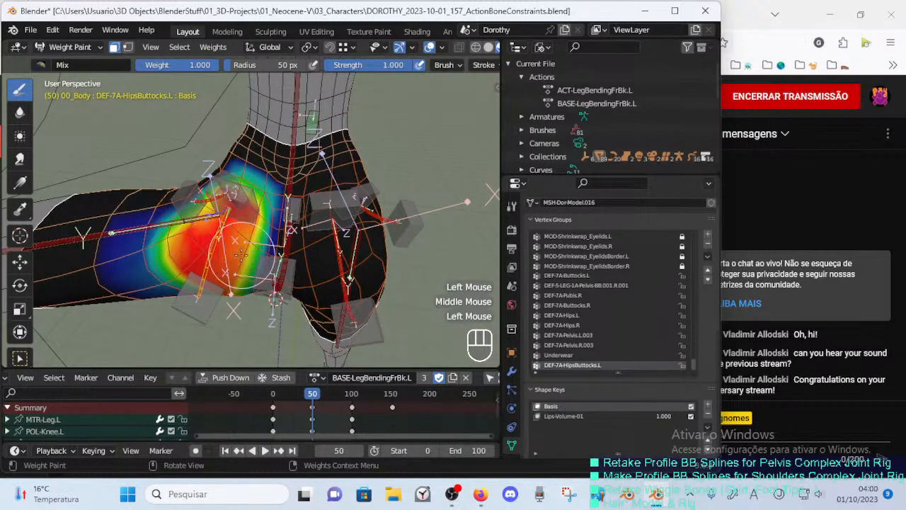
pyautogui.click(240, 253)
pyautogui.click(248, 235)
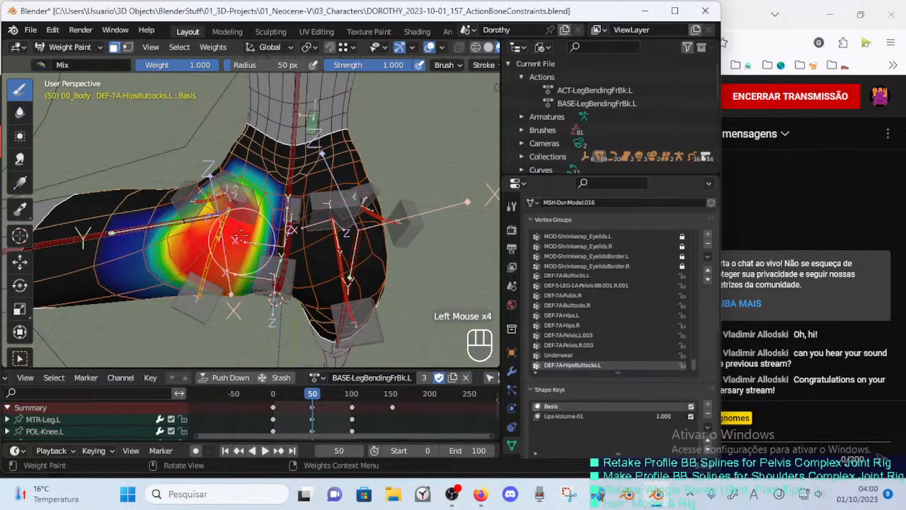
pyautogui.moveTo(237, 210)
pyautogui.mouseDown(button='middle')
pyautogui.moveTo(80, 237)
pyautogui.moveTo(226, 230)
pyautogui.moveTo(294, 201)
pyautogui.moveTo(221, 210)
pyautogui.mouseUp(button='middle')
pyautogui.click(217, 216)
pyautogui.click(220, 211)
pyautogui.click(220, 211)
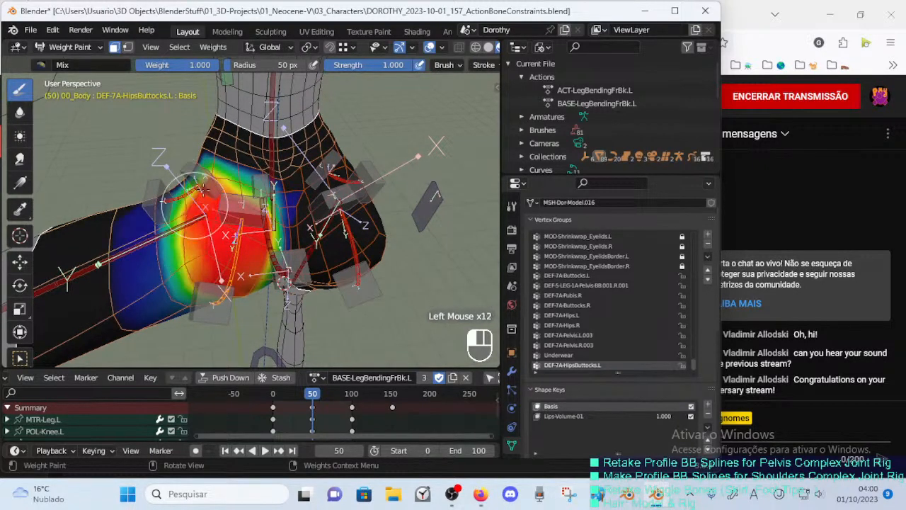
pyautogui.moveTo(247, 191)
pyautogui.mouseDown(button='middle')
pyautogui.moveTo(267, 176)
pyautogui.moveTo(239, 178)
pyautogui.mouseUp(button='middle')
pyautogui.click(265, 177)
# Switch to the Blur tool and soften the weights above the buttock and around the left hip, using 27 px and 55 px radii.
pyautogui.click(23, 113)
pyautogui.press('f')
pyautogui.click(239, 178)
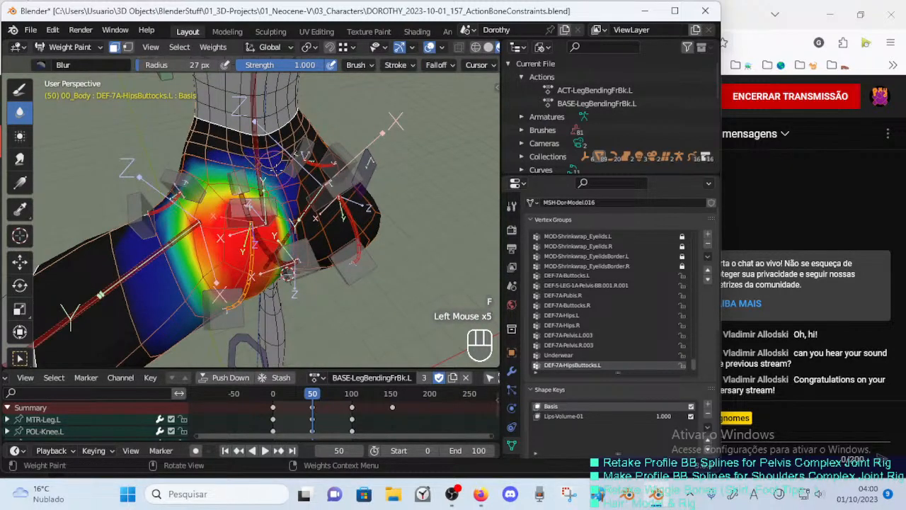
pyautogui.press('f')
pyautogui.click(253, 162)
pyautogui.moveTo(224, 133); pyautogui.dragTo(243, 157, button='middle')
pyautogui.moveTo(107, 169); pyautogui.dragTo(150, 185, button='middle')
pyautogui.click(166, 190)
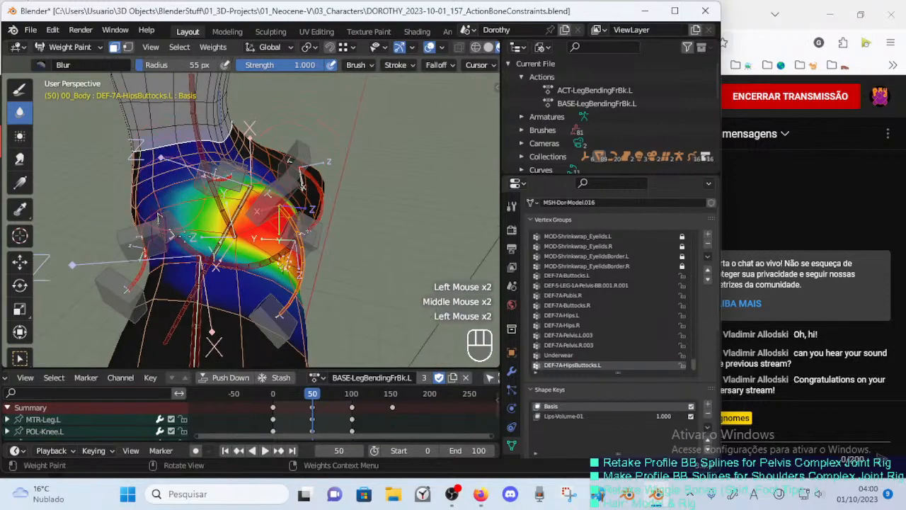
pyautogui.moveTo(180, 236); pyautogui.dragTo(171, 192)
pyautogui.moveTo(286, 262); pyautogui.dragTo(214, 155, button='middle')
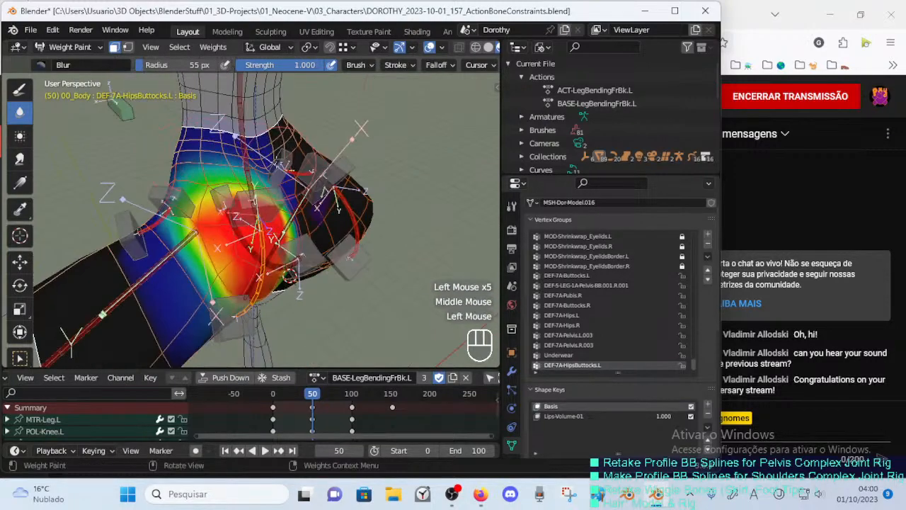
# Blur the DEF-7A-HipsButtocks.L weights along the pelvis centre line down to the crotch with the 55 px radius.
pyautogui.moveTo(292, 190); pyautogui.dragTo(263, 186, button='middle')
pyautogui.click(283, 205)
pyautogui.click(285, 198)
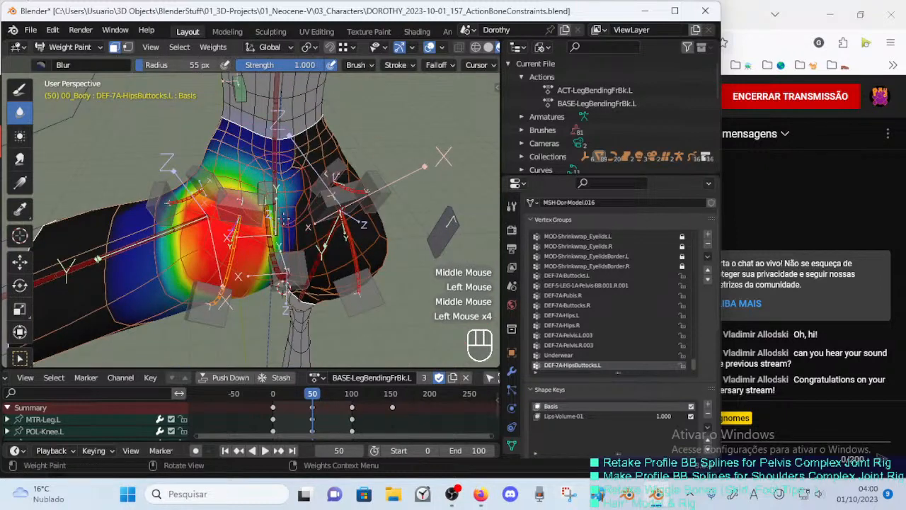
pyautogui.moveTo(276, 226)
pyautogui.mouseDown(button='middle')
pyautogui.moveTo(279, 190)
pyautogui.moveTo(274, 183)
pyautogui.moveTo(268, 196)
pyautogui.moveTo(265, 178)
pyautogui.moveTo(273, 222)
pyautogui.moveTo(280, 213)
pyautogui.moveTo(286, 219)
pyautogui.mouseUp(button='middle')
pyautogui.click(277, 193)
pyautogui.click(276, 199)
pyautogui.click(267, 190)
pyautogui.click(265, 178)
pyautogui.click(269, 201)
pyautogui.click(273, 222)
pyautogui.click(280, 212)
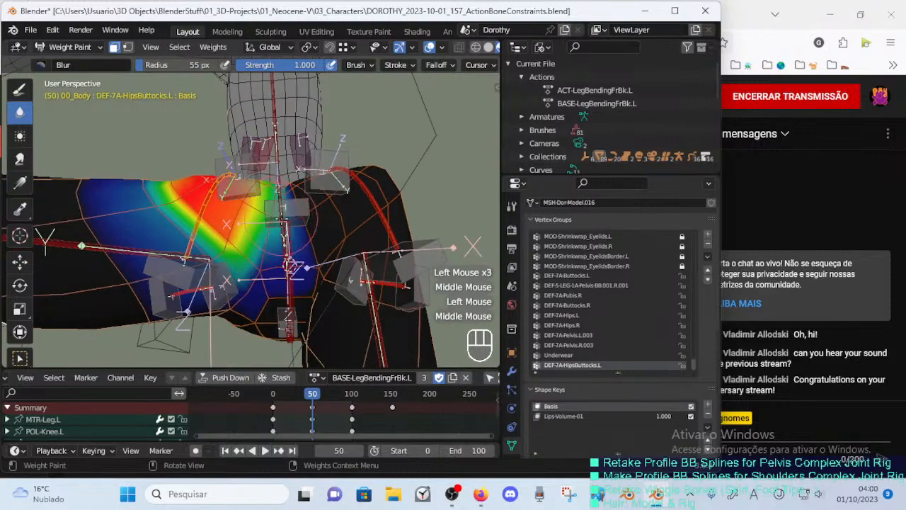
pyautogui.moveTo(288, 259); pyautogui.dragTo(286, 259, button='middle')
pyautogui.click(286, 260)
# Set the Blur radius to 46 px and spread the weights from the left hip onto the upper thigh.
pyautogui.moveTo(306, 226); pyautogui.dragTo(234, 227, button='middle')
pyautogui.moveTo(234, 226)
pyautogui.mouseDown(button='middle')
pyautogui.moveTo(233, 248)
pyautogui.moveTo(275, 254)
pyautogui.moveTo(259, 211)
pyautogui.moveTo(237, 186)
pyautogui.moveTo(256, 259)
pyautogui.moveTo(251, 275)
pyautogui.moveTo(292, 241)
pyautogui.moveTo(228, 262)
pyautogui.moveTo(170, 259)
pyautogui.moveTo(139, 244)
pyautogui.moveTo(151, 237)
pyautogui.moveTo(186, 250)
pyautogui.mouseUp(button='middle')
pyautogui.click(275, 254)
pyautogui.click(237, 188)
pyautogui.press('f')
pyautogui.click(240, 225)
pyautogui.press('f')
pyautogui.click(280, 275)
pyautogui.press('f')
pyautogui.click(256, 225)
pyautogui.click(133, 253)
pyautogui.click(151, 237)
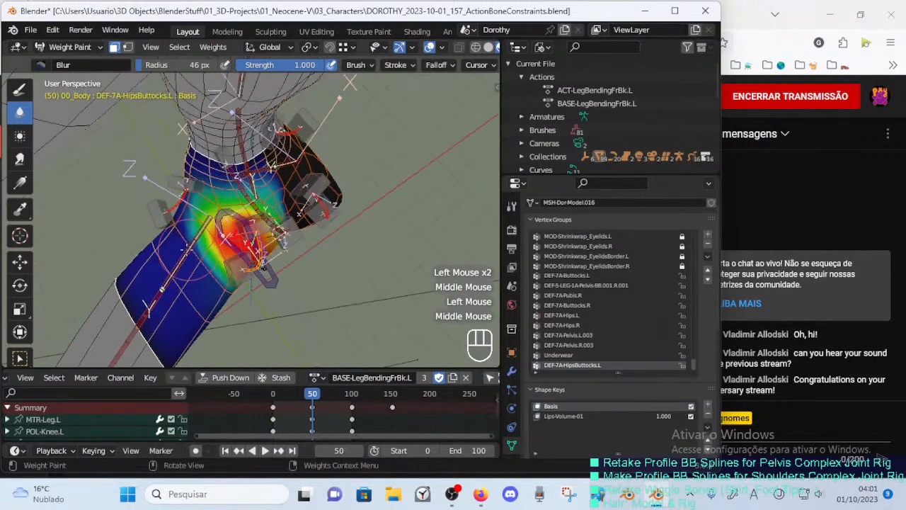
pyautogui.moveTo(187, 250); pyautogui.dragTo(172, 223)
# Enlarge the Blur radius to 79 px and smooth the weight transition between the left buttock and thigh.
pyautogui.moveTo(193, 282)
pyautogui.mouseDown(button='middle')
pyautogui.moveTo(230, 258)
pyautogui.moveTo(175, 228)
pyautogui.mouseUp(button='middle')
pyautogui.click(230, 258)
pyautogui.click(267, 245)
pyautogui.press('f')
pyautogui.click(228, 245)
pyautogui.moveTo(176, 227); pyautogui.dragTo(178, 262)
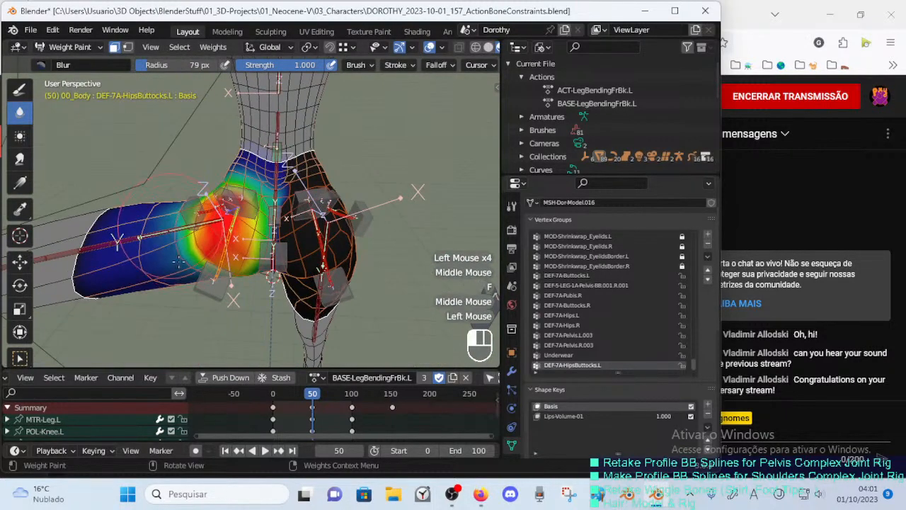
pyautogui.click(189, 242)
# Extend the smooth weight falloff further along the left thigh with 79 px Blur strokes.
pyautogui.moveTo(175, 230)
pyautogui.mouseDown(button='middle')
pyautogui.moveTo(189, 242)
pyautogui.moveTo(219, 237)
pyautogui.mouseUp(button='middle')
pyautogui.click(189, 238)
pyautogui.moveTo(173, 233); pyautogui.dragTo(145, 237)
pyautogui.click(146, 237)
pyautogui.moveTo(152, 237)
pyautogui.mouseDown(button='middle')
pyautogui.moveTo(191, 223)
pyautogui.moveTo(230, 248)
pyautogui.moveTo(169, 244)
pyautogui.mouseUp(button='middle')
pyautogui.click(195, 230)
# Reduce the brush radius to 39 px and paint the lower left buttock with the Mix brush at weight 1.000.
pyautogui.press('f')
pyautogui.click(195, 259)
pyautogui.moveTo(177, 245); pyautogui.dragTo(159, 212, button='middle')
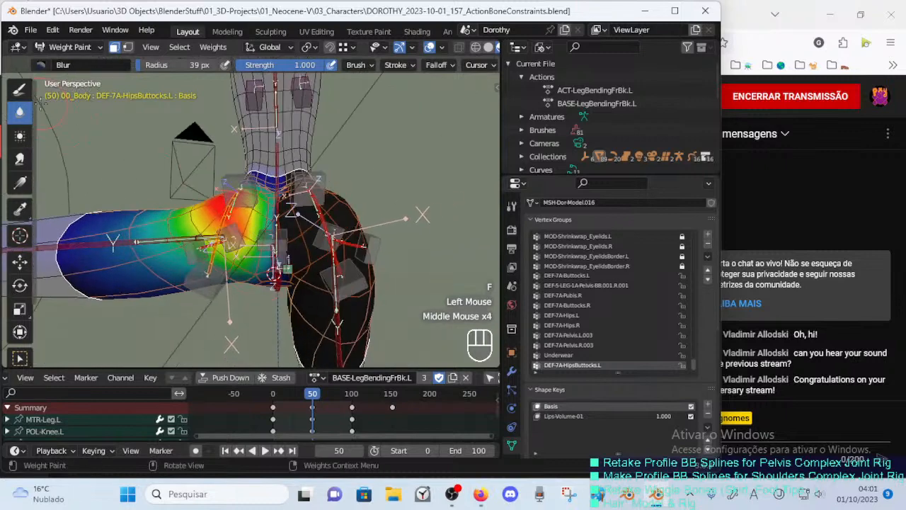
pyautogui.click(19, 89)
pyautogui.hotkey('ctrl', 'f')
pyautogui.click(194, 237)
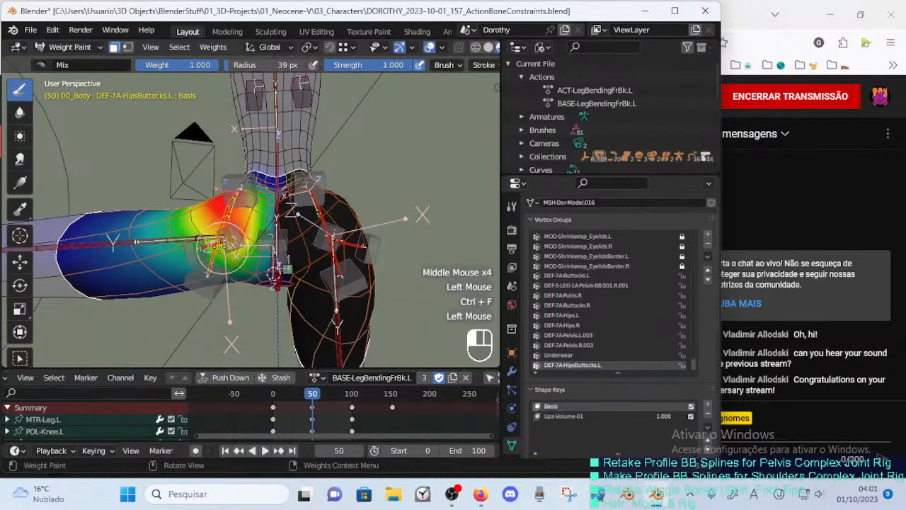
pyautogui.click(198, 230)
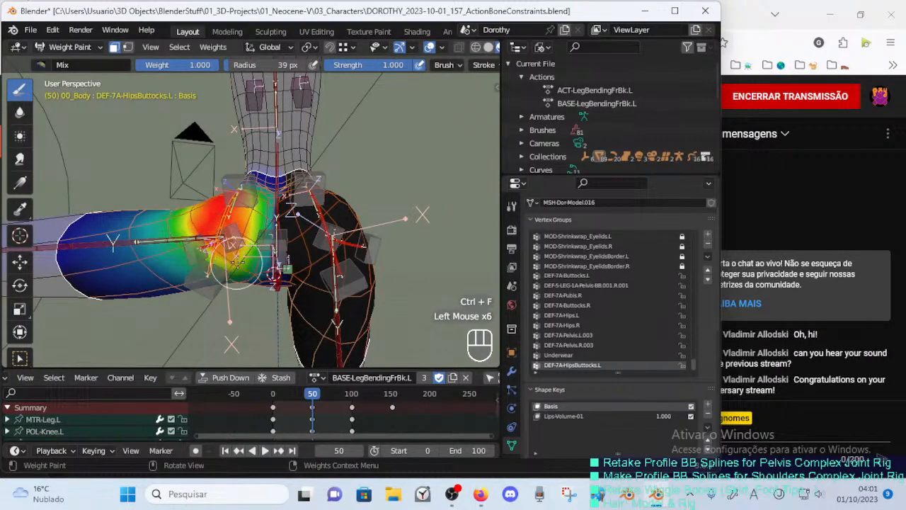
# Strengthen the left buttock's weights beside the thigh joint and near the crotch with Mix strokes.
pyautogui.moveTo(236, 264)
pyautogui.mouseDown(button='middle')
pyautogui.moveTo(205, 254)
pyautogui.moveTo(230, 262)
pyautogui.moveTo(243, 250)
pyautogui.moveTo(241, 213)
pyautogui.mouseUp(button='middle')
pyautogui.click(203, 253)
pyautogui.click(203, 253)
pyautogui.click(240, 213)
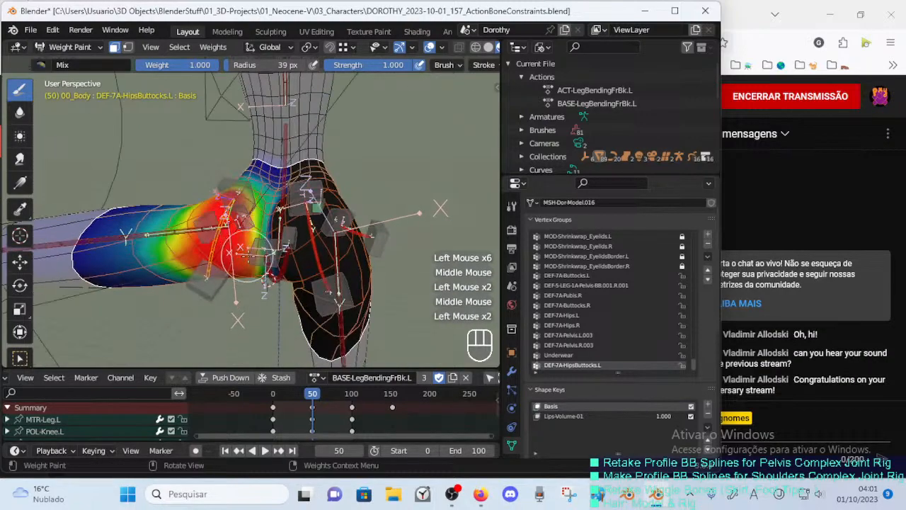
# Paint Mix strokes on the underside of the pelvis, extending the buttock weights to the left thigh joint.
pyautogui.moveTo(248, 257); pyautogui.dragTo(234, 234, button='middle')
pyautogui.click(239, 216)
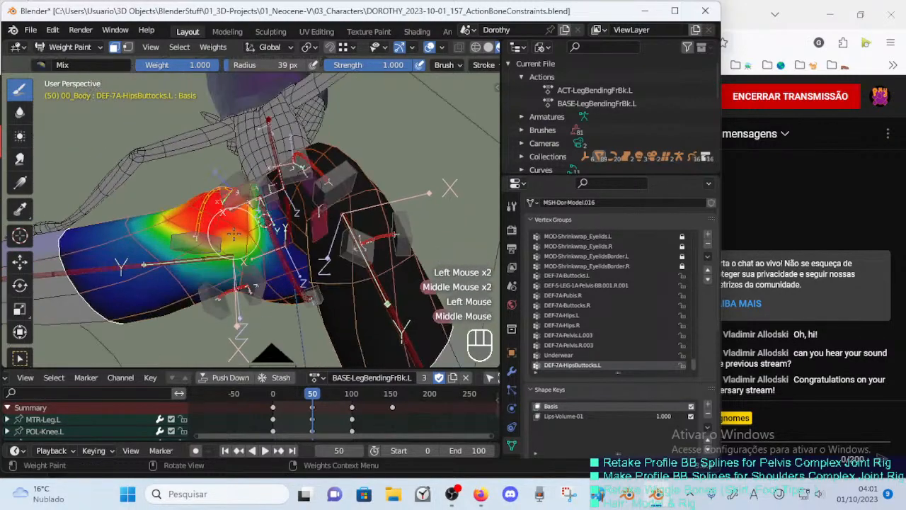
pyautogui.click(235, 243)
pyautogui.click(237, 248)
pyautogui.click(237, 256)
pyautogui.middleClick(238, 264)
pyautogui.click(238, 269)
pyautogui.click(237, 274)
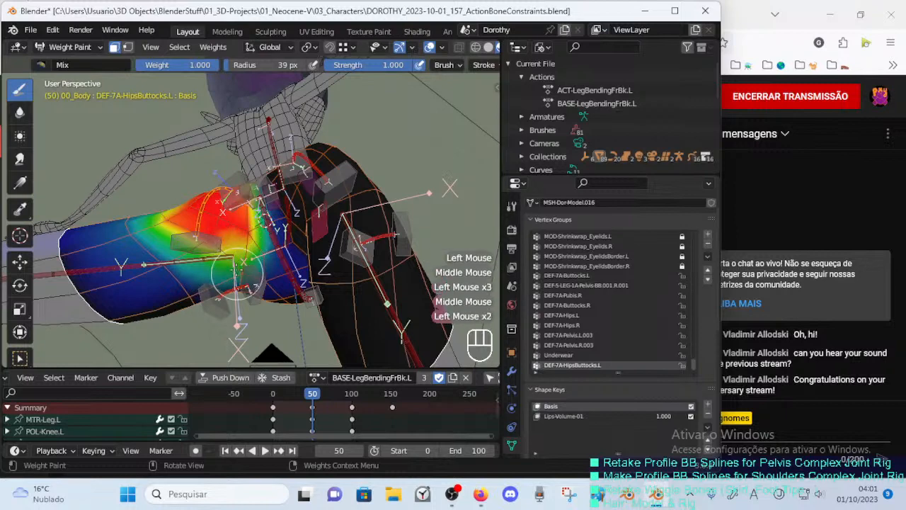
pyautogui.moveTo(242, 259); pyautogui.dragTo(232, 256, button='middle')
pyautogui.click(230, 258)
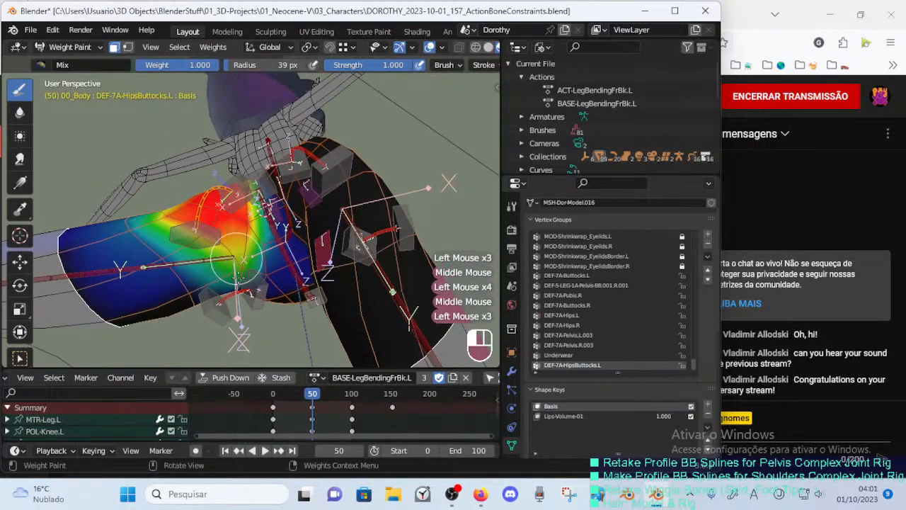
pyautogui.click(240, 268)
pyautogui.click(160, 218)
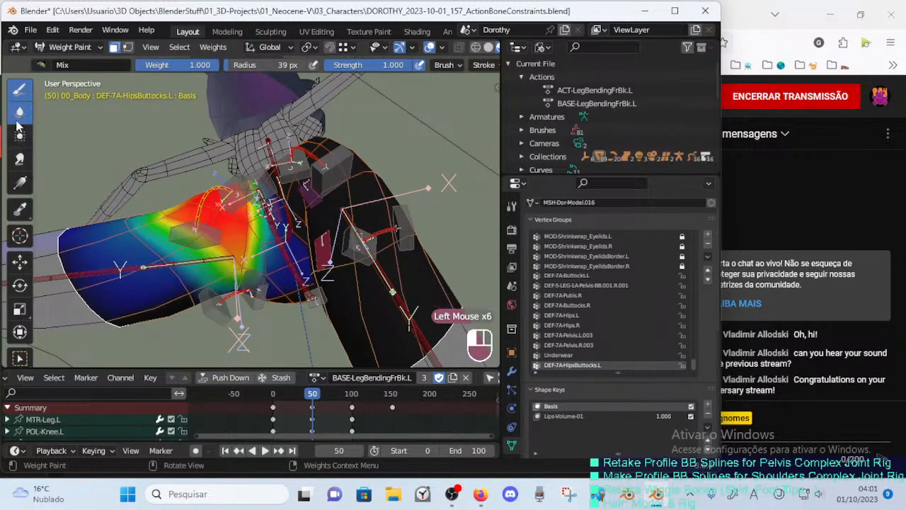
# Try painting Mix strokes onto the underside of the left thigh, and undo both strokes.
pyautogui.click(177, 245)
pyautogui.click(165, 262)
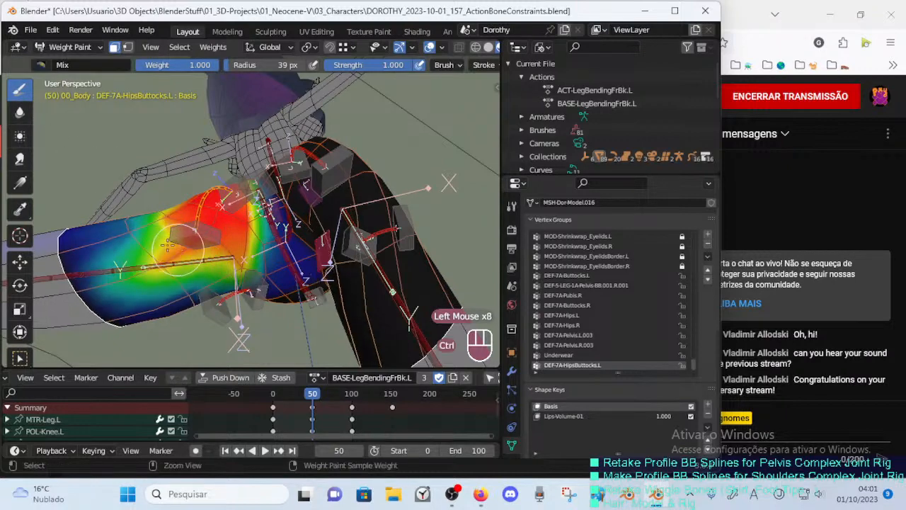
pyautogui.hotkey('ctrl', 'z')
pyautogui.hotkey('ctrl', 'z')
# Return to the Blur tool, raise its radius to 70 px and soften the weights on the left thigh's underside.
pyautogui.click(20, 112)
pyautogui.click(161, 266)
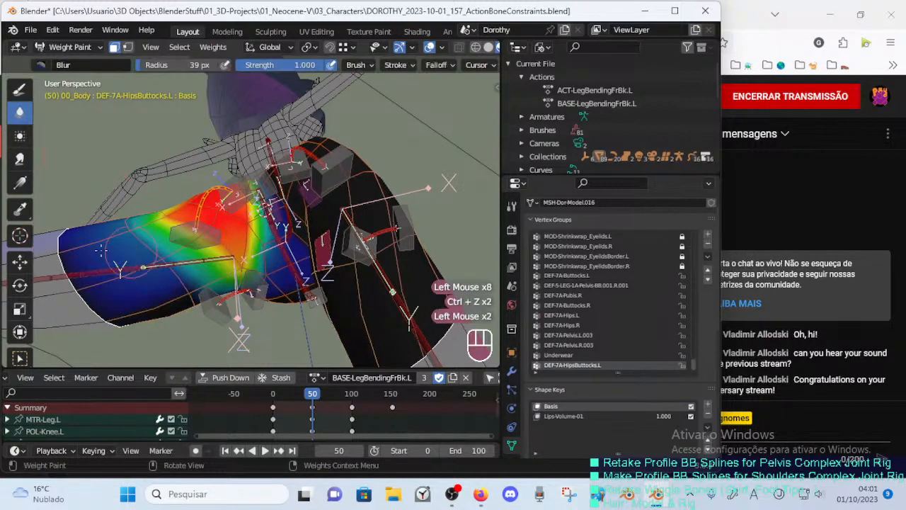
pyautogui.press('f')
pyautogui.click(165, 260)
pyautogui.click(134, 268)
pyautogui.click(160, 267)
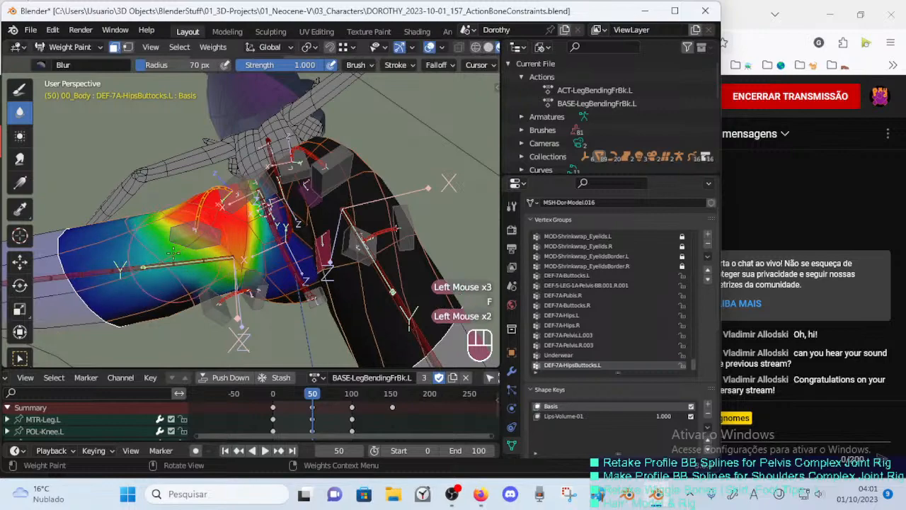
pyautogui.click(122, 262)
# Blur the weights across the left thigh from below, and set the radius to 37 px to smooth around the thigh joint.
pyautogui.moveTo(153, 283)
pyautogui.mouseDown(button='middle')
pyautogui.moveTo(157, 256)
pyautogui.moveTo(144, 256)
pyautogui.moveTo(160, 274)
pyautogui.moveTo(205, 288)
pyautogui.moveTo(246, 273)
pyautogui.mouseUp(button='middle')
pyautogui.click(151, 256)
pyautogui.click(138, 249)
pyautogui.click(163, 276)
pyautogui.click(173, 285)
pyautogui.click(197, 290)
pyautogui.press('f')
pyautogui.click(220, 285)
pyautogui.click(239, 280)
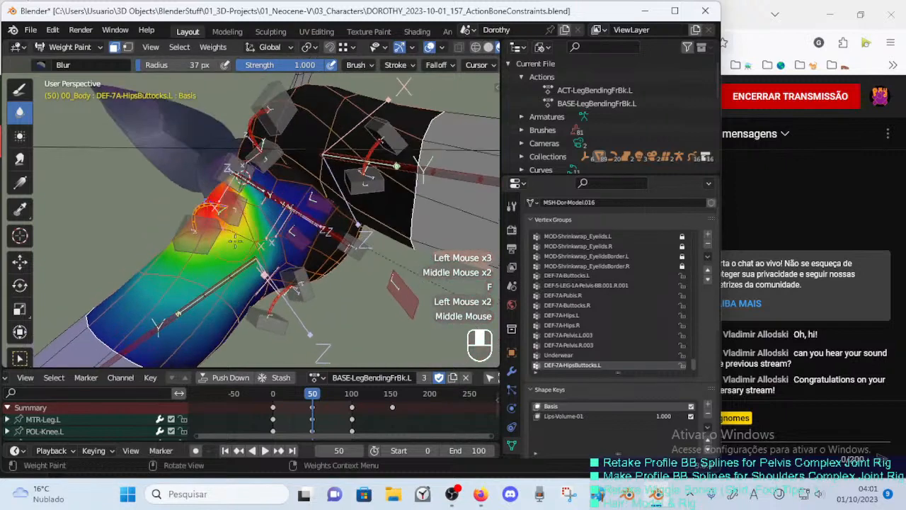
pyautogui.click(246, 272)
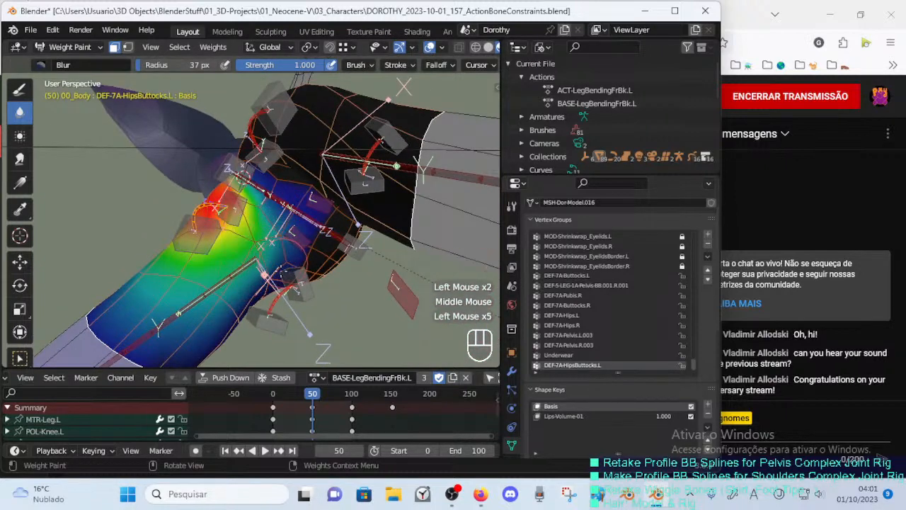
# Blur the hip-buttock weights once more around the left thigh joint.
pyautogui.moveTo(269, 212)
pyautogui.mouseDown(button='middle')
pyautogui.moveTo(311, 202)
pyautogui.moveTo(272, 202)
pyautogui.moveTo(281, 206)
pyautogui.mouseUp(button='middle')
pyautogui.click(280, 207)
pyautogui.moveTo(282, 251)
pyautogui.mouseDown(button='middle')
pyautogui.moveTo(264, 282)
pyautogui.moveTo(273, 269)
pyautogui.mouseUp(button='middle')
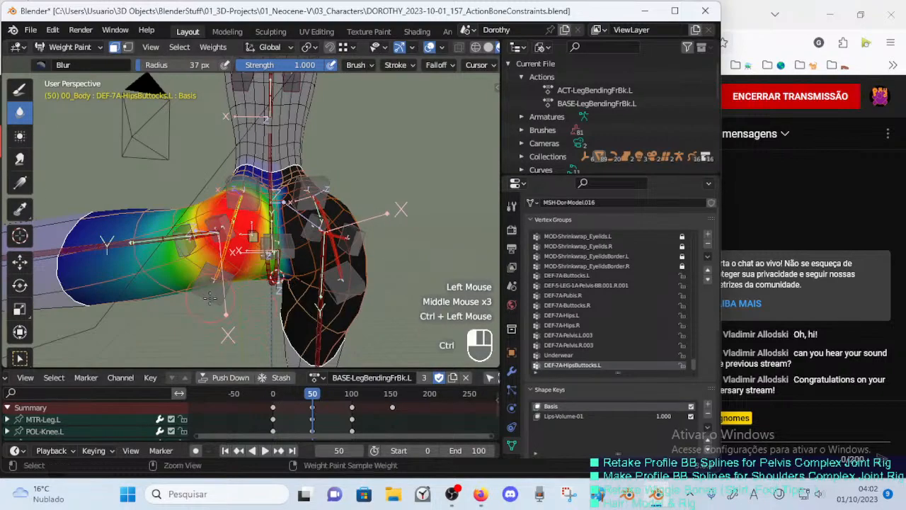
# Turn off the paint mask and try moving and rotating the lower left buttock handle HDL-7A-HipsButtocks.L.002.
pyautogui.press('g')
pyautogui.press('Escape')
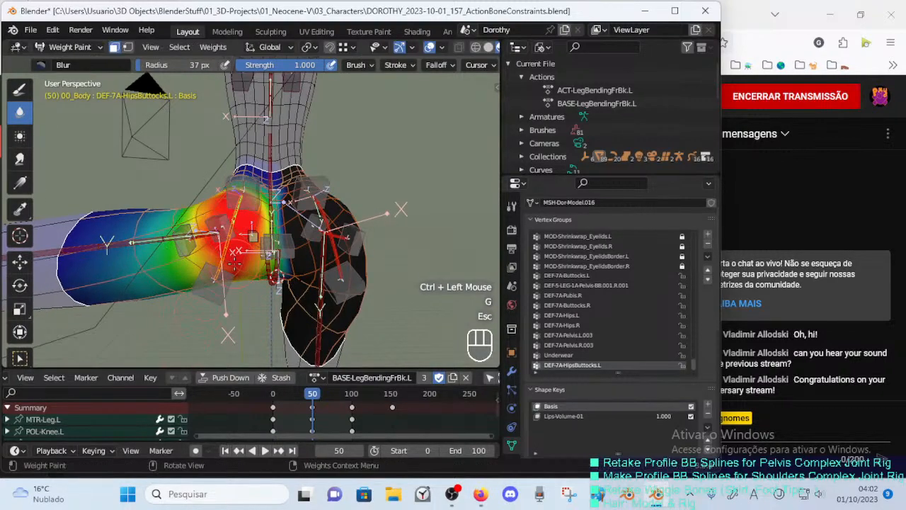
pyautogui.press('o')
pyautogui.keyDown('ctrl'); pyautogui.click(218, 277); pyautogui.keyUp('ctrl')
pyautogui.moveTo(218, 277); pyautogui.dragTo(275, 290, button='middle')
pyautogui.press('g')
pyautogui.click(334, 289)
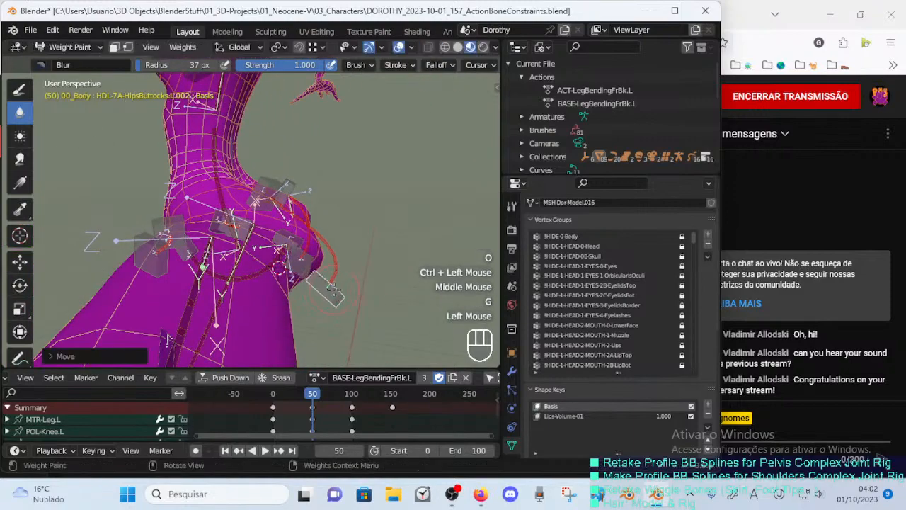
pyautogui.press('r')
pyautogui.click(365, 269)
# Try further moves and rotations of the lower left buttock handle behind the thigh to test the deformation.
pyautogui.moveTo(364, 269); pyautogui.dragTo(326, 283, button='middle')
pyautogui.press('g')
pyautogui.click(213, 224)
pyautogui.press('r')
pyautogui.click(395, 240)
pyautogui.press('g')
pyautogui.click(347, 290)
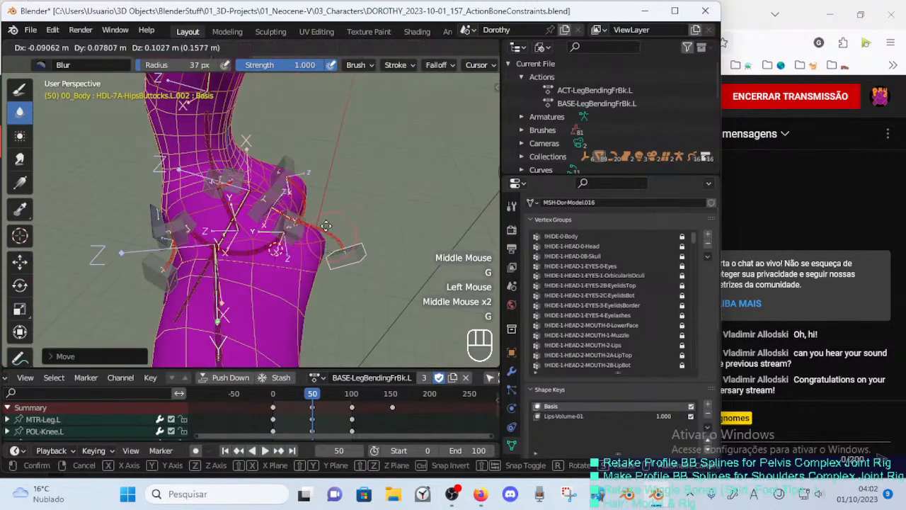
pyautogui.moveTo(358, 244); pyautogui.dragTo(361, 241, button='middle')
pyautogui.press('g')
pyautogui.click(357, 232)
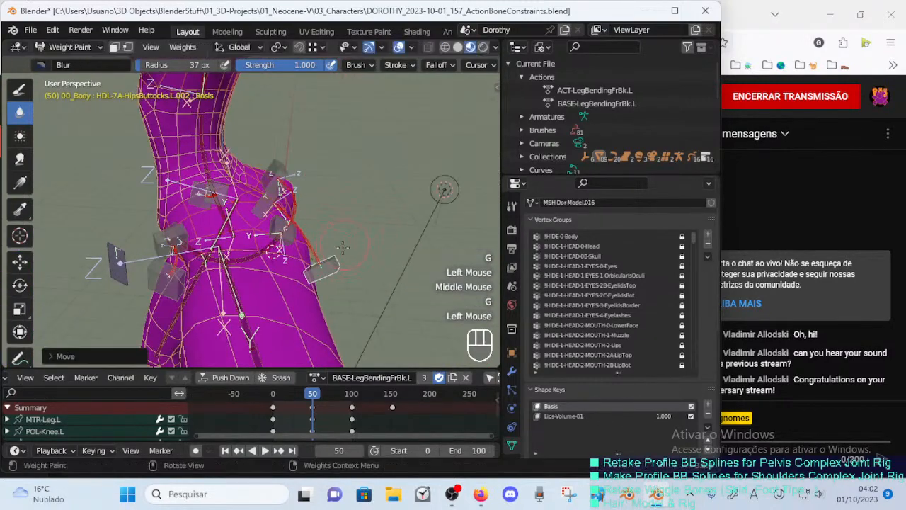
pyautogui.press('g')
pyautogui.click(354, 223)
# Select the upper left buttock handle HDL-7A-HipsButtocks.L.001 and try moving and rotating it above the hip.
pyautogui.keyDown('ctrl'); pyautogui.click(329, 239); pyautogui.keyUp('ctrl')
pyautogui.press('g')
pyautogui.click(329, 233)
pyautogui.moveTo(329, 233); pyautogui.dragTo(269, 184, button='middle')
pyautogui.press('g')
pyautogui.click(262, 180)
pyautogui.press('r')
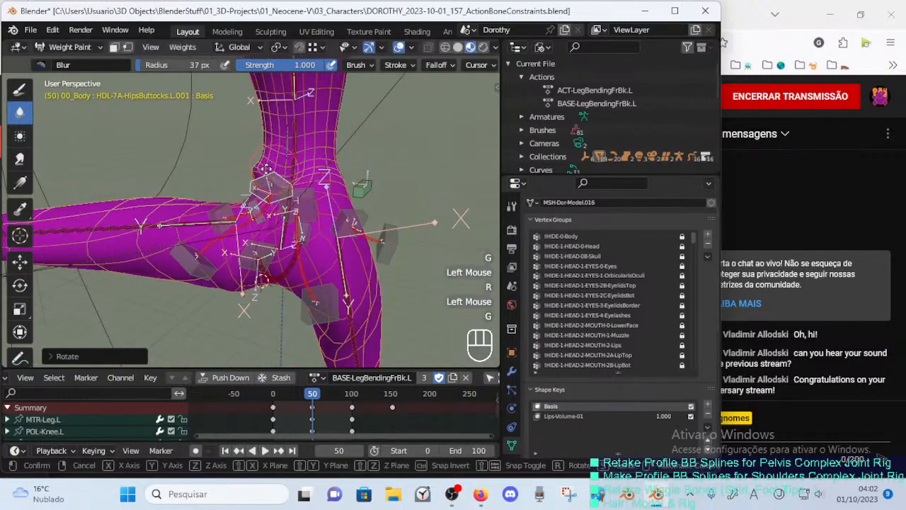
pyautogui.click(266, 169)
pyautogui.press('r')
pyautogui.click(277, 202)
# Try shifting and rotating the upper left buttock handle across the back of the pelvis and out towards the hip.
pyautogui.moveTo(277, 203); pyautogui.dragTo(272, 182, button='middle')
pyautogui.press('g')
pyautogui.click(272, 180)
pyautogui.press('r')
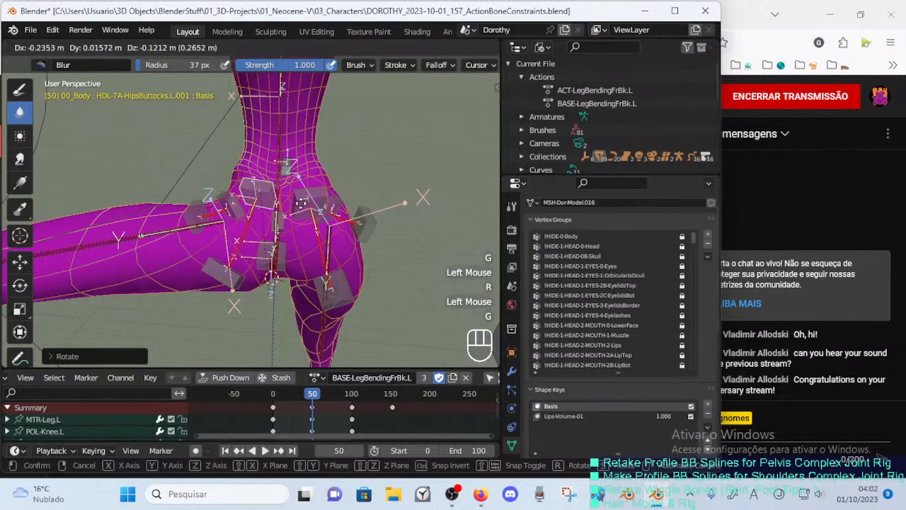
pyautogui.click(301, 203)
pyautogui.press('g')
pyautogui.click(274, 203)
pyautogui.click(287, 178)
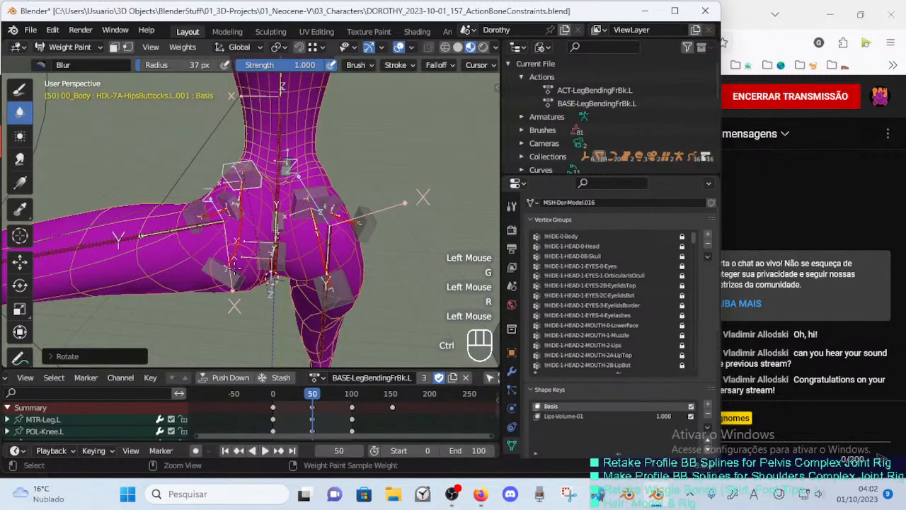
# Select the lower handle HDL-7A-HipsButtocks.L.002 and try moving and rotating it close under the left buttock.
pyautogui.keyDown('ctrl'); pyautogui.click(277, 274); pyautogui.keyUp('ctrl')
pyautogui.moveTo(277, 274); pyautogui.dragTo(241, 269, button='middle')
pyautogui.press('g')
pyautogui.click(269, 276)
pyautogui.press('r')
pyautogui.click(213, 262)
pyautogui.press('g')
pyautogui.click(188, 258)
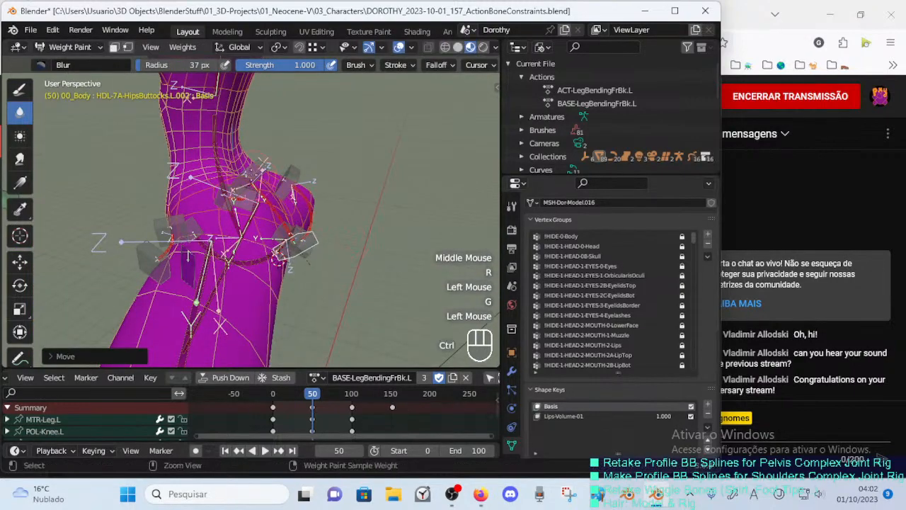
# Select HDL-7A-HipsButtocks.L.001 and try moving and rotating it at the left side of the lower back.
pyautogui.click(265, 191)
pyautogui.moveTo(266, 190); pyautogui.dragTo(277, 298, button='middle')
pyautogui.press('g')
pyautogui.click(254, 213)
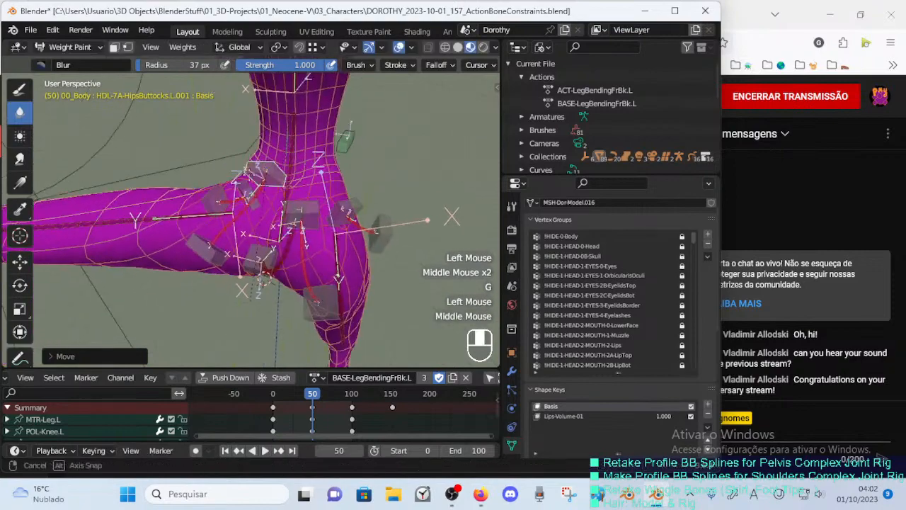
pyautogui.press('r')
pyautogui.click(275, 200)
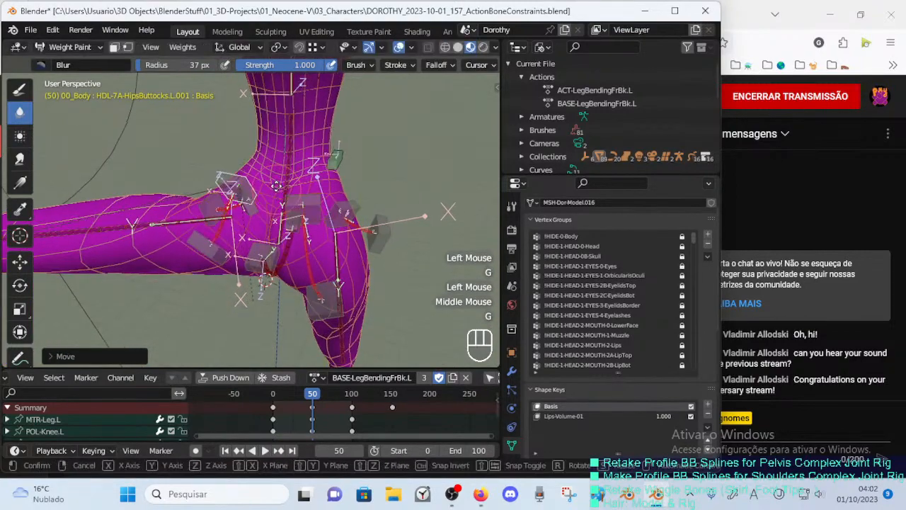
# Try several positions for the lower handle HDL-7A-HipsButtocks.L.002 around the fold between buttock and thigh.
pyautogui.moveTo(264, 279); pyautogui.dragTo(351, 196, button='middle')
pyautogui.press('g')
pyautogui.click(217, 249)
pyautogui.press('g')
pyautogui.click(186, 252)
pyautogui.press('g')
pyautogui.click(297, 196)
pyautogui.press('g')
pyautogui.click(331, 204)
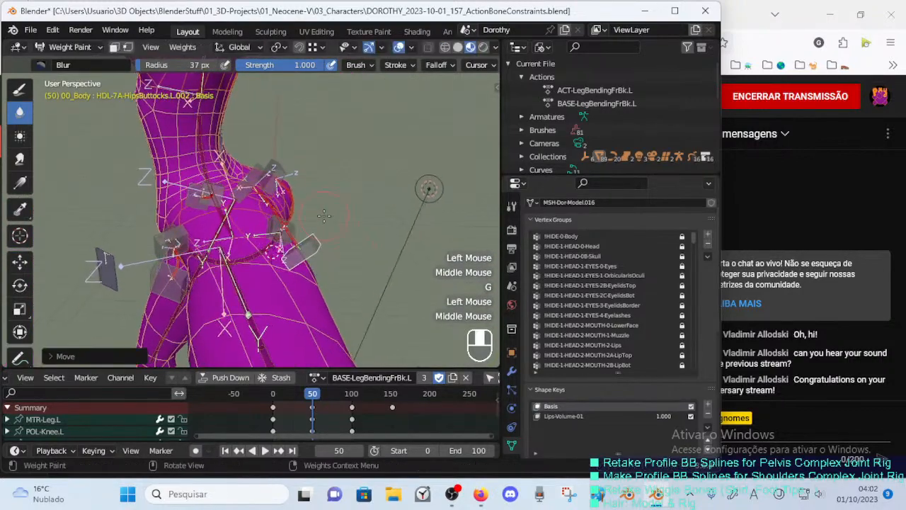
# Try pulling the lower buttock handle out behind the thigh and rotating it to follow the buttock's curve.
pyautogui.press('g')
pyautogui.click(354, 187)
pyautogui.press('r')
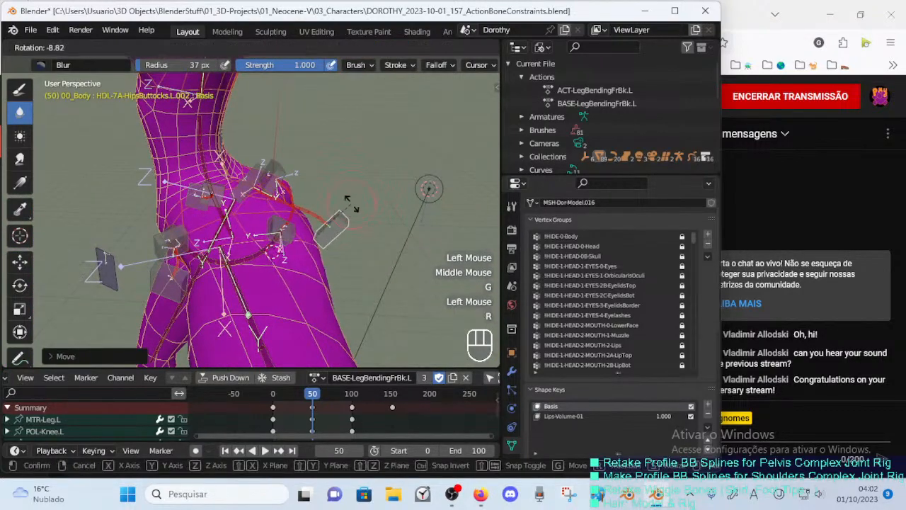
pyautogui.click(351, 202)
pyautogui.press('g')
pyautogui.click(343, 211)
pyautogui.press('g')
pyautogui.click(335, 214)
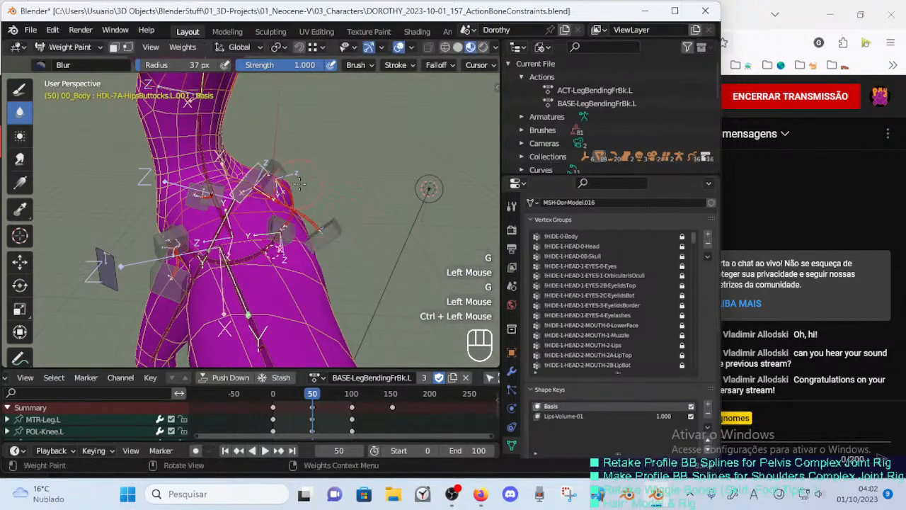
# Select the upper handle HDL-7A-HipsButtocks.L.001 and try rotating and moving it over the top of the buttock.
pyautogui.press('r')
pyautogui.moveTo(300, 184); pyautogui.dragTo(307, 384, button='middle')
pyautogui.click(330, 191)
pyautogui.press('g')
pyautogui.click(324, 179)
pyautogui.press('g')
pyautogui.click(297, 176)
pyautogui.middleClick(297, 176)
pyautogui.press('g')
pyautogui.click(280, 172)
# Select all bones, reset their pose transforms and scrub the timeline to frame 103.
pyautogui.keyDown('ctrl'); pyautogui.click(177, 211); pyautogui.keyUp('ctrl')
pyautogui.press('a')
pyautogui.hotkey('alt', 'q')
pyautogui.hotkey('alt', 'q')
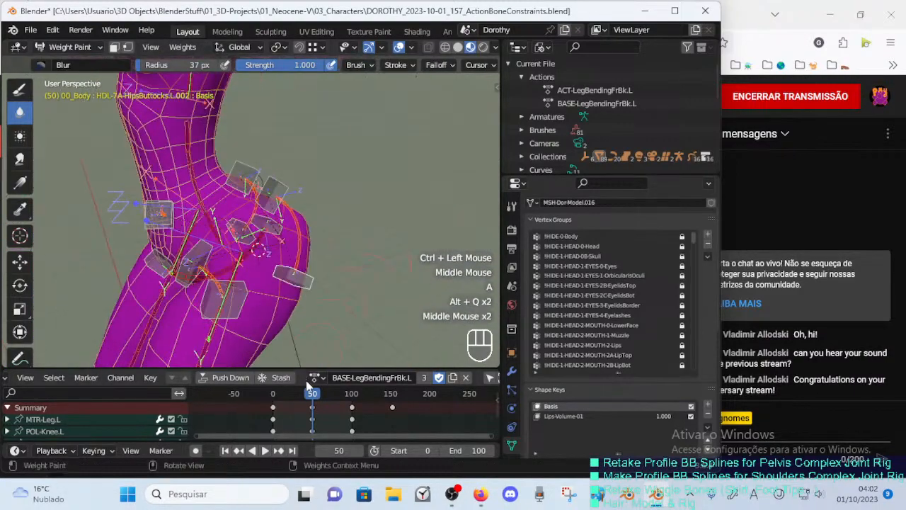
pyautogui.moveTo(307, 385); pyautogui.dragTo(357, 389)
pyautogui.moveTo(453, 247)
pyautogui.mouseDown(button='middle')
pyautogui.moveTo(429, 245)
pyautogui.moveTo(456, 243)
pyautogui.mouseUp(button='middle')
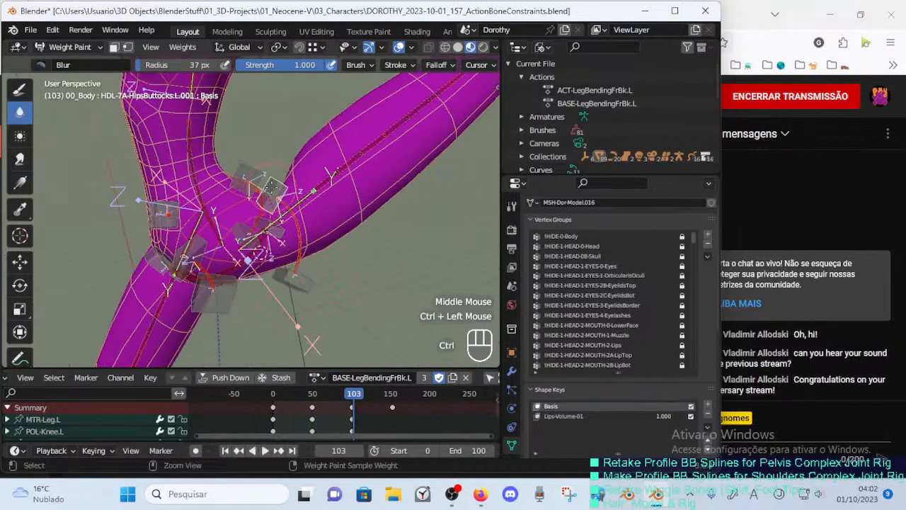
# On the raised leg, try nudging the upper buttock handle and lifting and rotating the lower one onto the thigh.
pyautogui.press('g')
pyautogui.click(280, 180)
pyautogui.keyDown('ctrl'); pyautogui.click(297, 279); pyautogui.keyUp('ctrl')
pyautogui.press('r')
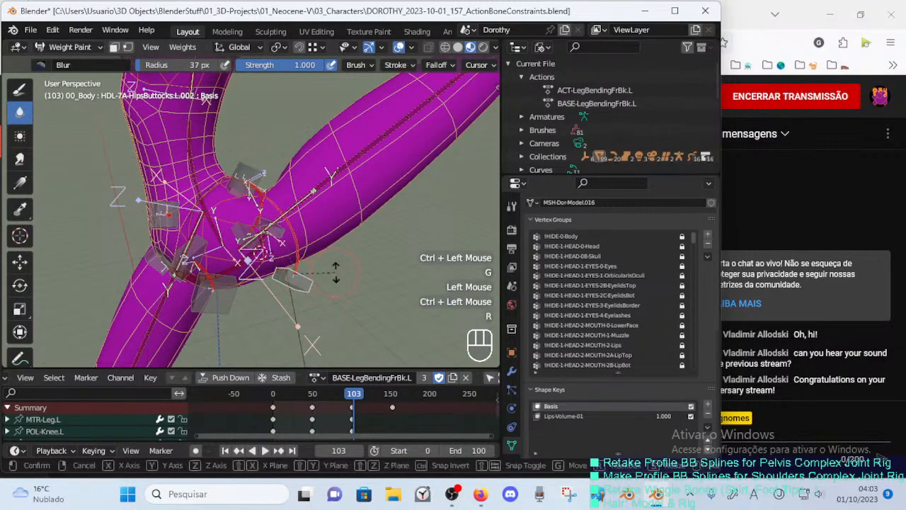
pyautogui.click(338, 208)
pyautogui.press('g')
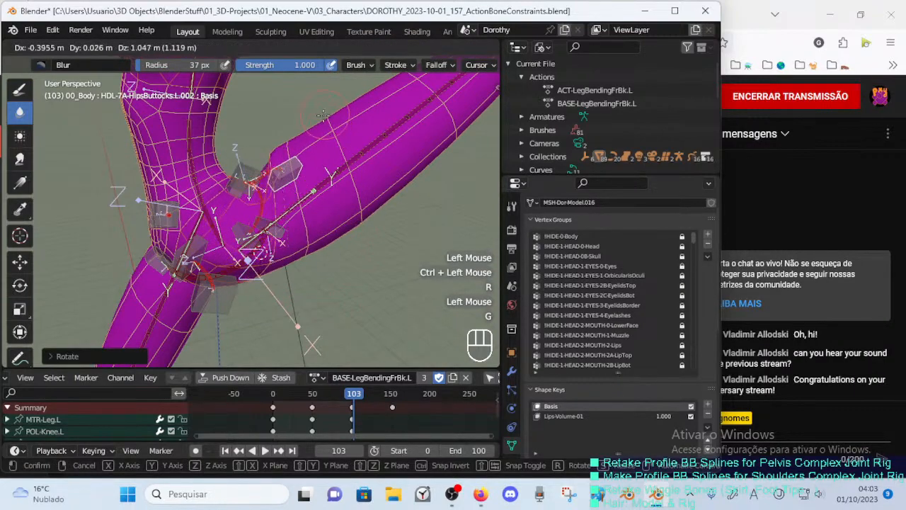
pyautogui.click(323, 119)
pyautogui.press('r')
pyautogui.click(292, 130)
# Try repositioning the lower and then the upper left buttock handle along the raised thigh's hip crease.
pyautogui.moveTo(293, 135); pyautogui.dragTo(244, 177, button='middle')
pyautogui.moveTo(304, 187); pyautogui.dragTo(205, 184, button='middle')
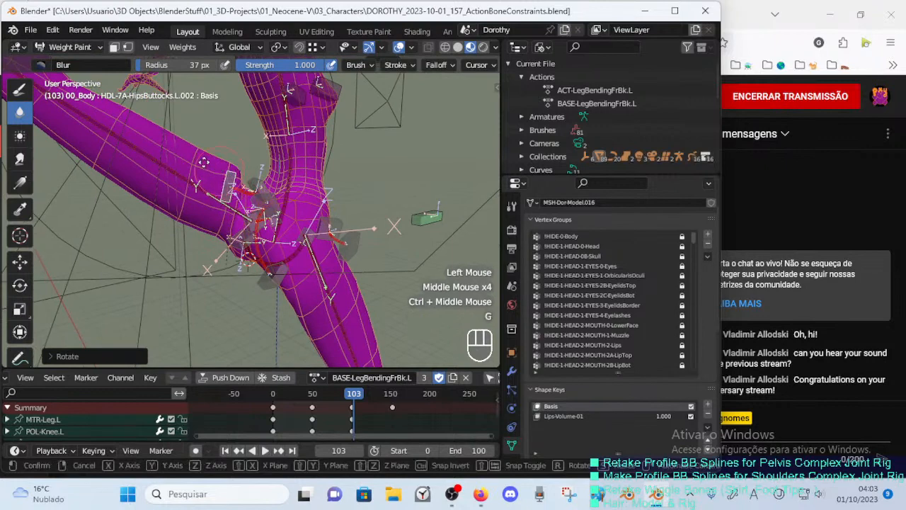
pyautogui.press('g')
pyautogui.click(210, 167)
pyautogui.keyDown('ctrl'); pyautogui.click(300, 162); pyautogui.keyUp('ctrl')
pyautogui.press('g')
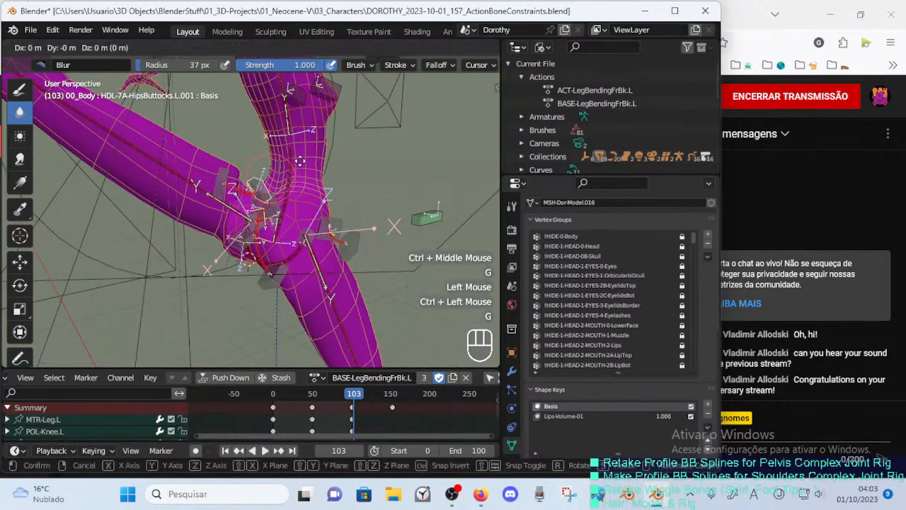
pyautogui.click(283, 160)
pyautogui.press('g')
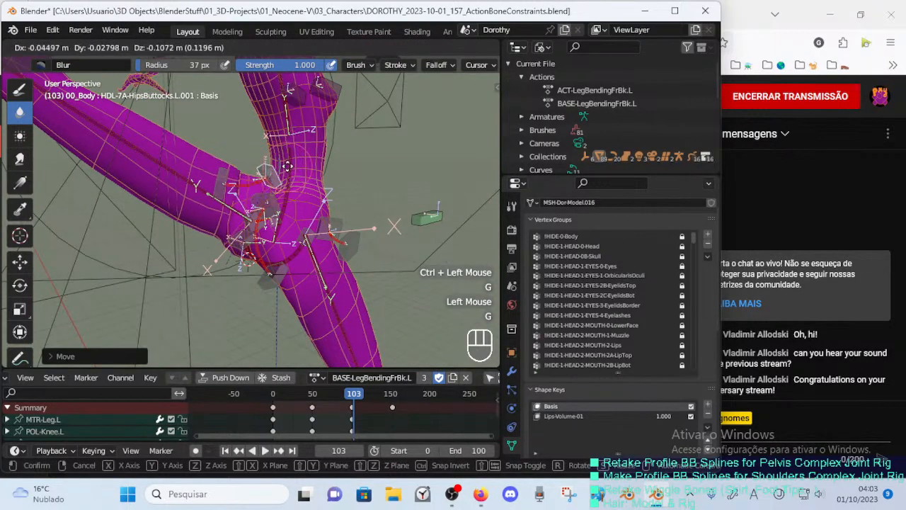
pyautogui.click(286, 166)
# Select HDL-7A-HipsButtocks.L.002 again and try moving and rotating it on top of the raised thigh.
pyautogui.keyDown('ctrl'); pyautogui.click(245, 188); pyautogui.keyUp('ctrl')
pyautogui.press('g')
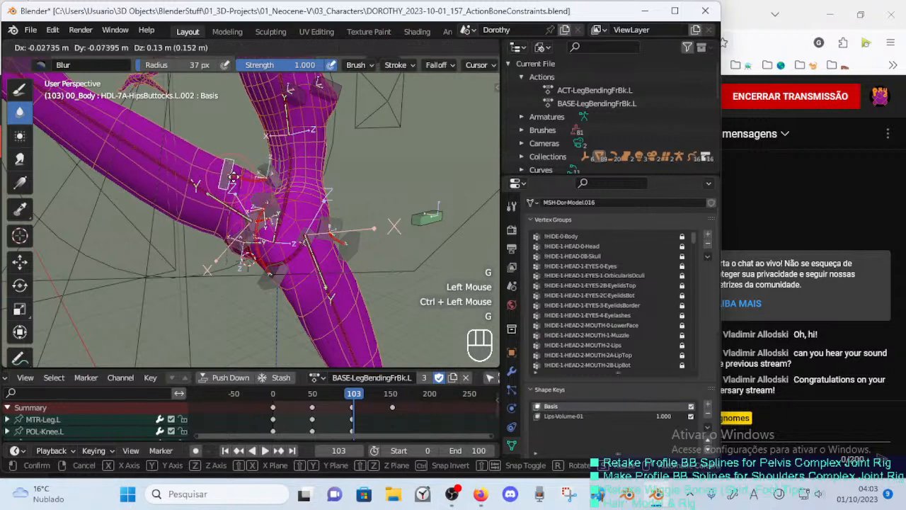
pyautogui.click(260, 161)
pyautogui.press('r')
pyautogui.click(256, 183)
pyautogui.press('g')
pyautogui.click(257, 177)
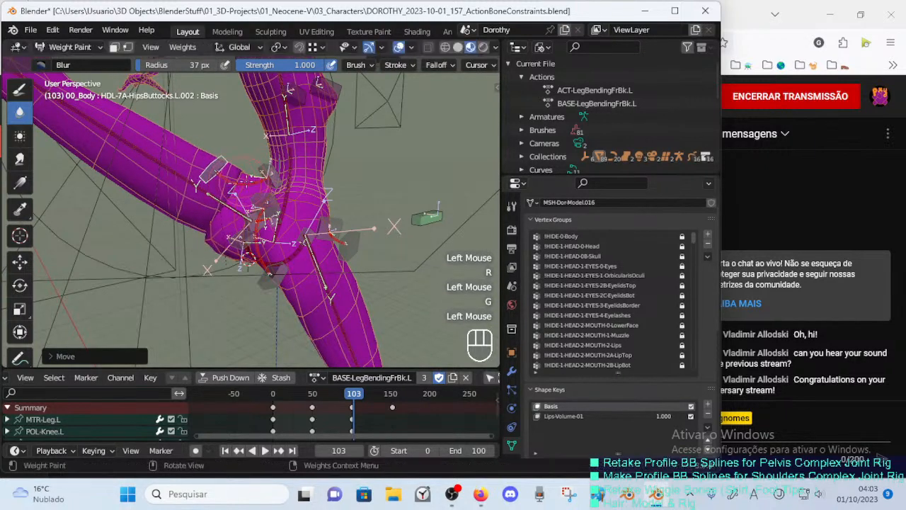
pyautogui.press('g')
pyautogui.click(261, 179)
# Select the deform bone DEF-7A-HipsButtocks.L and examine its weights on the raised leg.
pyautogui.moveTo(264, 180); pyautogui.dragTo(283, 200, button='middle')
pyautogui.keyDown('ctrl'); pyautogui.moveTo(283, 205); pyautogui.dragTo(281, 193, button='middle'); pyautogui.keyUp('ctrl')
pyautogui.moveTo(288, 191)
pyautogui.mouseDown(button='middle')
pyautogui.moveTo(276, 184)
pyautogui.moveTo(305, 172)
pyautogui.moveTo(272, 197)
pyautogui.mouseUp(button='middle')
pyautogui.keyDown('ctrl'); pyautogui.click(275, 166); pyautogui.keyUp('ctrl')
pyautogui.keyDown('ctrl'); pyautogui.click(252, 171); pyautogui.keyUp('ctrl')
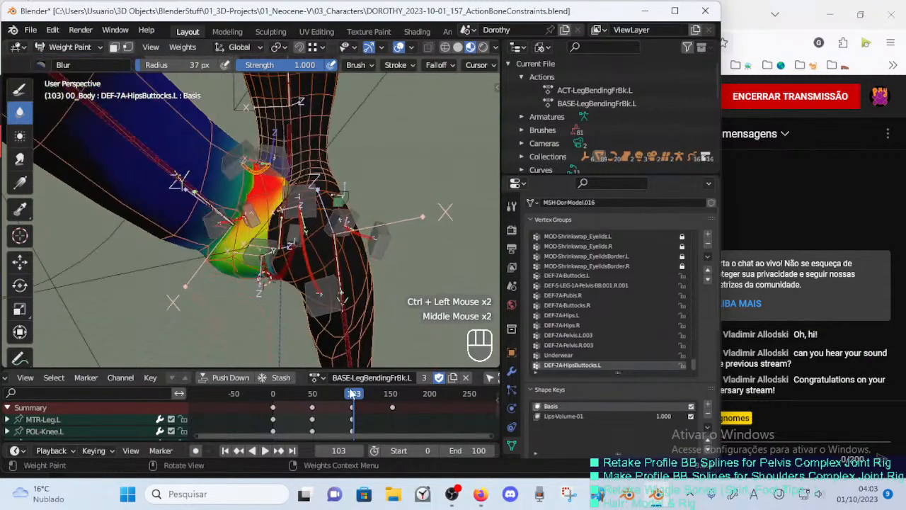
# Scrub back from frame 103, reset the pose of all bones and go to the keyframe at frame 50.
pyautogui.moveTo(354, 397); pyautogui.dragTo(309, 397)
pyautogui.press('a')
pyautogui.hotkey('alt', 'q')
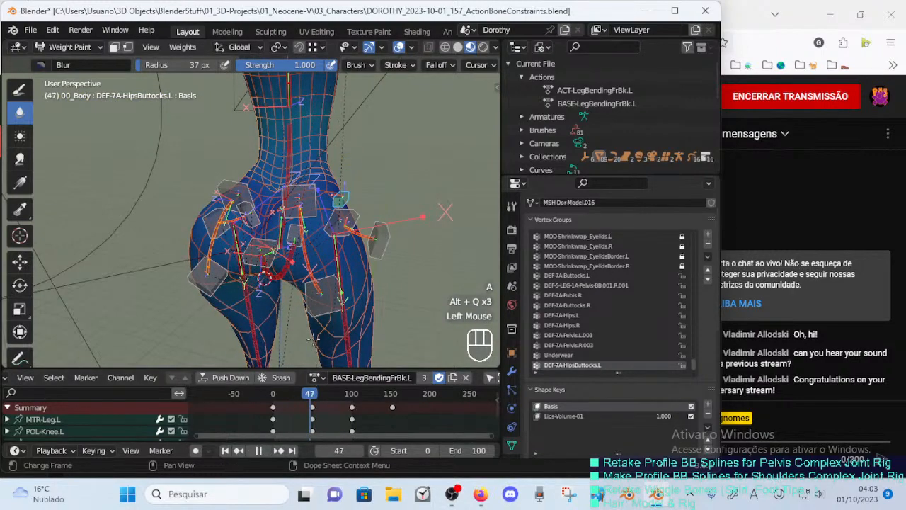
pyautogui.press('Down')
pyautogui.moveTo(286, 277); pyautogui.dragTo(328, 267, button='middle')
pyautogui.press('Up')
# Select DEF-7A-HipsButtocks.L for weight painting and turn the paint mask back on.
pyautogui.moveTo(233, 259); pyautogui.dragTo(253, 228, button='middle')
pyautogui.moveTo(252, 230); pyautogui.dragTo(258, 257, button='middle')
pyautogui.keyDown('ctrl'); pyautogui.click(259, 260); pyautogui.keyUp('ctrl')
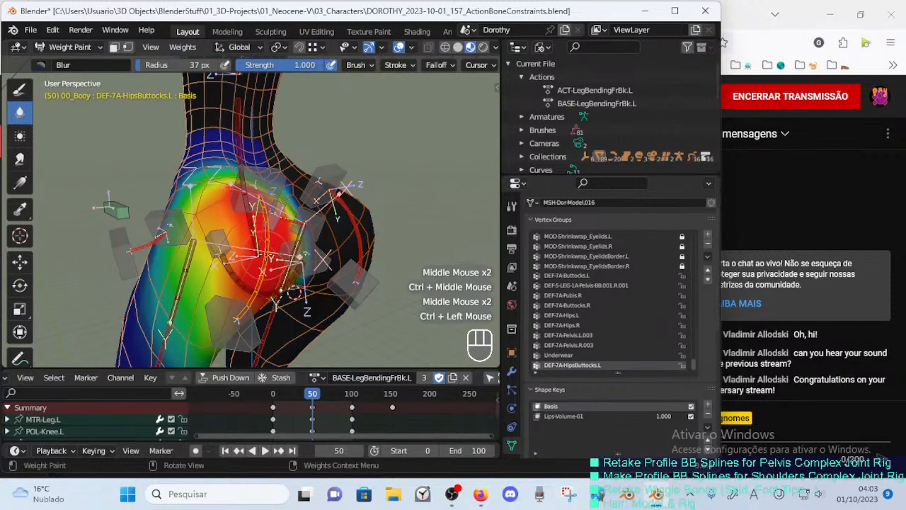
pyautogui.press('o')
# Switch to the Draw tool, set its radius to 62 px and change the brush blending to Subtract.
pyautogui.click(20, 88)
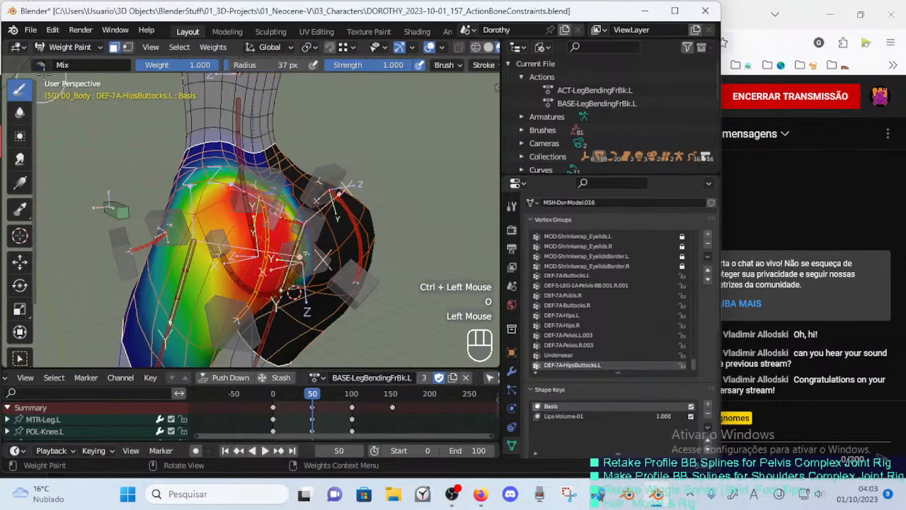
pyautogui.click(44, 64)
pyautogui.press('f')
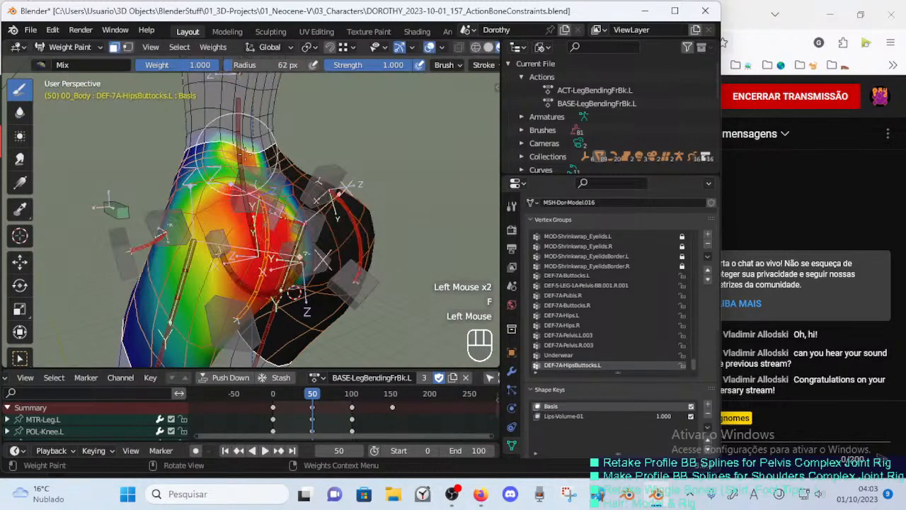
pyautogui.click(41, 64)
pyautogui.click(428, 110)
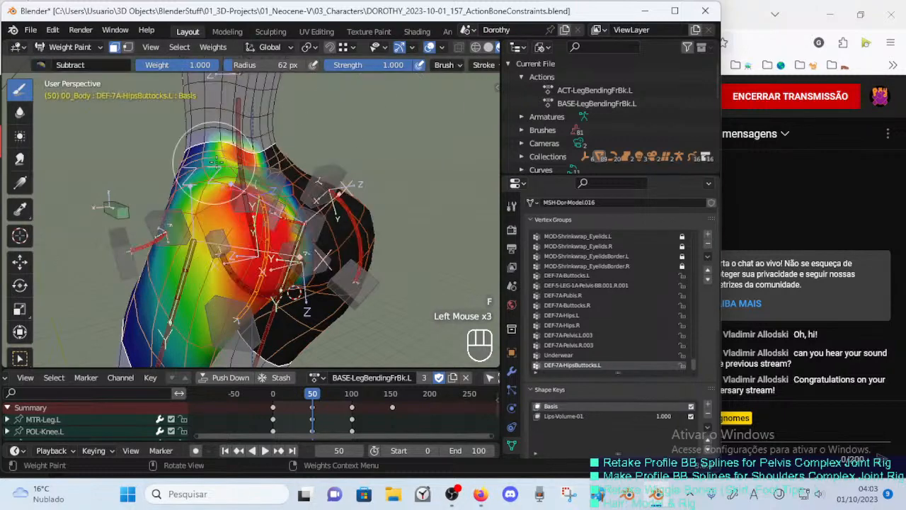
# Subtract the hip-buttock weights from the waist and the middle of the pelvis, setting the brush radius to 61 px.
pyautogui.moveTo(233, 162); pyautogui.dragTo(297, 152, button='middle')
pyautogui.press('f')
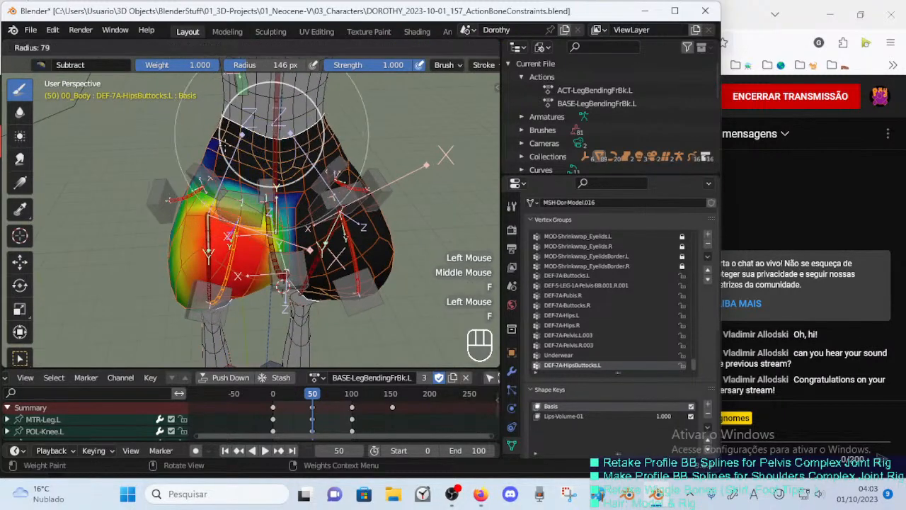
pyautogui.click(260, 141)
pyautogui.moveTo(262, 171); pyautogui.dragTo(272, 190)
pyautogui.moveTo(272, 190); pyautogui.dragTo(292, 167, button='middle')
pyautogui.moveTo(291, 169); pyautogui.dragTo(292, 193)
pyautogui.moveTo(280, 192)
pyautogui.mouseDown(button='middle')
pyautogui.moveTo(271, 159)
pyautogui.moveTo(282, 266)
pyautogui.moveTo(310, 182)
pyautogui.mouseUp(button='middle')
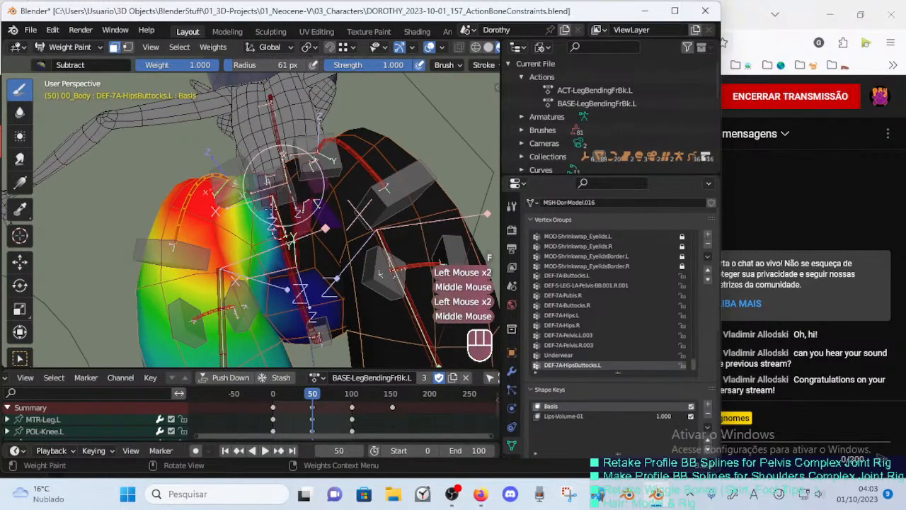
# Subtract the remaining hip-buttock weights from the crotch, the inner left thigh and the front of the pelvis.
pyautogui.moveTo(310, 182); pyautogui.dragTo(301, 304)
pyautogui.moveTo(300, 305); pyautogui.dragTo(286, 210, button='middle')
pyautogui.keyDown('ctrl'); pyautogui.moveTo(285, 210); pyautogui.dragTo(271, 288, button='middle'); pyautogui.keyUp('ctrl')
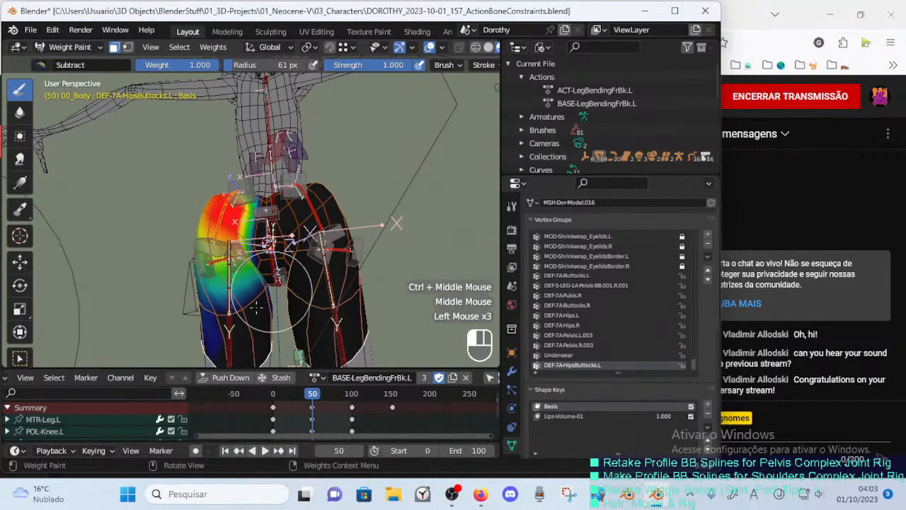
pyautogui.moveTo(201, 320); pyautogui.dragTo(241, 272, button='middle')
pyautogui.click(241, 320)
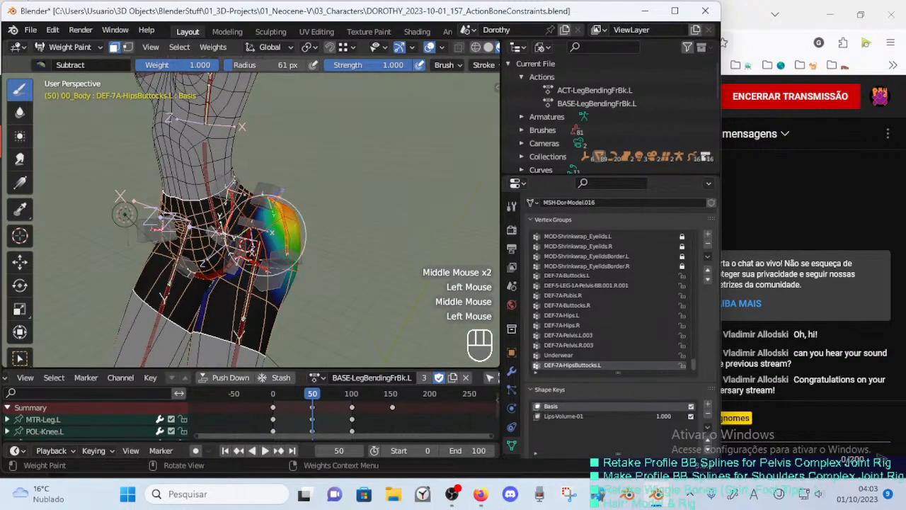
# Subtract the stray hip-buttock weights left around the edges of the pelvis and the top of the thighs.
pyautogui.moveTo(271, 231); pyautogui.dragTo(230, 266, button='middle')
pyautogui.click(216, 230)
pyautogui.moveTo(266, 228); pyautogui.dragTo(197, 265, button='middle')
pyautogui.click(197, 266)
pyautogui.moveTo(254, 263)
pyautogui.mouseDown(button='middle')
pyautogui.moveTo(227, 277)
pyautogui.moveTo(279, 300)
pyautogui.moveTo(250, 313)
pyautogui.moveTo(253, 268)
pyautogui.mouseUp(button='middle')
pyautogui.click(229, 278)
pyautogui.moveTo(253, 267); pyautogui.dragTo(305, 256, button='middle')
pyautogui.moveTo(289, 285); pyautogui.dragTo(234, 269, button='middle')
# Switch to the Blur tool and smooth the upper edge of the left buttock weights with brush radii of 17 and 39 px.
pyautogui.click(20, 113)
pyautogui.press('f')
pyautogui.keyDown('ctrl'); pyautogui.moveTo(234, 269); pyautogui.dragTo(233, 226, button='middle'); pyautogui.keyUp('ctrl')
pyautogui.press('f')
pyautogui.click(225, 197)
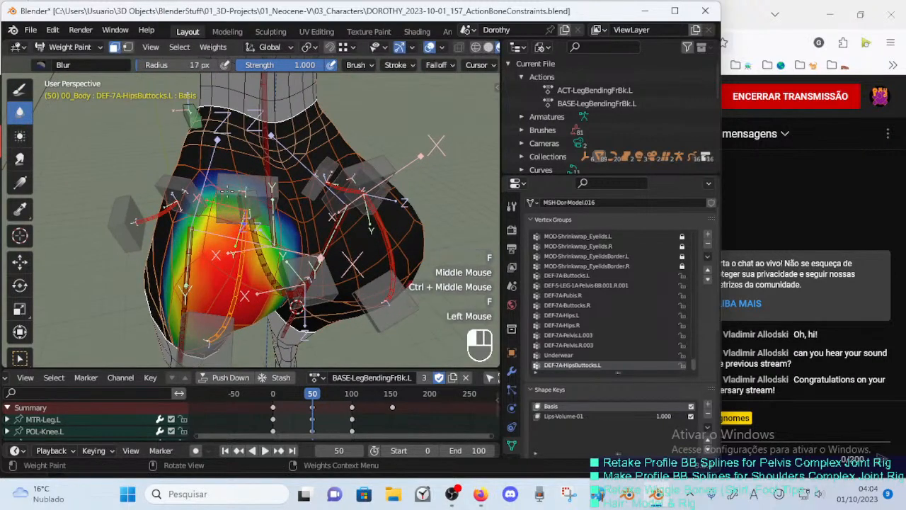
pyautogui.click(269, 202)
pyautogui.press('f')
pyautogui.click(285, 202)
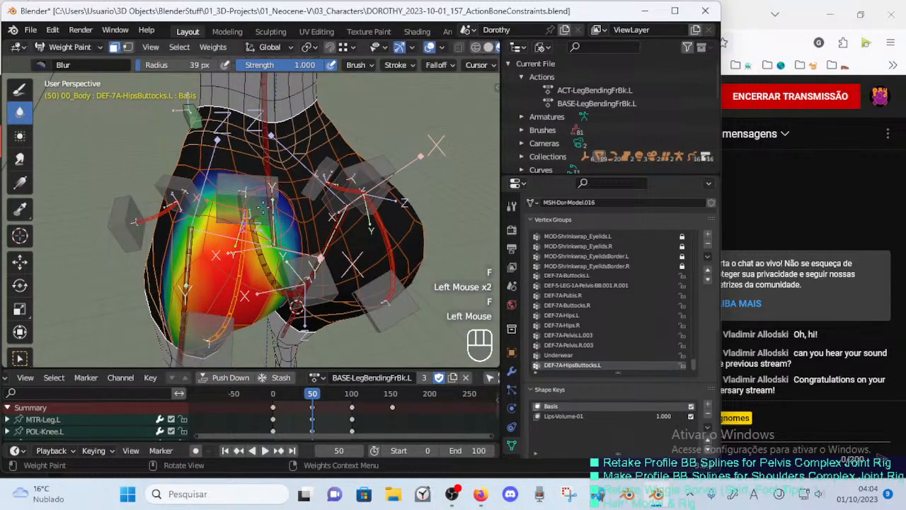
pyautogui.click(285, 203)
# Blur the hip-buttock weights across the middle of the pelvis and around the outer left hip.
pyautogui.moveTo(286, 203); pyautogui.dragTo(249, 206, button='middle')
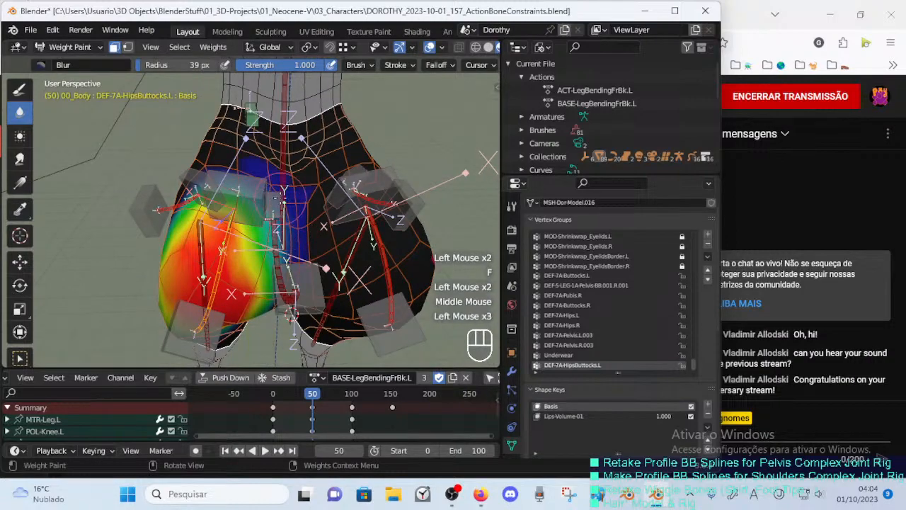
pyautogui.moveTo(257, 196); pyautogui.dragTo(311, 221, button='middle')
pyautogui.moveTo(170, 228); pyautogui.dragTo(210, 238, button='middle')
pyautogui.click(206, 239)
pyautogui.moveTo(247, 195); pyautogui.dragTo(211, 201, button='middle')
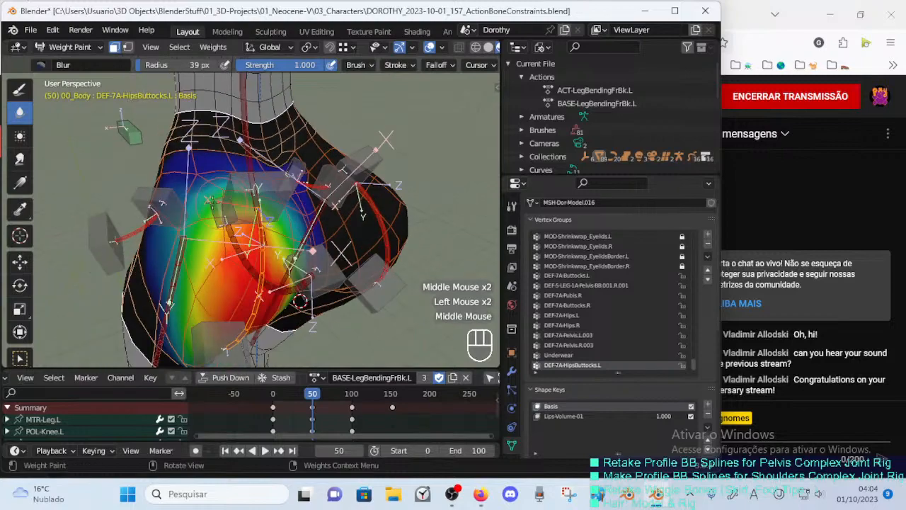
pyautogui.keyDown('ctrl'); pyautogui.moveTo(280, 216); pyautogui.dragTo(279, 205, button='middle'); pyautogui.keyUp('ctrl')
pyautogui.moveTo(280, 205); pyautogui.dragTo(280, 189, button='middle')
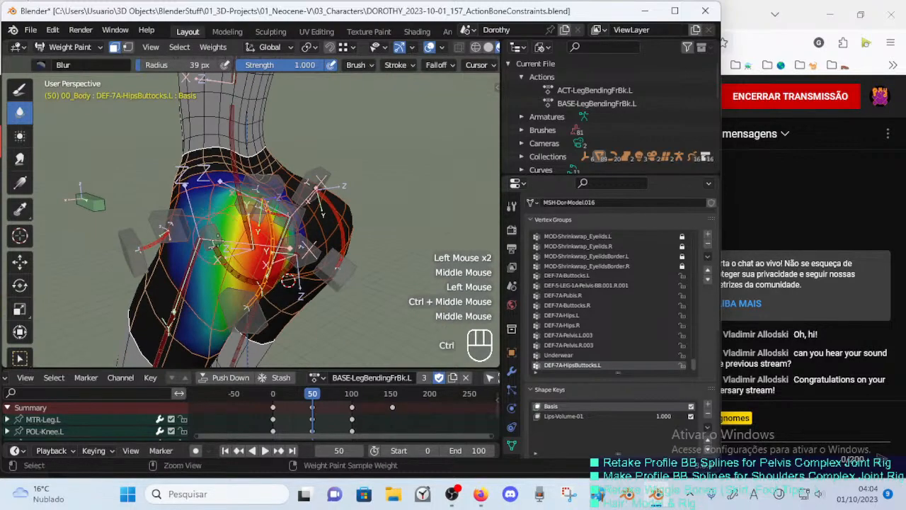
# Save the file, set the Blur radius to 38 px and smooth the weights on the outer left thigh.
pyautogui.hotkey('ctrl', 's')
pyautogui.keyDown('ctrl'); pyautogui.moveTo(218, 241); pyautogui.dragTo(212, 260, button='middle'); pyautogui.keyUp('ctrl')
pyautogui.click(173, 313)
pyautogui.moveTo(159, 329)
pyautogui.keyDown('ctrl'); pyautogui.mouseDown(button='middle')
pyautogui.moveTo(212, 268)
pyautogui.moveTo(160, 273)
pyautogui.mouseUp(button='middle'); pyautogui.keyUp('ctrl')
pyautogui.press('f')
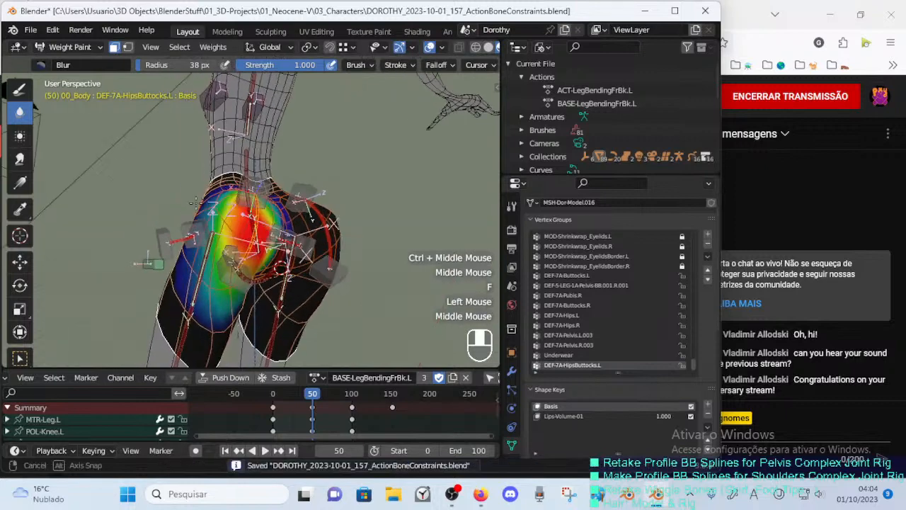
pyautogui.moveTo(212, 305); pyautogui.dragTo(214, 279, button='middle')
pyautogui.click(221, 279)
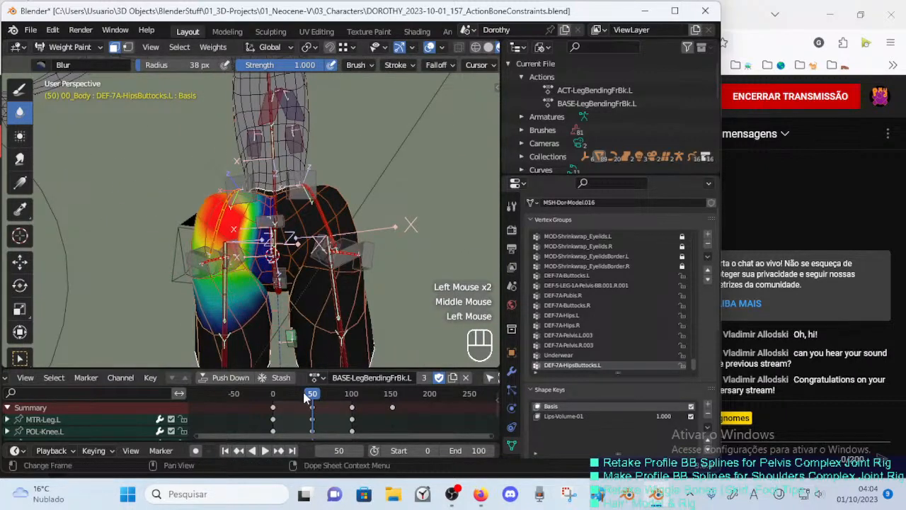
# Go to frame 21 and subtract hip-buttock weights from the crotch with the Draw tool.
pyautogui.moveTo(304, 395); pyautogui.dragTo(289, 394)
pyautogui.keyDown('ctrl'); pyautogui.moveTo(256, 297); pyautogui.dragTo(260, 277, button='middle'); pyautogui.keyUp('ctrl')
pyautogui.moveTo(259, 277); pyautogui.dragTo(213, 207, button='middle')
pyautogui.click(20, 90)
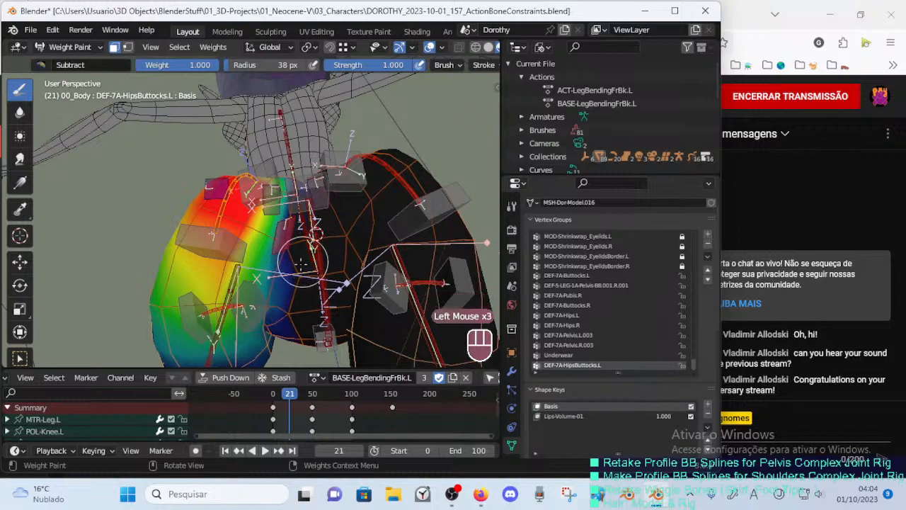
pyautogui.moveTo(287, 302); pyautogui.dragTo(263, 331, button='middle')
pyautogui.moveTo(233, 240); pyautogui.dragTo(200, 277, button='middle')
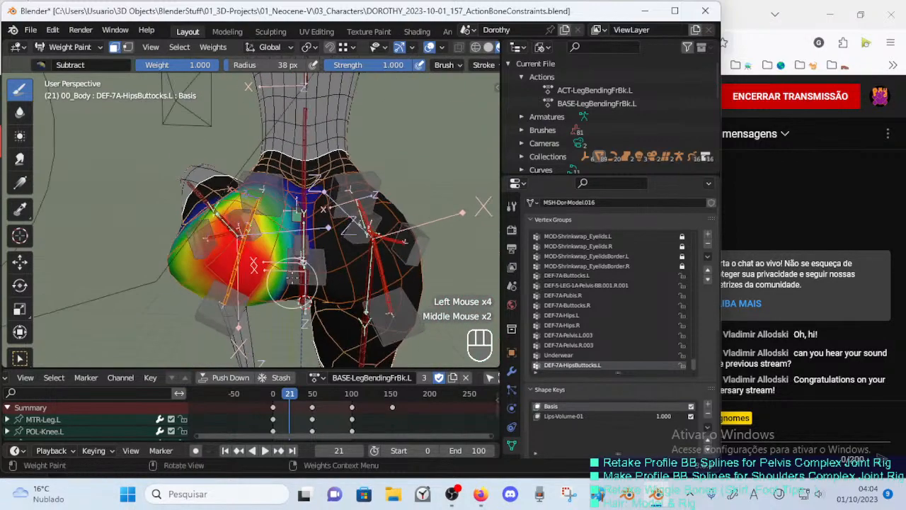
# Switch to the Blur tool and smooth the weights between the left buttock, the crotch and the inner left thigh.
pyautogui.moveTo(167, 178); pyautogui.dragTo(113, 128, button='middle')
pyautogui.click(20, 112)
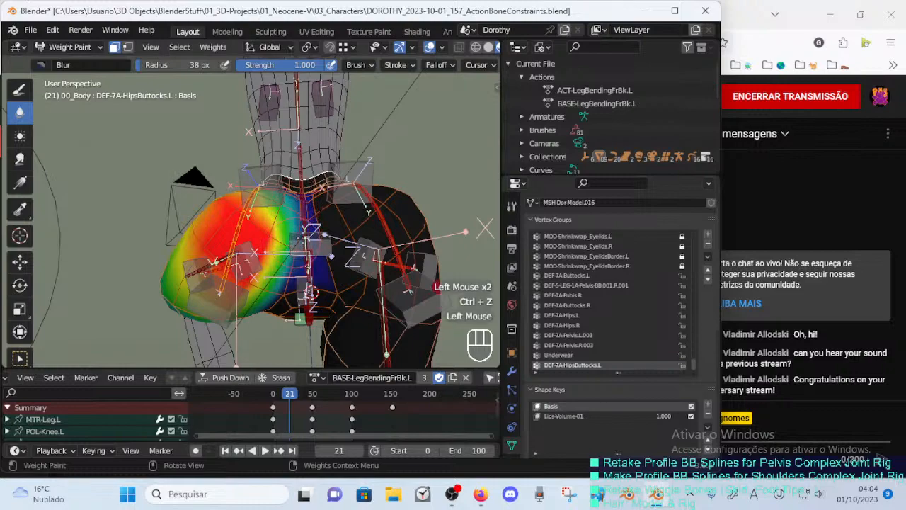
pyautogui.moveTo(310, 291)
pyautogui.mouseDown(button='middle')
pyautogui.moveTo(305, 244)
pyautogui.moveTo(270, 189)
pyautogui.mouseUp(button='middle')
pyautogui.click(288, 213)
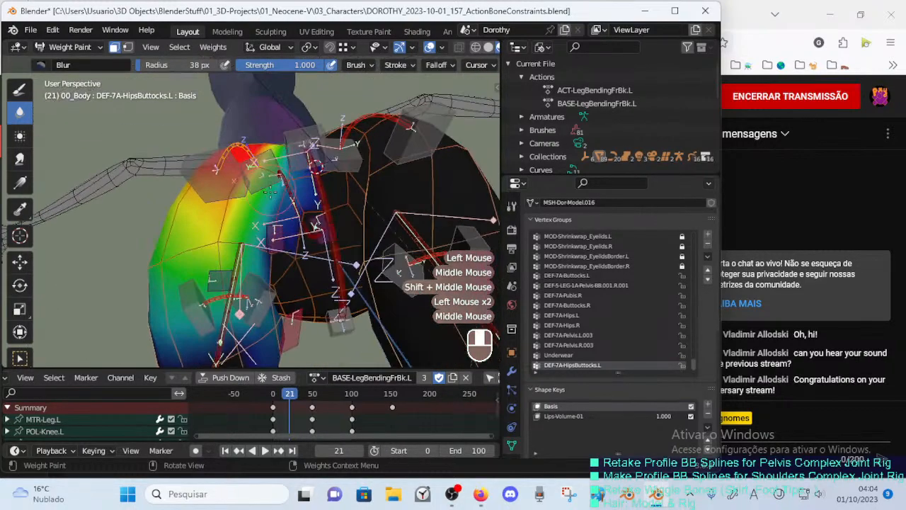
pyautogui.moveTo(258, 269)
pyautogui.mouseDown(button='middle')
pyautogui.moveTo(230, 237)
pyautogui.moveTo(266, 271)
pyautogui.moveTo(262, 260)
pyautogui.mouseUp(button='middle')
pyautogui.click(269, 264)
pyautogui.moveTo(262, 261); pyautogui.dragTo(277, 285, button='middle')
# Go to frame 18, set the Draw brush radius to 109 px and subtract weights from the lower left thigh.
pyautogui.moveTo(287, 394)
pyautogui.mouseDown()
pyautogui.moveTo(328, 400)
pyautogui.moveTo(287, 393)
pyautogui.mouseUp()
pyautogui.moveTo(255, 248); pyautogui.dragTo(283, 227, button='middle')
pyautogui.click(19, 89)
pyautogui.press('f')
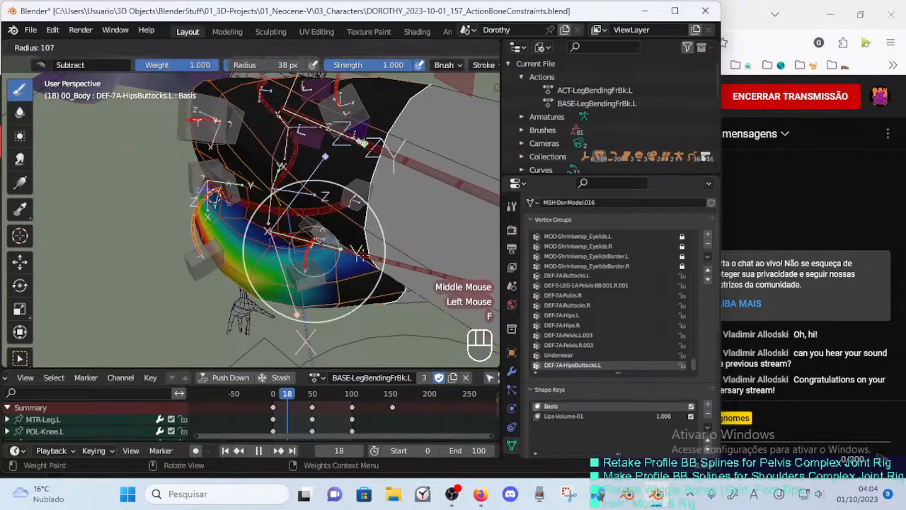
pyautogui.click(387, 252)
pyautogui.click(347, 240)
pyautogui.moveTo(348, 238)
pyautogui.mouseDown(button='middle')
pyautogui.moveTo(353, 211)
pyautogui.moveTo(301, 181)
pyautogui.mouseUp(button='middle')
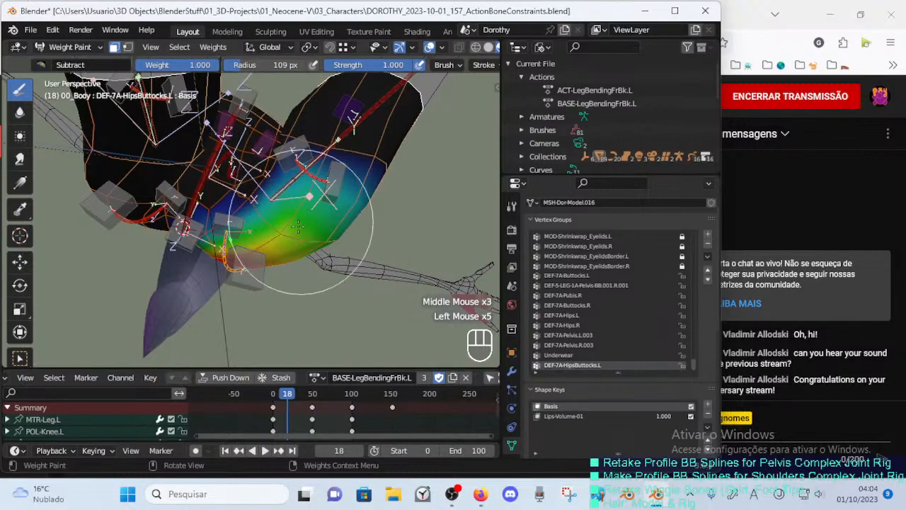
# Turn the paint mask off, select the MTR-Leg.L bone and move it to raise the left leg out sideways.
pyautogui.moveTo(304, 166); pyautogui.dragTo(273, 279, button='middle')
pyautogui.press('o')
pyautogui.keyDown('ctrl'); pyautogui.click(269, 307); pyautogui.keyUp('ctrl')
pyautogui.press('g')
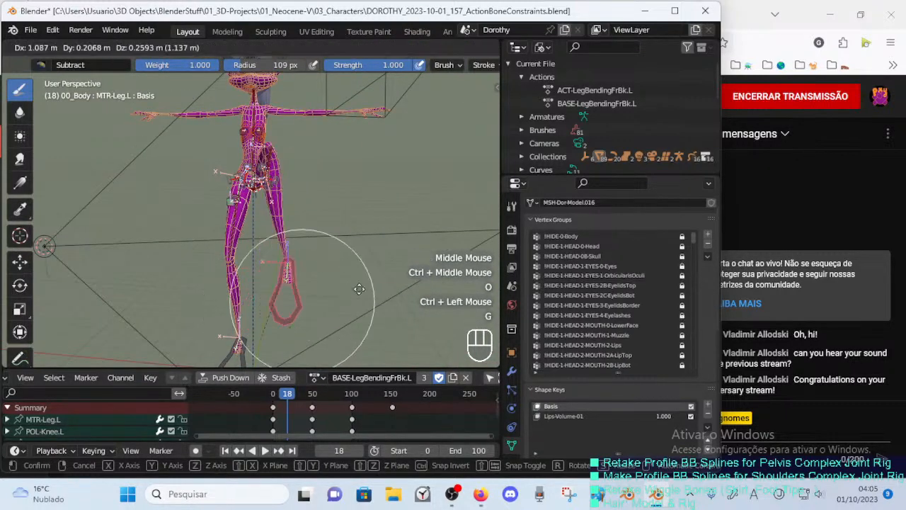
pyautogui.click(454, 170)
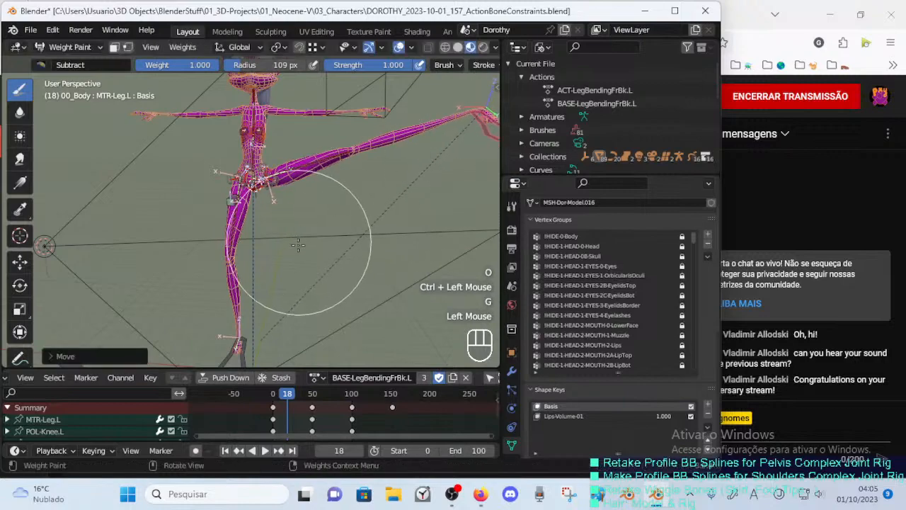
# Select DEF-7A-HipsButtocks.L for weight painting again with the paint mask turned on.
pyautogui.keyDown('ctrl'); pyautogui.moveTo(297, 244); pyautogui.dragTo(237, 195, button='middle'); pyautogui.keyUp('ctrl')
pyautogui.press('o')
pyautogui.keyDown('ctrl'); pyautogui.click(235, 223); pyautogui.keyUp('ctrl')
pyautogui.press('o')
pyautogui.moveTo(237, 195)
pyautogui.keyDown('shift'); pyautogui.mouseDown(button='middle')
pyautogui.moveTo(247, 191)
pyautogui.moveTo(238, 180)
pyautogui.mouseUp(button='middle'); pyautogui.keyUp('shift')
pyautogui.moveTo(237, 180); pyautogui.dragTo(273, 189, button='middle')
pyautogui.keyDown('shift'); pyautogui.moveTo(246, 202); pyautogui.dragTo(241, 195, button='middle'); pyautogui.keyUp('shift')
# Set the Draw brush radius to 51 px and subtract hip-buttock weights from the left groin.
pyautogui.press('f')
pyautogui.press('f')
pyautogui.click(259, 190)
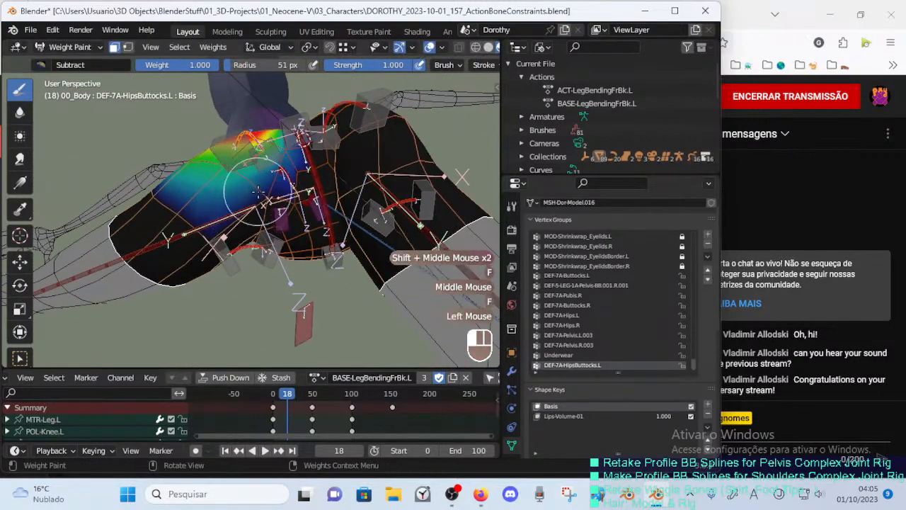
# Switch to the Blur tool, undo the last strokes and smooth the left groin weights, setting the radius to 38 px.
pyautogui.click(20, 112)
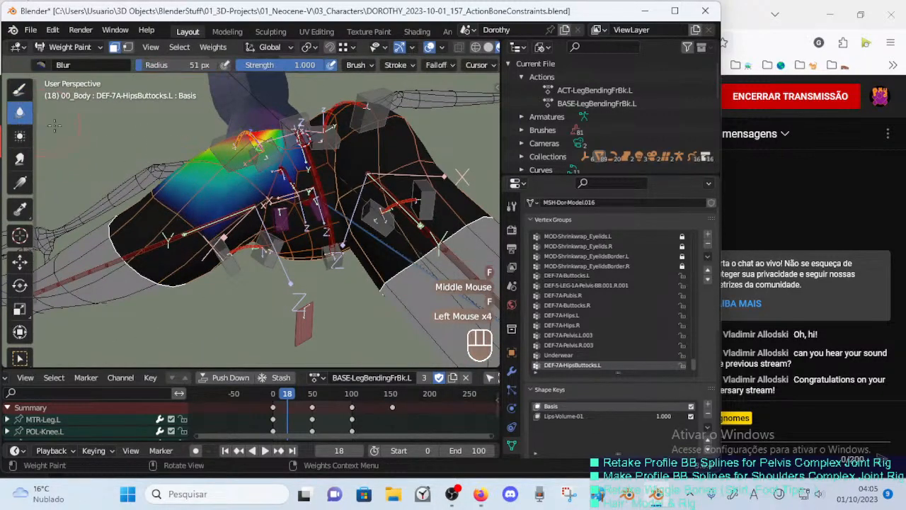
pyautogui.hotkey('ctrl', 'z')
pyautogui.moveTo(262, 184)
pyautogui.mouseDown(button='middle')
pyautogui.moveTo(262, 201)
pyautogui.moveTo(283, 218)
pyautogui.mouseUp(button='middle')
pyautogui.hotkey('ctrl', 'z')
pyautogui.press('f')
pyautogui.click(263, 201)
pyautogui.click(271, 213)
pyautogui.press('f')
pyautogui.click(283, 218)
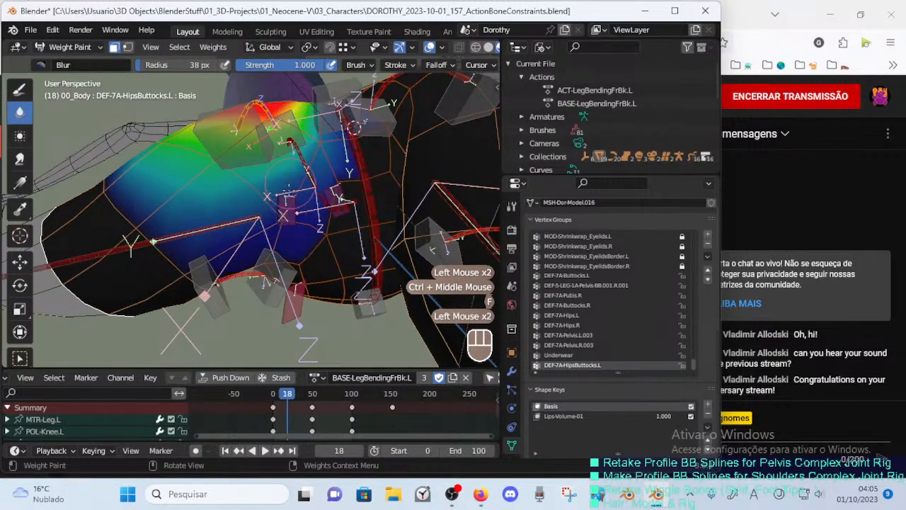
# Blur the hip-buttock weights along the raised left thigh and buttock with brush radii of 68 and 90 px.
pyautogui.moveTo(304, 147)
pyautogui.mouseDown(button='middle')
pyautogui.moveTo(291, 220)
pyautogui.moveTo(286, 177)
pyautogui.mouseUp(button='middle')
pyautogui.press('f')
pyautogui.click(290, 171)
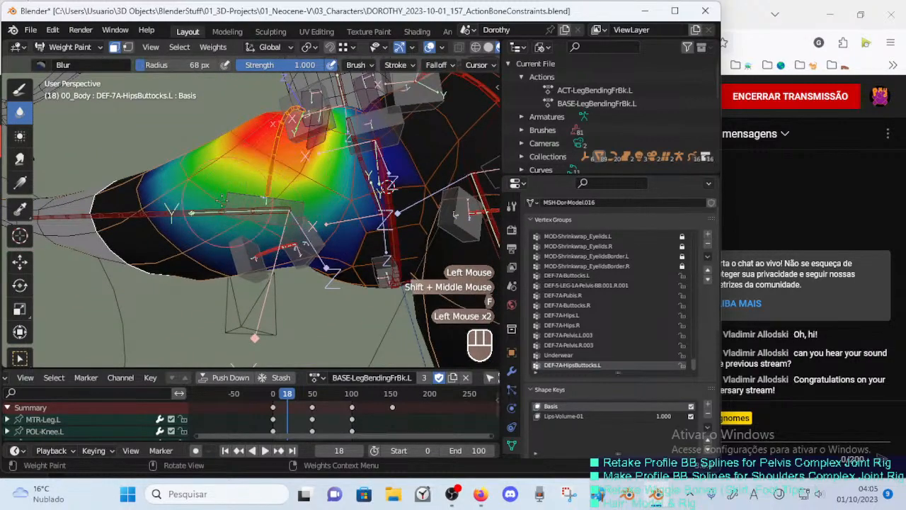
pyautogui.click(221, 201)
pyautogui.moveTo(222, 201)
pyautogui.mouseDown(button='middle')
pyautogui.moveTo(222, 261)
pyautogui.moveTo(228, 237)
pyautogui.moveTo(258, 212)
pyautogui.moveTo(267, 254)
pyautogui.mouseUp(button='middle')
pyautogui.click(223, 261)
pyautogui.press('f')
pyautogui.click(254, 212)
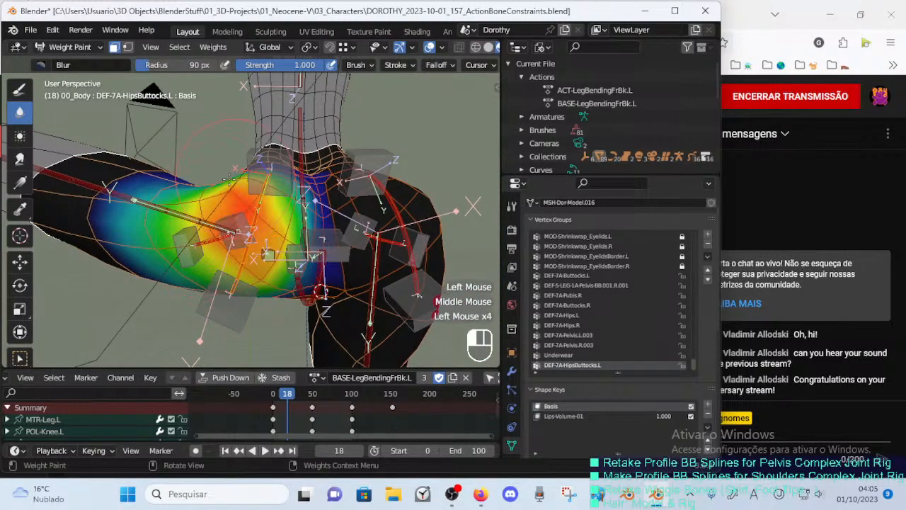
# Switch back to the Draw tool and save the file.
pyautogui.click(20, 87)
pyautogui.click(40, 66)
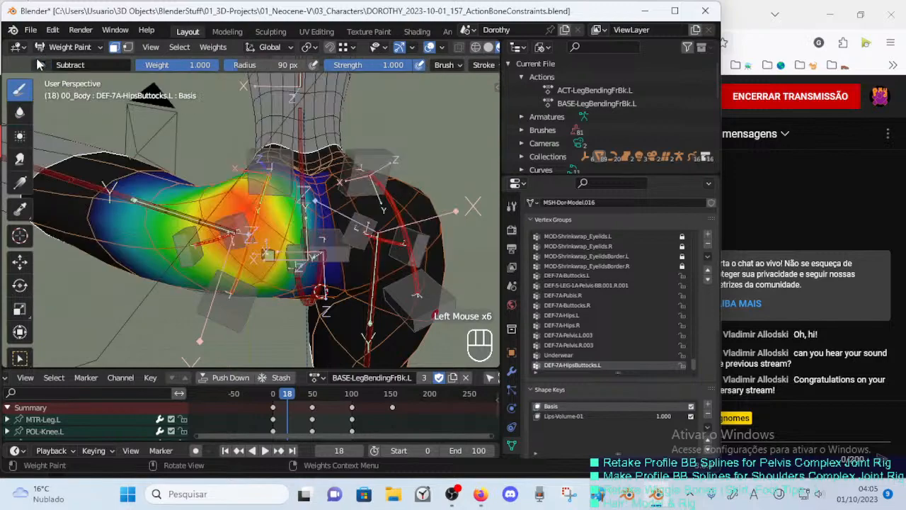
pyautogui.keyDown('ctrl'); pyautogui.moveTo(84, 155); pyautogui.dragTo(128, 198, button='middle'); pyautogui.keyUp('ctrl')
pyautogui.moveTo(128, 198)
pyautogui.mouseDown(button='middle')
pyautogui.moveTo(165, 164)
pyautogui.moveTo(185, 205)
pyautogui.mouseUp(button='middle')
pyautogui.moveTo(185, 205)
pyautogui.mouseDown(button='middle')
pyautogui.moveTo(206, 235)
pyautogui.moveTo(249, 238)
pyautogui.moveTo(300, 278)
pyautogui.moveTo(337, 272)
pyautogui.moveTo(343, 280)
pyautogui.mouseUp(button='middle')
pyautogui.hotkey('ctrl', 's')
# Turn the paint mask off, select HDL-7A-HipsButtocks.L.002, and move and rotate it to test the deformation.
pyautogui.keyDown('ctrl'); pyautogui.click(300, 277); pyautogui.keyUp('ctrl')
pyautogui.press('o')
pyautogui.keyDown('ctrl'); pyautogui.click(315, 275); pyautogui.keyUp('ctrl')
pyautogui.press('g')
pyautogui.click(372, 274)
pyautogui.press('r')
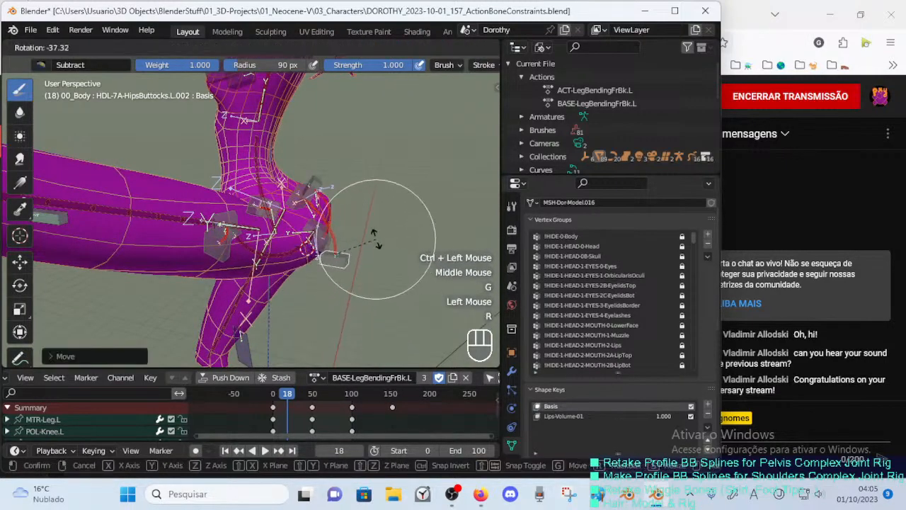
pyautogui.click(376, 240)
# Move the HDL-7A-HipsButtocks.L.002 handle further beneath the left buttock, adjusting it from two viewing directions.
pyautogui.moveTo(375, 239); pyautogui.dragTo(296, 216, button='middle')
pyautogui.press('g')
pyautogui.click(285, 251)
pyautogui.moveTo(287, 252); pyautogui.dragTo(371, 258, button='middle')
pyautogui.press('g')
pyautogui.click(306, 262)
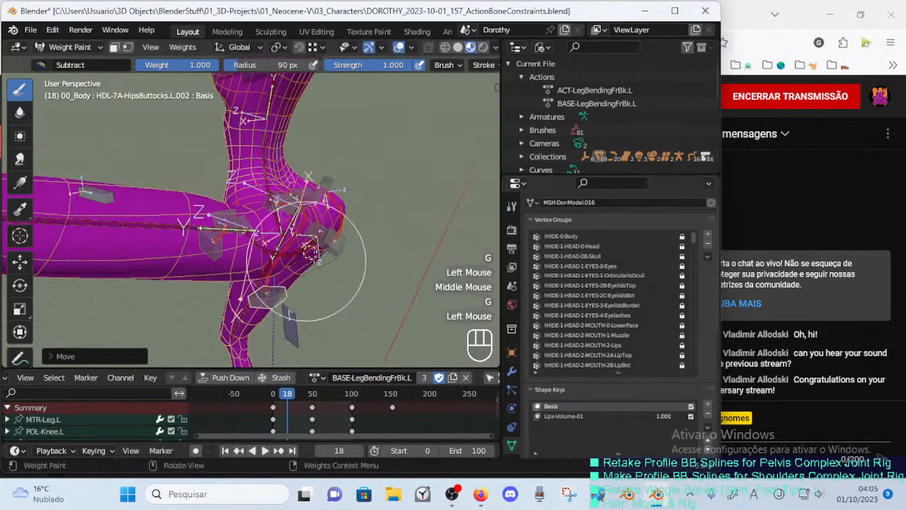
# Select the upper handle HDL-7A-HipsButtocks.L.001, and move and rotate it against the raised left hip.
pyautogui.keyDown('ctrl'); pyautogui.click(298, 185); pyautogui.keyUp('ctrl')
pyautogui.moveTo(297, 186); pyautogui.dragTo(302, 177, button='middle')
pyautogui.press('g')
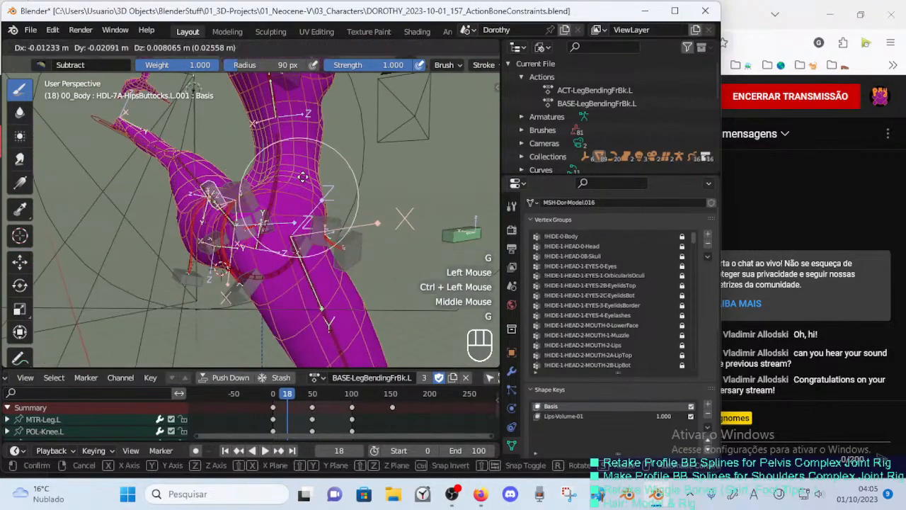
pyautogui.click(294, 160)
pyautogui.press('r')
pyautogui.click(252, 166)
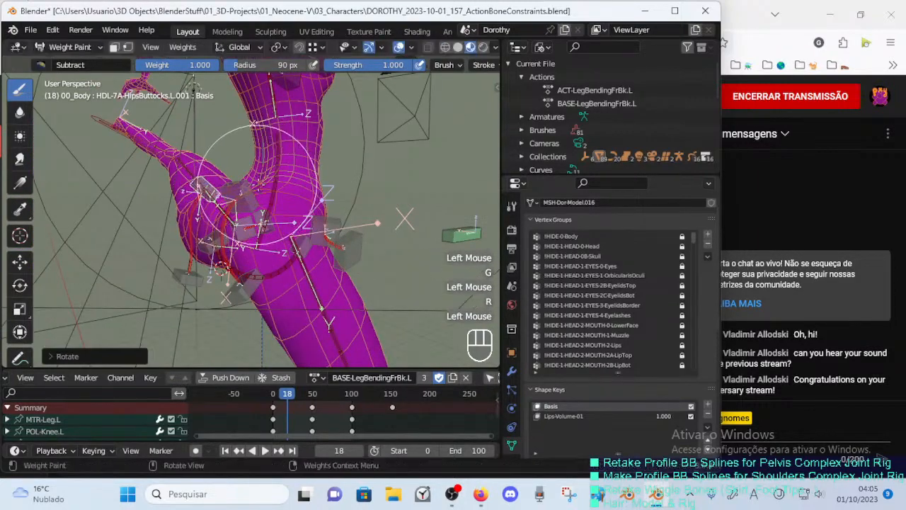
pyautogui.press('g')
pyautogui.click(248, 212)
# Fine-tune the position of the upper hip-buttock handle from the side.
pyautogui.moveTo(248, 211); pyautogui.dragTo(333, 193, button='middle')
pyautogui.press('g')
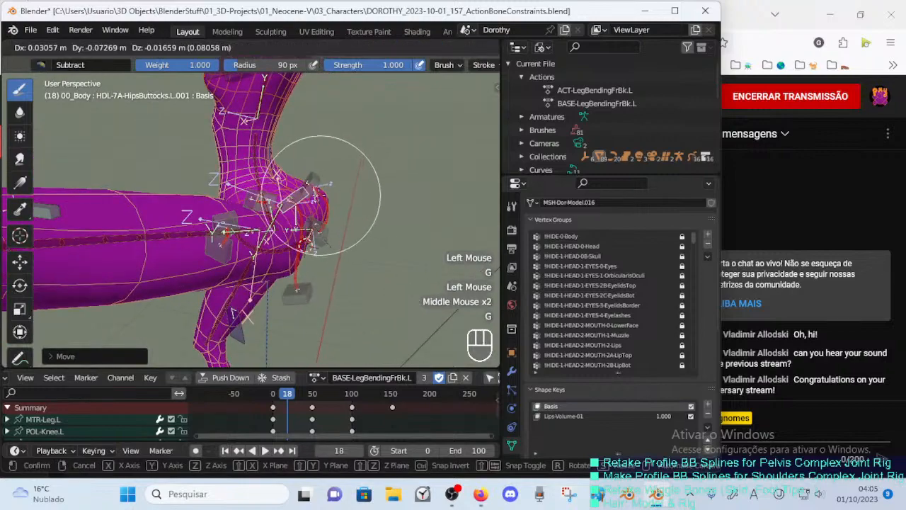
pyautogui.click(331, 194)
pyautogui.press('g')
pyautogui.click(312, 184)
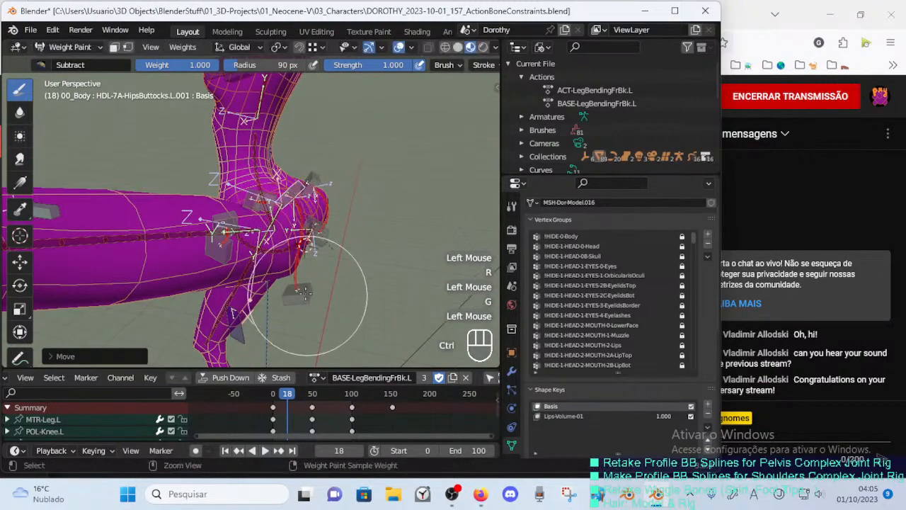
# Select HDL-7A-HipsButtocks.L.002 again, and rotate and move it to refine the lower buttock curve.
pyautogui.keyDown('ctrl'); pyautogui.click(322, 277); pyautogui.keyUp('ctrl')
pyautogui.press('g')
pyautogui.click(357, 256)
pyautogui.press('r')
pyautogui.click(344, 280)
pyautogui.press('g')
pyautogui.click(343, 280)
pyautogui.moveTo(343, 279); pyautogui.dragTo(417, 262, button='middle')
pyautogui.press('g')
pyautogui.click(257, 274)
pyautogui.press('g')
pyautogui.click(280, 267)
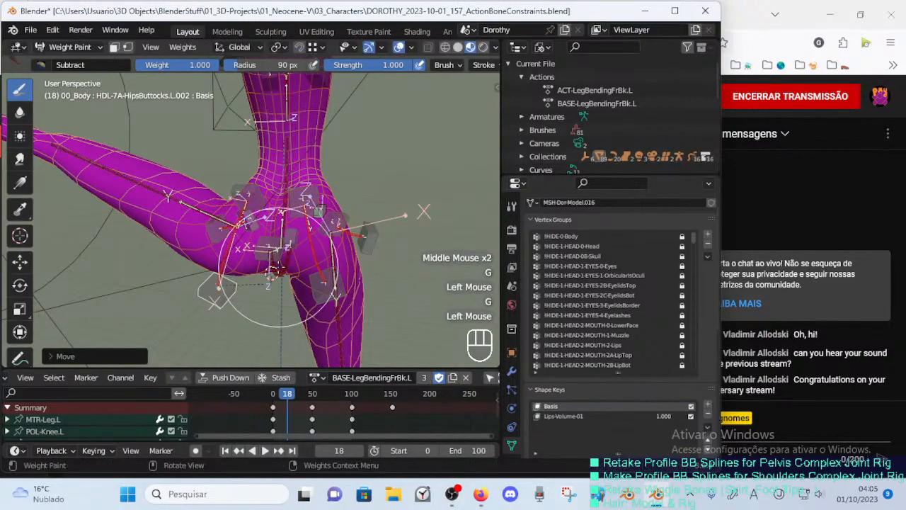
# Reset the transforms of all the pose bones and go to frame 105.
pyautogui.hotkey('alt', 'q')
pyautogui.hotkey('alt', 'q')
pyautogui.hotkey('alt', 'q')
pyautogui.moveTo(280, 268); pyautogui.dragTo(305, 380, button='middle')
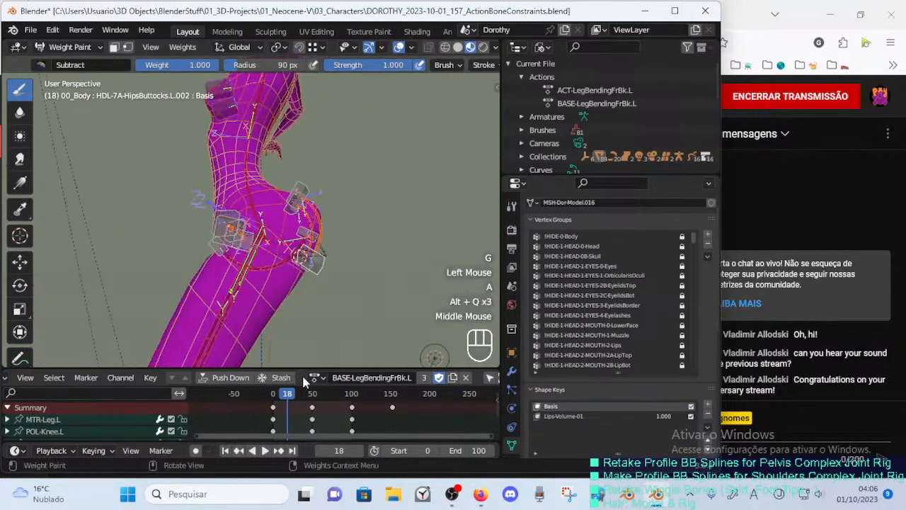
pyautogui.moveTo(296, 398); pyautogui.dragTo(359, 396)
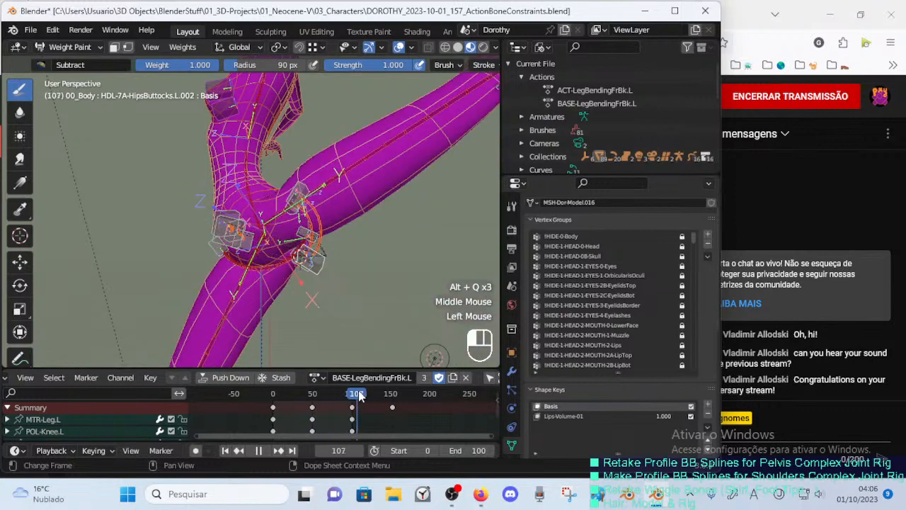
pyautogui.keyDown('ctrl'); pyautogui.moveTo(339, 259); pyautogui.dragTo(324, 249, button='middle'); pyautogui.keyUp('ctrl')
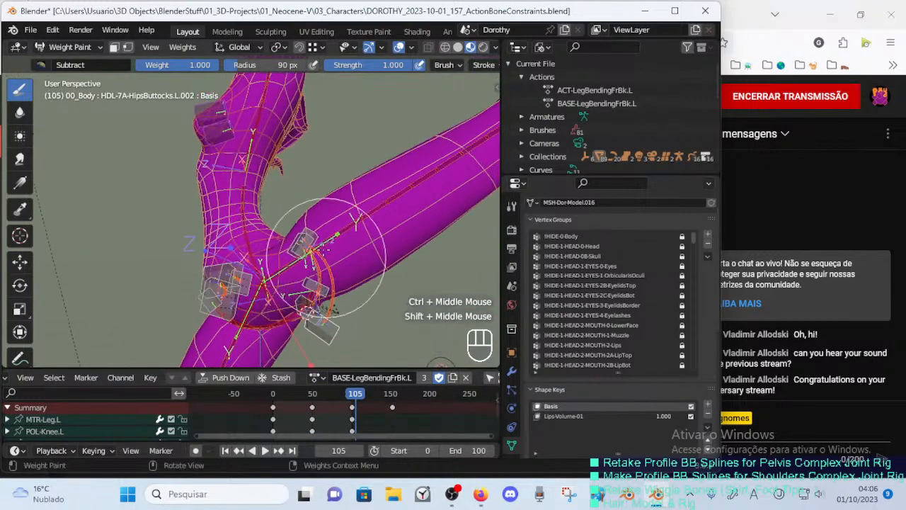
# Select HDL-7A-HipsButtocks.L.001 and move it up over the top of the left hip.
pyautogui.keyDown('ctrl'); pyautogui.click(306, 224); pyautogui.keyUp('ctrl')
pyautogui.middleClick(306, 219)
pyautogui.press('g')
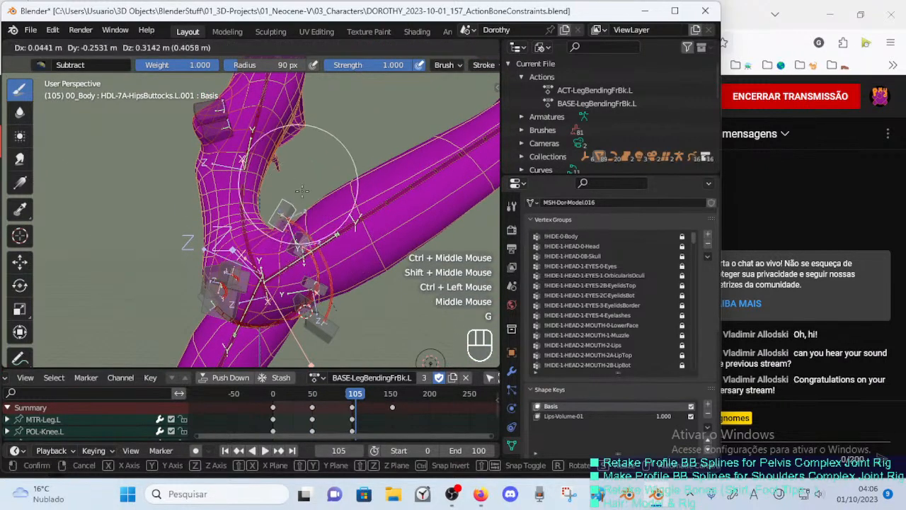
pyautogui.click(302, 189)
# Go to frame 92, and rotate and move HDL-7A-HipsButtocks.L.002 up above the back of the left thigh.
pyautogui.moveTo(354, 400); pyautogui.dragTo(346, 400)
pyautogui.press('r')
pyautogui.click(371, 234)
pyautogui.press('g')
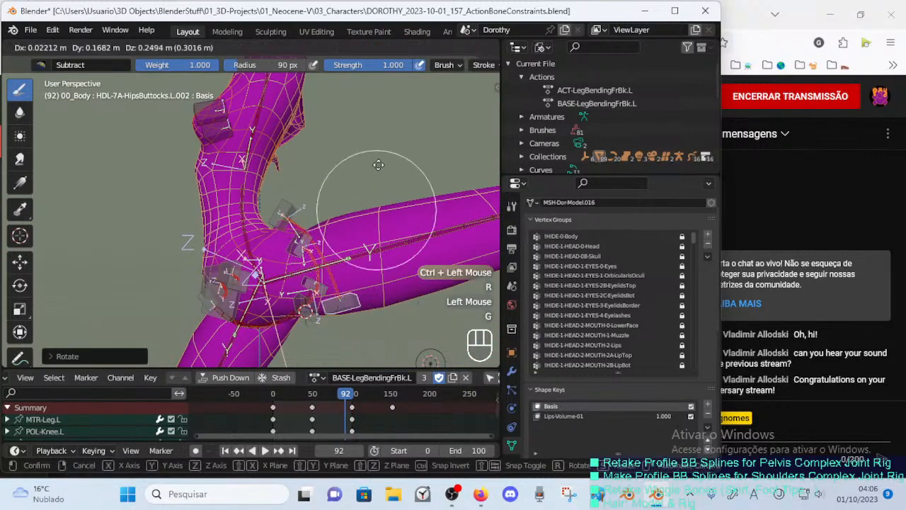
pyautogui.click(380, 176)
pyautogui.press('r')
pyautogui.click(349, 163)
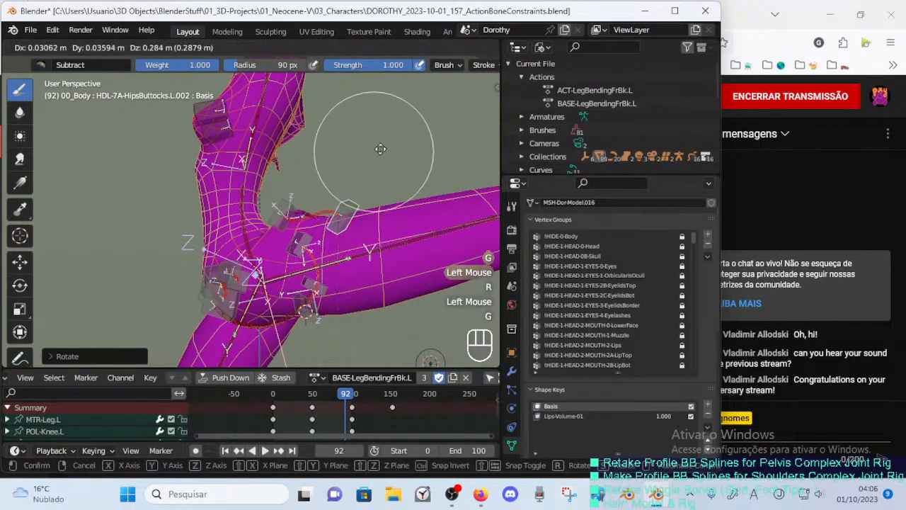
# Select HDL-7A-HipsButtocks.L.001 and reposition it at the waist side of the left buttock.
pyautogui.moveTo(348, 163); pyautogui.dragTo(212, 213, button='middle')
pyautogui.keyDown('ctrl'); pyautogui.click(282, 184); pyautogui.keyUp('ctrl')
pyautogui.press('g')
pyautogui.click(284, 188)
pyautogui.press('g')
pyautogui.click(205, 217)
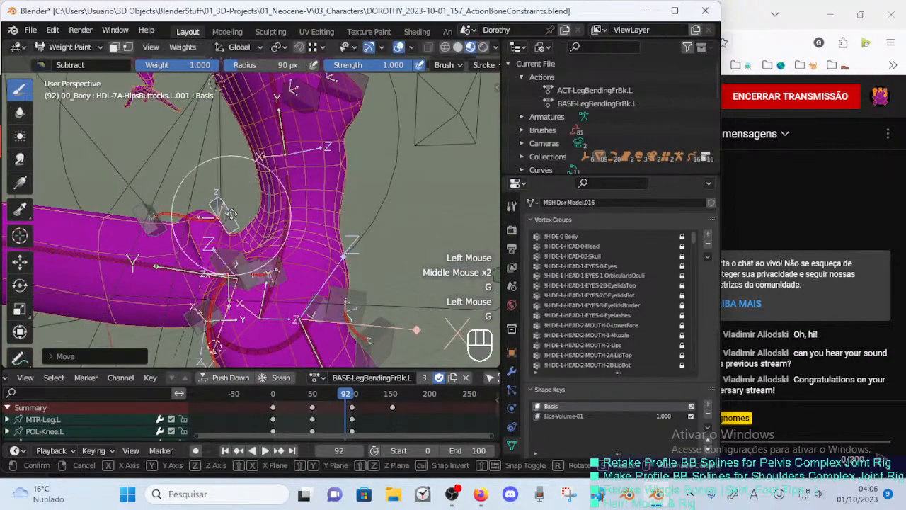
# Shift HDL-7A-HipsButtocks.L.001 beside the waist crease, and rotate and move HDL-7A-HipsButtocks.L.002 over the back of the left thigh.
pyautogui.press('g')
pyautogui.click(170, 214)
pyautogui.keyDown('ctrl'); pyautogui.click(145, 218); pyautogui.keyUp('ctrl')
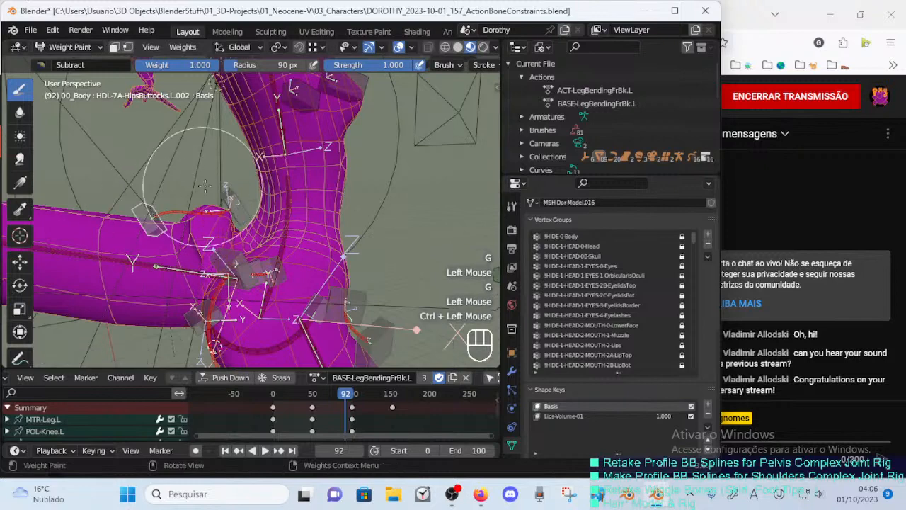
pyautogui.press('r')
pyautogui.click(245, 212)
pyautogui.press('g')
pyautogui.click(239, 210)
# Select HDL-7A-HipsButtocks.L.001 and move it slightly within the crease between waist and left buttock.
pyautogui.keyDown('ctrl'); pyautogui.click(238, 206); pyautogui.keyUp('ctrl')
pyautogui.press('g')
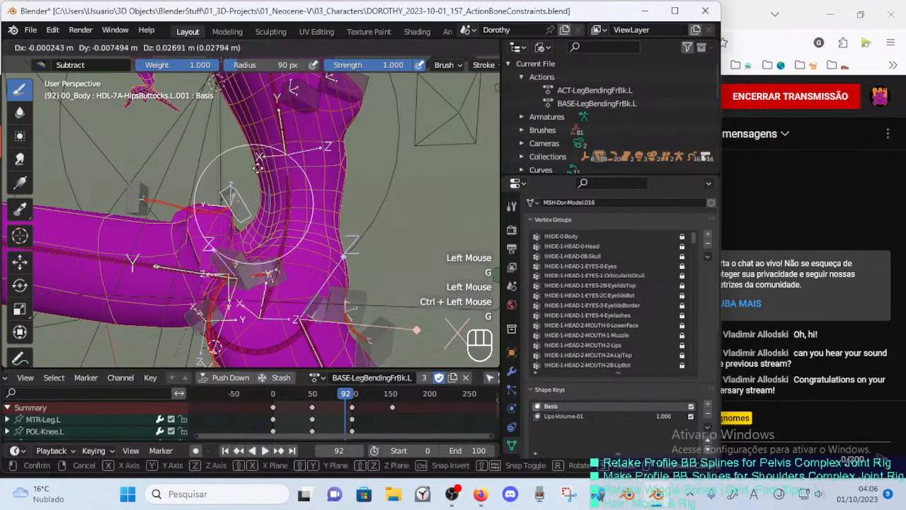
pyautogui.click(205, 221)
# Select HDL-7A-HipsButtocks.L.002, then move and rotate it closer to the left buttock along the raised thigh.
pyautogui.keyDown('ctrl'); pyautogui.click(163, 225); pyautogui.keyUp('ctrl')
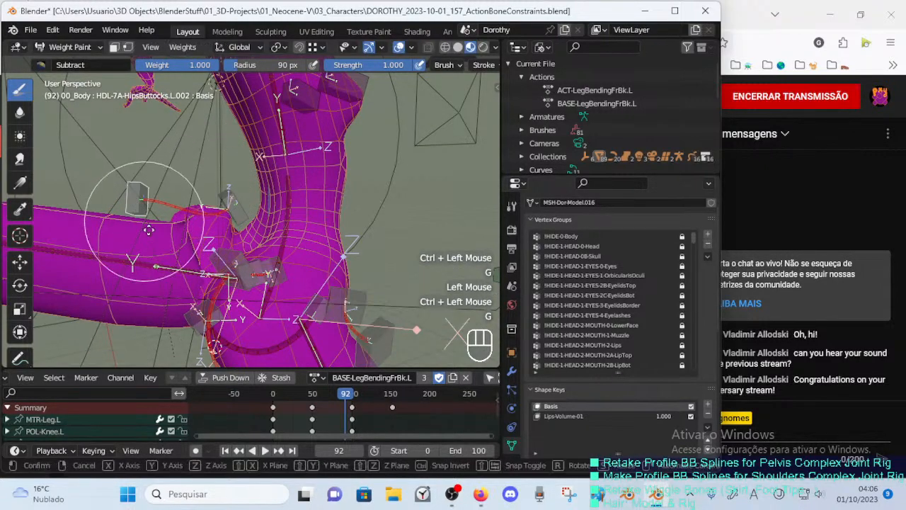
pyautogui.press('g')
pyautogui.click(202, 234)
pyautogui.press('r')
pyautogui.click(218, 237)
pyautogui.press('g')
pyautogui.click(216, 229)
# Select HDL-7A-HipsButtocks.L.001, rotate it to a flatter angle and move it nearer to the waist.
pyautogui.keyDown('ctrl'); pyautogui.click(238, 211); pyautogui.keyUp('ctrl')
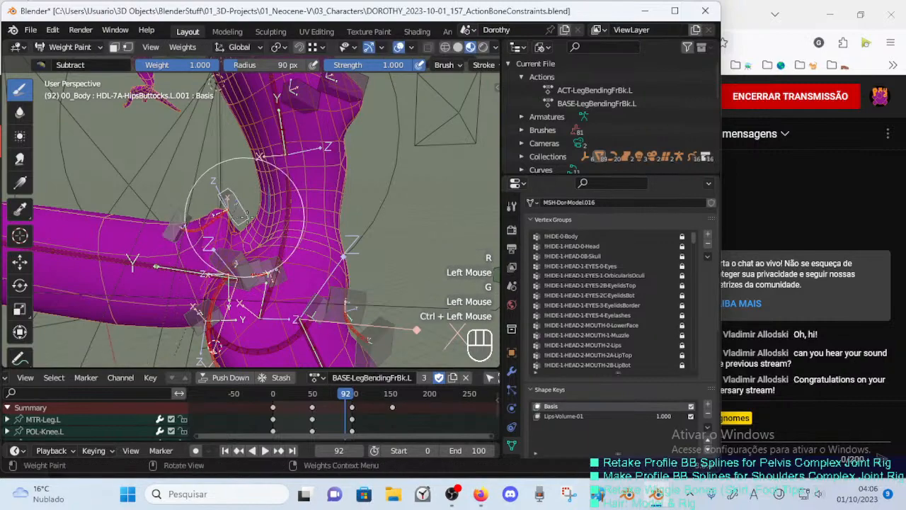
pyautogui.press('g')
pyautogui.click(249, 211)
pyautogui.press('r')
pyautogui.click(268, 191)
pyautogui.press('g')
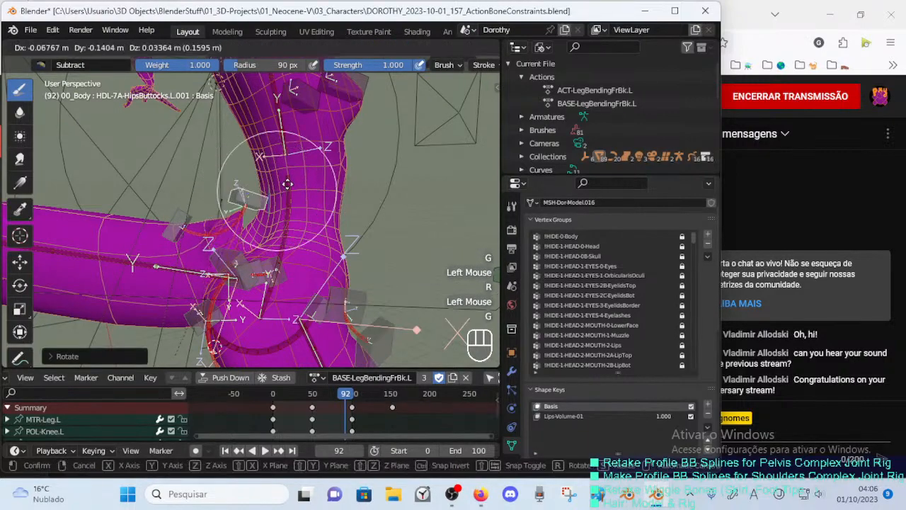
pyautogui.click(263, 191)
pyautogui.moveTo(264, 192); pyautogui.dragTo(383, 204, button='middle')
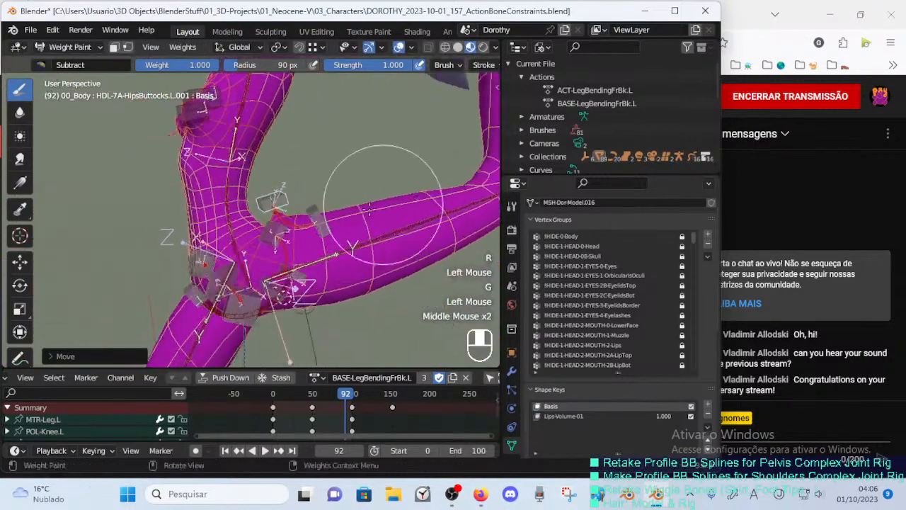
# Display the DEF-7A-HipsButtocks.L weights and scrub the leg pose through frame 97 to frame 89.
pyautogui.moveTo(339, 394)
pyautogui.mouseDown()
pyautogui.moveTo(327, 395)
pyautogui.moveTo(349, 393)
pyautogui.mouseUp()
pyautogui.keyDown('ctrl'); pyautogui.click(301, 222); pyautogui.keyUp('ctrl')
pyautogui.moveTo(301, 222)
pyautogui.keyDown('ctrl'); pyautogui.mouseDown(button='middle')
pyautogui.moveTo(306, 235)
pyautogui.moveTo(269, 241)
pyautogui.moveTo(193, 227)
pyautogui.moveTo(242, 319)
pyautogui.mouseUp(button='middle'); pyautogui.keyUp('ctrl')
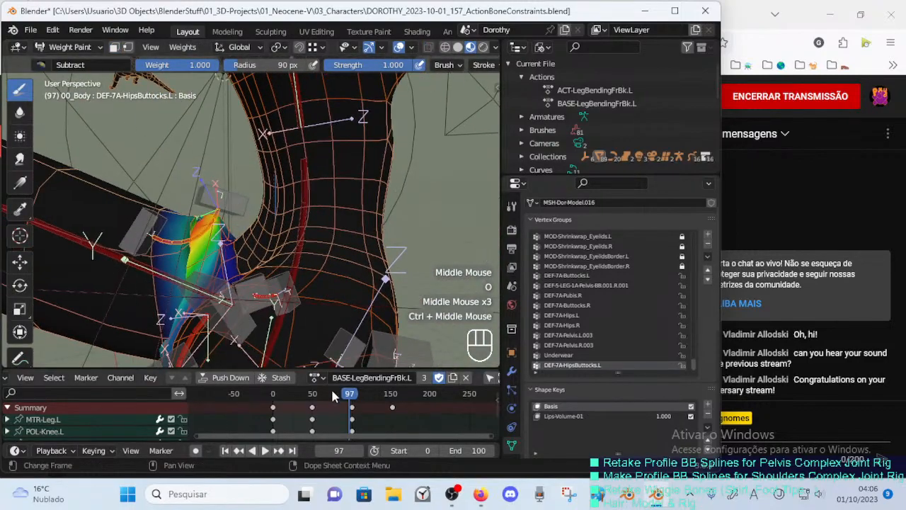
pyautogui.moveTo(332, 396); pyautogui.dragTo(327, 397)
pyautogui.press('space')
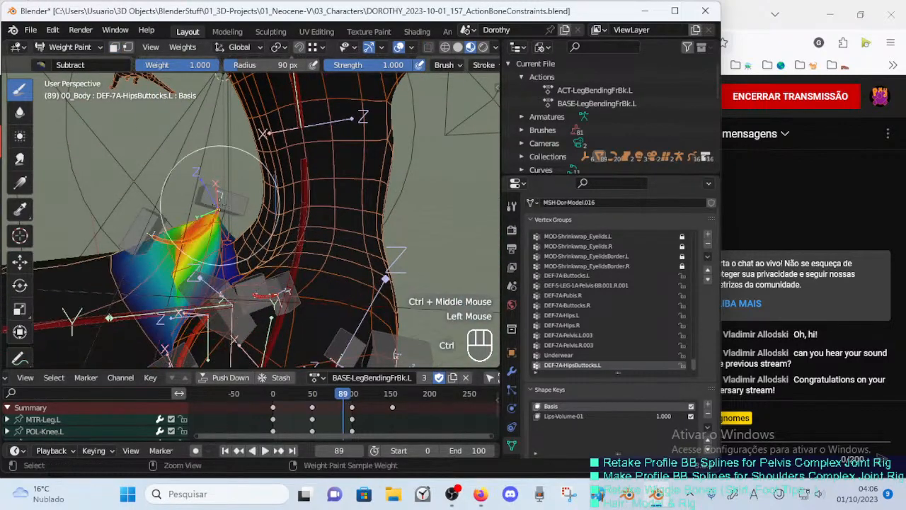
# Select both left HDL-7A-HipsButtocks handles and move them together outward and down along the thigh.
pyautogui.keyDown('ctrl'); pyautogui.click(182, 212); pyautogui.keyUp('ctrl')
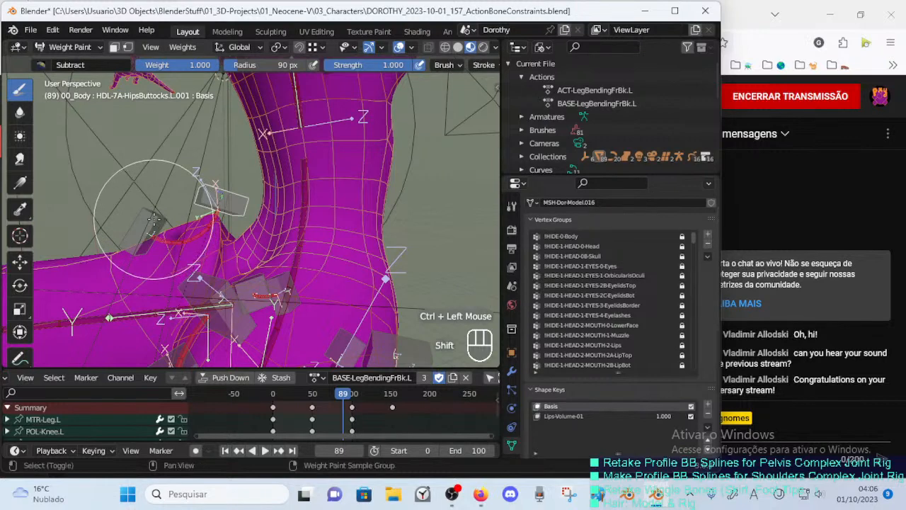
pyautogui.keyDown('shift'); pyautogui.click(153, 221); pyautogui.keyUp('shift')
pyautogui.press('g')
pyautogui.click(99, 249)
pyautogui.keyDown('shift'); pyautogui.moveTo(101, 248); pyautogui.dragTo(172, 227, button='middle'); pyautogui.keyUp('shift')
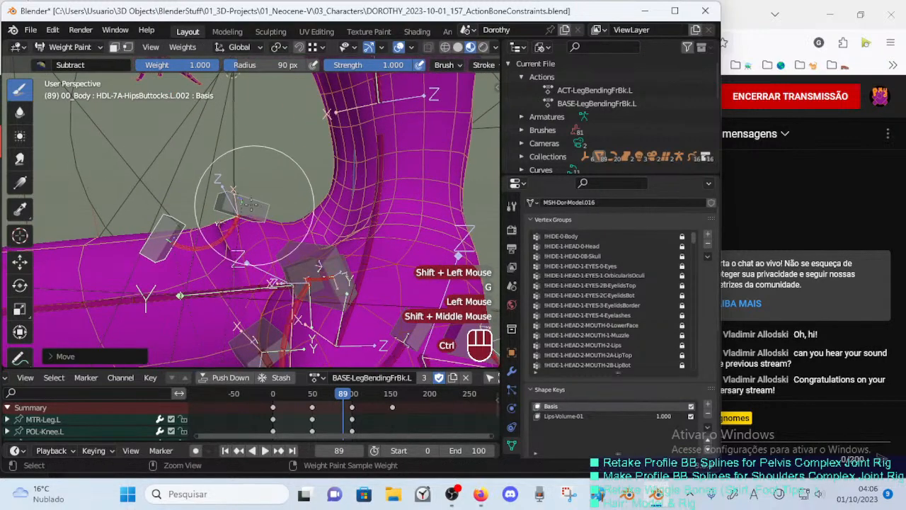
# Select only HDL-7A-HipsButtocks.L.001 and move it back toward the waist.
pyautogui.keyDown('ctrl'); pyautogui.click(250, 204); pyautogui.keyUp('ctrl')
pyautogui.press('g')
pyautogui.click(275, 199)
# Display the DEF-7A-HipsButtocks.L weights and switch to the Blur brush with a 56 px radius.
pyautogui.keyDown('ctrl'); pyautogui.click(267, 224); pyautogui.keyUp('ctrl')
pyautogui.keyDown('ctrl'); pyautogui.click(264, 228); pyautogui.keyUp('ctrl')
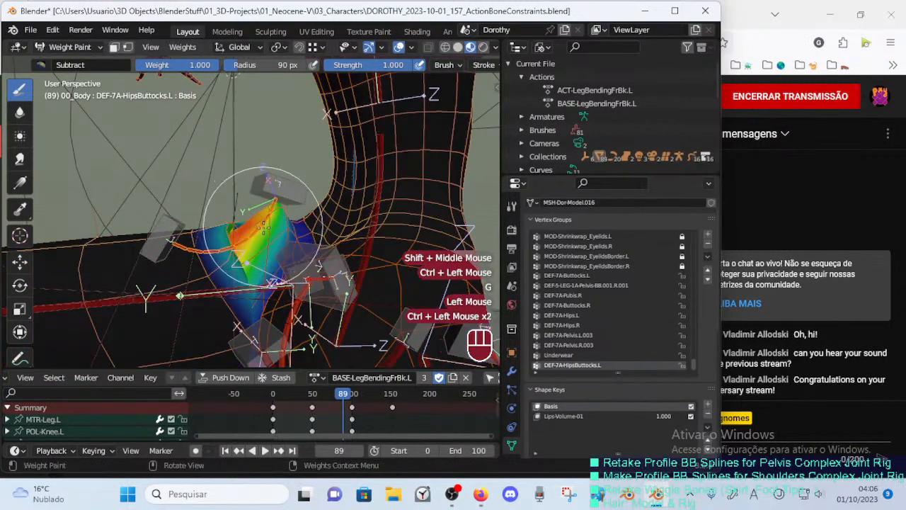
pyautogui.moveTo(264, 227); pyautogui.dragTo(184, 205, button='middle')
pyautogui.keyDown('shift'); pyautogui.moveTo(184, 206); pyautogui.dragTo(143, 166, button='middle'); pyautogui.keyUp('shift')
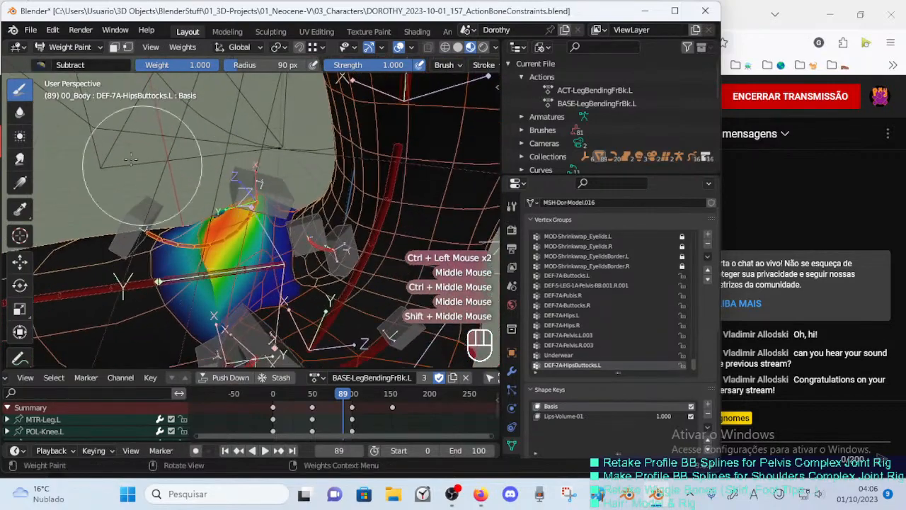
pyautogui.click(20, 115)
pyautogui.press('f')
pyautogui.click(242, 239)
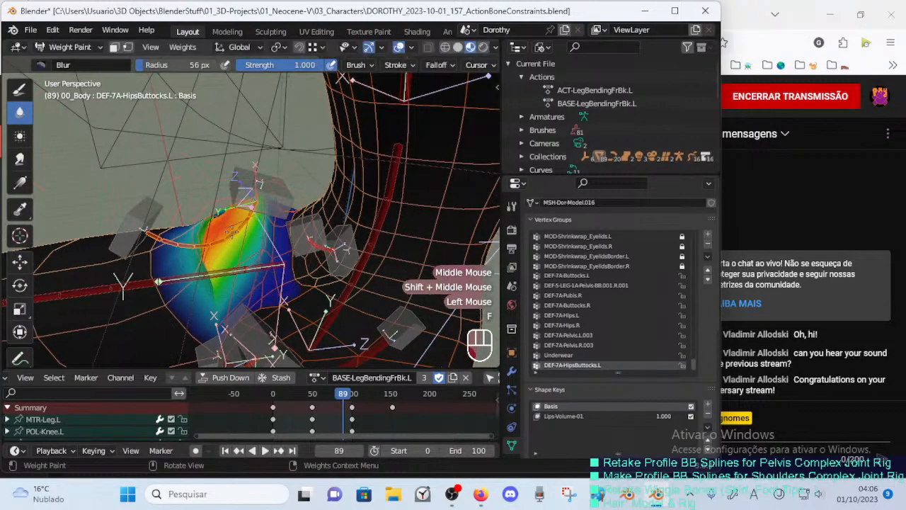
# Select all pose bones, reset their transforms and go to frame 81.
pyautogui.moveTo(241, 239)
pyautogui.mouseDown(button='middle')
pyautogui.moveTo(361, 262)
pyautogui.moveTo(361, 206)
pyautogui.mouseUp(button='middle')
pyautogui.keyDown('ctrl'); pyautogui.click(307, 187); pyautogui.keyUp('ctrl')
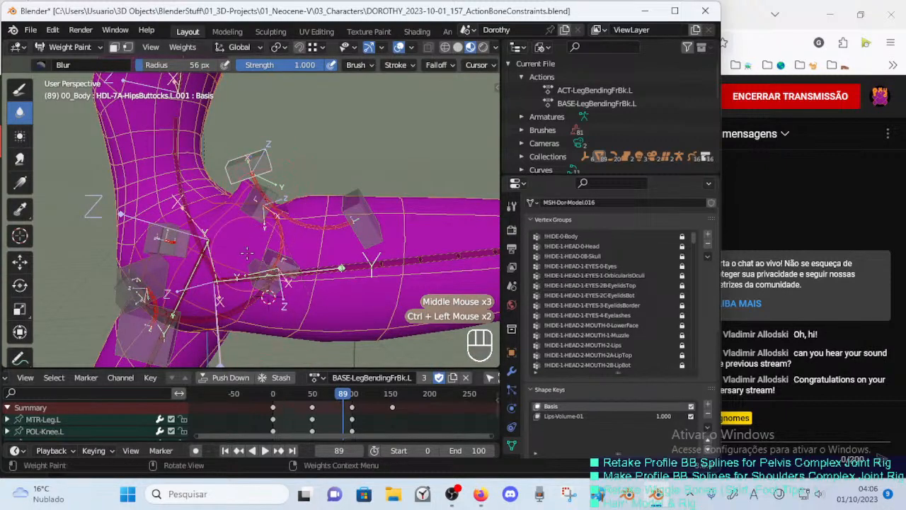
pyautogui.press('a')
pyautogui.hotkey('alt', 'q')
pyautogui.moveTo(338, 405)
pyautogui.mouseDown()
pyautogui.moveTo(313, 403)
pyautogui.moveTo(349, 405)
pyautogui.moveTo(336, 404)
pyautogui.mouseUp()
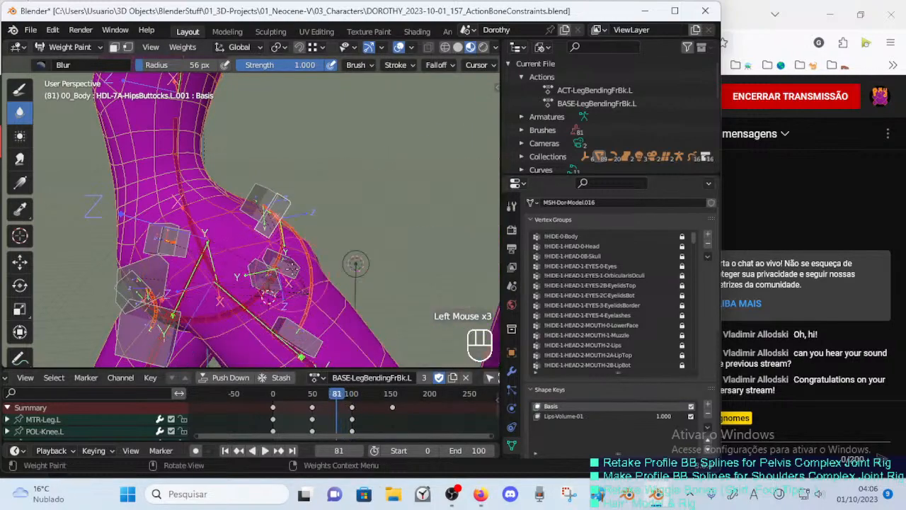
# Select DEF-7A-HipsButtocks.L and blur its weights along the upper edge of the left buttock, using a brush radius of 37 px.
pyautogui.keyDown('ctrl'); pyautogui.click(356, 262); pyautogui.keyUp('ctrl')
pyautogui.keyDown('ctrl'); pyautogui.click(356, 263); pyautogui.keyUp('ctrl')
pyautogui.moveTo(356, 263); pyautogui.dragTo(169, 220, button='middle')
pyautogui.click(26, 122)
pyautogui.press('f')
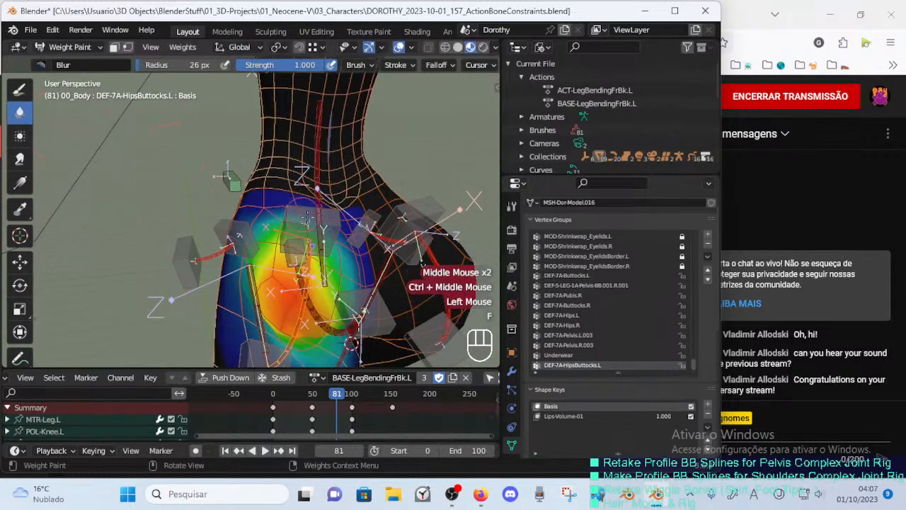
pyautogui.click(305, 217)
pyautogui.press('f')
pyautogui.moveTo(346, 226)
pyautogui.mouseDown()
pyautogui.moveTo(362, 245)
pyautogui.moveTo(322, 199)
pyautogui.mouseUp()
pyautogui.click(369, 245)
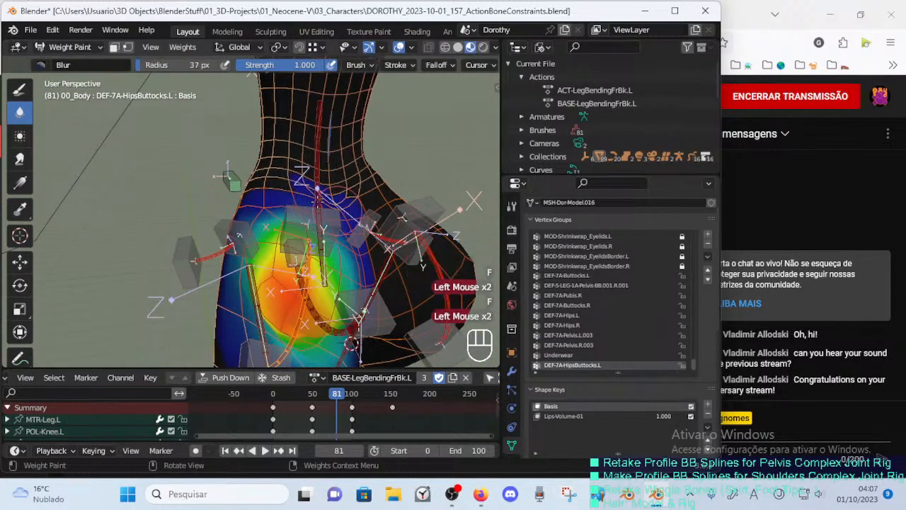
# Blur the weight edge between the left hip and waist, undo the last stroke and reduce the brush radius to 13 px.
pyautogui.press('f')
pyautogui.moveTo(295, 203)
pyautogui.mouseDown(button='middle')
pyautogui.moveTo(292, 221)
pyautogui.moveTo(334, 195)
pyautogui.moveTo(287, 218)
pyautogui.moveTo(319, 216)
pyautogui.moveTo(242, 181)
pyautogui.moveTo(343, 324)
pyautogui.moveTo(318, 301)
pyautogui.mouseUp(button='middle')
pyautogui.click(320, 217)
pyautogui.hotkey('ctrl', 'z')
pyautogui.press('f')
pyautogui.press('f')
pyautogui.click(298, 173)
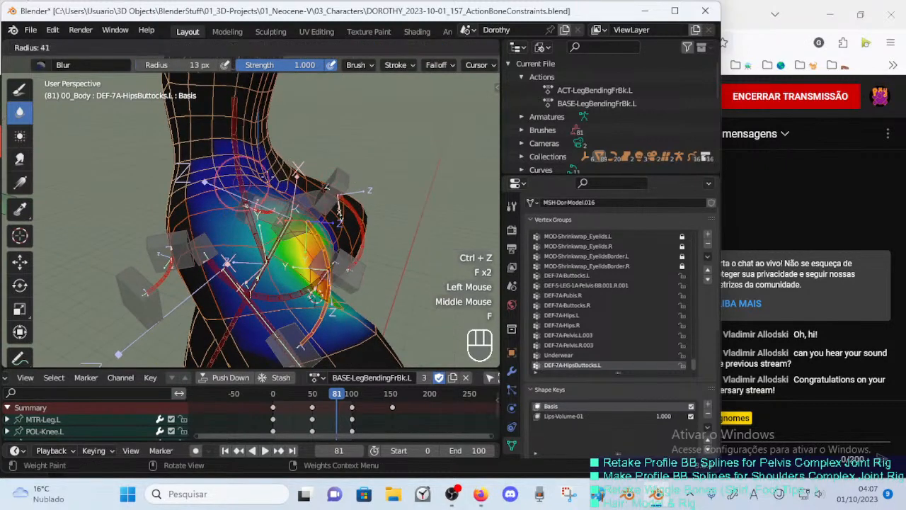
# Undo the last blur stroke and smooth the weights around the waist and front of the left hip with a 45 px brush.
pyautogui.press('f')
pyautogui.click(313, 297)
pyautogui.hotkey('ctrl', 'z')
pyautogui.press('f')
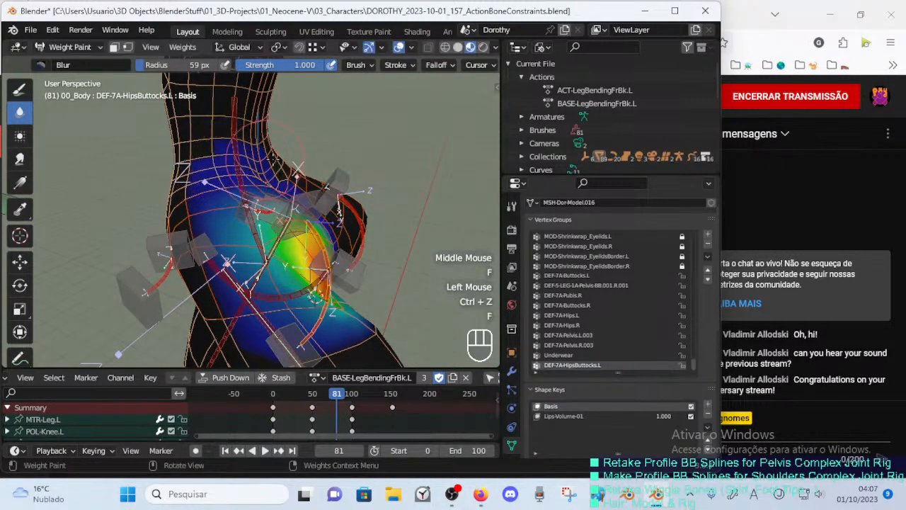
pyautogui.moveTo(234, 180)
pyautogui.mouseDown(button='middle')
pyautogui.moveTo(297, 161)
pyautogui.moveTo(319, 173)
pyautogui.mouseUp(button='middle')
pyautogui.moveTo(220, 165); pyautogui.dragTo(212, 150, button='middle')
pyautogui.moveTo(201, 147); pyautogui.dragTo(185, 161)
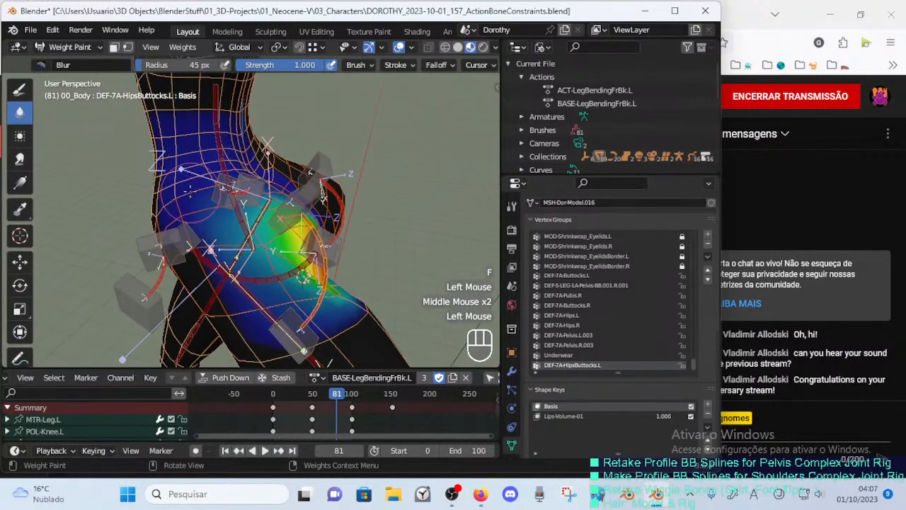
pyautogui.keyDown('ctrl'); pyautogui.moveTo(229, 237); pyautogui.dragTo(231, 251, button='middle'); pyautogui.keyUp('ctrl')
pyautogui.moveTo(230, 251); pyautogui.dragTo(236, 288, button='middle')
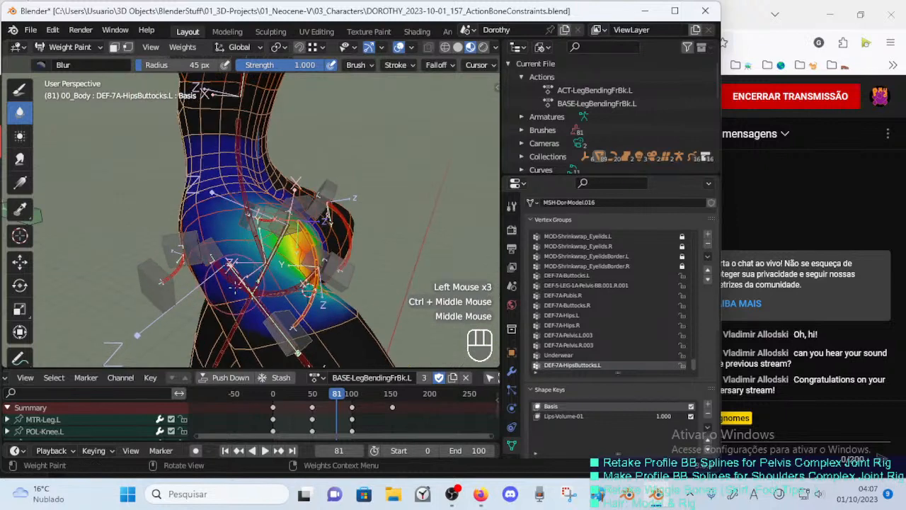
# Smear the high weights upward and outward over the left buttock, enlarging the brush from 57 to 84 px.
pyautogui.moveTo(238, 223)
pyautogui.mouseDown(button='middle')
pyautogui.moveTo(228, 220)
pyautogui.moveTo(283, 251)
pyautogui.mouseUp(button='middle')
pyautogui.click(20, 159)
pyautogui.press('f')
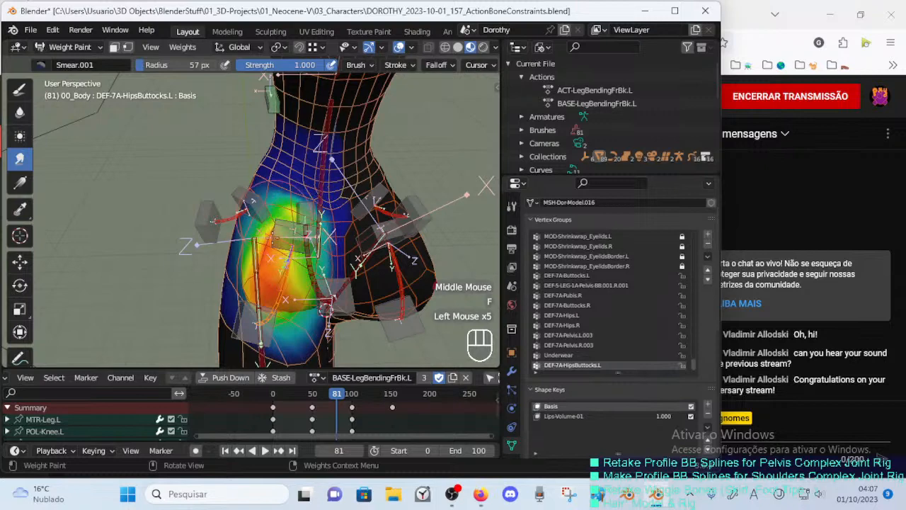
pyautogui.moveTo(273, 238); pyautogui.dragTo(264, 221)
pyautogui.moveTo(263, 220)
pyautogui.mouseDown(button='middle')
pyautogui.moveTo(293, 244)
pyautogui.moveTo(274, 230)
pyautogui.mouseUp(button='middle')
pyautogui.press('f')
pyautogui.click(312, 245)
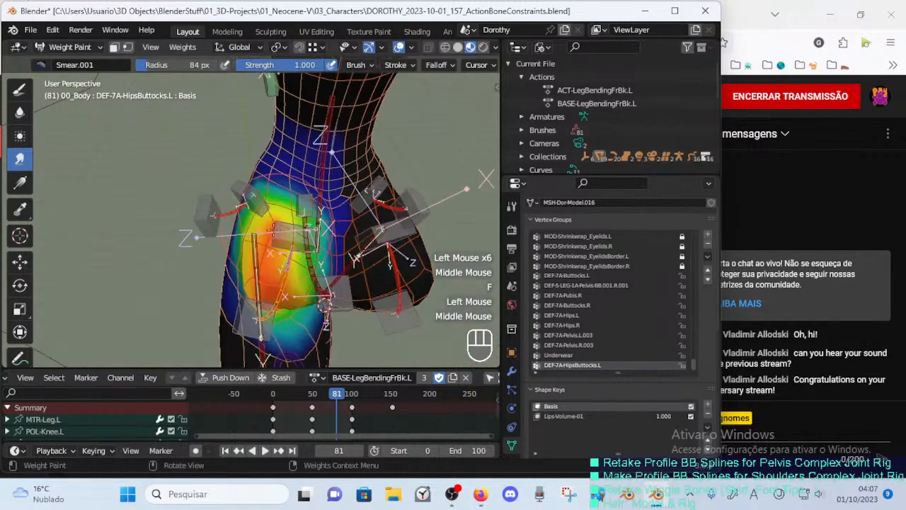
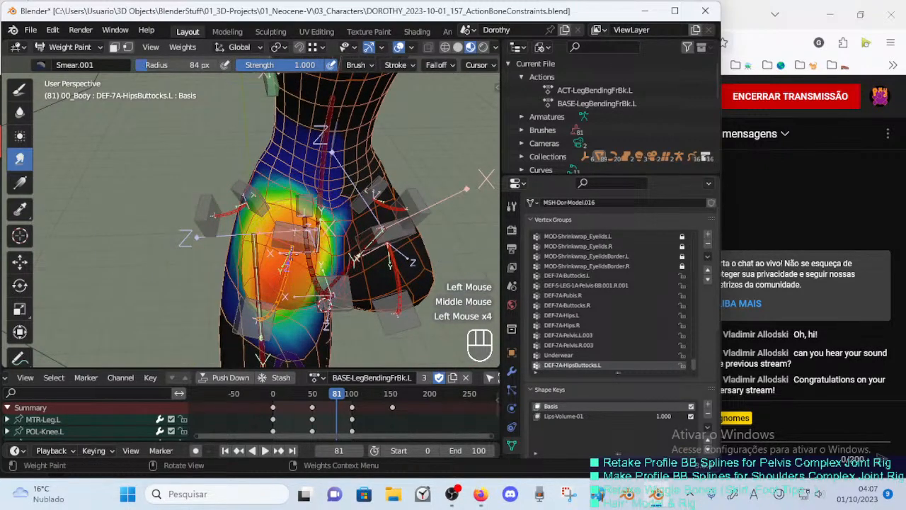
# Switch to the Mix draw brush at weight 1.000 and 51 px radius, and paint over the left buttock.
pyautogui.click(19, 88)
pyautogui.hotkey('ctrl', 'f')
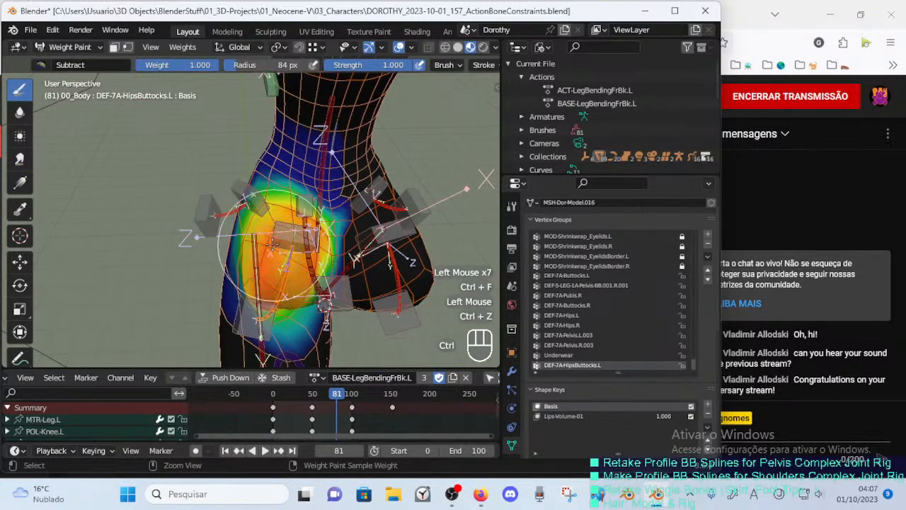
pyautogui.click(62, 68)
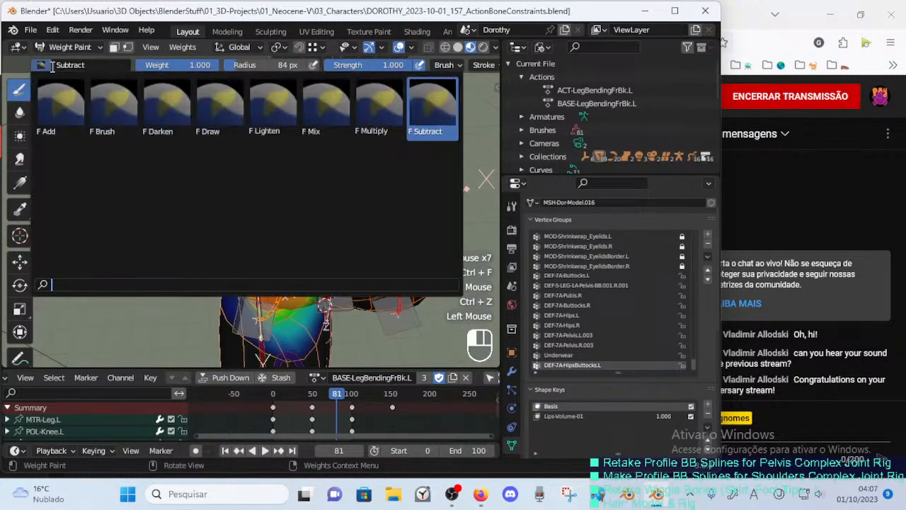
pyautogui.click(326, 110)
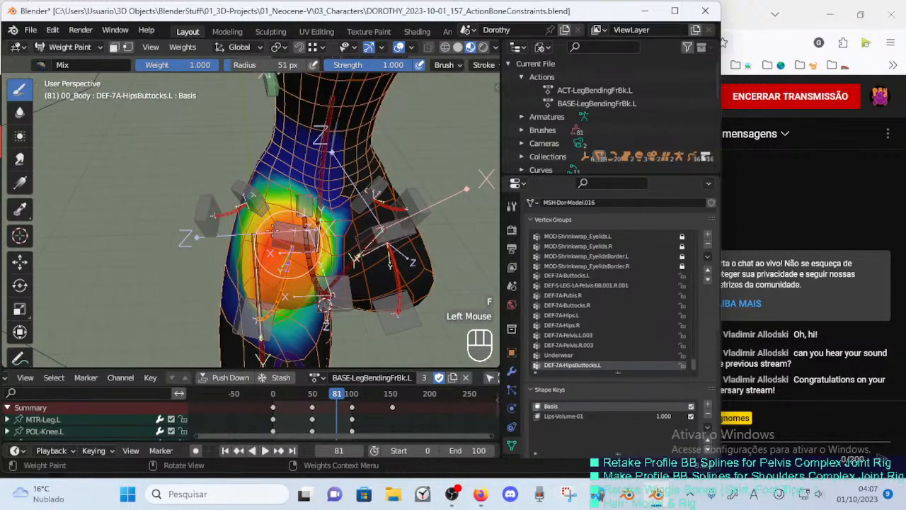
pyautogui.moveTo(286, 232)
pyautogui.mouseDown(button='middle')
pyautogui.moveTo(237, 222)
pyautogui.moveTo(192, 231)
pyautogui.mouseUp(button='middle')
pyautogui.moveTo(272, 205)
pyautogui.mouseDown(button='middle')
pyautogui.moveTo(282, 238)
pyautogui.moveTo(293, 206)
pyautogui.mouseUp(button='middle')
pyautogui.click(295, 240)
pyautogui.moveTo(303, 208); pyautogui.dragTo(305, 233)
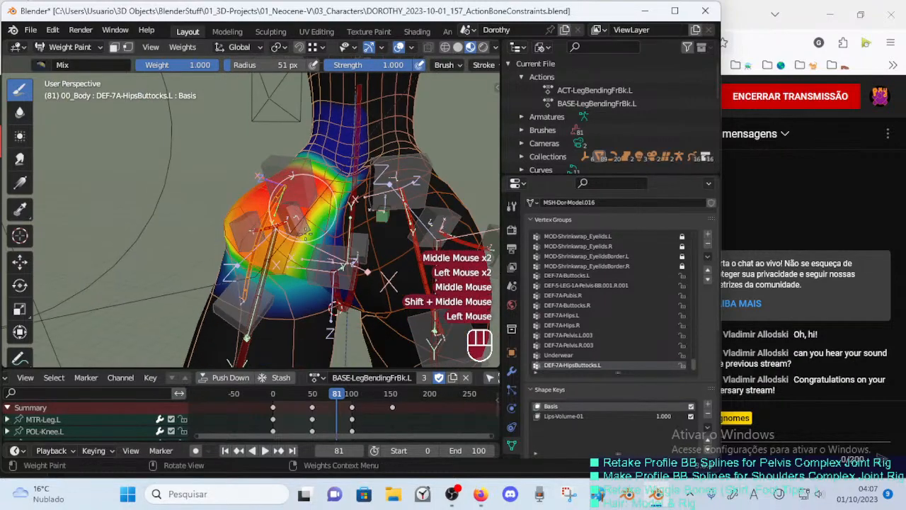
# Blur the painted weights around the left buttock and upper hip with a 51 px brush.
pyautogui.click(15, 110)
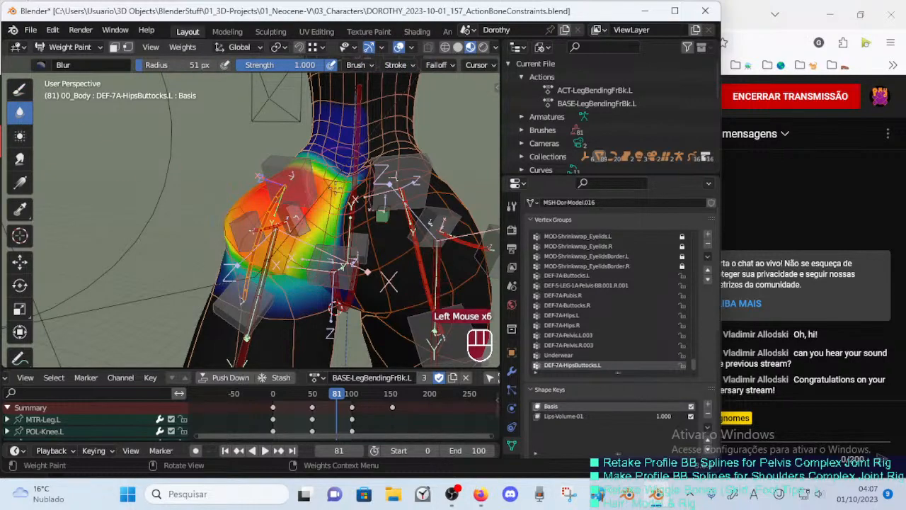
pyautogui.moveTo(283, 227)
pyautogui.mouseDown(button='middle')
pyautogui.moveTo(298, 220)
pyautogui.moveTo(280, 158)
pyautogui.moveTo(302, 178)
pyautogui.mouseUp(button='middle')
pyautogui.moveTo(246, 138); pyautogui.dragTo(250, 133)
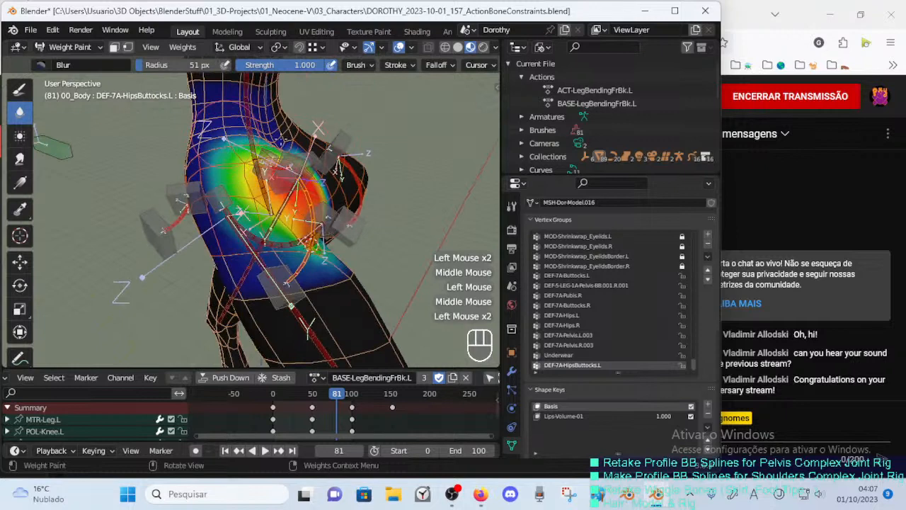
pyautogui.hotkey('ctrl', 'f')
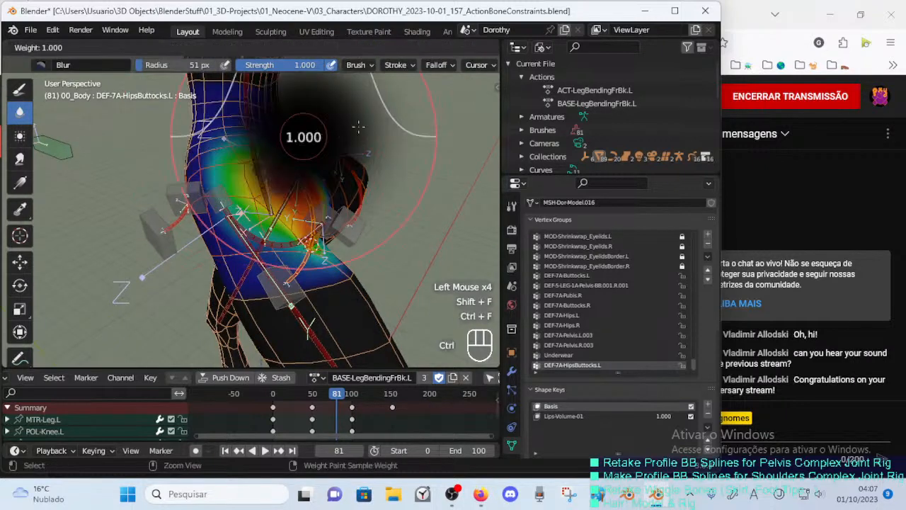
pyautogui.click(396, 114)
# Blur the weights down the front side of the left hip, from the waist toward the groin.
pyautogui.moveTo(224, 138); pyautogui.dragTo(281, 150, button='middle')
pyautogui.click(195, 154)
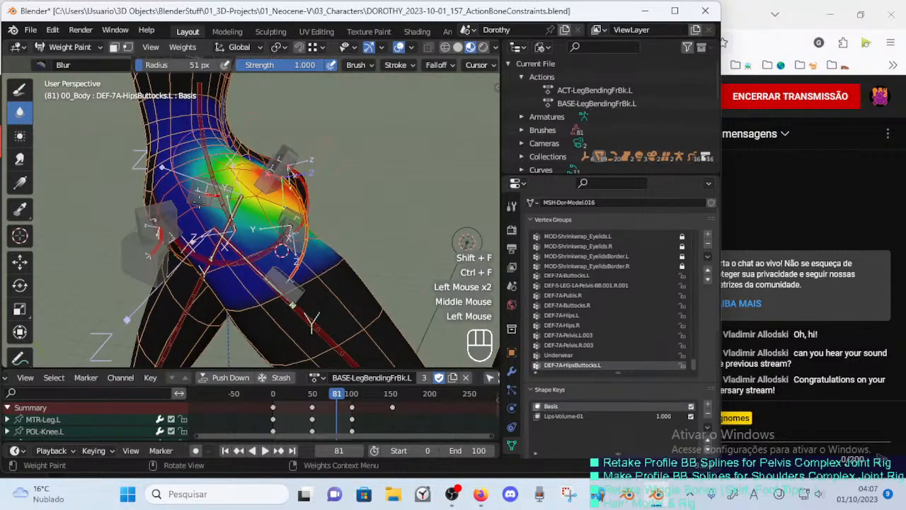
pyautogui.moveTo(197, 177); pyautogui.dragTo(197, 231)
pyautogui.moveTo(207, 212); pyautogui.dragTo(233, 199, button='middle')
pyautogui.moveTo(258, 235); pyautogui.dragTo(237, 241, button='middle')
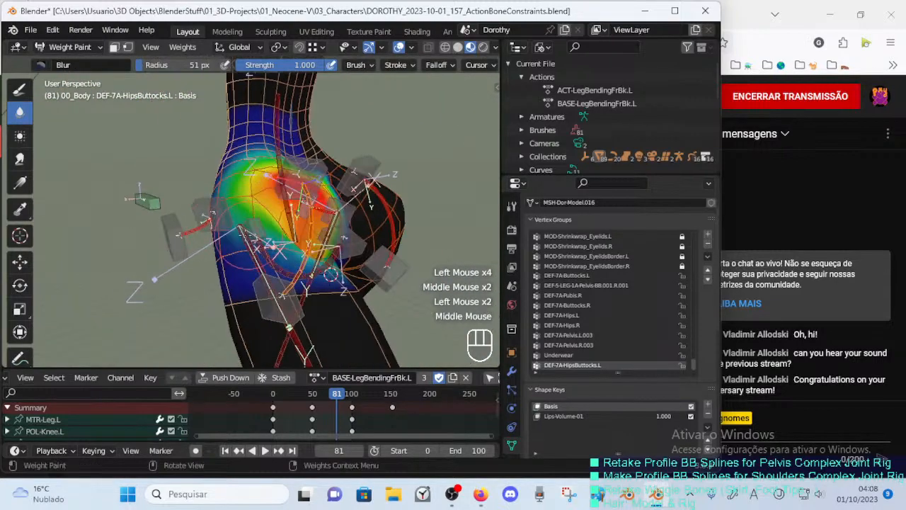
# Blur the lower edge of the weights across the outer hip and the back of the upper left thigh.
pyautogui.moveTo(251, 266); pyautogui.dragTo(273, 271)
pyautogui.moveTo(273, 271); pyautogui.dragTo(244, 266, button='middle')
pyautogui.moveTo(269, 266); pyautogui.dragTo(229, 257, button='middle')
pyautogui.click(224, 266)
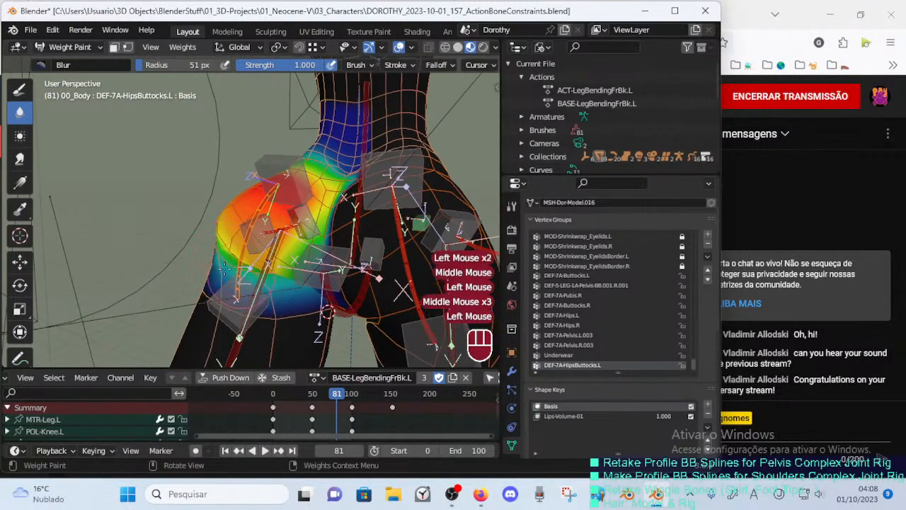
pyautogui.moveTo(197, 278); pyautogui.dragTo(262, 337)
pyautogui.moveTo(263, 333)
pyautogui.mouseDown(button='middle')
pyautogui.moveTo(289, 283)
pyautogui.moveTo(329, 332)
pyautogui.mouseUp(button='middle')
# At frame 15, try a 57 px Blur stroke on the front of the left hip and undo it.
pyautogui.moveTo(337, 393); pyautogui.dragTo(285, 395)
pyautogui.moveTo(309, 312); pyautogui.dragTo(309, 257, button='middle')
pyautogui.press('f')
pyautogui.press('f')
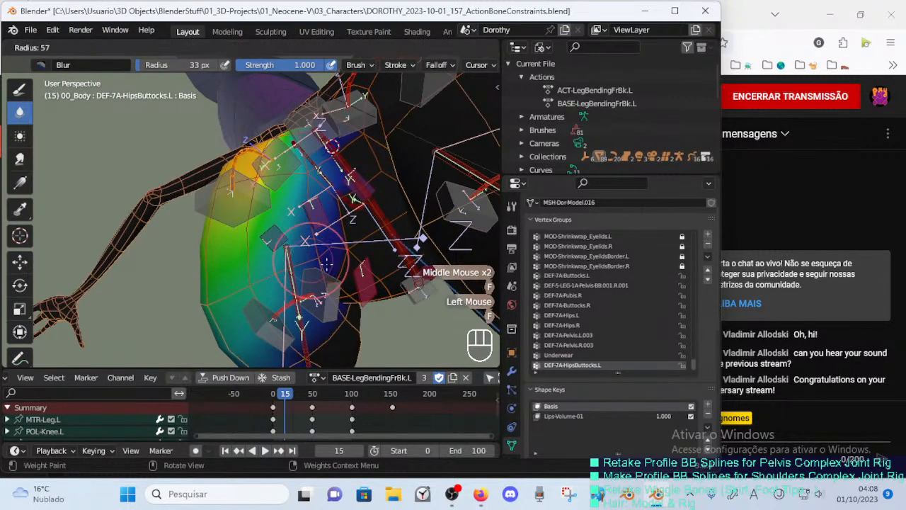
pyautogui.click(310, 276)
pyautogui.hotkey('ctrl', 'z')
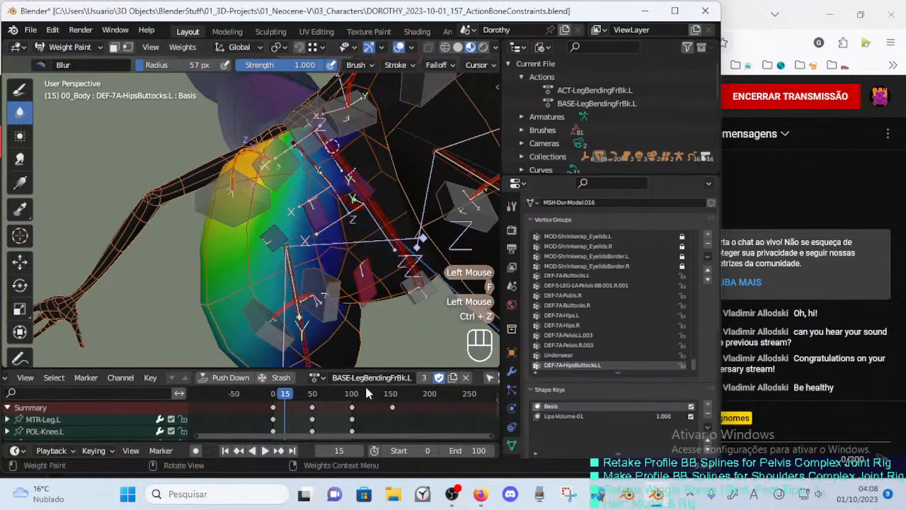
# Go to frame 6, resize the Blur brush to 49 px and blur the weights on the front of the left hip.
pyautogui.moveTo(298, 398)
pyautogui.mouseDown()
pyautogui.moveTo(308, 398)
pyautogui.moveTo(278, 397)
pyautogui.mouseUp()
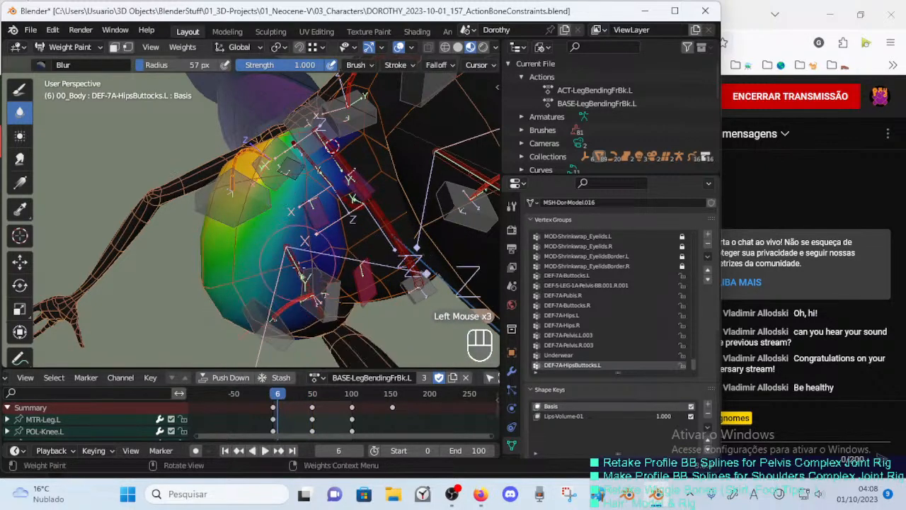
pyautogui.press('f')
pyautogui.click(316, 258)
pyautogui.keyDown('ctrl'); pyautogui.moveTo(317, 260); pyautogui.dragTo(318, 238, button='middle'); pyautogui.keyUp('ctrl')
pyautogui.moveTo(319, 237); pyautogui.dragTo(340, 245, button='middle')
pyautogui.press('f')
pyautogui.click(341, 243)
pyautogui.press('f')
pyautogui.click(352, 239)
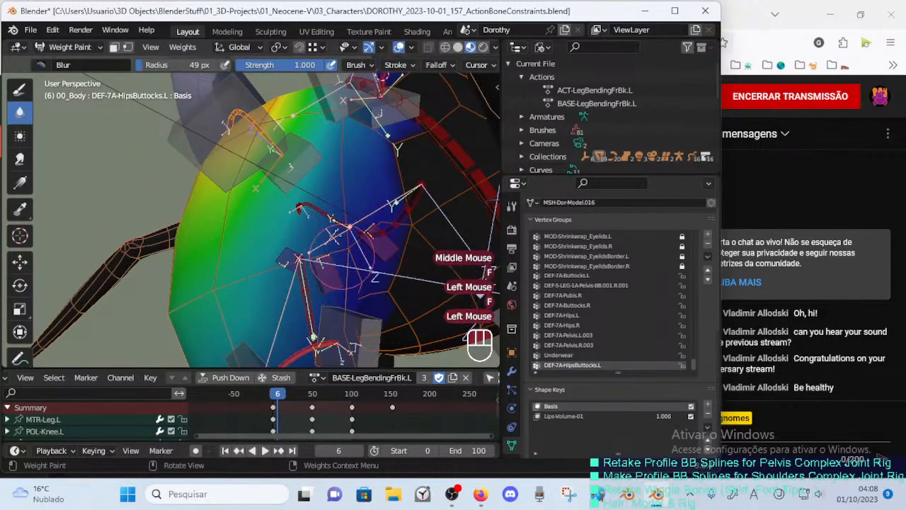
# Scrub the leg-bending animation between frames 6 and 34, stopping at frame 27, and examine how the left buttock and hip deform.
pyautogui.moveTo(332, 191); pyautogui.dragTo(323, 194, button='middle')
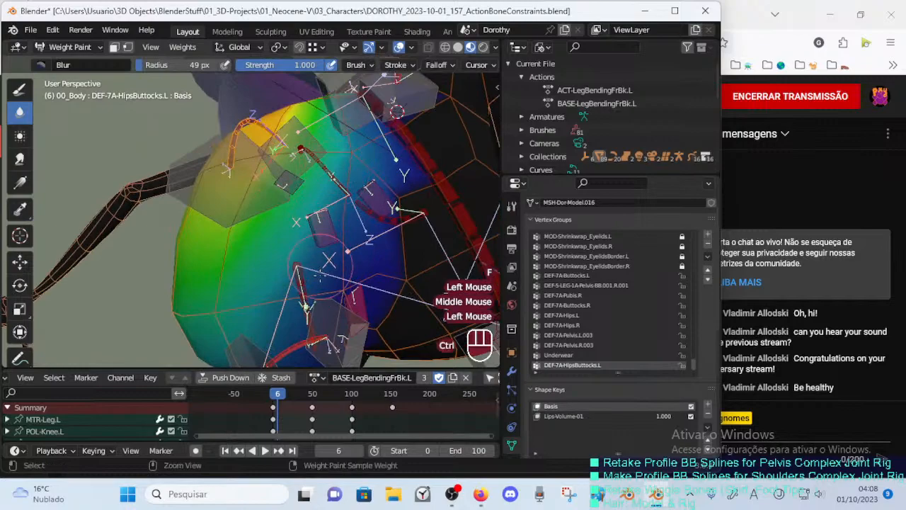
pyautogui.keyDown('ctrl'); pyautogui.moveTo(320, 276); pyautogui.dragTo(320, 296, button='middle'); pyautogui.keyUp('ctrl')
pyautogui.moveTo(321, 296); pyautogui.dragTo(315, 224, button='middle')
pyautogui.keyDown('ctrl'); pyautogui.moveTo(316, 223); pyautogui.dragTo(282, 265, button='middle'); pyautogui.keyUp('ctrl')
pyautogui.moveTo(260, 315); pyautogui.dragTo(264, 304, button='middle')
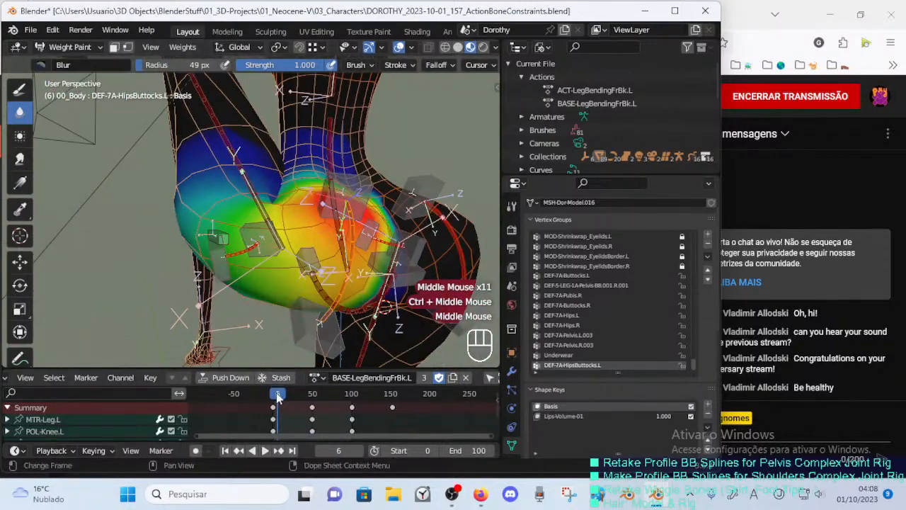
pyautogui.moveTo(280, 362); pyautogui.dragTo(278, 358)
pyautogui.moveTo(278, 358)
pyautogui.mouseDown(button='middle')
pyautogui.moveTo(272, 224)
pyautogui.moveTo(340, 296)
pyautogui.moveTo(281, 382)
pyautogui.mouseUp(button='middle')
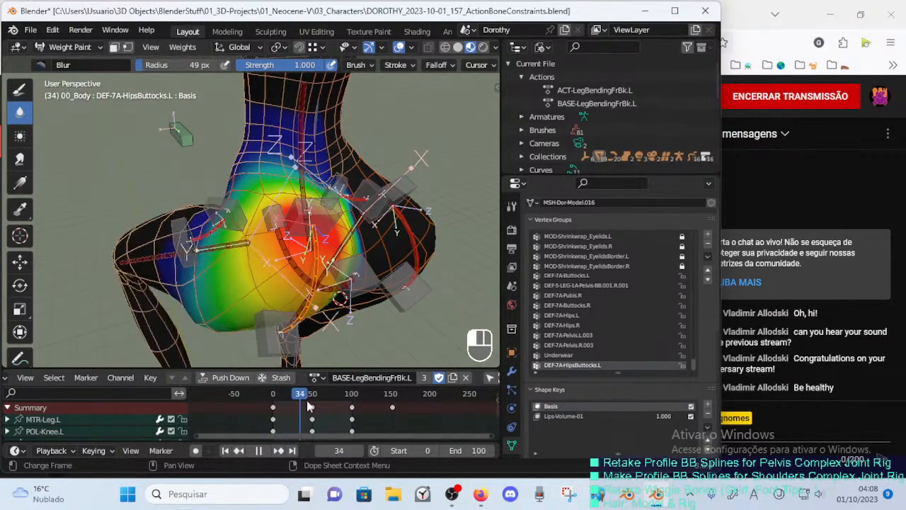
pyautogui.moveTo(274, 406); pyautogui.dragTo(298, 397)
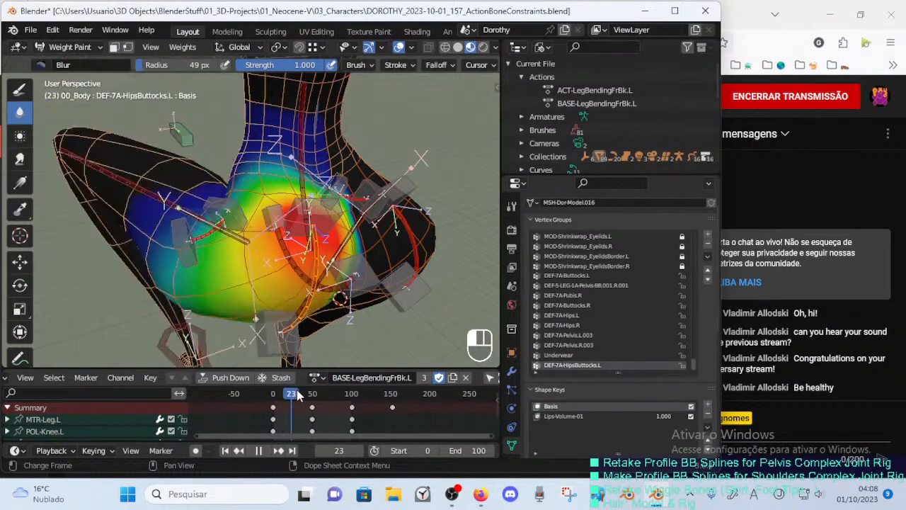
pyautogui.moveTo(296, 394)
pyautogui.mouseDown()
pyautogui.moveTo(271, 397)
pyautogui.moveTo(303, 394)
pyautogui.mouseUp()
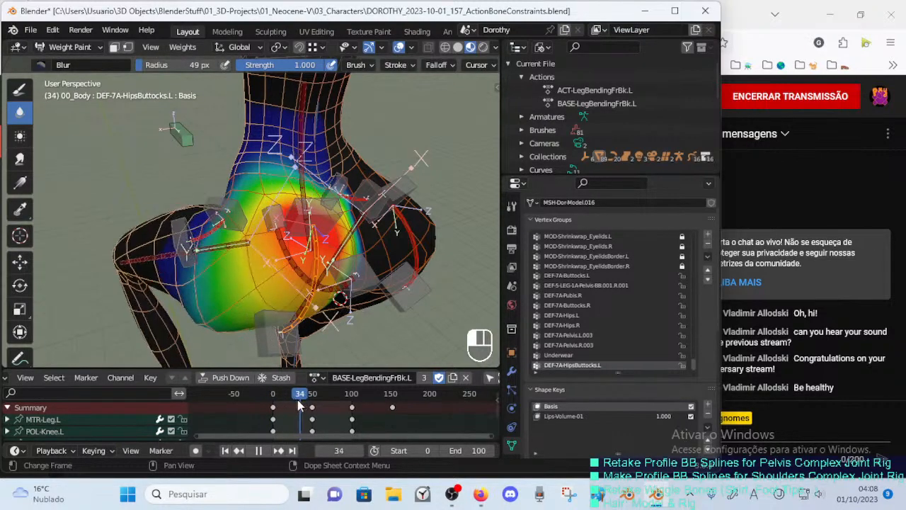
pyautogui.moveTo(295, 407); pyautogui.dragTo(290, 407)
pyautogui.moveTo(304, 312); pyautogui.dragTo(289, 249, button='middle')
pyautogui.click(265, 450)
pyautogui.moveTo(289, 249); pyautogui.dragTo(294, 240, button='middle')
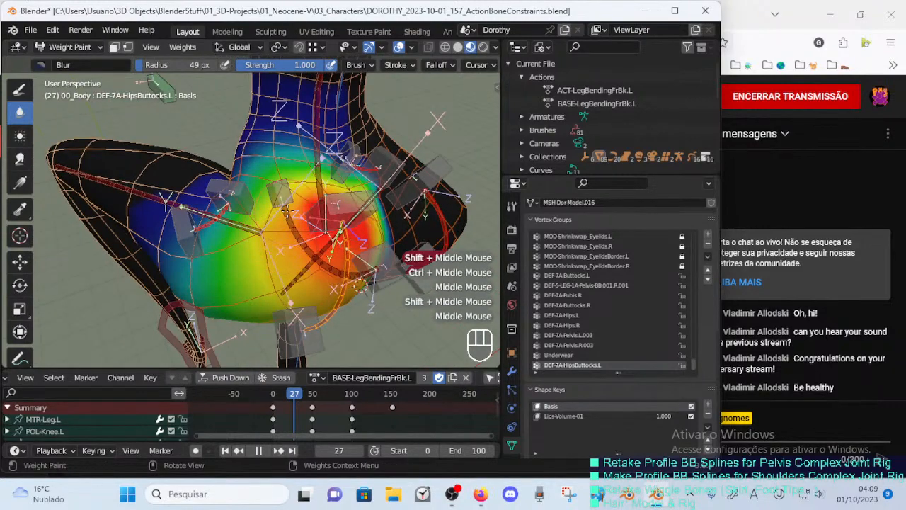
# Blur the weights over the outer left hip and upper buttock at frame 27 with the 49 px brush.
pyautogui.moveTo(286, 209); pyautogui.dragTo(370, 173, button='middle')
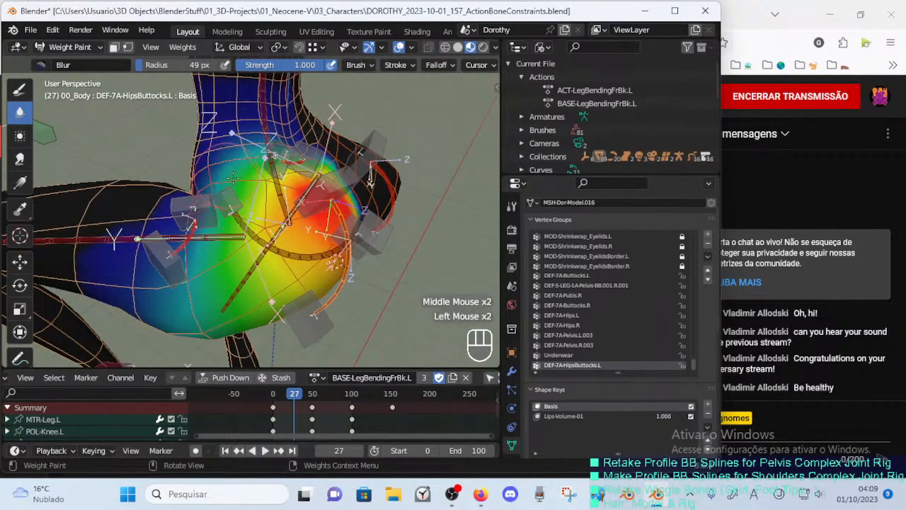
pyautogui.moveTo(236, 167); pyautogui.dragTo(264, 186, button='middle')
pyautogui.moveTo(265, 185); pyautogui.dragTo(281, 186, button='middle')
pyautogui.keyDown('shift'); pyautogui.moveTo(282, 186); pyautogui.dragTo(233, 212, button='middle'); pyautogui.keyUp('shift')
pyautogui.moveTo(233, 213); pyautogui.dragTo(244, 237, button='middle')
pyautogui.click(268, 240)
pyautogui.click(229, 232)
pyautogui.click(236, 237)
pyautogui.moveTo(252, 197); pyautogui.dragTo(327, 202, button='middle')
pyautogui.moveTo(266, 206); pyautogui.dragTo(262, 201, button='middle')
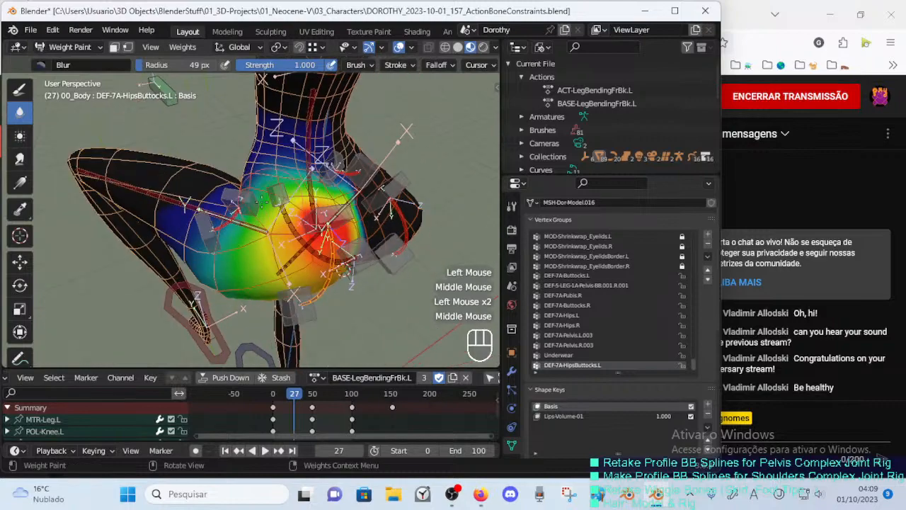
pyautogui.moveTo(227, 245); pyautogui.dragTo(263, 201, button='middle')
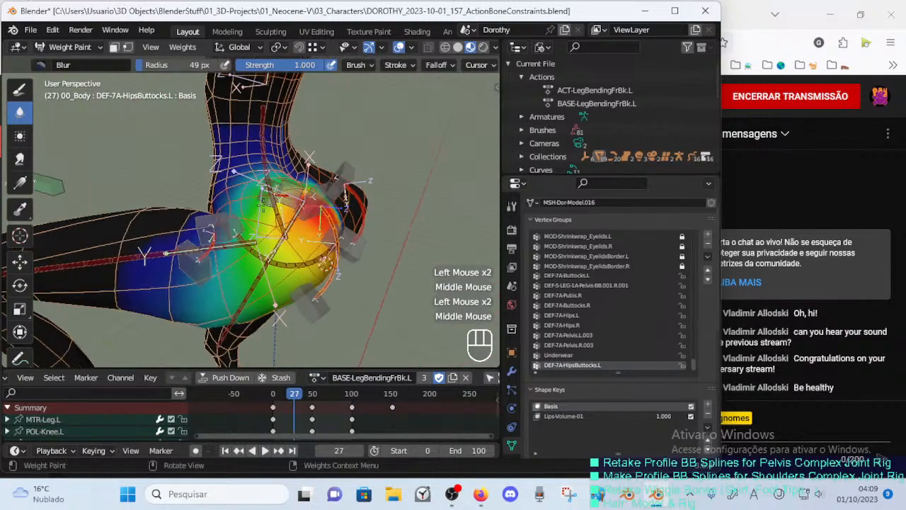
# Blur the weights from the side of the left hip toward the raised thigh, resizing the brush to 53 px.
pyautogui.click(214, 251)
pyautogui.moveTo(229, 252); pyautogui.dragTo(246, 233, button='middle')
pyautogui.moveTo(246, 241)
pyautogui.keyDown('ctrl'); pyautogui.mouseDown(button='middle')
pyautogui.moveTo(242, 282)
pyautogui.moveTo(243, 259)
pyautogui.moveTo(251, 276)
pyautogui.moveTo(258, 270)
pyautogui.moveTo(244, 259)
pyautogui.moveTo(255, 249)
pyautogui.moveTo(289, 258)
pyautogui.moveTo(262, 284)
pyautogui.mouseUp(button='middle'); pyautogui.keyUp('ctrl')
pyautogui.click(241, 285)
pyautogui.click(251, 275)
pyautogui.press('f')
pyautogui.click(260, 252)
pyautogui.click(289, 263)
pyautogui.moveTo(261, 333); pyautogui.dragTo(247, 283, button='middle')
pyautogui.press('f')
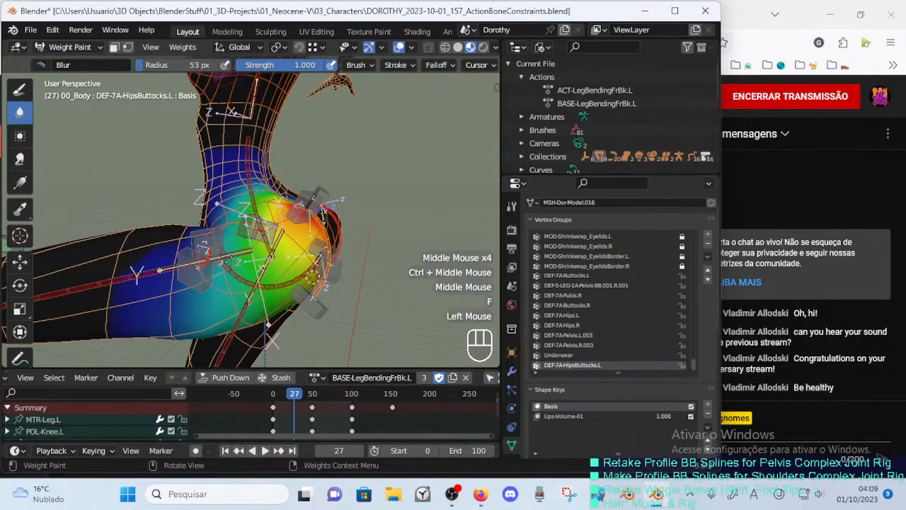
# Blur the weights across the lower left buttock and the underside of the raised thigh.
pyautogui.moveTo(312, 240); pyautogui.dragTo(250, 266, button='middle')
pyautogui.moveTo(249, 266); pyautogui.dragTo(333, 290, button='middle')
pyautogui.keyDown('shift'); pyautogui.moveTo(347, 304); pyautogui.dragTo(282, 313, button='middle'); pyautogui.keyUp('shift')
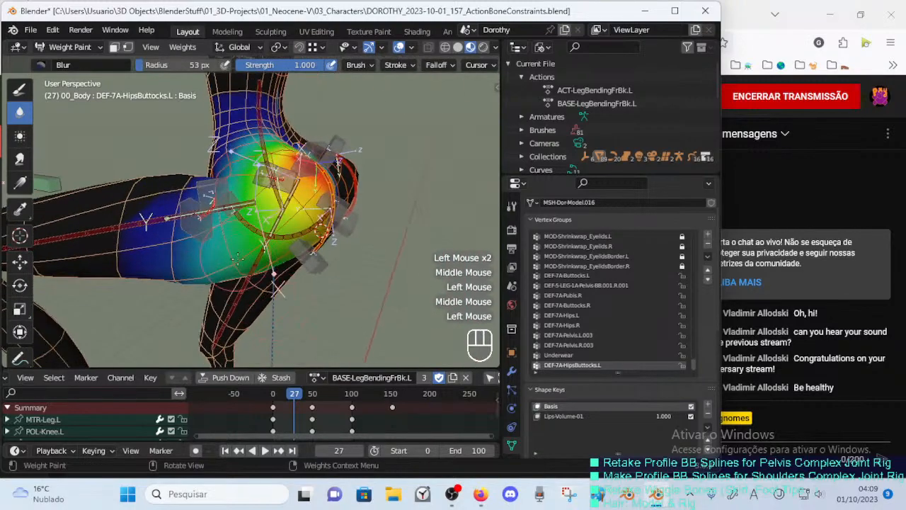
pyautogui.keyDown('shift'); pyautogui.moveTo(243, 234); pyautogui.dragTo(270, 230, button='middle'); pyautogui.keyUp('shift')
pyautogui.moveTo(271, 231); pyautogui.dragTo(231, 262, button='middle')
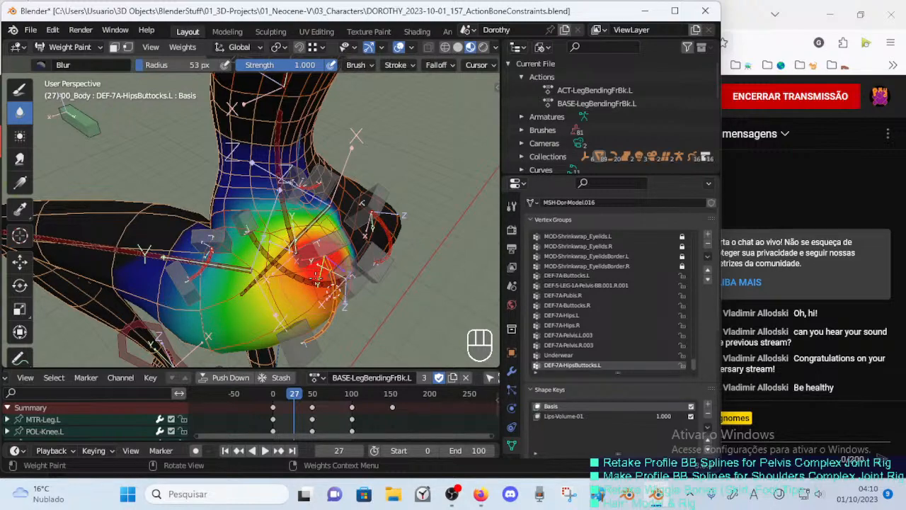
# Remove the stray weights around the waist using the Subtract brush at weight 1.000 and 34 px radius, and save the file.
pyautogui.moveTo(301, 255); pyautogui.dragTo(251, 238, button='middle')
pyautogui.click(19, 88)
pyautogui.click(41, 64)
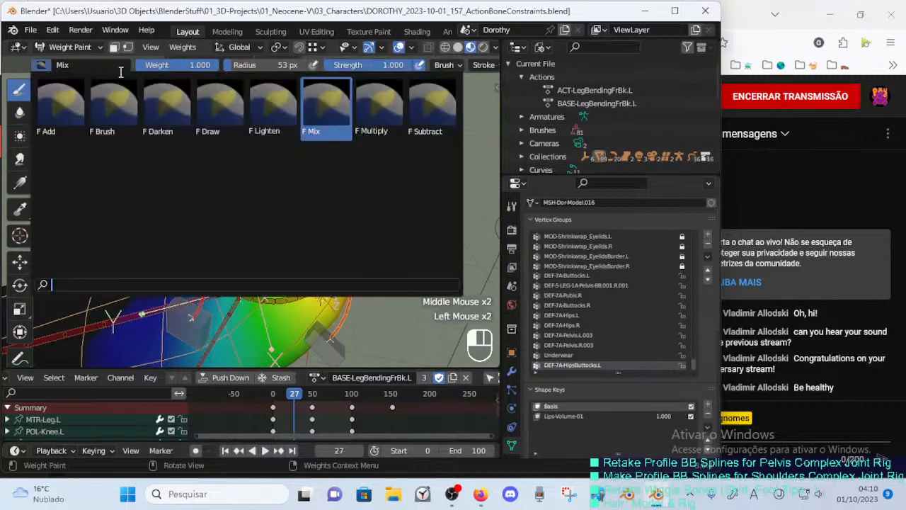
pyautogui.click(431, 106)
pyautogui.moveTo(283, 212); pyautogui.dragTo(239, 189, button='middle')
pyautogui.press('f')
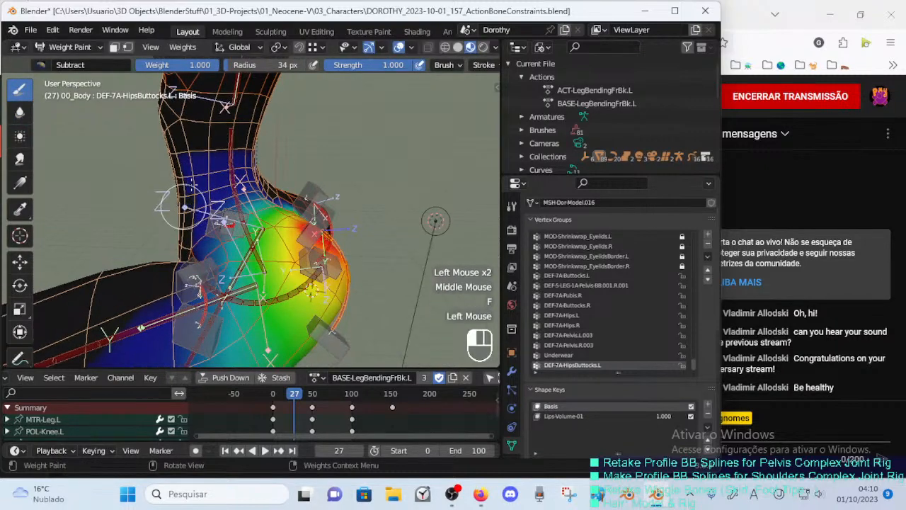
pyautogui.moveTo(191, 171); pyautogui.dragTo(221, 171, button='middle')
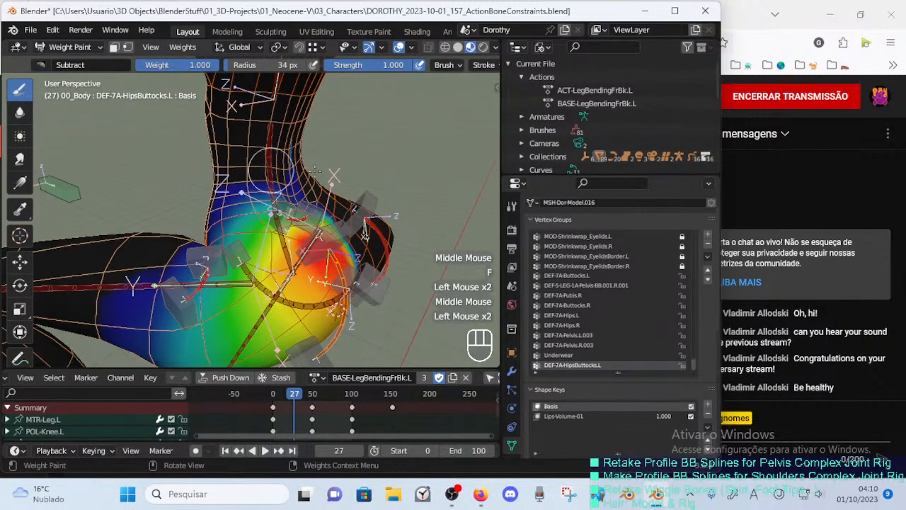
pyautogui.moveTo(316, 172); pyautogui.dragTo(245, 187, button='middle')
pyautogui.hotkey('ctrl', 's')
# Switch back to the Blur brush and smooth the weights along the waist edge and upper left hip.
pyautogui.click(20, 114)
pyautogui.keyDown('shift'); pyautogui.moveTo(230, 231); pyautogui.dragTo(235, 211, button='middle'); pyautogui.keyUp('shift')
pyautogui.moveTo(235, 211)
pyautogui.mouseDown(button='middle')
pyautogui.moveTo(208, 213)
pyautogui.moveTo(339, 172)
pyautogui.moveTo(287, 206)
pyautogui.moveTo(265, 234)
pyautogui.moveTo(261, 220)
pyautogui.moveTo(234, 284)
pyautogui.moveTo(297, 220)
pyautogui.mouseUp(button='middle')
pyautogui.press('f')
pyautogui.click(212, 212)
pyautogui.moveTo(297, 220); pyautogui.dragTo(396, 142, button='middle')
pyautogui.click(269, 184)
pyautogui.moveTo(283, 205)
pyautogui.mouseDown(button='middle')
pyautogui.moveTo(265, 283)
pyautogui.moveTo(197, 219)
pyautogui.moveTo(244, 233)
pyautogui.moveTo(265, 213)
pyautogui.moveTo(245, 231)
pyautogui.moveTo(244, 215)
pyautogui.moveTo(208, 226)
pyautogui.moveTo(216, 232)
pyautogui.moveTo(207, 219)
pyautogui.moveTo(233, 236)
pyautogui.moveTo(238, 205)
pyautogui.moveTo(267, 189)
pyautogui.moveTo(239, 180)
pyautogui.moveTo(239, 244)
pyautogui.moveTo(297, 256)
pyautogui.mouseUp(button='middle')
pyautogui.click(198, 218)
pyautogui.click(262, 198)
pyautogui.click(216, 232)
# Blur the side of the left hip with a 38 px brush, then turn on face selection masking and save the file.
pyautogui.press('f')
pyautogui.press('f')
pyautogui.click(210, 217)
pyautogui.press('f')
pyautogui.click(226, 206)
pyautogui.click(238, 226)
pyautogui.press('f')
pyautogui.click(255, 188)
pyautogui.press('o')
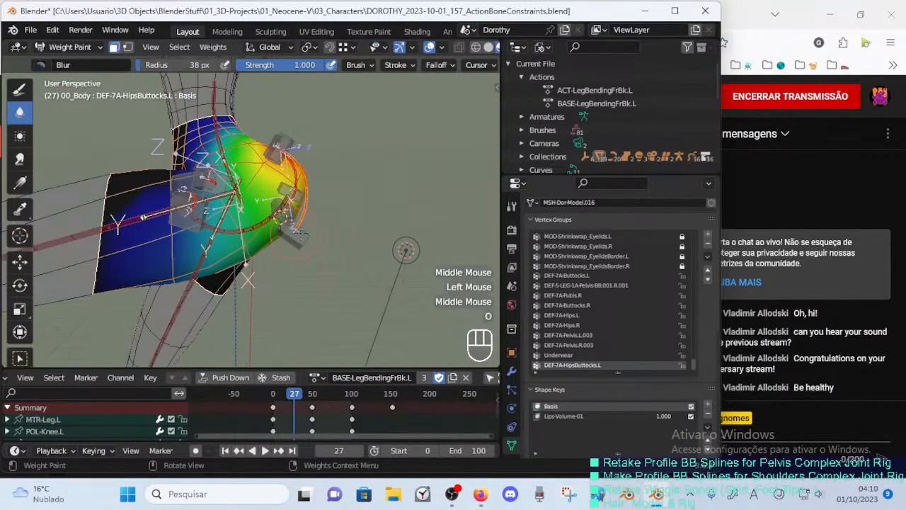
pyautogui.hotkey('ctrl', 's')
# Switch to Firefox, resume the paused Mass Effect: Andromeda music video, and return to Blender.
pyautogui.click(480, 493)
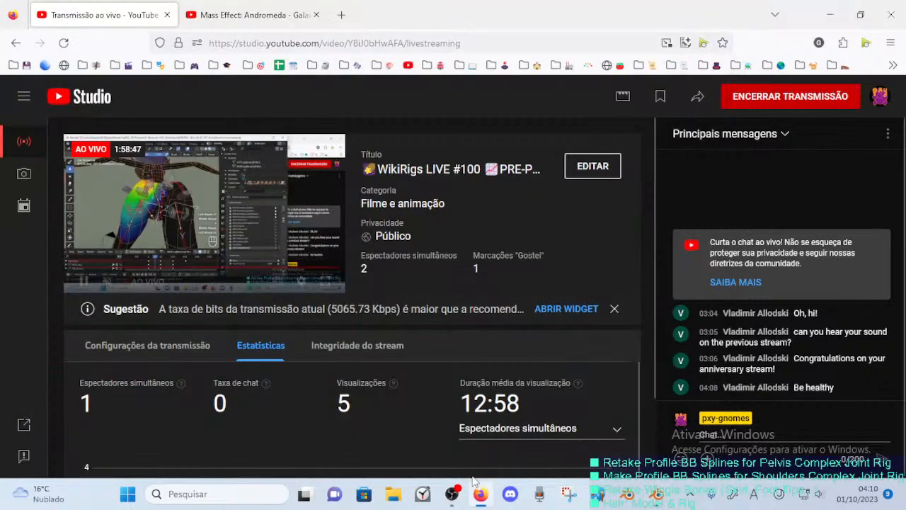
pyautogui.click(248, 15)
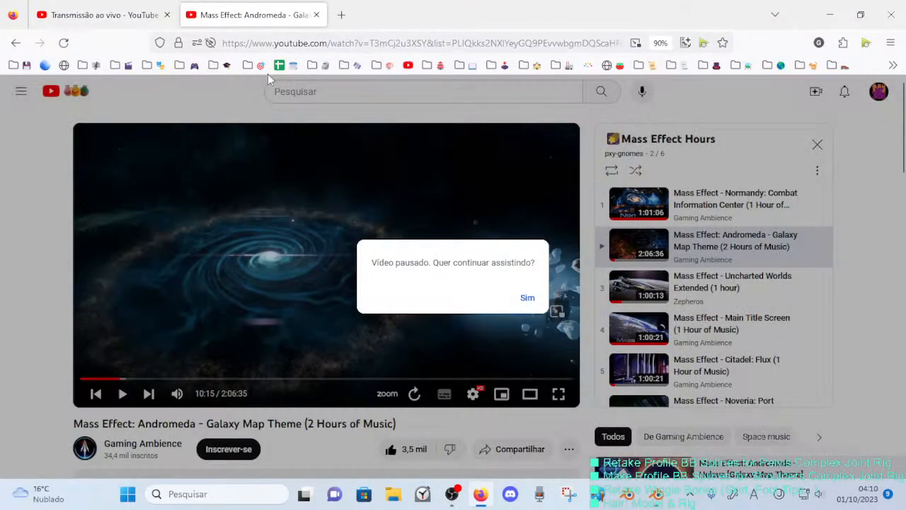
pyautogui.click(527, 298)
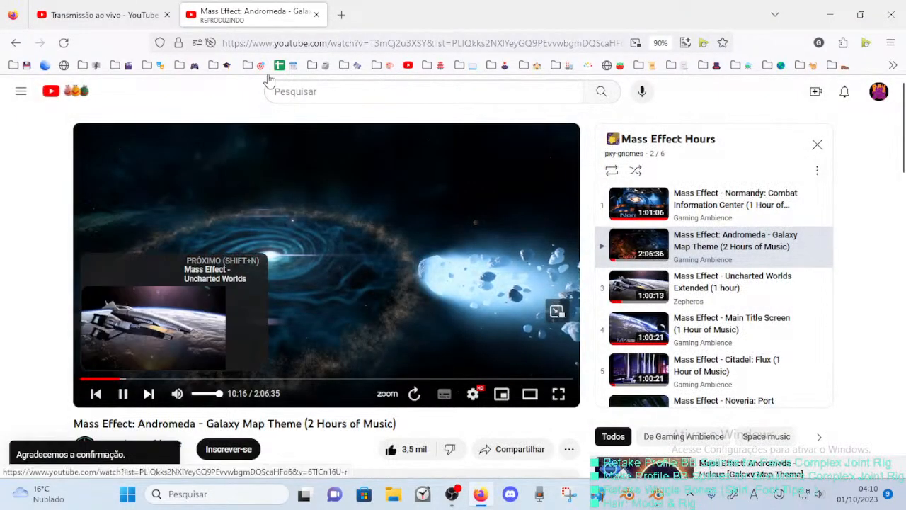
pyautogui.click(653, 493)
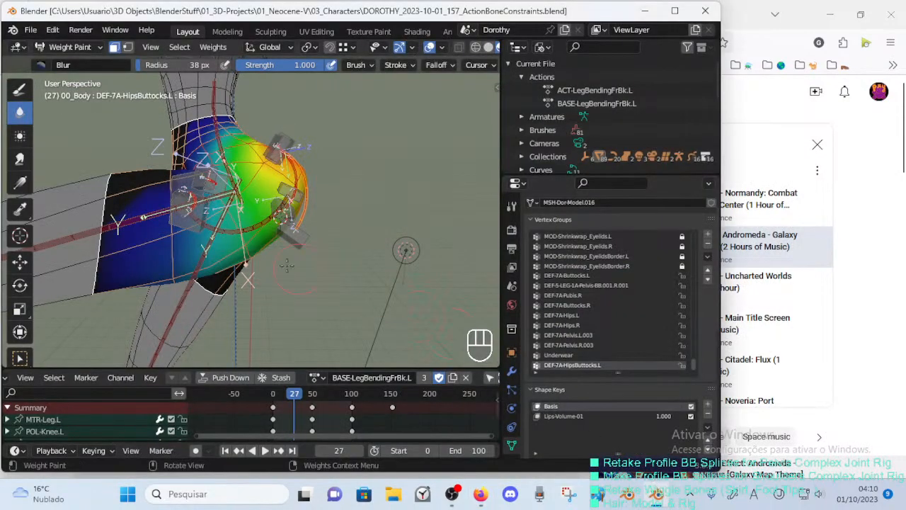
# Try a Blur stroke across the masked outer left thigh and hip, and undo it.
pyautogui.moveTo(286, 266); pyautogui.dragTo(45, 177, button='middle')
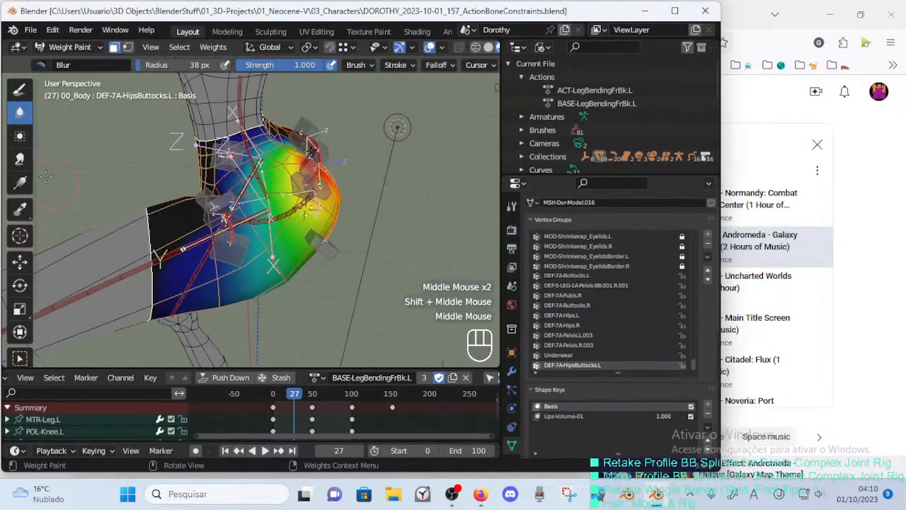
pyautogui.click(20, 93)
pyautogui.click(20, 118)
pyautogui.moveTo(191, 205)
pyautogui.mouseDown(button='middle')
pyautogui.moveTo(248, 272)
pyautogui.moveTo(238, 248)
pyautogui.moveTo(137, 140)
pyautogui.moveTo(205, 241)
pyautogui.mouseUp(button='middle')
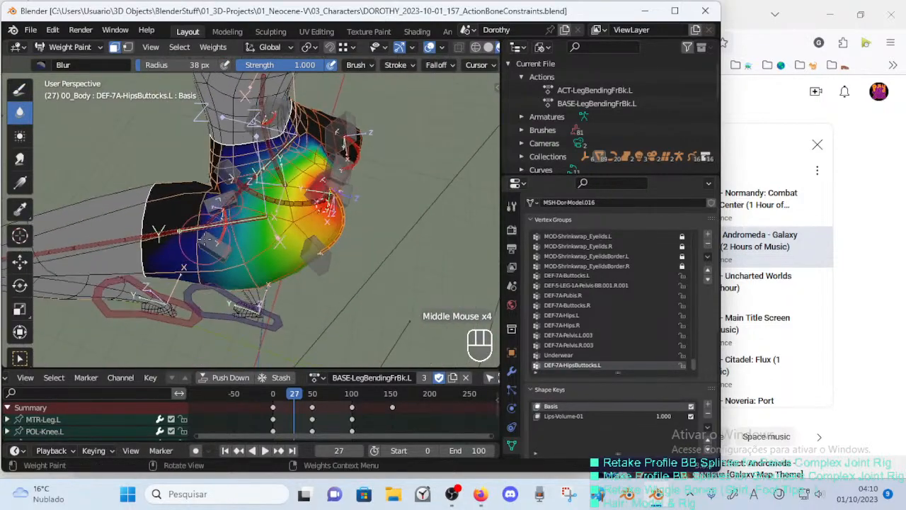
pyautogui.moveTo(208, 231); pyautogui.dragTo(262, 213)
pyautogui.moveTo(326, 201)
pyautogui.mouseDown(button='middle')
pyautogui.moveTo(273, 185)
pyautogui.moveTo(272, 172)
pyautogui.moveTo(303, 169)
pyautogui.moveTo(273, 174)
pyautogui.mouseUp(button='middle')
pyautogui.hotkey('ctrl', 'z')
# Resize the Blur brush to 36 px and save the file.
pyautogui.moveTo(272, 173)
pyautogui.mouseDown(button='middle')
pyautogui.moveTo(226, 220)
pyautogui.moveTo(276, 234)
pyautogui.mouseUp(button='middle')
pyautogui.press('f')
pyautogui.press('f')
pyautogui.moveTo(276, 234); pyautogui.dragTo(310, 207, button='middle')
pyautogui.hotkey('ctrl', 's')
# Undo the mistaken mask selection and turn off face selection masking.
pyautogui.keyDown('ctrl'); pyautogui.click(439, 168); pyautogui.keyUp('ctrl')
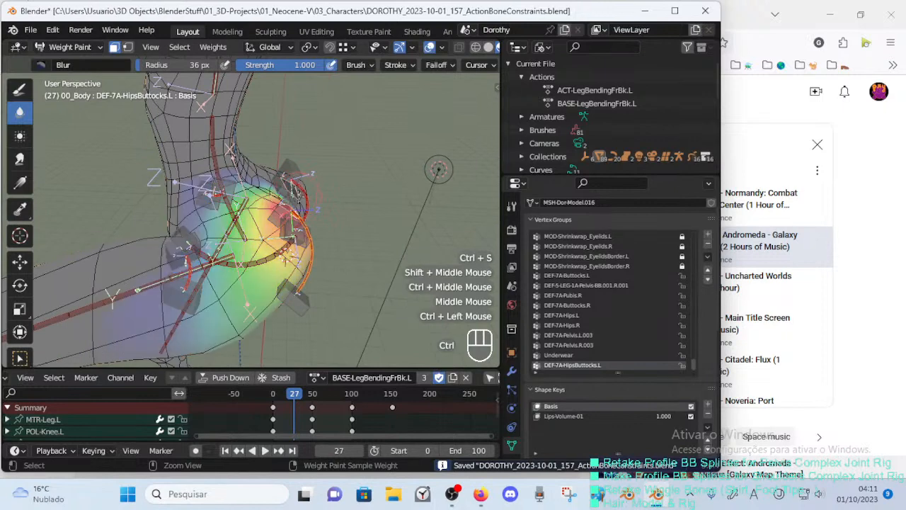
pyautogui.hotkey('ctrl', 'z')
pyautogui.press('o')
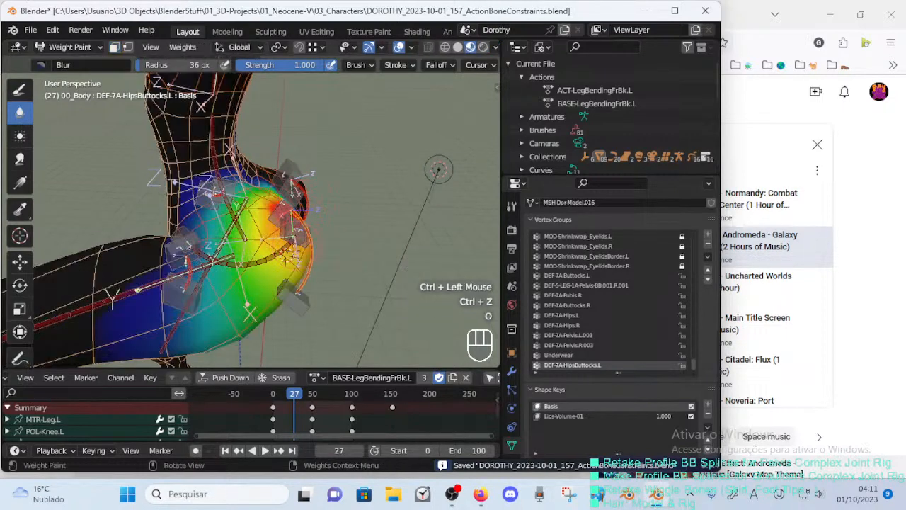
# Go to frame 88 and move and rotate the HDL-7A-HipsButtocks.L.001 handle toward the lower back.
pyautogui.moveTo(308, 400); pyautogui.dragTo(343, 354)
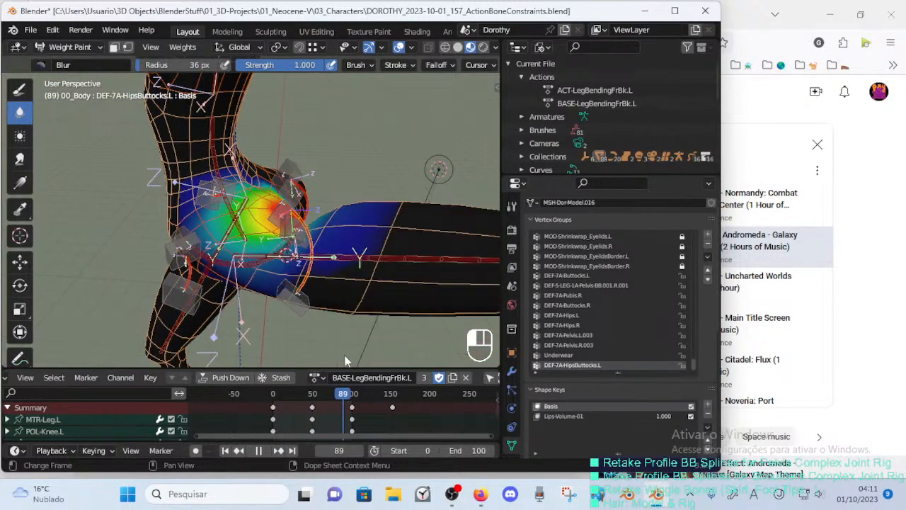
pyautogui.keyDown('ctrl'); pyautogui.moveTo(326, 228); pyautogui.dragTo(306, 195, button='middle'); pyautogui.keyUp('ctrl')
pyautogui.keyDown('ctrl'); pyautogui.click(301, 206); pyautogui.keyUp('ctrl')
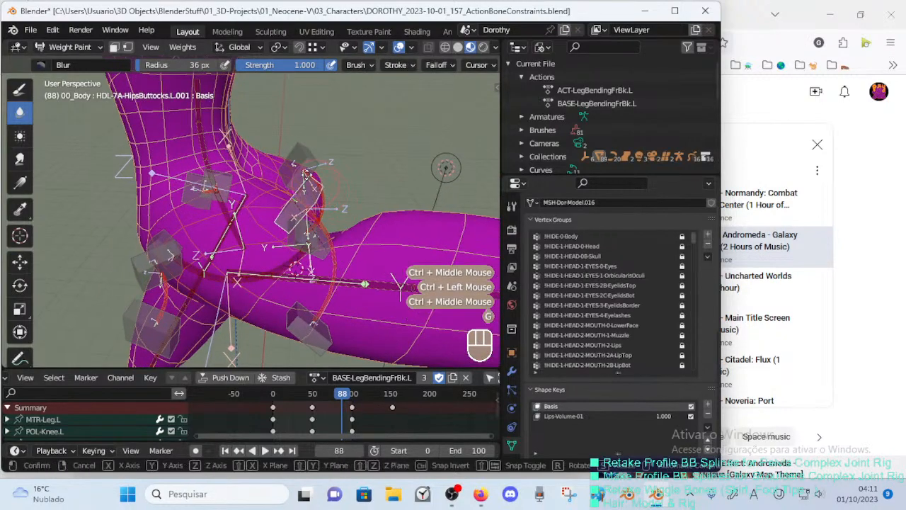
pyautogui.press('g')
pyautogui.click(273, 127)
pyautogui.press('r')
pyautogui.click(287, 145)
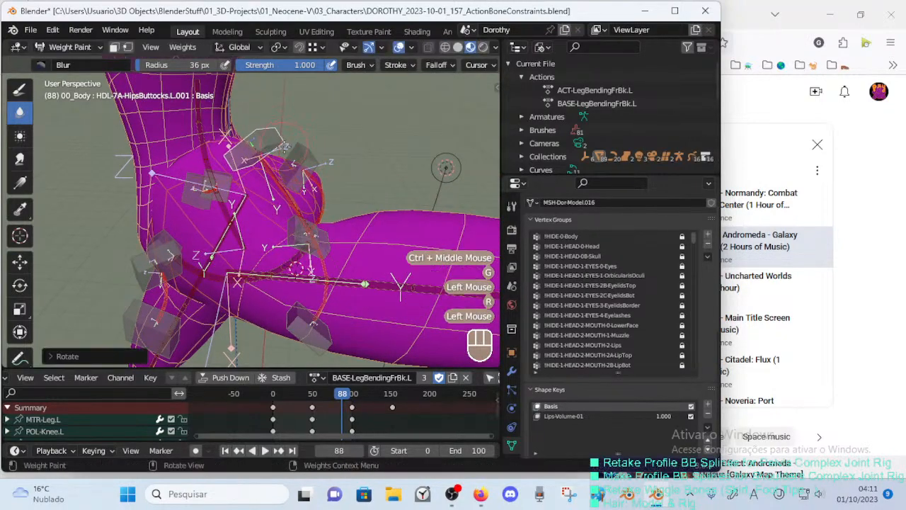
# Reposition the HDL-7A-HipsButtocks.L.001 handle in several small moves near the top of the left buttock.
pyautogui.press('g')
pyautogui.click(297, 163)
pyautogui.press('g')
pyautogui.click(291, 160)
pyautogui.moveTo(283, 160); pyautogui.dragTo(309, 190, button='middle')
pyautogui.press('g')
pyautogui.click(304, 174)
pyautogui.press('g')
pyautogui.click(307, 189)
# Rotate and move the HDL-7A-HipsButtocks.L.002 handle up from under the thigh to the crease between buttock and raised leg.
pyautogui.keyDown('ctrl'); pyautogui.click(334, 325); pyautogui.keyUp('ctrl')
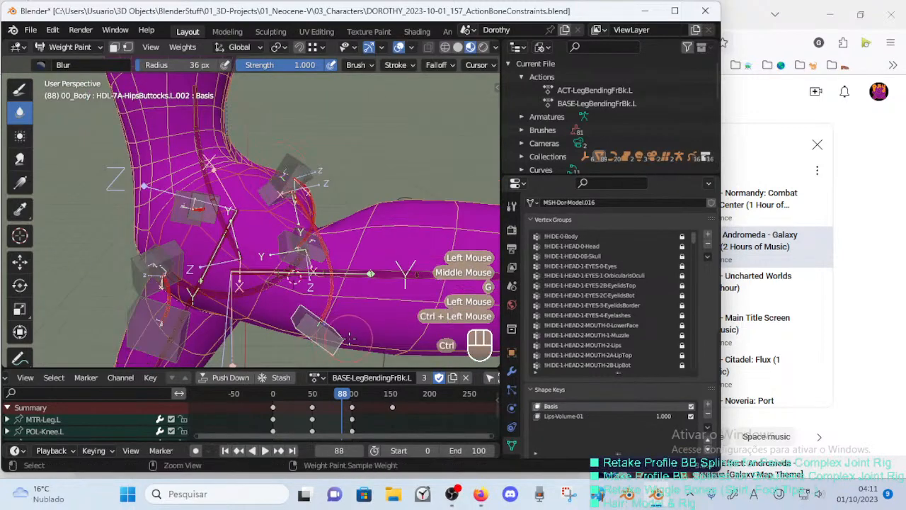
pyautogui.press('r')
pyautogui.click(366, 282)
pyautogui.press('g')
pyautogui.click(372, 213)
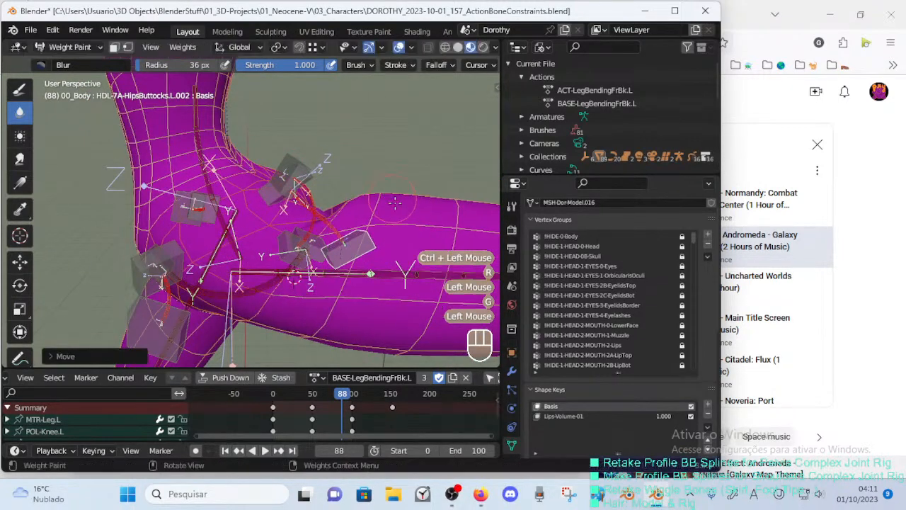
pyautogui.press('r')
pyautogui.click(375, 189)
pyautogui.press('g')
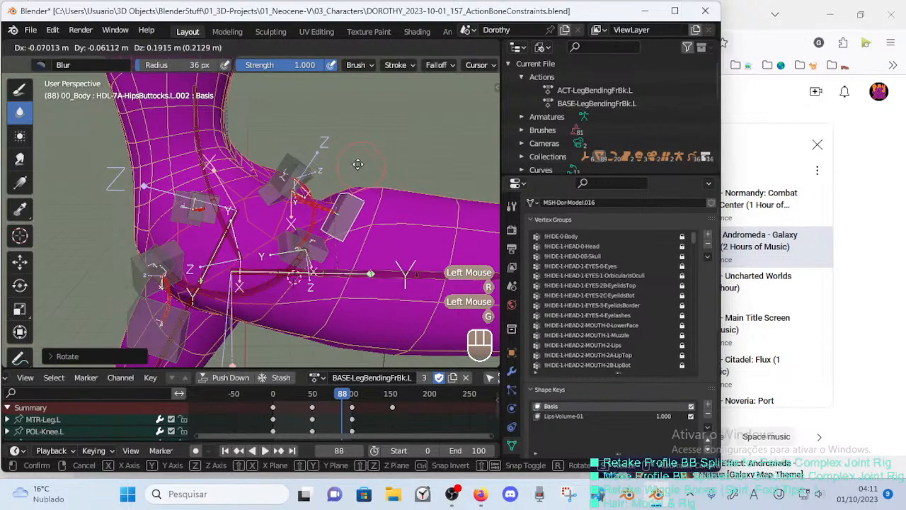
pyautogui.click(358, 164)
# Reposition the HDL-7A-HipsButtocks.L.001 handle in several small moves around the upper left buttock below the lower back.
pyautogui.moveTo(358, 167); pyautogui.dragTo(366, 192, button='middle')
pyautogui.keyDown('ctrl'); pyautogui.click(285, 167); pyautogui.keyUp('ctrl')
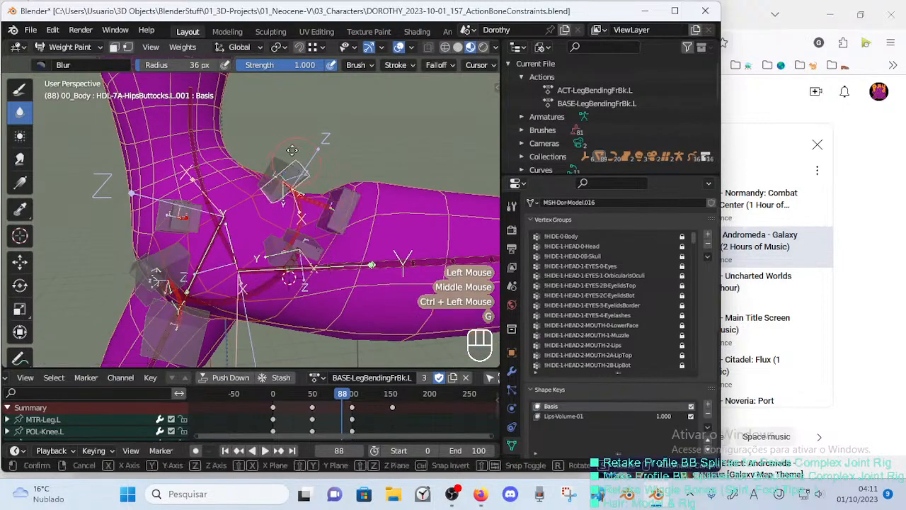
pyautogui.press('g')
pyautogui.click(281, 138)
pyautogui.moveTo(282, 138); pyautogui.dragTo(249, 150, button='middle')
pyautogui.press('g')
pyautogui.click(245, 156)
pyautogui.press('g')
pyautogui.click(223, 160)
pyautogui.press('g')
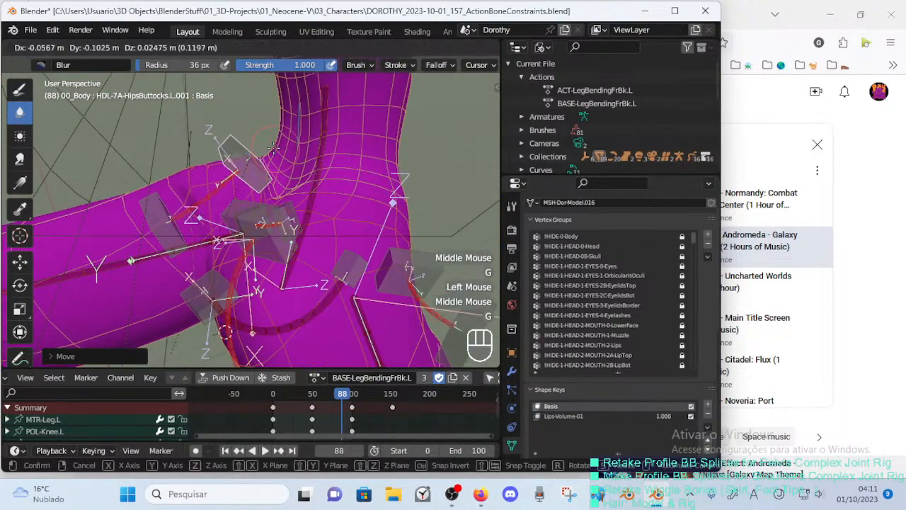
pyautogui.click(256, 173)
# Move the HDL-7A-HipsButtocks.L.002 handle outward over the top of the raised left thigh.
pyautogui.keyDown('ctrl'); pyautogui.click(187, 225); pyautogui.keyUp('ctrl')
pyautogui.press('g')
pyautogui.moveTo(188, 225); pyautogui.dragTo(316, 199, button='middle')
pyautogui.click(153, 173)
pyautogui.press('g')
pyautogui.click(148, 174)
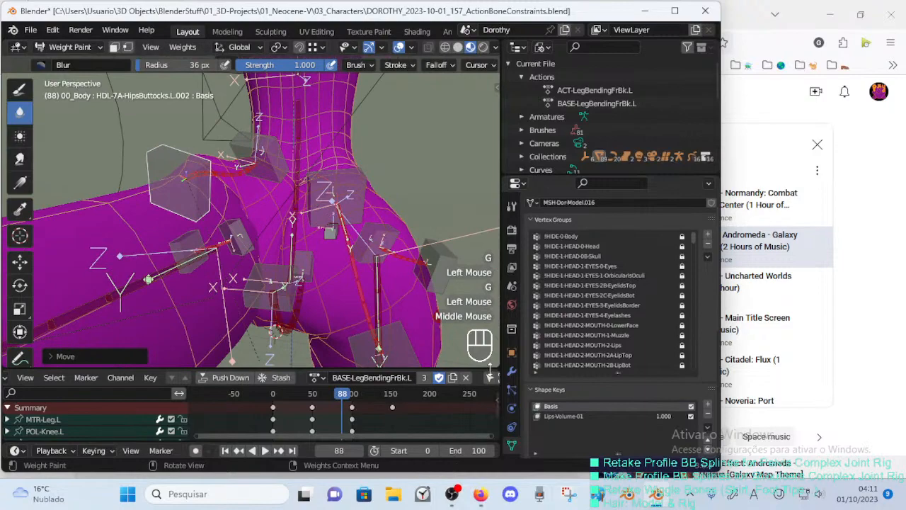
# Toggle the viewport display of the CorrectiveSmooth: Buttocks modifier, and rotate and move the HDL-7A-HipsButtocks.L.002 handle against the raised thigh.
pyautogui.click(512, 370)
pyautogui.click(663, 417)
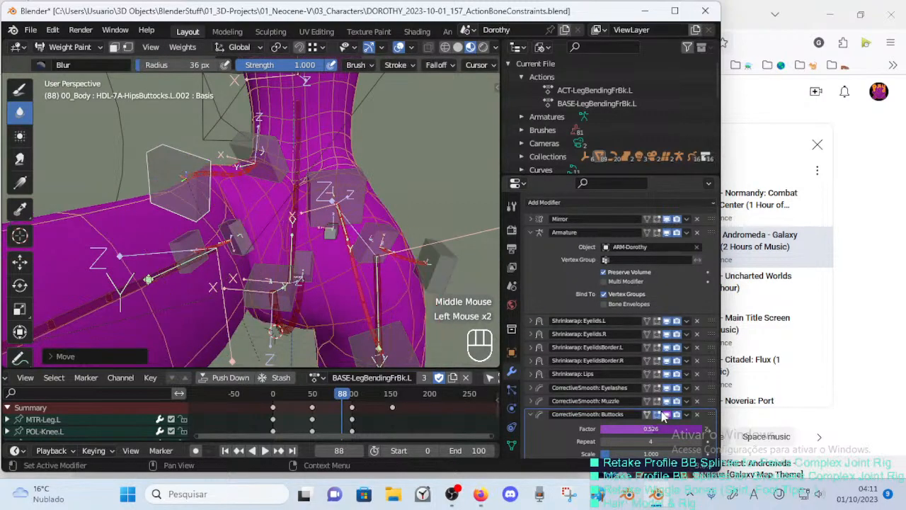
pyautogui.moveTo(291, 238); pyautogui.dragTo(362, 201, button='middle')
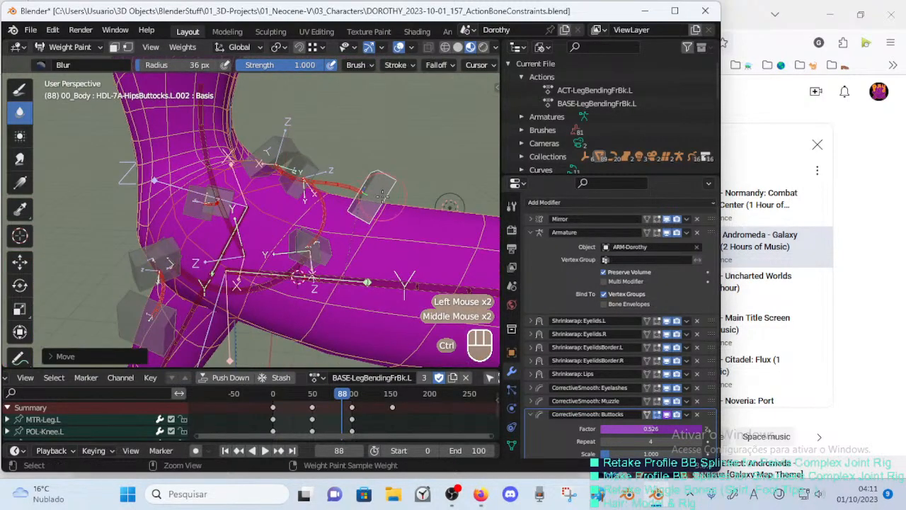
pyautogui.press('r')
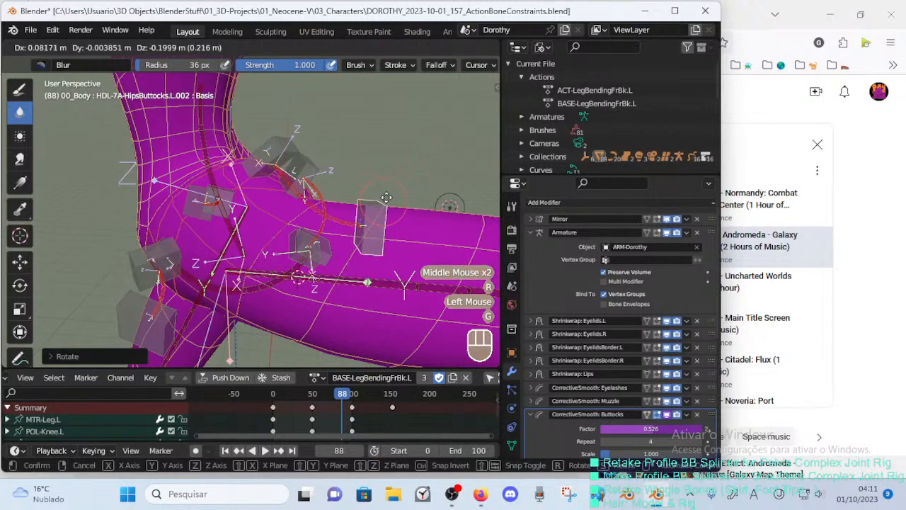
pyautogui.click(388, 197)
# Move and rotate the HDL-7A-HipsButtocks.L.001 handle above the crease between the left hip and lower back.
pyautogui.press('g')
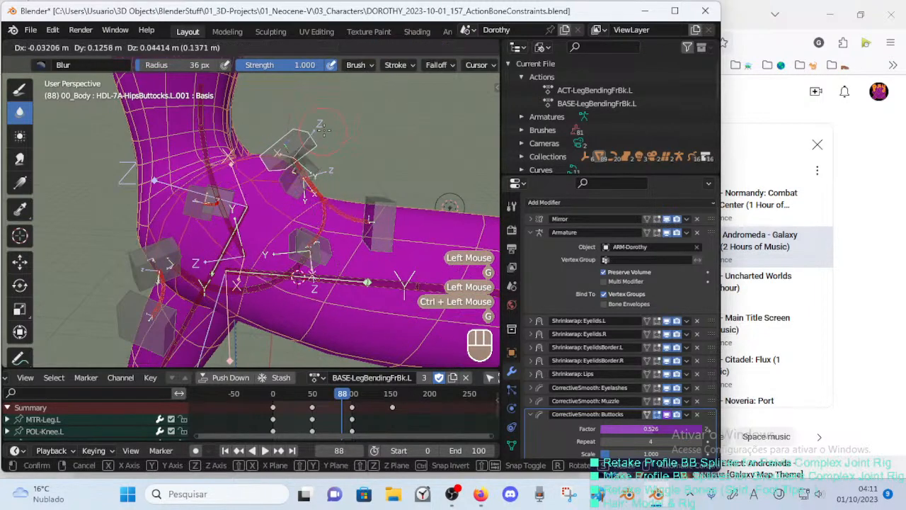
pyautogui.click(323, 130)
pyautogui.moveTo(324, 130); pyautogui.dragTo(272, 139, button='middle')
pyautogui.press('r')
pyautogui.click(331, 139)
pyautogui.press('g')
pyautogui.click(331, 150)
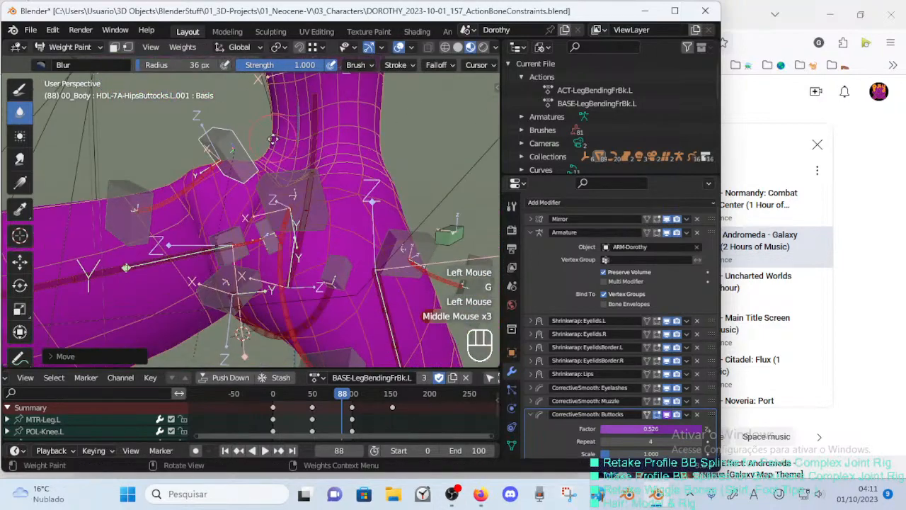
pyautogui.press('g')
# Select the HDL-7A-HipsButtocks.L.002 handle and move and rotate it along the raised left thigh.
pyautogui.click(142, 225)
pyautogui.keyDown('ctrl'); pyautogui.moveTo(217, 185); pyautogui.dragTo(205, 177, button='middle'); pyautogui.keyUp('ctrl')
pyautogui.moveTo(205, 177); pyautogui.dragTo(145, 200, button='middle')
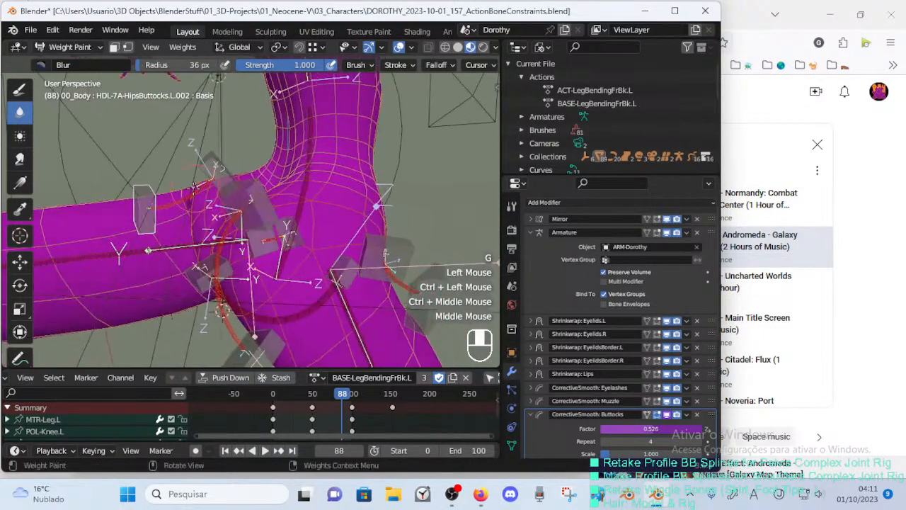
pyautogui.press('g')
pyautogui.moveTo(213, 199); pyautogui.dragTo(317, 281, button='middle')
pyautogui.press('g')
pyautogui.click(306, 279)
pyautogui.press('r')
pyautogui.click(316, 281)
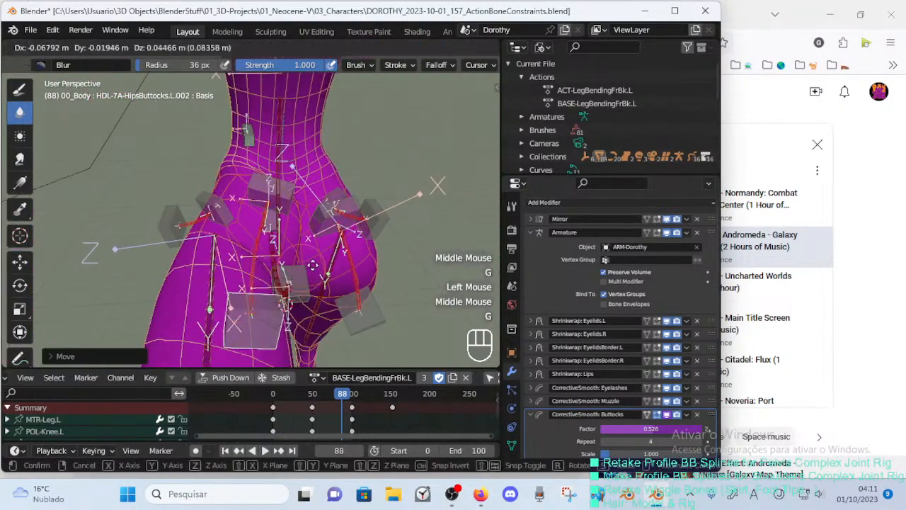
# Refine the rotation and position of the HDL-7A-HipsButtocks.L.002 handle below the left buttock, checking it from behind.
pyautogui.press('r')
pyautogui.click(281, 249)
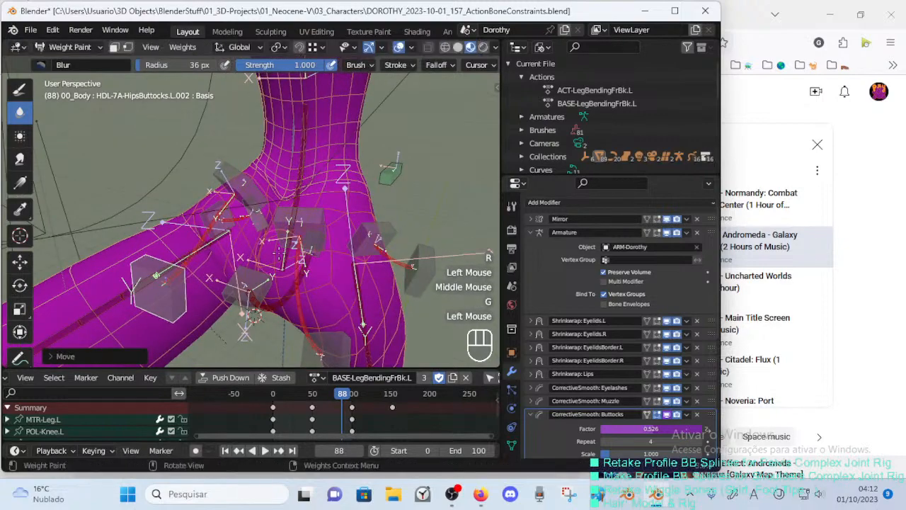
pyautogui.press('g')
pyautogui.click(267, 216)
pyautogui.moveTo(268, 215); pyautogui.dragTo(258, 262, button='middle')
pyautogui.press('g')
pyautogui.click(235, 288)
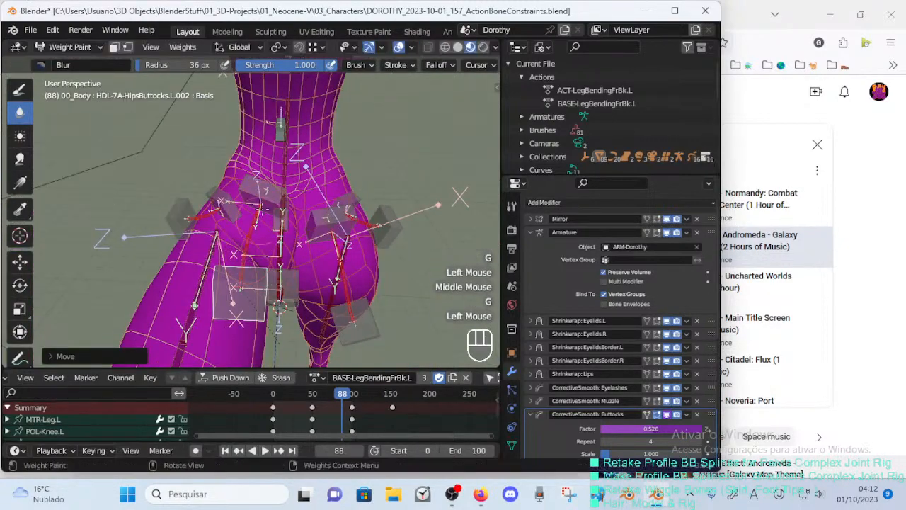
# Rotate the HDL-7A-HipsButtocks.L.001 handle and shift it over the top of the left buttock.
pyautogui.press('r')
pyautogui.click(290, 146)
pyautogui.press('g')
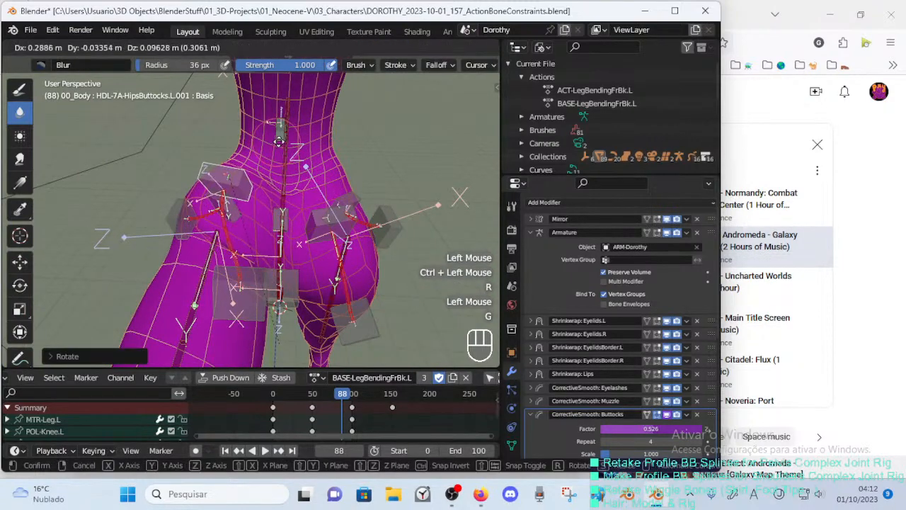
pyautogui.click(279, 141)
pyautogui.moveTo(279, 142); pyautogui.dragTo(298, 241, button='middle')
pyautogui.press('g')
pyautogui.click(257, 172)
# Fine-tune the HDL-7A-HipsButtocks.L.001 handle with another rotation and two small moves.
pyautogui.press('r')
pyautogui.click(283, 168)
pyautogui.press('g')
pyautogui.click(289, 168)
pyautogui.press('g')
pyautogui.click(284, 177)
# Rotate the HDL-7A-HipsButtocks.L.002 handle and move it to the upper surface of the raised left thigh.
pyautogui.keyDown('ctrl'); pyautogui.click(217, 264); pyautogui.keyUp('ctrl')
pyautogui.press('g')
pyautogui.click(192, 269)
pyautogui.press('r')
pyautogui.click(281, 271)
pyautogui.moveTo(281, 271); pyautogui.dragTo(354, 206, button='middle')
pyautogui.press('g')
pyautogui.click(380, 186)
pyautogui.press('g')
pyautogui.click(382, 185)
pyautogui.moveTo(299, 280); pyautogui.dragTo(293, 276, button='middle')
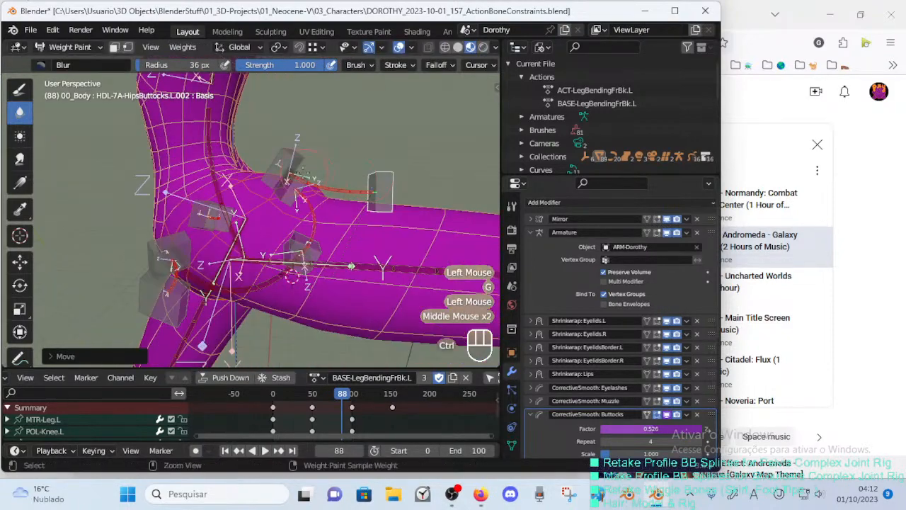
# Nudge the HDL-7A-HipsButtocks.L.001 handle slightly and save the file.
pyautogui.keyDown('ctrl'); pyautogui.click(286, 160); pyautogui.keyUp('ctrl')
pyautogui.press('g')
pyautogui.click(292, 160)
pyautogui.keyDown('ctrl'); pyautogui.click(330, 189); pyautogui.keyUp('ctrl')
pyautogui.moveTo(330, 189); pyautogui.dragTo(283, 208, button='middle')
pyautogui.hotkey('ctrl', 's')
# Select the DEF-2-TORSO-1-Spine-BB.001 bone to show its weights over the back of the pelvis.
pyautogui.keyDown('ctrl'); pyautogui.click(269, 177); pyautogui.keyUp('ctrl')
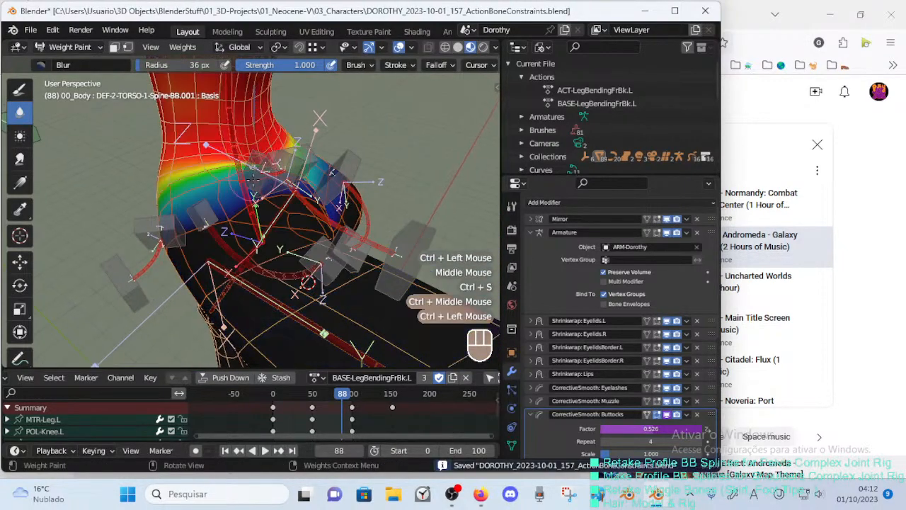
pyautogui.keyDown('ctrl'); pyautogui.moveTo(269, 177); pyautogui.dragTo(255, 199, button='middle'); pyautogui.keyUp('ctrl')
pyautogui.moveTo(255, 198)
pyautogui.mouseDown(button='middle')
pyautogui.moveTo(234, 216)
pyautogui.moveTo(95, 134)
pyautogui.mouseUp(button='middle')
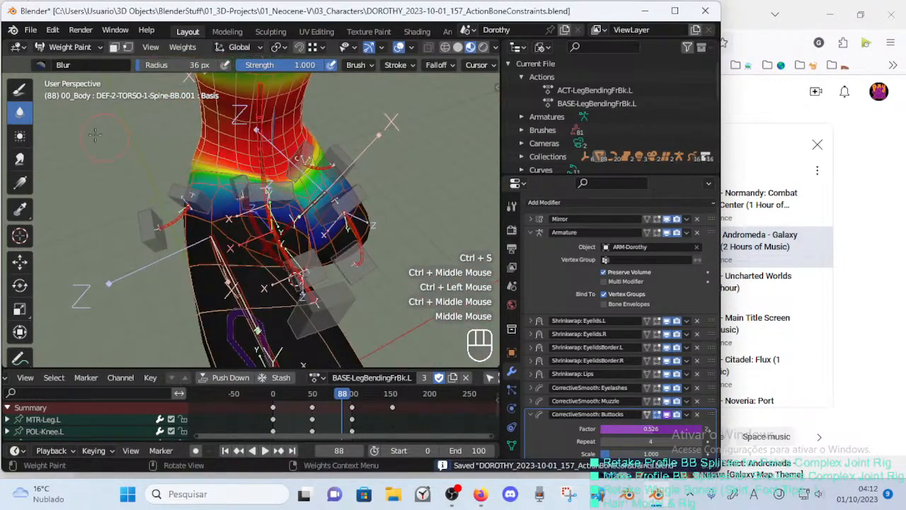
# Try smearing the DEF-2-TORSO-1-Spine-BB.001 weights down over the buttocks with a 95 px Smear brush.
pyautogui.click(19, 160)
pyautogui.press('f')
pyautogui.hotkey('ctrl', 's')
pyautogui.click(245, 202)
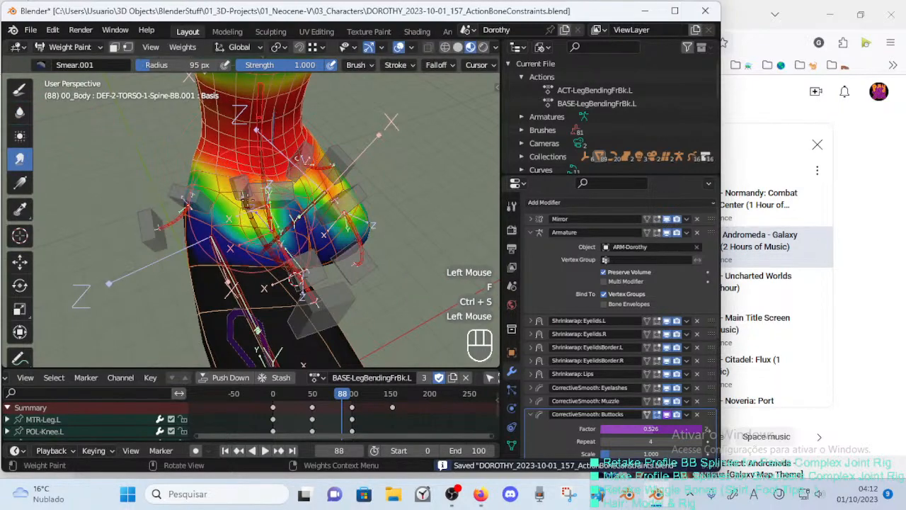
pyautogui.moveTo(248, 200); pyautogui.dragTo(318, 177, button='middle')
pyautogui.moveTo(318, 176)
pyautogui.mouseDown(button='middle')
pyautogui.moveTo(347, 150)
pyautogui.moveTo(316, 182)
pyautogui.moveTo(251, 162)
pyautogui.moveTo(254, 170)
pyautogui.moveTo(206, 190)
pyautogui.moveTo(170, 162)
pyautogui.moveTo(220, 159)
pyautogui.mouseUp(button='middle')
pyautogui.hotkey('ctrl', 'z')
# Blur the DEF-2-TORSO-1-Spine-BB.001 weights across the left buttock with a 61 px brush.
pyautogui.press('f')
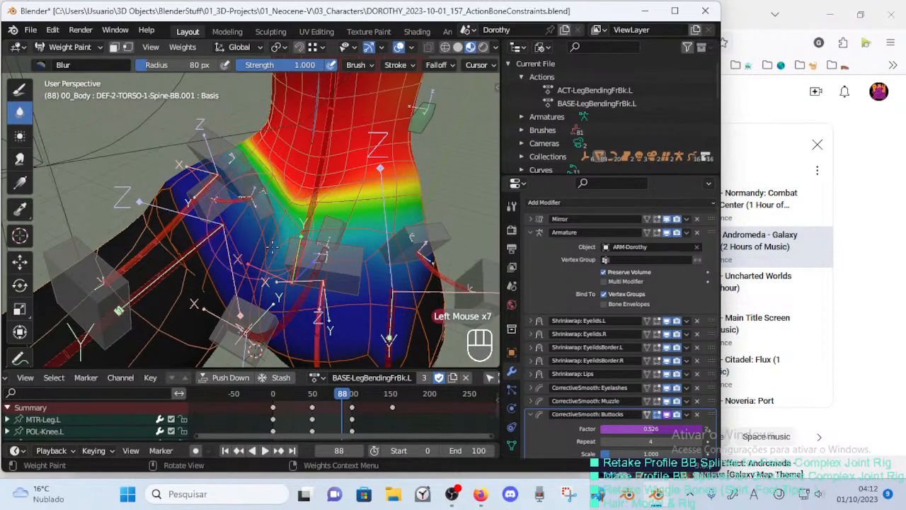
pyautogui.moveTo(271, 254); pyautogui.dragTo(253, 211, button='middle')
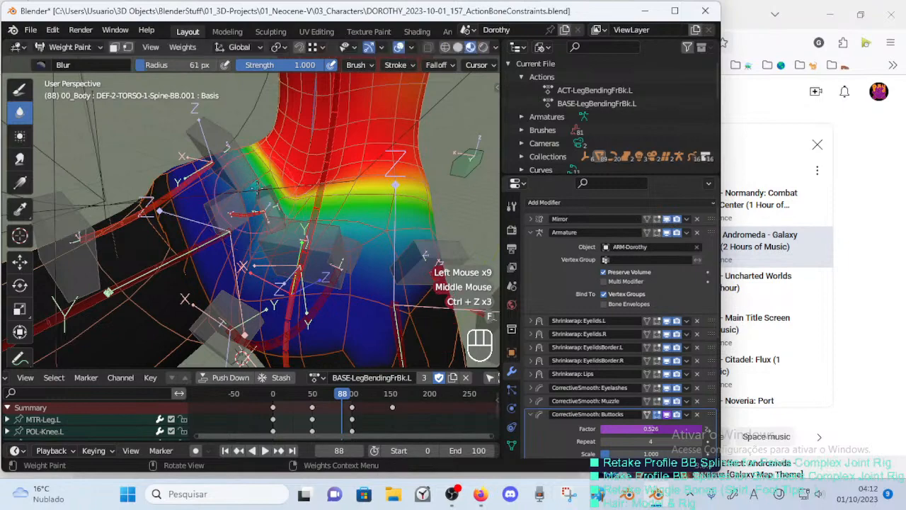
pyautogui.press('f')
pyautogui.click(255, 246)
pyautogui.moveTo(252, 189); pyautogui.dragTo(252, 237, button='middle')
pyautogui.moveTo(252, 240); pyautogui.dragTo(247, 269)
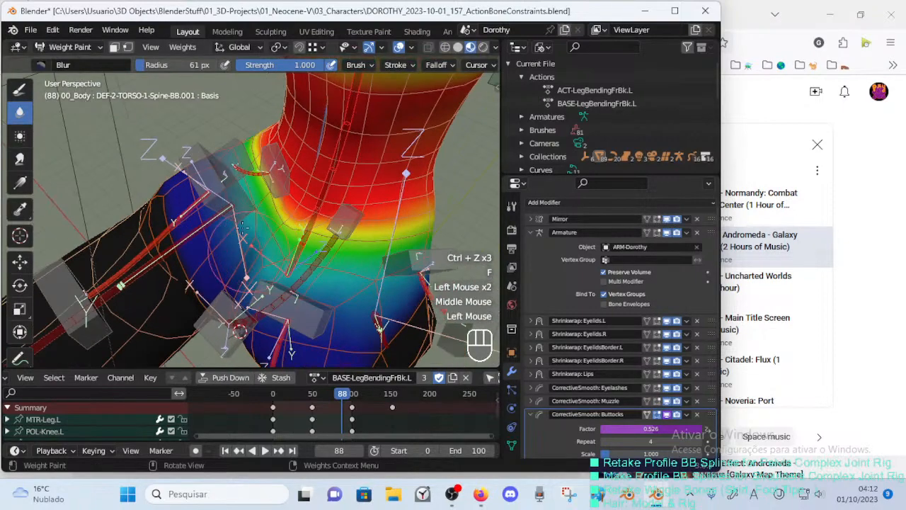
pyautogui.moveTo(246, 277); pyautogui.dragTo(242, 237, button='middle')
# Enlarge the Blur brush to 81 px and smooth the spine weights around the top of the left hip.
pyautogui.press('f')
pyautogui.click(256, 242)
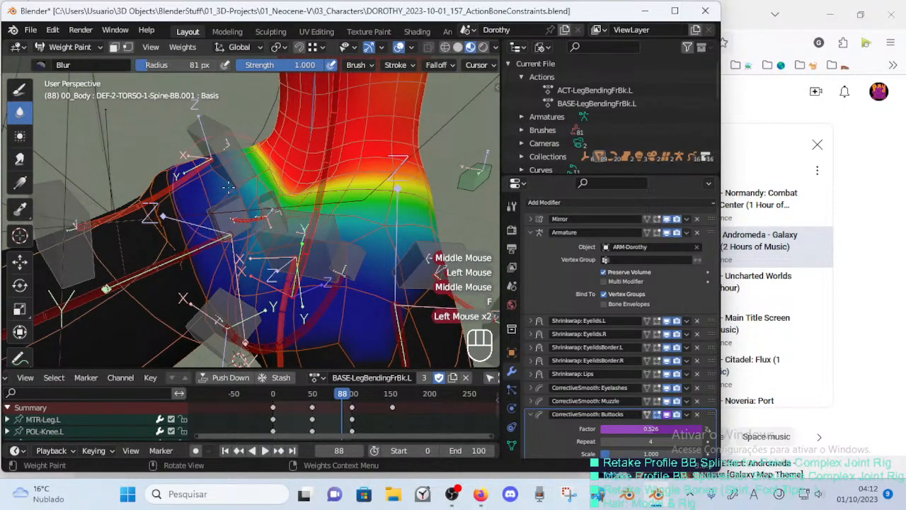
pyautogui.moveTo(227, 187); pyautogui.dragTo(226, 204, button='middle')
pyautogui.click(226, 204)
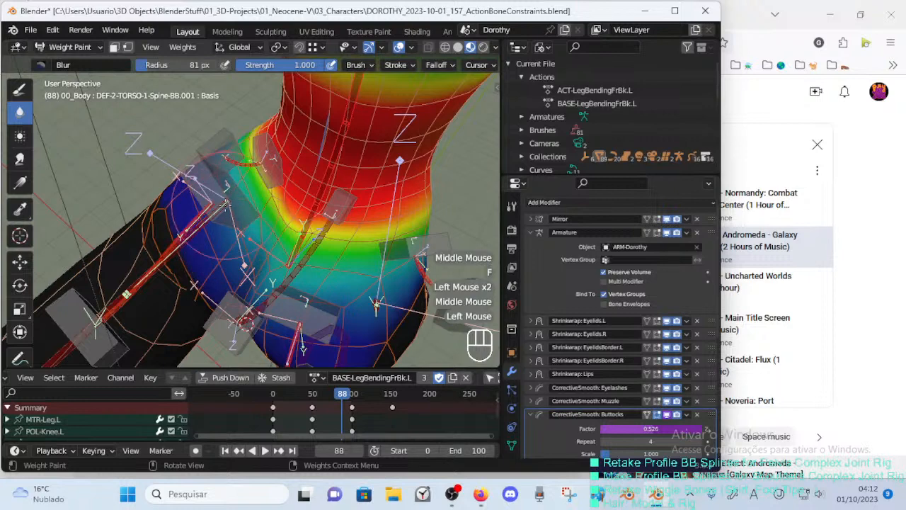
# Set the Blur radius to 79 px and soften the spine weights over the left buttock from several angles.
pyautogui.press('f')
pyautogui.click(228, 193)
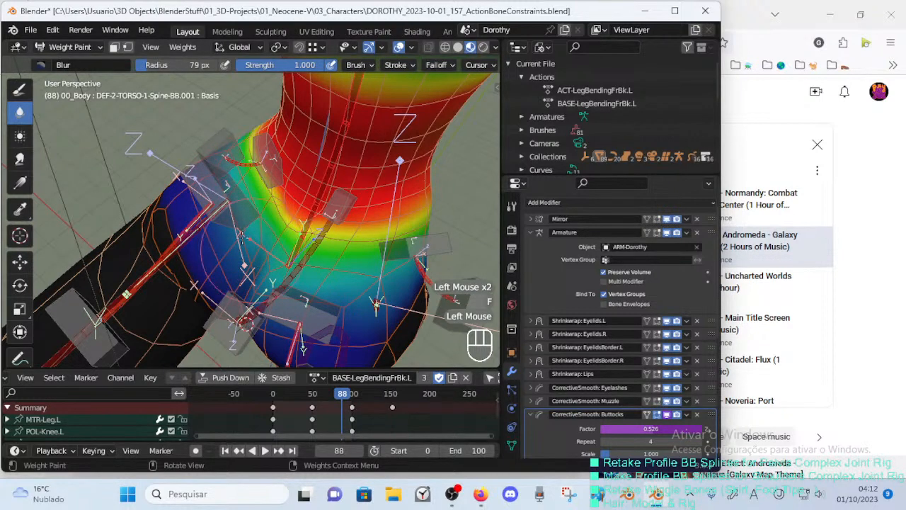
pyautogui.hotkey('shift', 'f')
pyautogui.click(243, 234)
pyautogui.moveTo(243, 234); pyautogui.dragTo(254, 208, button='middle')
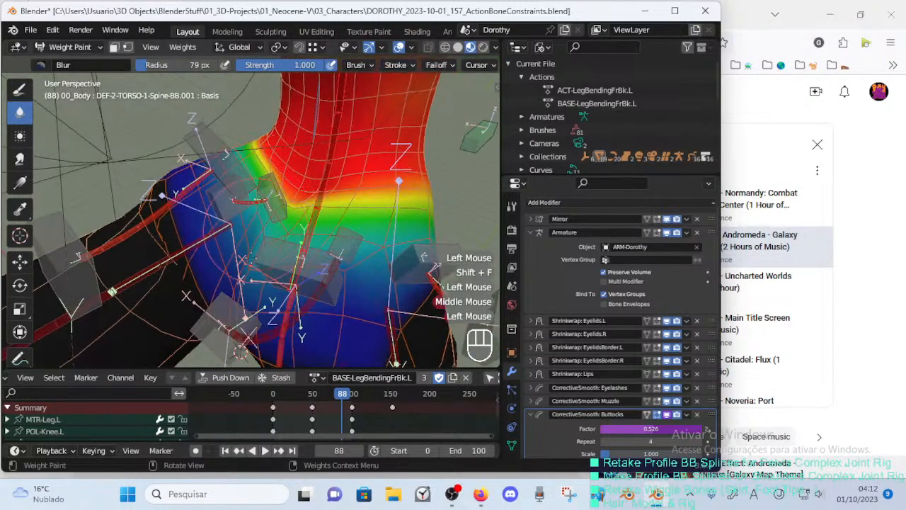
pyautogui.moveTo(250, 257); pyautogui.dragTo(273, 247, button='middle')
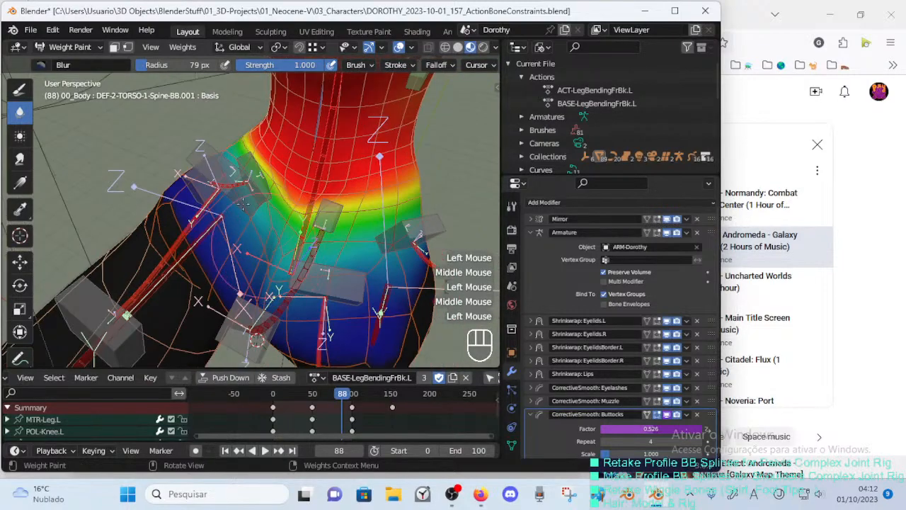
pyautogui.moveTo(257, 204); pyautogui.dragTo(270, 151, button='middle')
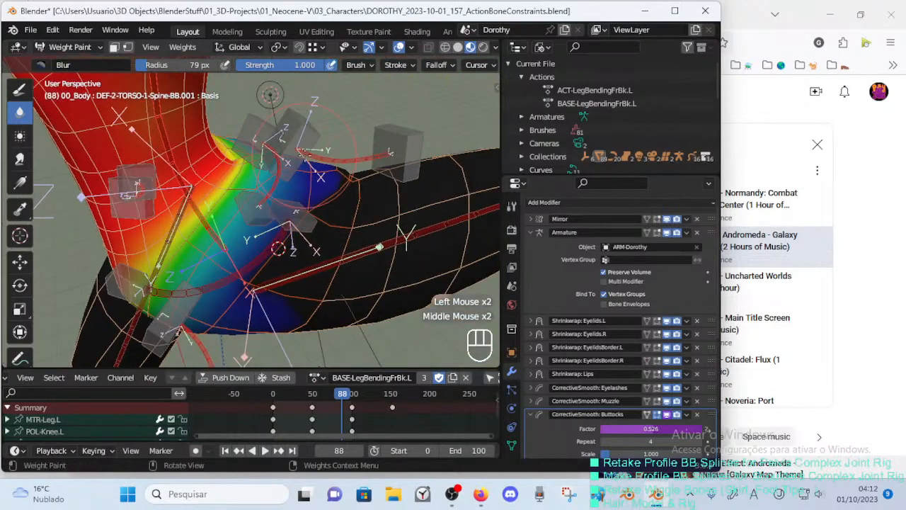
# Blur the spine weights near the left hip crease with a 57 px brush.
pyautogui.moveTo(240, 259); pyautogui.dragTo(258, 219, button='middle')
pyautogui.moveTo(258, 219)
pyautogui.mouseDown(button='middle')
pyautogui.moveTo(268, 201)
pyautogui.moveTo(260, 226)
pyautogui.moveTo(199, 173)
pyautogui.mouseUp(button='middle')
pyautogui.press('f')
pyautogui.click(268, 197)
pyautogui.click(267, 213)
pyautogui.click(199, 173)
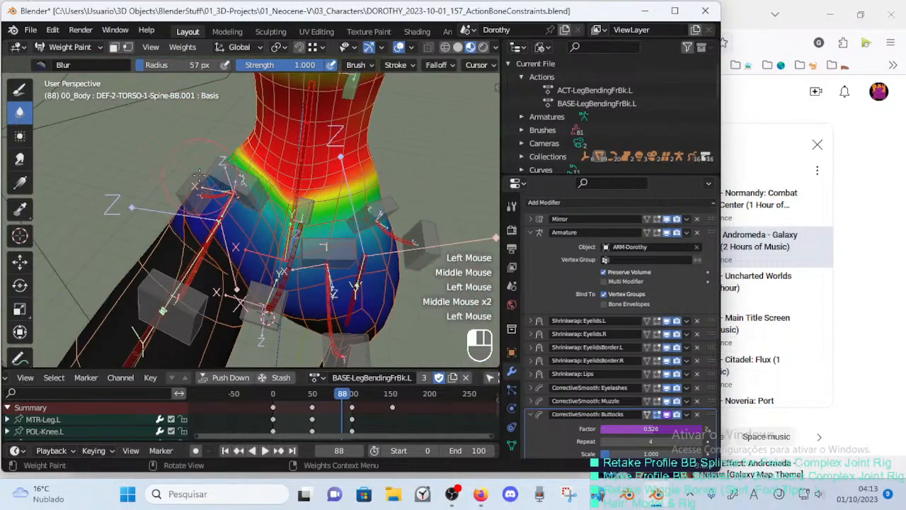
# Undo the last blur strokes on the spine weights around the left buttock.
pyautogui.hotkey('ctrl', 'z')
pyautogui.moveTo(238, 209)
pyautogui.mouseDown(button='middle')
pyautogui.moveTo(228, 200)
pyautogui.moveTo(240, 204)
pyautogui.mouseUp(button='middle')
pyautogui.hotkey('ctrl', 'z')
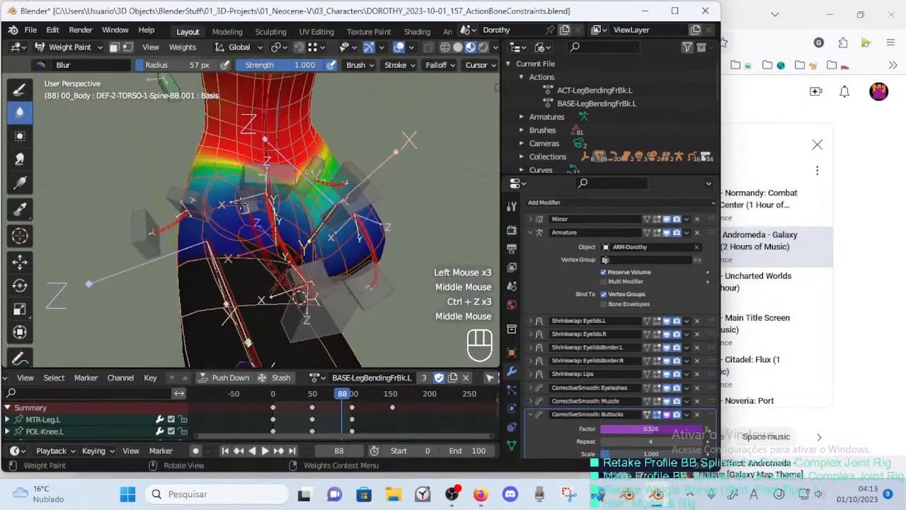
pyautogui.hotkey('ctrl', 'z')
pyautogui.moveTo(303, 297); pyautogui.dragTo(234, 202, button='middle')
pyautogui.hotkey('ctrl', 'z')
# Set the Blur radius to 52 px, go to frame 41 and smooth the spine weights around the left buttock.
pyautogui.press('f')
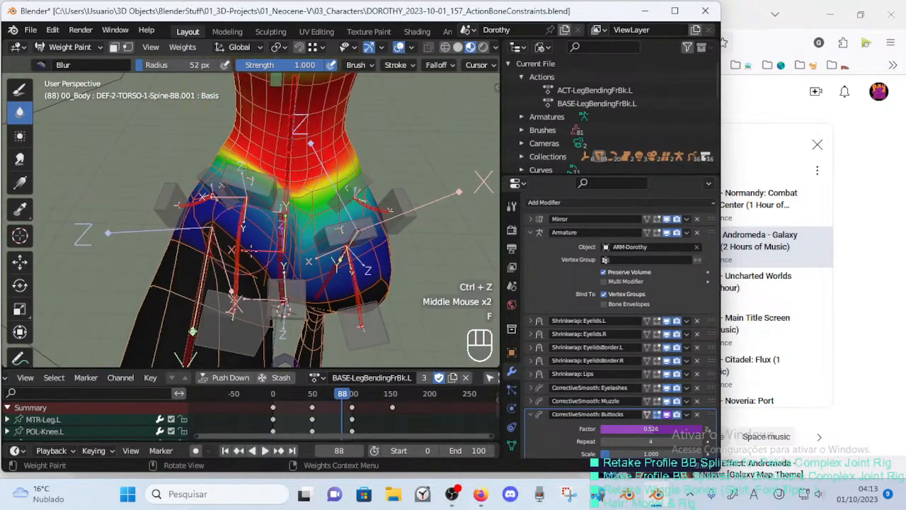
pyautogui.moveTo(345, 396); pyautogui.dragTo(302, 398)
pyautogui.moveTo(212, 343); pyautogui.dragTo(285, 158, button='middle')
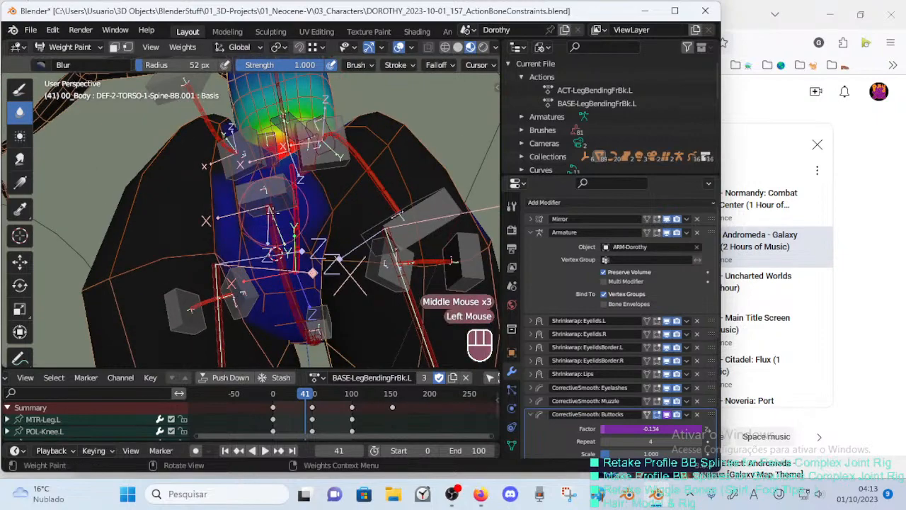
pyautogui.moveTo(340, 258); pyautogui.dragTo(354, 306, button='middle')
pyautogui.click(205, 242)
pyautogui.moveTo(241, 227)
pyautogui.mouseDown(button='middle')
pyautogui.moveTo(205, 241)
pyautogui.moveTo(344, 242)
pyautogui.moveTo(255, 237)
pyautogui.mouseUp(button='middle')
pyautogui.click(230, 237)
# Enlarge the Blur brush to 81 px and smooth the spine weights on the lower buttocks at frame 41.
pyautogui.press('f')
pyautogui.click(250, 237)
pyautogui.click(343, 242)
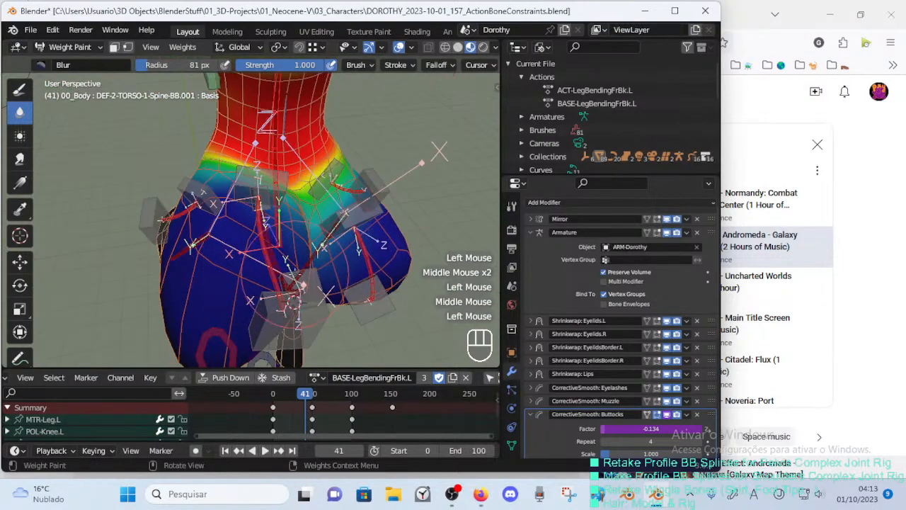
pyautogui.moveTo(298, 290); pyautogui.dragTo(330, 226, button='middle')
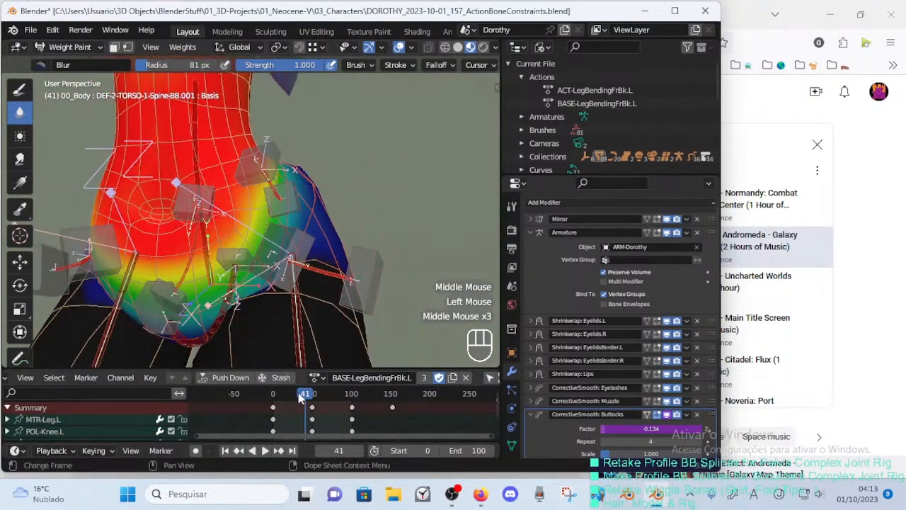
# Go to frame 93 and blur the spine weights on the left buttock with a 56 px brush.
pyautogui.moveTo(301, 398); pyautogui.dragTo(347, 393)
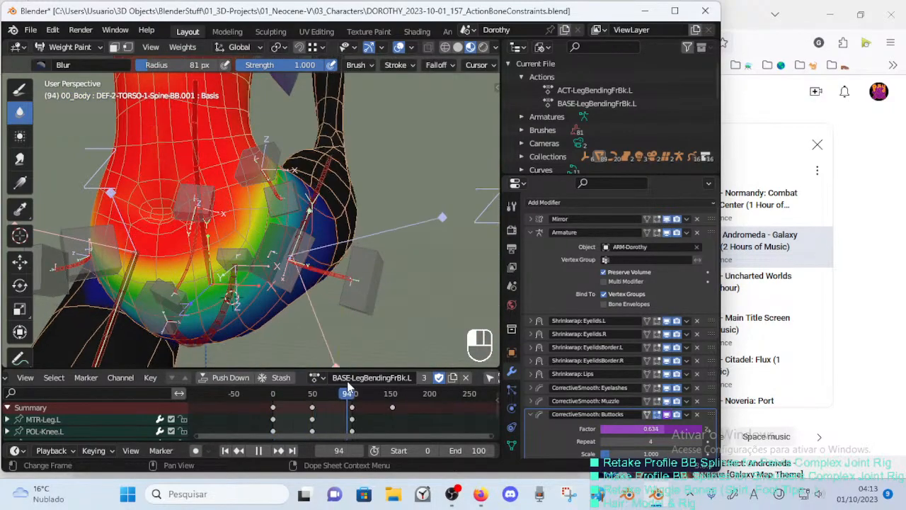
pyautogui.moveTo(312, 283)
pyautogui.mouseDown(button='middle')
pyautogui.moveTo(283, 240)
pyautogui.moveTo(260, 163)
pyautogui.moveTo(222, 250)
pyautogui.mouseUp(button='middle')
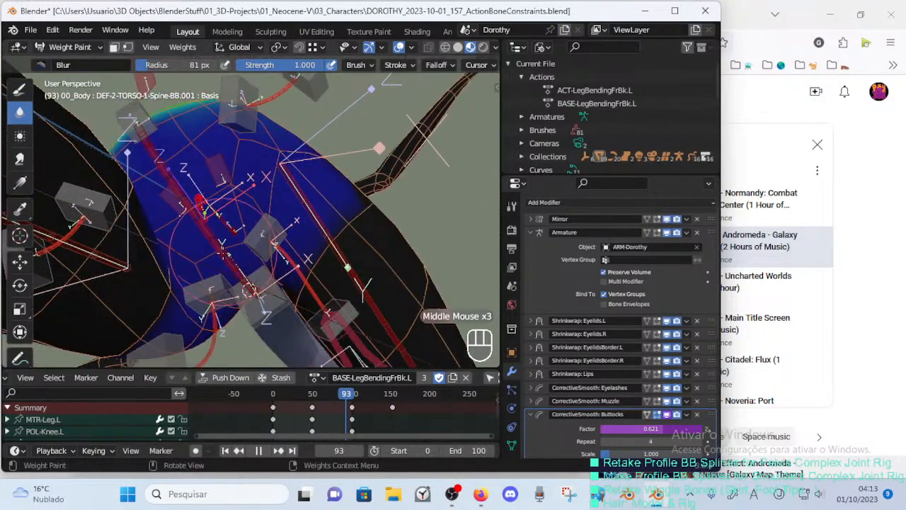
pyautogui.moveTo(189, 186); pyautogui.dragTo(244, 314, button='middle')
pyautogui.moveTo(245, 251)
pyautogui.mouseDown(button='middle')
pyautogui.moveTo(209, 215)
pyautogui.moveTo(270, 306)
pyautogui.mouseUp(button='middle')
pyautogui.press('f')
pyautogui.click(234, 238)
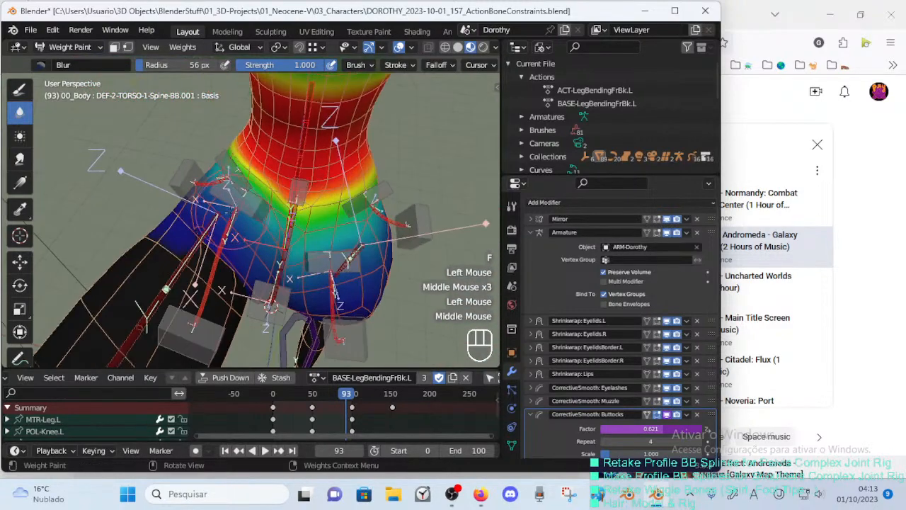
# Undo the last blur stroke, blur the spine weights on the left buttock again, and turn off the viewport display of CorrectiveSmooth: Buttocks.
pyautogui.moveTo(239, 216); pyautogui.dragTo(220, 201, button='middle')
pyautogui.moveTo(237, 231)
pyautogui.mouseDown(button='middle')
pyautogui.moveTo(254, 246)
pyautogui.moveTo(248, 204)
pyautogui.moveTo(258, 164)
pyautogui.moveTo(232, 167)
pyautogui.moveTo(239, 210)
pyautogui.mouseUp(button='middle')
pyautogui.hotkey('ctrl', 'z')
pyautogui.moveTo(239, 210); pyautogui.dragTo(237, 215)
pyautogui.moveTo(225, 230)
pyautogui.mouseDown(button='middle')
pyautogui.moveTo(255, 218)
pyautogui.moveTo(234, 225)
pyautogui.mouseUp(button='middle')
pyautogui.moveTo(224, 186); pyautogui.dragTo(578, 318, button='middle')
pyautogui.click(666, 416)
# Move the HDL-7A-HipsButtocks.L.001 handle up above the fold between the raised left leg and the hip.
pyautogui.moveTo(283, 213)
pyautogui.mouseDown(button='middle')
pyautogui.moveTo(327, 202)
pyautogui.moveTo(320, 222)
pyautogui.moveTo(269, 176)
pyautogui.moveTo(296, 176)
pyautogui.mouseUp(button='middle')
pyautogui.keyDown('ctrl'); pyautogui.click(271, 175); pyautogui.keyUp('ctrl')
pyautogui.keyDown('ctrl'); pyautogui.moveTo(296, 176); pyautogui.dragTo(300, 156, button='middle'); pyautogui.keyUp('ctrl')
pyautogui.press('g')
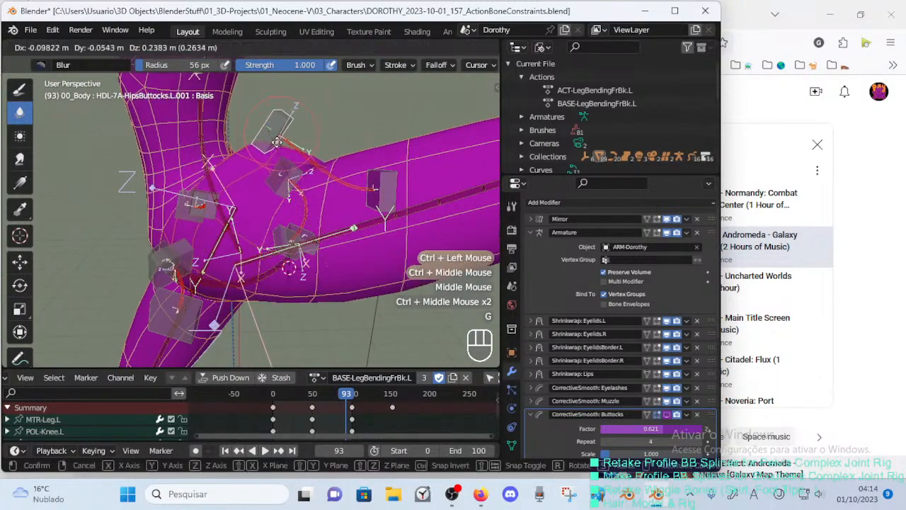
pyautogui.click(278, 142)
# Reposition the HDL-7A-HipsButtocks.L.002 handle on the raised left thigh, adjusting it from both sides of the leg.
pyautogui.keyDown('ctrl'); pyautogui.click(382, 185); pyautogui.keyUp('ctrl')
pyautogui.press('g')
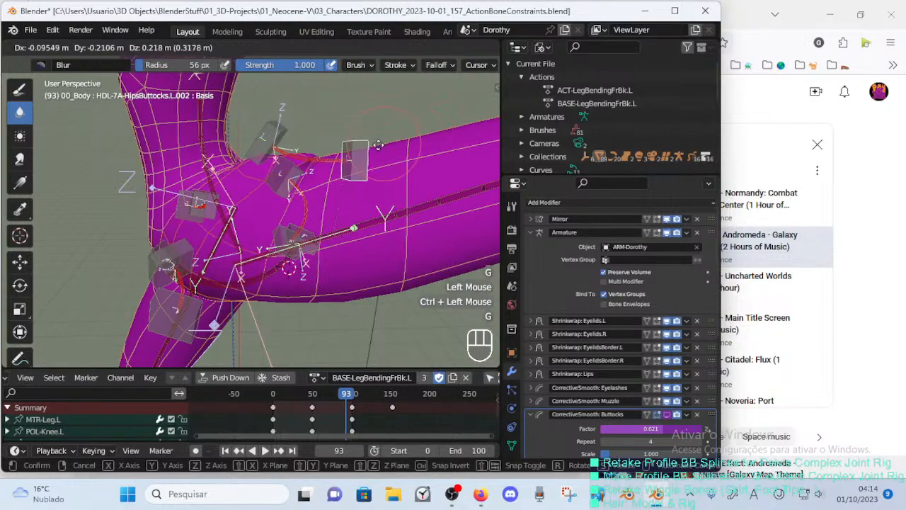
pyautogui.click(359, 159)
pyautogui.moveTo(358, 161); pyautogui.dragTo(182, 173, button='middle')
pyautogui.press('g')
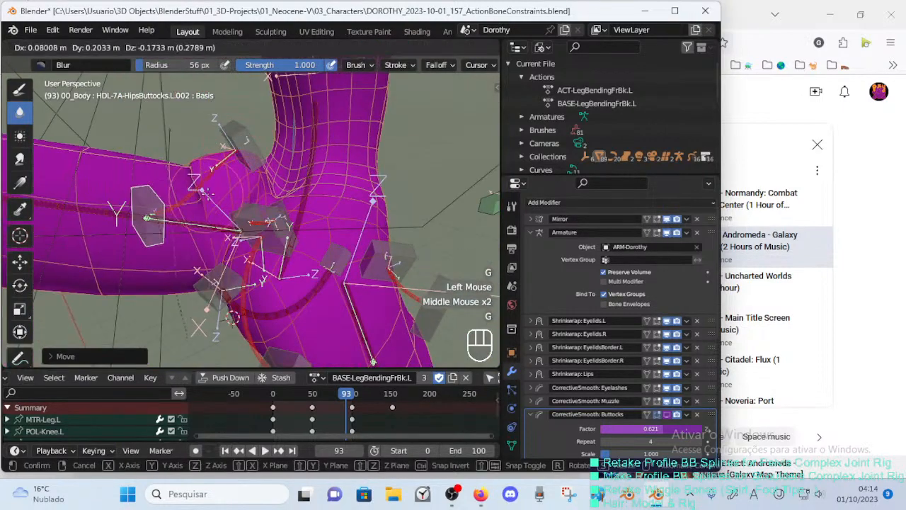
pyautogui.click(154, 204)
# Rotate and move the HDL-7A-HipsButtocks.L.001 handle over the top of the left hip.
pyautogui.keyDown('ctrl'); pyautogui.click(250, 156); pyautogui.keyUp('ctrl')
pyautogui.press('r')
pyautogui.click(265, 132)
pyautogui.press('g')
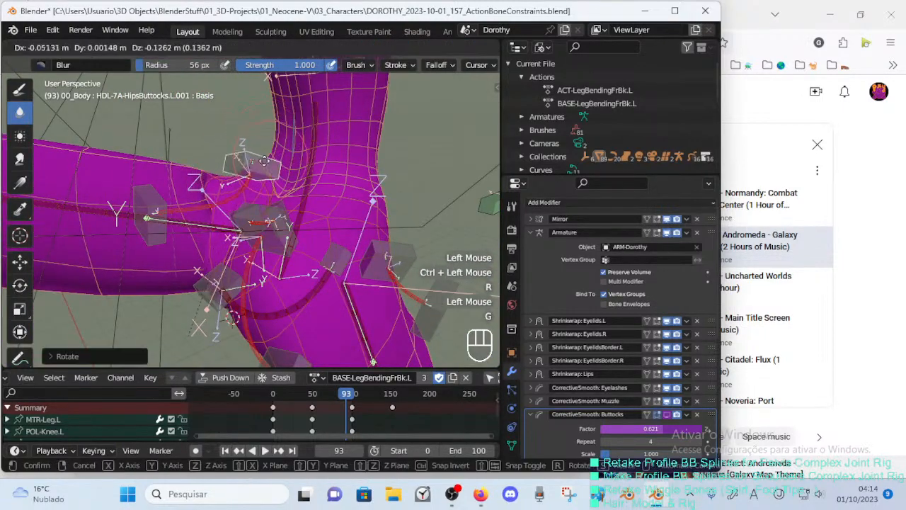
pyautogui.click(261, 129)
pyautogui.press('r')
pyautogui.click(290, 149)
pyautogui.press('g')
pyautogui.click(283, 142)
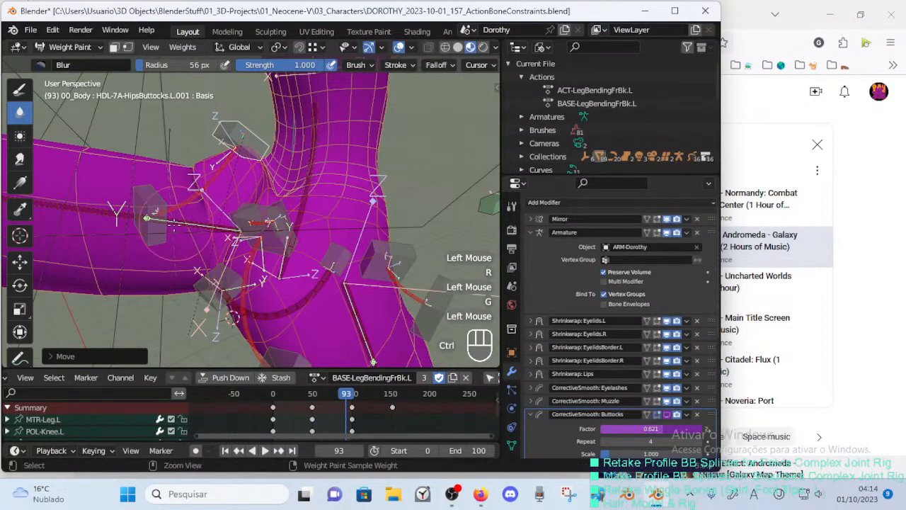
# Nudge the HDL-7A-HipsButtocks.L.002 handle along the upper surface of the left thigh.
pyautogui.keyDown('ctrl'); pyautogui.click(176, 181); pyautogui.keyUp('ctrl')
pyautogui.press('g')
pyautogui.click(179, 185)
pyautogui.press('g')
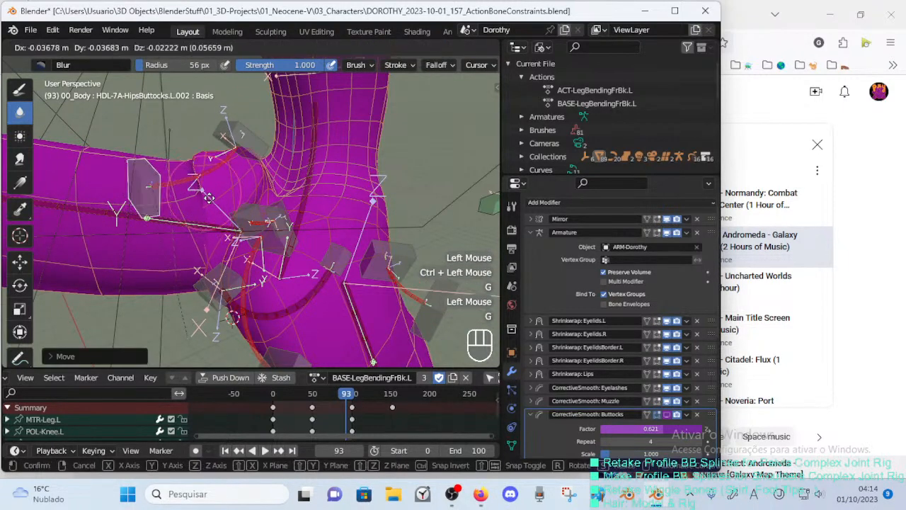
pyautogui.click(192, 189)
# Rotate the HDL-7A-HipsButtocks.L.001 handle to lie flatter above the left hip and fine-tune its position.
pyautogui.keyDown('ctrl'); pyautogui.click(240, 137); pyautogui.keyUp('ctrl')
pyautogui.press('r')
pyautogui.click(269, 129)
pyautogui.press('g')
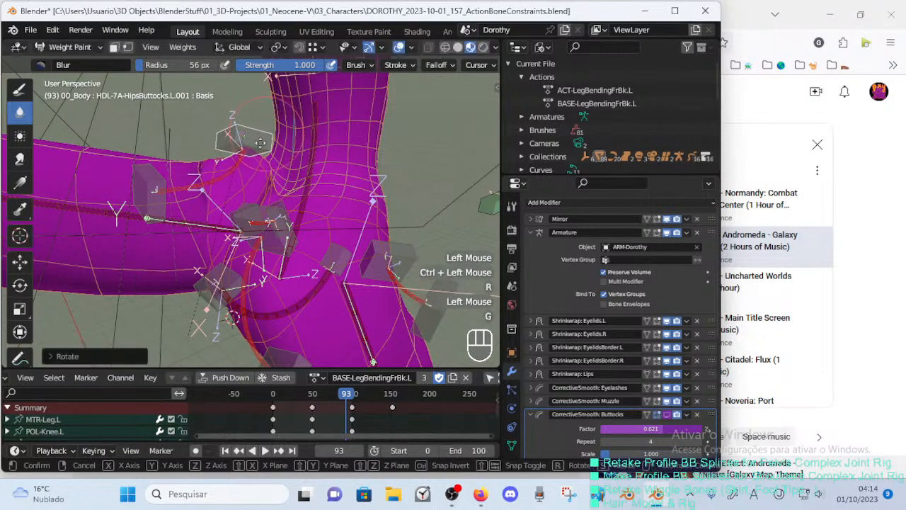
pyautogui.click(260, 129)
pyautogui.press('g')
pyautogui.click(256, 132)
# Move the HDL-7A-HipsButtocks.L.002 handle closer to the hip and compare the shape with CorrectiveSmooth: Buttocks on and off.
pyautogui.keyDown('ctrl'); pyautogui.click(157, 211); pyautogui.keyUp('ctrl')
pyautogui.press('g')
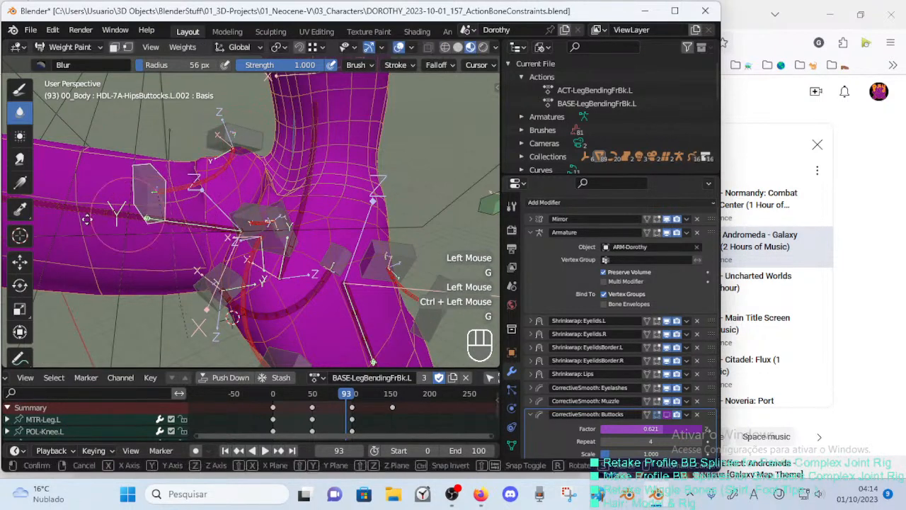
pyautogui.click(182, 196)
pyautogui.click(668, 414)
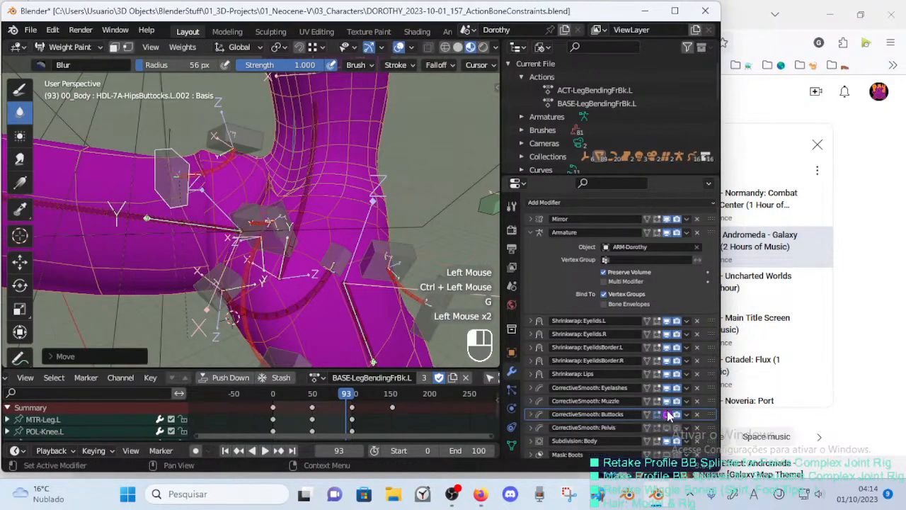
pyautogui.click(667, 414)
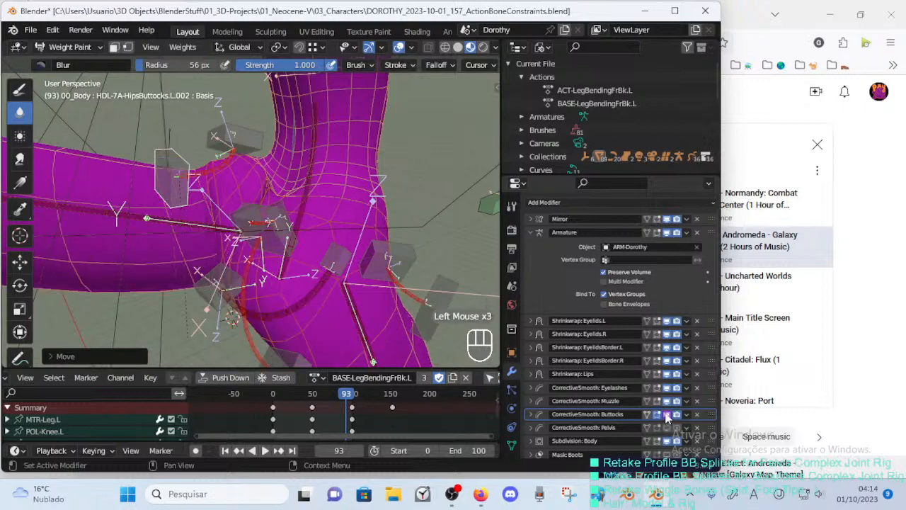
pyautogui.click(667, 415)
pyautogui.click(666, 416)
# Select the DEF-4D-Crotch.001 bone, run through the leg animation and turn off the viewport display of CorrectiveSmooth: Buttocks.
pyautogui.moveTo(437, 295); pyautogui.dragTo(489, 297, button='middle')
pyautogui.keyDown('ctrl'); pyautogui.click(271, 299); pyautogui.keyUp('ctrl')
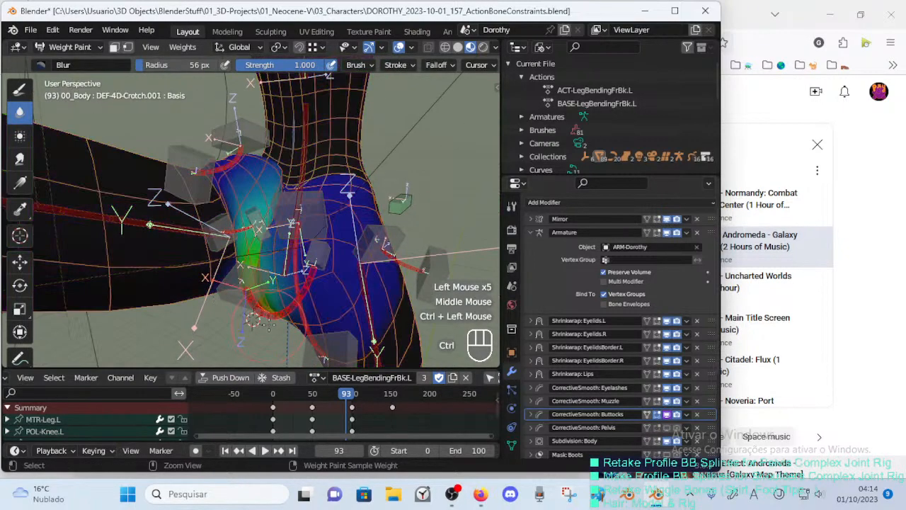
pyautogui.moveTo(268, 290); pyautogui.dragTo(224, 270, button='middle')
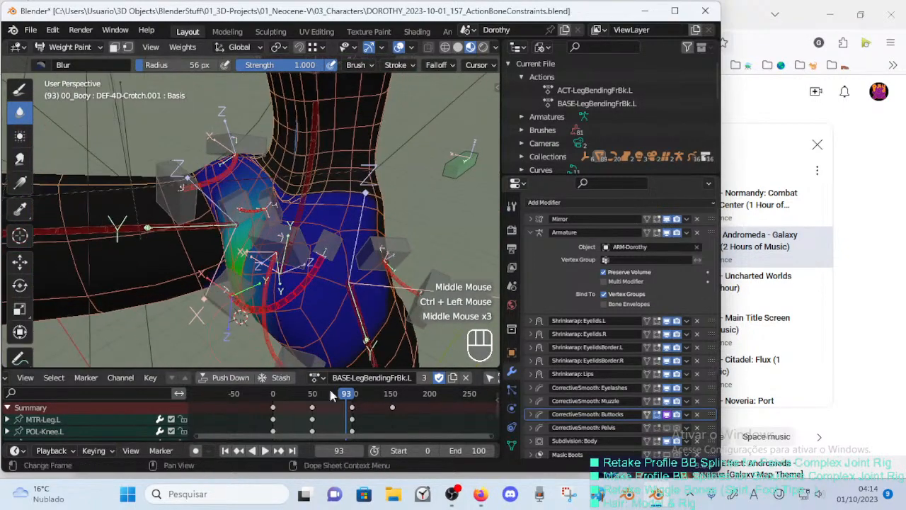
pyautogui.moveTo(333, 394); pyautogui.dragTo(314, 406)
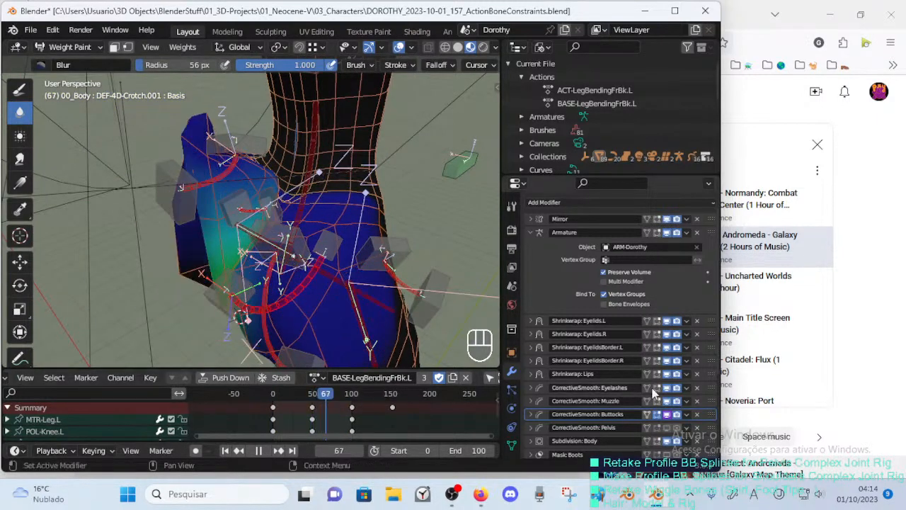
pyautogui.click(666, 415)
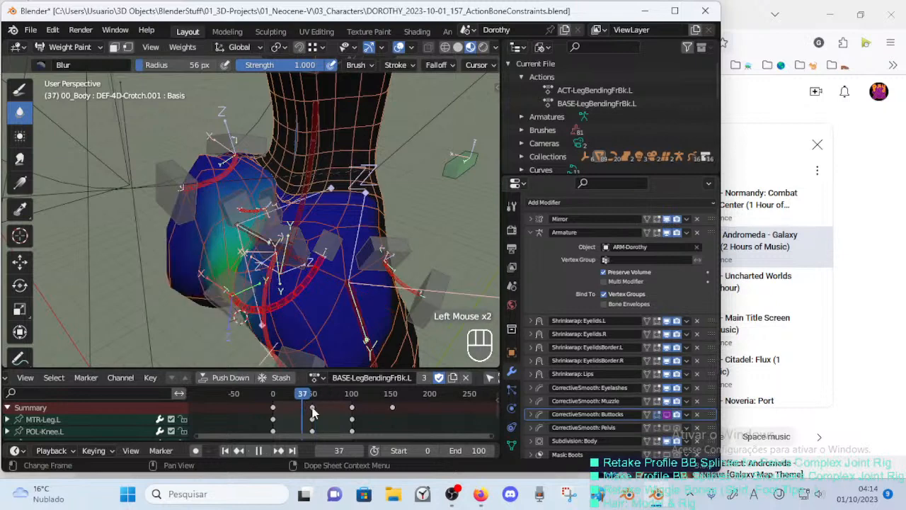
# Stop playback, select all keyframes and pose bones, reset the posed handles and go to the keyframe at frame 50.
pyautogui.press('a')
pyautogui.hotkey('alt', 'a')
pyautogui.press('a')
pyautogui.hotkey('alt', 'q')
pyautogui.hotkey('alt', 'q')
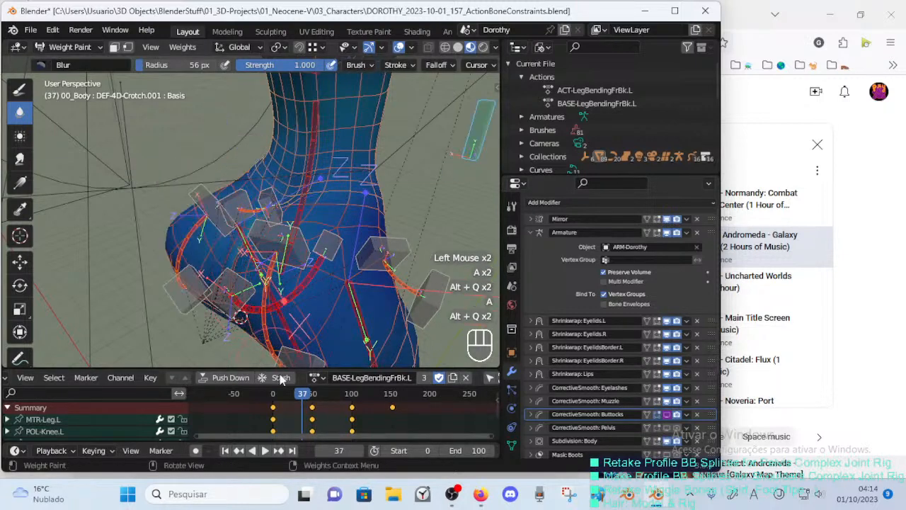
pyautogui.click(302, 401)
pyautogui.press('Up')
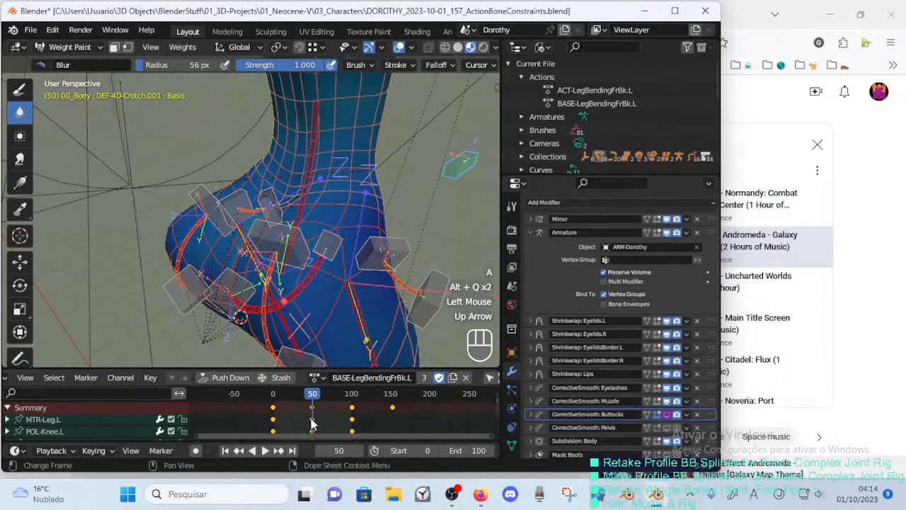
# Deselect all bones, set the Blur radius to 80 px and blur the DEF-4D-Crotch.001 weights around the middle of the buttocks.
pyautogui.hotkey('alt', 'a')
pyautogui.moveTo(234, 298); pyautogui.dragTo(290, 312, button='middle')
pyautogui.hotkey('alt', 'a')
pyautogui.moveTo(272, 266); pyautogui.dragTo(262, 240, button='middle')
pyautogui.click(234, 261)
pyautogui.press('f')
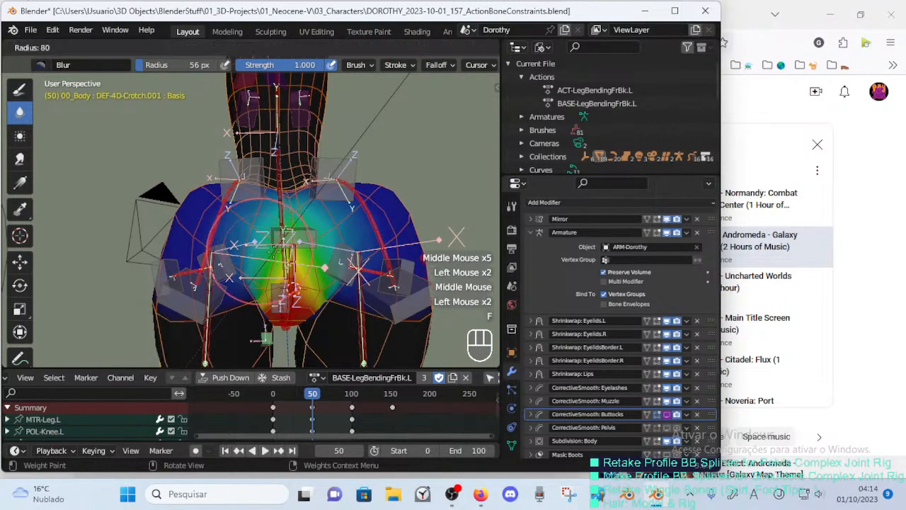
pyautogui.click(258, 256)
pyautogui.hotkey('ctrl', 'z')
pyautogui.moveTo(267, 252); pyautogui.dragTo(234, 261, button='middle')
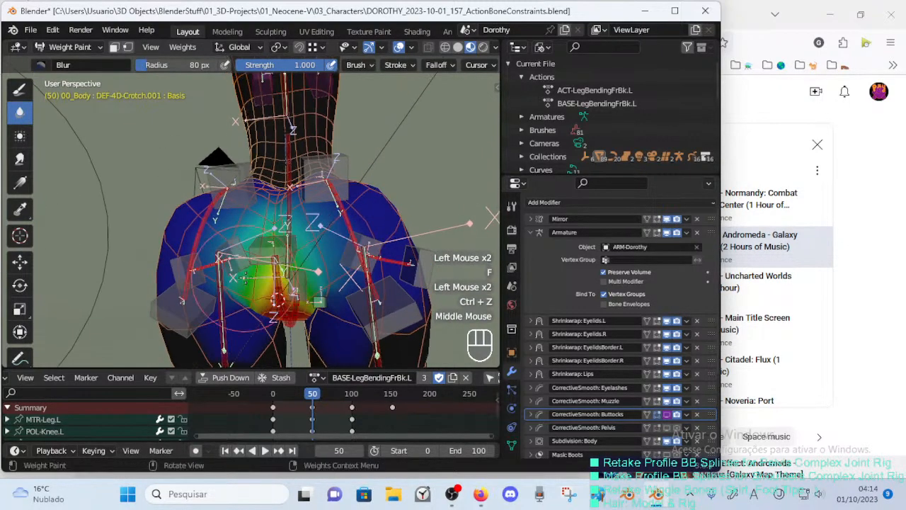
pyautogui.click(233, 261)
pyautogui.moveTo(283, 234); pyautogui.dragTo(282, 252, button='middle')
pyautogui.click(282, 252)
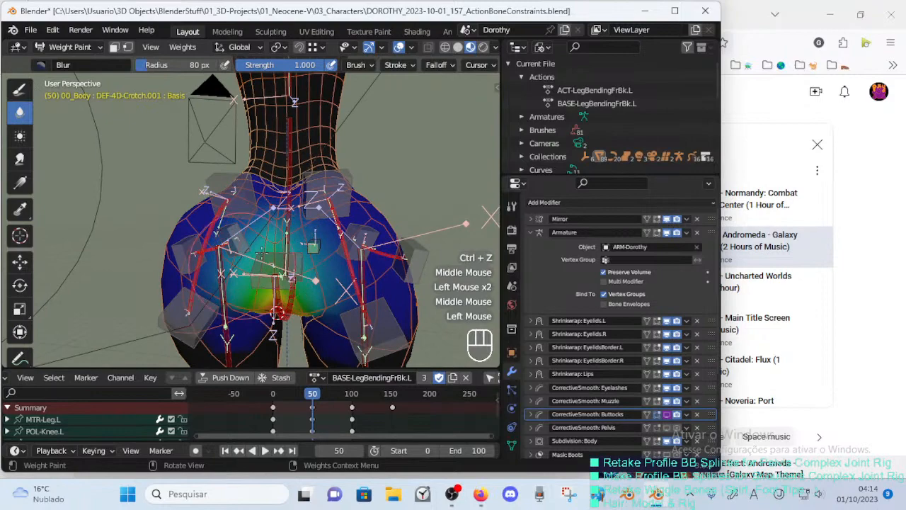
# Blur the DEF-4D-Crotch.001 weights over the lower left buttock and the outer left hip.
pyautogui.moveTo(209, 264); pyautogui.dragTo(269, 232, button='middle')
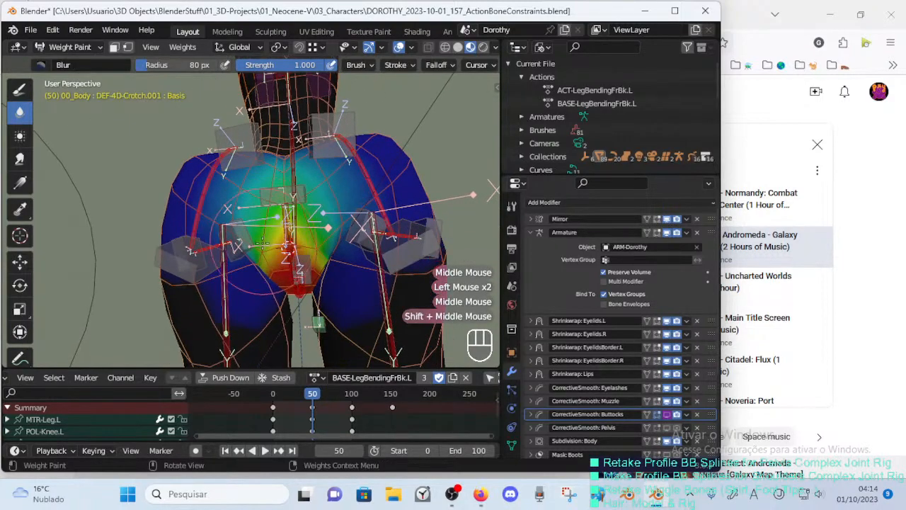
pyautogui.click(262, 244)
pyautogui.click(235, 256)
pyautogui.moveTo(191, 249); pyautogui.dragTo(233, 278, button='middle')
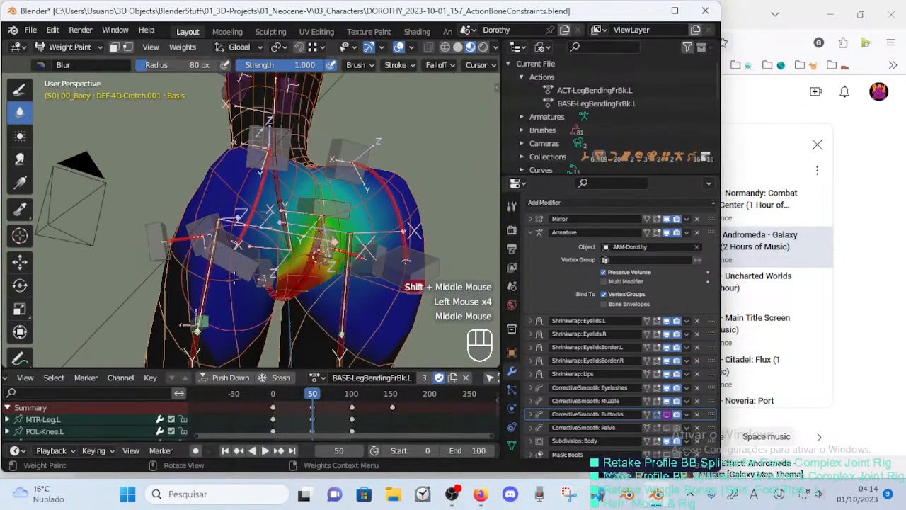
pyautogui.click(185, 257)
pyautogui.moveTo(185, 257)
pyautogui.mouseDown(button='middle')
pyautogui.moveTo(221, 284)
pyautogui.moveTo(375, 254)
pyautogui.moveTo(303, 254)
pyautogui.mouseUp(button='middle')
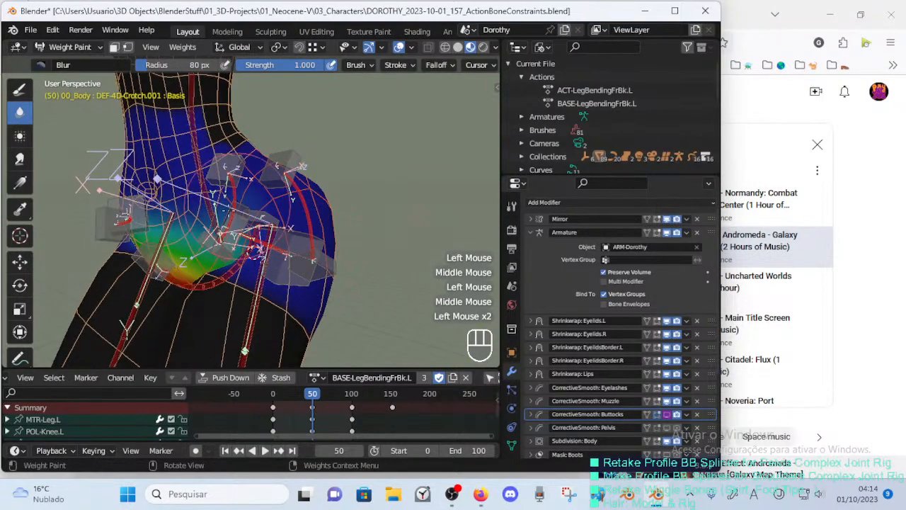
# Set the Blur radius to 60 px, scrub the leg animation and smooth the crotch weights beneath the left buttock.
pyautogui.press('f')
pyautogui.moveTo(305, 212)
pyautogui.mouseDown(button='middle')
pyautogui.moveTo(271, 199)
pyautogui.moveTo(294, 224)
pyautogui.moveTo(259, 365)
pyautogui.mouseUp(button='middle')
pyautogui.moveTo(310, 399); pyautogui.dragTo(348, 382)
pyautogui.moveTo(333, 304)
pyautogui.mouseDown(button='middle')
pyautogui.moveTo(274, 224)
pyautogui.moveTo(297, 227)
pyautogui.moveTo(273, 197)
pyautogui.moveTo(306, 191)
pyautogui.moveTo(286, 183)
pyautogui.mouseUp(button='middle')
pyautogui.moveTo(292, 176); pyautogui.dragTo(361, 377, button='middle')
pyautogui.click(241, 269)
pyautogui.click(227, 299)
# Pause at frame 77 and move the MTR-Leg.L control to swing the left leg out behind the body.
pyautogui.moveTo(346, 398); pyautogui.dragTo(333, 398)
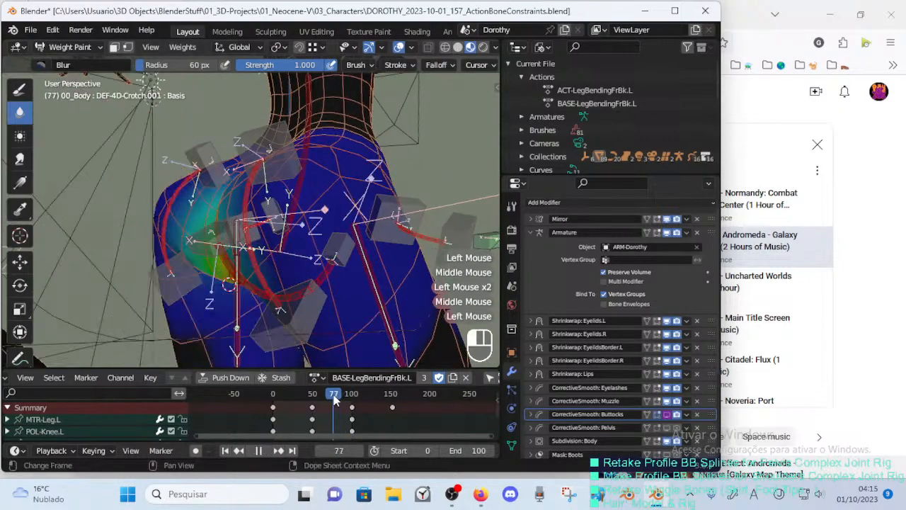
pyautogui.moveTo(338, 298); pyautogui.dragTo(181, 247, button='middle')
pyautogui.press('space')
pyautogui.keyDown('ctrl'); pyautogui.click(199, 258); pyautogui.keyUp('ctrl')
pyautogui.press('g')
pyautogui.click(151, 247)
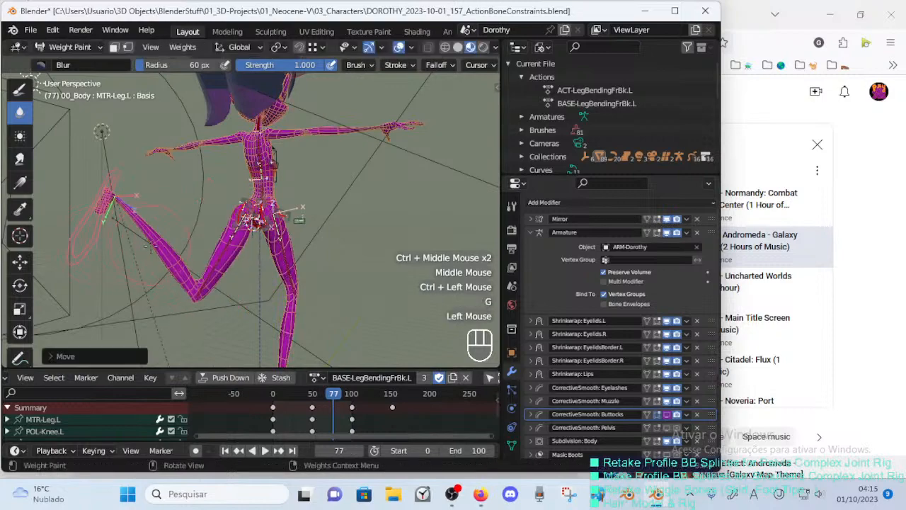
# Try to blur the DEF-7A-HipsButtocks.L weights on the inner left buttock.
pyautogui.keyDown('ctrl'); pyautogui.moveTo(216, 284); pyautogui.dragTo(220, 196, button='middle'); pyautogui.keyUp('ctrl')
pyautogui.keyDown('ctrl'); pyautogui.click(234, 201); pyautogui.keyUp('ctrl')
pyautogui.keyDown('ctrl'); pyautogui.click(215, 186); pyautogui.keyUp('ctrl')
pyautogui.keyDown('ctrl'); pyautogui.click(214, 183); pyautogui.keyUp('ctrl')
pyautogui.moveTo(221, 196); pyautogui.dragTo(244, 212, button='middle')
pyautogui.click(244, 212)
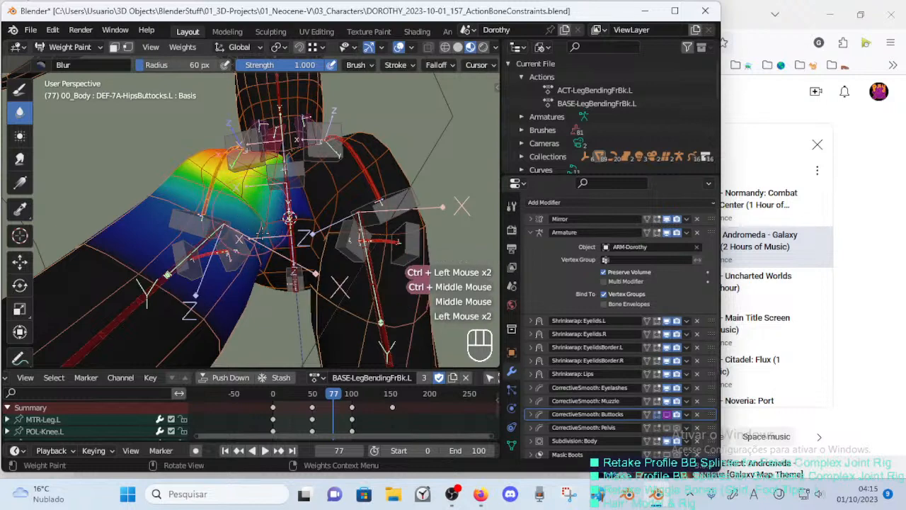
pyautogui.hotkey('ctrl', 'z')
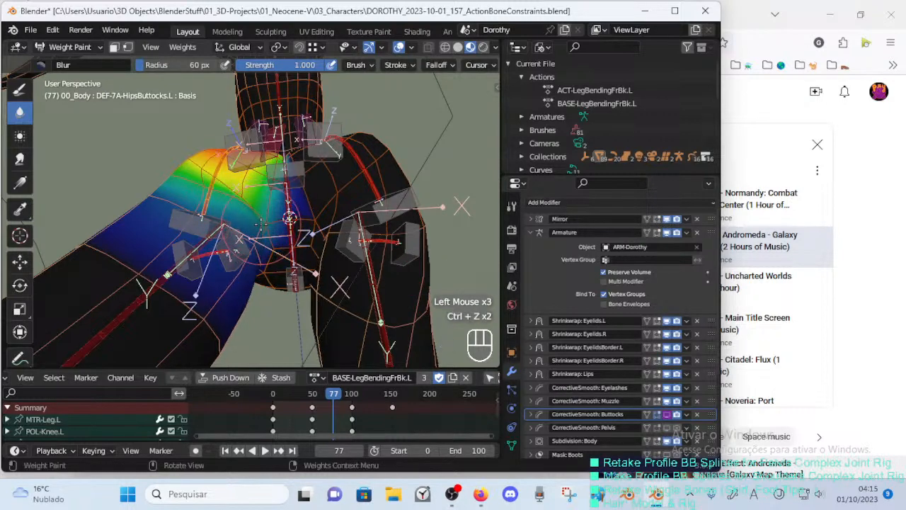
# Select the DEF-4D-Crotch.001 bone and blur its weights across the left buttock and upper thigh.
pyautogui.moveTo(264, 218); pyautogui.dragTo(213, 221, button='middle')
pyautogui.keyDown('ctrl'); pyautogui.click(264, 231); pyautogui.keyUp('ctrl')
pyautogui.keyDown('ctrl'); pyautogui.click(269, 219); pyautogui.keyUp('ctrl')
pyautogui.click(251, 229)
pyautogui.click(213, 222)
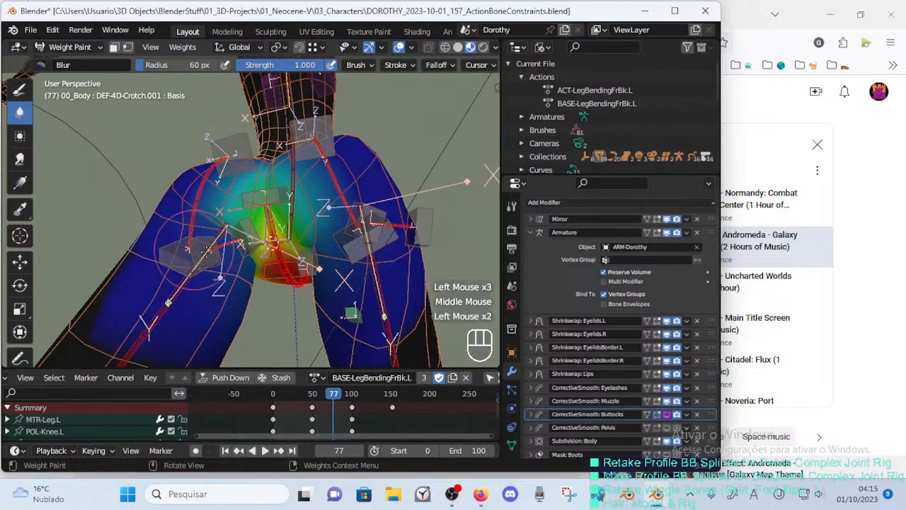
pyautogui.moveTo(234, 258); pyautogui.dragTo(226, 205, button='middle')
pyautogui.click(226, 220)
pyautogui.click(225, 206)
# Switch to the Draw tool with the Mix brush, try it on the crotch weights and undo the last strokes.
pyautogui.click(19, 89)
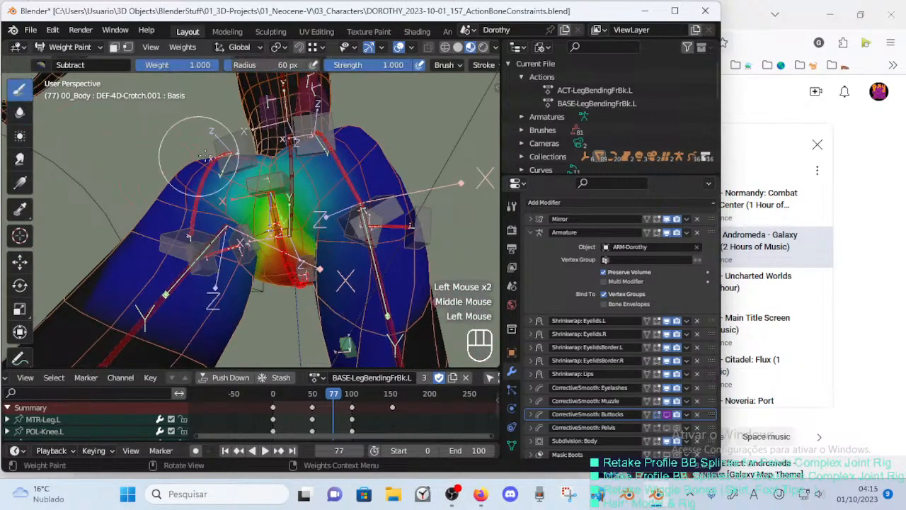
pyautogui.hotkey('ctrl', 'f')
pyautogui.click(43, 65)
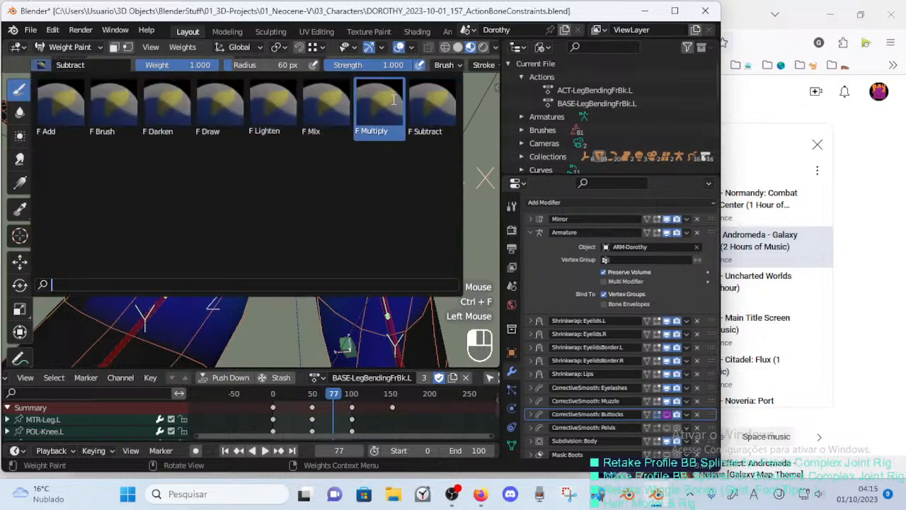
pyautogui.click(315, 122)
pyautogui.click(271, 224)
pyautogui.moveTo(270, 224); pyautogui.dragTo(274, 234, button='middle')
pyautogui.hotkey('ctrl', 'z')
pyautogui.hotkey('ctrl', 'z')
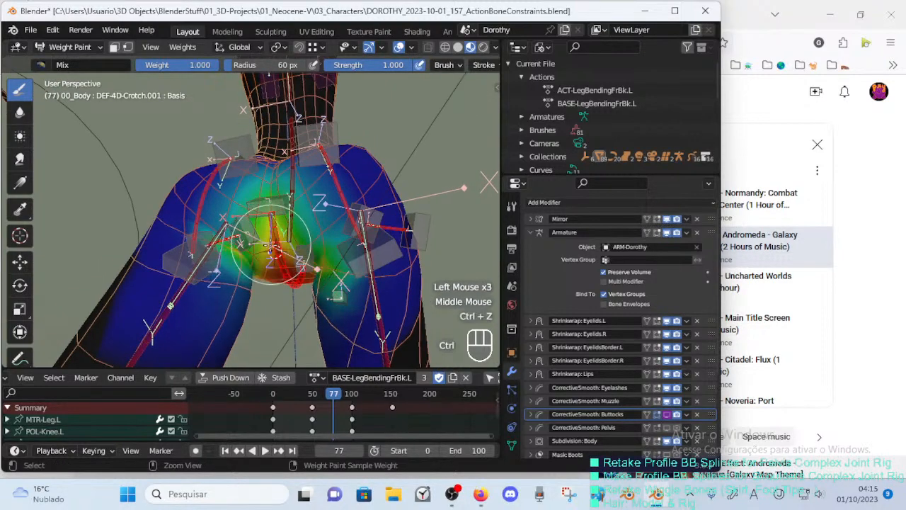
# Set the Mix brush radius to 43 px and paint crotch weight at 1.000 along the crease between the buttocks.
pyautogui.press('f')
pyautogui.click(273, 238)
pyautogui.moveTo(273, 252); pyautogui.dragTo(270, 232)
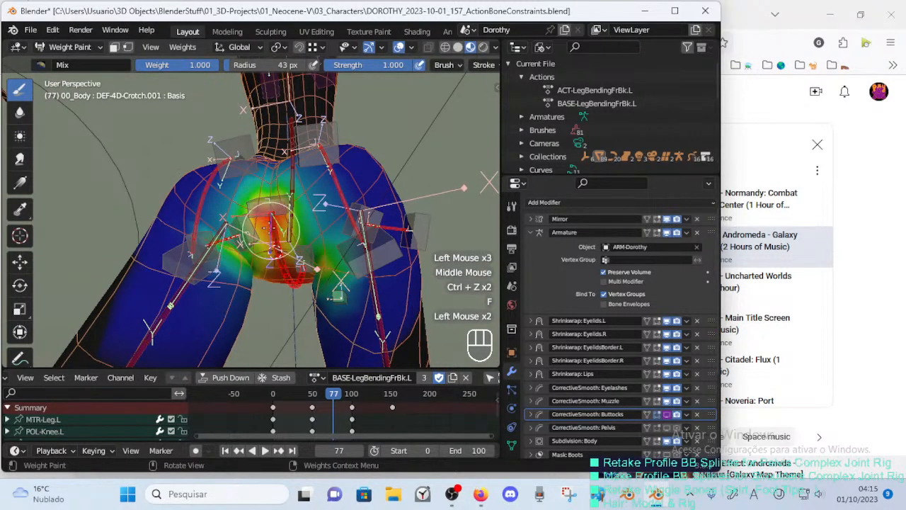
pyautogui.moveTo(272, 244); pyautogui.dragTo(252, 258, button='middle')
pyautogui.click(271, 242)
pyautogui.click(272, 243)
pyautogui.click(272, 242)
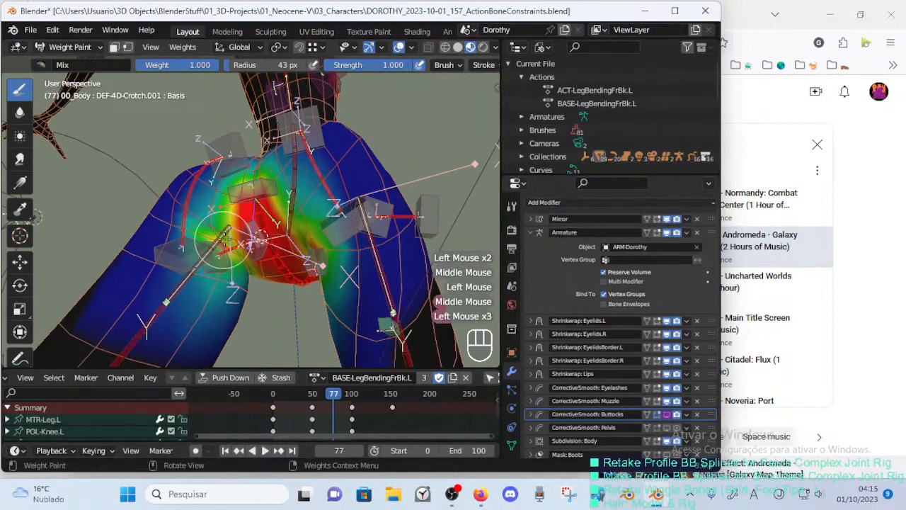
# Paint DEF-4D-Crotch.001 weight onto the inner and lower left buttock with the Mix brush.
pyautogui.click(223, 241)
pyautogui.click(221, 234)
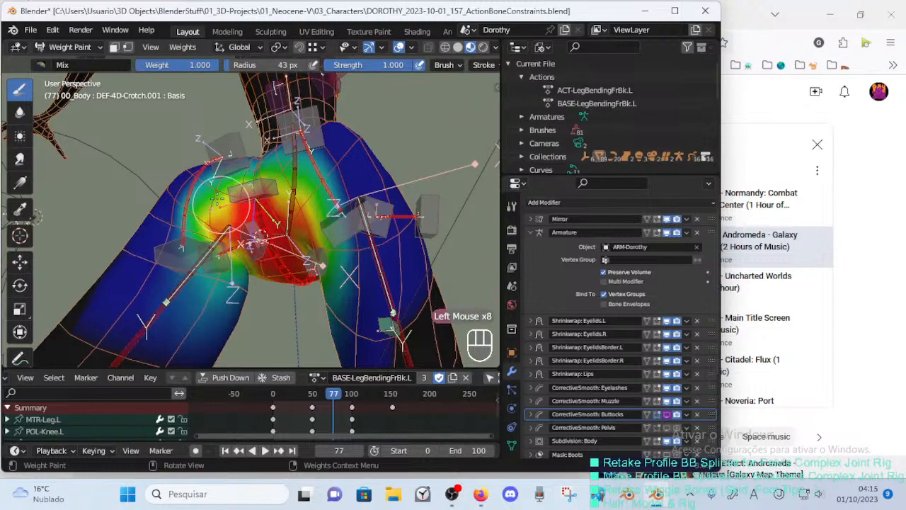
pyautogui.click(260, 223)
pyautogui.moveTo(258, 221); pyautogui.dragTo(242, 221, button='middle')
pyautogui.click(242, 222)
# Select the MTR-Leg.L control and move it to raise the left leg higher behind the body.
pyautogui.moveTo(242, 268)
pyautogui.mouseDown(button='middle')
pyautogui.moveTo(249, 224)
pyautogui.moveTo(245, 255)
pyautogui.mouseUp(button='middle')
pyautogui.keyDown('ctrl'); pyautogui.moveTo(244, 255); pyautogui.dragTo(231, 278, button='middle'); pyautogui.keyUp('ctrl')
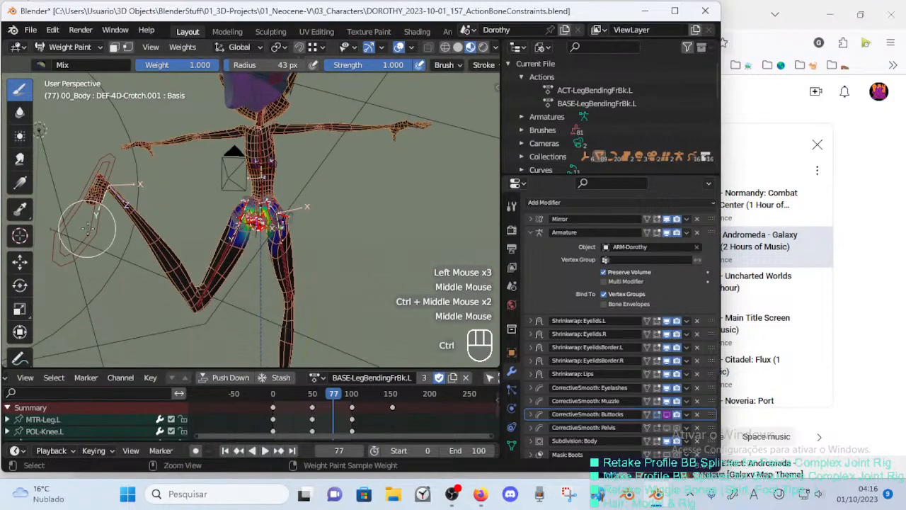
pyautogui.keyDown('ctrl'); pyautogui.click(87, 228); pyautogui.keyUp('ctrl')
pyautogui.moveTo(88, 228); pyautogui.dragTo(189, 215, button='middle')
pyautogui.press('g')
pyautogui.click(83, 205)
# Reselect the DEF-4D-Crotch.001 bone and paint more of its weight over the inner left buttock and towards the thigh joint.
pyautogui.keyDown('ctrl'); pyautogui.moveTo(134, 226); pyautogui.dragTo(177, 152, button='middle'); pyautogui.keyUp('ctrl')
pyautogui.moveTo(186, 149); pyautogui.dragTo(230, 113, button='middle')
pyautogui.keyDown('ctrl'); pyautogui.click(286, 246); pyautogui.keyUp('ctrl')
pyautogui.moveTo(283, 245)
pyautogui.mouseDown(button='middle')
pyautogui.moveTo(263, 220)
pyautogui.moveTo(260, 188)
pyautogui.moveTo(239, 216)
pyautogui.moveTo(257, 259)
pyautogui.moveTo(237, 257)
pyautogui.mouseUp(button='middle')
pyautogui.click(240, 216)
pyautogui.doubleClick(245, 243)
pyautogui.click(234, 226)
pyautogui.click(202, 230)
pyautogui.click(186, 223)
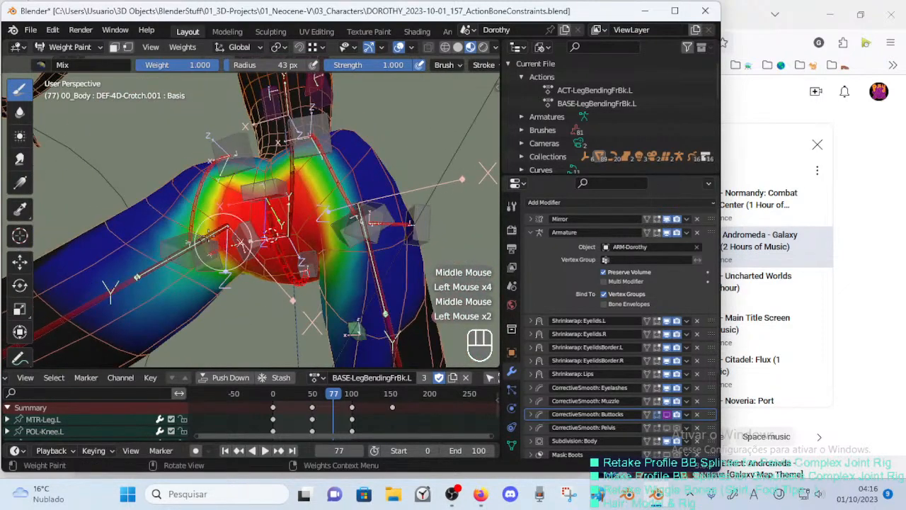
# Paint more DEF-4D-Crotch.001 weight onto the left buttock and thigh joint with the Mix brush.
pyautogui.click(170, 214)
pyautogui.moveTo(207, 218); pyautogui.dragTo(228, 183, button='middle')
pyautogui.click(206, 199)
pyautogui.moveTo(261, 225); pyautogui.dragTo(253, 244, button='middle')
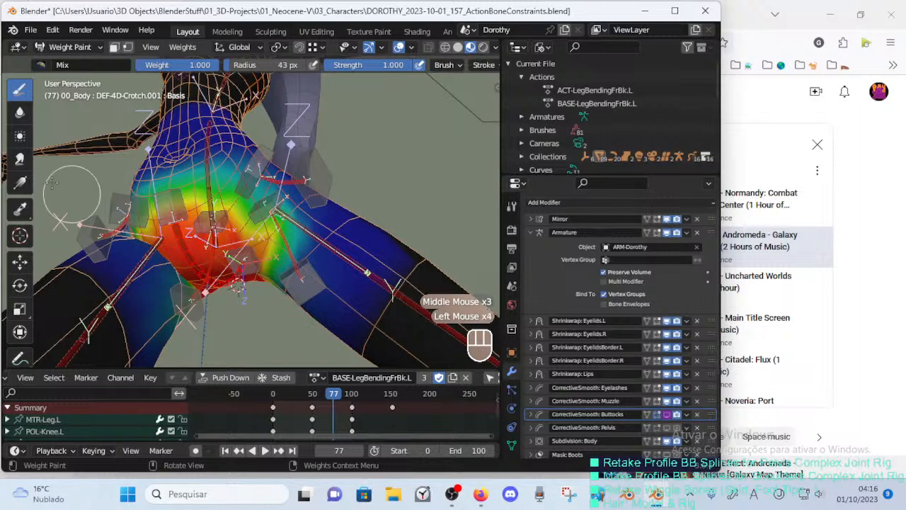
# Switch to the Blur brush with a 45 px radius and soften the crotch weights at the left thigh joint.
pyautogui.click(20, 111)
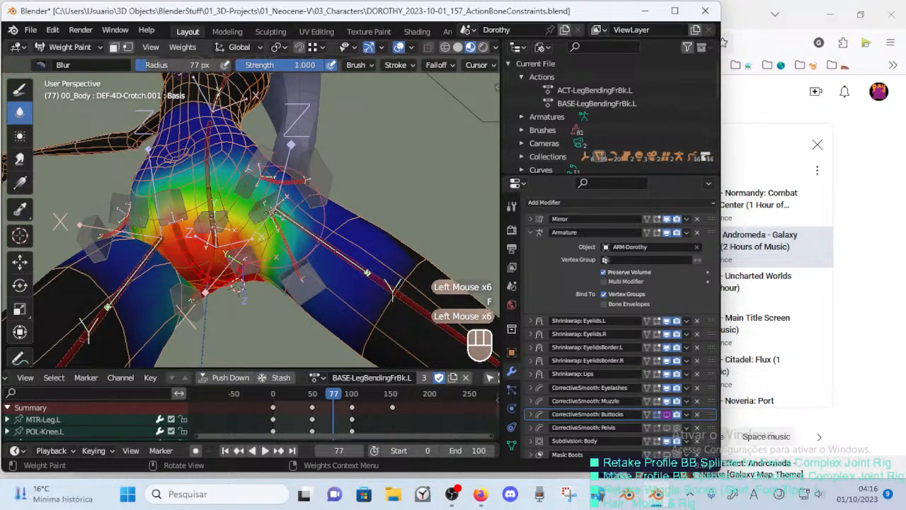
pyautogui.click(270, 213)
pyautogui.moveTo(273, 214)
pyautogui.mouseDown(button='middle')
pyautogui.moveTo(289, 201)
pyautogui.moveTo(290, 215)
pyautogui.mouseUp(button='middle')
pyautogui.press('f')
pyautogui.click(278, 210)
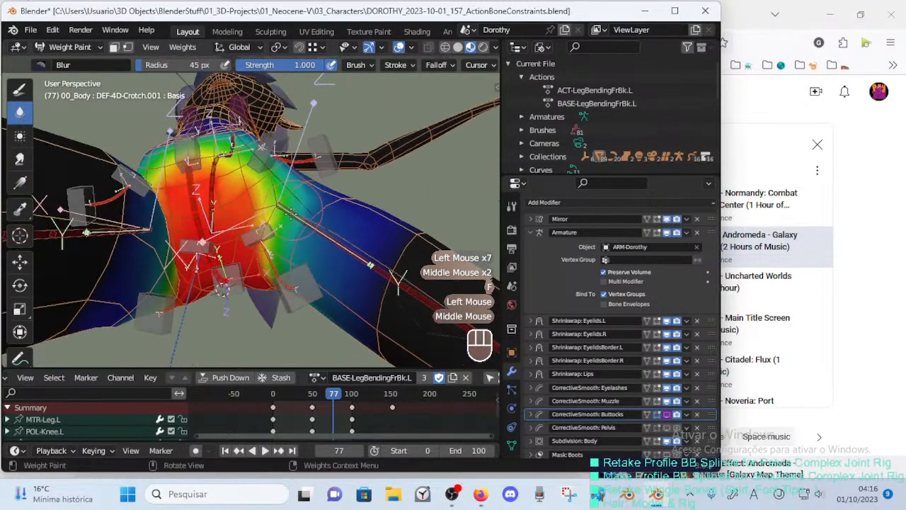
pyautogui.moveTo(290, 212); pyautogui.dragTo(280, 241)
pyautogui.moveTo(281, 217); pyautogui.dragTo(283, 194, button='middle')
pyautogui.moveTo(281, 199); pyautogui.dragTo(277, 221)
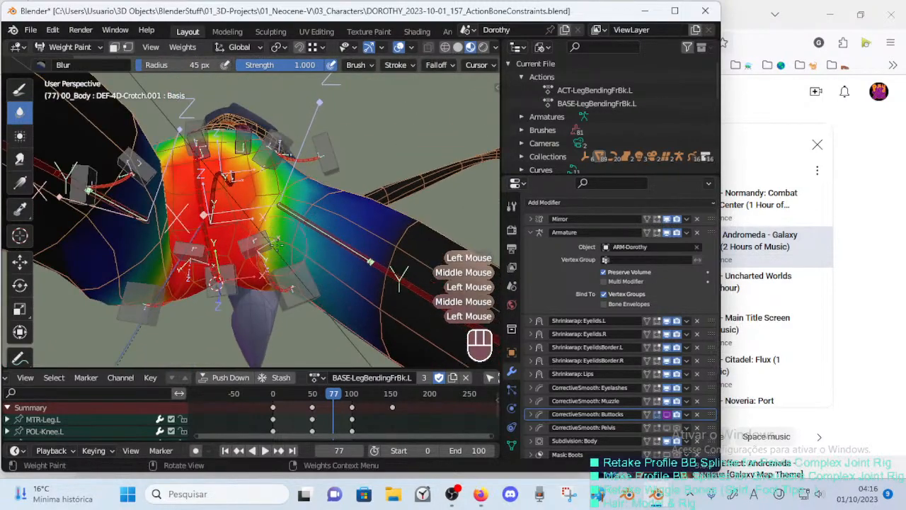
# Blur the crotch weights from the left inner thigh around to the outer buttock.
pyautogui.moveTo(277, 221); pyautogui.dragTo(268, 191, button='middle')
pyautogui.moveTo(266, 207); pyautogui.dragTo(272, 237)
pyautogui.moveTo(272, 237); pyautogui.dragTo(277, 198, button='middle')
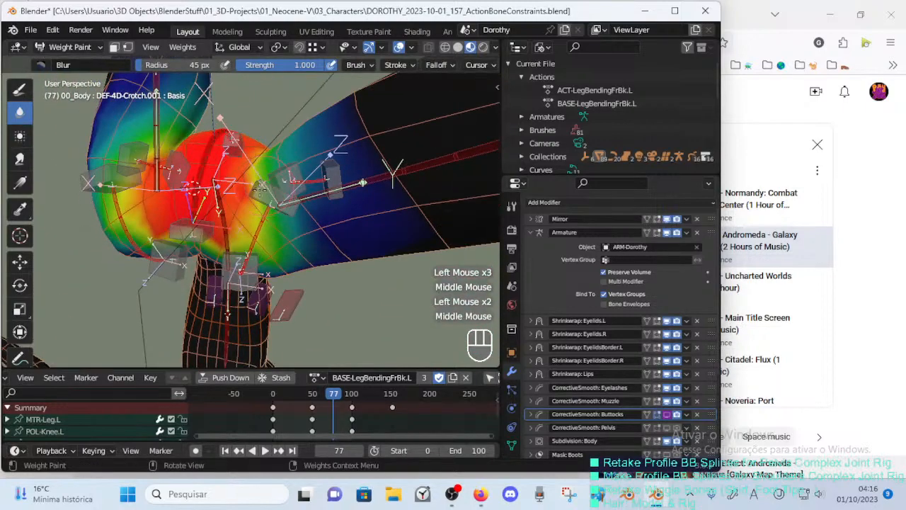
pyautogui.moveTo(278, 192); pyautogui.dragTo(276, 210)
pyautogui.moveTo(276, 210); pyautogui.dragTo(287, 186, button='middle')
pyautogui.moveTo(283, 188); pyautogui.dragTo(271, 204)
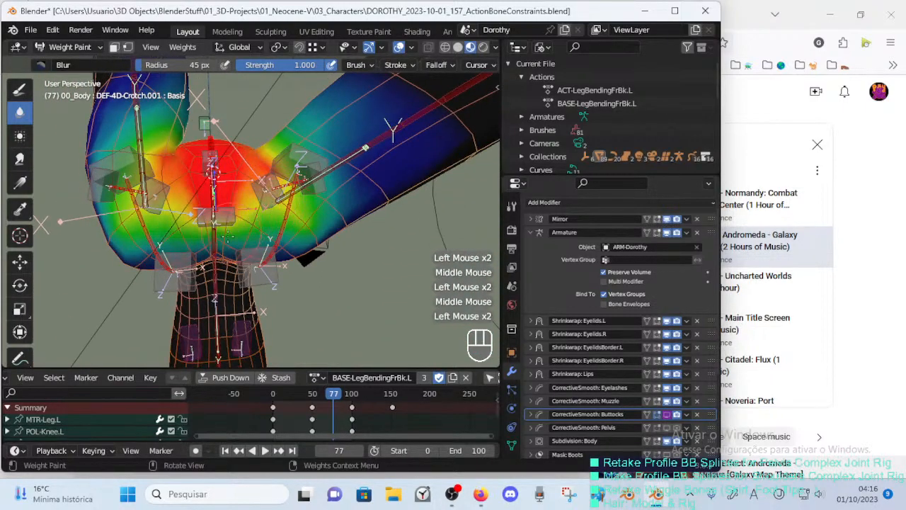
# Set the Blur brush radius to 75 px and smooth the crotch weights over the left hip and buttock.
pyautogui.moveTo(264, 227); pyautogui.dragTo(244, 213, button='middle')
pyautogui.press('f')
pyautogui.click(242, 211)
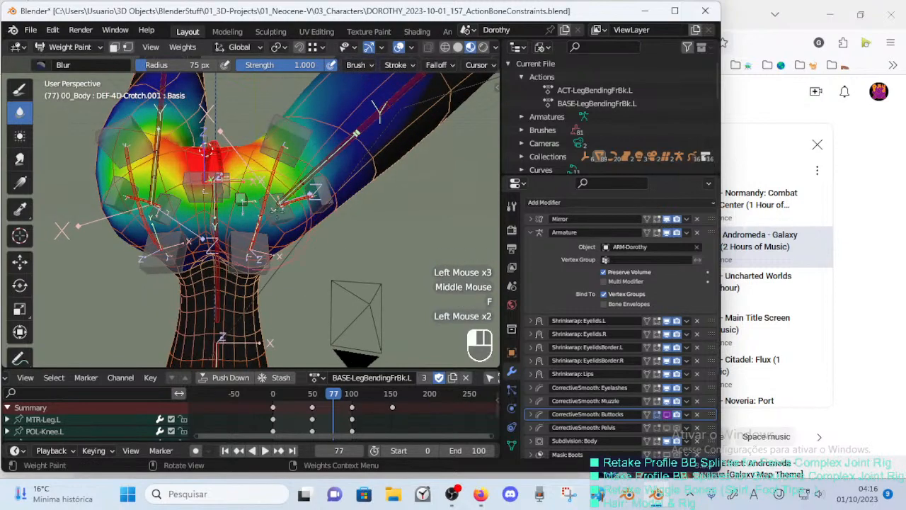
pyautogui.moveTo(278, 209); pyautogui.dragTo(280, 225)
pyautogui.moveTo(280, 225); pyautogui.dragTo(299, 191, button='middle')
pyautogui.moveTo(299, 190); pyautogui.dragTo(299, 201)
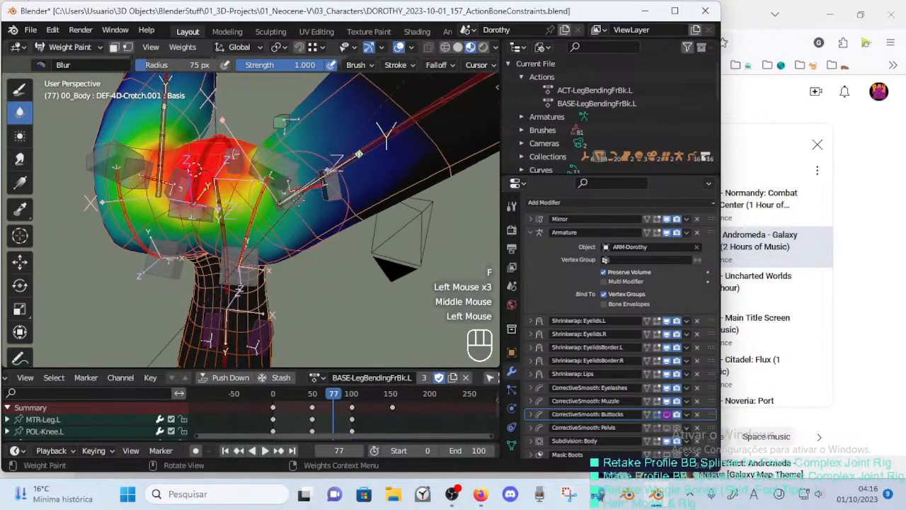
# Resize the Blur brush and even out the crotch weights around the hips.
pyautogui.moveTo(290, 161)
pyautogui.mouseDown(button='middle')
pyautogui.moveTo(268, 272)
pyautogui.moveTo(271, 188)
pyautogui.moveTo(276, 235)
pyautogui.mouseUp(button='middle')
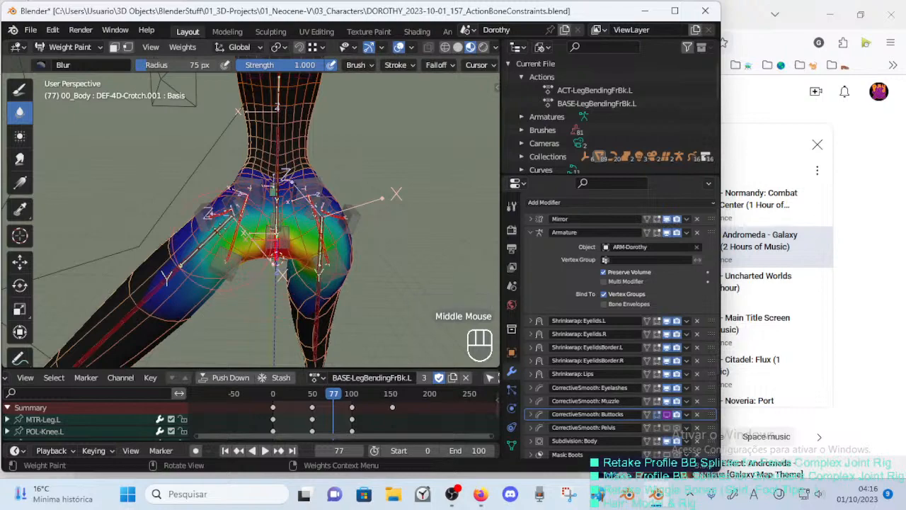
pyautogui.moveTo(243, 204)
pyautogui.mouseDown(button='middle')
pyautogui.moveTo(183, 249)
pyautogui.moveTo(343, 234)
pyautogui.moveTo(336, 225)
pyautogui.mouseUp(button='middle')
pyautogui.press('f')
pyautogui.click(184, 256)
pyautogui.click(347, 233)
pyautogui.moveTo(336, 225)
pyautogui.mouseDown(button='middle')
pyautogui.moveTo(308, 216)
pyautogui.moveTo(244, 224)
pyautogui.moveTo(256, 249)
pyautogui.mouseUp(button='middle')
# Blur the DEF-2-TORSO-1-Spine-BB.001 weights on the lower back with a 55 px radius, then reselect DEF-4D-Crotch.001.
pyautogui.keyDown('ctrl'); pyautogui.click(274, 160); pyautogui.keyUp('ctrl')
pyautogui.moveTo(275, 162)
pyautogui.mouseDown(button='middle')
pyautogui.moveTo(264, 236)
pyautogui.moveTo(248, 202)
pyautogui.moveTo(240, 206)
pyautogui.mouseUp(button='middle')
pyautogui.press('f')
pyautogui.click(273, 205)
pyautogui.click(246, 195)
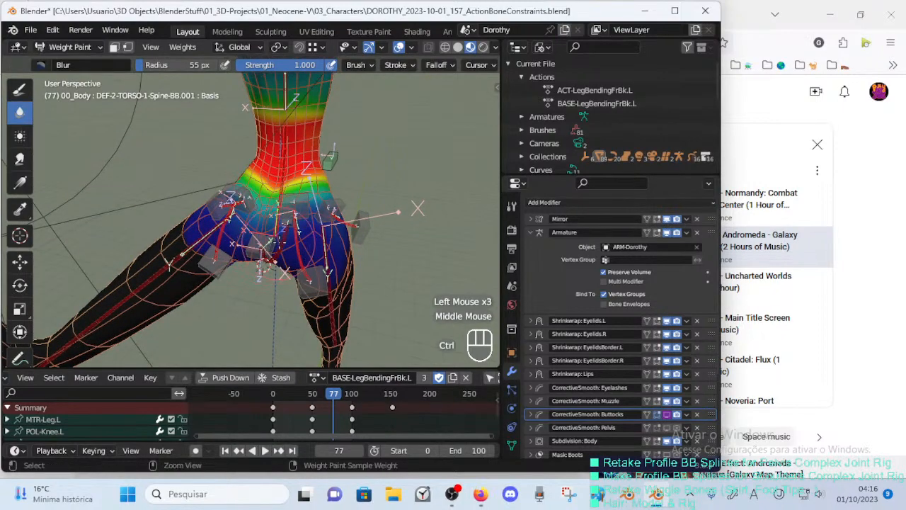
pyautogui.keyDown('ctrl'); pyautogui.click(263, 263); pyautogui.keyUp('ctrl')
pyautogui.moveTo(264, 263); pyautogui.dragTo(264, 191, button='middle')
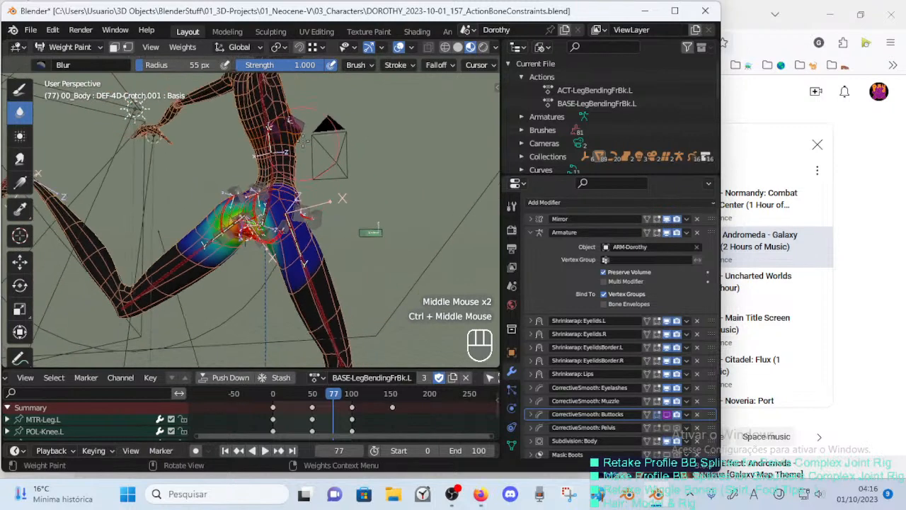
# Show the MTR-1-HEAD bone layer and select the MTR-Head control.
pyautogui.keyDown('ctrl'); pyautogui.moveTo(289, 140); pyautogui.dragTo(283, 246, button='middle'); pyautogui.keyUp('ctrl')
pyautogui.press('n')
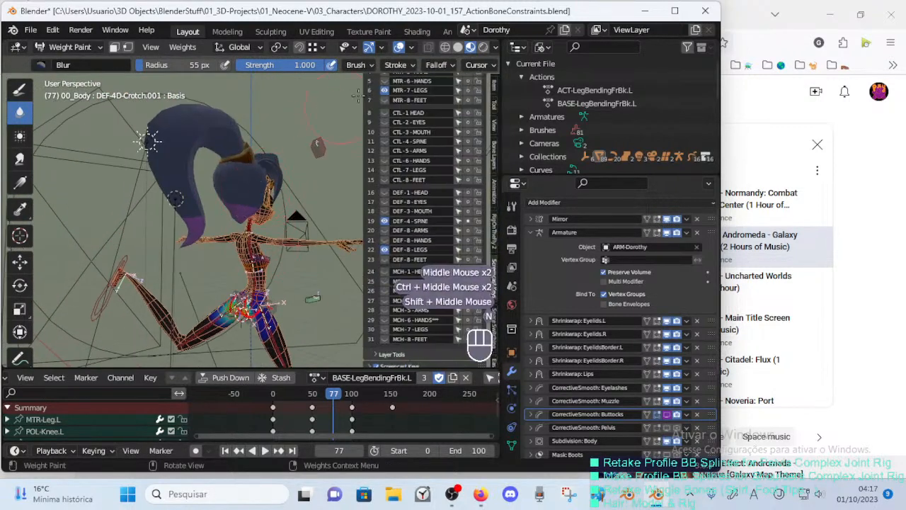
pyautogui.moveTo(404, 110); pyautogui.dragTo(394, 193, button='middle')
pyautogui.click(384, 117)
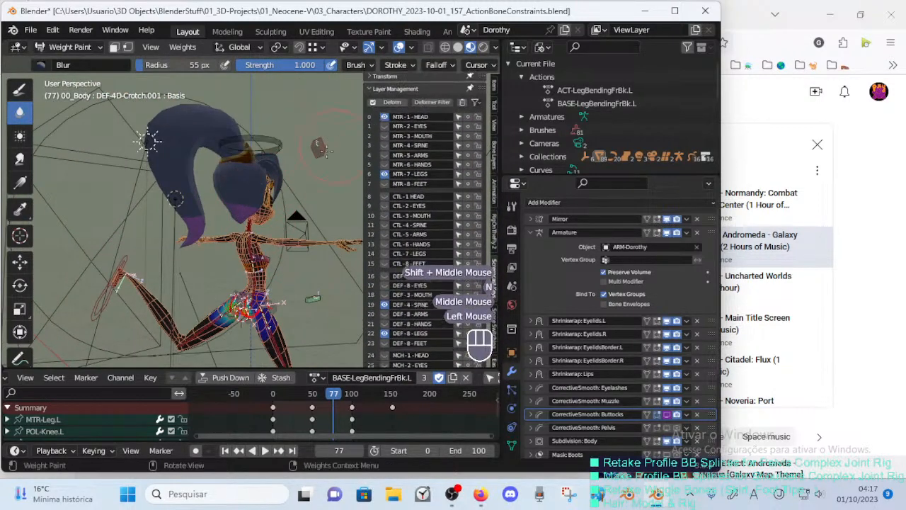
pyautogui.keyDown('ctrl'); pyautogui.click(266, 137); pyautogui.keyUp('ctrl')
pyautogui.keyDown('ctrl'); pyautogui.moveTo(267, 138); pyautogui.dragTo(268, 140, button='middle'); pyautogui.keyUp('ctrl')
pyautogui.keyDown('shift'); pyautogui.moveTo(286, 223); pyautogui.dragTo(284, 185, button='middle'); pyautogui.keyUp('shift')
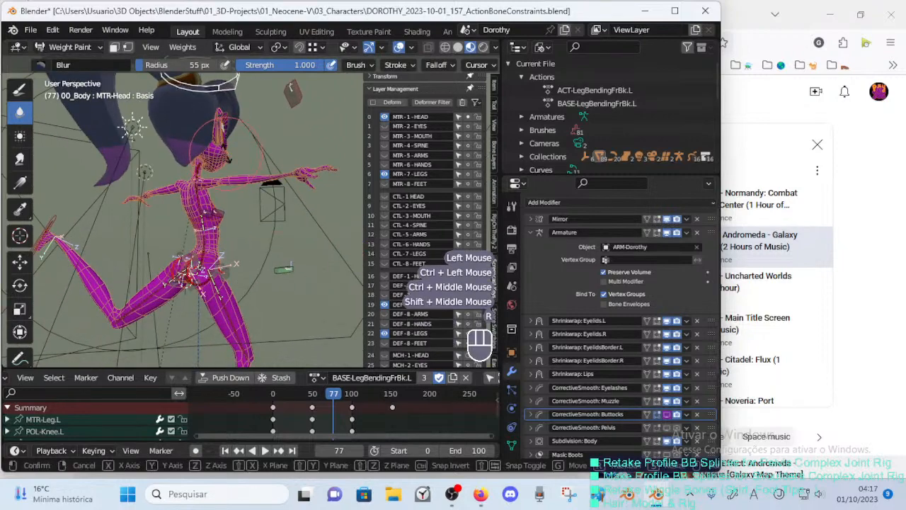
# Rotate and move MTR-Head to test how the pelvis deforms when the torso bends forward.
pyautogui.press('r')
pyautogui.click(283, 205)
pyautogui.press('g')
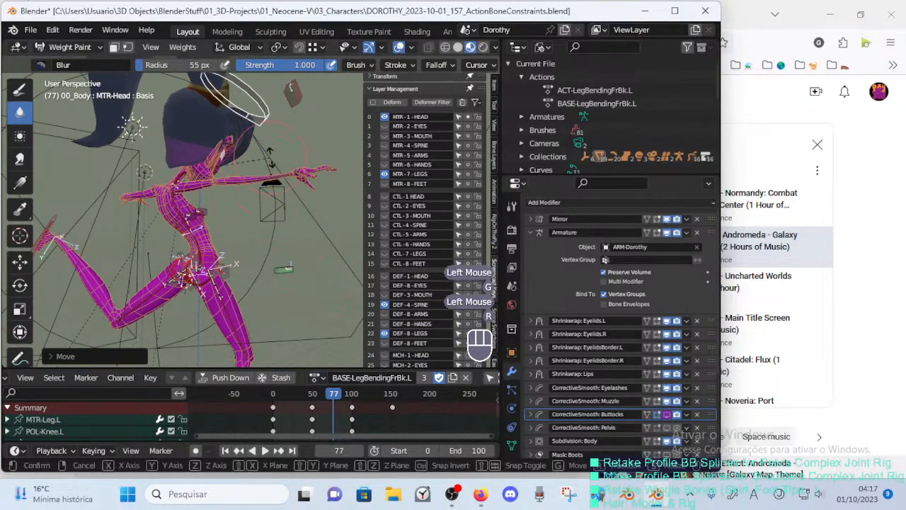
pyautogui.click(133, 175)
pyautogui.moveTo(133, 174); pyautogui.dragTo(177, 181, button='middle')
pyautogui.keyDown('shift'); pyautogui.moveTo(177, 181); pyautogui.dragTo(208, 223, button='middle'); pyautogui.keyUp('shift')
pyautogui.moveTo(208, 223); pyautogui.dragTo(223, 234, button='middle')
pyautogui.keyDown('ctrl'); pyautogui.moveTo(224, 233); pyautogui.dragTo(209, 185, button='middle'); pyautogui.keyUp('ctrl')
pyautogui.press('r')
pyautogui.click(219, 170)
pyautogui.press('g')
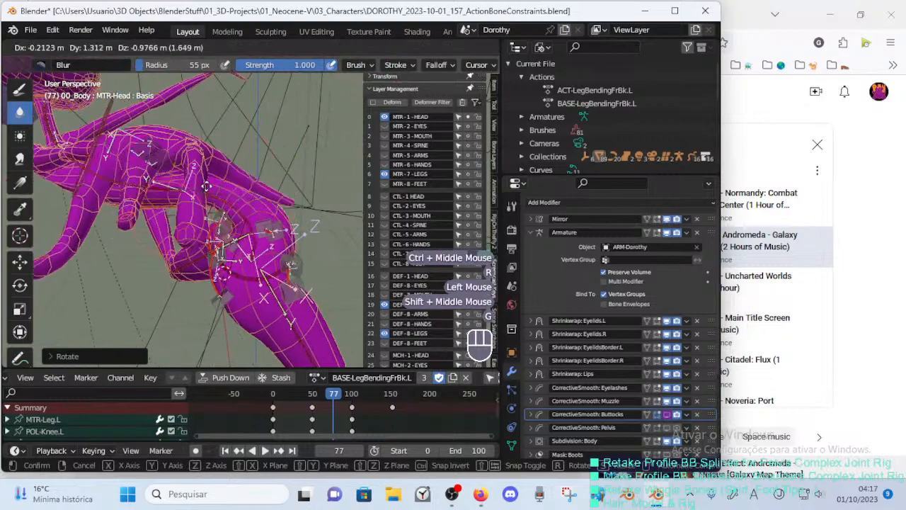
pyautogui.click(237, 131)
# Reposition MTR-Head in front of the body to hold the torso roughly horizontal.
pyautogui.moveTo(237, 131); pyautogui.dragTo(266, 153, button='middle')
pyautogui.keyDown('ctrl'); pyautogui.moveTo(266, 153); pyautogui.dragTo(265, 195, button='middle'); pyautogui.keyUp('ctrl')
pyautogui.moveTo(266, 194); pyautogui.dragTo(237, 153, button='middle')
pyautogui.press('g')
pyautogui.click(356, 179)
pyautogui.press('g')
pyautogui.click(262, 145)
# Rotate and lower MTR-Head further to arch the torso into a deep forward bend.
pyautogui.press('r')
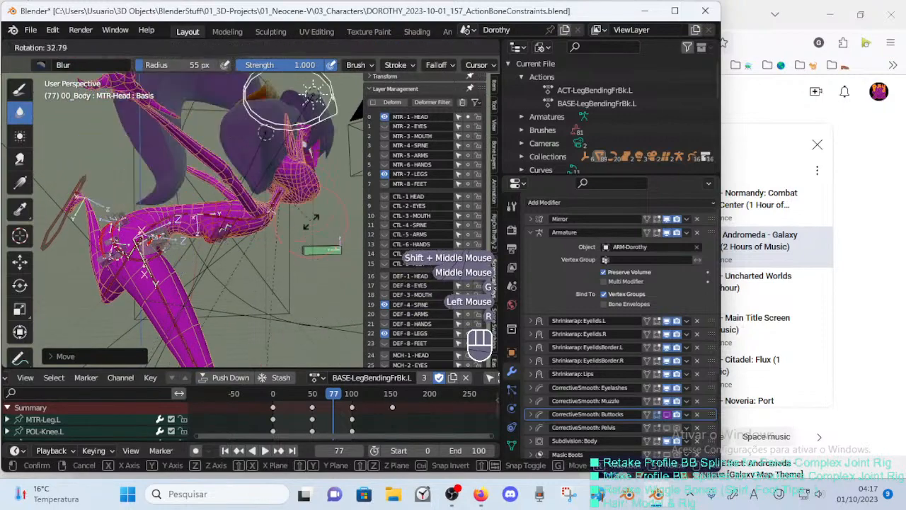
pyautogui.click(310, 223)
pyautogui.press('g')
pyautogui.click(340, 237)
pyautogui.press('r')
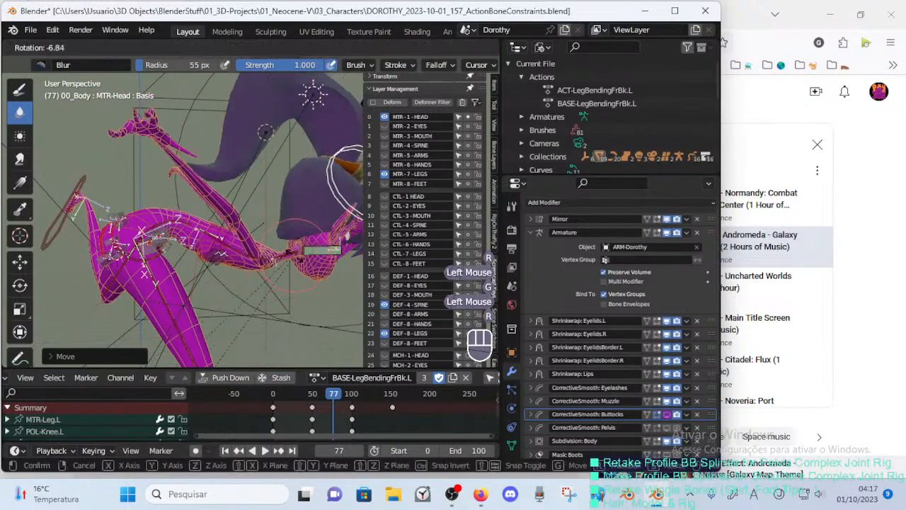
pyautogui.click(241, 232)
pyautogui.press('g')
pyautogui.click(232, 256)
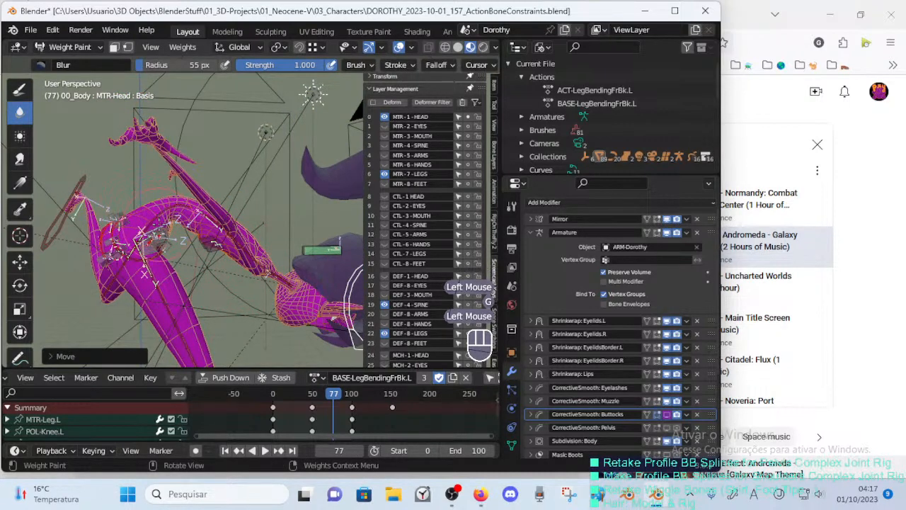
# Move MTR-Head up and back down to test the spine bend, then reset the control to its upright pose.
pyautogui.press('g')
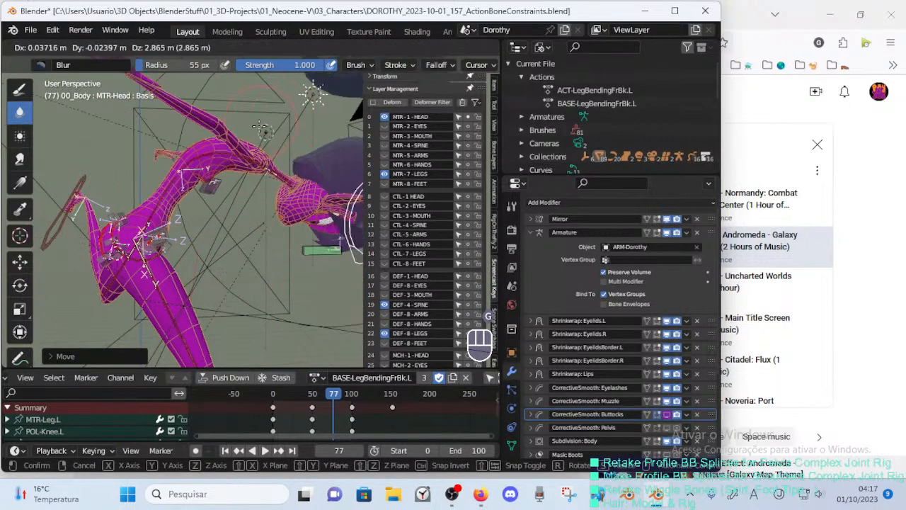
pyautogui.click(266, 189)
pyautogui.press('g')
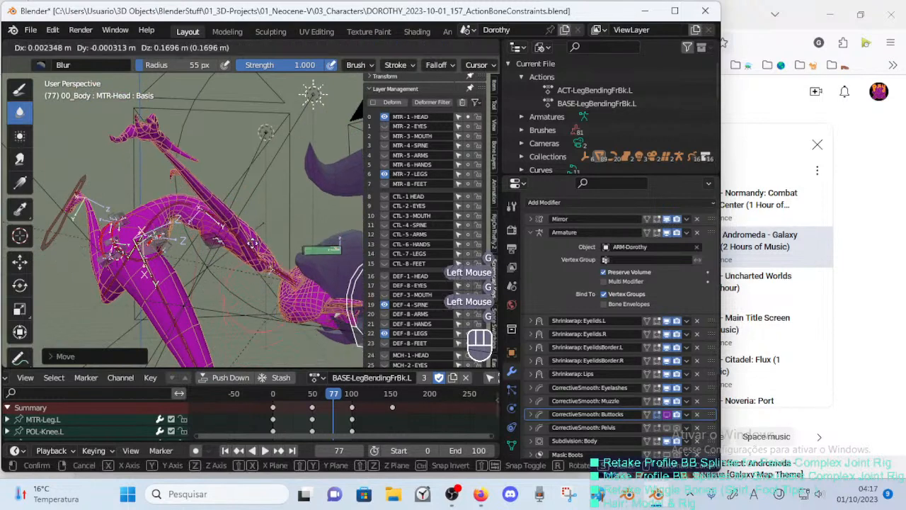
pyautogui.click(252, 224)
pyautogui.hotkey('alt', 'g')
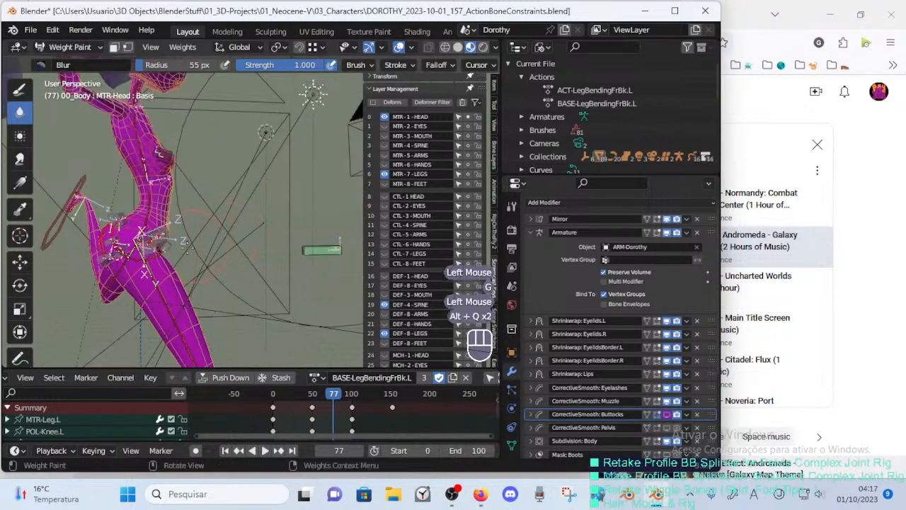
# Examine the pelvis, hip and buttock deformation from several angles with the torso upright.
pyautogui.moveTo(186, 245); pyautogui.dragTo(209, 254, button='middle')
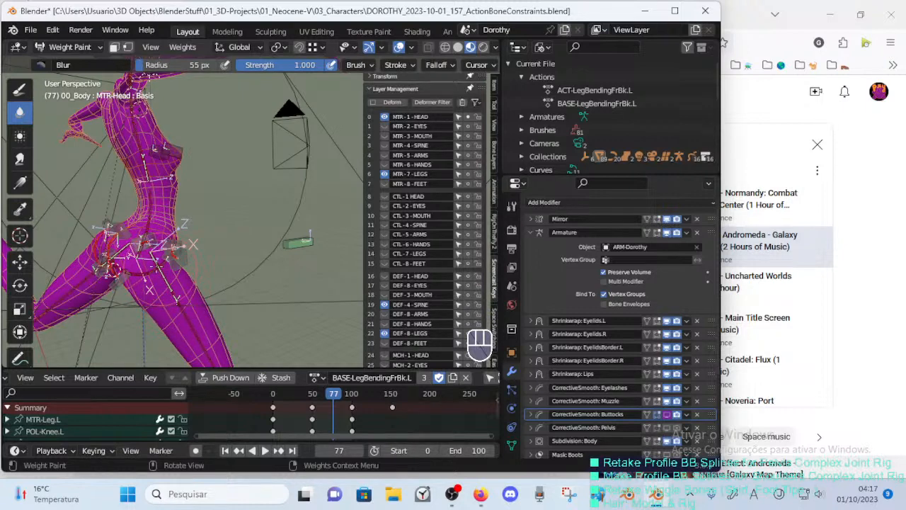
pyautogui.moveTo(209, 254)
pyautogui.mouseDown(button='middle')
pyautogui.moveTo(237, 92)
pyautogui.moveTo(228, 263)
pyautogui.moveTo(203, 264)
pyautogui.mouseUp(button='middle')
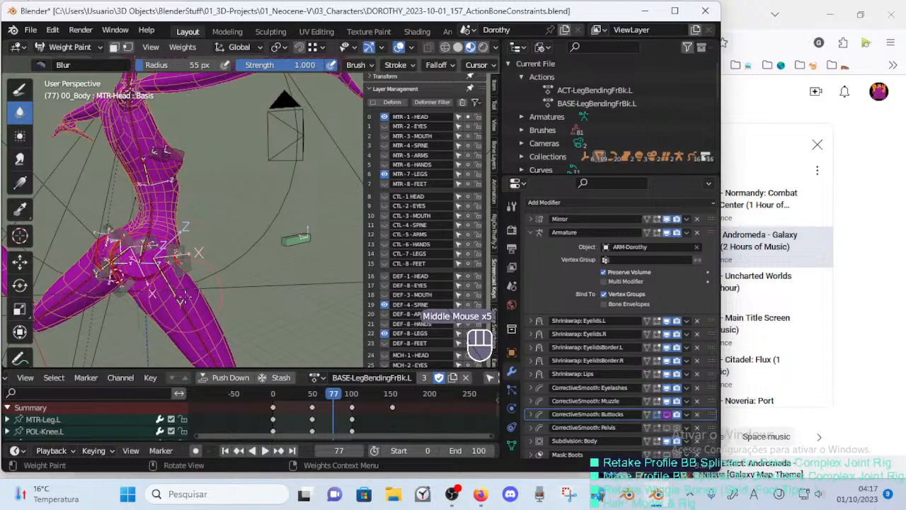
pyautogui.moveTo(188, 316); pyautogui.dragTo(184, 244, button='middle')
pyautogui.moveTo(184, 244); pyautogui.dragTo(179, 220, button='middle')
pyautogui.keyDown('ctrl'); pyautogui.moveTo(178, 221); pyautogui.dragTo(191, 178, button='middle'); pyautogui.keyUp('ctrl')
pyautogui.keyDown('shift'); pyautogui.moveTo(192, 178); pyautogui.dragTo(196, 213, button='middle'); pyautogui.keyUp('shift')
pyautogui.moveTo(197, 213); pyautogui.dragTo(234, 221, button='middle')
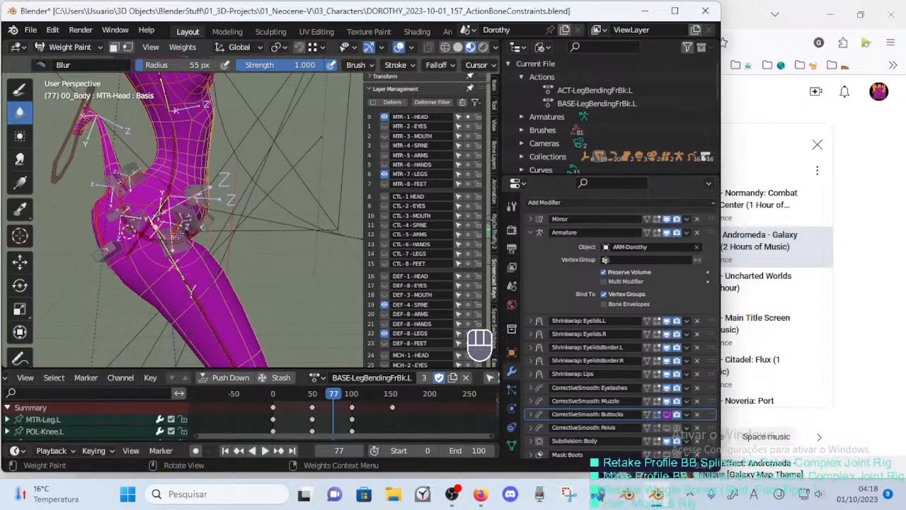
pyautogui.moveTo(196, 243); pyautogui.dragTo(201, 203, button='middle')
pyautogui.keyDown('ctrl'); pyautogui.click(264, 218); pyautogui.keyUp('ctrl')
pyautogui.moveTo(264, 218); pyautogui.dragTo(251, 170, button='middle')
pyautogui.moveTo(251, 170); pyautogui.dragTo(246, 206, button='middle')
# Switch to Firefox to check the YouTube Studio live-stream page, then return to Blender.
pyautogui.click(726, 136)
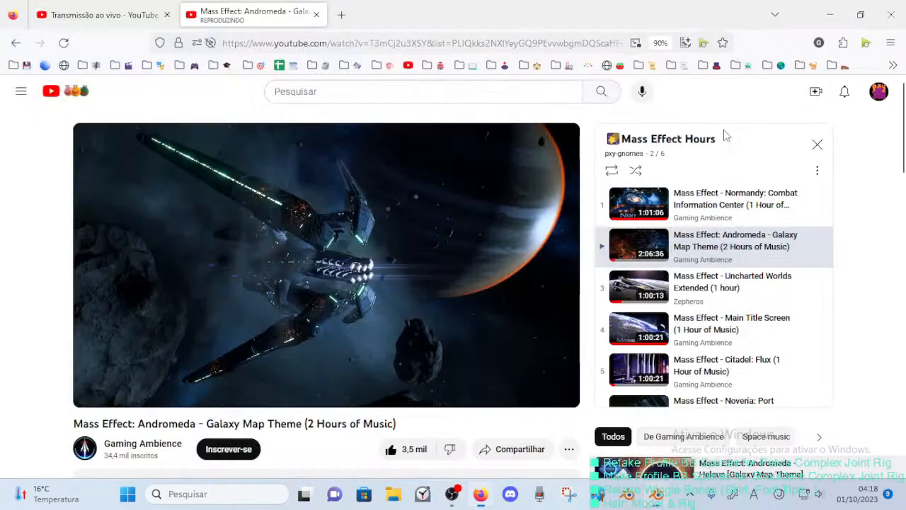
pyautogui.click(113, 15)
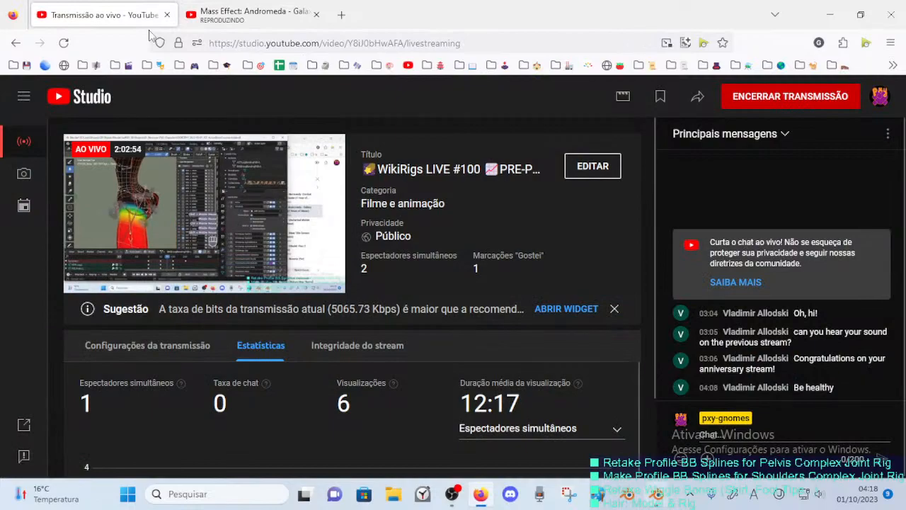
pyautogui.click(658, 493)
# With DEF-7A-HipsButtocks.L selected, save the file and scrub the timeline to frame 95.
pyautogui.moveTo(261, 210); pyautogui.dragTo(188, 318, button='middle')
pyautogui.keyDown('ctrl'); pyautogui.click(204, 181); pyautogui.keyUp('ctrl')
pyautogui.hotkey('ctrl', 's')
pyautogui.moveTo(318, 393)
pyautogui.mouseDown()
pyautogui.moveTo(303, 395)
pyautogui.moveTo(328, 391)
pyautogui.mouseUp()
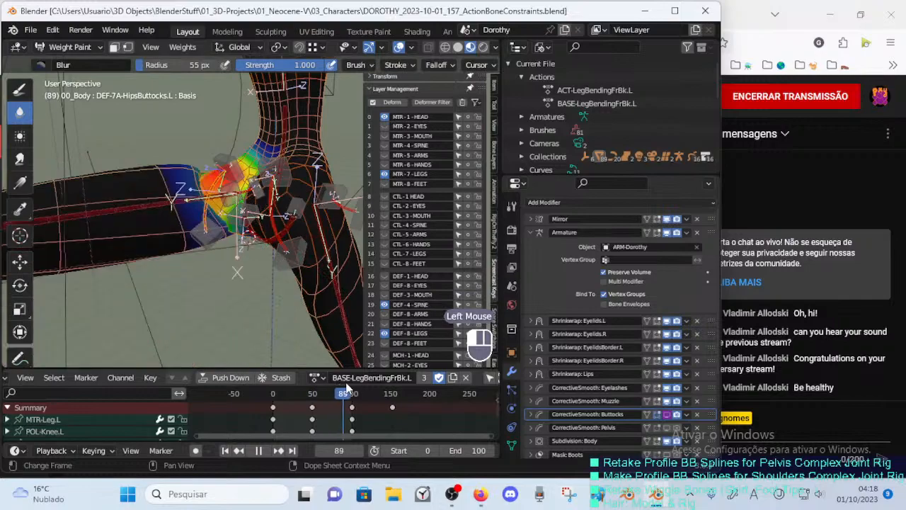
# Select the HDL-7A-HipsButtocks.L.001 handle and move it around the front of the left hip.
pyautogui.moveTo(199, 264)
pyautogui.mouseDown(button='middle')
pyautogui.moveTo(233, 280)
pyautogui.moveTo(225, 285)
pyautogui.mouseUp(button='middle')
pyautogui.keyDown('ctrl'); pyautogui.moveTo(235, 191); pyautogui.dragTo(216, 171, button='middle'); pyautogui.keyUp('ctrl')
pyautogui.keyDown('ctrl'); pyautogui.click(218, 177); pyautogui.keyUp('ctrl')
pyautogui.press('g')
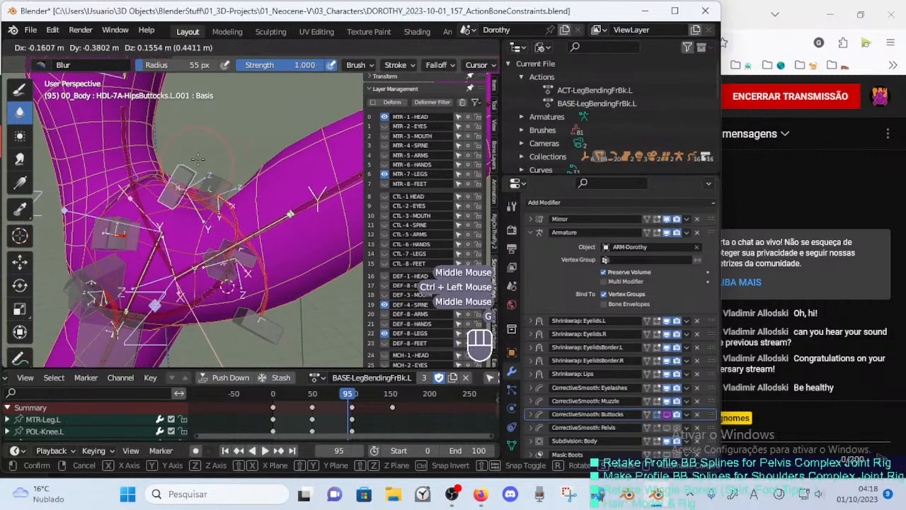
pyautogui.click(200, 159)
pyautogui.press('g')
pyautogui.click(234, 204)
# Rotate and move the HDL-7A-HipsButtocks.L.002 handle from beneath the left thigh to its upper front side.
pyautogui.keyDown('ctrl'); pyautogui.click(270, 338); pyautogui.keyUp('ctrl')
pyautogui.press('r')
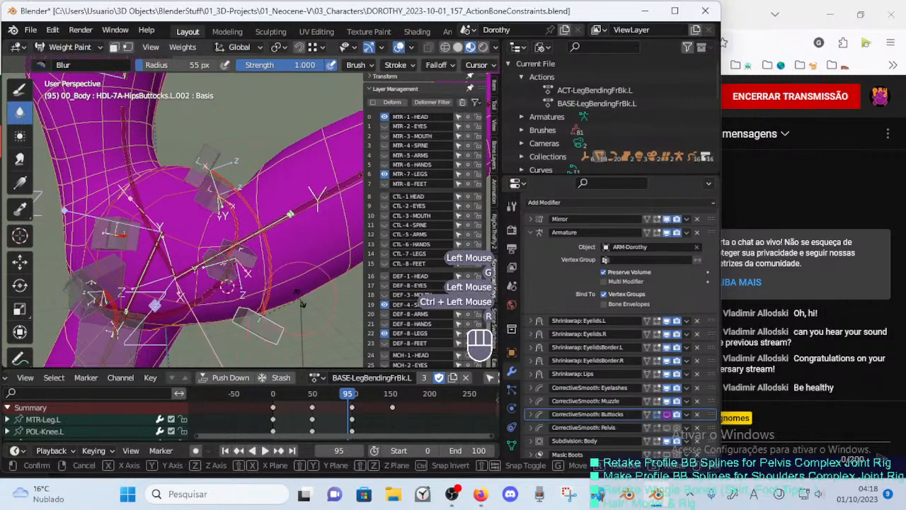
pyautogui.click(287, 215)
pyautogui.press('g')
pyautogui.click(297, 139)
pyautogui.press('r')
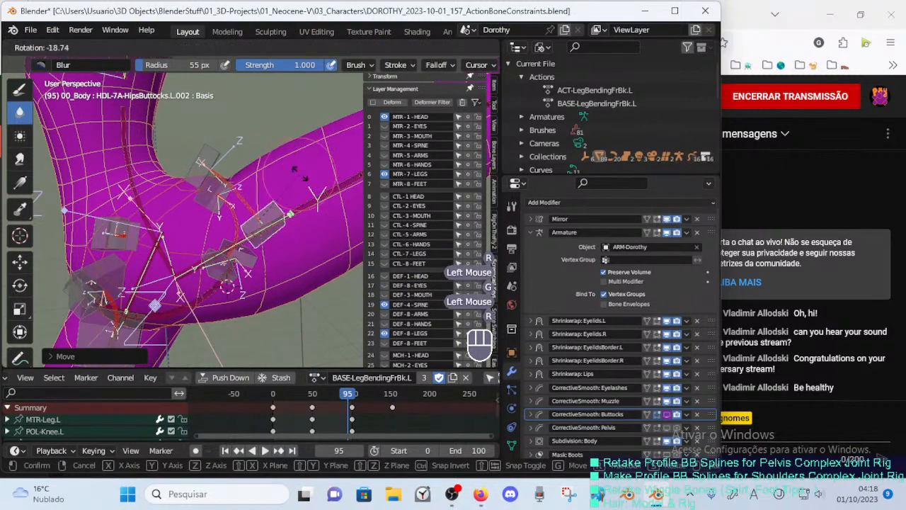
pyautogui.click(283, 134)
pyautogui.press('r')
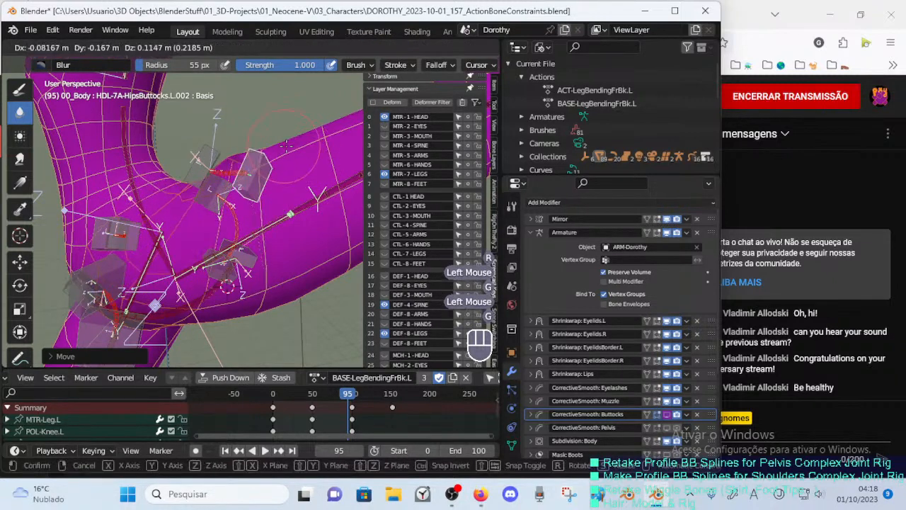
pyautogui.click(267, 150)
pyautogui.press('g')
pyautogui.click(238, 155)
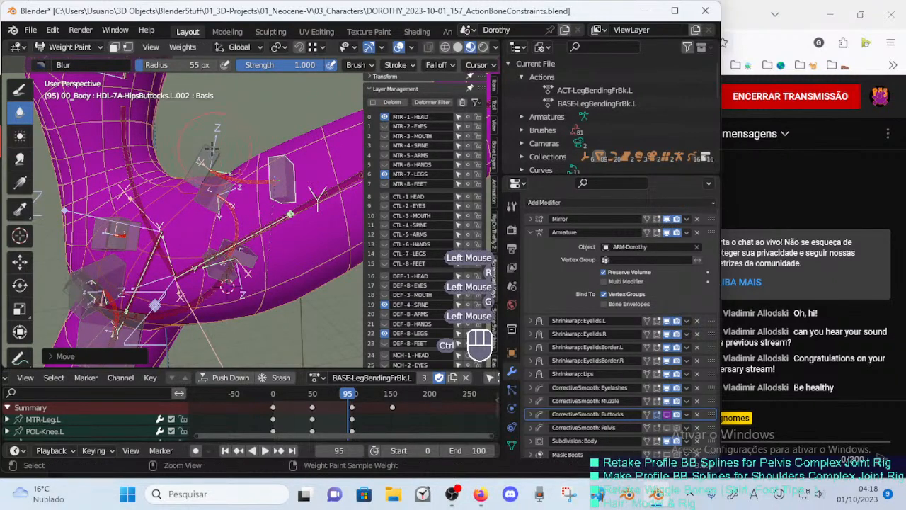
# Rotate HDL-7A-HipsButtocks.L.001 and move it up towards the waist above the hip fold.
pyautogui.keyDown('ctrl'); pyautogui.click(205, 145); pyautogui.keyUp('ctrl')
pyautogui.press('r')
pyautogui.click(190, 136)
pyautogui.press('g')
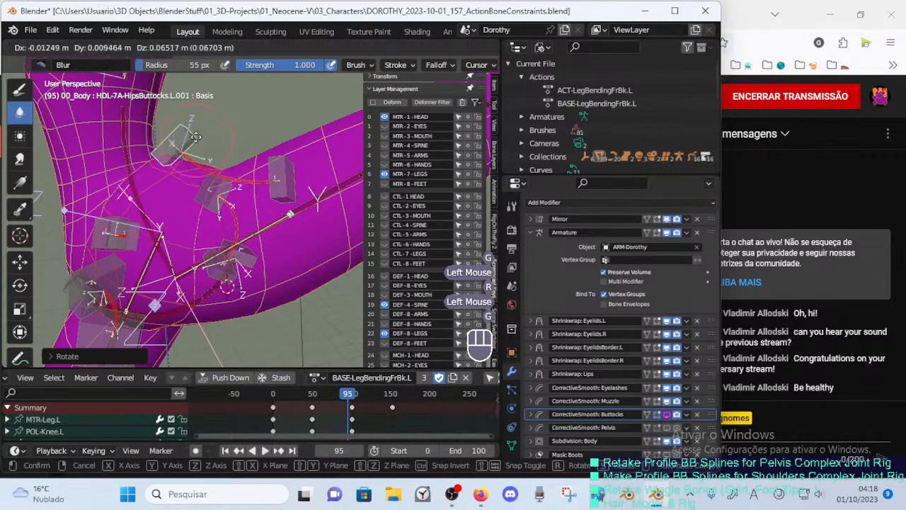
pyautogui.click(198, 141)
pyautogui.moveTo(285, 178); pyautogui.dragTo(223, 176, button='middle')
pyautogui.keyDown('ctrl'); pyautogui.click(191, 140); pyautogui.keyUp('ctrl')
pyautogui.press('g')
pyautogui.click(213, 148)
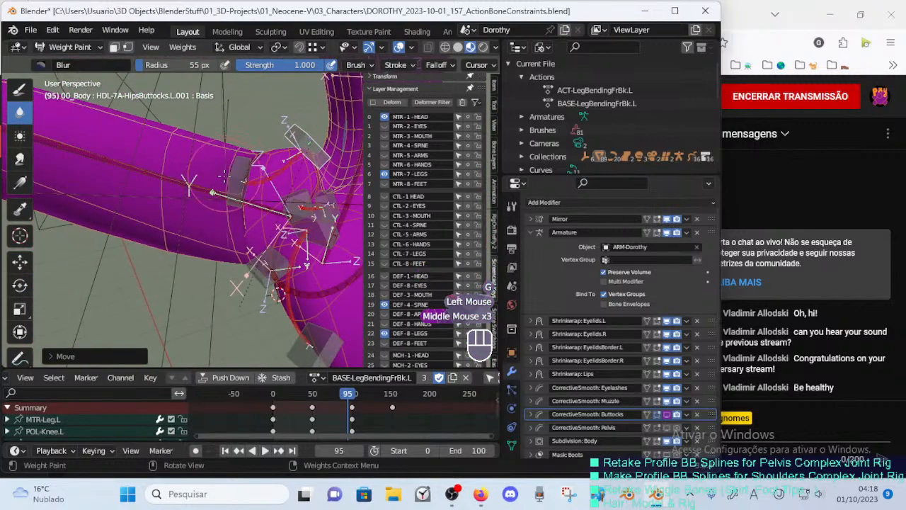
# Select the HDL-7A-HipsButtocks.L.002 handle and move it along the upper front of the left thigh, checking it from two angles.
pyautogui.press('g')
pyautogui.click(212, 192)
pyautogui.press('g')
pyautogui.click(213, 192)
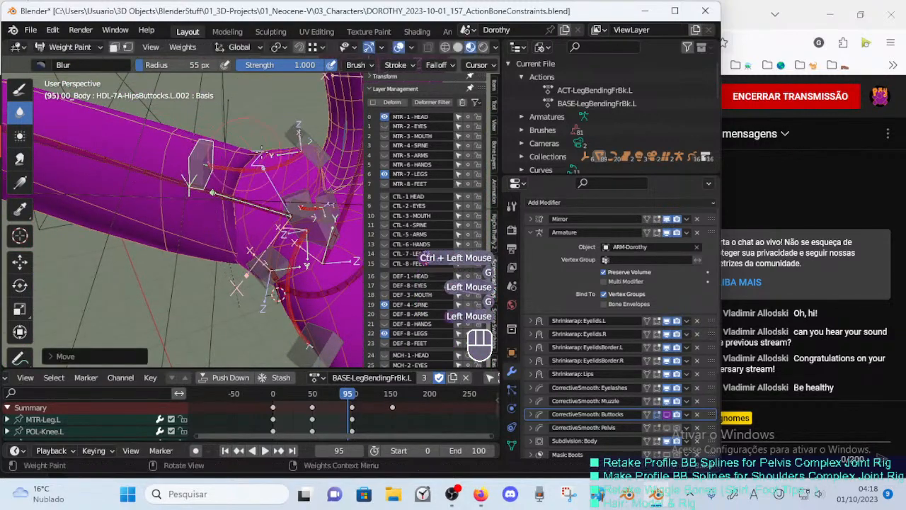
pyautogui.keyDown('ctrl'); pyautogui.click(297, 133); pyautogui.keyUp('ctrl')
pyautogui.moveTo(297, 133); pyautogui.dragTo(220, 177, button='middle')
pyautogui.press('g')
pyautogui.click(212, 164)
pyautogui.press('g')
pyautogui.click(220, 177)
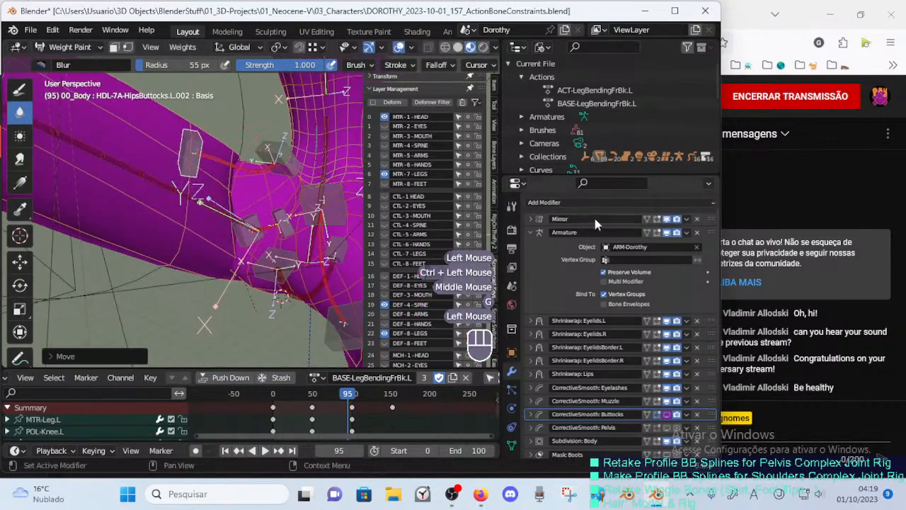
# Turn on the CorrectiveSmooth: Buttocks modifier in the viewport and nudge the HDL-7A-HipsButtocks.L.002 handle above the thigh.
pyautogui.click(666, 415)
pyautogui.moveTo(302, 286); pyautogui.dragTo(265, 272, button='middle')
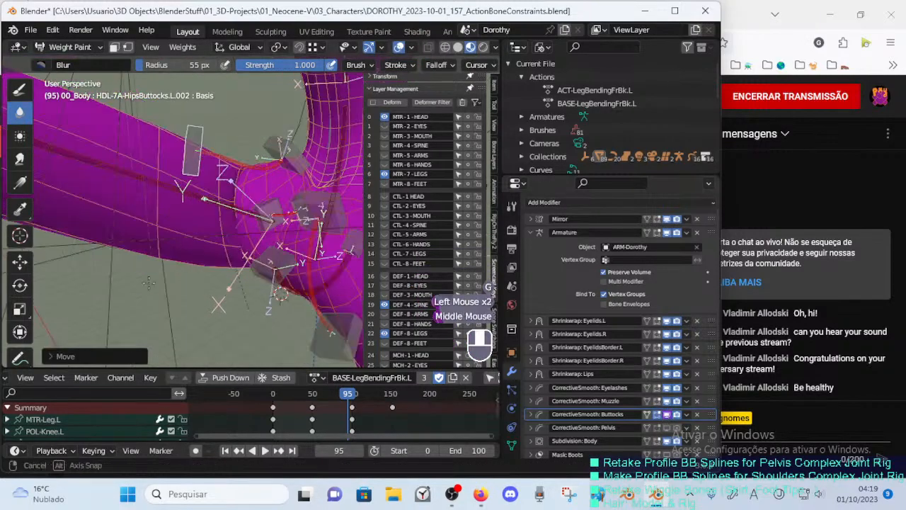
pyautogui.moveTo(226, 234); pyautogui.dragTo(273, 248, button='middle')
pyautogui.moveTo(184, 227)
pyautogui.mouseDown(button='middle')
pyautogui.moveTo(236, 263)
pyautogui.moveTo(185, 225)
pyautogui.mouseUp(button='middle')
pyautogui.press('g')
pyautogui.click(222, 256)
pyautogui.moveTo(245, 230); pyautogui.dragTo(195, 194, button='middle')
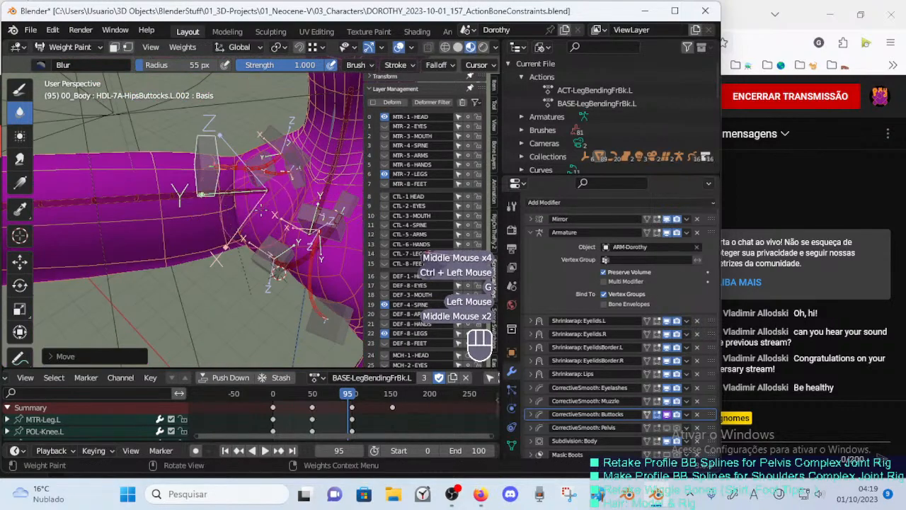
# Select HDL-7A-HipsButtocks.L.001, rotate it upright and move it close to the waist above the hip fold.
pyautogui.moveTo(272, 191); pyautogui.dragTo(249, 178, button='middle')
pyautogui.keyDown('ctrl'); pyautogui.click(283, 152); pyautogui.keyUp('ctrl')
pyautogui.press('g')
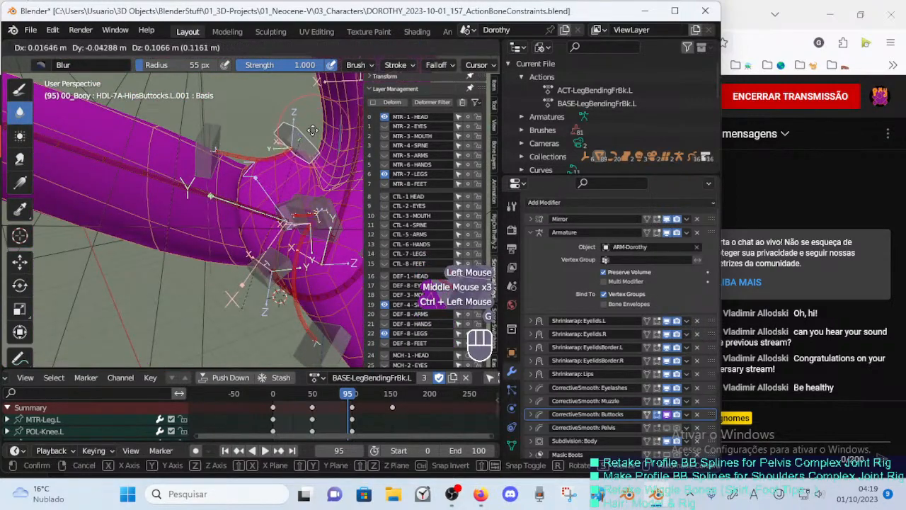
pyautogui.click(286, 150)
pyautogui.moveTo(287, 150); pyautogui.dragTo(304, 145, button='middle')
pyautogui.press('r')
pyautogui.click(306, 161)
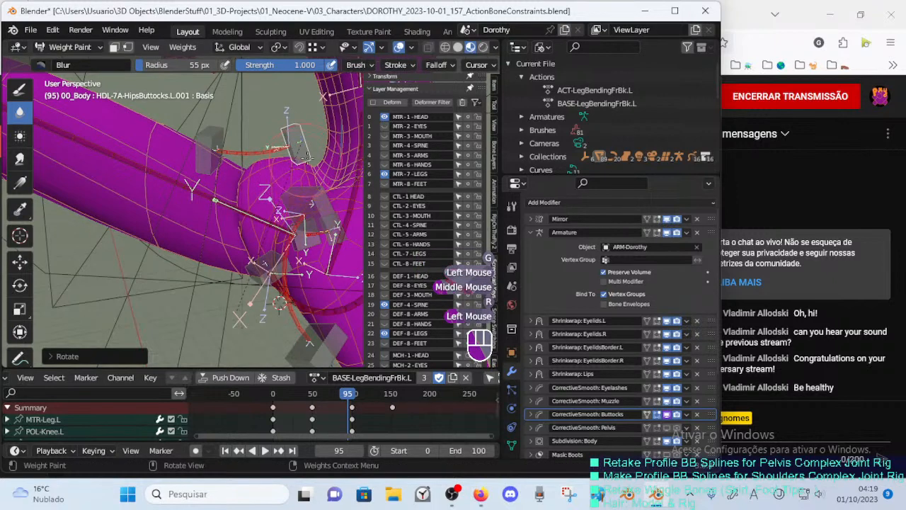
pyautogui.press('g')
pyautogui.click(322, 153)
pyautogui.press('g')
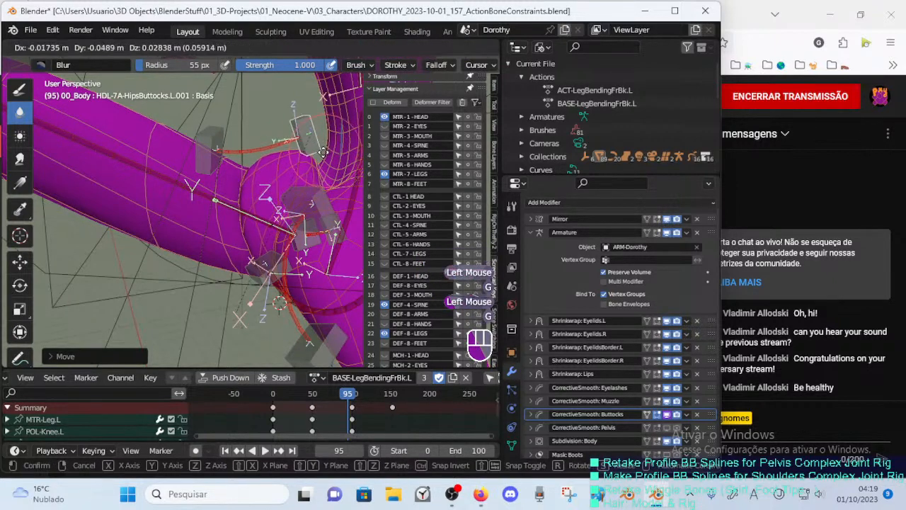
pyautogui.click(348, 139)
# Select the HDL-7A-HipsButtocks.L.002 handle and move it outward along the top of the left thigh.
pyautogui.keyDown('ctrl'); pyautogui.click(212, 145); pyautogui.keyUp('ctrl')
pyautogui.press('g')
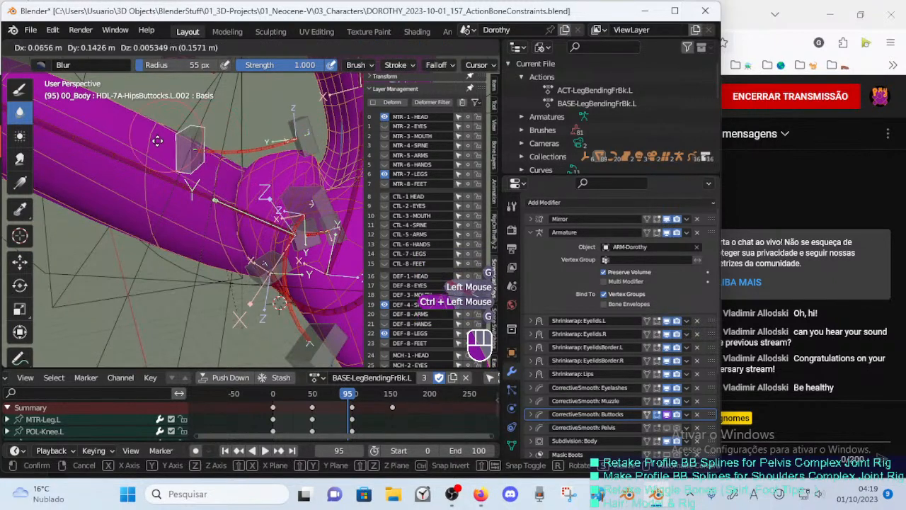
pyautogui.click(187, 138)
pyautogui.moveTo(187, 138); pyautogui.dragTo(255, 163, button='middle')
pyautogui.press('g')
pyautogui.click(191, 138)
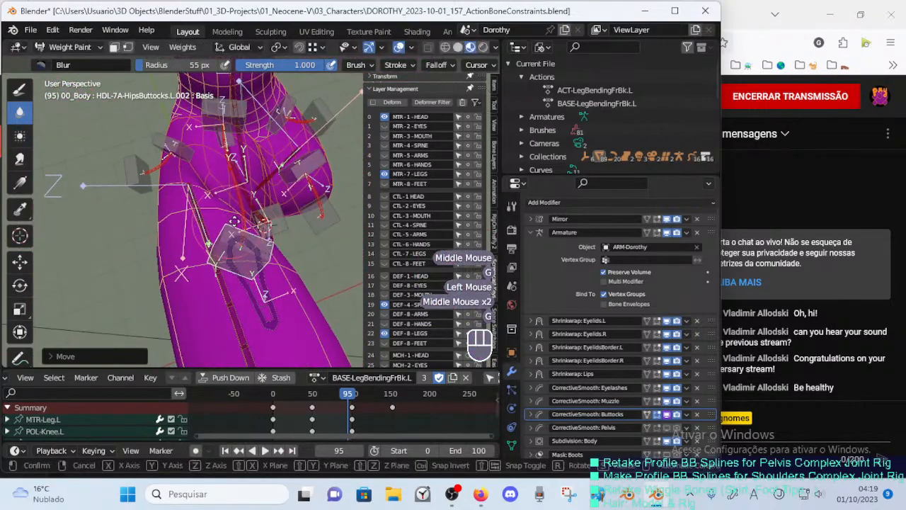
# Rotate HDL-7A-HipsButtocks.L.002 and move it sideways so it lines up with the left thigh's axis as seen from the front.
pyautogui.press('g')
pyautogui.click(255, 163)
pyautogui.press('r')
pyautogui.click(240, 207)
pyautogui.press('g')
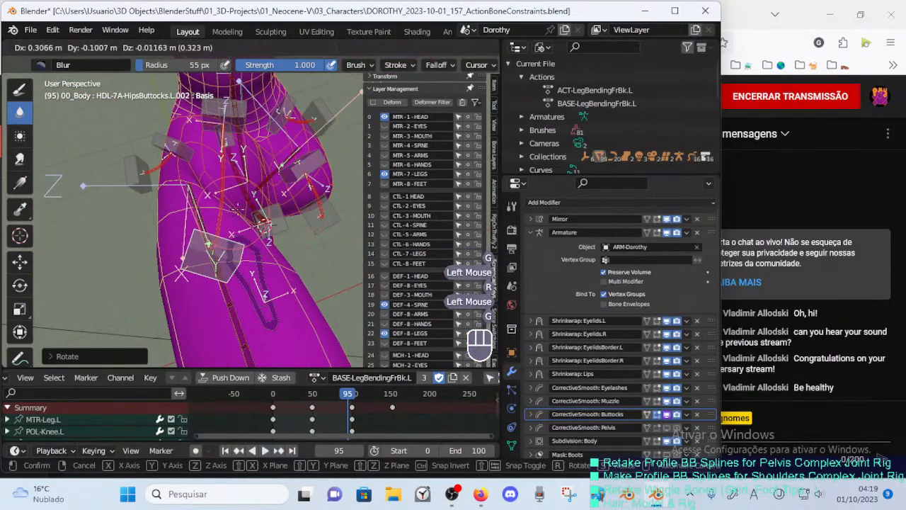
pyautogui.click(239, 211)
pyautogui.moveTo(239, 210); pyautogui.dragTo(212, 164, button='middle')
pyautogui.press('g')
pyautogui.click(248, 251)
# Select the DEF-7A-HipsButtocks.L bone to inspect its weights on the left hip.
pyautogui.keyDown('ctrl'); pyautogui.click(242, 163); pyautogui.keyUp('ctrl')
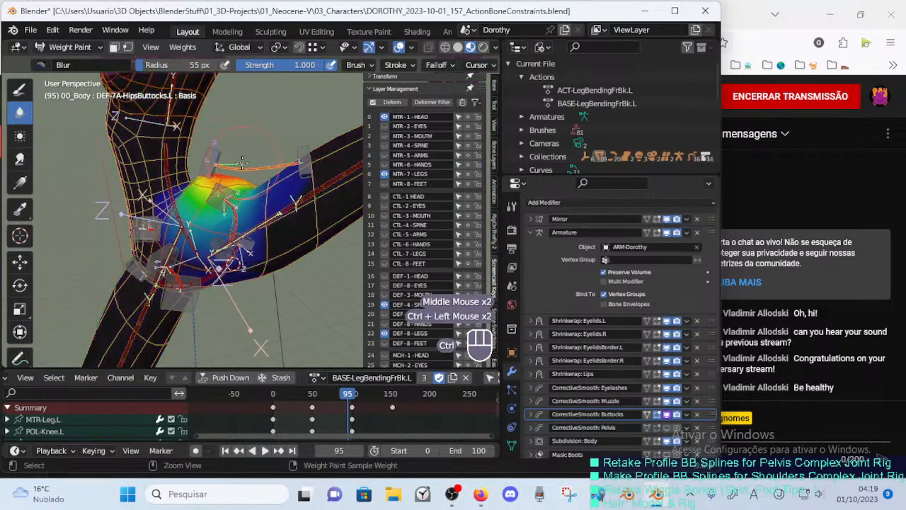
pyautogui.keyDown('ctrl'); pyautogui.click(210, 155); pyautogui.keyUp('ctrl')
pyautogui.keyDown('ctrl'); pyautogui.click(208, 159); pyautogui.keyUp('ctrl')
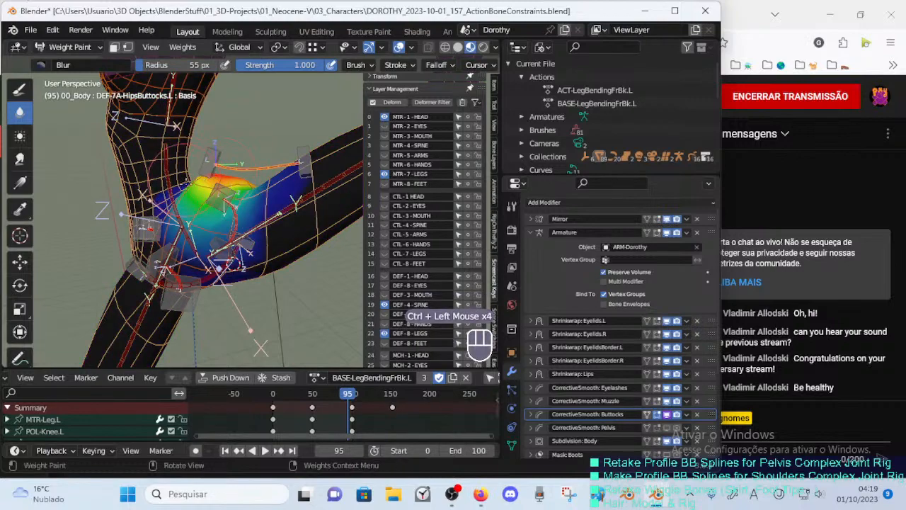
pyautogui.moveTo(199, 188)
pyautogui.mouseDown(button='middle')
pyautogui.moveTo(208, 199)
pyautogui.moveTo(219, 191)
pyautogui.moveTo(207, 196)
pyautogui.moveTo(216, 193)
pyautogui.moveTo(226, 219)
pyautogui.moveTo(186, 224)
pyautogui.moveTo(174, 212)
pyautogui.moveTo(195, 213)
pyautogui.moveTo(198, 192)
pyautogui.mouseUp(button='middle')
# Select DEF-2-TORSO-1-Spine-BB.001, save the file, and smear its weights towards the left hip fold with a 78 px brush.
pyautogui.keyDown('ctrl'); pyautogui.click(164, 190); pyautogui.keyUp('ctrl')
pyautogui.moveTo(198, 205); pyautogui.dragTo(231, 211, button='middle')
pyautogui.keyDown('shift'); pyautogui.moveTo(230, 211); pyautogui.dragTo(249, 205, button='middle'); pyautogui.keyUp('shift')
pyautogui.click(19, 160)
pyautogui.hotkey('ctrl', 's')
pyautogui.moveTo(157, 206); pyautogui.dragTo(198, 212, button='middle')
pyautogui.press('f')
pyautogui.click(198, 213)
pyautogui.moveTo(196, 211); pyautogui.dragTo(201, 194)
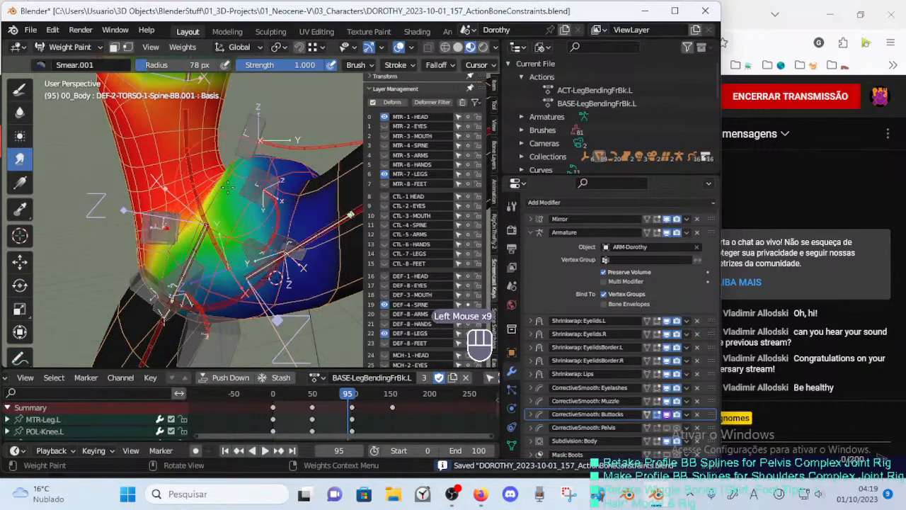
# Smear the spine weights farther over the top and front of the left hip with the 78 px brush.
pyautogui.moveTo(227, 187); pyautogui.dragTo(239, 203, button='middle')
pyautogui.moveTo(239, 203); pyautogui.dragTo(253, 205)
pyautogui.moveTo(244, 204); pyautogui.dragTo(256, 207)
pyautogui.moveTo(244, 129); pyautogui.dragTo(271, 266, button='middle')
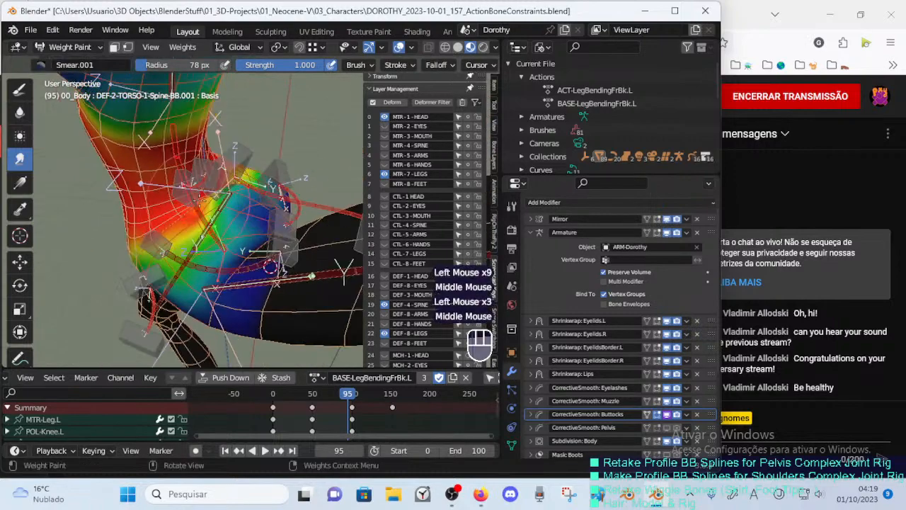
pyautogui.moveTo(229, 191); pyautogui.dragTo(233, 186)
pyautogui.moveTo(234, 187); pyautogui.dragTo(200, 183, button='middle')
pyautogui.moveTo(221, 179); pyautogui.dragTo(228, 170)
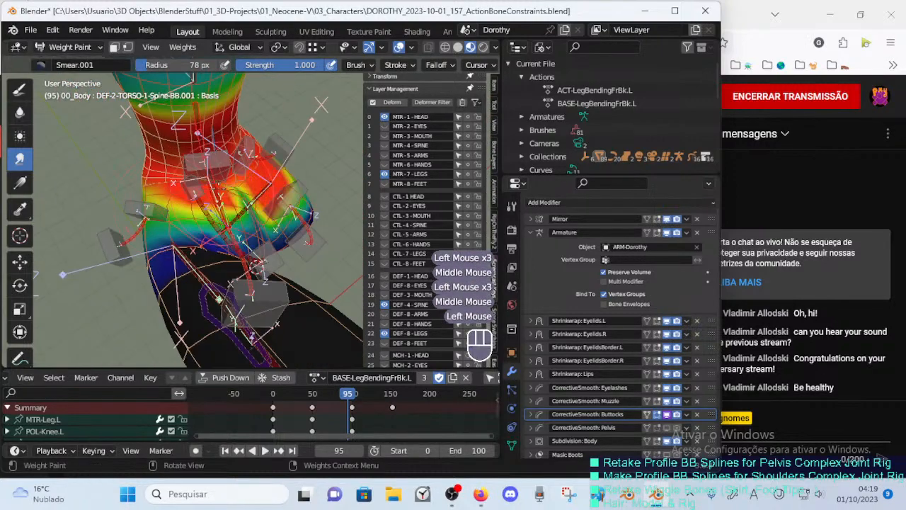
pyautogui.moveTo(244, 175)
pyautogui.mouseDown(button='middle')
pyautogui.moveTo(202, 177)
pyautogui.moveTo(241, 152)
pyautogui.mouseUp(button='middle')
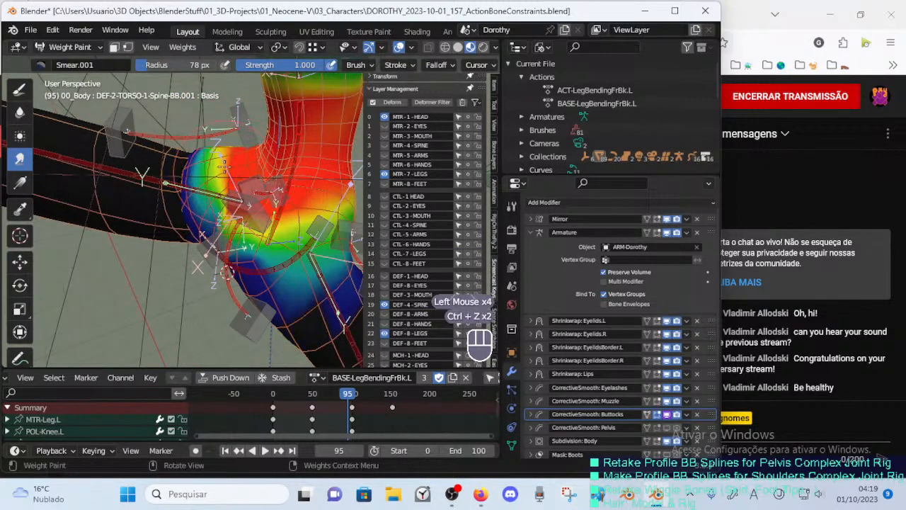
# Smear the spine weights around the front of the left hip with a 42 px brush and a 72 px brush.
pyautogui.press('f')
pyautogui.click(228, 157)
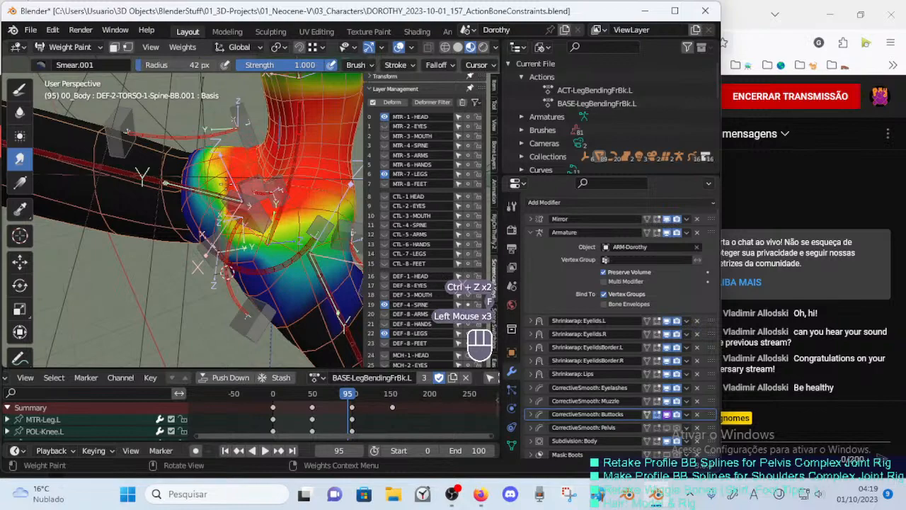
pyautogui.moveTo(228, 158)
pyautogui.mouseDown(button='middle')
pyautogui.moveTo(235, 151)
pyautogui.moveTo(239, 213)
pyautogui.mouseUp(button='middle')
pyautogui.click(229, 178)
pyautogui.press('f')
pyautogui.click(256, 203)
pyautogui.moveTo(238, 215); pyautogui.dragTo(234, 225)
# Smear the spine weights across the side of the left hip and the lower belly with a 69 px brush.
pyautogui.press('f')
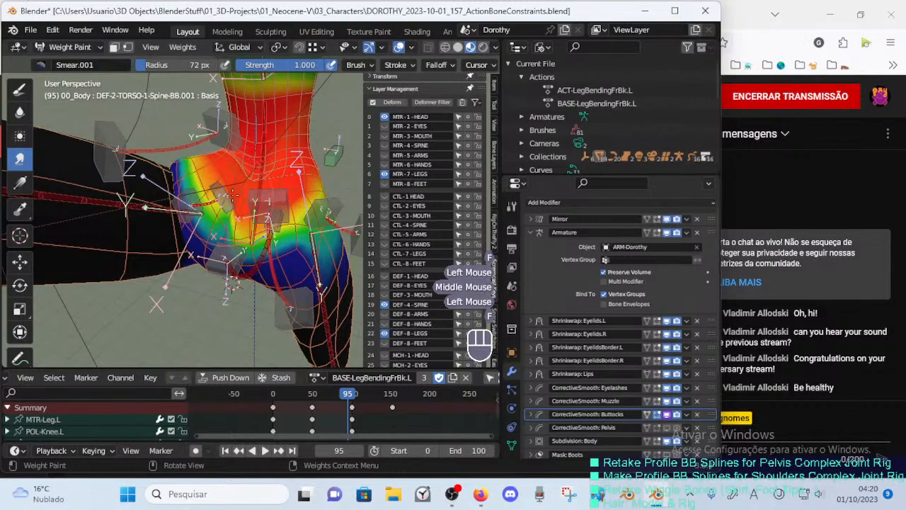
pyautogui.moveTo(225, 195); pyautogui.dragTo(241, 191, button='middle')
pyautogui.moveTo(237, 225)
pyautogui.mouseDown(button='middle')
pyautogui.moveTo(235, 200)
pyautogui.moveTo(223, 199)
pyautogui.moveTo(248, 181)
pyautogui.moveTo(284, 189)
pyautogui.moveTo(263, 200)
pyautogui.mouseUp(button='middle')
pyautogui.click(236, 213)
pyautogui.press('f')
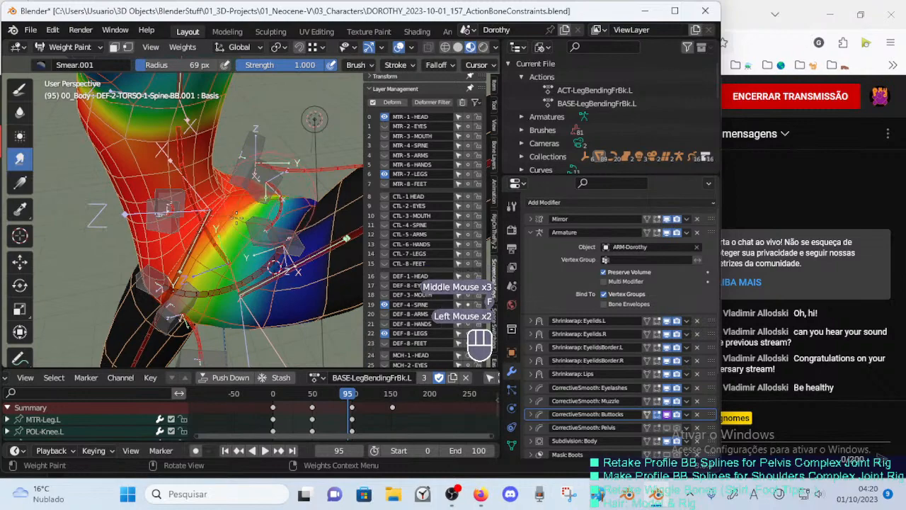
pyautogui.moveTo(221, 229)
pyautogui.mouseDown(button='middle')
pyautogui.moveTo(219, 197)
pyautogui.moveTo(237, 212)
pyautogui.moveTo(235, 244)
pyautogui.moveTo(223, 242)
pyautogui.moveTo(234, 212)
pyautogui.moveTo(252, 237)
pyautogui.mouseUp(button='middle')
pyautogui.click(224, 241)
pyautogui.press('f')
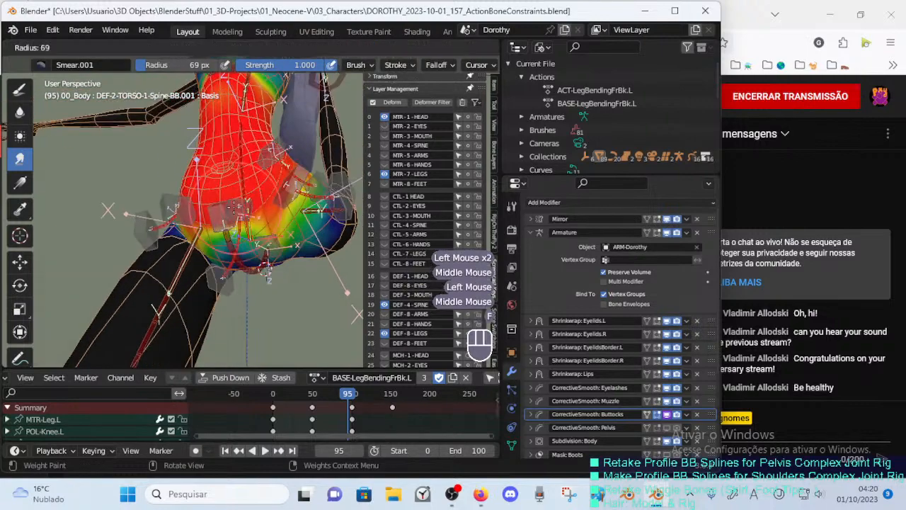
pyautogui.click(238, 242)
# Switch to the Blur brush and soften the spine weight gradient around the left hip.
pyautogui.moveTo(271, 201); pyautogui.dragTo(128, 170, button='middle')
pyautogui.click(20, 119)
pyautogui.moveTo(185, 249)
pyautogui.mouseDown(button='middle')
pyautogui.moveTo(227, 206)
pyautogui.moveTo(233, 234)
pyautogui.moveTo(231, 217)
pyautogui.moveTo(237, 226)
pyautogui.moveTo(244, 212)
pyautogui.moveTo(241, 231)
pyautogui.mouseUp(button='middle')
pyautogui.press('f')
pyautogui.click(220, 222)
pyautogui.click(213, 232)
pyautogui.click(234, 225)
# Blur the spine weights on the left hip further with a 43 px brush and save the file.
pyautogui.press('f')
pyautogui.click(248, 212)
pyautogui.click(244, 213)
pyautogui.keyDown('ctrl'); pyautogui.moveTo(241, 231); pyautogui.dragTo(237, 248, button='middle'); pyautogui.keyUp('ctrl')
pyautogui.moveTo(237, 248)
pyautogui.mouseDown(button='middle')
pyautogui.moveTo(224, 245)
pyautogui.moveTo(260, 235)
pyautogui.moveTo(266, 245)
pyautogui.moveTo(248, 227)
pyautogui.moveTo(259, 217)
pyautogui.moveTo(248, 213)
pyautogui.moveTo(256, 215)
pyautogui.mouseUp(button='middle')
pyautogui.click(253, 227)
pyautogui.click(240, 231)
pyautogui.click(252, 226)
pyautogui.keyDown('ctrl'); pyautogui.moveTo(256, 215); pyautogui.dragTo(266, 186, button='middle'); pyautogui.keyUp('ctrl')
pyautogui.moveTo(266, 185)
pyautogui.mouseDown(button='middle')
pyautogui.moveTo(334, 191)
pyautogui.moveTo(231, 288)
pyautogui.mouseUp(button='middle')
pyautogui.hotkey('ctrl', 's')
# Choose the Subtract brush and remove the stray spine weights from the left upper thigh.
pyautogui.click(44, 65)
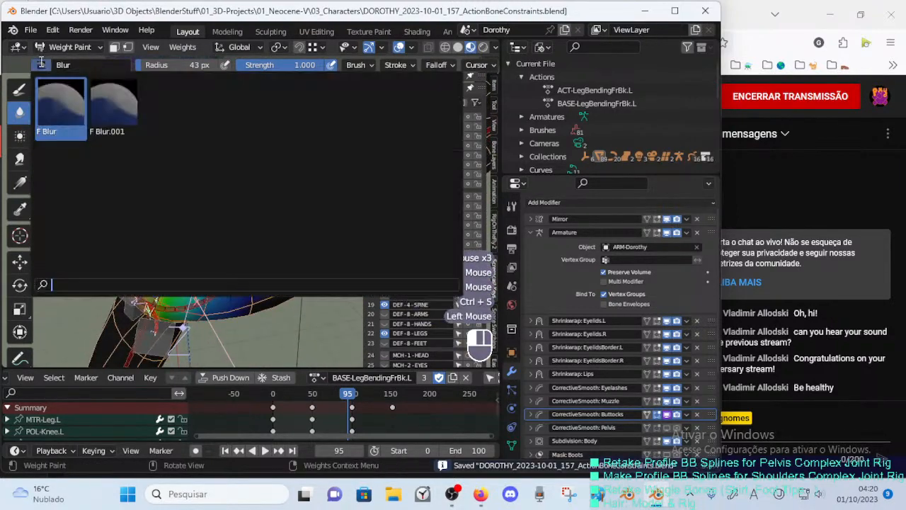
pyautogui.click(19, 88)
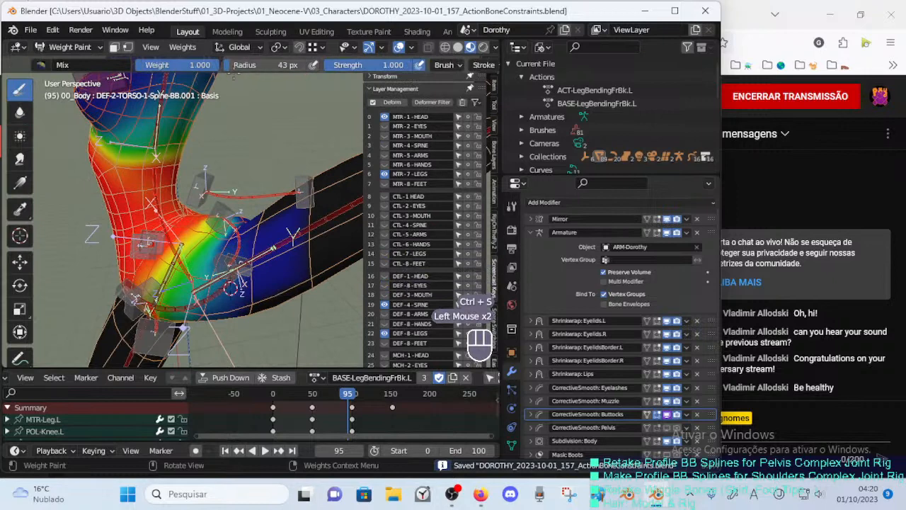
pyautogui.click(39, 67)
pyautogui.click(432, 106)
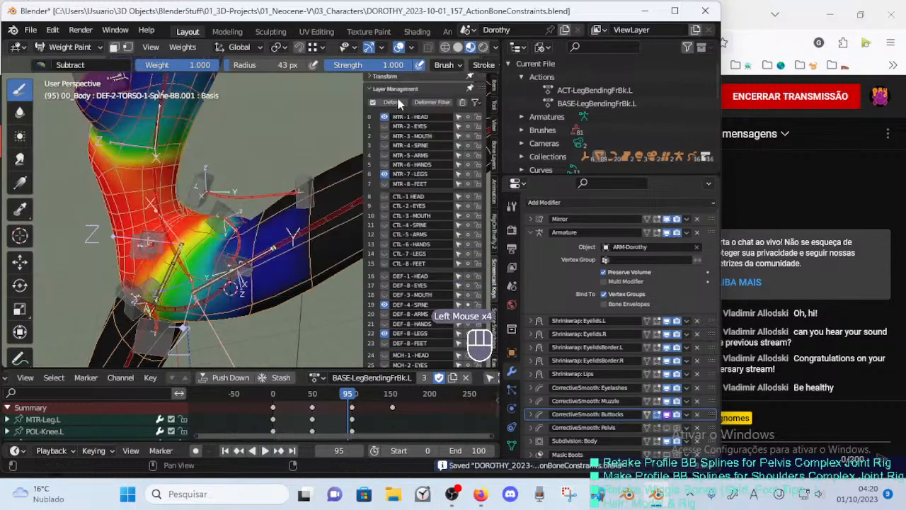
pyautogui.hotkey('ctrl', 'z')
pyautogui.moveTo(241, 256); pyautogui.dragTo(271, 283, button='middle')
pyautogui.click(271, 283)
# Set the Draw tool back to the Mix brush and blur the spine weights beside the hip fold with a 33 px brush.
pyautogui.click(41, 66)
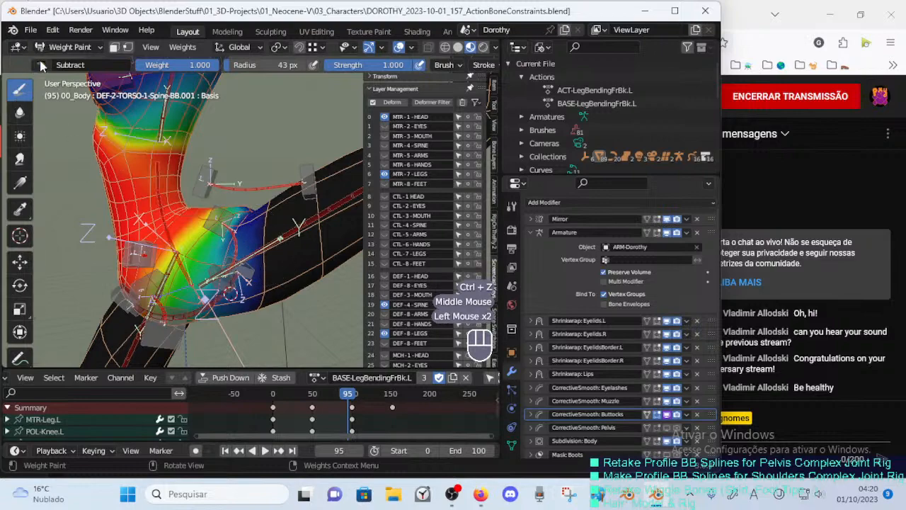
pyautogui.click(325, 106)
pyautogui.moveTo(238, 192); pyautogui.dragTo(246, 192, button='middle')
pyautogui.keyDown('ctrl'); pyautogui.moveTo(246, 192); pyautogui.dragTo(253, 164, button='middle'); pyautogui.keyUp('ctrl')
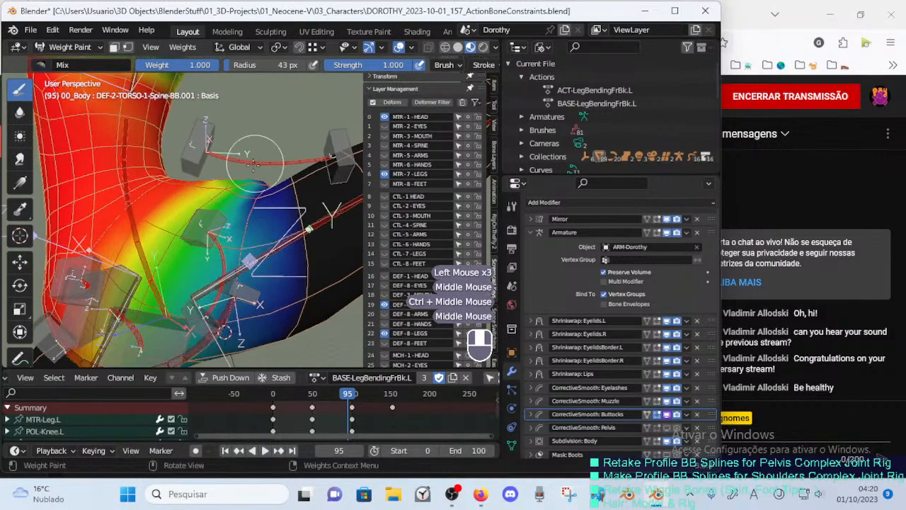
pyautogui.click(19, 113)
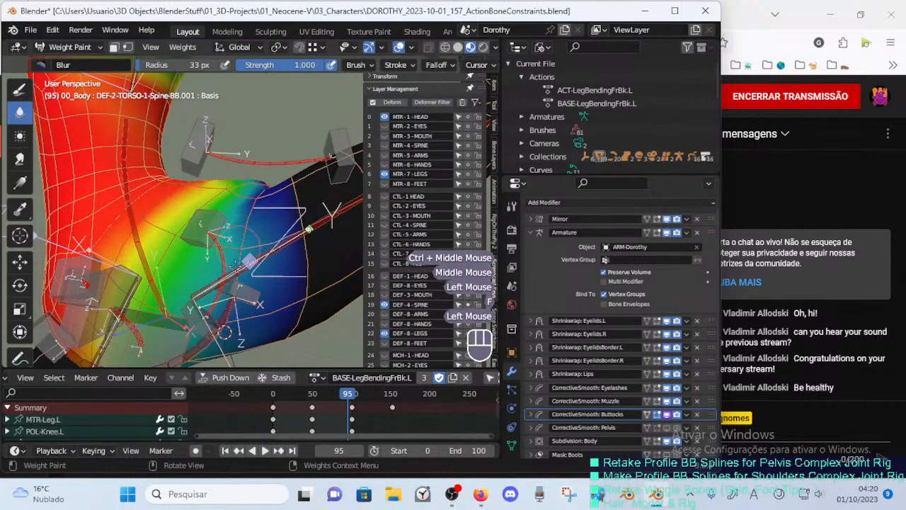
pyautogui.moveTo(234, 241)
pyautogui.mouseDown(button='middle')
pyautogui.moveTo(225, 283)
pyautogui.moveTo(191, 234)
pyautogui.moveTo(170, 227)
pyautogui.mouseUp(button='middle')
pyautogui.keyDown('ctrl'); pyautogui.moveTo(170, 226); pyautogui.dragTo(176, 187, button='middle'); pyautogui.keyUp('ctrl')
pyautogui.moveTo(175, 188); pyautogui.dragTo(223, 163, button='middle')
# Blur the spine weights at the front of the left hip with a 56 px brush, and reduce the radius to 40 px.
pyautogui.press('f')
pyautogui.click(220, 170)
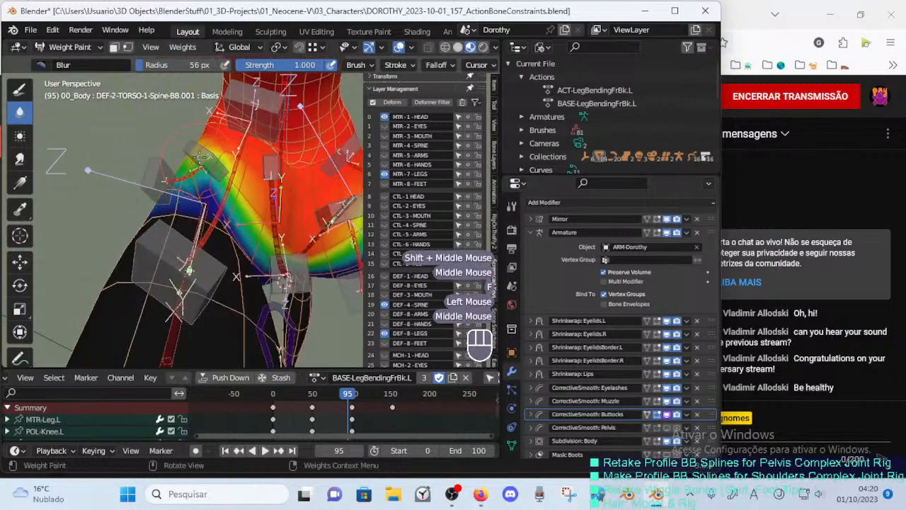
pyautogui.moveTo(222, 162); pyautogui.dragTo(241, 166)
pyautogui.moveTo(244, 165); pyautogui.dragTo(225, 162, button='middle')
pyautogui.press('f')
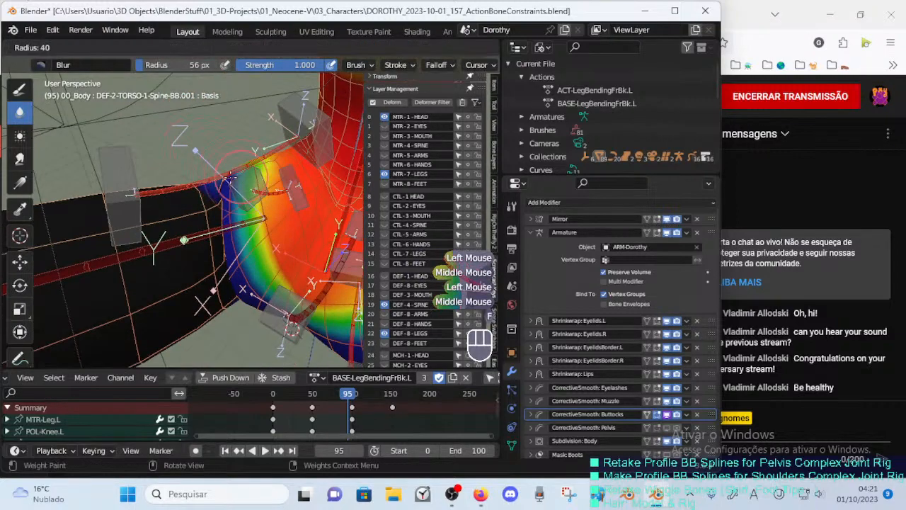
pyautogui.click(232, 169)
# Scrub the timeline to frame 89 and blur the spine weights on the left hip with a 47 px brush.
pyautogui.moveTo(336, 394)
pyautogui.mouseDown()
pyautogui.moveTo(320, 394)
pyautogui.moveTo(344, 395)
pyautogui.mouseUp()
pyautogui.moveTo(305, 256)
pyautogui.mouseDown(button='middle')
pyautogui.moveTo(310, 242)
pyautogui.moveTo(293, 266)
pyautogui.mouseUp(button='middle')
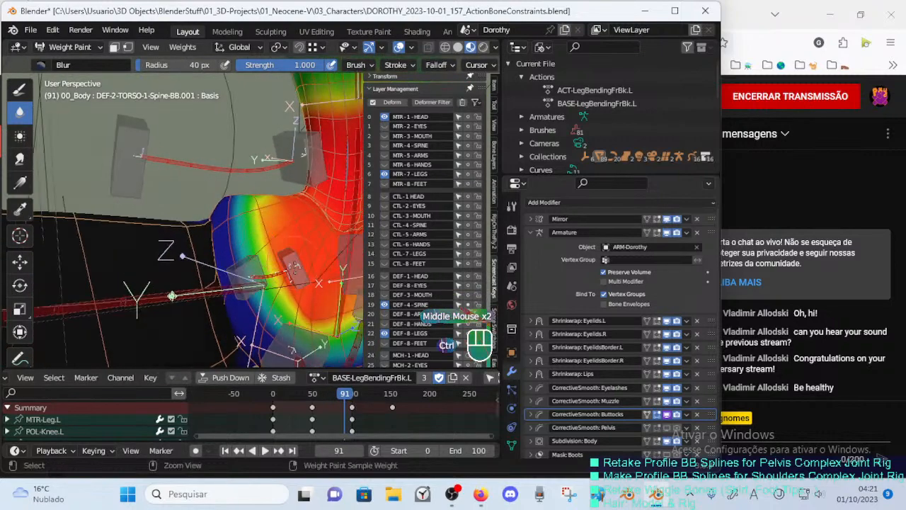
pyautogui.moveTo(344, 394)
pyautogui.mouseDown()
pyautogui.moveTo(258, 401)
pyautogui.moveTo(347, 396)
pyautogui.mouseUp()
pyautogui.keyDown('ctrl'); pyautogui.moveTo(311, 283); pyautogui.dragTo(306, 300, button='middle'); pyautogui.keyUp('ctrl')
pyautogui.moveTo(306, 301); pyautogui.dragTo(283, 269, button='middle')
pyautogui.moveTo(284, 269)
pyautogui.keyDown('shift'); pyautogui.mouseDown(button='middle')
pyautogui.moveTo(286, 287)
pyautogui.moveTo(269, 264)
pyautogui.mouseUp(button='middle'); pyautogui.keyUp('shift')
pyautogui.press('f')
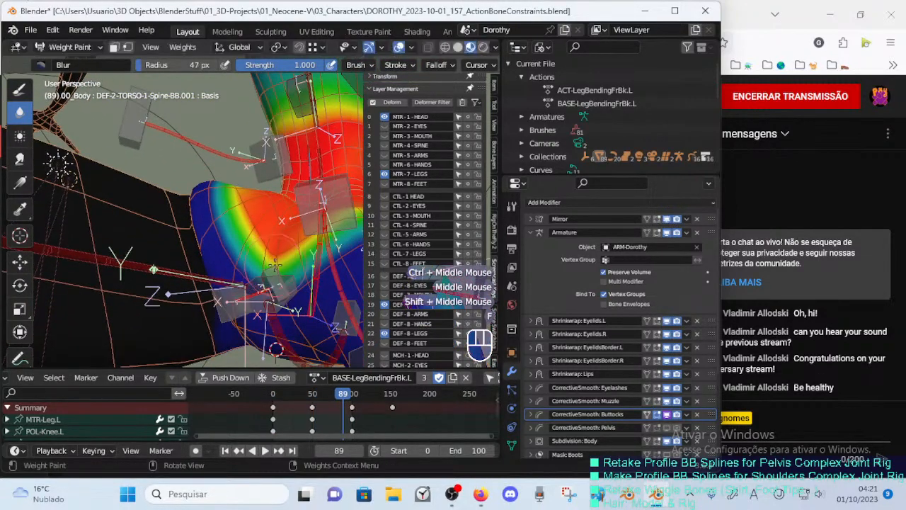
pyautogui.click(269, 267)
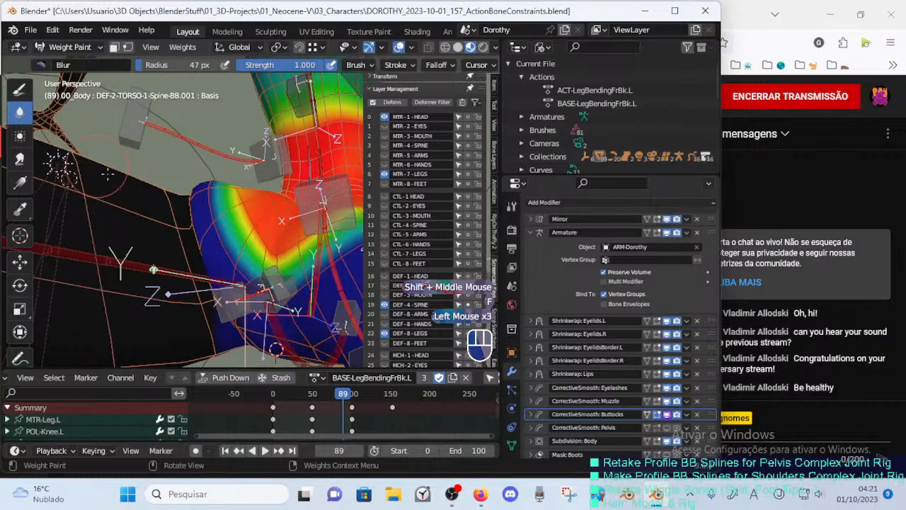
# Blur the spine weight gradient across the side of the left hip, adjusting the brush radius.
pyautogui.moveTo(108, 174); pyautogui.dragTo(230, 181, button='middle')
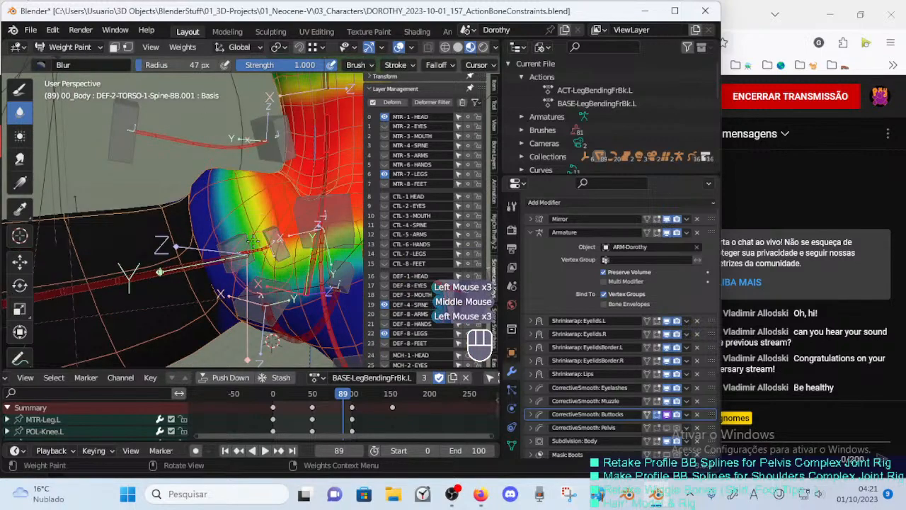
pyautogui.moveTo(270, 286)
pyautogui.mouseDown(button='middle')
pyautogui.moveTo(273, 257)
pyautogui.moveTo(241, 263)
pyautogui.mouseUp(button='middle')
pyautogui.click(273, 270)
pyautogui.press('f')
pyautogui.click(292, 269)
pyautogui.click(266, 230)
pyautogui.moveTo(240, 263)
pyautogui.keyDown('shift'); pyautogui.mouseDown(button='middle')
pyautogui.moveTo(267, 186)
pyautogui.moveTo(226, 211)
pyautogui.moveTo(221, 247)
pyautogui.mouseUp(button='middle'); pyautogui.keyUp('shift')
pyautogui.click(250, 228)
# Blur the spine weights over the top and underside of the left hip with a 64 px brush.
pyautogui.press('f')
pyautogui.click(256, 192)
pyautogui.click(244, 202)
pyautogui.click(221, 247)
pyautogui.keyDown('shift'); pyautogui.moveTo(218, 207); pyautogui.dragTo(243, 262, button='middle'); pyautogui.keyUp('shift')
pyautogui.click(244, 263)
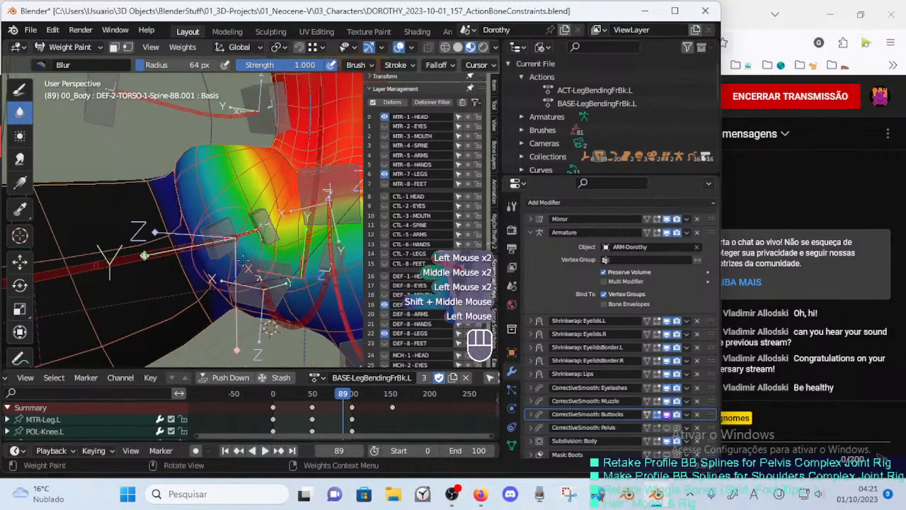
pyautogui.keyDown('ctrl'); pyautogui.moveTo(259, 216); pyautogui.dragTo(257, 235, button='middle'); pyautogui.keyUp('ctrl')
pyautogui.moveTo(257, 235); pyautogui.dragTo(278, 257, button='middle')
pyautogui.click(278, 257)
# Scrub the timeline back through frame 77 to frame 37 and examine the hip and buttock deformation from other angles.
pyautogui.moveTo(344, 393); pyautogui.dragTo(334, 394)
pyautogui.keyDown('ctrl'); pyautogui.moveTo(265, 272); pyautogui.dragTo(262, 309, button='middle'); pyautogui.keyUp('ctrl')
pyautogui.hotkey('alt', 'q')
pyautogui.hotkey('alt', 'q')
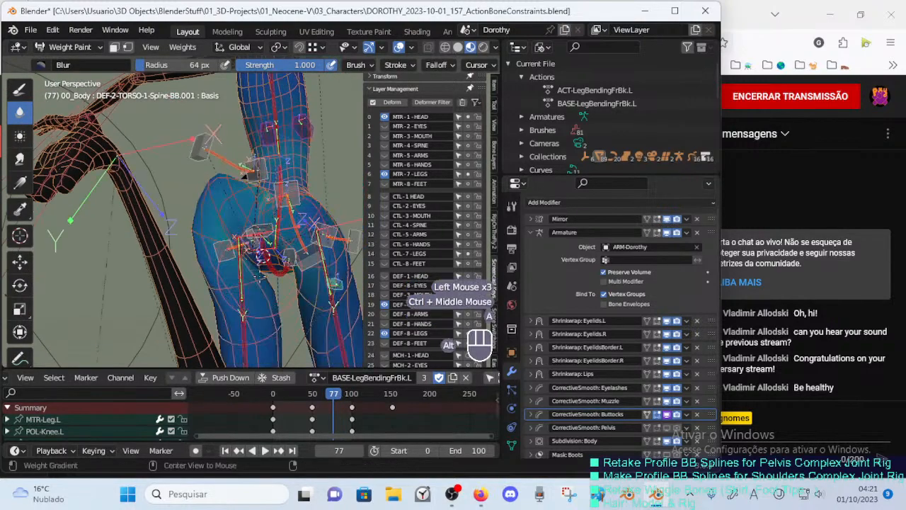
pyautogui.moveTo(324, 398); pyautogui.dragTo(302, 394)
pyautogui.moveTo(332, 298); pyautogui.dragTo(303, 369, button='middle')
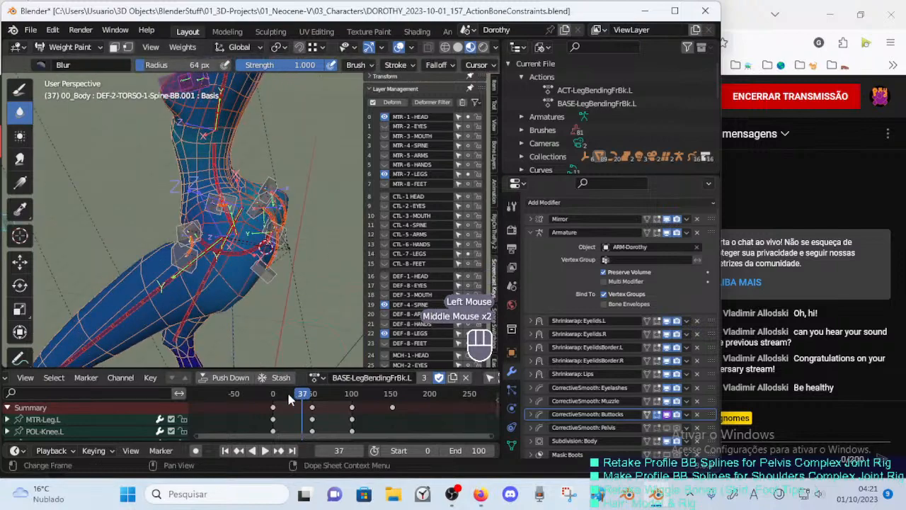
# Scrub the timeline to frame 0 and turn off the viewport display of the Buttocks corrective smooth modifier.
pyautogui.moveTo(288, 396); pyautogui.dragTo(260, 391)
pyautogui.moveTo(272, 318); pyautogui.dragTo(310, 308, button='middle')
pyautogui.press('a')
pyautogui.hotkey('alt', 'q')
pyautogui.hotkey('alt', 'q')
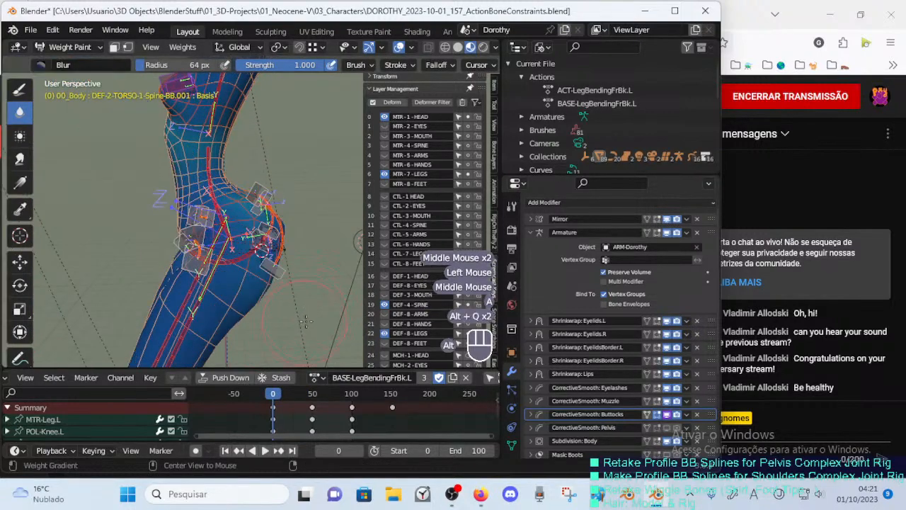
pyautogui.click(667, 415)
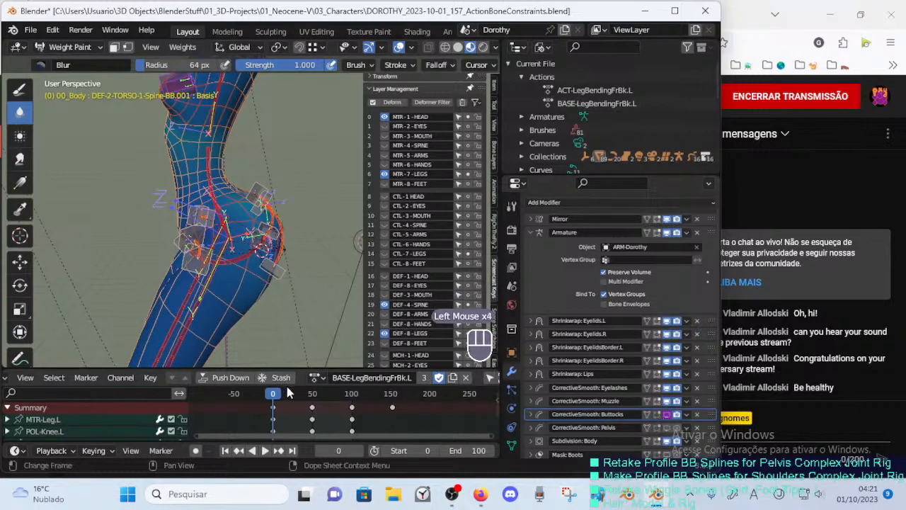
# At frame 106, move and rotate the HDL-7A-HipsButtocks.L.001 handle up and outward above the buttock of the raised leg.
pyautogui.moveTo(287, 389); pyautogui.dragTo(356, 393)
pyautogui.keyDown('ctrl'); pyautogui.moveTo(263, 206); pyautogui.dragTo(262, 183, button='middle'); pyautogui.keyUp('ctrl')
pyautogui.keyDown('ctrl'); pyautogui.click(263, 183); pyautogui.keyUp('ctrl')
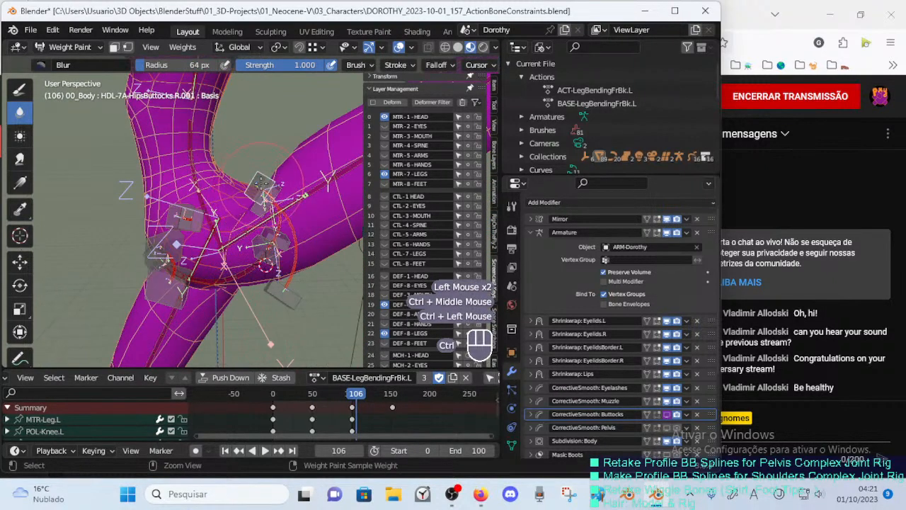
pyautogui.press('g')
pyautogui.press('Escape')
pyautogui.keyDown('ctrl'); pyautogui.click(244, 214); pyautogui.keyUp('ctrl')
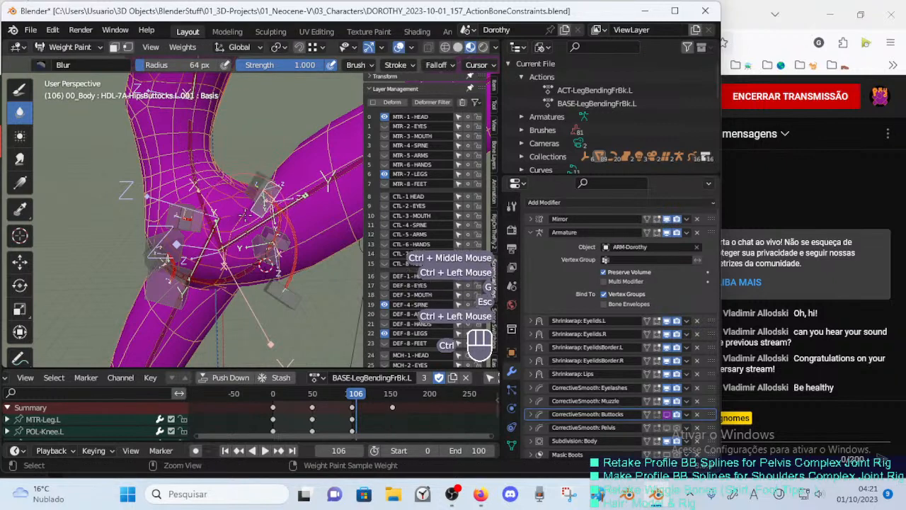
pyautogui.press('g')
pyautogui.press('r')
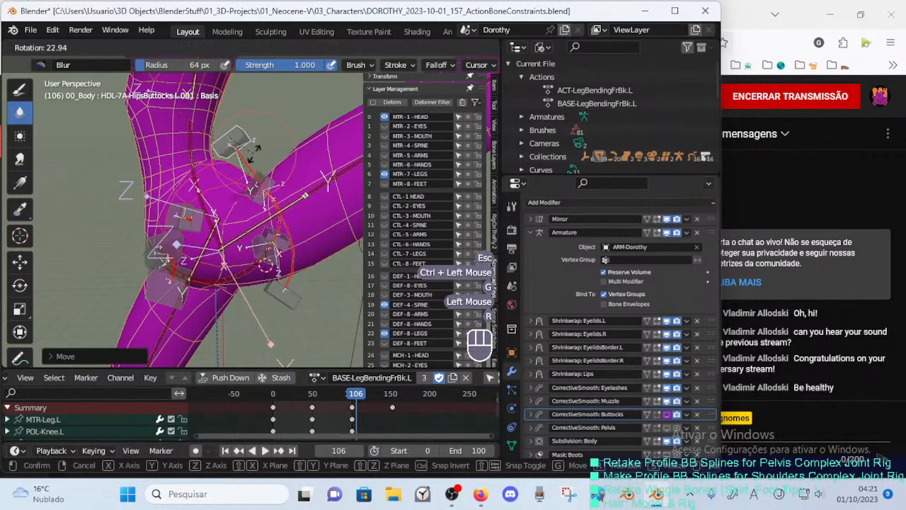
pyautogui.click(259, 176)
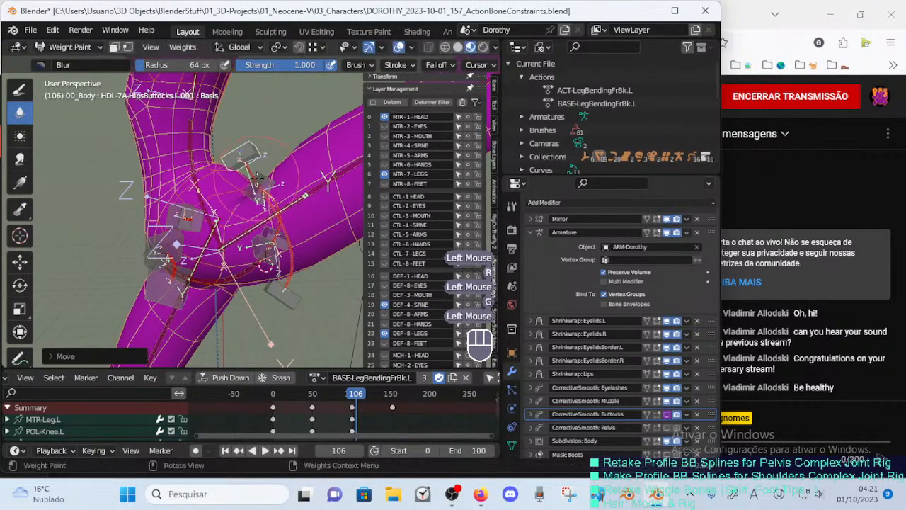
# Move the HDL-7A-HipsButtocks.L.002 handle from below the buttock onto the raised thigh and rotate it to follow the leg.
pyautogui.keyDown('ctrl'); pyautogui.click(289, 306); pyautogui.keyUp('ctrl')
pyautogui.press('g')
pyautogui.click(328, 184)
pyautogui.press('r')
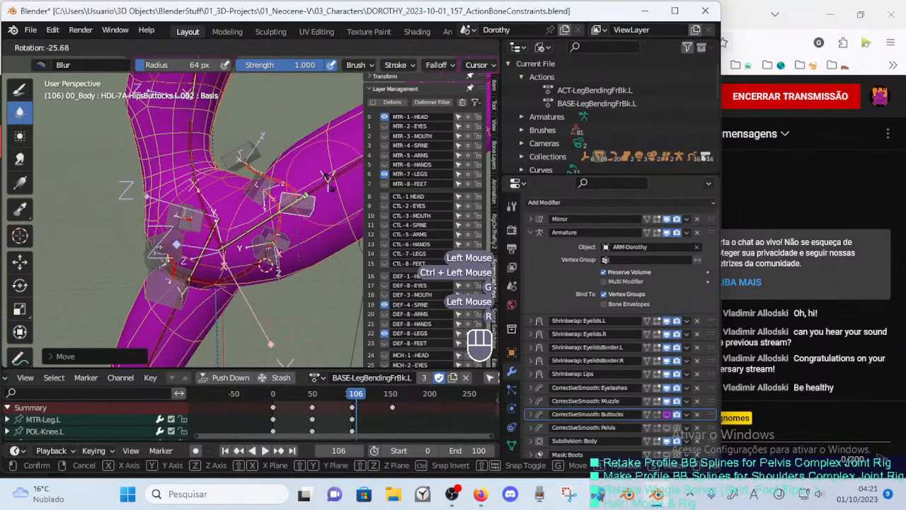
pyautogui.click(289, 170)
pyautogui.press('g')
pyautogui.click(296, 161)
pyautogui.press('r')
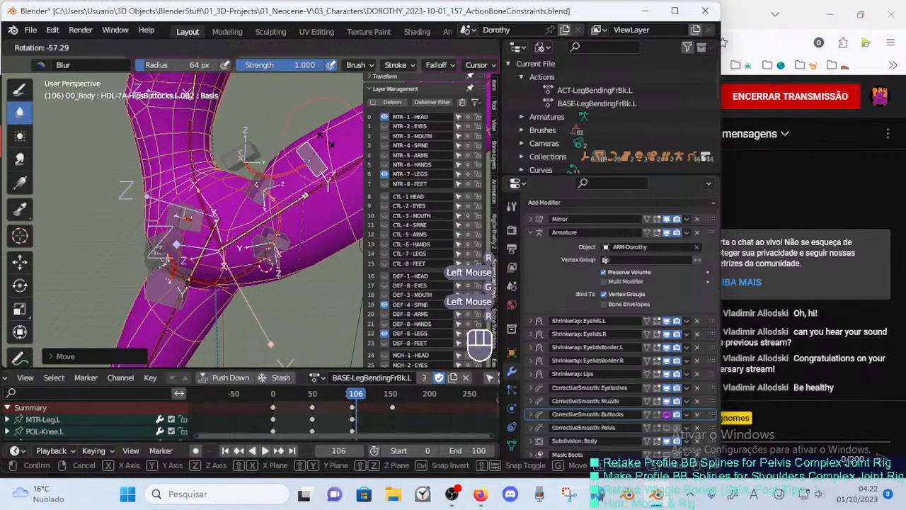
pyautogui.click(350, 136)
pyautogui.press('g')
pyautogui.click(353, 134)
# Refine the position and rotation of the HipsButtocks.L.002 handle from the opposite side, and turn the Buttocks corrective smooth's viewport display back on.
pyautogui.keyDown('ctrl'); pyautogui.moveTo(353, 135); pyautogui.dragTo(301, 170, button='middle'); pyautogui.keyUp('ctrl')
pyautogui.moveTo(301, 170)
pyautogui.mouseDown(button='middle')
pyautogui.moveTo(294, 175)
pyautogui.moveTo(302, 193)
pyautogui.moveTo(212, 186)
pyautogui.moveTo(261, 159)
pyautogui.mouseUp(button='middle')
pyautogui.press('g')
pyautogui.click(311, 157)
pyautogui.press('r')
pyautogui.click(308, 170)
pyautogui.press('g')
pyautogui.click(278, 192)
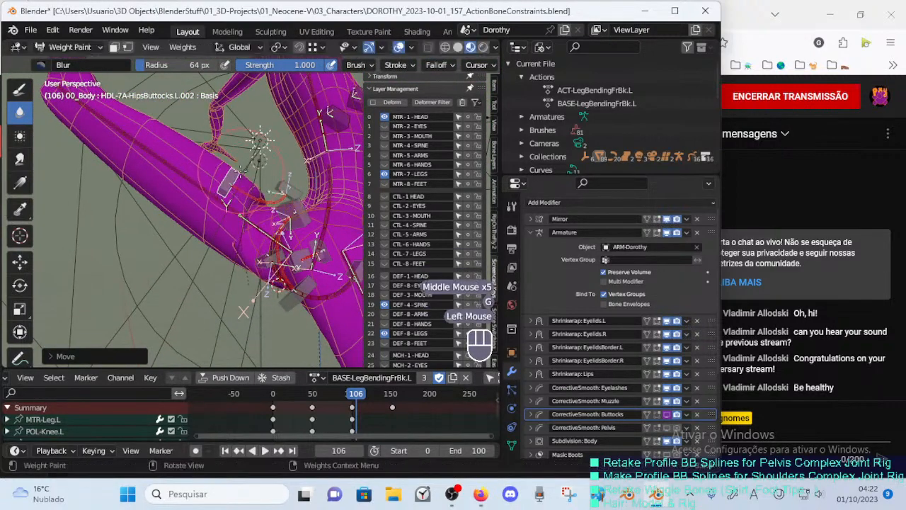
pyautogui.click(666, 414)
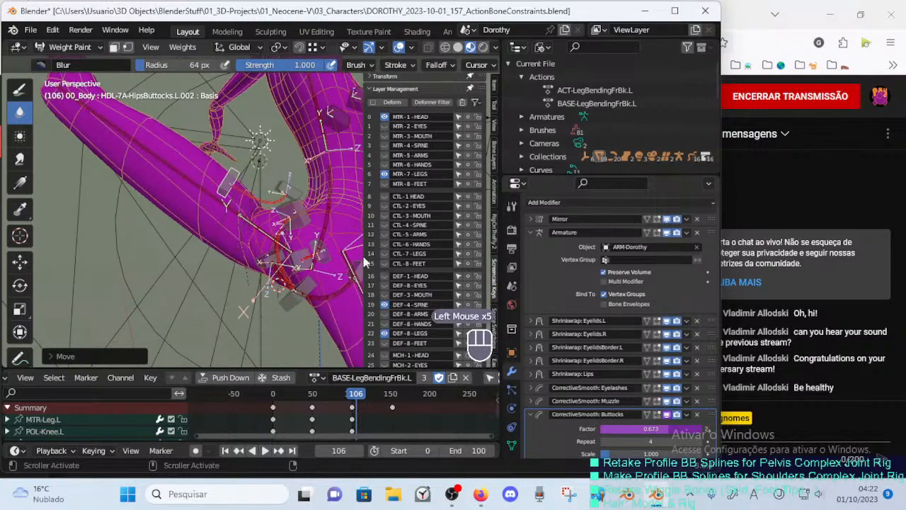
# Rotate and move the HDL-7A-HipsButtocks.L.002 handle bone out above the raised thigh.
pyautogui.moveTo(366, 262); pyautogui.dragTo(319, 318, button='middle')
pyautogui.press('r')
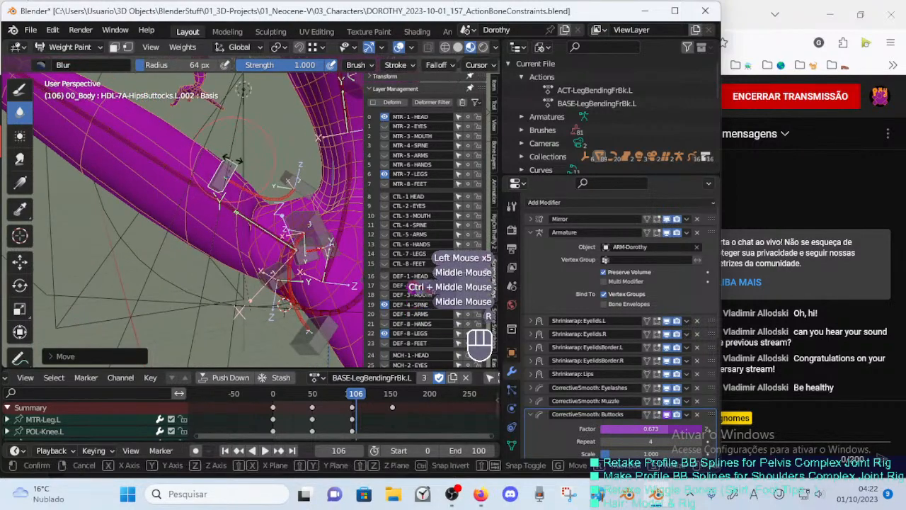
pyautogui.click(232, 160)
pyautogui.press('g')
pyautogui.click(242, 150)
pyautogui.press('r')
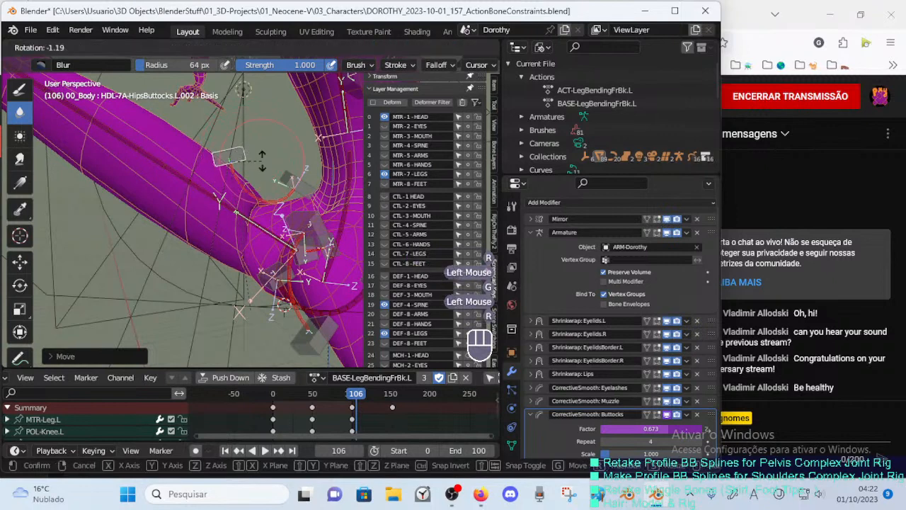
pyautogui.click(249, 153)
pyautogui.press('g')
pyautogui.click(258, 157)
pyautogui.press('g')
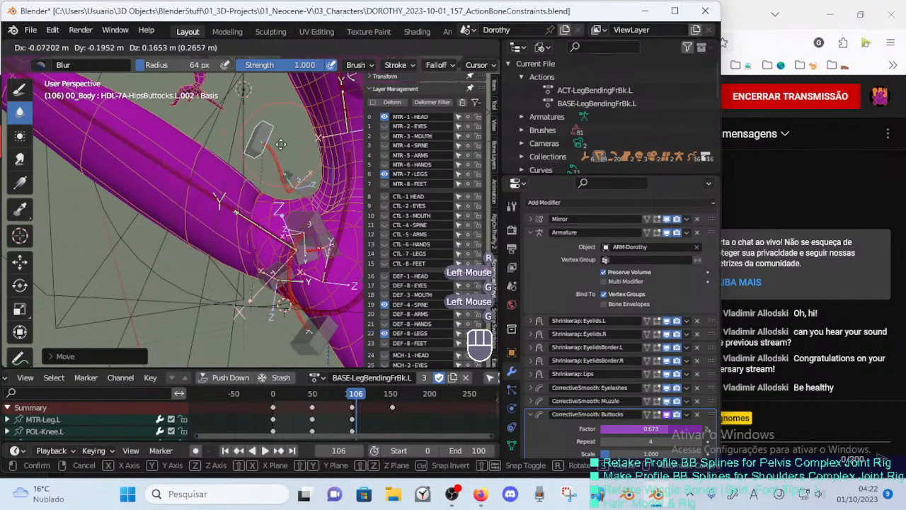
pyautogui.click(260, 158)
# Move the HDL-7A-HipsButtocks.L.001 handle bone up toward the lower back.
pyautogui.keyDown('ctrl'); pyautogui.click(287, 177); pyautogui.keyUp('ctrl')
pyautogui.press('g')
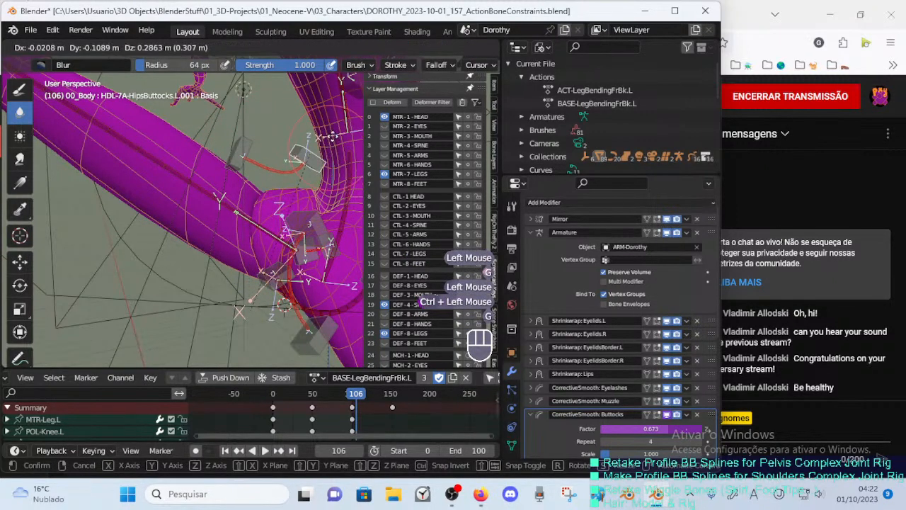
pyautogui.click(328, 120)
pyautogui.press('g')
pyautogui.click(324, 131)
# Move the HDL-7A-HipsButtocks.L.002 handle bone back against the surface of the raised thigh.
pyautogui.keyDown('ctrl'); pyautogui.click(310, 225); pyautogui.keyUp('ctrl')
pyautogui.moveTo(310, 227)
pyautogui.mouseDown(button='middle')
pyautogui.moveTo(316, 244)
pyautogui.moveTo(241, 185)
pyautogui.moveTo(290, 147)
pyautogui.mouseUp(button='middle')
pyautogui.press('g')
pyautogui.click(315, 243)
pyautogui.press('g')
pyautogui.click(231, 179)
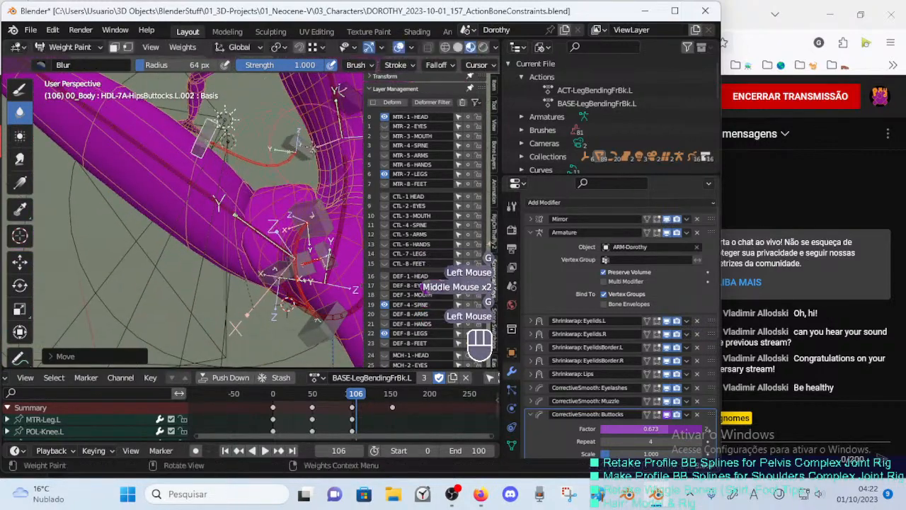
# Rotate the HDL-7A-HipsButtocks.L.001 handle bone and shift HDL-7A-HipsButtocks.L.002 near the thigh.
pyautogui.keyDown('ctrl'); pyautogui.click(310, 146); pyautogui.keyUp('ctrl')
pyautogui.press('r')
pyautogui.click(316, 174)
pyautogui.moveTo(316, 174)
pyautogui.mouseDown(button='middle')
pyautogui.moveTo(339, 208)
pyautogui.moveTo(279, 146)
pyautogui.mouseUp(button='middle')
pyautogui.press('g')
pyautogui.click(288, 155)
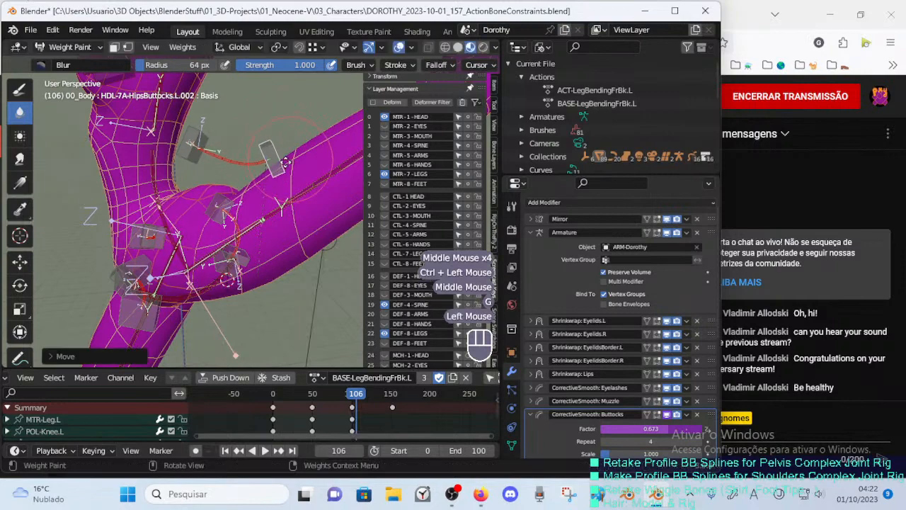
# Move and rotate HDL-7A-HipsButtocks.L.002 to reshape the bendy bone curve between torso and thigh.
pyautogui.press('g')
pyautogui.click(255, 152)
pyautogui.press('r')
pyautogui.moveTo(214, 156)
pyautogui.mouseDown(button='middle')
pyautogui.moveTo(218, 198)
pyautogui.moveTo(269, 180)
pyautogui.moveTo(160, 227)
pyautogui.moveTo(212, 219)
pyautogui.mouseUp(button='middle')
pyautogui.click(218, 200)
pyautogui.press('g')
pyautogui.click(219, 200)
pyautogui.press('g')
pyautogui.click(271, 179)
# Bring the HDL-7A-HipsButtocks.L.002 handle bone close to the .001 handle above the hip crease.
pyautogui.keyDown('ctrl'); pyautogui.click(275, 178); pyautogui.keyUp('ctrl')
pyautogui.press('g')
pyautogui.click(275, 178)
pyautogui.press('g')
pyautogui.click(177, 216)
pyautogui.moveTo(212, 219); pyautogui.dragTo(283, 198, button='middle')
pyautogui.press('g')
pyautogui.click(248, 180)
pyautogui.press('g')
pyautogui.click(256, 174)
pyautogui.press('g')
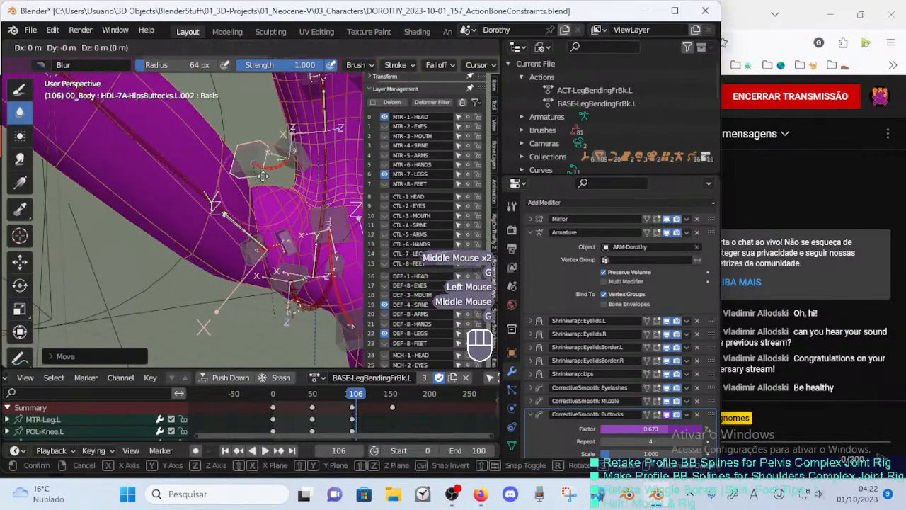
pyautogui.click(285, 200)
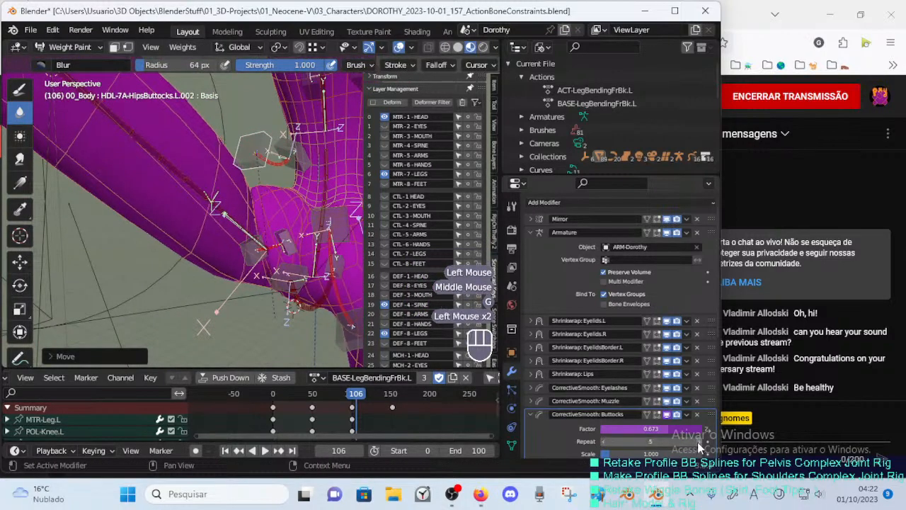
# Set the Repeat of the CorrectiveSmooth: Buttocks modifier to 7.
pyautogui.moveTo(697, 442); pyautogui.dragTo(637, 442)
pyautogui.moveTo(291, 271); pyautogui.dragTo(657, 436)
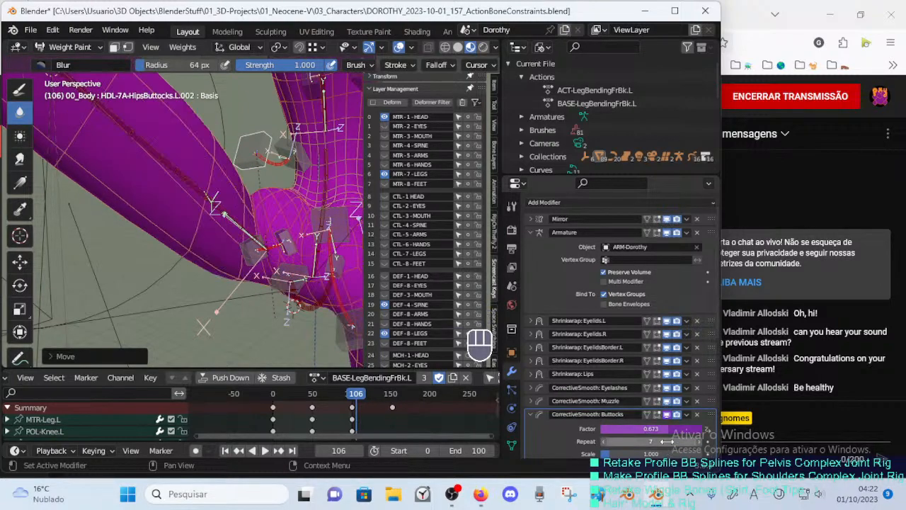
pyautogui.moveTo(267, 289); pyautogui.dragTo(261, 207, button='middle')
pyautogui.keyDown('ctrl'); pyautogui.click(258, 158); pyautogui.keyUp('ctrl')
pyautogui.click(262, 177)
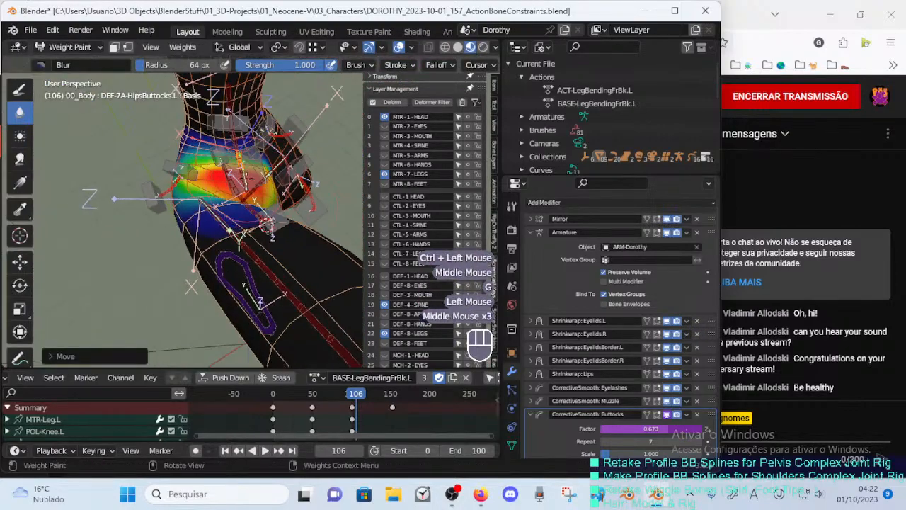
pyautogui.hotkey('ctrl', 'z')
# Refine the position and rotation of the left hip handle bones, placing HDL-7A-HipsButtocks.L.002 above the hip crease.
pyautogui.click(262, 177)
pyautogui.keyDown('ctrl'); pyautogui.click(255, 176); pyautogui.keyUp('ctrl')
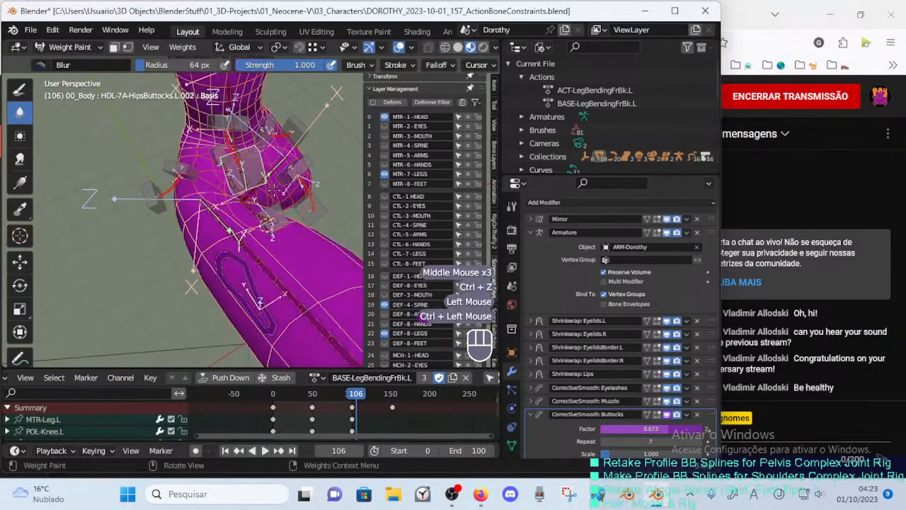
pyautogui.moveTo(255, 176); pyautogui.dragTo(301, 178, button='middle')
pyautogui.press('g')
pyautogui.click(266, 162)
pyautogui.moveTo(301, 178)
pyautogui.mouseDown(button='middle')
pyautogui.moveTo(308, 182)
pyautogui.moveTo(244, 188)
pyautogui.moveTo(276, 176)
pyautogui.mouseUp(button='middle')
pyautogui.press('r')
pyautogui.click(239, 189)
pyautogui.press('g')
pyautogui.click(236, 192)
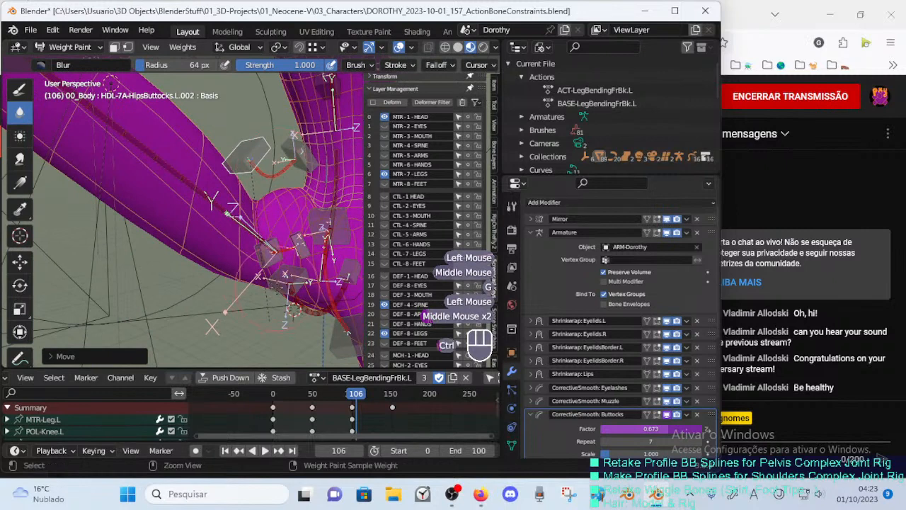
# Select DEF-7A-HipsPubis.L, set the CorrectiveSmooth: Buttocks Repeat to 4, and save the file.
pyautogui.keyDown('ctrl'); pyautogui.click(269, 229); pyautogui.keyUp('ctrl')
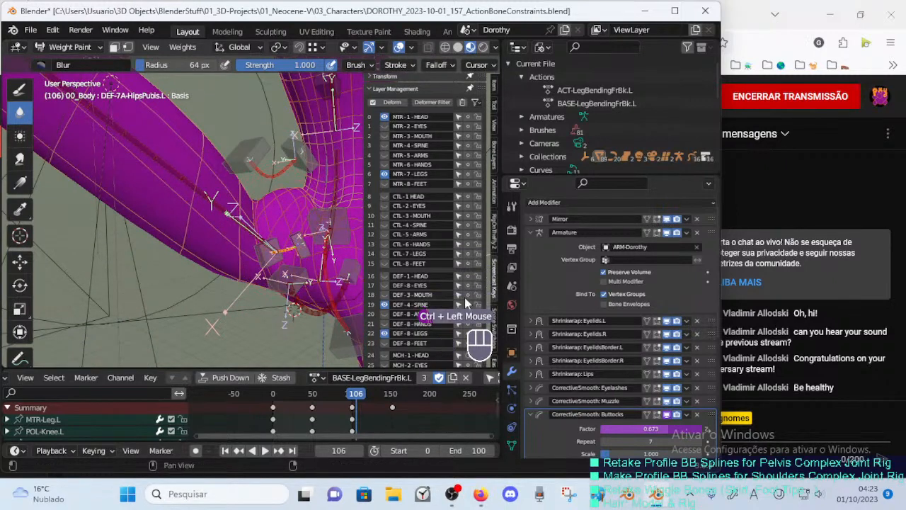
pyautogui.click(603, 440)
pyautogui.click(603, 441)
pyautogui.click(603, 440)
pyautogui.click(603, 440)
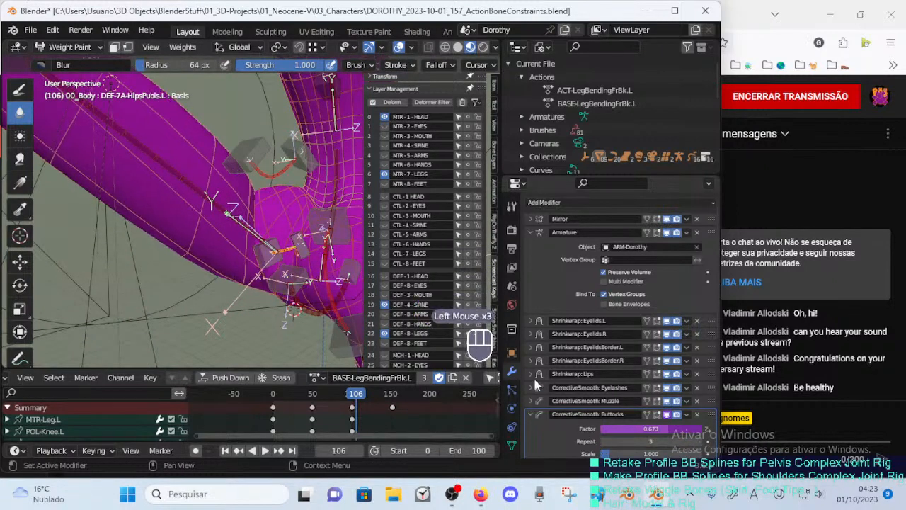
pyautogui.moveTo(280, 322); pyautogui.dragTo(284, 319, button='middle')
pyautogui.hotkey('ctrl', 's')
# Smear the DEF-7A-HipsButtocks.L weights from the hip onto the thigh, reducing the brush radius to 95 px.
pyautogui.moveTo(317, 277)
pyautogui.keyDown('ctrl'); pyautogui.mouseDown(button='middle')
pyautogui.moveTo(243, 202)
pyautogui.moveTo(113, 146)
pyautogui.mouseUp(button='middle'); pyautogui.keyUp('ctrl')
pyautogui.keyDown('ctrl'); pyautogui.click(288, 242); pyautogui.keyUp('ctrl')
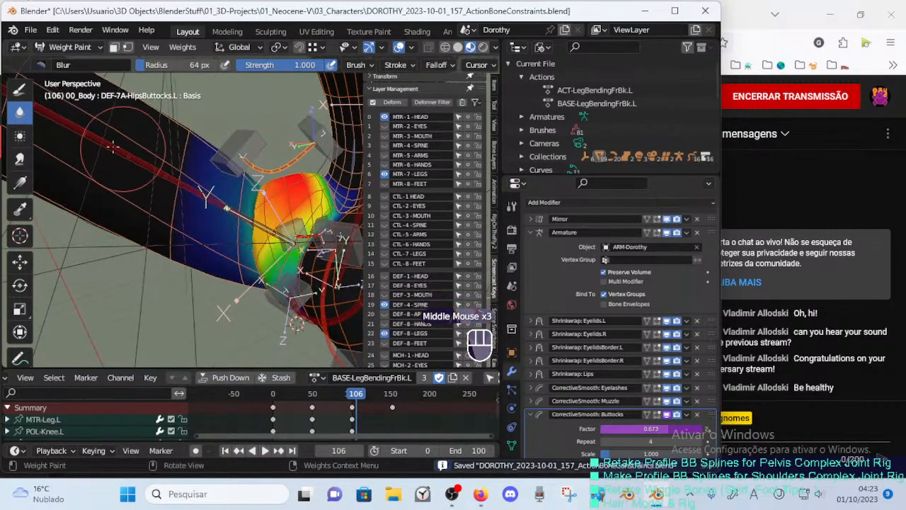
pyautogui.click(21, 92)
pyautogui.click(21, 161)
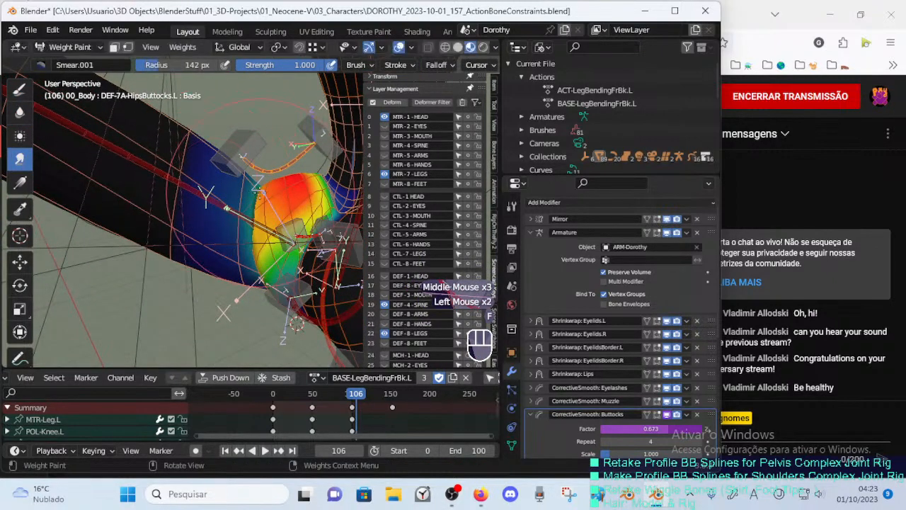
pyautogui.press('f')
pyautogui.click(234, 203)
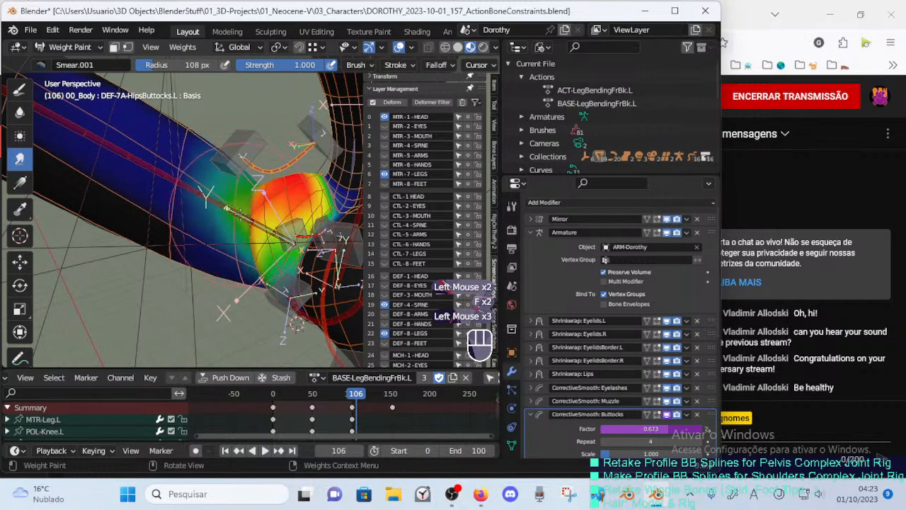
pyautogui.press('f')
pyautogui.click(242, 201)
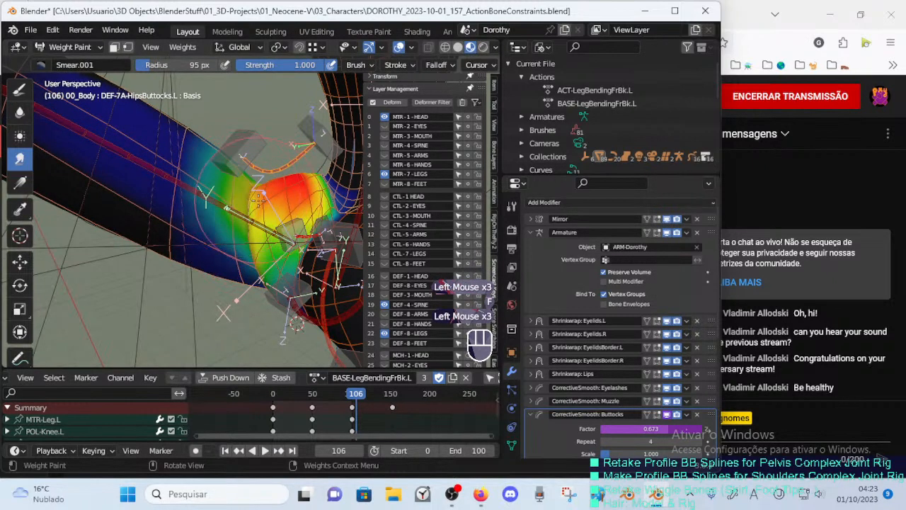
# Move and rotate the HDL-7A-HipsButtocks.L.002 handle bone farther up along the raised thigh.
pyautogui.keyDown('ctrl'); pyautogui.click(238, 152); pyautogui.keyUp('ctrl')
pyautogui.press('g')
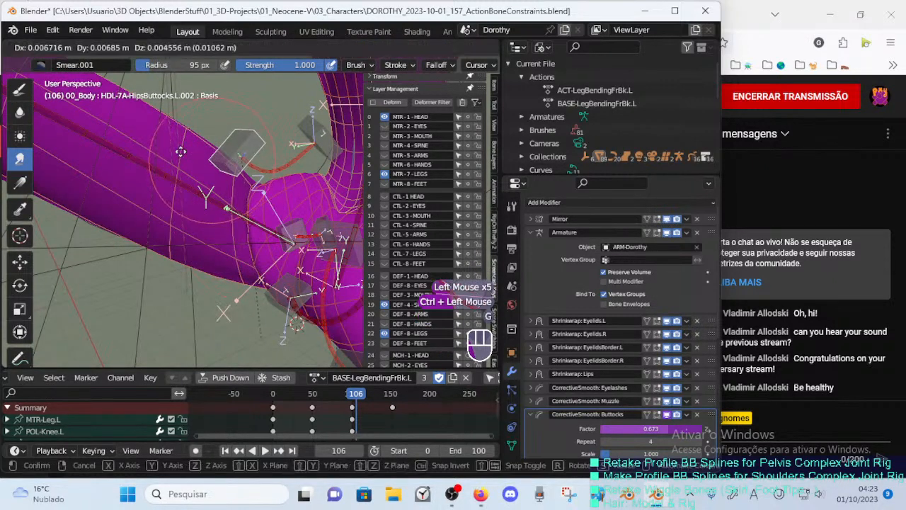
pyautogui.click(238, 155)
pyautogui.press('r')
pyautogui.click(239, 155)
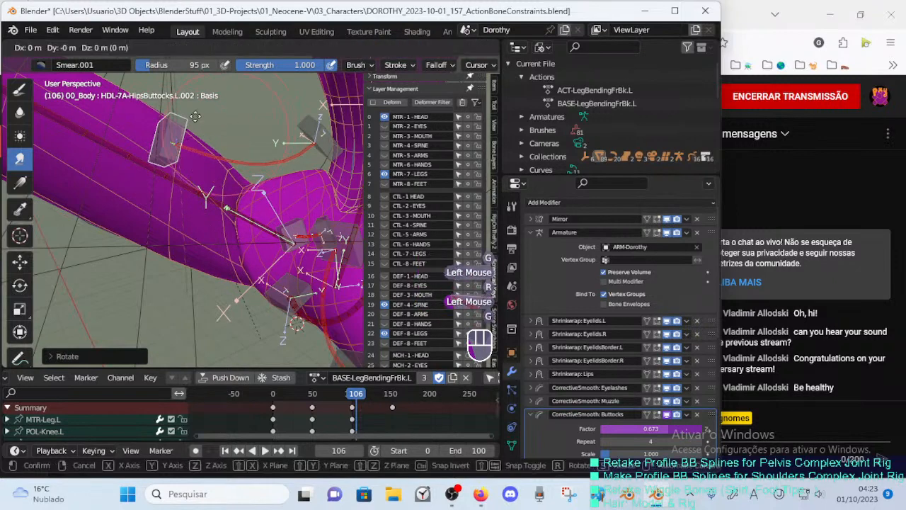
pyautogui.press('g')
pyautogui.click(229, 134)
pyautogui.press('g')
pyautogui.click(227, 128)
pyautogui.press('r')
pyautogui.click(245, 179)
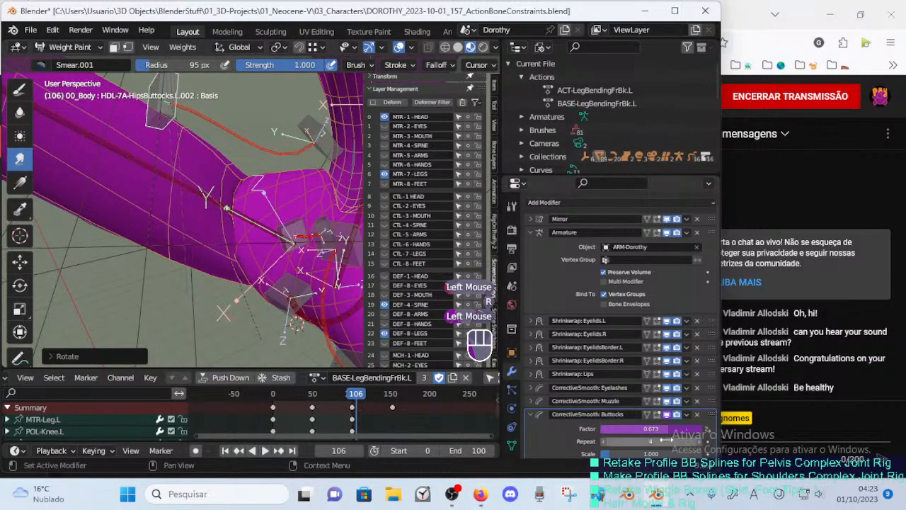
# Set the Repeat of the CorrectiveSmooth: Buttocks modifier to 11.
pyautogui.click(698, 441)
pyautogui.click(699, 441)
pyautogui.click(698, 441)
pyautogui.click(699, 441)
pyautogui.click(699, 441)
pyautogui.click(698, 441)
pyautogui.click(698, 441)
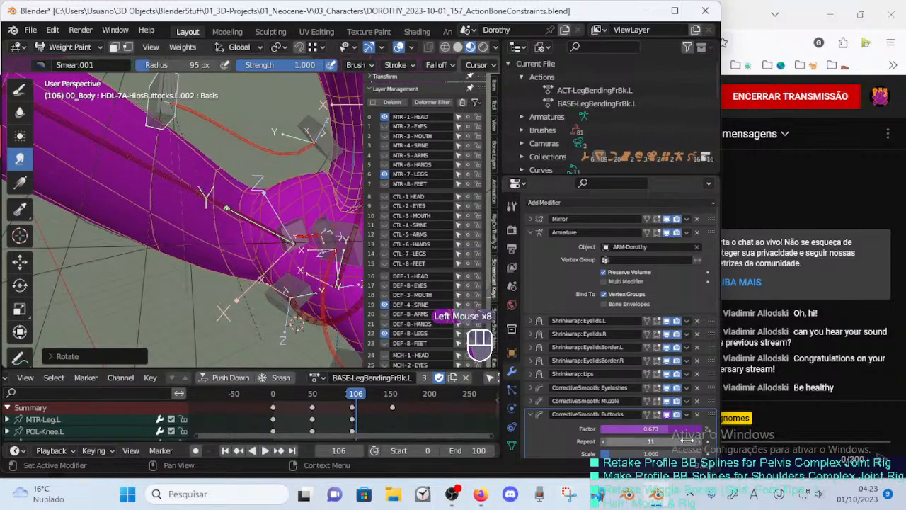
# Paint DEF-7A-HipsButtocks.L weight 1.000 around the hip and upper thigh with the Mix brush at 46 px radius.
pyautogui.keyDown('ctrl'); pyautogui.click(118, 158); pyautogui.keyUp('ctrl')
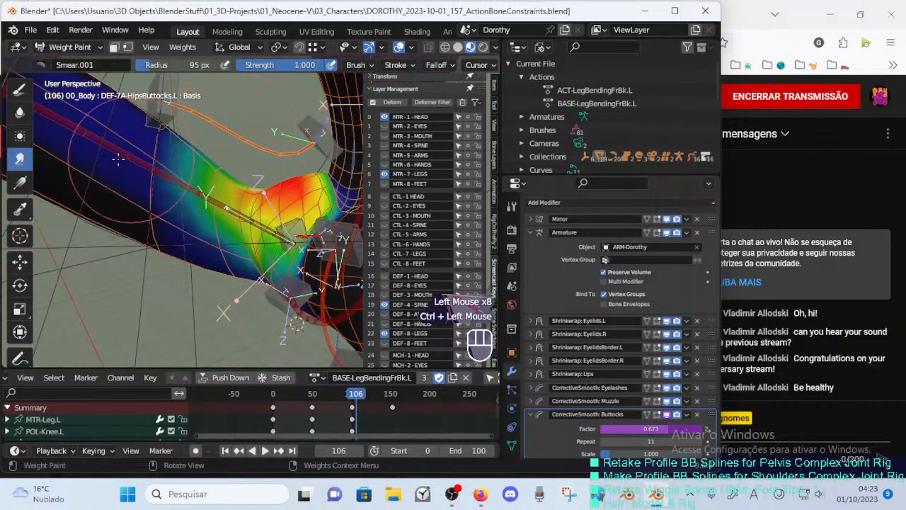
pyautogui.click(20, 89)
pyautogui.click(43, 65)
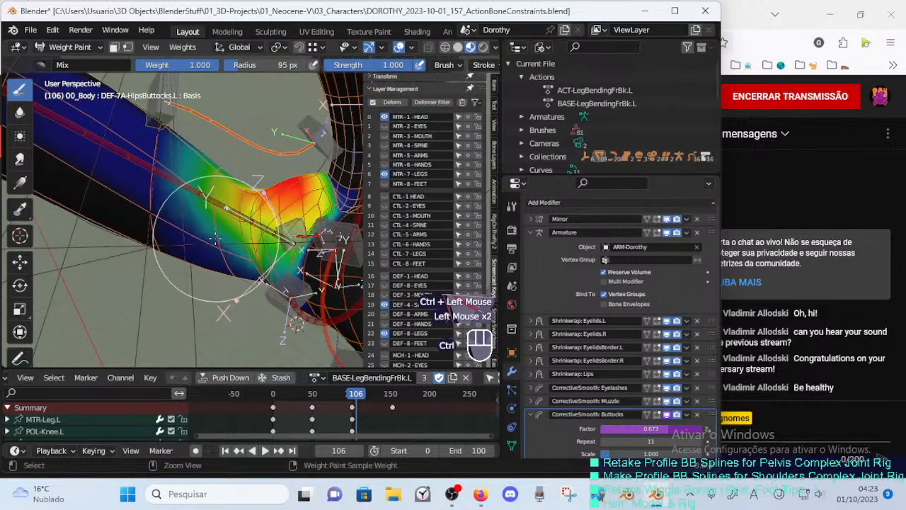
pyautogui.hotkey('ctrl', 'f')
pyautogui.click(247, 214)
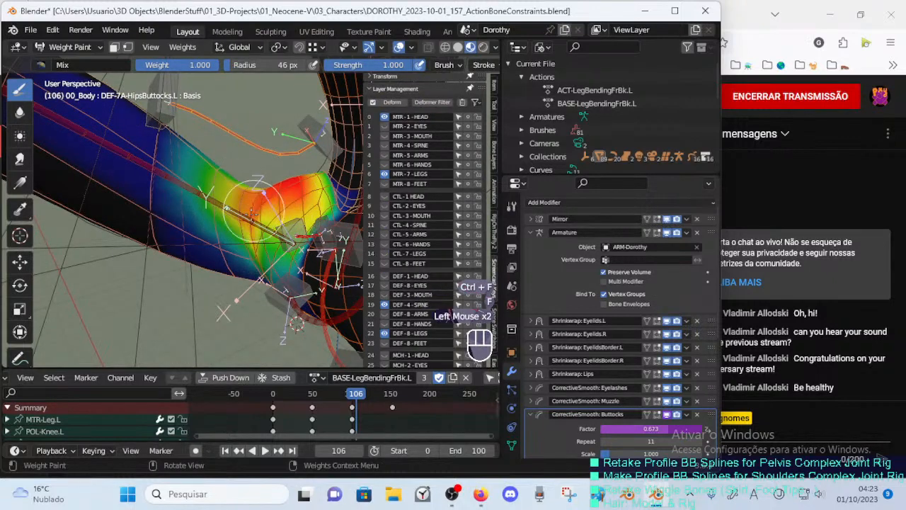
pyautogui.moveTo(252, 201)
pyautogui.mouseDown(button='middle')
pyautogui.moveTo(218, 205)
pyautogui.moveTo(264, 221)
pyautogui.moveTo(239, 209)
pyautogui.moveTo(271, 253)
pyautogui.mouseUp(button='middle')
pyautogui.click(217, 205)
pyautogui.doubleClick(271, 254)
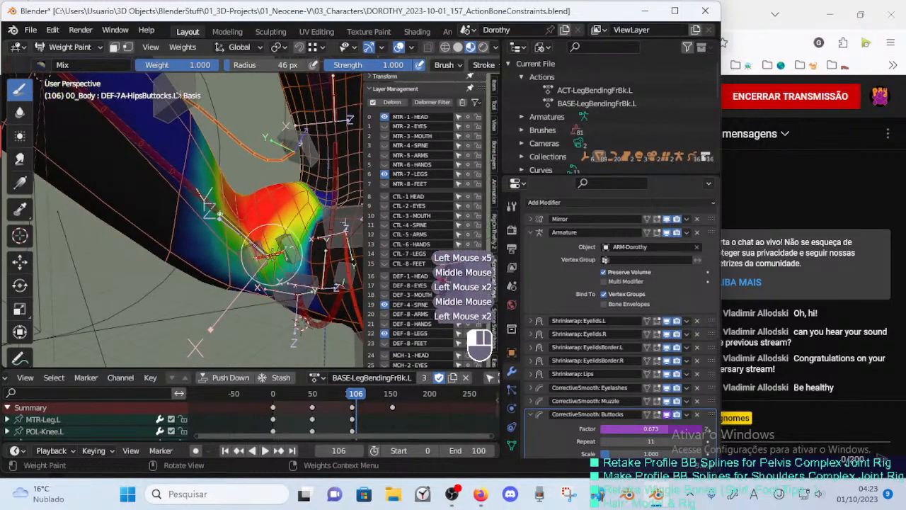
pyautogui.moveTo(288, 210)
pyautogui.mouseDown(button='middle')
pyautogui.moveTo(257, 225)
pyautogui.moveTo(206, 216)
pyautogui.moveTo(228, 212)
pyautogui.mouseUp(button='middle')
pyautogui.click(148, 193)
pyautogui.moveTo(228, 213)
pyautogui.mouseDown(button='middle')
pyautogui.moveTo(244, 219)
pyautogui.moveTo(177, 224)
pyautogui.mouseUp(button='middle')
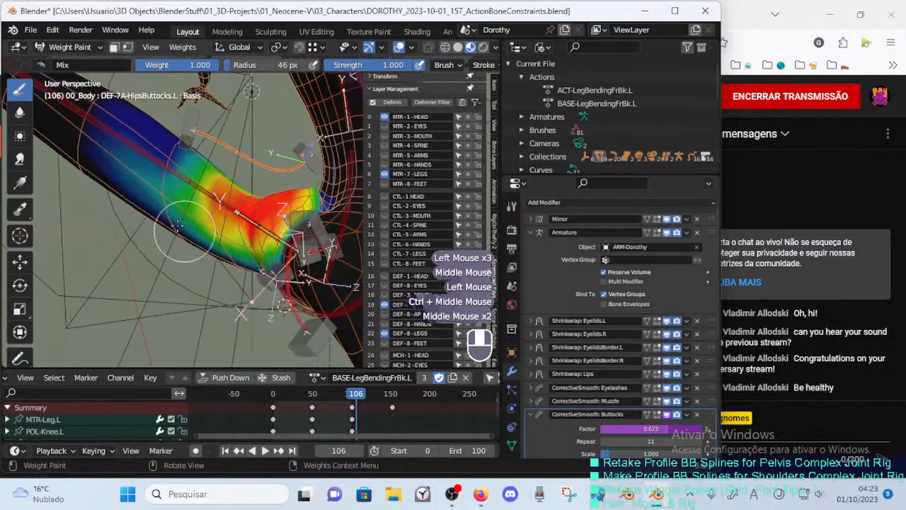
# Blur the DEF-7A-HipsButtocks.L weights along the thigh with a 46 px brush radius.
pyautogui.click(20, 116)
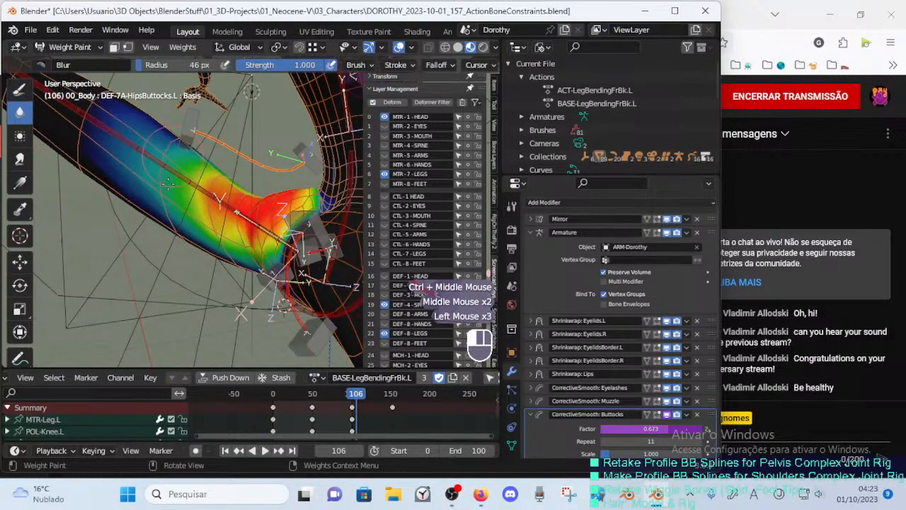
pyautogui.moveTo(167, 184); pyautogui.dragTo(160, 200, button='middle')
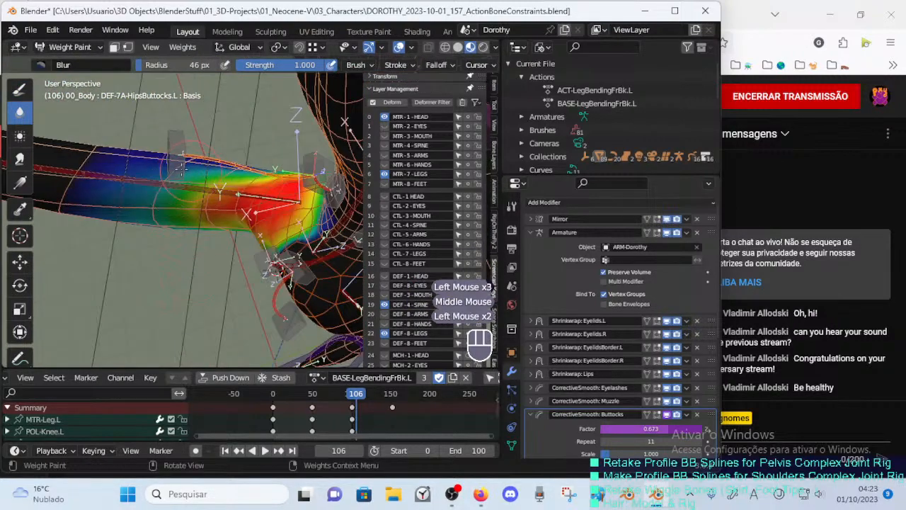
pyautogui.moveTo(181, 168); pyautogui.dragTo(228, 166, button='middle')
pyautogui.moveTo(222, 229)
pyautogui.mouseDown(button='middle')
pyautogui.moveTo(241, 244)
pyautogui.moveTo(289, 235)
pyautogui.moveTo(297, 209)
pyautogui.moveTo(279, 190)
pyautogui.moveTo(263, 199)
pyautogui.moveTo(318, 214)
pyautogui.mouseUp(button='middle')
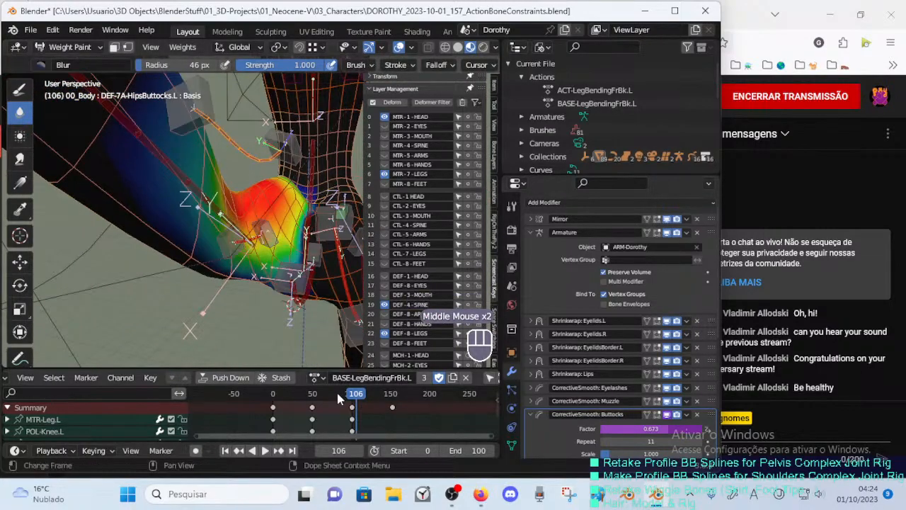
# Scrub the leg-bending action to frame 94 and on to frame 105 to check the hip deformation.
pyautogui.moveTo(336, 390)
pyautogui.mouseDown()
pyautogui.moveTo(275, 395)
pyautogui.moveTo(348, 386)
pyautogui.mouseUp()
pyautogui.moveTo(312, 305); pyautogui.dragTo(324, 318, button='middle')
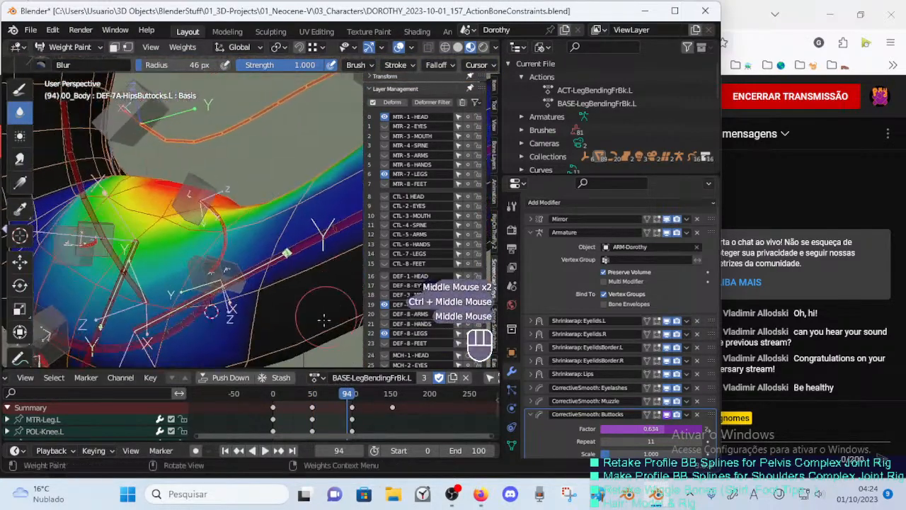
pyautogui.moveTo(343, 399); pyautogui.dragTo(356, 398)
# Move the HDL-7A-HipsButtocks.L.001 handle bone slightly down toward the hip crease.
pyautogui.keyDown('ctrl'); pyautogui.moveTo(312, 269); pyautogui.dragTo(310, 305, button='middle'); pyautogui.keyUp('ctrl')
pyautogui.moveTo(310, 304); pyautogui.dragTo(300, 289, button='middle')
pyautogui.keyDown('ctrl'); pyautogui.click(201, 167); pyautogui.keyUp('ctrl')
pyautogui.press('g')
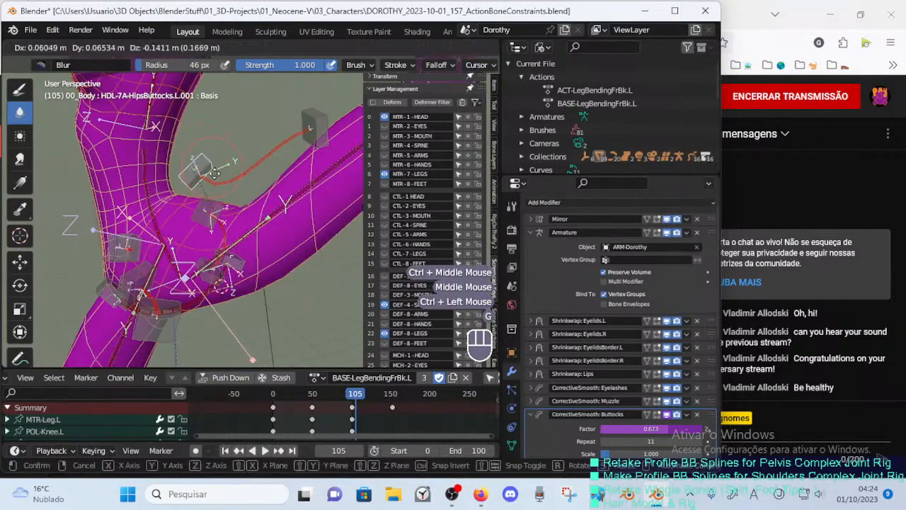
pyautogui.click(215, 173)
# Rotate HDL-7A-HipsButtocks.L.002 and move it down close to the base of the thigh.
pyautogui.keyDown('ctrl'); pyautogui.click(274, 152); pyautogui.keyUp('ctrl')
pyautogui.press('r')
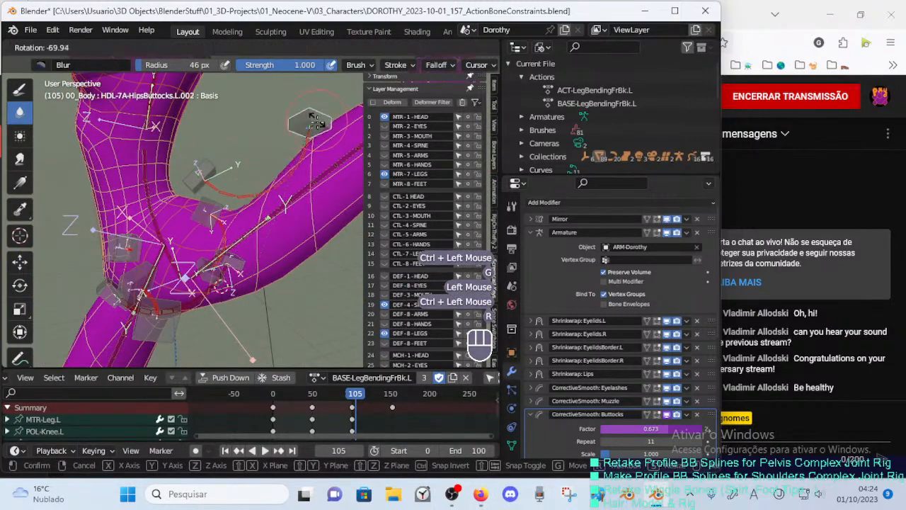
pyautogui.click(266, 156)
pyautogui.press('g')
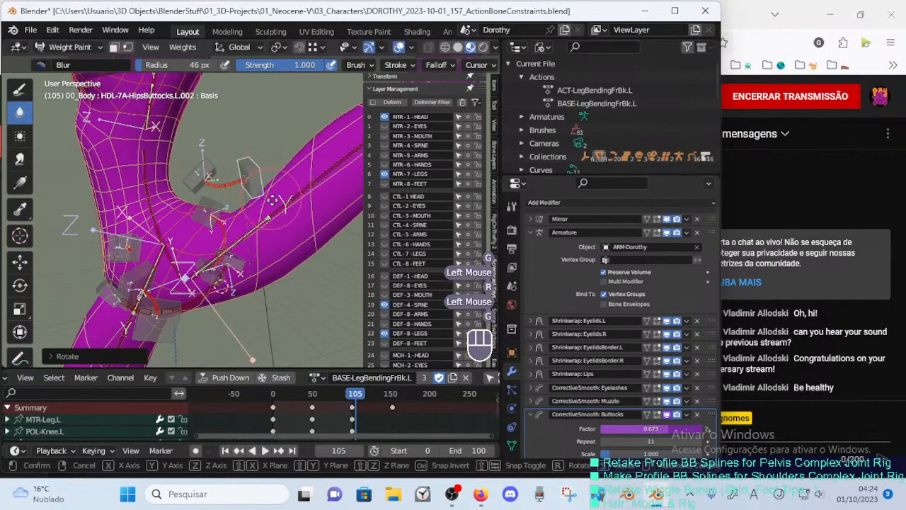
pyautogui.click(272, 208)
# Move the HDL-7A-HipsButtocks.L.001 handle bone up and toward the abdomen.
pyautogui.keyDown('ctrl'); pyautogui.click(192, 178); pyautogui.keyUp('ctrl')
pyautogui.press('g')
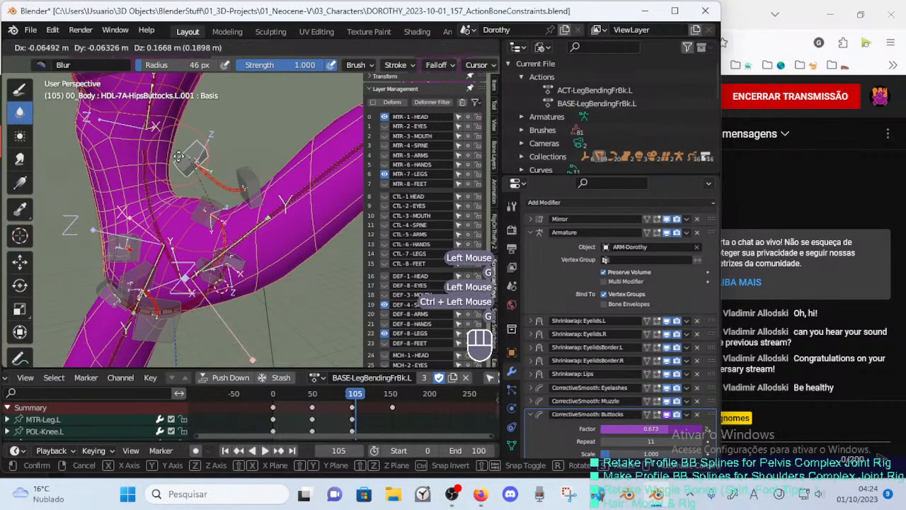
pyautogui.click(179, 156)
# Move HDL-7A-HipsButtocks.L.002 farther along the thigh, away from the hip crease.
pyautogui.moveTo(180, 156)
pyautogui.mouseDown(button='middle')
pyautogui.moveTo(242, 201)
pyautogui.moveTo(206, 197)
pyautogui.moveTo(265, 185)
pyautogui.mouseUp(button='middle')
pyautogui.keyDown('ctrl'); pyautogui.click(248, 193); pyautogui.keyUp('ctrl')
pyautogui.press('g')
pyautogui.click(219, 189)
pyautogui.press('g')
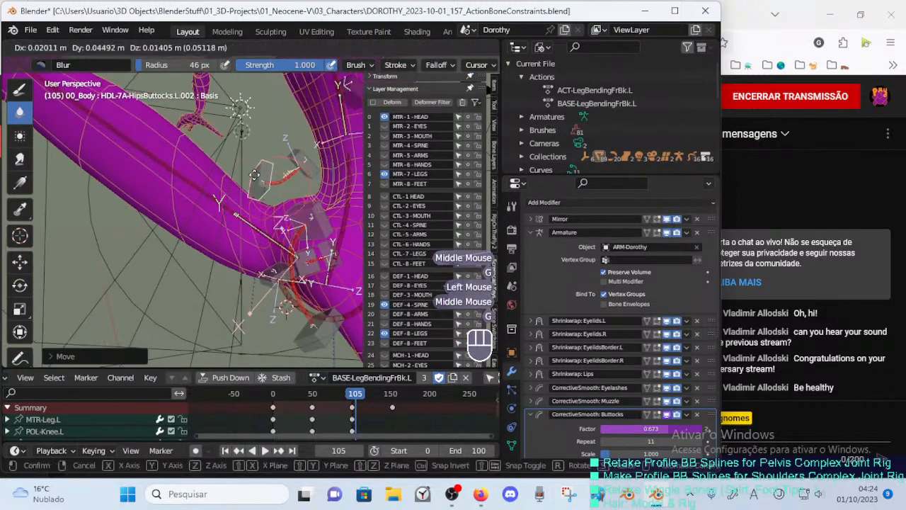
pyautogui.click(249, 182)
# Set the Repeat value of the CorrectiveSmooth: Buttocks modifier to 4.
pyautogui.click(604, 441)
pyautogui.click(604, 441)
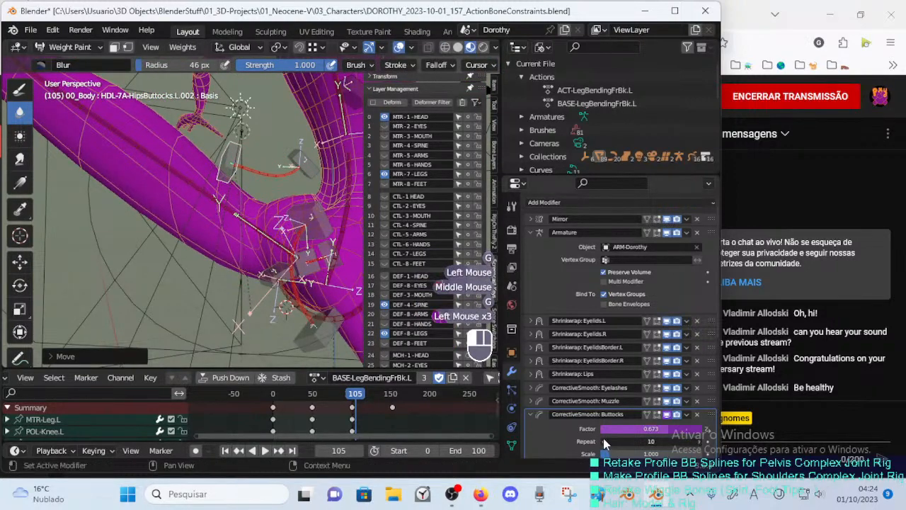
pyautogui.click(603, 441)
pyautogui.click(601, 442)
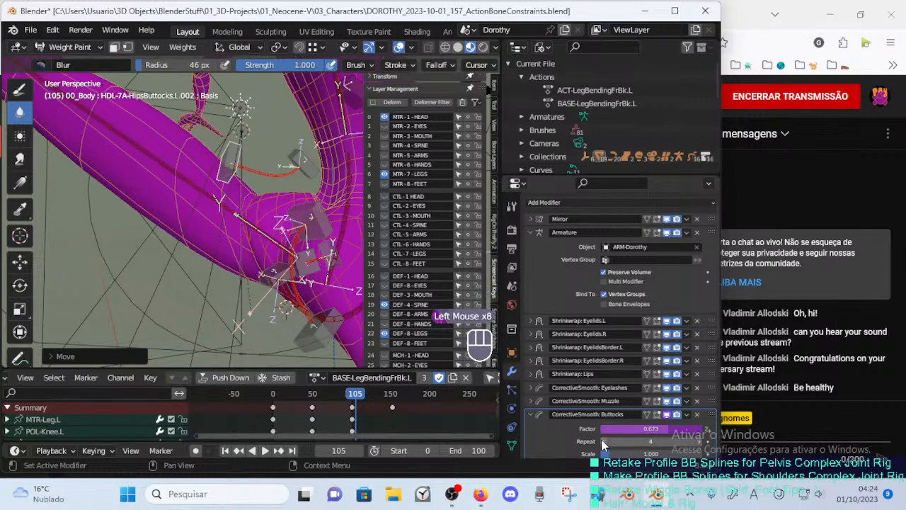
# Adjust the position of HDL-7A-HipsButtocks.L.002 in front of the raised left thigh.
pyautogui.moveTo(354, 274)
pyautogui.keyDown('ctrl'); pyautogui.mouseDown(button='middle')
pyautogui.moveTo(288, 215)
pyautogui.moveTo(327, 200)
pyautogui.moveTo(311, 212)
pyautogui.mouseUp(button='middle'); pyautogui.keyUp('ctrl')
pyautogui.press('g')
pyautogui.click(292, 215)
pyautogui.press('g')
pyautogui.click(301, 225)
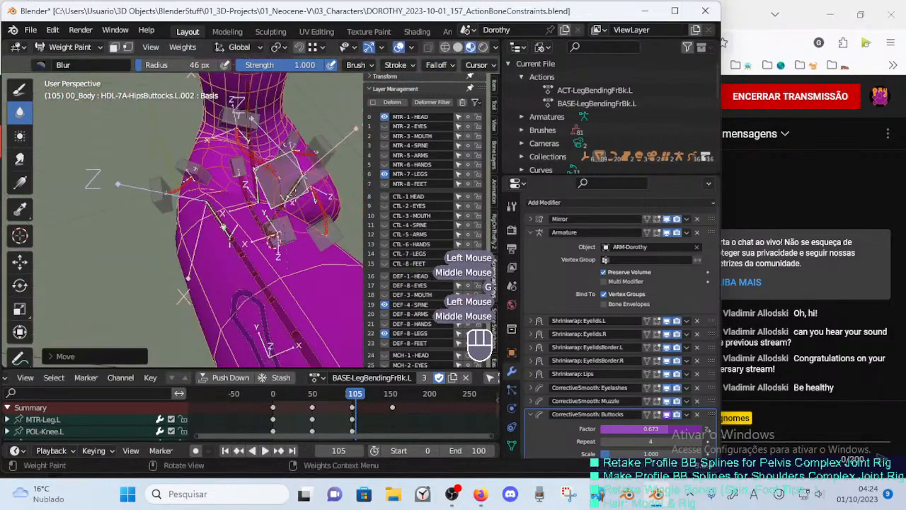
# Rotate the HDL-7A-HipsButtocks.L.001 handle bone and reposition it in front of the lower abdomen.
pyautogui.keyDown('ctrl'); pyautogui.click(253, 122); pyautogui.keyUp('ctrl')
pyautogui.moveTo(253, 121); pyautogui.dragTo(206, 131, button='middle')
pyautogui.press('r')
pyautogui.click(339, 113)
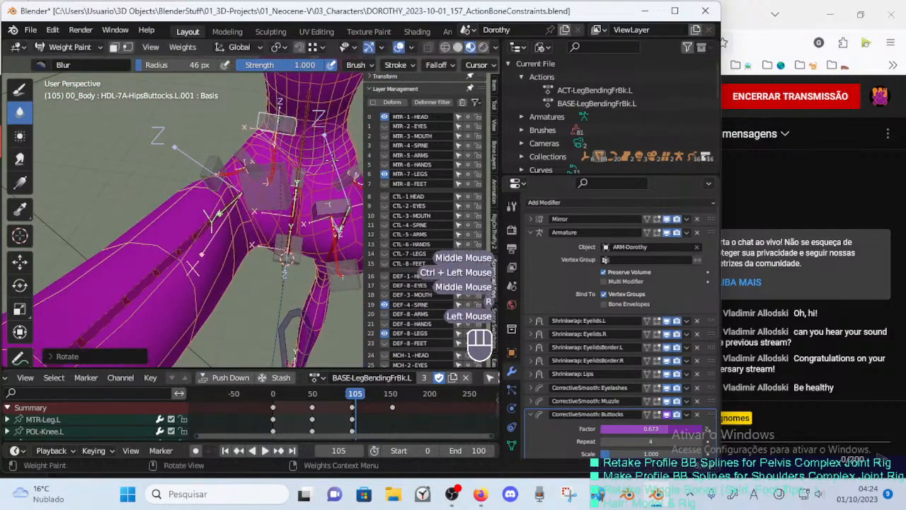
pyautogui.moveTo(347, 128); pyautogui.dragTo(273, 159, button='middle')
pyautogui.press('g')
pyautogui.click(318, 146)
# Alternately move and rotate HDL-7A-HipsButtocks.L.002 to reshape the bendy bone curve between the hip crease and thigh.
pyautogui.keyDown('ctrl'); pyautogui.click(259, 174); pyautogui.keyUp('ctrl')
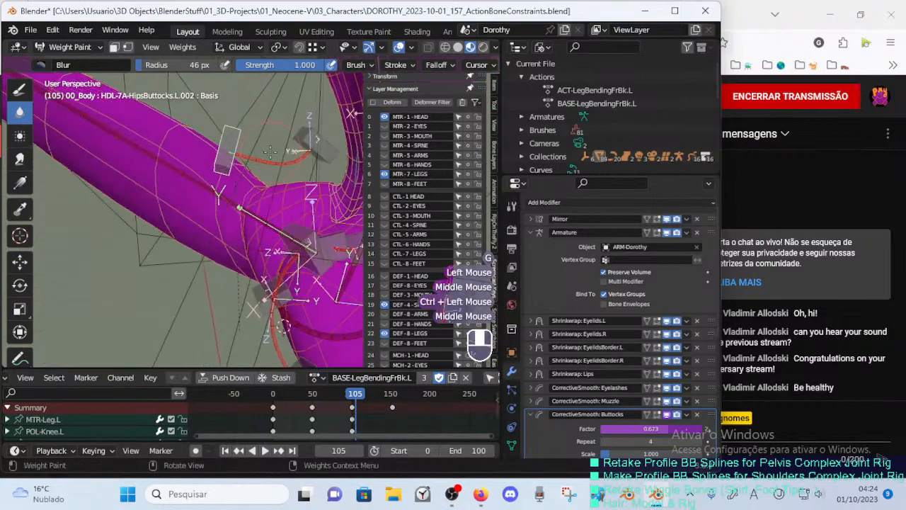
pyautogui.press('g')
pyautogui.click(247, 141)
pyautogui.press('r')
pyautogui.click(250, 131)
pyautogui.moveTo(249, 131); pyautogui.dragTo(315, 183, button='middle')
pyautogui.press('g')
pyautogui.click(280, 154)
pyautogui.moveTo(315, 183); pyautogui.dragTo(348, 244, button='middle')
pyautogui.press('g')
pyautogui.click(278, 168)
pyautogui.press('r')
pyautogui.click(315, 179)
pyautogui.press('r')
pyautogui.click(244, 206)
pyautogui.press('g')
pyautogui.click(242, 202)
pyautogui.press('r')
pyautogui.click(315, 186)
pyautogui.press('g')
pyautogui.click(271, 199)
pyautogui.press('g')
pyautogui.click(245, 212)
pyautogui.press('g')
pyautogui.click(342, 249)
# Select DEF-7A-HipsButtocks.L and blur its weights along the thigh with a 66 px brush radius.
pyautogui.moveTo(262, 230); pyautogui.dragTo(333, 221, button='middle')
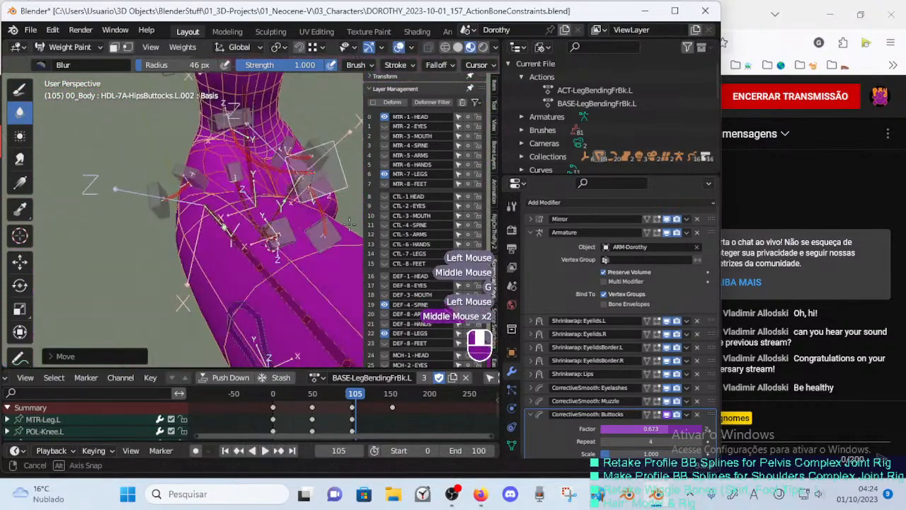
pyautogui.moveTo(248, 216); pyautogui.dragTo(309, 210, button='middle')
pyautogui.moveTo(201, 281); pyautogui.dragTo(219, 194, button='middle')
pyautogui.moveTo(212, 230); pyautogui.dragTo(282, 165, button='middle')
pyautogui.keyDown('ctrl'); pyautogui.click(249, 177); pyautogui.keyUp('ctrl')
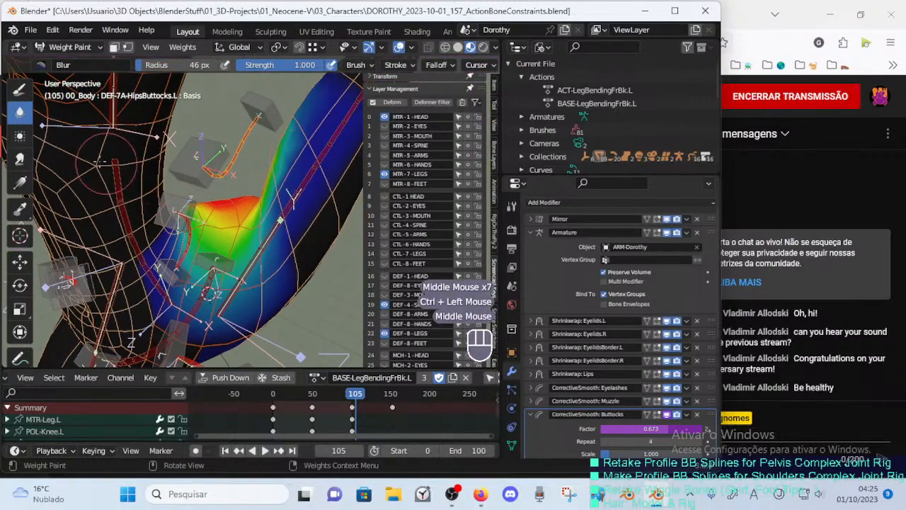
pyautogui.press('f')
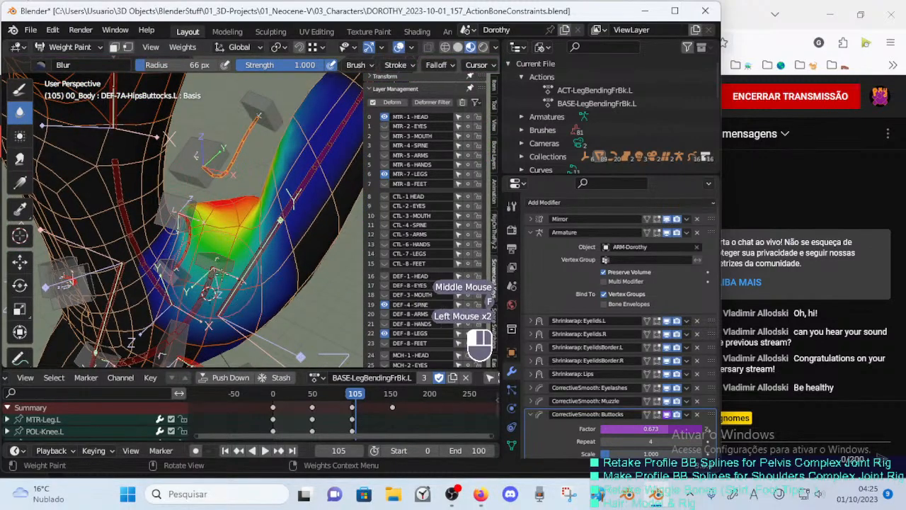
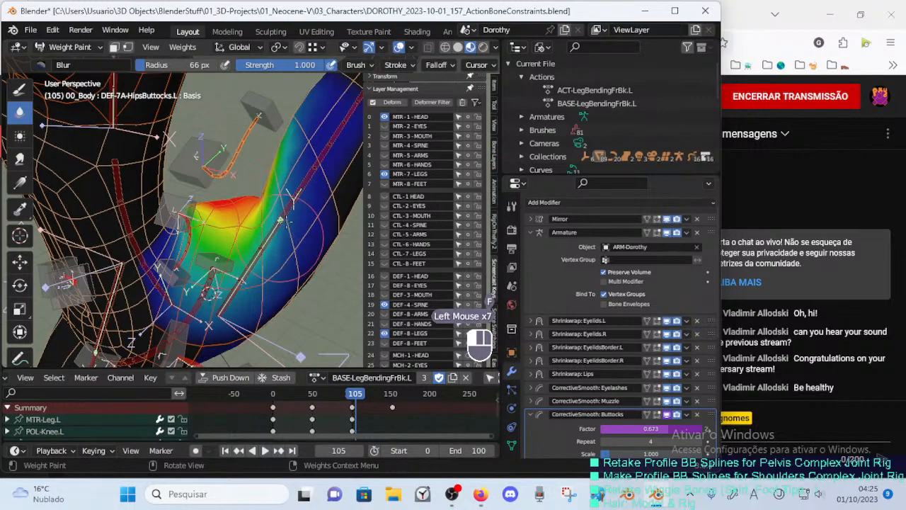
# Blur the DEF-7A-HipsButtocks.L weights around the hip crease with a 48 px brush radius.
pyautogui.moveTo(281, 220)
pyautogui.mouseDown(button='middle')
pyautogui.moveTo(248, 235)
pyautogui.moveTo(228, 201)
pyautogui.moveTo(249, 212)
pyautogui.moveTo(216, 225)
pyautogui.moveTo(212, 185)
pyautogui.moveTo(215, 228)
pyautogui.mouseUp(button='middle')
pyautogui.moveTo(215, 228); pyautogui.dragTo(291, 193, button='middle')
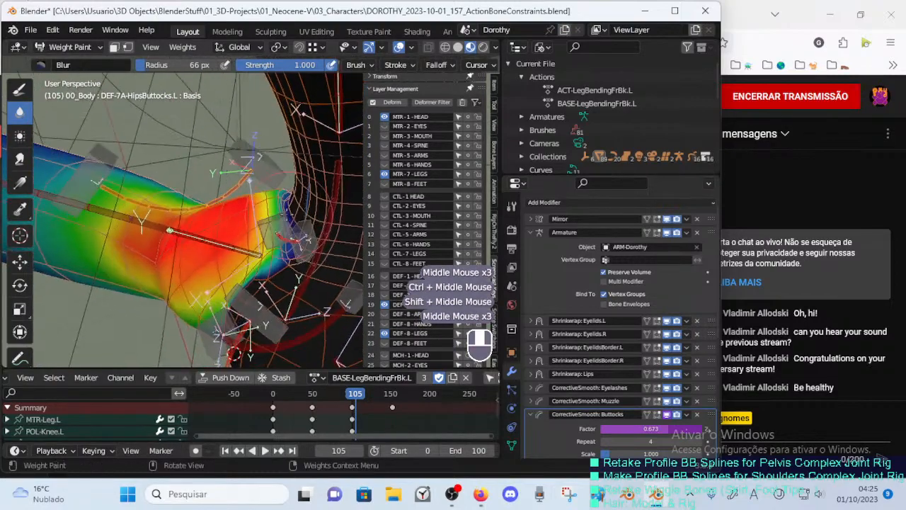
pyautogui.press('f')
pyautogui.click(281, 194)
pyautogui.moveTo(281, 193); pyautogui.dragTo(286, 234)
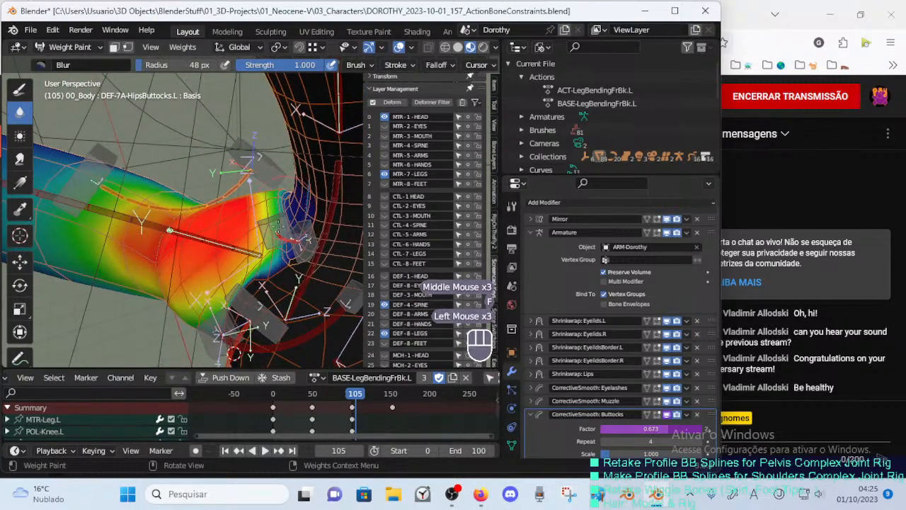
pyautogui.moveTo(282, 210); pyautogui.dragTo(286, 213, button='middle')
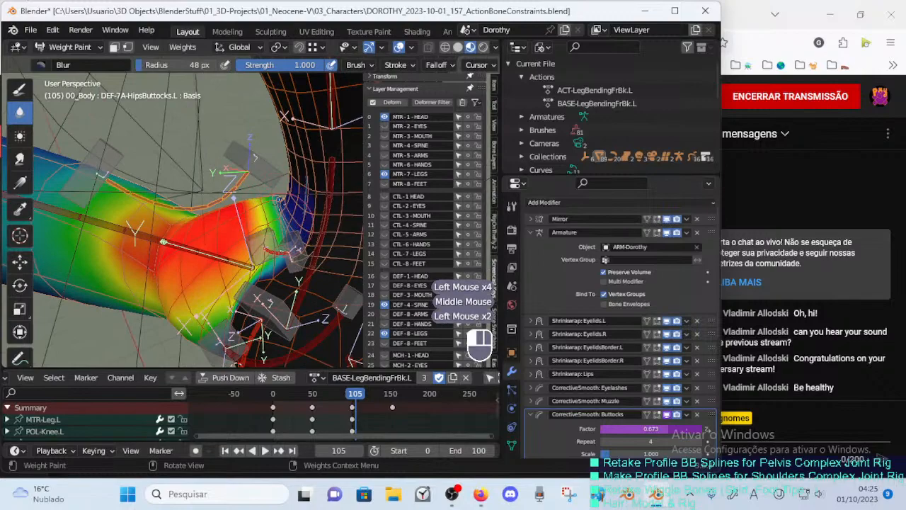
pyautogui.moveTo(210, 247)
pyautogui.mouseDown(button='middle')
pyautogui.moveTo(251, 259)
pyautogui.moveTo(277, 212)
pyautogui.moveTo(266, 233)
pyautogui.moveTo(283, 227)
pyautogui.moveTo(219, 280)
pyautogui.mouseUp(button='middle')
pyautogui.click(269, 246)
pyautogui.click(260, 221)
# Select the DEF-7A-HipsPubis.L bone's weights and save the file.
pyautogui.keyDown('ctrl'); pyautogui.click(223, 272); pyautogui.keyUp('ctrl')
pyautogui.keyDown('ctrl'); pyautogui.click(225, 272); pyautogui.keyUp('ctrl')
pyautogui.hotkey('ctrl', 's')
# Move HDL-7A-HipsButtocks.L.002 slightly down toward the thigh.
pyautogui.moveTo(219, 281); pyautogui.dragTo(204, 275, button='middle')
pyautogui.keyDown('shift'); pyautogui.moveTo(204, 275); pyautogui.dragTo(198, 296, button='middle'); pyautogui.keyUp('shift')
pyautogui.moveTo(198, 296)
pyautogui.mouseDown(button='middle')
pyautogui.moveTo(191, 296)
pyautogui.moveTo(213, 286)
pyautogui.mouseUp(button='middle')
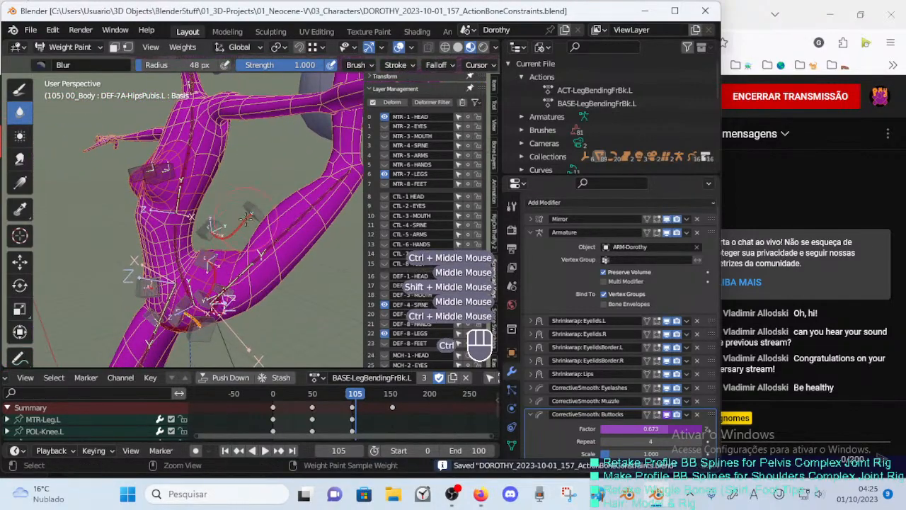
pyautogui.keyDown('ctrl'); pyautogui.click(249, 211); pyautogui.keyUp('ctrl')
pyautogui.press('g')
pyautogui.click(240, 223)
# Shift HDL-7A-HipsButtocks.L.001 slightly in front of the abdomen.
pyautogui.keyDown('ctrl'); pyautogui.click(213, 231); pyautogui.keyUp('ctrl')
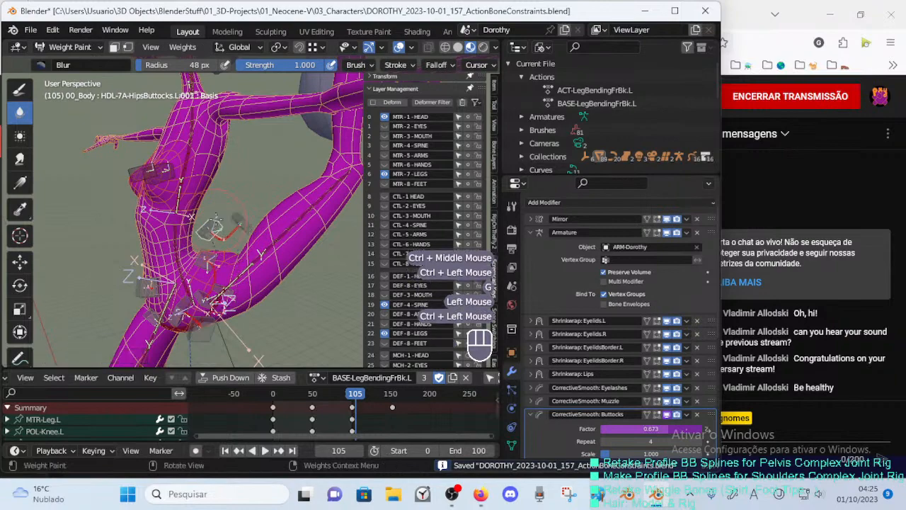
pyautogui.press('g')
pyautogui.click(214, 228)
pyautogui.moveTo(214, 227); pyautogui.dragTo(228, 221, button='middle')
pyautogui.press('g')
pyautogui.click(221, 219)
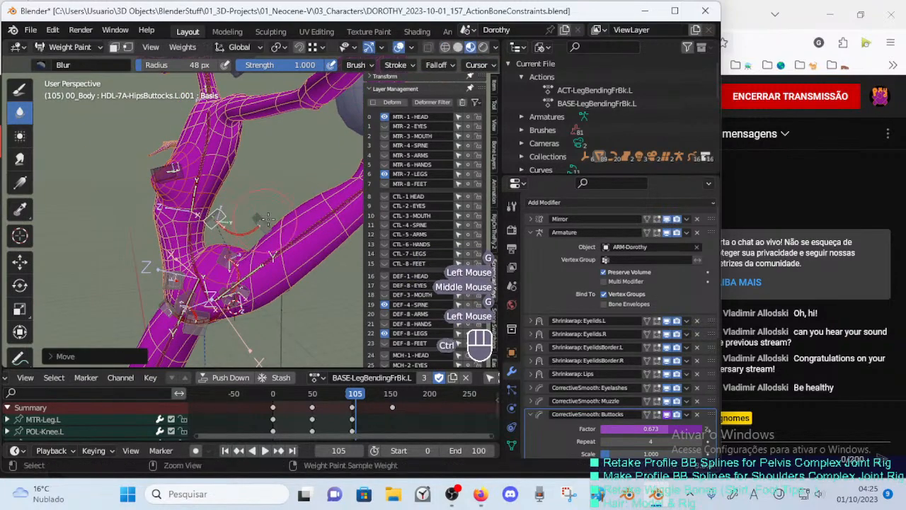
# Select the HDL-7A-HipsButtocks.L.002 handle bone and save the file.
pyautogui.keyDown('ctrl'); pyautogui.click(244, 213); pyautogui.keyUp('ctrl')
pyautogui.click(255, 269)
pyautogui.keyDown('ctrl'); pyautogui.moveTo(255, 269); pyautogui.dragTo(269, 273, button='middle'); pyautogui.keyUp('ctrl')
pyautogui.moveTo(269, 272)
pyautogui.keyDown('shift'); pyautogui.mouseDown(button='middle')
pyautogui.moveTo(281, 275)
pyautogui.moveTo(273, 256)
pyautogui.mouseUp(button='middle'); pyautogui.keyUp('shift')
pyautogui.moveTo(272, 256); pyautogui.dragTo(234, 264, button='middle')
pyautogui.hotkey('ctrl', 's')
# Scrub the action to frame 19 and turn off the viewport display of the CorrectiveSmooth: Buttocks modifier.
pyautogui.moveTo(382, 410); pyautogui.dragTo(288, 403)
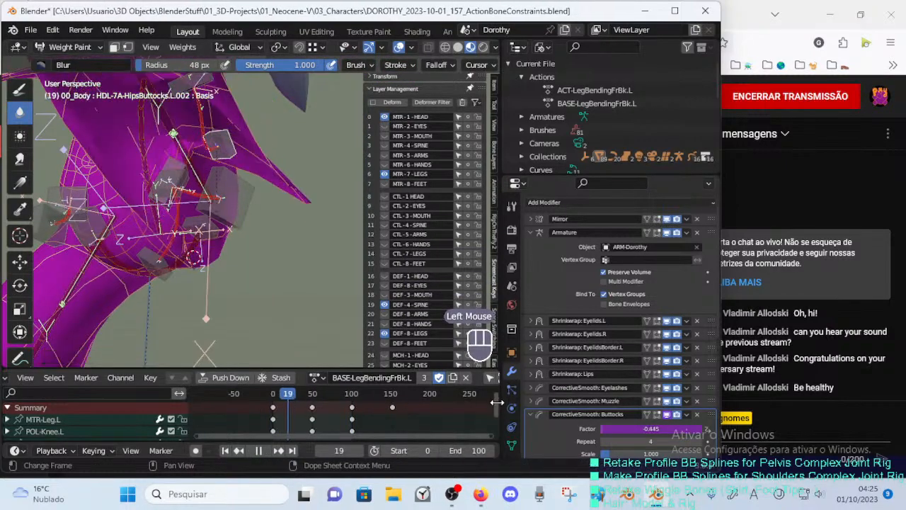
pyautogui.moveTo(301, 325); pyautogui.dragTo(233, 323, button='middle')
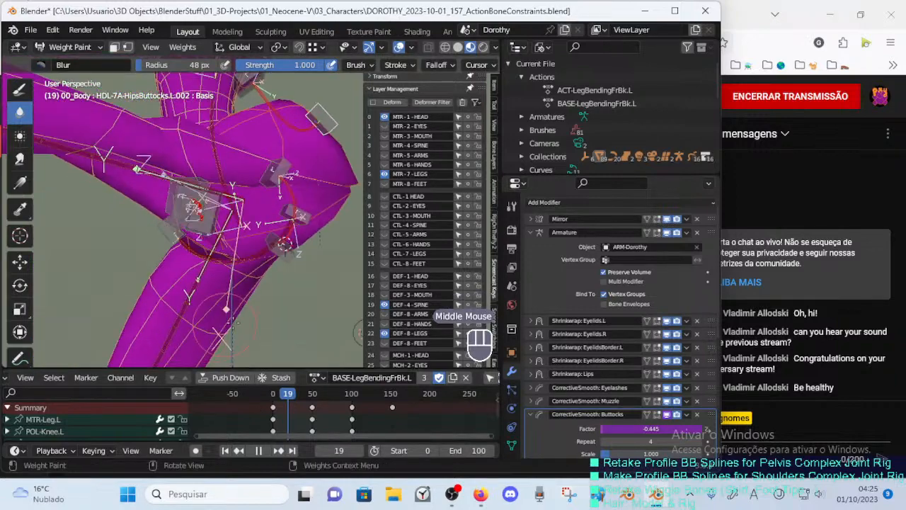
pyautogui.click(667, 415)
# Select all the bones and reset their pose at frame 19.
pyautogui.moveTo(305, 297); pyautogui.dragTo(258, 292, button='middle')
pyautogui.press('a')
pyautogui.hotkey('alt', 'g')
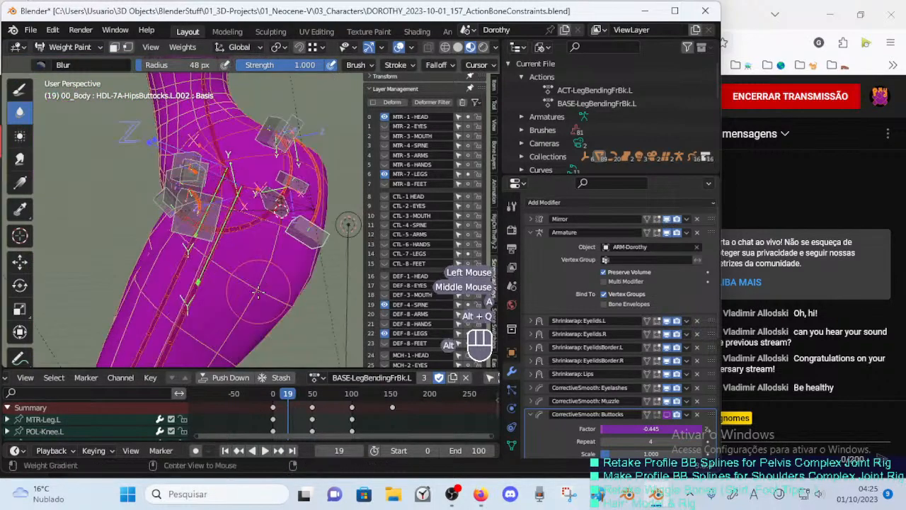
# Scrub the leg-bending action back to frame 0 and save the file.
pyautogui.moveTo(289, 403); pyautogui.dragTo(264, 387)
pyautogui.keyDown('ctrl'); pyautogui.moveTo(275, 266); pyautogui.dragTo(272, 311, button='middle'); pyautogui.keyUp('ctrl')
pyautogui.moveTo(272, 311); pyautogui.dragTo(237, 226, button='middle')
pyautogui.hotkey('ctrl', 's')
# Try moving the HDL-7A-HipsPubis.L.001 handle bone down and rotating it.
pyautogui.keyDown('ctrl'); pyautogui.click(259, 208); pyautogui.keyUp('ctrl')
pyautogui.press('g')
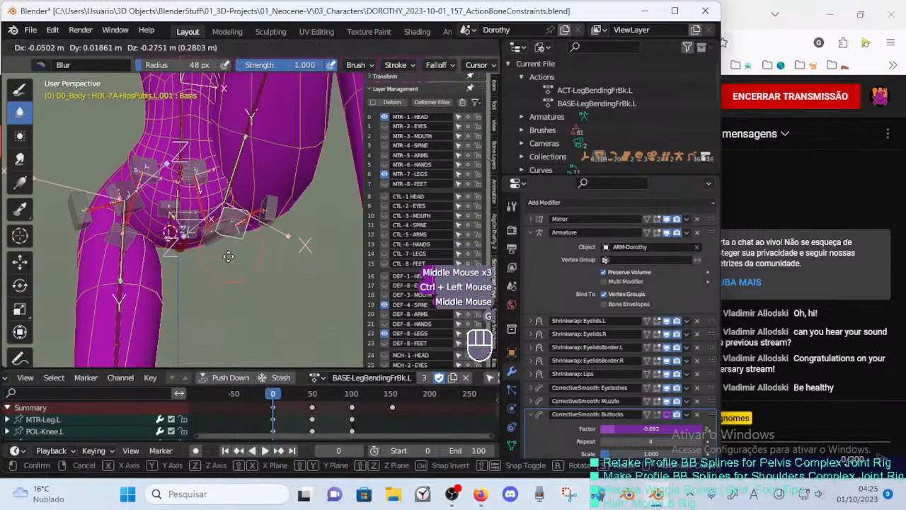
pyautogui.click(257, 244)
pyautogui.press('r')
pyautogui.click(262, 215)
# Try rotating and moving the HDL-7A-HipsPubis.L.002 handle bone beside the left hip.
pyautogui.keyDown('ctrl'); pyautogui.click(270, 208); pyautogui.keyUp('ctrl')
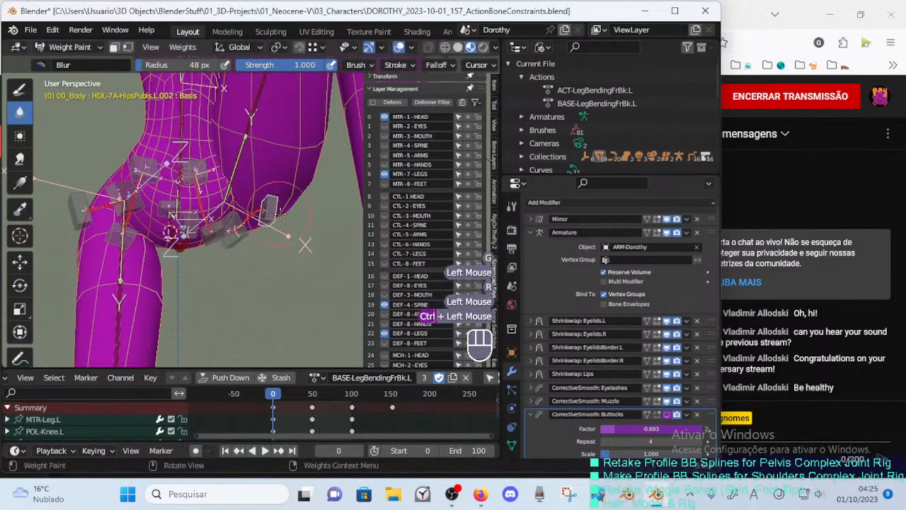
pyautogui.keyDown('shift'); pyautogui.moveTo(269, 211); pyautogui.dragTo(298, 248, button='middle'); pyautogui.keyUp('shift')
pyautogui.press('r')
pyautogui.click(283, 267)
pyautogui.press('g')
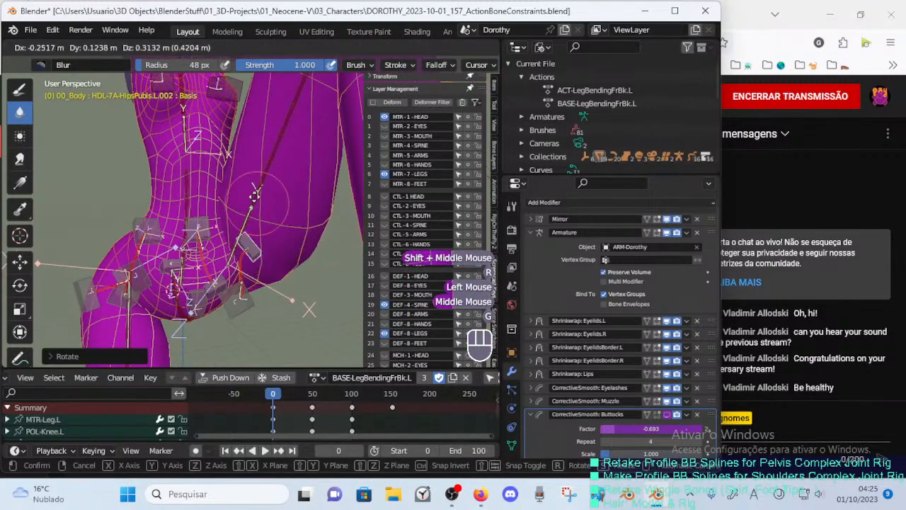
pyautogui.click(297, 247)
# Select all the bones and reset their pose at frame 0.
pyautogui.press('a')
pyautogui.hotkey('alt', 'q')
pyautogui.hotkey('alt', 'q')
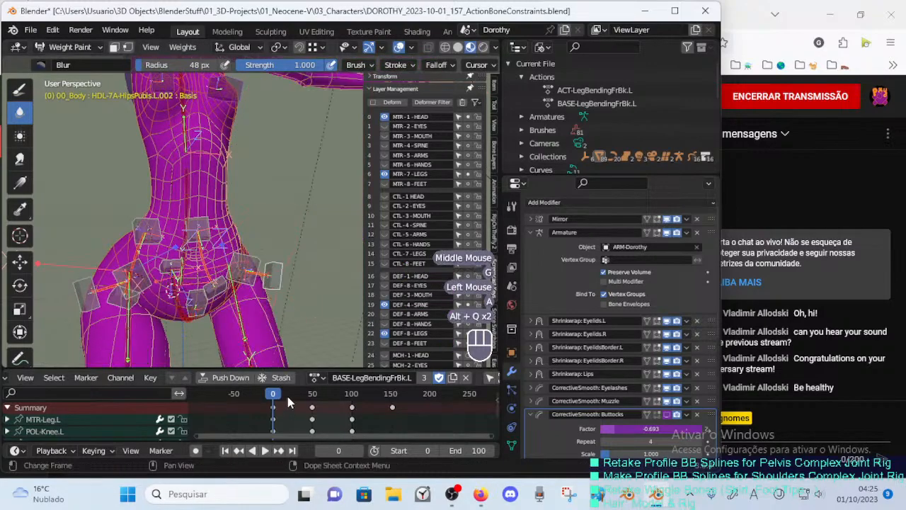
# Jump back and forth between the keyframes at 0 and 50 to compare the hip deformation.
pyautogui.press('Down')
pyautogui.press('Up')
pyautogui.press('Down')
pyautogui.press('Up')
pyautogui.moveTo(241, 290); pyautogui.dragTo(319, 243, button='middle')
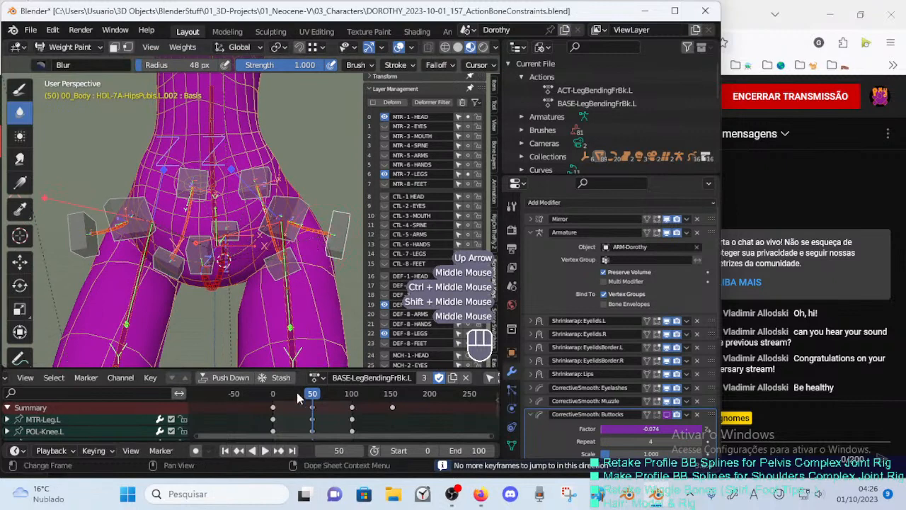
pyautogui.press('Down')
pyautogui.press('Up')
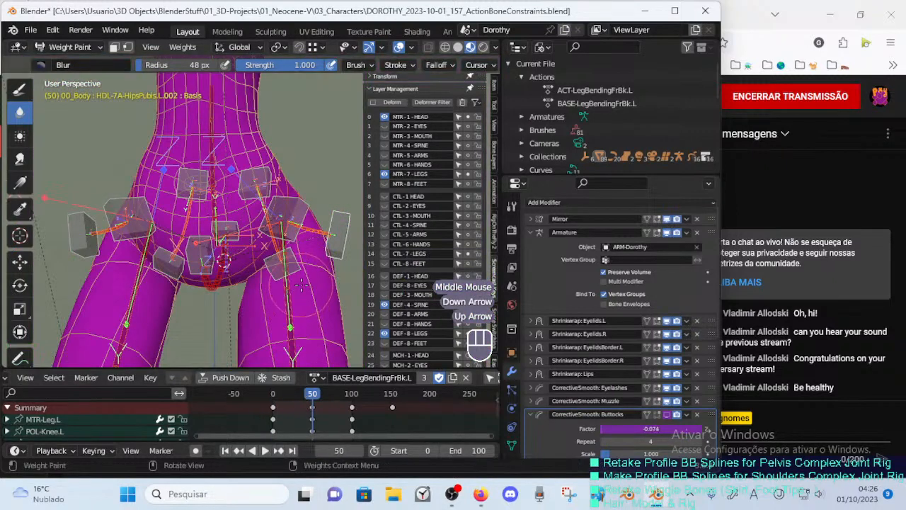
# Select all the bones and reset their pose at frame 50.
pyautogui.press('a')
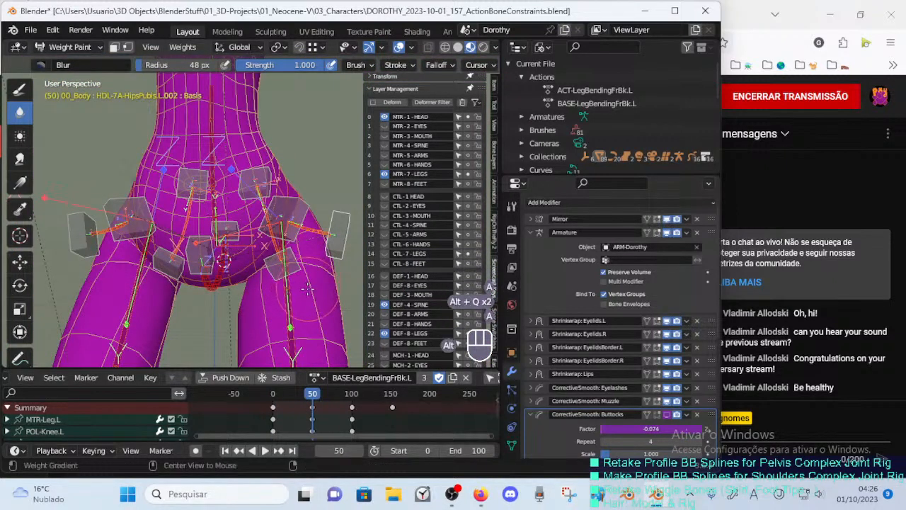
pyautogui.keyDown('ctrl'); pyautogui.moveTo(318, 279); pyautogui.dragTo(302, 316, button='middle'); pyautogui.keyUp('ctrl')
pyautogui.hotkey('alt', 'a')
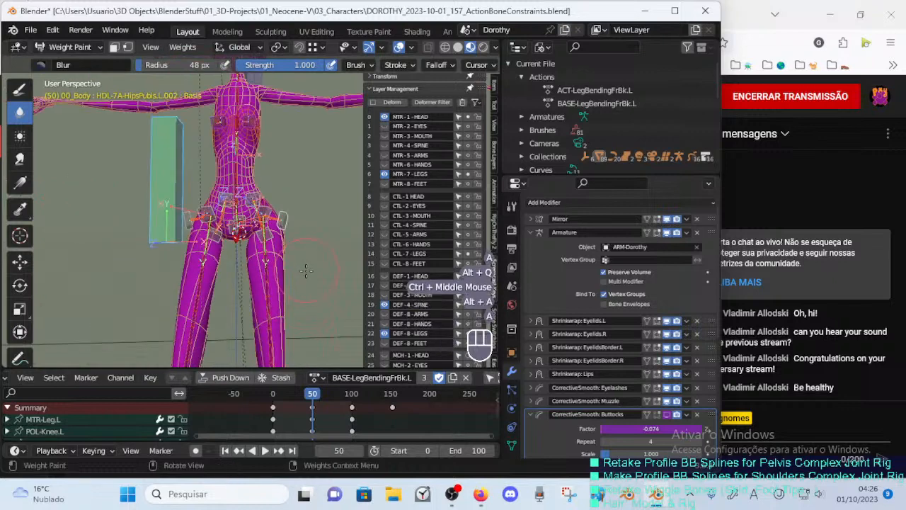
# Select the MTR-Leg.L control and move it outward and up to raise the left leg sideways.
pyautogui.moveTo(307, 276); pyautogui.dragTo(300, 229, button='middle')
pyautogui.keyDown('ctrl'); pyautogui.click(261, 342); pyautogui.keyUp('ctrl')
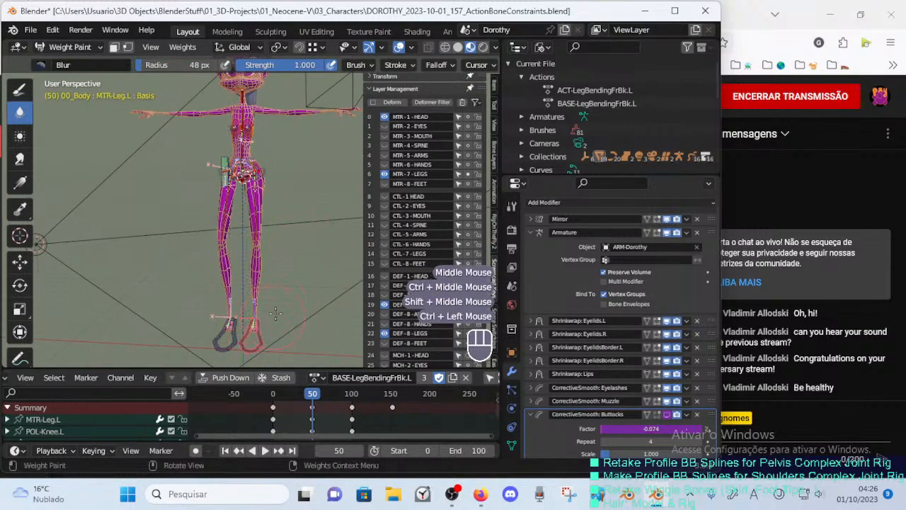
pyautogui.moveTo(261, 342); pyautogui.dragTo(264, 284, button='middle')
pyautogui.press('g')
pyautogui.click(257, 249)
pyautogui.keyDown('shift'); pyautogui.moveTo(256, 249); pyautogui.dragTo(262, 242, button='middle'); pyautogui.keyUp('shift')
pyautogui.press('g')
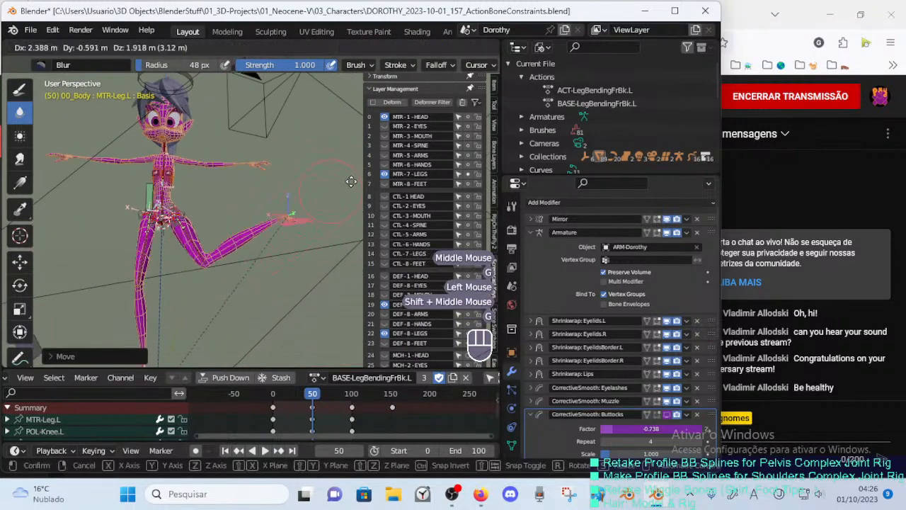
pyautogui.click(352, 169)
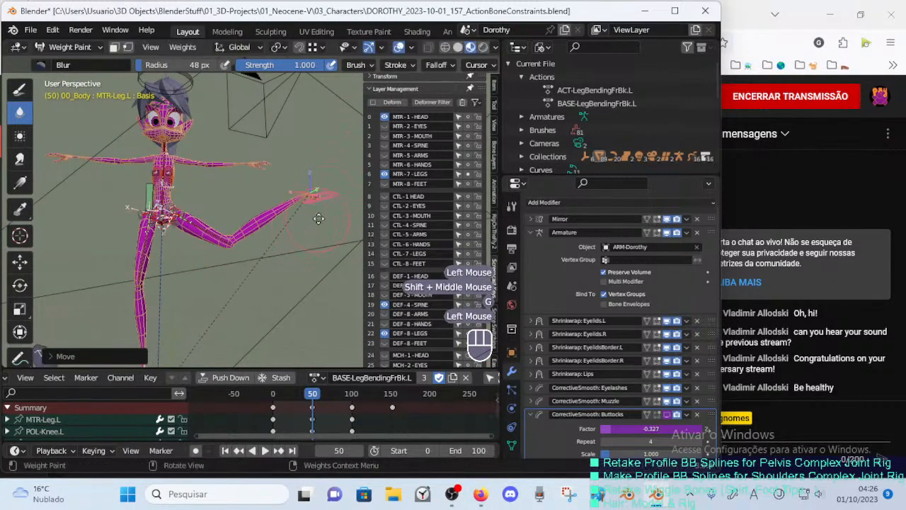
# Move and rotate MTR-Leg.L until the left leg extends straight out to the side.
pyautogui.press('g')
pyautogui.click(332, 199)
pyautogui.press('r')
pyautogui.click(327, 173)
pyautogui.keyDown('ctrl'); pyautogui.moveTo(320, 185); pyautogui.dragTo(298, 150, button='middle'); pyautogui.keyUp('ctrl')
pyautogui.moveTo(283, 170); pyautogui.dragTo(262, 191, button='middle')
pyautogui.press('g')
pyautogui.click(253, 198)
pyautogui.press('g')
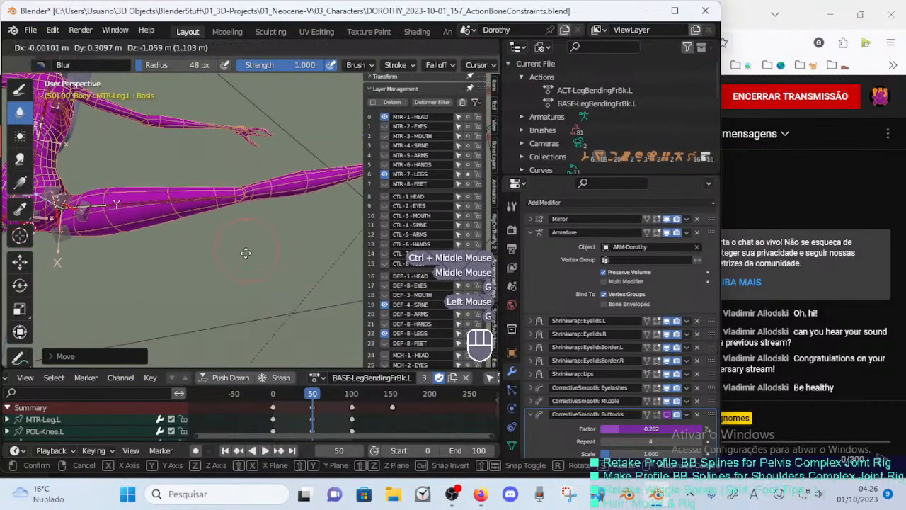
pyautogui.click(214, 249)
# Select DEF-7A-HipsPubis.L, switch to the Draw brush with weight 1.000 and save the file.
pyautogui.keyDown('shift'); pyautogui.moveTo(214, 249); pyautogui.dragTo(272, 219, button='middle'); pyautogui.keyUp('shift')
pyautogui.keyDown('ctrl'); pyautogui.moveTo(271, 221); pyautogui.dragTo(249, 160, button='middle'); pyautogui.keyUp('ctrl')
pyautogui.keyDown('shift'); pyautogui.moveTo(184, 191); pyautogui.dragTo(241, 248, button='middle'); pyautogui.keyUp('shift')
pyautogui.keyDown('shift'); pyautogui.moveTo(194, 265); pyautogui.dragTo(259, 259, button='middle'); pyautogui.keyUp('shift')
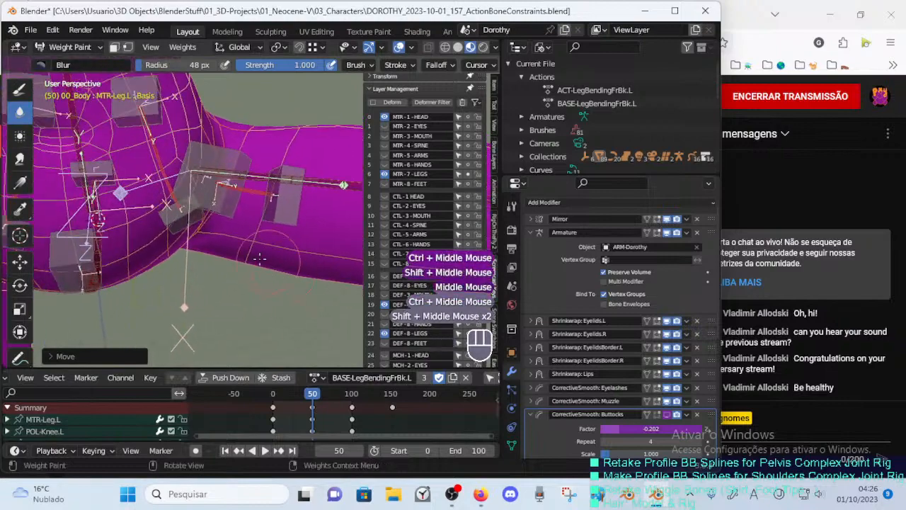
pyautogui.keyDown('ctrl'); pyautogui.click(251, 194); pyautogui.keyUp('ctrl')
pyautogui.moveTo(250, 194)
pyautogui.mouseDown(button='middle')
pyautogui.moveTo(260, 170)
pyautogui.moveTo(237, 196)
pyautogui.mouseUp(button='middle')
pyautogui.click(21, 90)
pyautogui.hotkey('ctrl', 'f')
pyautogui.hotkey('ctrl', 's')
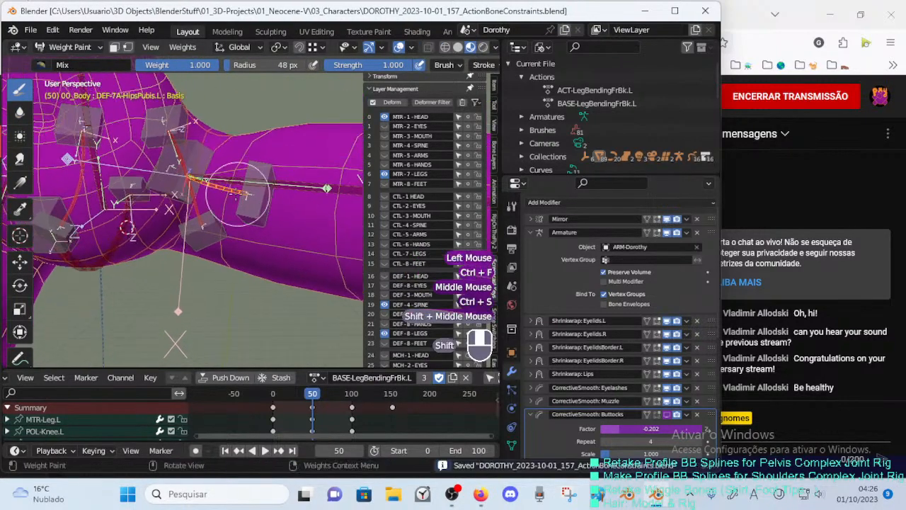
# Paint DEF-7A-HipsPubis.L weights around the left hip joint with an 85 px brush radius.
pyautogui.press('f')
pyautogui.click(260, 194)
pyautogui.click(205, 193)
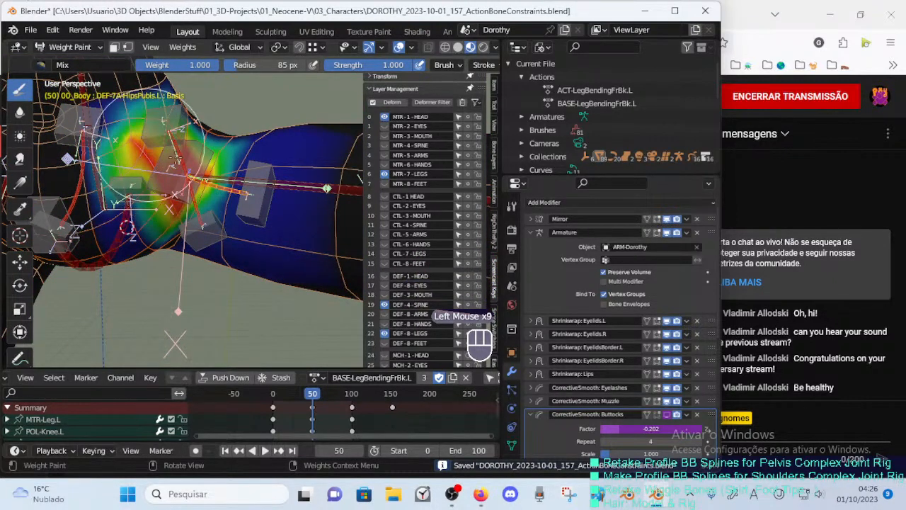
# Extend the full-weight DEF-7A-HipsPubis.L area from the left hip joint onto the upper thigh with the 85 px Mix brush.
pyautogui.click(179, 163)
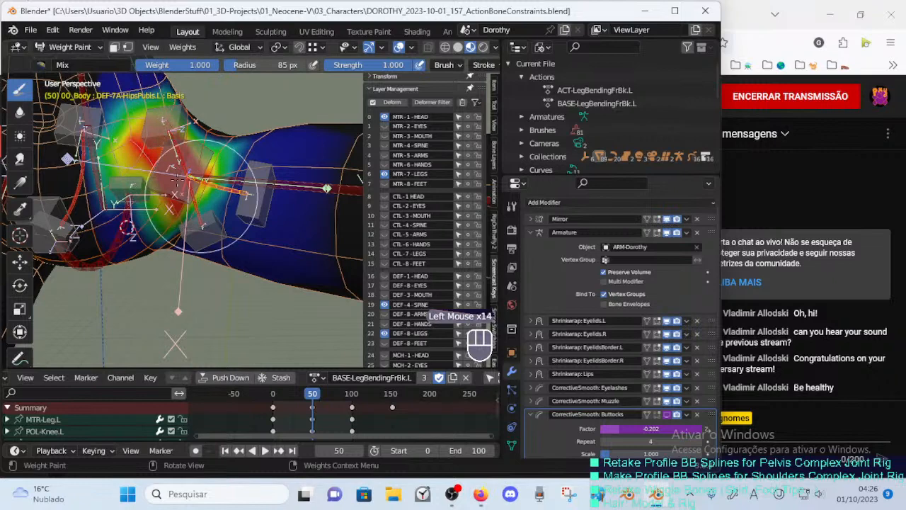
pyautogui.click(177, 179)
pyautogui.click(216, 210)
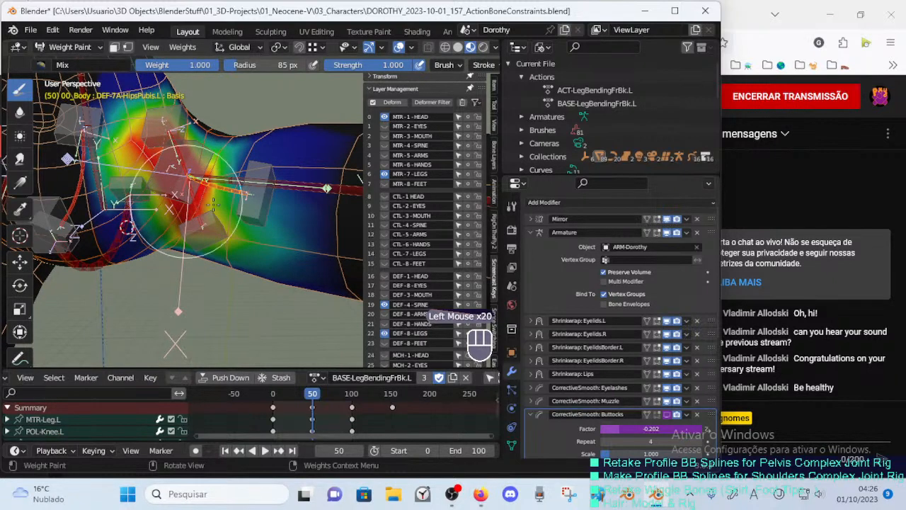
pyautogui.click(228, 191)
pyautogui.click(243, 179)
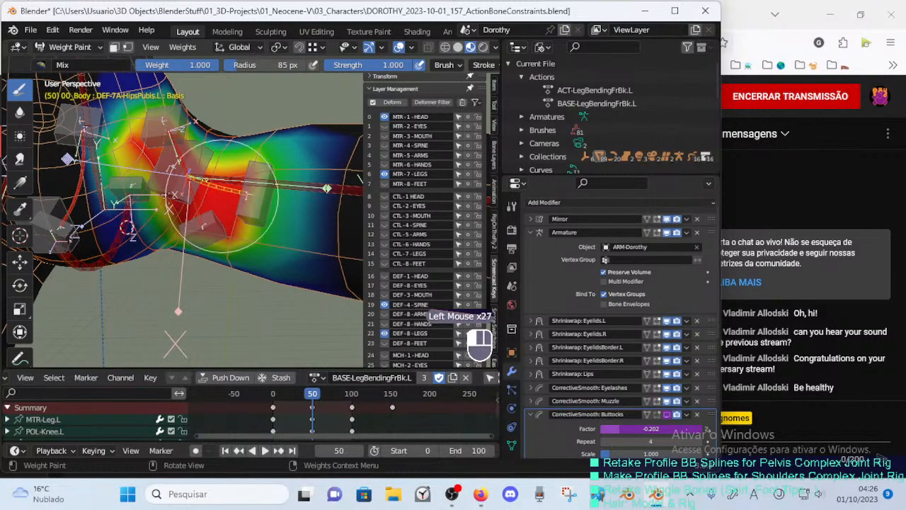
# Paint DEF-7A-HipsPubis.L at weight 1.000 across the left groin and the underside of the hip and upper thigh.
pyautogui.moveTo(174, 192); pyautogui.dragTo(153, 149, button='middle')
pyautogui.click(153, 148)
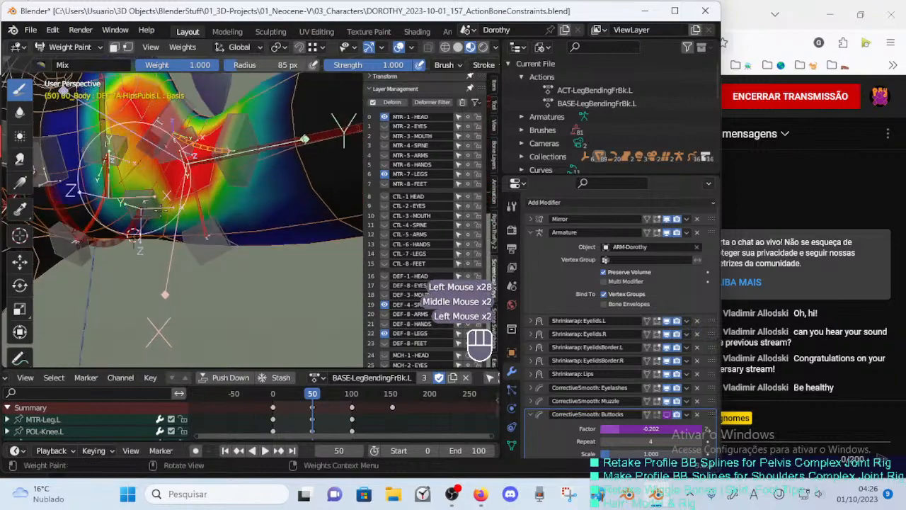
pyautogui.moveTo(221, 197)
pyautogui.mouseDown(button='middle')
pyautogui.moveTo(225, 160)
pyautogui.moveTo(232, 214)
pyautogui.moveTo(177, 223)
pyautogui.mouseUp(button='middle')
pyautogui.click(256, 154)
pyautogui.click(276, 145)
pyautogui.click(244, 173)
pyautogui.click(177, 223)
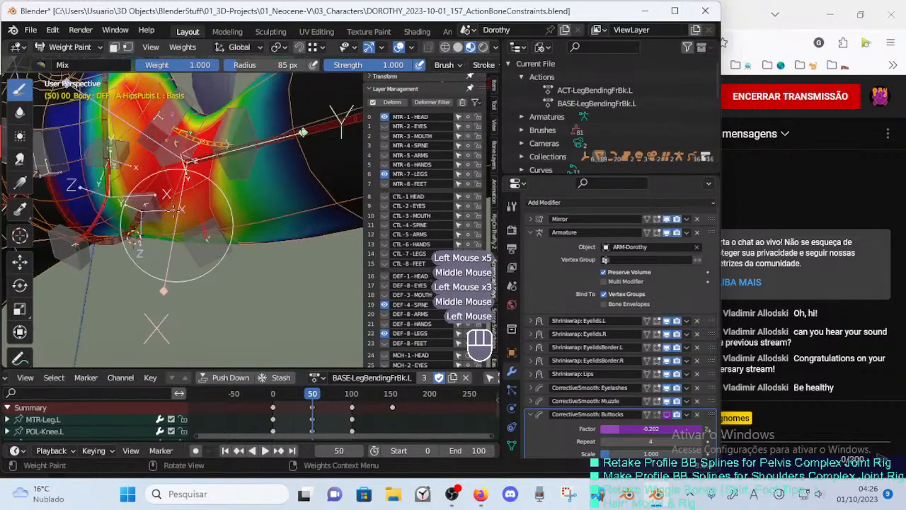
pyautogui.moveTo(279, 186)
pyautogui.keyDown('ctrl'); pyautogui.mouseDown(button='middle')
pyautogui.moveTo(206, 222)
pyautogui.moveTo(263, 218)
pyautogui.moveTo(198, 221)
pyautogui.mouseUp(button='middle'); pyautogui.keyUp('ctrl')
pyautogui.click(217, 219)
pyautogui.click(198, 221)
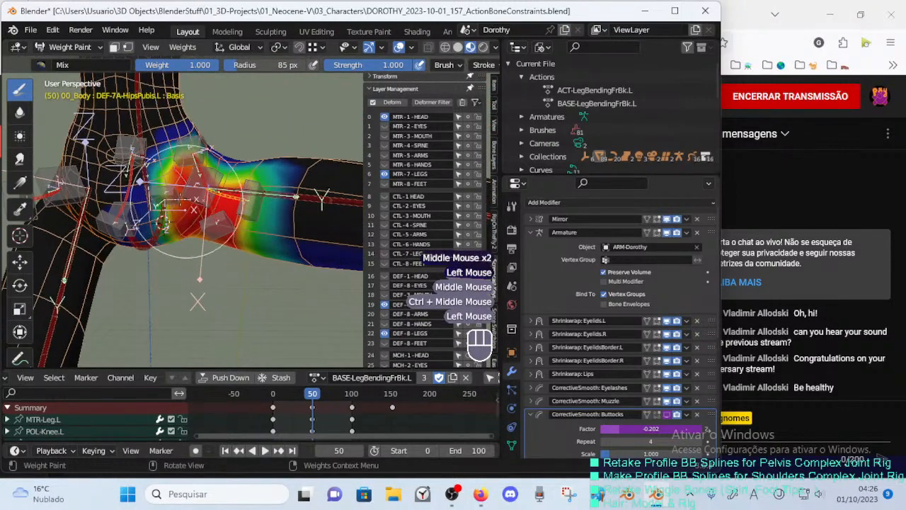
# Switch to the Blur brush and soften the DEF-7A-HipsPubis.L weights over the left hip, reducing the radius from 61 to 56 px.
pyautogui.click(19, 114)
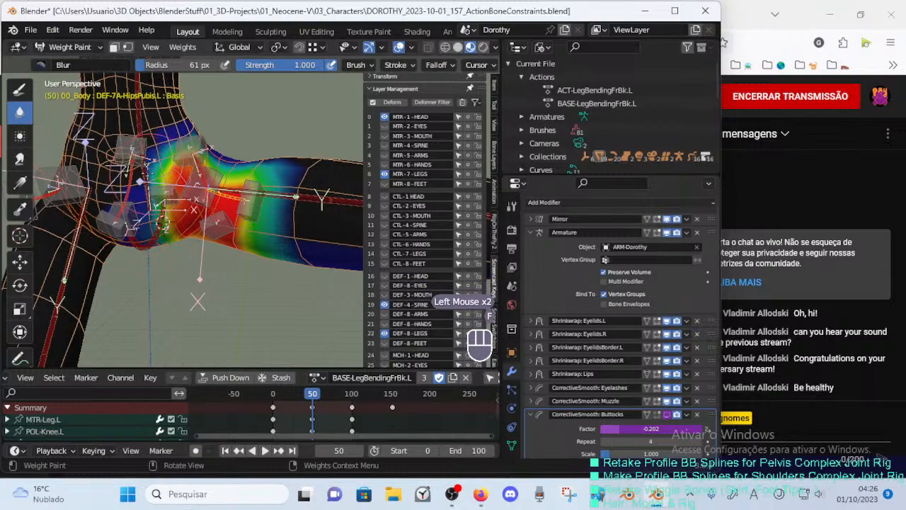
pyautogui.moveTo(166, 185)
pyautogui.mouseDown(button='middle')
pyautogui.moveTo(164, 169)
pyautogui.moveTo(185, 173)
pyautogui.moveTo(186, 189)
pyautogui.moveTo(157, 190)
pyautogui.moveTo(170, 178)
pyautogui.mouseUp(button='middle')
pyautogui.click(185, 191)
pyautogui.click(173, 178)
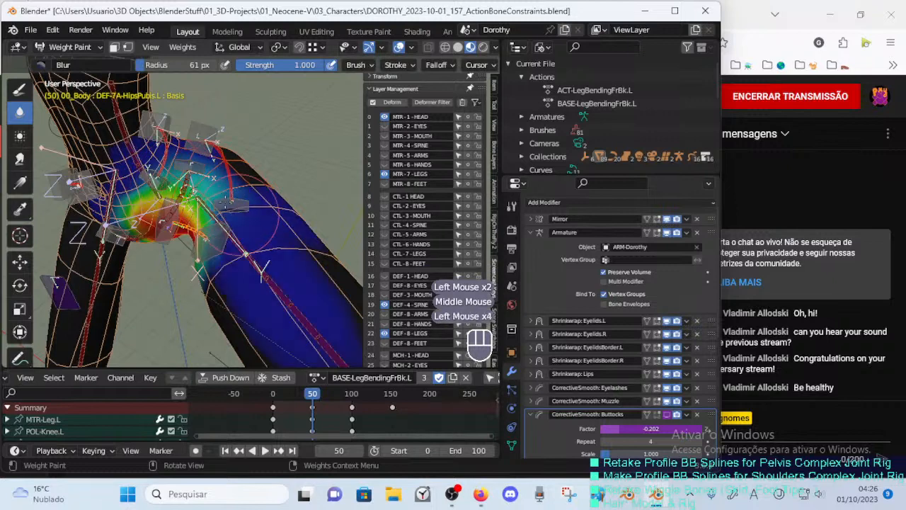
pyautogui.press('f')
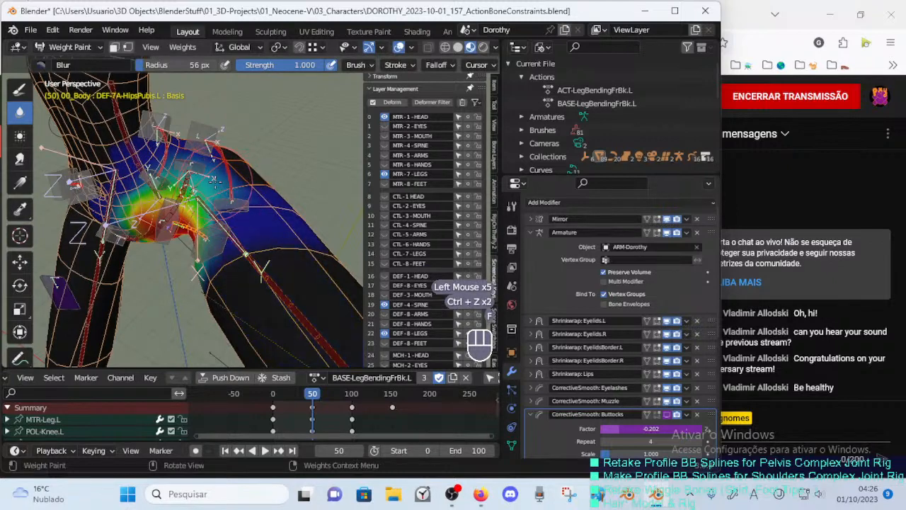
pyautogui.click(223, 189)
pyautogui.moveTo(224, 189)
pyautogui.mouseDown(button='middle')
pyautogui.moveTo(163, 138)
pyautogui.moveTo(204, 205)
pyautogui.mouseUp(button='middle')
pyautogui.click(210, 185)
# Reduce the Blur radius to 41 px and smooth the weights around the back, front and outer side of the left hip.
pyautogui.press('f')
pyautogui.click(180, 171)
pyautogui.click(161, 134)
pyautogui.click(203, 206)
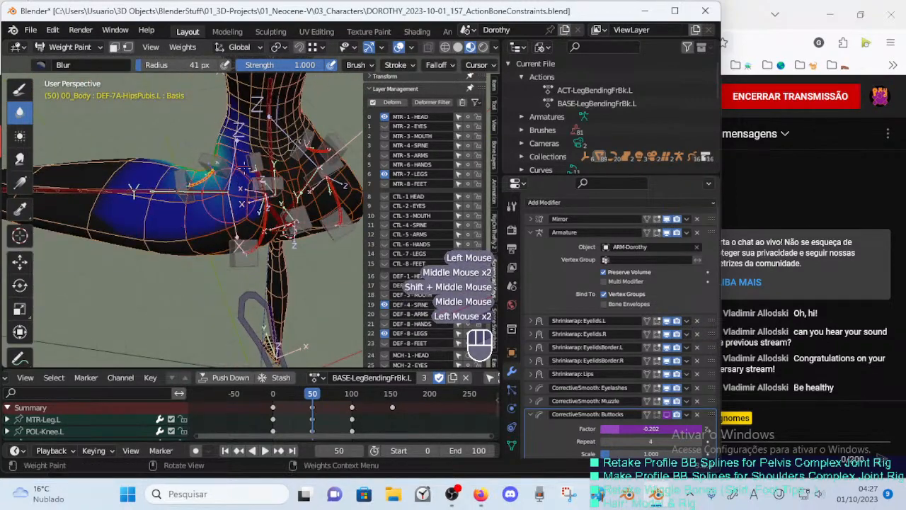
pyautogui.moveTo(213, 160); pyautogui.dragTo(271, 188, button='middle')
pyautogui.moveTo(237, 185); pyautogui.dragTo(248, 178)
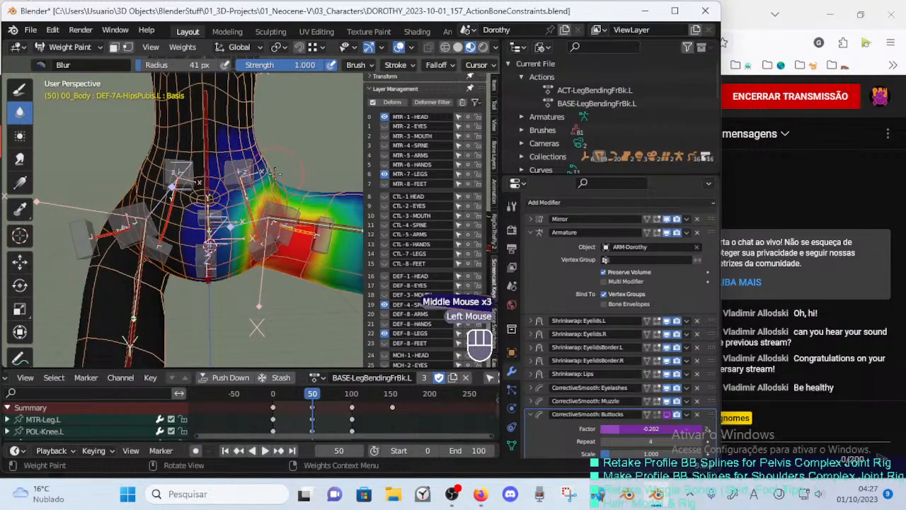
pyautogui.keyDown('shift'); pyautogui.moveTo(275, 172); pyautogui.dragTo(149, 185, button='middle'); pyautogui.keyUp('shift')
pyautogui.click(145, 188)
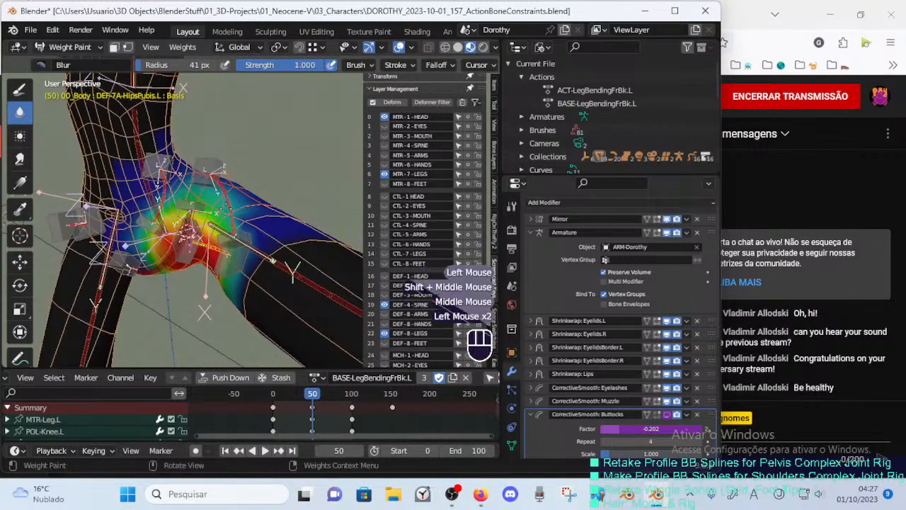
pyautogui.moveTo(230, 213); pyautogui.dragTo(305, 220, button='middle')
pyautogui.click(305, 220)
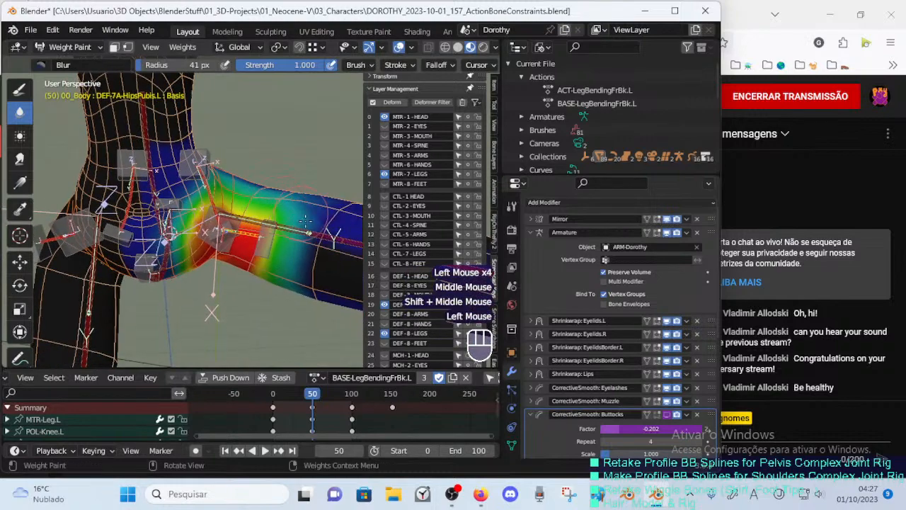
pyautogui.moveTo(309, 255); pyautogui.dragTo(312, 276)
# Switch to the Subtract brush with a 48 px radius and remove DEF-7A-HipsPubis.L weights near the middle of the belly.
pyautogui.moveTo(312, 276); pyautogui.dragTo(28, 152, button='middle')
pyautogui.keyDown('shift'); pyautogui.moveTo(28, 152); pyautogui.dragTo(86, 160, button='middle'); pyautogui.keyUp('shift')
pyautogui.click(19, 89)
pyautogui.click(41, 64)
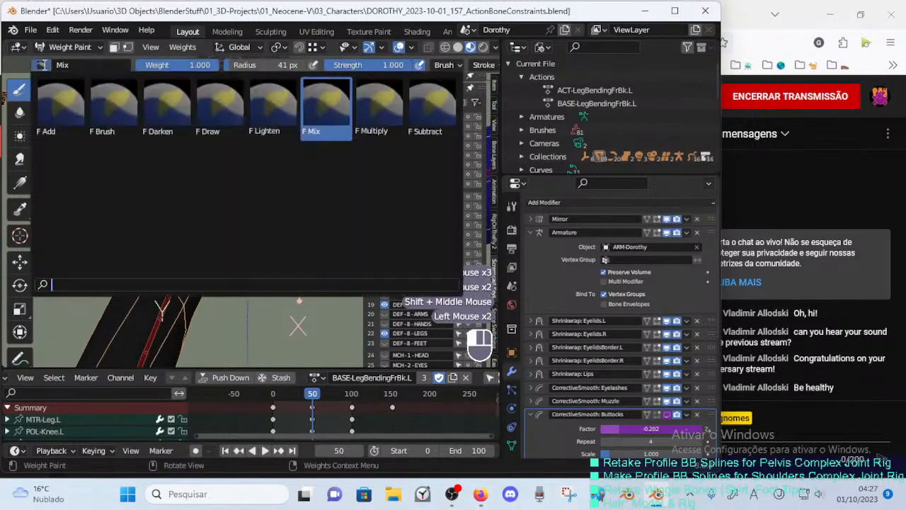
pyautogui.click(433, 106)
pyautogui.moveTo(221, 172); pyautogui.dragTo(223, 168, button='middle')
pyautogui.press('f')
pyautogui.click(226, 164)
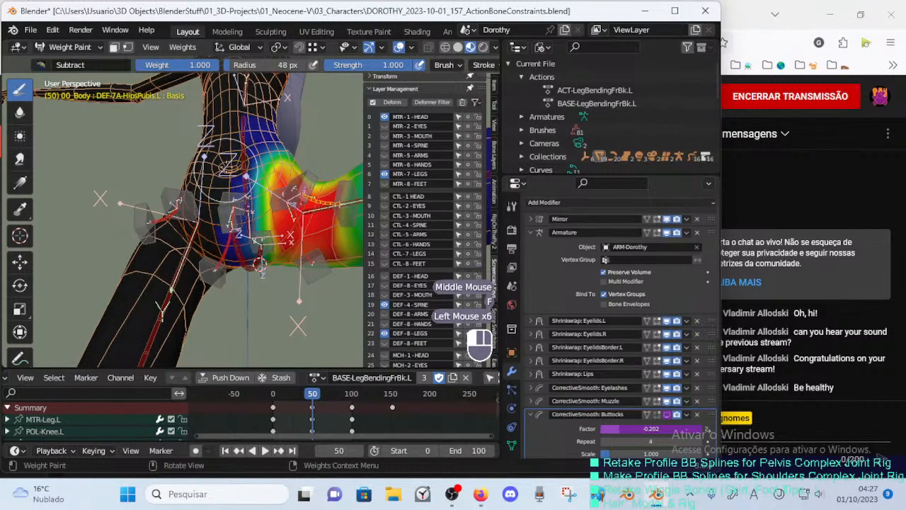
# Subtract the remaining DEF-7A-HipsPubis.L weights along the pelvis midline and the pubis.
pyautogui.moveTo(277, 138)
pyautogui.mouseDown(button='middle')
pyautogui.moveTo(211, 141)
pyautogui.moveTo(235, 188)
pyautogui.moveTo(229, 247)
pyautogui.moveTo(214, 190)
pyautogui.mouseUp(button='middle')
pyautogui.click(248, 129)
pyautogui.click(228, 247)
pyautogui.click(214, 190)
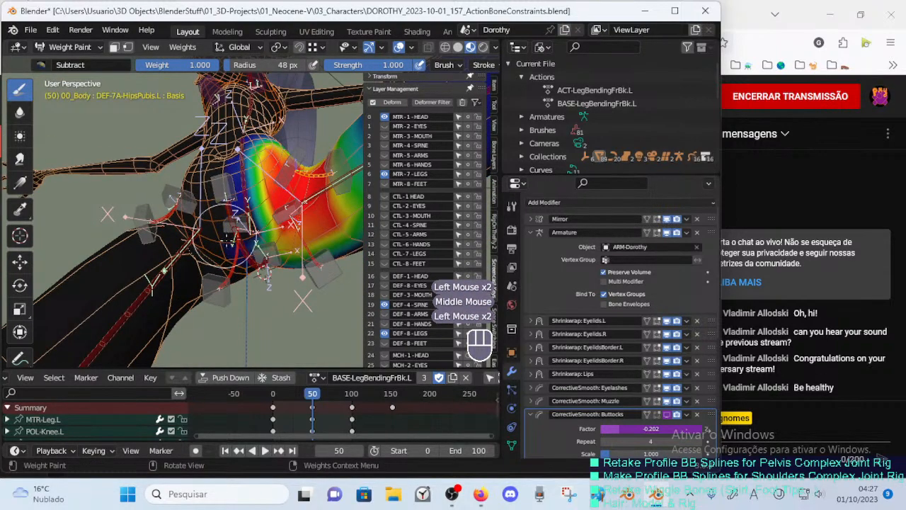
pyautogui.keyDown('shift'); pyautogui.moveTo(237, 252); pyautogui.dragTo(223, 210, button='middle'); pyautogui.keyUp('shift')
pyautogui.click(222, 210)
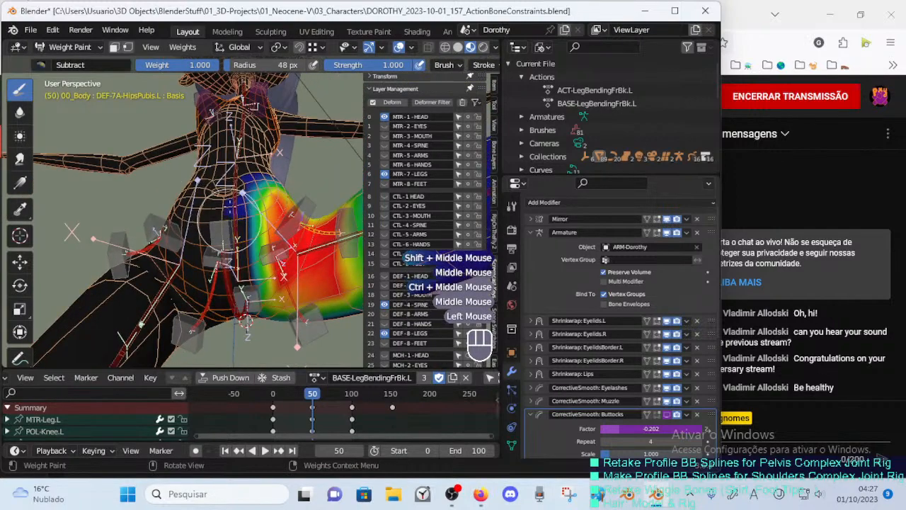
# Switch to the Blur brush with a 29 px radius and soften the inner weight edge between the lower belly and left groin.
pyautogui.click(19, 111)
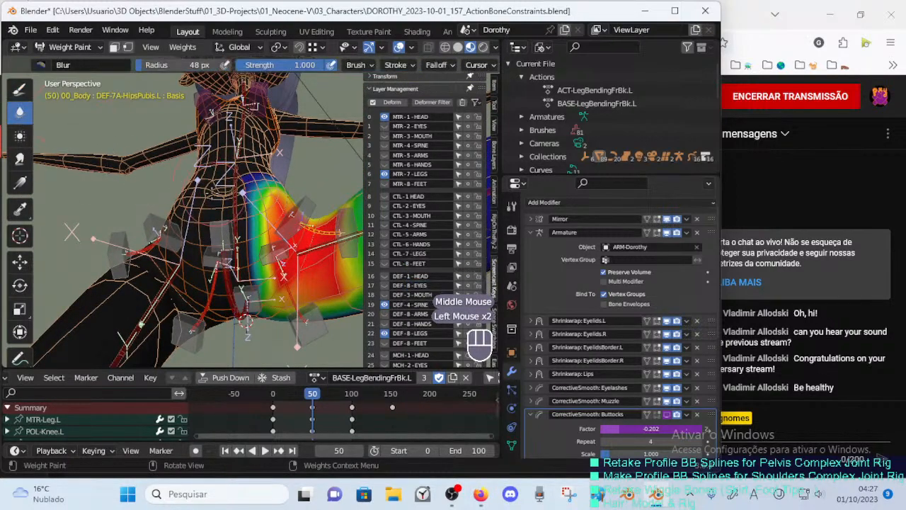
pyautogui.keyDown('shift'); pyautogui.moveTo(212, 233); pyautogui.dragTo(198, 192, button='middle'); pyautogui.keyUp('shift')
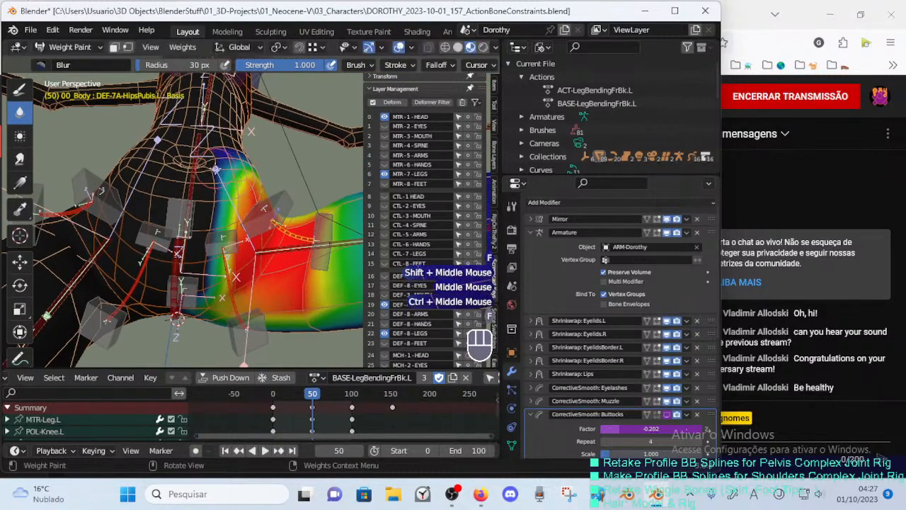
pyautogui.press('f')
pyautogui.click(213, 168)
pyautogui.press('f')
pyautogui.click(214, 168)
pyautogui.click(212, 167)
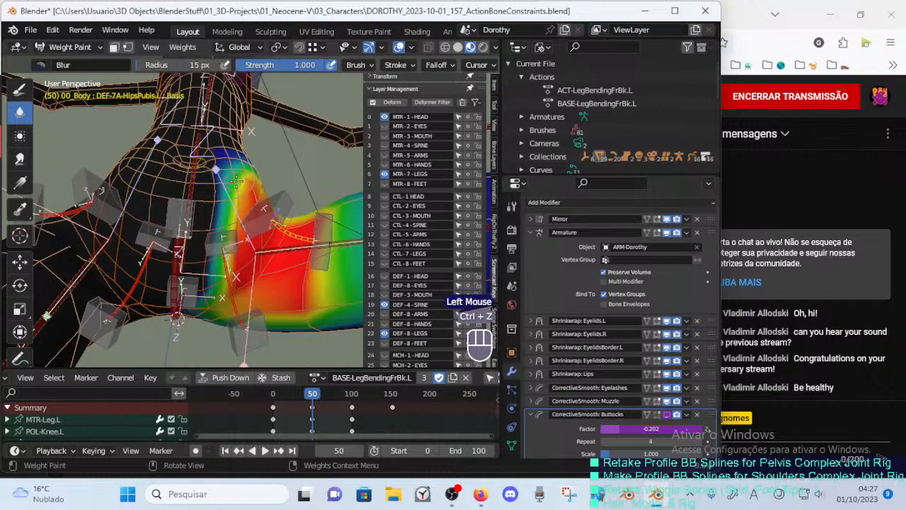
pyautogui.press('f')
pyautogui.click(221, 196)
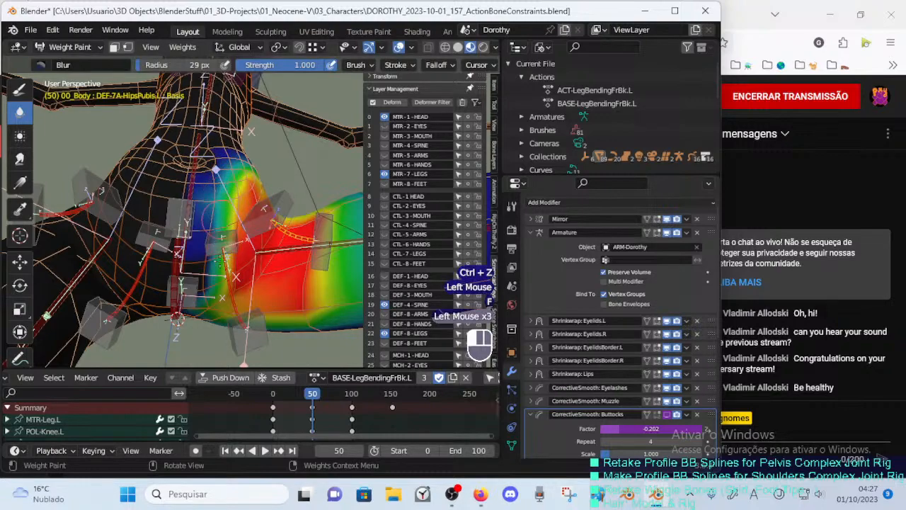
pyautogui.click(211, 255)
# Continue blurring the DEF-7A-HipsPubis.L weights across the pubis and the upper front of the left hip at 29 px.
pyautogui.moveTo(210, 254); pyautogui.dragTo(213, 224, button='middle')
pyautogui.click(207, 246)
pyautogui.click(212, 224)
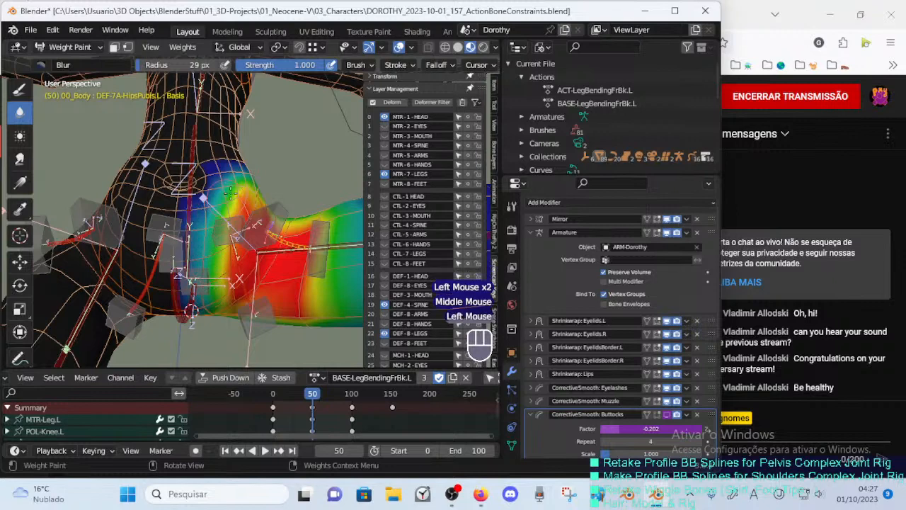
pyautogui.moveTo(229, 193); pyautogui.dragTo(224, 211, button='middle')
pyautogui.click(224, 211)
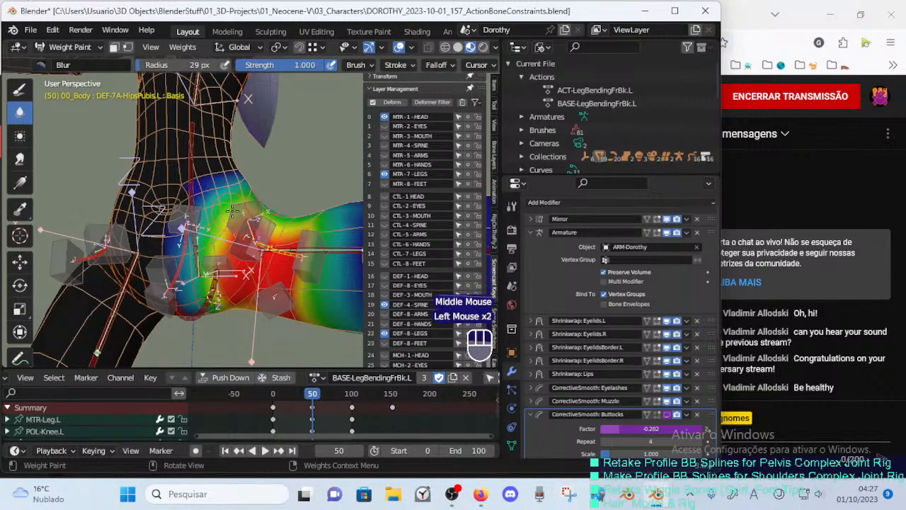
# Increase the Blur radius to 33 px and smooth the weight transition along the left hip crease and groin.
pyautogui.press('f')
pyautogui.click(224, 219)
pyautogui.moveTo(216, 241); pyautogui.dragTo(214, 235, button='middle')
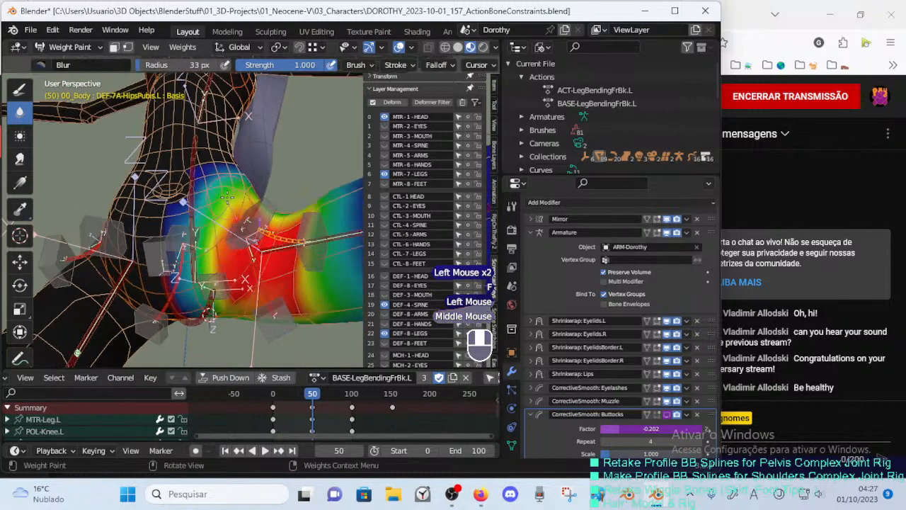
pyautogui.click(214, 232)
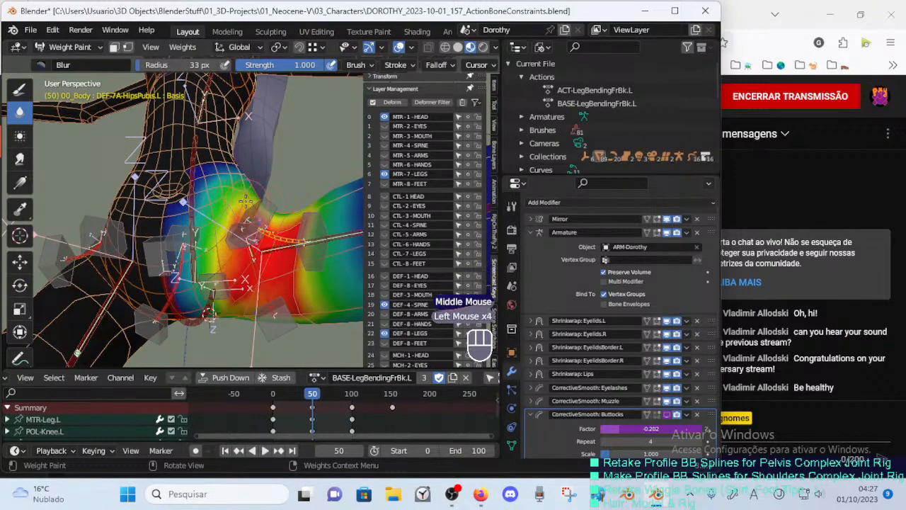
pyautogui.moveTo(215, 216); pyautogui.dragTo(236, 172, button='middle')
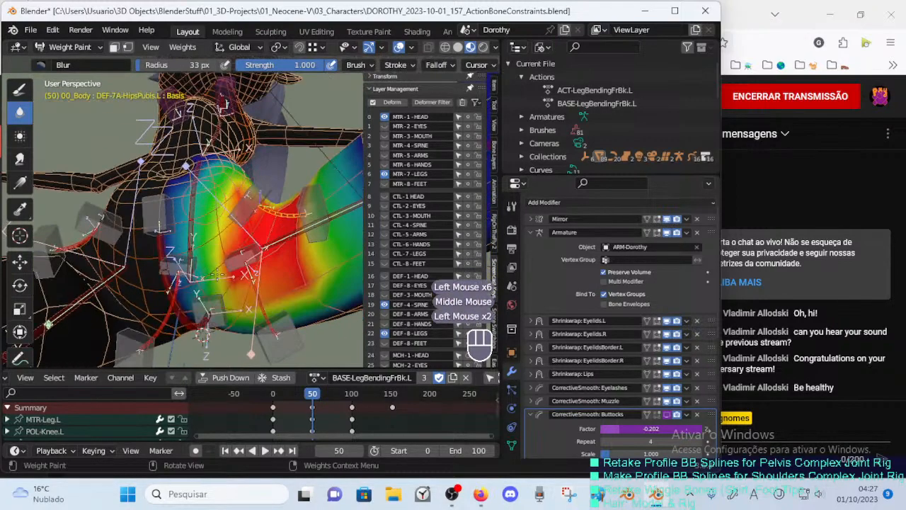
pyautogui.keyDown('ctrl'); pyautogui.moveTo(212, 222); pyautogui.dragTo(220, 235, button='middle'); pyautogui.keyUp('ctrl')
pyautogui.click(221, 235)
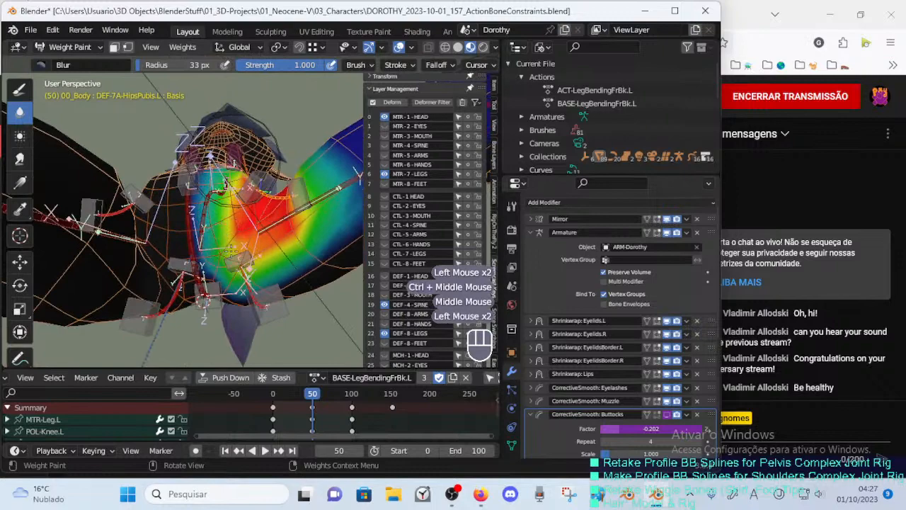
# Increase the Blur radius to 66 px and smooth the weights across the underside of the left buttock and thigh.
pyautogui.moveTo(277, 245); pyautogui.dragTo(290, 263, button='middle')
pyautogui.click(285, 261)
pyautogui.press('f')
pyautogui.click(306, 260)
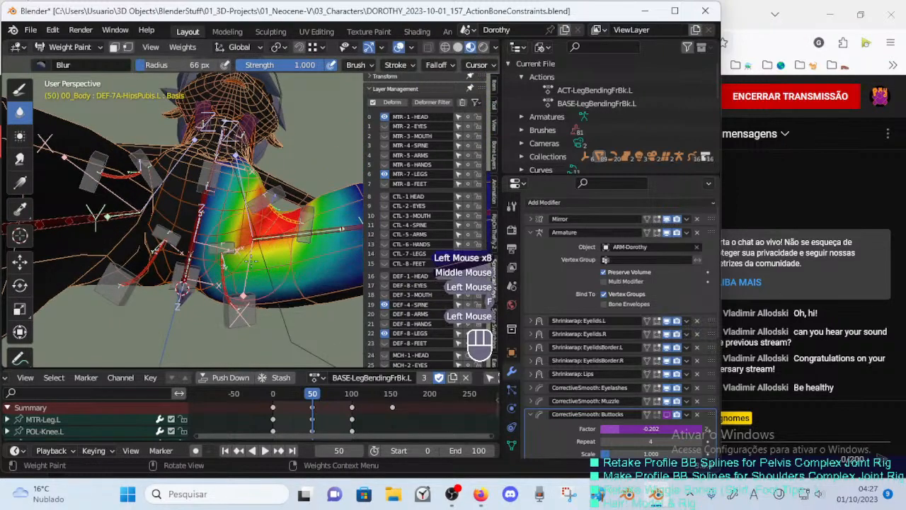
pyautogui.moveTo(262, 230)
pyautogui.mouseDown(button='middle')
pyautogui.moveTo(276, 259)
pyautogui.moveTo(307, 216)
pyautogui.moveTo(249, 212)
pyautogui.moveTo(271, 192)
pyautogui.moveTo(260, 138)
pyautogui.moveTo(203, 142)
pyautogui.mouseUp(button='middle')
pyautogui.click(296, 260)
pyautogui.click(310, 213)
# Reduce the Blur radius to 22 px and refine the weights between the left buttock and thigh from below.
pyautogui.press('f')
pyautogui.click(298, 220)
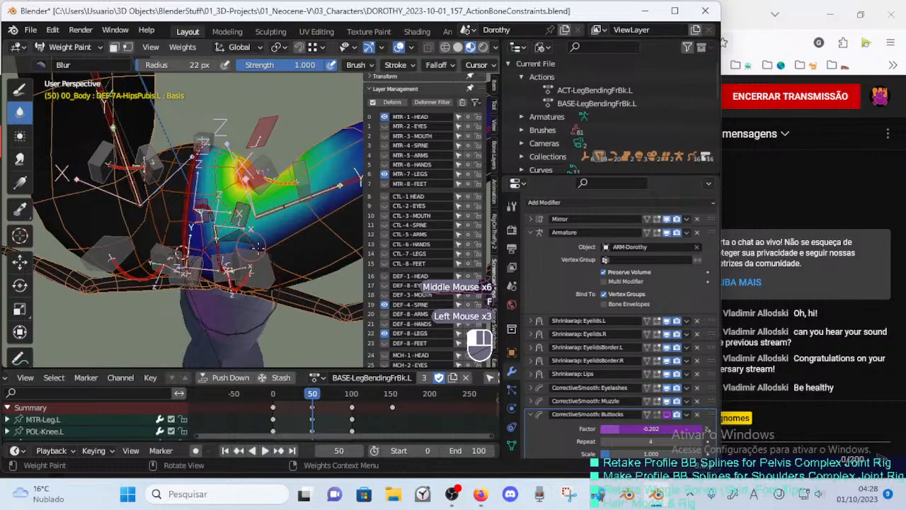
pyautogui.moveTo(291, 236); pyautogui.dragTo(296, 230)
pyautogui.press('f')
pyautogui.click(303, 228)
pyautogui.moveTo(256, 206)
pyautogui.mouseDown(button='middle')
pyautogui.moveTo(228, 232)
pyautogui.moveTo(273, 218)
pyautogui.moveTo(264, 238)
pyautogui.mouseUp(button='middle')
# Set the Blur radius to 40 px, smooth the weights along the inner left thigh and save the file.
pyautogui.press('f')
pyautogui.click(233, 232)
pyautogui.moveTo(263, 238); pyautogui.dragTo(296, 247, button='middle')
pyautogui.moveTo(298, 249); pyautogui.dragTo(322, 262)
pyautogui.keyDown('ctrl'); pyautogui.moveTo(322, 261); pyautogui.dragTo(241, 256, button='middle'); pyautogui.keyUp('ctrl')
pyautogui.moveTo(241, 255); pyautogui.dragTo(272, 313, button='middle')
pyautogui.hotkey('ctrl', 's')
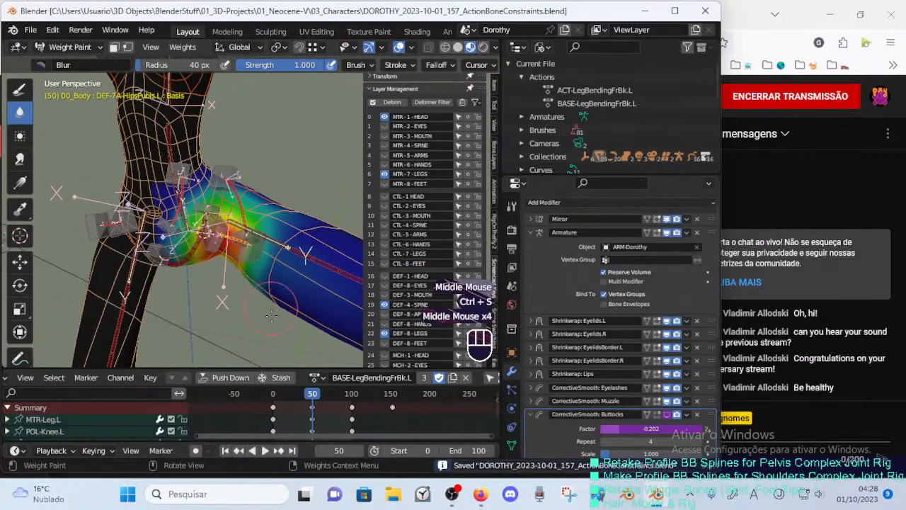
# Go to frame 0 of the leg bending action, inspect the raised-leg hip deformation and save the file.
pyautogui.moveTo(306, 396); pyautogui.dragTo(248, 394)
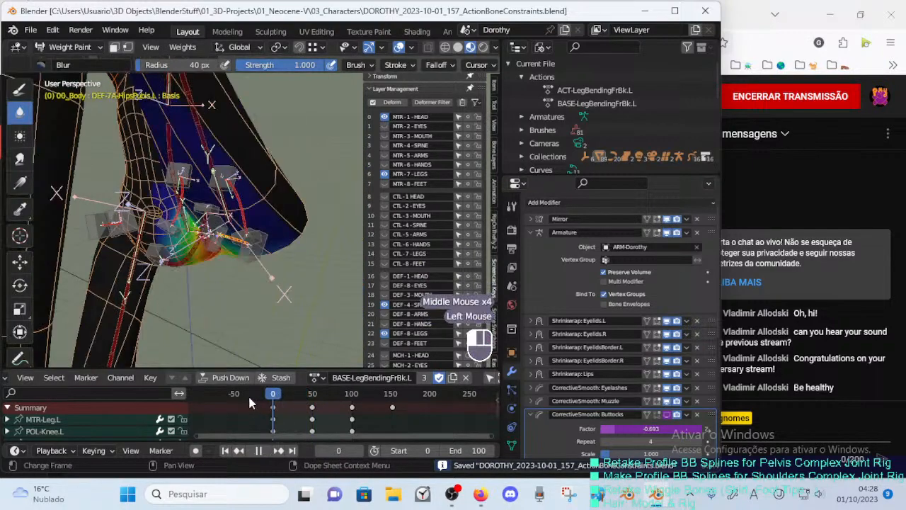
pyautogui.moveTo(272, 304); pyautogui.dragTo(385, 300, button='middle')
pyautogui.moveTo(269, 280); pyautogui.dragTo(257, 264, button='middle')
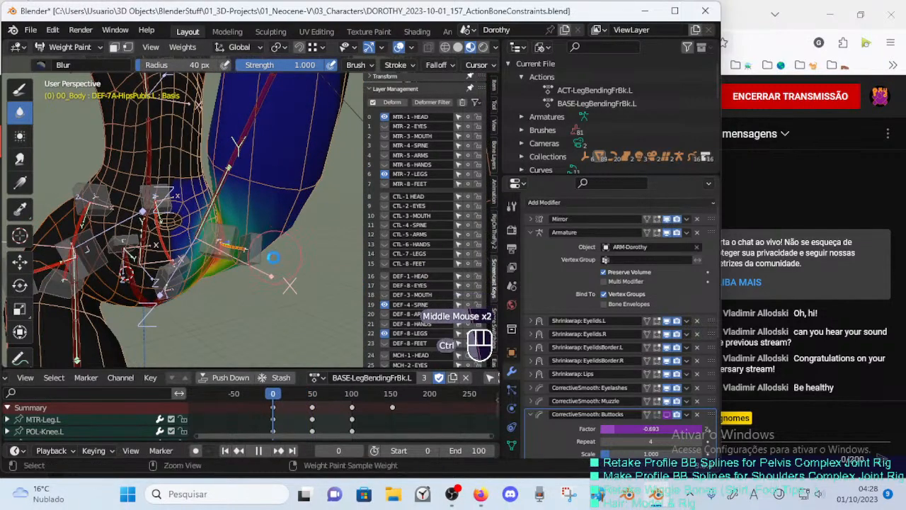
pyautogui.hotkey('ctrl', 's')
# Select HDL-7A-HipsPubis.L.001, move it up along the left hip crease and rotate it to follow the raised leg.
pyautogui.keyDown('ctrl'); pyautogui.click(221, 231); pyautogui.keyUp('ctrl')
pyautogui.moveTo(237, 225); pyautogui.dragTo(271, 210, button='middle')
pyautogui.press('r')
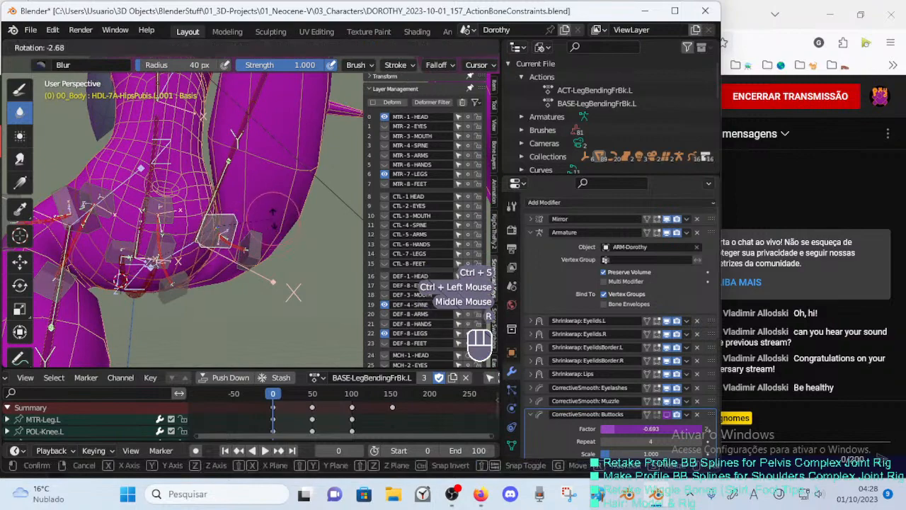
pyautogui.click(256, 206)
pyautogui.press('g')
pyautogui.click(256, 181)
pyautogui.press('r')
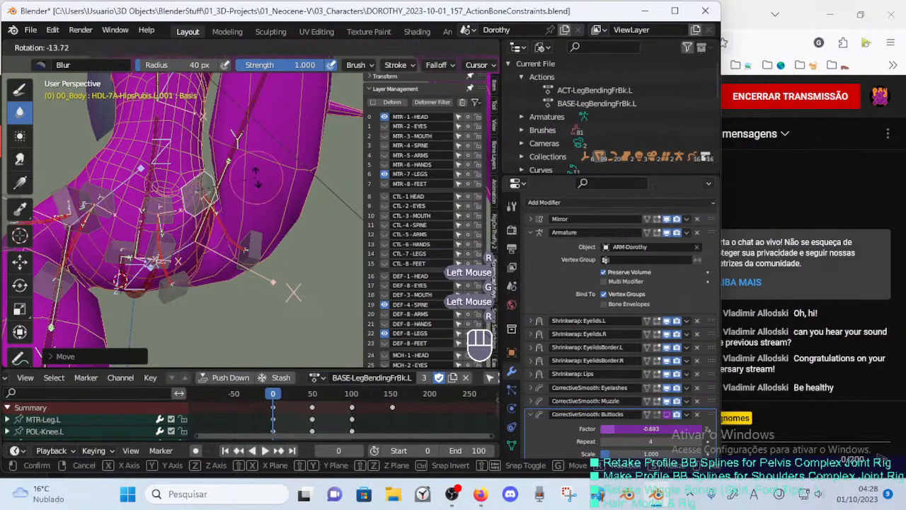
pyautogui.click(256, 199)
# Rotate HDL-7A-HipsPubis.L.001 around the X axis.
pyautogui.moveTo(256, 199); pyautogui.dragTo(213, 287, button='middle')
pyautogui.press('r')
pyautogui.press('x')
pyautogui.click(245, 225)
# Select HDL-7A-HipsPubis.L.002, move it up along the left hip crease and rotate it to follow the raised thigh.
pyautogui.keyDown('ctrl'); pyautogui.click(250, 238); pyautogui.keyUp('ctrl')
pyautogui.press('g')
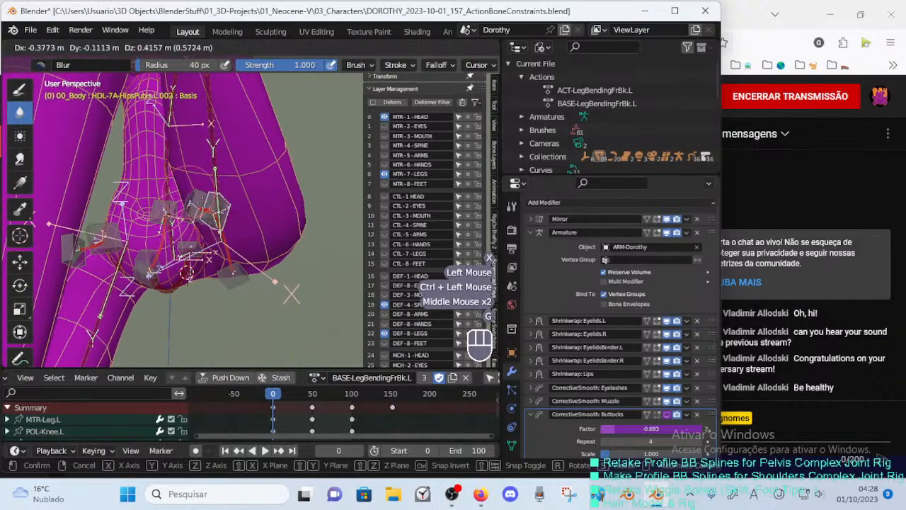
pyautogui.click(292, 294)
pyautogui.moveTo(292, 294); pyautogui.dragTo(328, 177, button='middle')
pyautogui.press('r')
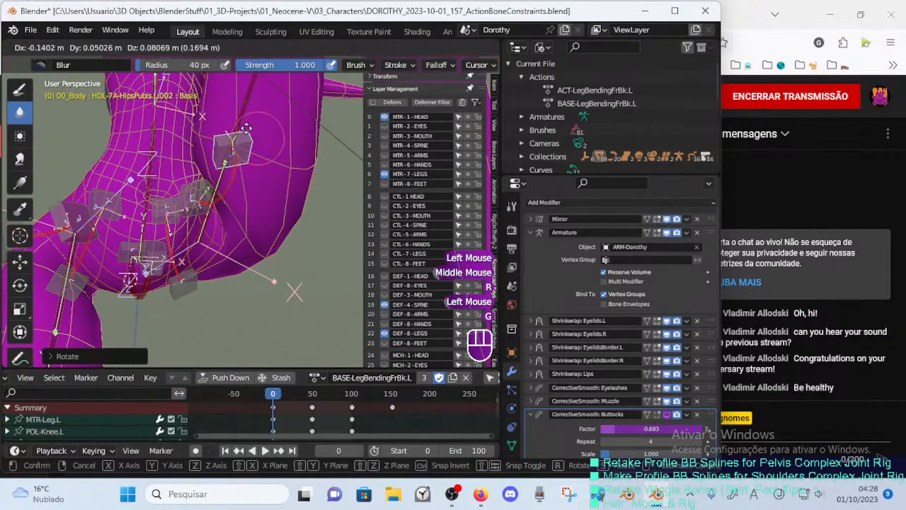
pyautogui.click(246, 128)
# Fine-tune the position of HDL-7A-HipsPubis.L.002 at the front of the left hip, adjusting it from several viewing angles.
pyautogui.moveTo(246, 128); pyautogui.dragTo(184, 173, button='middle')
pyautogui.click(279, 159)
pyautogui.press('g')
pyautogui.click(266, 173)
pyautogui.click(153, 210)
pyautogui.moveTo(153, 210); pyautogui.dragTo(244, 202, button='middle')
pyautogui.press('g')
pyautogui.click(180, 214)
# Select HDL-7A-HipsPubis.L.001 and rotate it around the global X axis.
pyautogui.keyDown('ctrl'); pyautogui.click(209, 216); pyautogui.keyUp('ctrl')
pyautogui.press('r')
pyautogui.press('x')
pyautogui.click(231, 164)
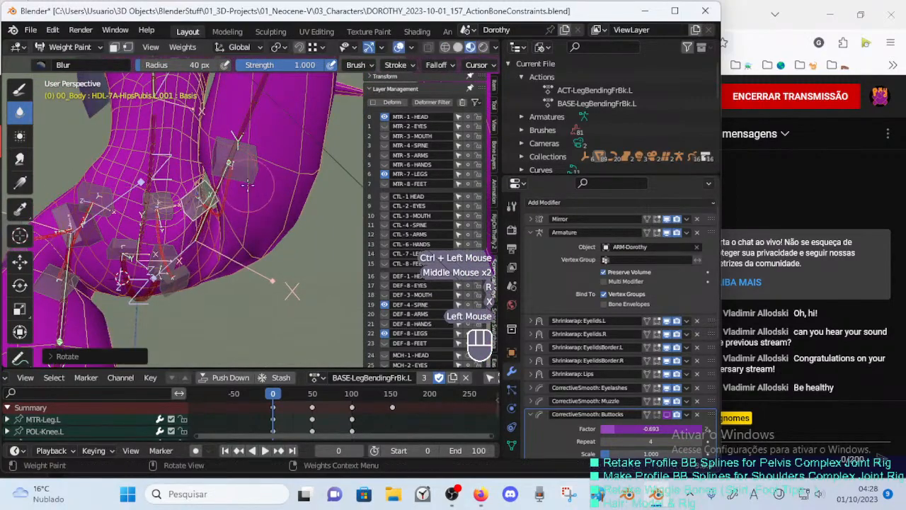
# Rotate HDL-7A-HipsPubis.L.001 around its local X axis and freely to align it with the groin crease.
pyautogui.moveTo(231, 164); pyautogui.dragTo(230, 269, button='middle')
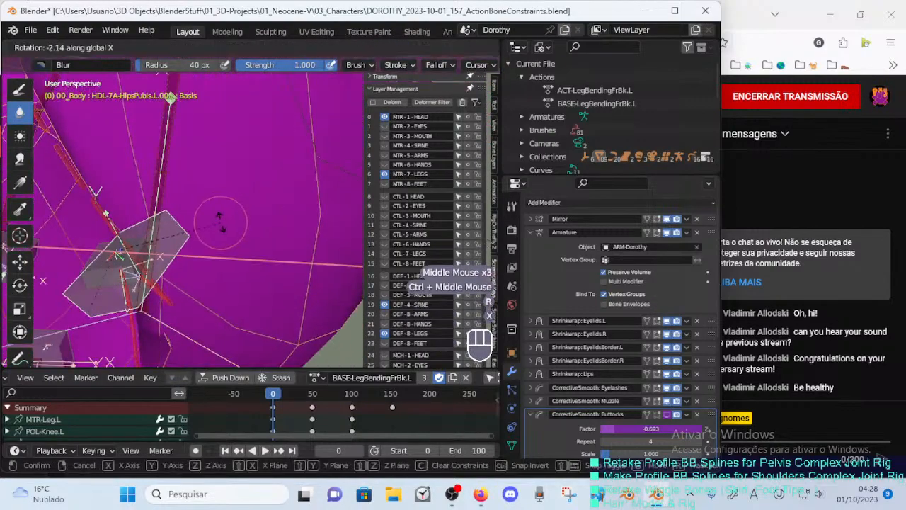
pyautogui.press('r')
pyautogui.press('x')
pyautogui.press('x')
pyautogui.click(225, 319)
pyautogui.keyDown('ctrl'); pyautogui.moveTo(225, 318); pyautogui.dragTo(252, 244, button='middle'); pyautogui.keyUp('ctrl')
pyautogui.press('r')
pyautogui.click(243, 210)
# Shift HDL-7A-HipsPubis.L.001 slightly beside the left groin and give it a free rotation.
pyautogui.moveTo(243, 211); pyautogui.dragTo(236, 262, button='middle')
pyautogui.press('g')
pyautogui.click(228, 244)
pyautogui.keyDown('ctrl'); pyautogui.moveTo(235, 262); pyautogui.dragTo(238, 258, button='middle'); pyautogui.keyUp('ctrl')
pyautogui.moveTo(237, 259); pyautogui.dragTo(241, 218, button='middle')
pyautogui.press('r')
pyautogui.click(235, 227)
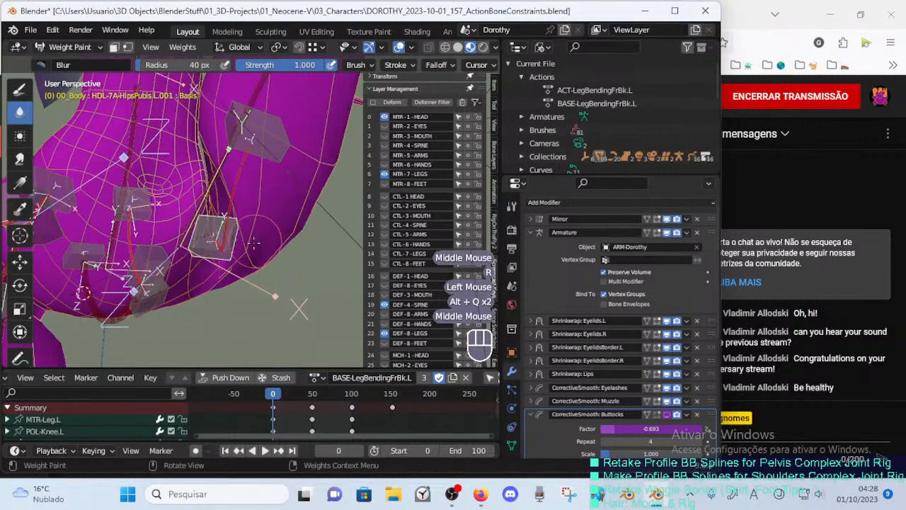
# Move HDL-7A-HipsPubis.L.001 up along the inner left thigh and rotate it around the global Z axis.
pyautogui.press('g')
pyautogui.click(244, 216)
pyautogui.press('r')
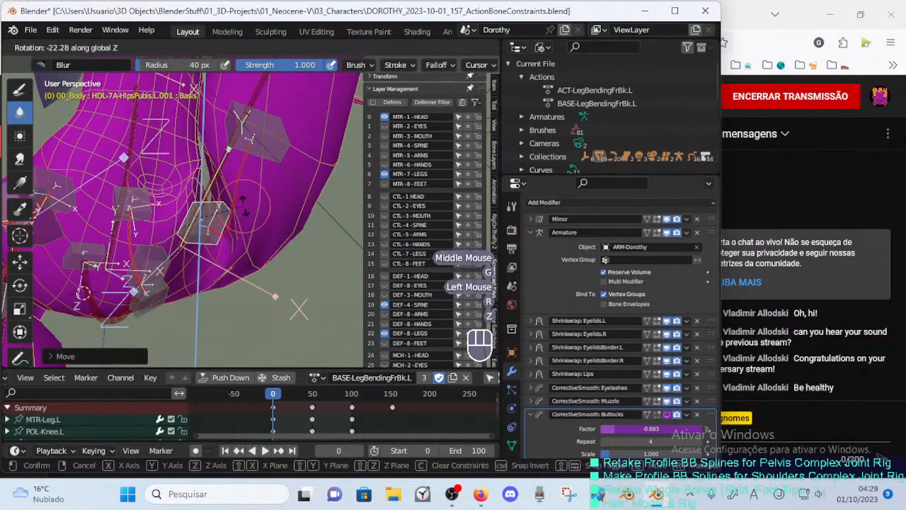
pyautogui.click(222, 205)
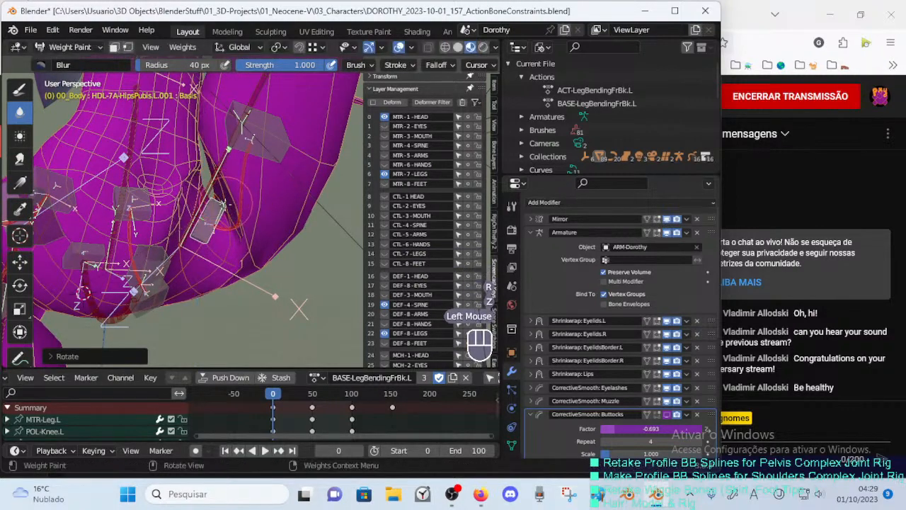
# Reposition HDL-7A-HipsPubis.L.001 between the pubis and the left thigh and rotate it around the X axis.
pyautogui.press('g')
pyautogui.click(216, 214)
pyautogui.moveTo(216, 214)
pyautogui.mouseDown(button='middle')
pyautogui.moveTo(201, 250)
pyautogui.moveTo(240, 294)
pyautogui.moveTo(226, 276)
pyautogui.moveTo(227, 252)
pyautogui.mouseUp(button='middle')
pyautogui.press('g')
pyautogui.click(204, 252)
pyautogui.press('r')
pyautogui.press('x')
pyautogui.click(228, 299)
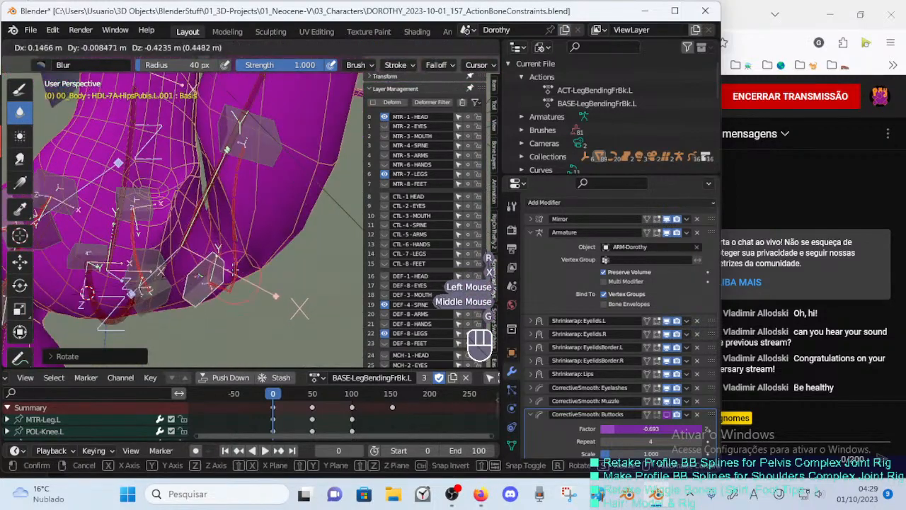
pyautogui.click(228, 150)
# Select HDL-7A-HipsPubis.L.002, then move and rotate it to reshape the upper left hip crease.
pyautogui.moveTo(227, 150)
pyautogui.mouseDown(button='middle')
pyautogui.moveTo(217, 218)
pyautogui.moveTo(262, 192)
pyautogui.moveTo(294, 154)
pyautogui.moveTo(290, 184)
pyautogui.moveTo(234, 163)
pyautogui.mouseUp(button='middle')
pyautogui.hotkey('alt', 'q')
pyautogui.hotkey('alt', 'q')
pyautogui.press('g')
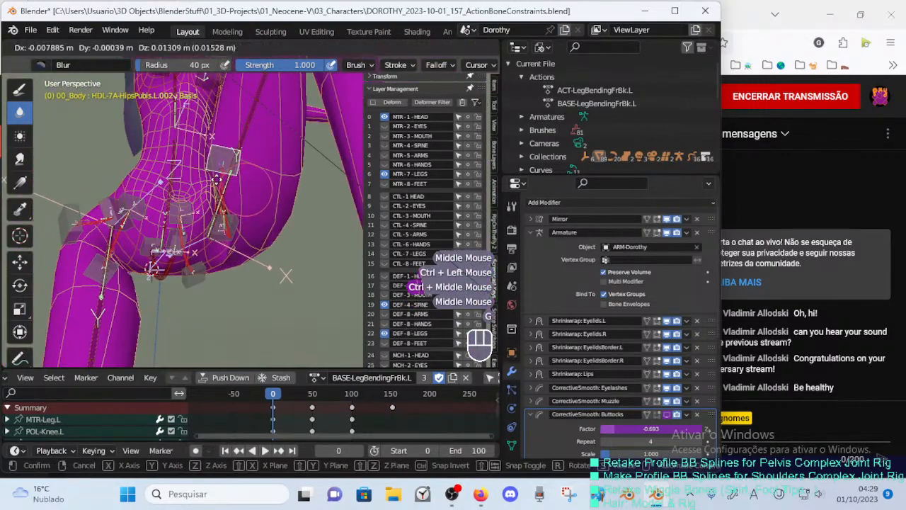
pyautogui.click(225, 157)
pyautogui.press('r')
pyautogui.click(227, 154)
pyautogui.press('g')
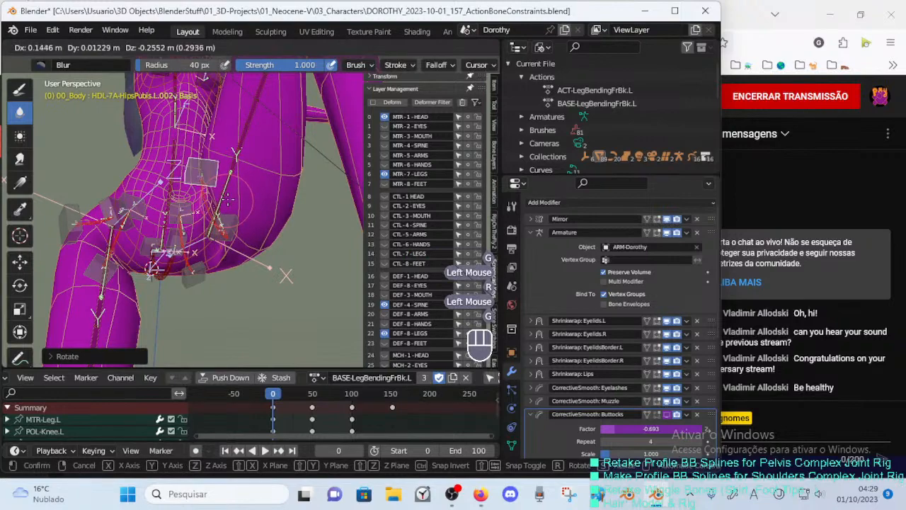
pyautogui.click(228, 200)
# Refine the placement and rotation of HDL-7A-HipsPubis.L.002, then select HDL-7A-HipsPubis.L.001.
pyautogui.moveTo(228, 200)
pyautogui.mouseDown(button='middle')
pyautogui.moveTo(267, 194)
pyautogui.moveTo(242, 180)
pyautogui.moveTo(218, 200)
pyautogui.moveTo(247, 203)
pyautogui.mouseUp(button='middle')
pyautogui.press('g')
pyautogui.click(241, 179)
pyautogui.press('g')
pyautogui.click(241, 201)
pyautogui.press('r')
pyautogui.click(220, 205)
pyautogui.keyDown('ctrl'); pyautogui.click(219, 211); pyautogui.keyUp('ctrl')
pyautogui.press('r')
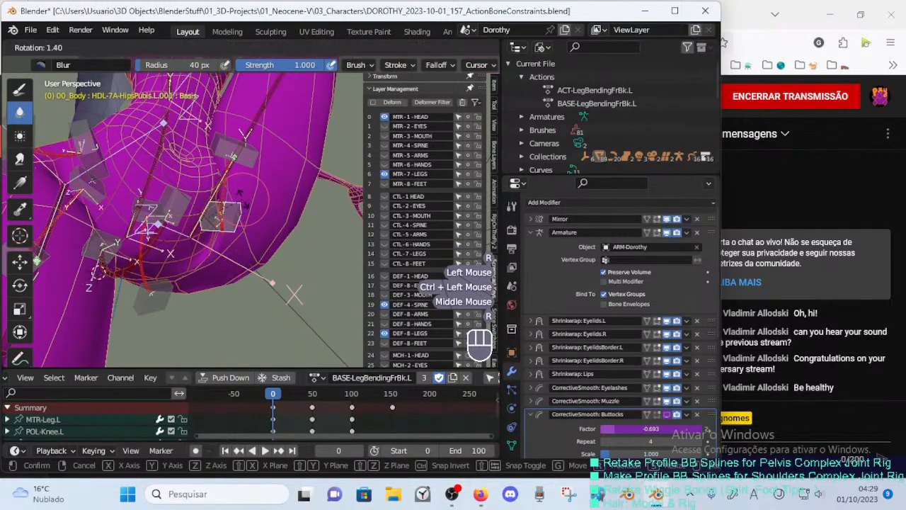
pyautogui.press('Escape')
pyautogui.moveTo(293, 294); pyautogui.dragTo(289, 295, button='middle')
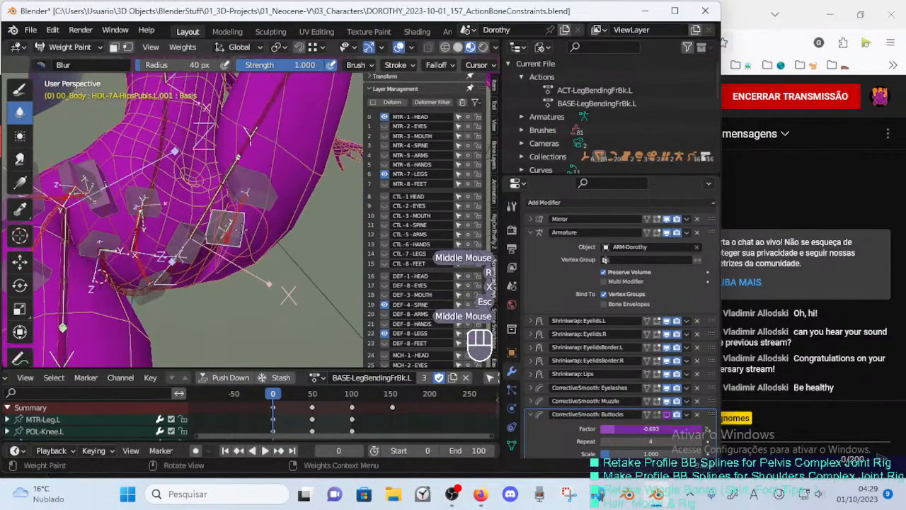
pyautogui.press('r')
pyautogui.press('x')
pyautogui.press('x')
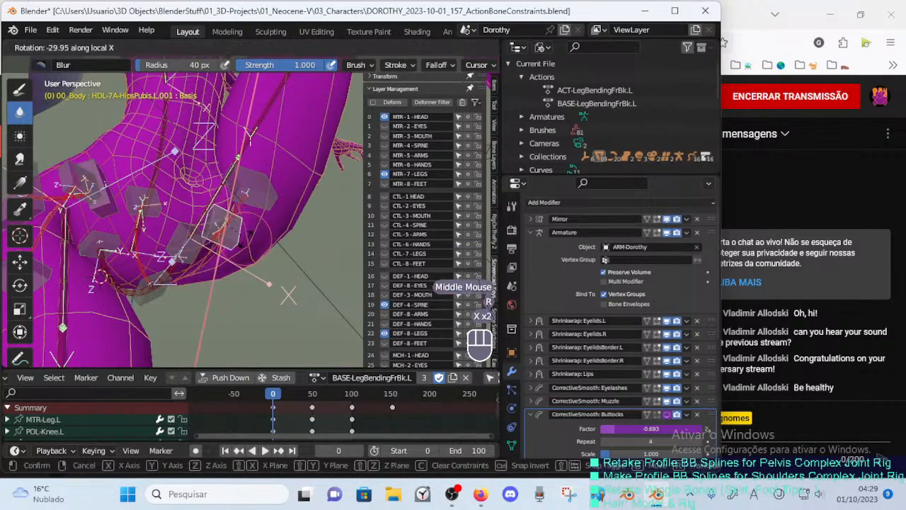
pyautogui.press('Escape')
pyautogui.press('r')
pyautogui.press('z')
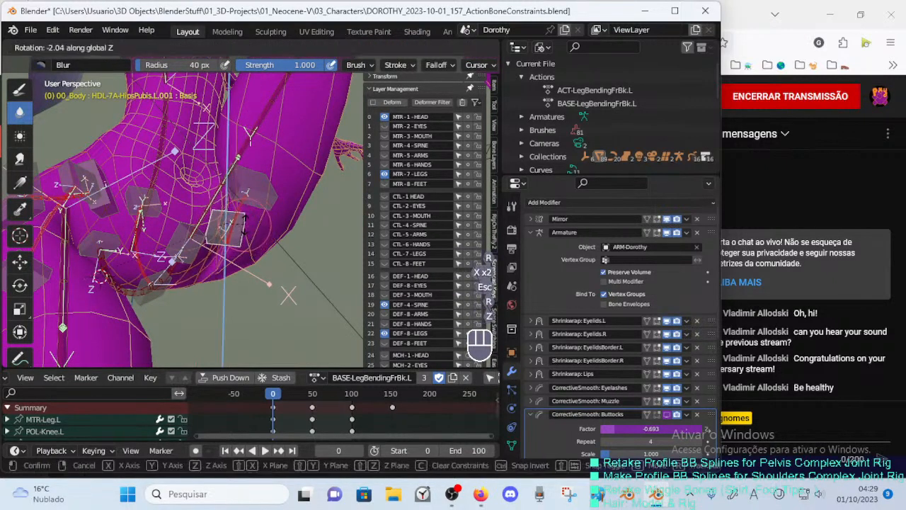
pyautogui.press('Escape')
pyautogui.keyDown('ctrl'); pyautogui.moveTo(269, 213); pyautogui.dragTo(244, 216, button='middle'); pyautogui.keyUp('ctrl')
pyautogui.hotkey('ctrl', 'r')
pyautogui.press('r')
pyautogui.press('y')
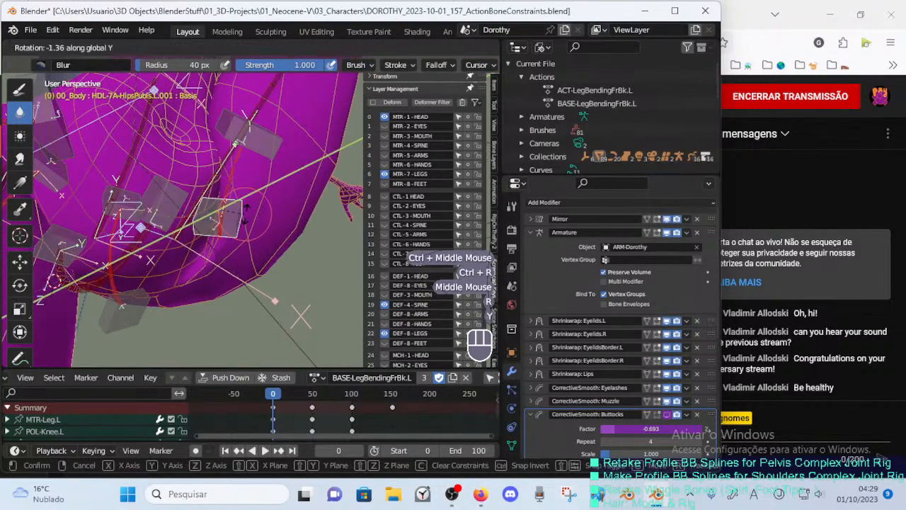
pyautogui.press('Escape')
pyautogui.moveTo(232, 246); pyautogui.dragTo(285, 236, button='middle')
pyautogui.press('g')
pyautogui.press('Escape')
pyautogui.press('r')
pyautogui.press('x')
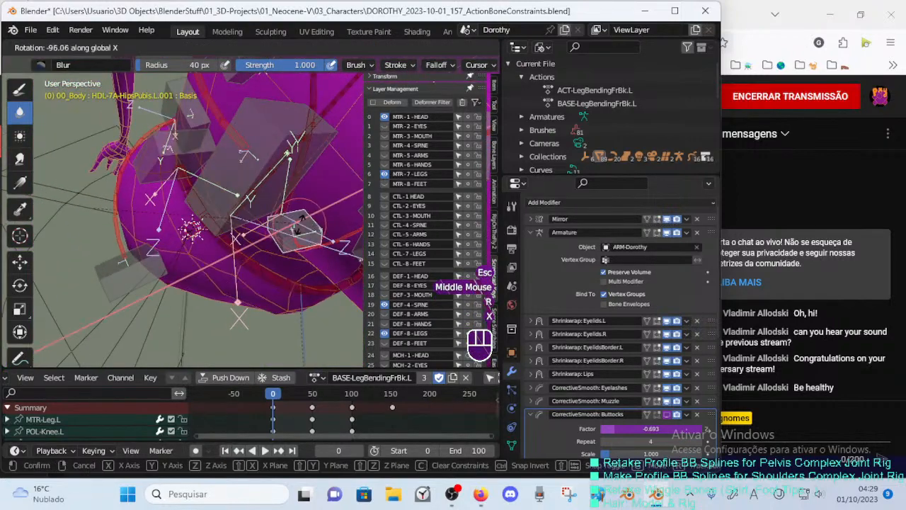
pyautogui.press('Escape')
# Rotate HDL-7A-HipsPubis.L.001 around its local X axis and reposition it at the left groin.
pyautogui.press('r')
pyautogui.press('x')
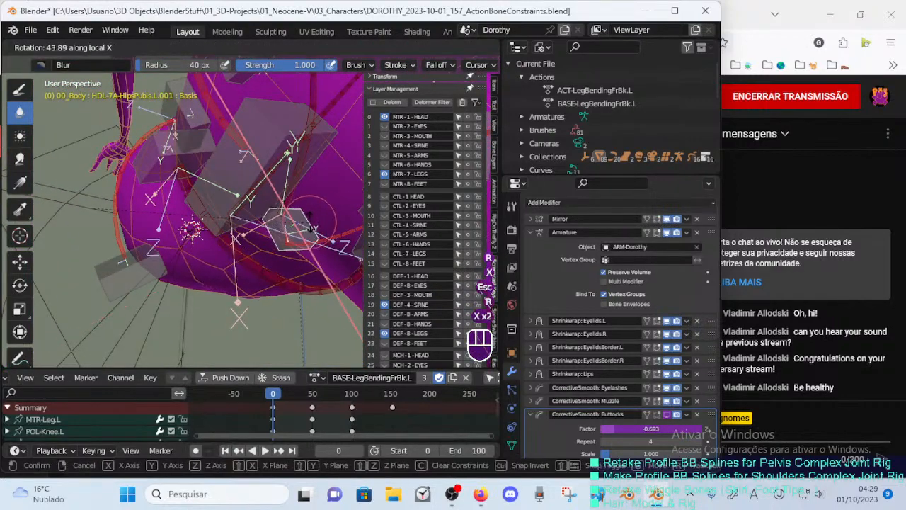
pyautogui.click(303, 205)
pyautogui.moveTo(303, 205); pyautogui.dragTo(230, 244, button='middle')
pyautogui.press('g')
pyautogui.click(160, 281)
pyautogui.press('g')
pyautogui.click(196, 238)
# Move HDL-7A-HipsPubis.L.001 again and rotate it freely to fit the fold between pubis and thigh.
pyautogui.click(204, 212)
pyautogui.press('g')
pyautogui.click(230, 191)
pyautogui.press('r')
pyautogui.click(210, 278)
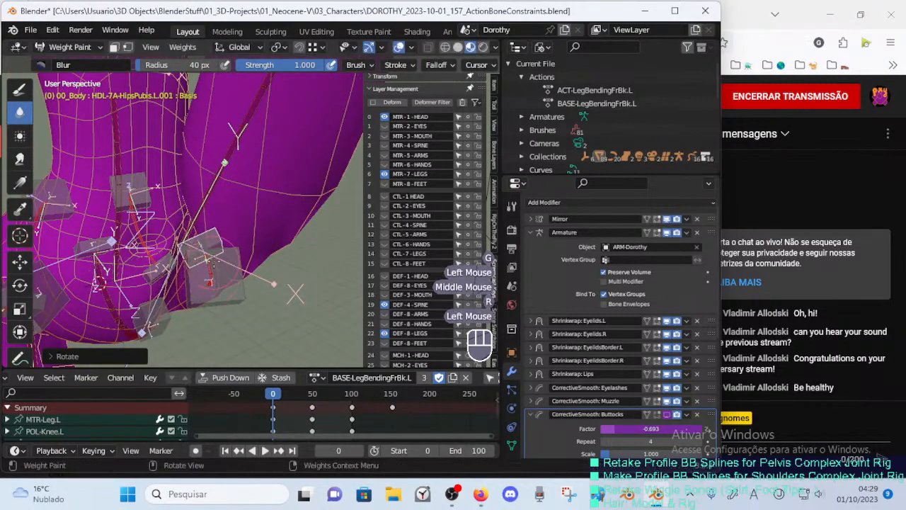
# Nudge HDL-7A-HipsPubis.L.001 from another viewing angle and undo the last action.
pyautogui.press('g')
pyautogui.moveTo(210, 278); pyautogui.dragTo(315, 258, button='middle')
pyautogui.click(279, 294)
pyautogui.click(312, 298)
pyautogui.hotkey('ctrl', 'z')
# Select HDL-7A-HipsPubis.L.002 and reposition it against the front of the left thigh.
pyautogui.keyDown('ctrl'); pyautogui.click(309, 301); pyautogui.keyUp('ctrl')
pyautogui.press('g')
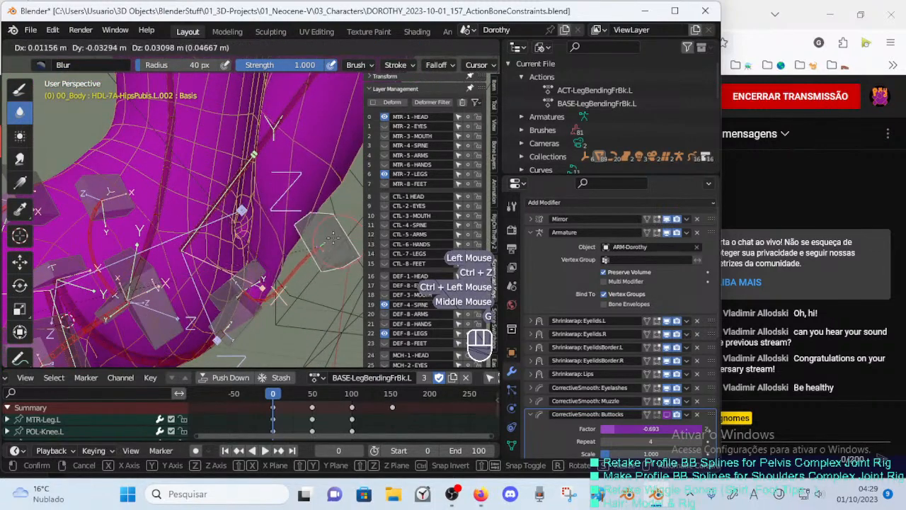
pyautogui.click(303, 219)
pyautogui.keyDown('ctrl'); pyautogui.moveTo(301, 218); pyautogui.dragTo(273, 194, button='middle'); pyautogui.keyUp('ctrl')
pyautogui.press('g')
pyautogui.click(305, 247)
# Select HDL-7A-HipsPubis.L.001, adjust its position under the left groin and rotate it.
pyautogui.keyDown('ctrl'); pyautogui.click(256, 265); pyautogui.keyUp('ctrl')
pyautogui.press('g')
pyautogui.click(252, 310)
pyautogui.press('g')
pyautogui.click(188, 297)
pyautogui.keyDown('ctrl'); pyautogui.click(228, 267); pyautogui.keyUp('ctrl')
pyautogui.press('r')
pyautogui.click(242, 227)
pyautogui.press('g')
pyautogui.click(258, 245)
# Select HDL-7A-HipsPubis.L.002, move it up the left hip crease and rotate it to match the thigh.
pyautogui.keyDown('ctrl'); pyautogui.click(260, 223); pyautogui.keyUp('ctrl')
pyautogui.press('g')
pyautogui.click(263, 191)
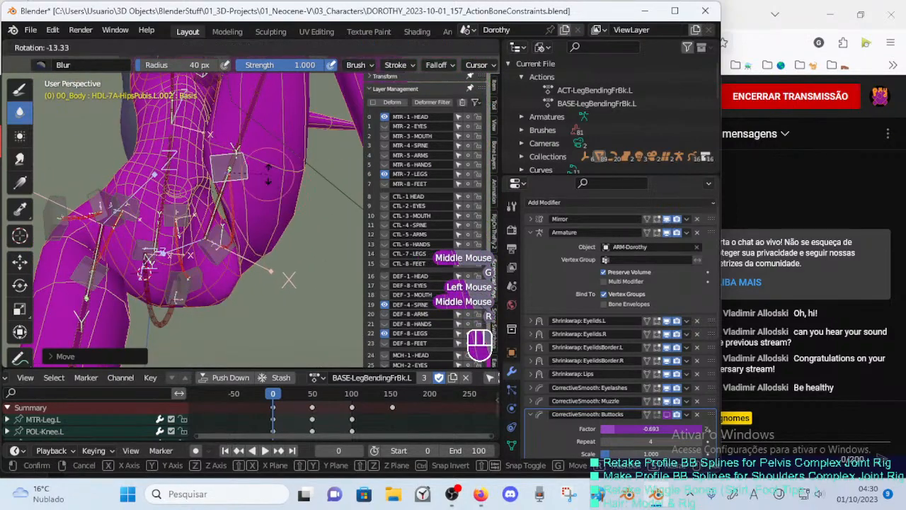
pyautogui.click(267, 173)
# Rotate HDL-7A-HipsPubis.L.001 with a trackball rotation and around the X axis.
pyautogui.press('r')
pyautogui.press('r')
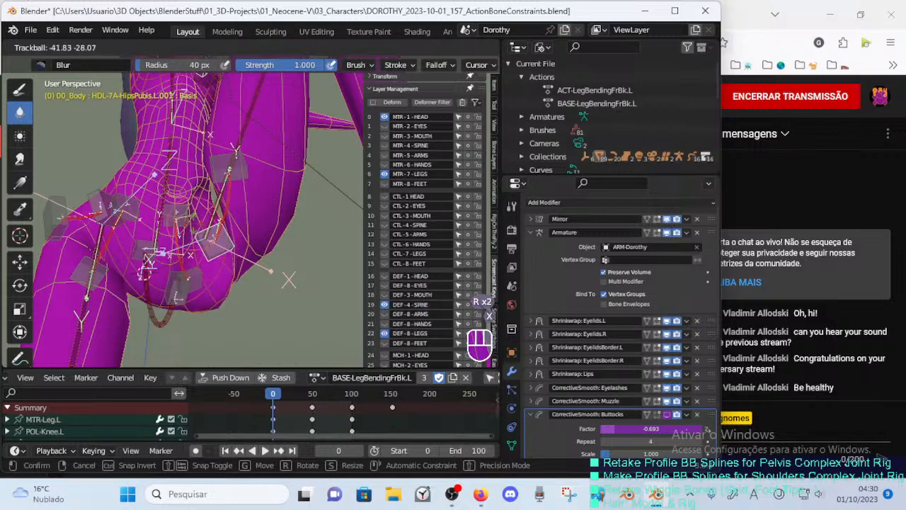
pyautogui.click(225, 262)
pyautogui.press('r')
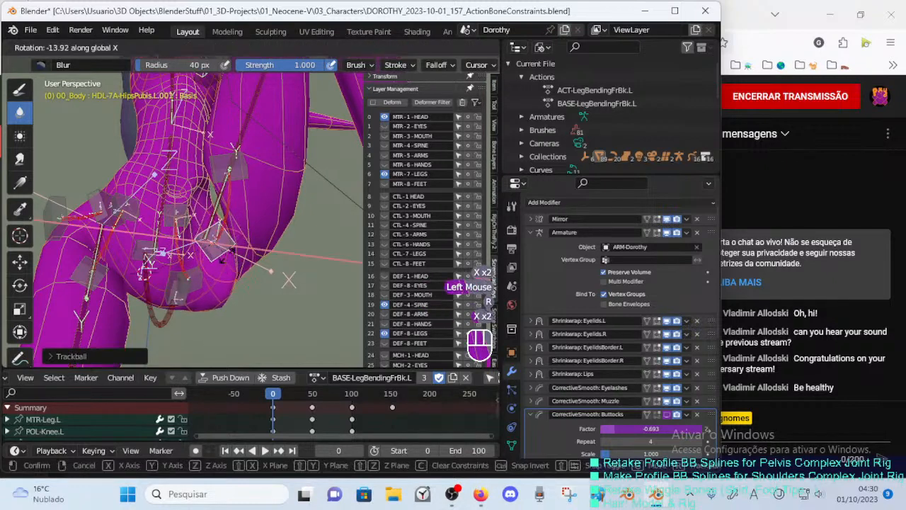
pyautogui.click(219, 238)
pyautogui.press('g')
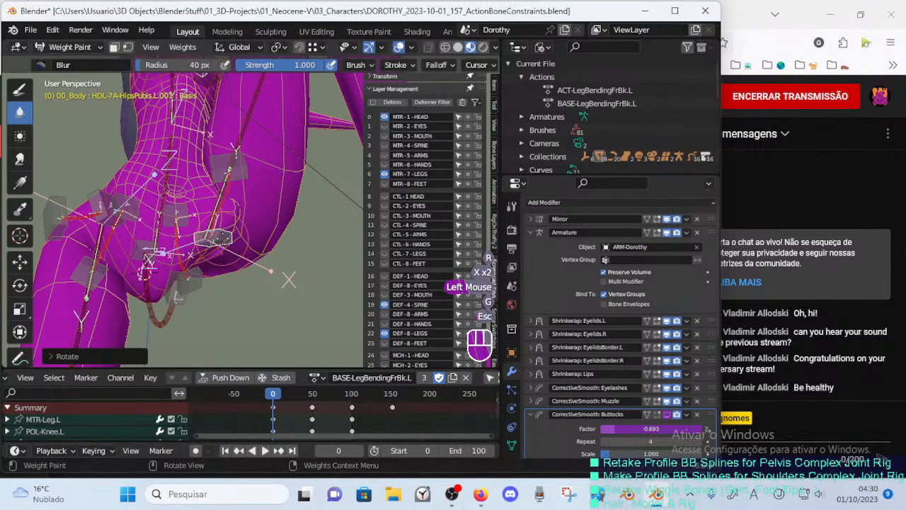
pyautogui.press('Escape')
pyautogui.press('r')
pyautogui.press('x')
pyautogui.click(289, 280)
# Adjust the position of HDL-7A-HipsPubis.L.001 beside the left buttock with several small moves.
pyautogui.moveTo(288, 281); pyautogui.dragTo(286, 281, button='middle')
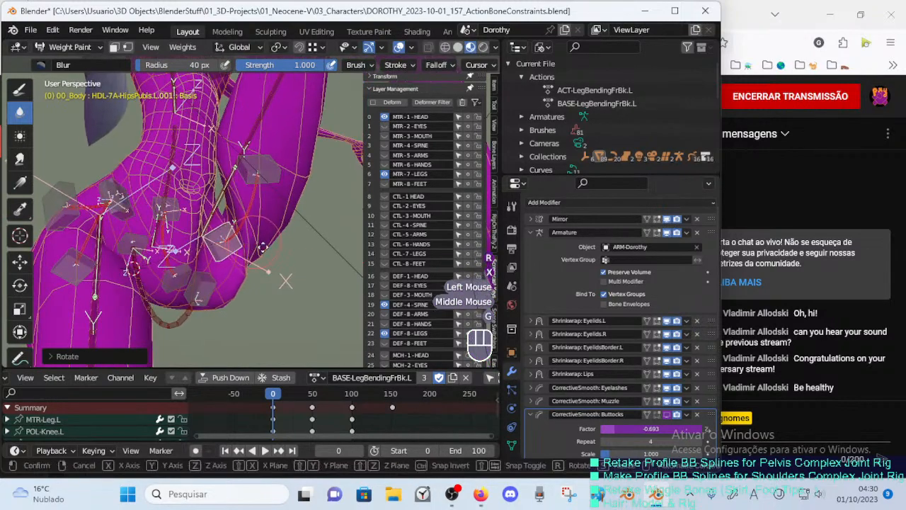
pyautogui.click(268, 249)
pyautogui.moveTo(268, 249); pyautogui.dragTo(281, 230, button='middle')
pyautogui.press('g')
pyautogui.click(287, 237)
pyautogui.press('g')
pyautogui.click(283, 281)
# Select HDL-7A-HipsPubis.L.002 and shift it in small moves to smooth the upper left hip crease.
pyautogui.moveTo(284, 281); pyautogui.dragTo(285, 281, button='middle')
pyautogui.keyDown('ctrl'); pyautogui.click(286, 281); pyautogui.keyUp('ctrl')
pyautogui.press('g')
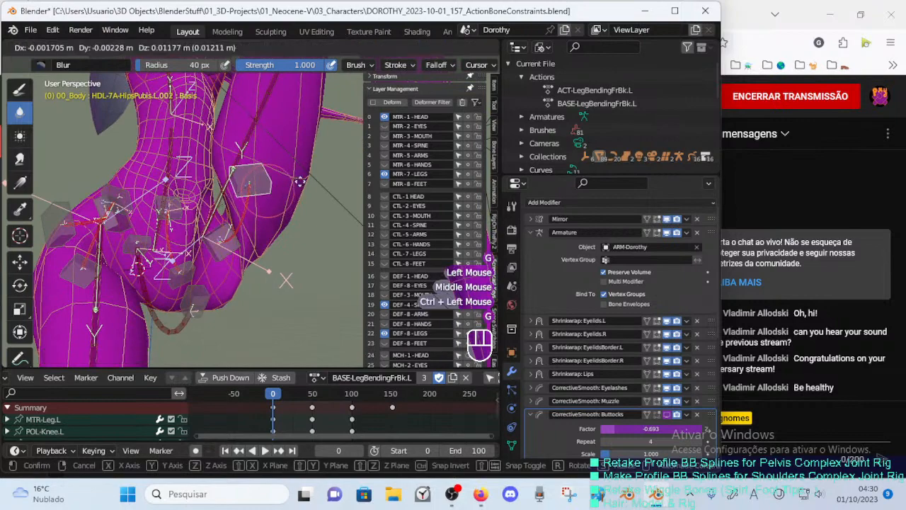
pyautogui.click(263, 187)
pyautogui.moveTo(262, 187); pyautogui.dragTo(241, 190, button='middle')
pyautogui.press('g')
pyautogui.click(247, 191)
pyautogui.press('g')
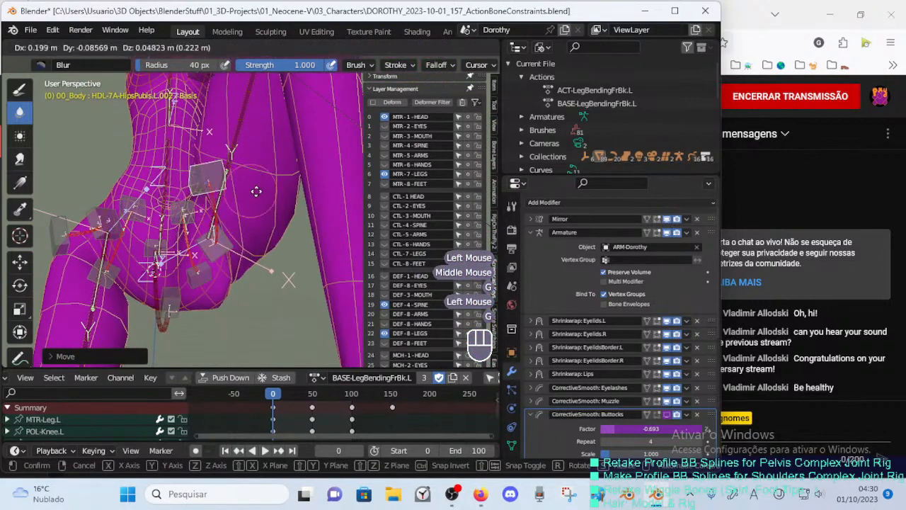
pyautogui.click(255, 194)
# Select HDL-7A-HipsPubis.L.001 and move it to refine the lower end of the left groin fold.
pyautogui.keyDown('ctrl'); pyautogui.click(222, 254); pyautogui.keyUp('ctrl')
pyautogui.press('g')
pyautogui.click(217, 264)
pyautogui.press('g')
pyautogui.moveTo(217, 264); pyautogui.dragTo(216, 225, button='middle')
pyautogui.click(254, 228)
pyautogui.keyDown('ctrl'); pyautogui.moveTo(216, 226); pyautogui.dragTo(195, 208, button='middle'); pyautogui.keyUp('ctrl')
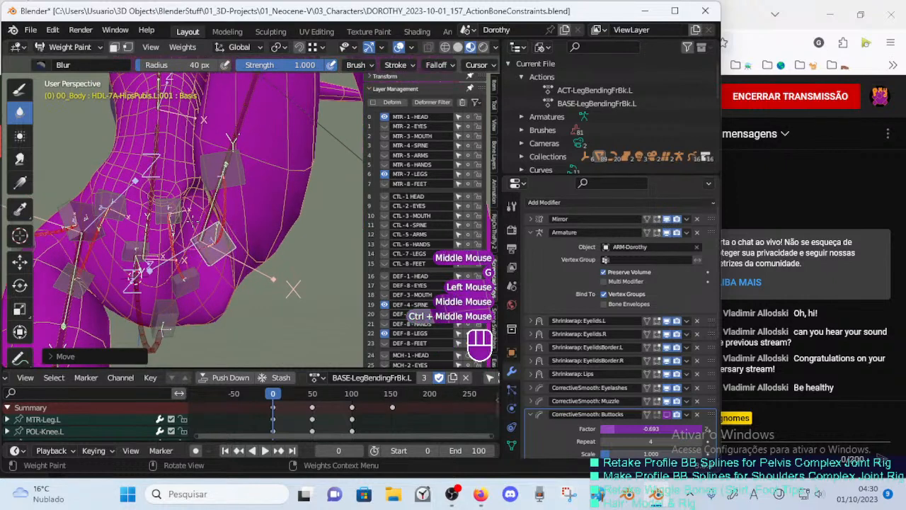
# Shift HDL-7A-HipsPubis.L.001 inward from the left groin toward the pubis and rotate it slightly.
pyautogui.press('g')
pyautogui.click(187, 186)
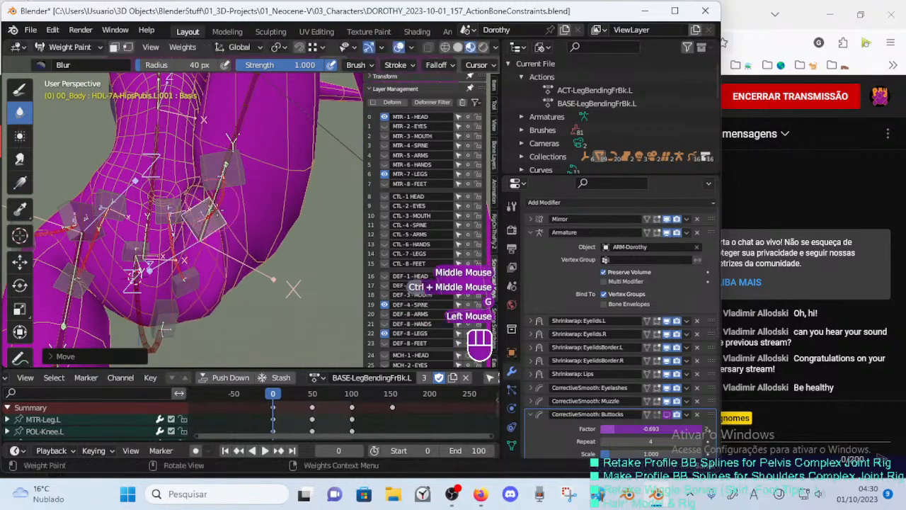
pyautogui.press('g')
pyautogui.click(226, 240)
pyautogui.press('r')
pyautogui.click(215, 241)
pyautogui.press('g')
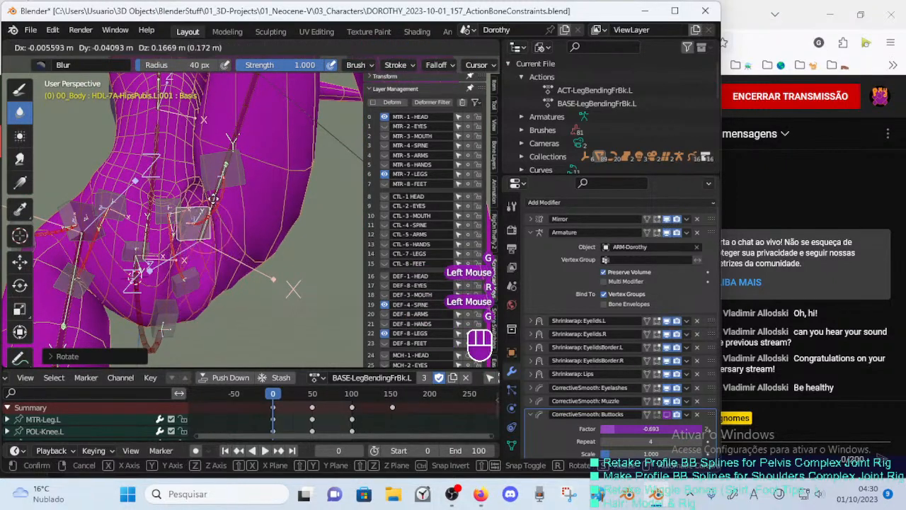
pyautogui.click(209, 244)
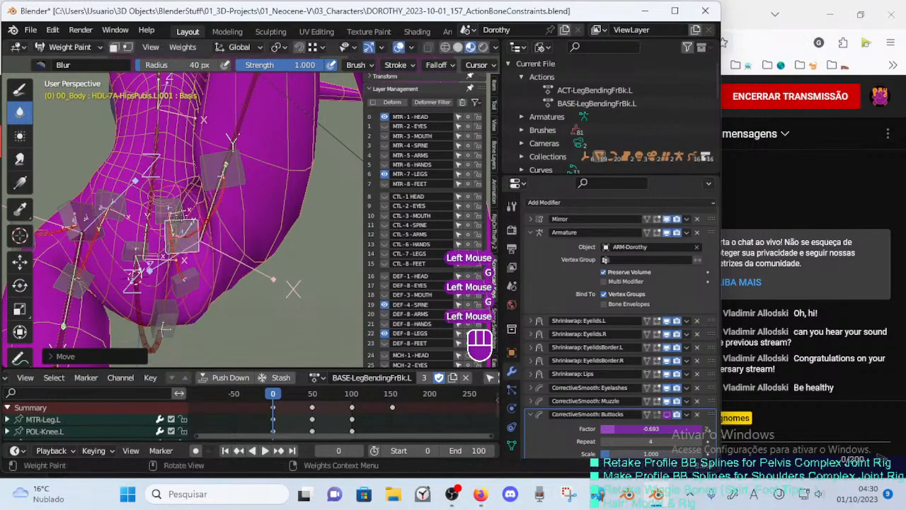
# Fine-tune the position of HDL-7A-HipsPubis.L.001 from two different viewing angles.
pyautogui.moveTo(209, 244); pyautogui.dragTo(284, 213, button='middle')
pyautogui.press('g')
pyautogui.click(202, 300)
pyautogui.moveTo(285, 181); pyautogui.dragTo(211, 263, button='middle')
pyautogui.press('g')
pyautogui.click(210, 283)
# Select DEF-7A-HipsPubis.L for weight painting and set up the Subtract brush with a 72 px radius.
pyautogui.keyDown('ctrl'); pyautogui.click(210, 277); pyautogui.keyUp('ctrl')
pyautogui.click(17, 88)
pyautogui.click(20, 158)
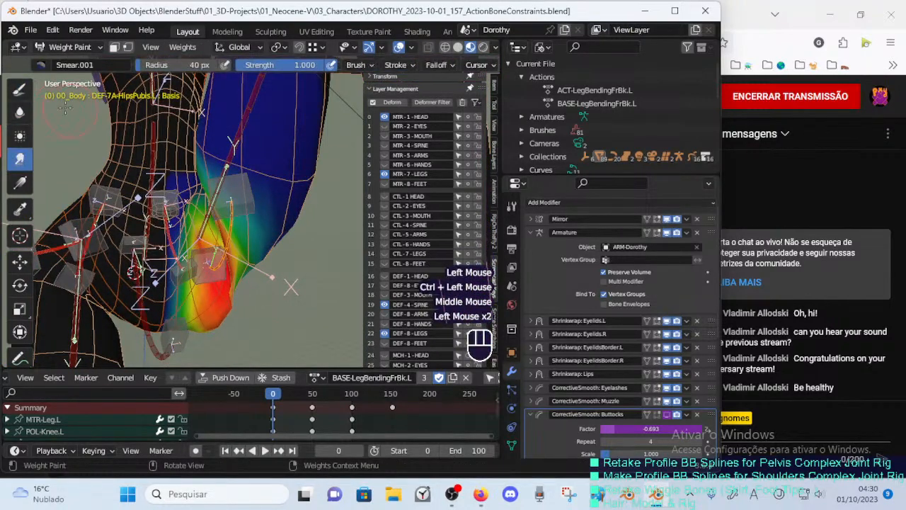
pyautogui.press('f')
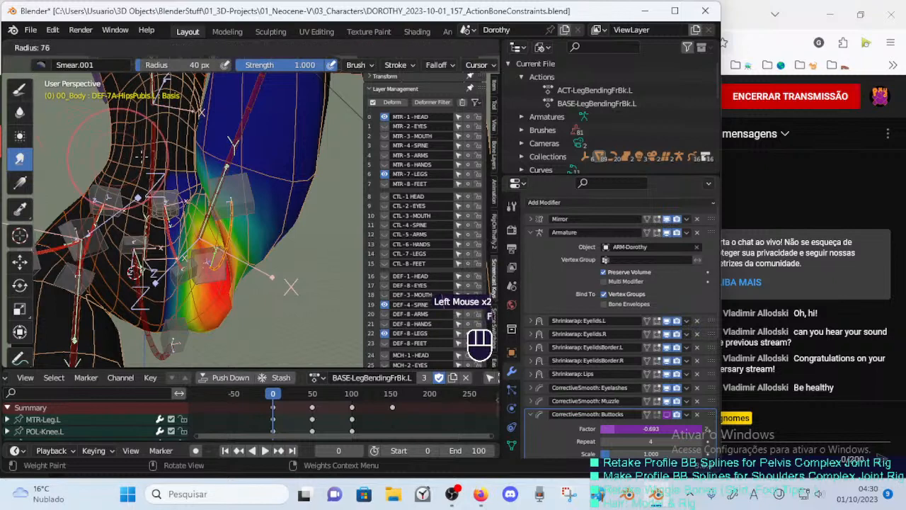
pyautogui.click(74, 110)
pyautogui.click(19, 88)
pyautogui.click(43, 65)
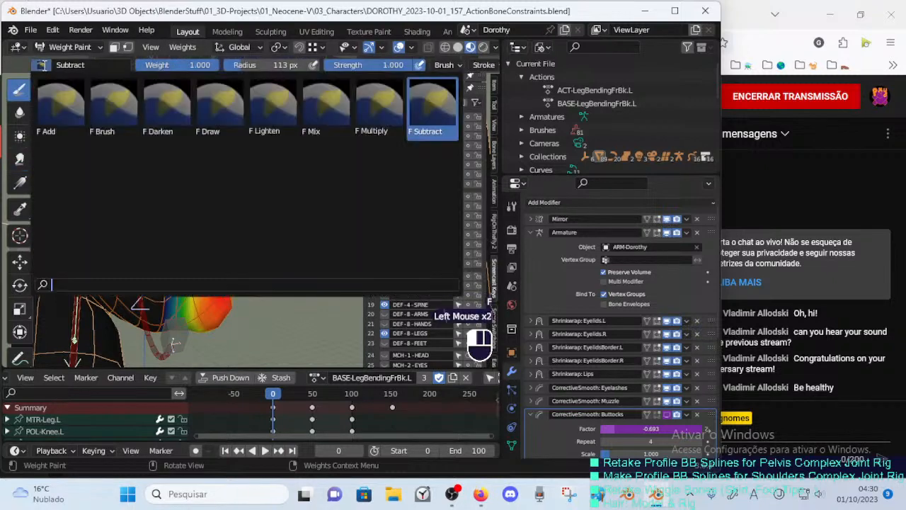
pyautogui.press('Escape')
pyautogui.press('f')
pyautogui.click(212, 168)
# Subtract DEF-7A-HipsPubis.L weights from the side and back of the left buttock and upper thigh.
pyautogui.moveTo(212, 168)
pyautogui.mouseDown(button='middle')
pyautogui.moveTo(179, 180)
pyautogui.moveTo(170, 205)
pyautogui.moveTo(154, 210)
pyautogui.moveTo(151, 245)
pyautogui.moveTo(170, 212)
pyautogui.moveTo(181, 231)
pyautogui.mouseUp(button='middle')
pyautogui.moveTo(170, 244)
pyautogui.keyDown('shift'); pyautogui.mouseDown(button='middle')
pyautogui.moveTo(191, 228)
pyautogui.moveTo(185, 236)
pyautogui.mouseUp(button='middle'); pyautogui.keyUp('shift')
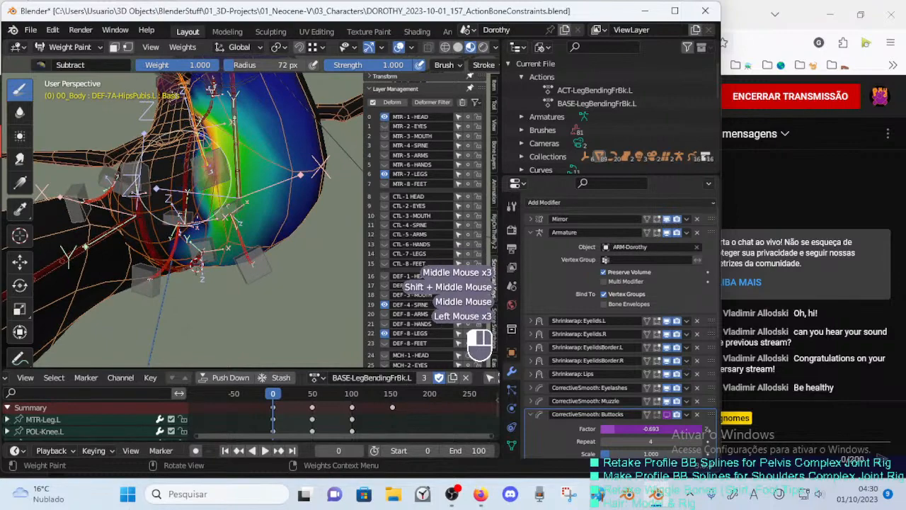
pyautogui.moveTo(188, 202)
pyautogui.mouseDown(button='middle')
pyautogui.moveTo(248, 239)
pyautogui.moveTo(192, 216)
pyautogui.moveTo(237, 258)
pyautogui.mouseUp(button='middle')
pyautogui.click(223, 231)
pyautogui.moveTo(282, 228); pyautogui.dragTo(253, 216, button='middle')
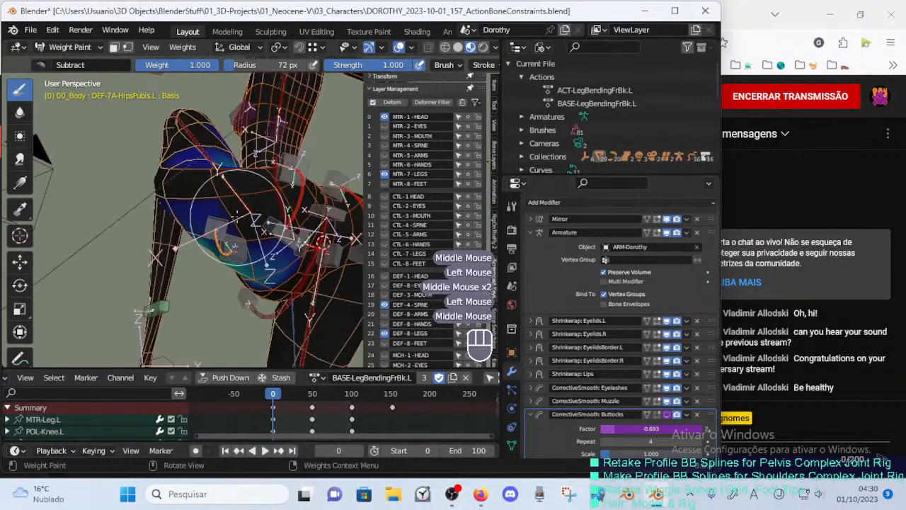
pyautogui.click(262, 267)
pyautogui.moveTo(262, 267)
pyautogui.mouseDown(button='middle')
pyautogui.moveTo(242, 253)
pyautogui.moveTo(264, 221)
pyautogui.mouseUp(button='middle')
pyautogui.click(265, 221)
pyautogui.moveTo(232, 174); pyautogui.dragTo(270, 206, button='middle')
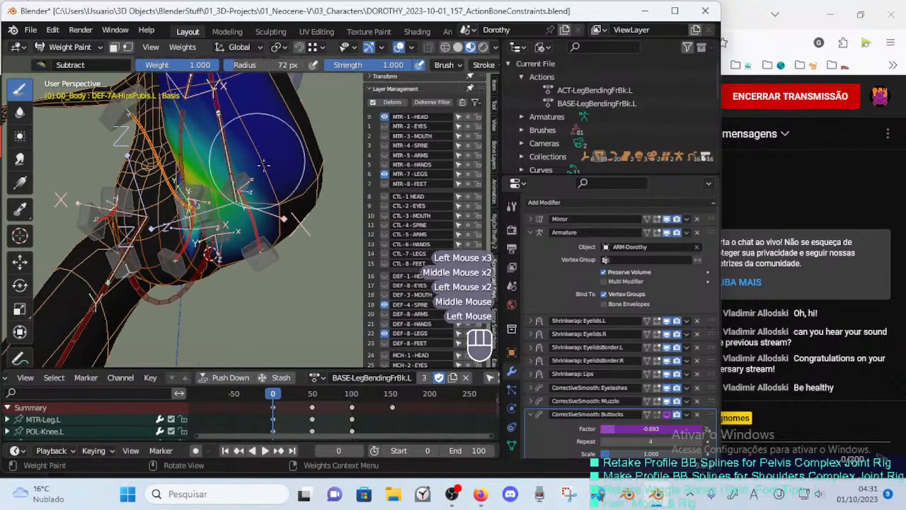
# Remove the remaining DEF-7A-HipsPubis.L influence from the front and outer left thigh with Subtract strokes.
pyautogui.moveTo(263, 165); pyautogui.dragTo(230, 166, button='middle')
pyautogui.keyDown('ctrl'); pyautogui.moveTo(230, 166); pyautogui.dragTo(212, 202, button='middle'); pyautogui.keyUp('ctrl')
pyautogui.click(208, 195)
pyautogui.keyDown('shift'); pyautogui.moveTo(206, 142); pyautogui.dragTo(273, 162, button='middle'); pyautogui.keyUp('shift')
pyautogui.click(317, 168)
pyautogui.moveTo(273, 161); pyautogui.dragTo(252, 165, button='middle')
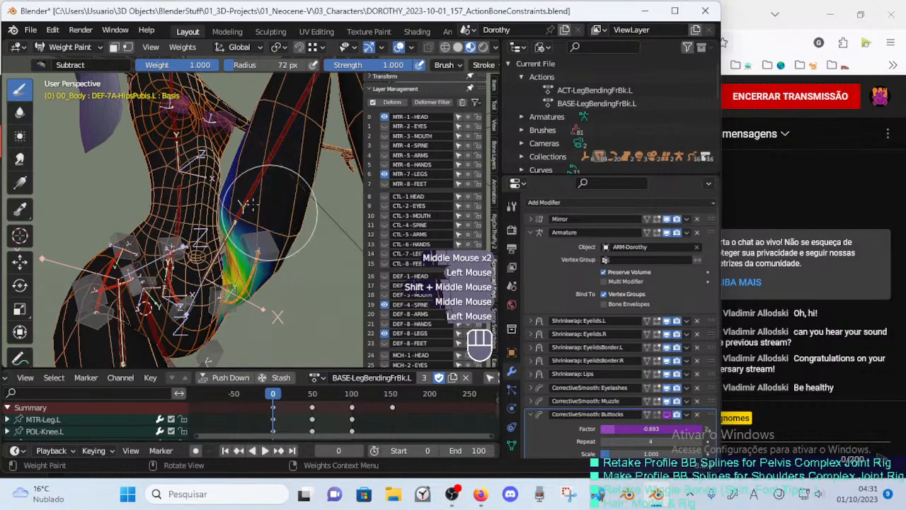
pyautogui.click(267, 211)
pyautogui.moveTo(263, 209); pyautogui.dragTo(297, 205, button='middle')
pyautogui.moveTo(234, 205); pyautogui.dragTo(248, 192, button='middle')
pyautogui.moveTo(247, 191); pyautogui.dragTo(233, 205, button='middle')
pyautogui.keyDown('shift'); pyautogui.moveTo(238, 212); pyautogui.dragTo(266, 190, button='middle'); pyautogui.keyUp('shift')
pyautogui.moveTo(262, 191); pyautogui.dragTo(241, 270, button='middle')
pyautogui.click(211, 245)
# Select HDL-7A-HipsPubis.L.001 and reposition it at the left groin fold with several moves.
pyautogui.keyDown('ctrl'); pyautogui.click(240, 269); pyautogui.keyUp('ctrl')
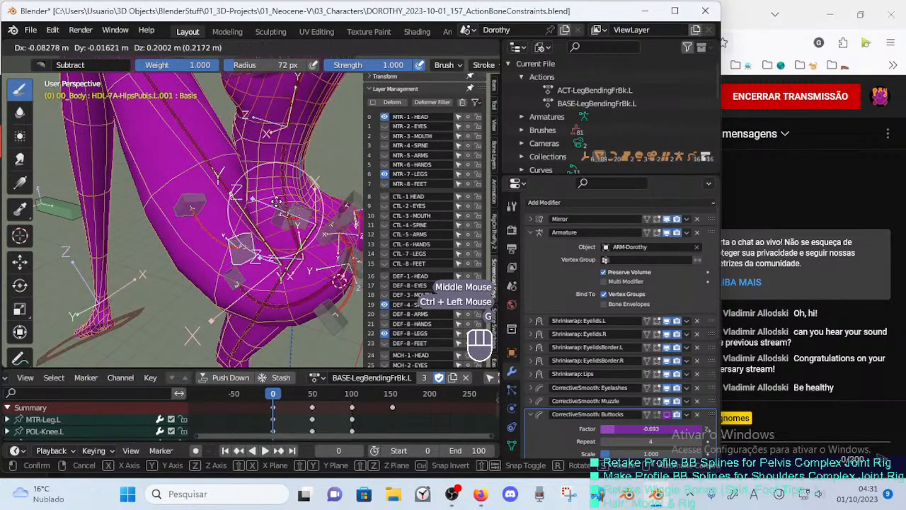
pyautogui.click(278, 187)
pyautogui.moveTo(278, 187); pyautogui.dragTo(362, 194, button='middle')
pyautogui.moveTo(248, 205); pyautogui.dragTo(273, 228, button='middle')
pyautogui.press('g')
pyautogui.click(271, 215)
pyautogui.keyDown('ctrl'); pyautogui.moveTo(273, 212); pyautogui.dragTo(233, 217, button='middle'); pyautogui.keyUp('ctrl')
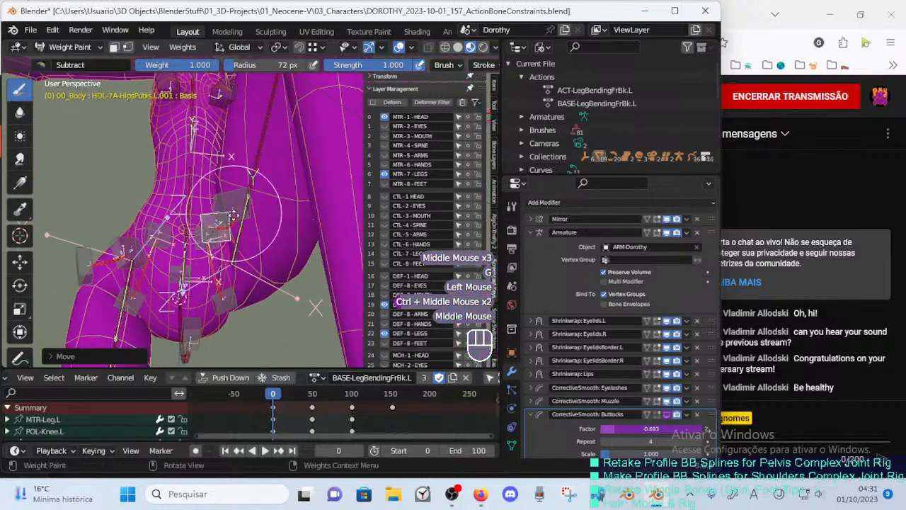
pyautogui.press('g')
pyautogui.click(232, 247)
pyautogui.moveTo(234, 248); pyautogui.dragTo(294, 237, button='middle')
# Select HDL-7A-HipsPubis.L.002, move it down below the left thigh and rotate it.
pyautogui.keyDown('ctrl'); pyautogui.click(293, 235); pyautogui.keyUp('ctrl')
pyautogui.press('g')
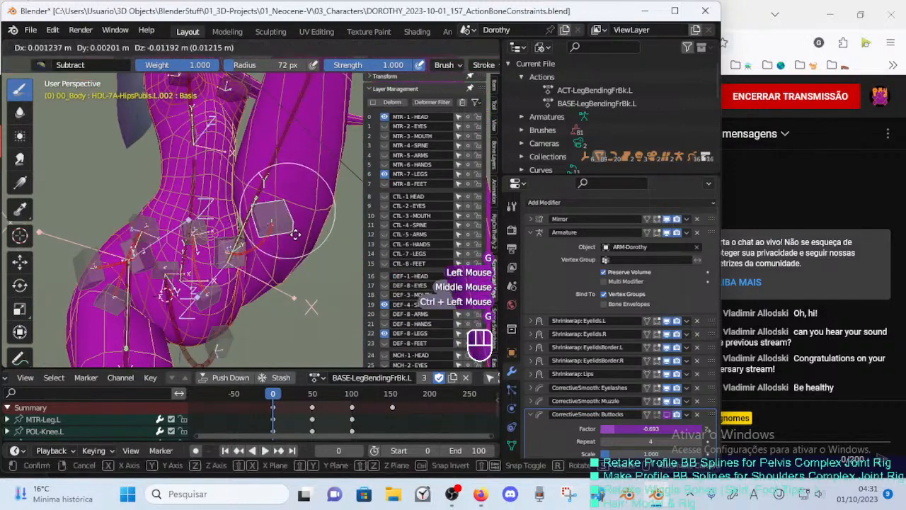
pyautogui.click(289, 271)
pyautogui.moveTo(289, 271); pyautogui.dragTo(305, 223, button='middle')
pyautogui.press('r')
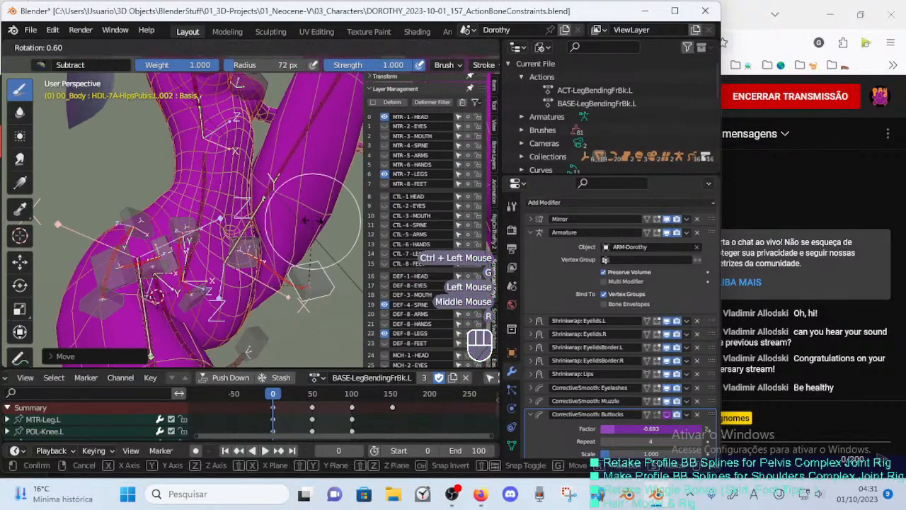
pyautogui.click(322, 267)
pyautogui.press('g')
pyautogui.click(285, 263)
# Refine HDL-7A-HipsPubis.L.002 below the left buttock with another rotation and further moves.
pyautogui.press('r')
pyautogui.moveTo(285, 263); pyautogui.dragTo(230, 216, button='middle')
pyautogui.click(265, 233)
pyautogui.moveTo(230, 215); pyautogui.dragTo(170, 253, button='middle')
pyautogui.press('g')
pyautogui.click(322, 260)
pyautogui.moveTo(170, 253)
pyautogui.mouseDown(button='middle')
pyautogui.moveTo(122, 280)
pyautogui.moveTo(273, 300)
pyautogui.moveTo(231, 284)
pyautogui.moveTo(234, 301)
pyautogui.moveTo(270, 301)
pyautogui.mouseUp(button='middle')
pyautogui.press('g')
pyautogui.click(231, 297)
# Select HDL-4D-Crotch.002, then rotate and move it below the crotch.
pyautogui.click(218, 302)
pyautogui.press('r')
pyautogui.click(275, 280)
pyautogui.press('g')
pyautogui.click(269, 313)
pyautogui.keyDown('shift'); pyautogui.moveTo(270, 301); pyautogui.dragTo(264, 263, button='middle'); pyautogui.keyUp('shift')
pyautogui.moveTo(265, 264); pyautogui.dragTo(240, 232, button='middle')
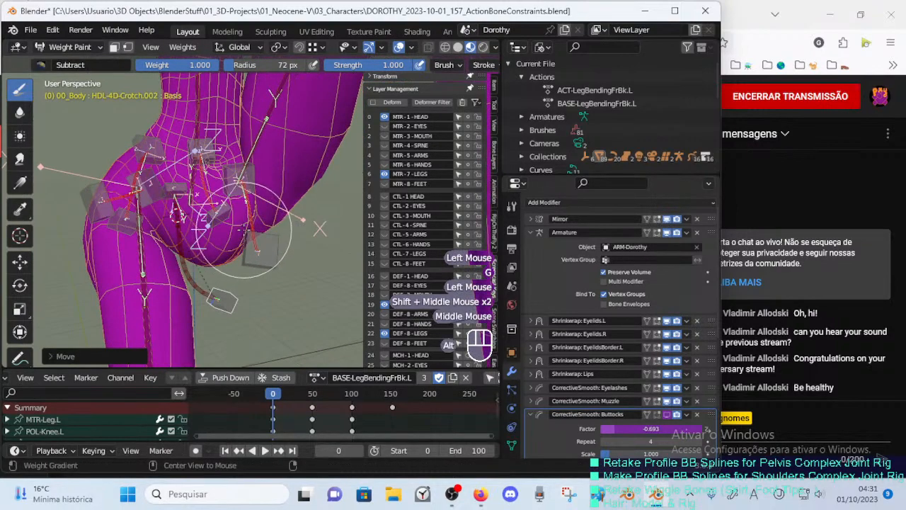
# Reposition HDL-4D-Crotch.002 with two more moves to shape the underside of the crotch.
pyautogui.press('g')
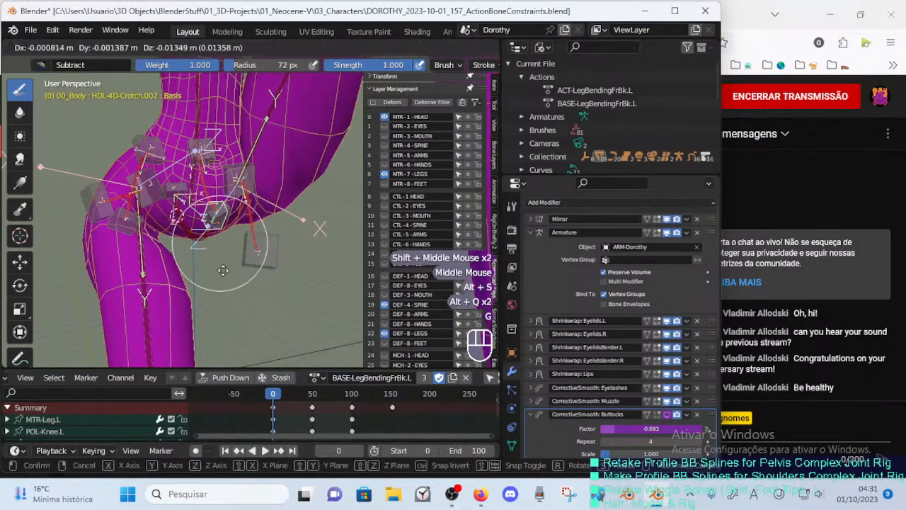
pyautogui.click(224, 285)
pyautogui.moveTo(225, 283); pyautogui.dragTo(220, 265, button='middle')
pyautogui.press('g')
pyautogui.click(288, 251)
# Select HDL-7A-HipsPubis.R.001 and move and rotate it inward at the right groin.
pyautogui.moveTo(220, 265); pyautogui.dragTo(167, 264, button='middle')
pyautogui.moveTo(170, 259); pyautogui.dragTo(176, 234, button='middle')
pyautogui.keyDown('ctrl'); pyautogui.click(160, 223); pyautogui.keyUp('ctrl')
pyautogui.press('g')
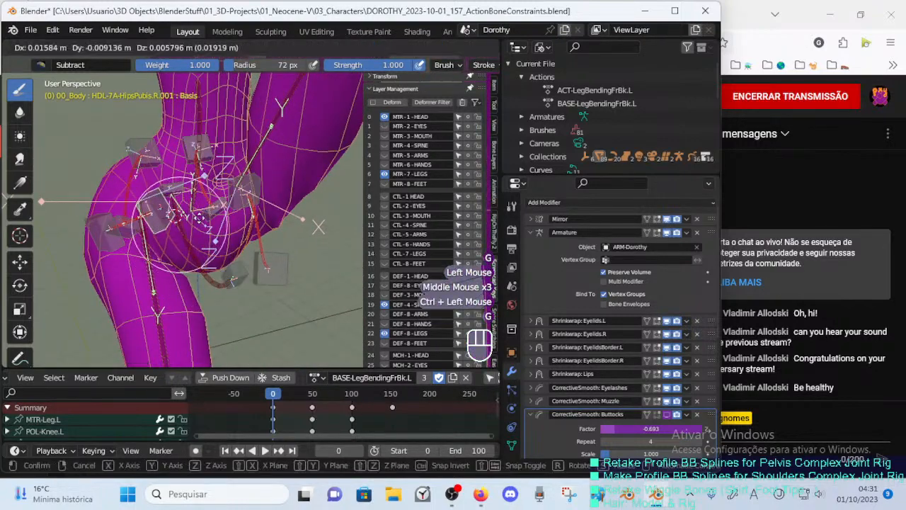
pyautogui.click(203, 249)
pyautogui.click(204, 213)
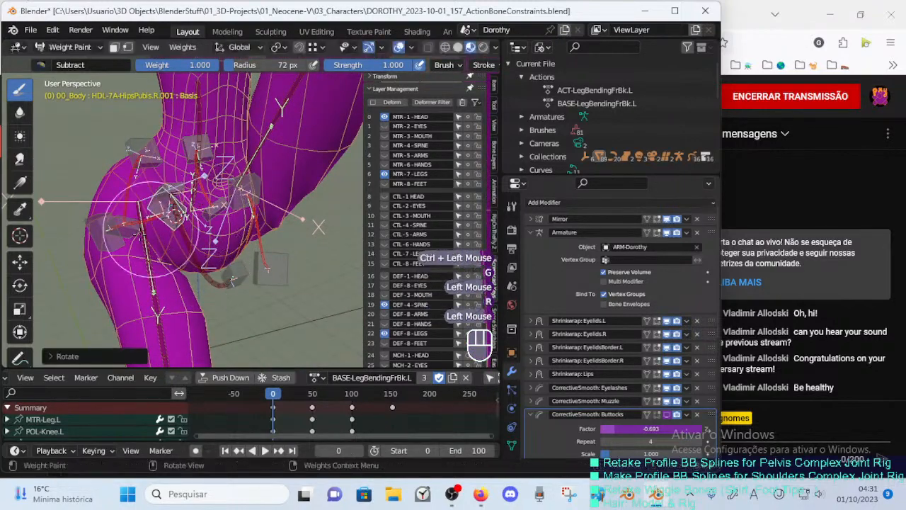
pyautogui.press('g')
pyautogui.click(177, 255)
# Move and rotate HDL-7A-HipsPubis.R.002 below the right side of the crotch.
pyautogui.moveTo(176, 254); pyautogui.dragTo(234, 262, button='middle')
pyautogui.press('r')
pyautogui.click(210, 266)
pyautogui.press('g')
pyautogui.click(258, 288)
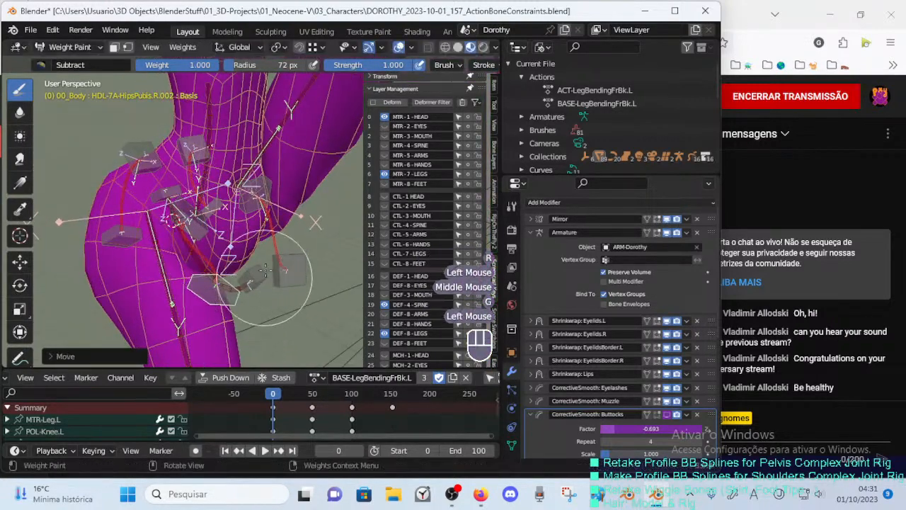
pyautogui.press('r')
pyautogui.moveTo(228, 266)
pyautogui.mouseDown(button='middle')
pyautogui.moveTo(271, 270)
pyautogui.moveTo(257, 256)
pyautogui.moveTo(284, 227)
pyautogui.moveTo(221, 240)
pyautogui.moveTo(218, 263)
pyautogui.mouseUp(button='middle')
# Select HDL-7A-HipsPubis.L.002 again and move it up toward the left thigh.
pyautogui.keyDown('ctrl'); pyautogui.click(280, 286); pyautogui.keyUp('ctrl')
pyautogui.press('g')
pyautogui.click(294, 218)
# Leave weight painting on the body mesh and open the ARM-Dorothy armature in Edit Mode.
pyautogui.press('a')
pyautogui.press('Tab')
pyautogui.click(233, 231)
pyautogui.hotkey('ctrl', 'Tab')
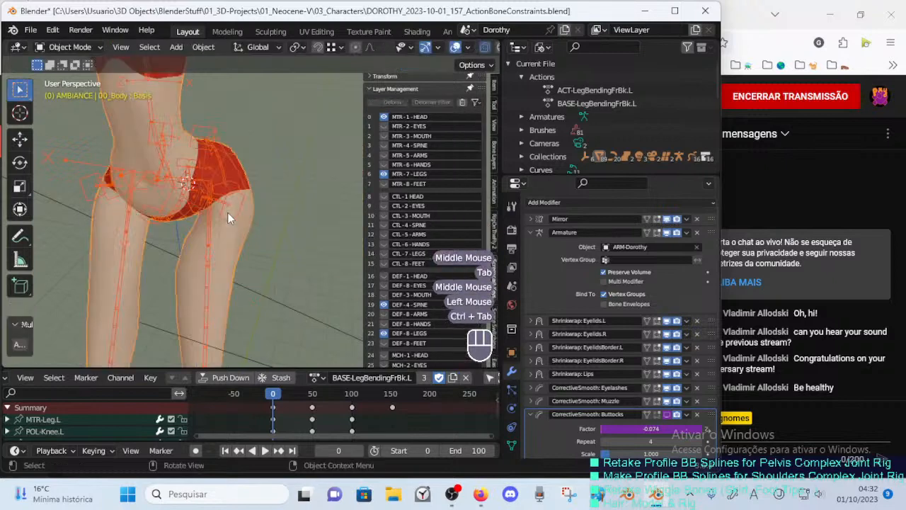
pyautogui.click(231, 211)
pyautogui.click(240, 198)
pyautogui.click(240, 199)
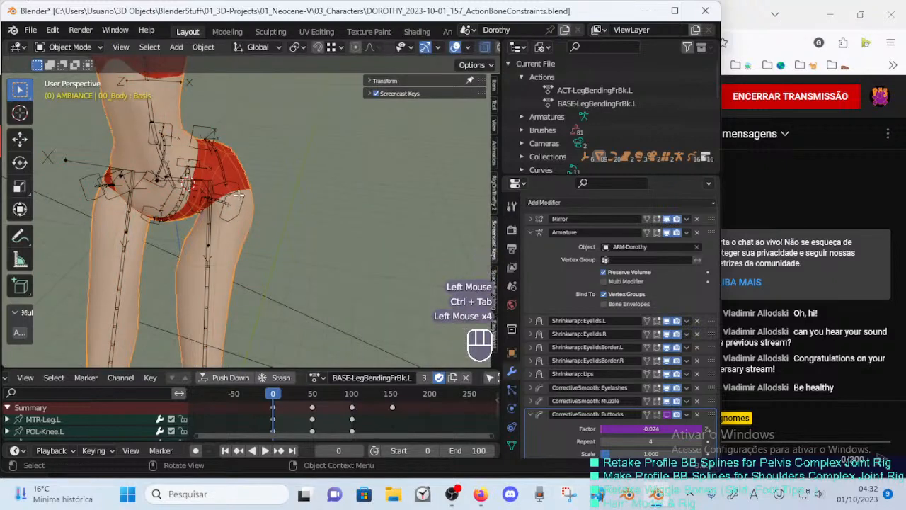
pyautogui.press('Tab')
pyautogui.press('Tab')
pyautogui.click(242, 196)
pyautogui.press('Tab')
pyautogui.moveTo(243, 196); pyautogui.dragTo(237, 205, button='middle')
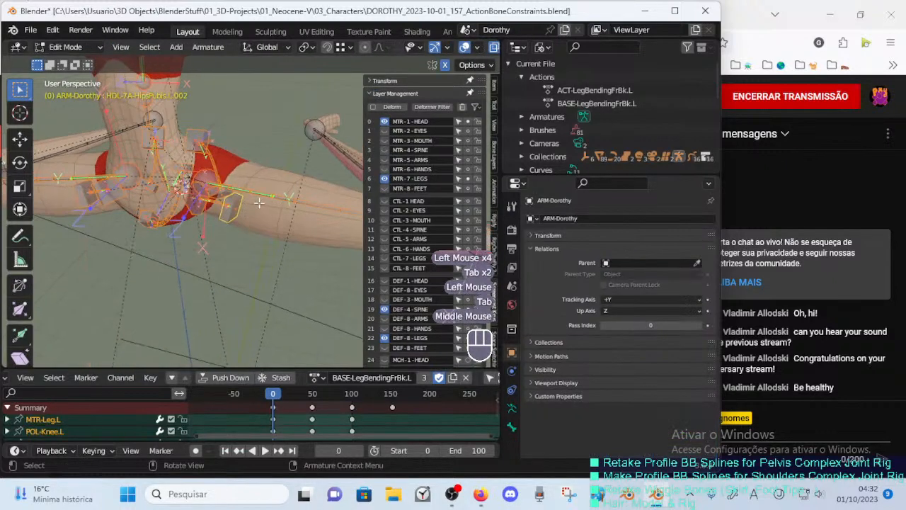
# Select the left thigh bone DEF-7B-Thigh.L and switch ARM-Dorothy to Pose Mode.
pyautogui.hotkey('alt', 'a')
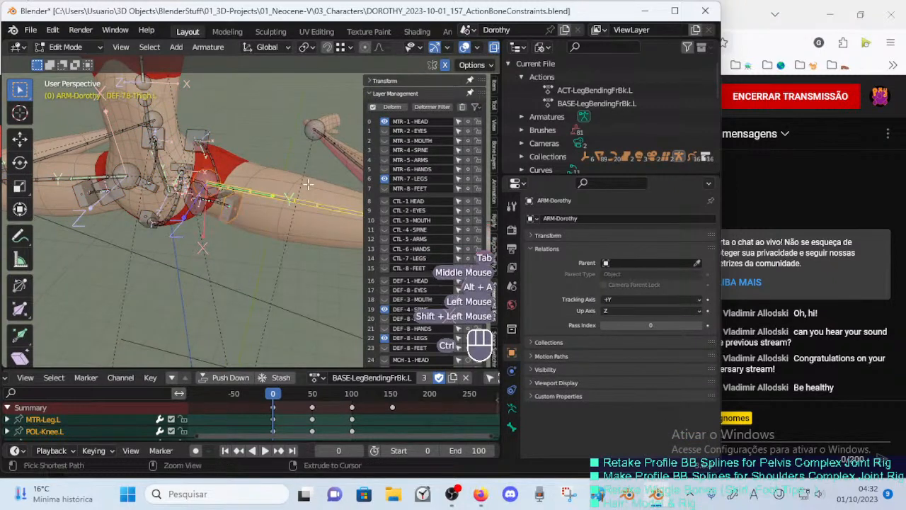
pyautogui.click(308, 184)
pyautogui.hotkey('ctrl', 'Tab')
pyautogui.moveTo(304, 184); pyautogui.dragTo(217, 344, button='middle')
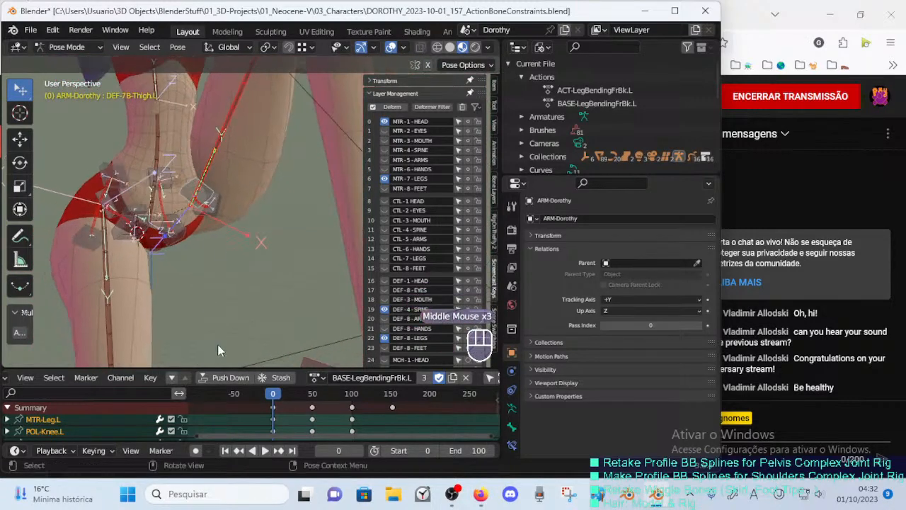
# Play the leg-bending animation briefly from frame 0 to check the left hip deformation.
pyautogui.click(271, 395)
pyautogui.press('space')
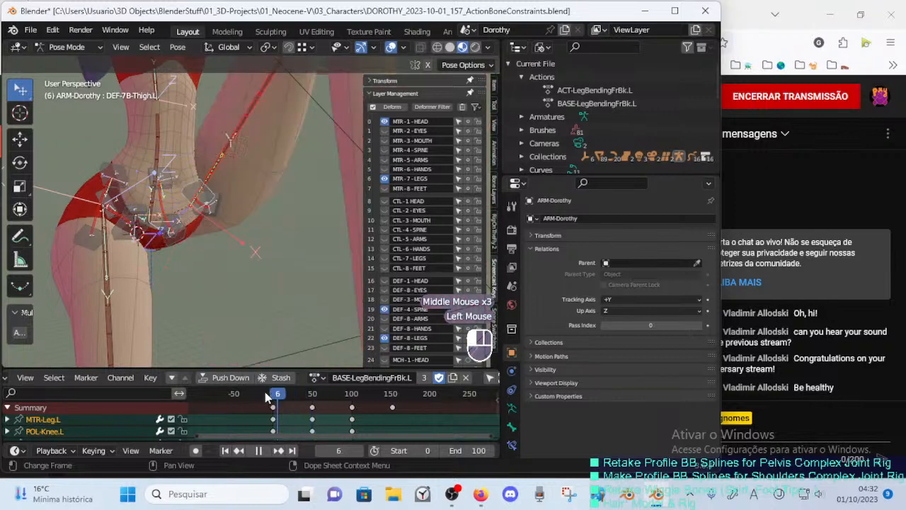
pyautogui.moveTo(258, 352); pyautogui.dragTo(241, 216, button='middle')
pyautogui.click(207, 205)
pyautogui.press('r')
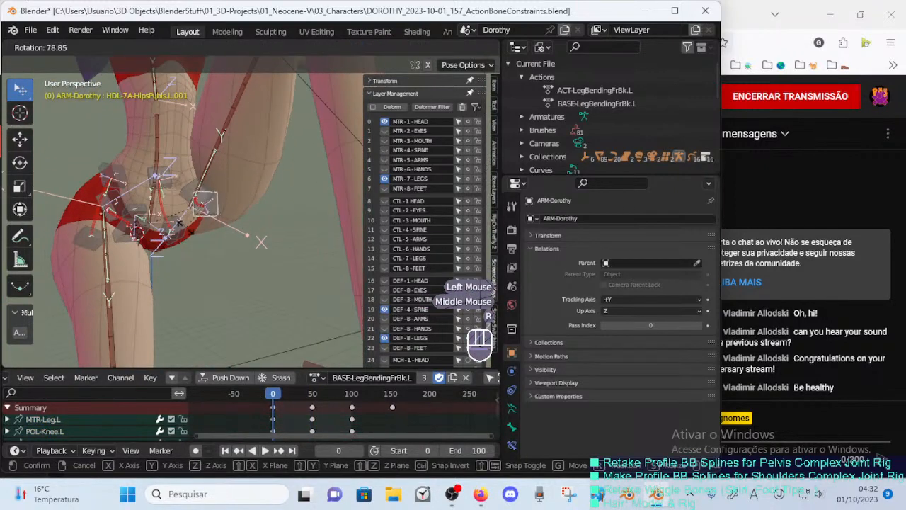
pyautogui.press('Escape')
pyautogui.press('r')
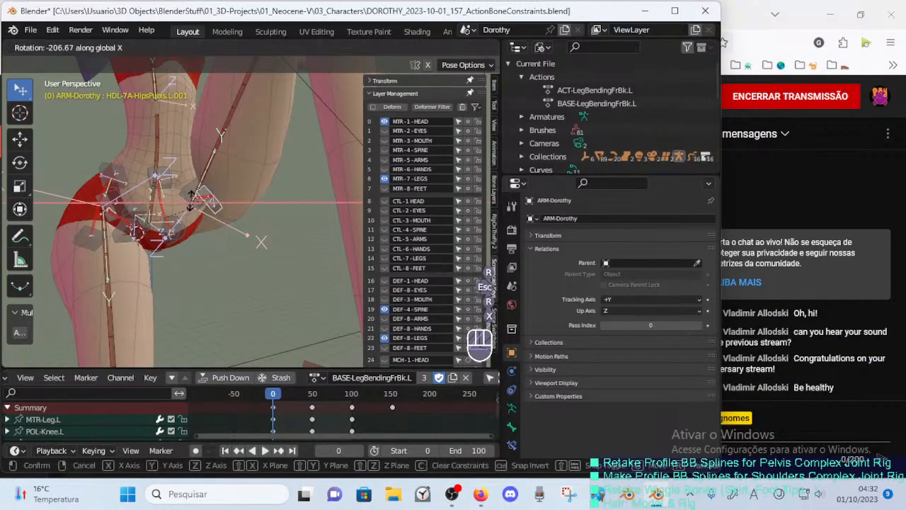
pyautogui.press('Escape')
# Select HDL-7A-HipsPubis.L.002 and move it up to the front of the left groin.
pyautogui.keyDown('ctrl'); pyautogui.moveTo(213, 212); pyautogui.dragTo(218, 177, button='middle'); pyautogui.keyUp('ctrl')
pyautogui.click(192, 234)
pyautogui.press('g')
pyautogui.click(239, 209)
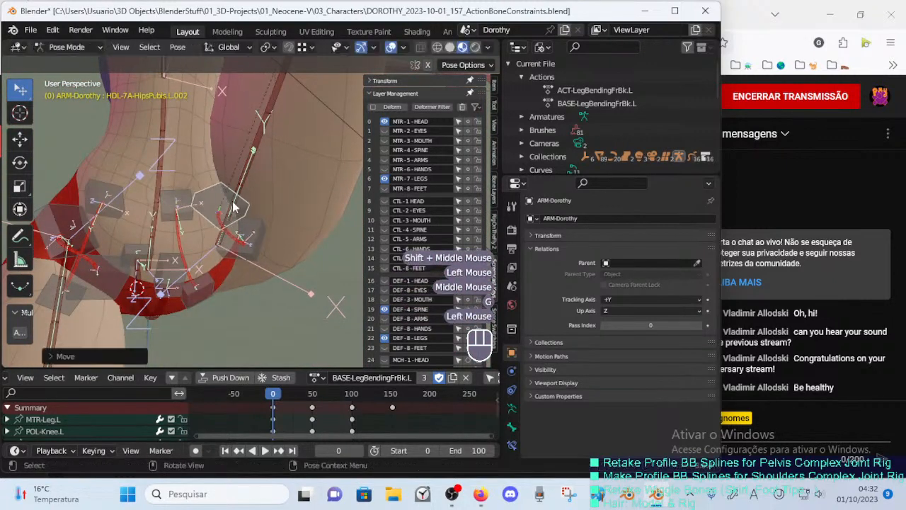
# Rotate the hips-pubis handle at the front of the left groin, then rotate and move the selected neighbouring handle.
pyautogui.press('r')
pyautogui.click(233, 191)
pyautogui.keyDown('ctrl'); pyautogui.click(256, 233); pyautogui.keyUp('ctrl')
pyautogui.moveTo(258, 237); pyautogui.dragTo(276, 247, button='middle')
pyautogui.click(253, 221)
pyautogui.press('r')
pyautogui.click(271, 230)
pyautogui.press('g')
pyautogui.click(322, 211)
pyautogui.moveTo(322, 211); pyautogui.dragTo(317, 259, button='middle')
# Move the left hips-pubis handle's rest position in Edit Mode and return ARM-Dorothy to Pose Mode.
pyautogui.press('a')
pyautogui.hotkey('alt', 'q')
pyautogui.hotkey('alt', 'q')
pyautogui.press('Tab')
pyautogui.press('g')
pyautogui.click(282, 270)
pyautogui.keyDown('shift'); pyautogui.moveTo(317, 259); pyautogui.dragTo(222, 247, button='middle'); pyautogui.keyUp('shift')
pyautogui.moveTo(223, 247); pyautogui.dragTo(220, 306, button='middle')
pyautogui.press('Tab')
# Bring the timeline back to frame 0 and test how the left hips-pubis handle moves and rotates.
pyautogui.click(227, 249)
pyautogui.press('a')
pyautogui.moveTo(276, 398); pyautogui.dragTo(267, 398)
pyautogui.moveTo(236, 329); pyautogui.dragTo(236, 147, button='middle')
pyautogui.hotkey('alt', 'a')
pyautogui.click(221, 229)
pyautogui.press('g')
pyautogui.press('Escape')
pyautogui.keyDown('ctrl'); pyautogui.moveTo(236, 148); pyautogui.dragTo(229, 164, button='middle'); pyautogui.keyUp('ctrl')
pyautogui.moveTo(229, 164); pyautogui.dragTo(223, 162, button='middle')
pyautogui.keyDown('shift'); pyautogui.moveTo(223, 163); pyautogui.dragTo(261, 233, button='middle'); pyautogui.keyUp('shift')
pyautogui.press('r')
pyautogui.press('Escape')
# Parent HDL-7A-HipsPubis.L.002 to the thigh bone DEF-7B-Thigh.L in Edit Mode and check the result in Pose Mode.
pyautogui.press('Tab')
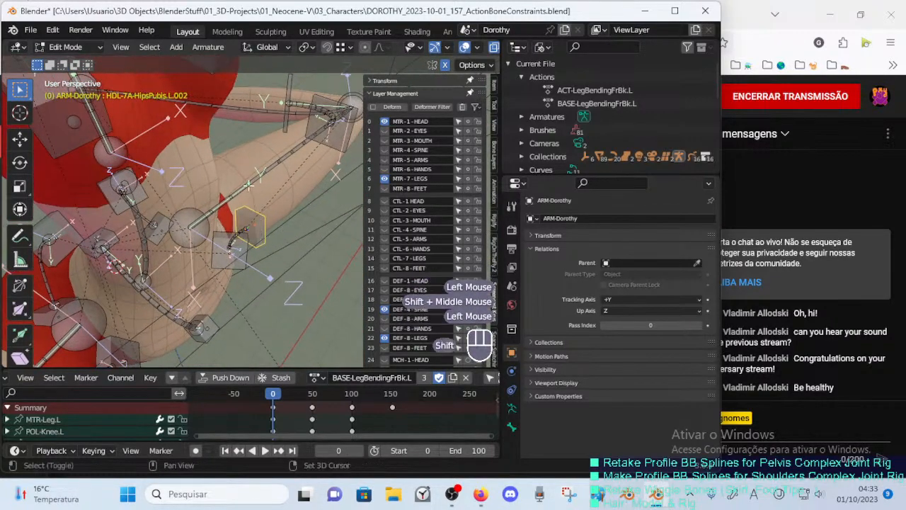
pyautogui.hotkey('ctrl', 'p')
pyautogui.click(318, 213)
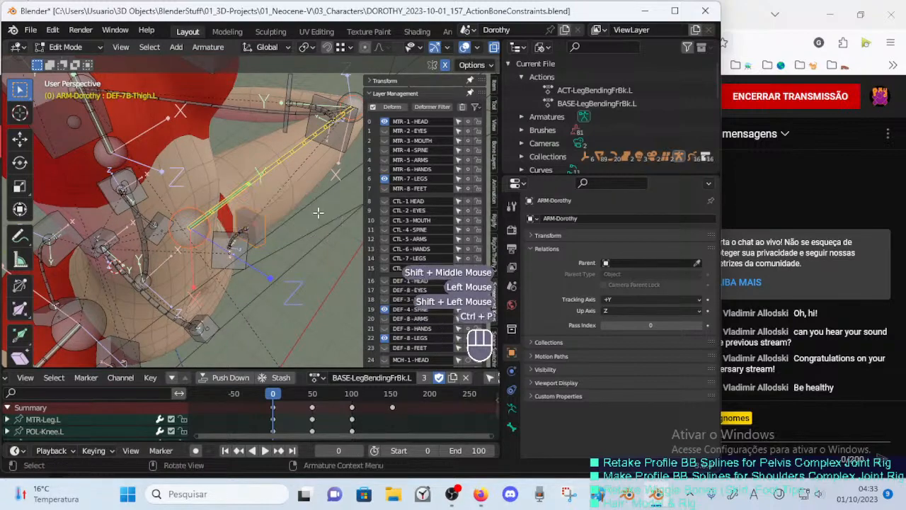
pyautogui.moveTo(318, 213); pyautogui.dragTo(262, 246, button='middle')
pyautogui.press('Tab')
pyautogui.press('Tab')
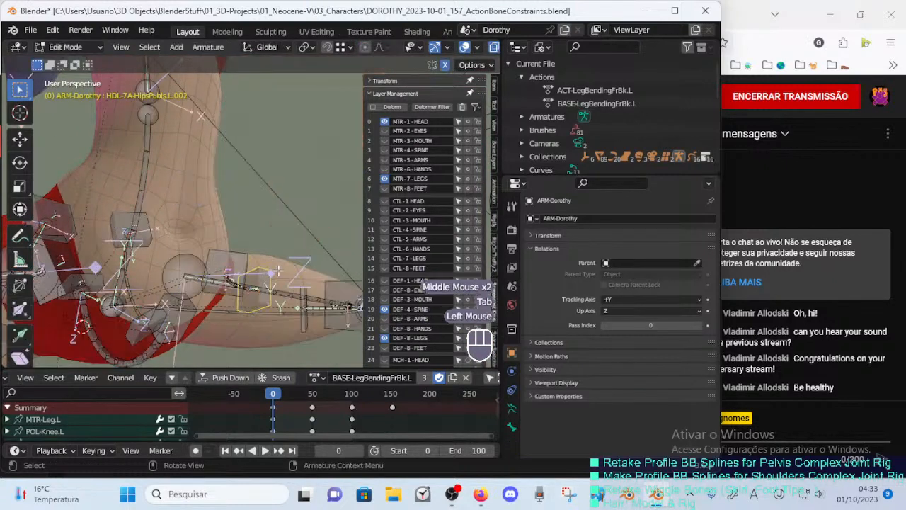
# Clear the parent of HDL-7A-HipsPubis.L.002 and return the armature to Pose Mode.
pyautogui.hotkey('alt', 'p')
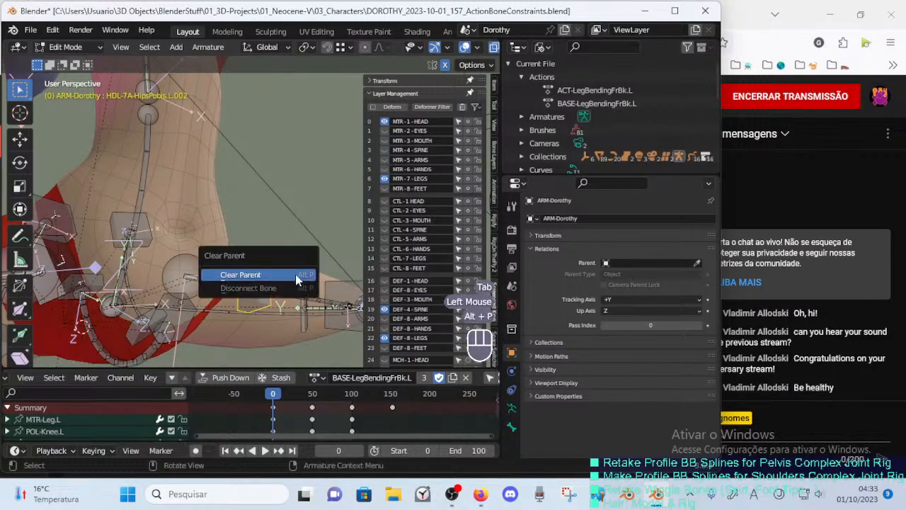
pyautogui.click(296, 280)
pyautogui.press('Tab')
# Tilt HDL-7A-HipsPubis.L.002 about the X axis, move it at the left groin and rotate it freely.
pyautogui.moveTo(296, 274)
pyautogui.mouseDown(button='middle')
pyautogui.moveTo(255, 220)
pyautogui.moveTo(275, 241)
pyautogui.moveTo(283, 270)
pyautogui.moveTo(265, 259)
pyautogui.moveTo(305, 263)
pyautogui.mouseUp(button='middle')
pyautogui.press('r')
pyautogui.press('x')
pyautogui.click(277, 263)
pyautogui.moveTo(283, 263); pyautogui.dragTo(268, 235, button='middle')
pyautogui.press('g')
pyautogui.click(253, 239)
pyautogui.press('r')
pyautogui.click(246, 267)
# Rotate HDL-7A-HipsPubis.L.002 about its local Z axis and again about the global Z axis.
pyautogui.moveTo(246, 267); pyautogui.dragTo(273, 248, button='middle')
pyautogui.press('r')
pyautogui.press('z')
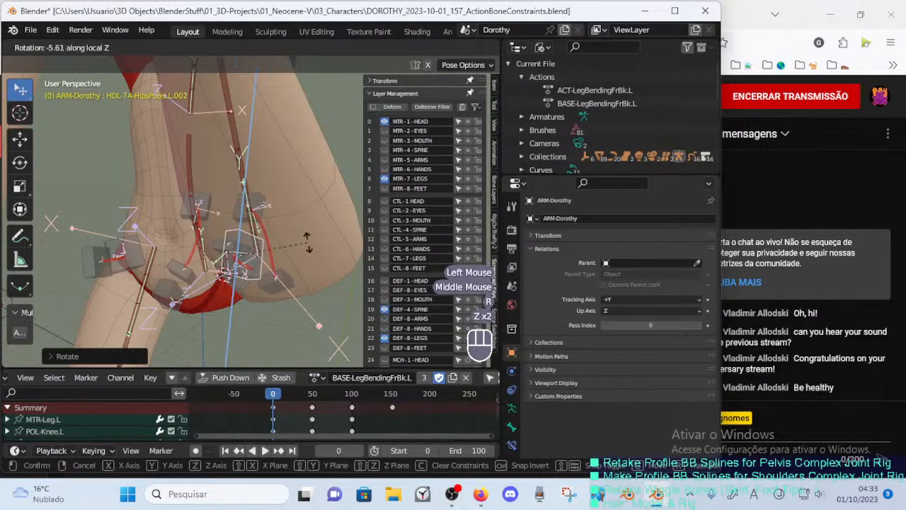
pyautogui.click(304, 214)
pyautogui.press('r')
pyautogui.press('z')
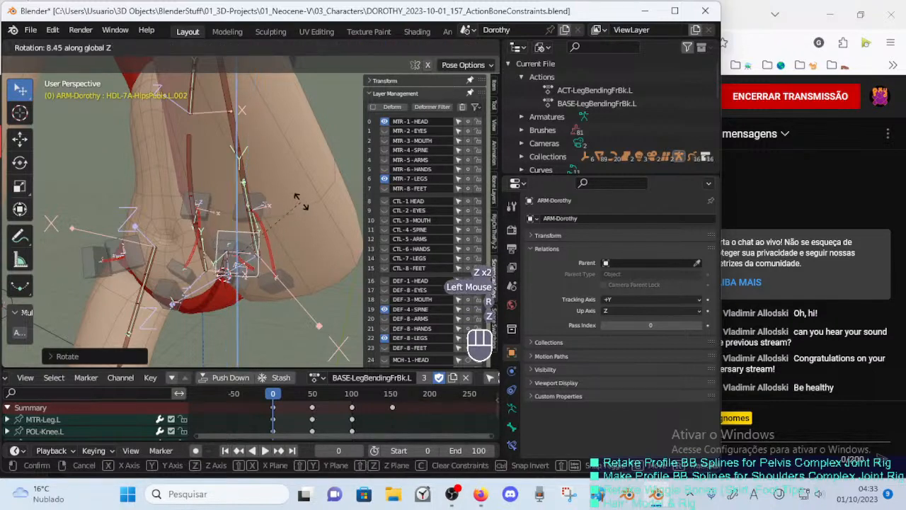
pyautogui.click(330, 238)
# Pull HDL-7A-HipsPubis.L.002 out in front of the left groin and rotate it there.
pyautogui.moveTo(330, 238); pyautogui.dragTo(301, 255, button='middle')
pyautogui.press('g')
pyautogui.click(297, 220)
pyautogui.press('g')
pyautogui.click(343, 238)
pyautogui.click(298, 261)
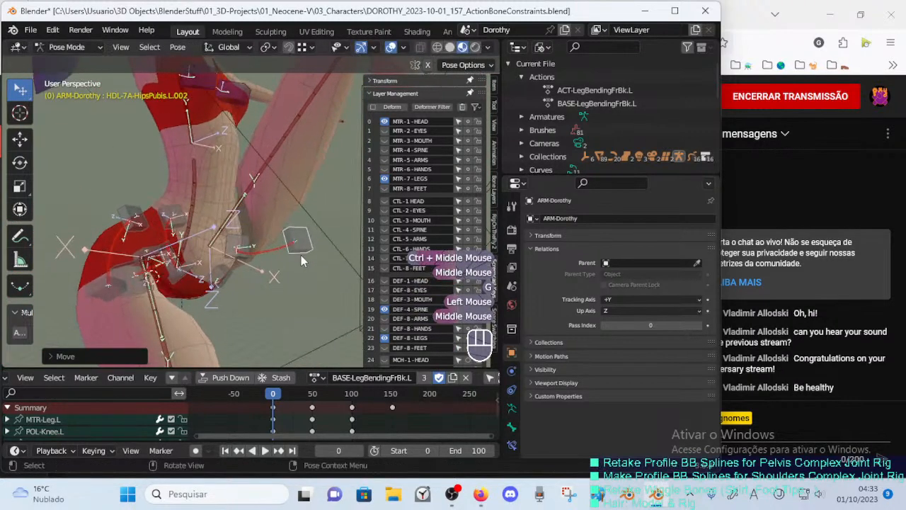
pyautogui.press('r')
pyautogui.click(309, 224)
# Place HDL-7A-HipsPubis.L.002 back against the crease between the raised left thigh and the hip.
pyautogui.press('g')
pyautogui.moveTo(308, 224)
pyautogui.mouseDown(button='middle')
pyautogui.moveTo(275, 237)
pyautogui.moveTo(305, 225)
pyautogui.mouseUp(button='middle')
pyautogui.click(251, 244)
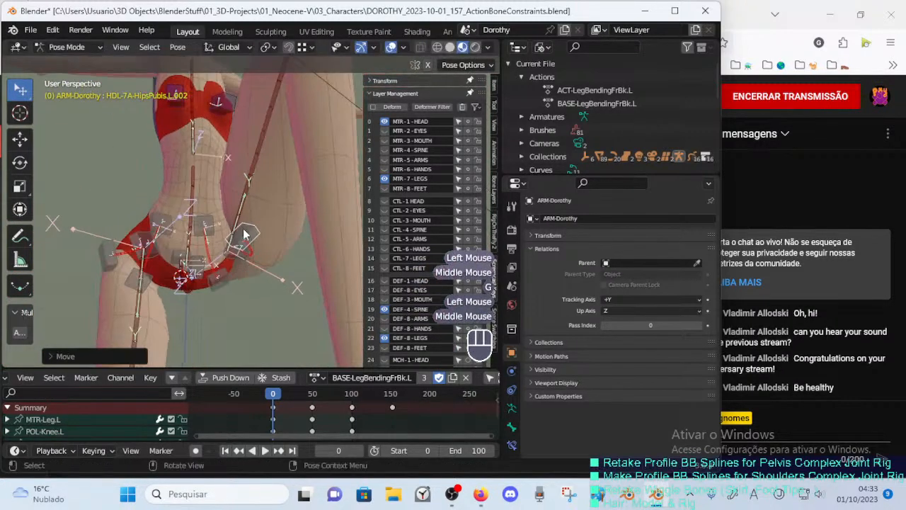
pyautogui.press('g')
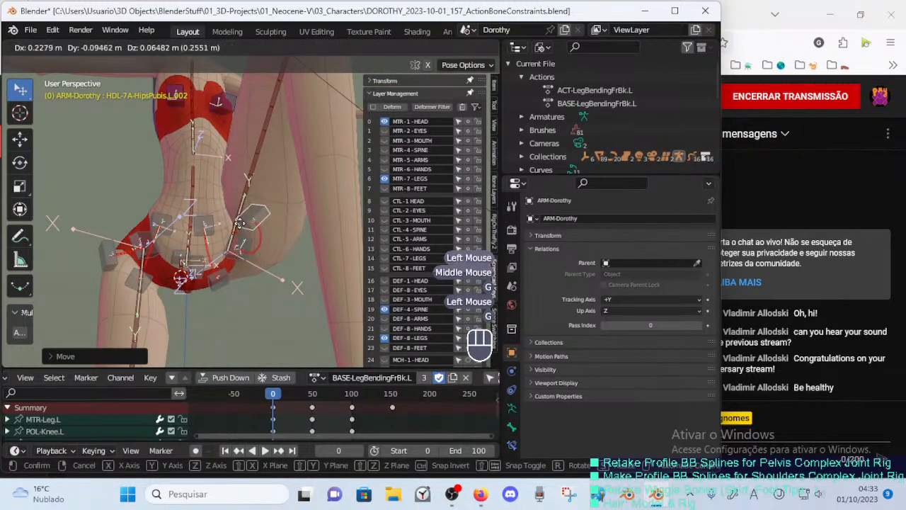
pyautogui.click(250, 217)
pyautogui.moveTo(249, 217)
pyautogui.mouseDown(button='middle')
pyautogui.moveTo(316, 222)
pyautogui.moveTo(258, 206)
pyautogui.mouseUp(button='middle')
pyautogui.press('g')
pyautogui.click(292, 229)
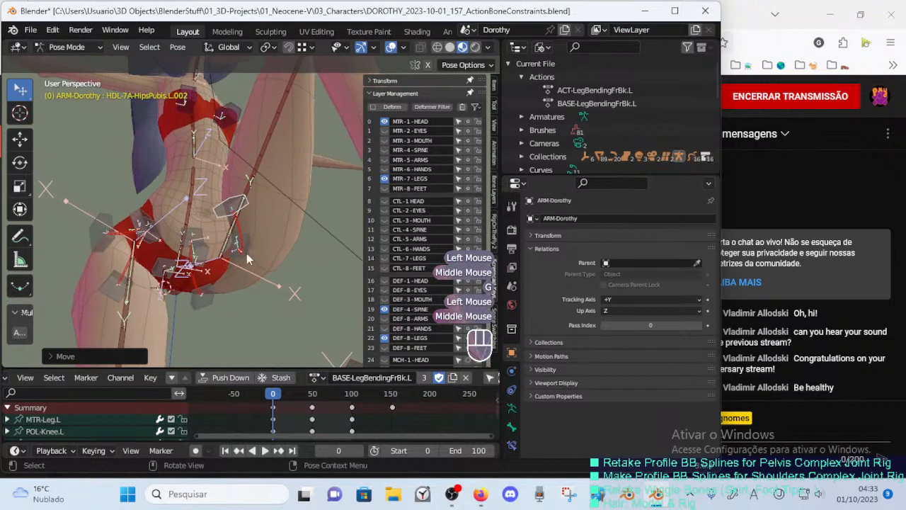
# Select HDL-7A-HipsPubis.L.001 and reposition it on the lower belly beside the left groin crease.
pyautogui.keyDown('ctrl'); pyautogui.click(246, 253); pyautogui.keyUp('ctrl')
pyautogui.moveTo(246, 255); pyautogui.dragTo(234, 213, button='middle')
pyautogui.press('g')
pyautogui.click(232, 257)
pyautogui.press('g')
pyautogui.click(225, 224)
pyautogui.moveTo(233, 212)
pyautogui.mouseDown(button='middle')
pyautogui.moveTo(218, 203)
pyautogui.moveTo(245, 222)
pyautogui.mouseUp(button='middle')
pyautogui.press('g')
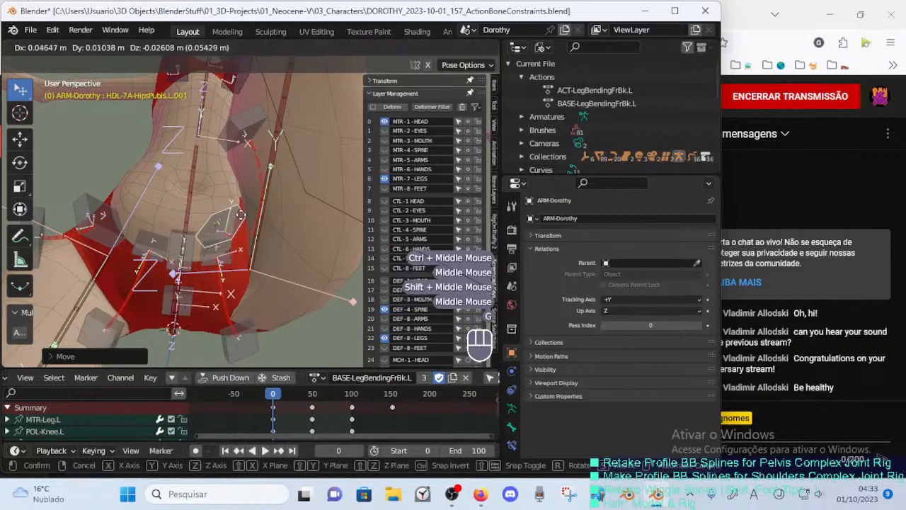
pyautogui.click(235, 223)
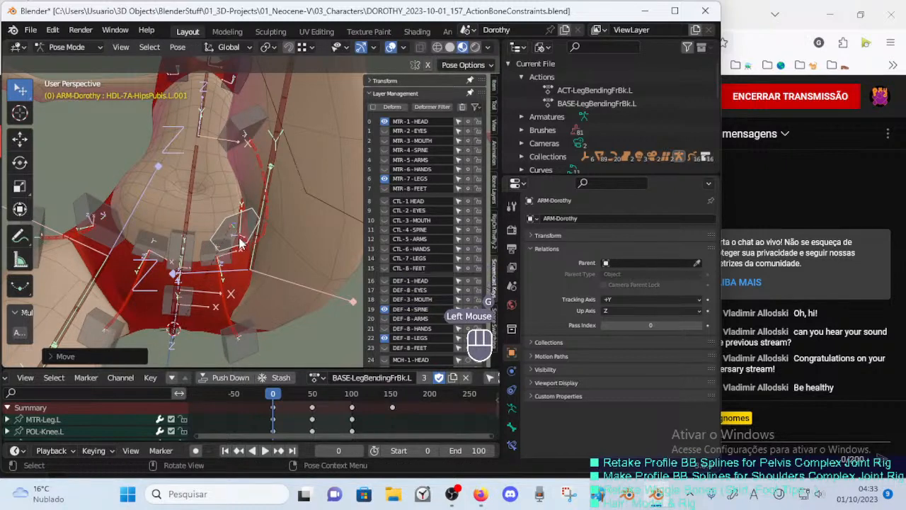
pyautogui.moveTo(241, 244); pyautogui.dragTo(247, 256, button='middle')
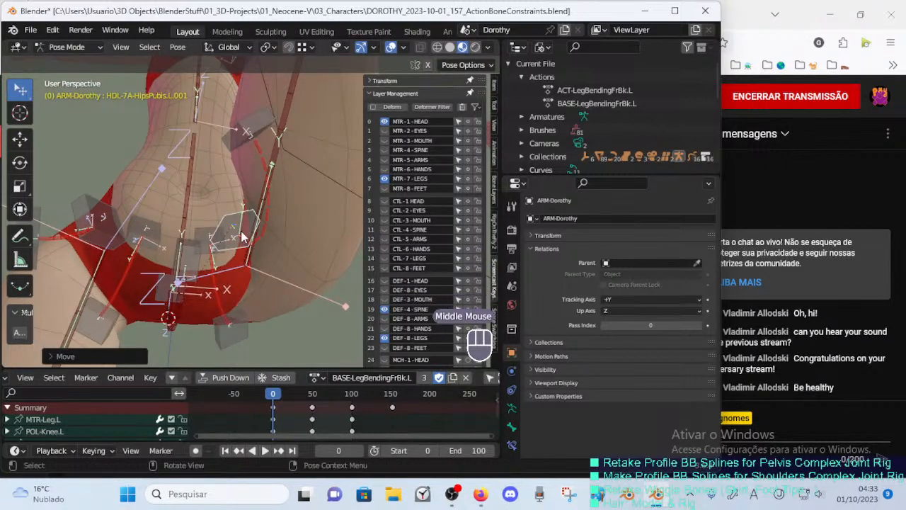
# Select HDL-7A-HipsButtocks.L.002 and reposition it beneath the crotch on the left.
pyautogui.keyDown('ctrl'); pyautogui.click(231, 335); pyautogui.keyUp('ctrl')
pyautogui.keyDown('ctrl'); pyautogui.click(207, 245); pyautogui.keyUp('ctrl')
pyautogui.click(230, 332)
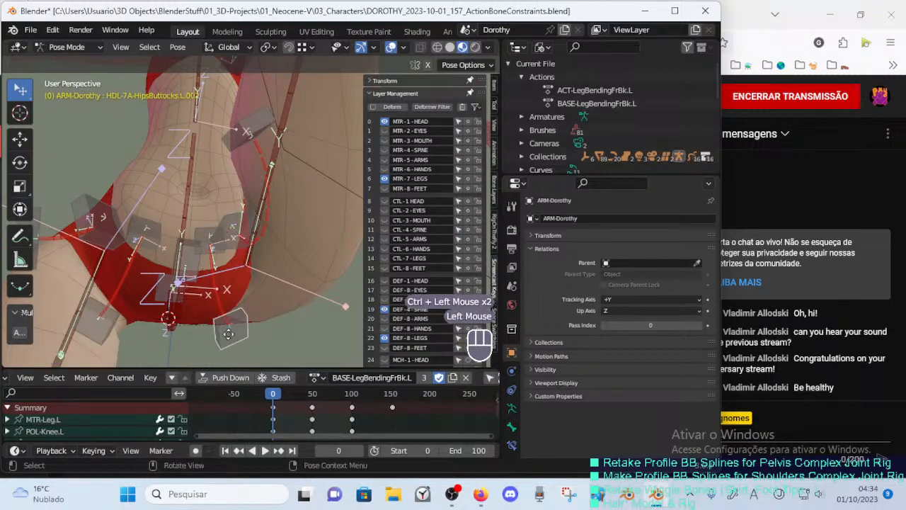
pyautogui.press('g')
pyautogui.click(229, 356)
pyautogui.keyDown('ctrl'); pyautogui.moveTo(229, 356); pyautogui.dragTo(241, 326, button='middle'); pyautogui.keyUp('ctrl')
pyautogui.press('g')
pyautogui.click(245, 325)
# Adjust HDL-7A-HipsButtocks.L.002 from the front and side so it sits below and behind the left buttock.
pyautogui.press('g')
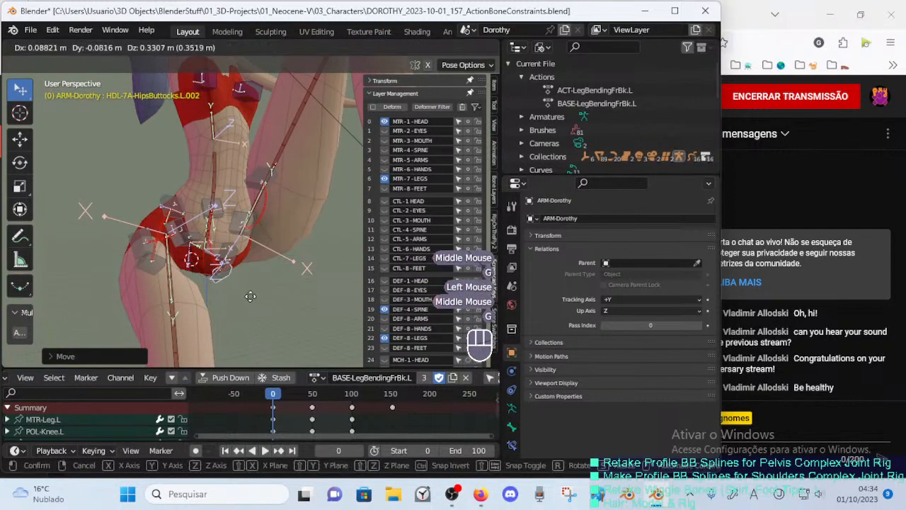
pyautogui.click(251, 295)
pyautogui.moveTo(251, 295); pyautogui.dragTo(127, 265, button='middle')
pyautogui.moveTo(227, 268); pyautogui.dragTo(269, 255, button='middle')
pyautogui.press('g')
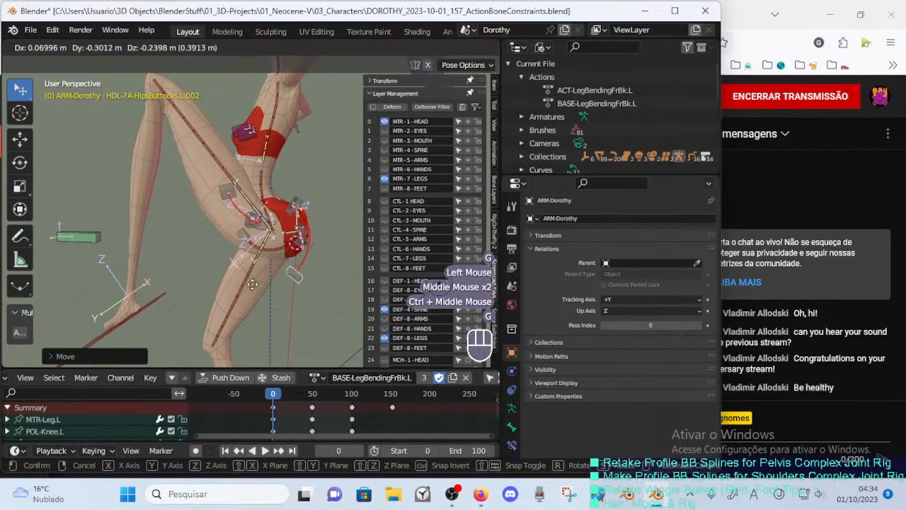
pyautogui.click(293, 213)
pyautogui.moveTo(294, 212); pyautogui.dragTo(301, 208, button='middle')
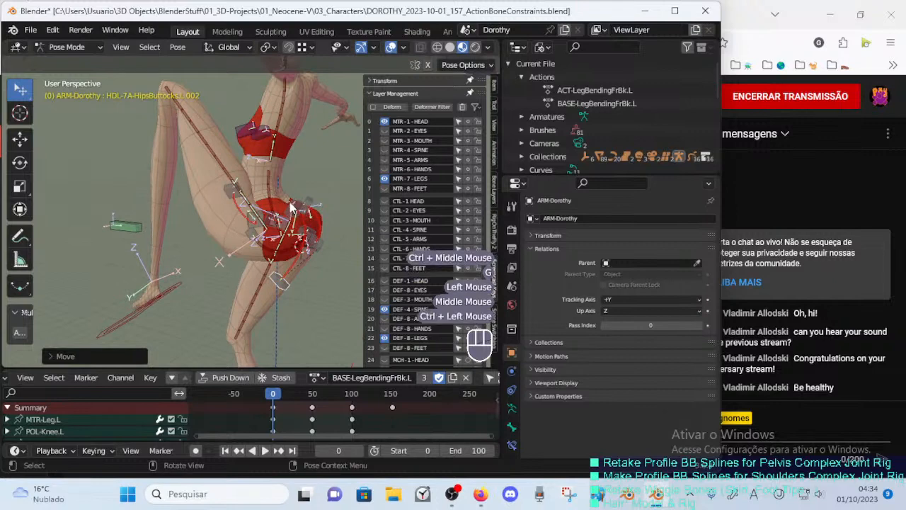
# Select HDL-7A-HipsButtocks.L.001 and move it along the upper part of the left buttock.
pyautogui.click(291, 206)
pyautogui.press('g')
pyautogui.click(286, 223)
pyautogui.moveTo(287, 223); pyautogui.dragTo(281, 226, button='middle')
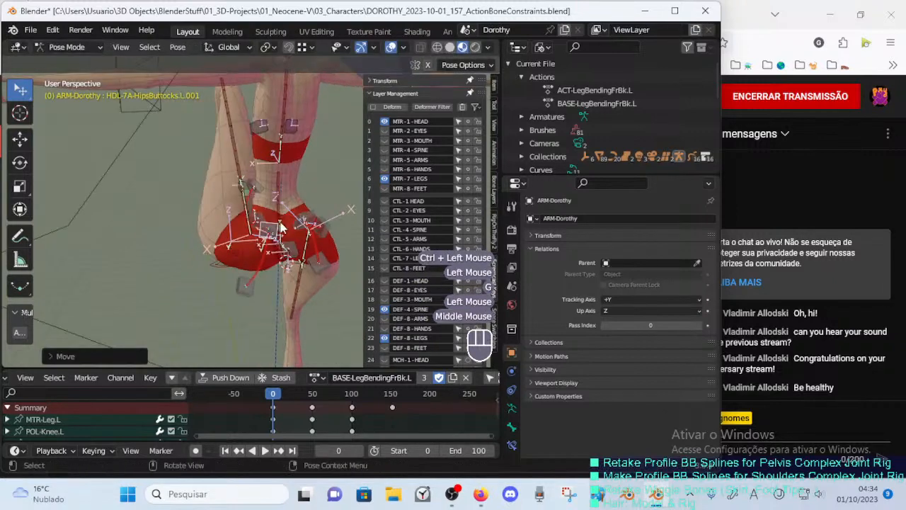
pyautogui.press('g')
pyautogui.click(263, 234)
pyautogui.keyDown('ctrl'); pyautogui.click(243, 295); pyautogui.keyUp('ctrl')
pyautogui.click(248, 285)
pyautogui.moveTo(249, 285); pyautogui.dragTo(226, 274, button='middle')
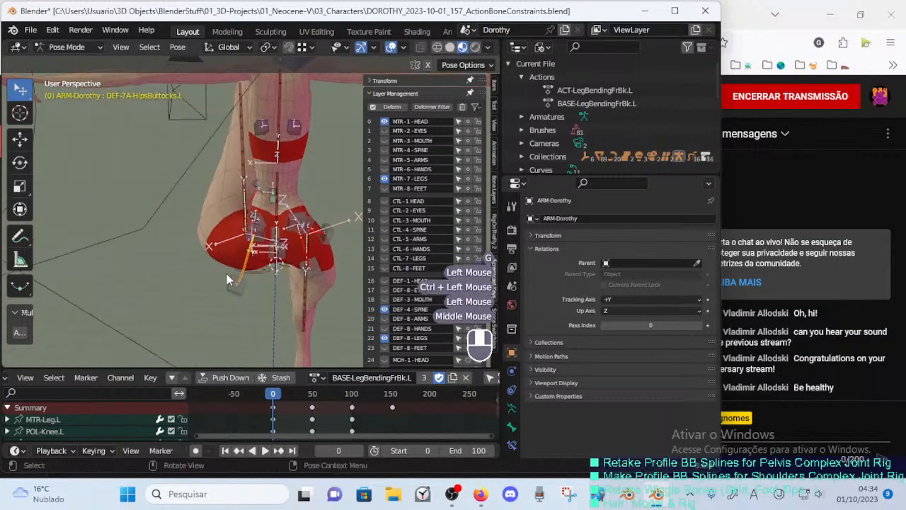
pyautogui.press('g')
pyautogui.press('Escape')
# Move HDL-7A-HipsButtocks.L.002 inward below the buttocks toward the right leg and rotate it.
pyautogui.click(236, 291)
pyautogui.press('g')
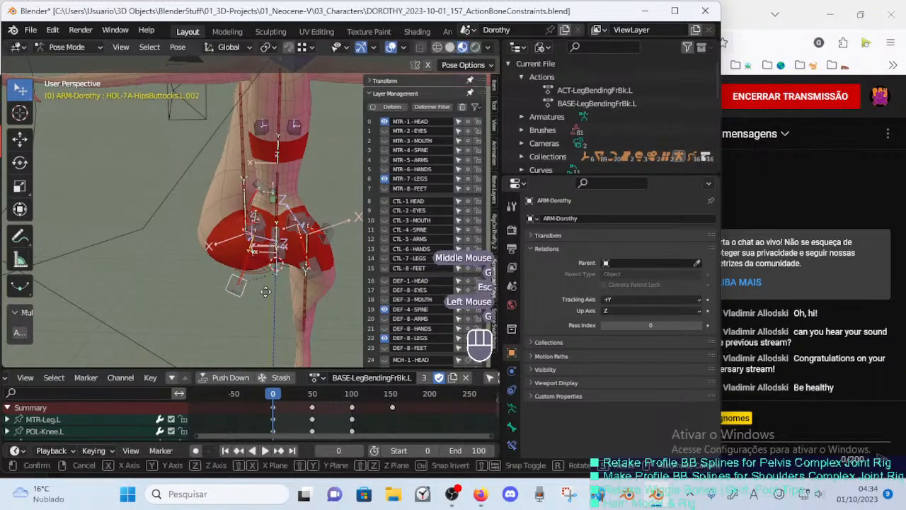
pyautogui.click(266, 293)
pyautogui.moveTo(267, 292); pyautogui.dragTo(275, 289, button='middle')
pyautogui.press('g')
pyautogui.click(284, 294)
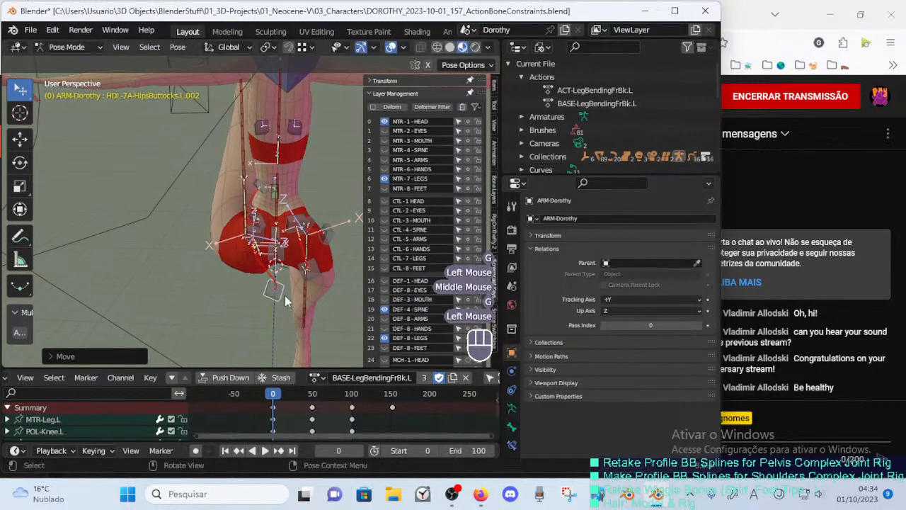
pyautogui.press('r')
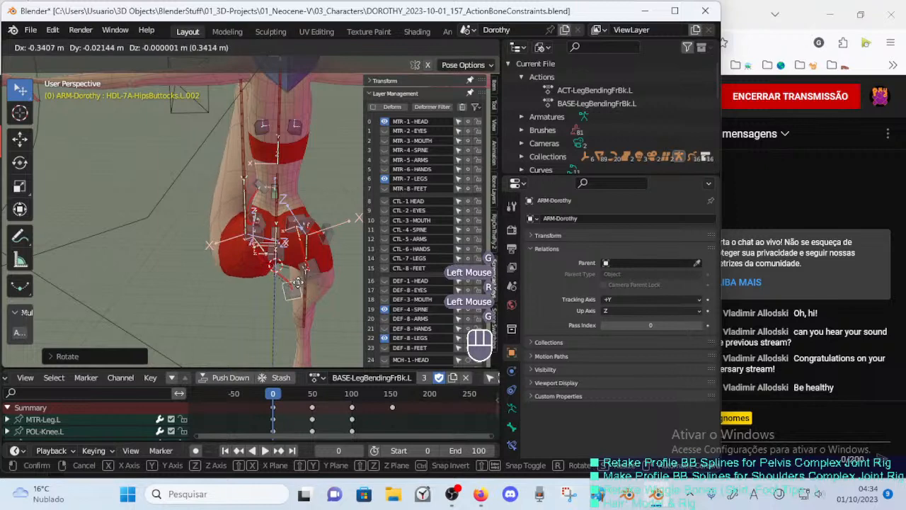
pyautogui.click(298, 283)
pyautogui.moveTo(297, 282); pyautogui.dragTo(226, 230, button='middle')
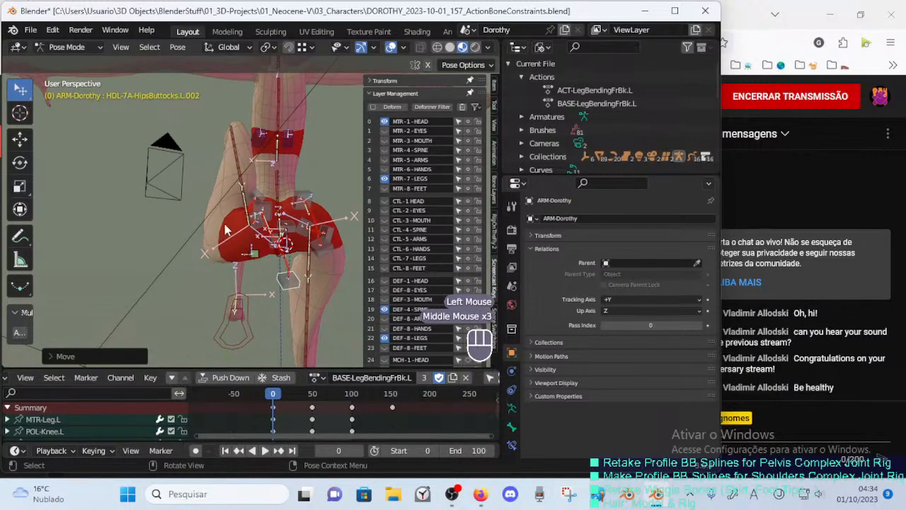
# Compare the left buttock handle's position in the Edit Mode rest pose and the bent-leg pose from several angles.
pyautogui.click(252, 259)
pyautogui.moveTo(252, 259); pyautogui.dragTo(230, 269, button='middle')
pyautogui.press('Tab')
pyautogui.moveTo(230, 269); pyautogui.dragTo(253, 260, button='middle')
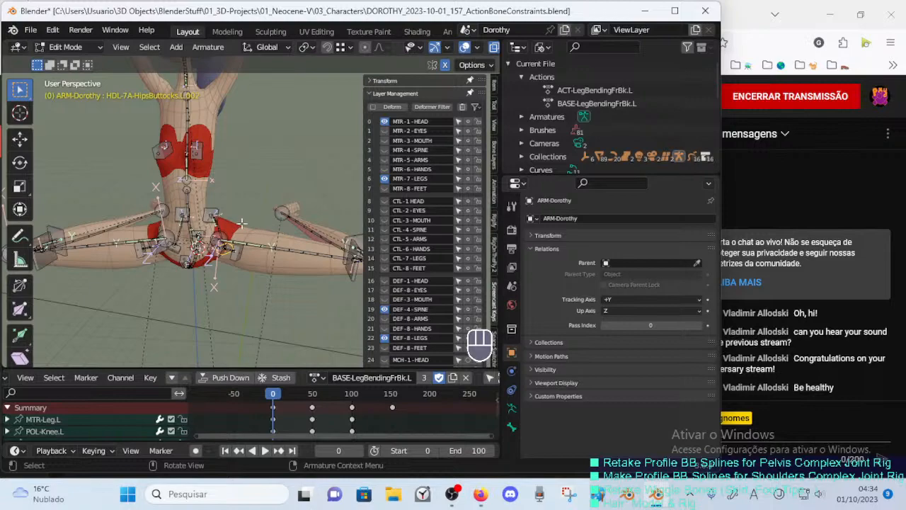
pyautogui.moveTo(236, 230)
pyautogui.mouseDown(button='middle')
pyautogui.moveTo(259, 242)
pyautogui.moveTo(230, 238)
pyautogui.mouseUp(button='middle')
pyautogui.keyDown('ctrl'); pyautogui.moveTo(231, 238); pyautogui.dragTo(267, 221, button='middle'); pyautogui.keyUp('ctrl')
pyautogui.moveTo(268, 221); pyautogui.dragTo(231, 257, button='middle')
pyautogui.press('Tab')
pyautogui.press('Tab')
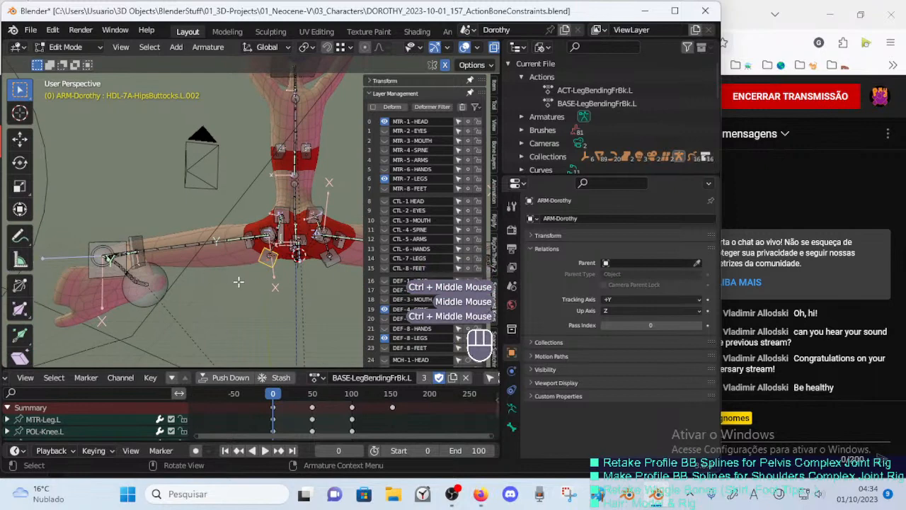
pyautogui.press('Tab')
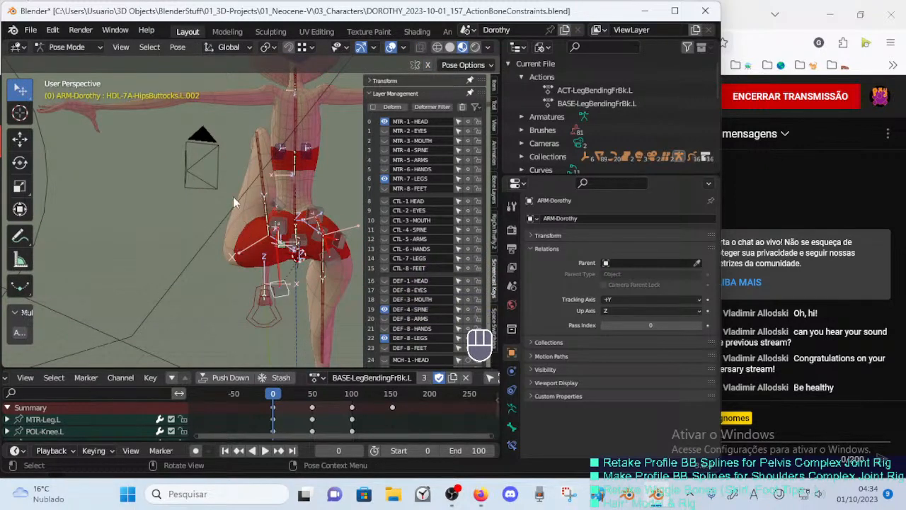
pyautogui.moveTo(229, 243)
pyautogui.mouseDown(button='middle')
pyautogui.moveTo(314, 254)
pyautogui.moveTo(269, 234)
pyautogui.moveTo(254, 205)
pyautogui.moveTo(244, 244)
pyautogui.mouseUp(button='middle')
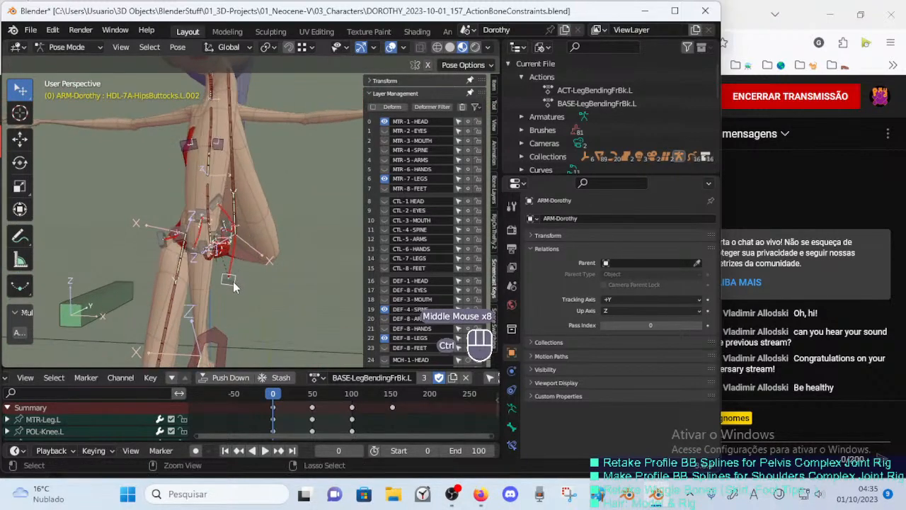
# Move HDL-7A-HipsButtocks.L.002 across beneath the pelvis to beyond the right thigh and rotate it.
pyautogui.click(232, 282)
pyautogui.press('g')
pyautogui.click(217, 262)
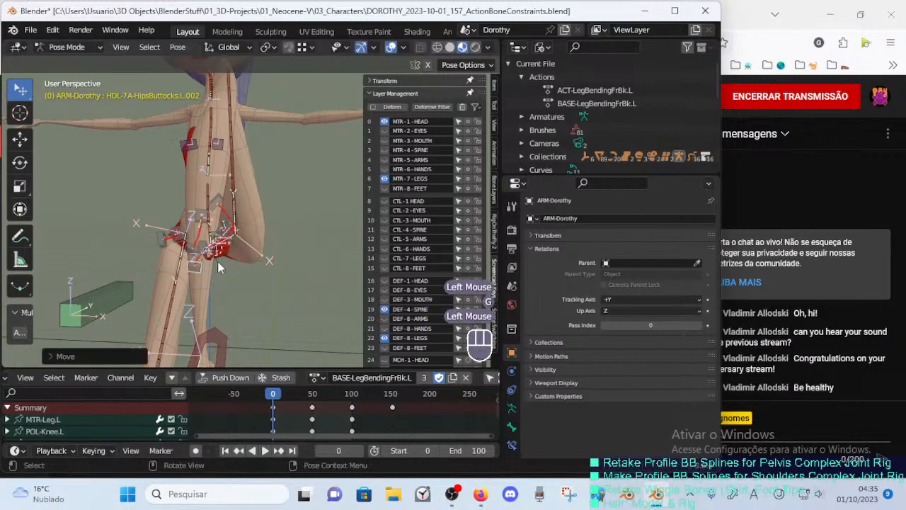
pyautogui.moveTo(217, 261); pyautogui.dragTo(238, 271, button='middle')
pyautogui.press('g')
pyautogui.click(215, 281)
pyautogui.press('r')
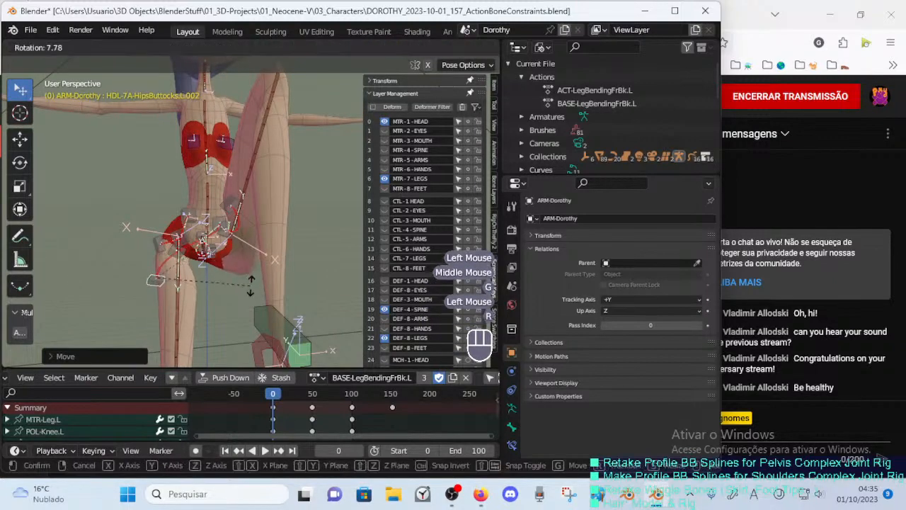
pyautogui.click(244, 256)
pyautogui.moveTo(249, 255); pyautogui.dragTo(275, 249, button='middle')
pyautogui.moveTo(266, 256); pyautogui.dragTo(219, 253, button='middle')
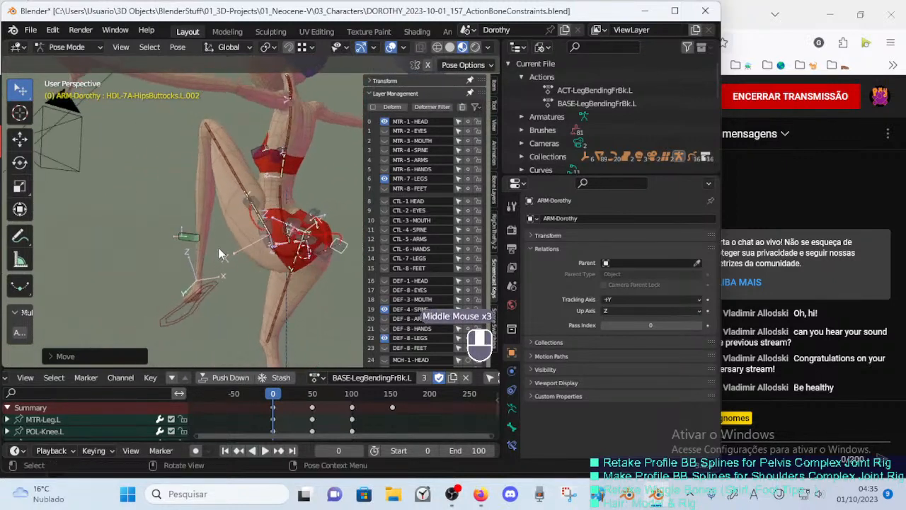
# Select ARM-Dorothy together with the 00_Body mesh, switch to Weight Paint mode and pick the DEF-7B-Thigh.L bone.
pyautogui.hotkey('ctrl', 'Tab')
pyautogui.click(242, 193)
pyautogui.keyDown('shift'); pyautogui.click(240, 204); pyautogui.keyUp('shift')
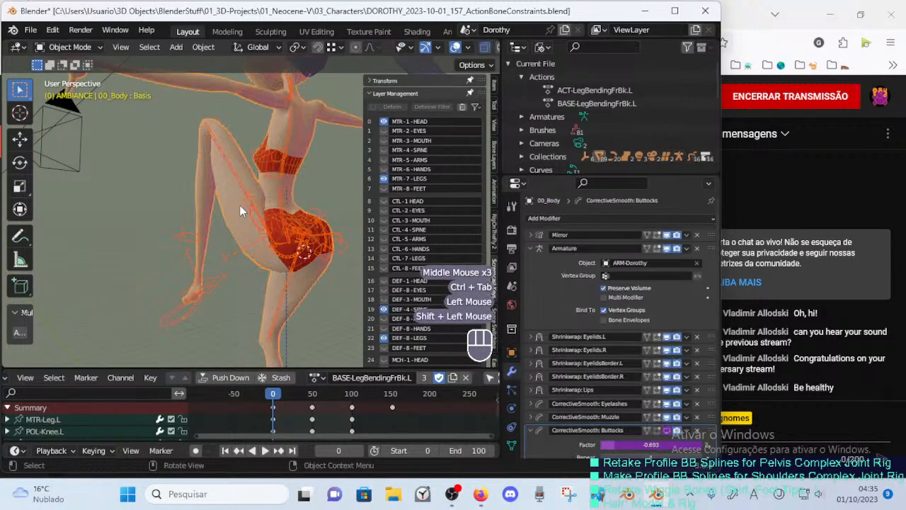
pyautogui.hotkey('ctrl', 'Tab')
pyautogui.click(151, 159)
pyautogui.keyDown('ctrl'); pyautogui.click(206, 212); pyautogui.keyUp('ctrl')
pyautogui.moveTo(205, 212)
pyautogui.mouseDown(button='middle')
pyautogui.moveTo(317, 245)
pyautogui.moveTo(315, 212)
pyautogui.mouseUp(button='middle')
pyautogui.moveTo(316, 213)
pyautogui.keyDown('ctrl'); pyautogui.mouseDown(button='middle')
pyautogui.moveTo(313, 192)
pyautogui.moveTo(234, 227)
pyautogui.moveTo(209, 244)
pyautogui.moveTo(249, 231)
pyautogui.moveTo(222, 242)
pyautogui.moveTo(259, 238)
pyautogui.moveTo(202, 263)
pyautogui.moveTo(248, 260)
pyautogui.moveTo(233, 204)
pyautogui.moveTo(317, 225)
pyautogui.mouseUp(button='middle'); pyautogui.keyUp('ctrl')
pyautogui.press('Tab')
pyautogui.press('Tab')
pyautogui.press('Tab')
pyautogui.press('Tab')
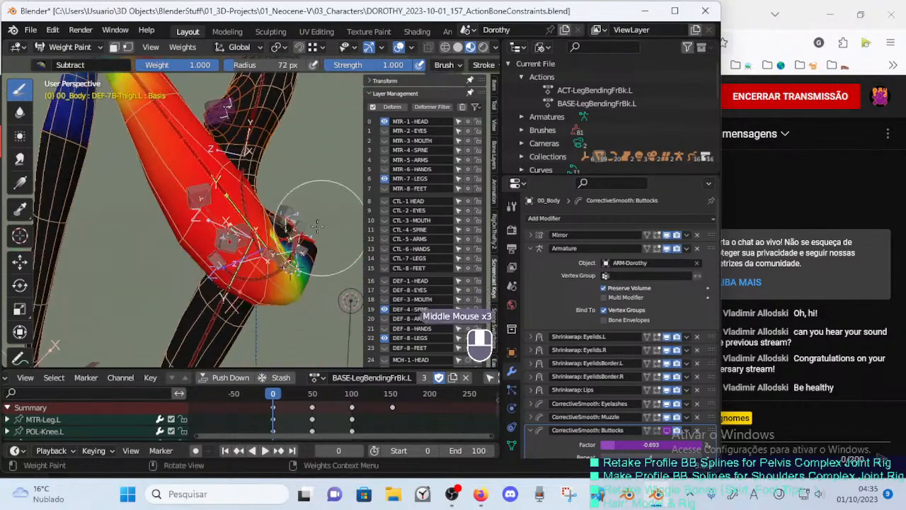
# Reposition the handle bones around the left hip by moving two of them and rotating the second.
pyautogui.keyDown('ctrl'); pyautogui.click(239, 228); pyautogui.keyUp('ctrl')
pyautogui.moveTo(240, 228); pyautogui.dragTo(273, 237, button='middle')
pyautogui.keyDown('ctrl'); pyautogui.click(230, 225); pyautogui.keyUp('ctrl')
pyautogui.press('g')
pyautogui.click(198, 225)
pyautogui.keyDown('ctrl'); pyautogui.click(248, 213); pyautogui.keyUp('ctrl')
pyautogui.press('r')
pyautogui.click(303, 216)
pyautogui.press('g')
pyautogui.click(309, 202)
# Blur the DEF-7B-Thigh.L weights where the left thigh meets the buttock, using an 80 px brush radius at full strength.
pyautogui.keyDown('ctrl'); pyautogui.moveTo(272, 237); pyautogui.dragTo(236, 221, button='middle'); pyautogui.keyUp('ctrl')
pyautogui.keyDown('ctrl'); pyautogui.click(246, 219); pyautogui.keyUp('ctrl')
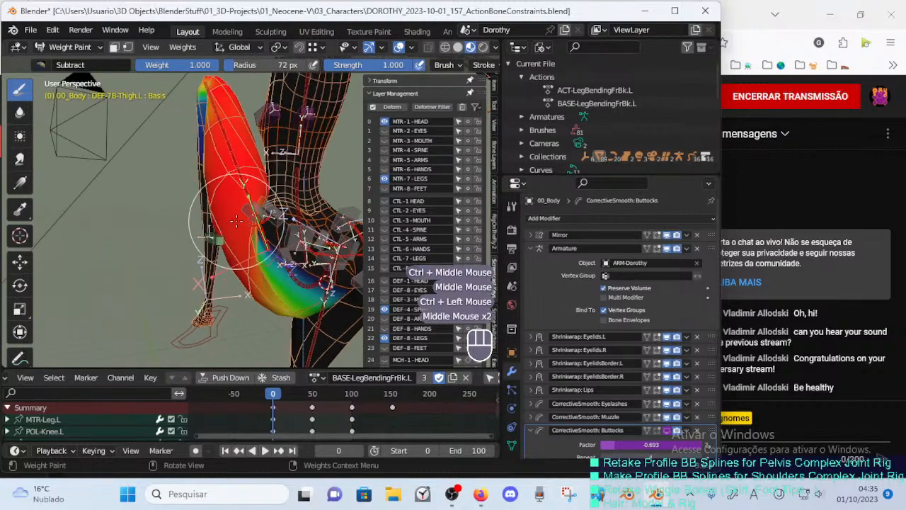
pyautogui.click(20, 111)
pyautogui.press('f')
pyautogui.click(255, 303)
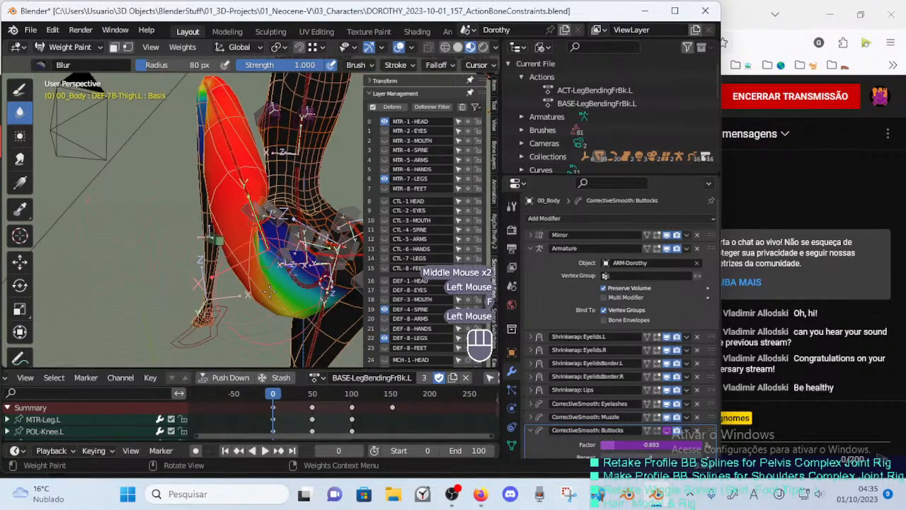
pyautogui.click(255, 303)
pyautogui.moveTo(255, 303); pyautogui.dragTo(226, 283, button='middle')
pyautogui.click(226, 283)
pyautogui.moveTo(266, 262); pyautogui.dragTo(275, 380, button='middle')
pyautogui.click(290, 263)
pyautogui.click(269, 260)
pyautogui.click(283, 248)
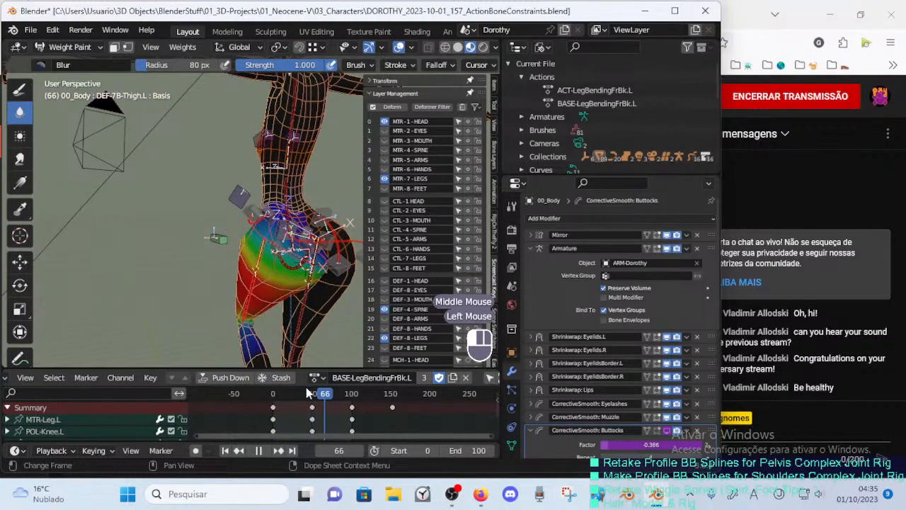
# Scrub the leg-bending action back to frame 0 and check the left thigh's deformation from behind.
pyautogui.moveTo(290, 391); pyautogui.dragTo(280, 390)
pyautogui.moveTo(305, 318); pyautogui.dragTo(260, 335, button='middle')
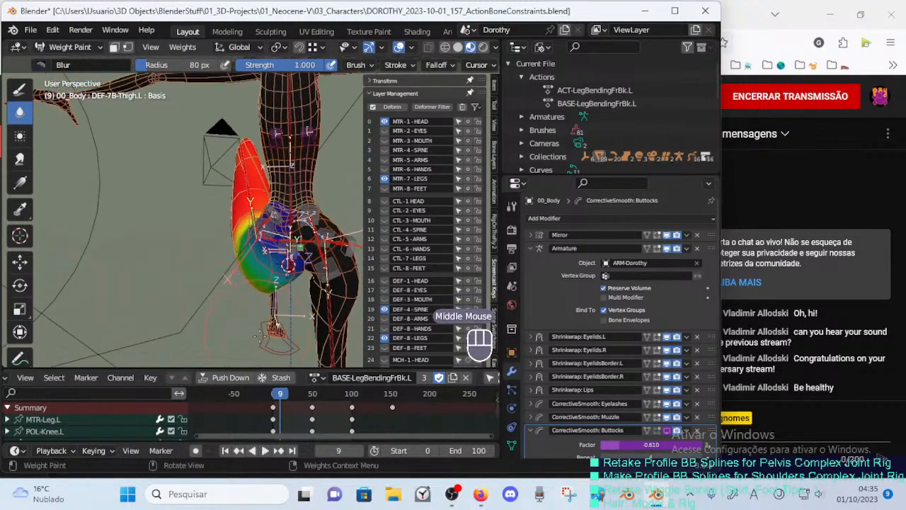
pyautogui.keyDown('alt'); pyautogui.moveTo(262, 281); pyautogui.dragTo(270, 362, button='middle'); pyautogui.keyUp('alt')
pyautogui.moveTo(279, 391)
pyautogui.mouseDown()
pyautogui.moveTo(310, 390)
pyautogui.moveTo(264, 393)
pyautogui.moveTo(303, 393)
pyautogui.moveTo(273, 394)
pyautogui.mouseUp()
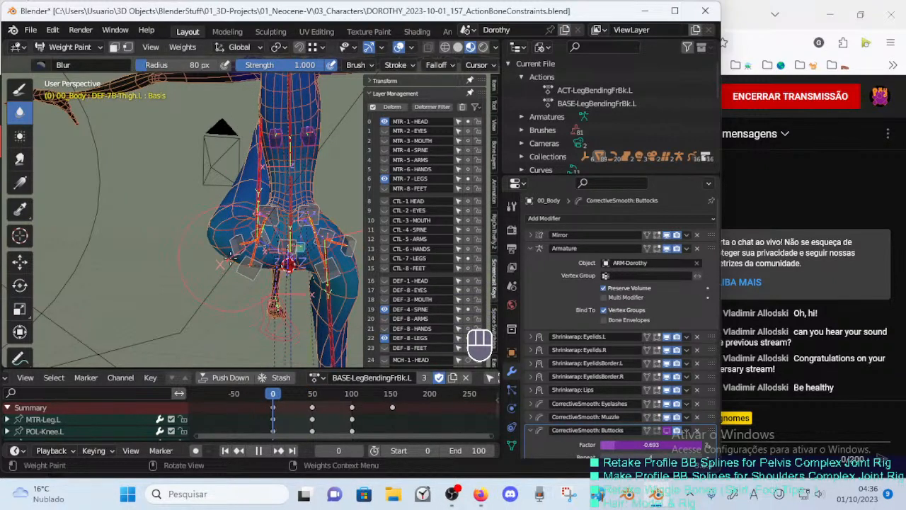
# Circle-select the vertices along the left thigh's upper edge on 00_Body, smooth them and return to Object Mode.
pyautogui.hotkey('alt', 'a')
pyautogui.hotkey('ctrl', 'Tab')
pyautogui.click(223, 239)
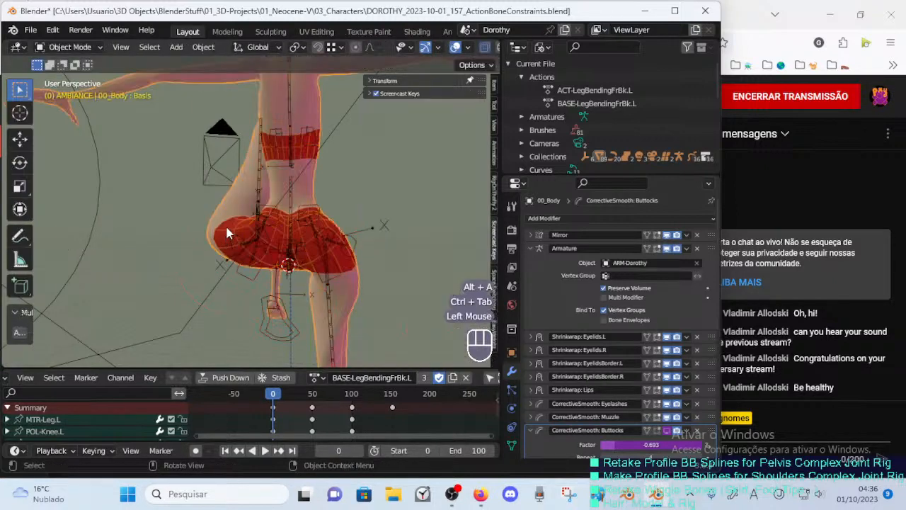
pyautogui.press('Tab')
pyautogui.middleClick(236, 239)
pyautogui.hotkey('alt', 'a')
pyautogui.press('c')
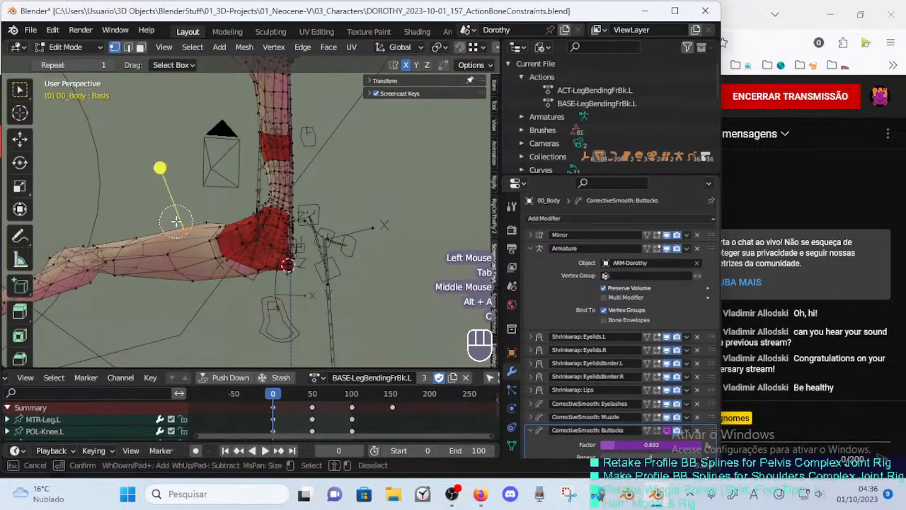
pyautogui.rightClick(218, 224)
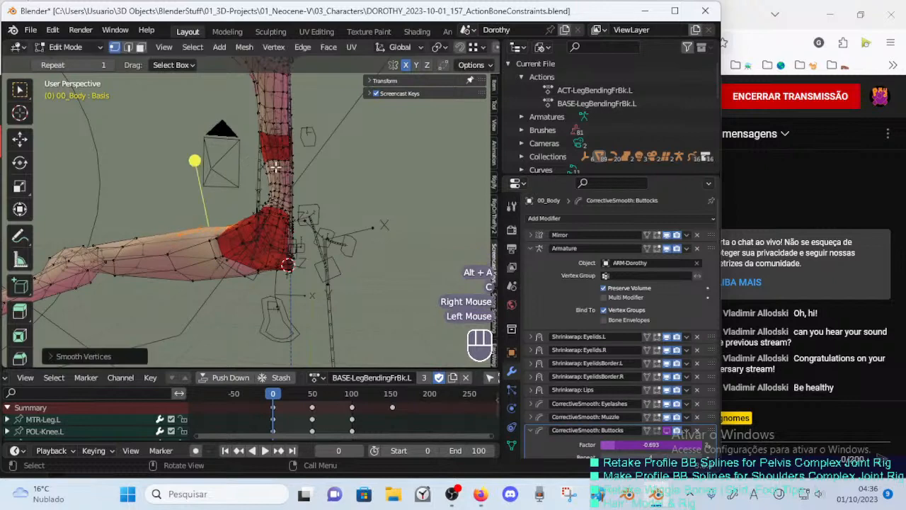
pyautogui.press('Tab')
pyautogui.press('Tab')
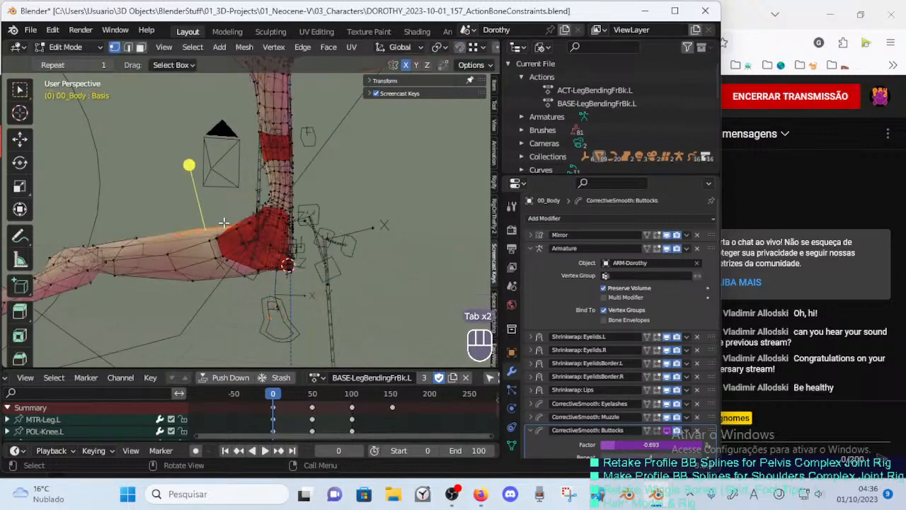
pyautogui.press('Tab')
# Switch ARM-Dorothy to Pose Mode and reset all its bones to the rest pose.
pyautogui.press('a')
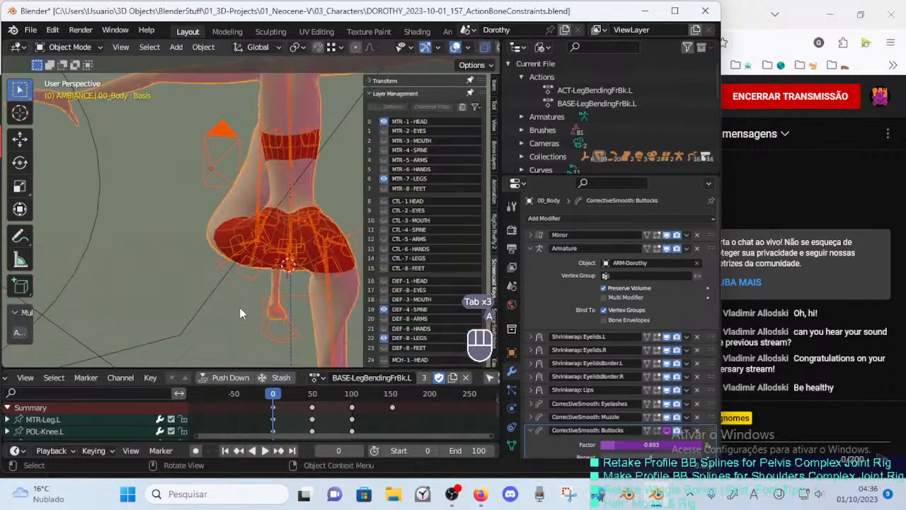
pyautogui.click(256, 244)
pyautogui.hotkey('ctrl', 'Tab')
pyautogui.hotkey('alt', 'q')
pyautogui.hotkey('alt', 'q')
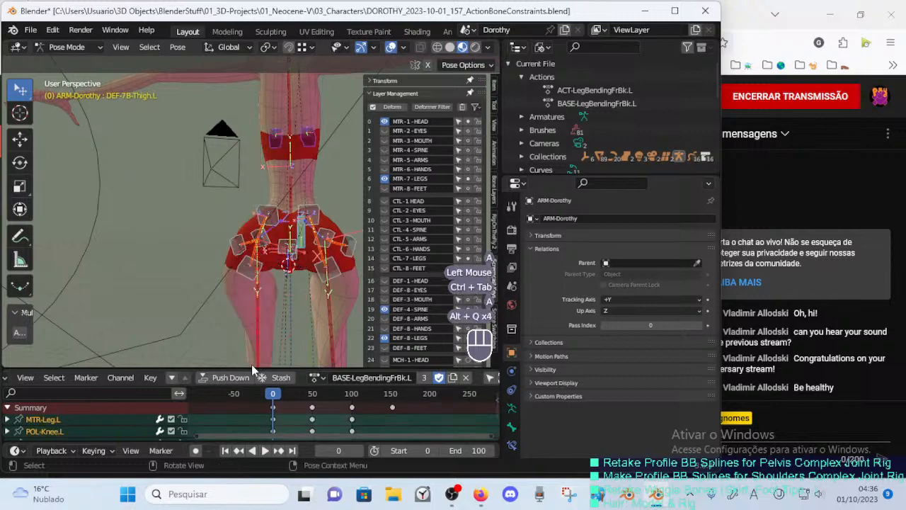
# Select the ActionsSwitch bone, rotate it about the global X axis and clear the selection.
pyautogui.hotkey('alt', 'a')
pyautogui.click(303, 242)
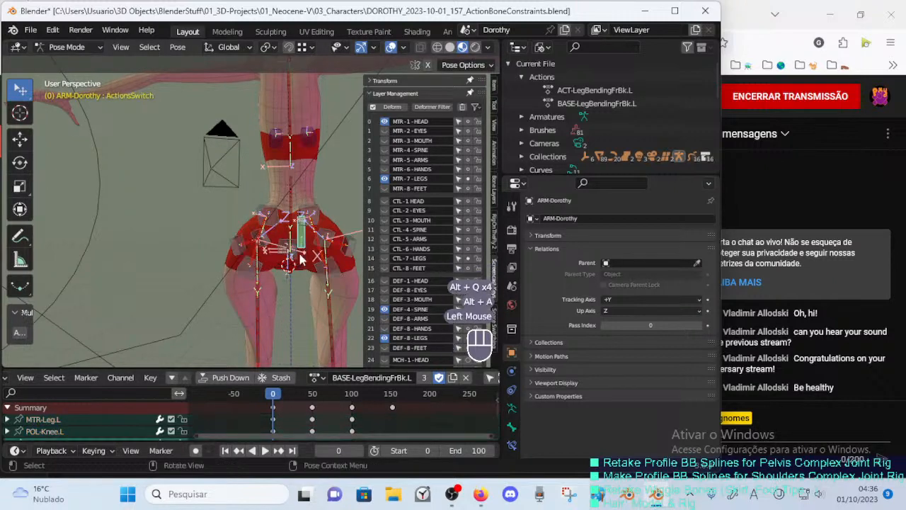
pyautogui.moveTo(301, 261); pyautogui.dragTo(291, 283, button='middle')
pyautogui.keyDown('ctrl'); pyautogui.moveTo(290, 283); pyautogui.dragTo(224, 252, button='middle'); pyautogui.keyUp('ctrl')
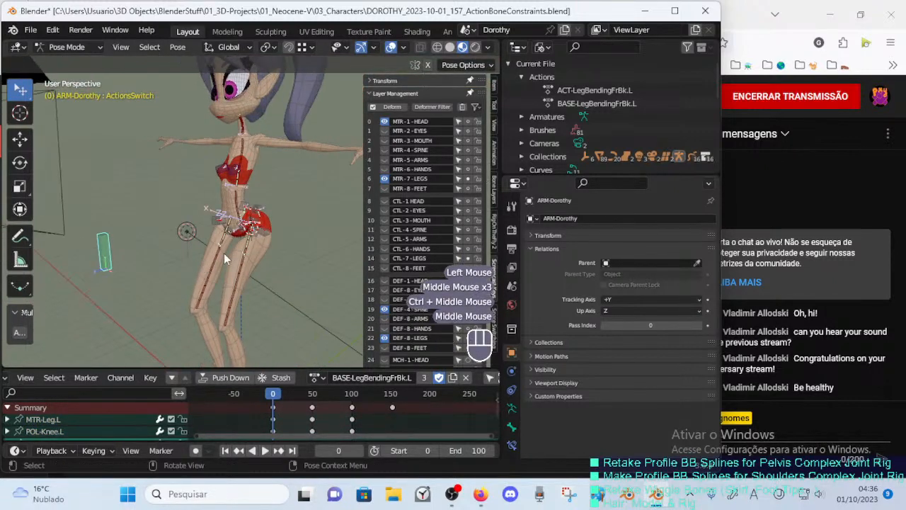
pyautogui.press('r')
pyautogui.press('y')
pyautogui.press('x')
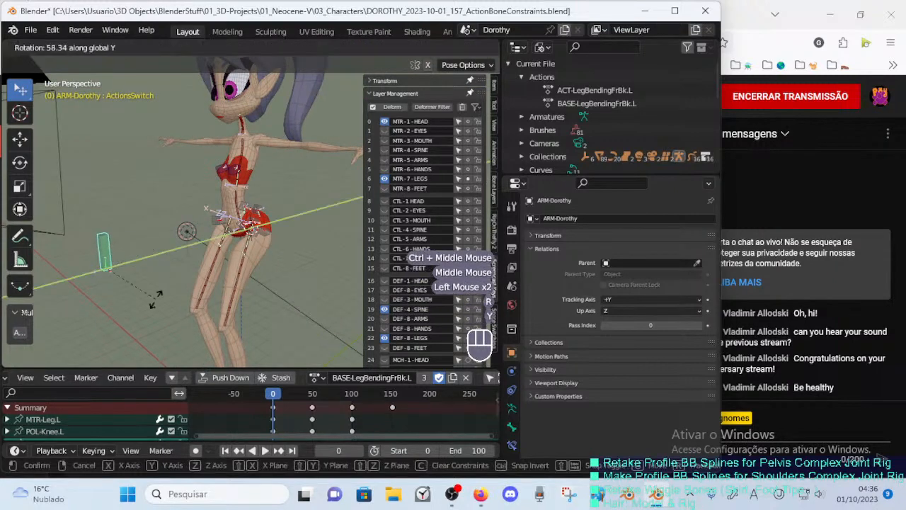
pyautogui.click(89, 310)
pyautogui.press('r')
pyautogui.press('x')
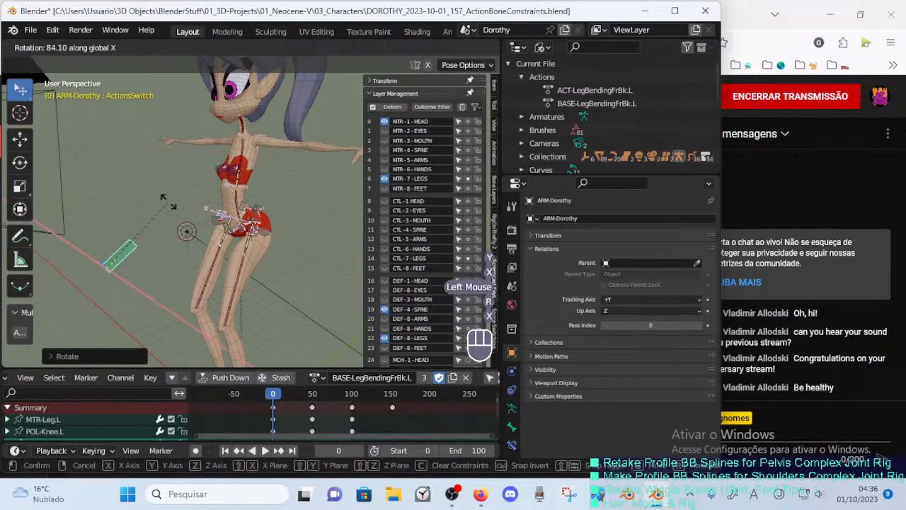
pyautogui.click(153, 286)
pyautogui.keyDown('ctrl'); pyautogui.moveTo(153, 286); pyautogui.dragTo(283, 186, button='middle'); pyautogui.keyUp('ctrl')
pyautogui.moveTo(283, 186); pyautogui.dragTo(265, 249, button='middle')
pyautogui.hotkey('alt', 'a')
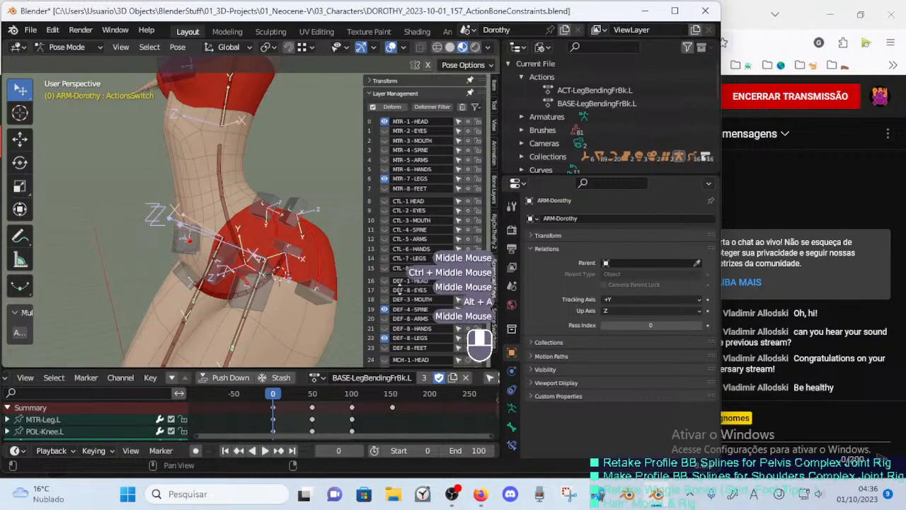
# Show the MCH-6-HANDS bone layer, select the HDL-7A-Pubis.L.001 handle and try to move it.
pyautogui.scroll(-3, 424, 234)
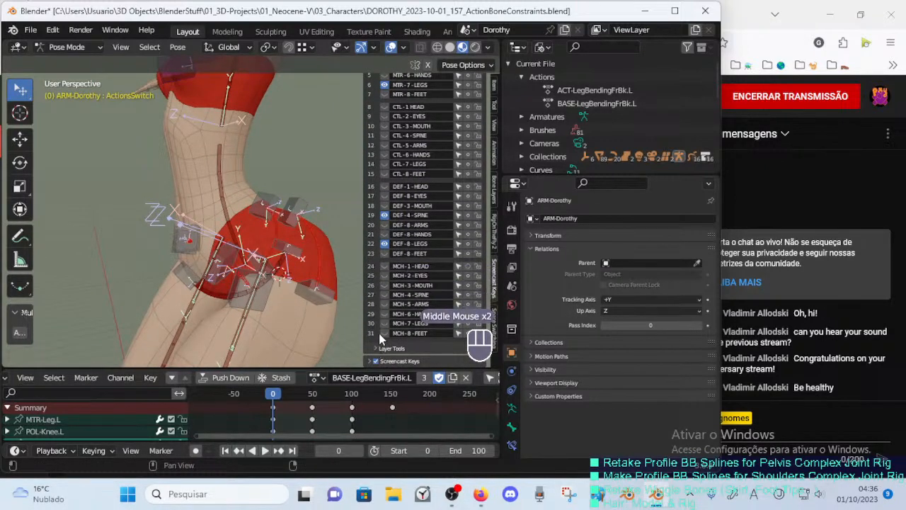
pyautogui.click(384, 313)
pyautogui.click(384, 313)
pyautogui.click(384, 314)
pyautogui.hotkey('alt', 'a')
pyautogui.moveTo(325, 303); pyautogui.dragTo(214, 306, button='middle')
pyautogui.click(254, 283)
pyautogui.click(210, 298)
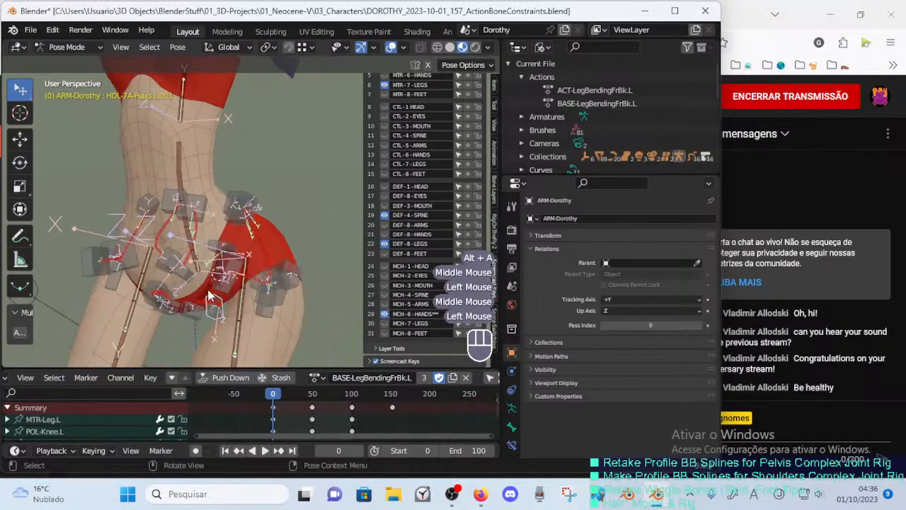
pyautogui.press('g')
pyautogui.press('Escape')
# Open the bone properties and hide the DEF-8-LEGS and DEF-4-SPINE bone layers.
pyautogui.click(436, 317)
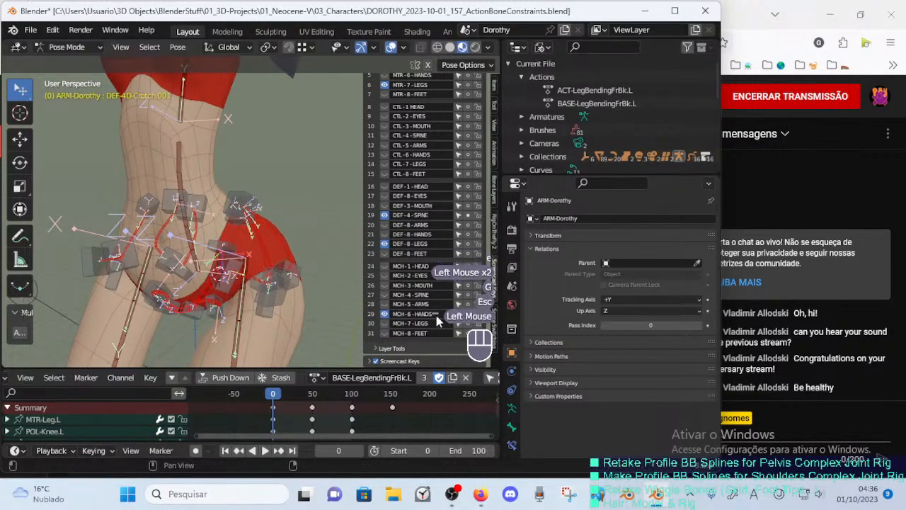
pyautogui.click(511, 428)
pyautogui.moveTo(227, 290); pyautogui.dragTo(263, 309, button='middle')
pyautogui.click(384, 214)
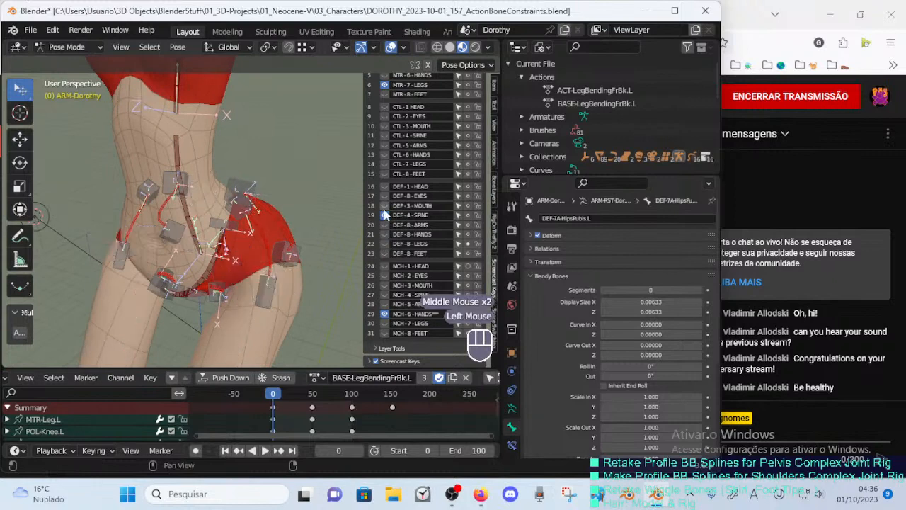
pyautogui.click(383, 204)
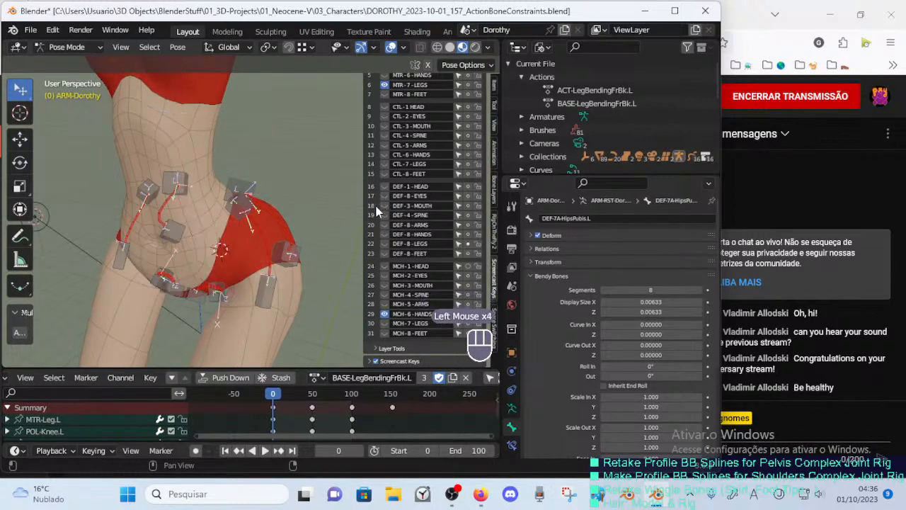
# Check the Deform setting of the buttocks, hips and pubis bendy bones on both sides of the pelvis.
pyautogui.hotkey('alt', 'a')
pyautogui.click(171, 213)
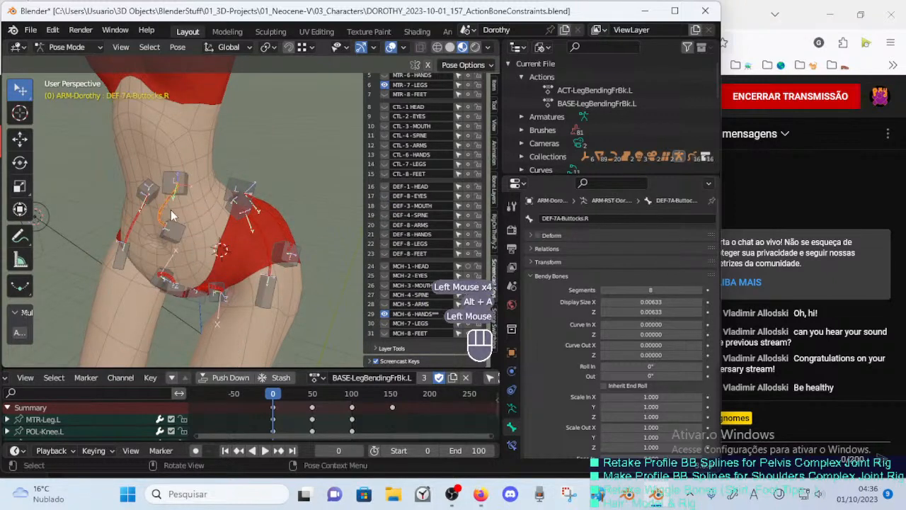
pyautogui.moveTo(171, 214); pyautogui.dragTo(168, 261, button='middle')
pyautogui.click(154, 224)
pyautogui.click(154, 216)
pyautogui.click(150, 216)
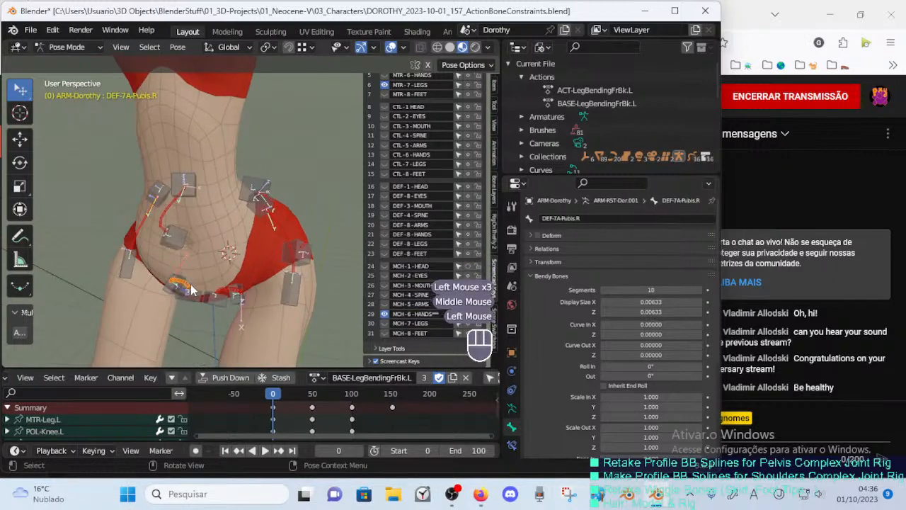
pyautogui.click(230, 289)
pyautogui.click(232, 290)
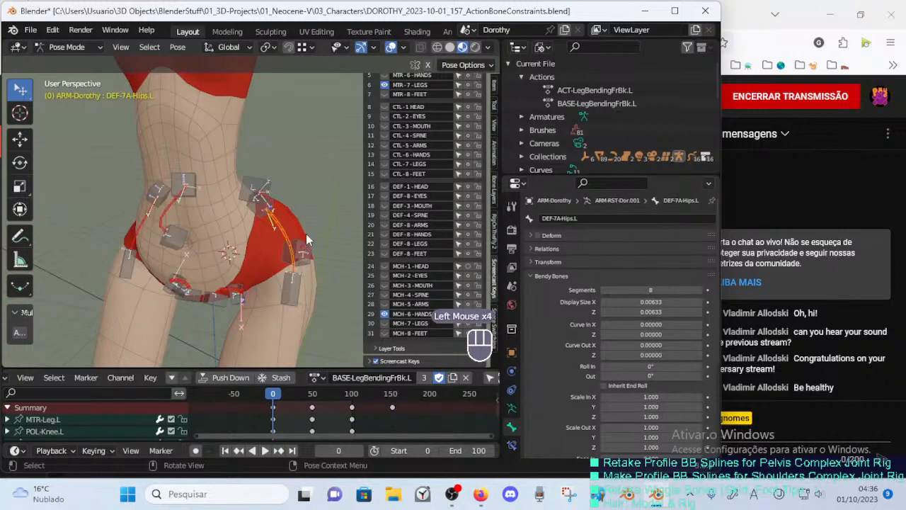
pyautogui.moveTo(295, 237); pyautogui.dragTo(236, 299, button='middle')
pyautogui.click(274, 235)
pyautogui.click(236, 298)
pyautogui.click(227, 294)
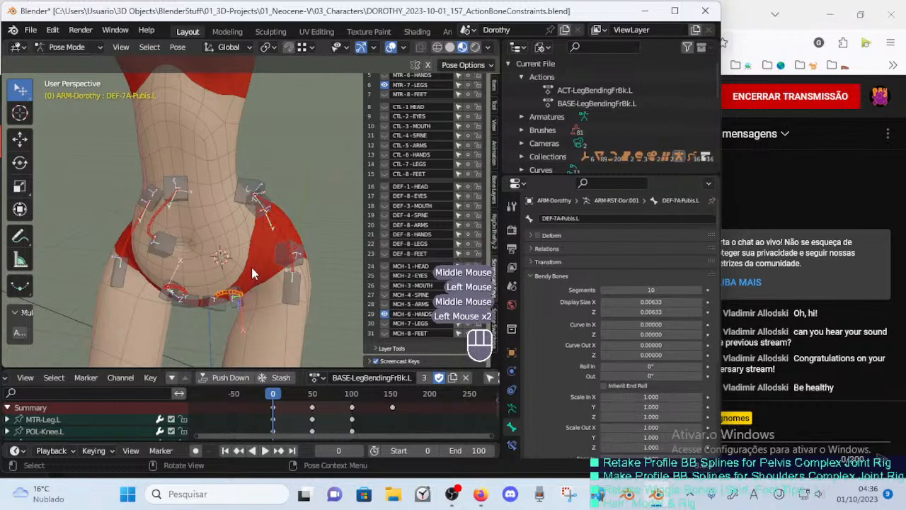
# Hide the MCH-6-HANDS bone layer and show the DEF-8-LEGS and CTL-7-LEGS layers.
pyautogui.click(386, 317)
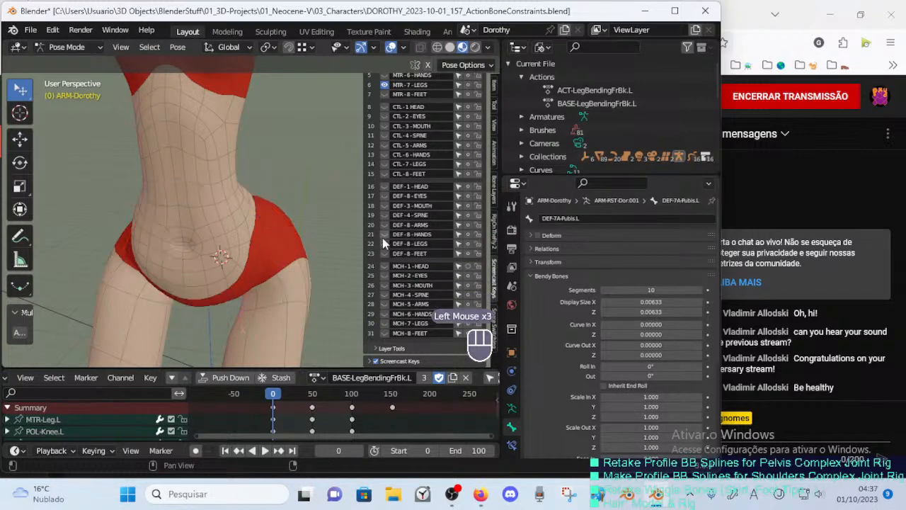
pyautogui.click(386, 243)
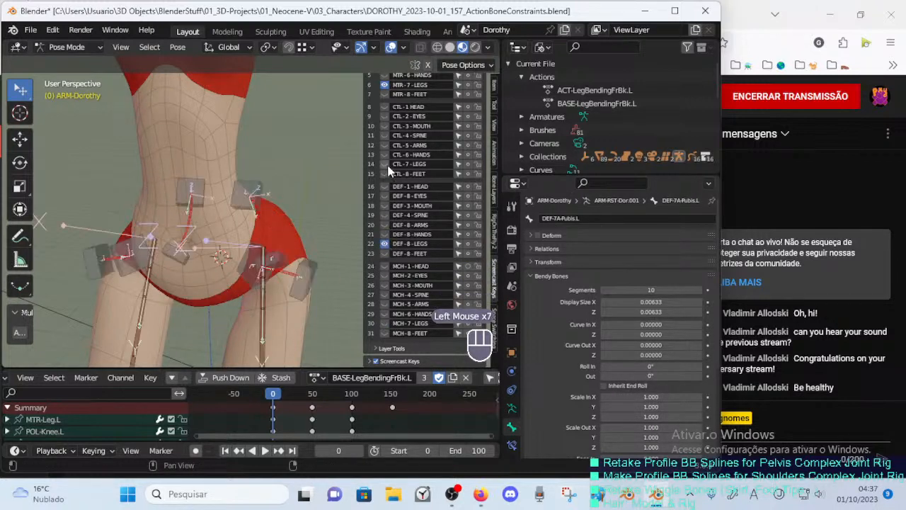
pyautogui.moveTo(331, 171); pyautogui.dragTo(343, 228, button='middle')
pyautogui.moveTo(398, 157); pyautogui.dragTo(400, 224, button='middle')
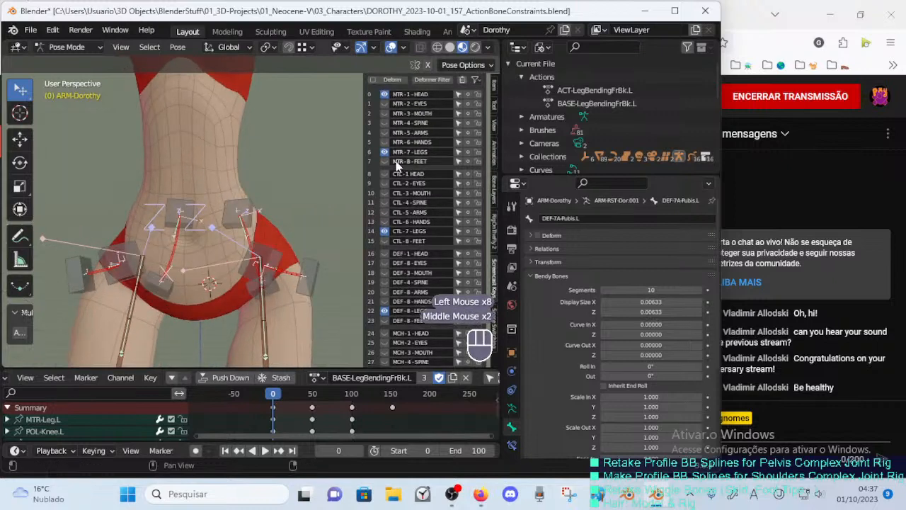
# Select ARM-Dorothy together with 00_Body, enter Weight Paint mode and pick the DEF-7B-Thigh.L bone to display its weights.
pyautogui.moveTo(306, 230); pyautogui.dragTo(201, 224, button='middle')
pyautogui.keyDown('shift'); pyautogui.moveTo(289, 244); pyautogui.dragTo(246, 210, button='middle'); pyautogui.keyUp('shift')
pyautogui.moveTo(301, 215); pyautogui.dragTo(232, 224, button='middle')
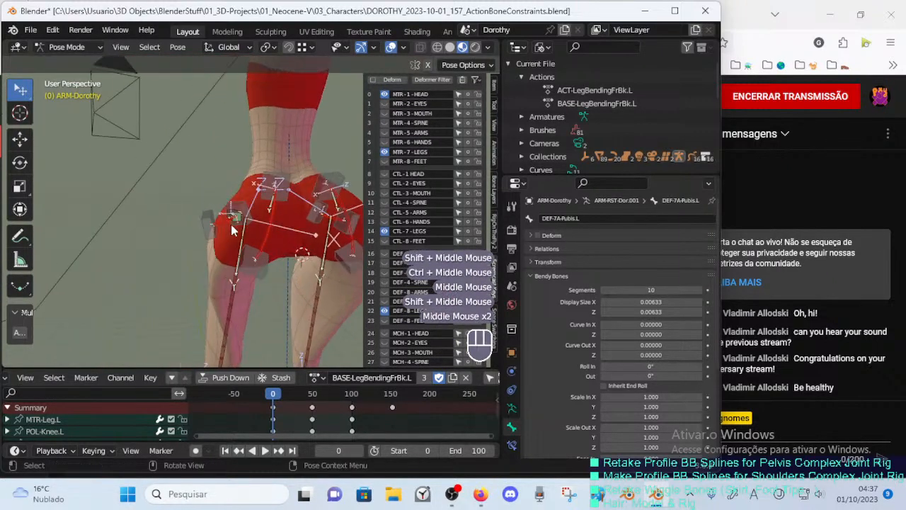
pyautogui.click(242, 243)
pyautogui.hotkey('ctrl', 'Tab')
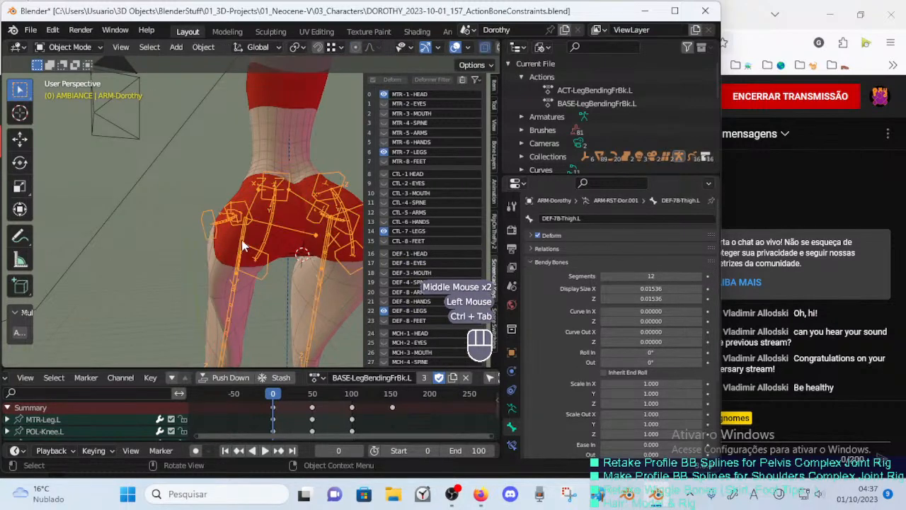
pyautogui.keyDown('shift'); pyautogui.click(249, 284); pyautogui.keyUp('shift')
pyautogui.hotkey('ctrl', 'Tab')
pyautogui.keyDown('ctrl'); pyautogui.click(236, 242); pyautogui.keyUp('ctrl')
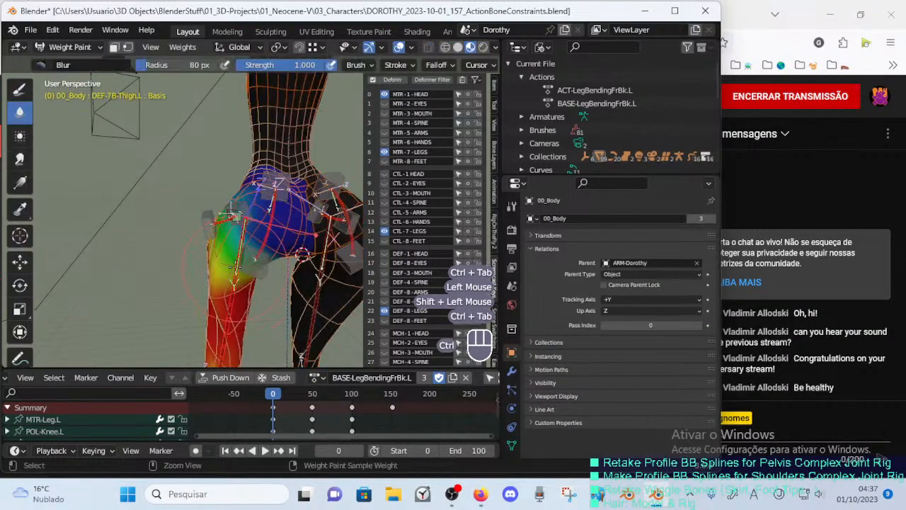
# Enter Edit Mode on 00_Body and nudge individual vertices on the left upper thigh below the buttock.
pyautogui.press('Tab')
pyautogui.moveTo(240, 255)
pyautogui.keyDown('ctrl'); pyautogui.mouseDown(button='middle')
pyautogui.moveTo(239, 262)
pyautogui.moveTo(220, 239)
pyautogui.moveTo(197, 241)
pyautogui.moveTo(325, 302)
pyautogui.moveTo(293, 264)
pyautogui.mouseUp(button='middle'); pyautogui.keyUp('ctrl')
pyautogui.press('1')
pyautogui.click(197, 244)
pyautogui.press('g')
pyautogui.click(199, 229)
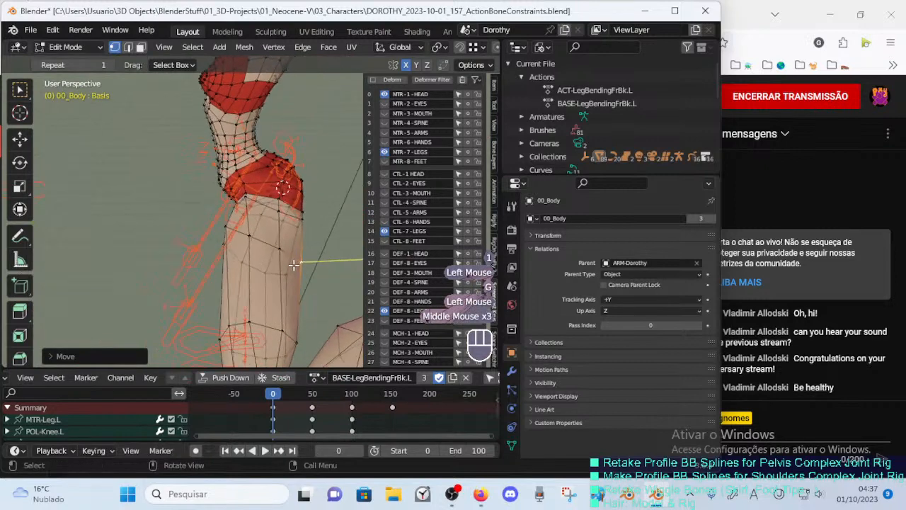
pyautogui.press('g')
pyautogui.click(294, 265)
# Adjust the positions of single vertices farther down the left thigh to even out its topology.
pyautogui.click(291, 347)
pyautogui.press('g')
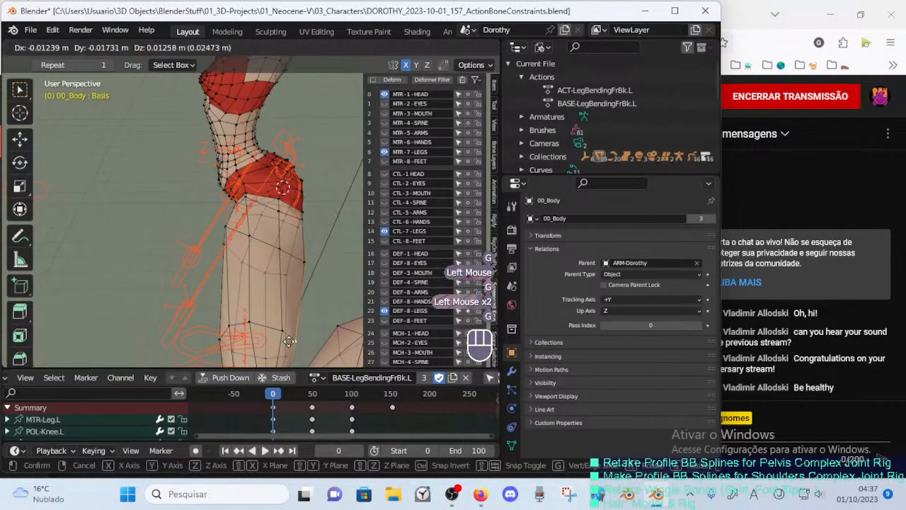
pyautogui.click(296, 345)
pyautogui.click(278, 331)
pyautogui.press('g')
pyautogui.click(279, 326)
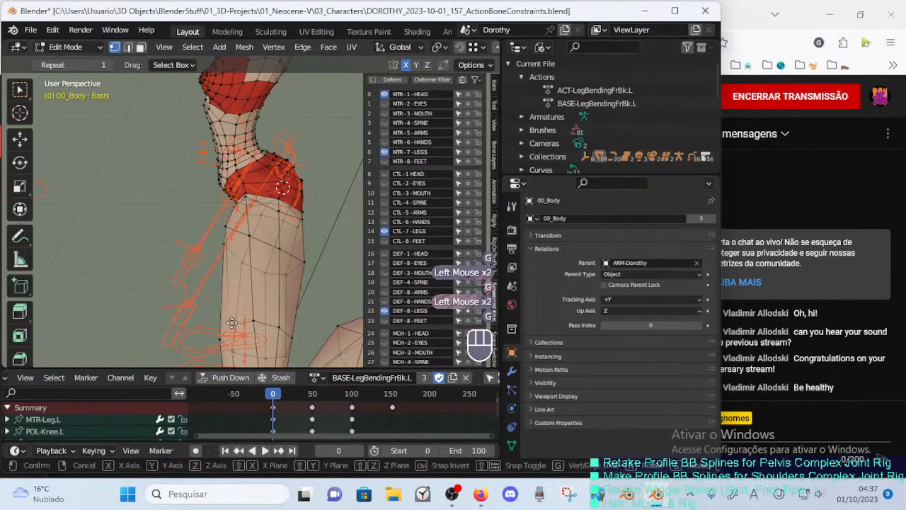
# Select the face loops around the top of the left thigh on 00_Body and relax them with the Smooth tool.
pyautogui.moveTo(221, 326); pyautogui.dragTo(284, 240, button='middle')
pyautogui.moveTo(283, 241); pyautogui.dragTo(243, 241, button='middle')
pyautogui.press('3')
pyautogui.keyDown('alt'); pyautogui.keyDown('shift'); pyautogui.click(243, 241); pyautogui.keyUp('shift'); pyautogui.keyUp('alt')
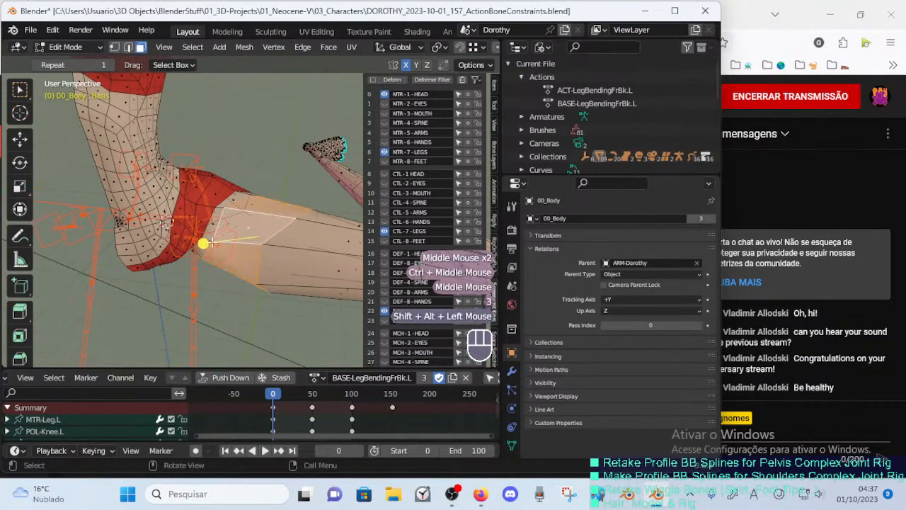
pyautogui.moveTo(213, 242); pyautogui.dragTo(240, 239)
pyautogui.press('Tab')
# Move the geometry under the left buttock, where it meets the thigh, in small adjustments to refine the crease.
pyautogui.moveTo(239, 238); pyautogui.dragTo(319, 202, button='middle')
pyautogui.moveTo(326, 206)
pyautogui.mouseDown(button='middle')
pyautogui.moveTo(353, 211)
pyautogui.moveTo(208, 265)
pyautogui.moveTo(262, 248)
pyautogui.moveTo(223, 226)
pyautogui.moveTo(196, 296)
pyautogui.moveTo(189, 283)
pyautogui.moveTo(167, 281)
pyautogui.moveTo(212, 264)
pyautogui.moveTo(233, 271)
pyautogui.moveTo(212, 289)
pyautogui.moveTo(230, 312)
pyautogui.moveTo(236, 231)
pyautogui.moveTo(284, 237)
pyautogui.moveTo(244, 252)
pyautogui.moveTo(296, 216)
pyautogui.moveTo(284, 206)
pyautogui.mouseUp(button='middle')
pyautogui.press('Tab')
pyautogui.press('Tab')
pyautogui.press('Tab')
pyautogui.click(212, 274)
pyautogui.press('g')
pyautogui.click(230, 254)
pyautogui.press('Tab')
pyautogui.press('Tab')
pyautogui.press('g')
pyautogui.click(242, 253)
pyautogui.press('Tab')
pyautogui.press('Tab')
pyautogui.press('Tab')
pyautogui.press('Tab')
pyautogui.keyDown('shift'); pyautogui.moveTo(284, 206); pyautogui.dragTo(278, 203, button='middle'); pyautogui.keyUp('shift')
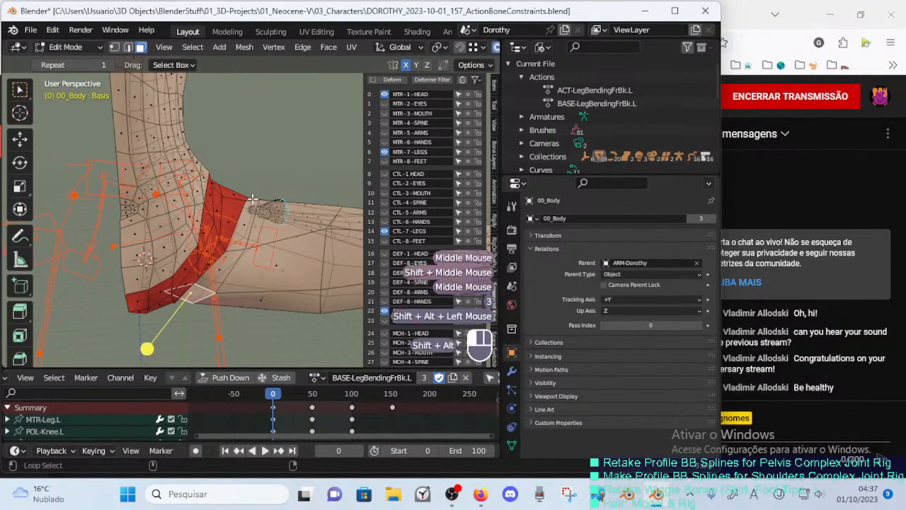
# Shift the smoothed face loop at the thigh's upper end with proportional editing, and reposition a vertex at the front of the hip crease.
pyautogui.press('g')
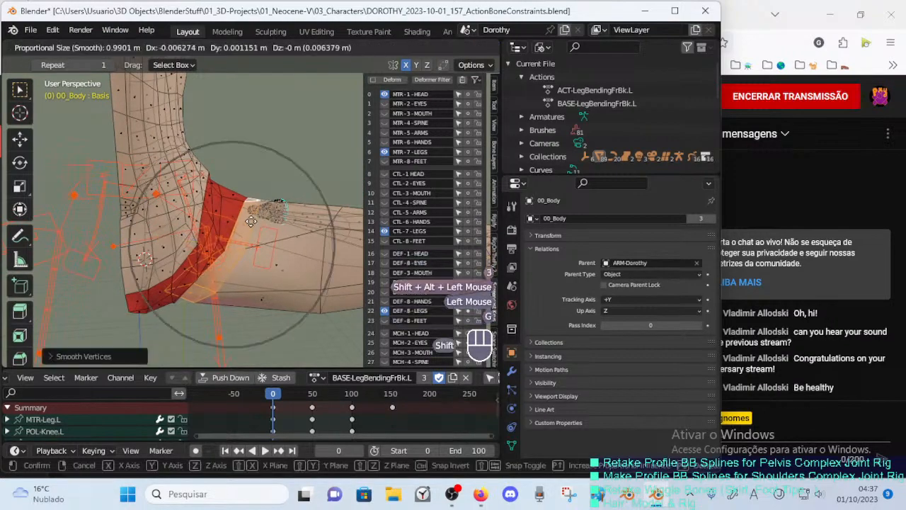
pyautogui.keyDown('shift'); pyautogui.click(226, 223); pyautogui.keyUp('shift')
pyautogui.press('1')
pyautogui.click(248, 202)
pyautogui.moveTo(283, 196)
pyautogui.mouseDown(button='middle')
pyautogui.moveTo(220, 211)
pyautogui.moveTo(266, 206)
pyautogui.moveTo(244, 205)
pyautogui.mouseUp(button='middle')
pyautogui.press('g')
pyautogui.click(256, 208)
pyautogui.press('Tab')
pyautogui.press('Tab')
# Move single vertices on the side of the left thigh and at the front of the hip crease to even out the contour.
pyautogui.moveTo(273, 204); pyautogui.dragTo(216, 205, button='middle')
pyautogui.moveTo(262, 204); pyautogui.dragTo(203, 203, button='middle')
pyautogui.click(158, 226)
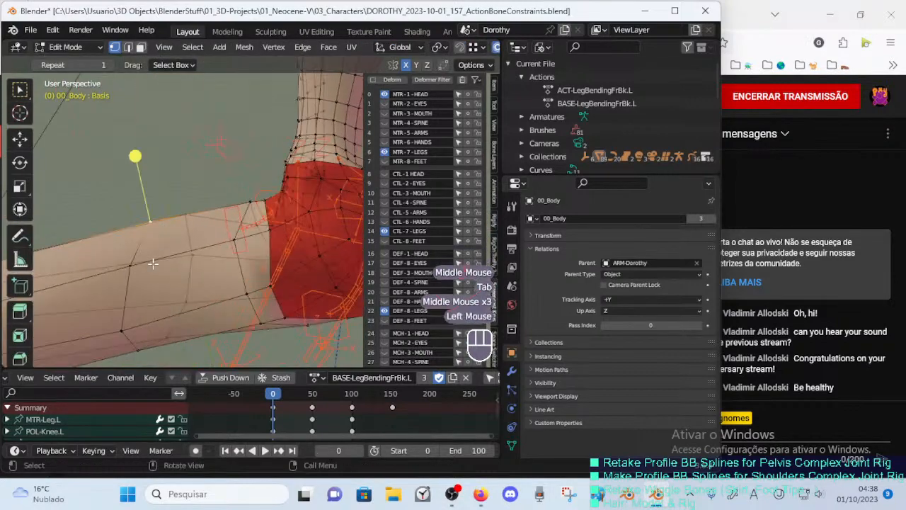
pyautogui.click(139, 265)
pyautogui.press('g')
pyautogui.click(149, 251)
pyautogui.click(250, 201)
pyautogui.press('g')
pyautogui.click(262, 204)
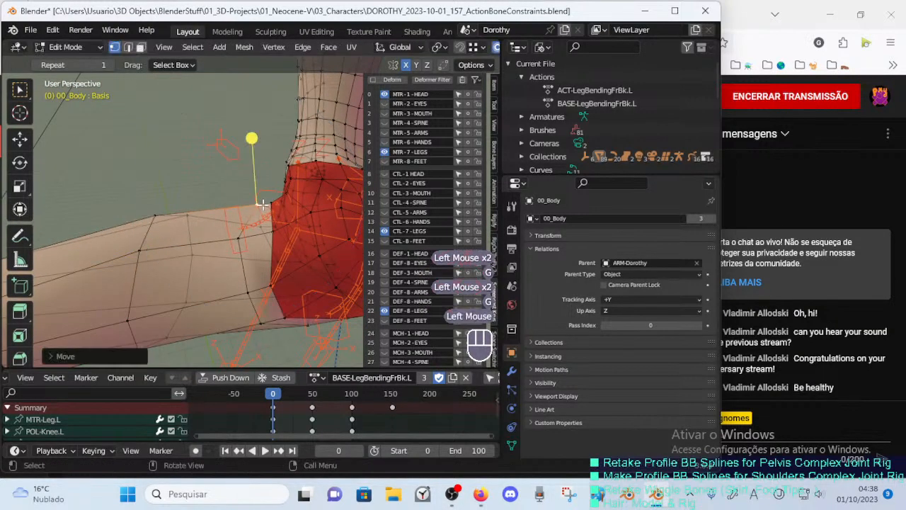
# Circle-select the vertices at the front of the left hip, smooth them, and clear the selection.
pyautogui.moveTo(291, 200); pyautogui.dragTo(284, 202, button='middle')
pyautogui.press('c')
pyautogui.moveTo(298, 186); pyautogui.dragTo(298, 178)
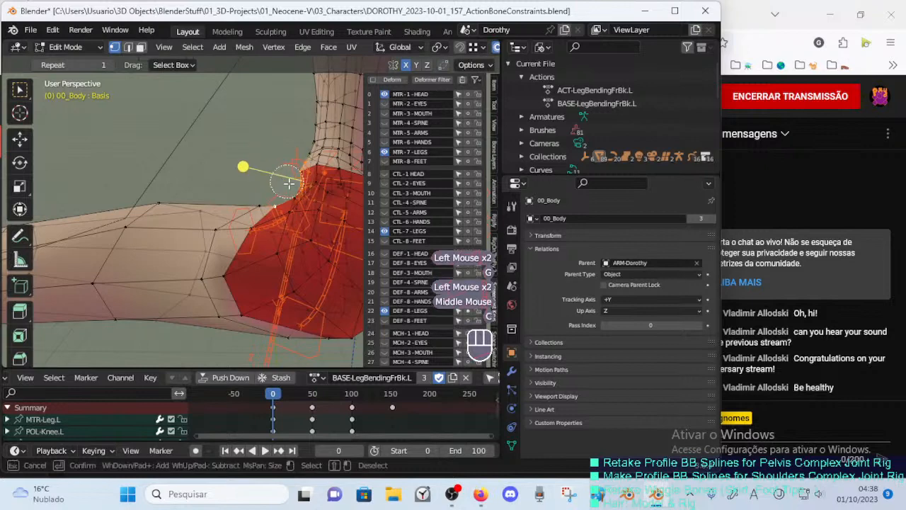
pyautogui.rightClick(296, 177)
pyautogui.moveTo(238, 169); pyautogui.dragTo(275, 180)
pyautogui.hotkey('alt', 'a')
# Reposition the single vertex between the front of the thigh and the pelvis in the hip crease.
pyautogui.click(293, 196)
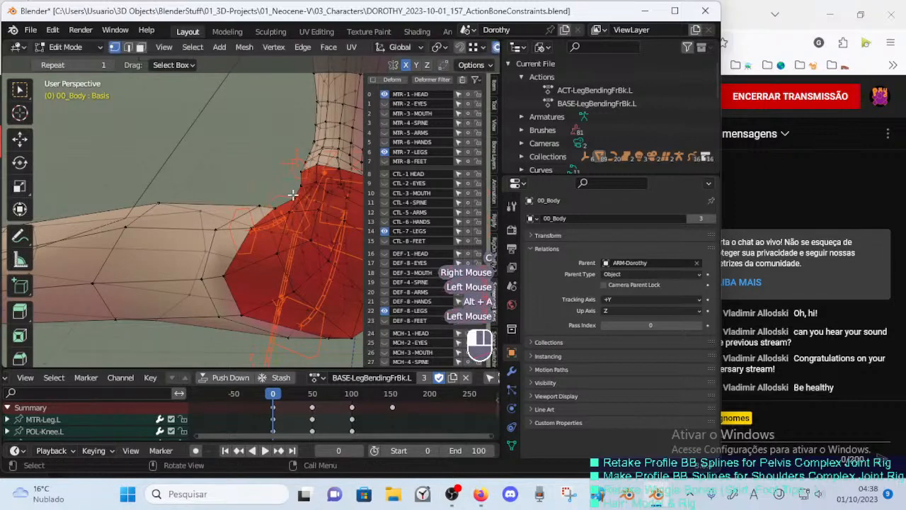
pyautogui.press('g')
pyautogui.keyDown('shift'); pyautogui.click(252, 188); pyautogui.keyUp('shift')
pyautogui.press('r')
pyautogui.click(315, 184)
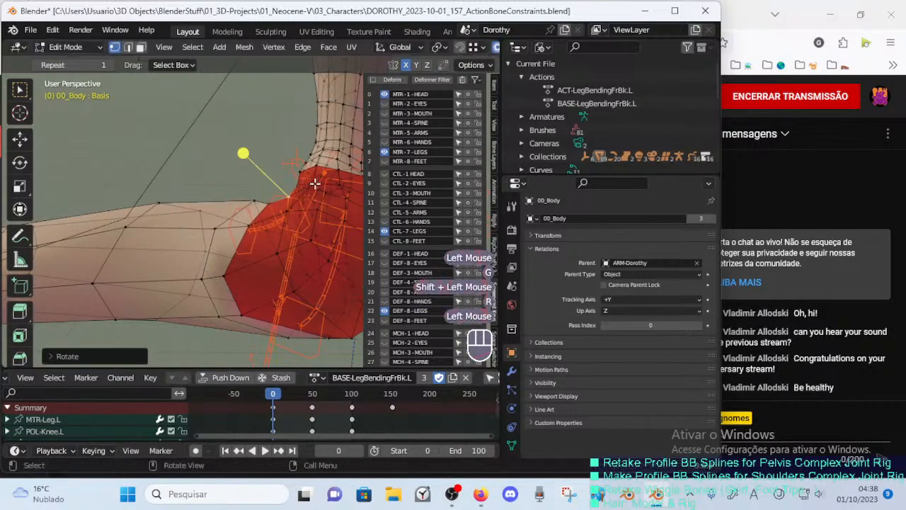
# Smooth and move the front hip-crease vertices closer to the pelvis, then slide the crease vertex along its edge.
pyautogui.moveTo(239, 156); pyautogui.dragTo(281, 165)
pyautogui.keyDown('shift'); pyautogui.click(292, 196); pyautogui.keyUp('shift')
pyautogui.press('g')
pyautogui.keyDown('shift'); pyautogui.click(278, 160); pyautogui.keyUp('shift')
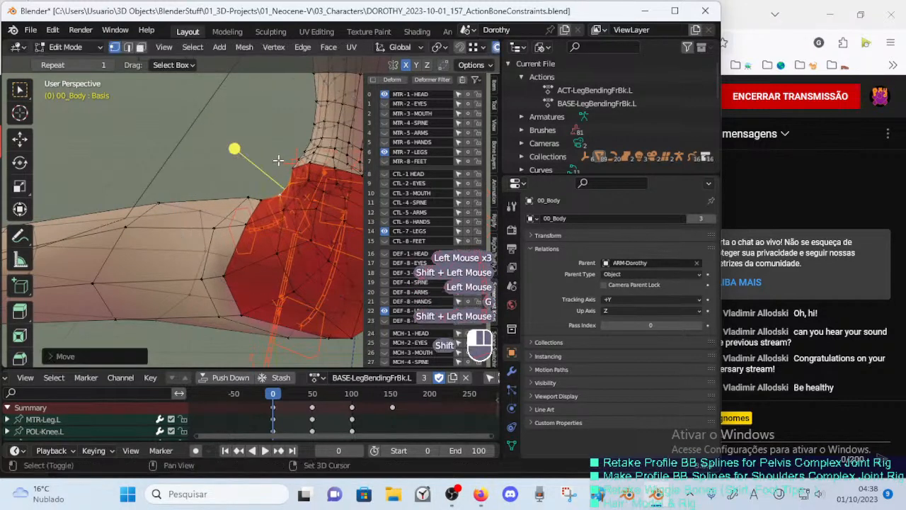
pyautogui.hotkey('shift', 'v')
pyautogui.press('Escape')
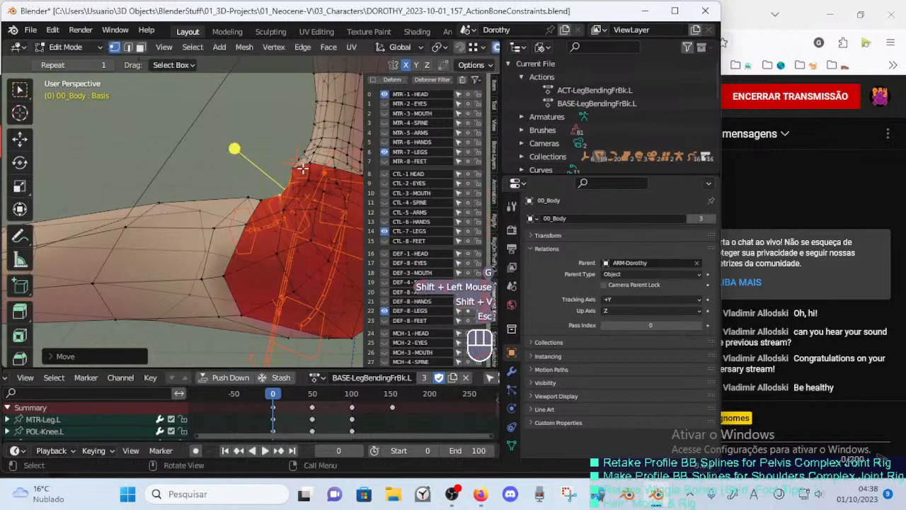
pyautogui.hotkey('shift', 'v')
pyautogui.keyDown('shift'); pyautogui.click(280, 184); pyautogui.keyUp('shift')
# Circle-select the group of vertices across the front of the left hip, smooth them, and return to Weight Paint mode.
pyautogui.press('c')
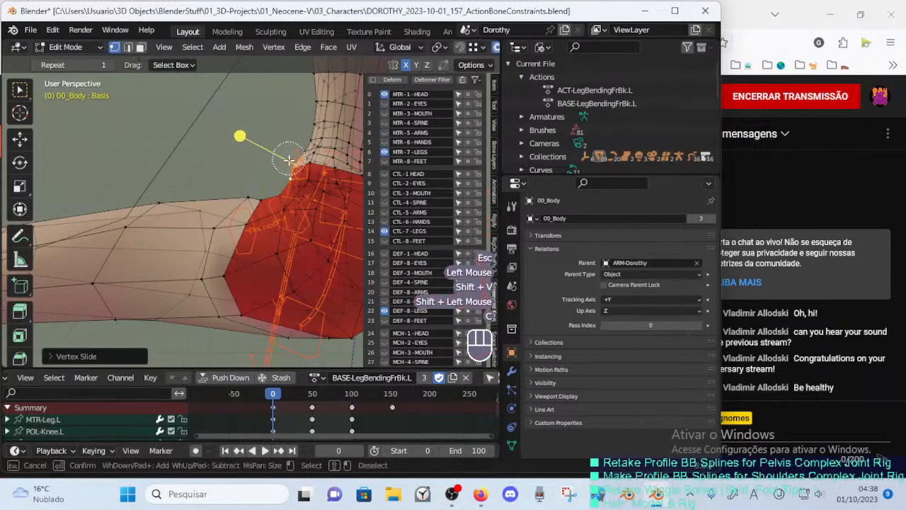
pyautogui.rightClick(269, 189)
pyautogui.keyDown('shift'); pyautogui.moveTo(262, 186); pyautogui.dragTo(283, 211, button='middle'); pyautogui.keyUp('shift')
pyautogui.hotkey('alt', 'a')
pyautogui.press('c')
pyautogui.rightClick(292, 205)
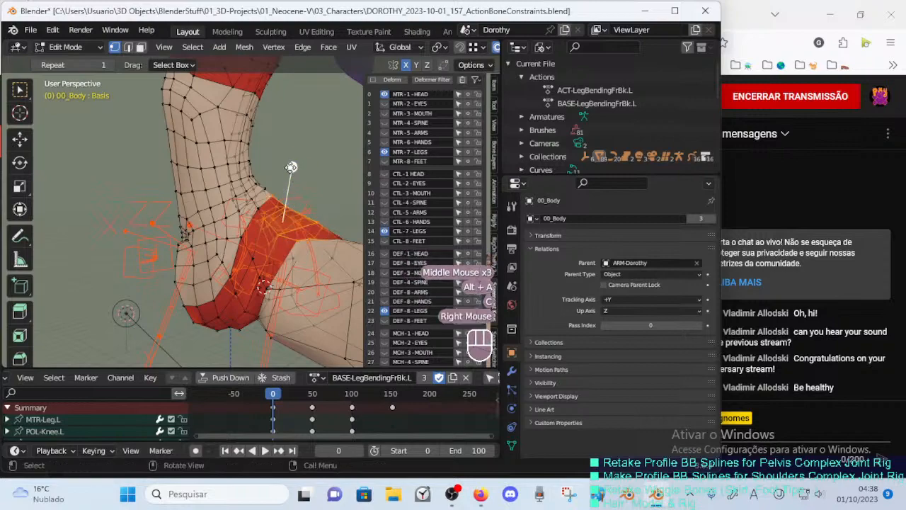
pyautogui.moveTo(291, 168); pyautogui.dragTo(305, 184)
pyautogui.press('Tab')
# Scrub the leg-bending action to examine the left hip's deformation, selecting all bones to view their combined weights.
pyautogui.moveTo(305, 185); pyautogui.dragTo(251, 296, button='middle')
pyautogui.moveTo(264, 392); pyautogui.dragTo(217, 391)
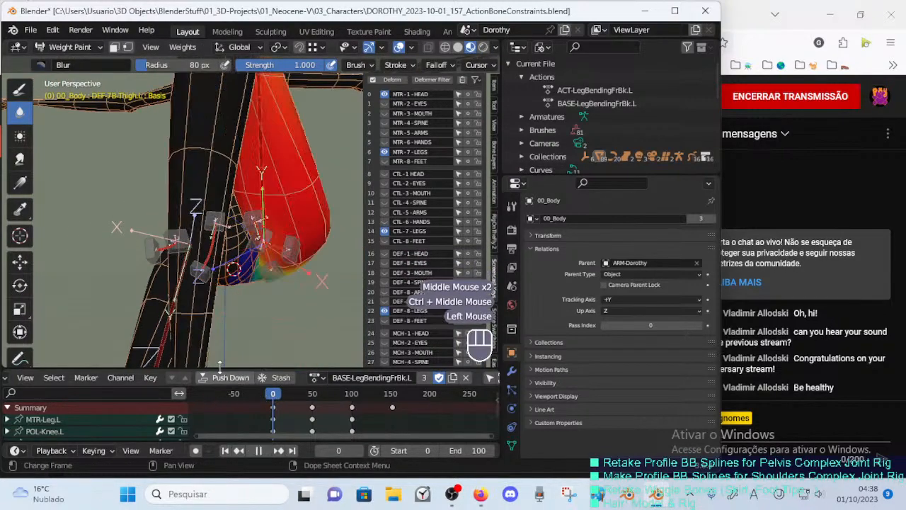
pyautogui.moveTo(248, 283); pyautogui.dragTo(255, 257, button='middle')
pyautogui.press('space')
pyautogui.moveTo(274, 393)
pyautogui.mouseDown()
pyautogui.moveTo(307, 391)
pyautogui.moveTo(271, 388)
pyautogui.mouseUp()
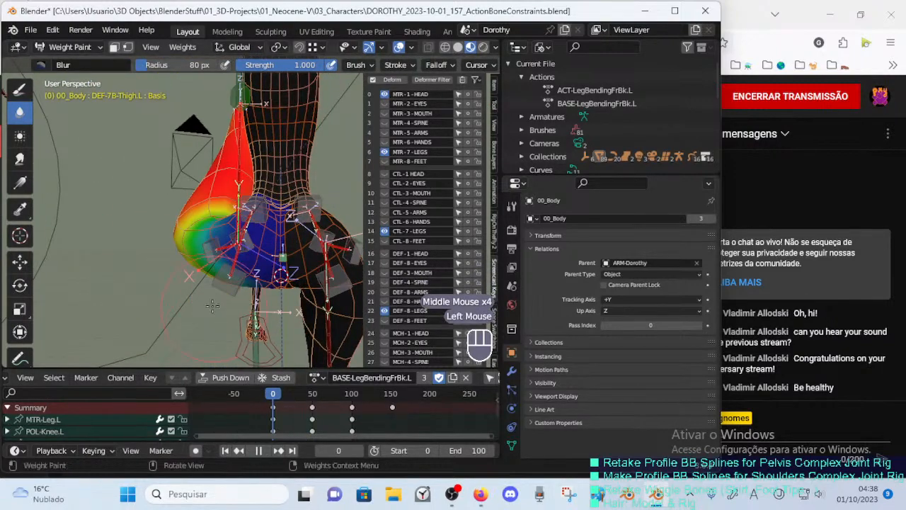
pyautogui.press('a')
pyautogui.hotkey('alt', 'q')
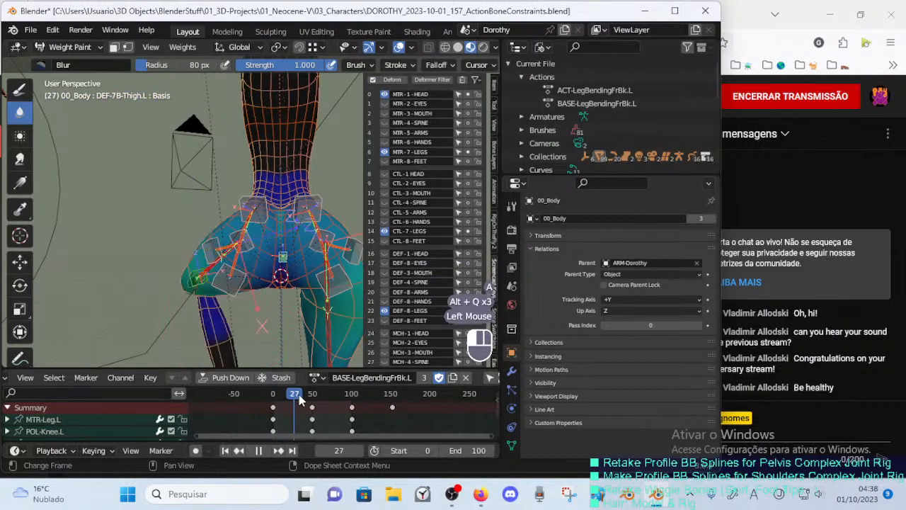
pyautogui.moveTo(349, 363); pyautogui.dragTo(272, 386)
pyautogui.keyDown('ctrl'); pyautogui.moveTo(258, 206); pyautogui.dragTo(274, 301, button='middle'); pyautogui.keyUp('ctrl')
pyautogui.keyDown('ctrl'); pyautogui.moveTo(275, 300); pyautogui.dragTo(277, 388, button='middle'); pyautogui.keyUp('ctrl')
pyautogui.click(253, 397)
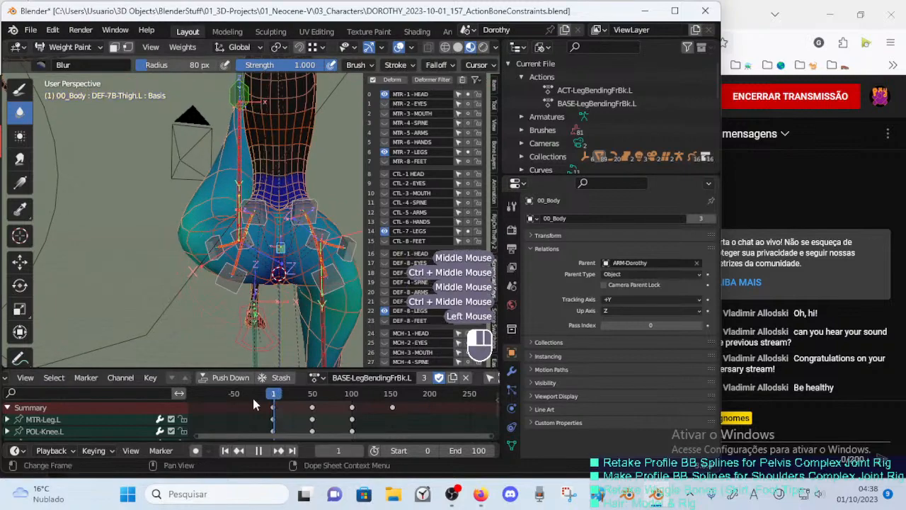
# Pick the DEF-7A-HipsButtocks.L bone and subtract its weight from the left thigh with the Subtract brush.
pyautogui.keyDown('ctrl'); pyautogui.click(235, 253); pyautogui.keyUp('ctrl')
pyautogui.moveTo(255, 311); pyautogui.dragTo(209, 225, button='middle')
pyautogui.click(19, 89)
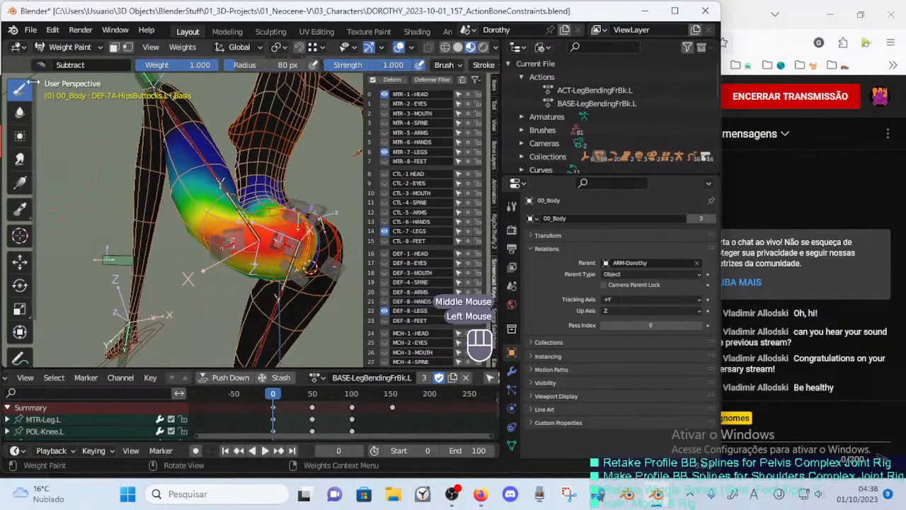
pyautogui.click(19, 90)
pyautogui.moveTo(197, 154); pyautogui.dragTo(195, 203, button='middle')
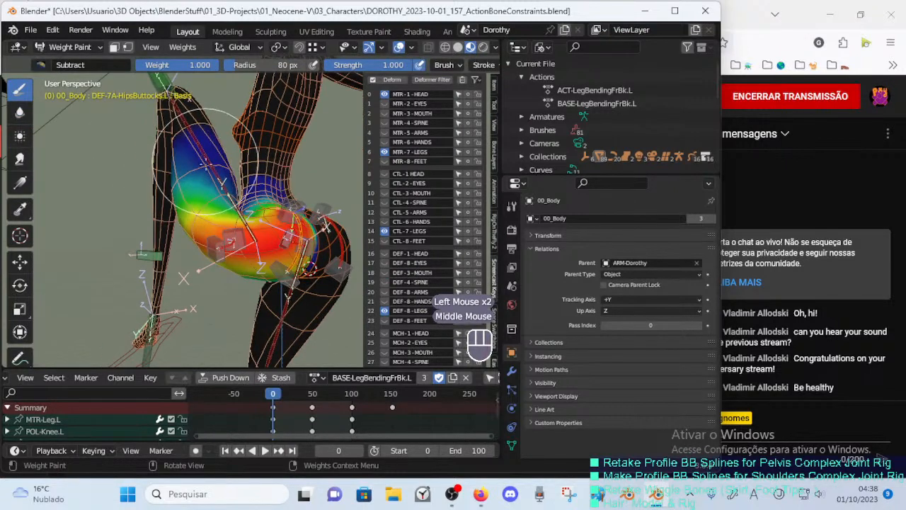
pyautogui.click(195, 203)
pyautogui.click(196, 203)
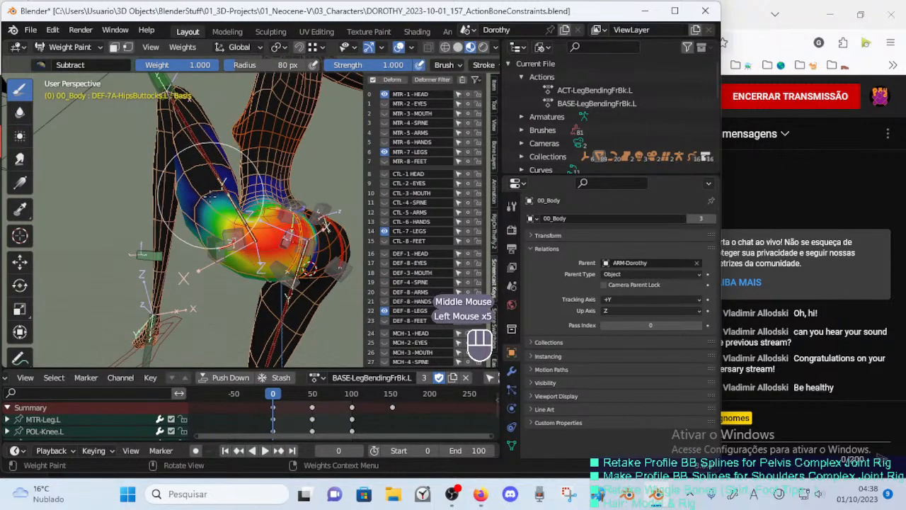
# Reduce the Subtract brush radius to 45 px and erase more DEF-7A-HipsButtocks.L weight around the upper thigh and outer hip.
pyautogui.press('f')
pyautogui.click(205, 201)
pyautogui.click(214, 200)
pyautogui.moveTo(214, 201)
pyautogui.mouseDown(button='middle')
pyautogui.moveTo(213, 161)
pyautogui.moveTo(223, 181)
pyautogui.moveTo(205, 195)
pyautogui.mouseUp(button='middle')
pyautogui.click(214, 162)
pyautogui.click(238, 163)
pyautogui.click(205, 195)
pyautogui.moveTo(227, 240)
pyautogui.mouseDown(button='middle')
pyautogui.moveTo(330, 208)
pyautogui.moveTo(204, 193)
pyautogui.moveTo(205, 251)
pyautogui.moveTo(209, 220)
pyautogui.moveTo(206, 241)
pyautogui.mouseUp(button='middle')
pyautogui.click(330, 208)
pyautogui.click(330, 209)
pyautogui.click(205, 241)
pyautogui.click(208, 221)
pyautogui.click(212, 233)
pyautogui.click(206, 241)
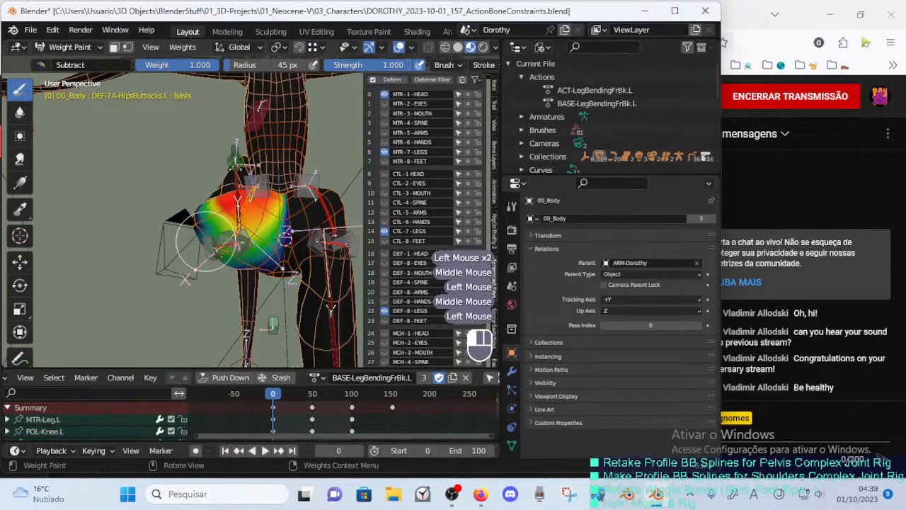
pyautogui.moveTo(287, 250); pyautogui.dragTo(255, 303, button='middle')
pyautogui.click(243, 259)
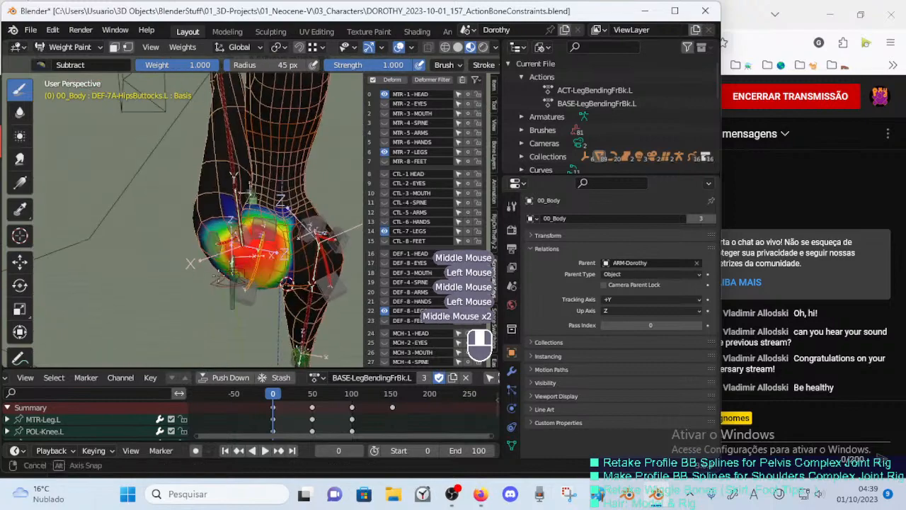
# Move and rotate the HDL-7A-HipsButtocks.L.002 handle below the left buttock, and move the HDL-7A-HipsButtocks.L.001 handle above it.
pyautogui.keyDown('ctrl'); pyautogui.click(256, 304); pyautogui.keyUp('ctrl')
pyautogui.press('g')
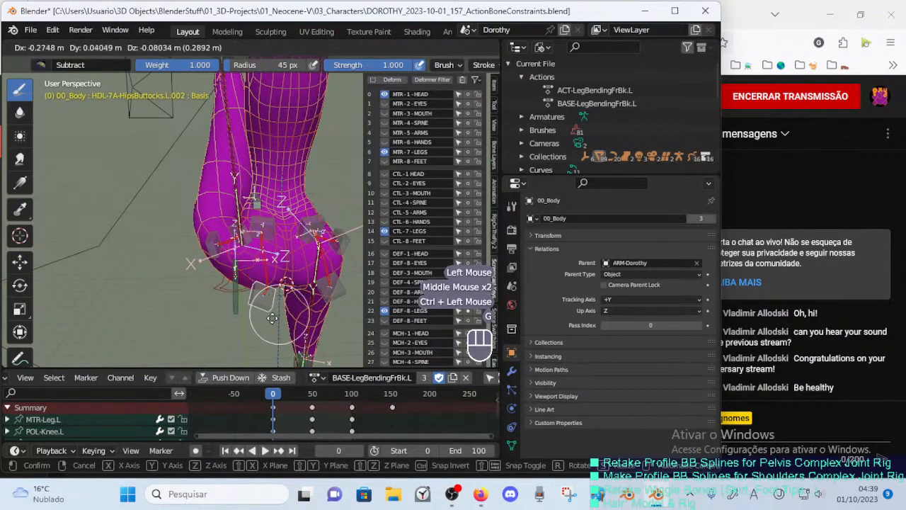
pyautogui.click(269, 306)
pyautogui.press('r')
pyautogui.click(264, 226)
pyautogui.keyDown('ctrl'); pyautogui.click(266, 226); pyautogui.keyUp('ctrl')
pyautogui.press('g')
pyautogui.click(262, 249)
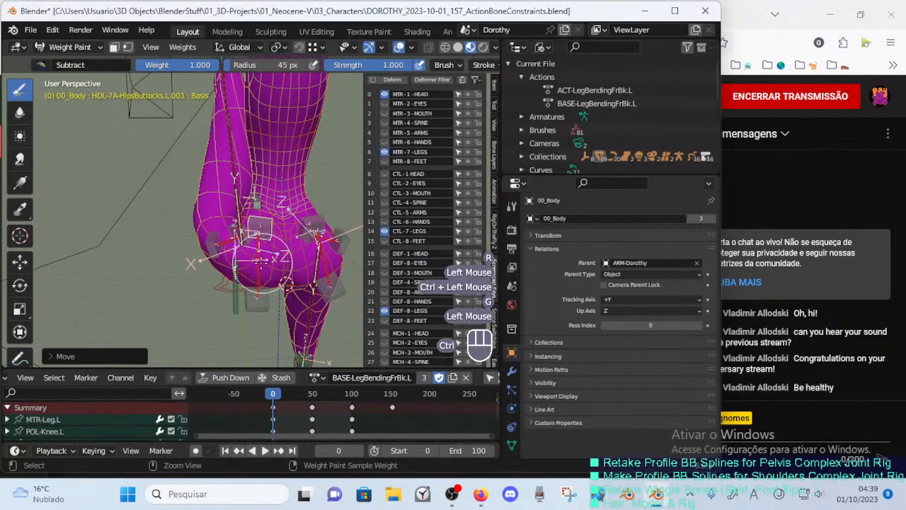
# Try to subtract DEF-7A-HipsButtocks.L weight along the outer and lower left buttock with a 32 px brush.
pyautogui.keyDown('ctrl'); pyautogui.click(262, 261); pyautogui.keyUp('ctrl')
pyautogui.moveTo(262, 261)
pyautogui.mouseDown(button='middle')
pyautogui.moveTo(290, 248)
pyautogui.moveTo(223, 274)
pyautogui.moveTo(233, 273)
pyautogui.mouseUp(button='middle')
pyautogui.press('f')
pyautogui.click(225, 246)
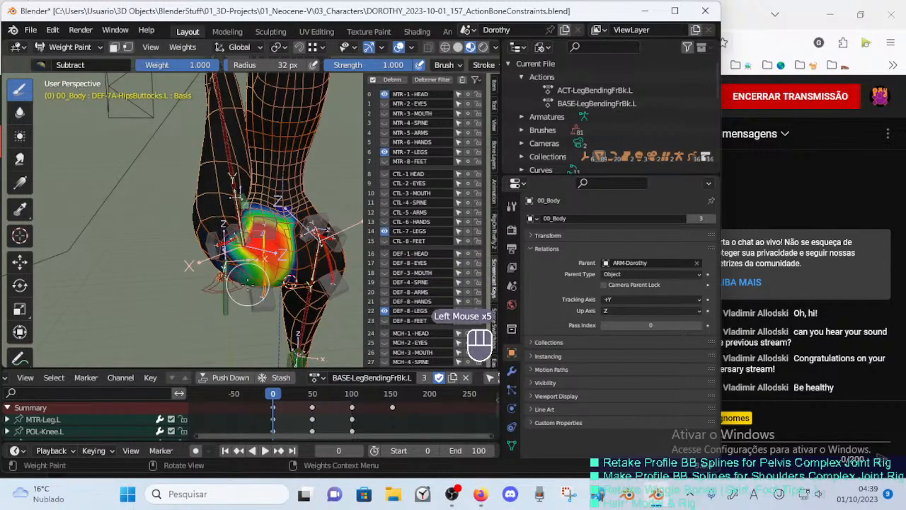
pyautogui.hotkey('ctrl', 'z')
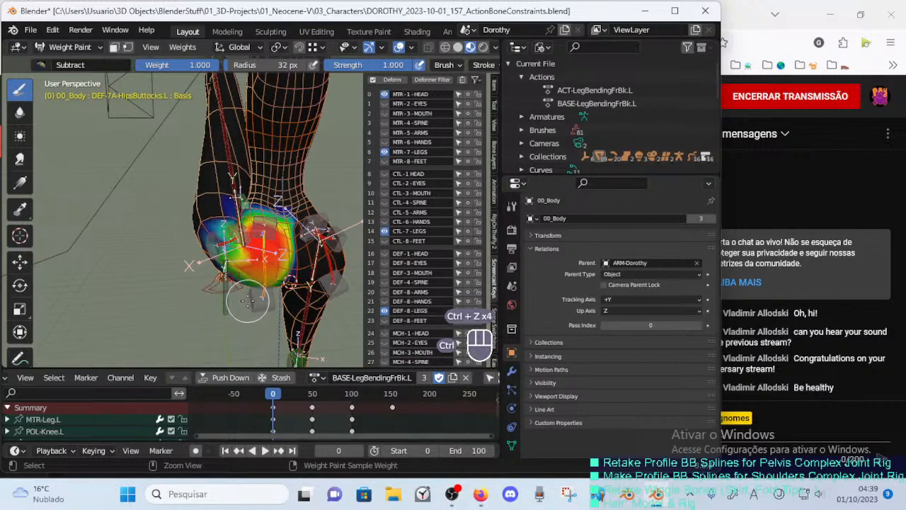
pyautogui.hotkey('ctrl', 'z')
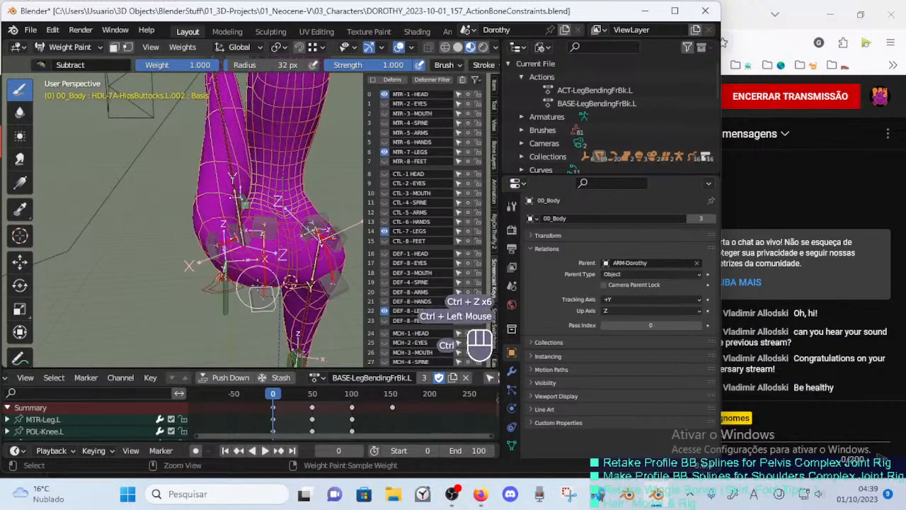
# Show the DEF-4-SPINE bone layer and pick the DEF-4D-Crotch.001 bone to display its weights.
pyautogui.keyDown('ctrl'); pyautogui.click(259, 285); pyautogui.keyUp('ctrl')
pyautogui.moveTo(266, 282); pyautogui.dragTo(319, 301, button='middle')
pyautogui.hotkey('alt', 'h')
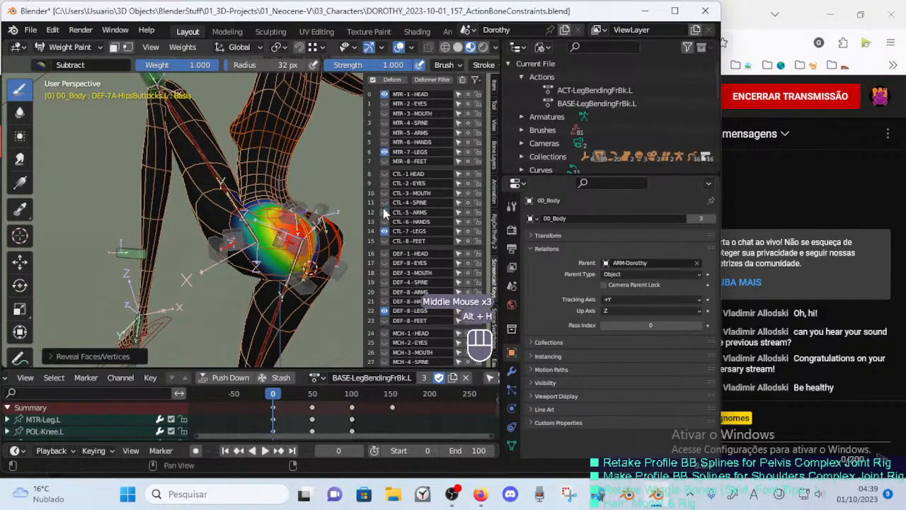
pyautogui.click(384, 282)
pyautogui.moveTo(297, 276)
pyautogui.mouseDown(button='middle')
pyautogui.moveTo(264, 229)
pyautogui.moveTo(262, 204)
pyautogui.mouseUp(button='middle')
pyautogui.keyDown('ctrl'); pyautogui.click(276, 255); pyautogui.keyUp('ctrl')
pyautogui.keyDown('ctrl'); pyautogui.click(282, 245); pyautogui.keyUp('ctrl')
# Set the Subtract brush radius to 74 px and remove DEF-4D-Crotch.001 weight from the left thigh and outer hip.
pyautogui.press('f')
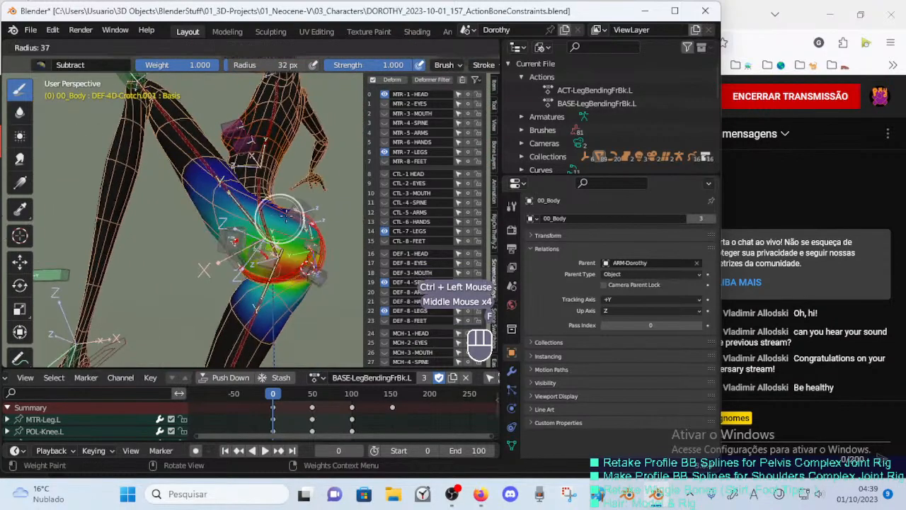
pyautogui.click(207, 198)
pyautogui.moveTo(234, 235); pyautogui.dragTo(215, 238, button='middle')
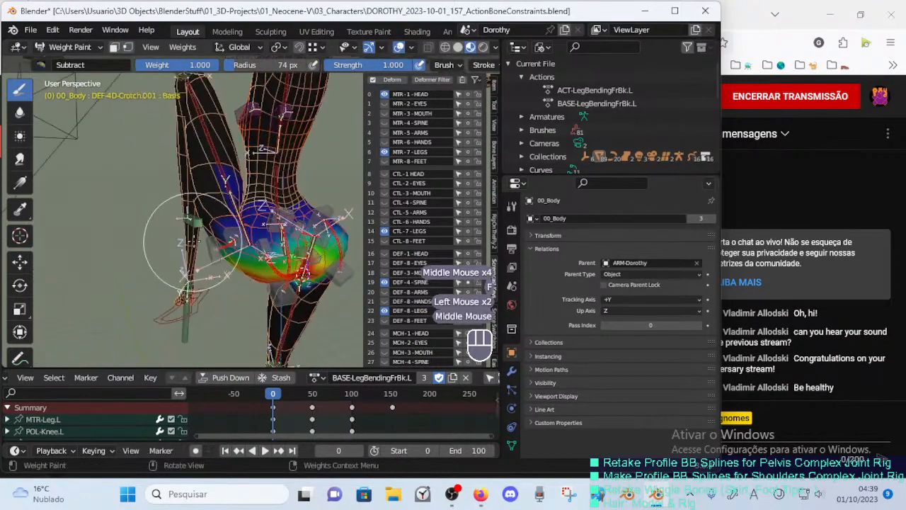
pyautogui.moveTo(214, 238); pyautogui.dragTo(230, 245)
pyautogui.moveTo(230, 244); pyautogui.dragTo(221, 225, button='middle')
pyautogui.moveTo(221, 225); pyautogui.dragTo(223, 230)
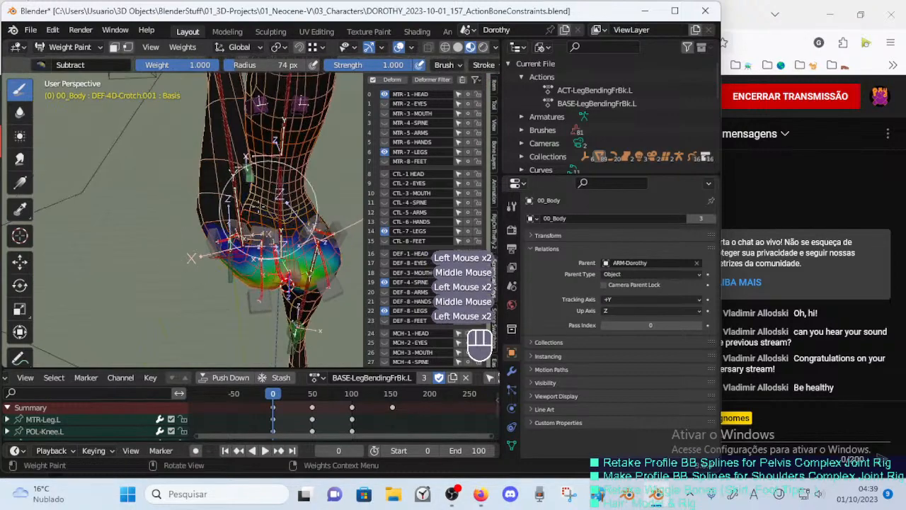
pyautogui.moveTo(272, 201)
pyautogui.mouseDown(button='middle')
pyautogui.moveTo(237, 241)
pyautogui.moveTo(216, 230)
pyautogui.moveTo(224, 235)
pyautogui.mouseUp(button='middle')
pyautogui.click(235, 242)
pyautogui.moveTo(219, 232)
pyautogui.mouseDown(button='middle')
pyautogui.moveTo(217, 241)
pyautogui.moveTo(210, 227)
pyautogui.mouseUp(button='middle')
pyautogui.click(215, 240)
pyautogui.click(209, 225)
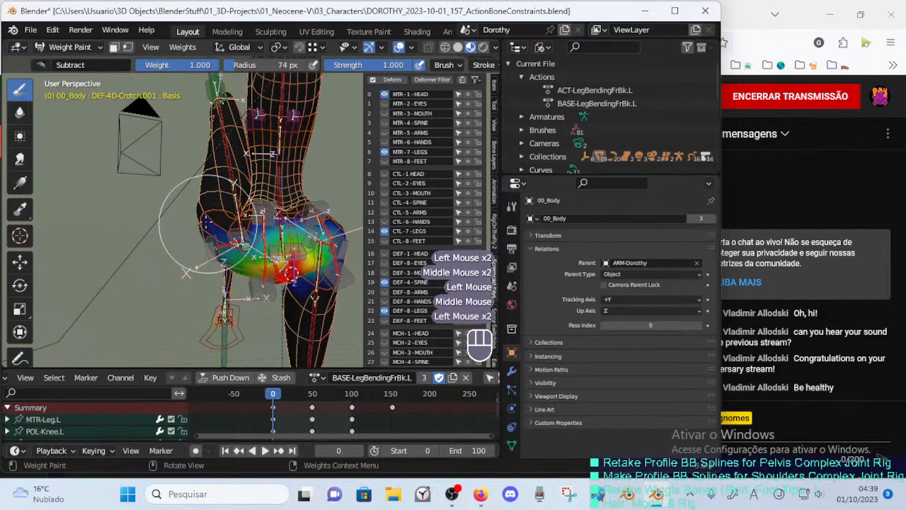
# Smear the DEF-4D-Crotch.001 weights across the left outer hip and upper thigh with a 79 px Smear brush.
pyautogui.click(20, 111)
pyautogui.click(20, 159)
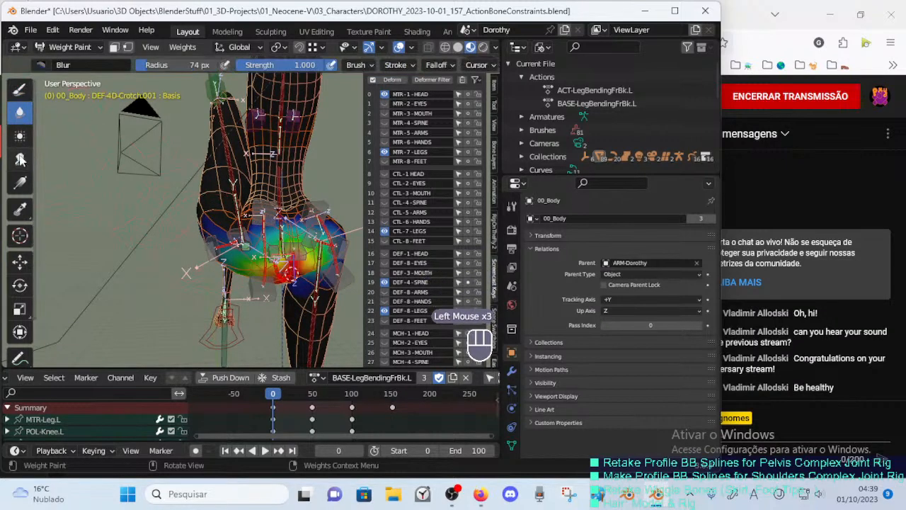
pyautogui.press('f')
pyautogui.click(243, 263)
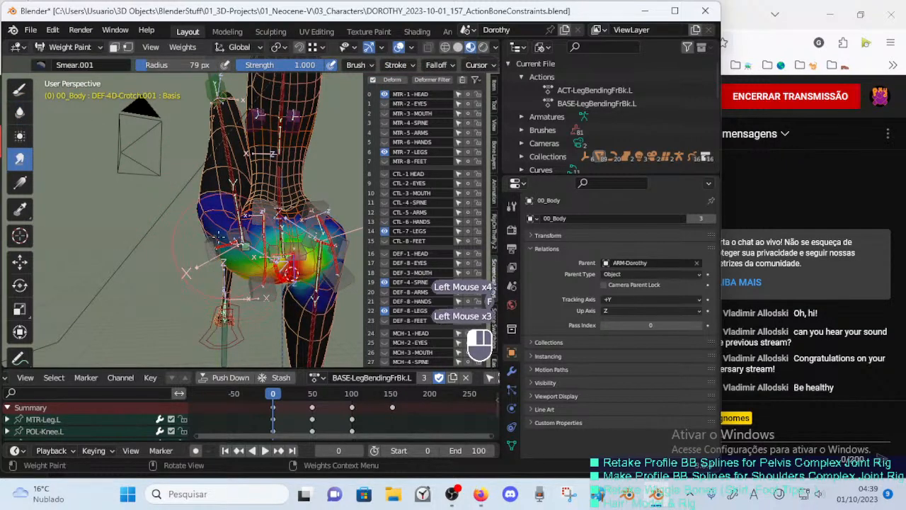
pyautogui.moveTo(219, 241); pyautogui.dragTo(94, 150, button='middle')
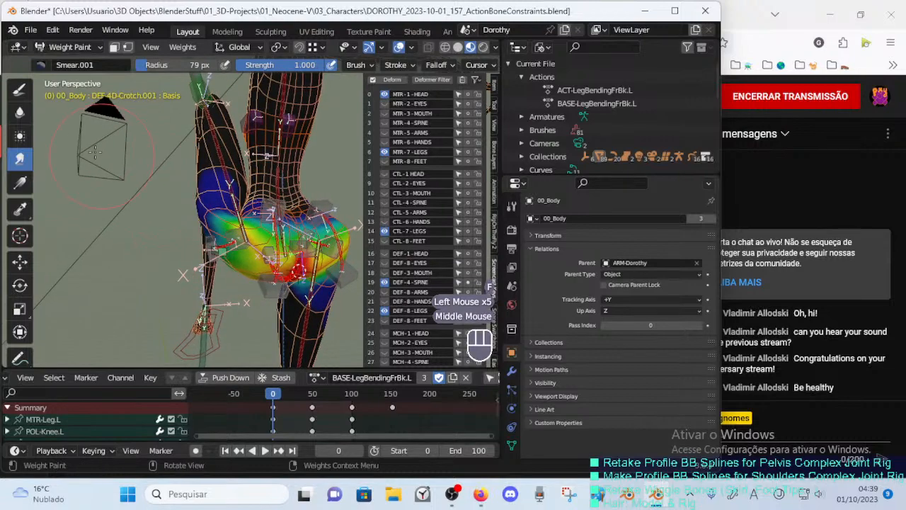
# Switch to the Draw tool and load the Mix brush for painting weights.
pyautogui.click(21, 98)
pyautogui.hotkey('ctrl', 'f')
pyautogui.click(189, 157)
pyautogui.moveTo(189, 160); pyautogui.dragTo(177, 204, button='middle')
pyautogui.click(41, 66)
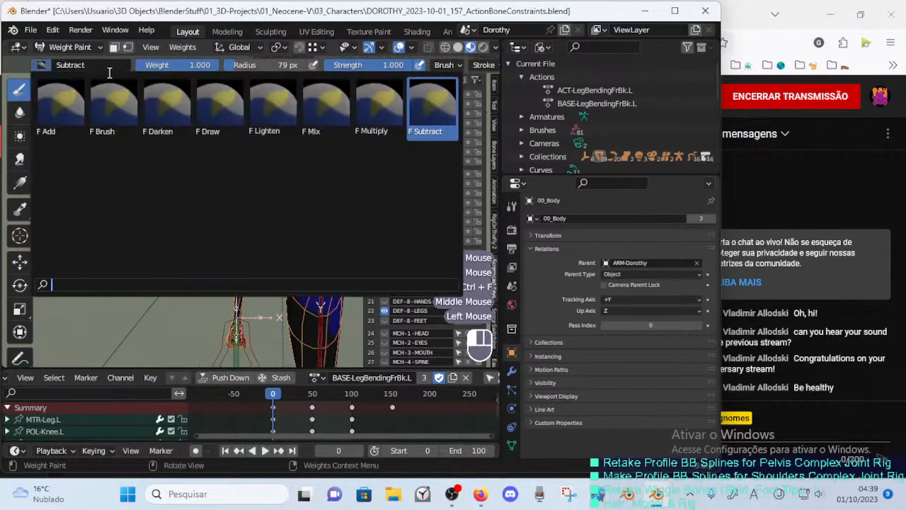
pyautogui.click(310, 106)
# Try to paint DEF-4D-Crotch.001 weight over the left buttock and hip with the 79 px Mix brush.
pyautogui.click(244, 245)
pyautogui.moveTo(237, 242)
pyautogui.mouseDown(button='middle')
pyautogui.moveTo(236, 228)
pyautogui.moveTo(244, 233)
pyautogui.moveTo(226, 235)
pyautogui.moveTo(216, 249)
pyautogui.moveTo(253, 243)
pyautogui.moveTo(228, 264)
pyautogui.mouseUp(button='middle')
pyautogui.click(233, 232)
pyautogui.click(233, 233)
pyautogui.click(220, 235)
pyautogui.click(213, 251)
pyautogui.click(244, 244)
pyautogui.click(245, 256)
pyautogui.hotkey('ctrl', 'z')
pyautogui.hotkey('ctrl', 'z')
pyautogui.hotkey('ctrl', 'z')
pyautogui.hotkey('ctrl', 'z')
pyautogui.hotkey('ctrl', 'z')
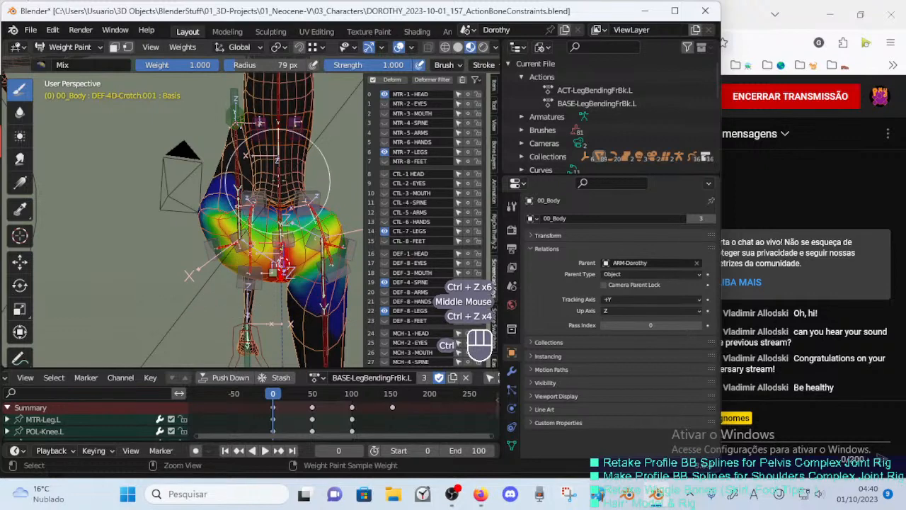
# Try to paint DEF-2-TORSO-1-Spine-BB.001 weight on the left outer hip with the Mix brush.
pyautogui.keyDown('ctrl'); pyautogui.click(278, 182); pyautogui.keyUp('ctrl')
pyautogui.click(211, 222)
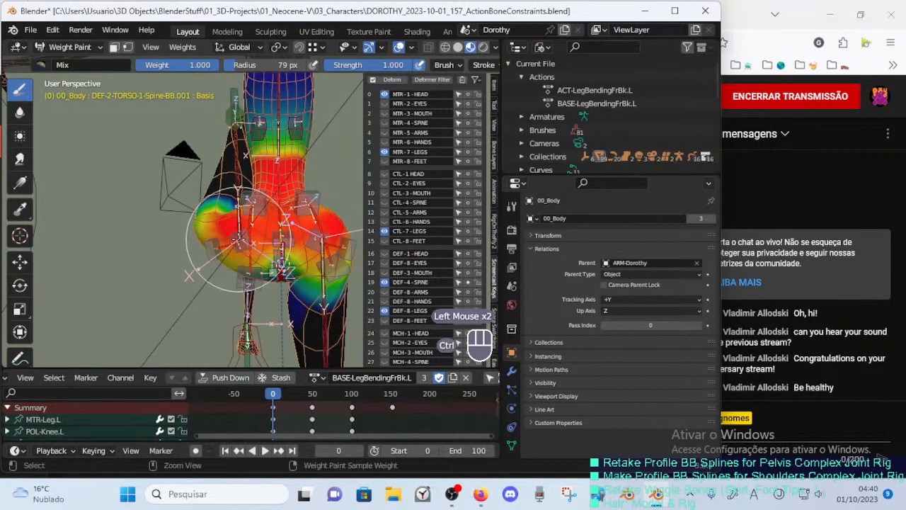
pyautogui.hotkey('ctrl', 'z')
pyautogui.hotkey('ctrl', 'z')
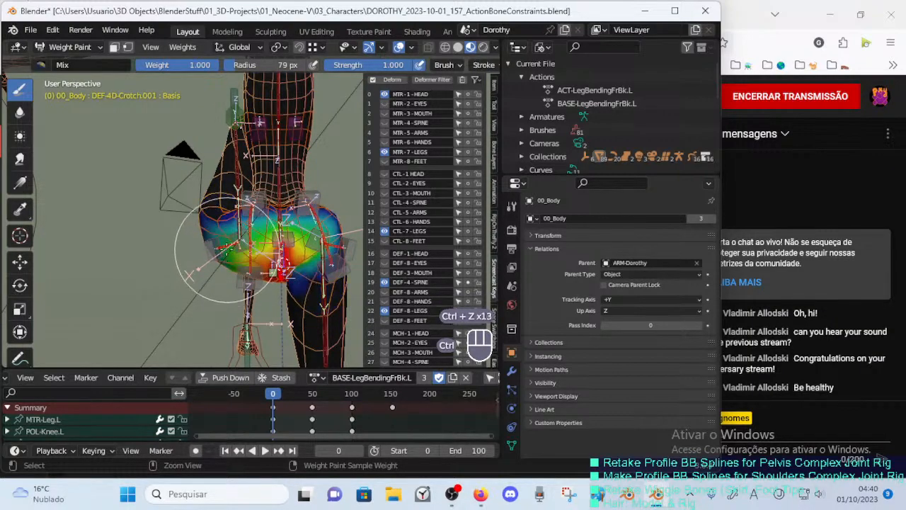
# Paint DEF-7A-HipsPubis.L weight over the front and side of the left hip with the 79 px Mix brush.
pyautogui.moveTo(224, 249); pyautogui.dragTo(269, 183, button='middle')
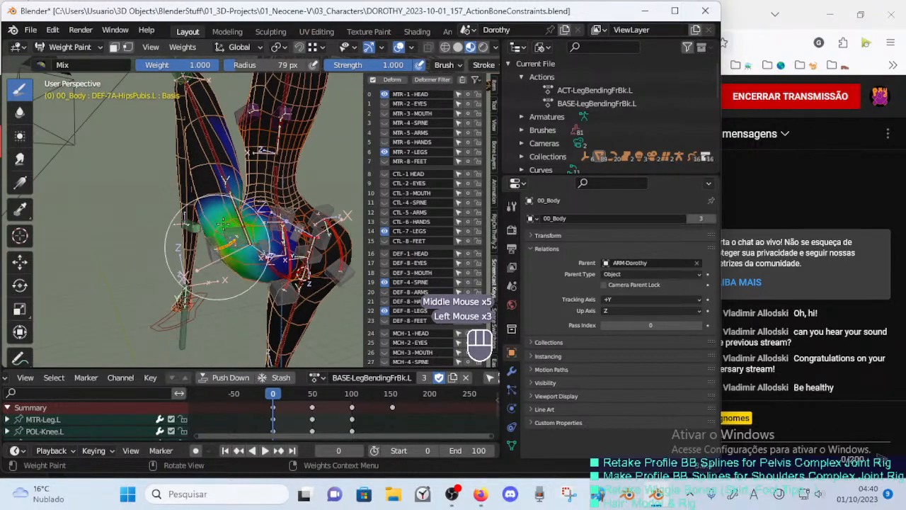
pyautogui.moveTo(220, 225); pyautogui.dragTo(276, 241, button='middle')
pyautogui.click(234, 231)
pyautogui.click(241, 232)
pyautogui.click(237, 214)
# Pick the handle bones at the left hip and test the deformation by moving them.
pyautogui.keyDown('ctrl'); pyautogui.click(240, 234); pyautogui.keyUp('ctrl')
pyautogui.press('g')
pyautogui.click(293, 245)
pyautogui.keyDown('ctrl'); pyautogui.click(291, 247); pyautogui.keyUp('ctrl')
pyautogui.press('g')
pyautogui.click(263, 242)
# Move and rotate the HDL-7A-HipsPubis.L.002 handle at the left hip.
pyautogui.moveTo(276, 240); pyautogui.dragTo(172, 233, button='middle')
pyautogui.press('g')
pyautogui.click(296, 244)
pyautogui.press('r')
pyautogui.click(265, 250)
pyautogui.press('g')
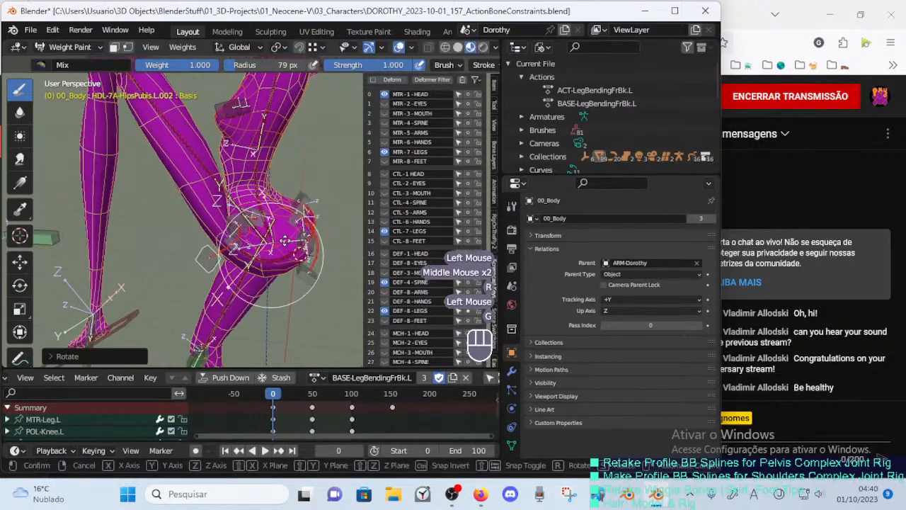
pyautogui.click(263, 244)
# Refine the position of the HDL-7A-HipsPubis.L.002 handle from the back and check the hip shape.
pyautogui.moveTo(263, 244); pyautogui.dragTo(193, 214, button='middle')
pyautogui.press('g')
pyautogui.click(284, 216)
pyautogui.press('g')
pyautogui.click(224, 223)
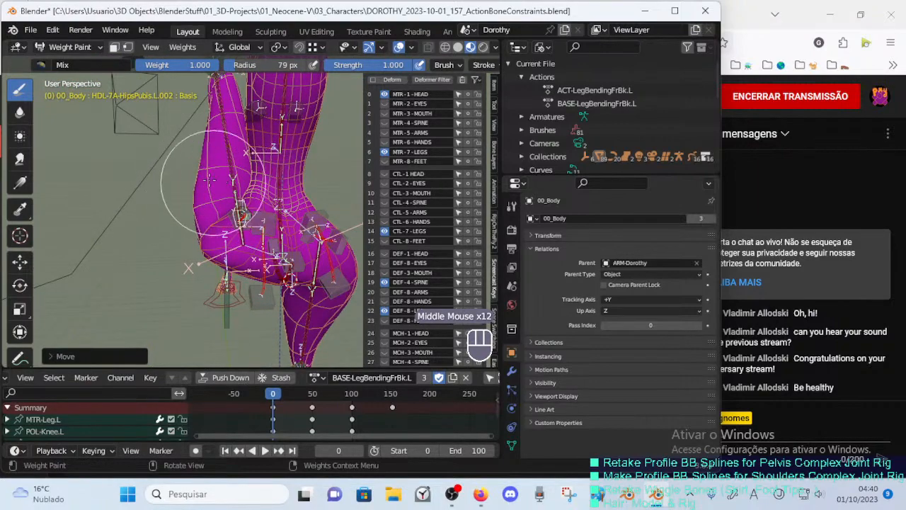
pyautogui.moveTo(210, 180)
pyautogui.mouseDown(button='middle')
pyautogui.moveTo(219, 170)
pyautogui.moveTo(230, 177)
pyautogui.moveTo(199, 191)
pyautogui.moveTo(225, 213)
pyautogui.mouseUp(button='middle')
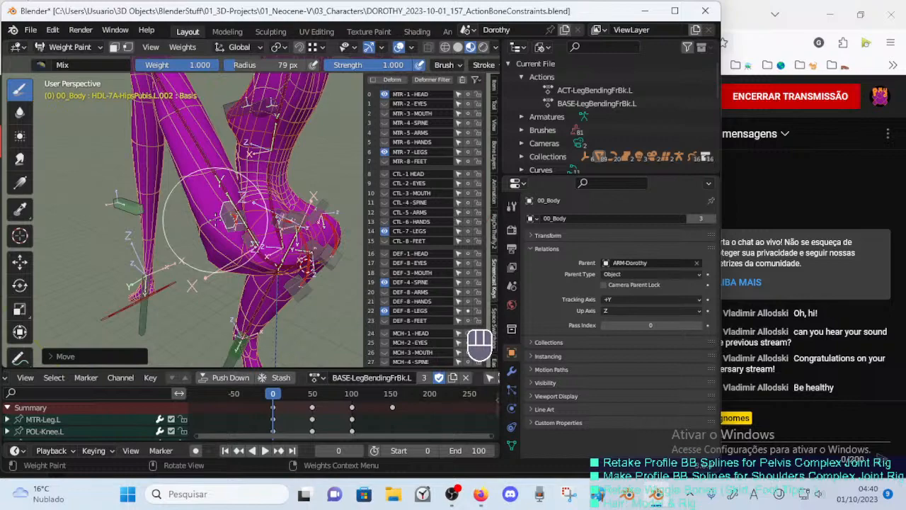
# Pick the DEF-7B-Thigh.L bone to display its weights on the left hip.
pyautogui.keyDown('ctrl'); pyautogui.click(212, 167); pyautogui.keyUp('ctrl')
pyautogui.moveTo(212, 167); pyautogui.dragTo(216, 233, button='middle')
pyautogui.click(217, 233)
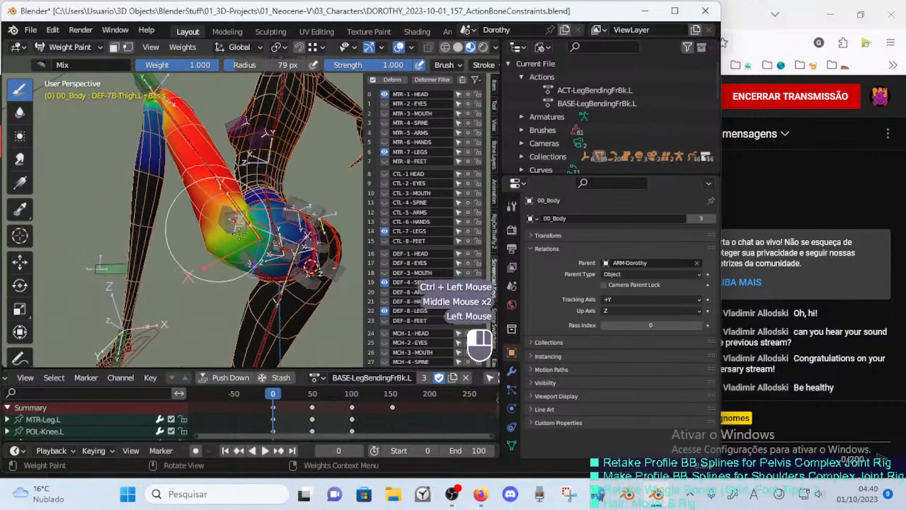
# Try to paint DEF-7B-Thigh.L weight across the outer left hip with the Mix brush.
pyautogui.moveTo(239, 234)
pyautogui.mouseDown()
pyautogui.moveTo(232, 221)
pyautogui.moveTo(225, 228)
pyautogui.mouseUp()
pyautogui.moveTo(225, 228); pyautogui.dragTo(180, 271, button='middle')
pyautogui.moveTo(204, 225)
pyautogui.mouseDown()
pyautogui.moveTo(230, 267)
pyautogui.moveTo(232, 222)
pyautogui.mouseUp()
pyautogui.hotkey('ctrl', 'z')
pyautogui.hotkey('ctrl', 'z')
pyautogui.hotkey('ctrl', 'z')
pyautogui.hotkey('ctrl', 'z')
# Paint DEF-7B-Thigh.L weight from the upper thigh onto the outer left hip with the 79 px Mix brush.
pyautogui.moveTo(233, 221)
pyautogui.mouseDown(button='middle')
pyautogui.moveTo(248, 183)
pyautogui.moveTo(226, 202)
pyautogui.mouseUp(button='middle')
pyautogui.moveTo(226, 203); pyautogui.dragTo(245, 219)
pyautogui.moveTo(244, 220); pyautogui.dragTo(243, 247, button='middle')
pyautogui.moveTo(242, 246); pyautogui.dragTo(207, 239)
pyautogui.moveTo(206, 239); pyautogui.dragTo(219, 232, button='middle')
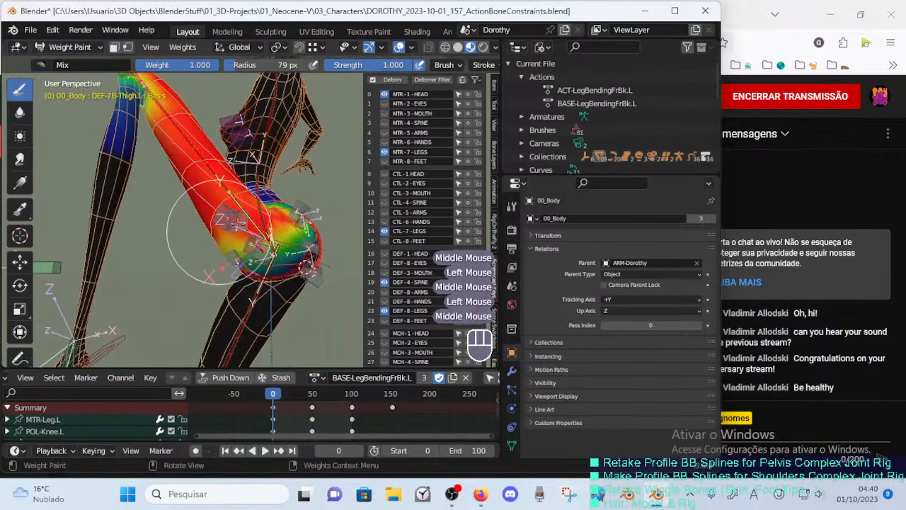
pyautogui.moveTo(236, 221); pyautogui.dragTo(243, 230)
pyautogui.moveTo(243, 230); pyautogui.dragTo(250, 239)
pyautogui.moveTo(243, 243); pyautogui.dragTo(239, 214, button='middle')
pyautogui.moveTo(238, 214); pyautogui.dragTo(234, 222)
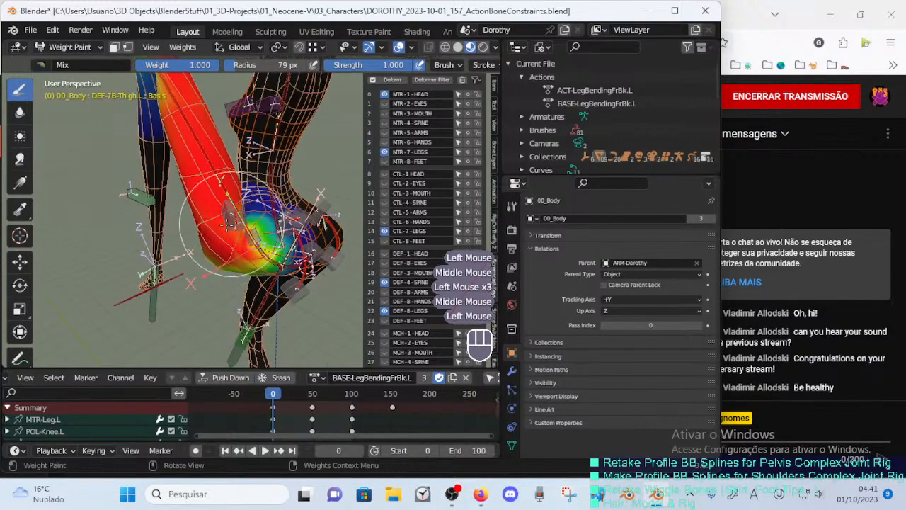
pyautogui.moveTo(234, 223); pyautogui.dragTo(191, 199, button='middle')
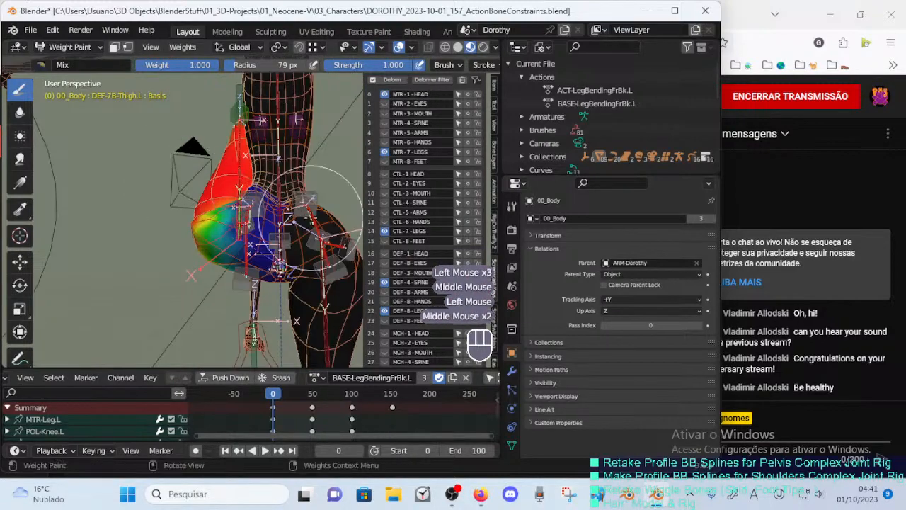
pyautogui.press('ctrl+KP_1')
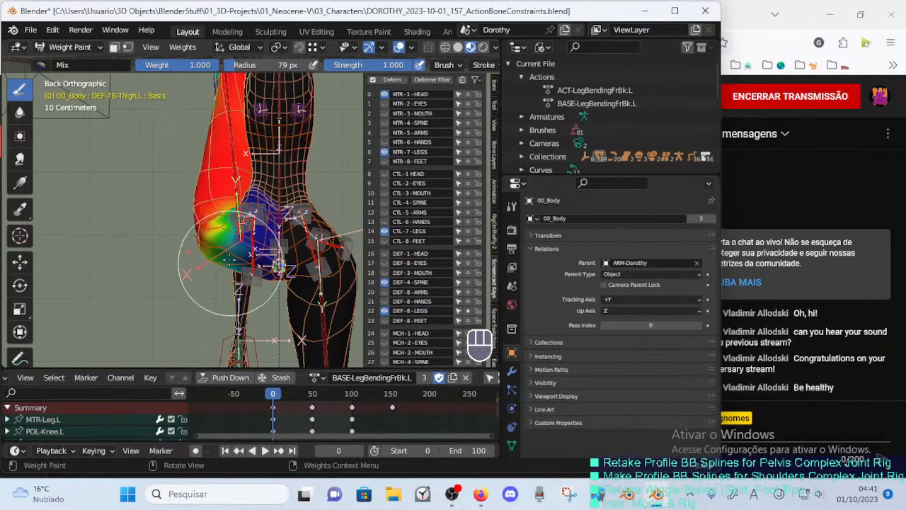
# Leave Weight Paint and open the ARM-Dorothy armature in Edit Mode.
pyautogui.hotkey('ctrl', 'Tab')
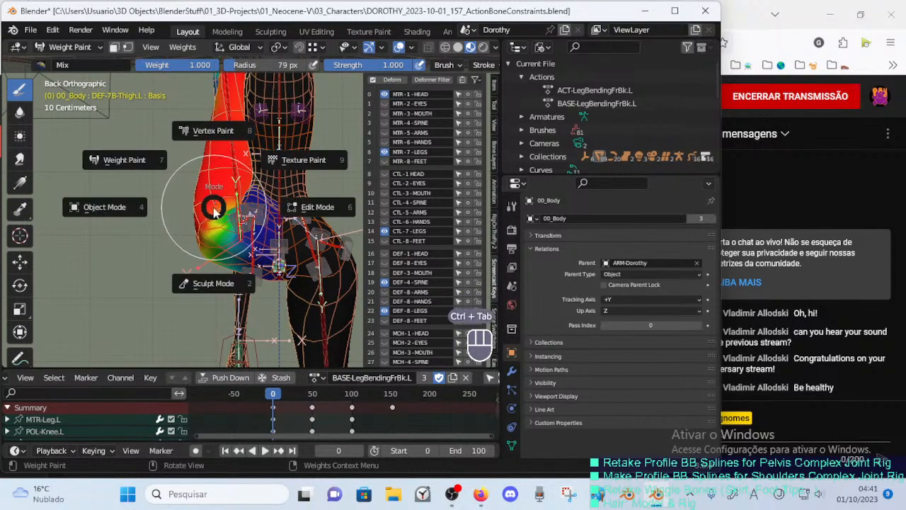
pyautogui.click(209, 206)
pyautogui.click(236, 191)
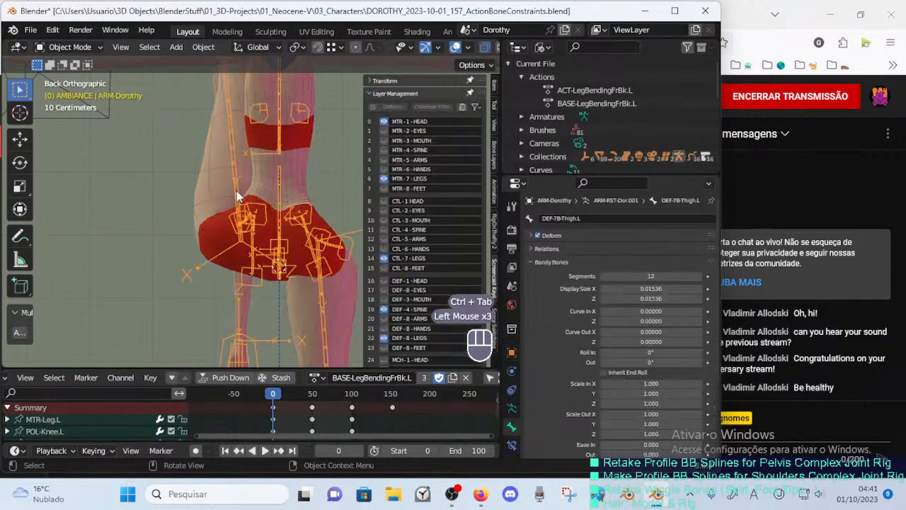
pyautogui.click(216, 203)
pyautogui.click(233, 191)
pyautogui.press('Tab')
pyautogui.press('shift')
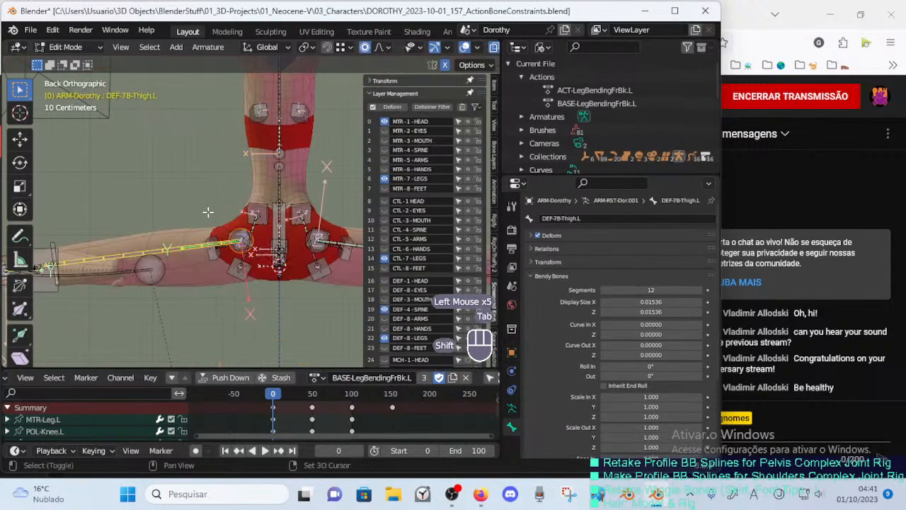
# Open the 00_Body mesh in Edit Mode and raise the underside vertices of the left thigh with proportional editing.
pyautogui.hotkey('ctrl', 'Tab')
pyautogui.click(204, 214)
pyautogui.click(204, 213)
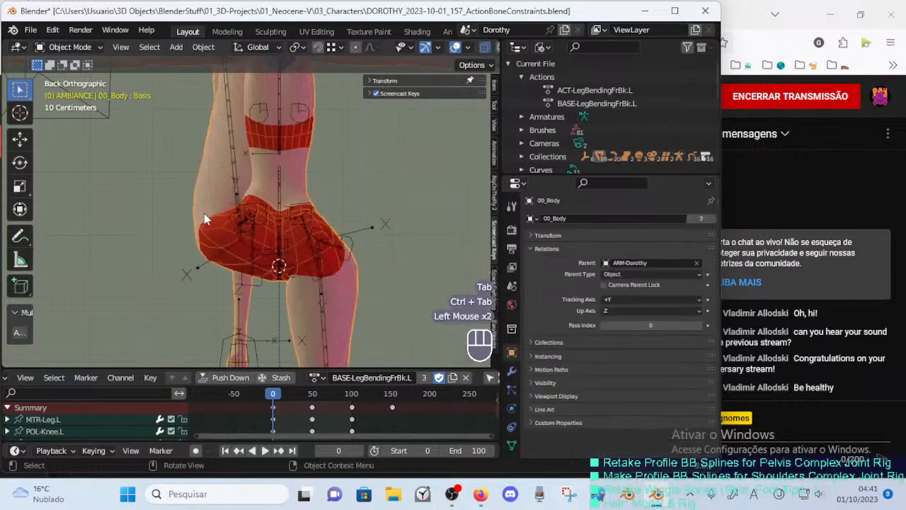
pyautogui.press('Tab')
pyautogui.moveTo(207, 224); pyautogui.dragTo(308, 221, button='middle')
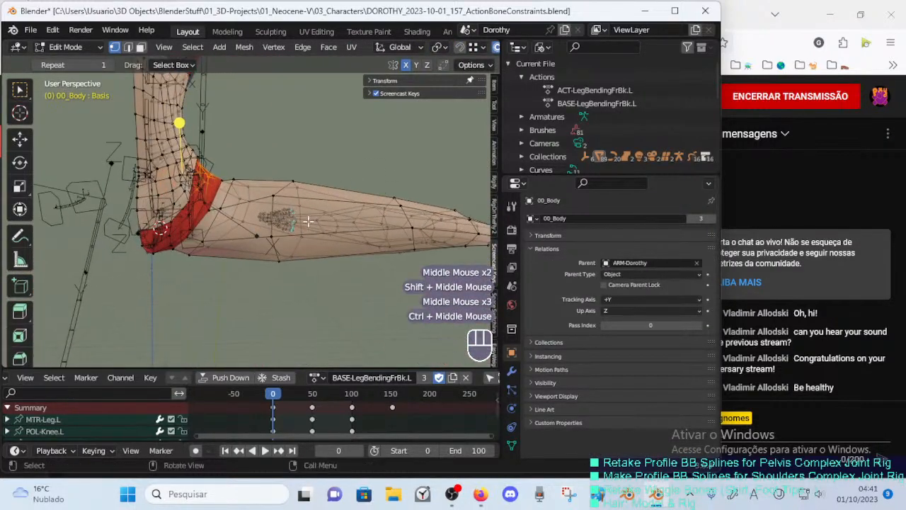
pyautogui.press('c')
pyautogui.rightClick(290, 254)
pyautogui.press('g')
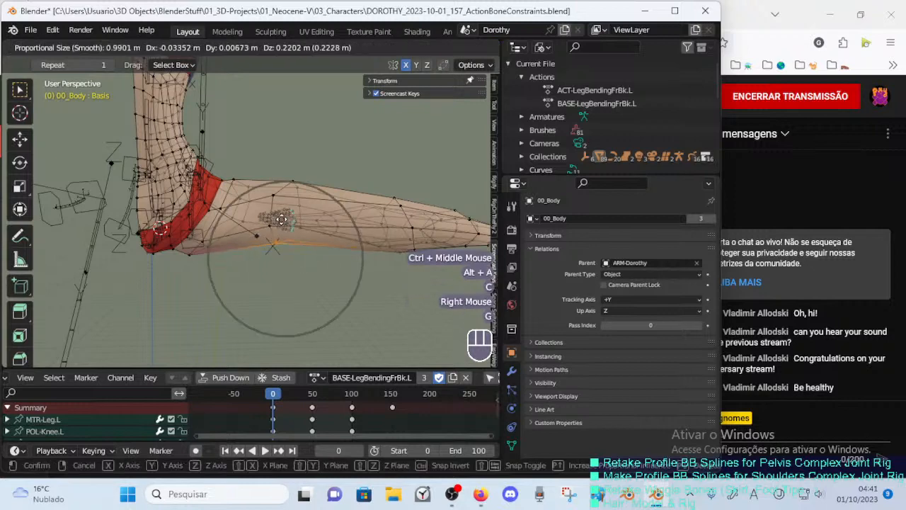
pyautogui.click(283, 208)
# Lower the vertices along the upper side of the left thigh with proportional editing.
pyautogui.hotkey('alt', 'a')
pyautogui.press('c')
pyautogui.rightClick(296, 177)
pyautogui.press('g')
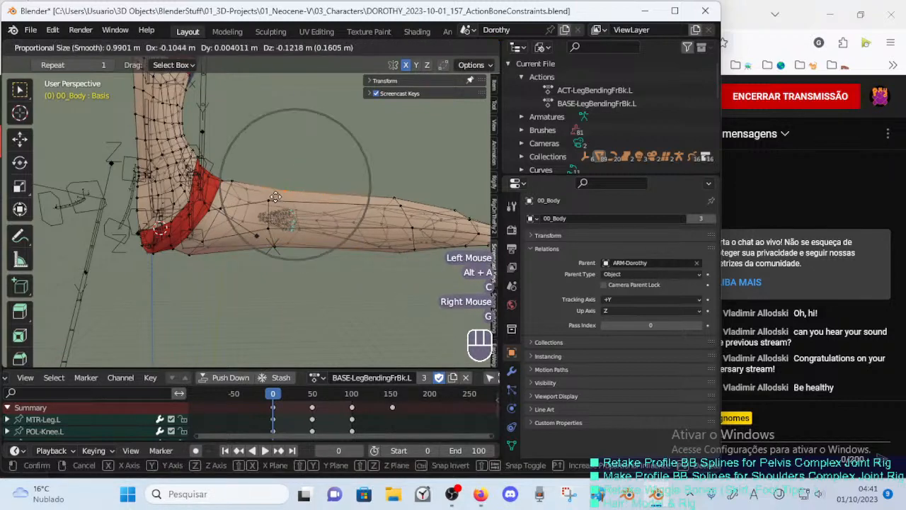
pyautogui.click(283, 186)
# Lower the vertices at the top of the left thigh next to the red hip area.
pyautogui.hotkey('alt', 'a')
pyautogui.press('c')
pyautogui.rightClick(235, 178)
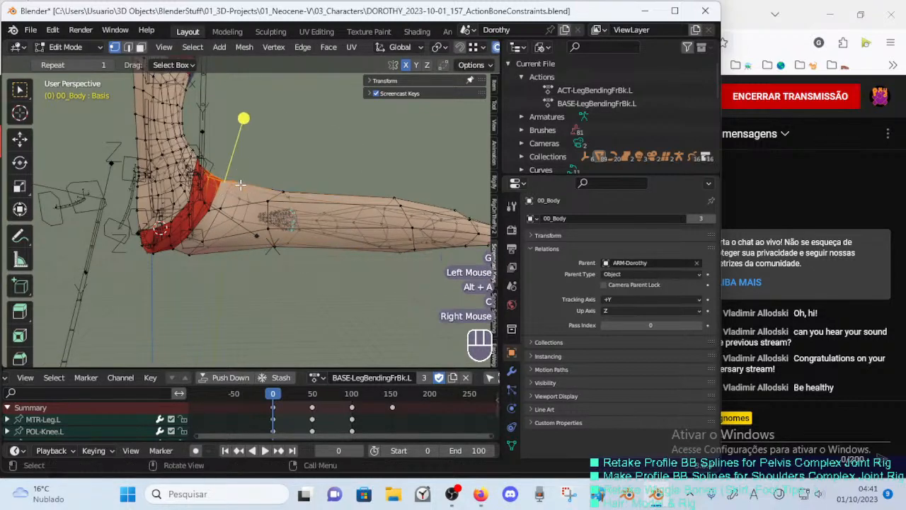
pyautogui.press('g')
pyautogui.click(235, 193)
# Adjust the vertices where the left hip meets the waist and return to Object Mode to check the posed shape.
pyautogui.hotkey('alt', 'a')
pyautogui.press('c')
pyautogui.click(203, 178)
pyautogui.rightClick(202, 178)
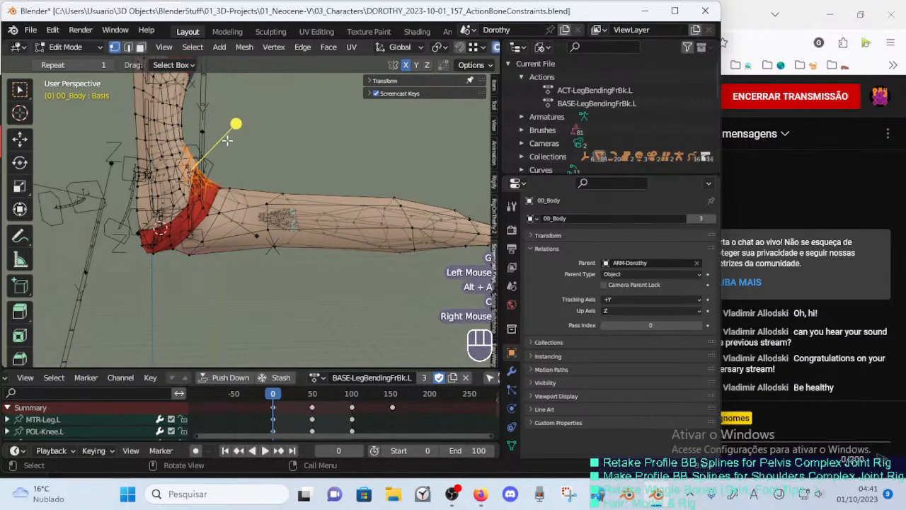
pyautogui.click(283, 134)
pyautogui.press('Tab')
pyautogui.moveTo(249, 198); pyautogui.dragTo(273, 177, button='middle')
pyautogui.moveTo(273, 177); pyautogui.dragTo(234, 170, button='middle')
pyautogui.keyDown('shift'); pyautogui.moveTo(234, 170); pyautogui.dragTo(320, 241, button='middle'); pyautogui.keyUp('shift')
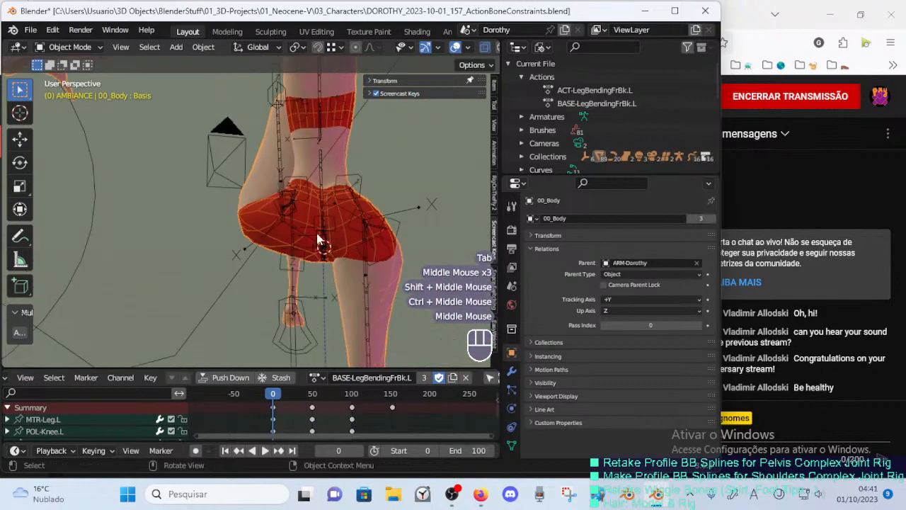
pyautogui.press('ctrl+KP_4')
pyautogui.press('ctrl+KP_1')
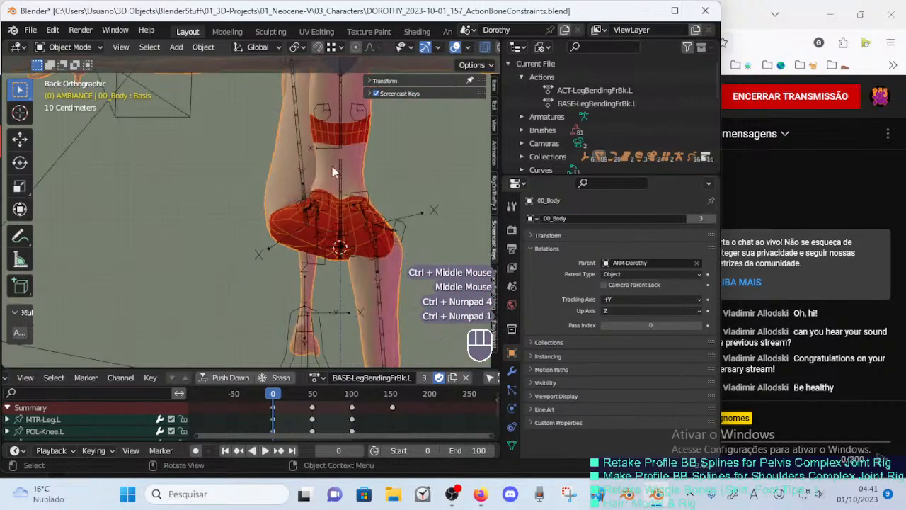
# Put ARM-Dorothy in Pose Mode and shift the POL-Knee.L knee target sideways.
pyautogui.click(314, 210)
pyautogui.hotkey('ctrl', 'Tab')
pyautogui.keyDown('ctrl'); pyautogui.moveTo(313, 220); pyautogui.dragTo(270, 89, button='middle'); pyautogui.keyUp('ctrl')
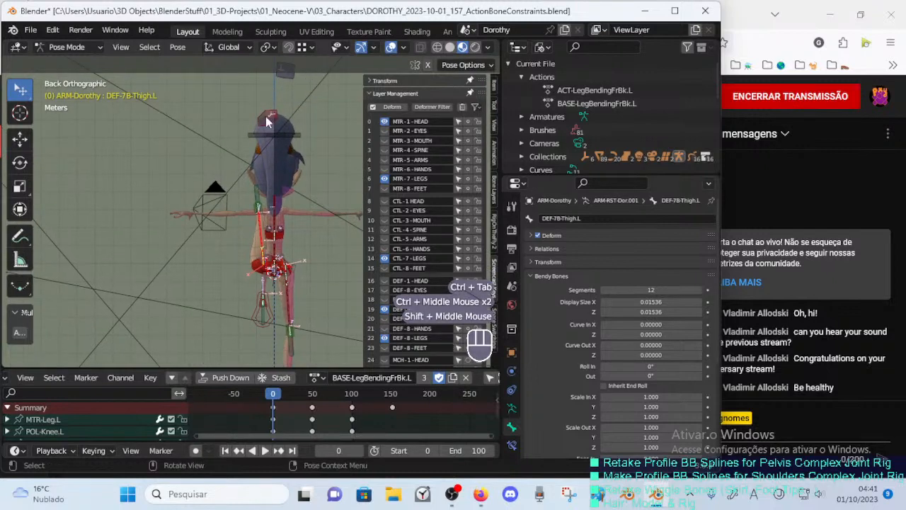
pyautogui.click(267, 122)
pyautogui.press('g')
pyautogui.press('Escape')
pyautogui.click(286, 70)
pyautogui.press('g')
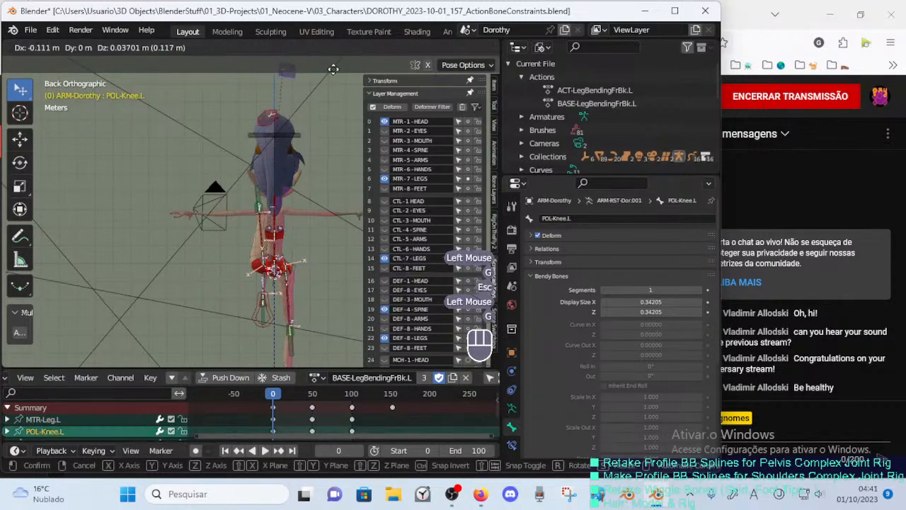
pyautogui.click(302, 73)
# Edit the 00_Body mesh and raise the vertices under the left buttock and upper thigh with proportional editing.
pyautogui.keyDown('ctrl'); pyautogui.moveTo(260, 202); pyautogui.dragTo(276, 203, button='middle'); pyautogui.keyUp('ctrl')
pyautogui.keyDown('shift'); pyautogui.moveTo(273, 203); pyautogui.dragTo(227, 173, button='middle'); pyautogui.keyUp('shift')
pyautogui.hotkey('ctrl', 'Tab')
pyautogui.click(222, 186)
pyautogui.press('Tab')
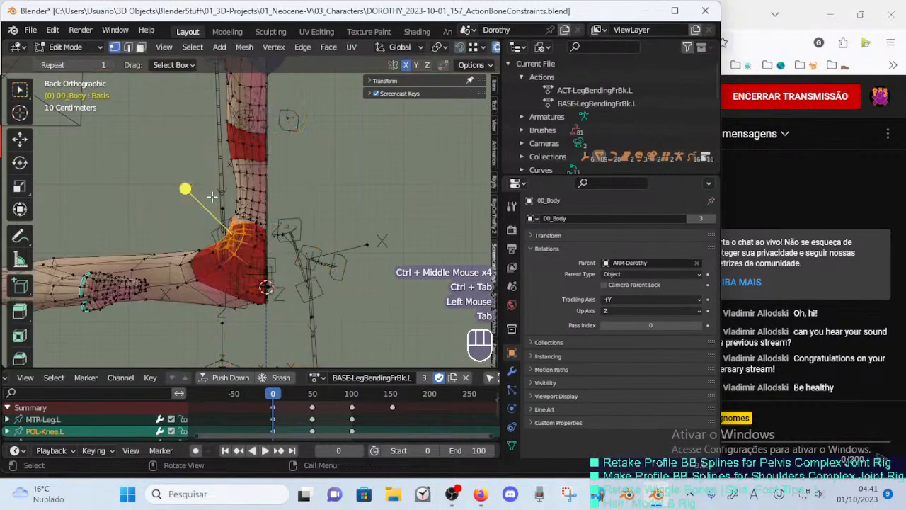
pyautogui.hotkey('alt', 'a')
pyautogui.press('c')
pyautogui.moveTo(242, 311); pyautogui.dragTo(214, 307)
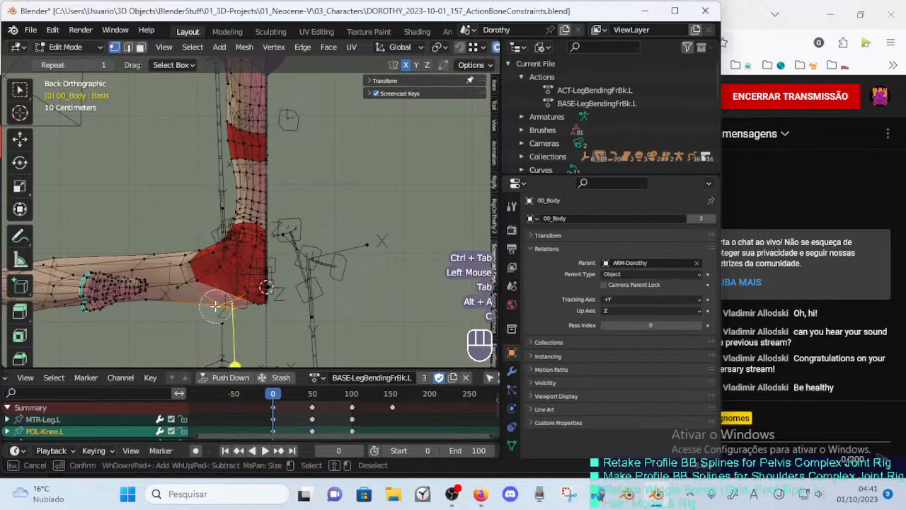
pyautogui.rightClick(195, 284)
pyautogui.press('g')
pyautogui.click(228, 237)
pyautogui.press('Tab')
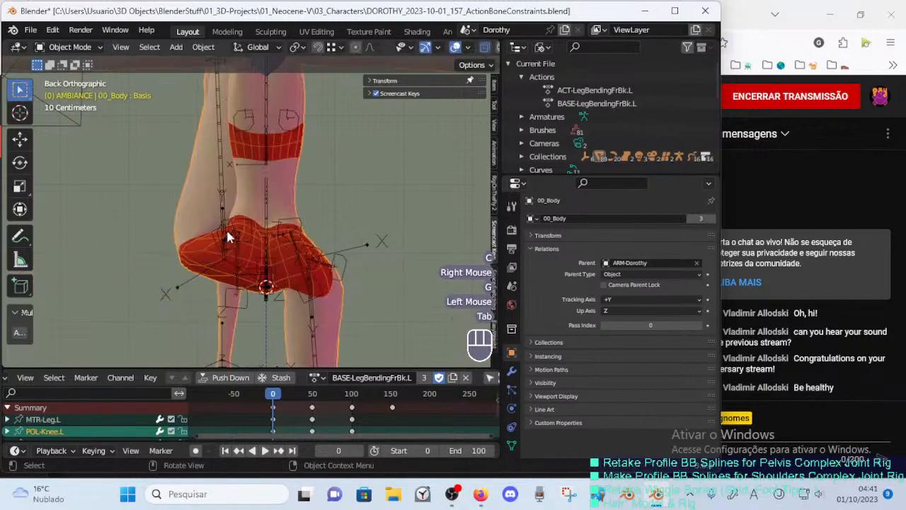
# Move the vertices along the top of the left upper thigh upward and inward toward the pelvis.
pyautogui.press('Tab')
pyautogui.hotkey('alt', 'a')
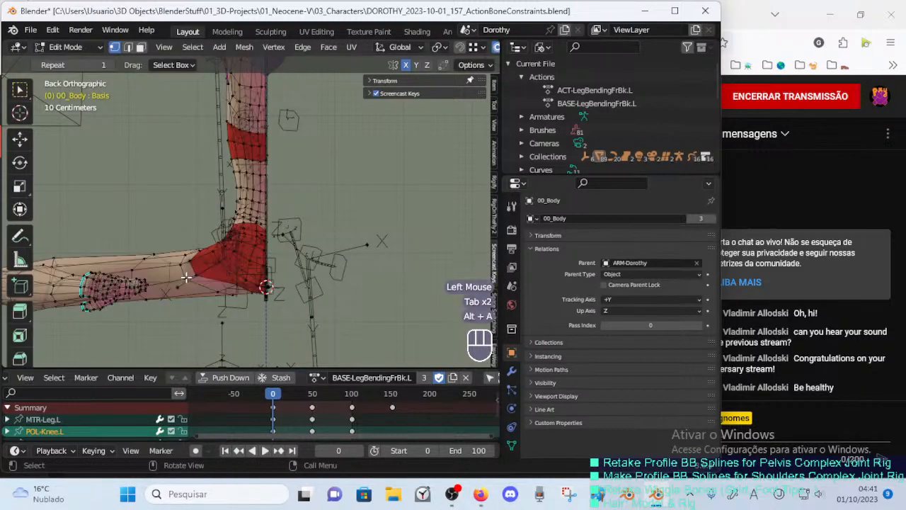
pyautogui.press('Tab')
pyautogui.press('Tab')
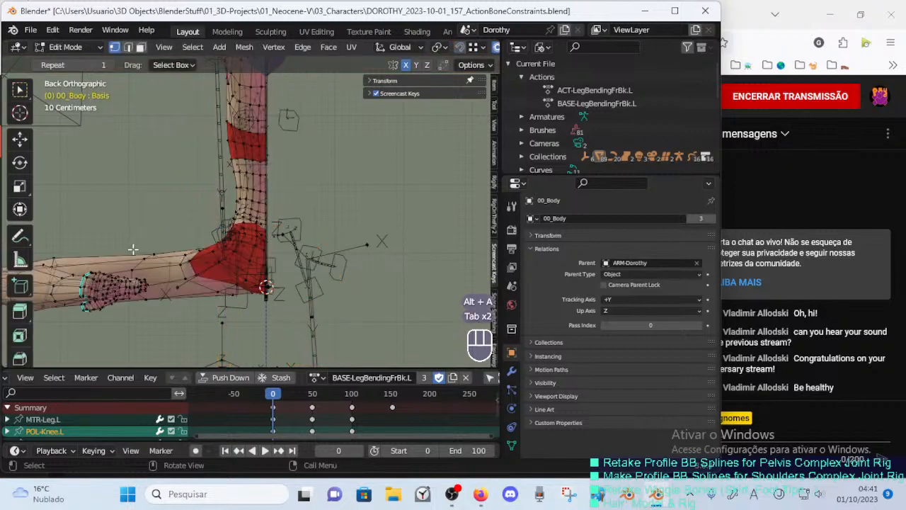
pyautogui.press('c')
pyautogui.press('g')
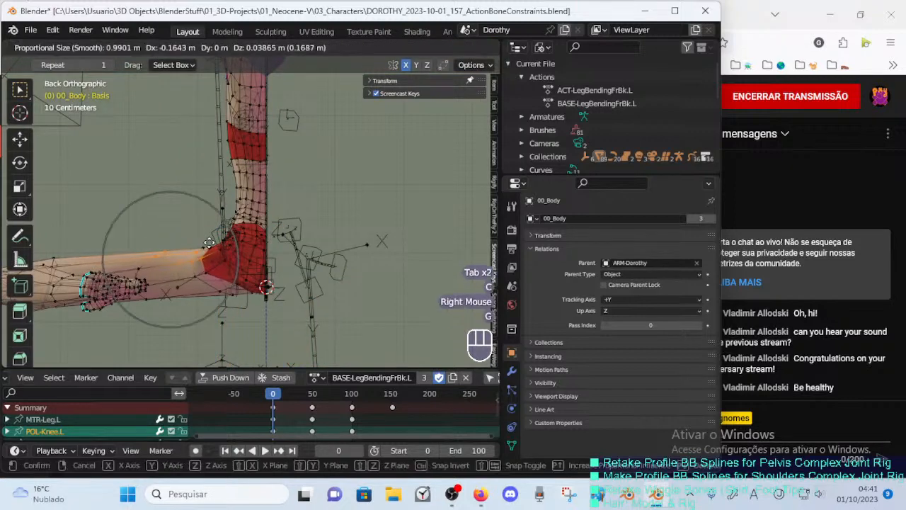
pyautogui.click(230, 205)
# Move the left hip crease vertices upward and inward toward the waist and return to Object Mode.
pyautogui.press('Tab')
pyautogui.press('Tab')
pyautogui.hotkey('alt', 'a')
pyautogui.press('c')
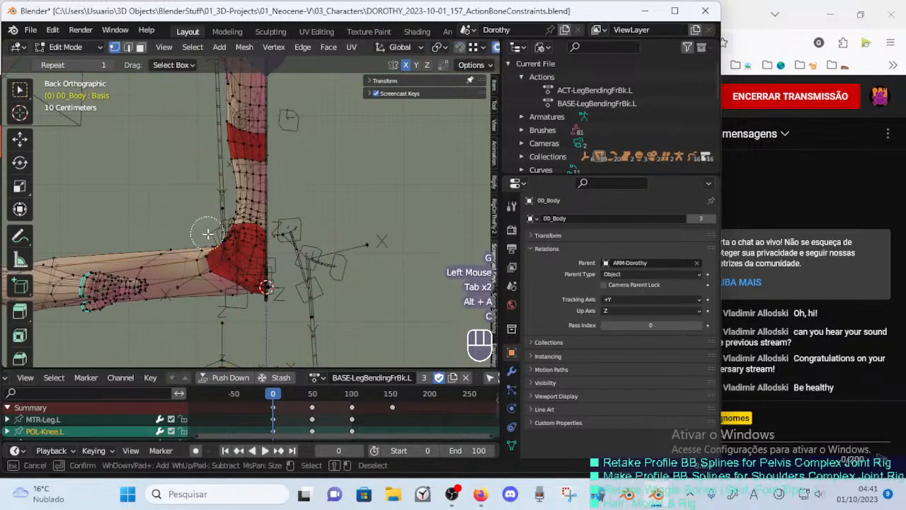
pyautogui.rightClick(224, 243)
pyautogui.press('g')
pyautogui.click(244, 188)
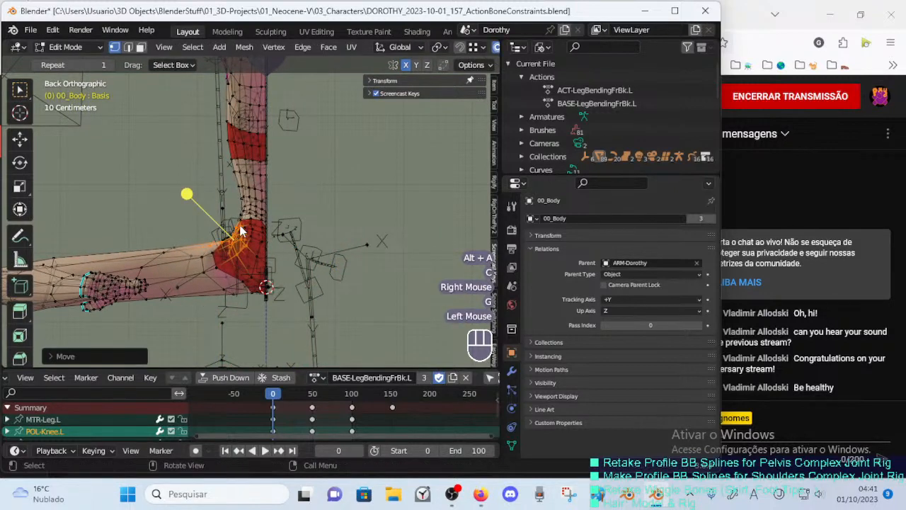
pyautogui.press('Tab')
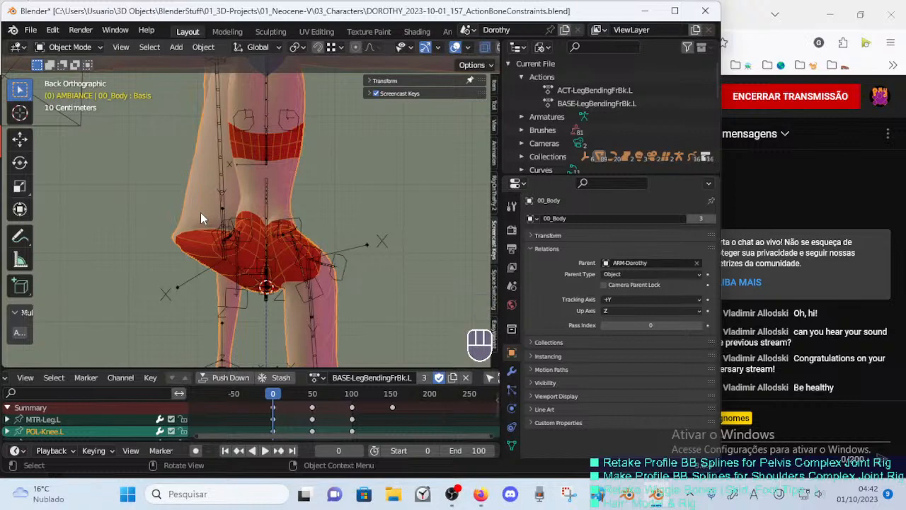
# Undo the recent reshaping of the left hip and thigh mesh and the sideways shift of the POL-Knee.L knee target.
pyautogui.press('Tab')
pyautogui.press('Tab')
pyautogui.press('Tab')
pyautogui.hotkey('ctrl', 'z')
pyautogui.hotkey('ctrl', 'z')
pyautogui.hotkey('ctrl', 'z')
pyautogui.hotkey('ctrl', 'z')
pyautogui.hotkey('ctrl', 'z')
pyautogui.hotkey('ctrl', 'z')
pyautogui.hotkey('ctrl', 'z')
pyautogui.hotkey('ctrl', 'z')
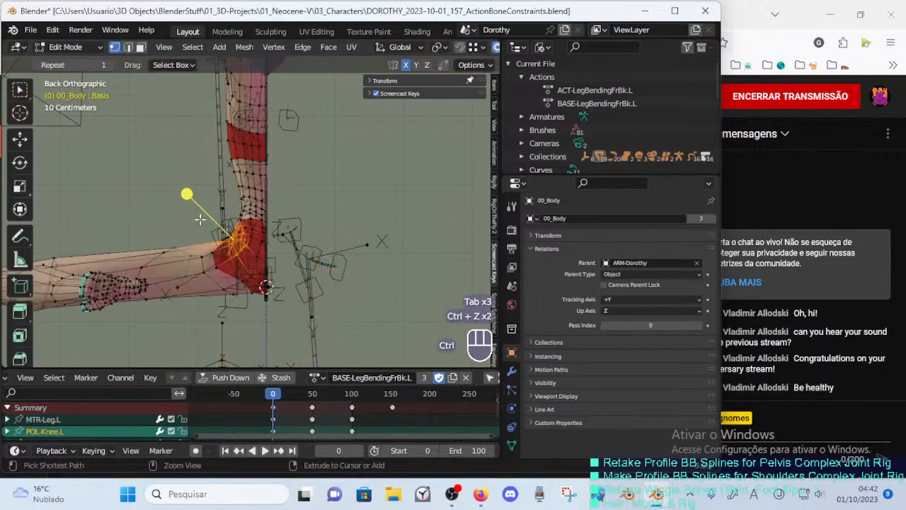
pyautogui.hotkey('ctrl', 'z')
pyautogui.hotkey('ctrl', 'z')
pyautogui.hotkey('ctrl', 'z')
pyautogui.hotkey('ctrl', 'z')
pyautogui.hotkey('ctrl', 'z')
pyautogui.hotkey('ctrl', 'z')
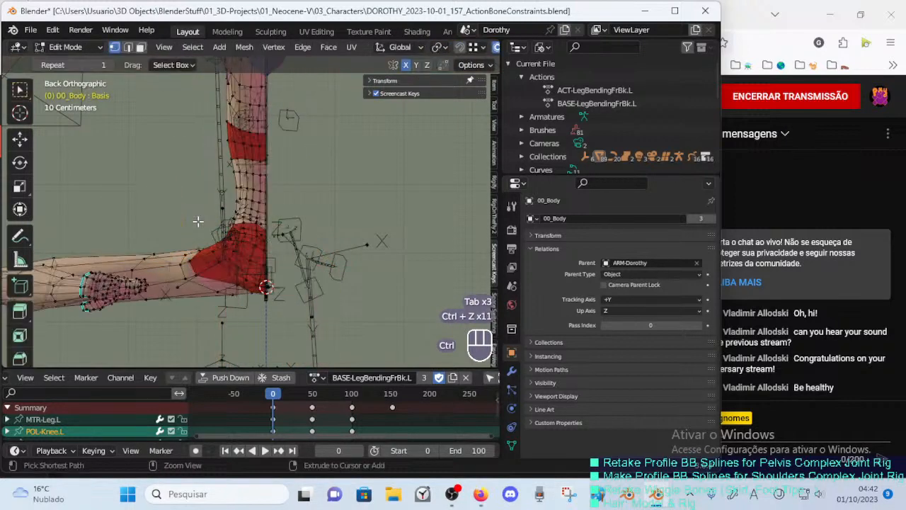
pyautogui.hotkey('ctrl', 'z')
pyautogui.hotkey('ctrl', 'z')
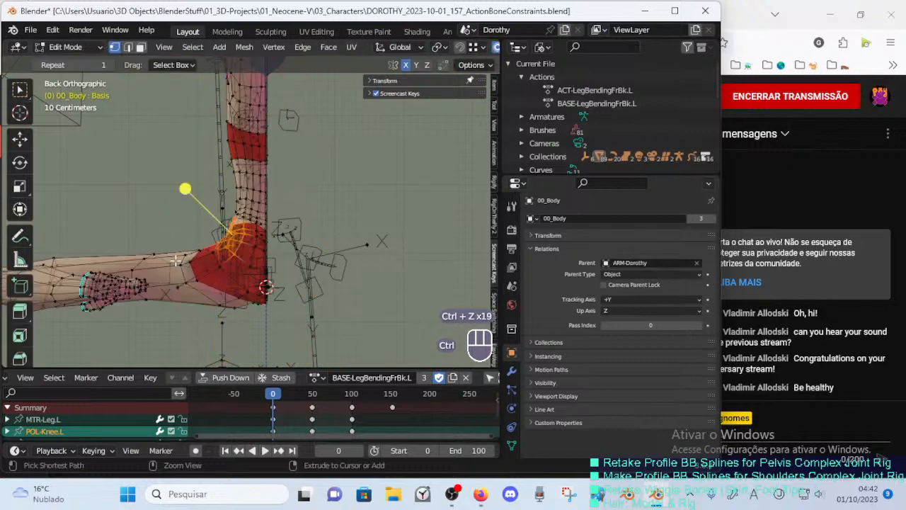
pyautogui.hotkey('ctrl', 'z')
pyautogui.hotkey('ctrl', 'z')
pyautogui.hotkey('ctrl', 'z')
pyautogui.hotkey('ctrl', 'z')
pyautogui.hotkey('ctrl', 'z')
pyautogui.hotkey('ctrl', 'z')
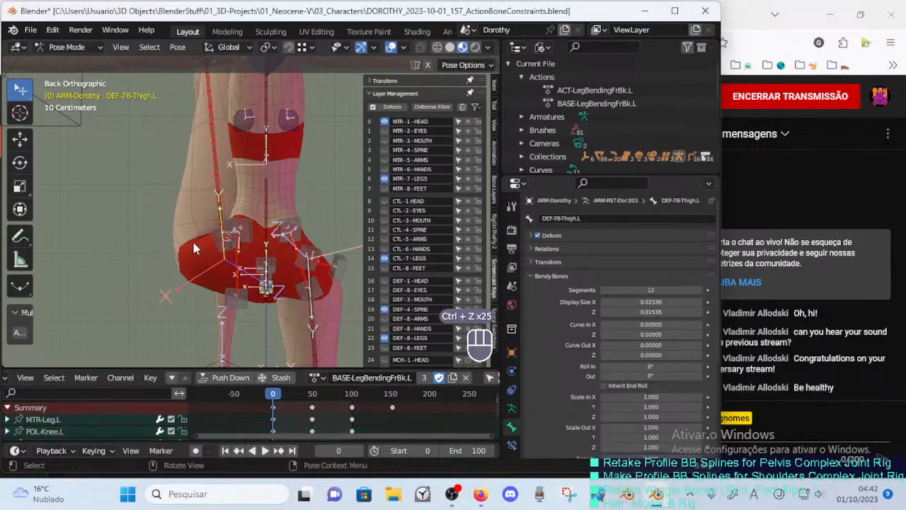
# Switch to editing the 00_Body mesh and move the vertices along one side of the left upper thigh inward.
pyautogui.click(192, 239)
pyautogui.press('Tab')
pyautogui.press('Tab')
pyautogui.click(202, 218)
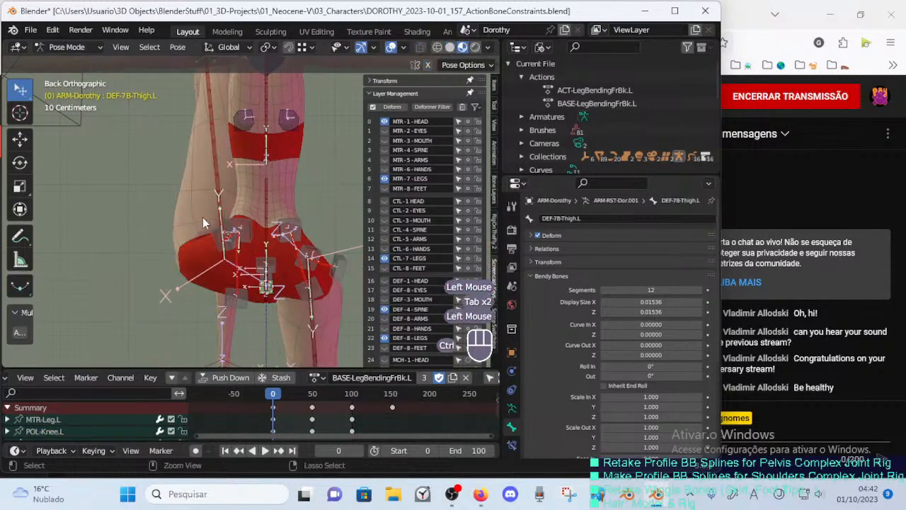
pyautogui.hotkey('ctrl', 'Tab')
pyautogui.click(198, 218)
pyautogui.press('Tab')
pyautogui.moveTo(194, 221)
pyautogui.mouseDown(button='middle')
pyautogui.moveTo(232, 277)
pyautogui.moveTo(220, 173)
pyautogui.moveTo(269, 212)
pyautogui.moveTo(305, 259)
pyautogui.mouseUp(button='middle')
pyautogui.hotkey('alt', 'a')
pyautogui.press('c')
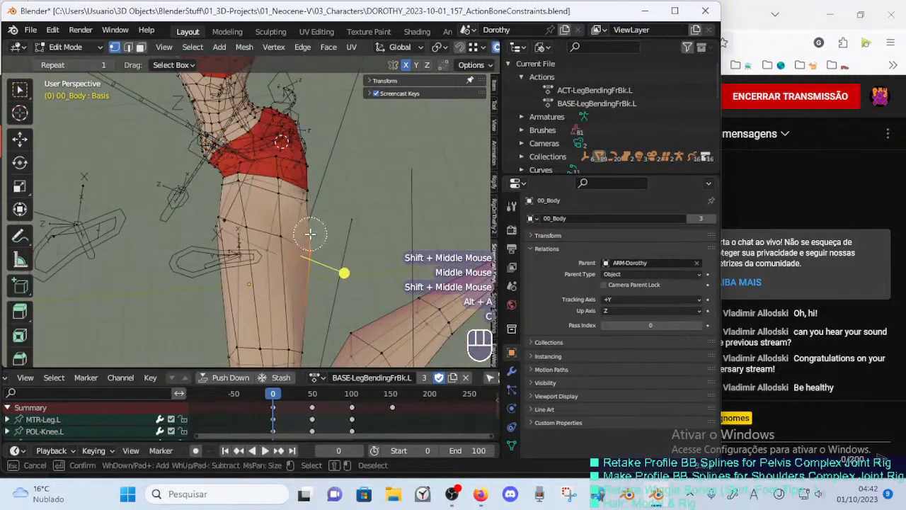
pyautogui.rightClick(310, 234)
pyautogui.press('c')
pyautogui.rightClick(297, 239)
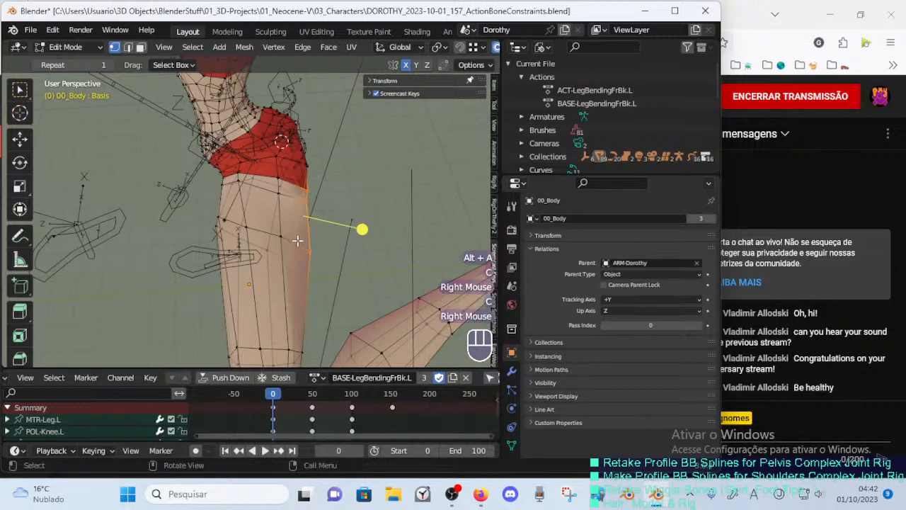
pyautogui.press('g')
pyautogui.click(221, 213)
# Move the vertices on the opposite side of the left upper thigh inward and up toward the hip, and return to Object Mode.
pyautogui.hotkey('alt', 'a')
pyautogui.press('c')
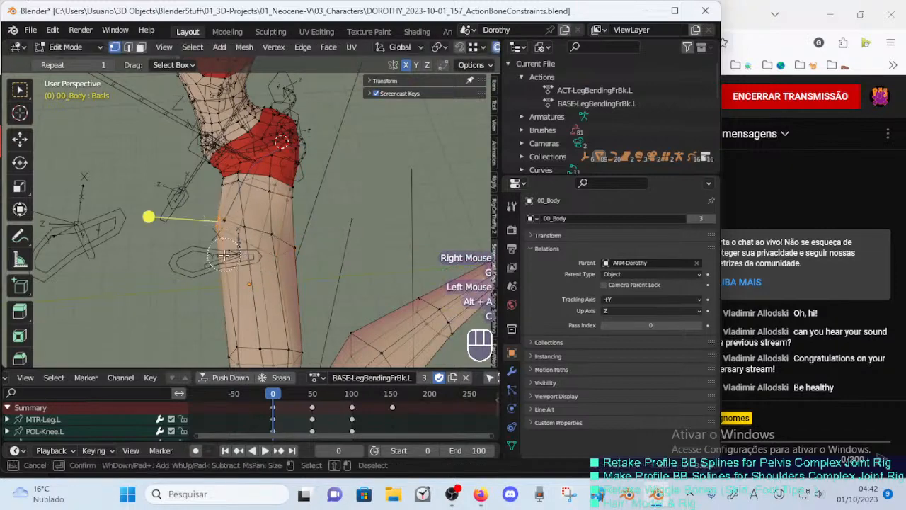
pyautogui.rightClick(223, 255)
pyautogui.press('g')
pyautogui.click(242, 226)
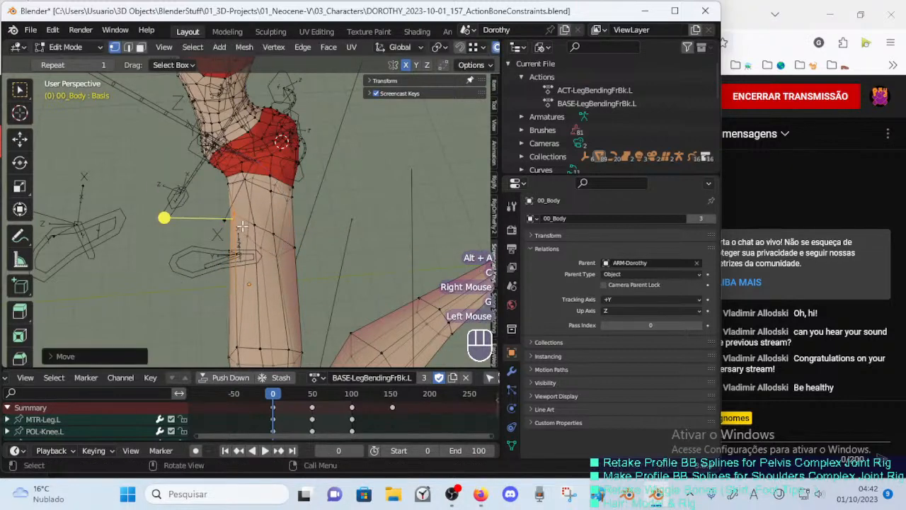
pyautogui.press('g')
pyautogui.click(230, 191)
pyautogui.press('Tab')
# Examine the left hip and buttock deformation from the front and back views.
pyautogui.moveTo(233, 198); pyautogui.dragTo(232, 137, button='middle')
pyautogui.press('KP_1')
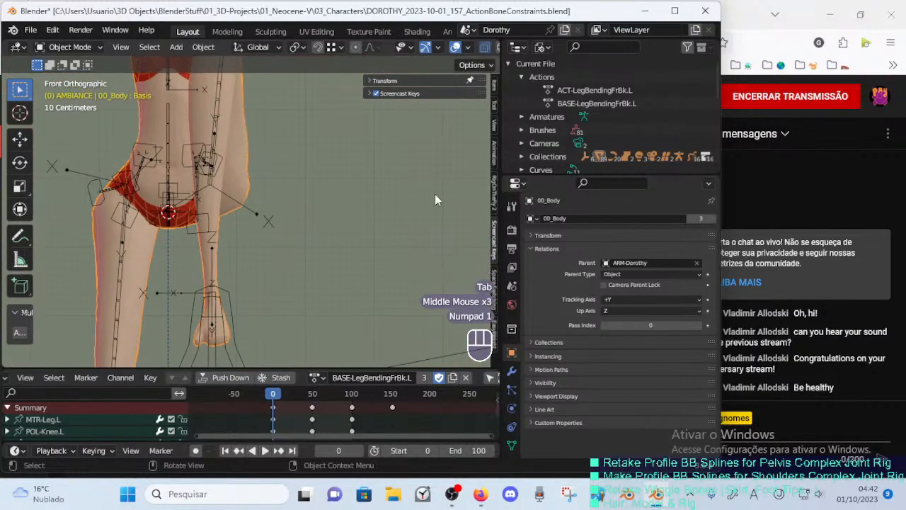
pyautogui.press('ctrl+KP_1')
pyautogui.press('ctrl+KP_0')
pyautogui.press('ctrl+KP_1')
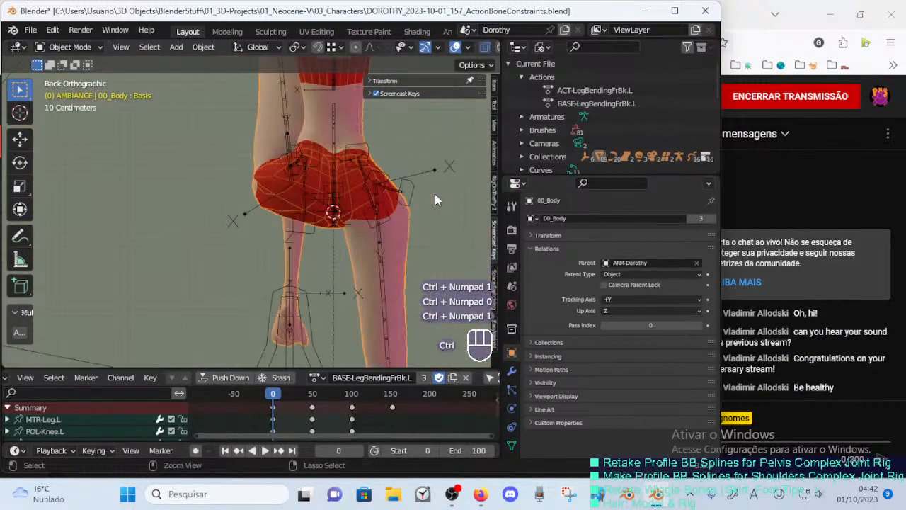
pyautogui.keyDown('ctrl'); pyautogui.moveTo(434, 194); pyautogui.dragTo(263, 226, button='middle'); pyautogui.keyUp('ctrl')
pyautogui.click(256, 220)
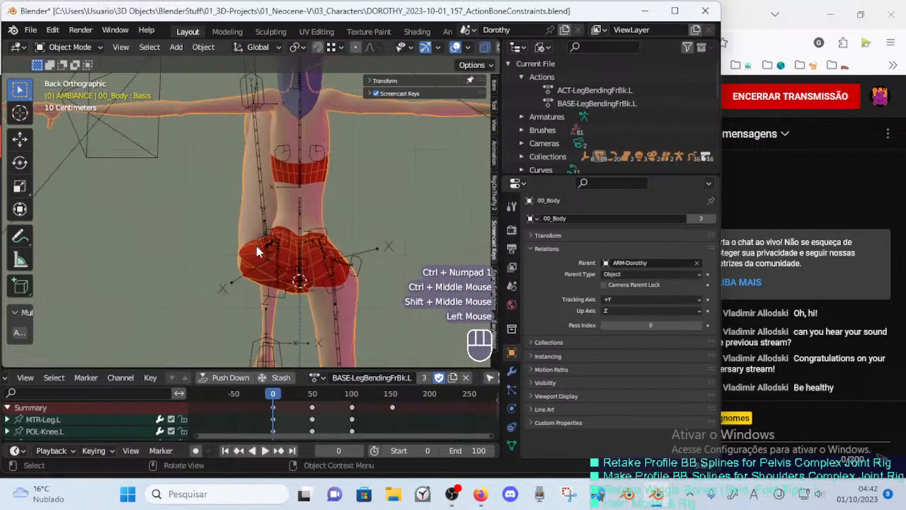
pyautogui.keyDown('ctrl'); pyautogui.moveTo(264, 235); pyautogui.dragTo(256, 155, button='middle'); pyautogui.keyUp('ctrl')
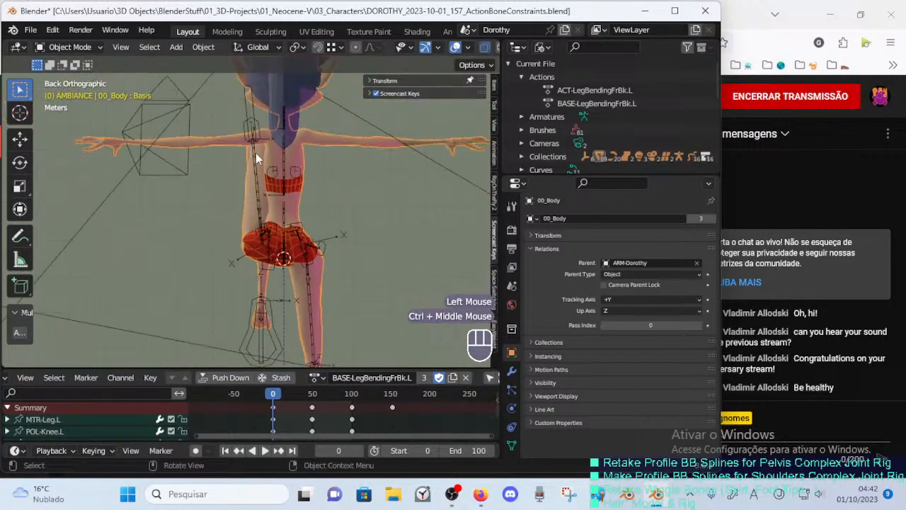
# Switch to ARM-Dorothy in Pose Mode and move the POL-Knee.L knee target across, above the head.
pyautogui.click(255, 153)
pyautogui.keyDown('ctrl'); pyautogui.moveTo(253, 211); pyautogui.dragTo(257, 253, button='middle'); pyautogui.keyUp('ctrl')
pyautogui.hotkey('ctrl', 'Tab')
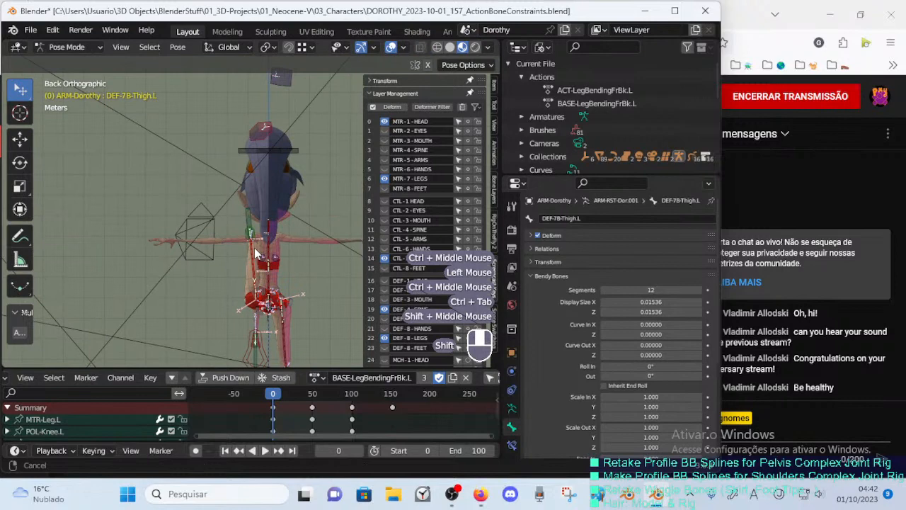
pyautogui.click(263, 116)
pyautogui.press('g')
pyautogui.press('Escape')
pyautogui.click(289, 80)
pyautogui.press('g')
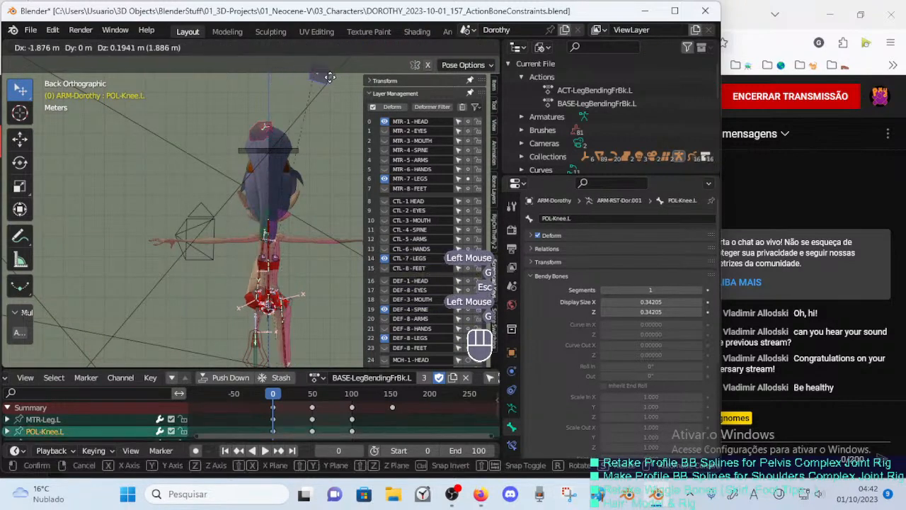
pyautogui.click(259, 216)
# Enter Edit Mode on ARM-Dorothy and try to roll the DEF-7B-Thigh.L bone.
pyautogui.keyDown('ctrl'); pyautogui.moveTo(259, 216); pyautogui.dragTo(205, 214, button='middle'); pyautogui.keyUp('ctrl')
pyautogui.press('Tab')
pyautogui.keyDown('shift'); pyautogui.moveTo(205, 214); pyautogui.dragTo(294, 240, button='middle'); pyautogui.keyUp('shift')
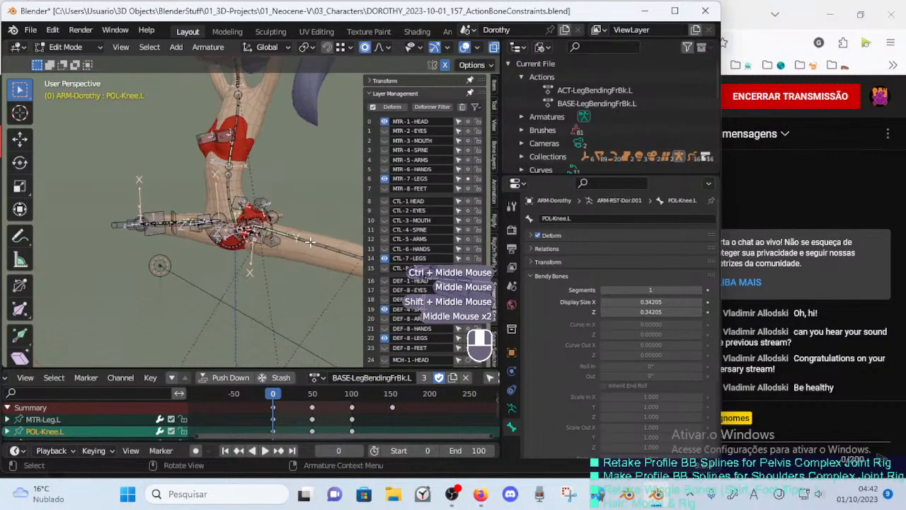
pyautogui.click(300, 245)
pyautogui.hotkey('ctrl', 'r')
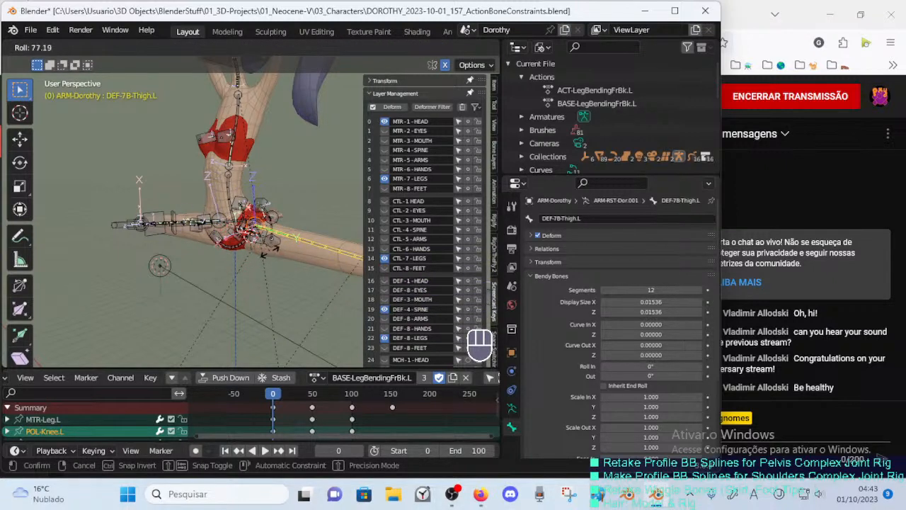
pyautogui.click(293, 238)
# Snap the 3D cursor to the DEF-7B-Thigh.L bone and add a new bone there.
pyautogui.hotkey('shift', 'a')
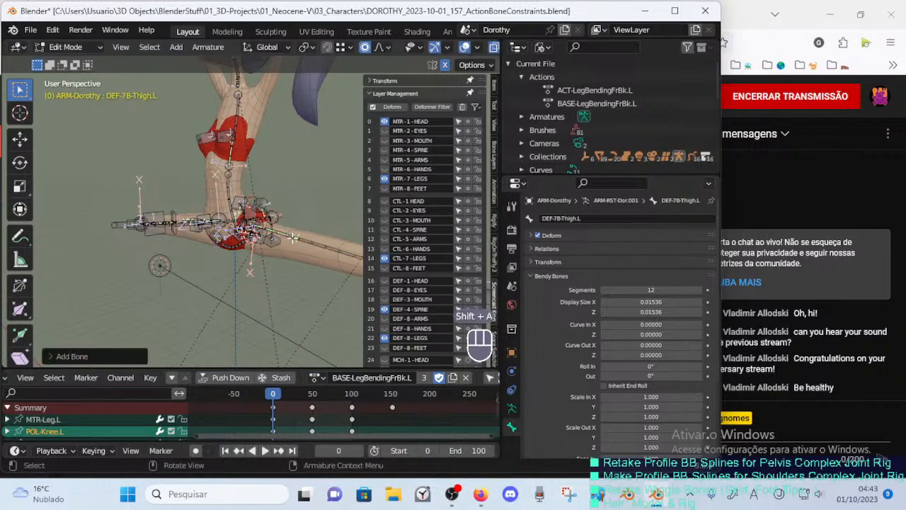
pyautogui.hotkey('ctrl', 'alt', 's')
pyautogui.press('Escape')
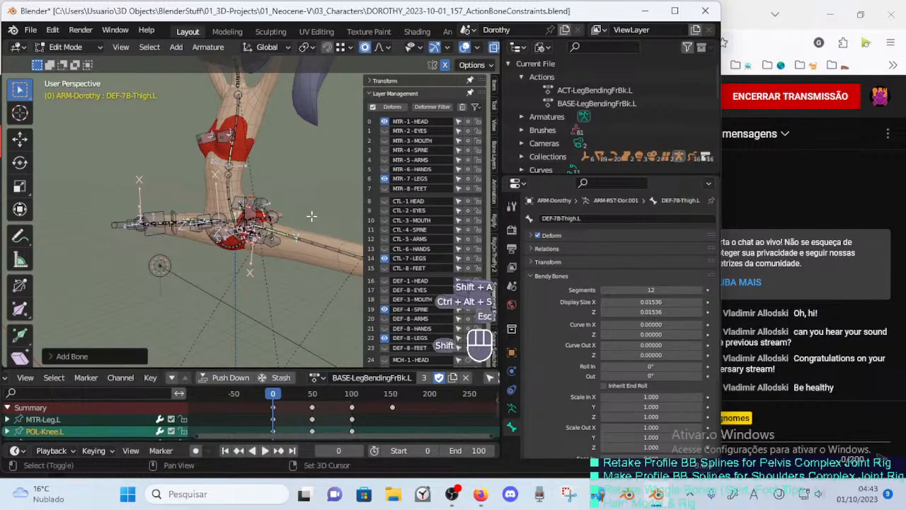
pyautogui.keyDown('shift'); pyautogui.moveTo(311, 216); pyautogui.dragTo(233, 206, button='middle'); pyautogui.keyUp('shift')
pyautogui.moveTo(234, 205); pyautogui.dragTo(249, 220, button='middle')
pyautogui.click(228, 242)
pyautogui.hotkey('shift', 's')
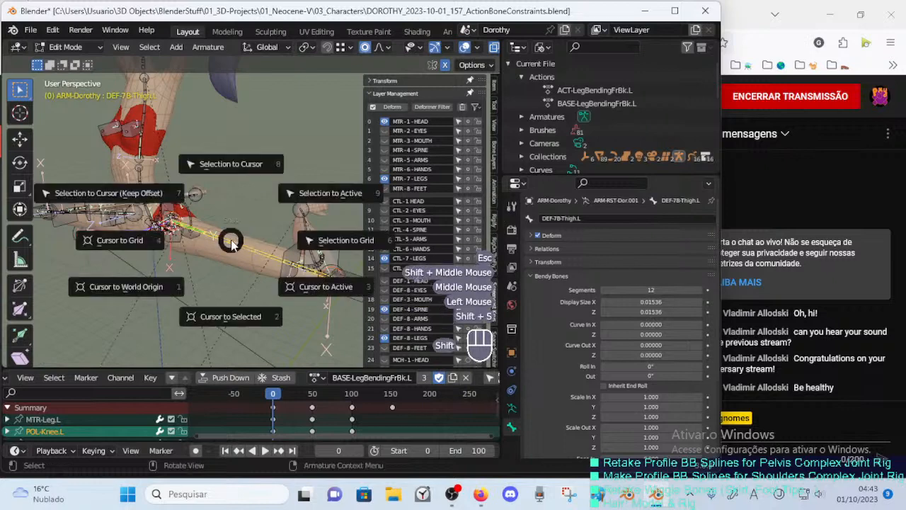
pyautogui.hotkey('shift', 's')
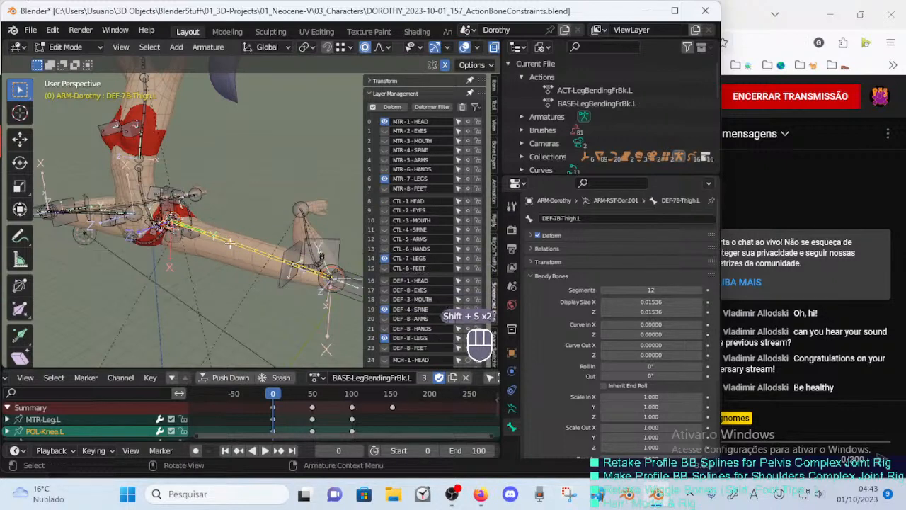
pyautogui.hotkey('shift', 'a')
pyautogui.click(230, 238)
pyautogui.click(230, 233)
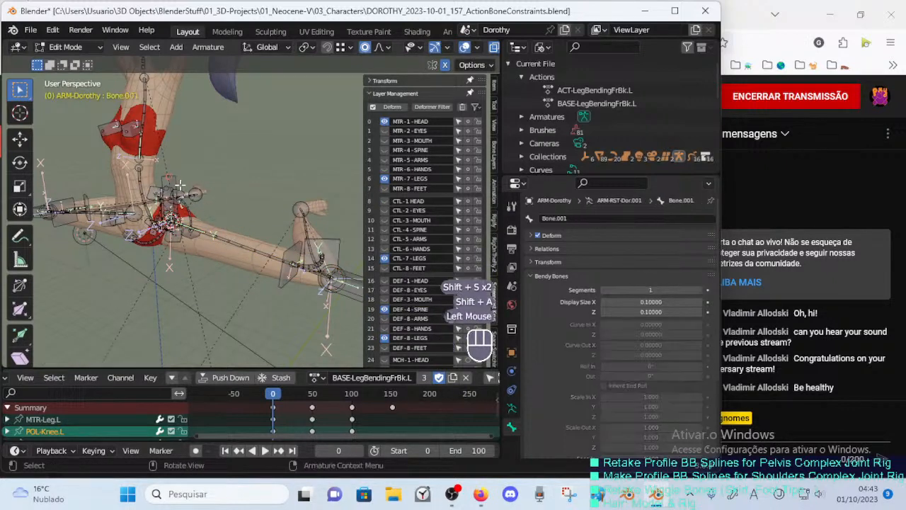
# Align the new bone to DEF-7B-Thigh.L and scale it longer along the thigh.
pyautogui.keyDown('shift'); pyautogui.click(207, 225); pyautogui.keyUp('shift')
pyautogui.hotkey('ctrl', 'alt', 'a')
pyautogui.click(203, 223)
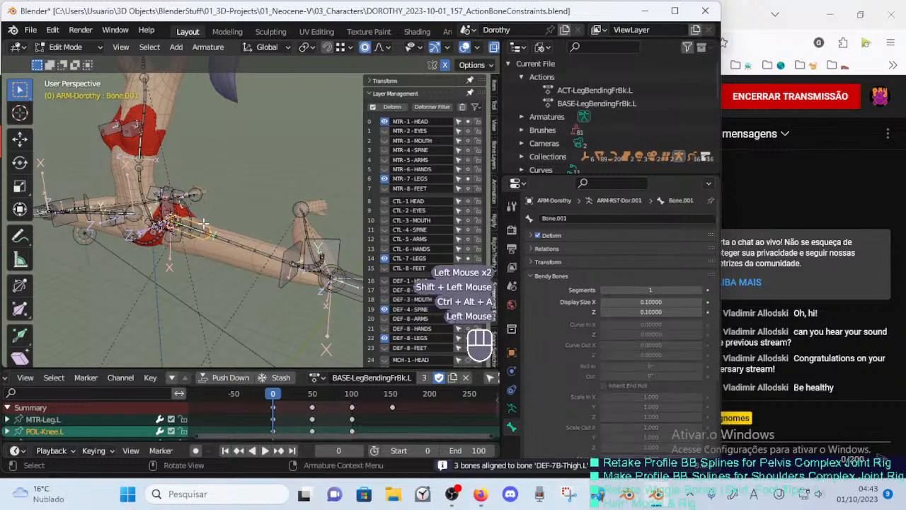
pyautogui.press('s')
pyautogui.rightClick(235, 231)
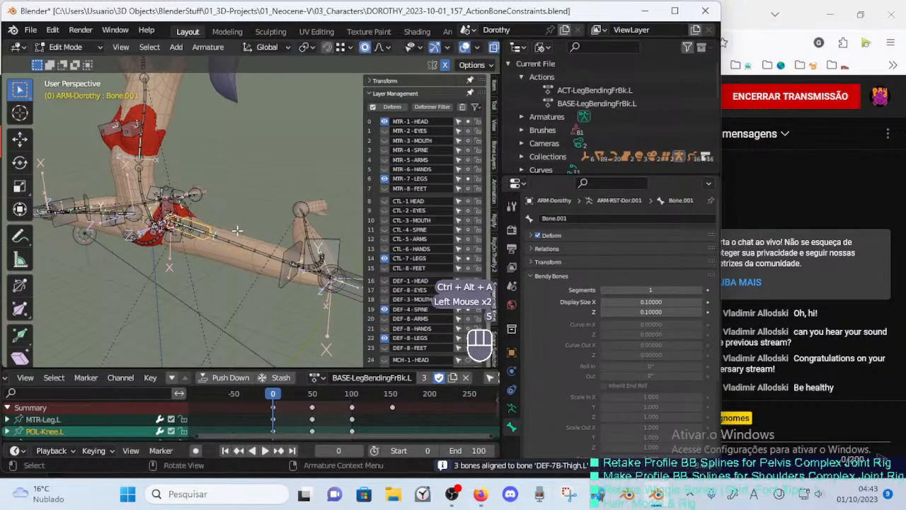
pyautogui.press('.')
pyautogui.click(236, 215)
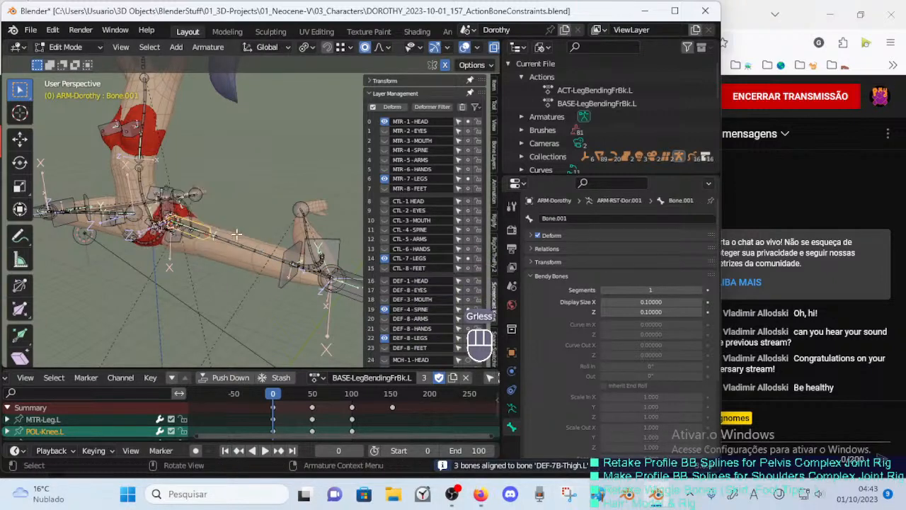
pyautogui.press('s')
pyautogui.click(314, 252)
# Try rolling the new bone and rotating it about the Z and X axes at the left hip.
pyautogui.hotkey('ctrl', 'r')
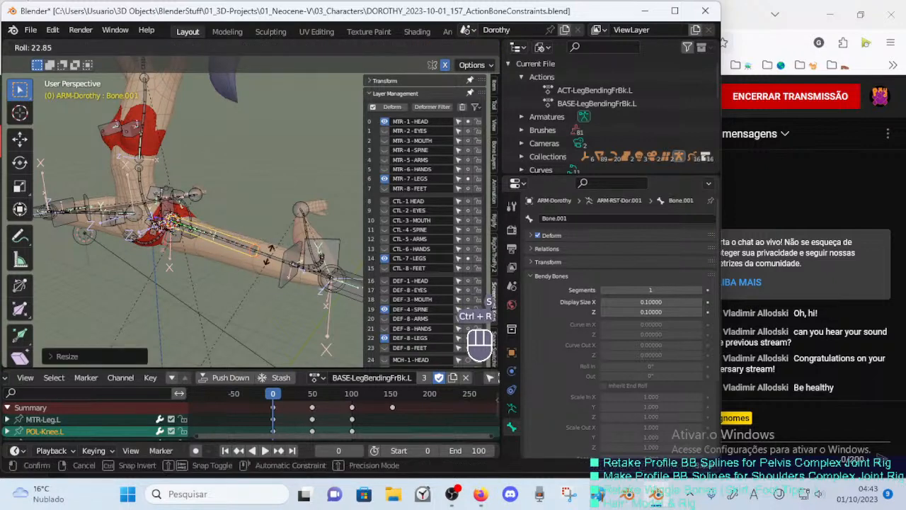
pyautogui.click(176, 257)
pyautogui.press('r')
pyautogui.press('z')
pyautogui.click(163, 262)
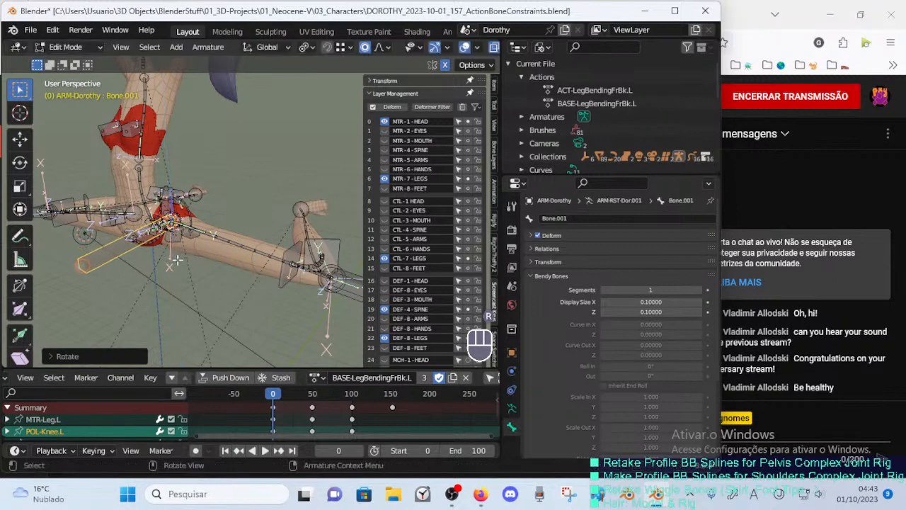
pyautogui.press('r')
pyautogui.press('x')
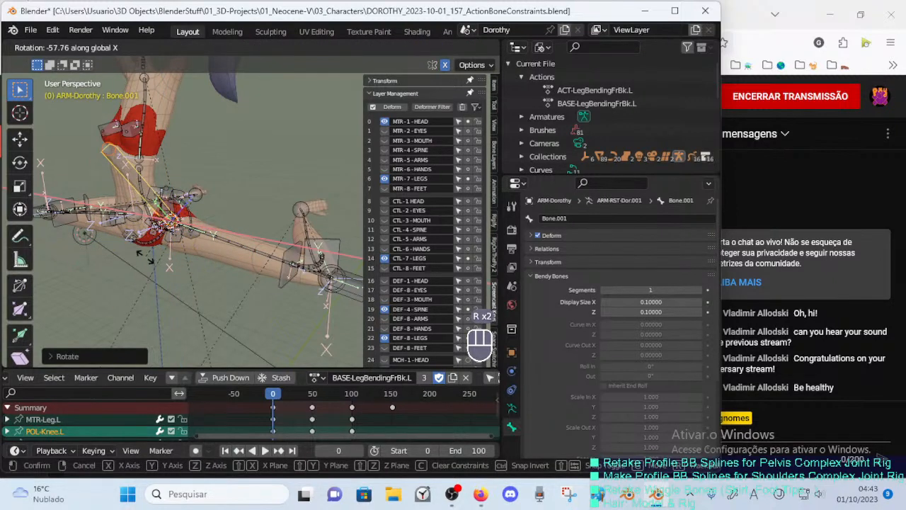
pyautogui.click(169, 256)
# Compare the new bone with DEF-7B-Thigh.L and delete the new bone.
pyautogui.moveTo(170, 257); pyautogui.dragTo(235, 210, button='middle')
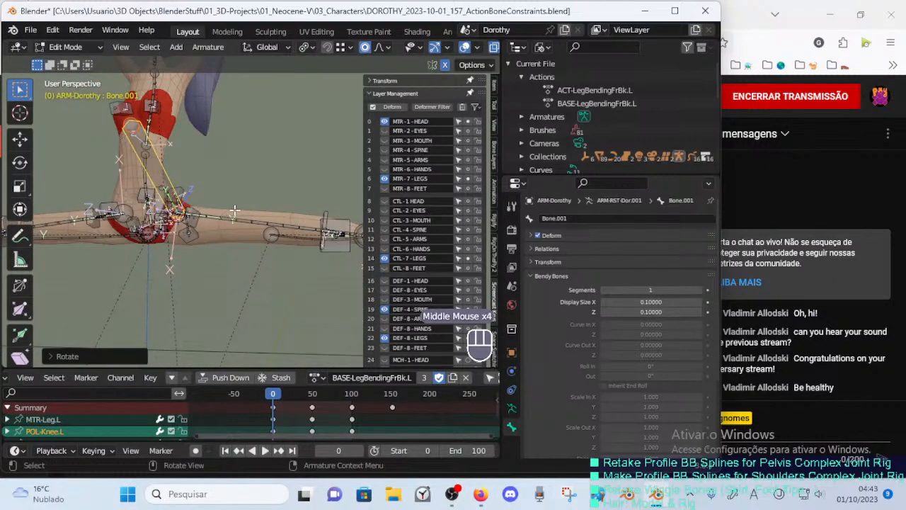
pyautogui.moveTo(288, 246); pyautogui.dragTo(198, 200, button='middle')
pyautogui.click(199, 201)
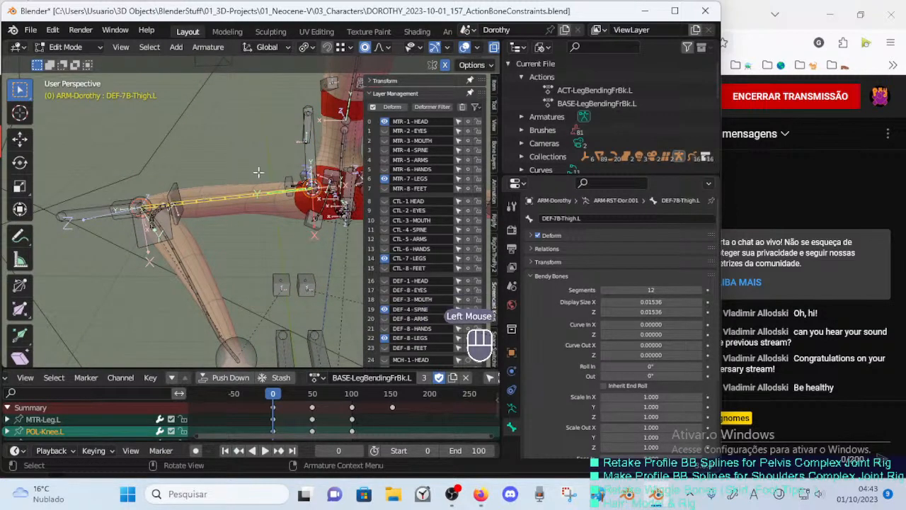
pyautogui.click(306, 160)
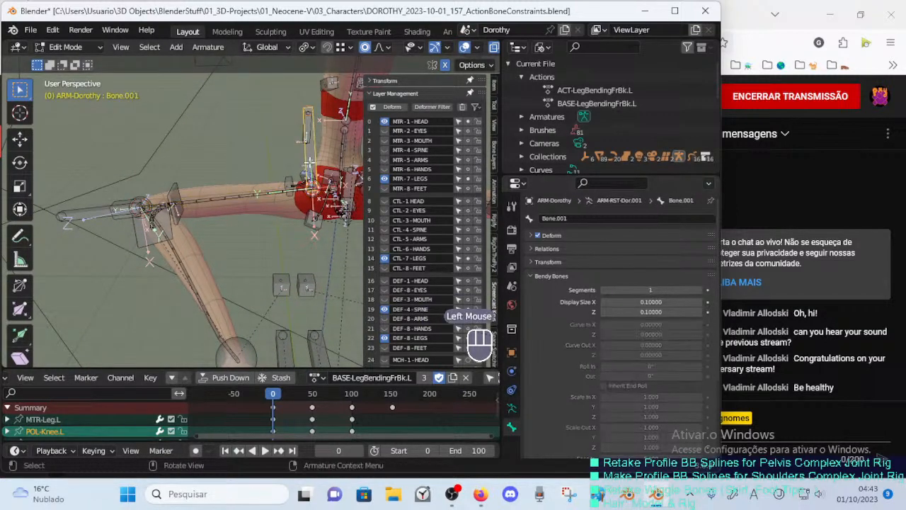
pyautogui.press('x')
pyautogui.click(304, 167)
pyautogui.click(270, 194)
pyautogui.hotkey('ctrl', 'Tab')
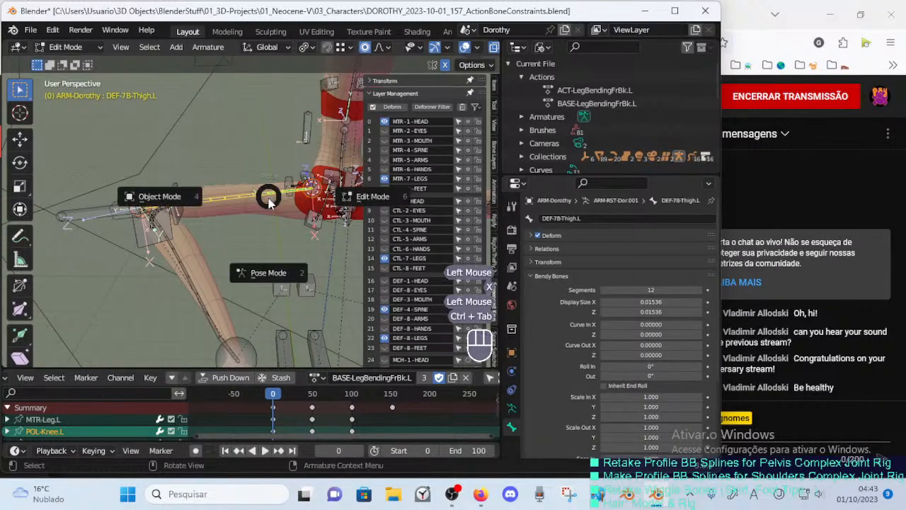
pyautogui.click(273, 205)
pyautogui.press('Tab')
pyautogui.moveTo(286, 157); pyautogui.dragTo(275, 192, button='middle')
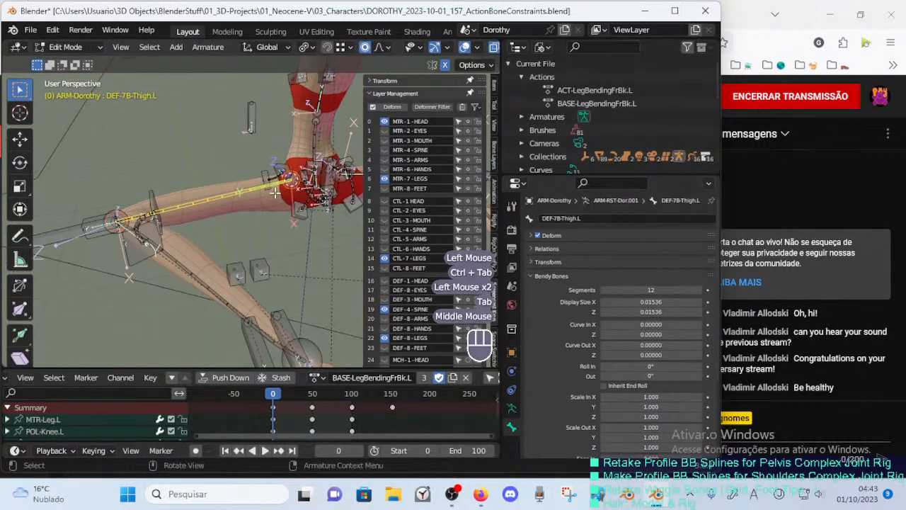
# Switch to editing the 00_Body mesh and reposition the vertices on the underside of the left upper thigh.
pyautogui.hotkey('ctrl', 'Tab')
pyautogui.click(248, 188)
pyautogui.press('Tab')
pyautogui.keyDown('ctrl'); pyautogui.moveTo(270, 160); pyautogui.dragTo(303, 211, button='middle'); pyautogui.keyUp('ctrl')
pyautogui.hotkey('alt', 'a')
pyautogui.press('c')
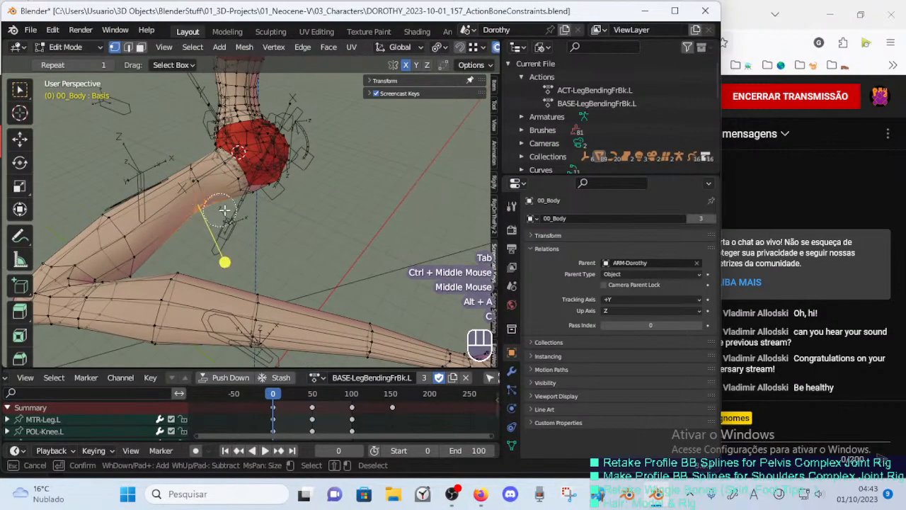
pyautogui.rightClick(224, 210)
pyautogui.press('g')
pyautogui.click(238, 218)
# Pull the vertices on the edge of the left upper thigh, just below the red shorts, outward.
pyautogui.moveTo(238, 218); pyautogui.dragTo(268, 220, button='middle')
pyautogui.moveTo(267, 221); pyautogui.dragTo(225, 212, button='middle')
pyautogui.hotkey('alt', 'a')
pyautogui.press('c')
pyautogui.click(216, 212)
pyautogui.rightClick(215, 220)
pyautogui.press('g')
pyautogui.click(161, 237)
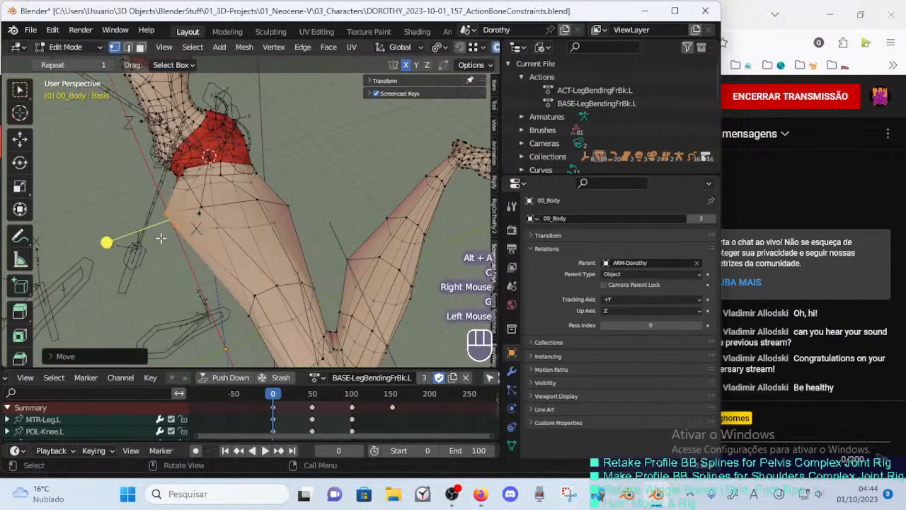
# Adjust the selected vertices on the edge of the left upper thigh and check the result in Object Mode.
pyautogui.press('g')
pyautogui.click(167, 233)
pyautogui.press('Tab')
pyautogui.moveTo(166, 233); pyautogui.dragTo(277, 279, button='middle')
pyautogui.keyDown('shift'); pyautogui.moveTo(278, 279); pyautogui.dragTo(257, 234, button='middle'); pyautogui.keyUp('shift')
pyautogui.press('Tab')
pyautogui.hotkey('alt', 'a')
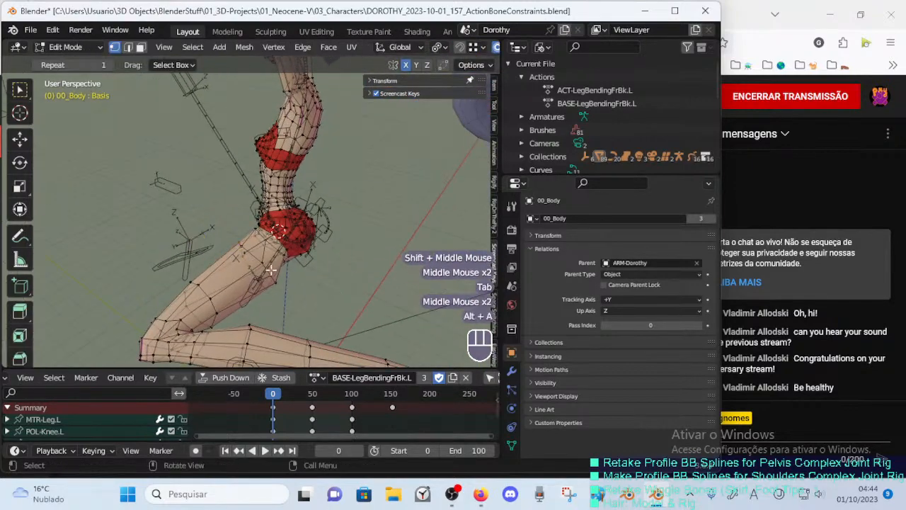
# Select the vertices at the upper end of the left thigh, just below the red shorts, and reposition them in two moves.
pyautogui.press('c')
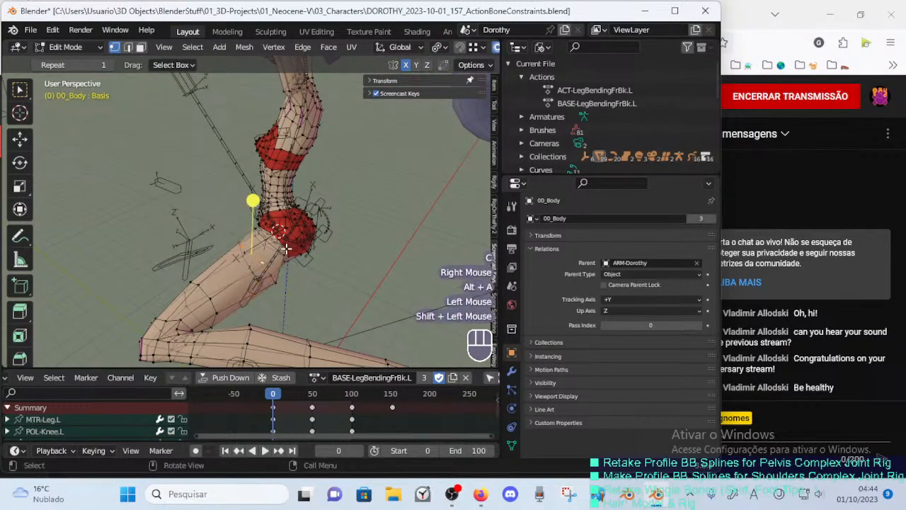
pyautogui.press('g')
pyautogui.moveTo(286, 248); pyautogui.dragTo(252, 244, button='middle')
pyautogui.click(269, 212)
pyautogui.press('Tab')
pyautogui.press('Tab')
pyautogui.press('g')
pyautogui.click(269, 271)
pyautogui.press('Tab')
pyautogui.press('Tab')
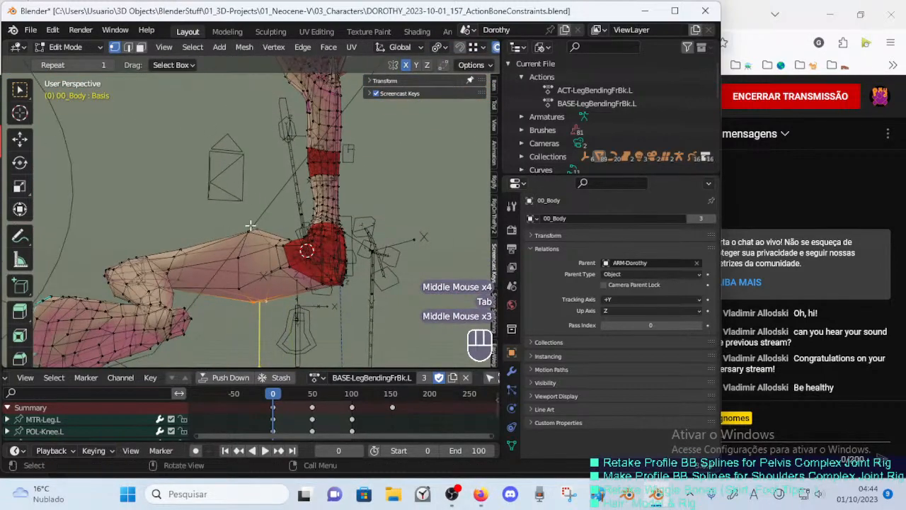
# Select the two side vertices midway along the left upper thigh and move them to reshape its profile.
pyautogui.click(249, 230)
pyautogui.keyDown('shift'); pyautogui.click(251, 292); pyautogui.keyUp('shift')
pyautogui.keyDown('shift'); pyautogui.click(263, 302); pyautogui.keyUp('shift')
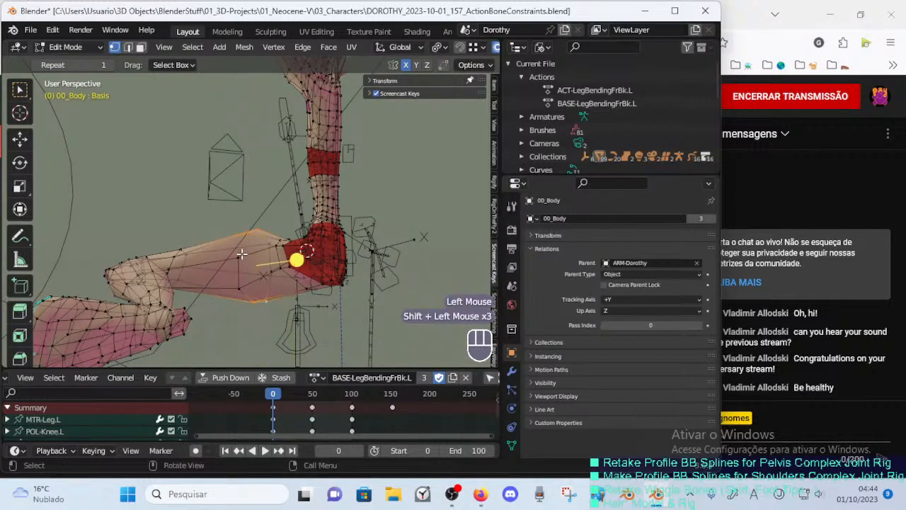
pyautogui.click(241, 253)
pyautogui.keyDown('shift'); pyautogui.click(241, 285); pyautogui.keyUp('shift')
pyautogui.moveTo(242, 285); pyautogui.dragTo(281, 174, button='middle')
pyautogui.press('g')
pyautogui.click(237, 269)
pyautogui.press('g')
pyautogui.click(230, 276)
pyautogui.press('Tab')
pyautogui.press('Tab')
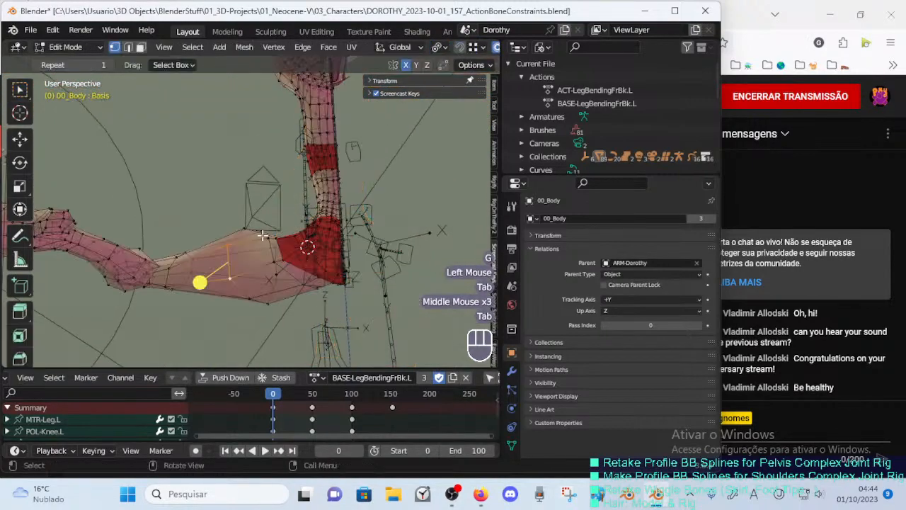
# Switch from the body mesh to posing the ARM-Dorothy armature and select the DEF-7B-Thigh.L bone.
pyautogui.moveTo(253, 254)
pyautogui.mouseDown(button='middle')
pyautogui.moveTo(354, 242)
pyautogui.moveTo(238, 248)
pyautogui.mouseUp(button='middle')
pyautogui.hotkey('ctrl', 'Tab')
pyautogui.click(262, 259)
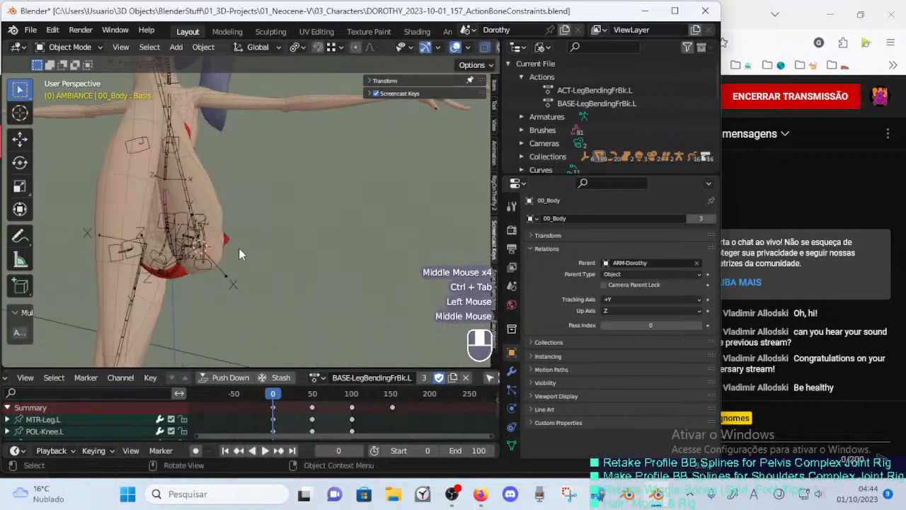
pyautogui.click(189, 197)
pyautogui.hotkey('ctrl', 'Tab')
pyautogui.moveTo(205, 211); pyautogui.dragTo(188, 202, button='middle')
pyautogui.click(226, 209)
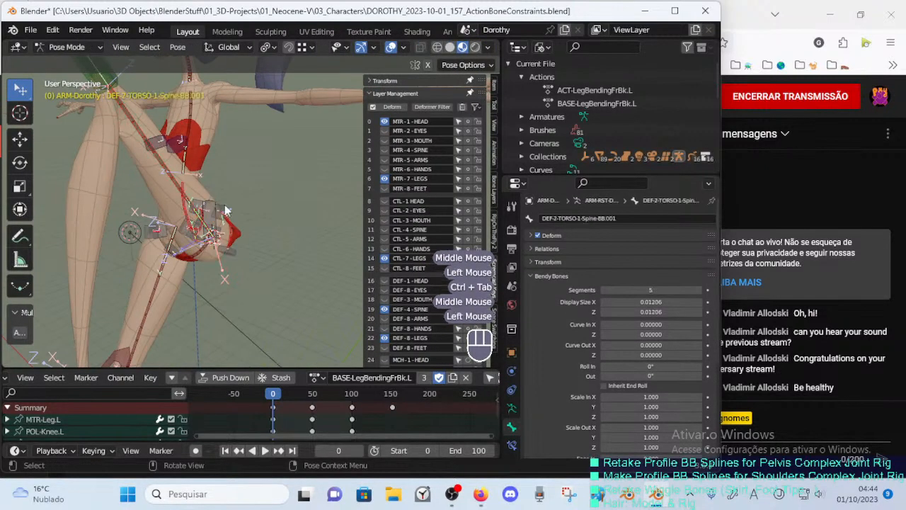
pyautogui.click(185, 194)
# Compare the left thigh with the Stretch To constraint of DEF-7B-Thigh.L disabled and enabled.
pyautogui.click(512, 425)
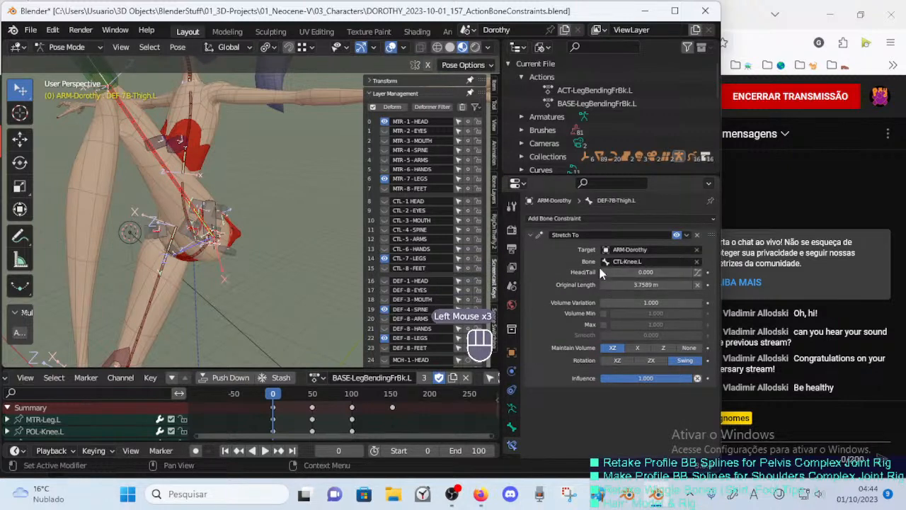
pyautogui.click(676, 235)
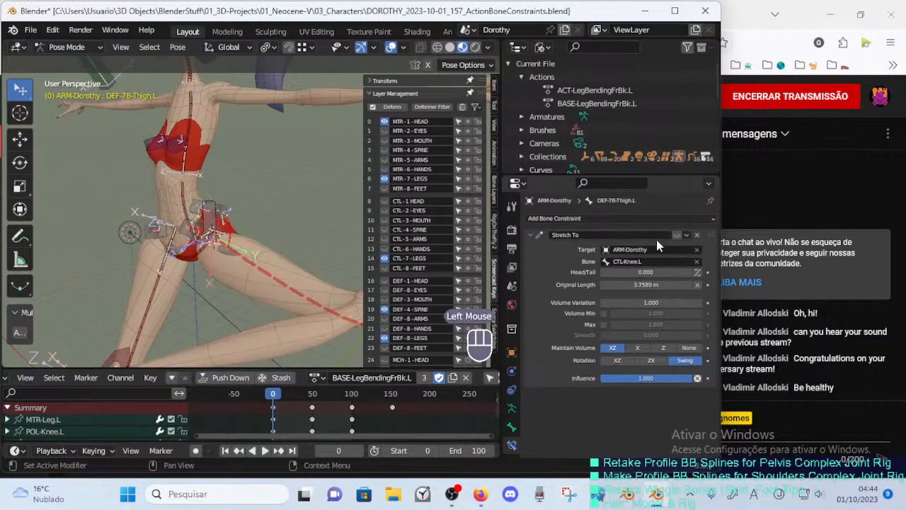
pyautogui.click(677, 235)
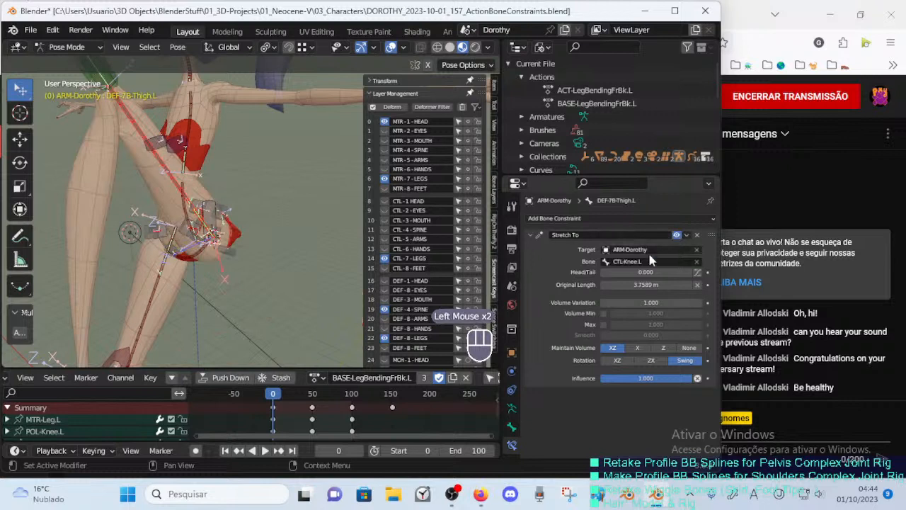
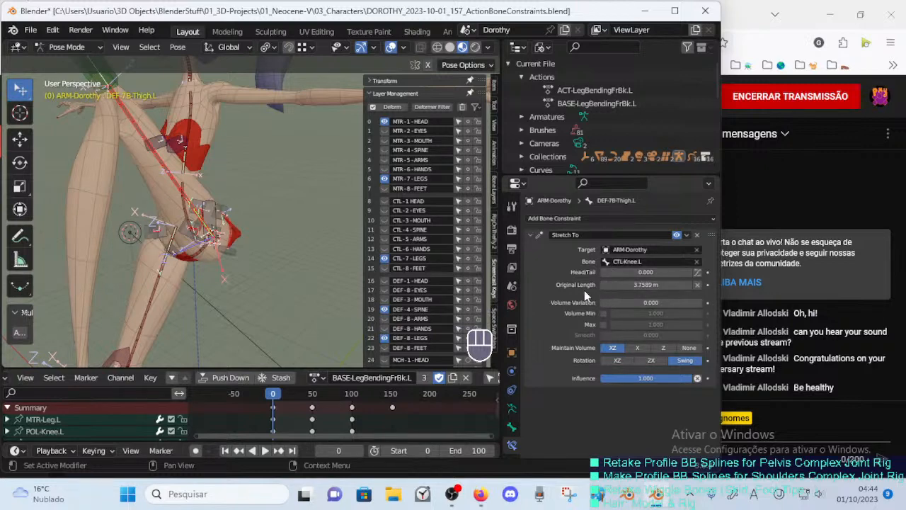
# Set the bendy bone segments of DEF-7B-Thigh.L to 1 and inspect the left hip deformation.
pyautogui.click(513, 425)
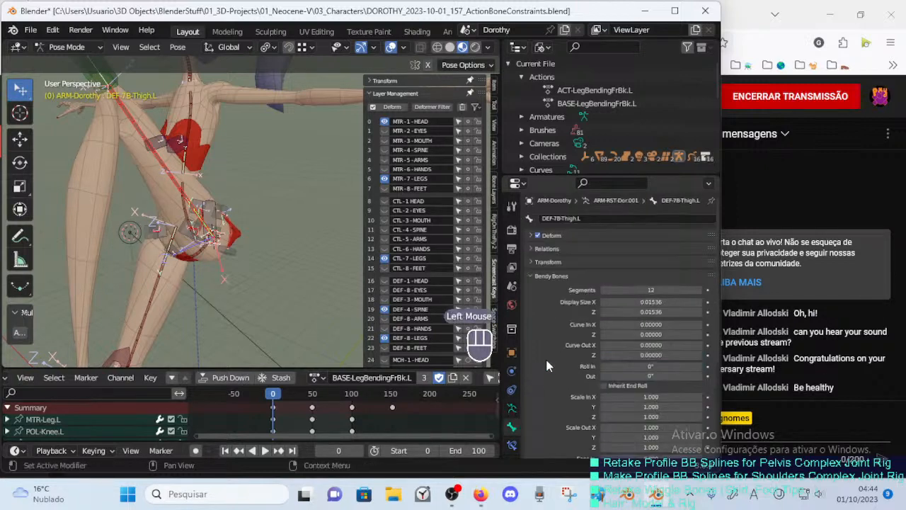
pyautogui.moveTo(570, 295); pyautogui.dragTo(453, 297)
pyautogui.moveTo(308, 275); pyautogui.dragTo(263, 237, button='middle')
pyautogui.moveTo(264, 237); pyautogui.dragTo(258, 261, button='middle')
pyautogui.moveTo(273, 392)
pyautogui.mouseDown()
pyautogui.moveTo(382, 392)
pyautogui.moveTo(273, 393)
pyautogui.mouseUp()
pyautogui.moveTo(296, 345); pyautogui.dragTo(278, 254, button='middle')
pyautogui.click(264, 223)
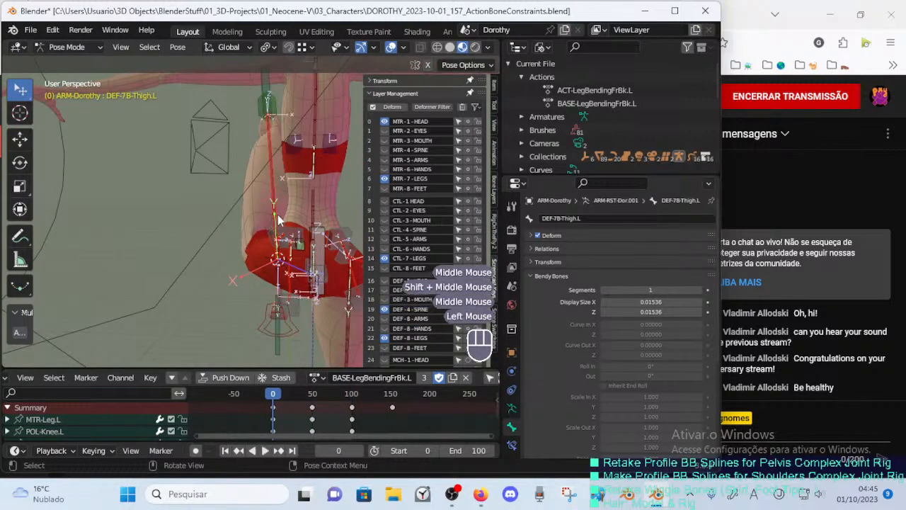
# Compare bendy bone segment counts between 1 and 12 on DEF-7B-Thigh.L, and set Segments to 9.
pyautogui.moveTo(647, 290); pyautogui.dragTo(661, 291)
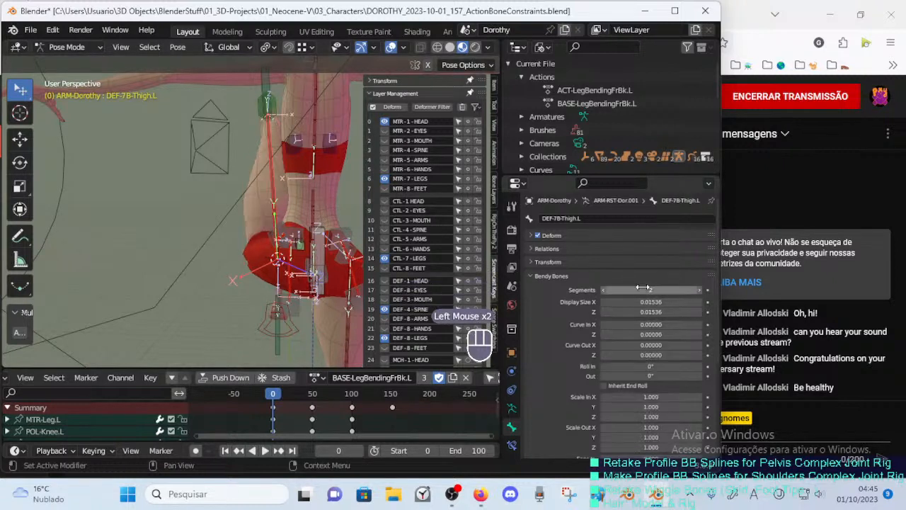
pyautogui.click(705, 291)
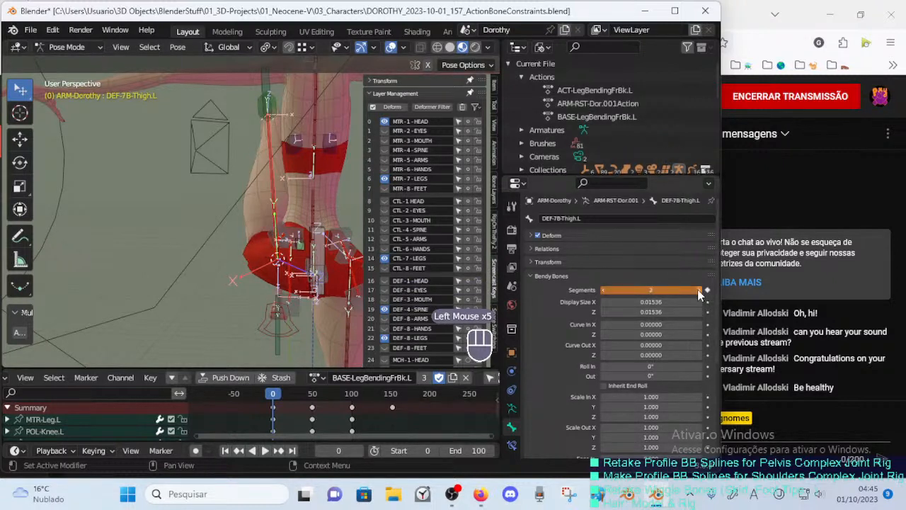
pyautogui.click(700, 290)
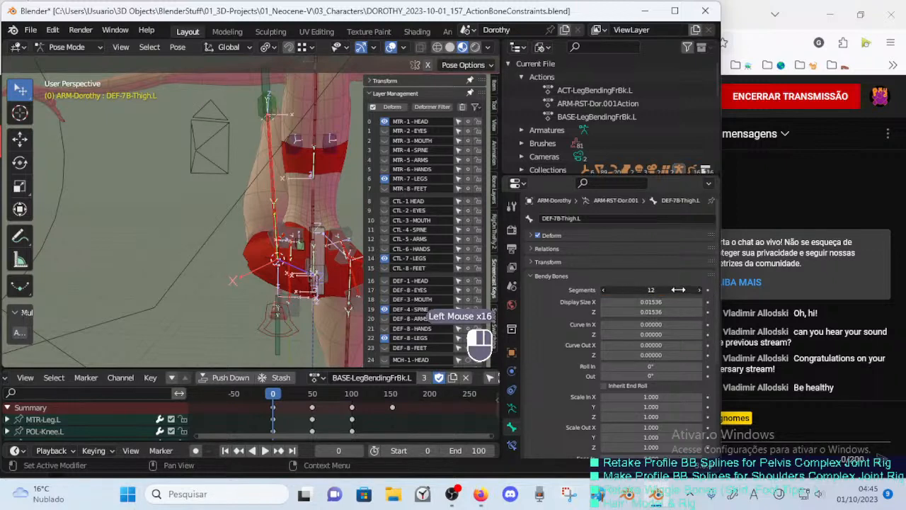
pyautogui.moveTo(551, 290); pyautogui.dragTo(517, 301)
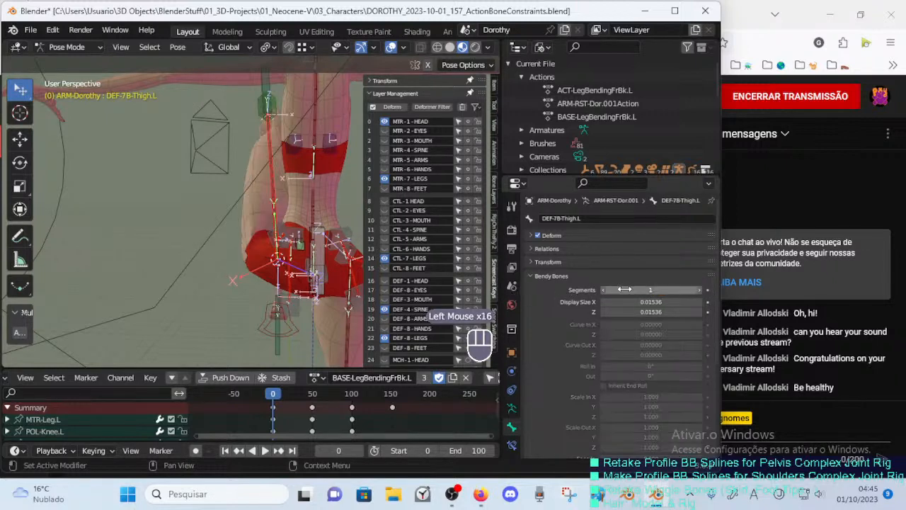
pyautogui.moveTo(625, 290); pyautogui.dragTo(644, 290)
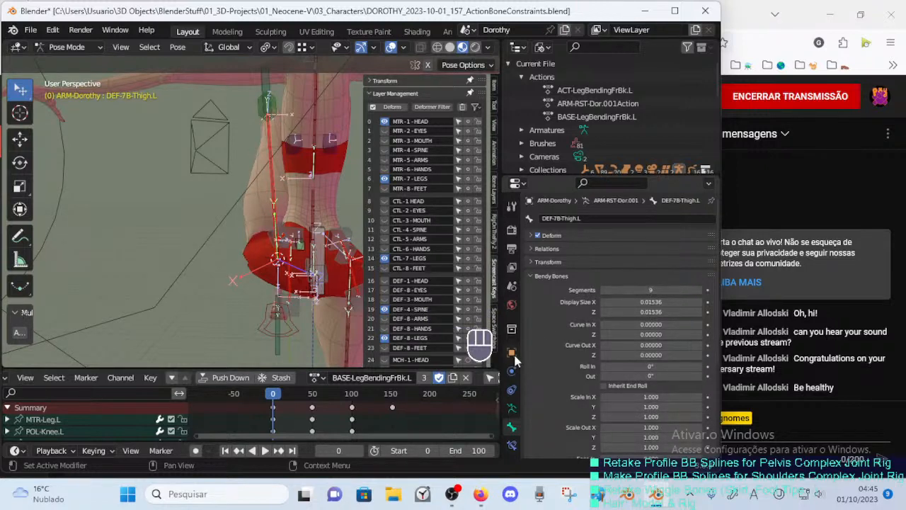
# Try higher Volume Variation values on the thigh's Stretch To constraint, set it to 1, and toggle the constraint off and on.
pyautogui.click(512, 409)
pyautogui.click(511, 444)
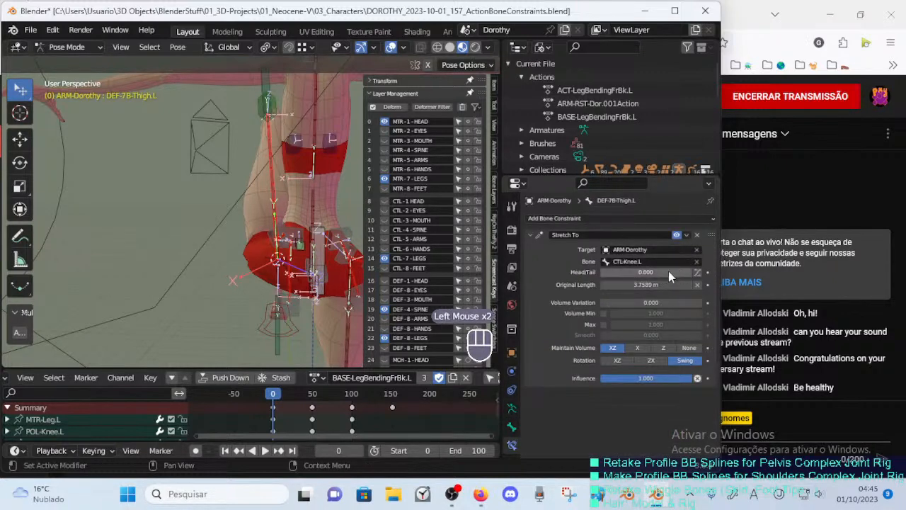
pyautogui.moveTo(637, 301); pyautogui.dragTo(689, 302)
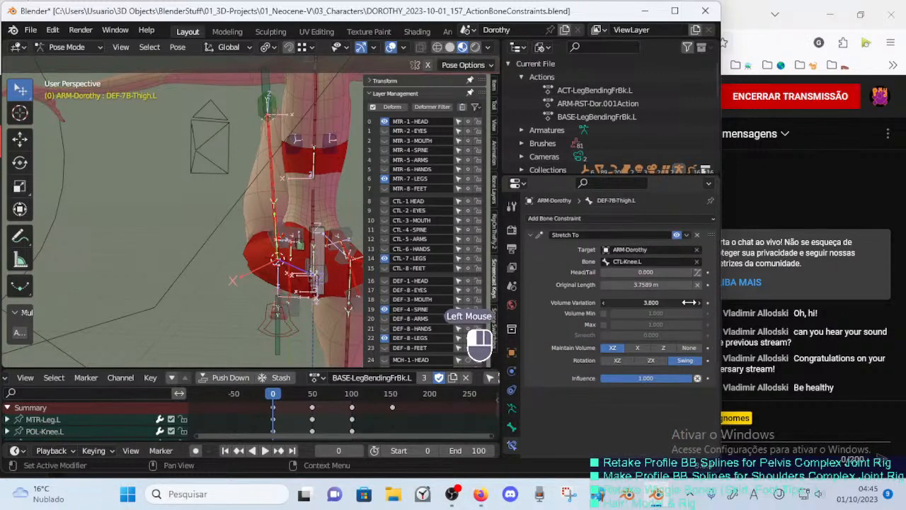
pyautogui.doubleClick(659, 300)
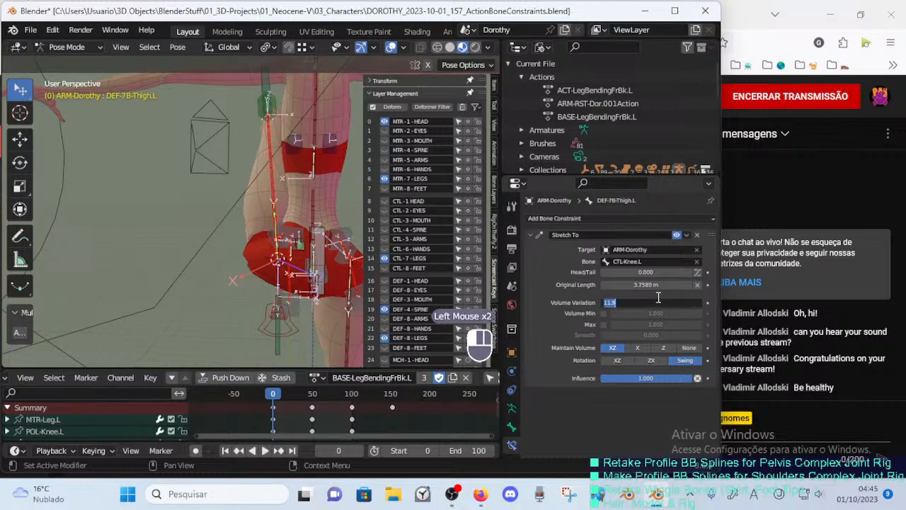
pyautogui.click(678, 236)
pyautogui.click(677, 237)
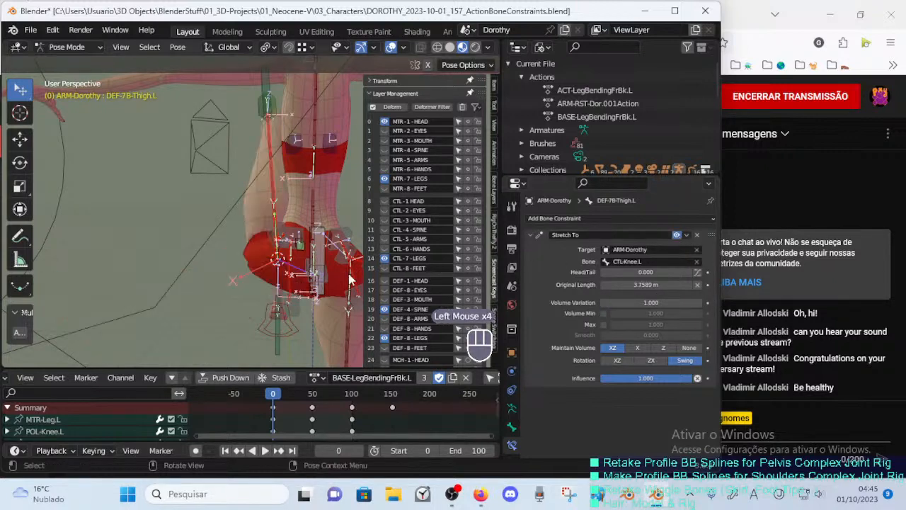
# Inspect the bent left hip, leave Pose Mode, and select the 00_Body mesh in Object Mode.
pyautogui.moveTo(301, 268); pyautogui.dragTo(262, 228, button='middle')
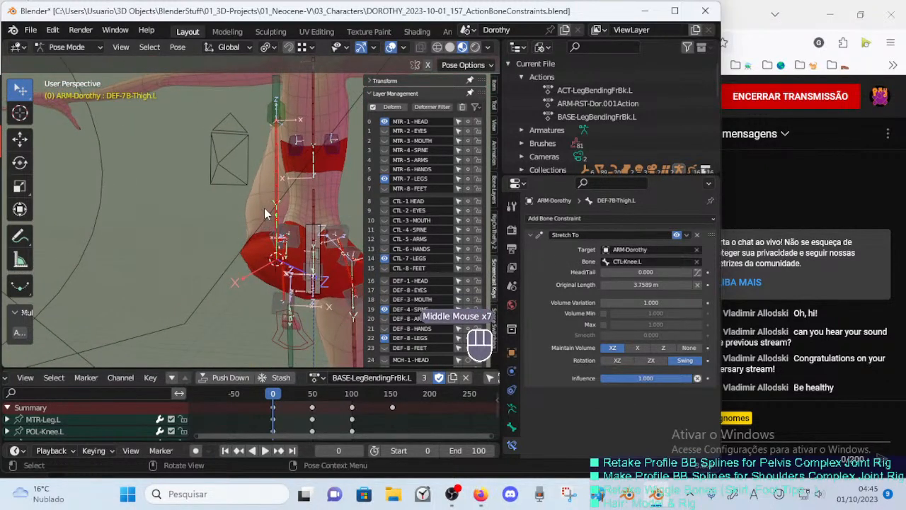
pyautogui.click(264, 211)
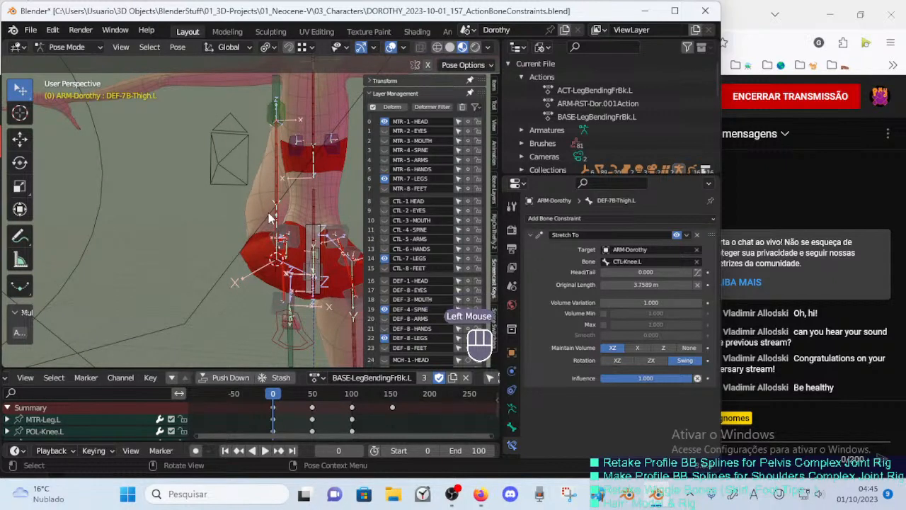
pyautogui.hotkey('ctrl', 'Tab')
pyautogui.click(265, 201)
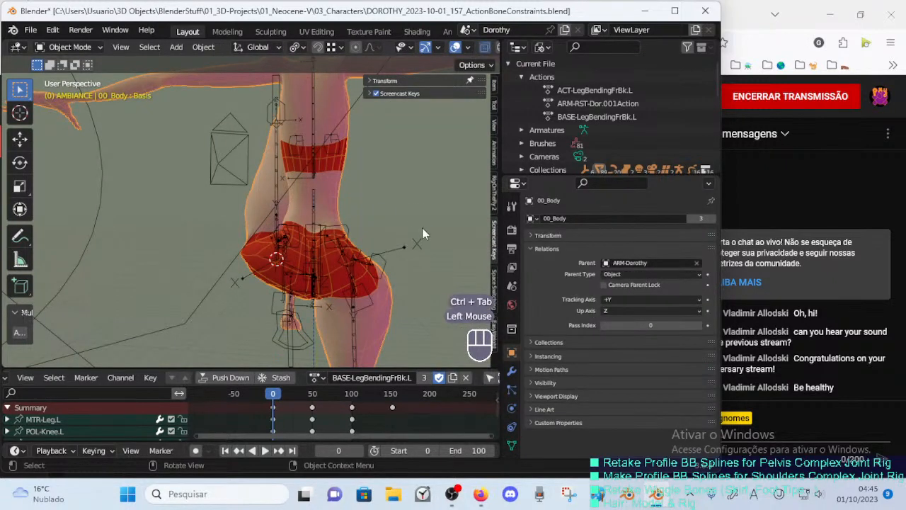
pyautogui.moveTo(351, 245); pyautogui.dragTo(276, 205, button='middle')
pyautogui.press('Tab')
pyautogui.press('Tab')
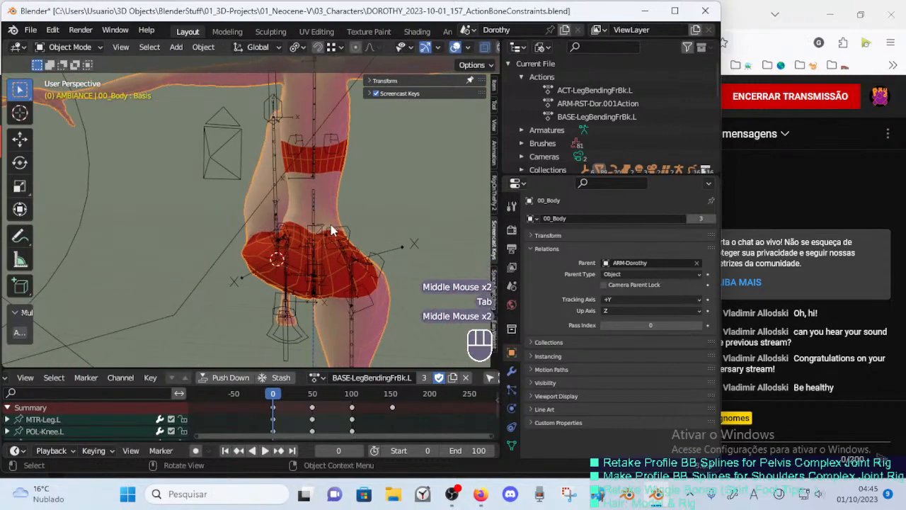
pyautogui.click(300, 219)
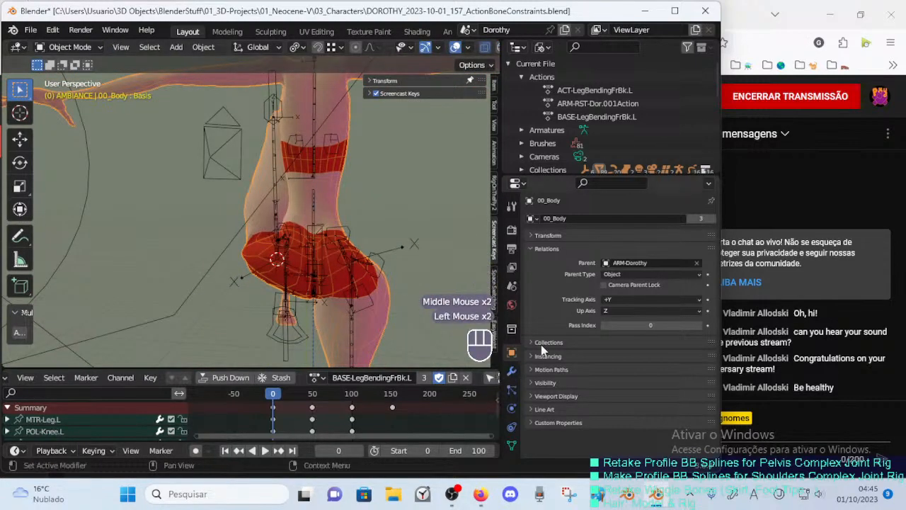
# Compare the 00_Body mesh with the Armature modifier's Preserve Volume on and off from several perspective angles.
pyautogui.click(512, 371)
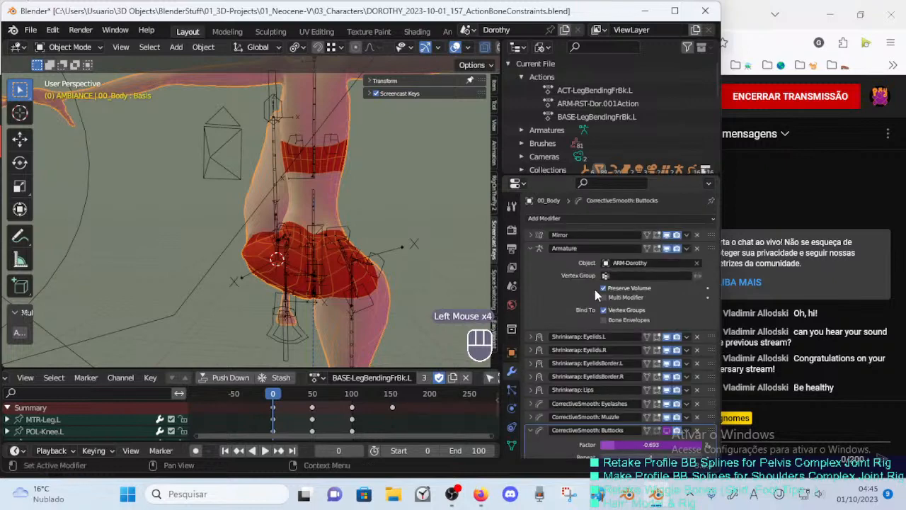
pyautogui.click(601, 288)
pyautogui.click(601, 288)
pyautogui.click(602, 288)
pyautogui.click(601, 288)
pyautogui.moveTo(411, 283); pyautogui.dragTo(441, 266, button='middle')
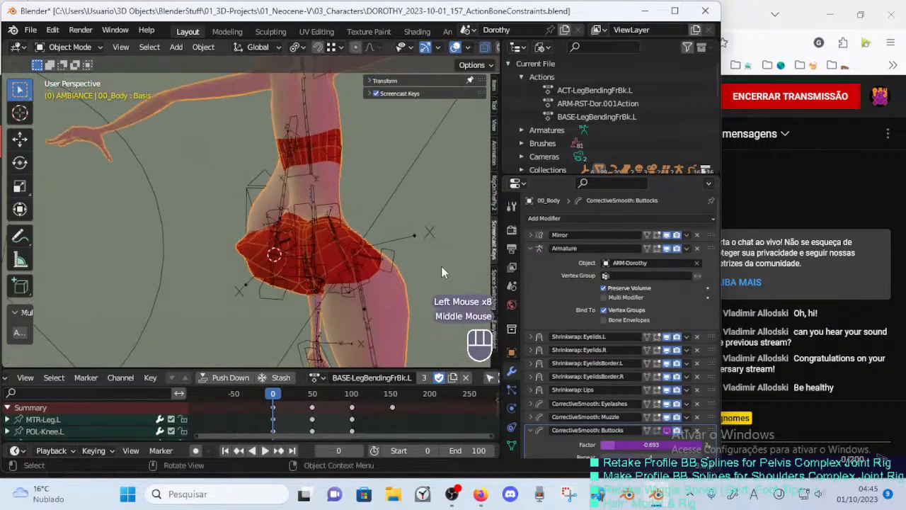
pyautogui.click(604, 288)
pyautogui.moveTo(397, 286); pyautogui.dragTo(368, 267, button='middle')
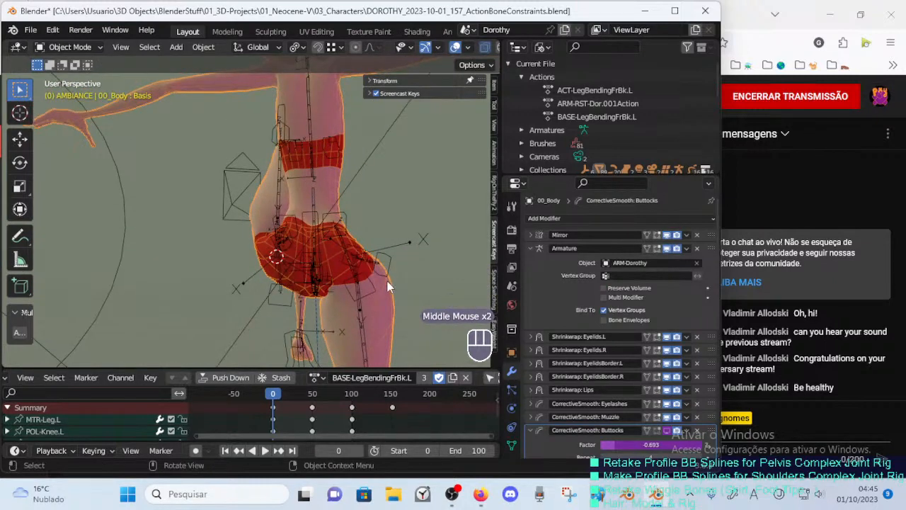
pyautogui.press('KP_4')
pyautogui.click(604, 288)
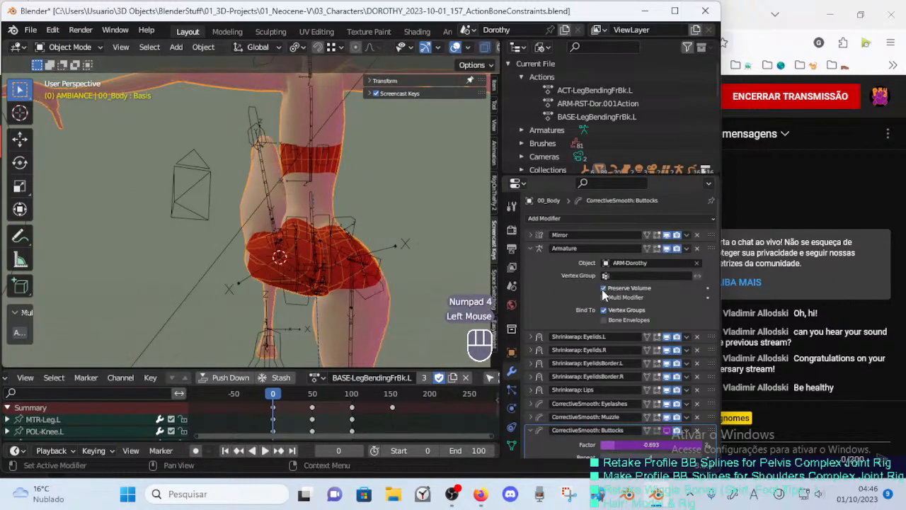
pyautogui.click(603, 288)
pyautogui.click(604, 288)
pyautogui.click(604, 288)
pyautogui.click(604, 288)
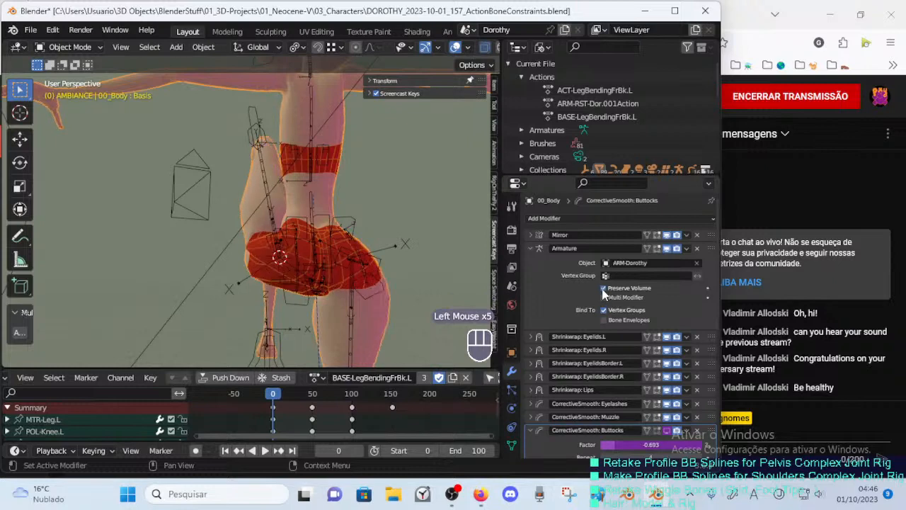
pyautogui.press('KP_4')
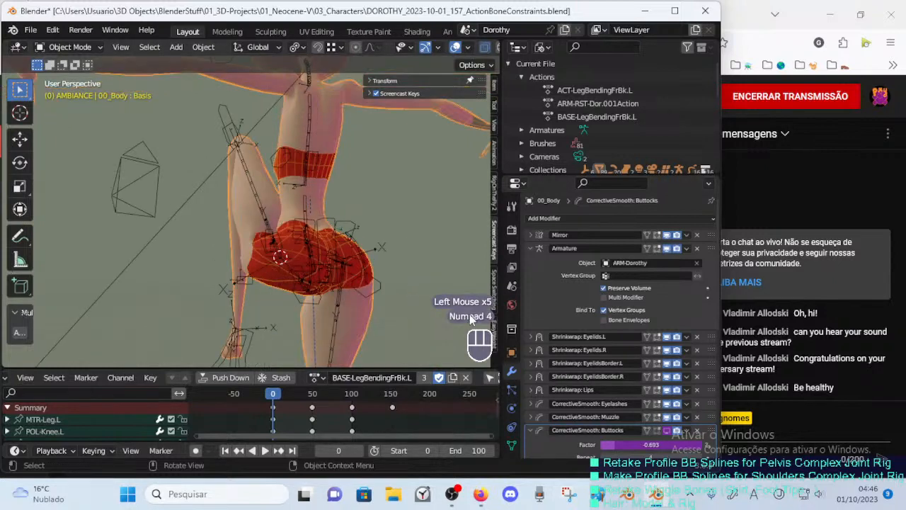
pyautogui.press('ctrl+KP_1')
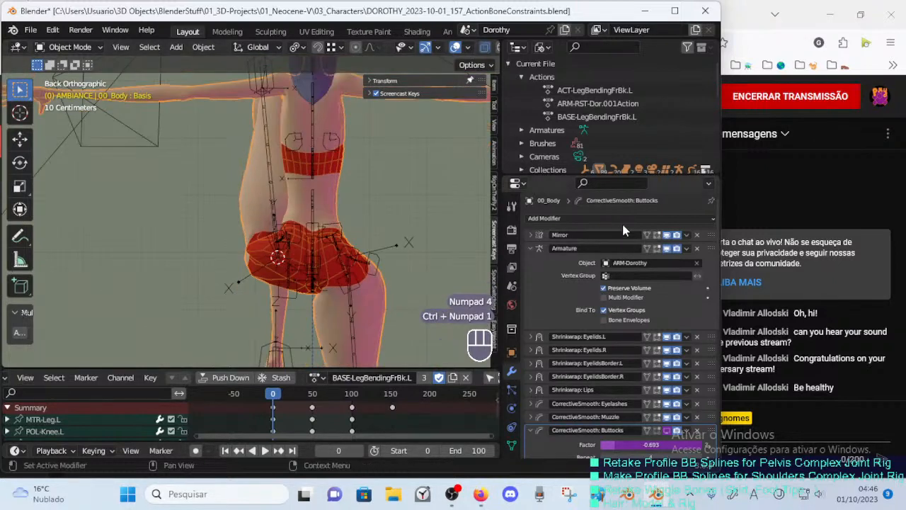
# Compare the hip and buttock shape with Preserve Volume on and off in the back orthographic view.
pyautogui.click(603, 288)
pyautogui.click(603, 288)
pyautogui.click(603, 288)
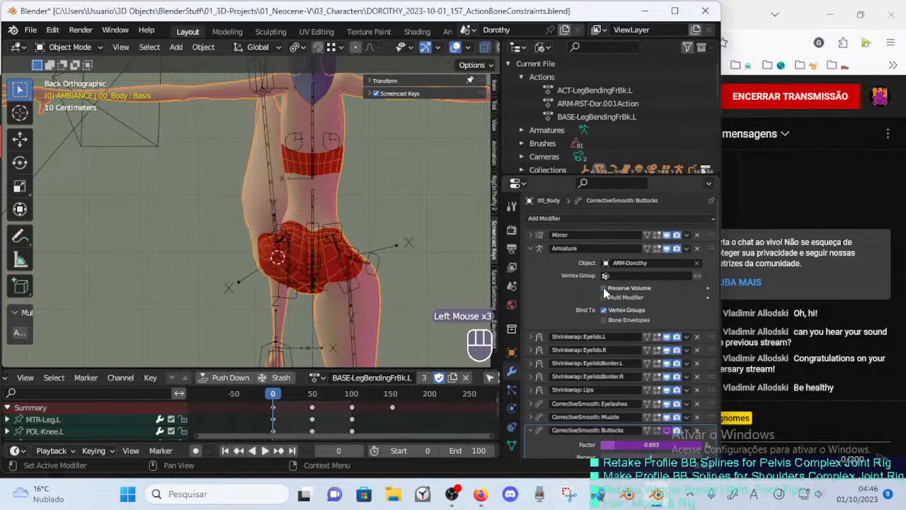
pyautogui.click(603, 288)
pyautogui.click(603, 288)
pyautogui.click(603, 288)
pyautogui.click(603, 289)
pyautogui.click(603, 288)
pyautogui.click(603, 288)
pyautogui.click(603, 288)
pyautogui.click(603, 289)
pyautogui.click(603, 288)
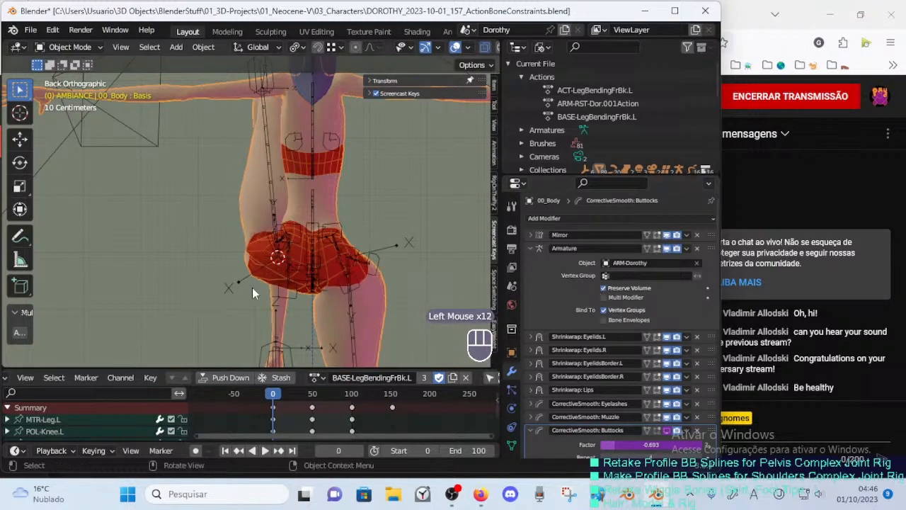
pyautogui.moveTo(252, 287); pyautogui.dragTo(243, 239, button='middle')
pyautogui.press('ctrl+KP_1')
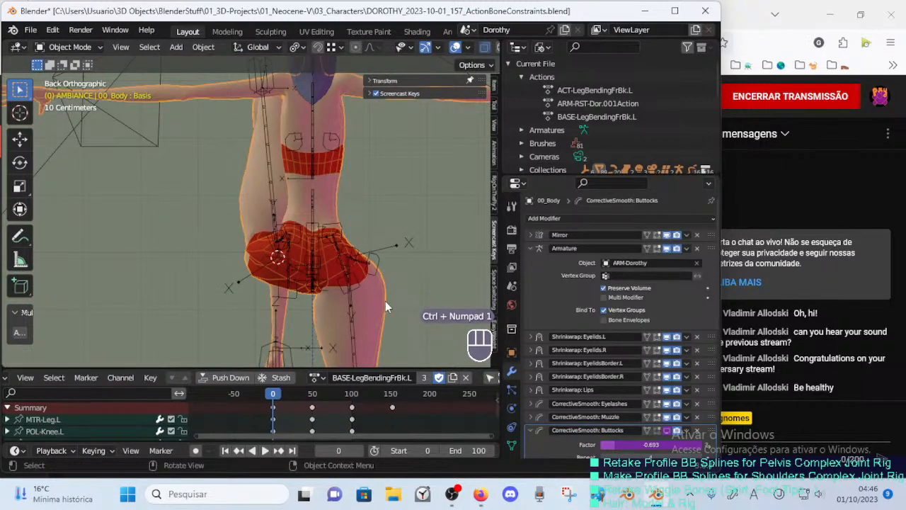
# Turn off Preserve Volume in the body's Armature modifier after comparing both states again from behind.
pyautogui.click(603, 288)
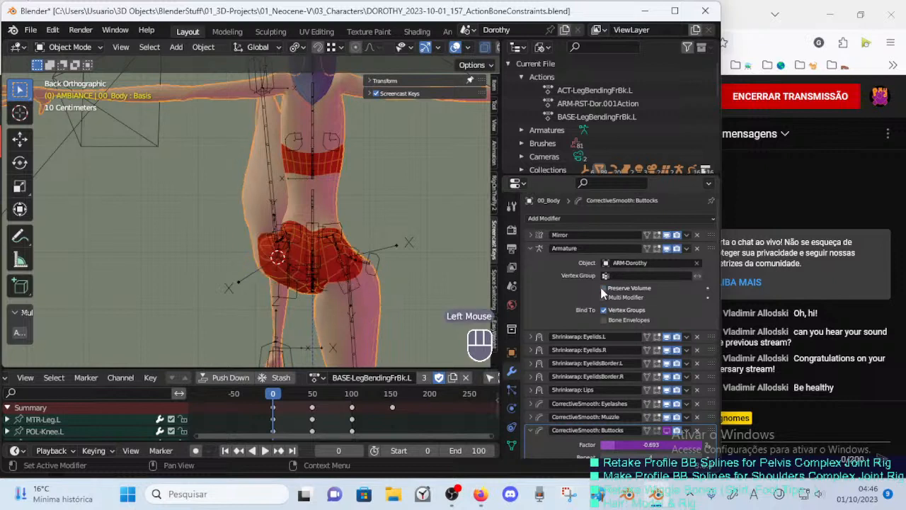
pyautogui.click(603, 289)
pyautogui.click(603, 289)
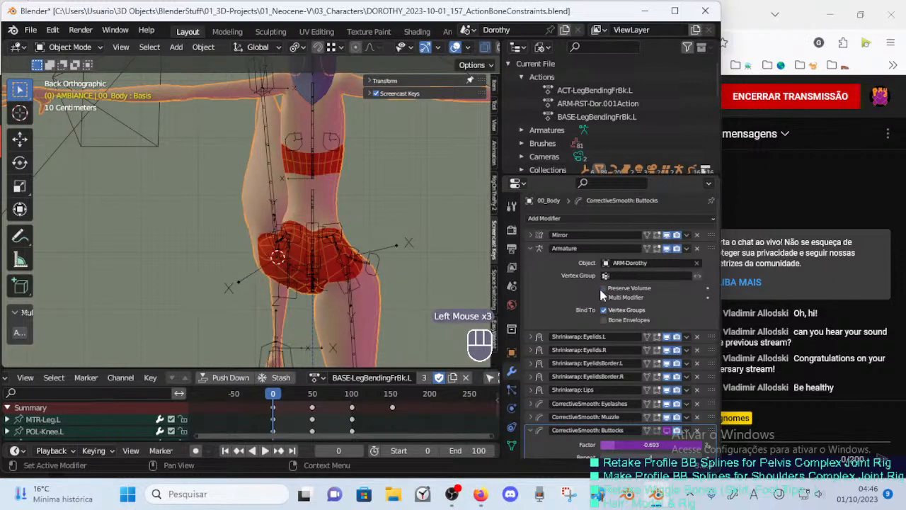
pyautogui.click(602, 291)
pyautogui.click(601, 290)
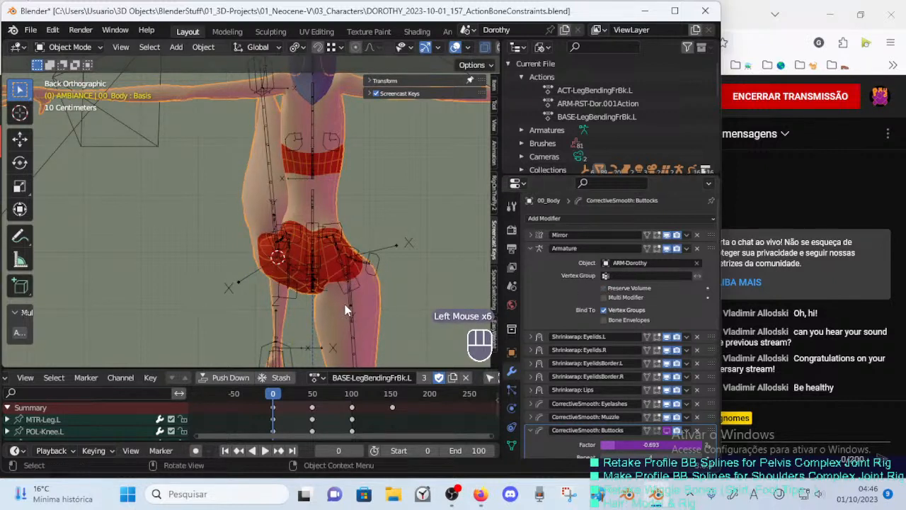
# In Edit Mode, lower the vertices along the upper contour of the outstretched left thigh with proportional editing, then clear the selection.
pyautogui.press('Tab')
pyautogui.press('a')
pyautogui.press('c')
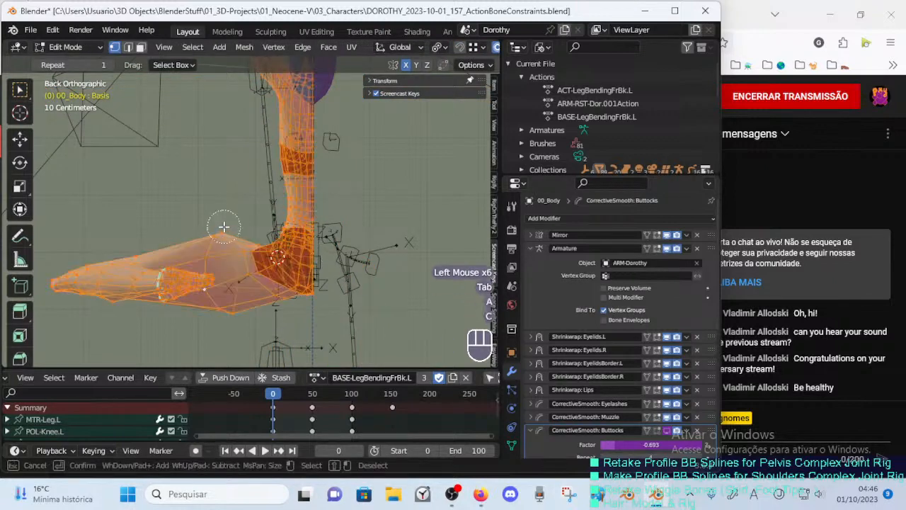
pyautogui.rightClick(220, 235)
pyautogui.hotkey('alt', 'a')
pyautogui.press('c')
pyautogui.click(210, 243)
pyautogui.rightClick(227, 231)
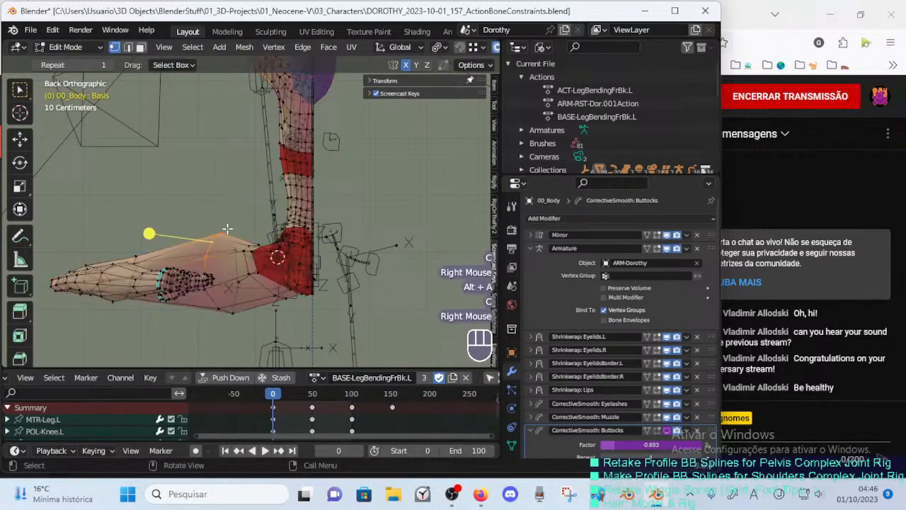
pyautogui.press('g')
pyautogui.click(226, 245)
pyautogui.press('a')
pyautogui.hotkey('alt', 'a')
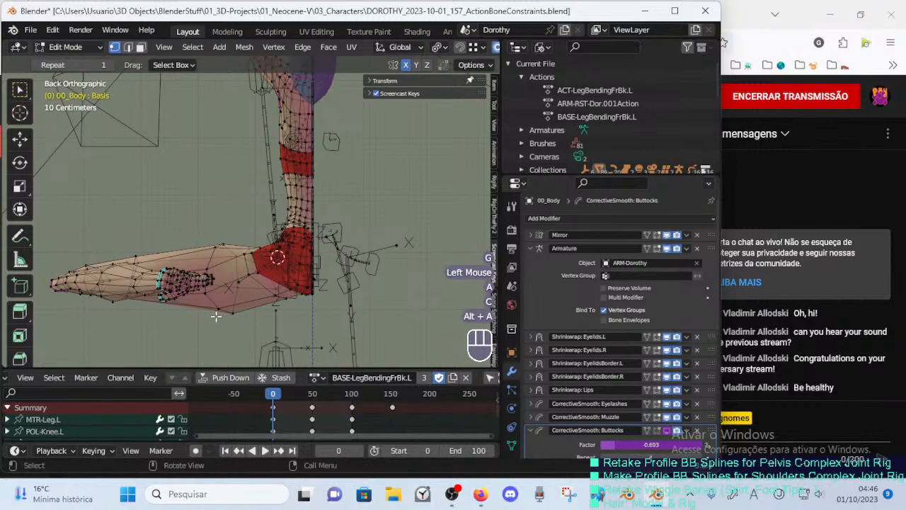
# Raise the vertices on the underside of the left thigh and shift them toward the crotch with proportional editing.
pyautogui.press('c')
pyautogui.click(225, 297)
pyautogui.rightClick(225, 297)
pyautogui.press('g')
pyautogui.click(228, 284)
pyautogui.press('g')
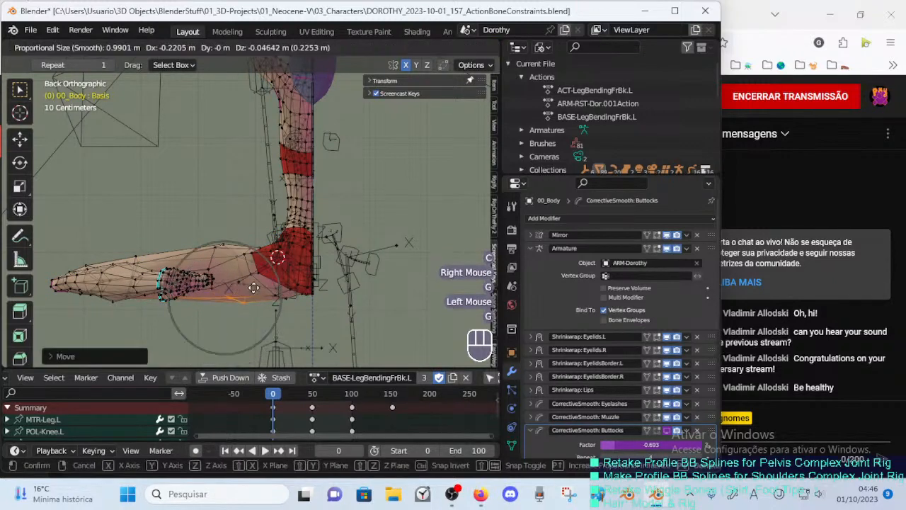
pyautogui.click(261, 286)
# Raise the inner thigh vertices beside the crotch and check the posed body in Object Mode.
pyautogui.hotkey('alt', 'a')
pyautogui.press('c')
pyautogui.rightClick(273, 297)
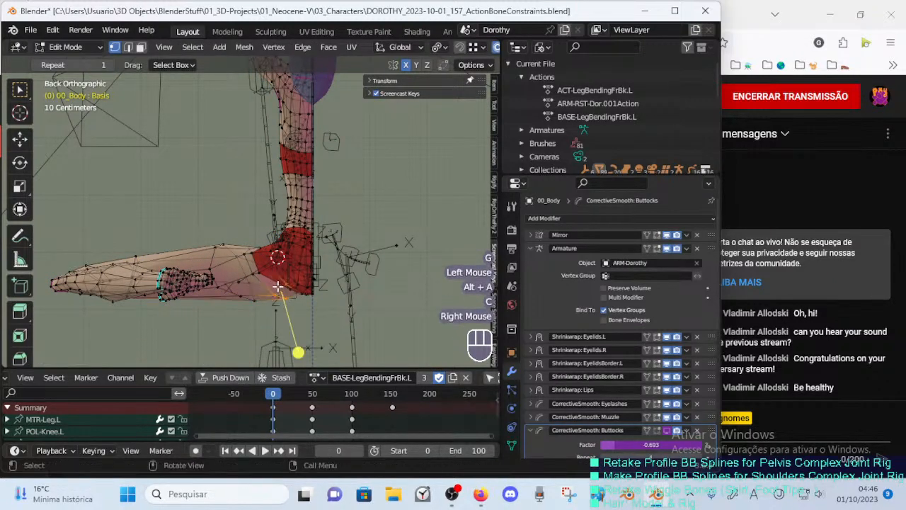
pyautogui.press('g')
pyautogui.click(282, 273)
pyautogui.press('Tab')
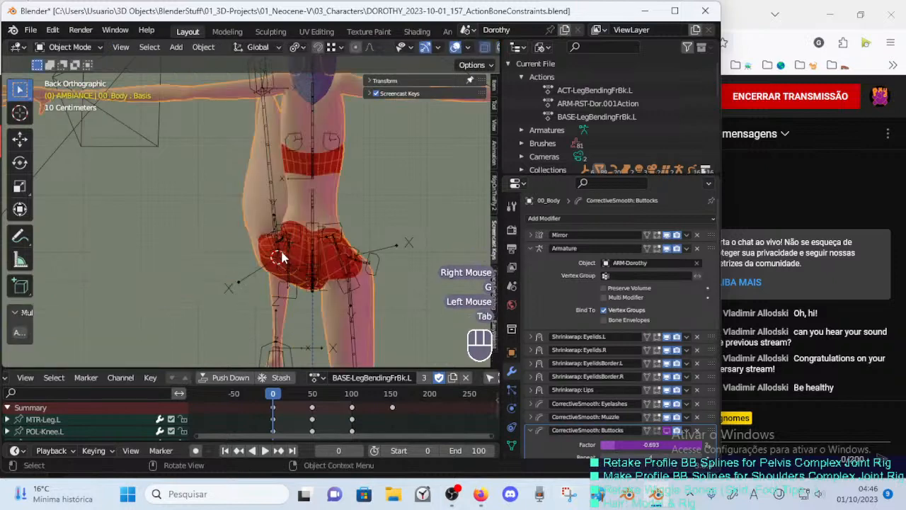
pyautogui.press('Tab')
pyautogui.press('Tab')
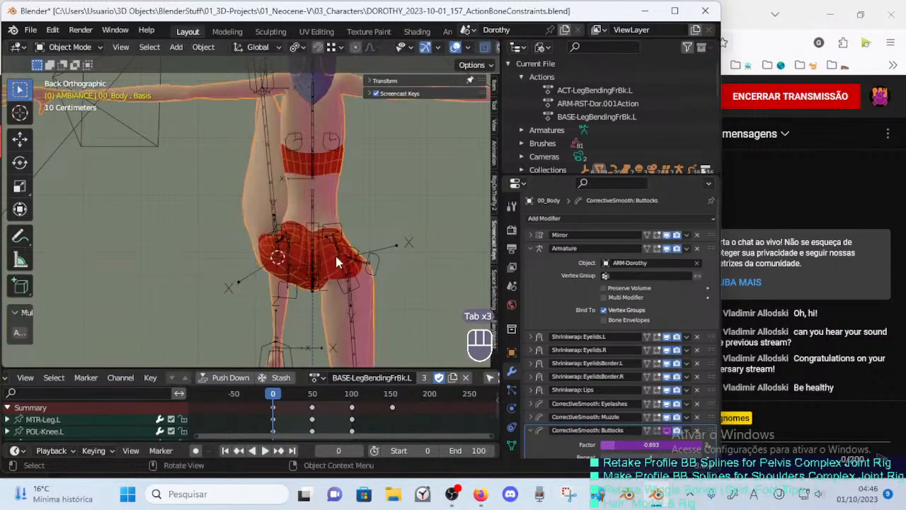
# Move the vertices at the back of the upper left thigh inward, working in Edit Mode from a side perspective.
pyautogui.press('Tab')
pyautogui.press('Tab')
pyautogui.press('Tab')
pyautogui.moveTo(236, 261); pyautogui.dragTo(302, 284, button='middle')
pyautogui.press('c')
pyautogui.rightClick(303, 283)
pyautogui.press('g')
pyautogui.click(242, 263)
# Move the vertices at the front of the upper left thigh inward and return to Object Mode.
pyautogui.hotkey('alt', 'a')
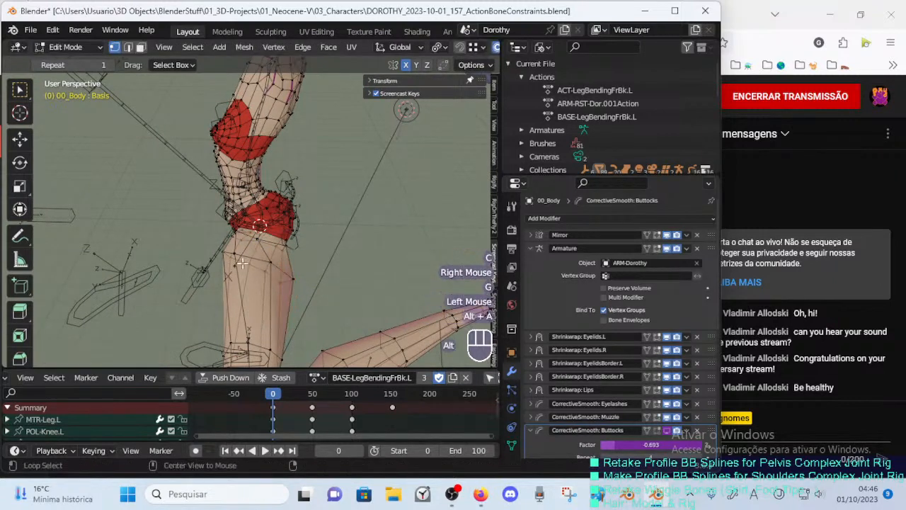
pyautogui.press('c')
pyautogui.click(241, 259)
pyautogui.rightClick(240, 259)
pyautogui.press('g')
pyautogui.click(239, 276)
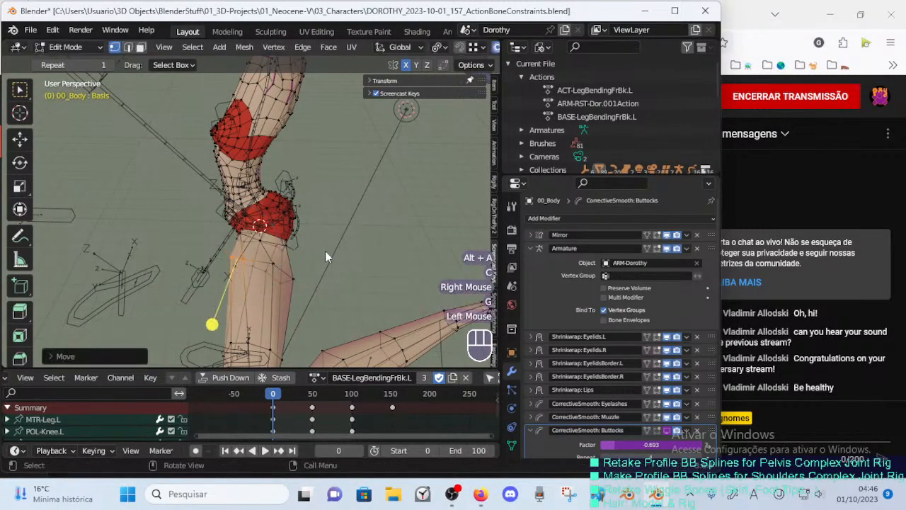
pyautogui.press('Tab')
pyautogui.moveTo(325, 250); pyautogui.dragTo(301, 244, button='middle')
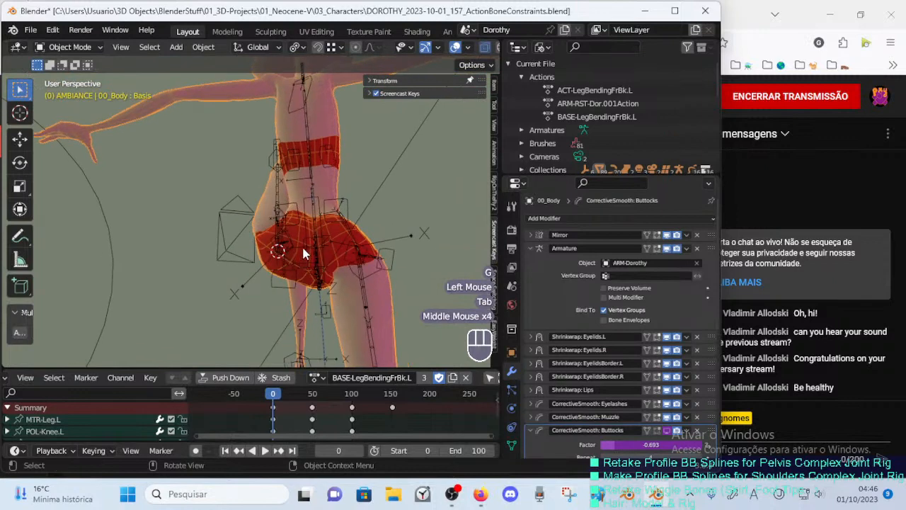
# Turn Preserve Volume back on in the Armature modifier after comparing the reshaped hips in both states from behind.
pyautogui.press('KP_1')
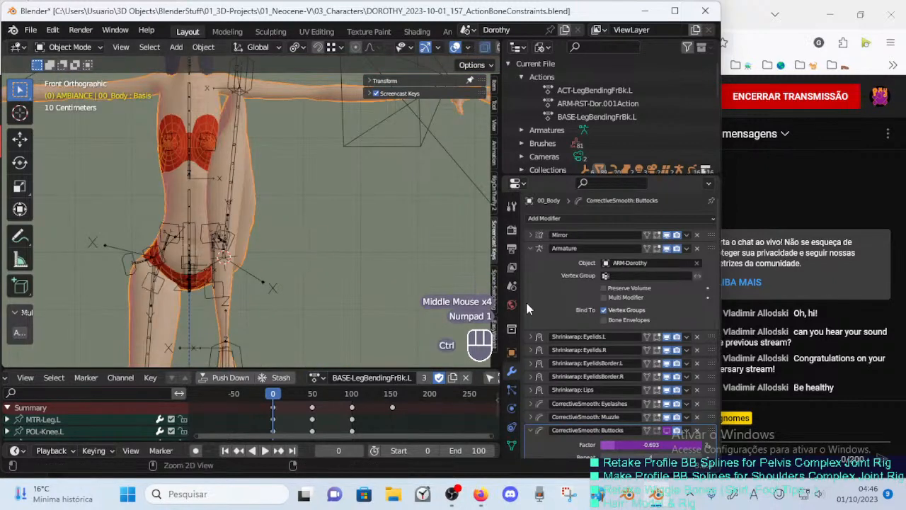
pyautogui.press('ctrl+KP_4')
pyautogui.press('ctrl+KP_1')
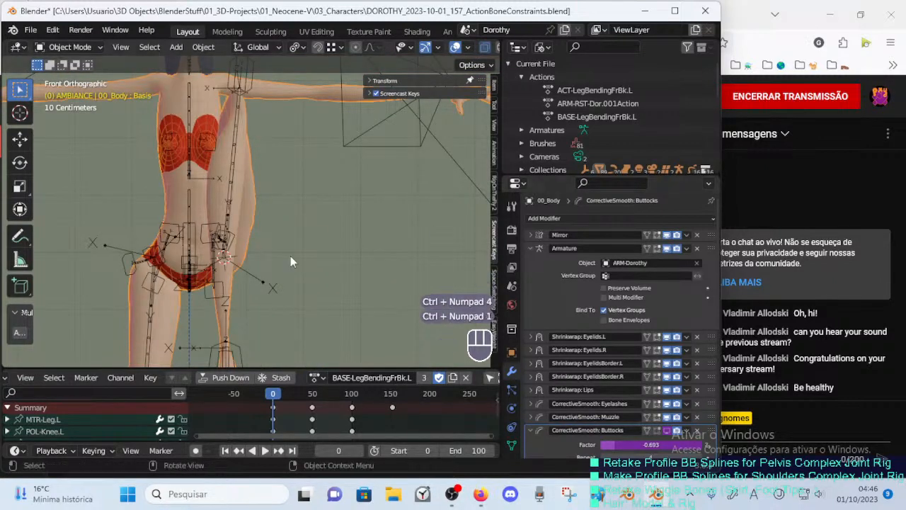
pyautogui.press('ctrl')
pyautogui.press('ctrl+KP_1')
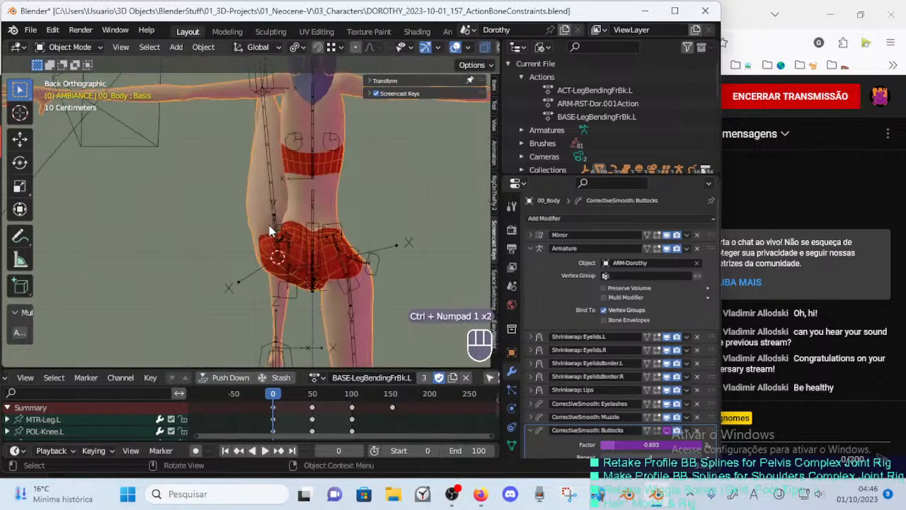
pyautogui.click(604, 289)
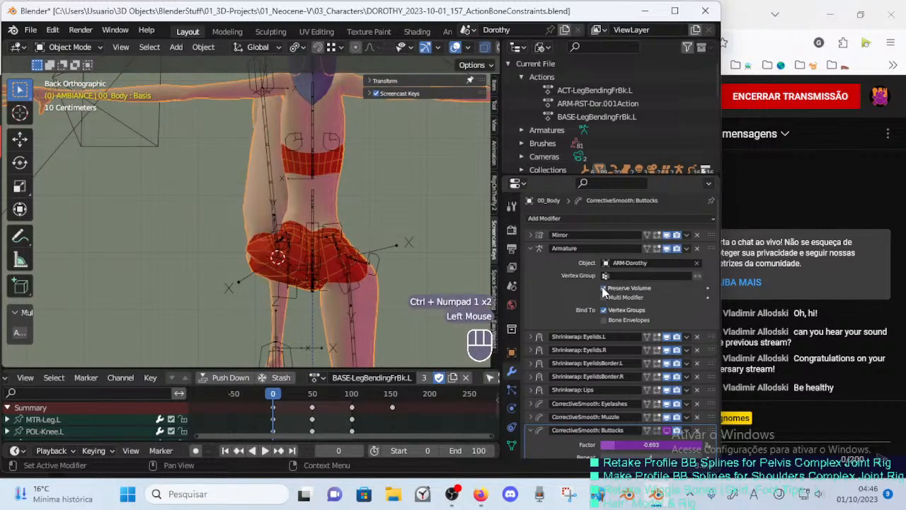
pyautogui.click(604, 289)
pyautogui.click(604, 289)
pyautogui.click(604, 289)
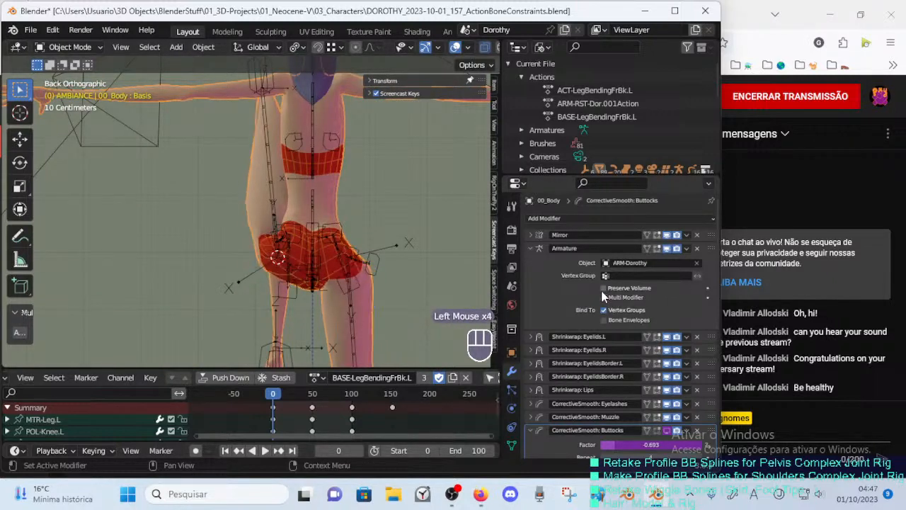
pyautogui.click(603, 289)
pyautogui.click(604, 289)
pyautogui.click(603, 287)
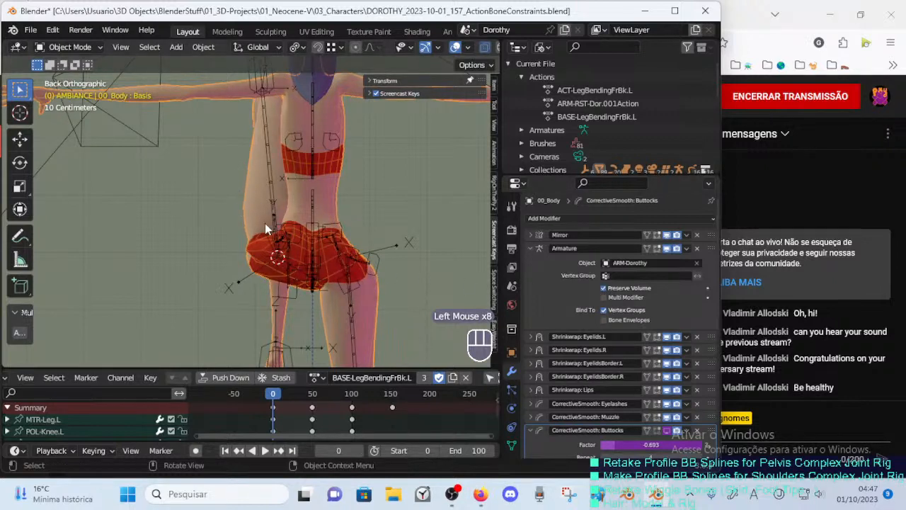
# Select the ARM-Dorothy armature, enter its Edit Mode and hide the viewport sidebar.
pyautogui.click(274, 204)
pyautogui.press('Tab')
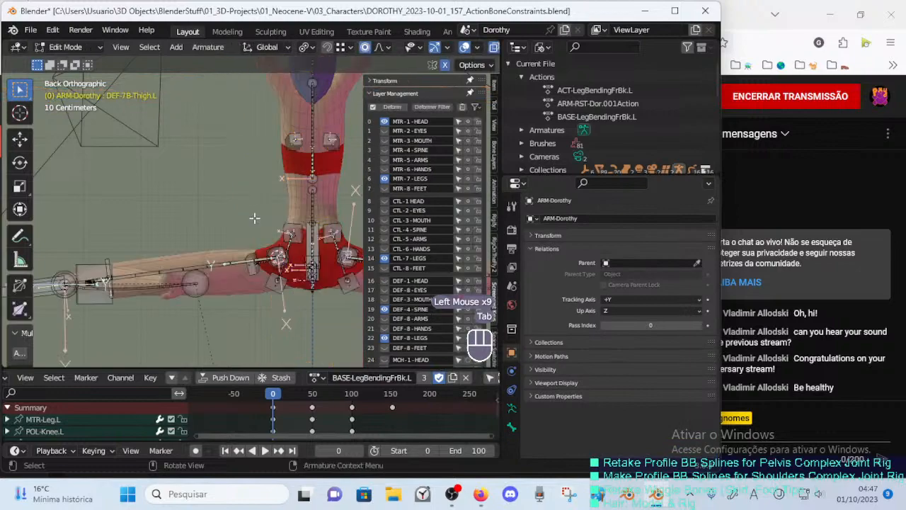
pyautogui.moveTo(255, 216); pyautogui.dragTo(354, 265, button='middle')
pyautogui.keyDown('shift'); pyautogui.moveTo(290, 266); pyautogui.dragTo(322, 263, button='middle'); pyautogui.keyUp('shift')
pyautogui.press('n')
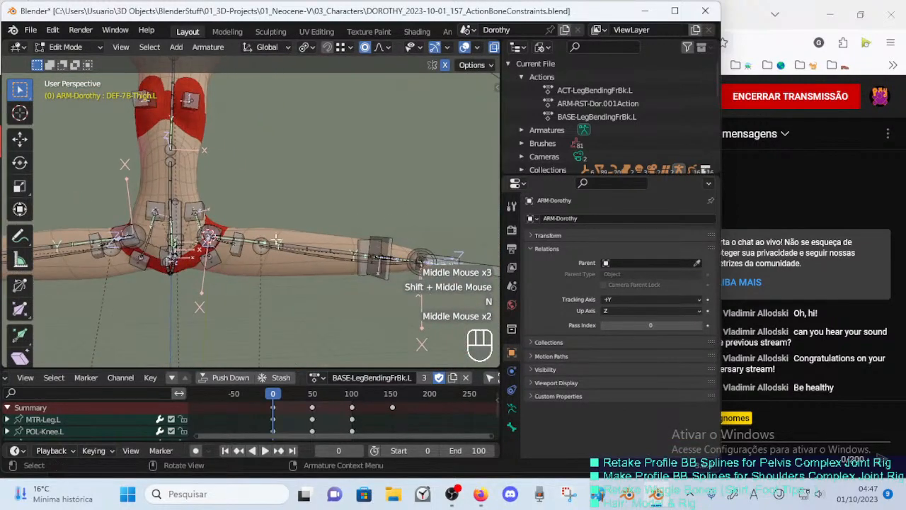
# Return the armature to Object Mode, show the viewport sidebar and make the DEF-8-LEGS bone layer visible.
pyautogui.moveTo(276, 240); pyautogui.dragTo(248, 236, button='middle')
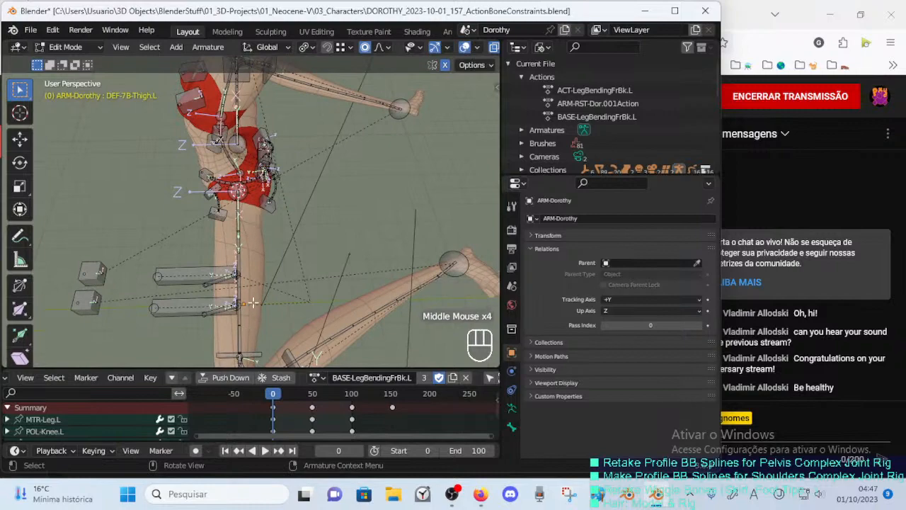
pyautogui.moveTo(253, 302); pyautogui.dragTo(283, 266, button='middle')
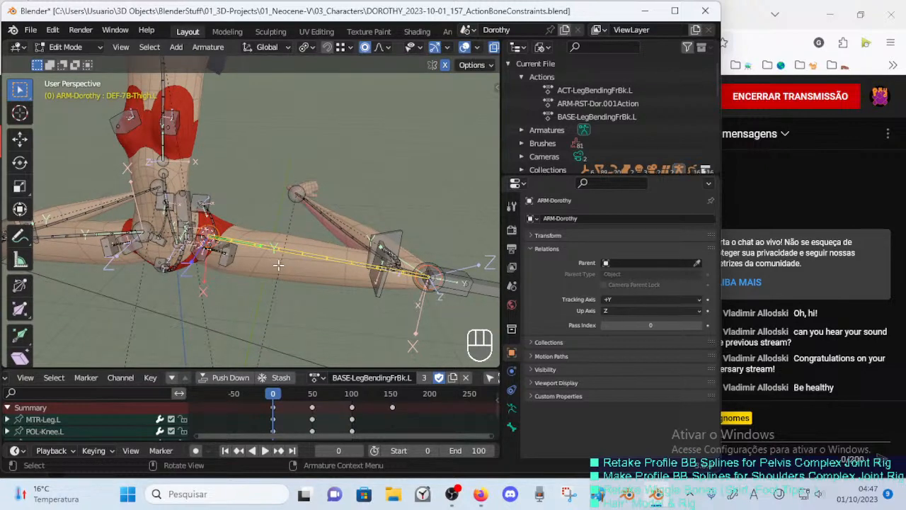
pyautogui.moveTo(279, 265); pyautogui.dragTo(255, 290, button='middle')
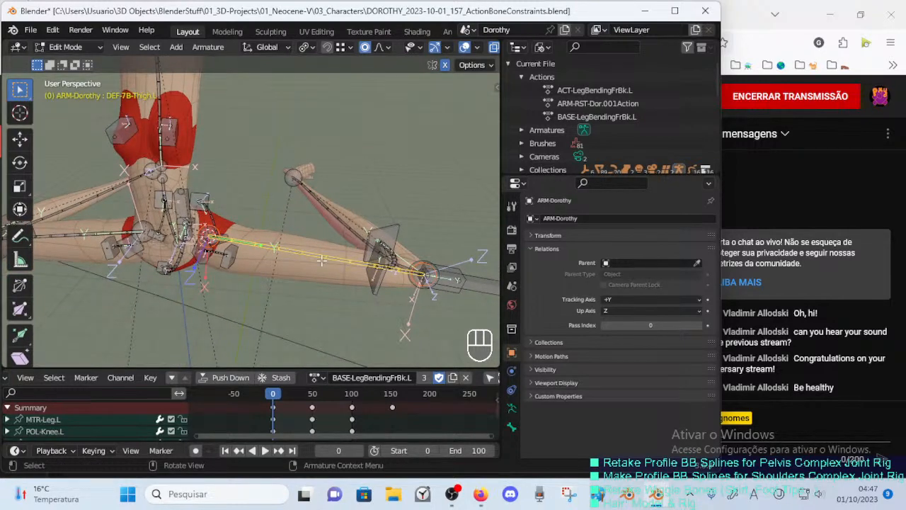
pyautogui.hotkey('ctrl', 'Tab')
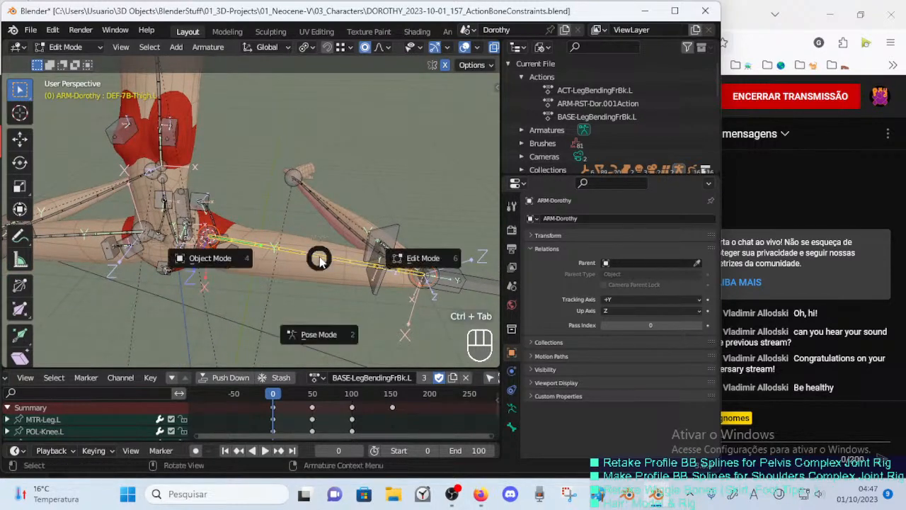
pyautogui.click(366, 258)
pyautogui.moveTo(290, 255); pyautogui.dragTo(175, 186, button='middle')
pyautogui.click(163, 181)
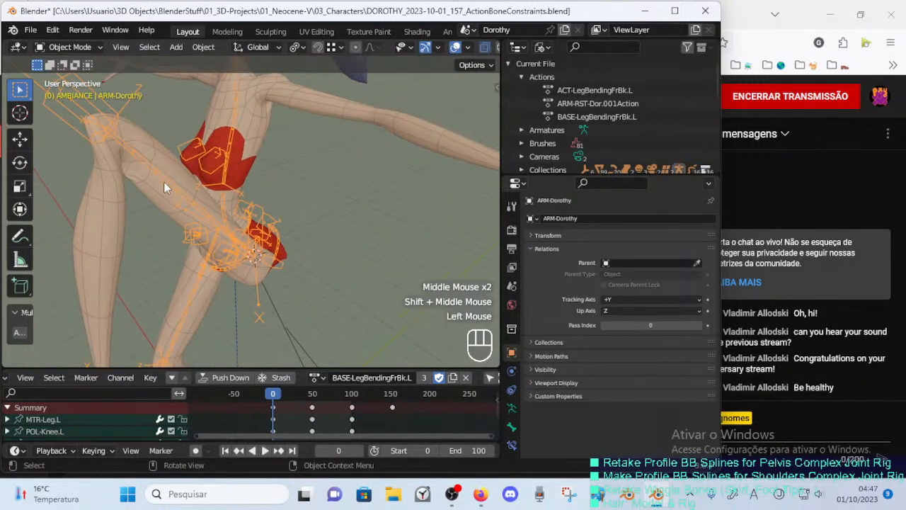
pyautogui.press('n')
pyautogui.click(383, 338)
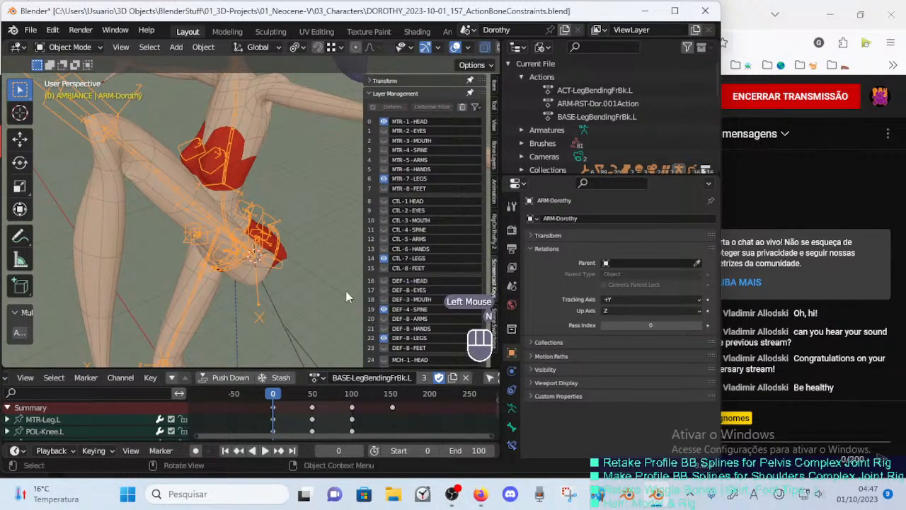
# Enter Pose Mode on the armature and reveal its hidden bones.
pyautogui.click(221, 234)
pyautogui.hotkey('ctrl', 'Tab')
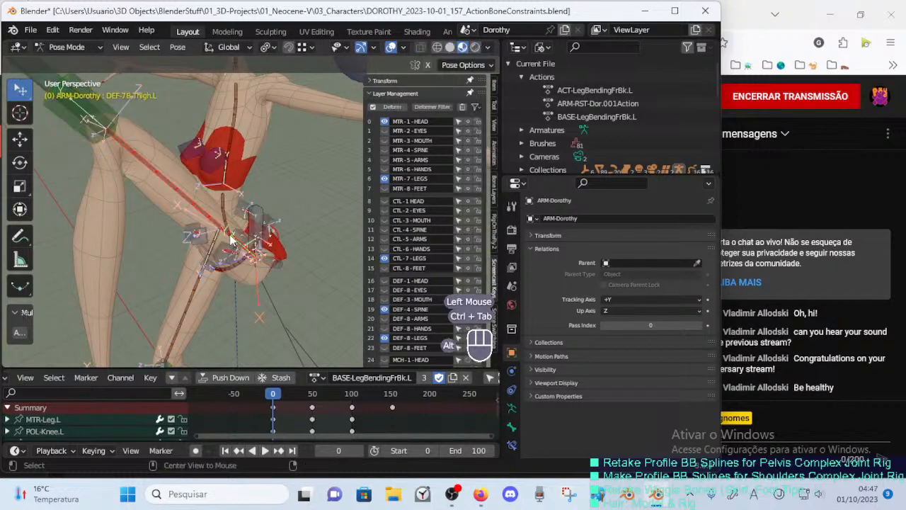
pyautogui.hotkey('alt', 'h')
pyautogui.hotkey('alt', 'h')
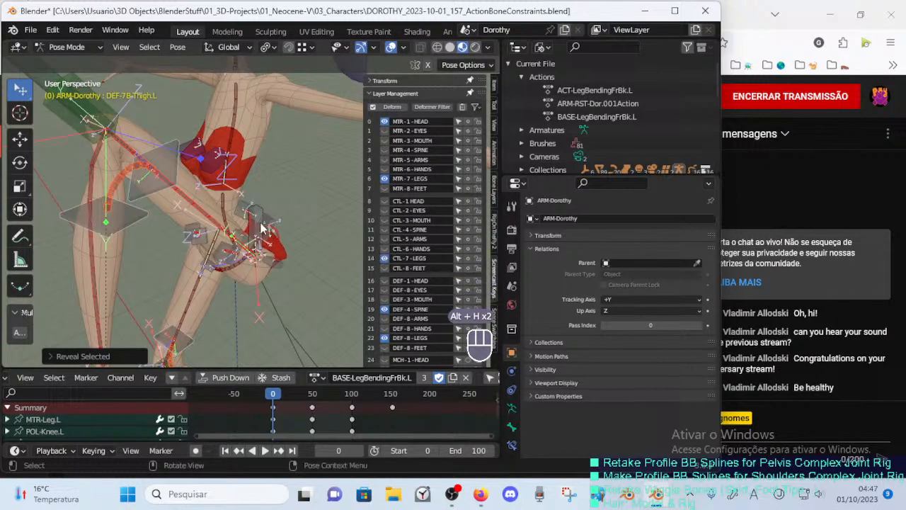
# Deselect all bones, leave Pose Mode, select the armature together with the 00_Body mesh and enter Weight Paint mode.
pyautogui.keyDown('ctrl'); pyautogui.moveTo(260, 227); pyautogui.dragTo(229, 217, button='middle'); pyautogui.keyUp('ctrl')
pyautogui.hotkey('alt', 'a')
pyautogui.keyDown('alt'); pyautogui.click(152, 191); pyautogui.keyUp('alt')
pyautogui.hotkey('ctrl', 'Tab')
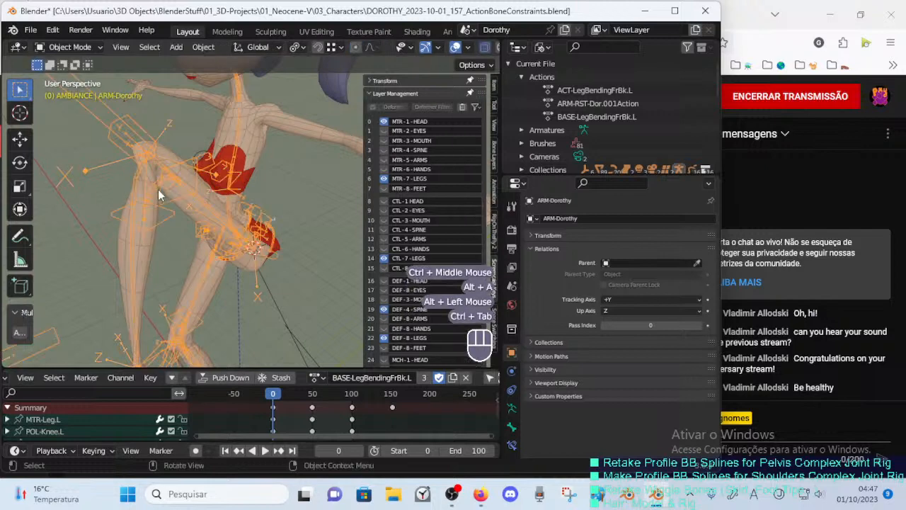
pyautogui.click(157, 202)
pyautogui.keyDown('shift'); pyautogui.click(148, 249); pyautogui.keyUp('shift')
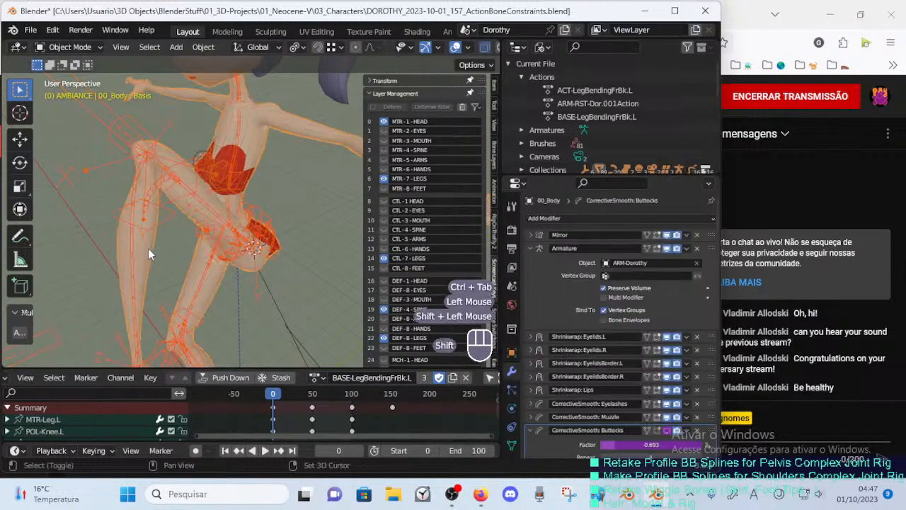
pyautogui.hotkey('ctrl', 'Tab')
# Examine the bone weights around the hips, including those of DEF-2-TORSO-1-Spine-BB.001.
pyautogui.keyDown('ctrl'); pyautogui.click(155, 189); pyautogui.keyUp('ctrl')
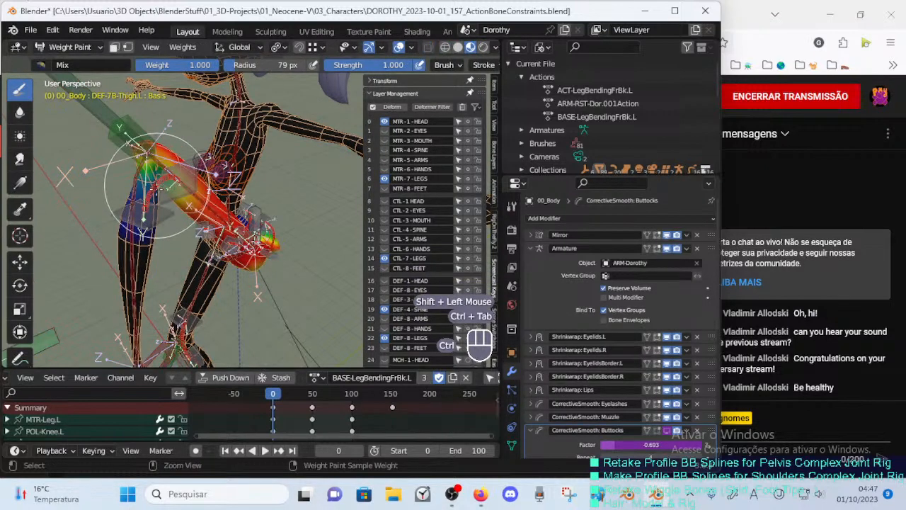
pyautogui.moveTo(155, 190); pyautogui.dragTo(215, 195, button='middle')
pyautogui.keyDown('ctrl'); pyautogui.click(201, 169); pyautogui.keyUp('ctrl')
pyautogui.moveTo(215, 194); pyautogui.dragTo(273, 205, button='middle')
pyautogui.keyDown('ctrl'); pyautogui.click(260, 213); pyautogui.keyUp('ctrl')
pyautogui.keyDown('ctrl'); pyautogui.click(263, 198); pyautogui.keyUp('ctrl')
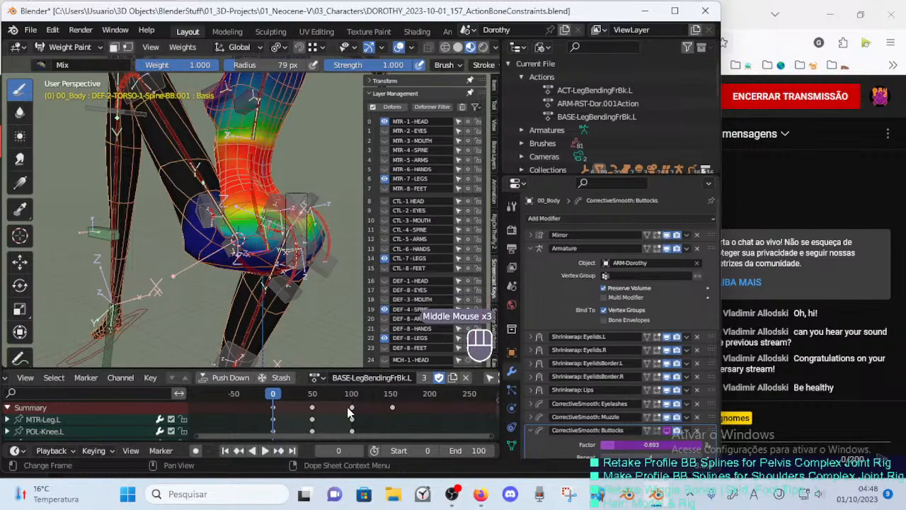
# Reopen DOROTHY_2023-10-01_157_ActionBoneConstraints.blend without saving the current changes.
pyautogui.click(32, 31)
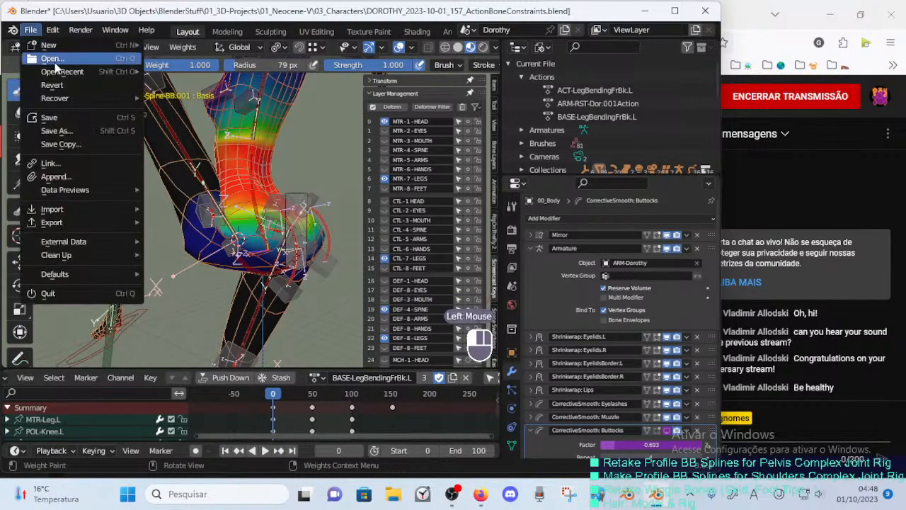
pyautogui.click(56, 60)
pyautogui.click(386, 270)
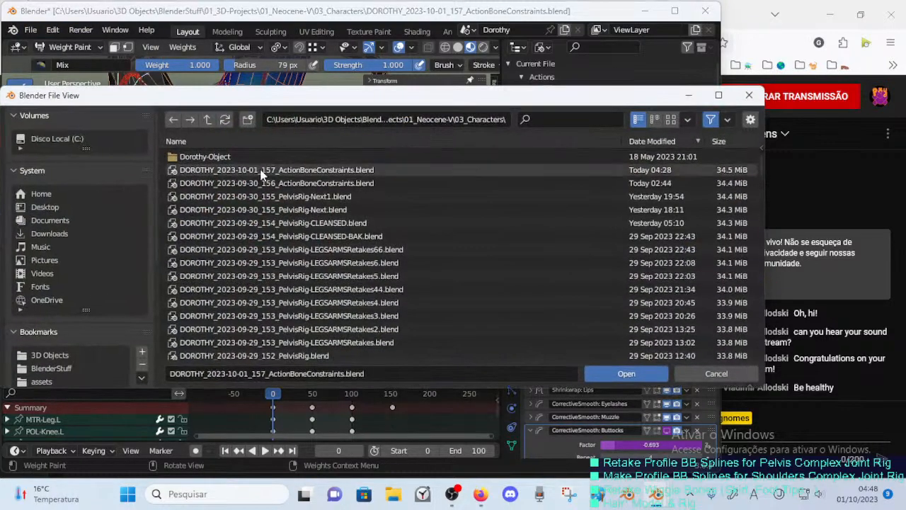
pyautogui.doubleClick(212, 171)
# Take 00_Body out of Weight Paint and enter its Edit Mode in the back orthographic view.
pyautogui.moveTo(249, 242); pyautogui.dragTo(209, 245, button='middle')
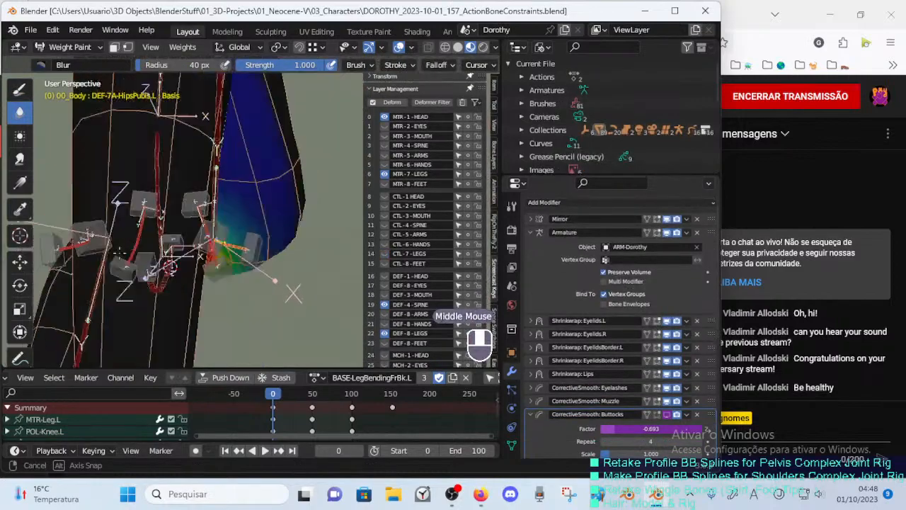
pyautogui.moveTo(283, 247)
pyautogui.mouseDown(button='middle')
pyautogui.moveTo(213, 252)
pyautogui.moveTo(233, 245)
pyautogui.moveTo(212, 241)
pyautogui.moveTo(227, 230)
pyautogui.moveTo(212, 223)
pyautogui.moveTo(242, 238)
pyautogui.mouseUp(button='middle')
pyautogui.scroll(-2, 211, 253)
pyautogui.hotkey('ctrl', 'Tab')
pyautogui.click(241, 207)
pyautogui.press('KP_1')
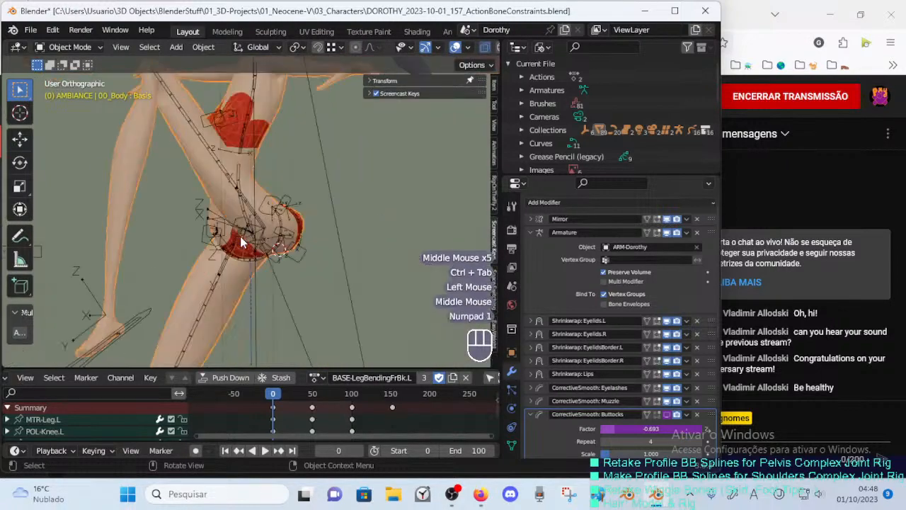
pyautogui.press('ctrl+KP_4')
pyautogui.press('ctrl+KP_1')
pyautogui.press('Tab')
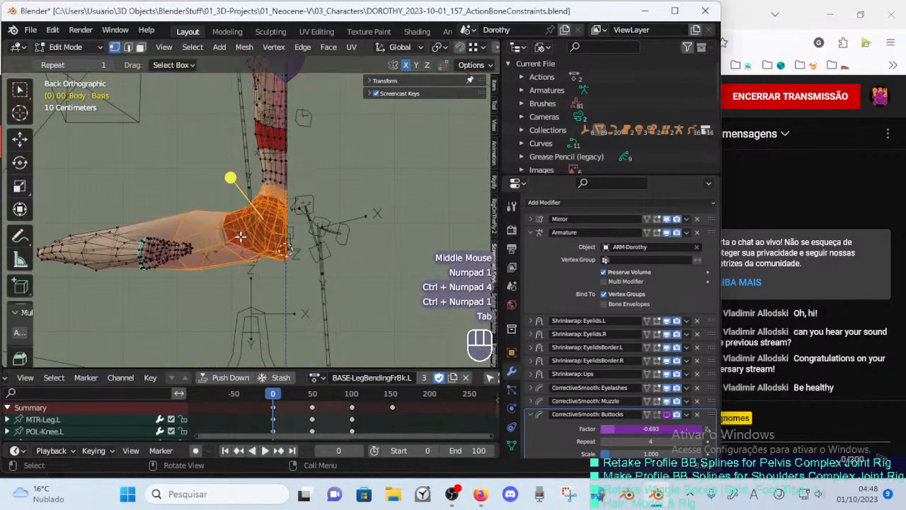
# Try moving the vertices along the underside of the raised left thigh upward, and undo the move.
pyautogui.press('2')
pyautogui.hotkey('alt', 'a')
pyautogui.press('c')
pyautogui.rightClick(196, 279)
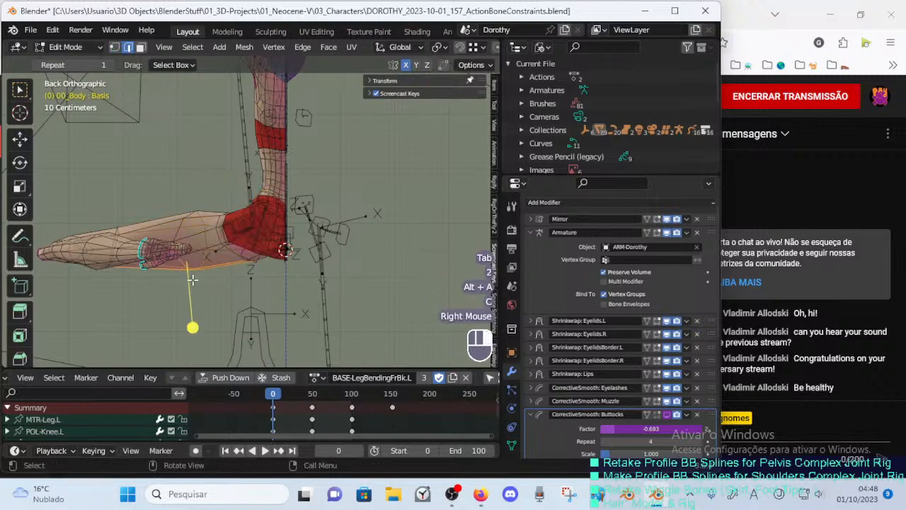
pyautogui.press('1')
pyautogui.press('g')
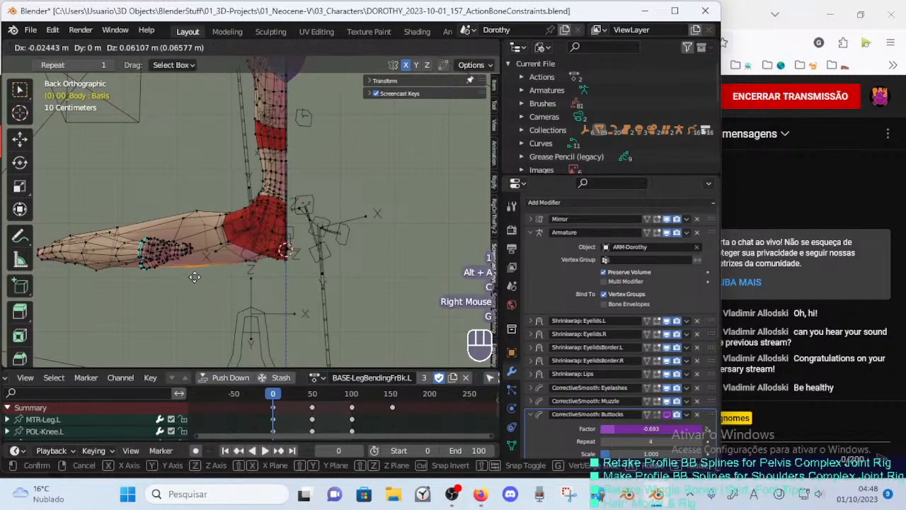
pyautogui.click(194, 272)
pyautogui.hotkey('ctrl', 'z')
# Select the vertices at the back of the upper left thigh from a side perspective and move them inward.
pyautogui.moveTo(197, 269); pyautogui.dragTo(263, 287, button='middle')
pyautogui.moveTo(263, 287); pyautogui.dragTo(287, 305, button='middle')
pyautogui.scroll(1, 287, 306)
pyautogui.hotkey('alt', 'a')
pyautogui.press('c')
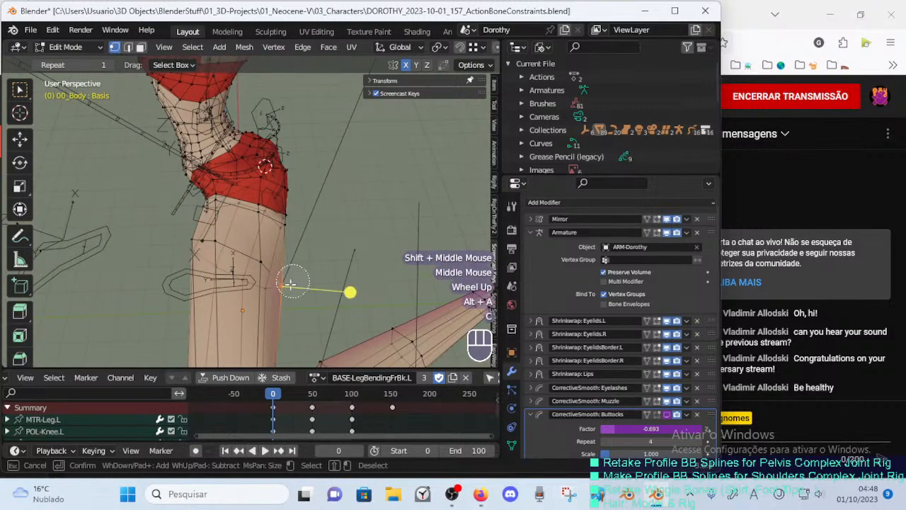
pyautogui.rightClick(280, 292)
pyautogui.press('c')
pyautogui.rightClick(269, 273)
pyautogui.press('g')
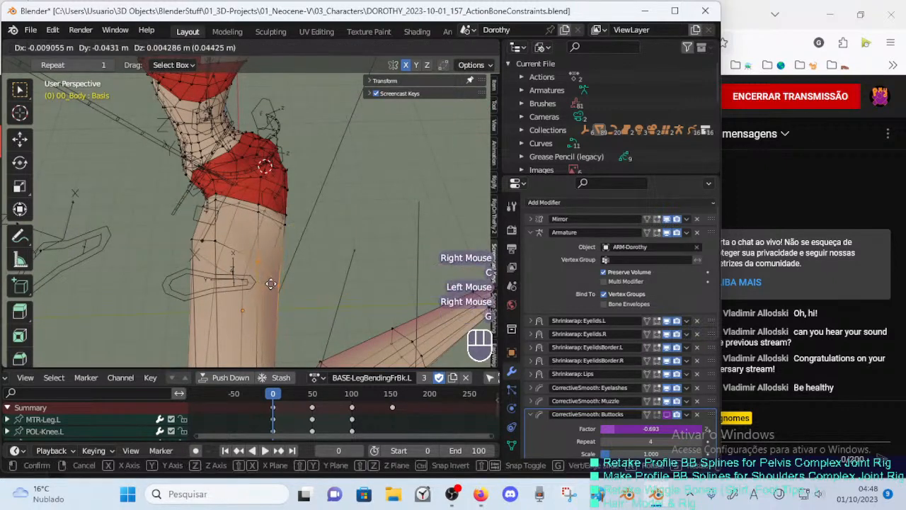
pyautogui.click(261, 279)
# Move the vertices just below the buttock inward, and do the same with those at the front of the upper thigh.
pyautogui.hotkey('alt', 'a')
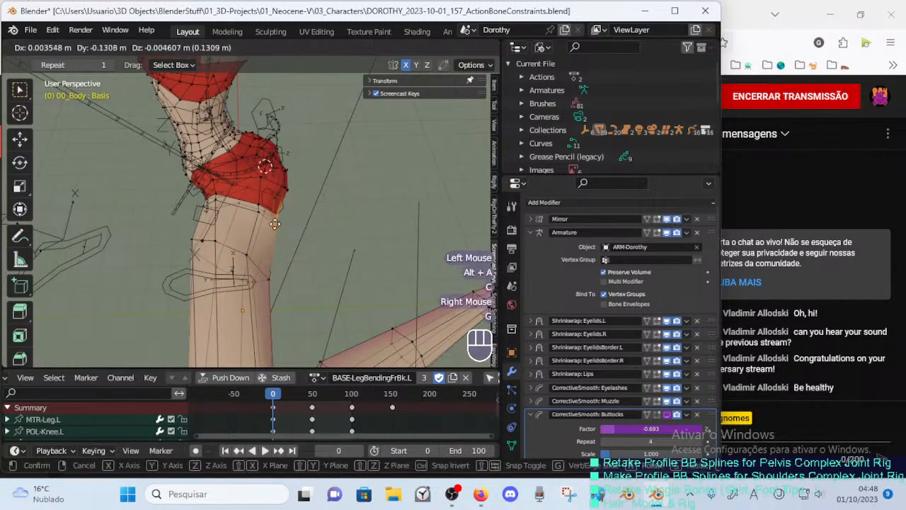
pyautogui.press('alt')
pyautogui.press('alt')
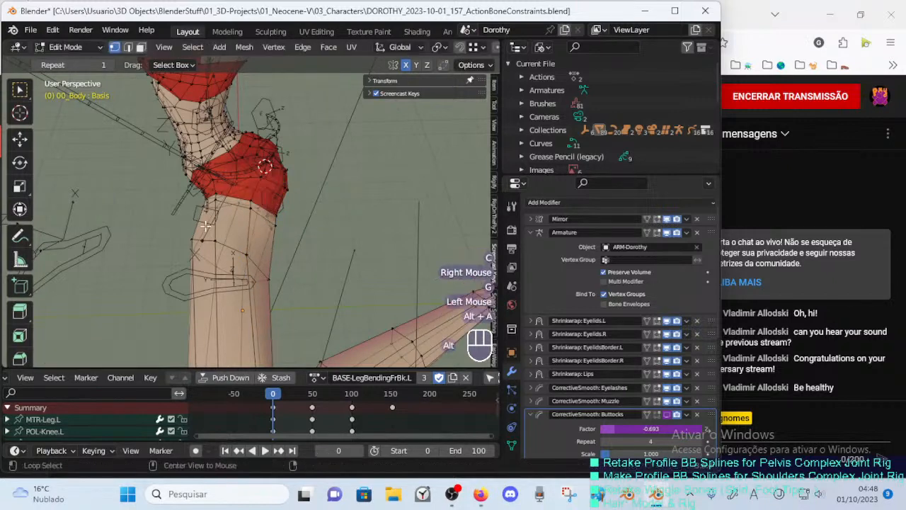
pyautogui.press('g')
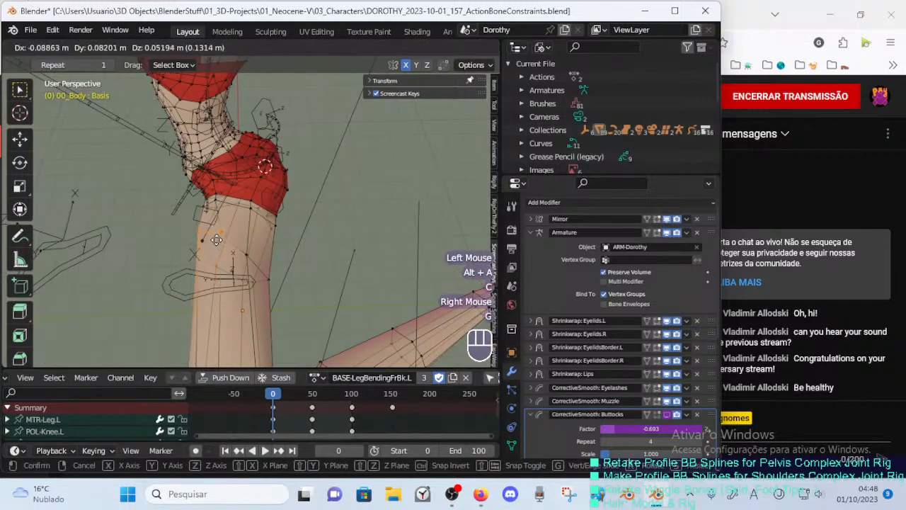
pyautogui.click(215, 241)
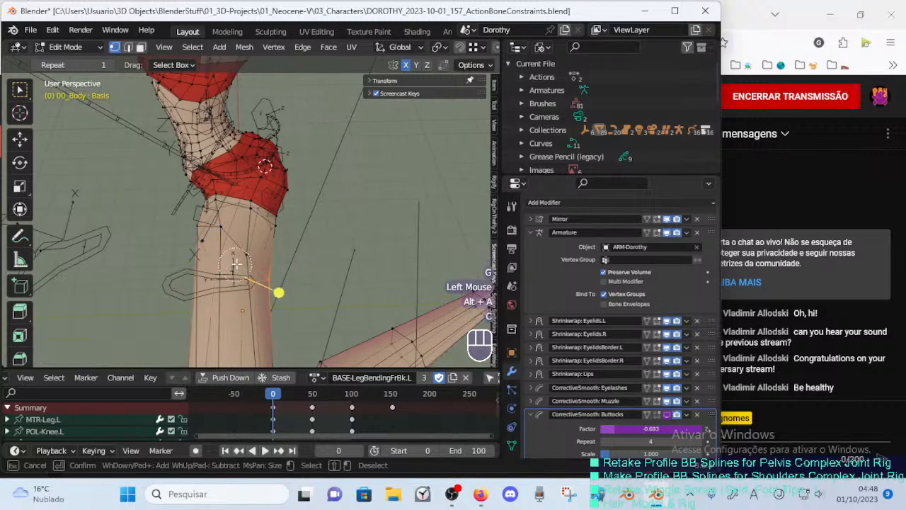
# Nudge another group of vertices at the back of the upper left thigh to smooth its contour.
pyautogui.press('g')
pyautogui.keyDown('shift'); pyautogui.click(256, 125); pyautogui.keyUp('shift')
pyautogui.scroll(-1, 258, 230)
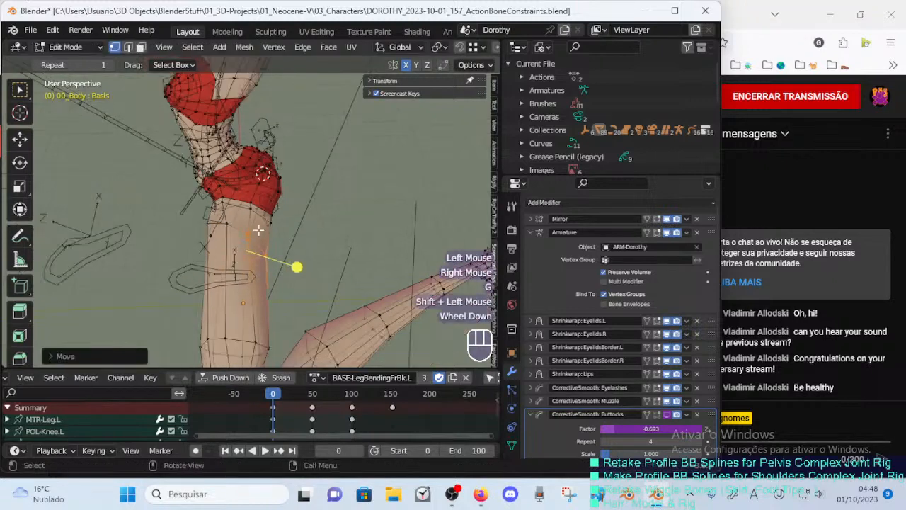
# Select the ring of vertices around the middle of the left thigh, shift it and scale it down slightly.
pyautogui.keyDown('shift'); pyautogui.moveTo(294, 265); pyautogui.dragTo(298, 263, button='middle'); pyautogui.keyUp('shift')
pyautogui.hotkey('alt', 'a')
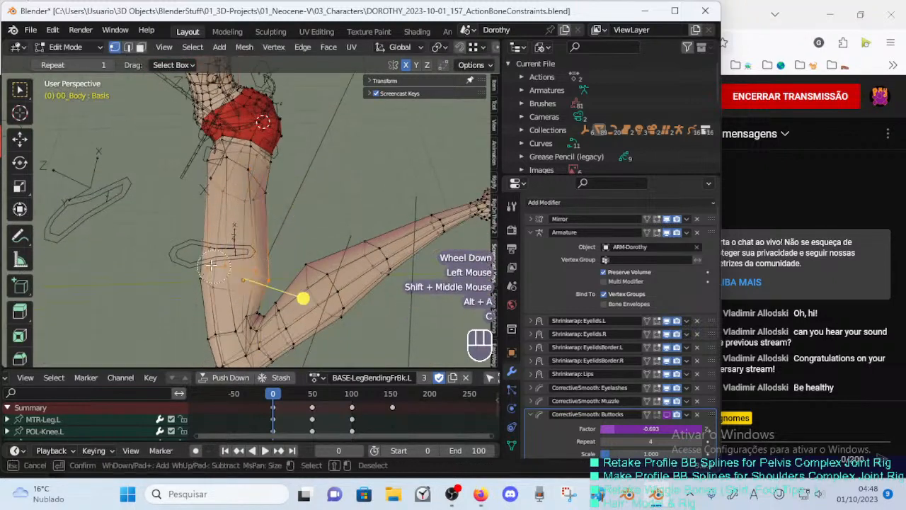
pyautogui.press('s')
pyautogui.press('Escape')
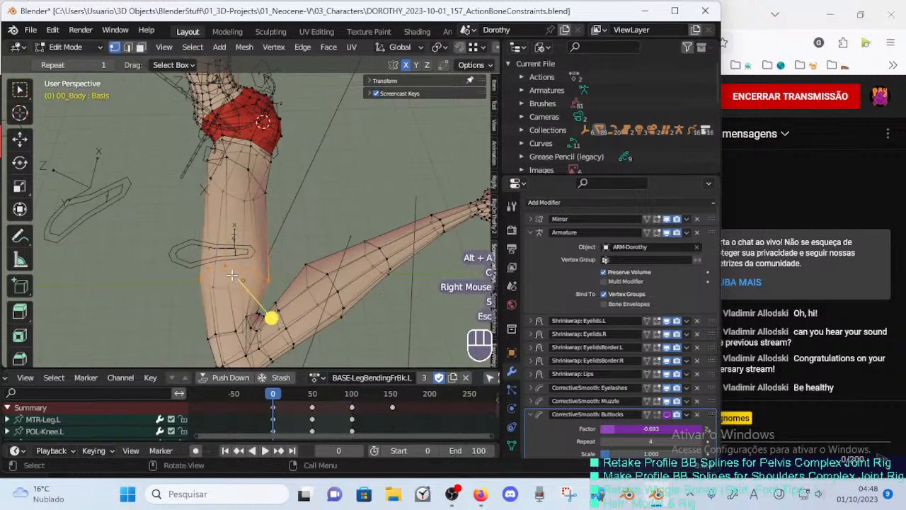
pyautogui.press('g')
pyautogui.keyDown('shift'); pyautogui.click(271, 260); pyautogui.keyUp('shift')
pyautogui.press('s')
pyautogui.click(273, 297)
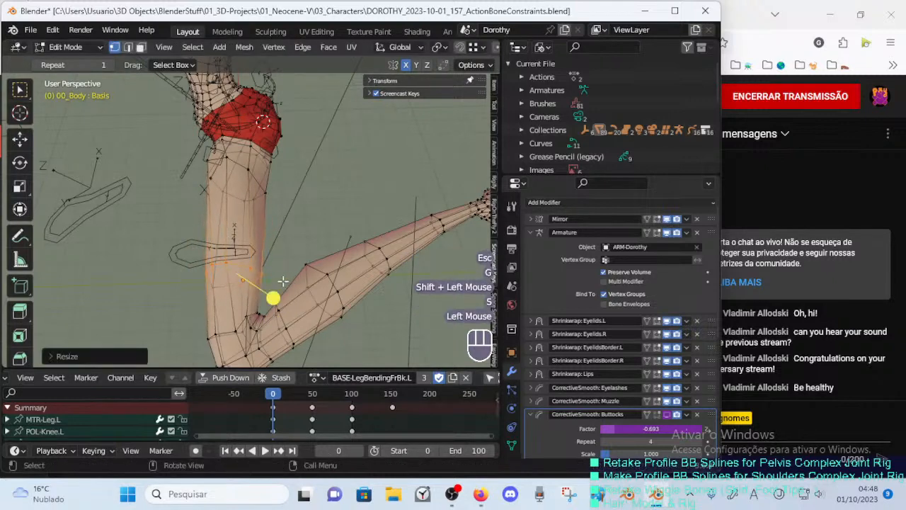
# Try moving the mid-thigh vertex ring toward the knee and scaling it down to about 0.96.
pyautogui.press('g')
pyautogui.click(280, 300)
pyautogui.press('s')
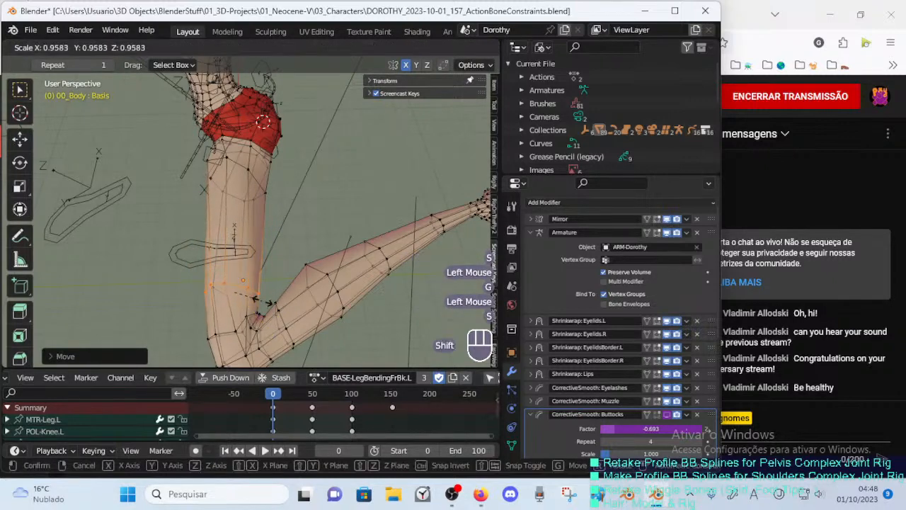
pyautogui.keyDown('shift'); pyautogui.click(261, 303); pyautogui.keyUp('shift')
# Reposition the mid-thigh vertex ring with several small moves to even out the thigh's outline.
pyautogui.press('g')
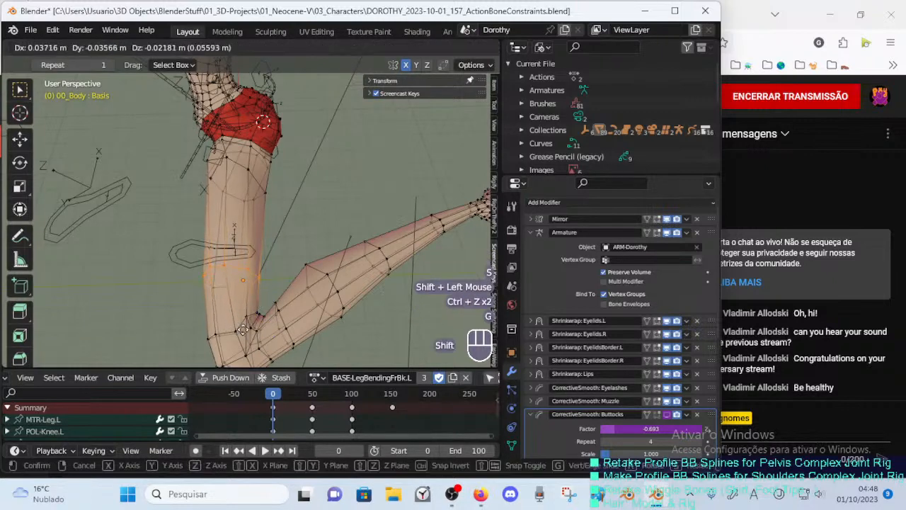
pyautogui.keyDown('shift'); pyautogui.click(243, 329); pyautogui.keyUp('shift')
pyautogui.keyDown('shift'); pyautogui.click(221, 287); pyautogui.keyUp('shift')
pyautogui.press('g')
pyautogui.keyDown('shift'); pyautogui.click(226, 280); pyautogui.keyUp('shift')
pyautogui.press('g')
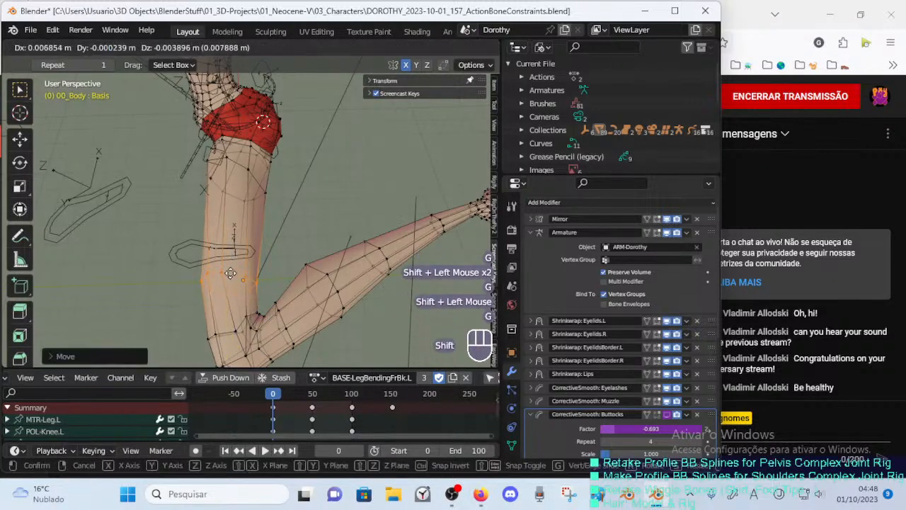
pyautogui.keyDown('shift'); pyautogui.click(230, 273); pyautogui.keyUp('shift')
# Select the vertex loops around the upper left thigh, move them slightly, and check the shape from behind in Object Mode.
pyautogui.hotkey('alt', 'a')
pyautogui.keyDown('alt'); pyautogui.keyDown('shift'); pyautogui.click(277, 222); pyautogui.keyUp('shift'); pyautogui.keyUp('alt')
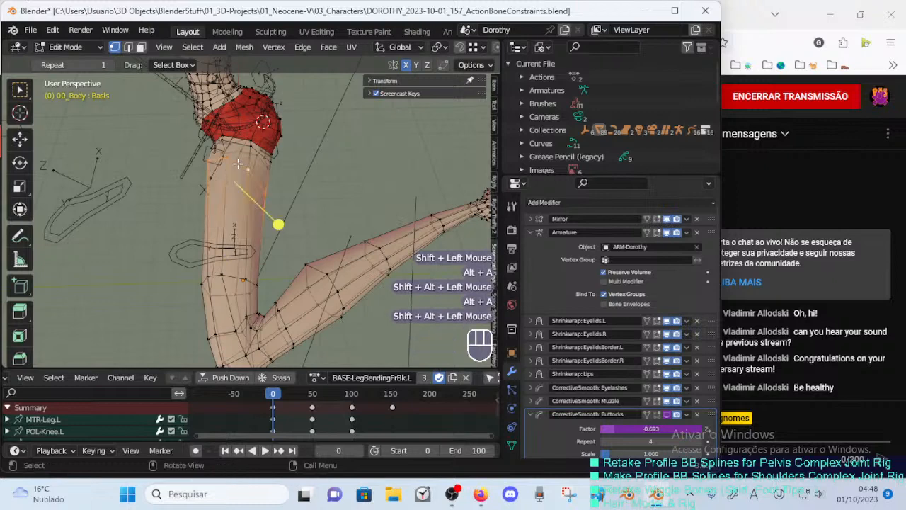
pyautogui.press('g')
pyautogui.keyDown('shift'); pyautogui.click(261, 244); pyautogui.keyUp('shift')
pyautogui.press('Tab')
pyautogui.moveTo(232, 204); pyautogui.dragTo(287, 246, button='middle')
pyautogui.press('ctrl+KP_1')
# Readjust the vertices of the upper left thigh near the buttock in Edit Mode and return to Object Mode.
pyautogui.press('Tab')
pyautogui.scroll(2, 278, 235)
pyautogui.scroll(1, 278, 235)
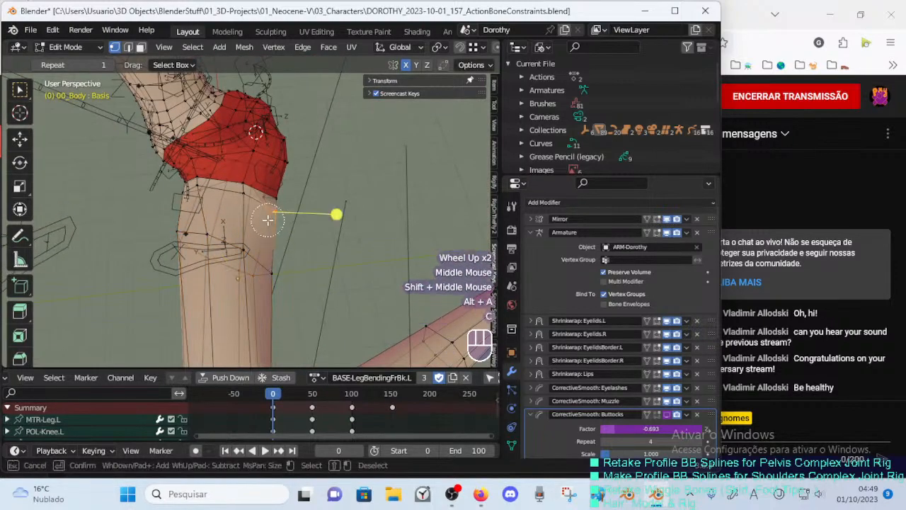
pyautogui.moveTo(327, 272); pyautogui.dragTo(180, 188, button='middle')
pyautogui.hotkey('ctrl', 'z')
pyautogui.hotkey('ctrl', 'z')
pyautogui.click(195, 149)
pyautogui.press('Tab')
pyautogui.scroll(-2, 170, 184)
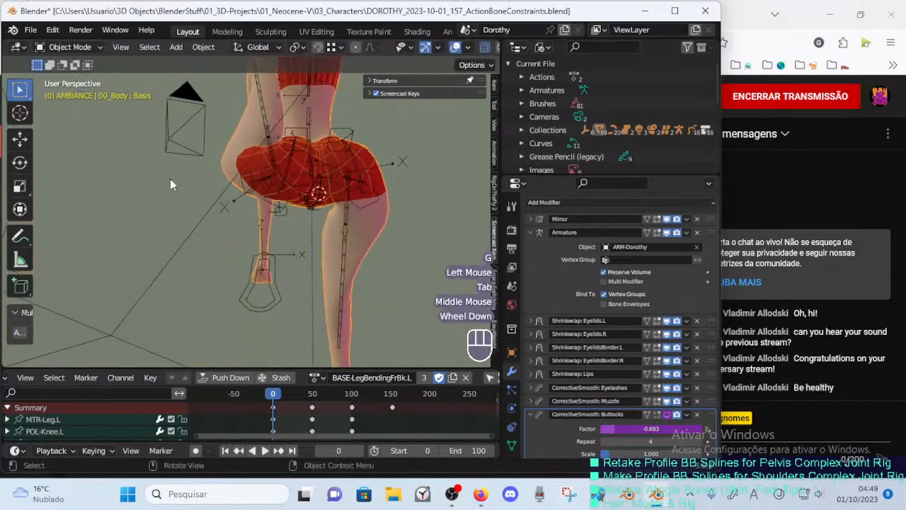
# In Edit Mode, select the vertices along the left thigh's underside, reposition them with two moves, and check the shape in Object Mode.
pyautogui.press('Tab')
pyautogui.keyDown('ctrl'); pyautogui.rightClick(212, 283); pyautogui.keyUp('ctrl')
pyautogui.press('g')
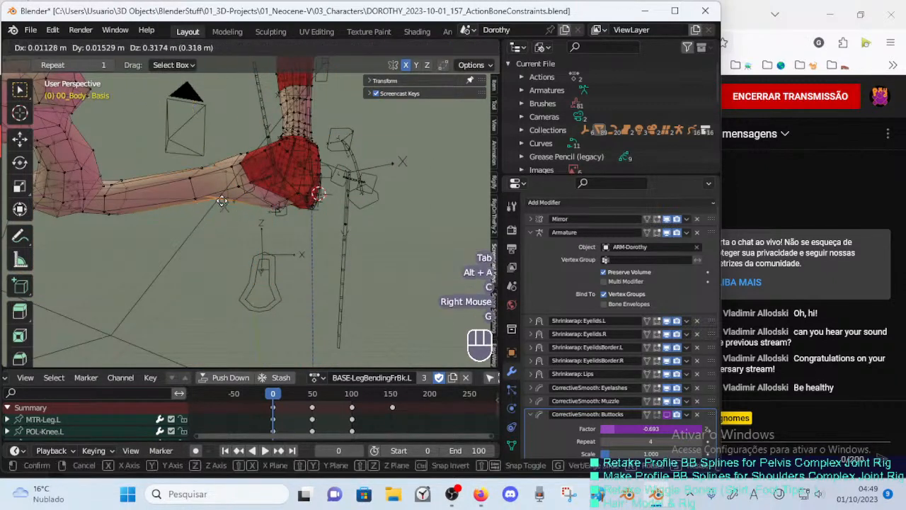
pyautogui.click(219, 208)
pyautogui.press('Tab')
pyautogui.press('Tab')
pyautogui.press('g')
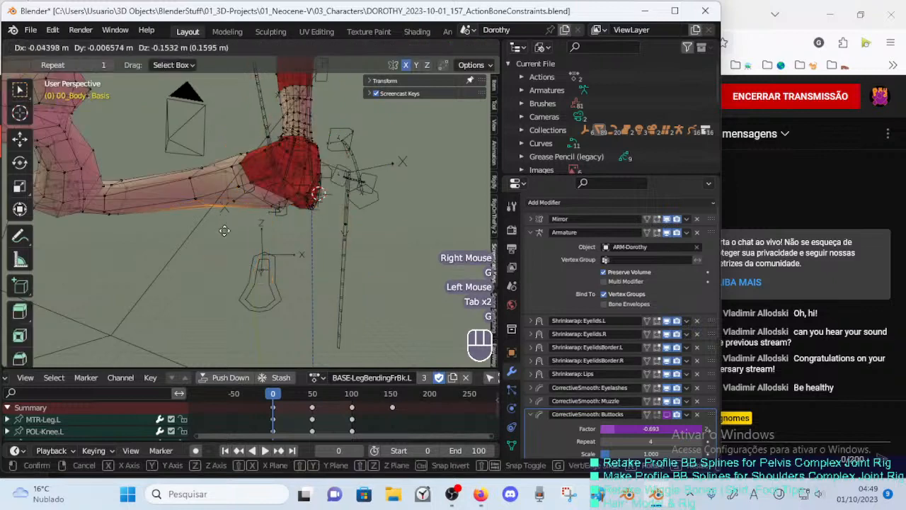
pyautogui.click(224, 237)
pyautogui.keyDown('shift'); pyautogui.moveTo(213, 208); pyautogui.dragTo(216, 220, button='middle'); pyautogui.keyUp('shift')
pyautogui.moveTo(216, 219); pyautogui.dragTo(221, 237, button='middle')
pyautogui.press('Tab')
pyautogui.press('Tab')
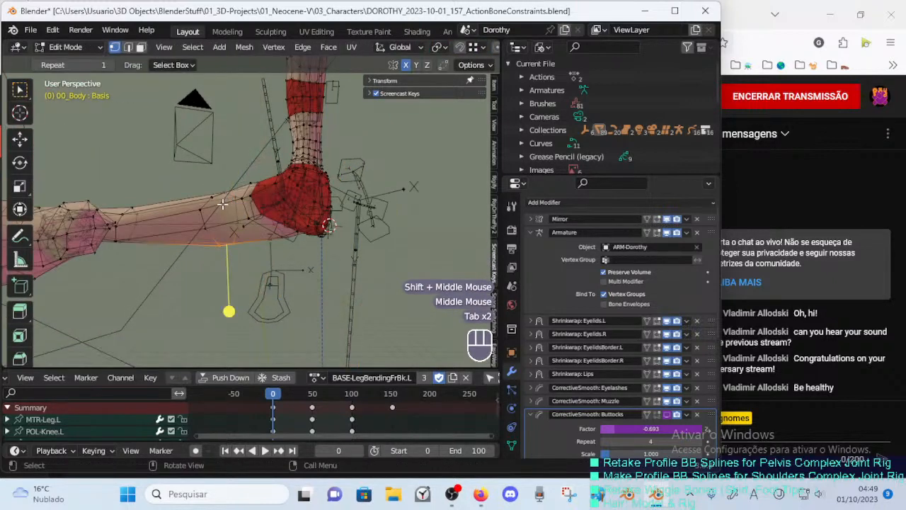
# Select the vertices on the back of the upper left thigh and move them slightly toward the leg.
pyautogui.moveTo(219, 225); pyautogui.dragTo(276, 263, button='middle')
pyautogui.press('Tab')
pyautogui.press('Tab')
pyautogui.hotkey('alt', 'a')
pyautogui.rightClick(263, 259)
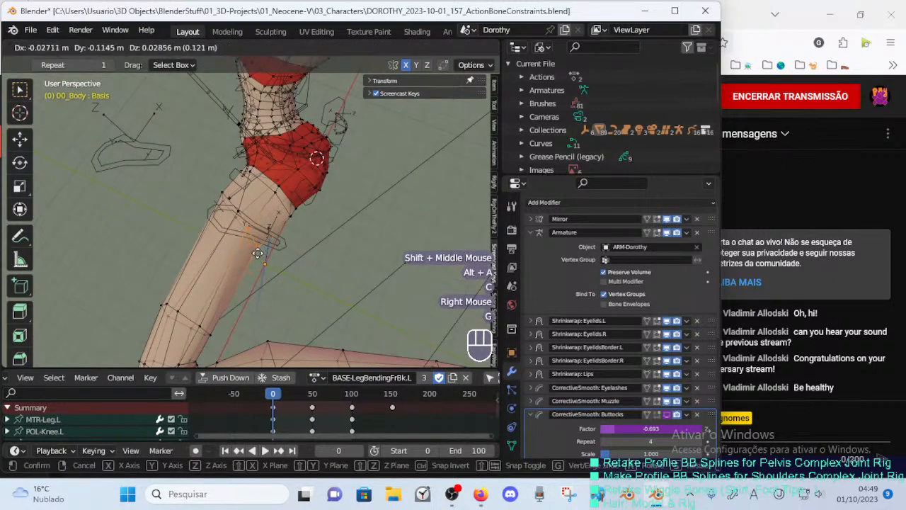
pyautogui.press('g')
pyautogui.click(257, 249)
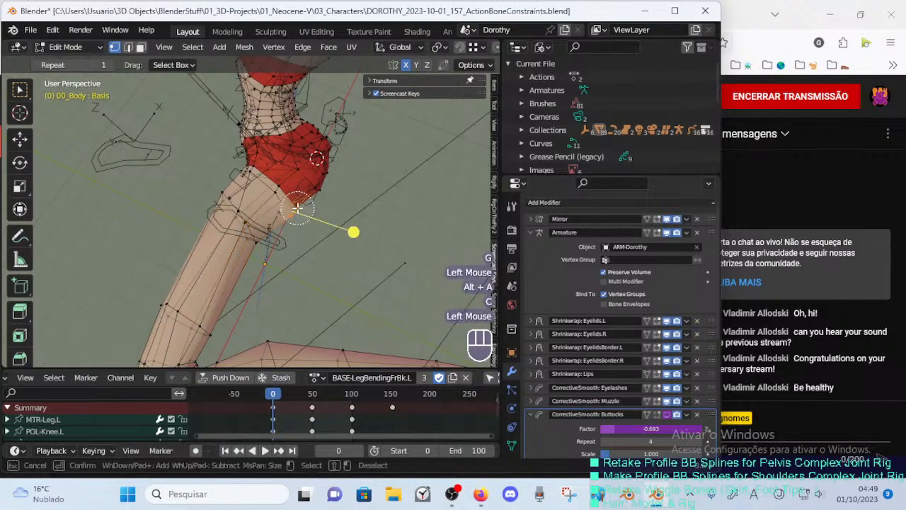
# Nudge the vertices at the crease between the left buttock and thigh inward with two small selections and moves.
pyautogui.rightClick(298, 208)
pyautogui.press('g')
pyautogui.click(289, 203)
pyautogui.hotkey('alt', 'a')
pyautogui.press('c')
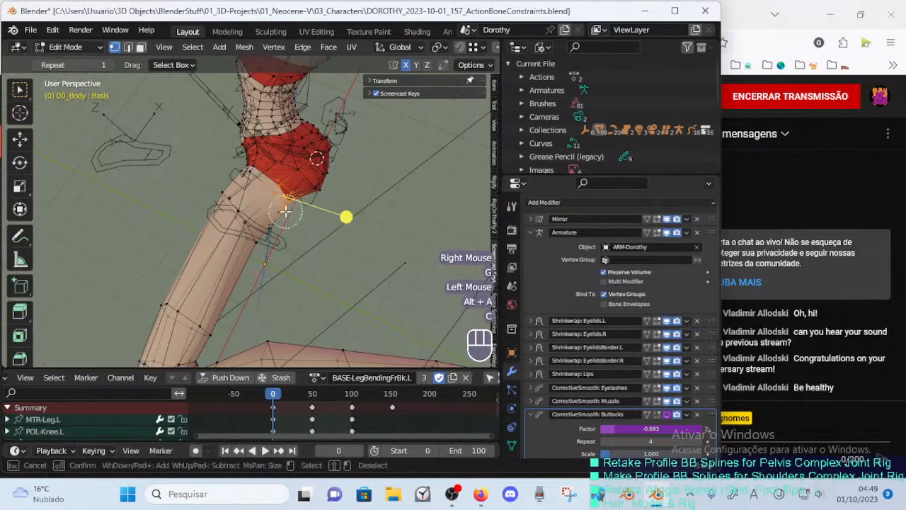
pyautogui.rightClick(286, 211)
pyautogui.press('g')
pyautogui.click(280, 204)
# Reposition the vertices beneath the left buttock where it meets the thigh, then smooth them.
pyautogui.moveTo(281, 204); pyautogui.dragTo(301, 220, button='middle')
pyautogui.hotkey('alt', 'a')
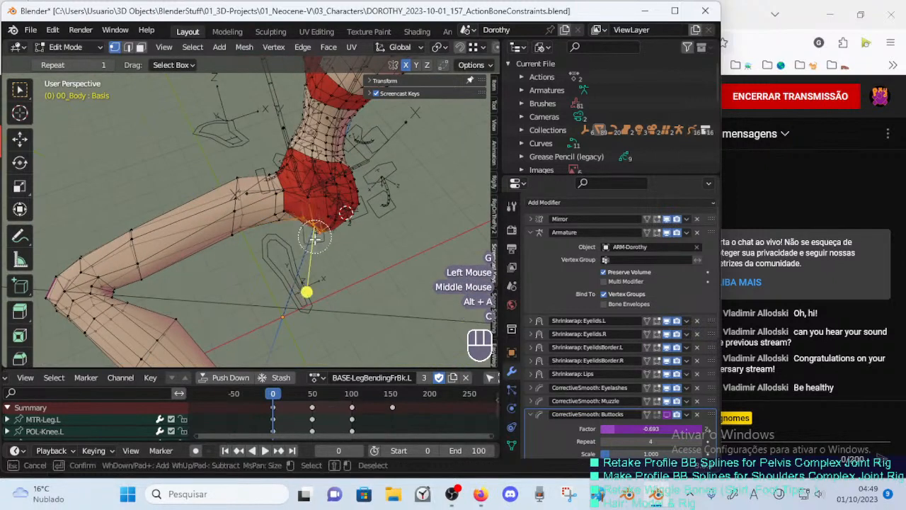
pyautogui.rightClick(314, 237)
pyautogui.press('g')
pyautogui.click(301, 241)
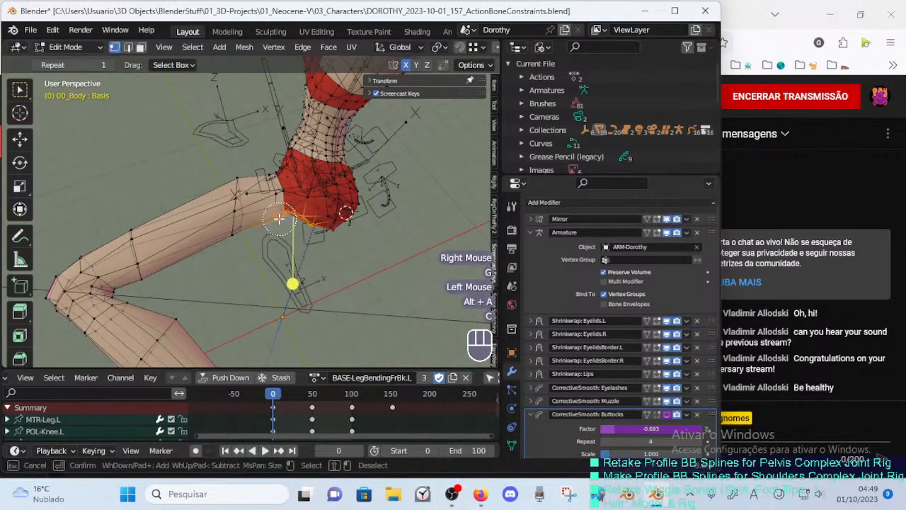
pyautogui.press('g')
pyautogui.click(271, 251)
pyautogui.moveTo(287, 285); pyautogui.dragTo(288, 246)
# Select the vertices on the front of the upper left thigh just below the hip and move them outward.
pyautogui.hotkey('alt', 'a')
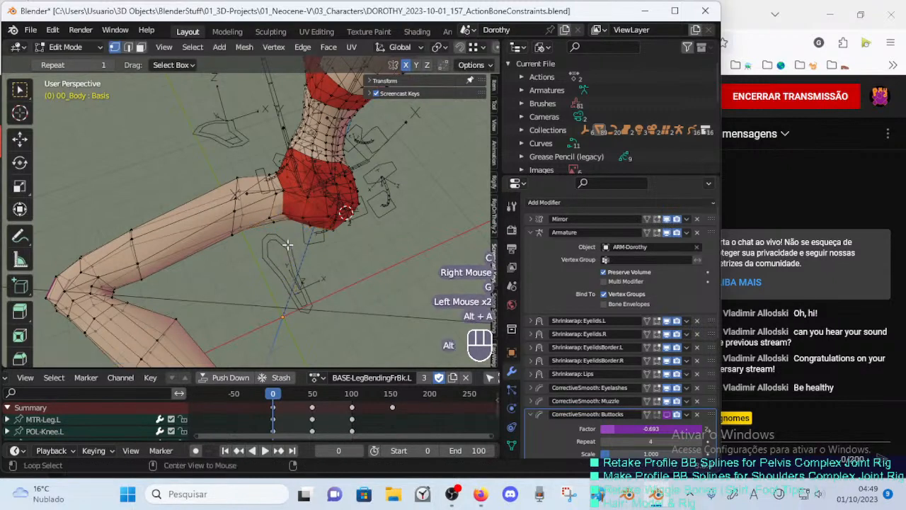
pyautogui.moveTo(276, 288); pyautogui.dragTo(297, 300)
pyautogui.moveTo(297, 300); pyautogui.dragTo(236, 208, button='middle')
pyautogui.press('a')
pyautogui.hotkey('alt', 'a')
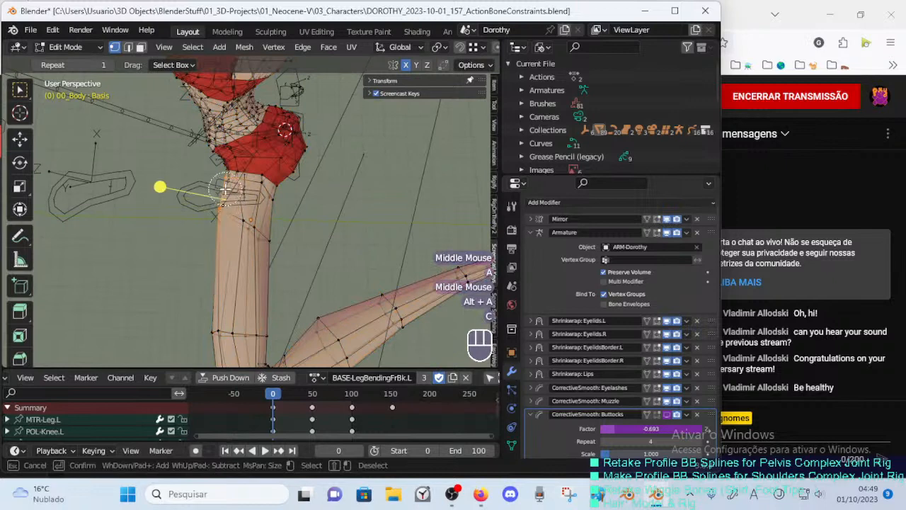
pyautogui.rightClick(225, 187)
pyautogui.press('g')
pyautogui.keyDown('shift'); pyautogui.click(222, 221); pyautogui.keyUp('shift')
pyautogui.hotkey('alt', 'a')
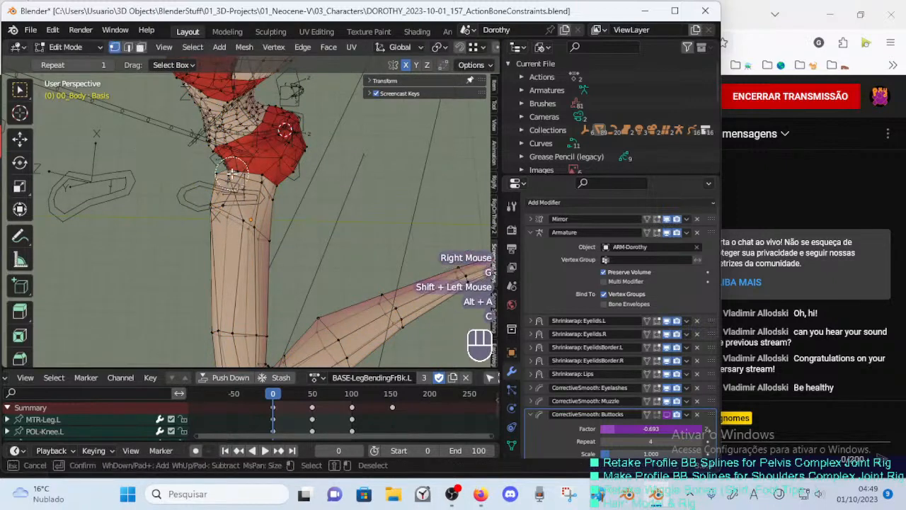
# Smooth the vertices at the front hip crease, then move a vertex on the upper thigh's side.
pyautogui.click(219, 140)
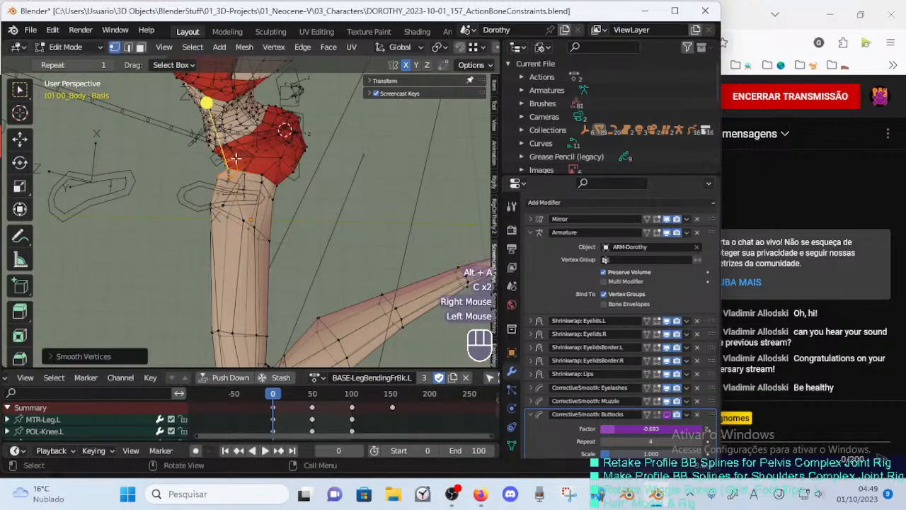
pyautogui.hotkey('alt', 'a')
pyautogui.scroll(-1, 245, 219)
pyautogui.click(245, 219)
pyautogui.press('g')
pyautogui.keyDown('shift'); pyautogui.click(219, 215); pyautogui.keyUp('shift')
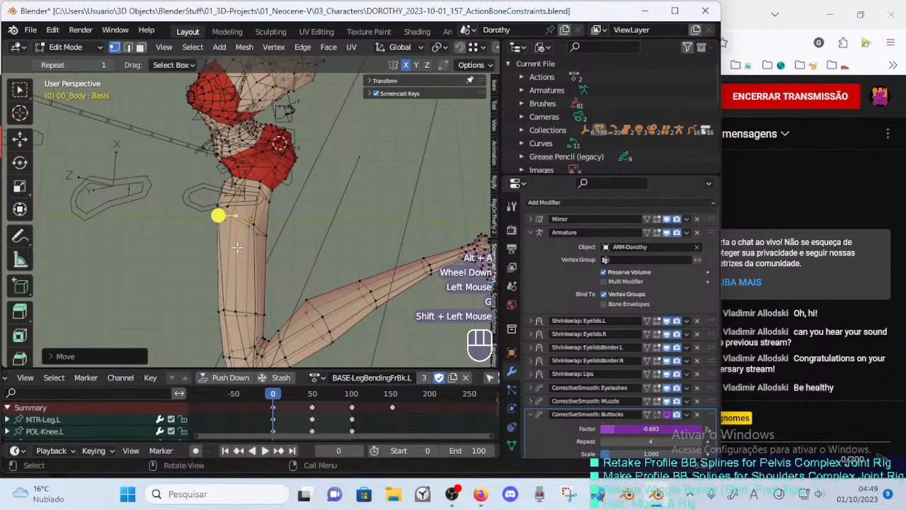
# Smooth the lower left thigh vertices above the knee, then return to Object Mode and inspect the hips from behind.
pyautogui.scroll(-1, 263, 270)
pyautogui.rightClick(280, 283)
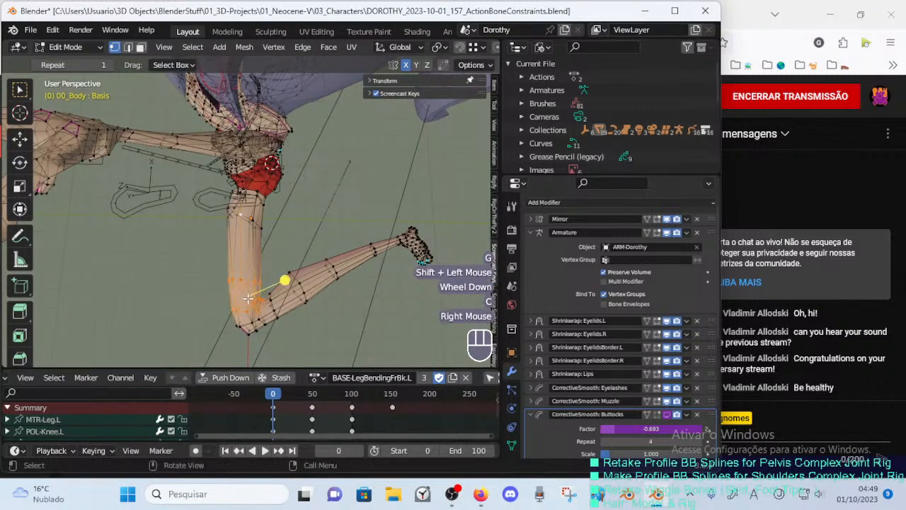
pyautogui.click(284, 281)
pyautogui.press('Tab')
pyautogui.moveTo(274, 222); pyautogui.dragTo(225, 203, button='middle')
pyautogui.press('ctrl+KP_1')
pyautogui.scroll(2, 225, 204)
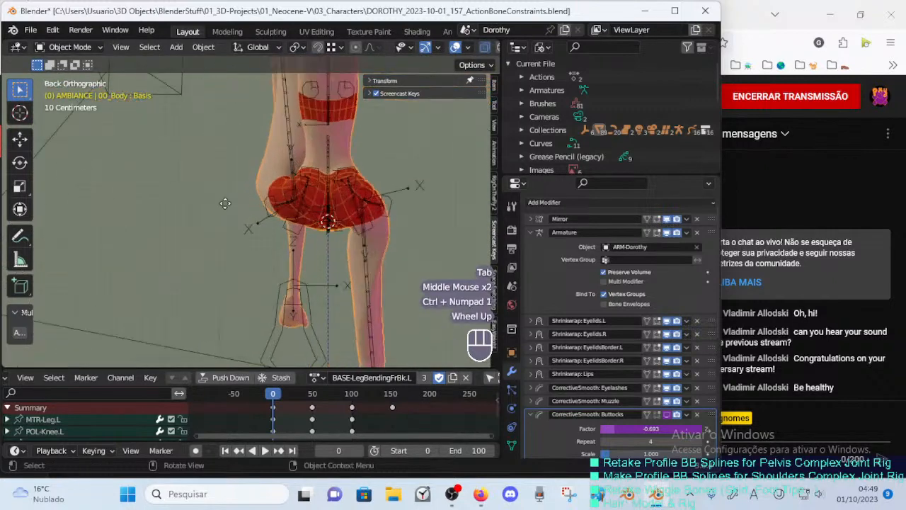
pyautogui.keyDown('shift'); pyautogui.moveTo(318, 214); pyautogui.dragTo(263, 242, button='middle'); pyautogui.keyUp('shift')
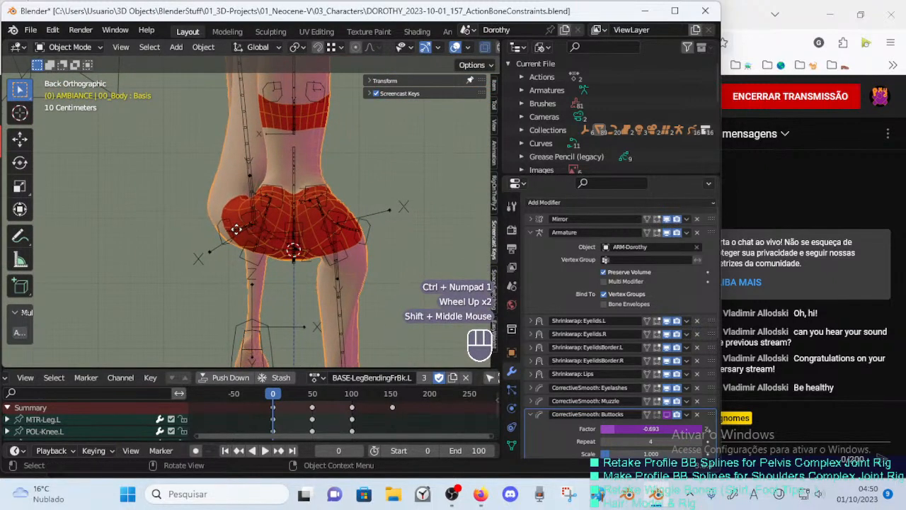
pyautogui.scroll(-2, 235, 228)
pyautogui.scroll(-1, 223, 203)
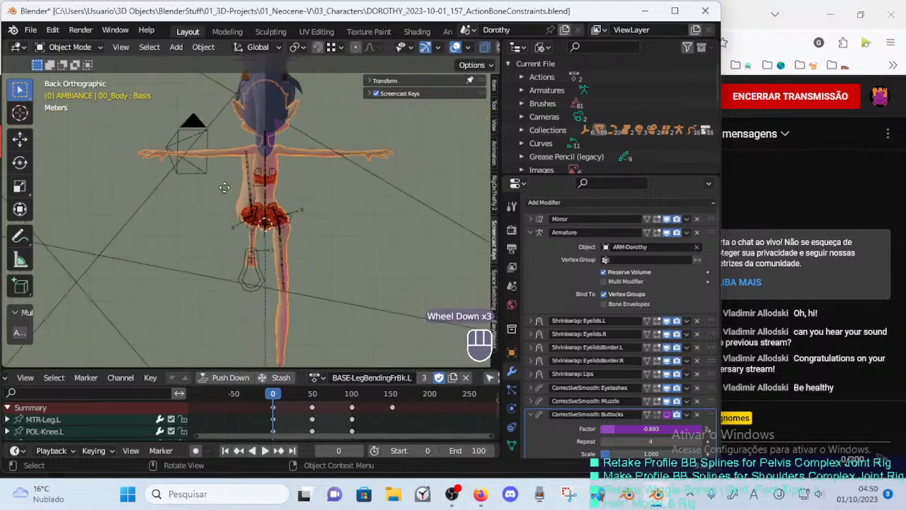
# Select the ARM-Dorothy armature and switch it to Pose Mode.
pyautogui.click(237, 165)
pyautogui.hotkey('ctrl', 'Tab')
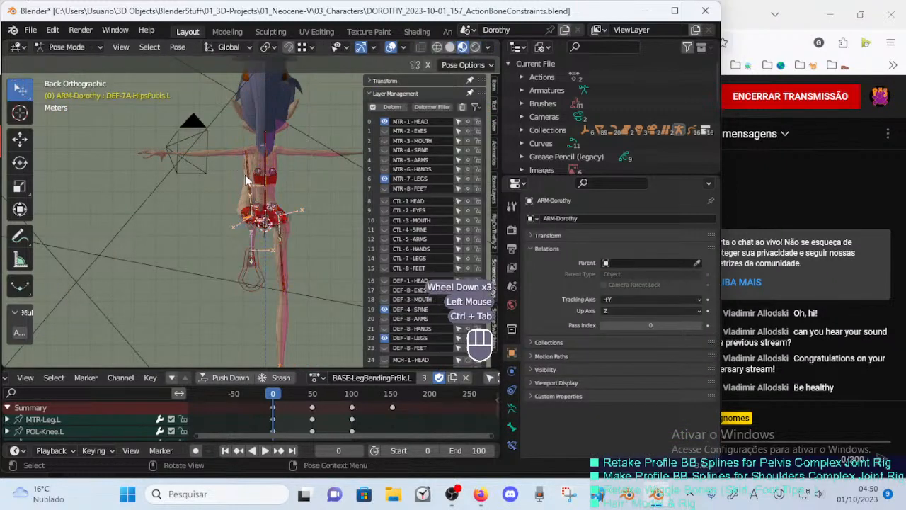
pyautogui.keyDown('shift'); pyautogui.moveTo(246, 183); pyautogui.dragTo(266, 146, button='middle'); pyautogui.keyUp('shift')
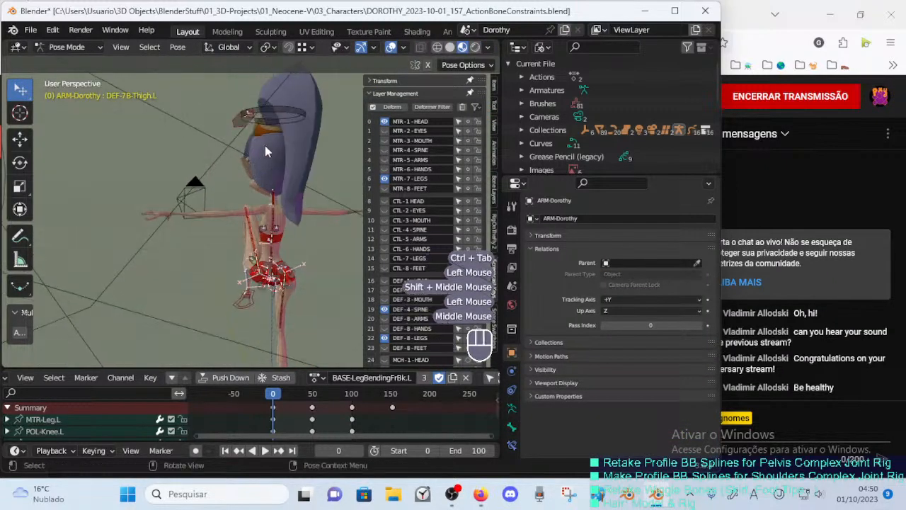
pyautogui.click(248, 126)
pyautogui.press('g')
pyautogui.press('Escape')
# Move the left knee pole target POL-Knee.L sideways, then hide the sidebar and view the character from behind.
pyautogui.scroll(-2, 259, 121)
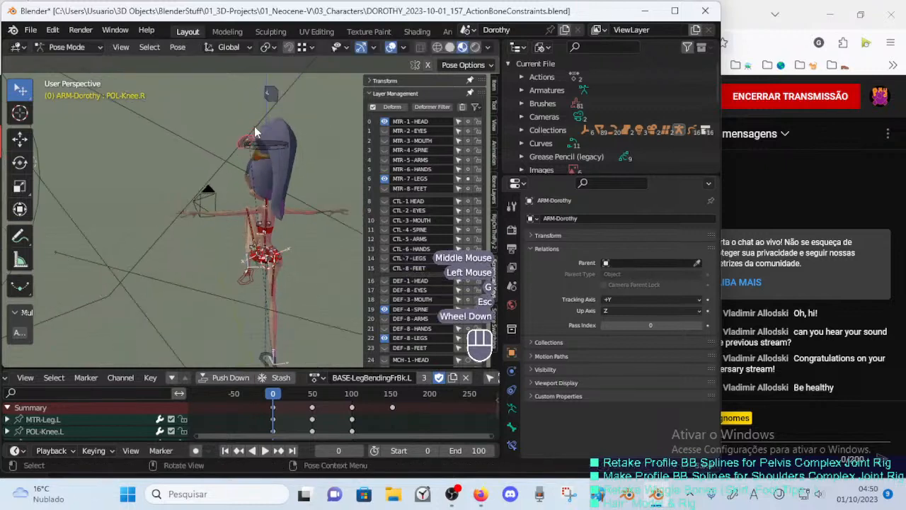
pyautogui.click(267, 111)
pyautogui.click(268, 112)
pyautogui.press('g')
pyautogui.click(285, 110)
pyautogui.scroll(2, 252, 187)
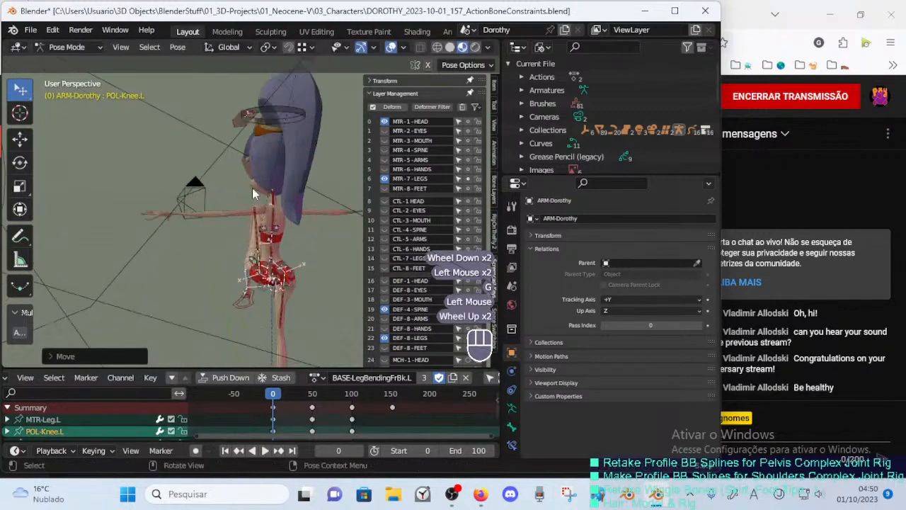
pyautogui.moveTo(252, 187); pyautogui.dragTo(218, 163, button='middle')
pyautogui.press('ctrl+KP_1')
pyautogui.press('n')
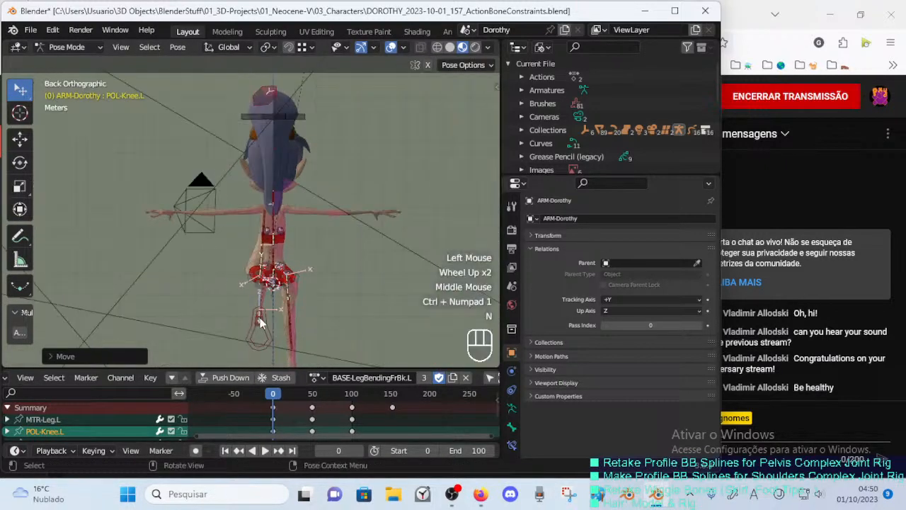
# Select the HDL-7A-HipsButtocks.L.002 handle and reposition it below the left buttock with two moves.
pyautogui.scroll(4, 244, 257)
pyautogui.keyDown('shift'); pyautogui.moveTo(258, 321); pyautogui.dragTo(222, 237, button='middle'); pyautogui.keyUp('shift')
pyautogui.scroll(-2, 281, 259)
pyautogui.scroll(2, 141, 284)
pyautogui.click(220, 235)
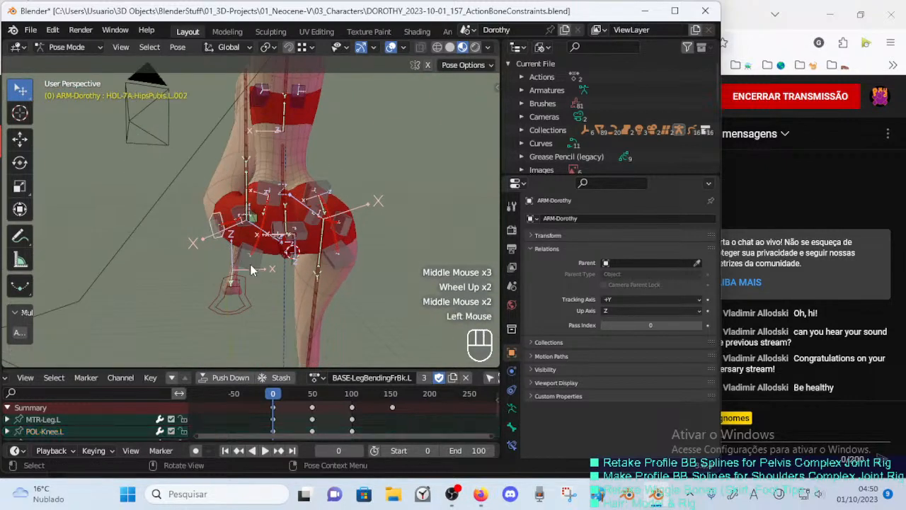
pyautogui.click(252, 267)
pyautogui.press('g')
pyautogui.click(281, 275)
pyautogui.press('g')
pyautogui.moveTo(281, 275)
pyautogui.mouseDown(button='middle')
pyautogui.moveTo(257, 273)
pyautogui.moveTo(290, 278)
pyautogui.mouseUp(button='middle')
pyautogui.click(264, 274)
# Alternate rotations and moves of the HDL-7A-HipsButtocks.L.002 handle to round the left buttock's lower outline from behind.
pyautogui.press('r')
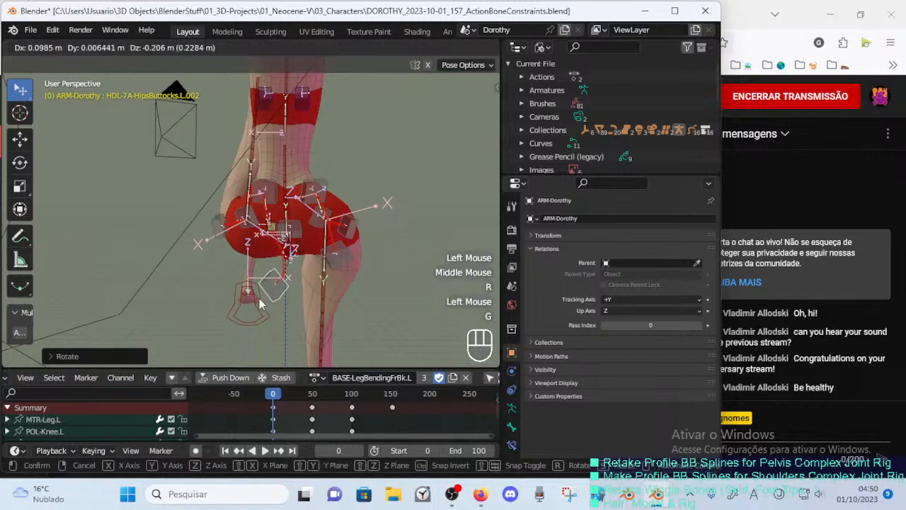
pyautogui.click(284, 287)
pyautogui.press('g')
pyautogui.click(273, 289)
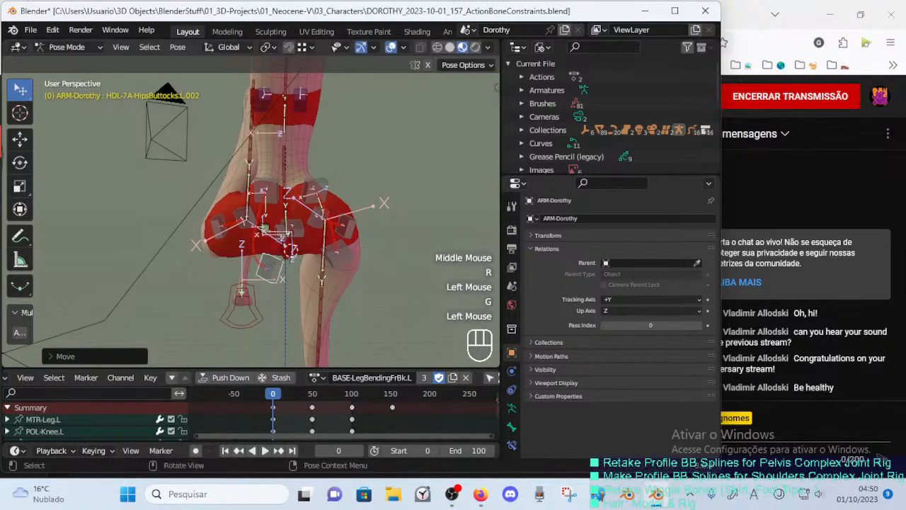
pyautogui.press('r')
pyautogui.click(269, 296)
pyautogui.press('g')
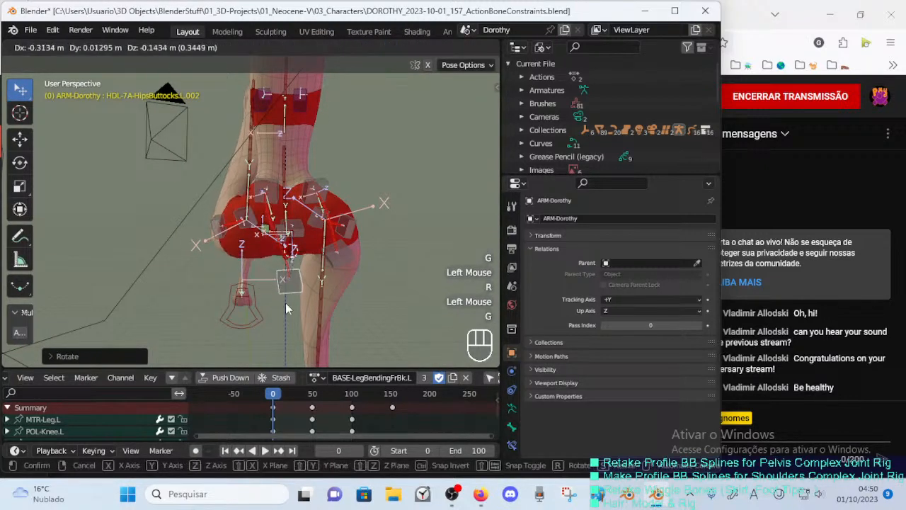
pyautogui.click(285, 302)
pyautogui.moveTo(285, 302)
pyautogui.mouseDown(button='middle')
pyautogui.moveTo(360, 288)
pyautogui.moveTo(285, 297)
pyautogui.mouseUp(button='middle')
pyautogui.press('g')
pyautogui.click(287, 296)
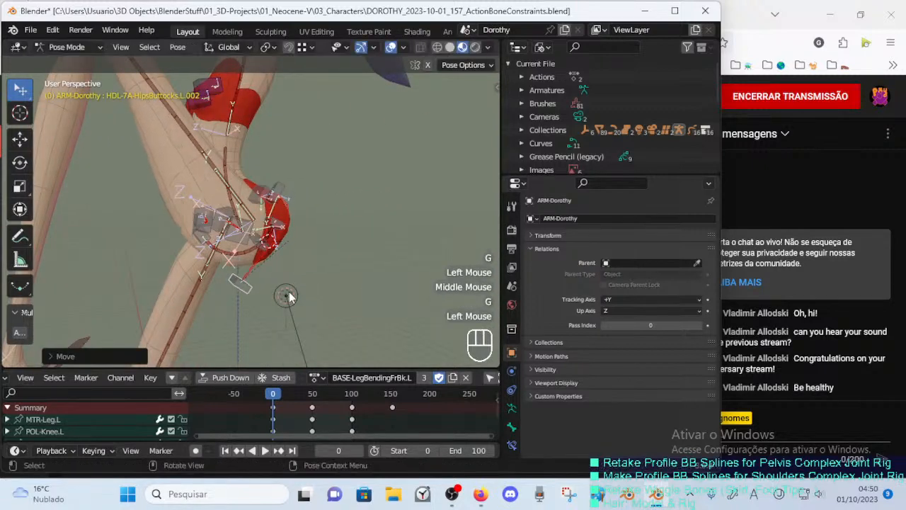
# Working in side view, rotate the lower left buttock handle and move it closer to the underside of the buttock.
pyautogui.press('r')
pyautogui.click(284, 297)
pyautogui.press('g')
pyautogui.click(272, 277)
pyautogui.moveTo(273, 277); pyautogui.dragTo(252, 287, button='middle')
pyautogui.press('g')
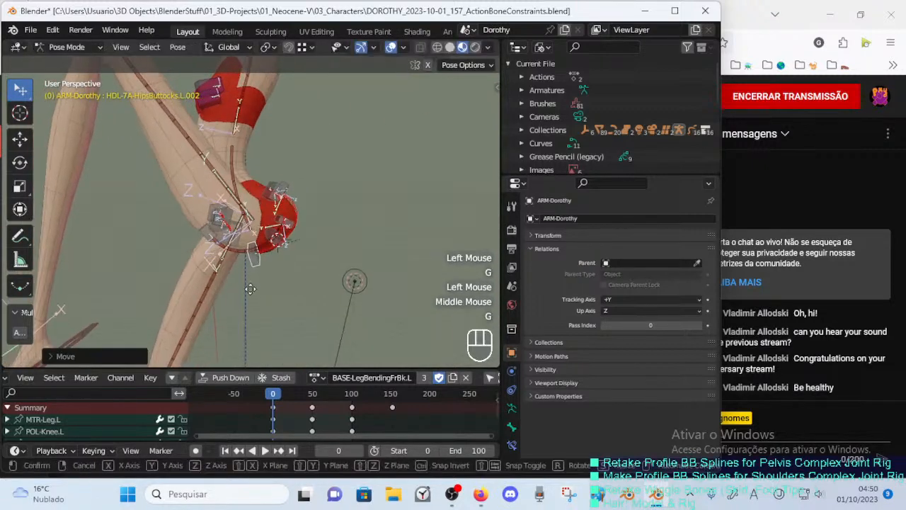
pyautogui.click(249, 298)
pyautogui.press('g')
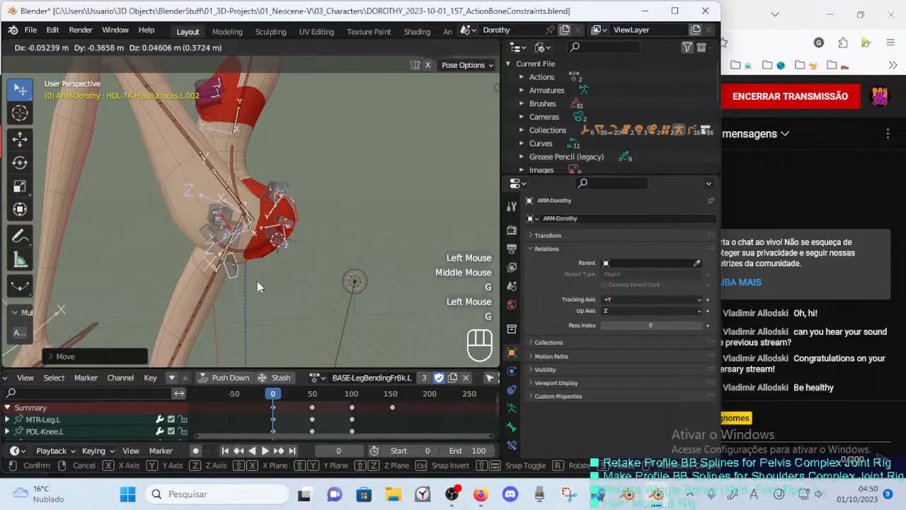
pyautogui.click(258, 287)
pyautogui.click(295, 184)
pyautogui.moveTo(295, 184); pyautogui.dragTo(296, 189, button='middle')
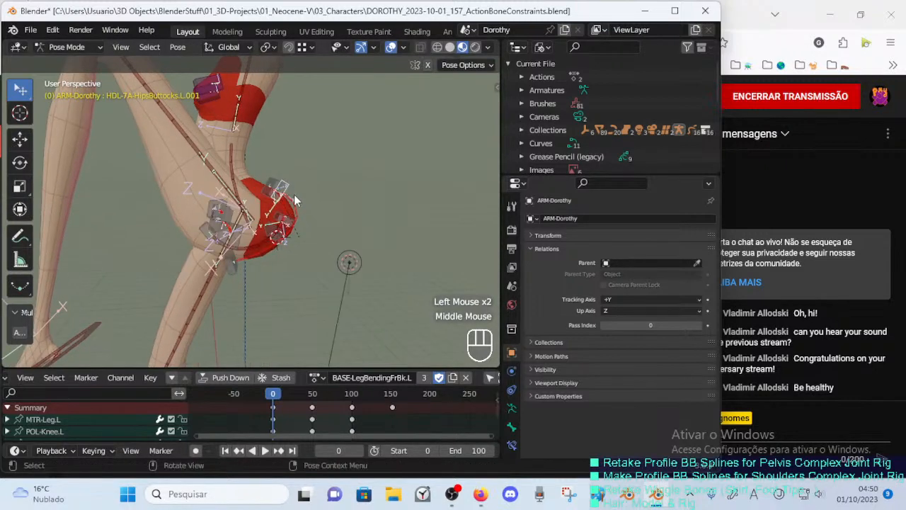
pyautogui.press('g')
pyautogui.press('Escape')
# Rotate the upper right buttock handle HDL-7A-HipsButtocks.R.001.
pyautogui.click(274, 182)
pyautogui.press('r')
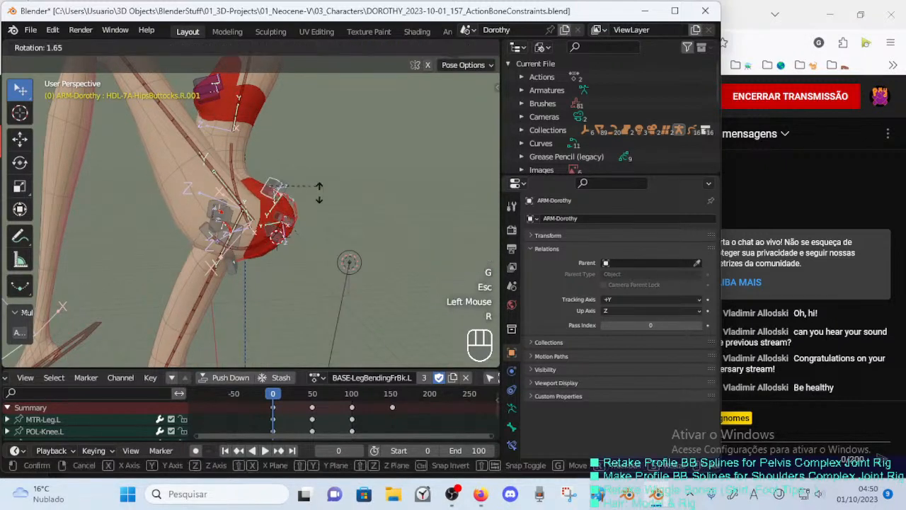
pyautogui.click(309, 222)
# Rotate the upper left buttock handle HDL-7A-HipsButtocks.L.001 and adjust its position with two moves.
pyautogui.click(284, 187)
pyautogui.press('r')
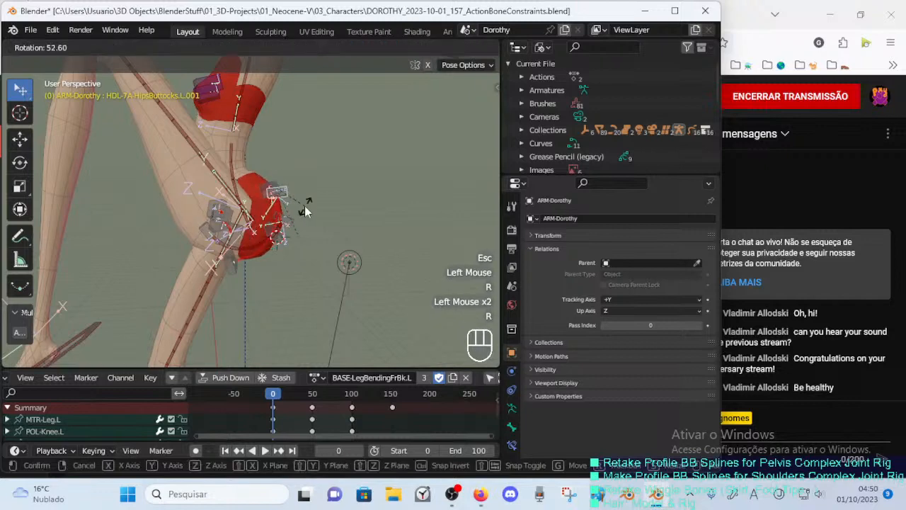
pyautogui.click(305, 210)
pyautogui.press('g')
pyautogui.click(297, 230)
pyautogui.moveTo(296, 229); pyautogui.dragTo(253, 218, button='middle')
pyautogui.press('g')
pyautogui.click(255, 220)
# Alternate moves and rotations of the HDL-7A-HipsButtocks.L.002 handle from behind to reshape the left buttock's lower outline.
pyautogui.click(286, 283)
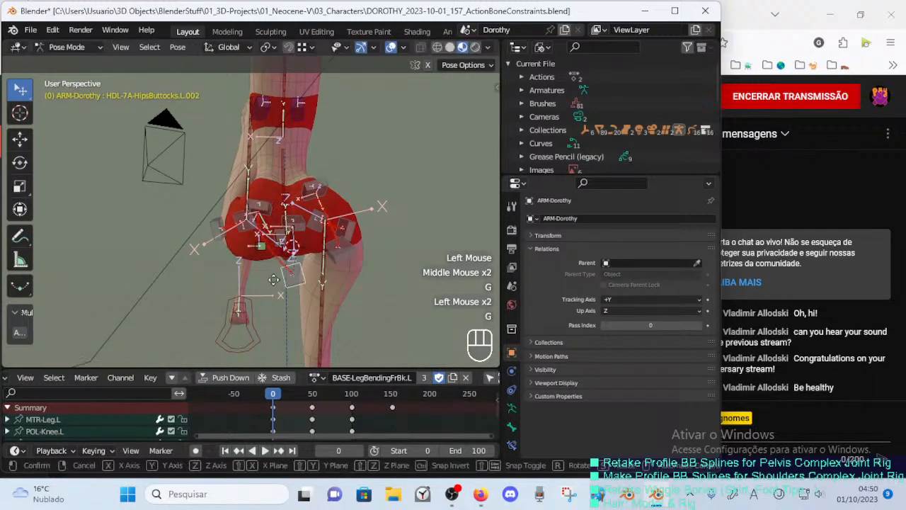
pyautogui.press('g')
pyautogui.click(255, 273)
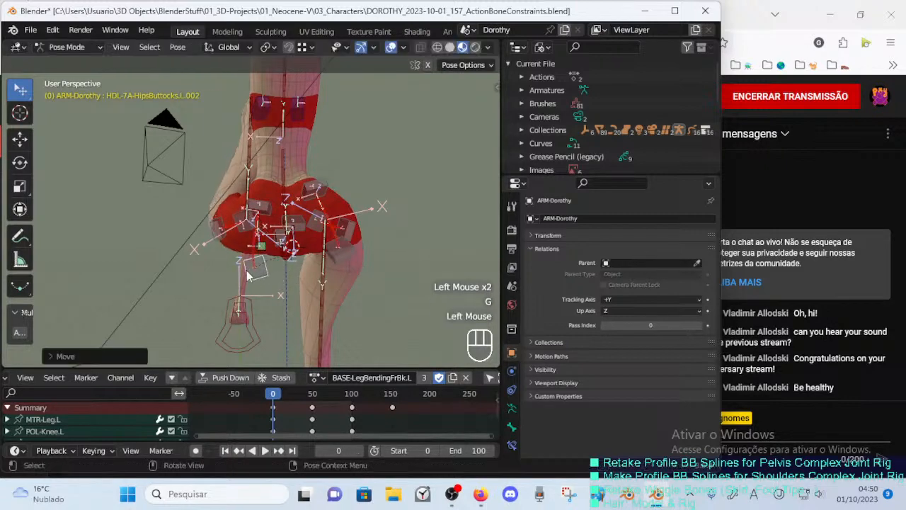
pyautogui.press('r')
pyautogui.click(287, 279)
pyautogui.press('g')
pyautogui.click(296, 284)
pyautogui.press('r')
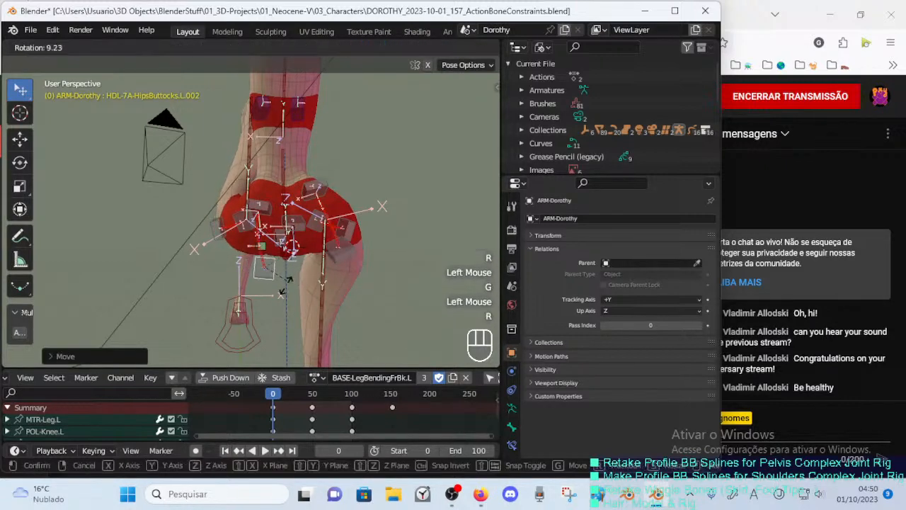
pyautogui.click(283, 287)
pyautogui.press('g')
pyautogui.click(265, 276)
# Refine the position of HDL-7A-HipsButtocks.L.002 below the left buttock with two moves from different angles.
pyautogui.moveTo(262, 275); pyautogui.dragTo(320, 266, button='middle')
pyautogui.press('g')
pyautogui.click(246, 264)
pyautogui.moveTo(245, 262); pyautogui.dragTo(309, 253, button='middle')
pyautogui.press('g')
pyautogui.click(245, 277)
# Reposition the HDL-7A-HipsPubis.L.002 handle outward from the left hip joint in front view.
pyautogui.click(241, 278)
pyautogui.click(230, 249)
pyautogui.press('g')
pyautogui.click(282, 234)
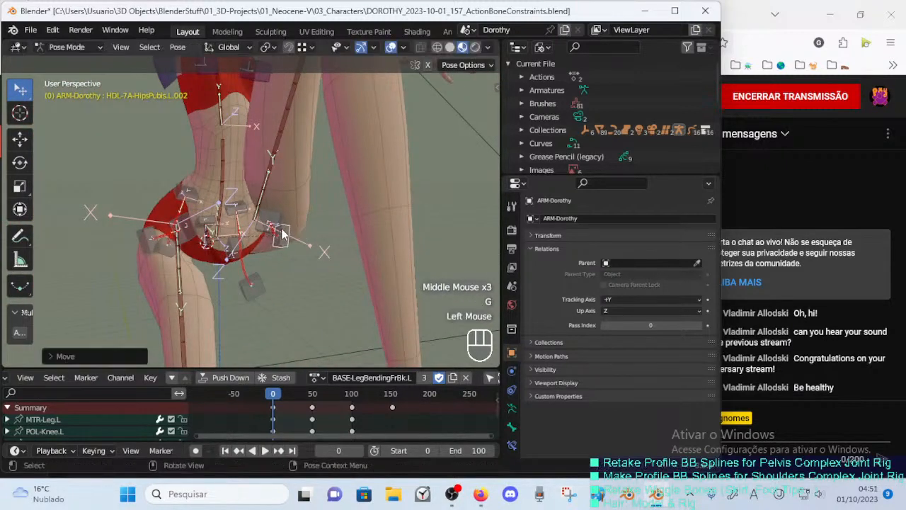
pyautogui.press('g')
pyautogui.click(290, 236)
# Move the HDL-7A-HipsPubis.L.001 handle up along the front of the left hip.
pyautogui.click(257, 215)
pyautogui.moveTo(257, 216)
pyautogui.mouseDown(button='middle')
pyautogui.moveTo(290, 226)
pyautogui.moveTo(255, 223)
pyautogui.mouseUp(button='middle')
pyautogui.click(283, 226)
pyautogui.scroll(1, 256, 223)
pyautogui.press('g')
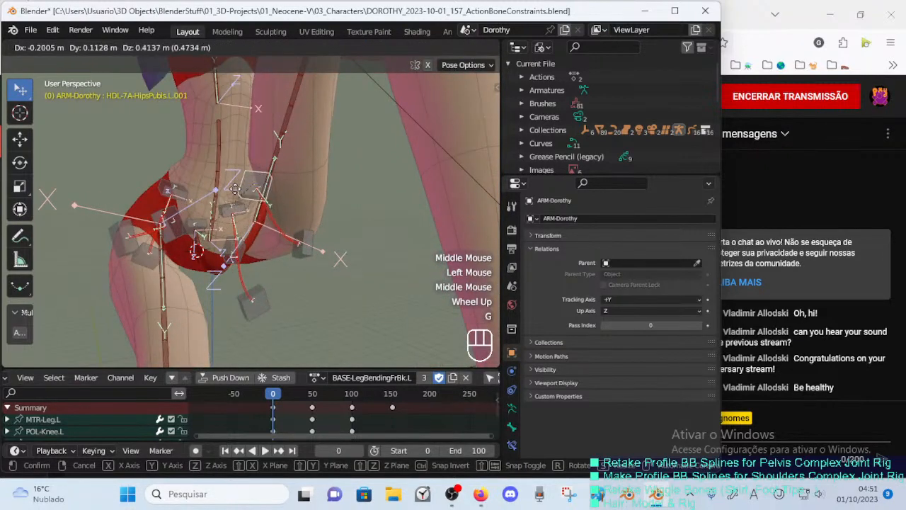
pyautogui.click(234, 189)
# Rotate HDL-7A-HipsPubis.L.001 and fine-tune its position at the left groin with several moves.
pyautogui.moveTo(234, 189); pyautogui.dragTo(261, 221, button='middle')
pyautogui.press('g')
pyautogui.click(306, 195)
pyautogui.press('r')
pyautogui.click(289, 186)
pyautogui.press('g')
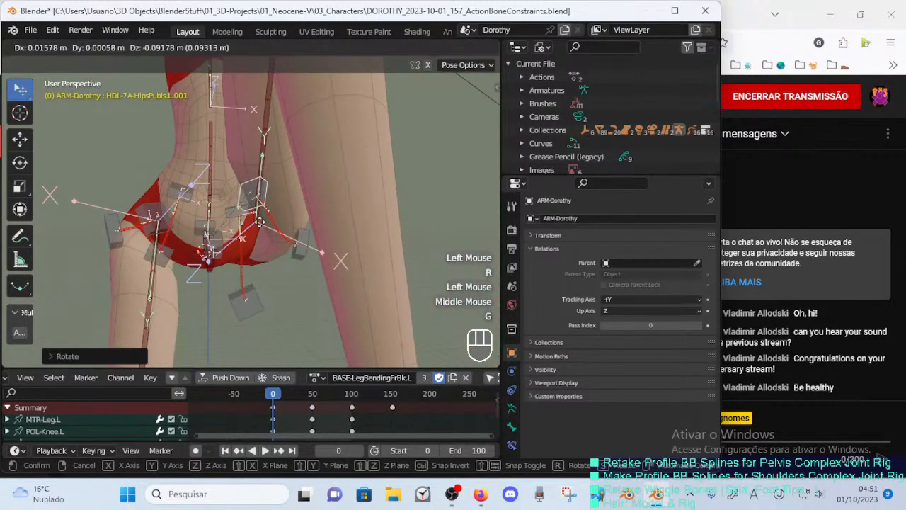
pyautogui.click(256, 239)
pyautogui.press('g')
pyautogui.click(255, 237)
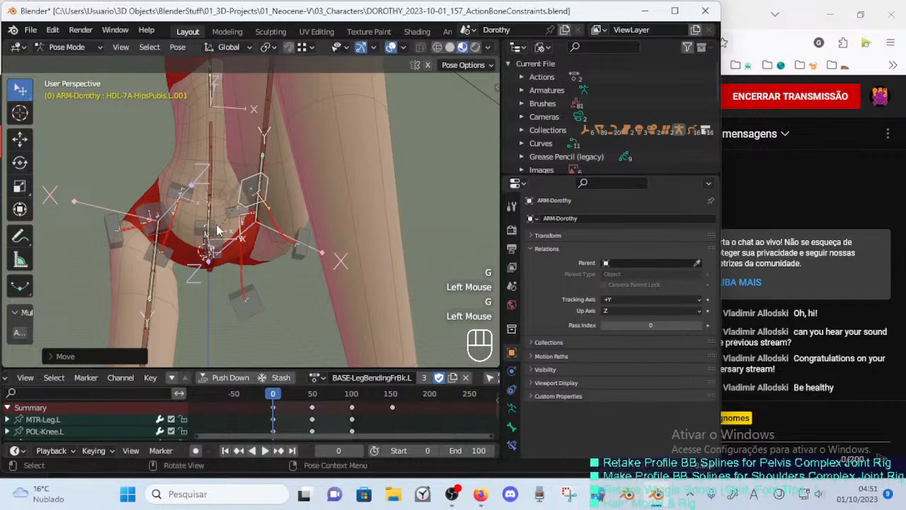
# Adjust the HDL-4D-Crotch.002 handle's position and rotate it about the global X axis.
pyautogui.click(213, 230)
pyautogui.moveTo(214, 230); pyautogui.dragTo(245, 249, button='middle')
pyautogui.click(245, 239)
pyautogui.press('g')
pyautogui.click(243, 228)
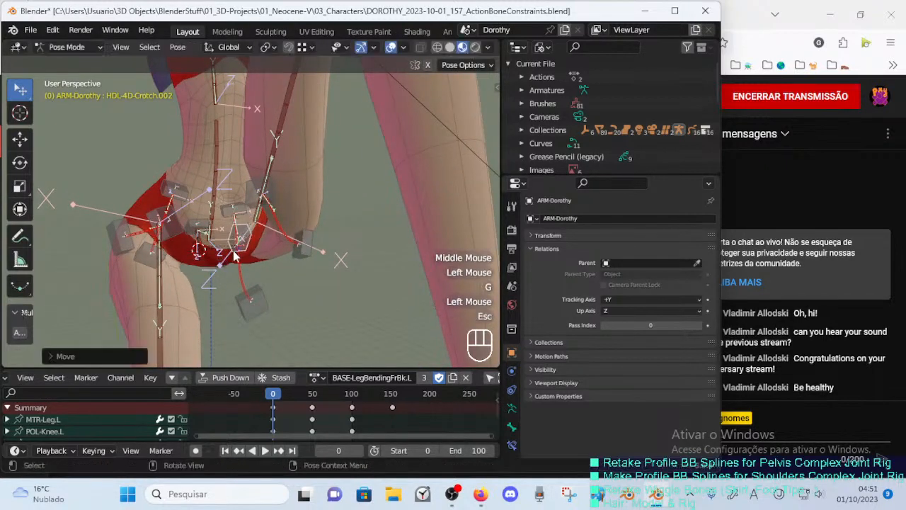
pyautogui.press('Escape')
pyautogui.press('r')
pyautogui.press('x')
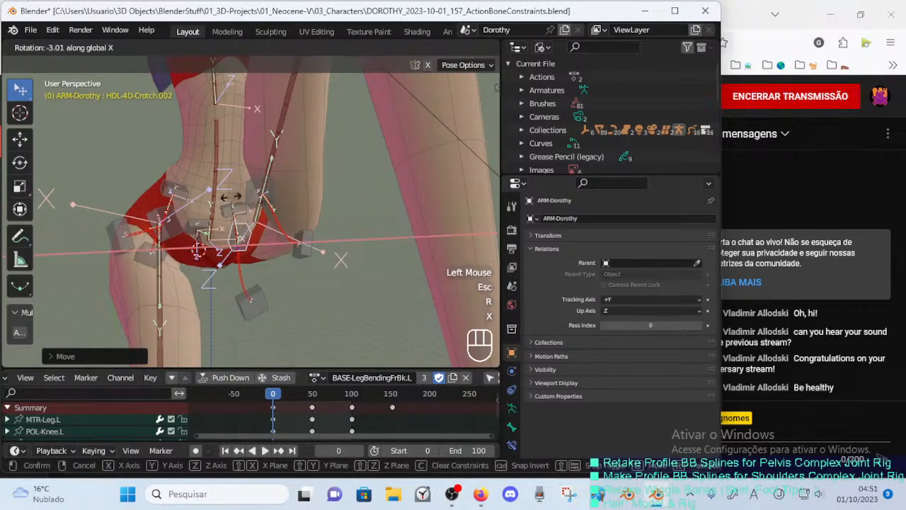
pyautogui.click(200, 201)
# Raise the HDL-4D-Crotch.002 handle toward the lower belly.
pyautogui.press('g')
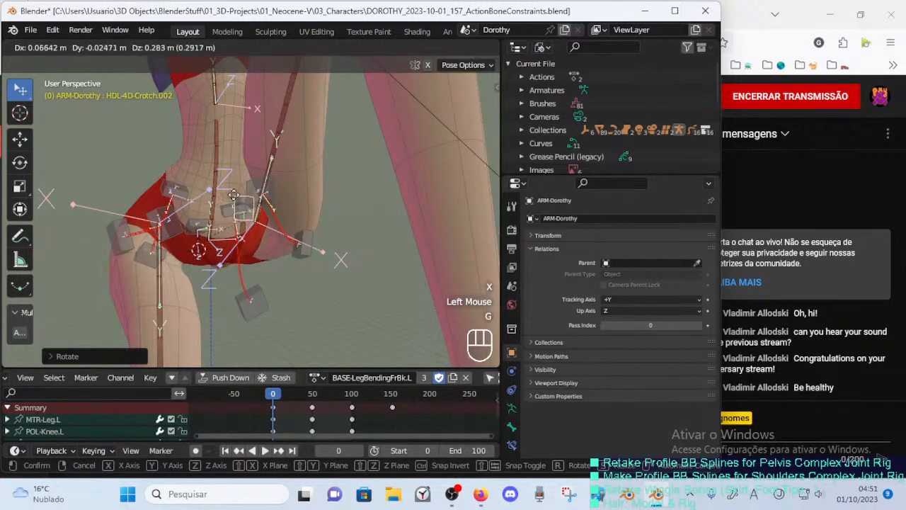
pyautogui.click(239, 201)
pyautogui.press('g')
pyautogui.click(239, 201)
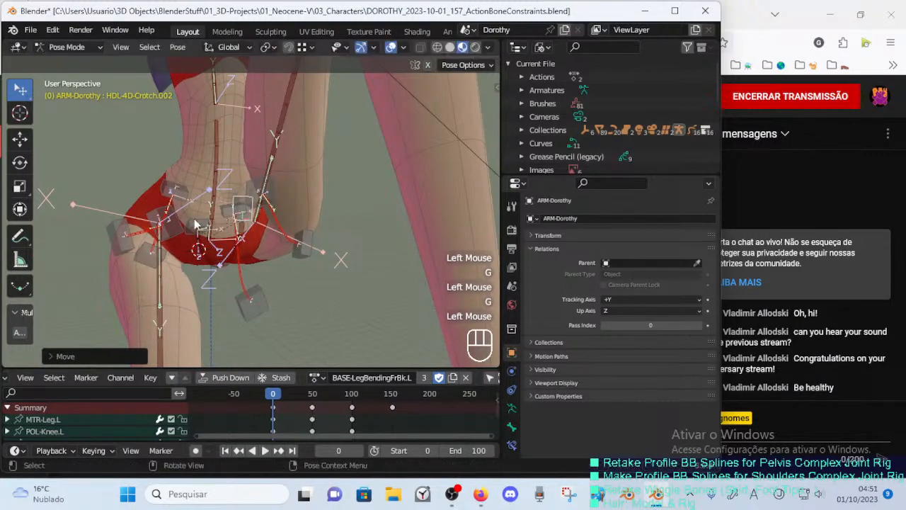
# Lower the small handle at the centre front of the pelvis beside the crotch.
pyautogui.click(196, 224)
pyautogui.press('g')
pyautogui.click(197, 245)
# Raise HDL-4D-Crotch.002 further up the belly and alternate rotations and moves to tilt it.
pyautogui.press('g')
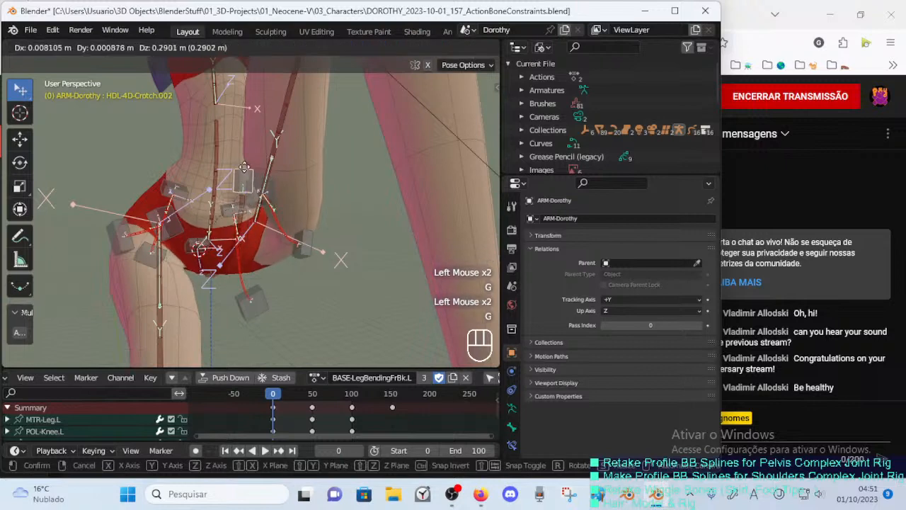
pyautogui.click(244, 180)
pyautogui.moveTo(250, 201); pyautogui.dragTo(280, 197, button='middle')
pyautogui.press('r')
pyautogui.click(280, 196)
pyautogui.press('g')
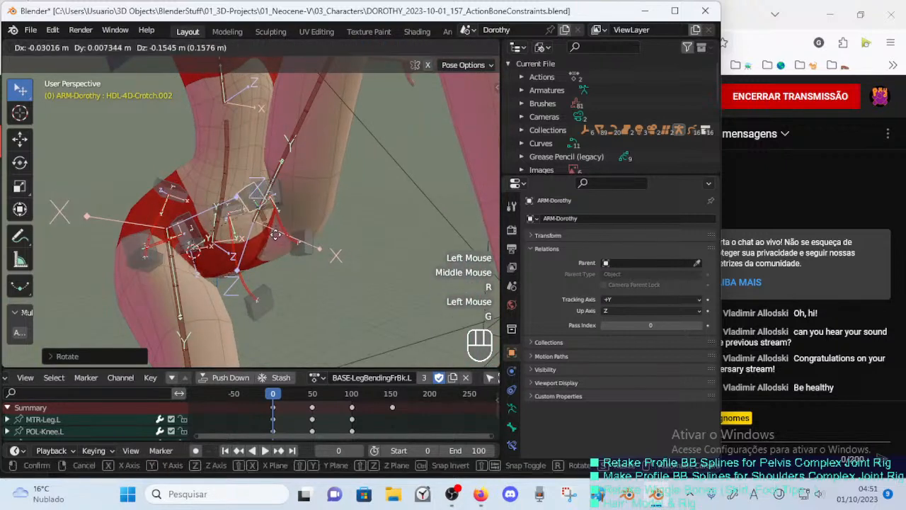
pyautogui.click(274, 196)
pyautogui.press('r')
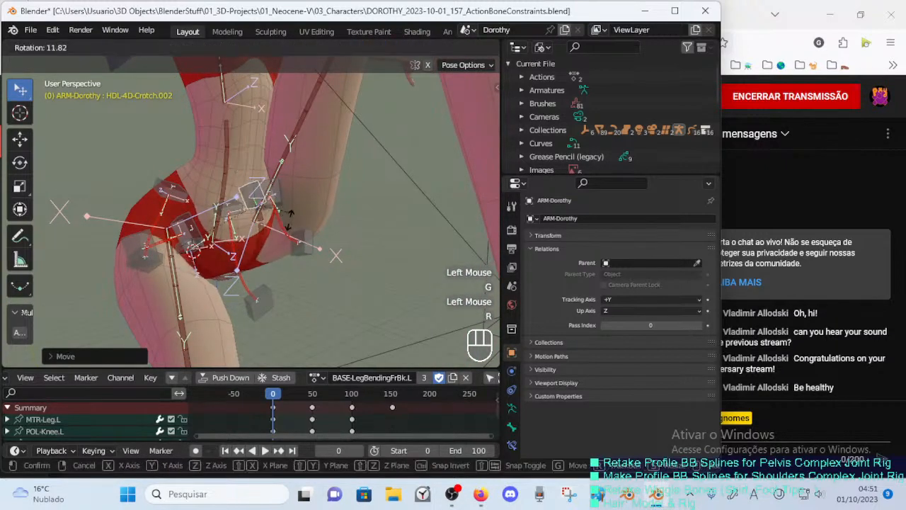
pyautogui.click(287, 211)
# From the front, move HDL-4D-Crotch.002 higher, rotate it toward the belly and refine its position.
pyautogui.moveTo(287, 211); pyautogui.dragTo(290, 206, button='middle')
pyautogui.press('g')
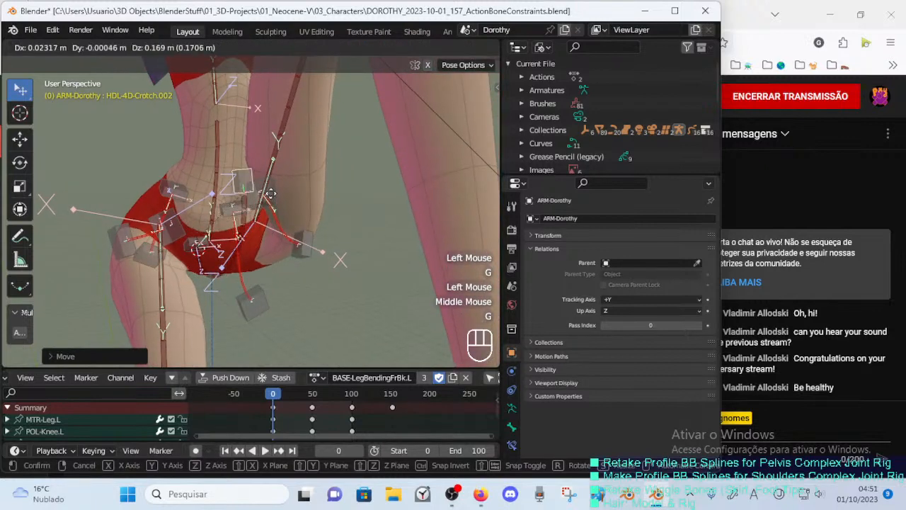
pyautogui.click(290, 206)
pyautogui.press('r')
pyautogui.click(290, 204)
pyautogui.press('g')
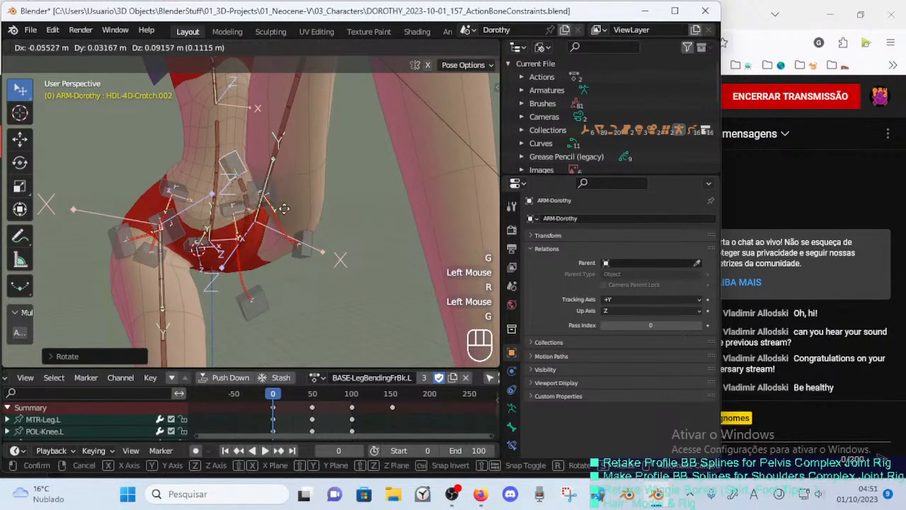
pyautogui.click(277, 176)
pyautogui.moveTo(275, 186)
pyautogui.mouseDown(button='middle')
pyautogui.moveTo(309, 195)
pyautogui.moveTo(270, 188)
pyautogui.mouseUp(button='middle')
pyautogui.press('g')
pyautogui.click(271, 212)
# Move HDL-7A-HipsPubis.L.001 down and outward near the top of the left thigh.
pyautogui.click(272, 211)
pyautogui.press('g')
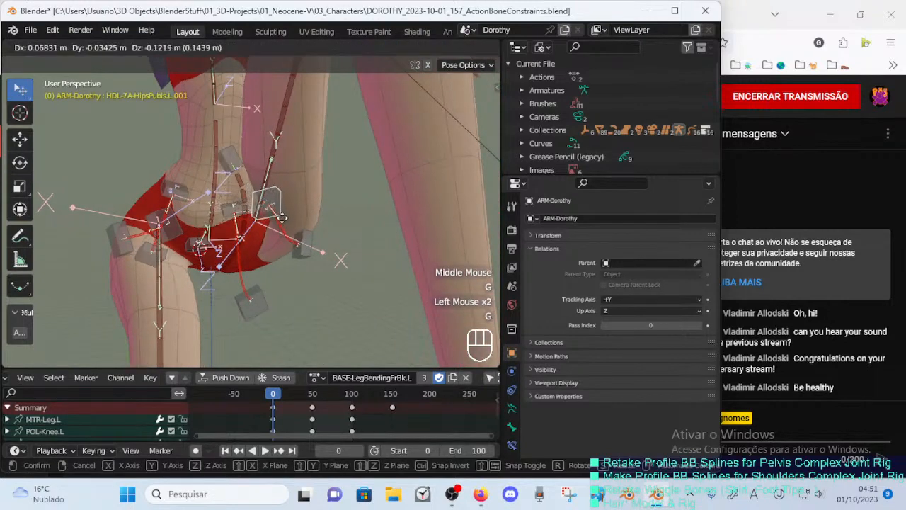
pyautogui.click(275, 253)
# Raise HDL-7A-HipsPubis.L.002 along the bent left thigh, rotate it and refine its position from the side and back.
pyautogui.click(275, 253)
pyautogui.moveTo(275, 254); pyautogui.dragTo(196, 199, button='middle')
pyautogui.press('g')
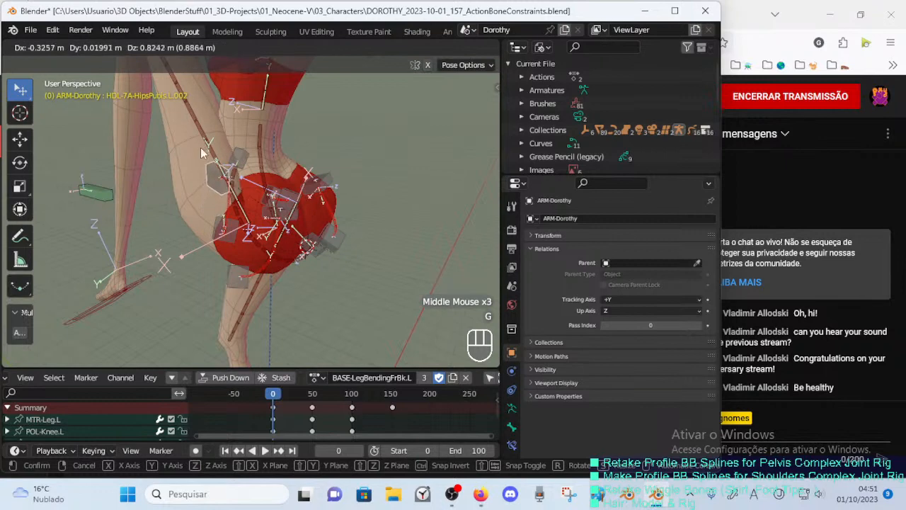
pyautogui.click(201, 152)
pyautogui.press('r')
pyautogui.moveTo(202, 152); pyautogui.dragTo(234, 175, button='middle')
pyautogui.click(256, 202)
pyautogui.press('g')
pyautogui.click(249, 182)
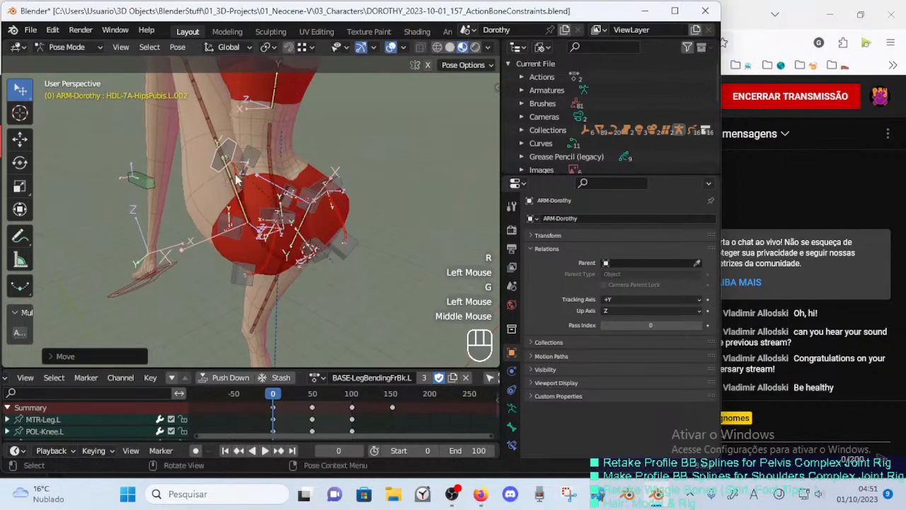
pyautogui.press('g')
pyautogui.click(233, 211)
# Move and rotate HDL-7A-HipsPubis.L.001 from behind to place it beside the left hip joint.
pyautogui.click(239, 226)
pyautogui.moveTo(239, 226); pyautogui.dragTo(269, 211, button='middle')
pyautogui.press('g')
pyautogui.click(247, 207)
pyautogui.press('g')
pyautogui.click(269, 211)
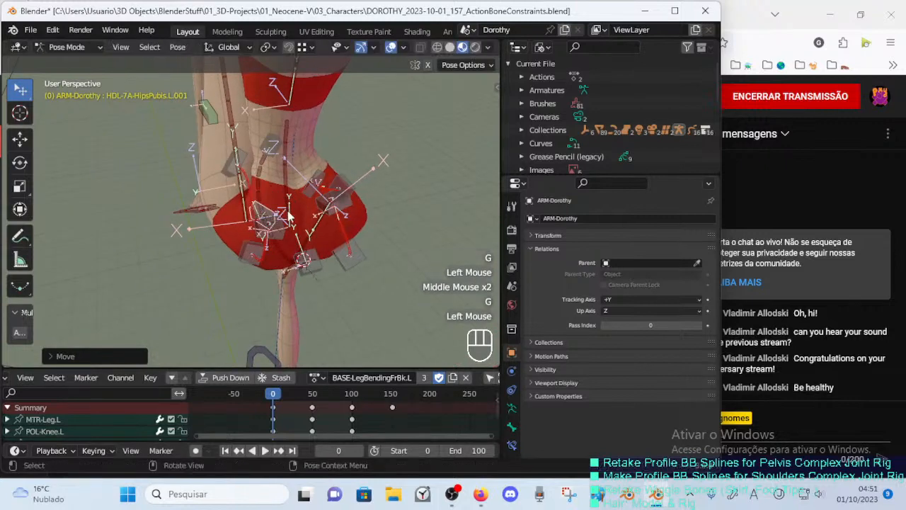
pyautogui.press('r')
pyautogui.click(265, 243)
pyautogui.press('g')
pyautogui.click(257, 217)
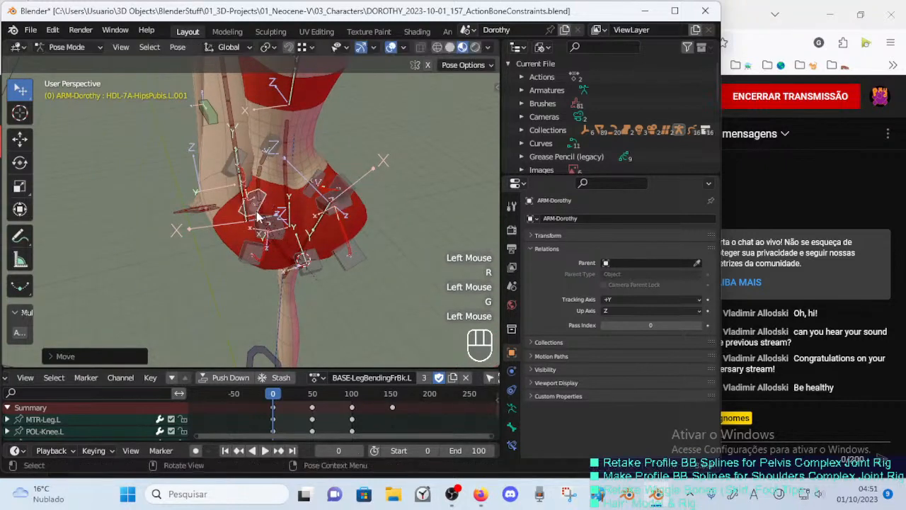
# Make further small moves of the left pubis handles to smooth the crease at the left hip.
pyautogui.moveTo(257, 216); pyautogui.dragTo(244, 167, button='middle')
pyautogui.scroll(1, 277, 226)
pyautogui.press('g')
pyautogui.click(308, 198)
pyautogui.press('g')
pyautogui.click(318, 167)
pyautogui.press('g')
pyautogui.click(273, 164)
pyautogui.press('g')
pyautogui.click(281, 170)
# Rotate HDL-7A-HipsPubis.L.002 in side view and move it up along the front of the thigh.
pyautogui.press('r')
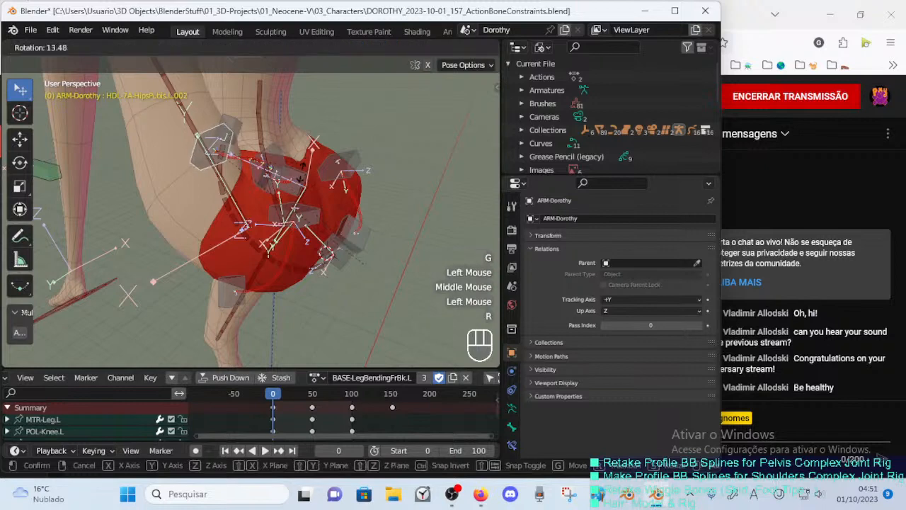
pyautogui.click(291, 160)
pyautogui.press('g')
pyautogui.click(286, 133)
# From the front, shift HDL-7A-HipsPubis.L.002 inward and rotate it twice against the raised left thigh.
pyautogui.moveTo(288, 134); pyautogui.dragTo(417, 174, button='middle')
pyautogui.moveTo(247, 177); pyautogui.dragTo(311, 182, button='middle')
pyautogui.press('g')
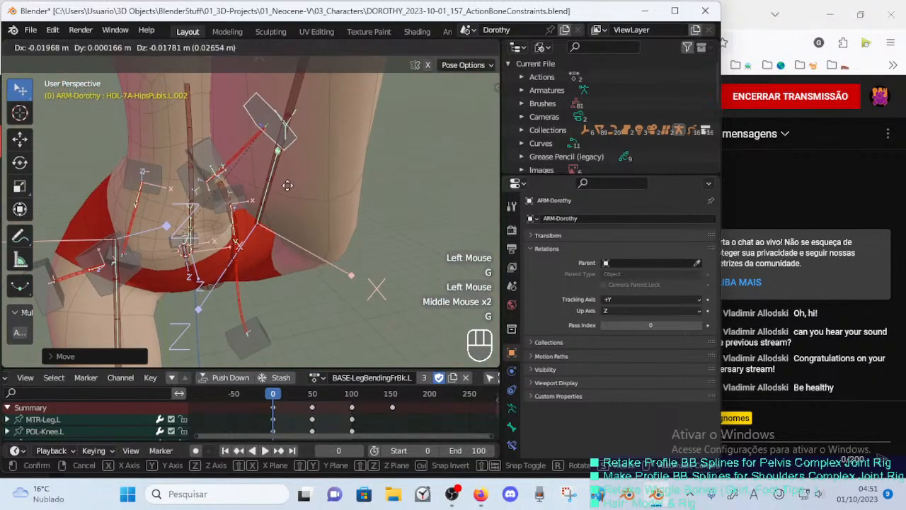
pyautogui.click(303, 182)
pyautogui.press('r')
pyautogui.click(289, 104)
pyautogui.press('r')
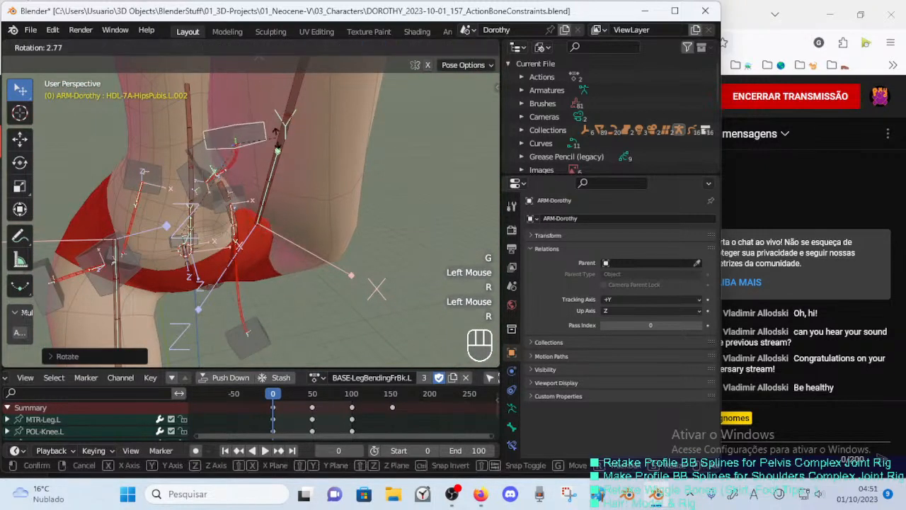
pyautogui.click(302, 160)
# Move HDL-7A-HipsPubis.L.002 twice to place it higher over the top of the left thigh.
pyautogui.moveTo(303, 159); pyautogui.dragTo(235, 145, button='middle')
pyautogui.press('g')
pyautogui.click(311, 155)
pyautogui.press('g')
pyautogui.click(297, 107)
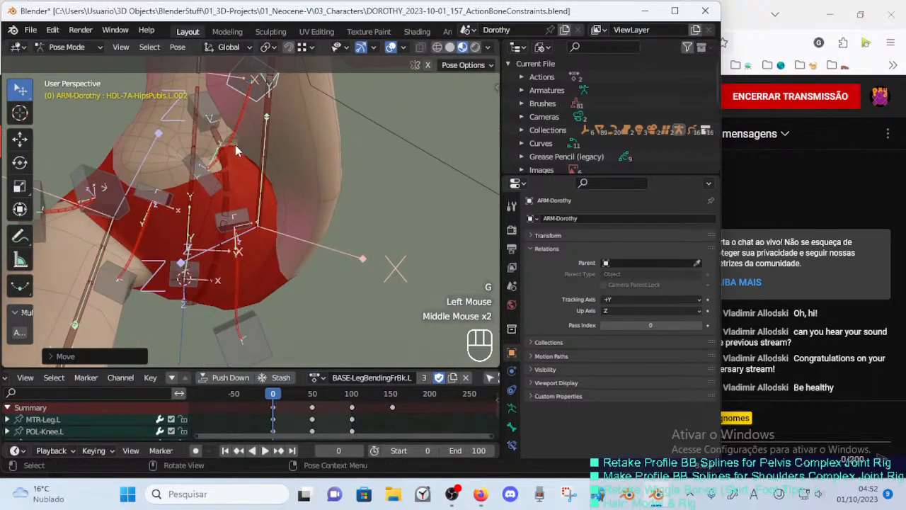
# Rotate the HDL-4D-Crotch.002 handle and reposition it above the front of the crotch.
pyautogui.click(209, 113)
pyautogui.press('r')
pyautogui.click(234, 191)
pyautogui.press('g')
pyautogui.click(248, 216)
pyautogui.moveTo(248, 216); pyautogui.dragTo(262, 240, button='middle')
pyautogui.press('g')
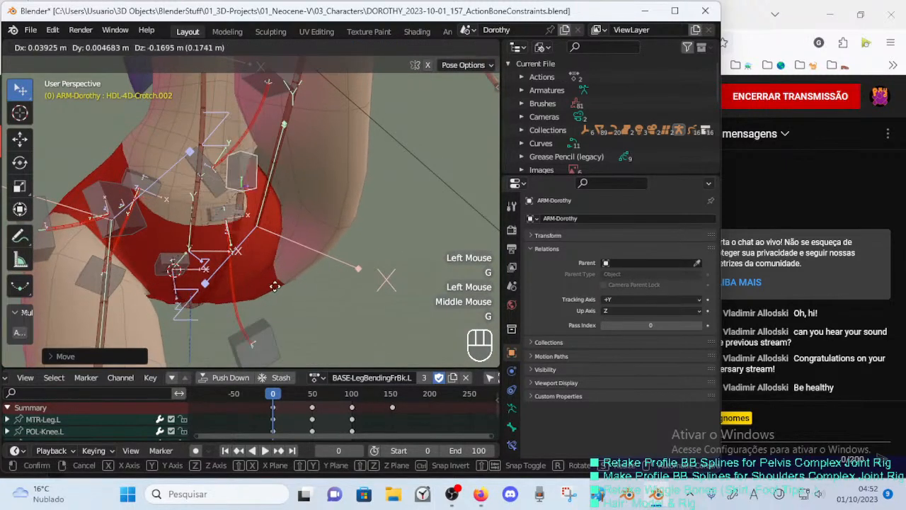
pyautogui.click(276, 192)
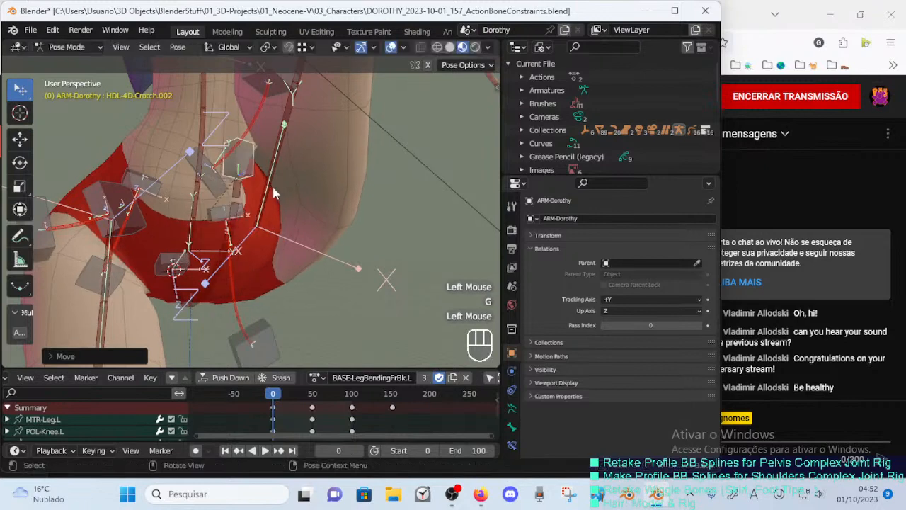
# Adjust HDL-4D-Crotch.002 with a series of moves from side and back angles to even out the groin area.
pyautogui.scroll(-1, 276, 193)
pyautogui.moveTo(276, 192); pyautogui.dragTo(125, 184, button='middle')
pyautogui.press('g')
pyautogui.click(270, 212)
pyautogui.press('g')
pyautogui.click(271, 211)
pyautogui.moveTo(124, 184); pyautogui.dragTo(180, 217, button='middle')
pyautogui.press('g')
pyautogui.click(232, 161)
pyautogui.press('g')
pyautogui.click(207, 220)
pyautogui.press('g')
pyautogui.click(223, 210)
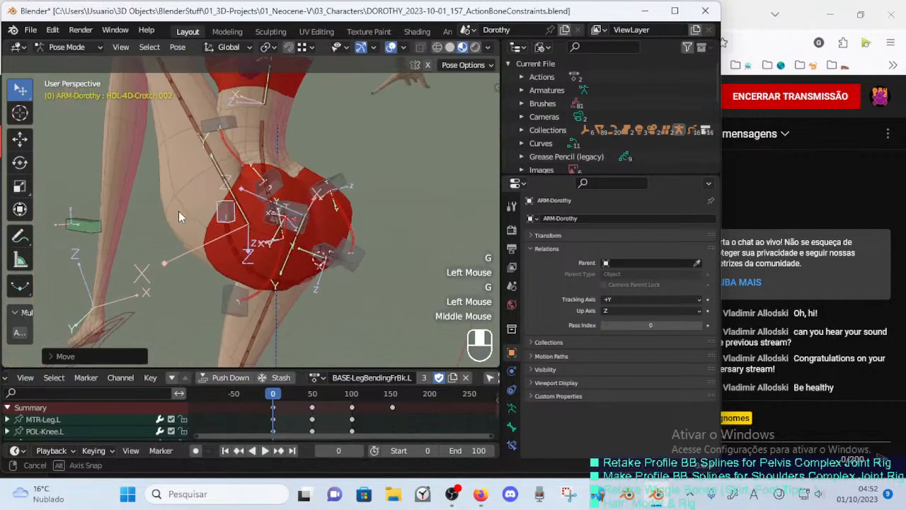
# Move the HDL-7A-HipsButtocks.L.001 handle several times, placing it lower over the left buttock.
pyautogui.moveTo(262, 222)
pyautogui.mouseDown(button='middle')
pyautogui.moveTo(254, 230)
pyautogui.moveTo(301, 203)
pyautogui.moveTo(292, 231)
pyautogui.moveTo(266, 226)
pyautogui.mouseUp(button='middle')
pyautogui.click(277, 215)
pyautogui.press('g')
pyautogui.click(284, 208)
pyautogui.press('g')
pyautogui.click(295, 230)
pyautogui.press('g')
pyautogui.click(265, 211)
pyautogui.press('g')
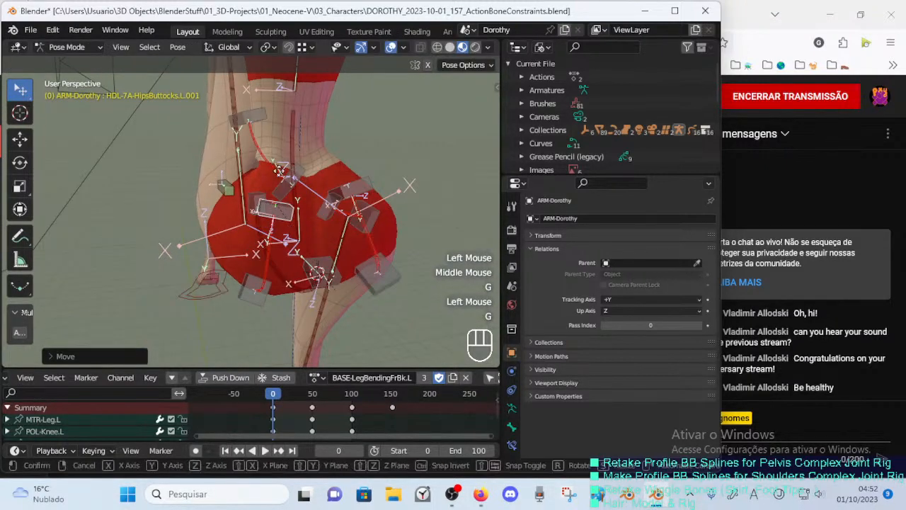
pyautogui.click(276, 188)
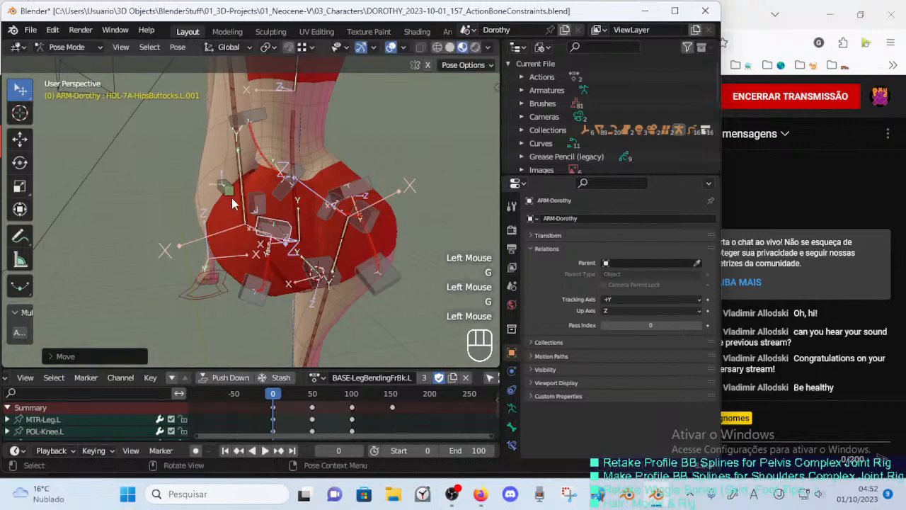
# Make the MCH-6-HANDS*** bone layer visible, reveal all hidden bones and clear the selection.
pyautogui.press('n')
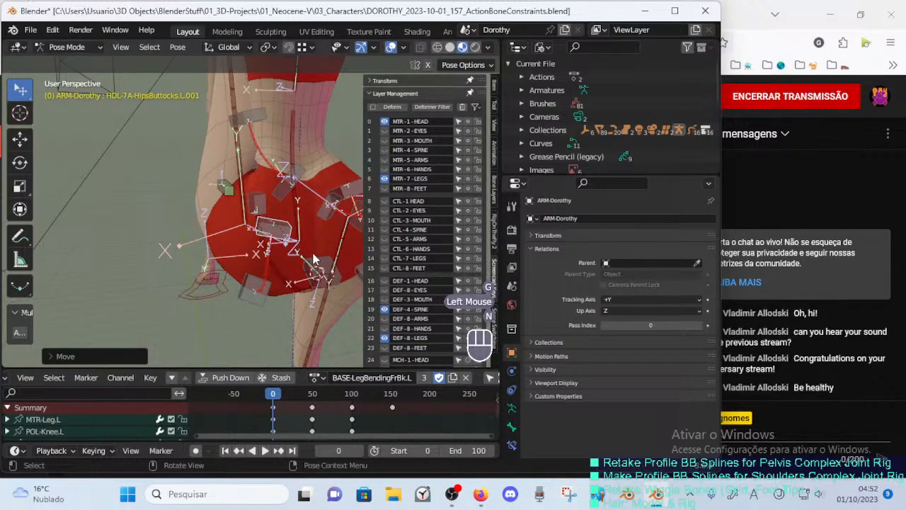
pyautogui.press('n')
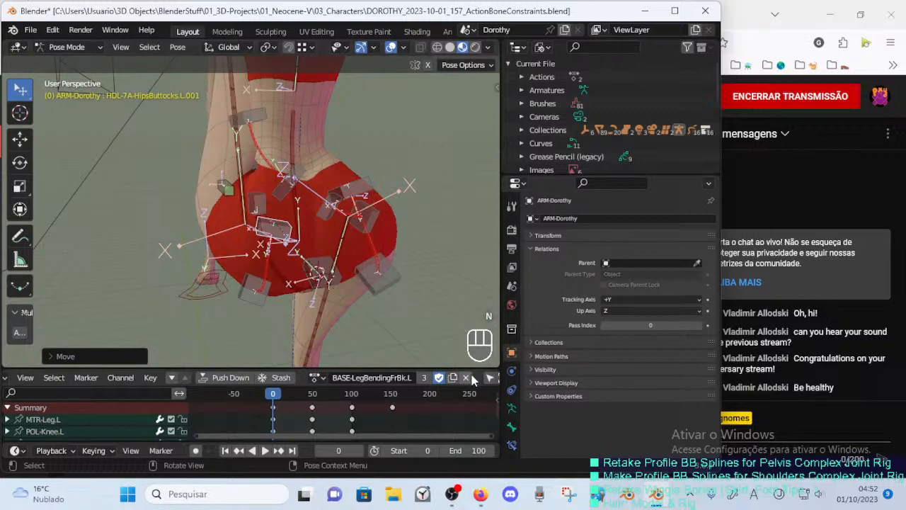
pyautogui.press('n')
pyautogui.scroll(-3, 410, 280)
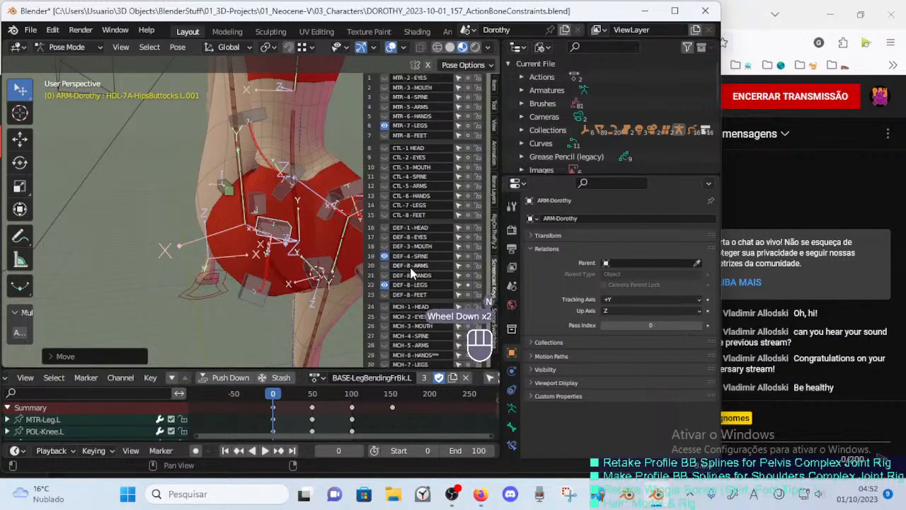
pyautogui.scroll(-2, 410, 290)
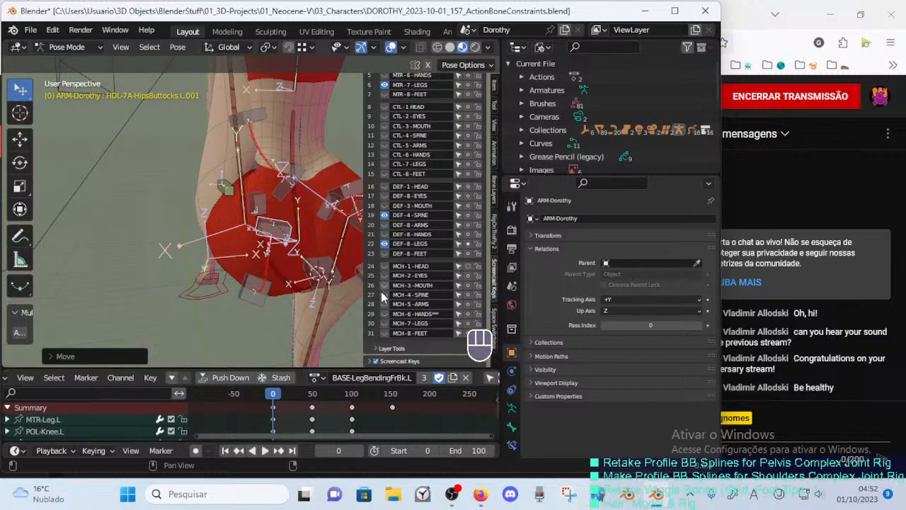
pyautogui.click(381, 312)
pyautogui.moveTo(271, 201); pyautogui.dragTo(331, 161, button='middle')
pyautogui.hotkey('alt', 'h')
pyautogui.moveTo(198, 221); pyautogui.dragTo(240, 205, button='middle')
pyautogui.hotkey('alt', 'a')
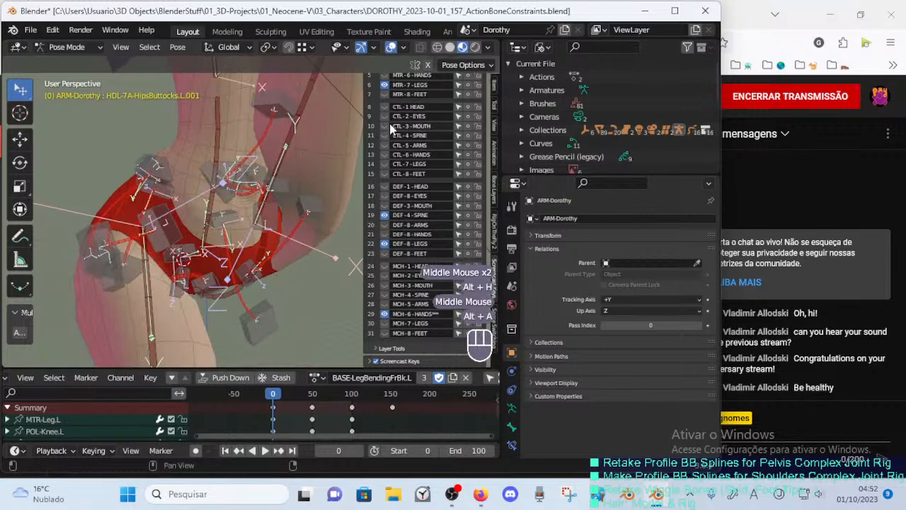
# Make the CTL-4-SPINE bone layer visible as well and deselect all bones.
pyautogui.scroll(1, 389, 153)
pyautogui.click(384, 161)
pyautogui.hotkey('alt', 'a')
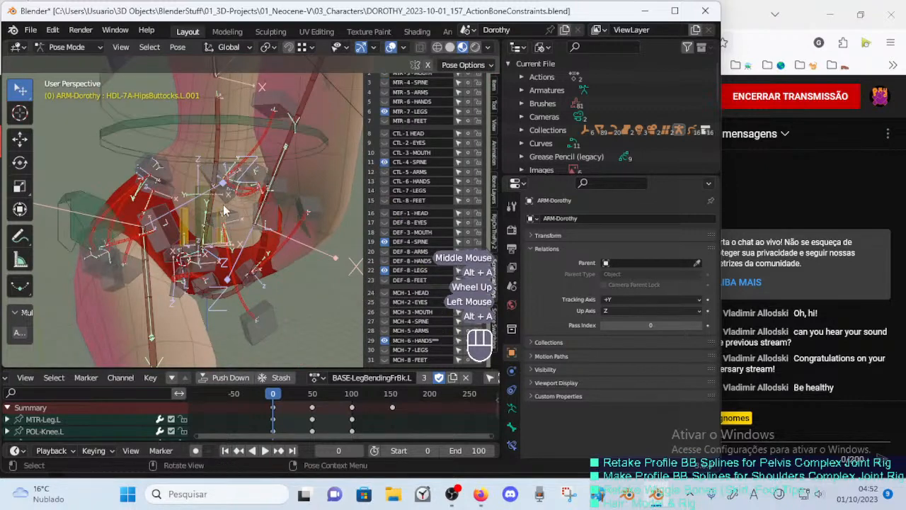
# Try moving TWK-4D-Crotch.L and then TWK-4D-Crotch to test their effect on the groin, cancelling each move.
pyautogui.click(226, 213)
pyautogui.press('g')
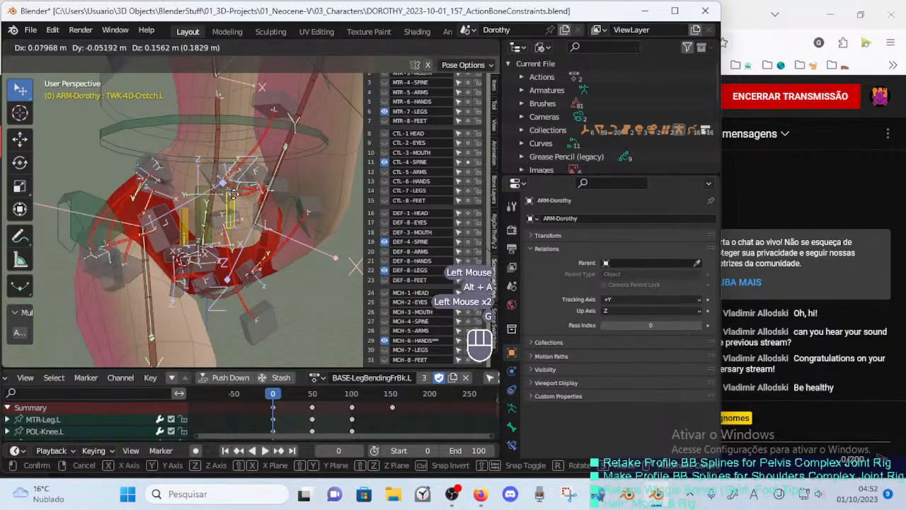
pyautogui.press('Escape')
pyautogui.click(206, 213)
pyautogui.press('g')
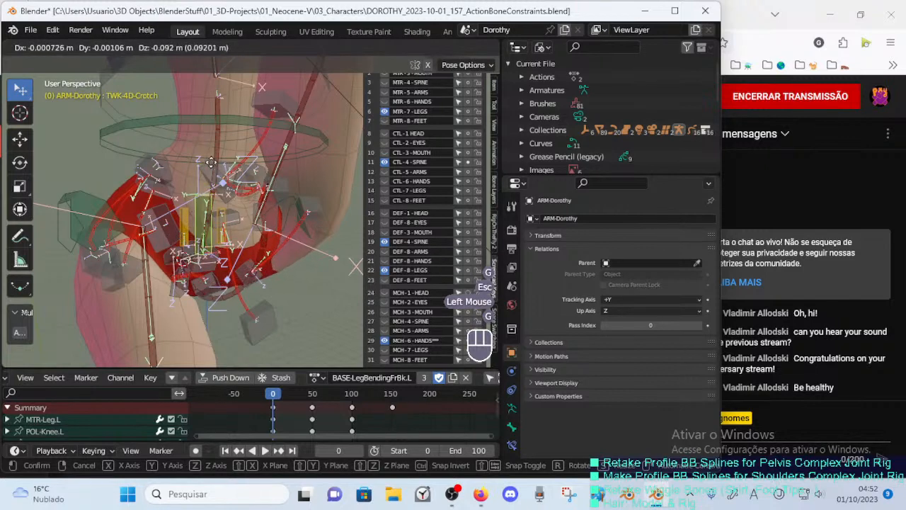
pyautogui.press('Escape')
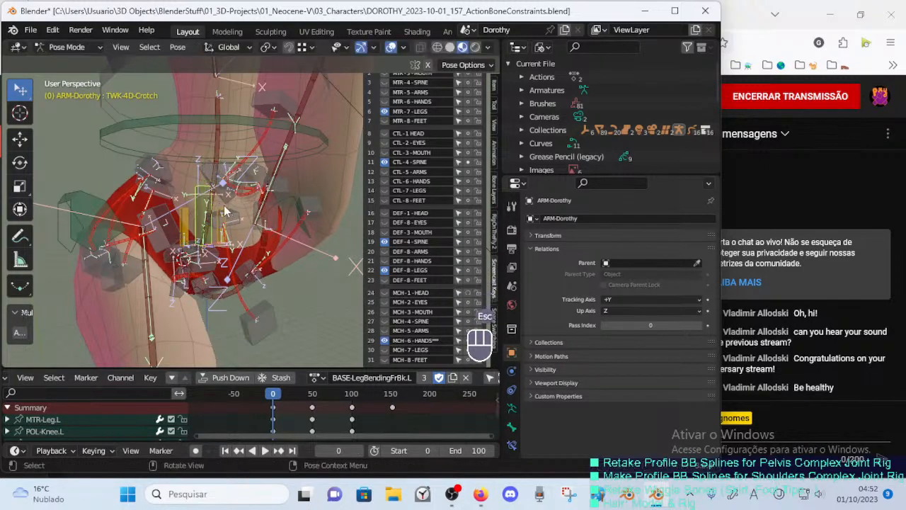
pyautogui.click(206, 206)
pyautogui.press('g')
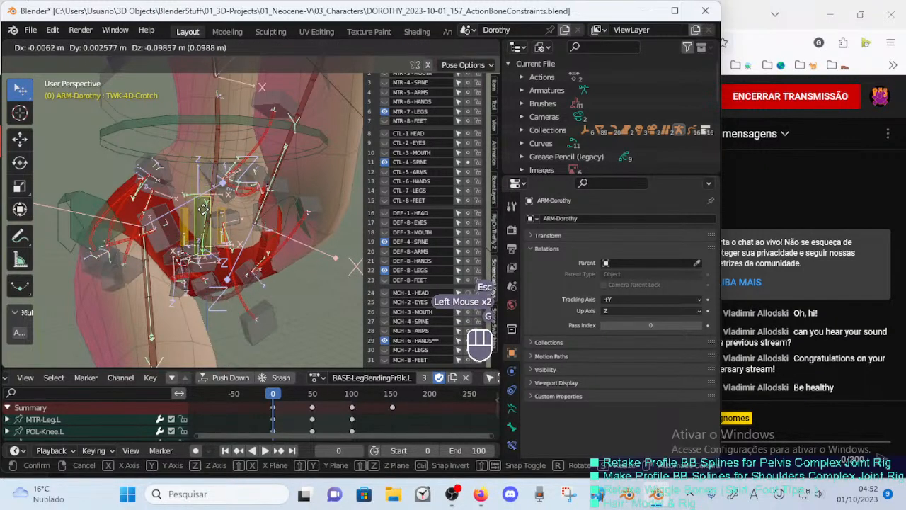
pyautogui.press('Escape')
pyautogui.click(204, 201)
pyautogui.press('g')
pyautogui.press('Escape')
# Select TWK-4D-Crotch and try raising it, both freely and along global Z, cancelling both moves.
pyautogui.click(196, 197)
pyautogui.press('g')
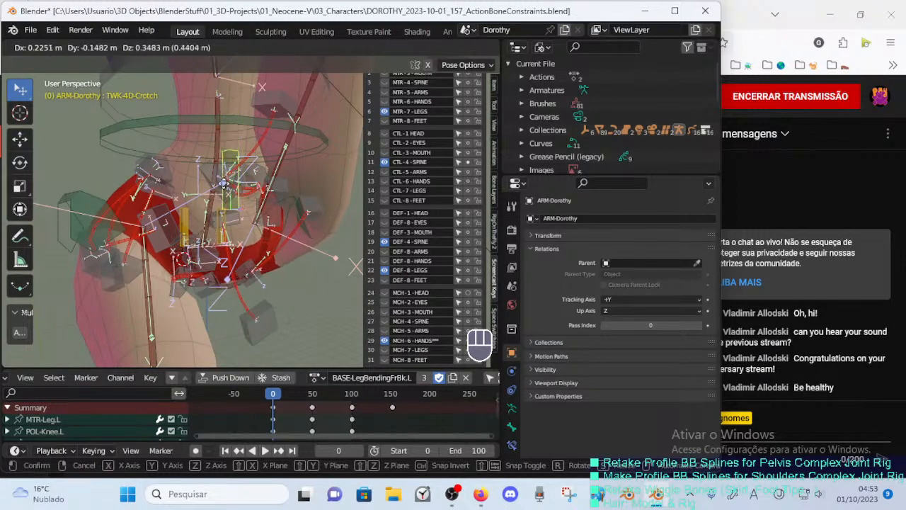
pyautogui.press('Escape')
pyautogui.press('g')
pyautogui.press('z')
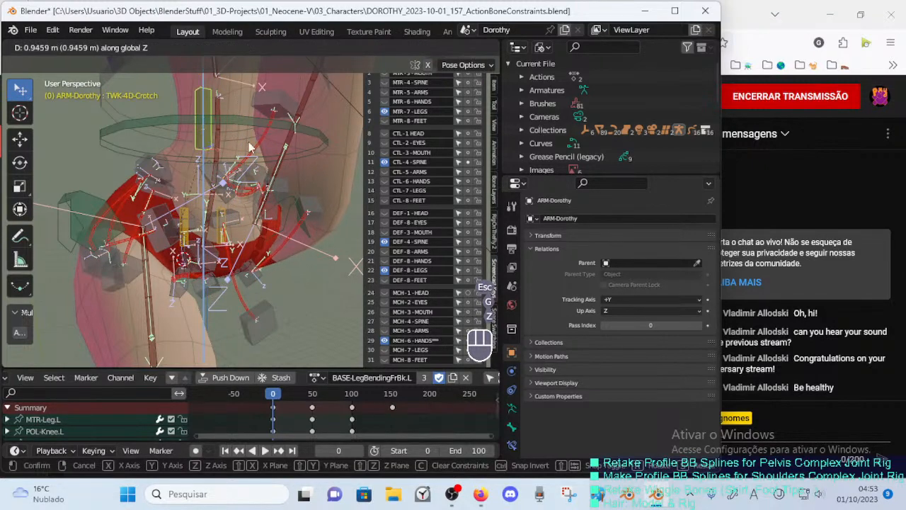
pyautogui.press('Escape')
# Add TWK-4D-Crotch.L and TWK-4D-Crotch.R to the selected TWK-4D-Crotch and move all three upward together.
pyautogui.moveTo(248, 148); pyautogui.dragTo(149, 212, button='middle')
pyautogui.moveTo(234, 213); pyautogui.dragTo(283, 216, button='middle')
pyautogui.press('g')
pyautogui.press('Escape')
pyautogui.keyDown('shift'); pyautogui.click(222, 208); pyautogui.keyUp('shift')
pyautogui.keyDown('shift'); pyautogui.click(183, 215); pyautogui.keyUp('shift')
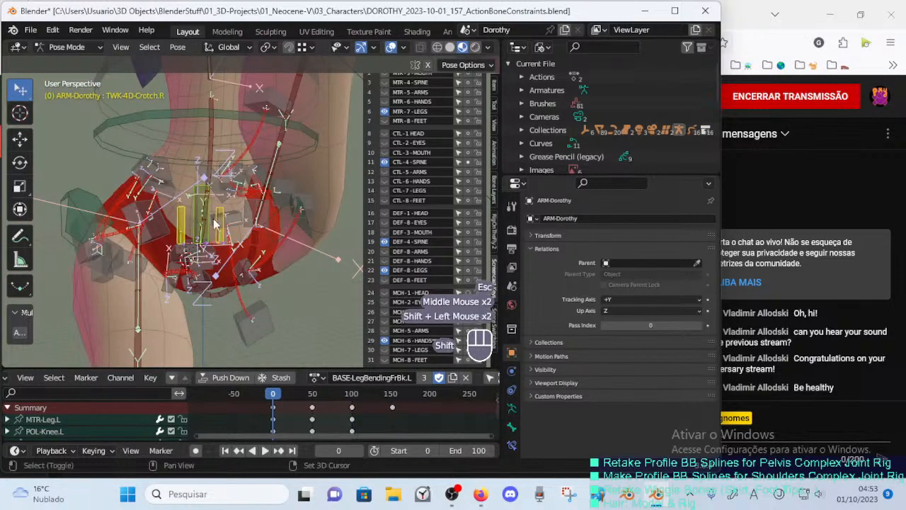
pyautogui.press('g')
pyautogui.click(199, 171)
pyautogui.moveTo(199, 171); pyautogui.dragTo(107, 183, button='middle')
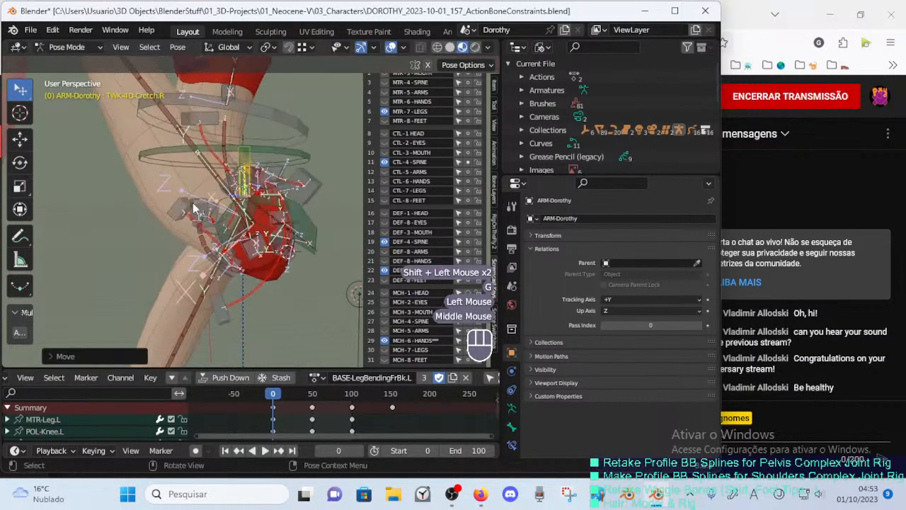
# From the side, move the three TWK-4D-Crotch controls repeatedly, raising them toward the waist rings.
pyautogui.moveTo(191, 204); pyautogui.dragTo(210, 214, button='middle')
pyautogui.press('g')
pyautogui.click(167, 200)
pyautogui.press('g')
pyautogui.press('g')
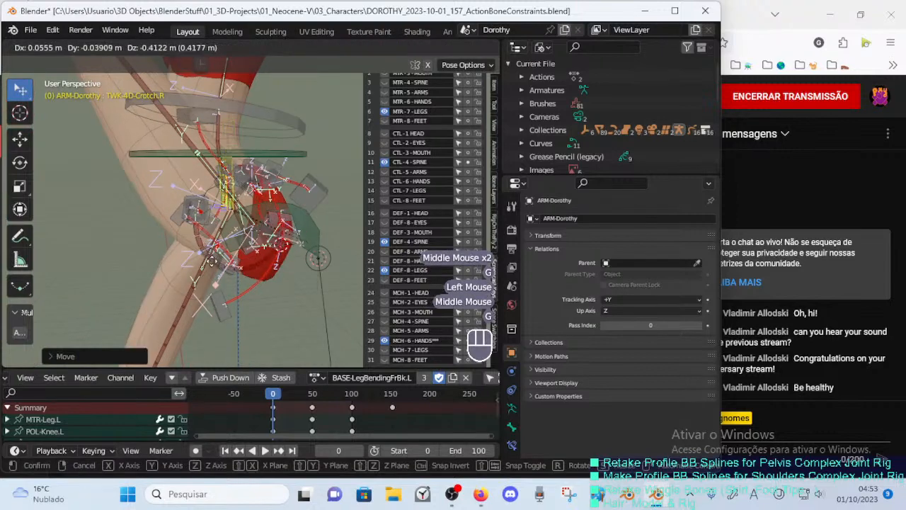
pyautogui.click(214, 211)
pyautogui.press('g')
pyautogui.click(224, 183)
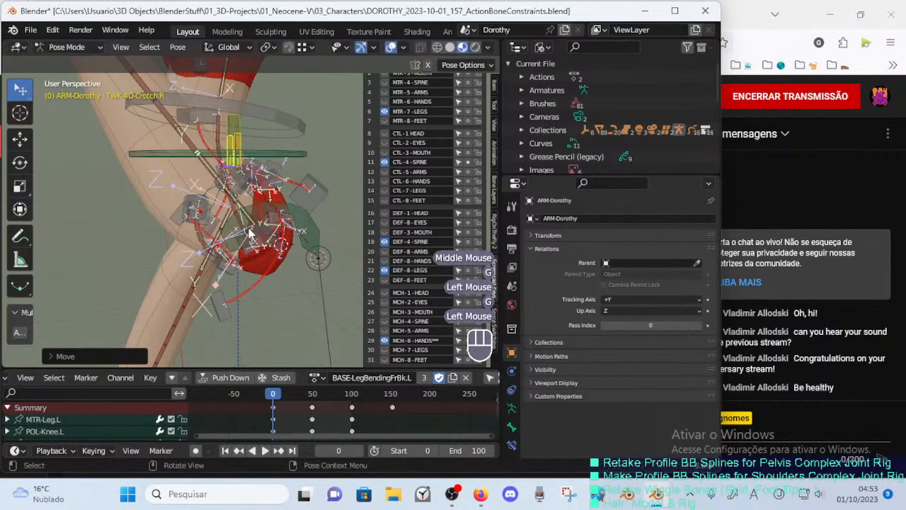
# Fine-tune the height and depth of the three TWK-4D-Crotch controls with further moves from side angles.
pyautogui.press('g')
pyautogui.moveTo(224, 183); pyautogui.dragTo(315, 216, button='middle')
pyautogui.click(245, 211)
pyautogui.press('g')
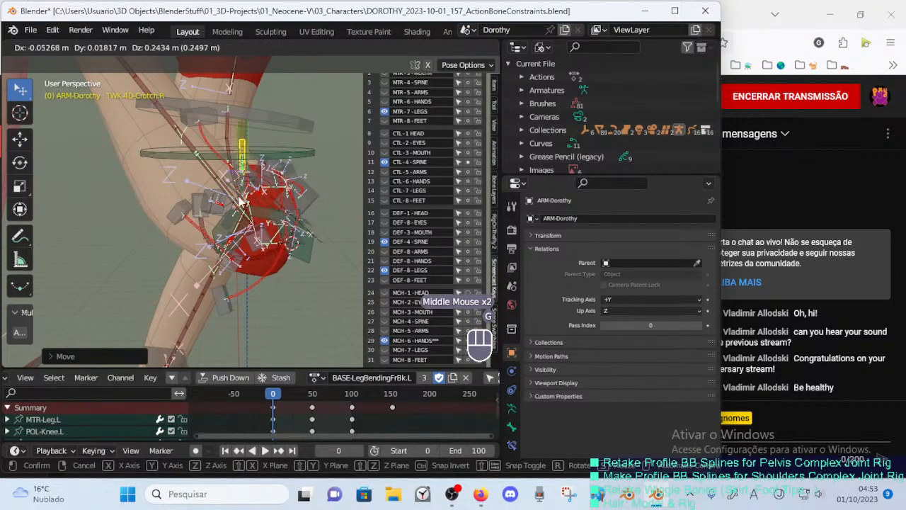
pyautogui.click(240, 191)
pyautogui.press('g')
pyautogui.click(245, 206)
pyautogui.moveTo(246, 207); pyautogui.dragTo(316, 216, button='middle')
pyautogui.scroll(2, 221, 220)
pyautogui.scroll(-1, 316, 216)
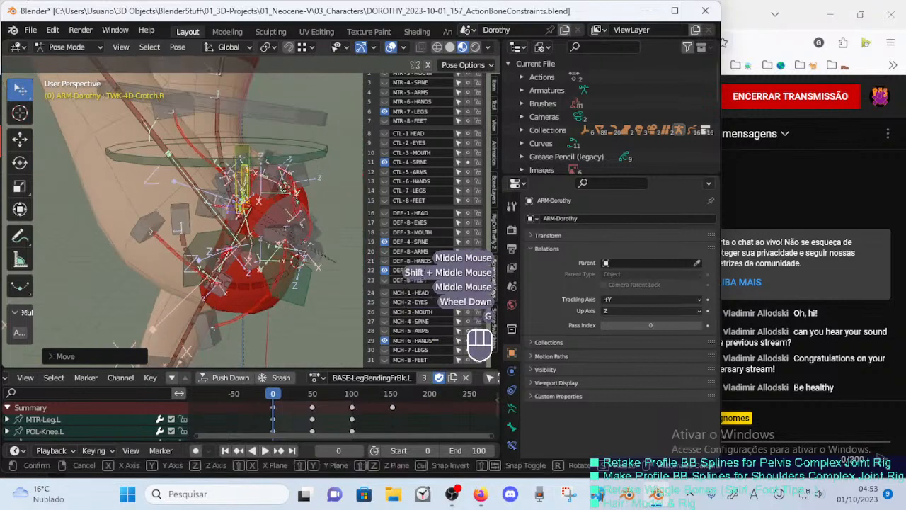
pyautogui.press('g')
pyautogui.click(283, 185)
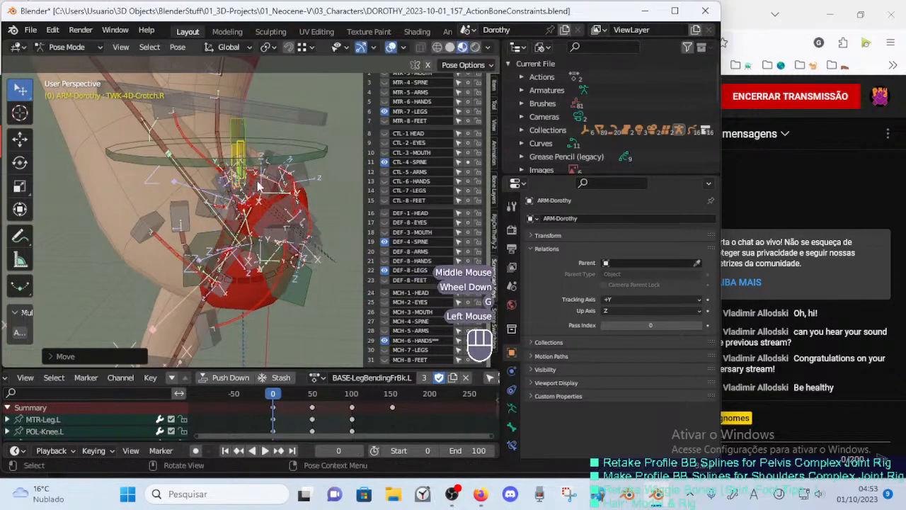
# Select only TWK-4D-Crotch.L and move it slightly forward of the other crotch tweak controls.
pyautogui.moveTo(258, 185); pyautogui.dragTo(205, 186, button='middle')
pyautogui.click(240, 157)
pyautogui.moveTo(239, 158); pyautogui.dragTo(238, 150, button='middle')
pyautogui.press('g')
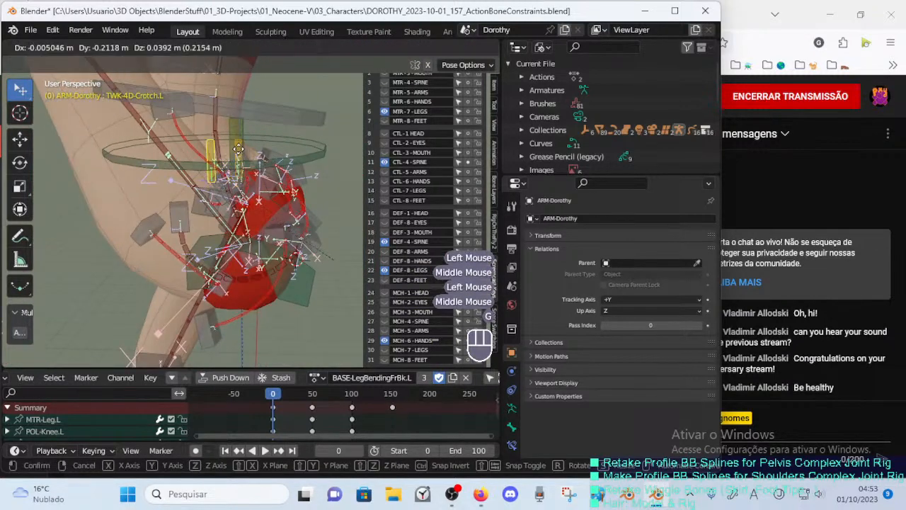
pyautogui.click(274, 166)
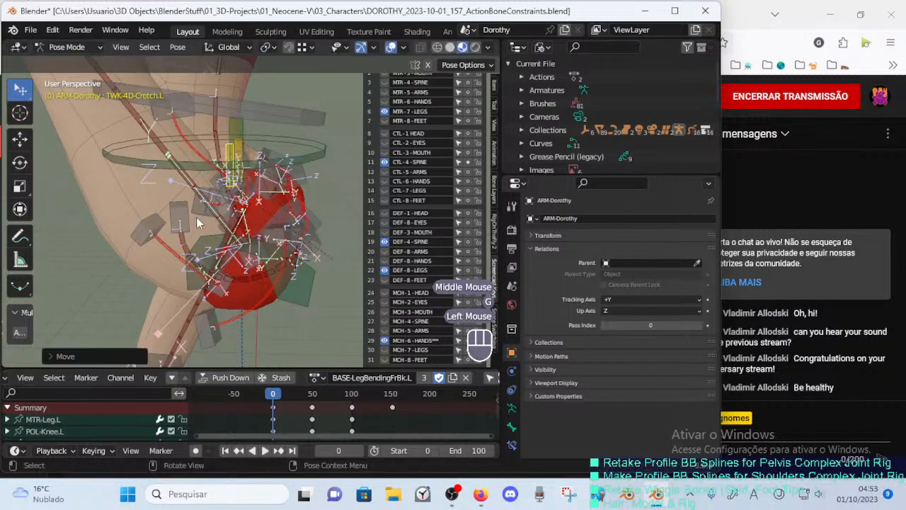
# Move the HDL-4D-Crotch.002 handle up and forward, toward the front of the left thigh.
pyautogui.click(193, 219)
pyautogui.click(185, 214)
pyautogui.press('g')
pyautogui.click(168, 173)
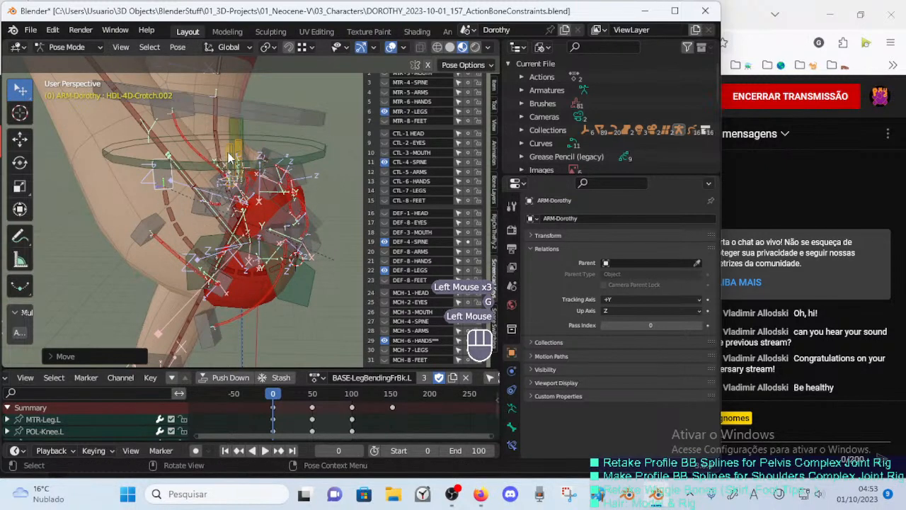
# Move TWK-4D-Crotch.L a little farther forward and down.
pyautogui.click(203, 160)
pyautogui.press('g')
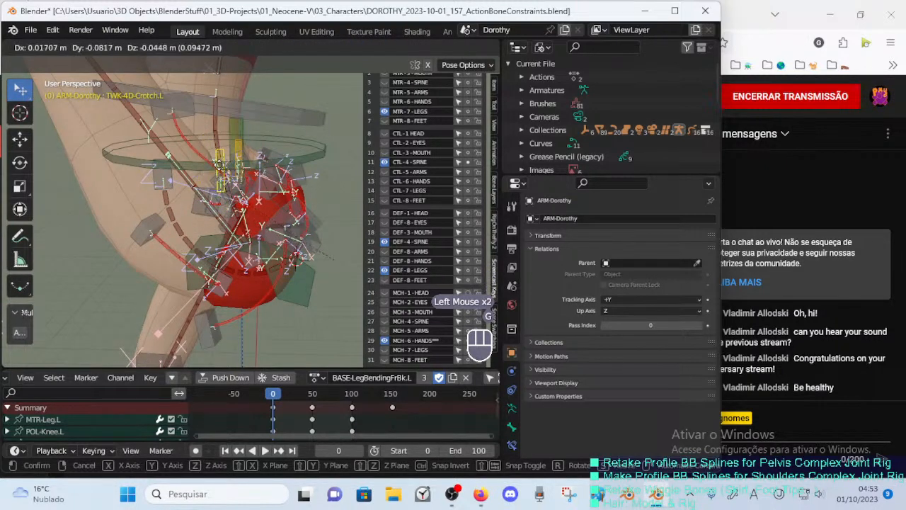
pyautogui.click(226, 181)
pyautogui.moveTo(227, 181); pyautogui.dragTo(230, 185, button='middle')
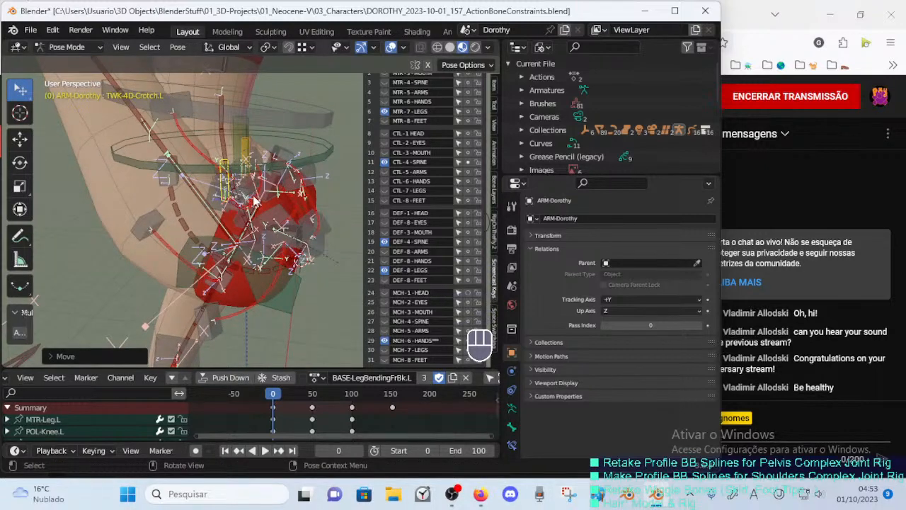
# Rotate TWK-4D-Crotch.L several times and shift it back toward the hip joint to reshape the left groin.
pyautogui.press('r')
pyautogui.click(228, 191)
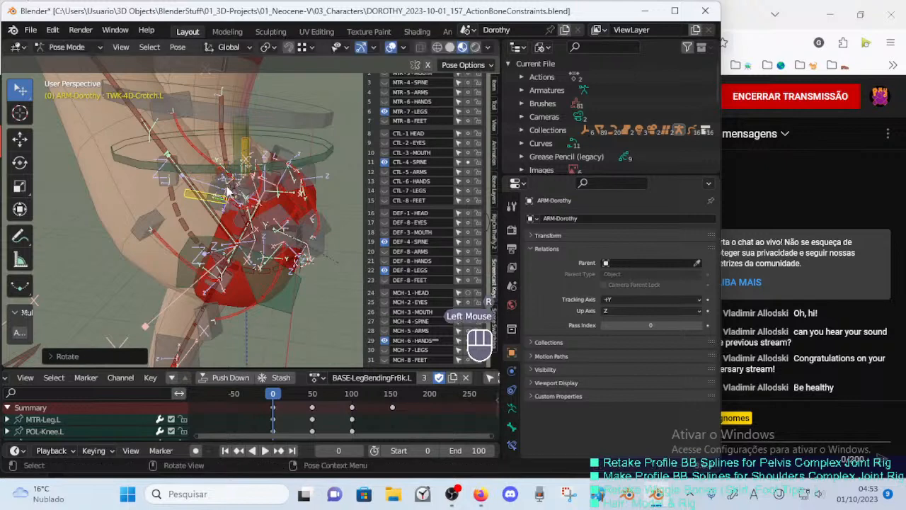
pyautogui.press('g')
pyautogui.click(248, 200)
pyautogui.press('r')
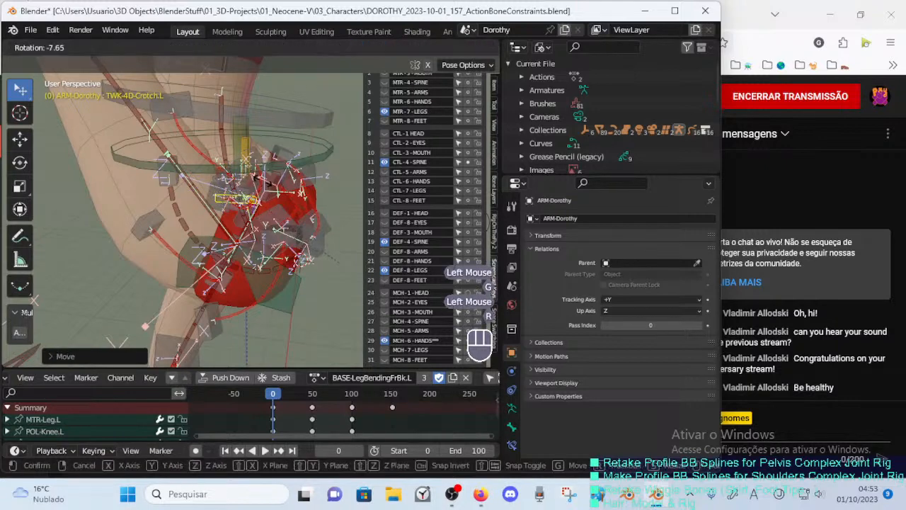
pyautogui.click(263, 177)
pyautogui.press('r')
pyautogui.click(265, 197)
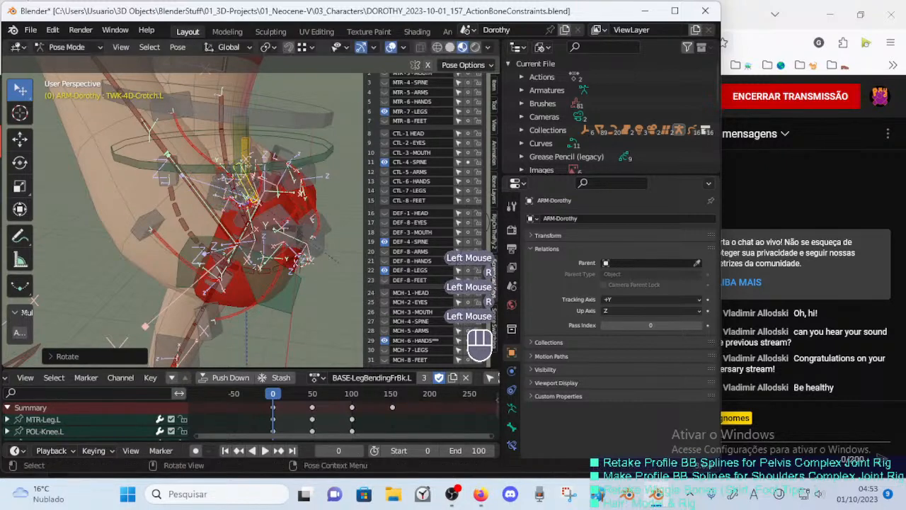
# Select the HDL-4D-Crotch.001 handle behind the buttocks and move it slightly upward.
pyautogui.click(309, 246)
pyautogui.click(309, 246)
pyautogui.moveTo(310, 246); pyautogui.dragTo(310, 248, button='middle')
pyautogui.press('g')
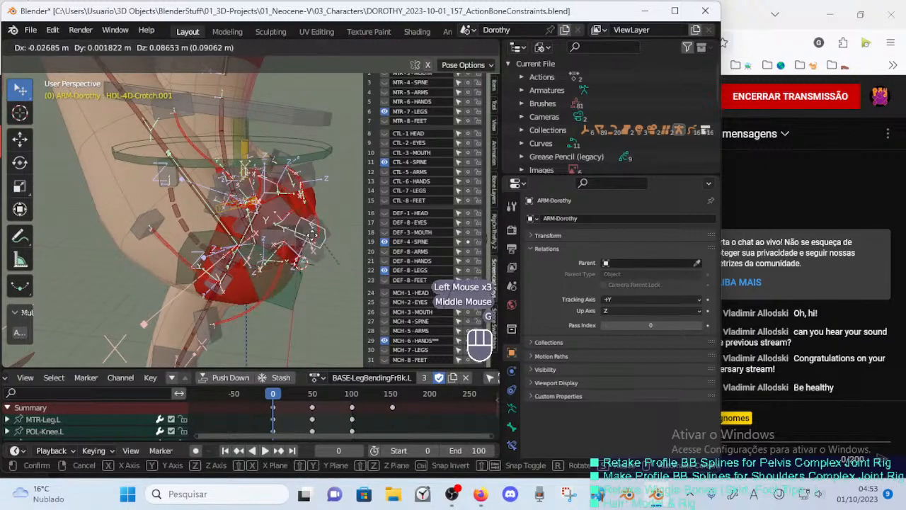
pyautogui.click(300, 228)
# Try rotating HDL-4D-Crotch.001 and HDL-4D-Crotch.002 together from two side angles, cancelling both rotations.
pyautogui.keyDown('shift'); pyautogui.click(299, 228); pyautogui.keyUp('shift')
pyautogui.press('r')
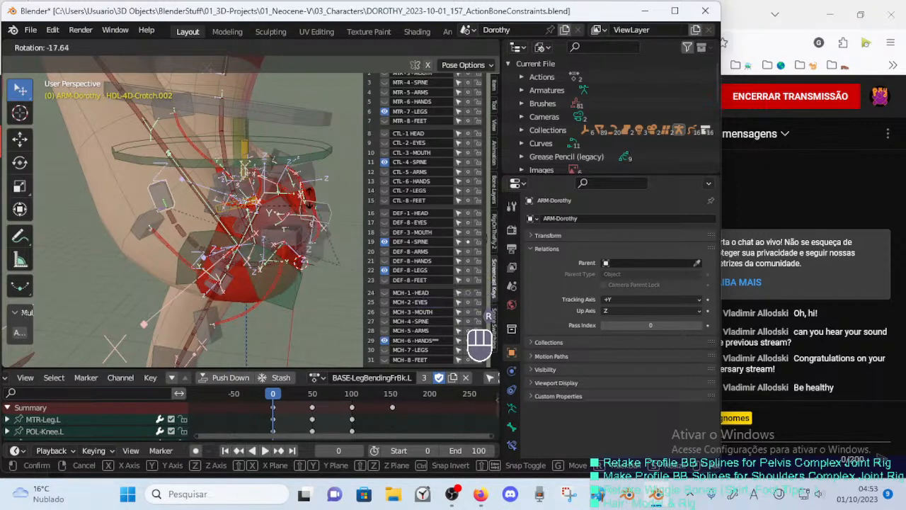
pyautogui.press('Escape')
pyautogui.moveTo(234, 223); pyautogui.dragTo(308, 203, button='middle')
pyautogui.press('r')
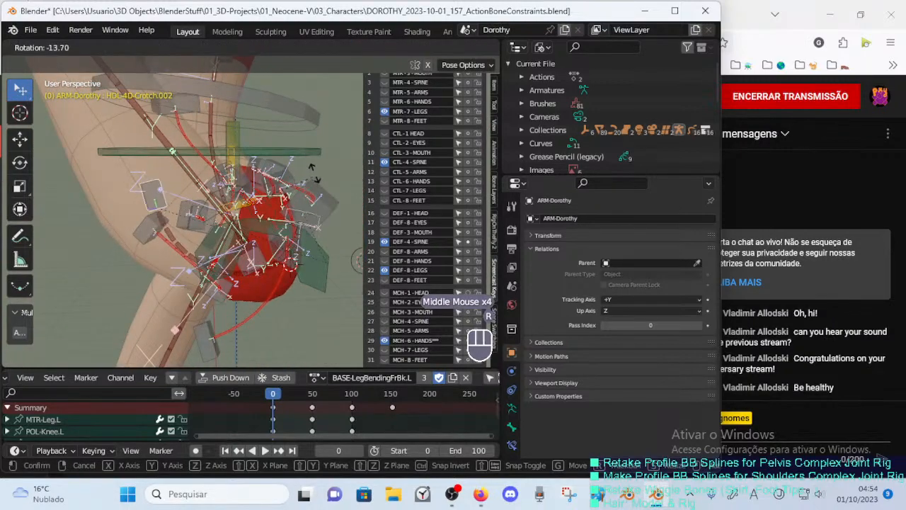
pyautogui.press('Escape')
# Select TWK-4D-Crotch.L again and reposition it along the left groin.
pyautogui.click(244, 207)
pyautogui.moveTo(244, 206); pyautogui.dragTo(180, 231, button='middle')
pyautogui.press('g')
pyautogui.click(262, 221)
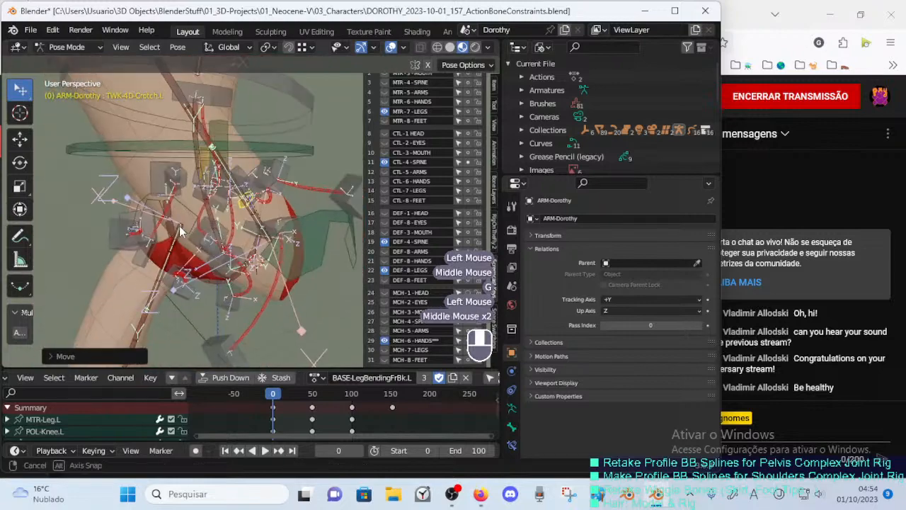
# Select the TWK-4D-Crotch.R tweak bone at the right groin and rotate it twice.
pyautogui.moveTo(119, 249); pyautogui.dragTo(199, 285, button='middle')
pyautogui.moveTo(144, 159); pyautogui.dragTo(255, 163, button='middle')
pyautogui.click(263, 151)
pyautogui.click(243, 150)
pyautogui.click(258, 154)
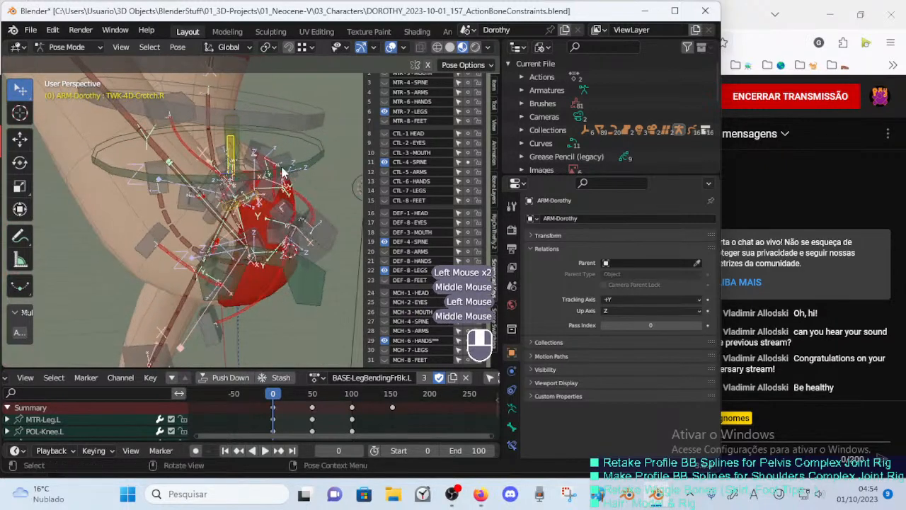
pyautogui.press('r')
pyautogui.click(216, 170)
pyautogui.press('r')
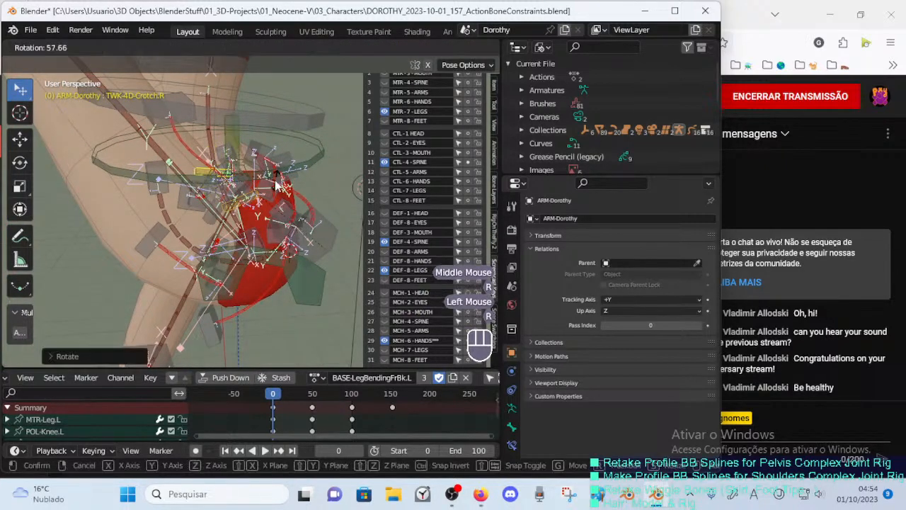
pyautogui.click(215, 181)
pyautogui.moveTo(215, 184); pyautogui.dragTo(228, 197, button='middle')
pyautogui.click(246, 203)
pyautogui.press('r')
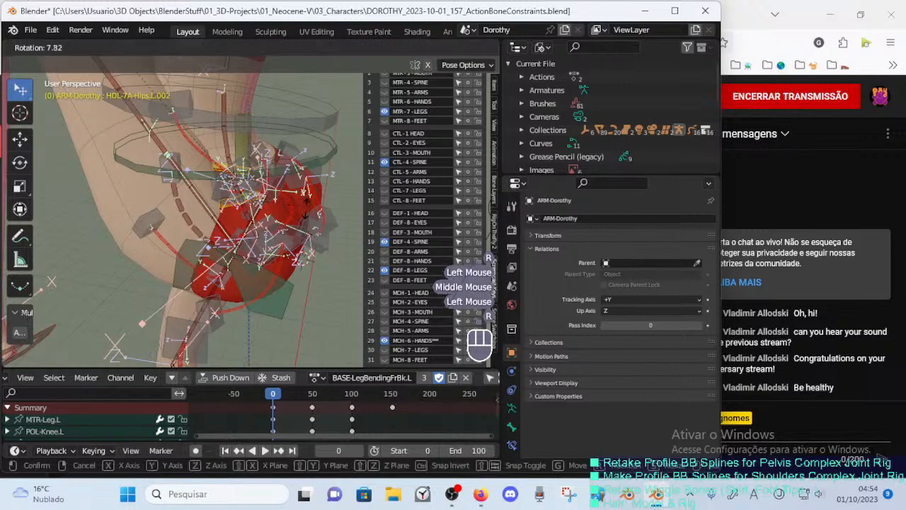
pyautogui.press('Escape')
pyautogui.moveTo(303, 195); pyautogui.dragTo(274, 219, button='middle')
# Select the HDL-7A-Hips.L.001 handle beside the left hip and try moving it to reshape the hip curve.
pyautogui.click(243, 208)
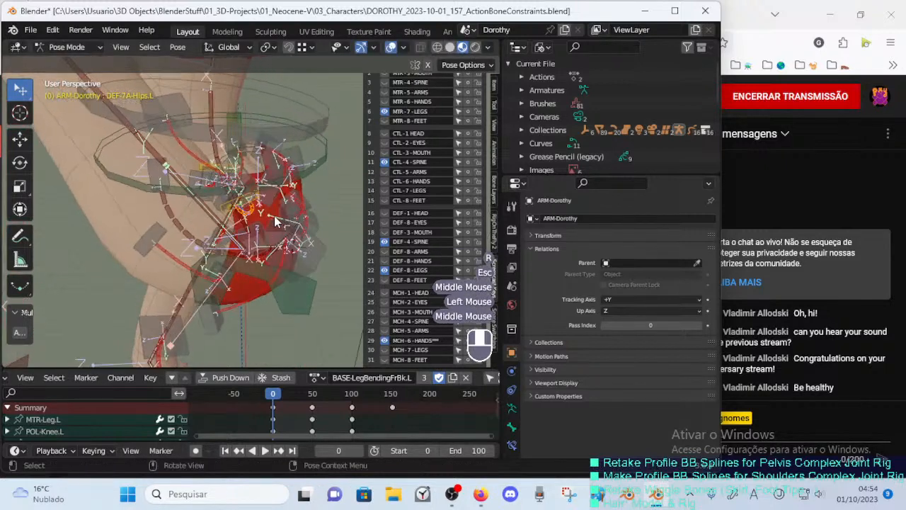
pyautogui.press('r')
pyautogui.doubleClick(260, 211)
pyautogui.press('g')
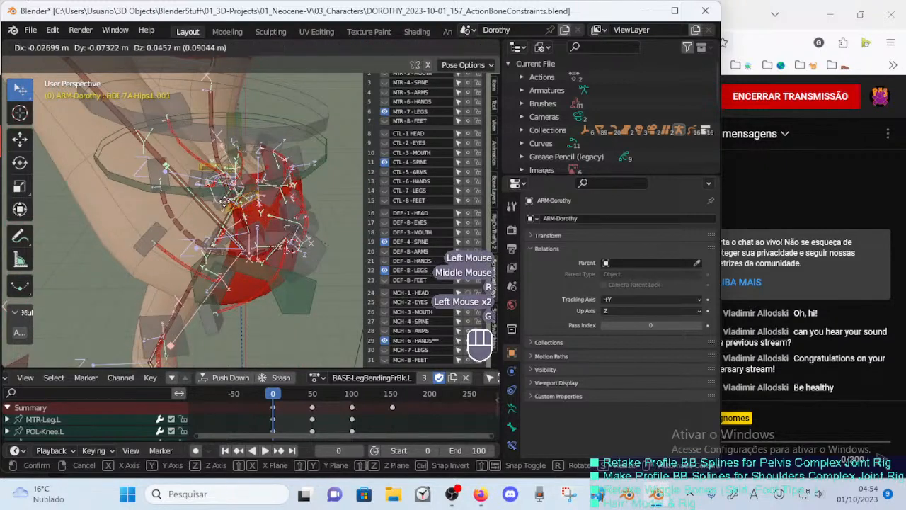
pyautogui.press('Escape')
pyautogui.click(216, 205)
pyautogui.press('g')
pyautogui.click(217, 205)
# Select the HDL-4D-Crotch.002 handle and alternately rotate and move it toward the left groin.
pyautogui.moveTo(218, 204); pyautogui.dragTo(257, 267, button='middle')
pyautogui.scroll(-1, 254, 201)
pyautogui.moveTo(275, 214); pyautogui.dragTo(284, 183, button='middle')
pyautogui.click(262, 186)
pyautogui.press('r')
pyautogui.click(292, 190)
pyautogui.press('g')
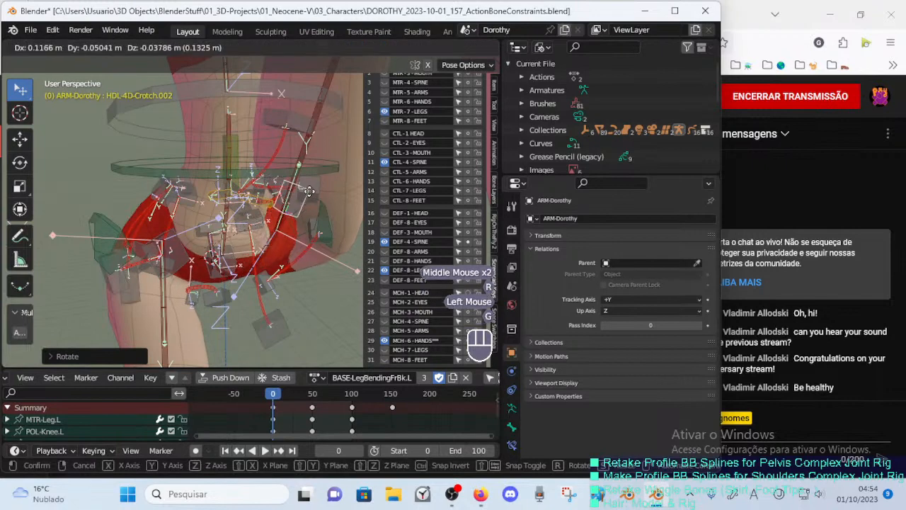
pyautogui.click(275, 187)
pyautogui.press('r')
pyautogui.click(245, 182)
pyautogui.press('g')
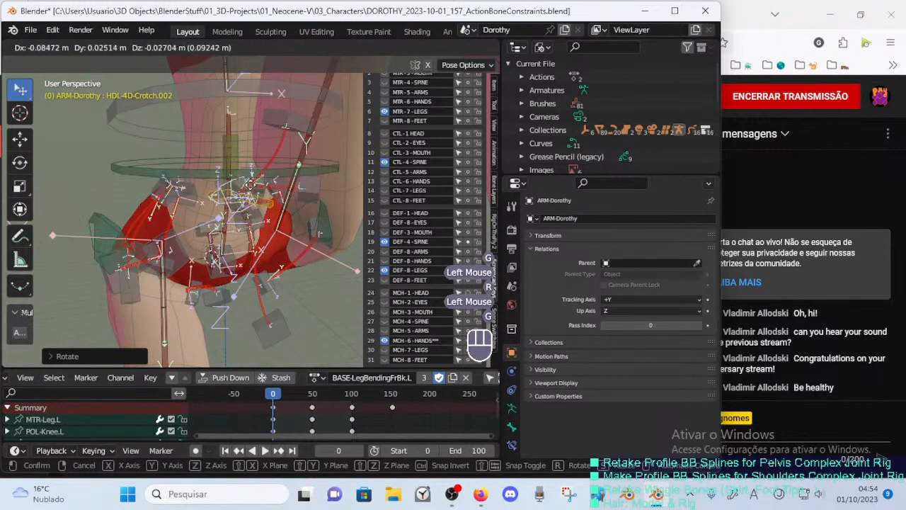
pyautogui.click(251, 187)
# Fine-tune HDL-4D-Crotch.002 near the left hip joint with small moves and a further rotation.
pyautogui.press('g')
pyautogui.click(268, 197)
pyautogui.press('g')
pyautogui.click(276, 199)
pyautogui.press('r')
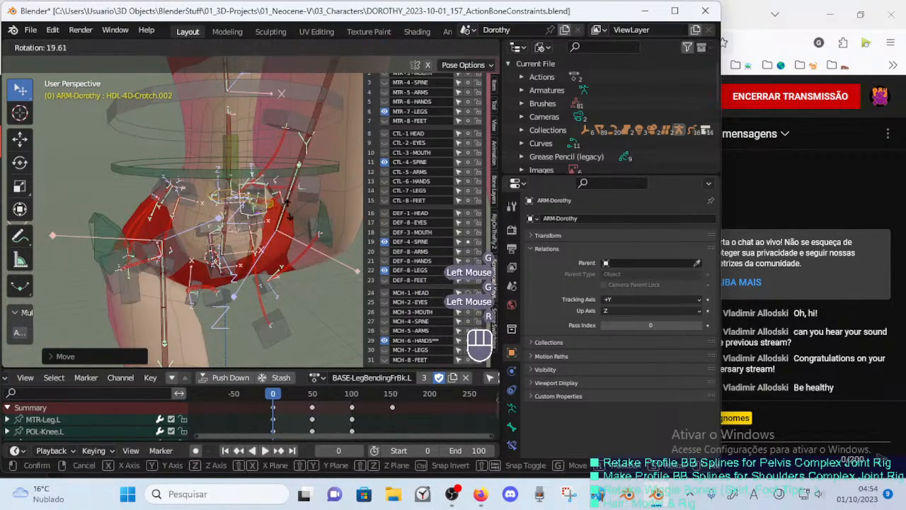
pyautogui.click(292, 204)
pyautogui.press('g')
pyautogui.click(276, 186)
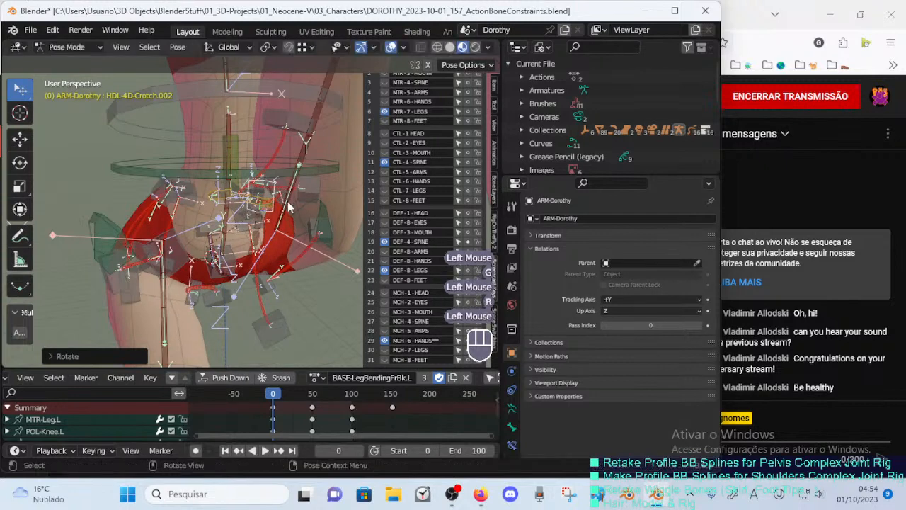
# Shift HDL-4D-Crotch.002 slightly and rotate it several more times to realign the crotch curve.
pyautogui.press('g')
pyautogui.click(268, 198)
pyautogui.press('r')
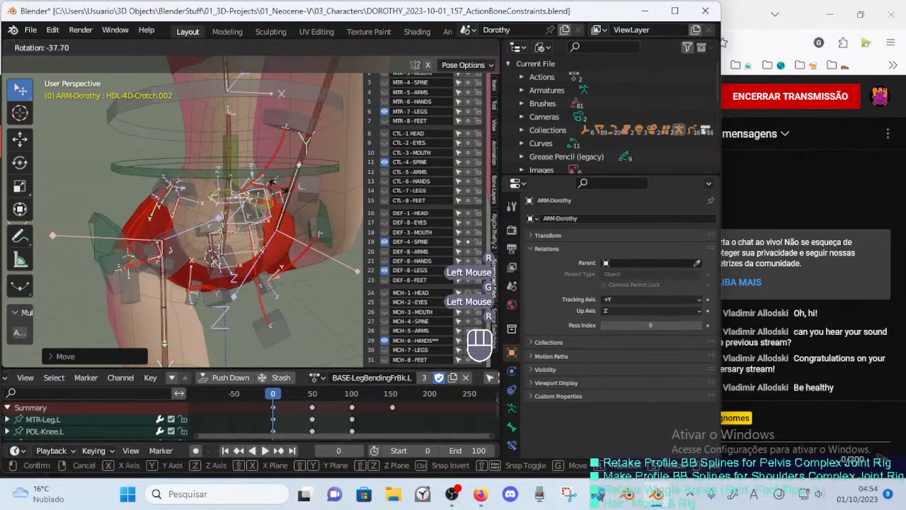
pyautogui.click(276, 192)
pyautogui.press('r')
pyautogui.click(280, 191)
pyautogui.press('r')
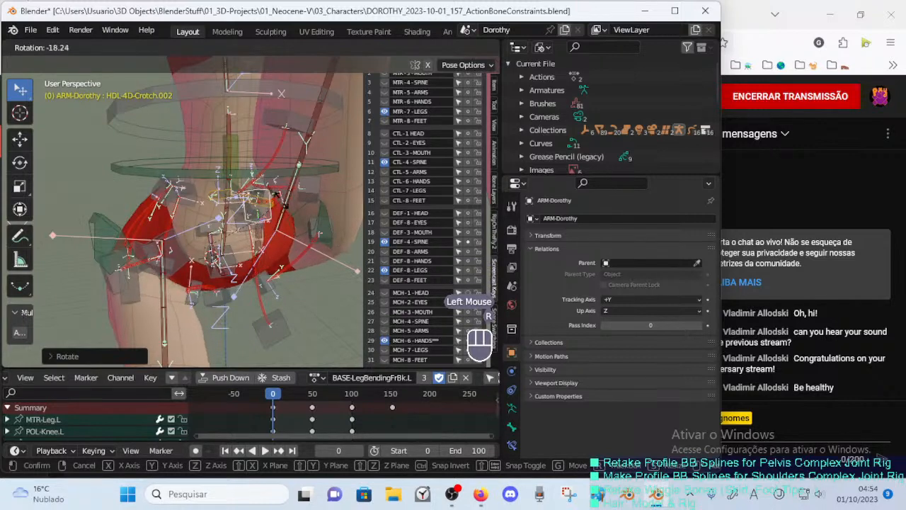
pyautogui.click(275, 193)
pyautogui.press('g')
pyautogui.click(279, 197)
# Reposition HDL-4D-Crotch.002 repeatedly, with one more rotation, placing it lower between the groin and the crotch centre.
pyautogui.moveTo(280, 196); pyautogui.dragTo(278, 221, button='middle')
pyautogui.press('g')
pyautogui.click(339, 215)
pyautogui.press('g')
pyautogui.click(245, 200)
pyautogui.press('g')
pyautogui.middleClick(230, 210)
pyautogui.click(228, 212)
pyautogui.press('g')
pyautogui.click(235, 223)
pyautogui.press('g')
pyautogui.click(188, 213)
pyautogui.press('r')
pyautogui.click(193, 222)
pyautogui.press('g')
pyautogui.click(278, 230)
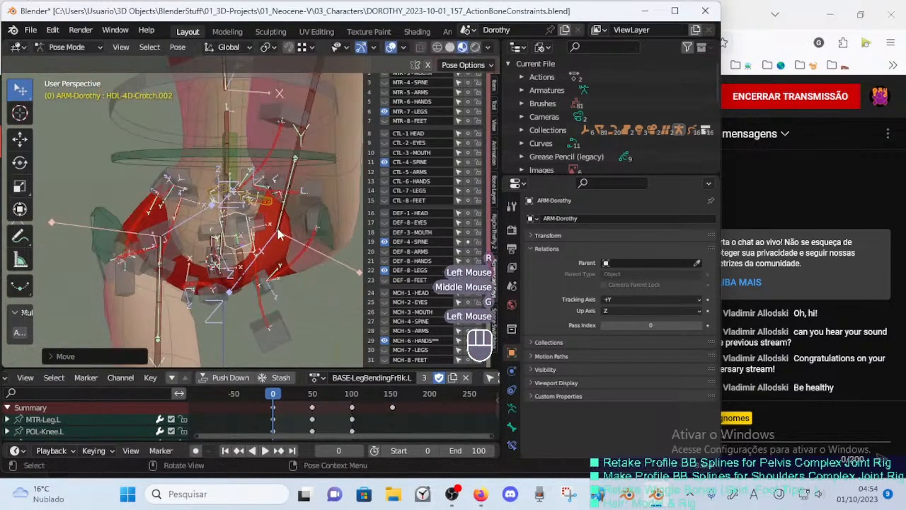
pyautogui.press('g')
pyautogui.click(250, 257)
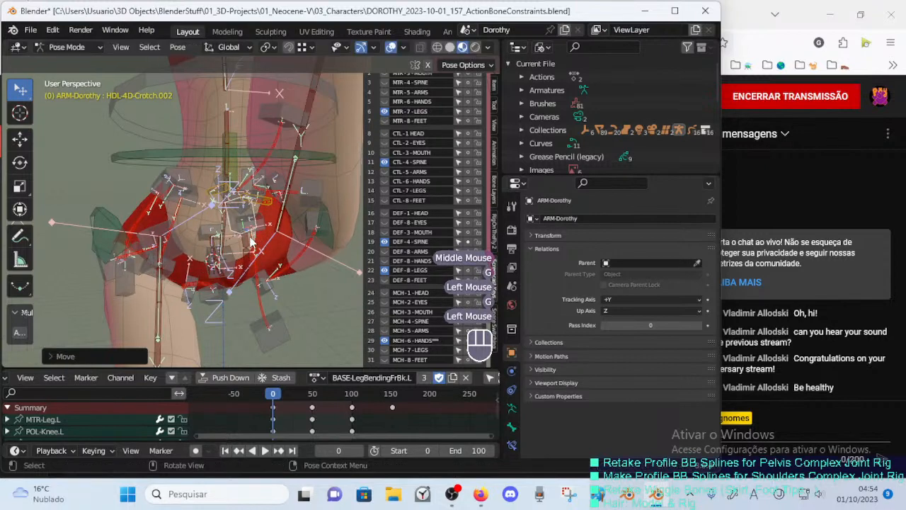
pyautogui.press('g')
pyautogui.click(250, 256)
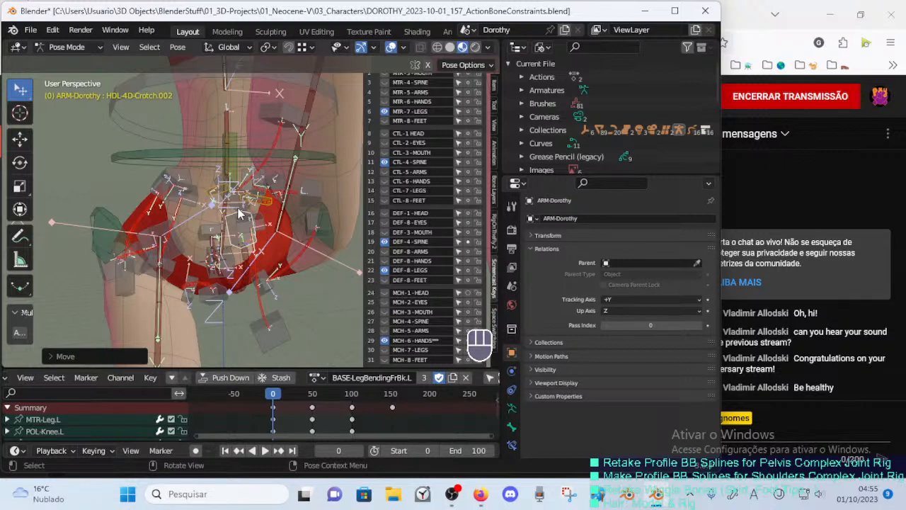
# Select the HDL-7A-Buttocks.L.001 and HDL-7A-Buttocks.L.002 handles in turn and examine the hip deformation from several angles.
pyautogui.moveTo(241, 214); pyautogui.dragTo(245, 215, button='middle')
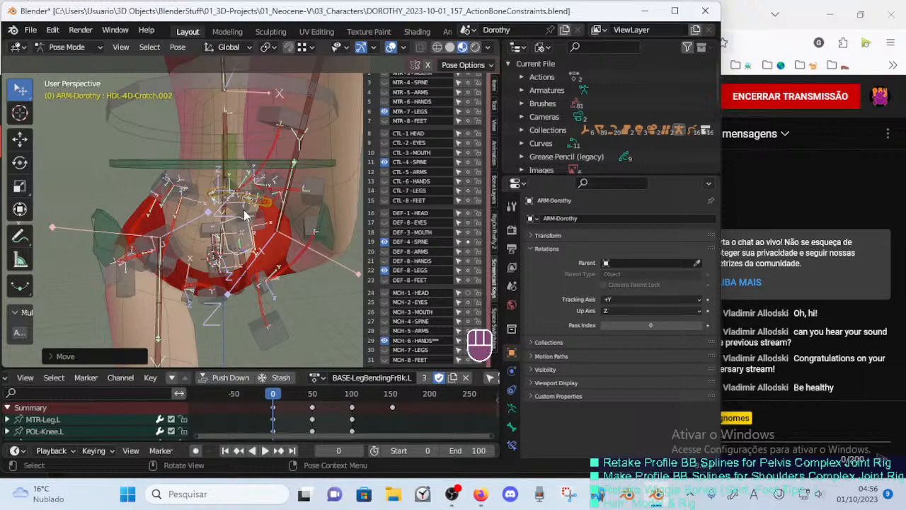
pyautogui.moveTo(225, 202); pyautogui.dragTo(170, 208, button='middle')
pyautogui.moveTo(249, 220); pyautogui.dragTo(268, 188, button='middle')
pyautogui.click(284, 172)
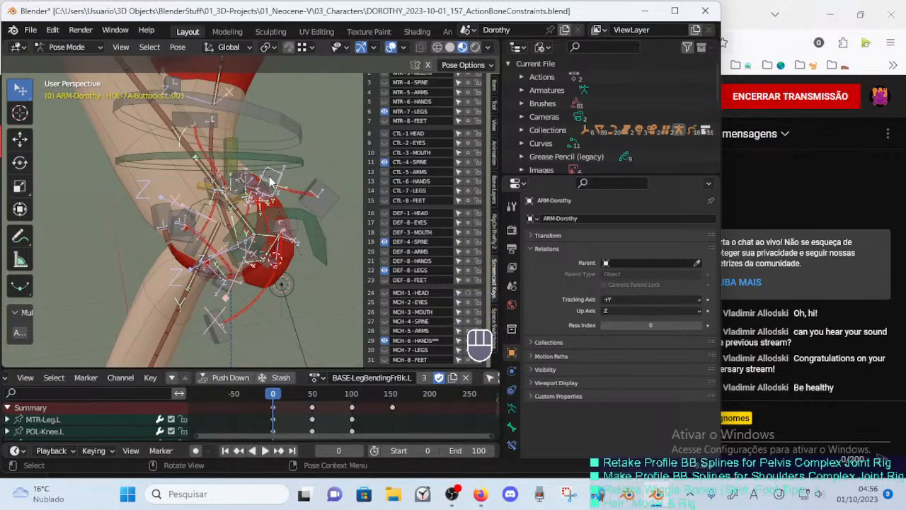
pyautogui.moveTo(288, 195); pyautogui.dragTo(273, 221, button='middle')
pyautogui.click(167, 203)
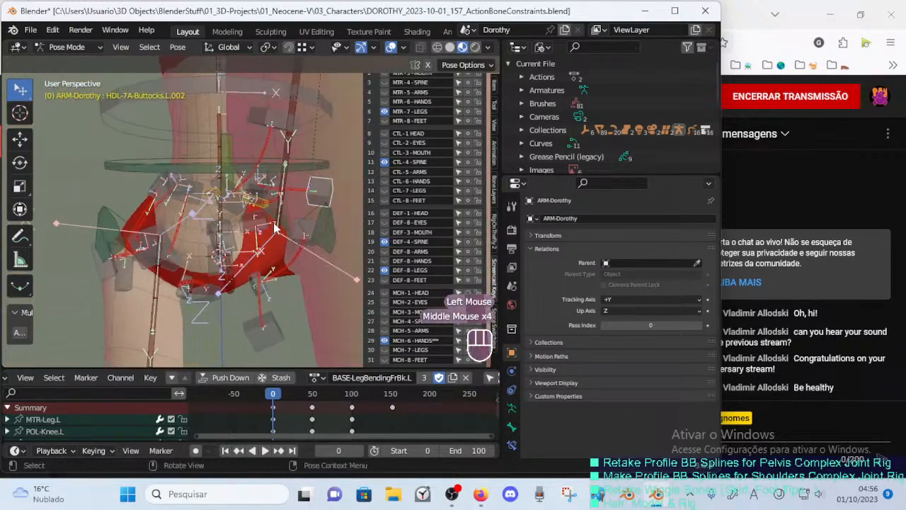
pyautogui.moveTo(240, 134); pyautogui.dragTo(6, 142, button='middle')
pyautogui.moveTo(551, 171); pyautogui.dragTo(551, 164, button='middle')
pyautogui.moveTo(308, 212); pyautogui.dragTo(269, 249, button='middle')
pyautogui.scroll(-2, 247, 224)
# Put the Dorothy armature in Edit Mode, undoing the accidental mode and view switch made on the way.
pyautogui.press('Tab')
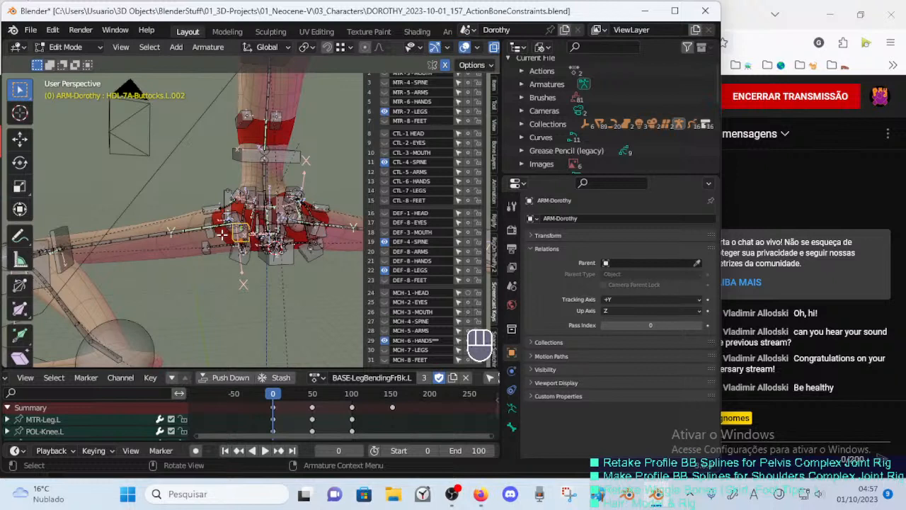
pyautogui.hotkey('ctrl', 'Tab')
pyautogui.click(194, 237)
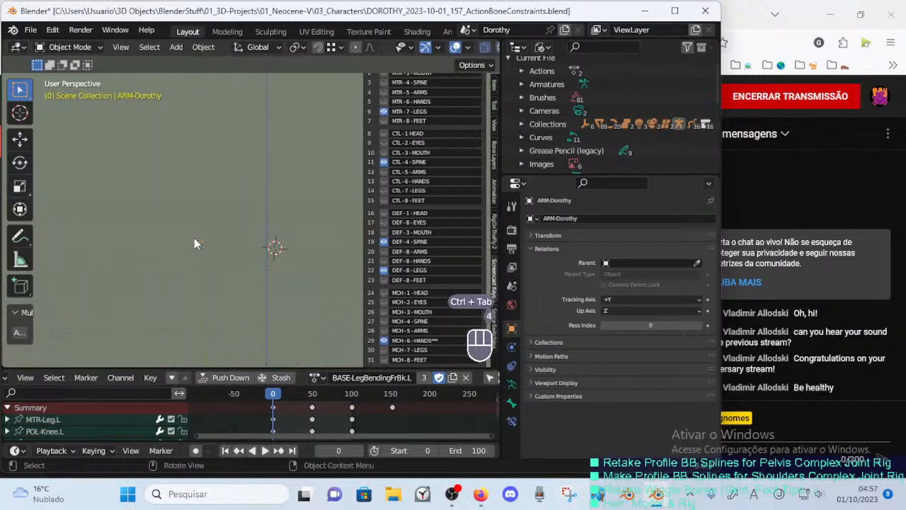
pyautogui.press('Tab')
pyautogui.hotkey('ctrl', 'z')
pyautogui.hotkey('ctrl', 'z')
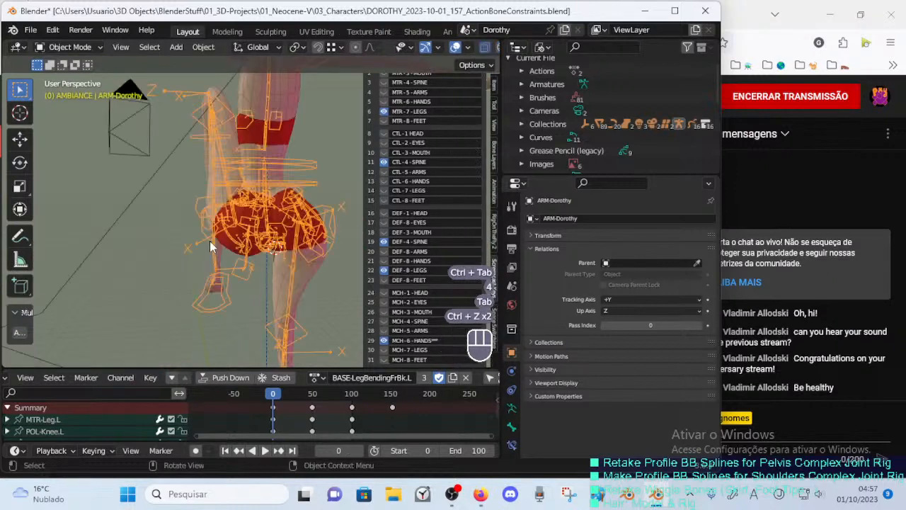
pyautogui.press('Tab')
# Annotate the left upper thigh with freehand blue arrows pointing at it from opposite sides.
pyautogui.moveTo(184, 253); pyautogui.dragTo(225, 245, button='middle')
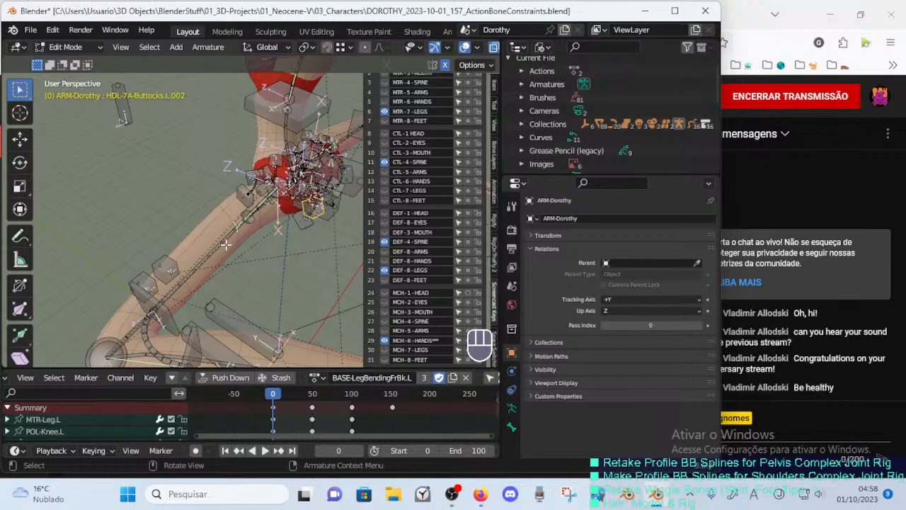
pyautogui.moveTo(201, 228); pyautogui.dragTo(256, 269, button='middle')
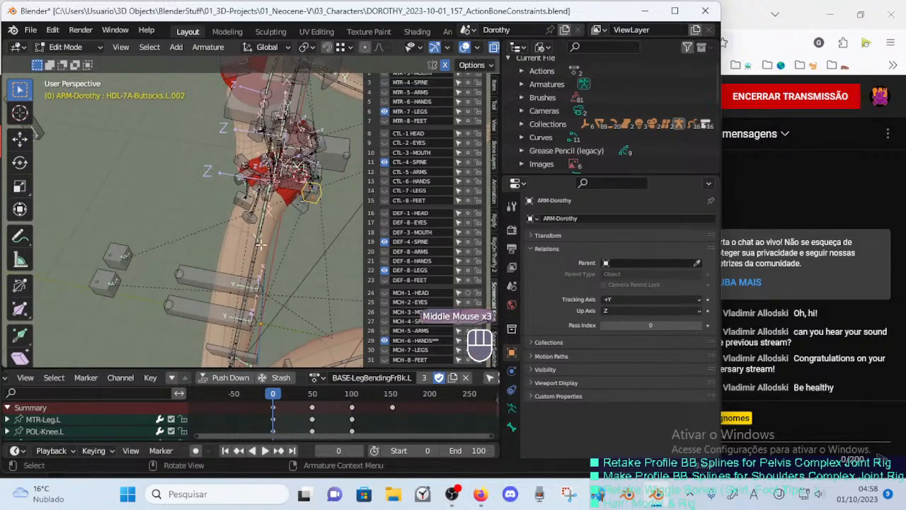
pyautogui.press('d')
pyautogui.moveTo(318, 263)
pyautogui.mouseDown()
pyautogui.moveTo(263, 261)
pyautogui.moveTo(281, 280)
pyautogui.mouseUp()
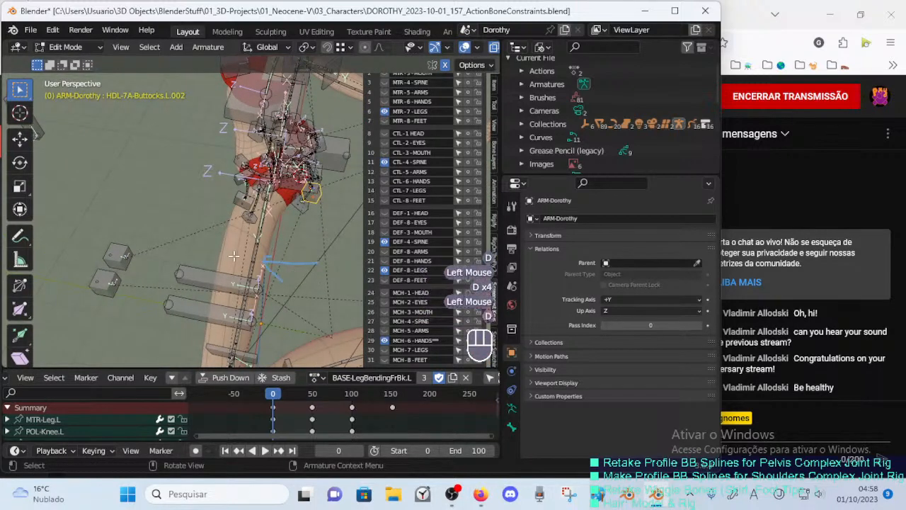
pyautogui.moveTo(186, 245); pyautogui.dragTo(223, 247)
pyautogui.moveTo(211, 251); pyautogui.dragTo(216, 269, button='middle')
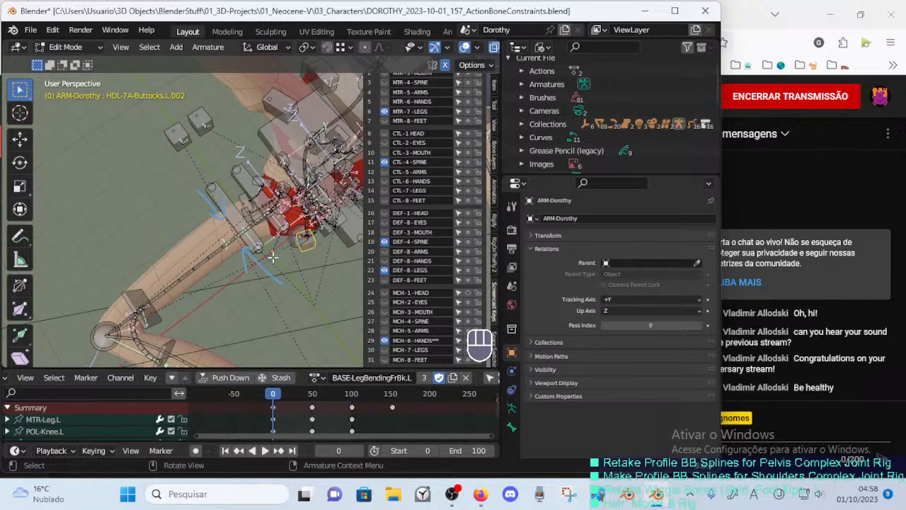
# Return to Object Mode and examine the hips, buttocks and thighs of the bent-leg pose from front and back.
pyautogui.press('Tab')
pyautogui.moveTo(292, 267); pyautogui.dragTo(234, 197, button='middle')
pyautogui.scroll(1, 191, 162)
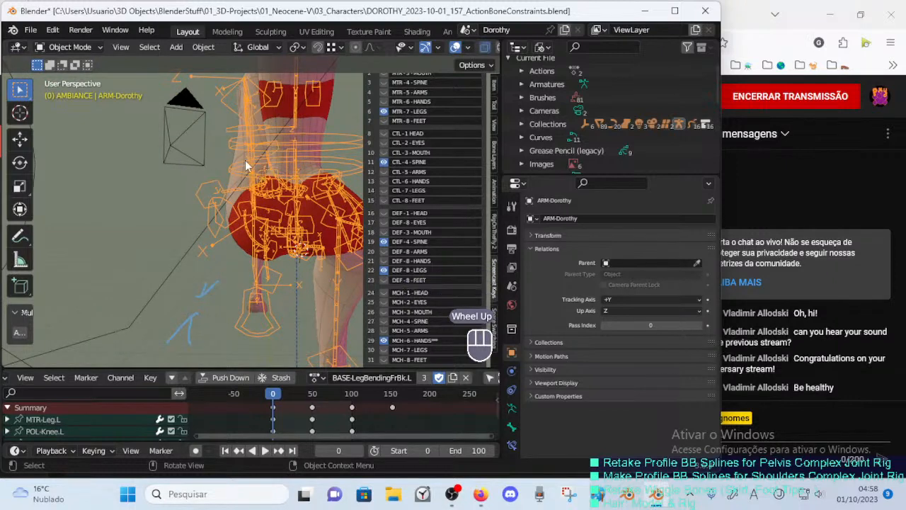
pyautogui.moveTo(241, 168); pyautogui.dragTo(248, 176, button='middle')
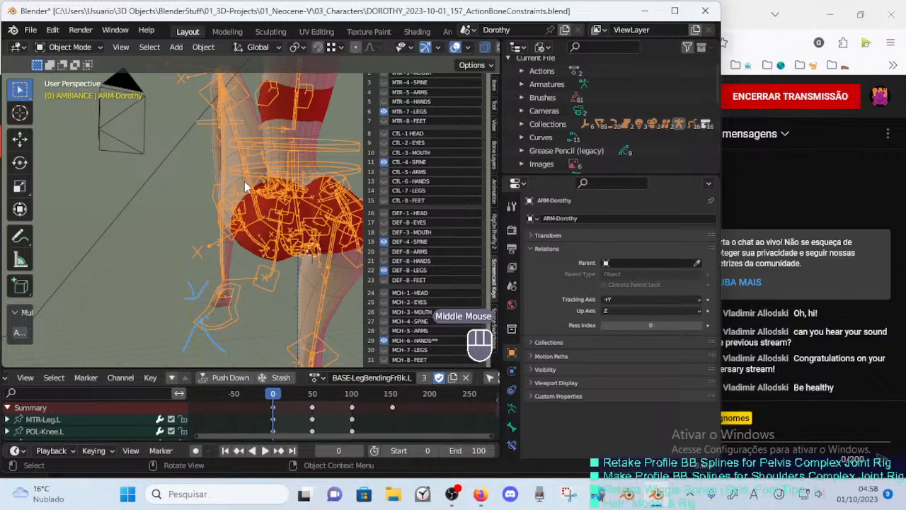
pyautogui.moveTo(245, 186); pyautogui.dragTo(243, 208, button='middle')
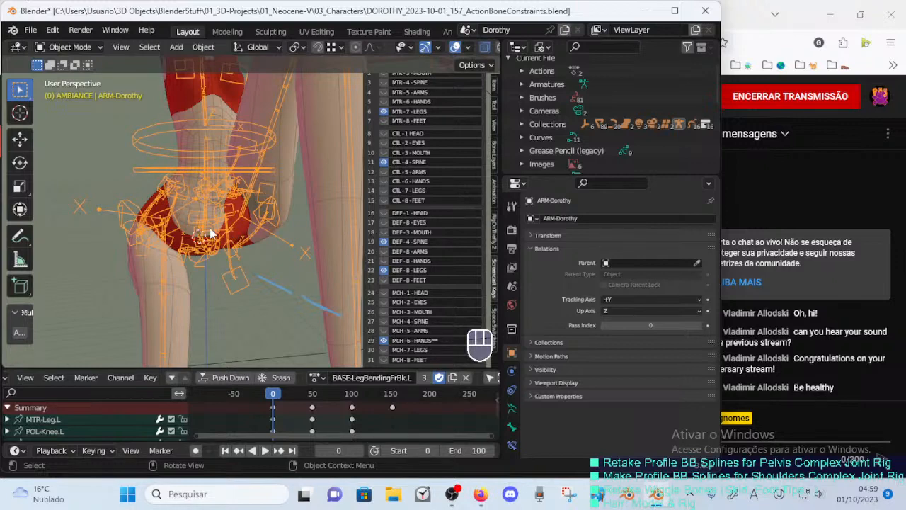
pyautogui.moveTo(234, 235); pyautogui.dragTo(233, 240, button='middle')
pyautogui.click(234, 252)
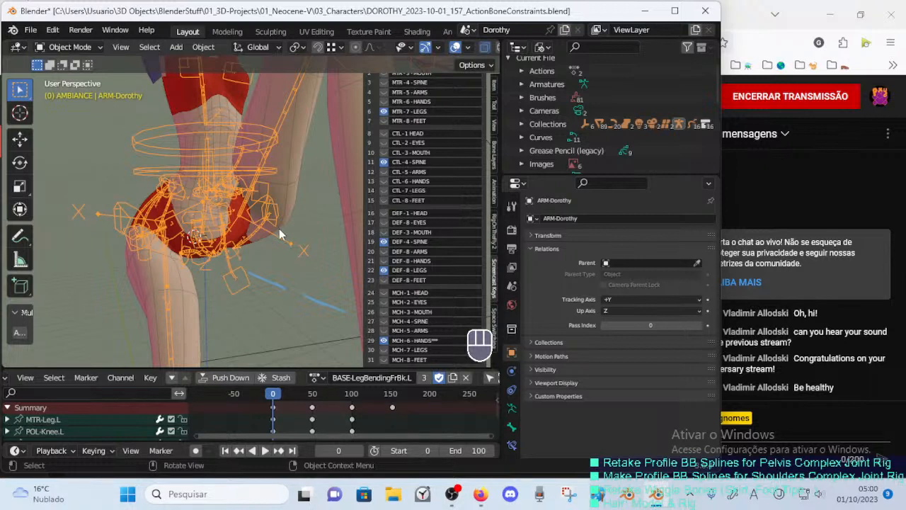
pyautogui.scroll(-2, 278, 229)
pyautogui.moveTo(278, 228); pyautogui.dragTo(187, 240, button='middle')
# Switch the armature back to Pose Mode, check the pelvis rig around the hips and deselect all bones.
pyautogui.hotkey('ctrl', 'Tab')
pyautogui.hotkey('alt', 'q')
pyautogui.hotkey('alt', 'q')
pyautogui.scroll(2, 280, 264)
pyautogui.moveTo(186, 240); pyautogui.dragTo(276, 245, button='middle')
pyautogui.moveTo(276, 245); pyautogui.dragTo(144, 240, button='middle')
pyautogui.moveTo(145, 241); pyautogui.dragTo(268, 240, button='middle')
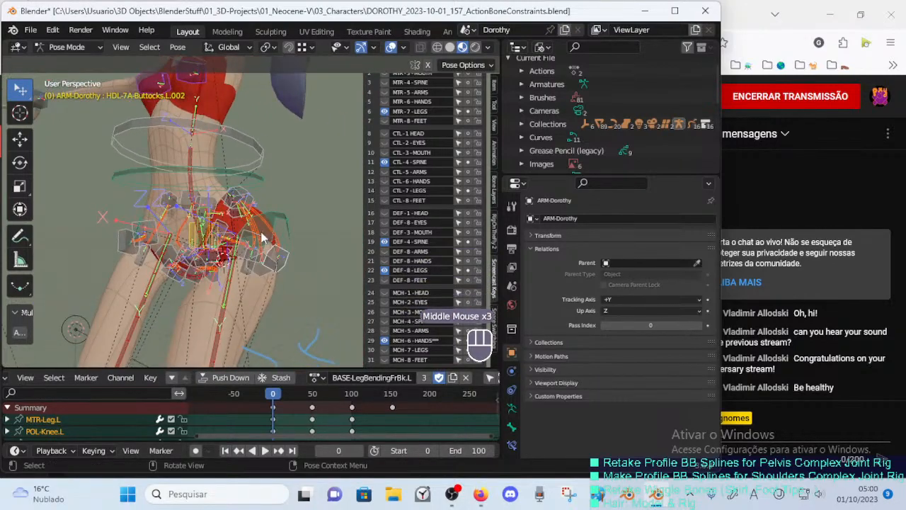
pyautogui.hotkey('alt', 'a')
# Open the earlier file DOROTHY_2023-09-30_156_ActionBoneConstraints.blend, discarding the unsaved changes in the current one.
pyautogui.click(30, 30)
pyautogui.click(49, 62)
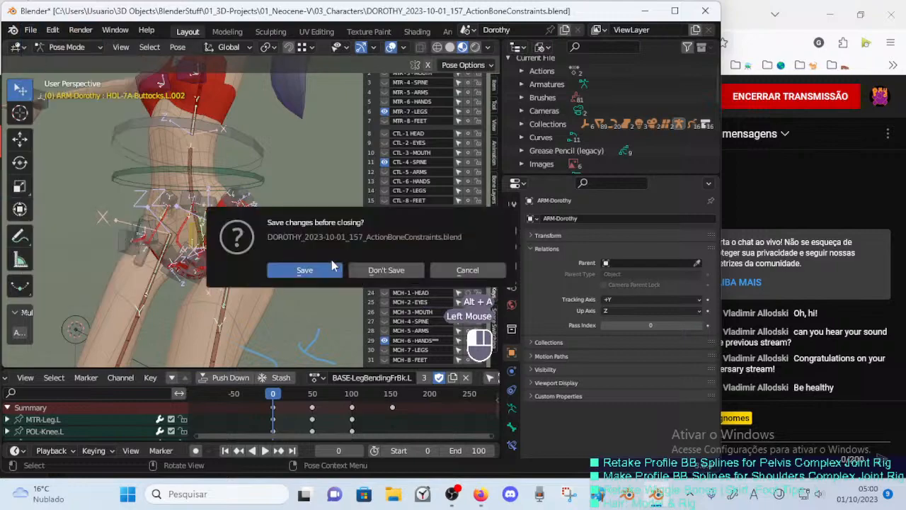
pyautogui.click(386, 269)
pyautogui.doubleClick(271, 185)
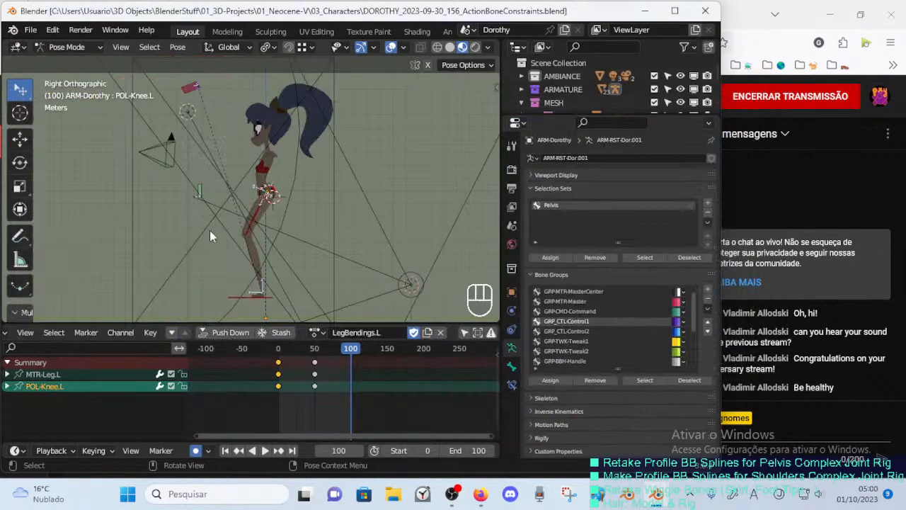
# Select the DEF-7A-Pubis.L bone across the left upper thigh and examine the pelvis rig up close.
pyautogui.moveTo(209, 230)
pyautogui.mouseDown(button='middle')
pyautogui.moveTo(314, 266)
pyautogui.moveTo(217, 225)
pyautogui.mouseUp(button='middle')
pyautogui.scroll(3, 303, 264)
pyautogui.scroll(2, 304, 243)
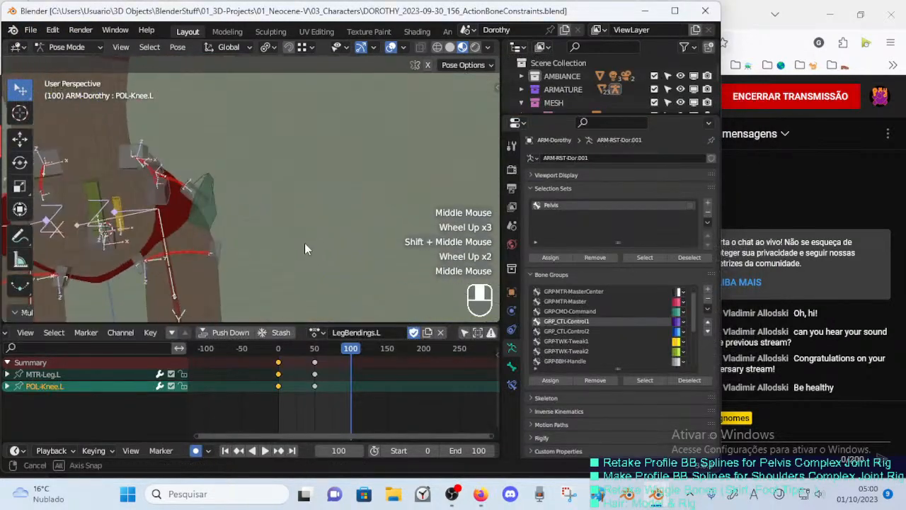
pyautogui.moveTo(305, 243); pyautogui.dragTo(290, 236, button='middle')
pyautogui.moveTo(290, 236); pyautogui.dragTo(230, 224, button='middle')
pyautogui.click(284, 227)
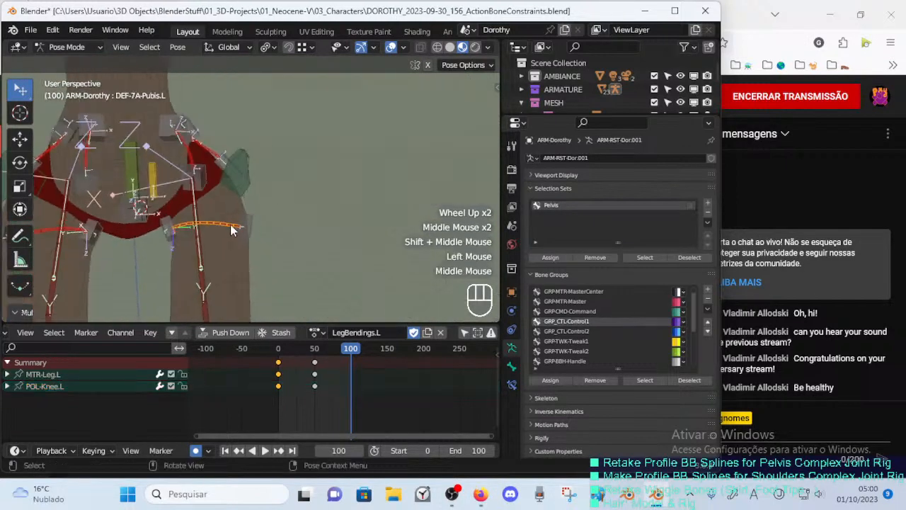
# Scrub the leg-bending animation to frame 38 and unlink the LegBendings.L action from the armature.
pyautogui.scroll(-2, 230, 224)
pyautogui.moveTo(342, 349); pyautogui.dragTo(321, 348)
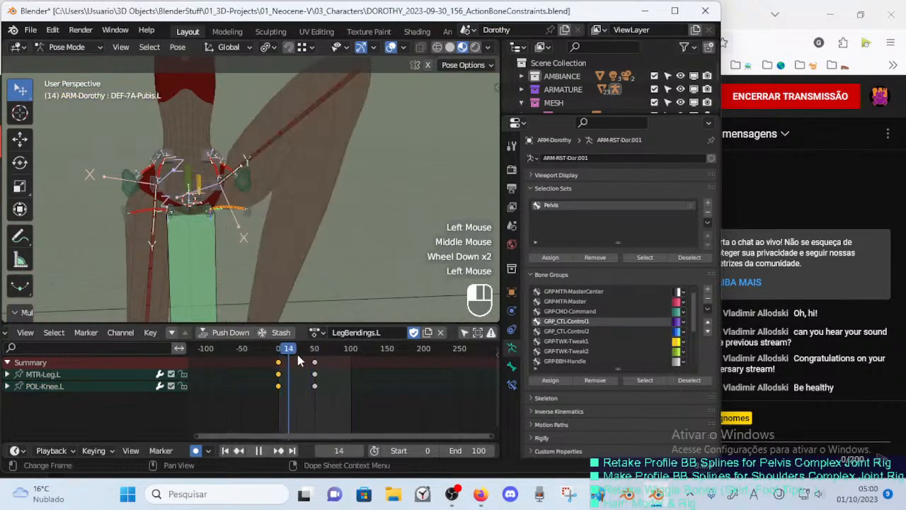
pyautogui.click(316, 332)
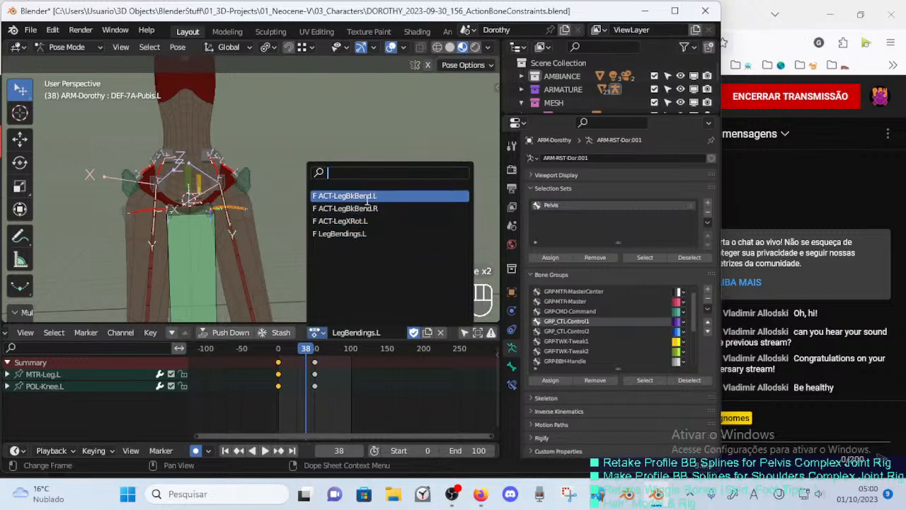
pyautogui.click(440, 332)
# Select all pose bones and reset them to their rest pose.
pyautogui.moveTo(337, 309); pyautogui.dragTo(190, 287, button='middle')
pyautogui.press('a')
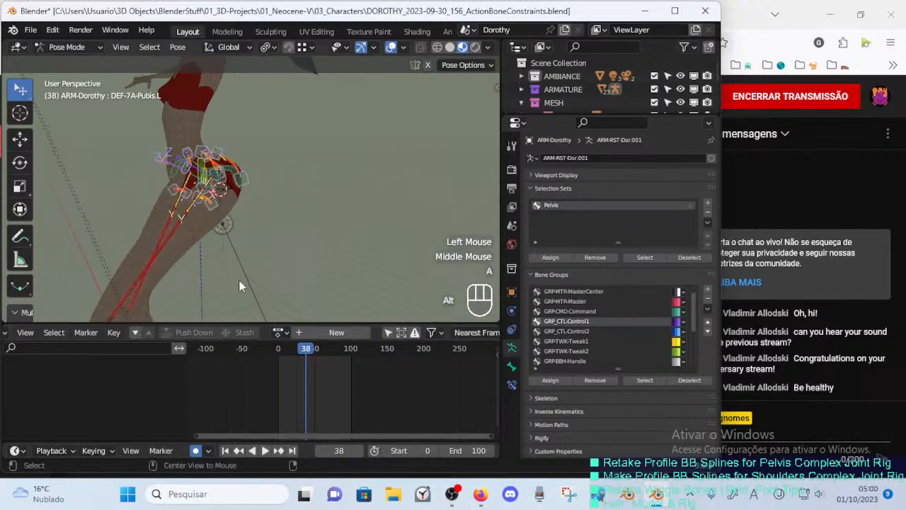
pyautogui.hotkey('alt', 'q')
pyautogui.hotkey('alt', 'q')
# Turn off automatic keyframing and delete all keyframes in the ARM-DorothyAction action.
pyautogui.click(298, 382)
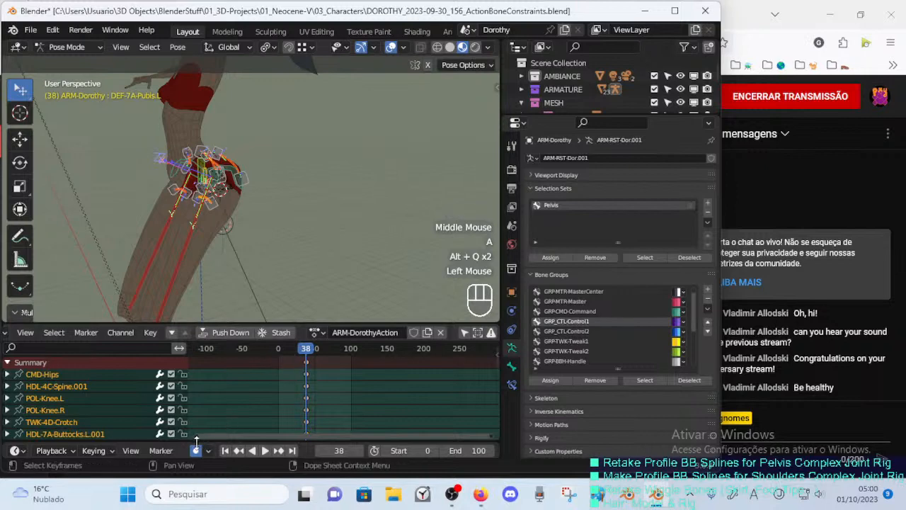
pyautogui.click(195, 450)
pyautogui.press('a')
pyautogui.press('x')
pyautogui.click(283, 399)
# Select the MTR-Leg.L foot control, lift the left leg up behind the body and rotate the foot about global X.
pyautogui.moveTo(287, 315); pyautogui.dragTo(234, 257, button='middle')
pyautogui.scroll(-4, 290, 280)
pyautogui.click(270, 273)
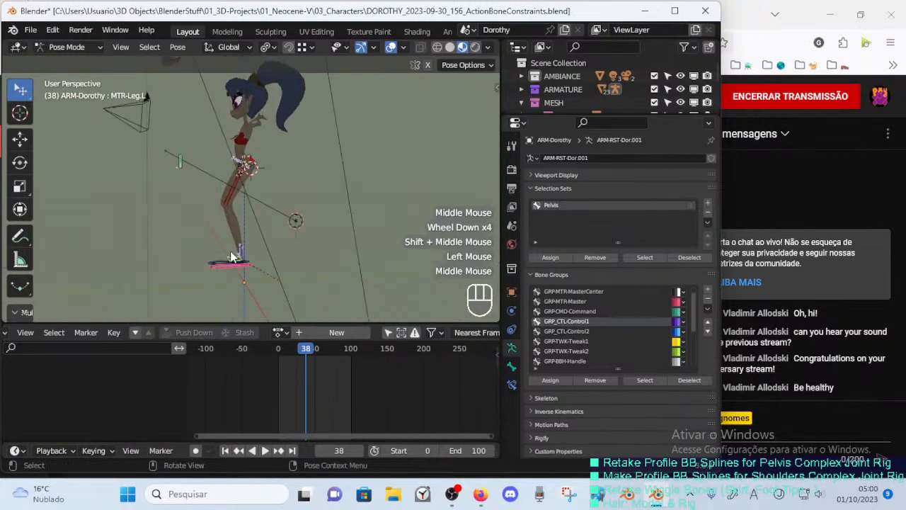
pyautogui.press('g')
pyautogui.click(305, 216)
pyautogui.press('r')
pyautogui.press('x')
pyautogui.click(363, 171)
pyautogui.press('g')
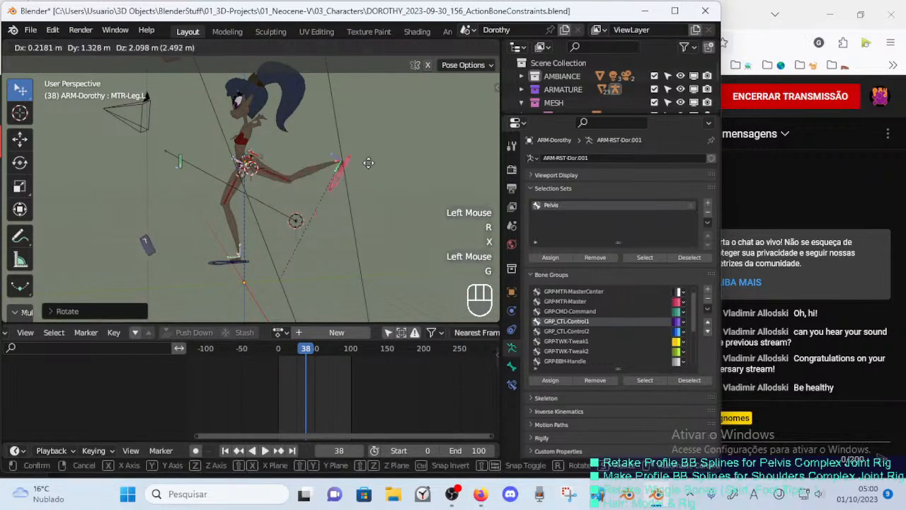
pyautogui.click(373, 153)
pyautogui.press('r')
pyautogui.press('x')
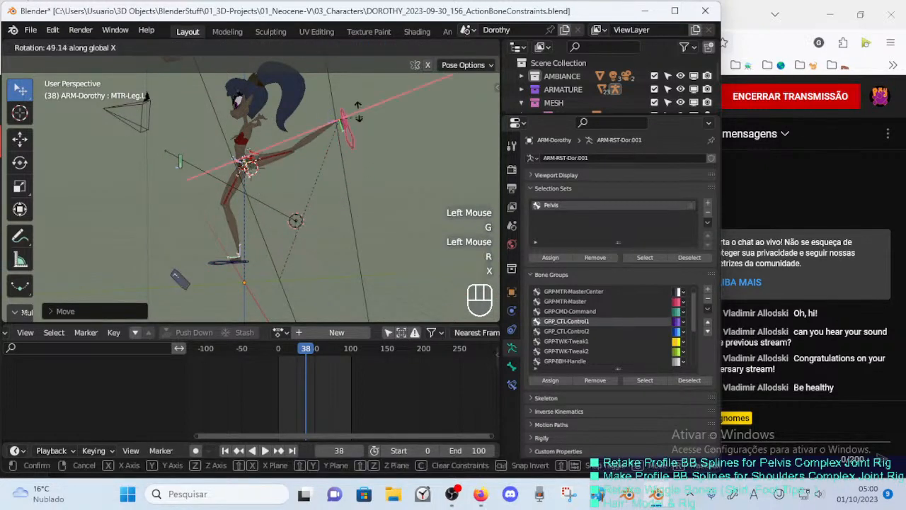
pyautogui.click(288, 167)
# Move MTR-Leg.L up toward the shoulders so the left knee bends sharply behind the body, checking the hip deformation.
pyautogui.scroll(3, 288, 183)
pyautogui.keyDown('shift'); pyautogui.moveTo(289, 187); pyautogui.dragTo(374, 153, button='middle'); pyautogui.keyUp('shift')
pyautogui.press('g')
pyautogui.click(277, 142)
pyautogui.moveTo(277, 142); pyautogui.dragTo(312, 161, button='middle')
pyautogui.moveTo(255, 169); pyautogui.dragTo(286, 178, button='middle')
pyautogui.moveTo(264, 151); pyautogui.dragTo(312, 147, button='middle')
pyautogui.keyDown('shift'); pyautogui.moveTo(291, 157); pyautogui.dragTo(241, 191, button='middle'); pyautogui.keyUp('shift')
pyautogui.press('g')
pyautogui.click(295, 177)
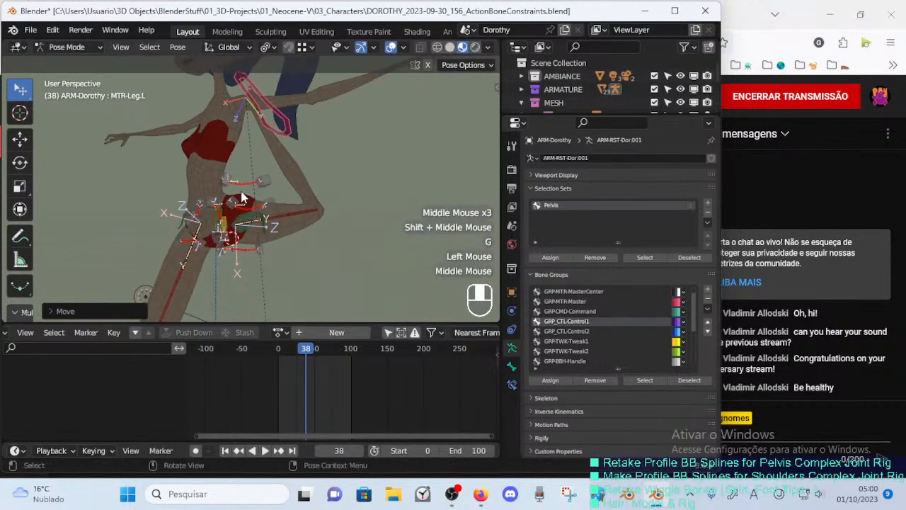
# Reposition MTR-Leg.L around the raised left leg to test the buttocks from the opposite side and from behind.
pyautogui.scroll(2, 301, 176)
pyautogui.moveTo(300, 176); pyautogui.dragTo(231, 223, button='middle')
pyautogui.press('g')
pyautogui.click(222, 356)
pyautogui.scroll(-1, 164, 271)
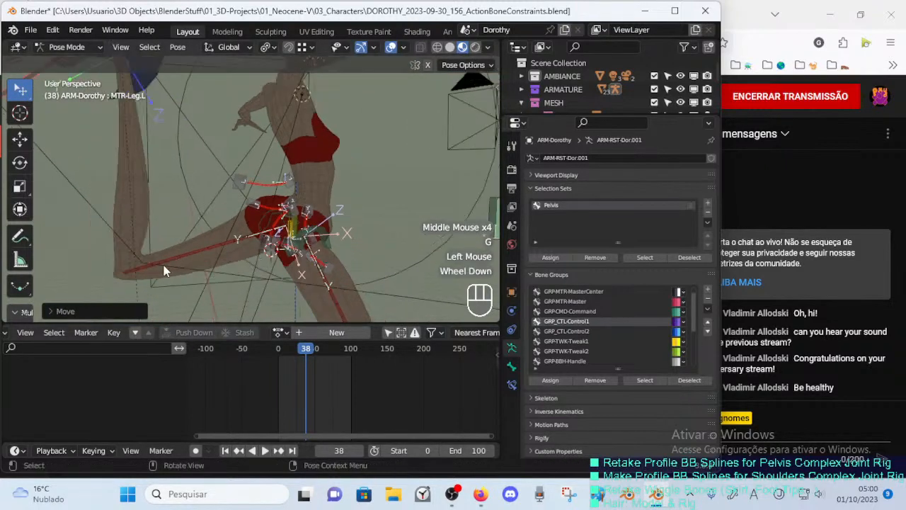
pyautogui.scroll(-1, 164, 270)
pyautogui.press('g')
pyautogui.click(181, 292)
pyautogui.moveTo(181, 291); pyautogui.dragTo(283, 217, button='middle')
pyautogui.press('g')
pyautogui.click(280, 227)
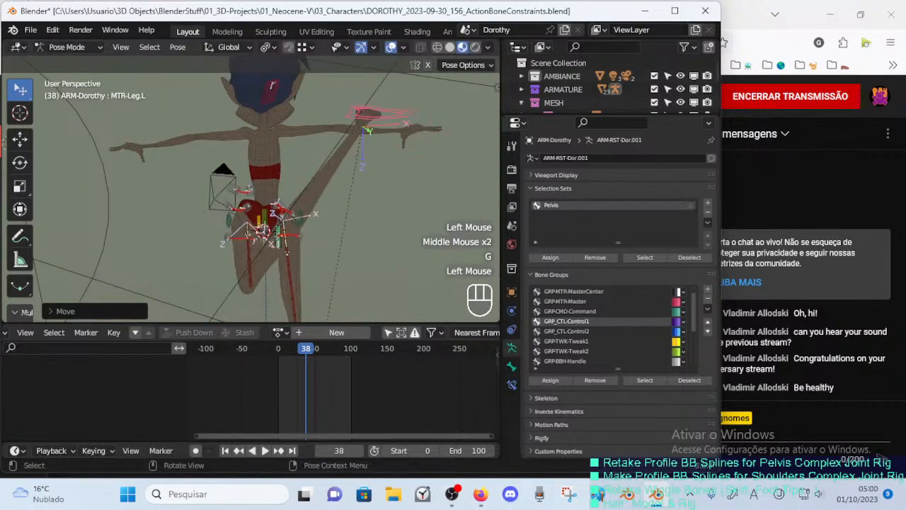
# Rotate MTR-Leg.L and move the left foot across behind the head and back, testing the bent hip.
pyautogui.press('r')
pyautogui.click(378, 143)
pyautogui.press('g')
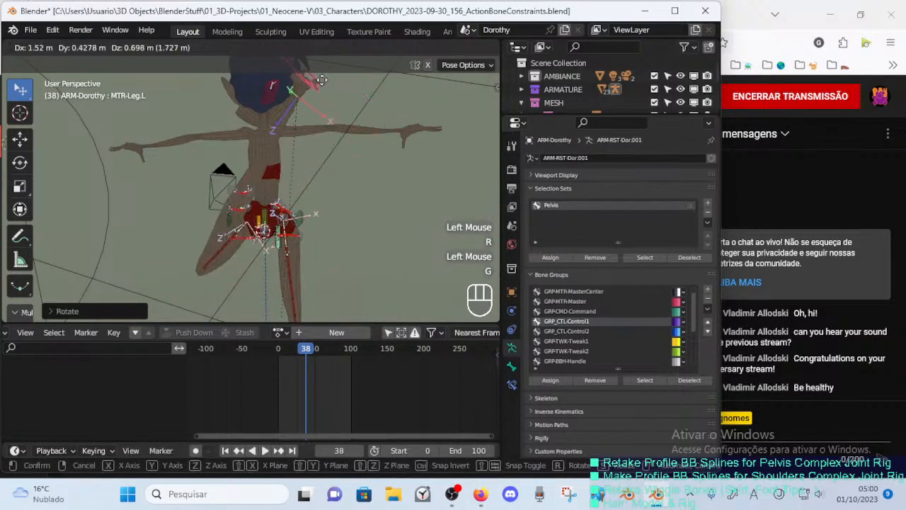
pyautogui.click(320, 83)
pyautogui.press('g')
pyautogui.click(287, 149)
pyautogui.moveTo(287, 152); pyautogui.dragTo(378, 189, button='middle')
# Lower MTR-Leg.L to hip height behind the body and reset the pose to rest.
pyautogui.press('g')
pyautogui.click(289, 224)
pyautogui.press('g')
pyautogui.click(316, 240)
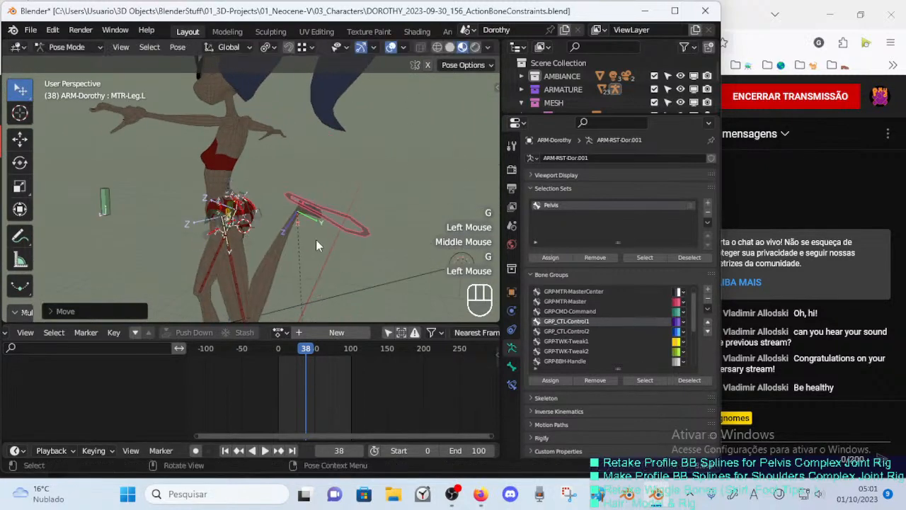
pyautogui.hotkey('alt', 'q')
pyautogui.hotkey('alt', 'q')
# Examine the Action constraints of the HDL-7A-Buttocks.L.002 handle and the constraint on the ActionsSwitch bone.
pyautogui.moveTo(263, 239); pyautogui.dragTo(317, 250, button='middle')
pyautogui.scroll(2, 298, 248)
pyautogui.click(276, 256)
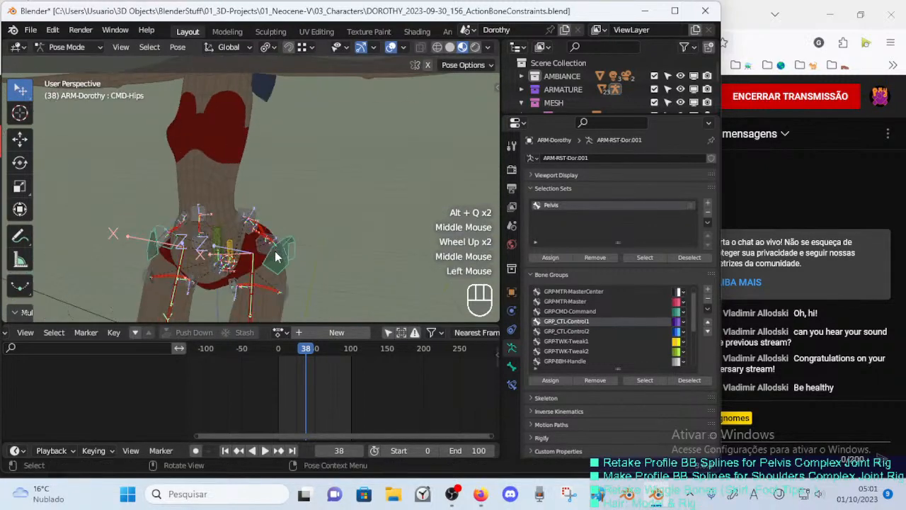
pyautogui.press('a')
pyautogui.keyDown('shift'); pyautogui.click(271, 255); pyautogui.keyUp('shift')
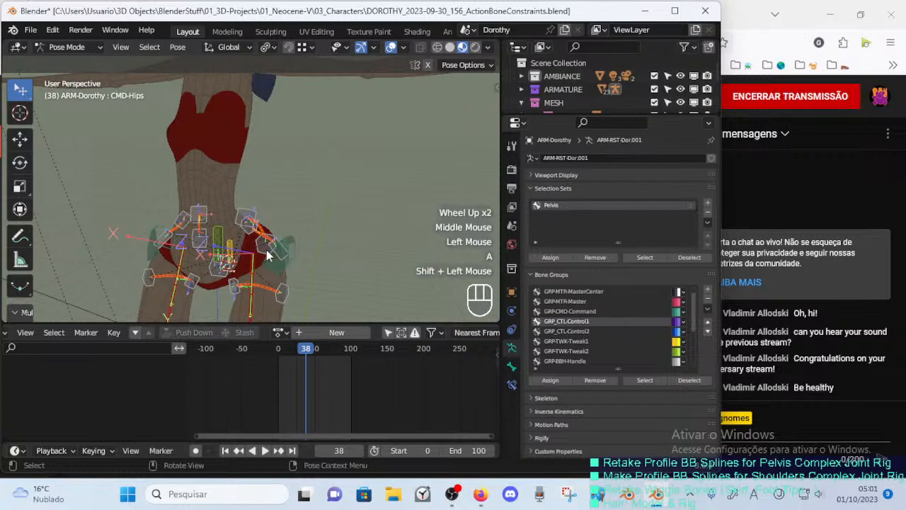
pyautogui.keyDown('shift'); pyautogui.click(263, 251); pyautogui.keyUp('shift')
pyautogui.click(512, 384)
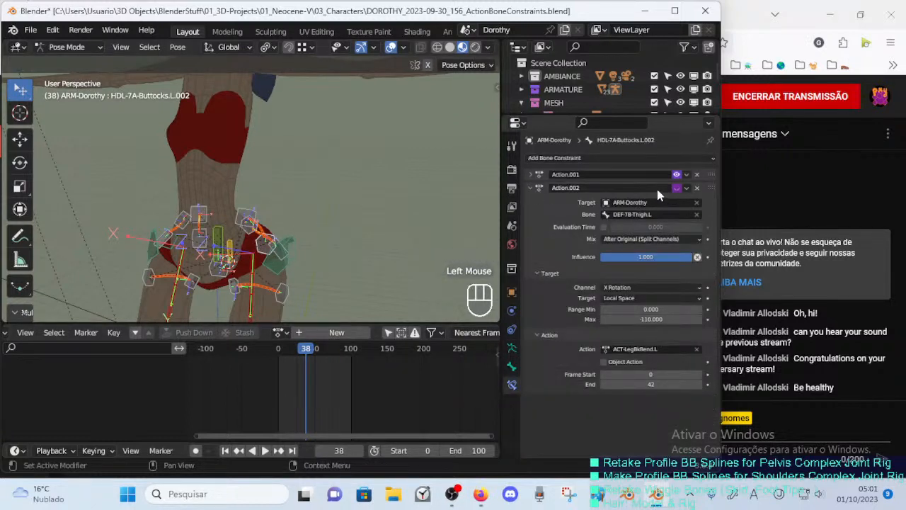
pyautogui.scroll(-2, 248, 237)
pyautogui.click(186, 249)
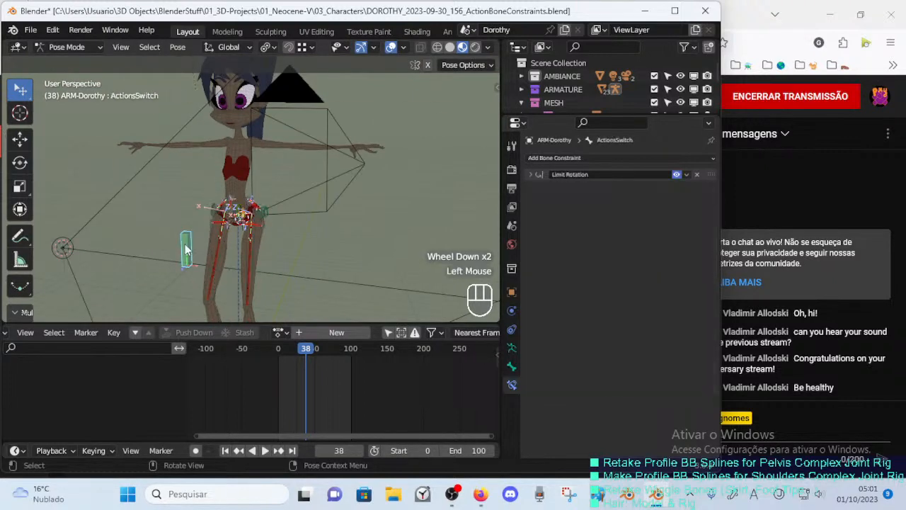
# Select MTR-Leg.L and lift the left foot to knee height so the leg bends.
pyautogui.scroll(-1, 227, 249)
pyautogui.keyDown('shift'); pyautogui.moveTo(227, 250); pyautogui.dragTo(189, 273, button='middle'); pyautogui.keyUp('shift')
pyautogui.click(287, 276)
pyautogui.press('g')
pyautogui.click(171, 196)
pyautogui.moveTo(171, 196); pyautogui.dragTo(341, 201, button='middle')
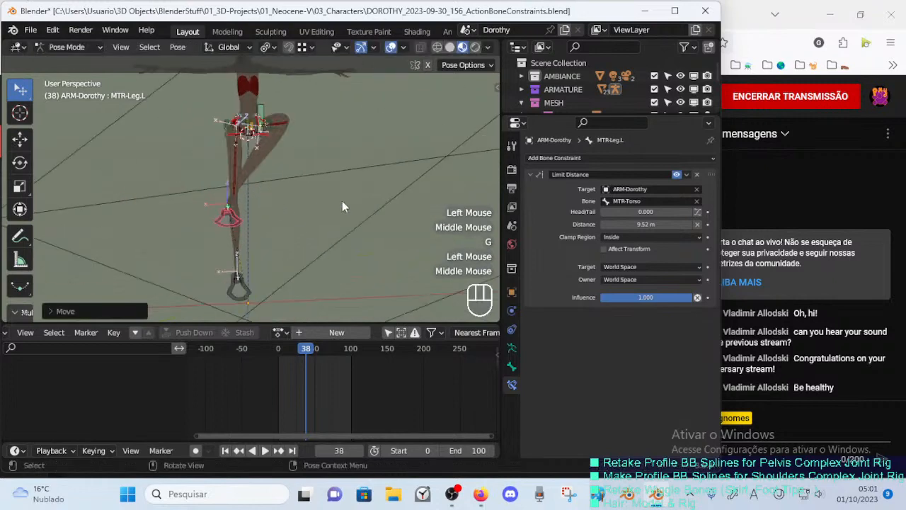
pyautogui.press('g')
pyautogui.click(283, 188)
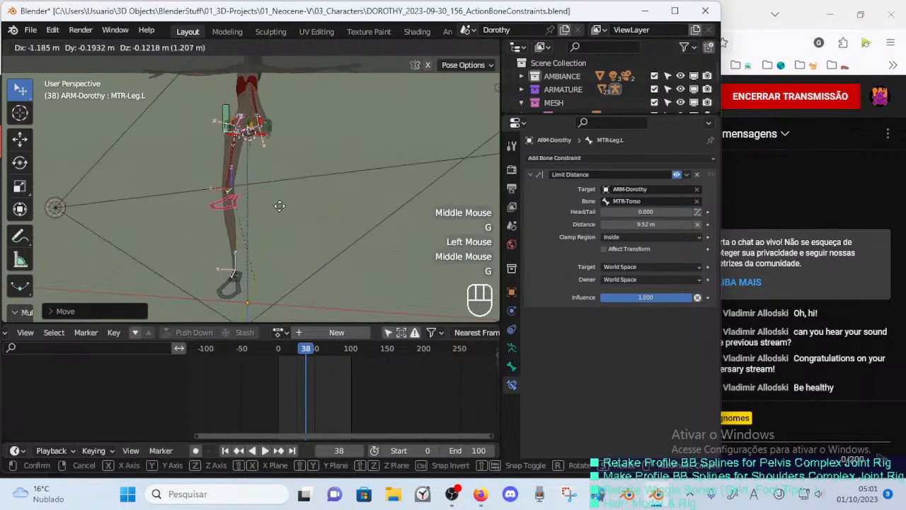
# Move MTR-Leg.L outward and up until the left leg extends roughly horizontally away from the hips.
pyautogui.scroll(1, 294, 184)
pyautogui.keyDown('shift'); pyautogui.moveTo(296, 185); pyautogui.dragTo(269, 213, button='middle'); pyautogui.keyUp('shift')
pyautogui.moveTo(269, 212); pyautogui.dragTo(229, 248, button='middle')
pyautogui.scroll(2, 209, 201)
pyautogui.moveTo(210, 201); pyautogui.dragTo(234, 206, button='middle')
pyautogui.moveTo(233, 205); pyautogui.dragTo(256, 234, button='middle')
pyautogui.press('g')
pyautogui.click(356, 239)
pyautogui.press('g')
pyautogui.scroll(-3, 279, 236)
pyautogui.click(311, 223)
pyautogui.scroll(-3, 312, 223)
pyautogui.press('g')
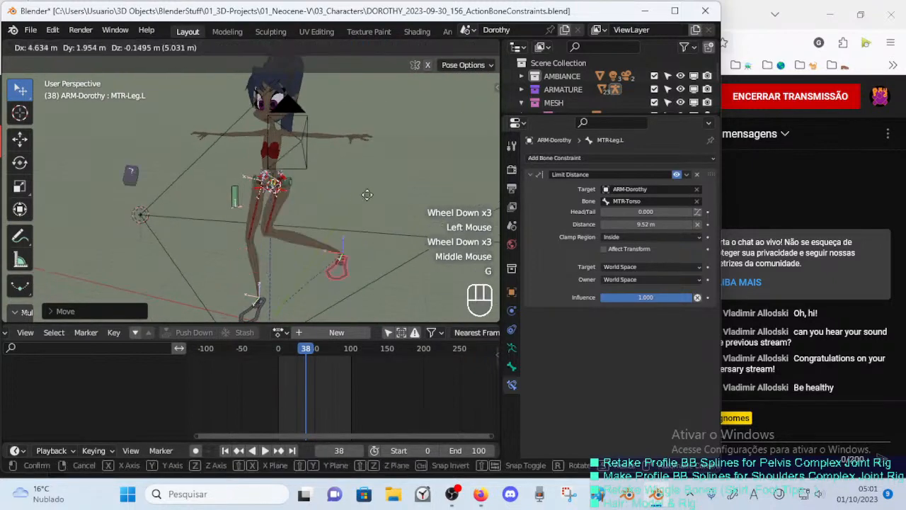
pyautogui.click(325, 176)
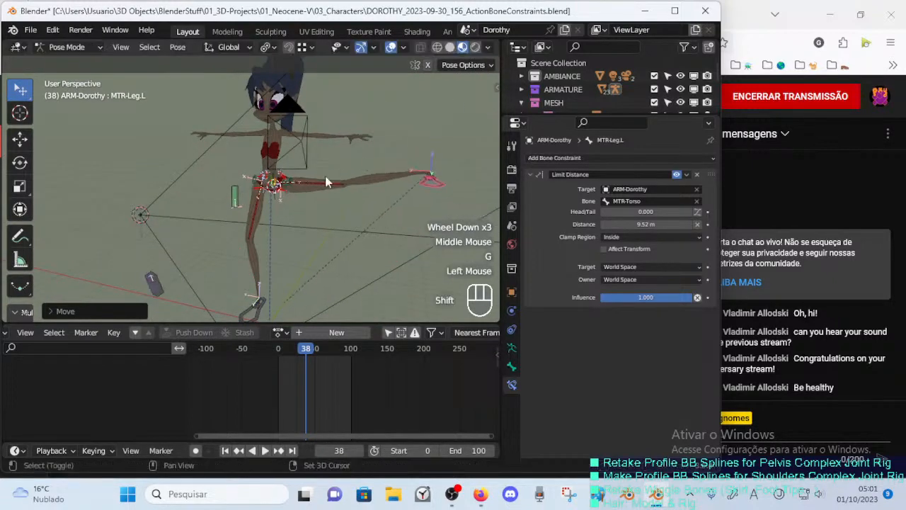
# Raise MTR-Leg.L behind the body, rotate it about global X and adjust the left foot's position.
pyautogui.scroll(2, 269, 216)
pyautogui.keyDown('shift'); pyautogui.moveTo(325, 176); pyautogui.dragTo(180, 262, button='middle'); pyautogui.keyUp('shift')
pyautogui.press('g')
pyautogui.click(324, 247)
pyautogui.press('g')
pyautogui.click(357, 216)
pyautogui.press('r')
pyautogui.press('x')
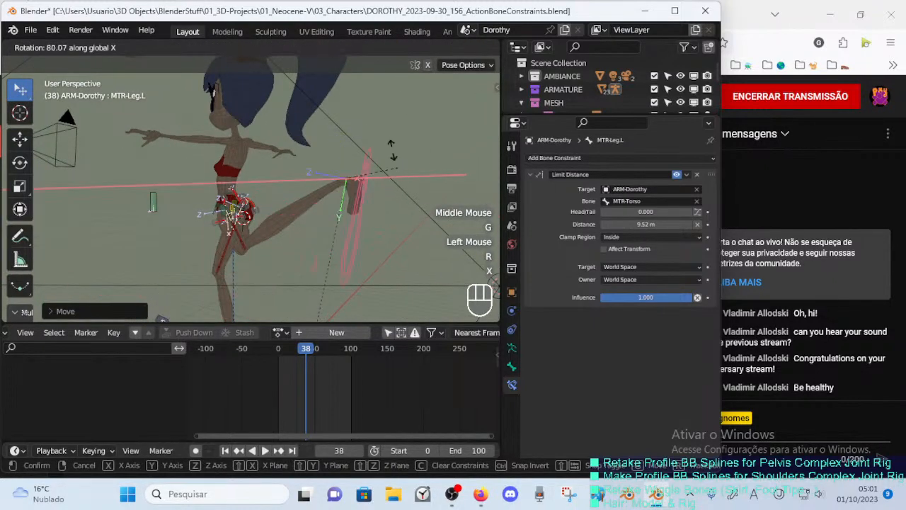
pyautogui.click(299, 227)
pyautogui.press('g')
pyautogui.click(348, 202)
# Swing MTR-Leg.L from the side toward the head so the left leg folds behind the back, checking the pelvis from behind.
pyautogui.moveTo(348, 202); pyautogui.dragTo(217, 193, button='middle')
pyautogui.press('g')
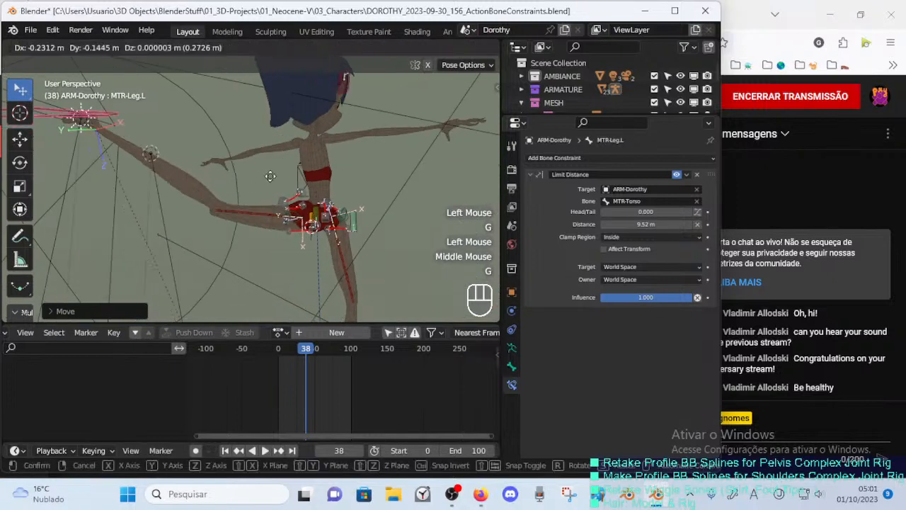
pyautogui.click(254, 211)
pyautogui.scroll(2, 264, 223)
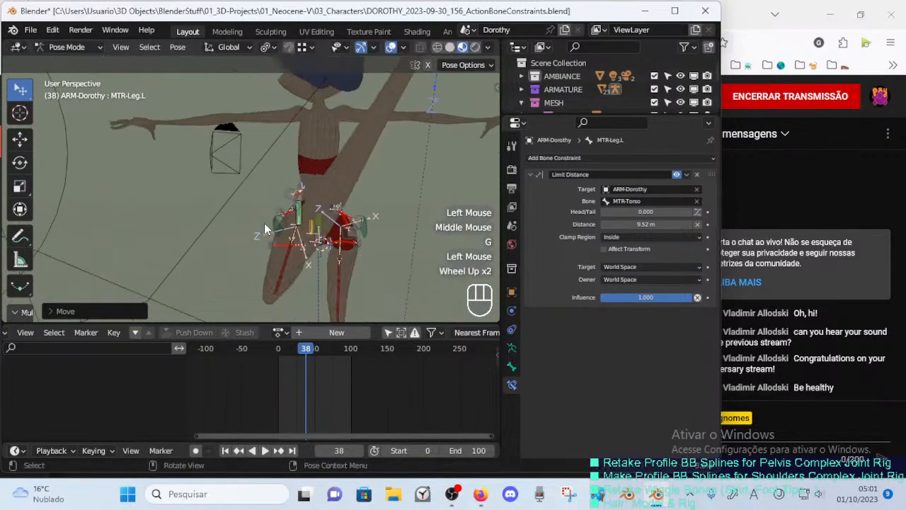
pyautogui.moveTo(264, 223); pyautogui.dragTo(433, 248, button='middle')
pyautogui.moveTo(433, 247); pyautogui.dragTo(319, 212, button='middle')
pyautogui.press('g')
pyautogui.click(258, 215)
pyautogui.moveTo(258, 215); pyautogui.dragTo(488, 193, button='middle')
pyautogui.press('g')
pyautogui.click(342, 210)
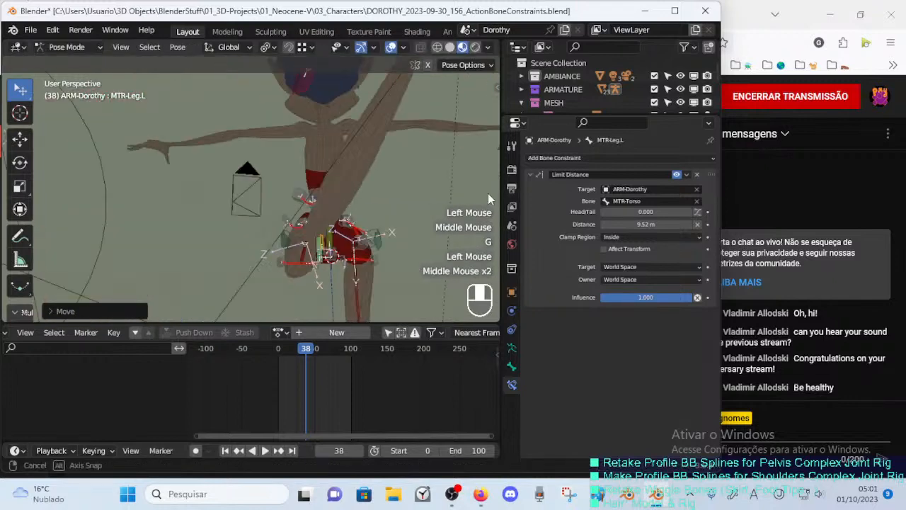
# Fine-tune the MTR-Leg.L position of the folded left leg, checking the pelvis from behind and below.
pyautogui.moveTo(425, 212); pyautogui.dragTo(409, 176, button='middle')
pyautogui.press('g')
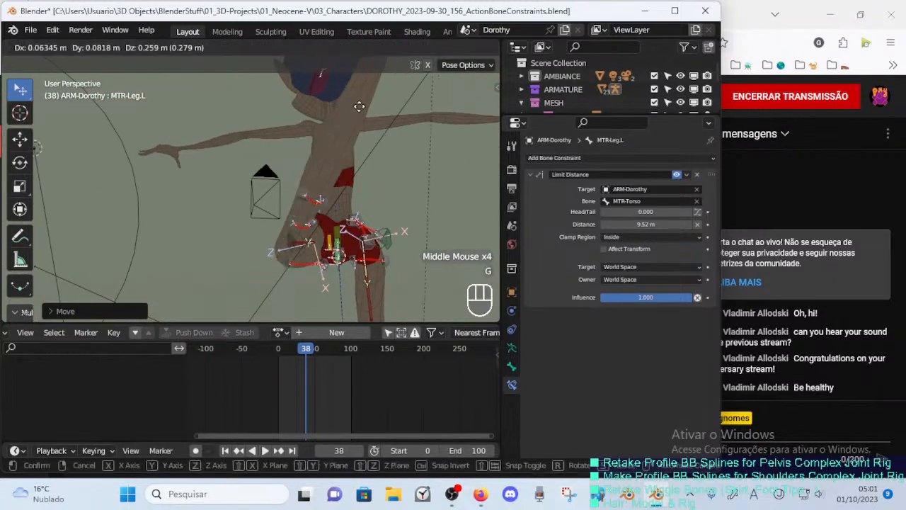
pyautogui.click(354, 128)
pyautogui.moveTo(355, 128); pyautogui.dragTo(319, 242, button='middle')
pyautogui.press('g')
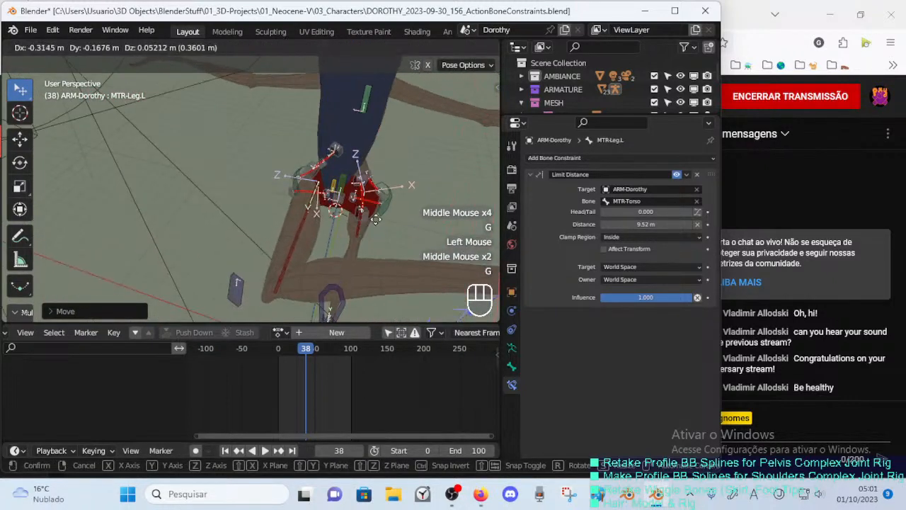
pyautogui.click(385, 208)
# Select the POL-Knee.R pole target above the head and move it slightly.
pyautogui.scroll(-4, 383, 209)
pyautogui.moveTo(321, 196); pyautogui.dragTo(304, 170, button='middle')
pyautogui.moveTo(305, 169)
pyautogui.mouseDown(button='middle')
pyautogui.moveTo(317, 205)
pyautogui.moveTo(289, 165)
pyautogui.mouseUp(button='middle')
pyautogui.click(291, 164)
pyautogui.press('g')
pyautogui.click(298, 157)
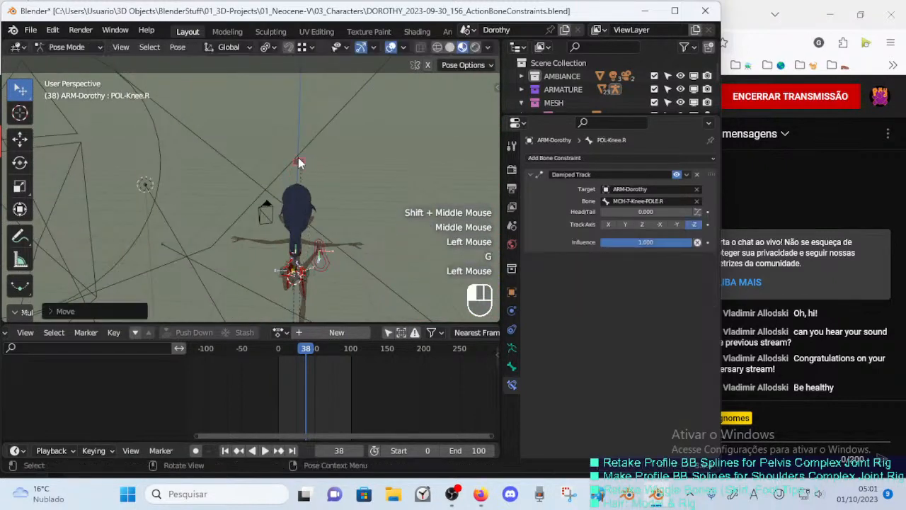
# Select the POL-Knee.L pole target near the feet and reposition it to steer the left knee.
pyautogui.scroll(-2, 278, 246)
pyautogui.click(255, 284)
pyautogui.press('g')
pyautogui.click(256, 284)
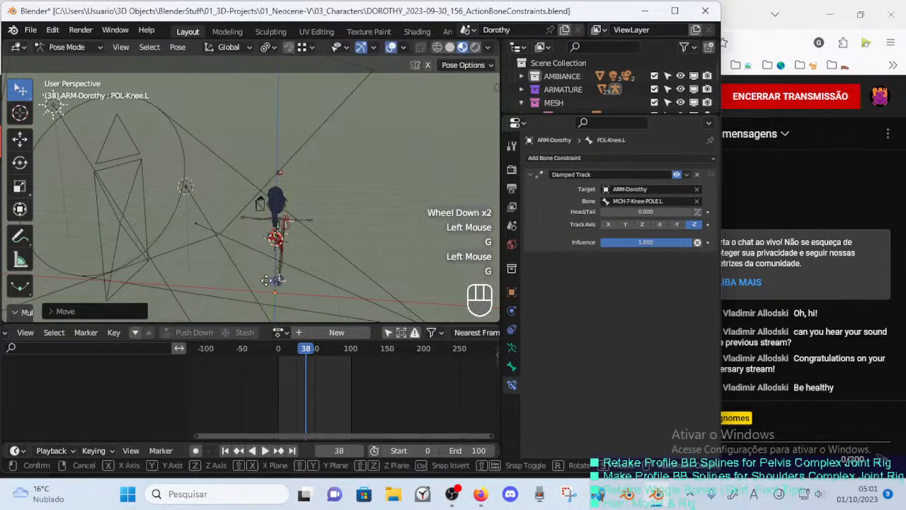
pyautogui.press('g')
pyautogui.click(258, 286)
pyautogui.scroll(2, 250, 279)
pyautogui.keyDown('shift'); pyautogui.moveTo(250, 279); pyautogui.dragTo(343, 192, button='middle'); pyautogui.keyUp('shift')
pyautogui.scroll(2, 284, 192)
pyautogui.press('g')
pyautogui.click(343, 207)
pyautogui.scroll(2, 335, 237)
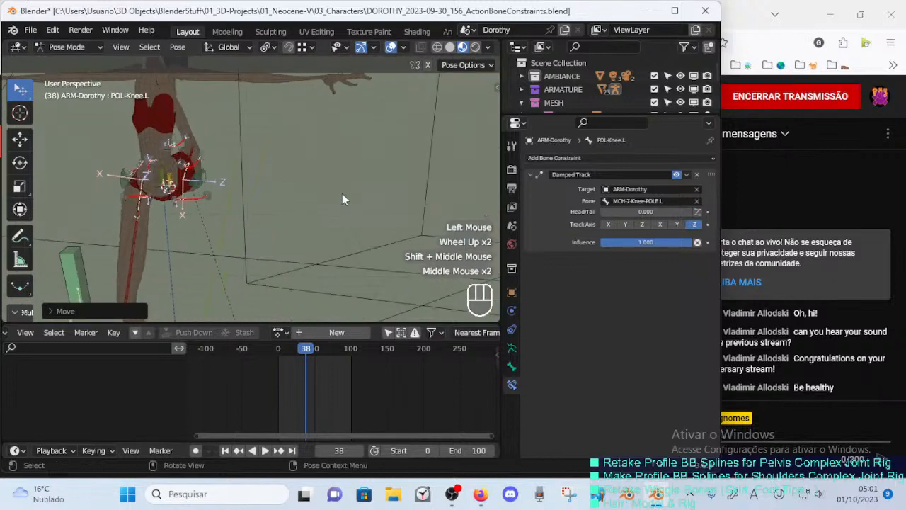
# Adjust POL-Knee.L from the front and shift MTR-Leg.L slightly upward beside the neck.
pyautogui.press('KP_1')
pyautogui.press('shift')
pyautogui.moveTo(309, 246); pyautogui.dragTo(292, 196, button='middle')
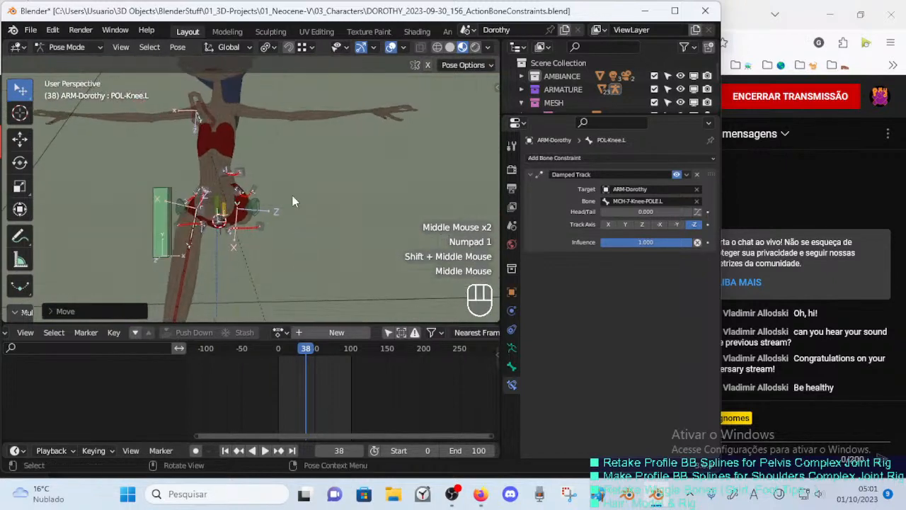
pyautogui.scroll(-1, 292, 195)
pyautogui.press('g')
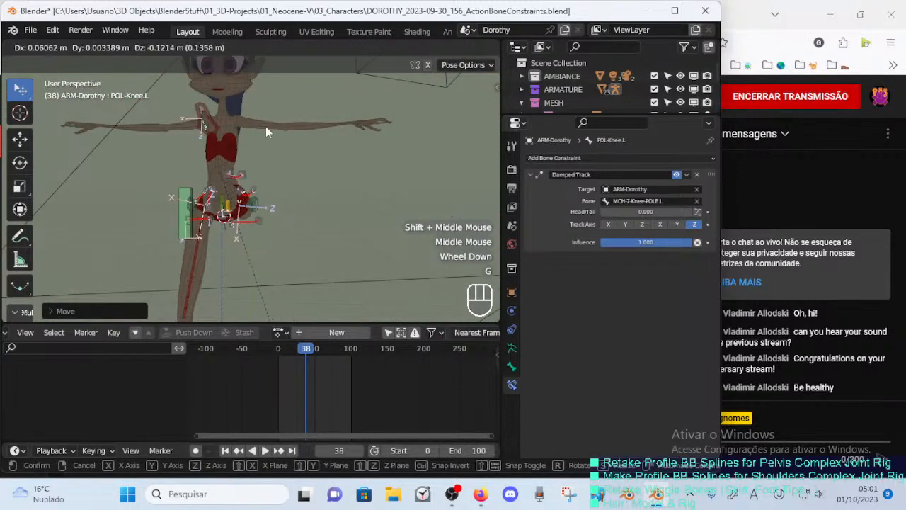
pyautogui.click(266, 126)
pyautogui.click(225, 108)
pyautogui.press('g')
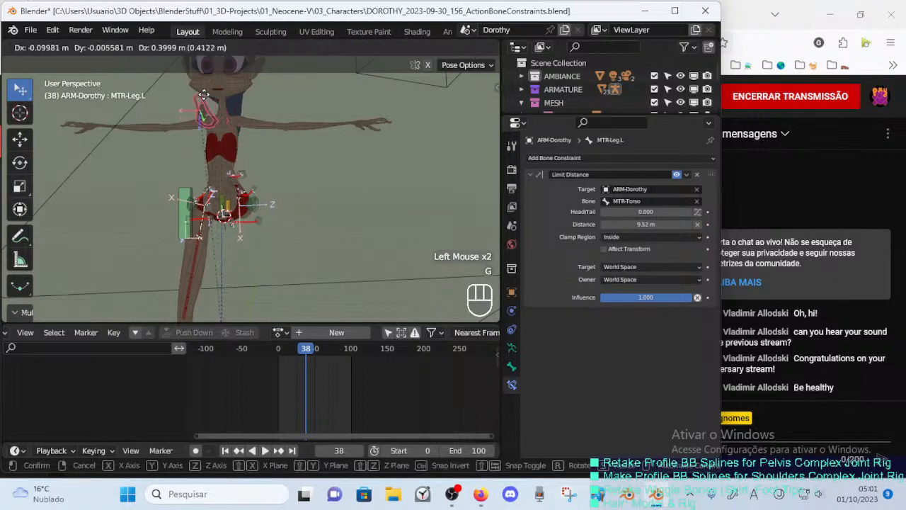
pyautogui.click(203, 94)
pyautogui.scroll(-4, 207, 117)
pyautogui.click(238, 82)
pyautogui.press('g')
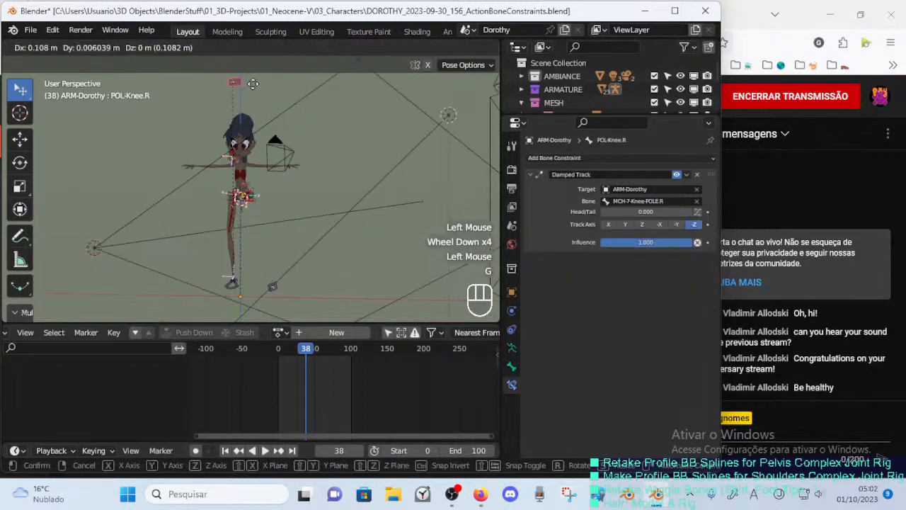
pyautogui.press('Escape')
# Select the POL-Knee.L pole target near the feet and reposition it slightly.
pyautogui.scroll(2, 277, 290)
pyautogui.keyDown('shift'); pyautogui.scroll(1, 276, 290); pyautogui.keyUp('shift')
pyautogui.keyDown('shift'); pyautogui.moveTo(277, 290); pyautogui.dragTo(295, 256, button='middle'); pyautogui.keyUp('shift')
pyautogui.press('g')
pyautogui.click(272, 226)
# Move the HDL-7A-Hips.L.002 handle beside the left hip, adjusting it from two angles.
pyautogui.scroll(2, 279, 226)
pyautogui.scroll(-1, 331, 186)
pyautogui.scroll(1, 331, 186)
pyautogui.scroll(2, 296, 257)
pyautogui.scroll(1, 310, 224)
pyautogui.moveTo(309, 223); pyautogui.dragTo(298, 243, button='middle')
pyautogui.scroll(-2, 299, 222)
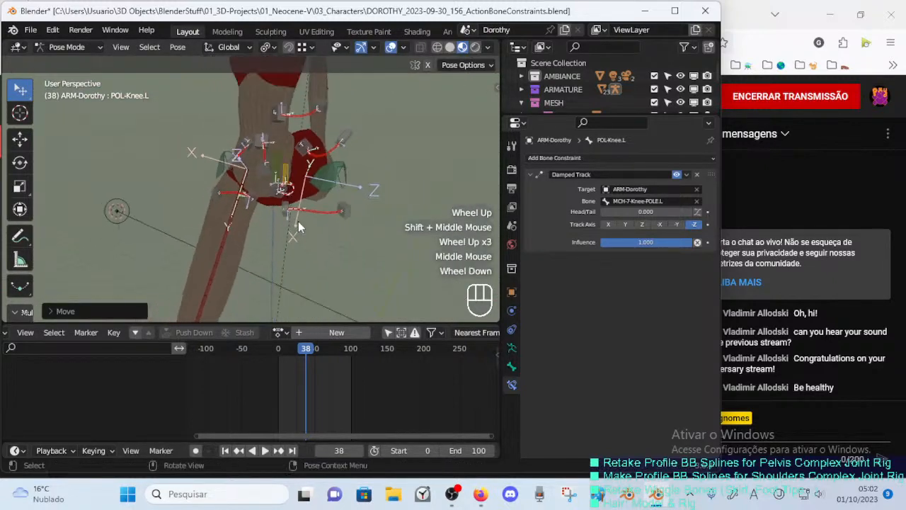
pyautogui.click(330, 154)
pyautogui.press('g')
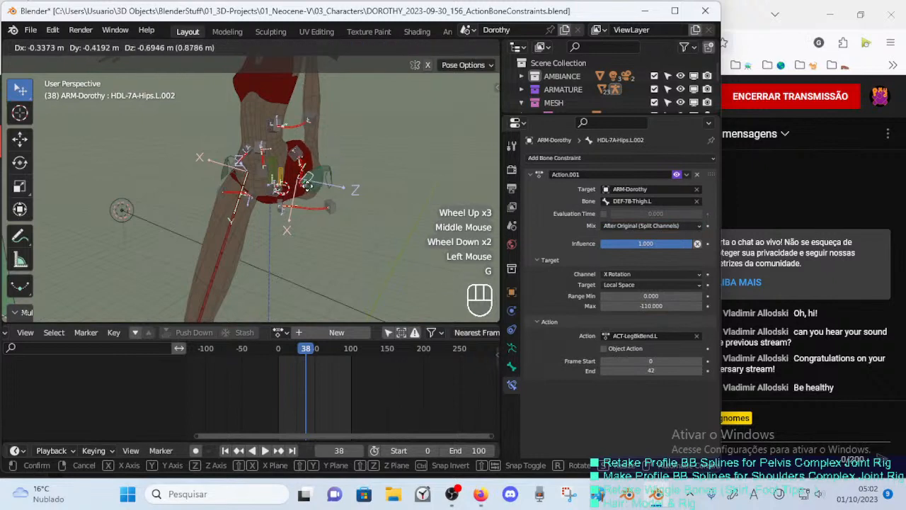
pyautogui.click(328, 189)
pyautogui.moveTo(328, 189); pyautogui.dragTo(347, 192, button='middle')
pyautogui.press('g')
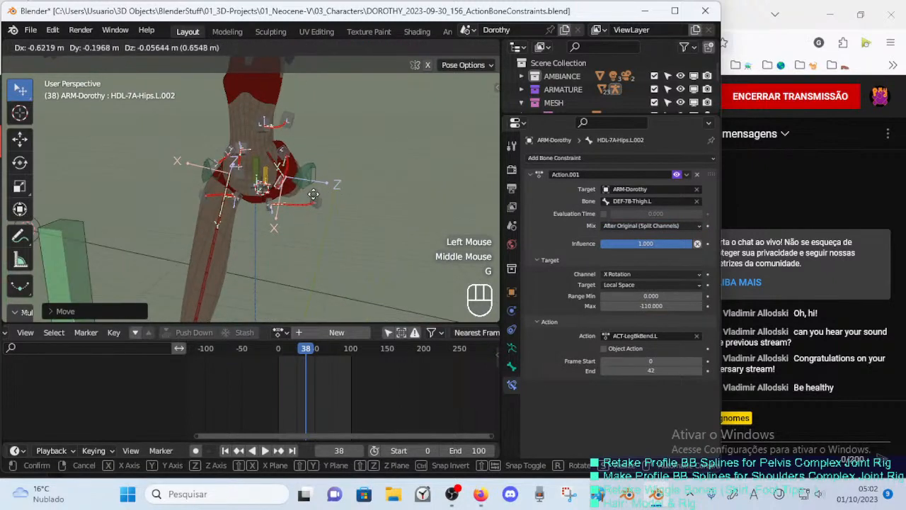
pyautogui.click(333, 193)
# Reposition the HDL-7A-Hips.L.001 handle at the upper edge of the left hip.
pyautogui.click(276, 151)
pyautogui.press('g')
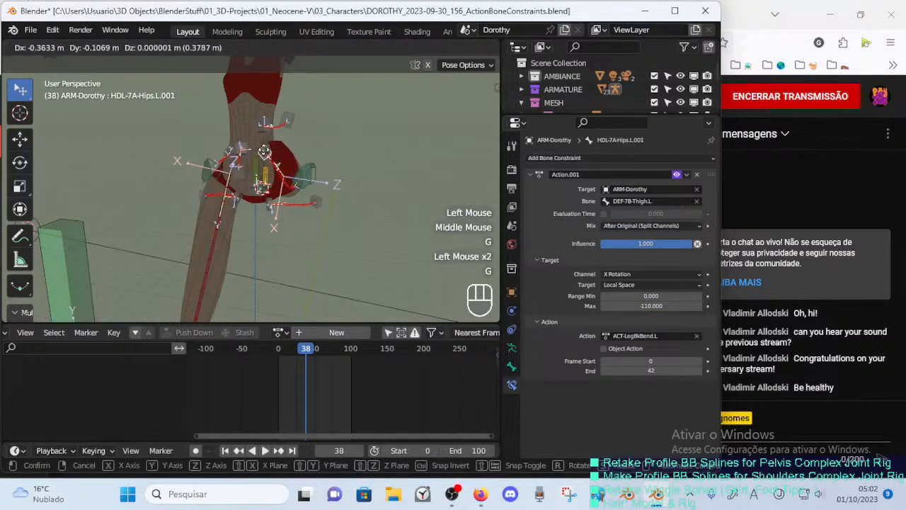
pyautogui.click(263, 151)
pyautogui.moveTo(289, 157); pyautogui.dragTo(368, 245, button='middle')
pyautogui.press('g')
pyautogui.click(206, 170)
# Nudge the remaining control handles around the pelvis to adjust the deformation at the folded left leg.
pyautogui.press('g')
pyautogui.click(212, 198)
pyautogui.press('g')
pyautogui.click(210, 200)
pyautogui.click(221, 220)
pyautogui.press('g')
pyautogui.click(220, 215)
pyautogui.click(290, 269)
pyautogui.press('g')
pyautogui.click(369, 245)
# Try to move and rotate the DEF-7B-Thigh.L bone.
pyautogui.click(365, 182)
pyautogui.moveTo(365, 182); pyautogui.dragTo(386, 191, button='middle')
pyautogui.press('g')
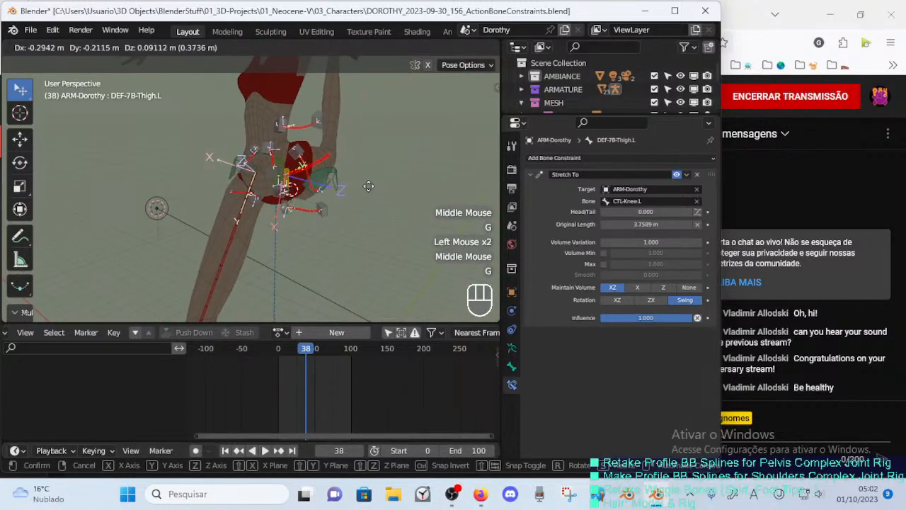
pyautogui.press('Escape')
pyautogui.press('r')
pyautogui.press('Escape')
pyautogui.press('g')
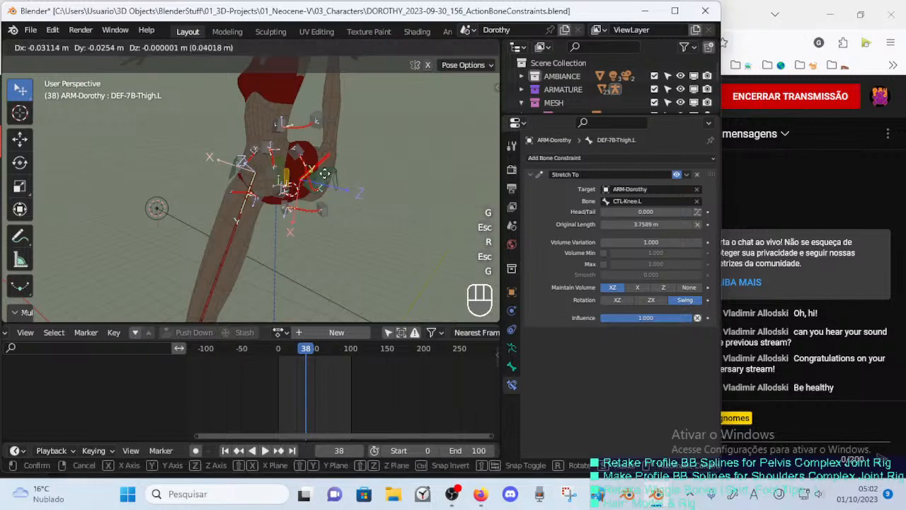
pyautogui.press('Escape')
pyautogui.moveTo(321, 173)
pyautogui.mouseDown(button='middle')
pyautogui.moveTo(228, 179)
pyautogui.moveTo(234, 254)
pyautogui.moveTo(197, 261)
pyautogui.moveTo(273, 267)
pyautogui.moveTo(307, 295)
pyautogui.moveTo(316, 263)
pyautogui.moveTo(301, 269)
pyautogui.mouseUp(button='middle')
pyautogui.press('g')
pyautogui.press('Escape')
# Leave posing, select the 00_Body mesh and open it in Edit Mode with no vertices selected.
pyautogui.scroll(-2, 235, 254)
pyautogui.press('ctrl')
pyautogui.hotkey('ctrl', 'Tab')
pyautogui.click(237, 267)
pyautogui.press('Tab')
pyautogui.hotkey('alt', 'a')
# Select the strip of vertices along one side of the left thigh, shift it slightly, and check the posed shape from behind and front.
pyautogui.press('c')
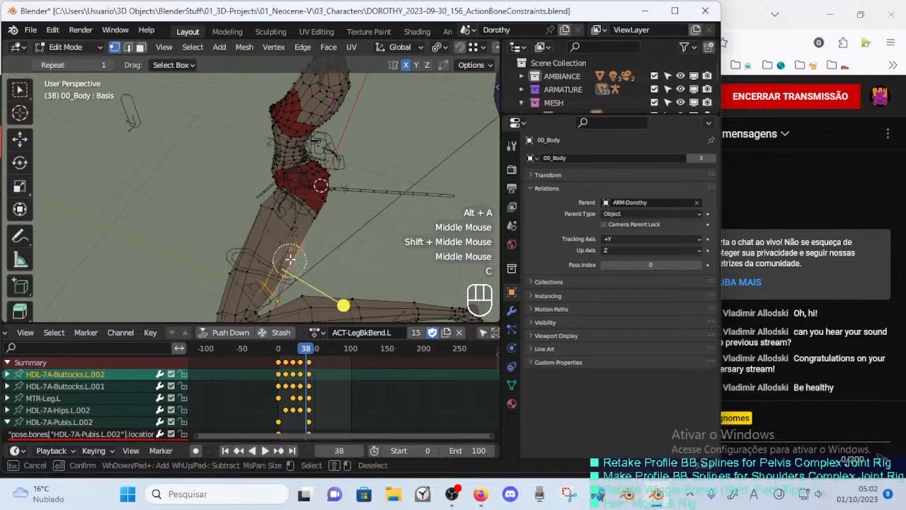
pyautogui.rightClick(312, 217)
pyautogui.press('g')
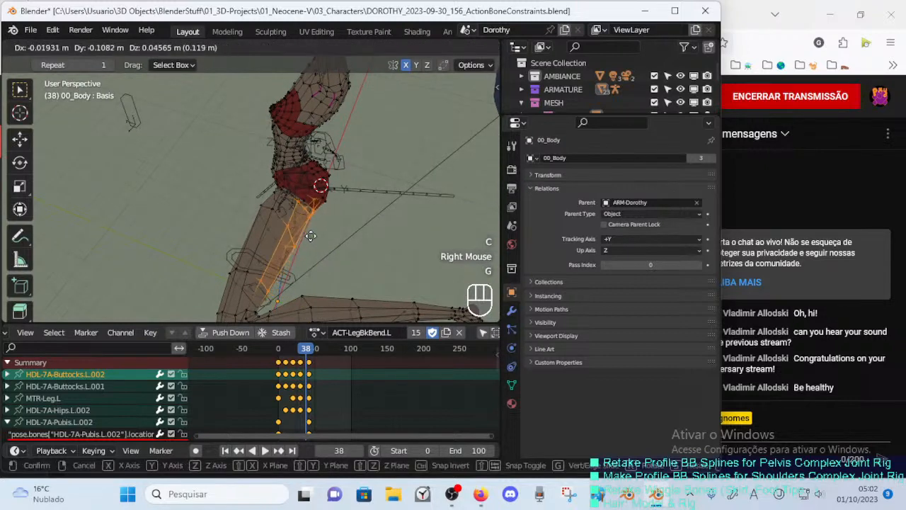
pyautogui.click(305, 234)
pyautogui.press('g')
pyautogui.click(309, 236)
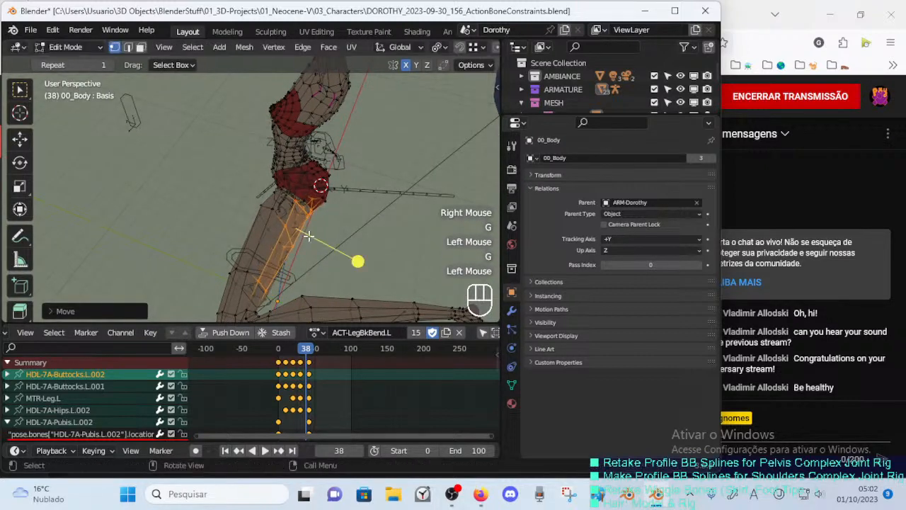
pyautogui.press('Tab')
pyautogui.moveTo(329, 249); pyautogui.dragTo(211, 209, button='middle')
pyautogui.press('ctrl+KP_1')
pyautogui.press('KP_4')
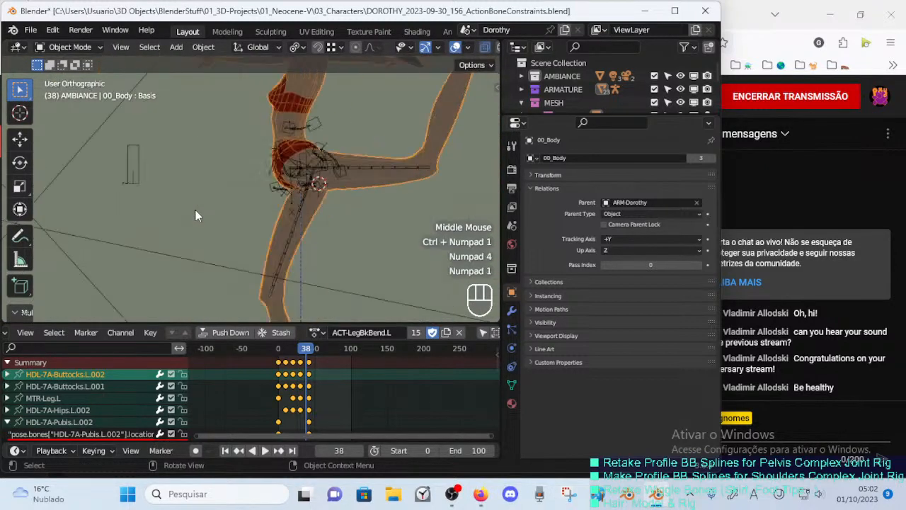
pyautogui.press('KP_1')
# Return to editing the body mesh, try new vertex selections and undo the latest changes.
pyautogui.press('Tab')
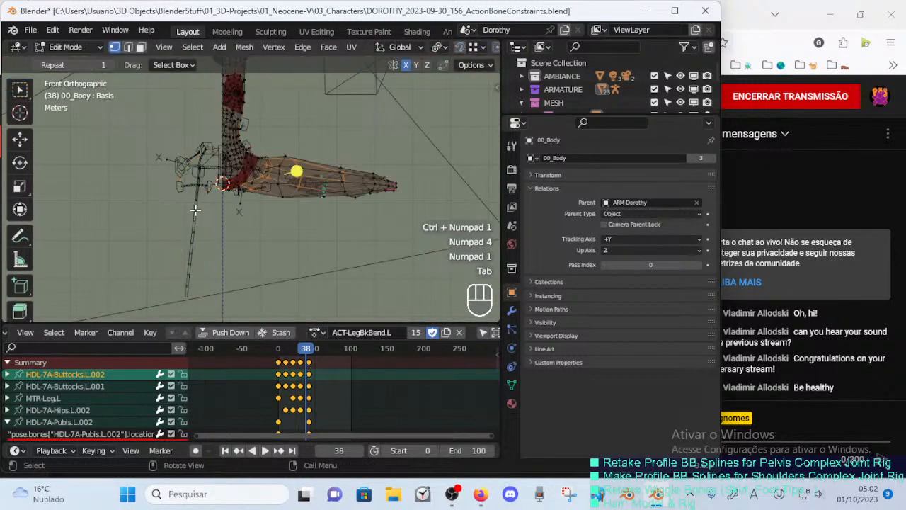
pyautogui.moveTo(296, 211)
pyautogui.mouseDown(button='middle')
pyautogui.moveTo(217, 243)
pyautogui.moveTo(265, 243)
pyautogui.moveTo(283, 210)
pyautogui.mouseUp(button='middle')
pyautogui.press('a')
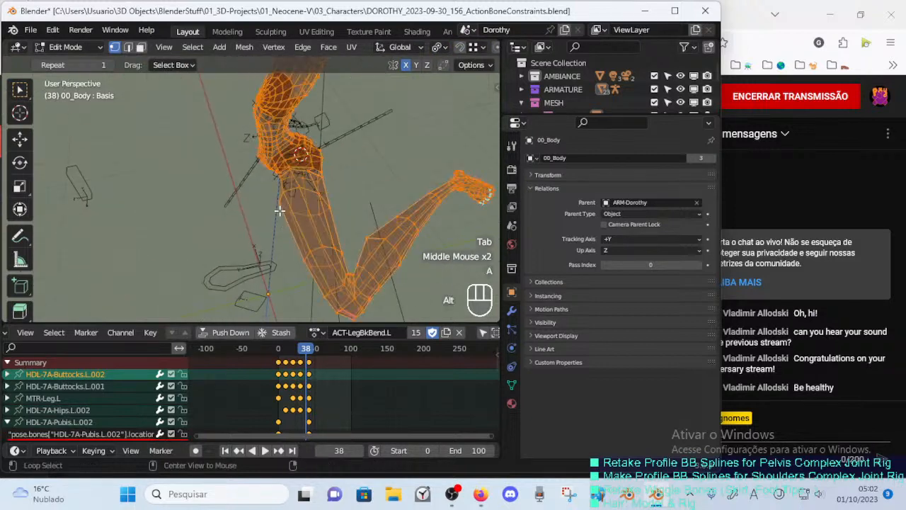
pyautogui.press('c')
pyautogui.hotkey('alt', 'a')
pyautogui.press('c')
pyautogui.hotkey('ctrl', 'z')
pyautogui.hotkey('ctrl', 'z')
pyautogui.hotkey('ctrl', 'z')
pyautogui.hotkey('ctrl', 'z')
pyautogui.hotkey('ctrl', 'z')
pyautogui.hotkey('ctrl', 'z')
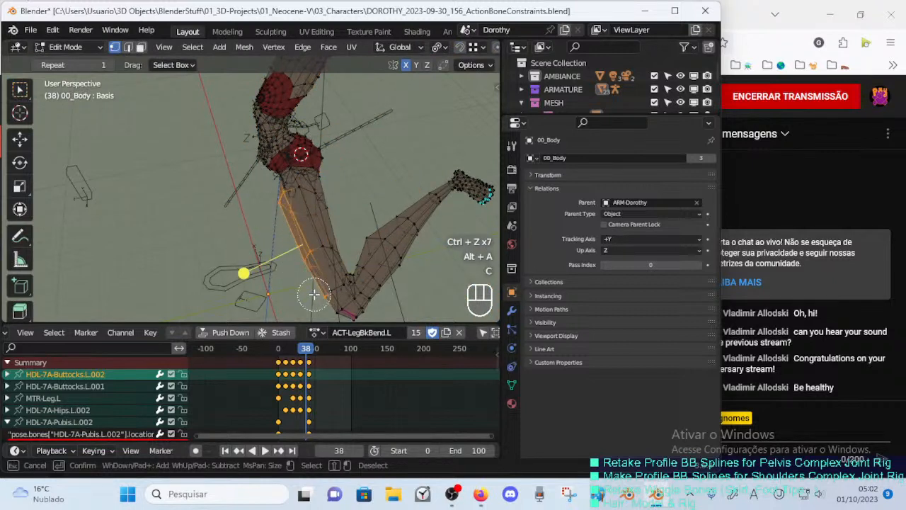
# Select the strip of vertices along the opposite side of the left thigh and move it slightly inward.
pyautogui.press('c')
pyautogui.rightClick(315, 269)
pyautogui.press('g')
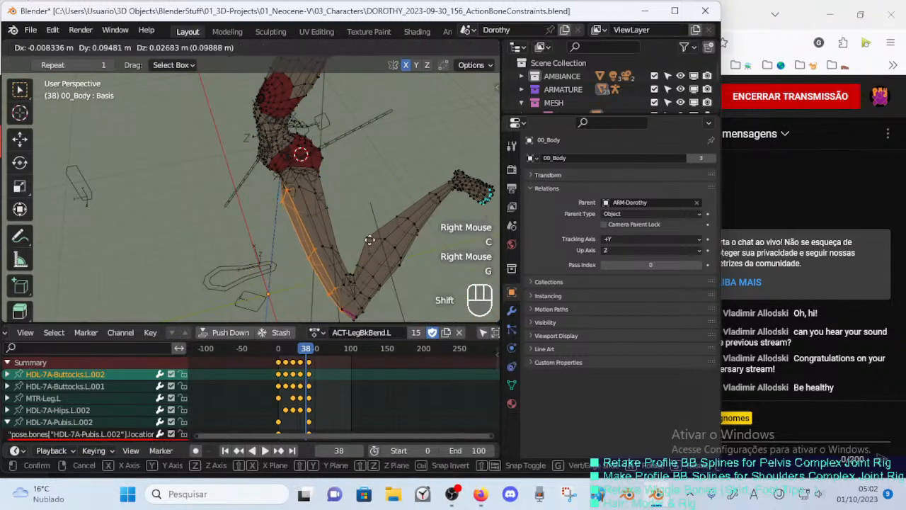
pyautogui.keyDown('shift'); pyautogui.click(384, 242); pyautogui.keyUp('shift')
pyautogui.press('Tab')
pyautogui.moveTo(279, 215); pyautogui.dragTo(302, 263, button='middle')
# Select the upper-thigh vertices running down from the red garment and move them to reshape the thigh.
pyautogui.press('Tab')
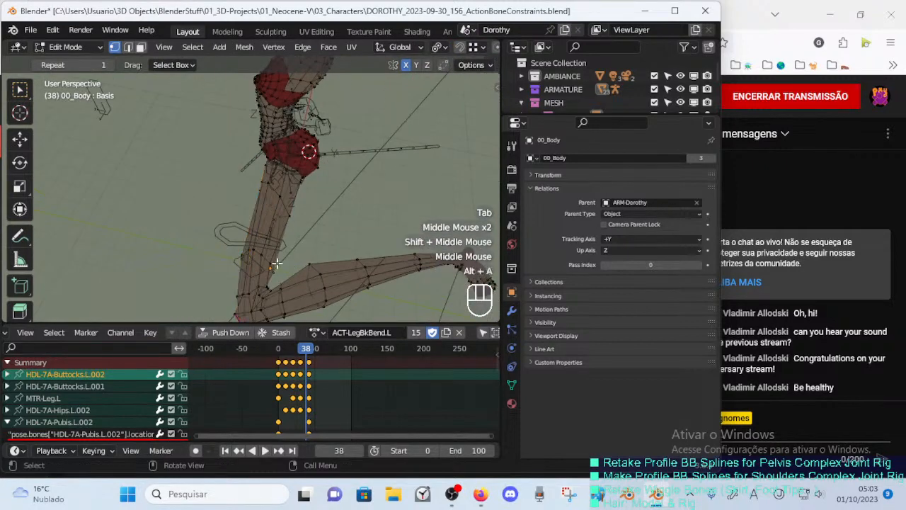
pyautogui.rightClick(301, 197)
pyautogui.press('g')
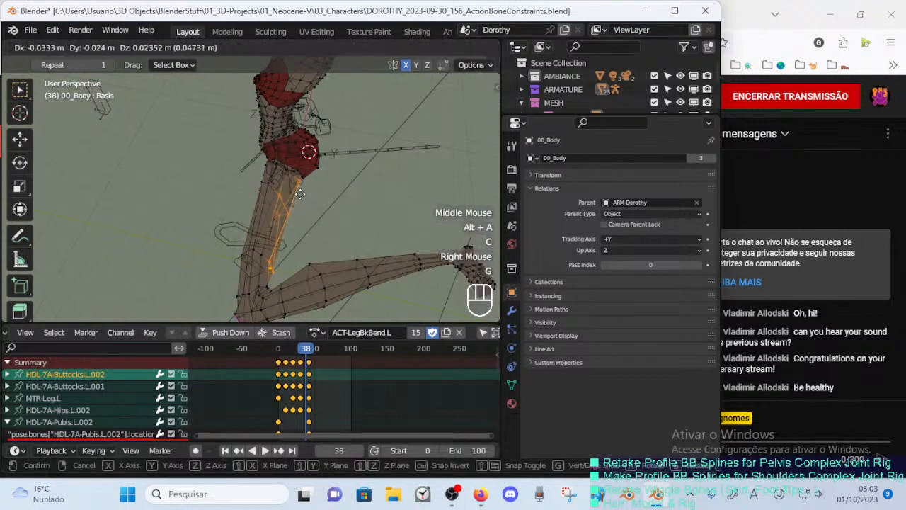
pyautogui.keyDown('shift'); pyautogui.click(256, 180); pyautogui.keyUp('shift')
pyautogui.press('Tab')
pyautogui.moveTo(256, 181)
pyautogui.mouseDown(button='middle')
pyautogui.moveTo(237, 211)
pyautogui.moveTo(216, 193)
pyautogui.moveTo(250, 137)
pyautogui.moveTo(258, 172)
pyautogui.mouseUp(button='middle')
# Fine-tune the vertices on the upper surface of the left thigh next to the hip.
pyautogui.press('Tab')
pyautogui.moveTo(248, 210); pyautogui.dragTo(311, 160, button='middle')
pyautogui.scroll(2, 304, 191)
pyautogui.press('g')
pyautogui.click(302, 165)
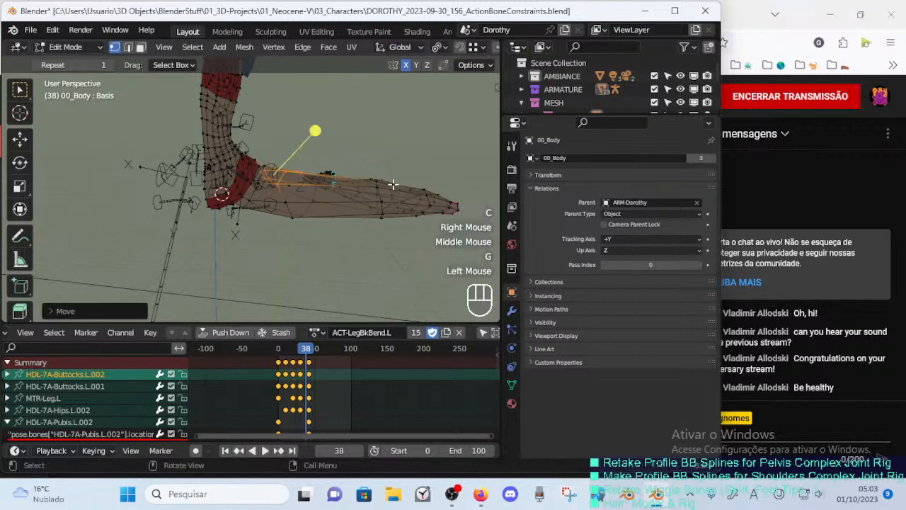
# Select the vertices midway along the left thigh, nudge them, and check the posed pelvis from the front.
pyautogui.moveTo(393, 184); pyautogui.dragTo(384, 232, button='middle')
pyautogui.rightClick(379, 202)
pyautogui.rightClick(389, 211)
pyautogui.press('g')
pyautogui.click(385, 208)
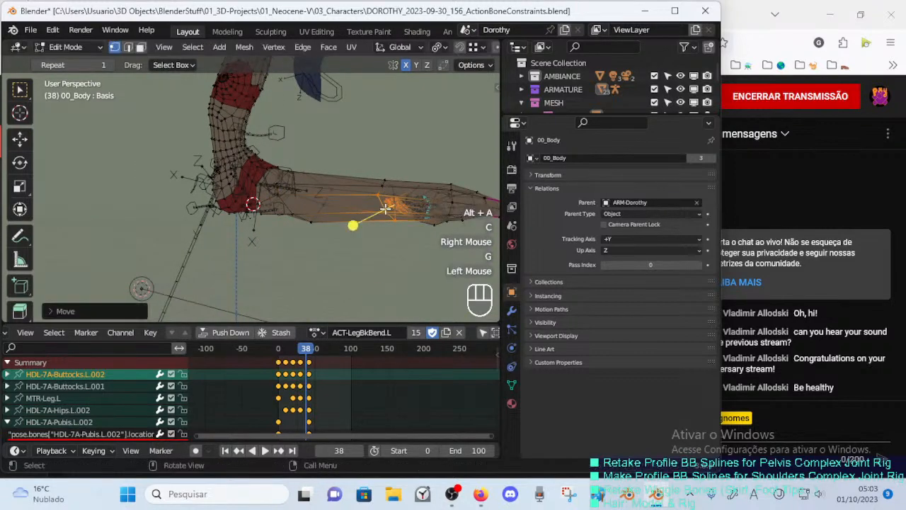
pyautogui.press('Tab')
pyautogui.moveTo(284, 230); pyautogui.dragTo(262, 227, button='middle')
pyautogui.press('KP_1')
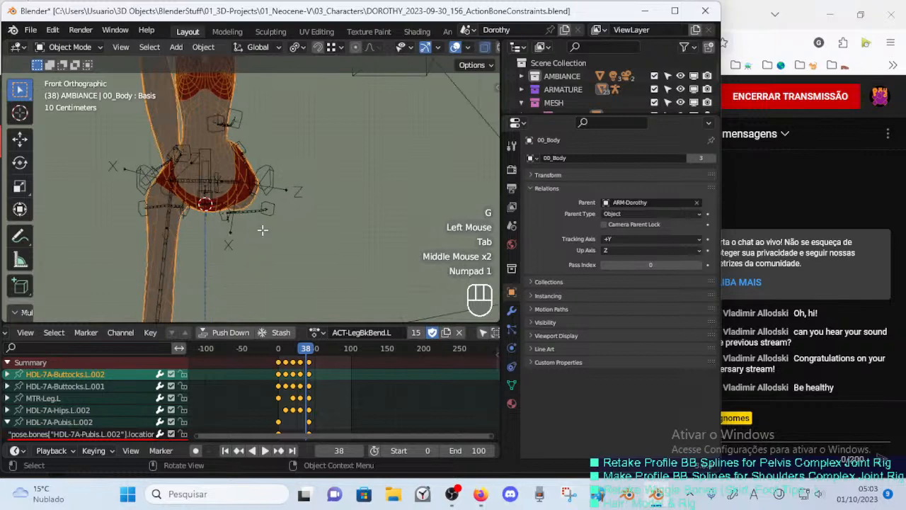
# Select the vertex cluster at the outer left hip beside the red garment and move it slightly.
pyautogui.press('Tab')
pyautogui.press('Tab')
pyautogui.press('Tab')
pyautogui.moveTo(263, 215); pyautogui.dragTo(273, 150, button='middle')
pyautogui.hotkey('alt', 'a')
pyautogui.press('c')
pyautogui.moveTo(275, 147); pyautogui.dragTo(282, 167)
pyautogui.rightClick(288, 170)
pyautogui.press('g')
pyautogui.click(281, 177)
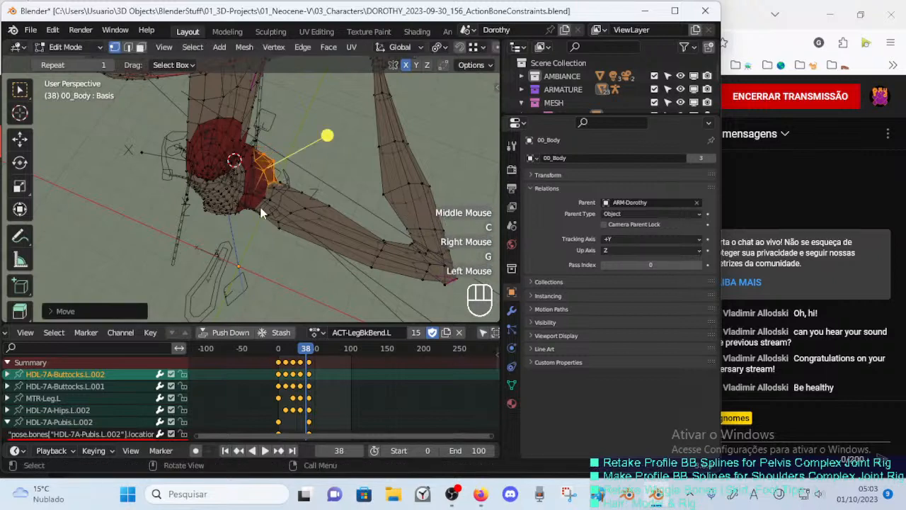
pyautogui.press('Tab')
pyautogui.moveTo(281, 177); pyautogui.dragTo(236, 177, button='middle')
# Clear the body's vertex selection and enable the Armature modifier's Edit Mode and On Cage display.
pyautogui.click(265, 189)
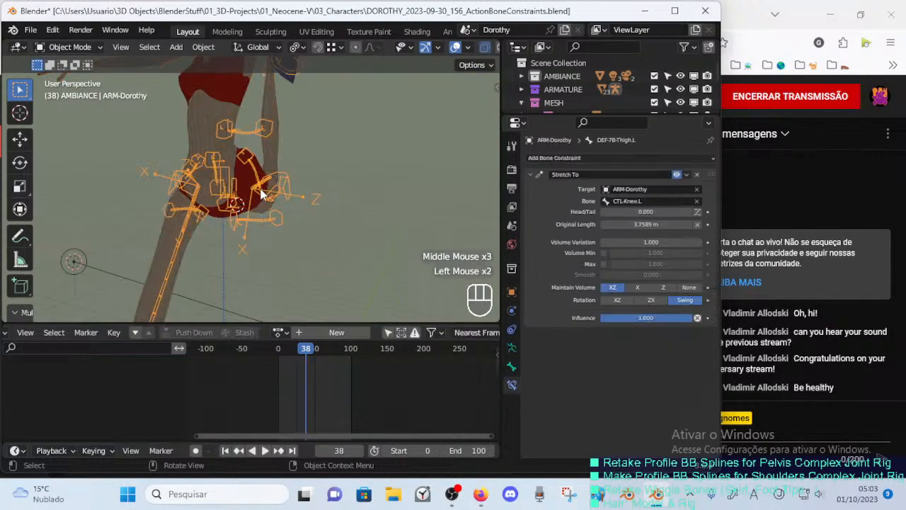
pyautogui.click(257, 206)
pyautogui.press('Tab')
pyautogui.scroll(1, 254, 209)
pyautogui.moveTo(255, 209); pyautogui.dragTo(253, 245, button='middle')
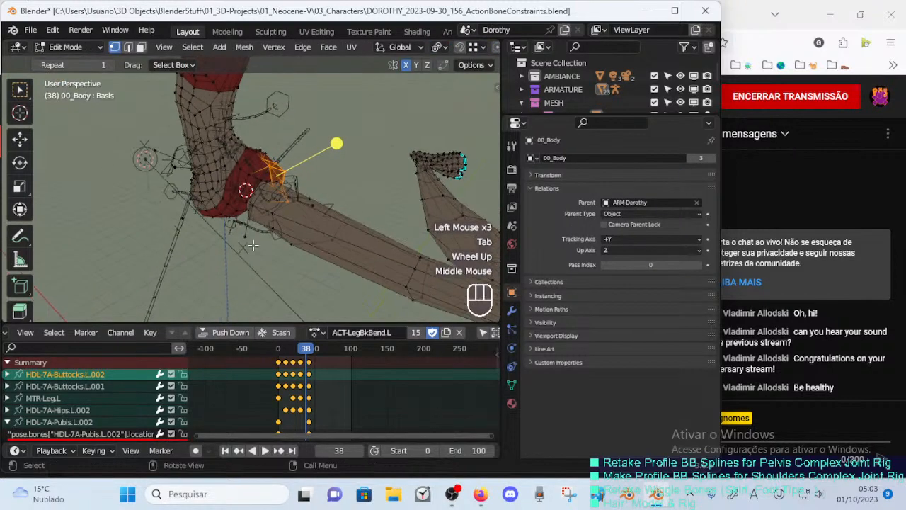
pyautogui.click(31, 31)
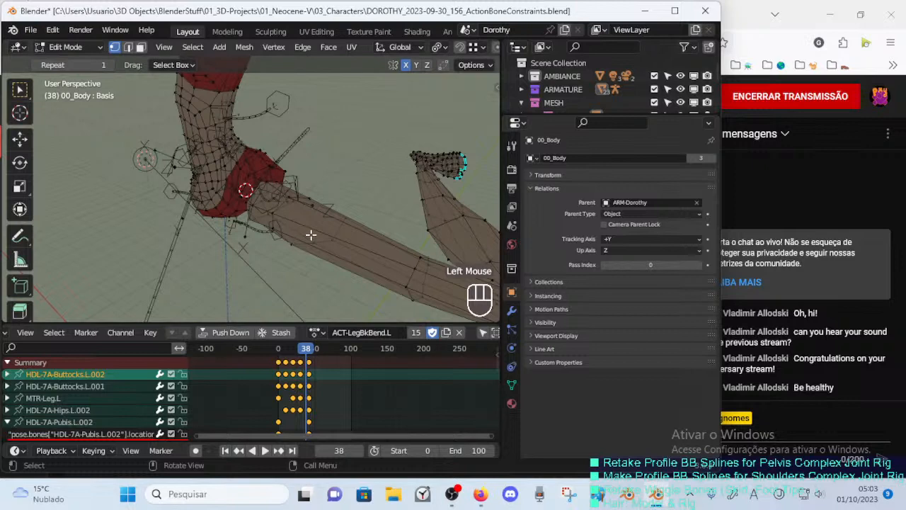
pyautogui.press('Tab')
pyautogui.press('Tab')
pyautogui.click(512, 312)
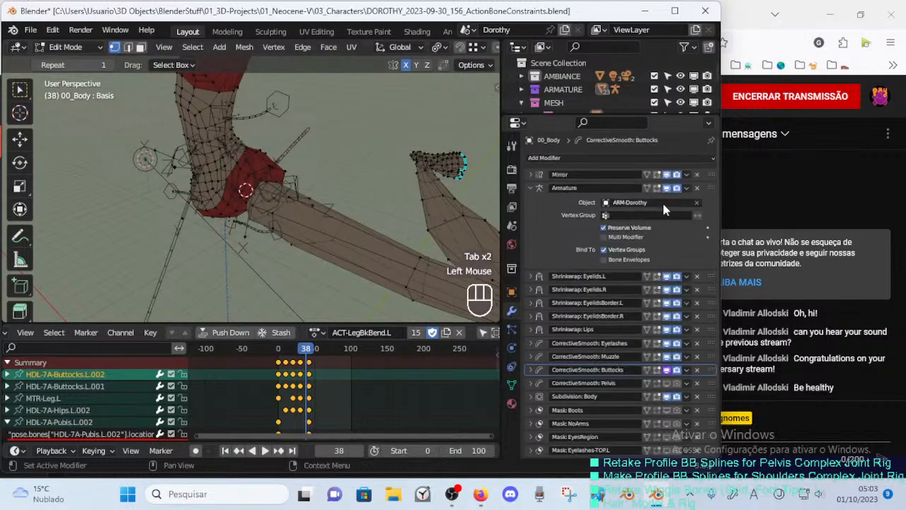
pyautogui.click(656, 186)
pyautogui.click(647, 188)
pyautogui.moveTo(467, 190); pyautogui.dragTo(345, 198, button='middle')
pyautogui.scroll(1, 394, 150)
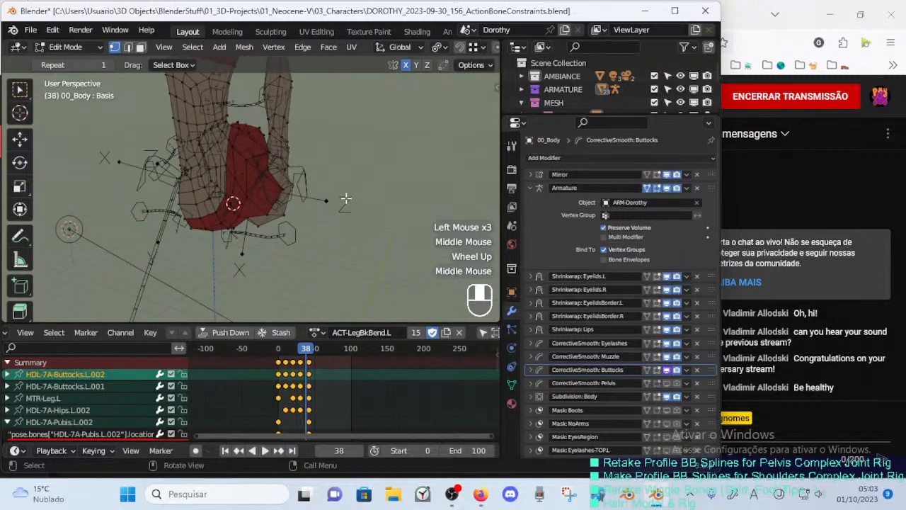
# Select vertices at the outer left hip in the posed cage, undoing the last few changes.
pyautogui.moveTo(288, 198); pyautogui.dragTo(360, 206, button='middle')
pyautogui.keyDown('shift'); pyautogui.click(271, 198); pyautogui.keyUp('shift')
pyautogui.hotkey('ctrl', 'z')
pyautogui.hotkey('ctrl', 'z')
pyautogui.hotkey('ctrl', 'z')
pyautogui.hotkey('ctrl', 'z')
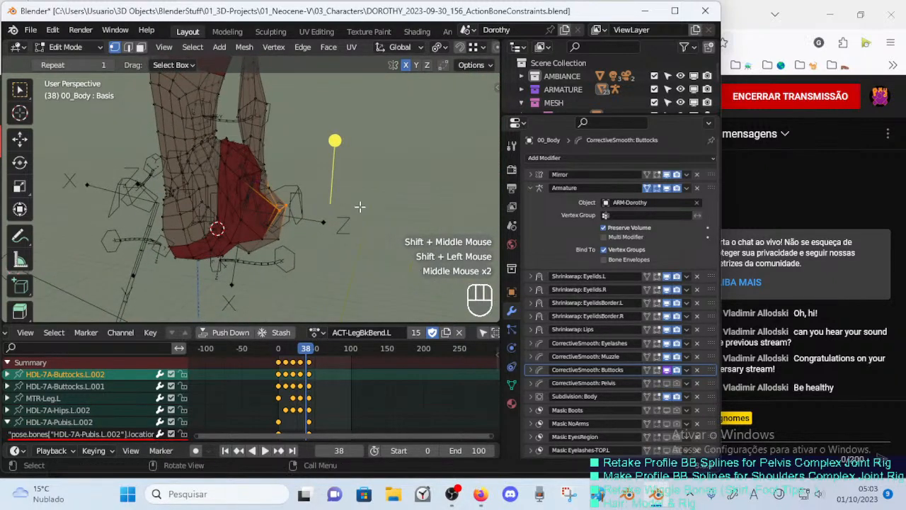
# Turn off the Armature modifier's On Cage and Edit Mode display and move the selected outer-hip vertices.
pyautogui.click(646, 188)
pyautogui.click(657, 188)
pyautogui.moveTo(365, 197); pyautogui.dragTo(316, 216, button='middle')
pyautogui.scroll(-2, 269, 195)
pyautogui.press('Tab')
pyautogui.press('Tab')
pyautogui.press('g')
pyautogui.click(281, 201)
pyautogui.press('Tab')
pyautogui.press('KP_1')
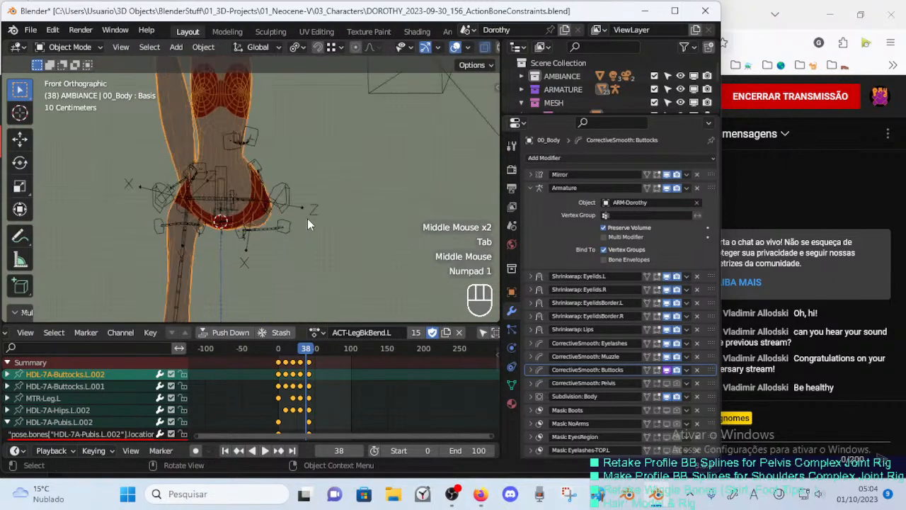
# Re-enable the Armature modifier's Edit Mode and On Cage display and select the vertices along the left buttock's lower edge.
pyautogui.press('Tab')
pyautogui.scroll(2, 307, 218)
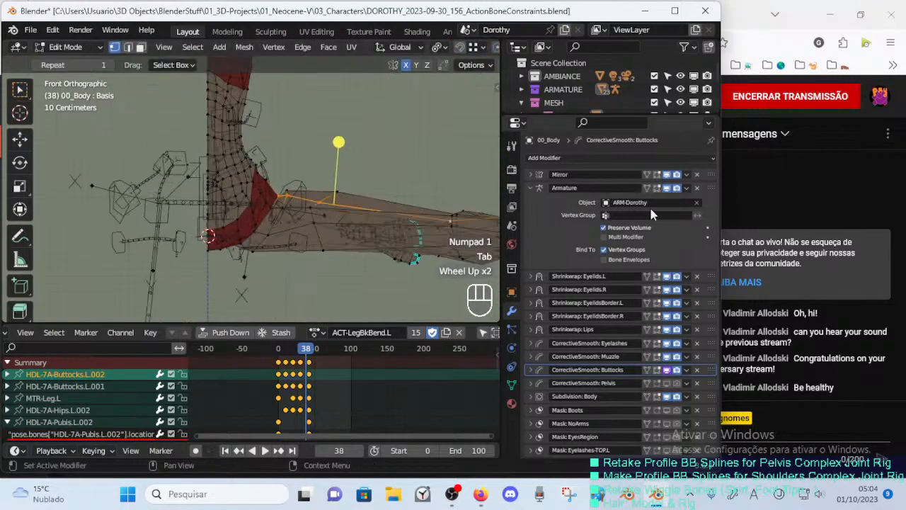
pyautogui.click(656, 188)
pyautogui.click(646, 189)
pyautogui.moveTo(371, 180); pyautogui.dragTo(306, 214, button='middle')
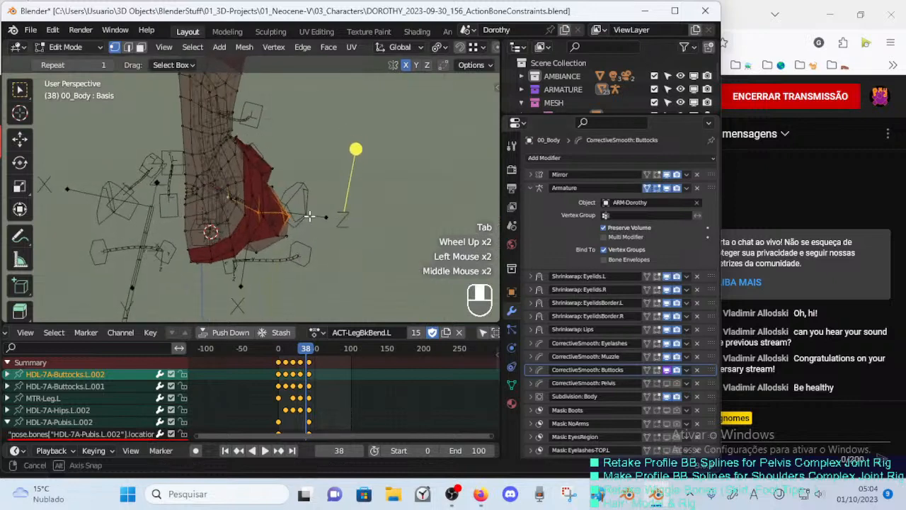
pyautogui.hotkey('alt', 'a')
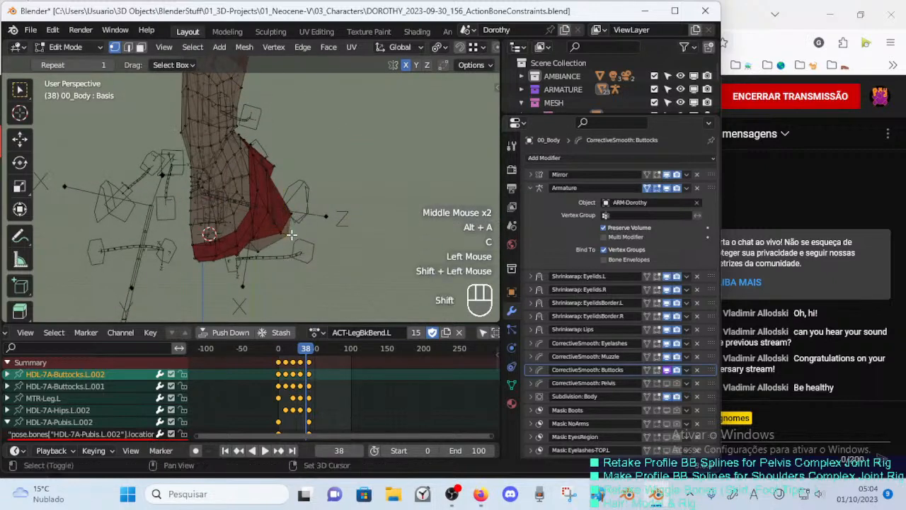
pyautogui.moveTo(324, 235); pyautogui.dragTo(236, 241, button='middle')
pyautogui.keyDown('shift'); pyautogui.click(236, 224); pyautogui.keyUp('shift')
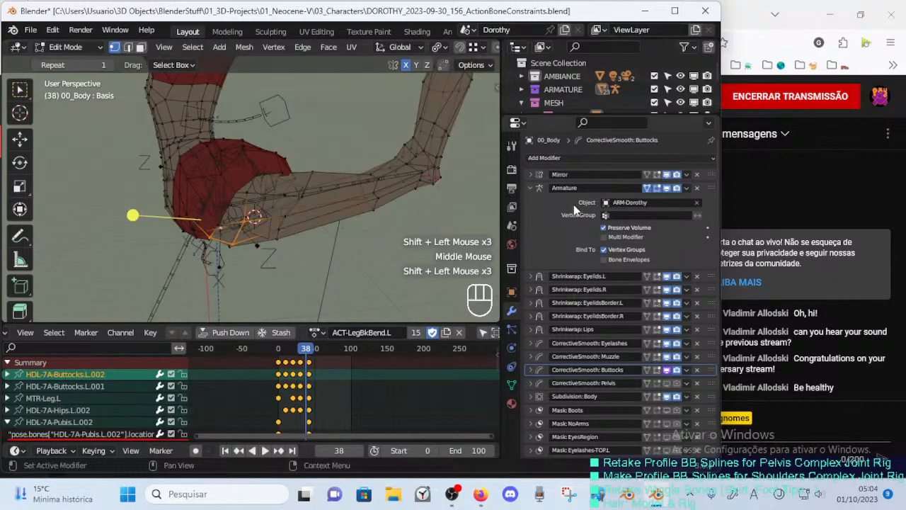
# Disable the Armature modifier's cage and Edit Mode display, move the selected lower-buttock vertices, and return to Object Mode.
pyautogui.click(647, 187)
pyautogui.click(657, 187)
pyautogui.moveTo(219, 208); pyautogui.dragTo(335, 212, button='middle')
pyautogui.press('g')
pyautogui.click(327, 155)
pyautogui.press('Tab')
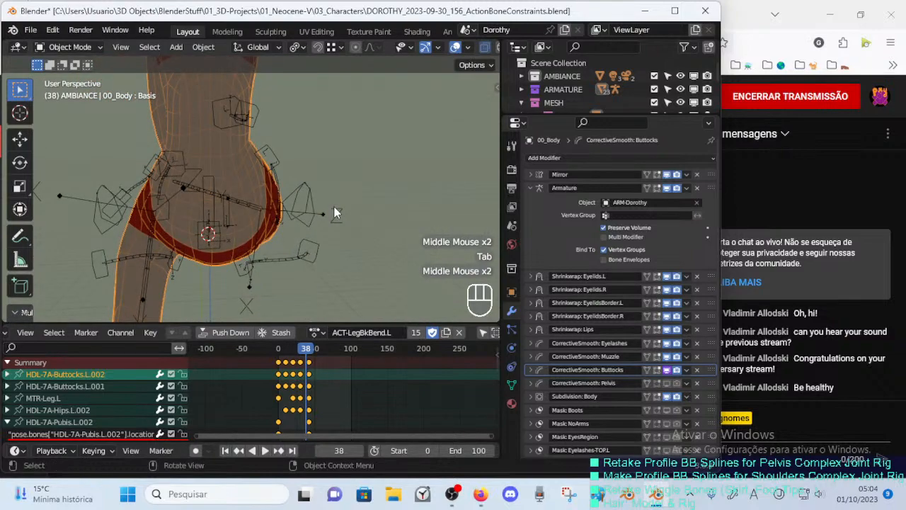
# Enable the Armature modifier's Edit Mode and On Cage display for editing the posed 00_Body mesh.
pyautogui.press('KP_4')
pyautogui.press('KP_1')
pyautogui.press('Tab')
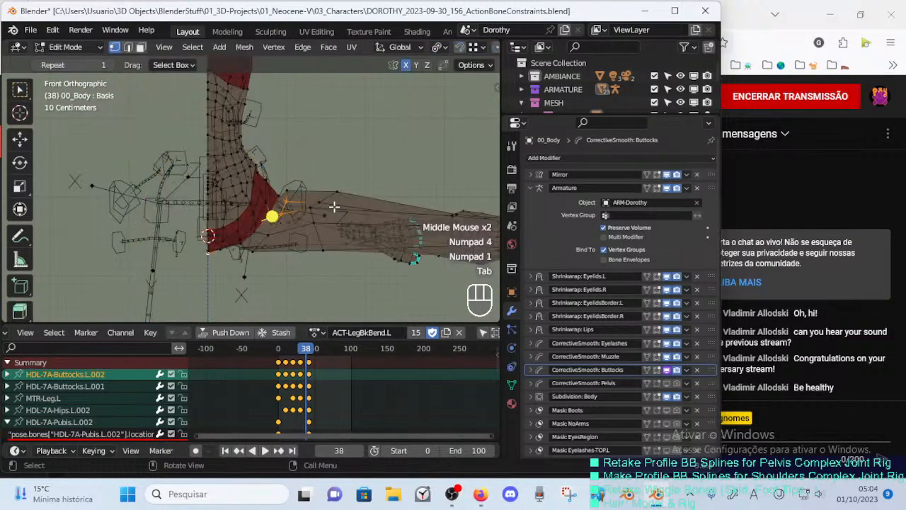
pyautogui.press('Tab')
pyautogui.moveTo(309, 219)
pyautogui.mouseDown(button='middle')
pyautogui.moveTo(283, 240)
pyautogui.moveTo(293, 230)
pyautogui.moveTo(239, 248)
pyautogui.moveTo(255, 237)
pyautogui.moveTo(269, 258)
pyautogui.moveTo(82, 247)
pyautogui.moveTo(69, 222)
pyautogui.moveTo(256, 232)
pyautogui.mouseUp(button='middle')
pyautogui.press('Tab')
pyautogui.scroll(2, 239, 247)
pyautogui.click(656, 188)
pyautogui.click(647, 189)
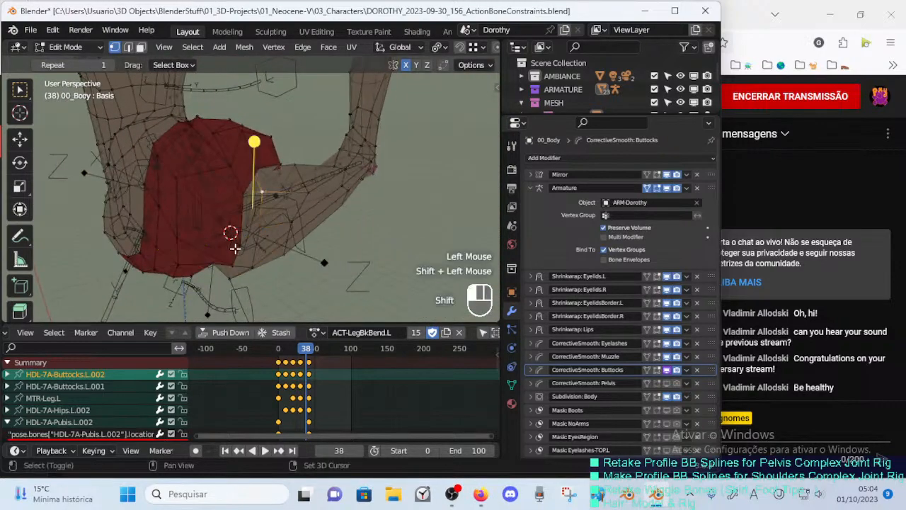
# Select several vertices around the outer left buttock and upper thigh in the posed cage.
pyautogui.moveTo(234, 268)
pyautogui.mouseDown(button='middle')
pyautogui.moveTo(208, 234)
pyautogui.moveTo(308, 255)
pyautogui.mouseUp(button='middle')
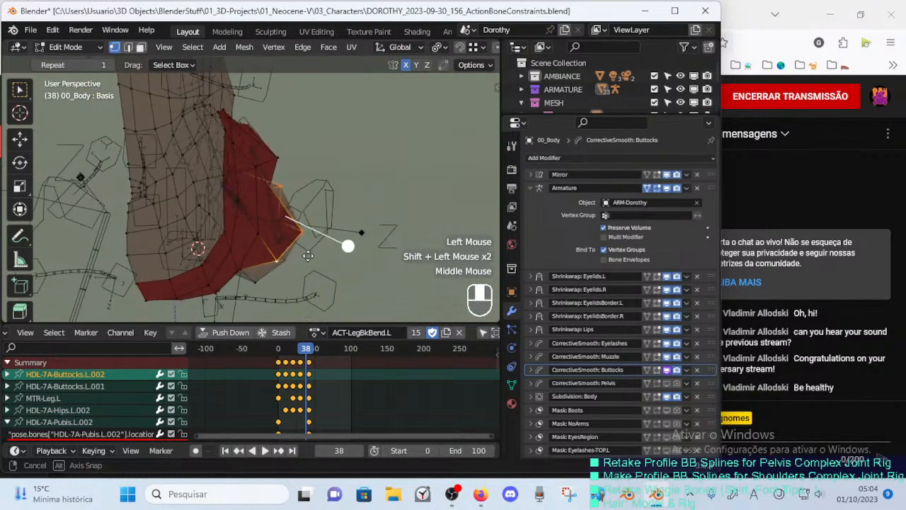
pyautogui.keyDown('shift'); pyautogui.click(256, 234); pyautogui.keyUp('shift')
pyautogui.moveTo(255, 234)
pyautogui.mouseDown(button='middle')
pyautogui.moveTo(275, 174)
pyautogui.moveTo(236, 210)
pyautogui.moveTo(181, 230)
pyautogui.moveTo(278, 158)
pyautogui.moveTo(265, 148)
pyautogui.moveTo(198, 170)
pyautogui.moveTo(186, 188)
pyautogui.moveTo(262, 243)
pyautogui.moveTo(252, 201)
pyautogui.moveTo(239, 253)
pyautogui.moveTo(274, 282)
pyautogui.mouseUp(button='middle')
pyautogui.keyDown('shift'); pyautogui.click(276, 146); pyautogui.keyUp('shift')
pyautogui.keyDown('shift'); pyautogui.click(240, 224); pyautogui.keyUp('shift')
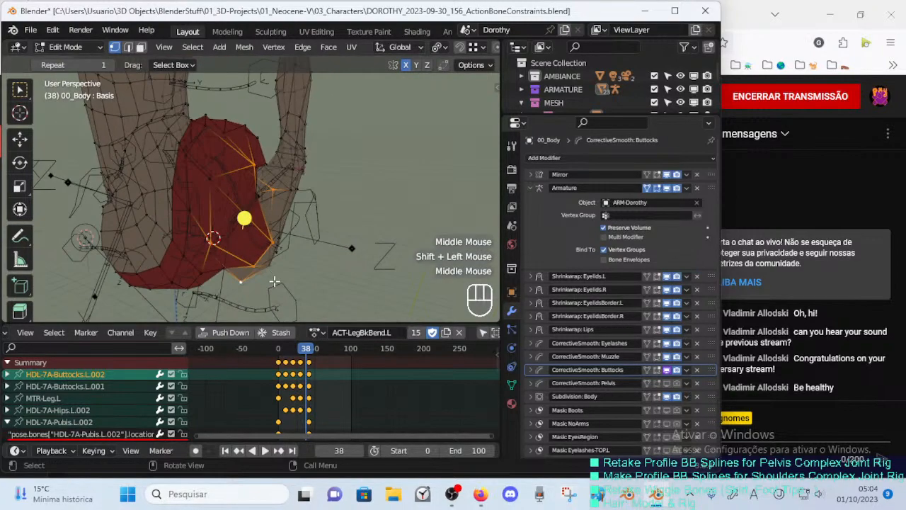
# Turn off the Armature modifier's On Cage and Edit Mode display and move the selected buttock and thigh vertices.
pyautogui.moveTo(329, 195); pyautogui.dragTo(312, 230, button='middle')
pyautogui.click(647, 189)
pyautogui.click(657, 189)
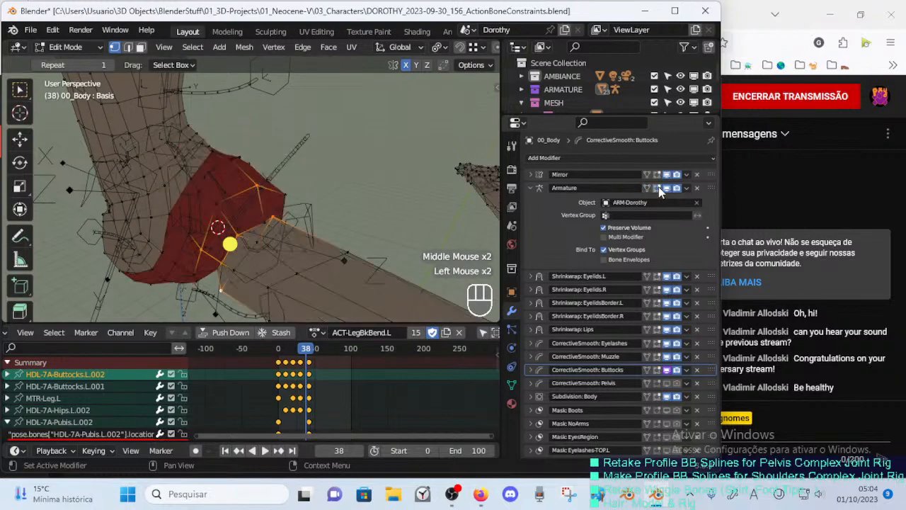
pyautogui.moveTo(336, 189); pyautogui.dragTo(404, 196, button='middle')
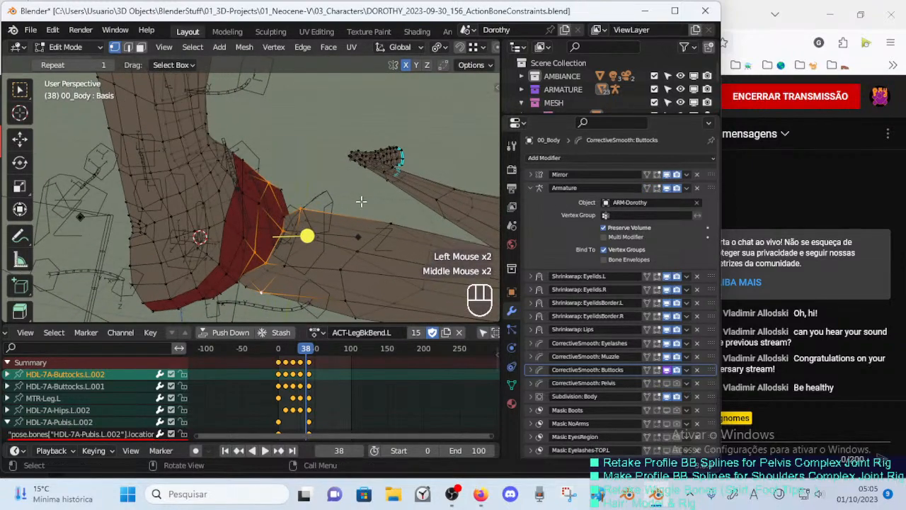
pyautogui.press('g')
pyautogui.click(299, 229)
# Reposition individual vertices at the outer left hip and upper thigh, and return to Object Mode.
pyautogui.moveTo(299, 229); pyautogui.dragTo(315, 183, button='middle')
pyautogui.press('g')
pyautogui.click(296, 197)
pyautogui.click(298, 250)
pyautogui.press('g')
pyautogui.click(278, 251)
pyautogui.press('g')
pyautogui.click(290, 202)
pyautogui.press('Tab')
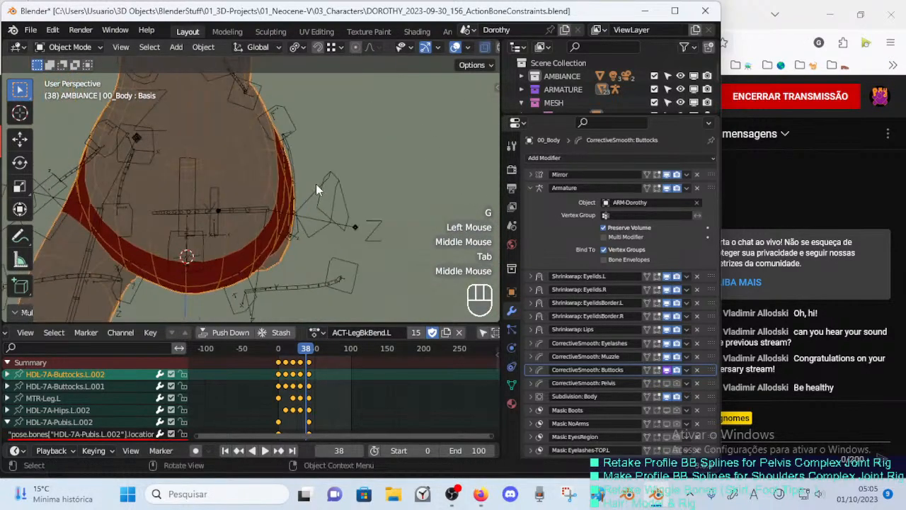
# Examine the left hip and buttock contour in the posed body, comparing the front view and the Edit Mode cage.
pyautogui.press('KP_1')
pyautogui.press('KP_0')
pyautogui.press('KP_1')
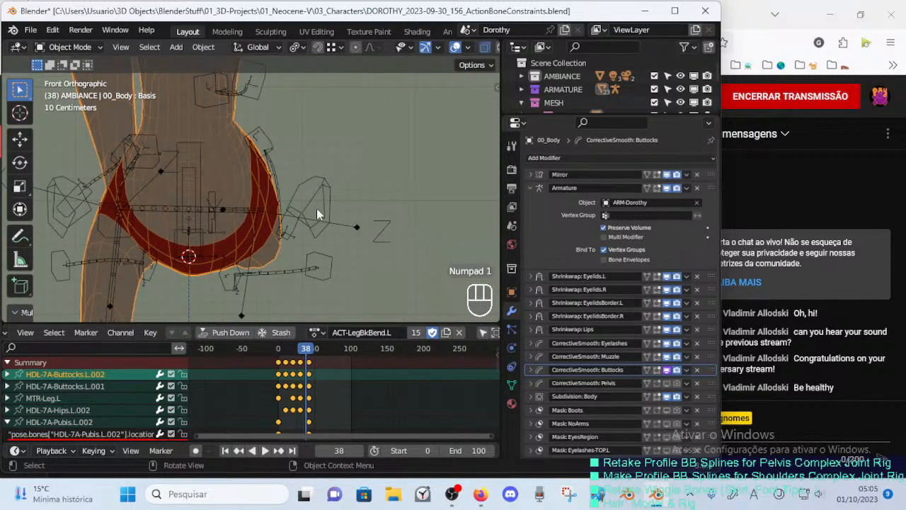
pyautogui.scroll(-2, 303, 228)
pyautogui.scroll(-1, 304, 234)
pyautogui.moveTo(202, 225); pyautogui.dragTo(303, 222, button='middle')
pyautogui.press('Tab')
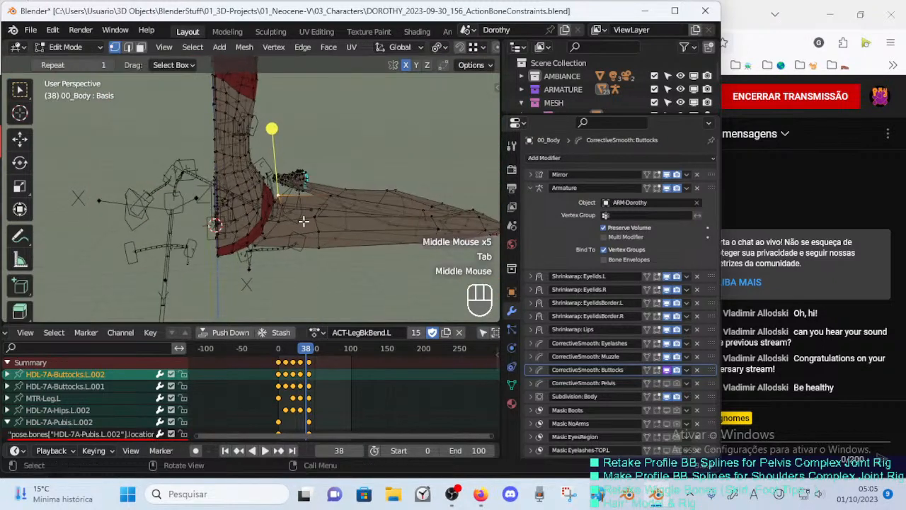
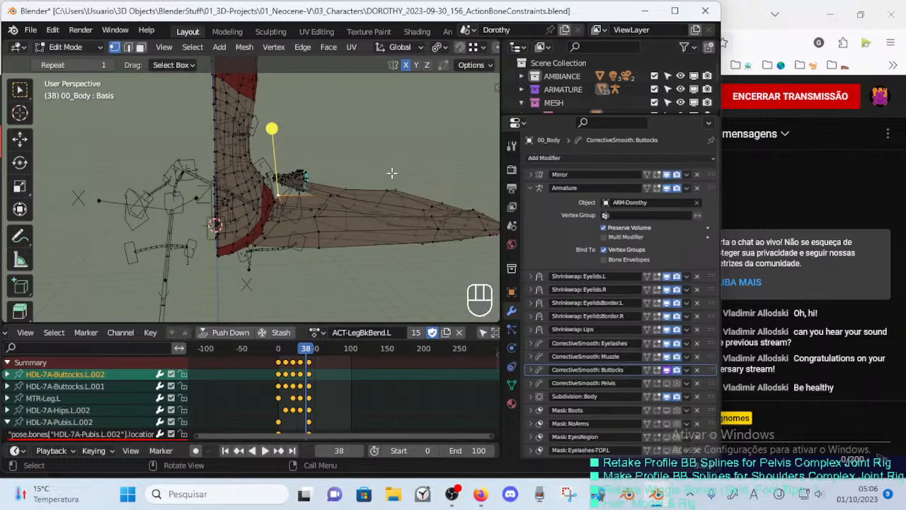
pyautogui.moveTo(392, 173); pyautogui.dragTo(309, 186, button='middle')
pyautogui.scroll(1, 248, 229)
pyautogui.scroll(1, 297, 220)
pyautogui.scroll(-2, 300, 190)
pyautogui.scroll(2, 283, 226)
pyautogui.press('Tab')
pyautogui.scroll(-1, 274, 220)
pyautogui.moveTo(274, 221); pyautogui.dragTo(271, 150, button='middle')
pyautogui.scroll(1, 252, 191)
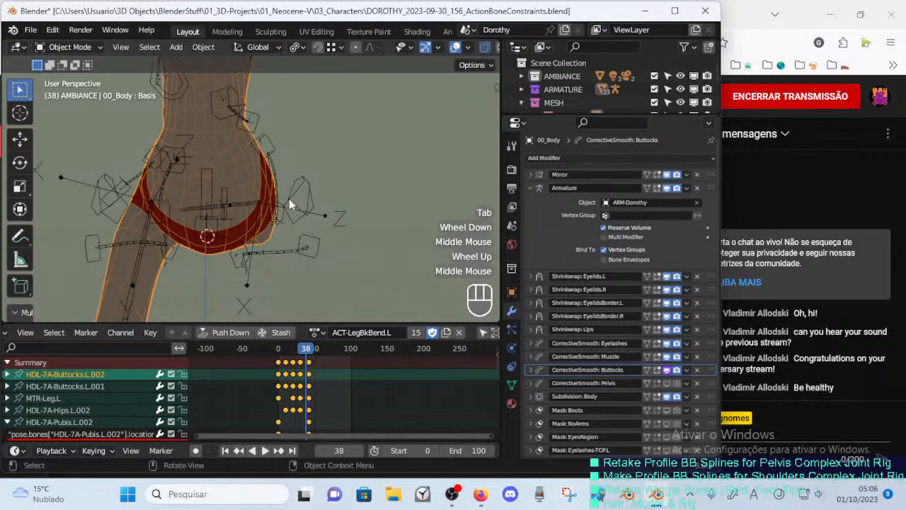
# Compare the edit mesh with the posed result around the left buttock and thigh joint.
pyautogui.moveTo(288, 198); pyautogui.dragTo(288, 238, button='middle')
pyautogui.press('Tab')
pyautogui.press('Tab')
pyautogui.press('Tab')
pyautogui.press('Tab')
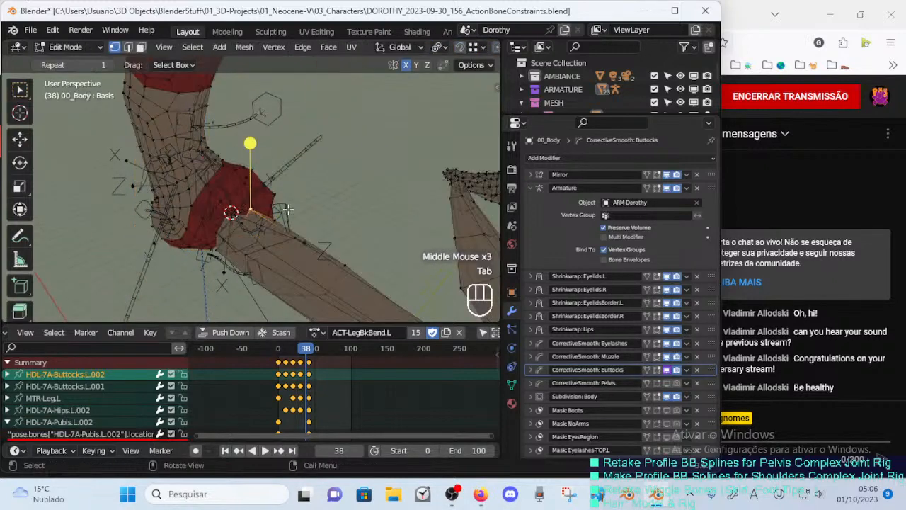
pyautogui.press('Tab')
pyautogui.moveTo(188, 180); pyautogui.dragTo(306, 177, button='middle')
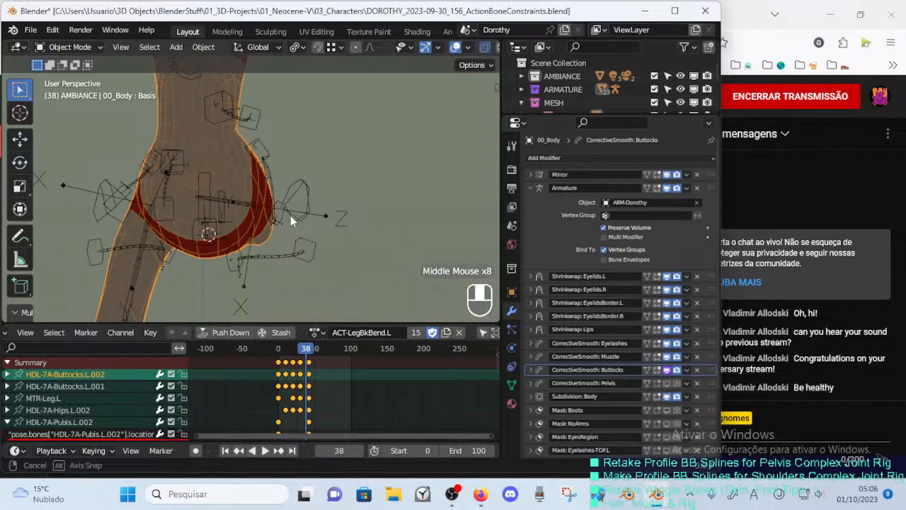
pyautogui.moveTo(290, 215); pyautogui.dragTo(241, 204, button='middle')
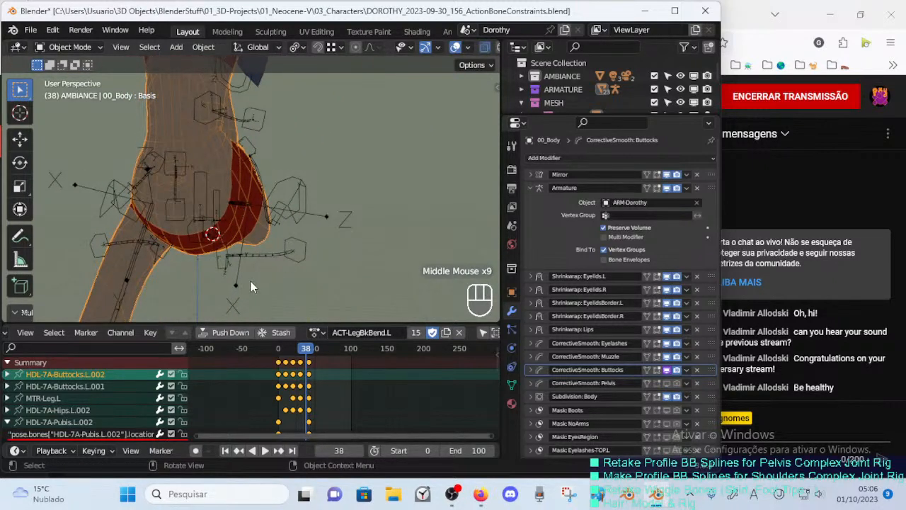
# Select the ARM-Dorothy armature, and reselect the 00_Body mesh.
pyautogui.scroll(-1, 250, 281)
pyautogui.click(262, 244)
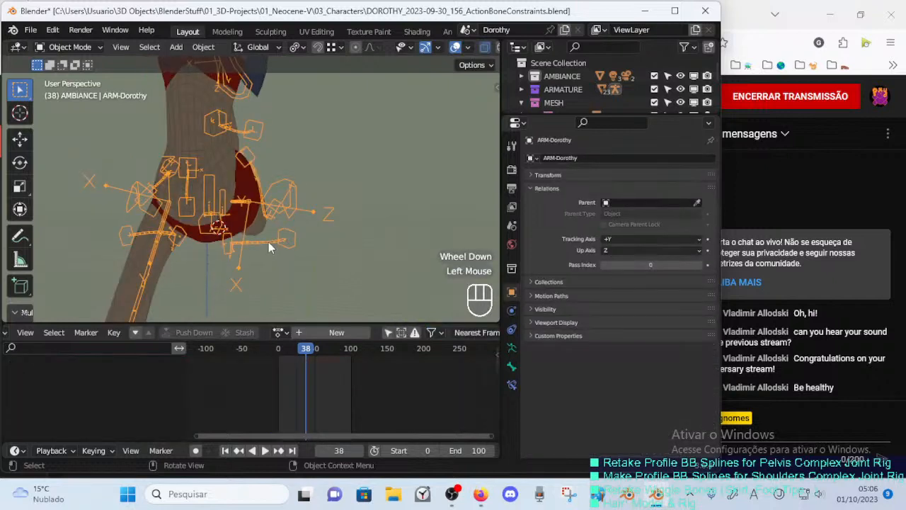
pyautogui.moveTo(260, 244); pyautogui.dragTo(224, 215, button='middle')
pyautogui.click(213, 211)
pyautogui.click(219, 204)
pyautogui.click(218, 204)
pyautogui.click(218, 204)
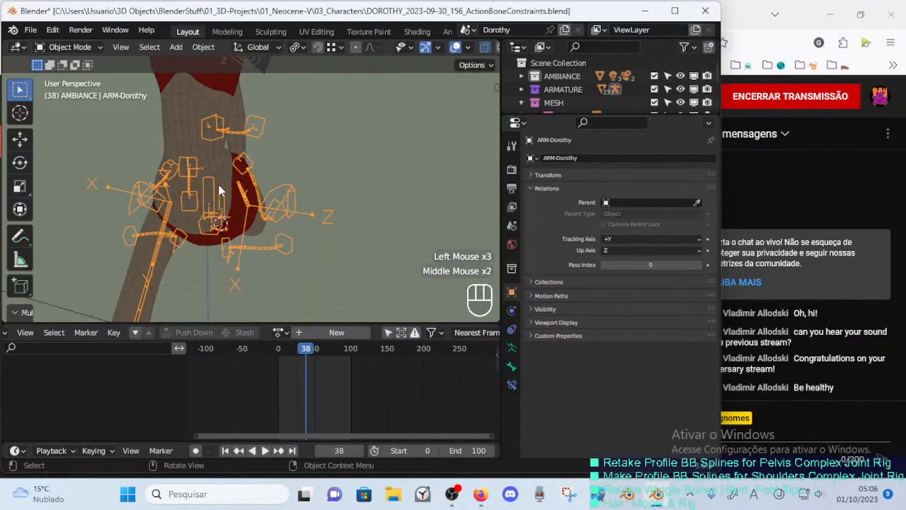
pyautogui.click(251, 225)
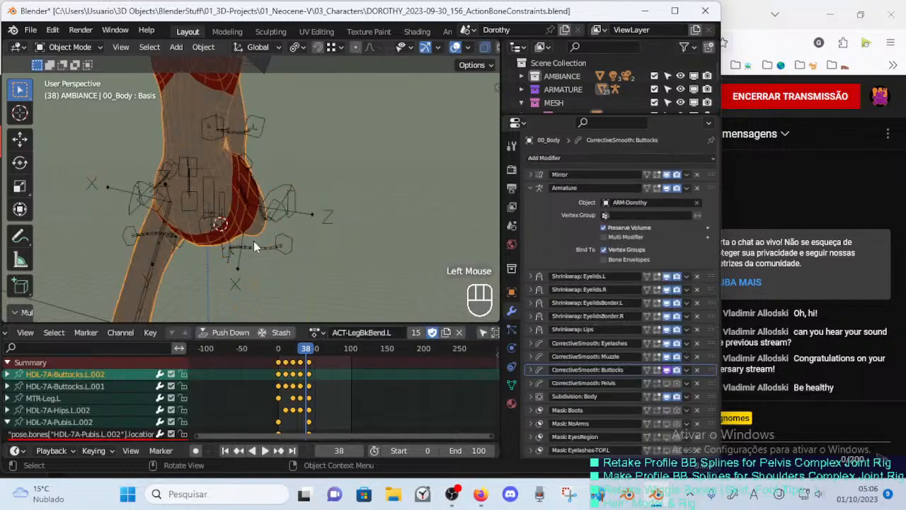
pyautogui.moveTo(253, 240); pyautogui.dragTo(264, 219, button='middle')
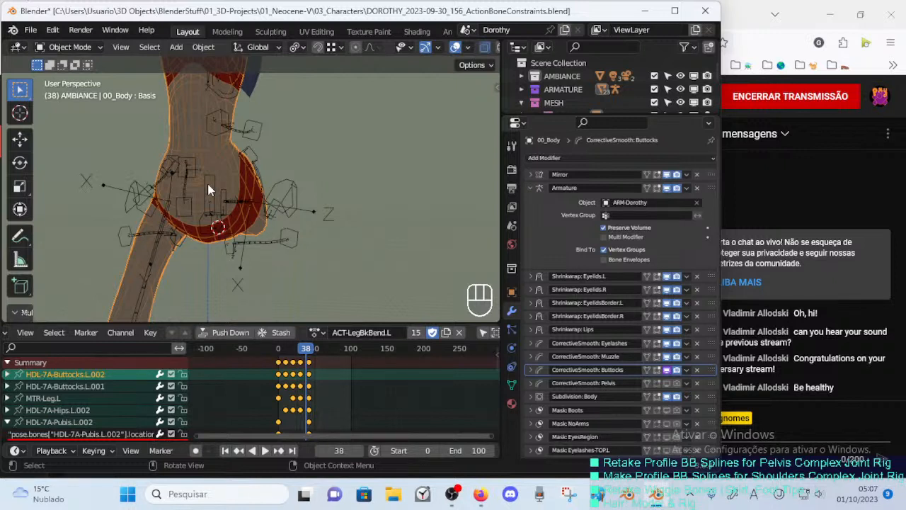
# Examine the buttocks and lifted left thigh from behind, the front and the side.
pyautogui.moveTo(207, 184); pyautogui.dragTo(262, 209, button='middle')
pyautogui.scroll(2, 222, 208)
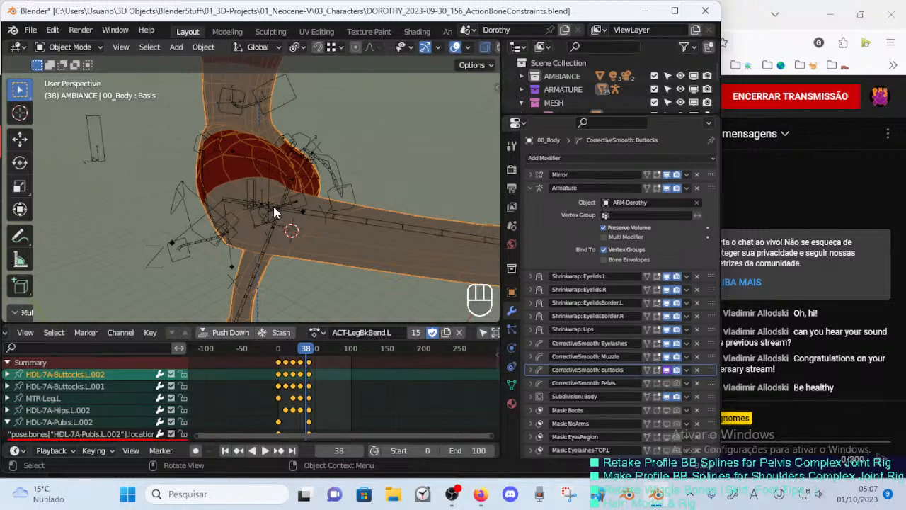
pyautogui.moveTo(254, 96); pyautogui.dragTo(199, 259, button='middle')
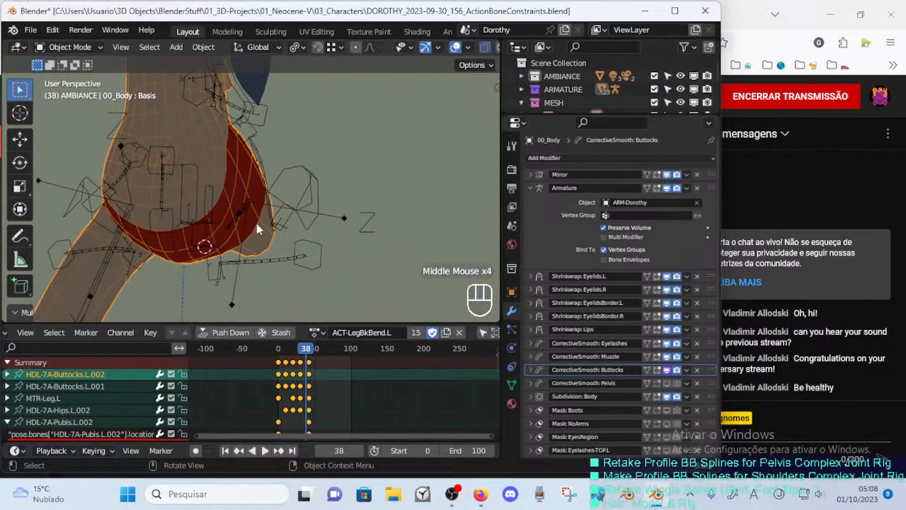
pyautogui.moveTo(257, 227); pyautogui.dragTo(281, 139, button='middle')
pyautogui.scroll(1, 253, 239)
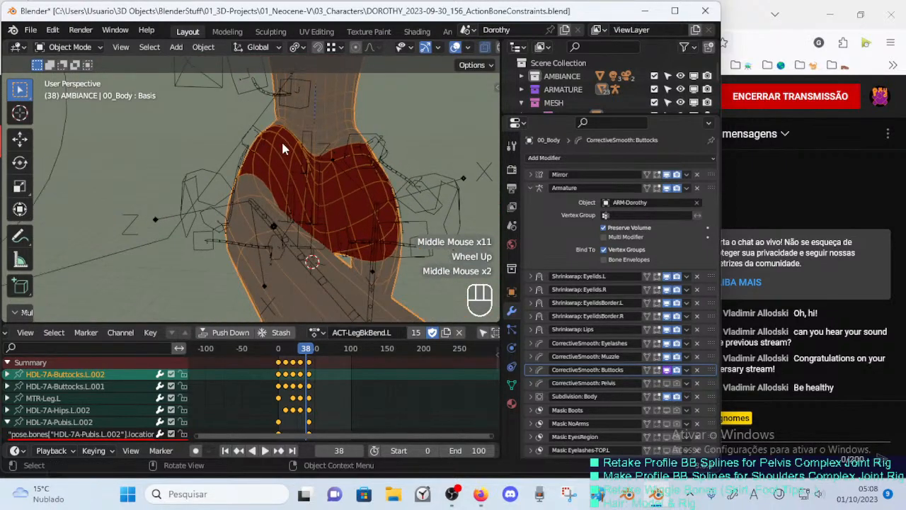
pyautogui.moveTo(278, 174); pyautogui.dragTo(310, 199, button='middle')
pyautogui.moveTo(236, 235); pyautogui.dragTo(149, 177, button='middle')
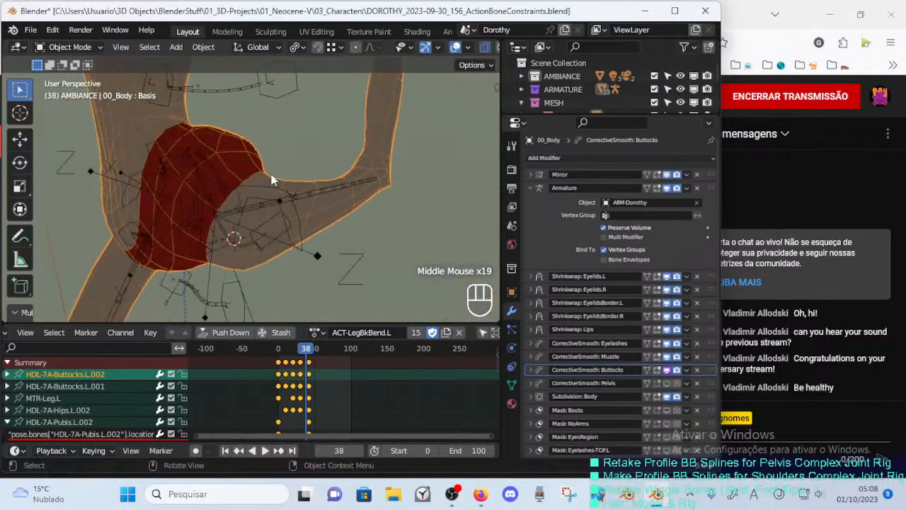
pyautogui.scroll(-1, 148, 177)
# Reopen DOROTHY_2023-09-30_156_ActionBoneConstraints.blend, discarding the unsaved changes.
pyautogui.click(30, 30)
pyautogui.click(42, 58)
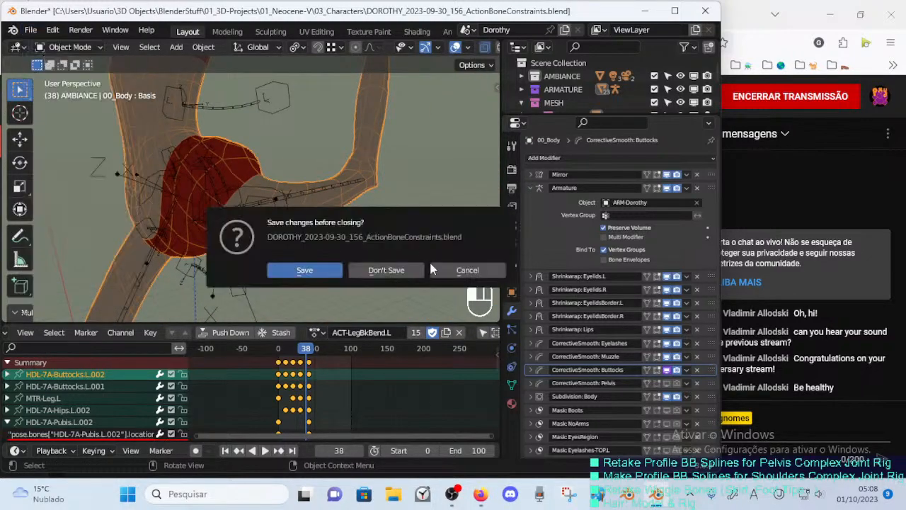
pyautogui.click(395, 271)
pyautogui.doubleClick(296, 183)
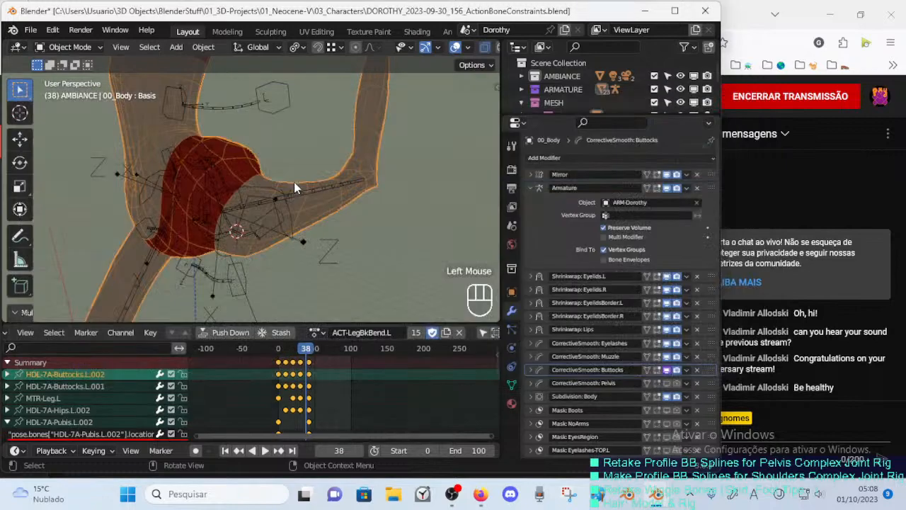
# Move the HDL-7A-Pubis.L.002 handle down toward the inner left thigh and rotate it at frame 100.
pyautogui.scroll(5, 316, 216)
pyautogui.moveTo(228, 205); pyautogui.dragTo(373, 220, button='middle')
pyautogui.scroll(2, 360, 237)
pyautogui.click(372, 224)
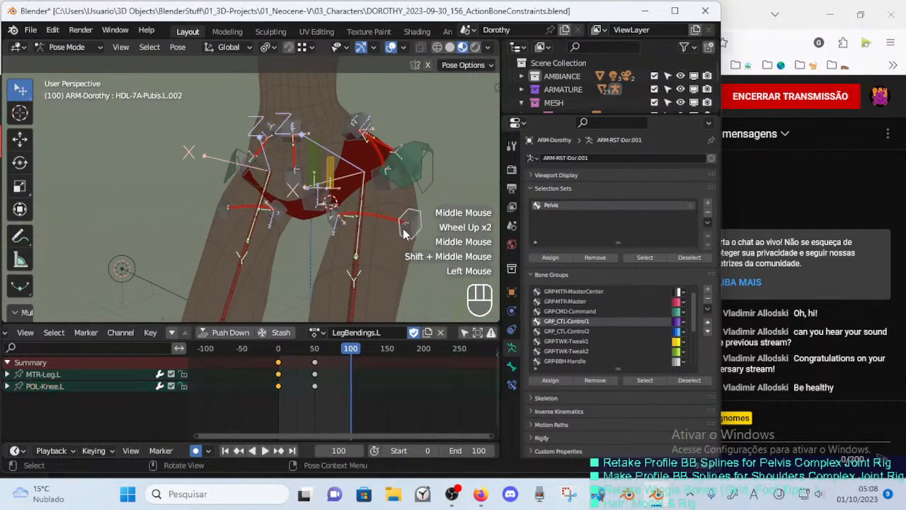
pyautogui.press('g')
pyautogui.click(347, 258)
pyautogui.moveTo(347, 258); pyautogui.dragTo(352, 260, button='middle')
pyautogui.press('r')
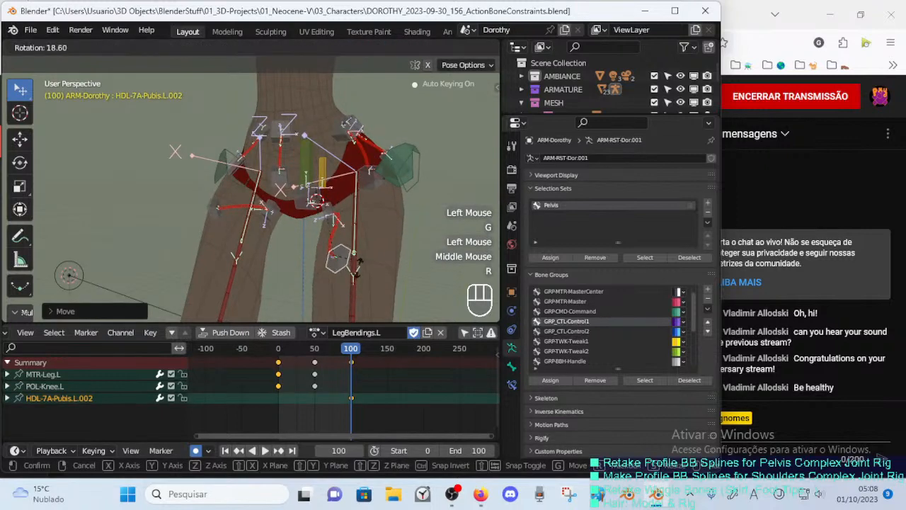
pyautogui.click(337, 253)
# Rotate and move the HDL-7A-Pubis.L.001 handle to fit the front of the left groin at frame 100.
pyautogui.click(331, 214)
pyautogui.press('r')
pyautogui.click(342, 223)
pyautogui.press('g')
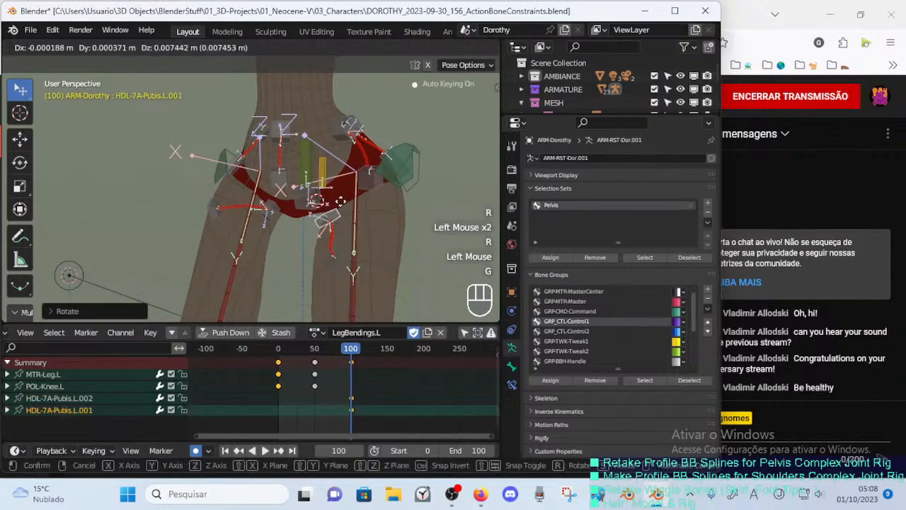
pyautogui.click(340, 193)
pyautogui.moveTo(340, 192); pyautogui.dragTo(235, 186, button='middle')
pyautogui.press('r')
pyautogui.click(353, 210)
pyautogui.press('g')
pyautogui.click(353, 210)
pyautogui.press('g')
pyautogui.click(317, 215)
pyautogui.scroll(-3, 318, 215)
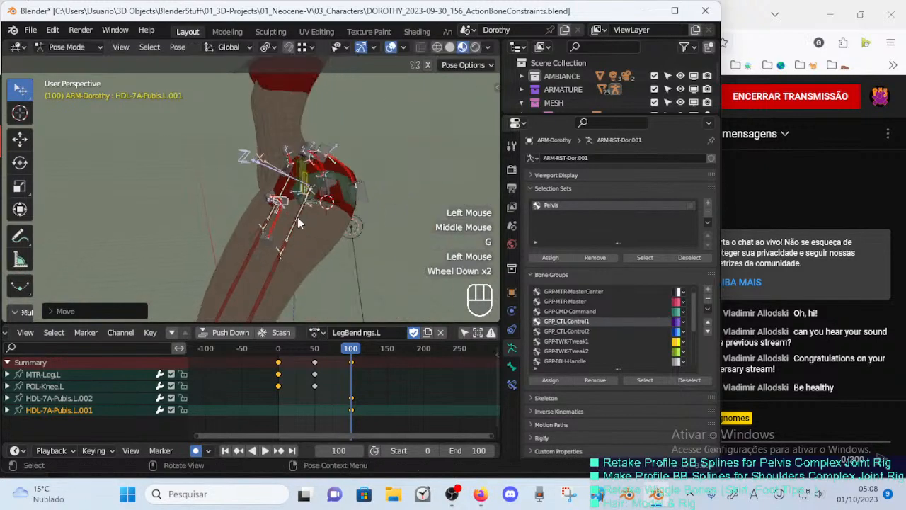
# Set the current frame to 0 and examine the pelvis handles in the raised left-leg pose.
pyautogui.scroll(3, 312, 217)
pyautogui.moveTo(311, 218); pyautogui.dragTo(145, 199, button='middle')
pyautogui.scroll(-4, 227, 295)
pyautogui.moveTo(289, 351); pyautogui.dragTo(278, 352)
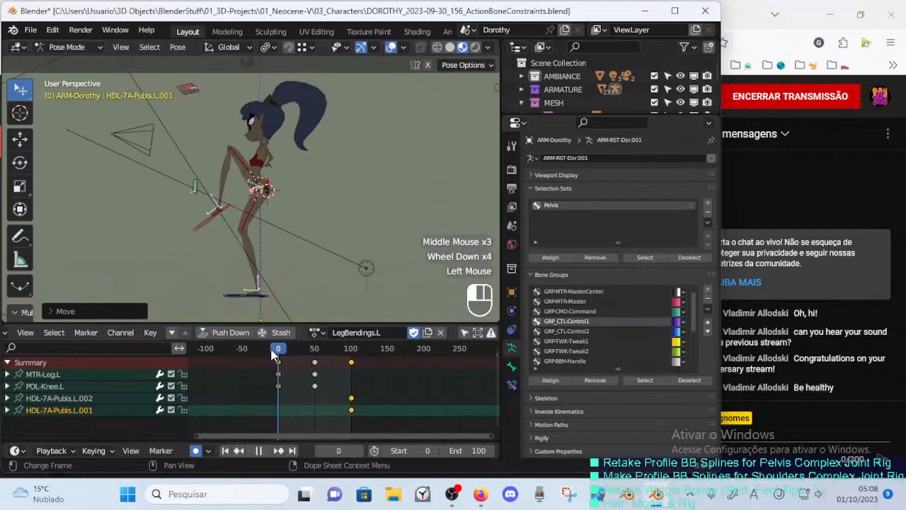
pyautogui.scroll(5, 242, 235)
pyautogui.keyDown('shift'); pyautogui.moveTo(273, 214); pyautogui.dragTo(233, 219, button='middle'); pyautogui.keyUp('shift')
pyautogui.moveTo(234, 219); pyautogui.dragTo(290, 180, button='middle')
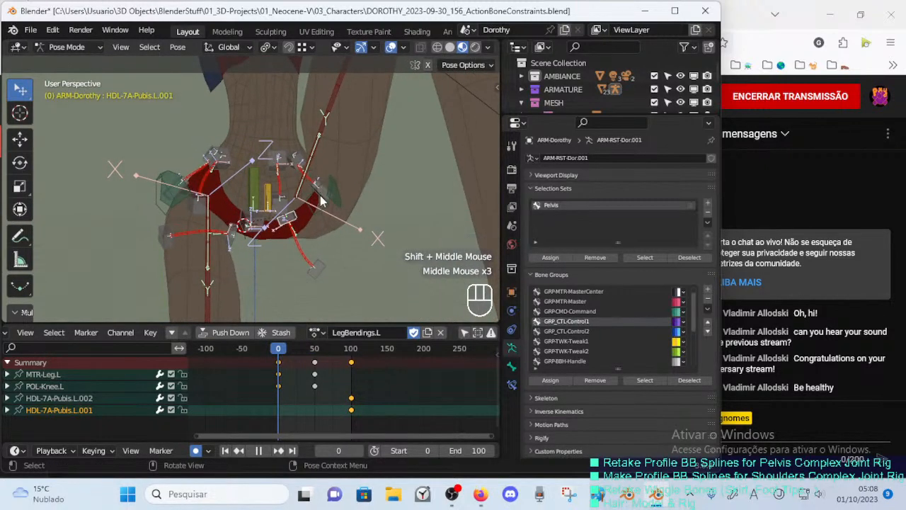
pyautogui.moveTo(322, 222); pyautogui.dragTo(233, 234, button='middle')
pyautogui.scroll(-2, 213, 227)
pyautogui.moveTo(234, 234); pyautogui.dragTo(280, 226, button='middle')
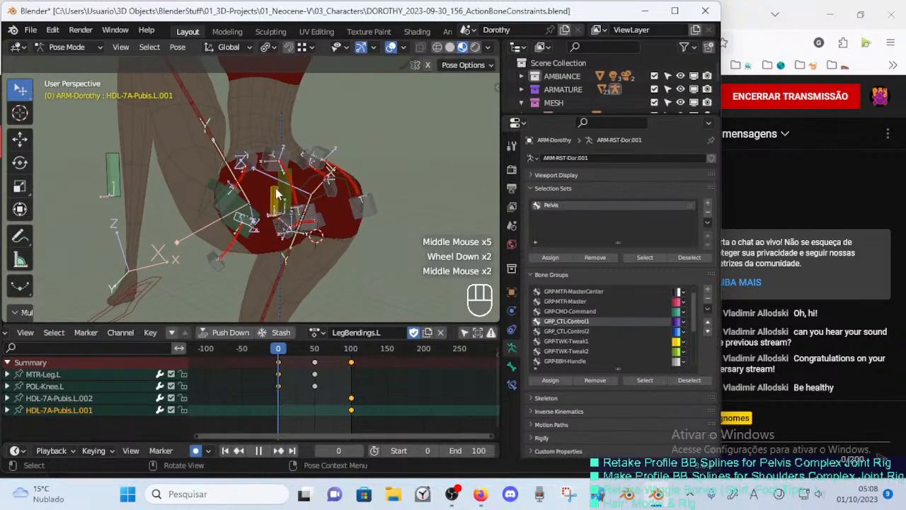
# Move the HDL-7A-Hips.L.001 handle slightly upward at the left hip on frame 0.
pyautogui.click(277, 194)
pyautogui.moveTo(259, 194); pyautogui.dragTo(227, 156, button='middle')
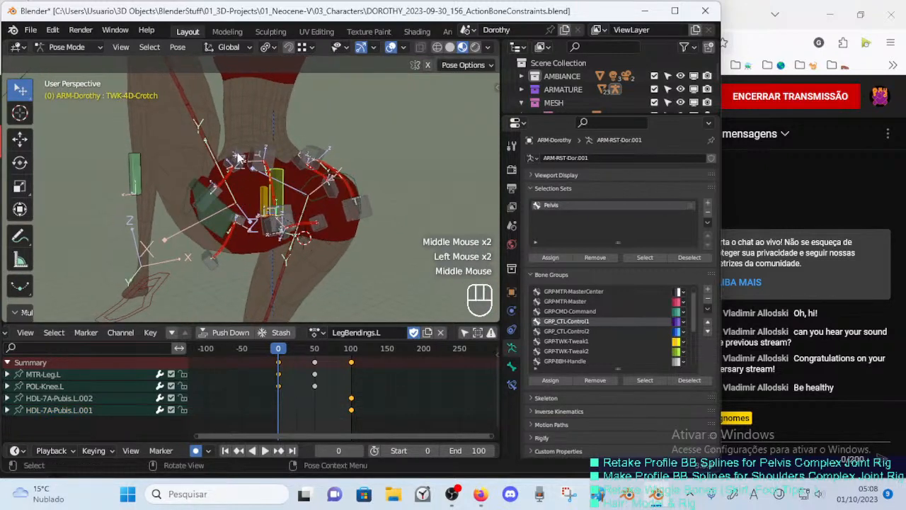
pyautogui.click(234, 150)
pyautogui.press('g')
pyautogui.click(232, 147)
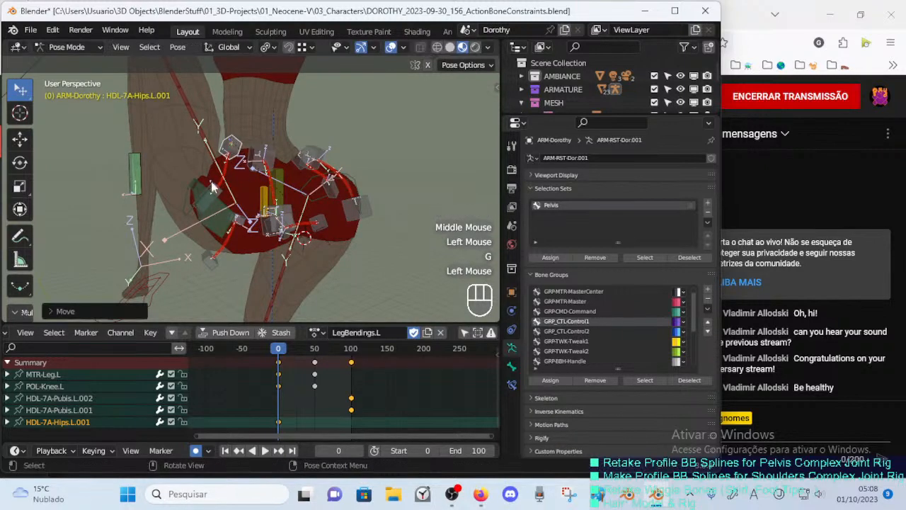
# Move the HDL-7A-Buttocks.L.001 handle slightly upward at the top of the left buttock on frame 0.
pyautogui.click(260, 162)
pyautogui.press('g')
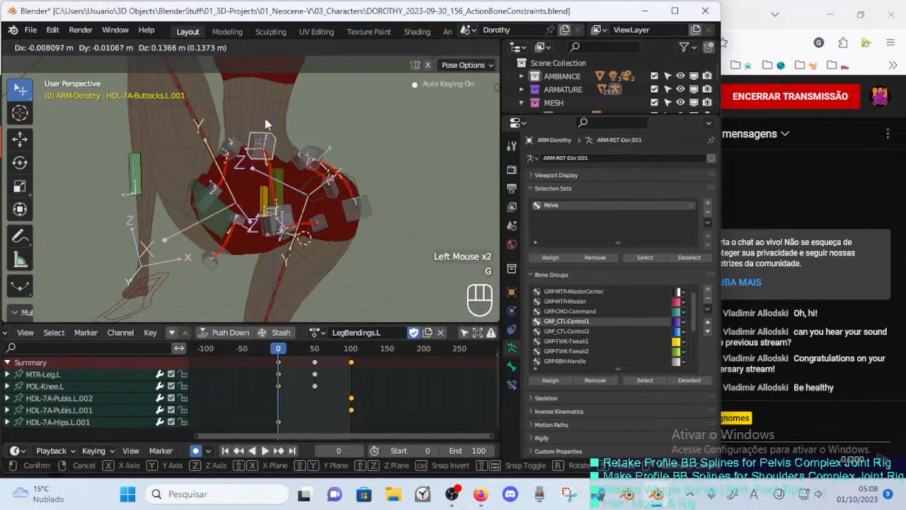
pyautogui.click(263, 155)
# Move the HDL-7A-Buttocks.L.002 handle at the lower edge of the left buttock on frame 0.
pyautogui.moveTo(263, 154); pyautogui.dragTo(255, 213, button='middle')
pyautogui.click(264, 247)
pyautogui.press('g')
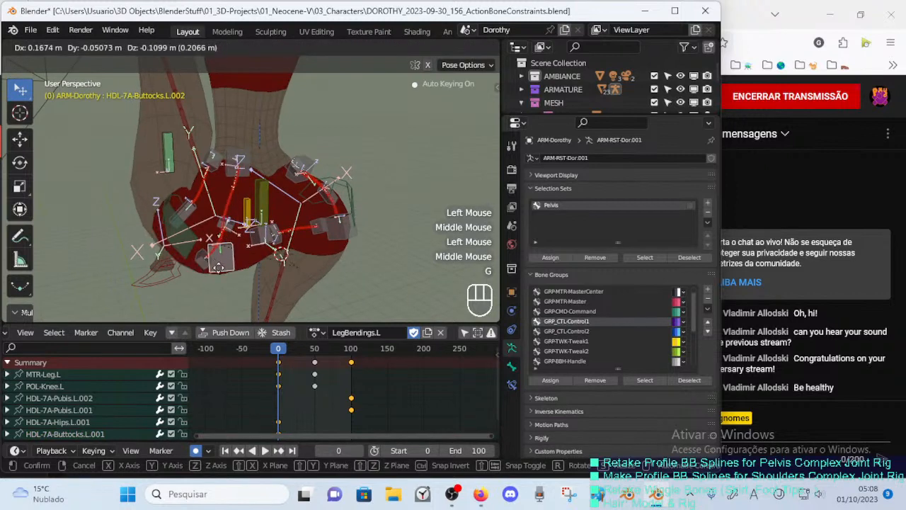
pyautogui.click(244, 227)
pyautogui.press('g')
pyautogui.click(238, 161)
# Reposition the HDL-7A-Buttocks.L.001 handle above the left buttock and rotate it on frame 0.
pyautogui.click(237, 162)
pyautogui.moveTo(237, 161); pyautogui.dragTo(265, 182, button='middle')
pyautogui.press('g')
pyautogui.click(279, 125)
pyautogui.press('g')
pyautogui.click(314, 162)
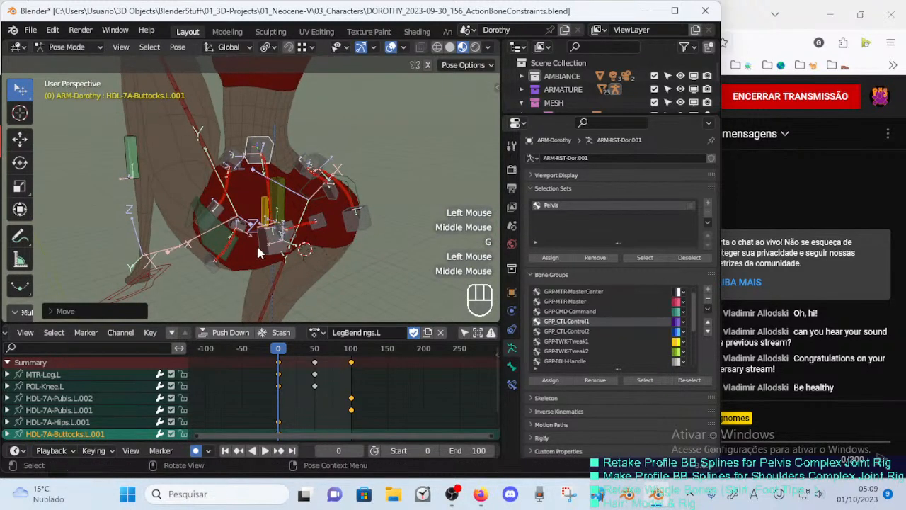
pyautogui.moveTo(256, 243); pyautogui.dragTo(182, 246, button='middle')
pyautogui.press('r')
pyautogui.click(212, 255)
# Move the HDL-7A-Buttocks.L.002 handle below the left buttock, seen from behind, on frame 0.
pyautogui.click(177, 272)
pyautogui.press('g')
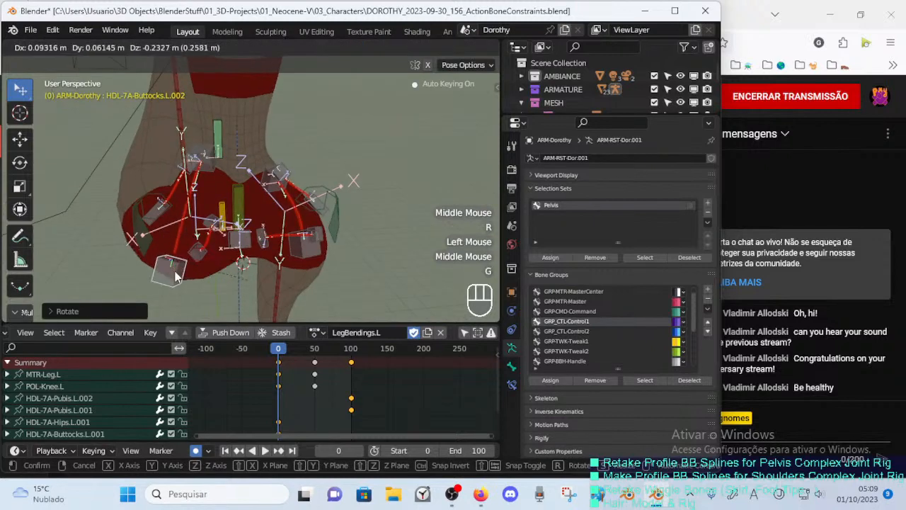
pyautogui.click(177, 273)
pyautogui.press('g')
pyautogui.click(184, 270)
pyautogui.press('g')
pyautogui.click(189, 267)
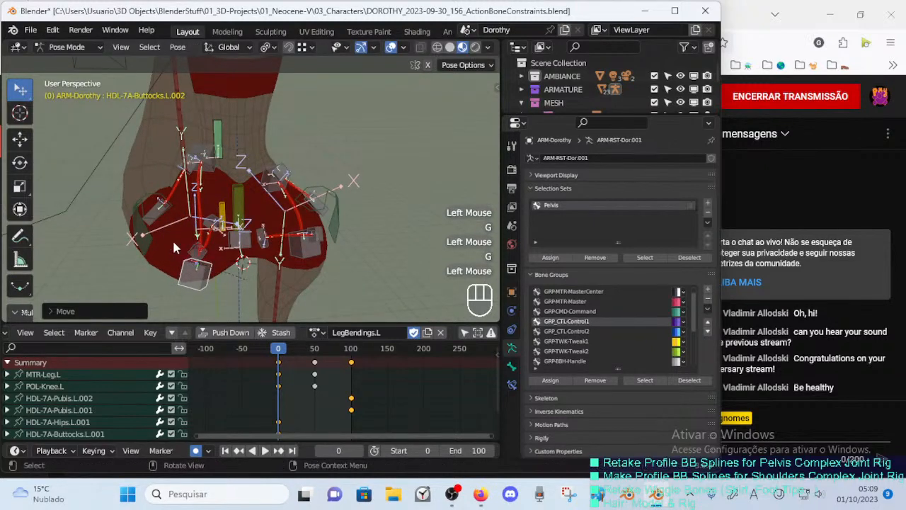
# Adjust the depth and rotation of the HDL-7A-Buttocks.L.002 handle from the side on frame 0.
pyautogui.moveTo(175, 247); pyautogui.dragTo(360, 260, button='middle')
pyautogui.press('g')
pyautogui.click(264, 295)
pyautogui.press('g')
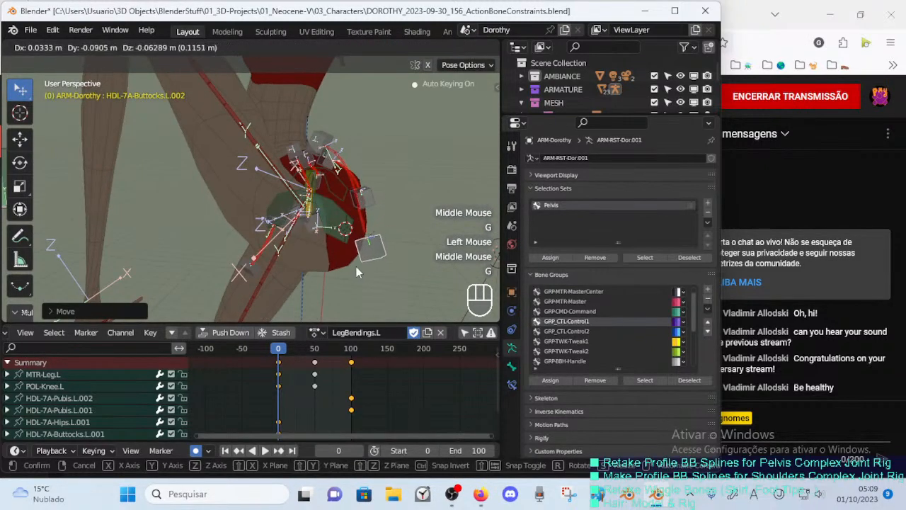
pyautogui.click(356, 266)
pyautogui.press('r')
pyautogui.click(350, 177)
# Move and rotate the HDL-7A-Buttocks.L.001 handle to round the upper left buttock on frame 0.
pyautogui.click(350, 167)
pyautogui.press('g')
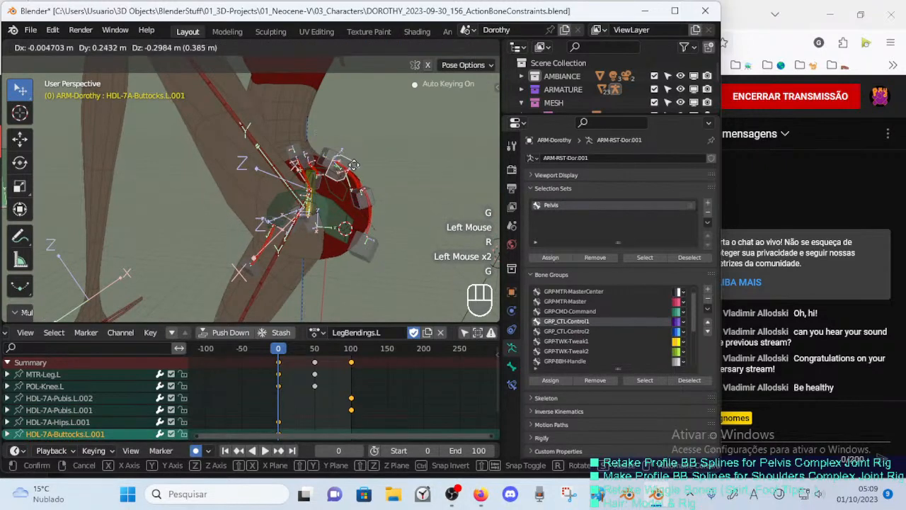
pyautogui.click(354, 166)
pyautogui.press('r')
pyautogui.click(359, 177)
# Move the HDL-7A-Buttocks.L.002 handle down toward the thigh and rotate the HDL-7A-Buttocks.L.001 handle.
pyautogui.click(365, 250)
pyautogui.press('g')
pyautogui.click(342, 265)
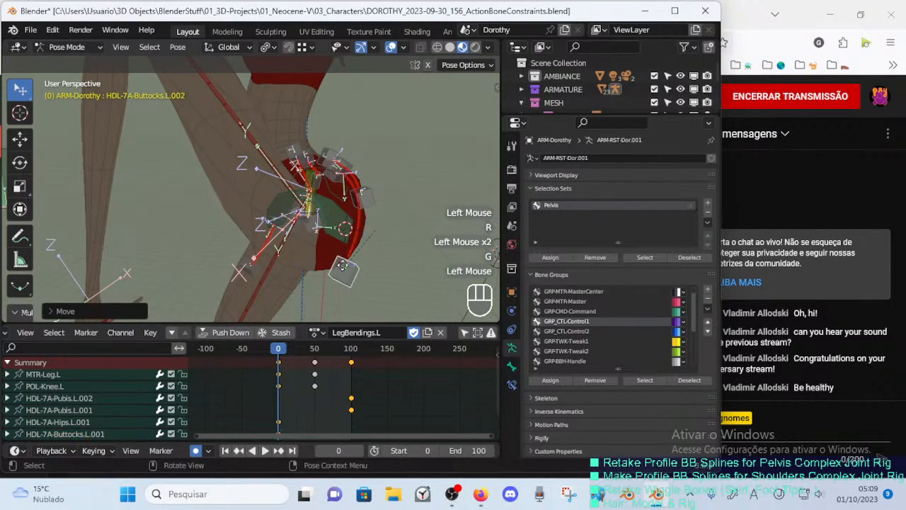
pyautogui.click(350, 164)
pyautogui.press('r')
pyautogui.click(366, 164)
# Move the HDL-7A-Buttocks.L.002 handle further under the left buttock on frame 0.
pyautogui.scroll(-2, 315, 219)
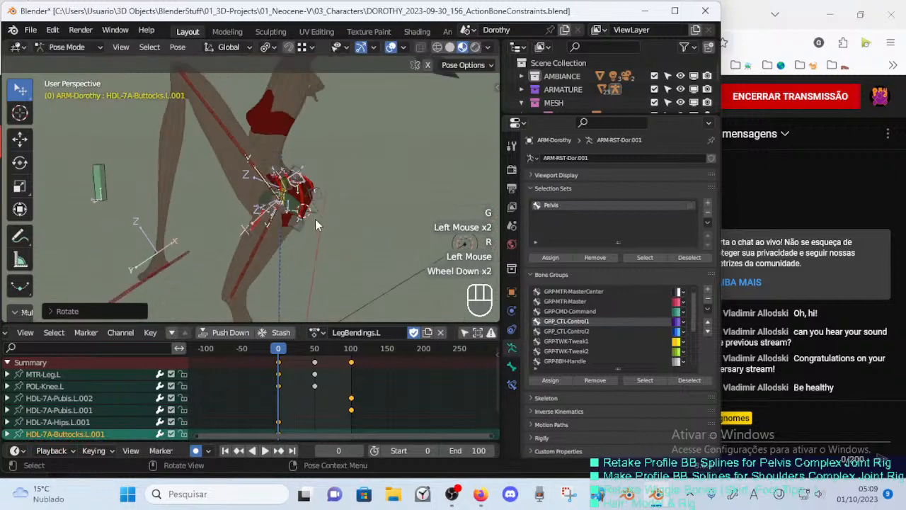
pyautogui.click(292, 233)
pyautogui.press('g')
pyautogui.click(288, 259)
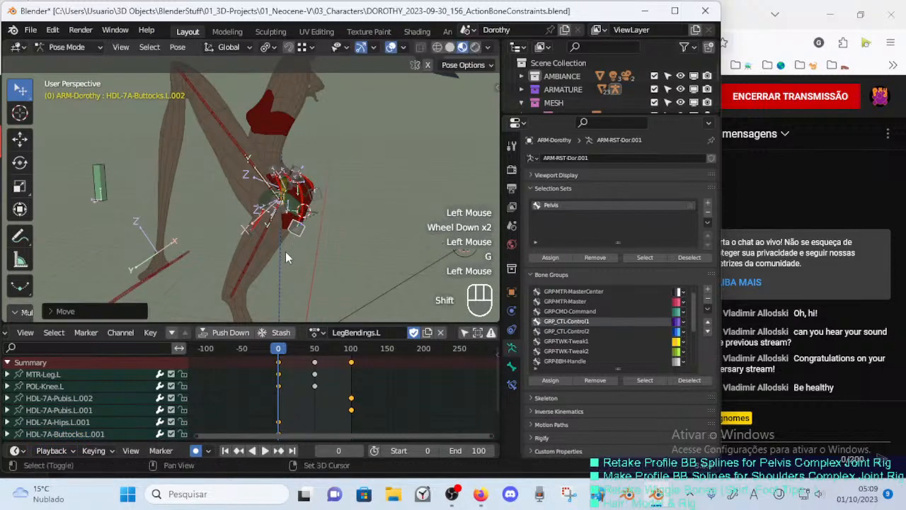
# Rotate and move the HDL-7A-Buttocks.L.001 handle to refine the upper buttock curve on frame 0.
pyautogui.keyDown('shift'); pyautogui.moveTo(285, 254); pyautogui.dragTo(327, 221, button='middle'); pyautogui.keyUp('shift')
pyautogui.scroll(2, 226, 241)
pyautogui.click(328, 168)
pyautogui.moveTo(328, 168); pyautogui.dragTo(312, 181, button='middle')
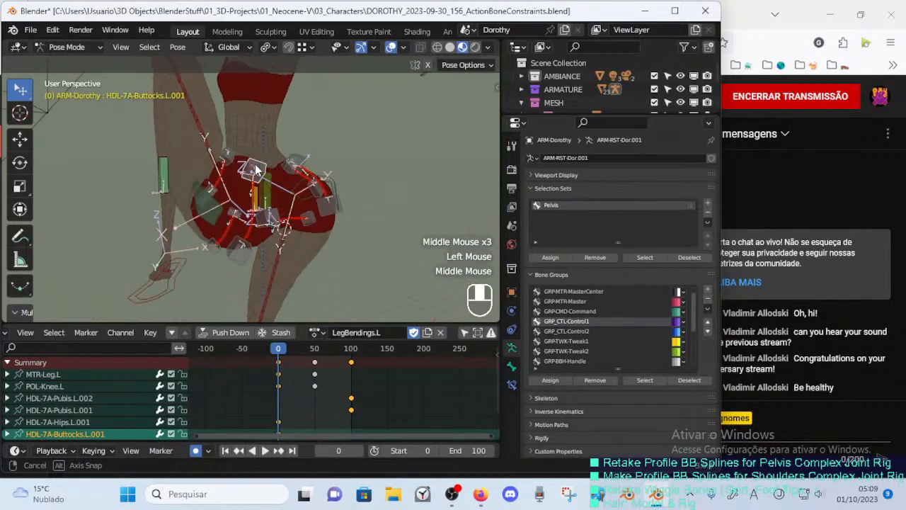
pyautogui.press('r')
pyautogui.click(306, 189)
pyautogui.press('g')
pyautogui.click(301, 195)
# Move the HDL-7A-Buttocks.L.002 handle outward beneath the raised left thigh on frame 0.
pyautogui.click(242, 253)
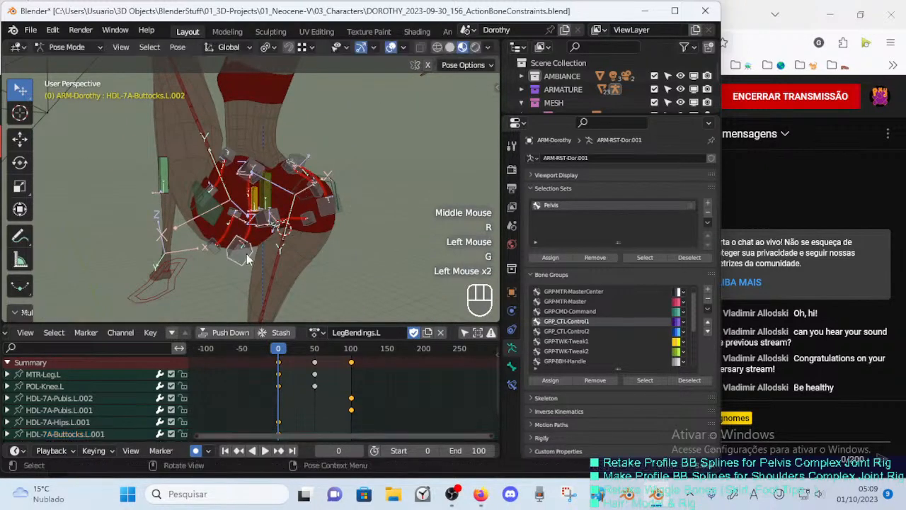
pyautogui.press('g')
pyautogui.click(223, 262)
pyautogui.moveTo(223, 262); pyautogui.dragTo(256, 210, button='middle')
pyautogui.scroll(-1, 264, 256)
pyautogui.scroll(1, 224, 211)
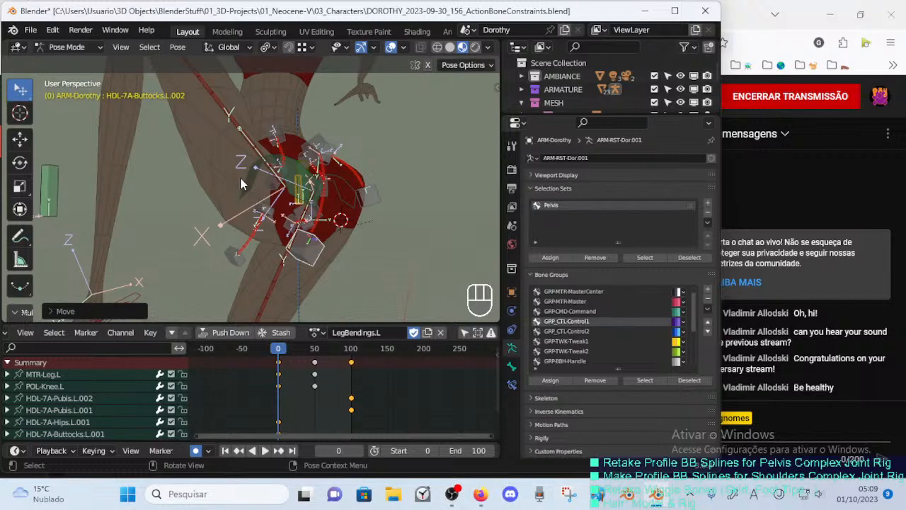
pyautogui.moveTo(279, 230); pyautogui.dragTo(291, 239, button='middle')
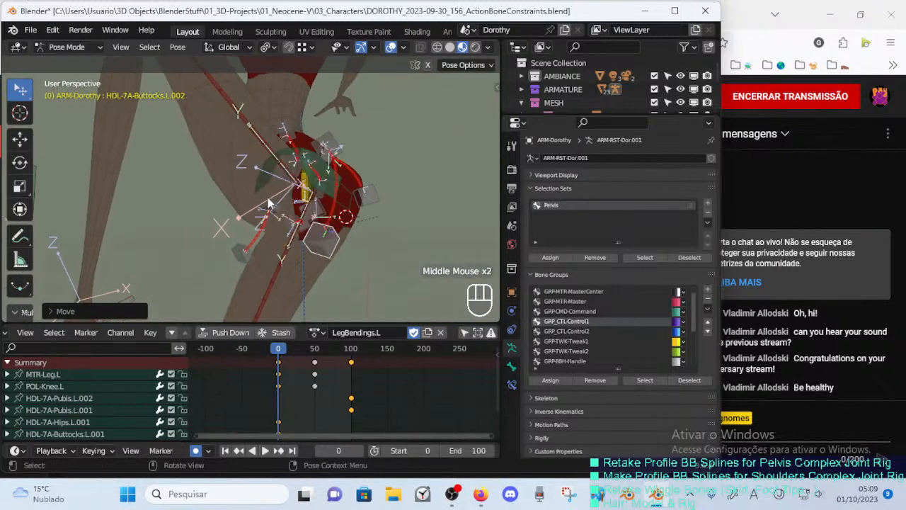
pyautogui.moveTo(269, 204); pyautogui.dragTo(296, 230, button='middle')
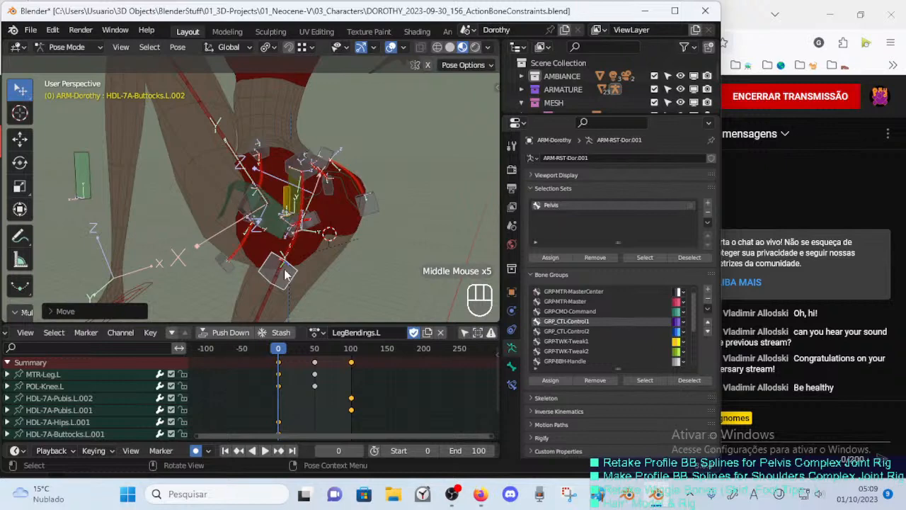
# Reposition the upper left-side pelvis handle to refine the buttock contour on frame 0.
pyautogui.click(264, 187)
pyautogui.moveTo(264, 188)
pyautogui.mouseDown(button='middle')
pyautogui.moveTo(276, 261)
pyautogui.moveTo(333, 273)
pyautogui.moveTo(299, 238)
pyautogui.moveTo(277, 150)
pyautogui.moveTo(260, 175)
pyautogui.mouseUp(button='middle')
pyautogui.click(276, 151)
pyautogui.press('g')
pyautogui.click(292, 168)
pyautogui.press('g')
pyautogui.click(253, 182)
pyautogui.click(253, 219)
pyautogui.press('g')
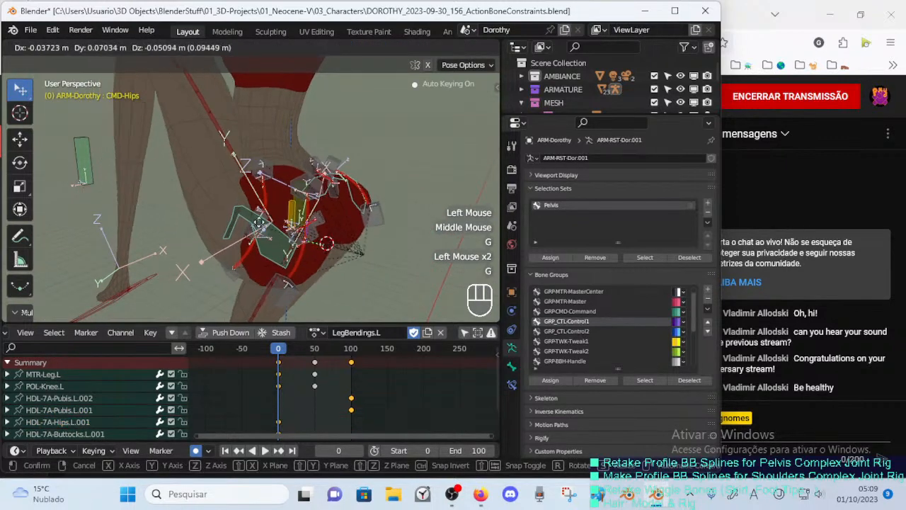
pyautogui.press('Escape')
# Move the HDL-7A-Hips.L.002 handle outward at the side of the left hip on frame 0.
pyautogui.click(239, 246)
pyautogui.click(239, 238)
pyautogui.press('g')
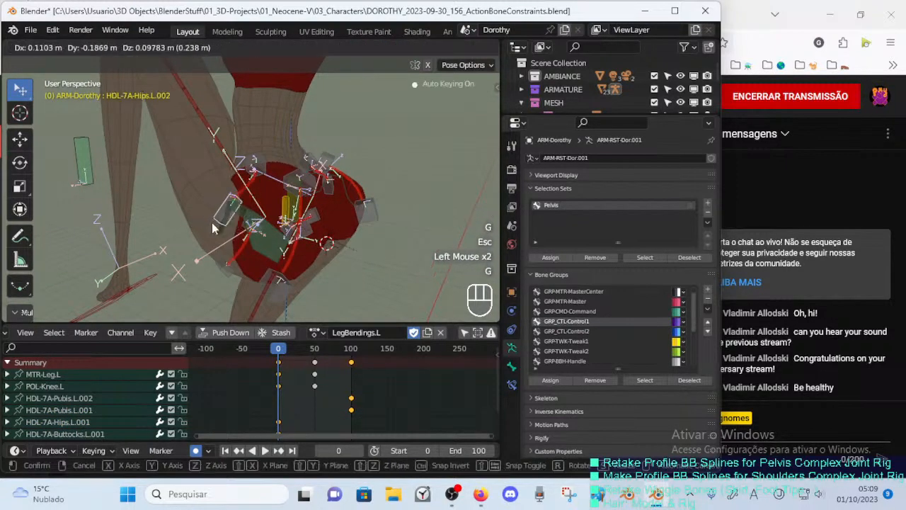
pyautogui.click(216, 223)
pyautogui.press('g')
pyautogui.click(220, 222)
# Fine-tune the position and rotation of the left hip handle on frame 0.
pyautogui.moveTo(221, 222); pyautogui.dragTo(295, 225, button='middle')
pyautogui.scroll(2, 178, 177)
pyautogui.click(216, 187)
pyautogui.press('g')
pyautogui.click(219, 186)
pyautogui.press('r')
pyautogui.click(219, 188)
pyautogui.click(199, 268)
pyautogui.press('g')
pyautogui.press('Escape')
pyautogui.click(199, 272)
# Examine the left pubis and crotch area from several angles in the raised-leg pose on frame 0.
pyautogui.scroll(1, 315, 249)
pyautogui.click(327, 285)
pyautogui.moveTo(328, 195); pyautogui.dragTo(334, 193, button='middle')
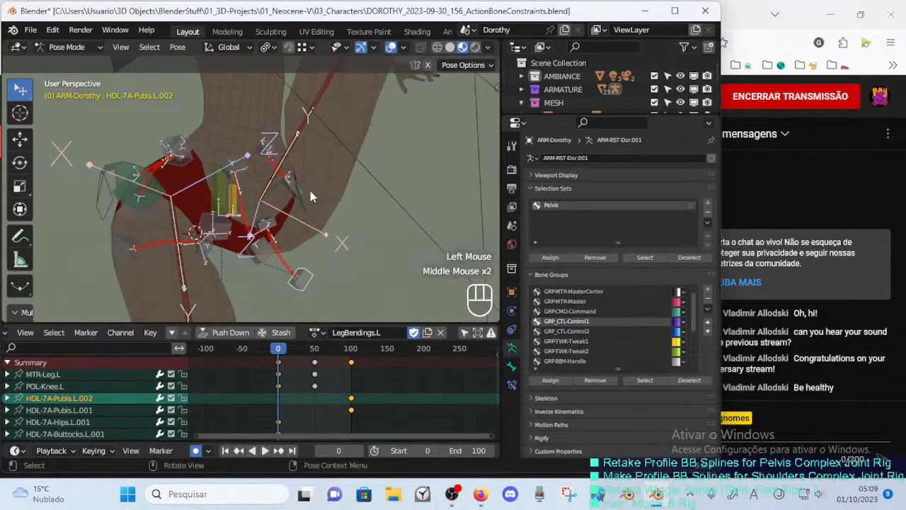
pyautogui.click(234, 199)
pyautogui.moveTo(382, 170); pyautogui.dragTo(269, 164, button='middle')
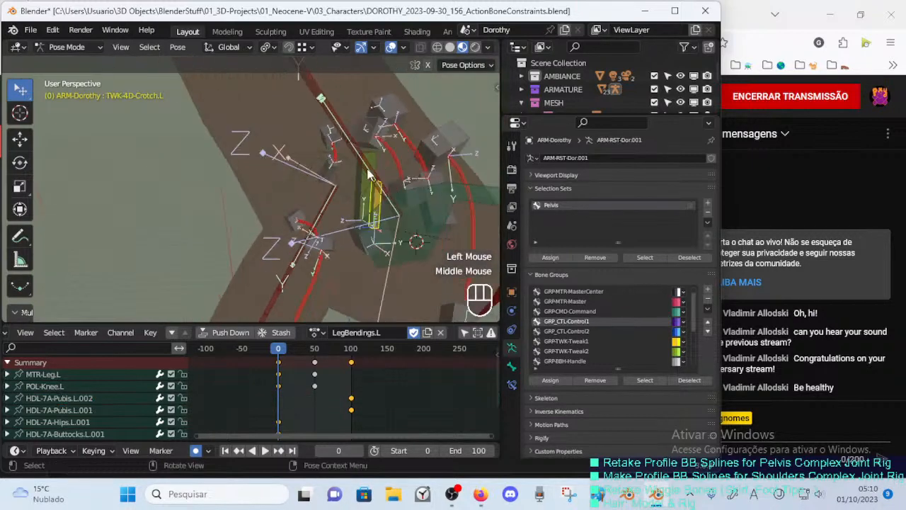
pyautogui.scroll(-2, 304, 167)
pyautogui.moveTo(336, 170); pyautogui.dragTo(239, 221, button='middle')
pyautogui.scroll(-1, 228, 218)
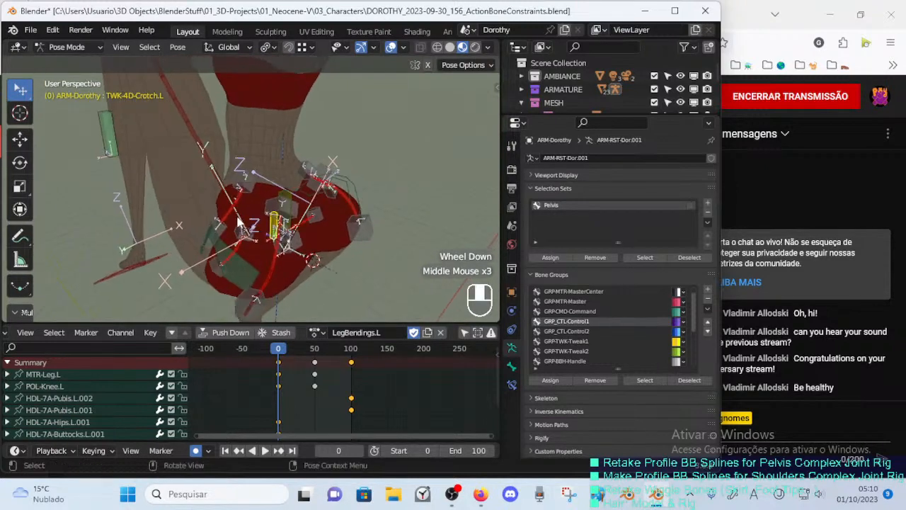
# Move the HDL-7A-Buttocks.L.002 handle outward below the left buttock on frame 0.
pyautogui.click(253, 307)
pyautogui.moveTo(251, 304); pyautogui.dragTo(213, 242, button='middle')
pyautogui.press('g')
pyautogui.click(202, 244)
# Move the HDL-7A-Hips.L.002 handle further out from the left hip on frame 0.
pyautogui.click(190, 177)
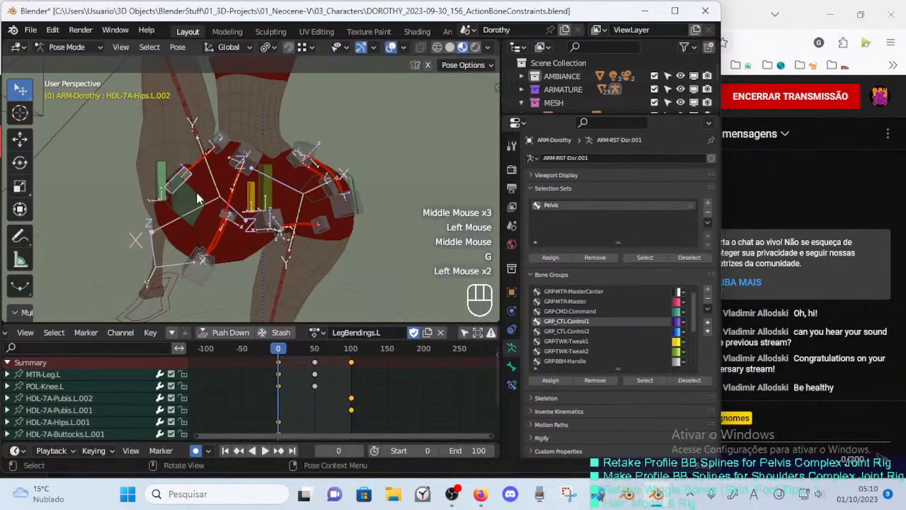
pyautogui.press('g')
pyautogui.moveTo(190, 179); pyautogui.dragTo(167, 143, button='middle')
pyautogui.click(193, 221)
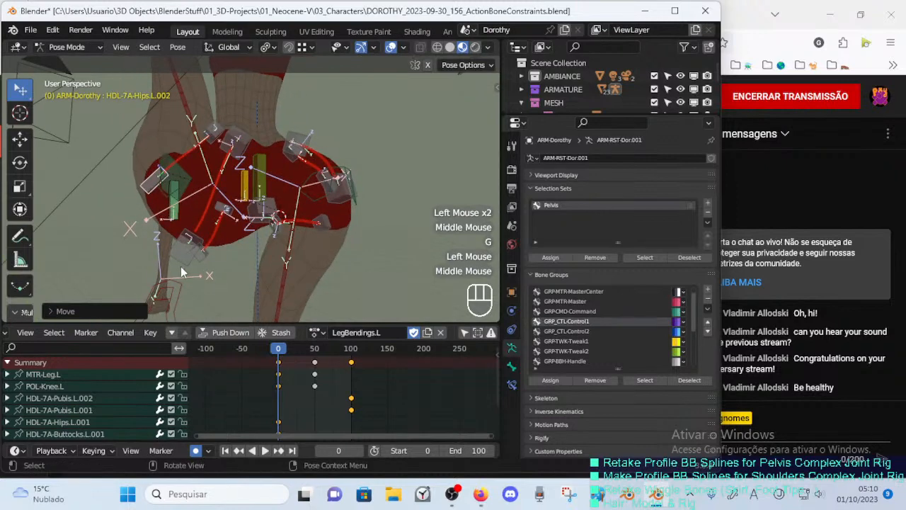
# Adjust the depth of the HDL-7A-Buttocks.L.002 handle under the left buttock on frame 0.
pyautogui.moveTo(154, 210); pyautogui.dragTo(201, 204, button='middle')
pyautogui.click(217, 273)
pyautogui.moveTo(218, 274); pyautogui.dragTo(305, 273, button='middle')
pyautogui.press('g')
pyautogui.click(301, 257)
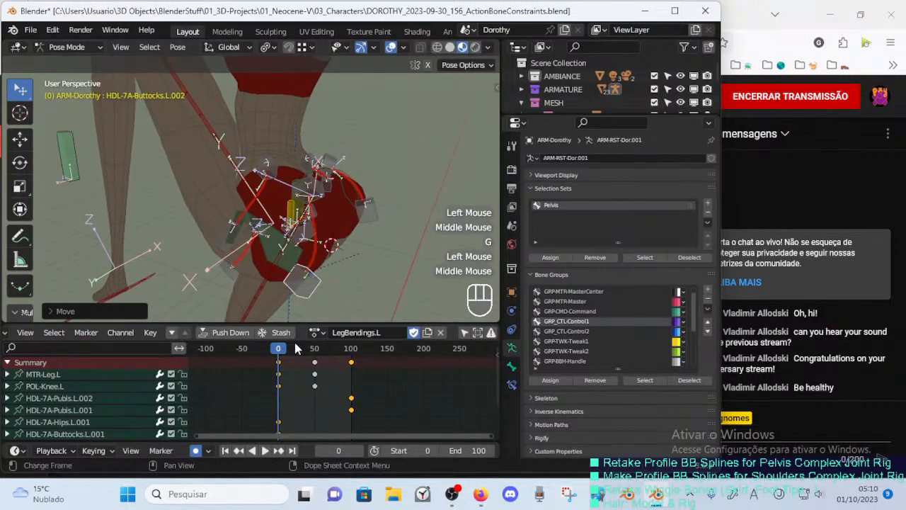
# Scrub through the LegBendings.L action and set the current frame to 49.
pyautogui.moveTo(295, 346); pyautogui.dragTo(337, 350)
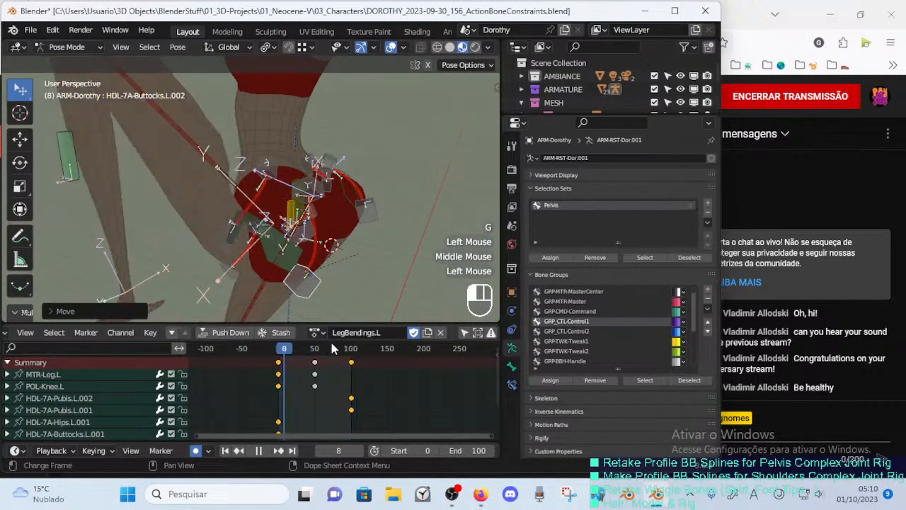
pyautogui.hotkey('alt', 'a')
pyautogui.hotkey('alt', 'q')
pyautogui.hotkey('alt', 'q')
pyautogui.scroll(-2, 338, 284)
pyautogui.moveTo(337, 347); pyautogui.dragTo(313, 349)
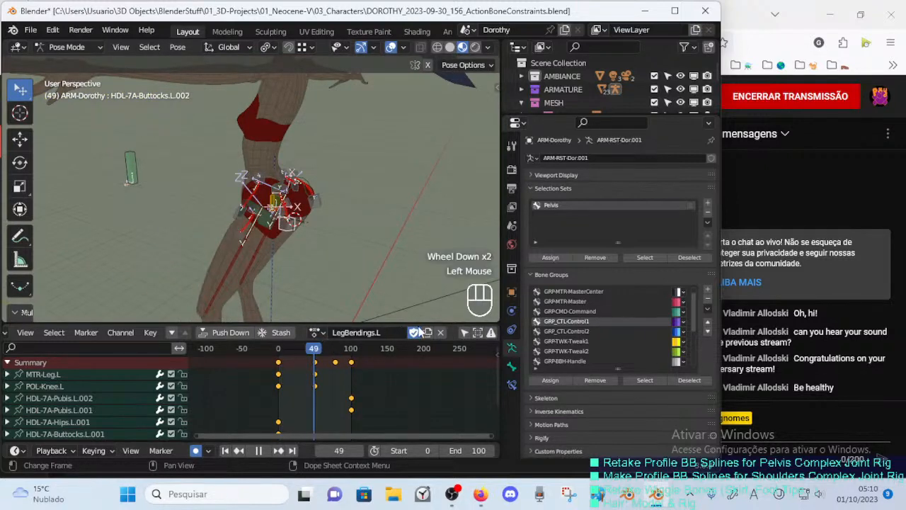
# Examine the left hip, groin and buttock handles from behind in the frame 49 pose.
pyautogui.moveTo(292, 218); pyautogui.dragTo(210, 240, button='middle')
pyautogui.scroll(1, 305, 208)
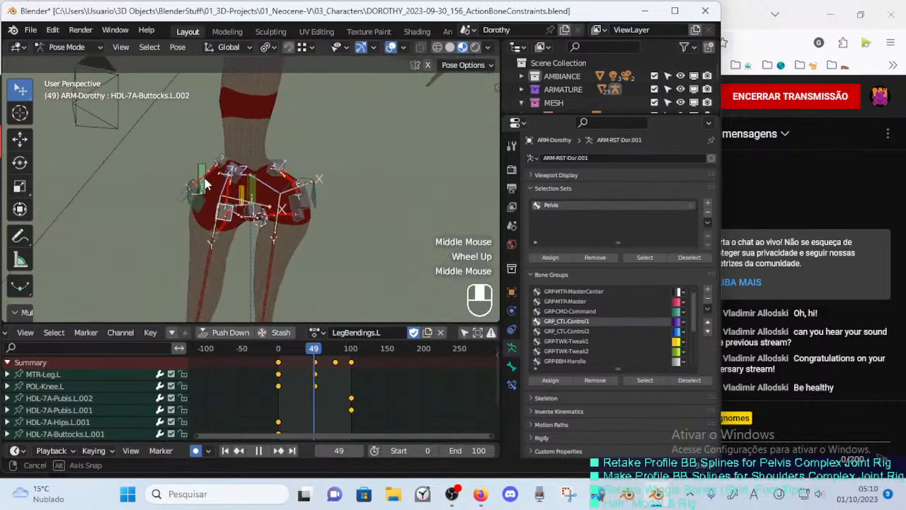
pyautogui.scroll(1, 210, 241)
pyautogui.moveTo(177, 206); pyautogui.dragTo(177, 247, button='middle')
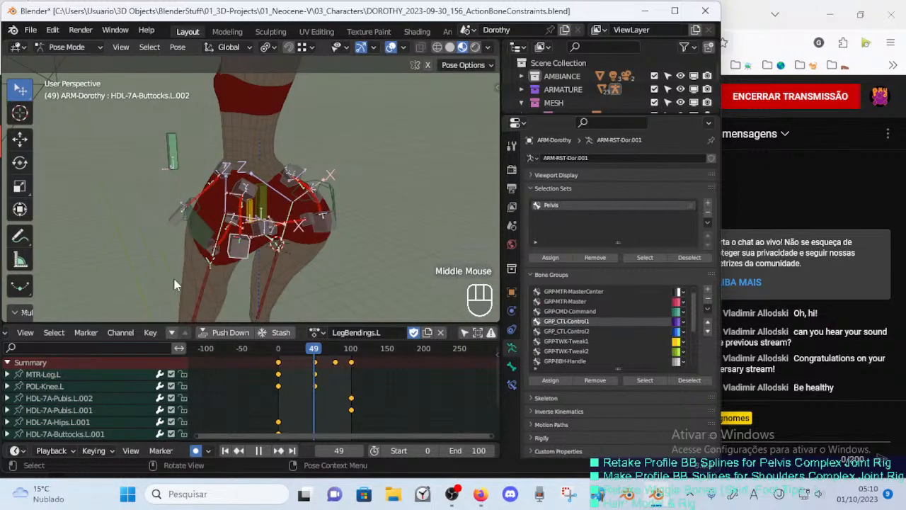
pyautogui.moveTo(182, 275); pyautogui.dragTo(167, 232, button='middle')
pyautogui.scroll(1, 255, 234)
pyautogui.scroll(1, 255, 234)
pyautogui.scroll(-1, 257, 233)
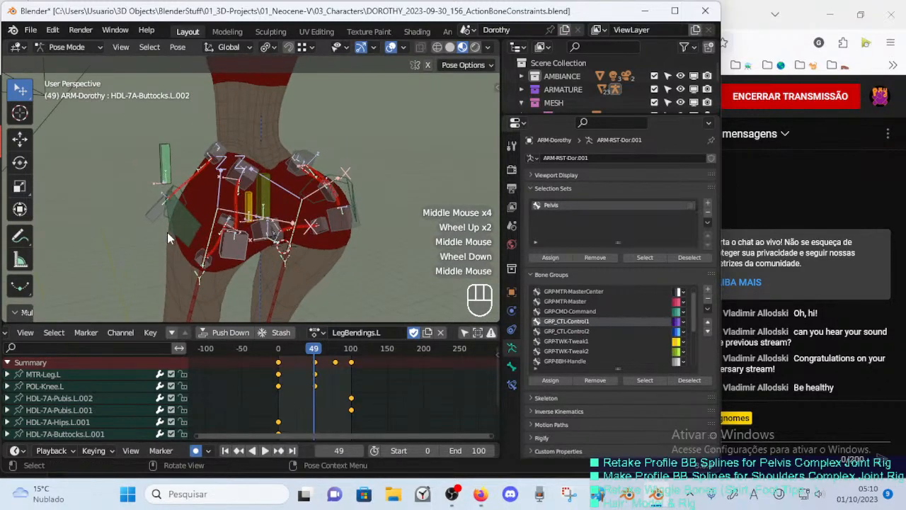
pyautogui.moveTo(177, 296); pyautogui.dragTo(224, 243, button='middle')
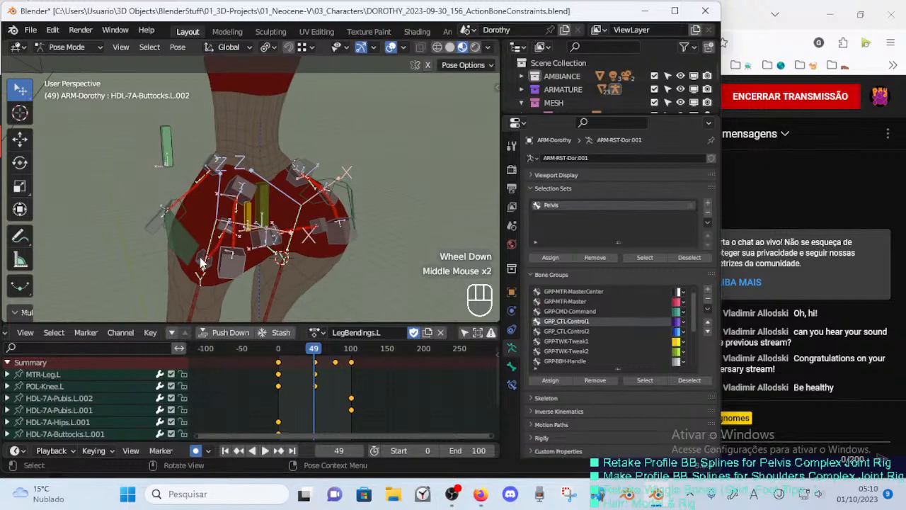
# Move the HDL-7A-Pubis.L.002 handle slightly upward and rotate it at frame 49.
pyautogui.click(201, 262)
pyautogui.press('g')
pyautogui.click(193, 249)
pyautogui.press('r')
pyautogui.click(198, 250)
# Rotate the HDL-7A-Pubis.L.001 handle and move it up toward the front of the left hip at frame 49.
pyautogui.click(223, 234)
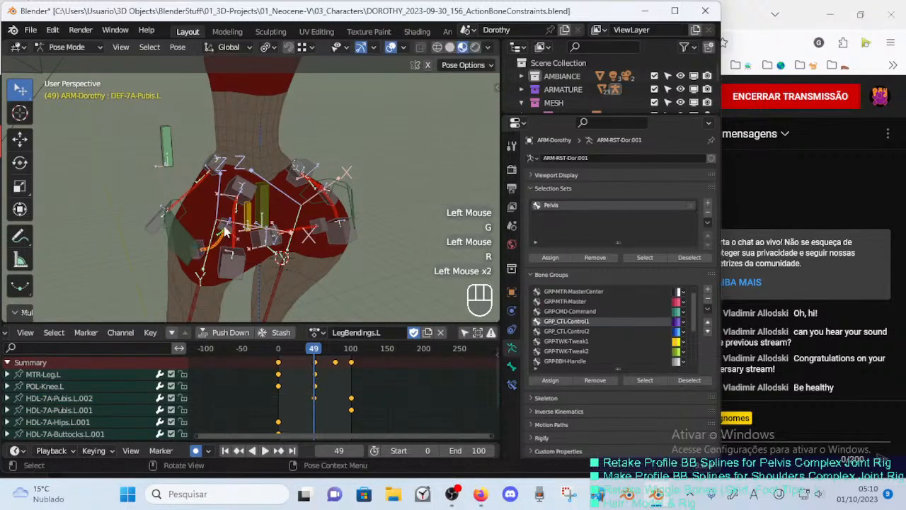
pyautogui.click(223, 235)
pyautogui.press('r')
pyautogui.click(222, 219)
pyautogui.press('g')
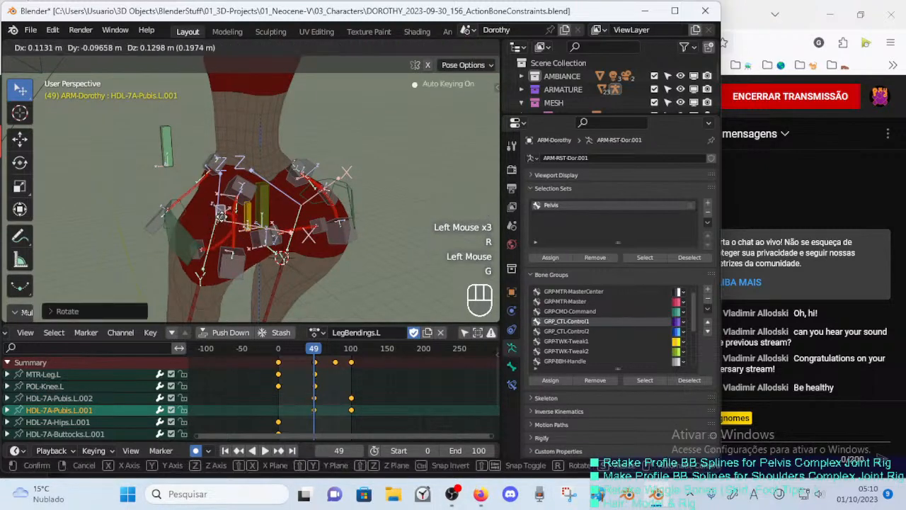
pyautogui.click(213, 210)
pyautogui.press('g')
pyautogui.click(211, 207)
# Move the HDL-7A-Pubis.L.002 handle up closer to the left groin at frame 49.
pyautogui.click(199, 242)
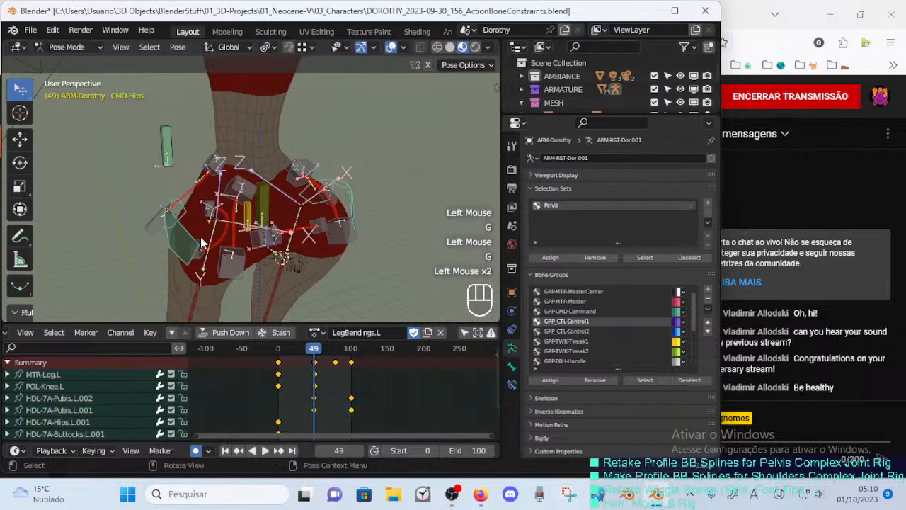
pyautogui.click(202, 248)
pyautogui.press('g')
pyautogui.click(196, 206)
# Rotate the HDL-7A-Pubis.L.001 handle to adjust the pubis curve at frame 49.
pyautogui.click(199, 241)
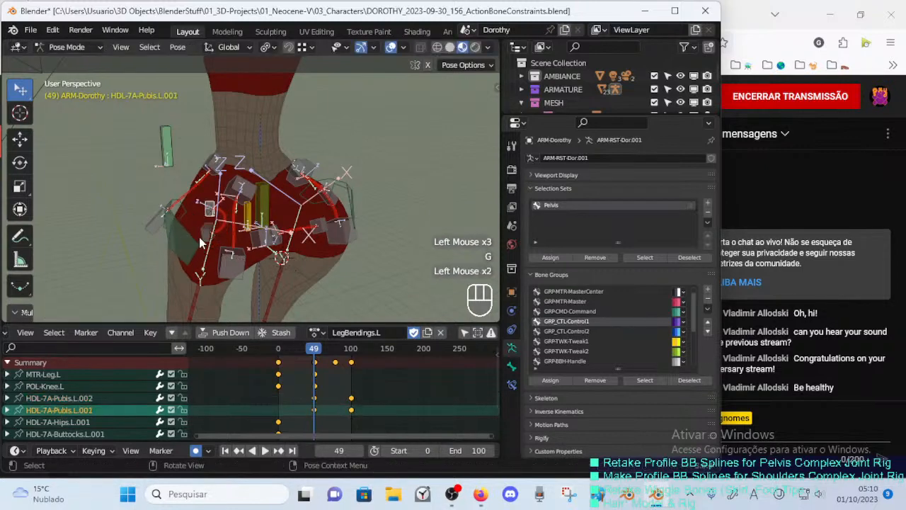
pyautogui.click(209, 208)
pyautogui.press('r')
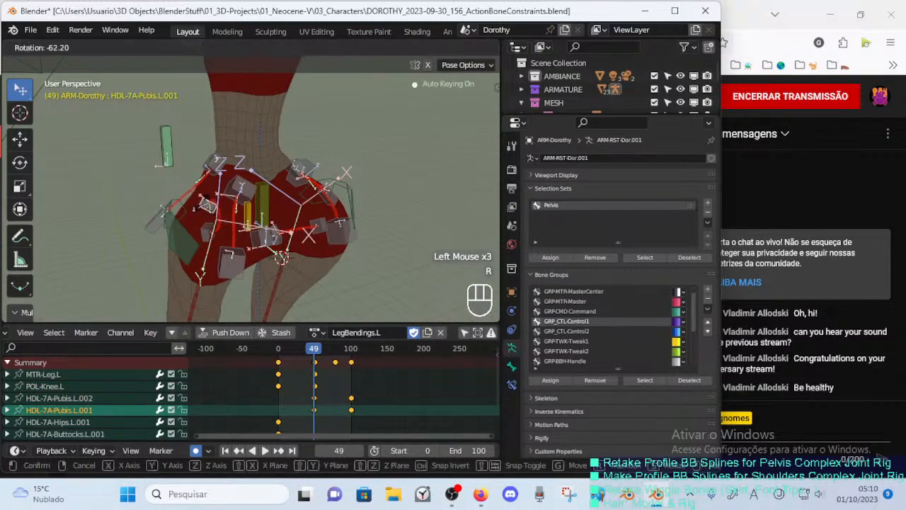
pyautogui.click(200, 206)
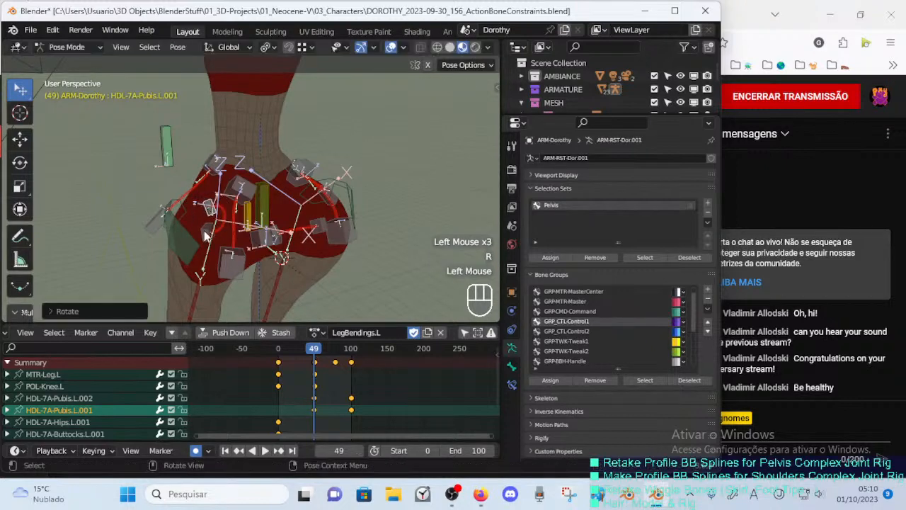
# Rotate the HDL-7A-Pubis.L.002 handle and shift it slightly to refine the groin curve at frame 49.
pyautogui.click(206, 235)
pyautogui.press('r')
pyautogui.click(228, 239)
pyautogui.press('g')
pyautogui.click(235, 247)
pyautogui.press('r')
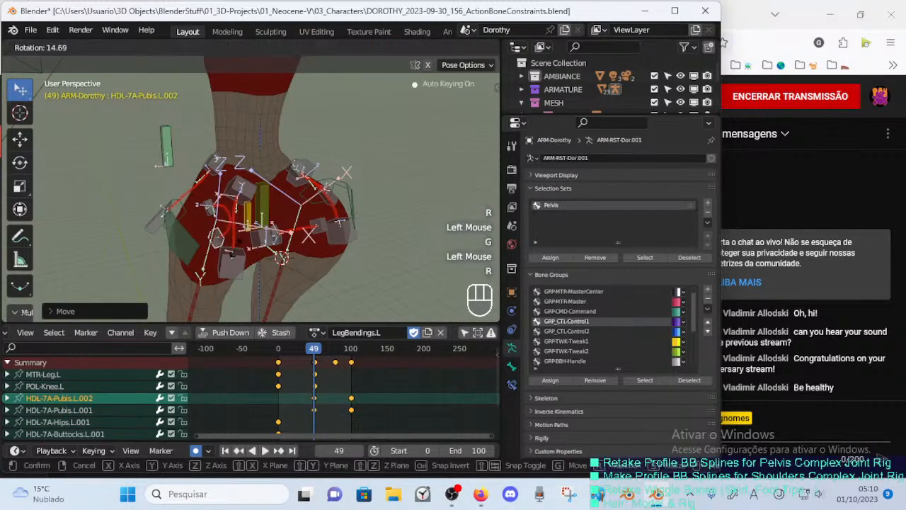
pyautogui.click(231, 233)
# Move the HDL-7A-Pubis.L.001 handle slightly up toward the left hip at frame 49.
pyautogui.click(212, 207)
pyautogui.press('g')
pyautogui.click(214, 206)
pyautogui.press('g')
pyautogui.click(209, 201)
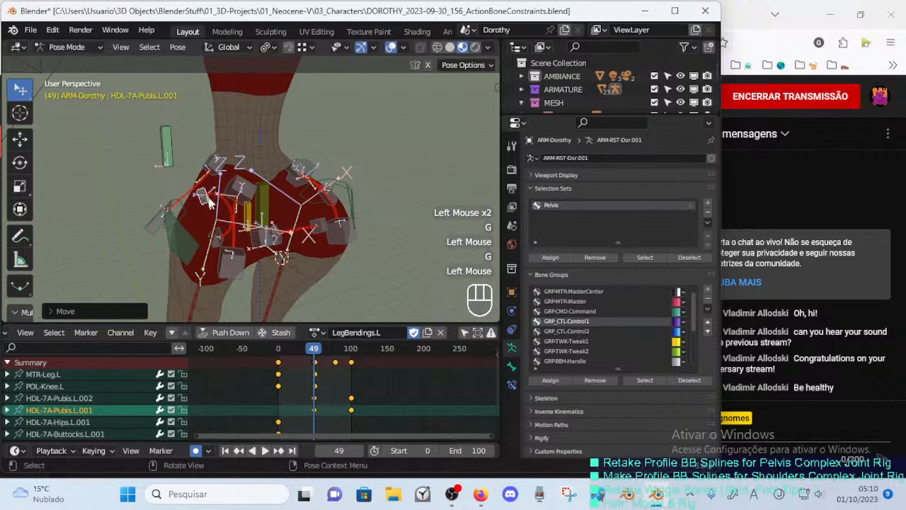
# Scrub to frame 7 and examine the left hip and groin deformation from the front, side and below.
pyautogui.moveTo(177, 220); pyautogui.dragTo(381, 239, button='middle')
pyautogui.scroll(1, 289, 216)
pyautogui.moveTo(275, 216); pyautogui.dragTo(307, 248, button='middle')
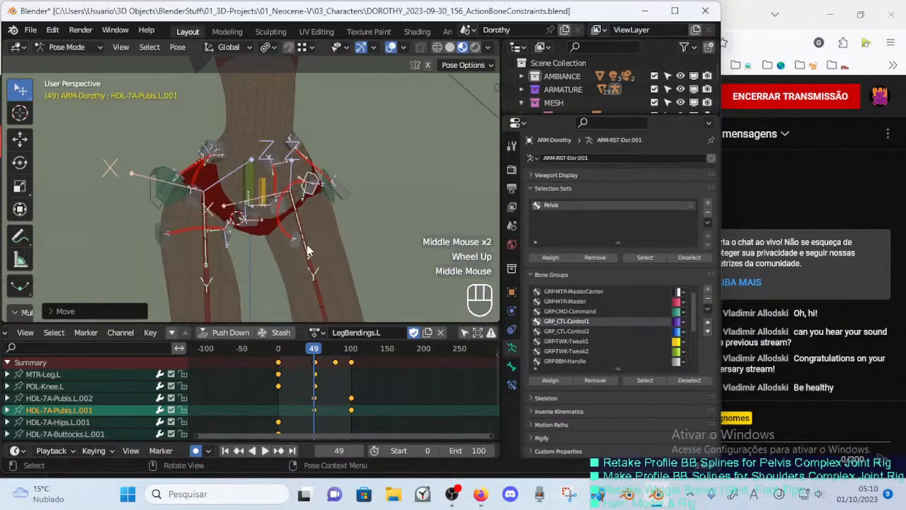
pyautogui.scroll(-2, 307, 249)
pyautogui.moveTo(305, 348); pyautogui.dragTo(283, 357)
pyautogui.moveTo(320, 185); pyautogui.dragTo(354, 185, button='middle')
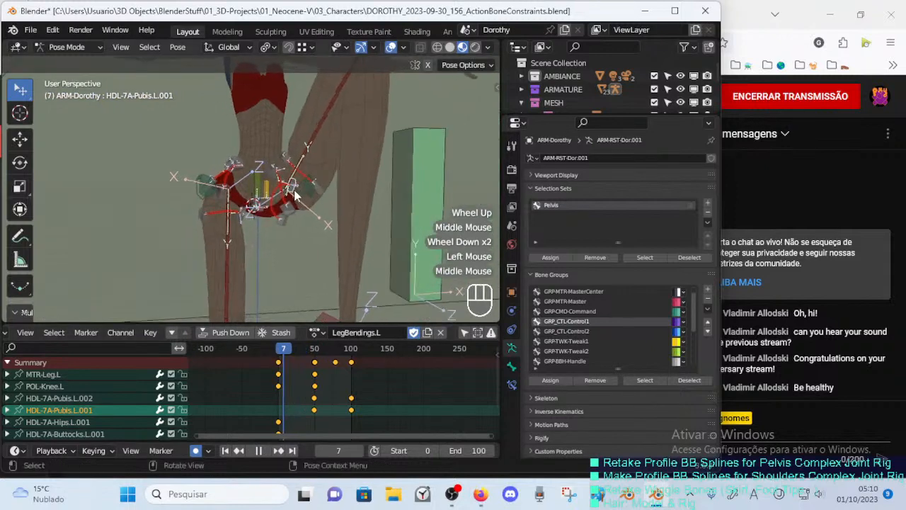
pyautogui.scroll(2, 293, 203)
pyautogui.moveTo(311, 152); pyautogui.dragTo(314, 133, button='middle')
pyautogui.moveTo(312, 193); pyautogui.dragTo(333, 144, button='middle')
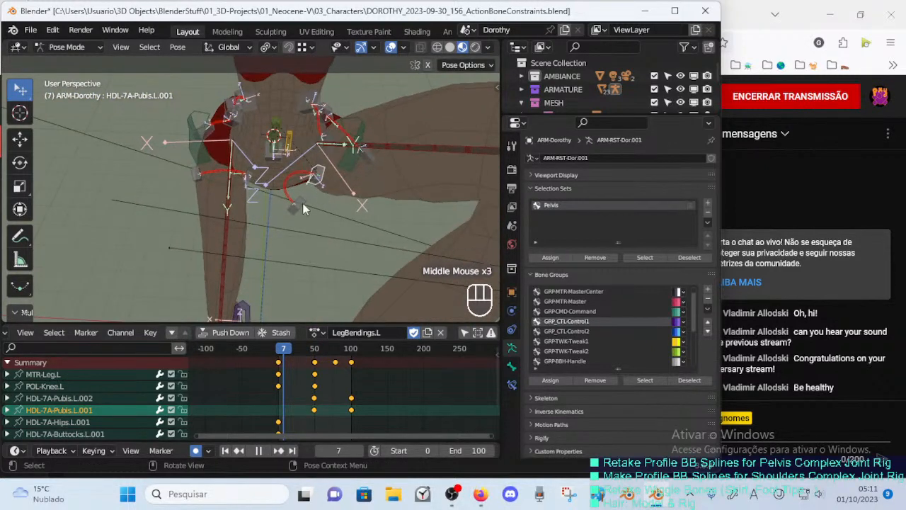
pyautogui.moveTo(302, 208); pyautogui.dragTo(283, 195, button='middle')
pyautogui.scroll(-1, 240, 163)
pyautogui.scroll(2, 361, 128)
pyautogui.scroll(-1, 345, 175)
pyautogui.scroll(2, 333, 183)
pyautogui.scroll(-1, 272, 176)
pyautogui.scroll(1, 298, 182)
pyautogui.scroll(-4, 283, 194)
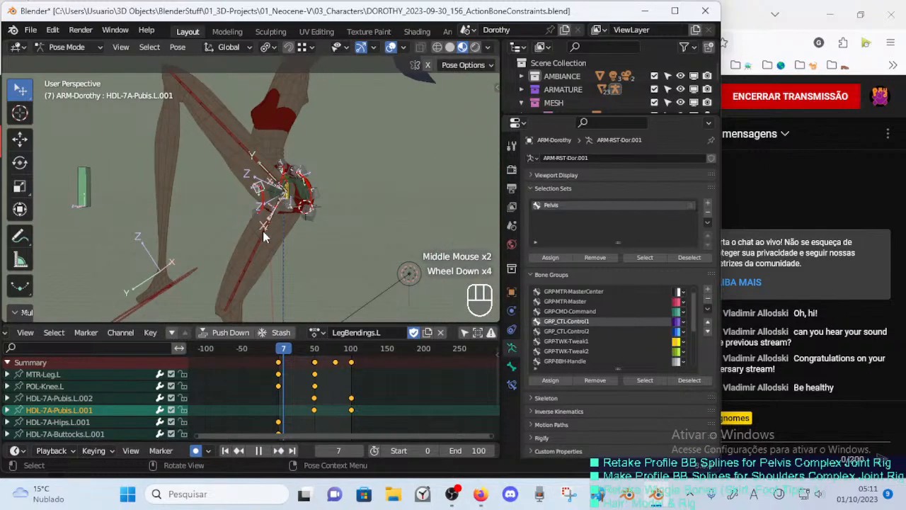
pyautogui.moveTo(254, 233); pyautogui.dragTo(324, 212, button='middle')
pyautogui.scroll(2, 337, 200)
pyautogui.scroll(2, 333, 206)
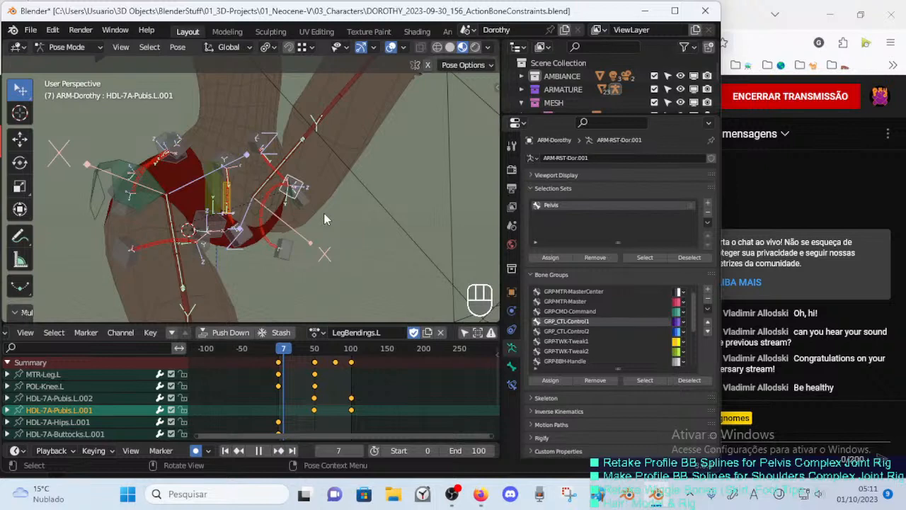
pyautogui.moveTo(302, 181); pyautogui.dragTo(267, 181, button='middle')
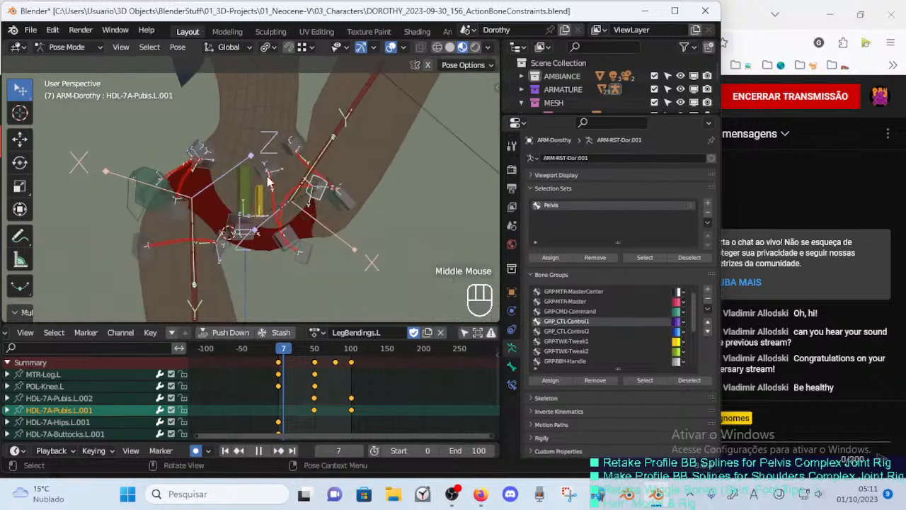
pyautogui.moveTo(322, 201); pyautogui.dragTo(297, 191, button='middle')
pyautogui.keyDown('shift'); pyautogui.moveTo(297, 191); pyautogui.dragTo(218, 144, button='middle'); pyautogui.keyUp('shift')
pyautogui.scroll(-2, 233, 179)
pyautogui.moveTo(179, 212); pyautogui.dragTo(271, 223, button='middle')
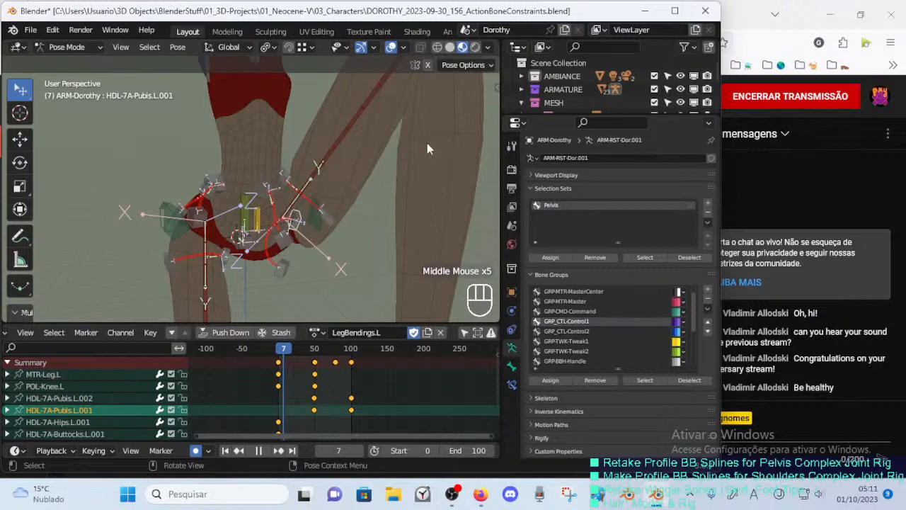
# Switch to the YouTube Studio livestream page in Firefox to check it, and return to Blender.
pyautogui.click(790, 376)
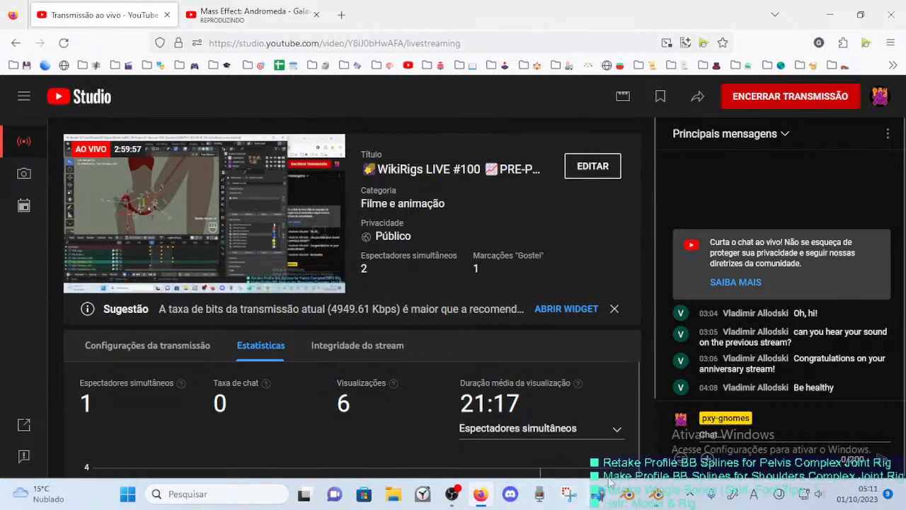
pyautogui.moveTo(293, 254)
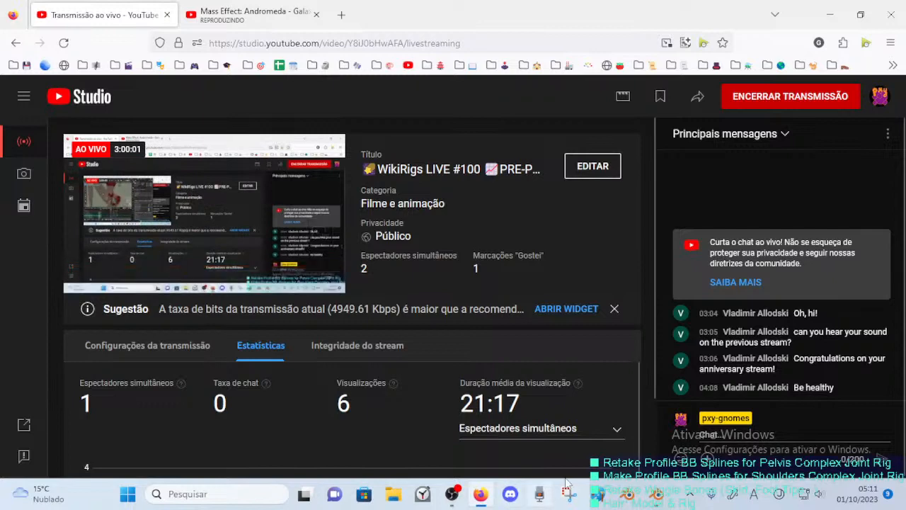
pyautogui.hotkey('alt', 'Tab')
# Examine the left hip and buttock deformation from behind at frame 7.
pyautogui.scroll(-2, 270, 221)
pyautogui.scroll(2, 270, 221)
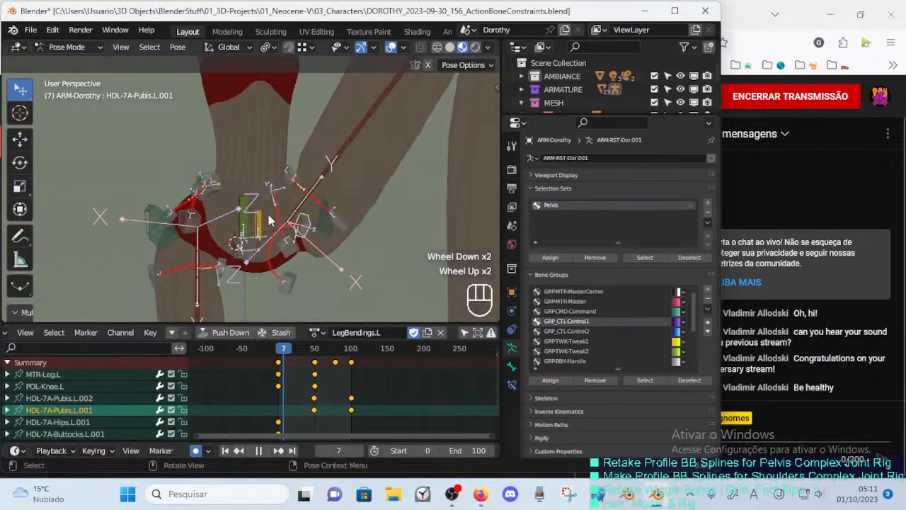
pyautogui.moveTo(283, 225); pyautogui.dragTo(198, 221, button='middle')
pyautogui.scroll(-2, 332, 240)
pyautogui.scroll(1, 188, 221)
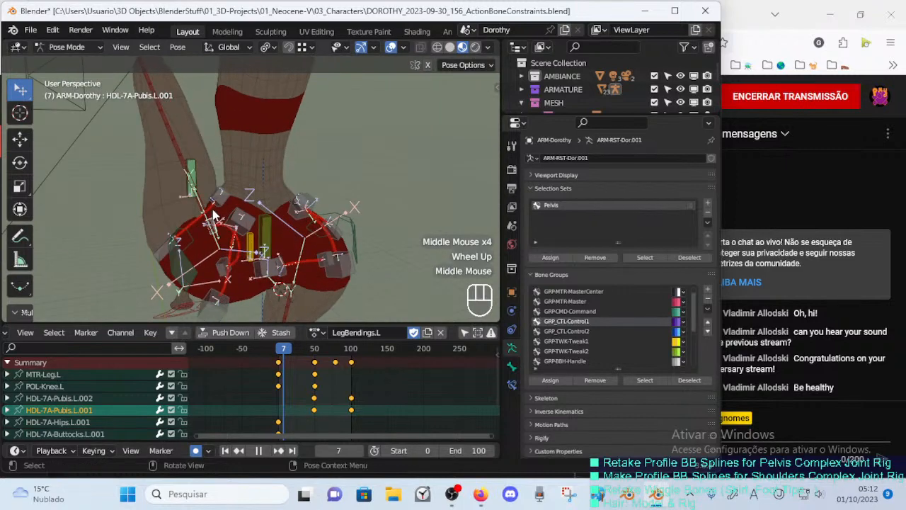
pyautogui.scroll(-1, 198, 221)
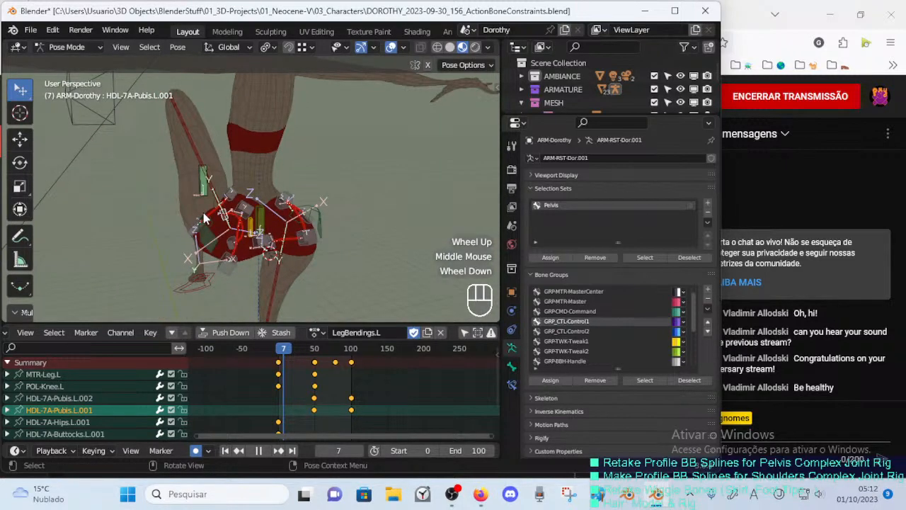
pyautogui.moveTo(198, 219)
pyautogui.mouseDown(button='middle')
pyautogui.moveTo(239, 224)
pyautogui.moveTo(184, 209)
pyautogui.mouseUp(button='middle')
pyautogui.scroll(1, 239, 224)
pyautogui.click(120, 148)
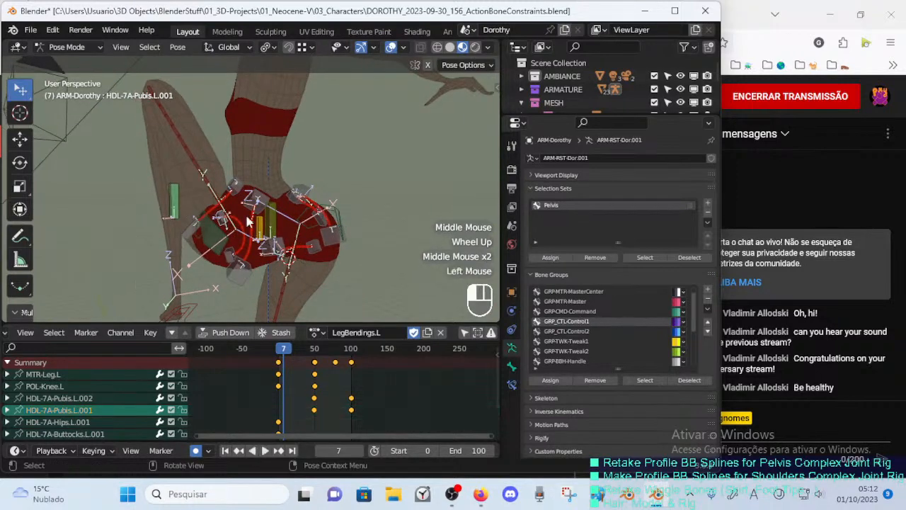
pyautogui.click(117, 144)
pyautogui.moveTo(232, 257); pyautogui.dragTo(194, 240, button='middle')
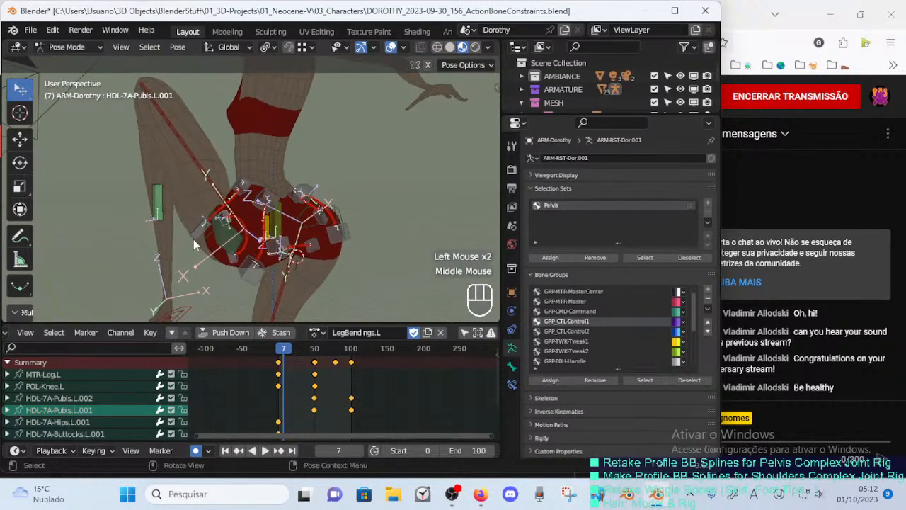
pyautogui.press('b')
pyautogui.moveTo(129, 277); pyautogui.dragTo(328, 107)
pyautogui.click(185, 114)
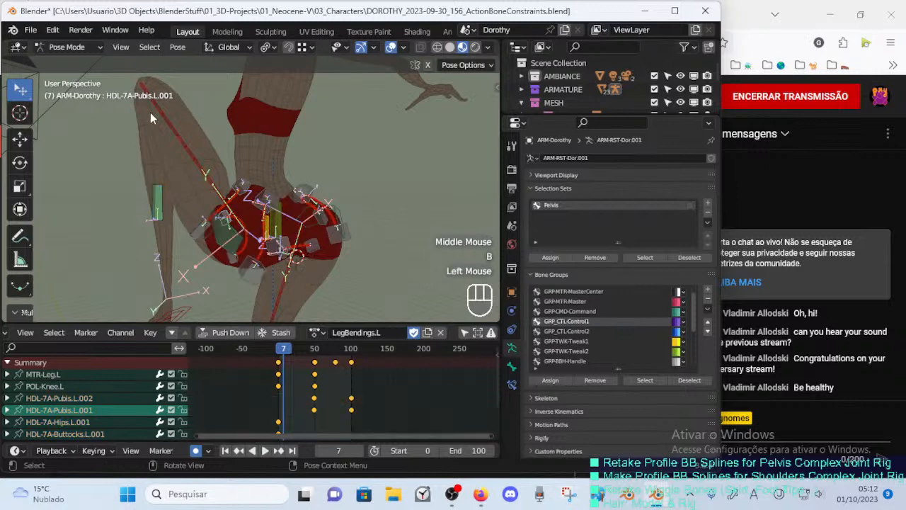
pyautogui.press('b')
pyautogui.moveTo(107, 112); pyautogui.dragTo(248, 268)
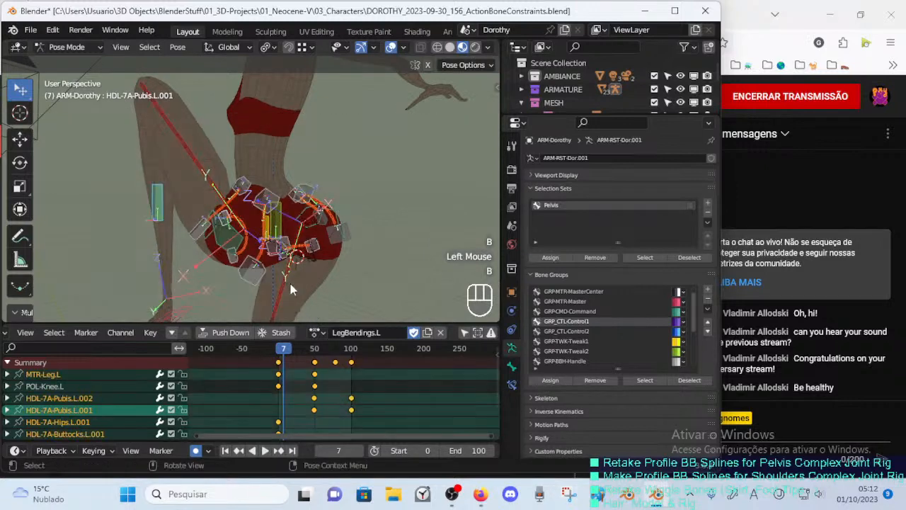
pyautogui.click(198, 287)
pyautogui.click(117, 275)
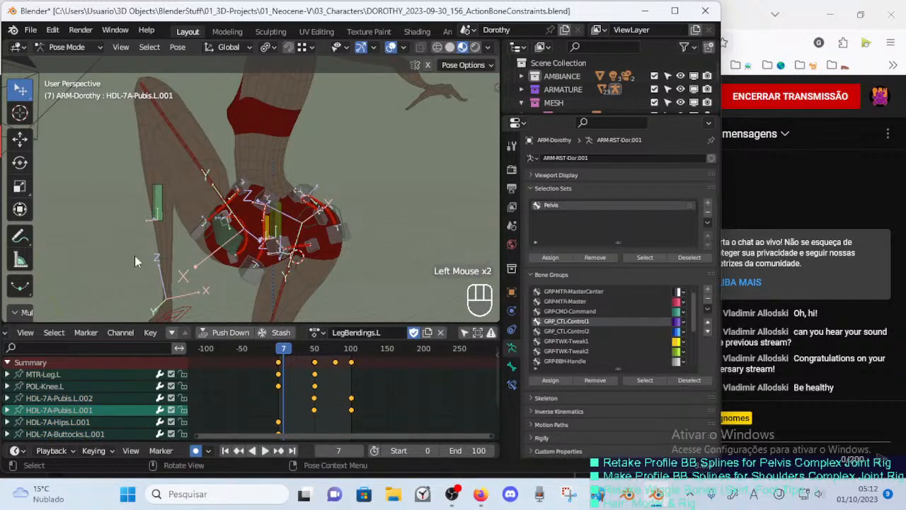
pyautogui.press('b')
pyautogui.moveTo(195, 281); pyautogui.dragTo(284, 133)
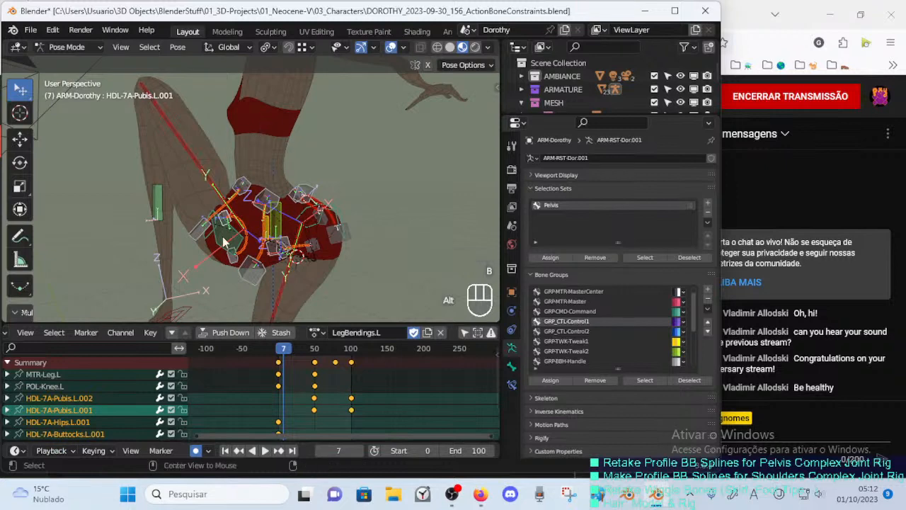
pyautogui.hotkey('alt', 'a')
pyautogui.press('b')
pyautogui.moveTo(191, 276); pyautogui.dragTo(296, 199)
pyautogui.middleClick(296, 200)
pyautogui.moveTo(295, 200); pyautogui.dragTo(192, 289, button='middle')
pyautogui.scroll(1, 283, 212)
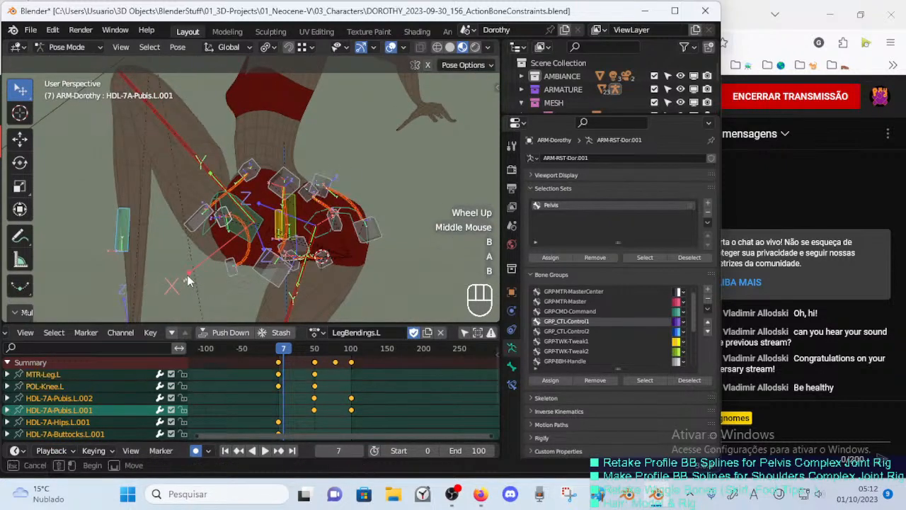
pyautogui.hotkey('alt', 'a')
# Box-select the pelvis handles around the left hip, groin and buttock at frame 7.
pyautogui.press('b')
pyautogui.moveTo(182, 283); pyautogui.dragTo(295, 139)
pyautogui.moveTo(296, 140); pyautogui.dragTo(215, 154, button='middle')
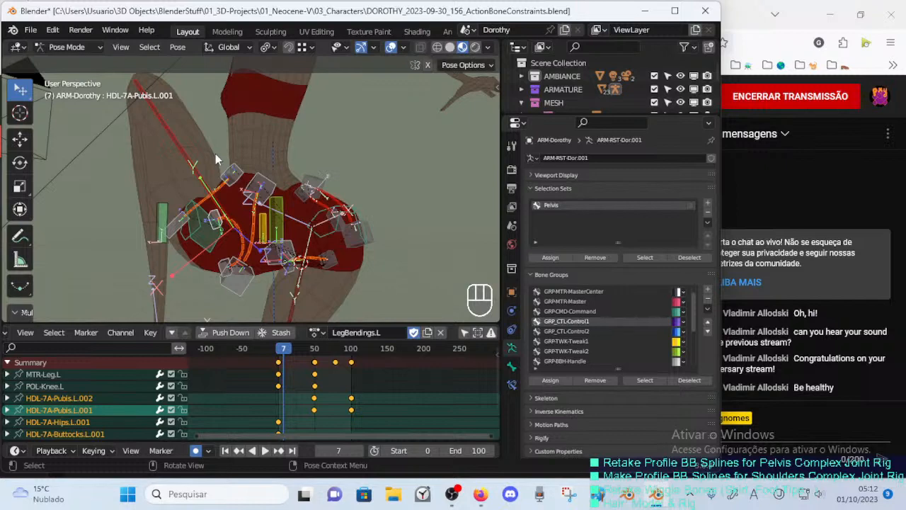
pyautogui.moveTo(215, 153); pyautogui.dragTo(262, 170, button='middle')
pyautogui.scroll(-1, 262, 170)
pyautogui.scroll(2, 262, 170)
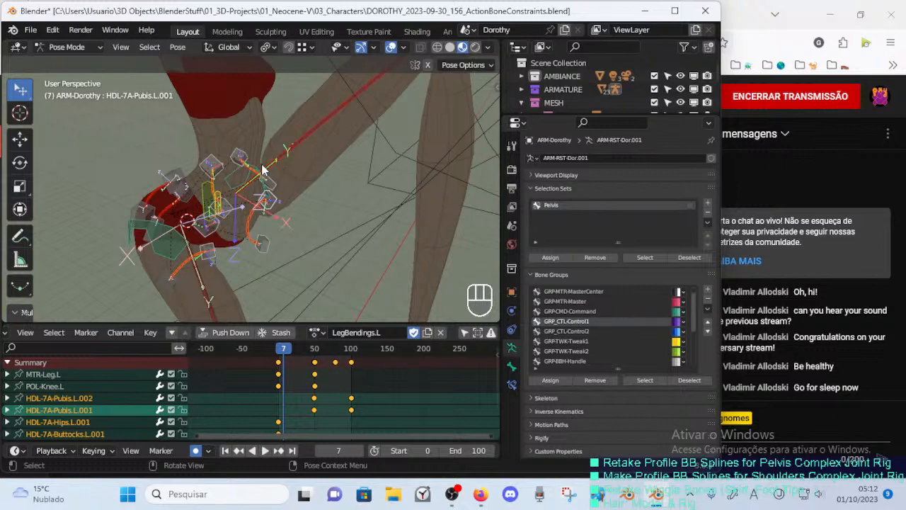
# Switch to Firefox and check the YouTube Studio livestream page and the Mass Effect music tab.
pyautogui.click(778, 198)
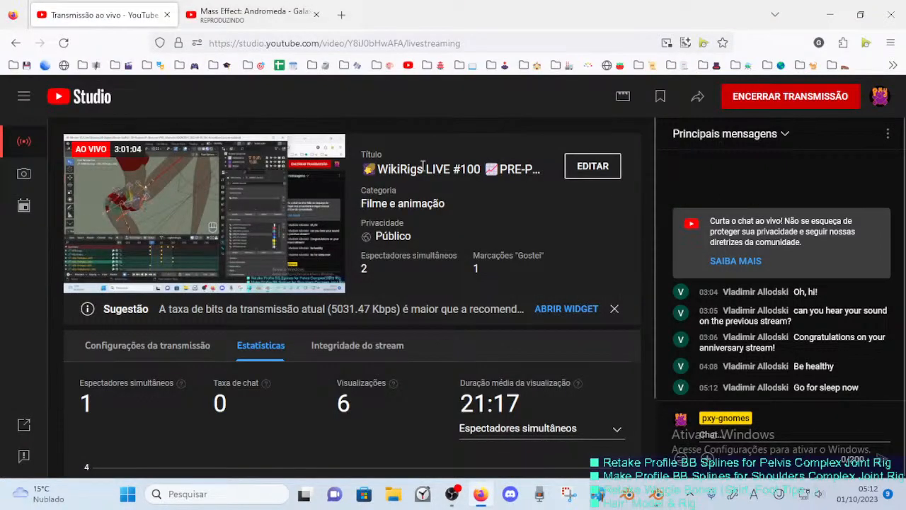
pyautogui.doubleClick(383, 170)
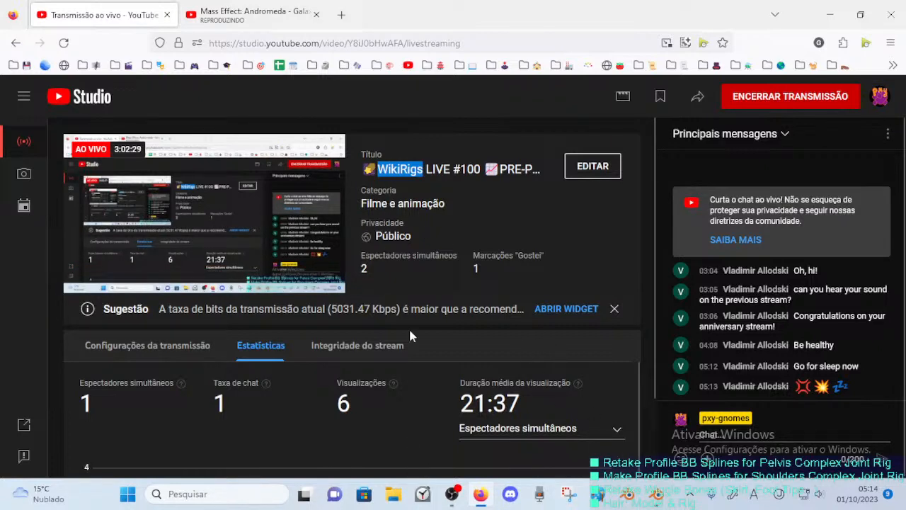
pyautogui.click(247, 14)
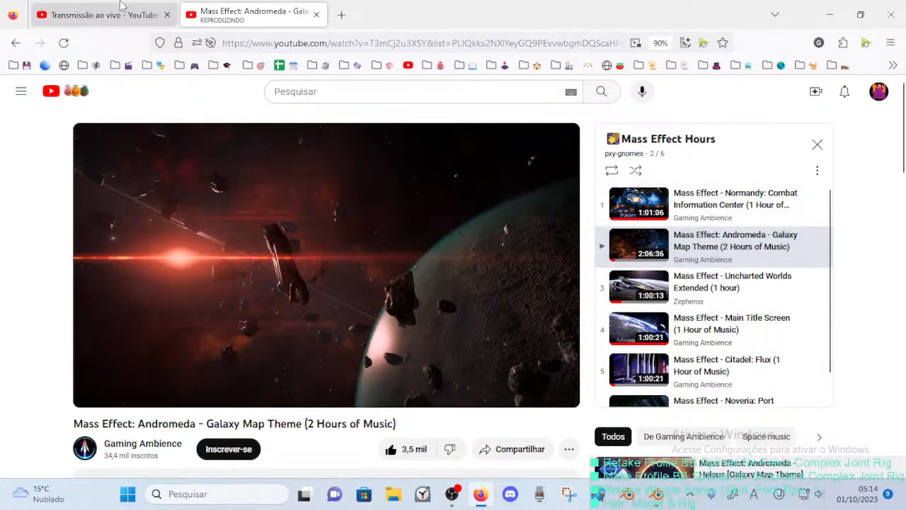
pyautogui.click(102, 14)
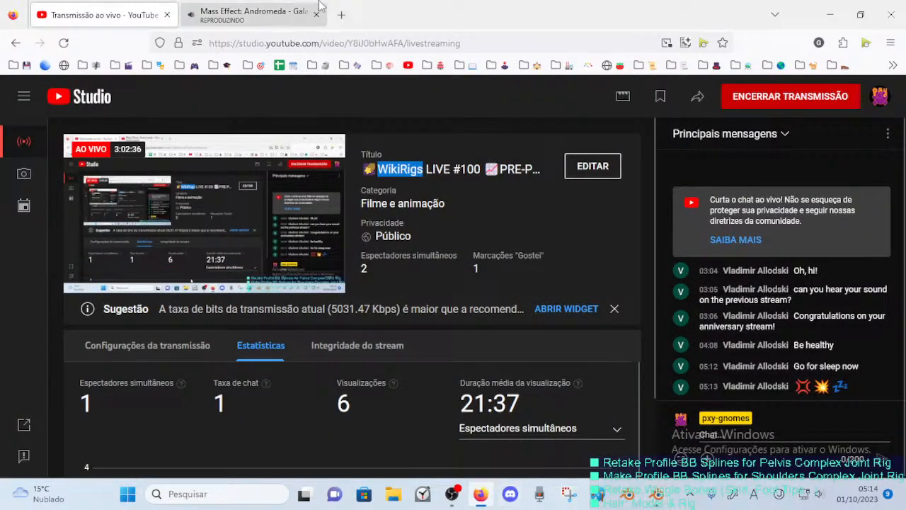
# End the live stream from the YouTube Studio page and confirm the interruption.
pyautogui.click(248, 14)
pyautogui.click(102, 15)
pyautogui.click(755, 104)
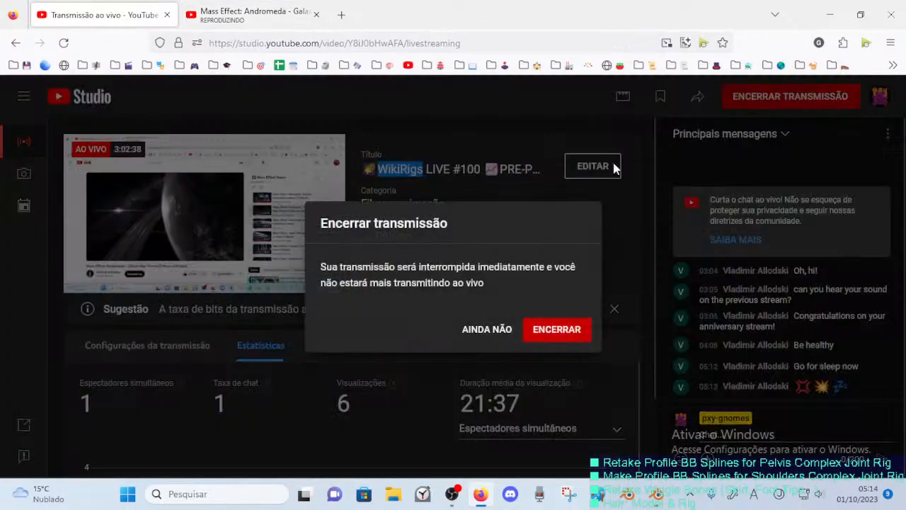
pyautogui.click(545, 328)
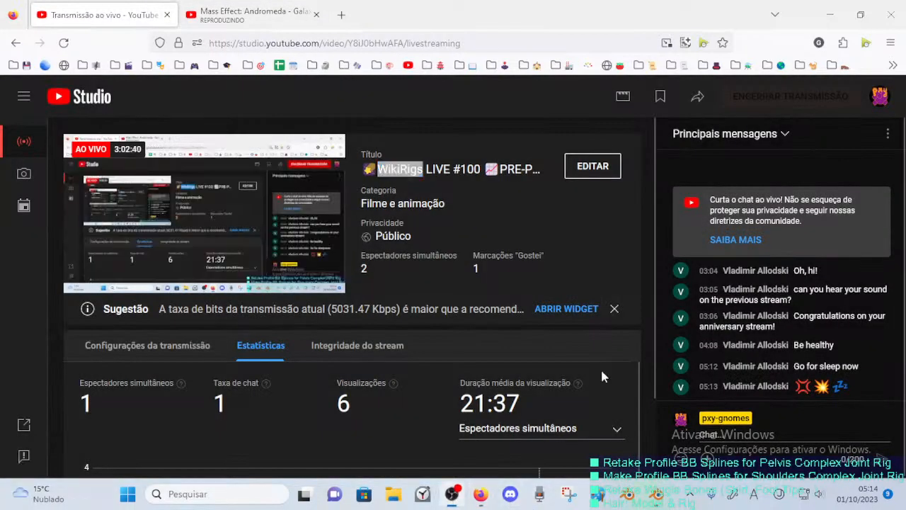